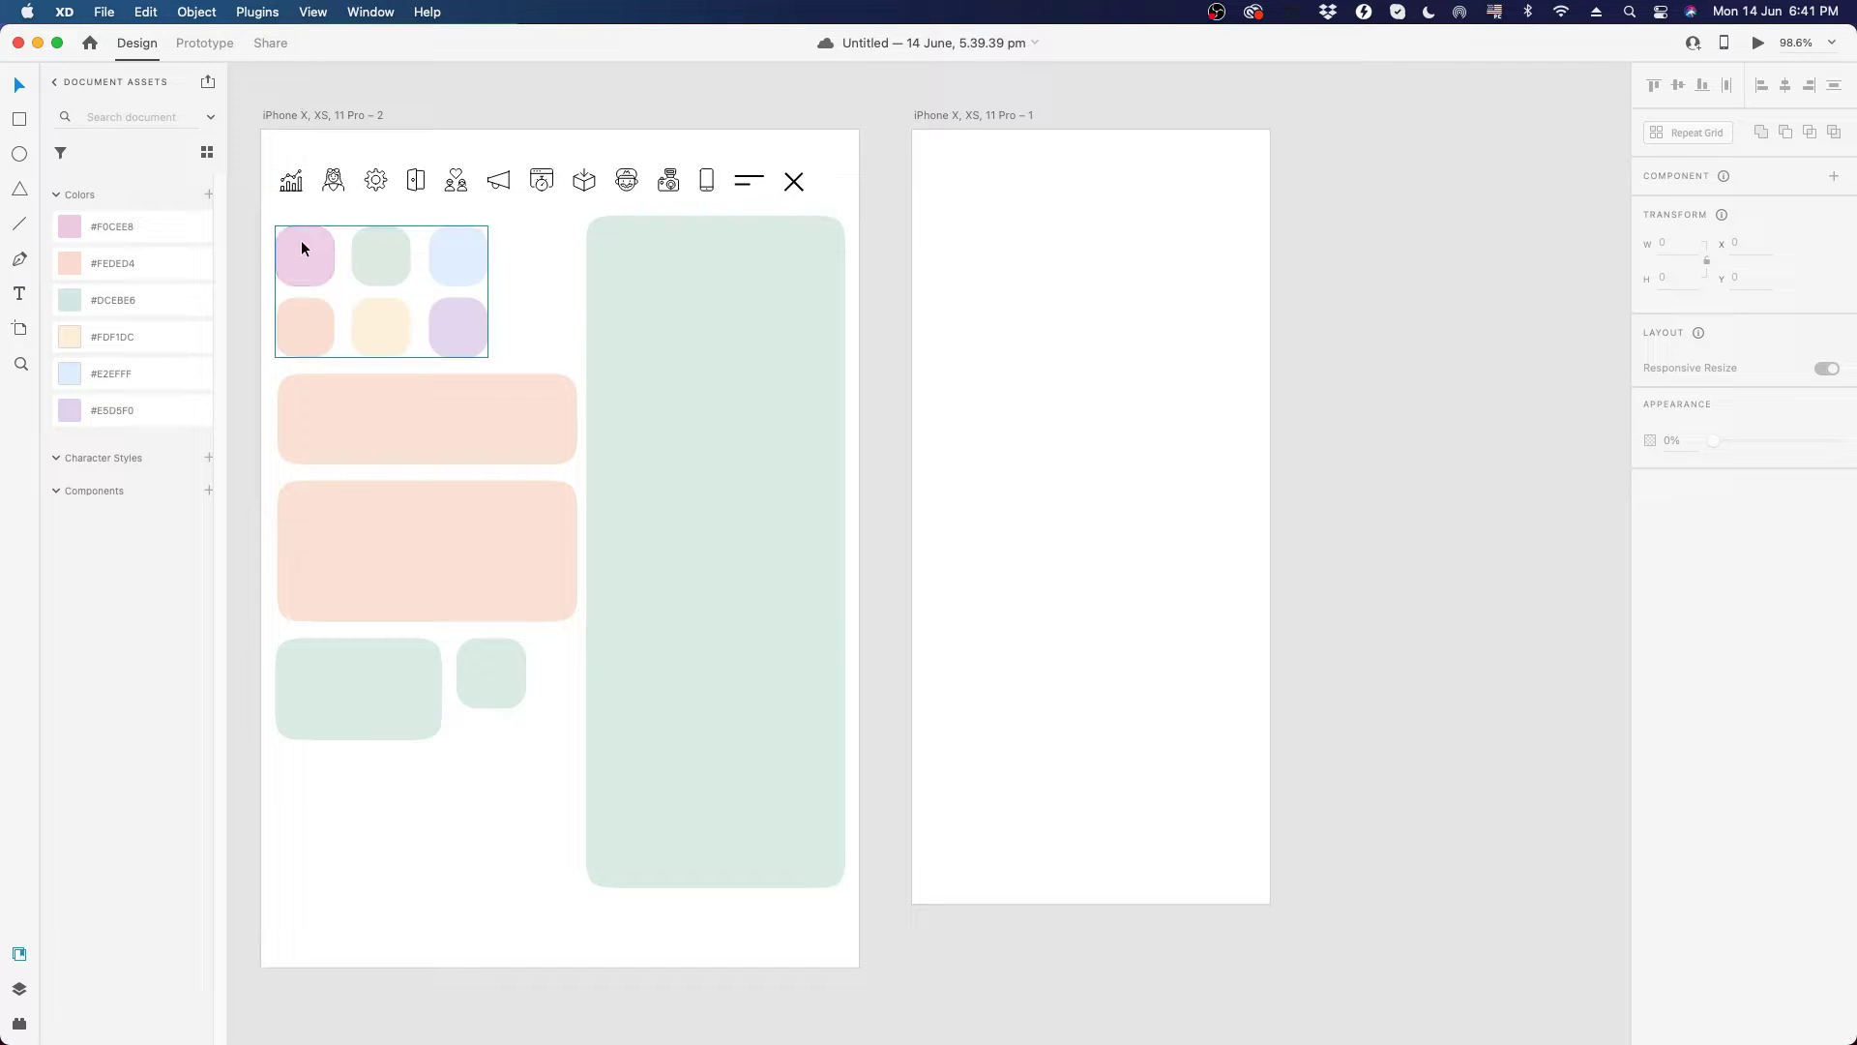
- Inspect the prepared colour swatches and the peach and green rounded shapes on the assets artboard one by one
{"action": "left_click", "coordinate": [299, 271]}
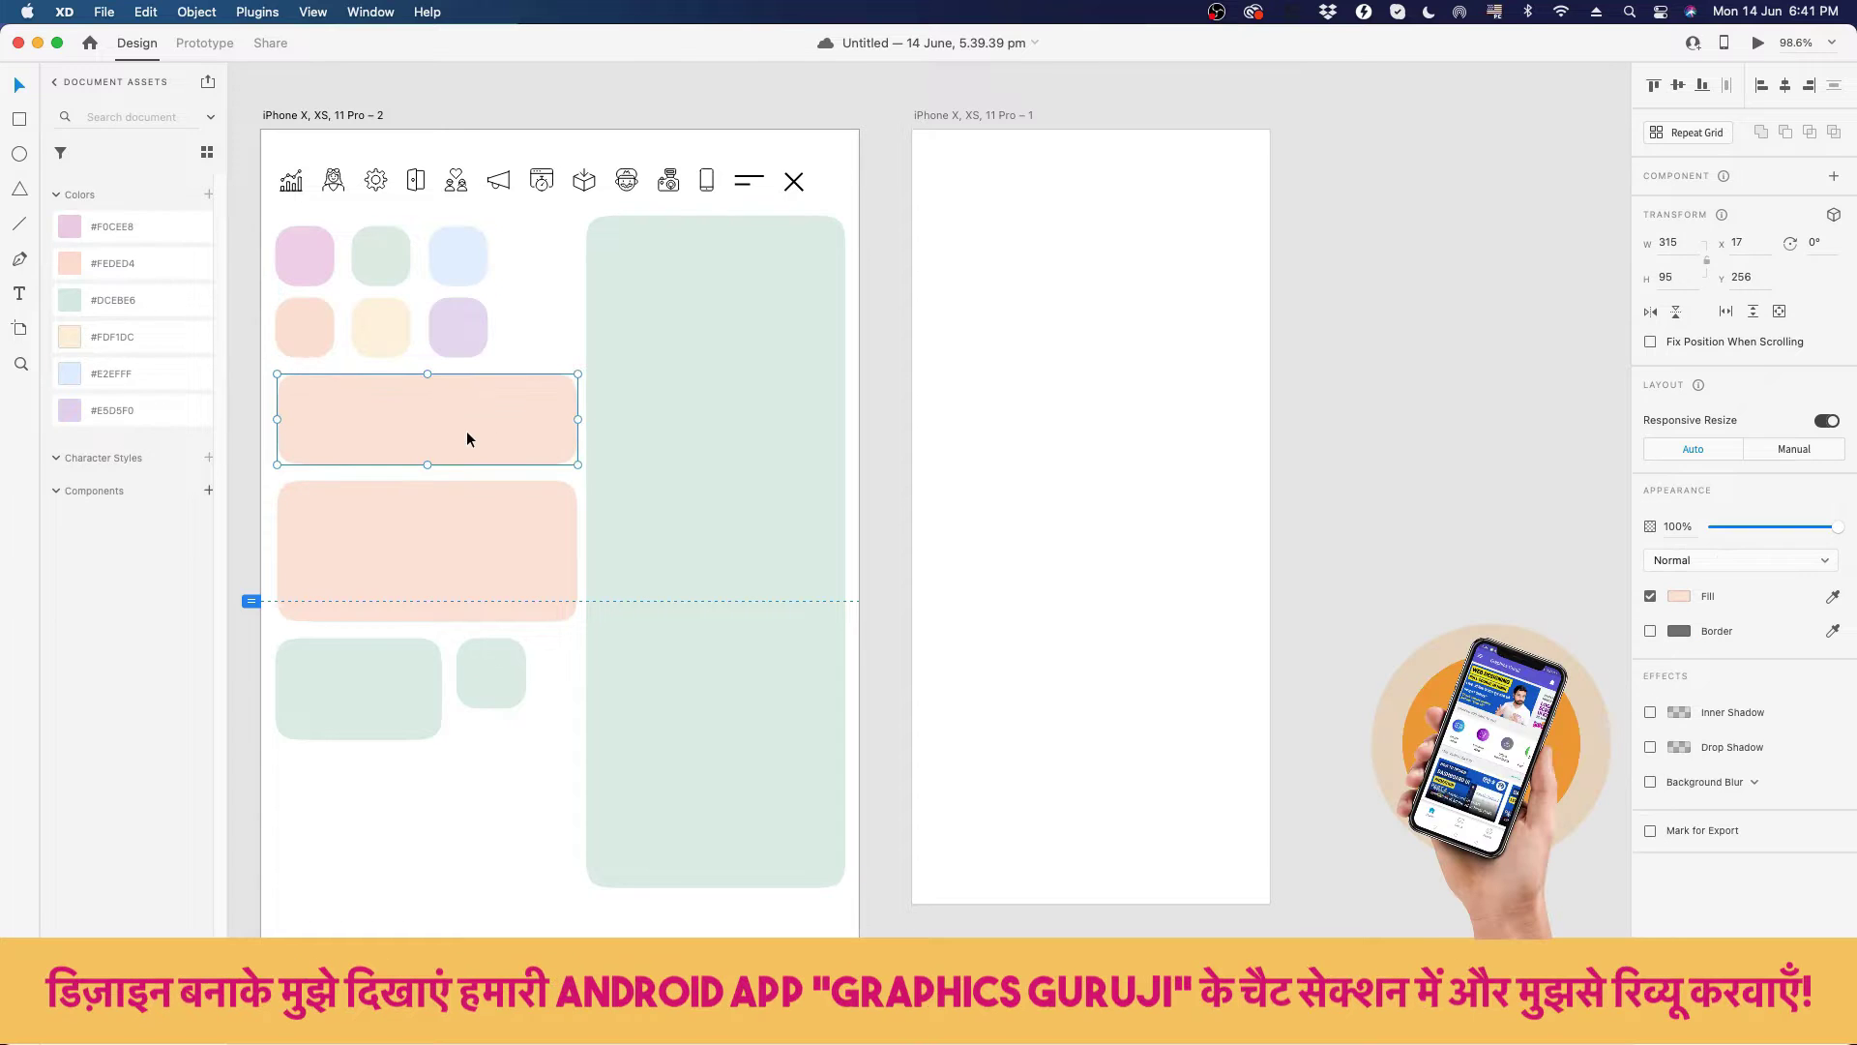
{"action": "left_click", "coordinate": [593, 551]}
{"action": "left_click", "coordinate": [536, 592]}
{"action": "left_click", "coordinate": [426, 675]}
{"action": "left_click", "coordinate": [483, 687]}
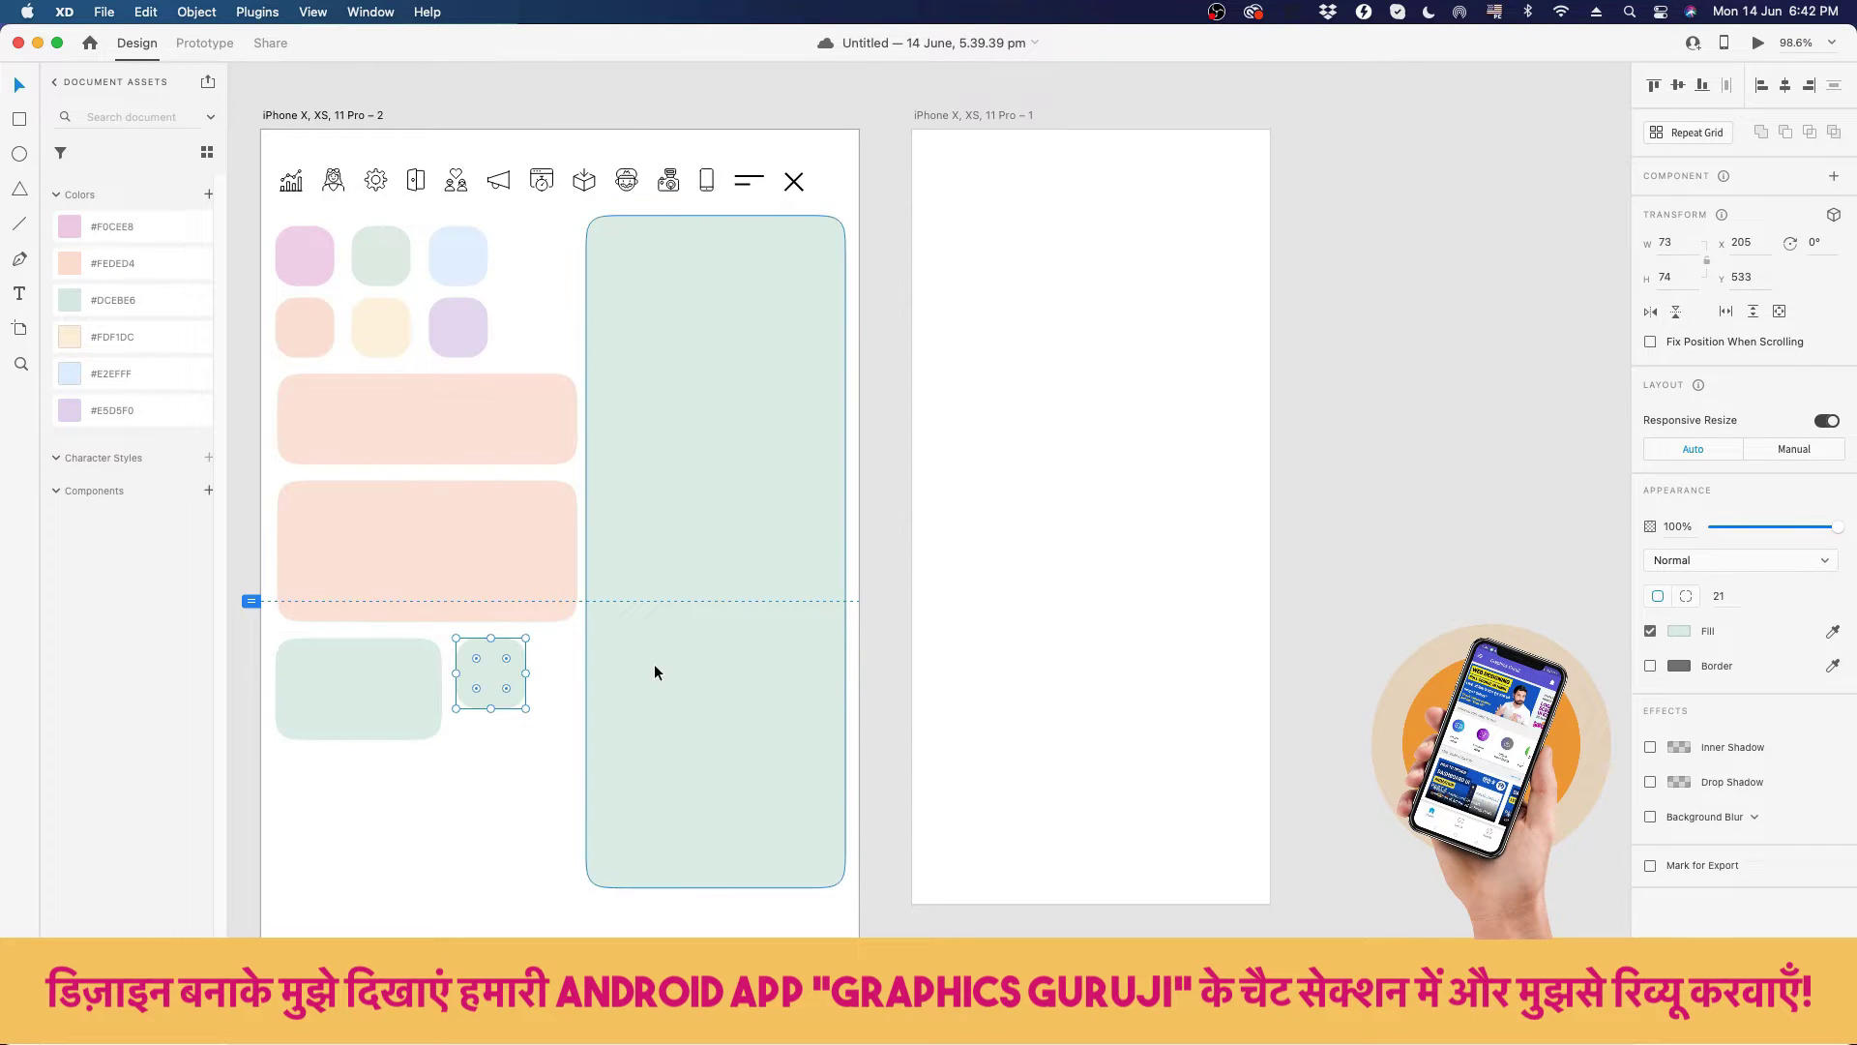
{"action": "left_click", "coordinate": [652, 667]}
{"action": "left_click", "coordinate": [555, 595]}
{"action": "left_click", "coordinate": [395, 681]}
{"action": "left_click", "coordinate": [492, 673]}
{"action": "left_click", "coordinate": [677, 629]}
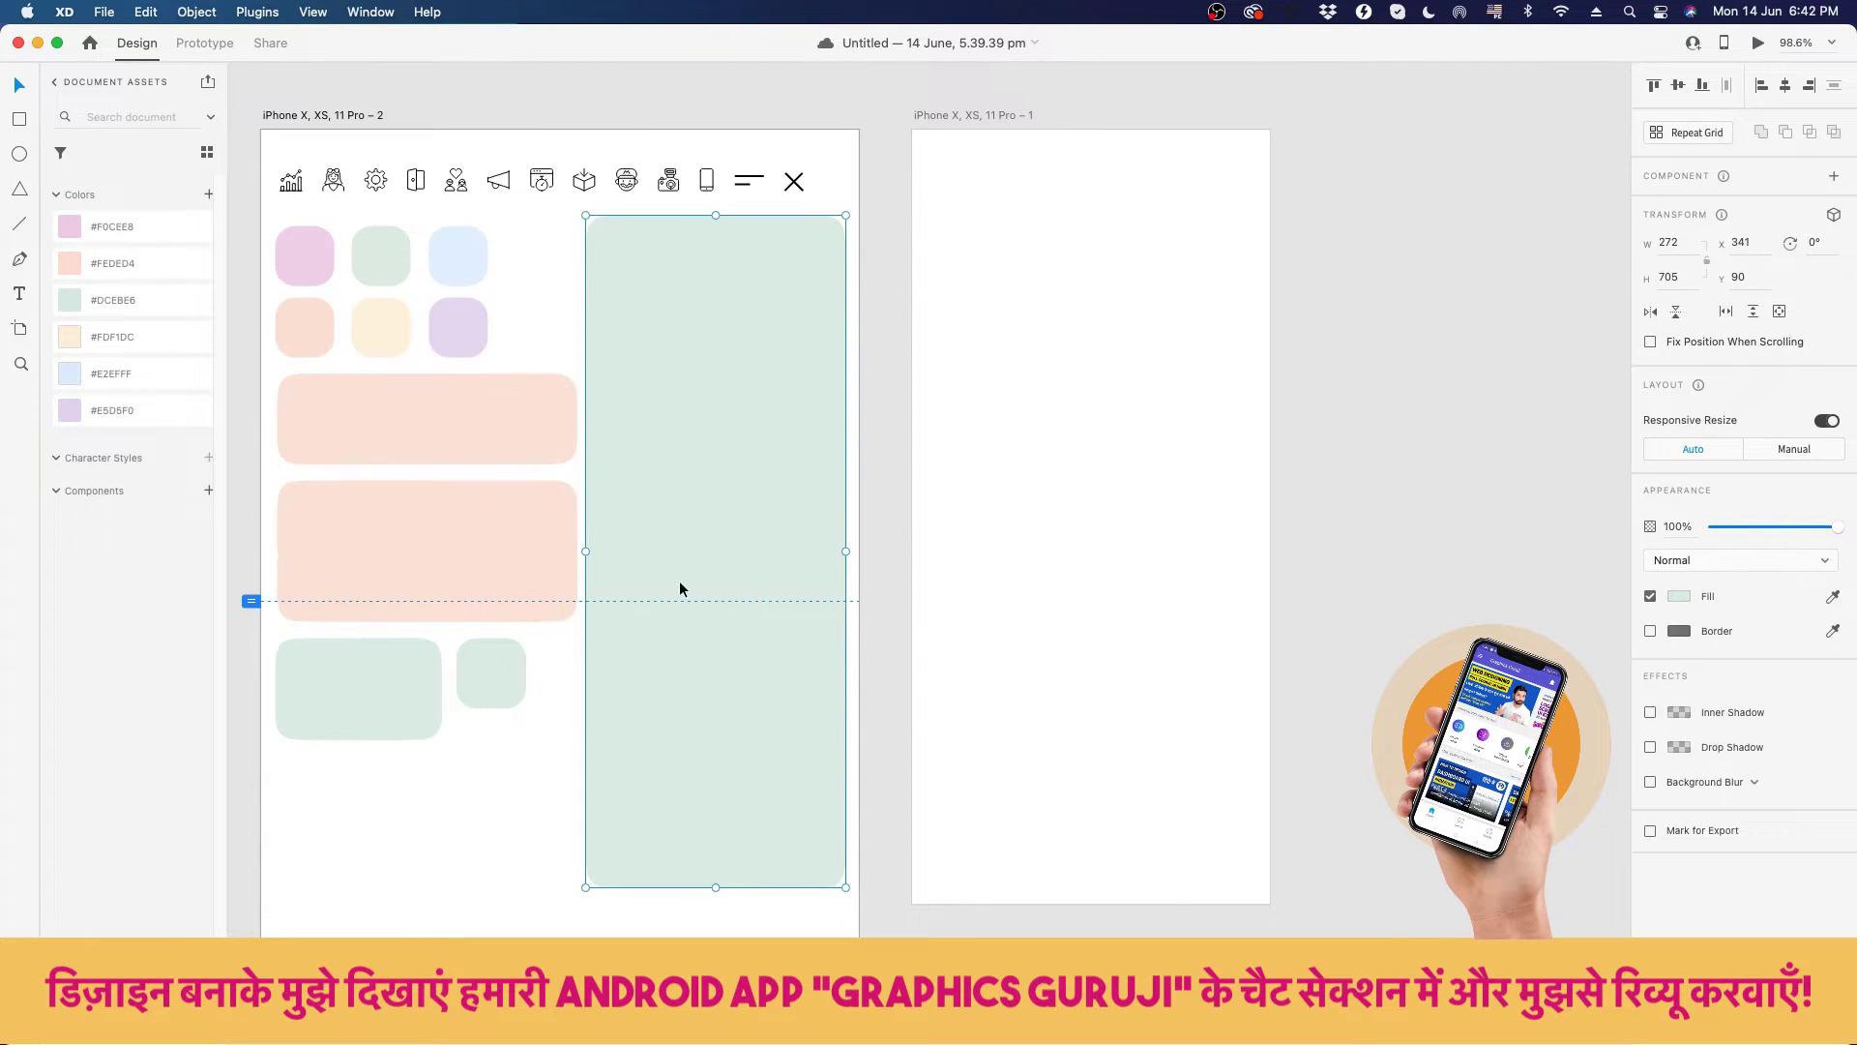
{"action": "left_click", "coordinate": [1054, 308]}
- Place a copy of the upper peach rounded shape on the empty iPhone artboard
{"action": "left_click", "coordinate": [373, 423]}
{"action": "left_click_drag", "start_coordinate": [373, 423], "coordinate": [1028, 346]}
{"action": "left_click", "coordinate": [1049, 423]}
- Draw a rectangle about 315 × 103 below the copied shape, with corner radius about 18, the copied shape's peach fill and no border
{"action": "left_click", "coordinate": [18, 121]}
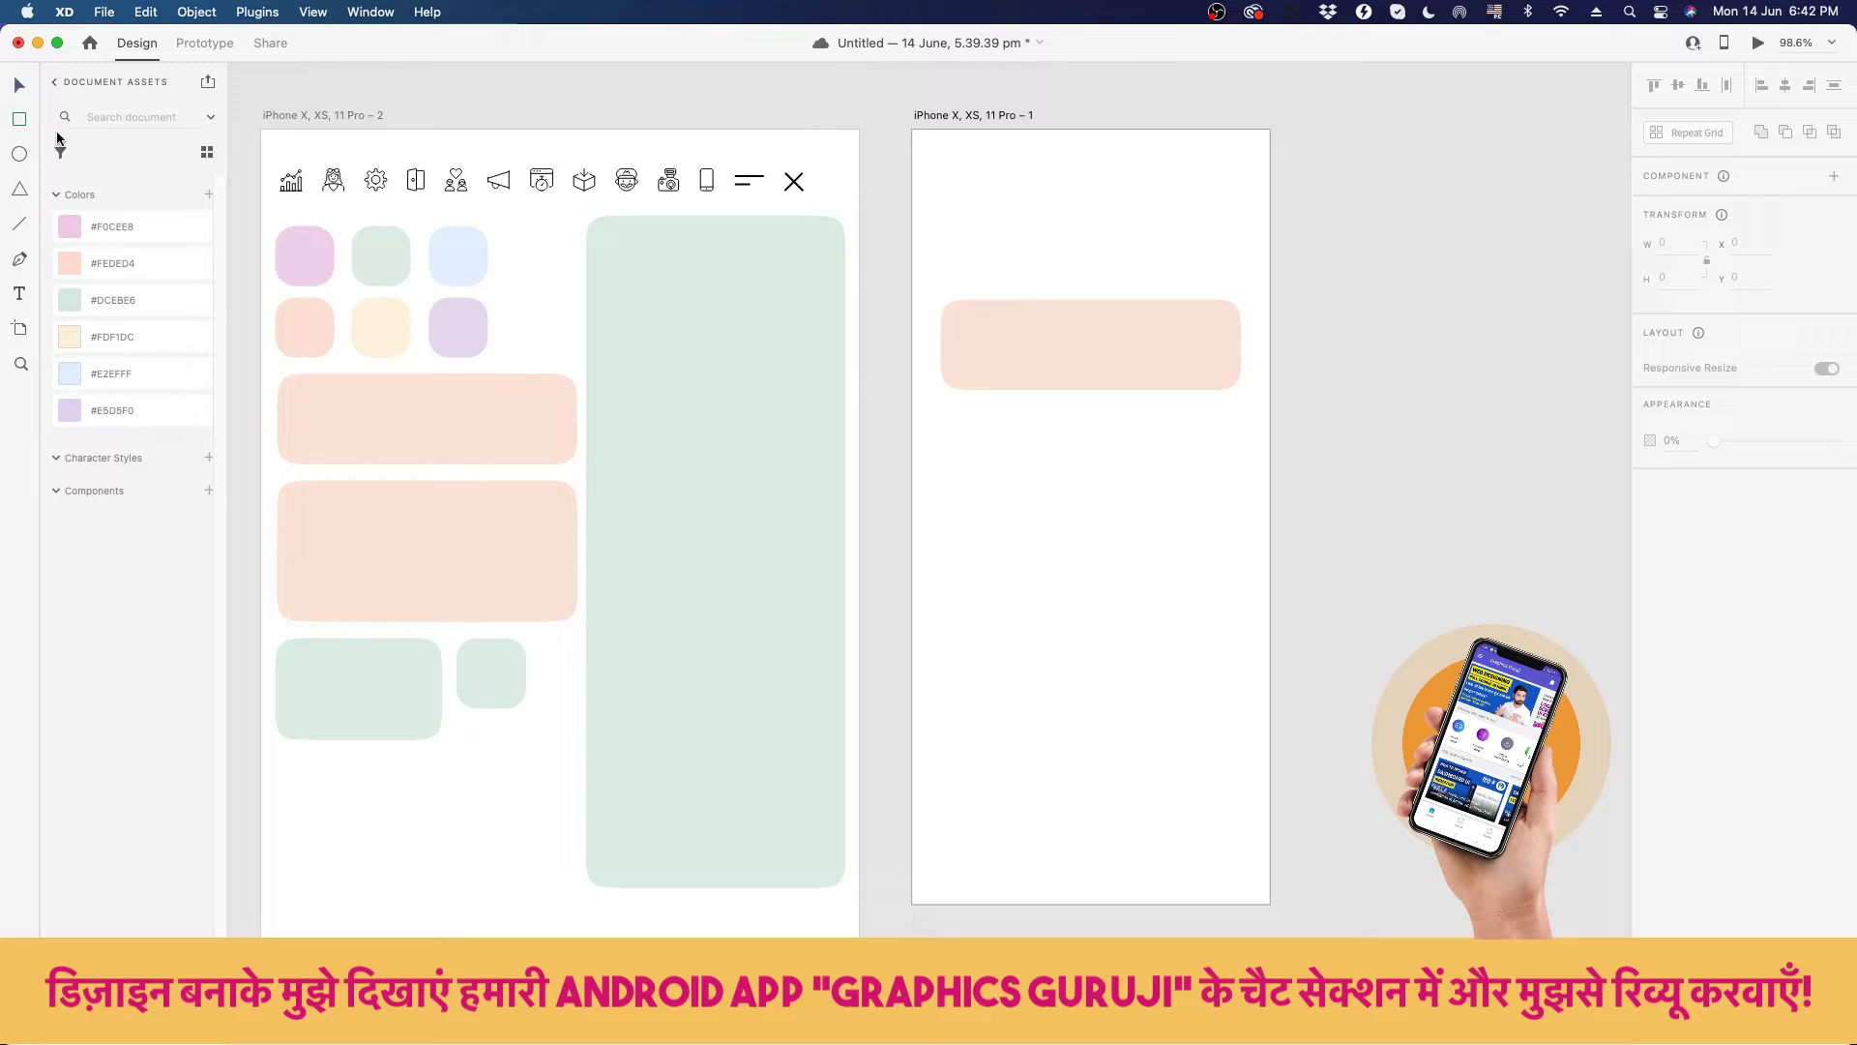
{"action": "mouse_move", "coordinate": [941, 414]}
{"action": "left_mouse_down"}
{"action": "mouse_move", "coordinate": [1215, 531]}
{"action": "mouse_move", "coordinate": [1244, 514]}
{"action": "left_mouse_up"}
{"action": "mouse_move", "coordinate": [1226, 426]}
{"action": "left_mouse_down"}
{"action": "mouse_move", "coordinate": [1176, 462]}
{"action": "mouse_move", "coordinate": [1233, 436]}
{"action": "left_mouse_up"}
{"action": "key", "text": "i"}
{"action": "left_click", "coordinate": [1130, 321]}
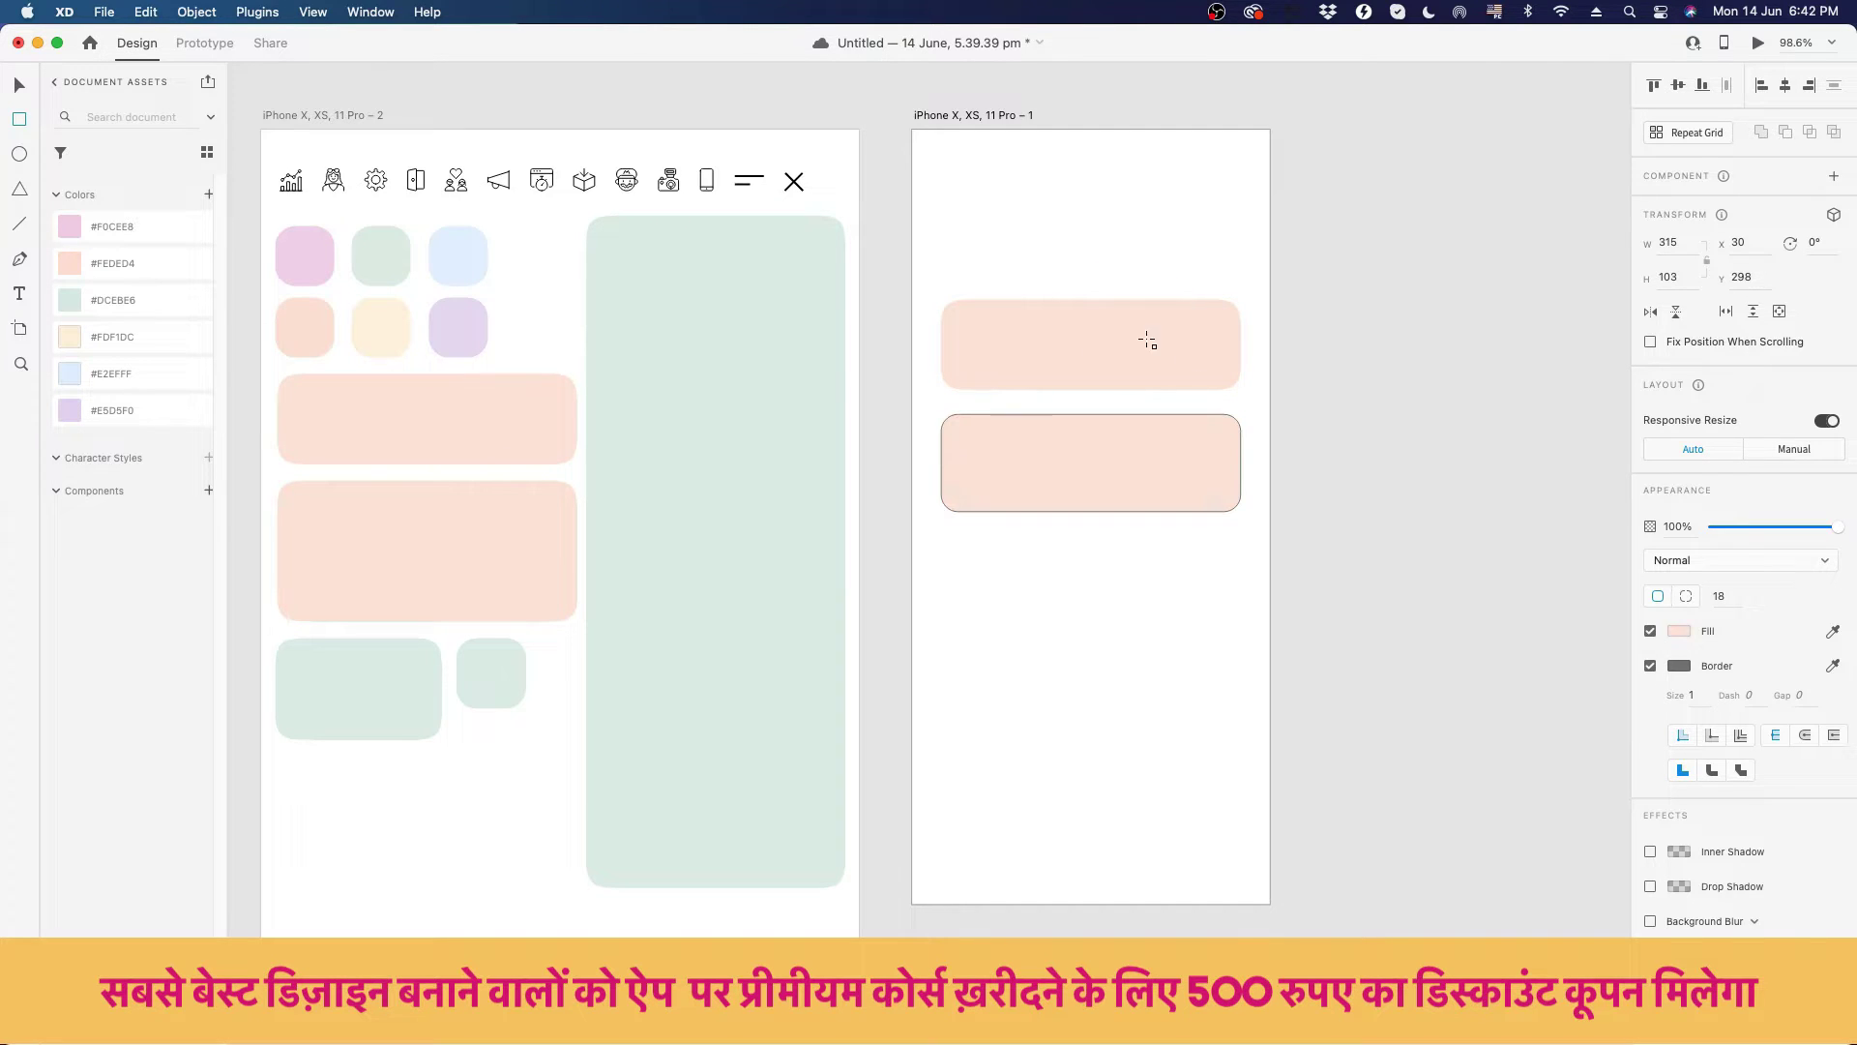
{"action": "left_click", "coordinate": [1650, 666]}
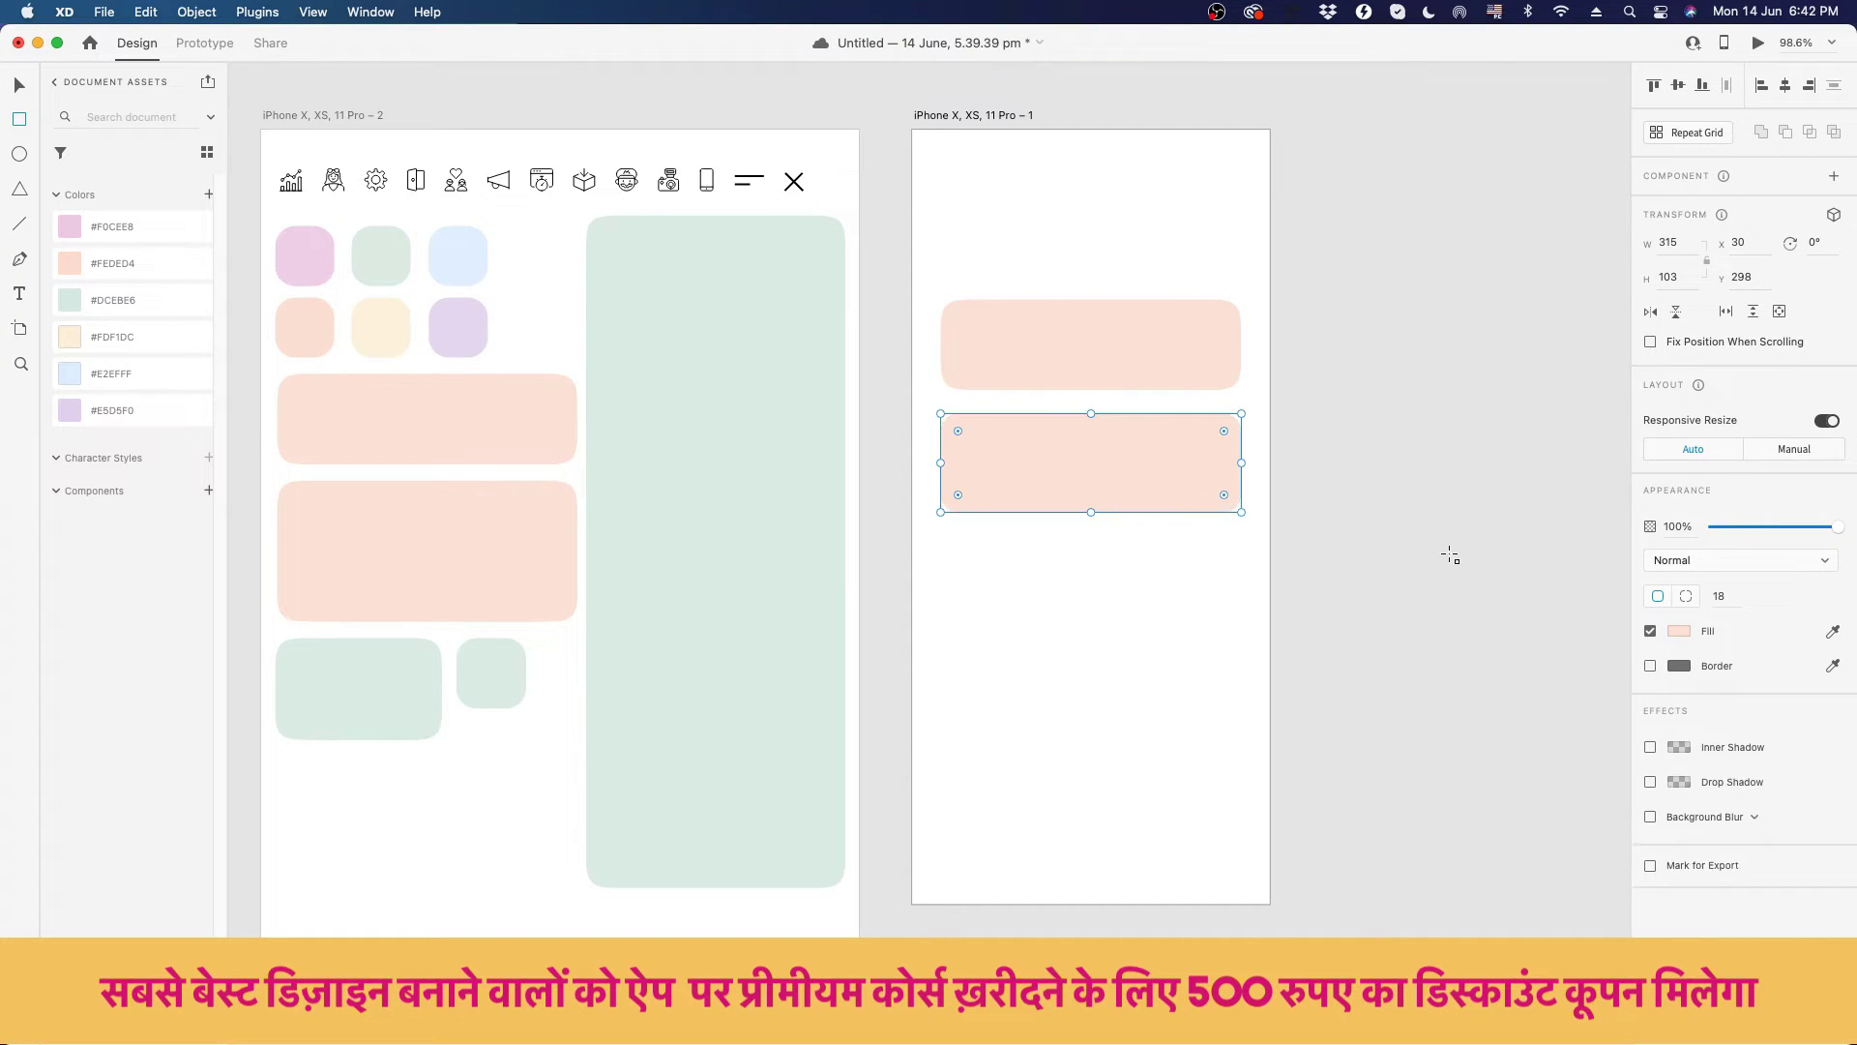
{"action": "key", "text": "Escape"}
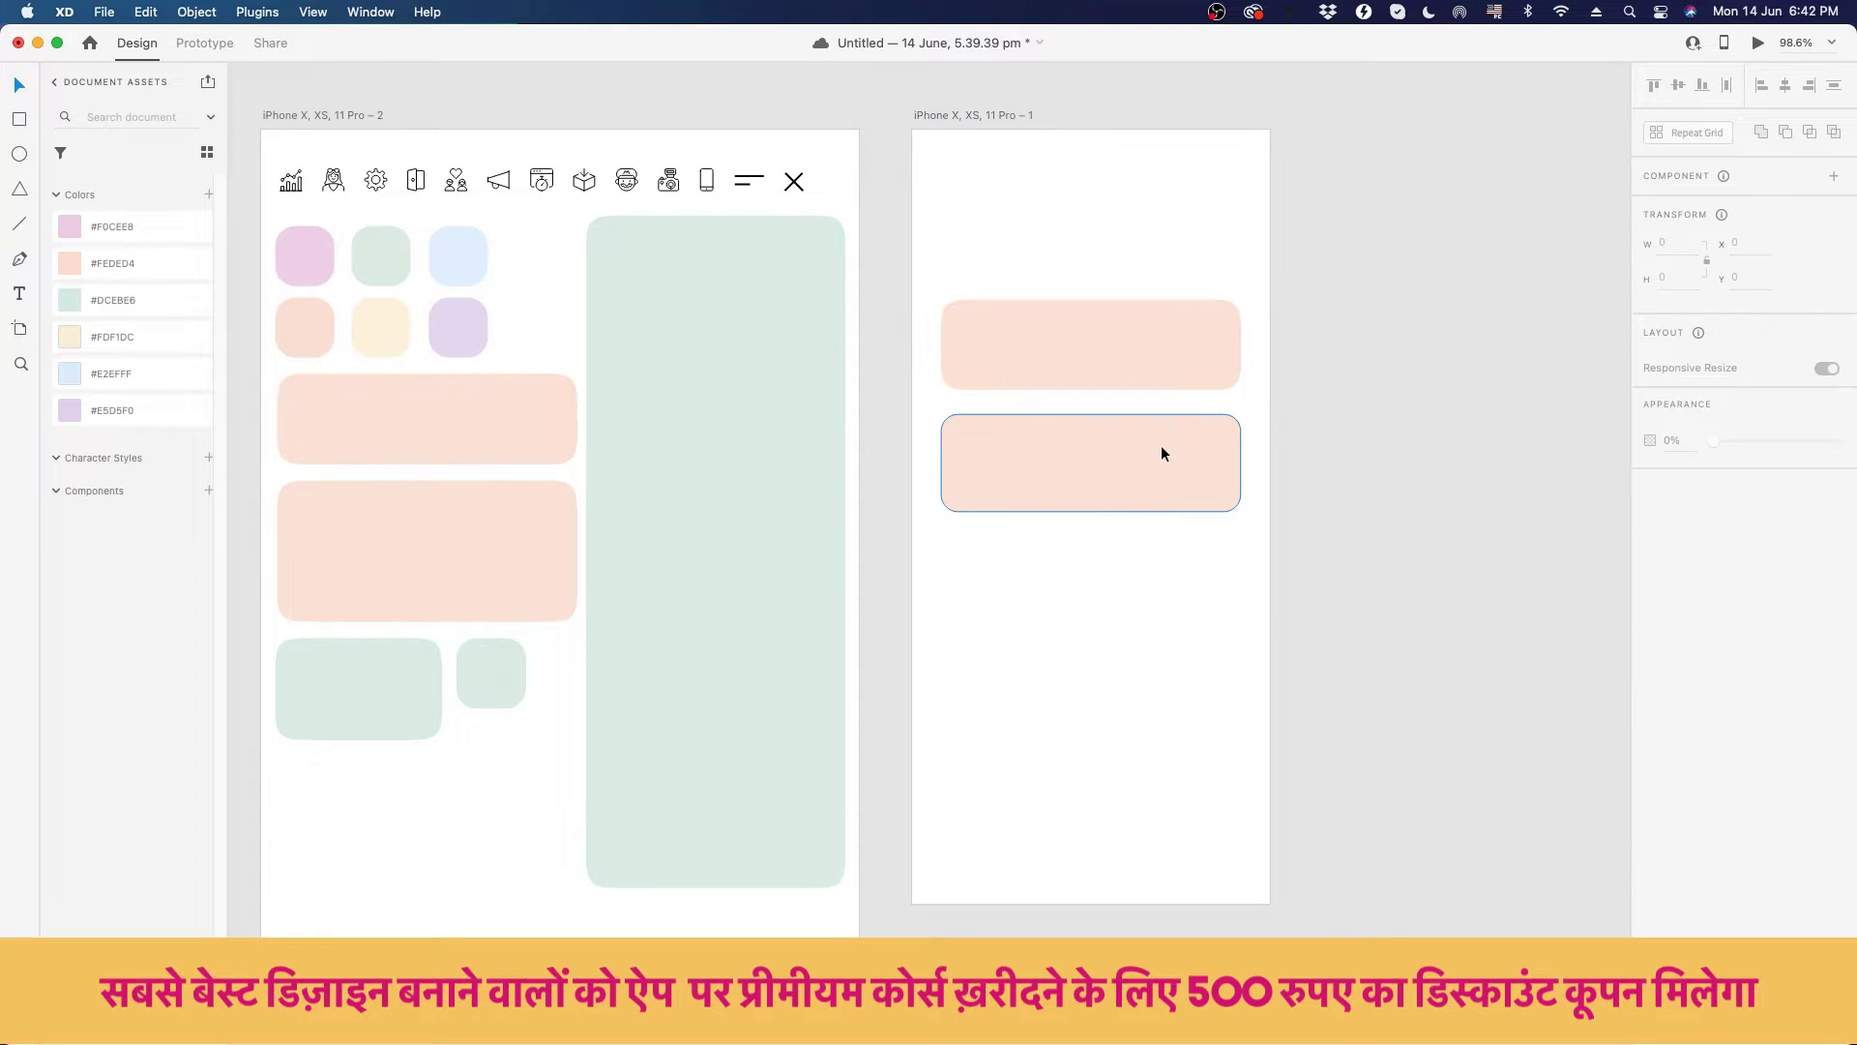
- Compare the corner curvature of the copied peach shape with that of the drawn rounded rectangle at close range
{"action": "scroll", "coordinate": [1160, 441], "scroll_direction": "up", "scroll_amount": 5}
{"action": "scroll", "coordinate": [1132, 316], "scroll_direction": "up", "scroll_amount": 4}
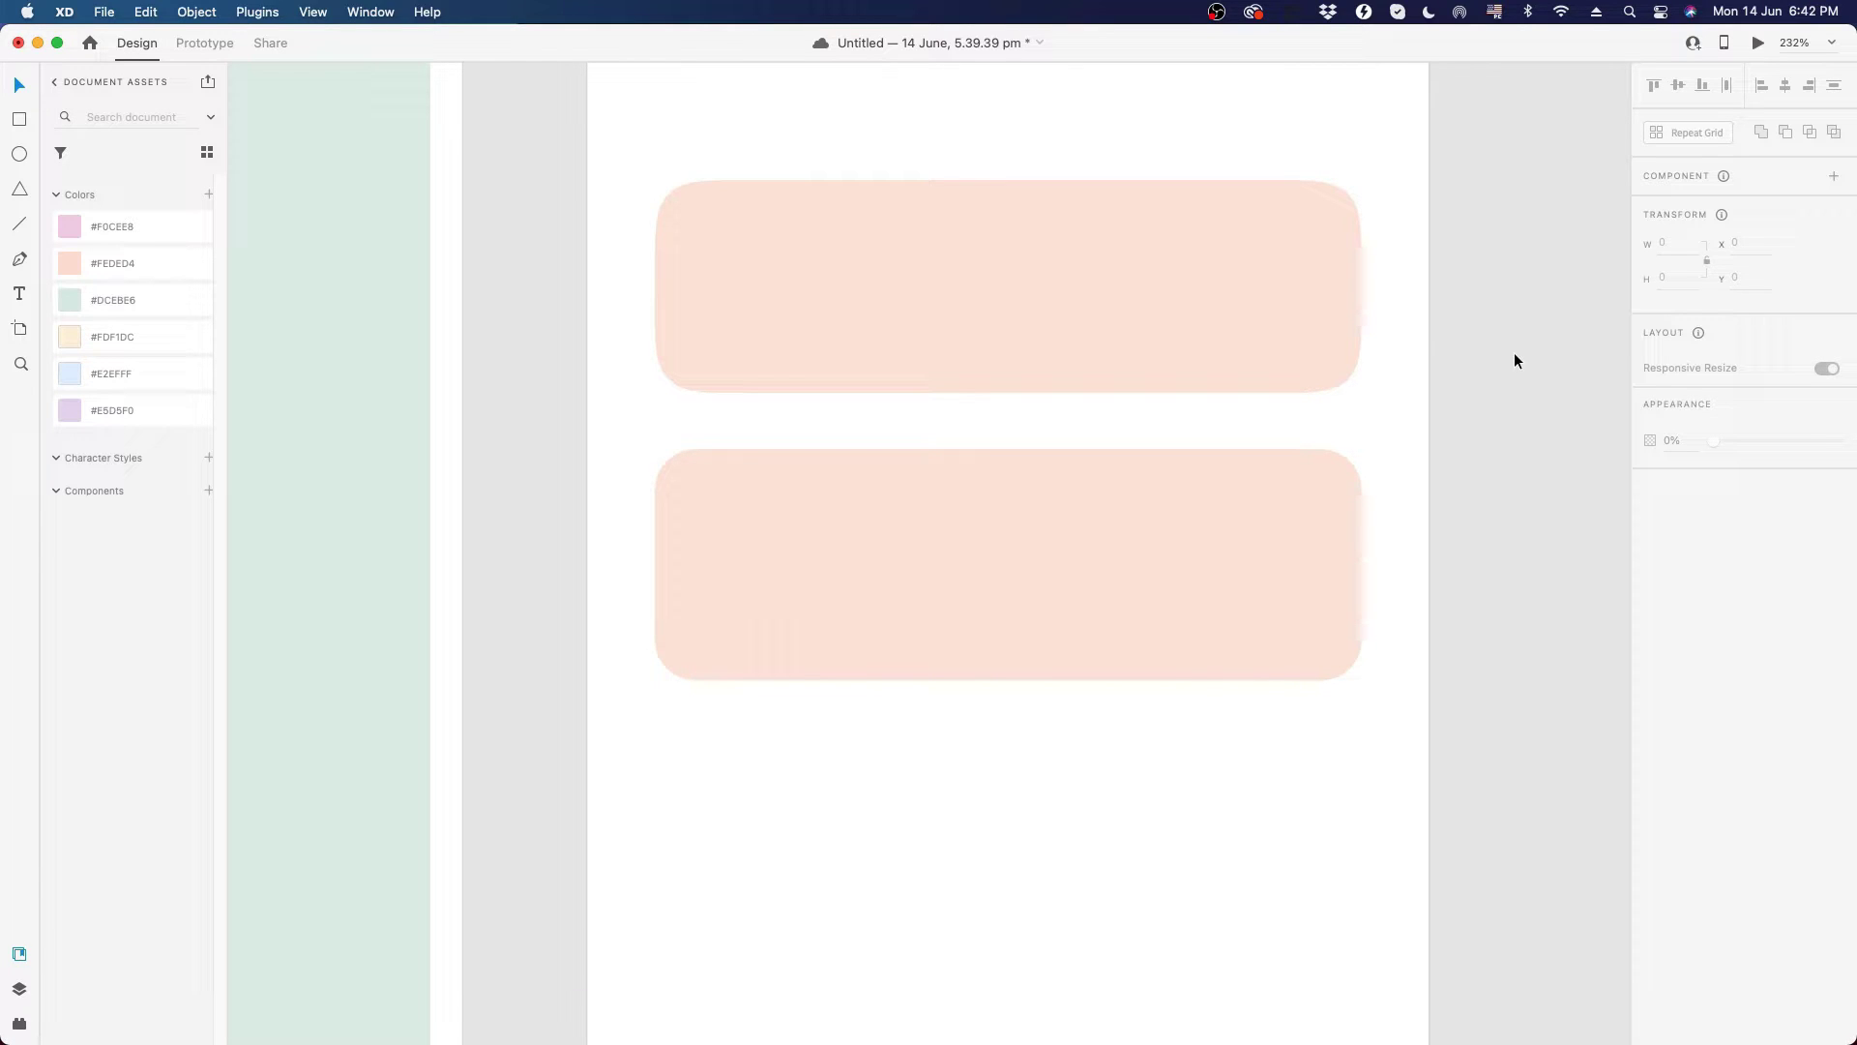
{"action": "left_click", "coordinate": [1319, 493]}
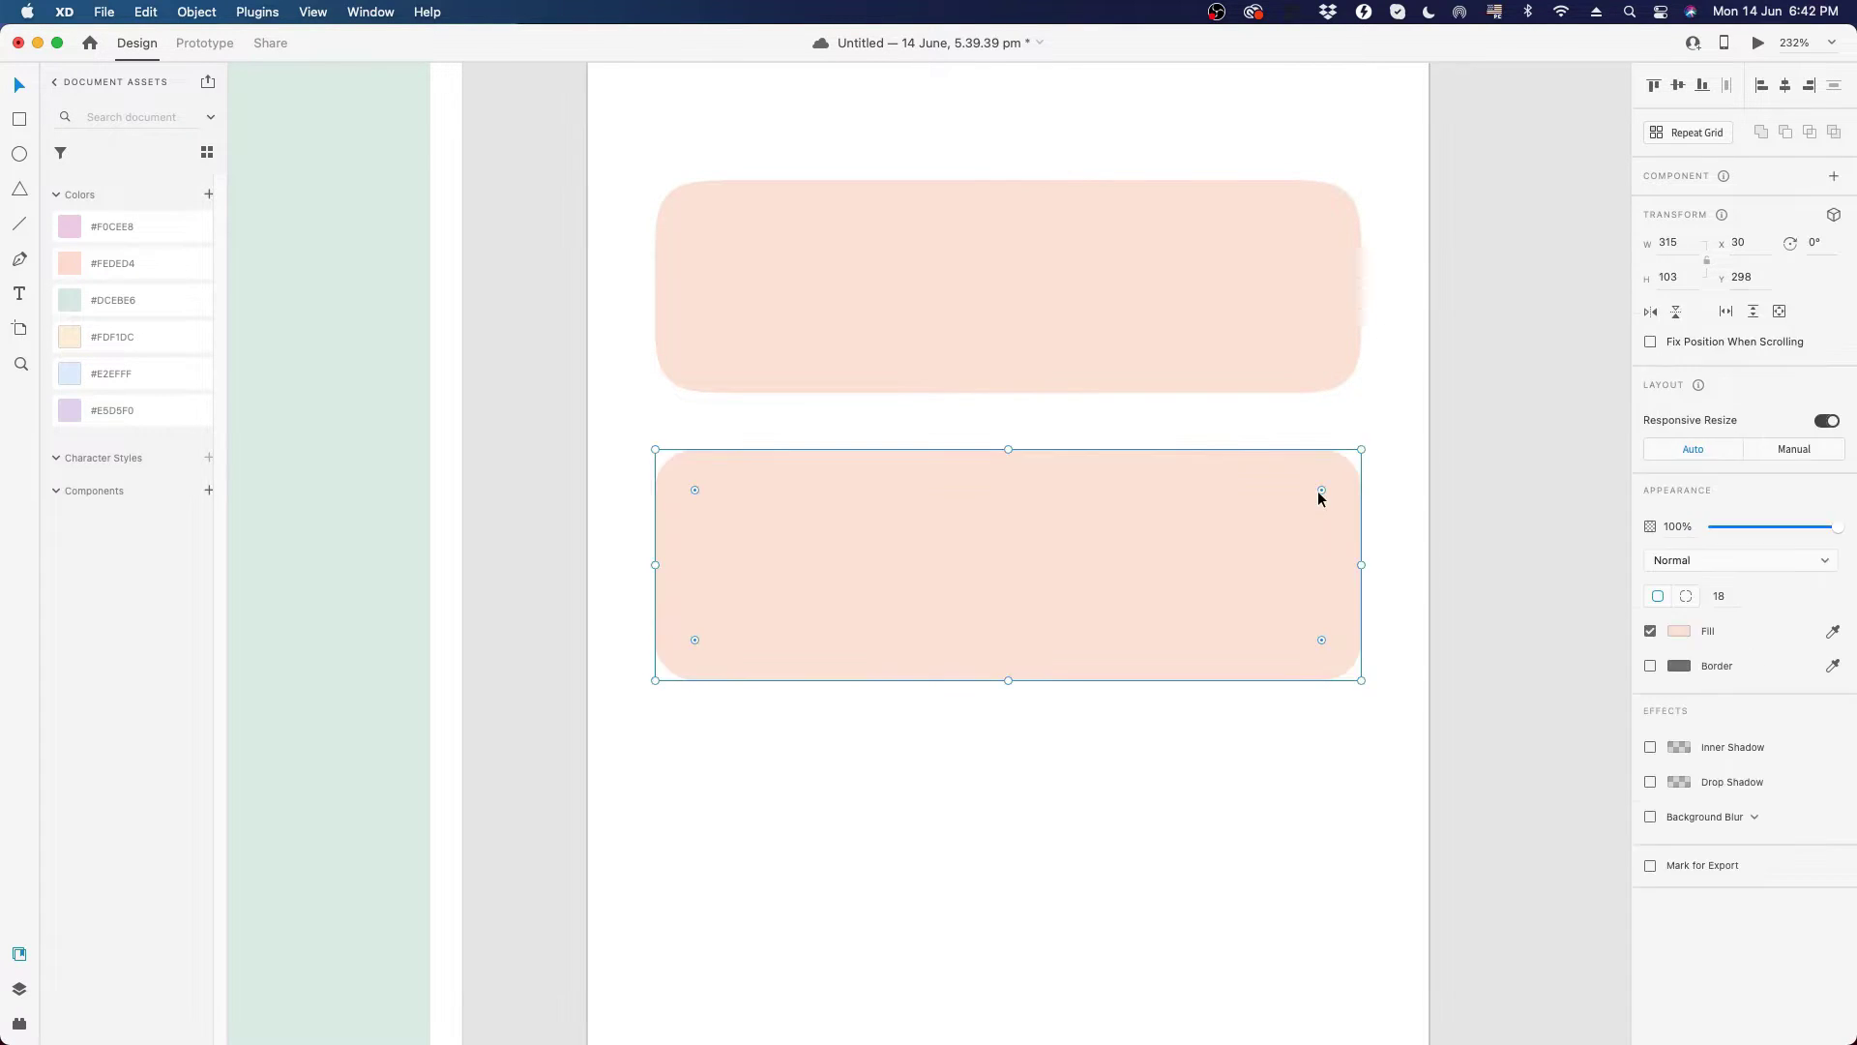
{"action": "scroll", "coordinate": [1319, 493], "scroll_direction": "down", "scroll_amount": 2}
{"action": "scroll", "coordinate": [1237, 356], "scroll_direction": "down", "scroll_amount": 10}
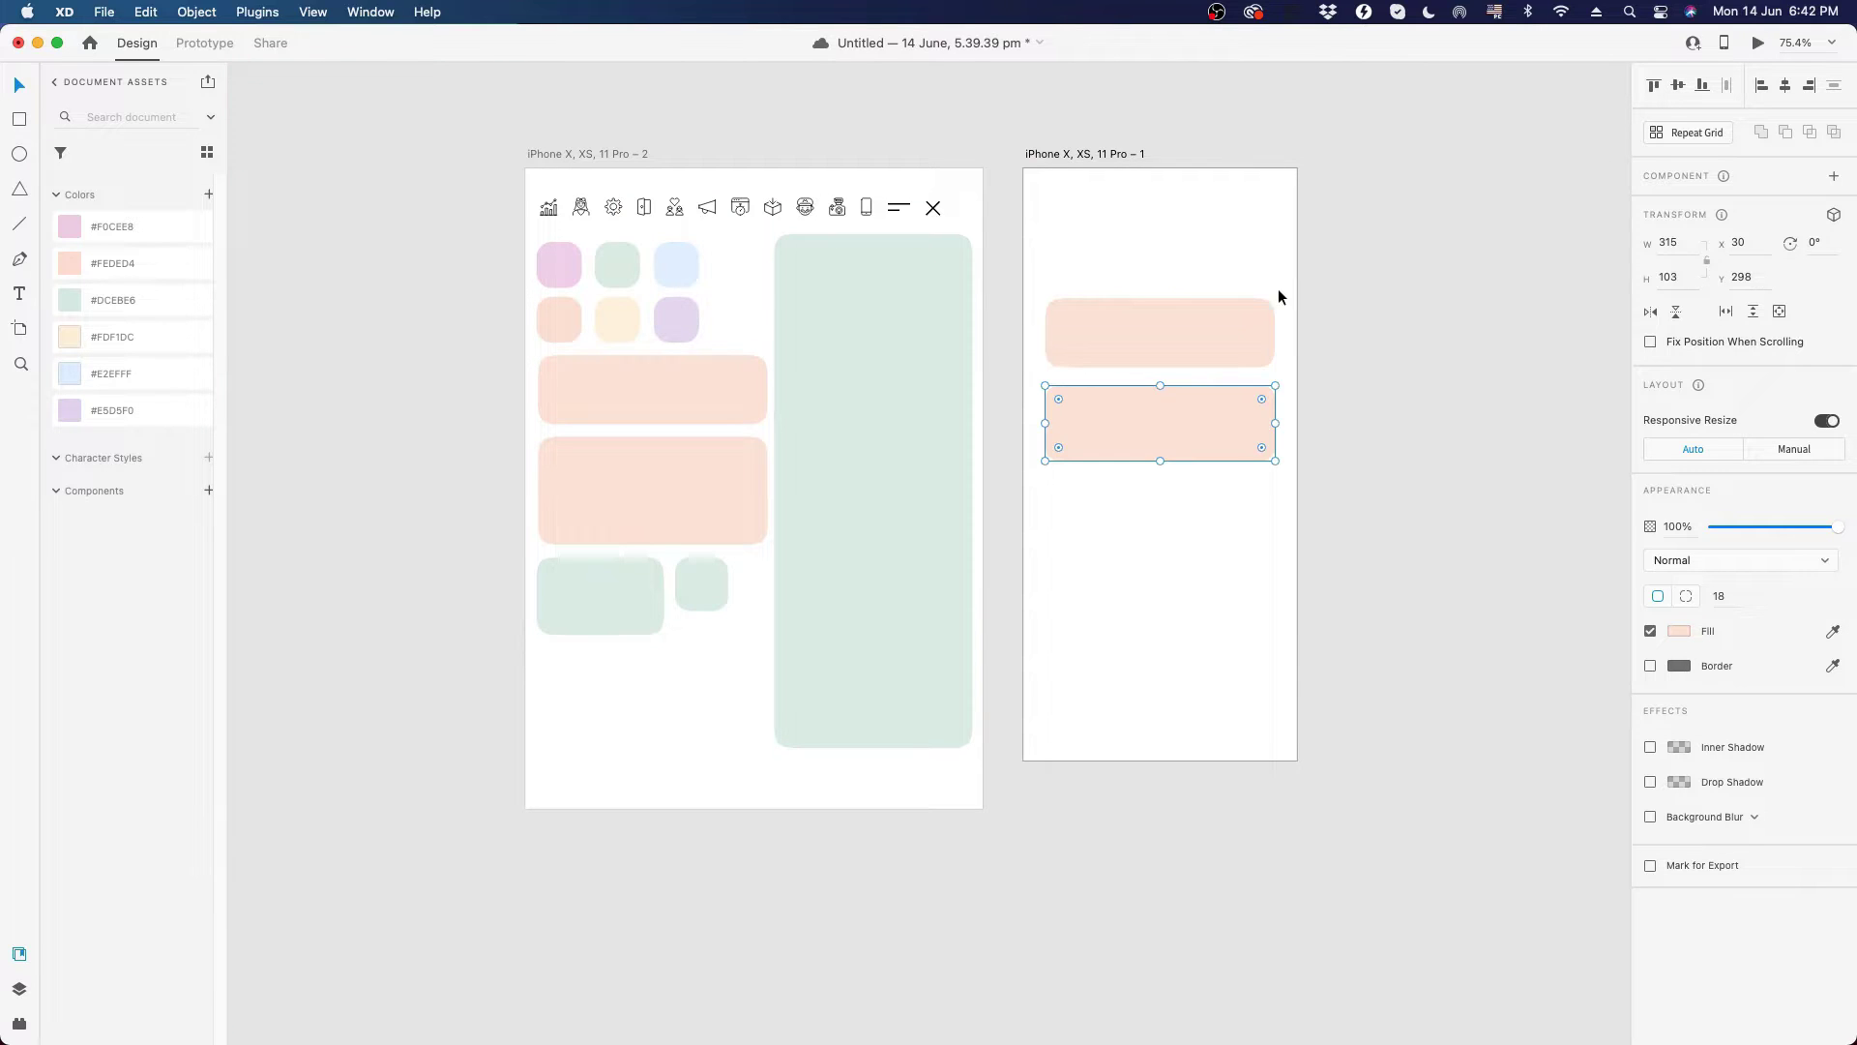
{"action": "scroll", "coordinate": [1257, 237], "scroll_direction": "up", "scroll_amount": 3}
{"action": "scroll", "coordinate": [1258, 246], "scroll_direction": "up", "scroll_amount": 2}
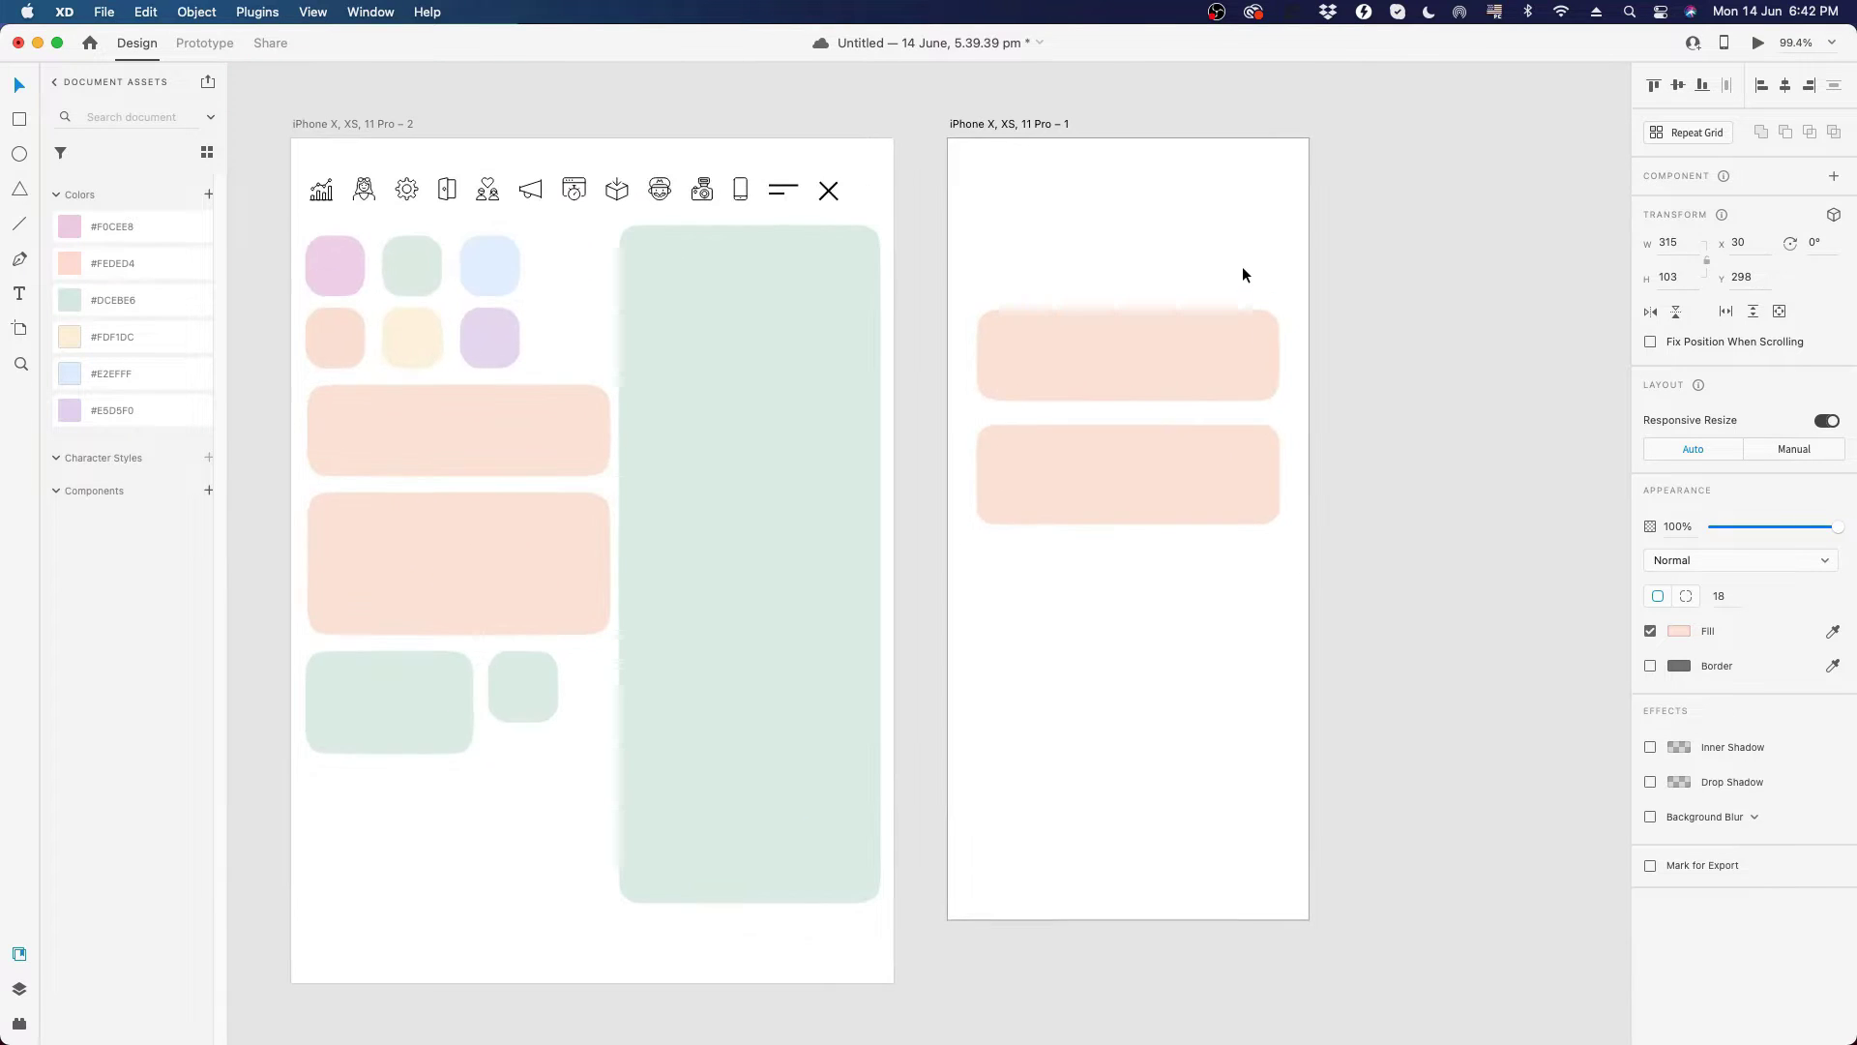
{"action": "left_click", "coordinate": [1442, 308]}
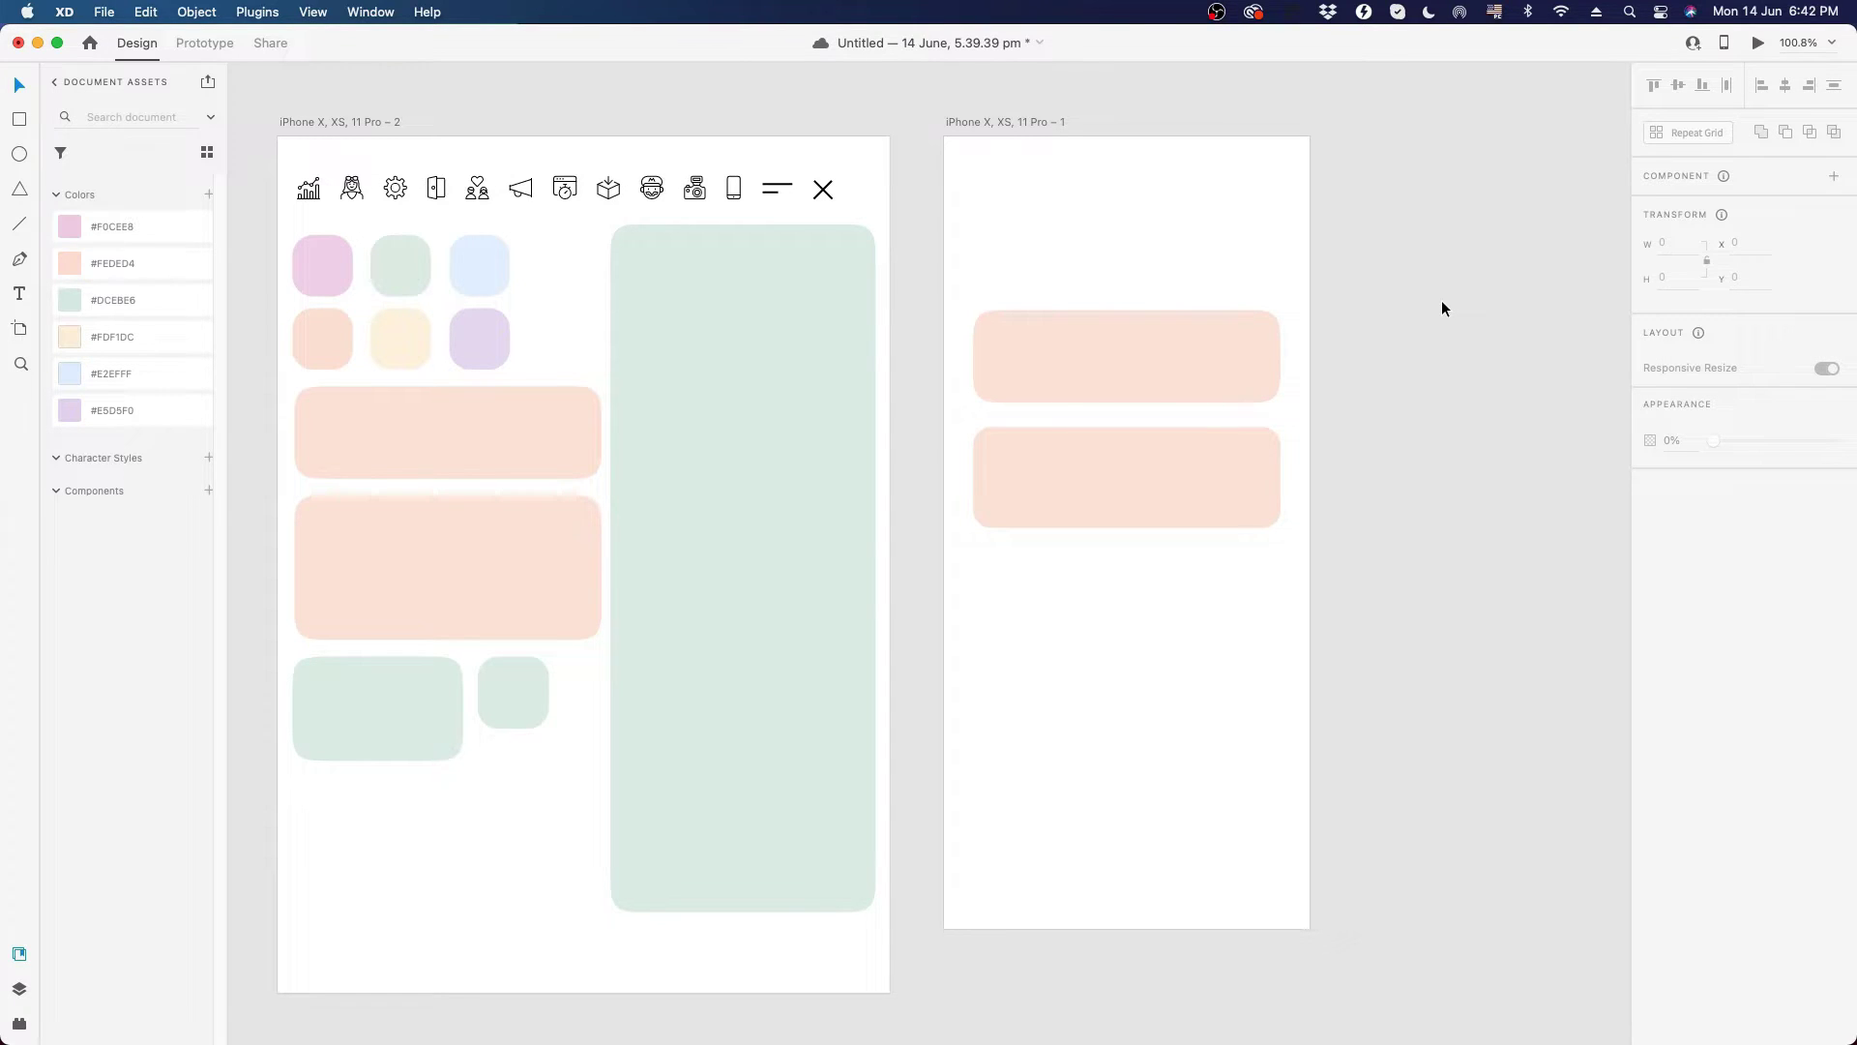
- Review the peach and green rounded shapes on the assets artboard again
{"action": "left_click", "coordinate": [438, 441]}
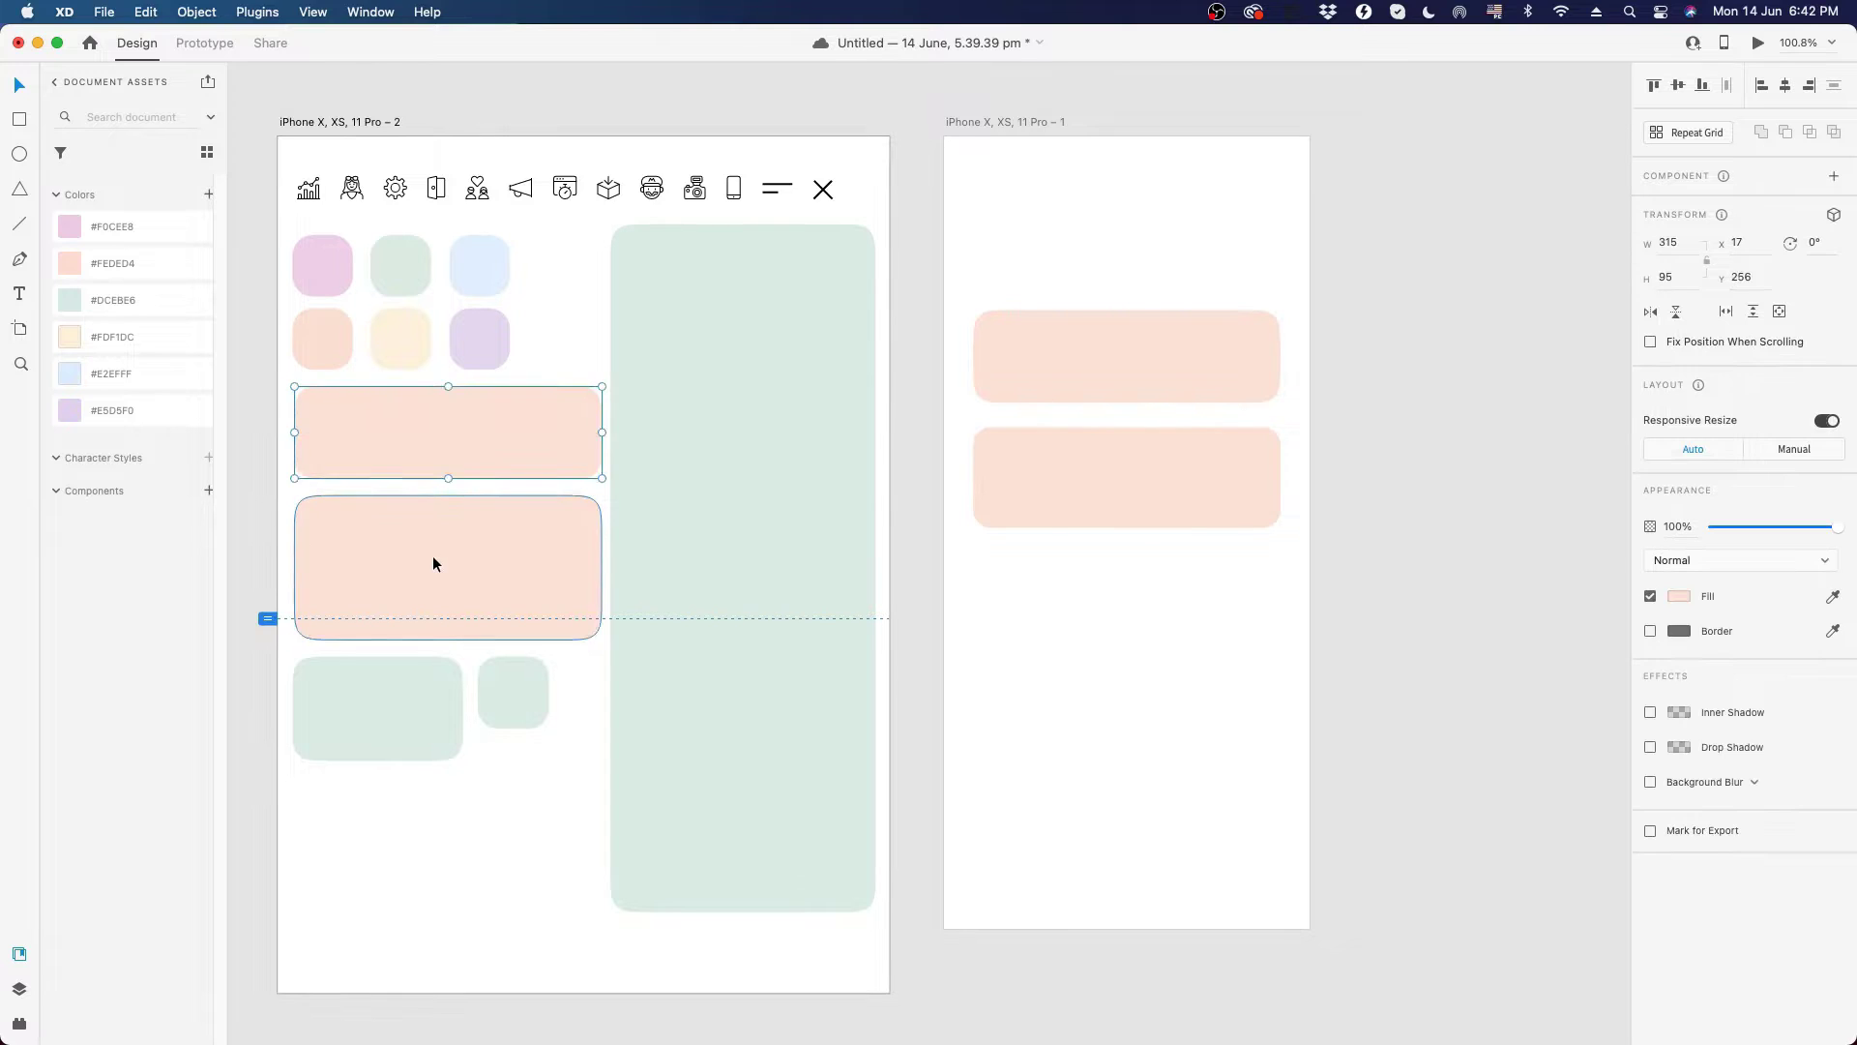
{"action": "left_click", "coordinate": [432, 559]}
{"action": "left_click", "coordinate": [416, 689]}
{"action": "left_click", "coordinate": [508, 685]}
{"action": "left_click", "coordinate": [683, 675]}
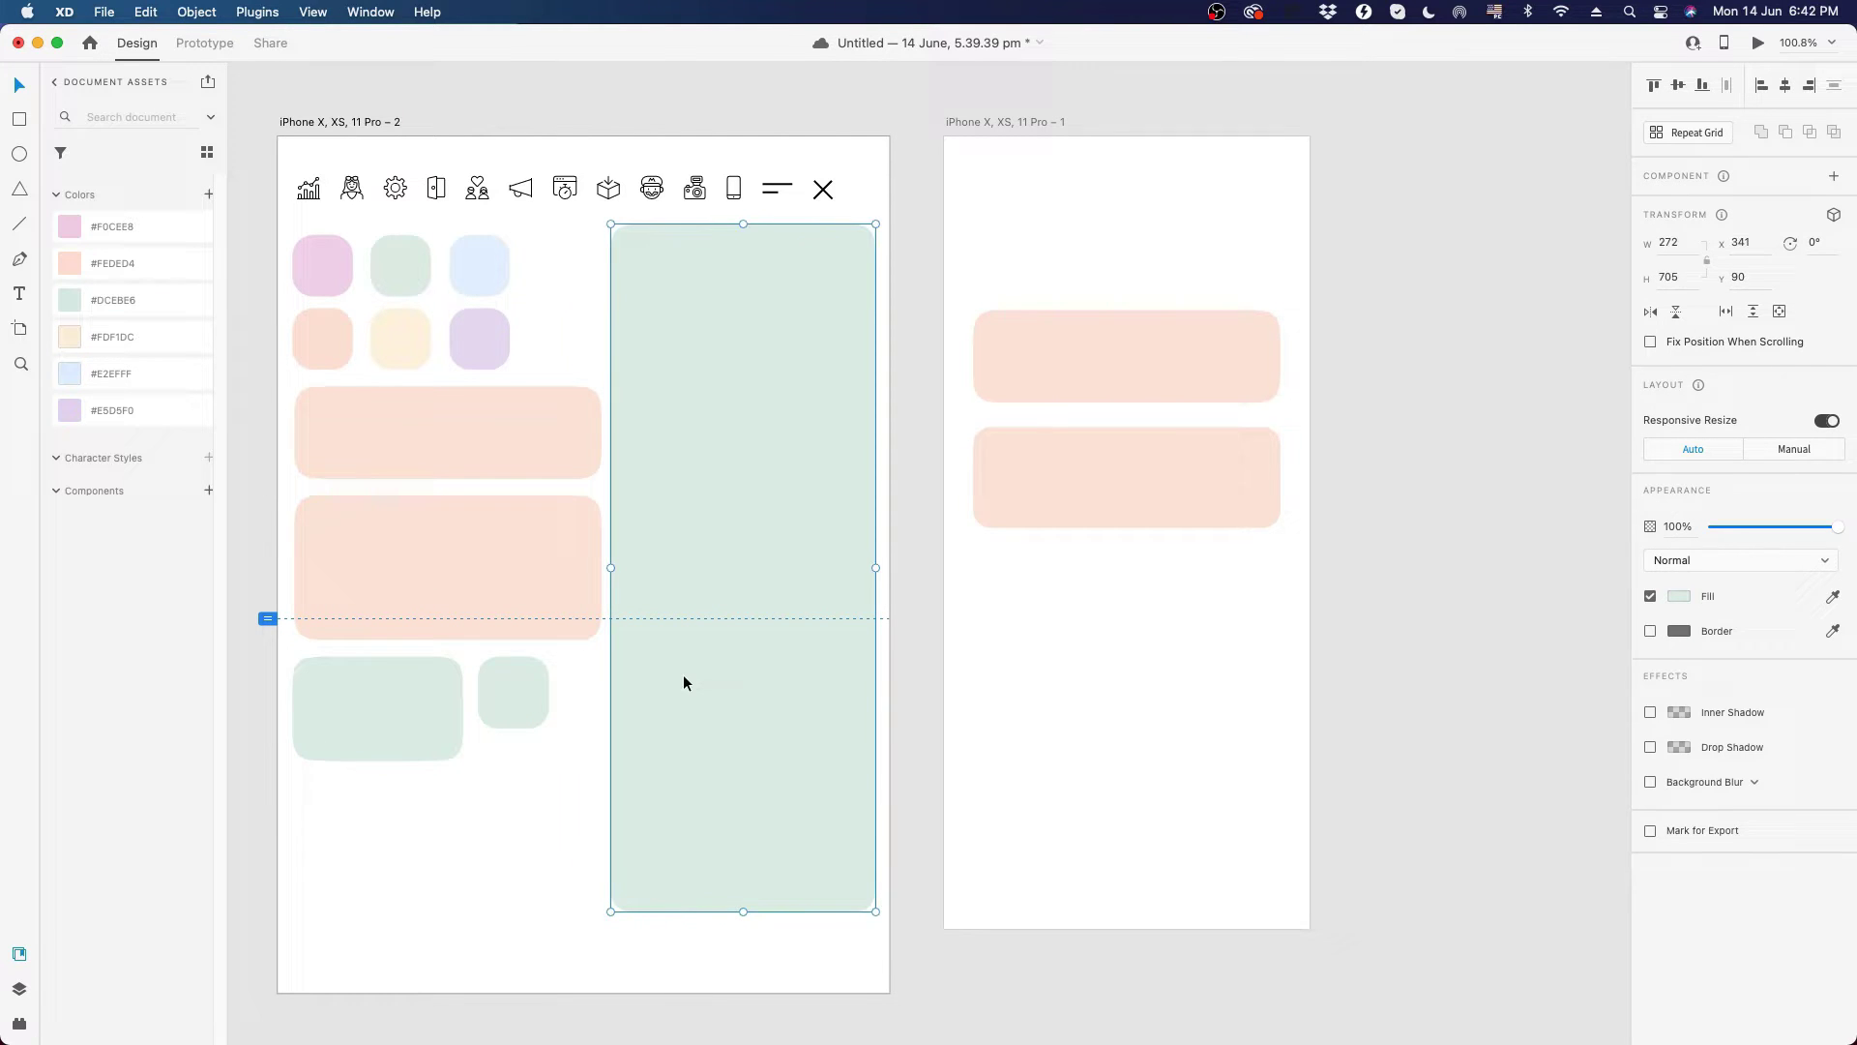
{"action": "left_click", "coordinate": [1139, 650]}
- Delete both peach shapes from the iPhone artboard
{"action": "left_click", "coordinate": [1151, 499]}
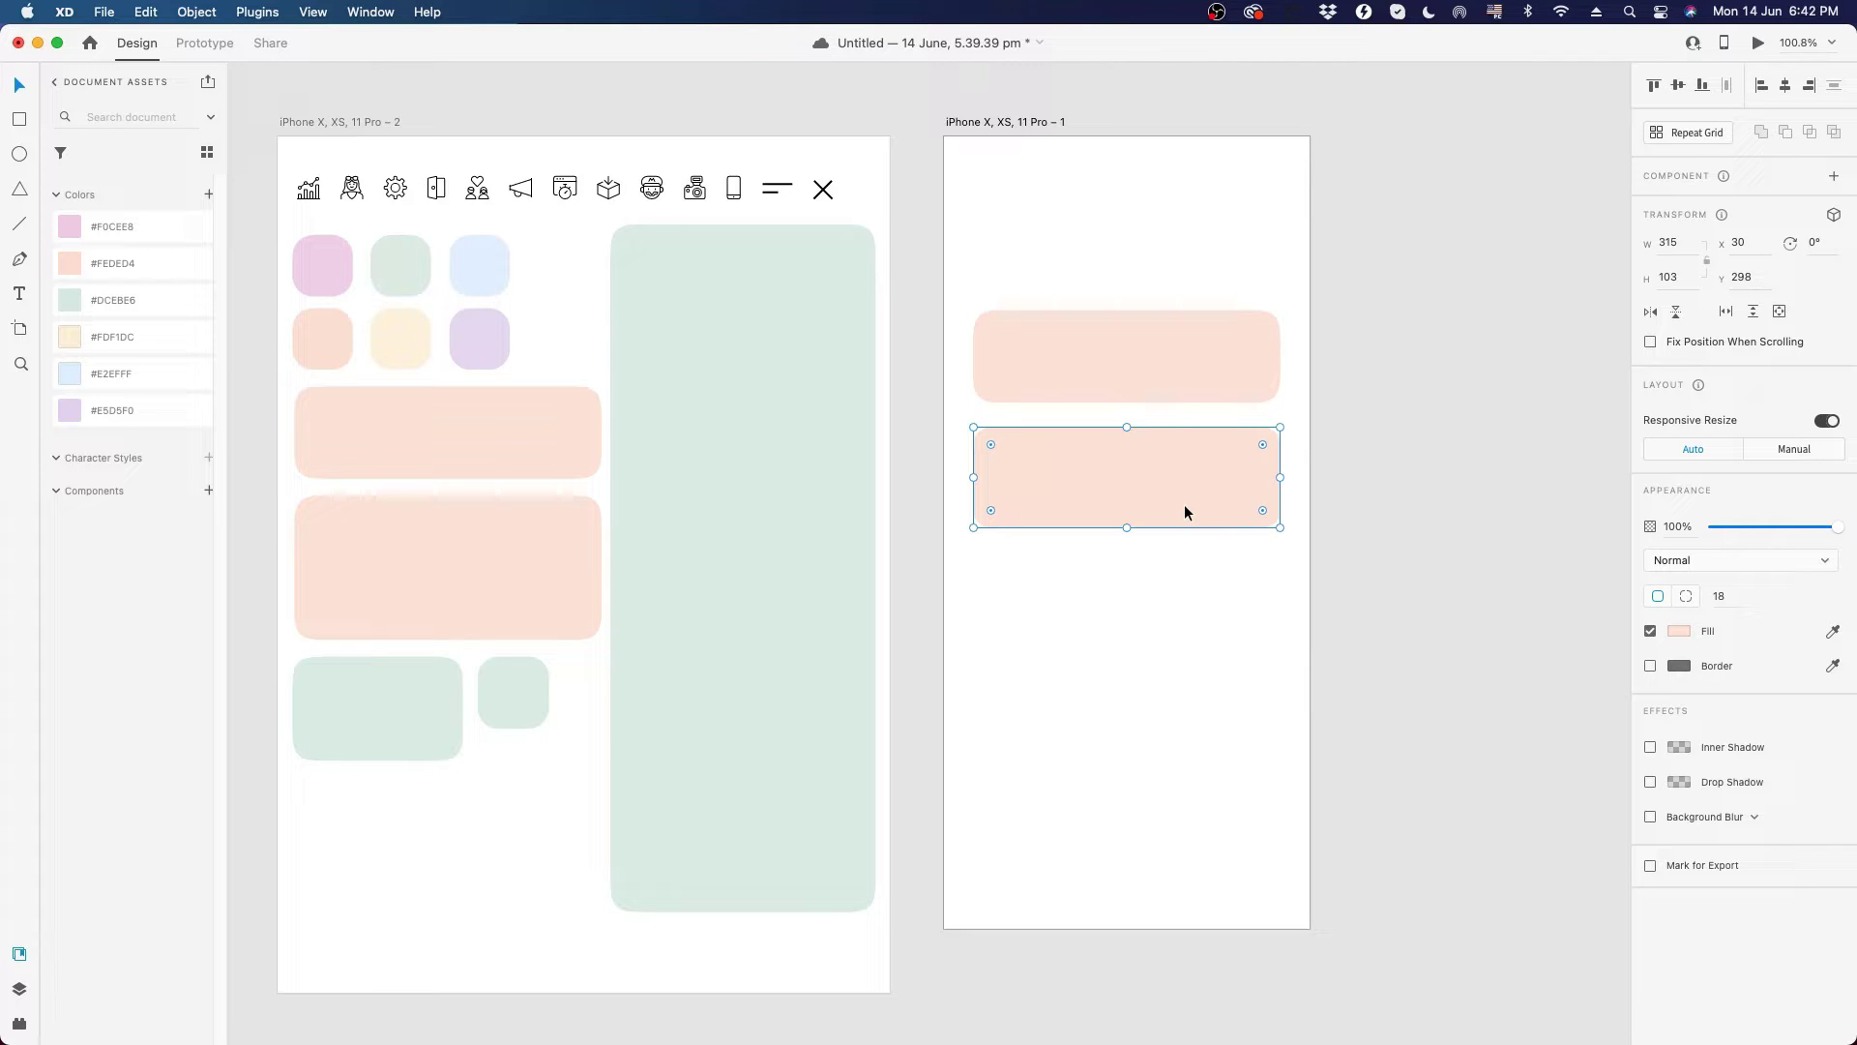
{"action": "key", "text": "Delete"}
{"action": "left_click", "coordinate": [1191, 351]}
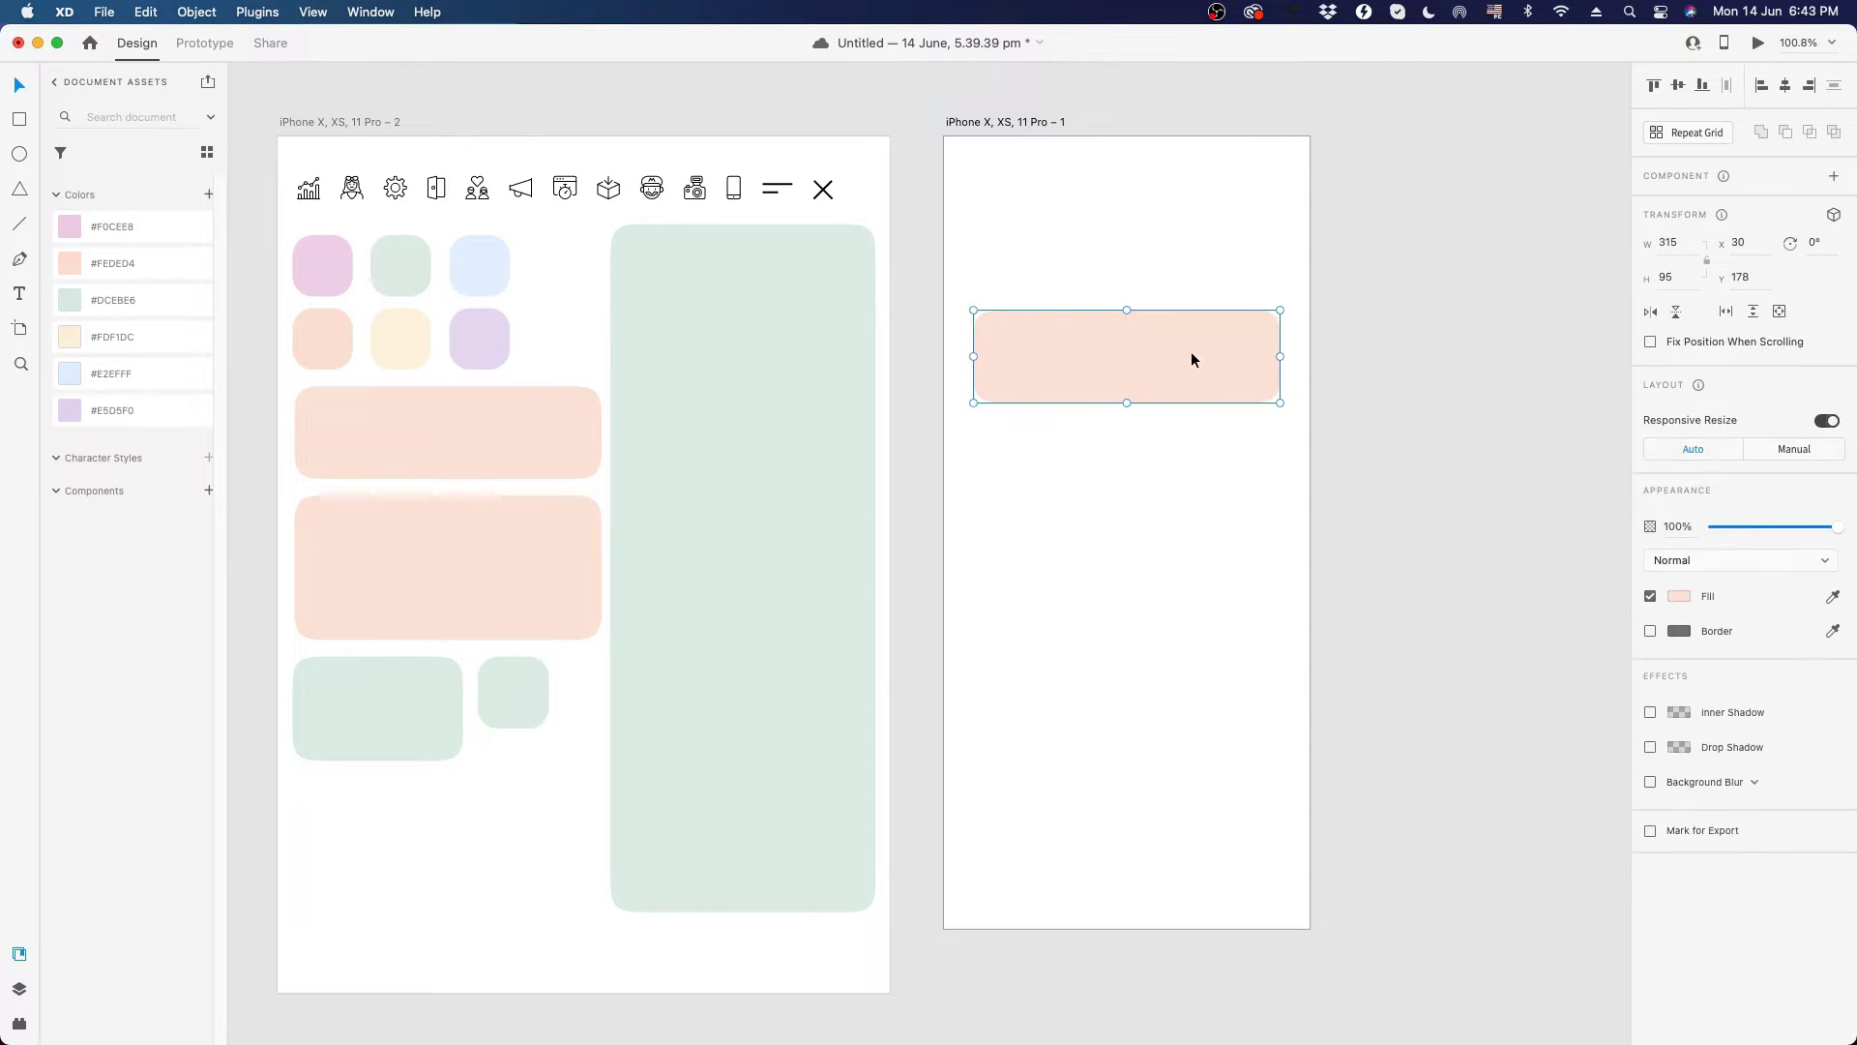
{"action": "key", "text": "Delete"}
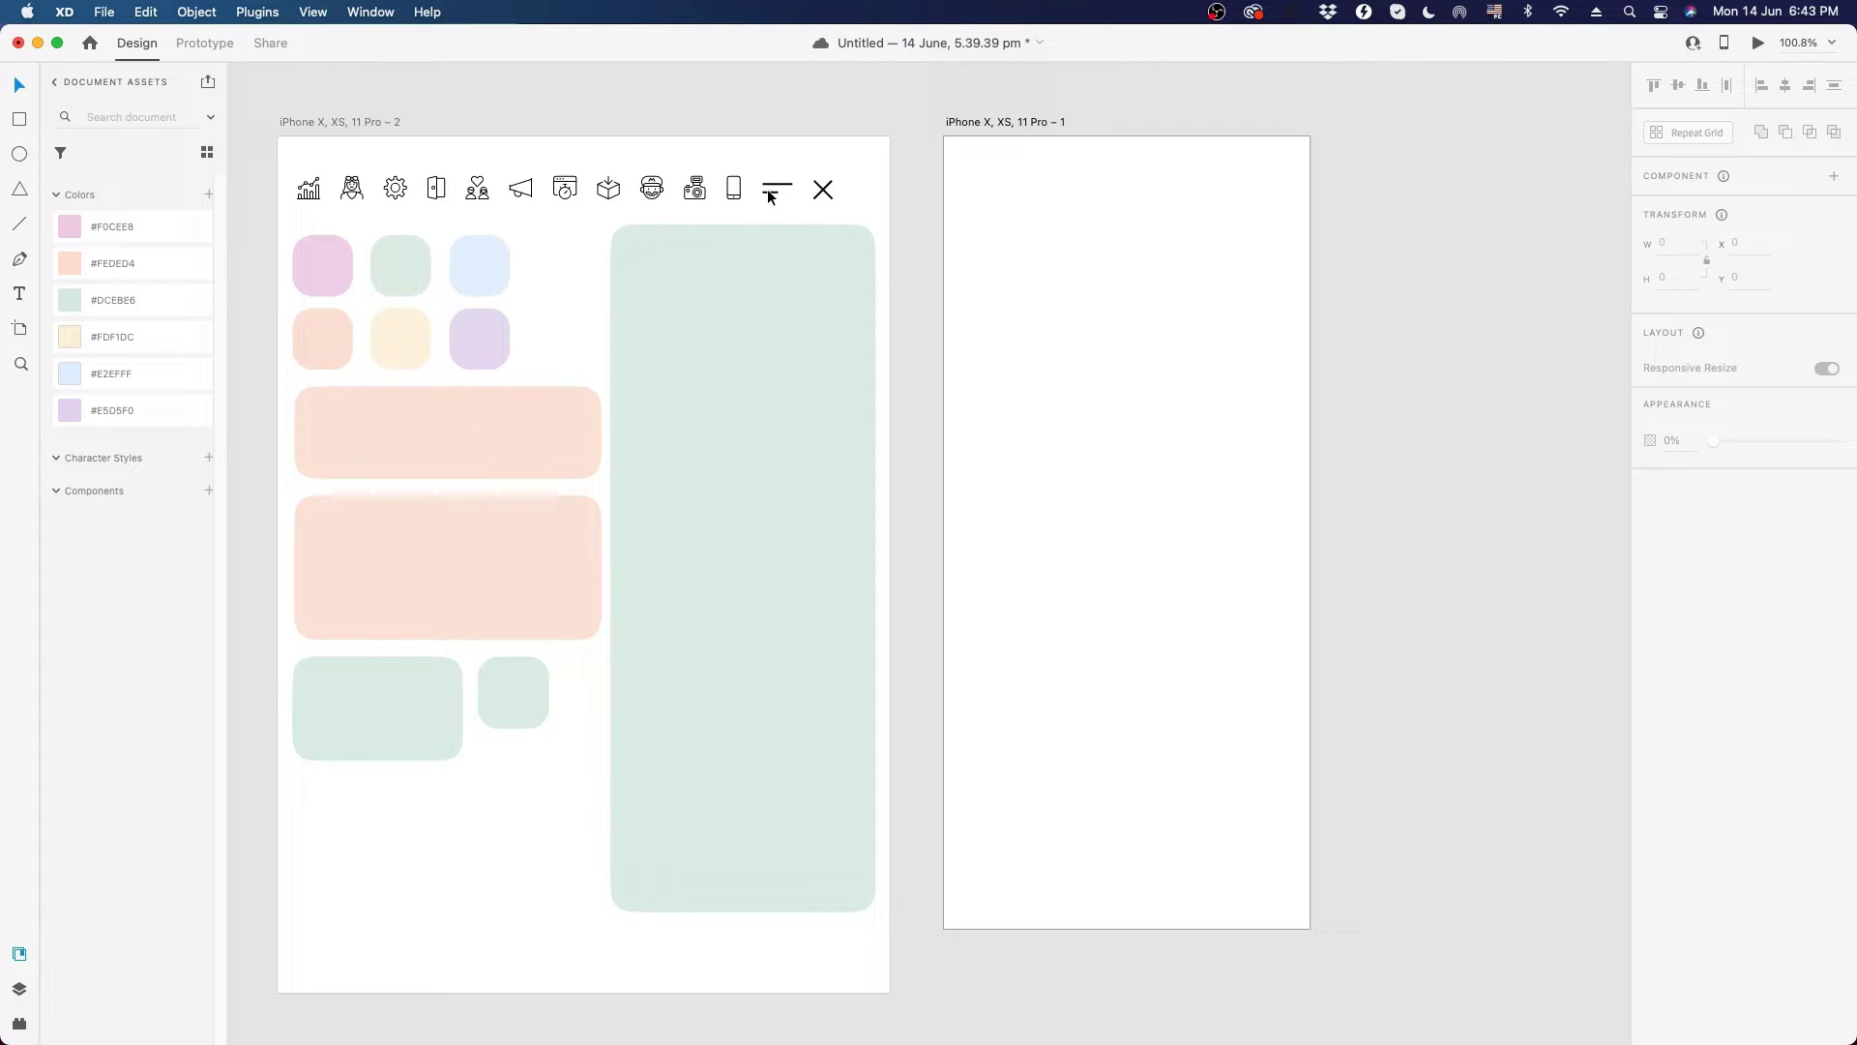
- Copy the two-line menu icon to the empty iPhone artboard and place it near the upper-left corner at about X 26, Y 35
{"action": "left_click_drag", "start_coordinate": [261, 153], "coordinate": [282, 209]}
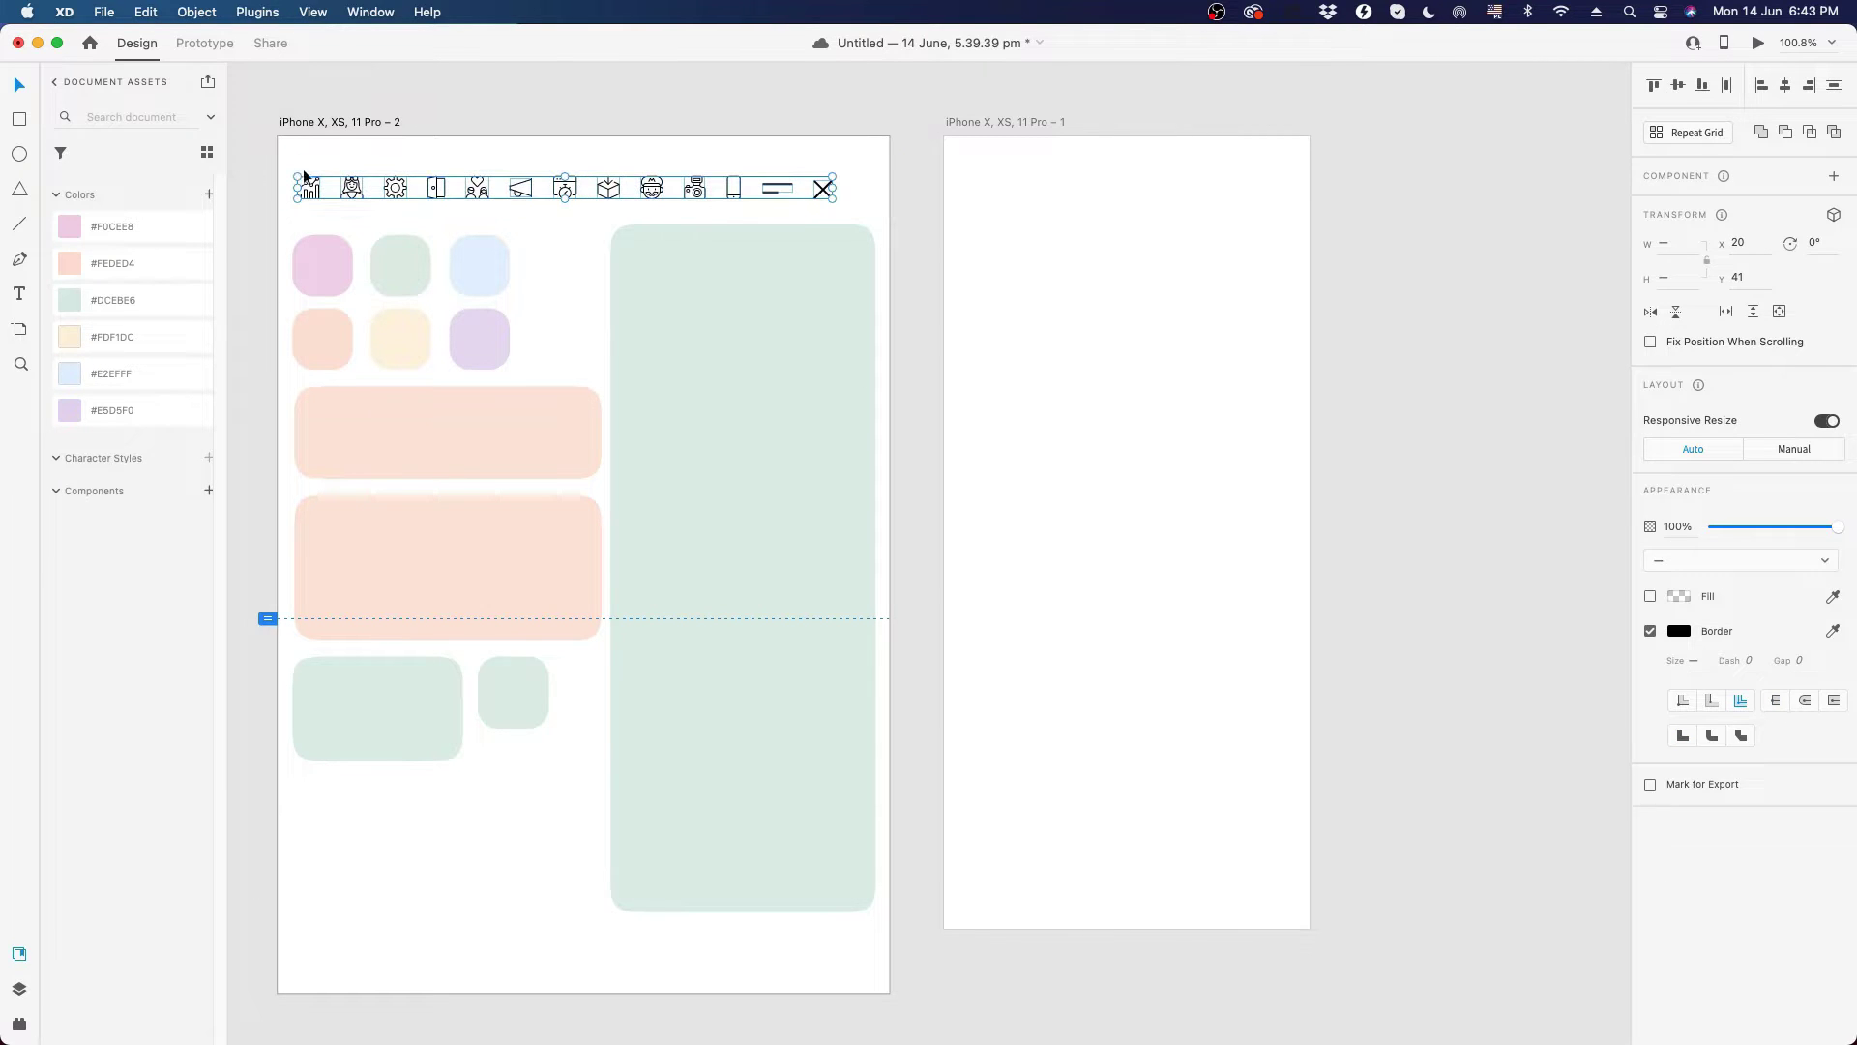
{"action": "left_click", "coordinate": [915, 200]}
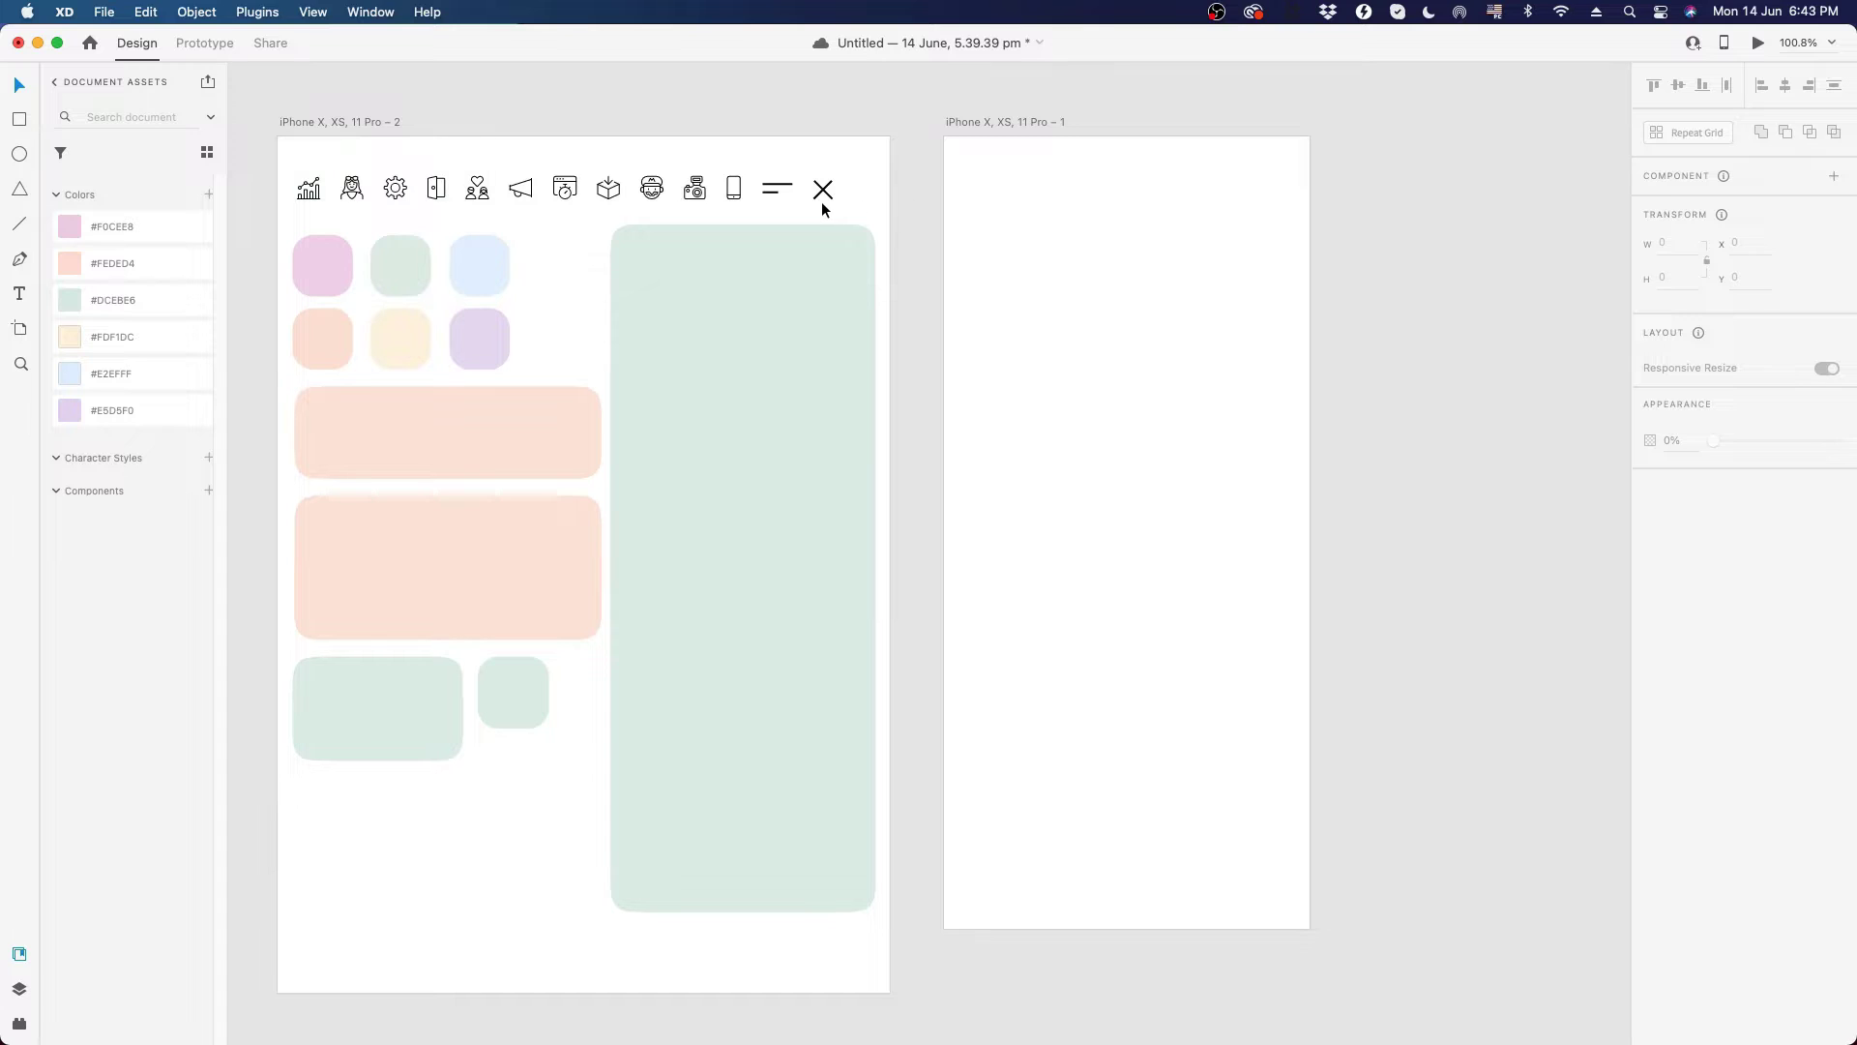
{"action": "left_click", "coordinate": [785, 187]}
{"action": "key", "text": "super+c"}
{"action": "left_click", "coordinate": [995, 120]}
{"action": "key", "text": "super+v"}
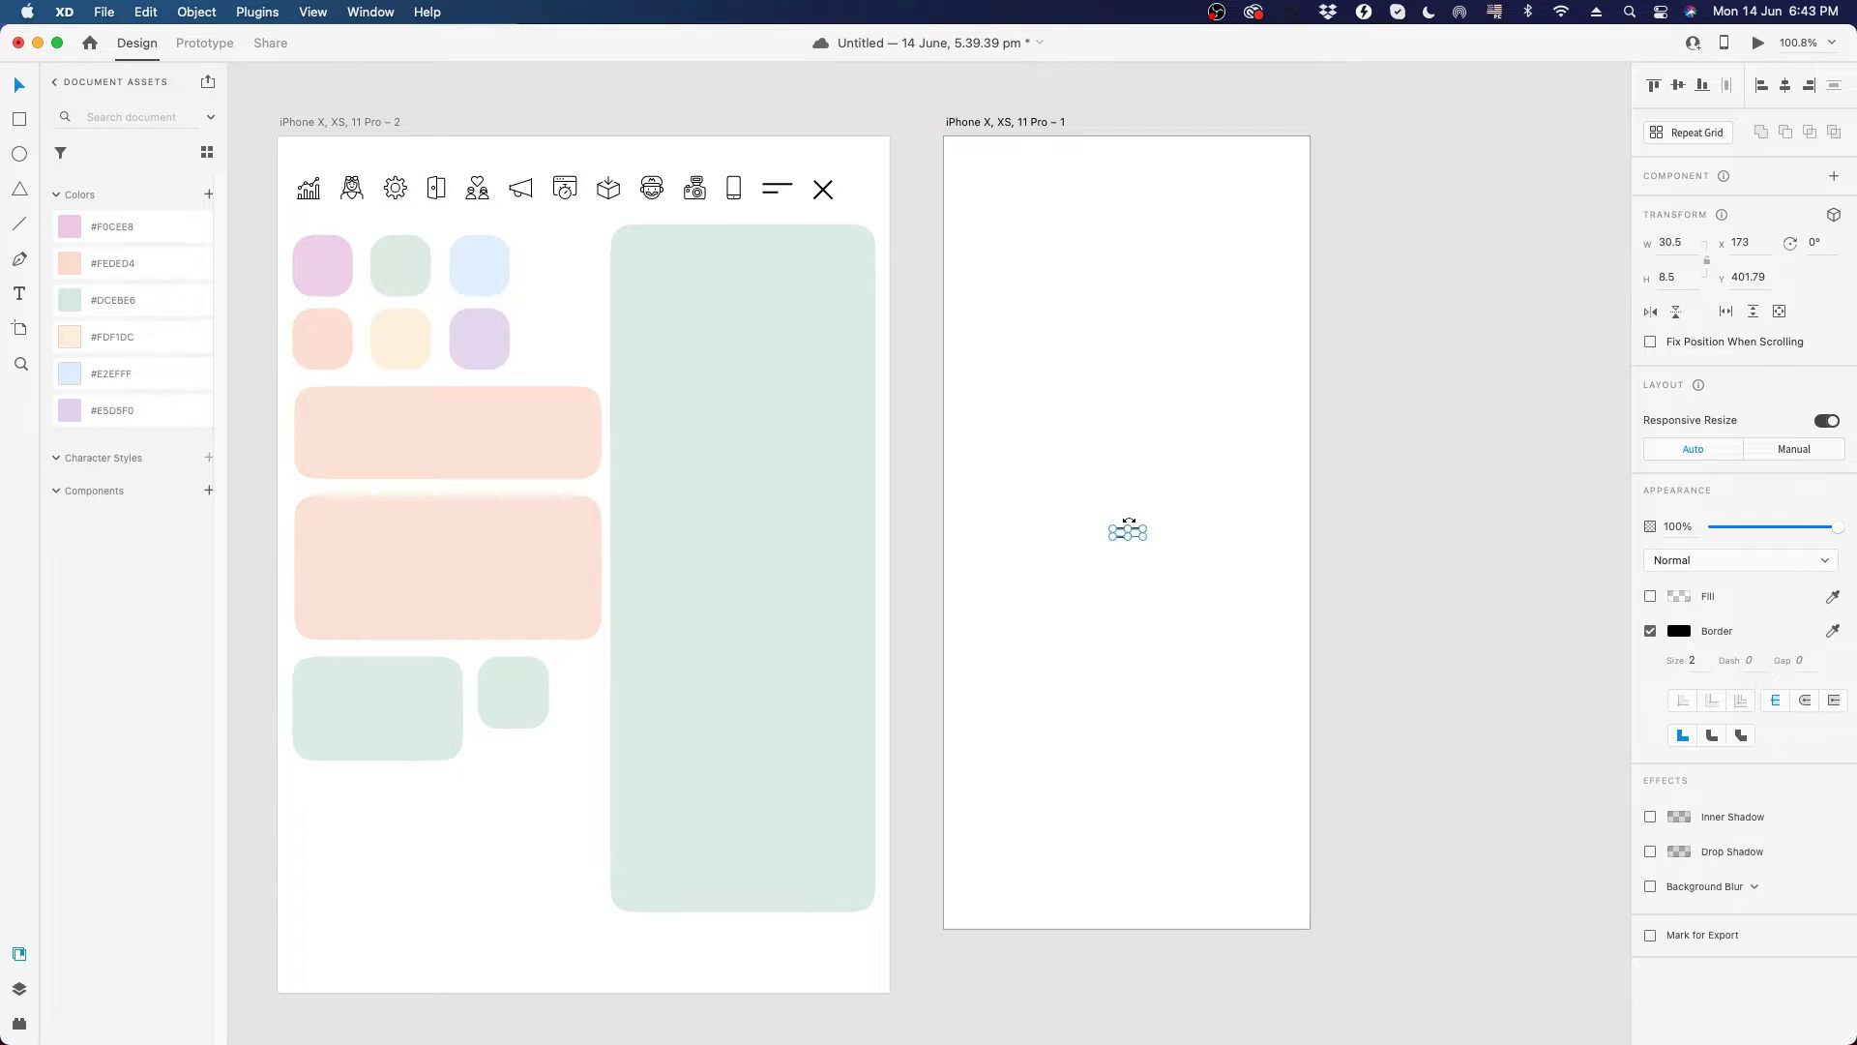
{"action": "left_click_drag", "start_coordinate": [1134, 529], "coordinate": [993, 178]}
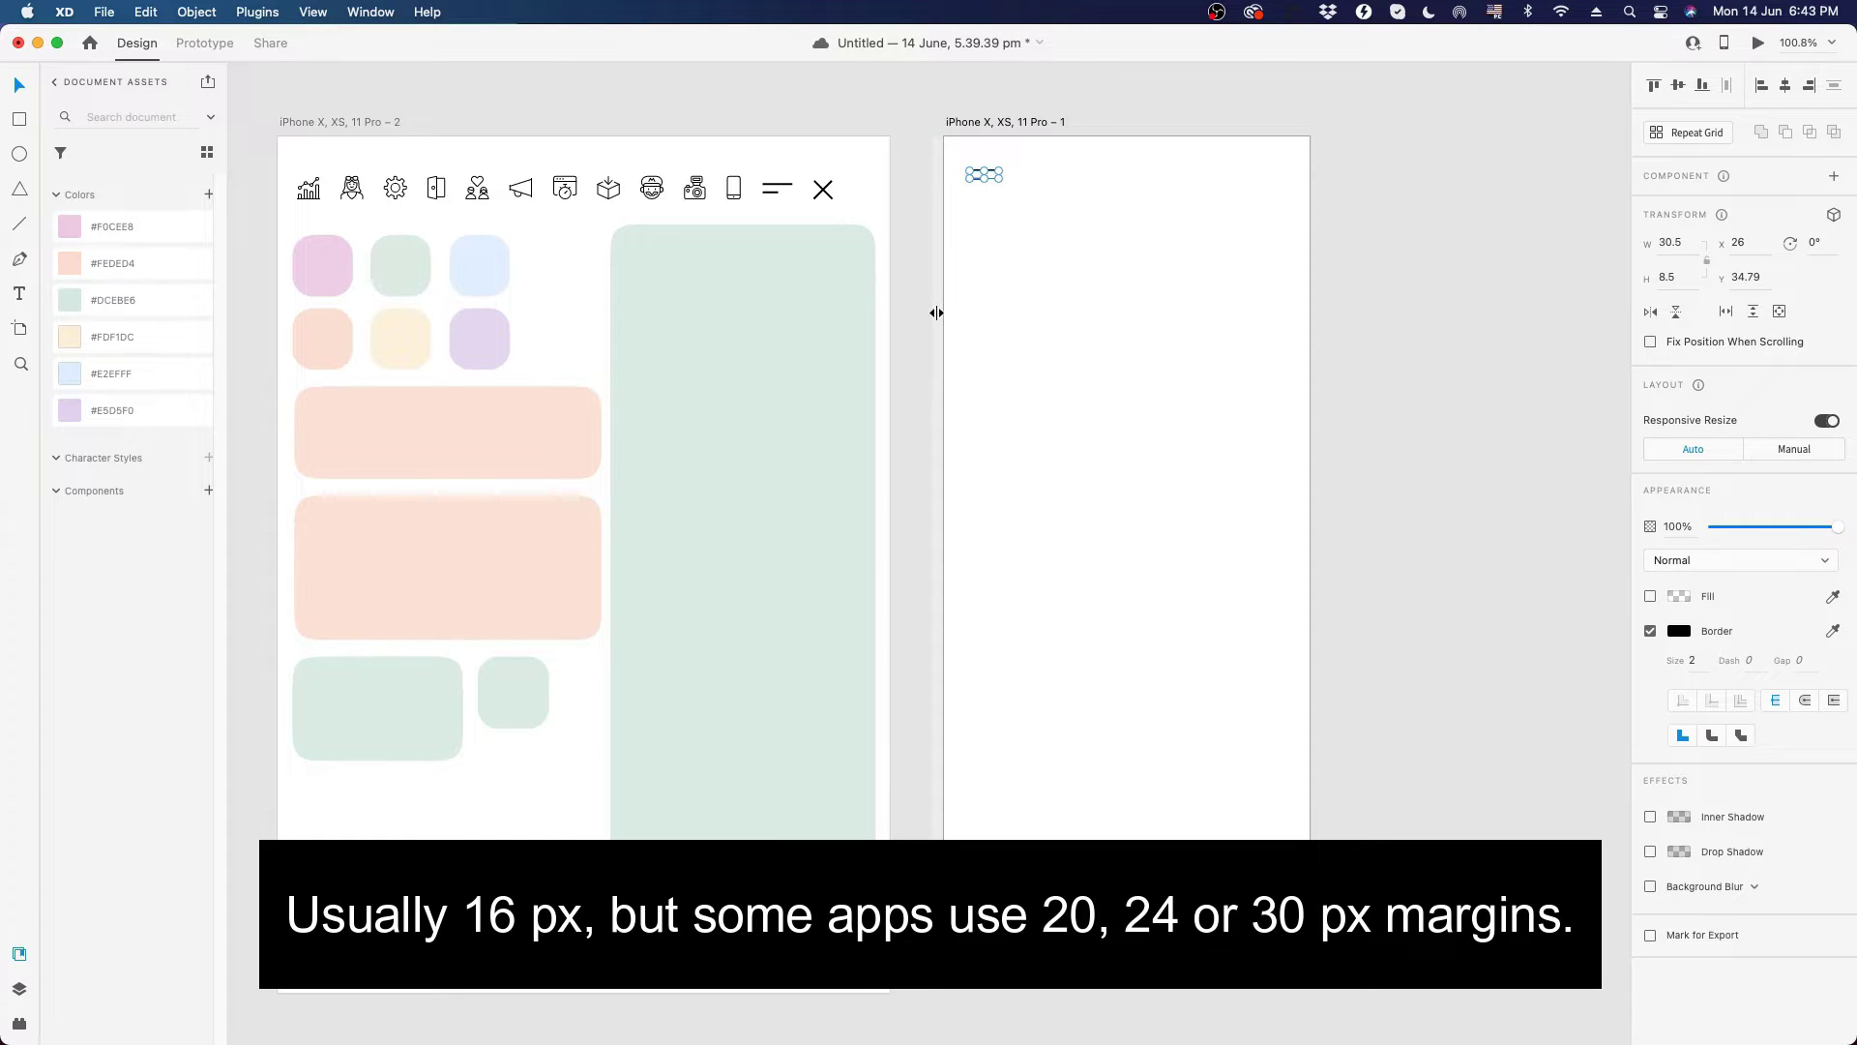
- Add a vertical guide about 30 px from the iPhone artboard's left edge and shift the menu icon to the right of it
{"action": "left_click_drag", "start_coordinate": [938, 306], "coordinate": [971, 305]}
{"action": "left_click", "coordinate": [988, 176]}
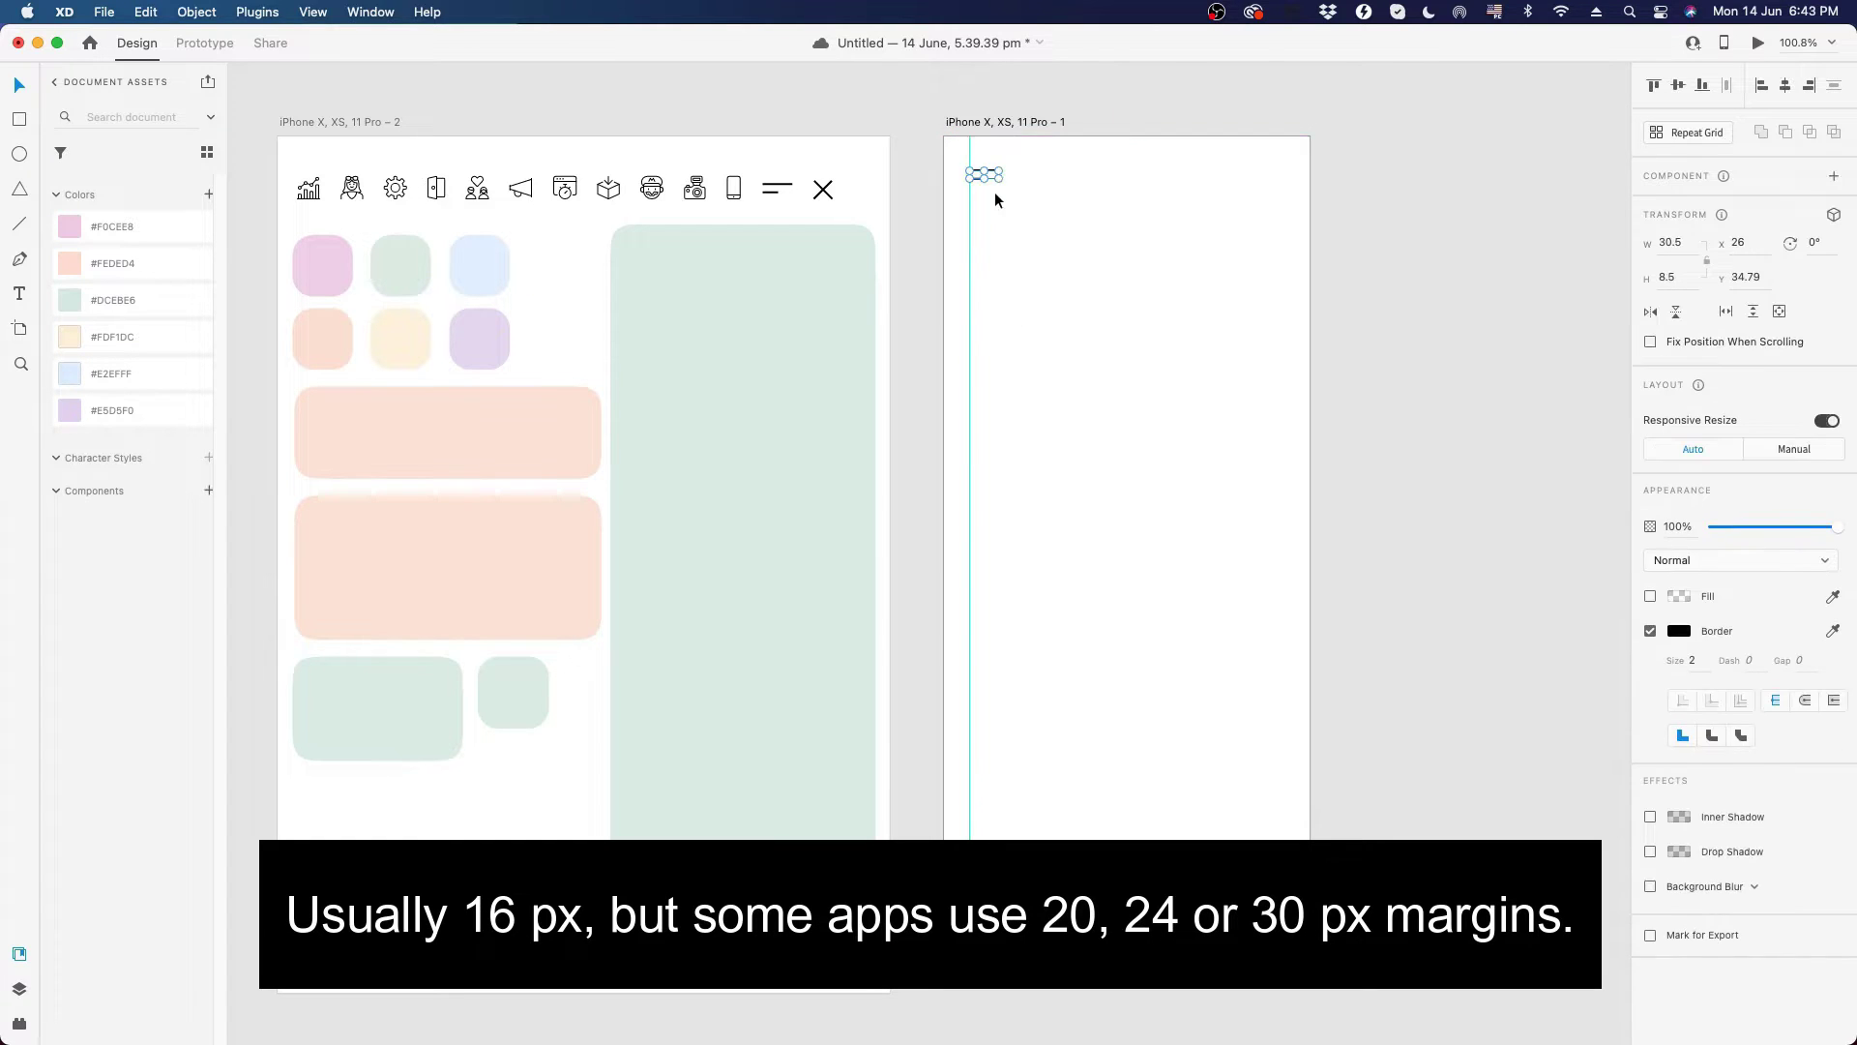
{"action": "key", "text": "shift+Right"}
{"action": "left_click_drag", "start_coordinate": [970, 239], "coordinate": [973, 241]}
{"action": "left_click", "coordinate": [1065, 287]}
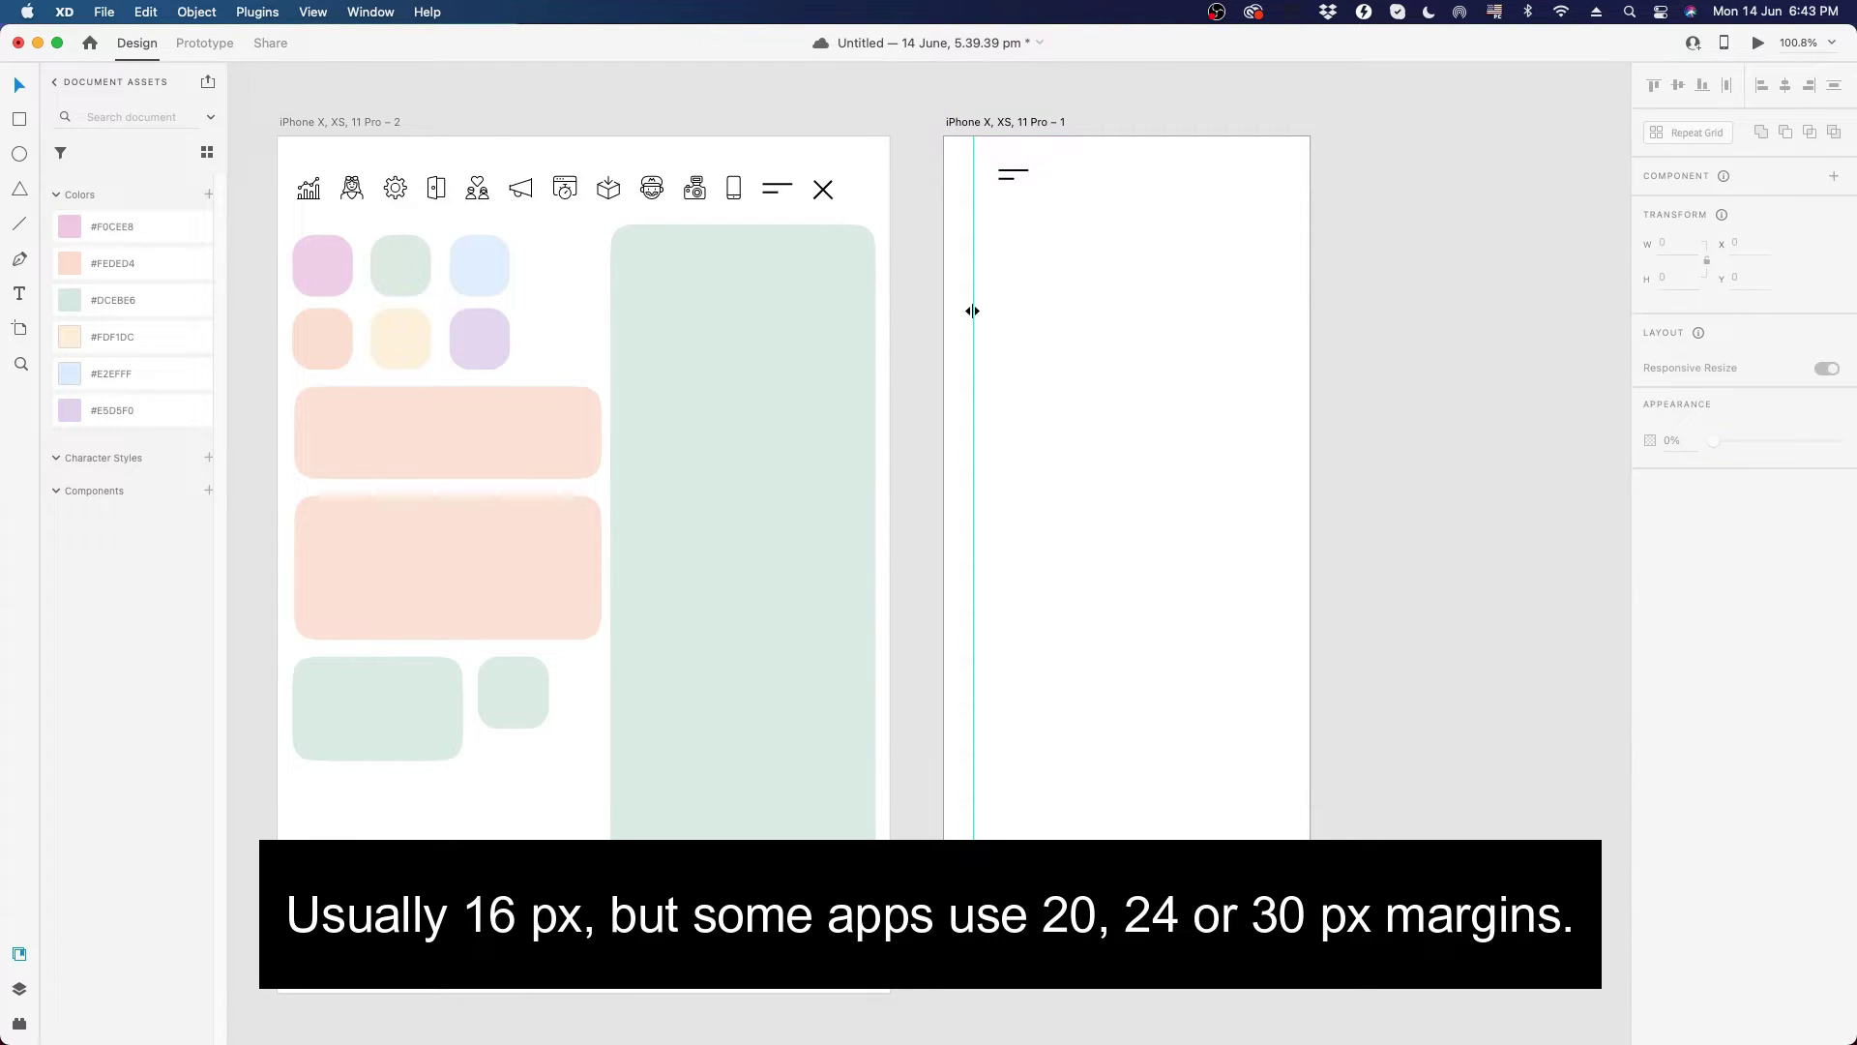
- Undo the shift of the left guide and add a second vertical guide about 30 px from the artboard's right edge
{"action": "left_click_drag", "start_coordinate": [973, 308], "coordinate": [1246, 328]}
{"action": "key", "text": "super+z"}
{"action": "left_click_drag", "start_coordinate": [945, 332], "coordinate": [1280, 339]}
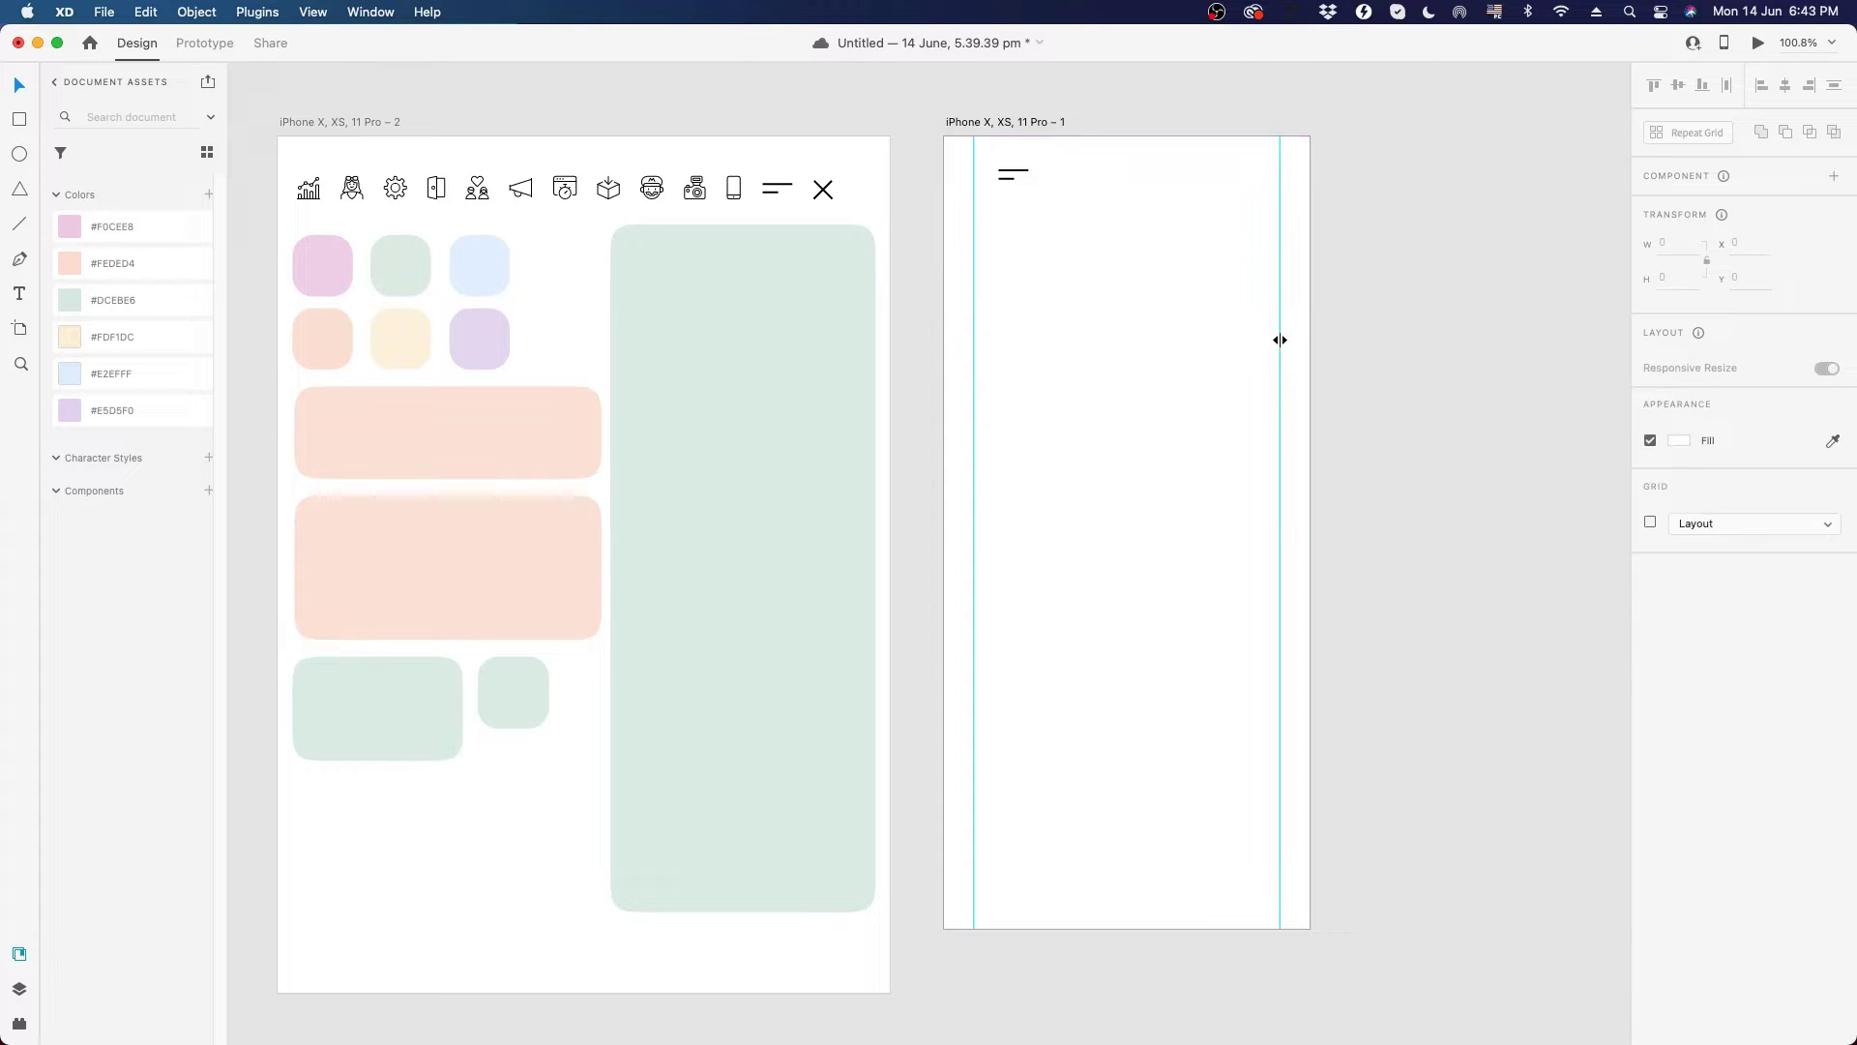
{"action": "key", "text": "space"}
{"action": "mouse_move", "coordinate": [1117, 368]}
{"action": "left_mouse_down"}
{"action": "mouse_move", "coordinate": [1094, 382]}
{"action": "mouse_move", "coordinate": [1135, 376]}
{"action": "left_mouse_up"}
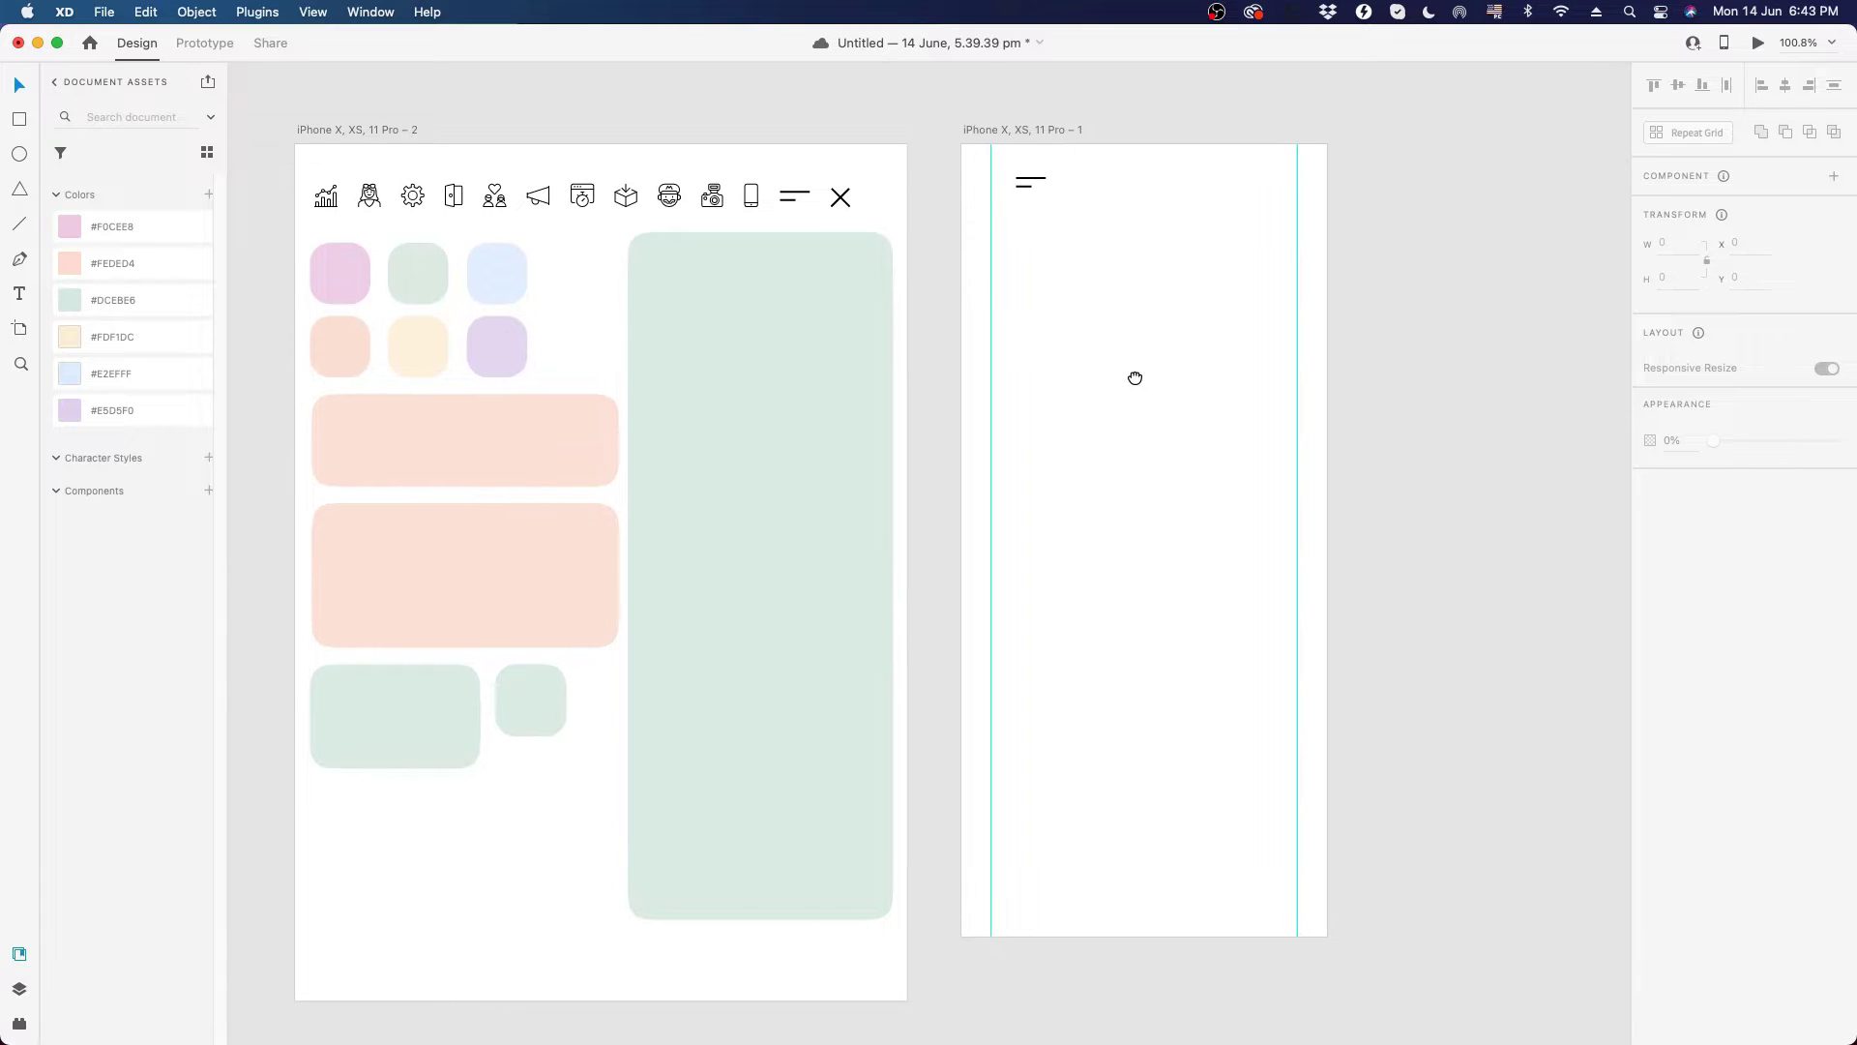
- Align the menu icon's left edge with the left margin guide at X 30
{"action": "left_click_drag", "start_coordinate": [1026, 186], "coordinate": [1001, 182]}
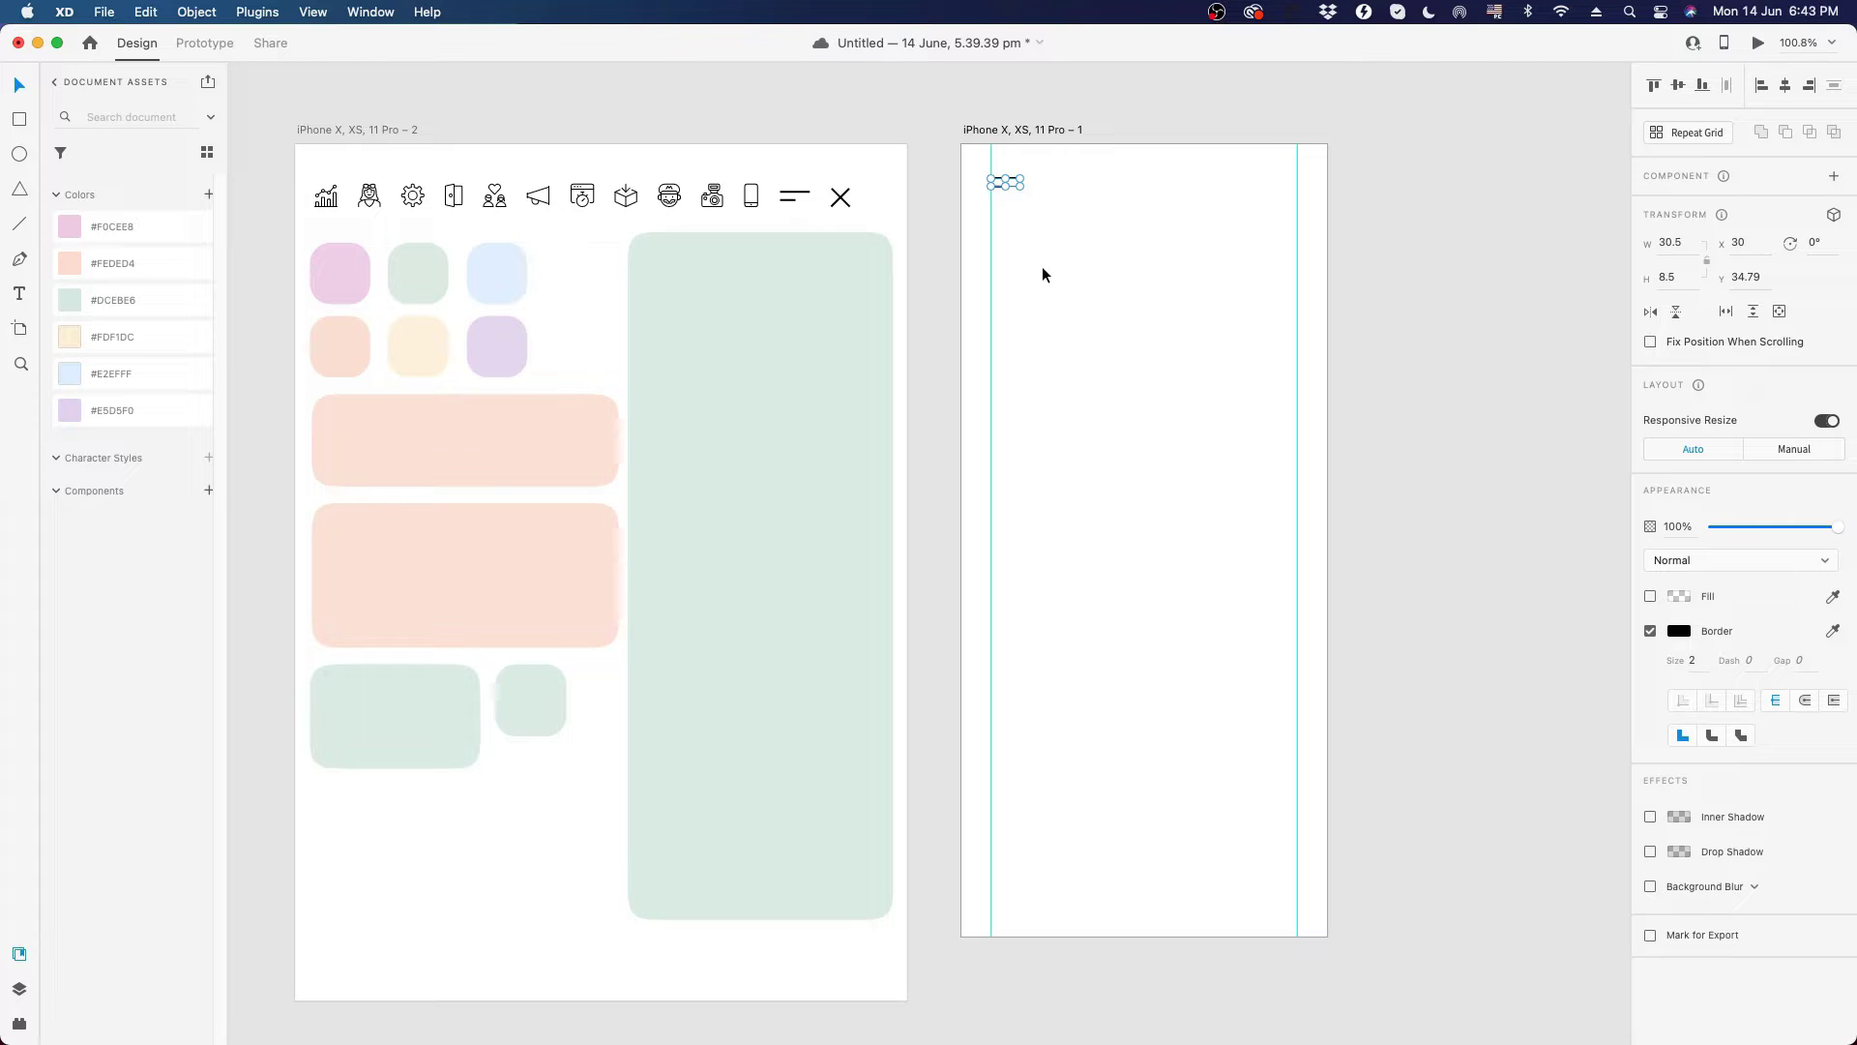
{"action": "left_click", "coordinate": [1059, 271]}
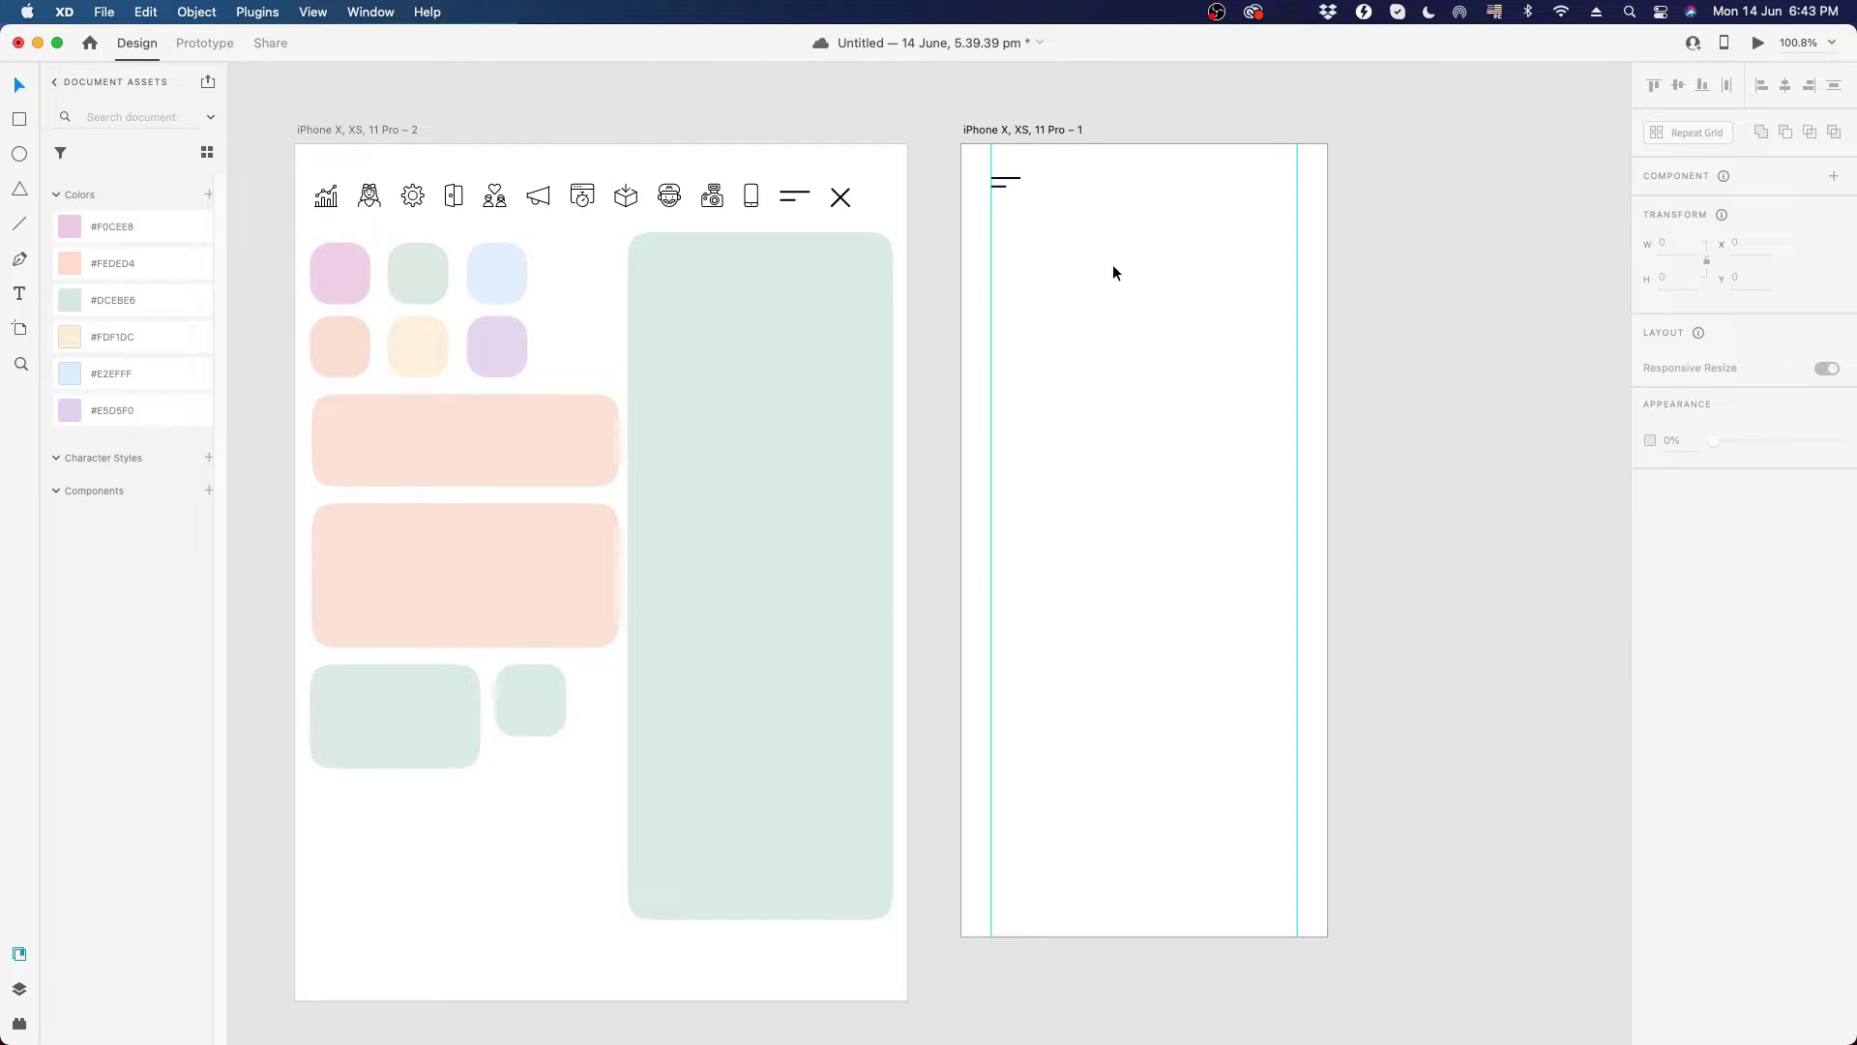
{"action": "key", "text": "space"}
{"action": "left_click_drag", "start_coordinate": [1113, 268], "coordinate": [1067, 267]}
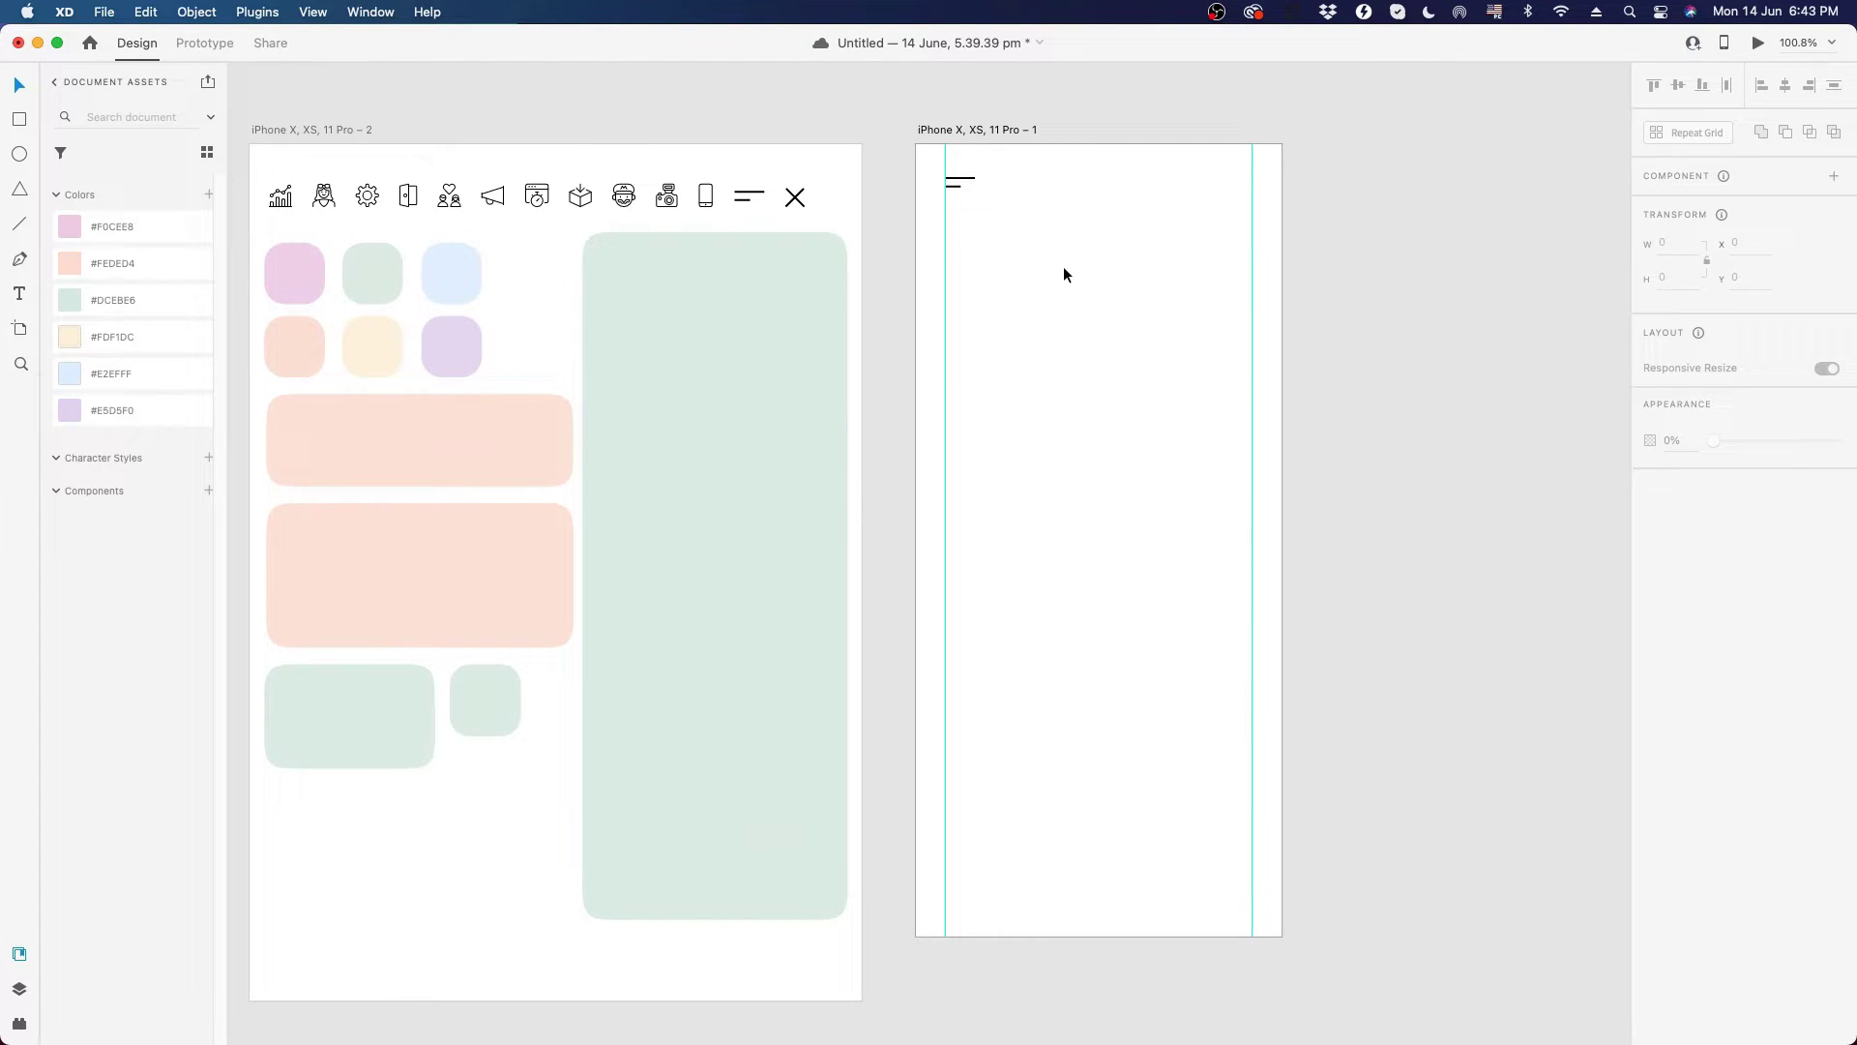
- Draw a circle in the artboard's upper-right area near the right guide and set its size to 34 × 34
{"action": "left_click", "coordinate": [19, 154]}
{"action": "left_click_drag", "start_coordinate": [1203, 175], "coordinate": [1234, 206]}
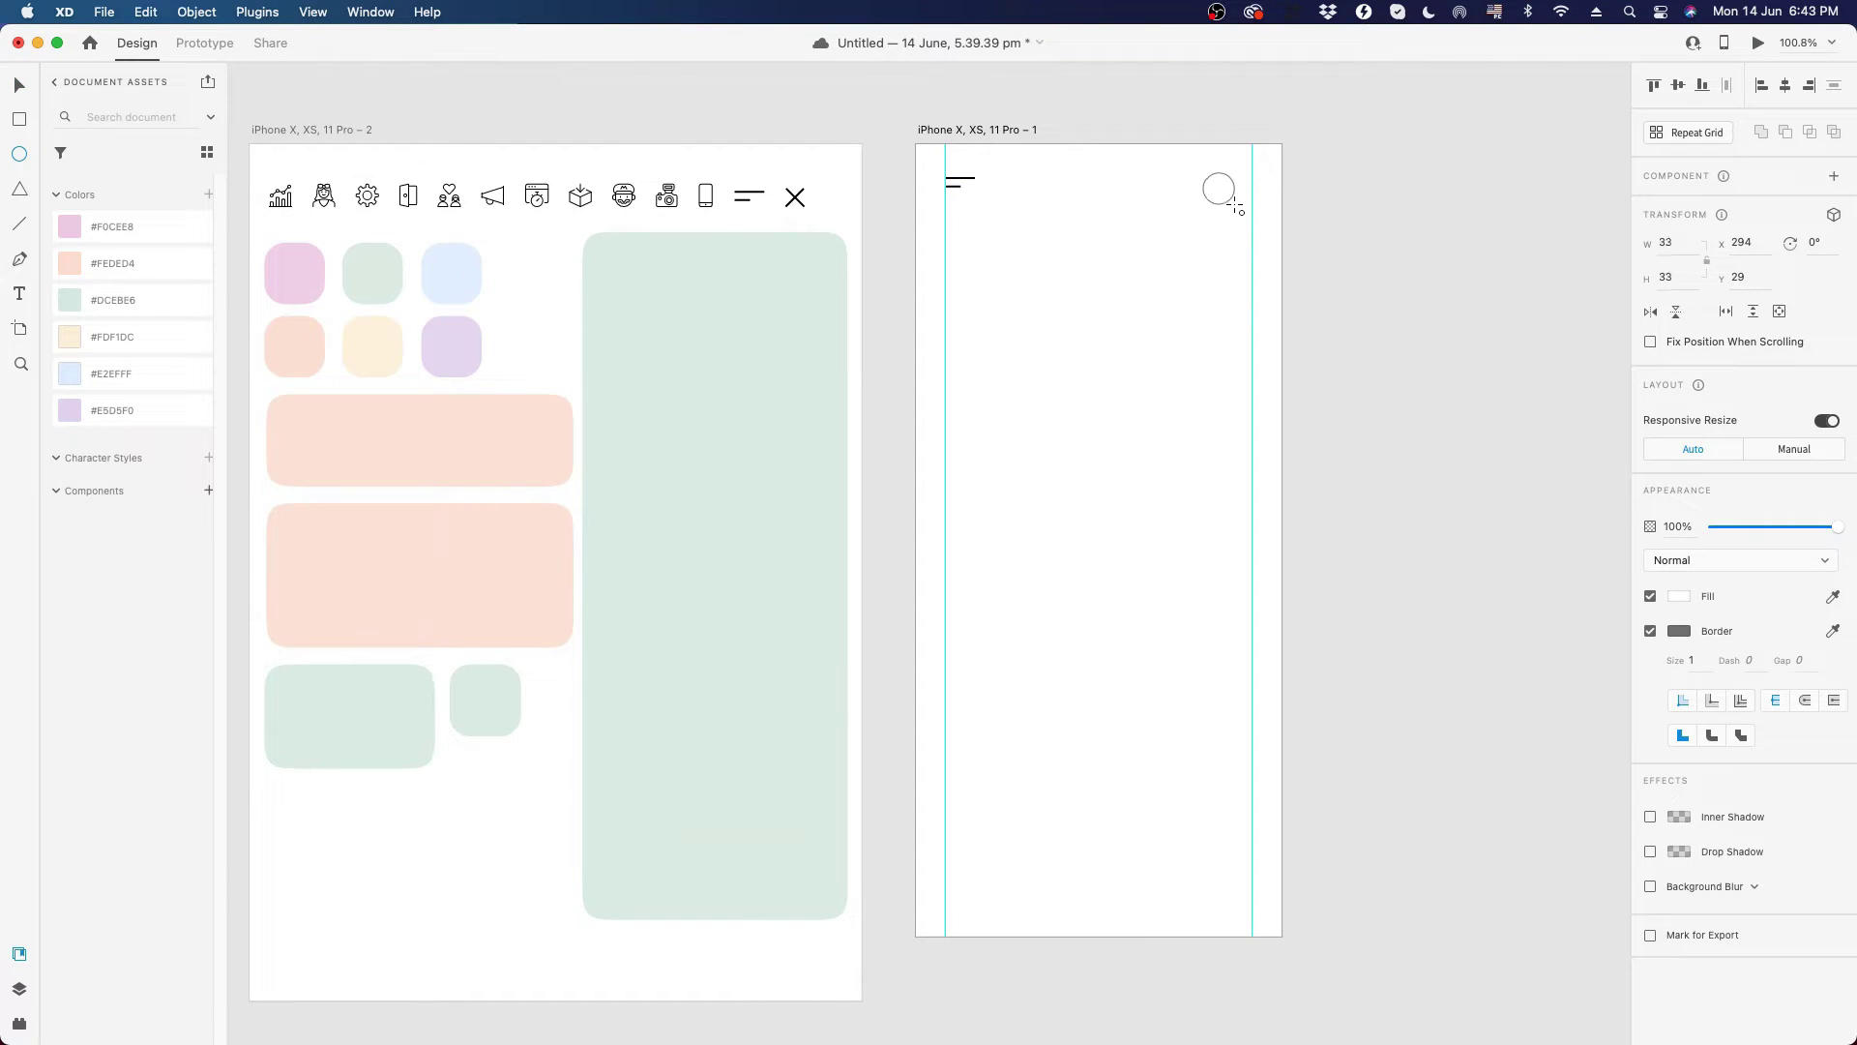
{"action": "left_click", "coordinate": [1683, 244]}
{"action": "type", "text": "3"}
{"action": "key", "text": "Tab"}
{"action": "left_click", "coordinate": [1681, 245]}
{"action": "type", "text": "34"}
{"action": "key", "text": "Tab"}
{"action": "type", "text": "34"}
{"action": "key", "text": "Return"}
{"action": "left_click", "coordinate": [27, 86]}
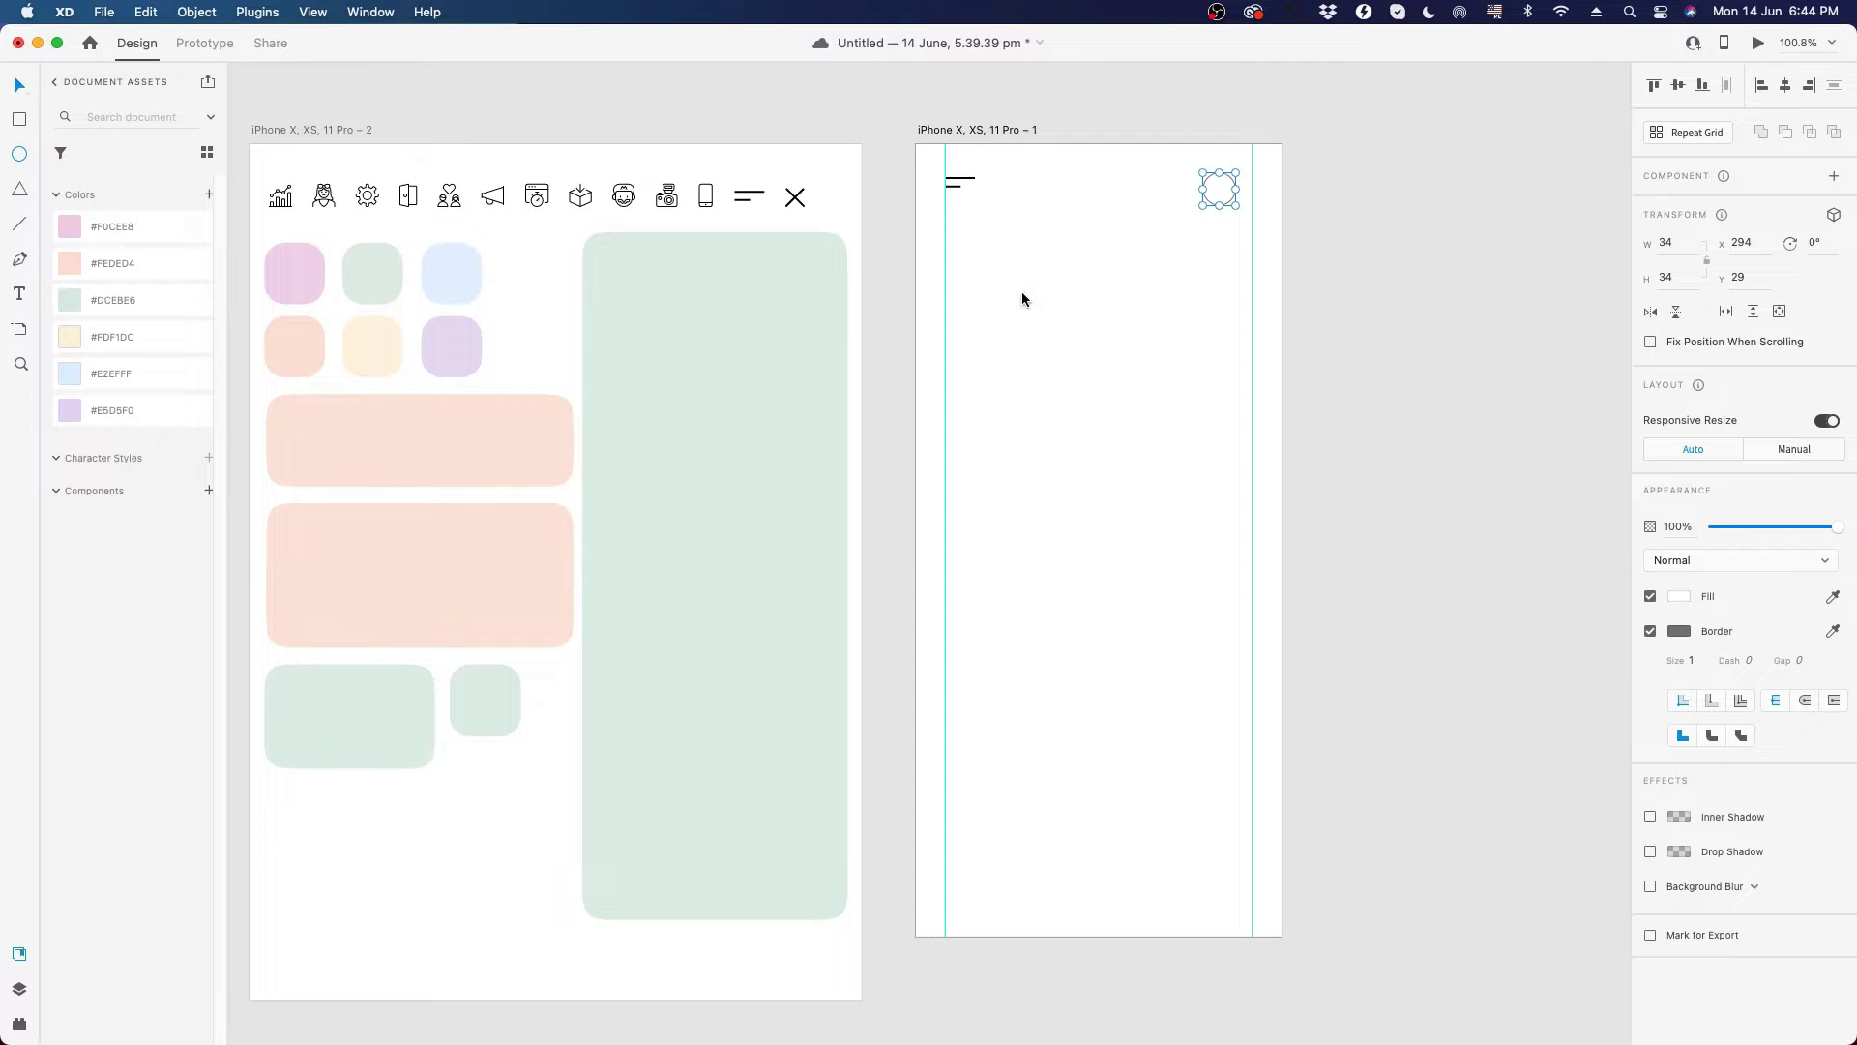
- Remove the circle's border, fill it with #FEDED4 and move it against the right margin guide at X 311, Y 22
{"action": "left_click", "coordinate": [1651, 632]}
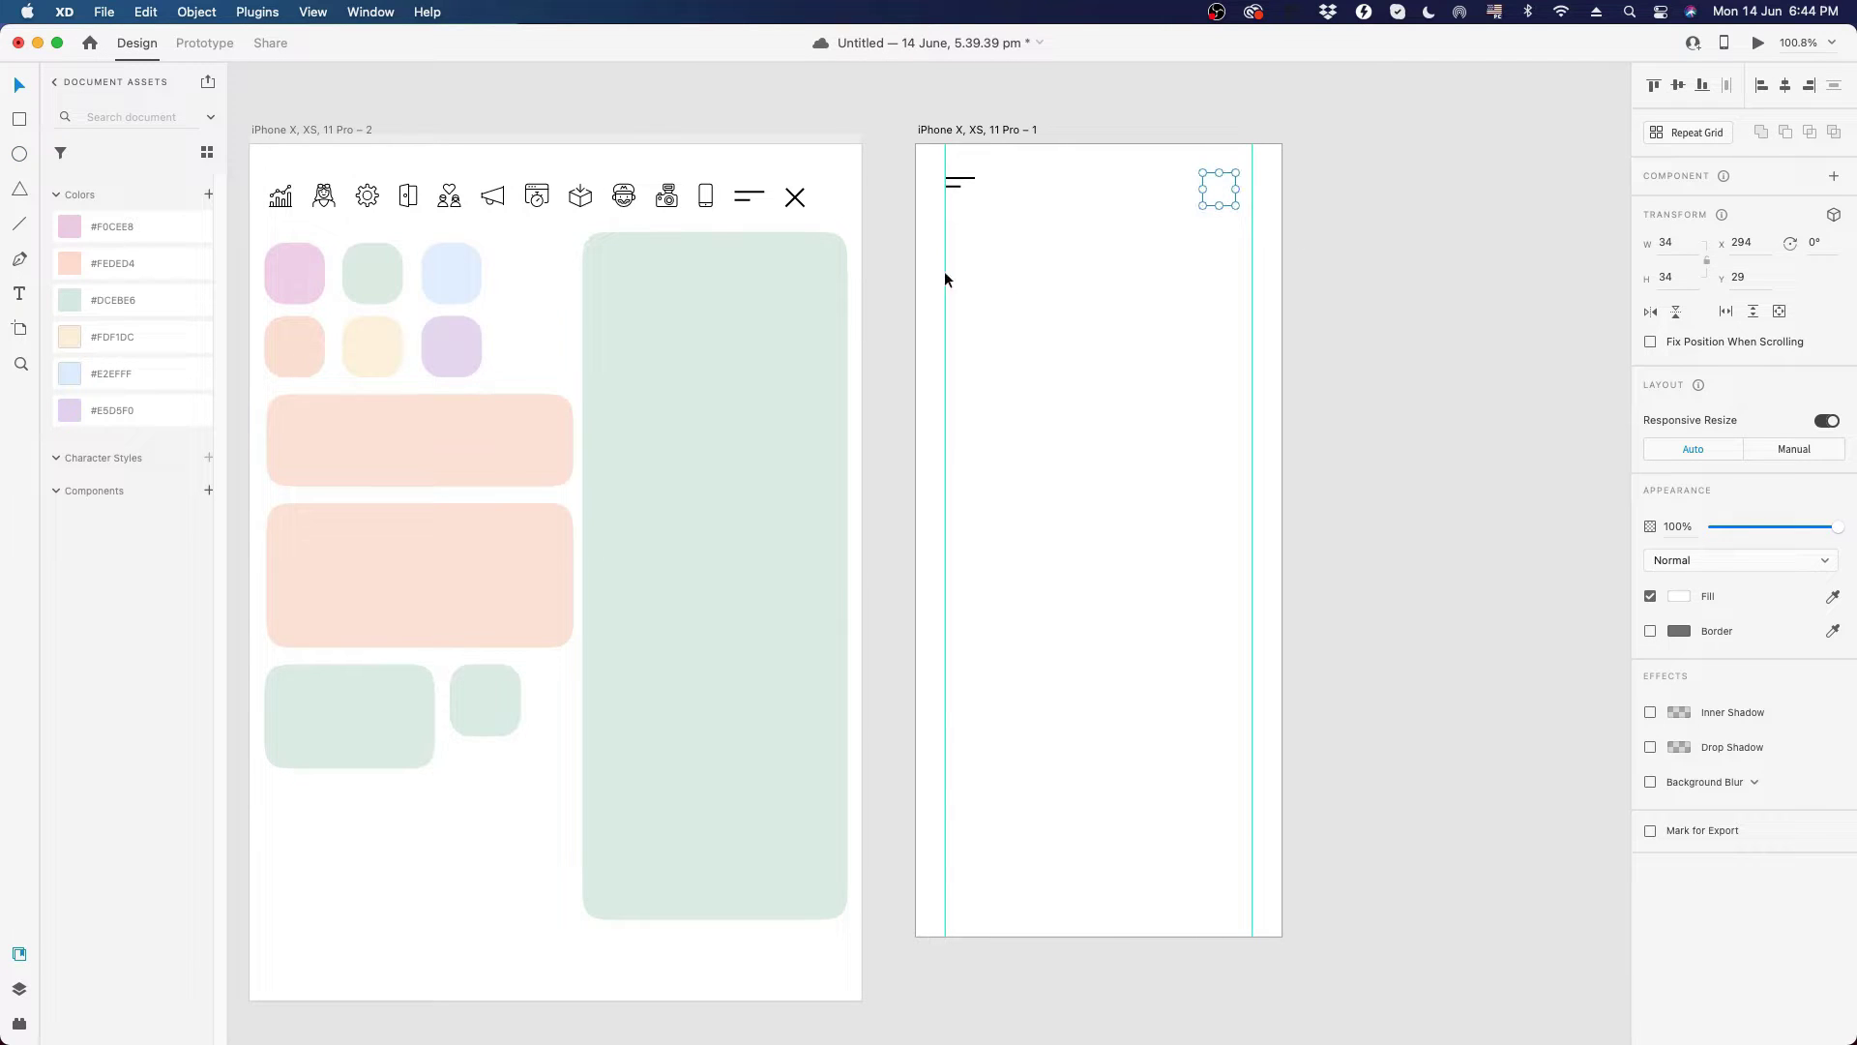
{"action": "left_click", "coordinate": [66, 267]}
{"action": "left_click_drag", "start_coordinate": [1221, 191], "coordinate": [1223, 181]}
{"action": "left_click_drag", "start_coordinate": [1226, 180], "coordinate": [1230, 181]}
{"action": "left_click_drag", "start_coordinate": [1231, 188], "coordinate": [1229, 183]}
{"action": "left_click_drag", "start_coordinate": [1230, 183], "coordinate": [1229, 183]}
- Nudge the circle down 4 px to Y 26 and check its distances to the artboard edges
{"action": "key", "text": "alt"}
{"action": "scroll", "coordinate": [1302, 165], "scroll_direction": "down", "scroll_amount": 5}
{"action": "scroll", "coordinate": [1291, 263], "scroll_direction": "up", "scroll_amount": 6}
{"action": "scroll", "coordinate": [1291, 275], "scroll_direction": "up", "scroll_amount": 3}
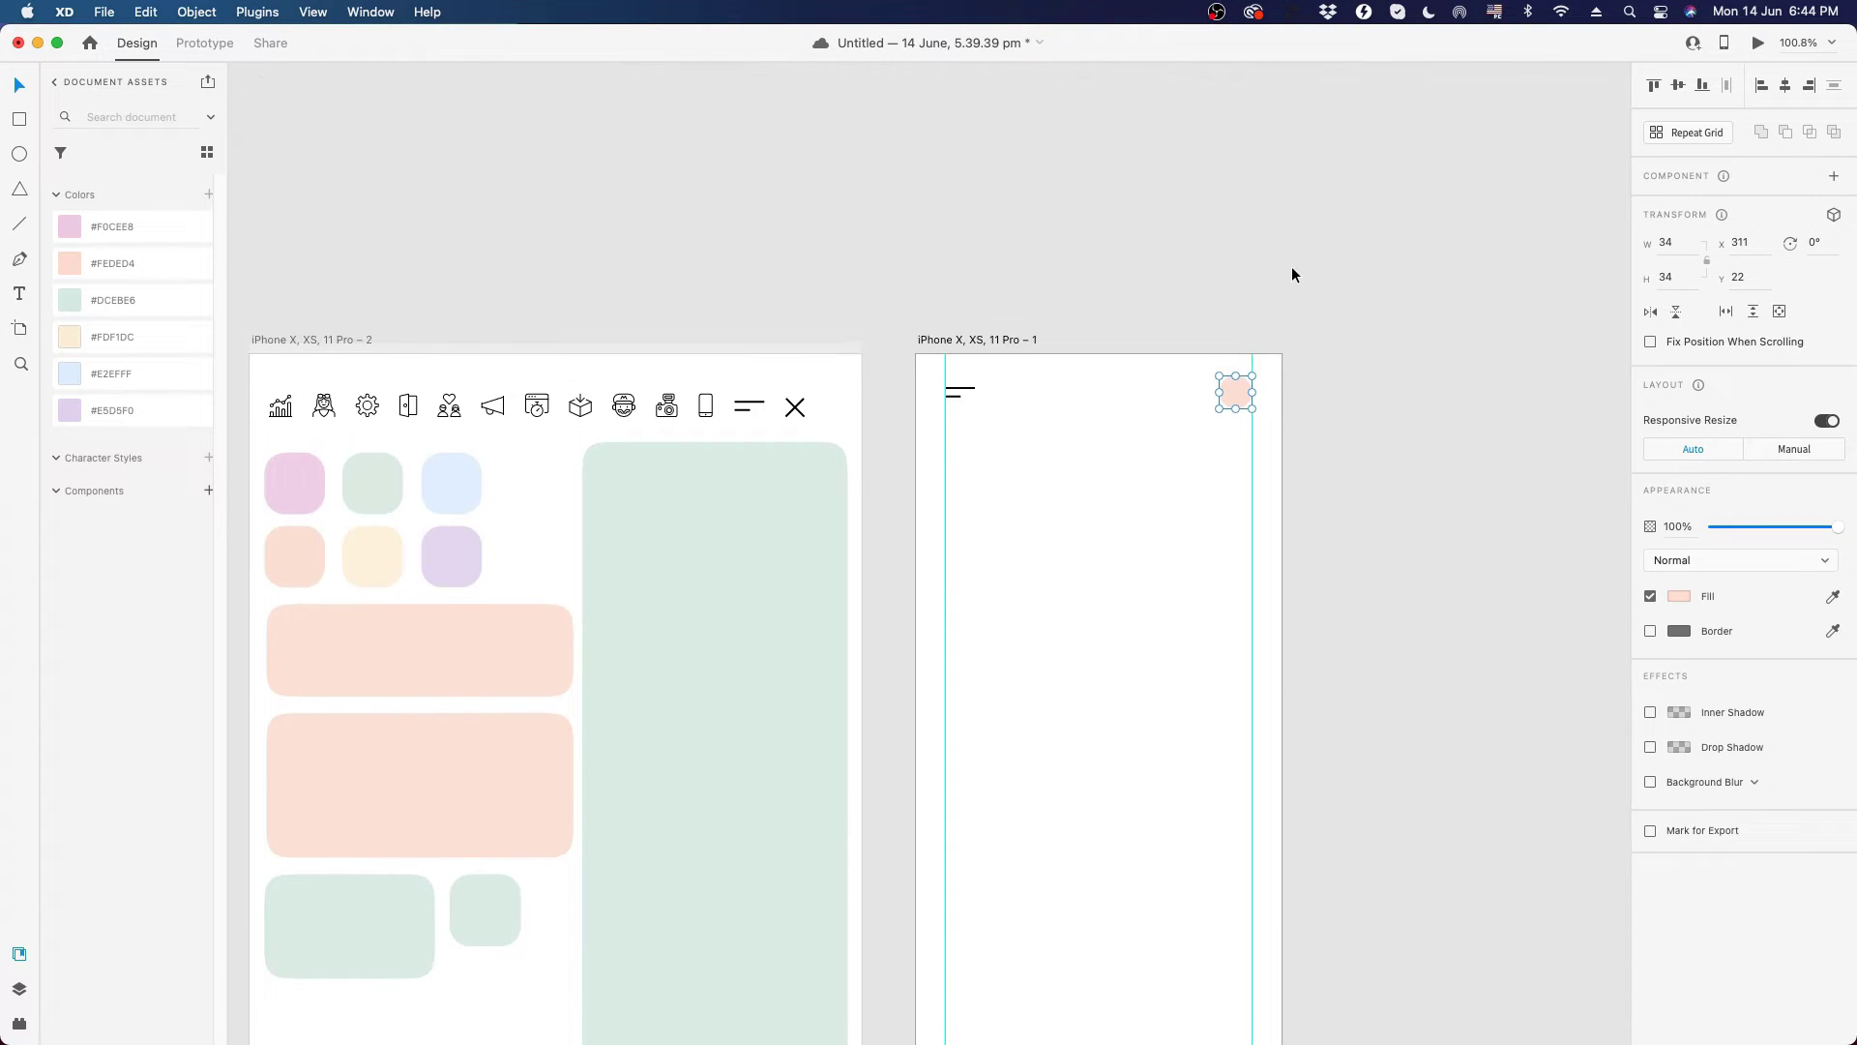
{"action": "key", "text": "alt"}
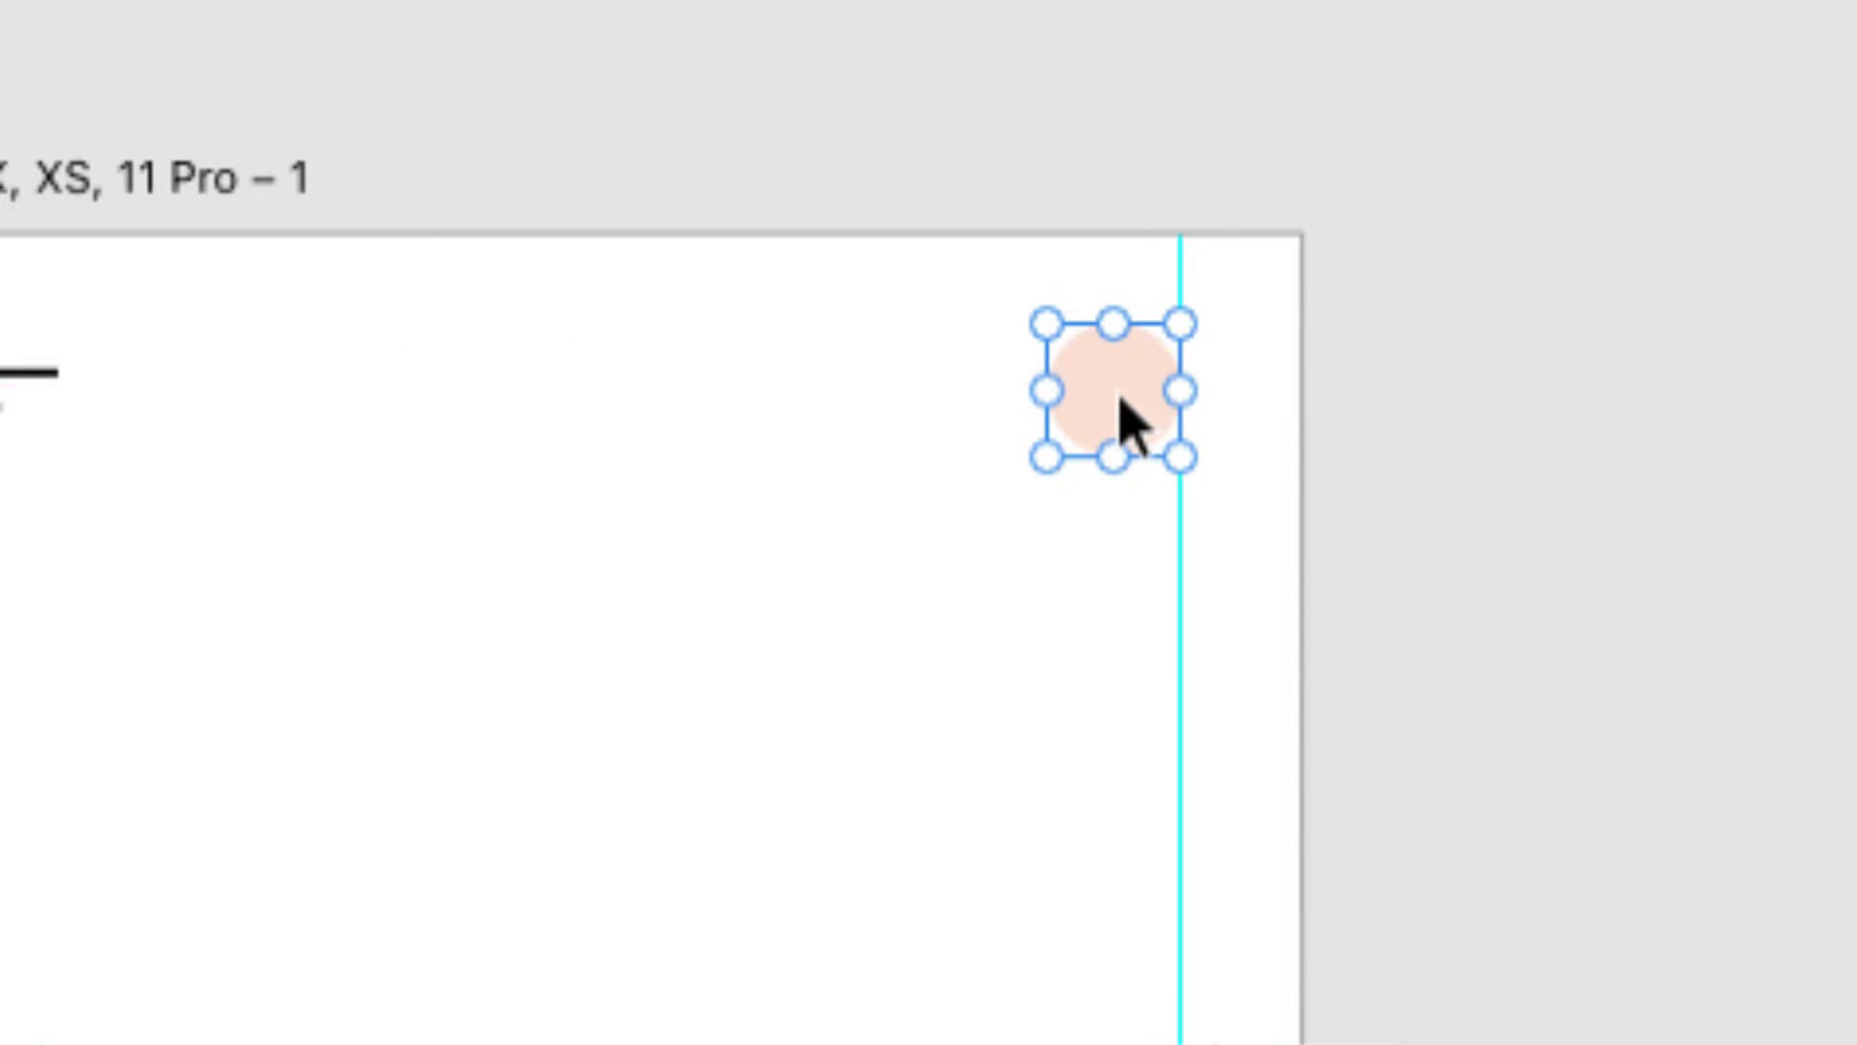
{"action": "key", "text": "Down"}
{"action": "key", "text": "Down"}
{"action": "key", "text": "Down"}
{"action": "key", "text": "Down"}
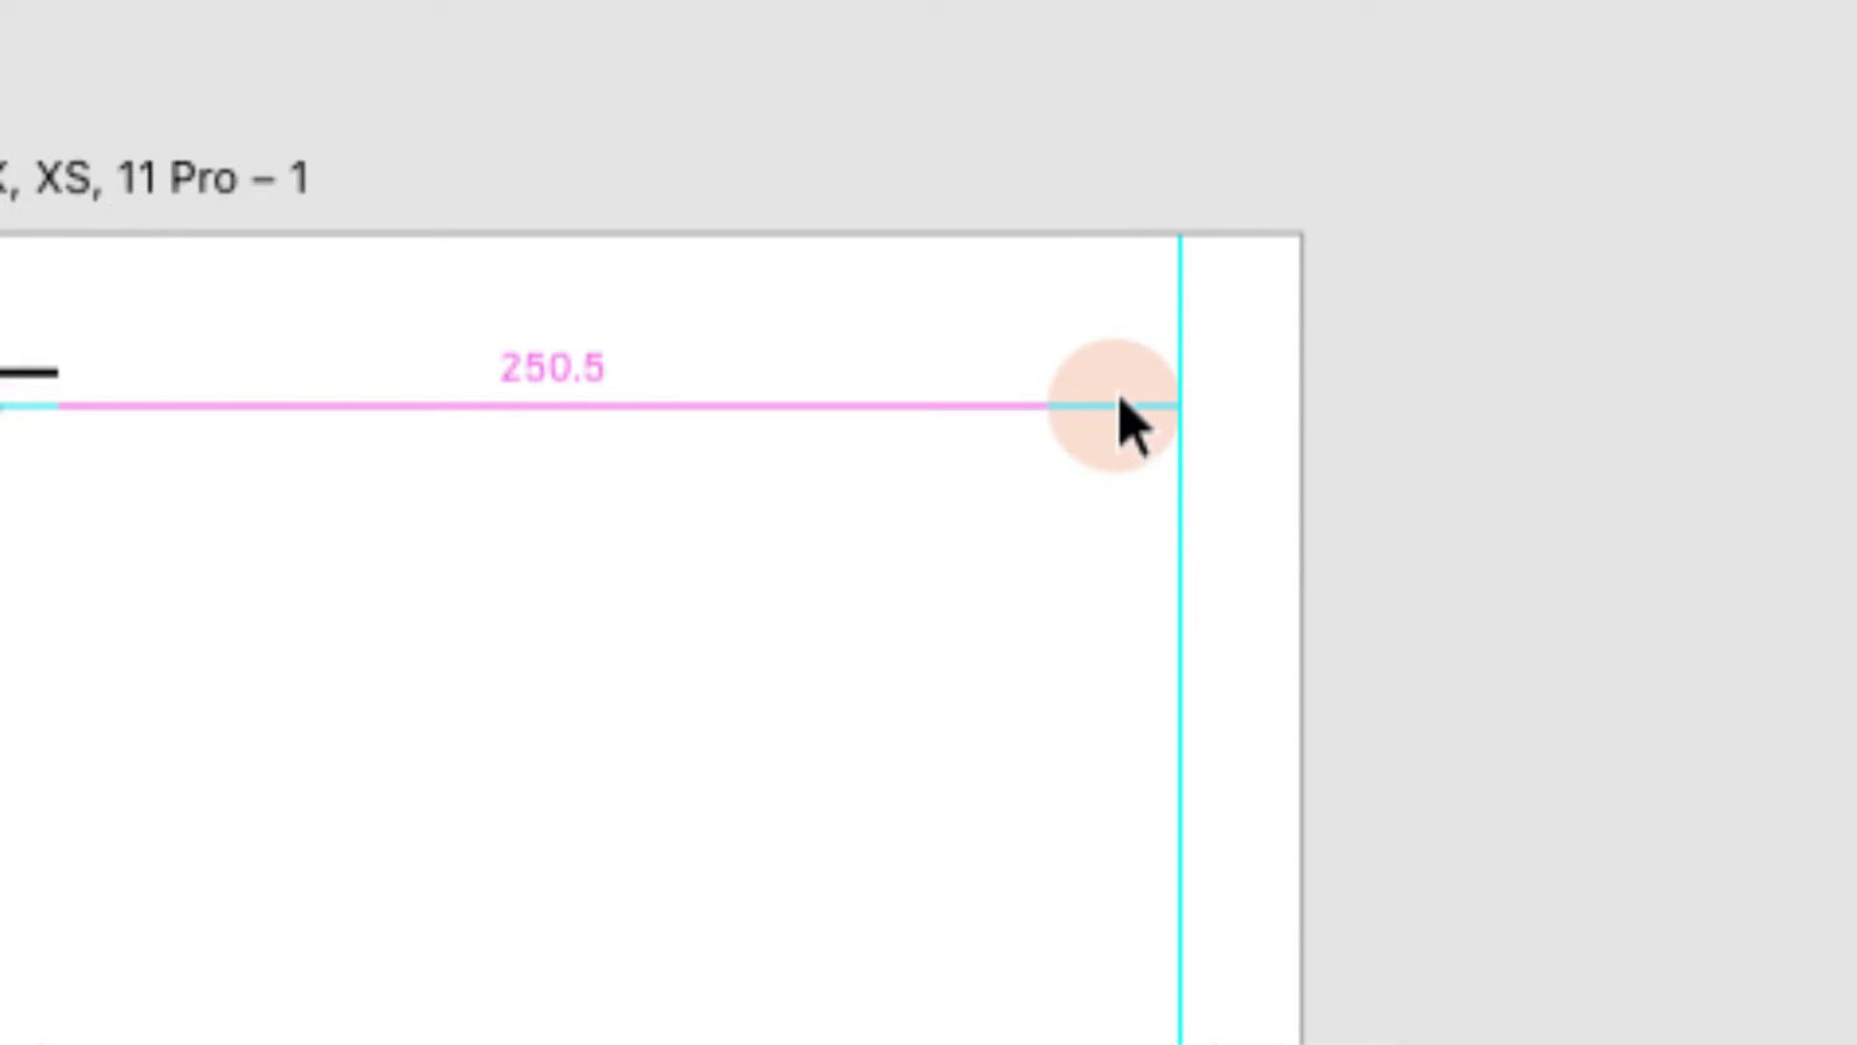
{"action": "key", "text": "alt"}
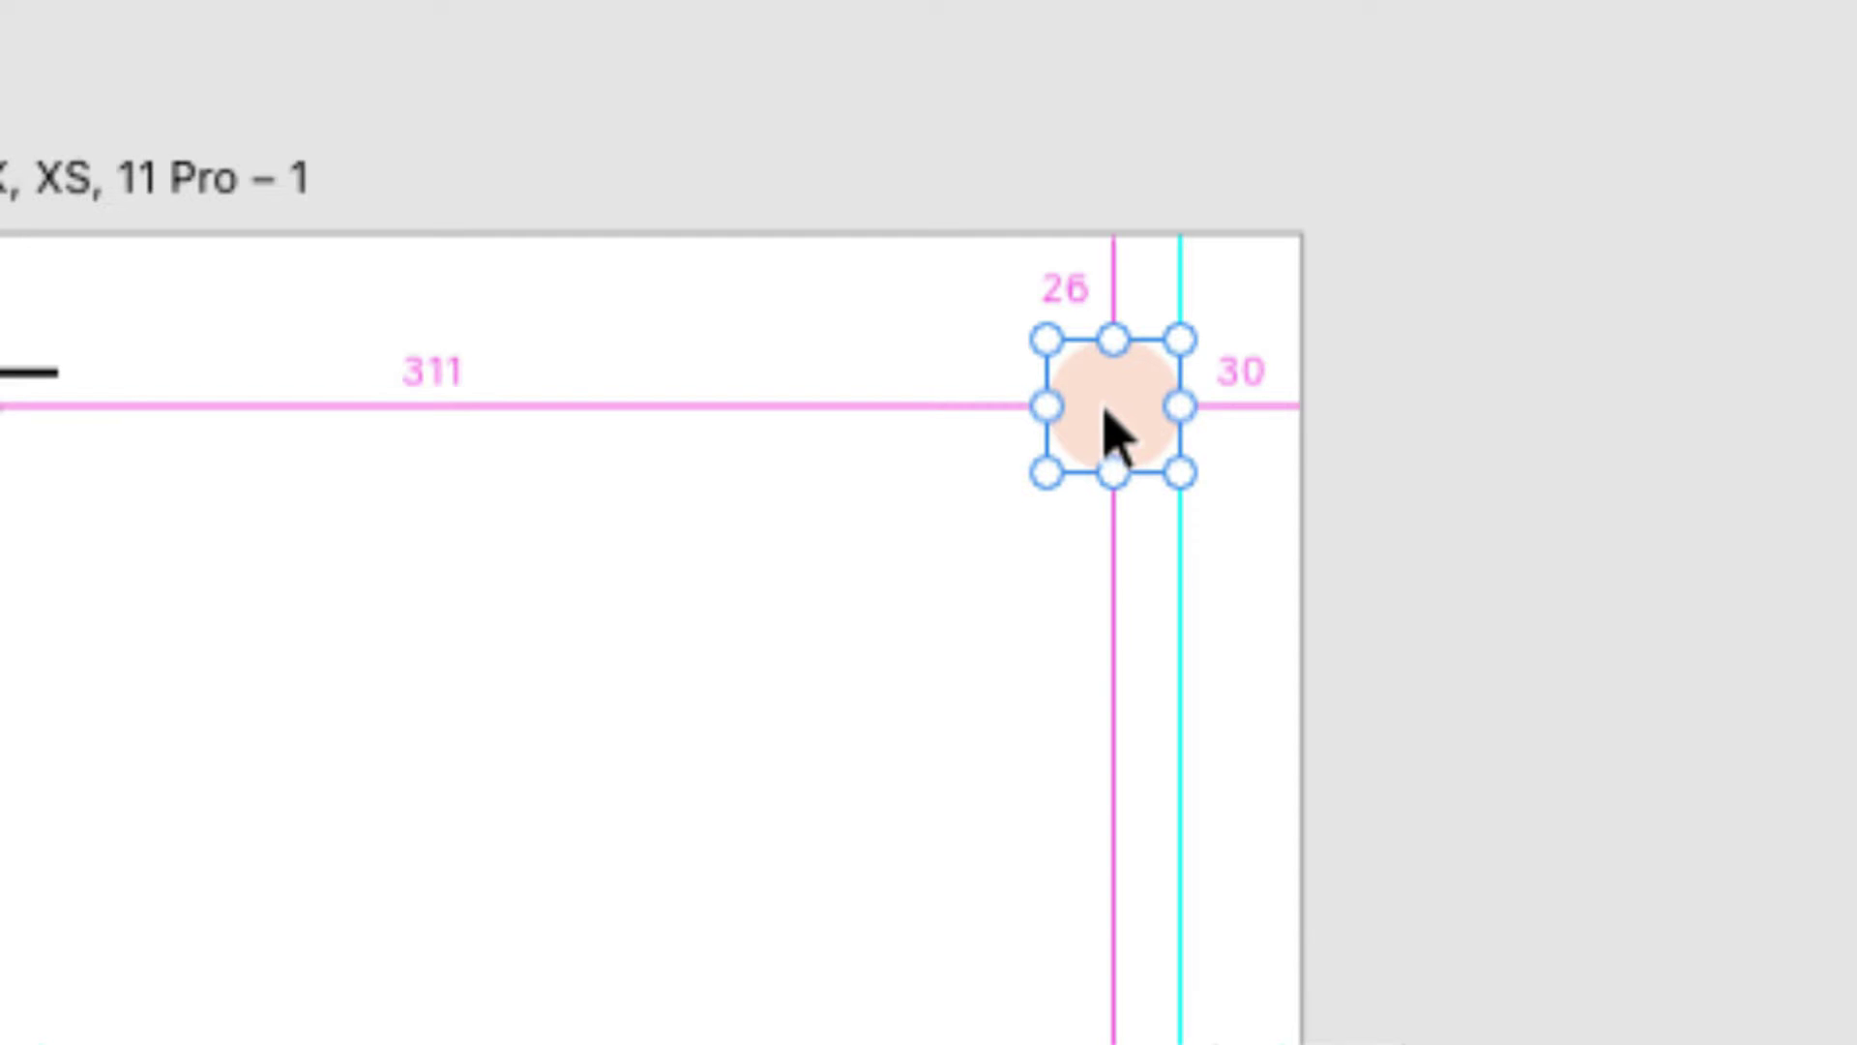
- Nudge the circle down to 30 px below the artboard's upper edge and check its distances to the artboard edges
{"action": "key", "text": "Down"}
{"action": "key", "text": "Down"}
{"action": "key", "text": "Down"}
{"action": "key", "text": "Down"}
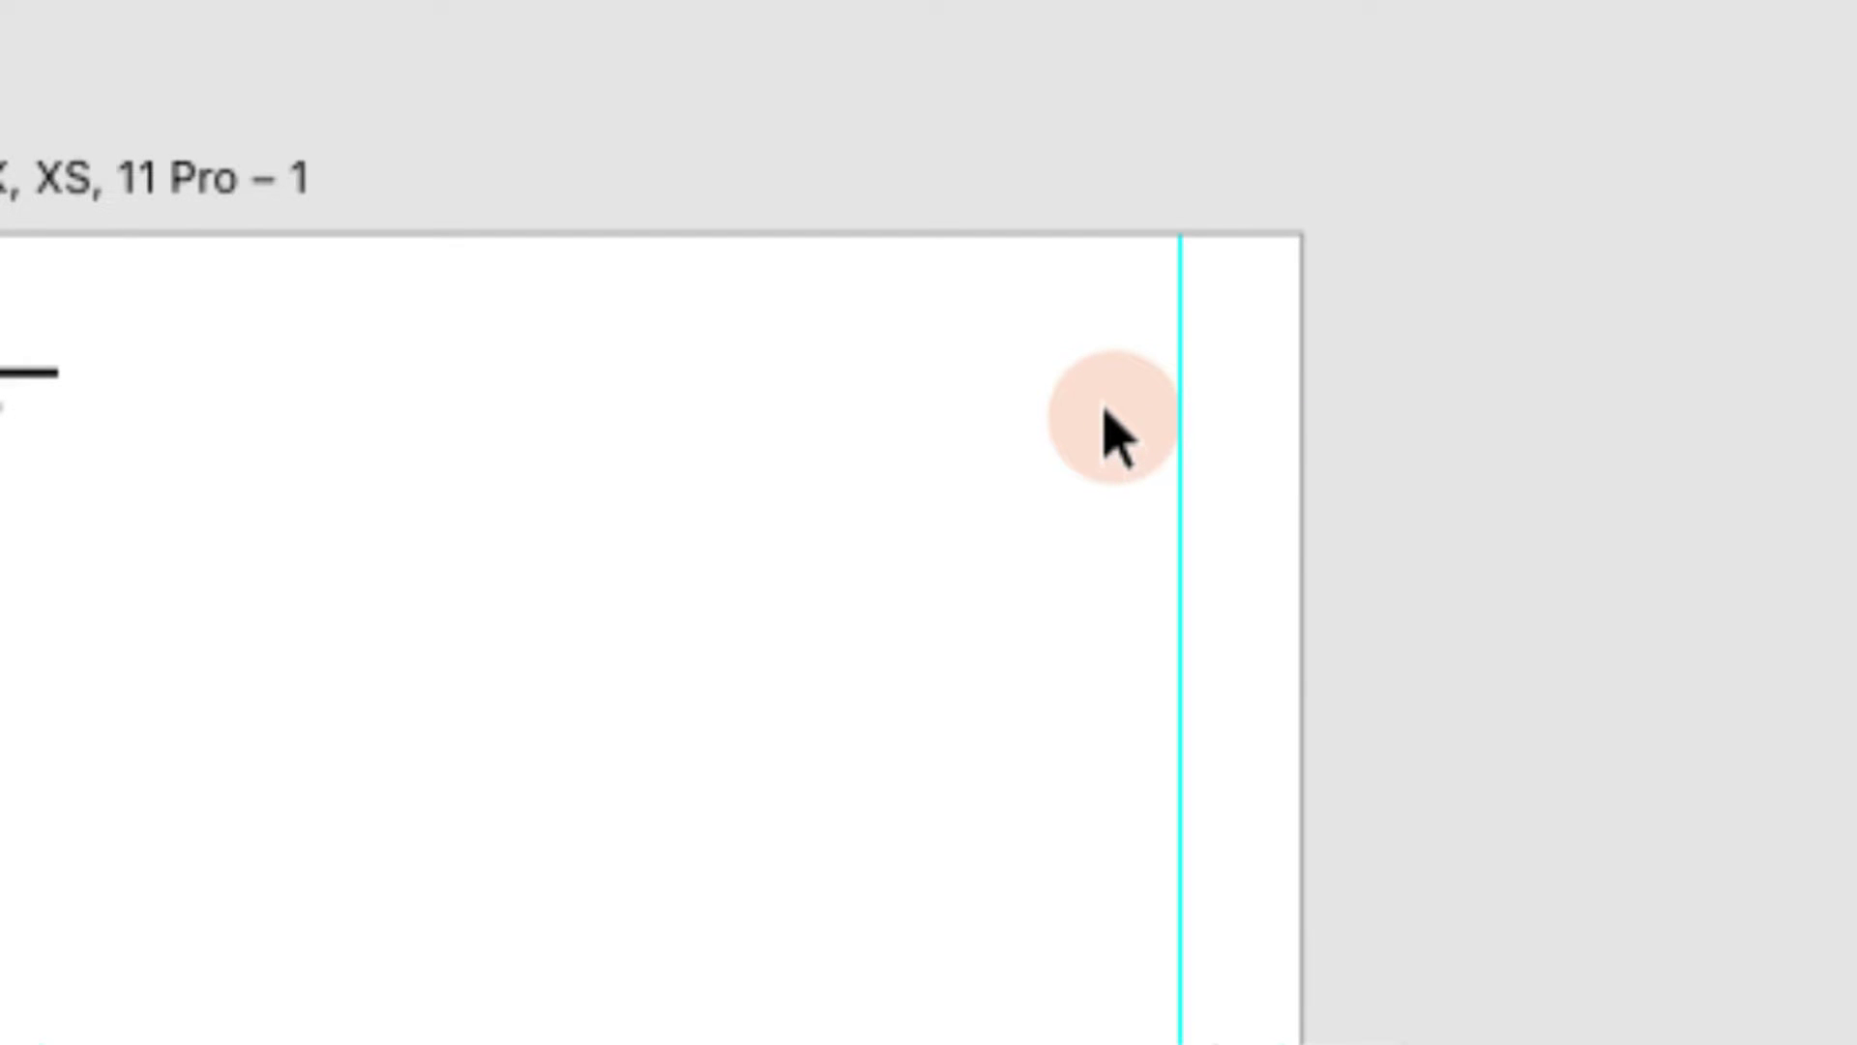
{"action": "key", "text": "alt"}
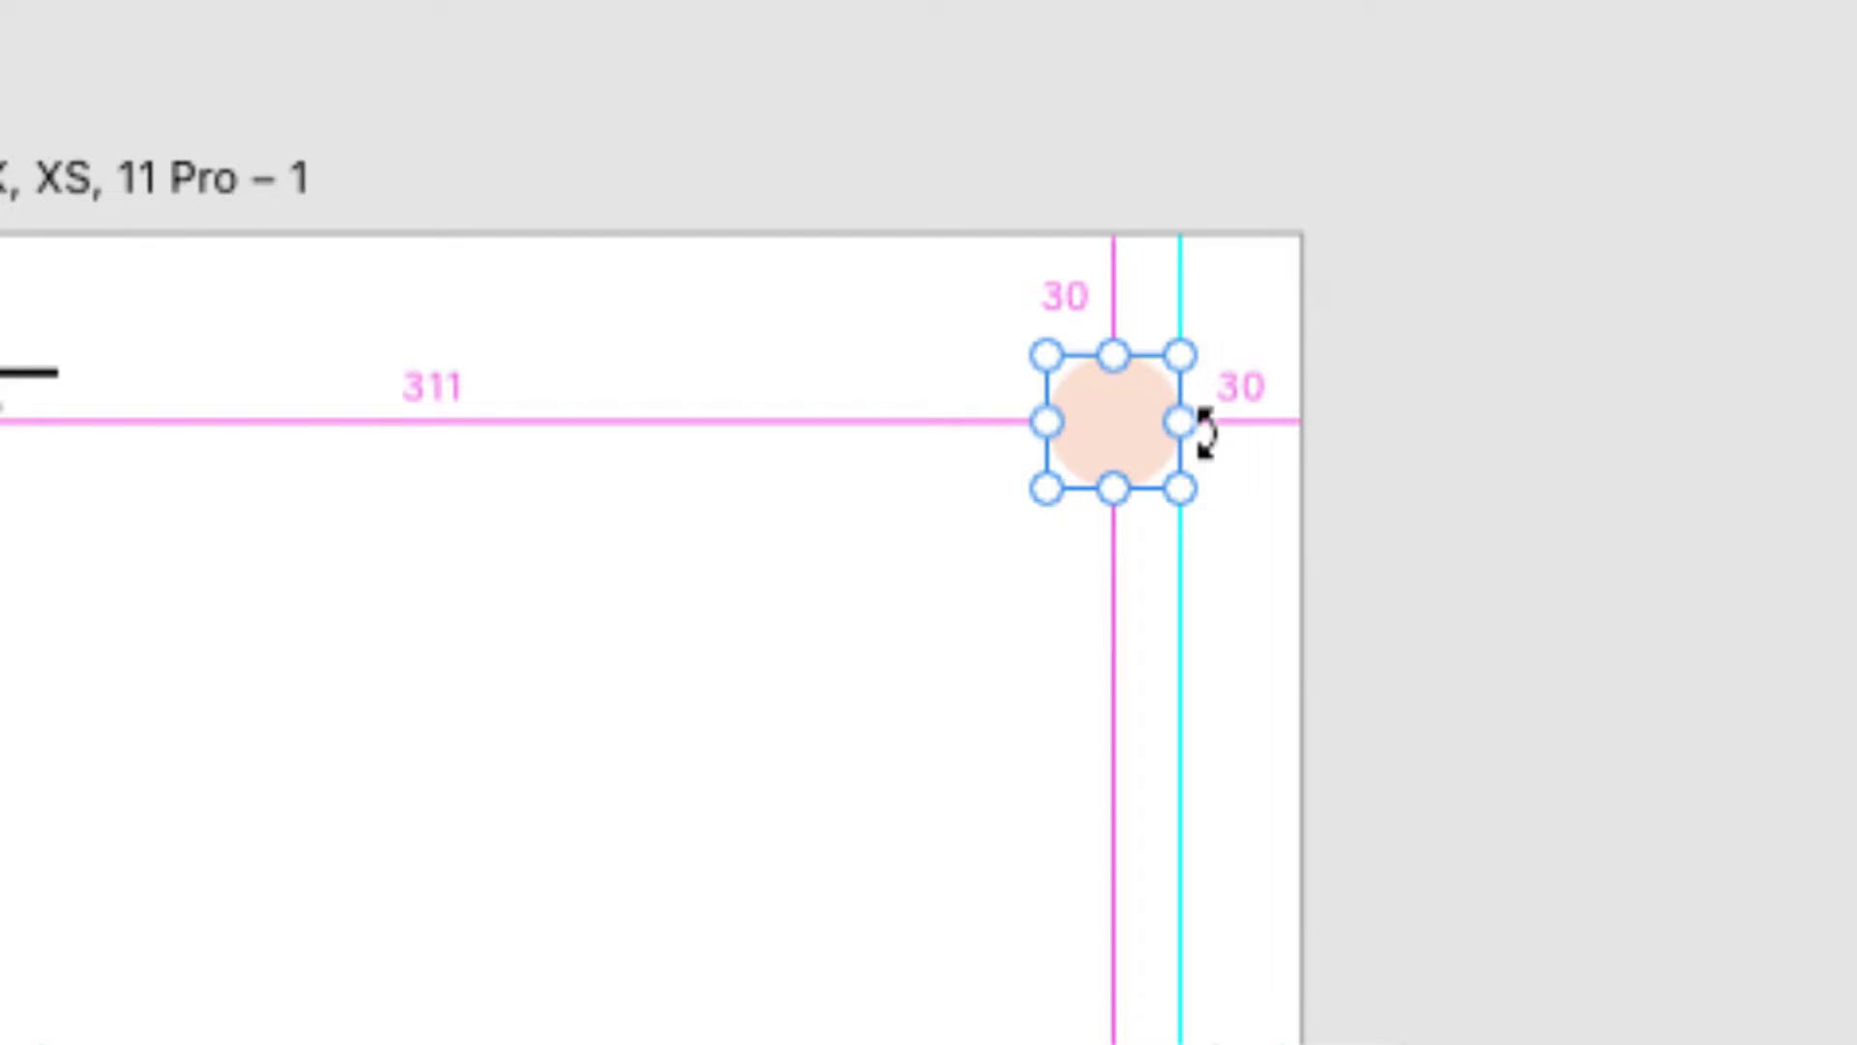
- Move the menu icon down along the left margin guide until it is vertically centred with the circle
{"action": "key", "text": "space"}
{"action": "left_click_drag", "start_coordinate": [725, 410], "coordinate": [1450, 447]}
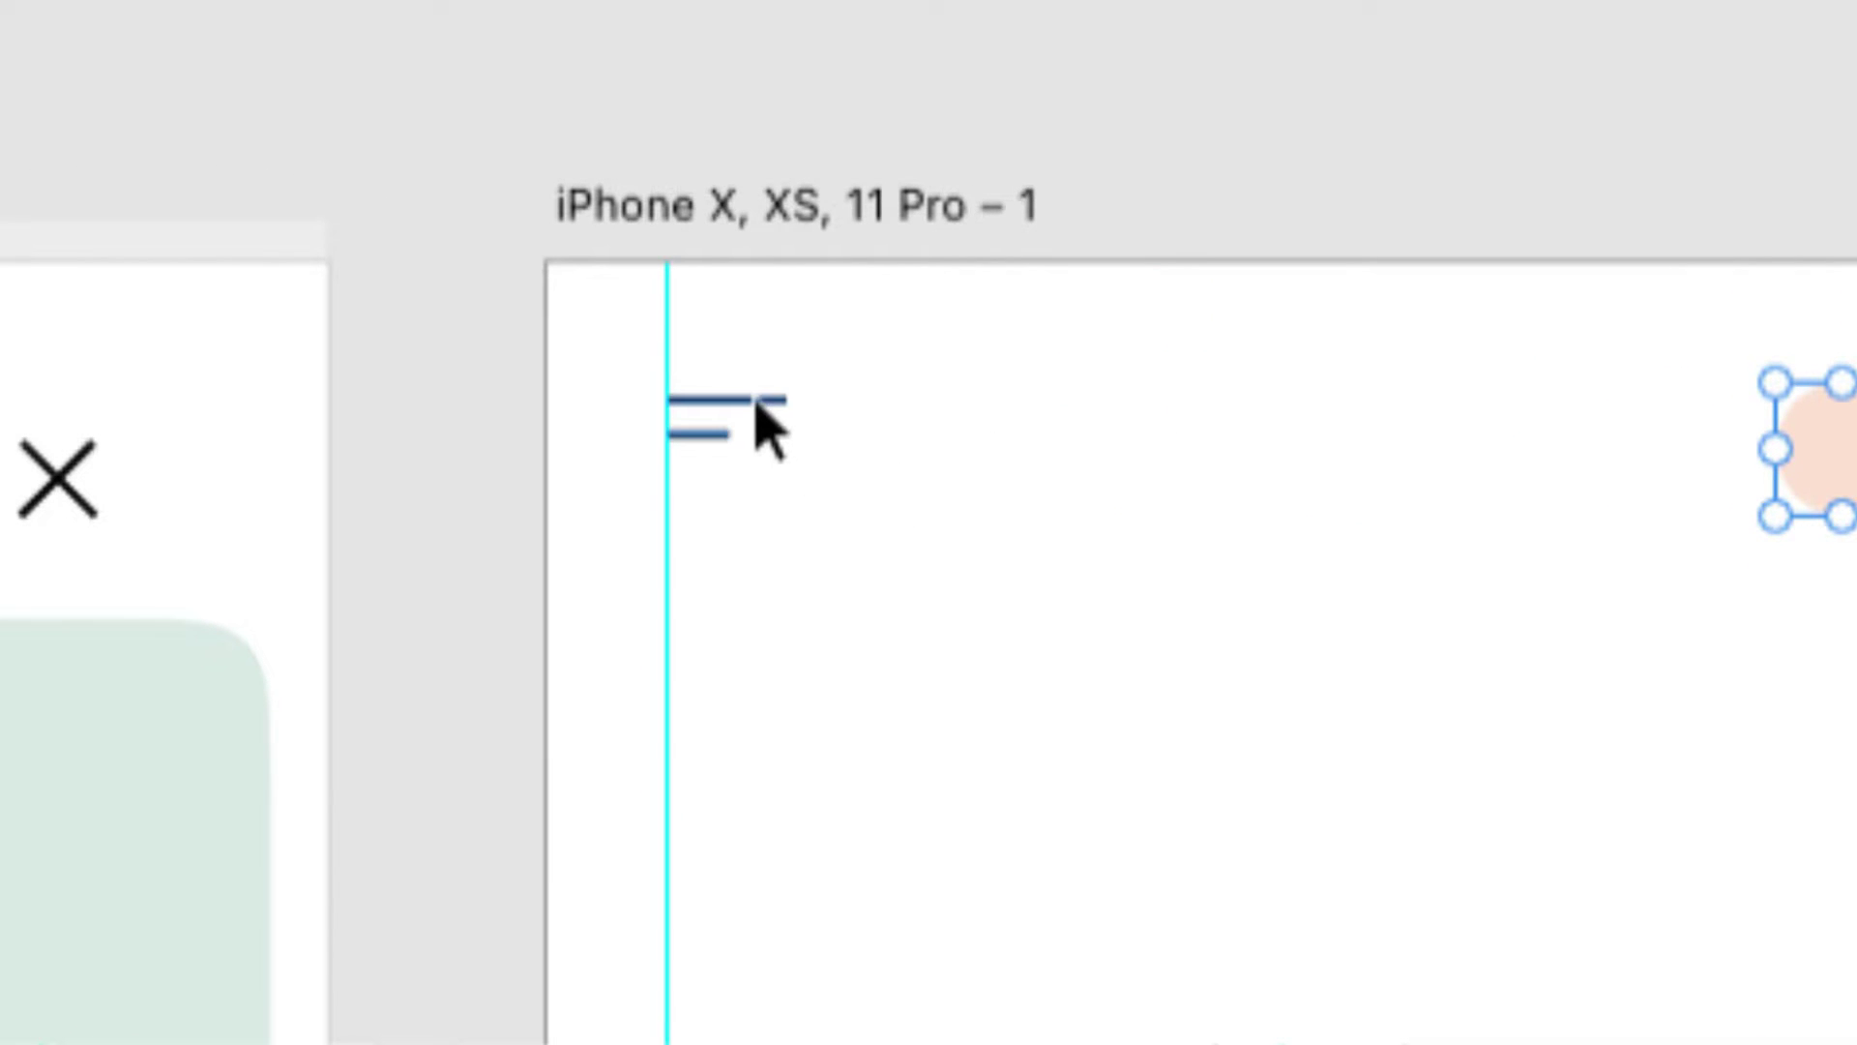
{"action": "left_click_drag", "start_coordinate": [758, 406], "coordinate": [759, 435]}
{"action": "key", "text": "alt"}
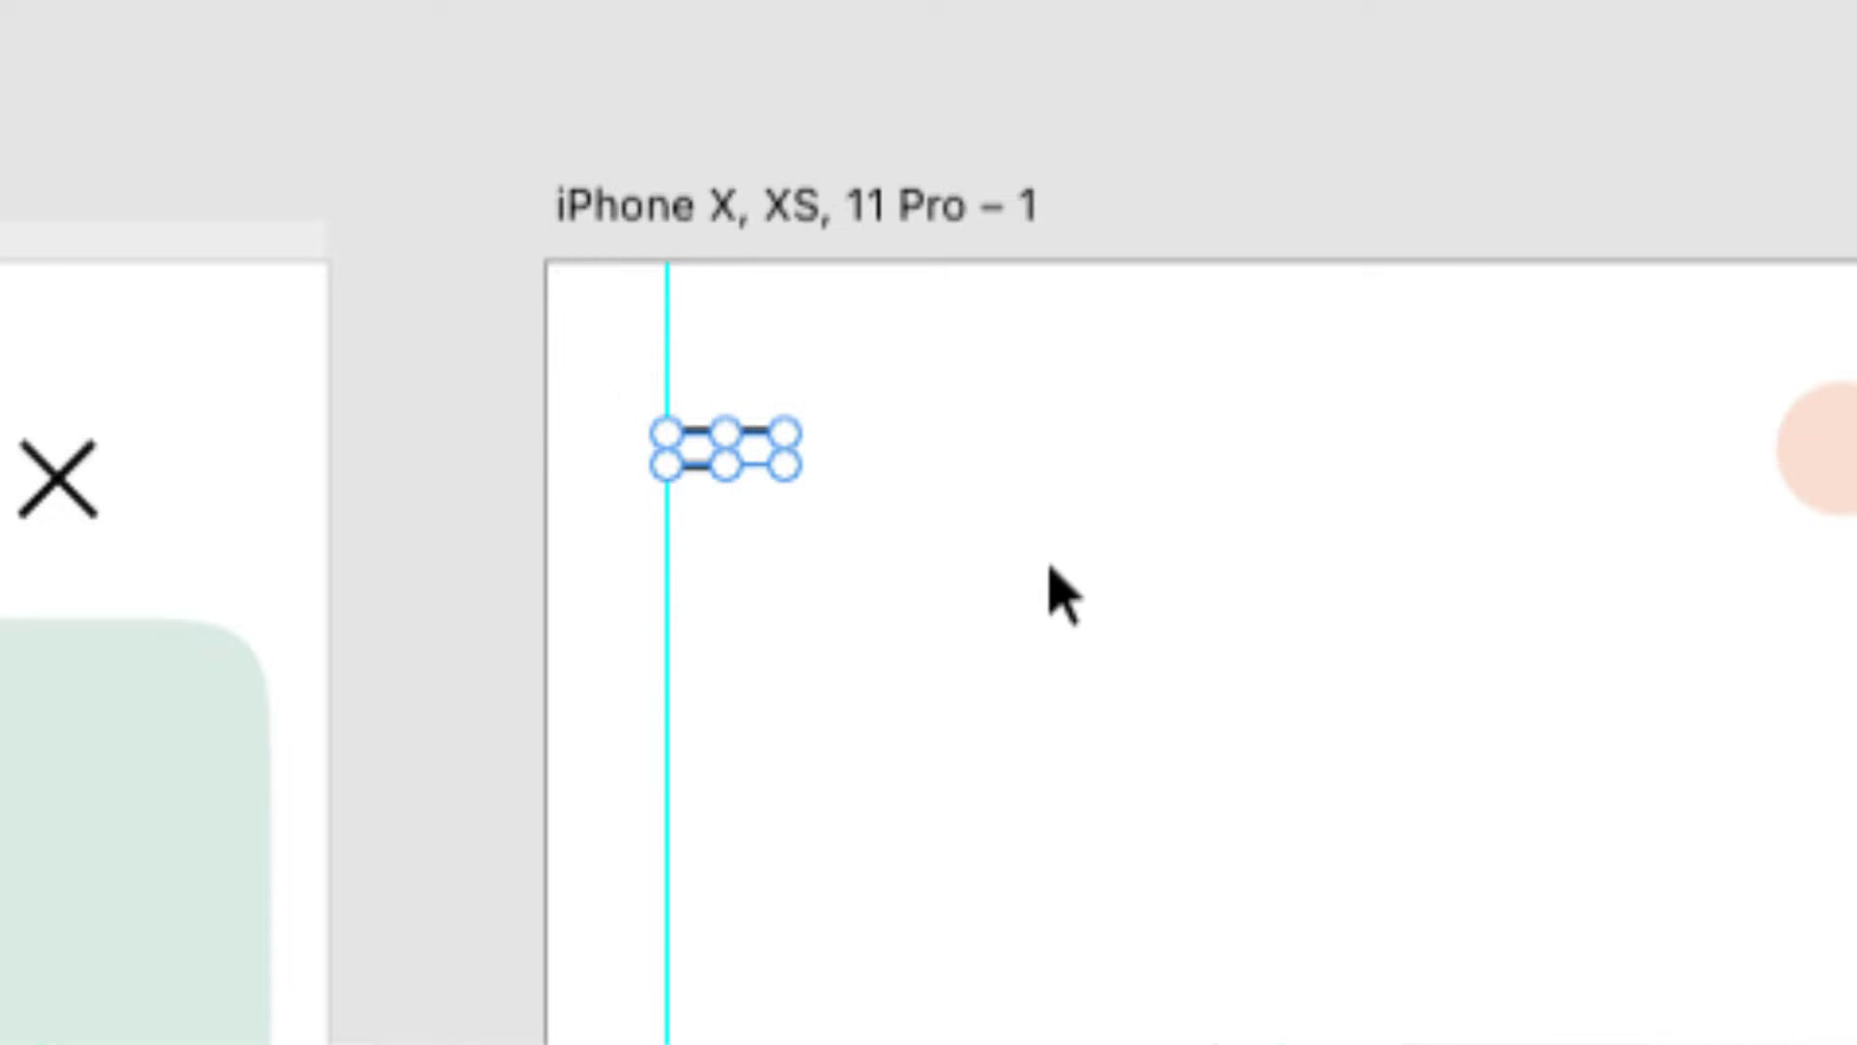
{"action": "left_click", "coordinate": [1107, 502]}
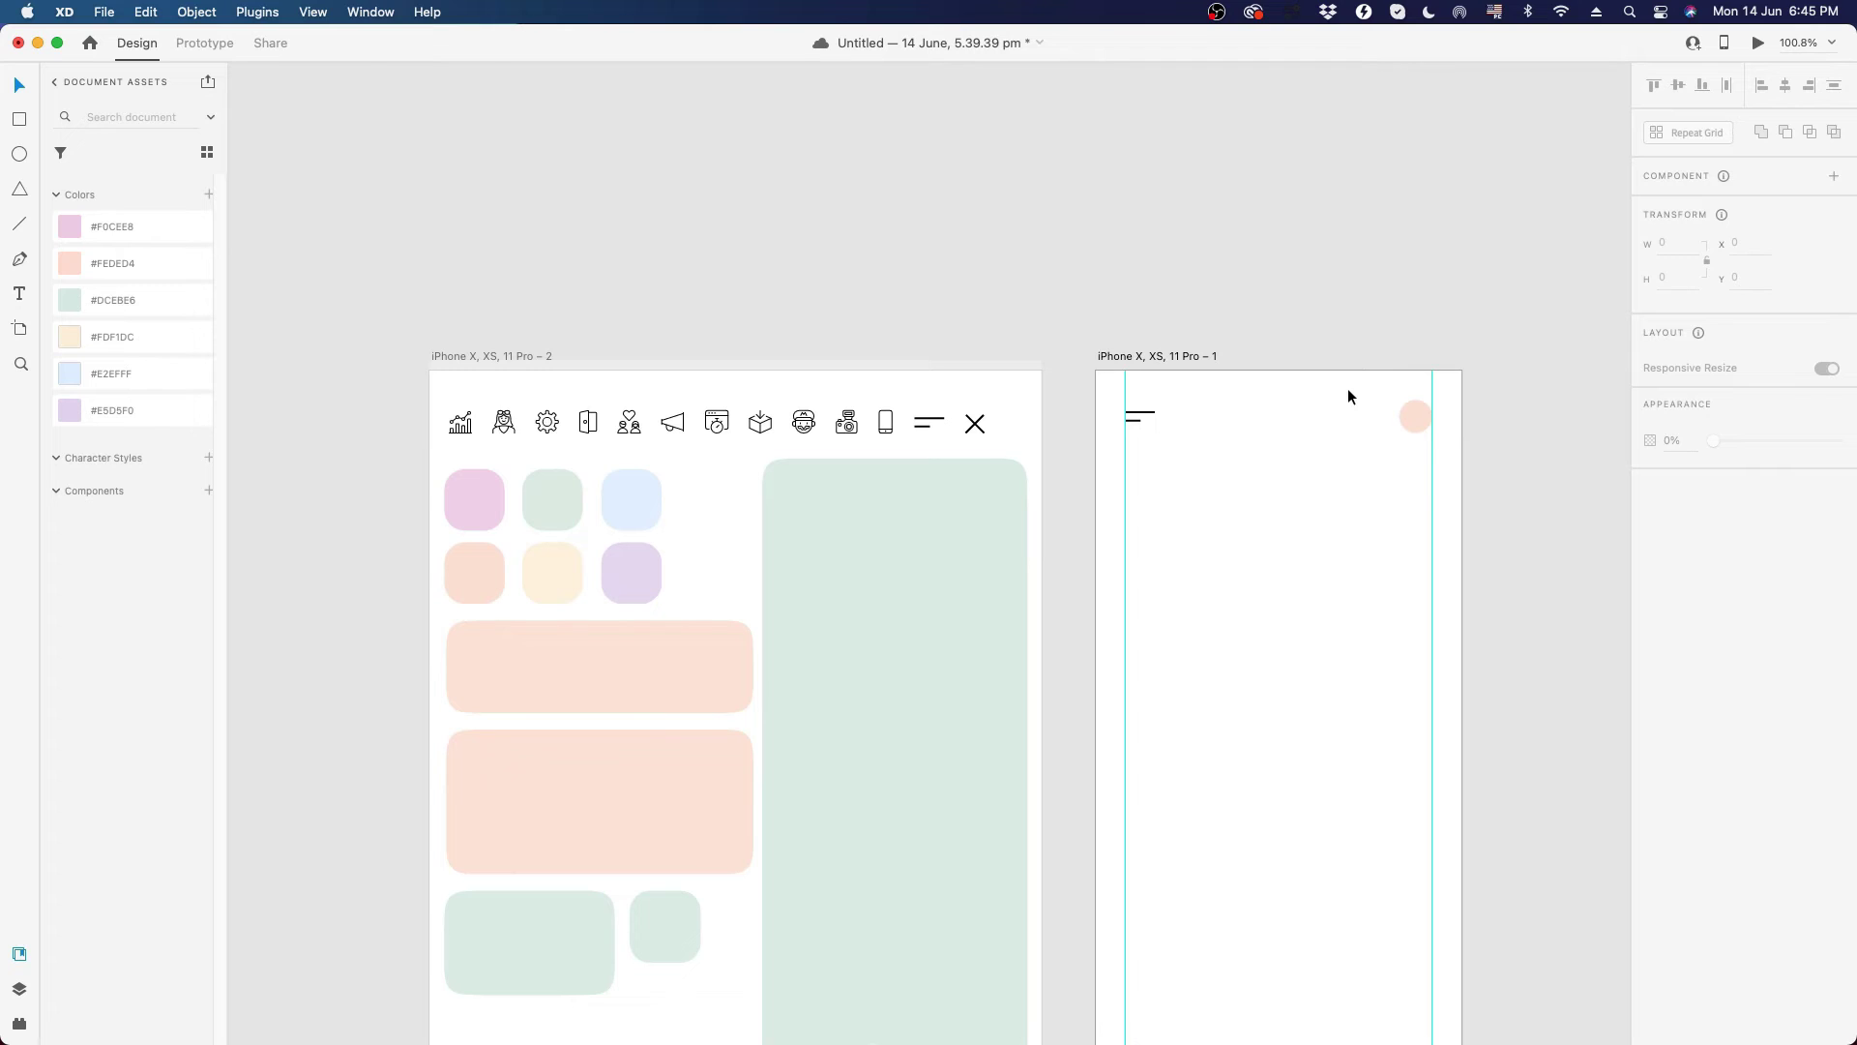
- Add a text line with "Hello", a first name and a comma under the menu icon and align it with the left margin guide at X 30
{"action": "left_click", "coordinate": [1513, 538]}
{"action": "left_click_drag", "start_coordinate": [1520, 510], "coordinate": [1153, 383]}
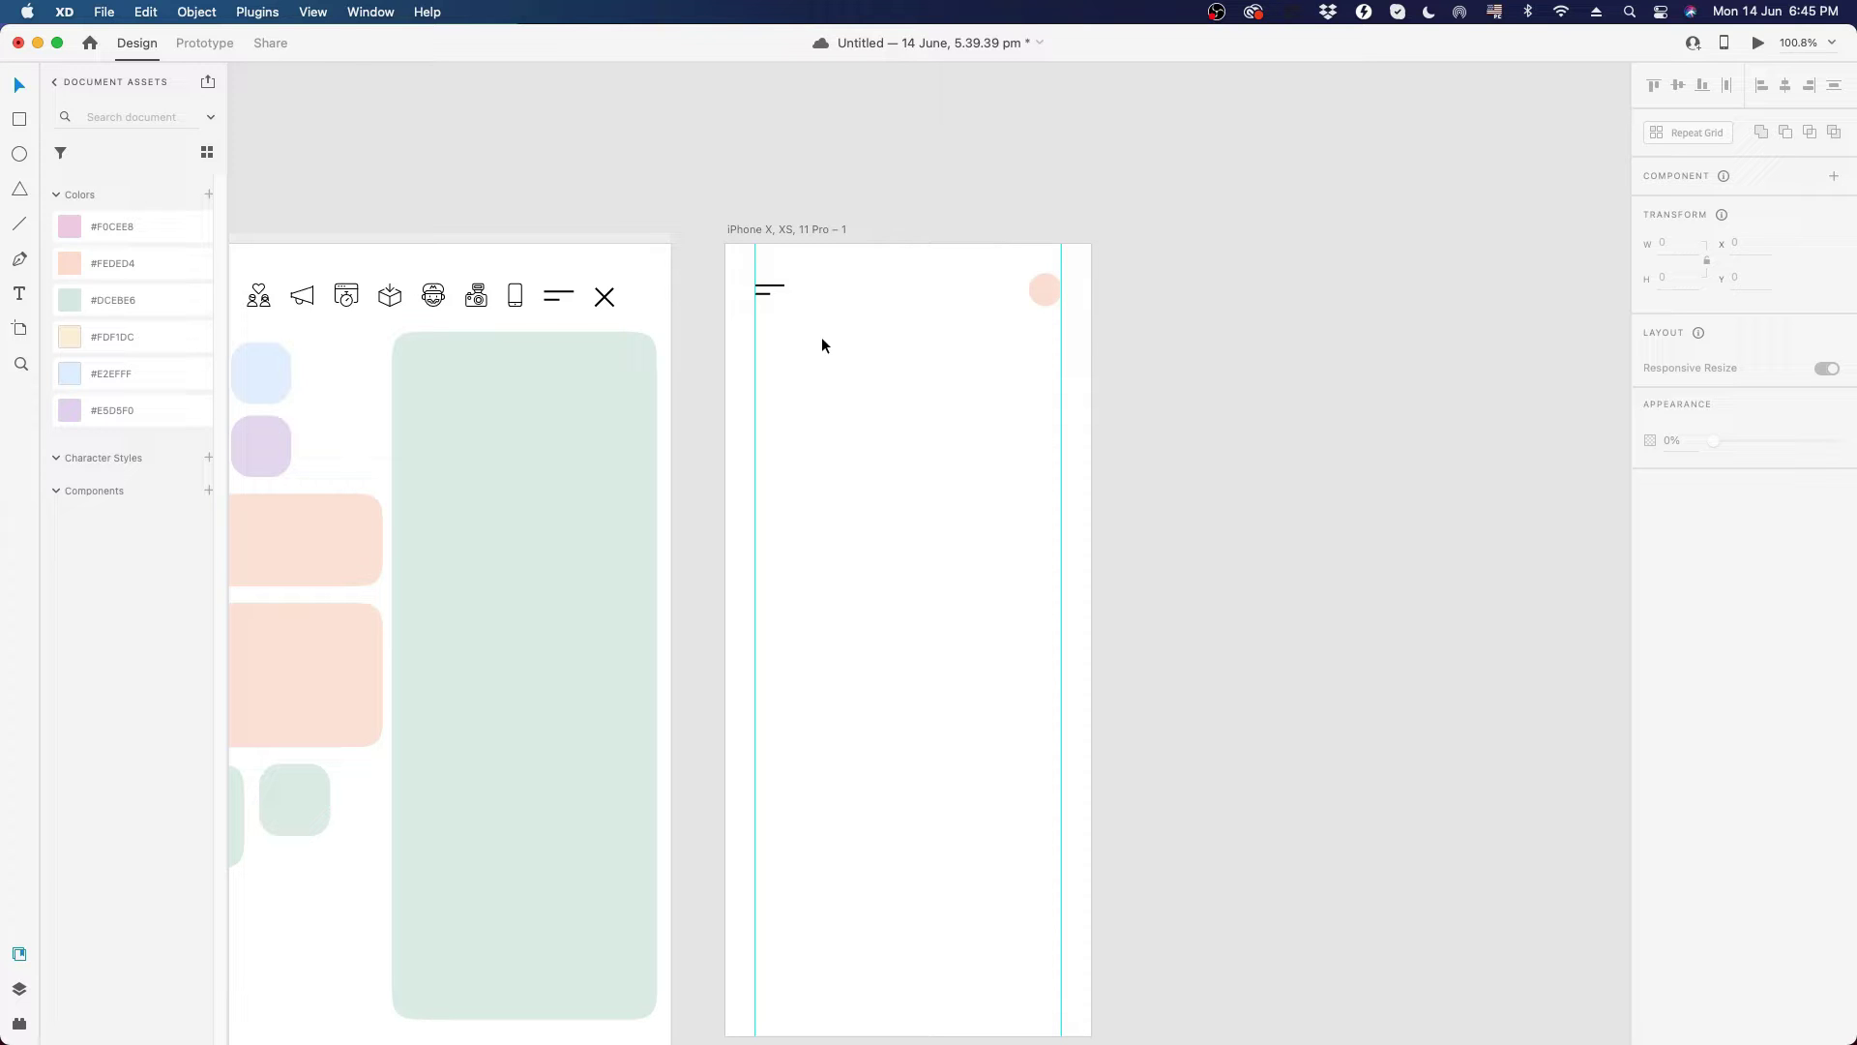
{"action": "scroll", "coordinate": [921, 319], "scroll_direction": "up", "scroll_amount": 5}
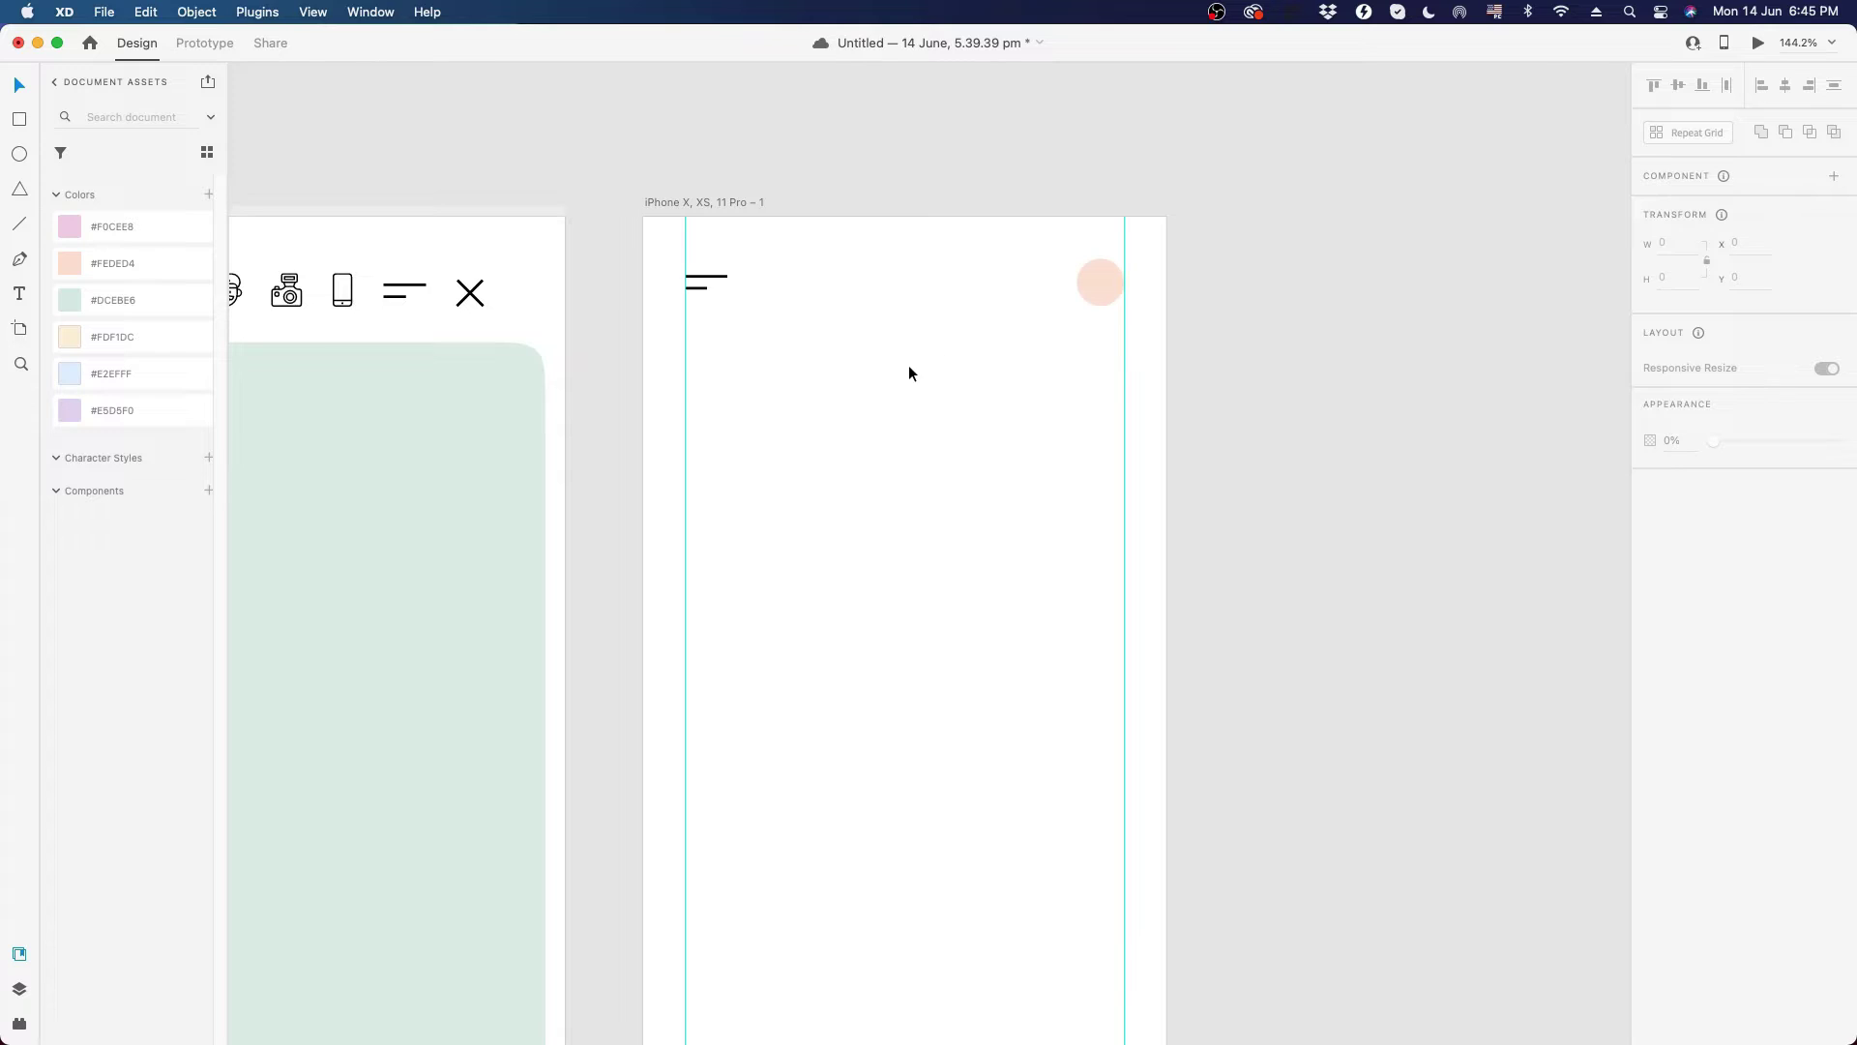
{"action": "left_click", "coordinate": [20, 293]}
{"action": "left_click", "coordinate": [738, 346]}
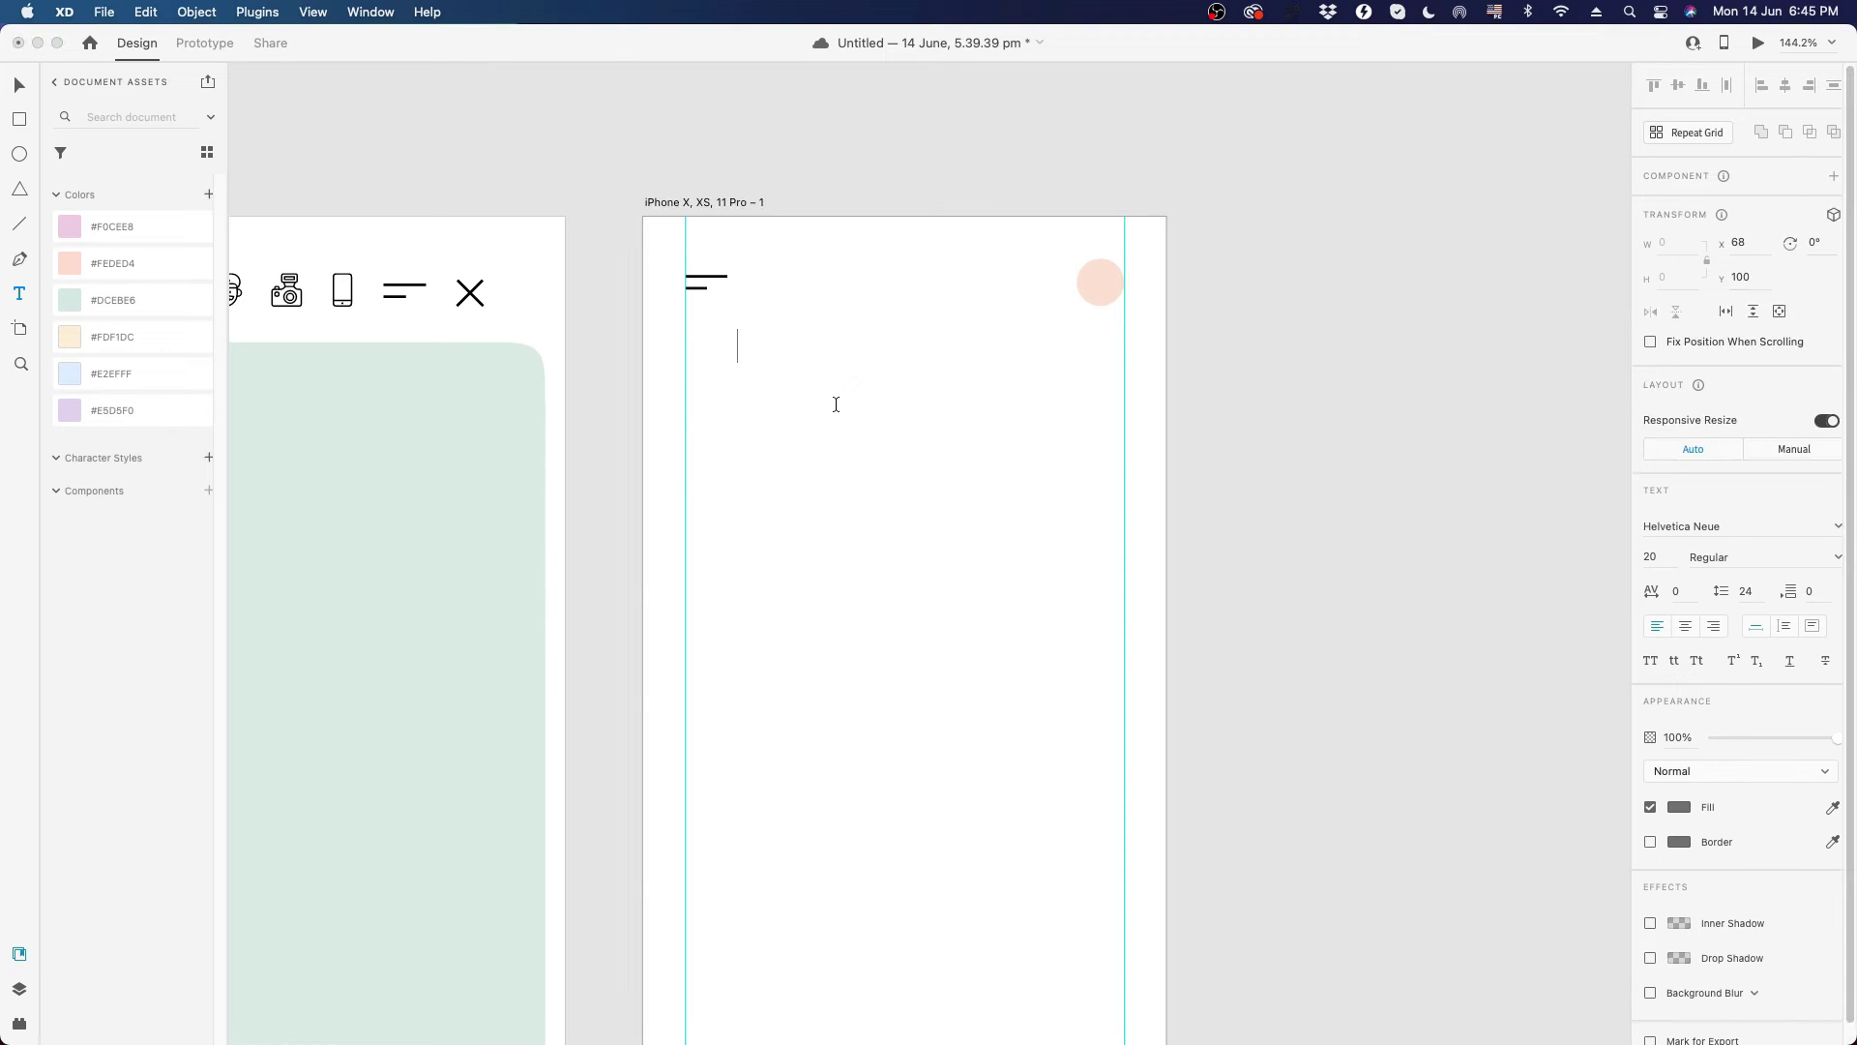
{"action": "type", "text": "Hello Lakshmi"}
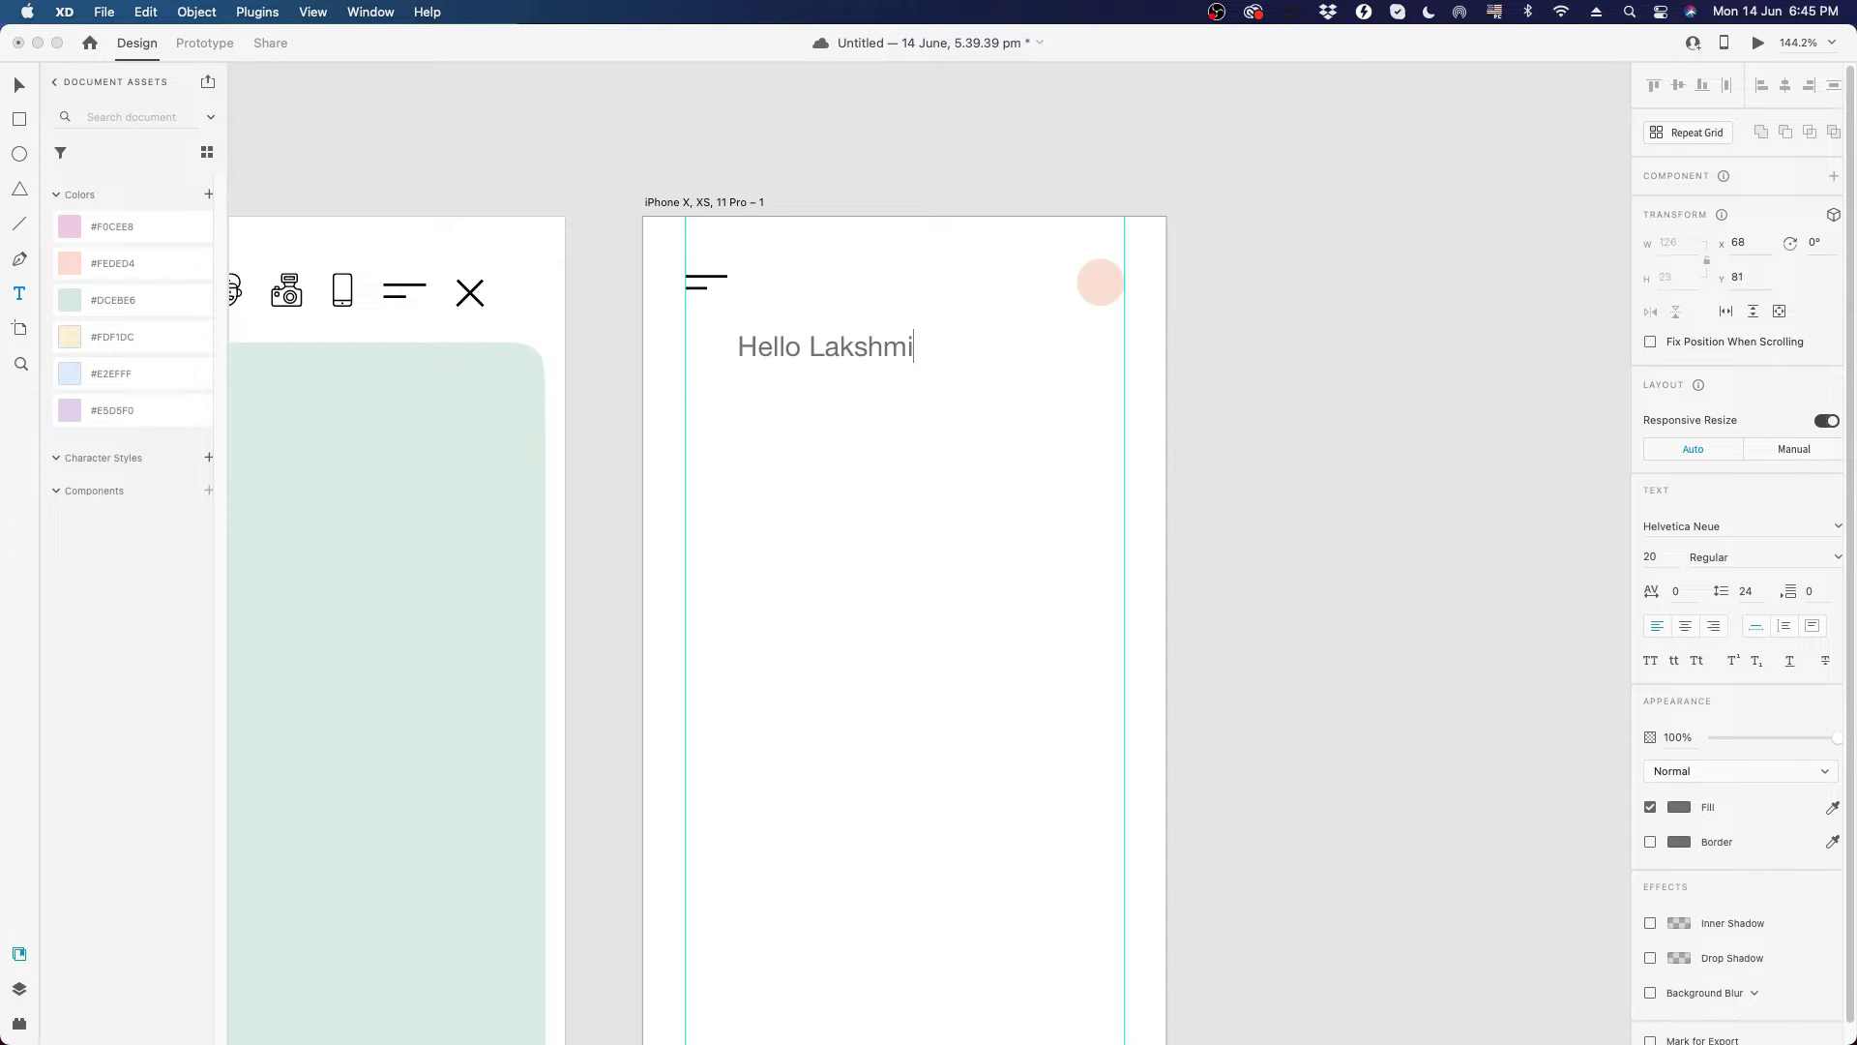
{"action": "type", "text": ","}
{"action": "key", "text": "Escape"}
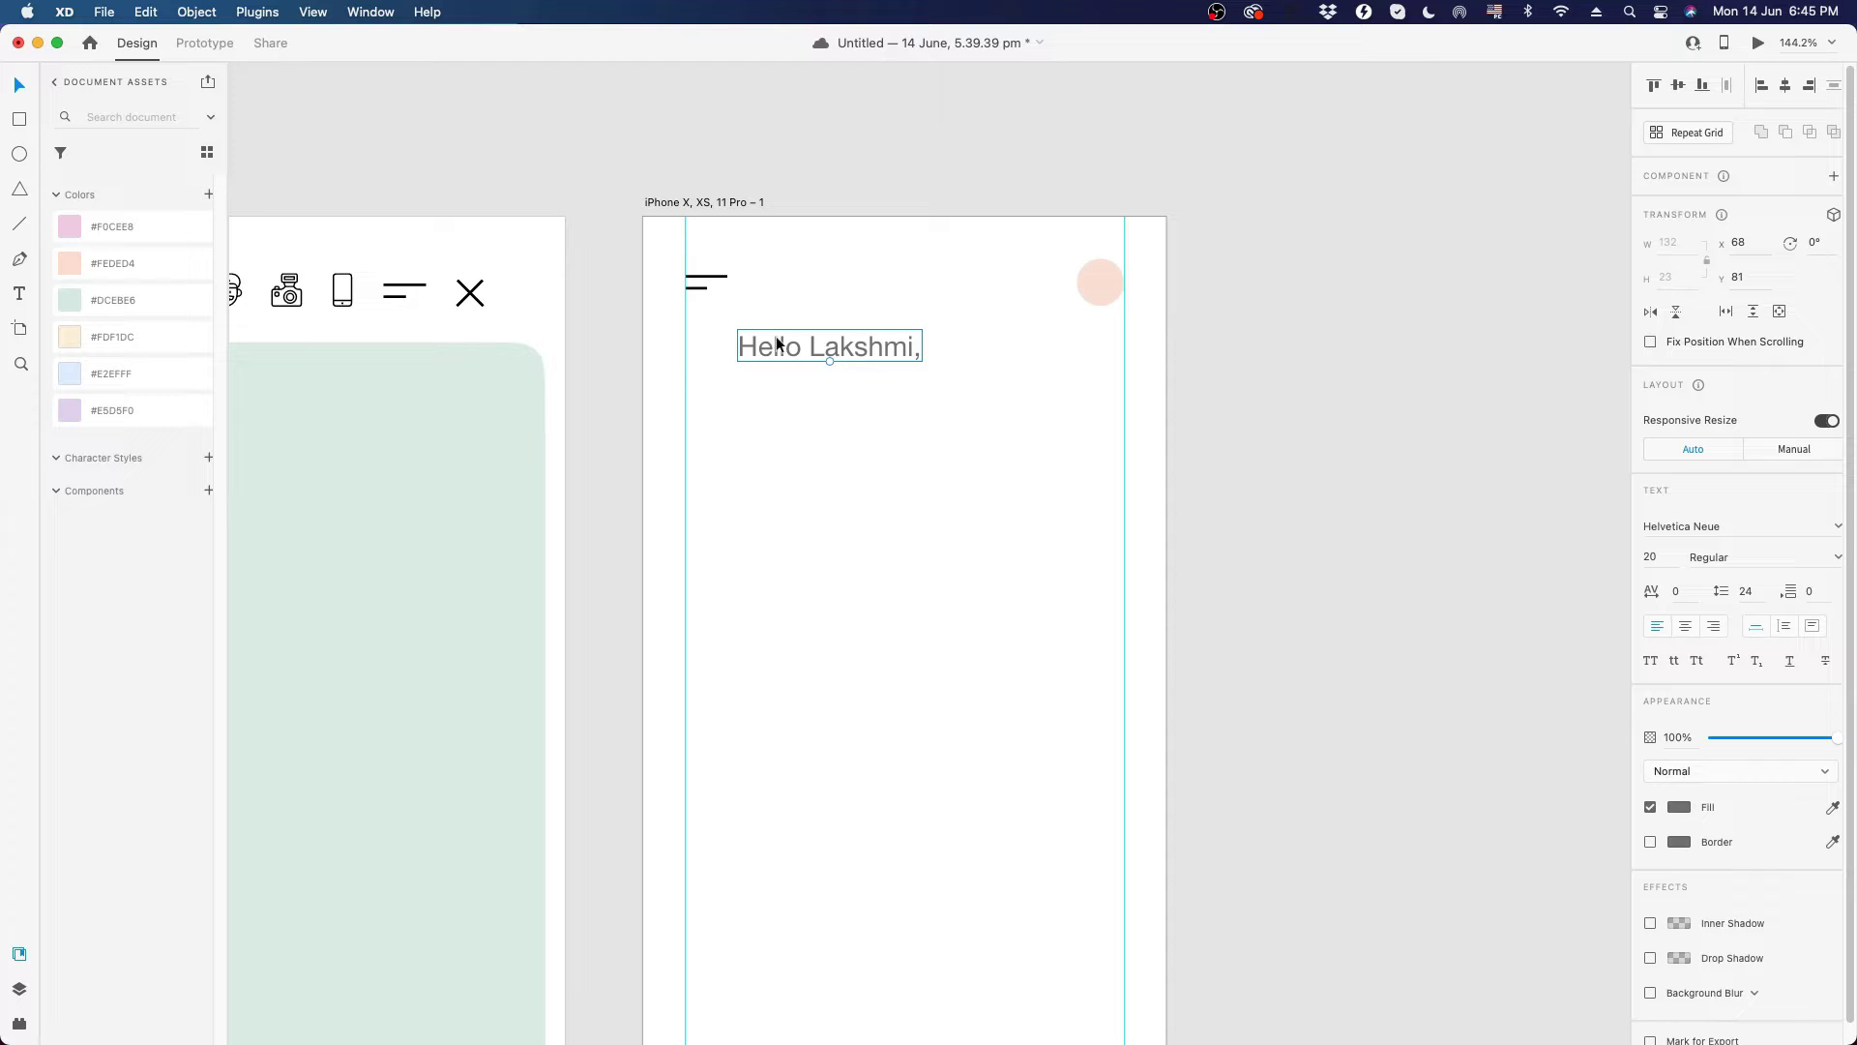
{"action": "left_click_drag", "start_coordinate": [769, 348], "coordinate": [725, 349]}
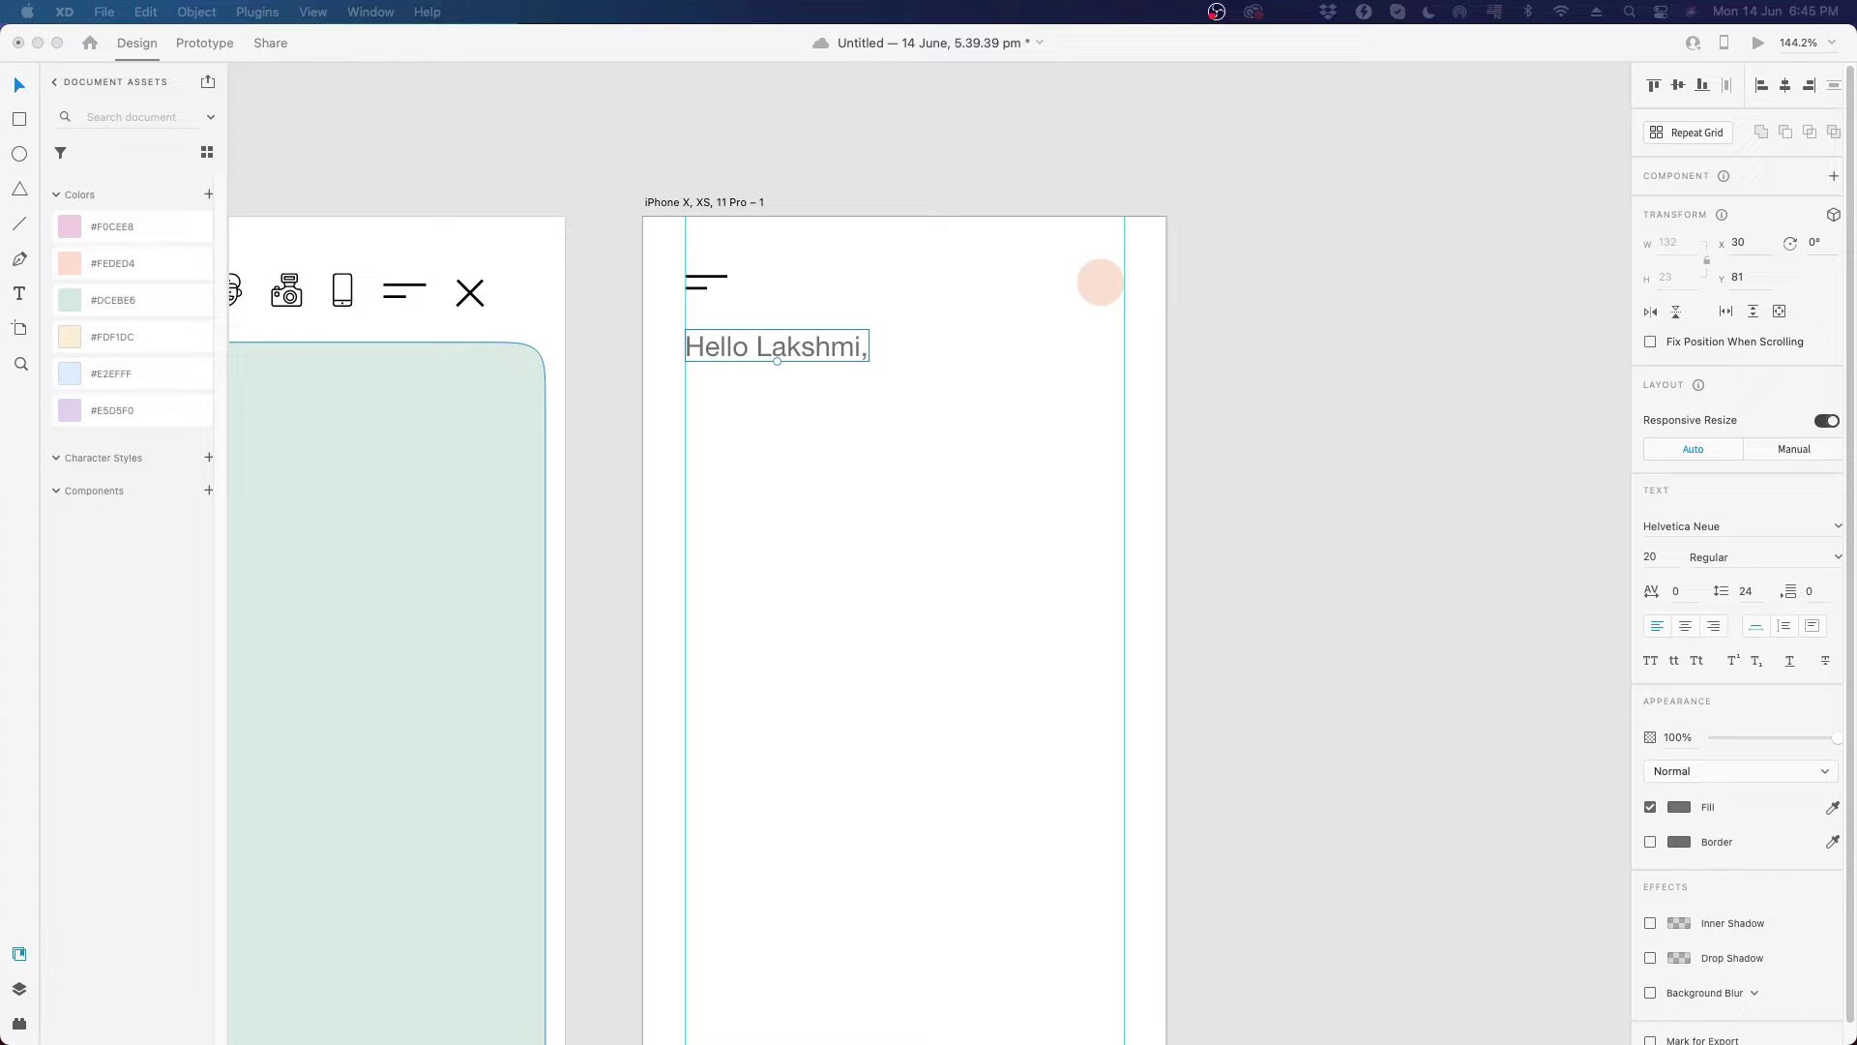
- Set the greeting's font size to 14 and move it up to Y 78
{"action": "left_click", "coordinate": [856, 348]}
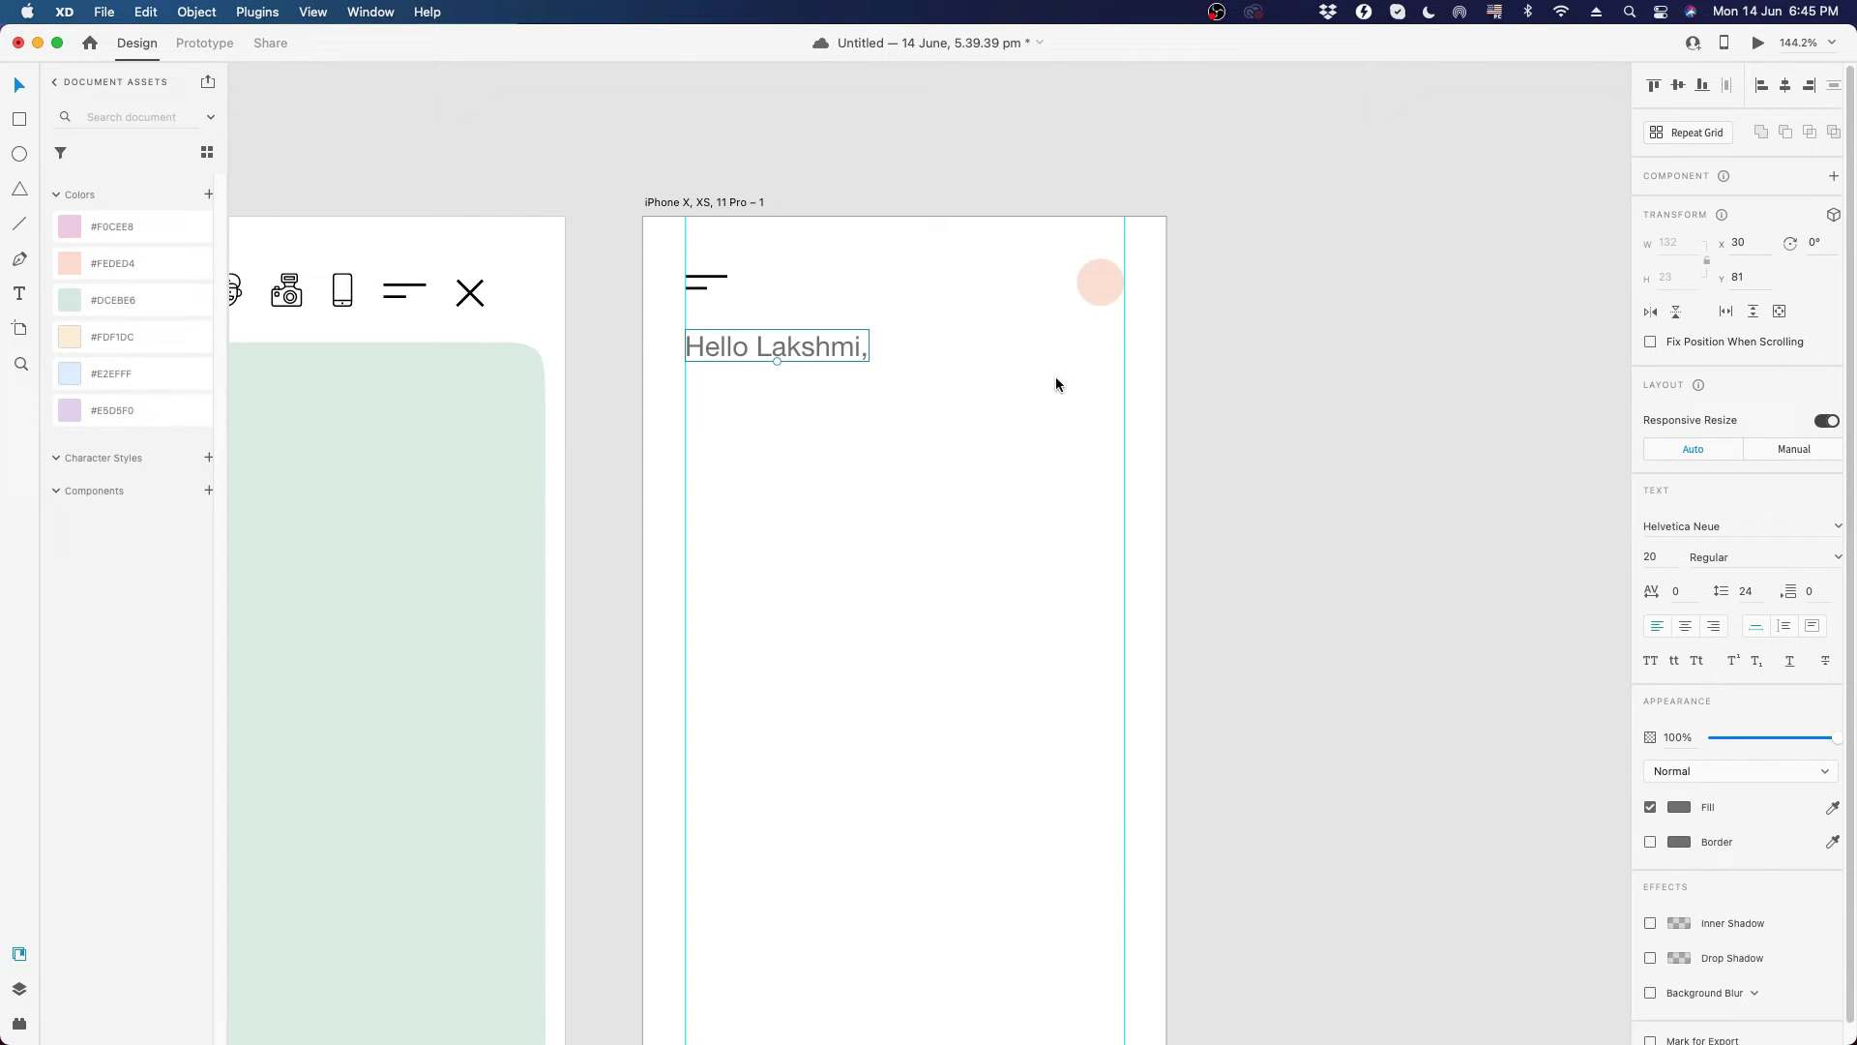
{"action": "left_click", "coordinate": [1657, 563]}
{"action": "type", "text": "14"}
{"action": "key", "text": "Return"}
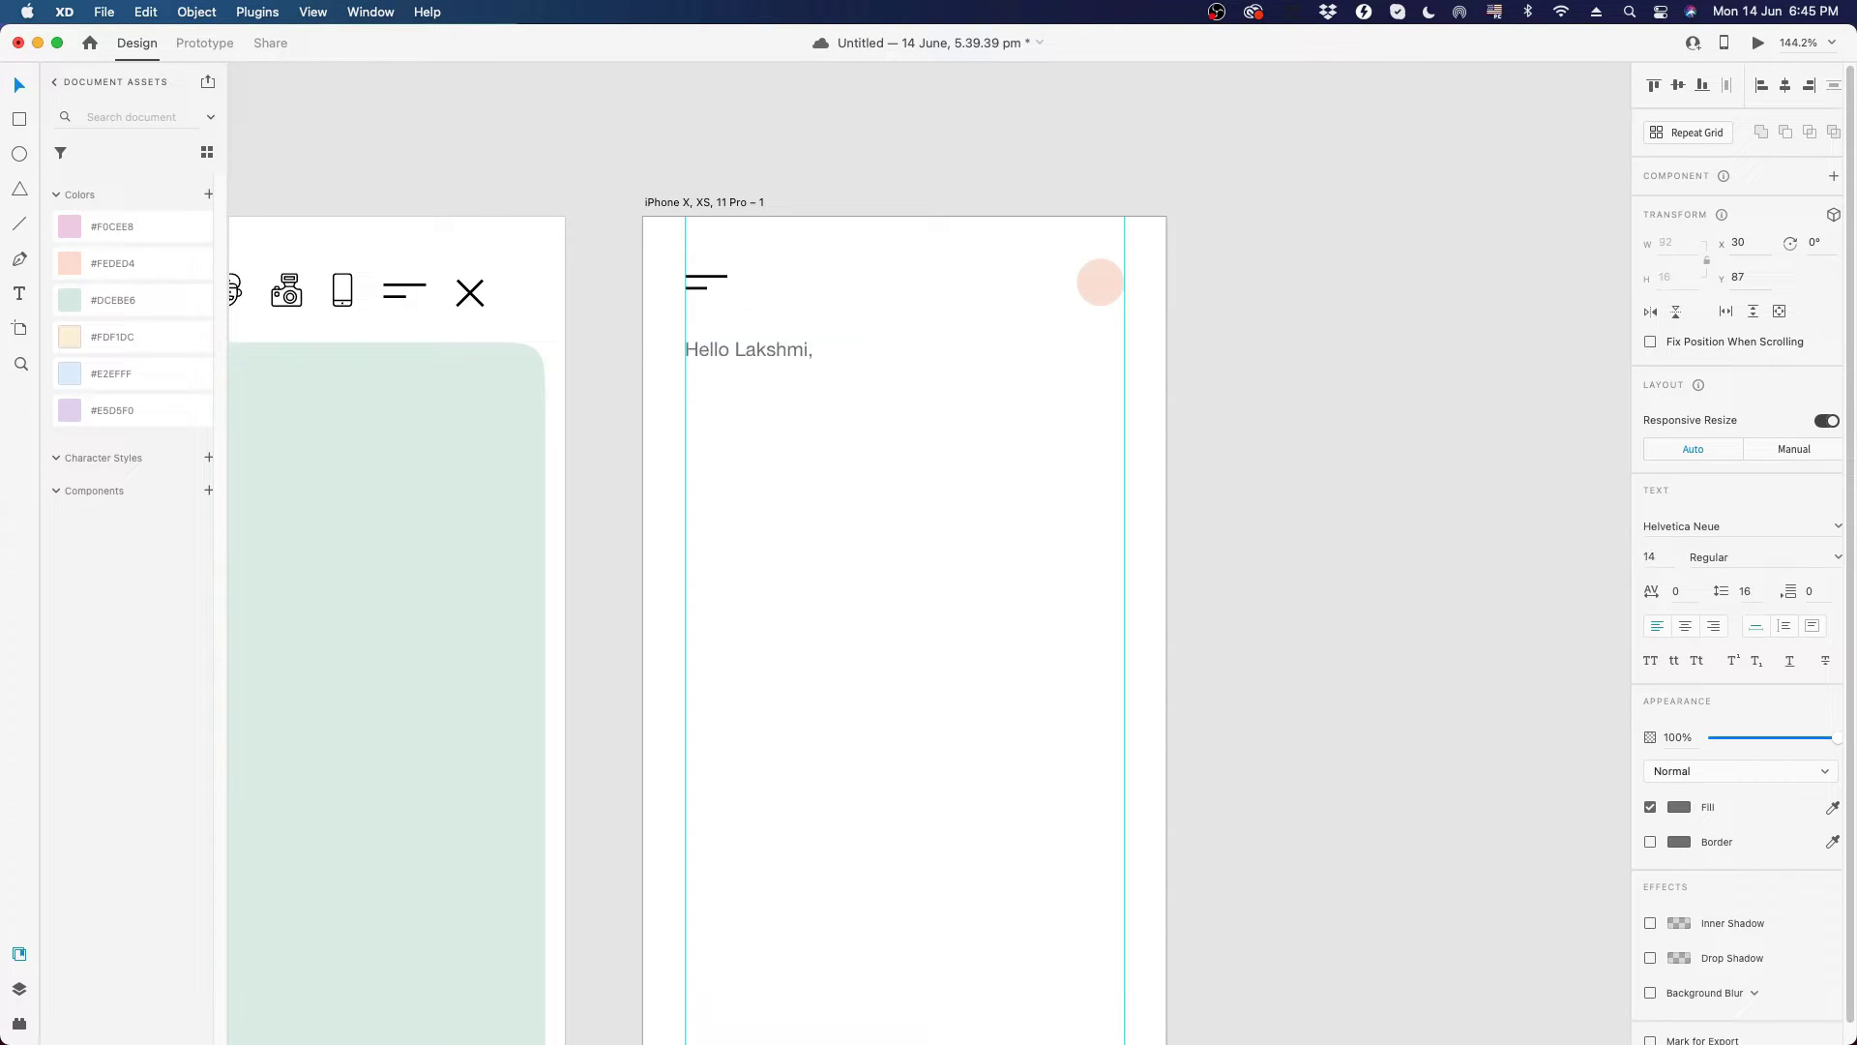
{"action": "left_click_drag", "start_coordinate": [739, 348], "coordinate": [739, 339]}
{"action": "left_click", "coordinate": [795, 426]}
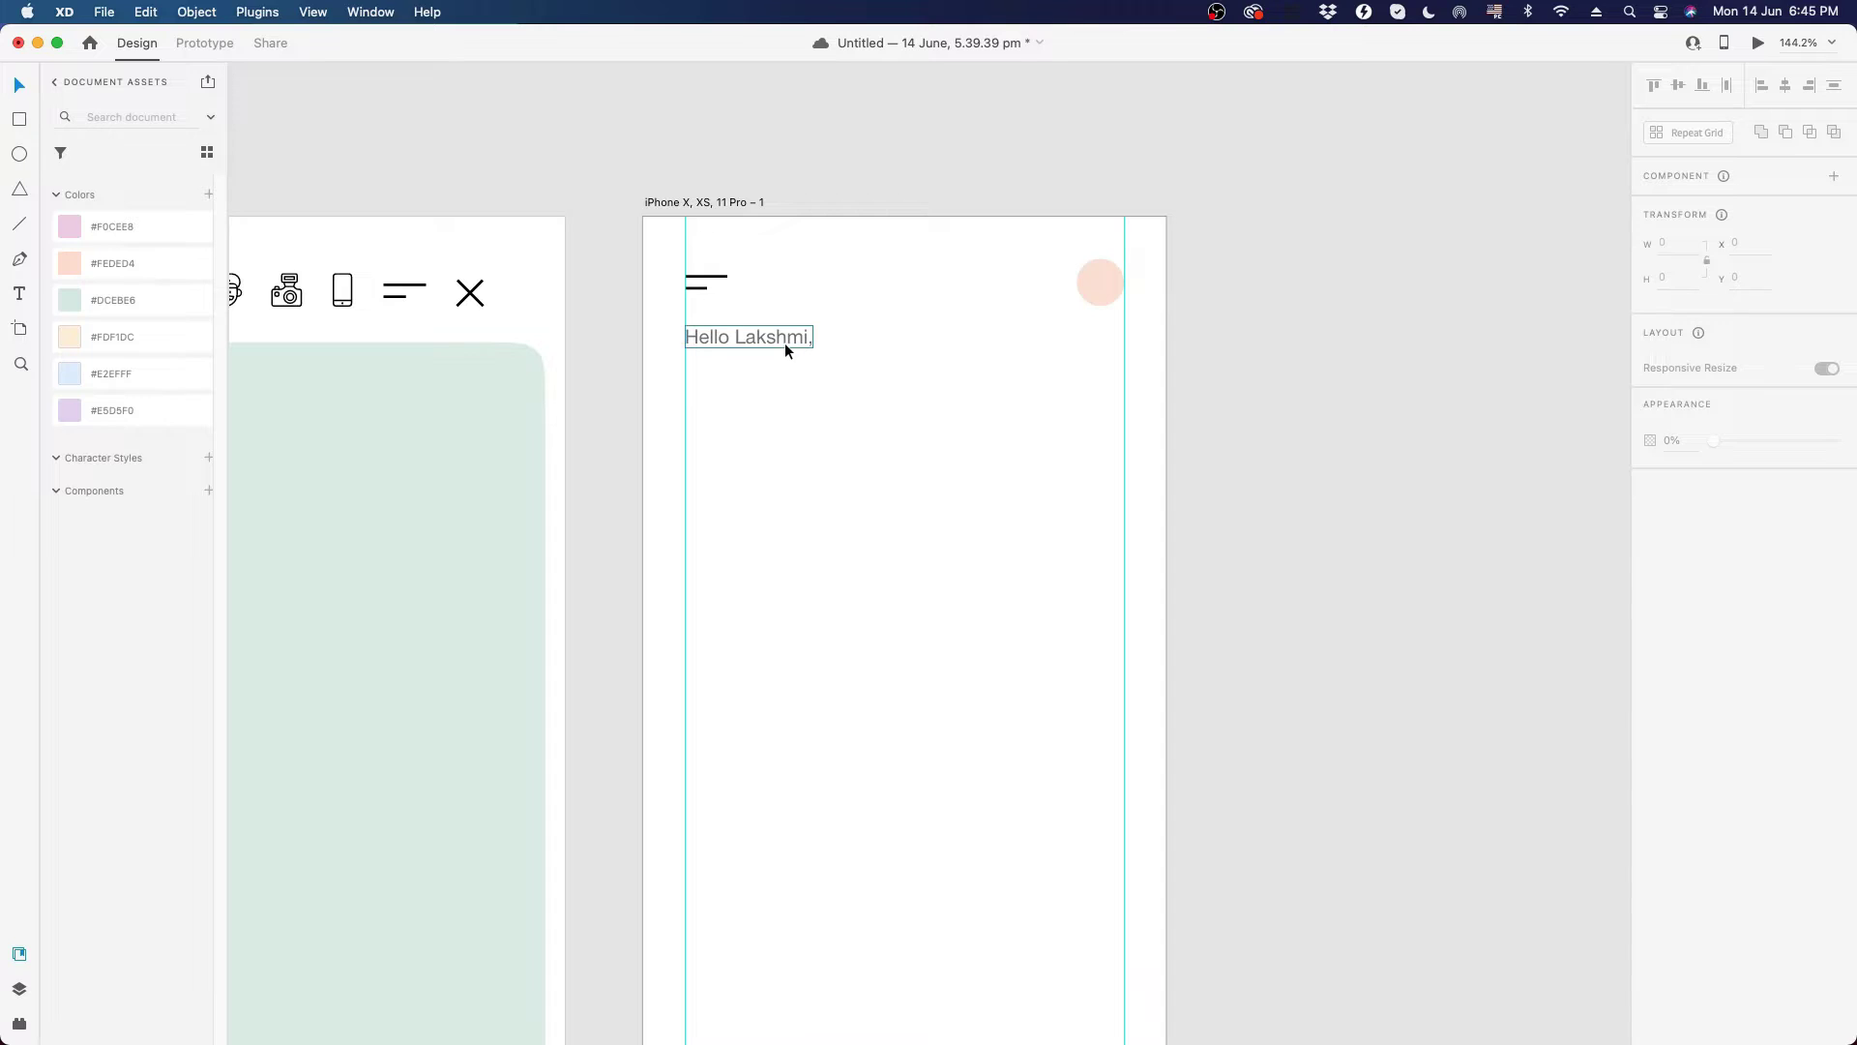
- Fill the greeting with black #000000 and reduce its opacity to 50%
{"action": "left_click", "coordinate": [785, 343]}
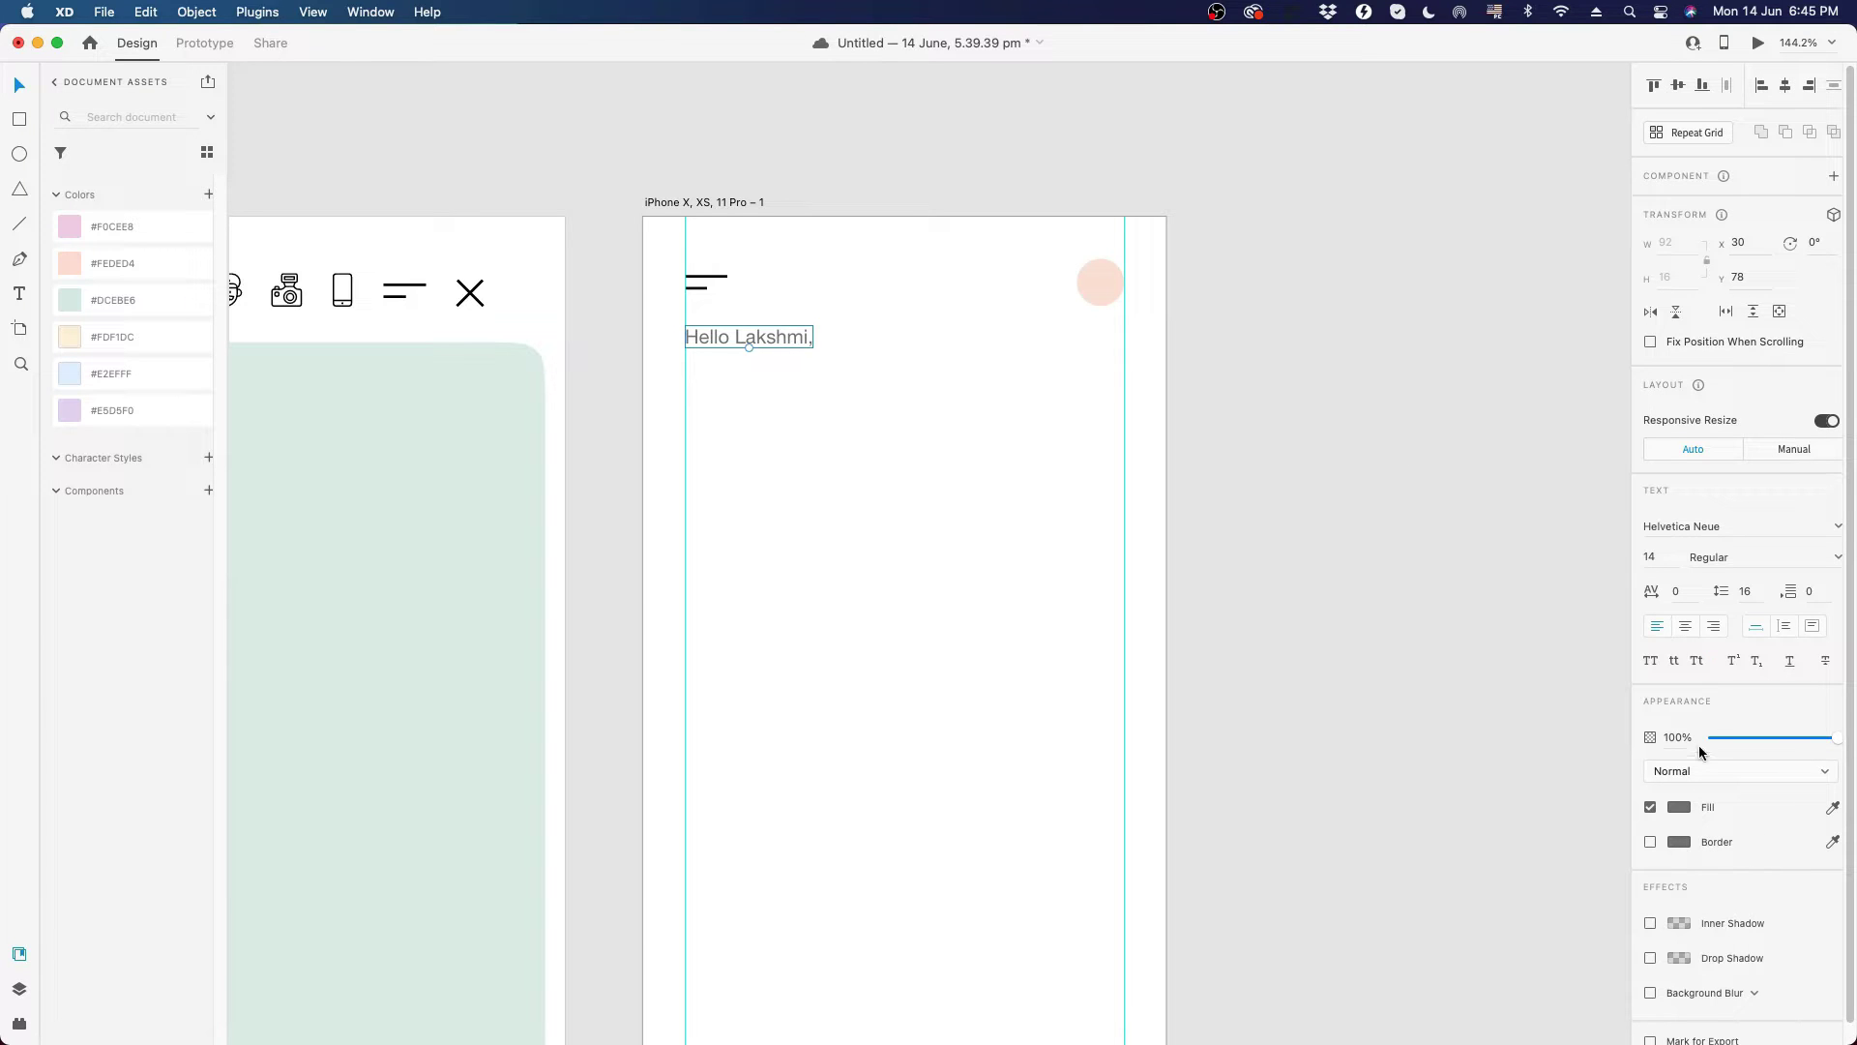
{"action": "left_click", "coordinate": [1681, 810]}
{"action": "left_click_drag", "start_coordinate": [1541, 811], "coordinate": [1393, 859]}
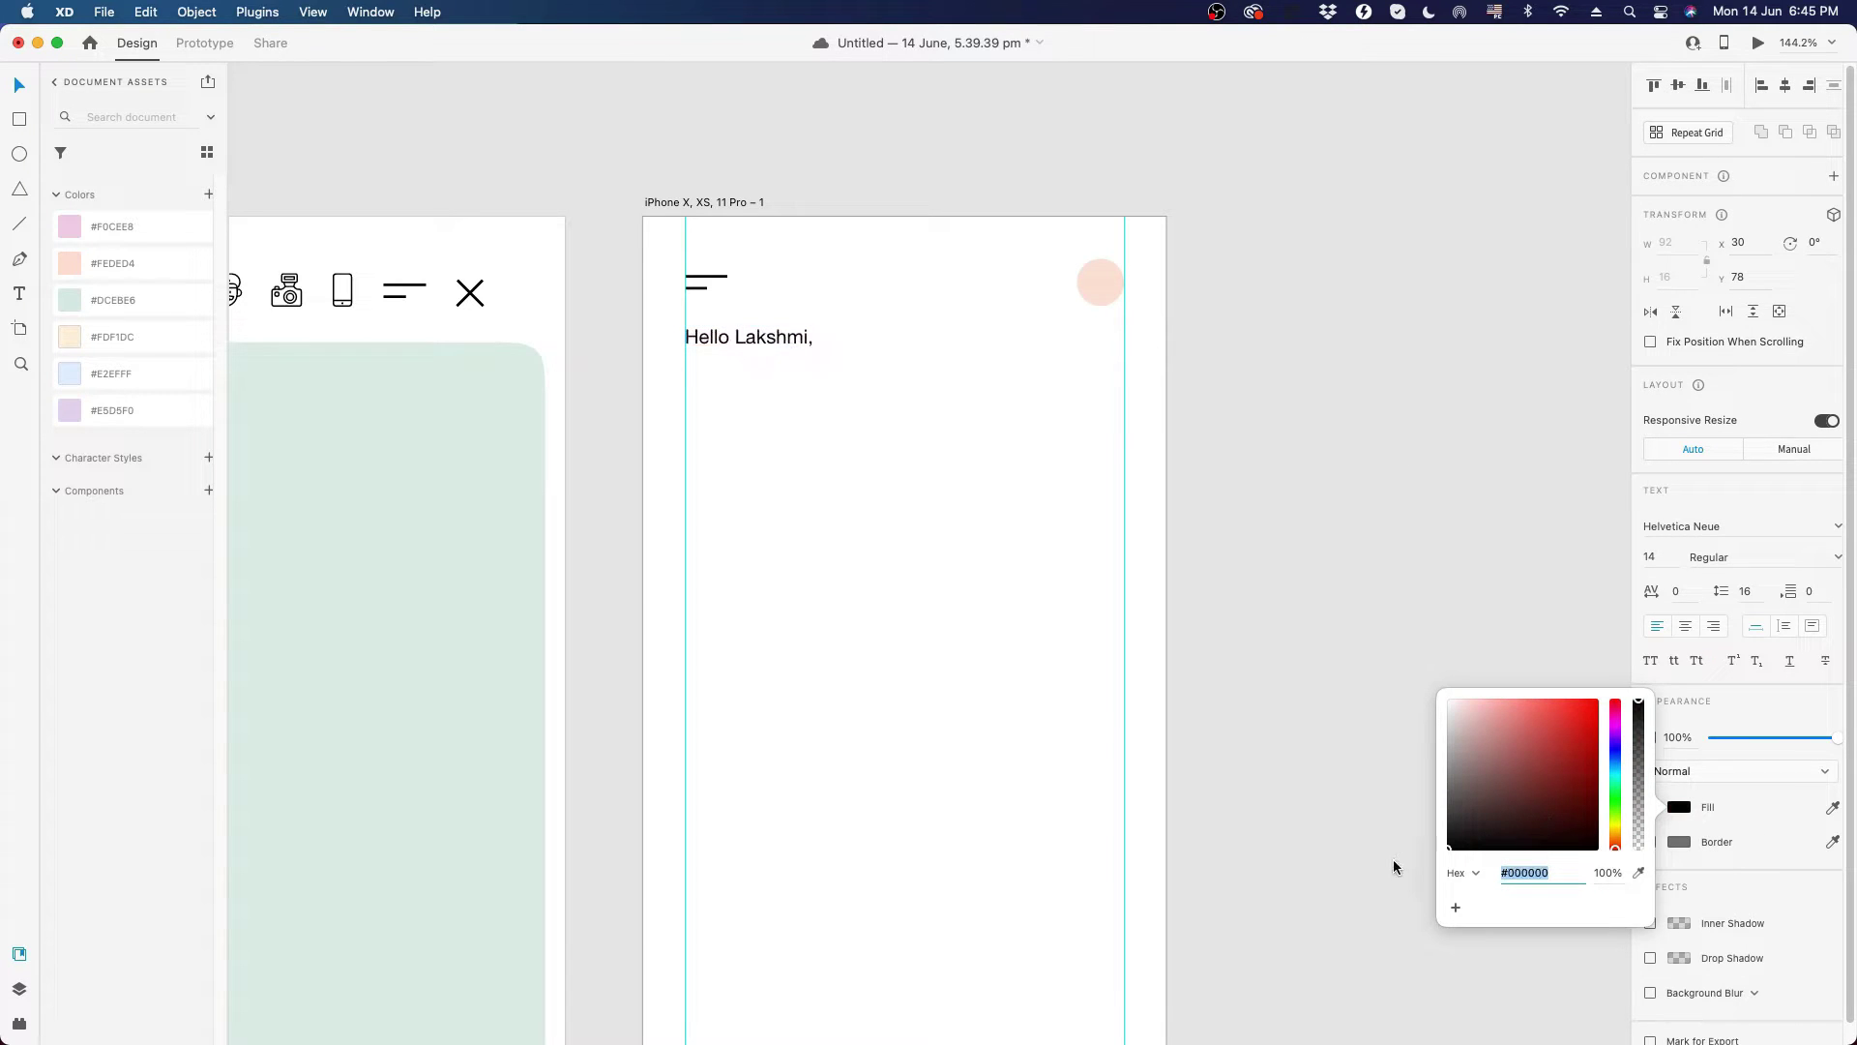
{"action": "left_click", "coordinate": [767, 331]}
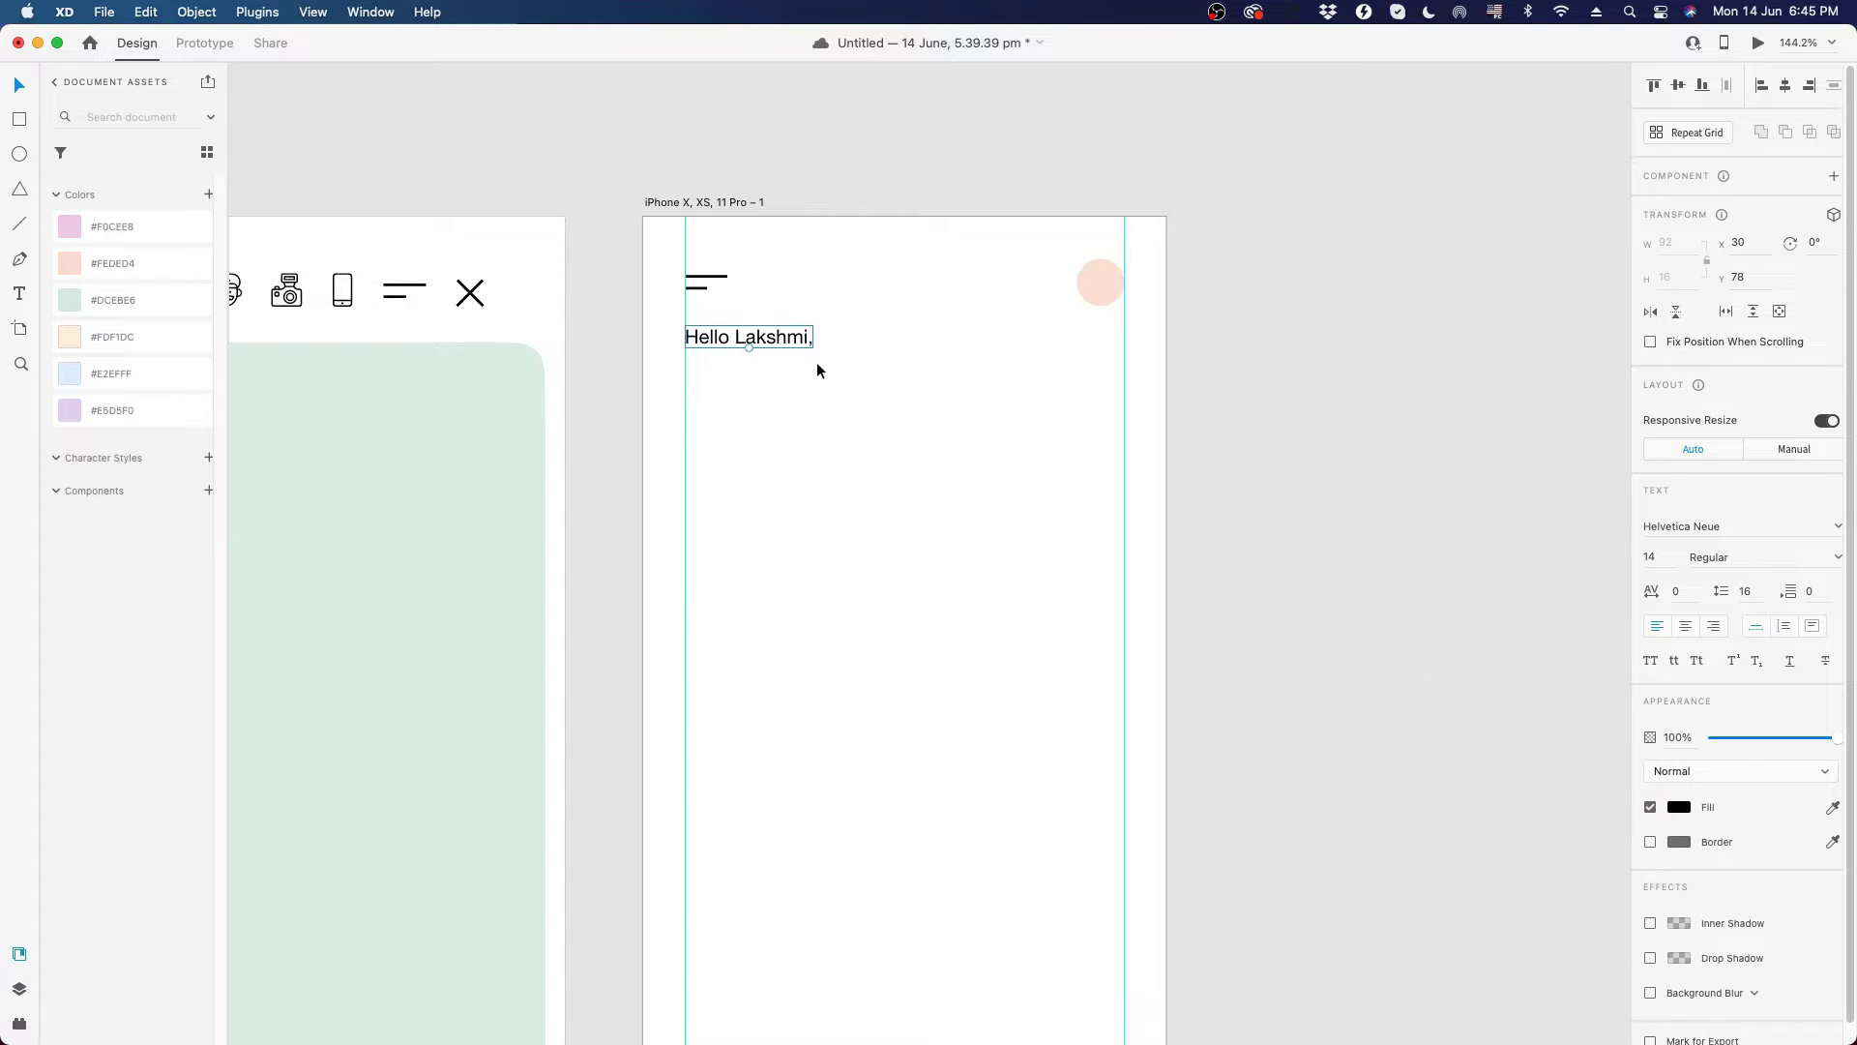
{"action": "key", "text": "5"}
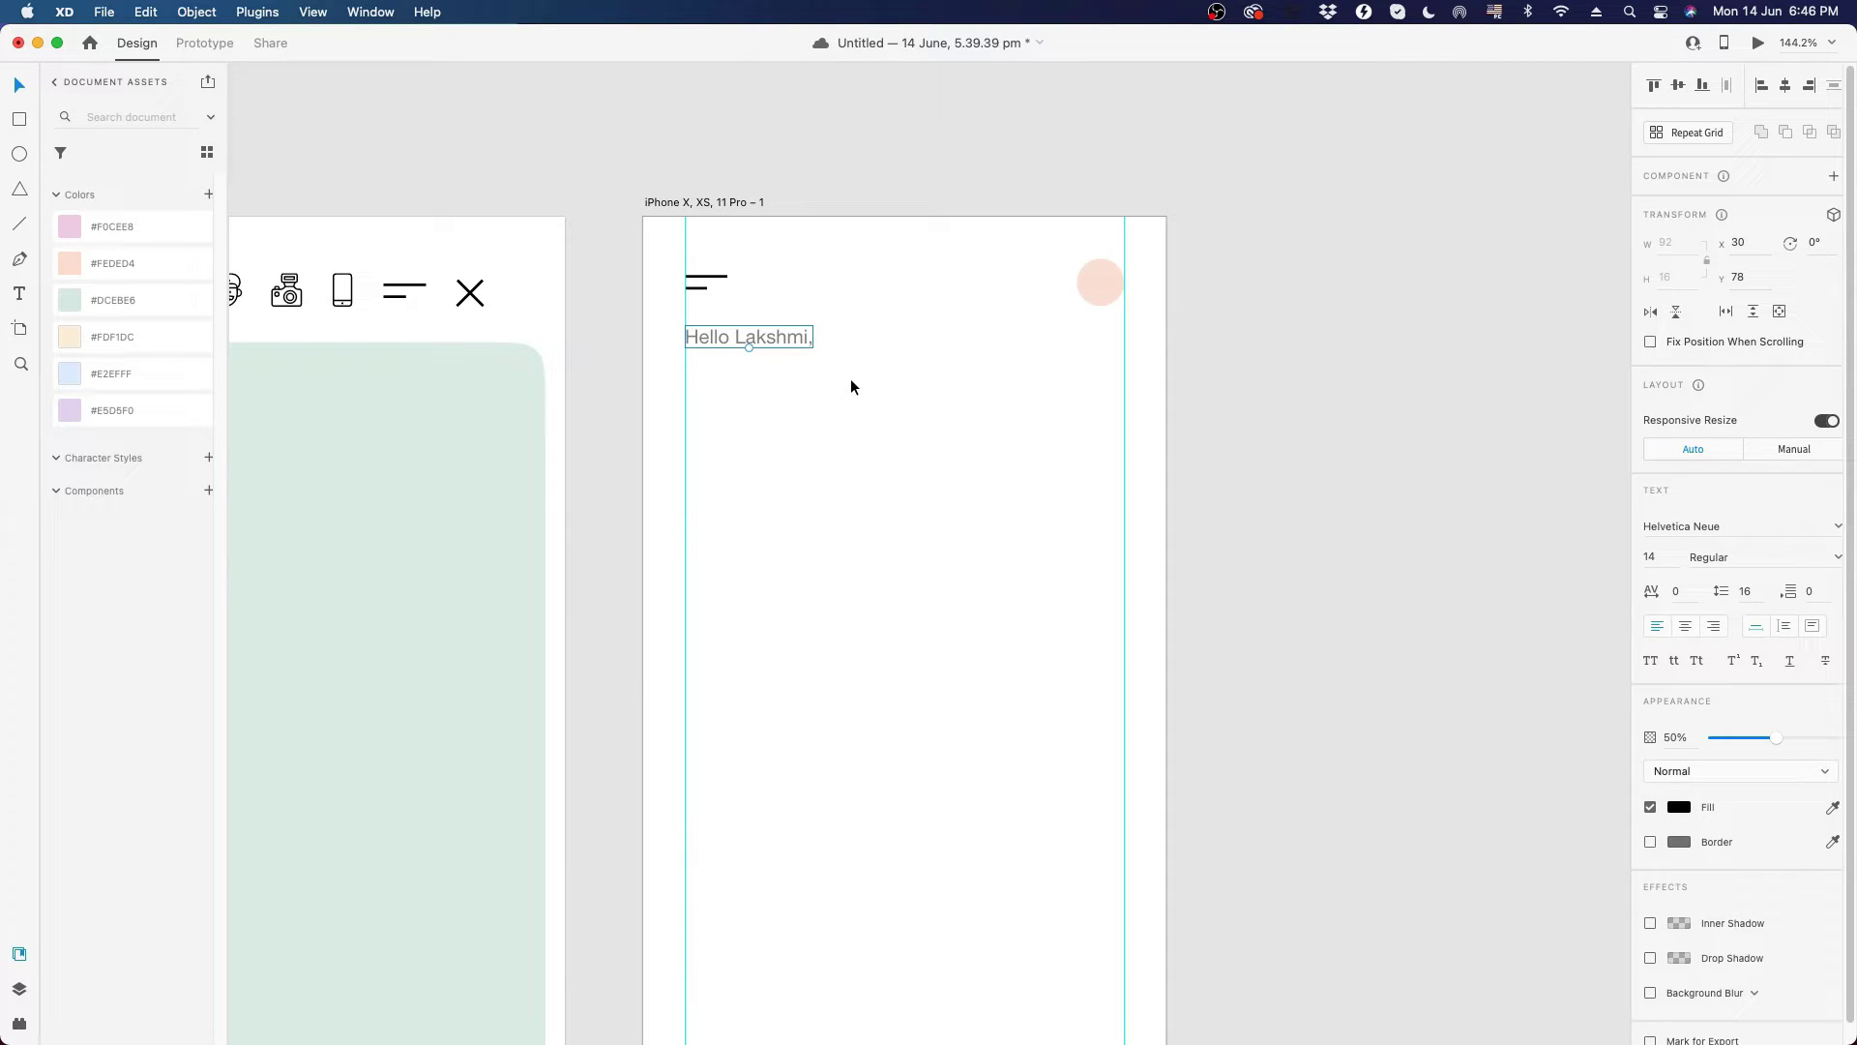
- Duplicate the greeting directly below at Y 106 and change the copy's text to "You've got 3 blog articles to read today"
{"action": "left_click_drag", "start_coordinate": [788, 338], "coordinate": [779, 376]}
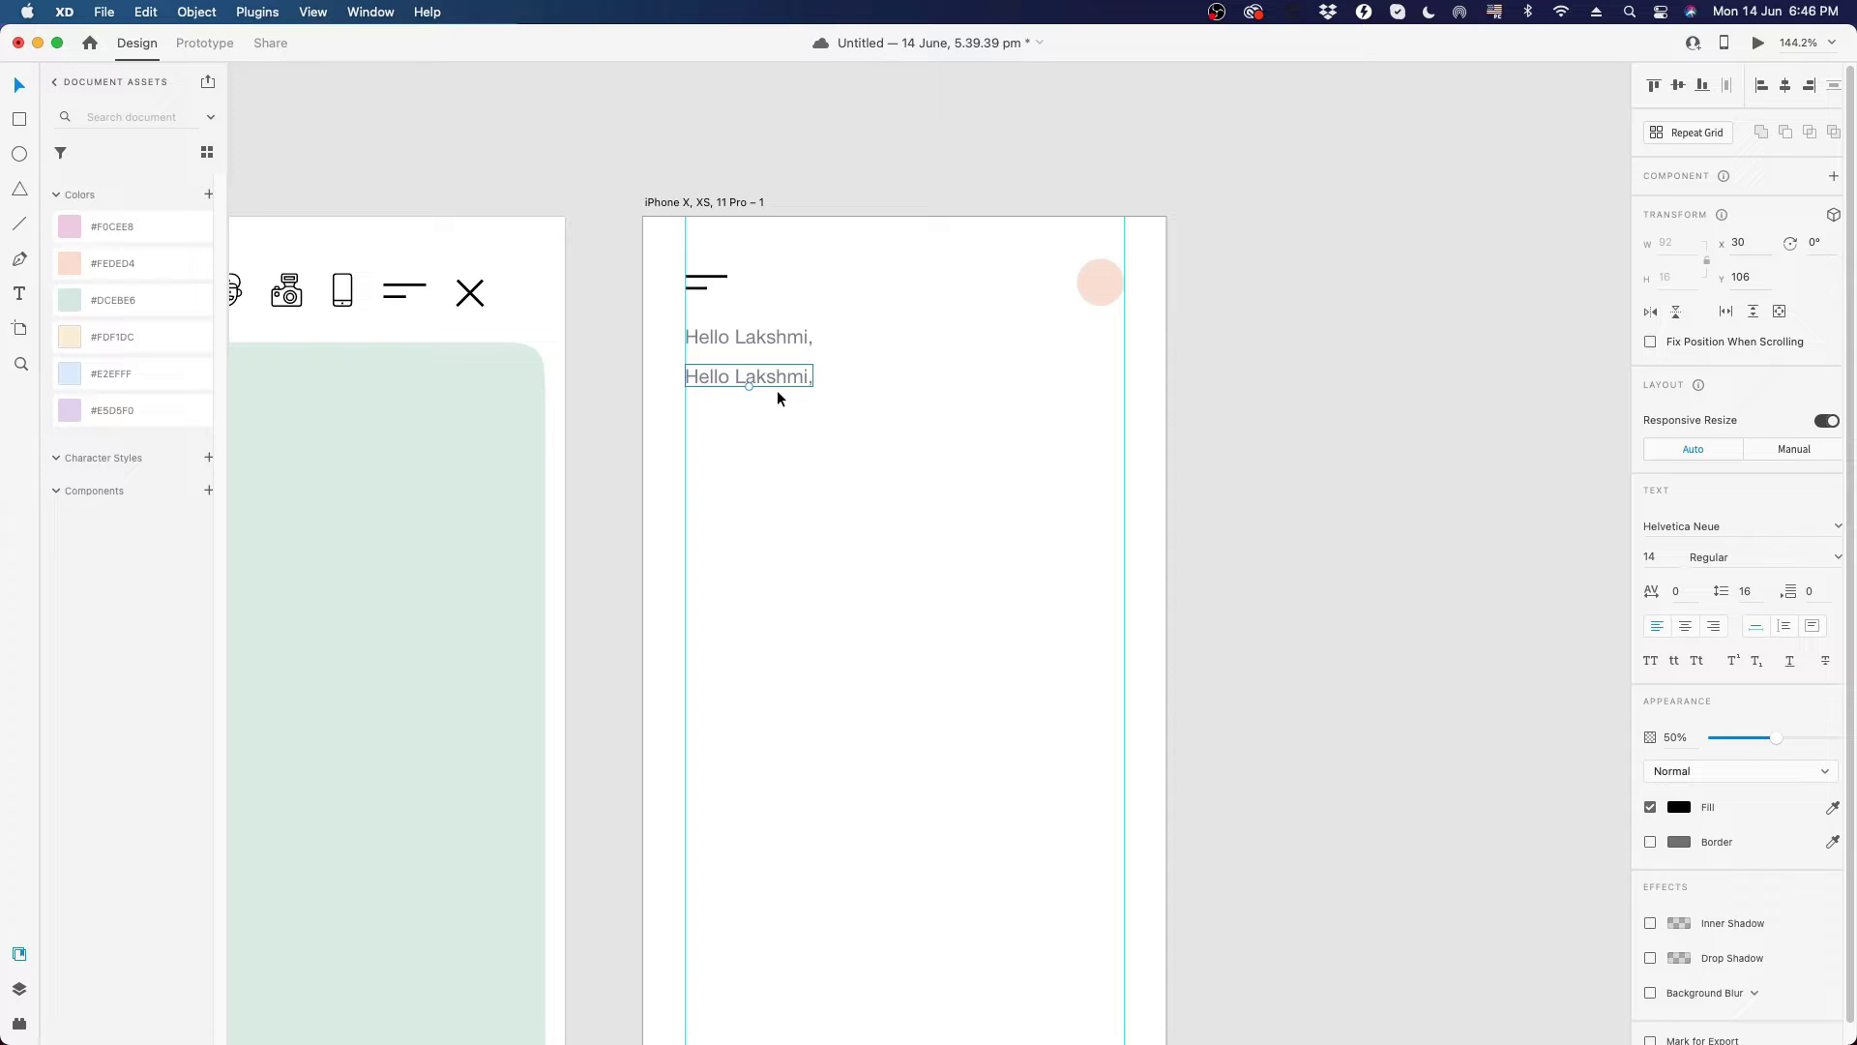
{"action": "double_click", "coordinate": [776, 376]}
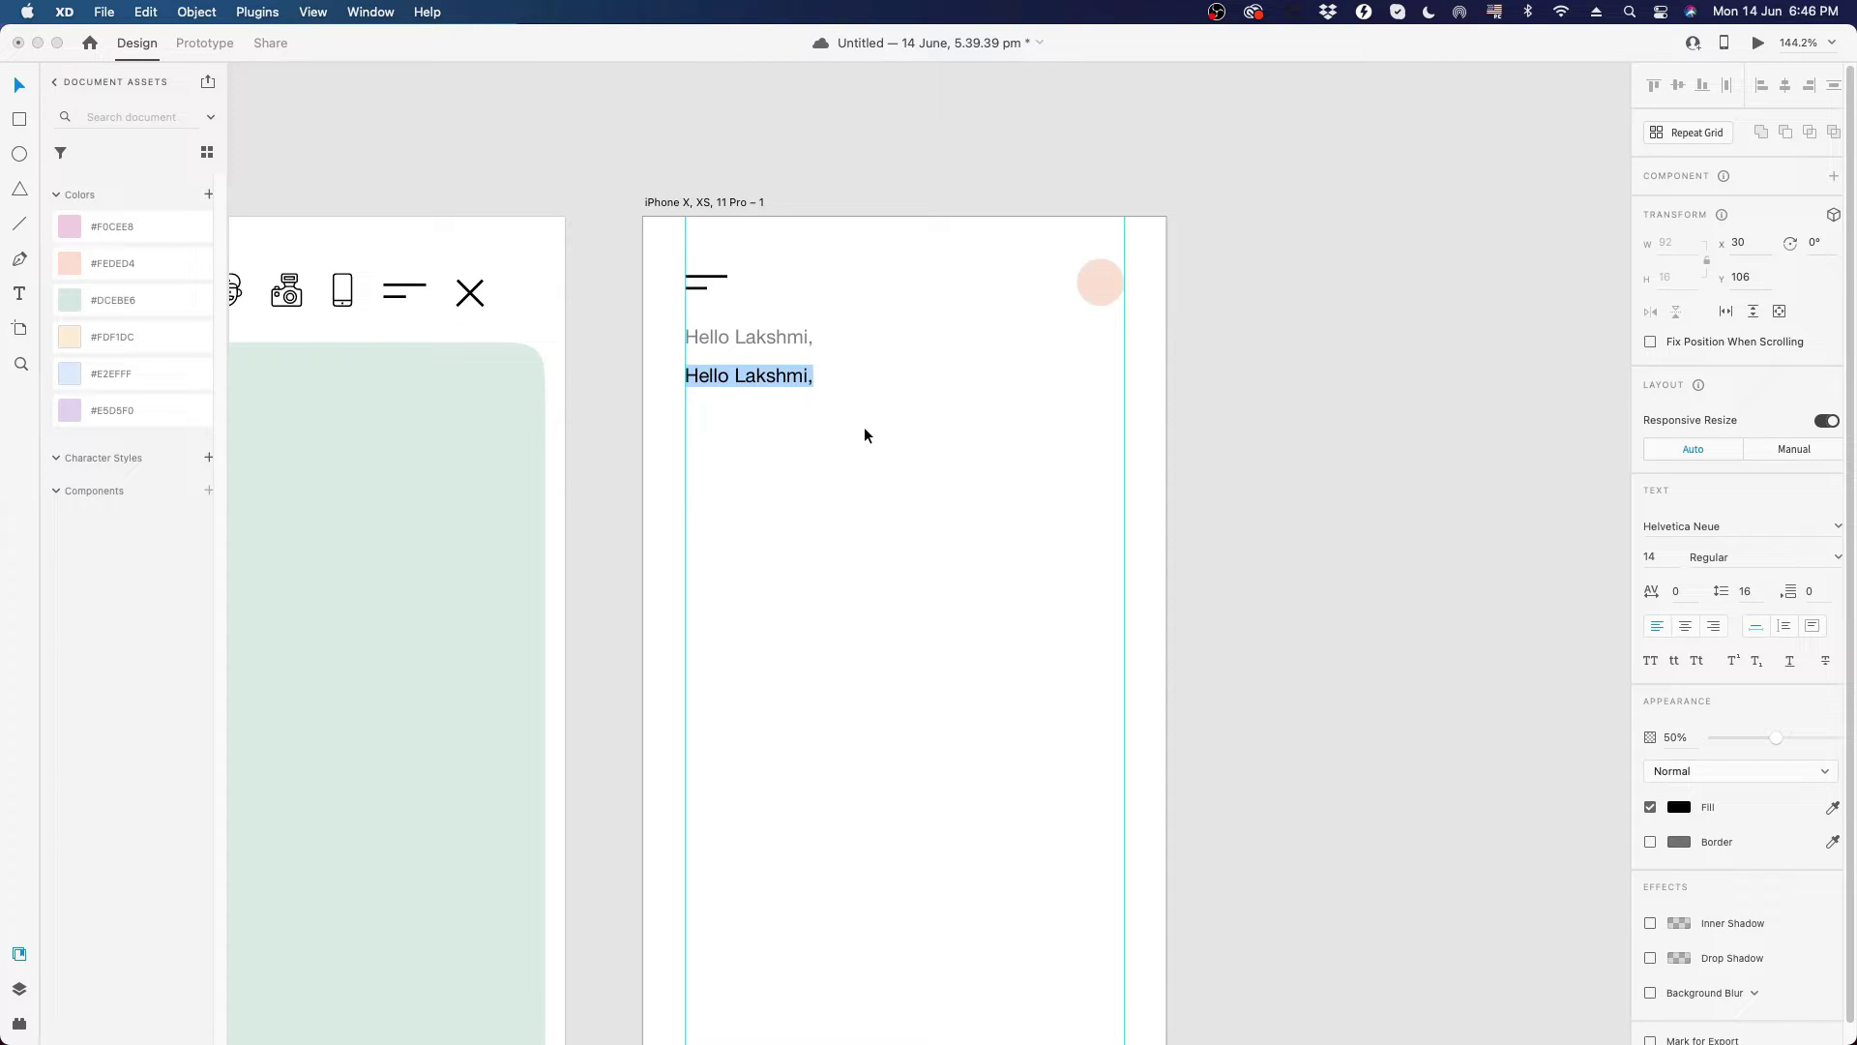
{"action": "type", "text": "You"}
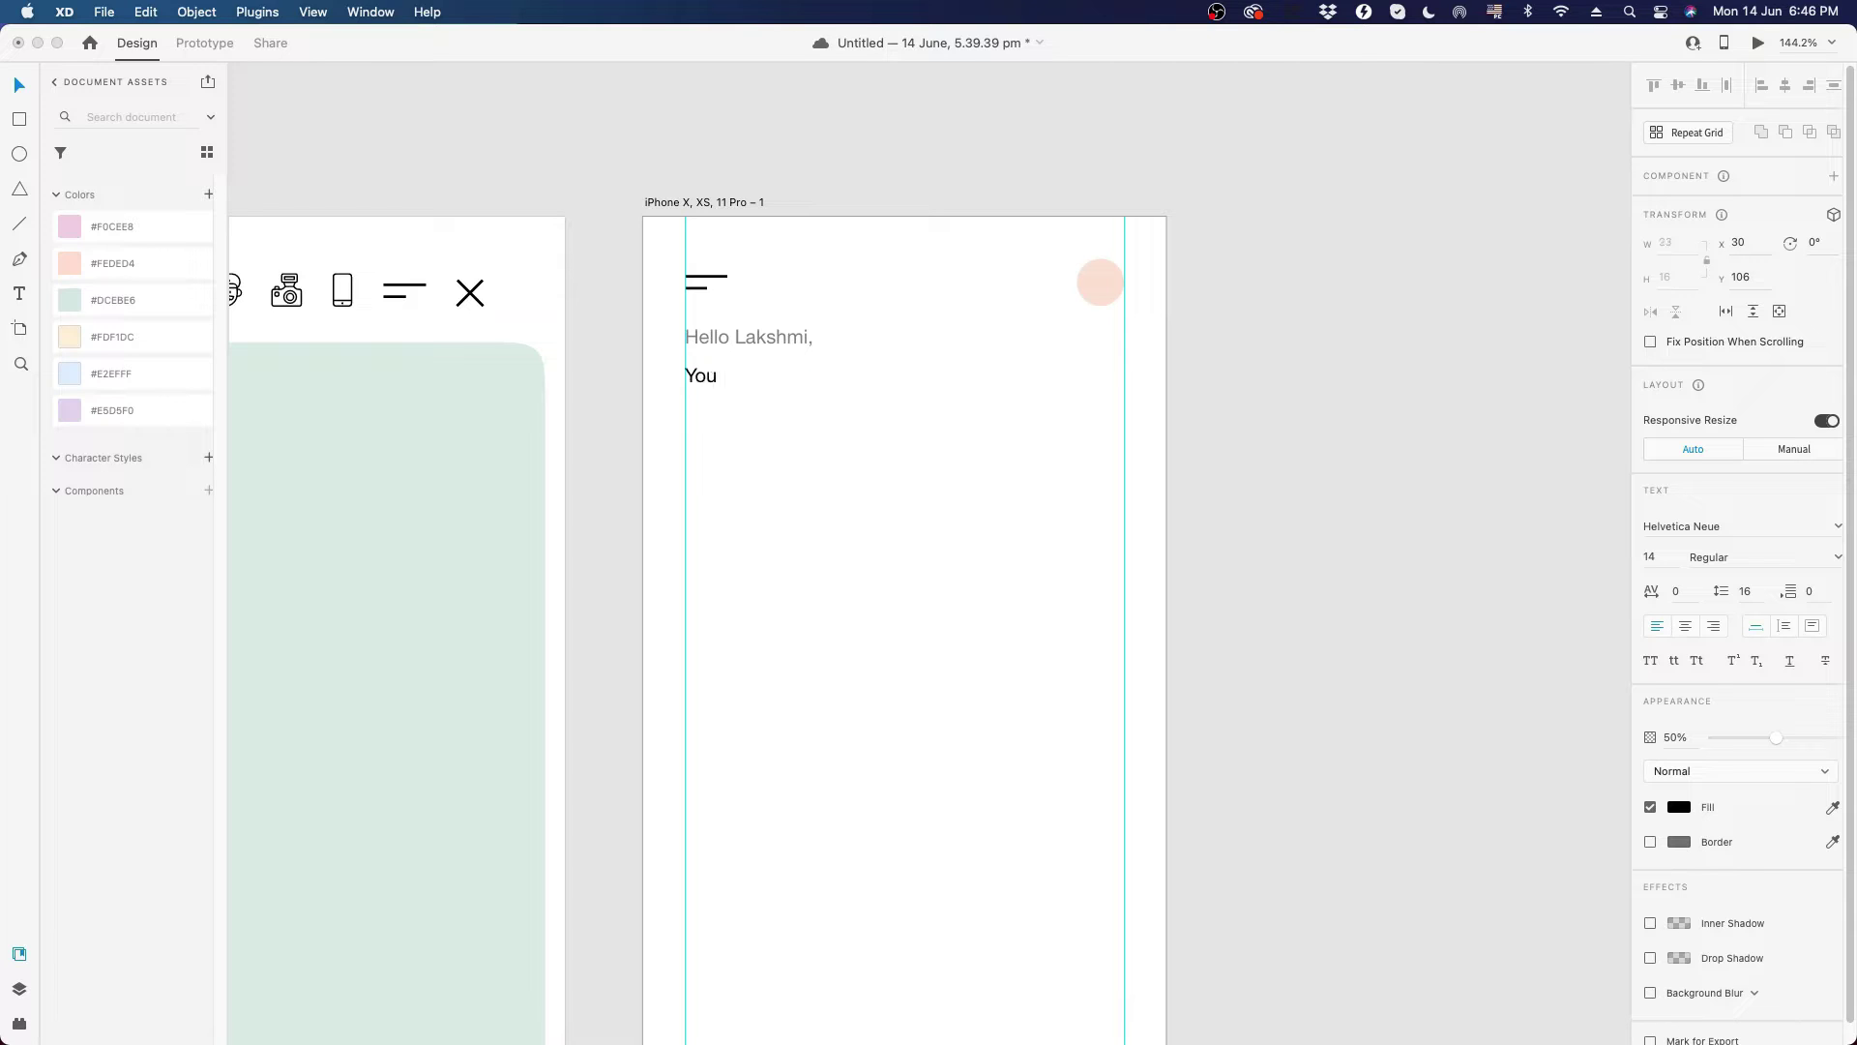
{"action": "type", "text": "'ve got 3 blog articles to read today"}
{"action": "key", "text": "Escape"}
{"action": "key", "text": "Escape"}
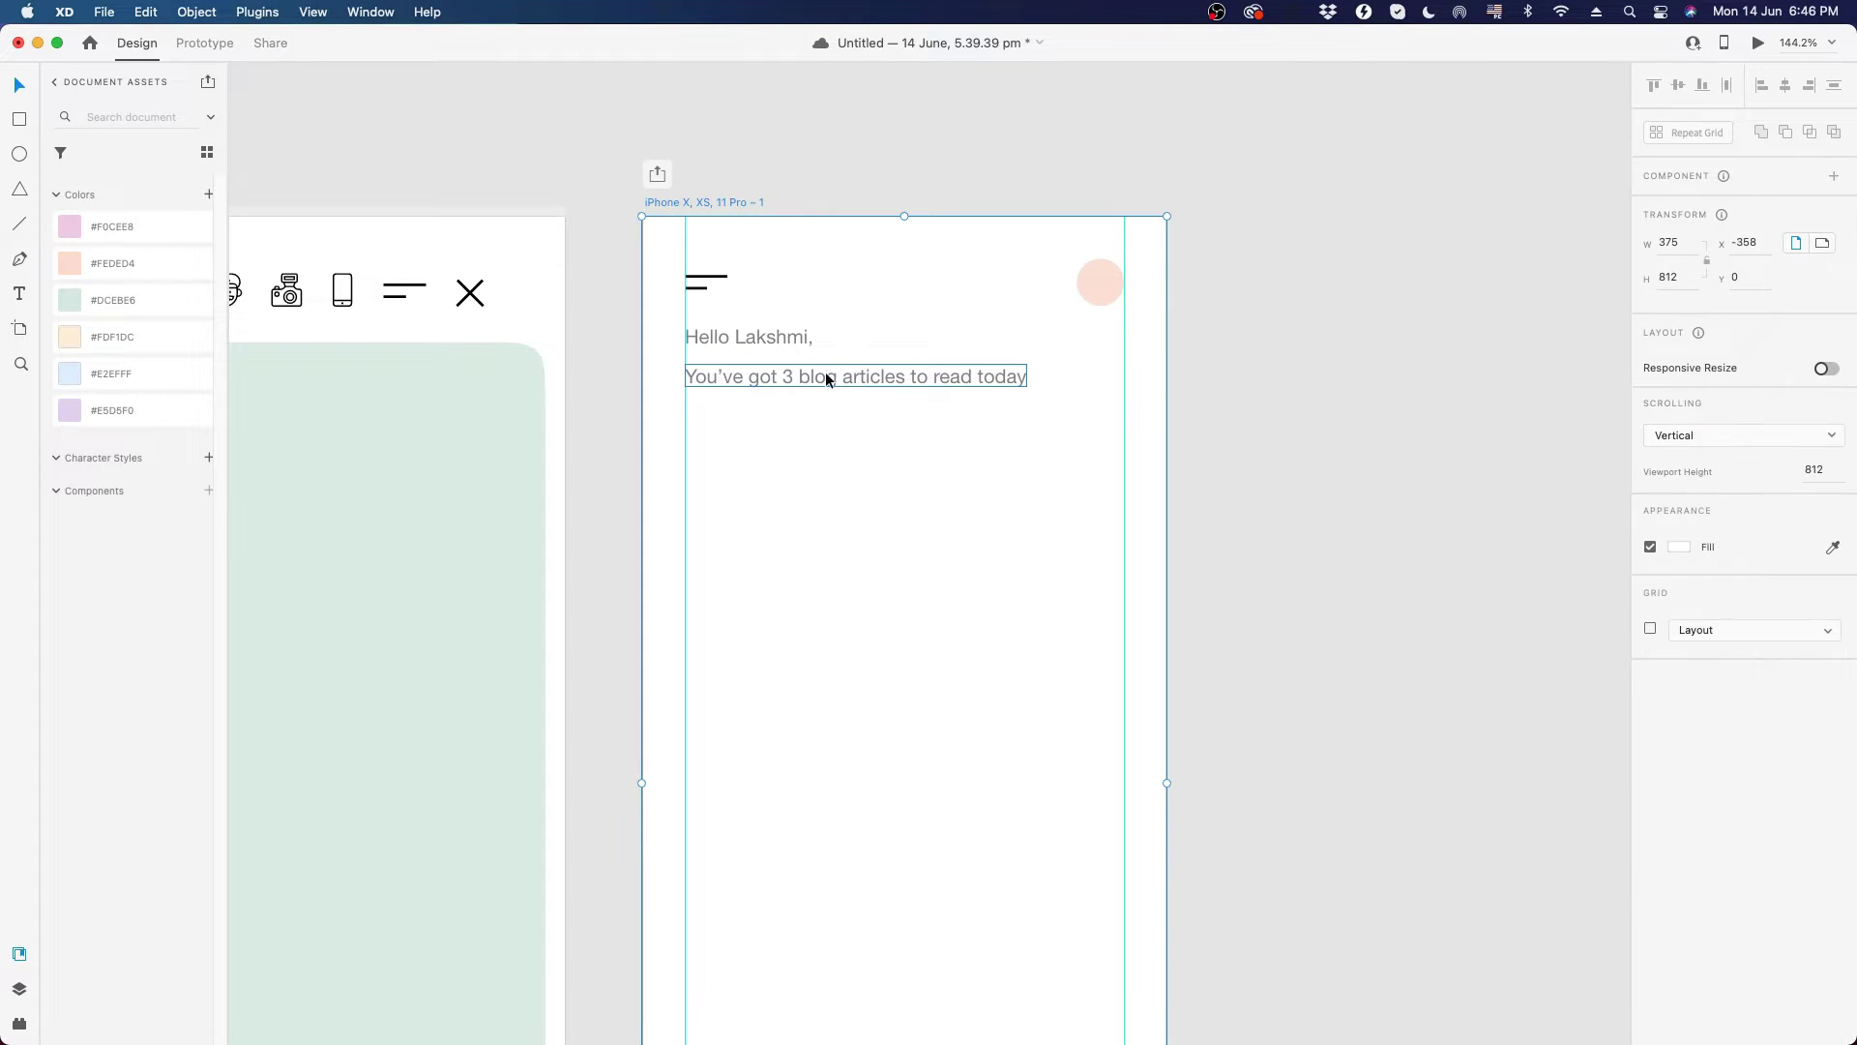
- Set the blog articles line to 100% opacity and change its font to Roboto
{"action": "left_click", "coordinate": [826, 376]}
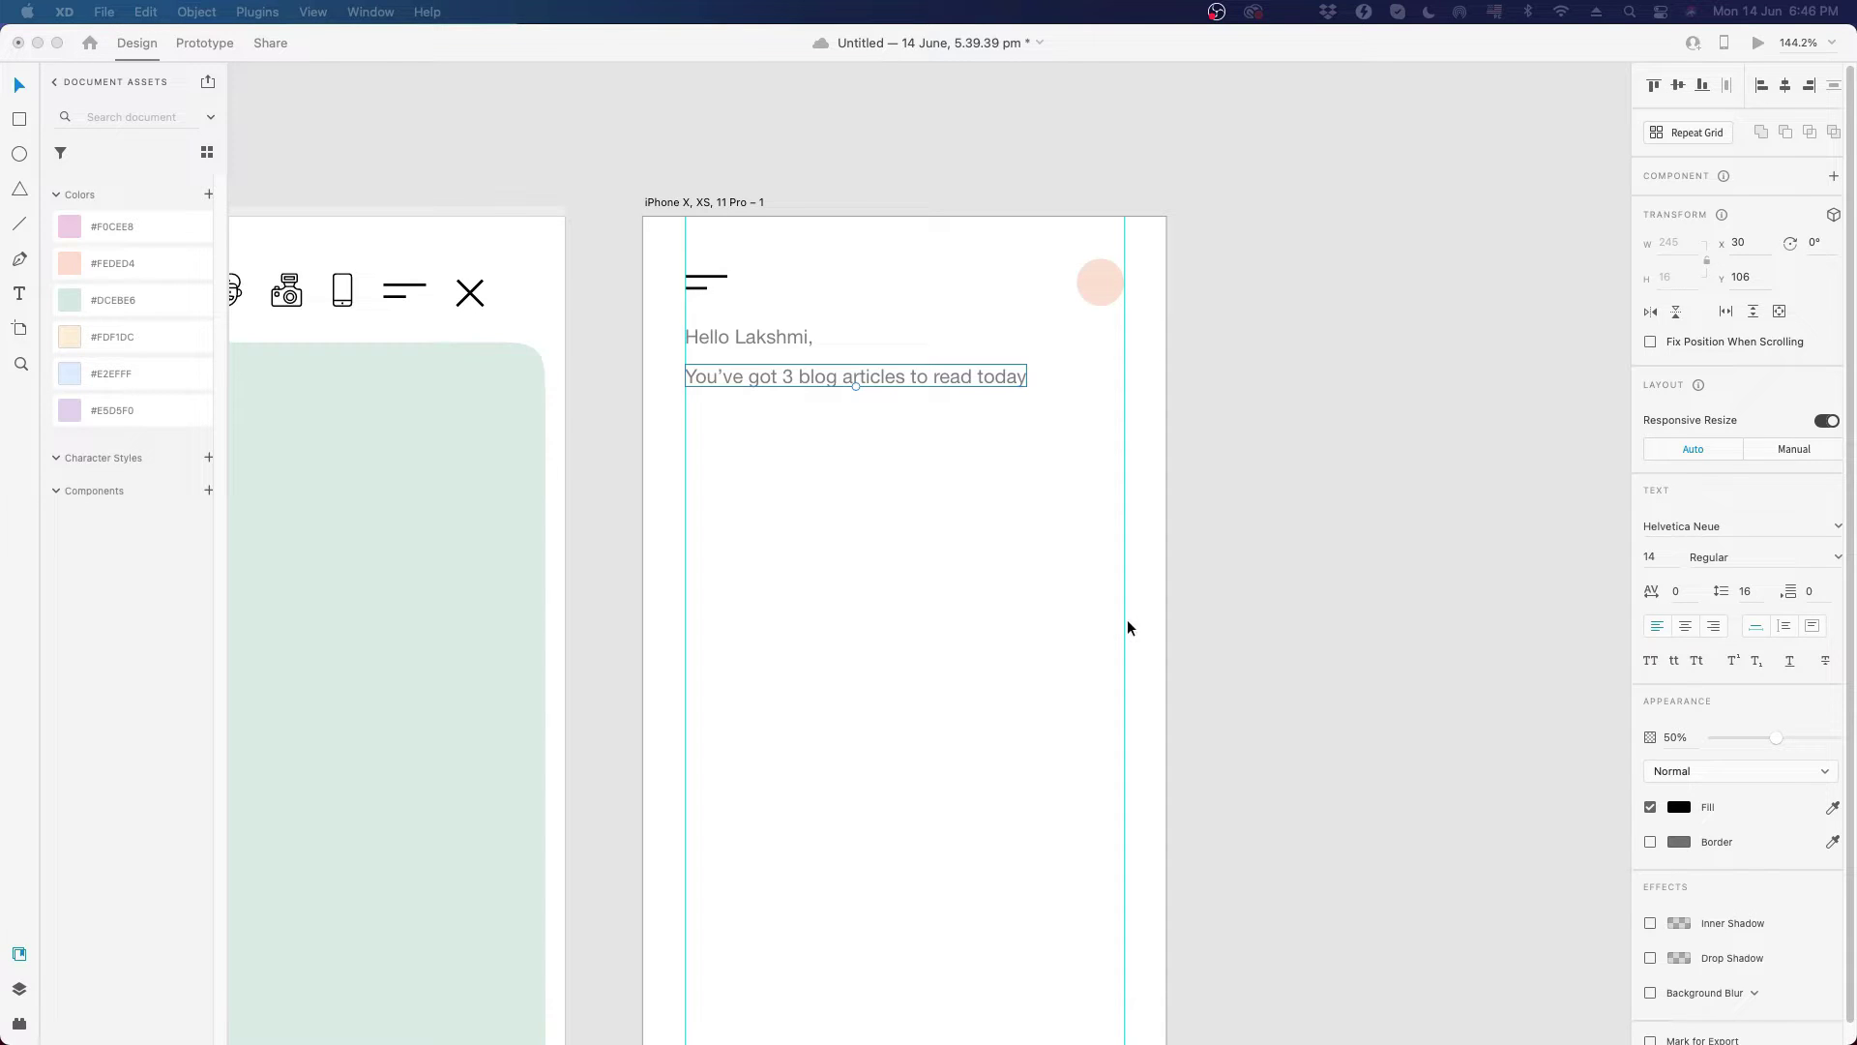
{"action": "left_click", "coordinate": [923, 382]}
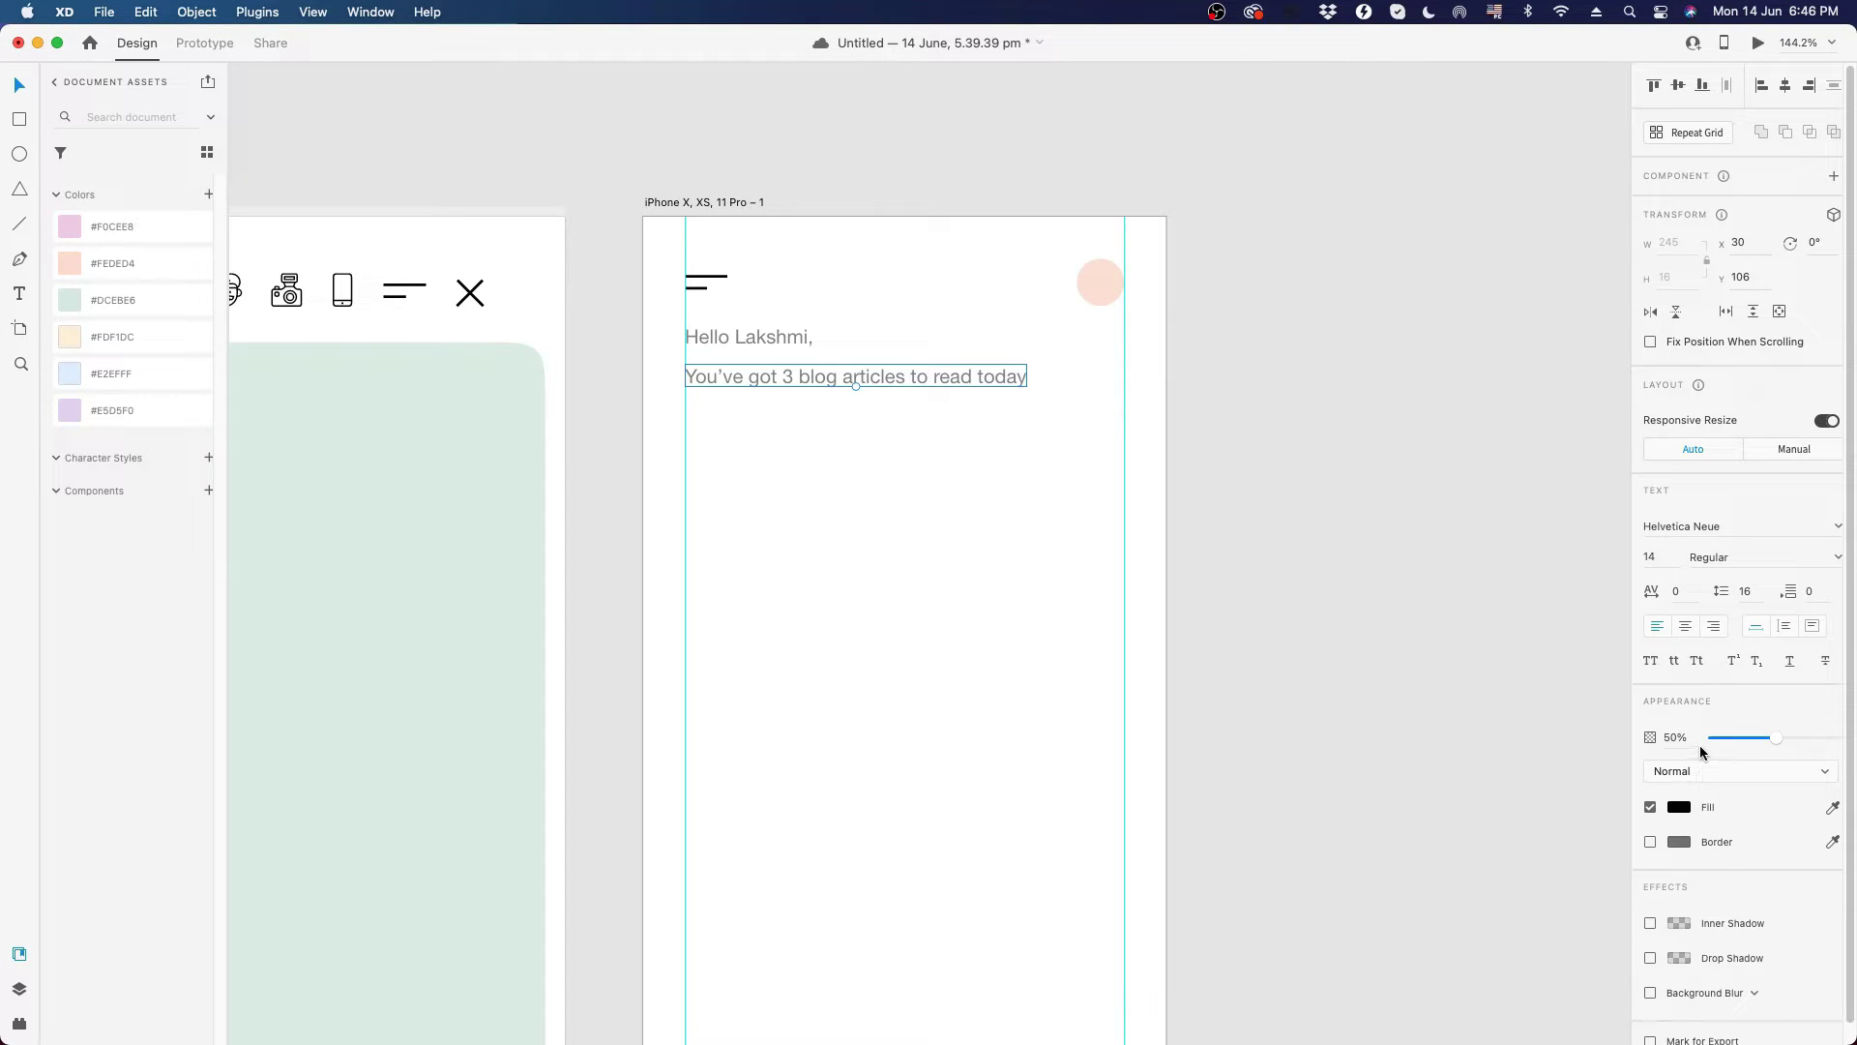
{"action": "key", "text": "0"}
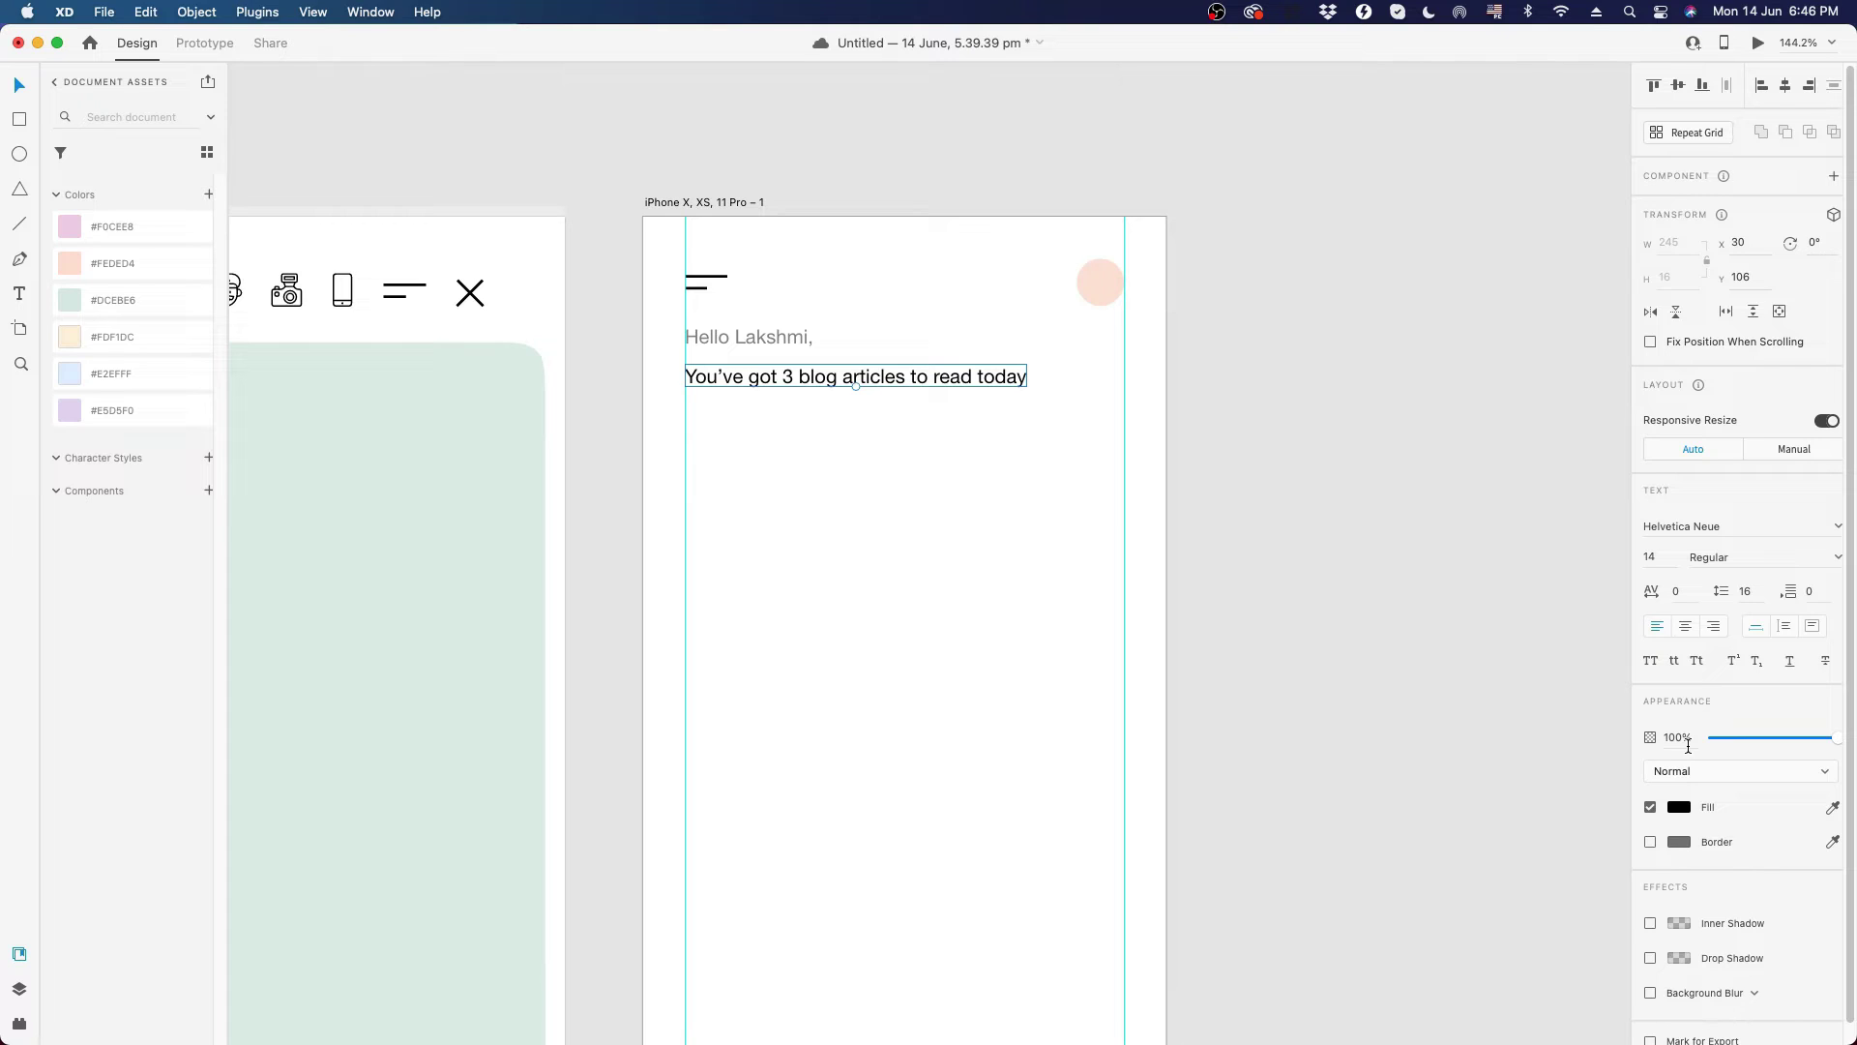
{"action": "left_click", "coordinate": [1678, 533]}
{"action": "type", "text": "Roboto"}
{"action": "key", "text": "Return"}
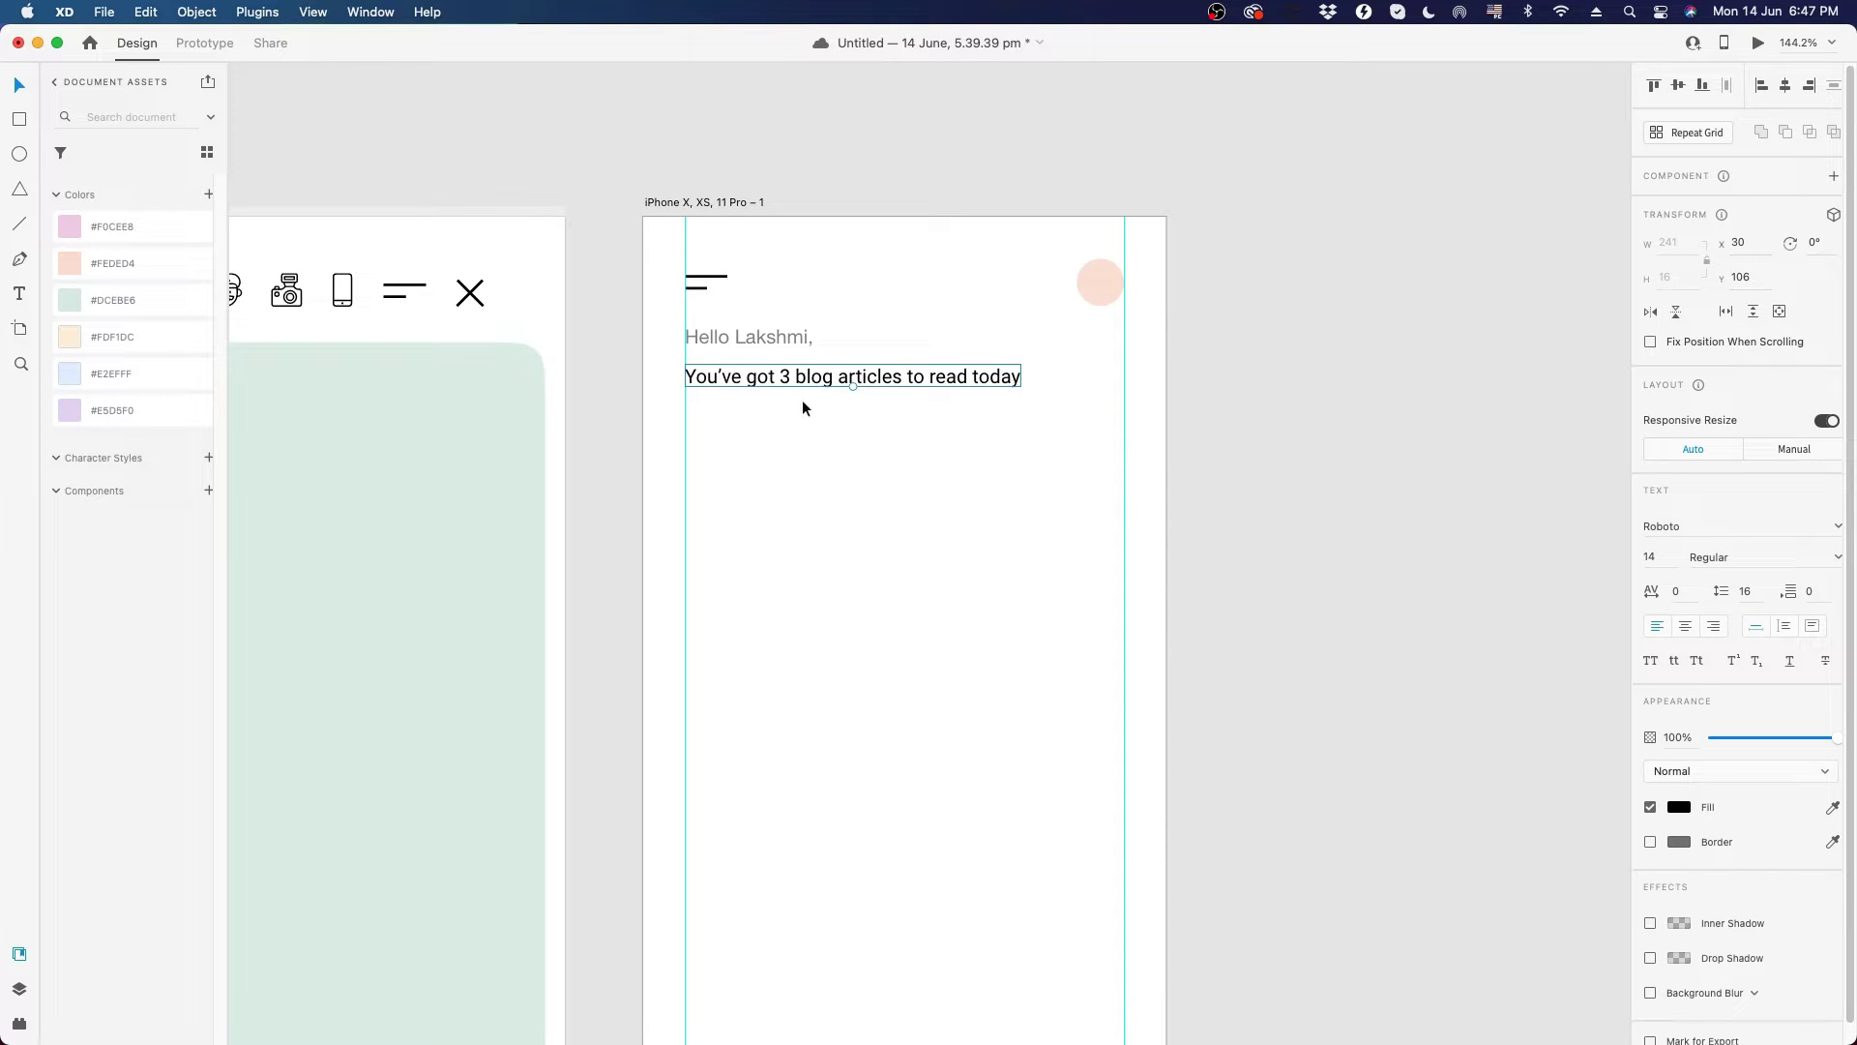
- Change the greeting's font to Roboto
{"action": "left_click", "coordinate": [790, 339]}
{"action": "left_click", "coordinate": [1682, 531]}
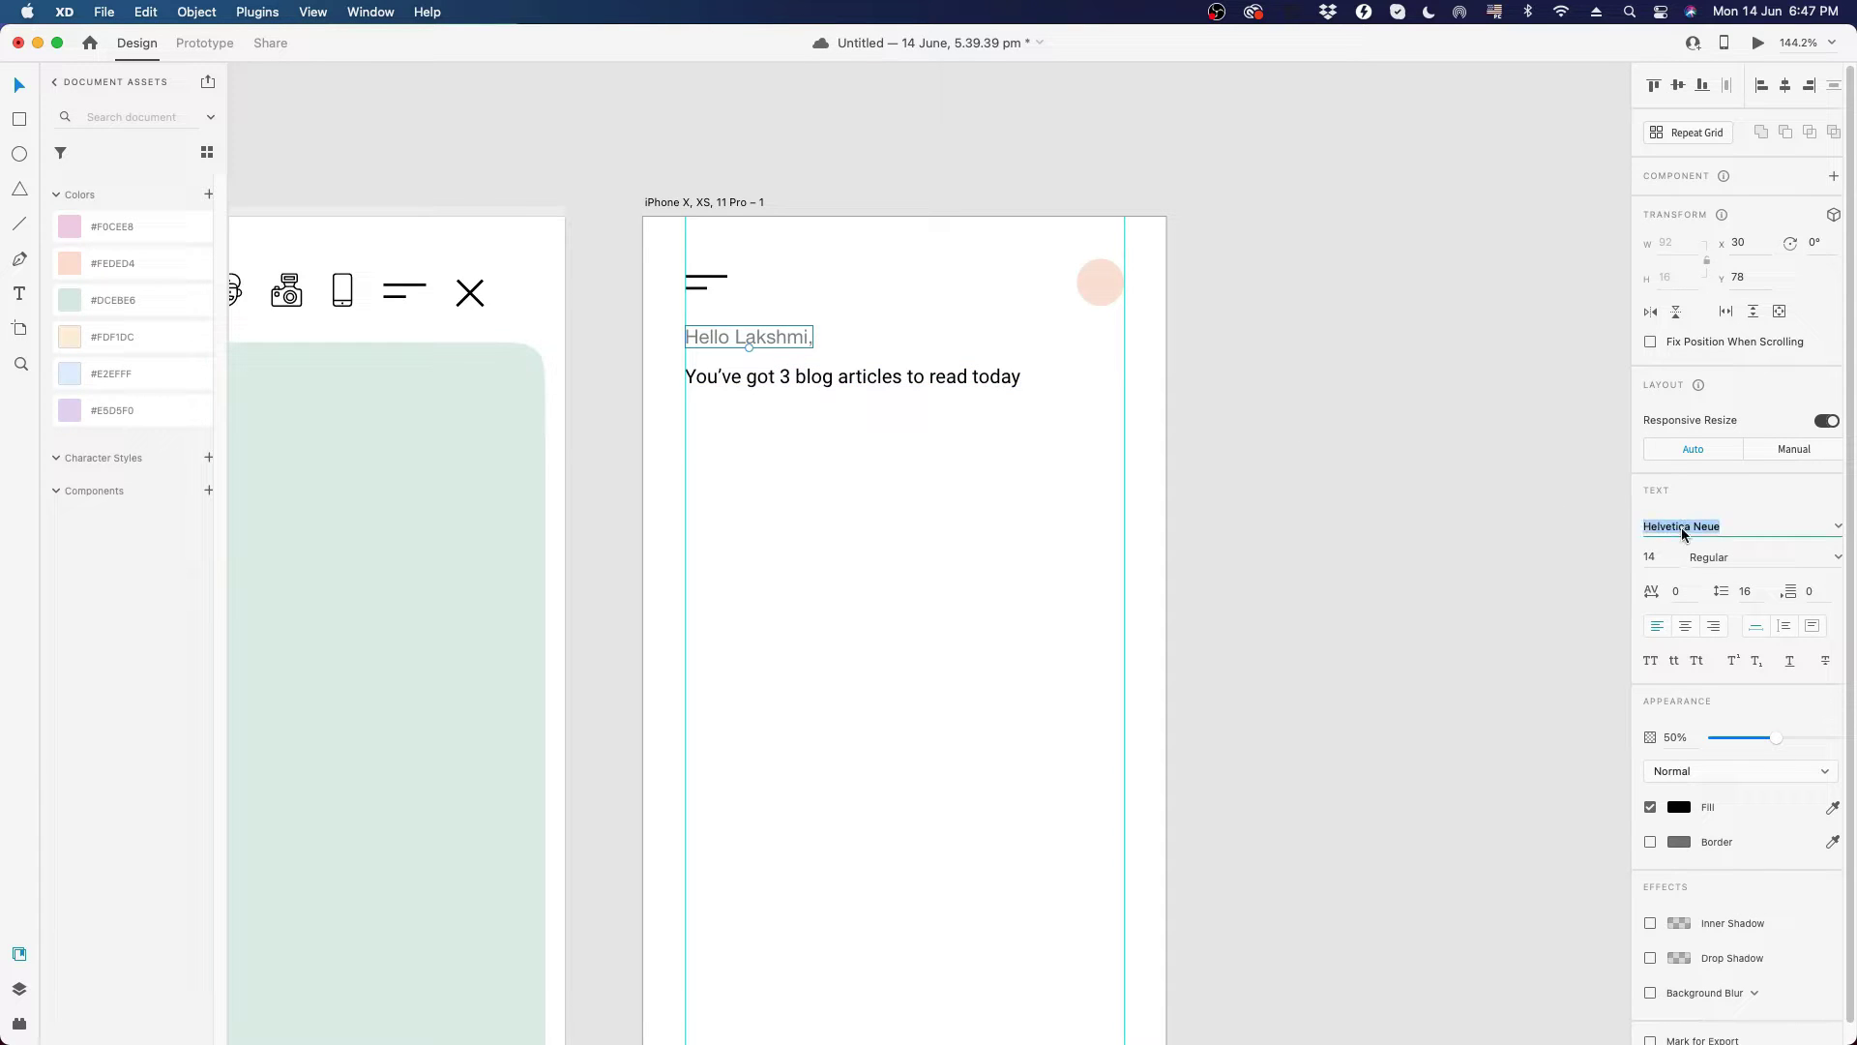
{"action": "type", "text": "Roboto"}
{"action": "key", "text": "Return"}
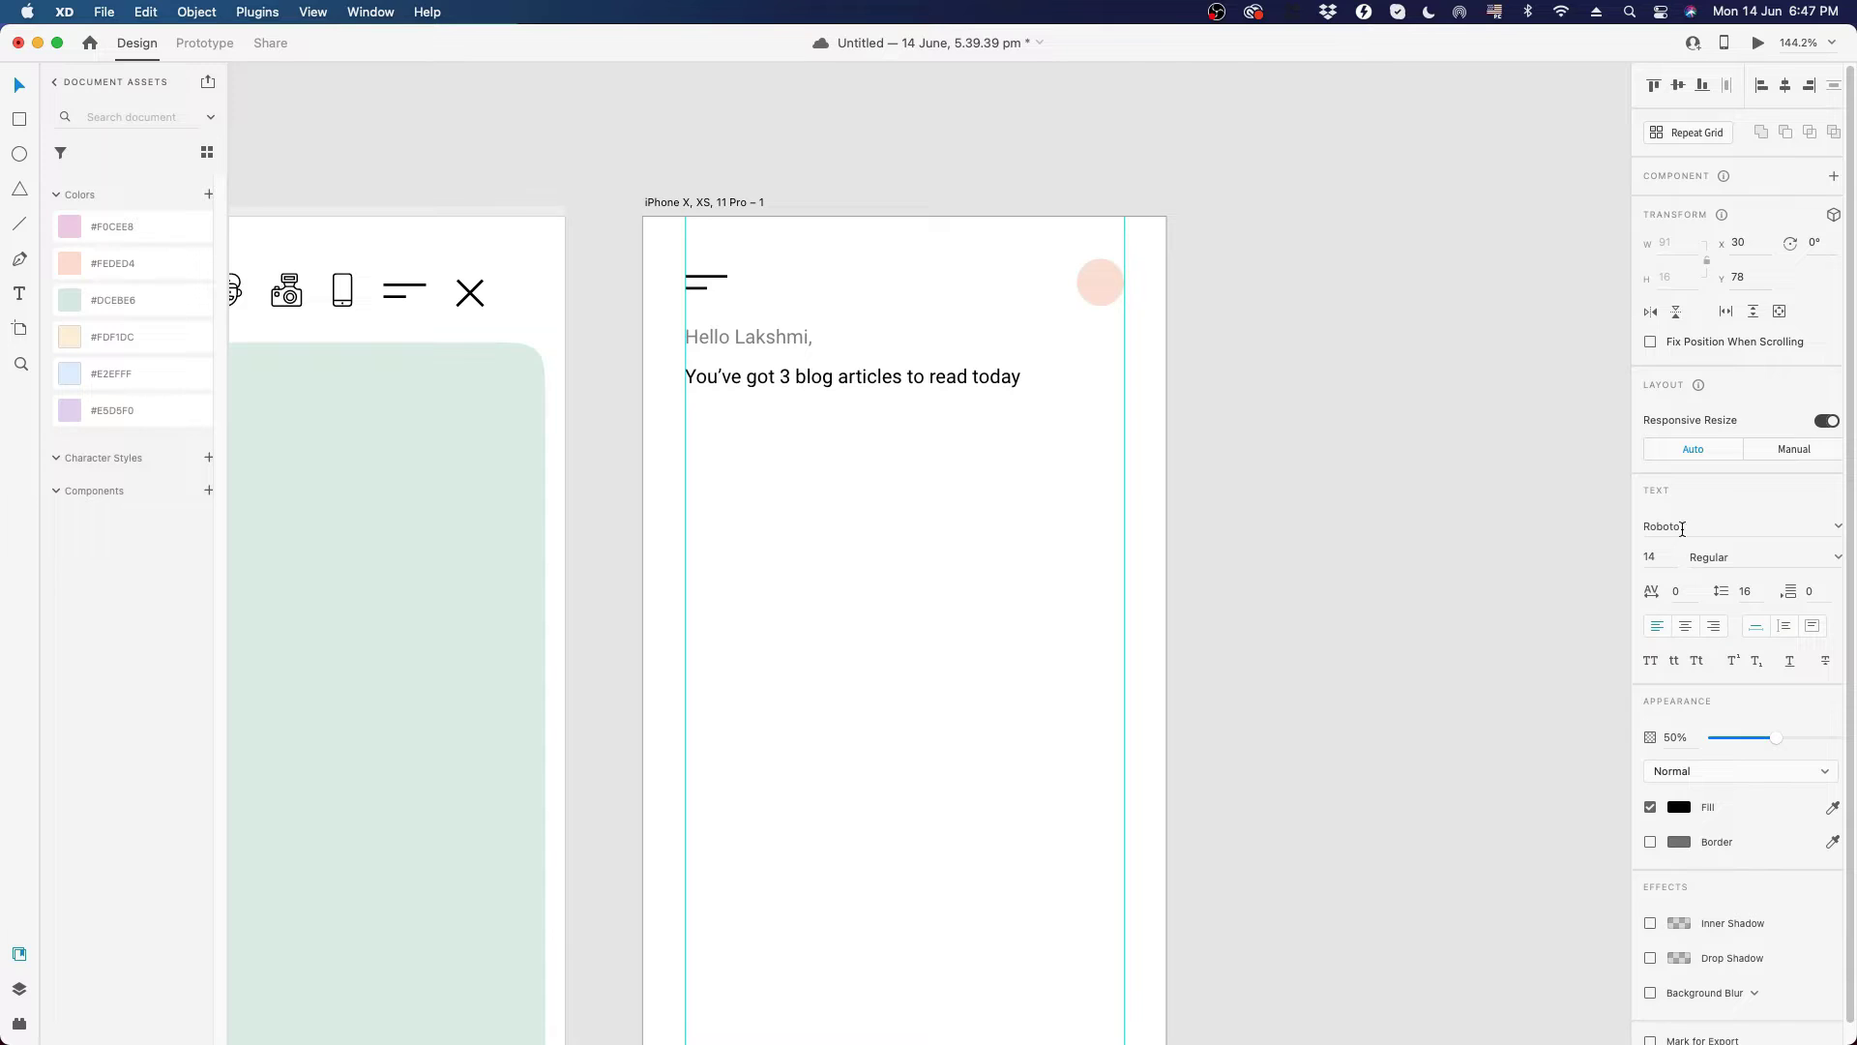
- Make the blog articles line bold and set its font size to 18 so it spans the width between the margin guides
{"action": "left_click", "coordinate": [971, 375]}
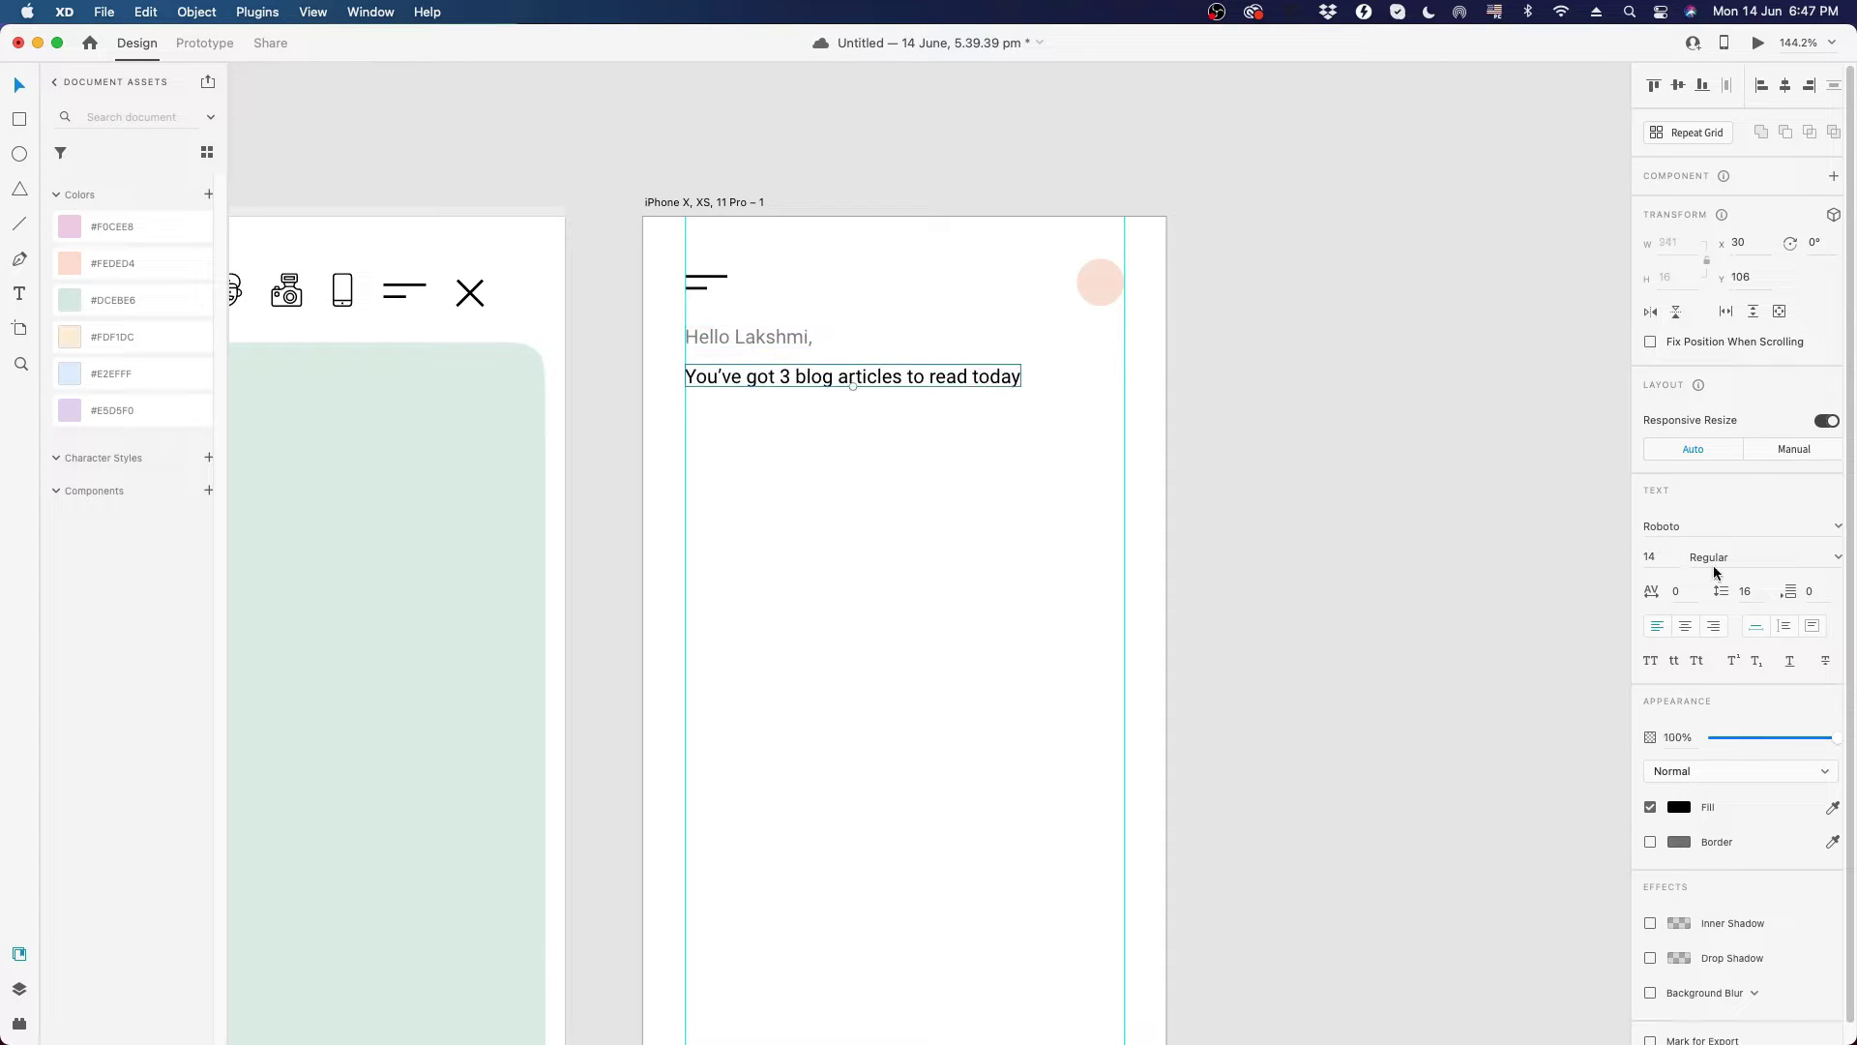
{"action": "left_click", "coordinate": [1837, 556]}
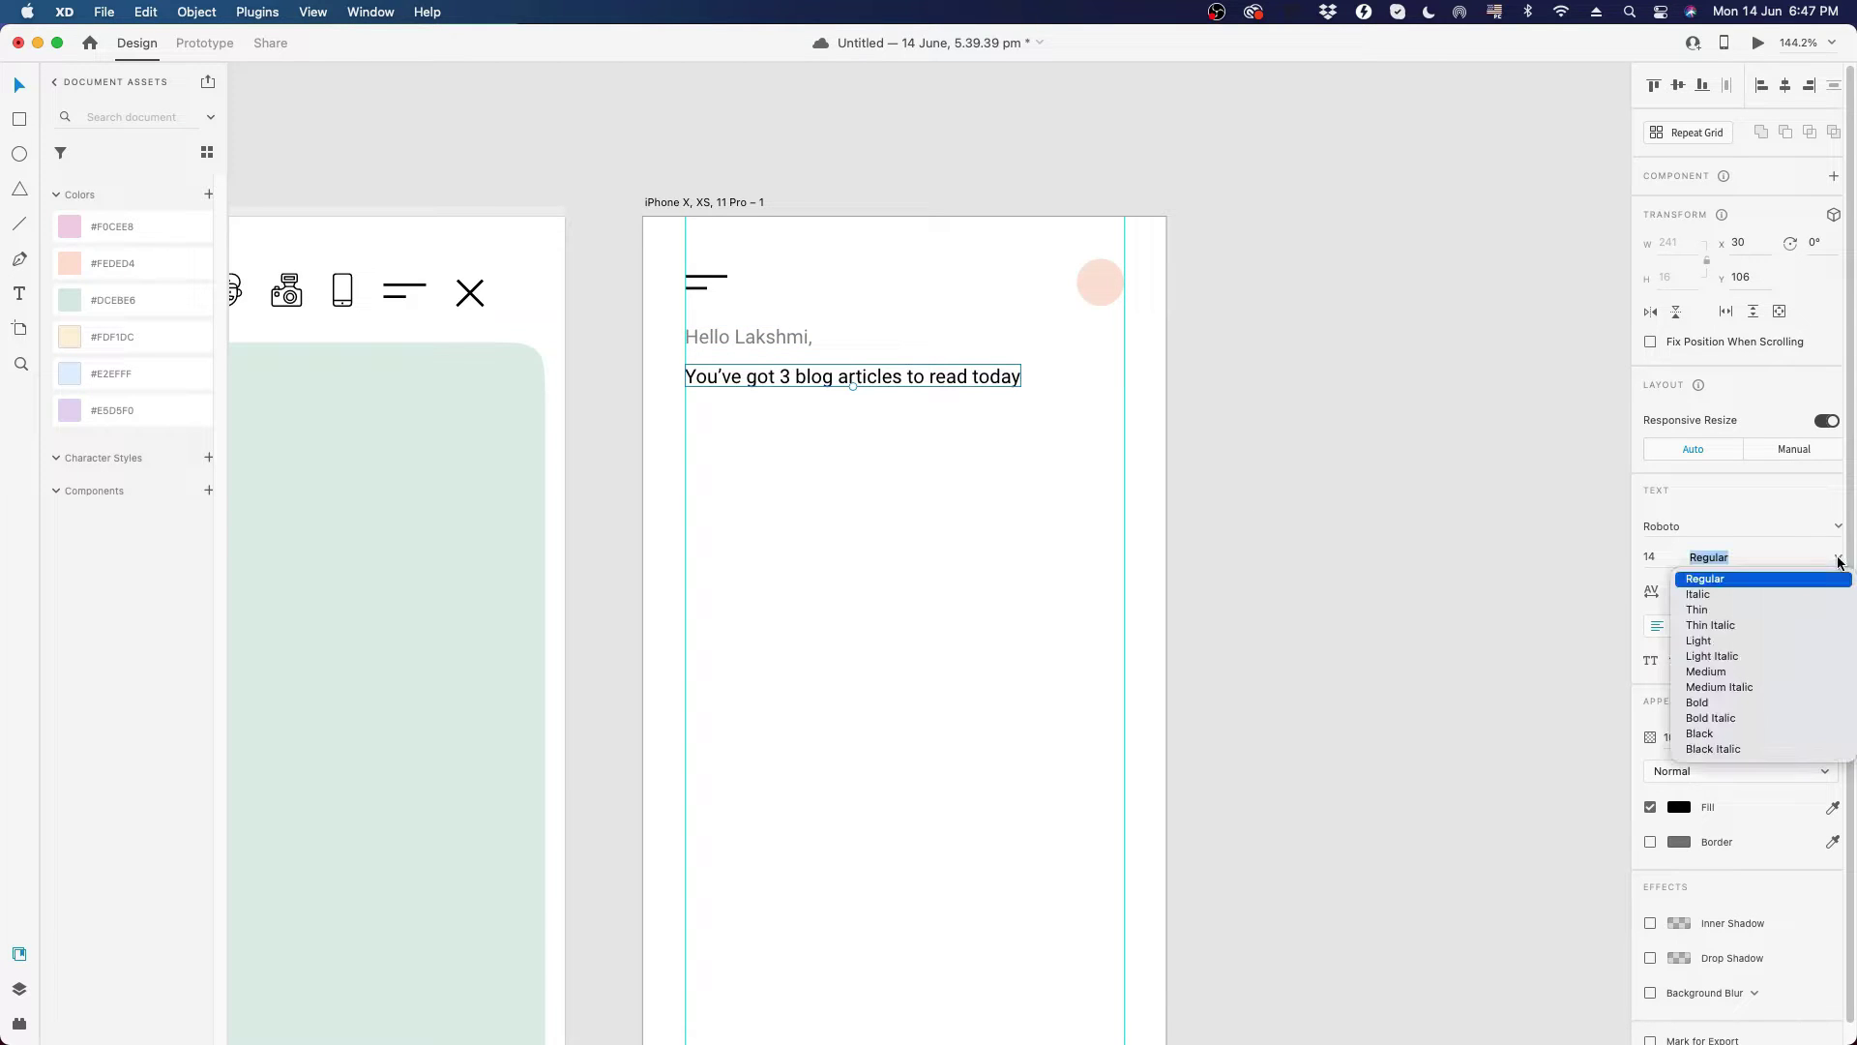
{"action": "left_click", "coordinate": [1707, 703]}
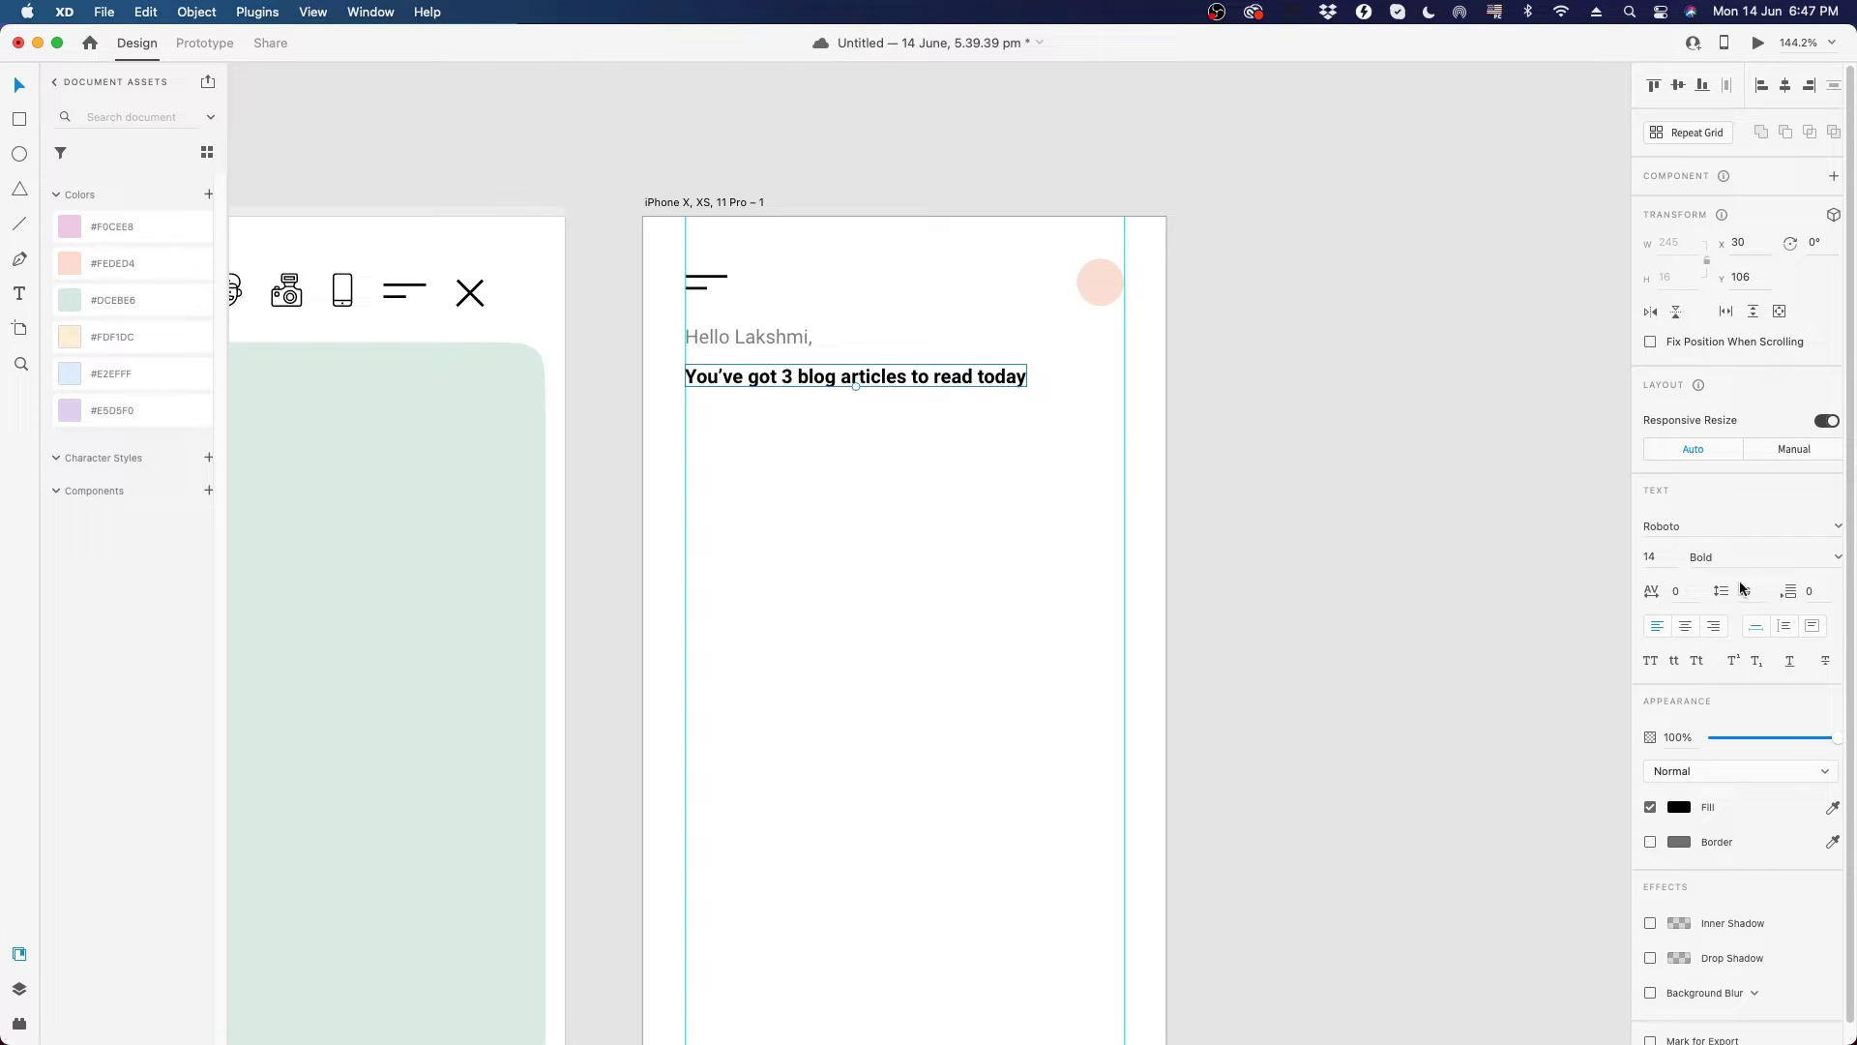
{"action": "left_click", "coordinate": [1653, 560]}
{"action": "type", "text": "24"}
{"action": "key", "text": "Return"}
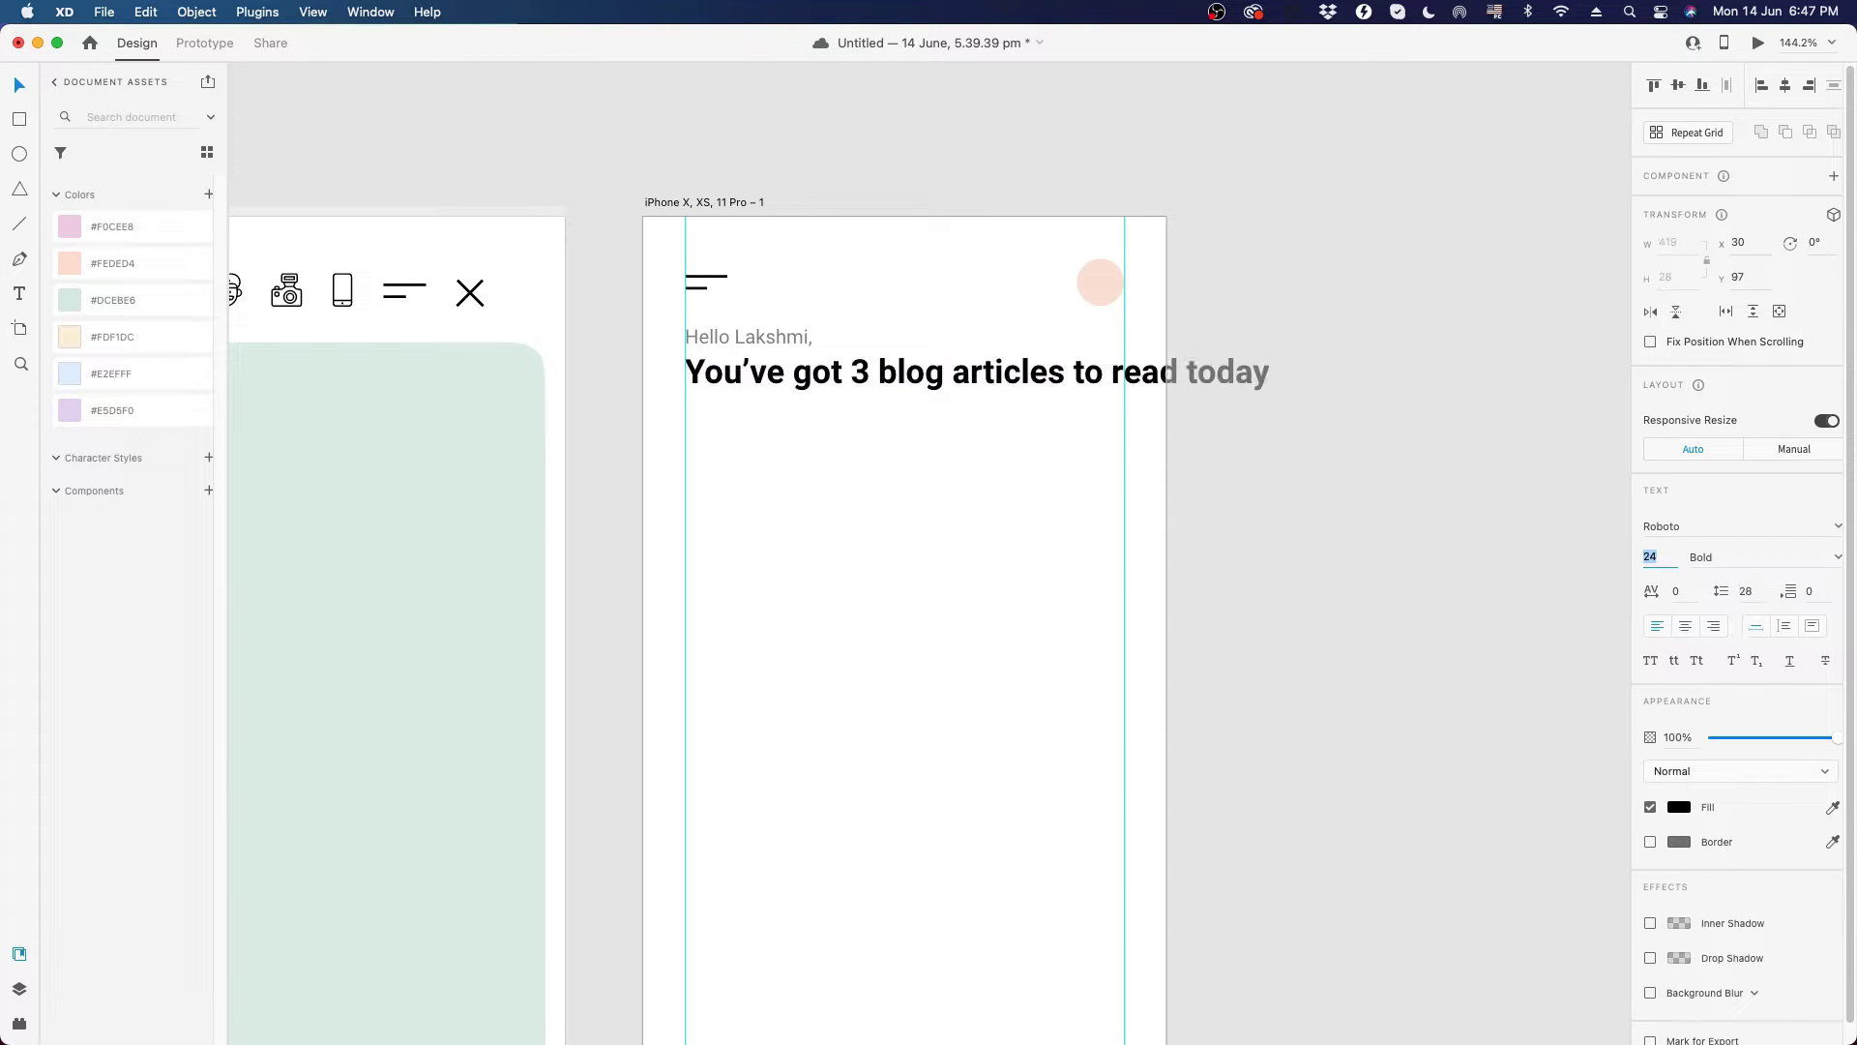
{"action": "type", "text": "16"}
{"action": "key", "text": "Return"}
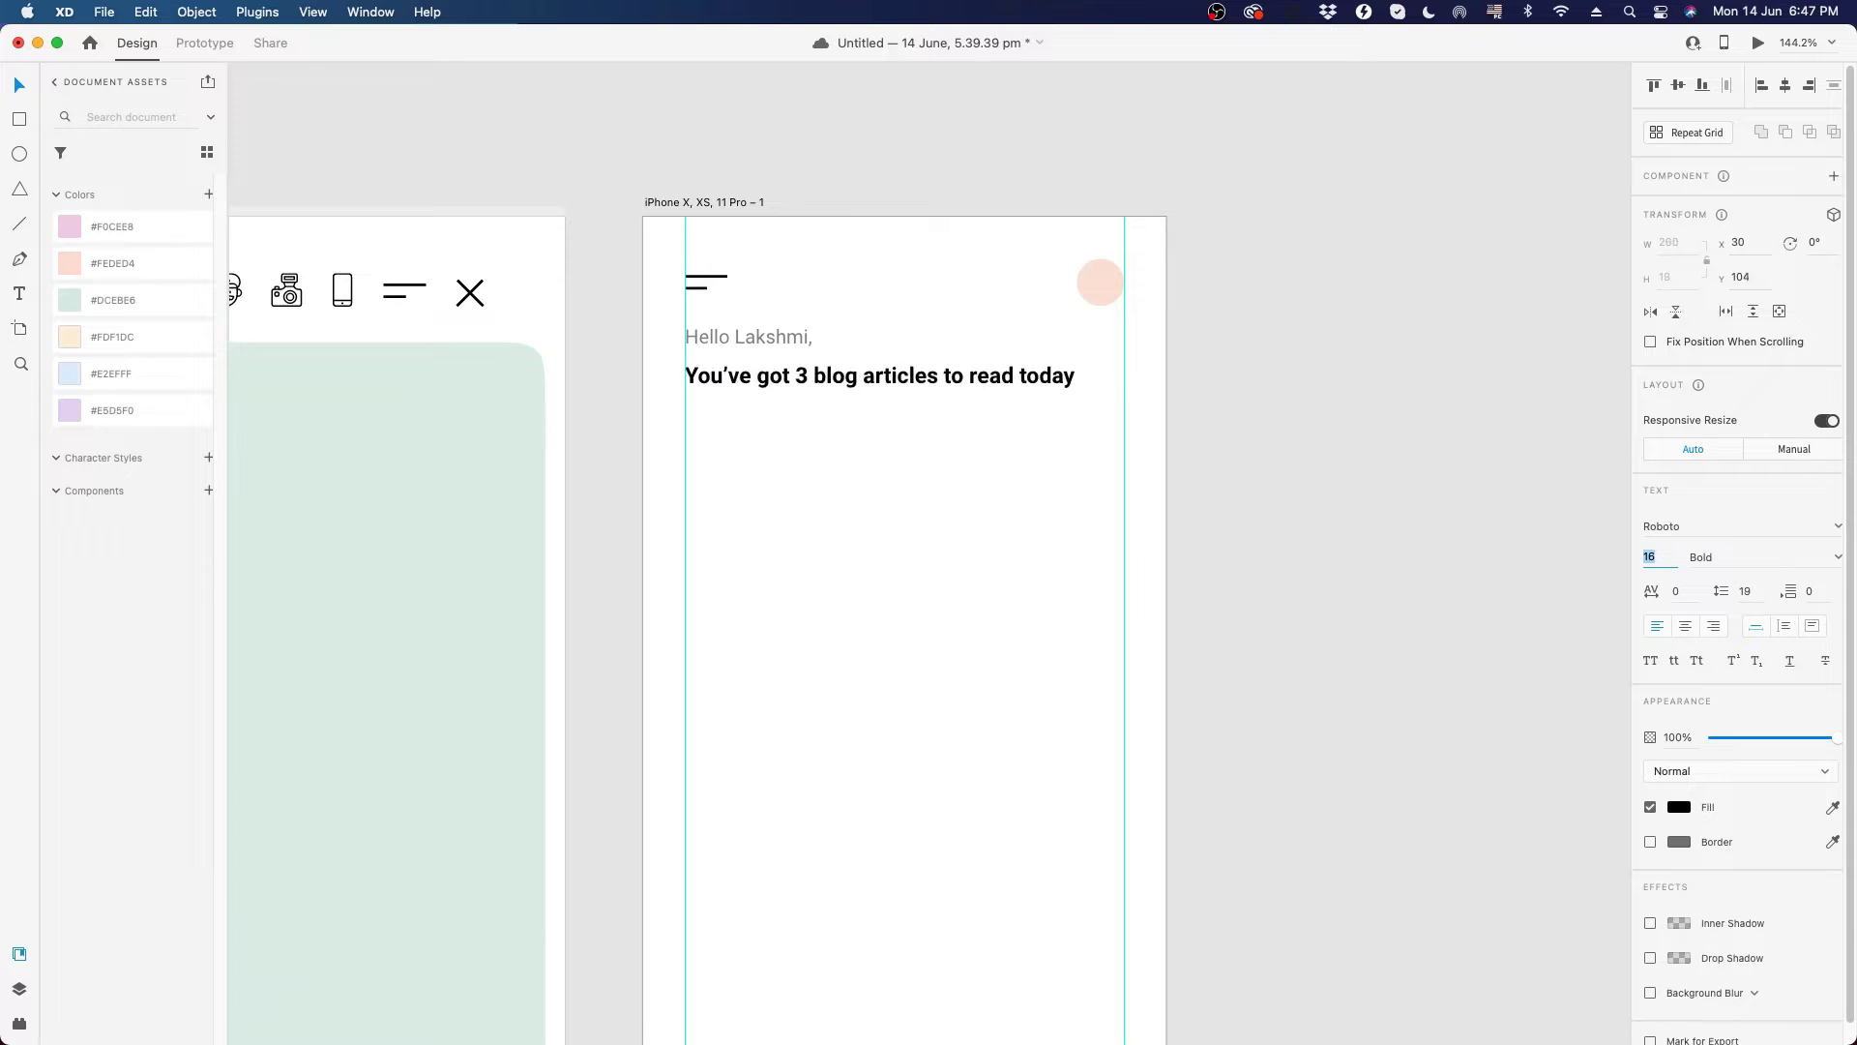
{"action": "key", "text": "Up"}
{"action": "key", "text": "Up"}
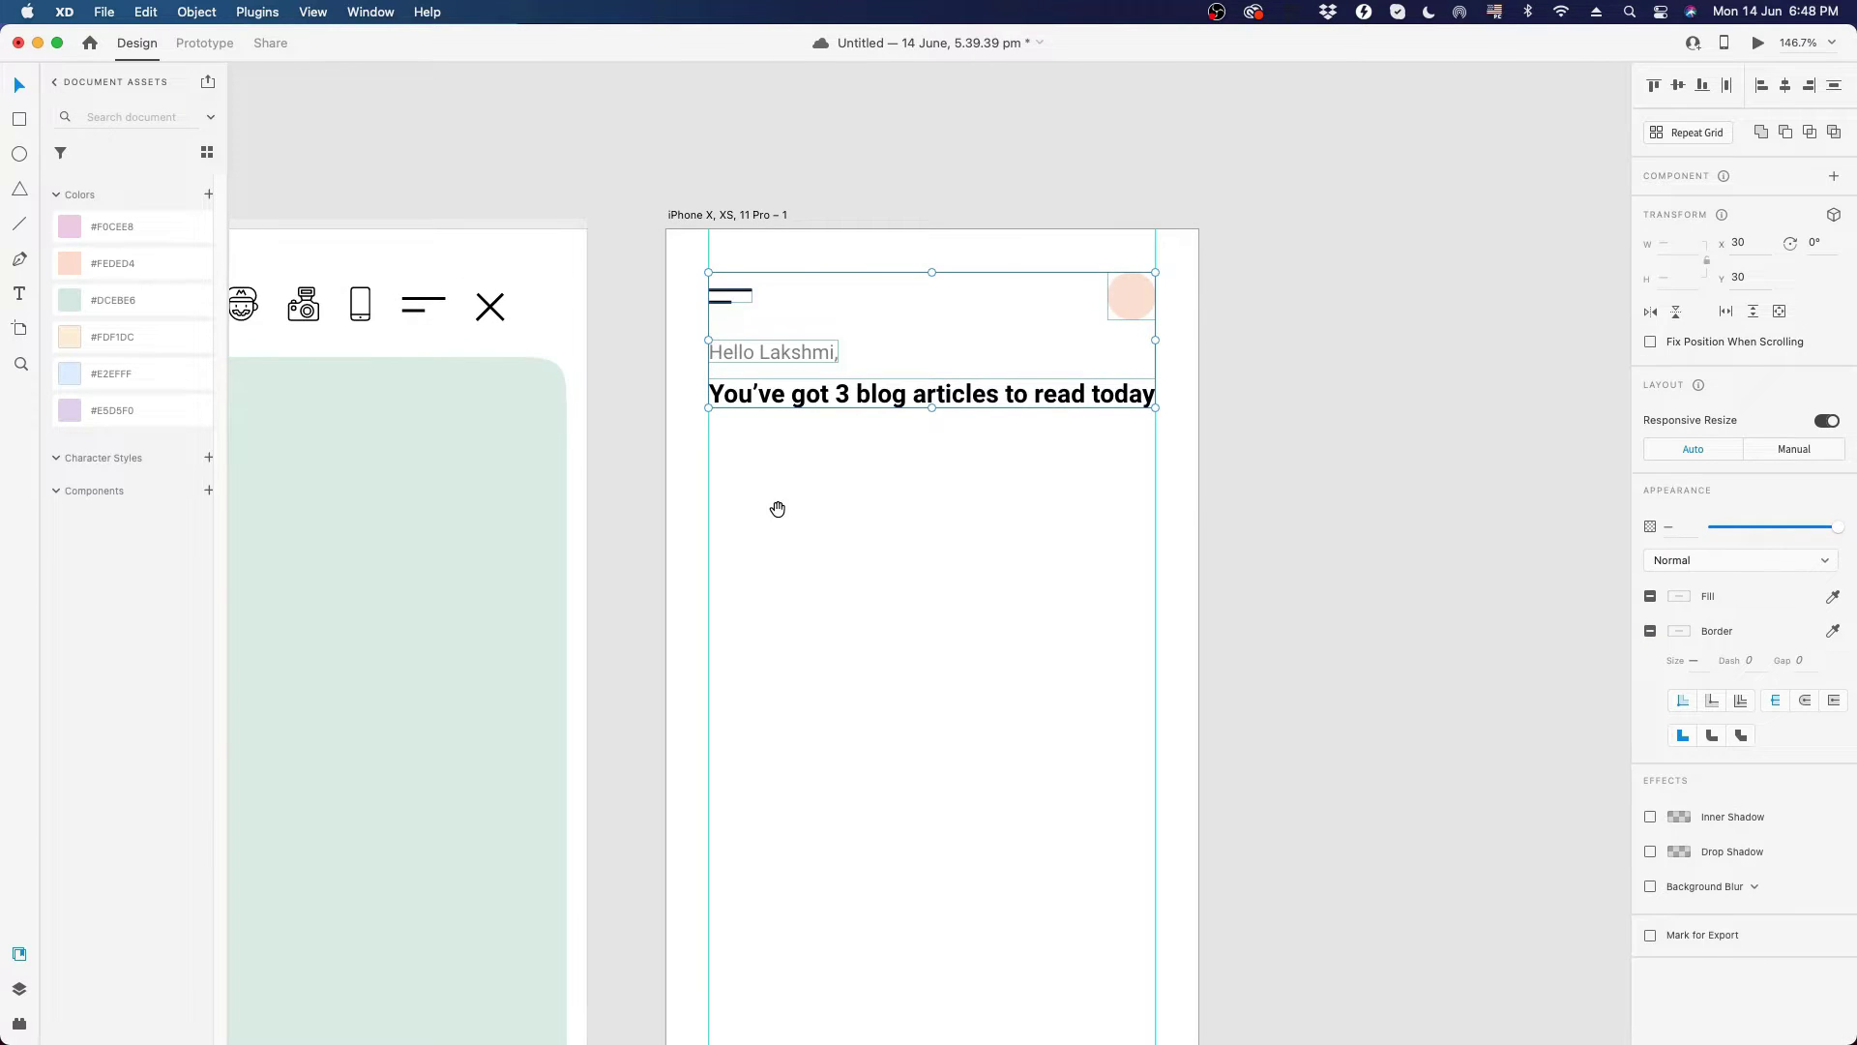
- Place a copy of the 315 by 95 peach rectangle on the iPhone artboard, centre it horizontally and move it to Y 178
{"action": "left_click_drag", "start_coordinate": [777, 510], "coordinate": [1135, 435]}
{"action": "left_click_drag", "start_coordinate": [383, 566], "coordinate": [1297, 452]}
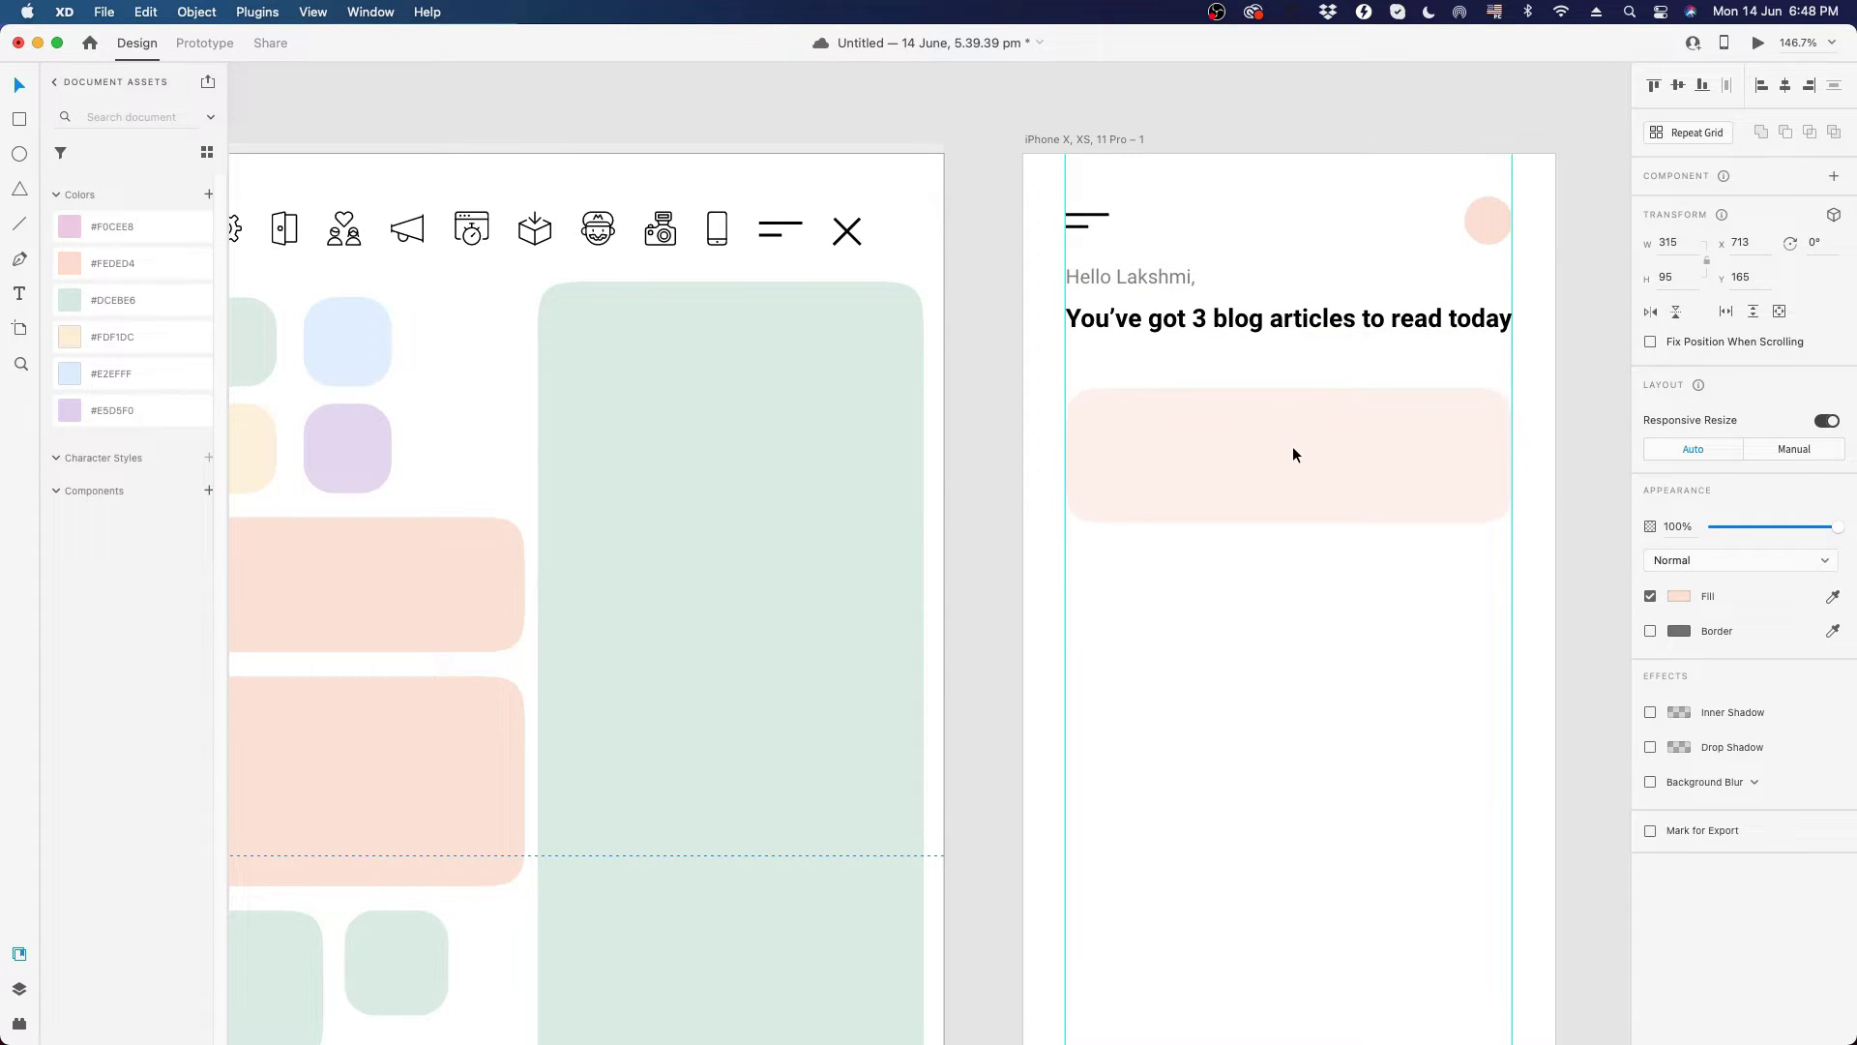
{"action": "left_click", "coordinate": [1785, 87]}
{"action": "scroll", "coordinate": [1297, 701], "scroll_direction": "right", "scroll_amount": 6}
{"action": "scroll", "coordinate": [1297, 700], "scroll_direction": "up", "scroll_amount": 2}
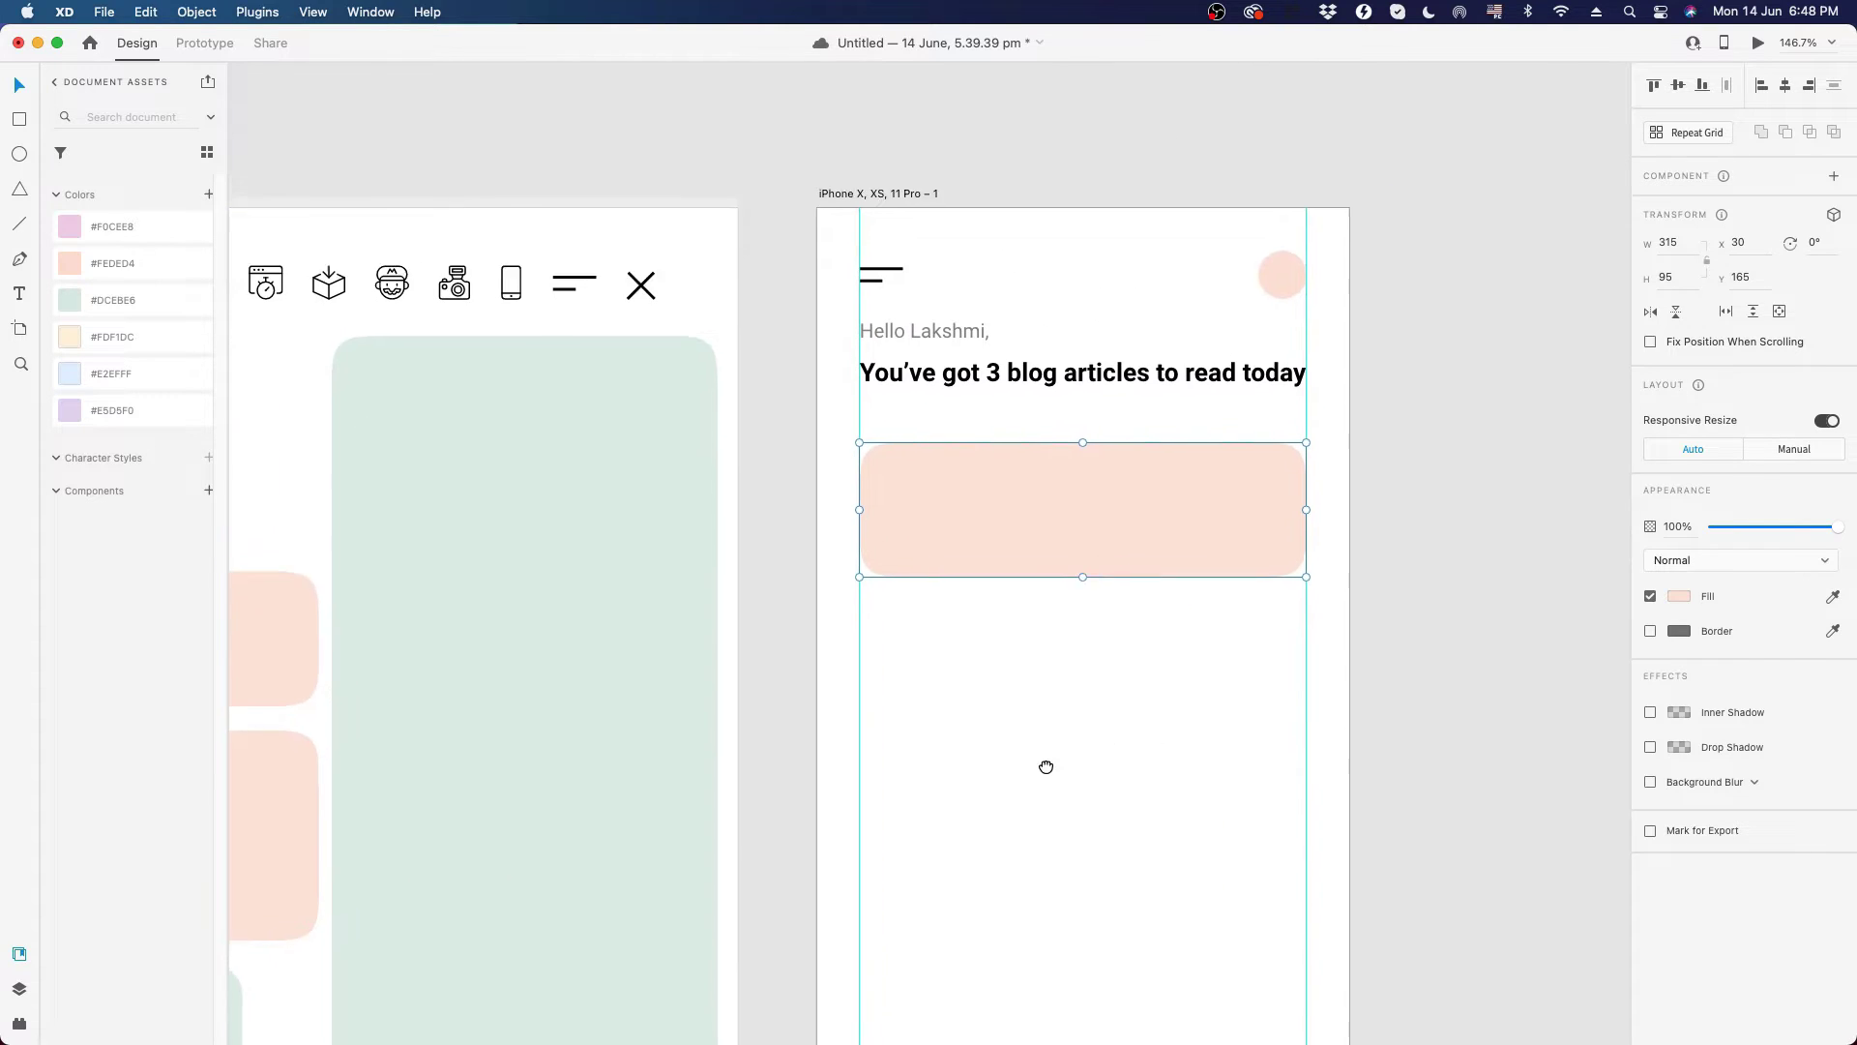
{"action": "left_click_drag", "start_coordinate": [853, 544], "coordinate": [851, 561]}
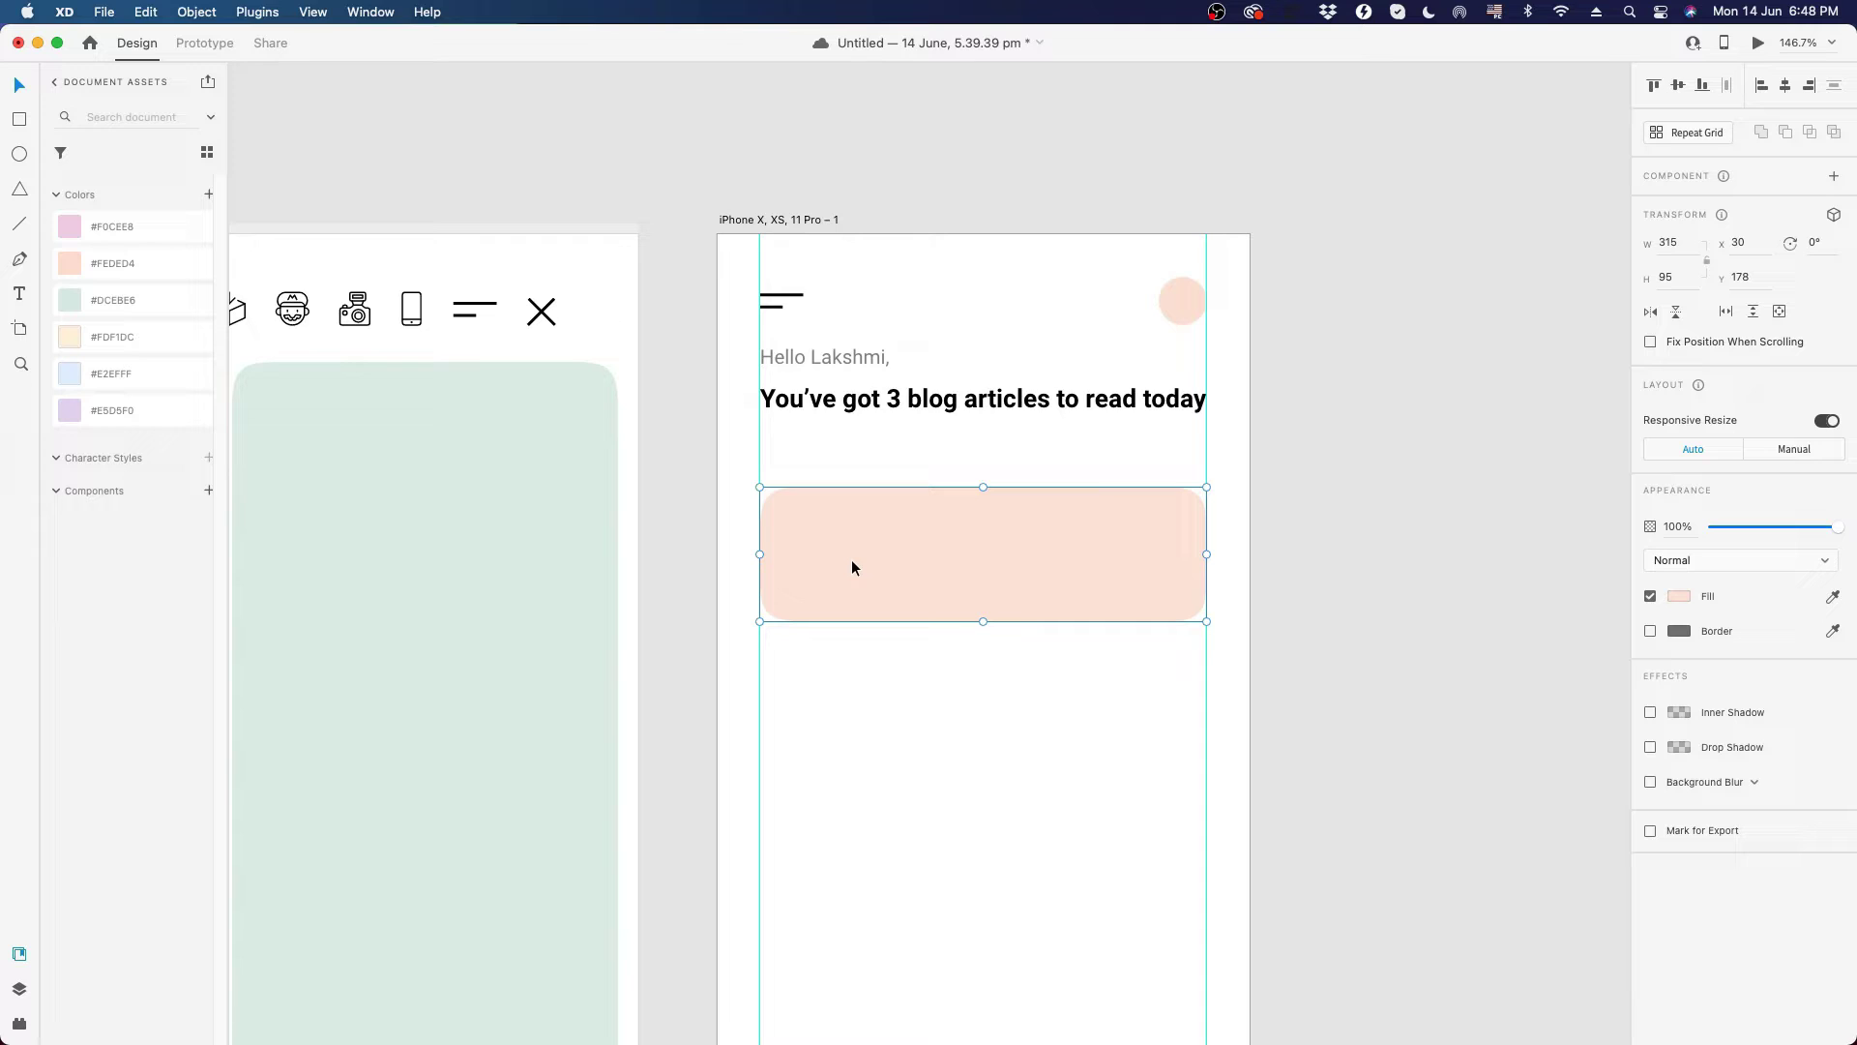
- Duplicate the greeting just above the peach card at Y 153 and change the copy's text to "Progress"
{"action": "left_click", "coordinate": [817, 357]}
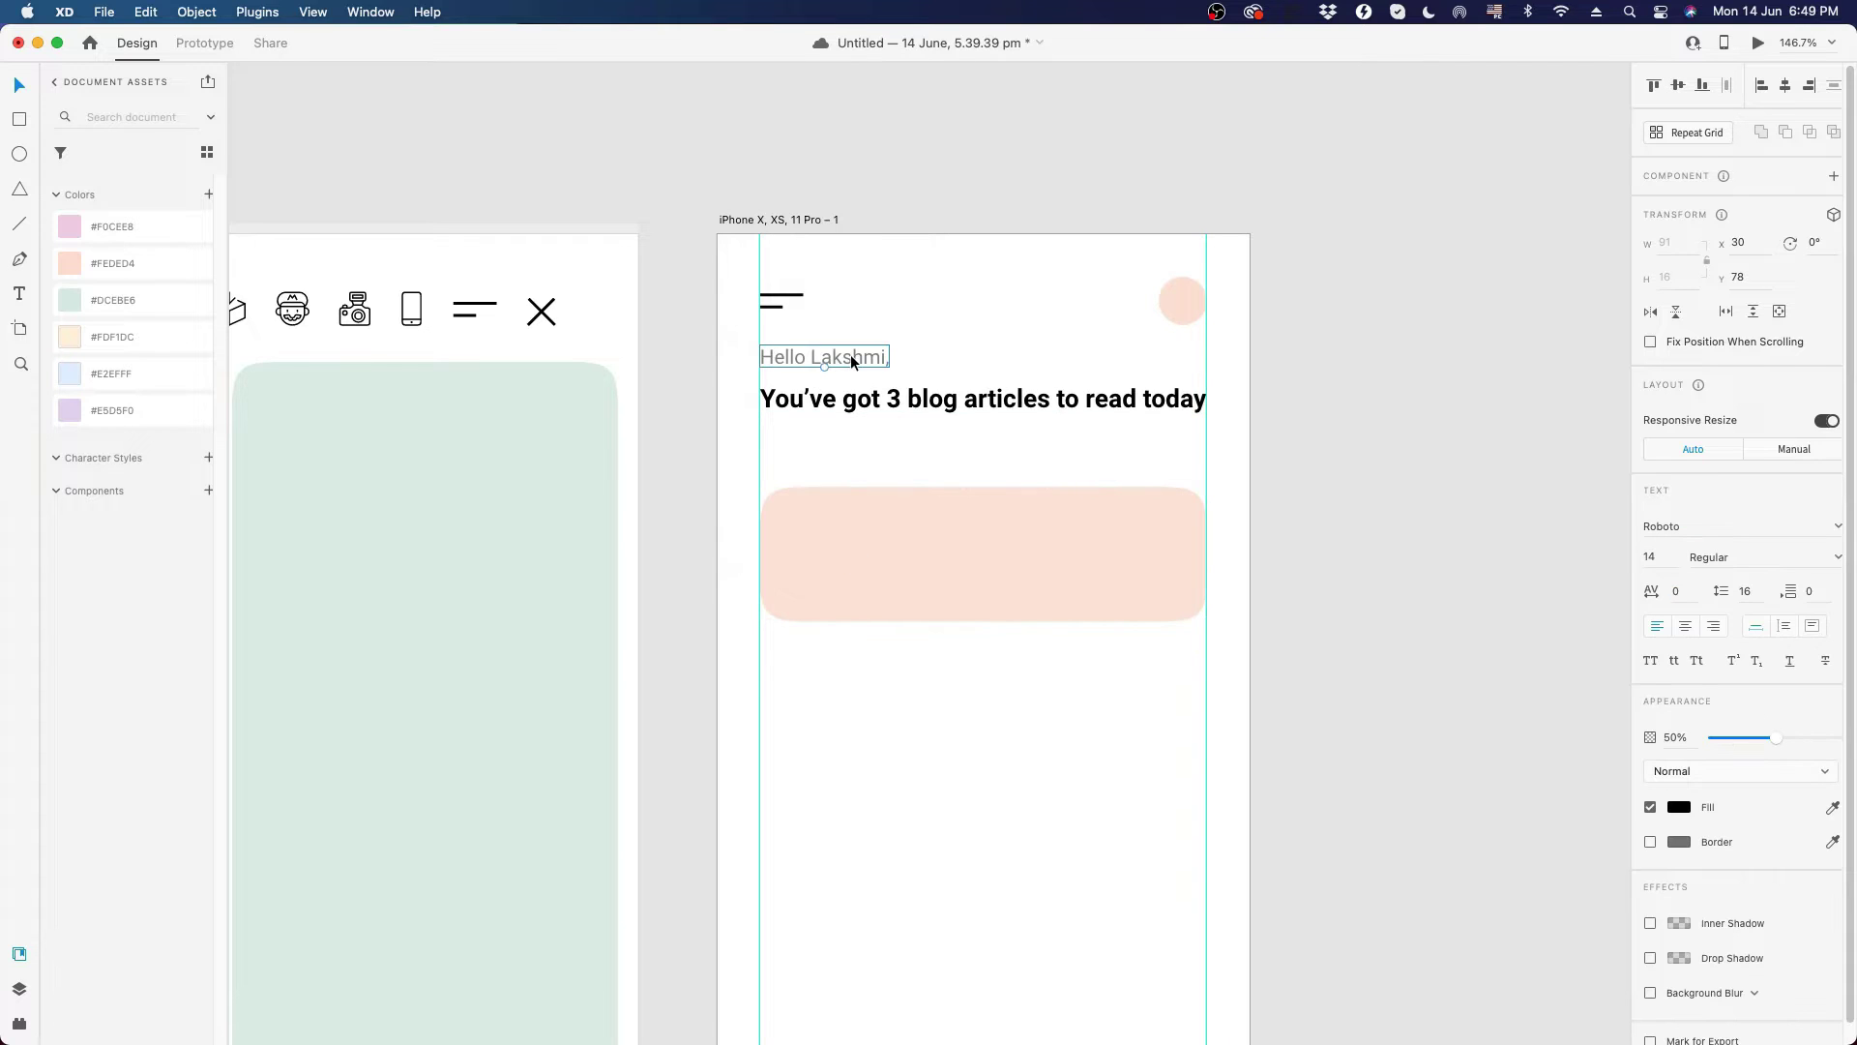
{"action": "left_click_drag", "start_coordinate": [856, 358], "coordinate": [848, 466]}
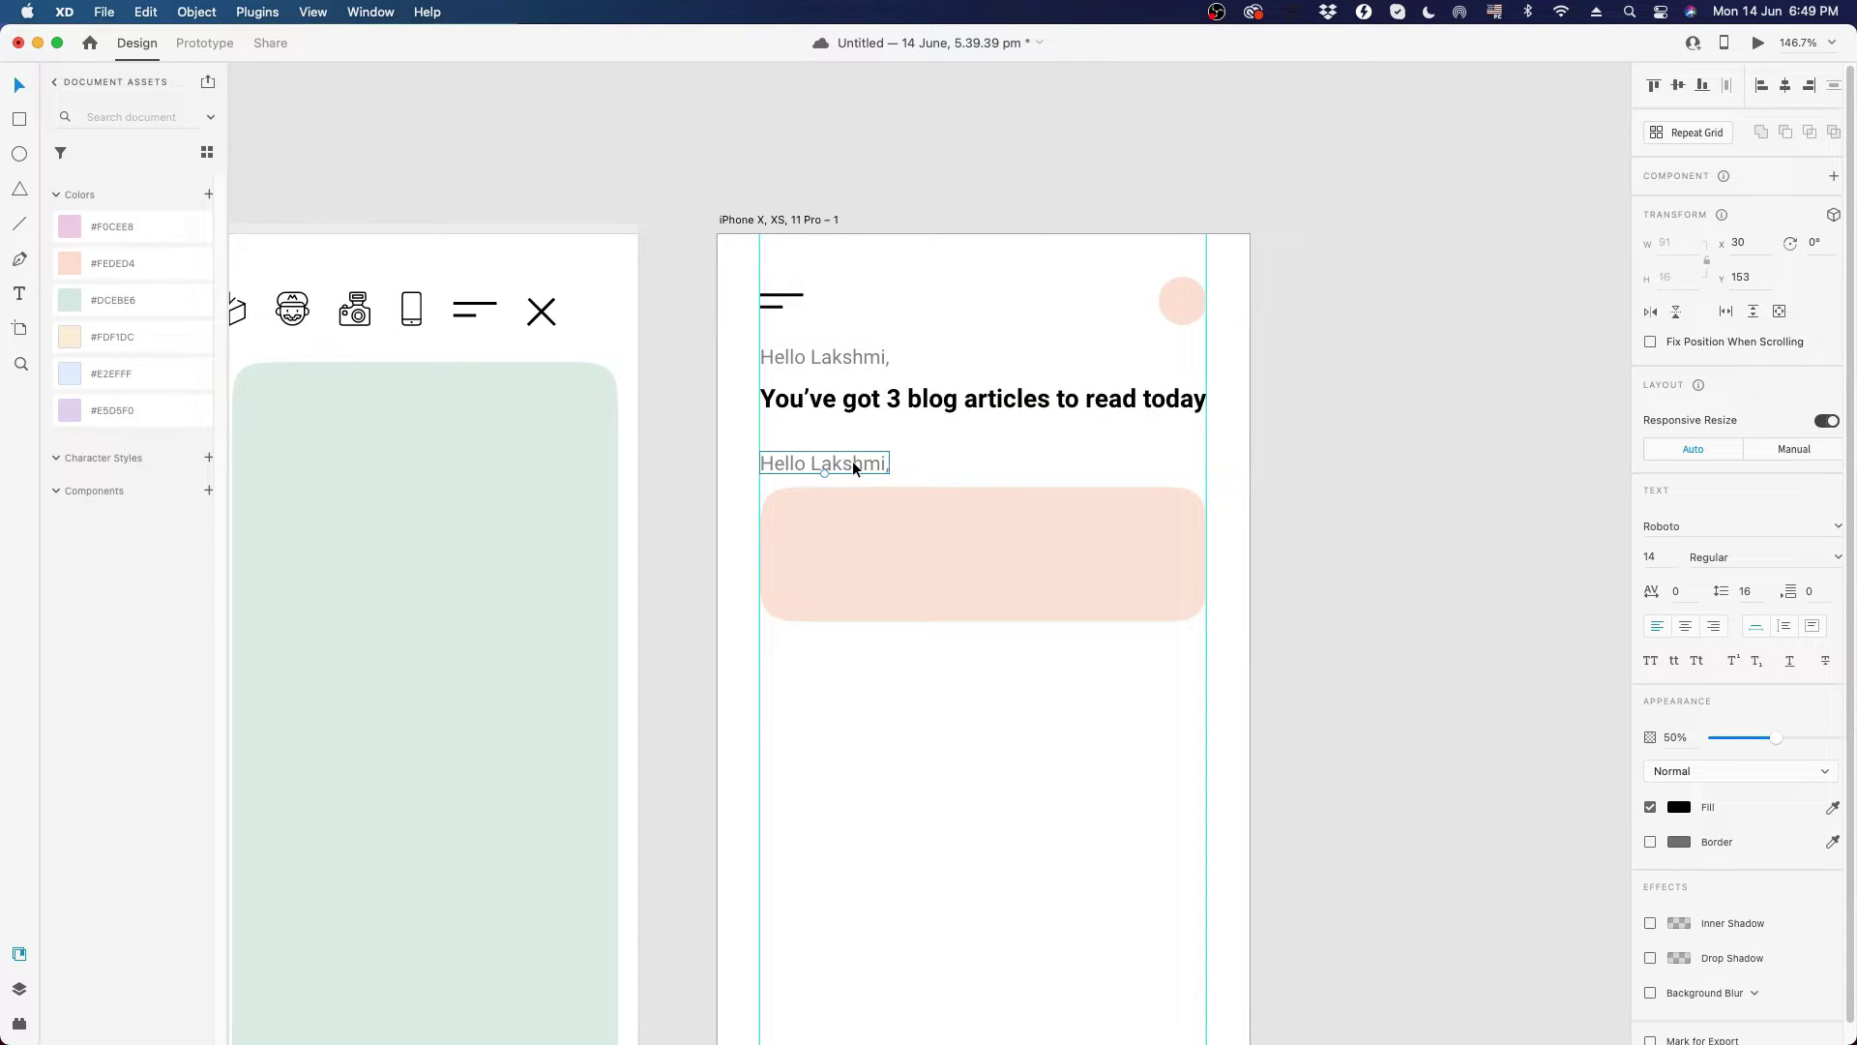
{"action": "double_click", "coordinate": [855, 469]}
{"action": "type", "text": "P"}
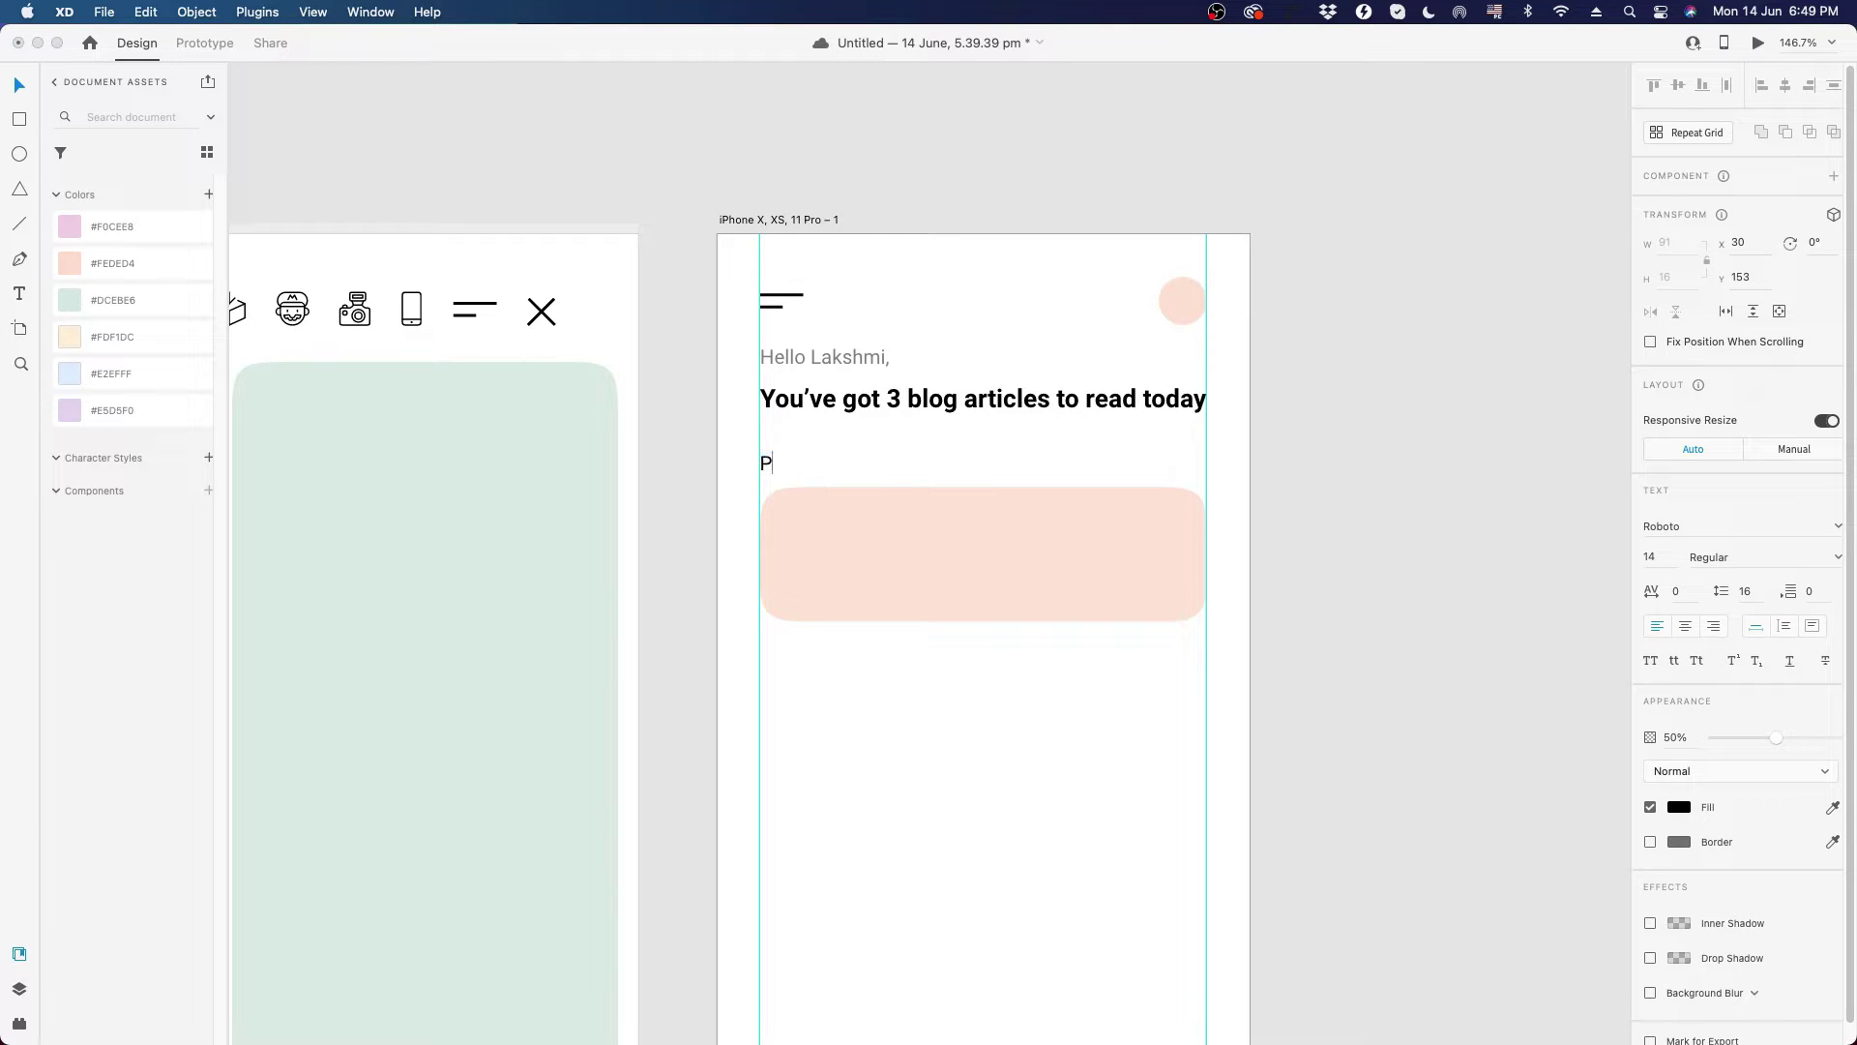
{"action": "type", "text": "rogress"}
{"action": "key", "text": "Escape"}
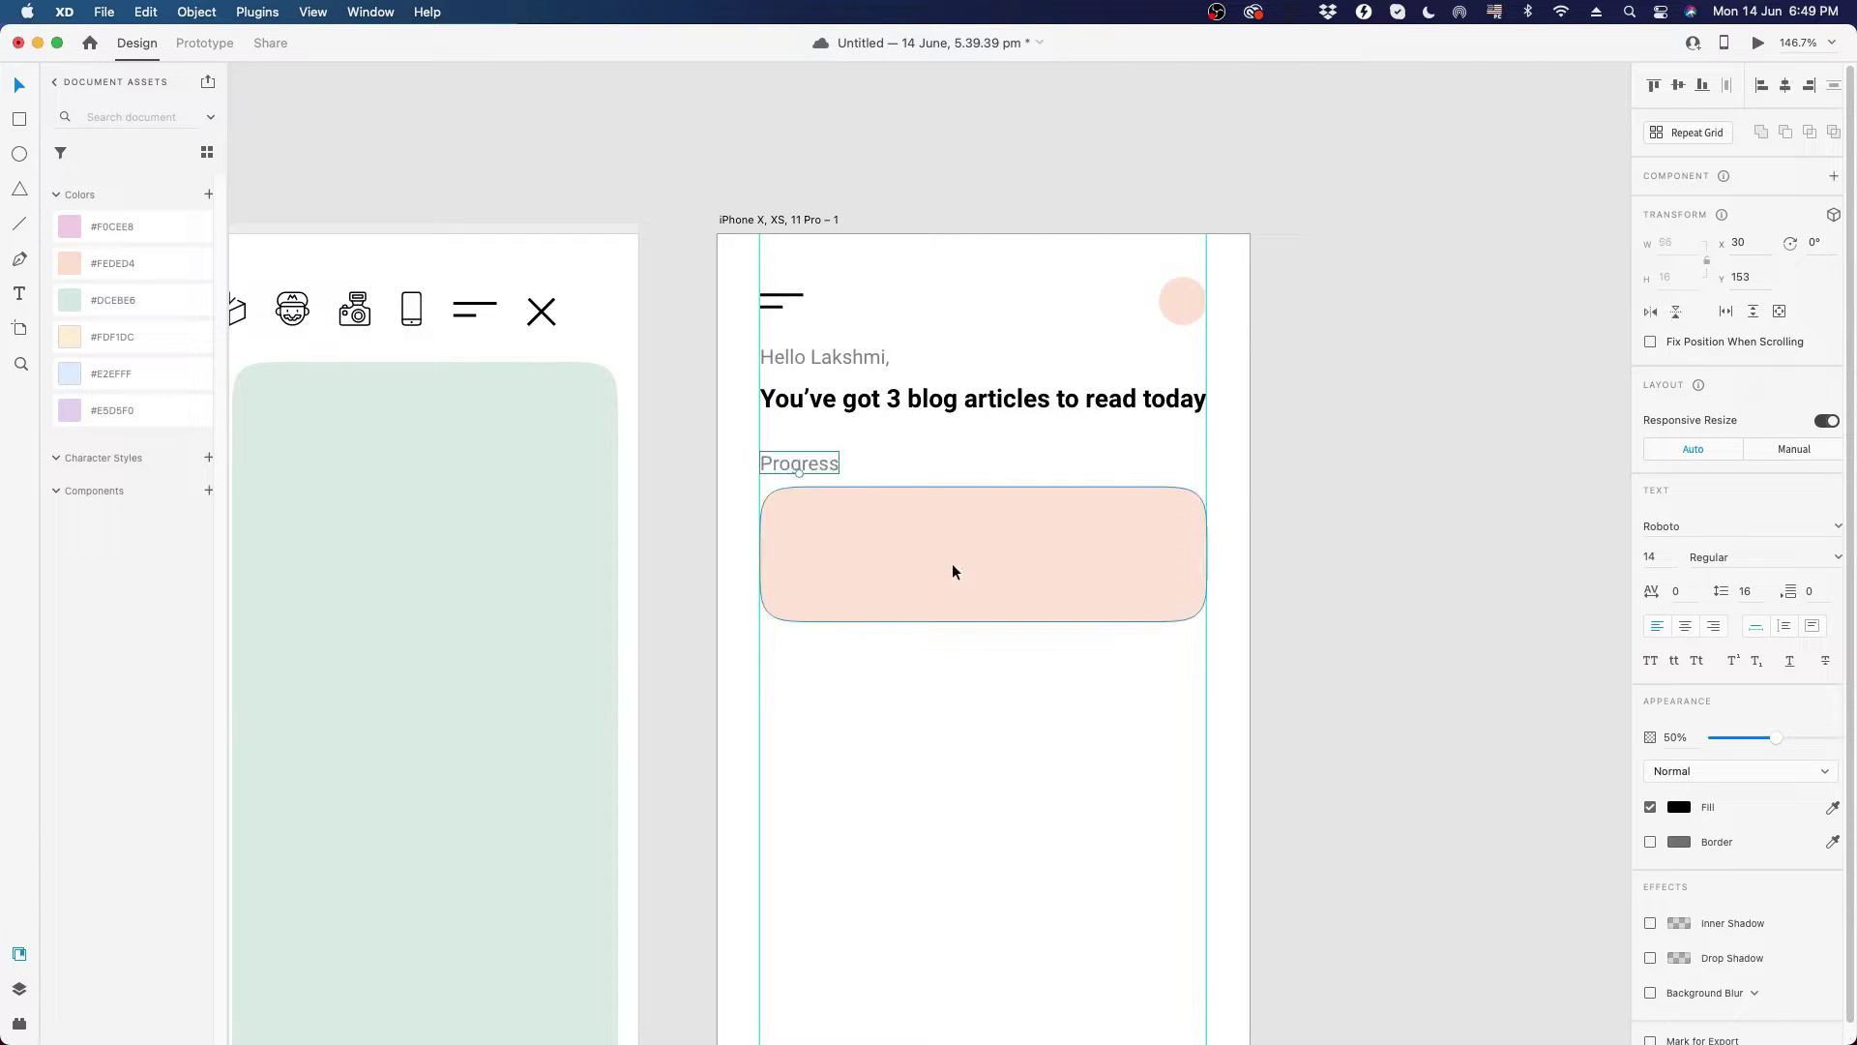
- Move the peach card down to Y 184 to widen the gap below the Progress label
{"action": "left_click", "coordinate": [872, 543]}
{"action": "left_click_drag", "start_coordinate": [873, 550], "coordinate": [873, 560]}
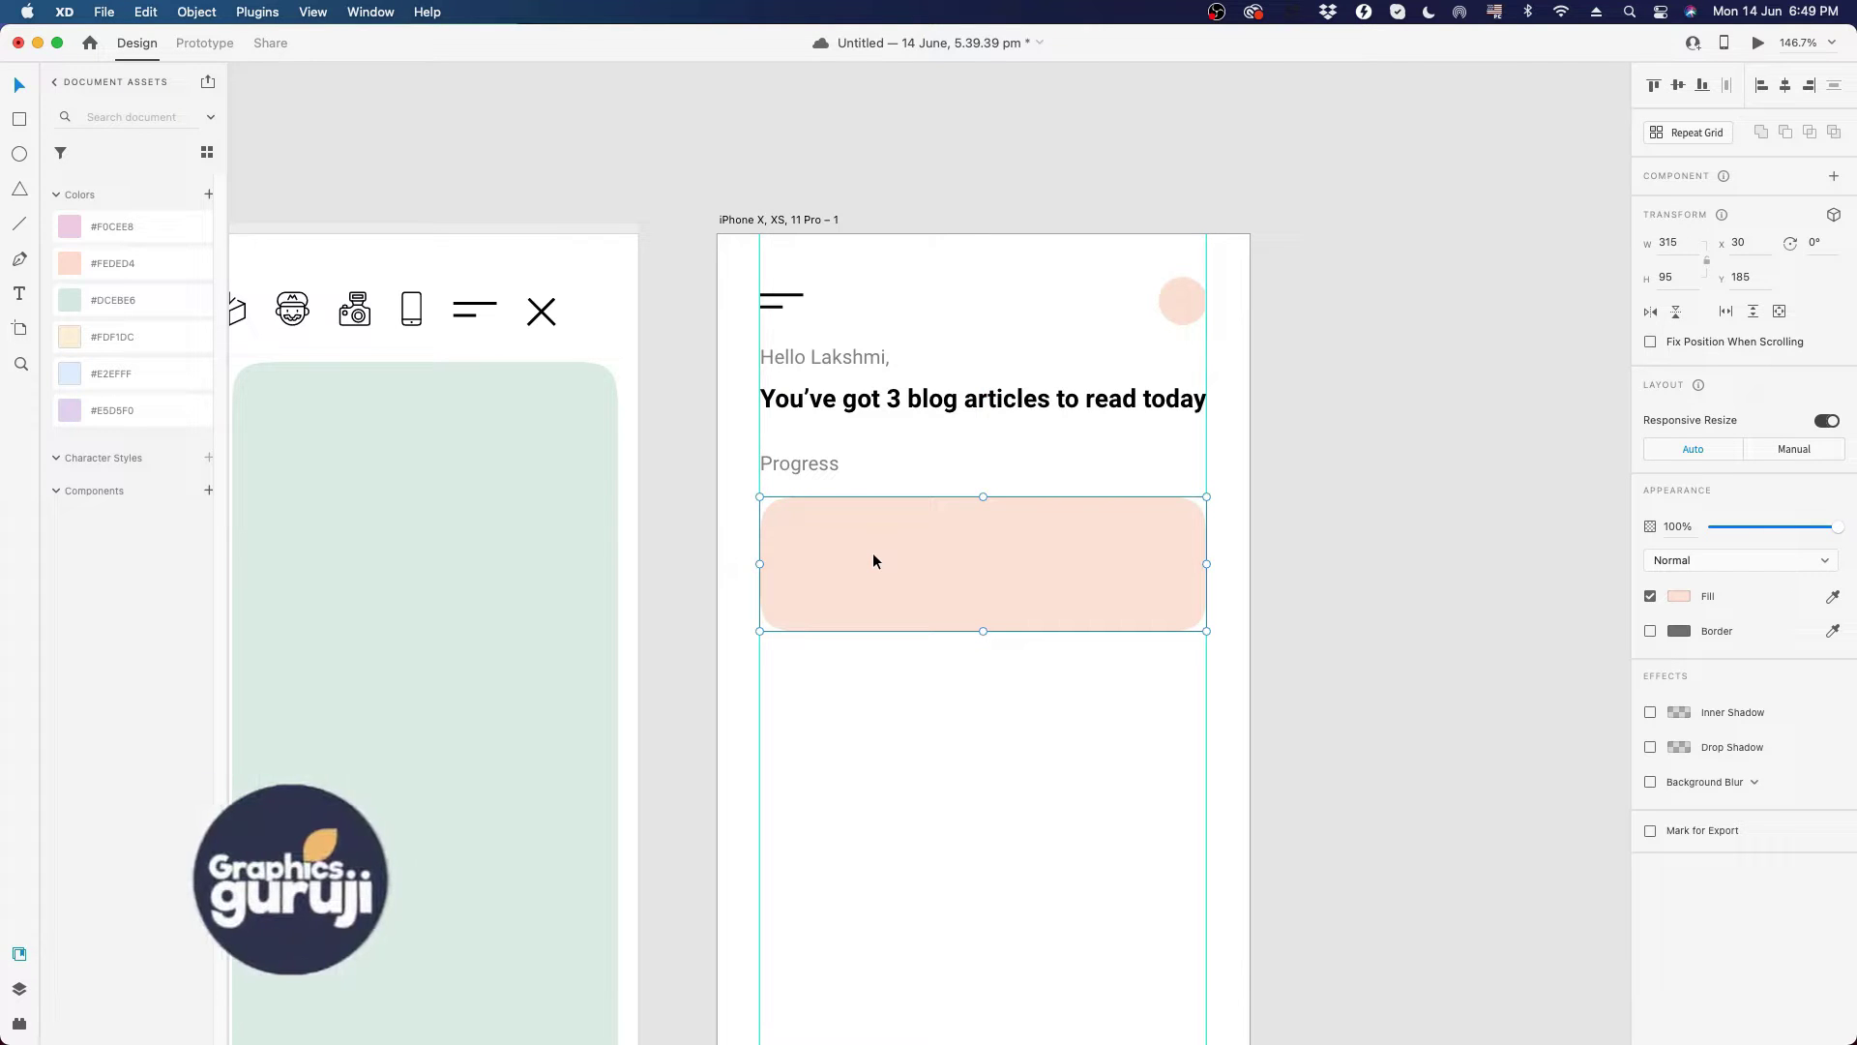
{"action": "key", "text": "Up"}
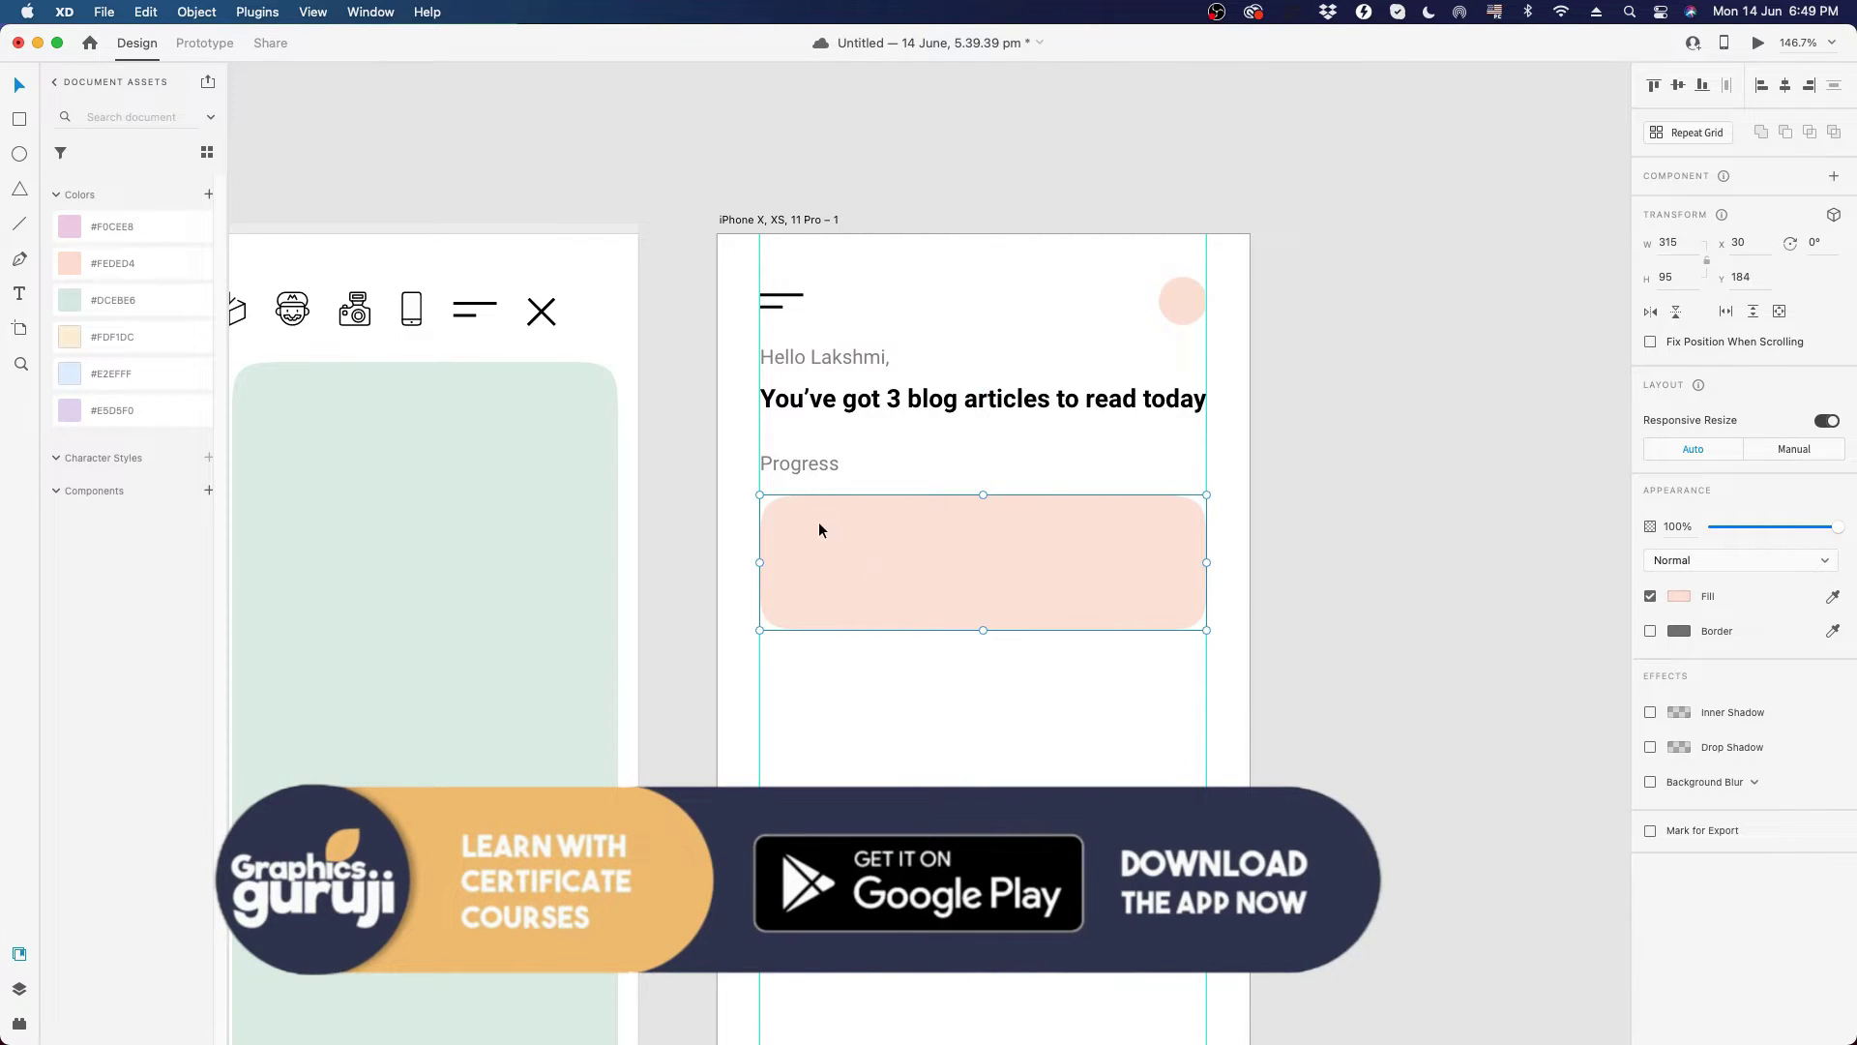
- Set the Progress label to 100% opacity and duplicate it on the same line against the right margin guide at X 289
{"action": "left_click", "coordinate": [810, 463]}
{"action": "key", "text": "0"}
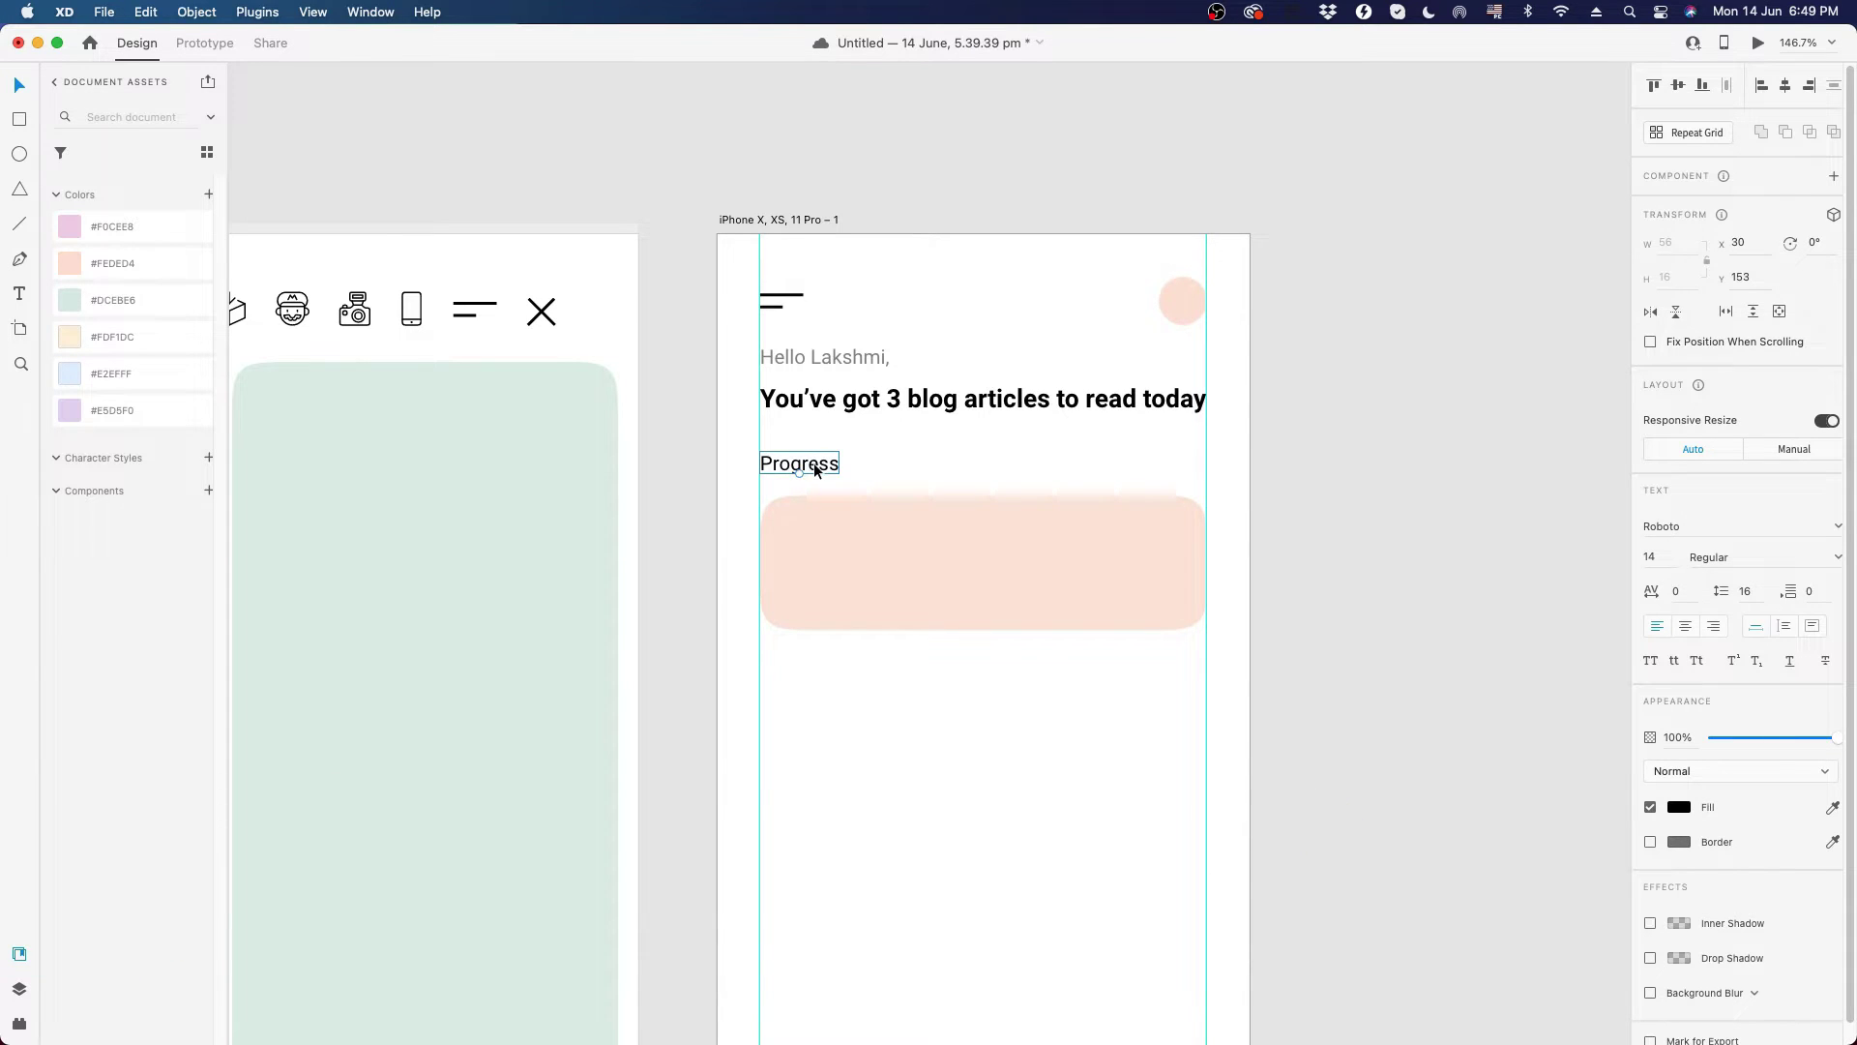
{"action": "left_click_drag", "start_coordinate": [816, 468], "coordinate": [1178, 467]}
{"action": "double_click", "coordinate": [1178, 467]}
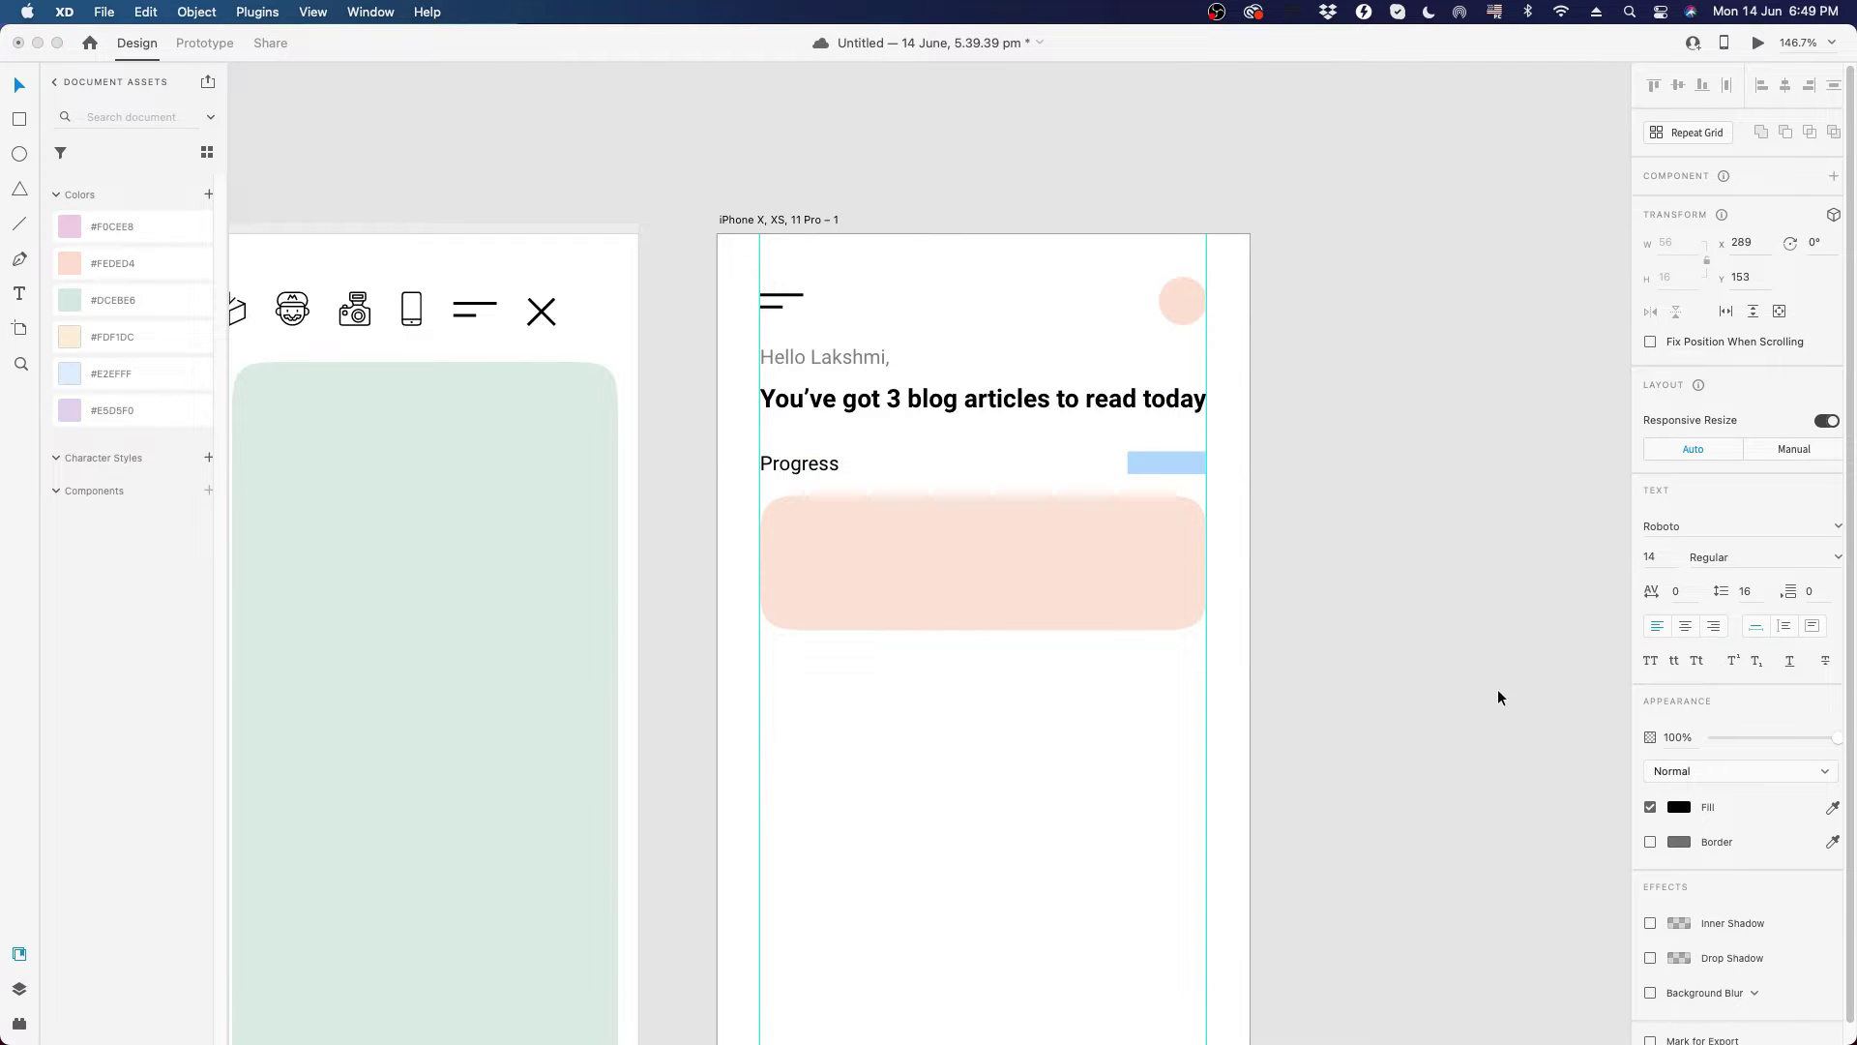
{"action": "left_click", "coordinate": [1279, 455]}
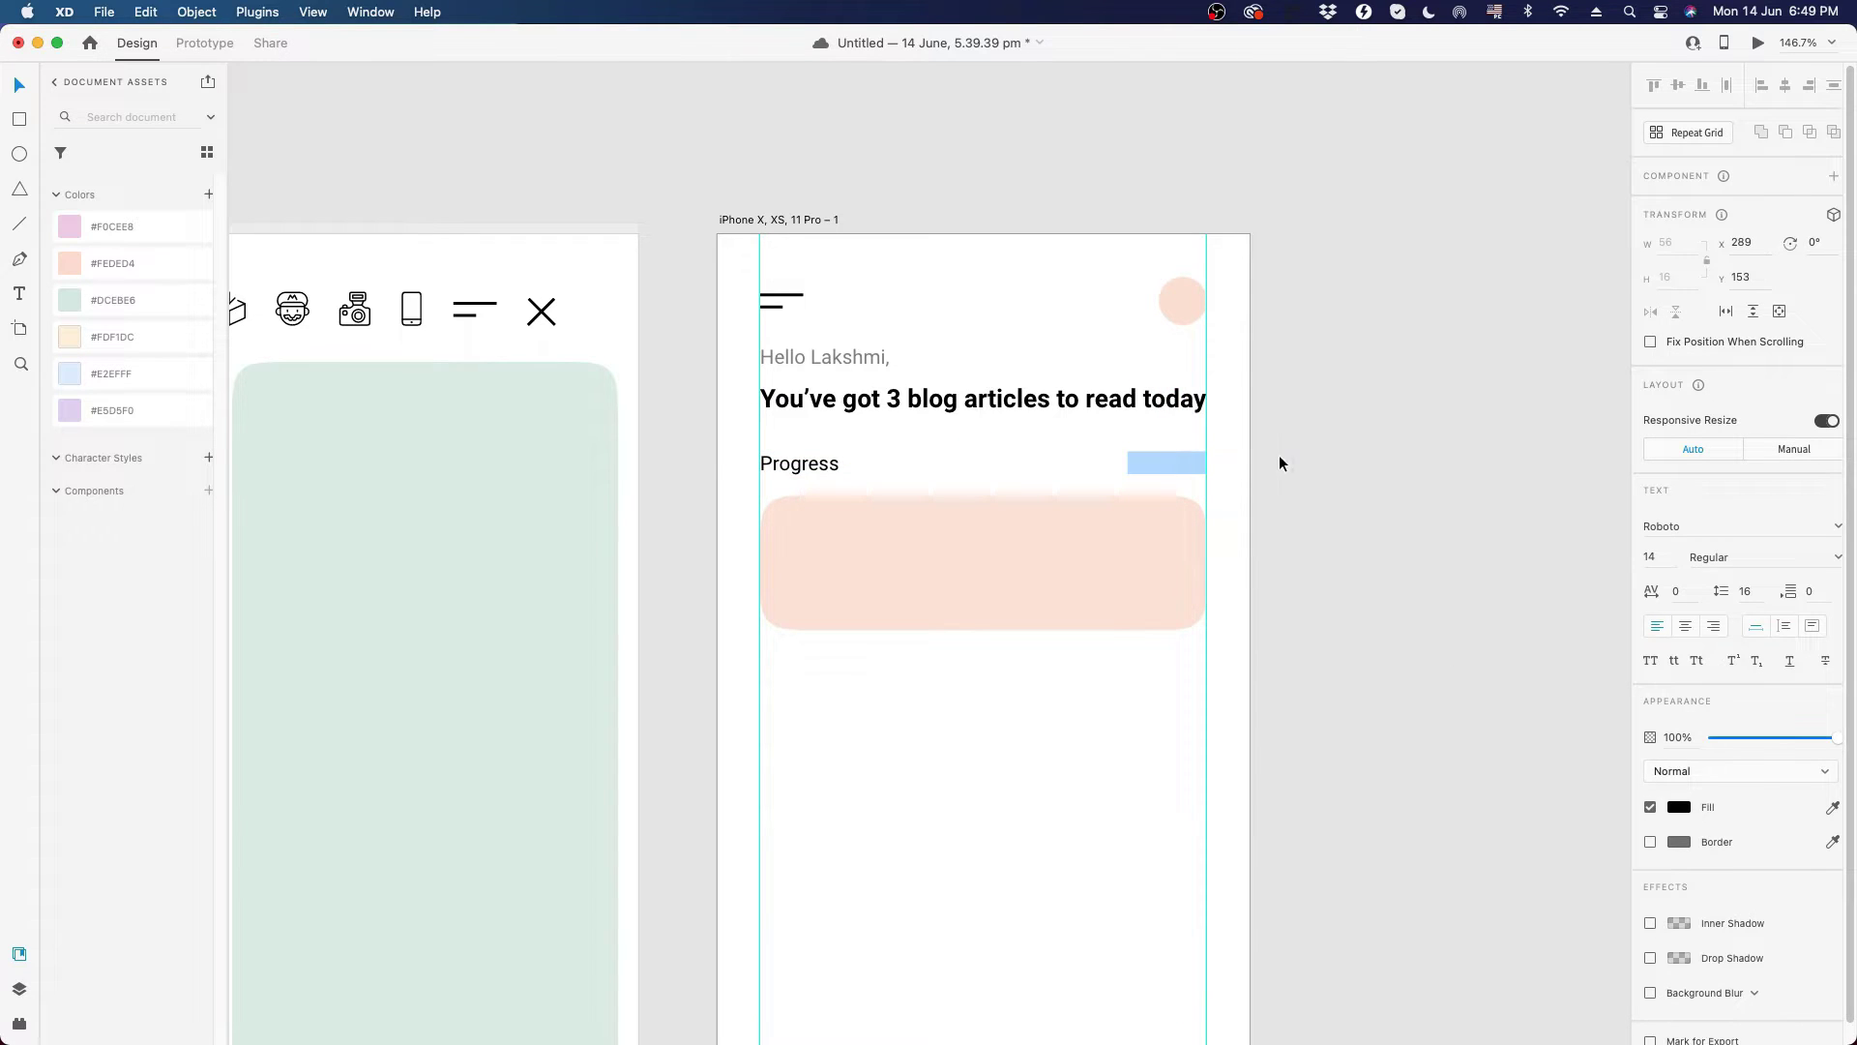
{"action": "double_click", "coordinate": [1185, 470]}
{"action": "type", "text": "sdasds"}
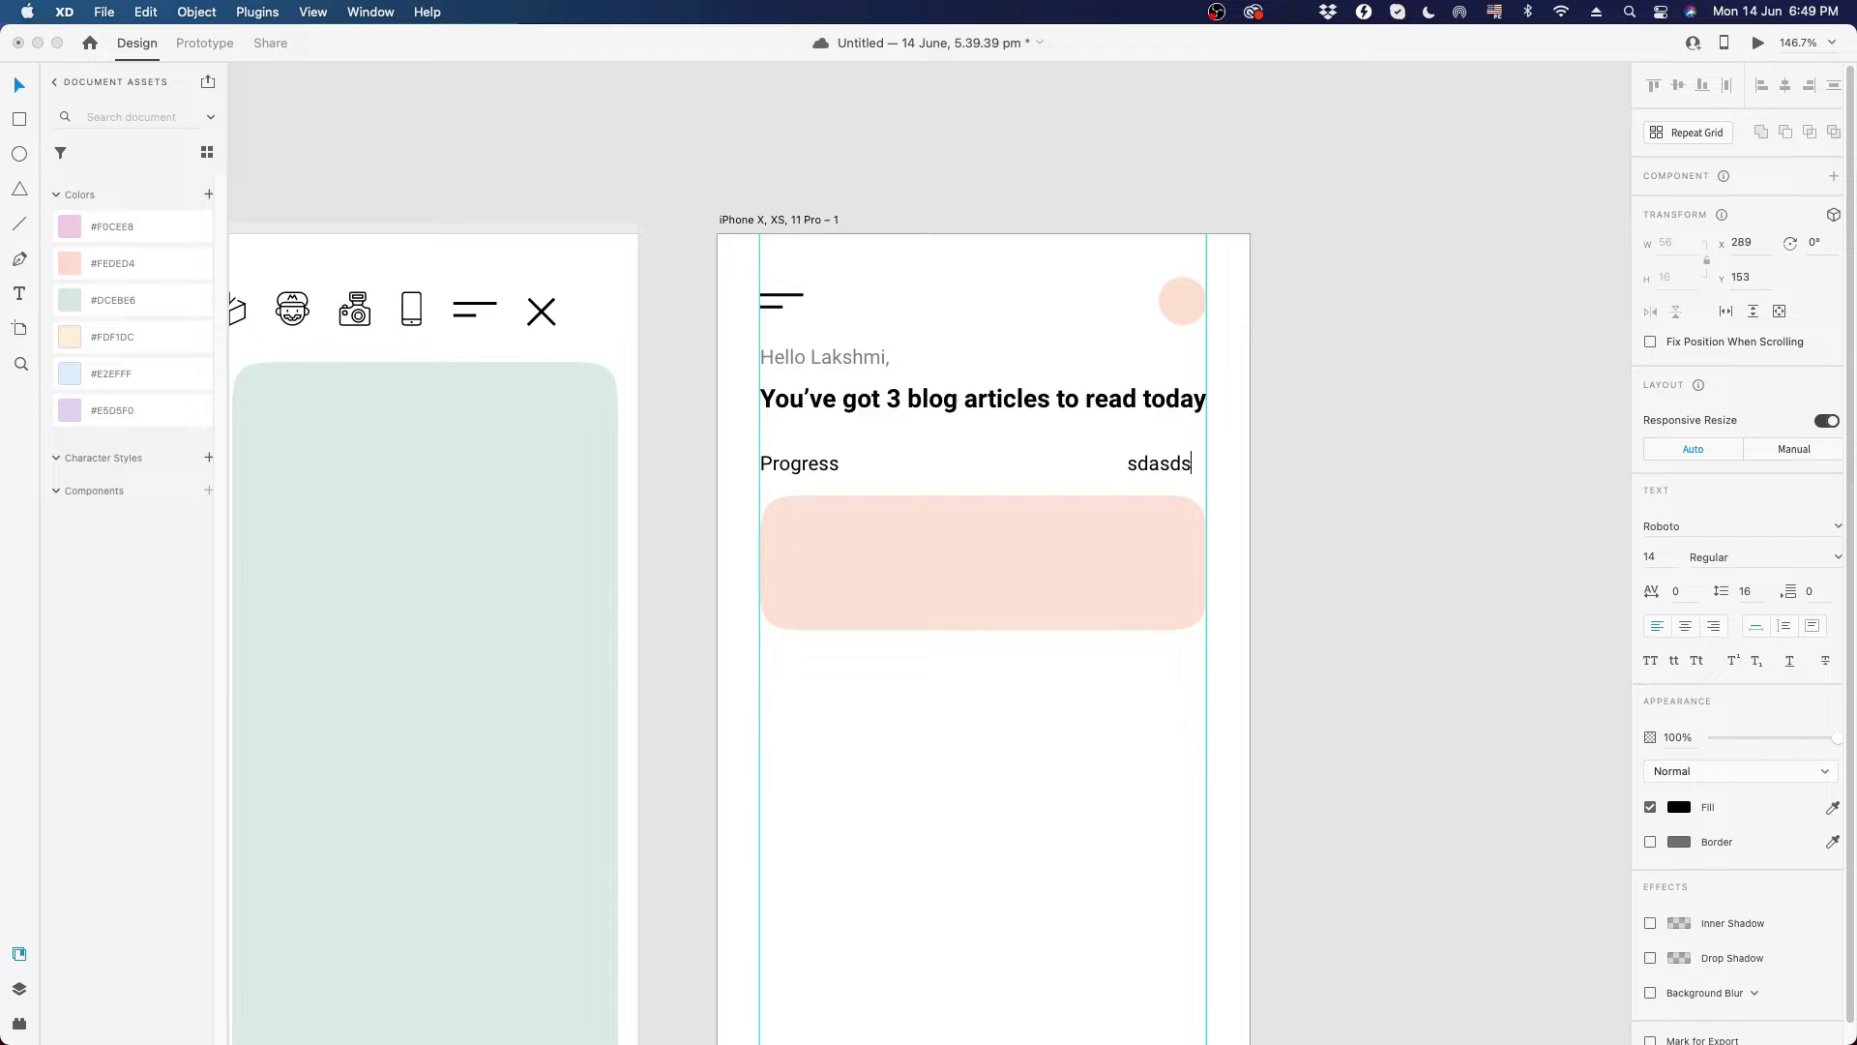
{"action": "key", "text": "super+z"}
{"action": "left_click", "coordinate": [1318, 522]}
{"action": "left_click", "coordinate": [1317, 519]}
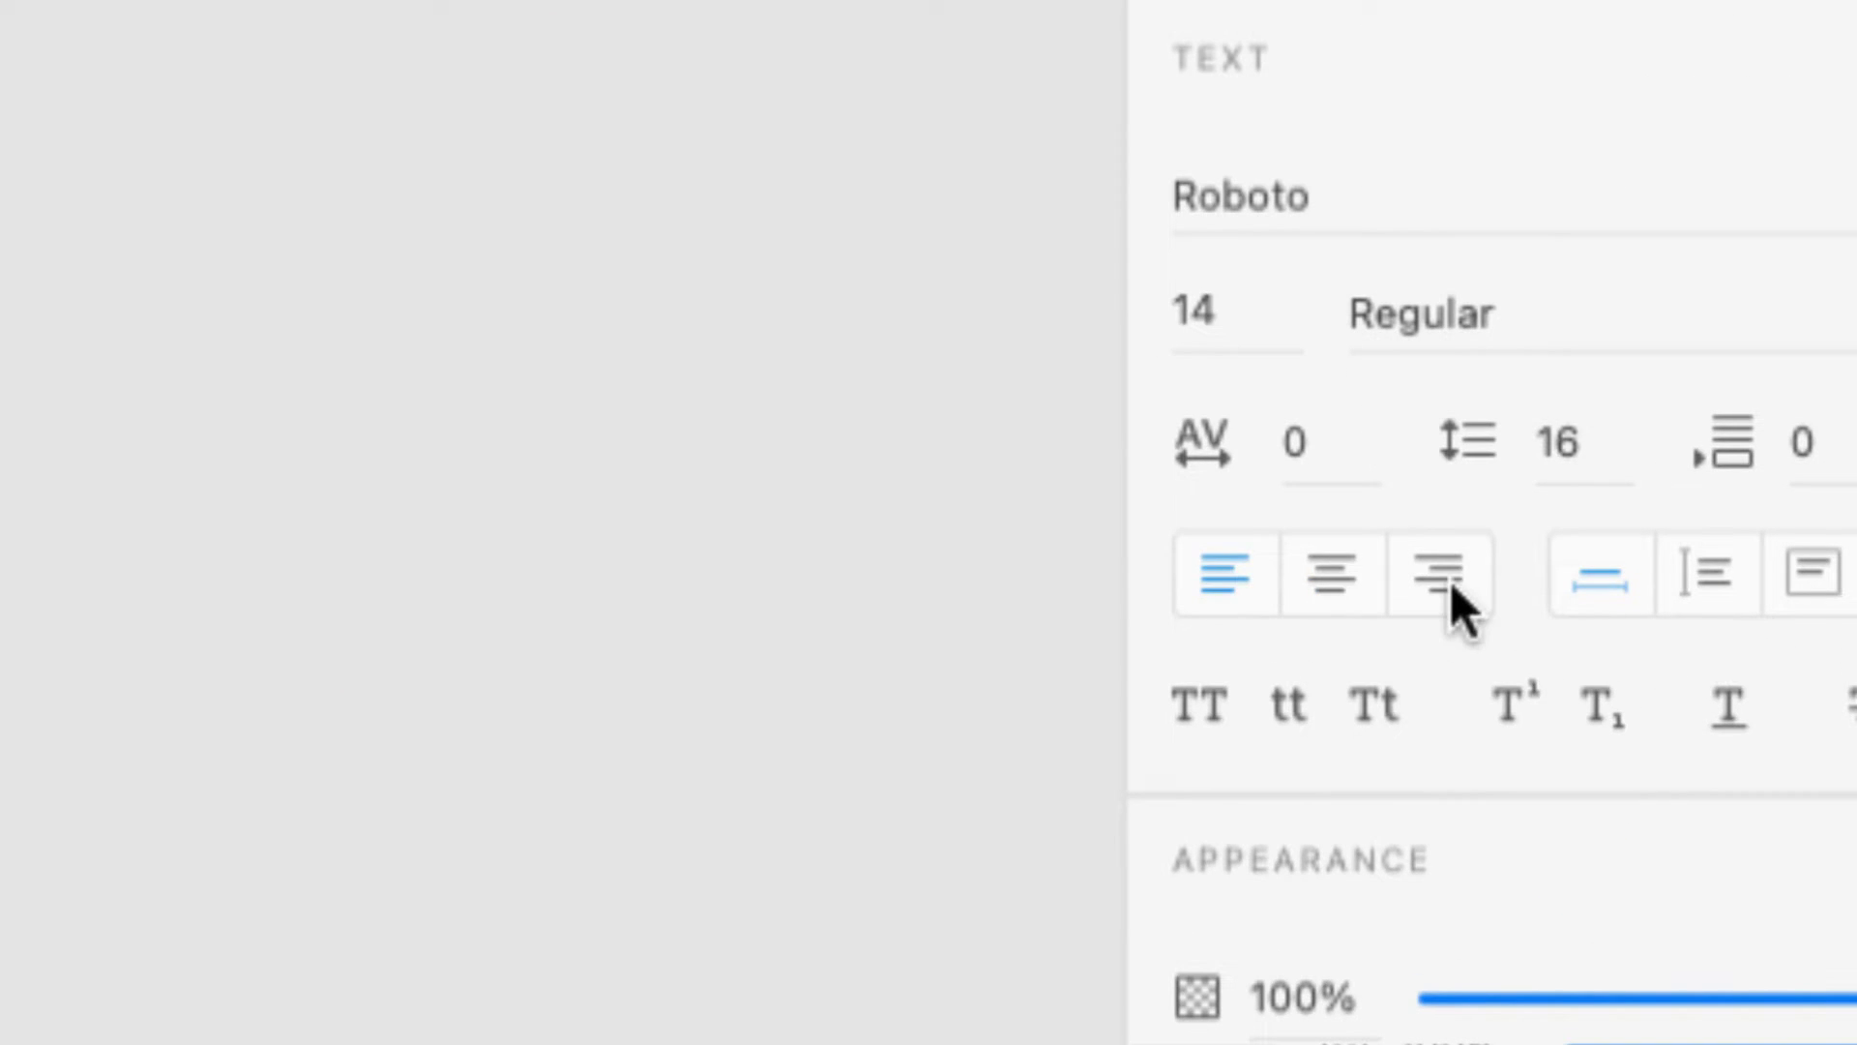
- Right-align the text of the Progress copy at the right margin guide and change it to "View all"
{"action": "left_click", "coordinate": [1695, 629]}
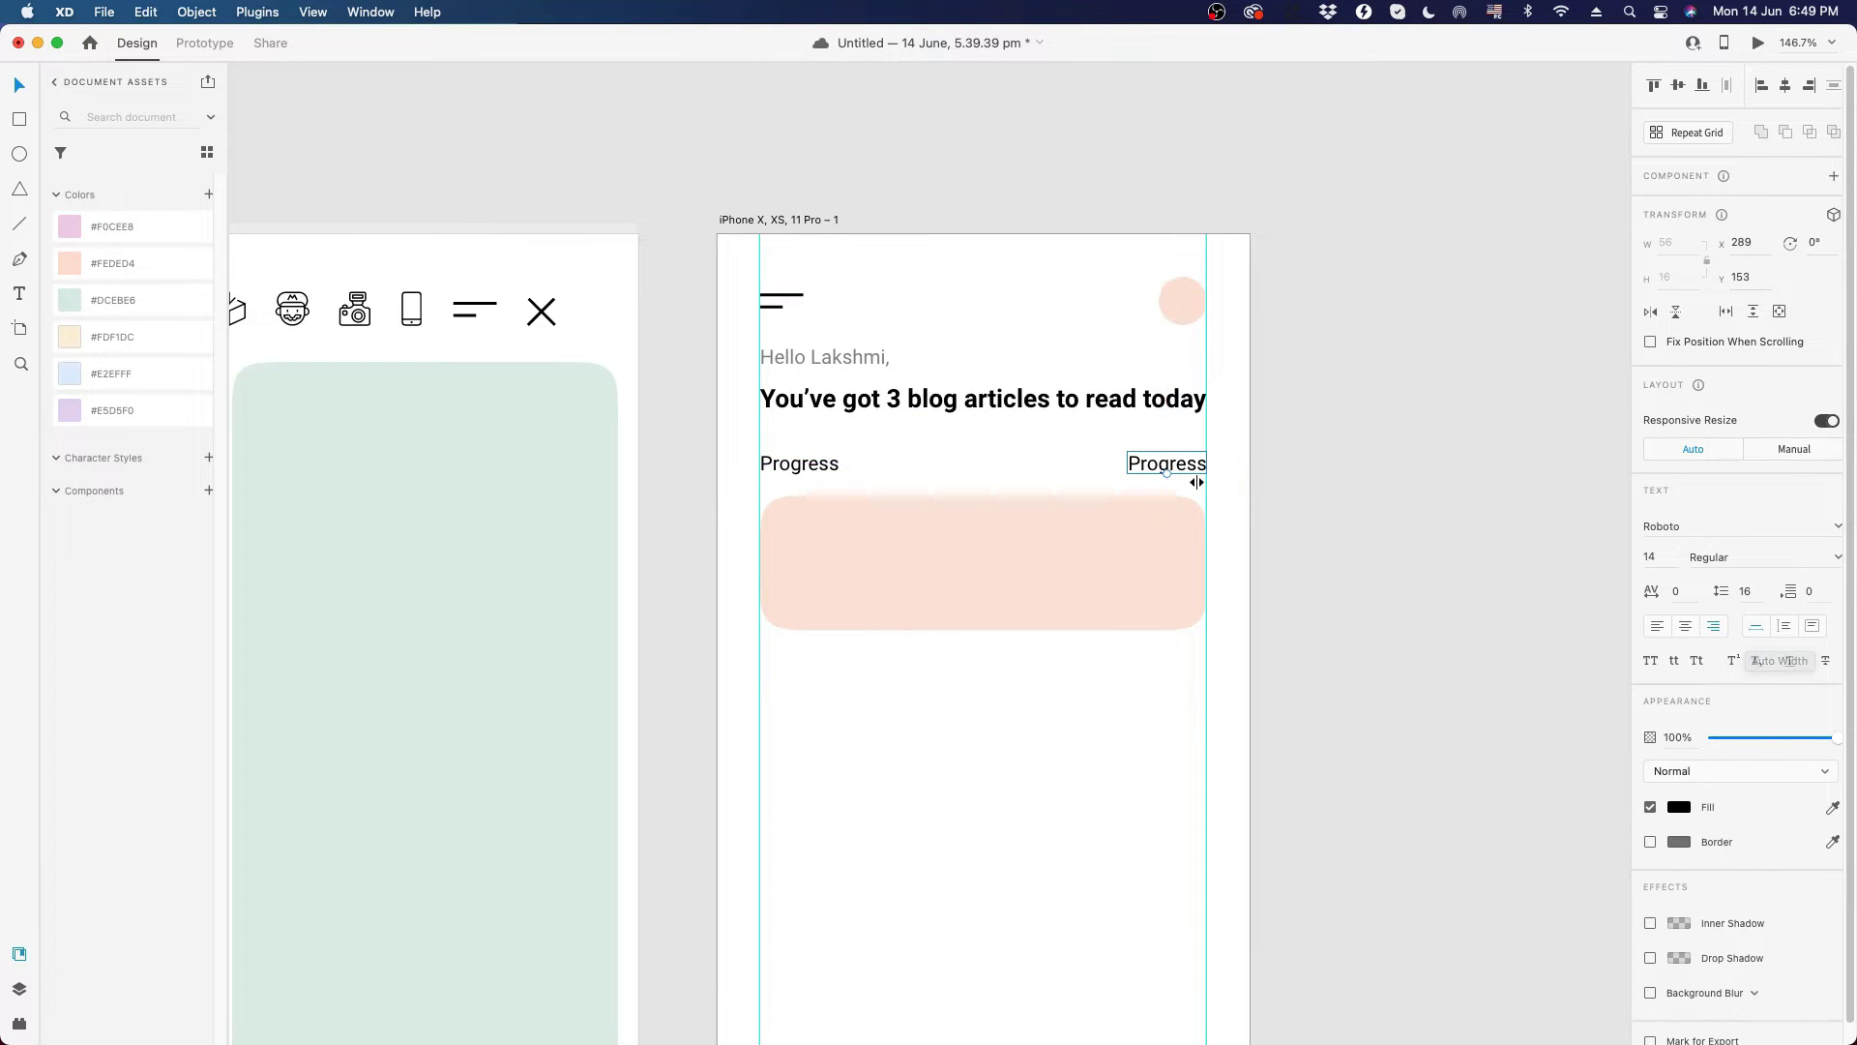
{"action": "double_click", "coordinate": [1175, 464]}
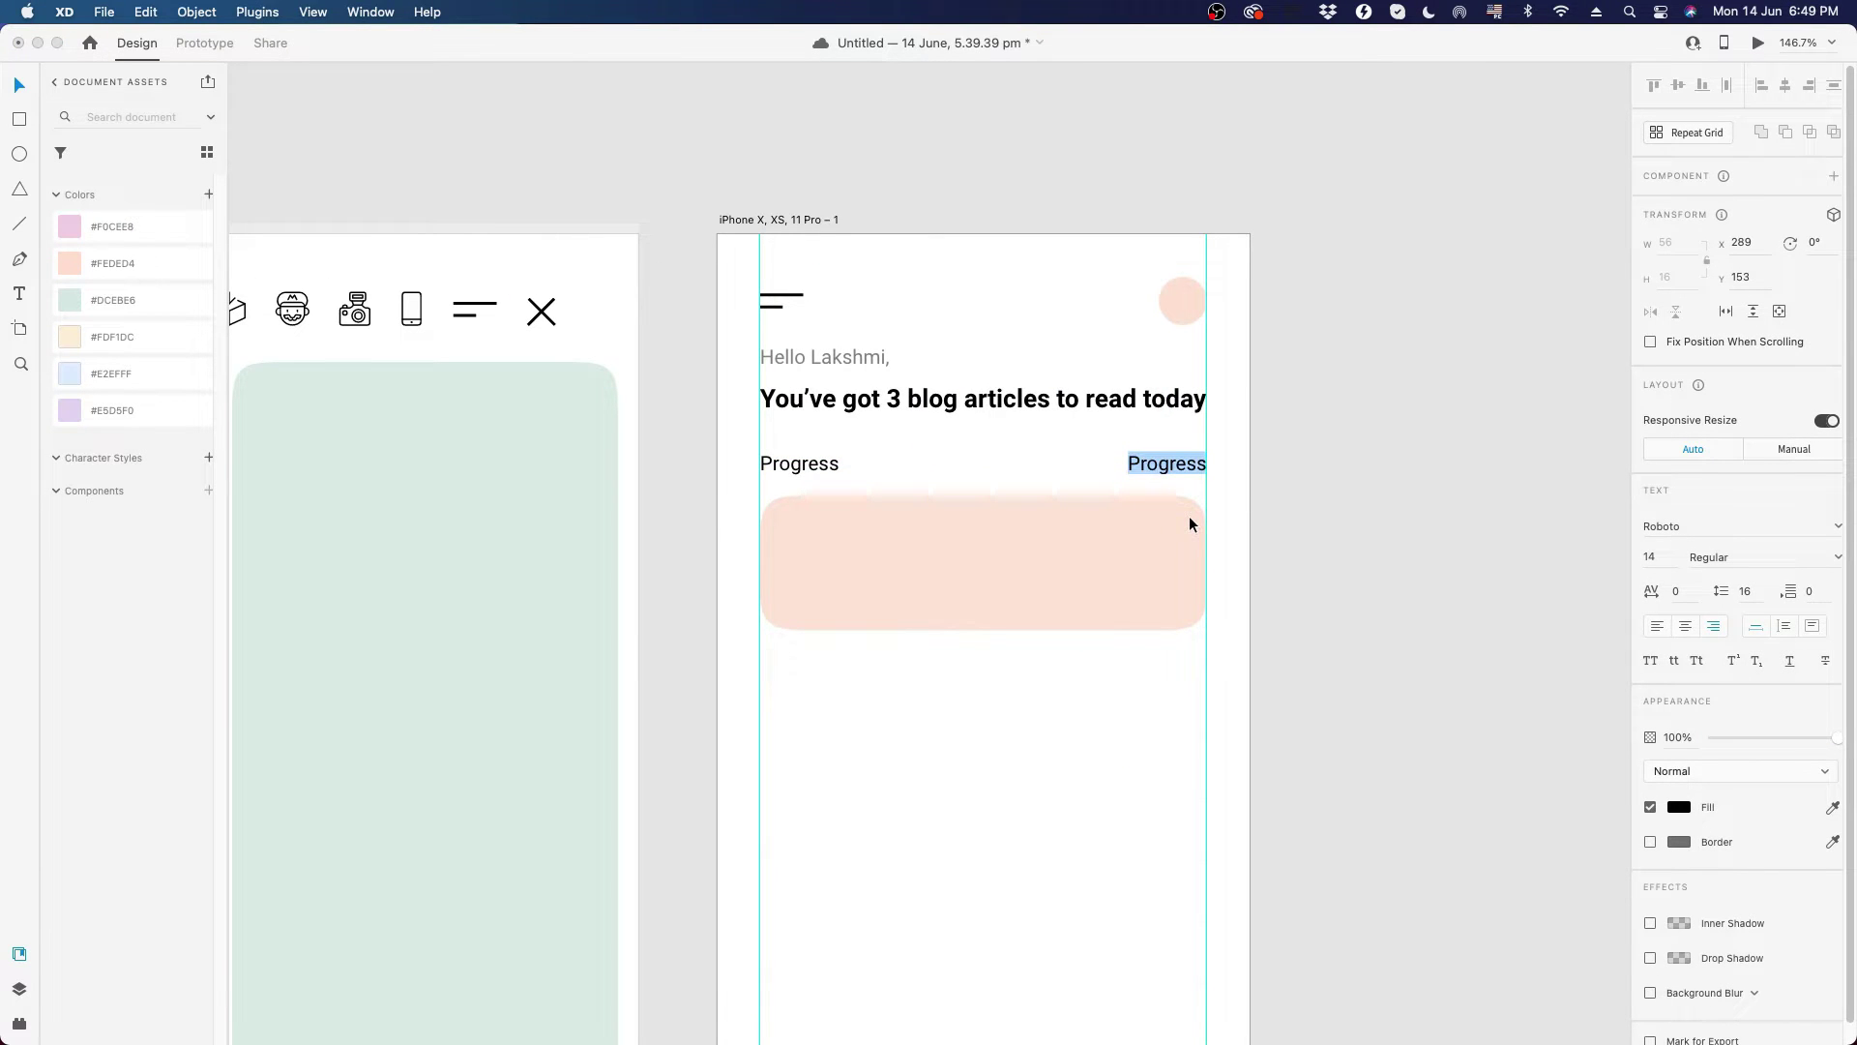
{"action": "type", "text": "View "}
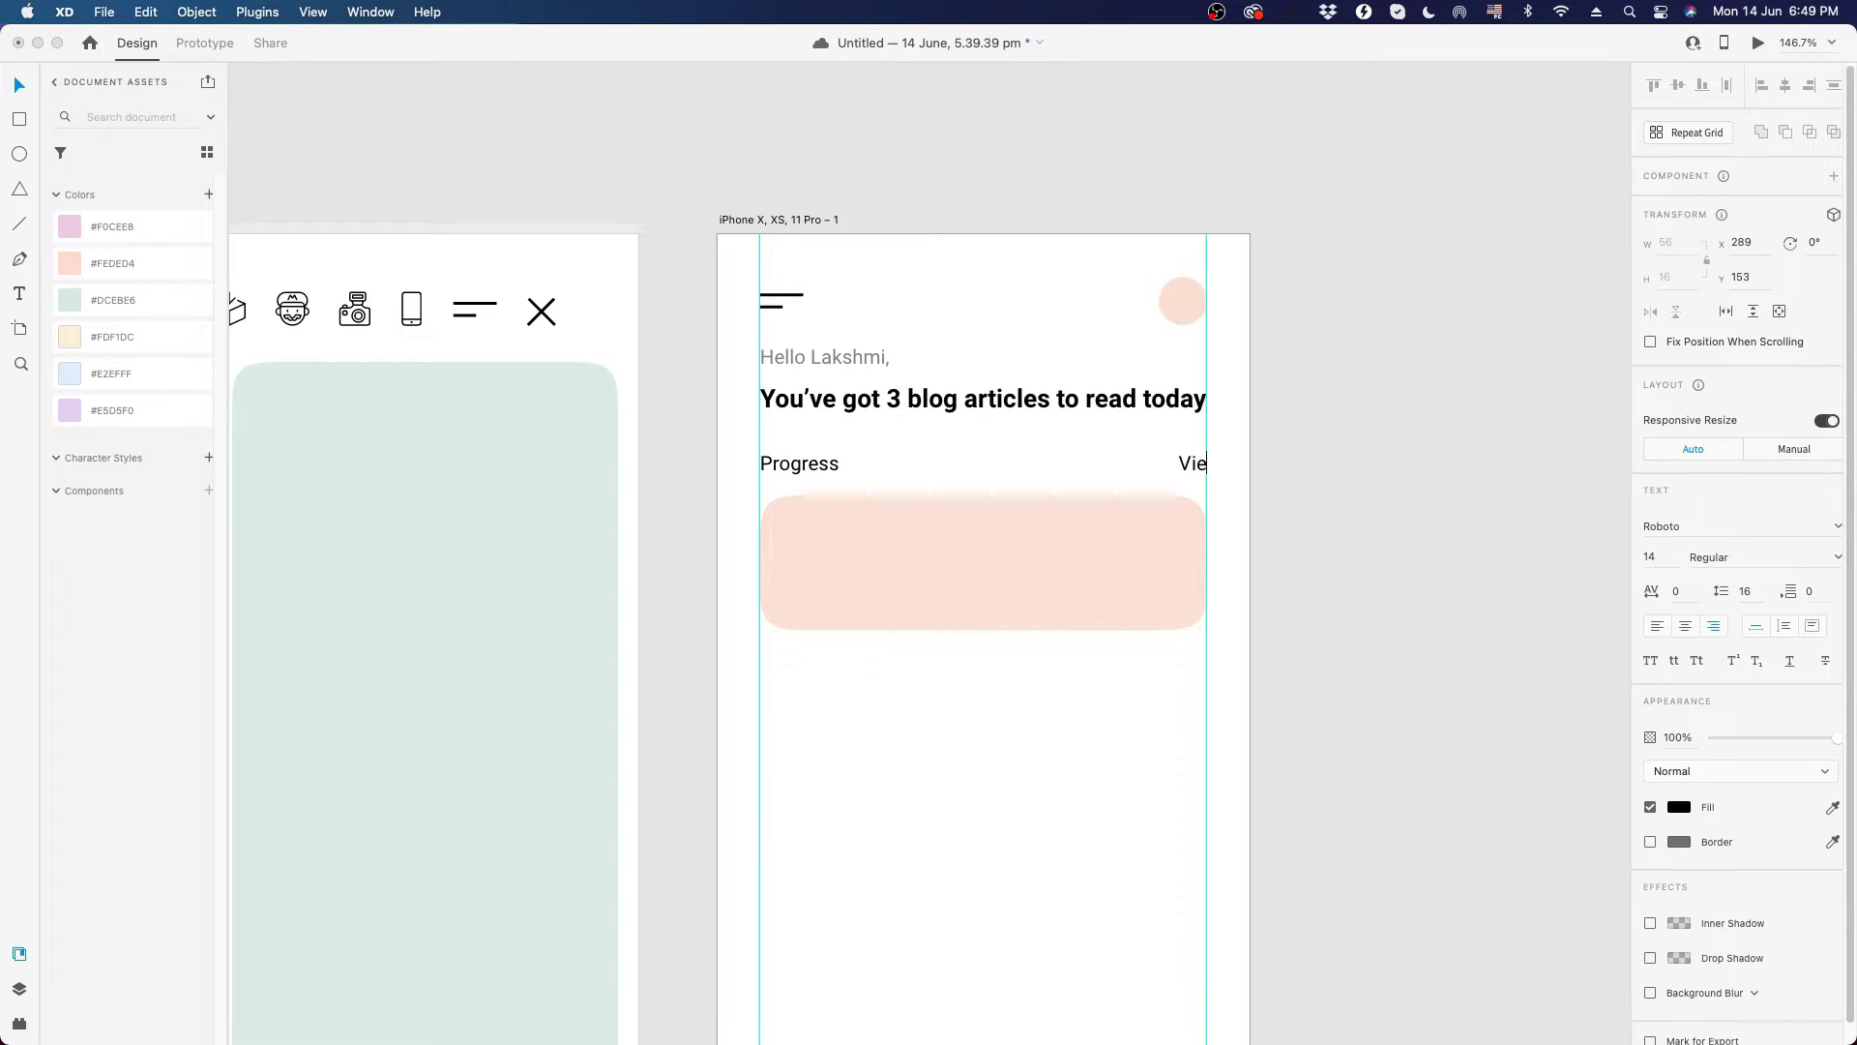
{"action": "type", "text": "all"}
{"action": "key", "text": "Escape"}
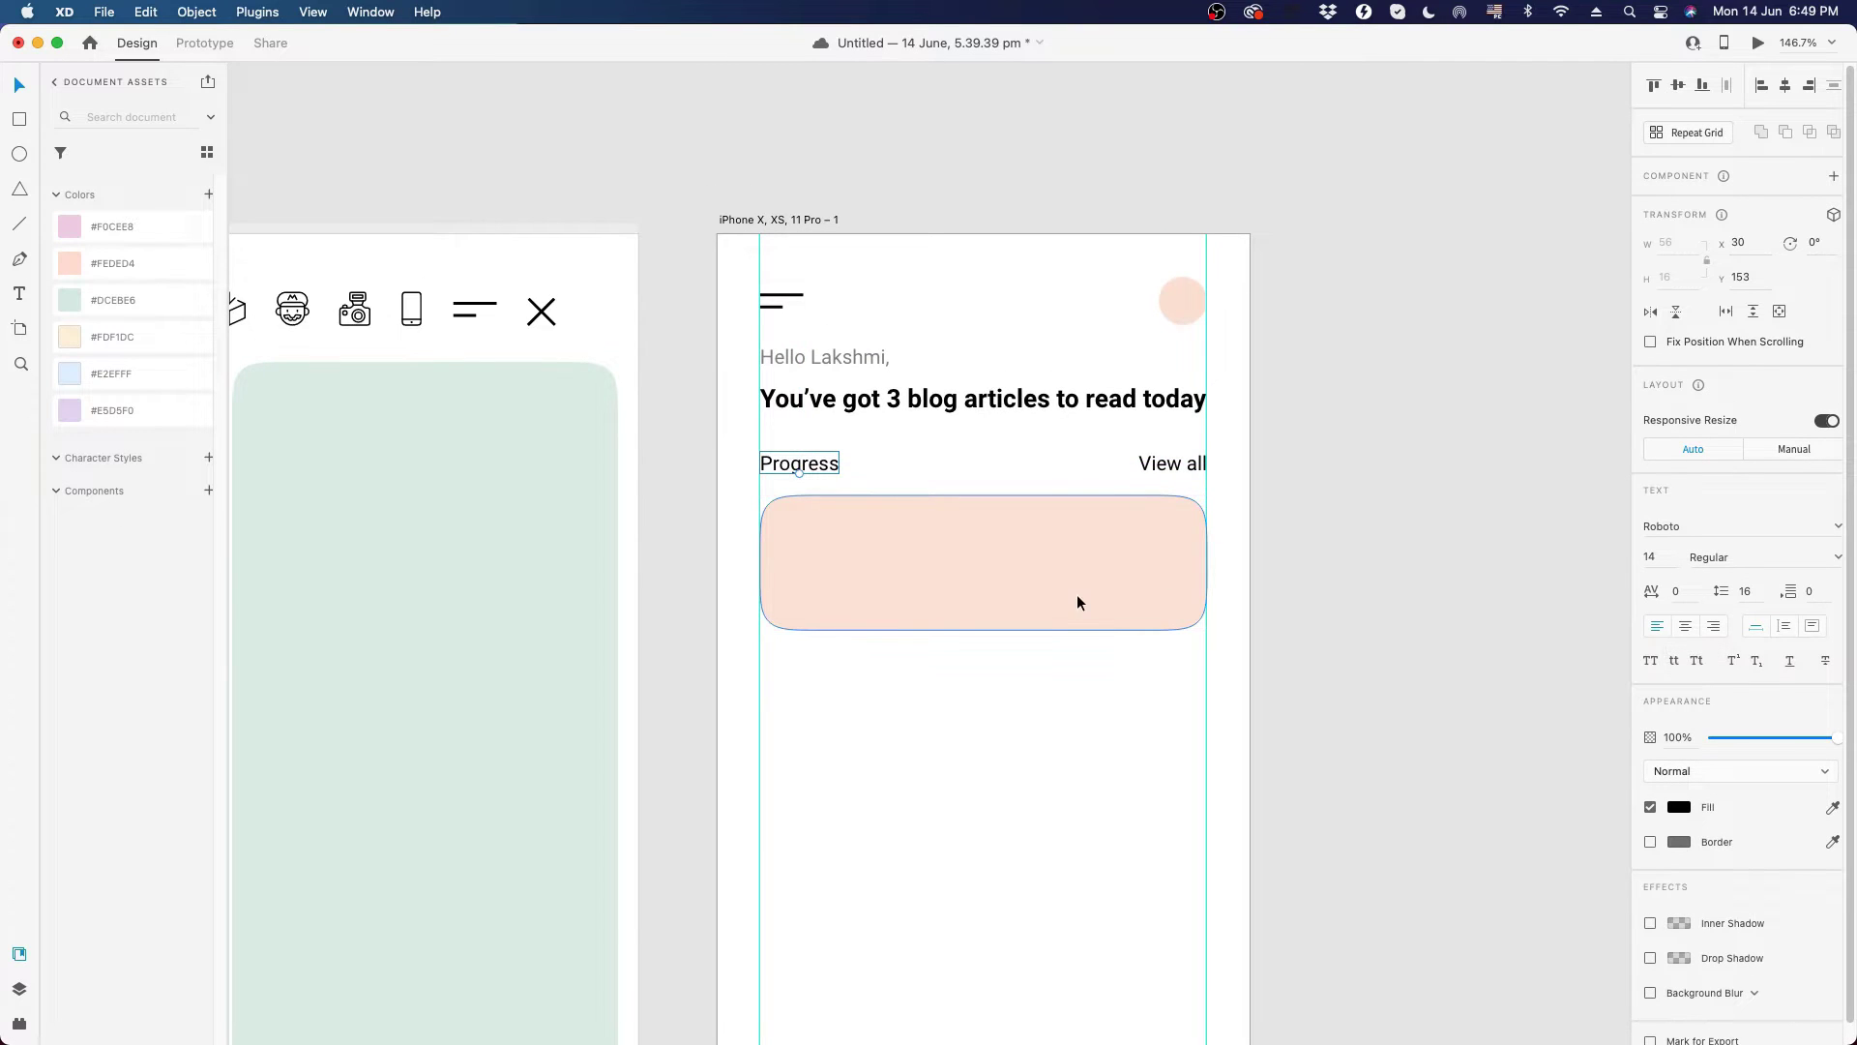
- Duplicate the Progress label inside the peach card at X 65, Y 224 and set the copy's font weight to Thin
{"action": "scroll", "coordinate": [1076, 593], "scroll_direction": "up", "scroll_amount": 4}
{"action": "scroll", "coordinate": [882, 622], "scroll_direction": "up", "scroll_amount": 1}
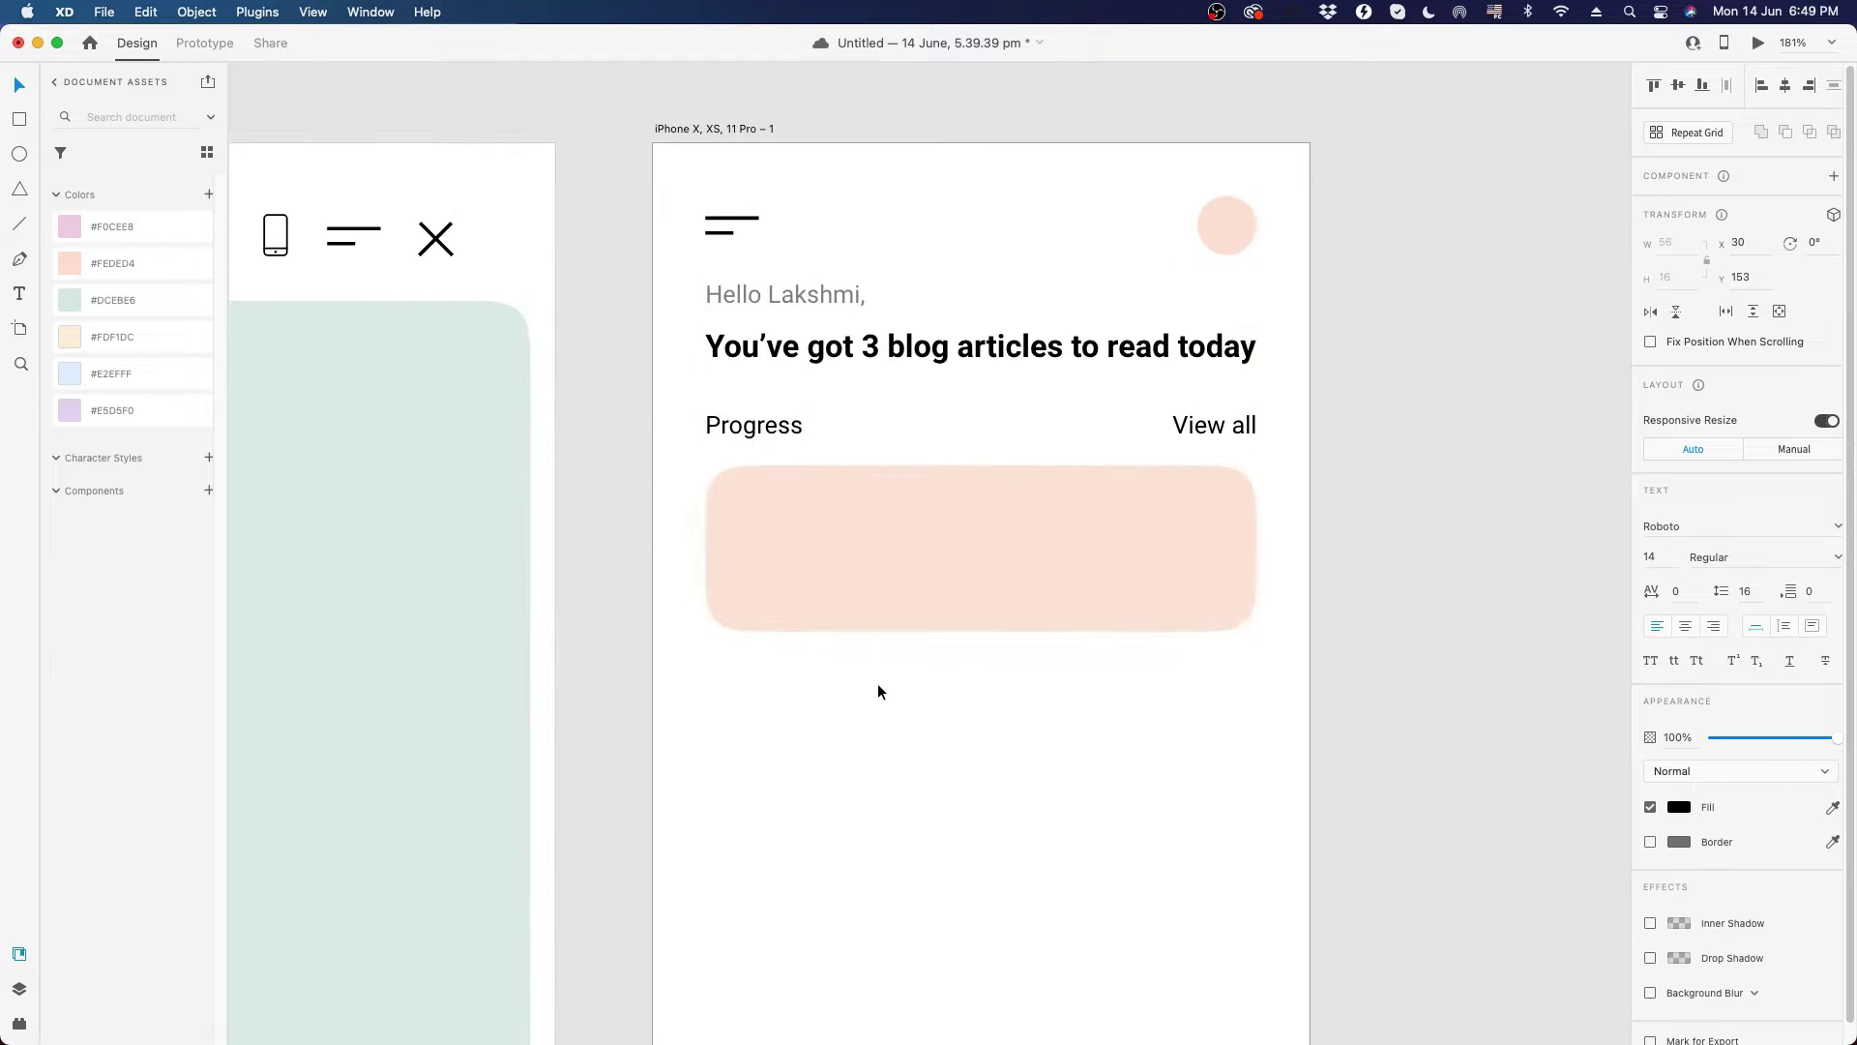
{"action": "left_click", "coordinate": [879, 686]}
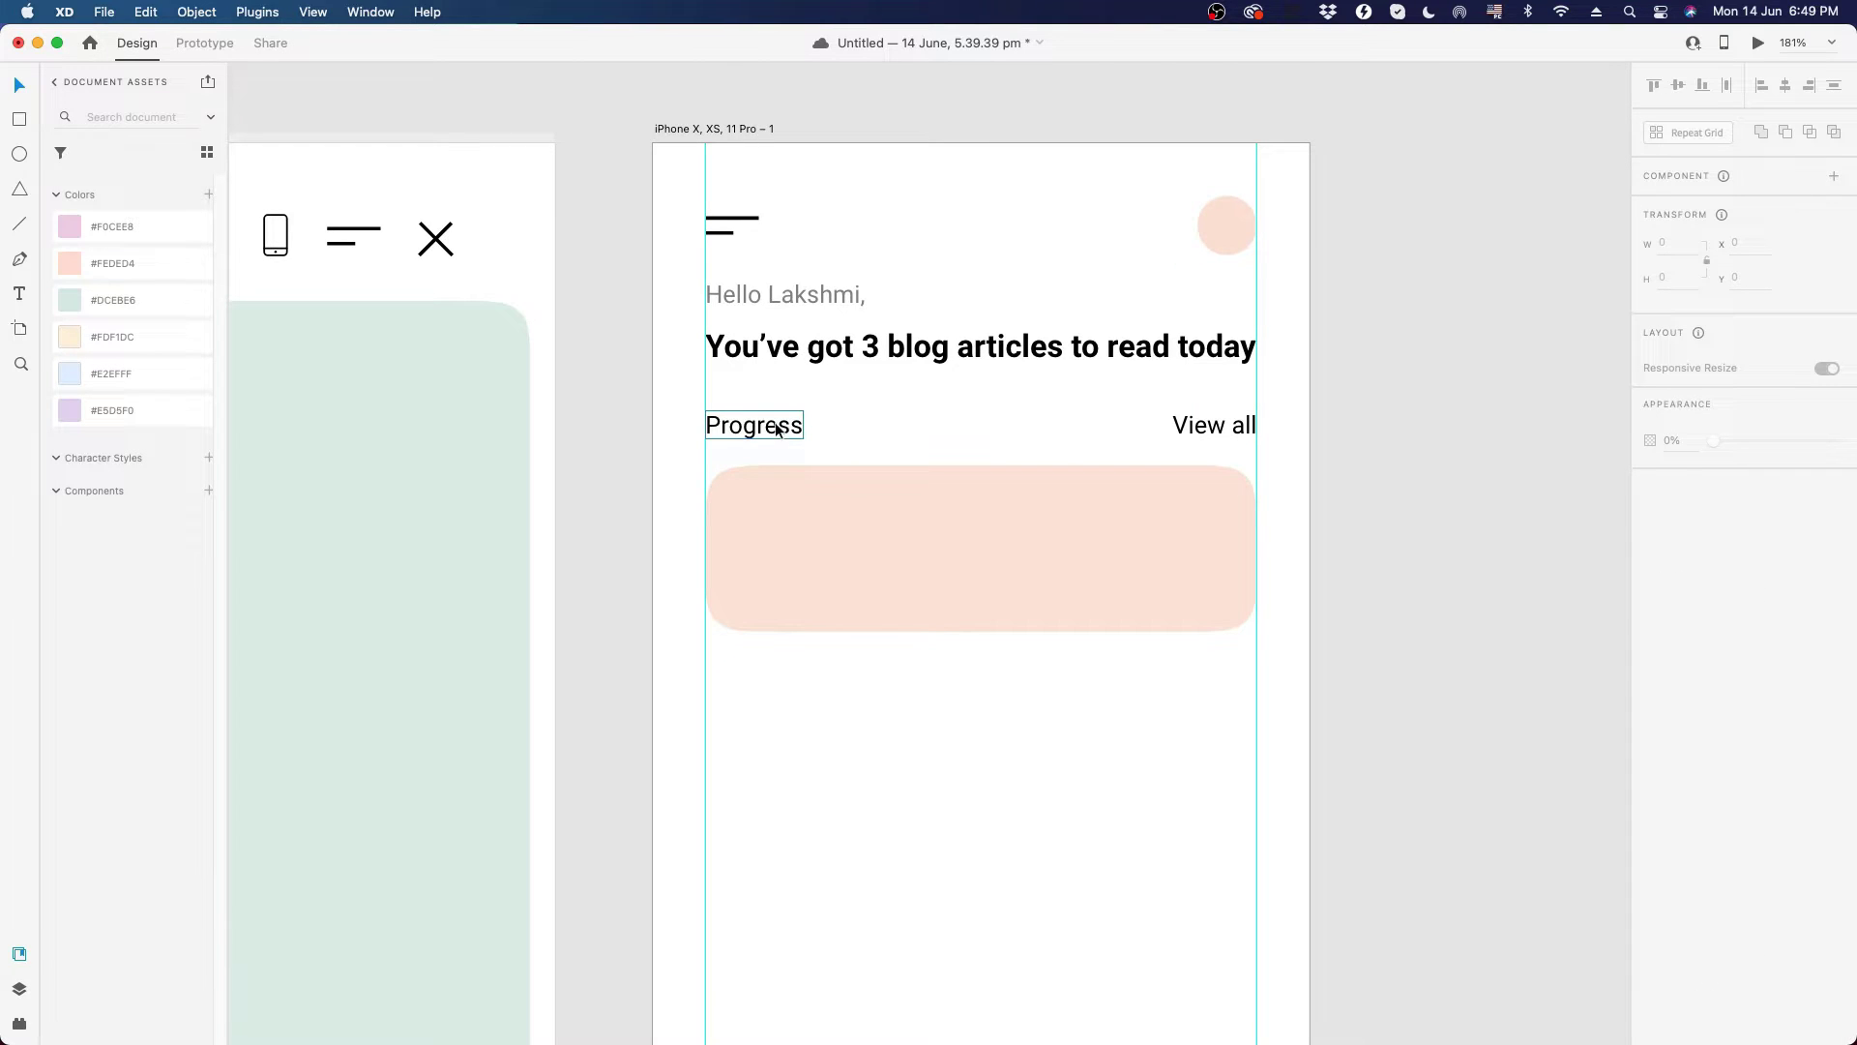
{"action": "left_click_drag", "start_coordinate": [778, 435], "coordinate": [838, 552]}
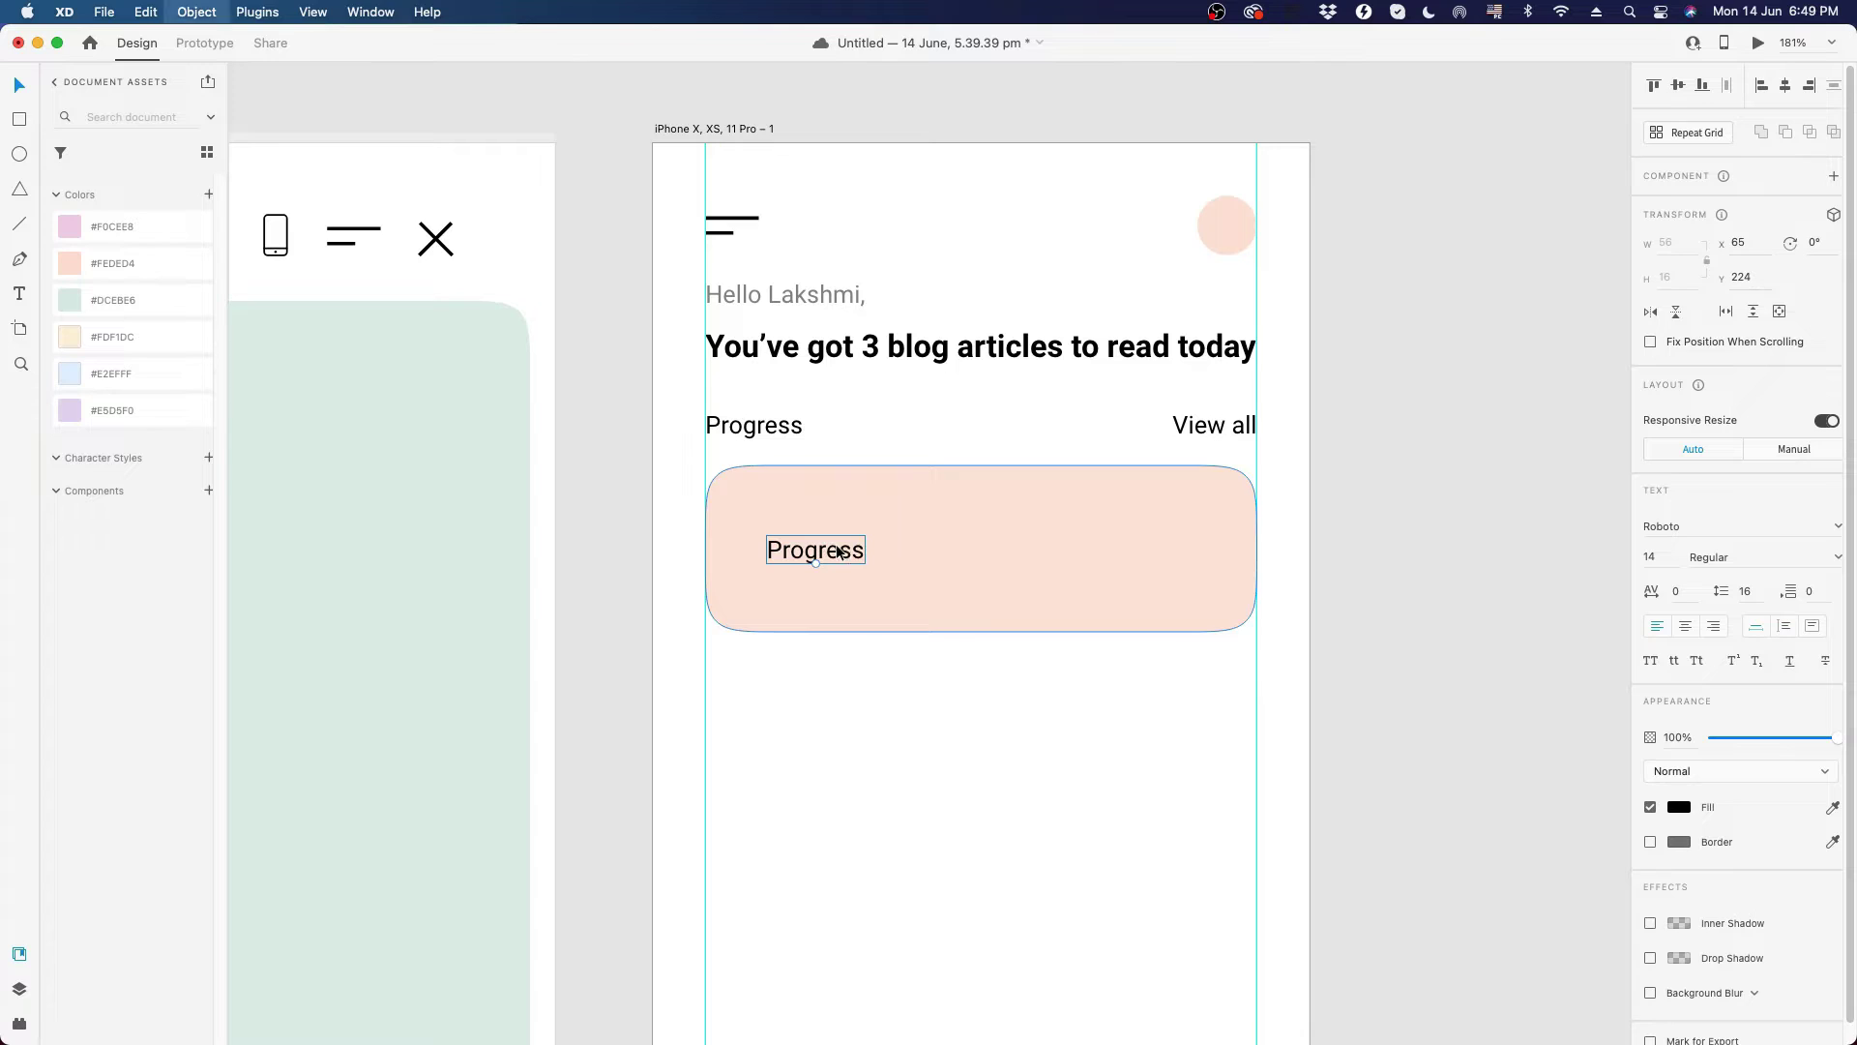
{"action": "left_click", "coordinate": [1836, 555]}
{"action": "left_click", "coordinate": [1700, 609]}
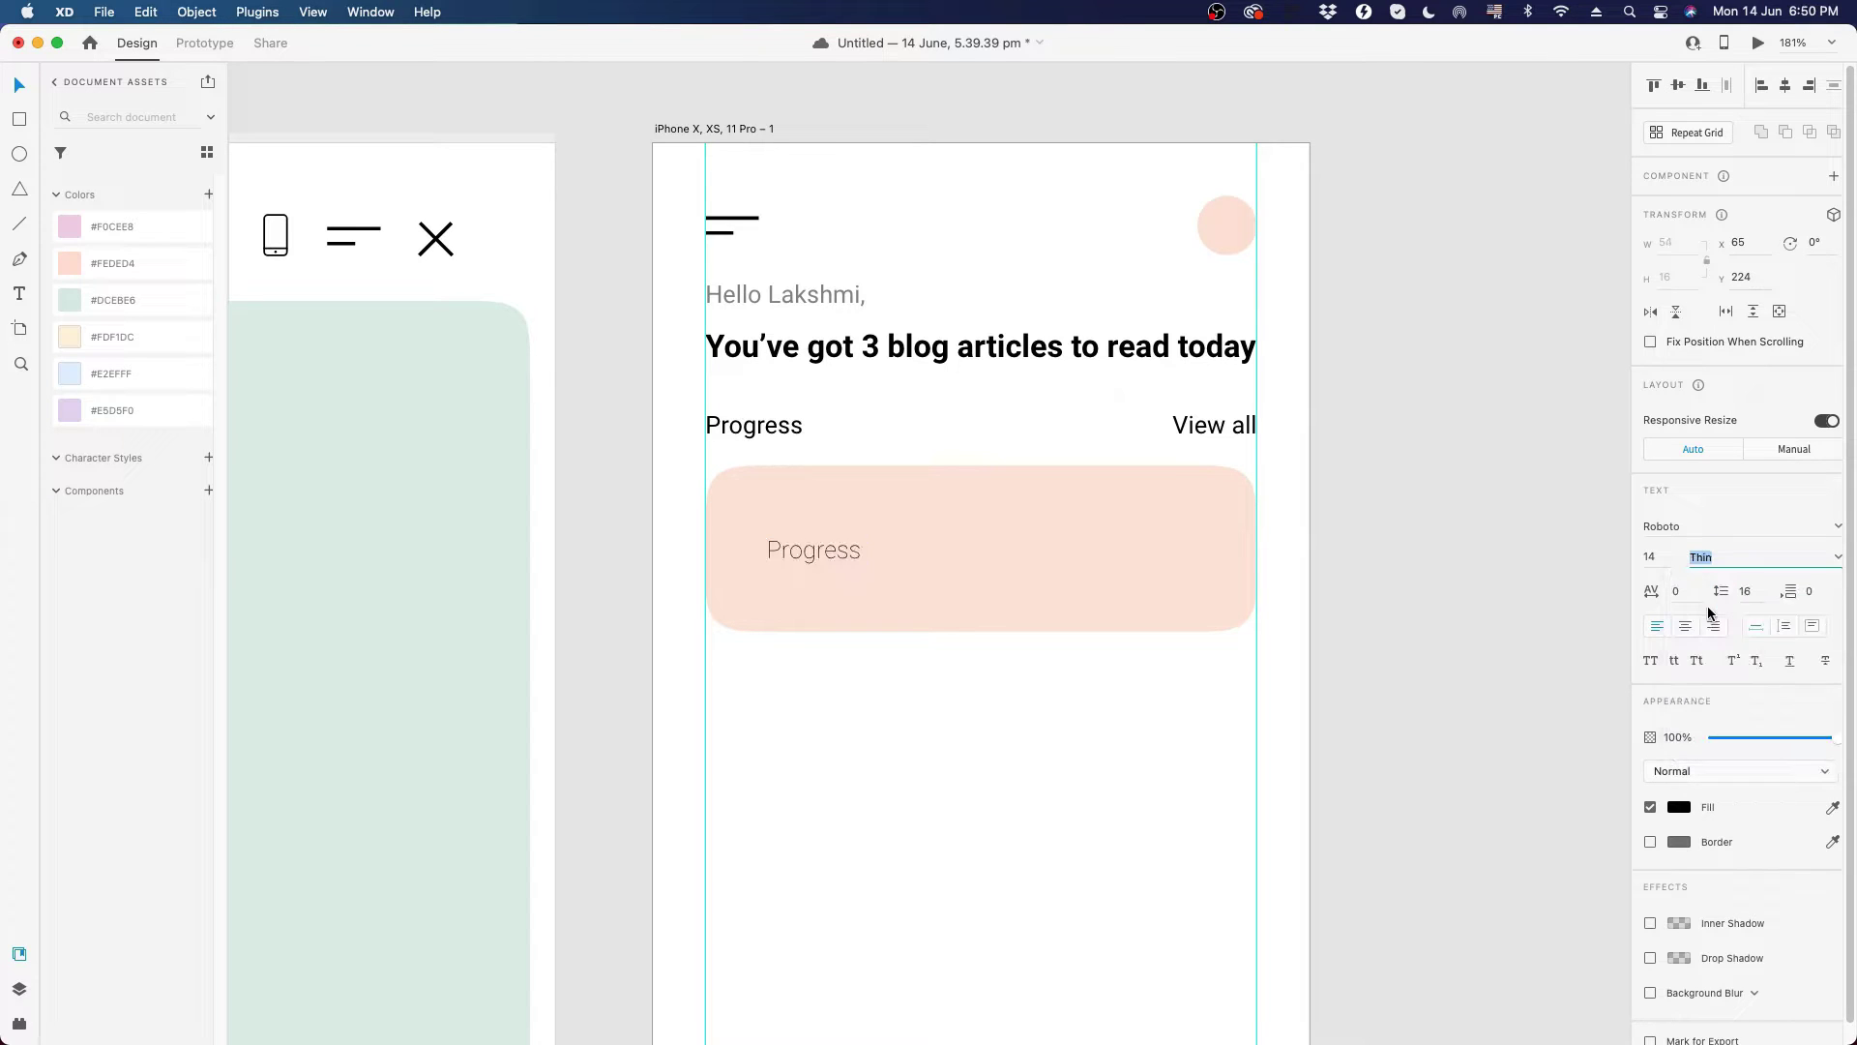
- Change the thin label in the card to "44", enlarge it to font size 33 and position it at X 53, Y 196
{"action": "double_click", "coordinate": [818, 557]}
{"action": "type", "text": "44"}
{"action": "key", "text": "Escape"}
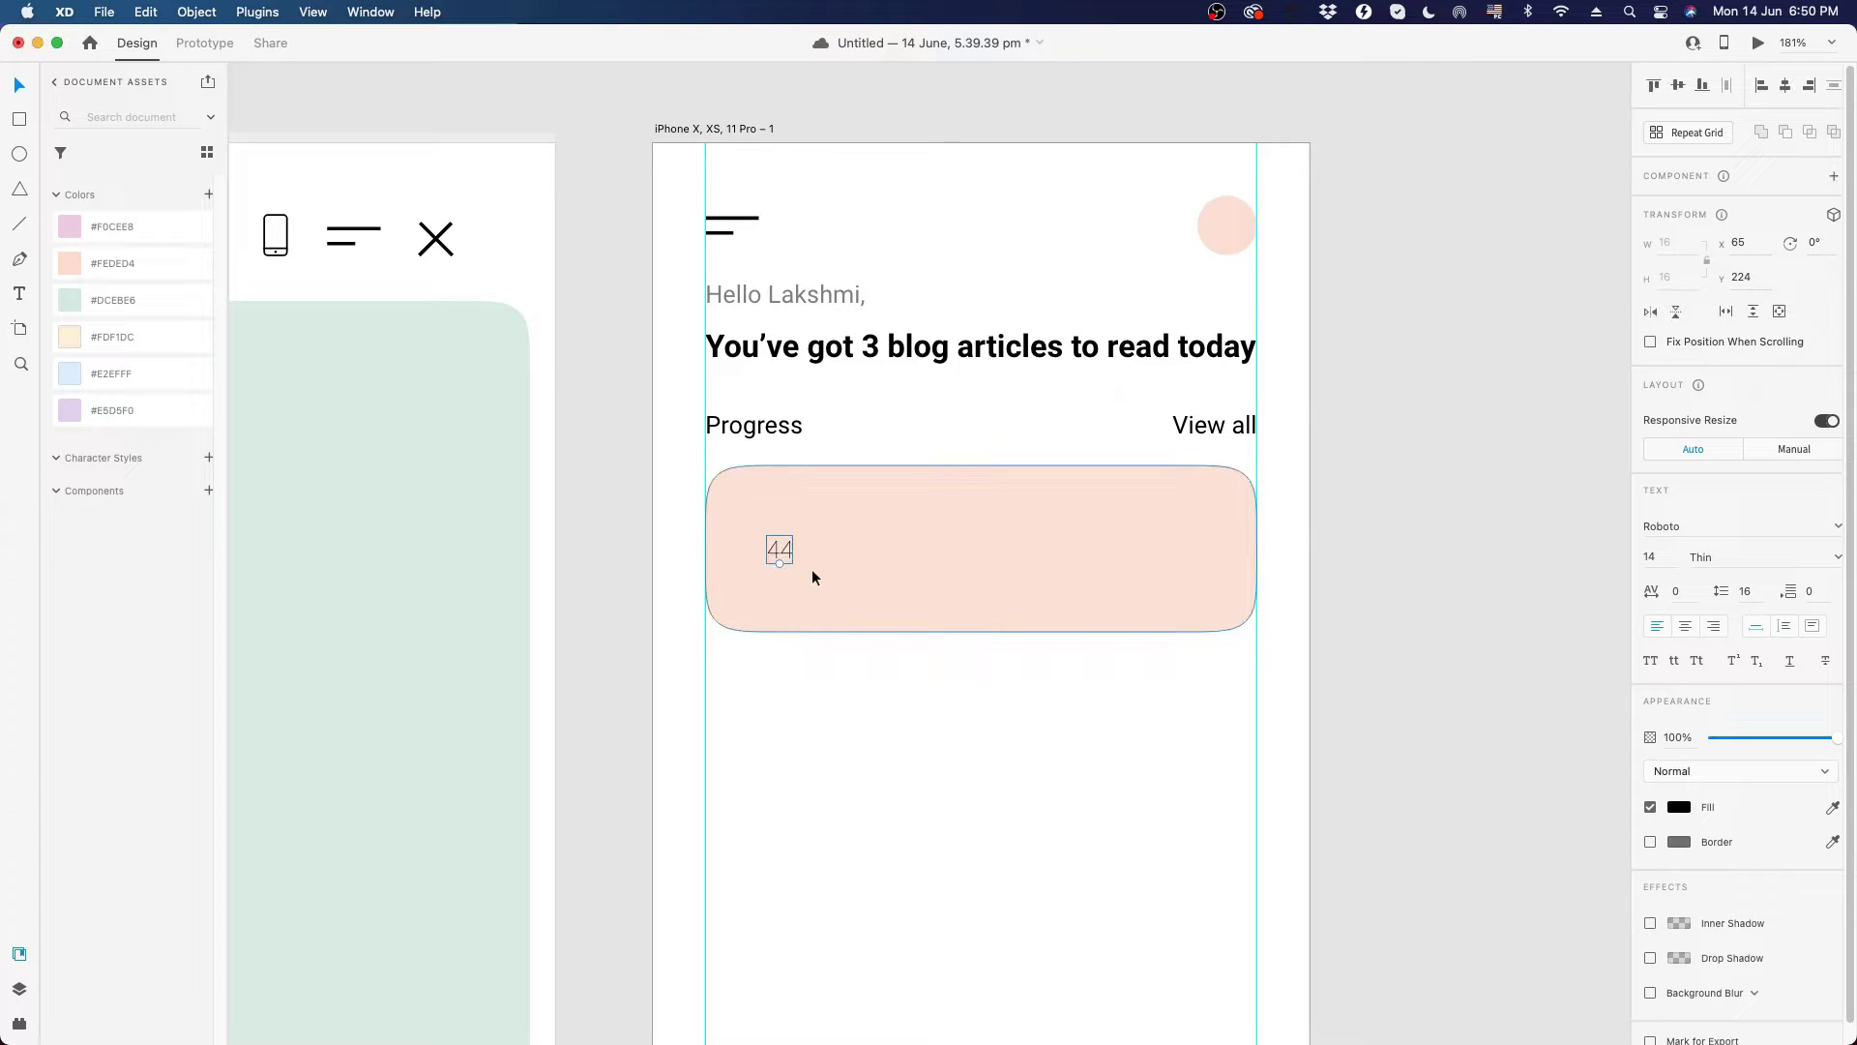
{"action": "mouse_move", "coordinate": [782, 563]}
{"action": "left_mouse_down"}
{"action": "mouse_move", "coordinate": [779, 610]}
{"action": "mouse_move", "coordinate": [785, 535]}
{"action": "left_mouse_up"}
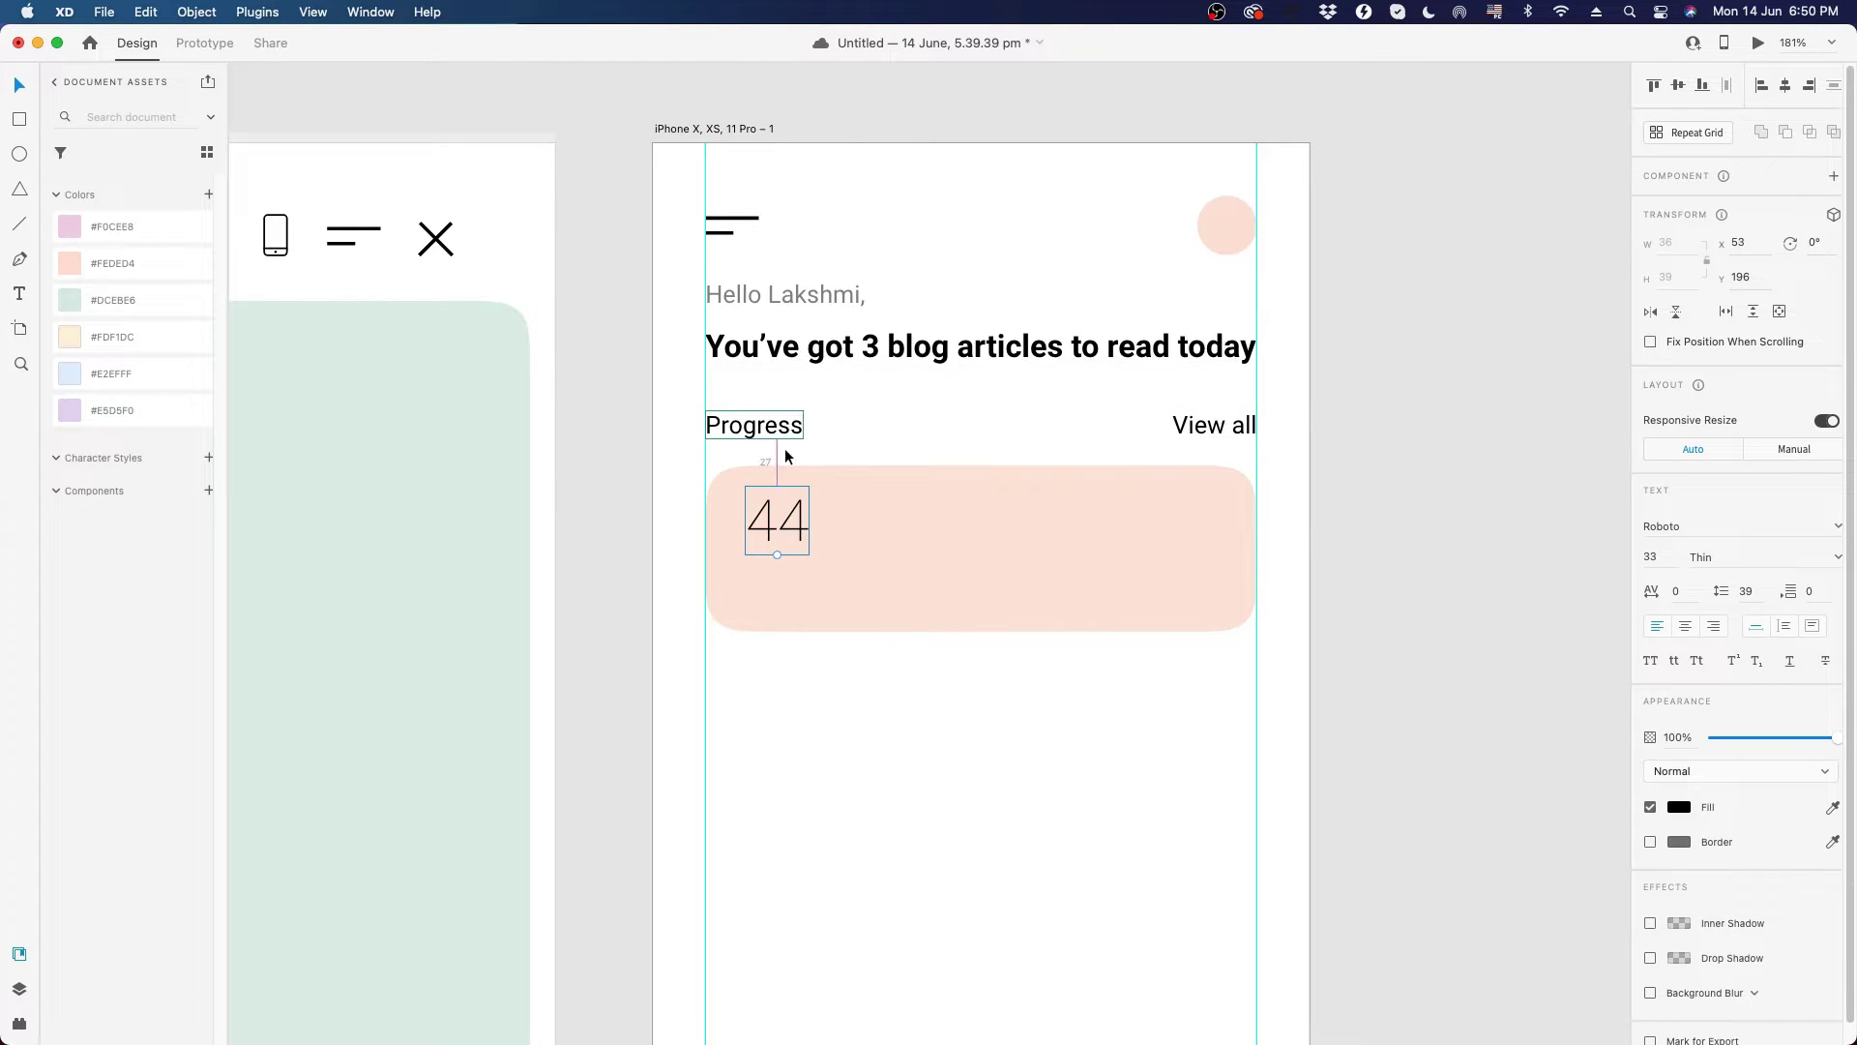
- Duplicate the Progress label inside the card directly below the 44 at X 53, Y 239
{"action": "left_click_drag", "start_coordinate": [786, 449], "coordinate": [830, 578]}
{"action": "double_click", "coordinate": [834, 590]}
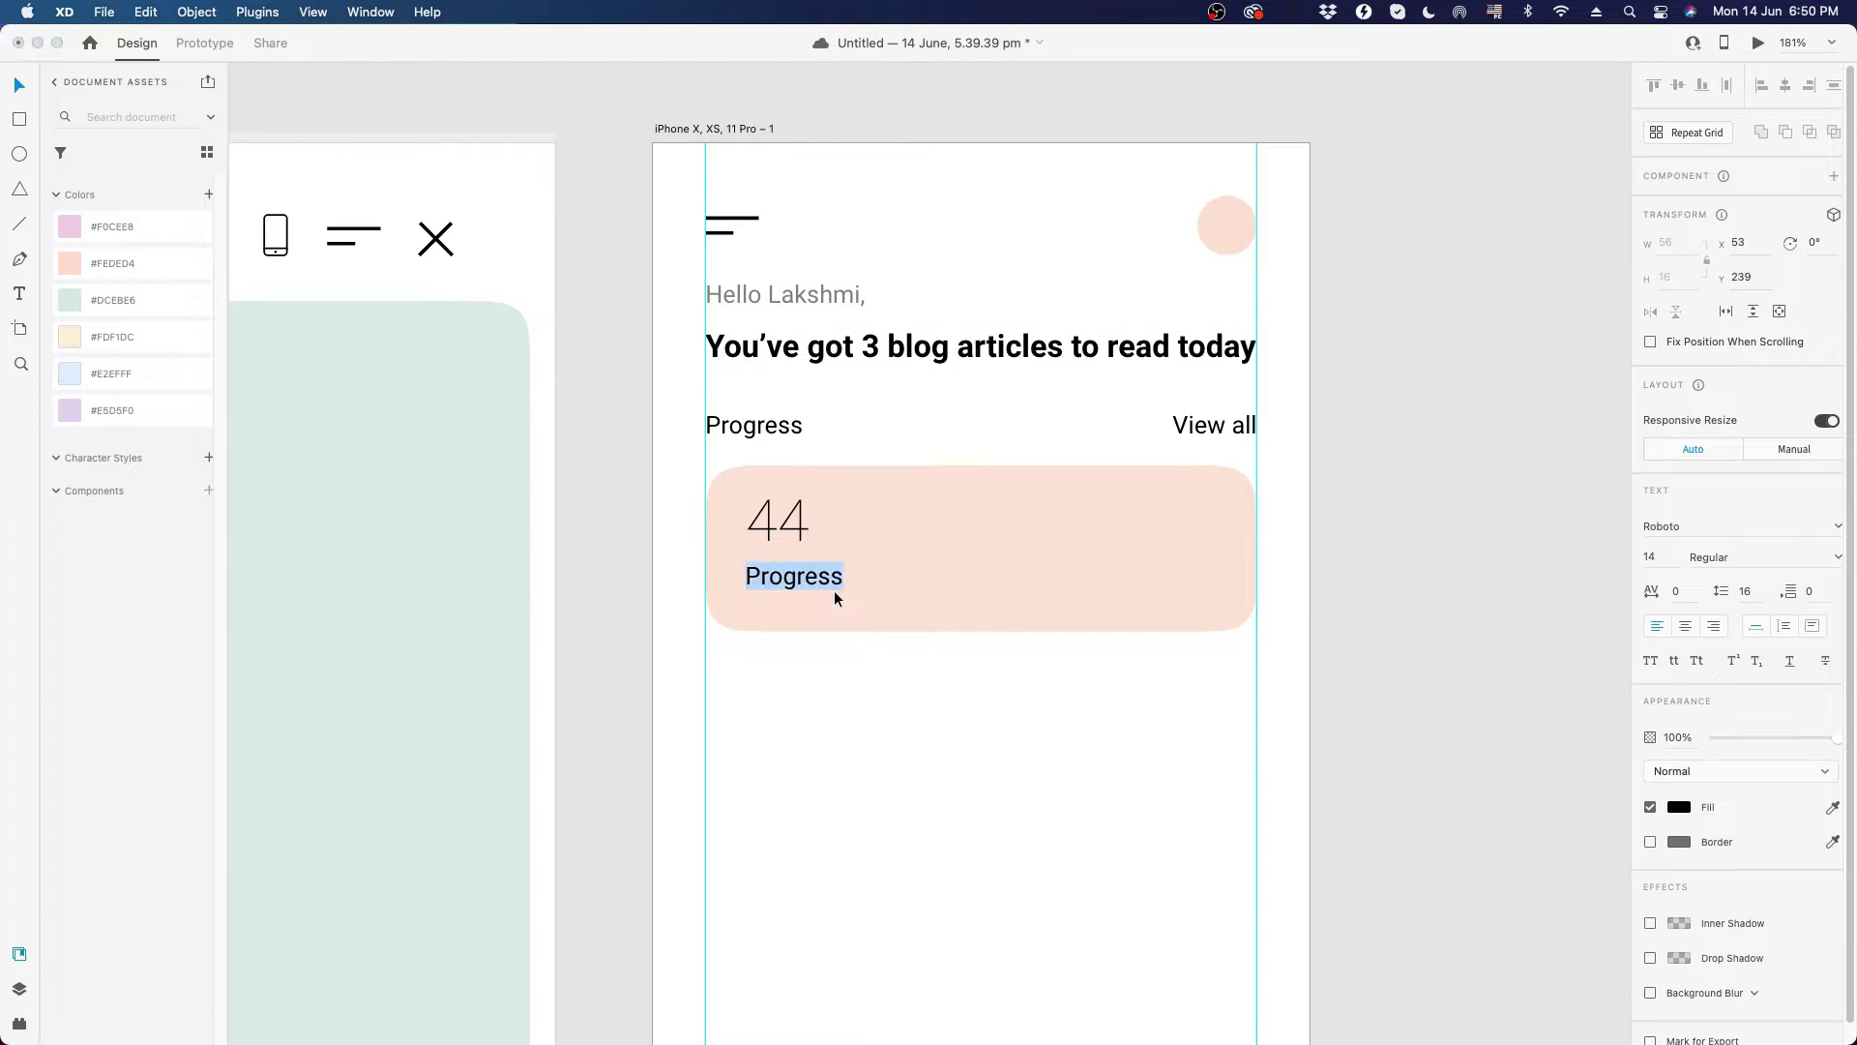
{"action": "type", "text": "A"}
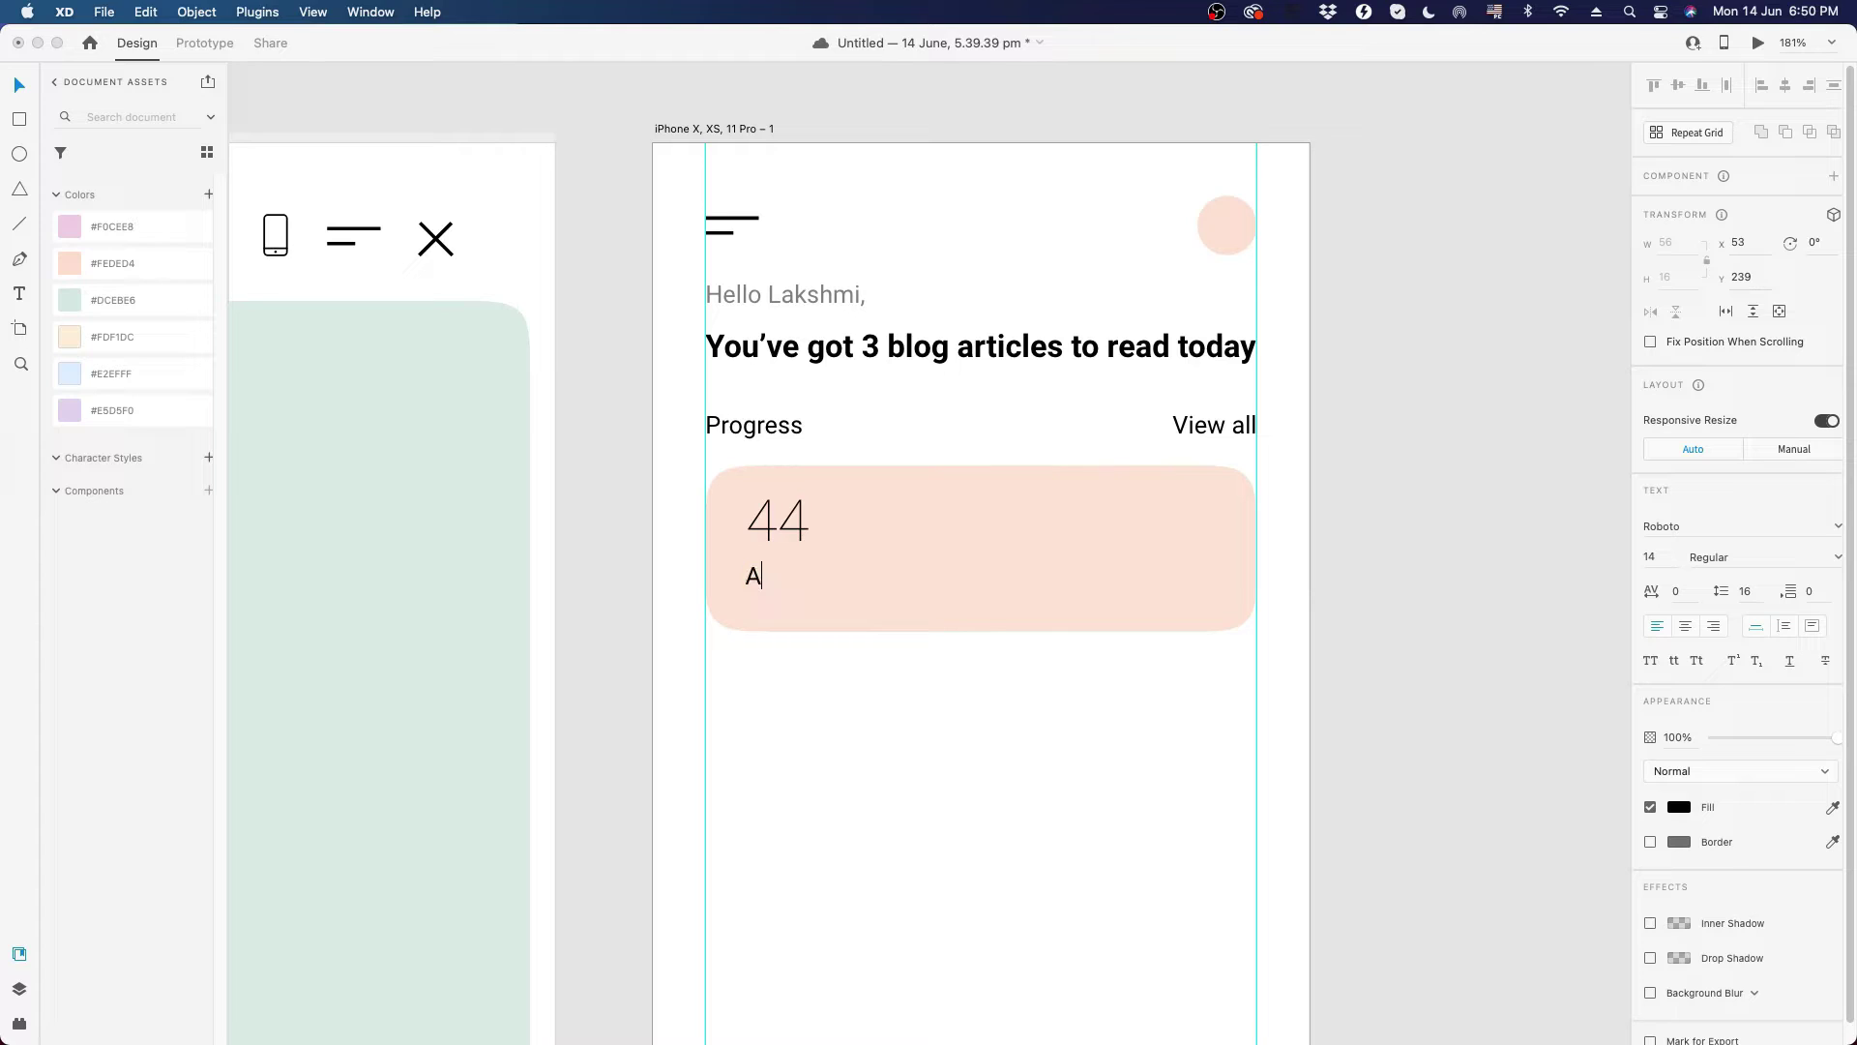
{"action": "type", "text": "rticles"}
{"action": "type", "text": "completed"}
{"action": "left_click", "coordinate": [856, 697]}
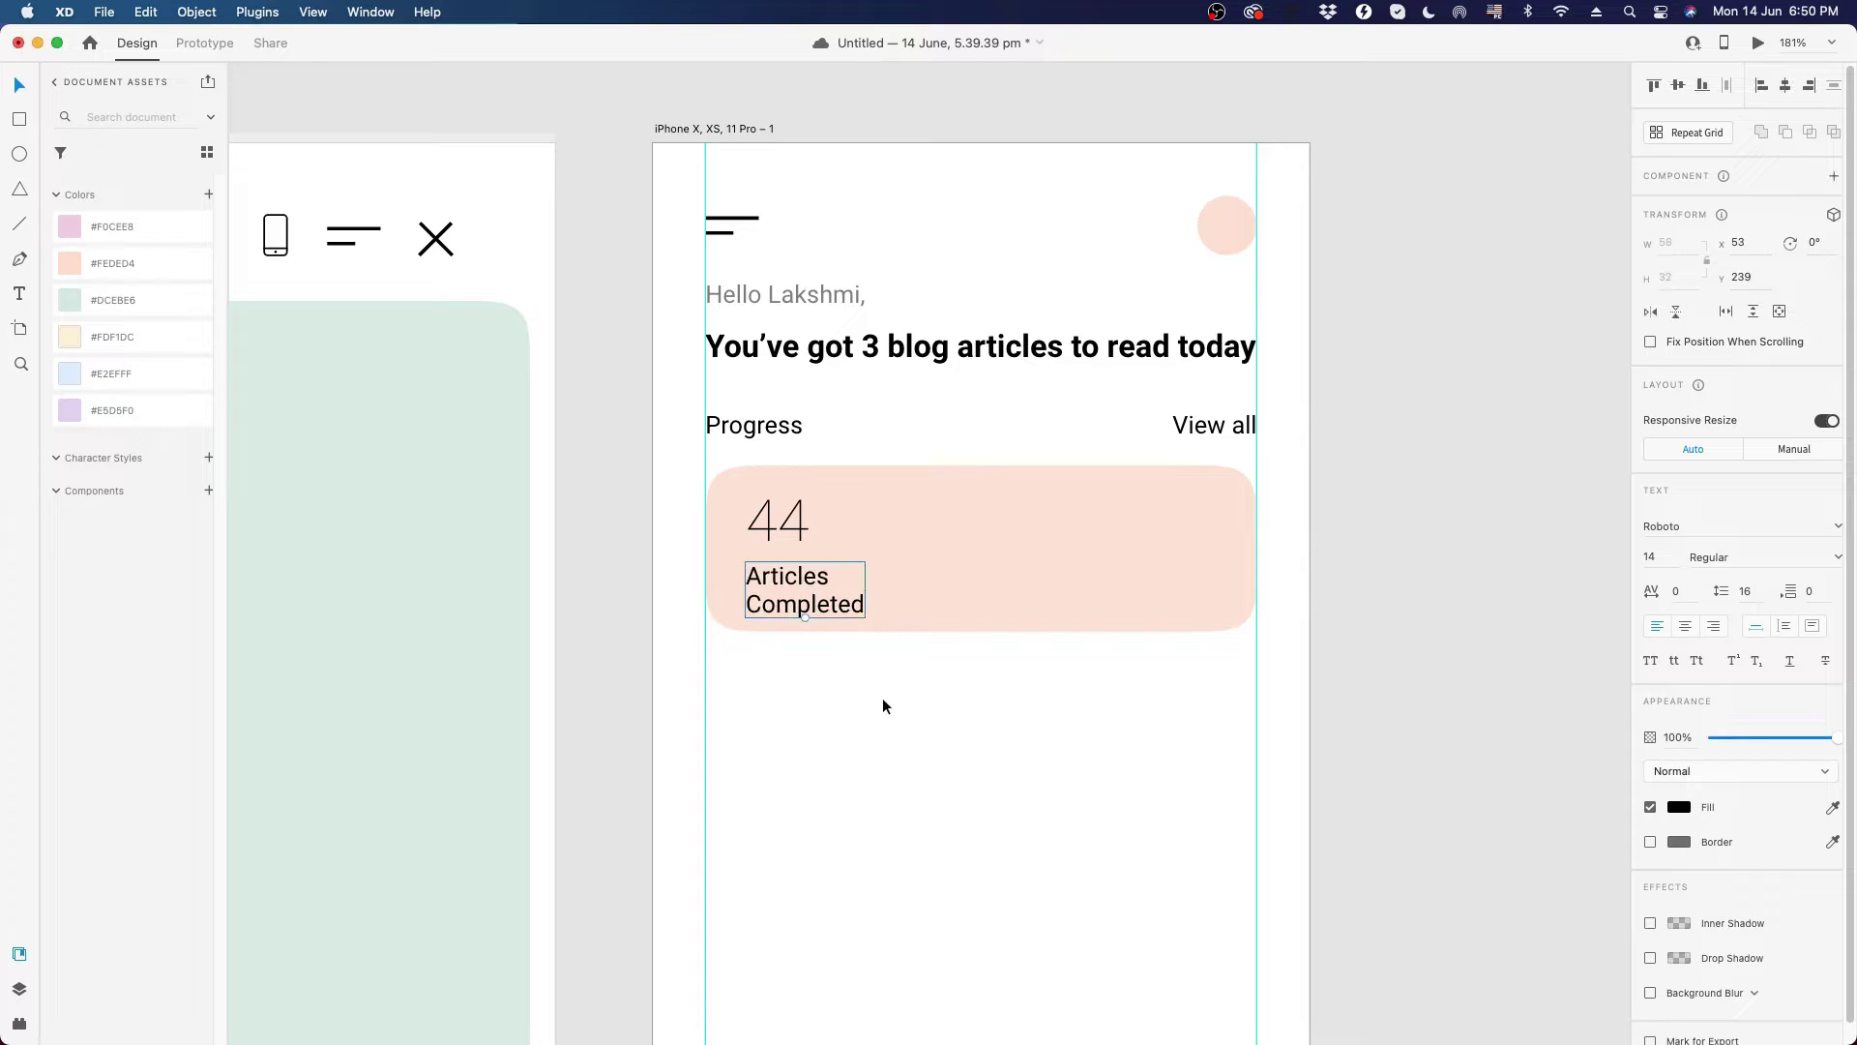
{"action": "key", "text": "super+c"}
{"action": "key", "text": "super+z"}
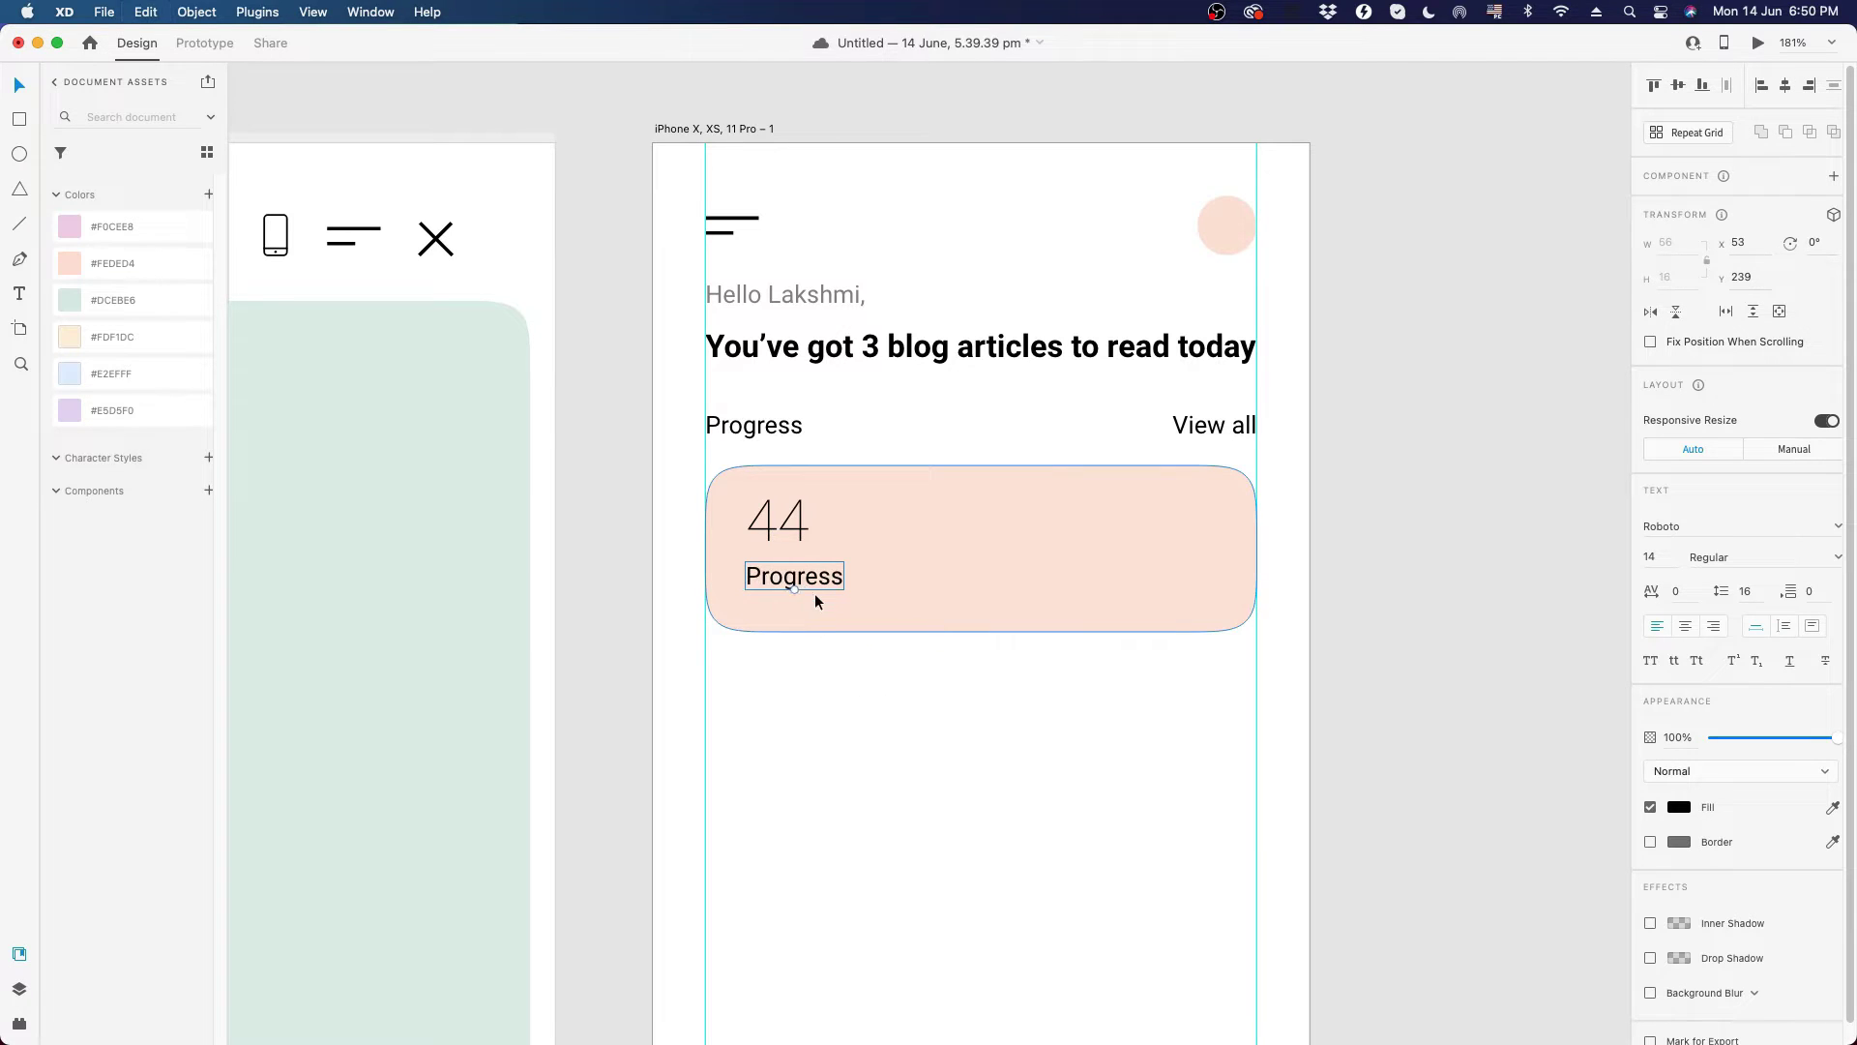
- Change the label below the 44 to "Articles" and make it a fixed-size text box
{"action": "double_click", "coordinate": [811, 590]}
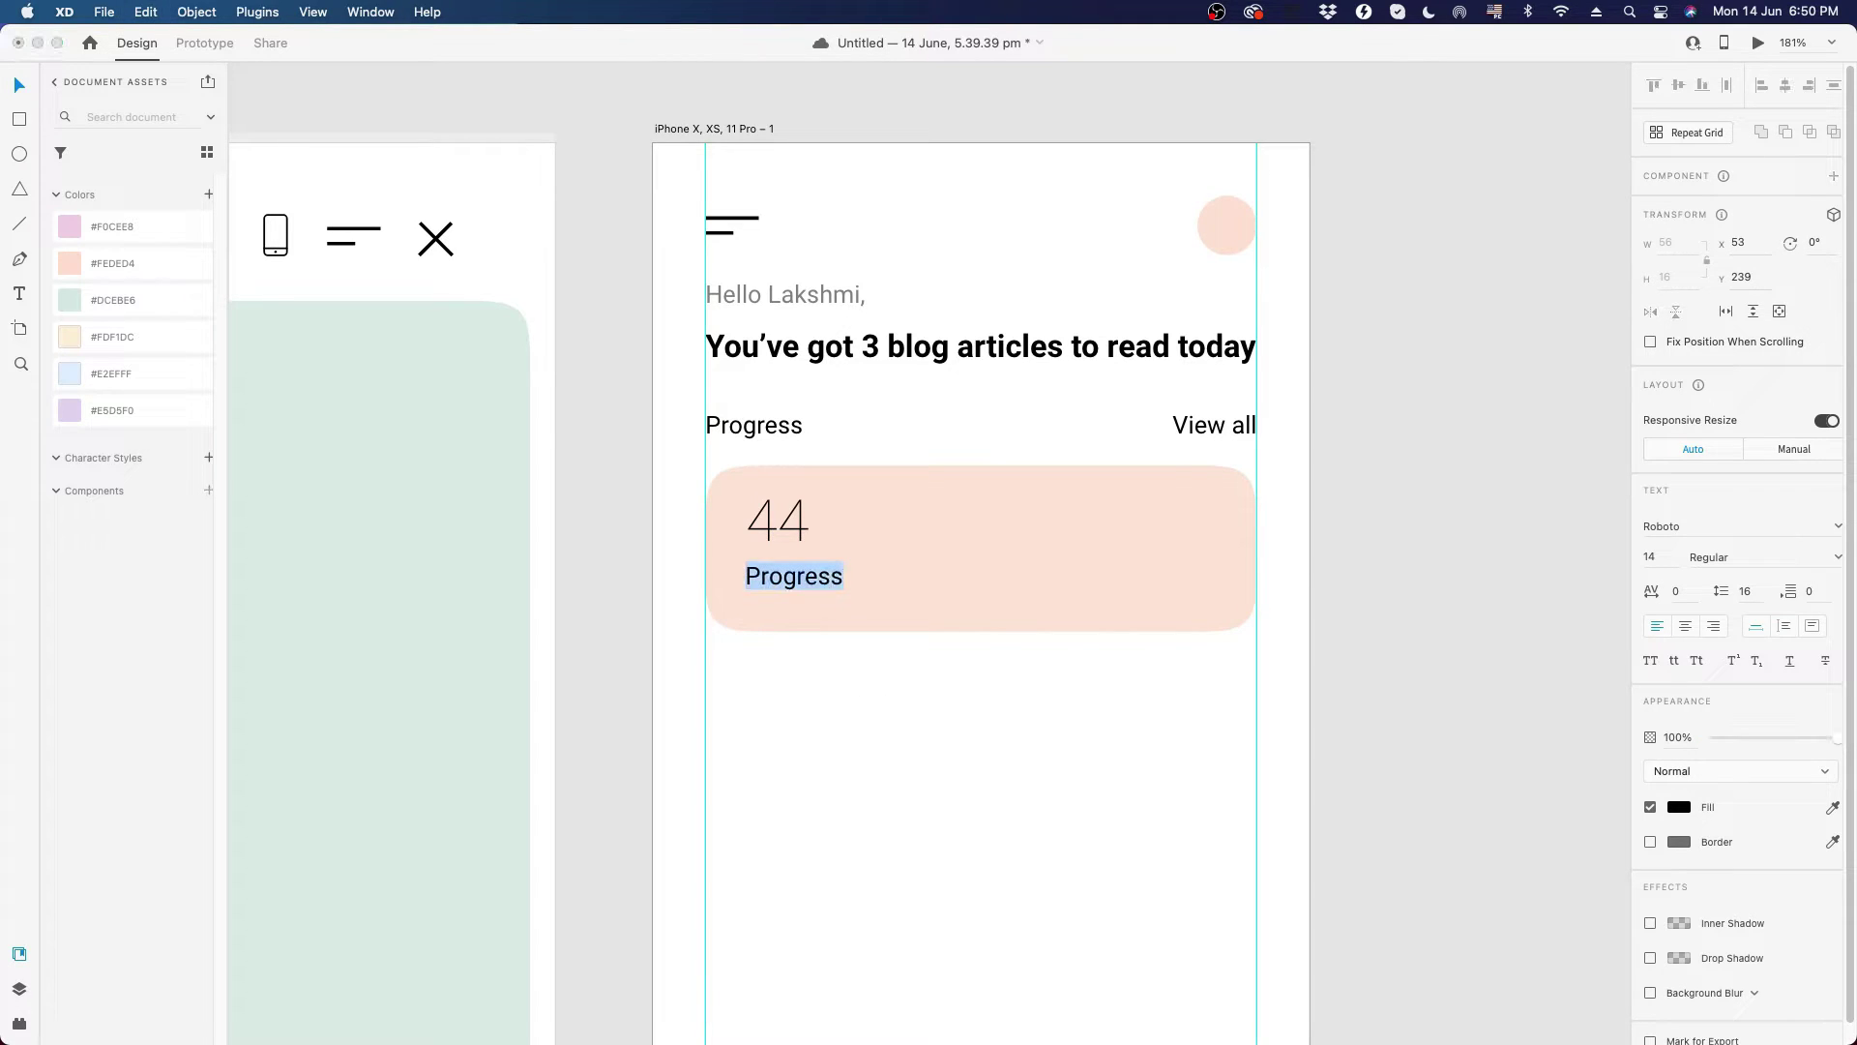
{"action": "type", "text": "Articles"}
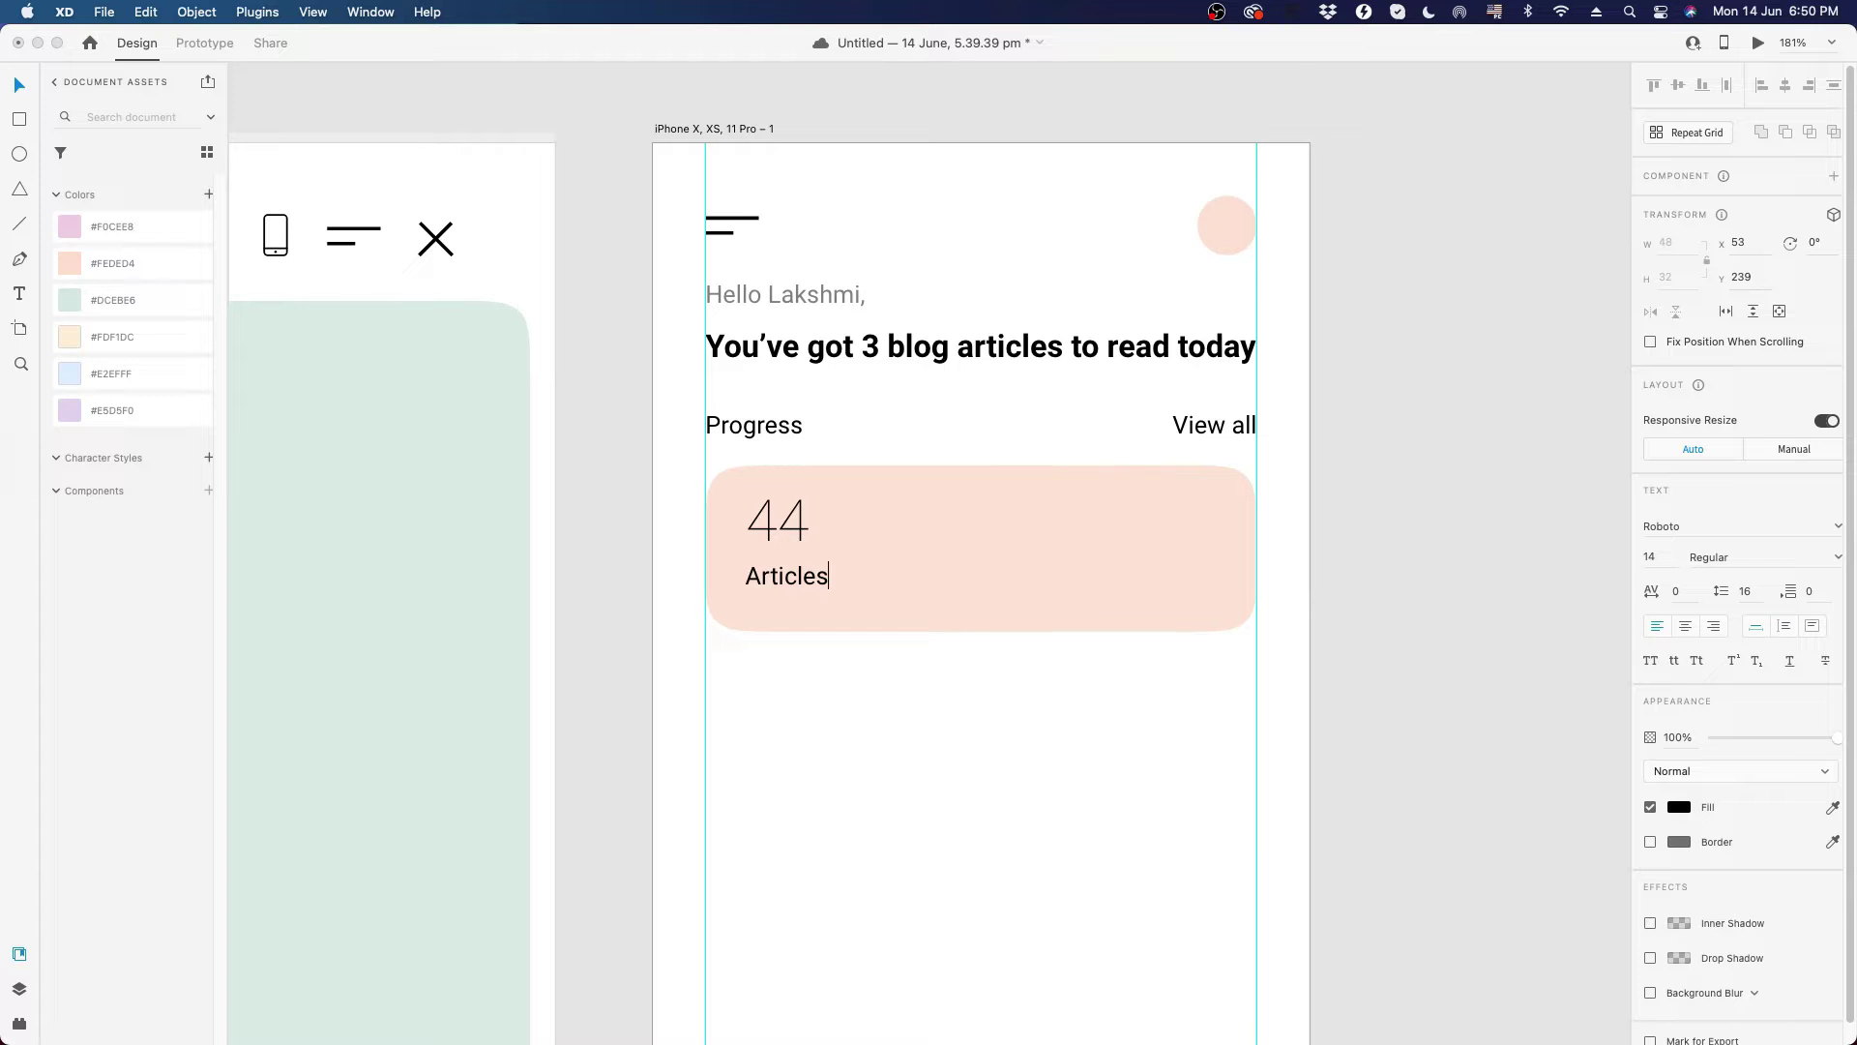
{"action": "left_click", "coordinate": [873, 612]}
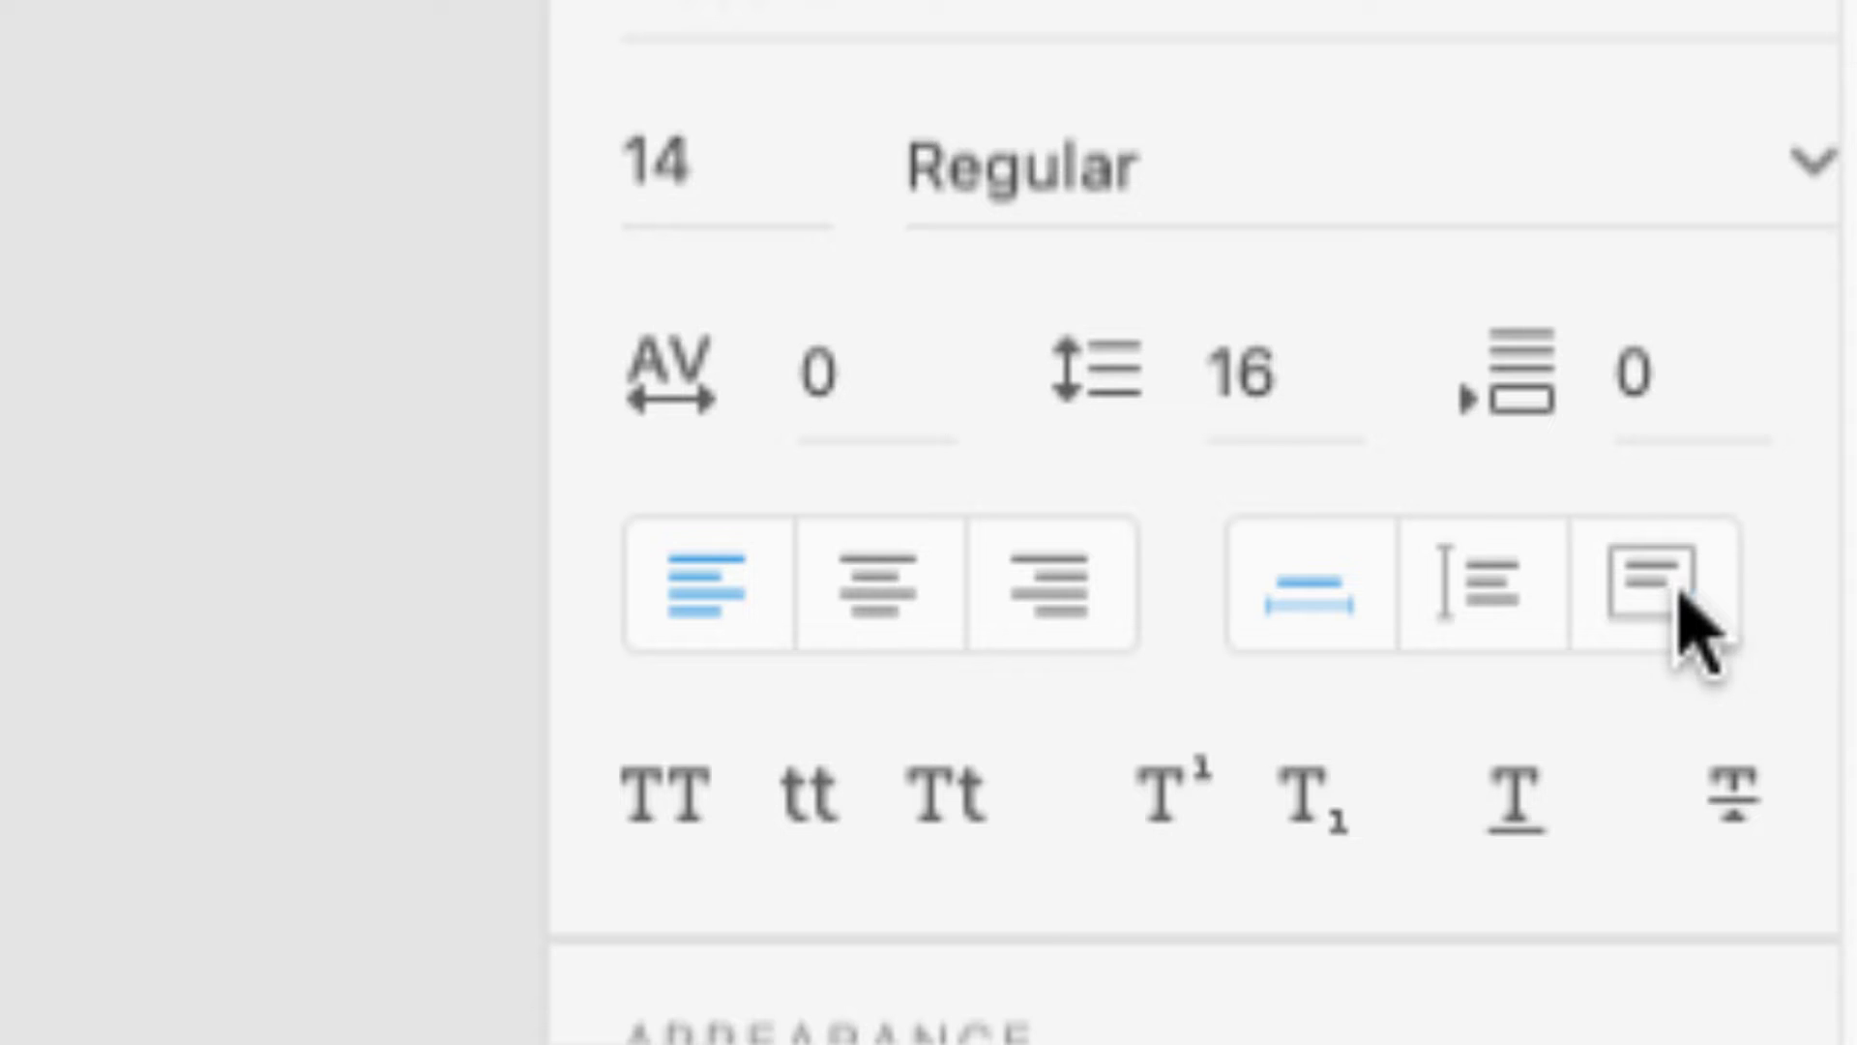
{"action": "left_click", "coordinate": [1817, 629]}
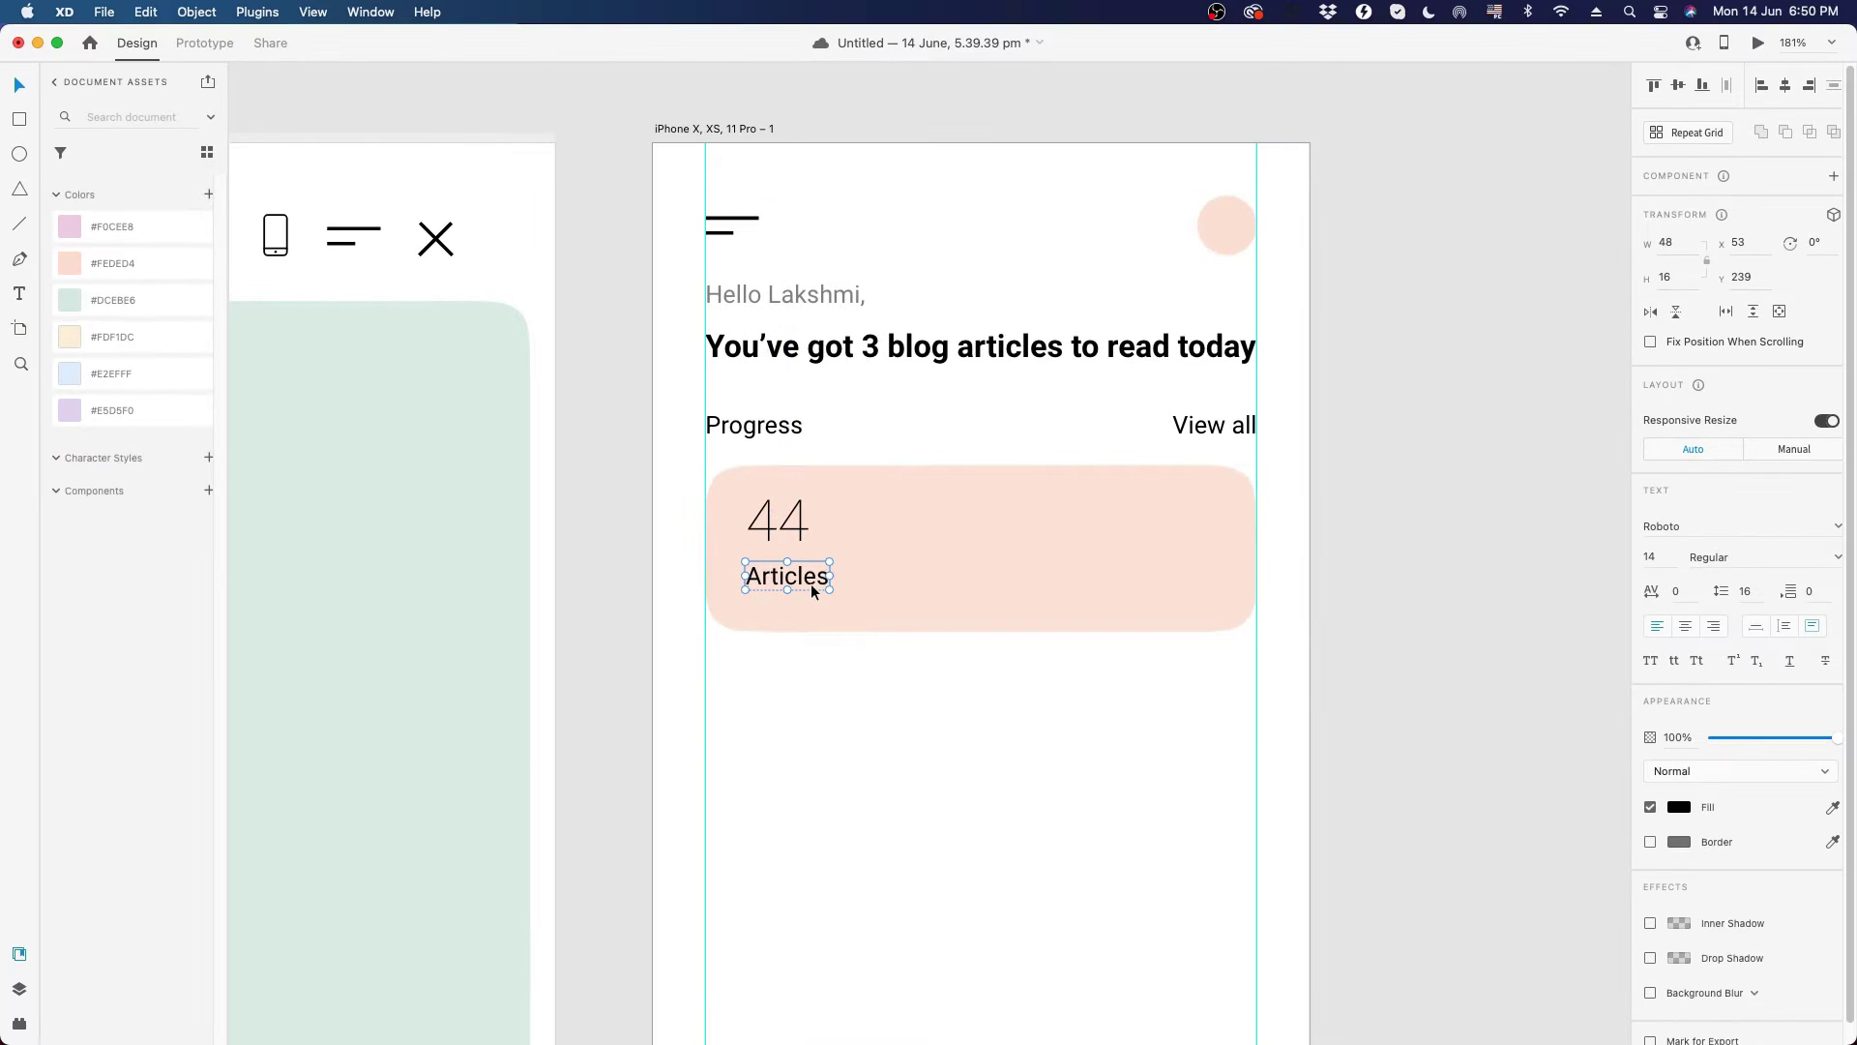
- Resize the Articles text box to 68 wide by 34 high and extend its text to "Articles completed" on two lines
{"action": "left_click_drag", "start_coordinate": [830, 575], "coordinate": [866, 576]}
{"action": "double_click", "coordinate": [834, 583]}
{"action": "type", "text": "completed"}
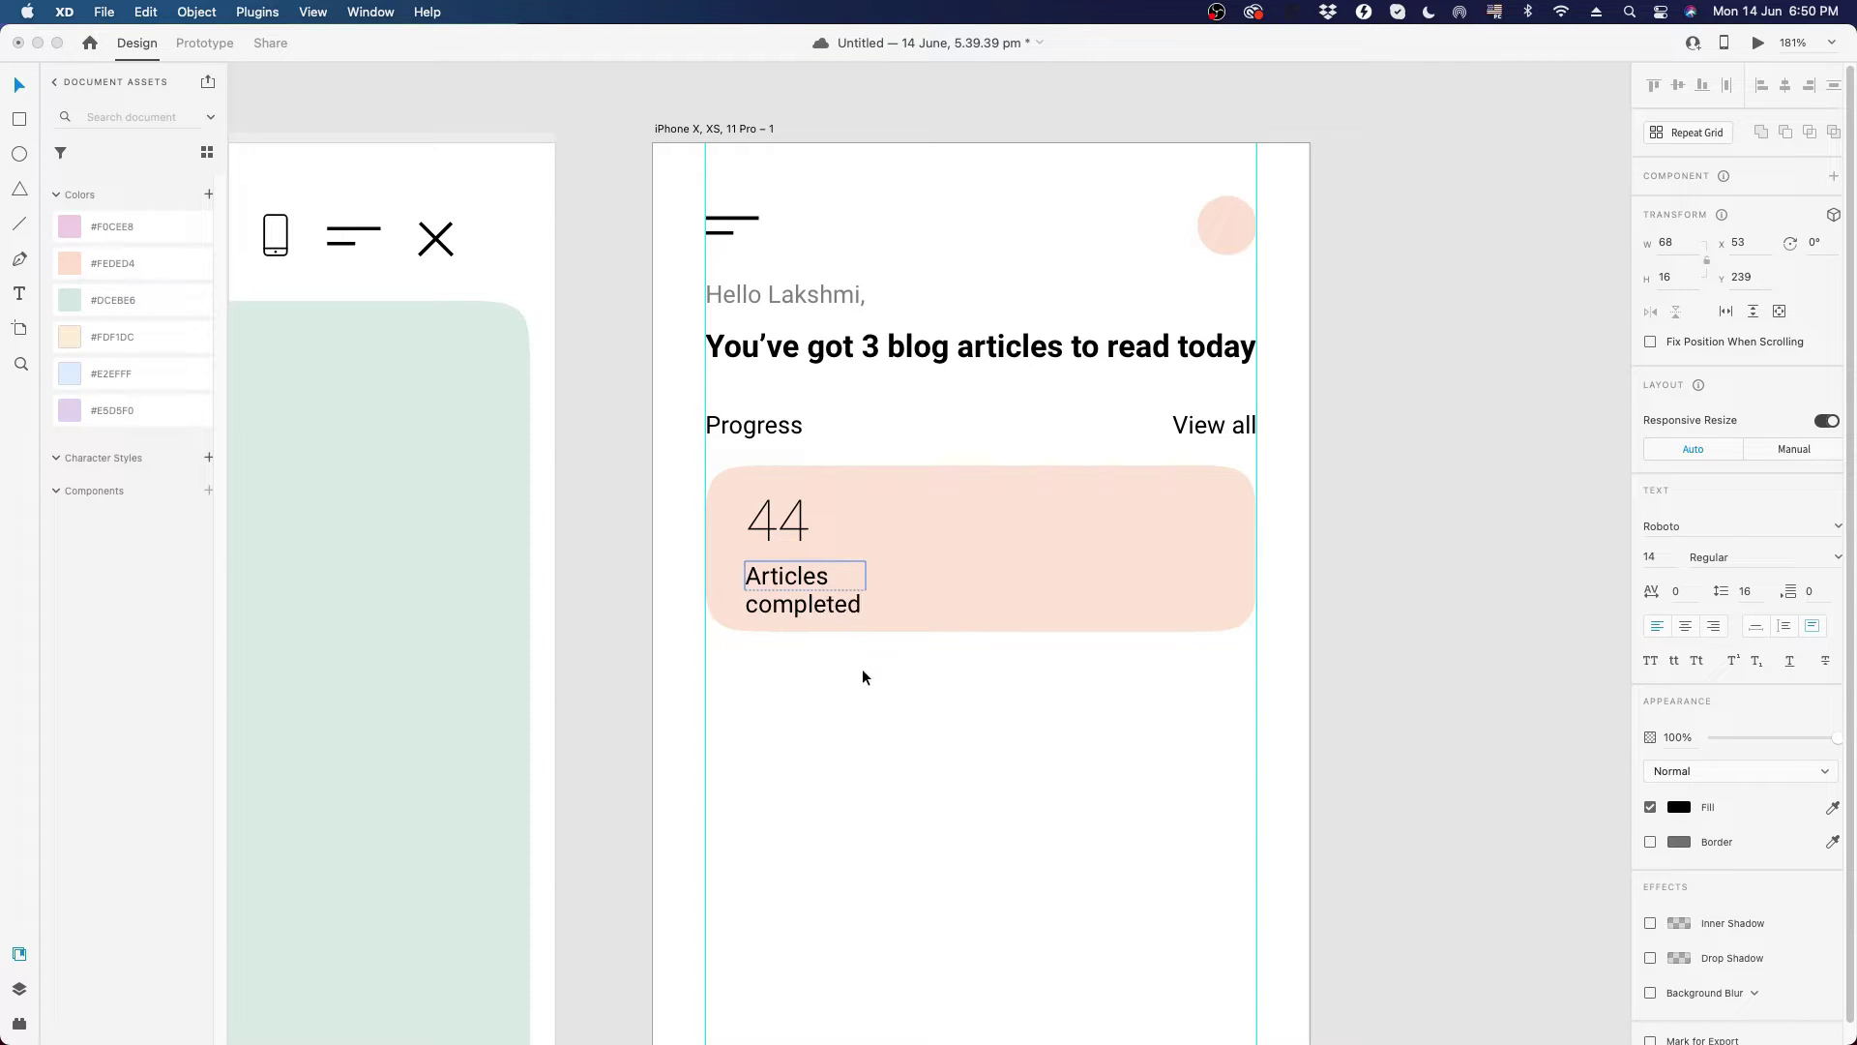
{"action": "key", "text": "Escape"}
{"action": "left_click_drag", "start_coordinate": [805, 590], "coordinate": [805, 624]}
{"action": "left_click", "coordinate": [837, 677]}
- Set the font size of the "Articles completed" text to 12
{"action": "left_click", "coordinate": [817, 605]}
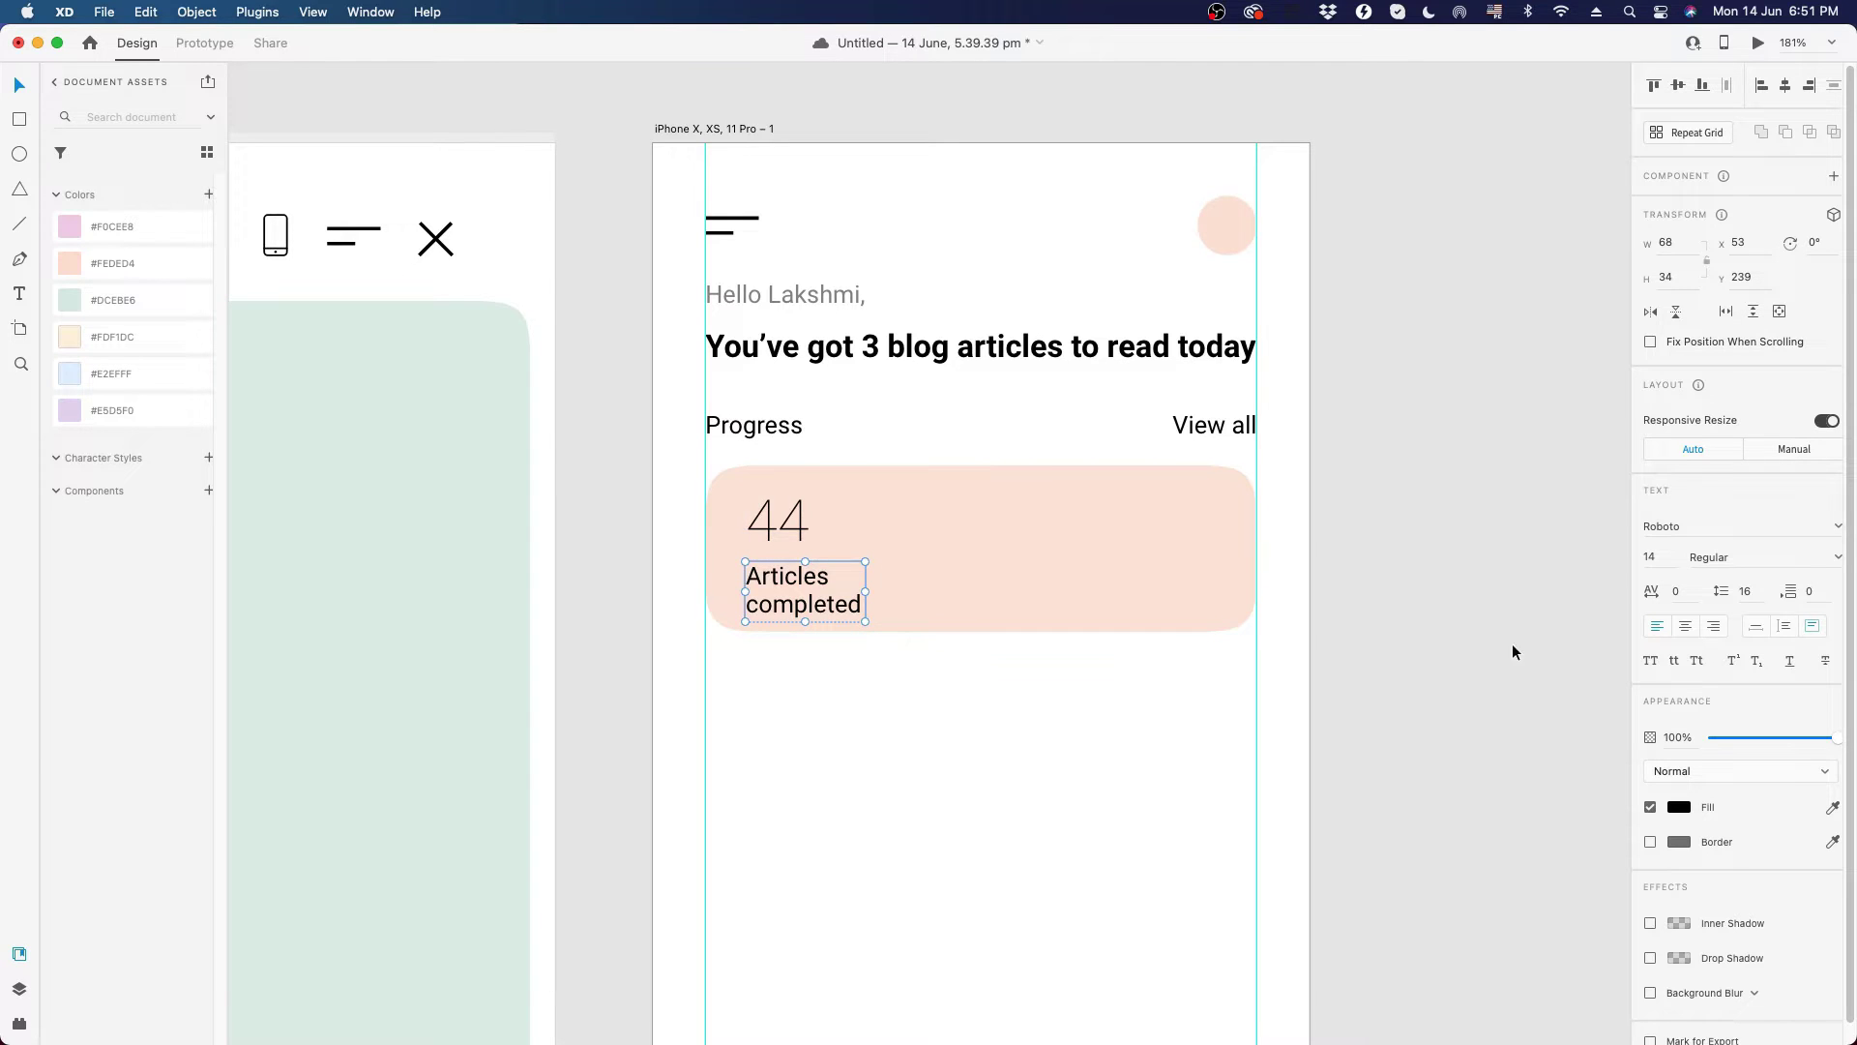
{"action": "left_click", "coordinate": [1668, 558]}
{"action": "type", "text": "12"}
{"action": "key", "text": "Return"}
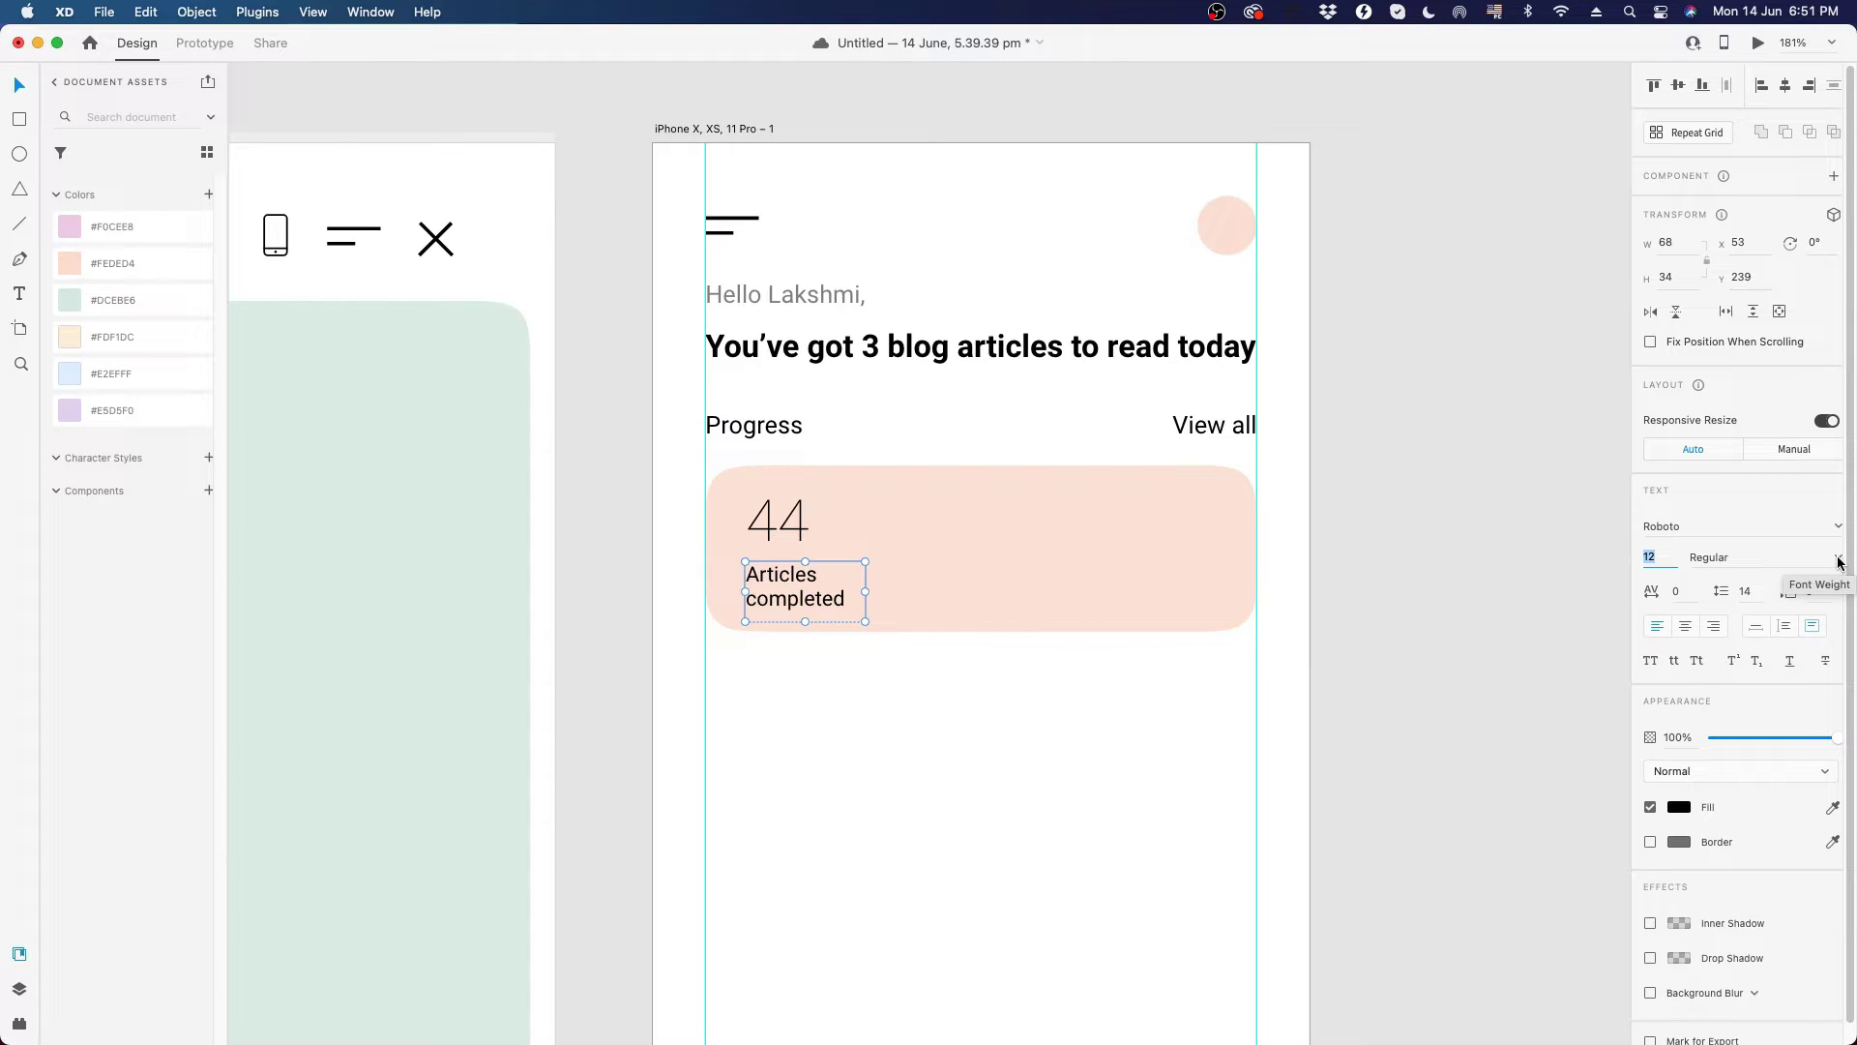
- Move the 44 inside the peach card down to Y 201, closer to its "Articles completed" label
{"action": "left_click", "coordinate": [923, 751]}
{"action": "scroll", "coordinate": [802, 652], "scroll_direction": "down", "scroll_amount": 2}
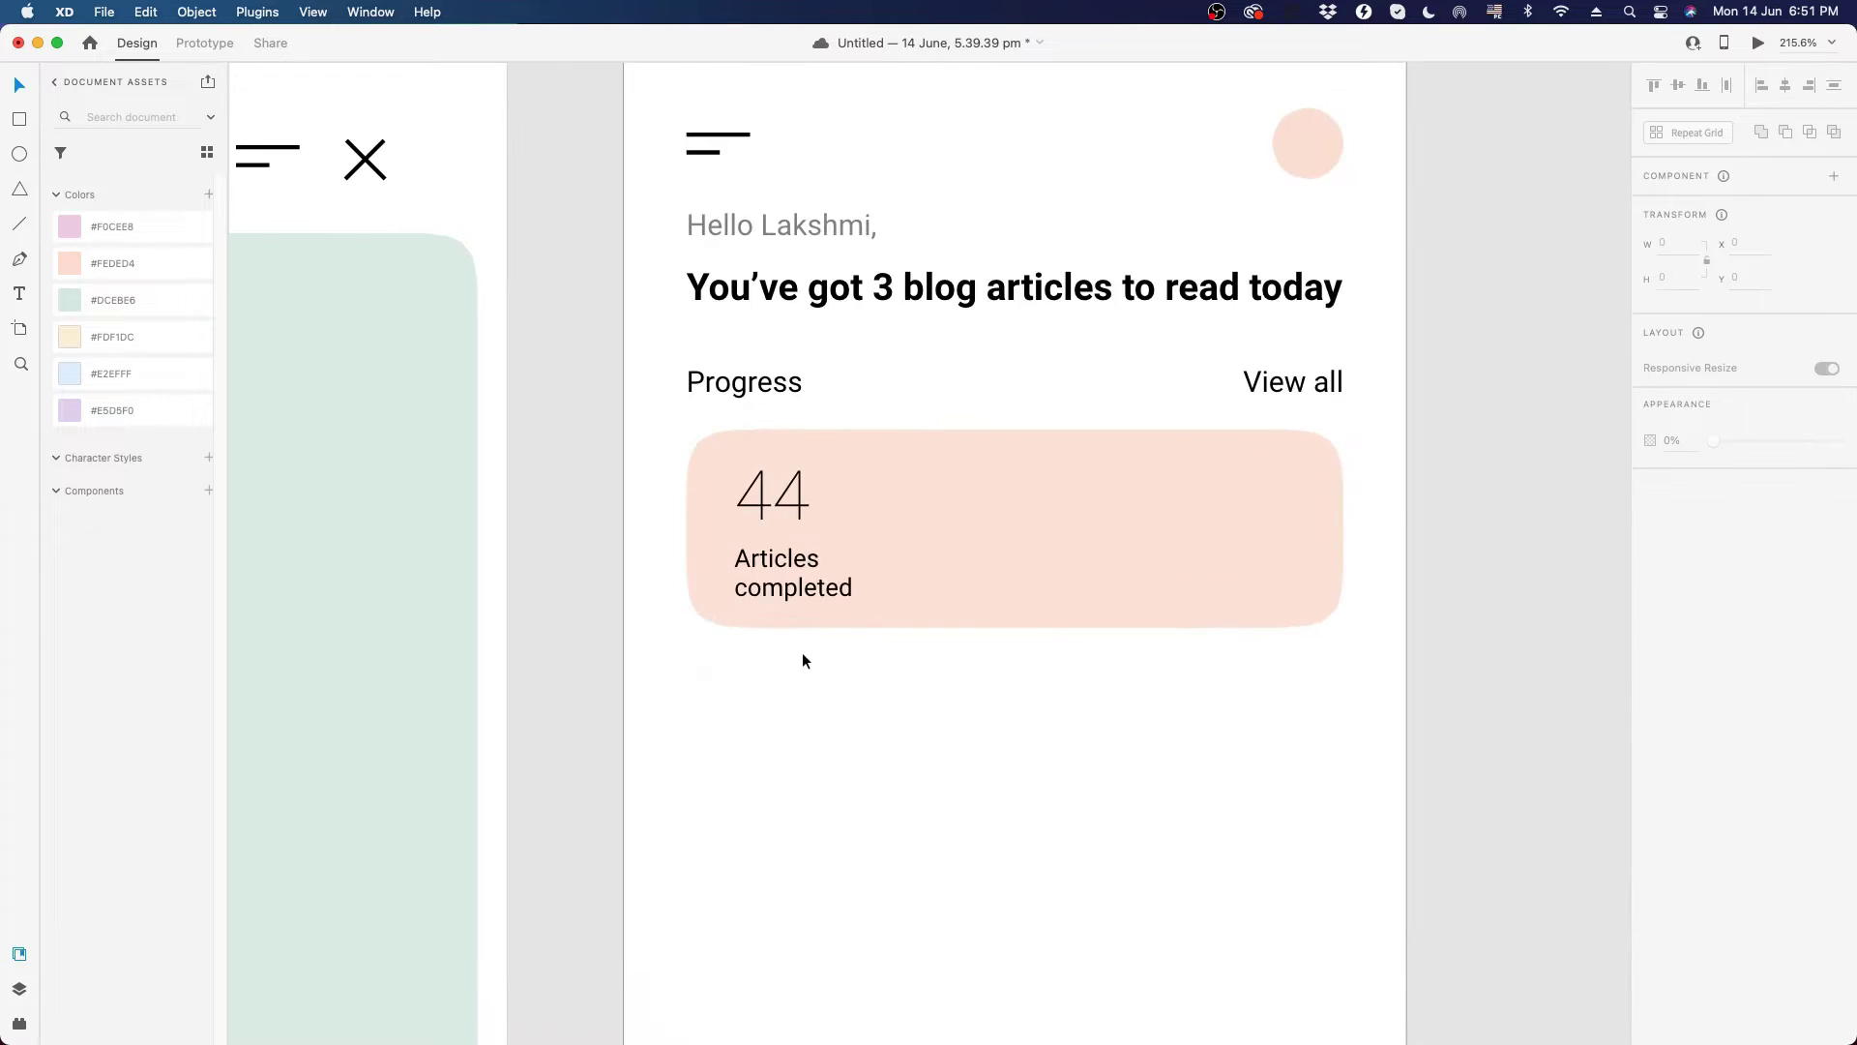
{"action": "scroll", "coordinate": [803, 646], "scroll_direction": "down", "scroll_amount": 3}
{"action": "scroll", "coordinate": [817, 633], "scroll_direction": "up", "scroll_amount": 3}
{"action": "left_click", "coordinate": [771, 555]}
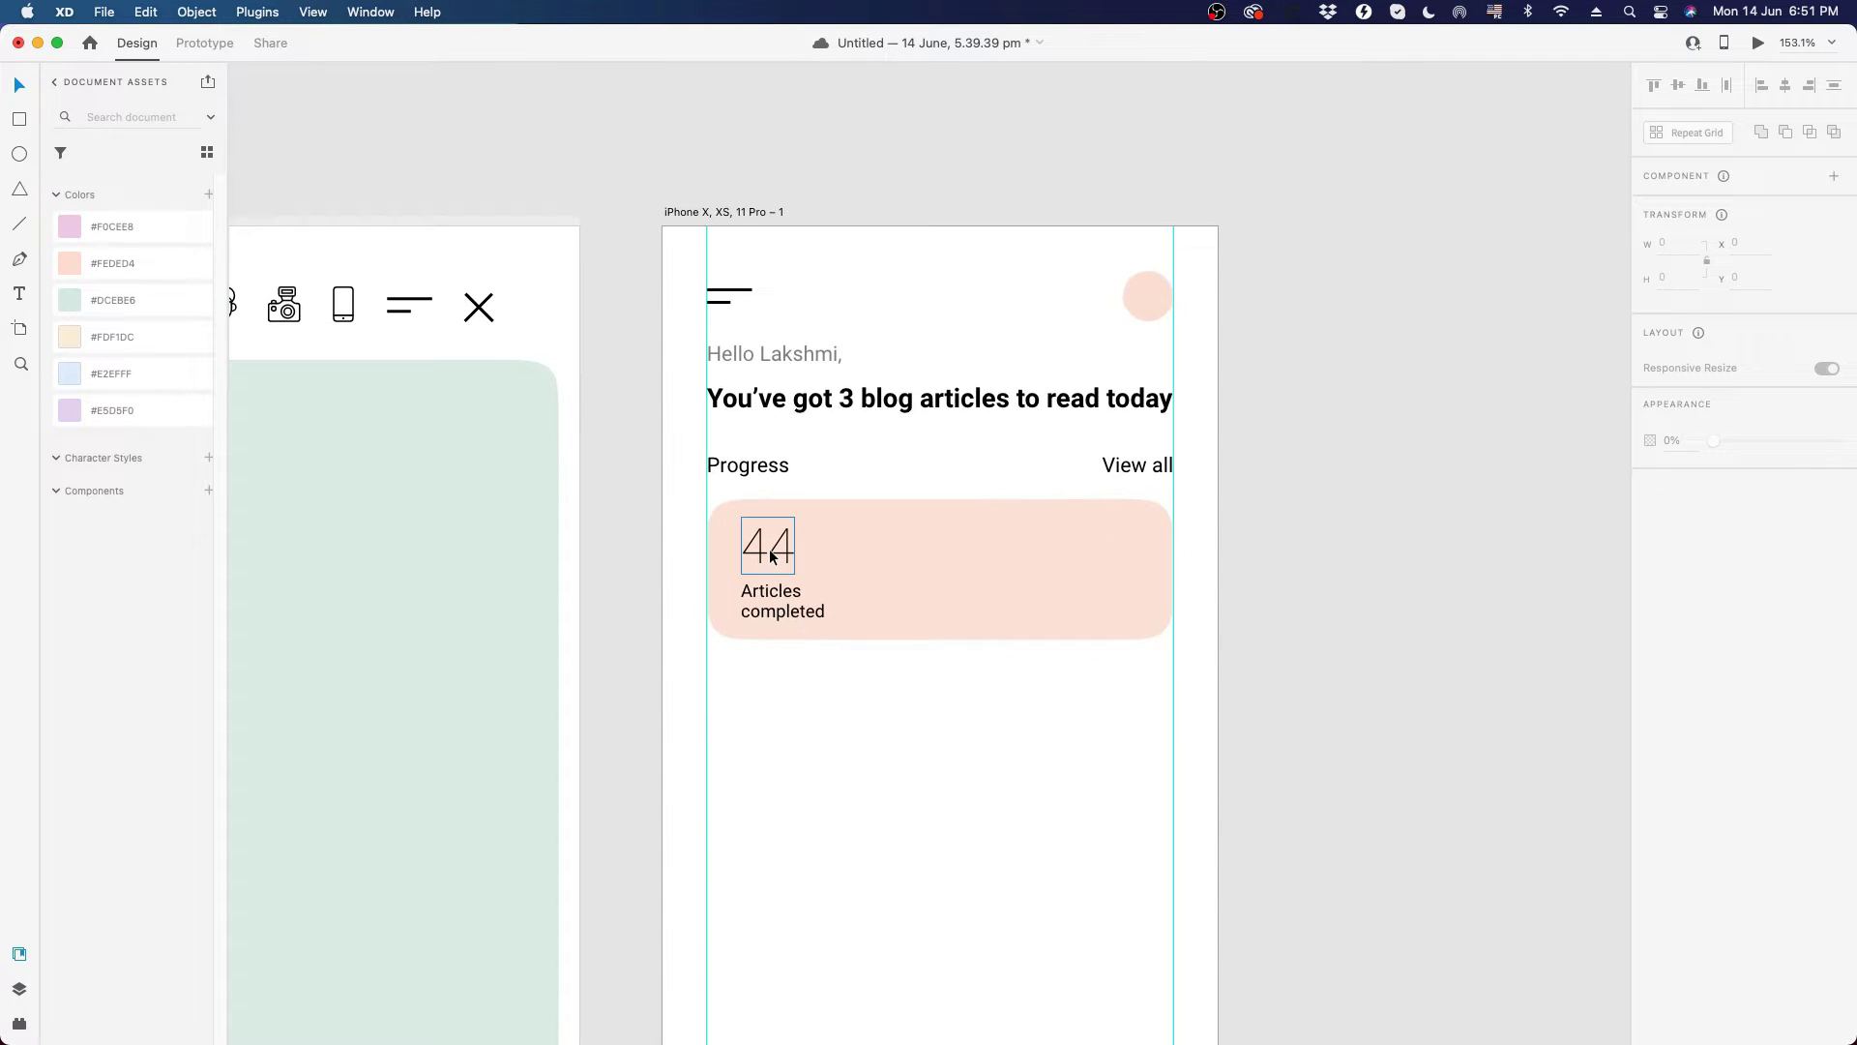
{"action": "key", "text": "Down"}
{"action": "key", "text": "Down"}
{"action": "key", "text": "Down"}
{"action": "key", "text": "Down"}
{"action": "key", "text": "Down"}
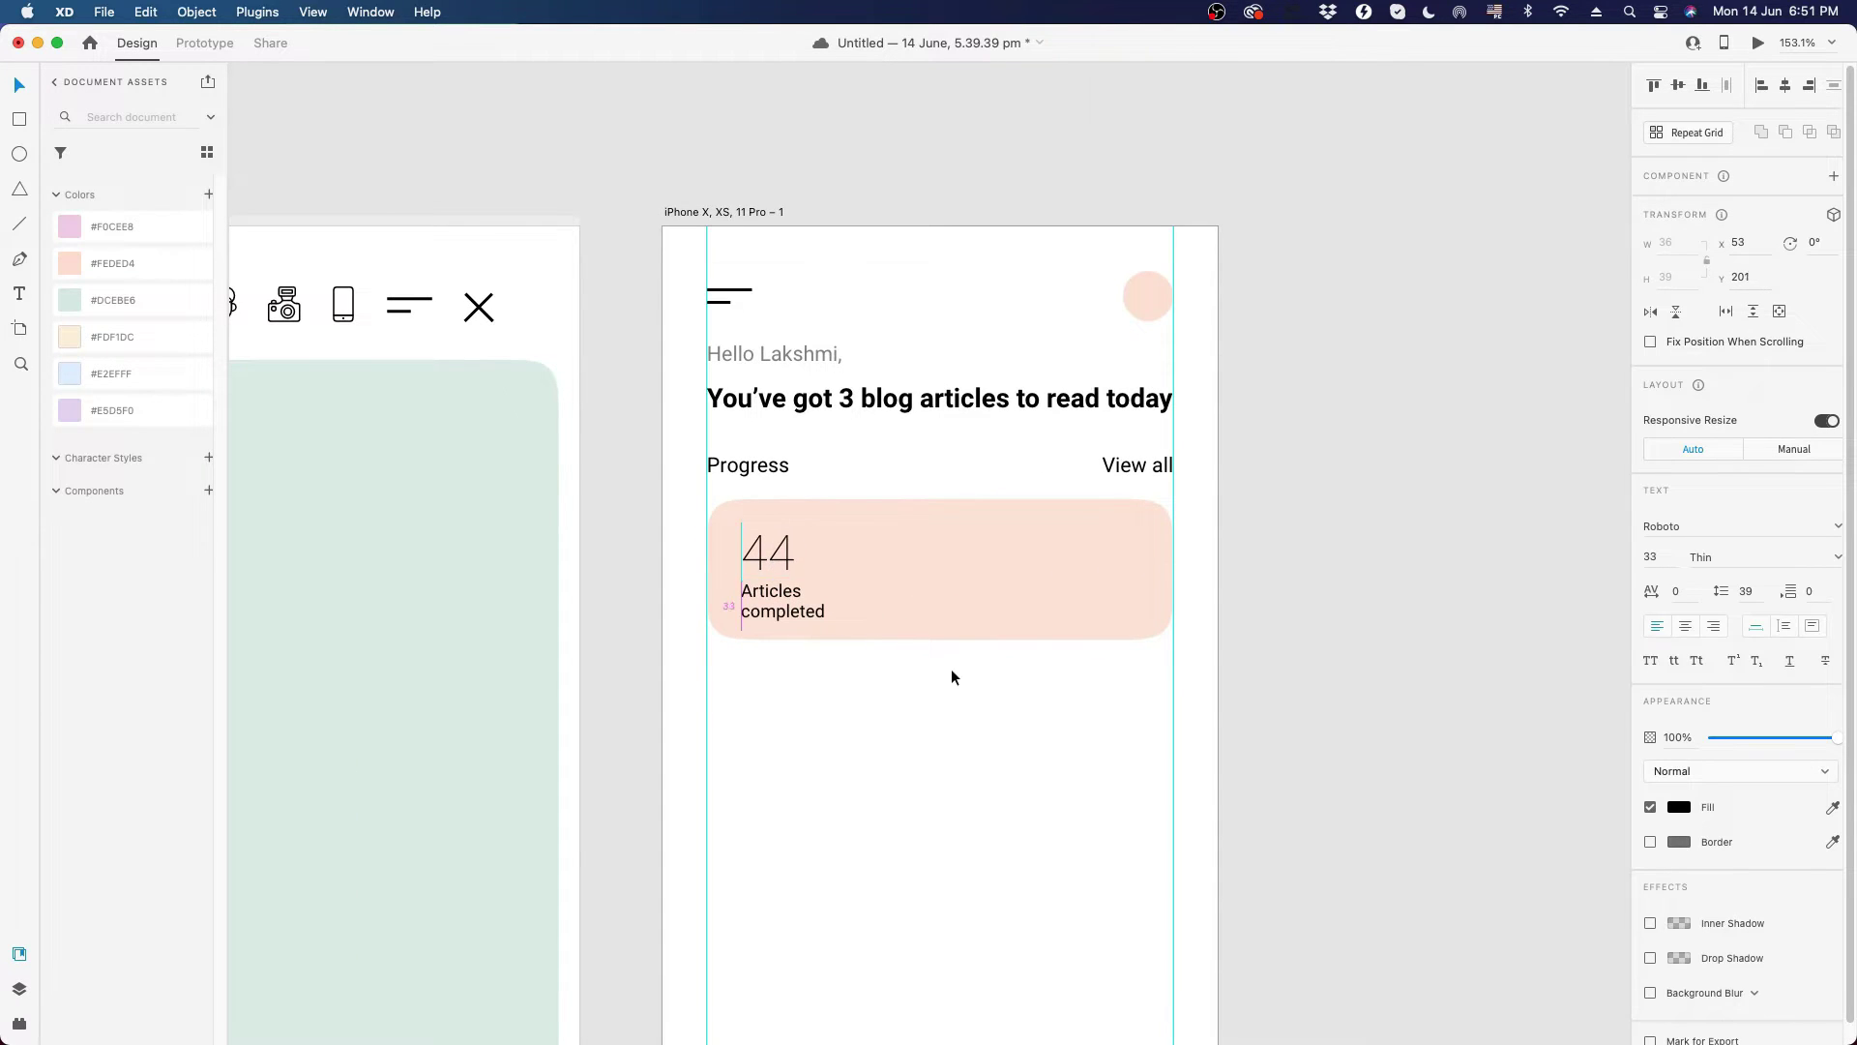
{"action": "left_click", "coordinate": [899, 705]}
- Shift the 44 and its "Articles completed" label up together so the 44 sits at Y 200
{"action": "left_click", "coordinate": [767, 626]}
{"action": "left_click", "coordinate": [773, 568], "text": "shift"}
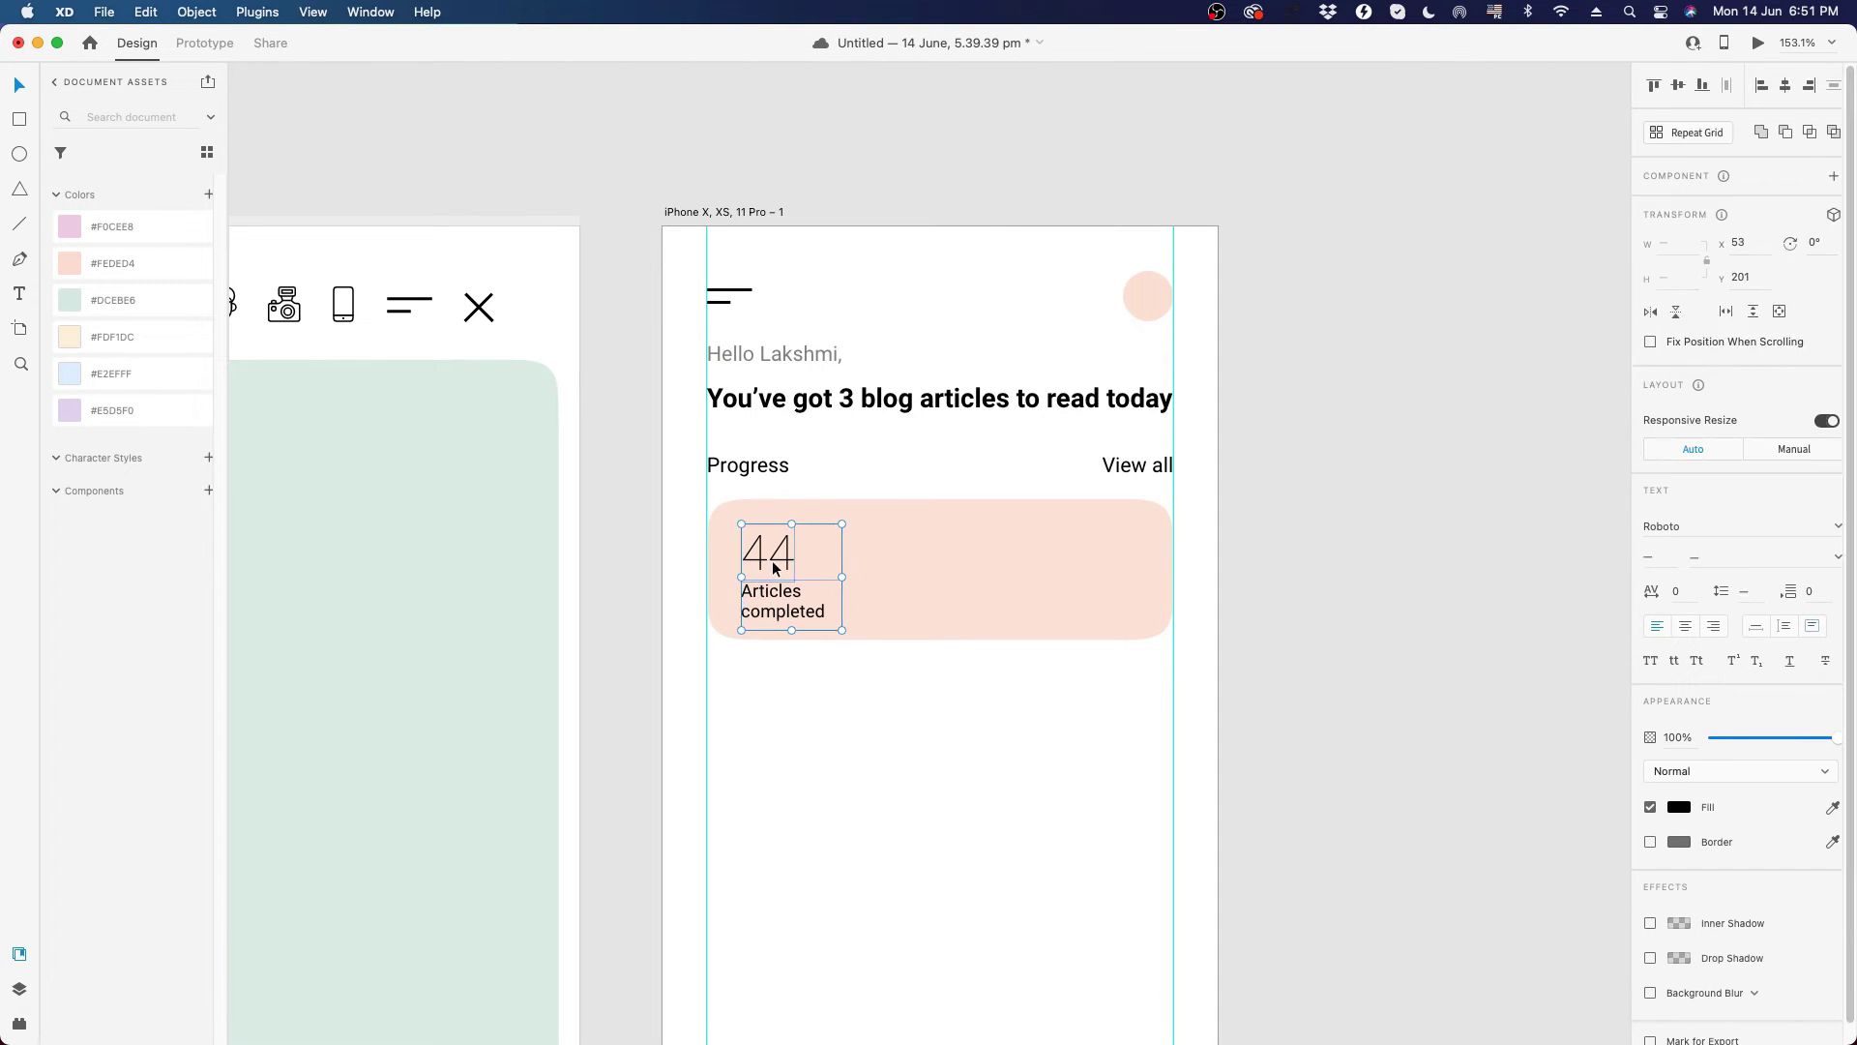
{"action": "left_click", "coordinate": [823, 713]}
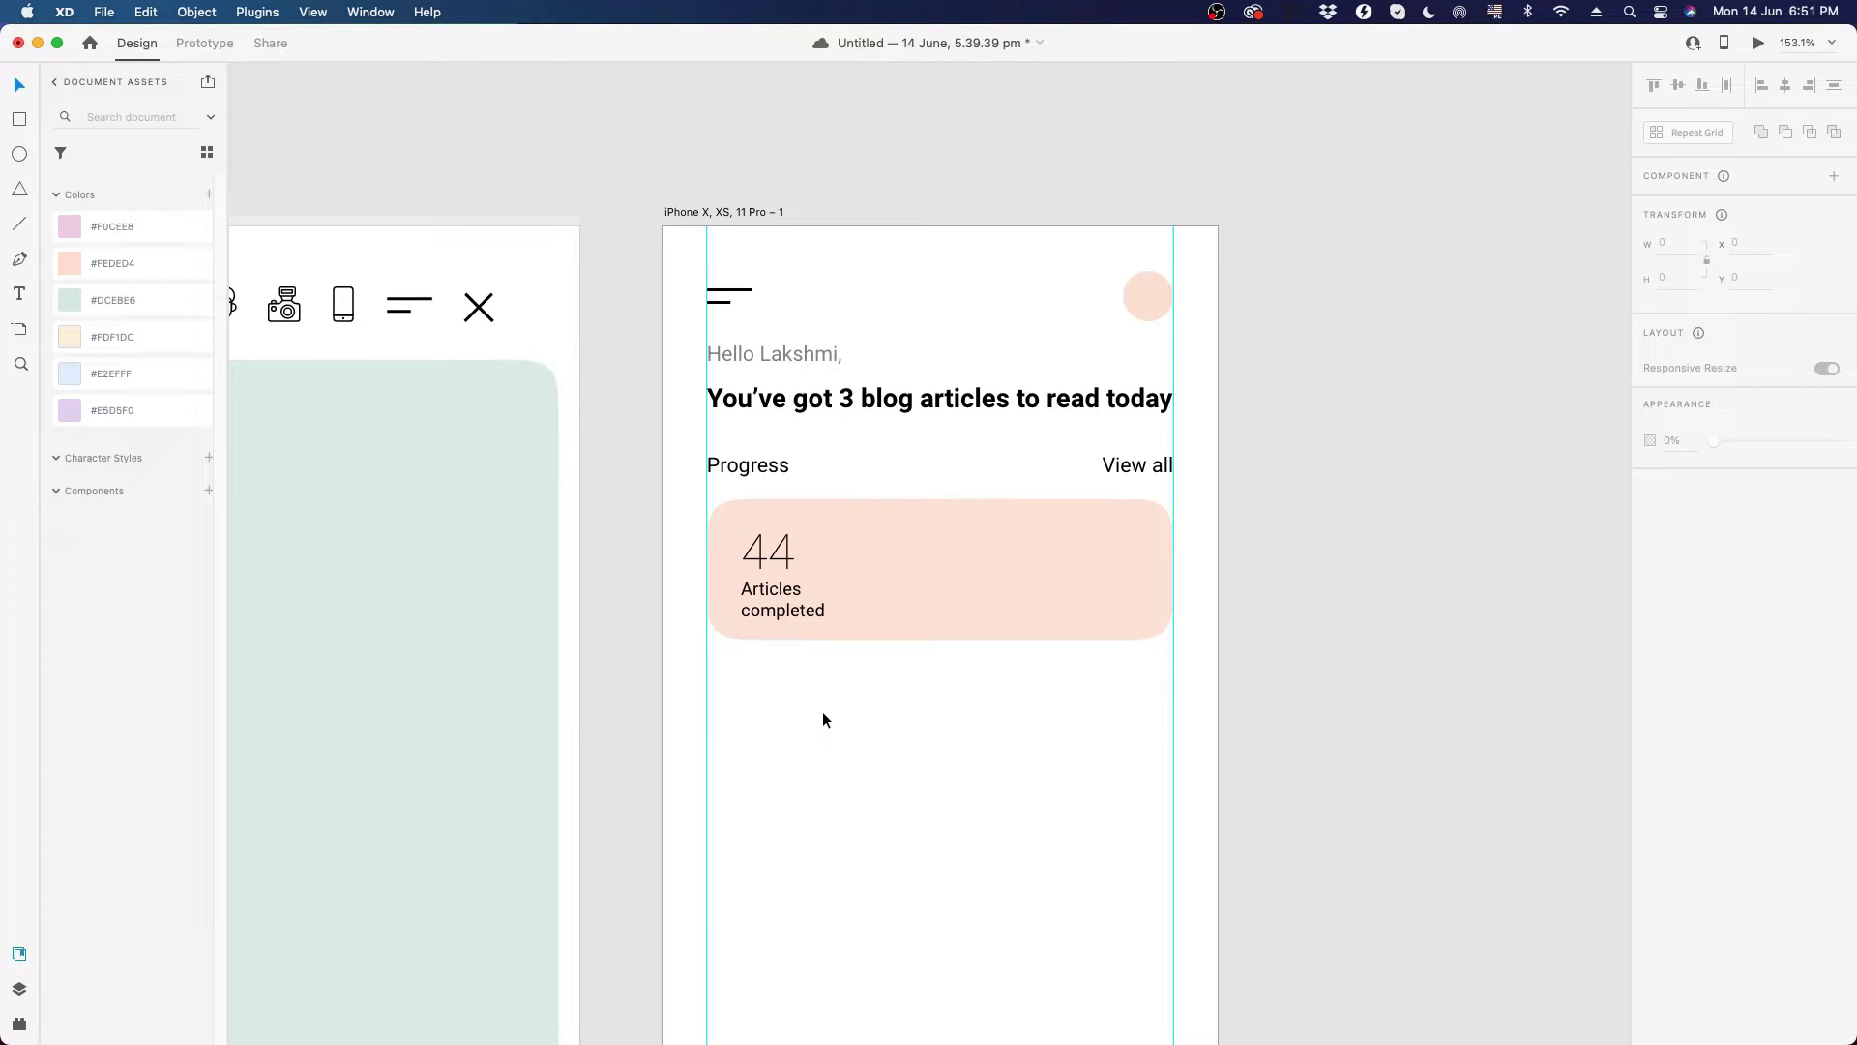
- Duplicate the 44 and its "Articles completed" label horizontally within the card, placing the copy at X 137, Y 200
{"action": "left_click", "coordinate": [799, 609]}
{"action": "left_click", "coordinate": [779, 558], "text": "shift"}
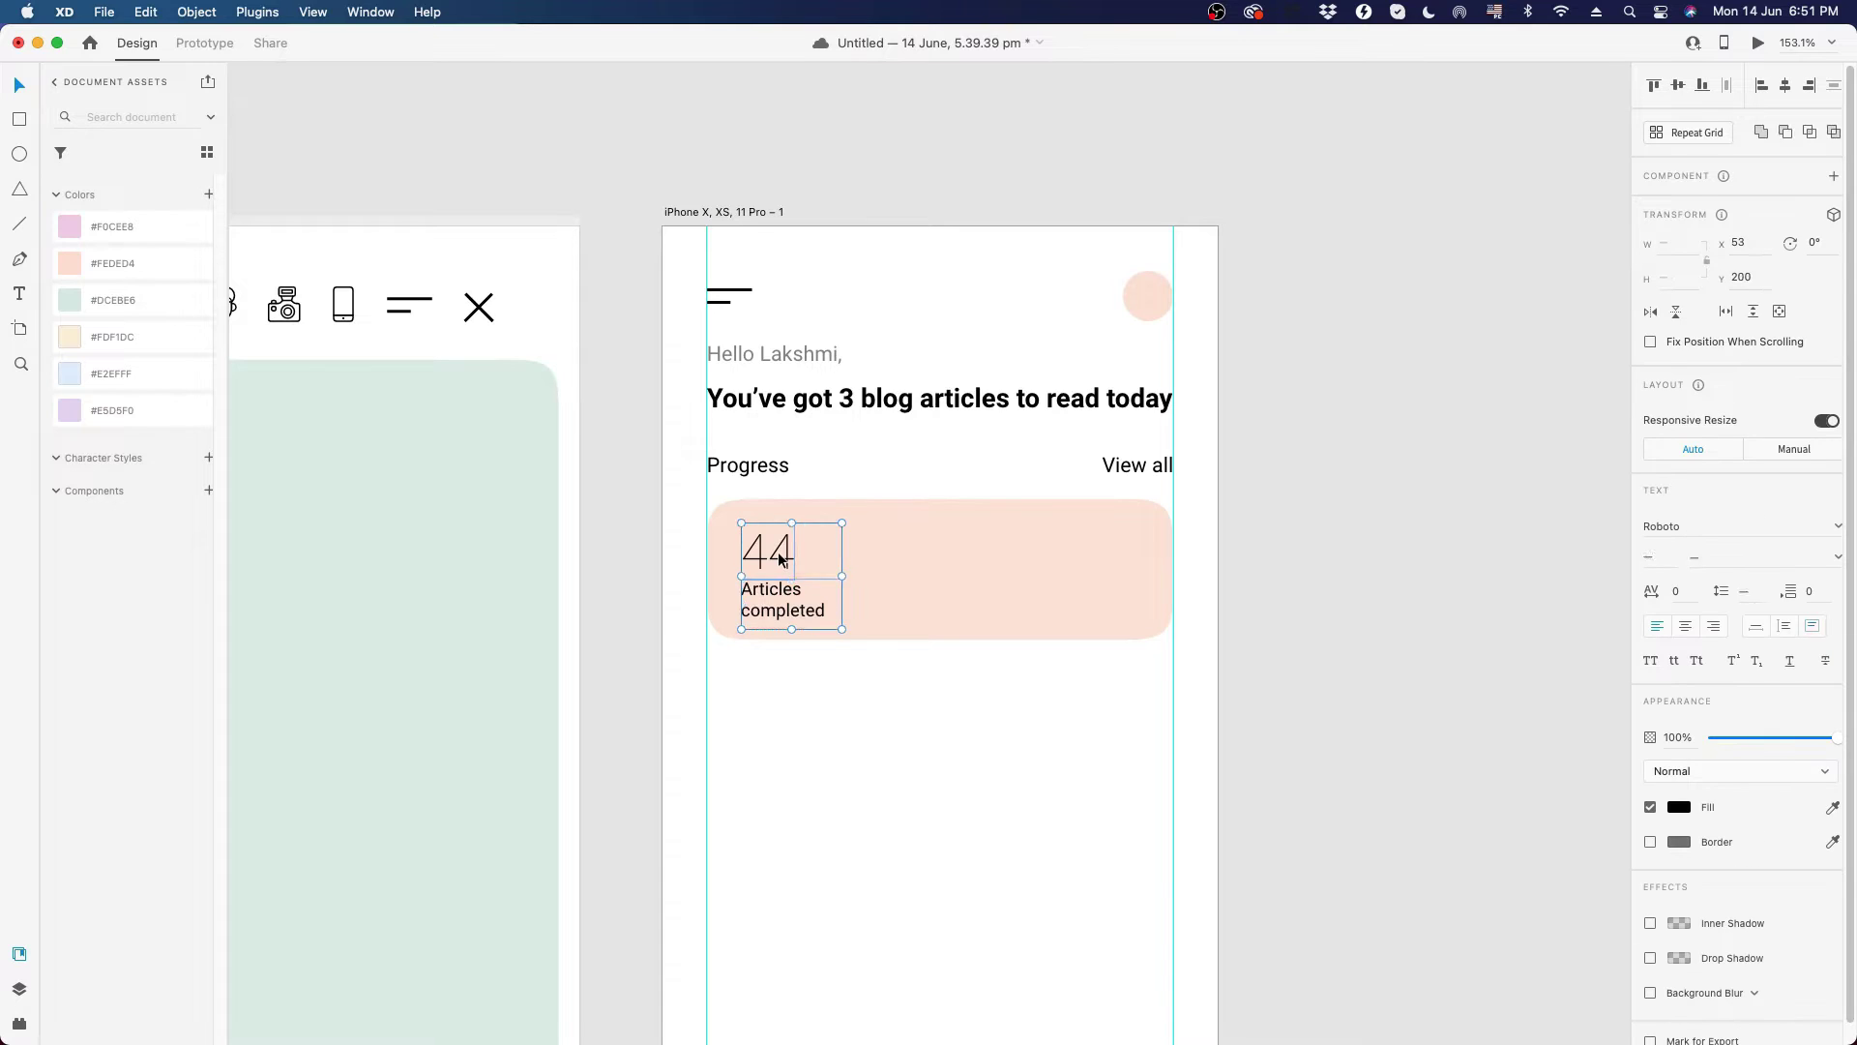
{"action": "left_click_drag", "start_coordinate": [780, 558], "coordinate": [901, 557]}
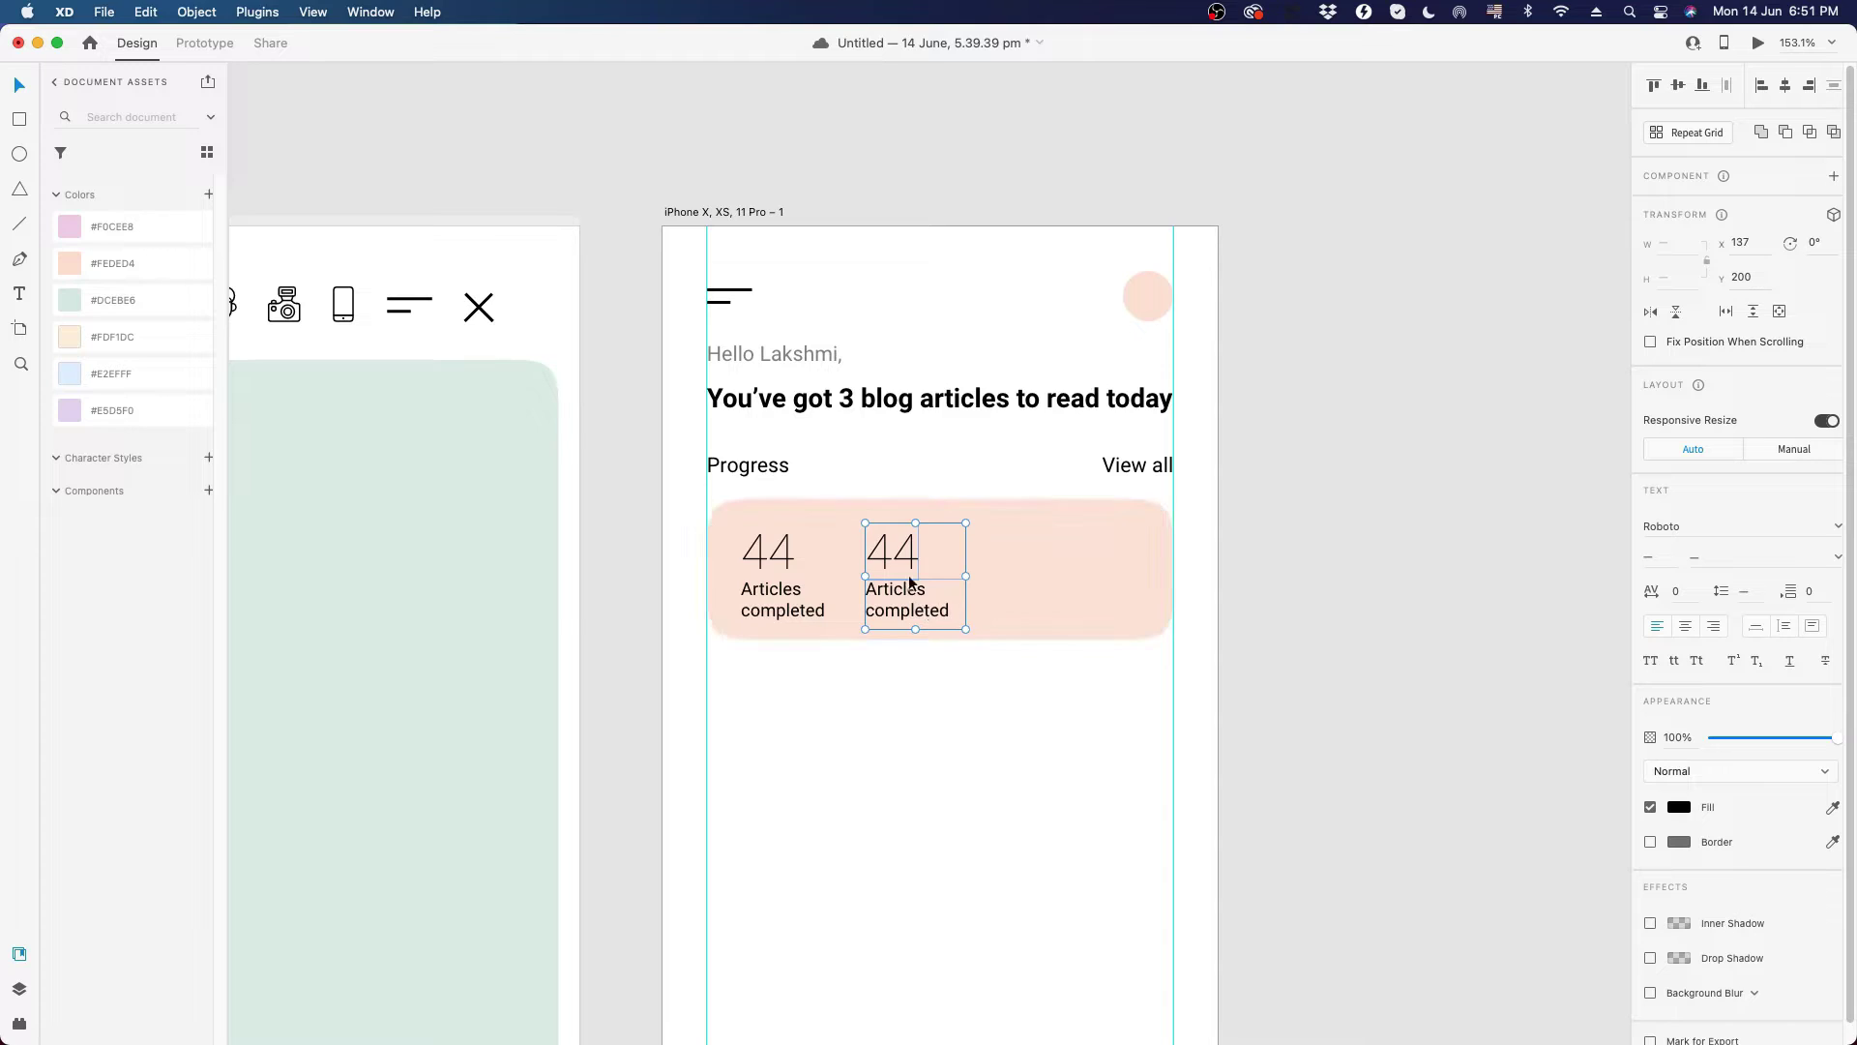
- Change the duplicated statistic to 623 and its label to "Points earned"
{"action": "double_click", "coordinate": [901, 558]}
{"action": "type", "text": "623"}
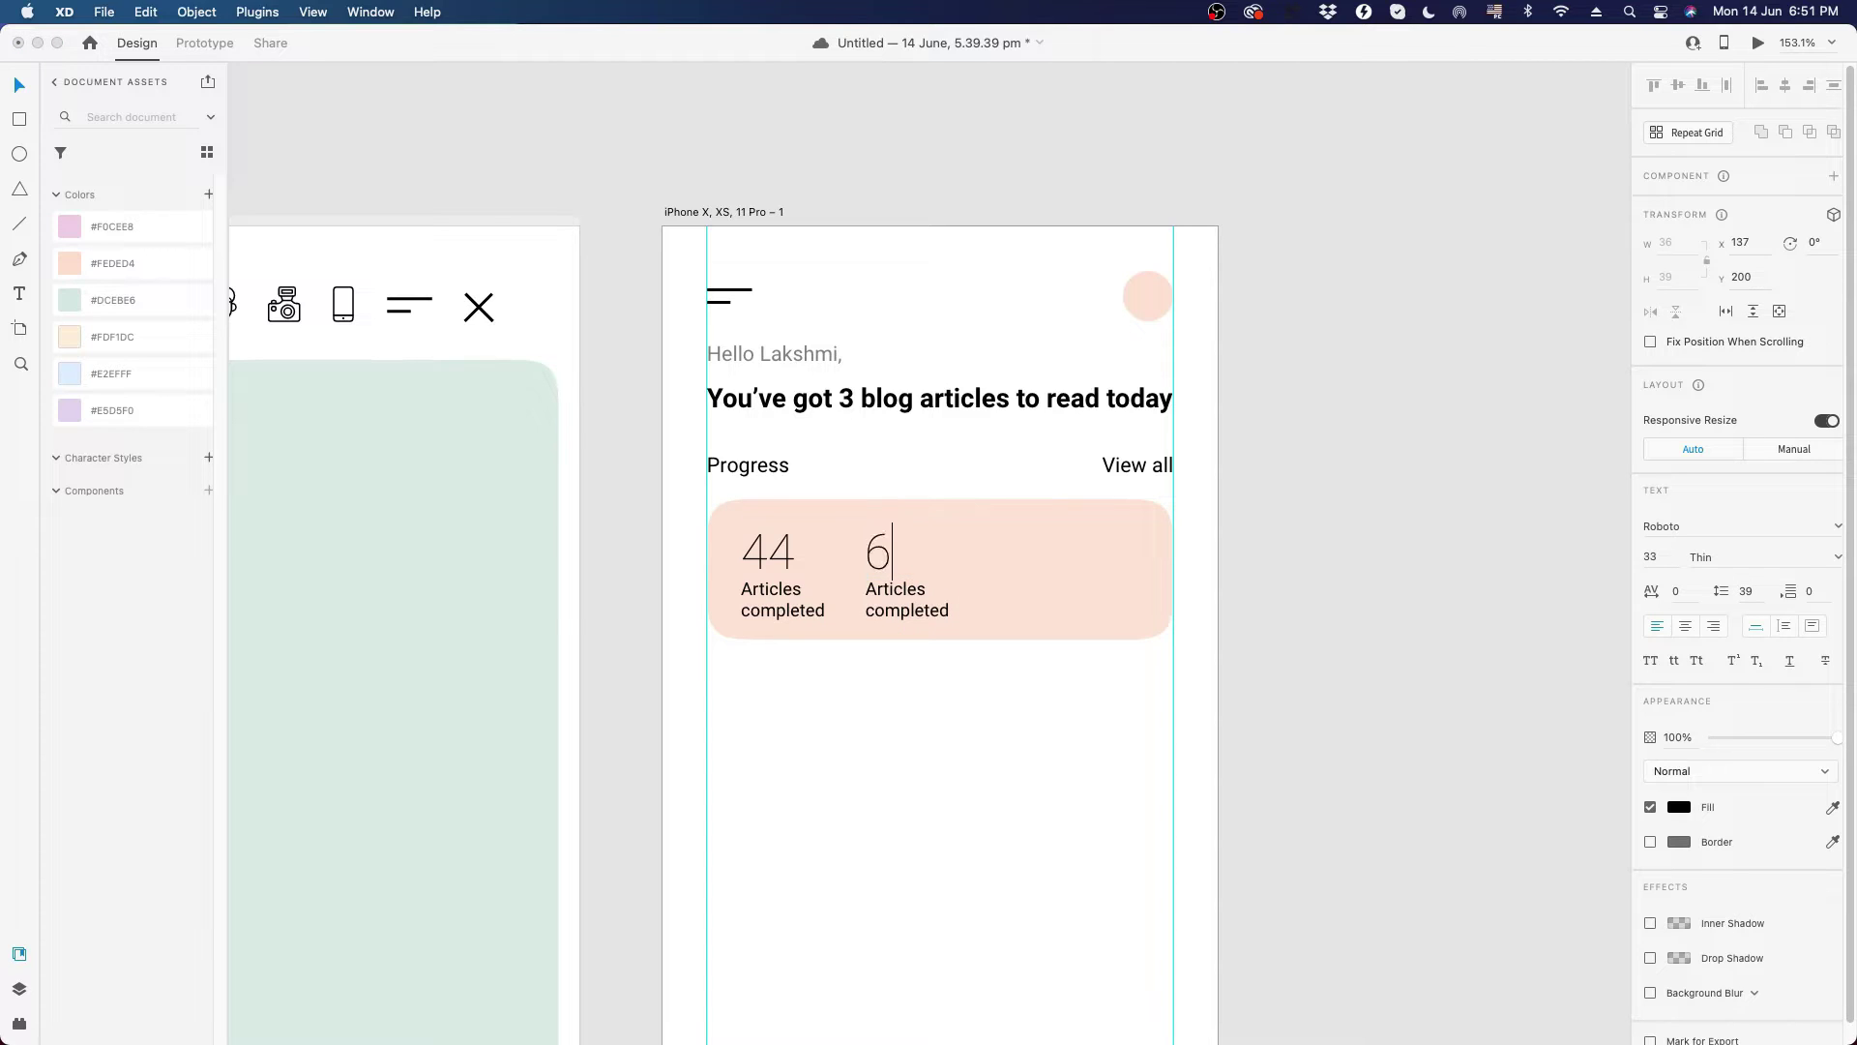
{"action": "double_click", "coordinate": [901, 610]}
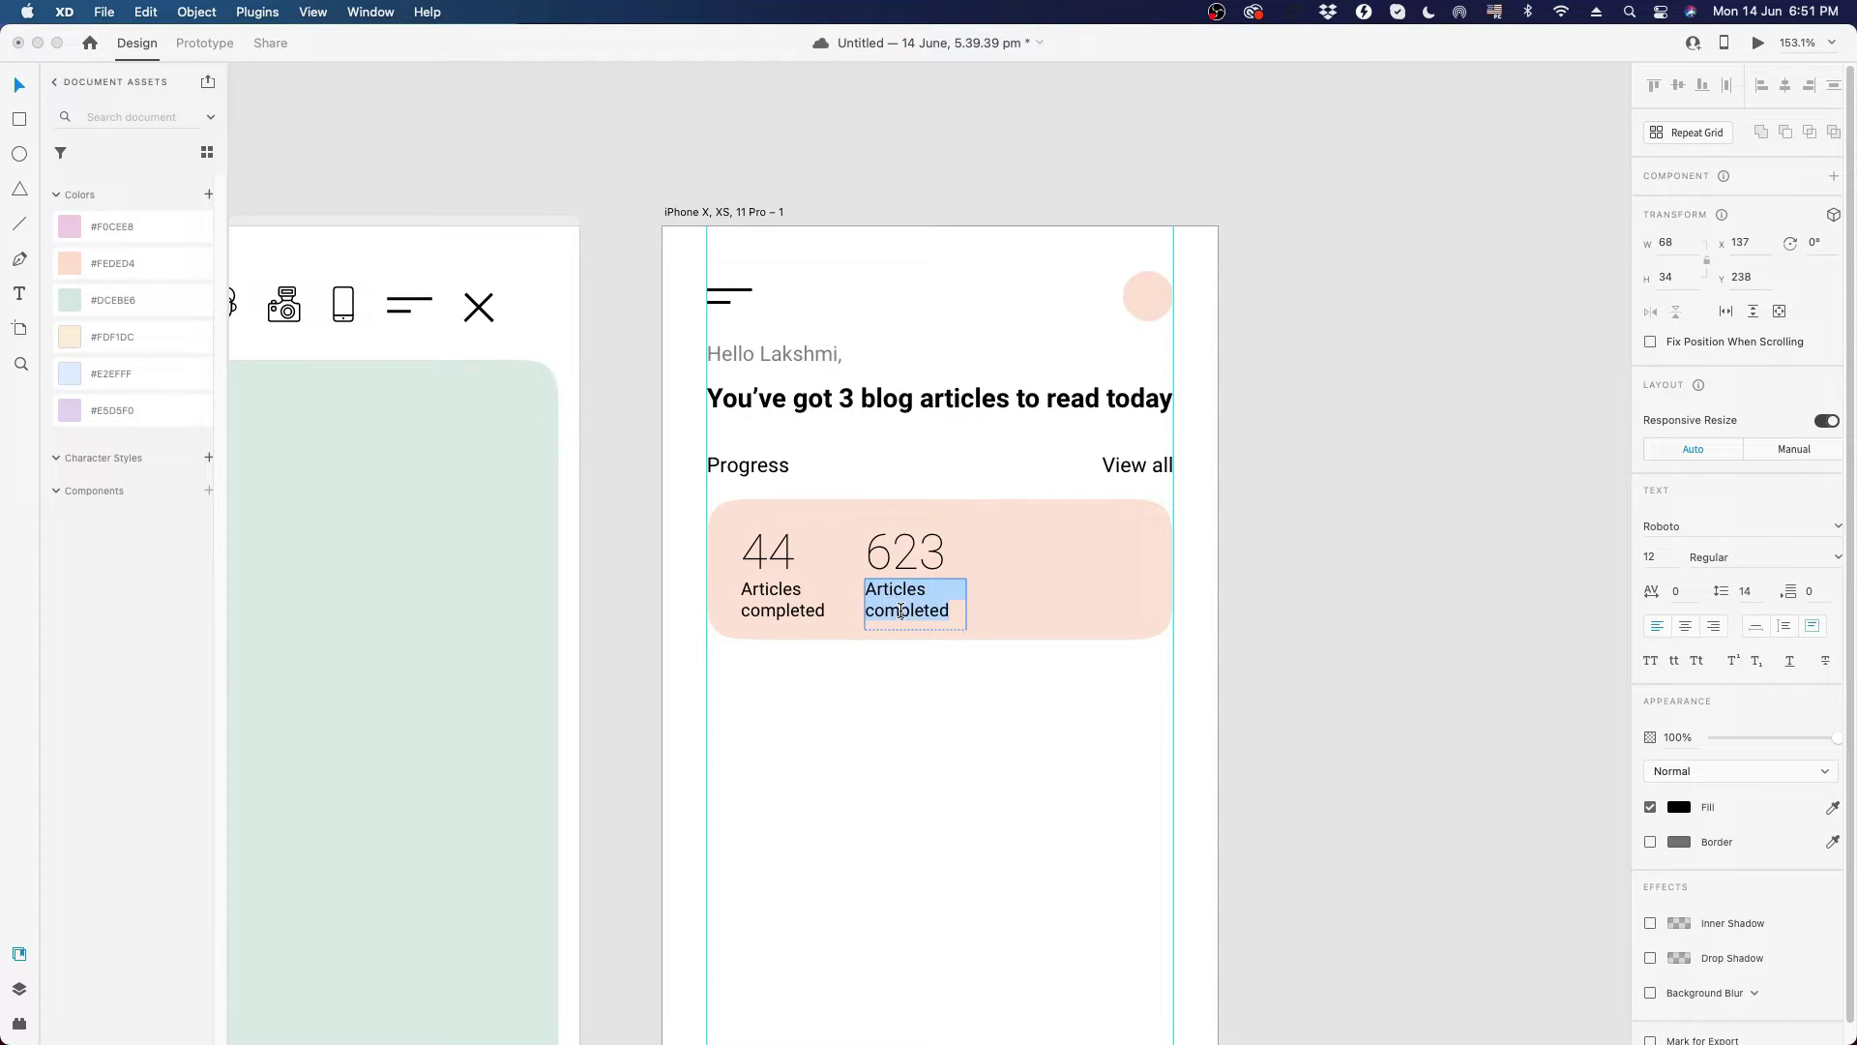
{"action": "type", "text": "Points"}
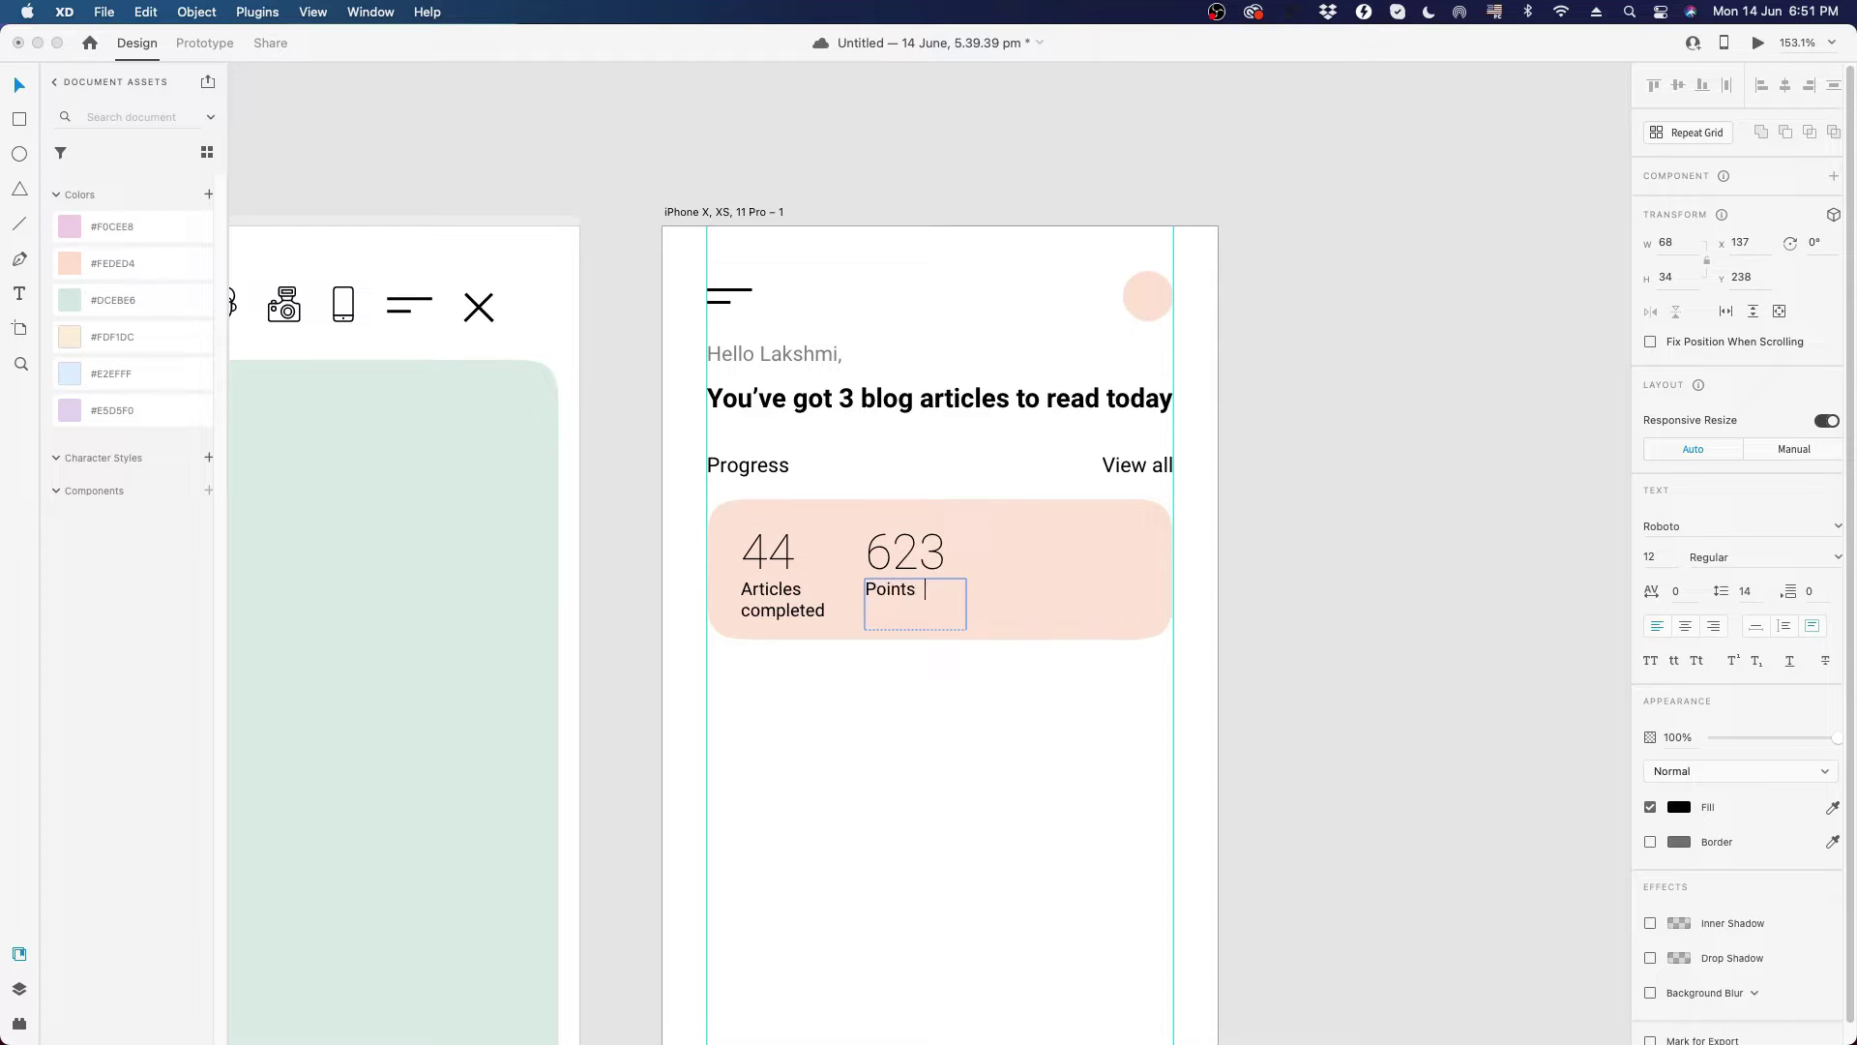
{"action": "type", "text": " earned"}
{"action": "left_click", "coordinate": [1341, 600]}
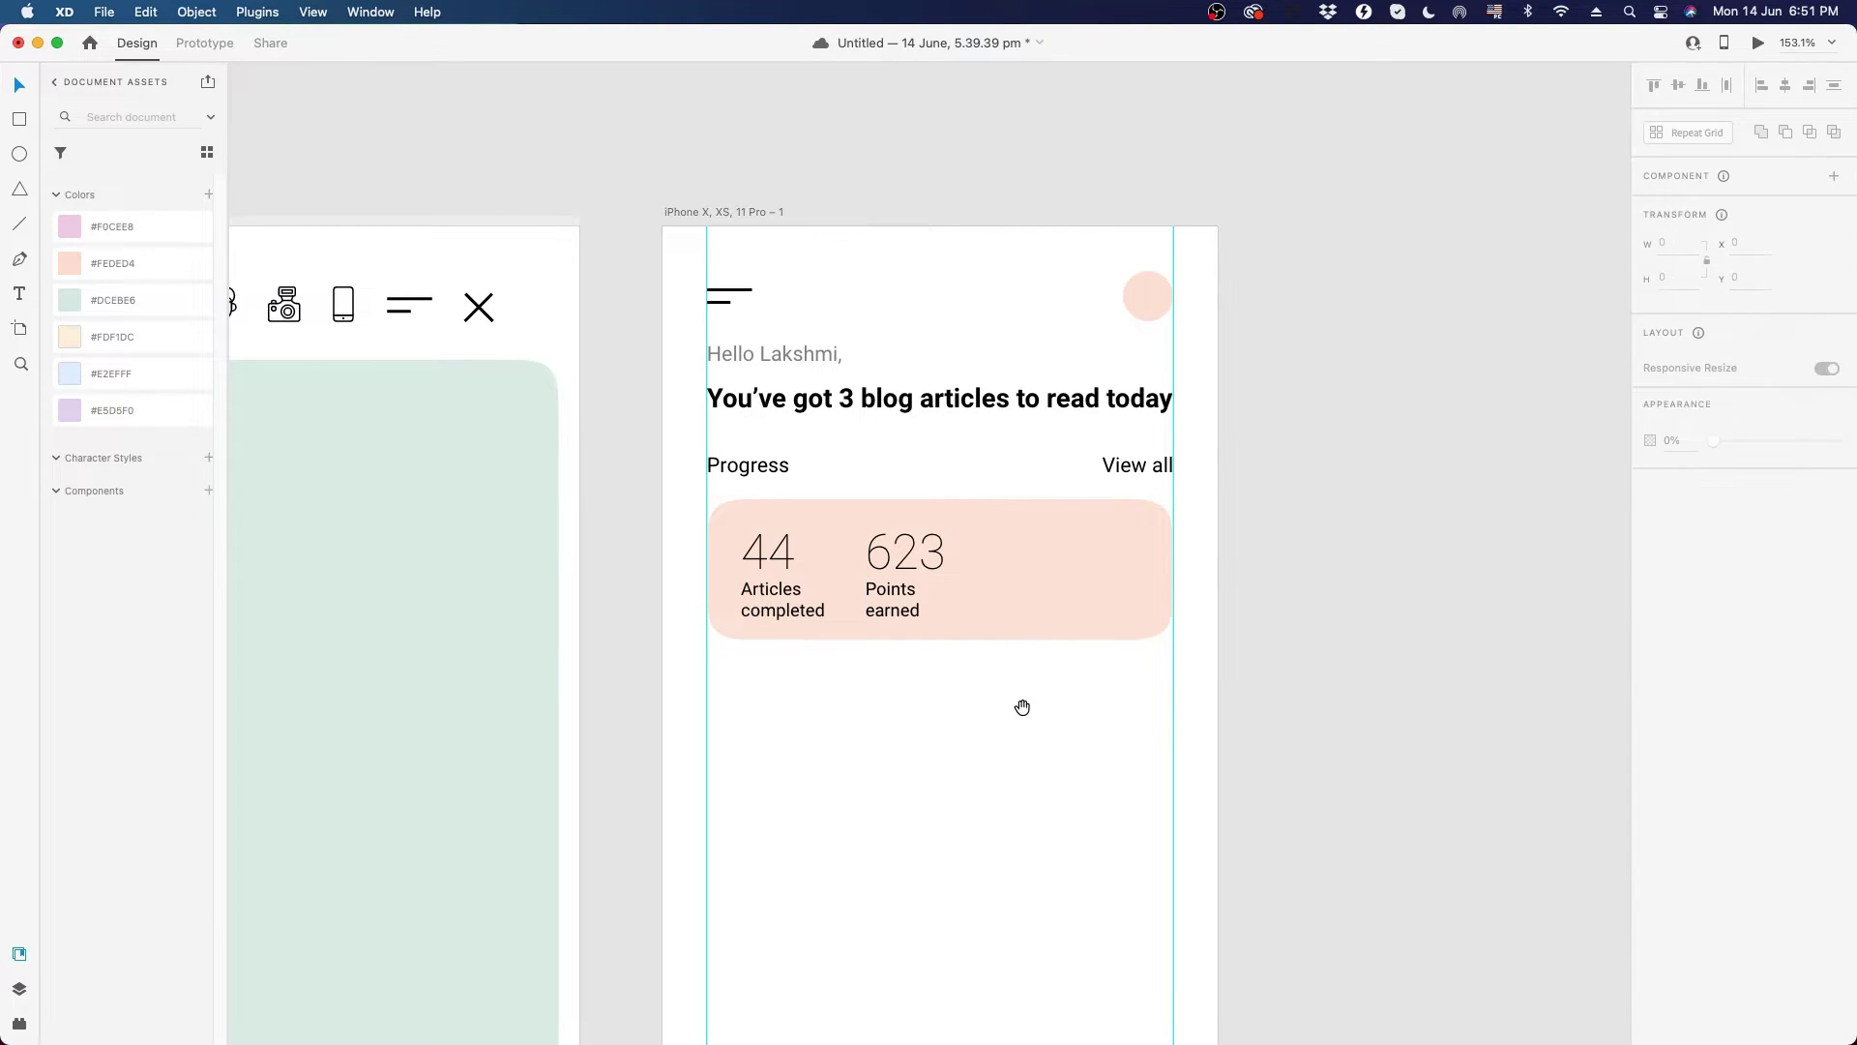
- Copy the bar chart icon from the assets artboard into the card's right end, enlarged to about 56 by 54
{"action": "left_click_drag", "start_coordinate": [1022, 707], "coordinate": [1006, 707]}
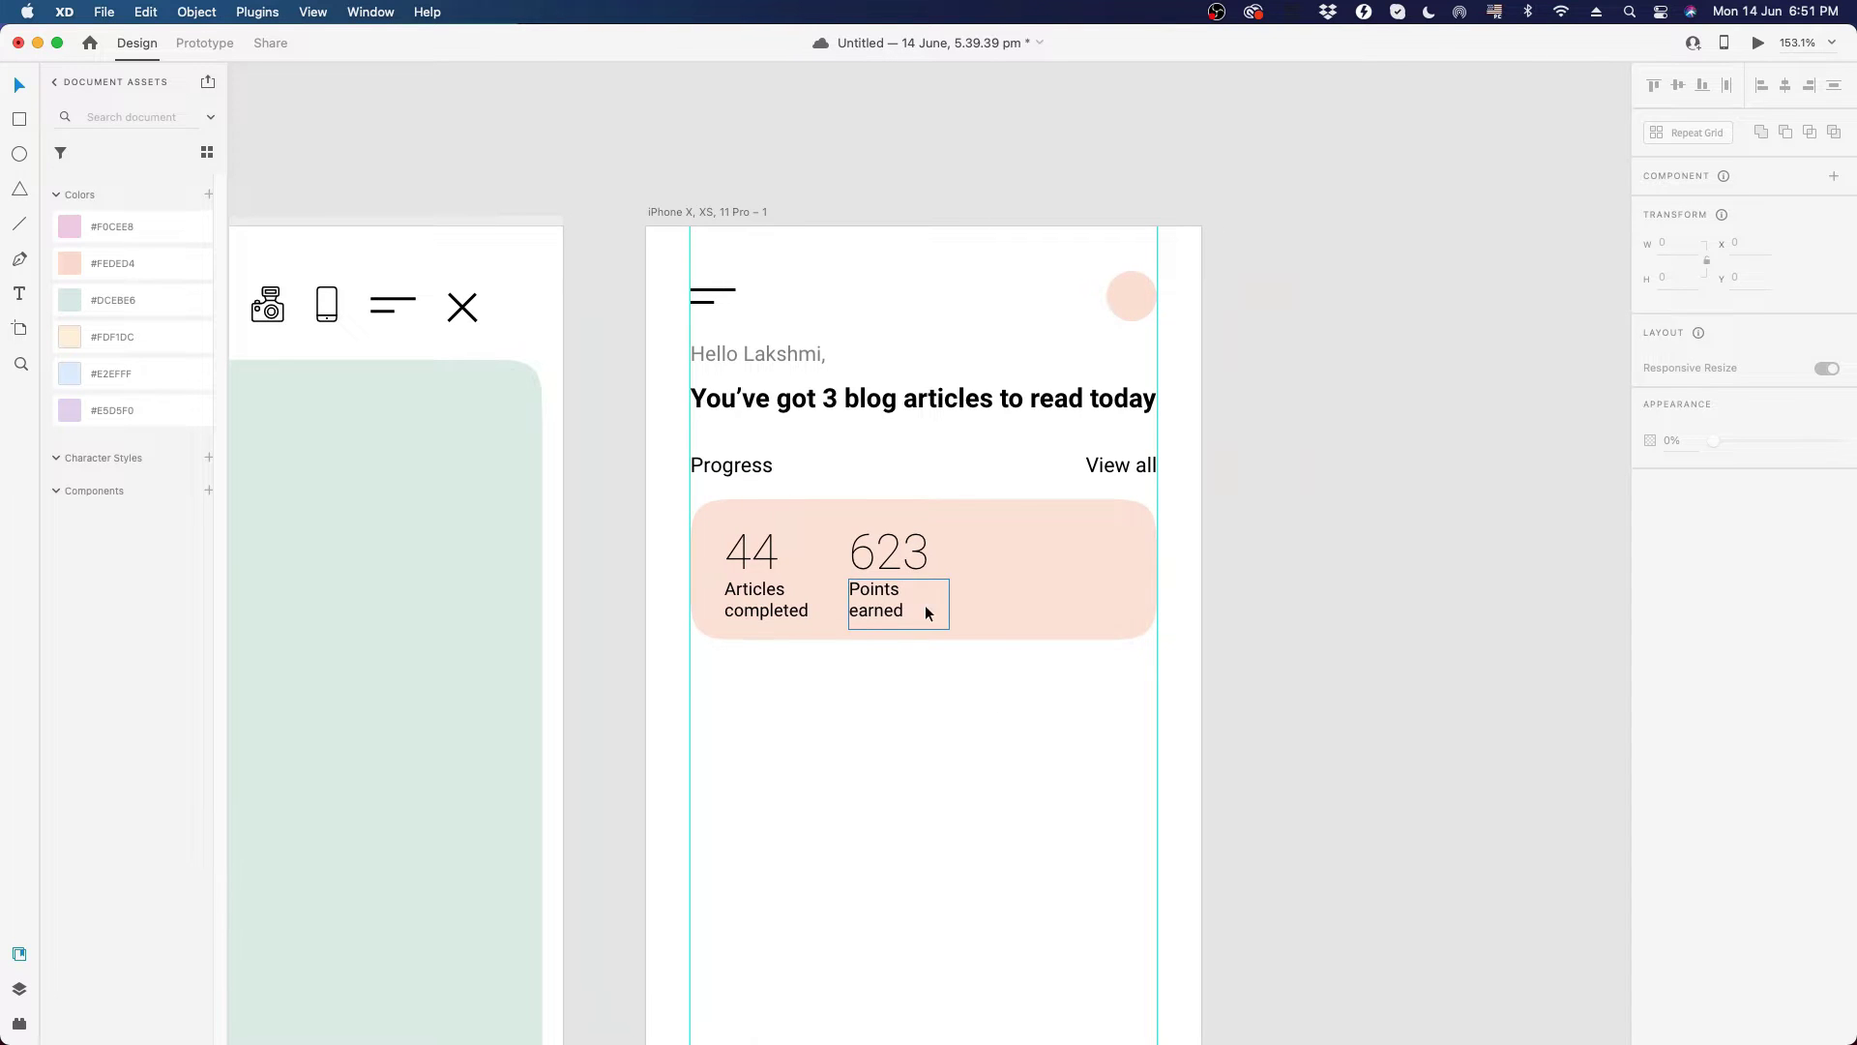
{"action": "left_click_drag", "start_coordinate": [862, 693], "coordinate": [1347, 692]}
{"action": "left_click_drag", "start_coordinate": [580, 432], "coordinate": [983, 469]}
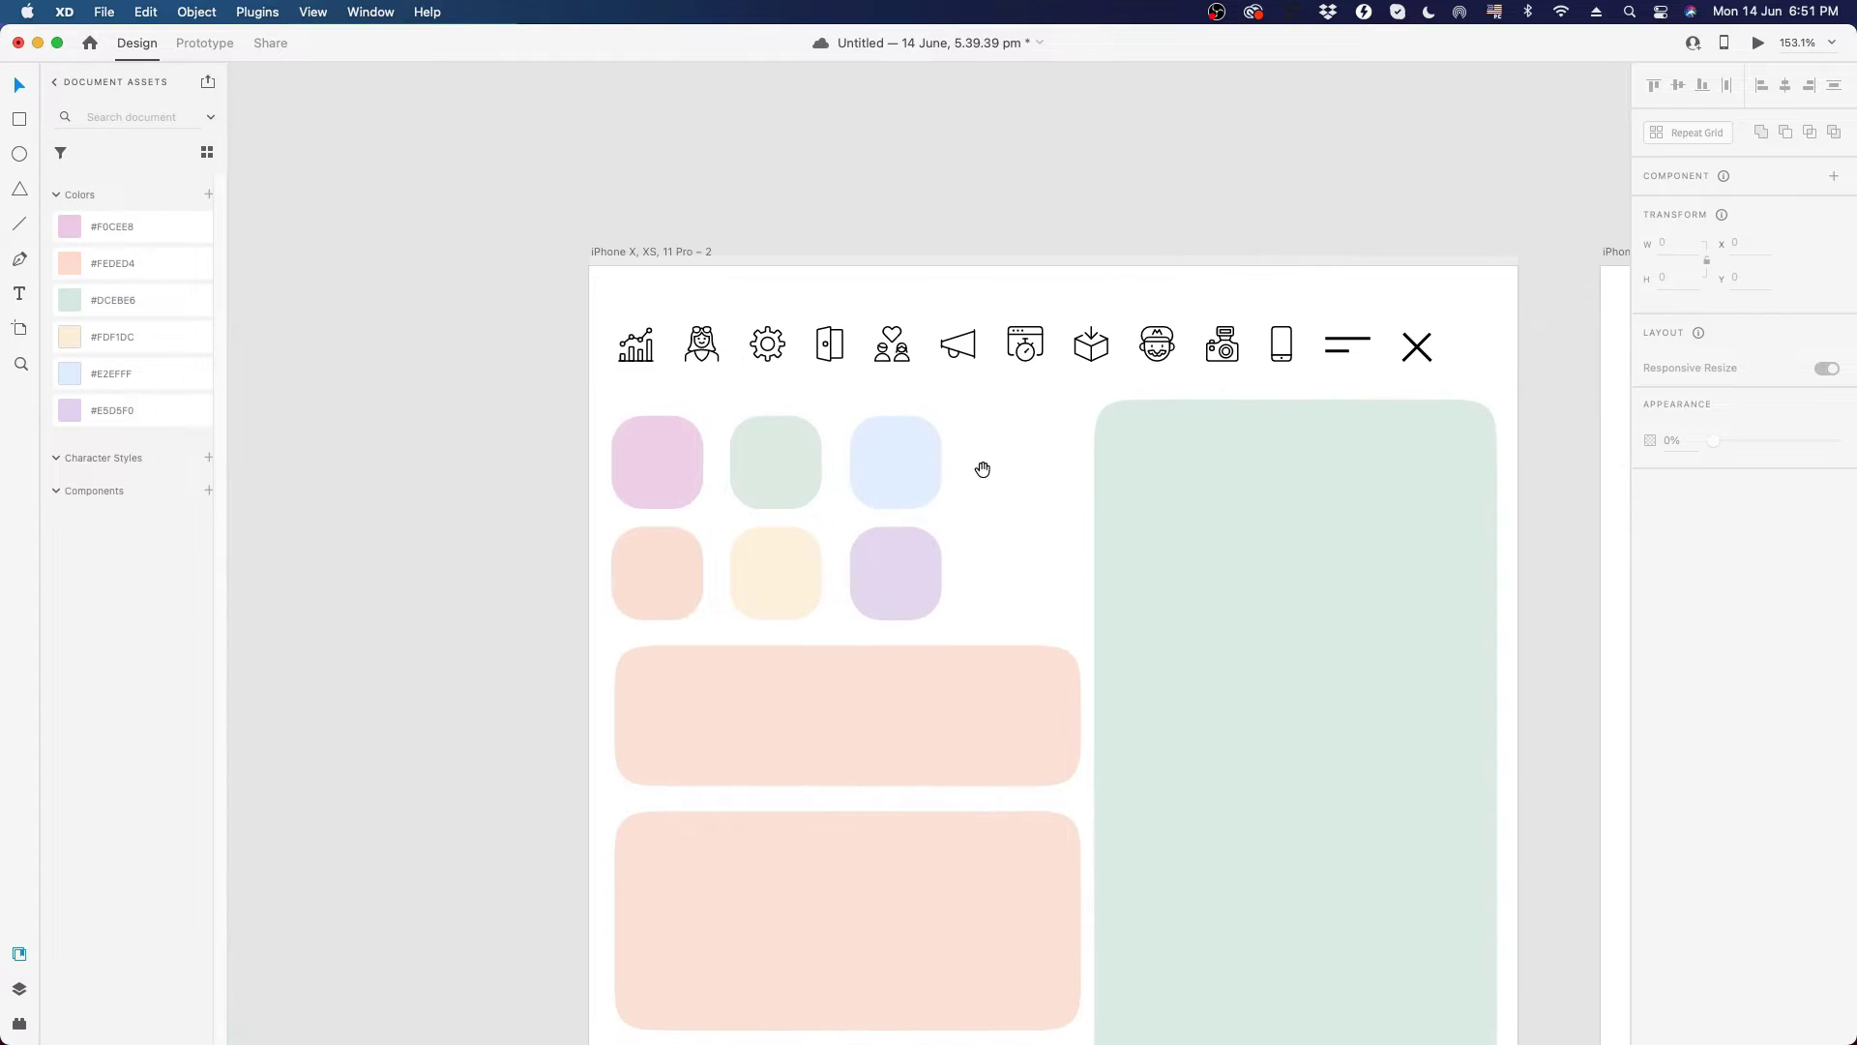
{"action": "left_click", "coordinate": [627, 356]}
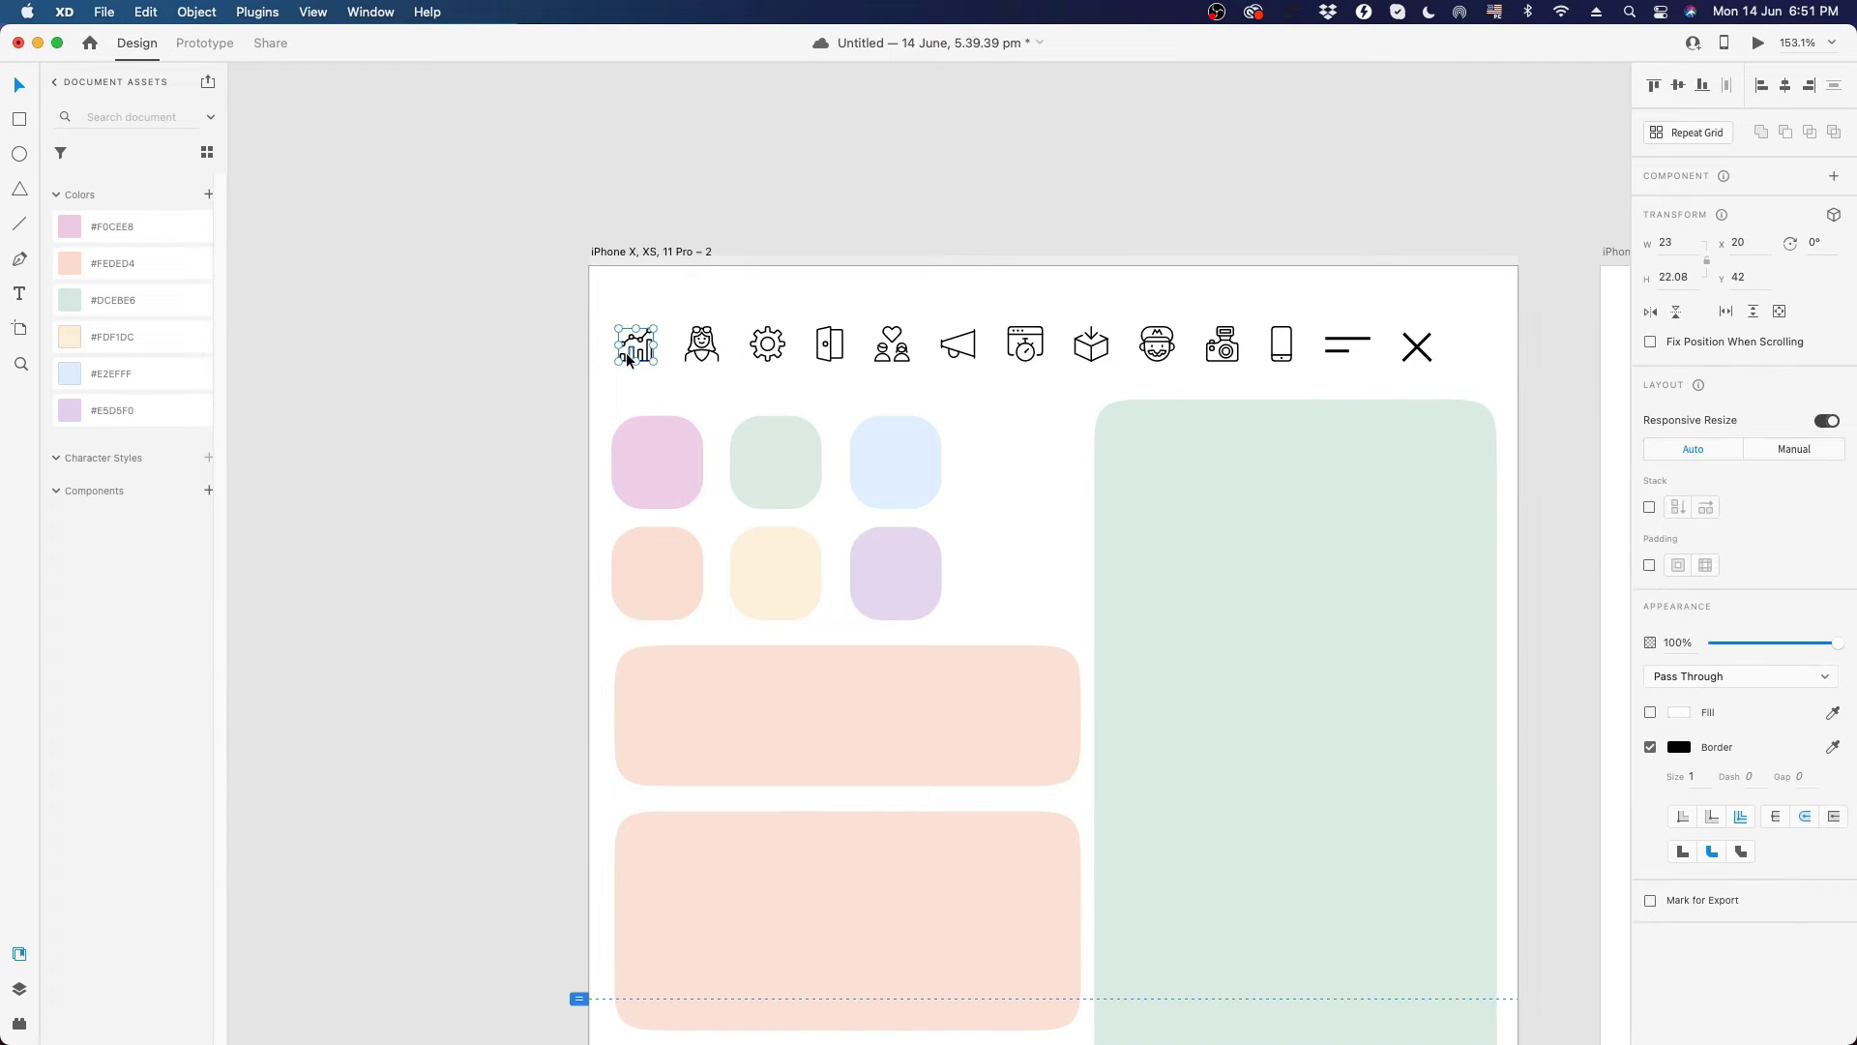
{"action": "scroll", "coordinate": [501, 434], "scroll_direction": "down", "scroll_amount": 5}
{"action": "scroll", "coordinate": [496, 432], "scroll_direction": "down", "scroll_amount": 4}
{"action": "scroll", "coordinate": [1207, 523], "scroll_direction": "up", "scroll_amount": 10}
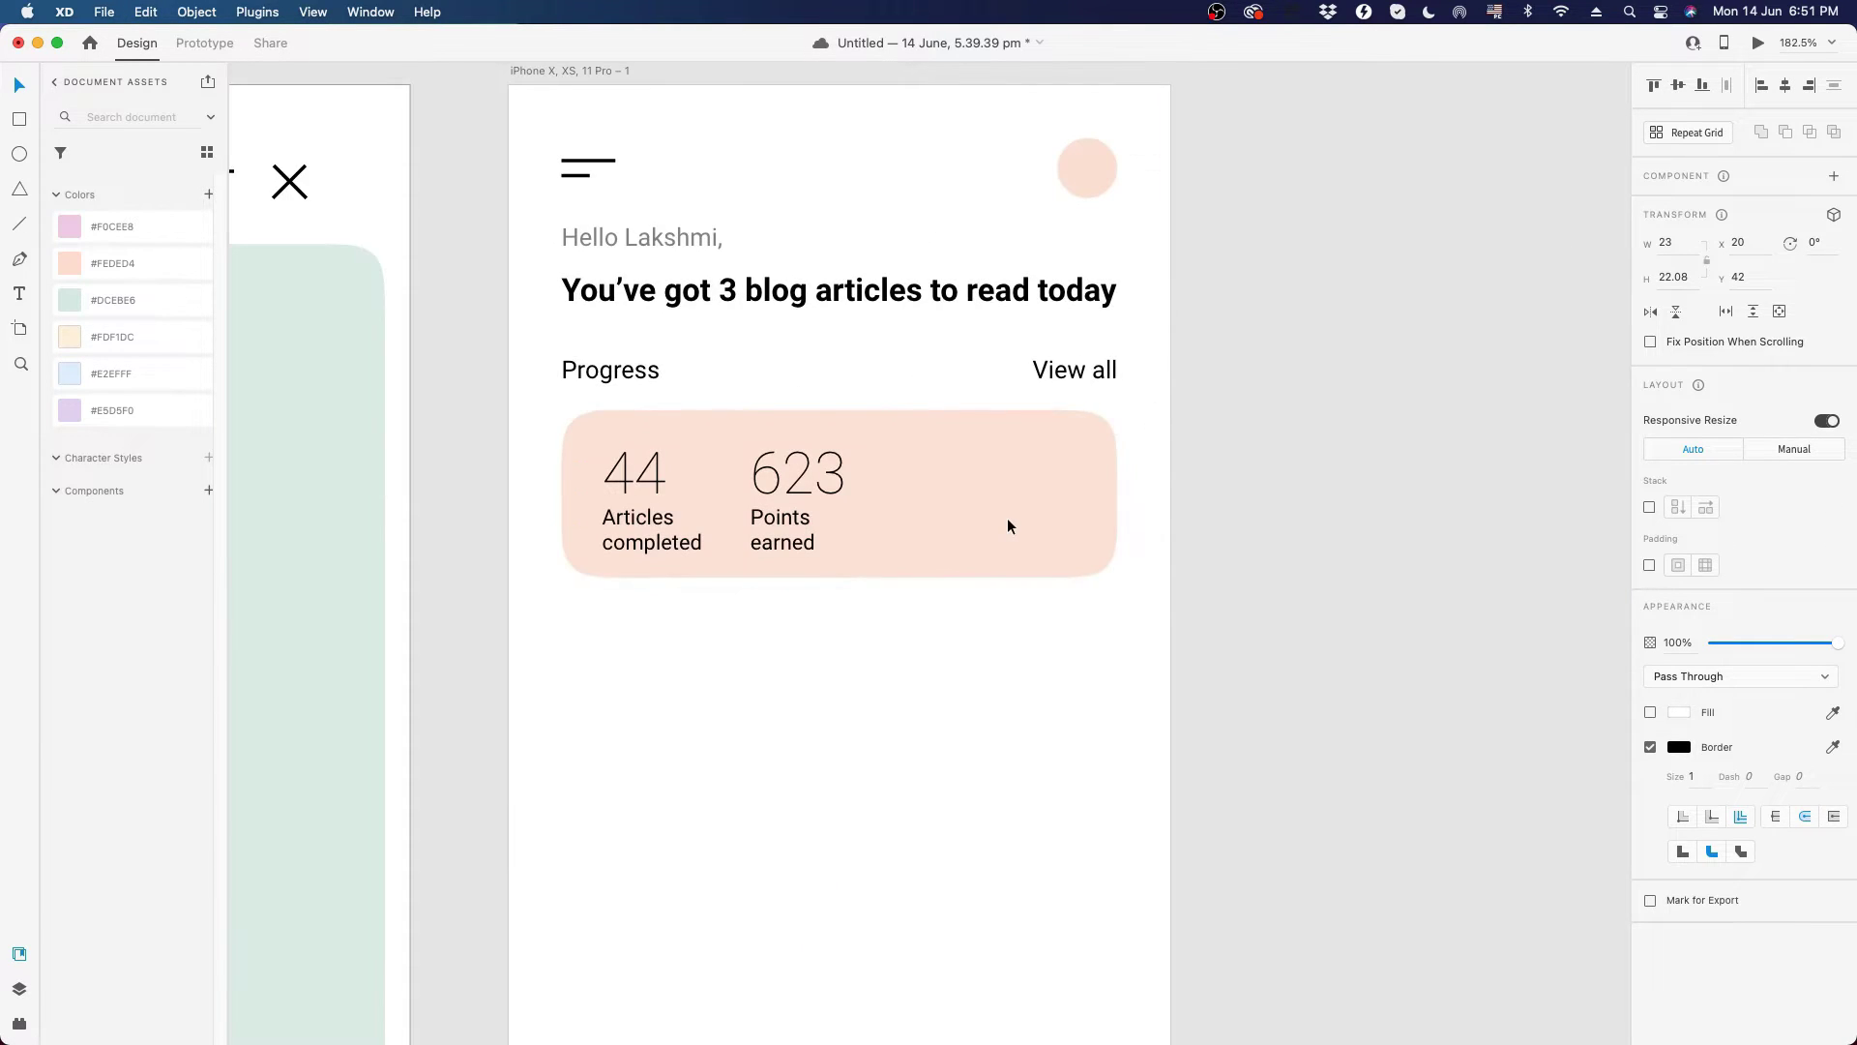
{"action": "key", "text": "super+v"}
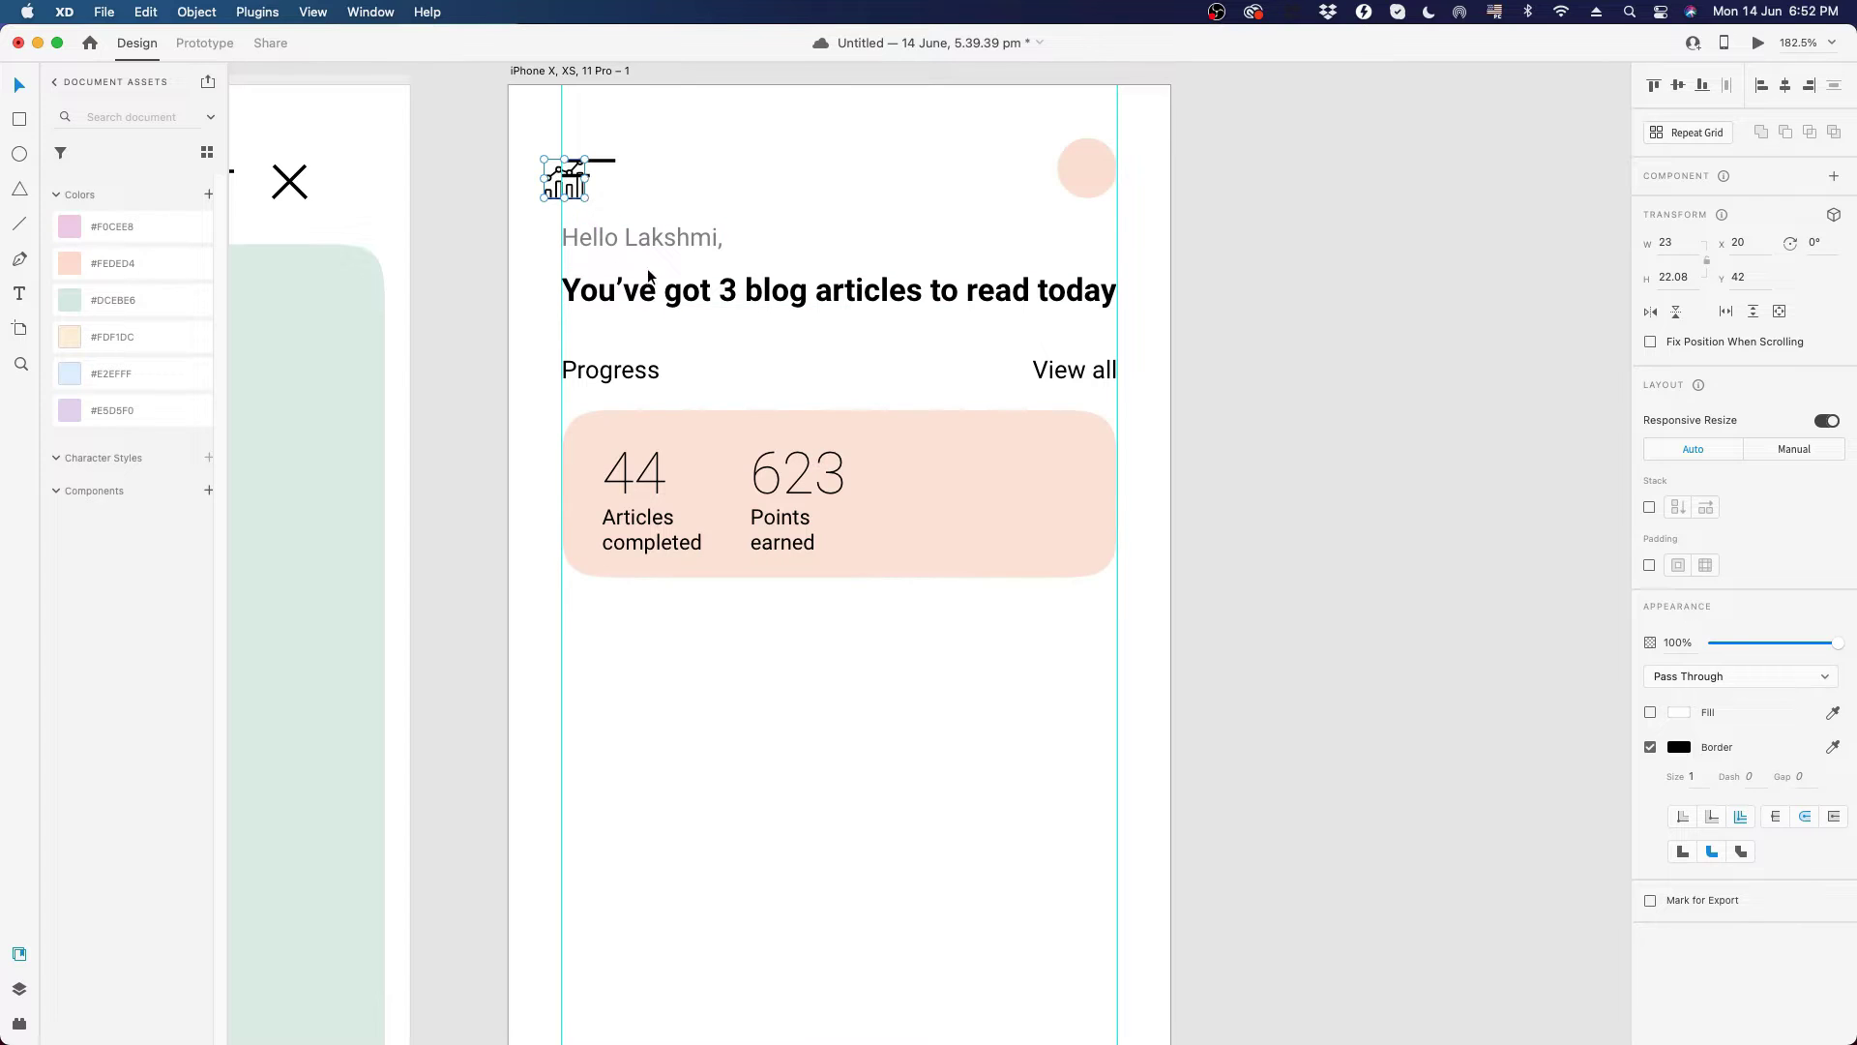
{"action": "left_click_drag", "start_coordinate": [572, 182], "coordinate": [1071, 549]}
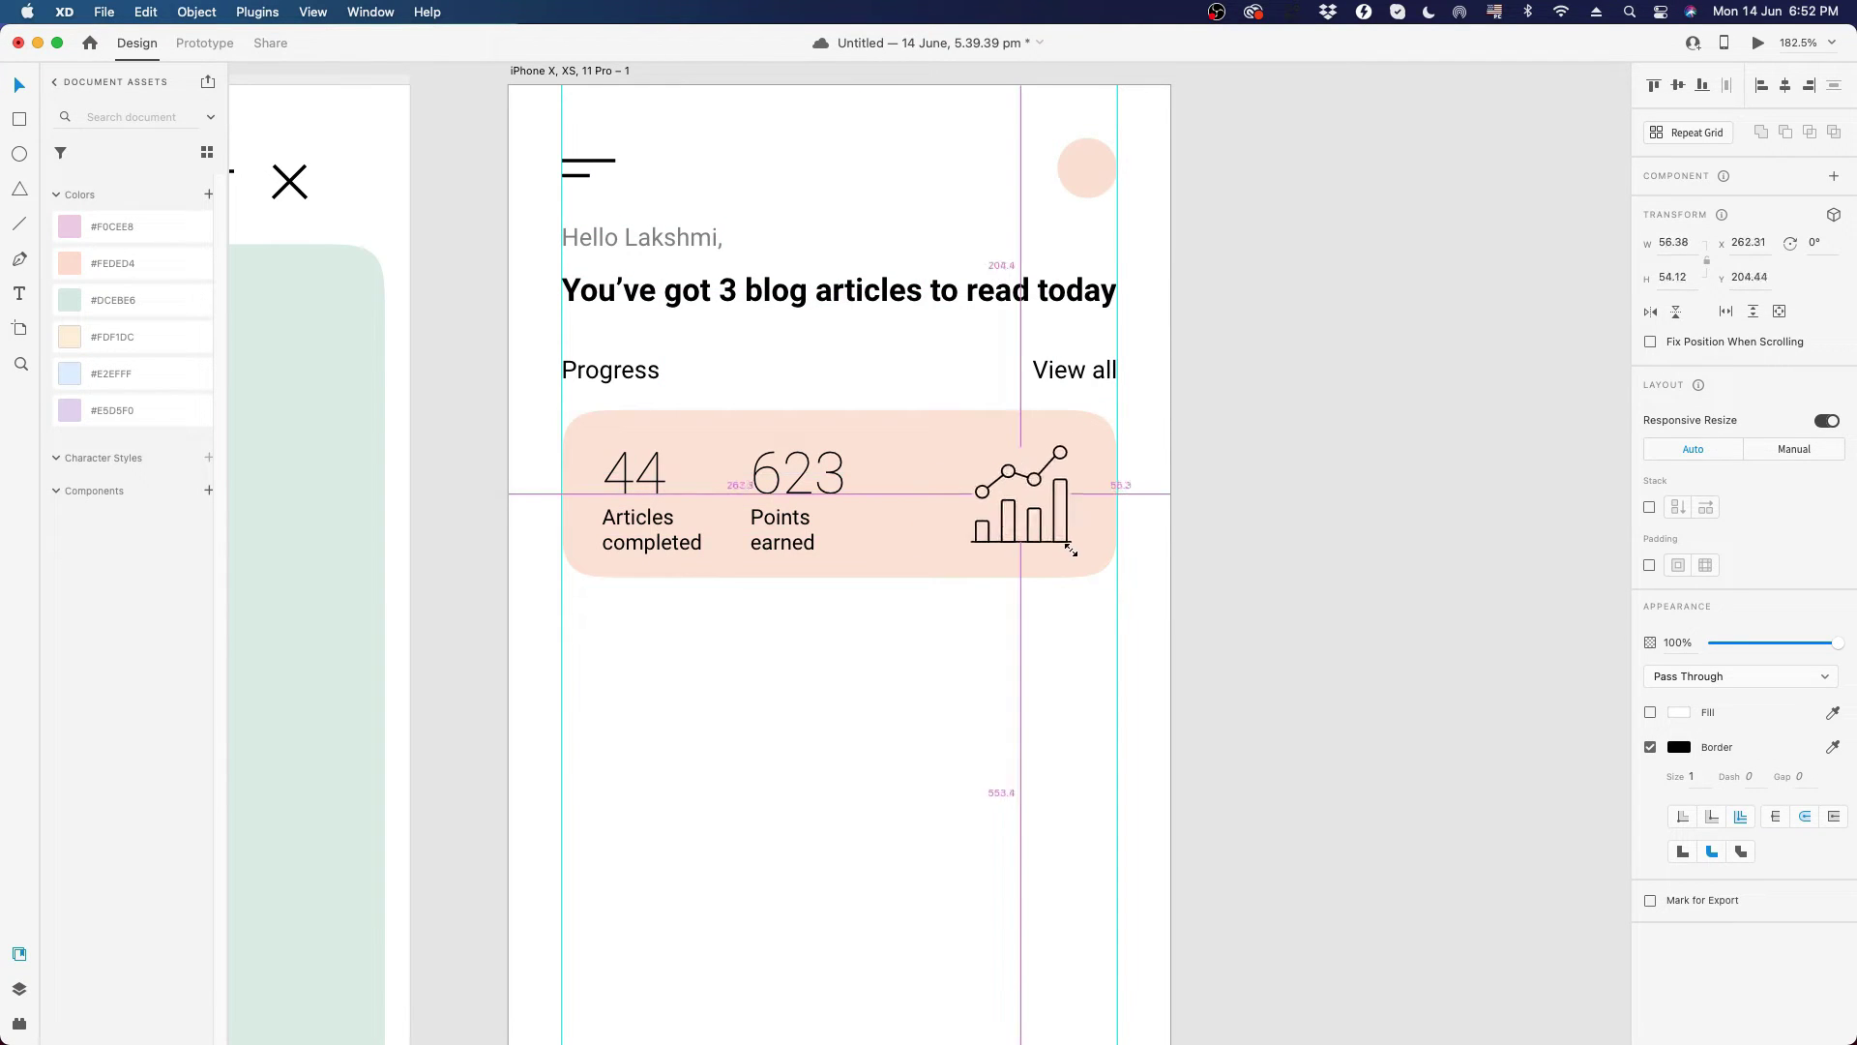
- Nudge the chart icon within the card to X 260.31, Y 203.44
{"action": "key", "text": "Down"}
{"action": "key", "text": "Down"}
{"action": "key", "text": "Left"}
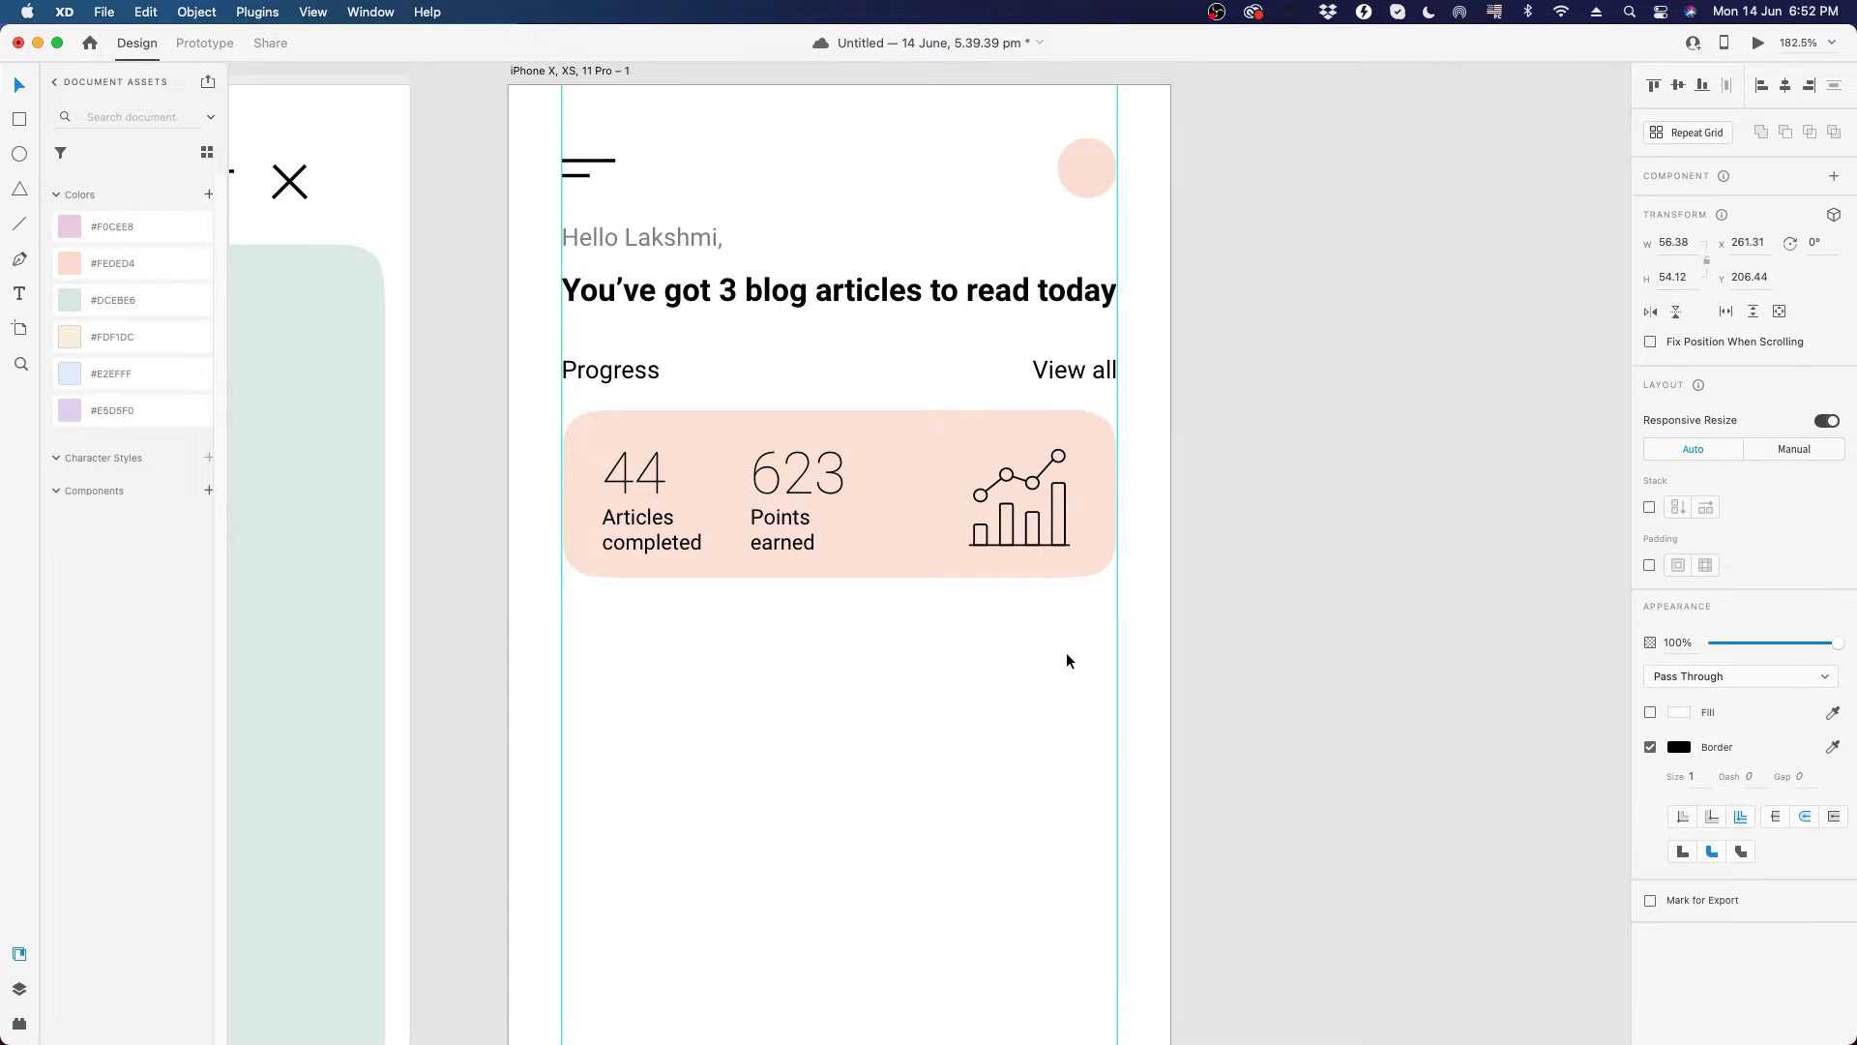
{"action": "key", "text": "Left"}
{"action": "key", "text": "Left"}
{"action": "key", "text": "Left"}
{"action": "key", "text": "Left"}
{"action": "key", "text": "Left"}
{"action": "key", "text": "Left"}
{"action": "key", "text": "Up"}
{"action": "key", "text": "Up"}
{"action": "key", "text": "Up"}
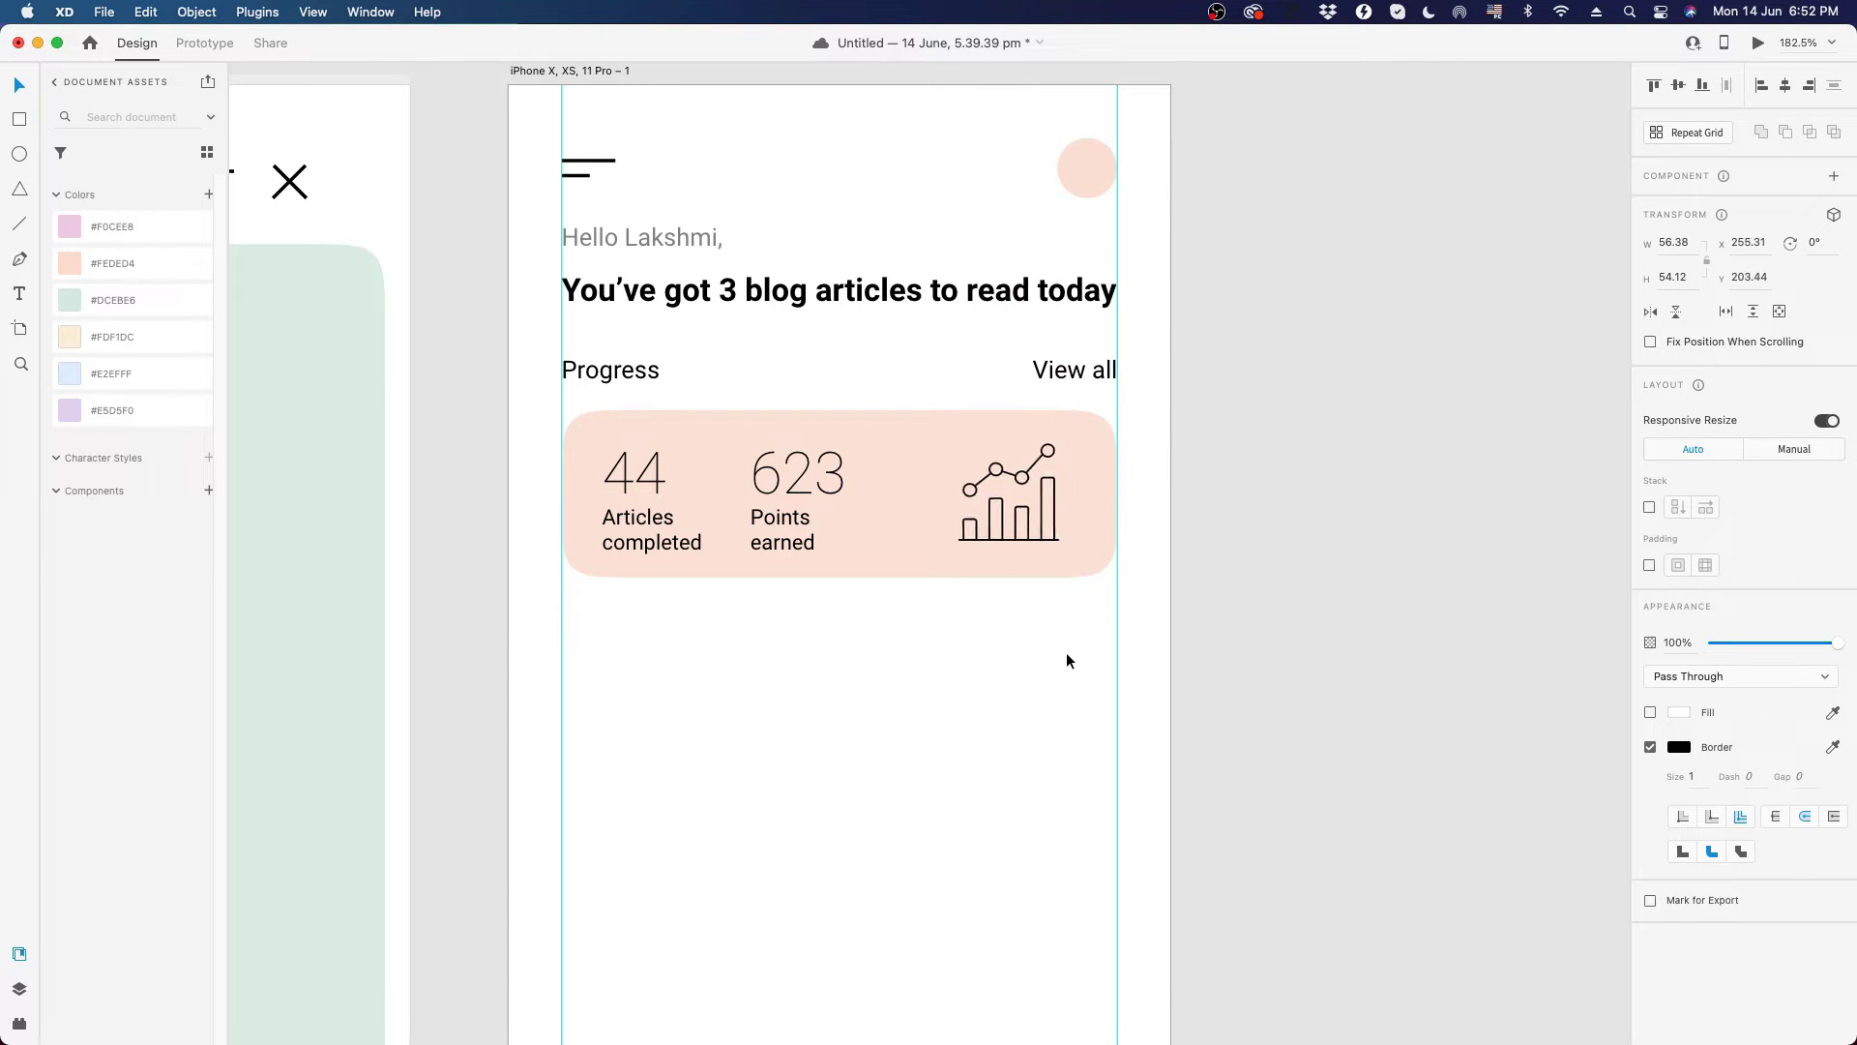
{"action": "key", "text": "Right"}
{"action": "key", "text": "Right"}
{"action": "key", "text": "Right"}
{"action": "key", "text": "Right"}
{"action": "key", "text": "Right"}
{"action": "left_click", "coordinate": [1252, 619]}
- Compare the chart icon's right inset with the Articles label's left inset and shift the icon to X 265.31 to match
{"action": "left_click_drag", "start_coordinate": [841, 693], "coordinate": [920, 671]}
{"action": "left_click", "coordinate": [1112, 495]}
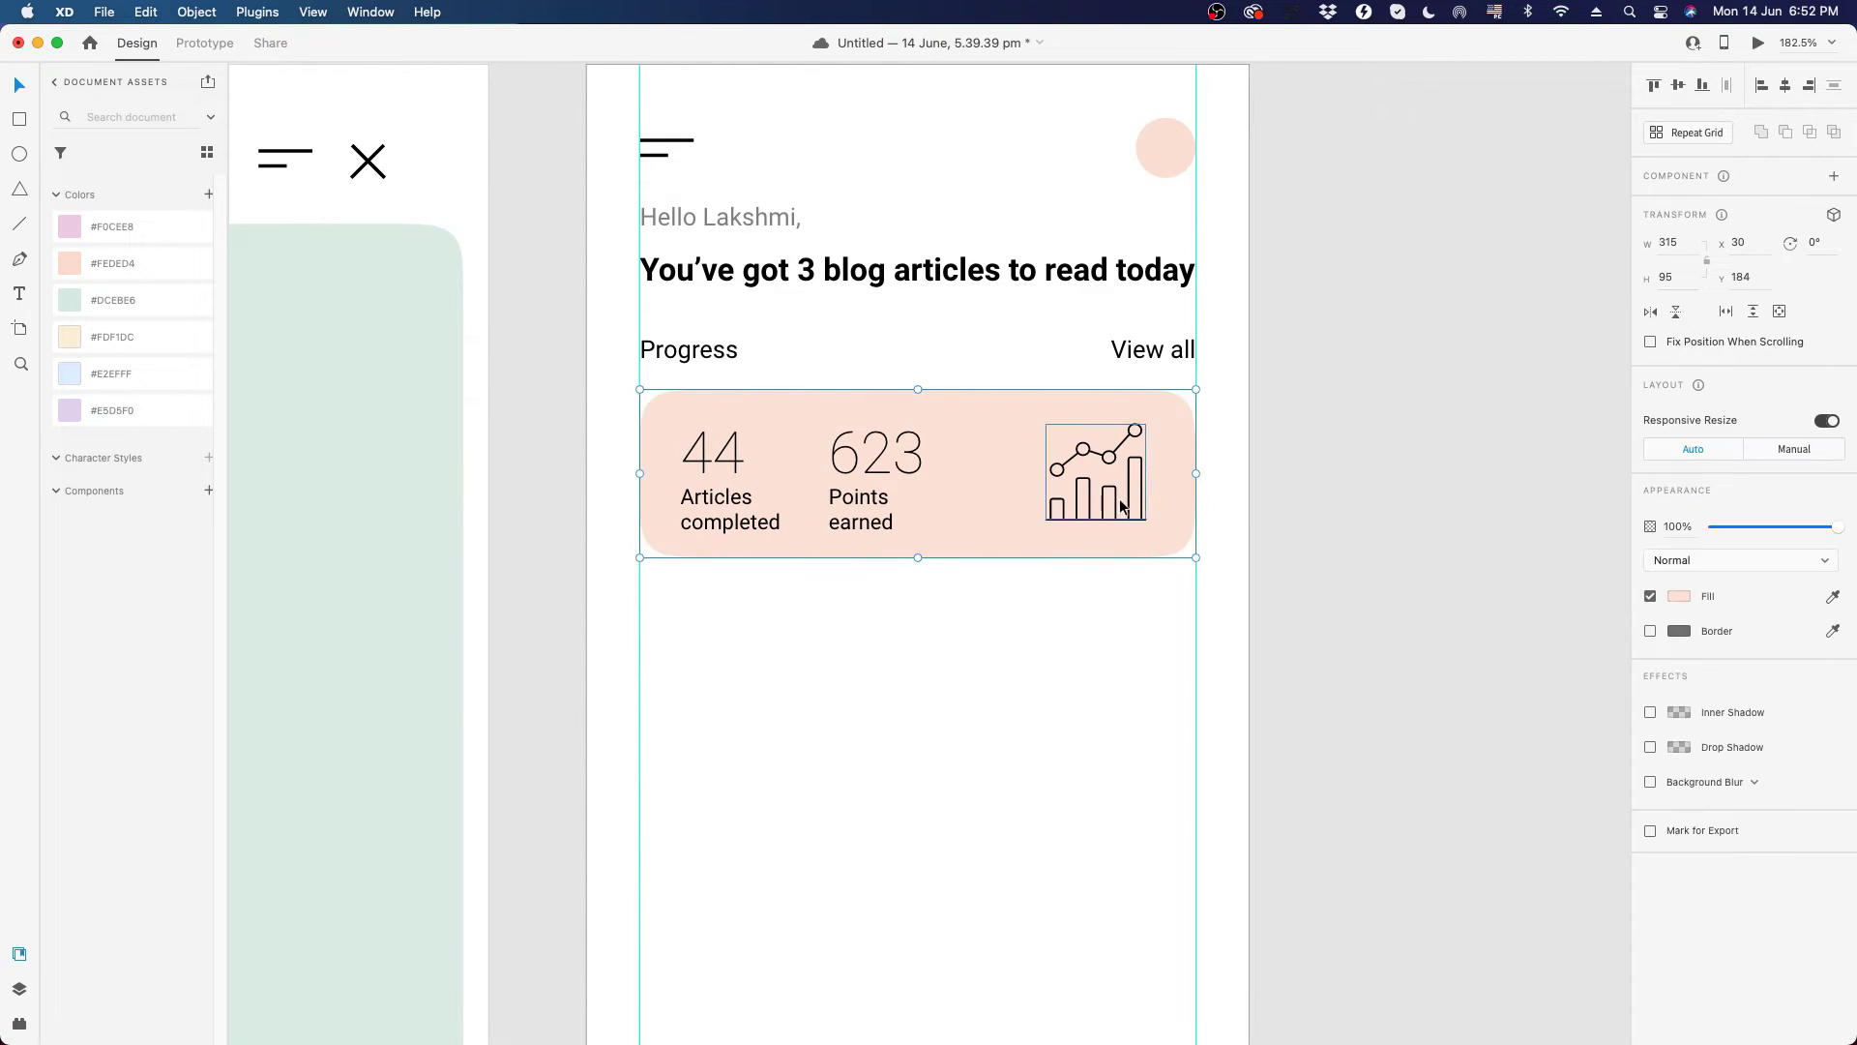
{"action": "double_click", "coordinate": [1120, 505]}
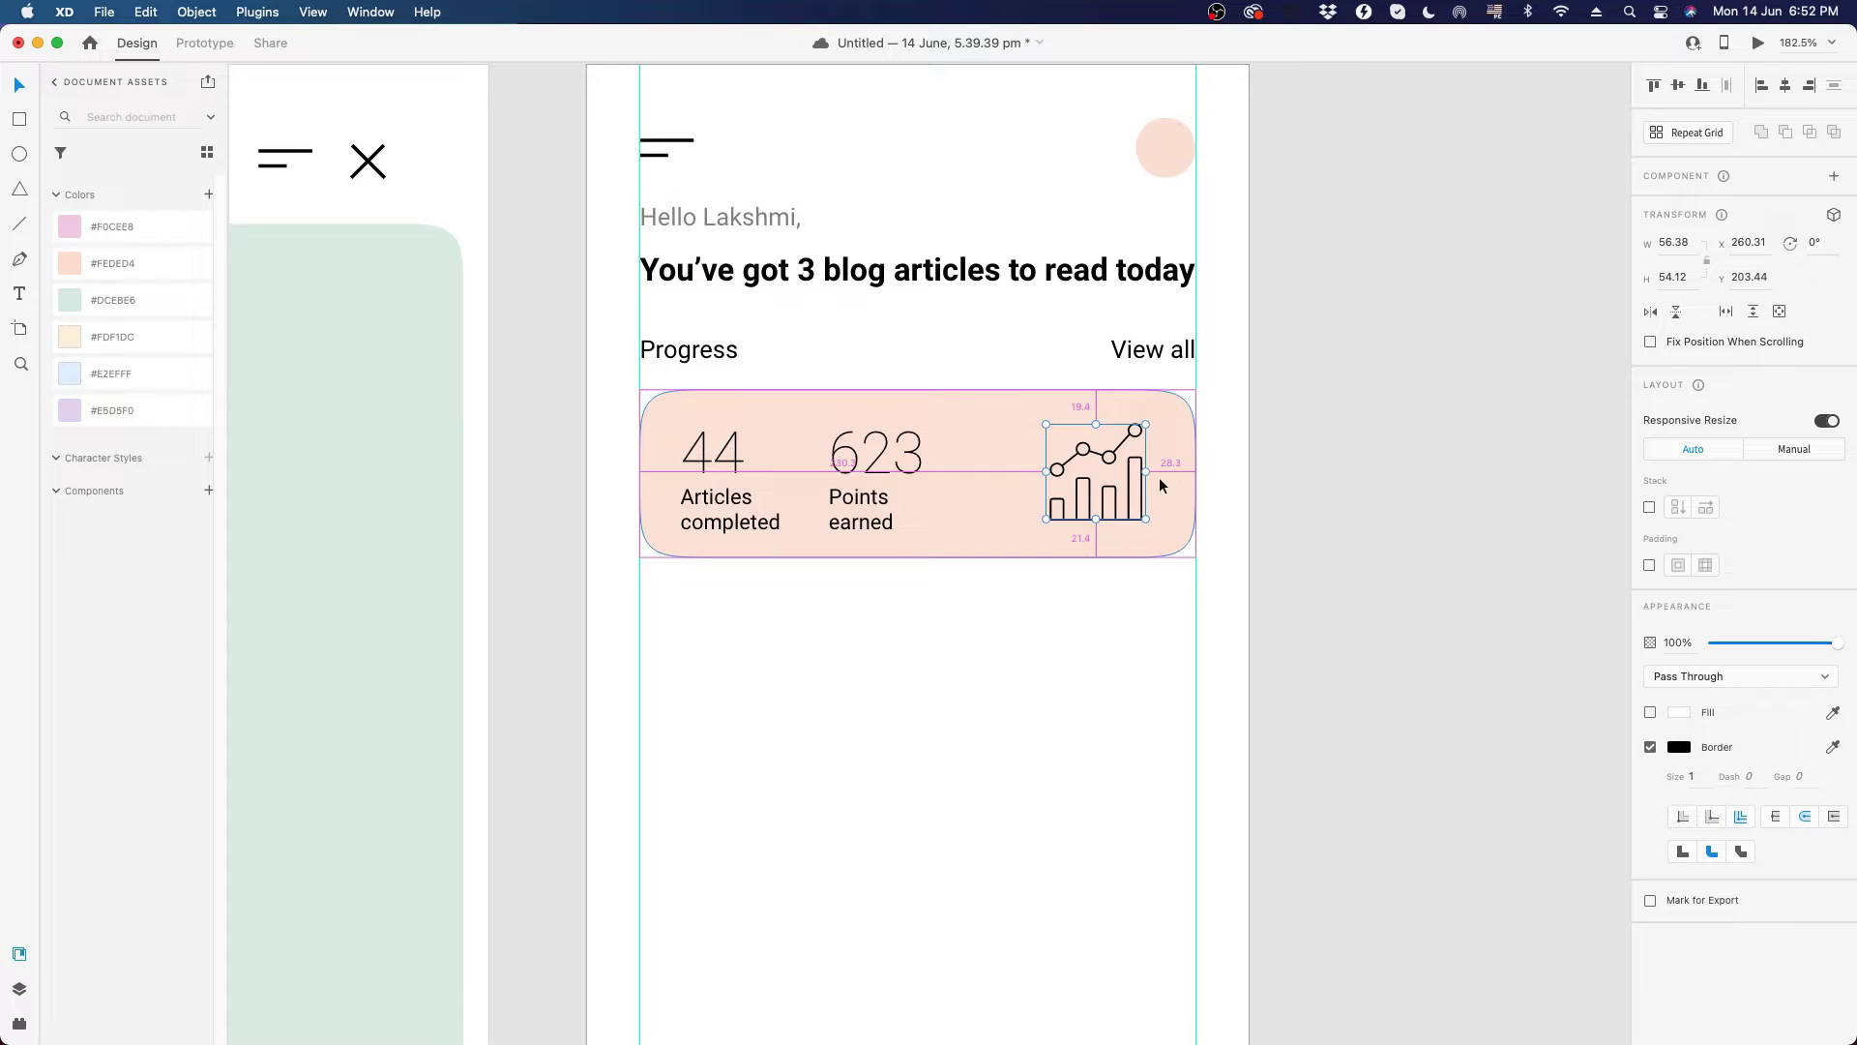
{"action": "left_click", "coordinate": [692, 508]}
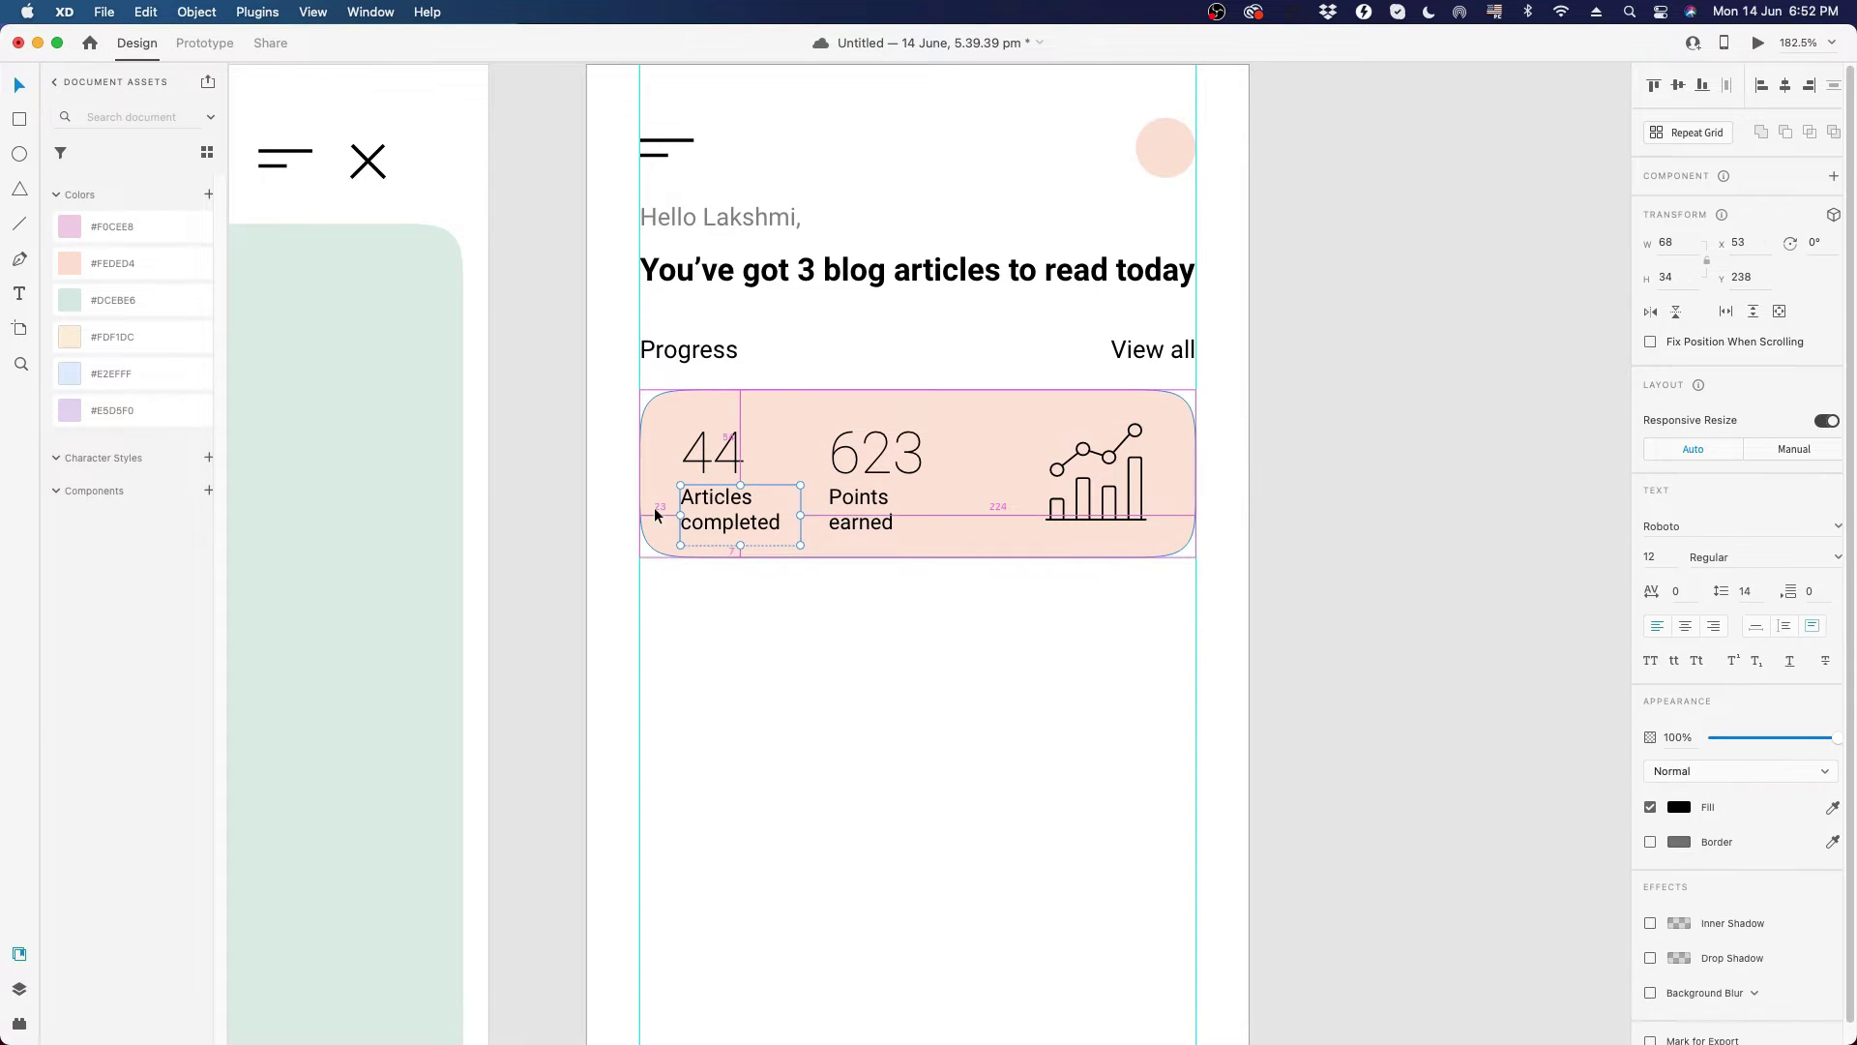
{"action": "left_click", "coordinate": [1083, 514]}
{"action": "double_click", "coordinate": [1085, 513]}
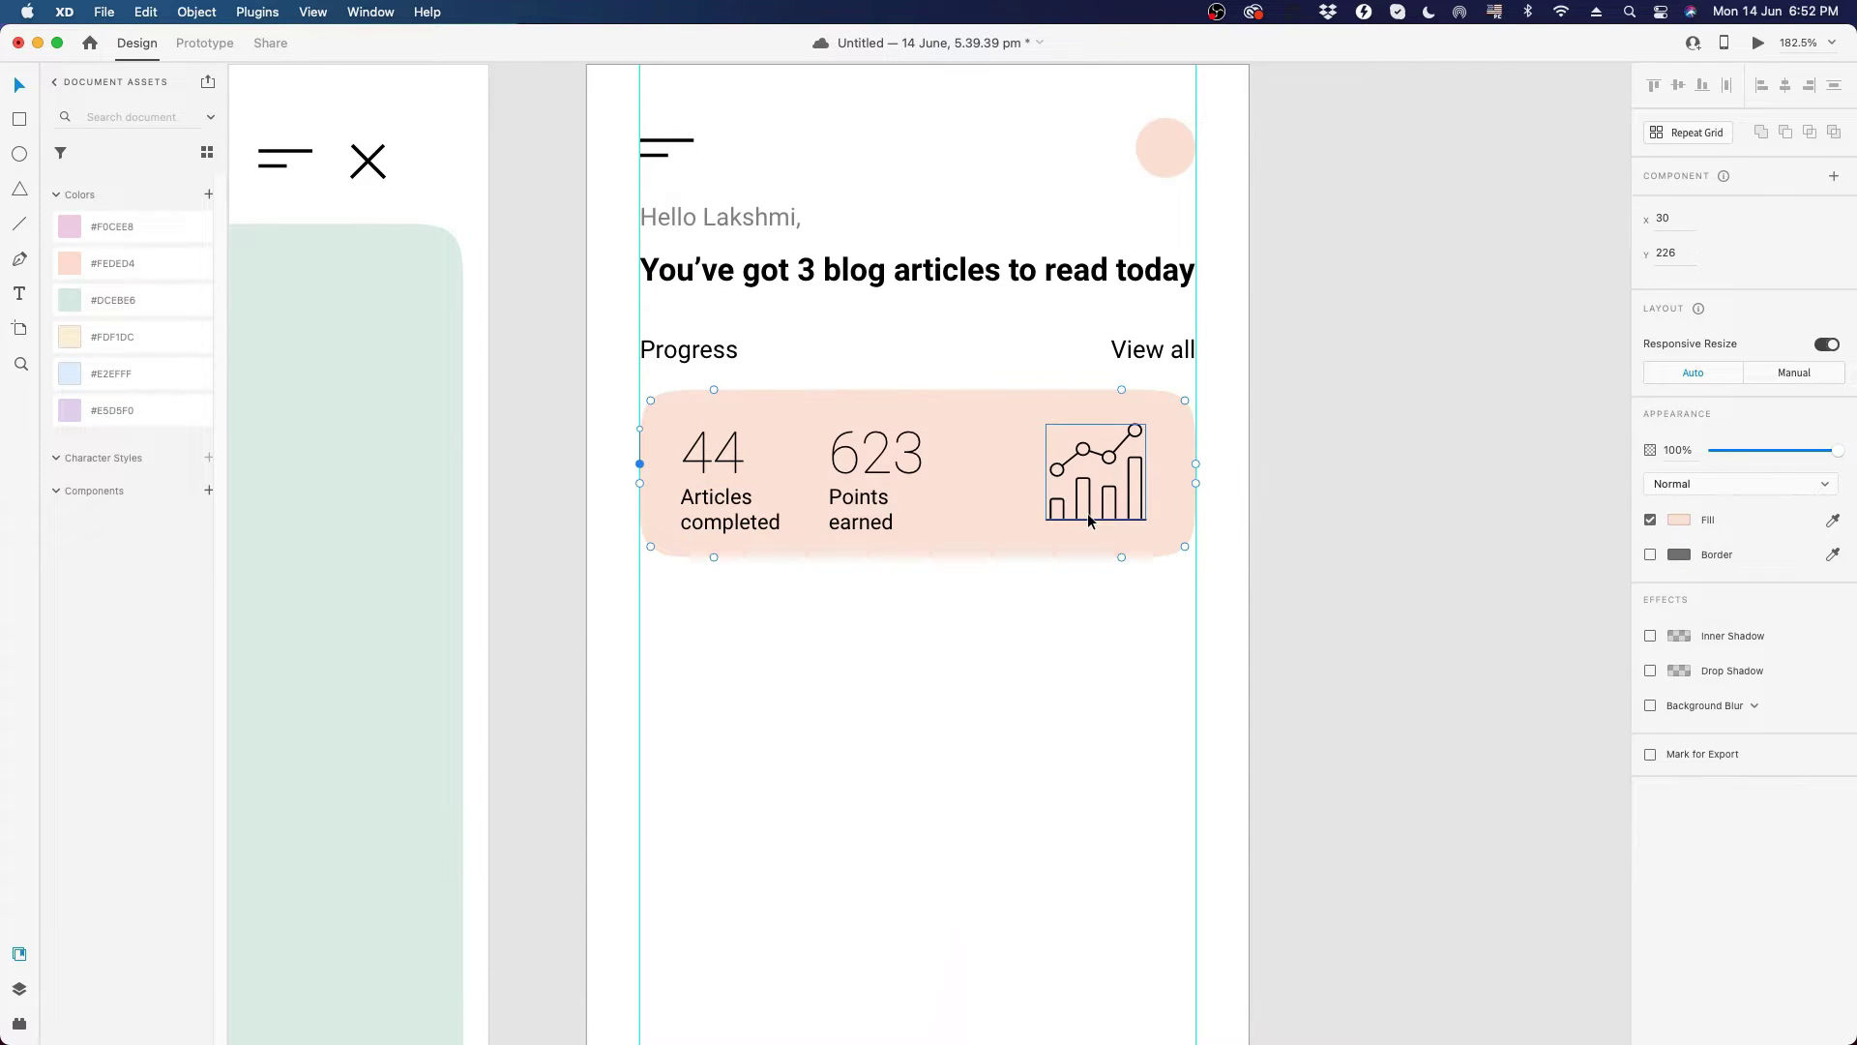
{"action": "left_click", "coordinate": [1085, 513]}
{"action": "left_click", "coordinate": [1078, 635]}
{"action": "left_click", "coordinate": [1089, 502]}
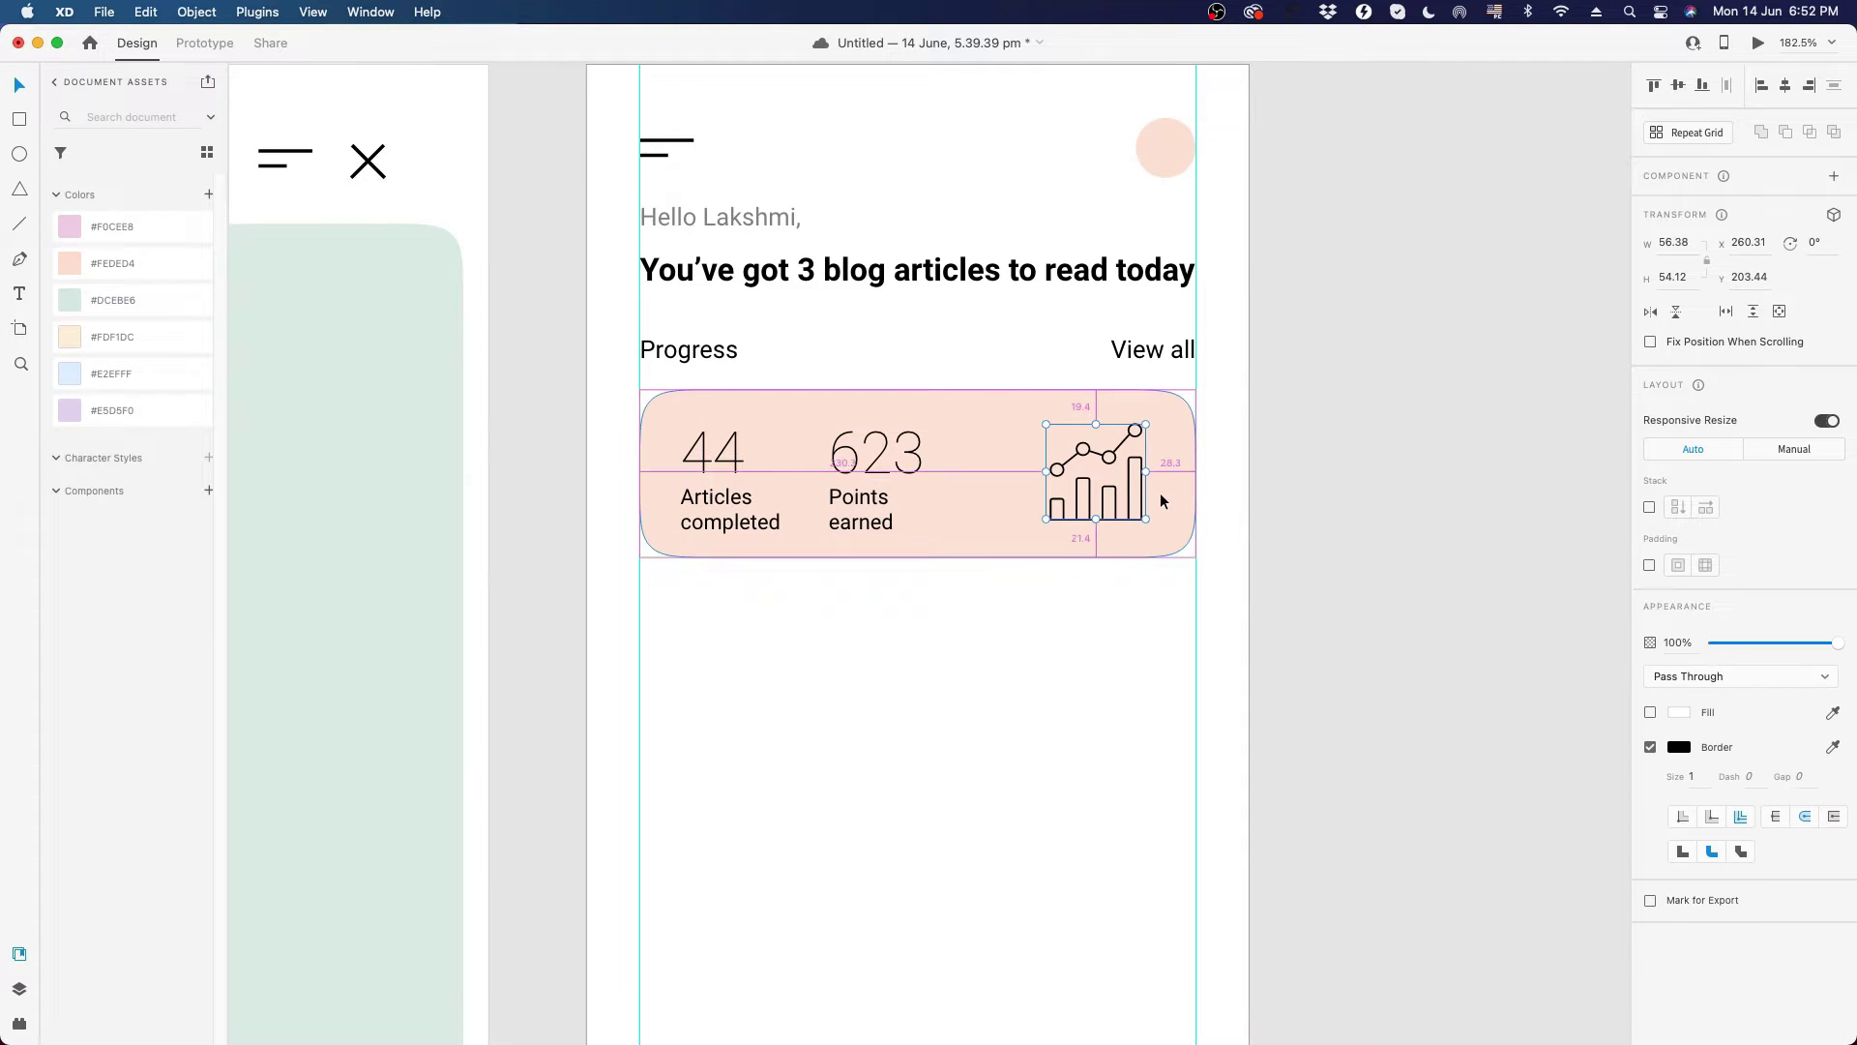
{"action": "key", "text": "Right"}
{"action": "key", "text": "Right"}
{"action": "key", "text": "Right"}
{"action": "key", "text": "Right"}
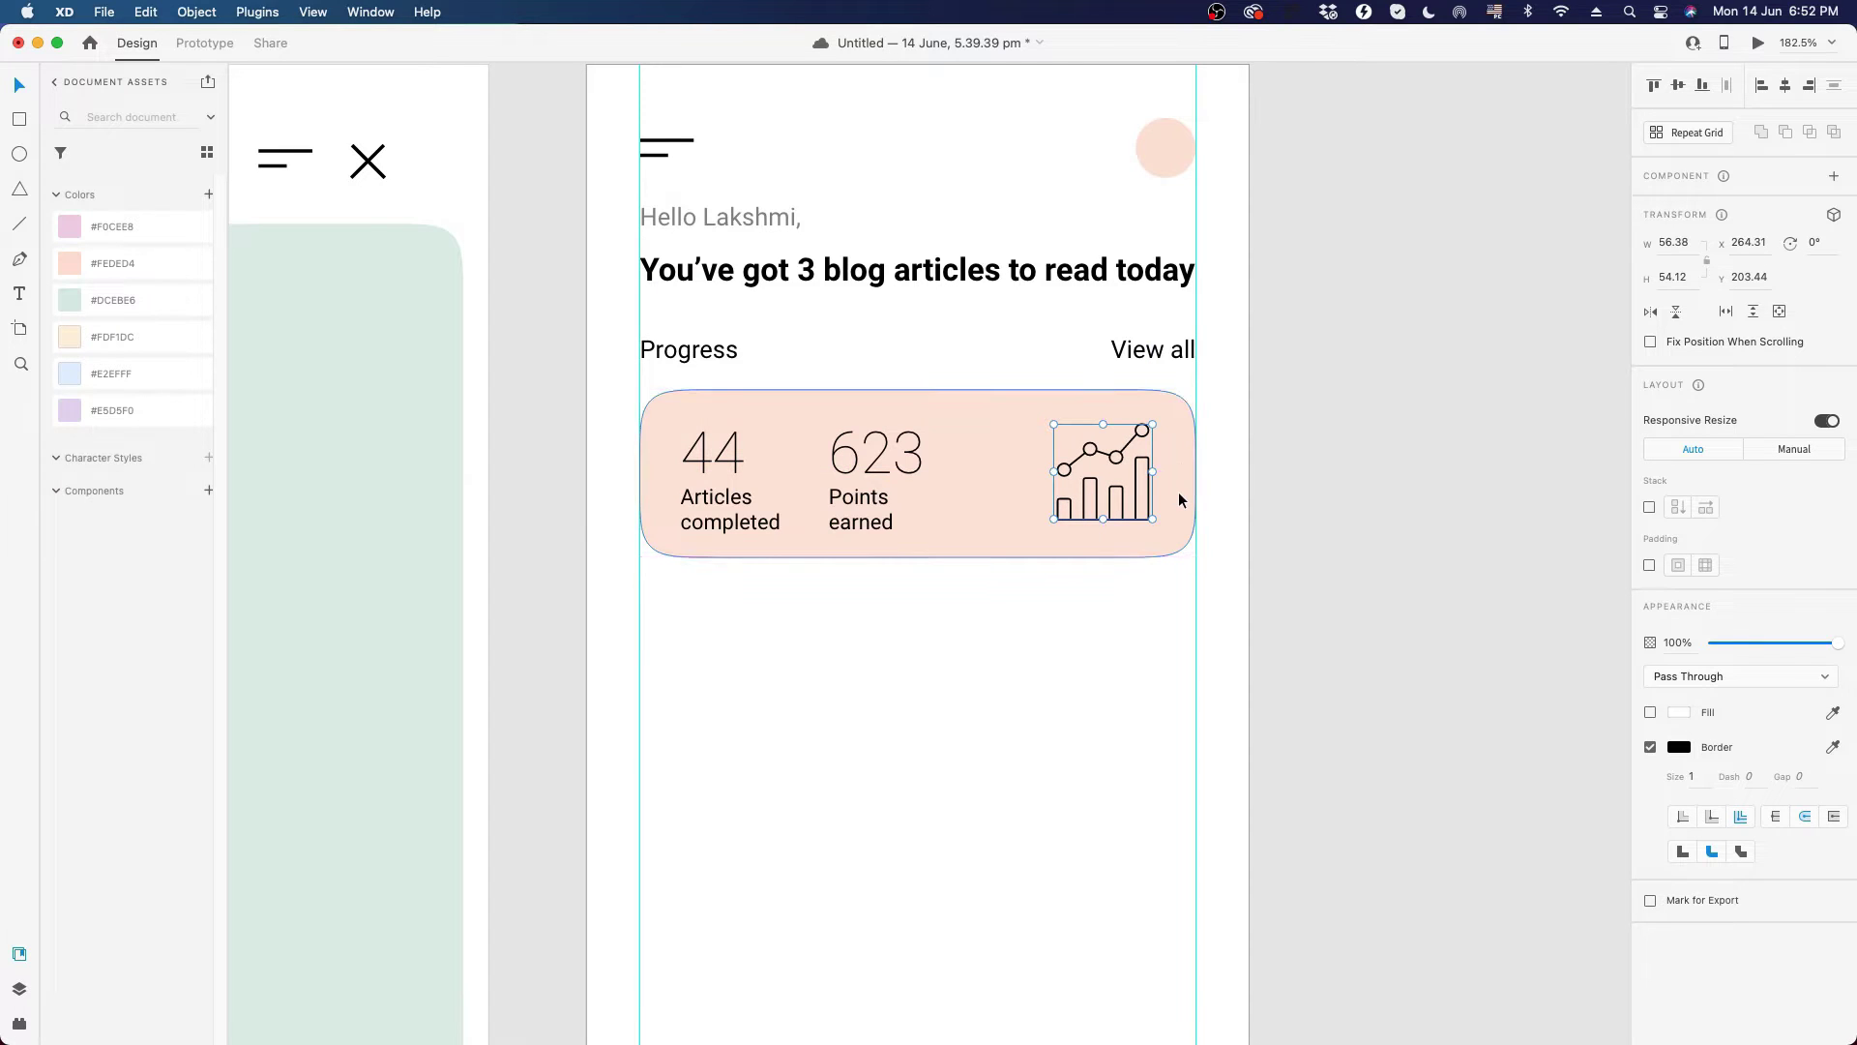
{"action": "key", "text": "Right"}
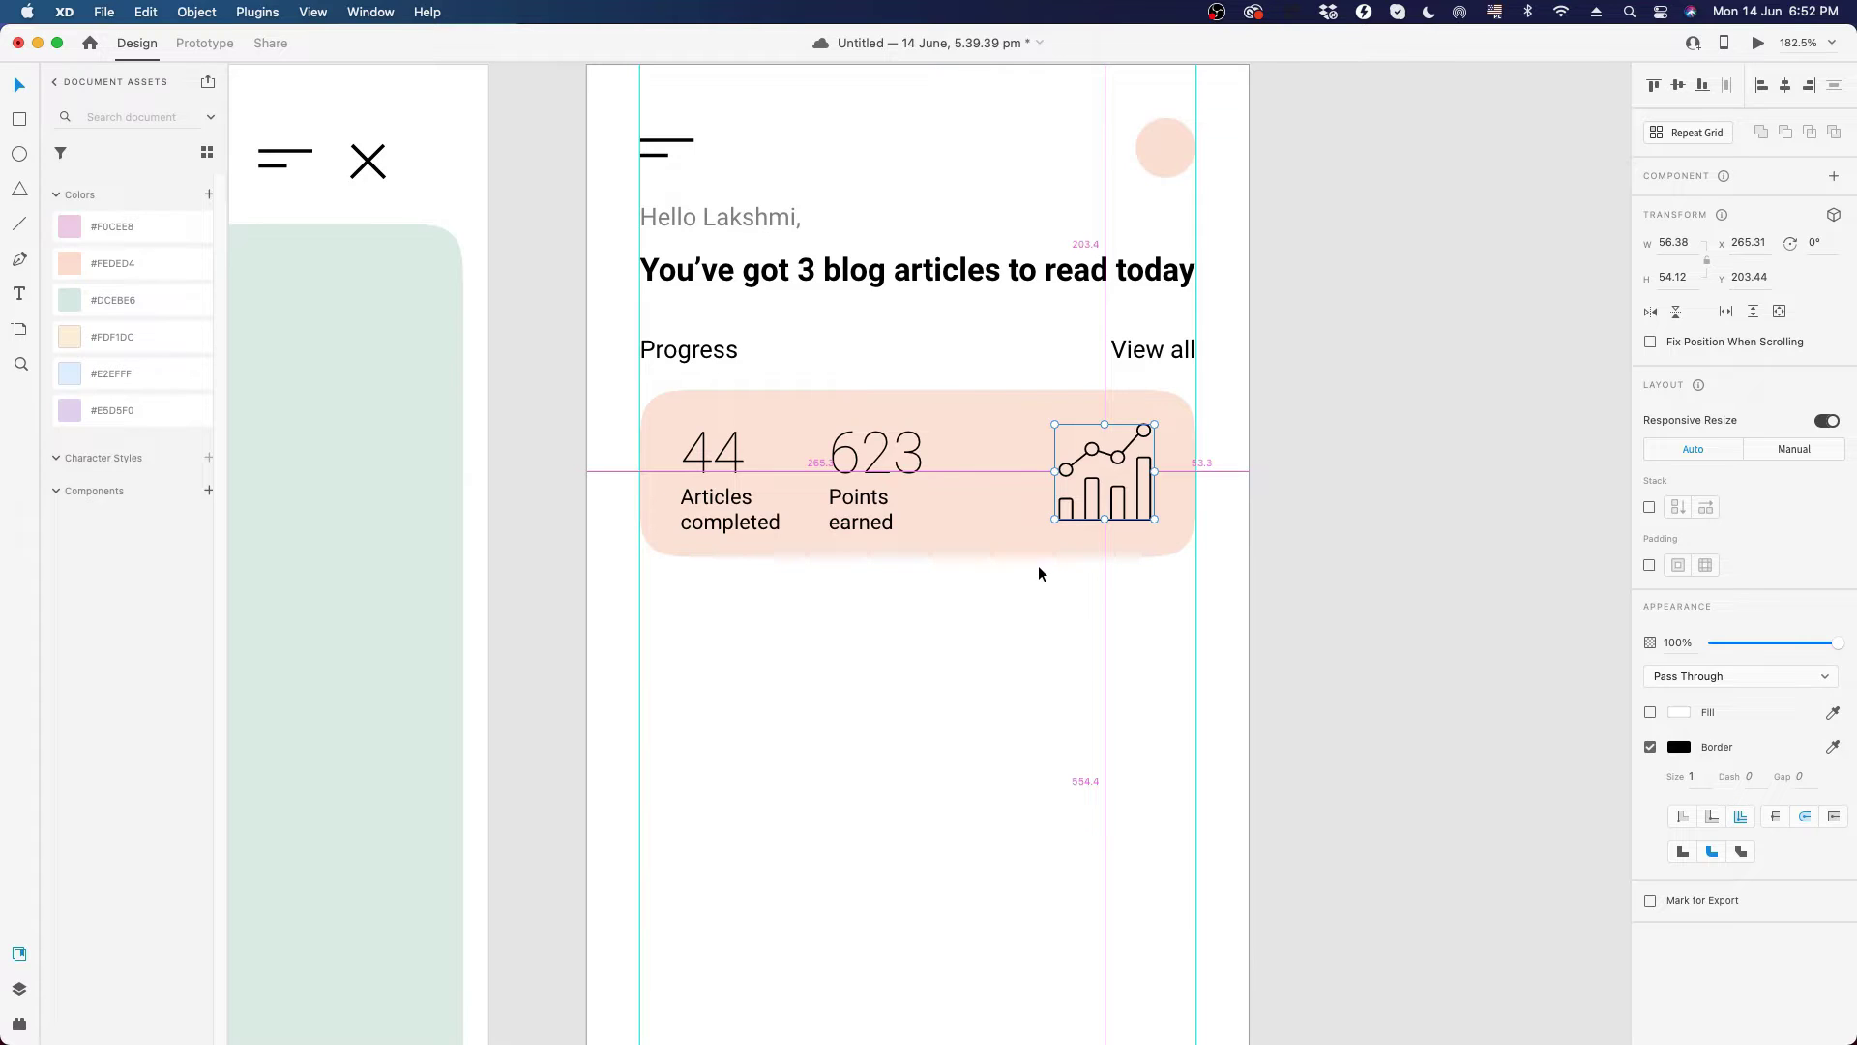
{"action": "left_click", "coordinate": [1021, 633]}
- Centre the chart icon vertically in the card by moving it to Y 204.44
{"action": "left_click", "coordinate": [1132, 515]}
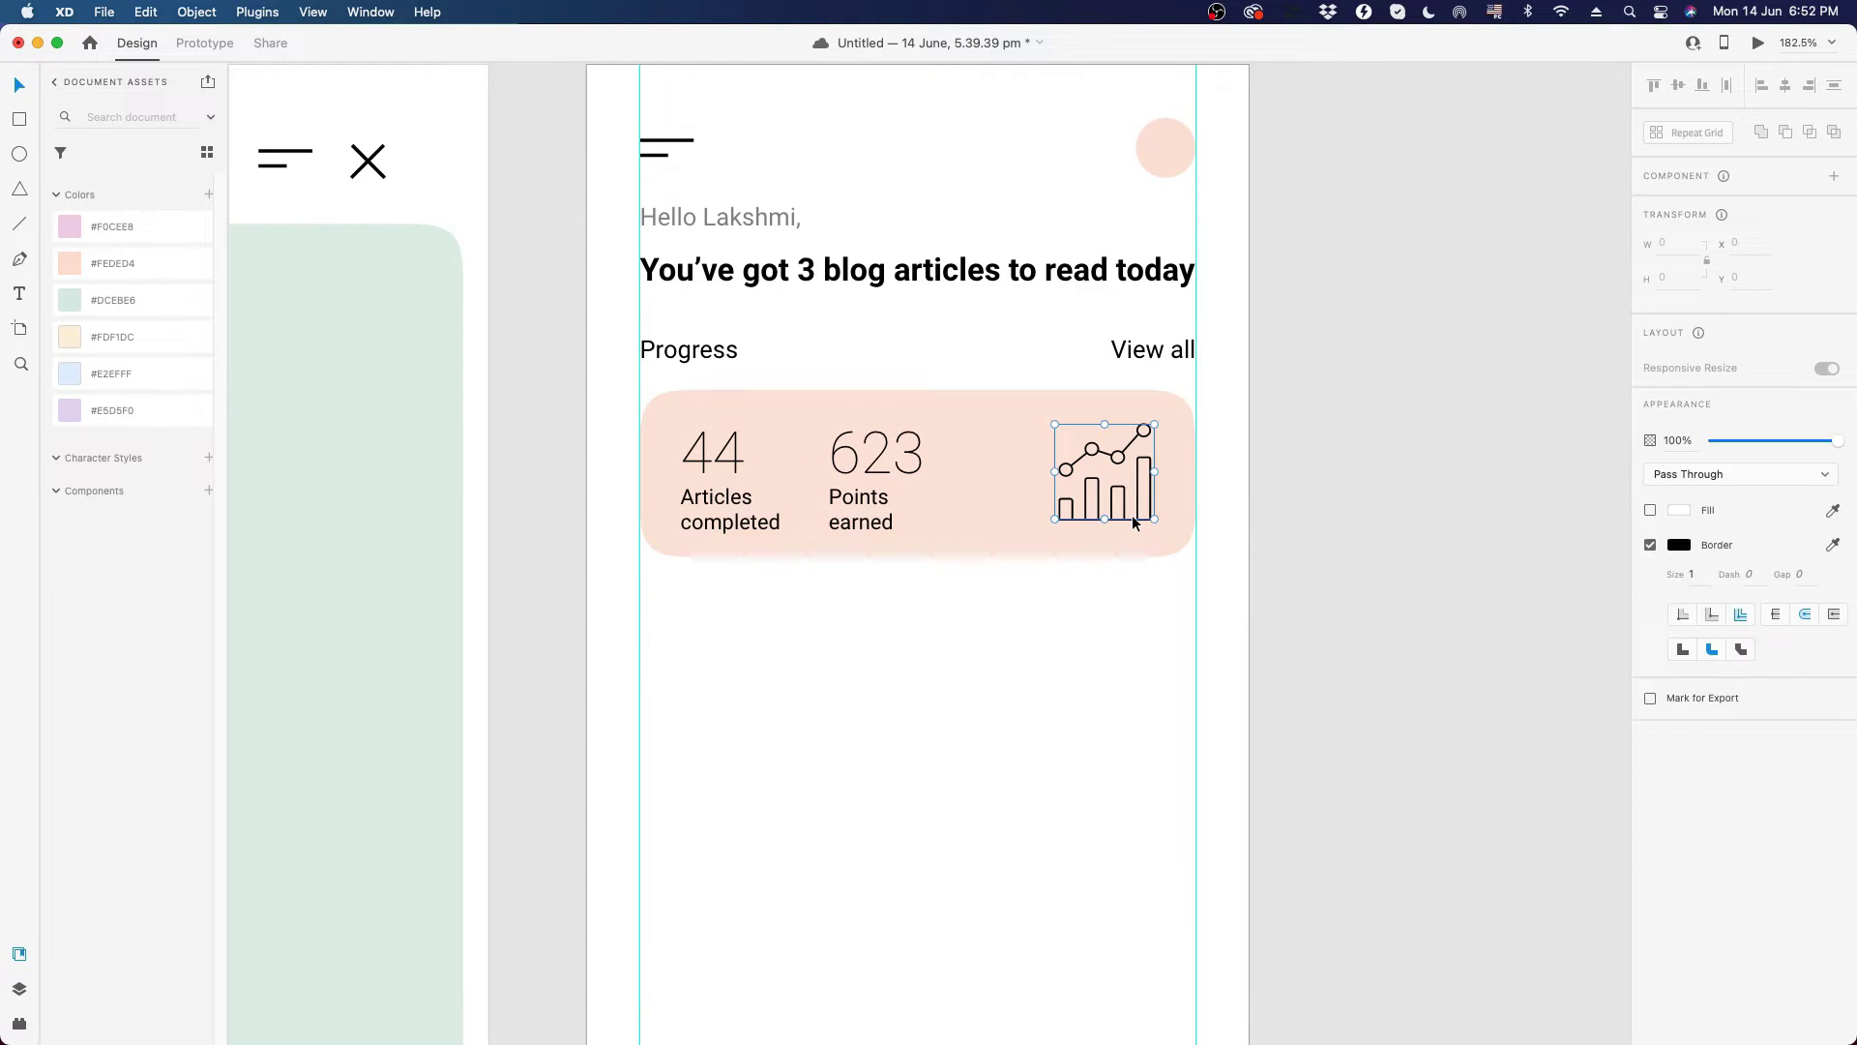
{"action": "key", "text": "Down"}
{"action": "key", "text": "Down"}
{"action": "key", "text": "Down"}
{"action": "key", "text": "Up"}
{"action": "key", "text": "Up"}
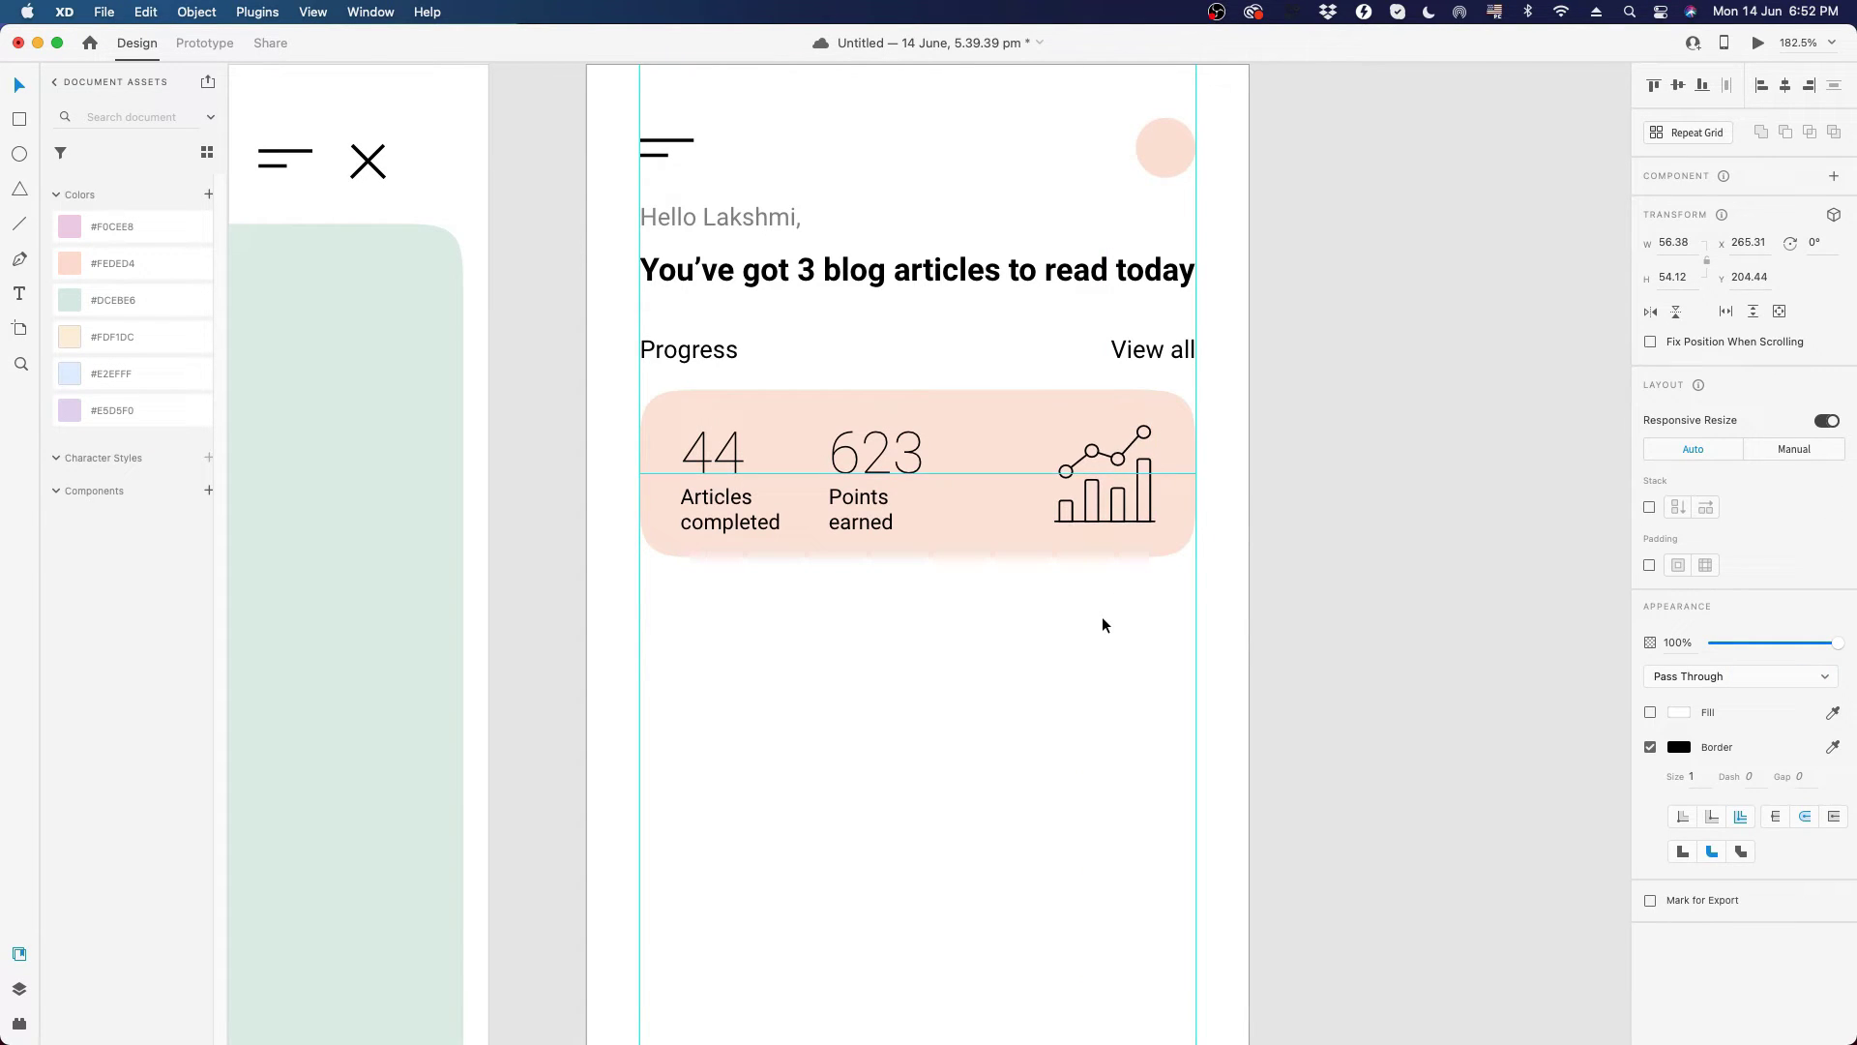
{"action": "left_click", "coordinate": [1027, 652]}
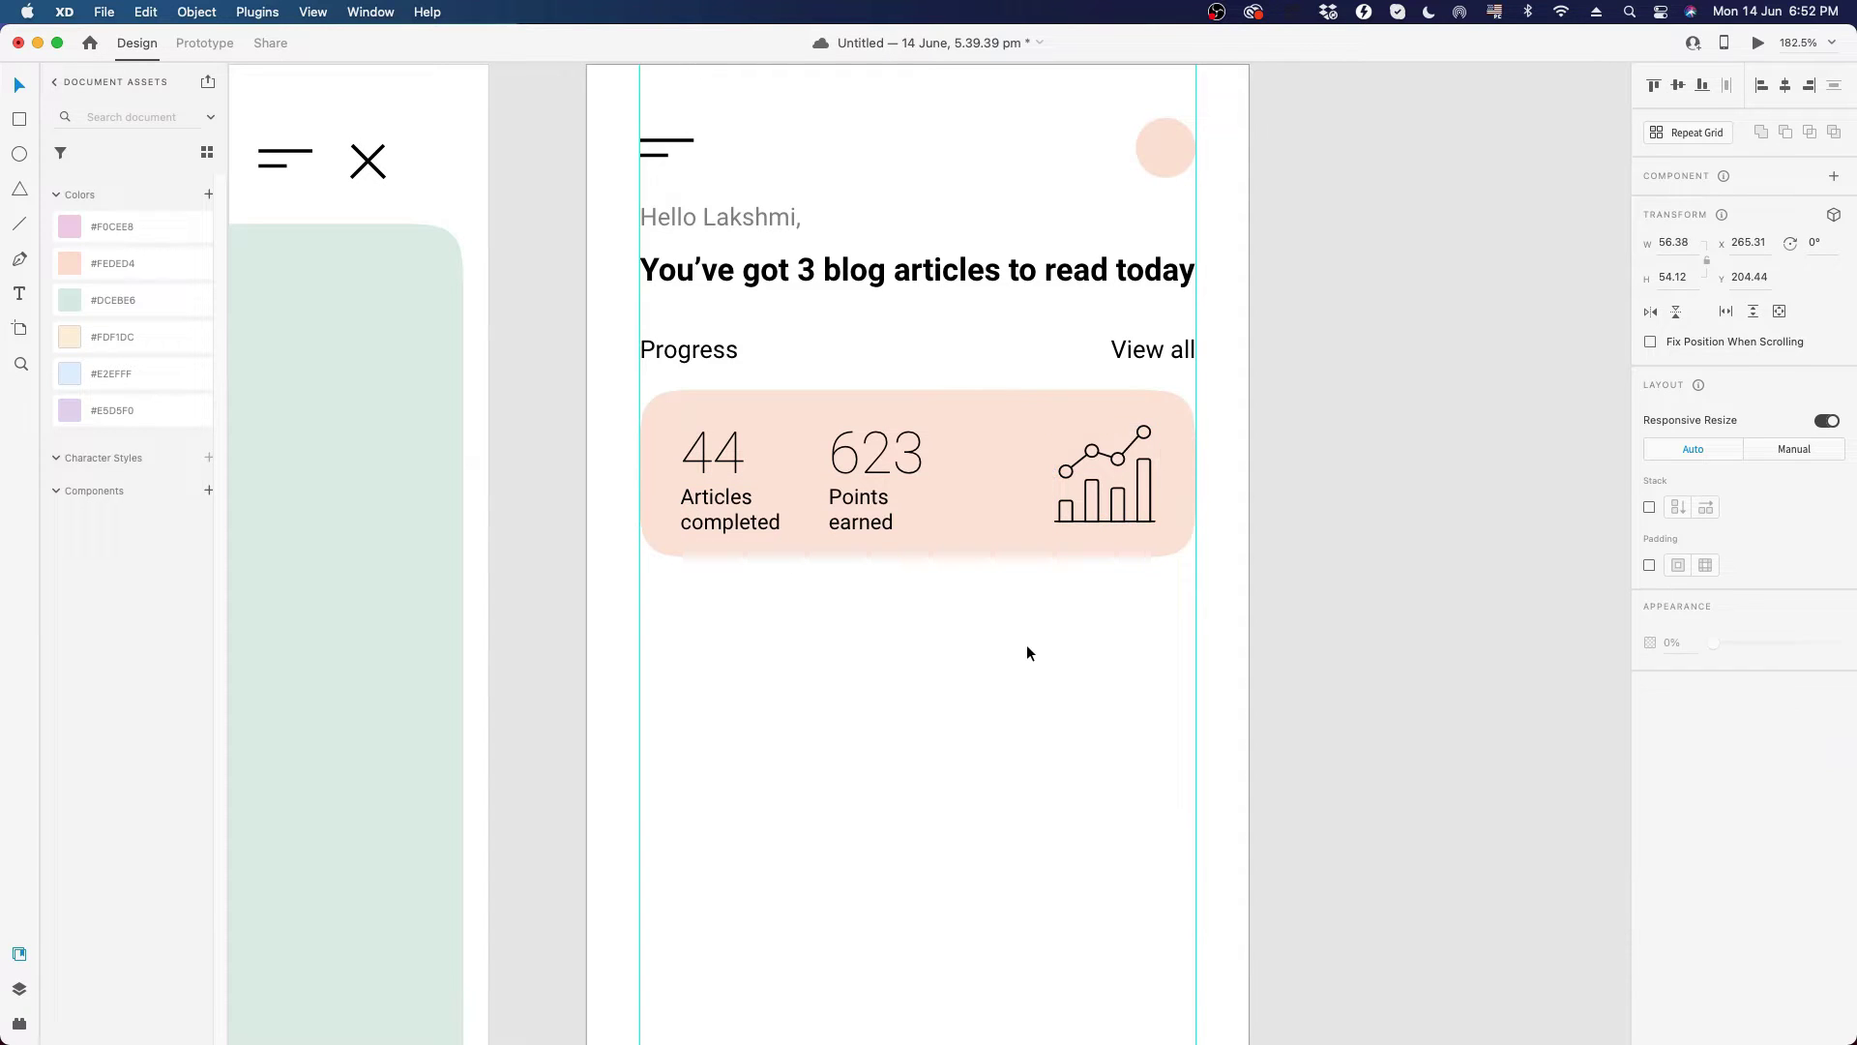
- Duplicate the Progress label below the peach card at X 30, Y 306
{"action": "scroll", "coordinate": [1027, 652], "scroll_direction": "down", "scroll_amount": 2}
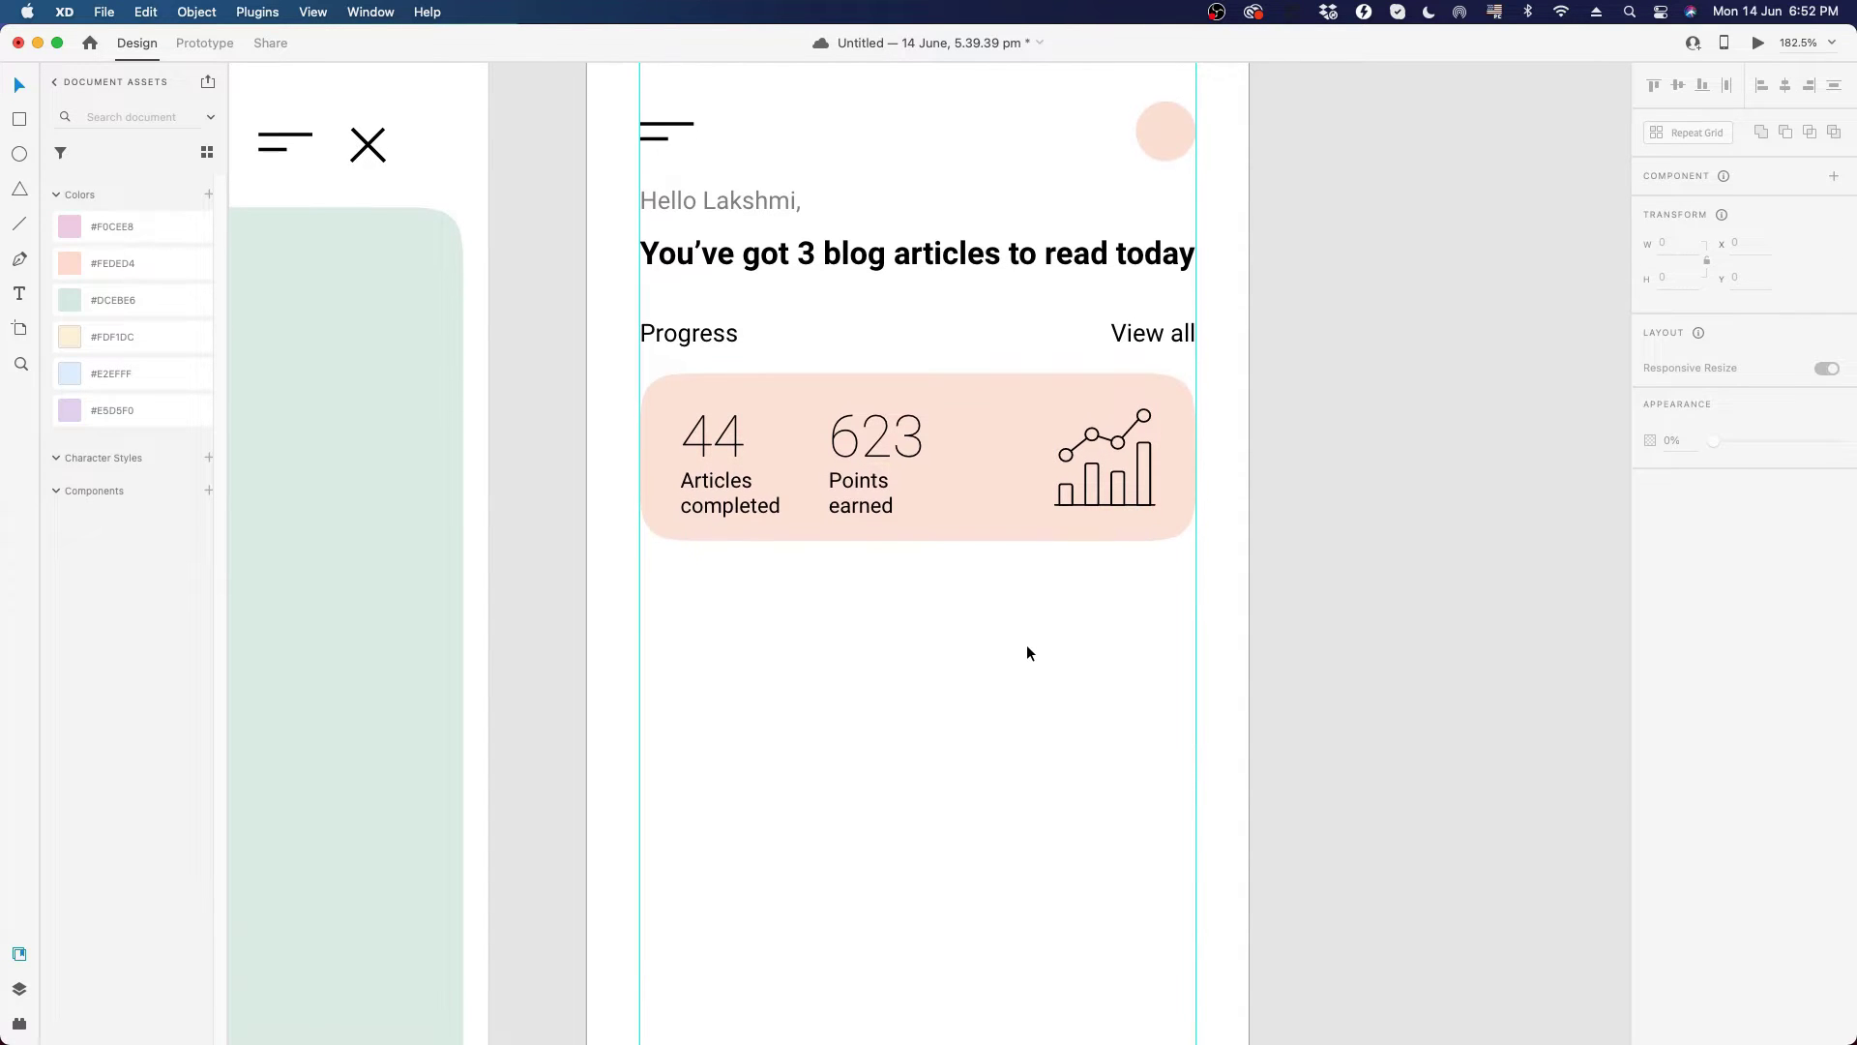
{"action": "scroll", "coordinate": [1027, 653], "scroll_direction": "down", "scroll_amount": 1}
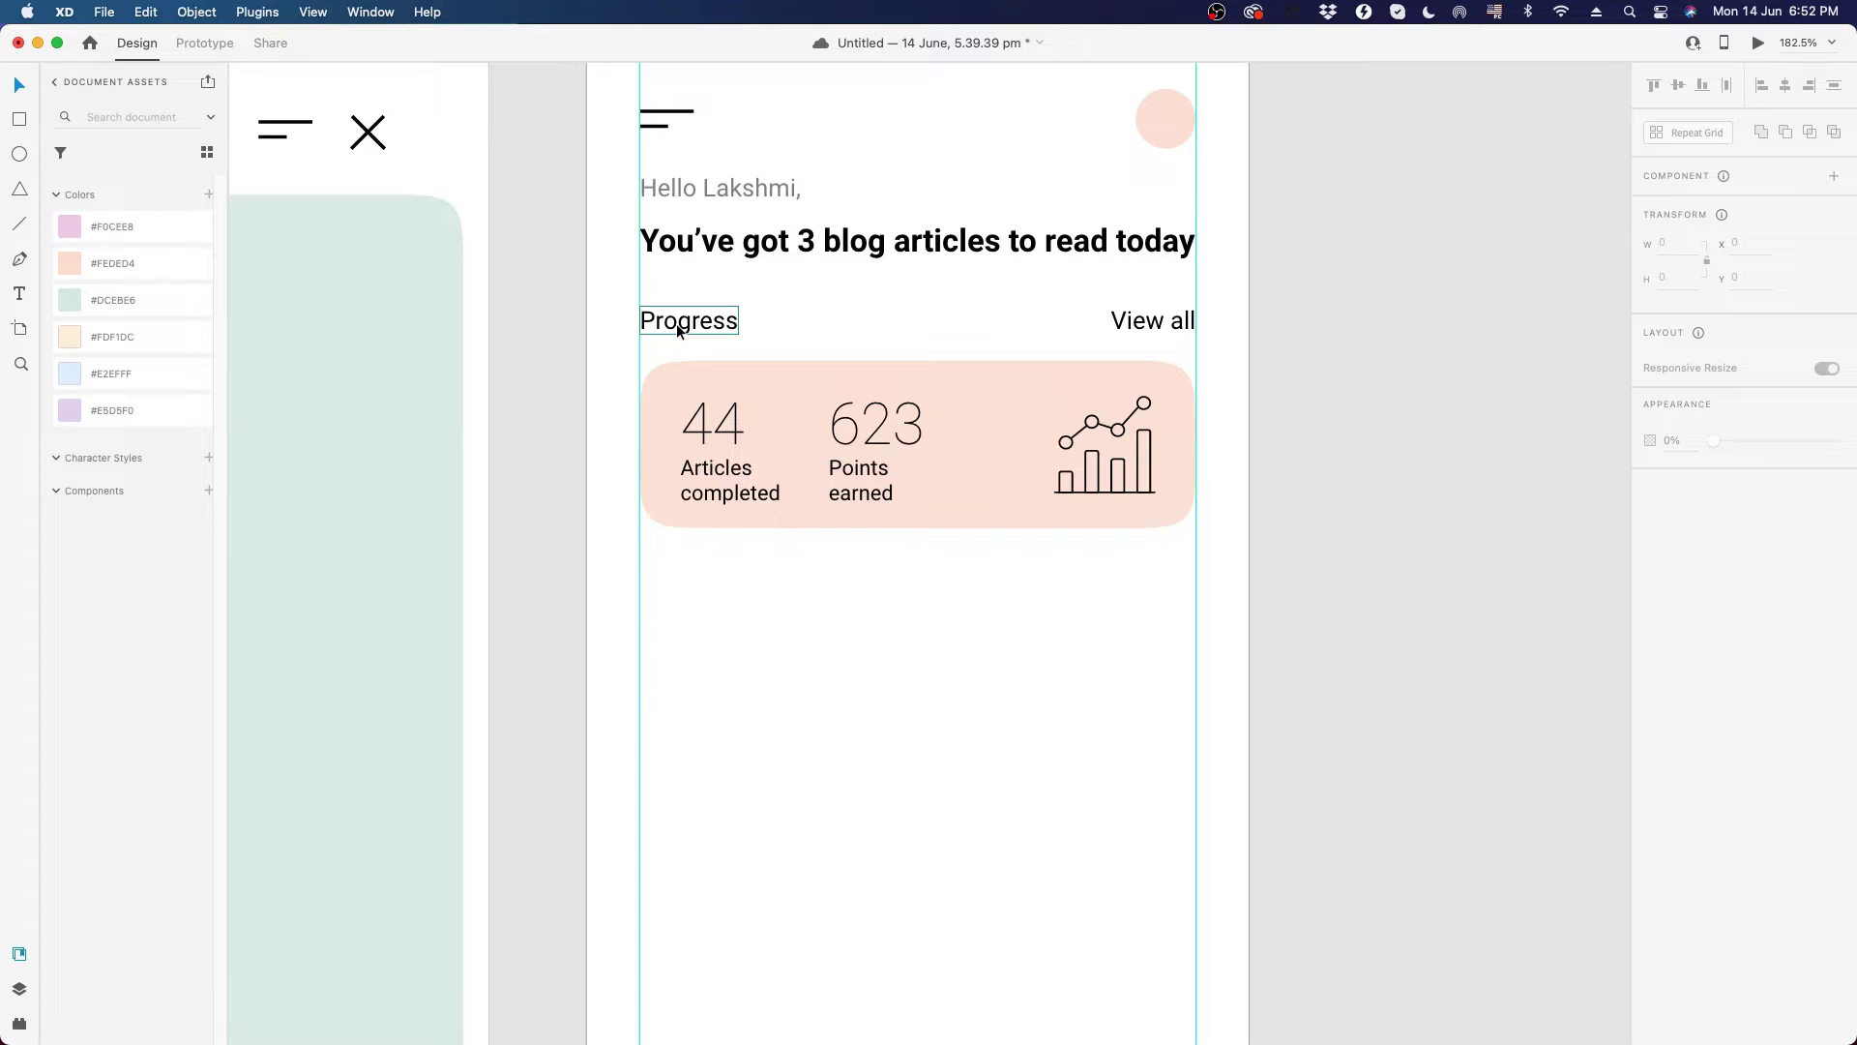
{"action": "left_click_drag", "start_coordinate": [678, 331], "coordinate": [702, 584]}
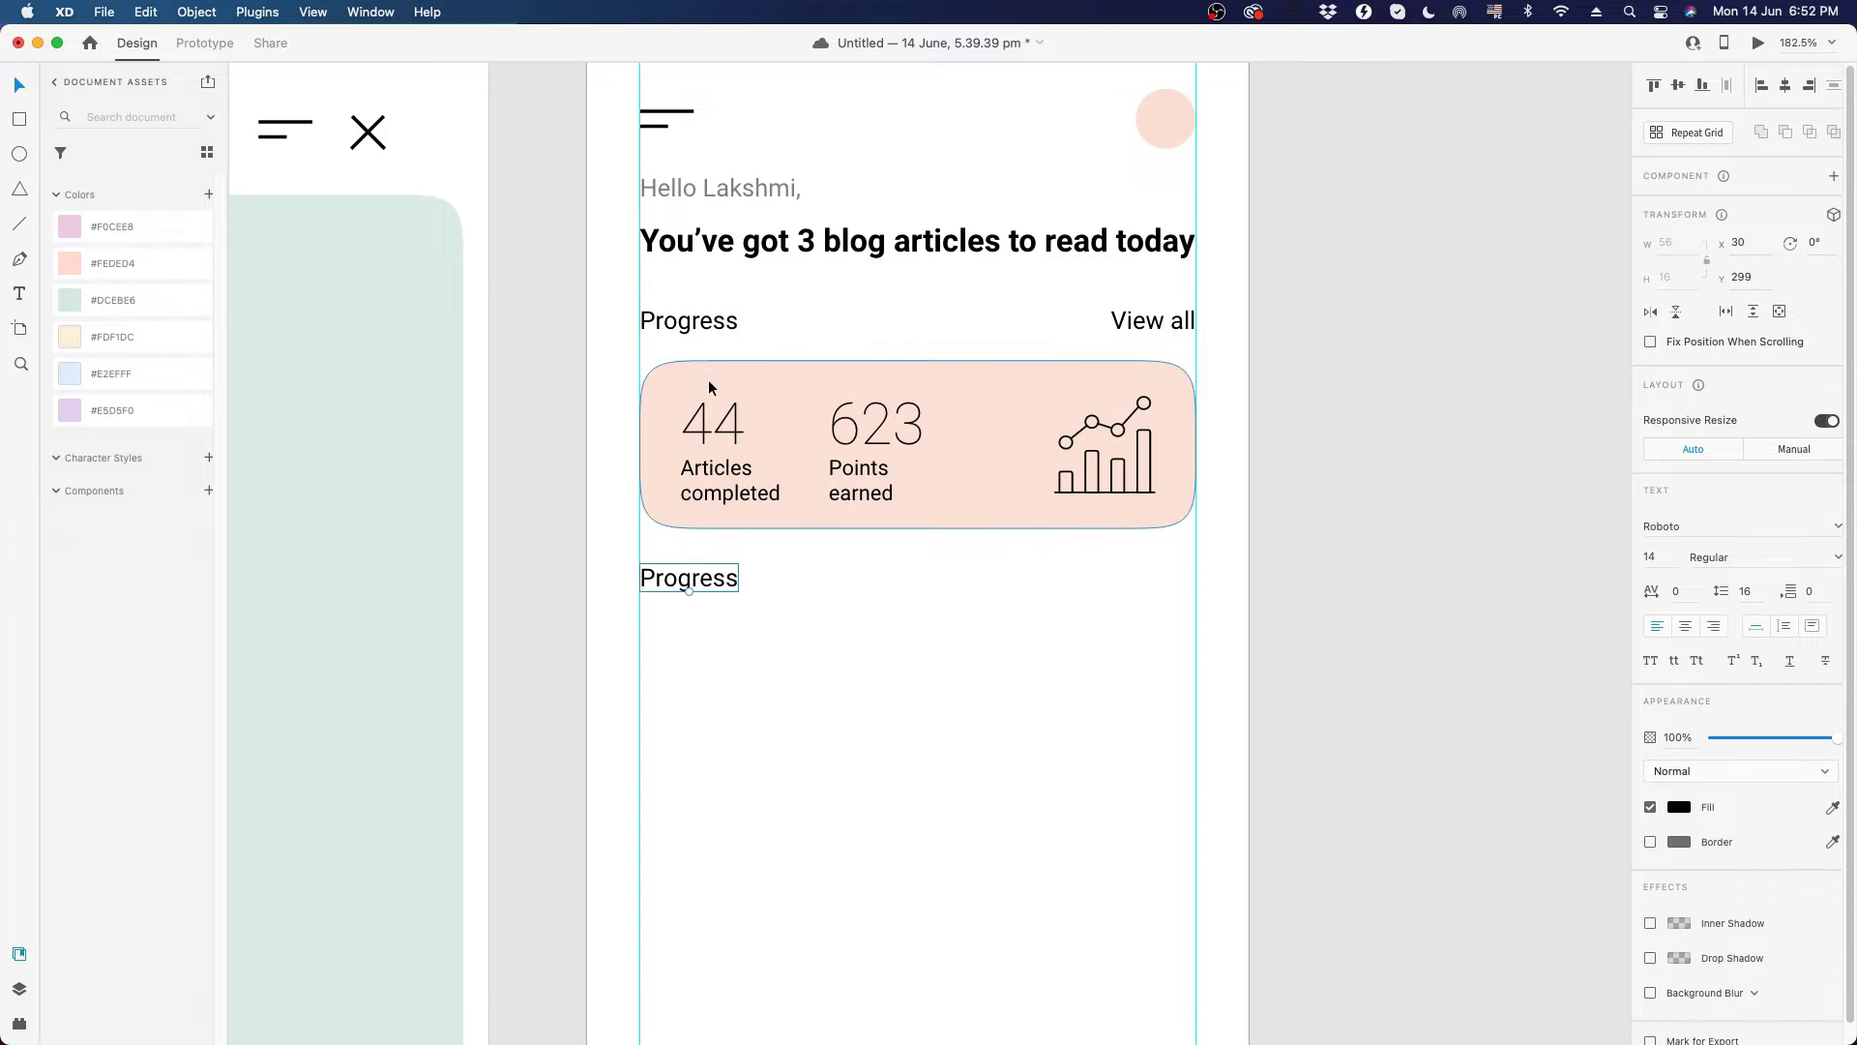
{"action": "left_click", "coordinate": [706, 315]}
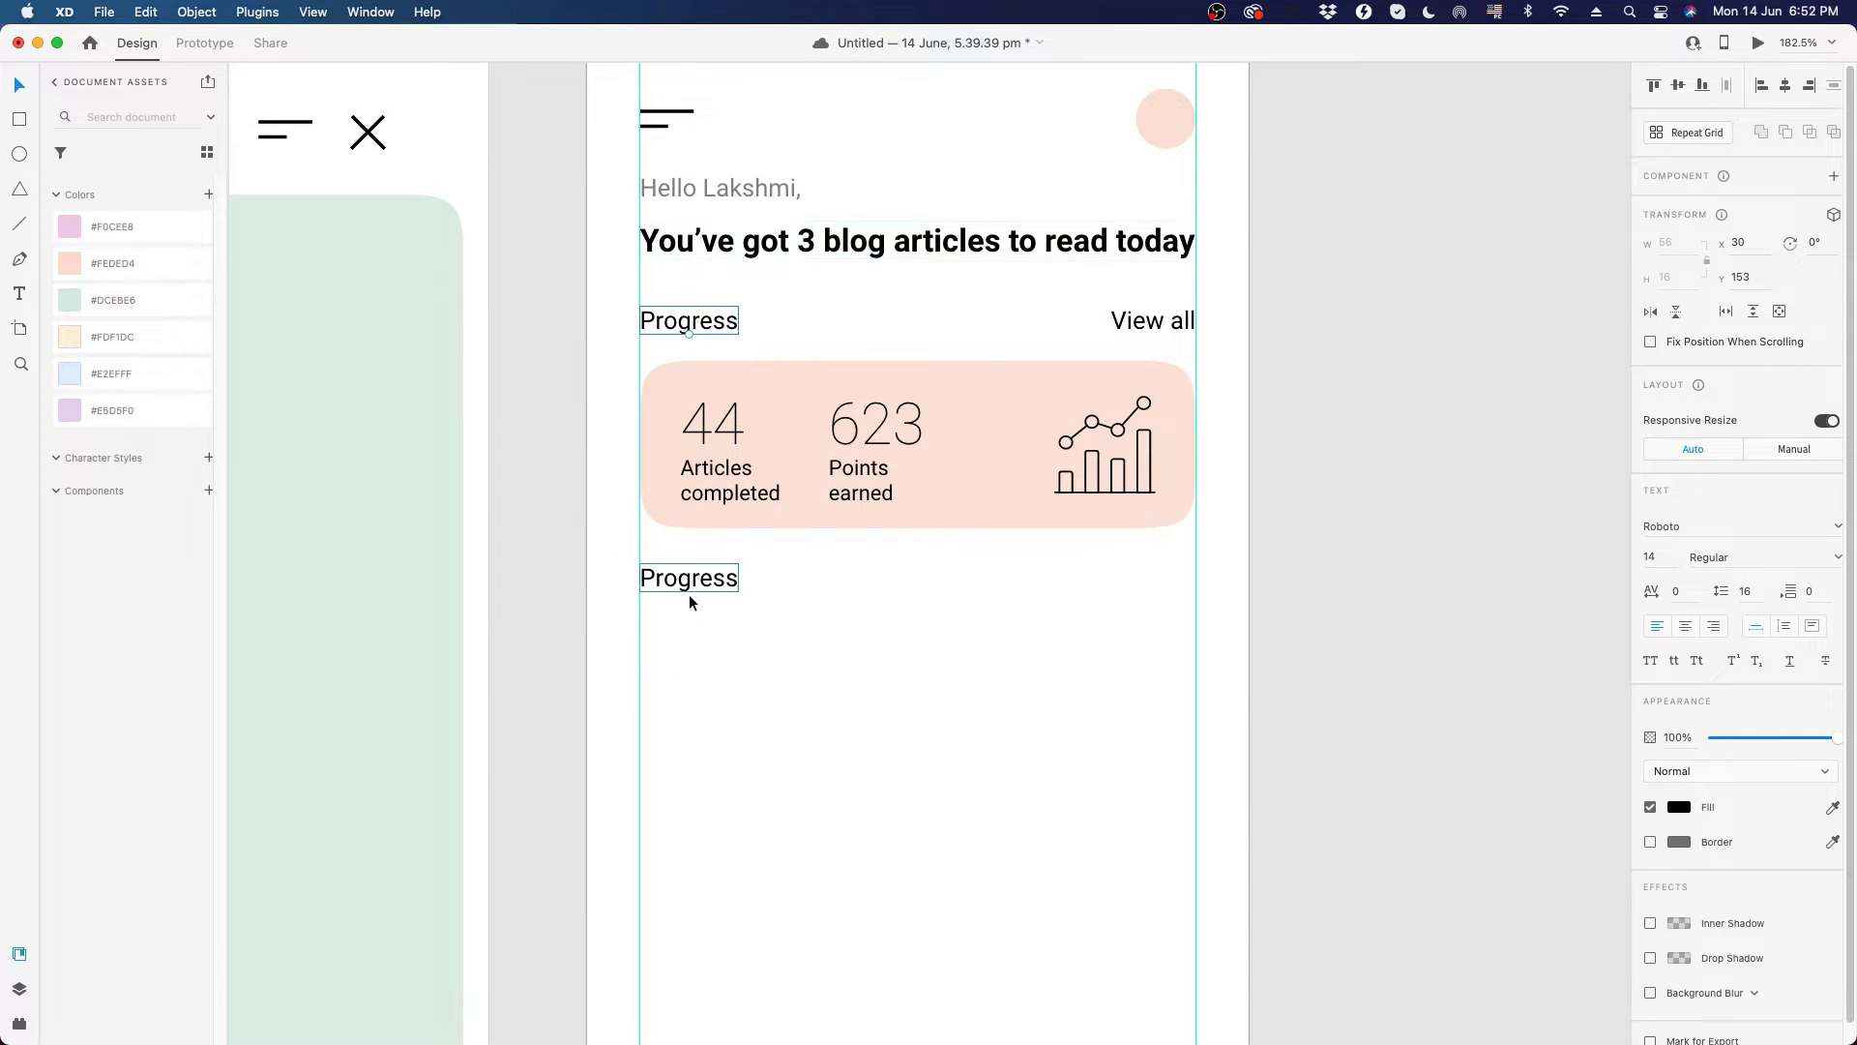
{"action": "left_click_drag", "start_coordinate": [690, 597], "coordinate": [689, 629]}
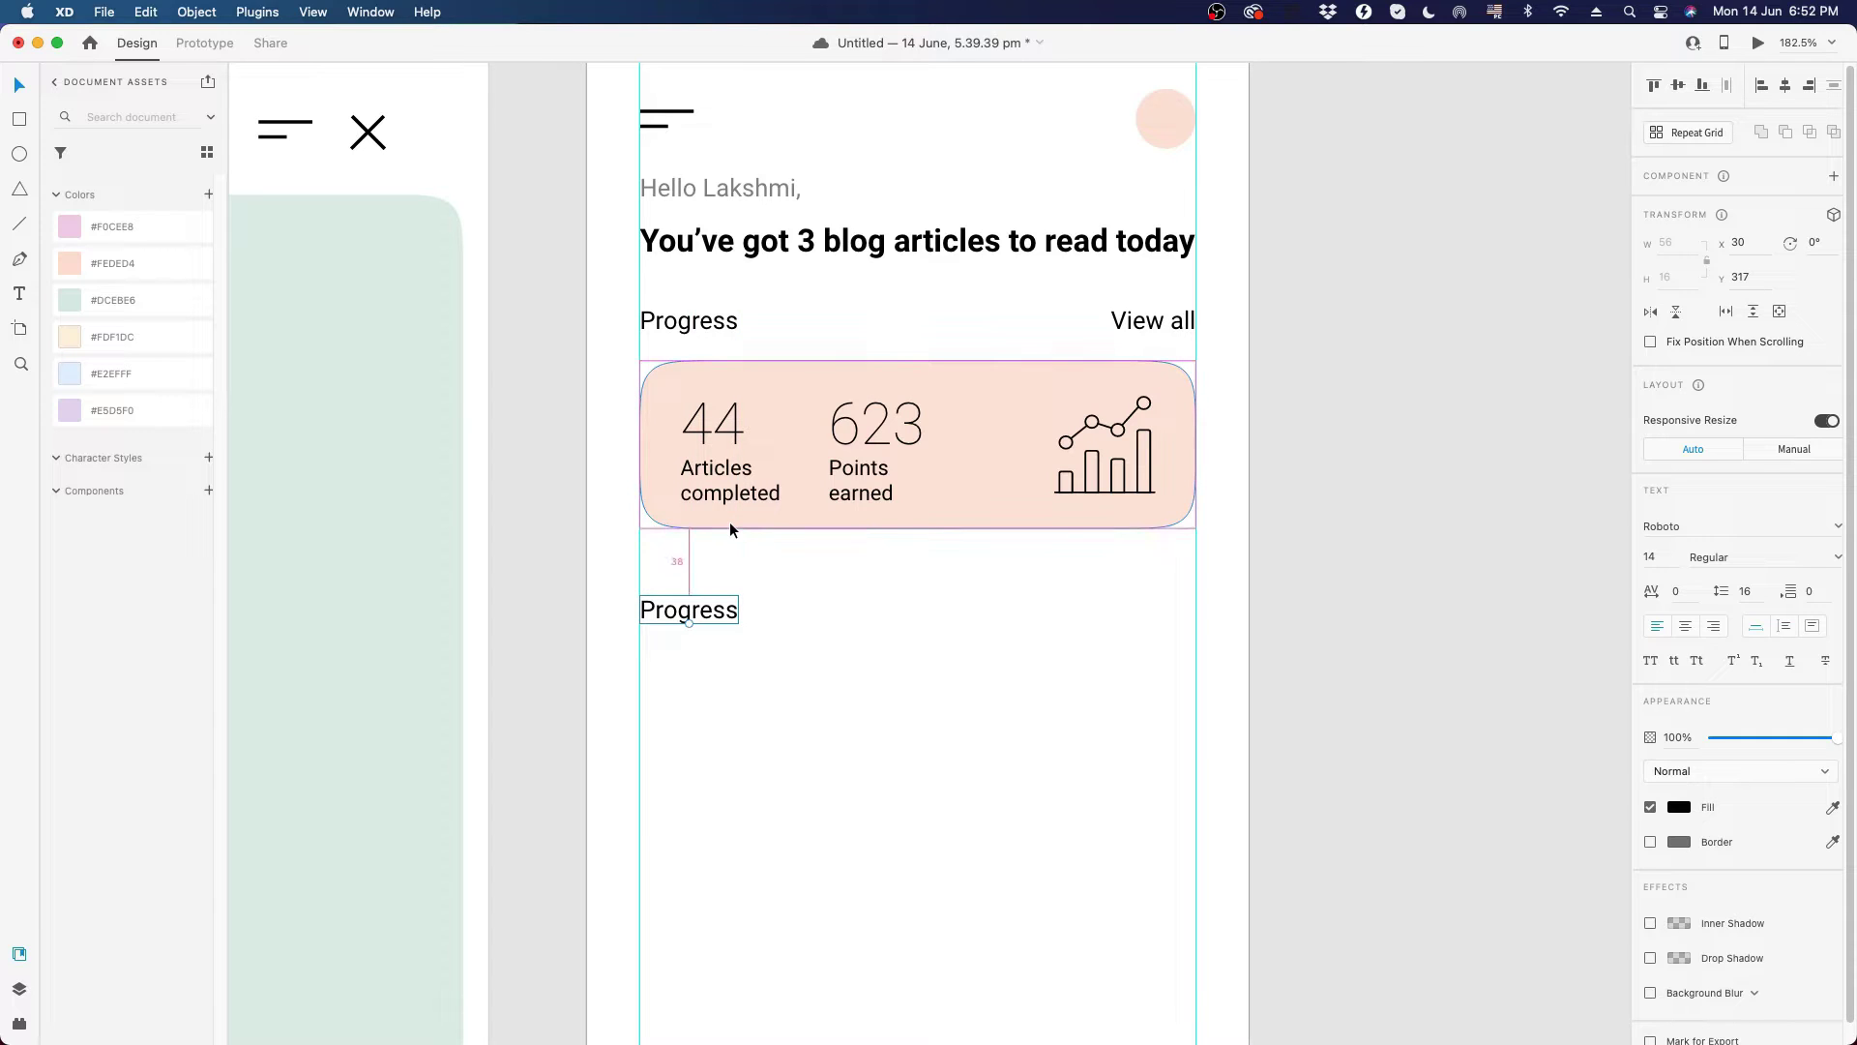
{"action": "left_click_drag", "start_coordinate": [719, 601], "coordinate": [751, 560]}
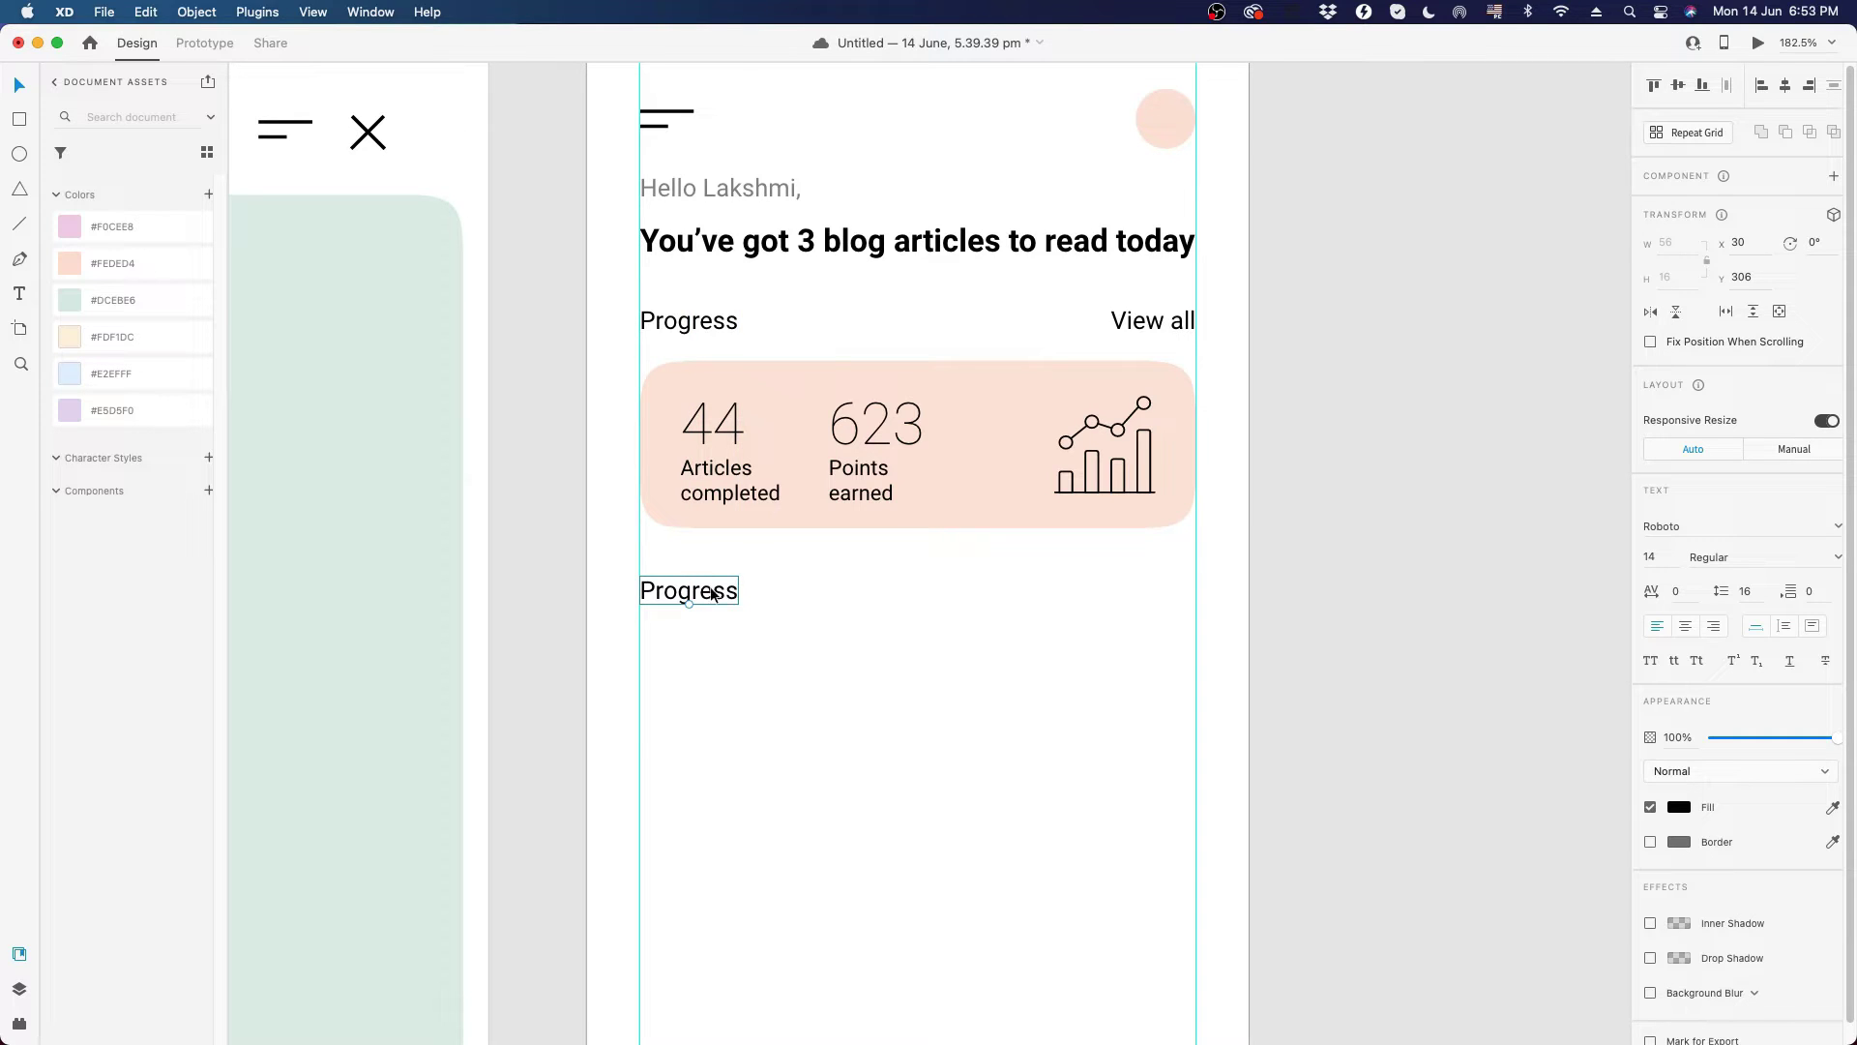
- Measure the gaps above both Progress labels, to the peach card and to the bold heading
{"action": "key", "text": "alt"}
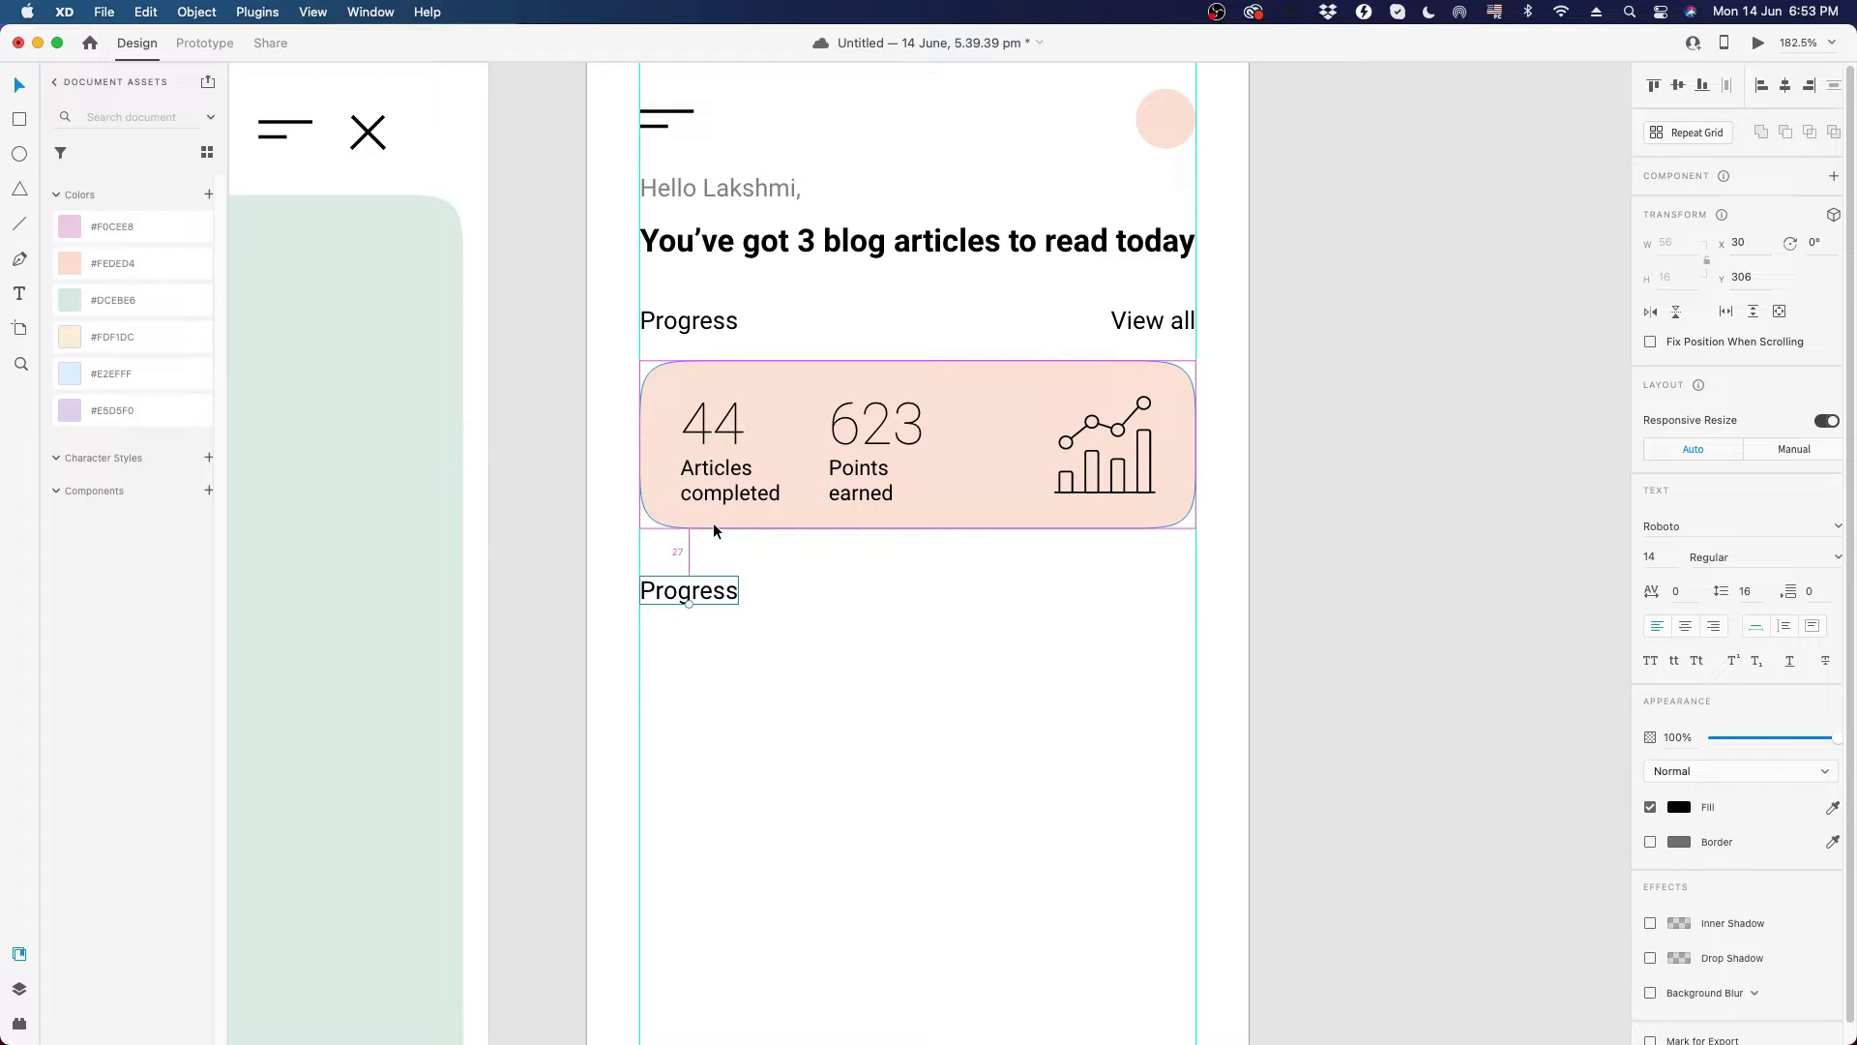
{"action": "double_click", "coordinate": [712, 324]}
{"action": "left_click", "coordinate": [717, 310]}
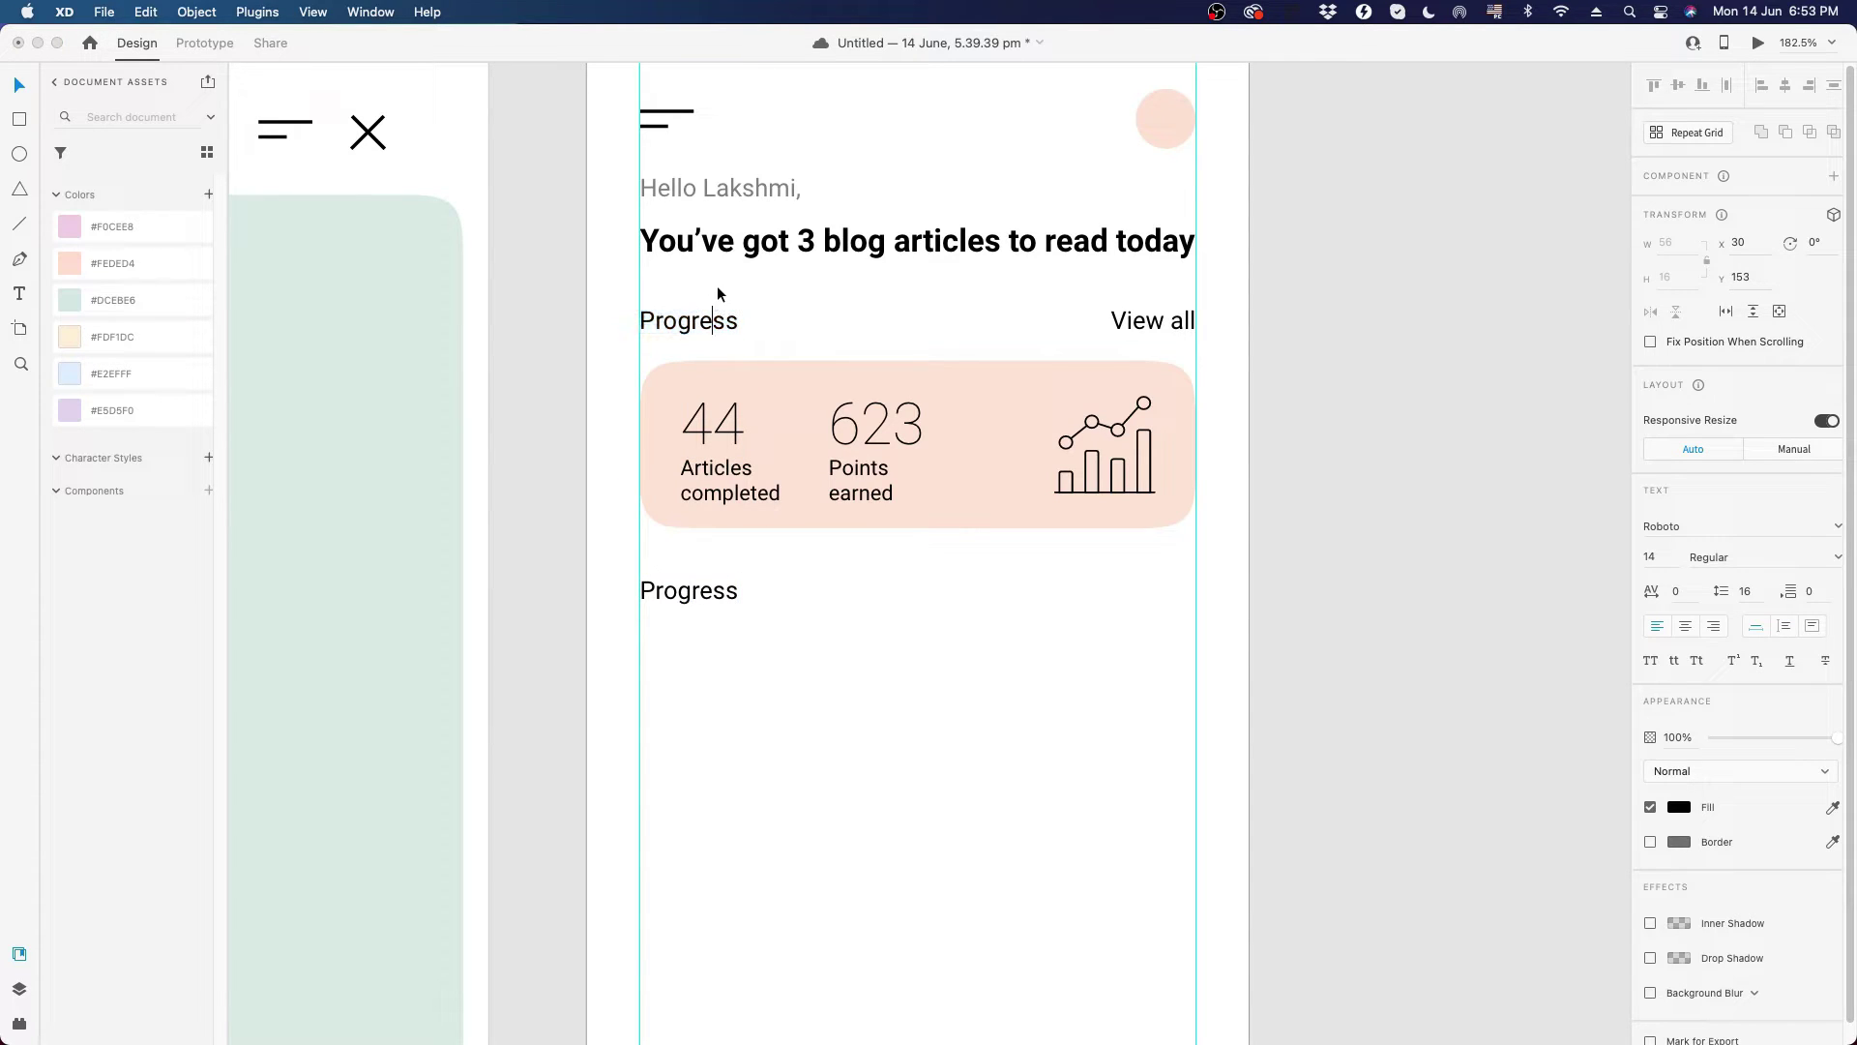
{"action": "key", "text": "Escape"}
{"action": "key", "text": "alt"}
{"action": "mouse_move", "coordinate": [724, 249]}
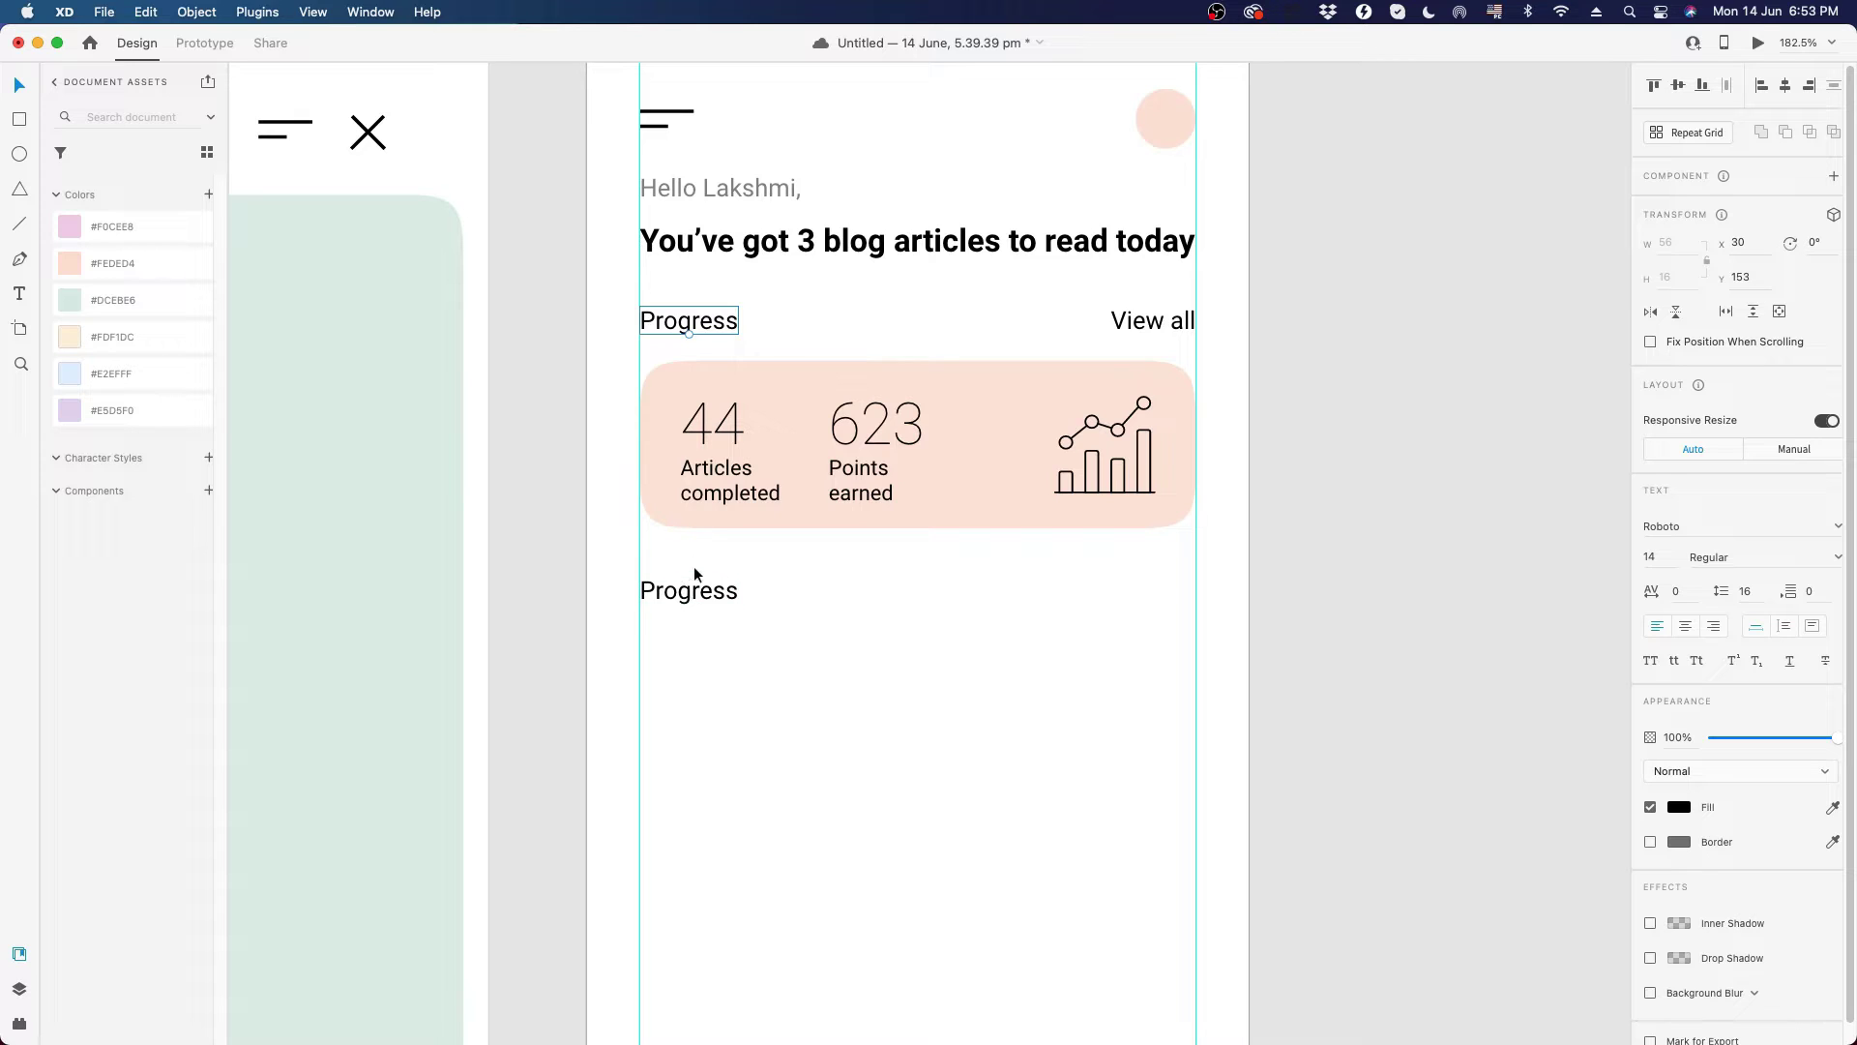
{"action": "left_click", "coordinate": [706, 503]}
{"action": "left_click", "coordinate": [704, 599]}
- Shift the upper Progress label, View all and the peach card with its contents down 3 px to Y 156
{"action": "left_click_drag", "start_coordinate": [556, 307], "coordinate": [1259, 545]}
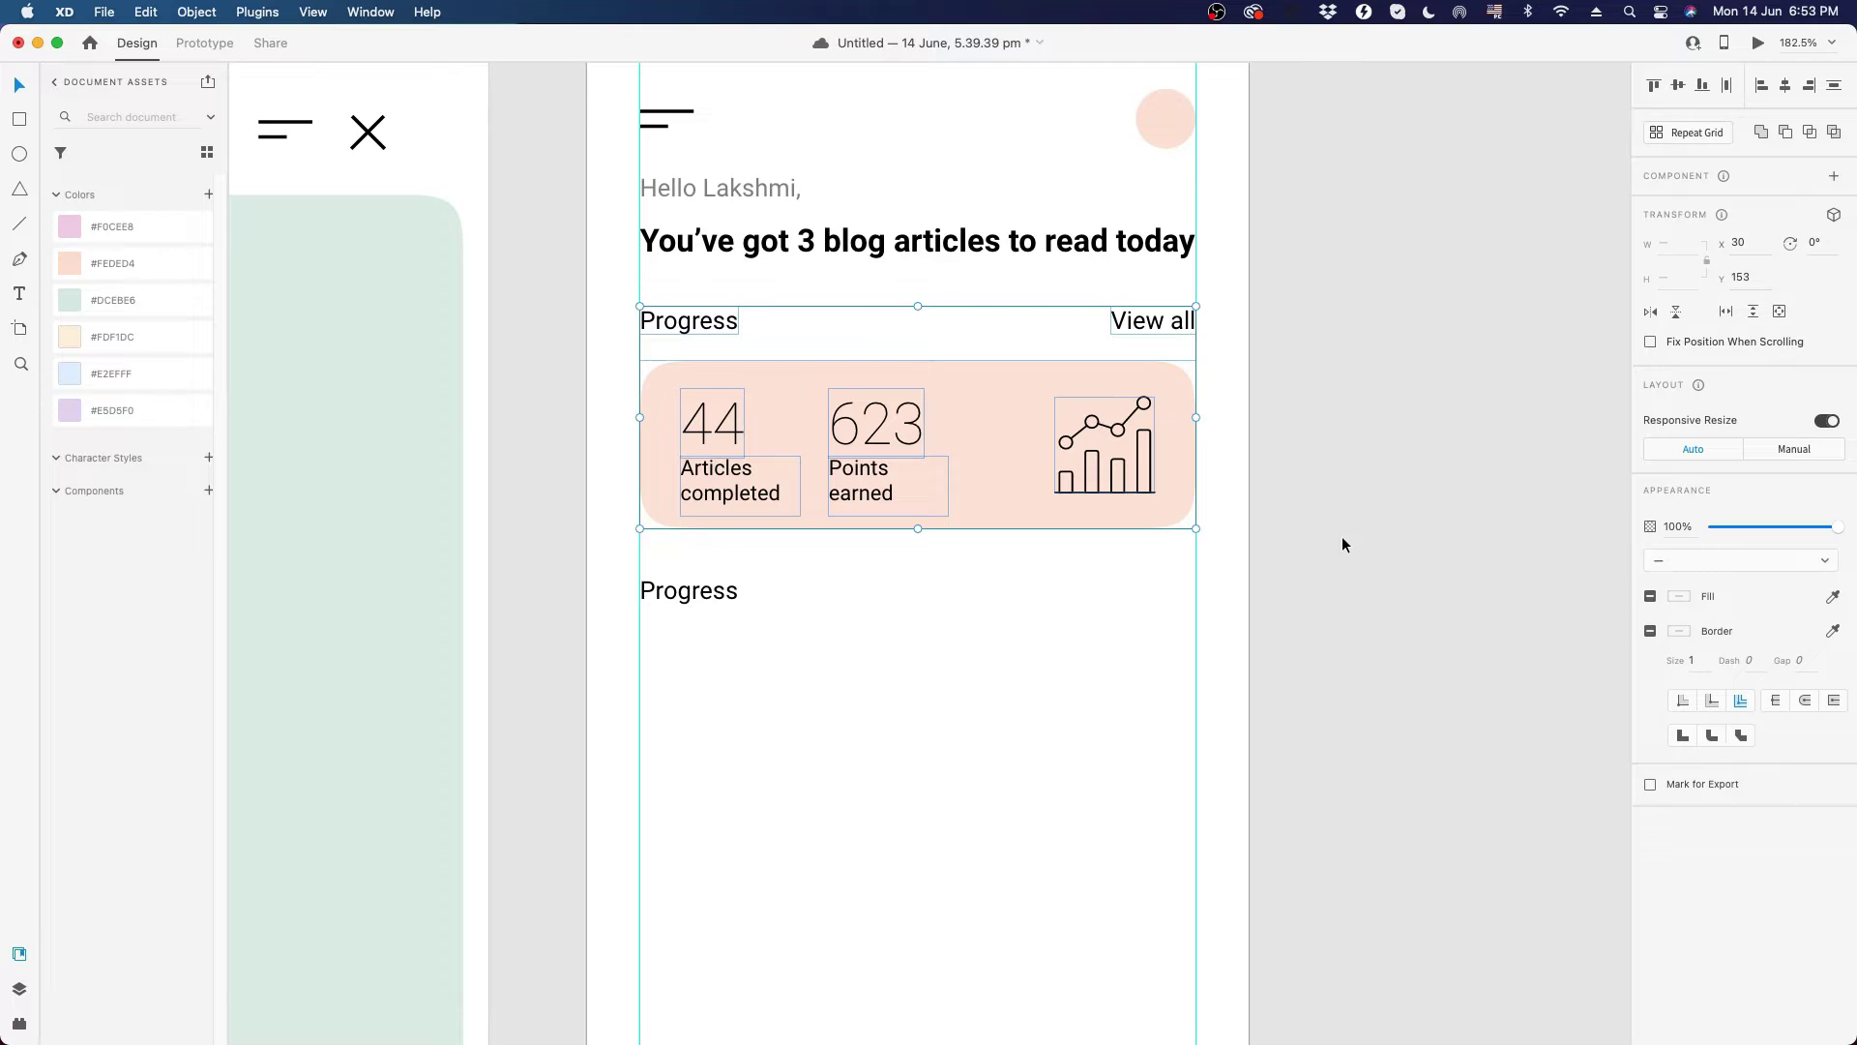
{"action": "key", "text": "Down"}
{"action": "key", "text": "Down"}
{"action": "key", "text": "Down"}
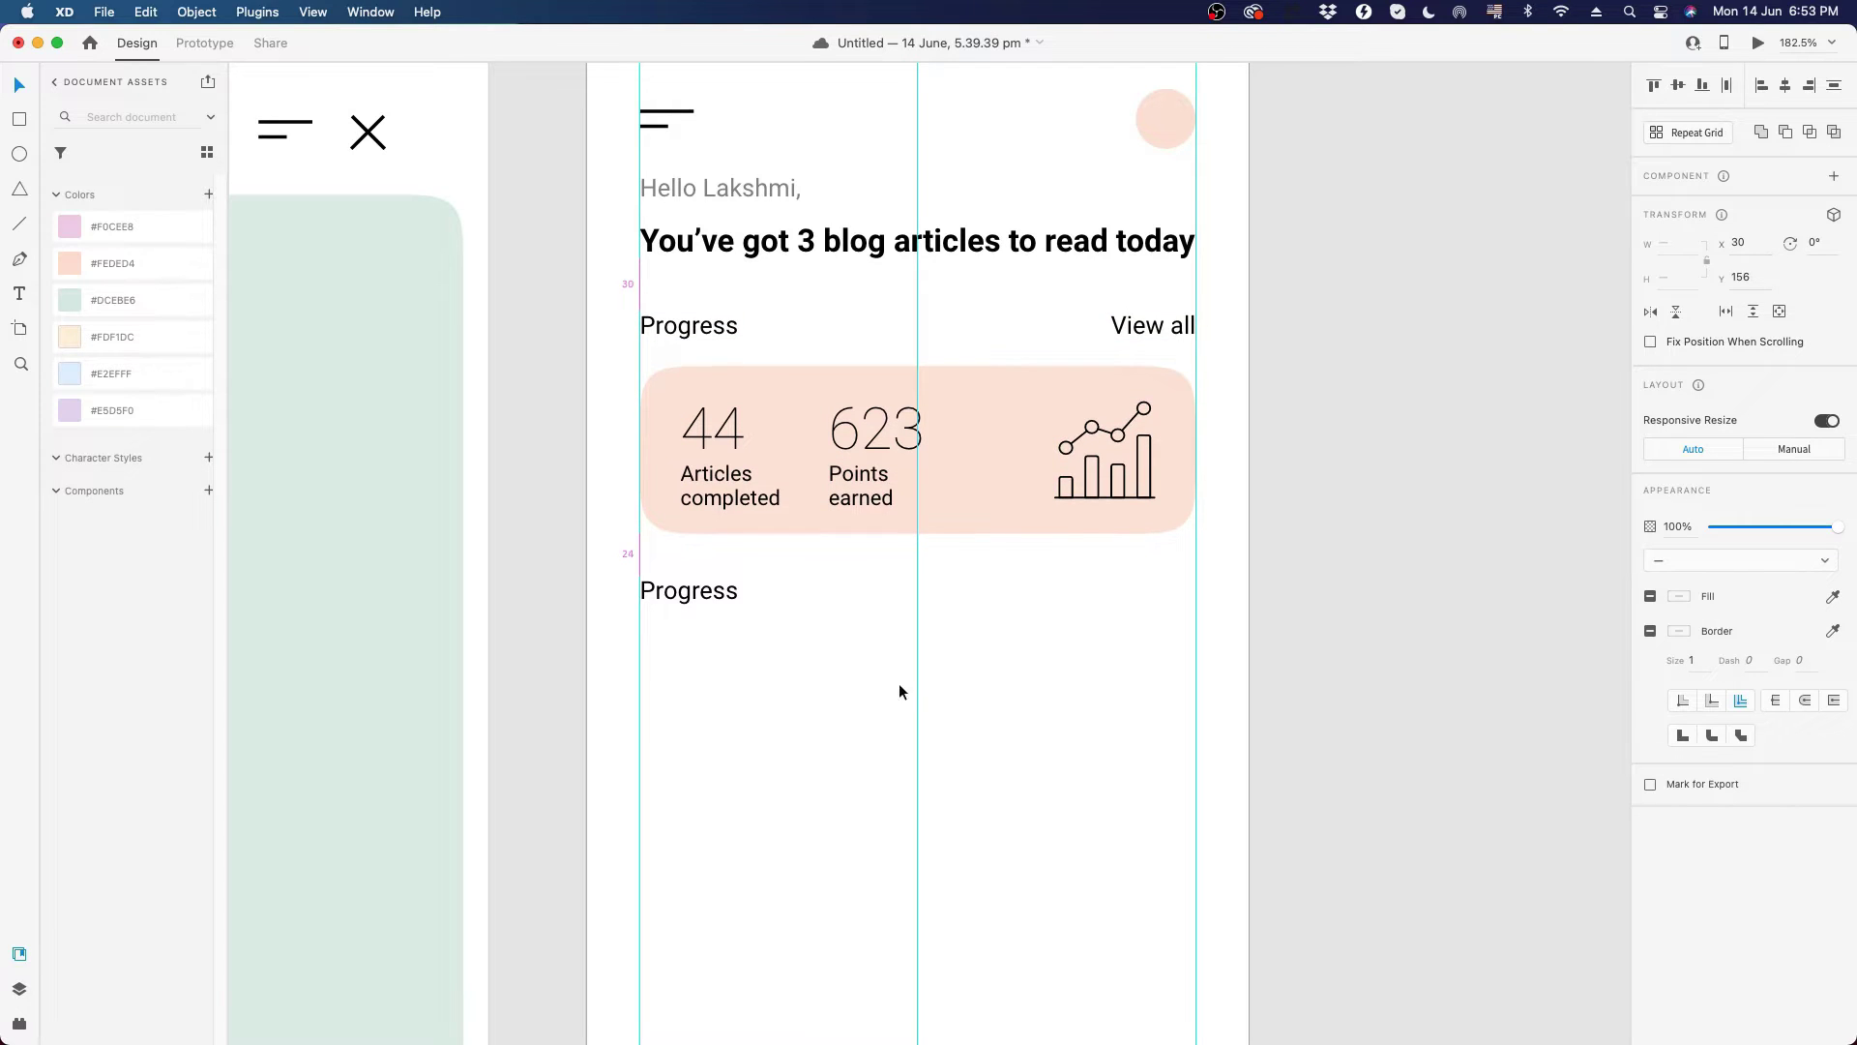
- Reposition the duplicated Progress label below the peach card at X 30, Y 312
{"action": "left_click_drag", "start_coordinate": [663, 602], "coordinate": [663, 606]}
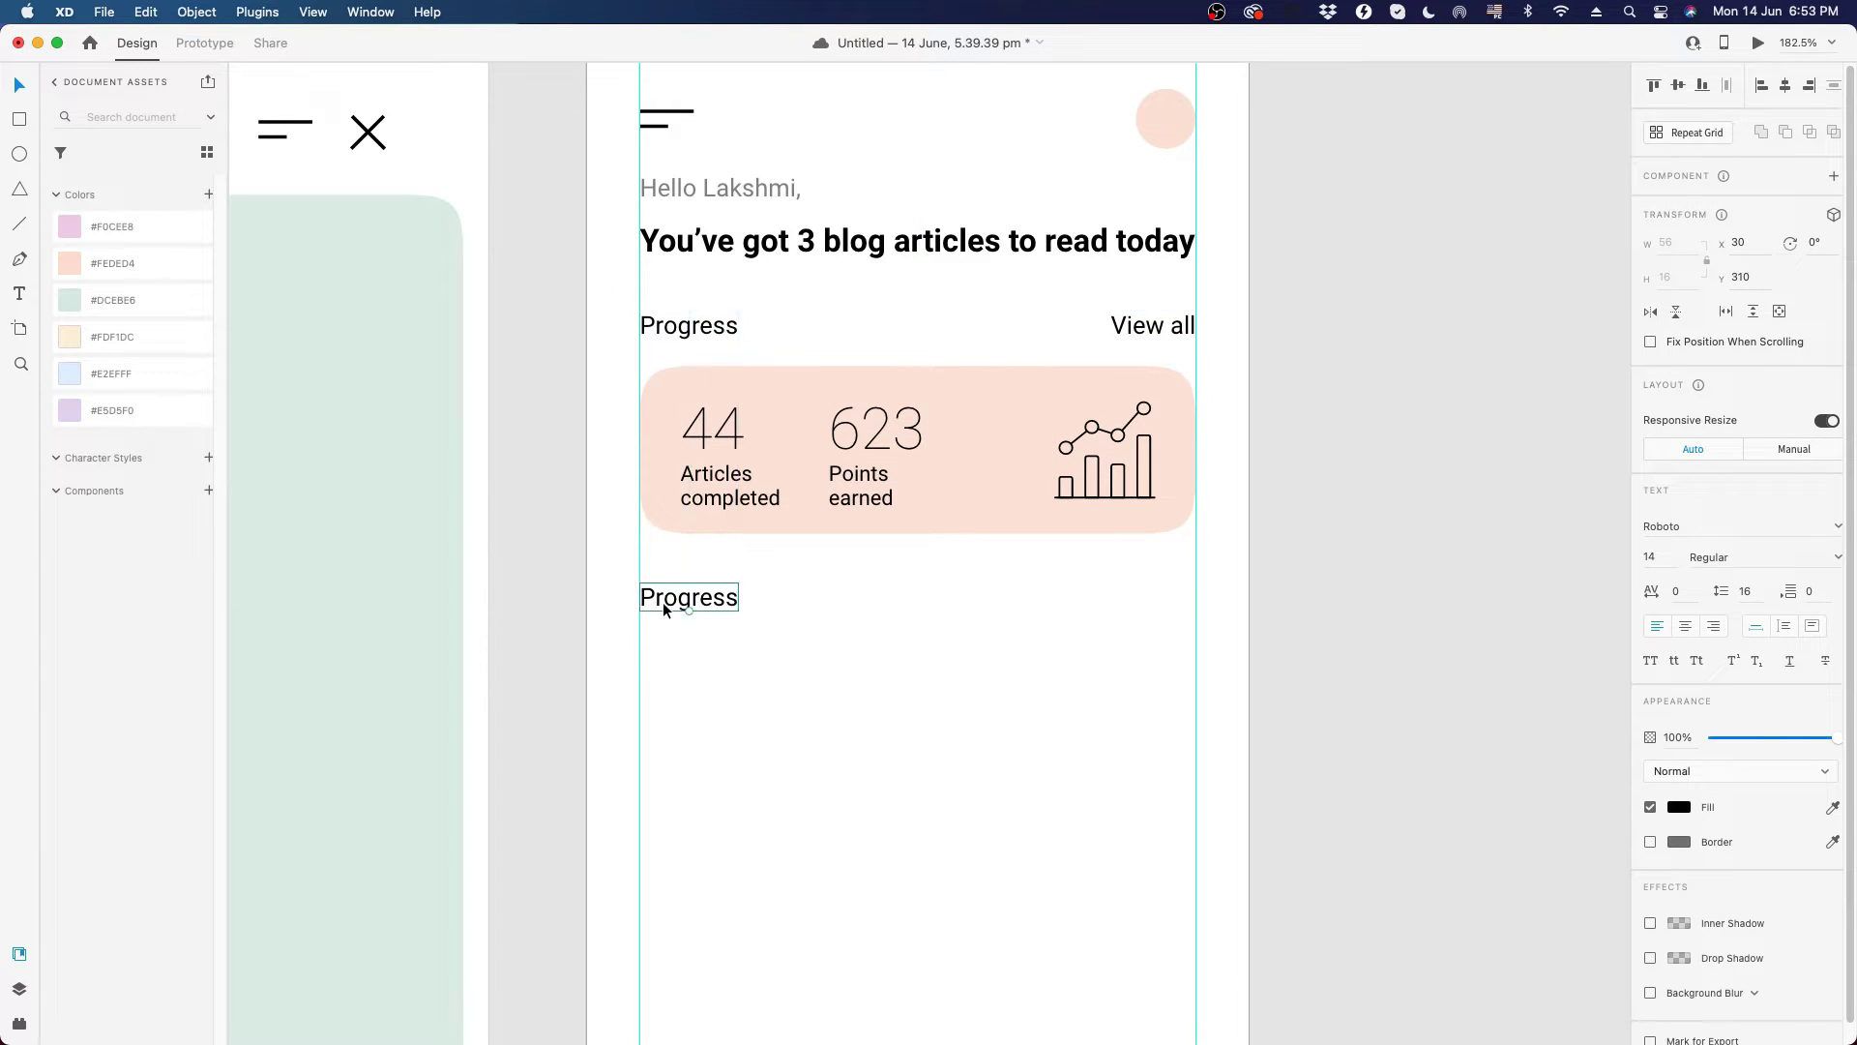
{"action": "left_click", "coordinate": [710, 694]}
{"action": "scroll", "coordinate": [710, 693], "scroll_direction": "down", "scroll_amount": 3}
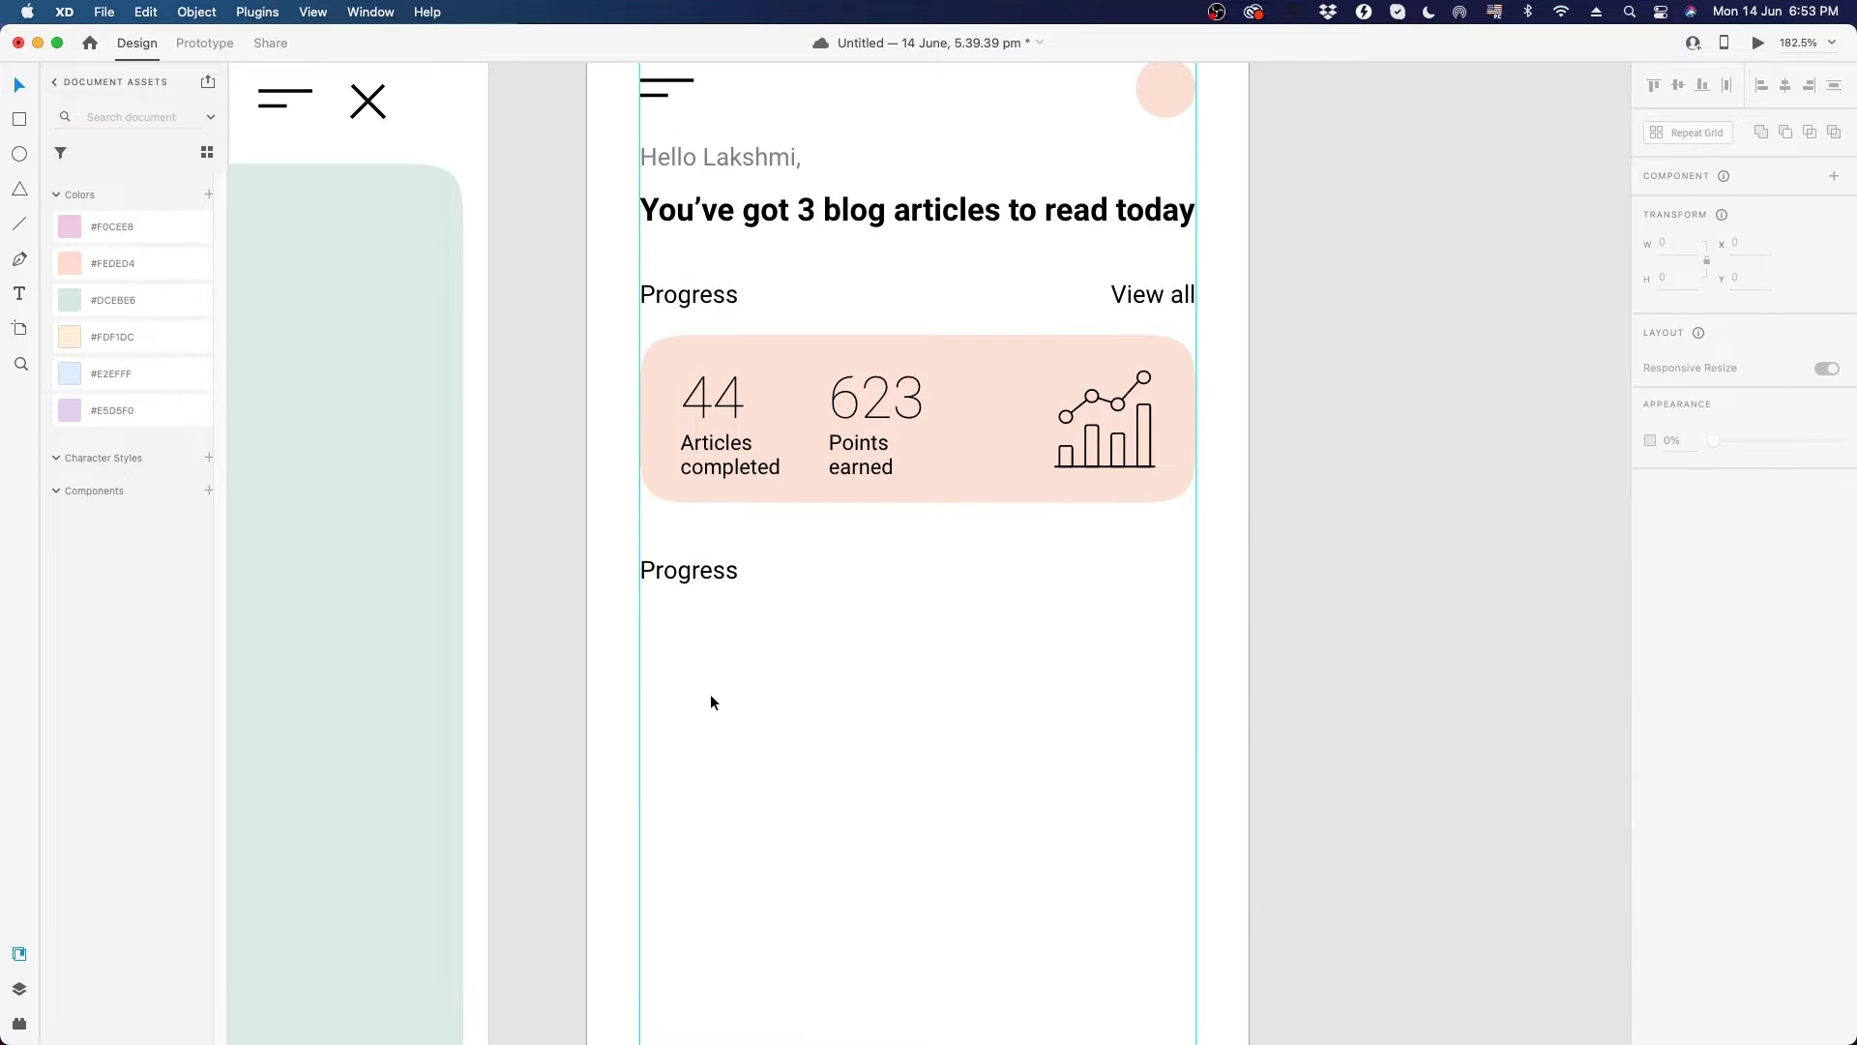
{"action": "left_click_drag", "start_coordinate": [667, 532], "coordinate": [688, 488]}
{"action": "left_click", "coordinate": [723, 562]}
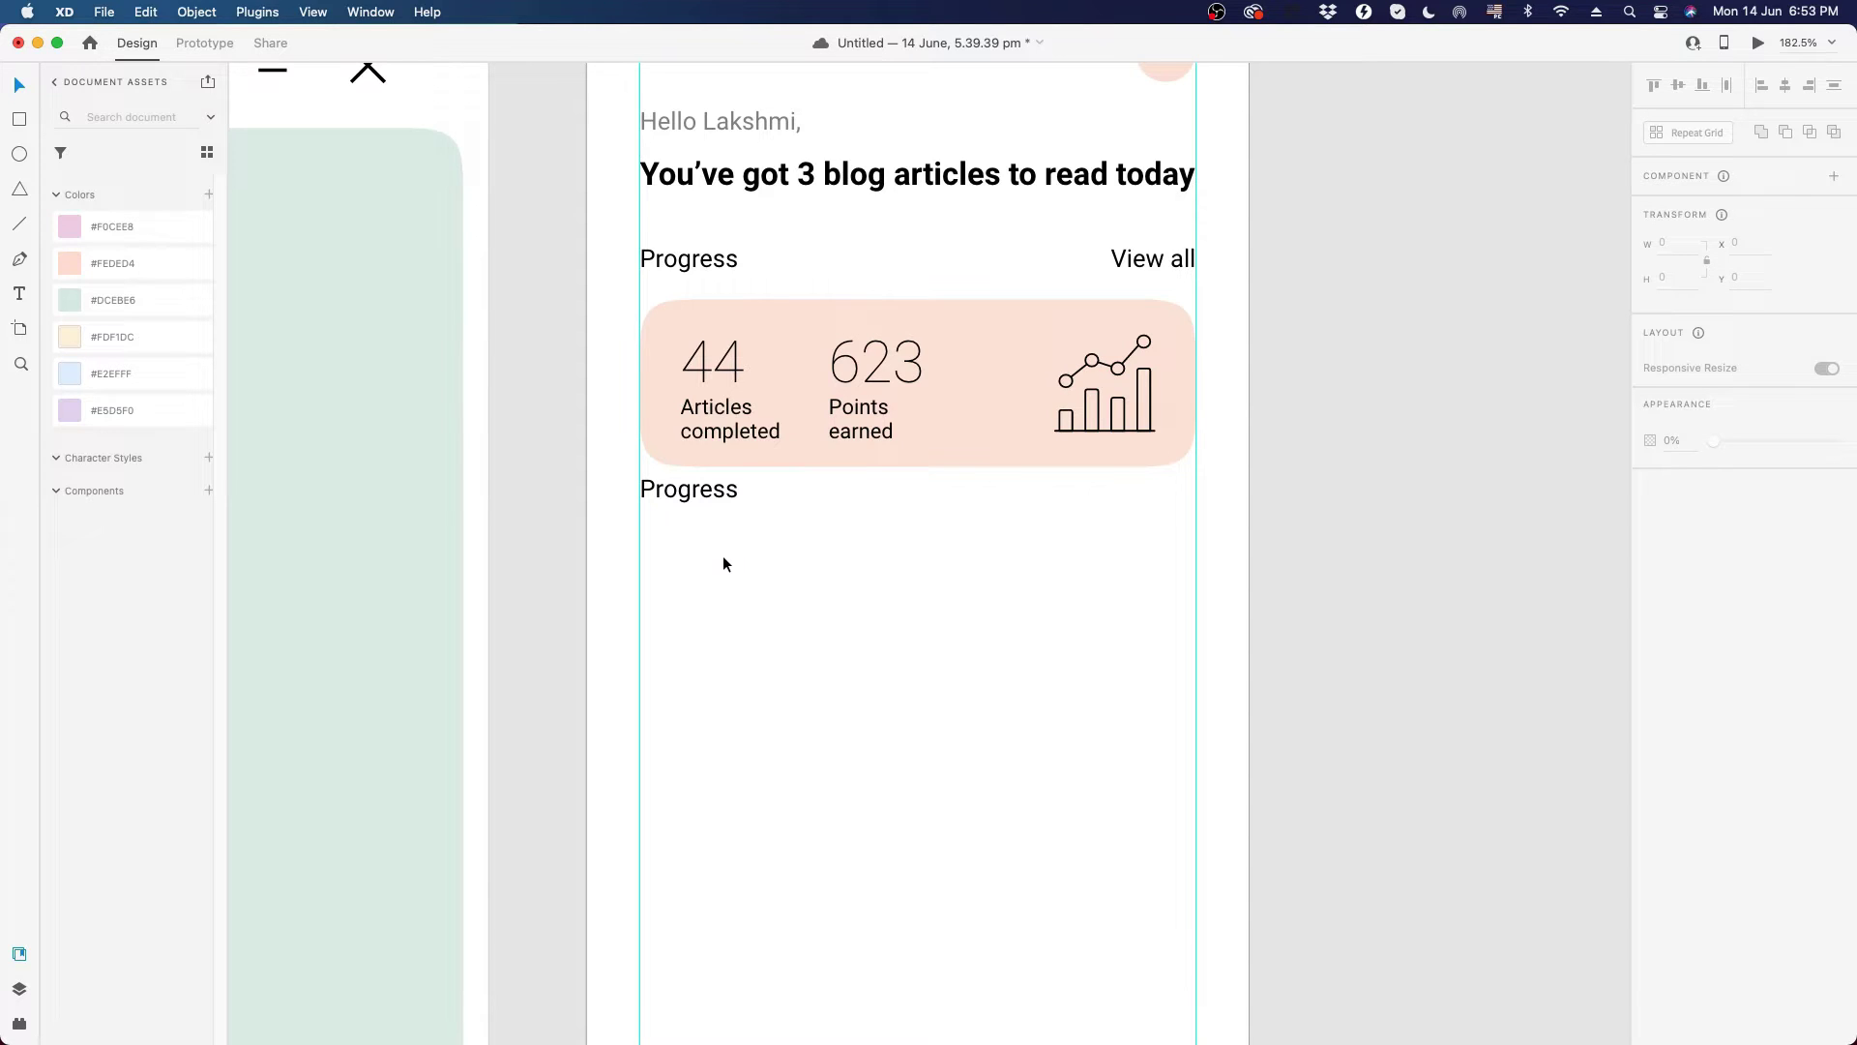
{"action": "scroll", "coordinate": [723, 561], "scroll_direction": "down", "scroll_amount": 5}
{"action": "scroll", "coordinate": [723, 557], "scroll_direction": "down", "scroll_amount": 3}
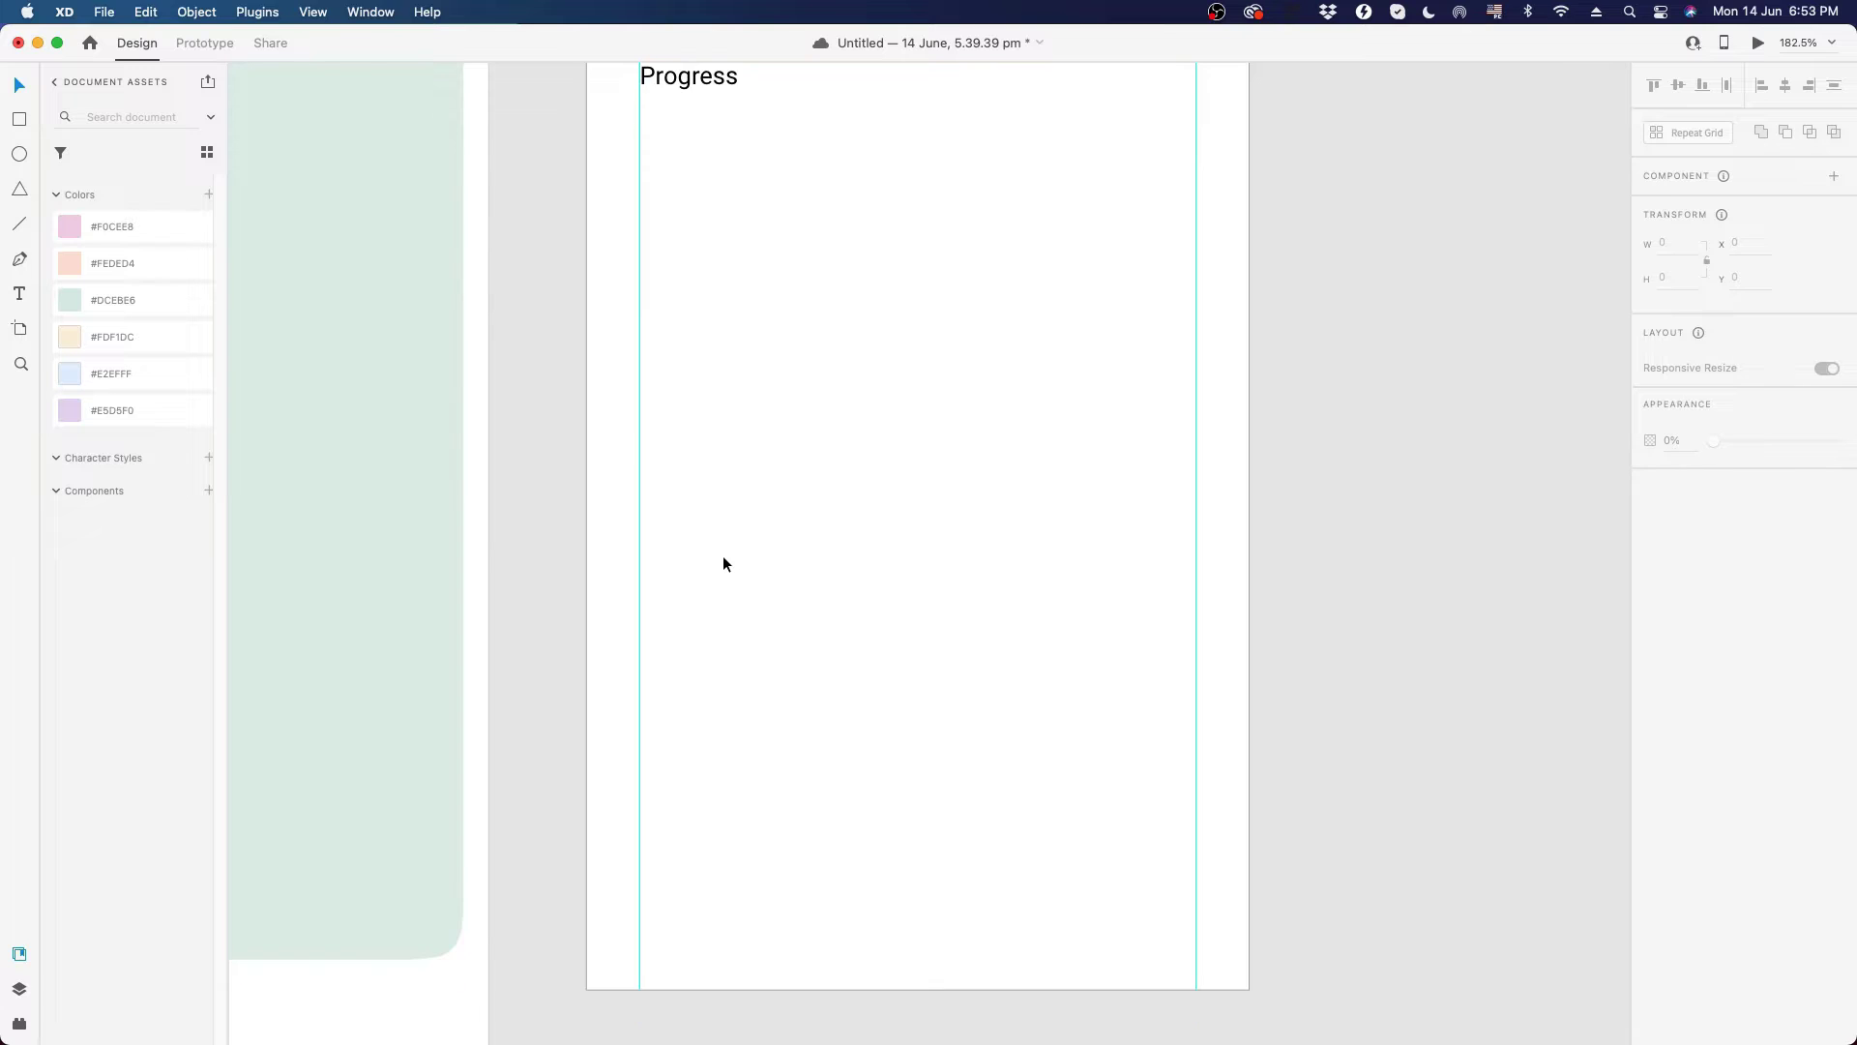
{"action": "scroll", "coordinate": [723, 559], "scroll_direction": "up", "scroll_amount": 8}
{"action": "left_click_drag", "start_coordinate": [703, 485], "coordinate": [706, 530]}
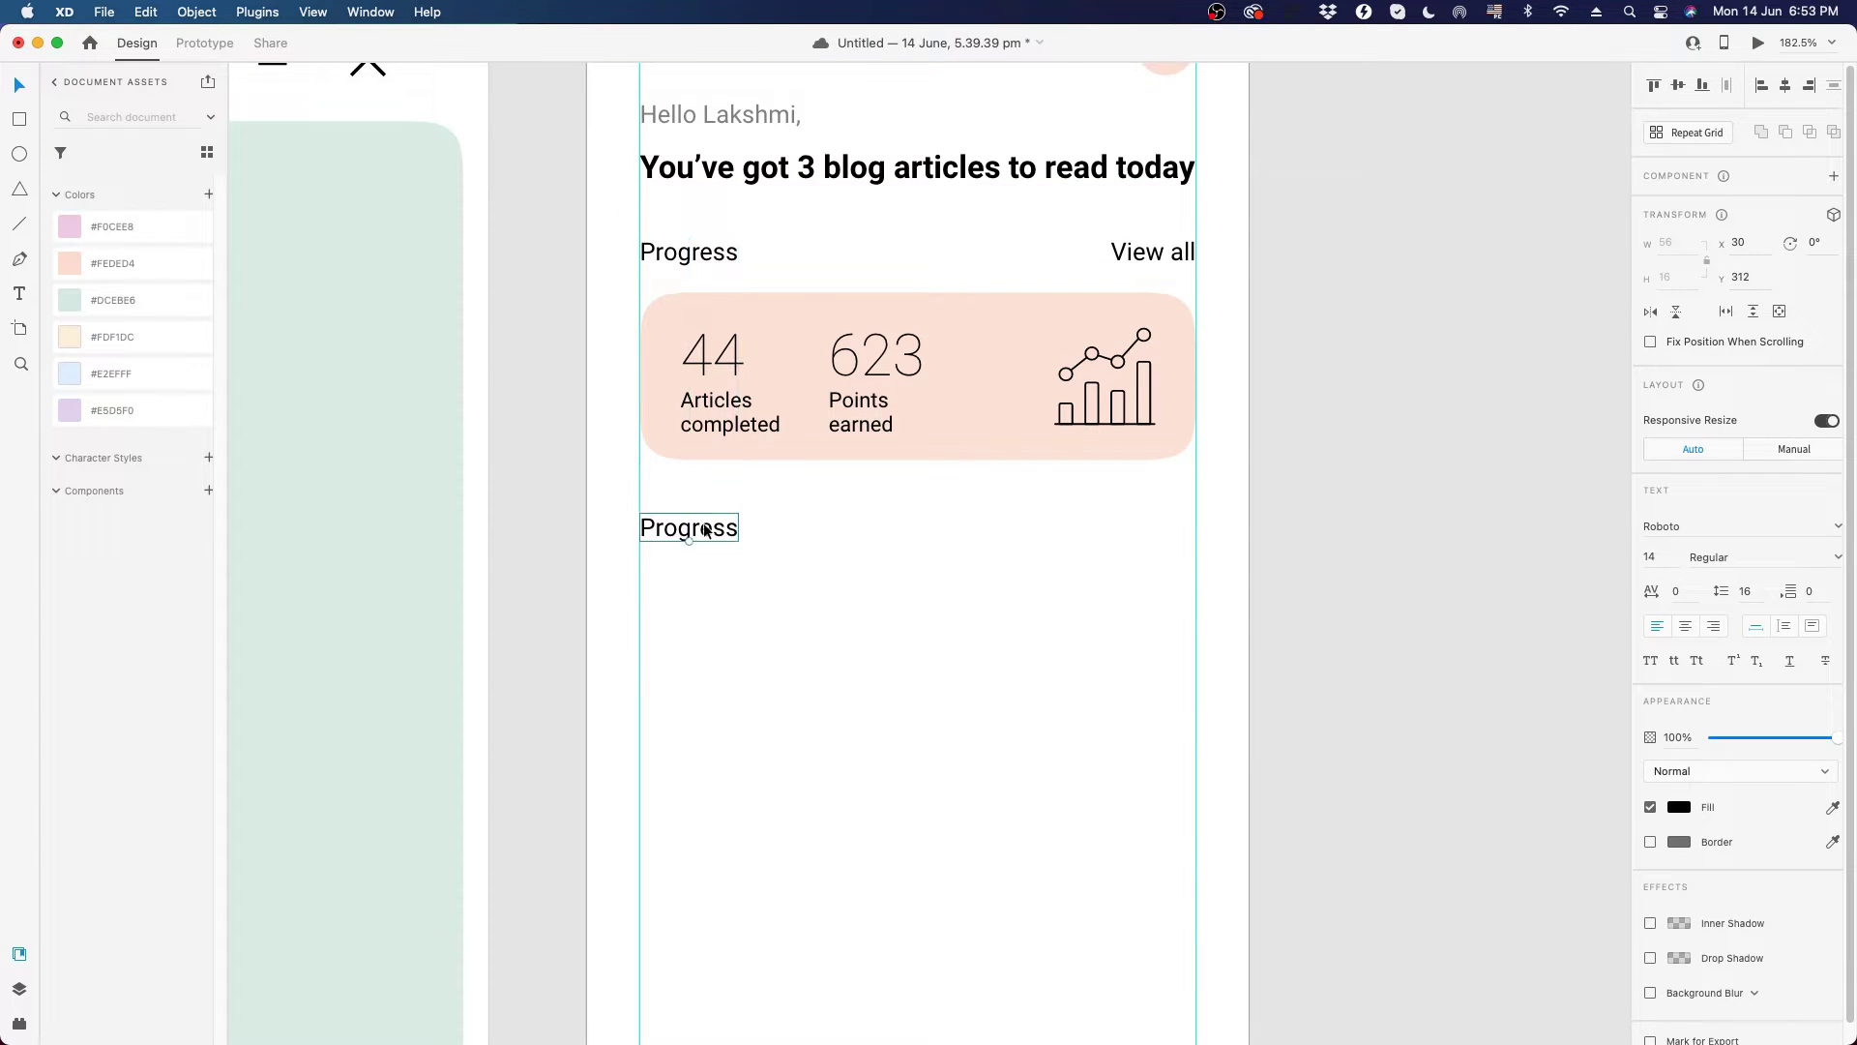
{"action": "scroll", "coordinate": [836, 535], "scroll_direction": "down", "scroll_amount": 3}
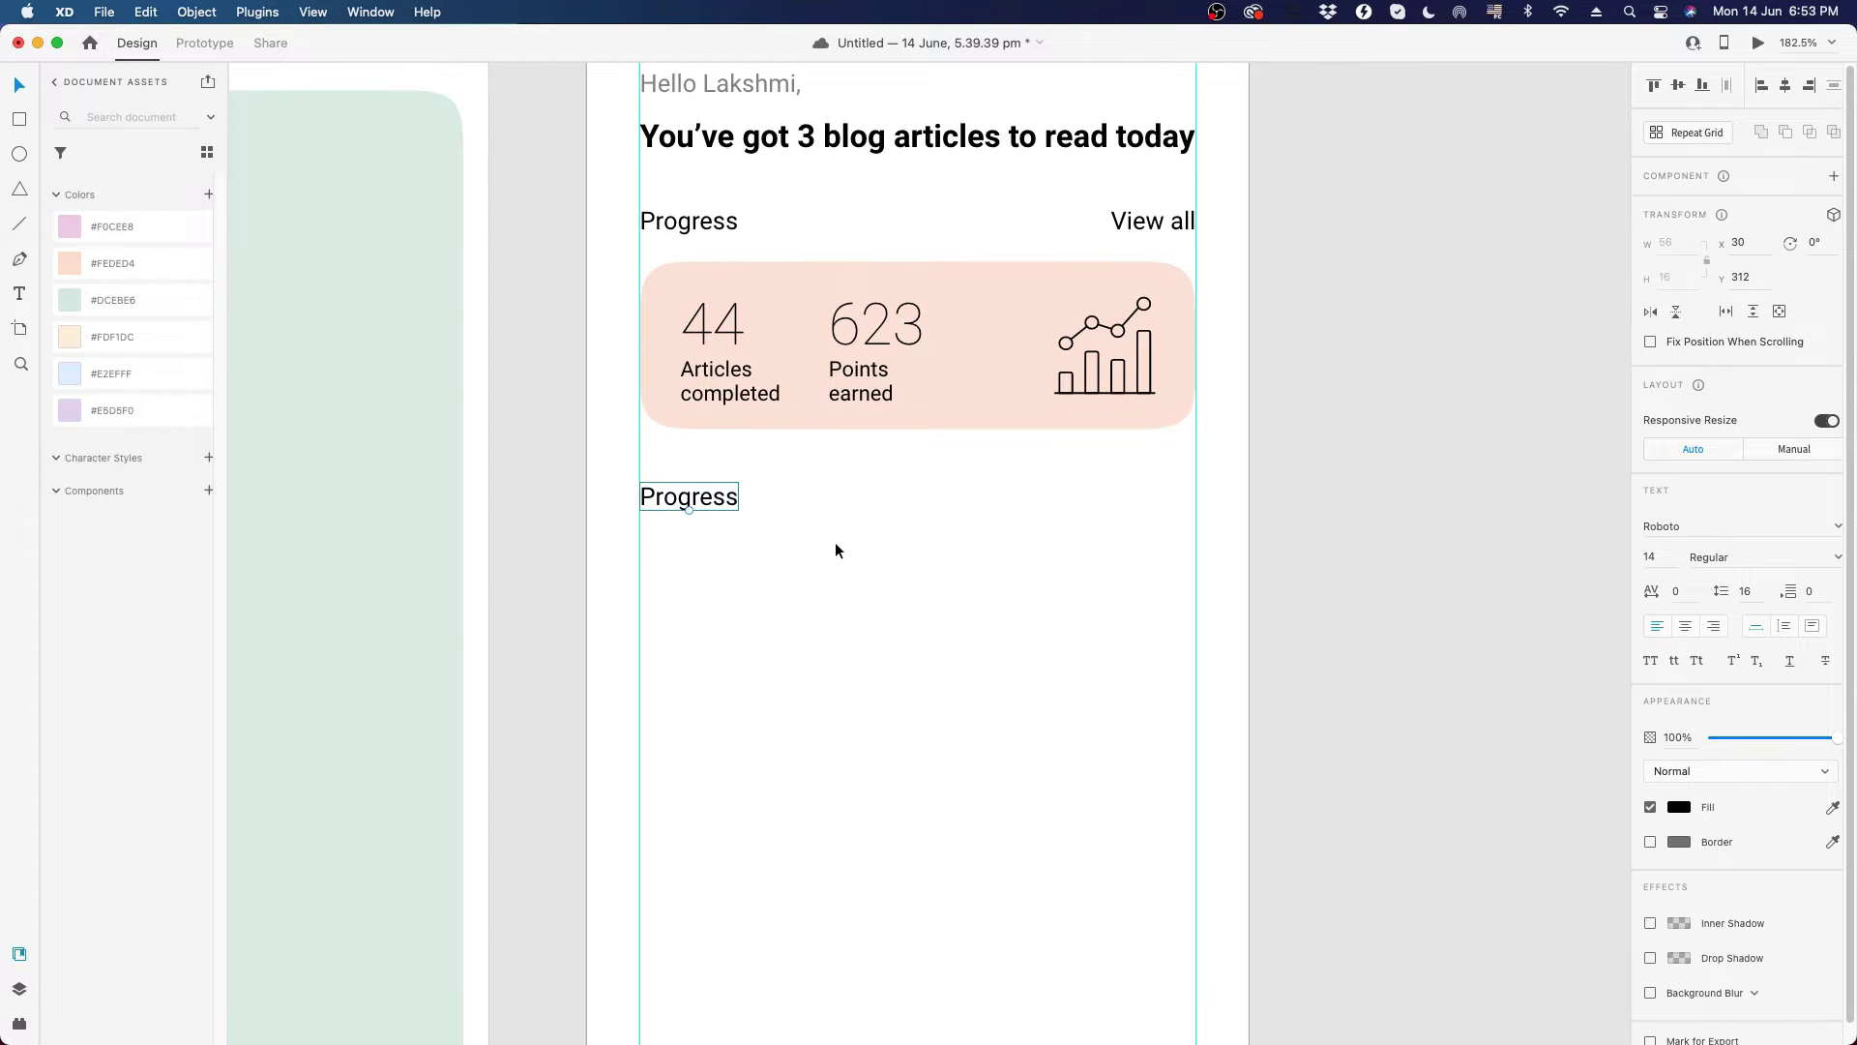
{"action": "left_click", "coordinate": [837, 551]}
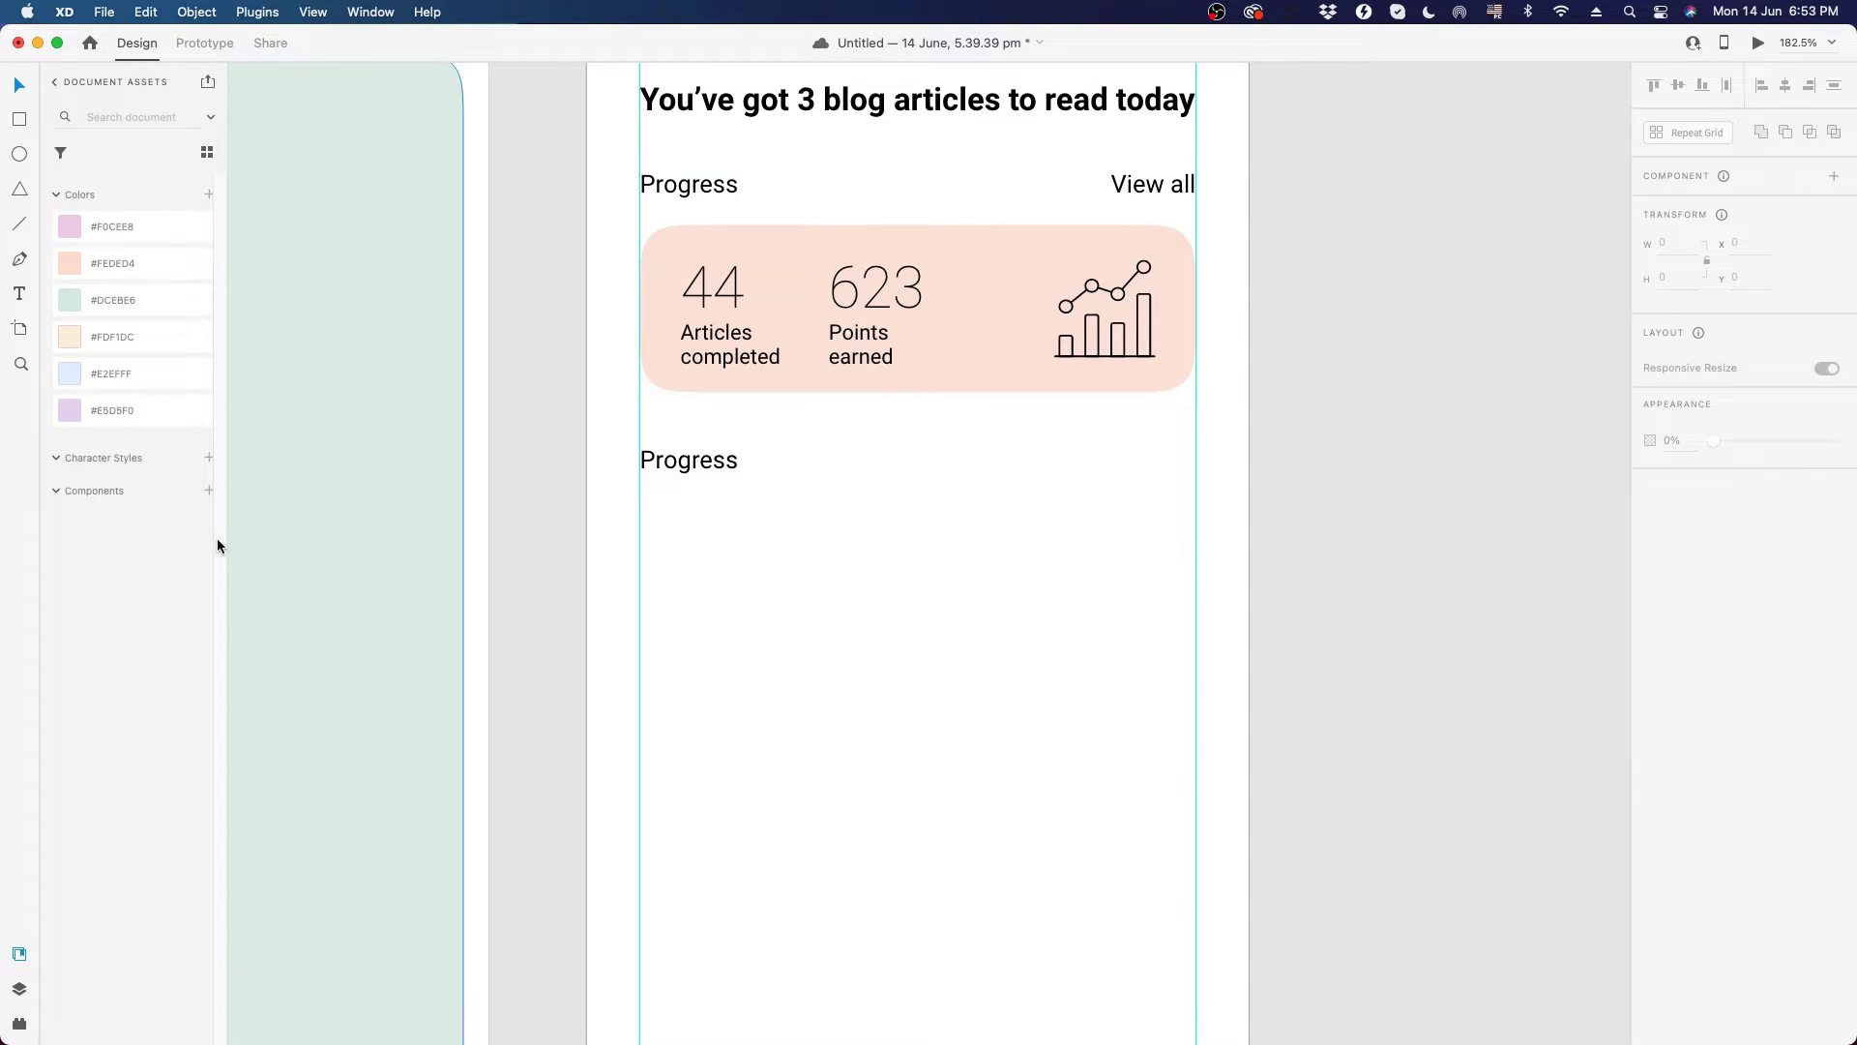
- Copy the 175 × 107 green rounded rectangle from the assets artboard to below the lower Progress label, at X 23, Y 351
{"action": "scroll", "coordinate": [1006, 503], "scroll_direction": "up", "scroll_amount": 3}
{"action": "scroll", "coordinate": [1120, 449], "scroll_direction": "down", "scroll_amount": 8}
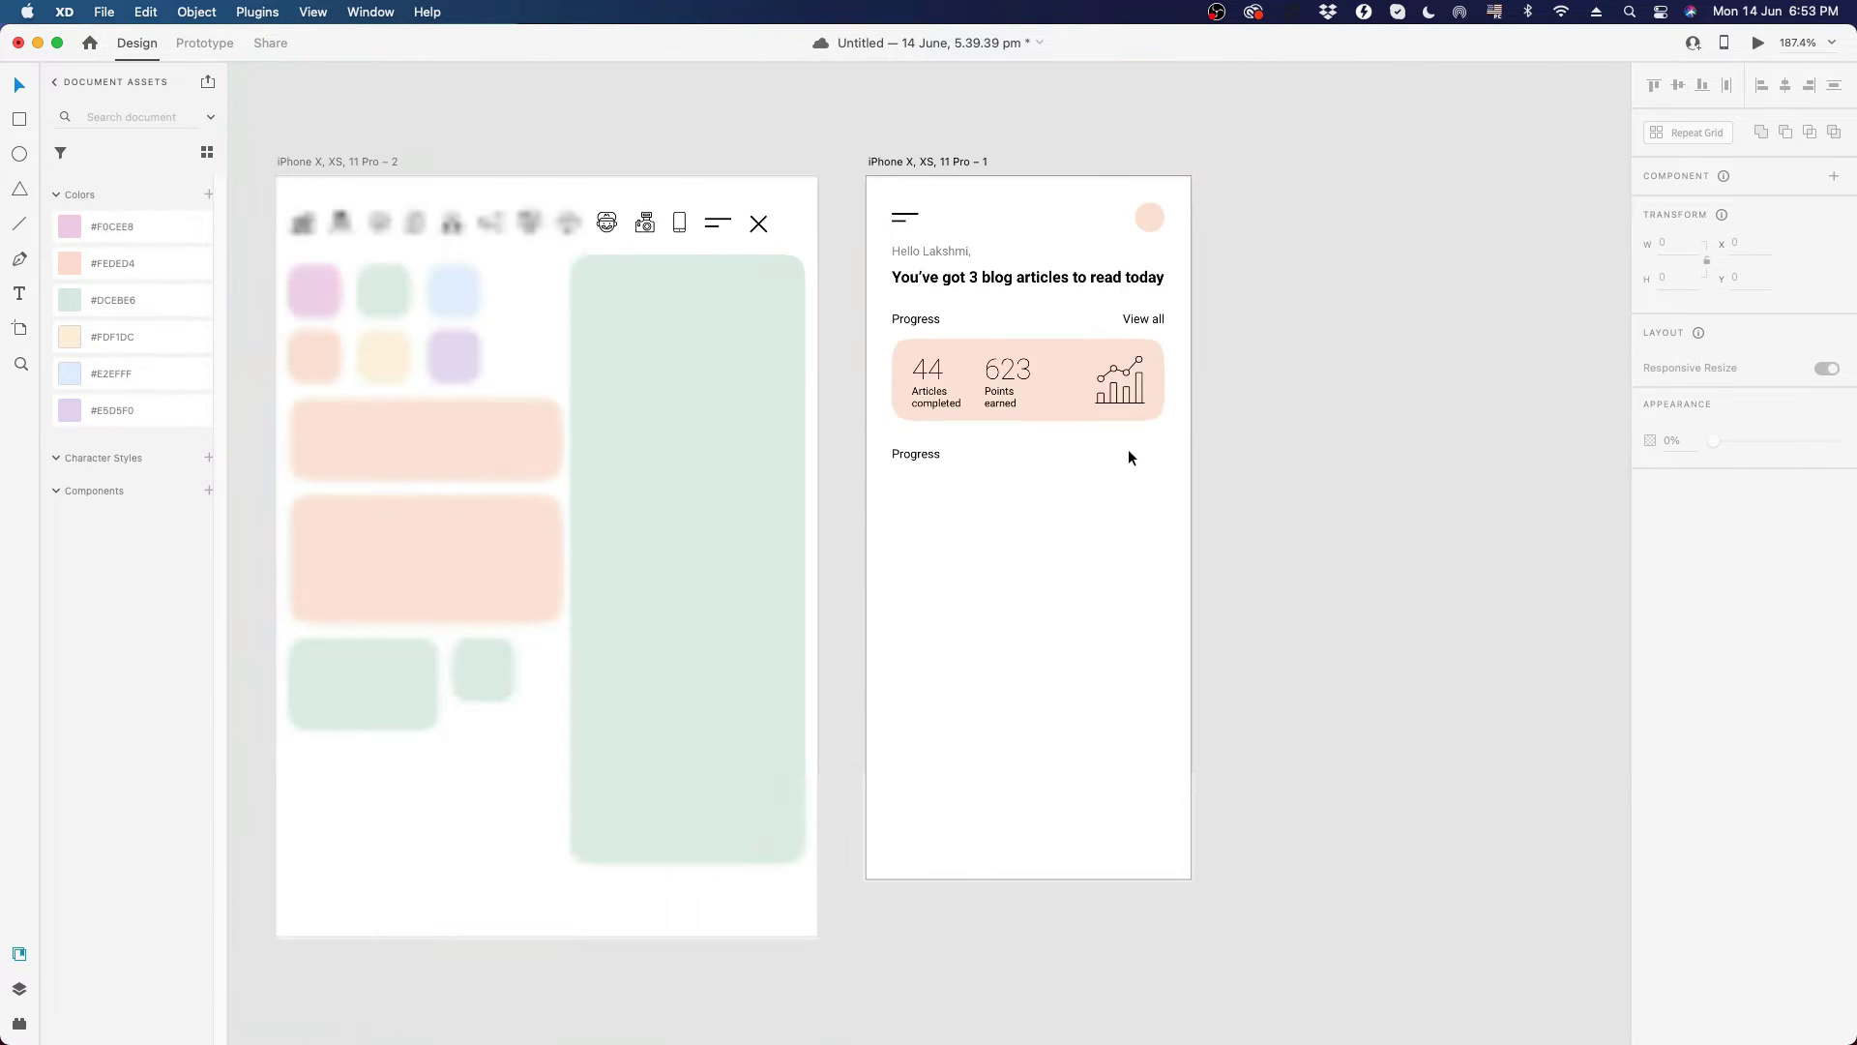
{"action": "scroll", "coordinate": [1127, 458], "scroll_direction": "down", "scroll_amount": 2}
{"action": "left_click", "coordinate": [469, 634]}
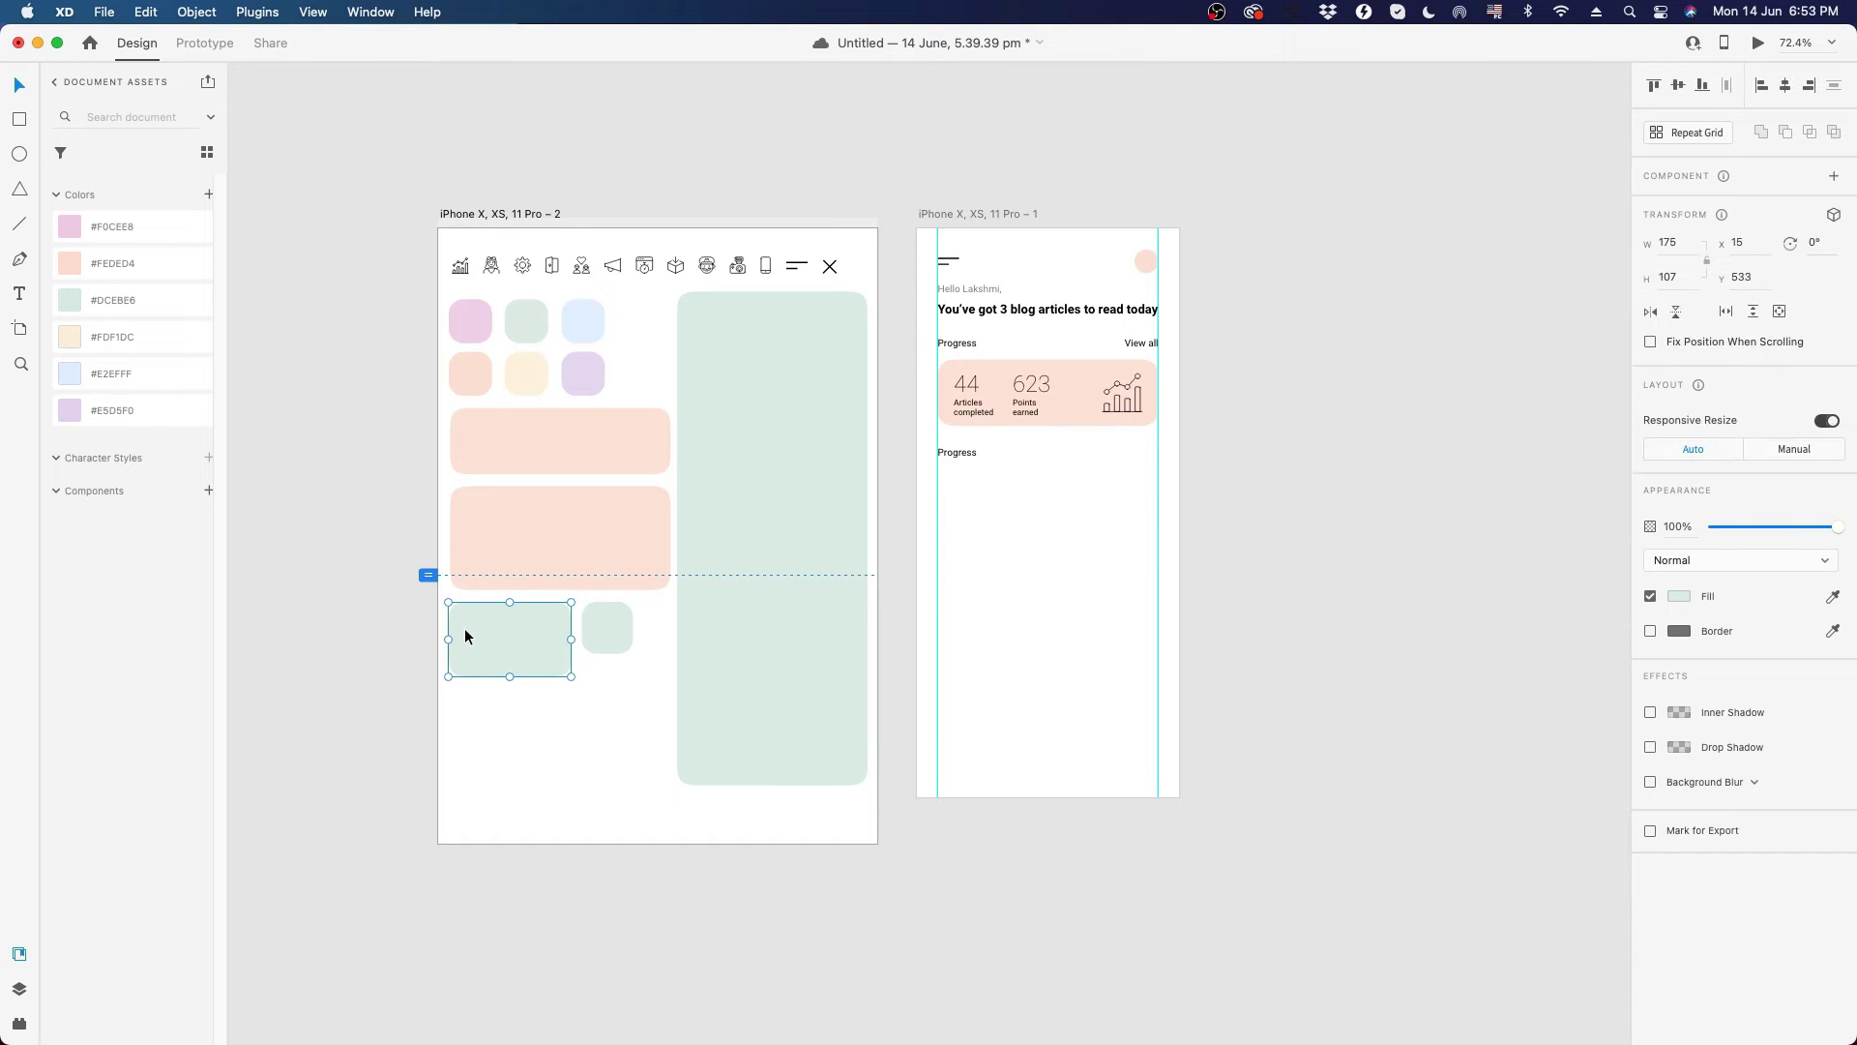
{"action": "left_click_drag", "start_coordinate": [466, 636], "coordinate": [964, 506]}
{"action": "scroll", "coordinate": [1062, 464], "scroll_direction": "up", "scroll_amount": 2}
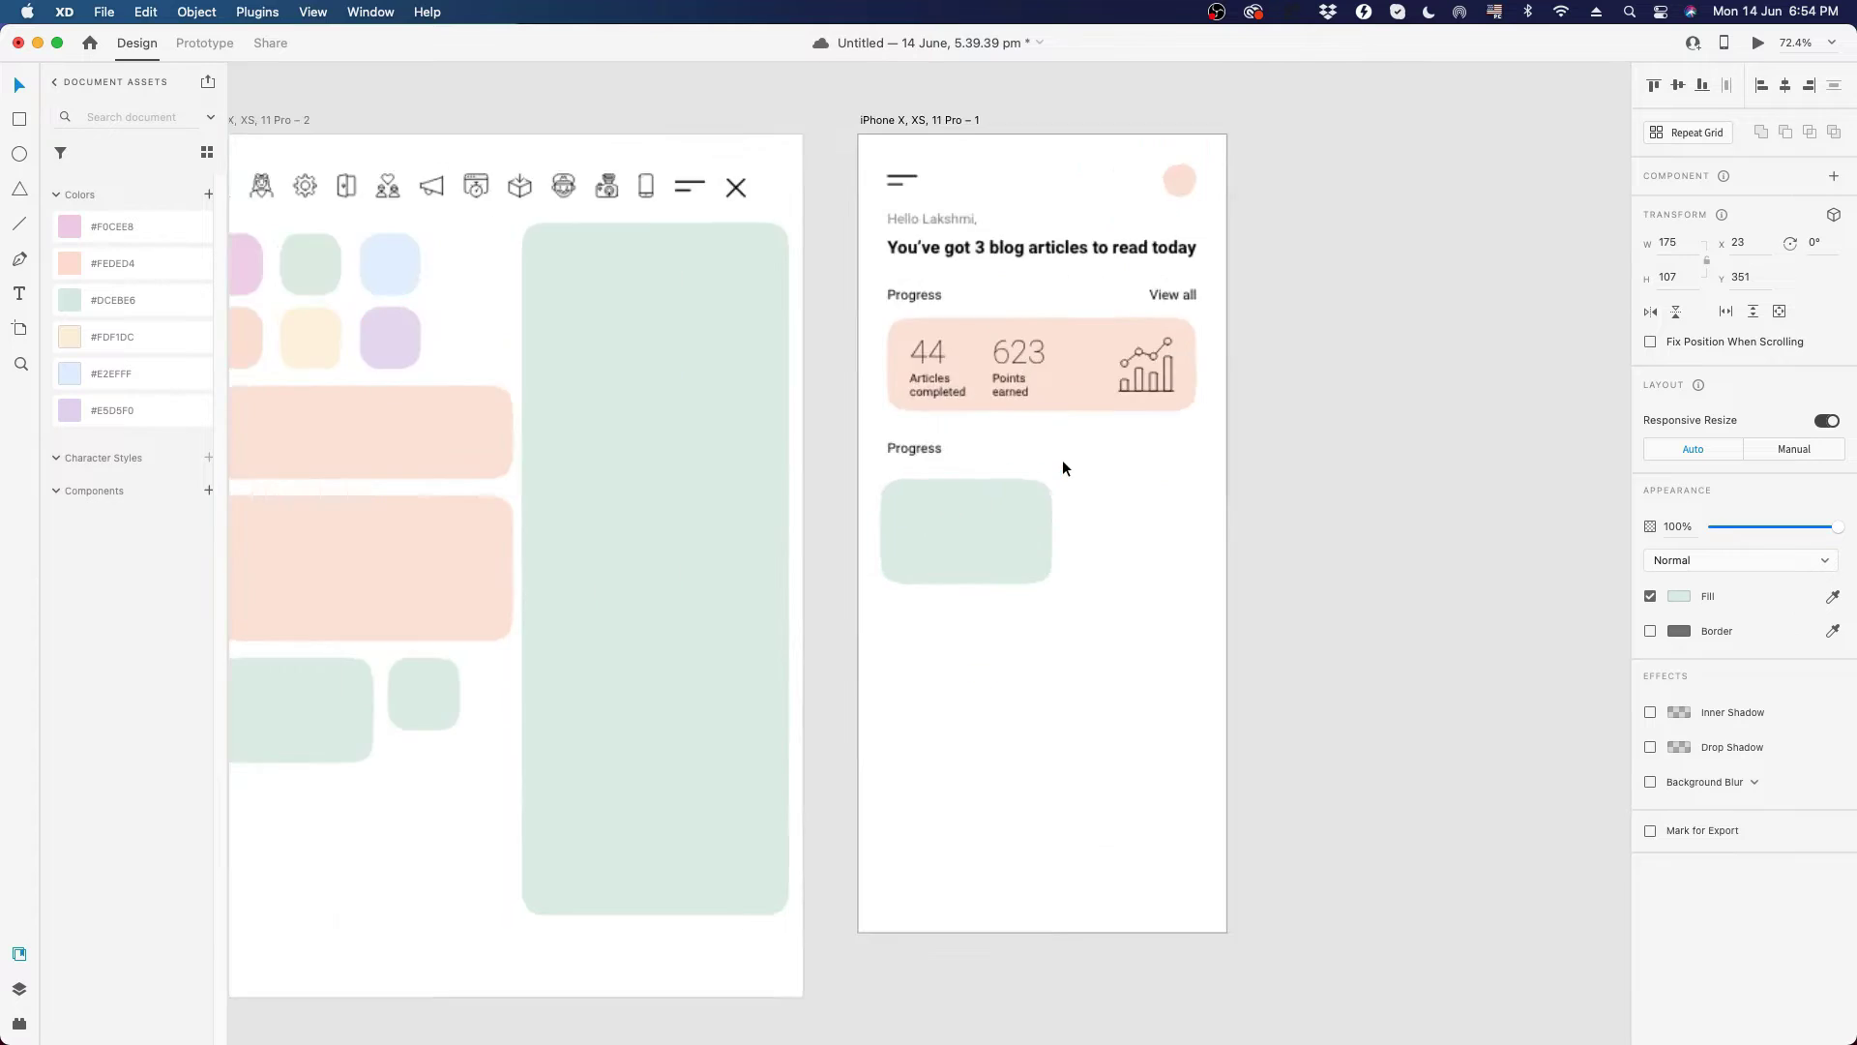
- Check the label-to-card gap in the upper section and match it by moving the green card to X 30, Y 343
{"action": "scroll", "coordinate": [1062, 468], "scroll_direction": "up", "scroll_amount": 3}
{"action": "left_click", "coordinate": [883, 236]}
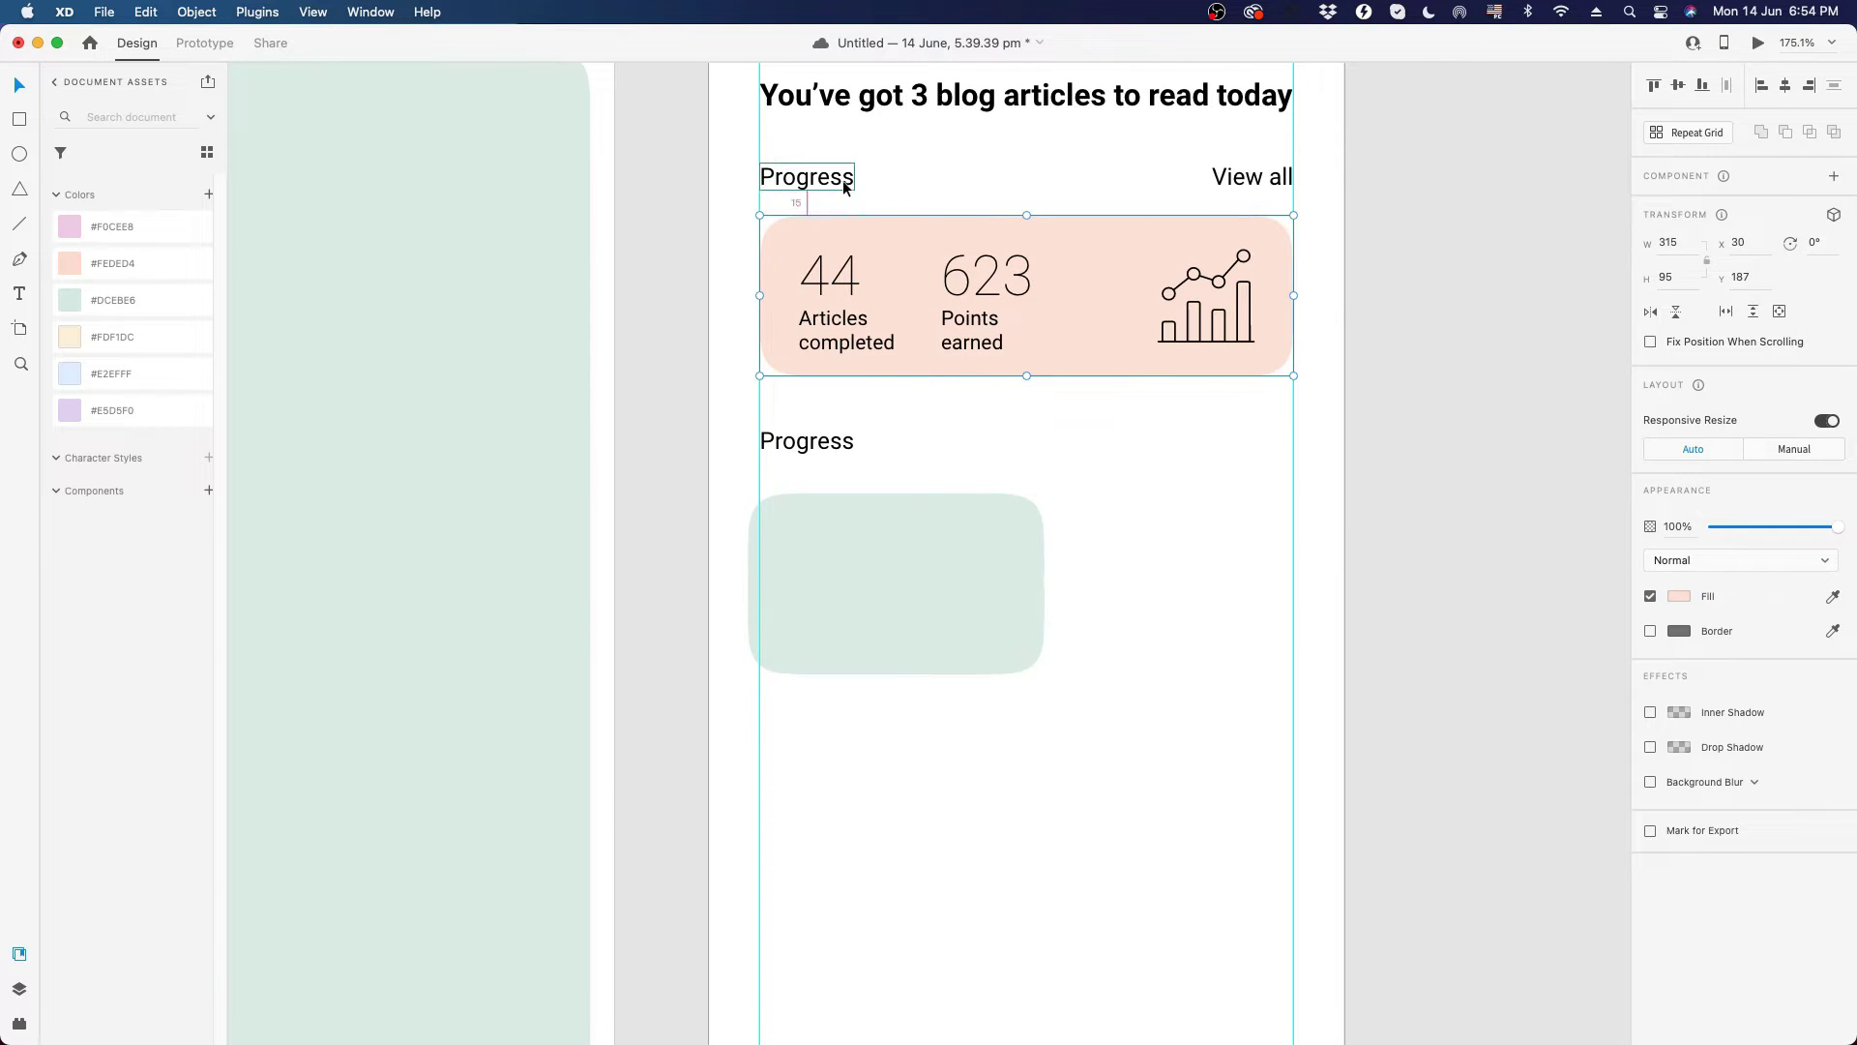
{"action": "left_click_drag", "start_coordinate": [833, 509], "coordinate": [849, 497]}
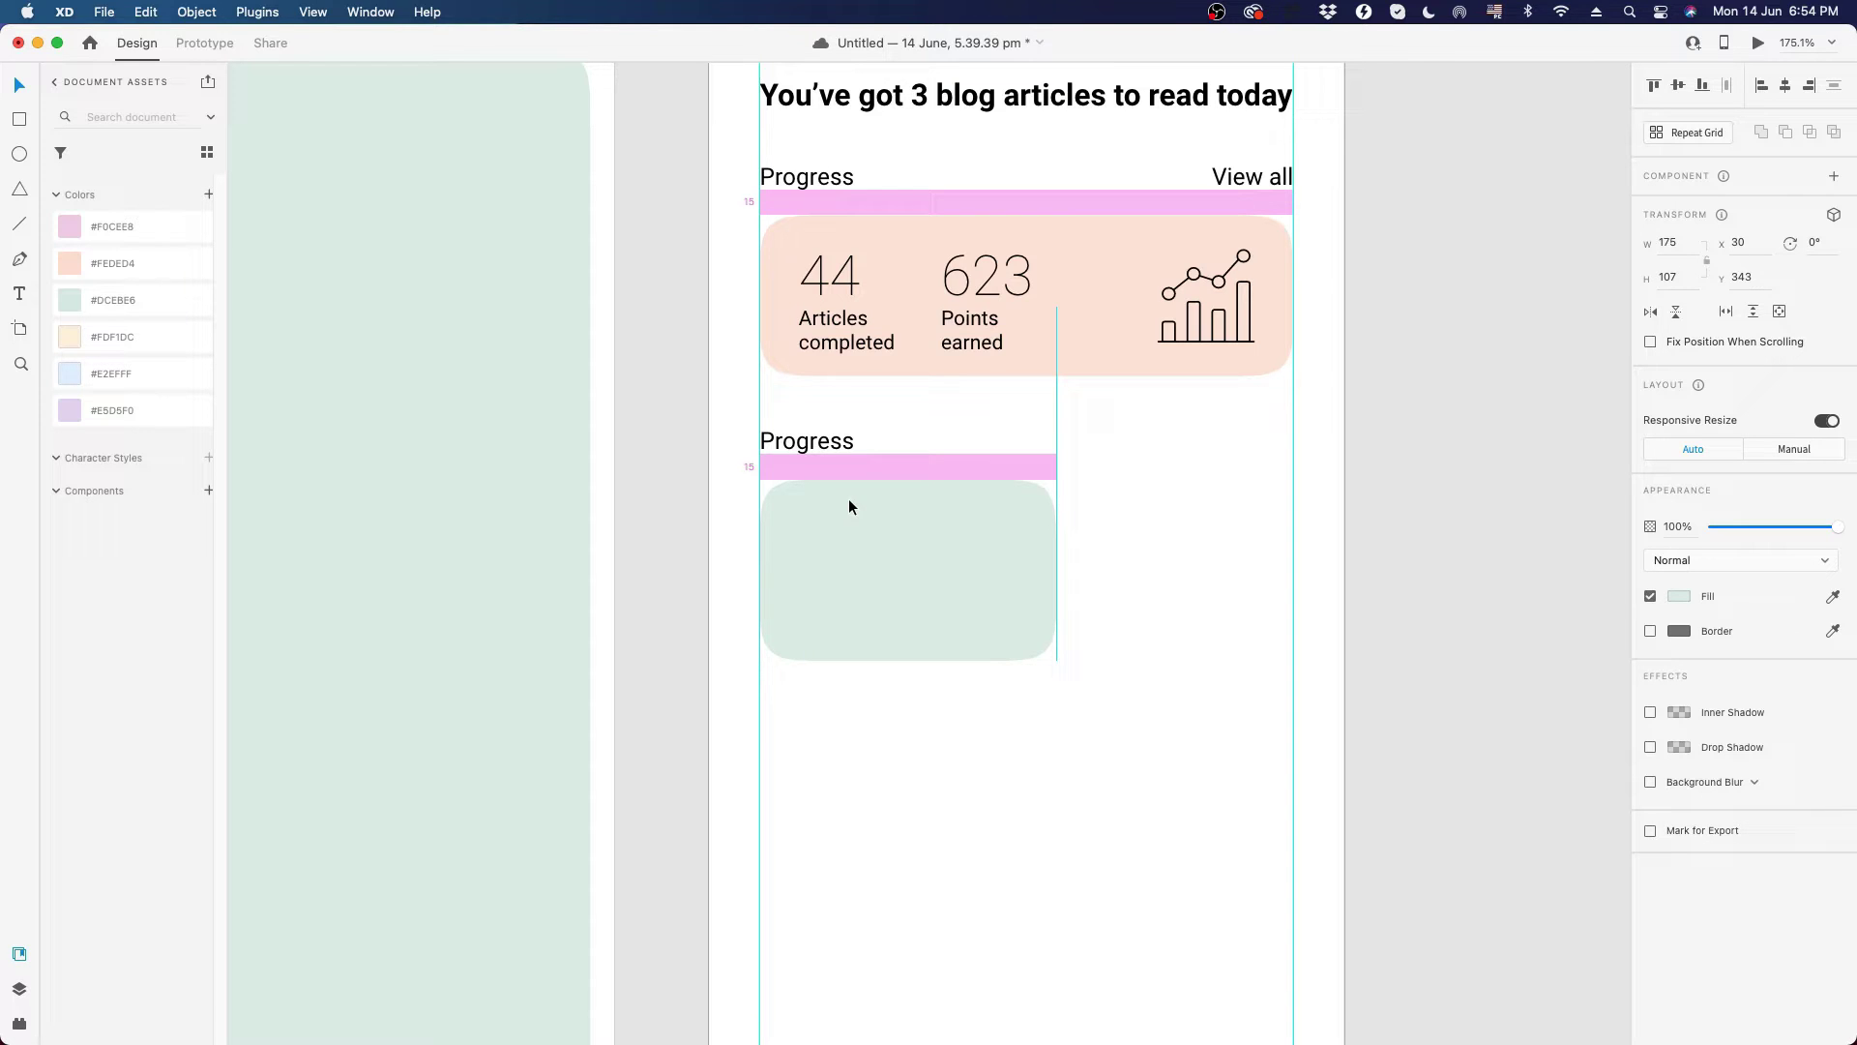
{"action": "left_click", "coordinate": [931, 442]}
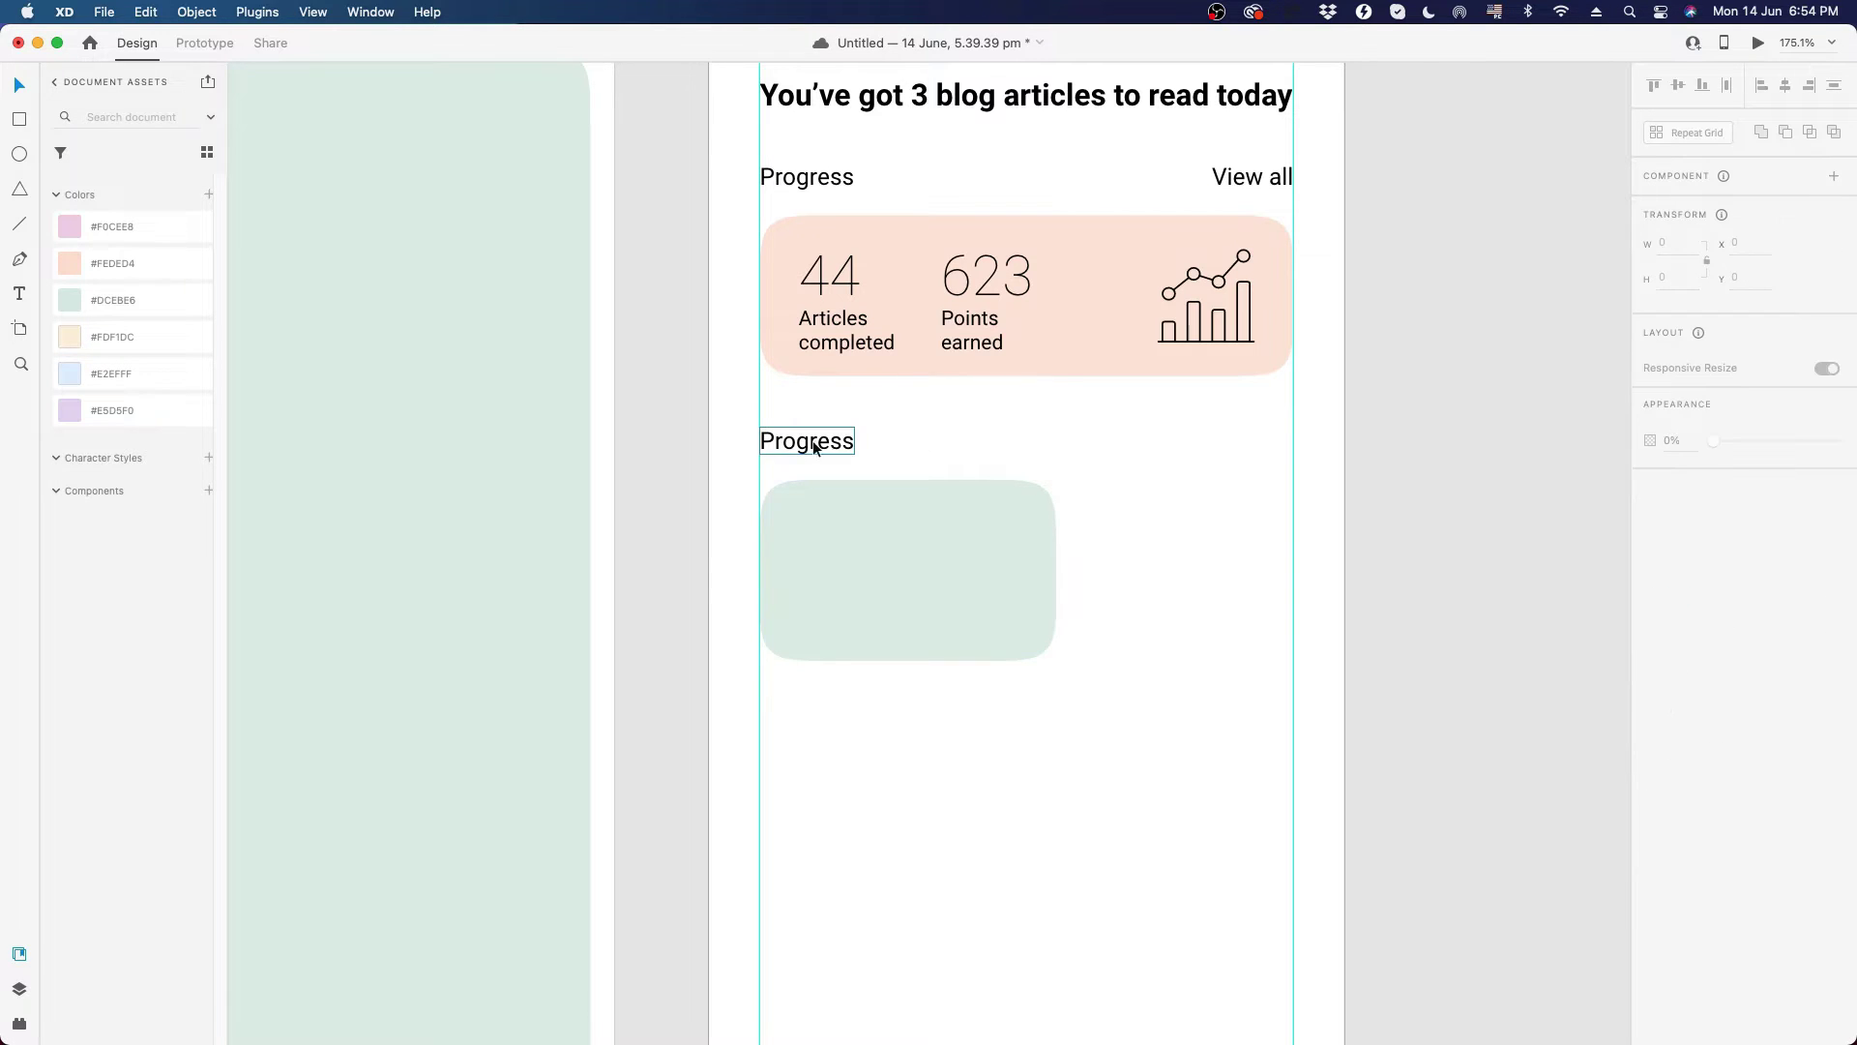
- Duplicate the lower Progress label to the right margin, right-align it and change its text to "View all"
{"action": "left_click_drag", "start_coordinate": [832, 443], "coordinate": [1243, 445]}
{"action": "left_click", "coordinate": [1713, 626]}
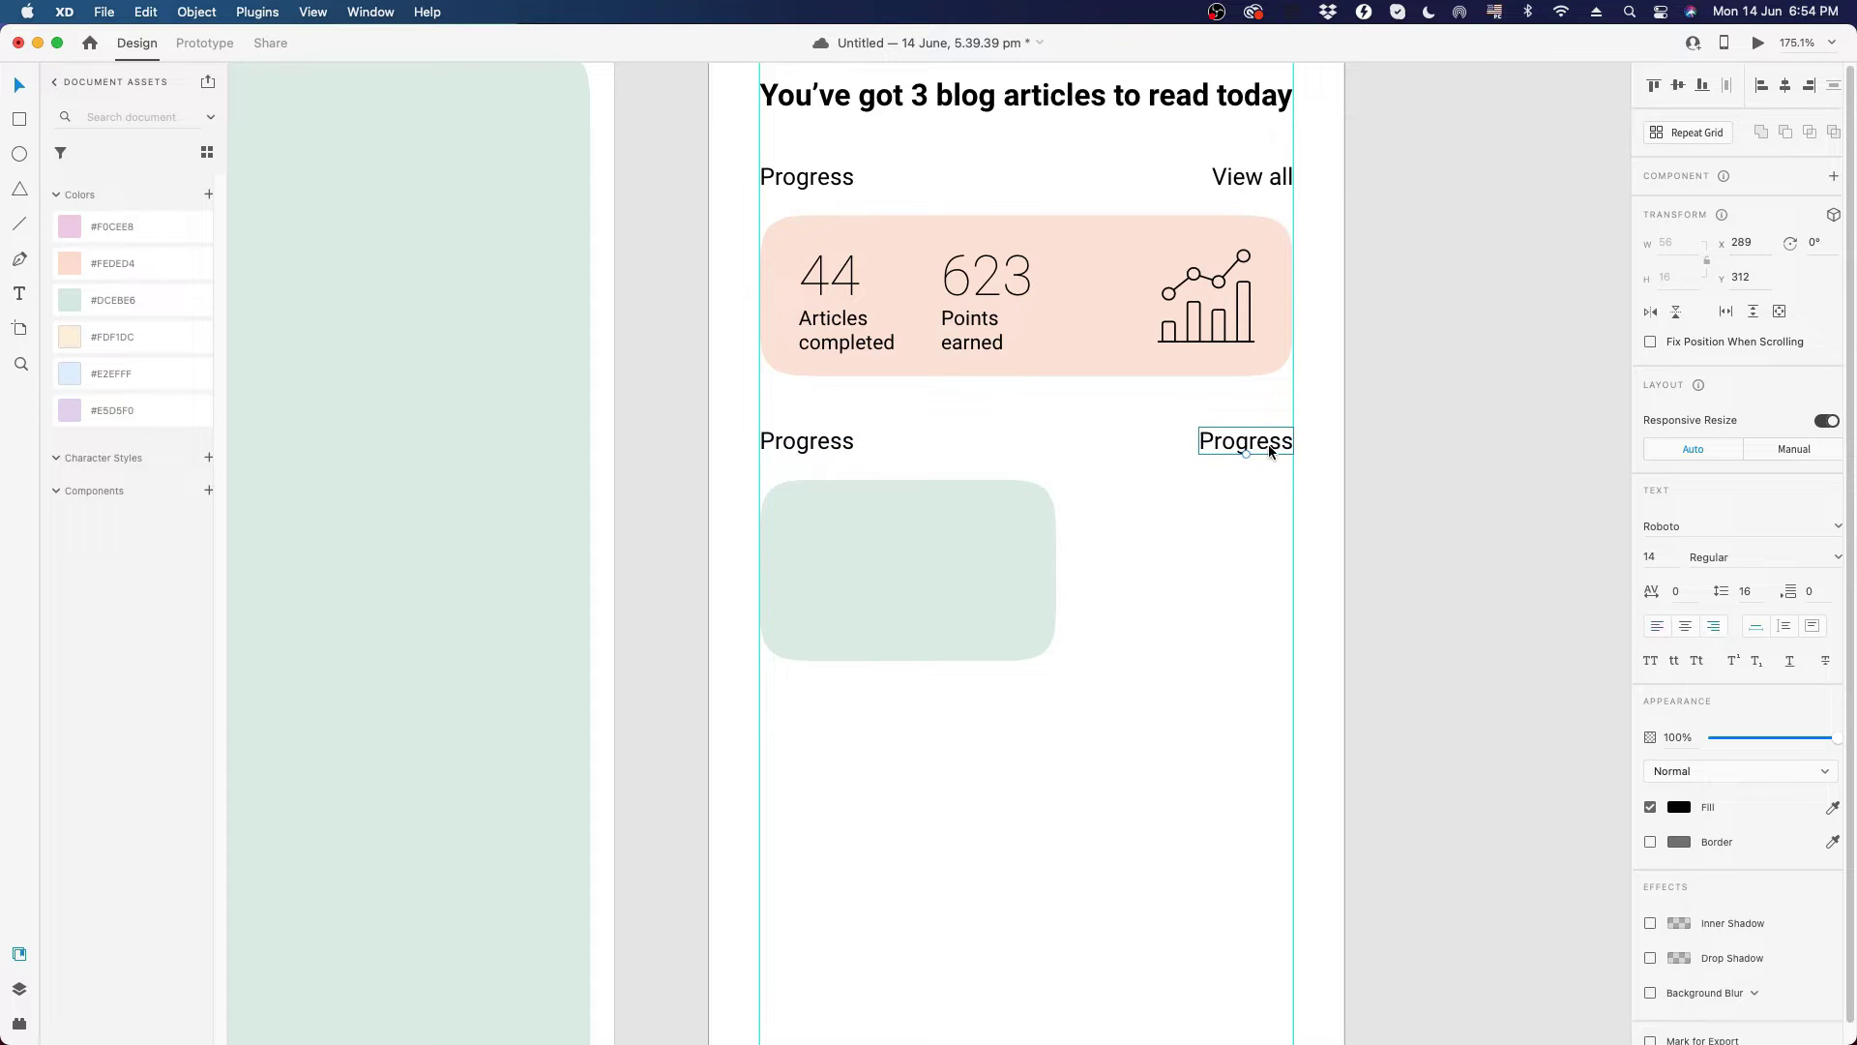
{"action": "double_click", "coordinate": [1268, 444]}
{"action": "type", "text": "View "}
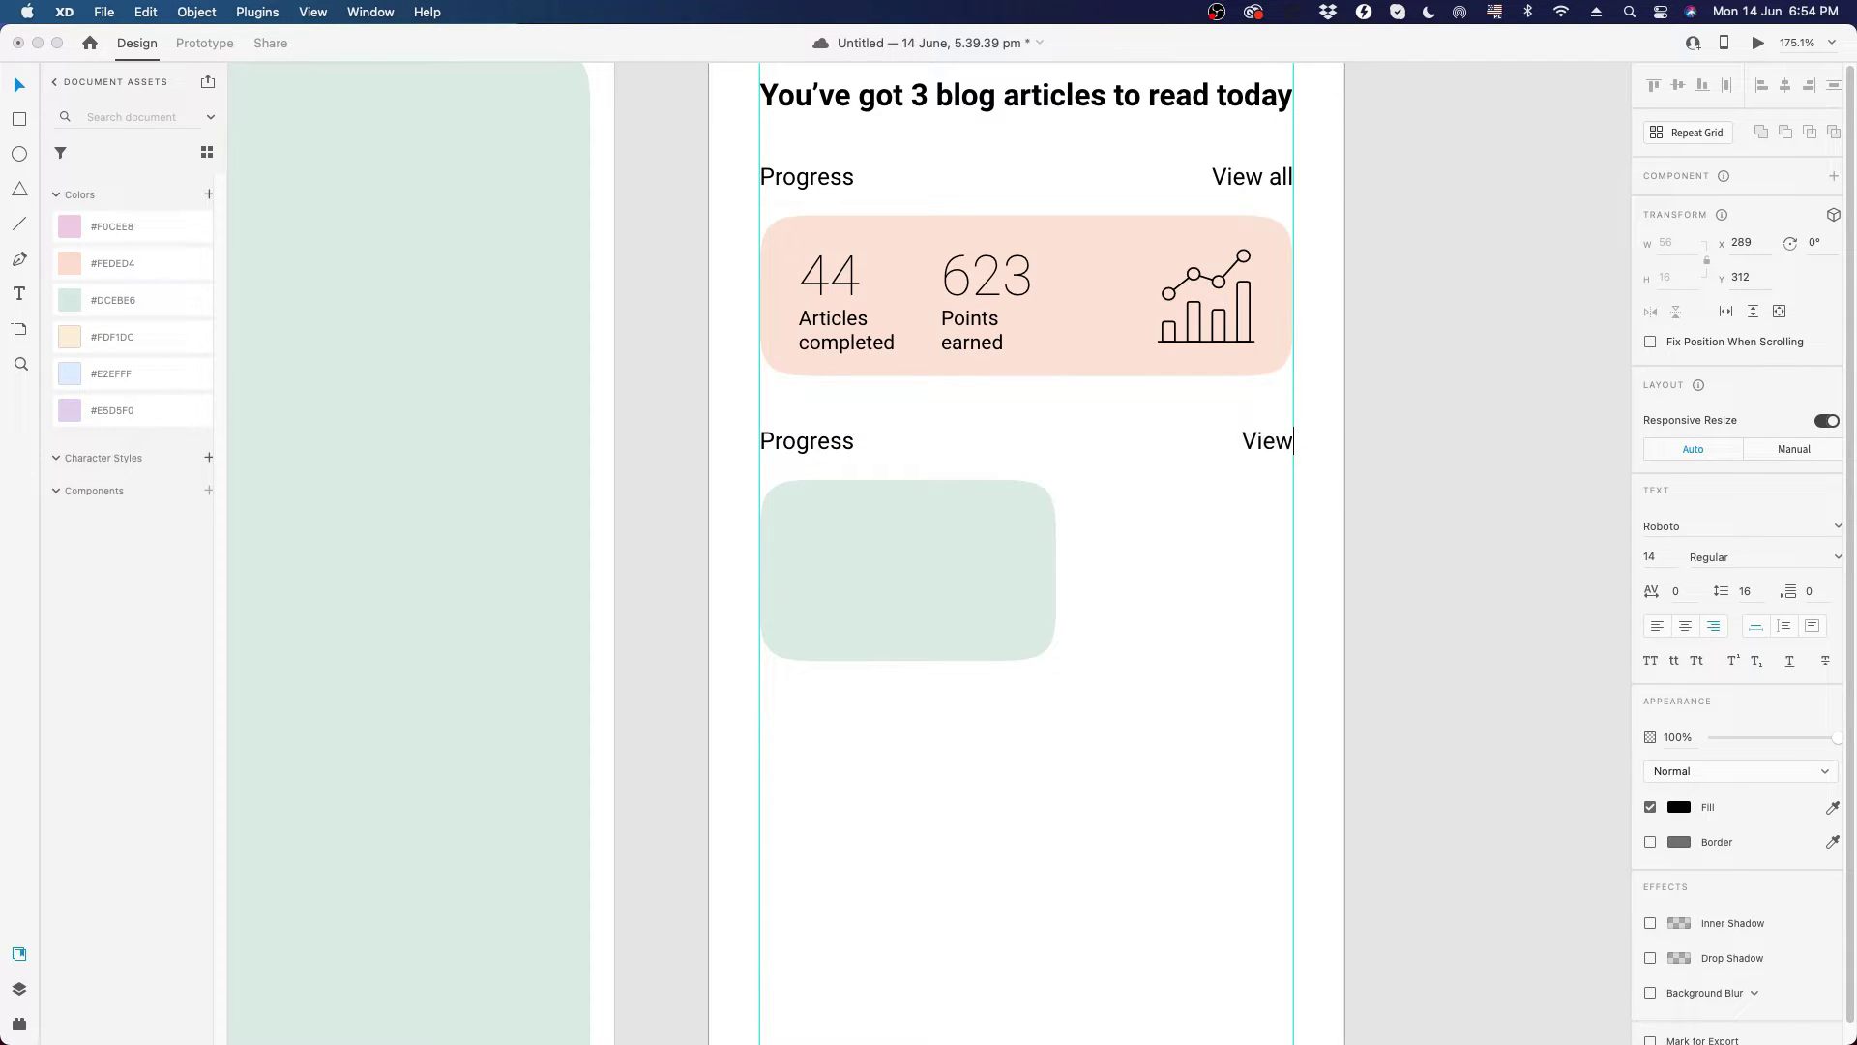
{"action": "type", "text": "all"}
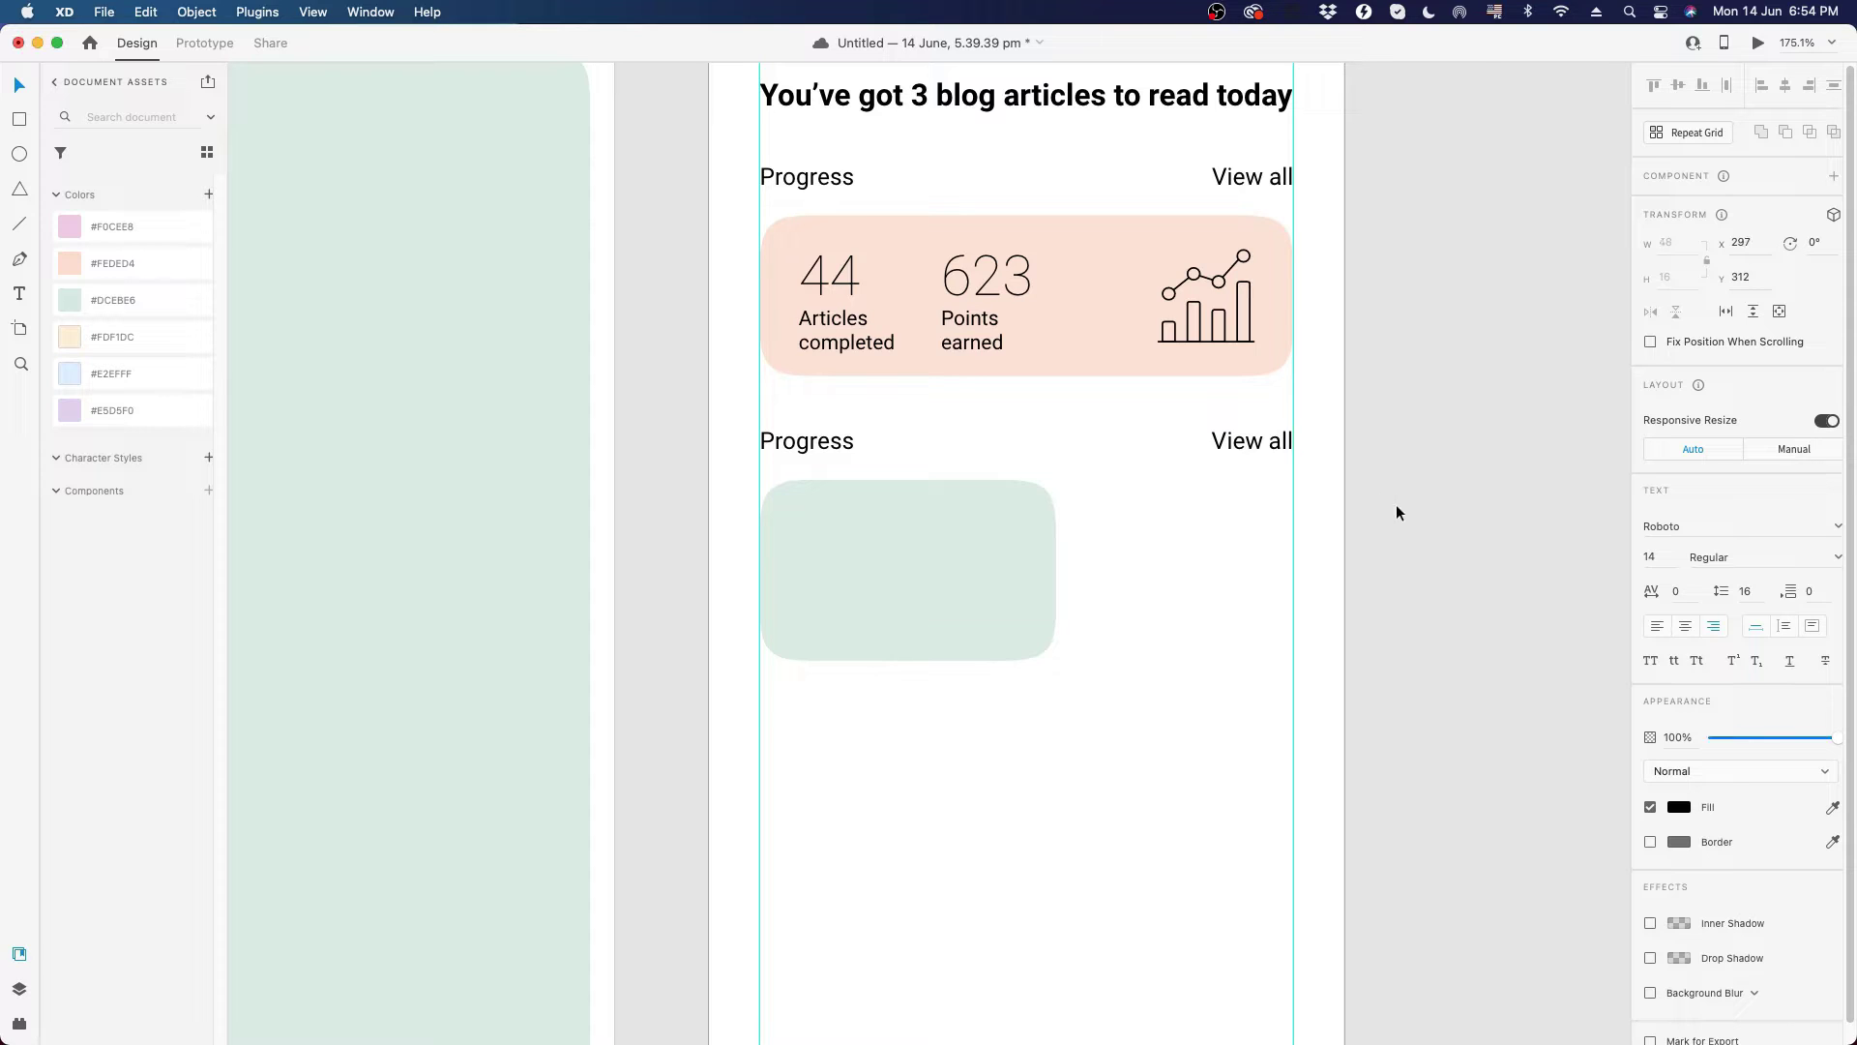
{"action": "key", "text": "Escape"}
- Change the lower Progress label's text to "Continue reading"
{"action": "left_click", "coordinate": [937, 543]}
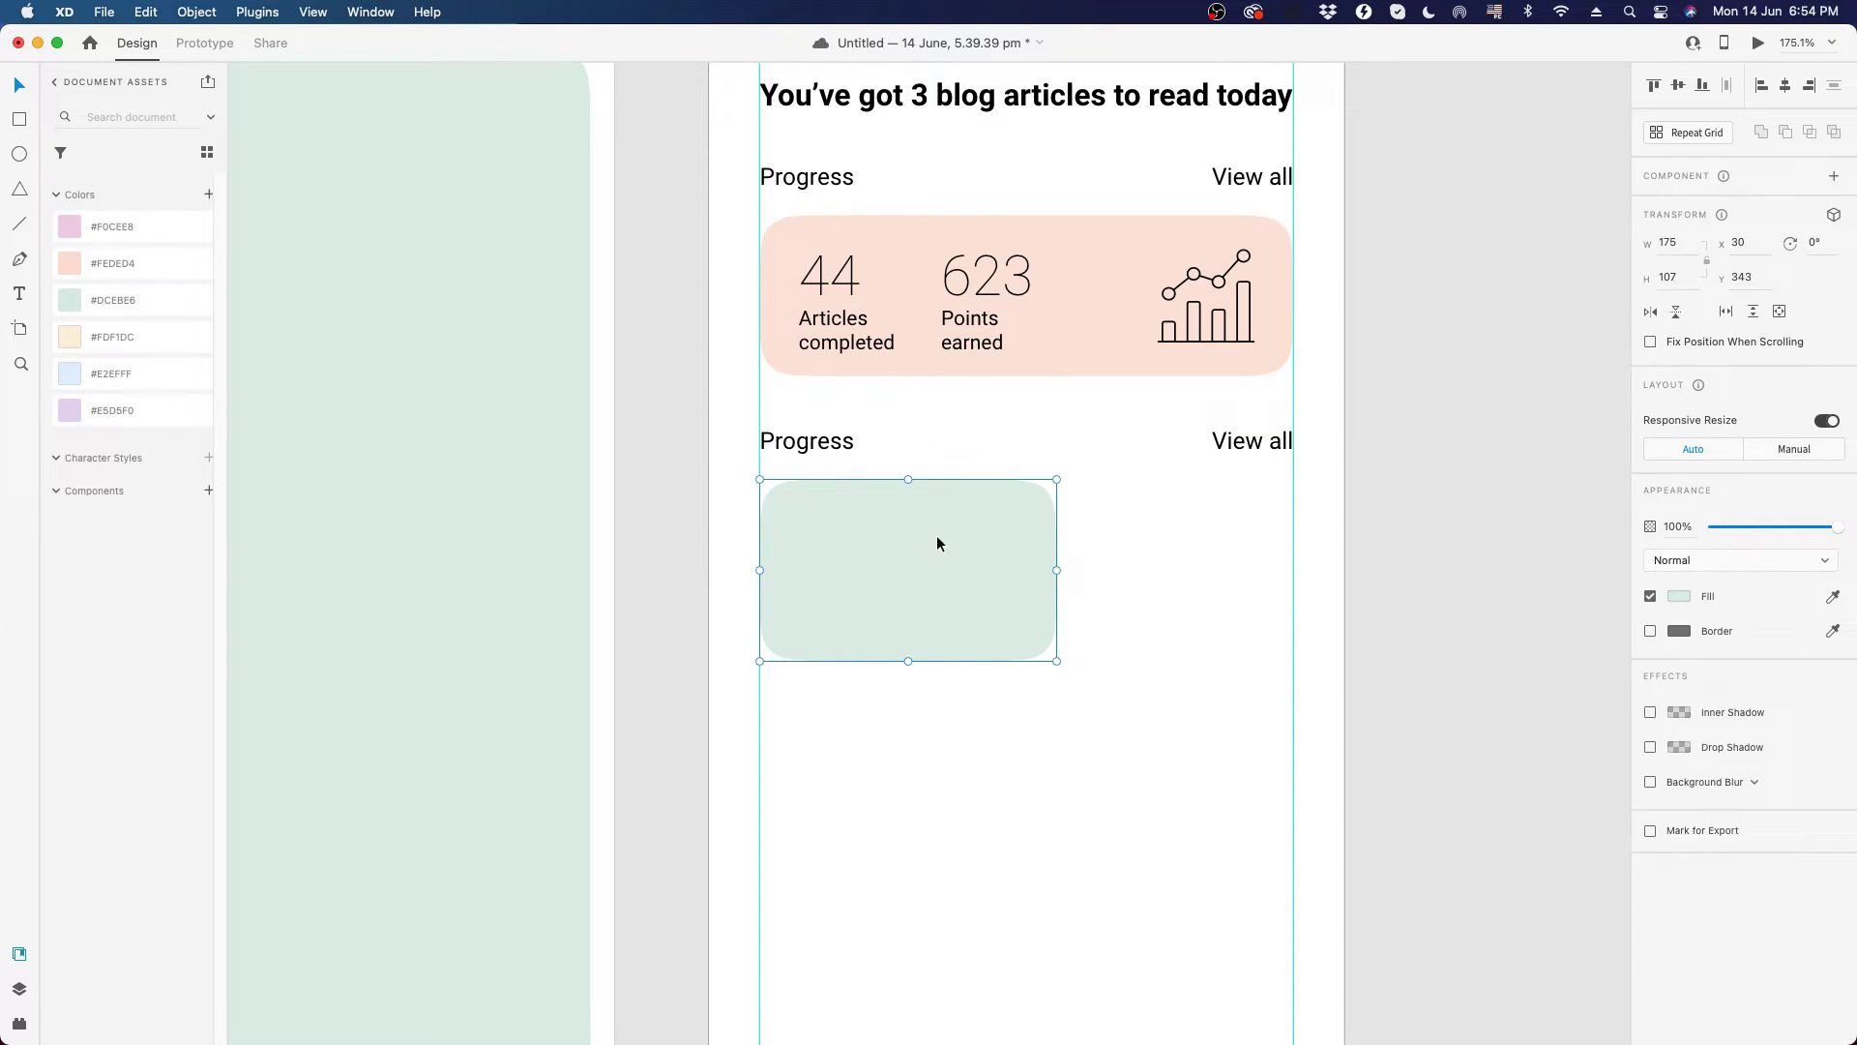
{"action": "double_click", "coordinate": [806, 440]}
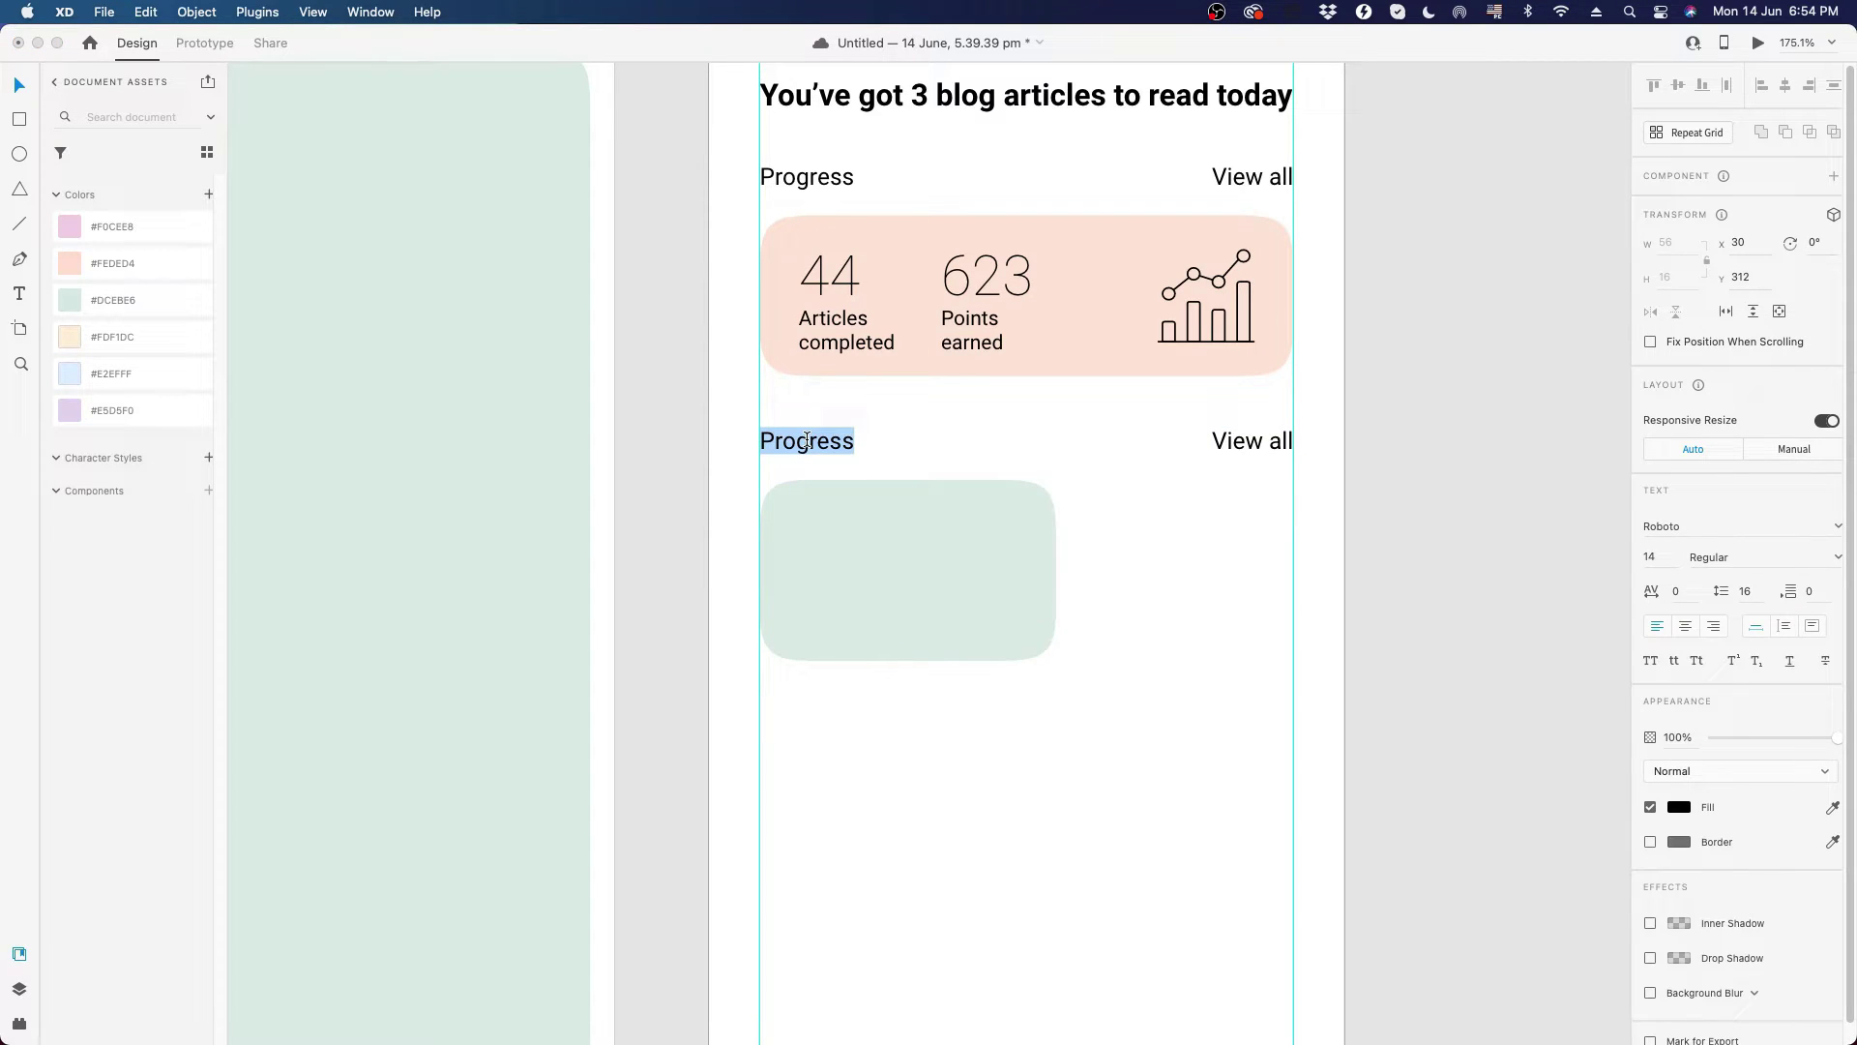
{"action": "type", "text": "Conti"}
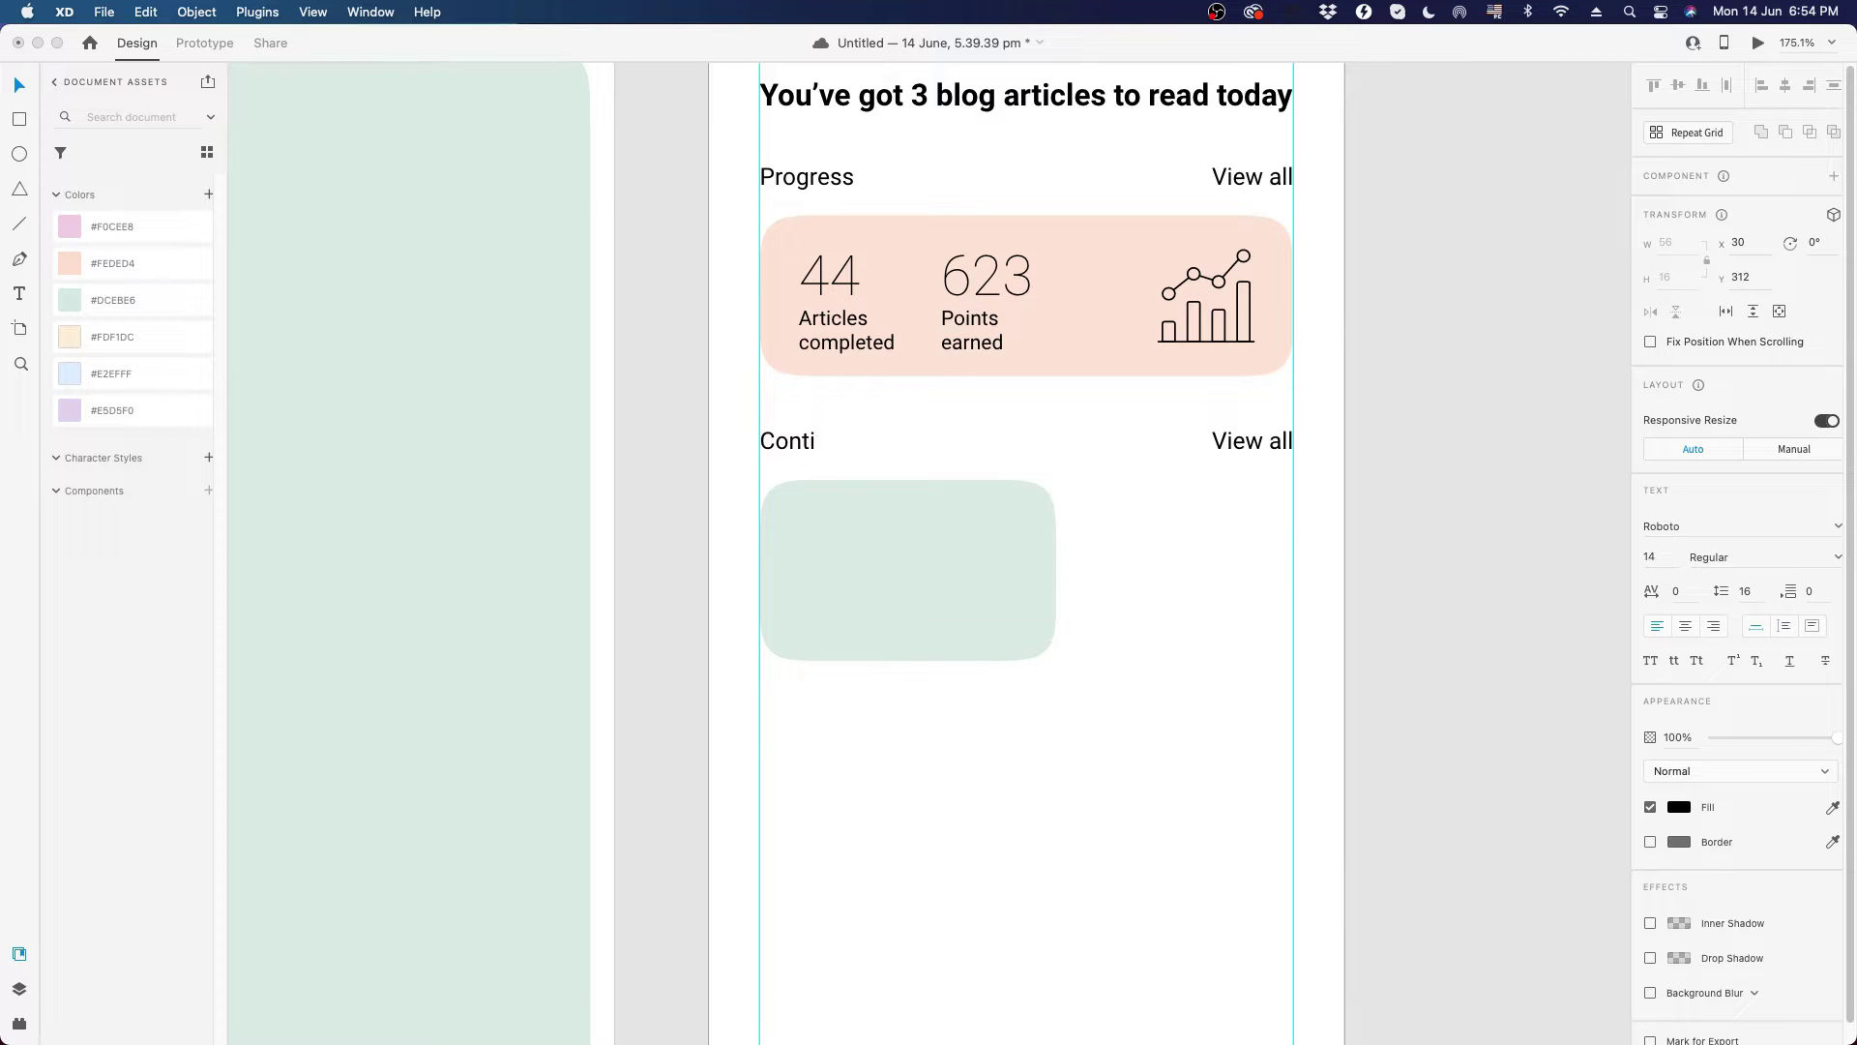
{"action": "type", "text": "nue reading"}
{"action": "key", "text": "Escape"}
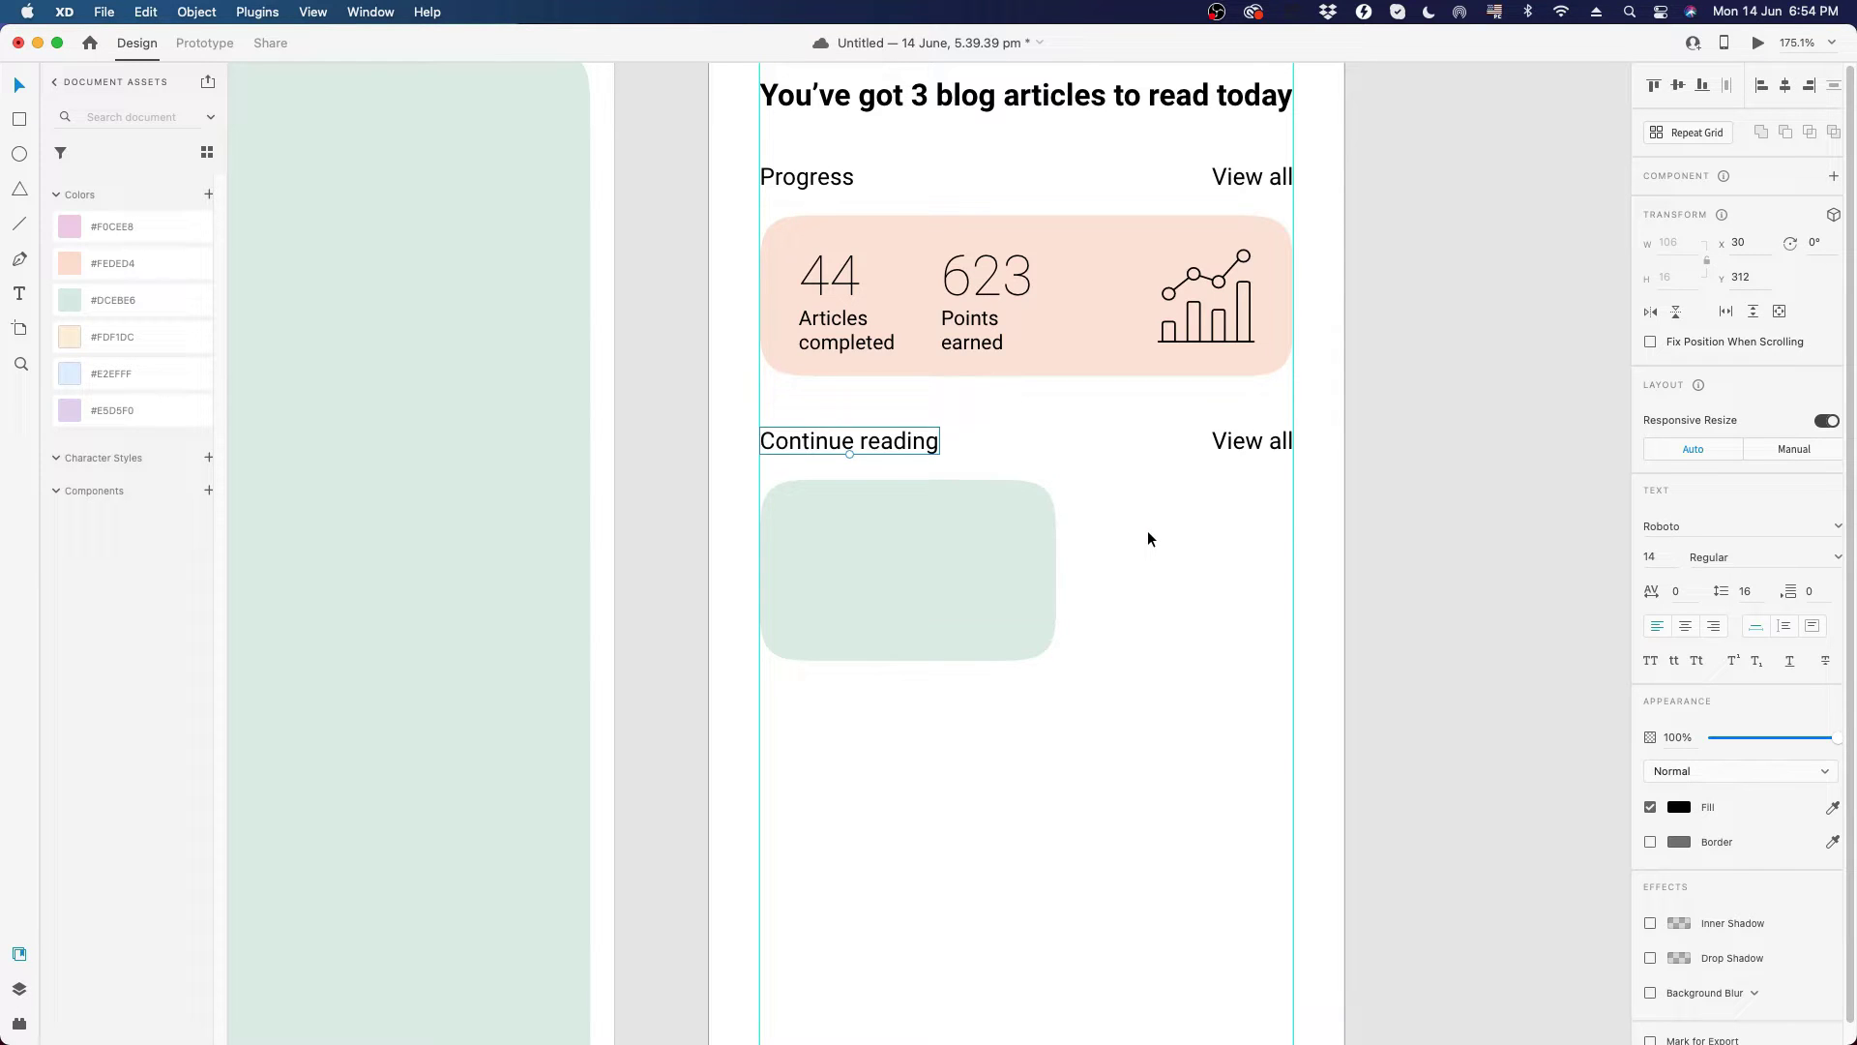
{"action": "key", "text": "Escape"}
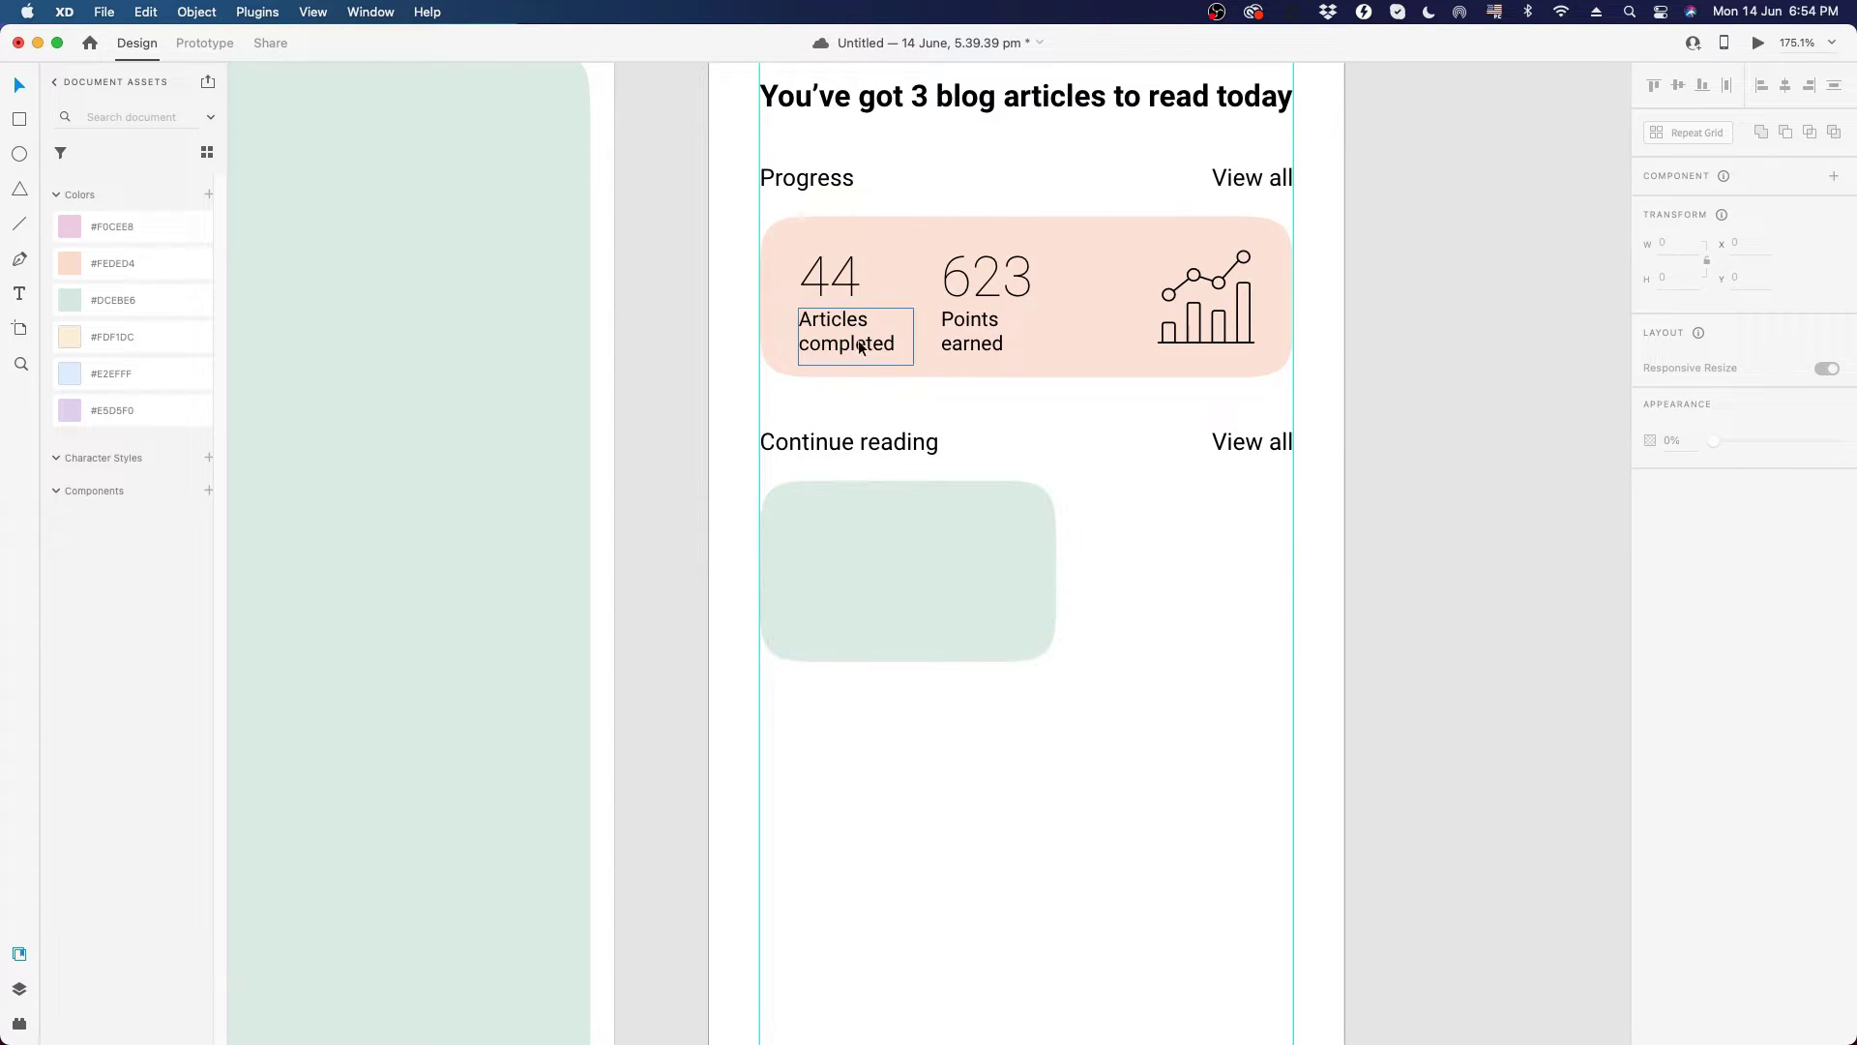
- Duplicate the "Articles completed" label into the green card at X 53, Y 363 and check the card's spacing
{"action": "left_click_drag", "start_coordinate": [852, 340], "coordinate": [847, 533]}
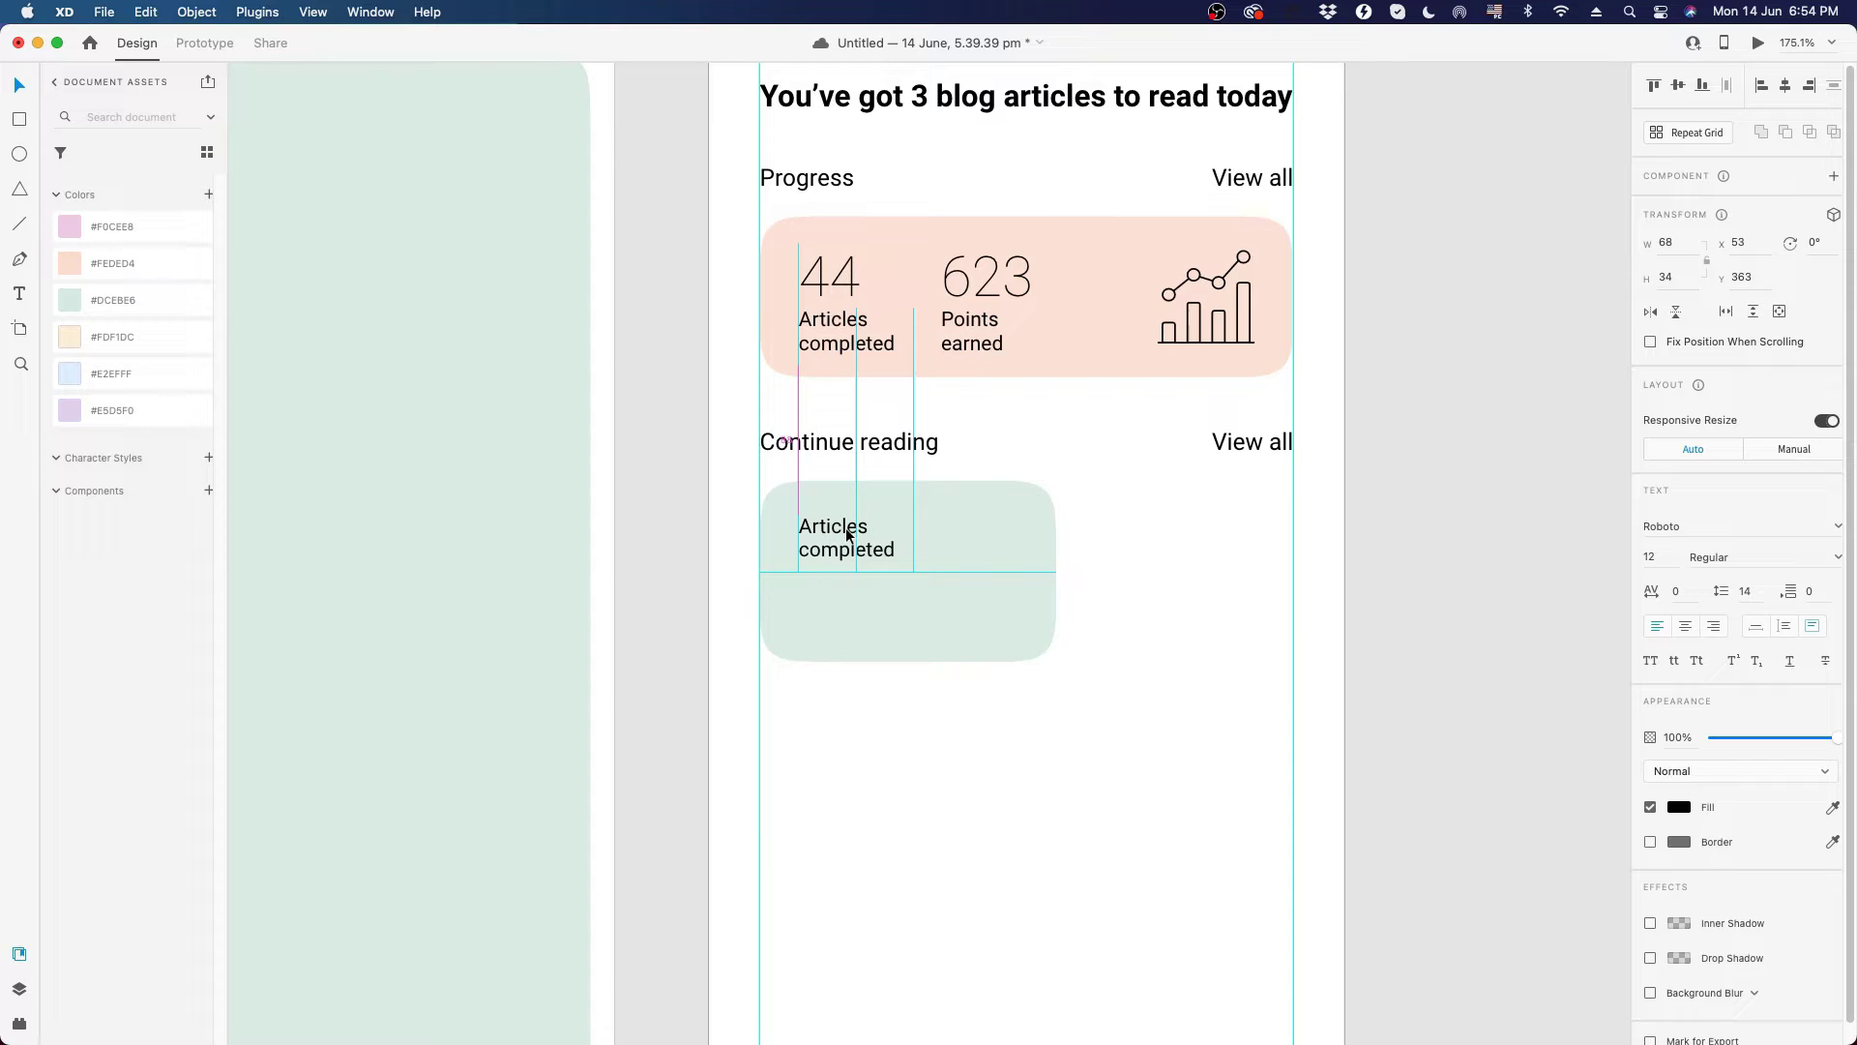
{"action": "left_click_drag", "start_coordinate": [847, 533], "coordinate": [848, 533]}
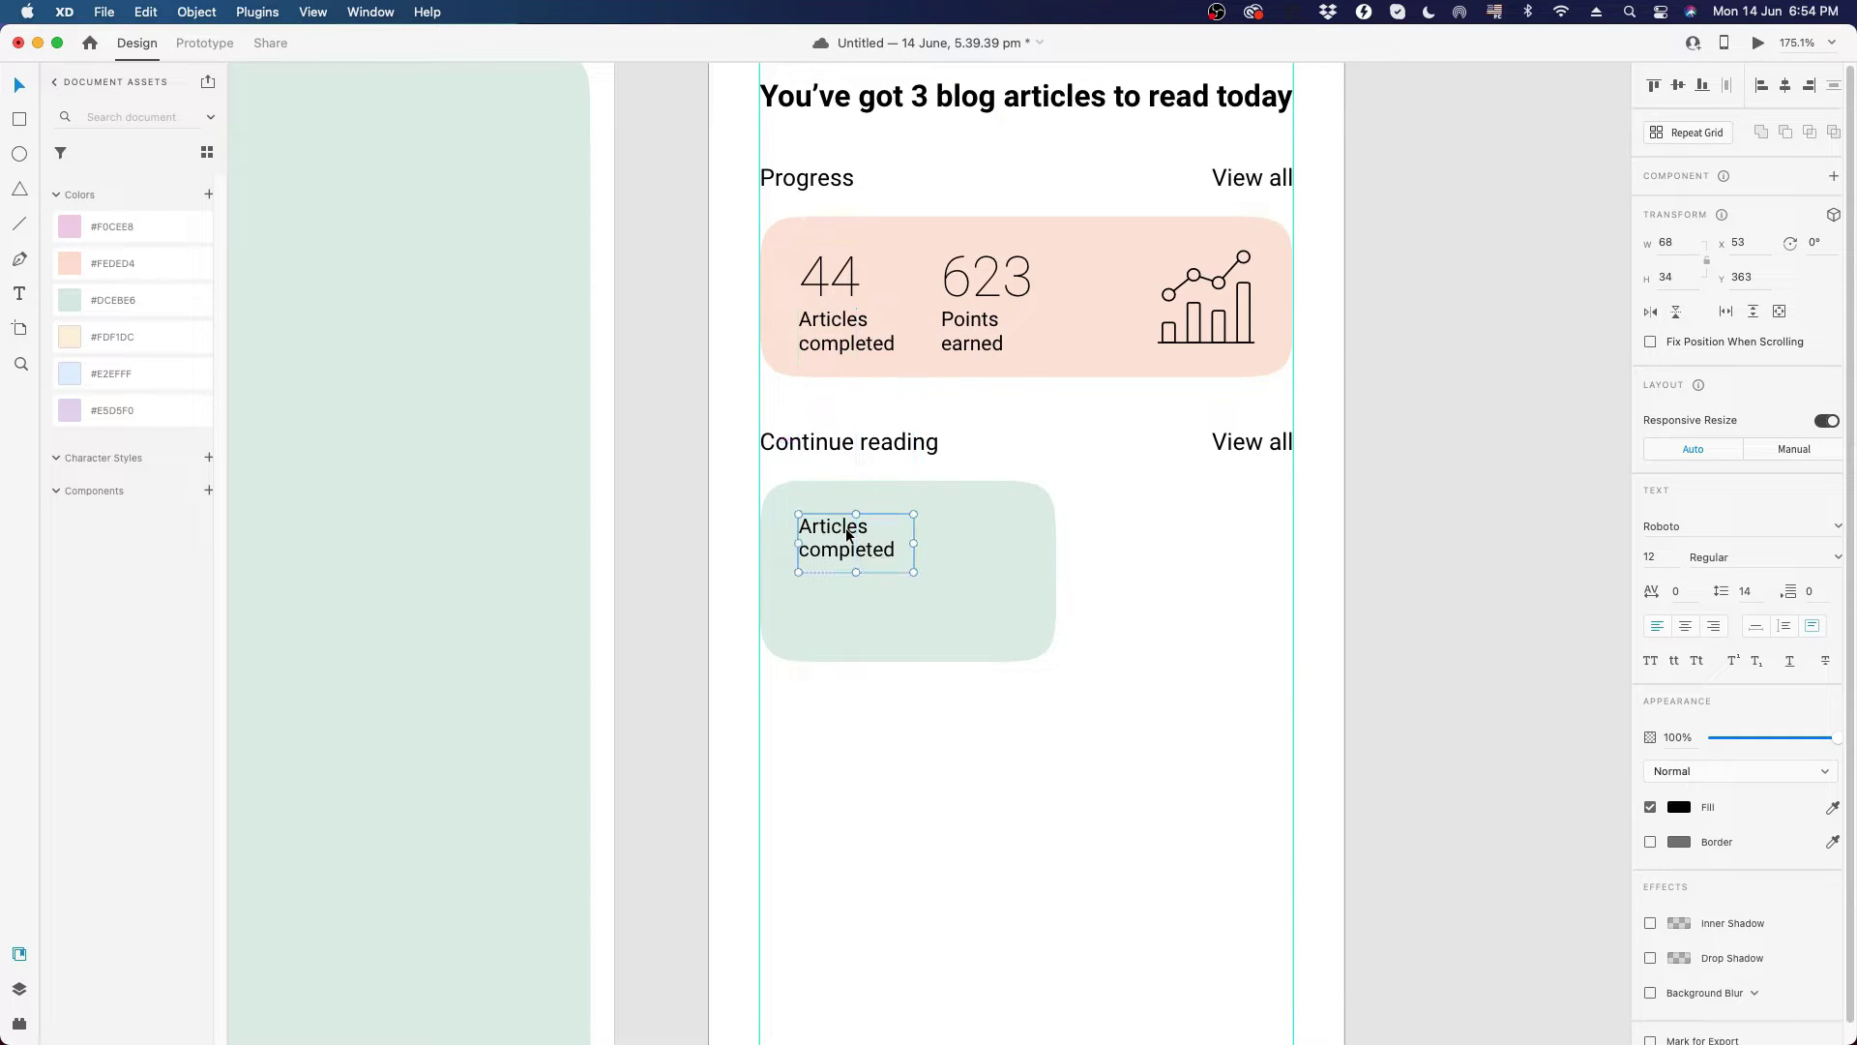
{"action": "left_click", "coordinate": [846, 256]}
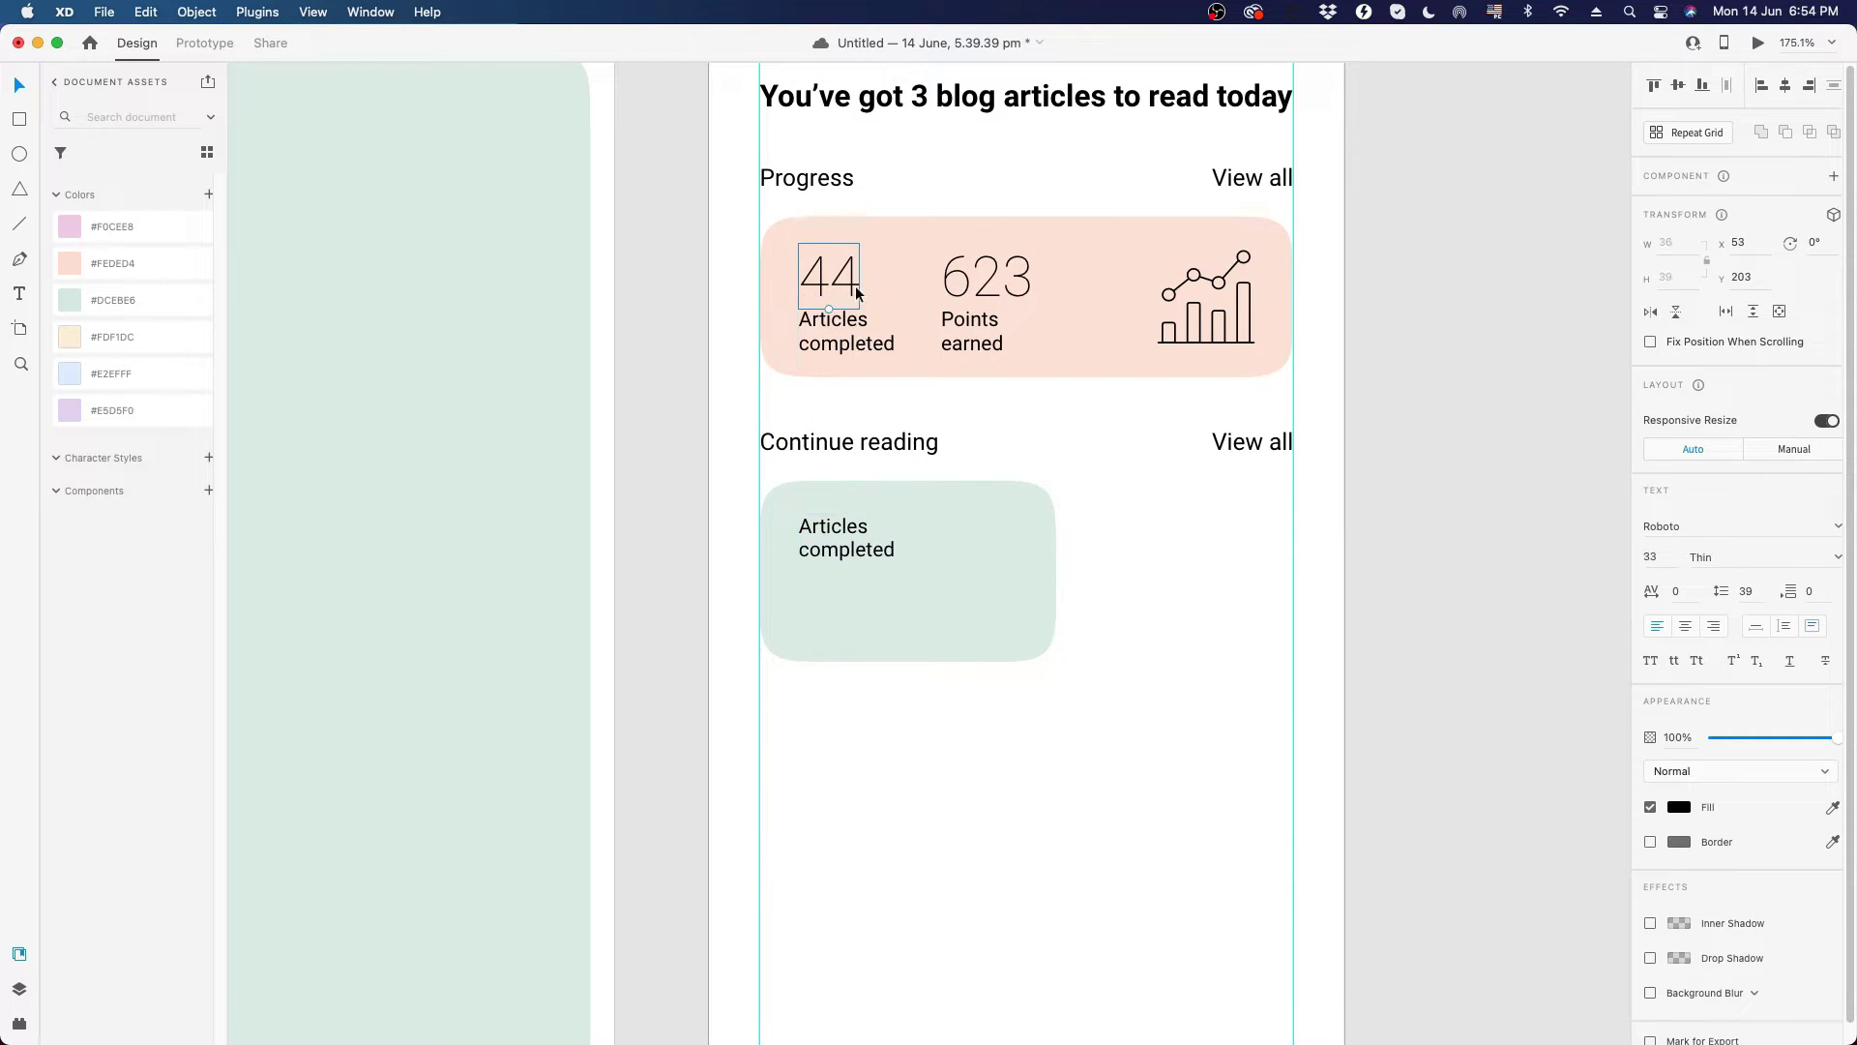
{"action": "left_click", "coordinate": [839, 532]}
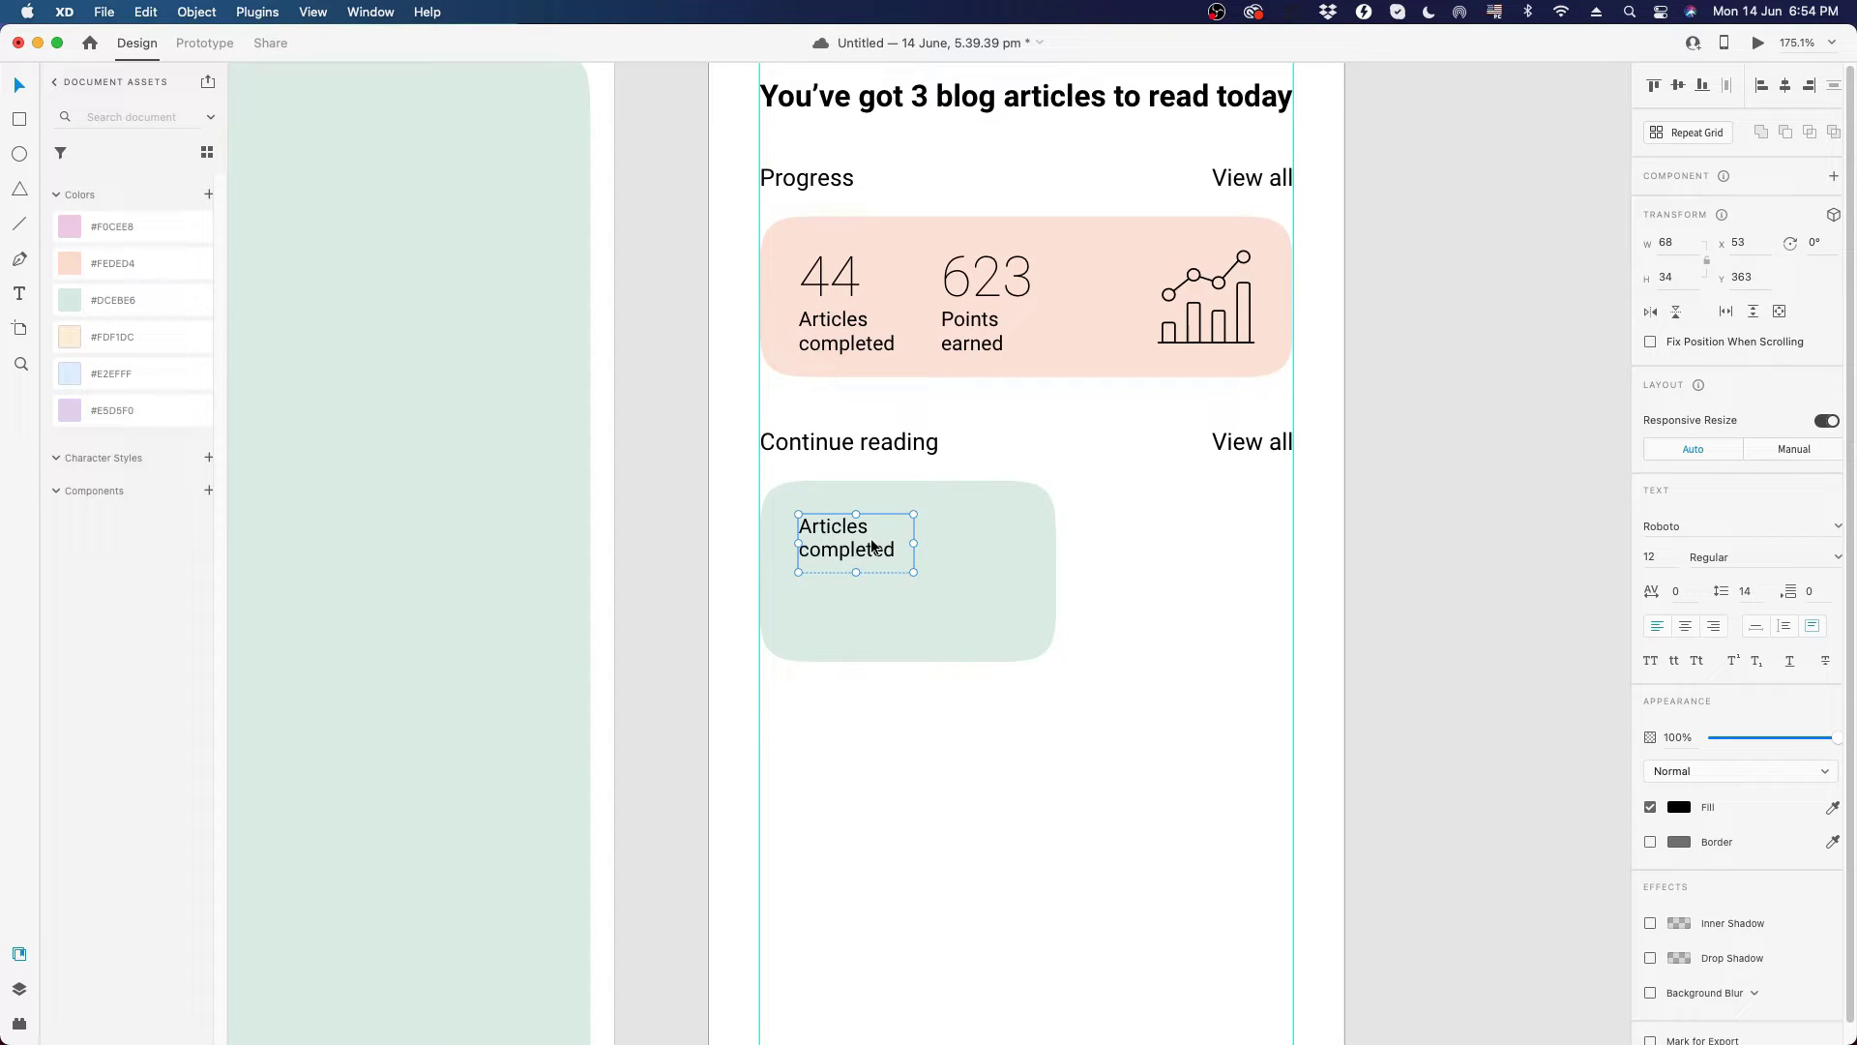
{"action": "left_click", "coordinate": [877, 507]}
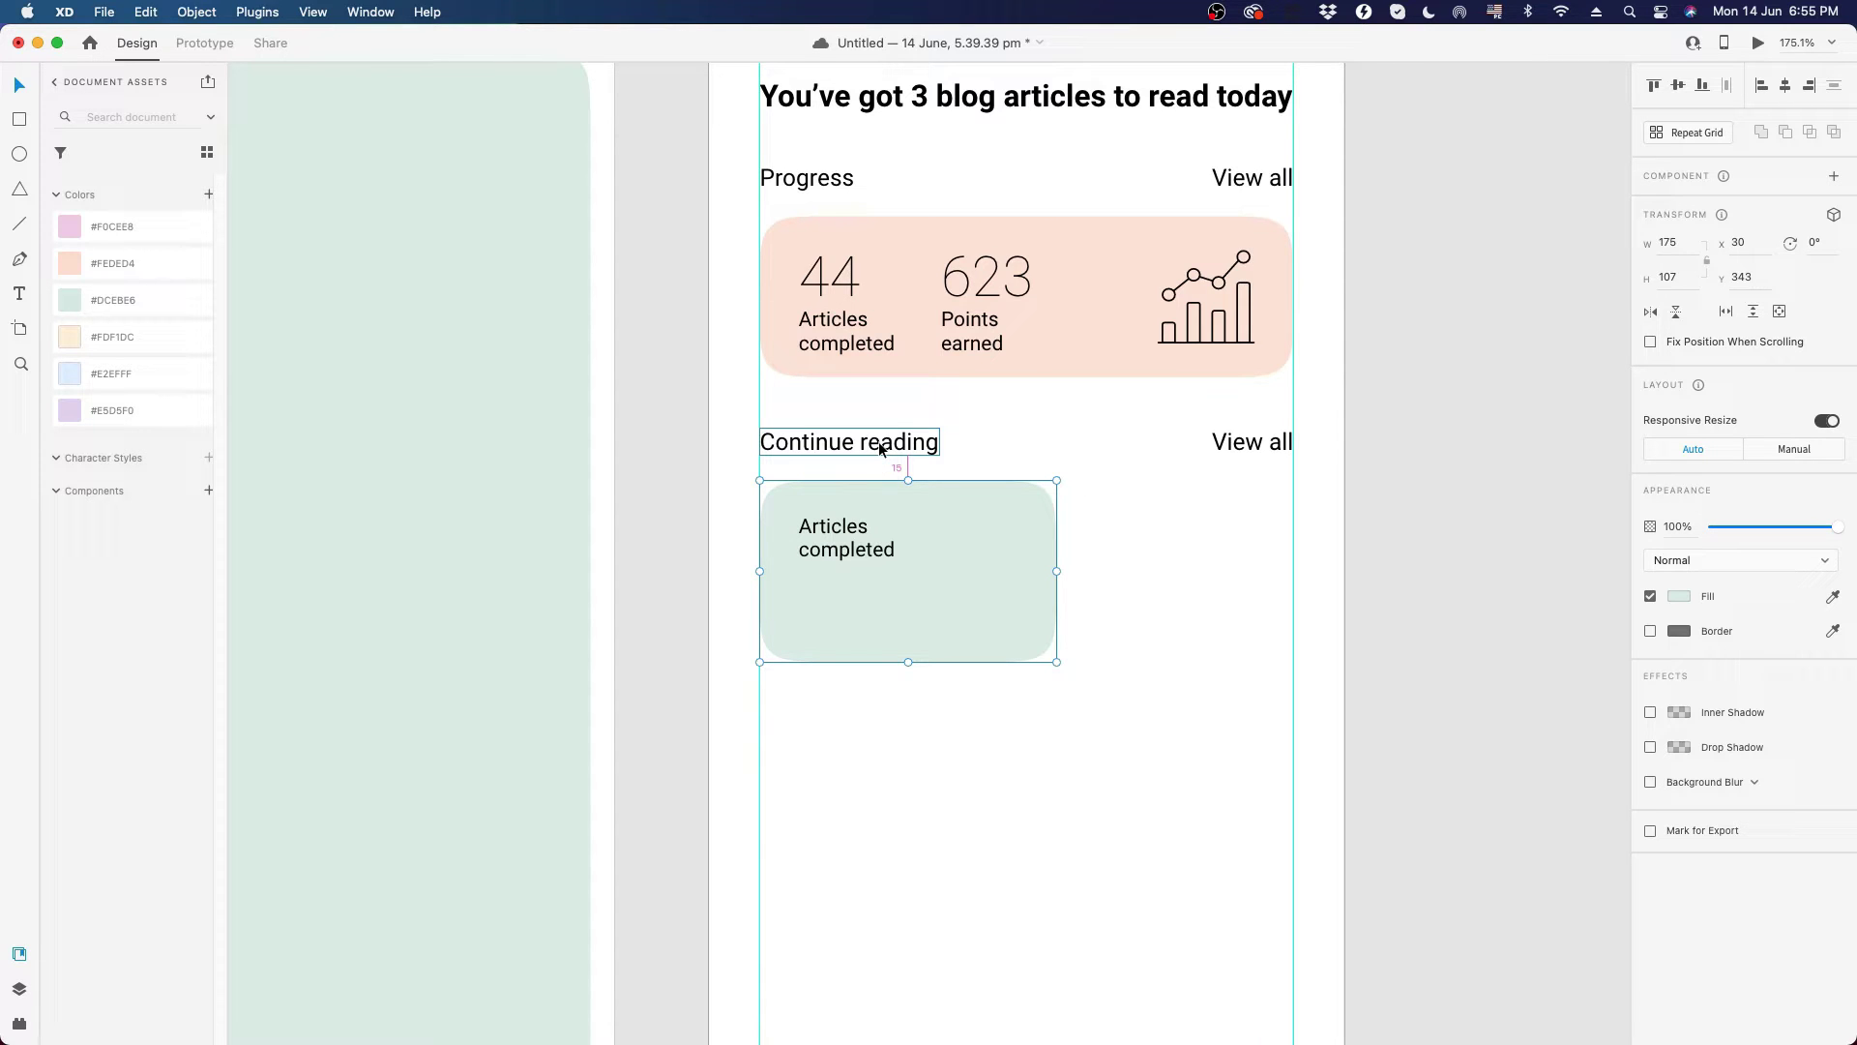
{"action": "left_click", "coordinate": [1151, 492]}
- Set the "Progress" and "Continue reading" section labels to the Bold weight
{"action": "scroll", "coordinate": [1148, 523], "scroll_direction": "up", "scroll_amount": 3}
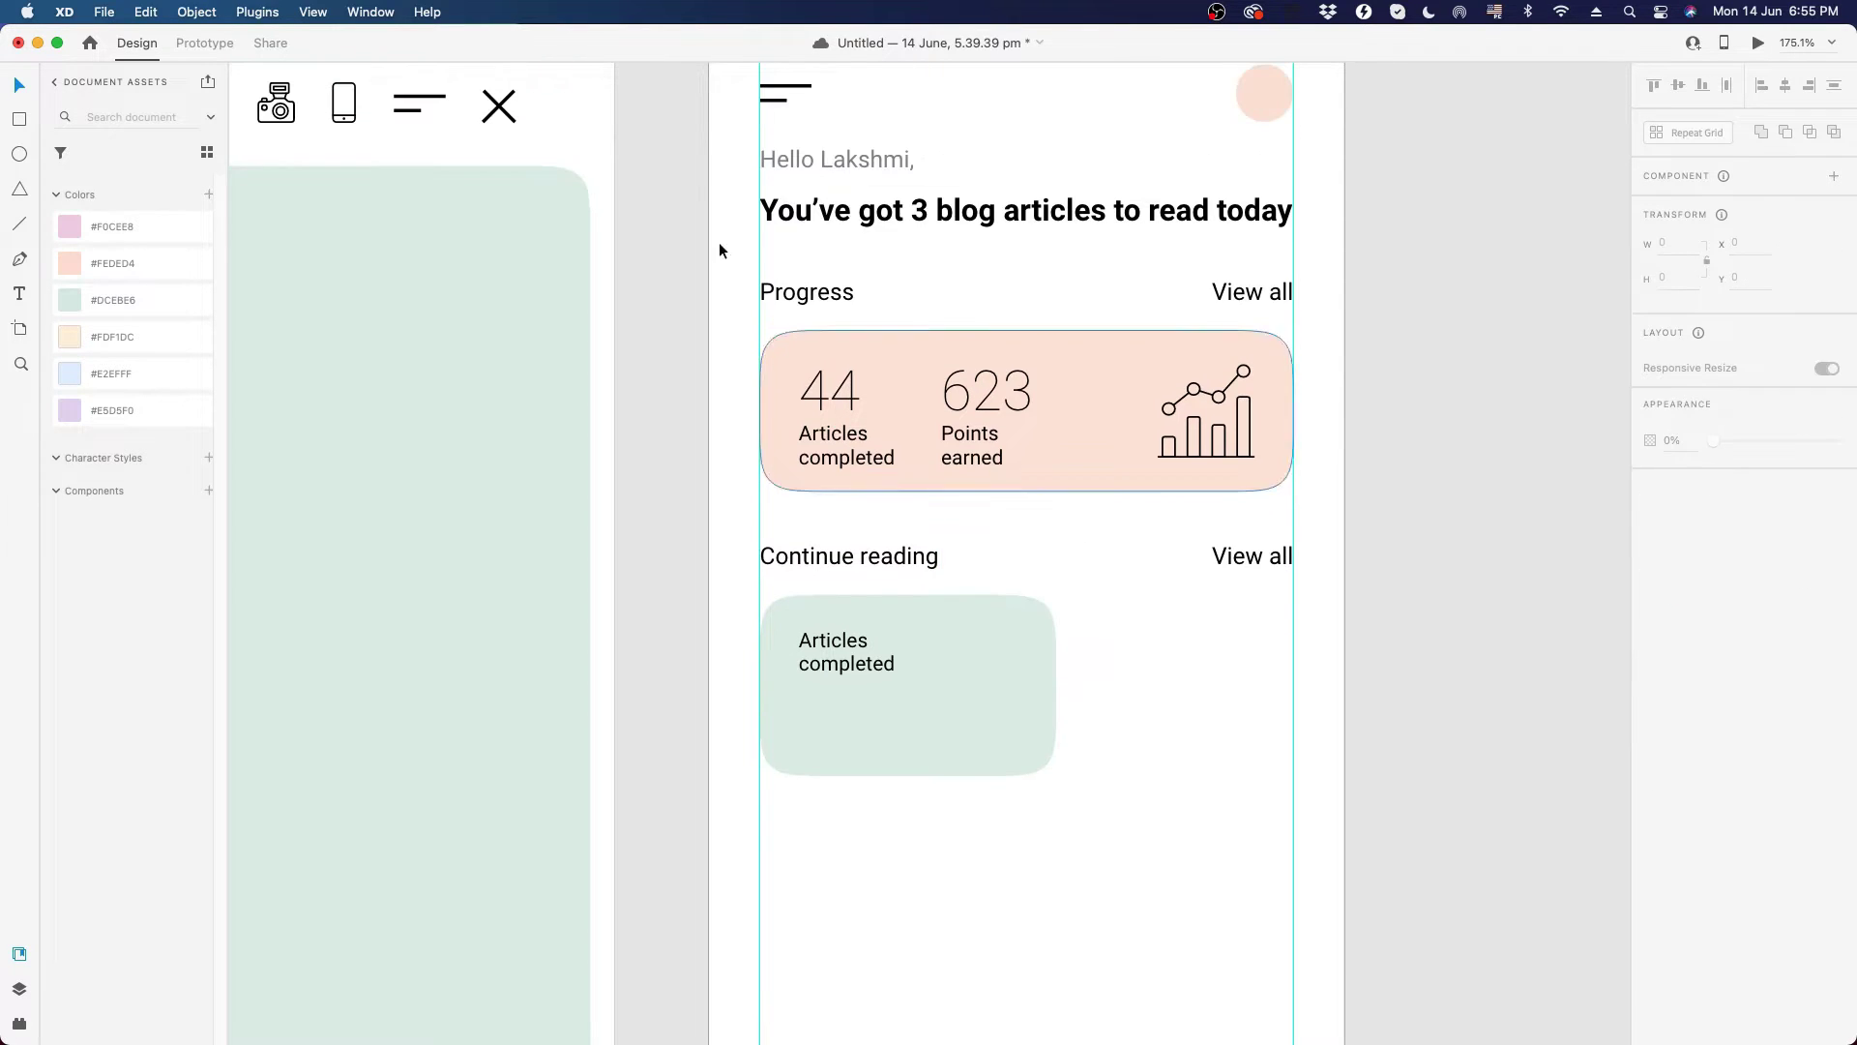
{"action": "left_click", "coordinate": [807, 294]}
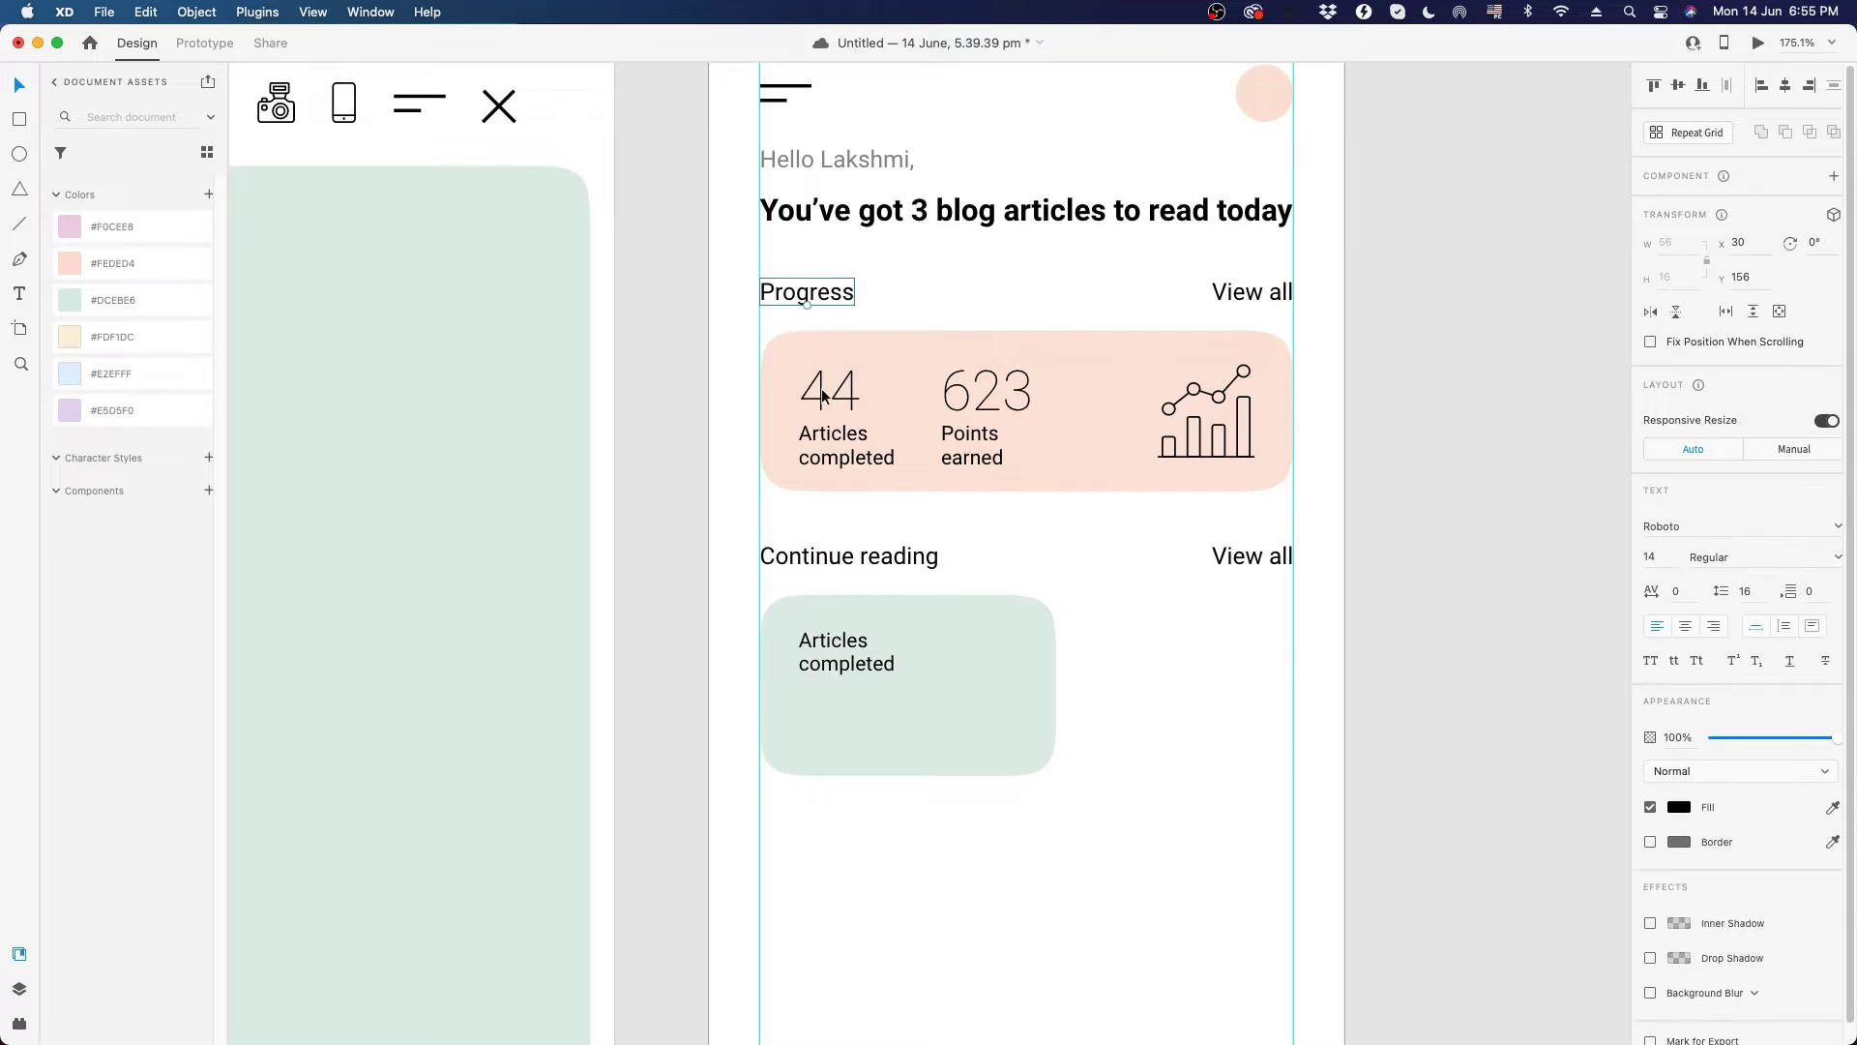
{"action": "left_click", "coordinate": [855, 550]}
{"action": "left_click", "coordinate": [832, 293], "text": "shift"}
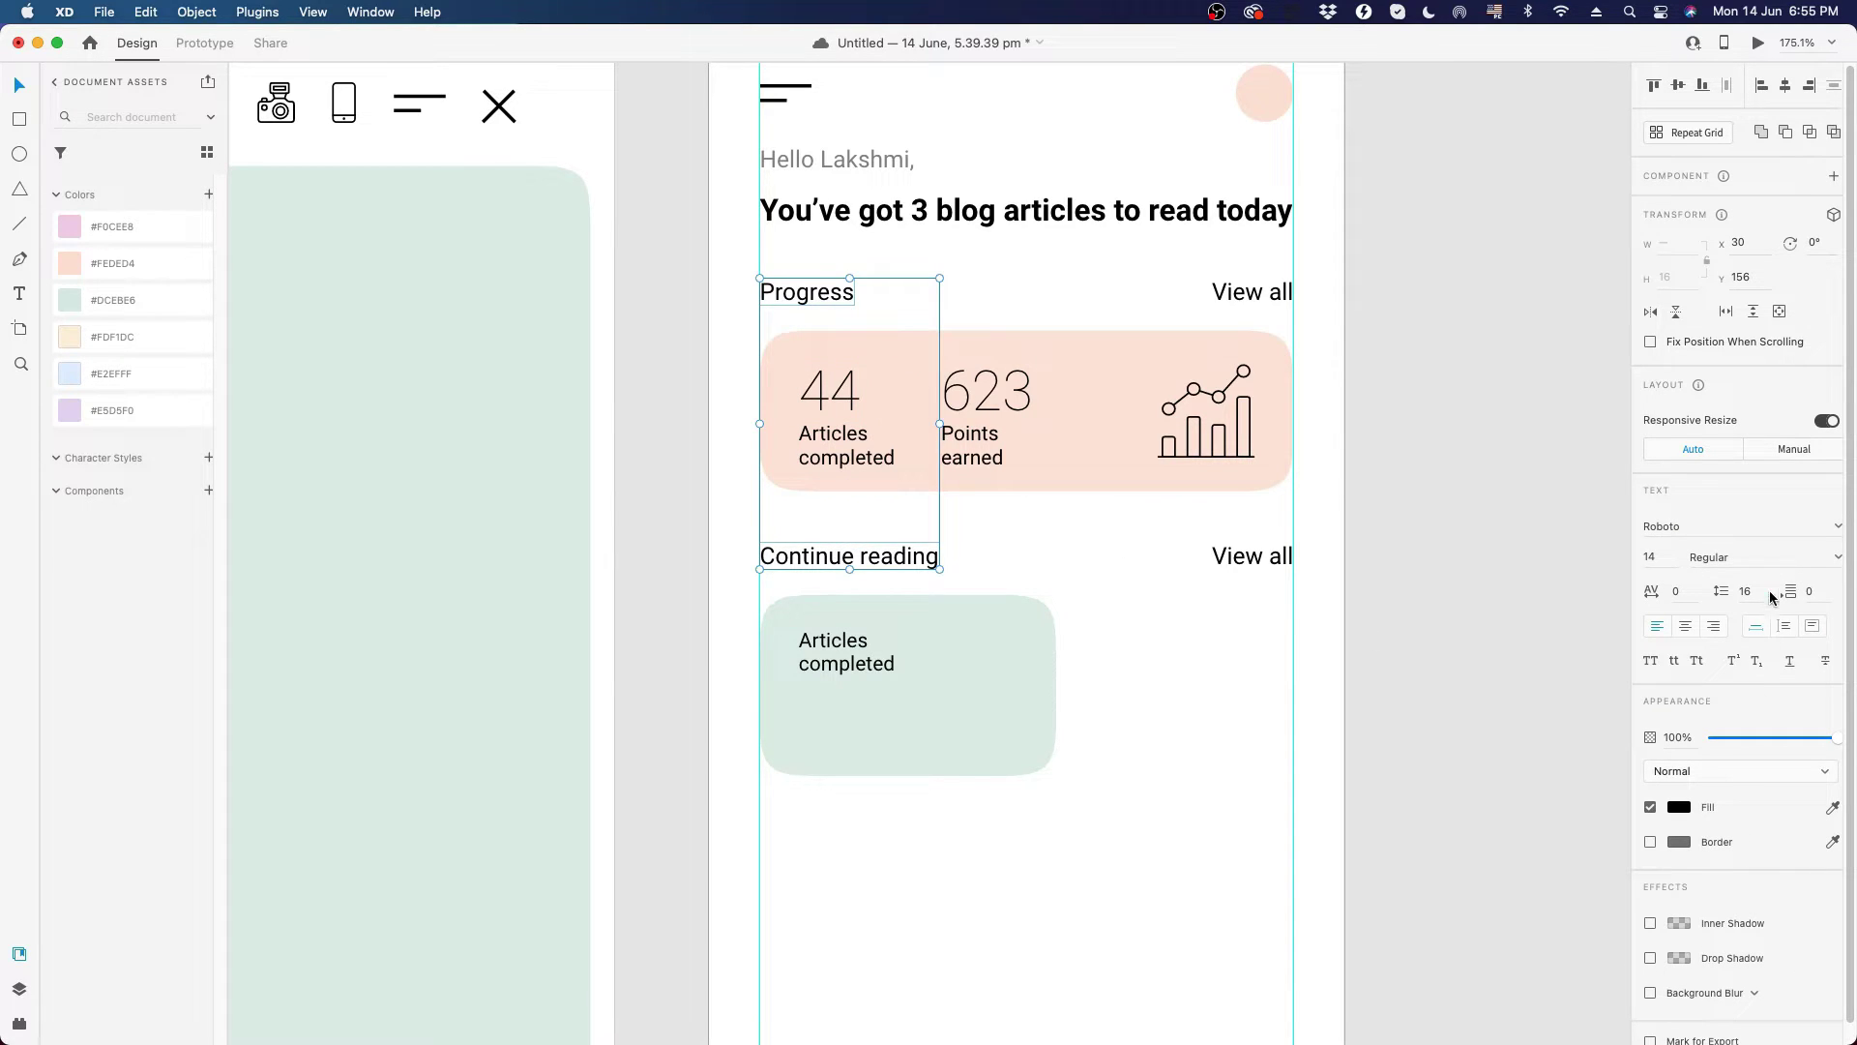
{"action": "left_click", "coordinate": [1836, 560]}
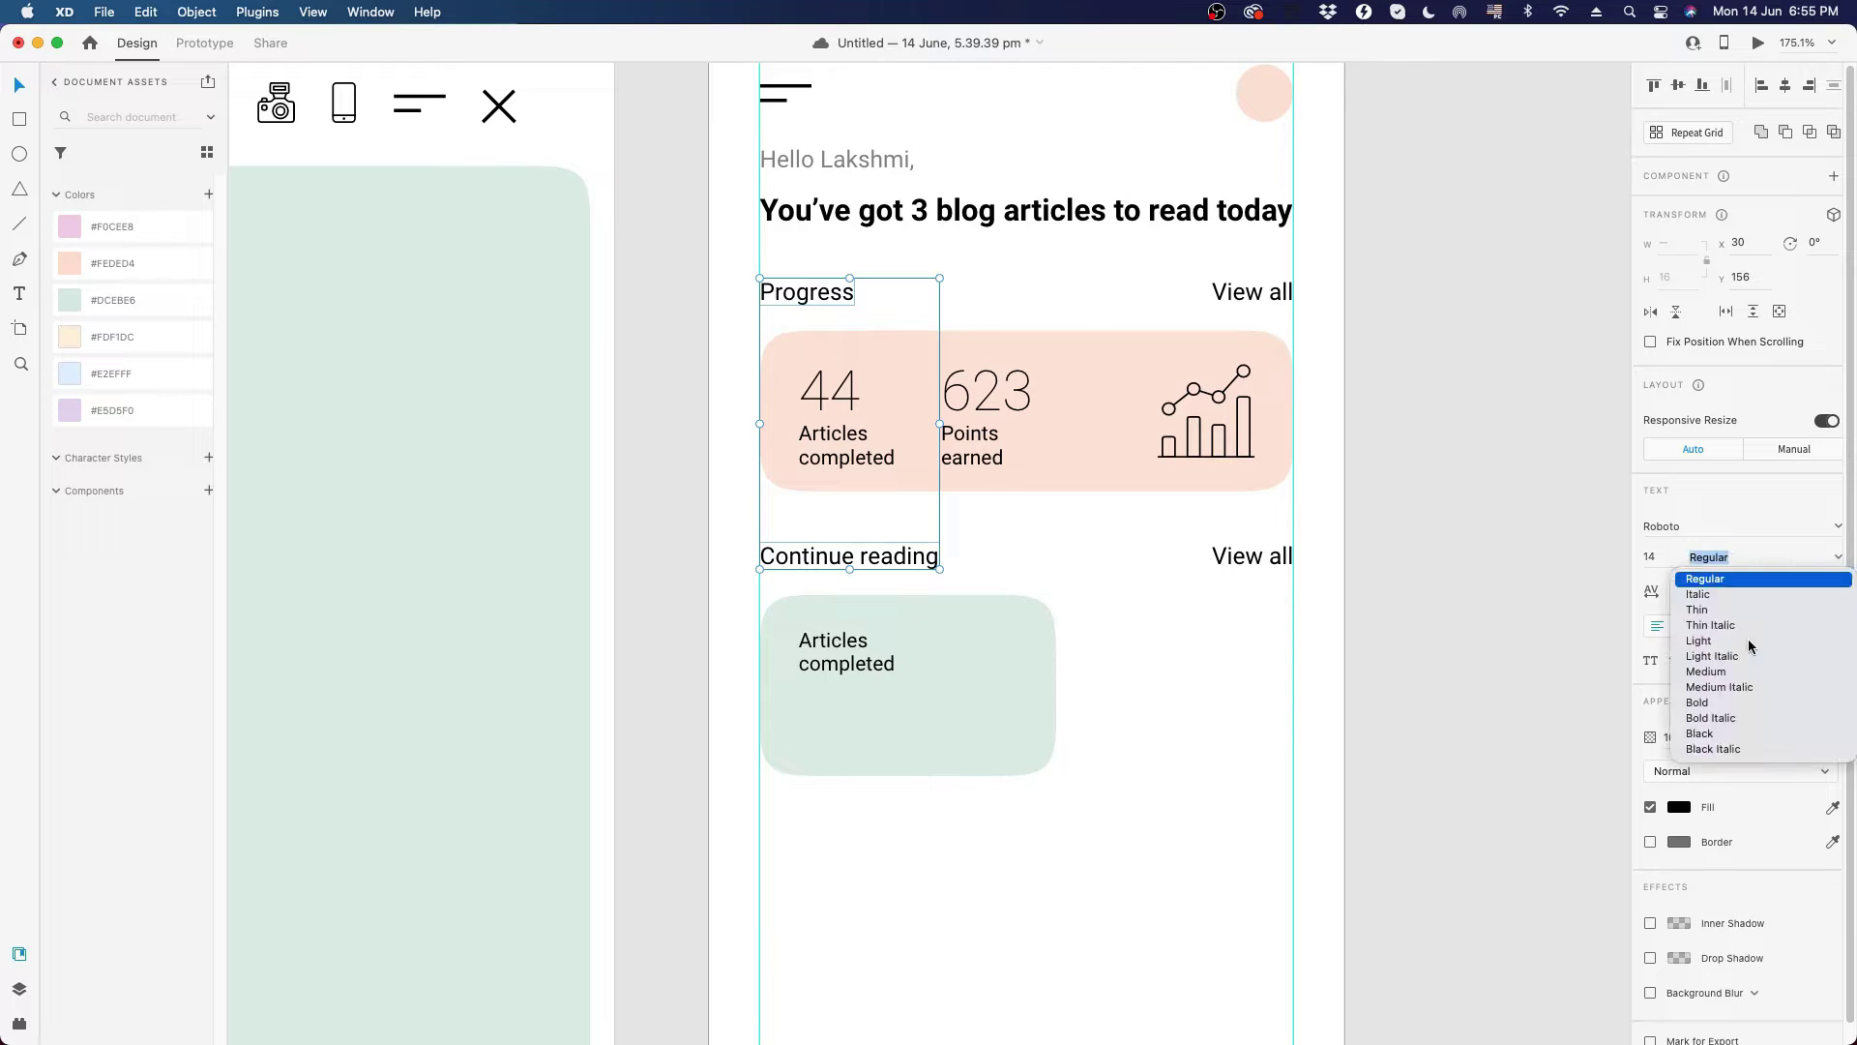
{"action": "left_click", "coordinate": [1713, 703]}
{"action": "left_click", "coordinate": [1149, 700]}
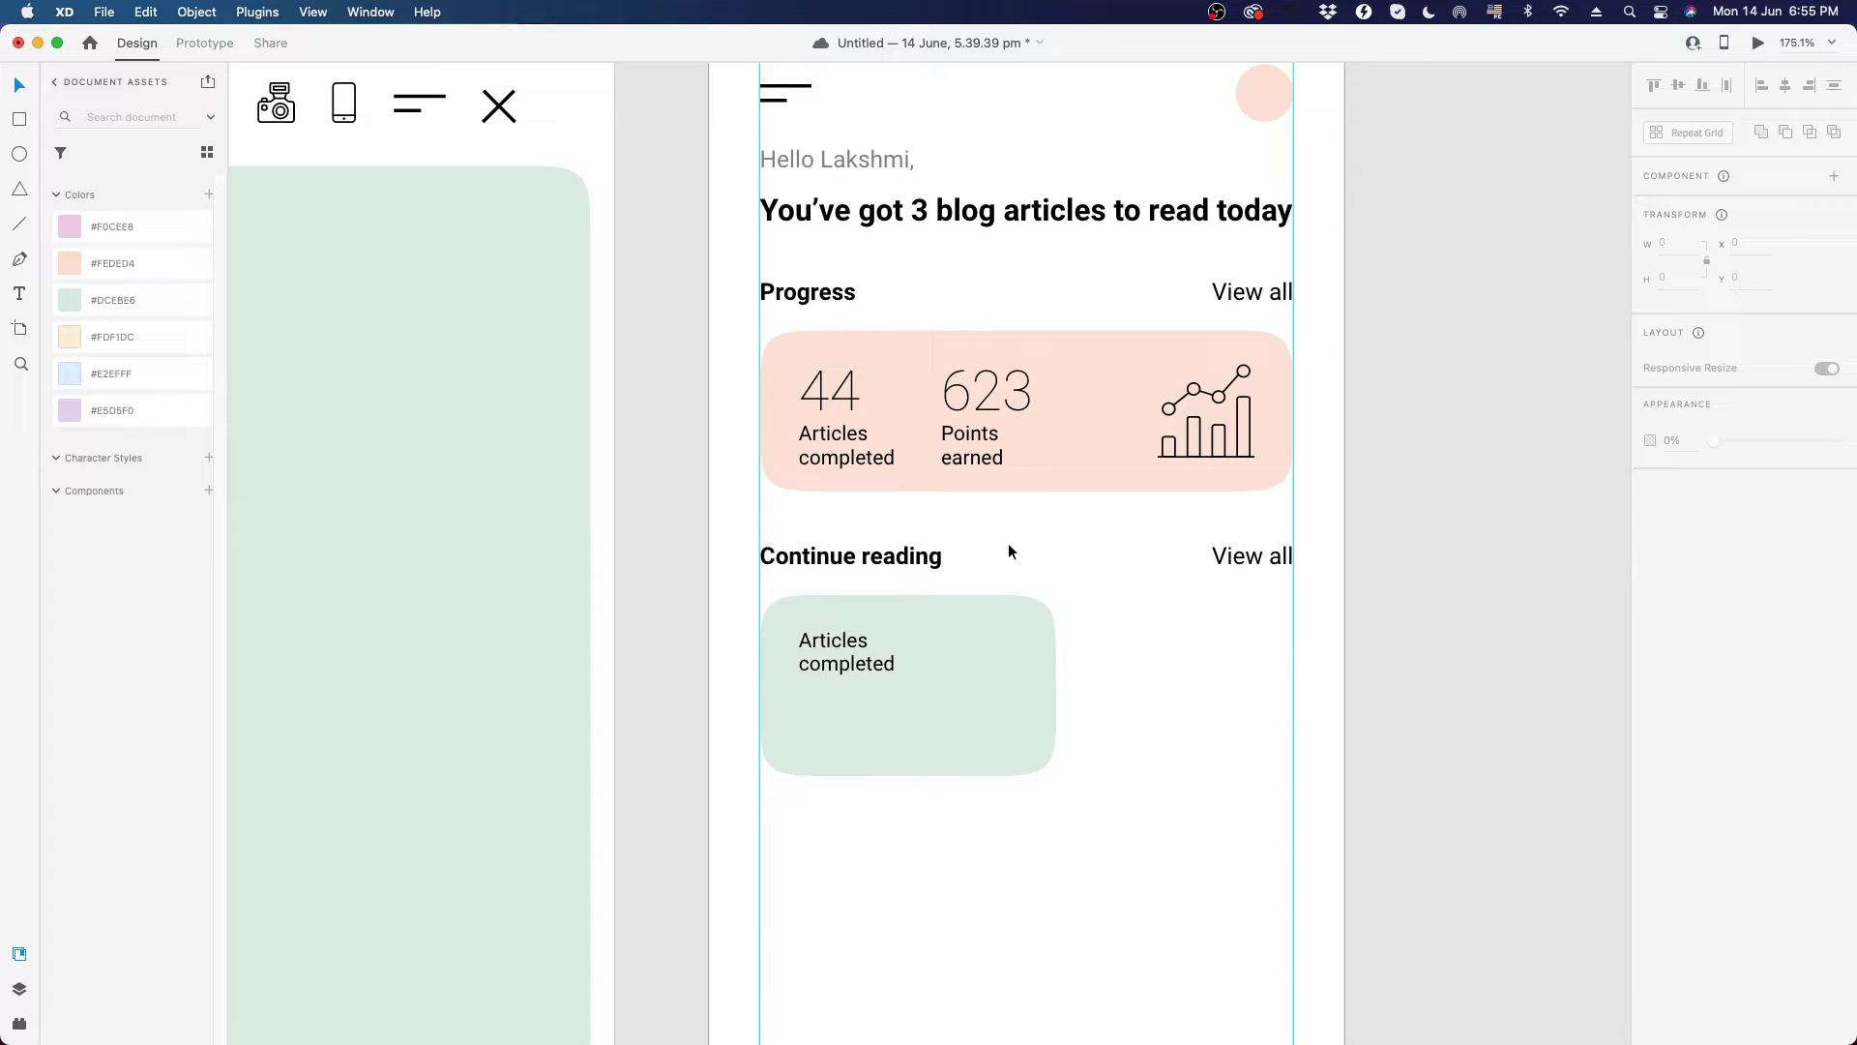
- Try moving the "Continue reading" label up towards the Progress card and return it to Y 312
{"action": "left_click", "coordinate": [876, 561]}
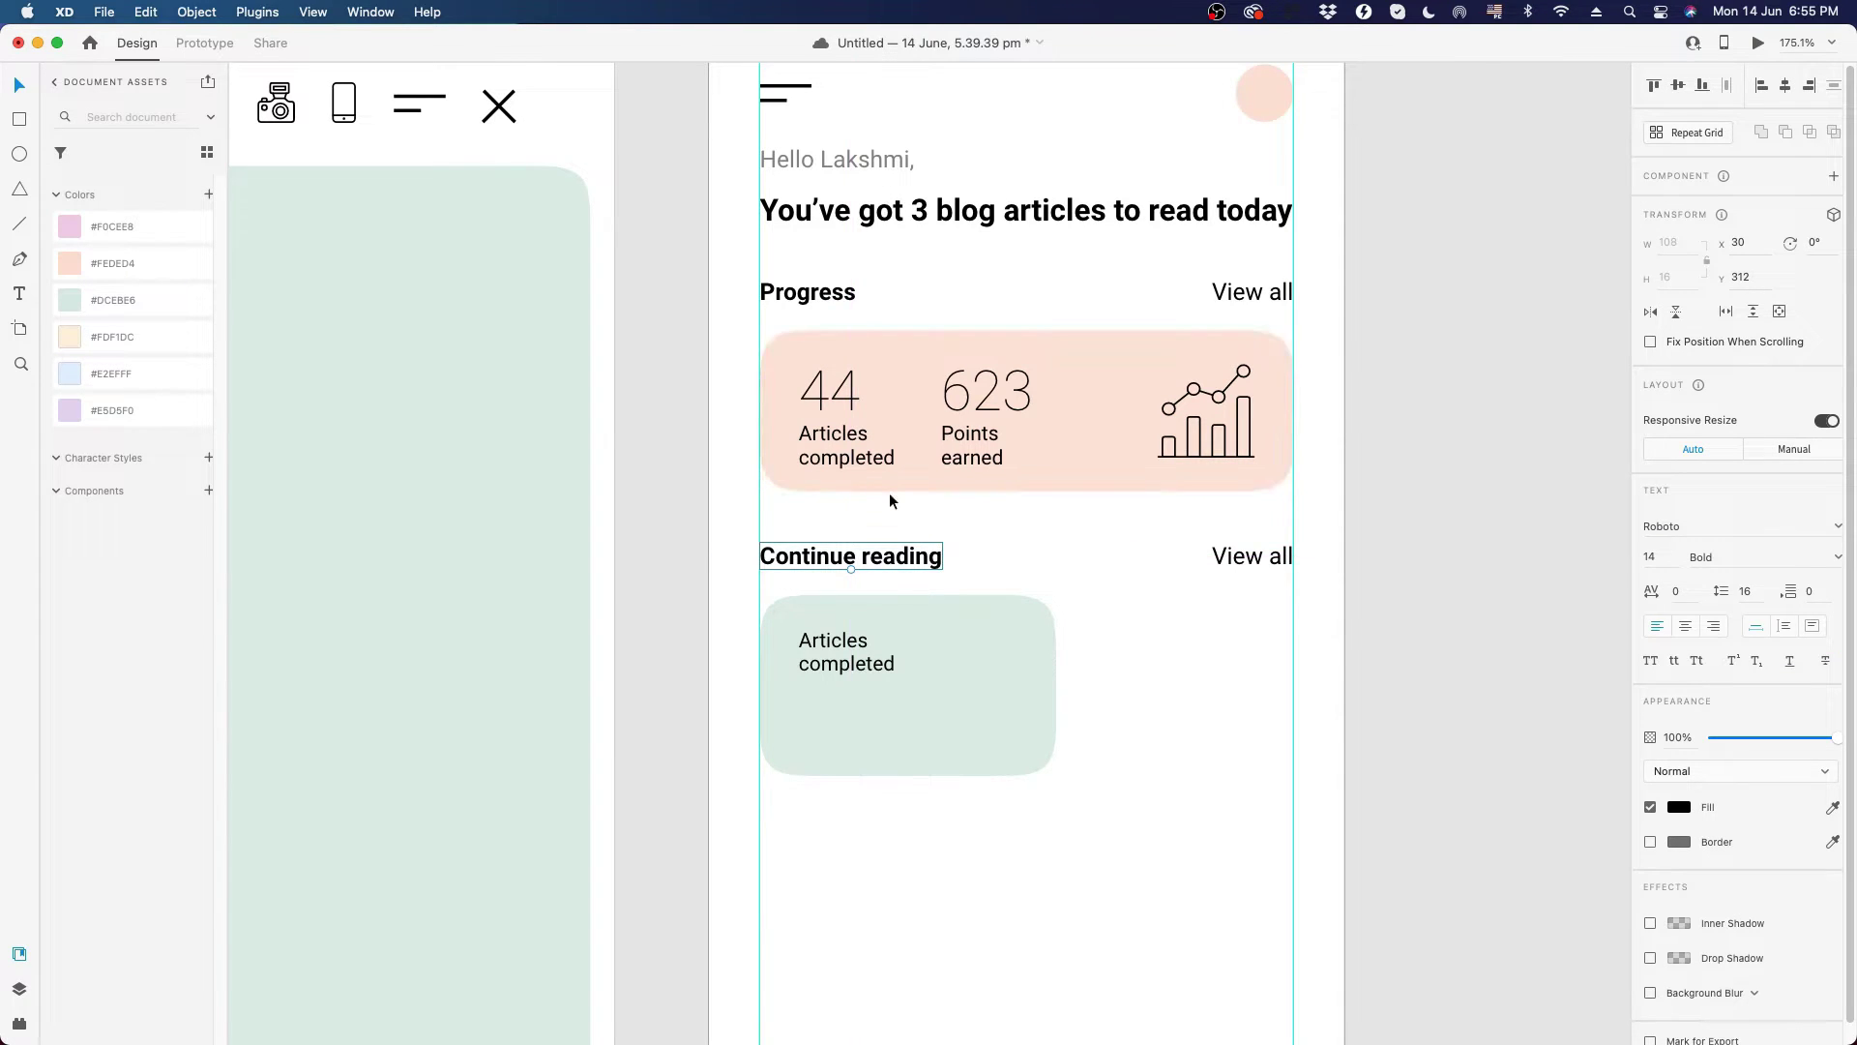
{"action": "left_click", "coordinate": [892, 484]}
{"action": "left_click", "coordinate": [891, 553]}
{"action": "left_click_drag", "start_coordinate": [902, 569], "coordinate": [902, 539]}
{"action": "left_click", "coordinate": [1108, 681]}
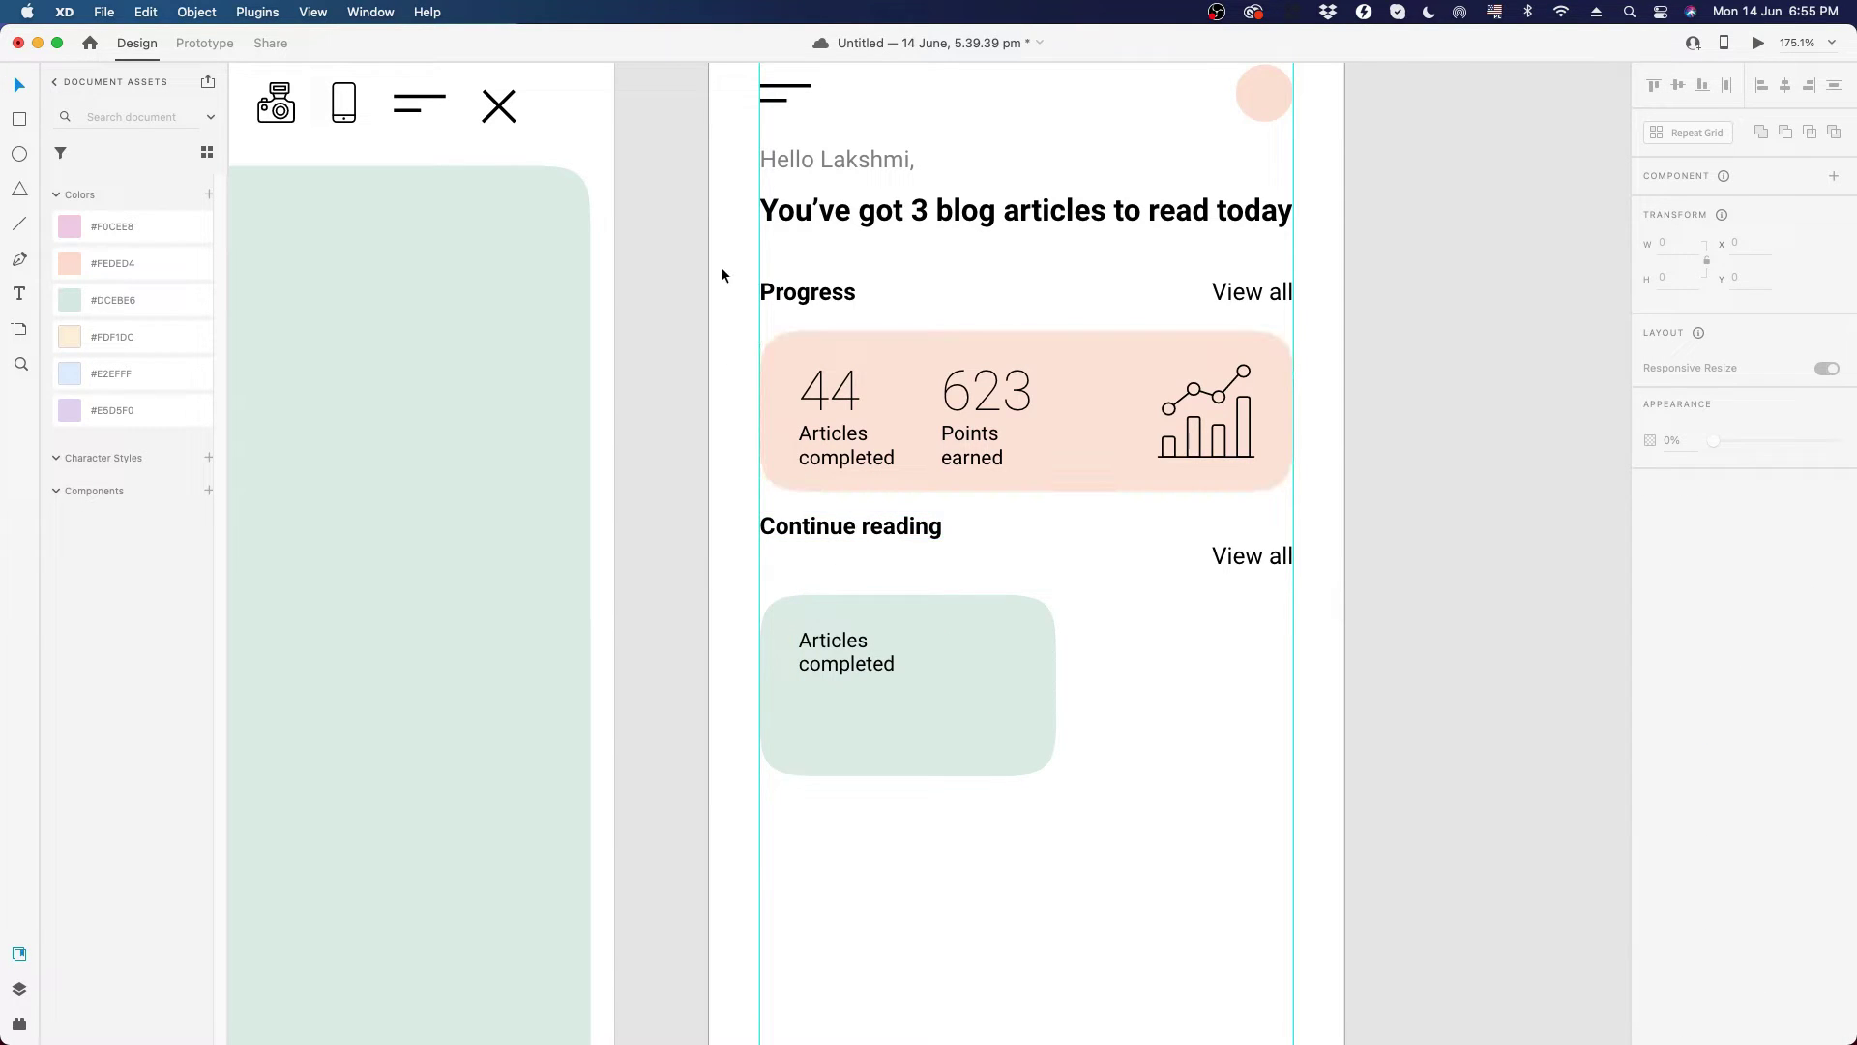
{"action": "left_click_drag", "start_coordinate": [723, 267], "coordinate": [1414, 541]}
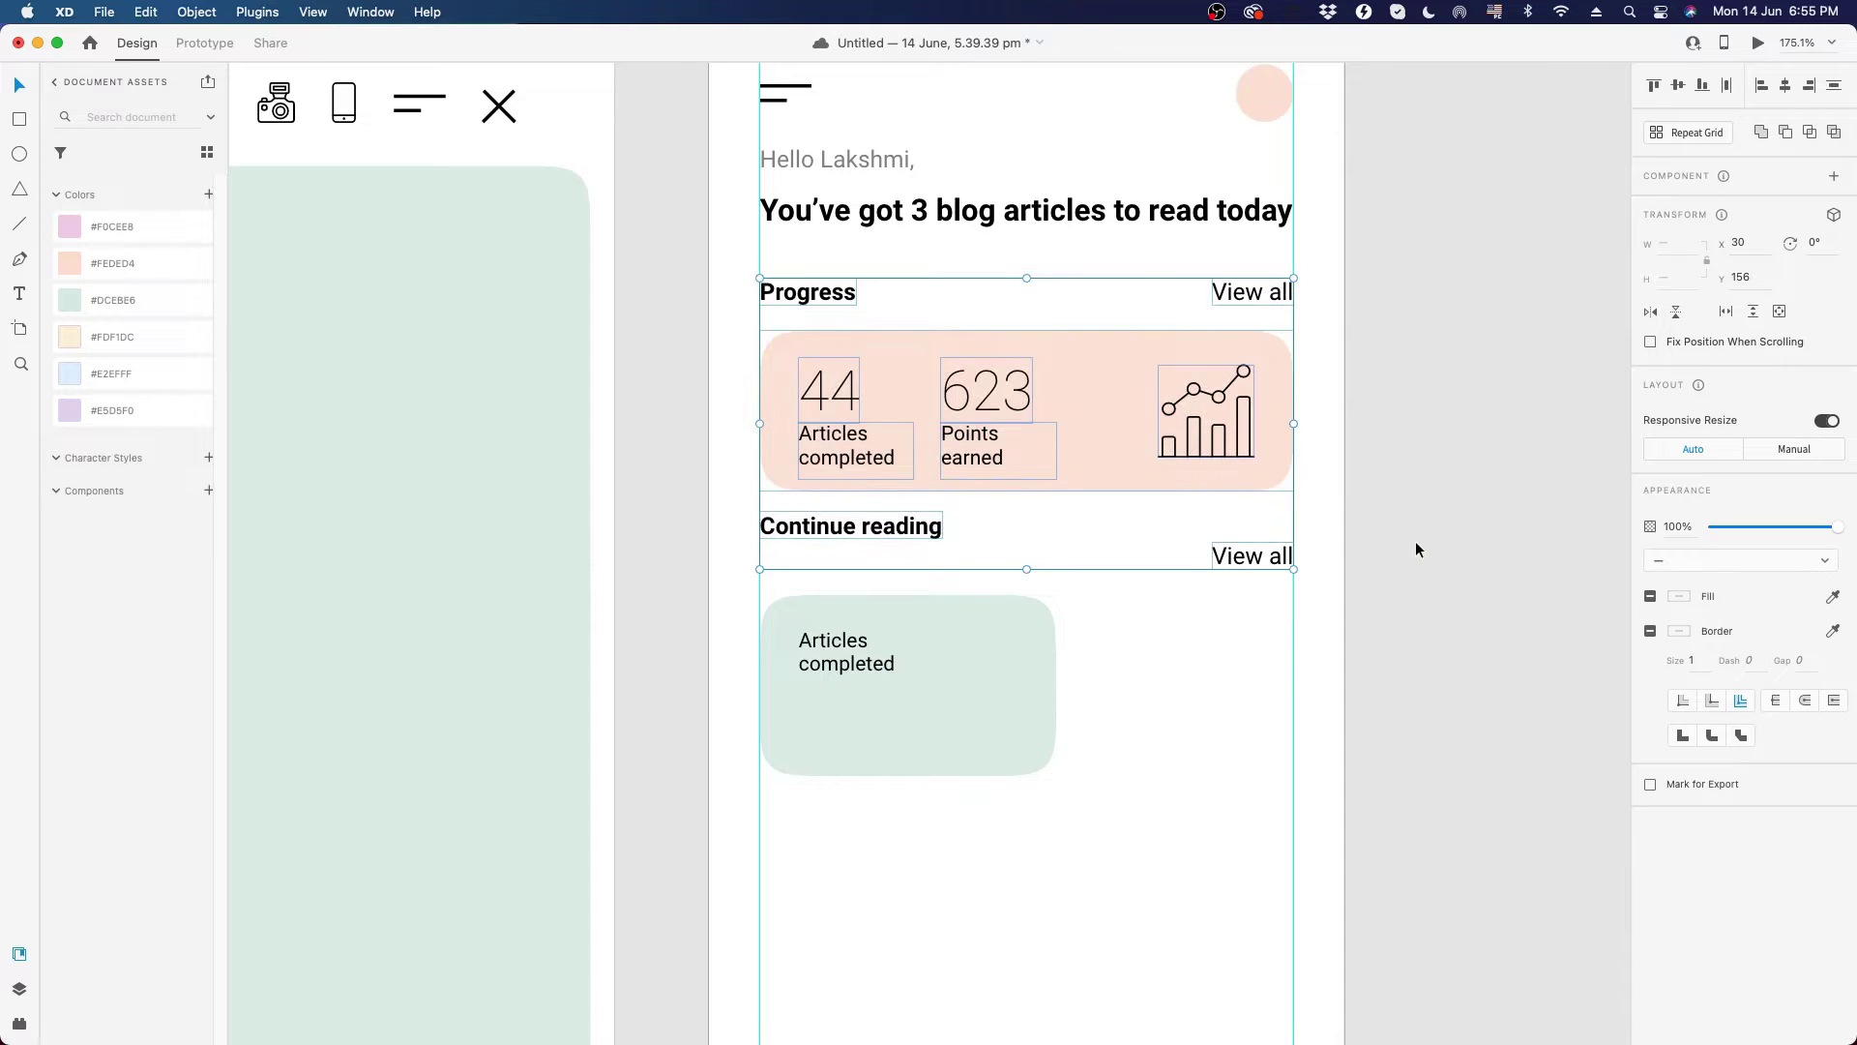
{"action": "left_click", "coordinate": [1414, 542]}
{"action": "left_click_drag", "start_coordinate": [925, 543], "coordinate": [971, 579]}
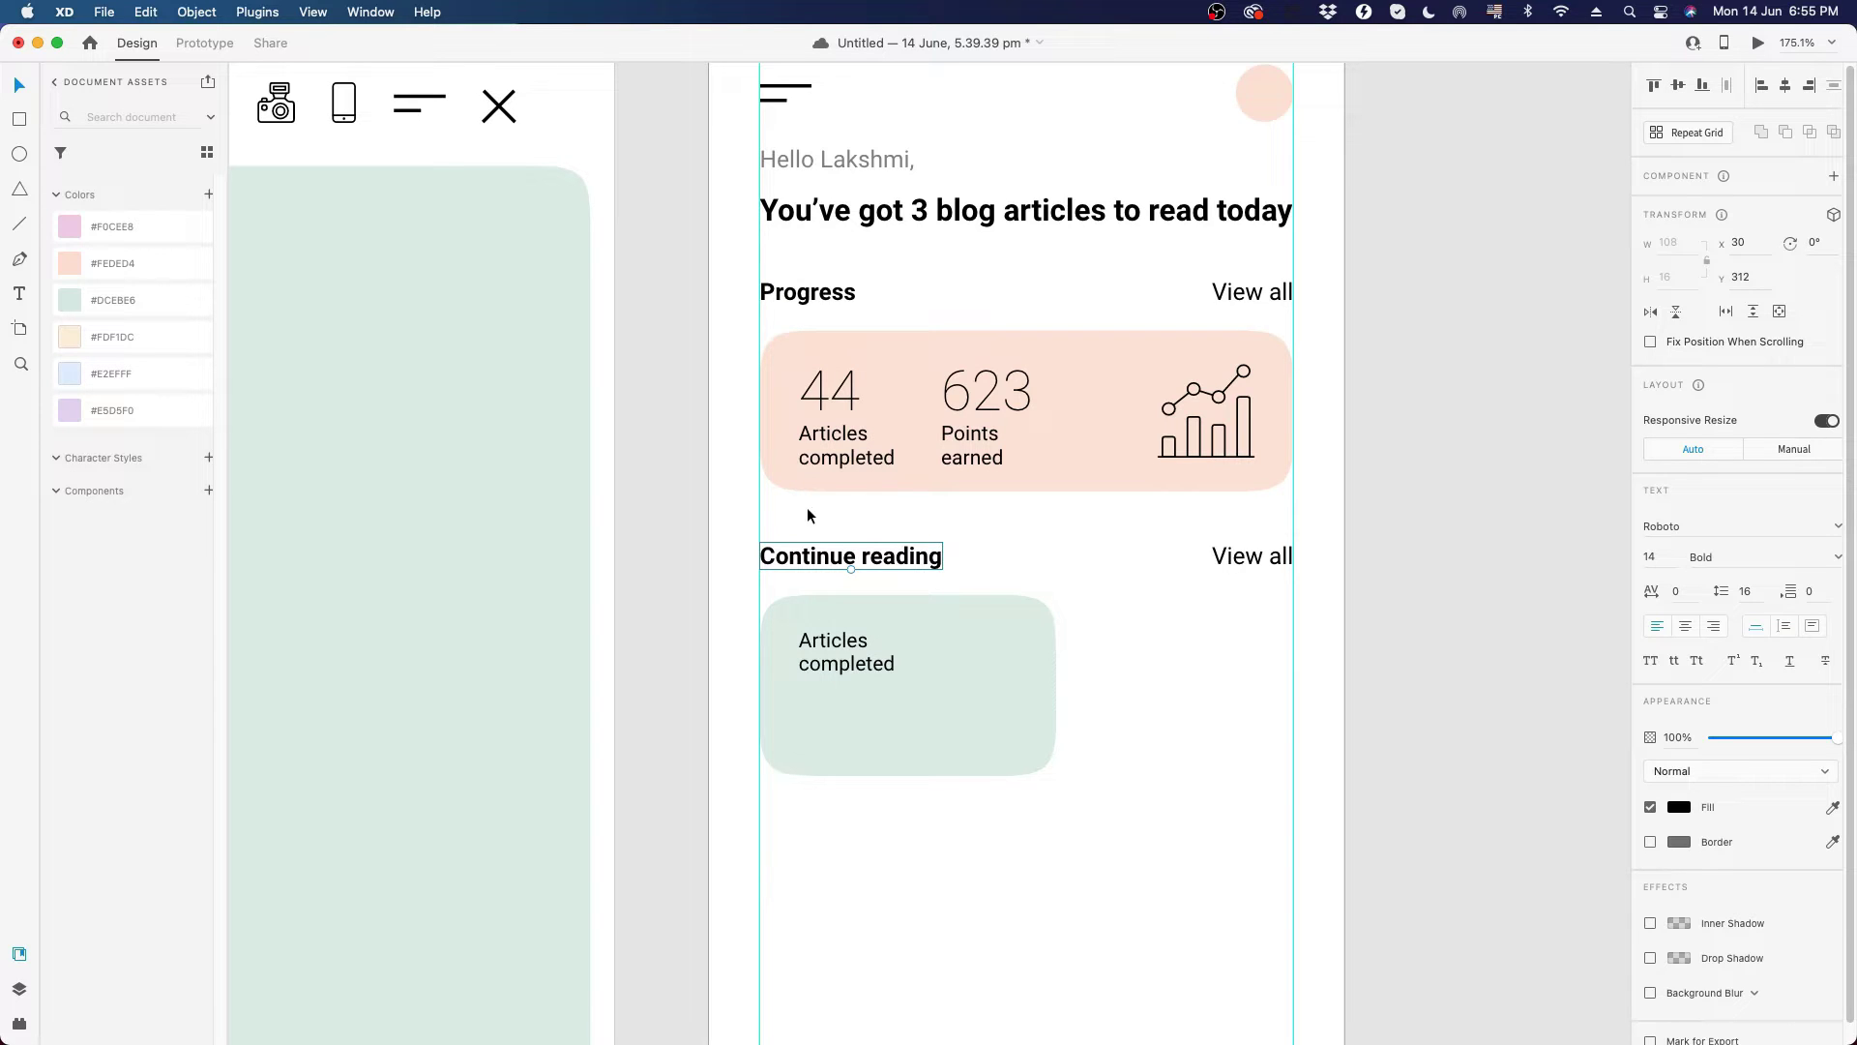
{"action": "left_click", "coordinate": [1099, 643]}
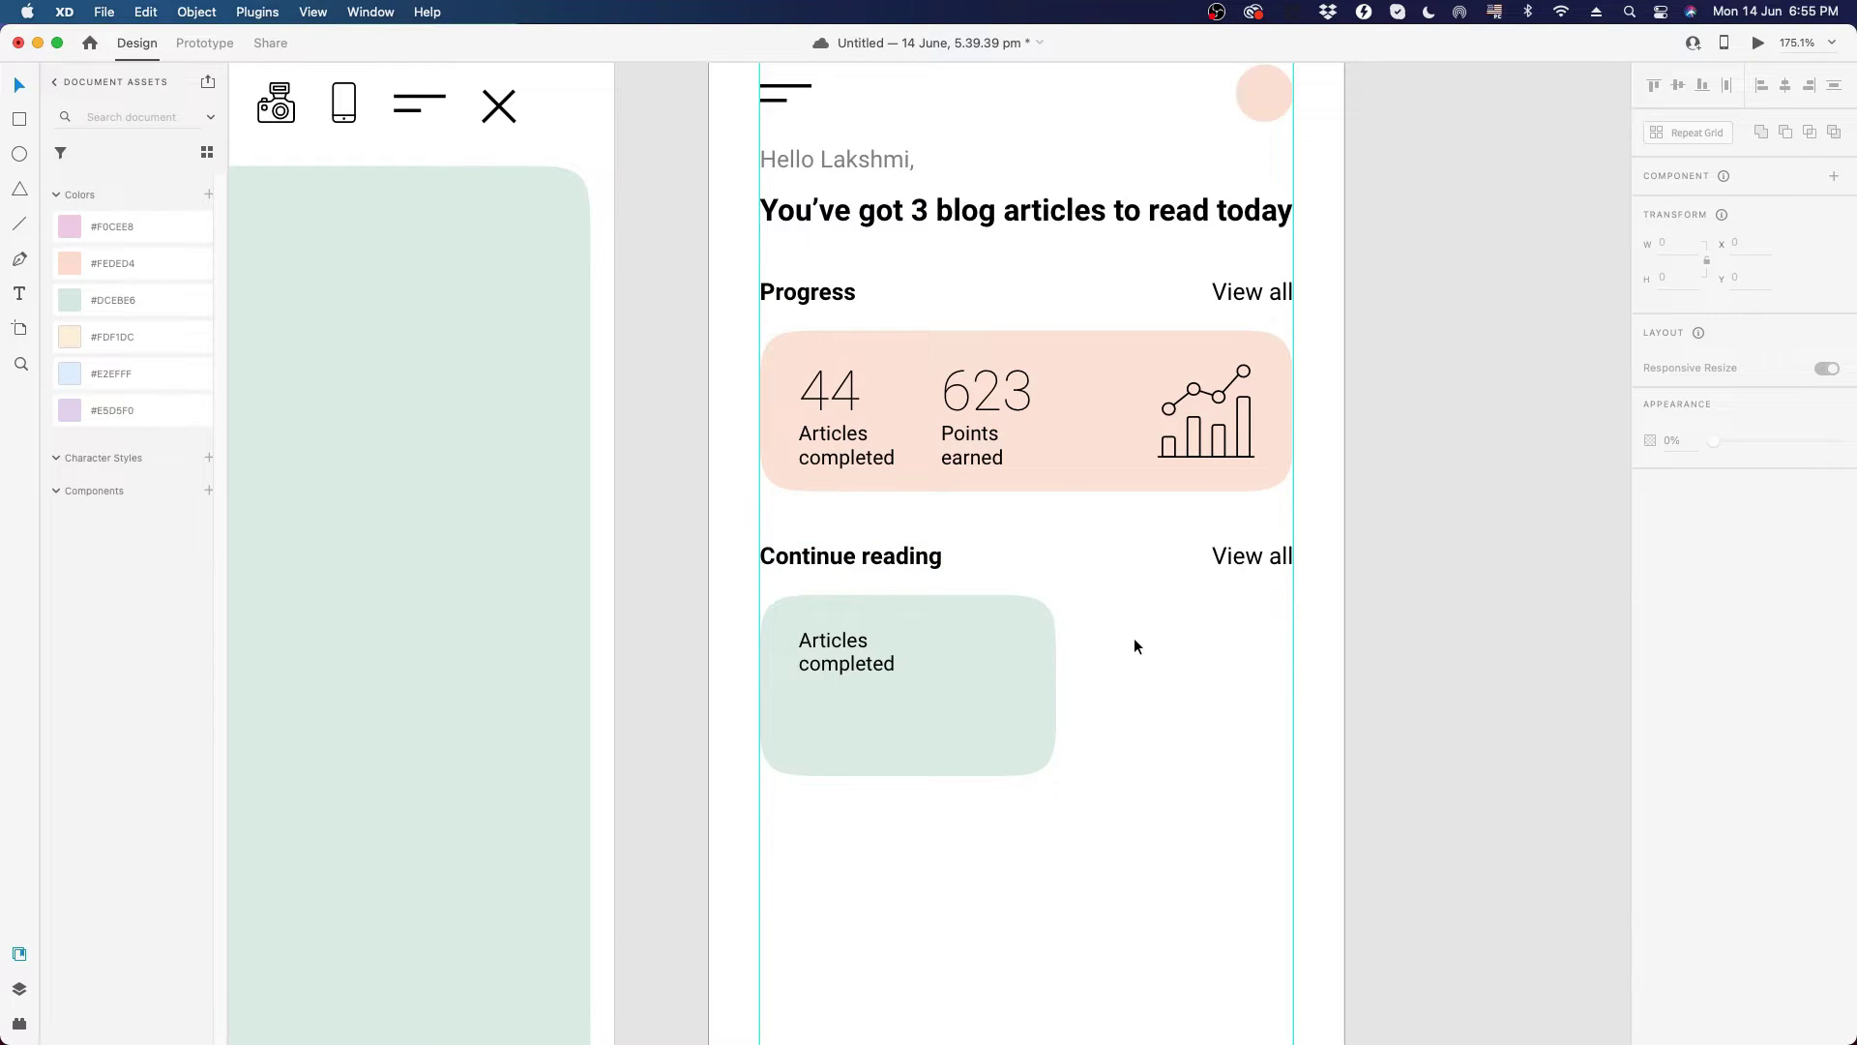
- Enlarge the "Articles completed" text box in the green card to 129 wide and 43 high
{"action": "left_click", "coordinate": [907, 659]}
{"action": "left_click_drag", "start_coordinate": [914, 658], "coordinate": [1018, 656]}
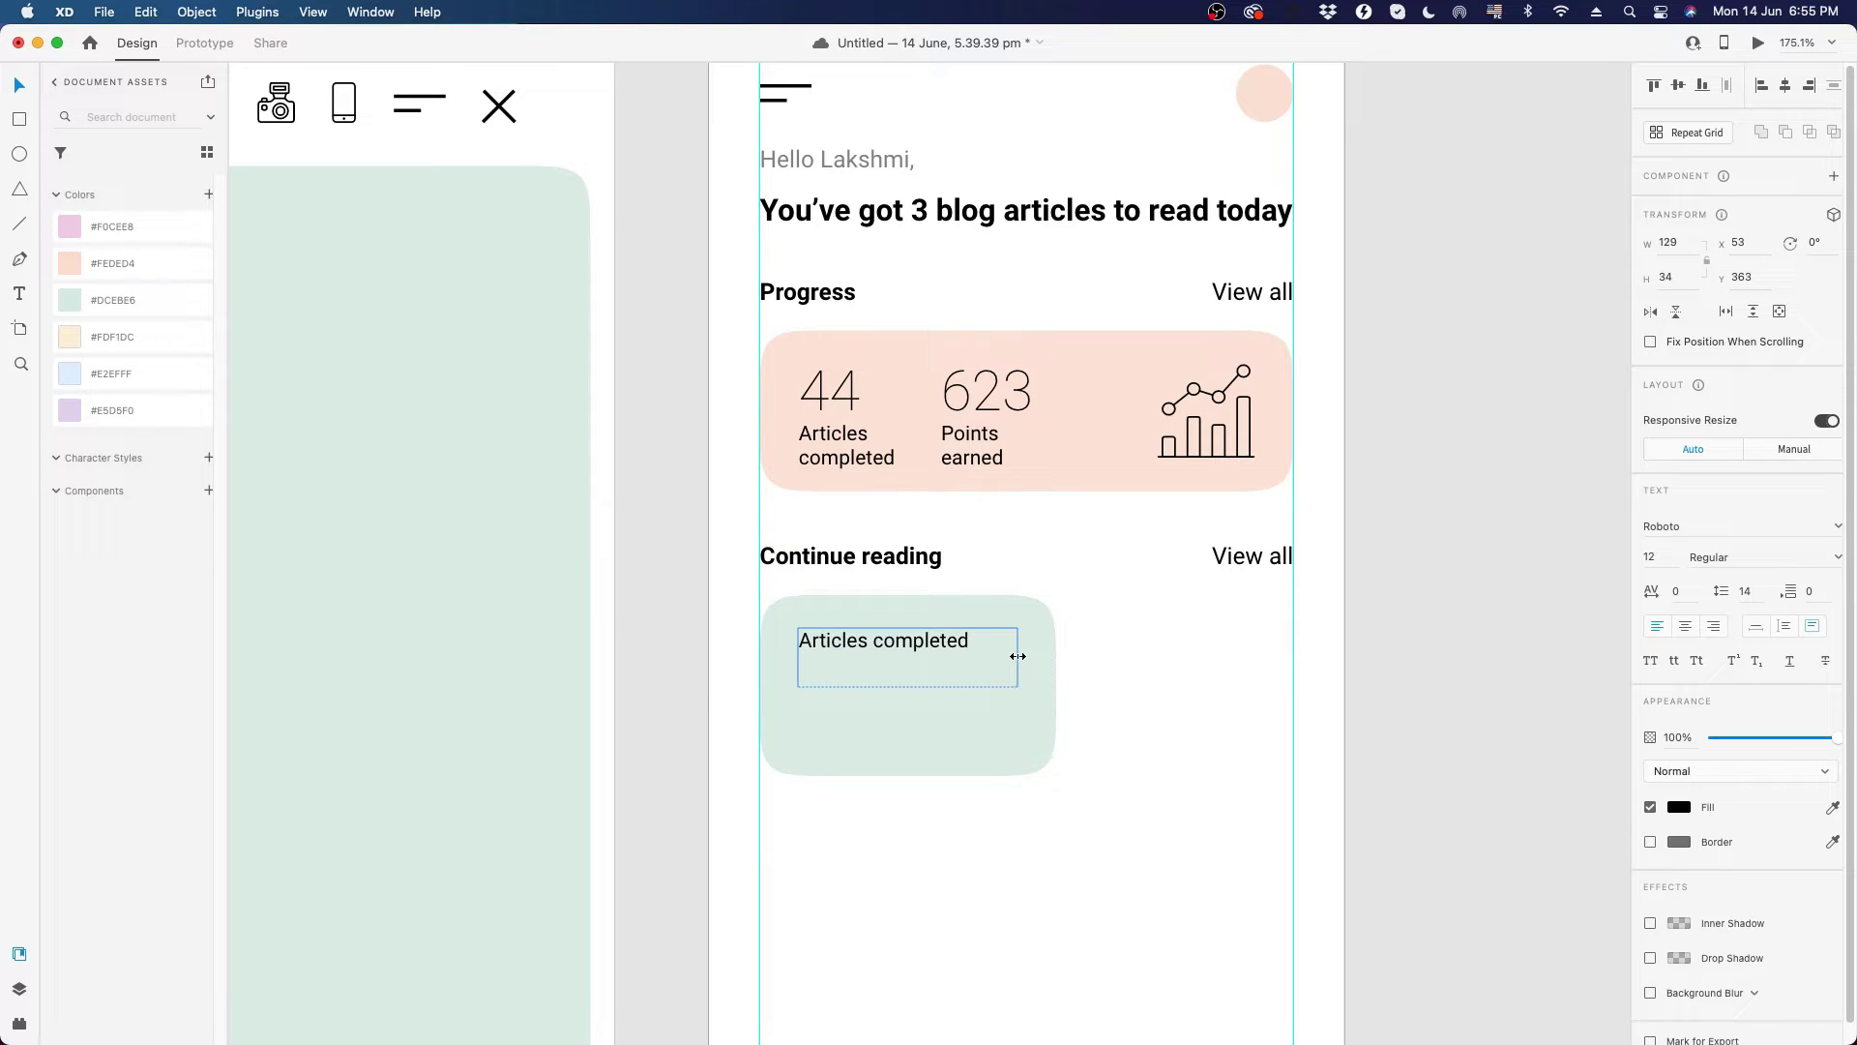
{"action": "left_click_drag", "start_coordinate": [907, 686], "coordinate": [908, 702]}
- Change the green card's text to "Top 5 marketing tools to boost your brand." and reduce its box height to 29
{"action": "double_click", "coordinate": [914, 640]}
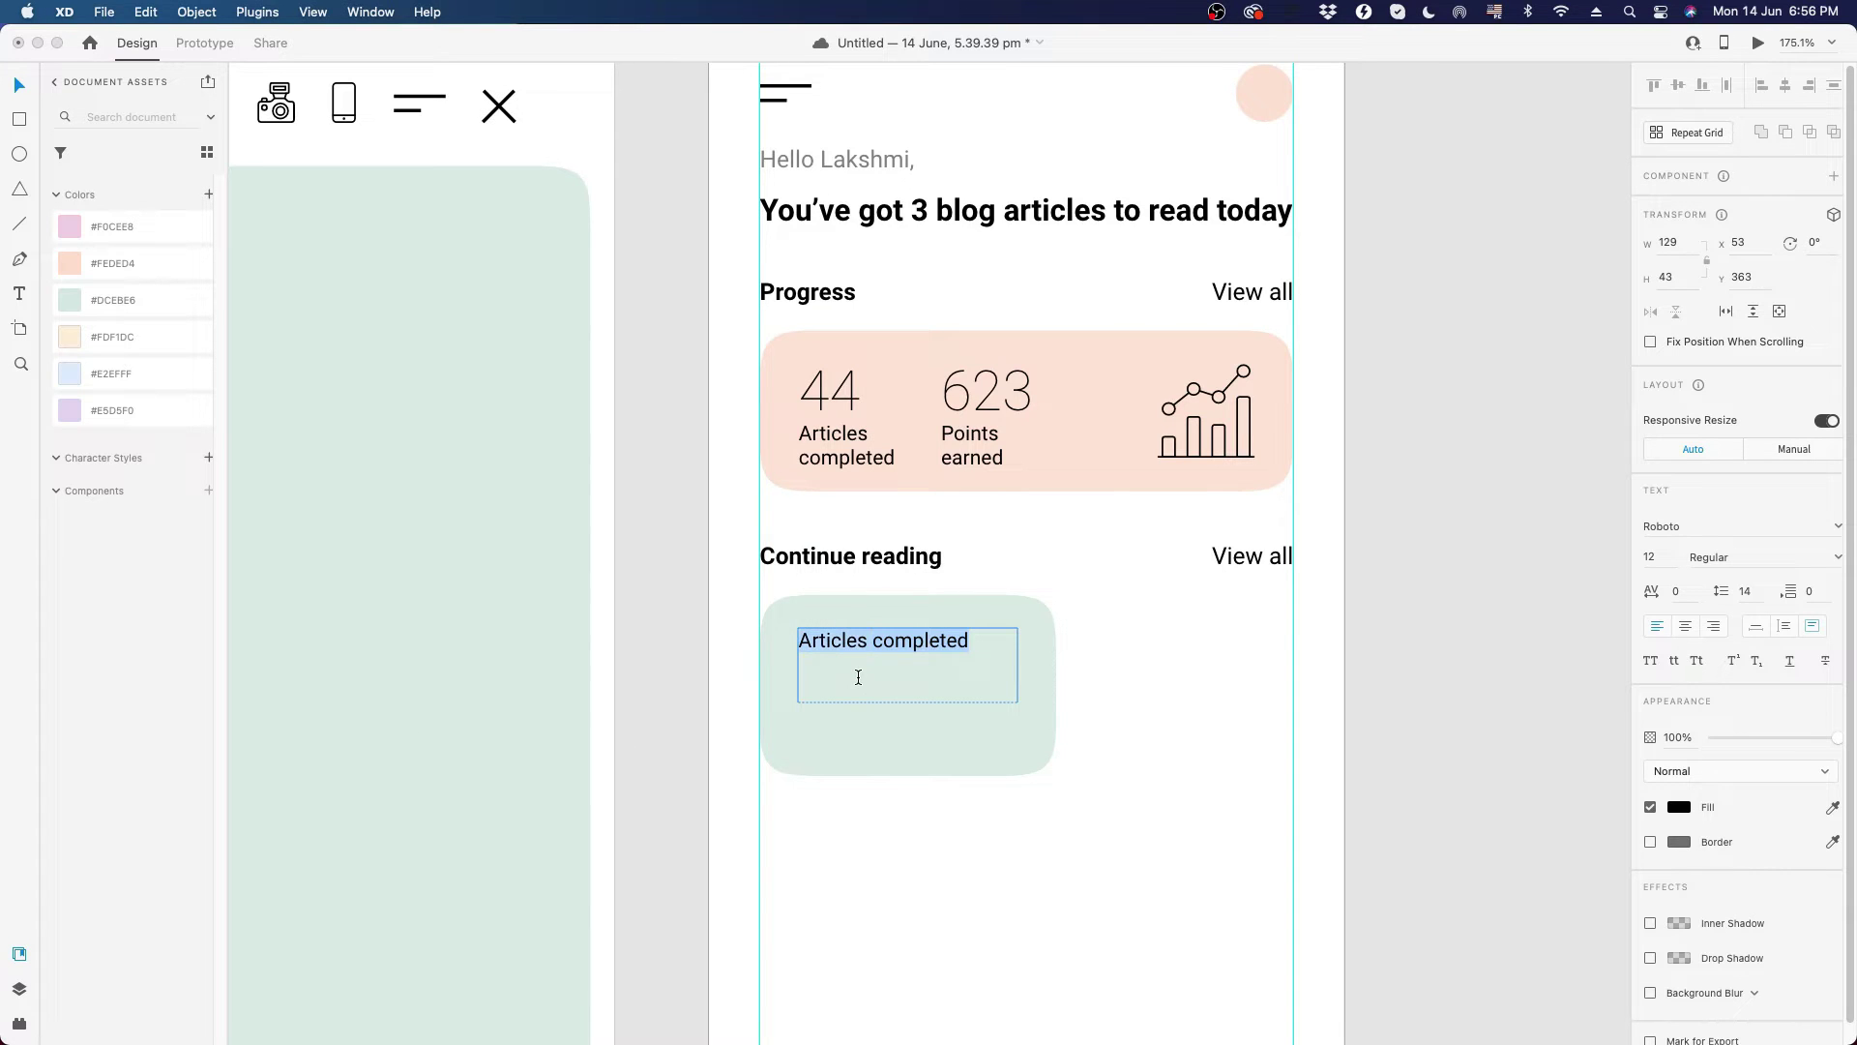
{"action": "type", "text": "marketing"}
{"action": "key", "text": "super+a"}
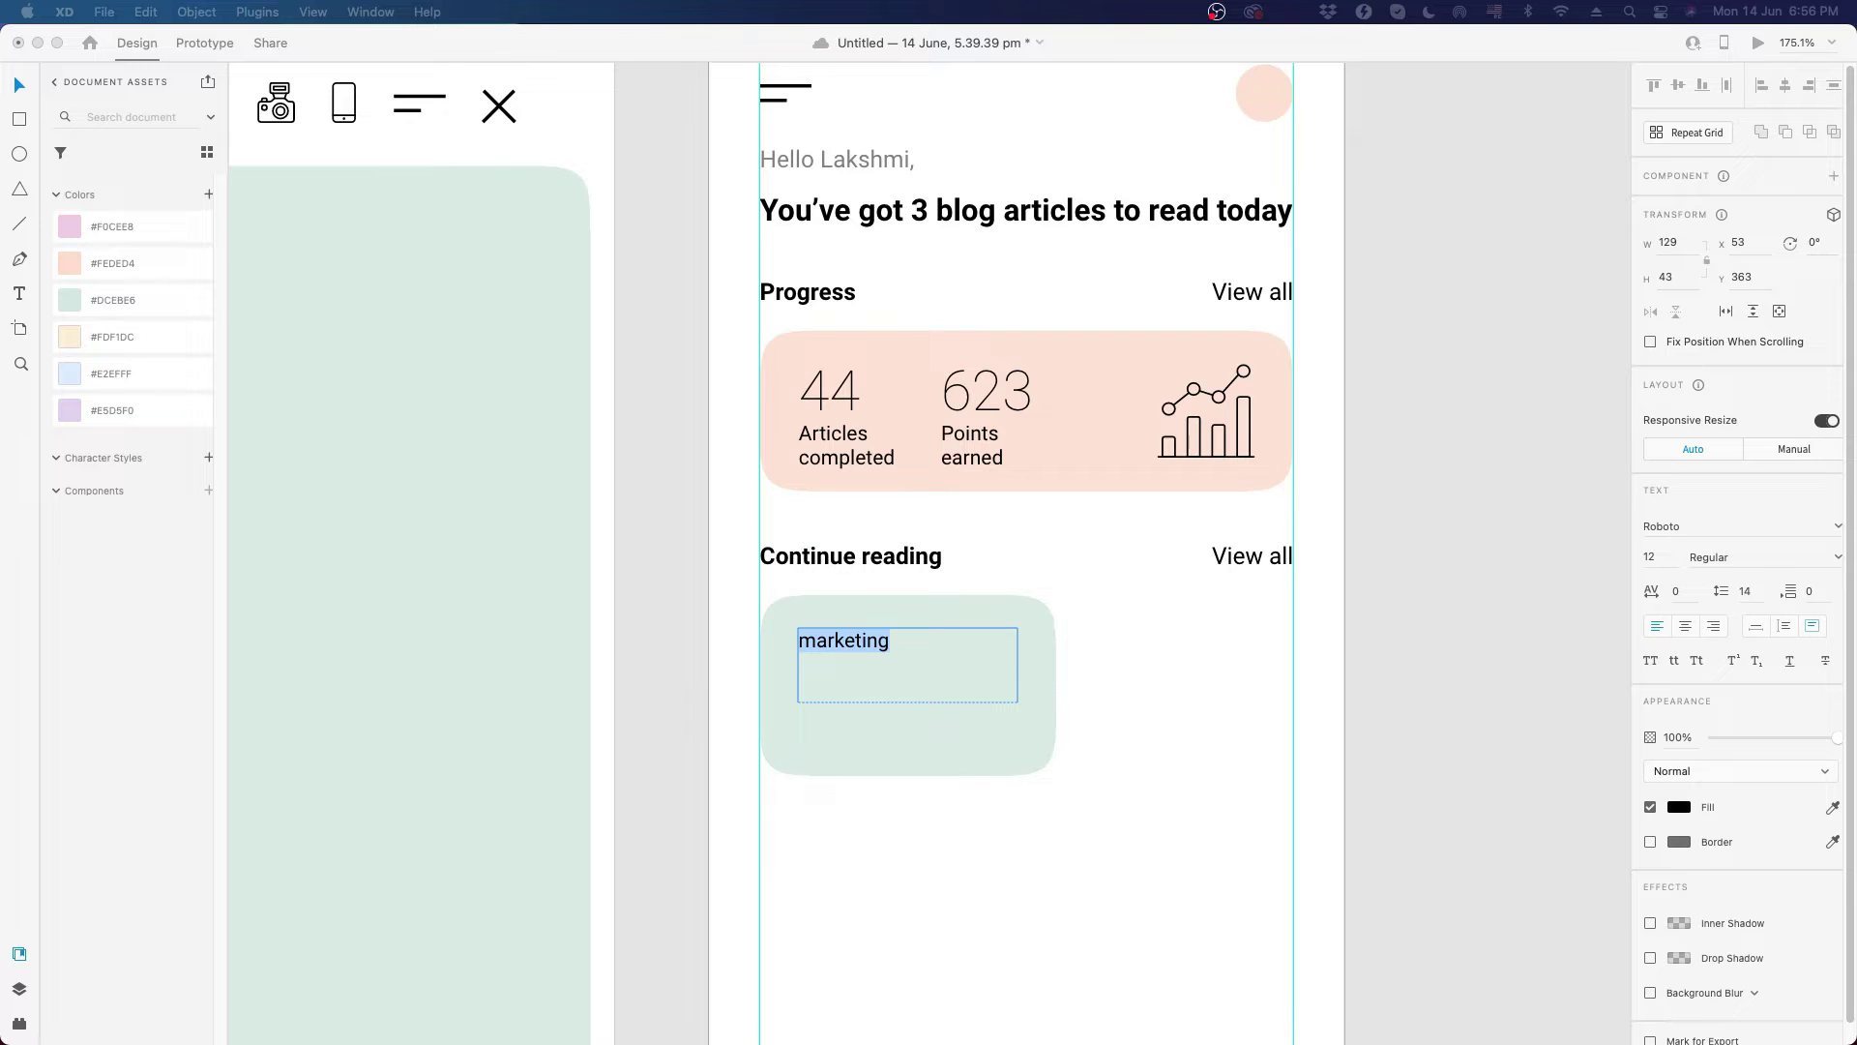
{"action": "type", "text": "Top 5 marketing tools to boost your brand."}
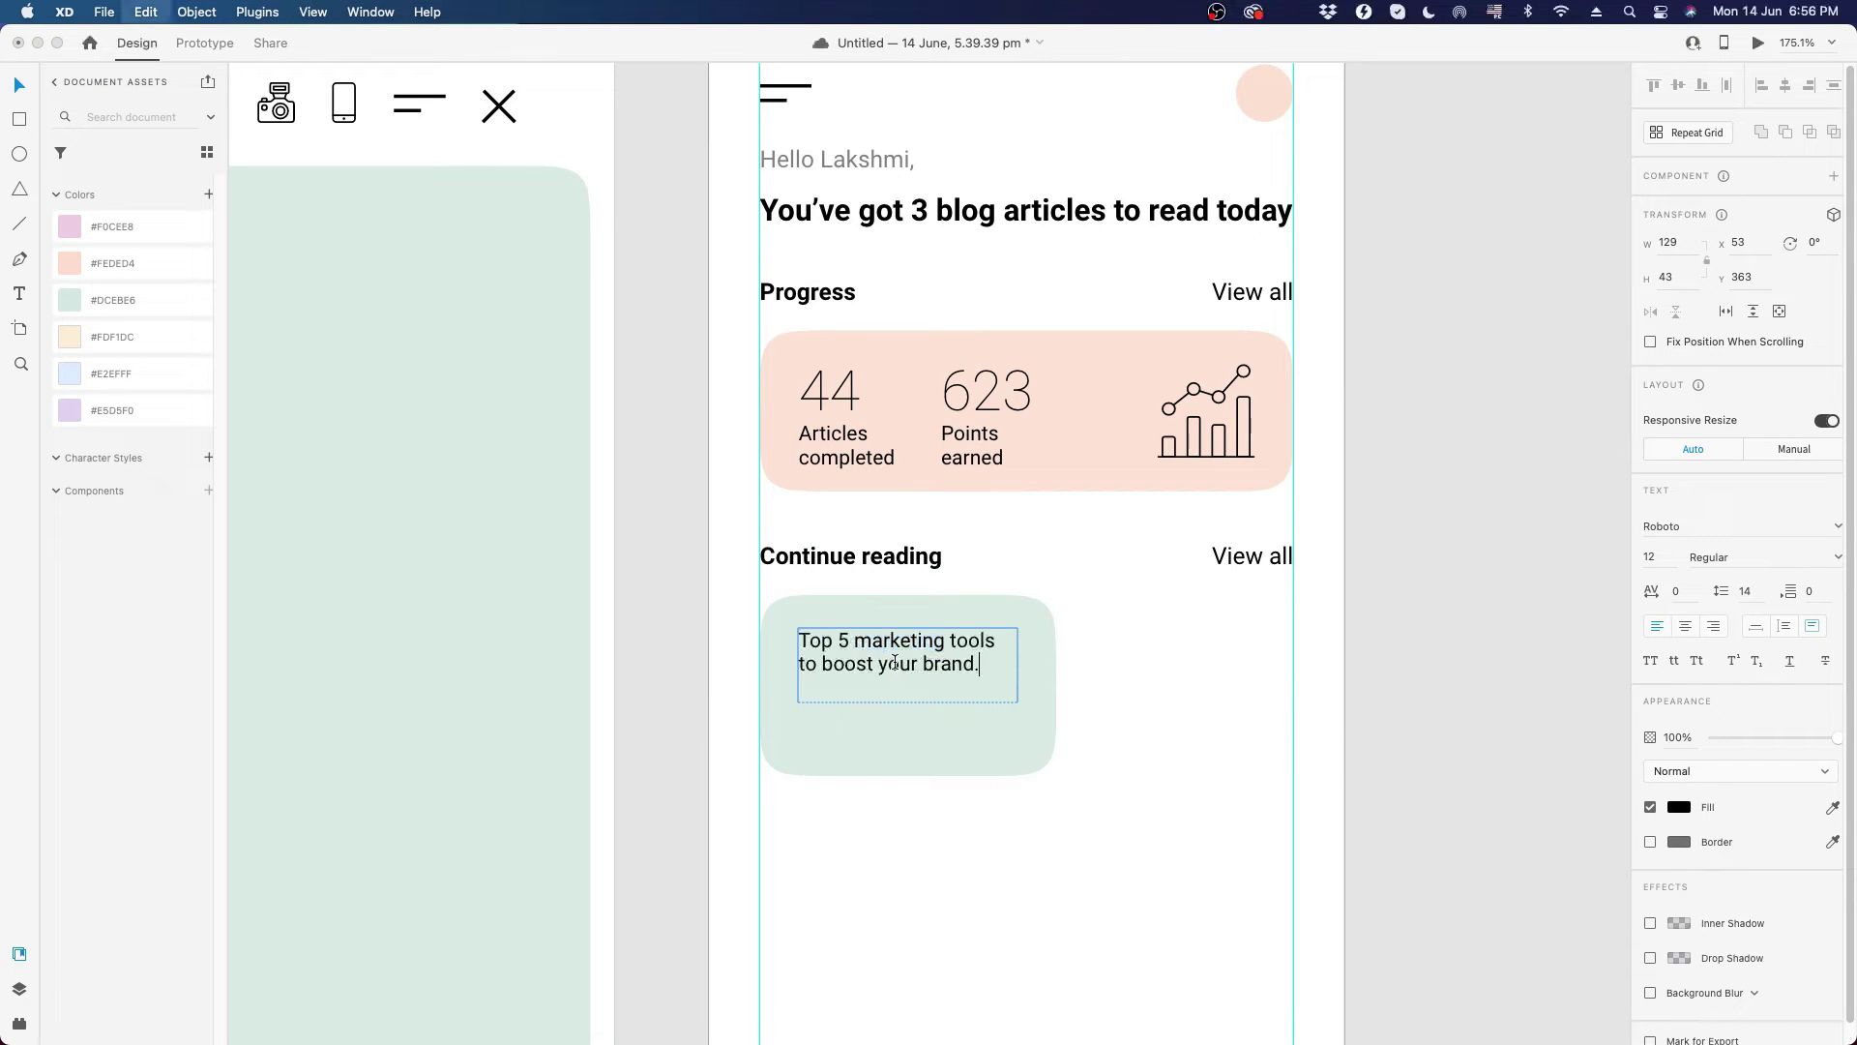
{"action": "key", "text": "Escape"}
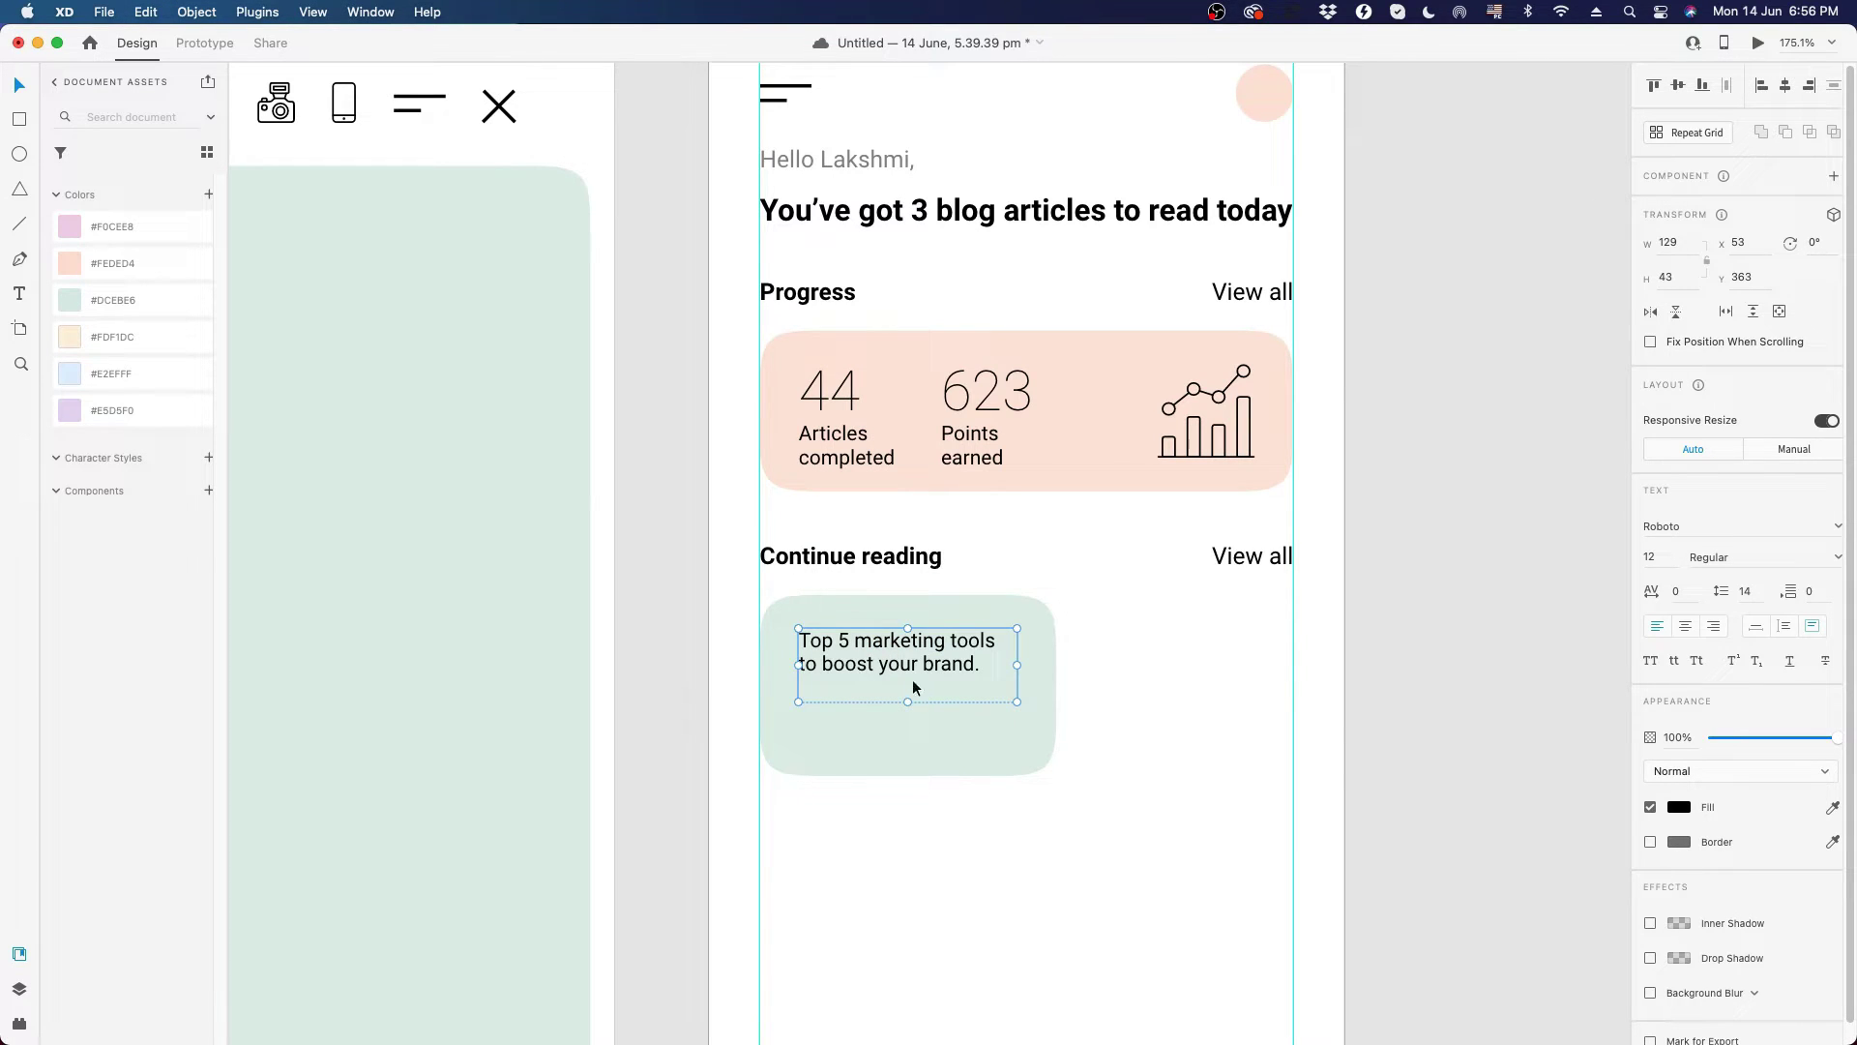
{"action": "left_click_drag", "start_coordinate": [907, 701], "coordinate": [907, 678]}
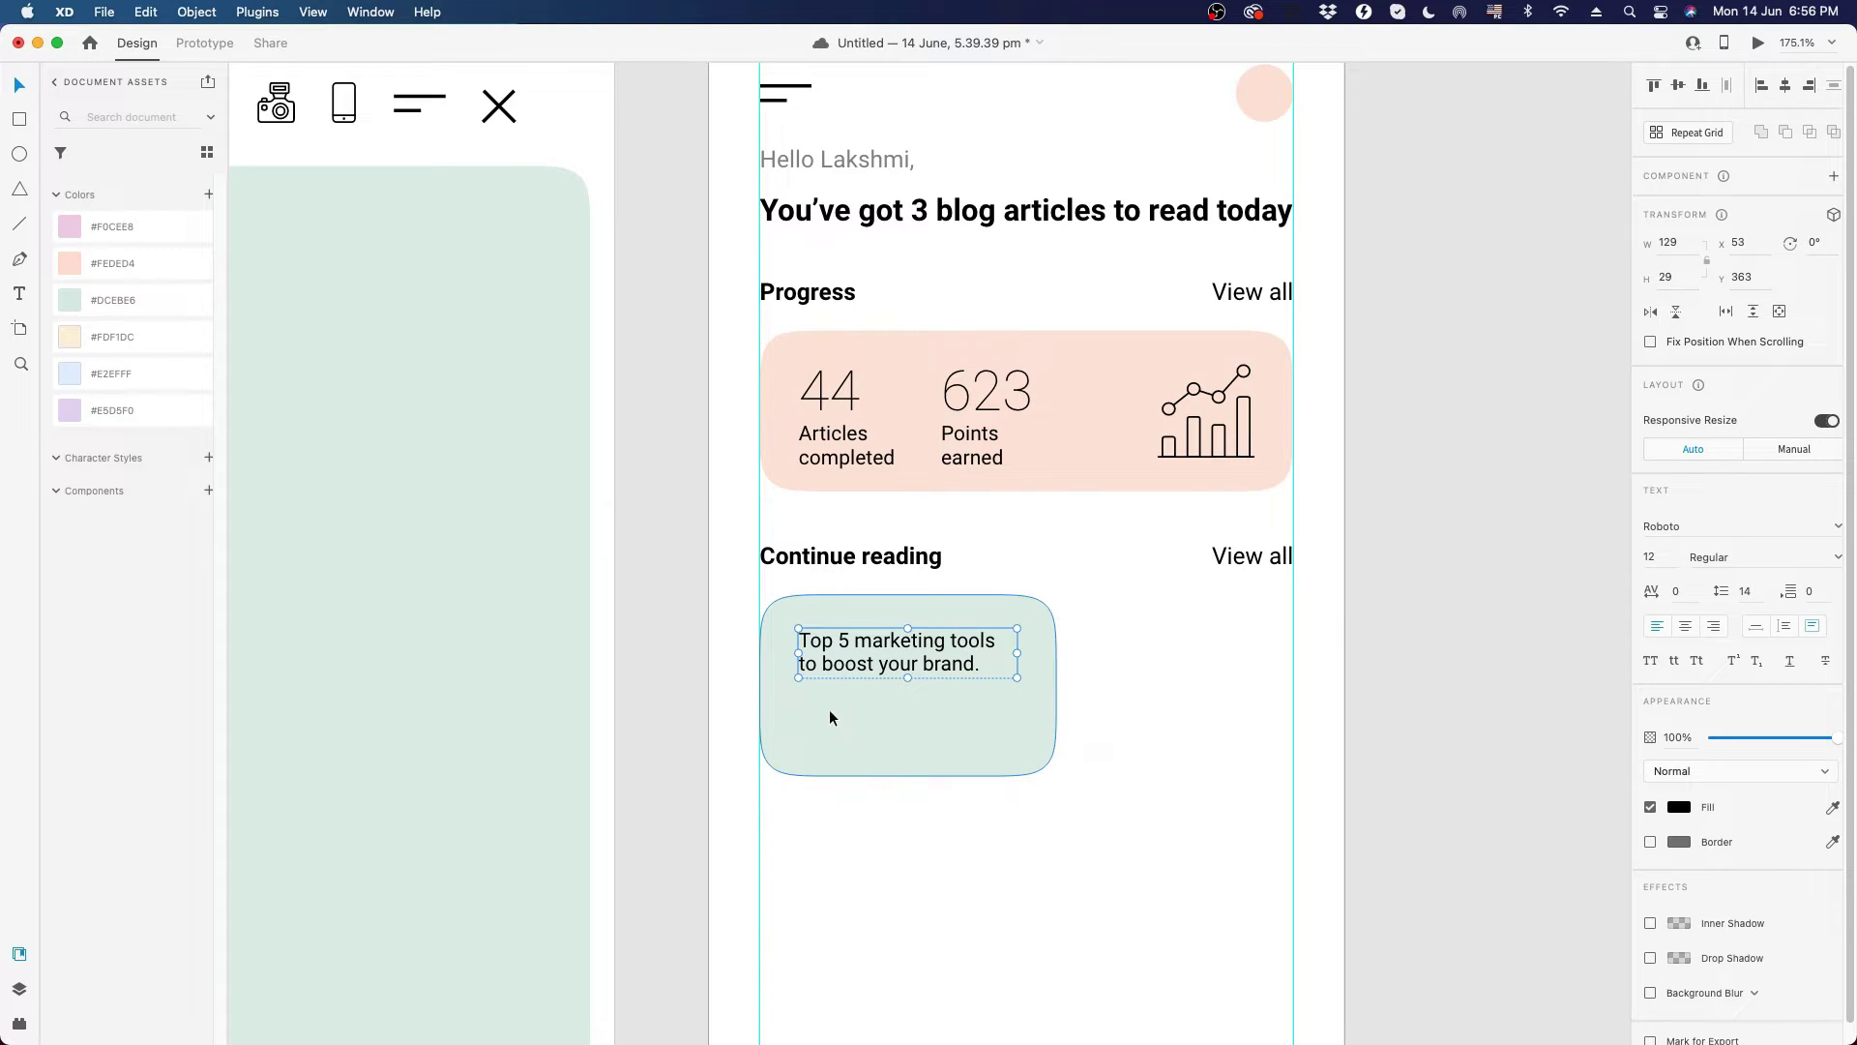
{"action": "left_click", "coordinate": [1121, 722]}
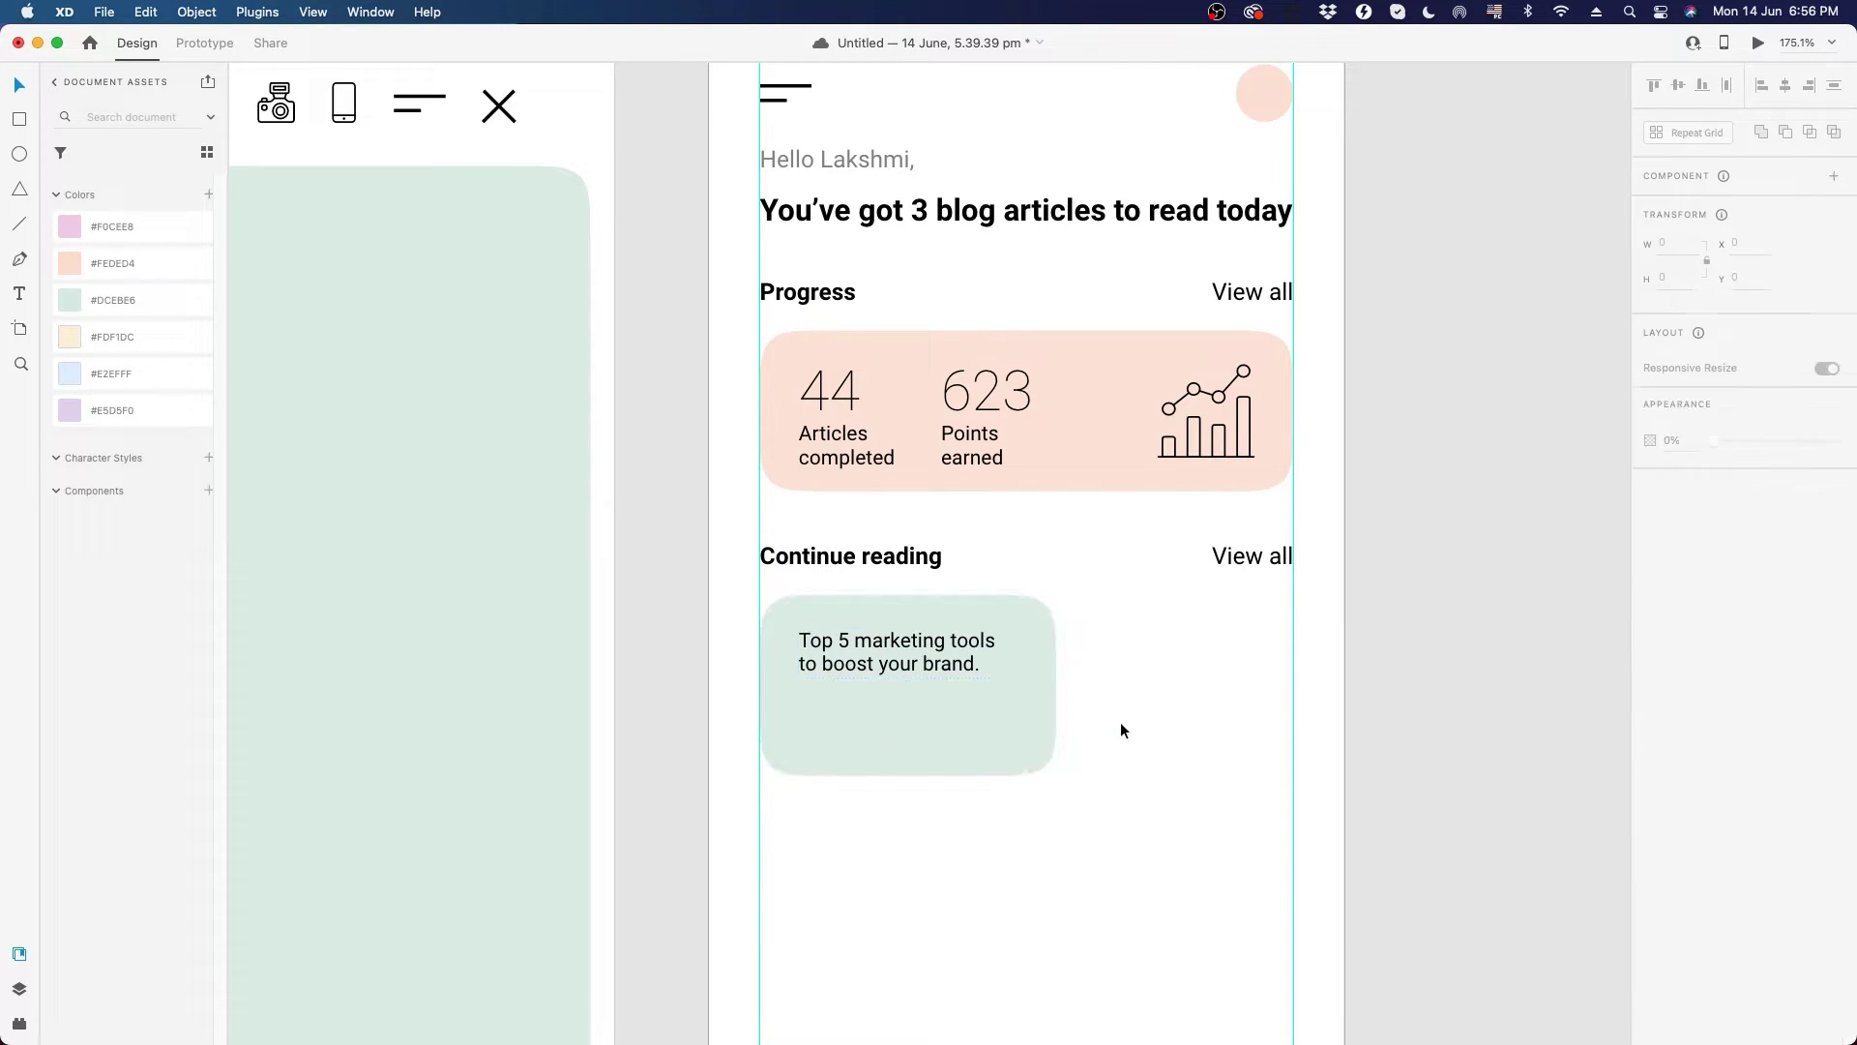
- Move the article title in the green card down to Y 368
{"action": "scroll", "coordinate": [1120, 721], "scroll_direction": "down", "scroll_amount": 1}
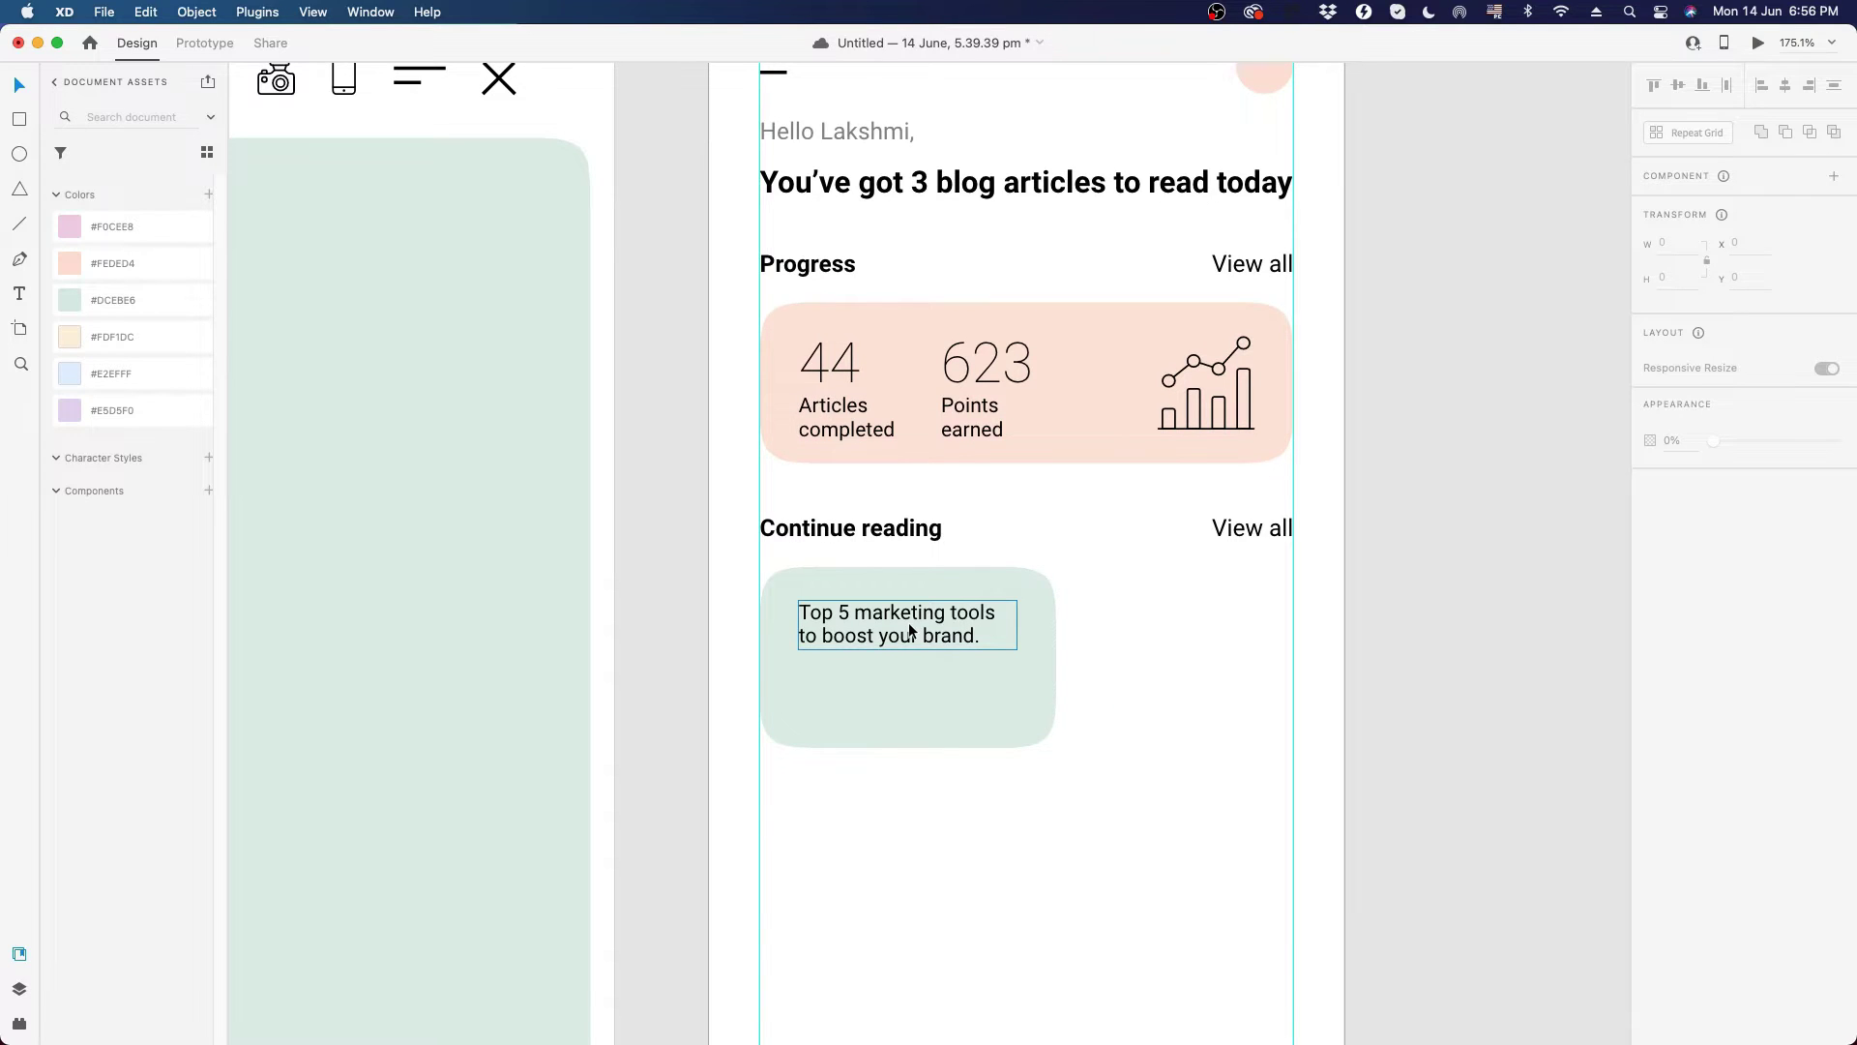
{"action": "scroll", "coordinate": [909, 624], "scroll_direction": "down", "scroll_amount": 10}
{"action": "scroll", "coordinate": [909, 627], "scroll_direction": "up", "scroll_amount": 6}
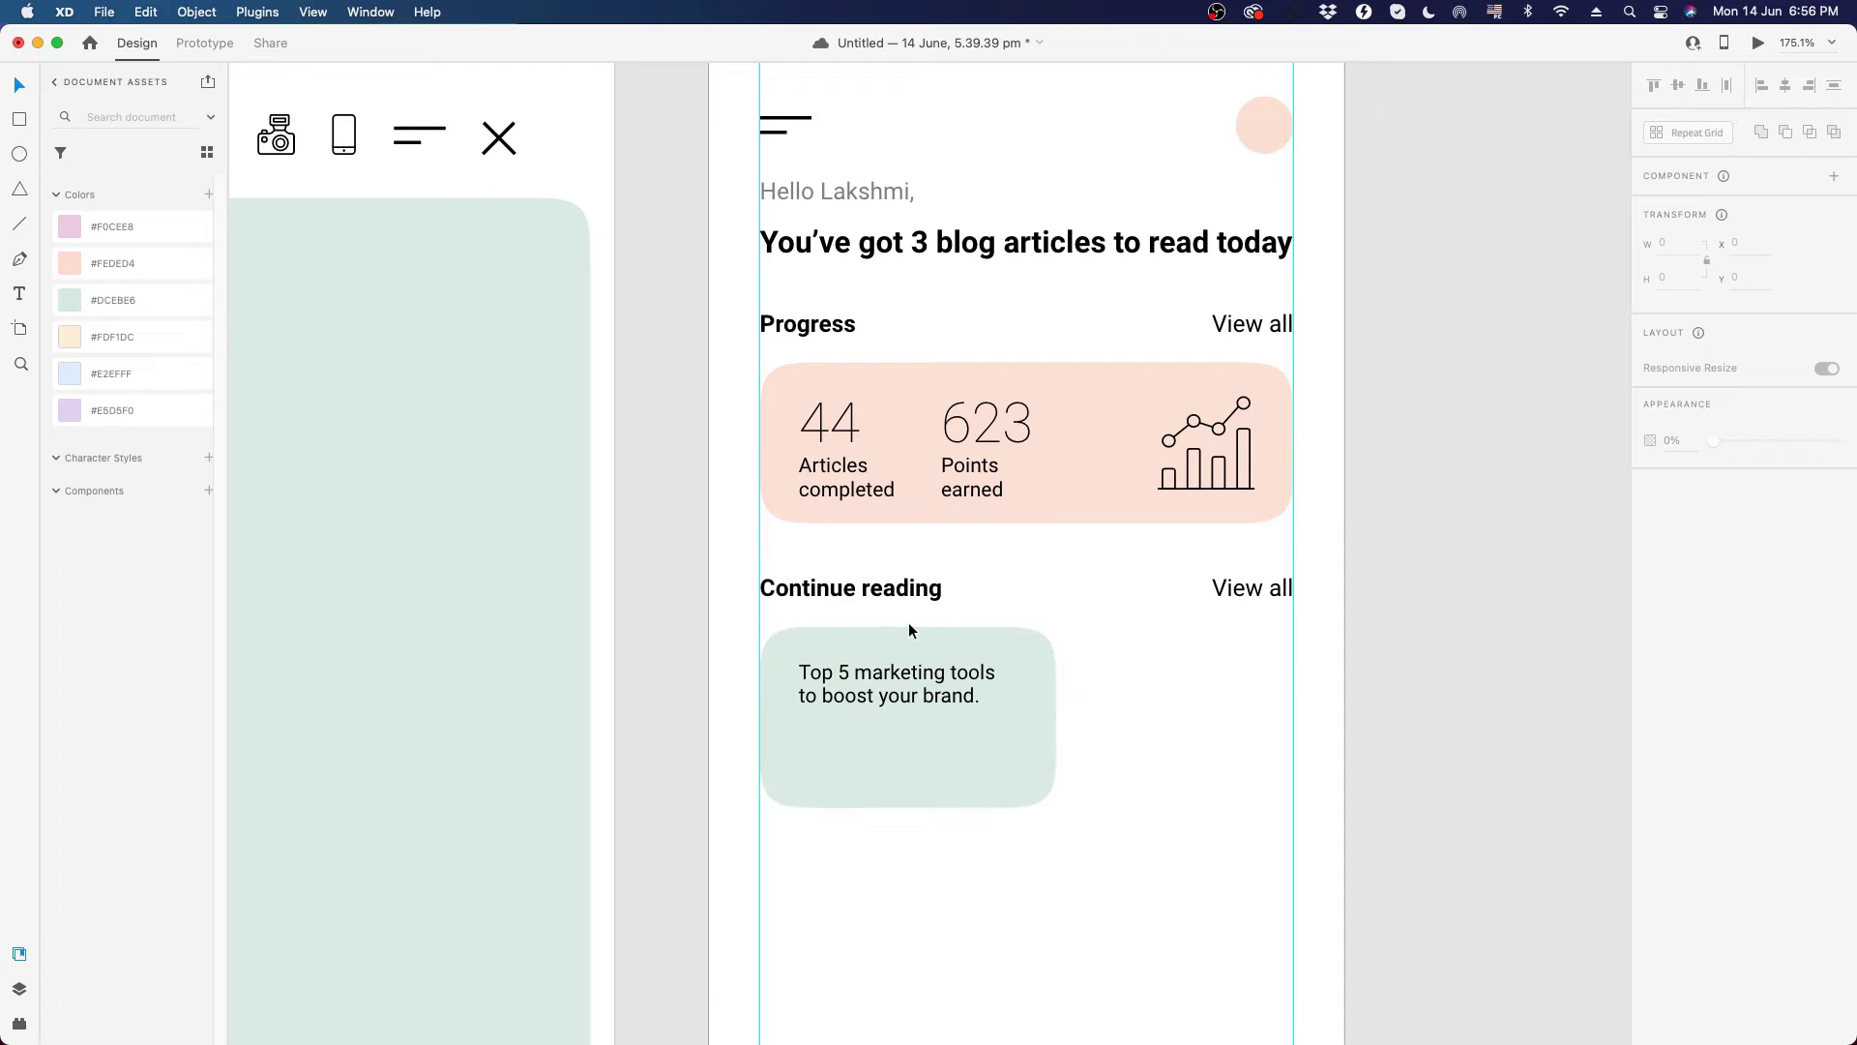
{"action": "scroll", "coordinate": [908, 623], "scroll_direction": "down", "scroll_amount": 3}
{"action": "left_click", "coordinate": [896, 596]}
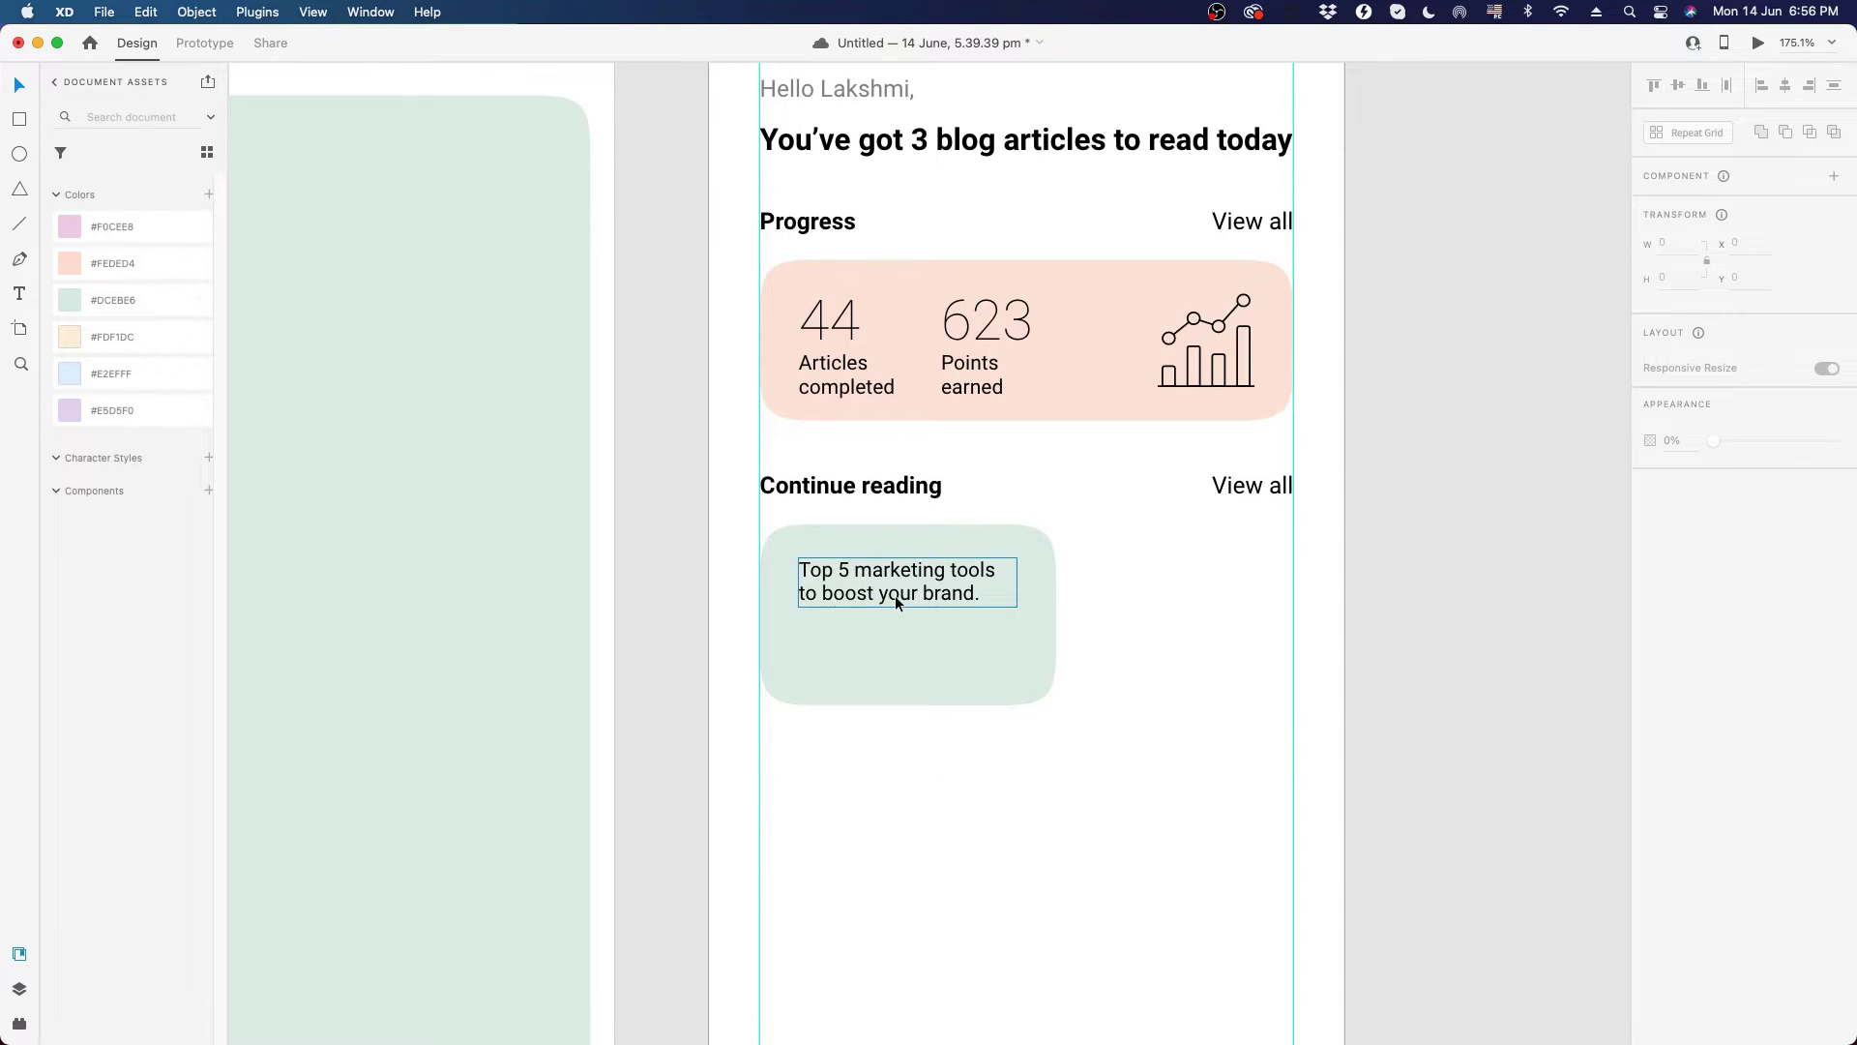
{"action": "left_click_drag", "start_coordinate": [896, 596], "coordinate": [896, 602]}
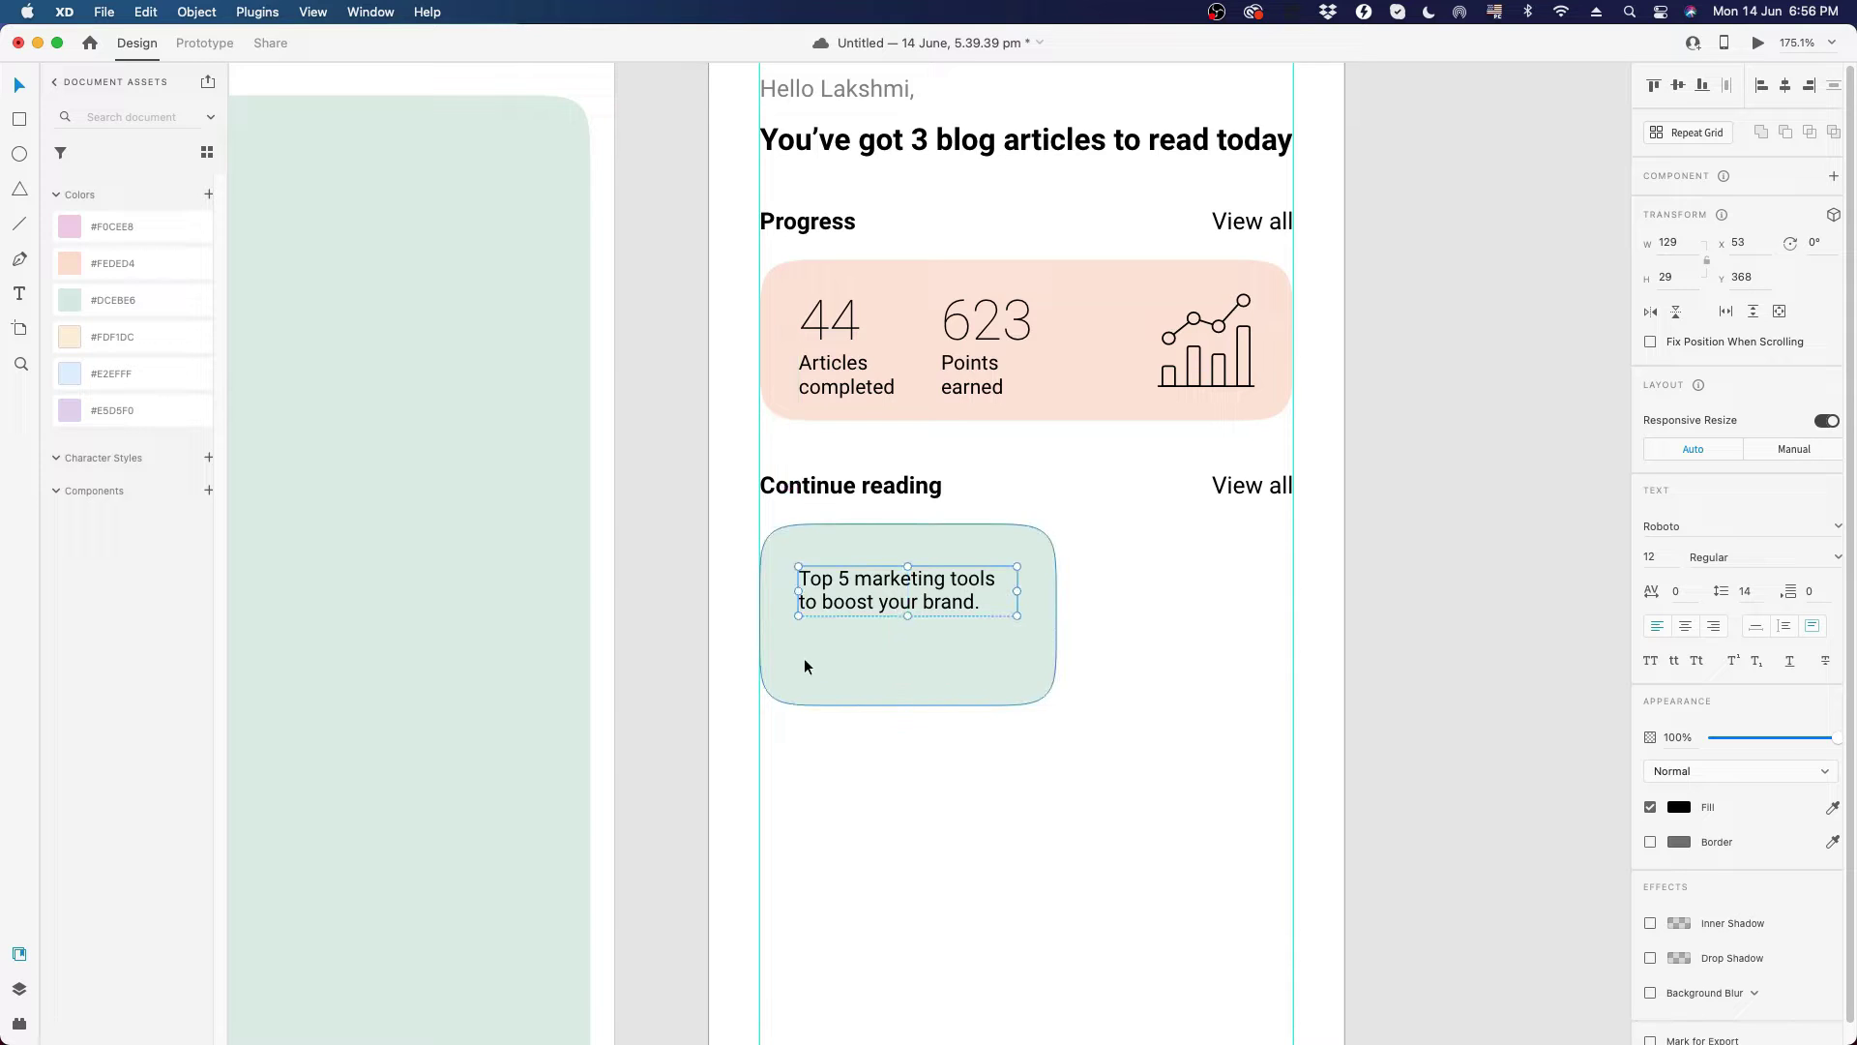
- Duplicate the article title directly below itself at Y 402 and set the copy's opacity to 50%
{"action": "scroll", "coordinate": [856, 404], "scroll_direction": "up", "scroll_amount": 1}
{"action": "key", "text": "alt"}
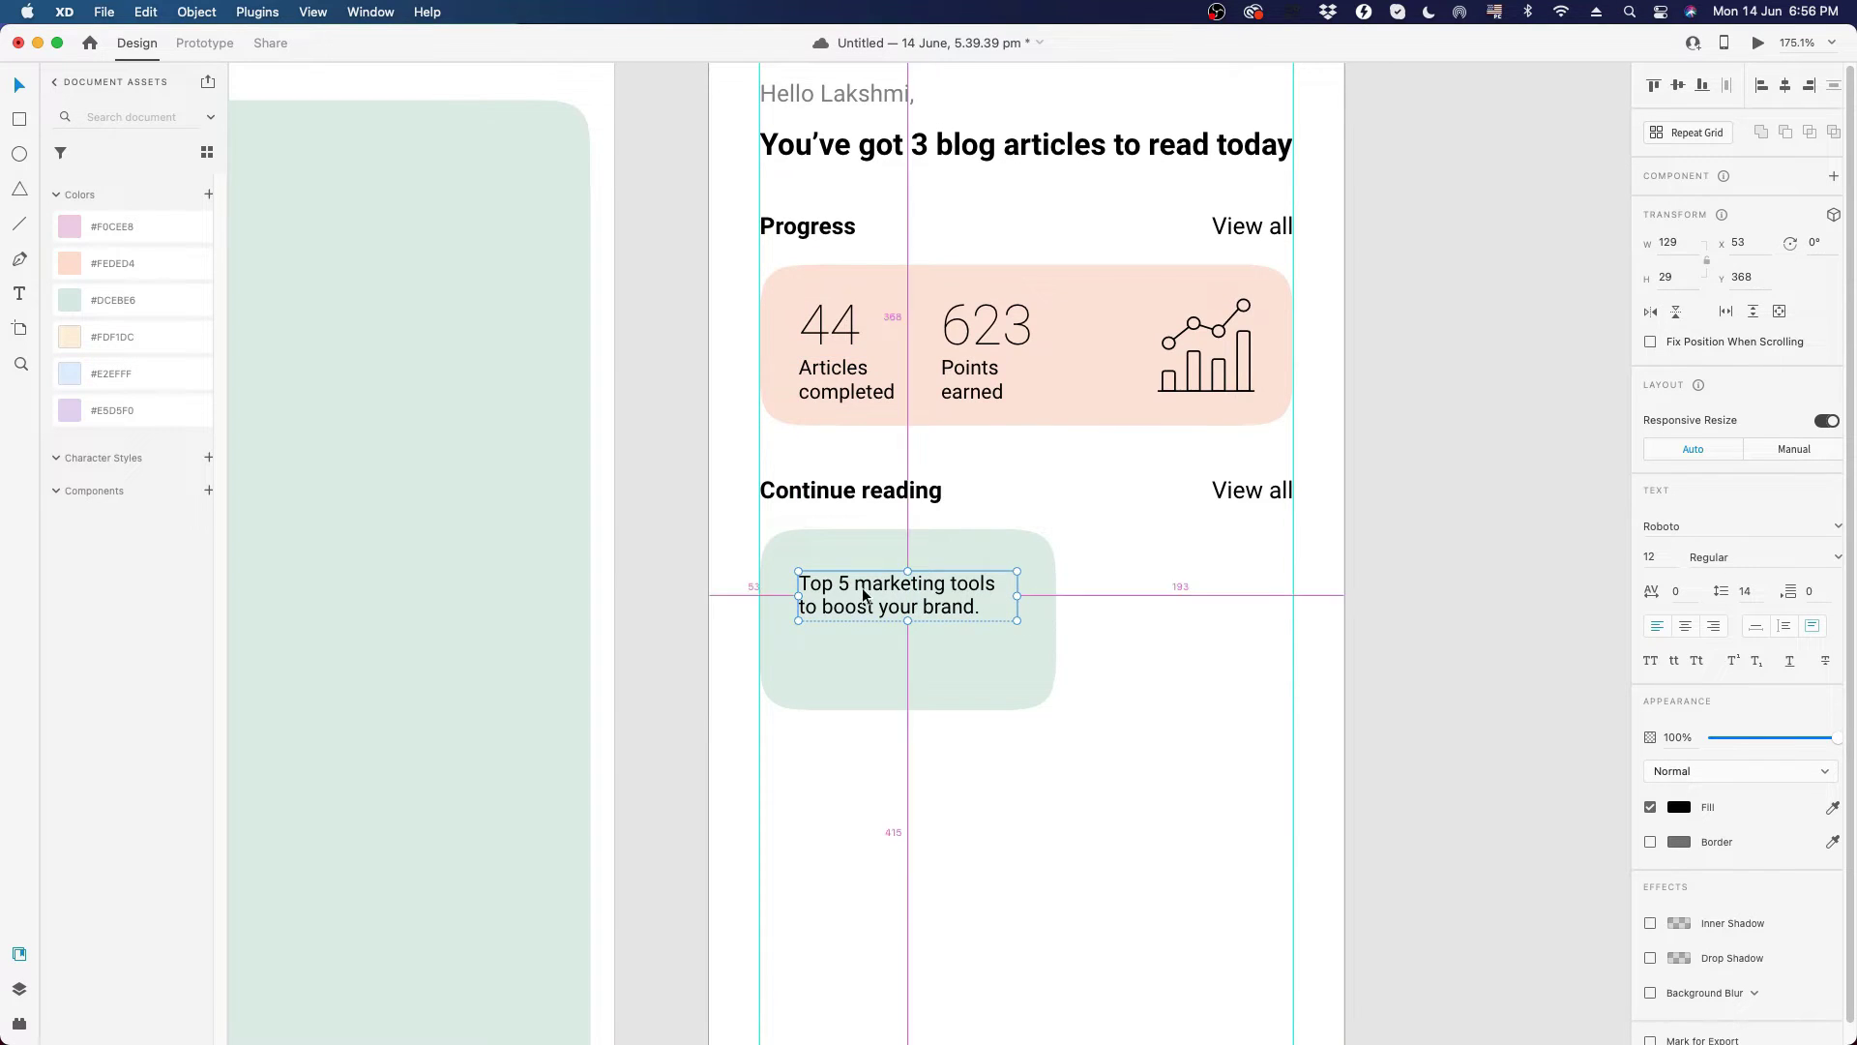
{"action": "left_click_drag", "start_coordinate": [863, 596], "coordinate": [864, 653]}
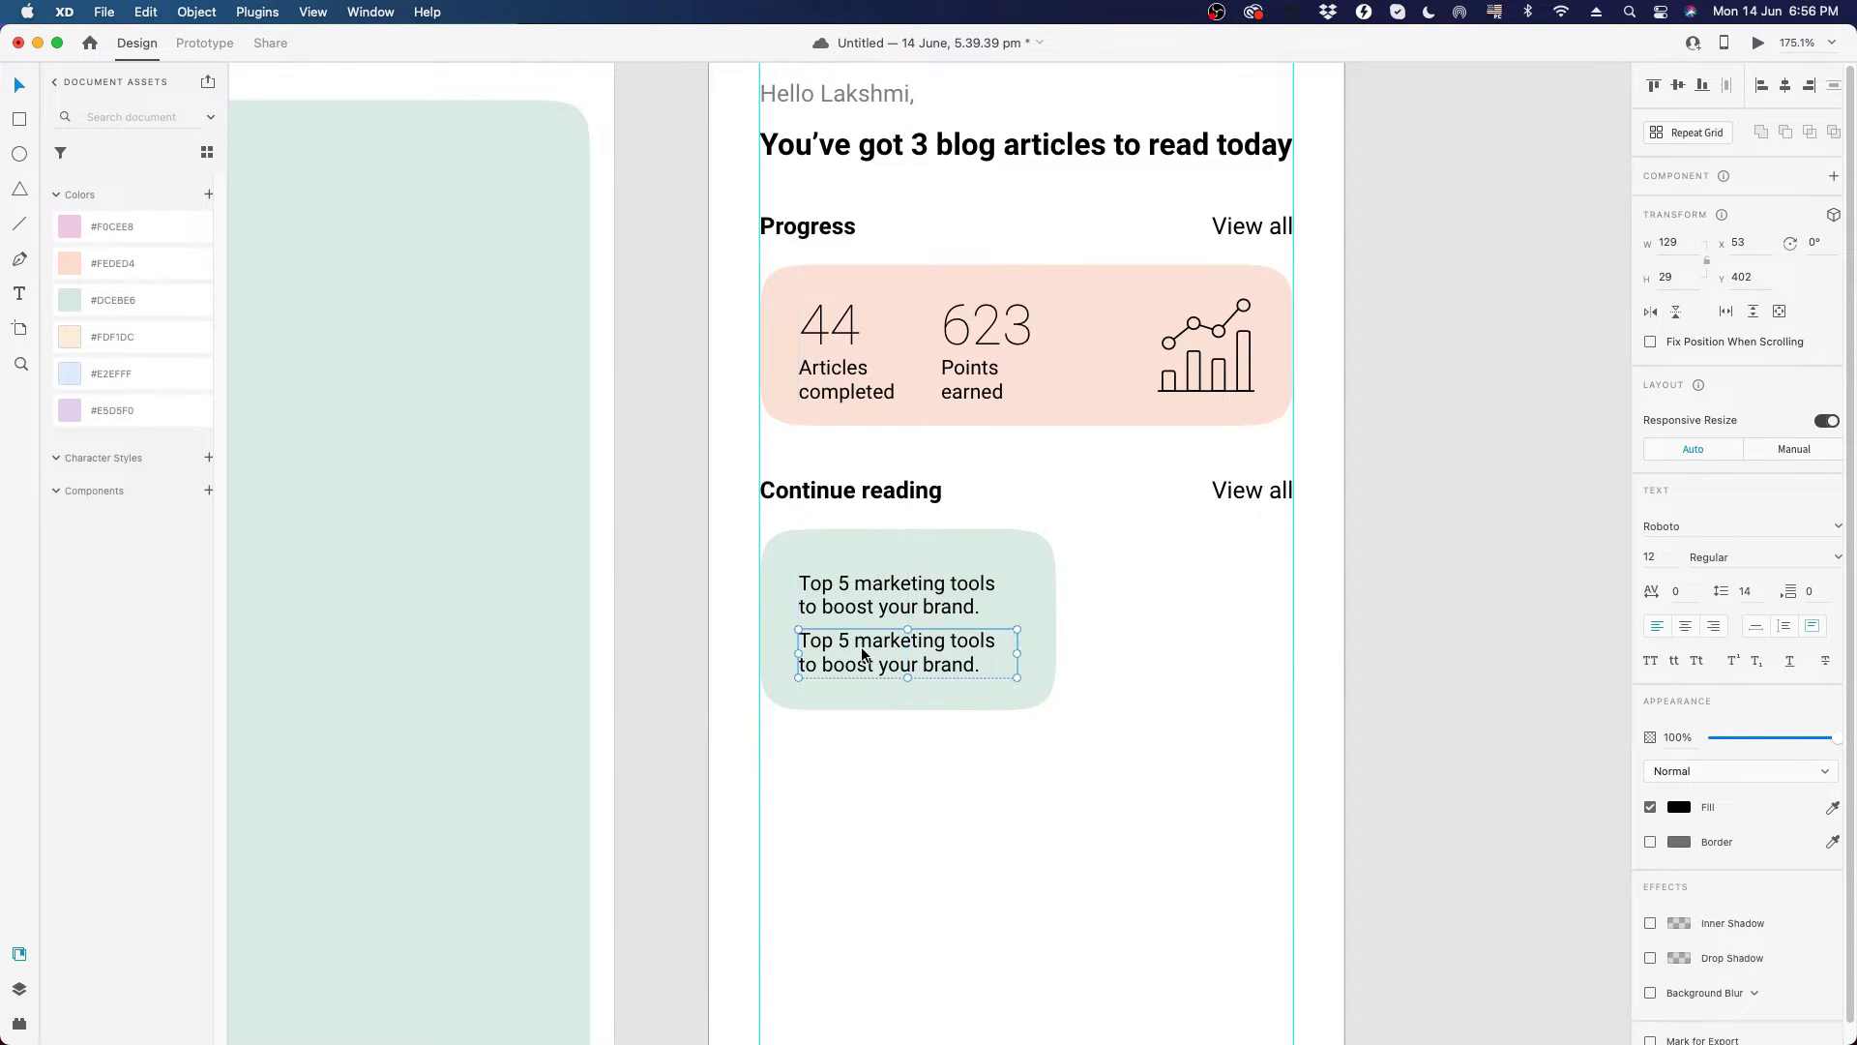
{"action": "key", "text": "5"}
- Change the lower copy's text to "40% pending" and shrink its box to 81 wide and 17 high
{"action": "triple_click", "coordinate": [862, 646]}
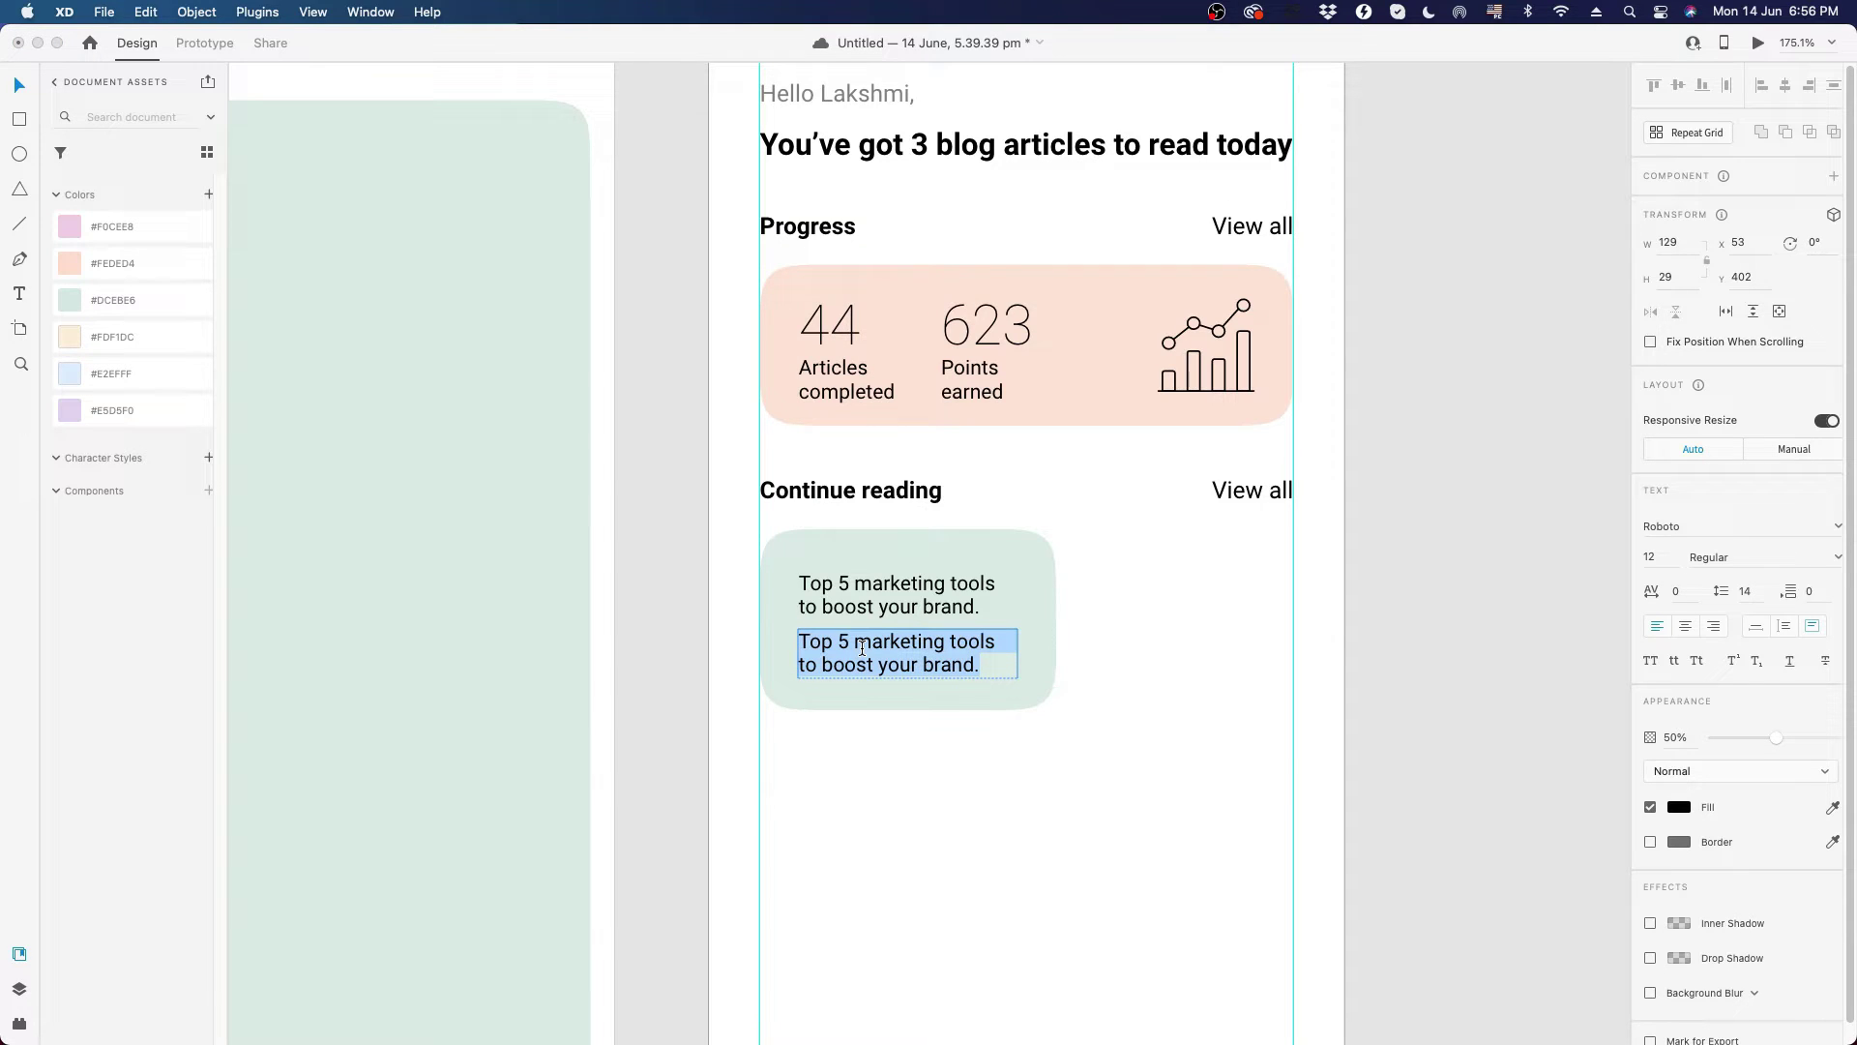
{"action": "type", "text": "40% pending"}
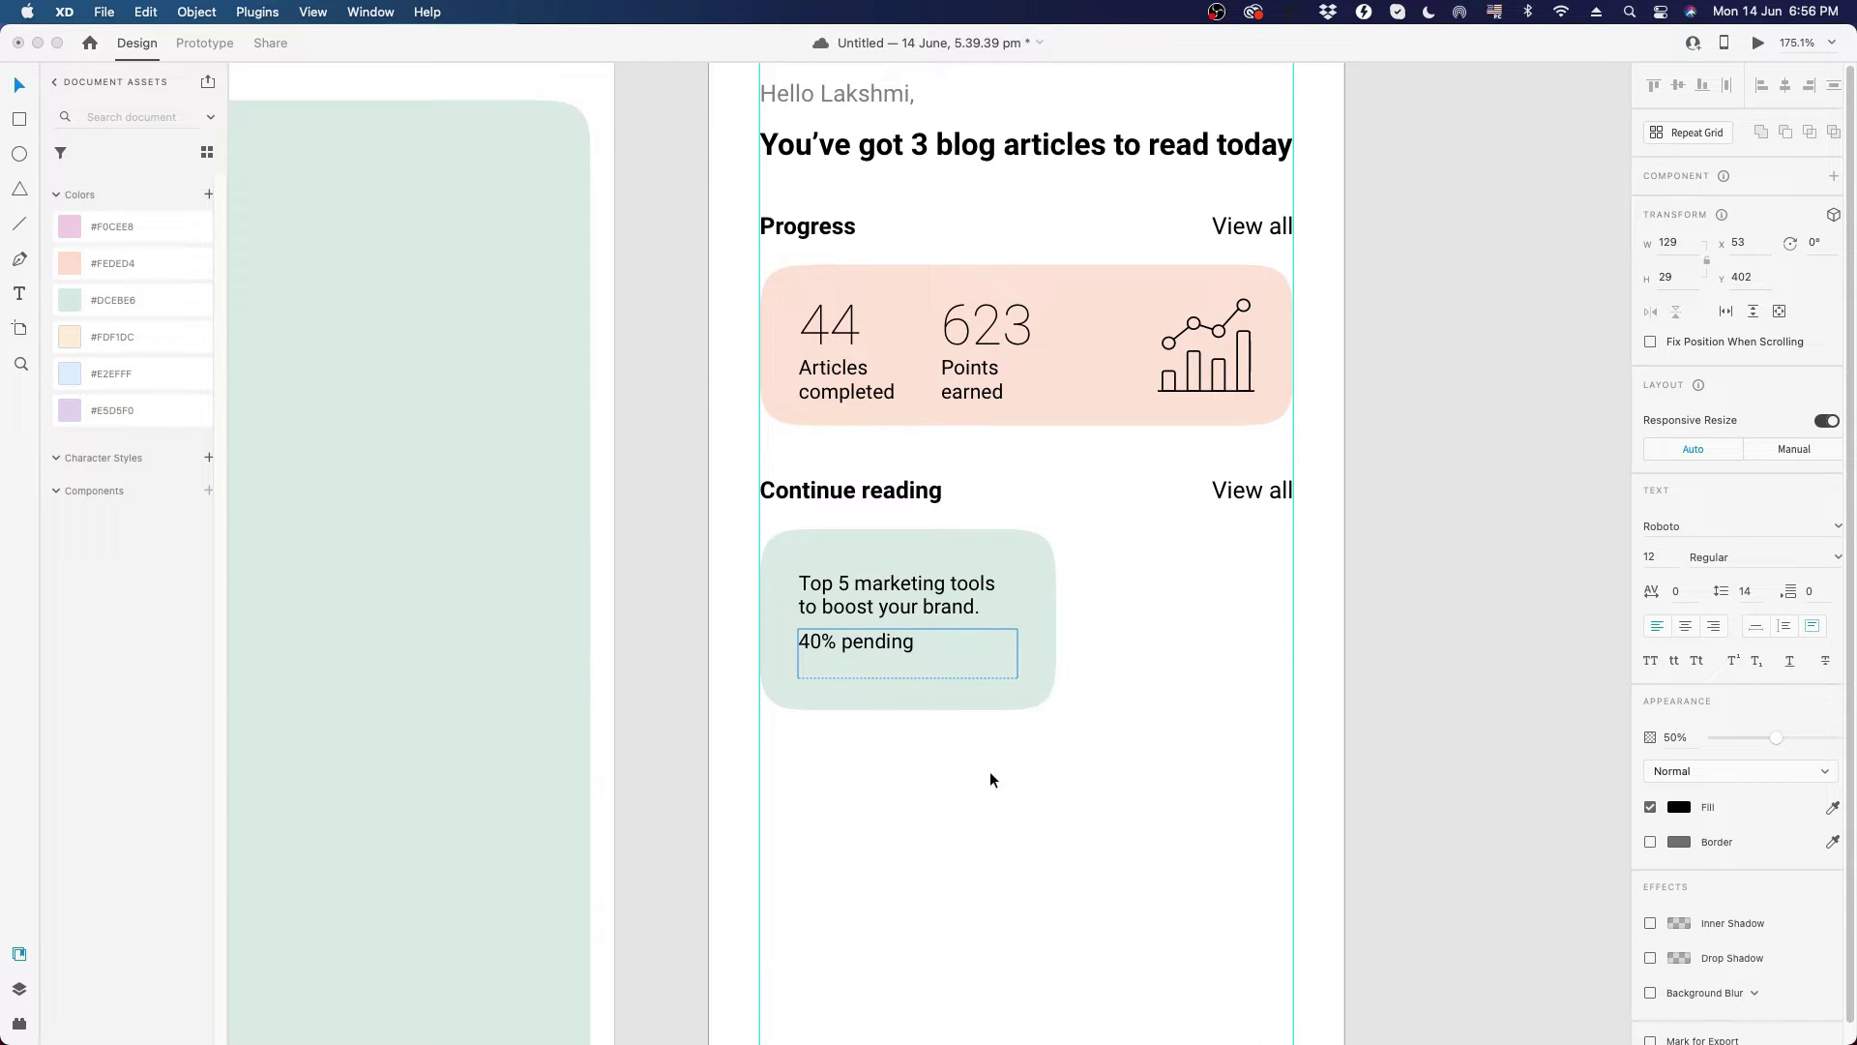
{"action": "left_click", "coordinate": [963, 704]}
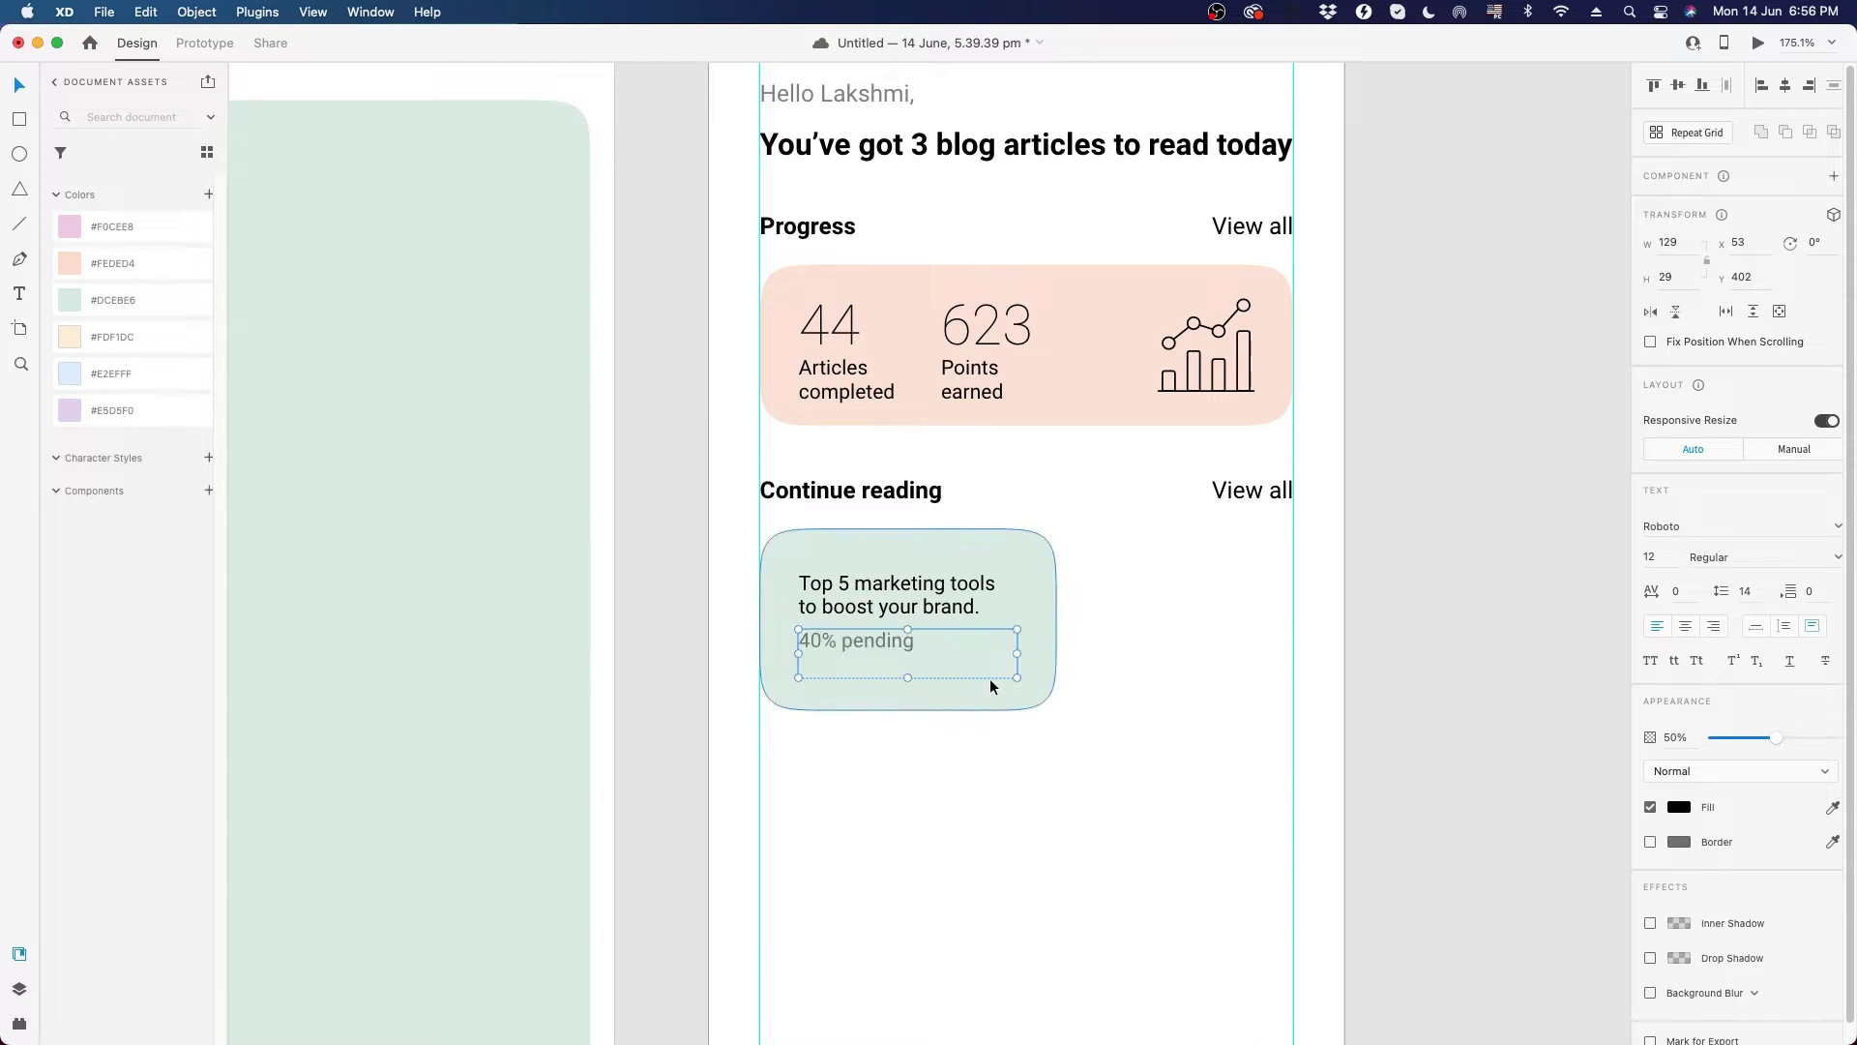
{"action": "left_click_drag", "start_coordinate": [1017, 677], "coordinate": [952, 653]}
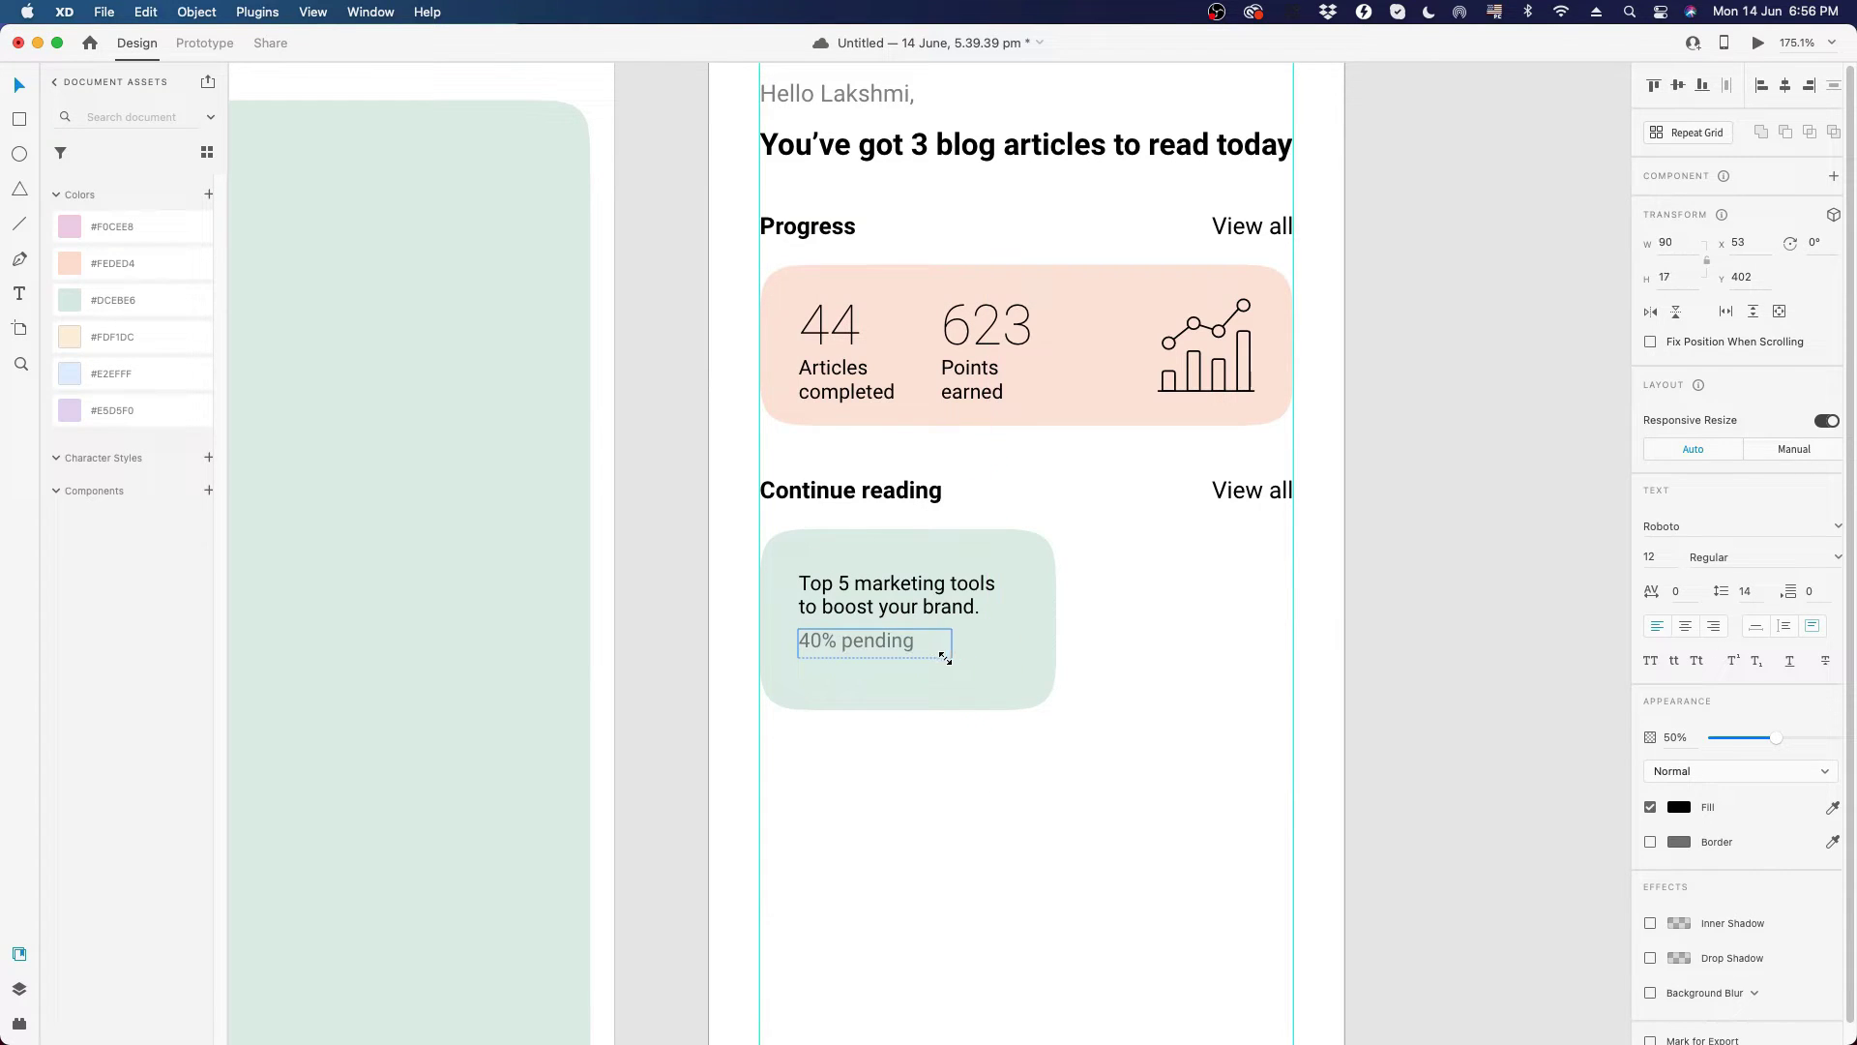
{"action": "left_click", "coordinate": [1121, 637]}
{"action": "left_click_drag", "start_coordinate": [1147, 781], "coordinate": [1094, 767]}
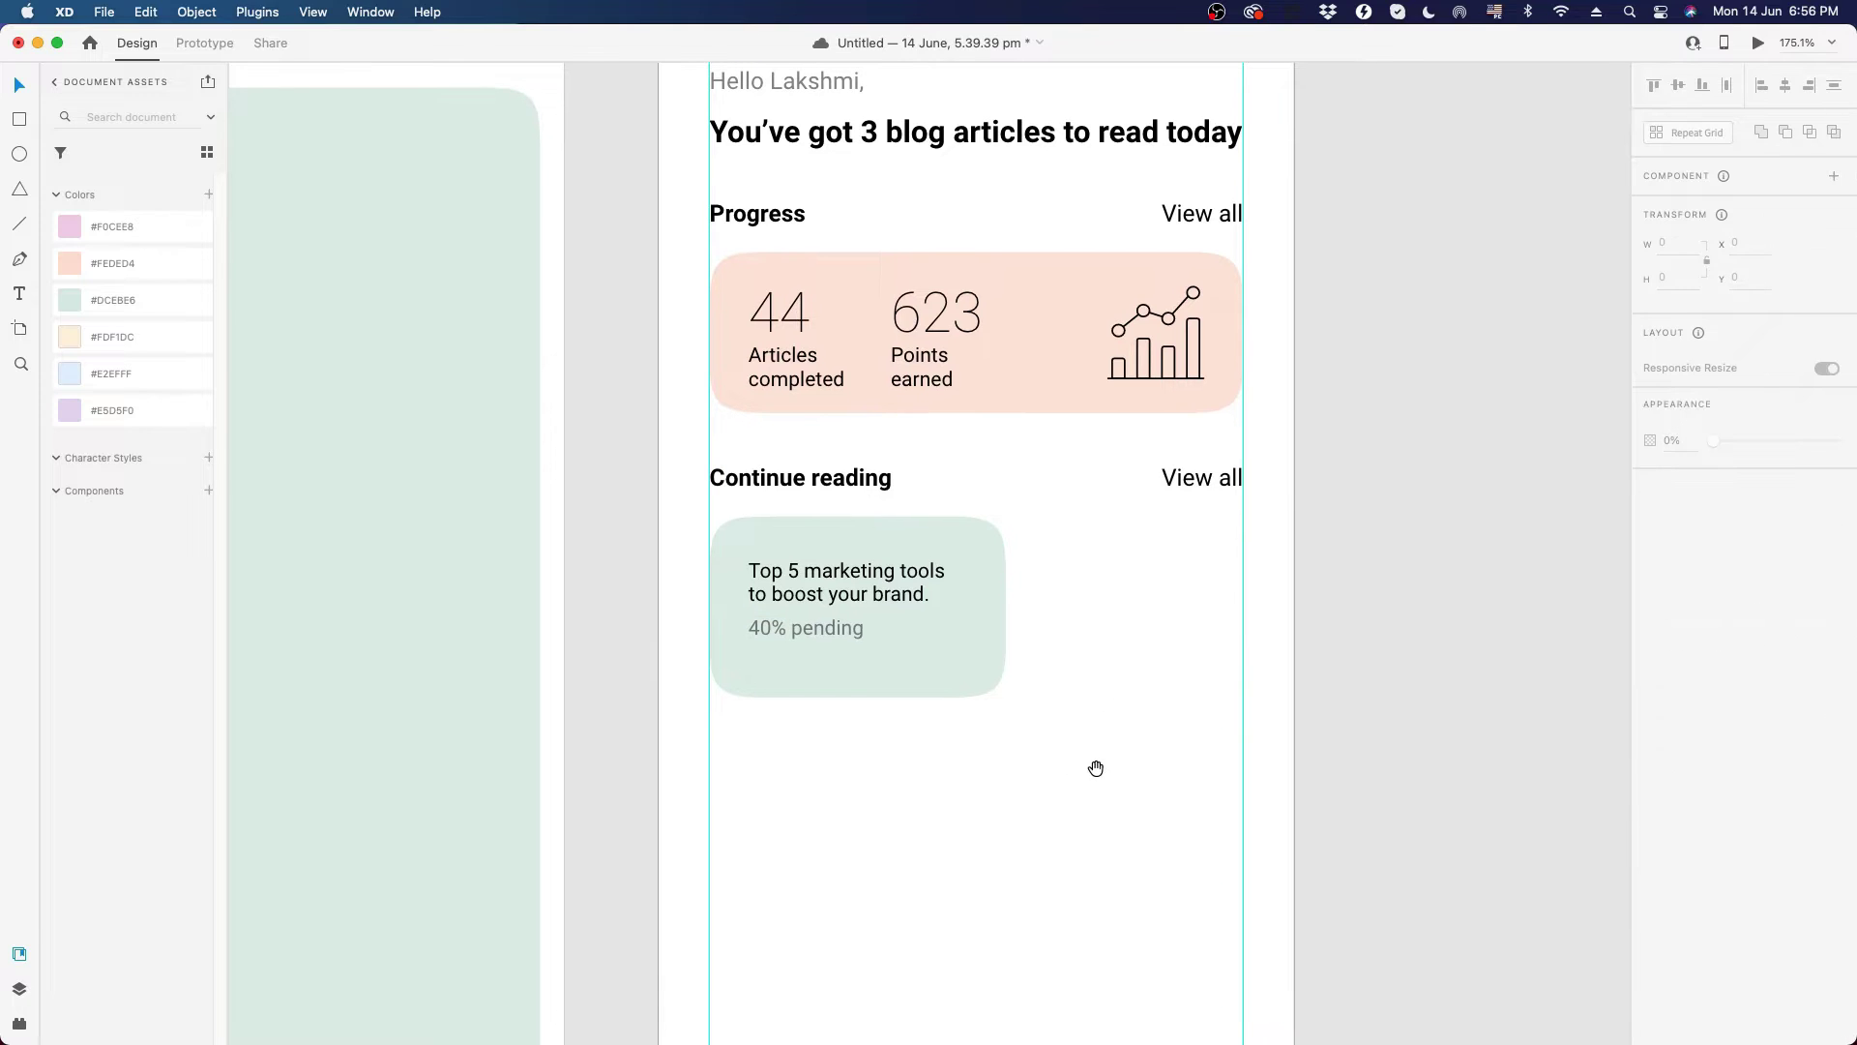
- Move the article title and "40% pending" text together slightly upward in the green card and save the document
{"action": "left_click", "coordinate": [805, 634]}
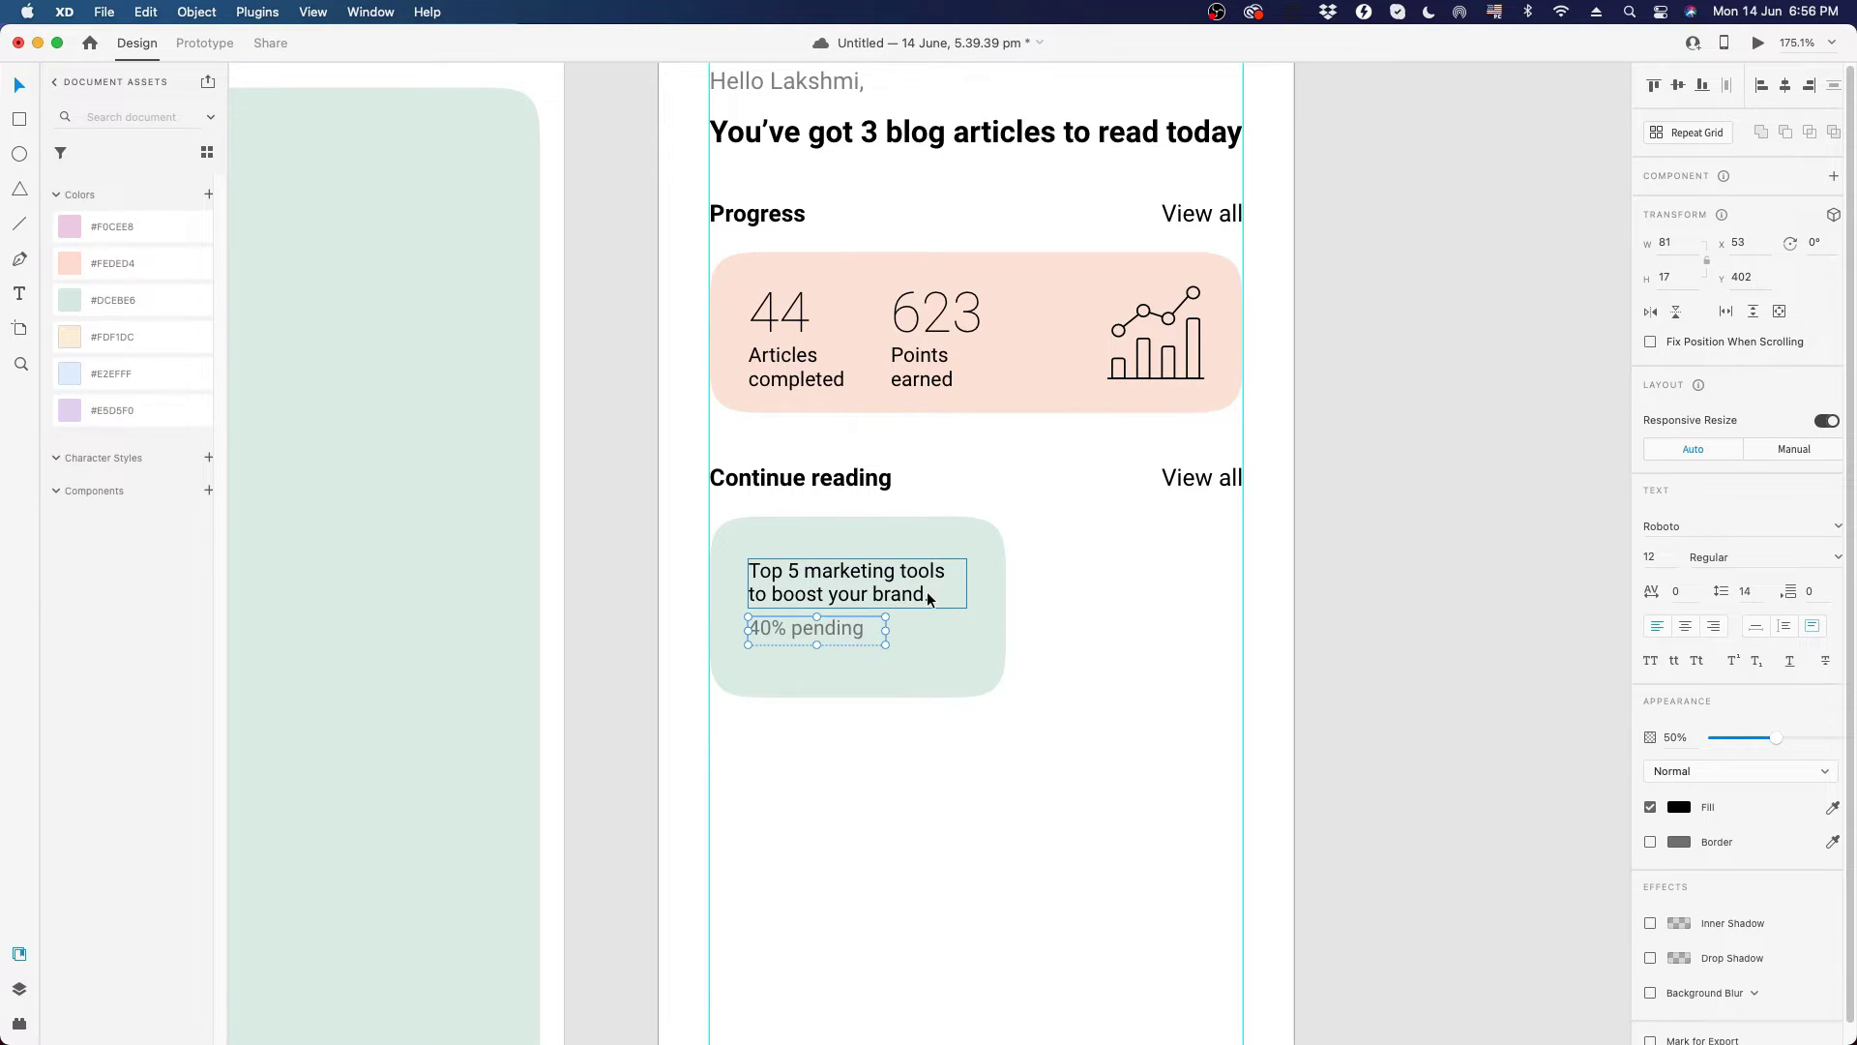
{"action": "left_click", "coordinate": [931, 596], "text": "shift"}
{"action": "left_click_drag", "start_coordinate": [882, 578], "coordinate": [882, 573]}
{"action": "key", "text": "Escape"}
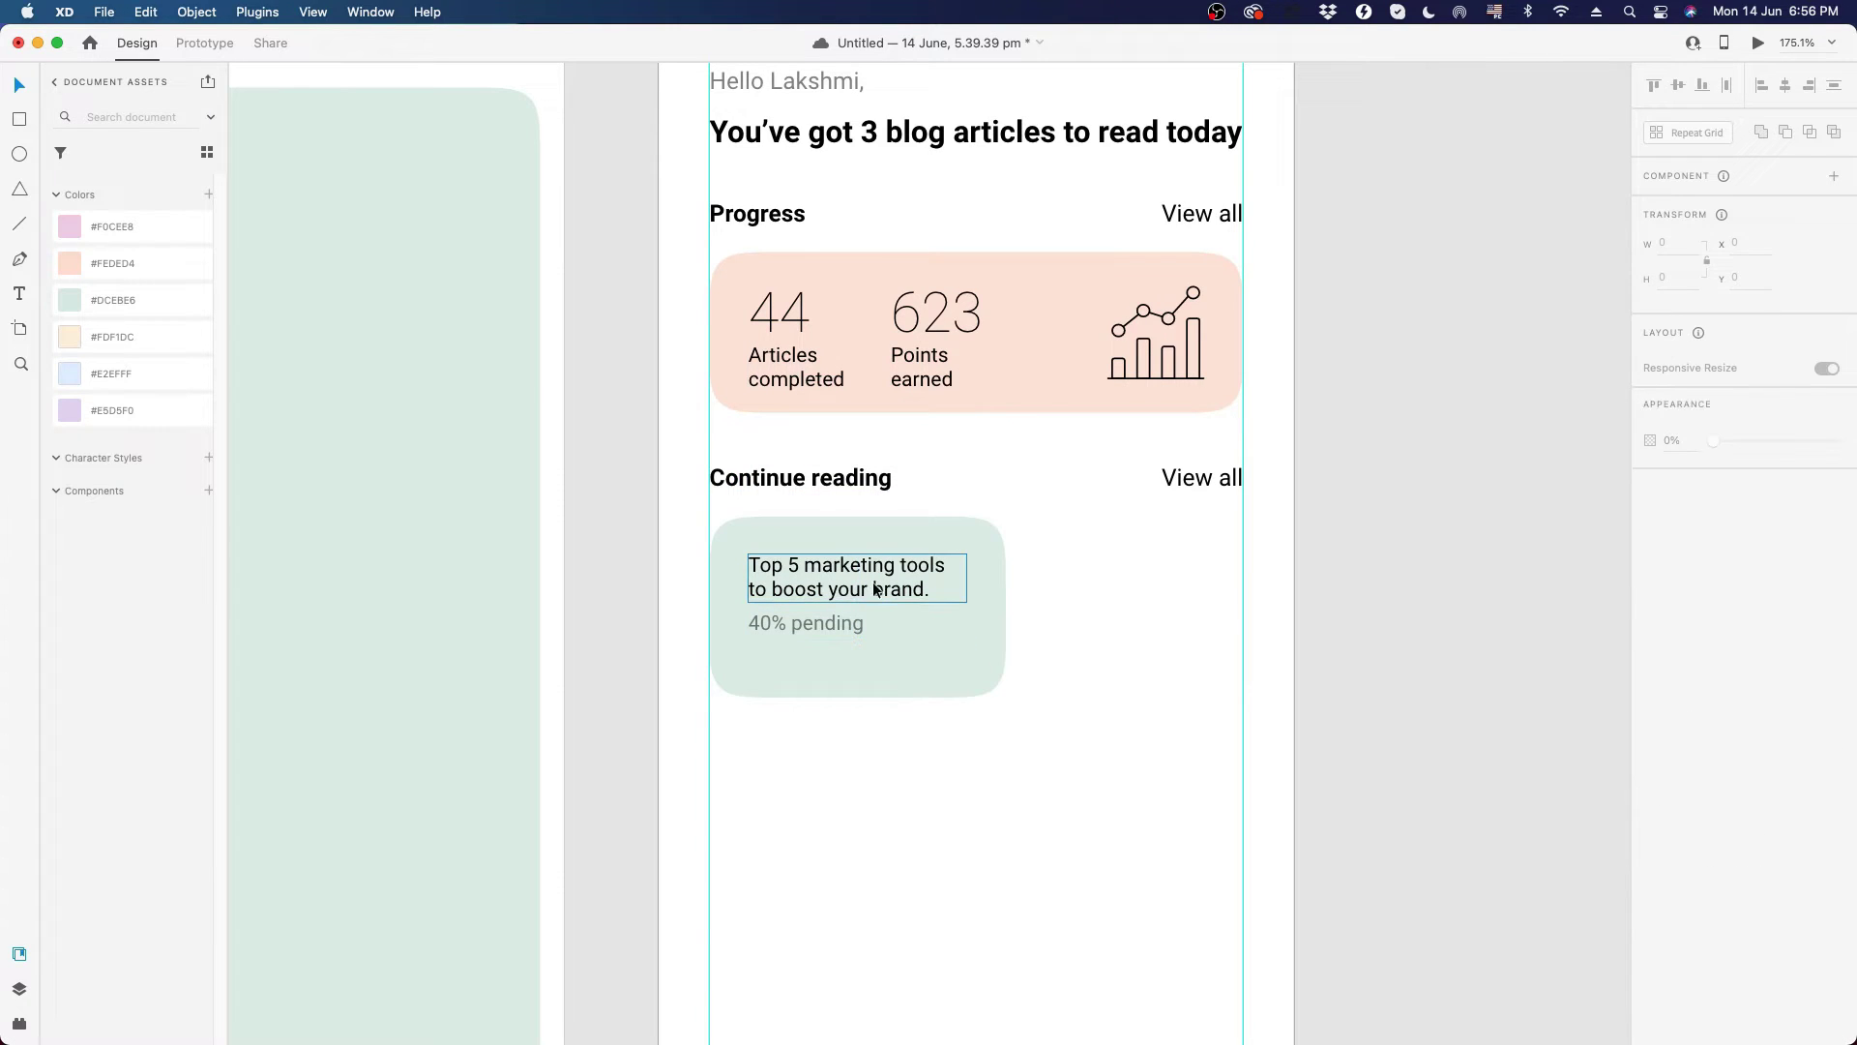
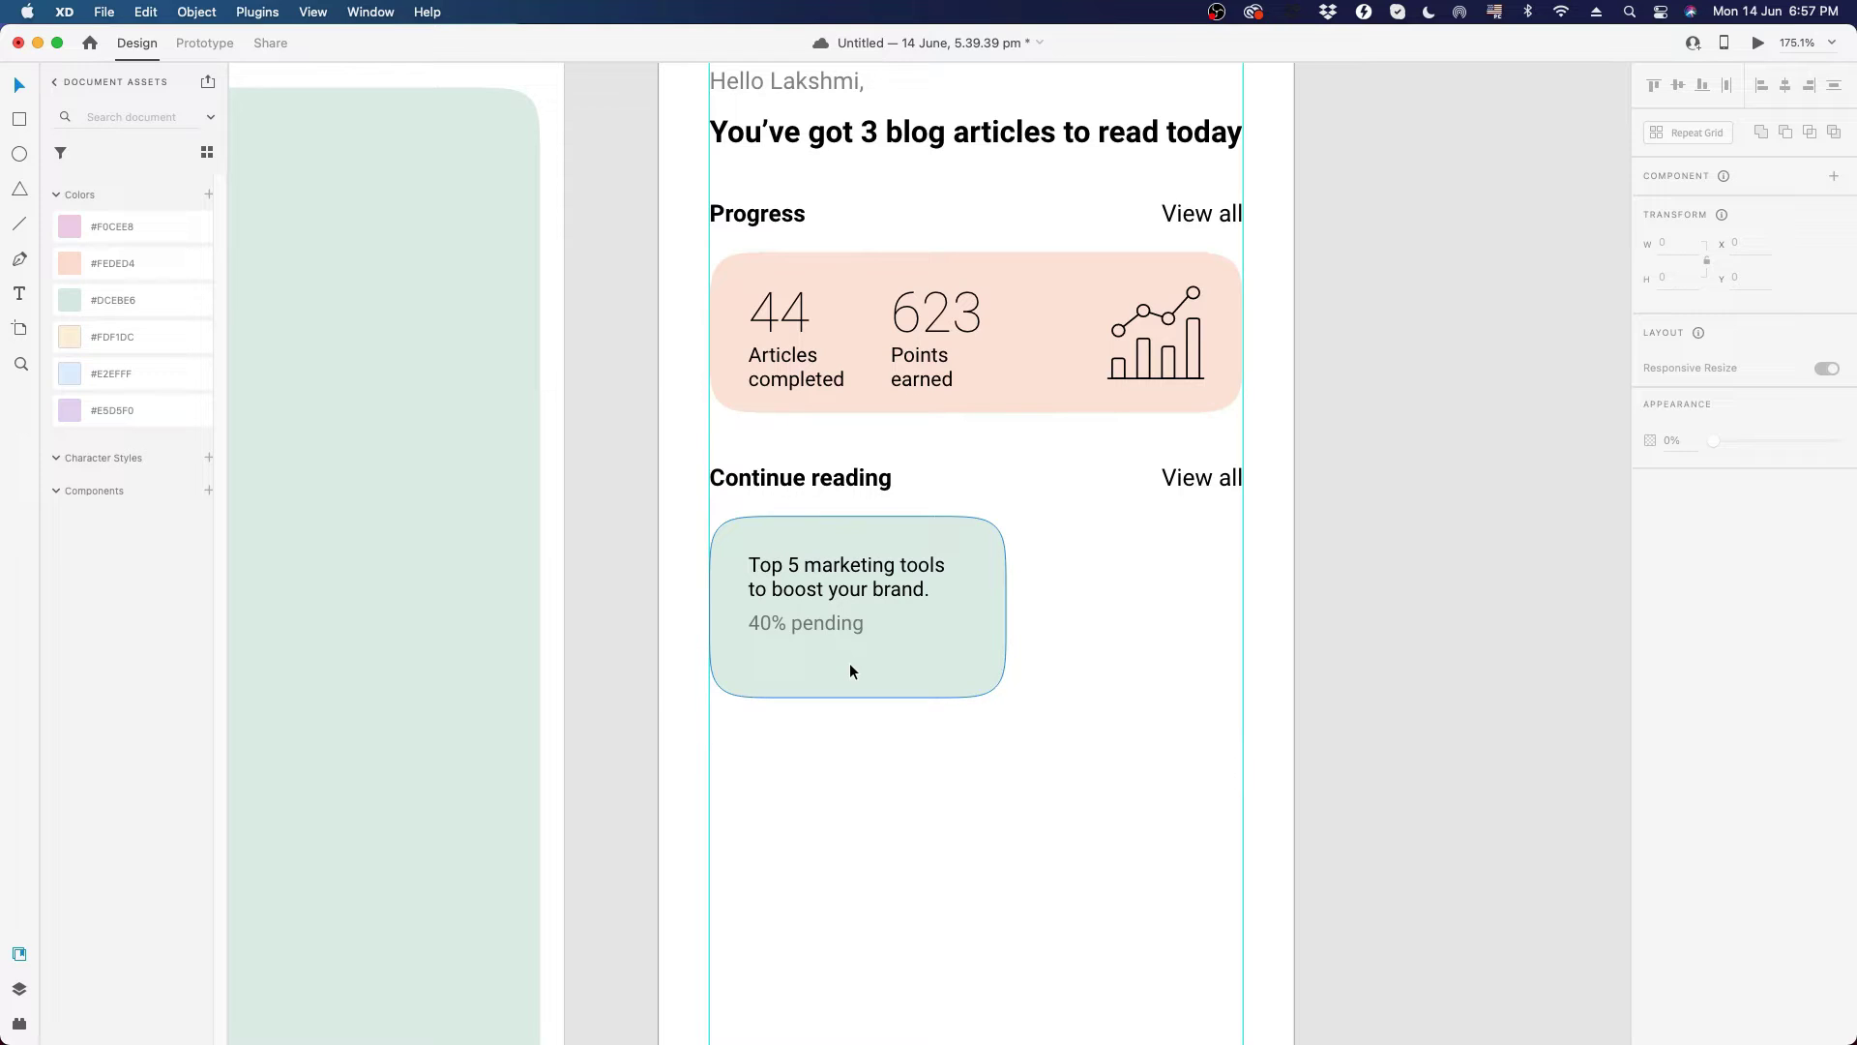
{"action": "key", "text": "super+s"}
- Group the green card with its texts and duplicate it to the right at X 220, leaving a gap of 15
{"action": "left_click_drag", "start_coordinate": [810, 741], "coordinate": [926, 548]}
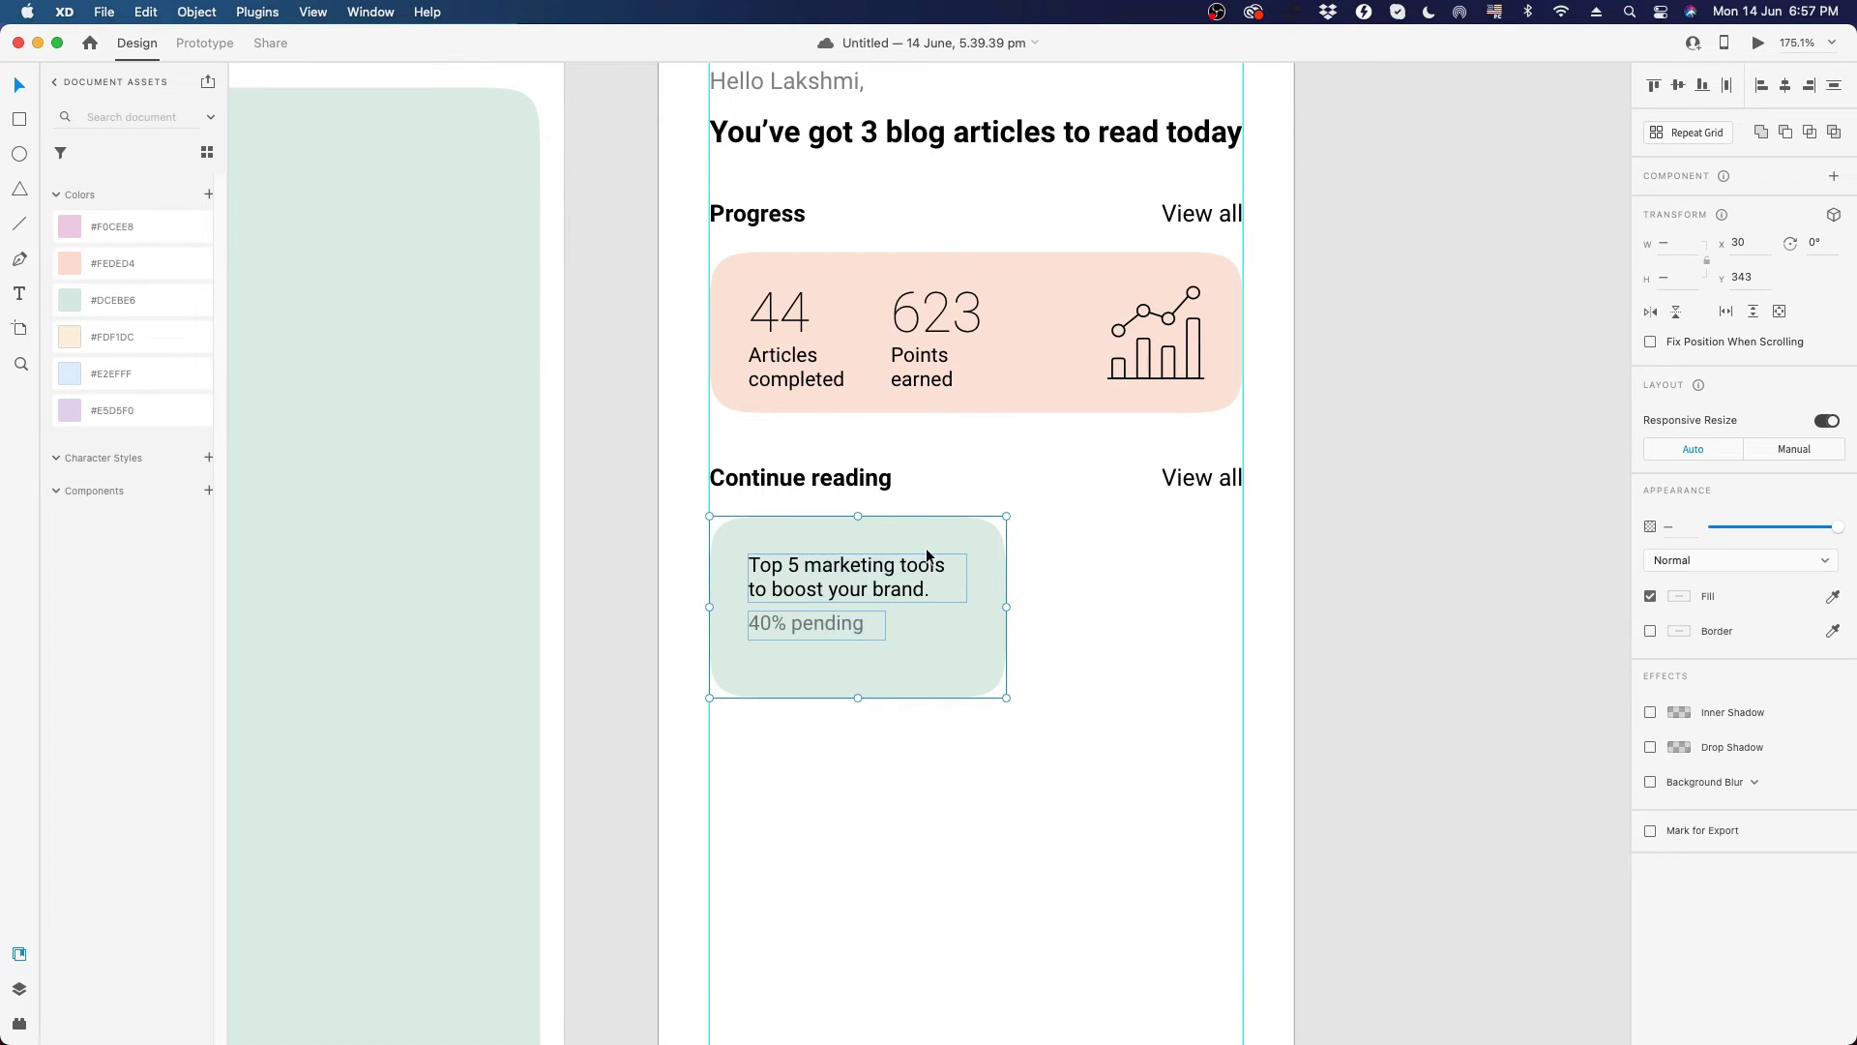
{"action": "left_click_drag", "start_coordinate": [782, 589], "coordinate": [1104, 588]}
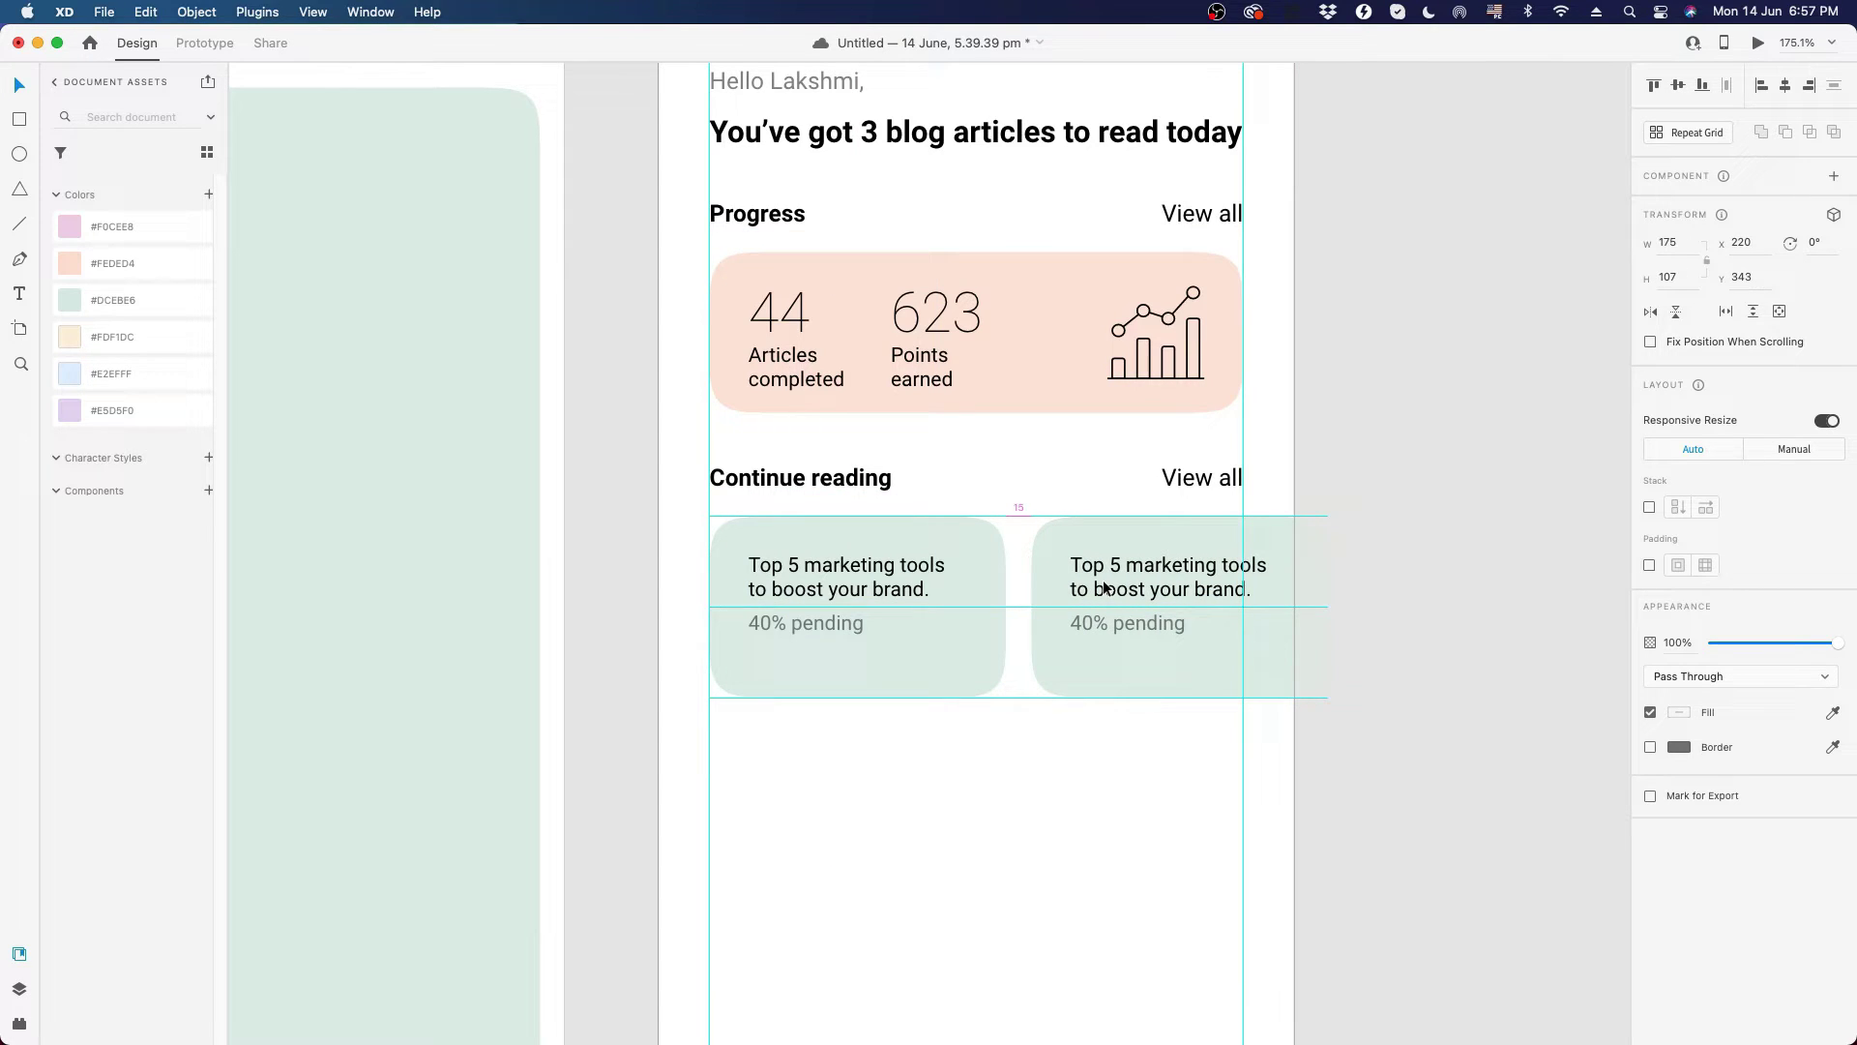
{"action": "left_click_drag", "start_coordinate": [1104, 587], "coordinate": [1104, 587]}
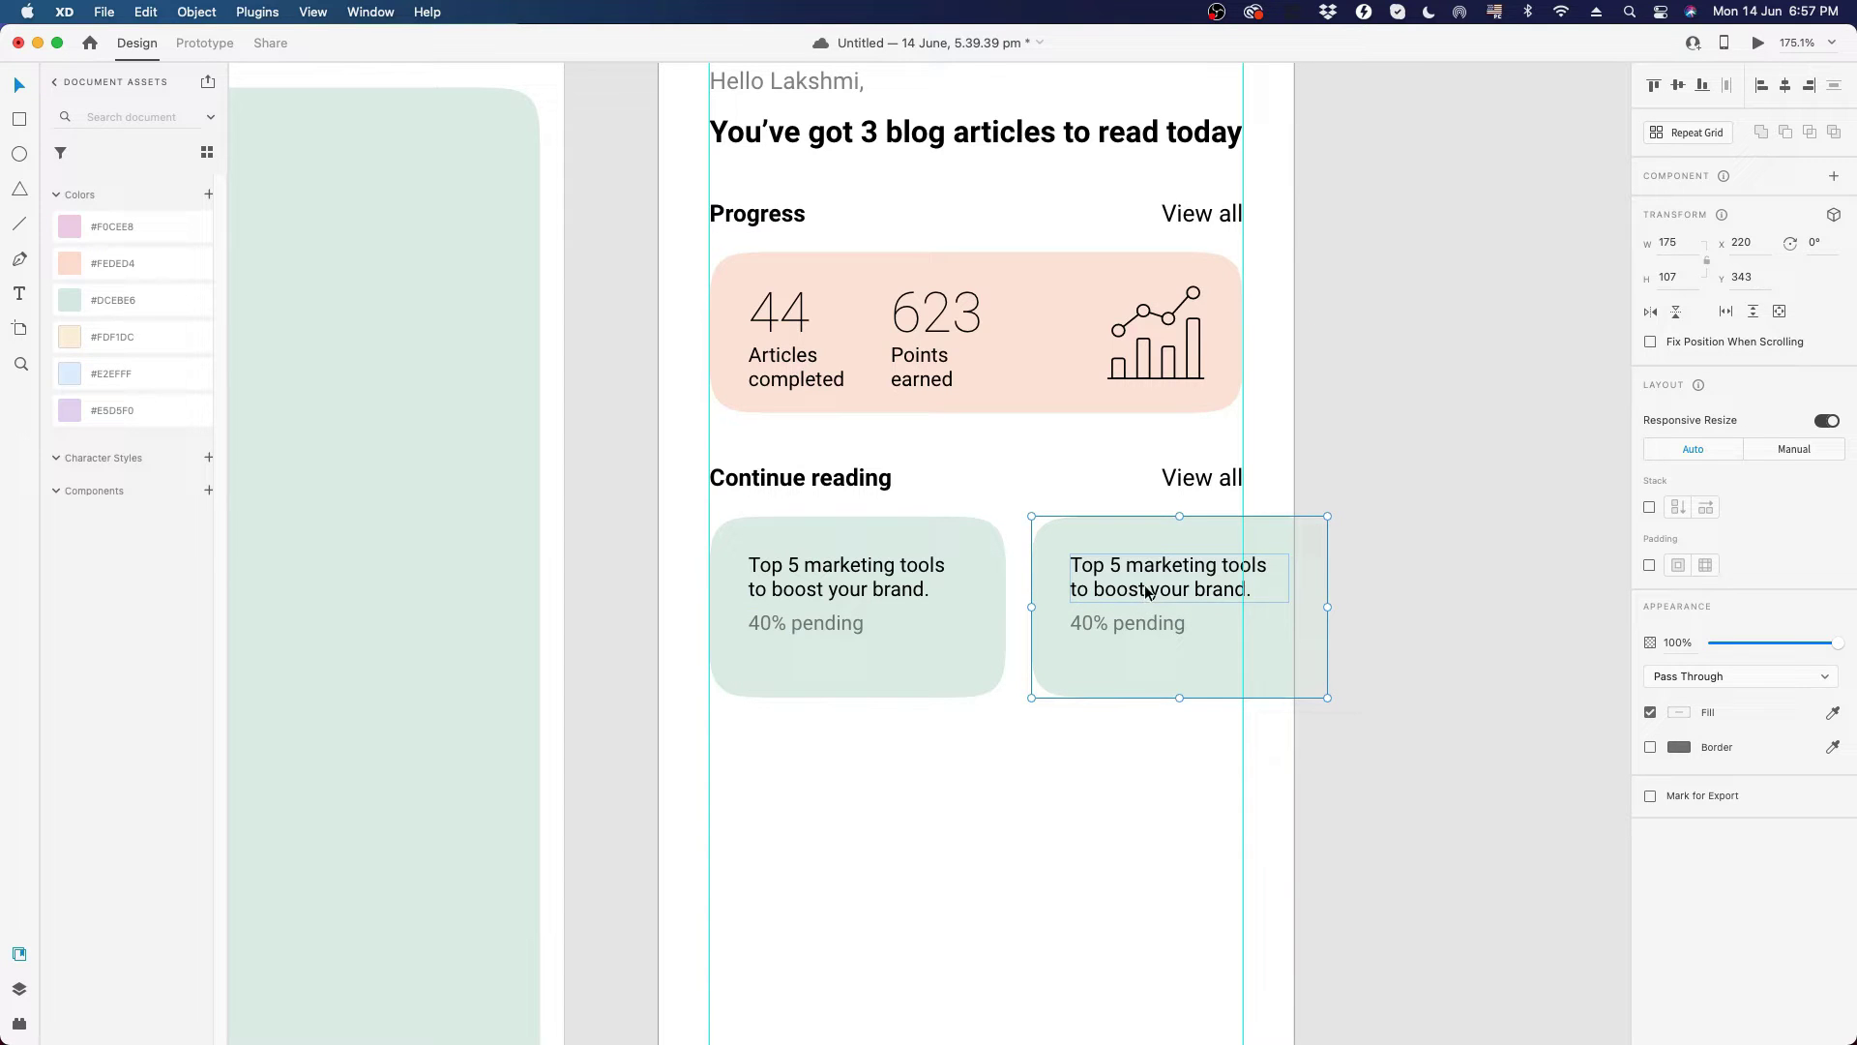
- Fill the second Continue reading card's background with the cream asset colour #FDF1DC
{"action": "double_click", "coordinate": [1089, 677]}
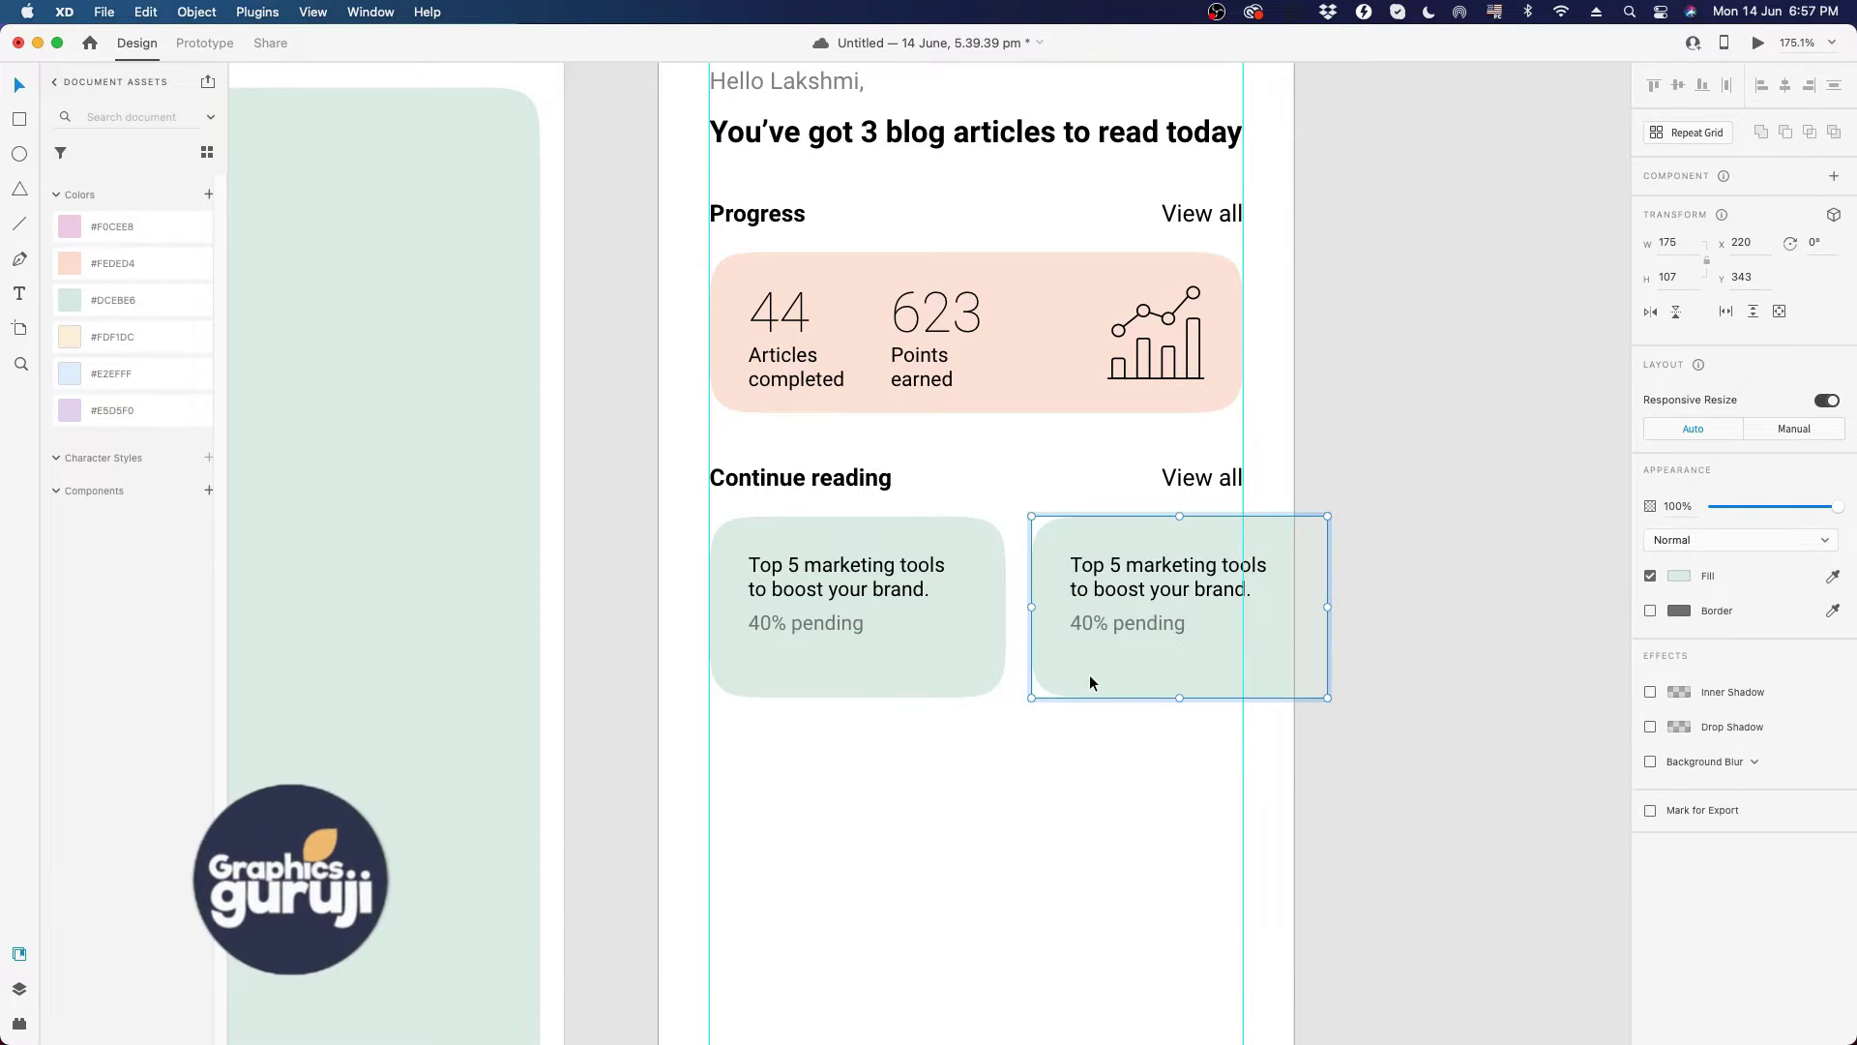
{"action": "left_click", "coordinate": [112, 264]}
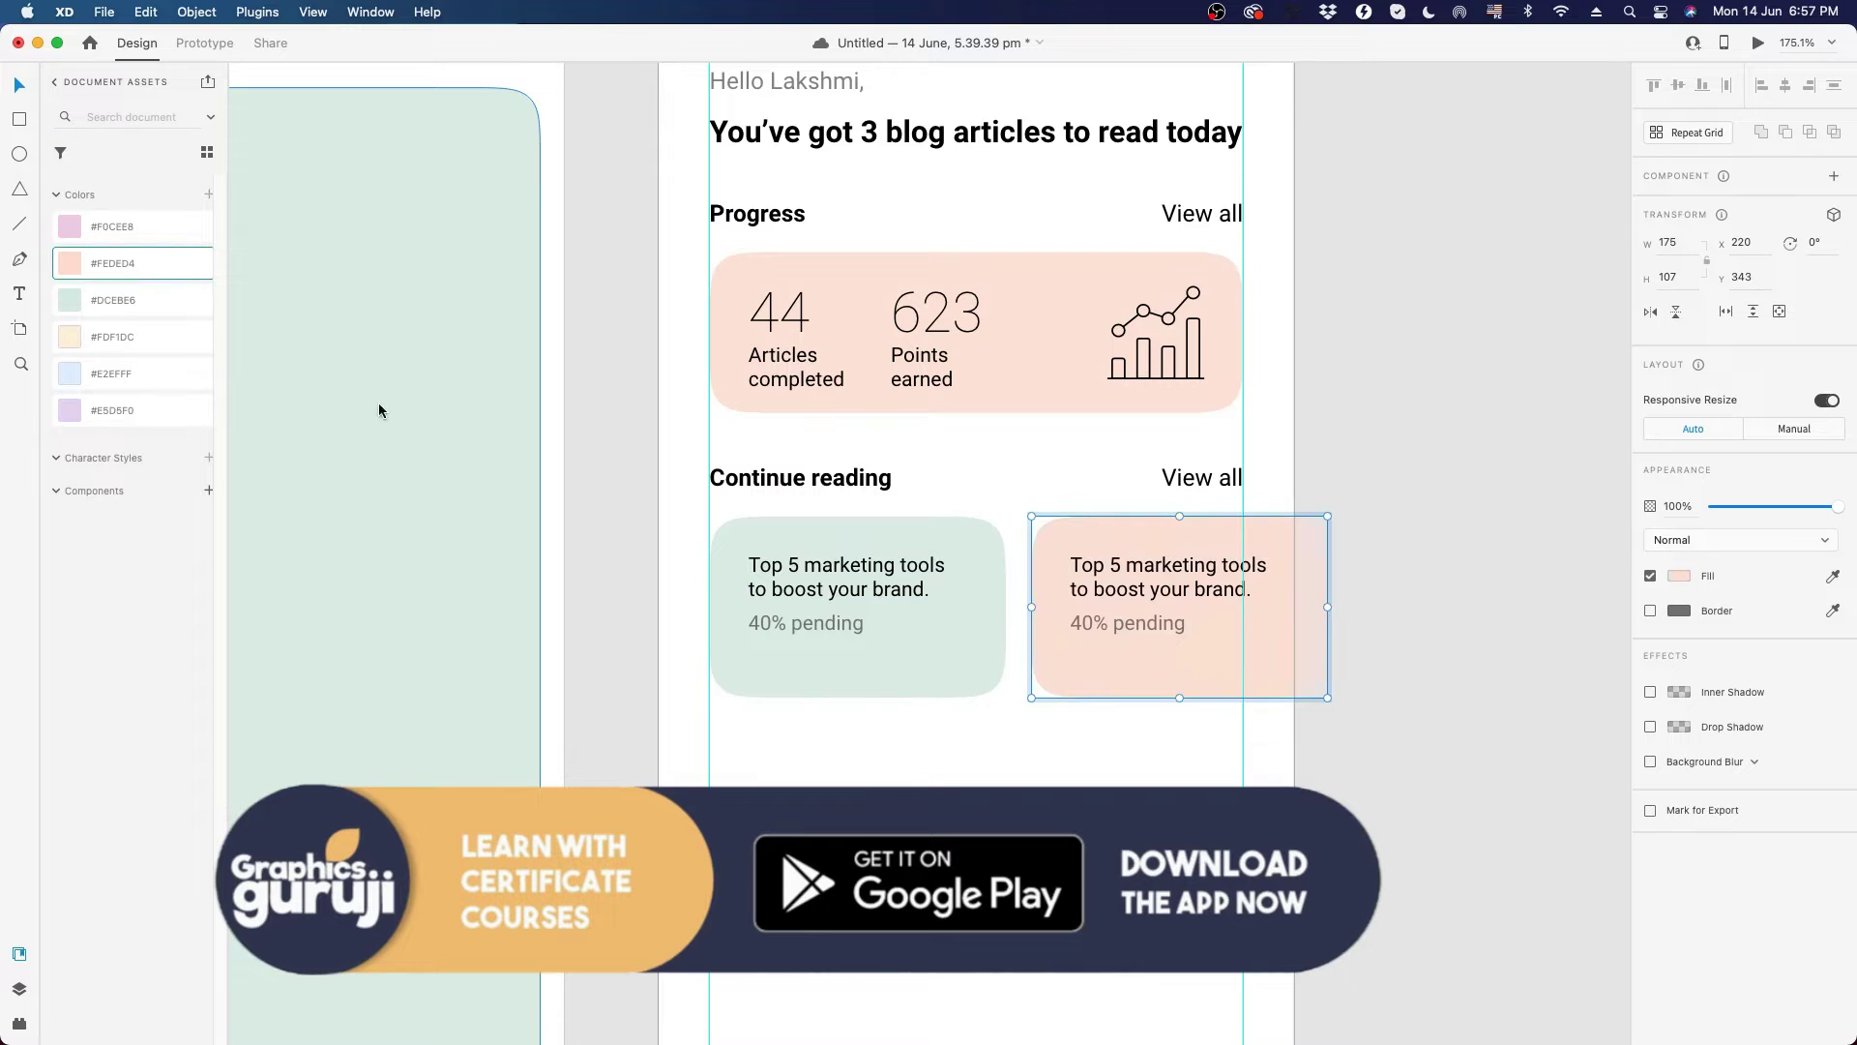
{"action": "left_click", "coordinate": [103, 366]}
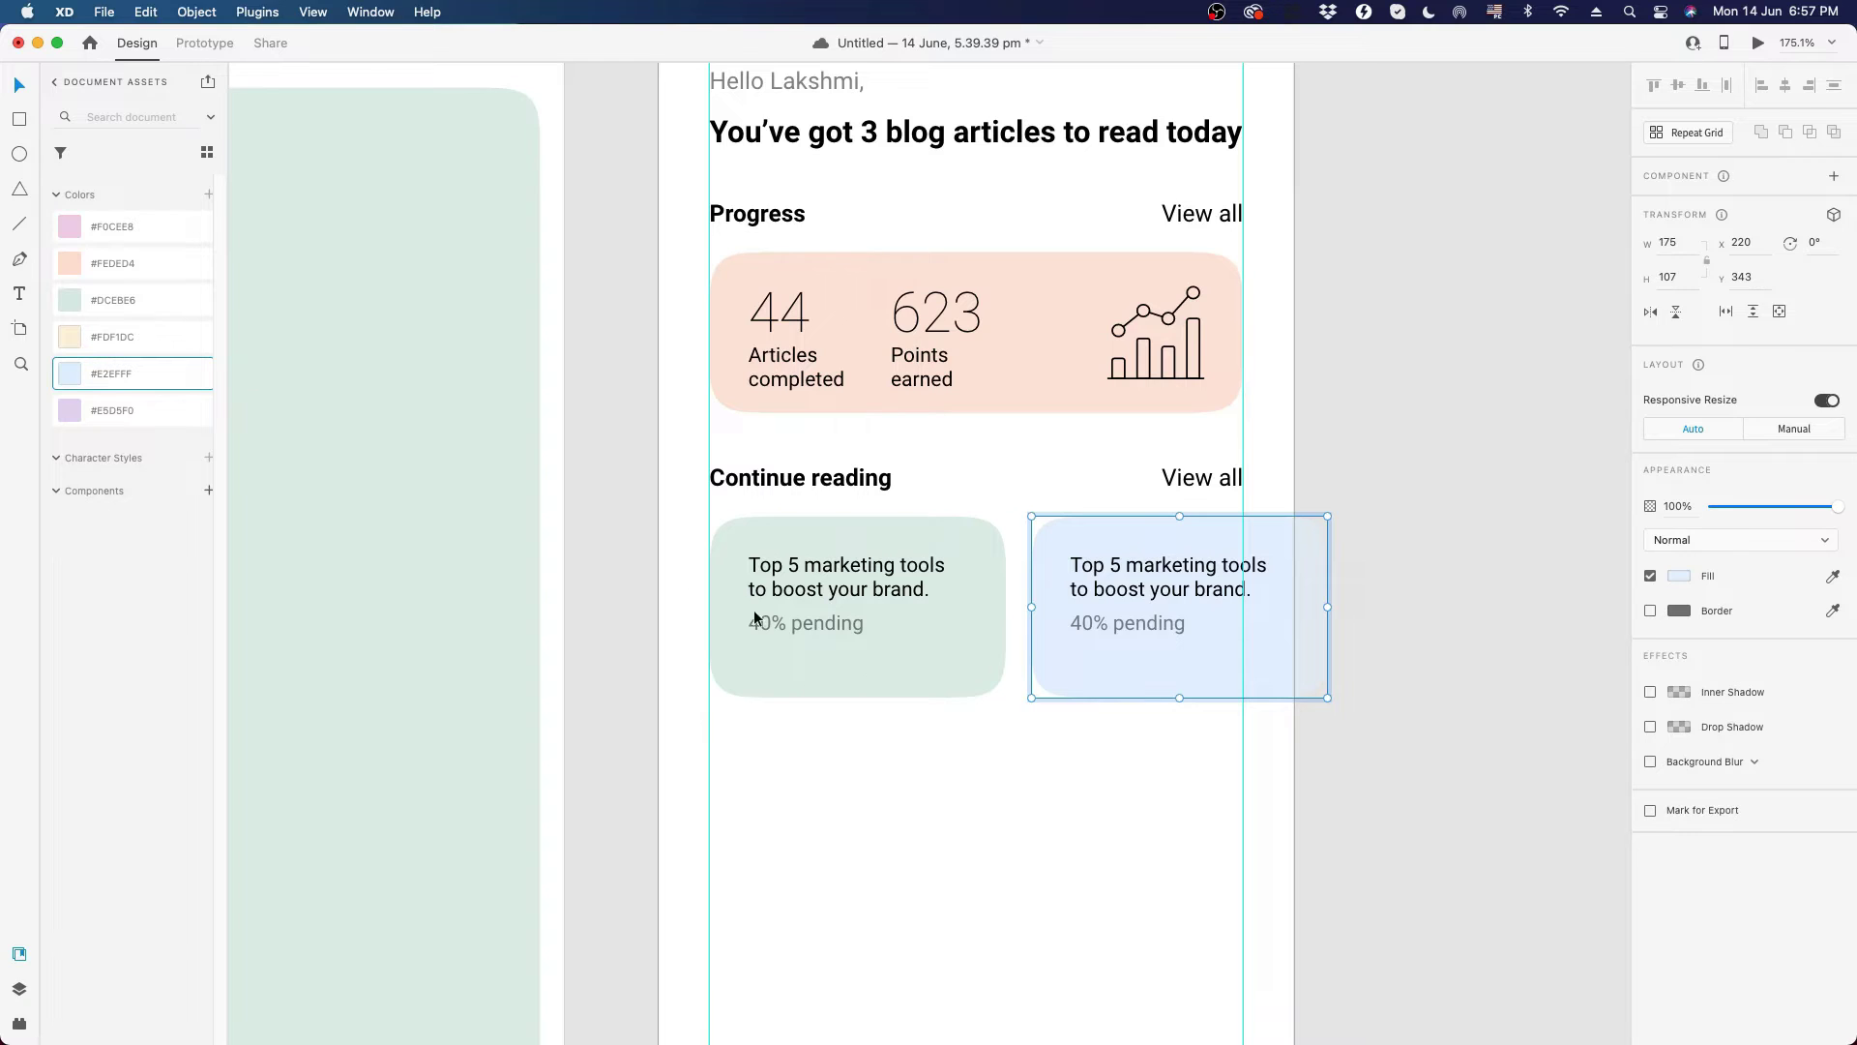
{"action": "left_click", "coordinate": [145, 336]}
{"action": "left_click", "coordinate": [1031, 777]}
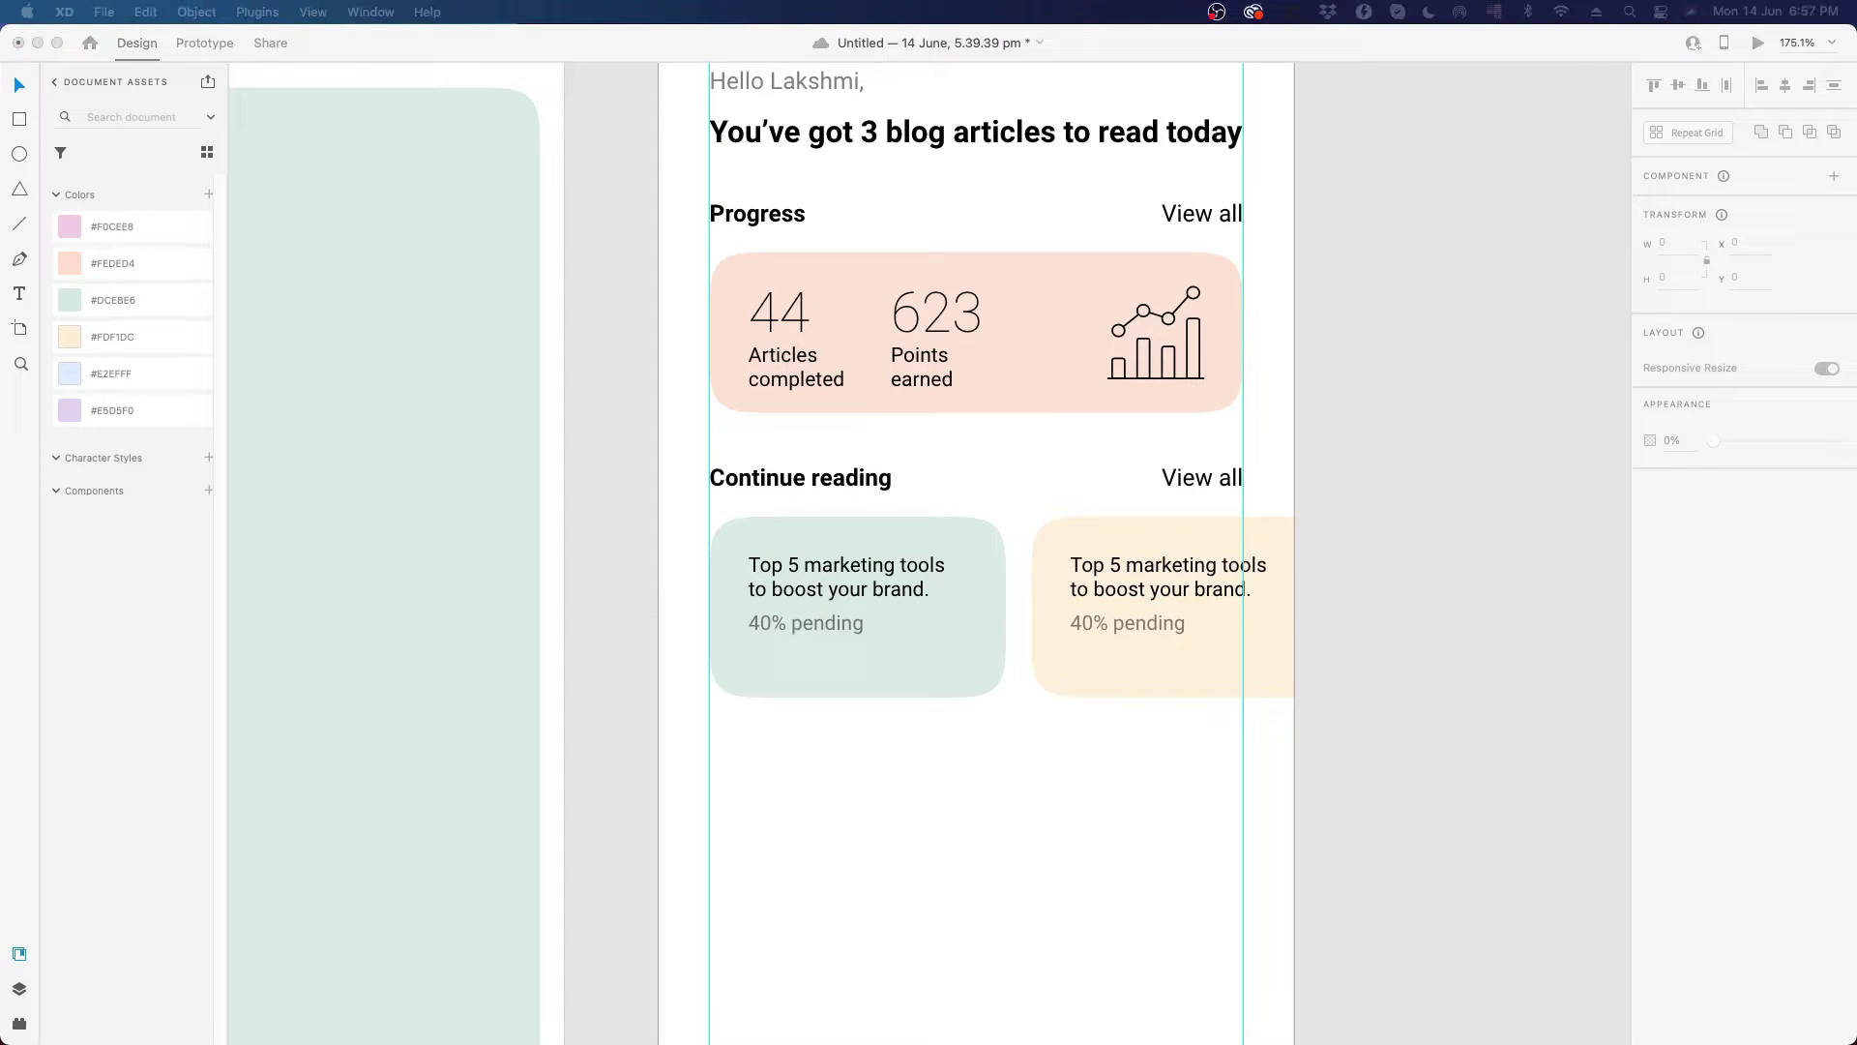
- Change the cream card's article title to "How to shoot perfect pictures with your..."
{"action": "left_click", "coordinate": [1141, 584]}
{"action": "double_click", "coordinate": [1142, 583]}
{"action": "double_click", "coordinate": [1141, 583]}
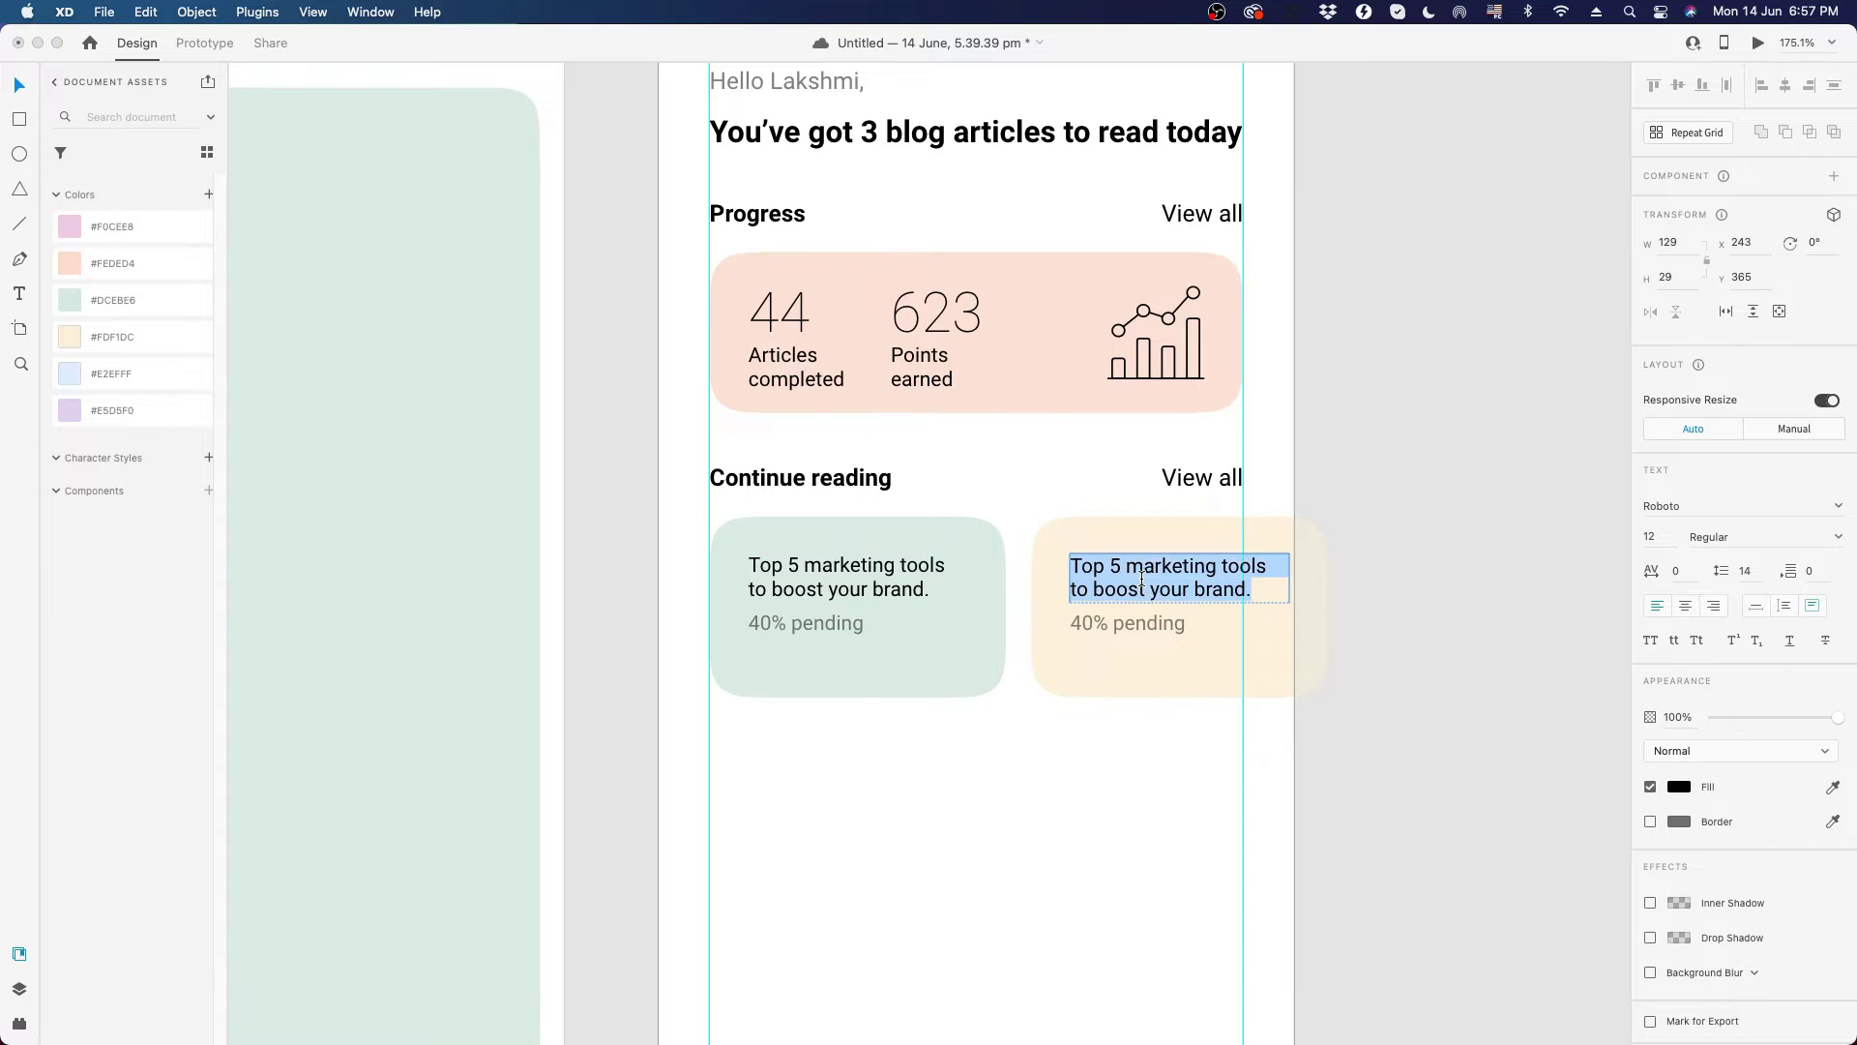
{"action": "type", "text": "How to shoot perfect pictures with your..."}
{"action": "key", "text": "Escape"}
{"action": "left_click", "coordinate": [1110, 805]}
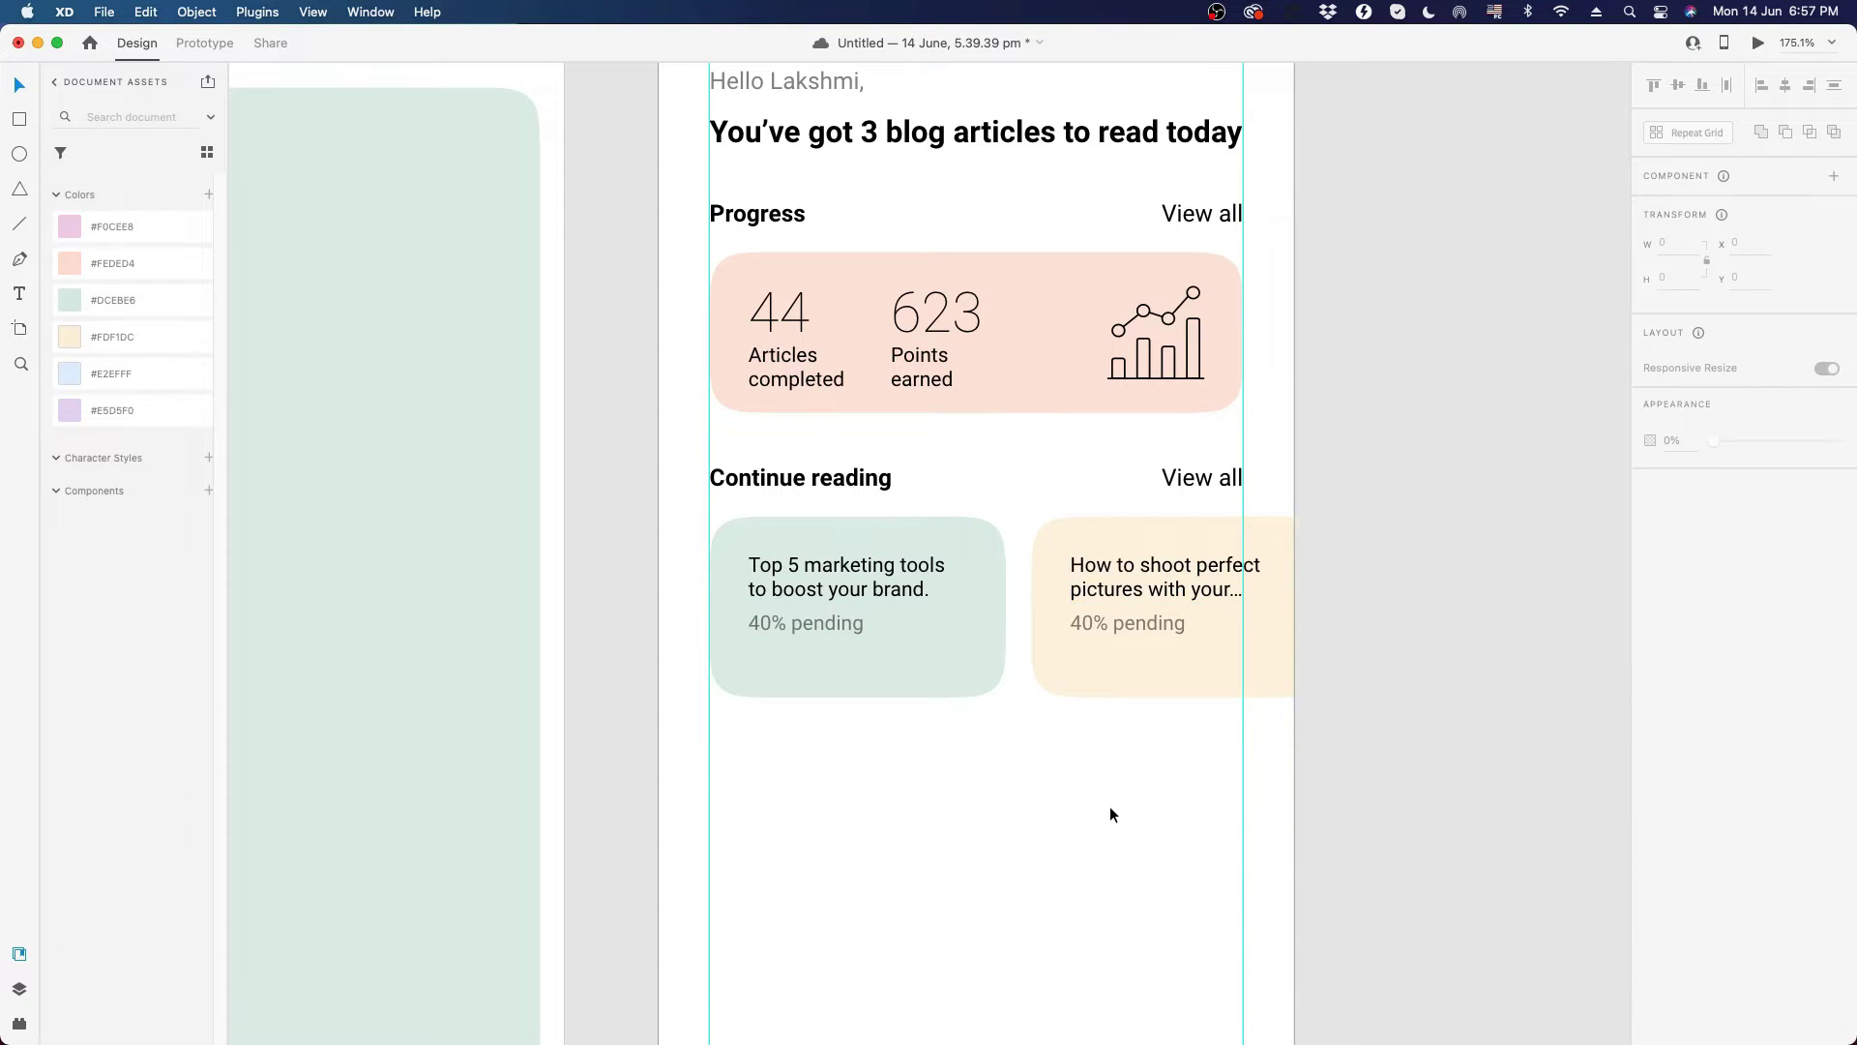
- Change the progress text in the cream card to "20% pending"
{"action": "double_click", "coordinate": [1113, 621]}
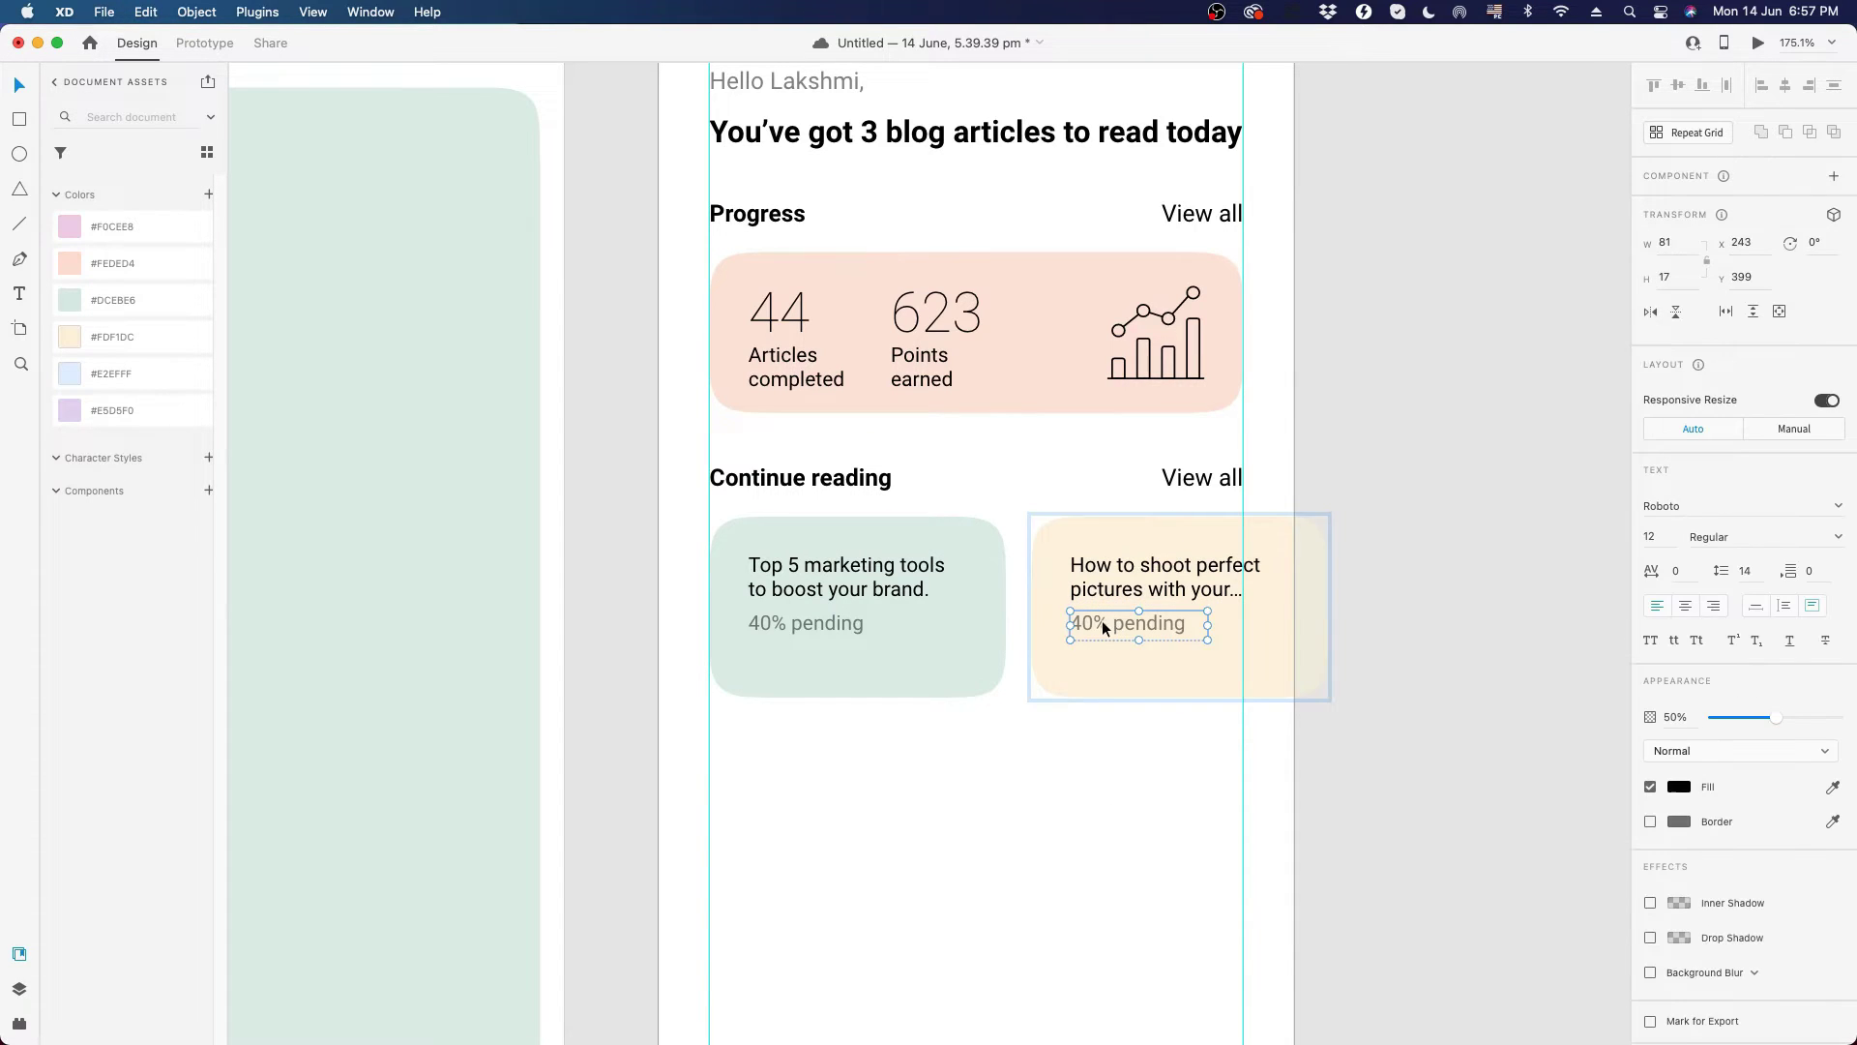
{"action": "double_click", "coordinate": [1101, 621]}
{"action": "left_click_drag", "start_coordinate": [1093, 621], "coordinate": [1066, 621]}
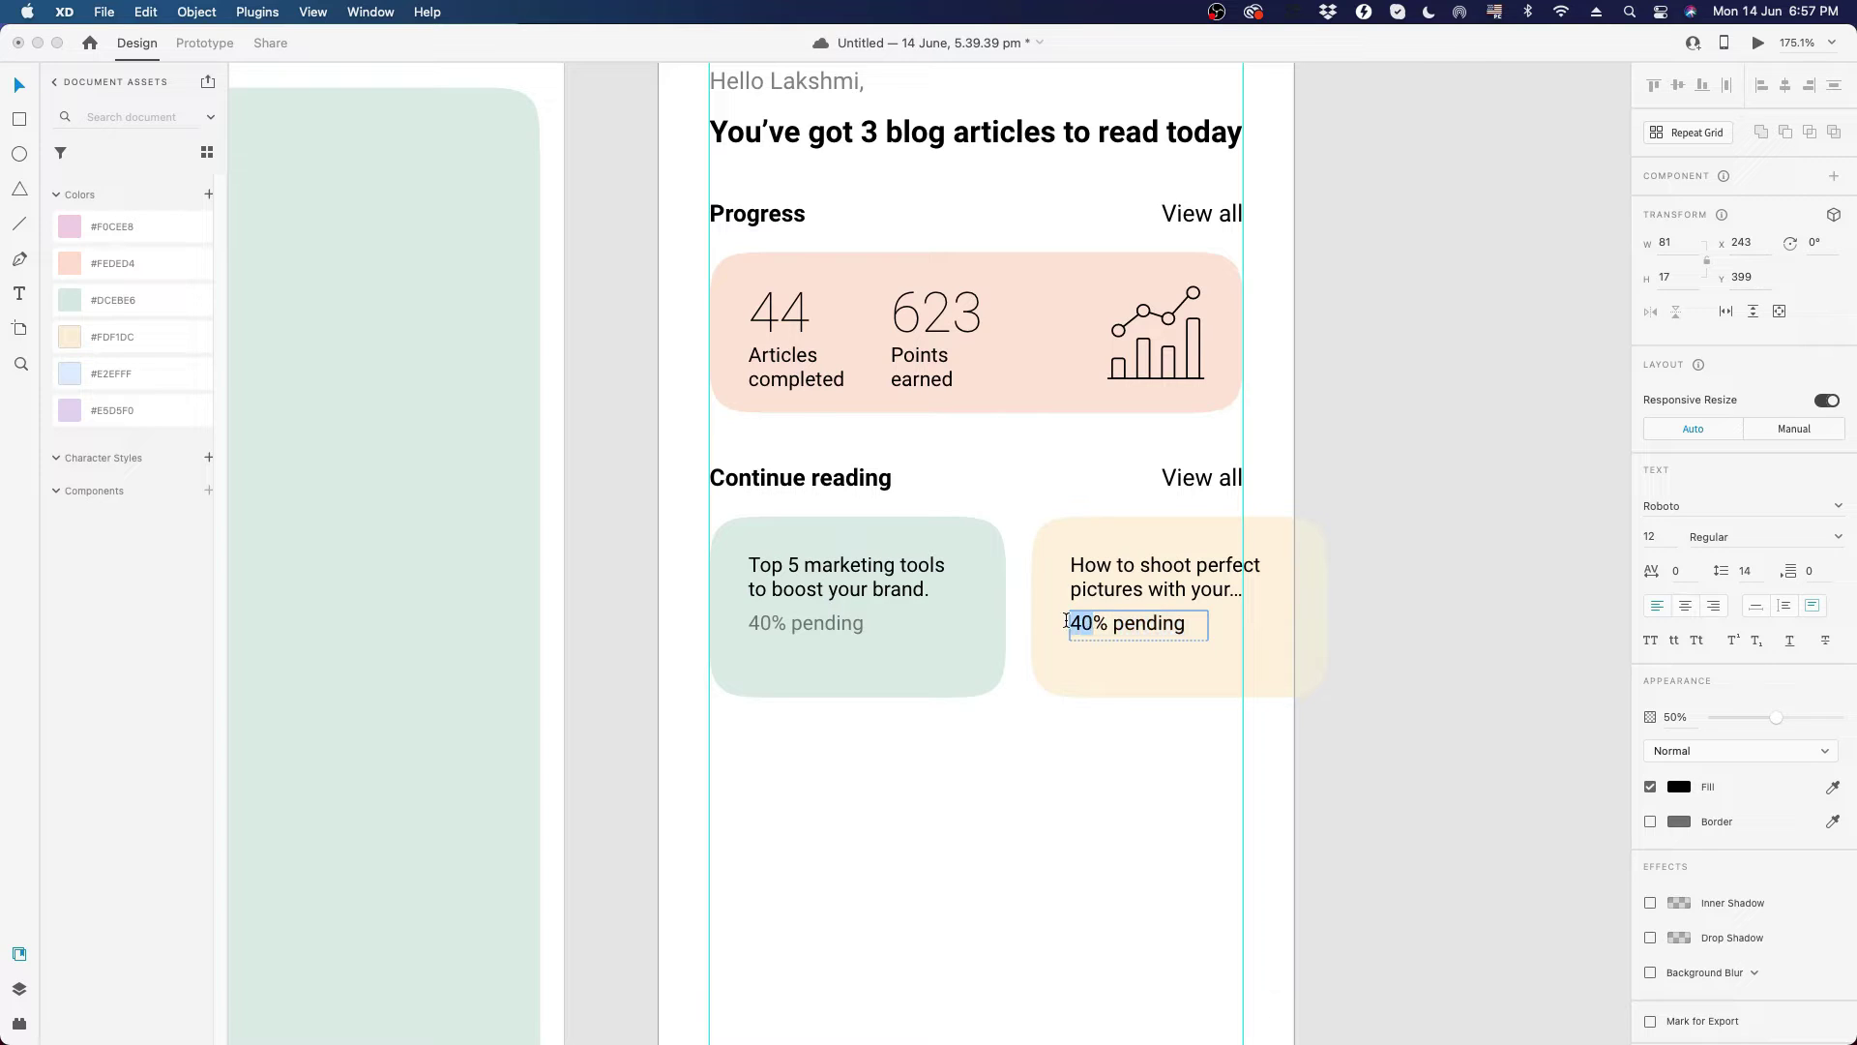
{"action": "type", "text": "20"}
{"action": "left_click", "coordinate": [1101, 751]}
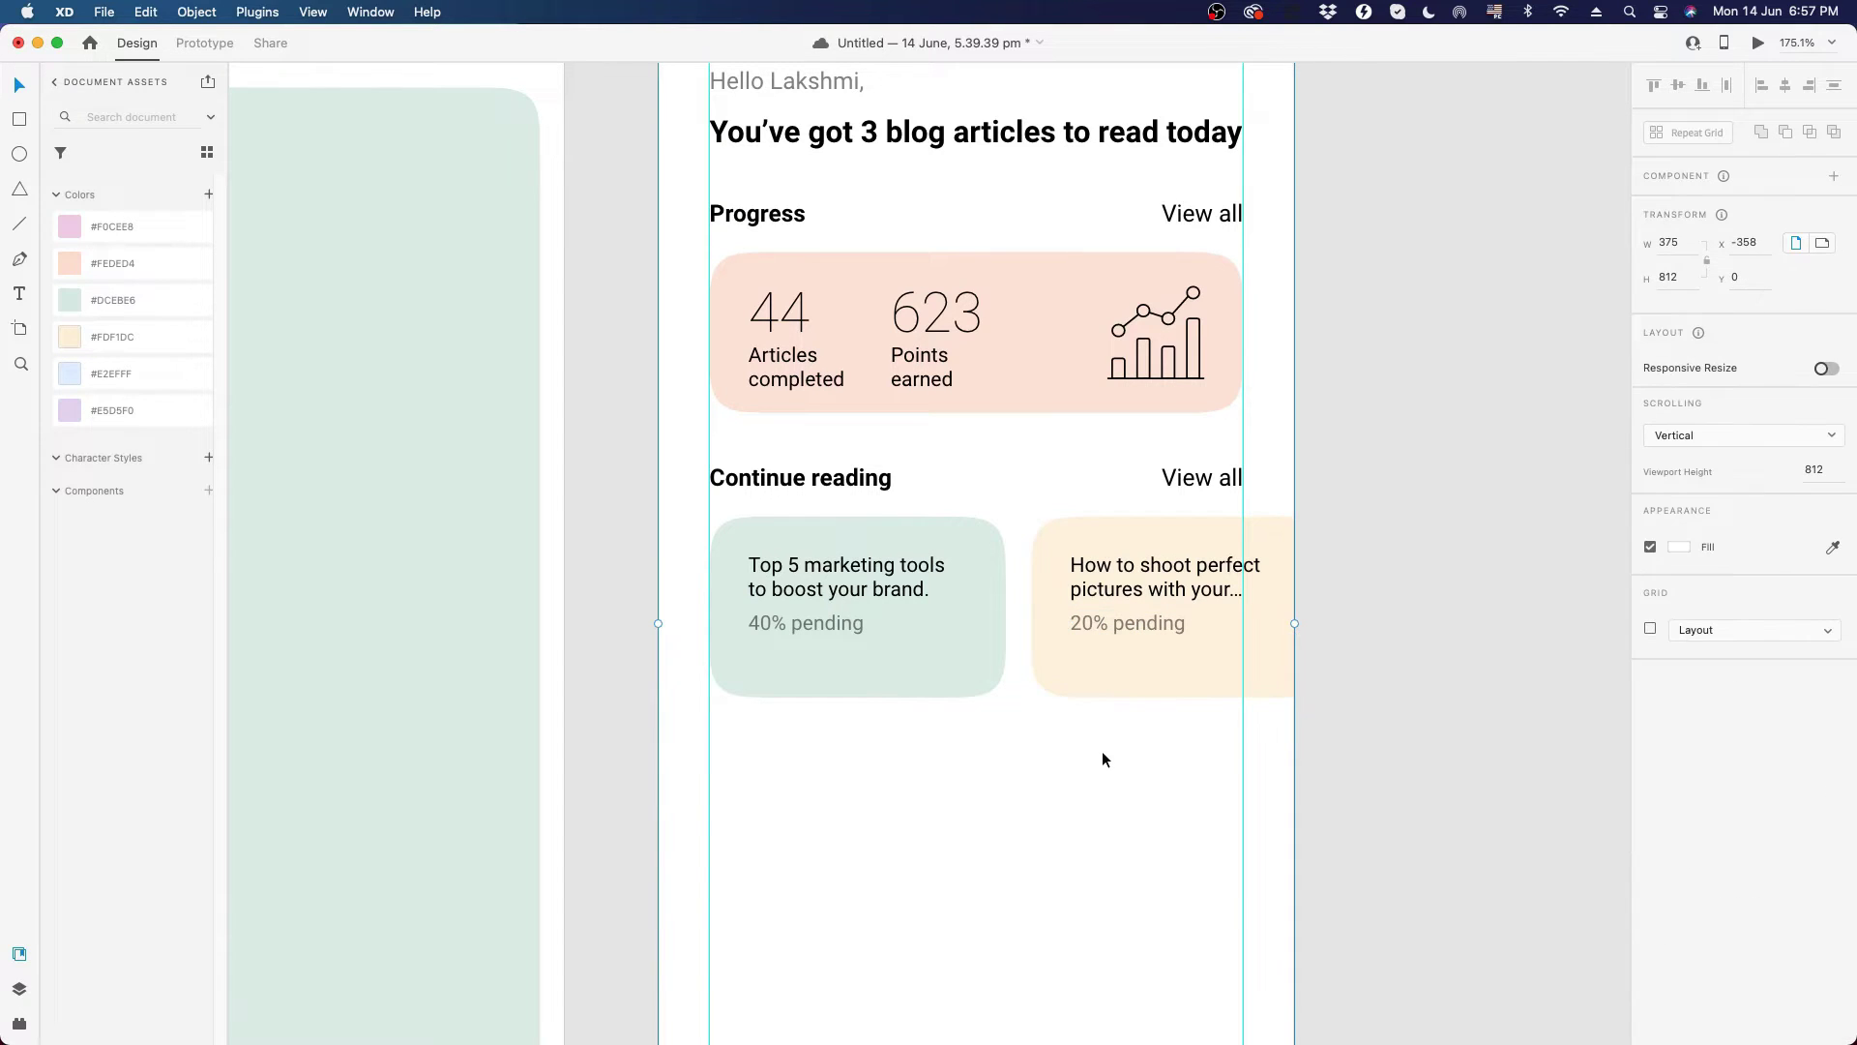
- Duplicate the "Continue reading" heading straight down below the green card at about Y 487
{"action": "scroll", "coordinate": [1100, 751], "scroll_direction": "down", "scroll_amount": 1}
{"action": "left_click", "coordinate": [973, 720]}
{"action": "scroll", "coordinate": [882, 669], "scroll_direction": "down", "scroll_amount": 1}
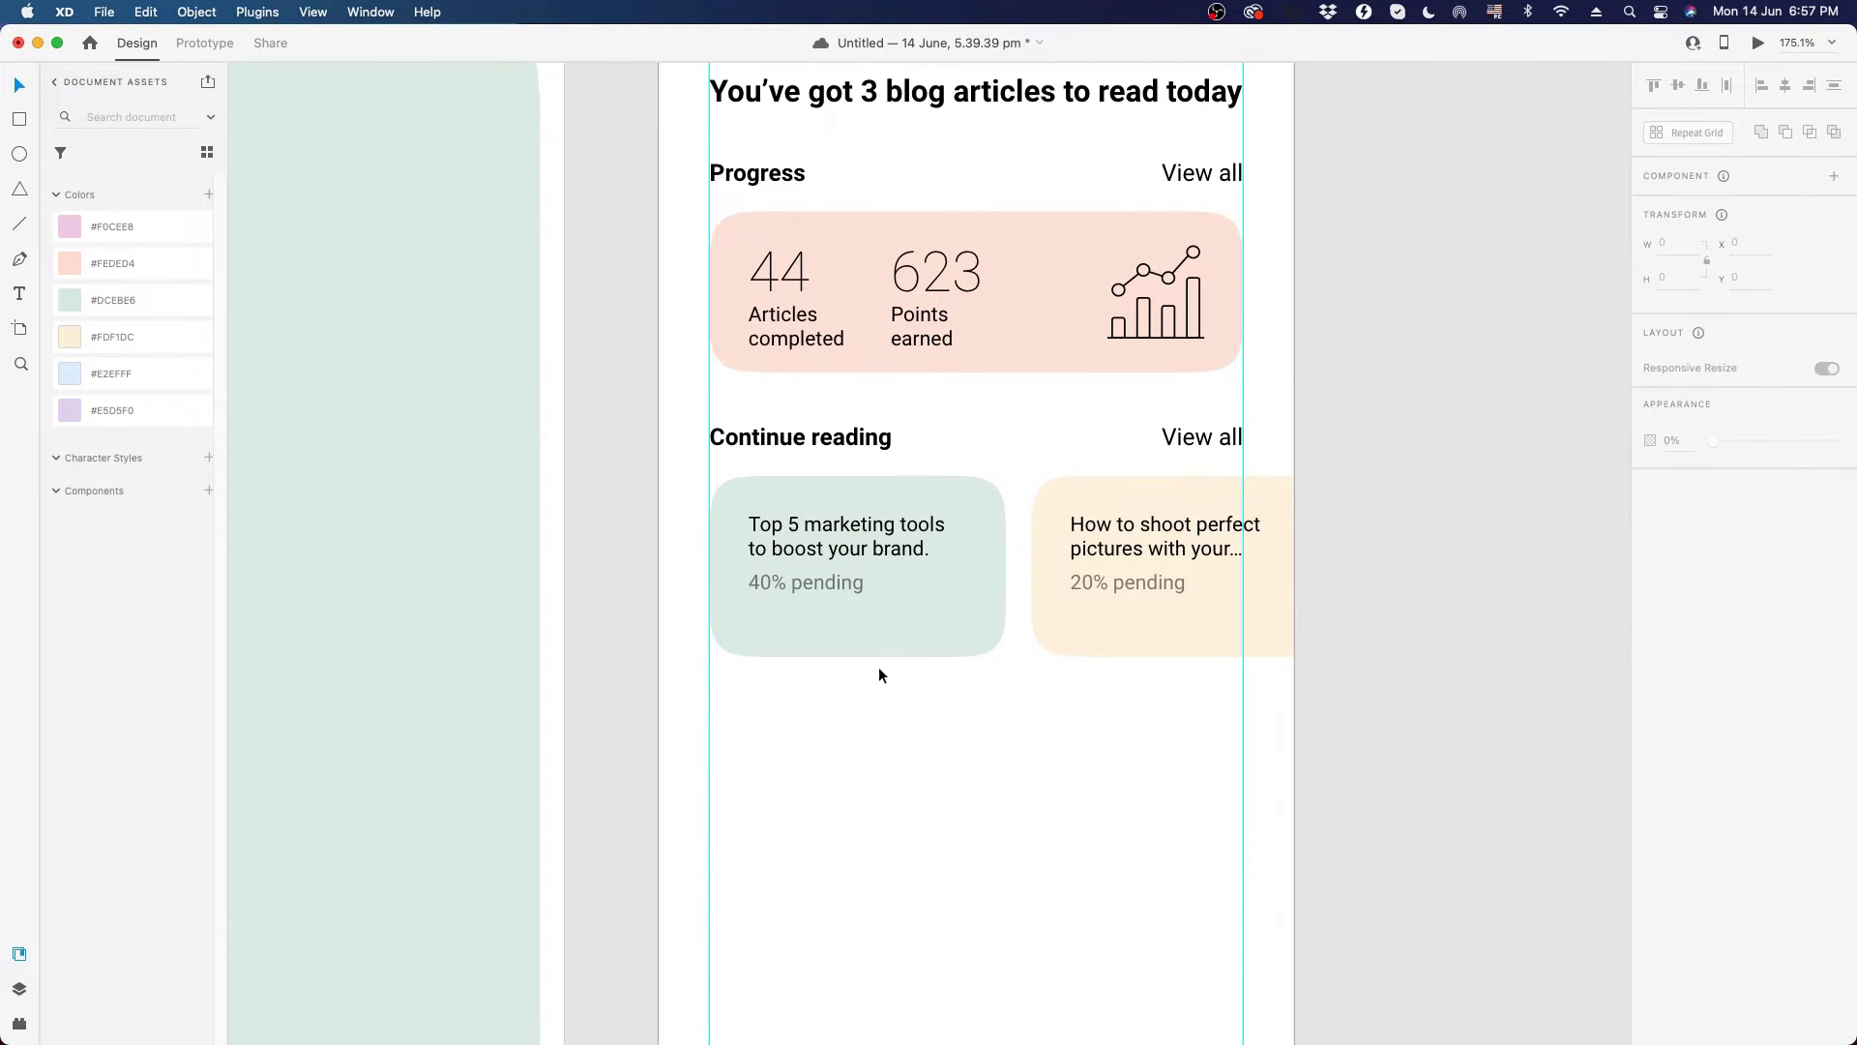
{"action": "scroll", "coordinate": [851, 609], "scroll_direction": "down", "scroll_amount": 1}
{"action": "scroll", "coordinate": [812, 535], "scroll_direction": "down", "scroll_amount": 1}
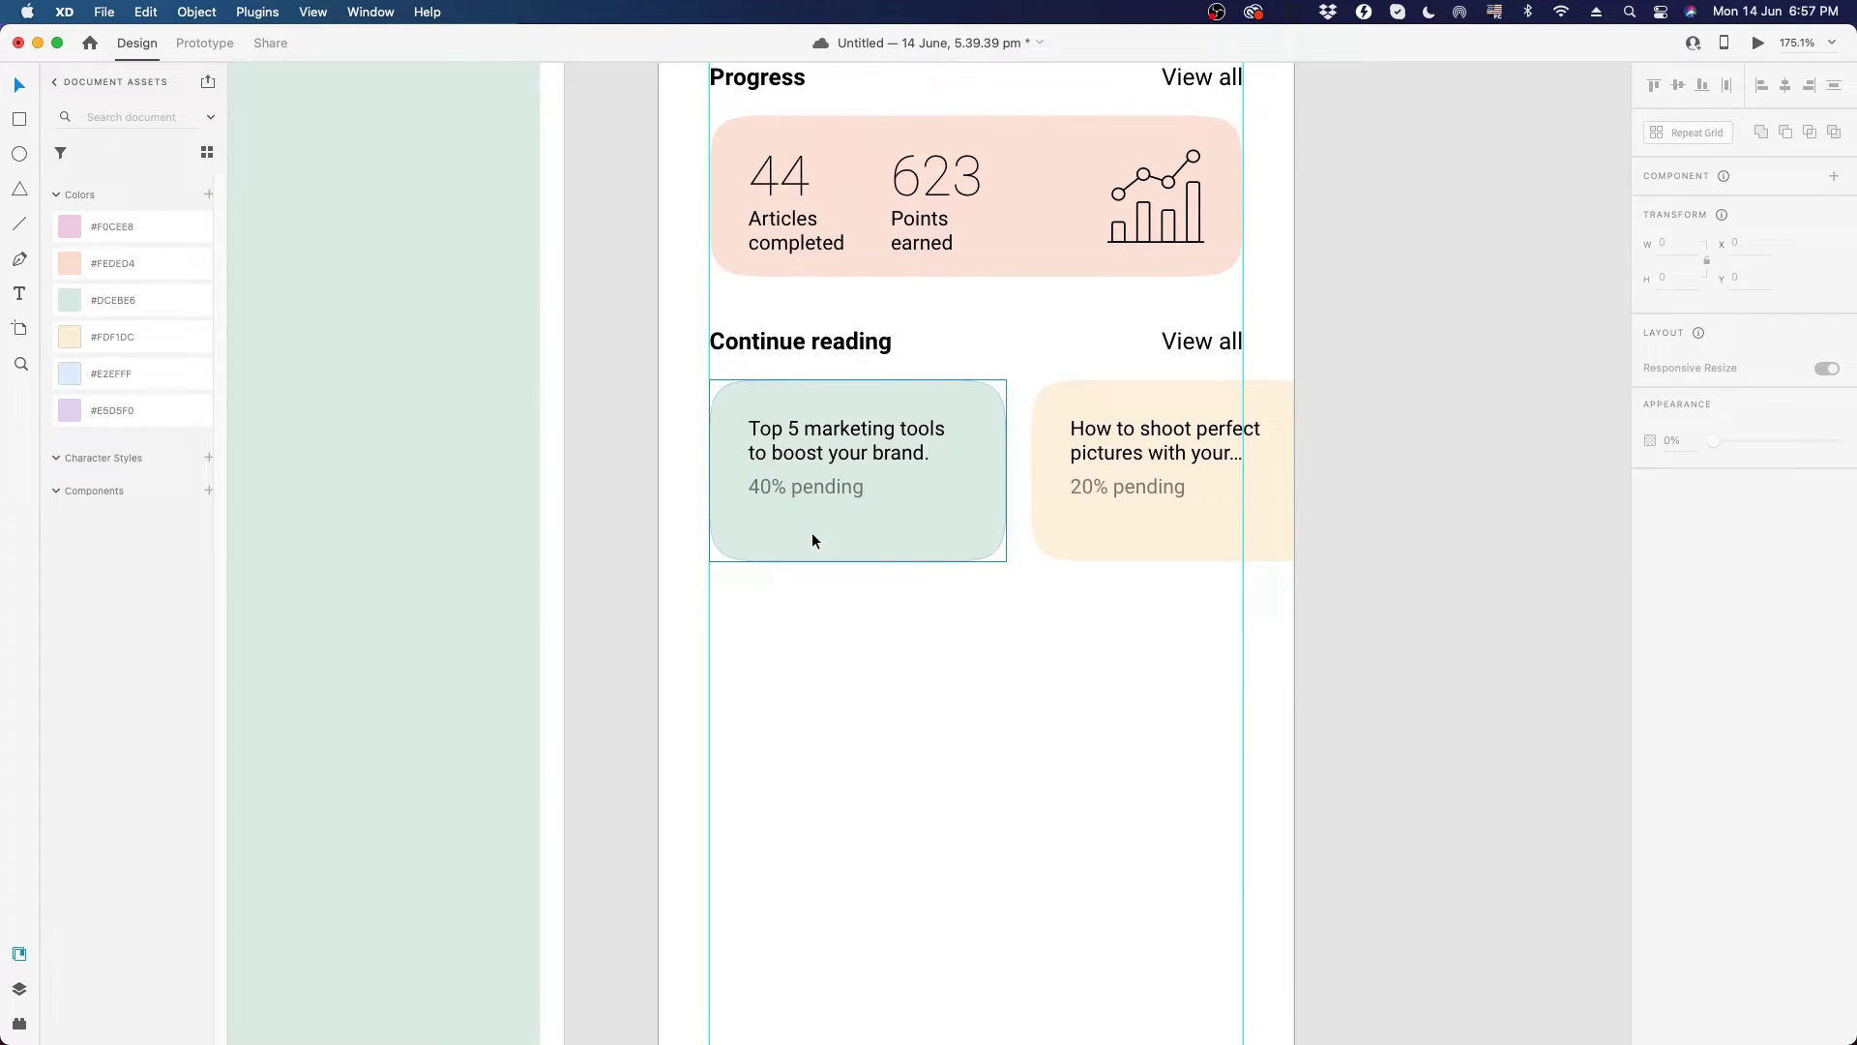
{"action": "left_click", "coordinate": [799, 333]}
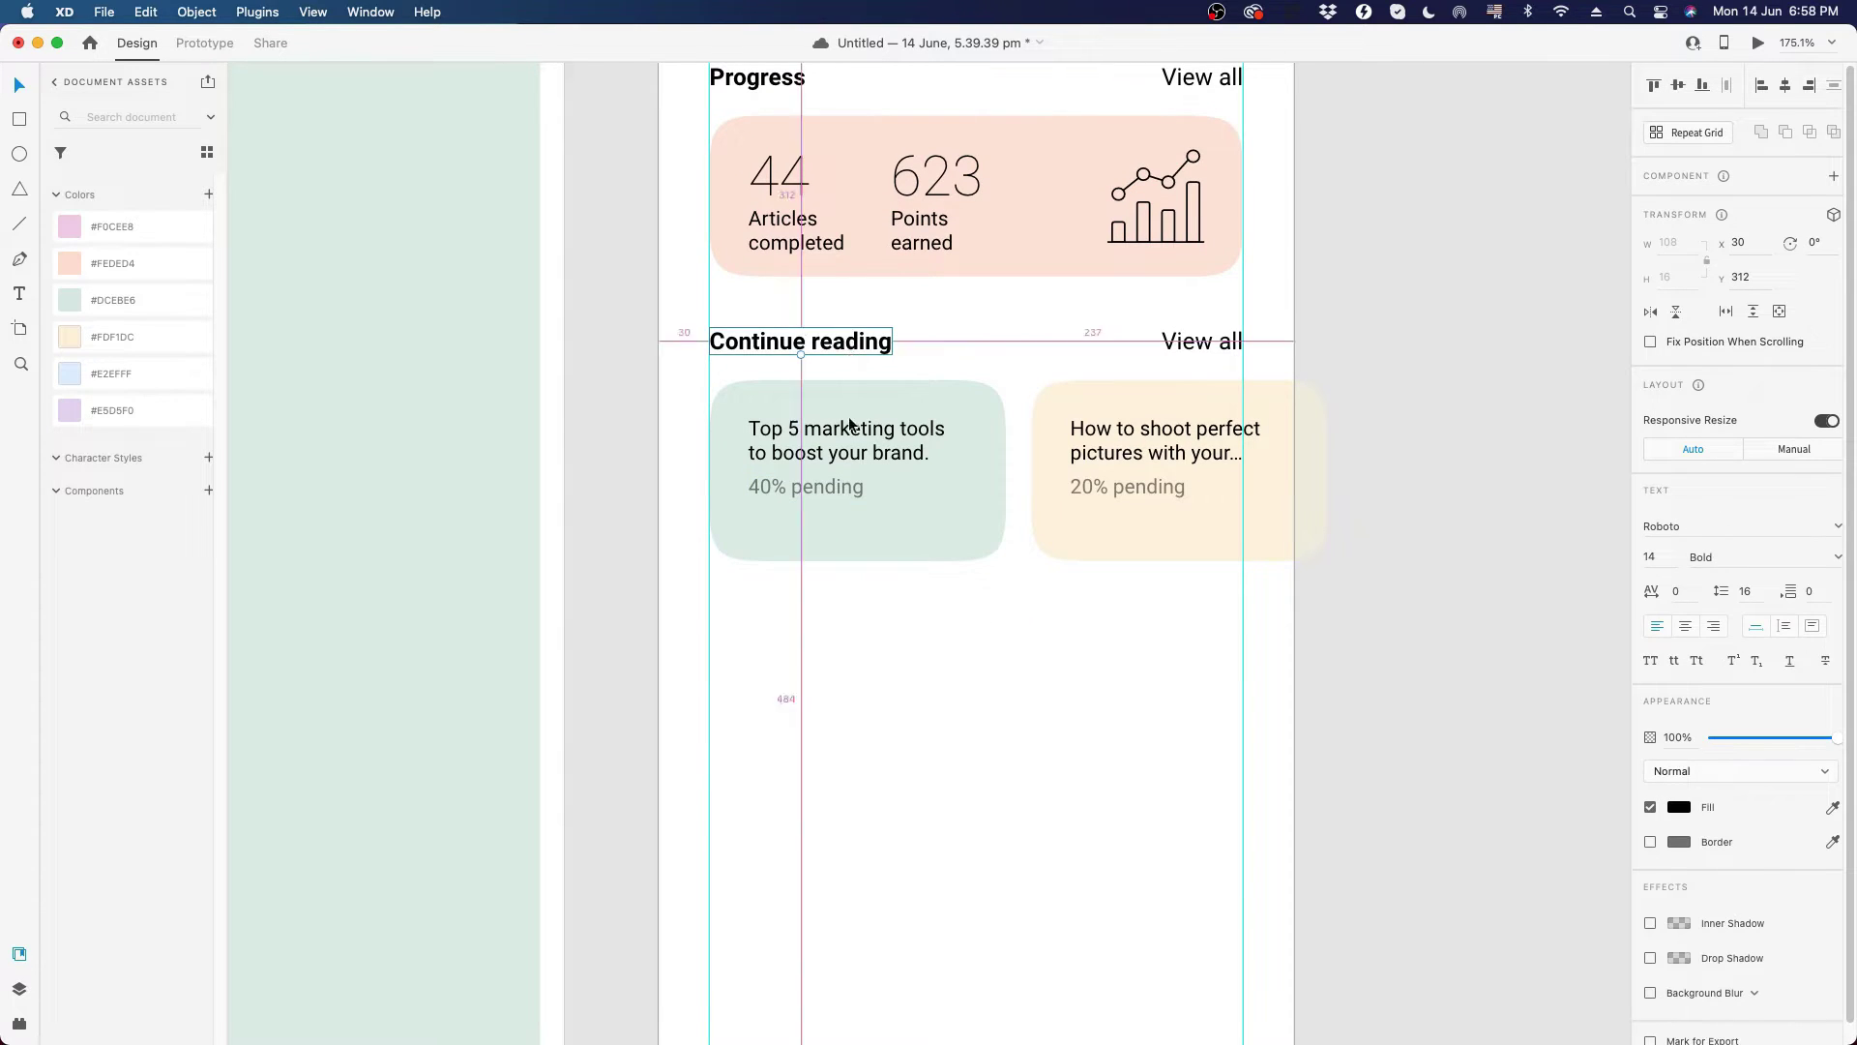
{"action": "left_click_drag", "start_coordinate": [850, 343], "coordinate": [851, 642]}
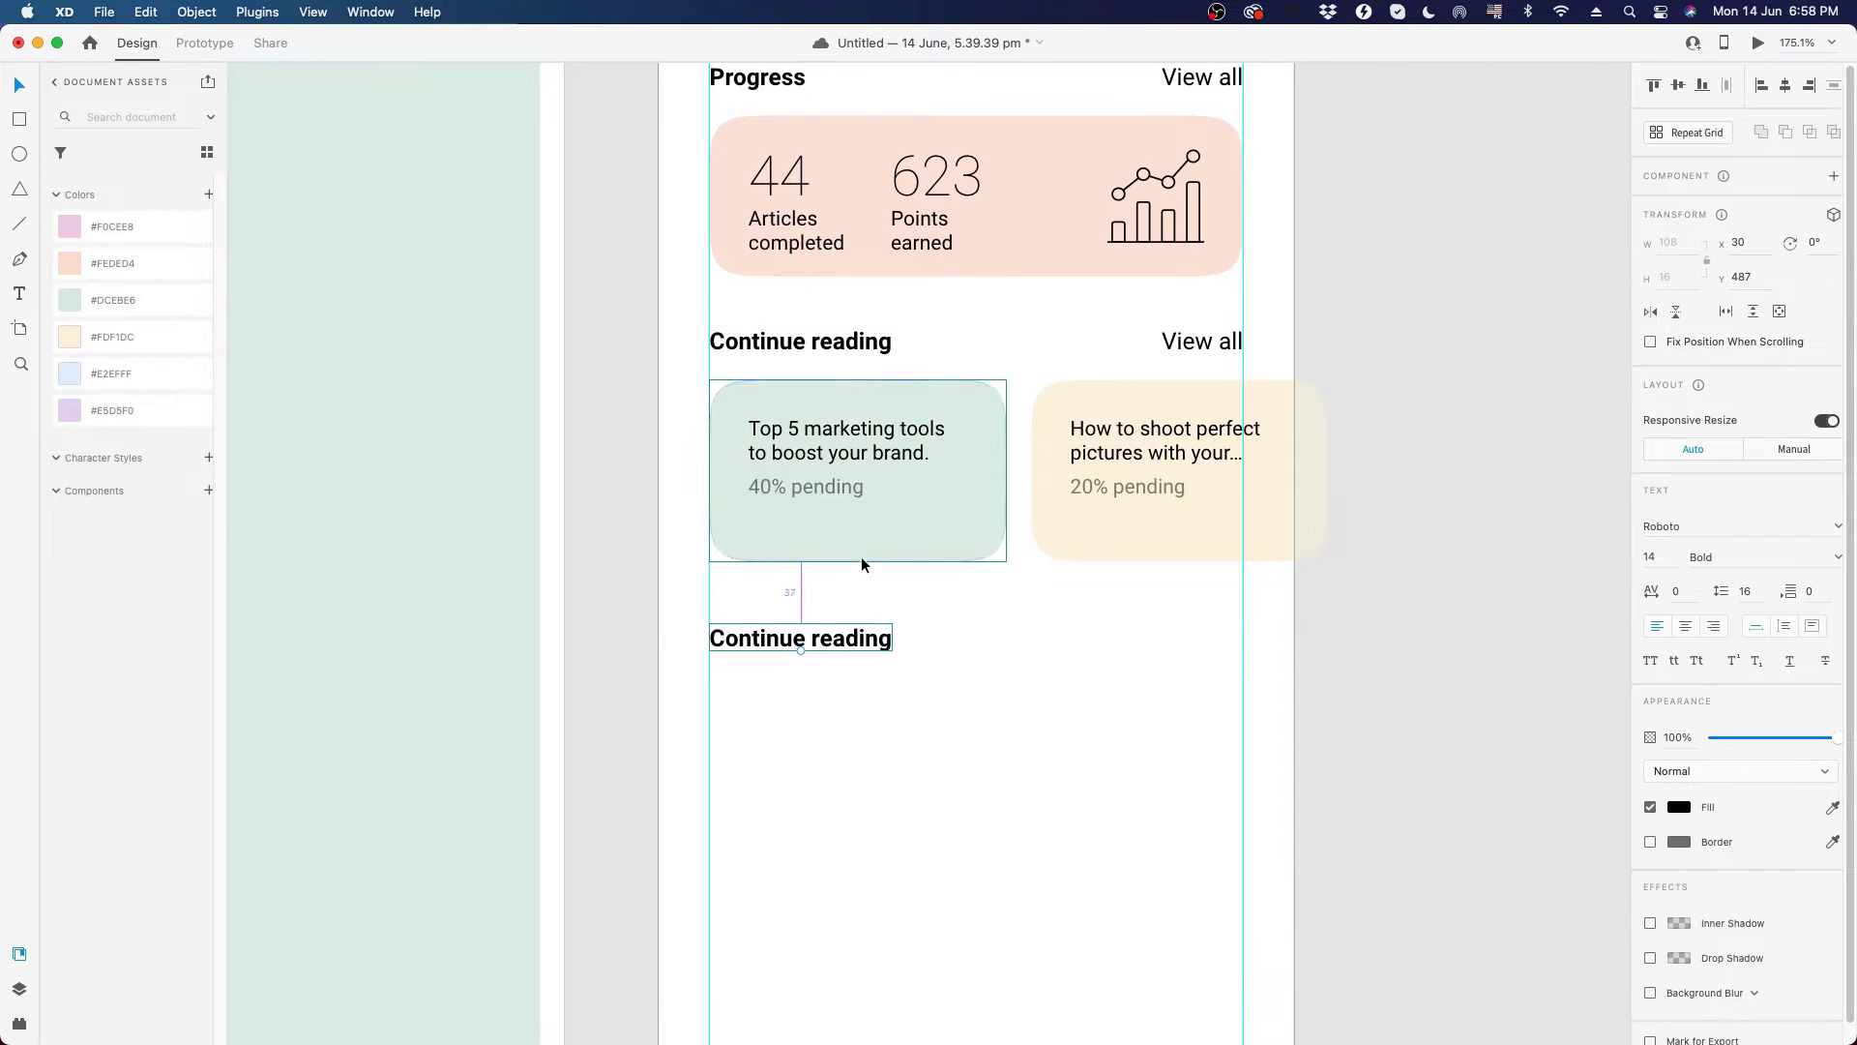
- Check the original heading's spacing from the card above and move the heading copy up to Y 480
{"action": "left_click", "coordinate": [846, 348]}
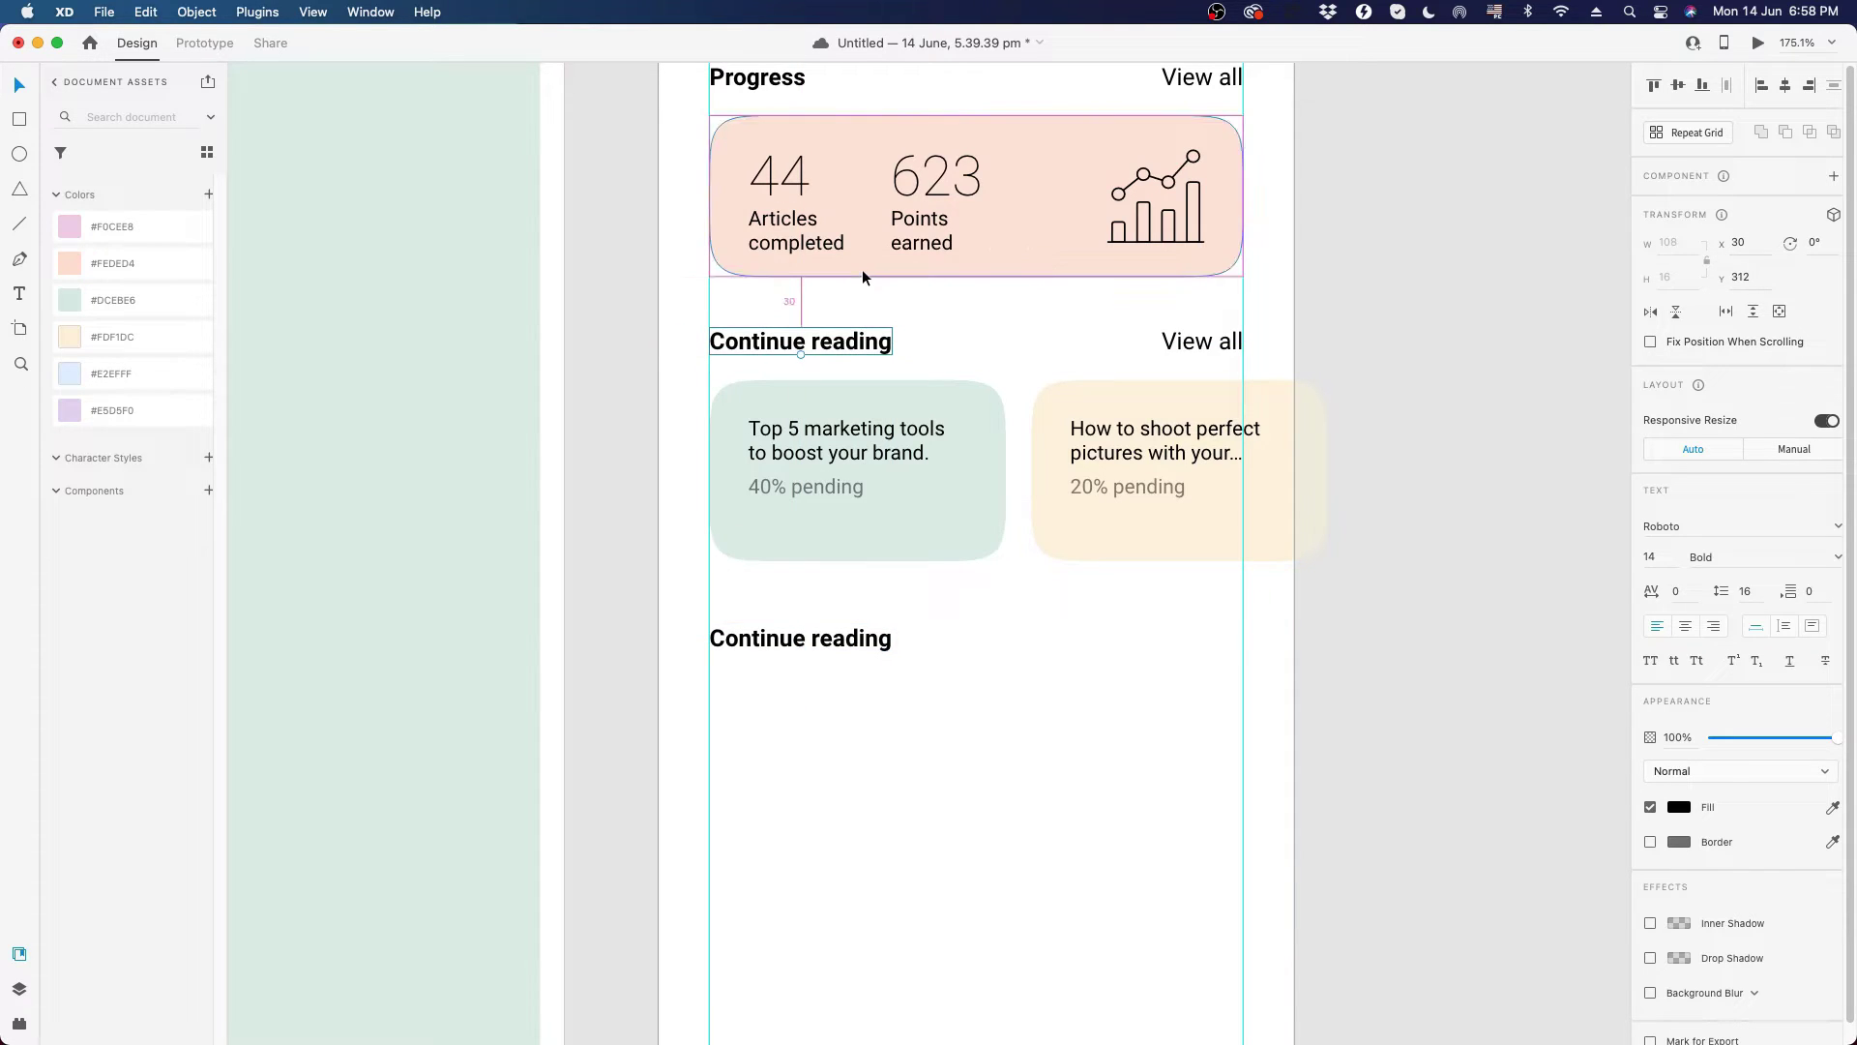
{"action": "left_click", "coordinate": [850, 637]}
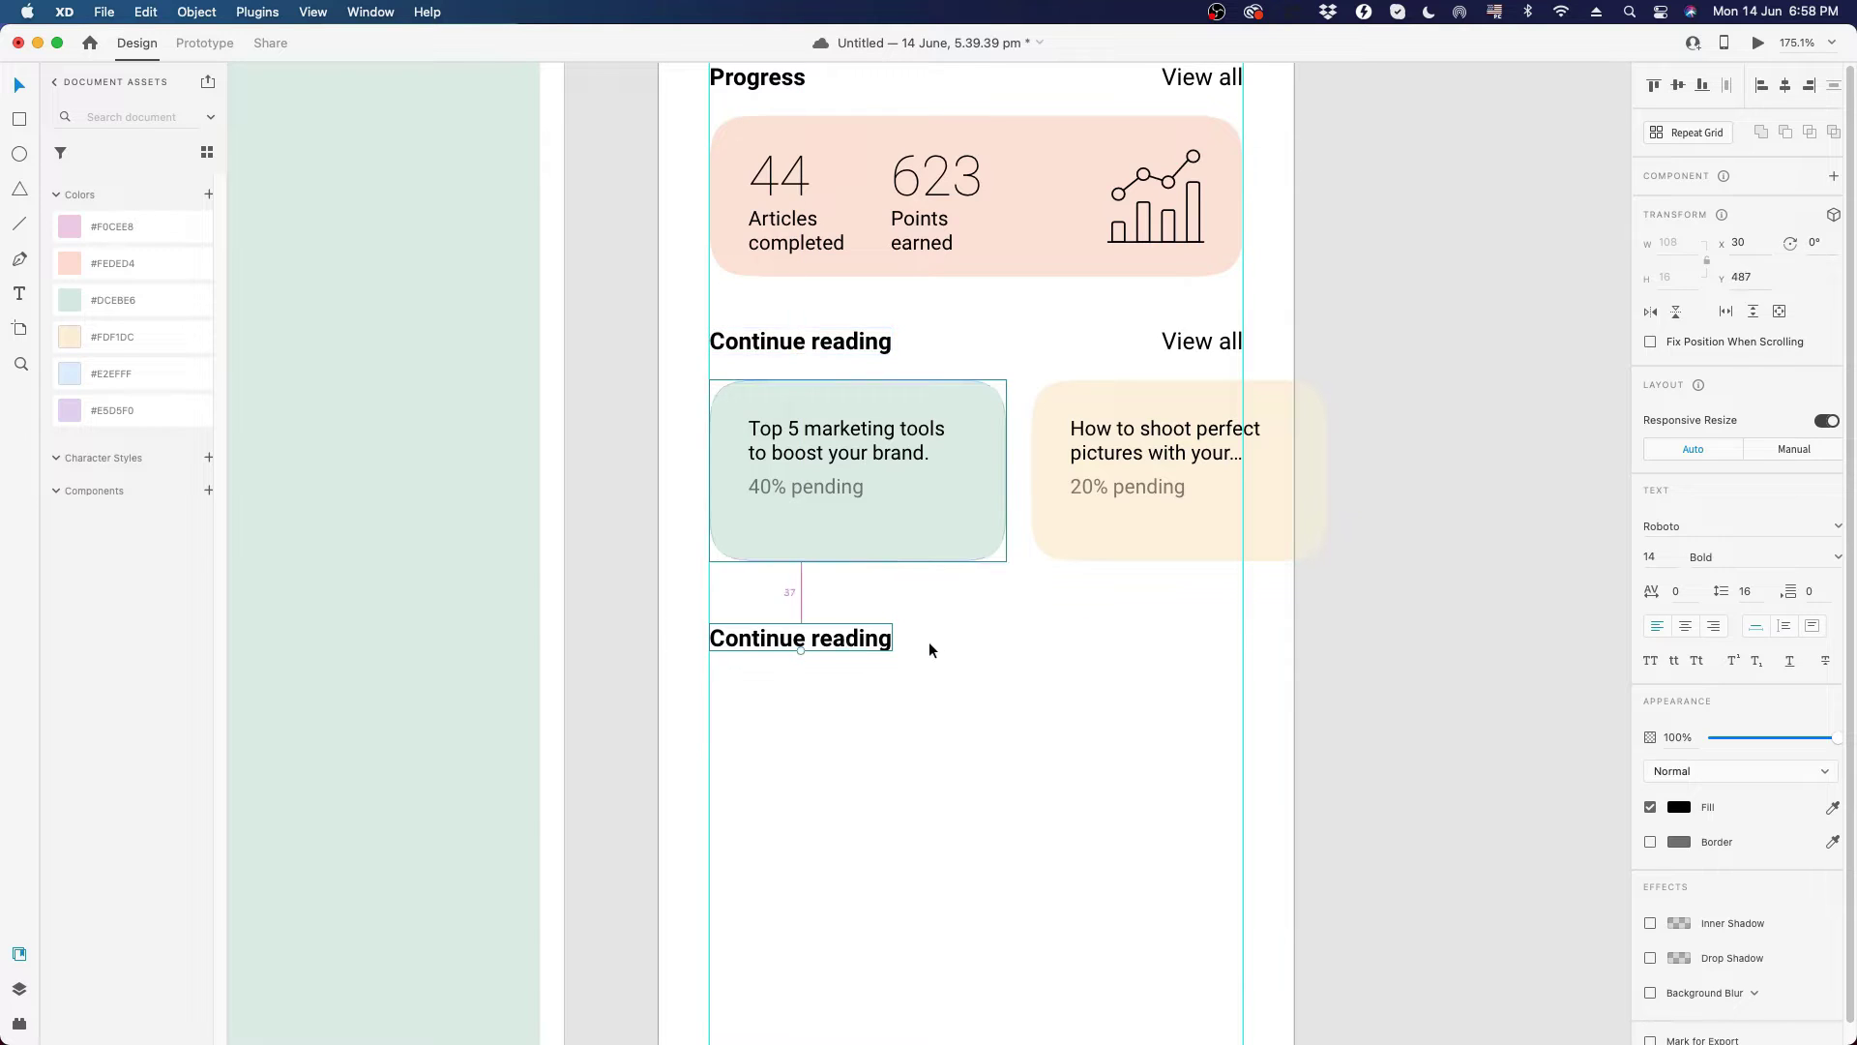
{"action": "key", "text": "Up"}
{"action": "key", "text": "Up"}
{"action": "key", "text": "Up"}
{"action": "key", "text": "Up"}
{"action": "key", "text": "Up"}
{"action": "key", "text": "Up"}
{"action": "key", "text": "Up"}
{"action": "key", "text": "Up"}
{"action": "key", "text": "Up"}
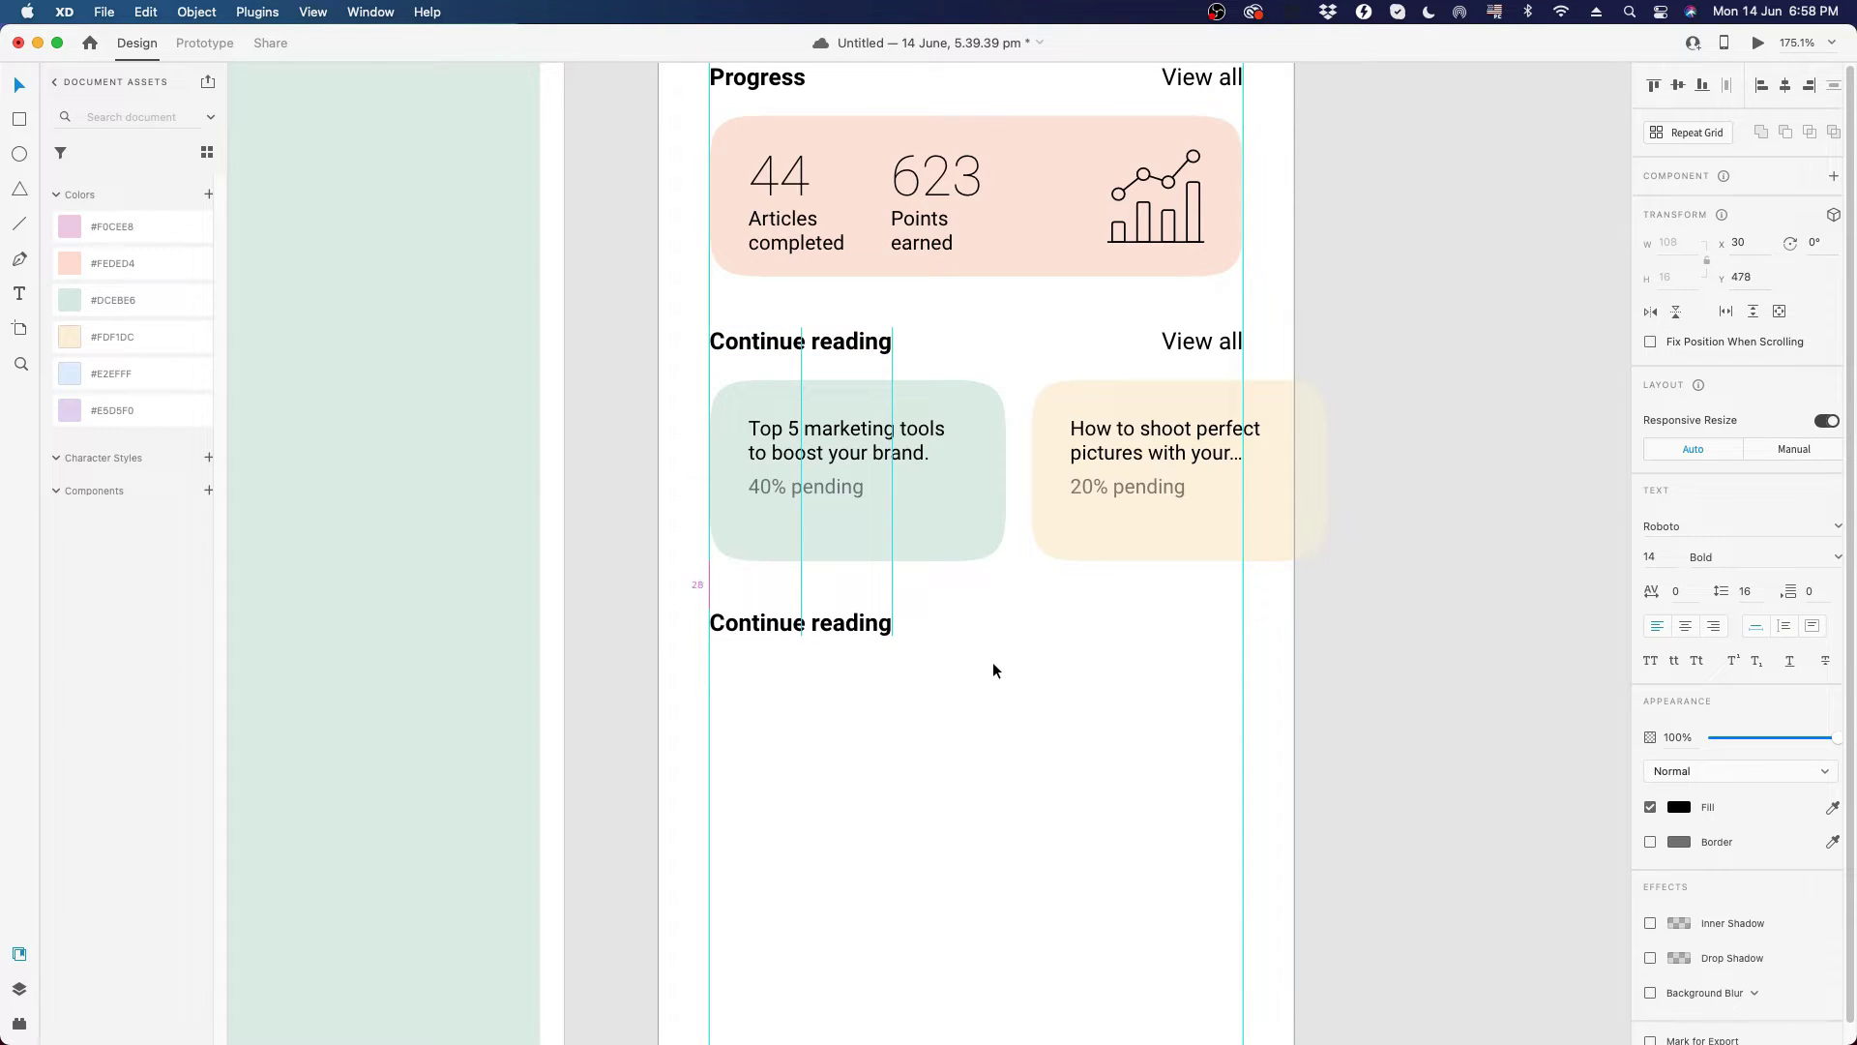
{"action": "key", "text": "Down"}
{"action": "key", "text": "Down"}
{"action": "left_click", "coordinate": [990, 676]}
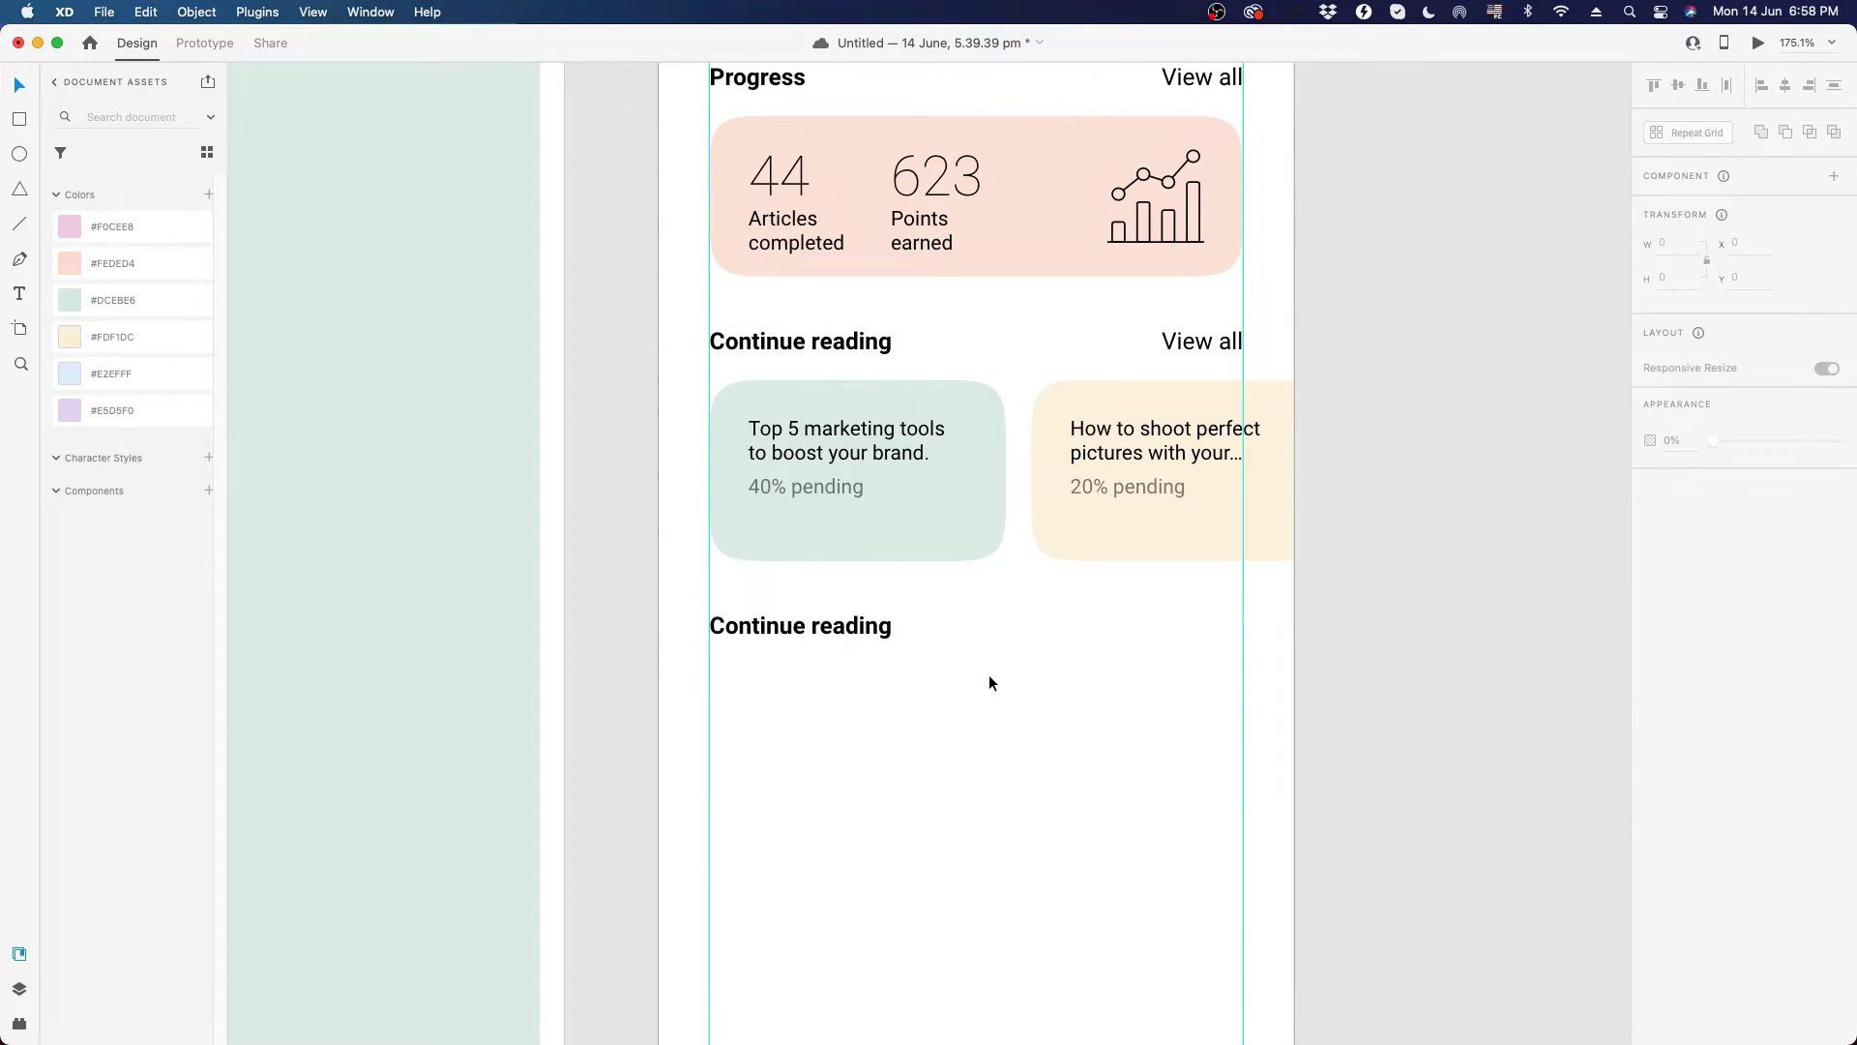
- Change the duplicated heading's text to "Categories"
{"action": "scroll", "coordinate": [989, 675], "scroll_direction": "down", "scroll_amount": 1}
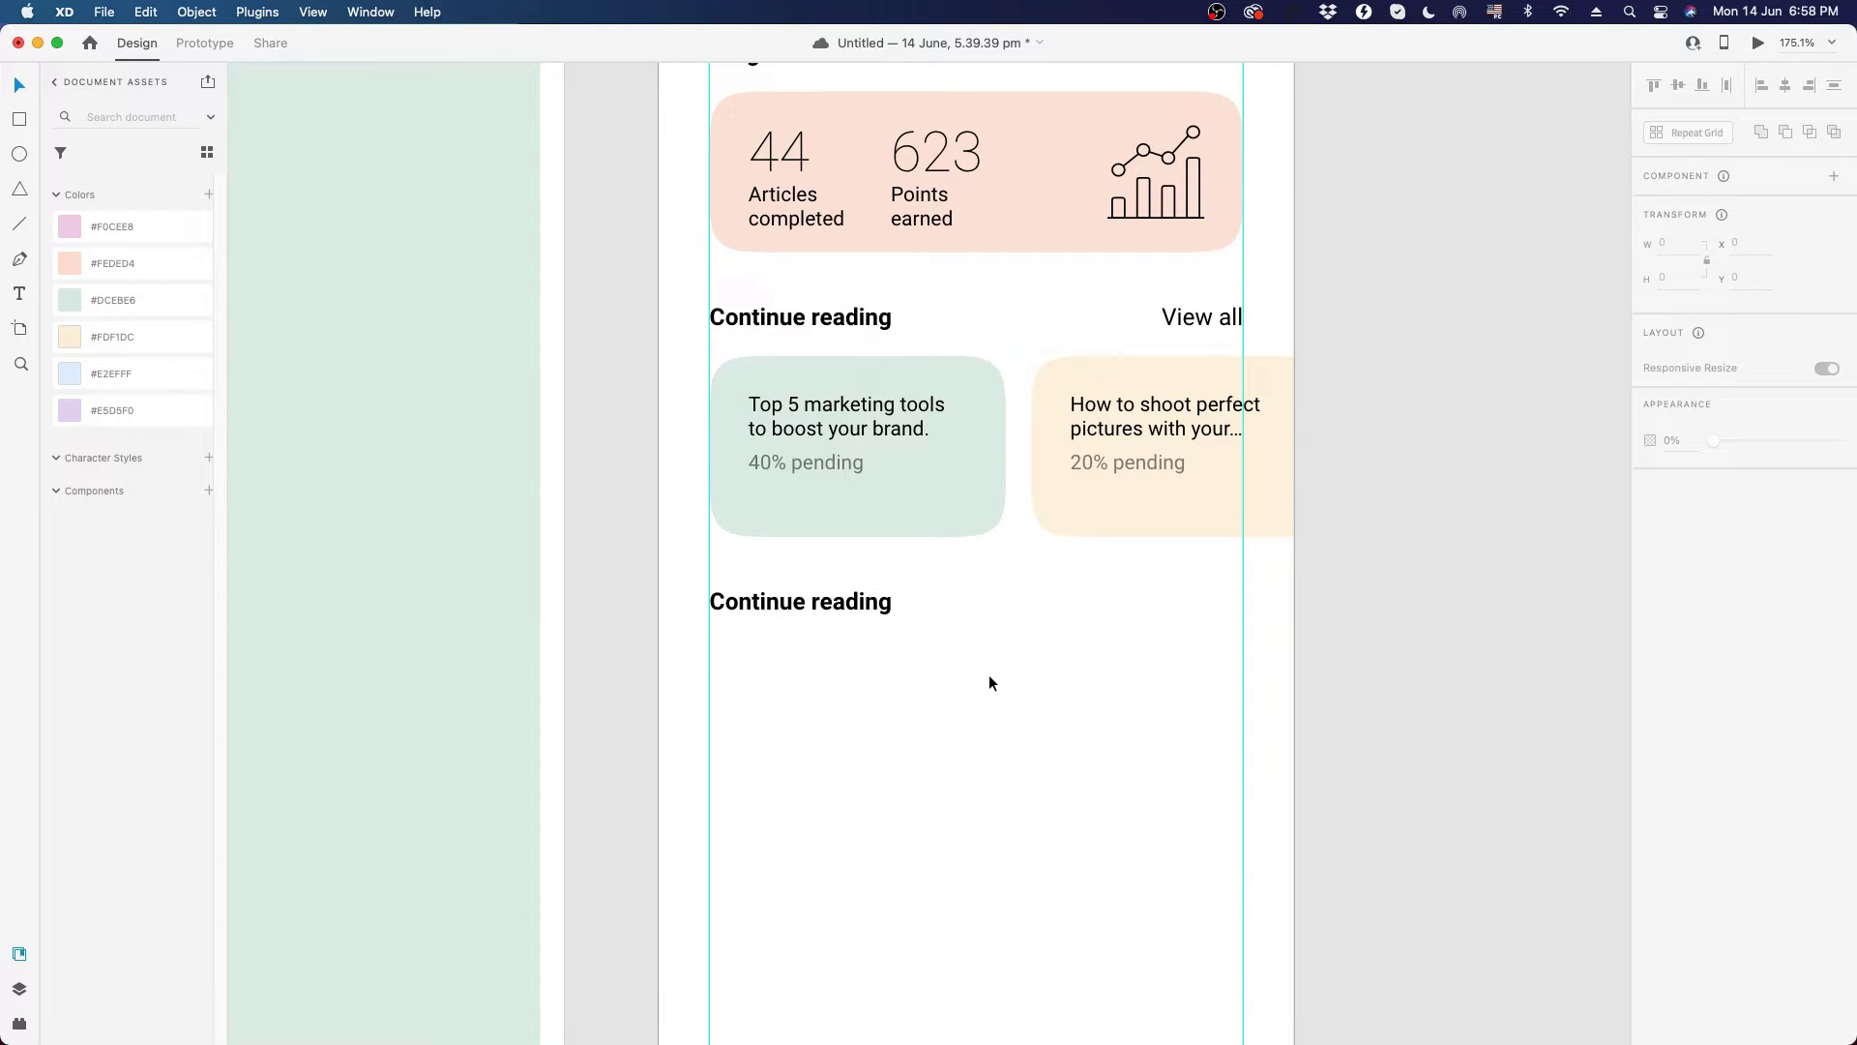
{"action": "scroll", "coordinate": [989, 675], "scroll_direction": "down", "scroll_amount": 4}
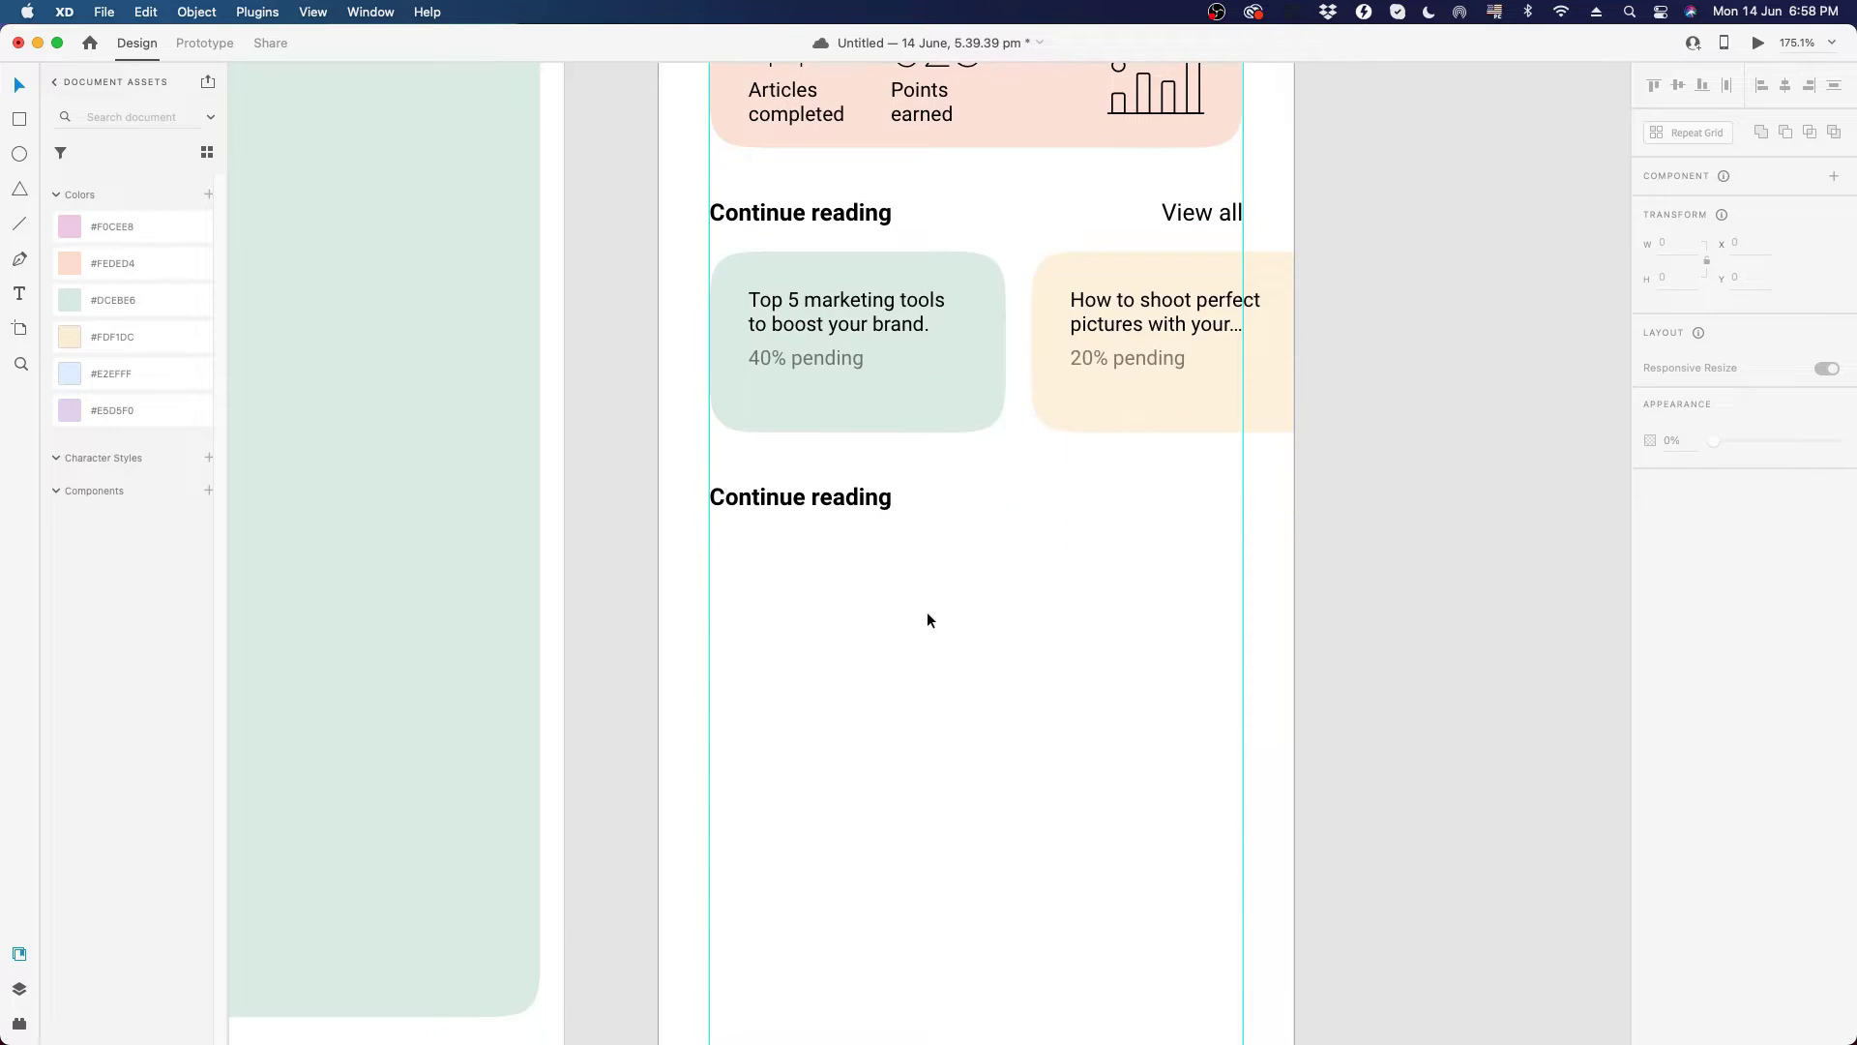
{"action": "double_click", "coordinate": [835, 502]}
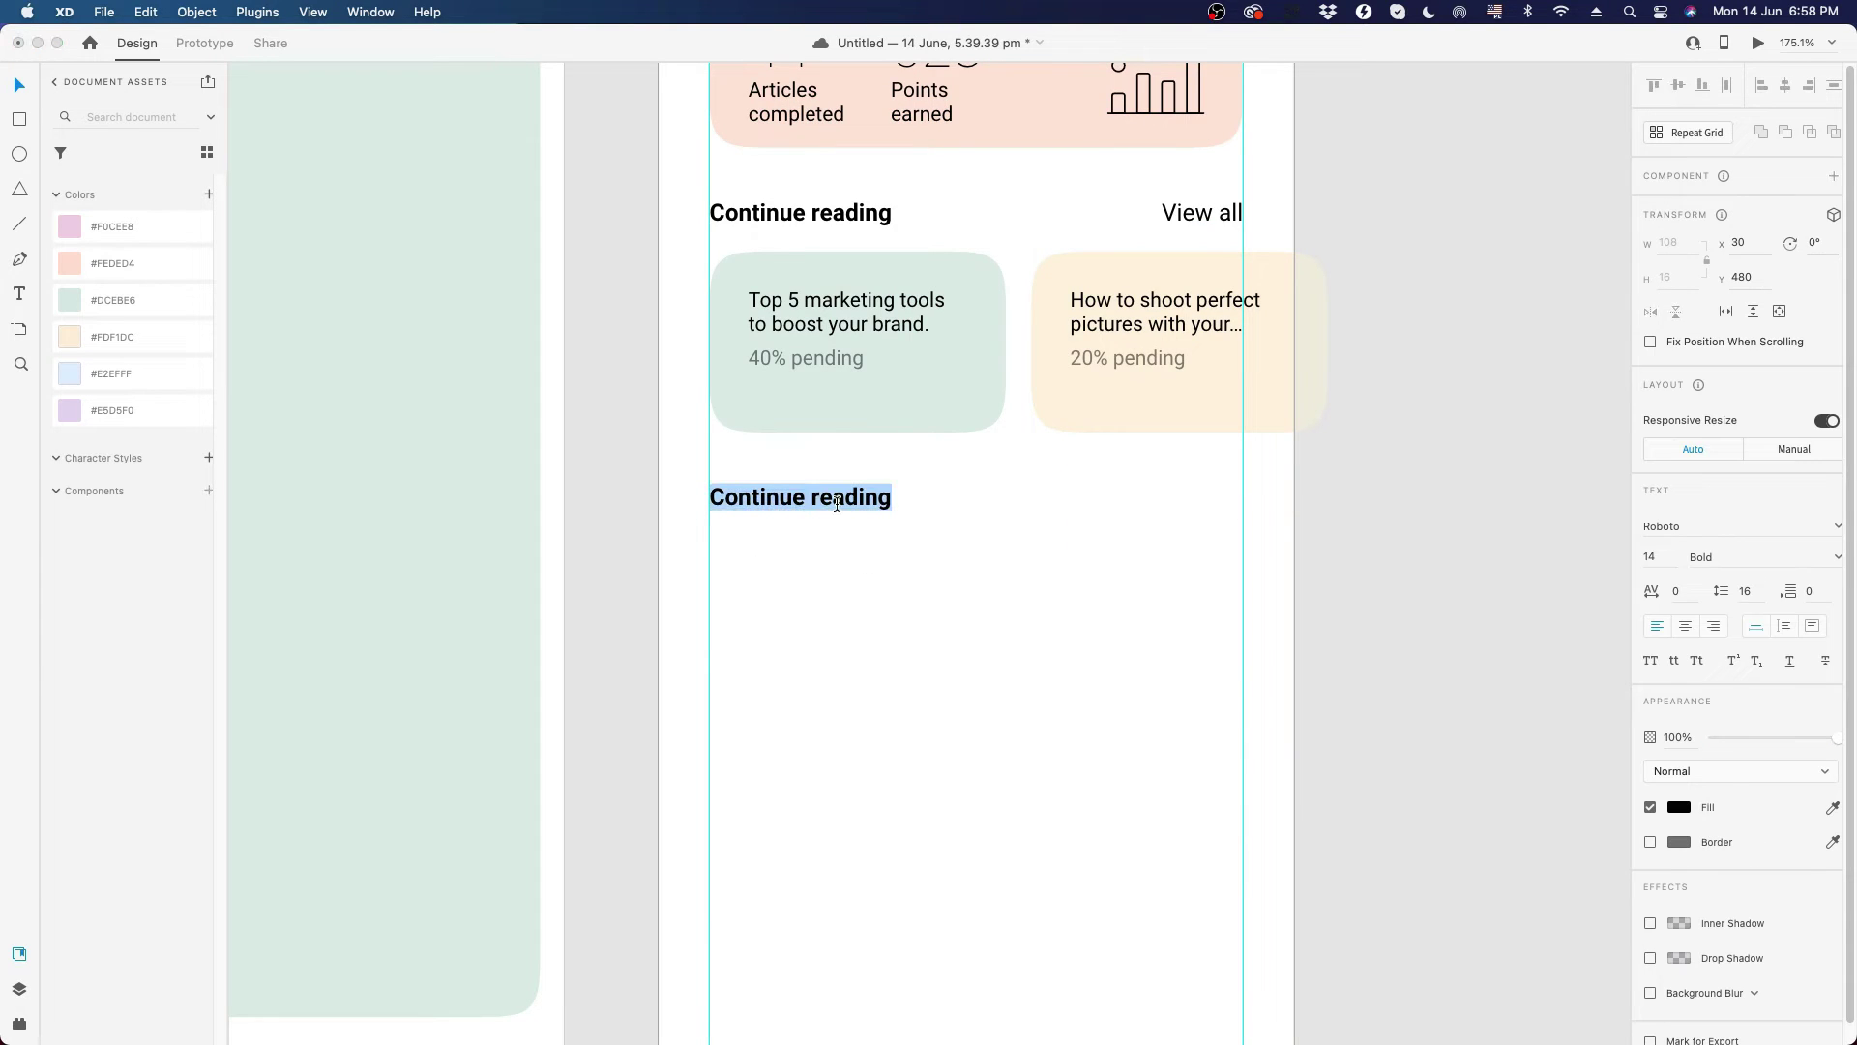
{"action": "type", "text": "Catego"}
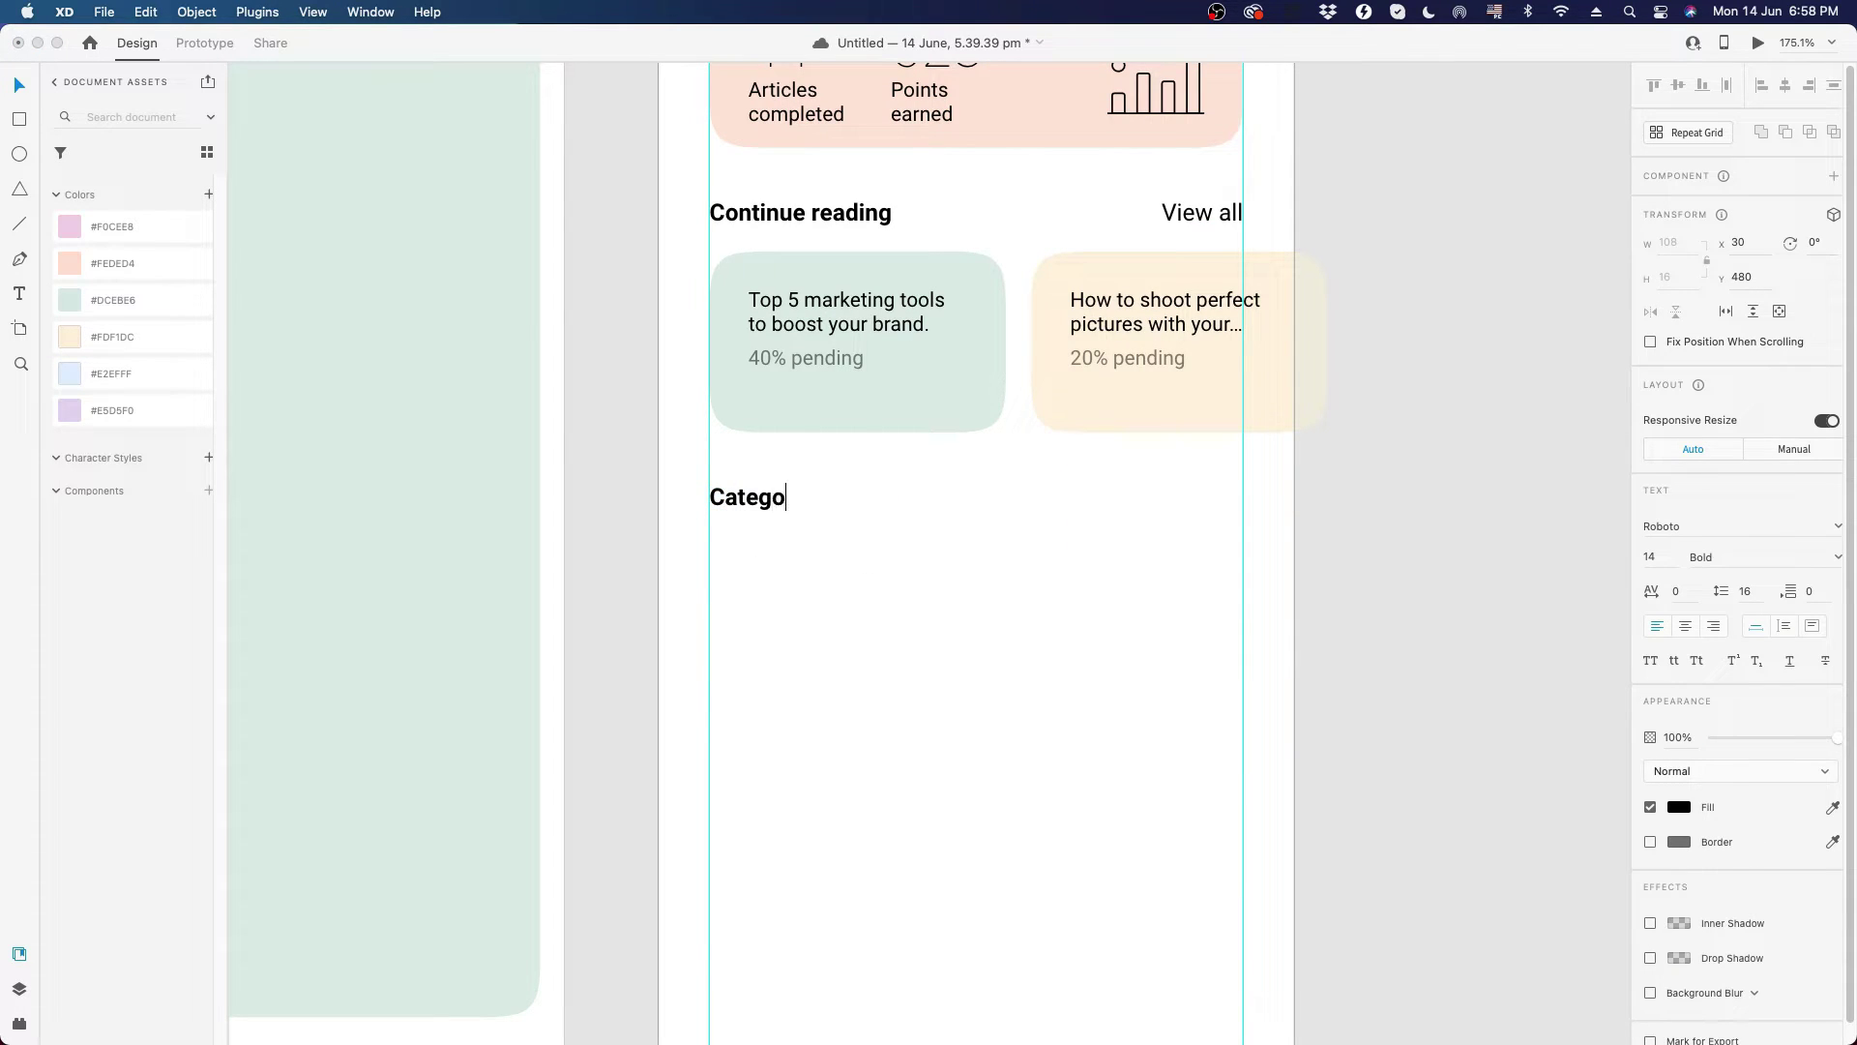
{"action": "type", "text": "ries"}
{"action": "key", "text": "Escape"}
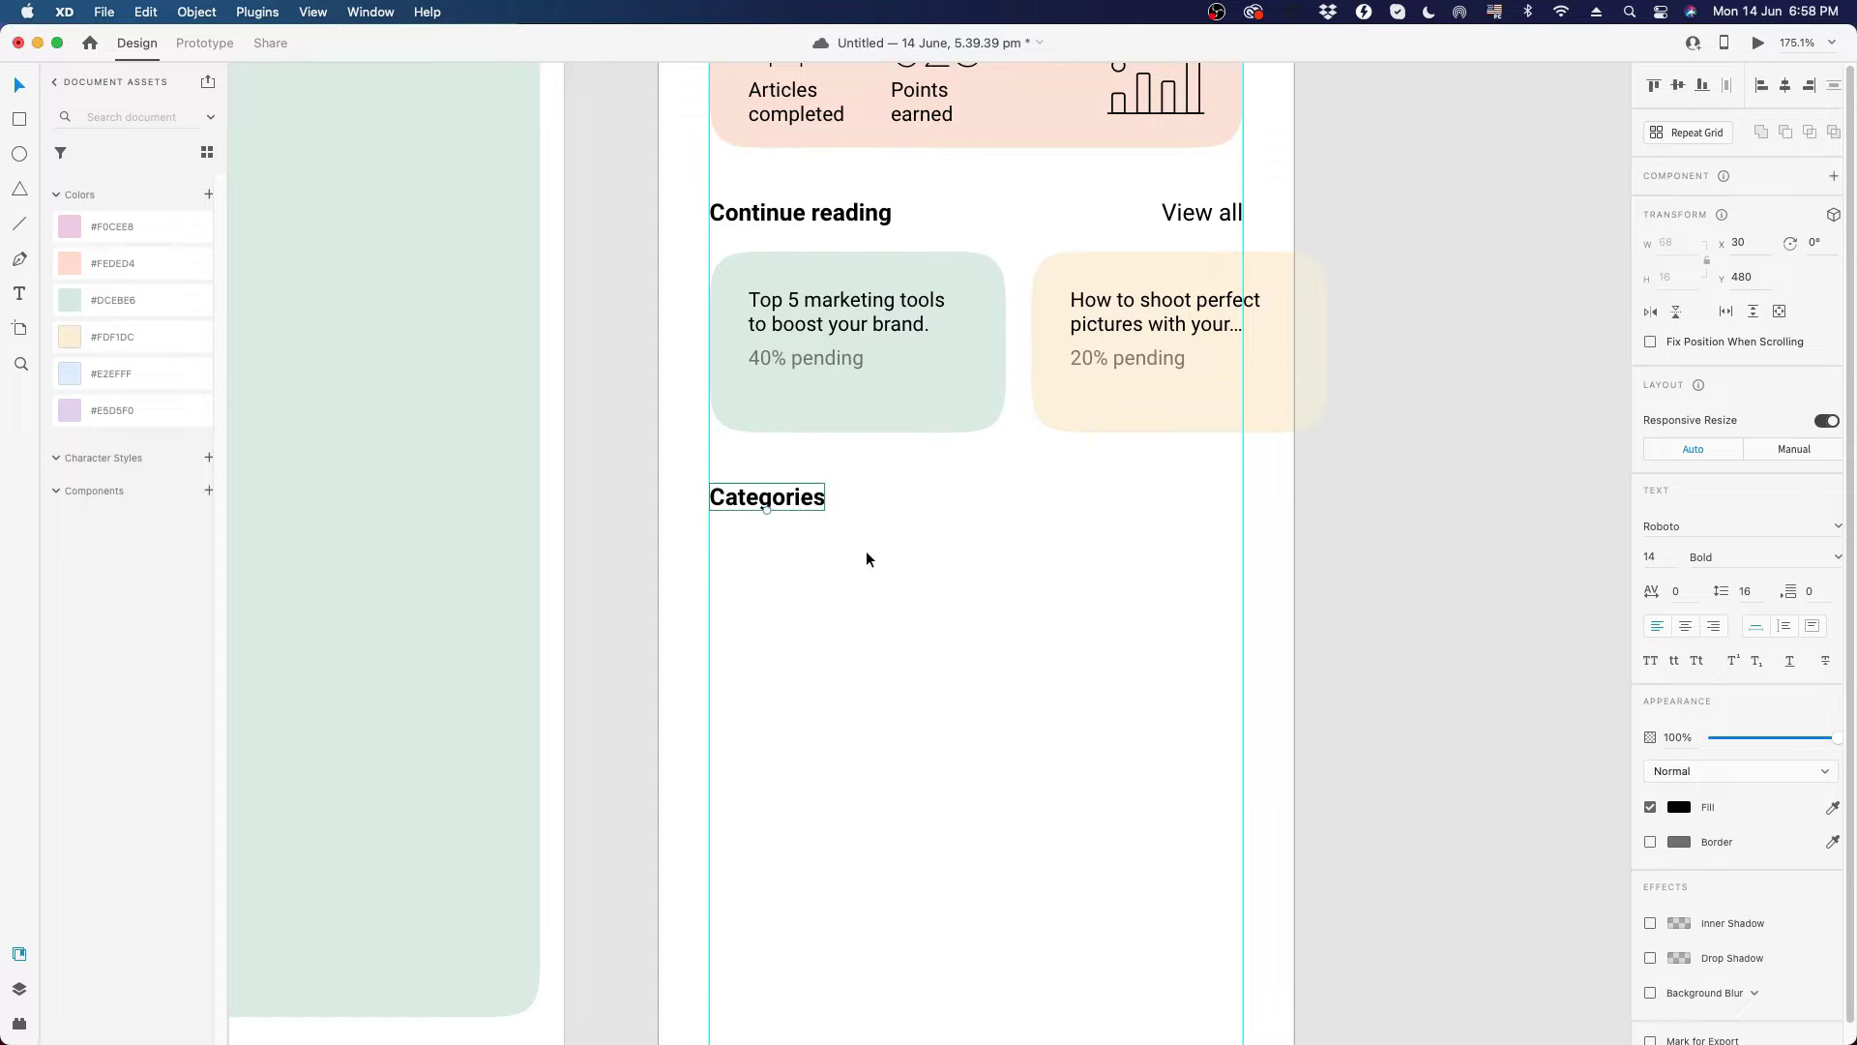
{"action": "left_click", "coordinate": [867, 559]}
- Duplicate the "View all" text from the Continue reading row down to the Categories row at Y 480
{"action": "left_click_drag", "start_coordinate": [1211, 212], "coordinate": [1214, 505]}
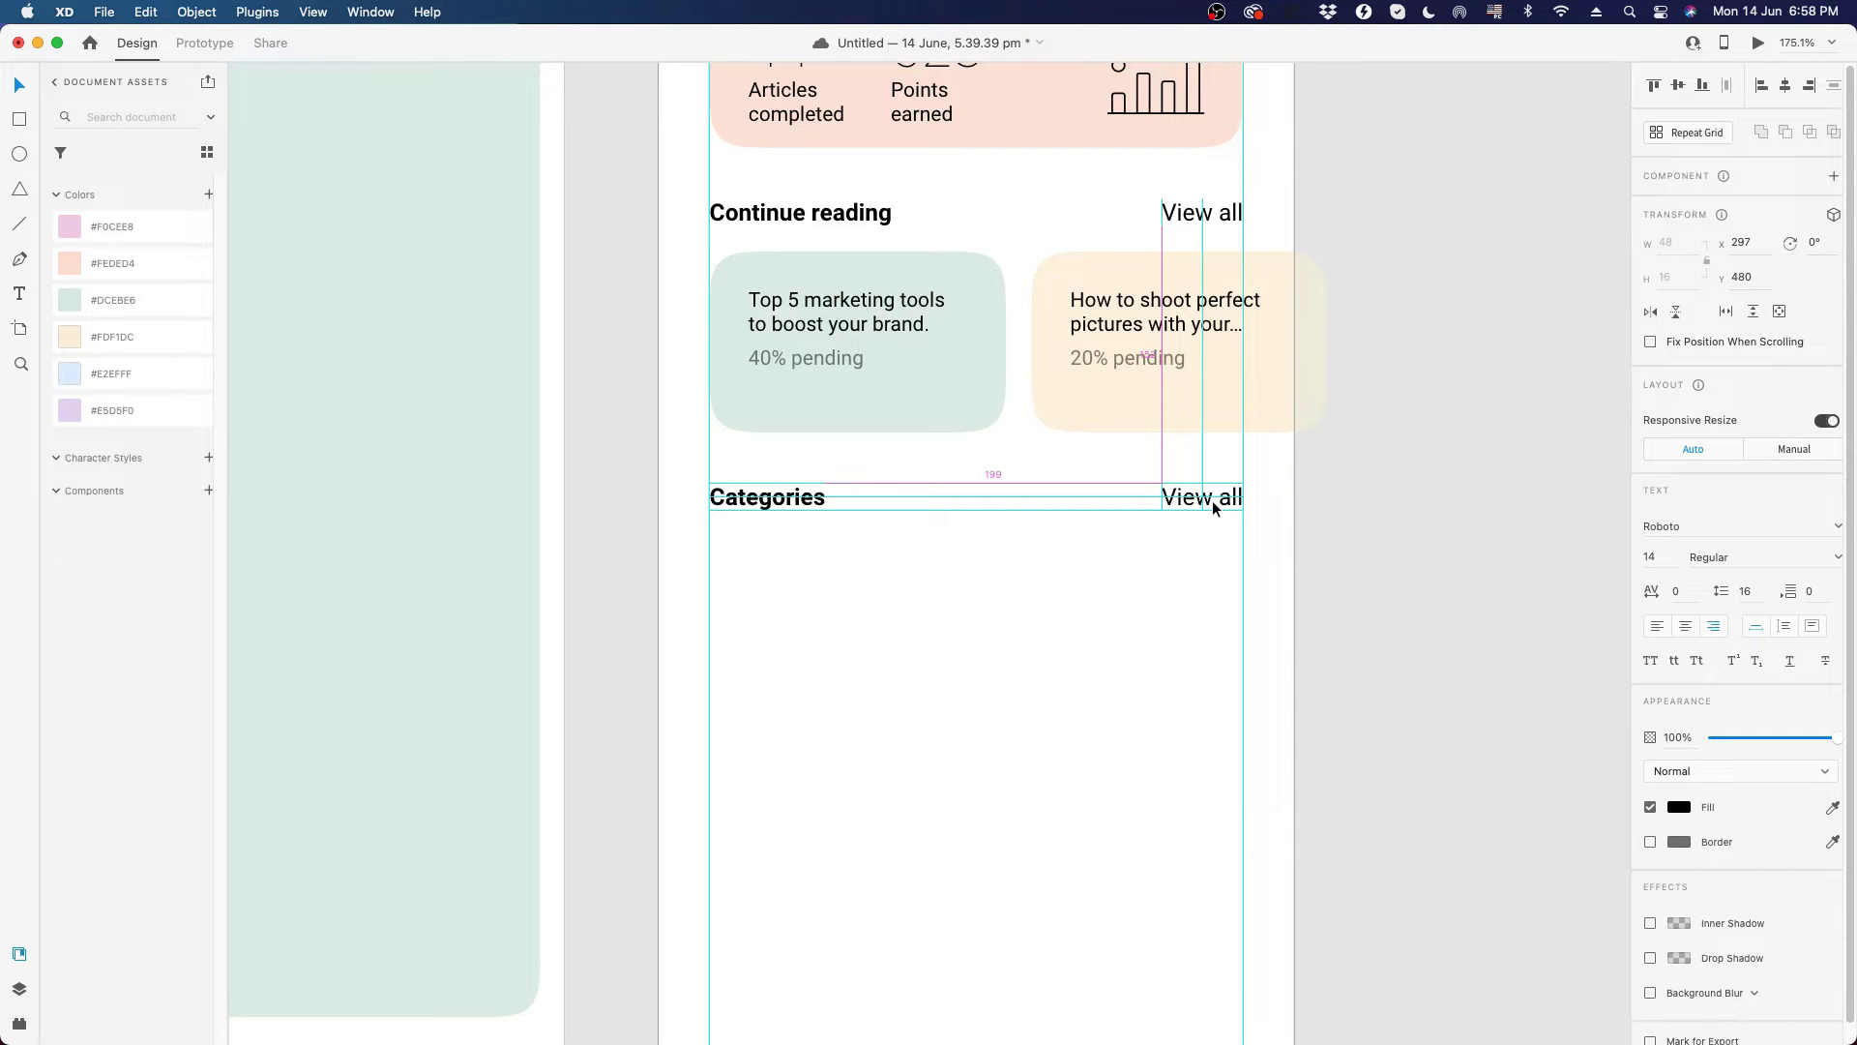
{"action": "left_click_drag", "start_coordinate": [1211, 501], "coordinate": [1211, 501]}
{"action": "left_click", "coordinate": [874, 598]}
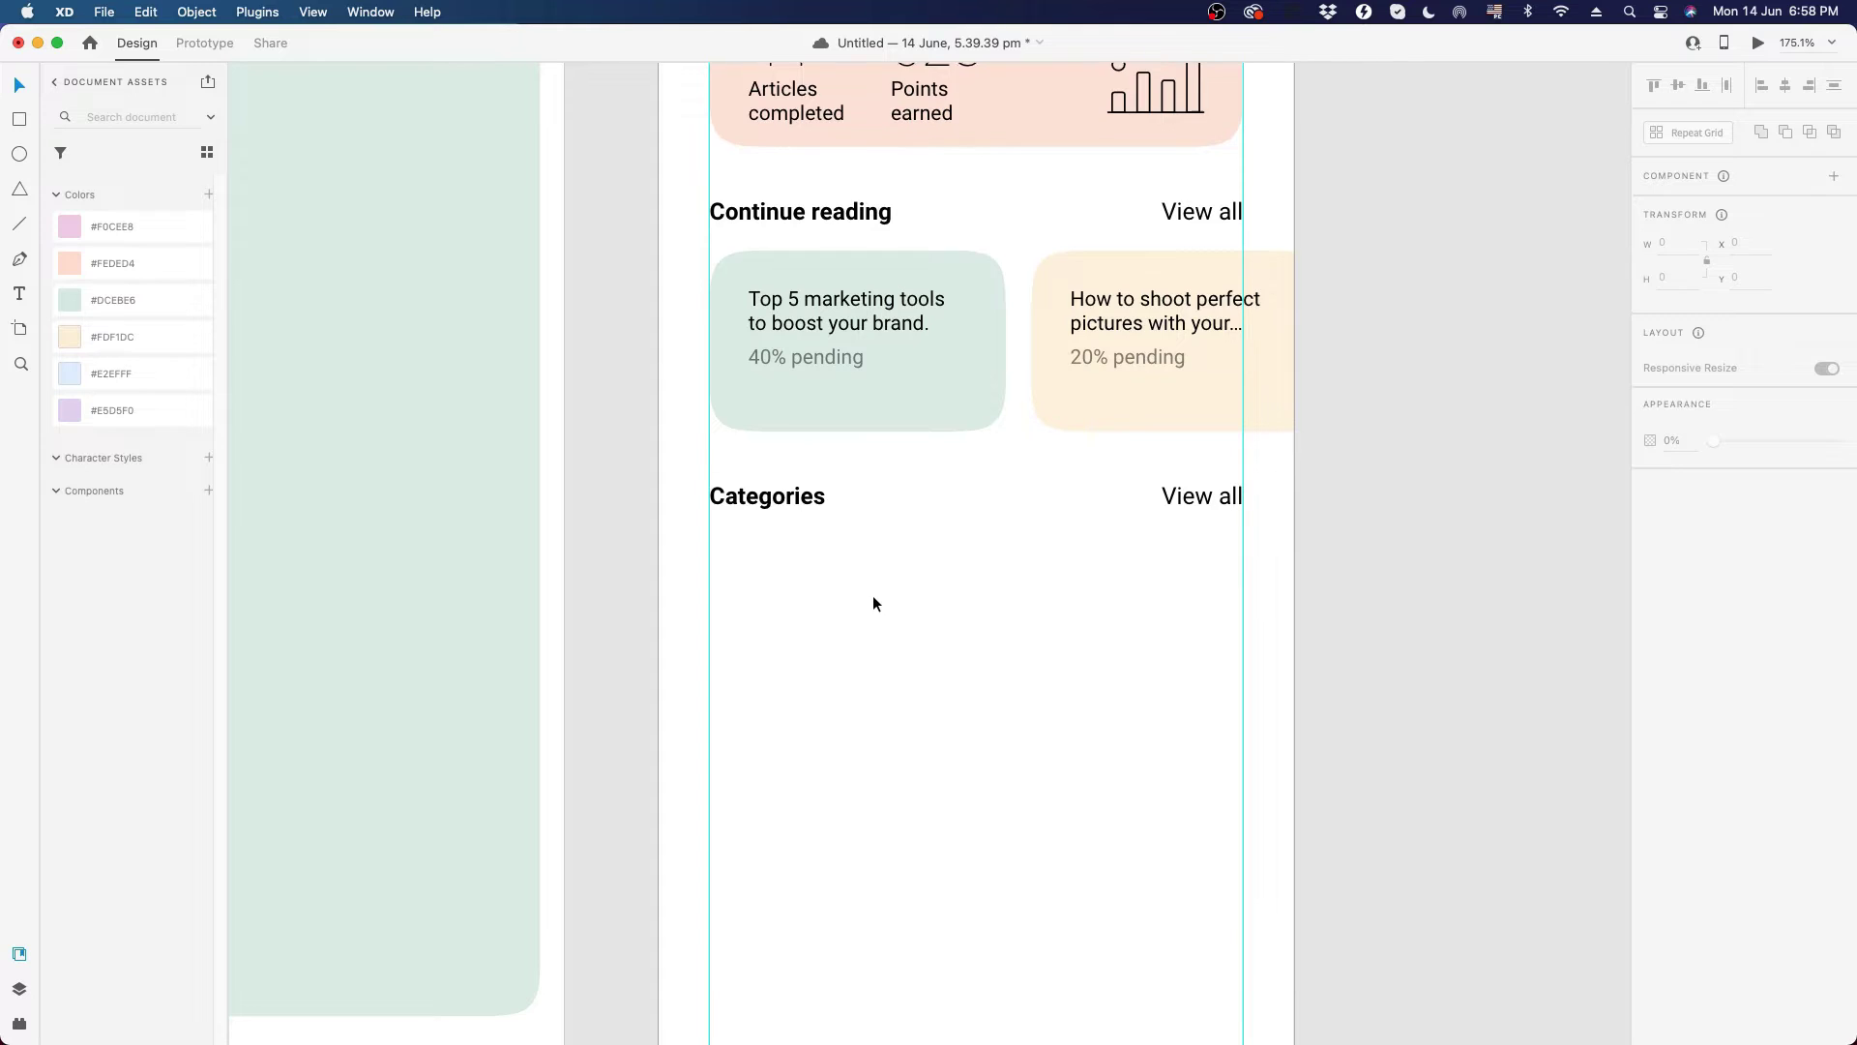
- Copy the small green rounded square from the assets artboard to below the Categories heading at X 30, Y 516
{"action": "scroll", "coordinate": [873, 598], "scroll_direction": "down", "scroll_amount": 3}
{"action": "scroll", "coordinate": [872, 603], "scroll_direction": "down", "scroll_amount": 10}
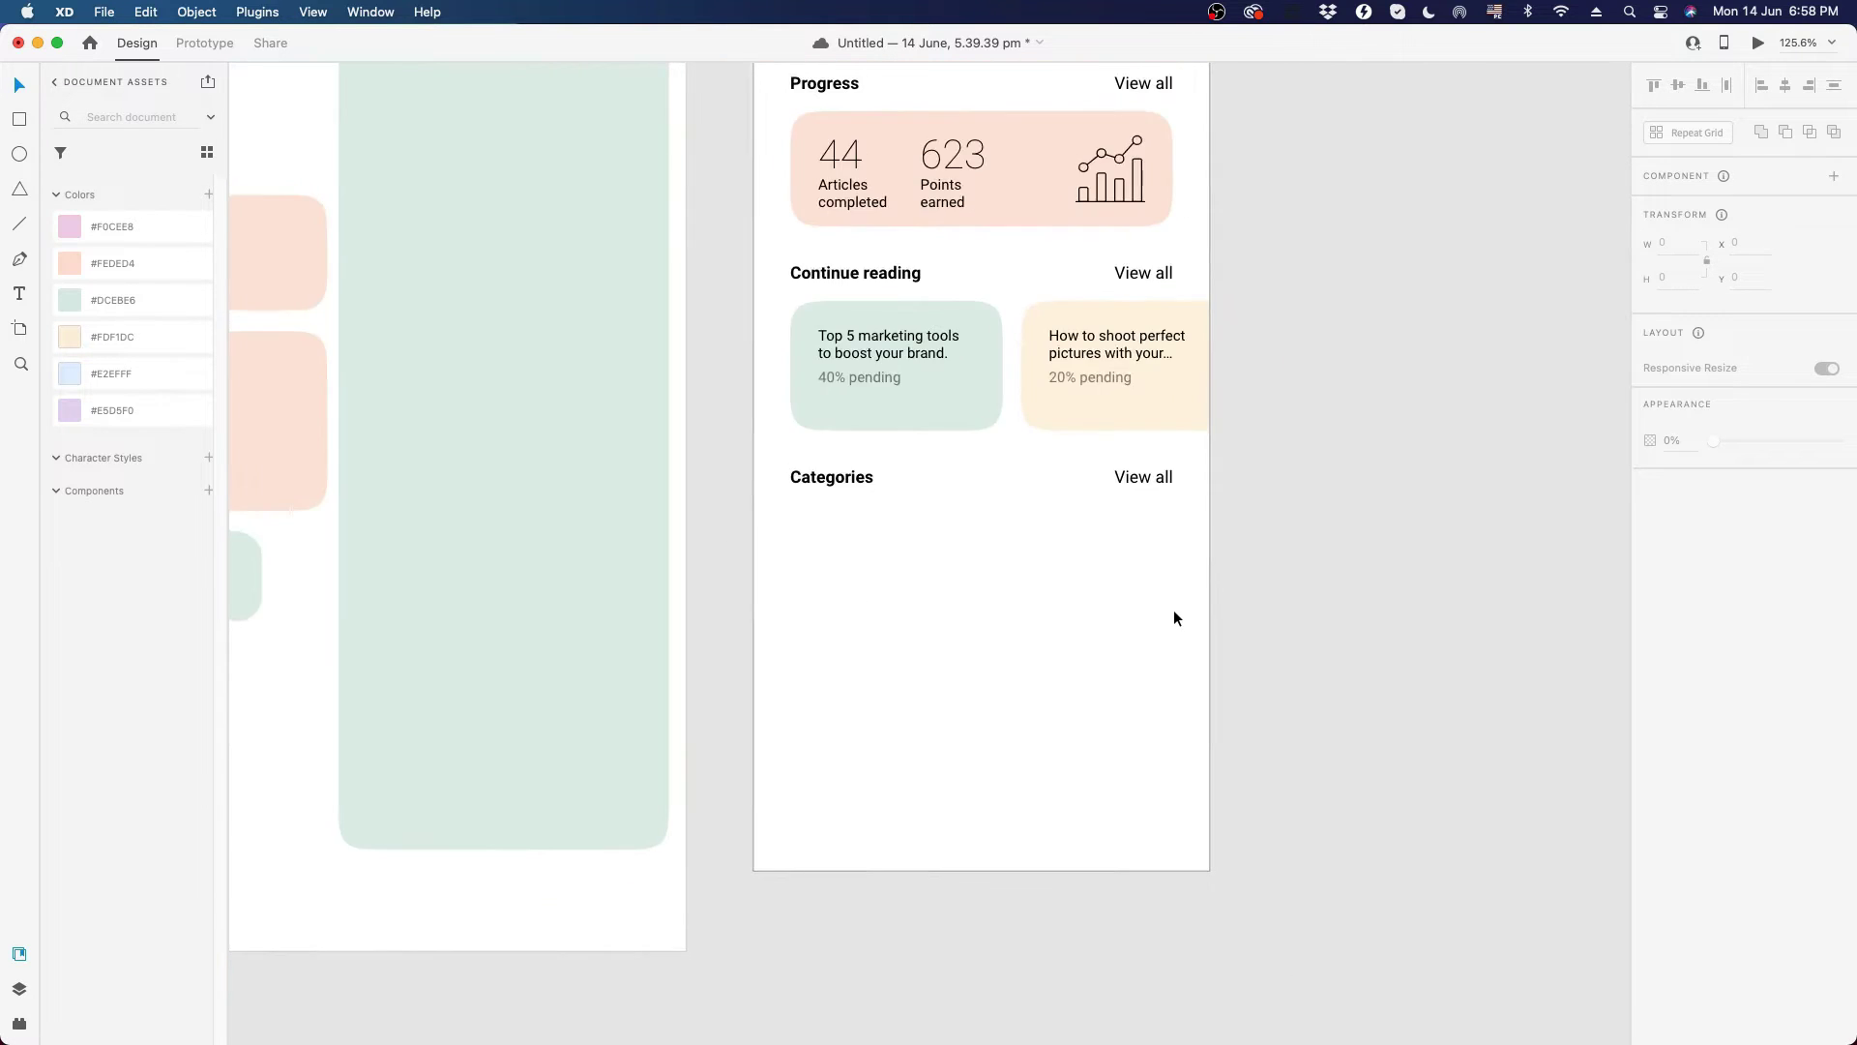
{"action": "left_click", "coordinate": [530, 600]}
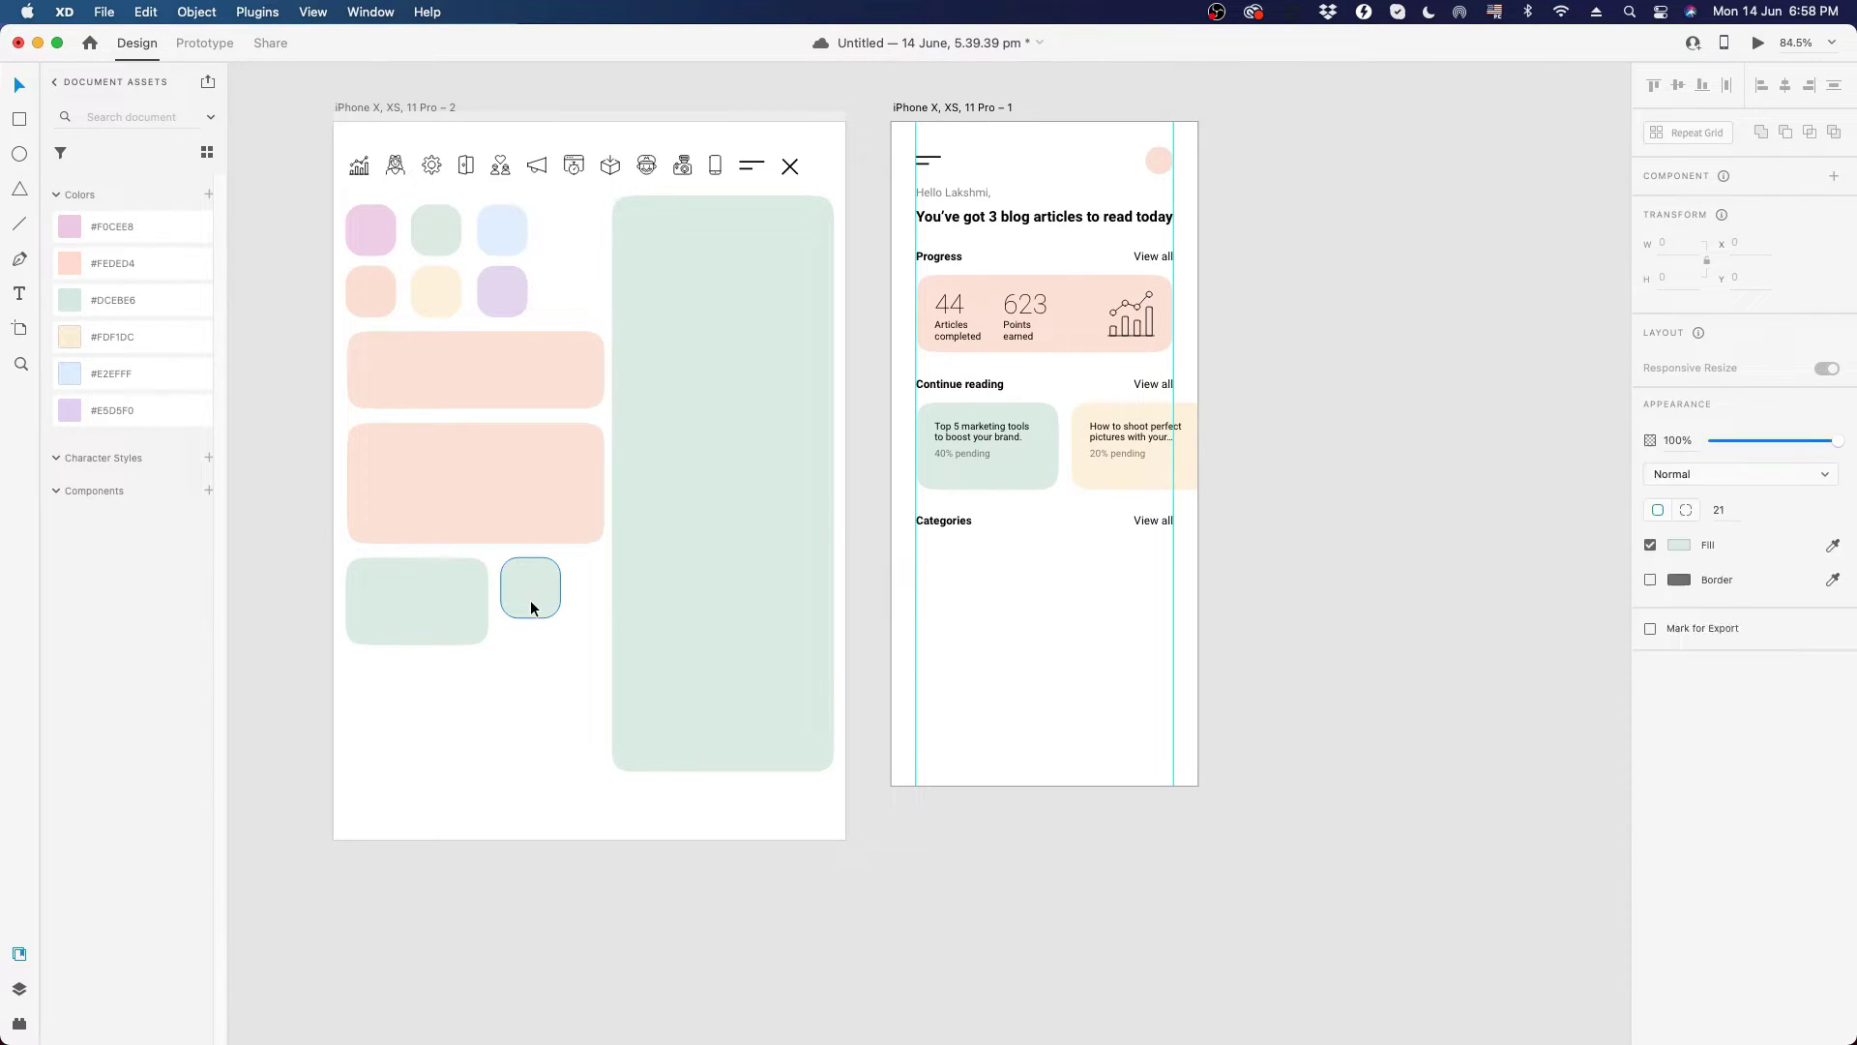
{"action": "left_click_drag", "start_coordinate": [531, 585], "coordinate": [946, 569]}
{"action": "scroll", "coordinate": [1053, 559], "scroll_direction": "up", "scroll_amount": 5}
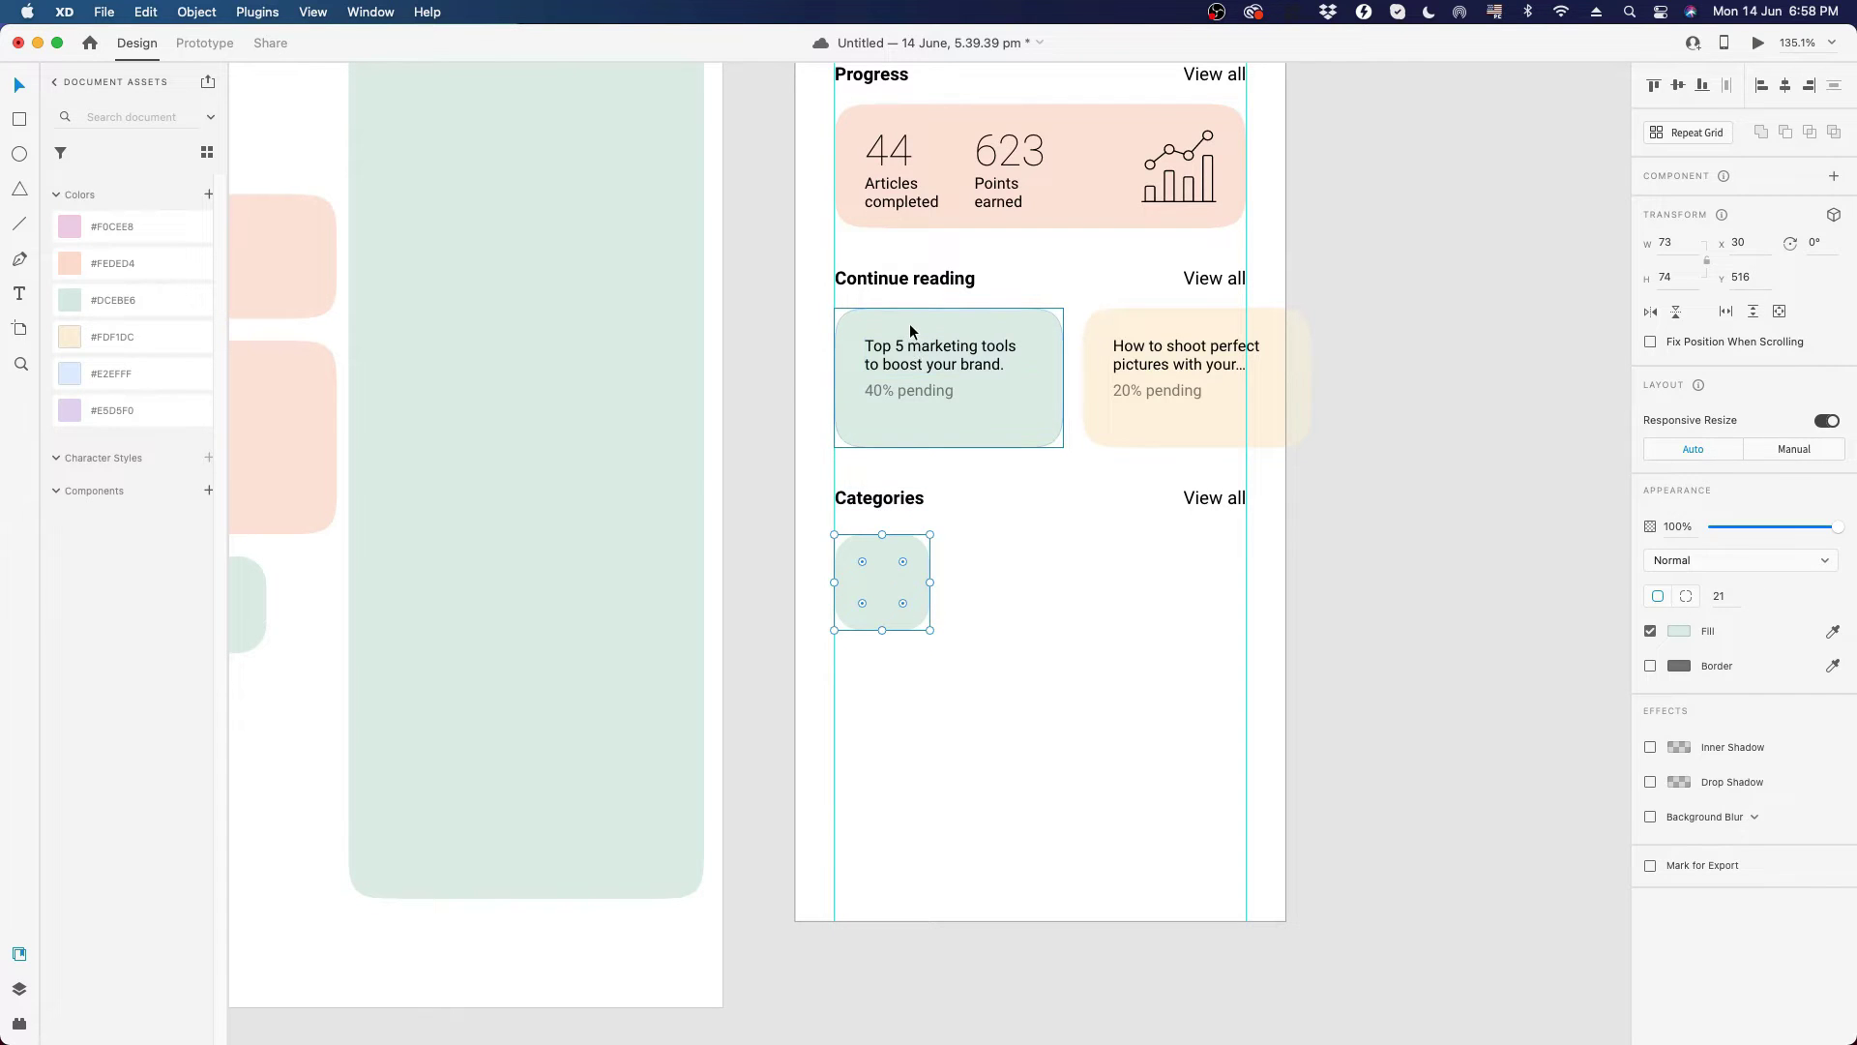
- Nudge the green square slightly up towards the Categories heading to match the Continue reading section's spacing
{"action": "left_click", "coordinate": [910, 325]}
{"action": "left_click", "coordinate": [881, 546]}
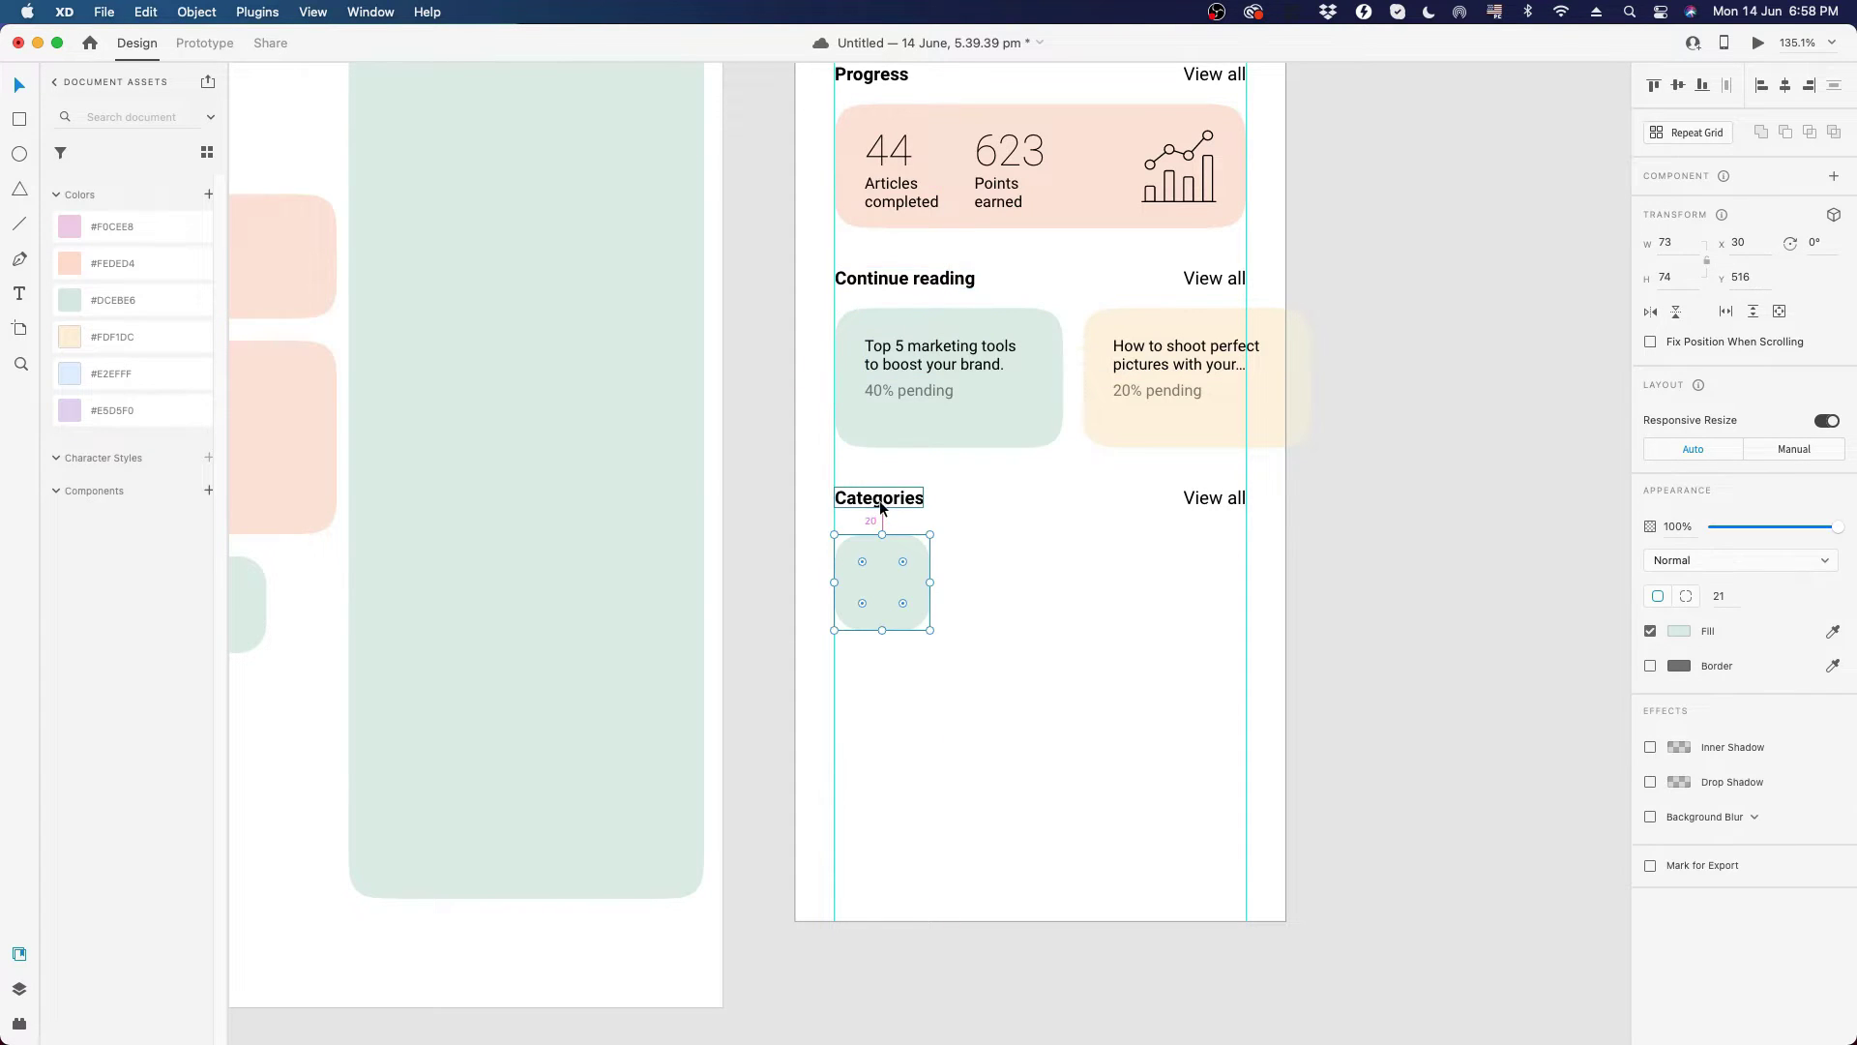
{"action": "key", "text": "Up"}
{"action": "key", "text": "Up"}
{"action": "key", "text": "Up"}
{"action": "key", "text": "Up"}
{"action": "key", "text": "Up"}
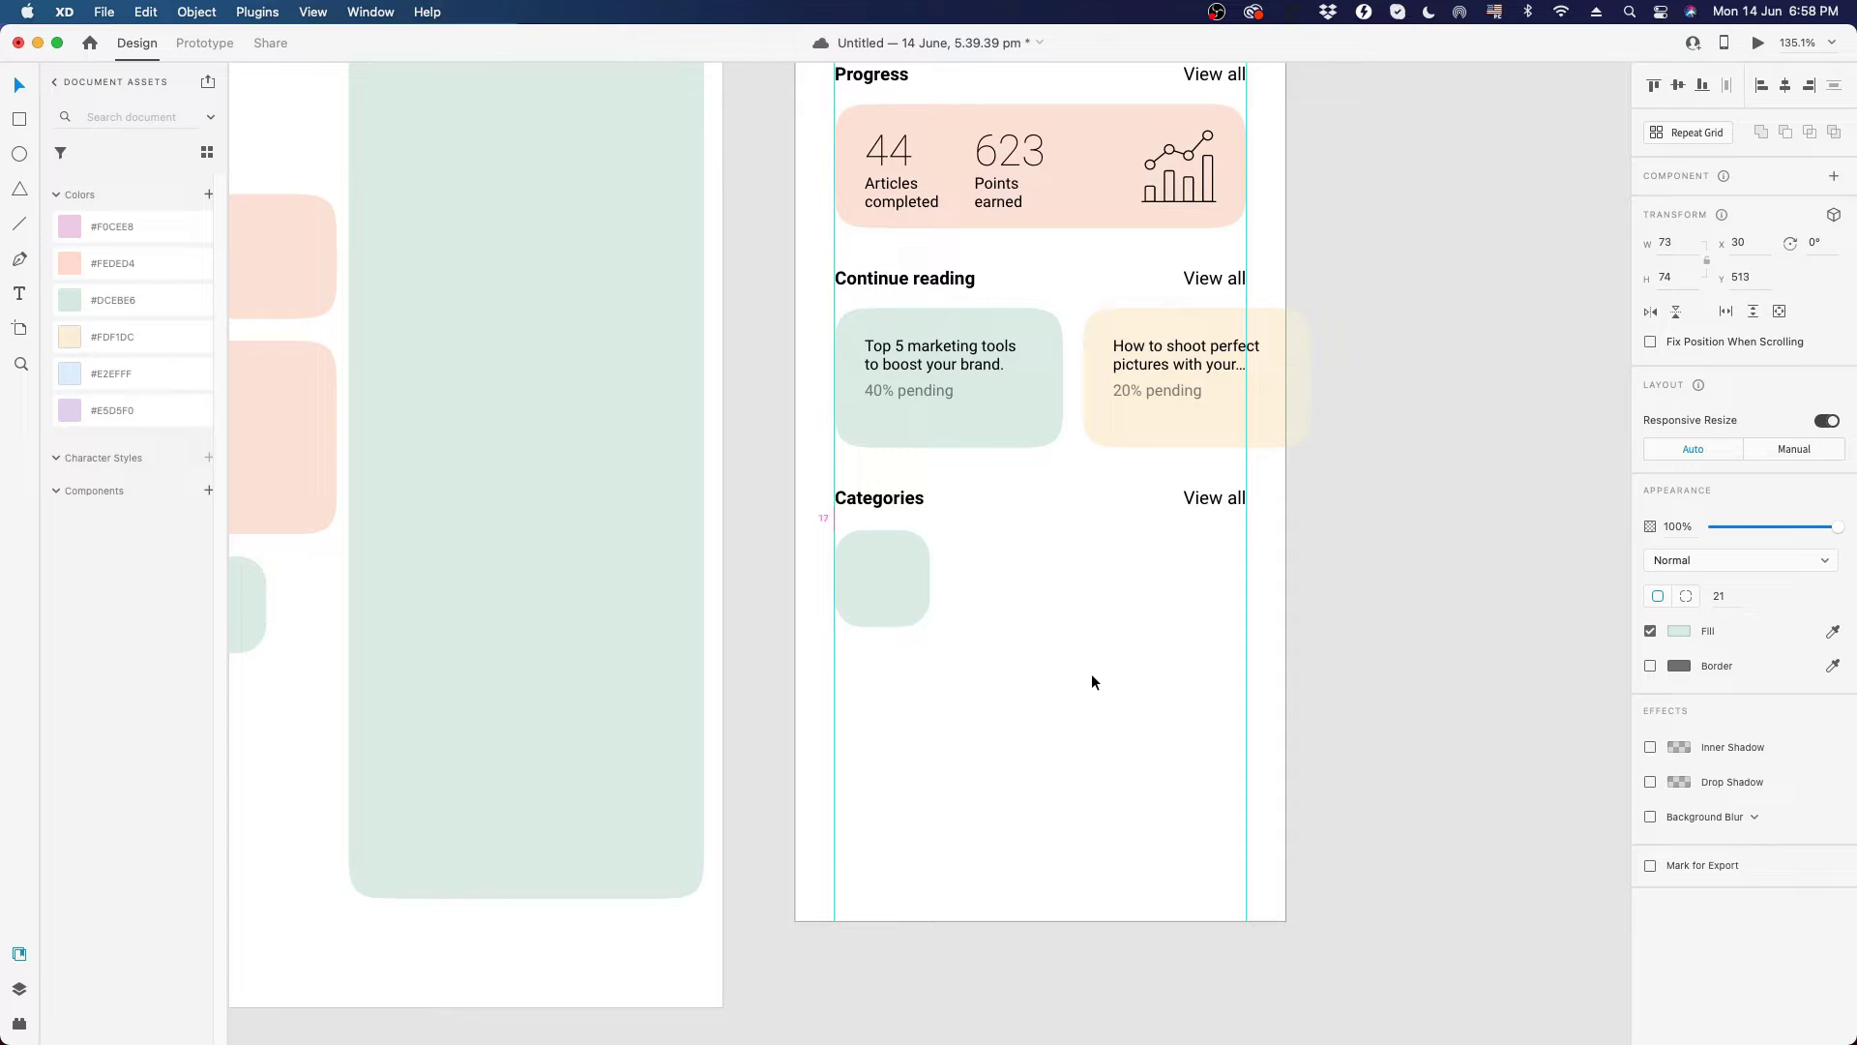
{"action": "left_click", "coordinate": [1091, 673]}
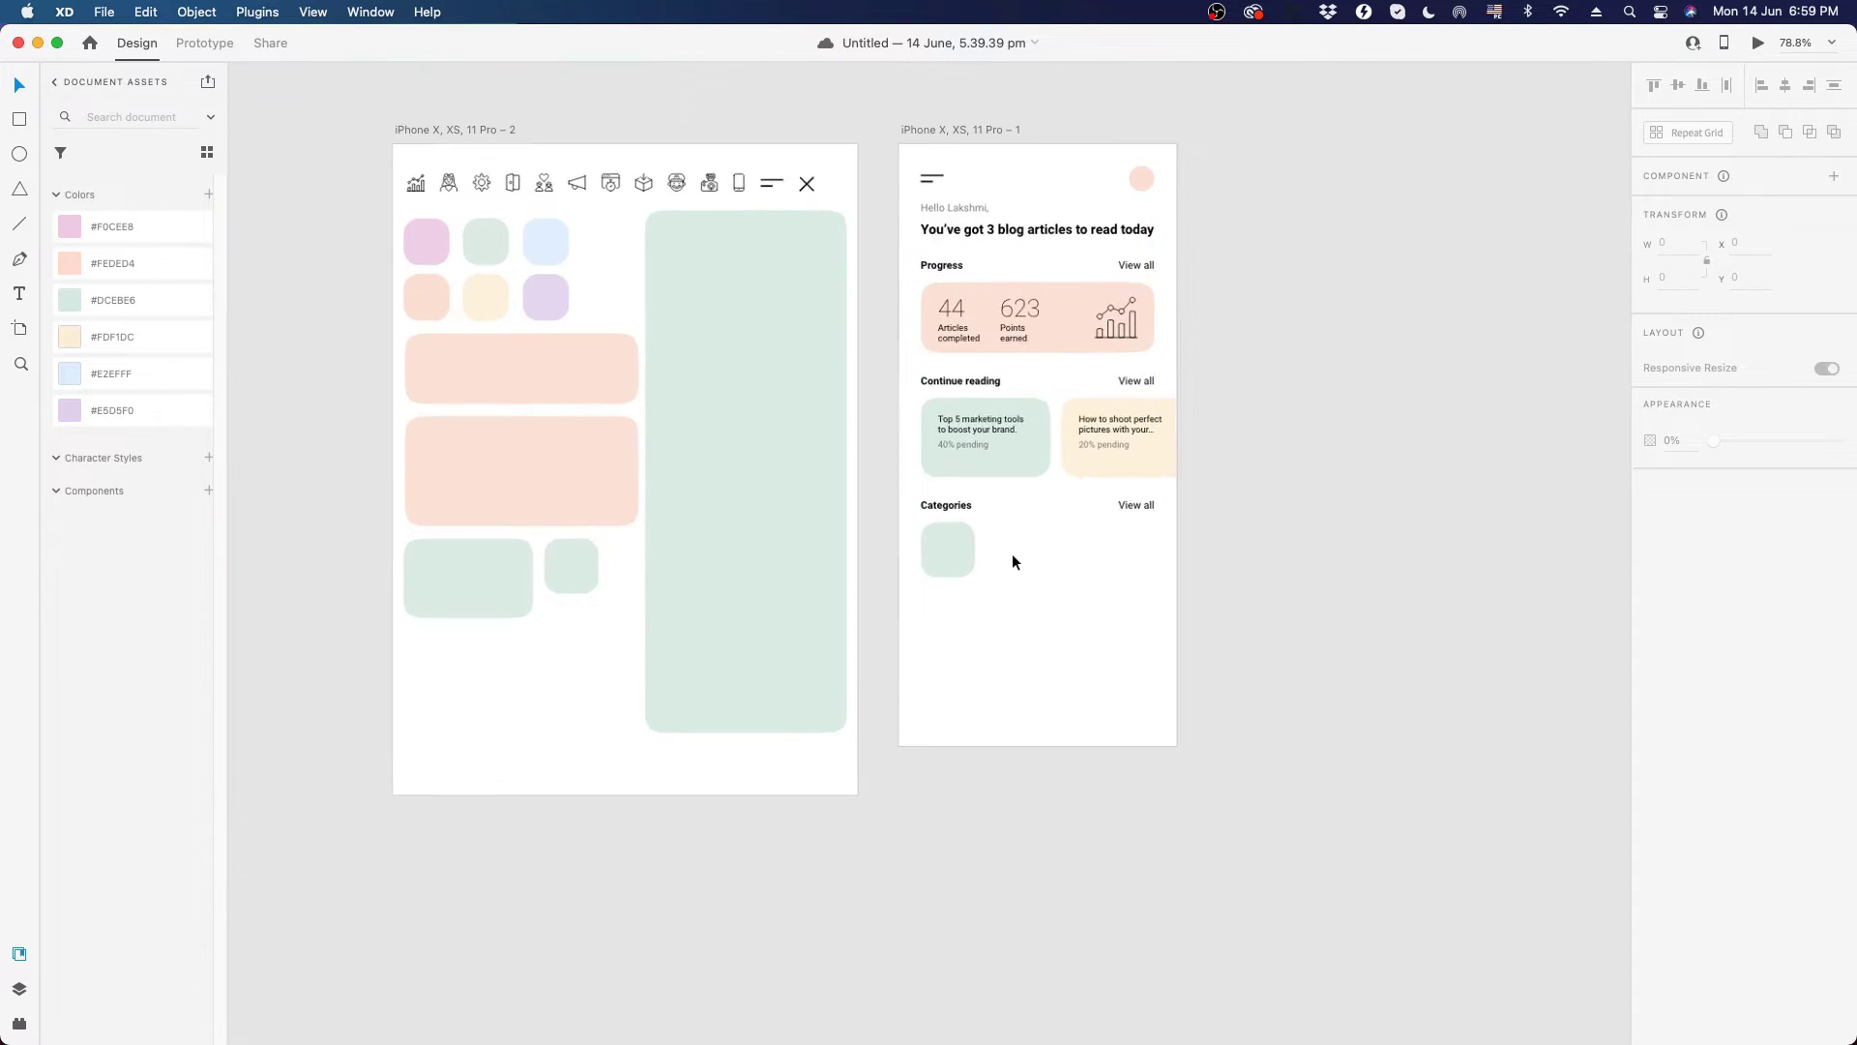
- Try to duplicate the green card's article title below the category square, and undo the copy
{"action": "scroll", "coordinate": [973, 596], "scroll_direction": "up", "scroll_amount": 5}
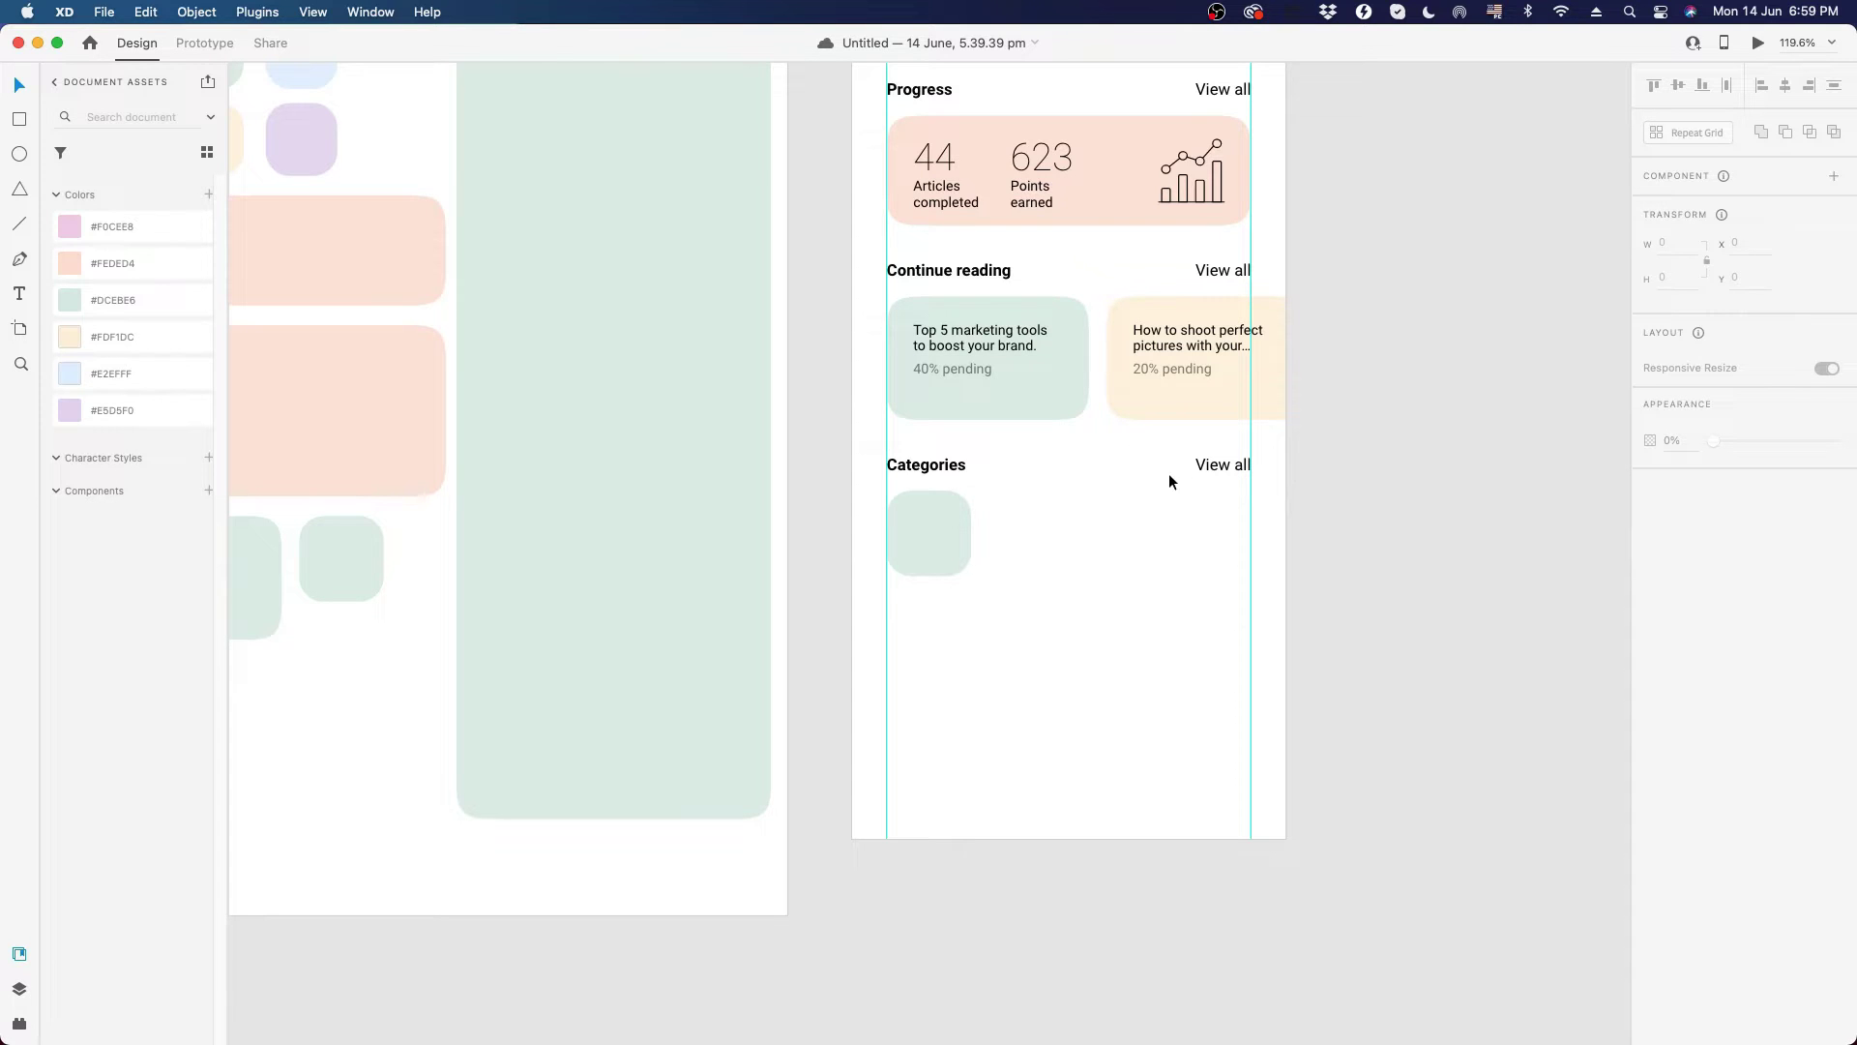
{"action": "left_click", "coordinate": [973, 330]}
{"action": "double_click", "coordinate": [974, 330]}
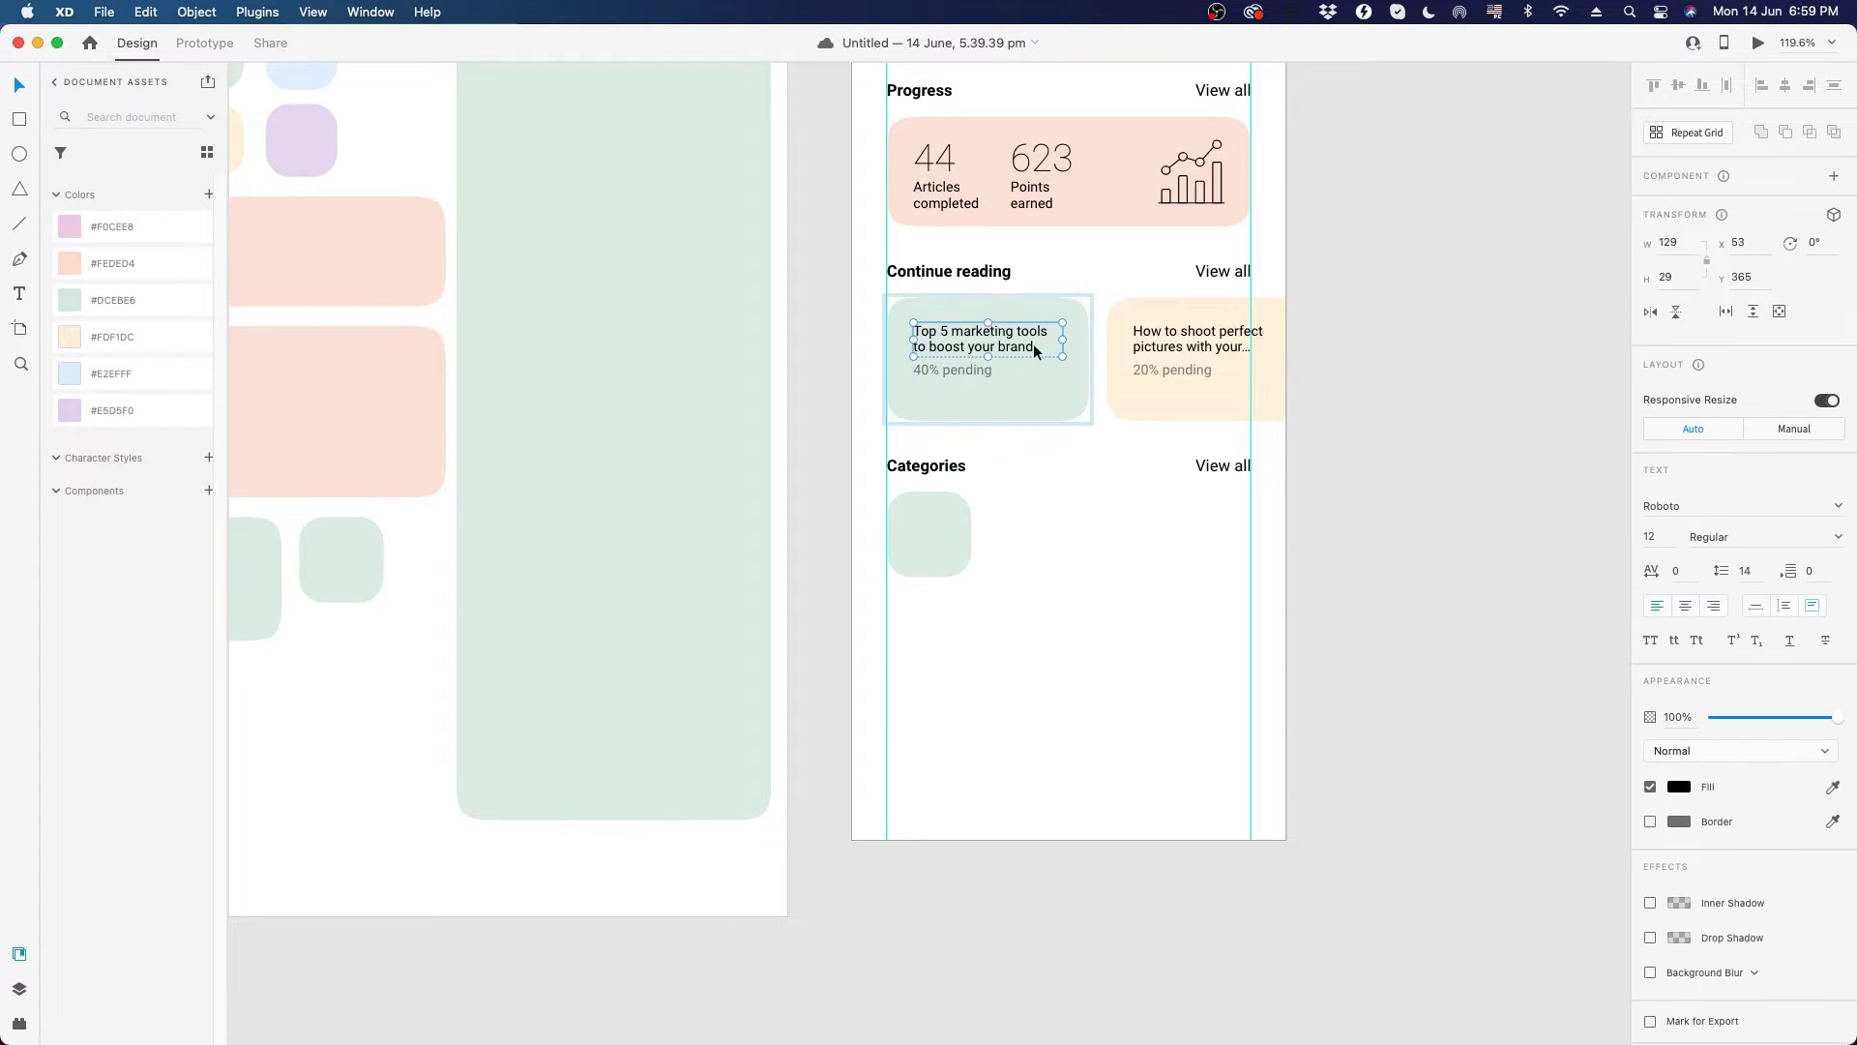
{"action": "left_click_drag", "start_coordinate": [1021, 340], "coordinate": [1012, 598]}
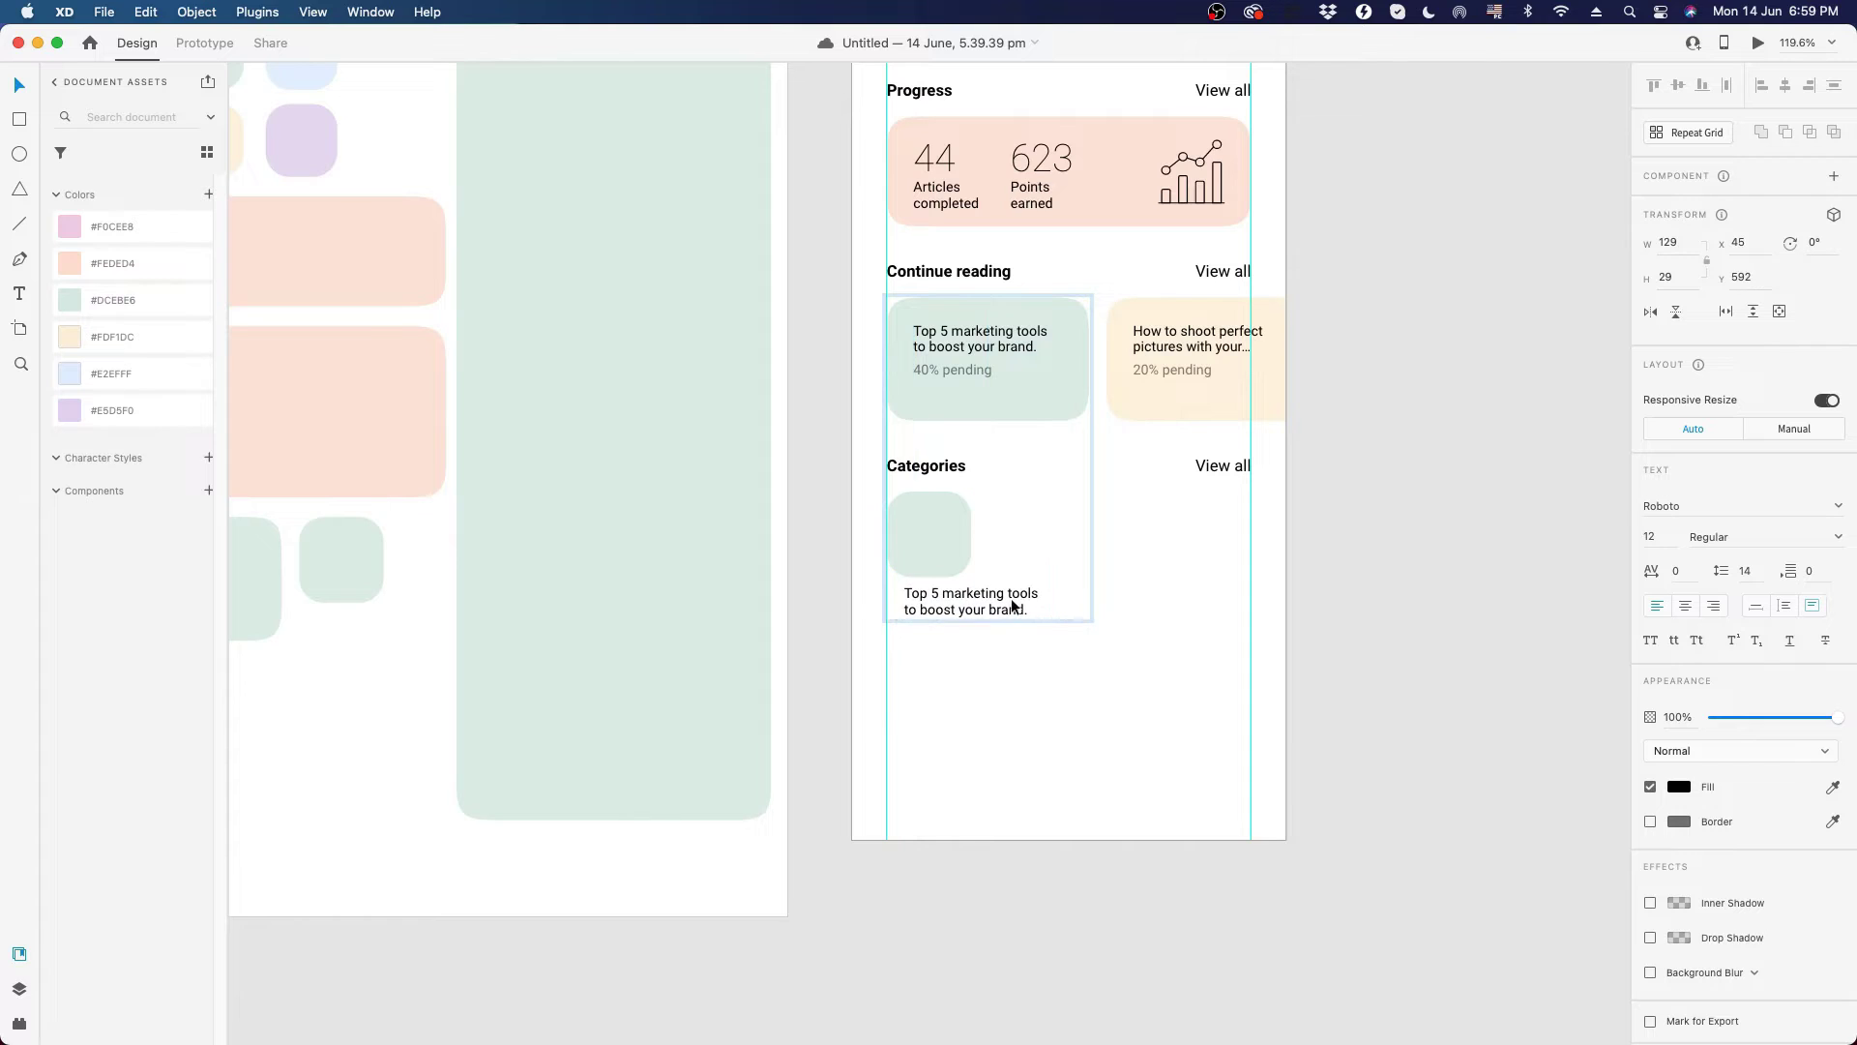
{"action": "key", "text": "super+z"}
{"action": "left_click", "coordinate": [1070, 516]}
- Save the Progress heading's text formatting as a character style in the document assets and name it "section title"
{"action": "scroll", "coordinate": [982, 403], "scroll_direction": "up", "scroll_amount": 2}
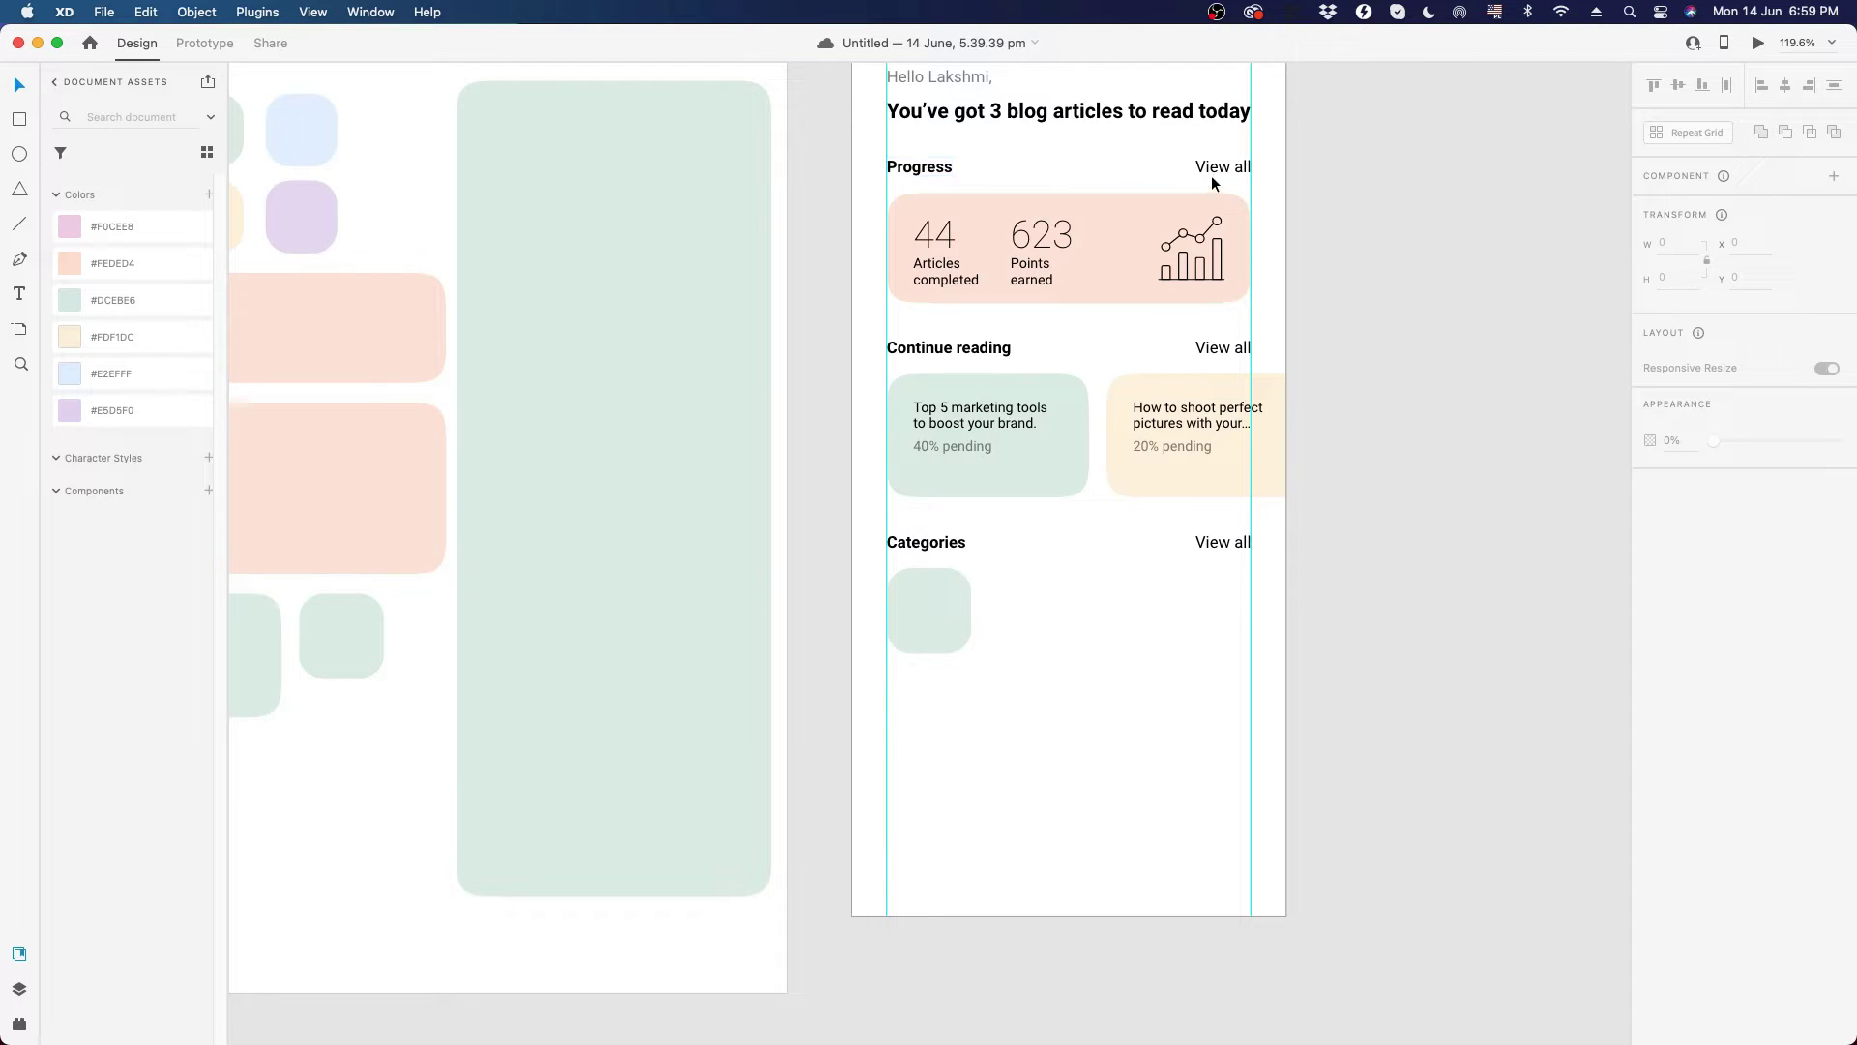
{"action": "left_click", "coordinate": [924, 283]}
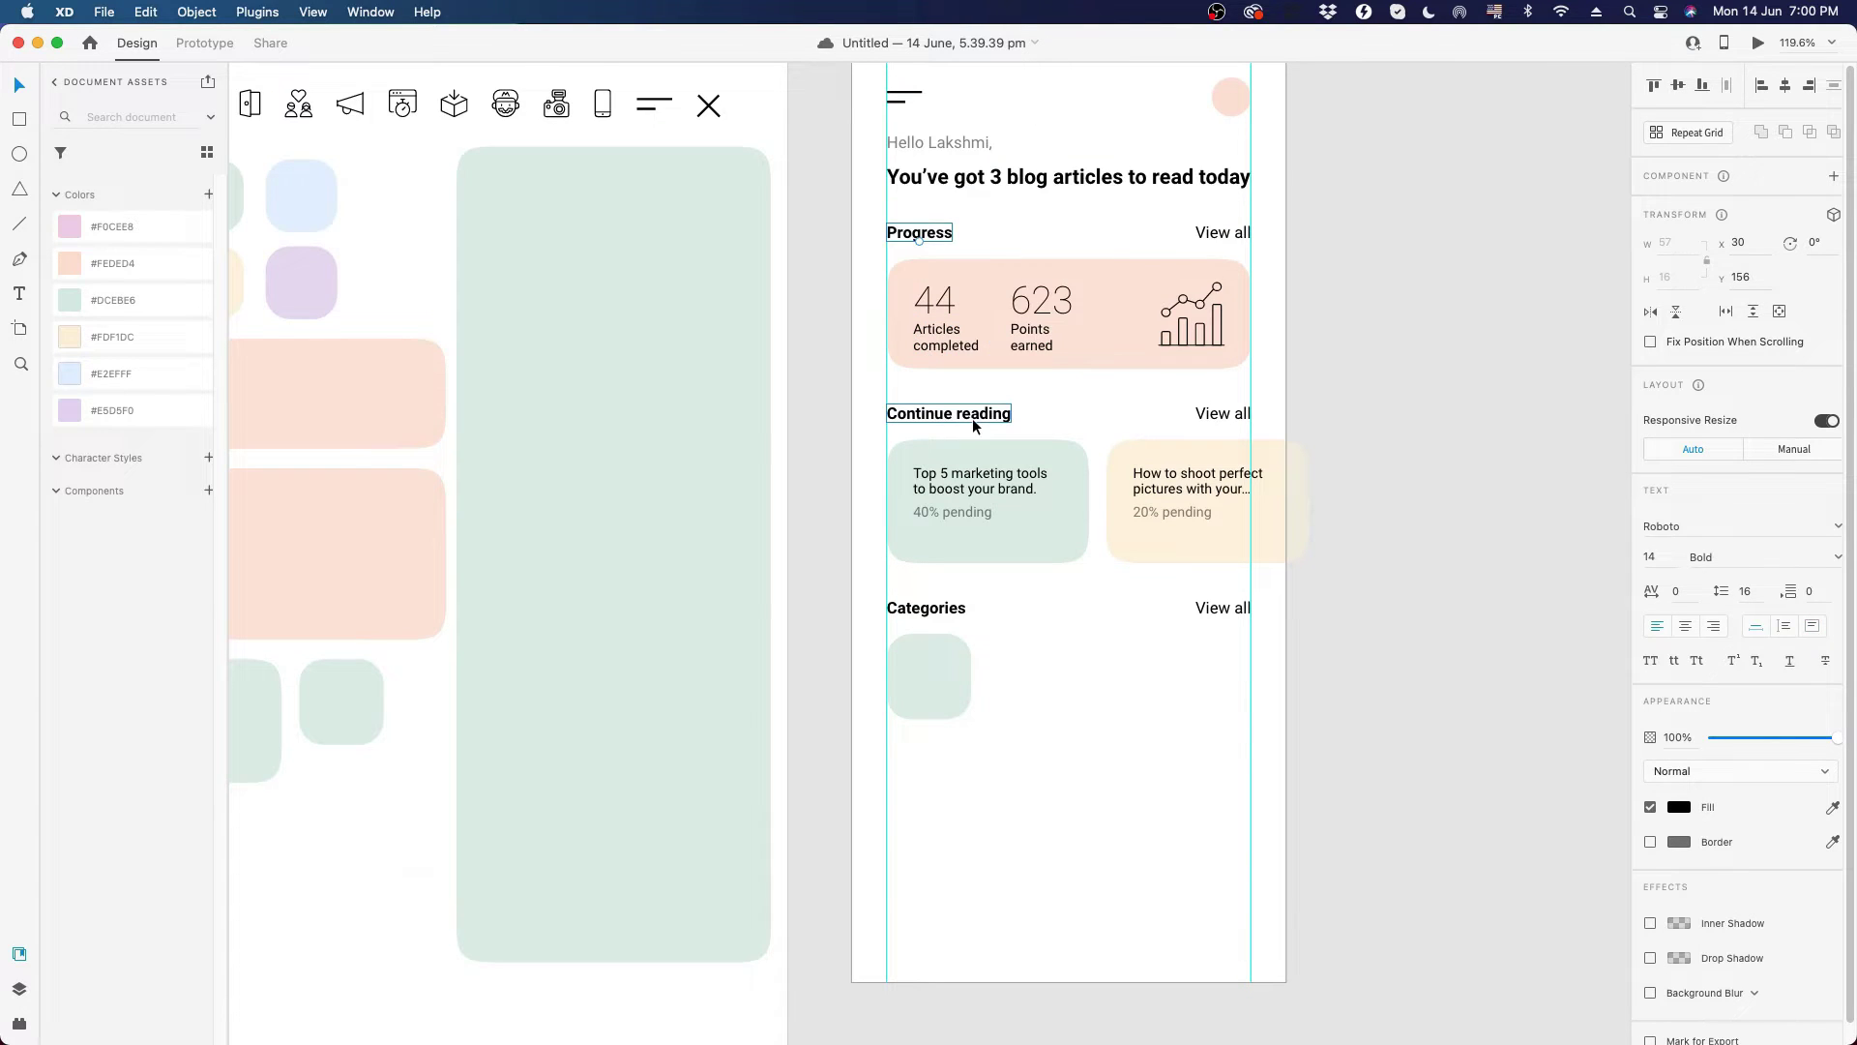
{"action": "left_click", "coordinate": [1002, 488]}
{"action": "left_click", "coordinate": [935, 236]}
{"action": "right_click", "coordinate": [936, 241]}
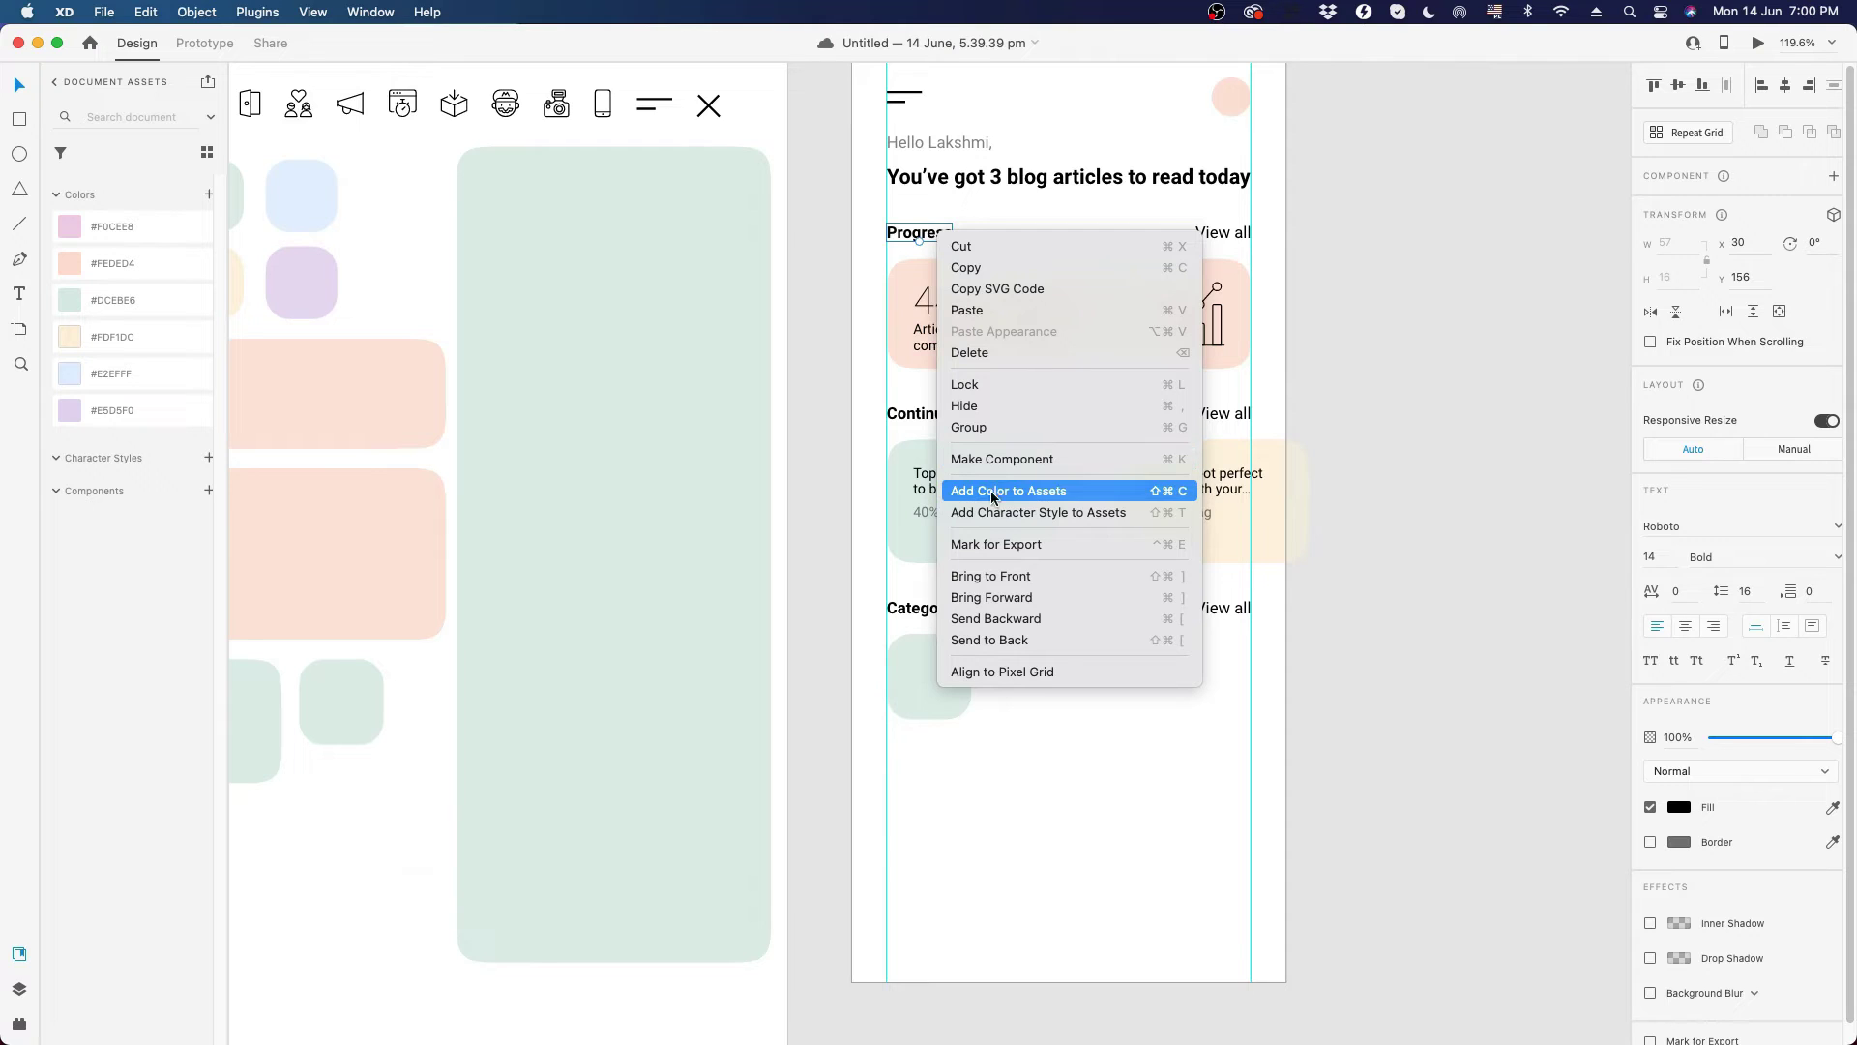
{"action": "left_click", "coordinate": [1112, 519]}
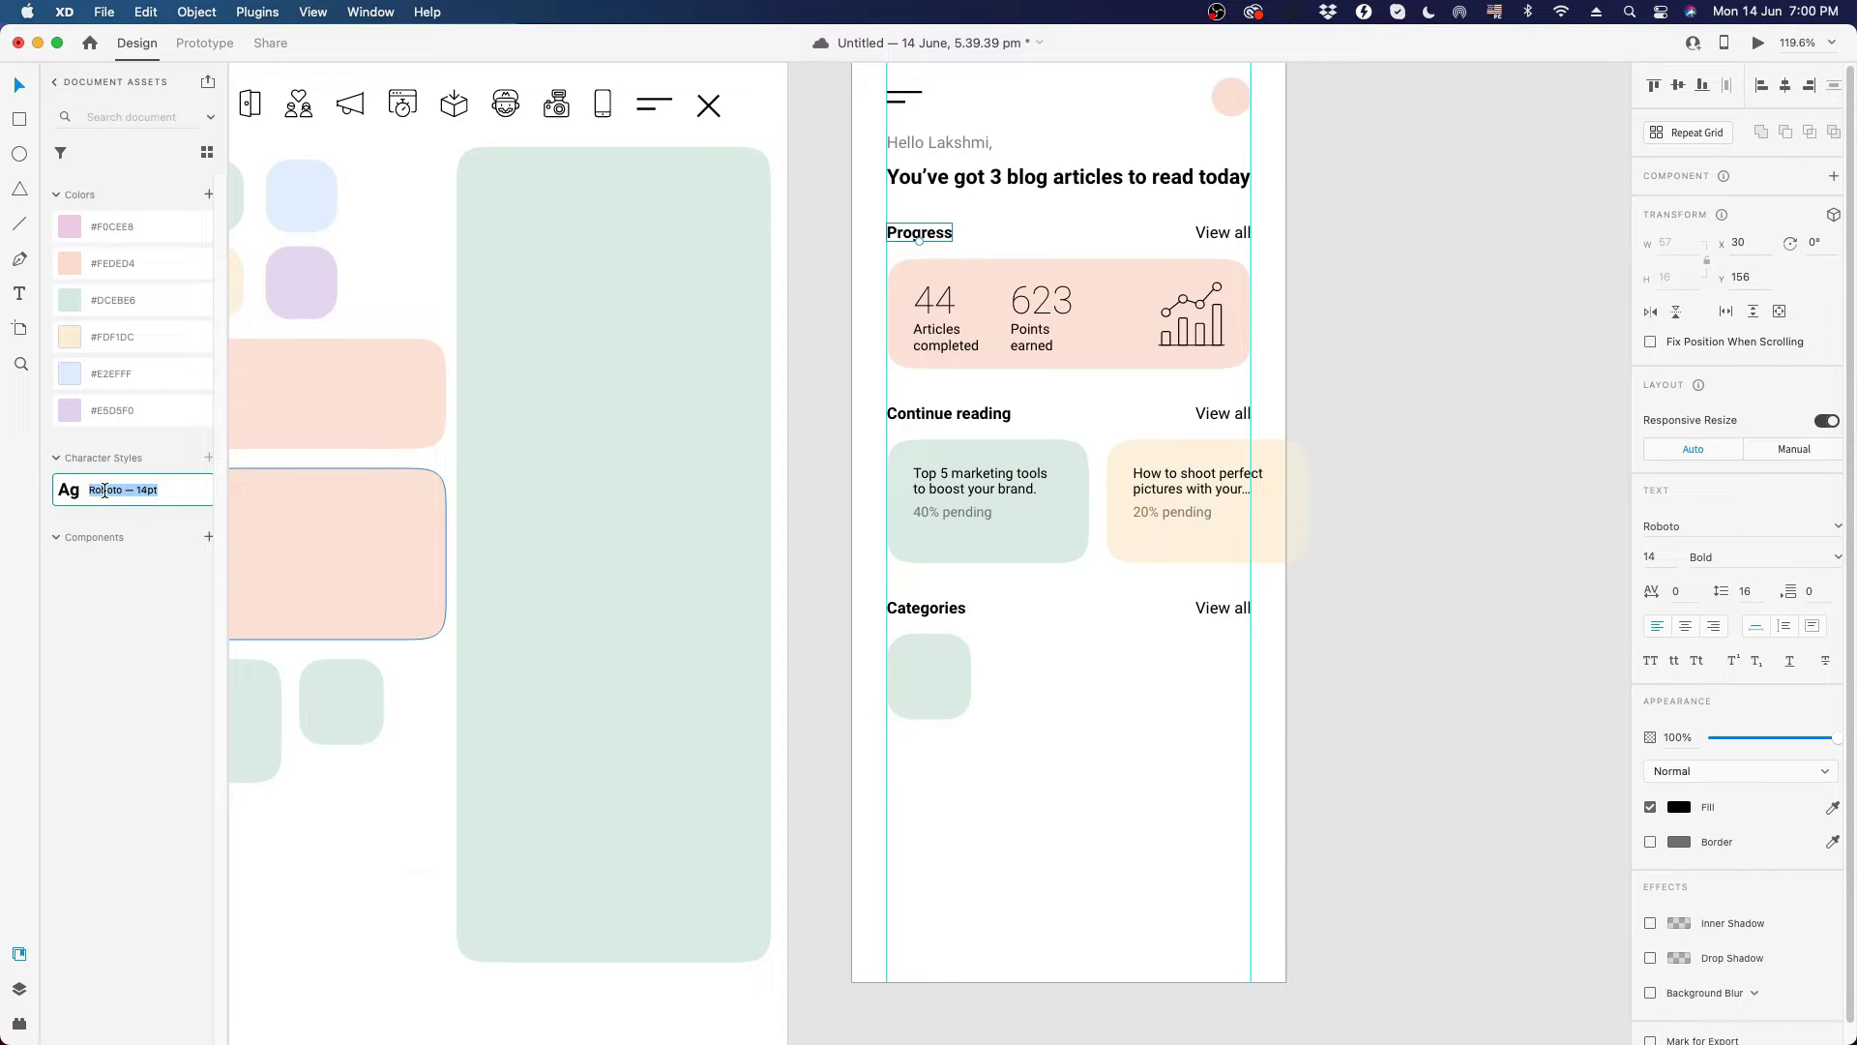
{"action": "type", "text": "section title"}
{"action": "key", "text": "Return"}
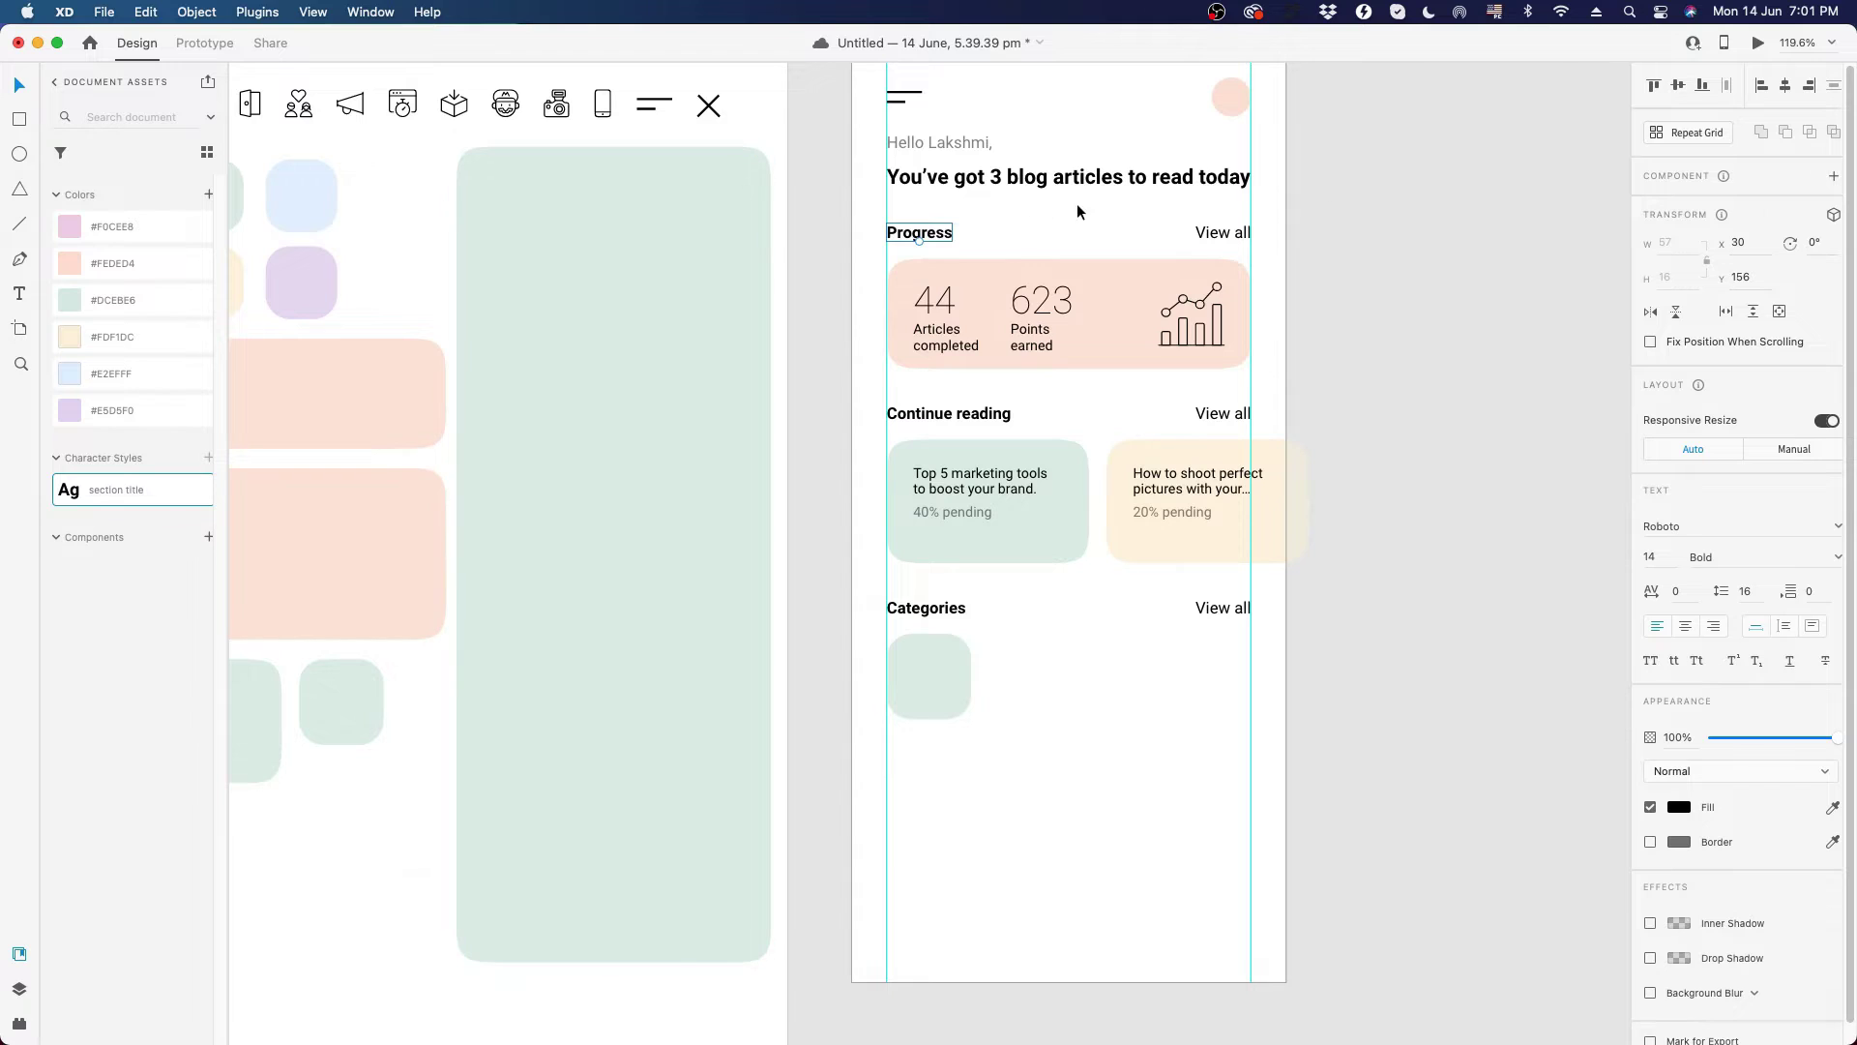
- Save the "Articles completed" label's text formatting as a character style in the document assets and name it "body text"
{"action": "left_click", "coordinate": [1272, 247]}
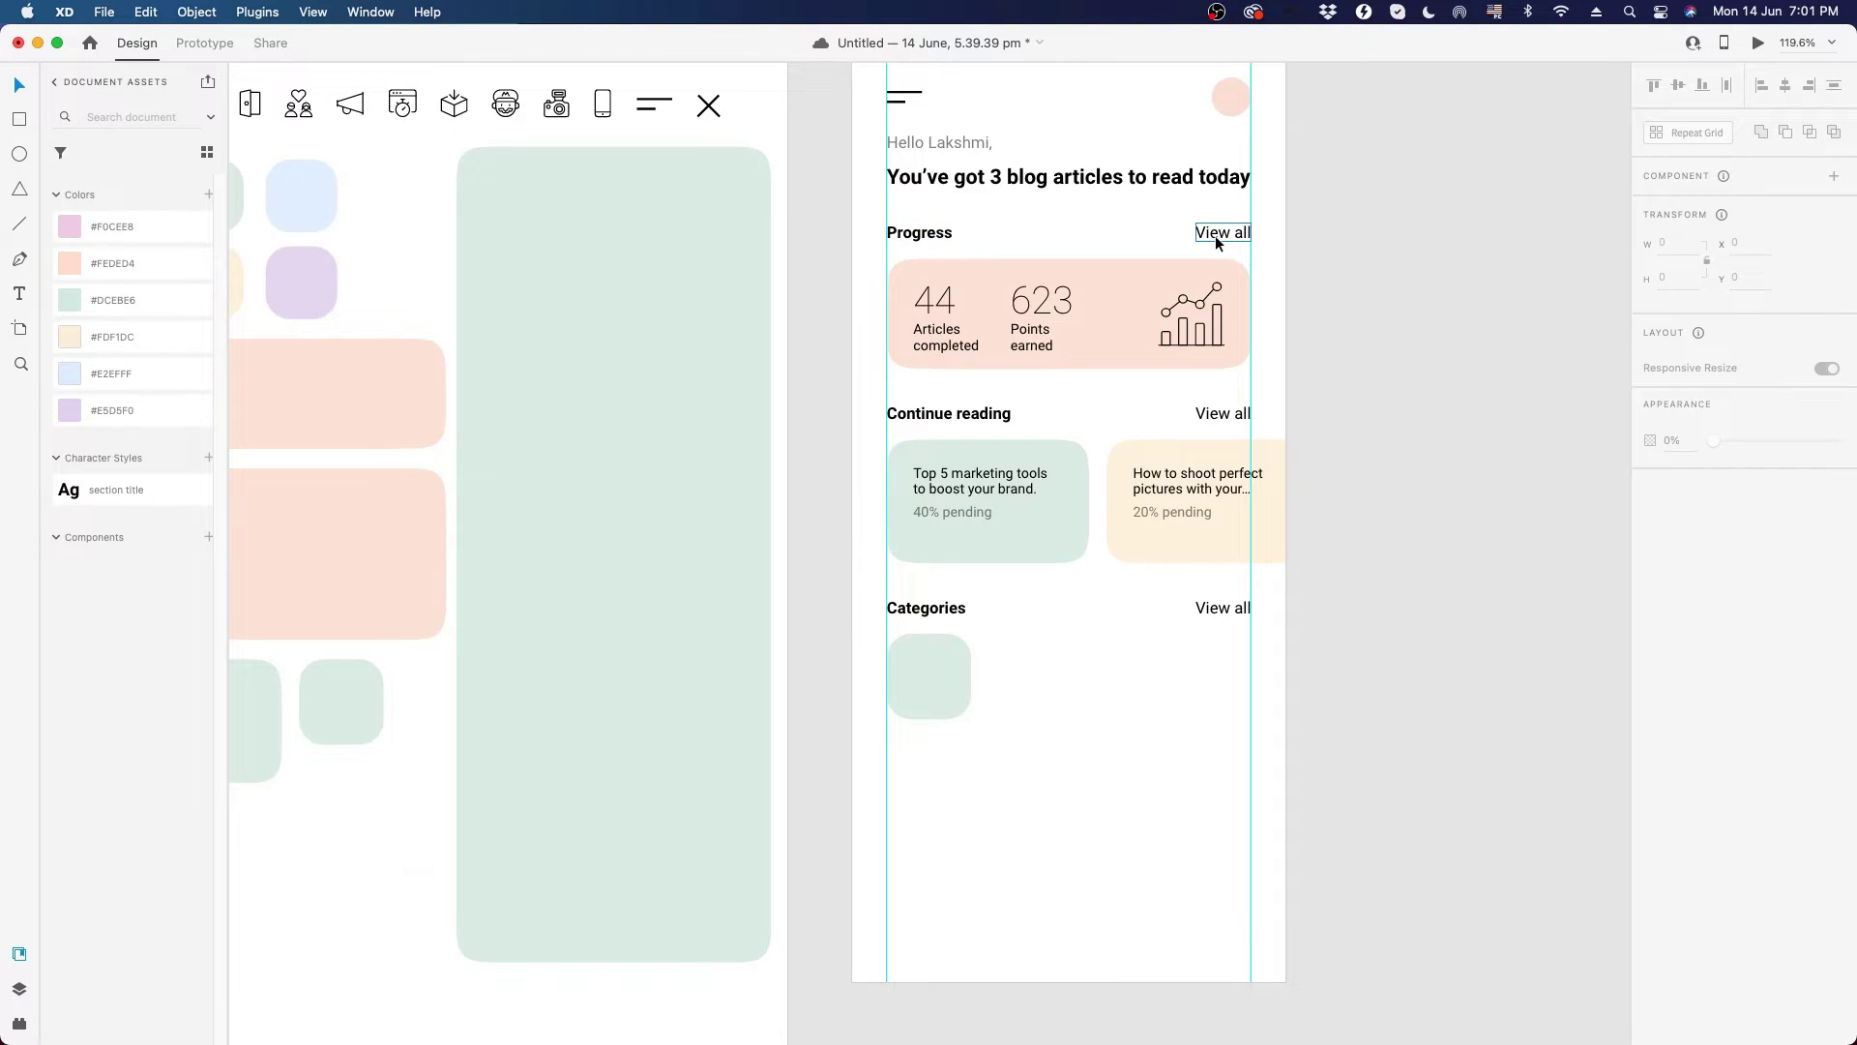
{"action": "left_click", "coordinate": [931, 350]}
{"action": "right_click", "coordinate": [930, 351]}
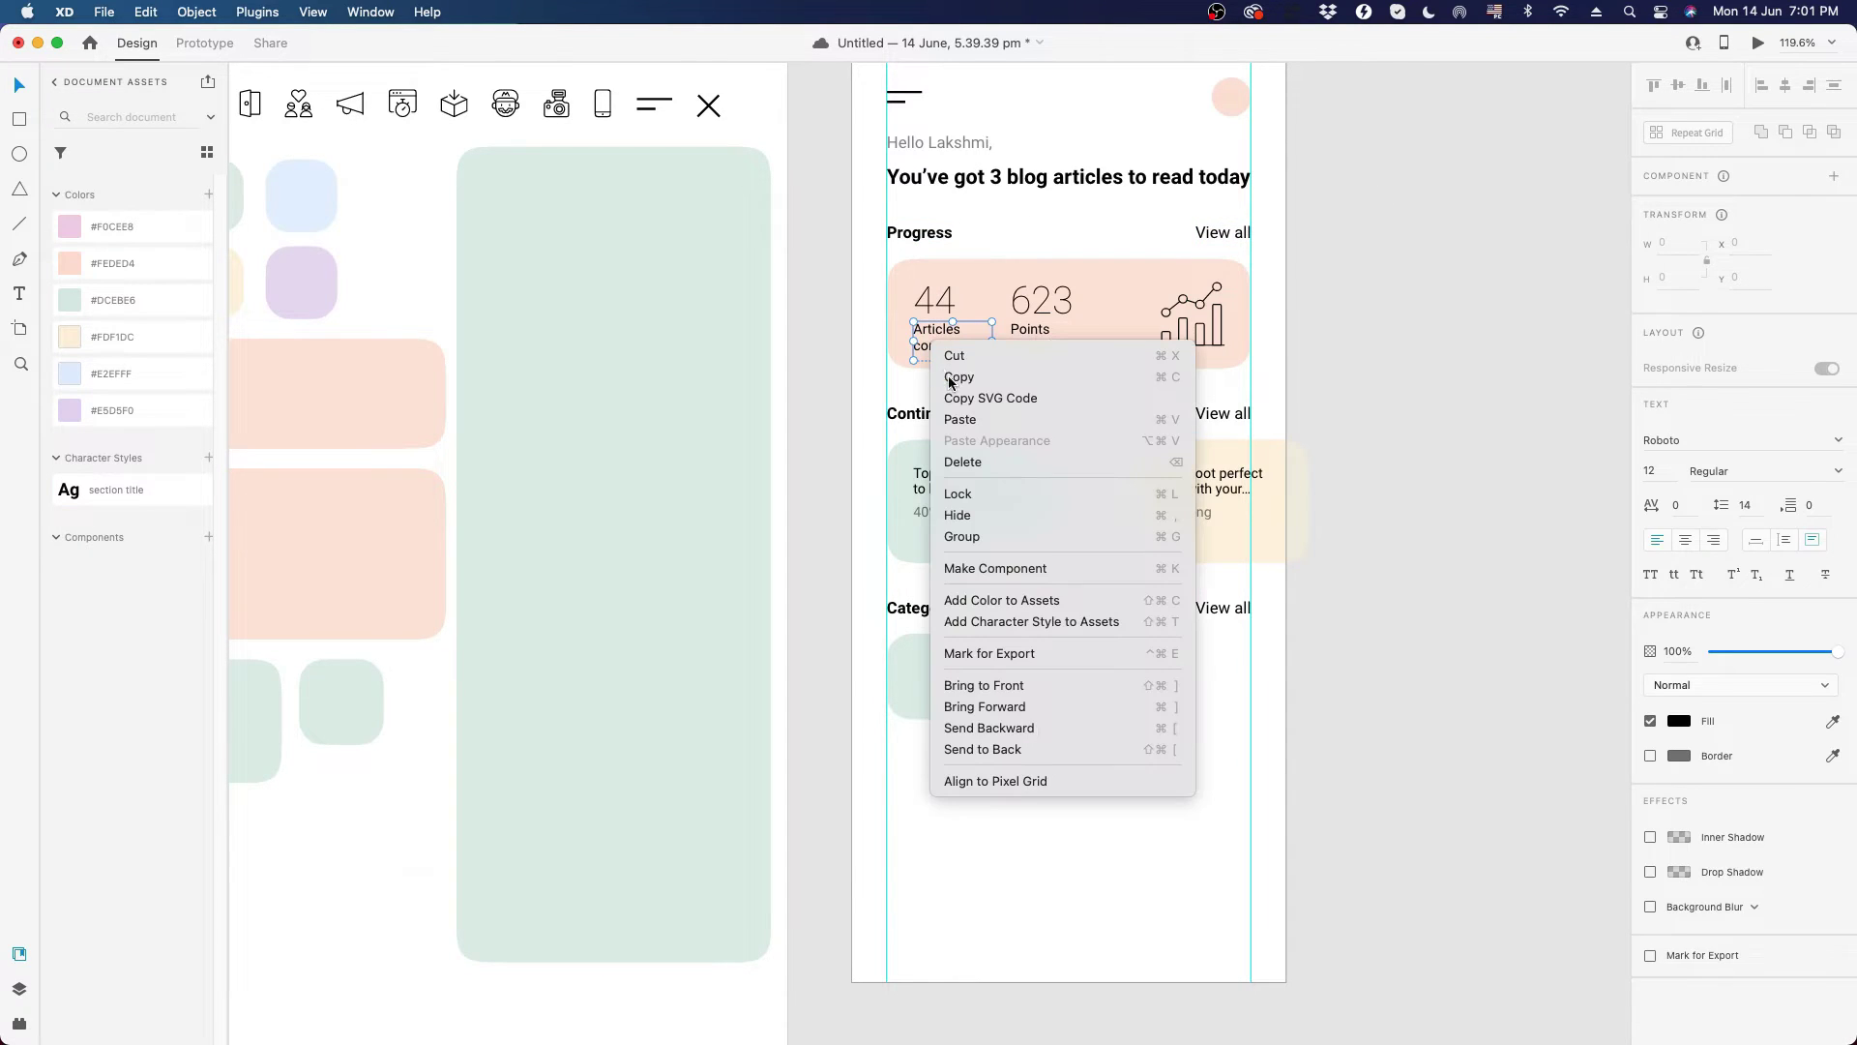
{"action": "left_click", "coordinate": [977, 621]}
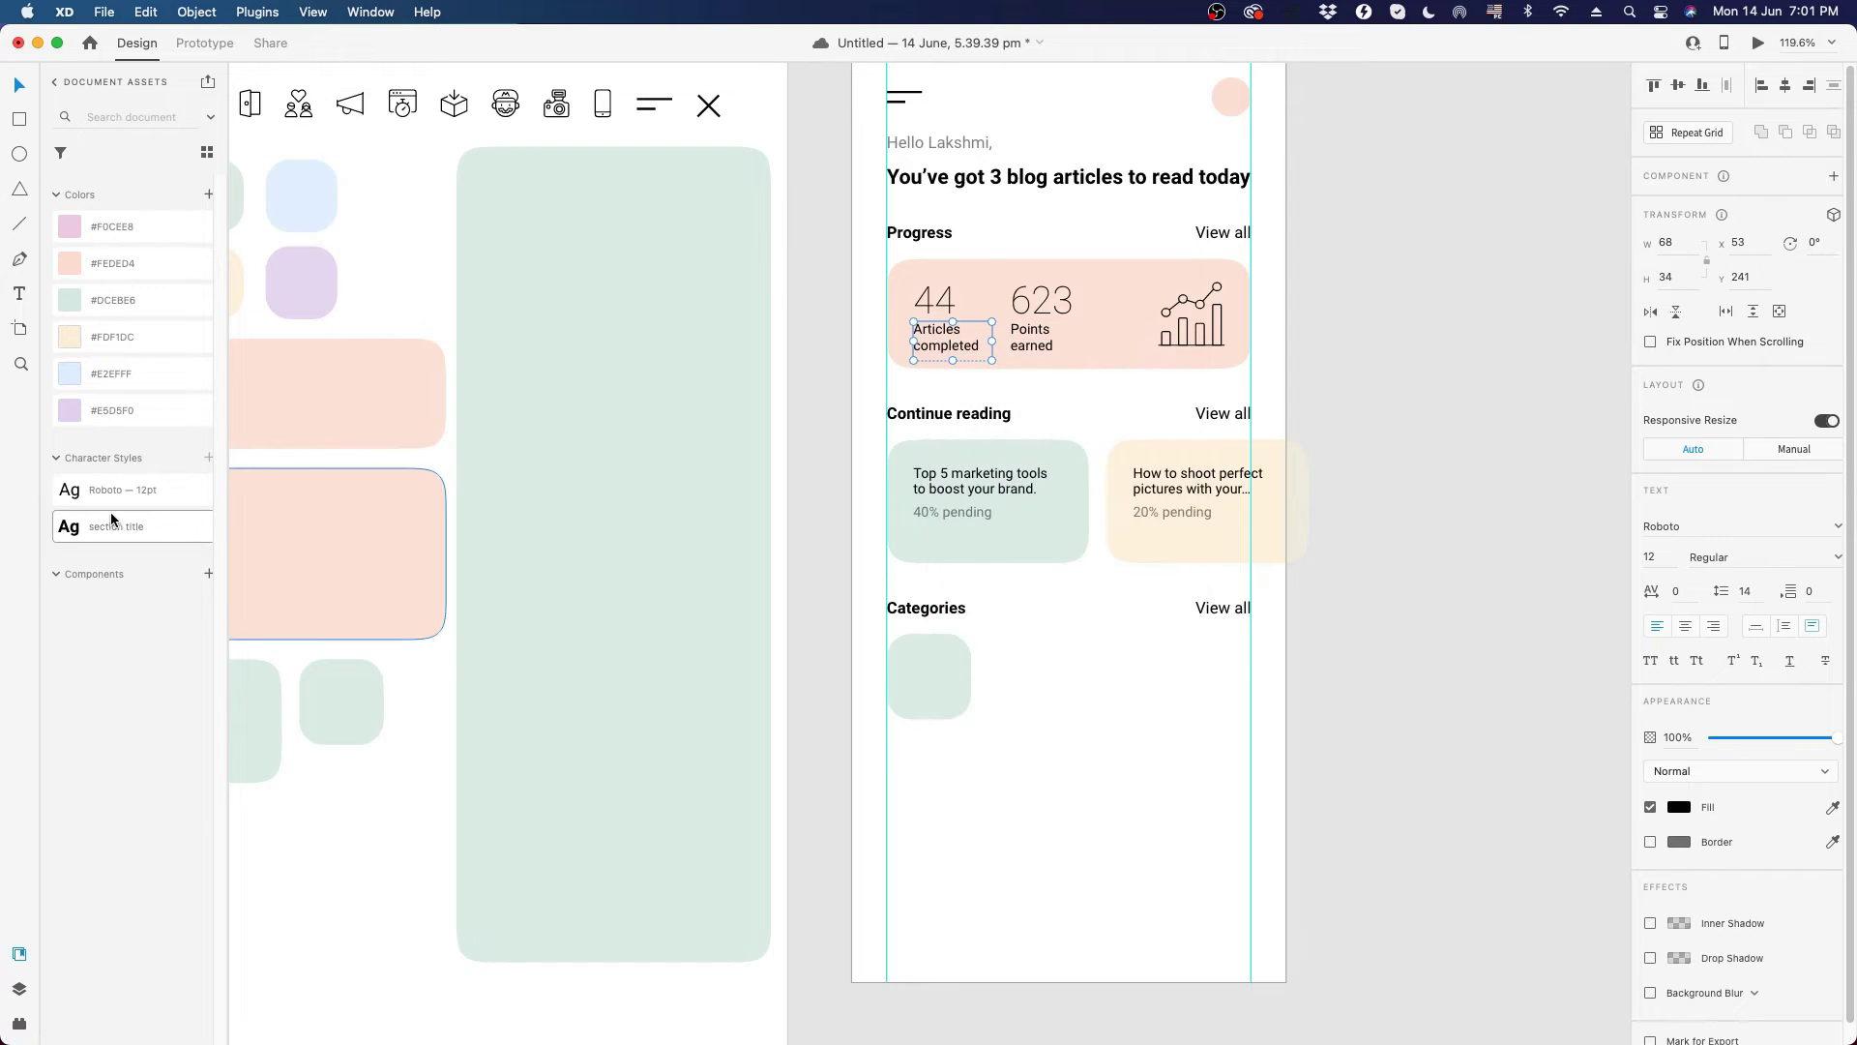
{"action": "type", "text": "b"}
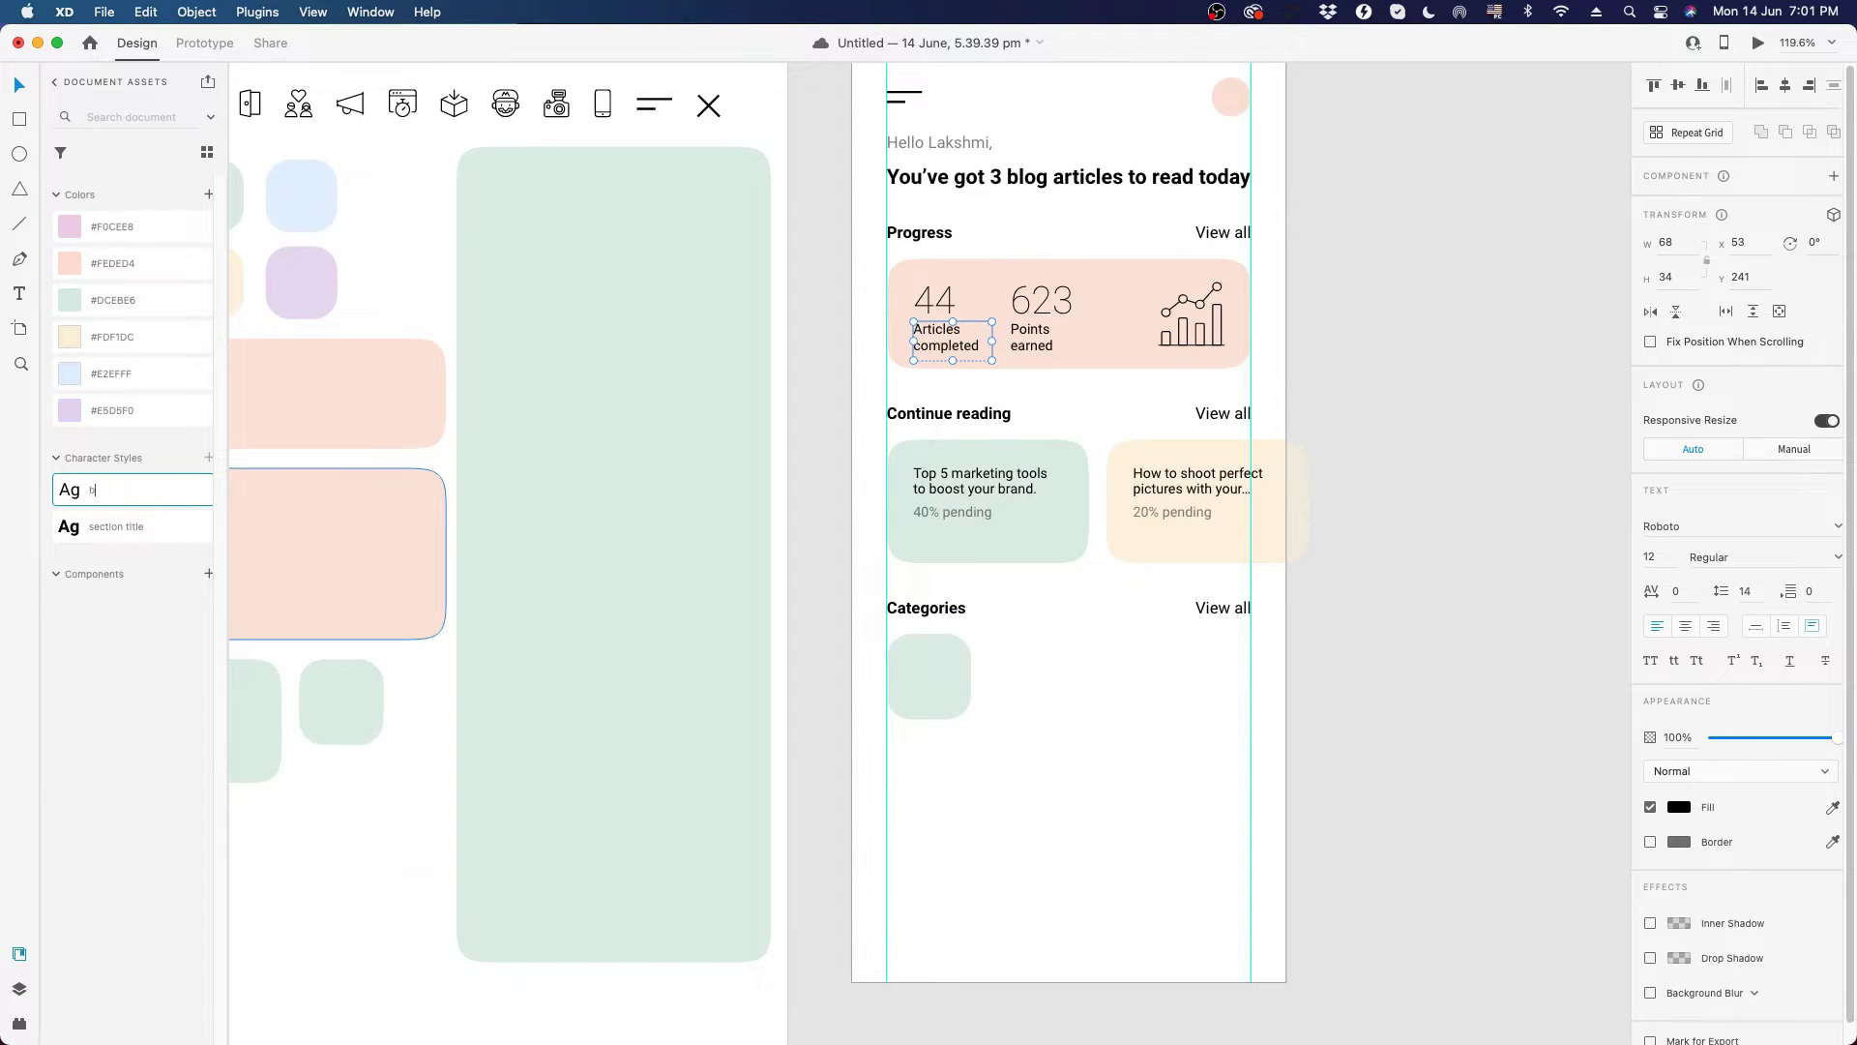
{"action": "type", "text": "ody text"}
{"action": "key", "text": "Return"}
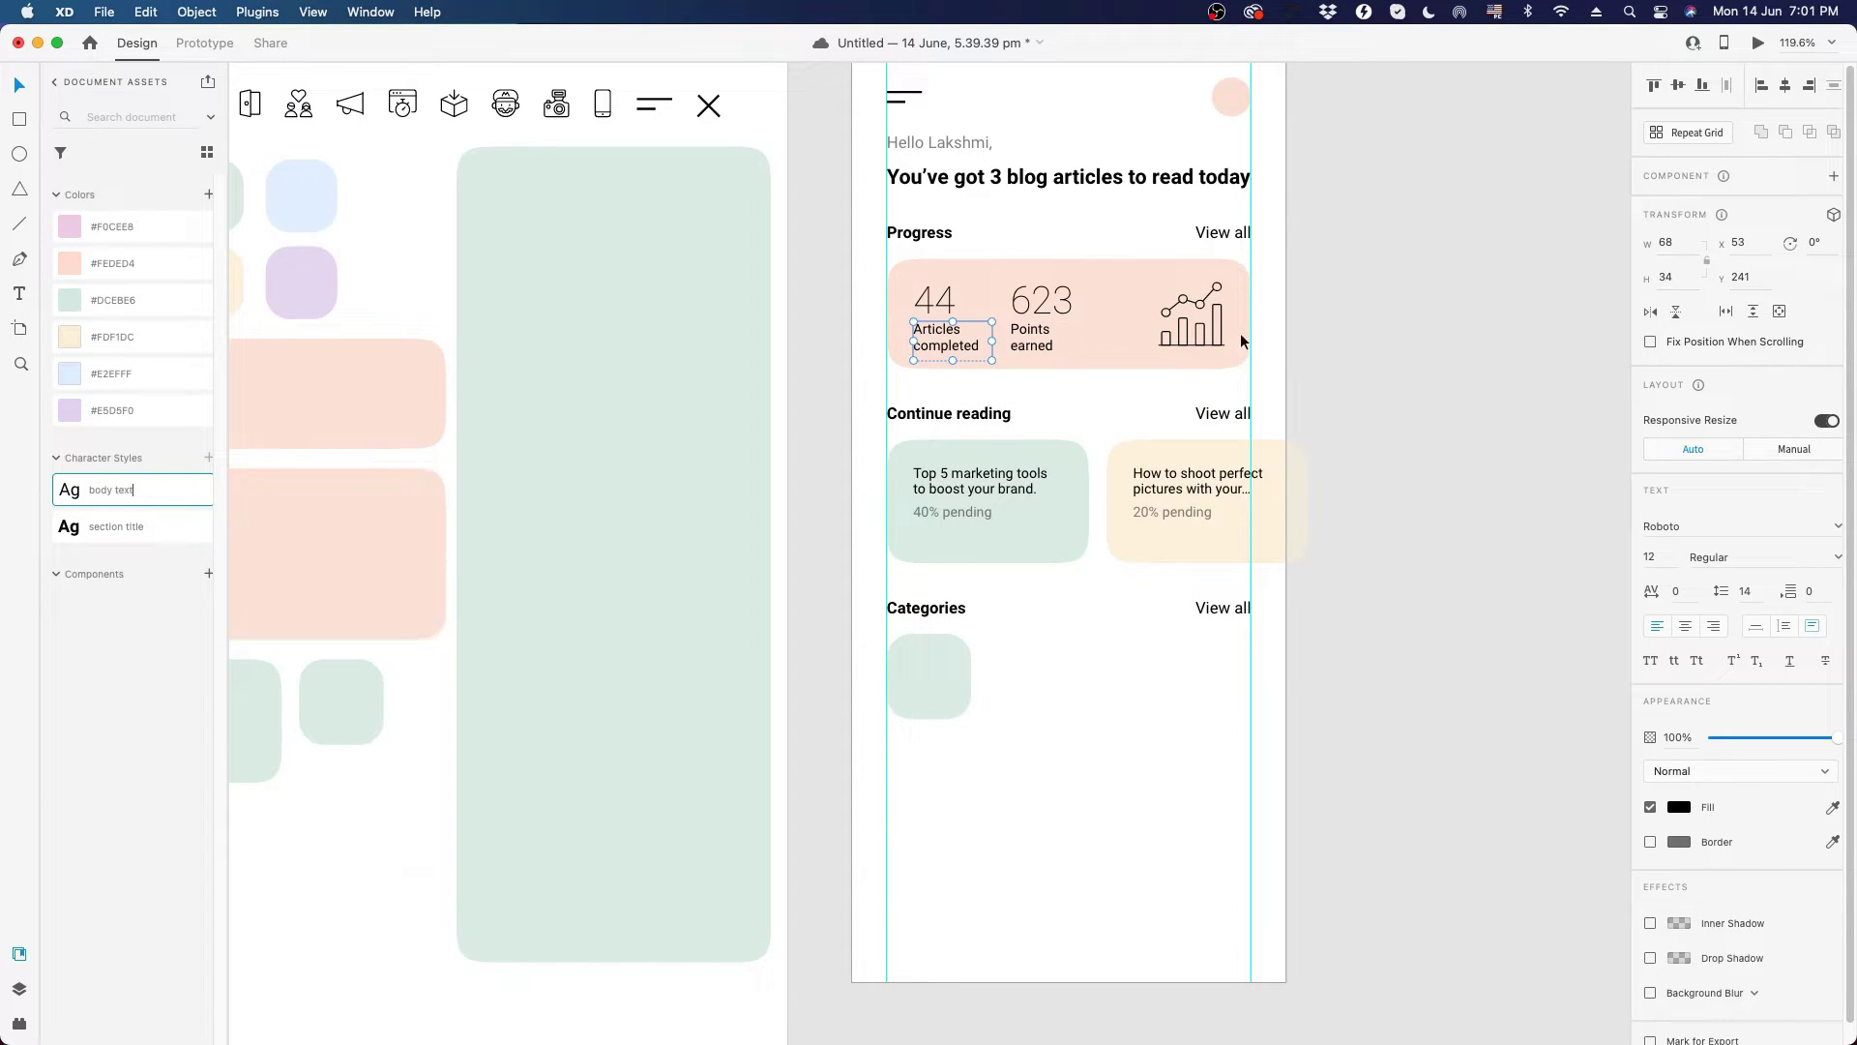
{"action": "left_click", "coordinate": [1442, 327]}
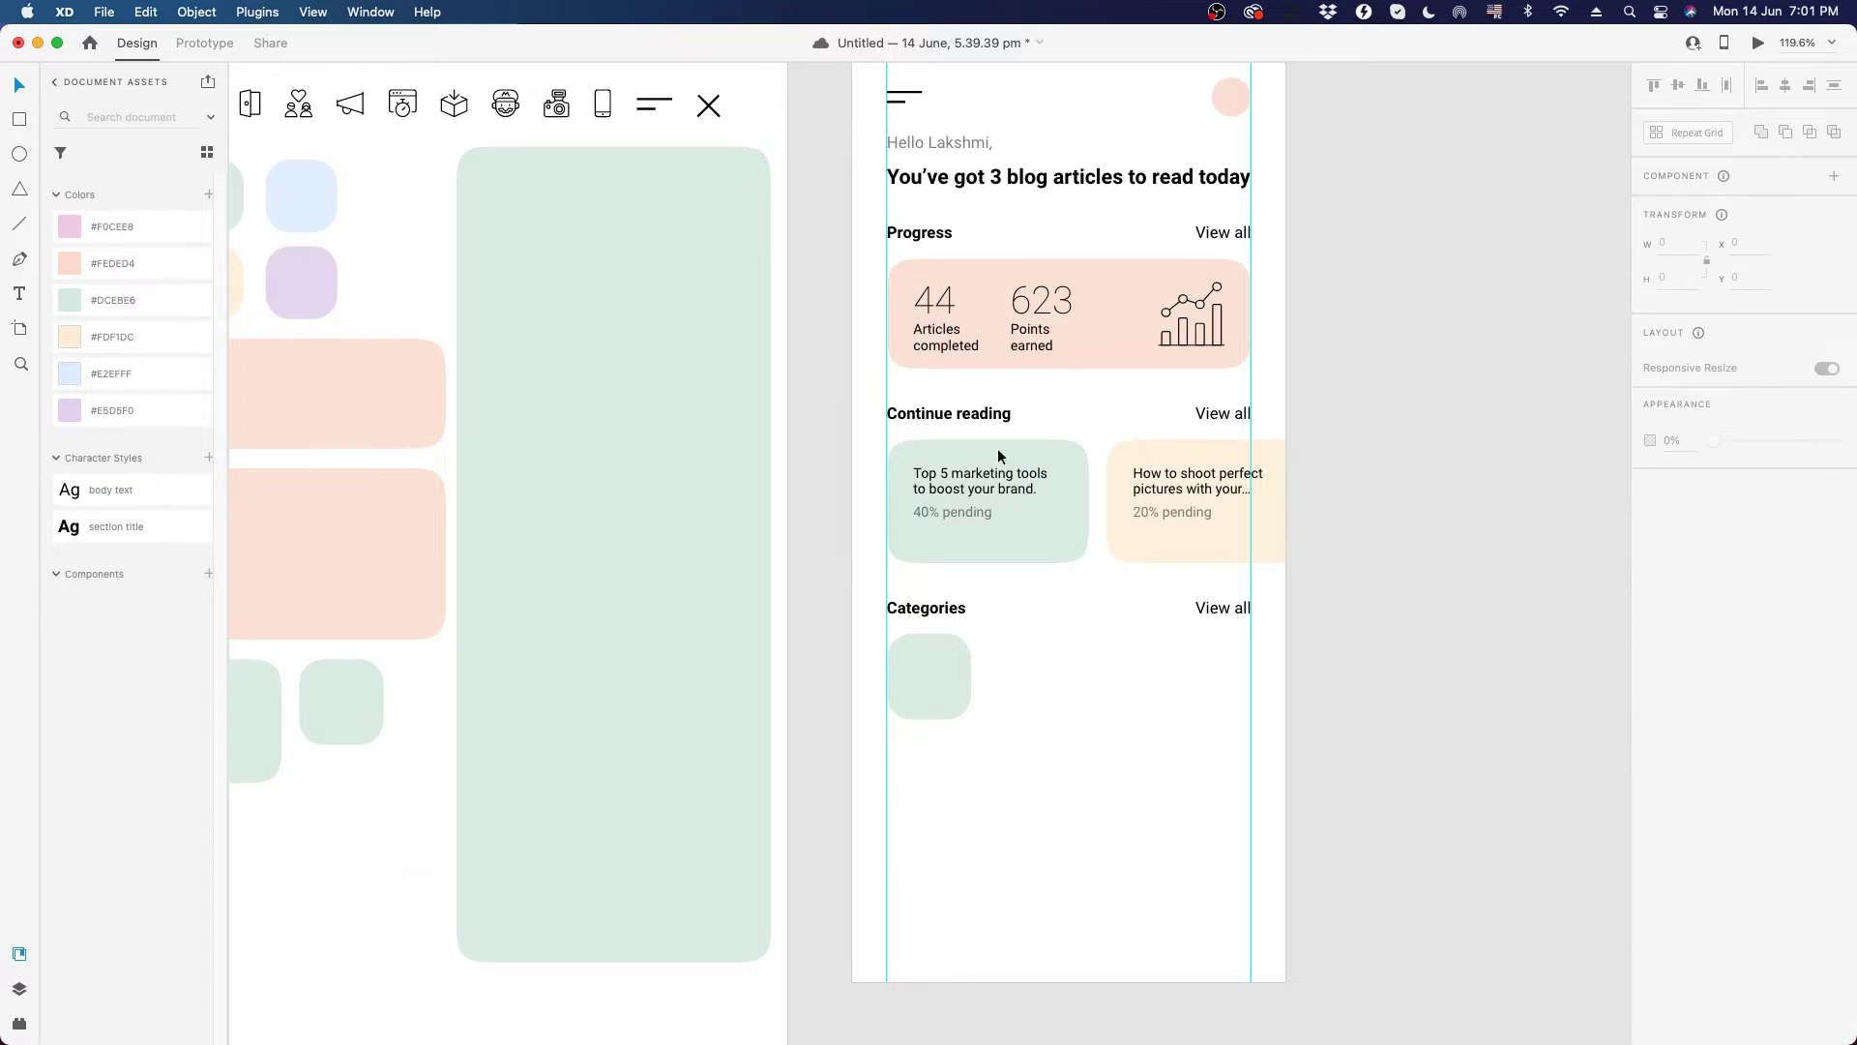
- Compare the text settings of the green card's texts, the main headline, the Progress heading and the "Articles completed" label
{"action": "double_click", "coordinate": [963, 514]}
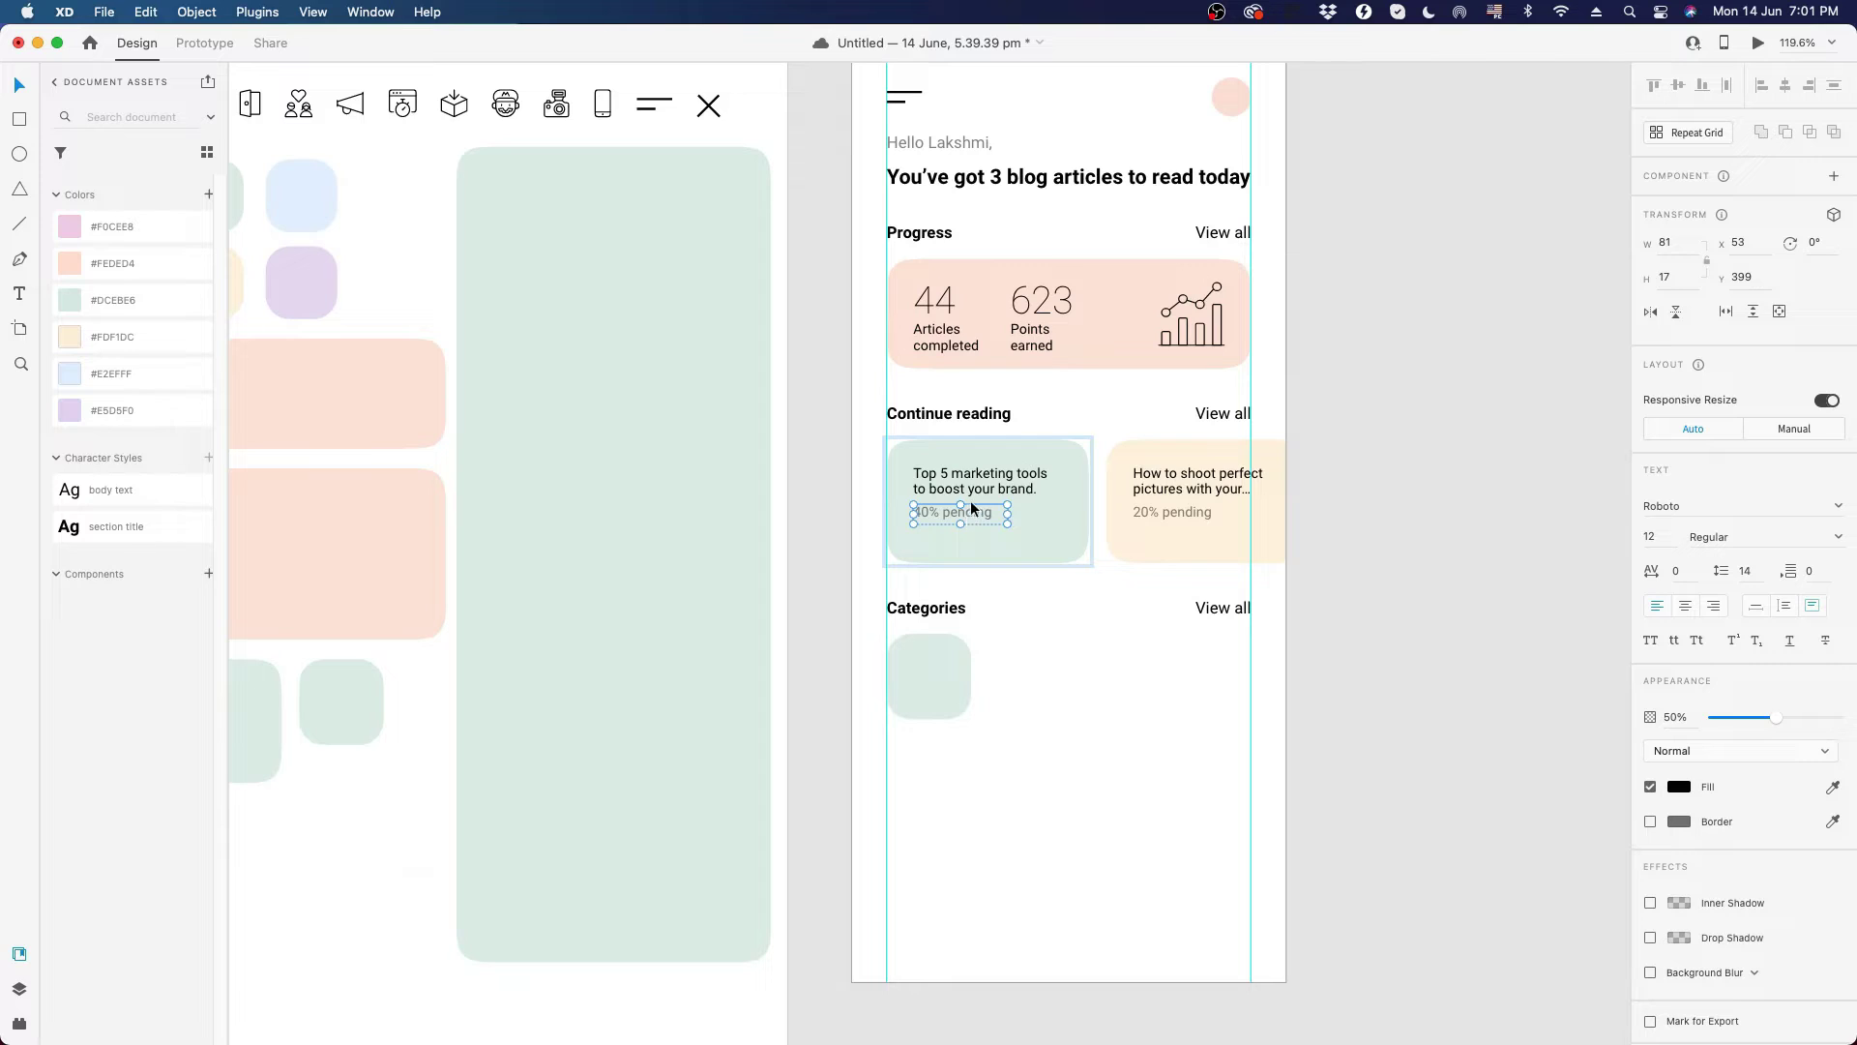
{"action": "left_click", "coordinate": [972, 494]}
{"action": "left_click", "coordinate": [972, 520]}
{"action": "left_click", "coordinate": [1403, 395]}
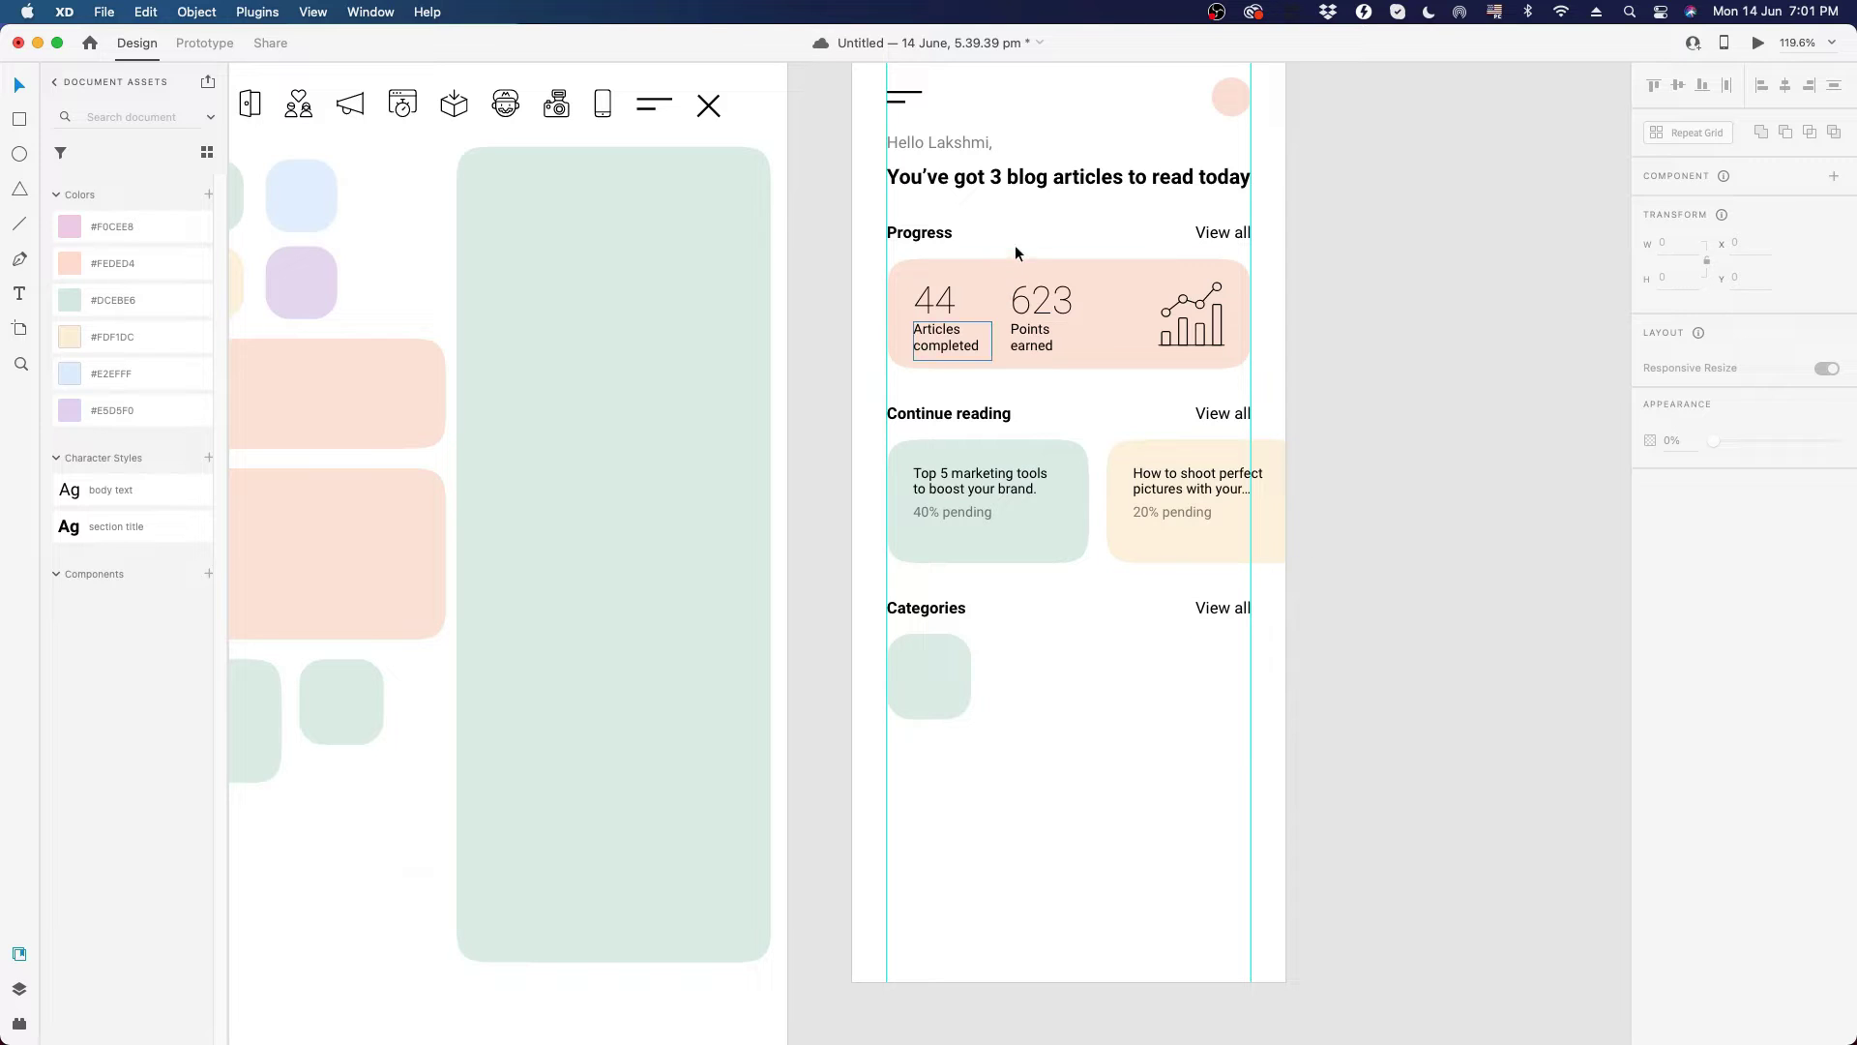
{"action": "left_click", "coordinate": [980, 184]}
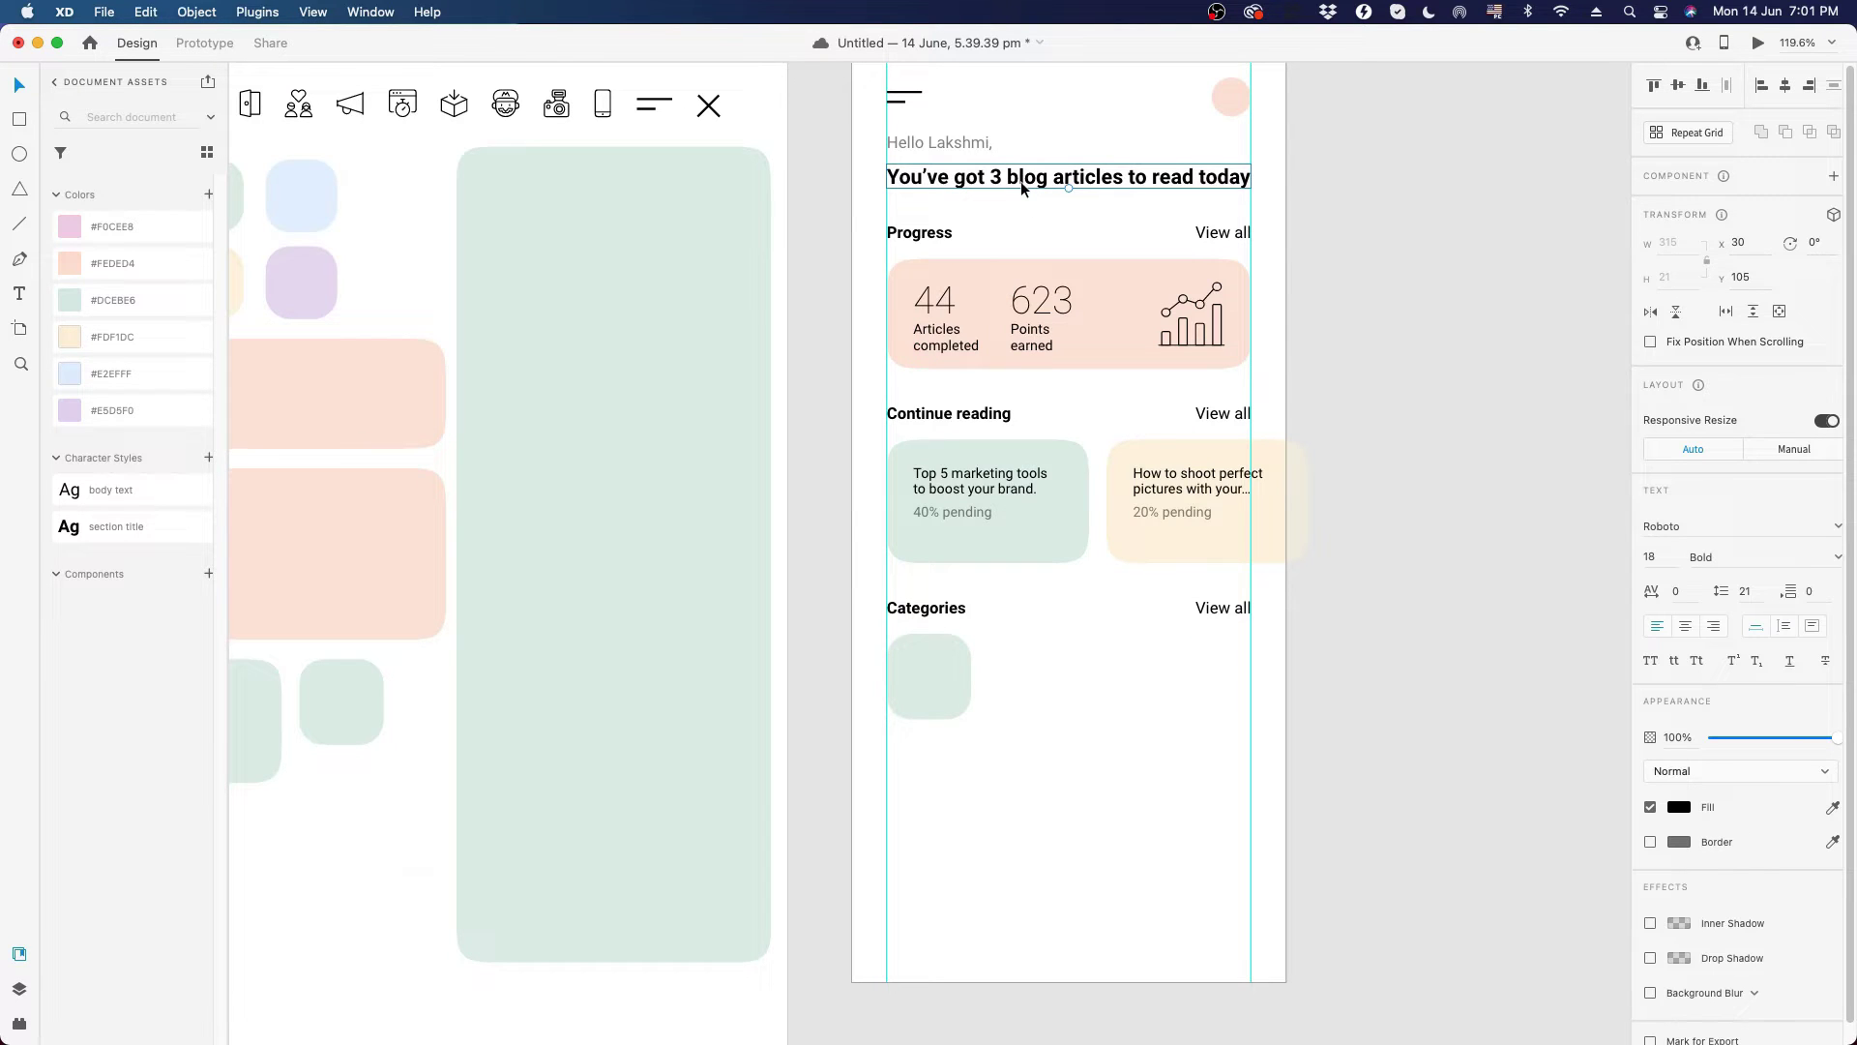
{"action": "left_click", "coordinate": [926, 234]}
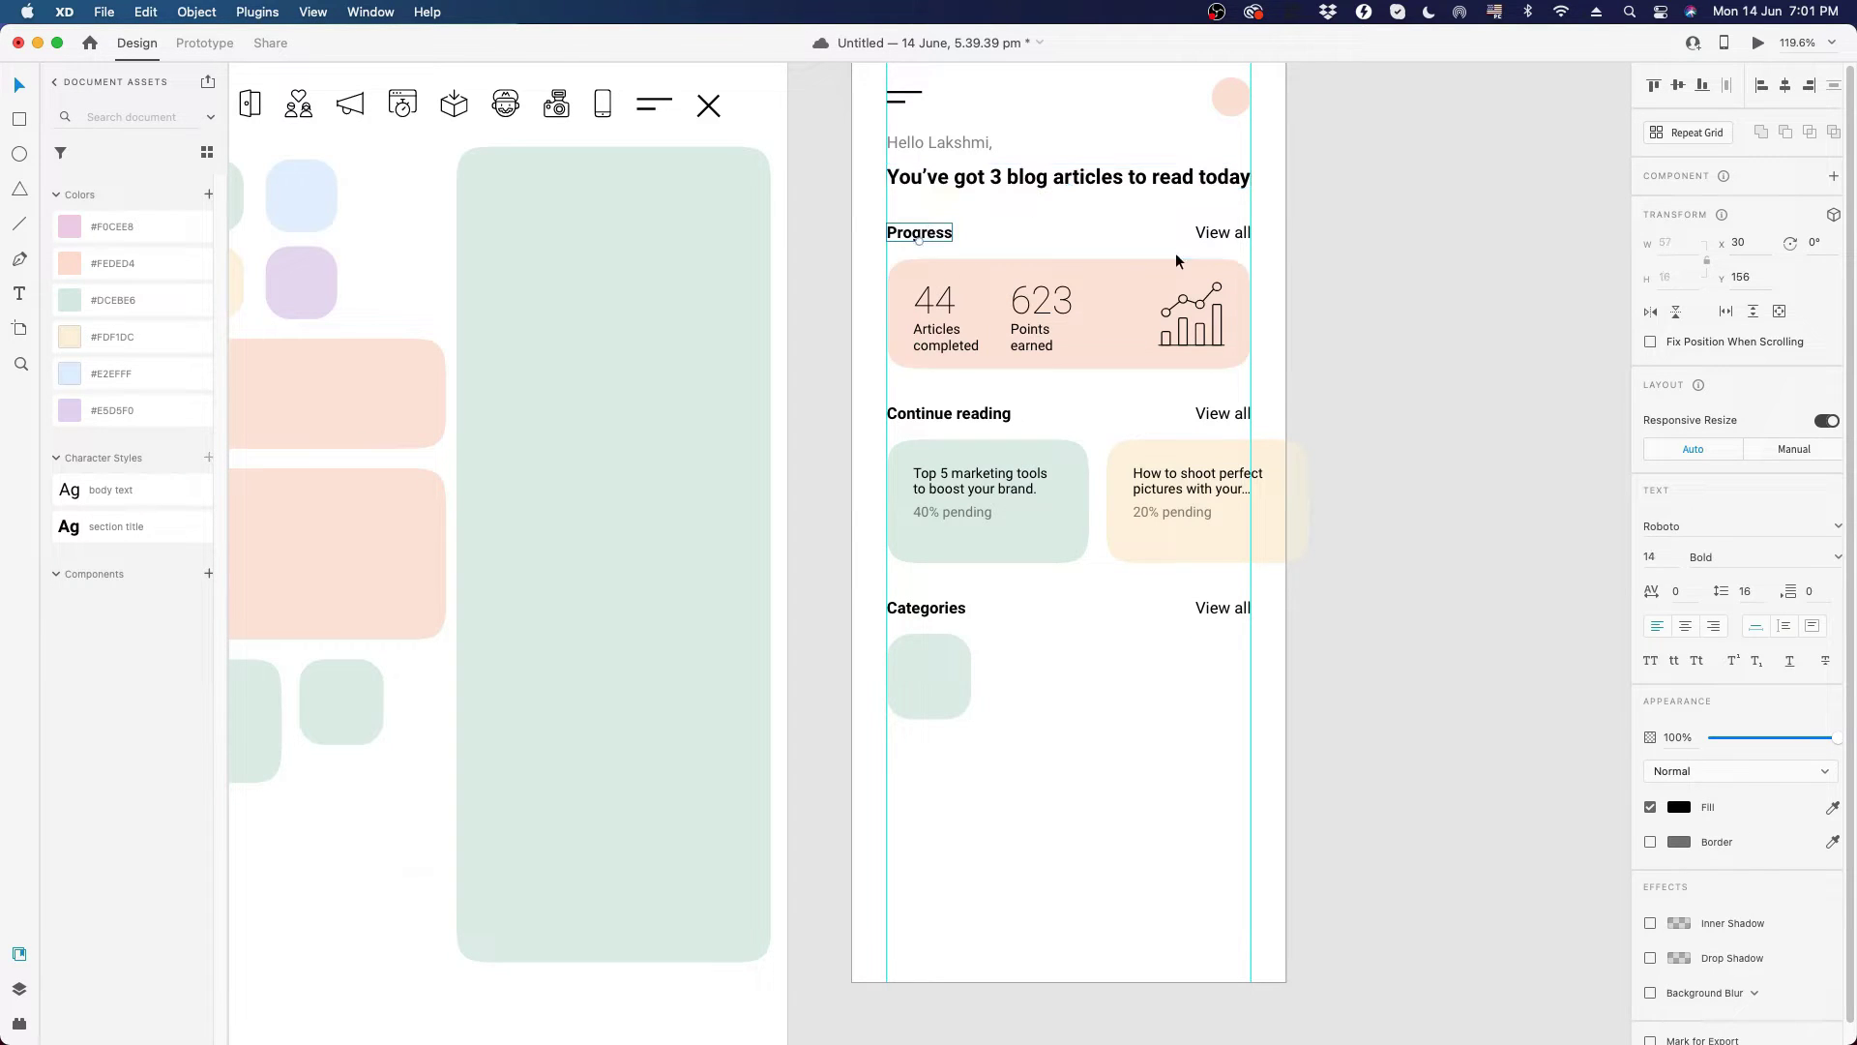
{"action": "left_click", "coordinate": [954, 350]}
{"action": "left_click", "coordinate": [967, 511]}
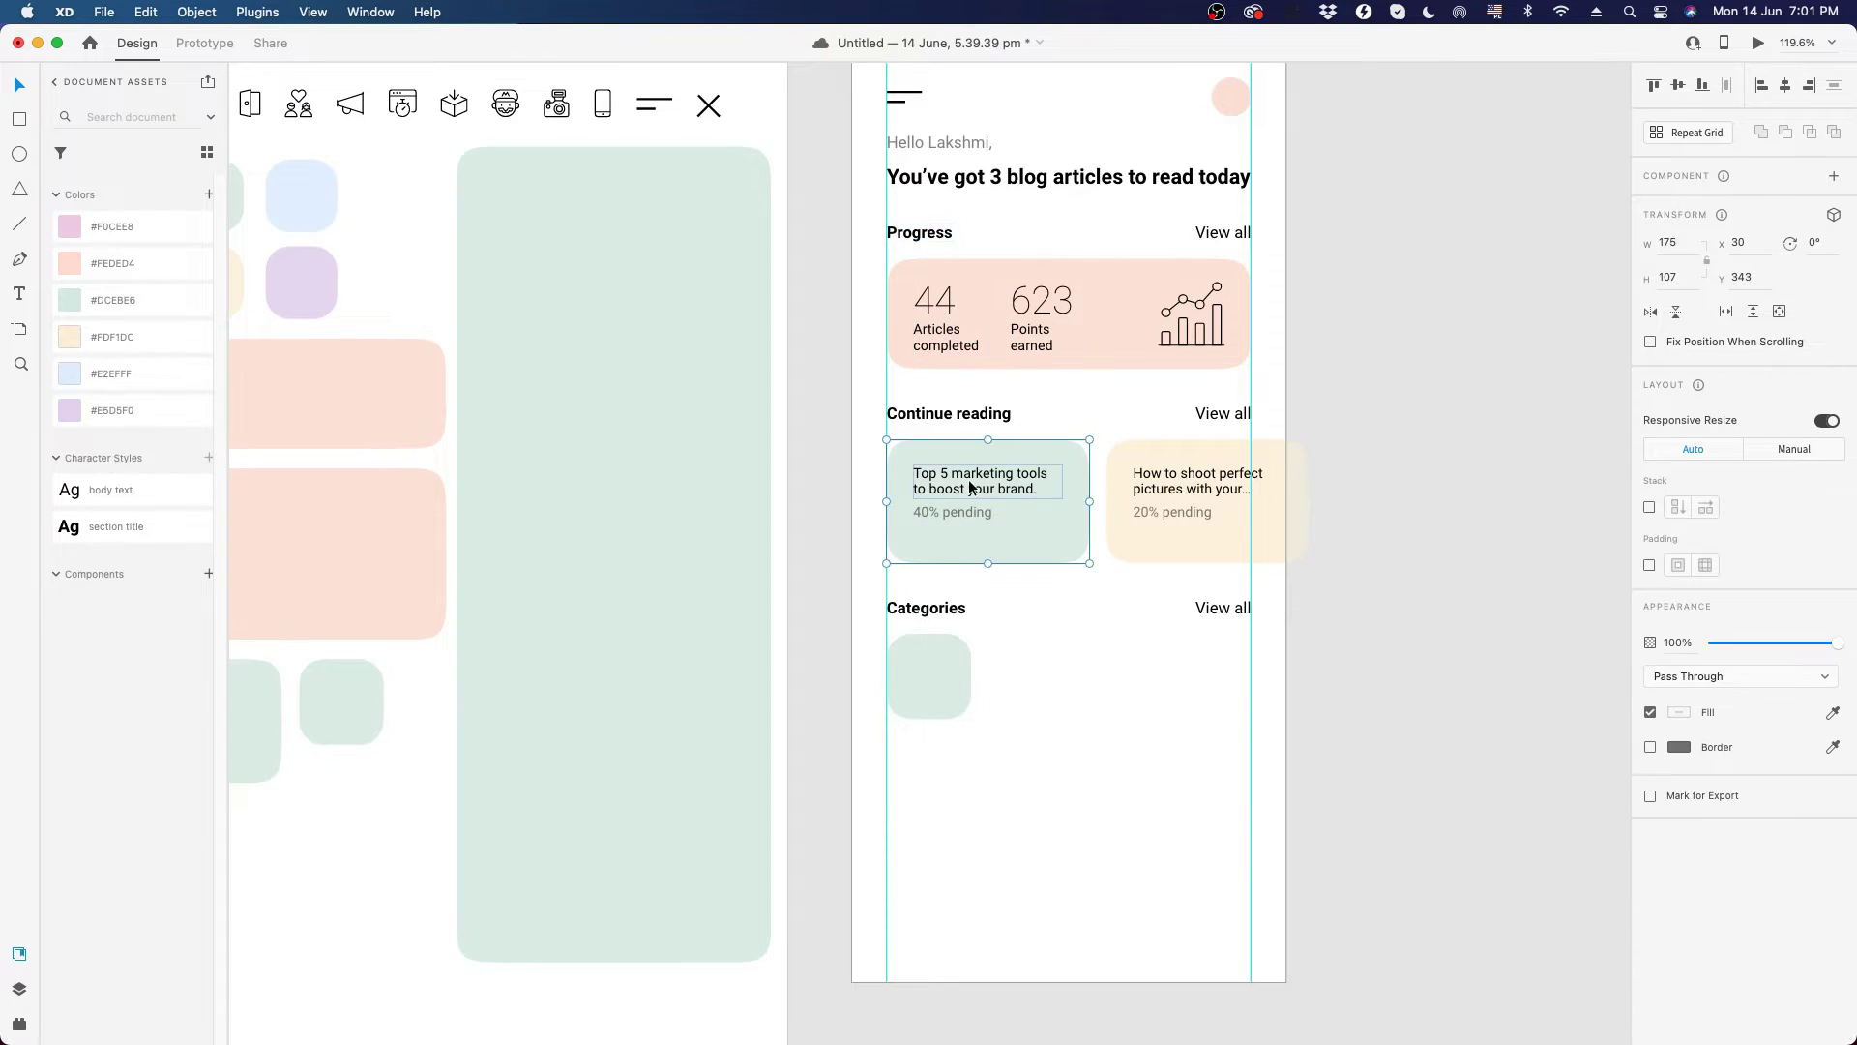
{"action": "left_click", "coordinate": [1418, 492]}
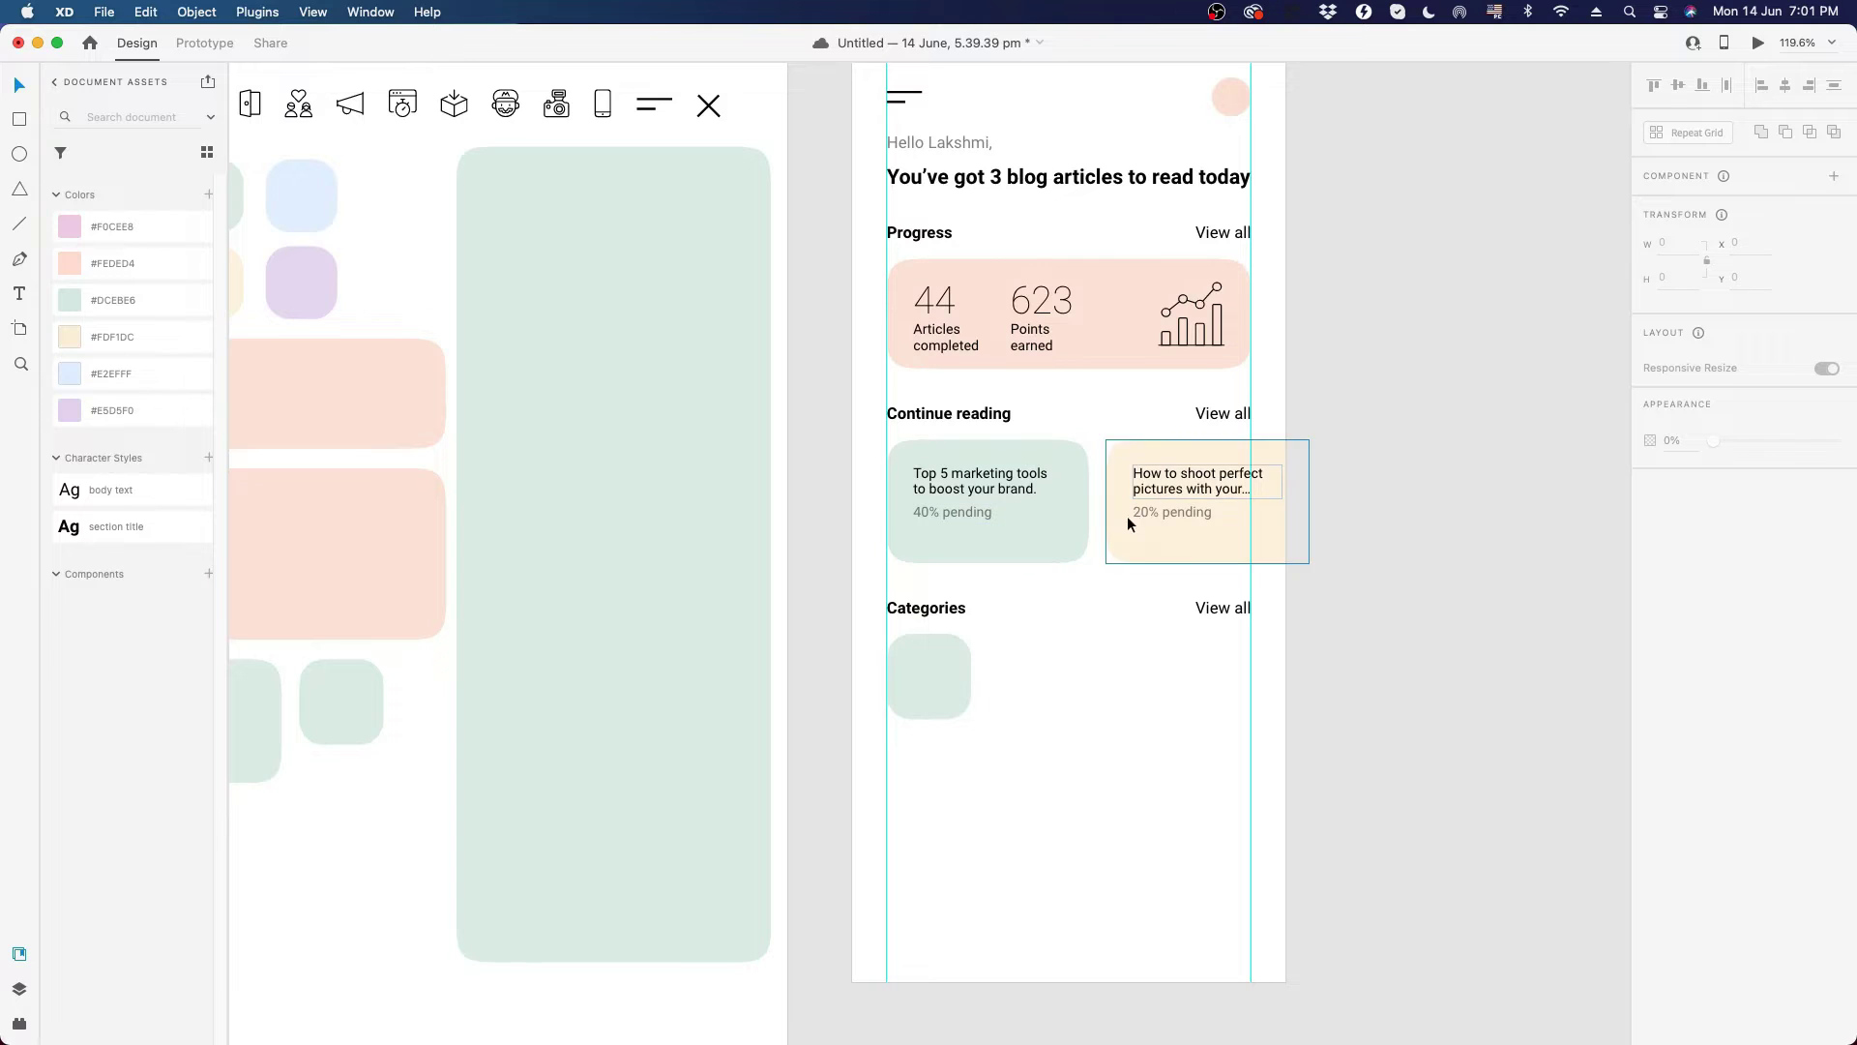
{"action": "left_click_drag", "start_coordinate": [1014, 652], "coordinate": [1226, 708]}
- Try larger font sizes such as 22 on the body text character style, and return it to 12
{"action": "left_click", "coordinate": [1144, 468]}
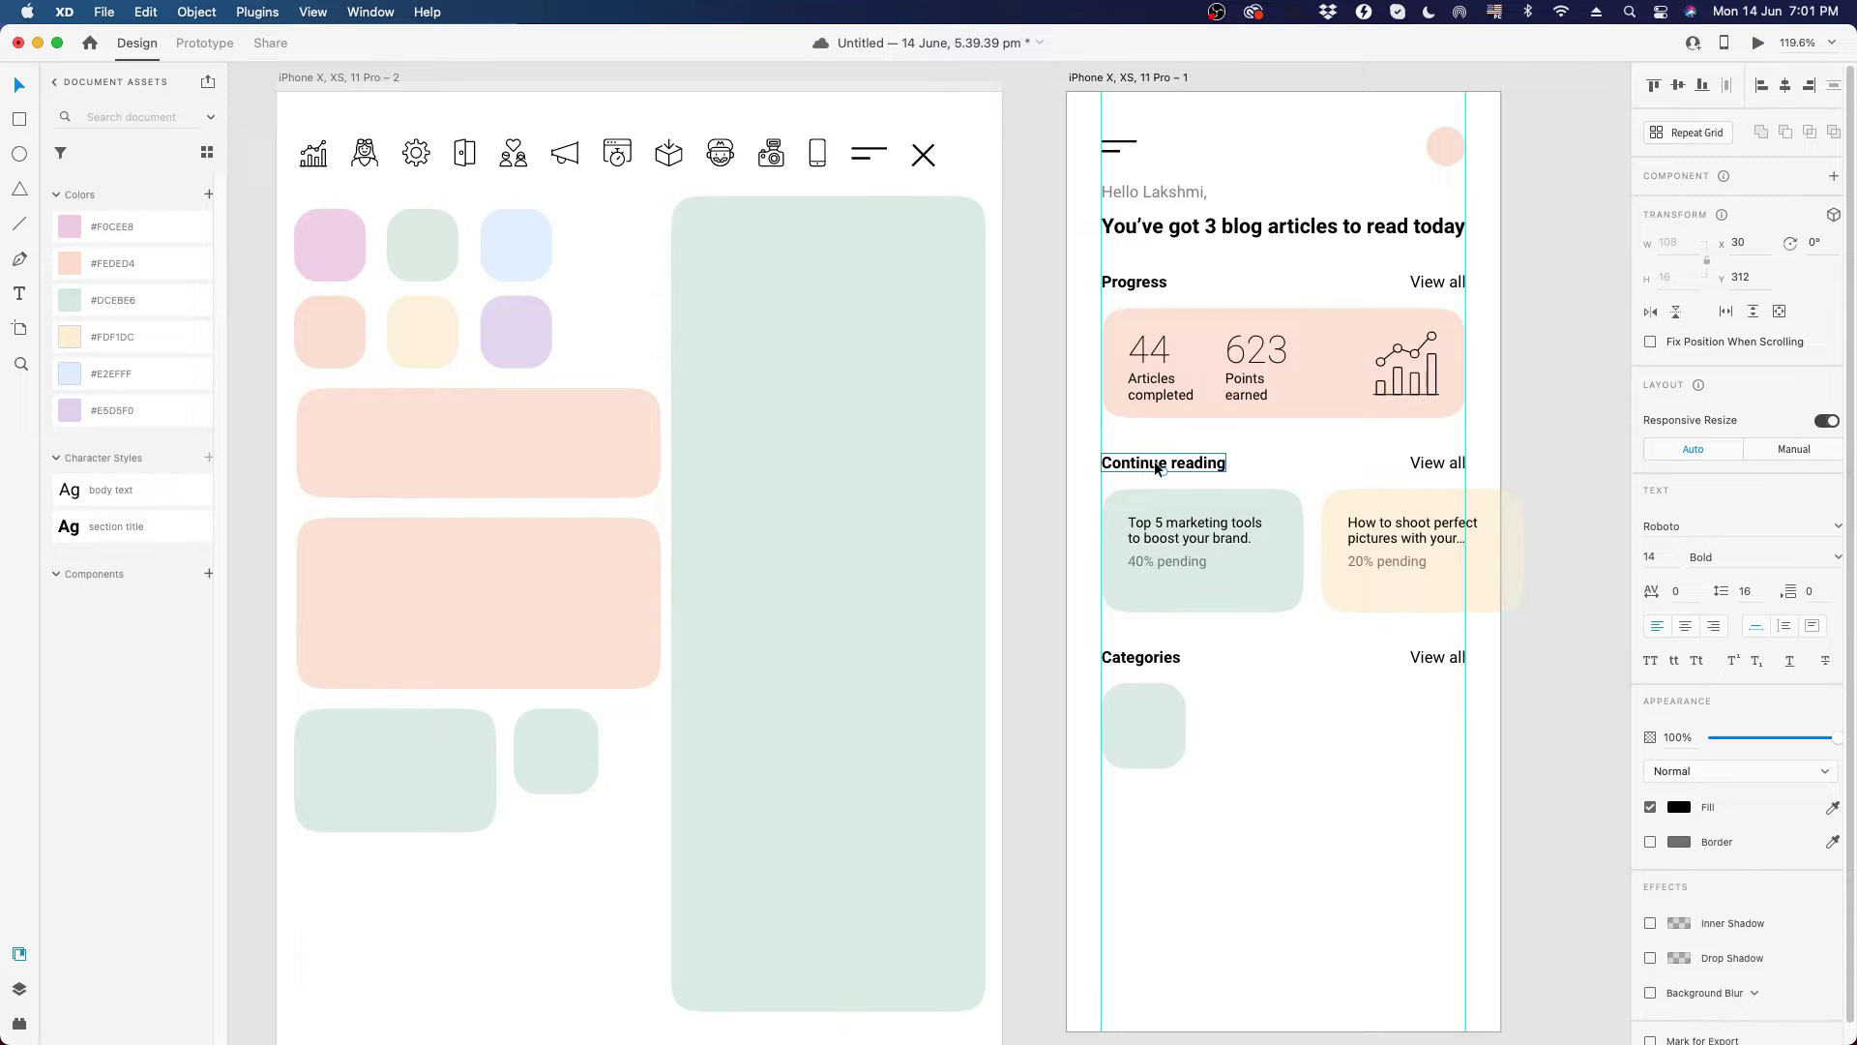
{"action": "right_click", "coordinate": [130, 488]}
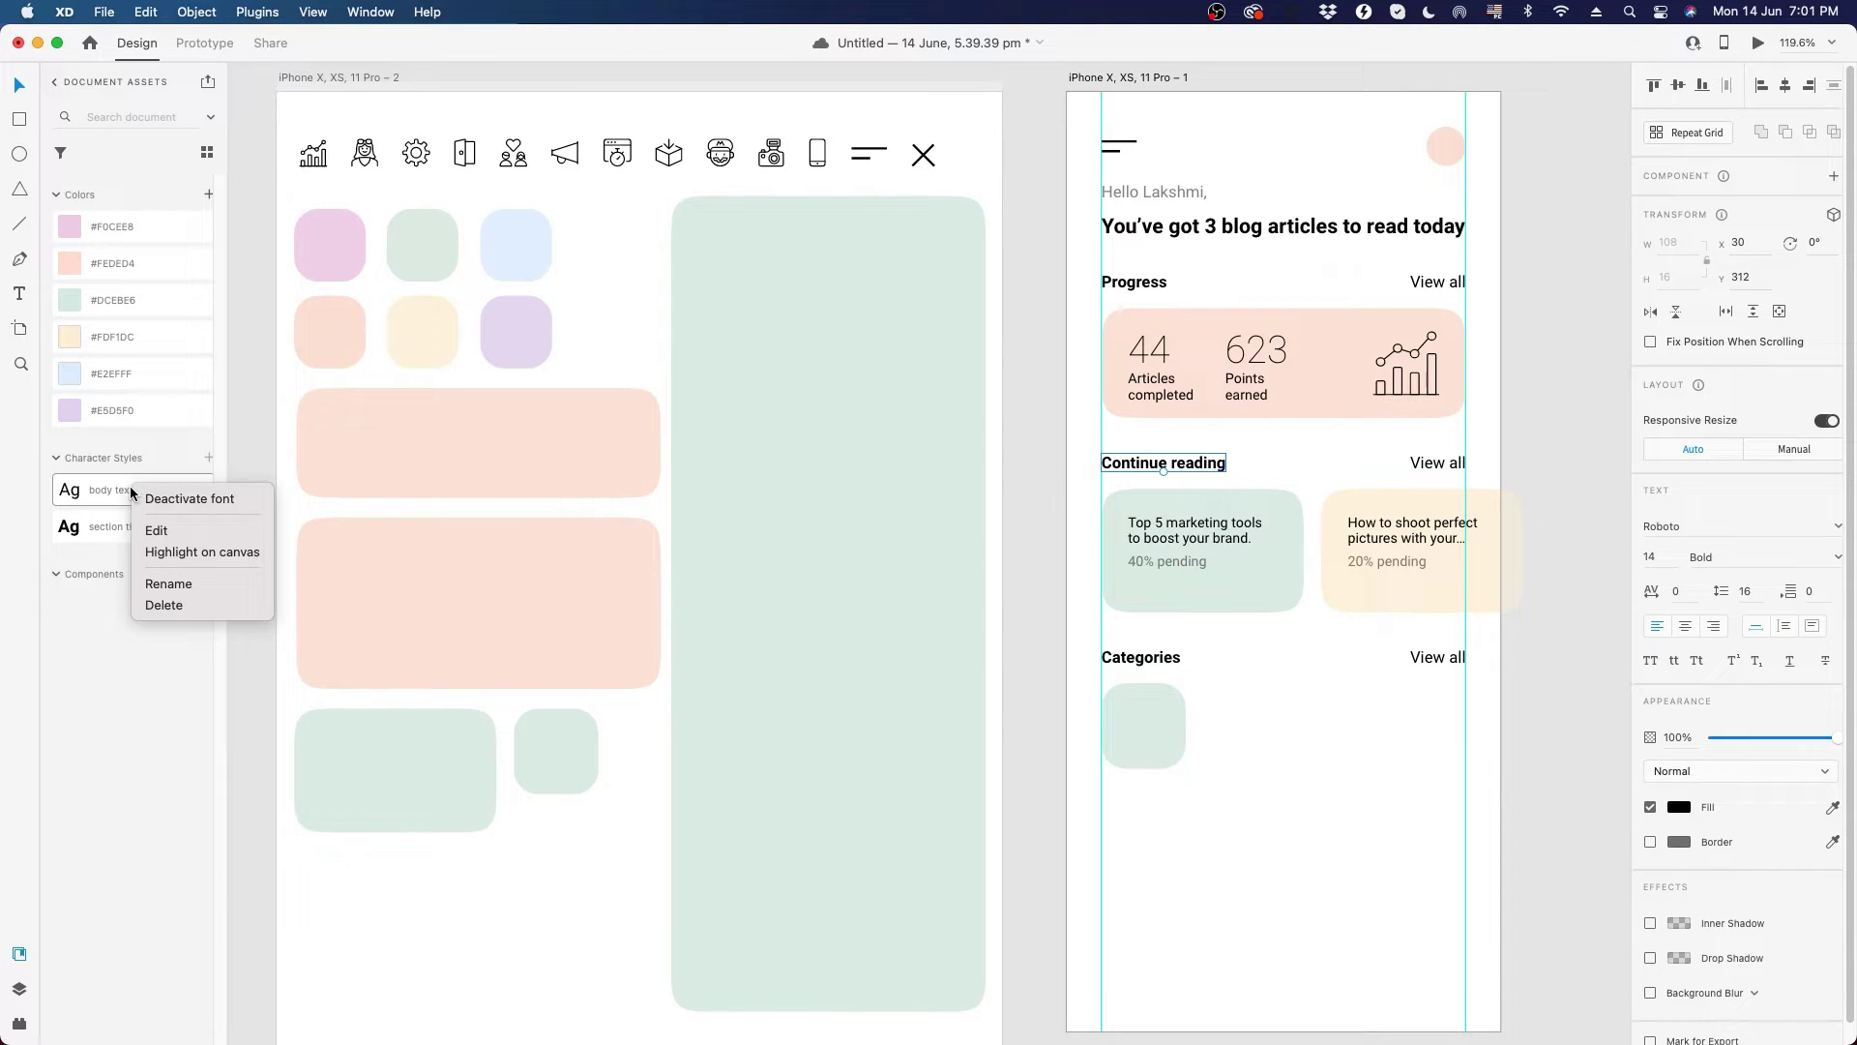
{"action": "left_click", "coordinate": [155, 531]}
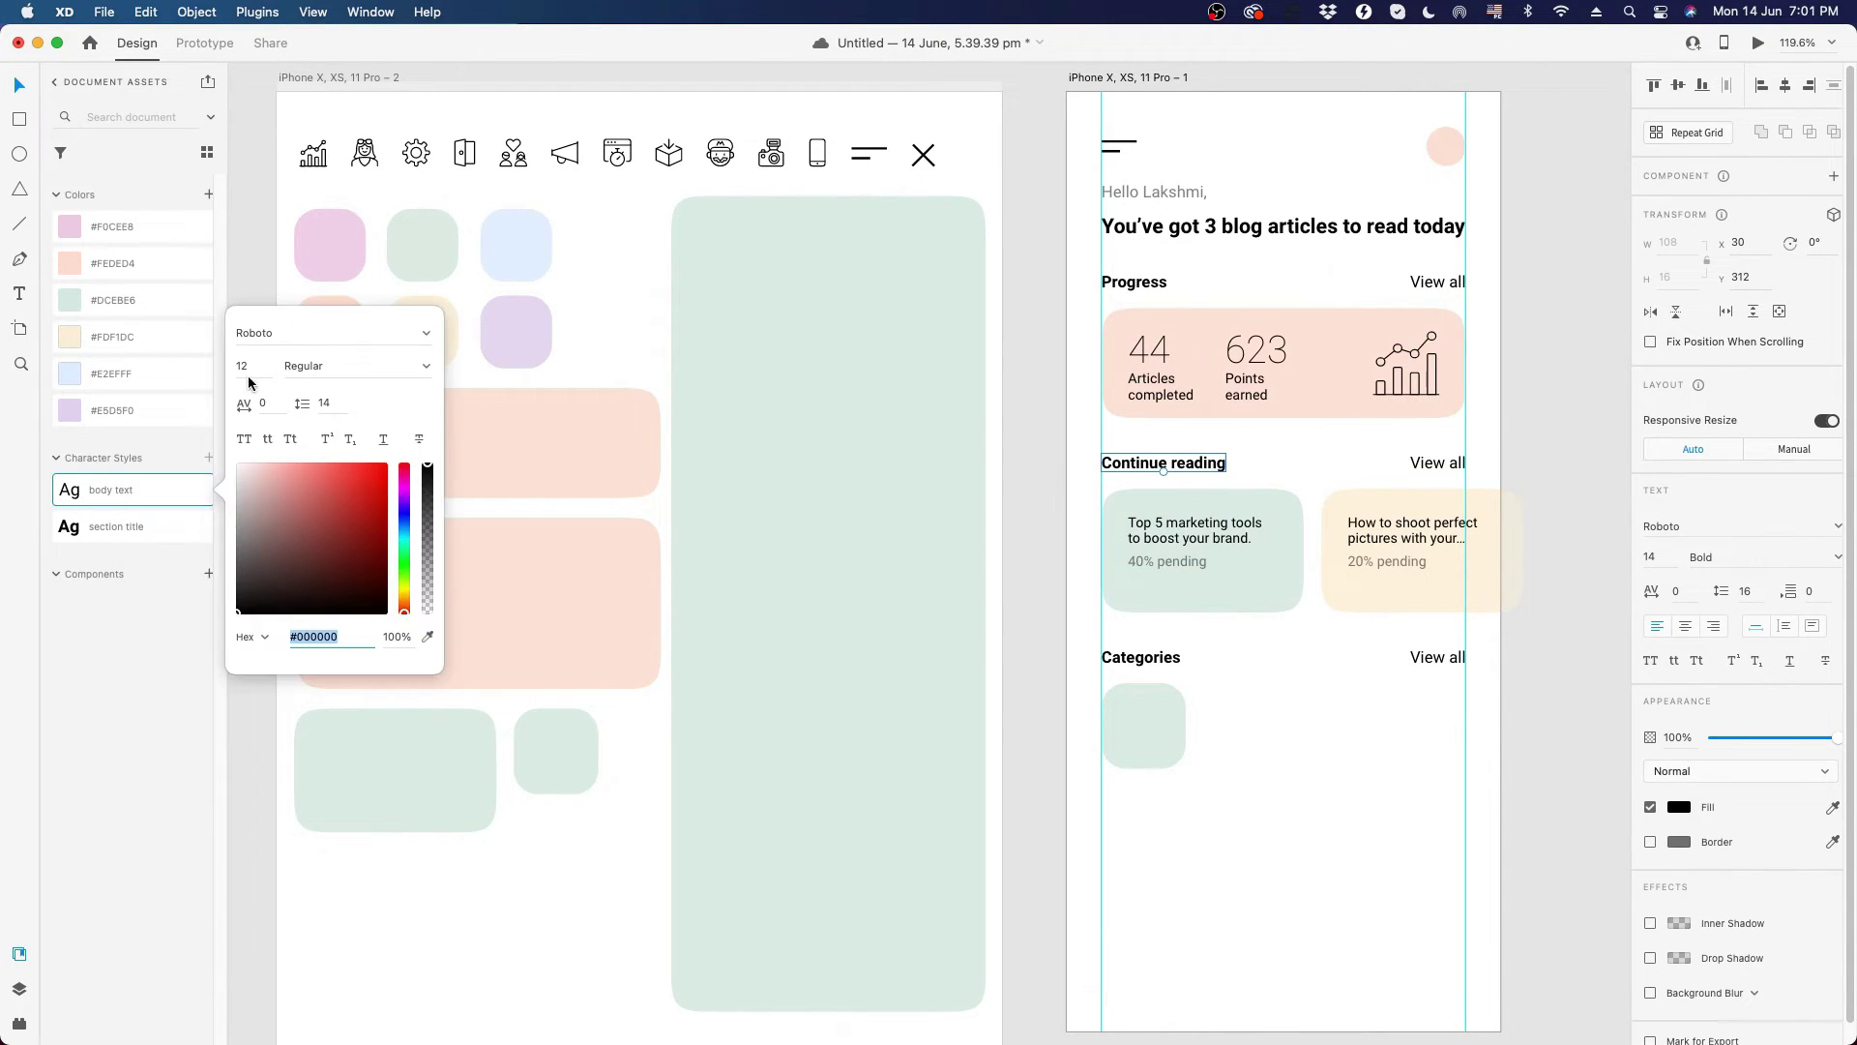
{"action": "left_click", "coordinate": [247, 367]}
{"action": "key", "text": "shift+Up"}
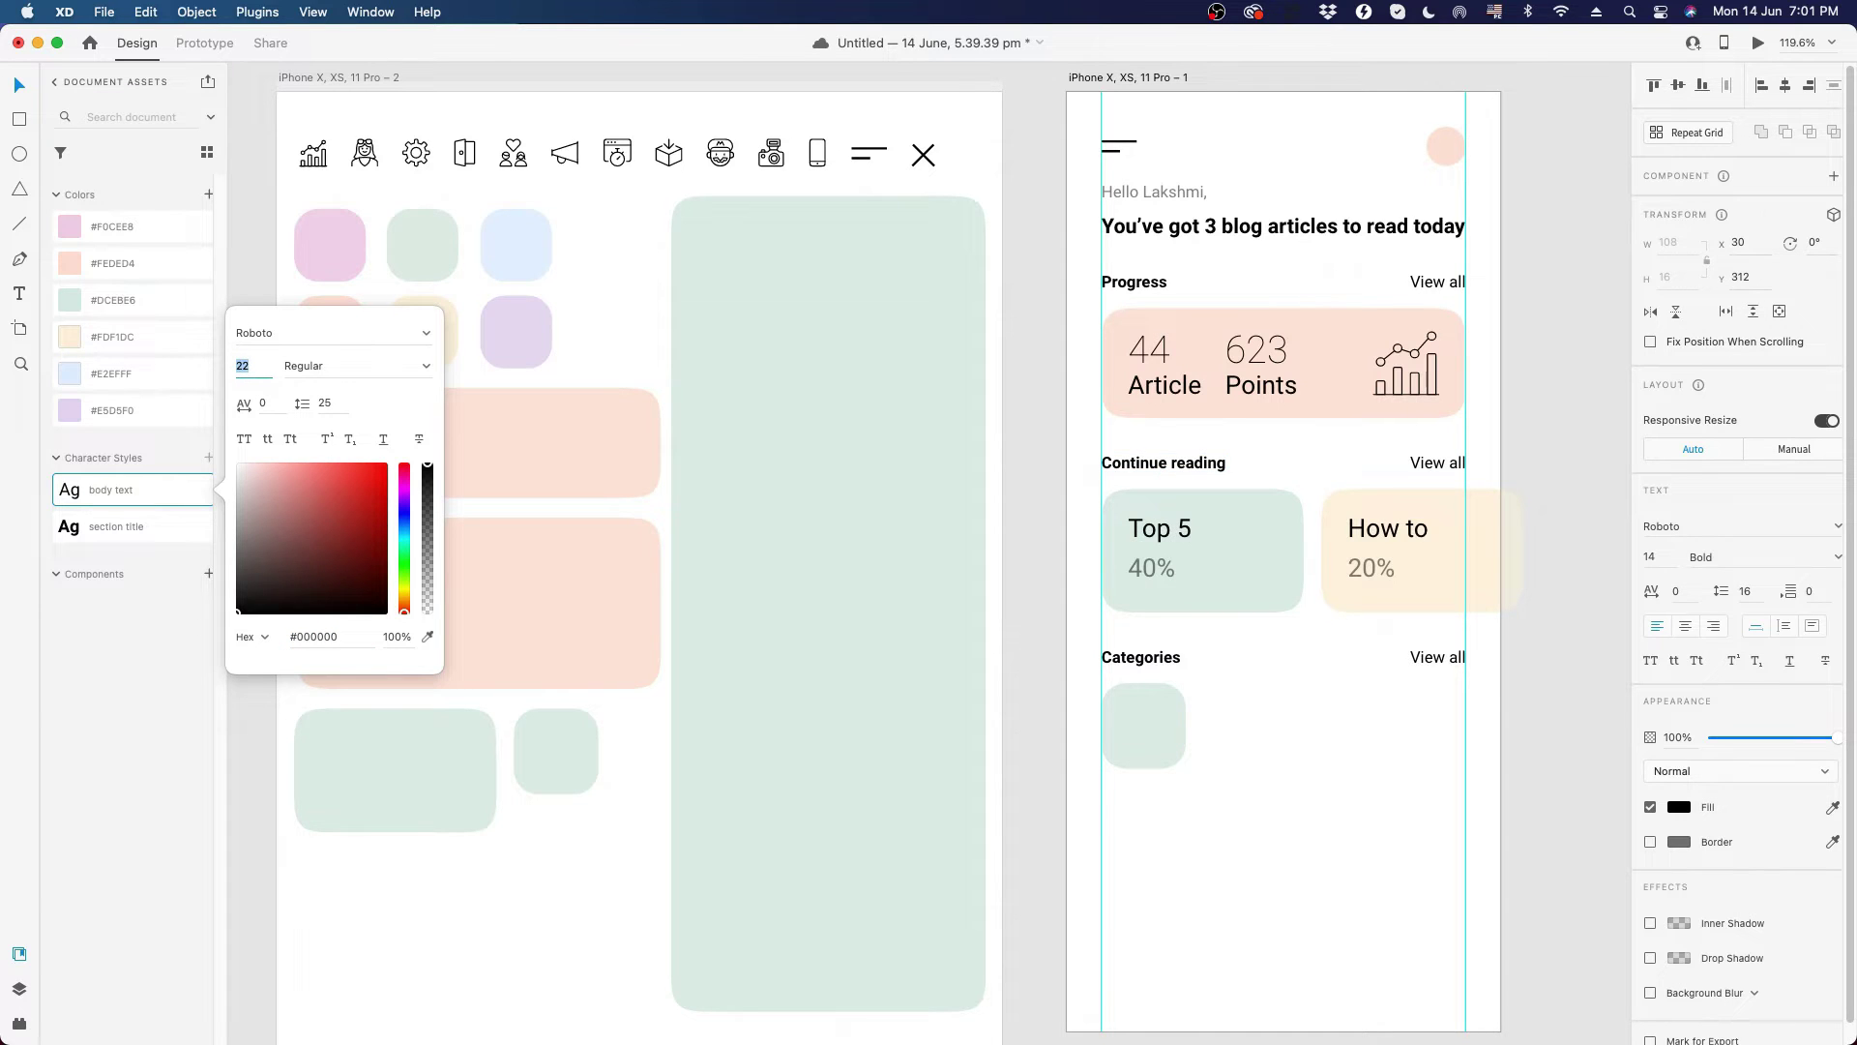
{"action": "key", "text": "shift+Down"}
{"action": "key", "text": "shift+Up"}
{"action": "key", "text": "shift+Down"}
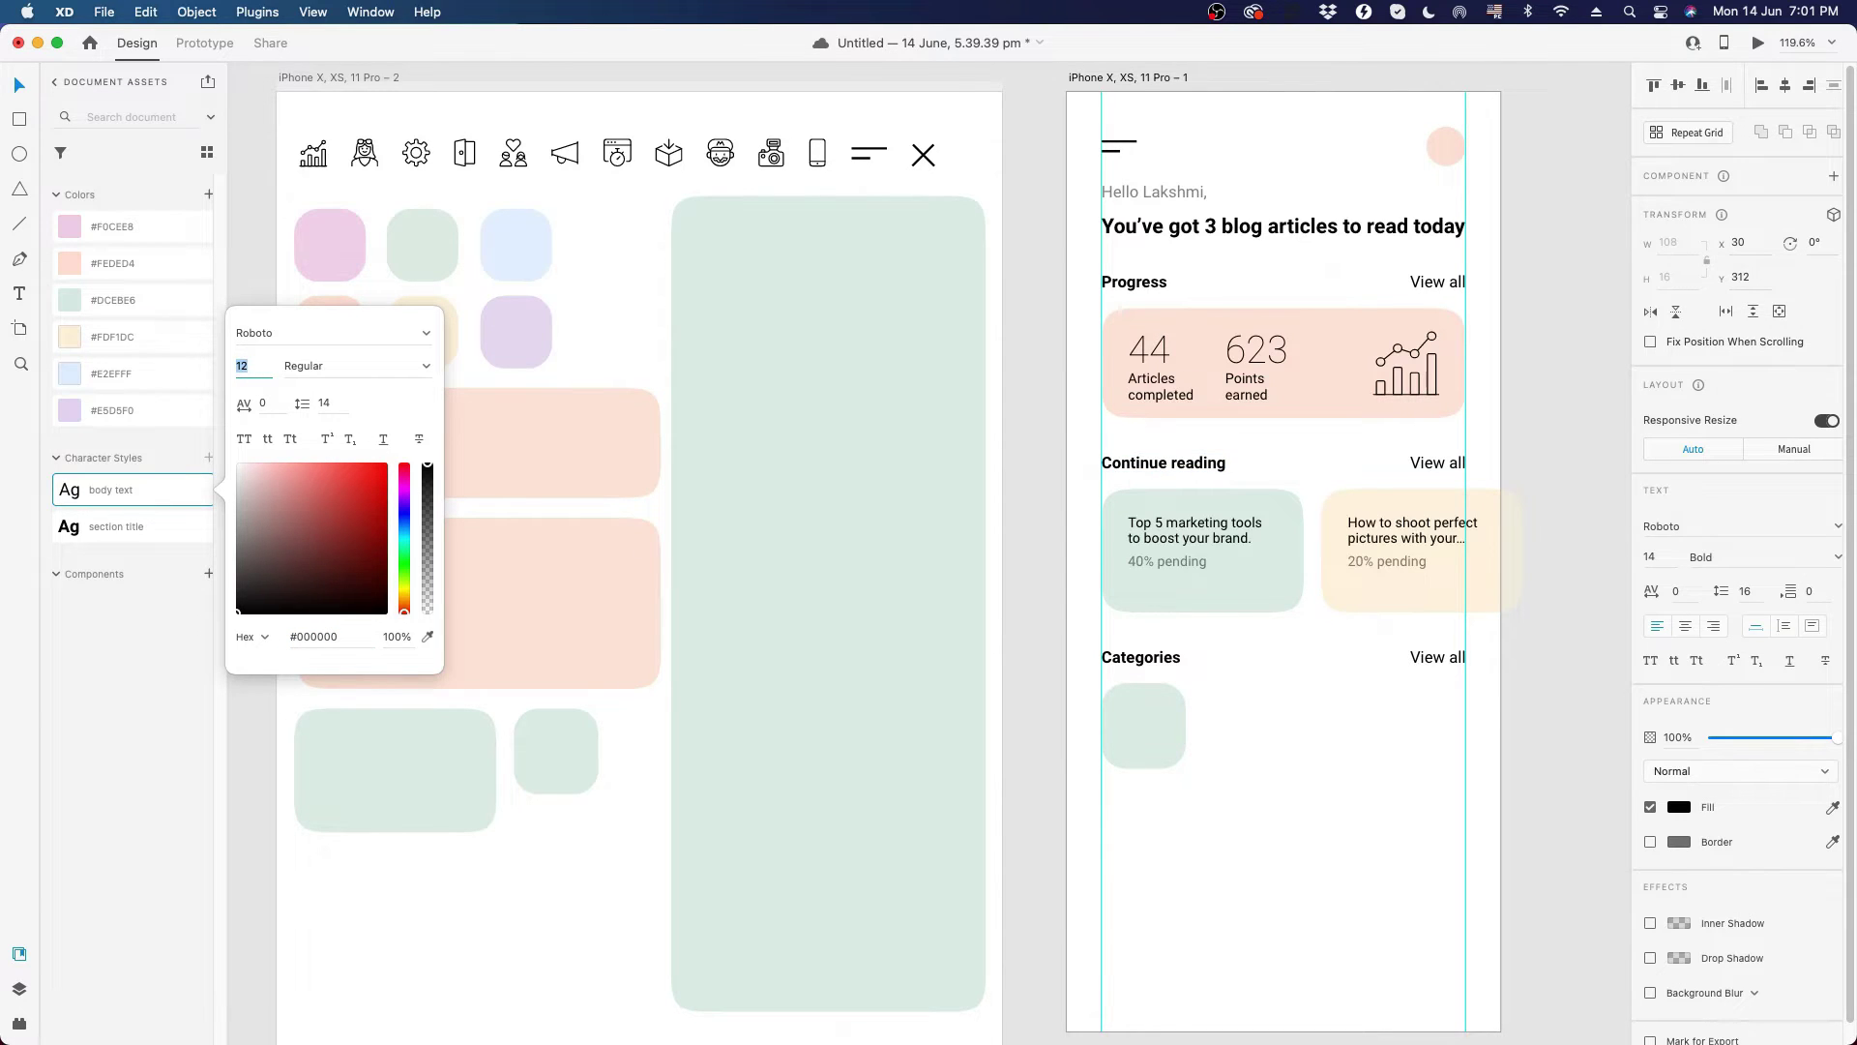
{"action": "key", "text": "Up"}
{"action": "key", "text": "Up"}
{"action": "key", "text": "Up"}
{"action": "key", "text": "Up"}
{"action": "key", "text": "Up"}
{"action": "key", "text": "Down"}
{"action": "key", "text": "Down"}
{"action": "key", "text": "Down"}
{"action": "key", "text": "Down"}
{"action": "key", "text": "Down"}
- Edit the section title character style to a font size of 16
{"action": "left_click", "coordinate": [126, 526]}
{"action": "right_click", "coordinate": [155, 526]}
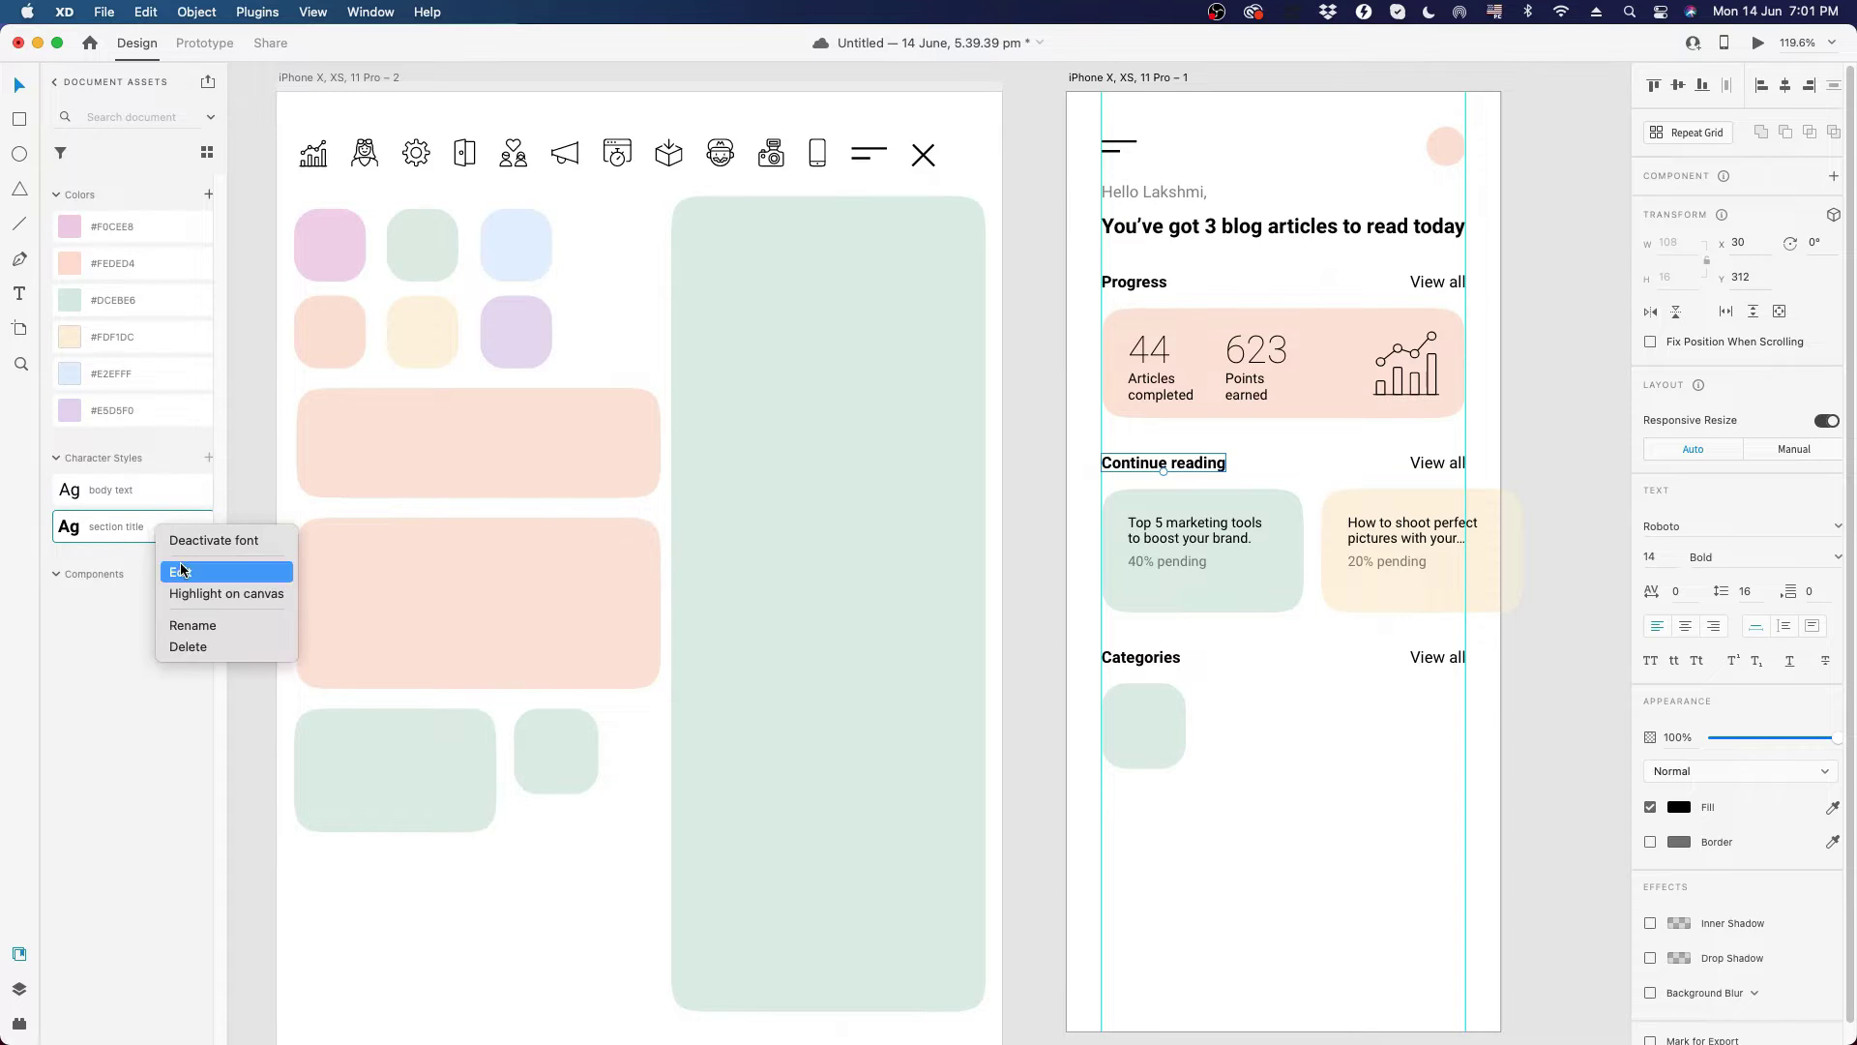
{"action": "left_click", "coordinate": [180, 570]}
{"action": "left_click", "coordinate": [263, 403]}
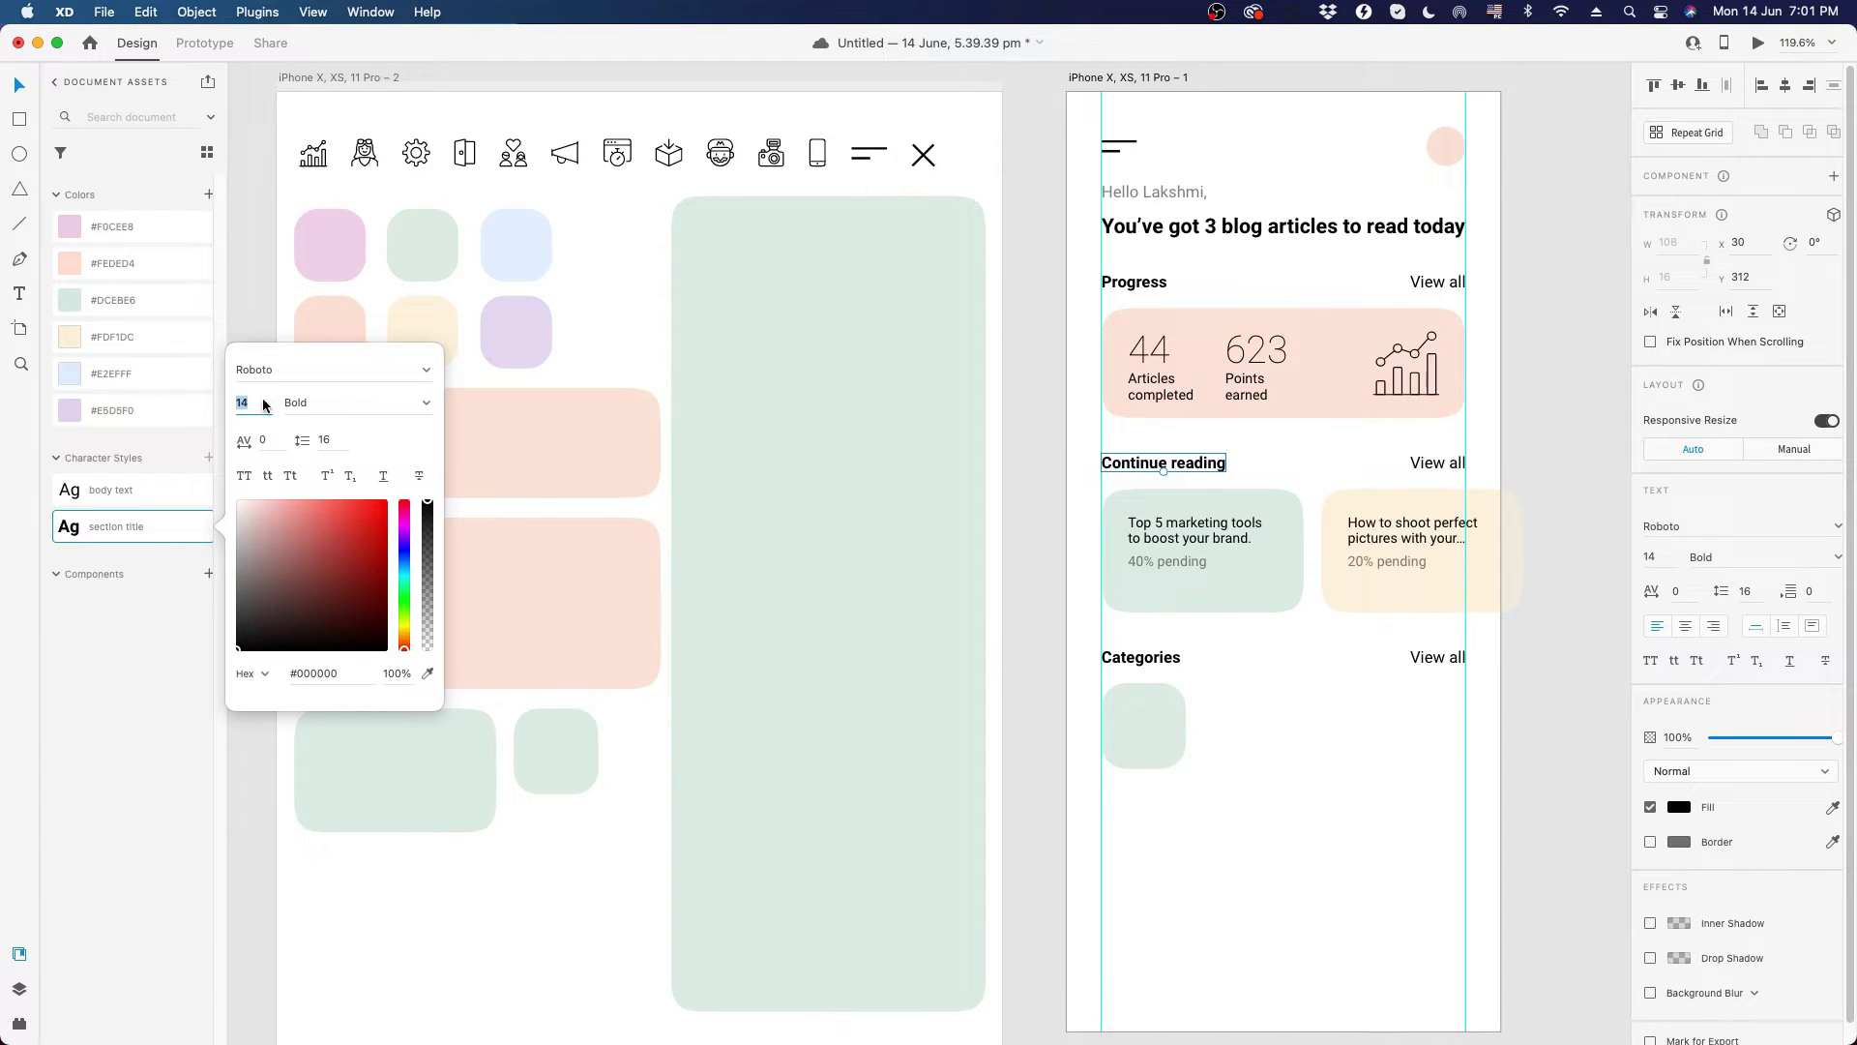
{"action": "key", "text": "Up"}
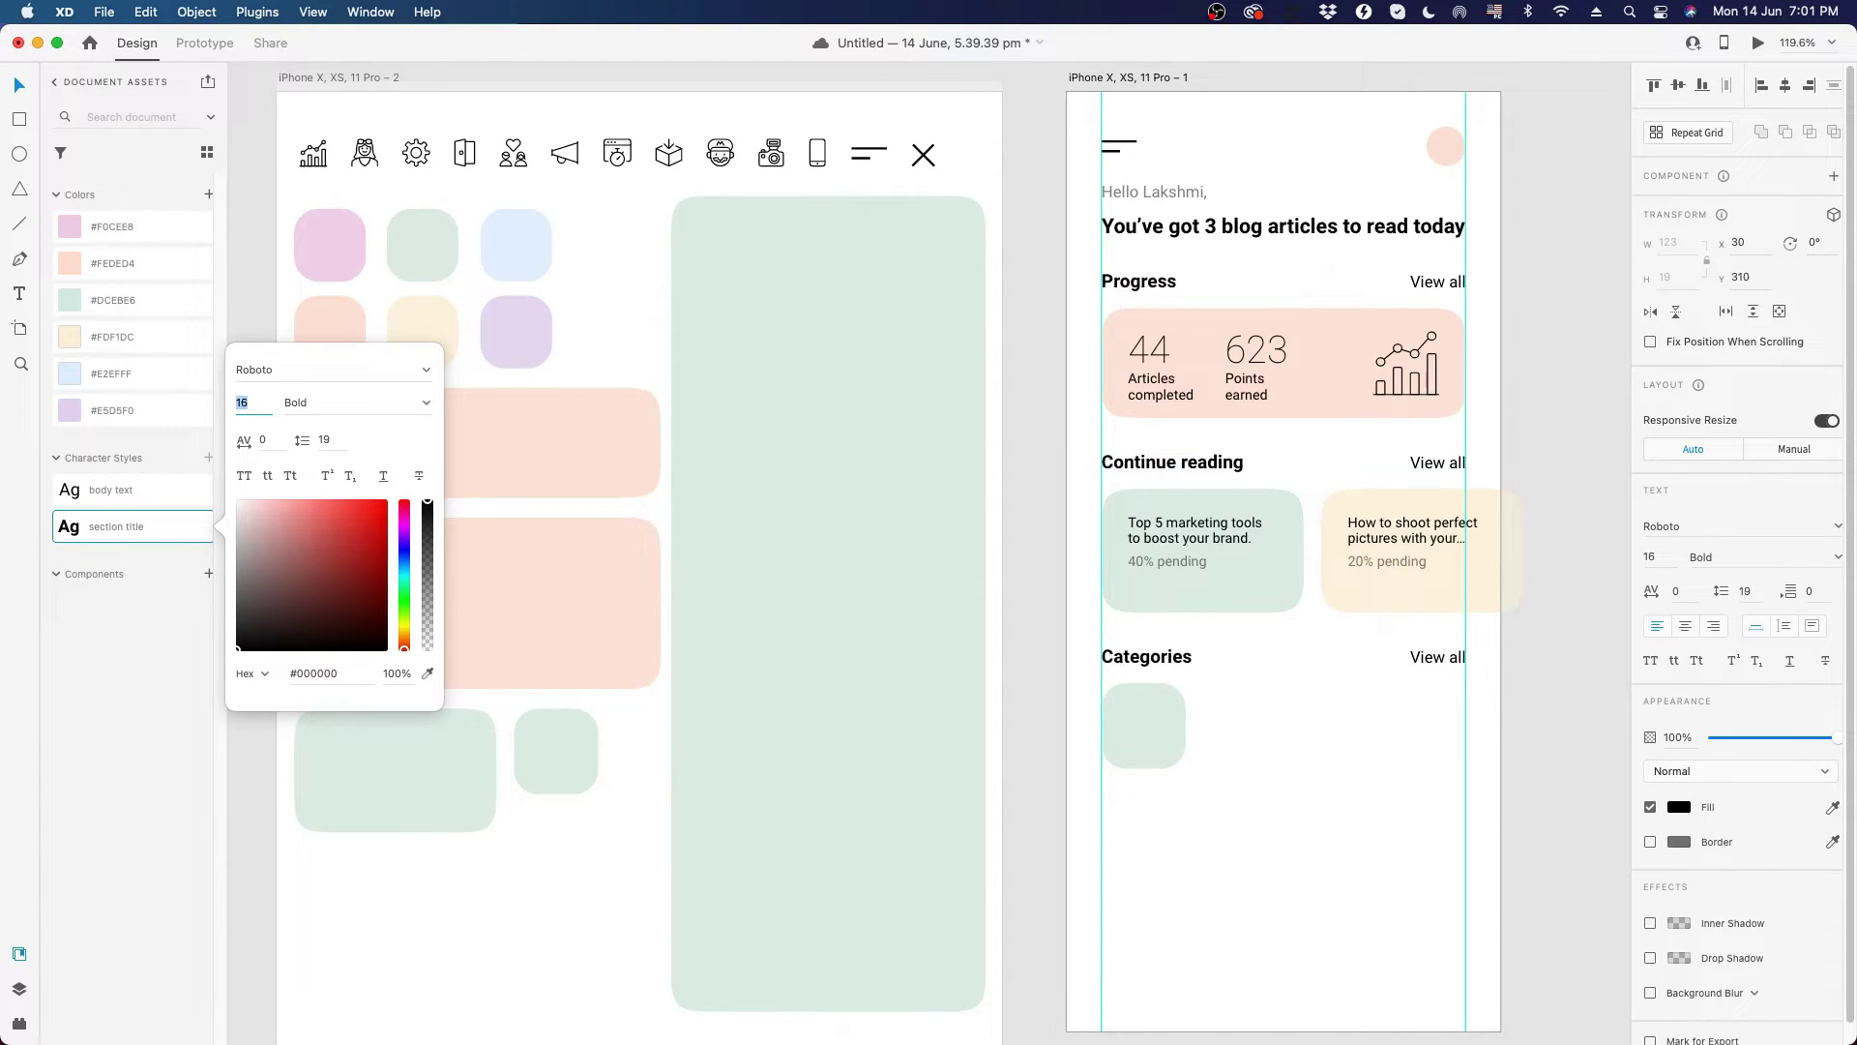
{"action": "key", "text": "Up"}
{"action": "key", "text": "Down"}
{"action": "key", "text": "Down"}
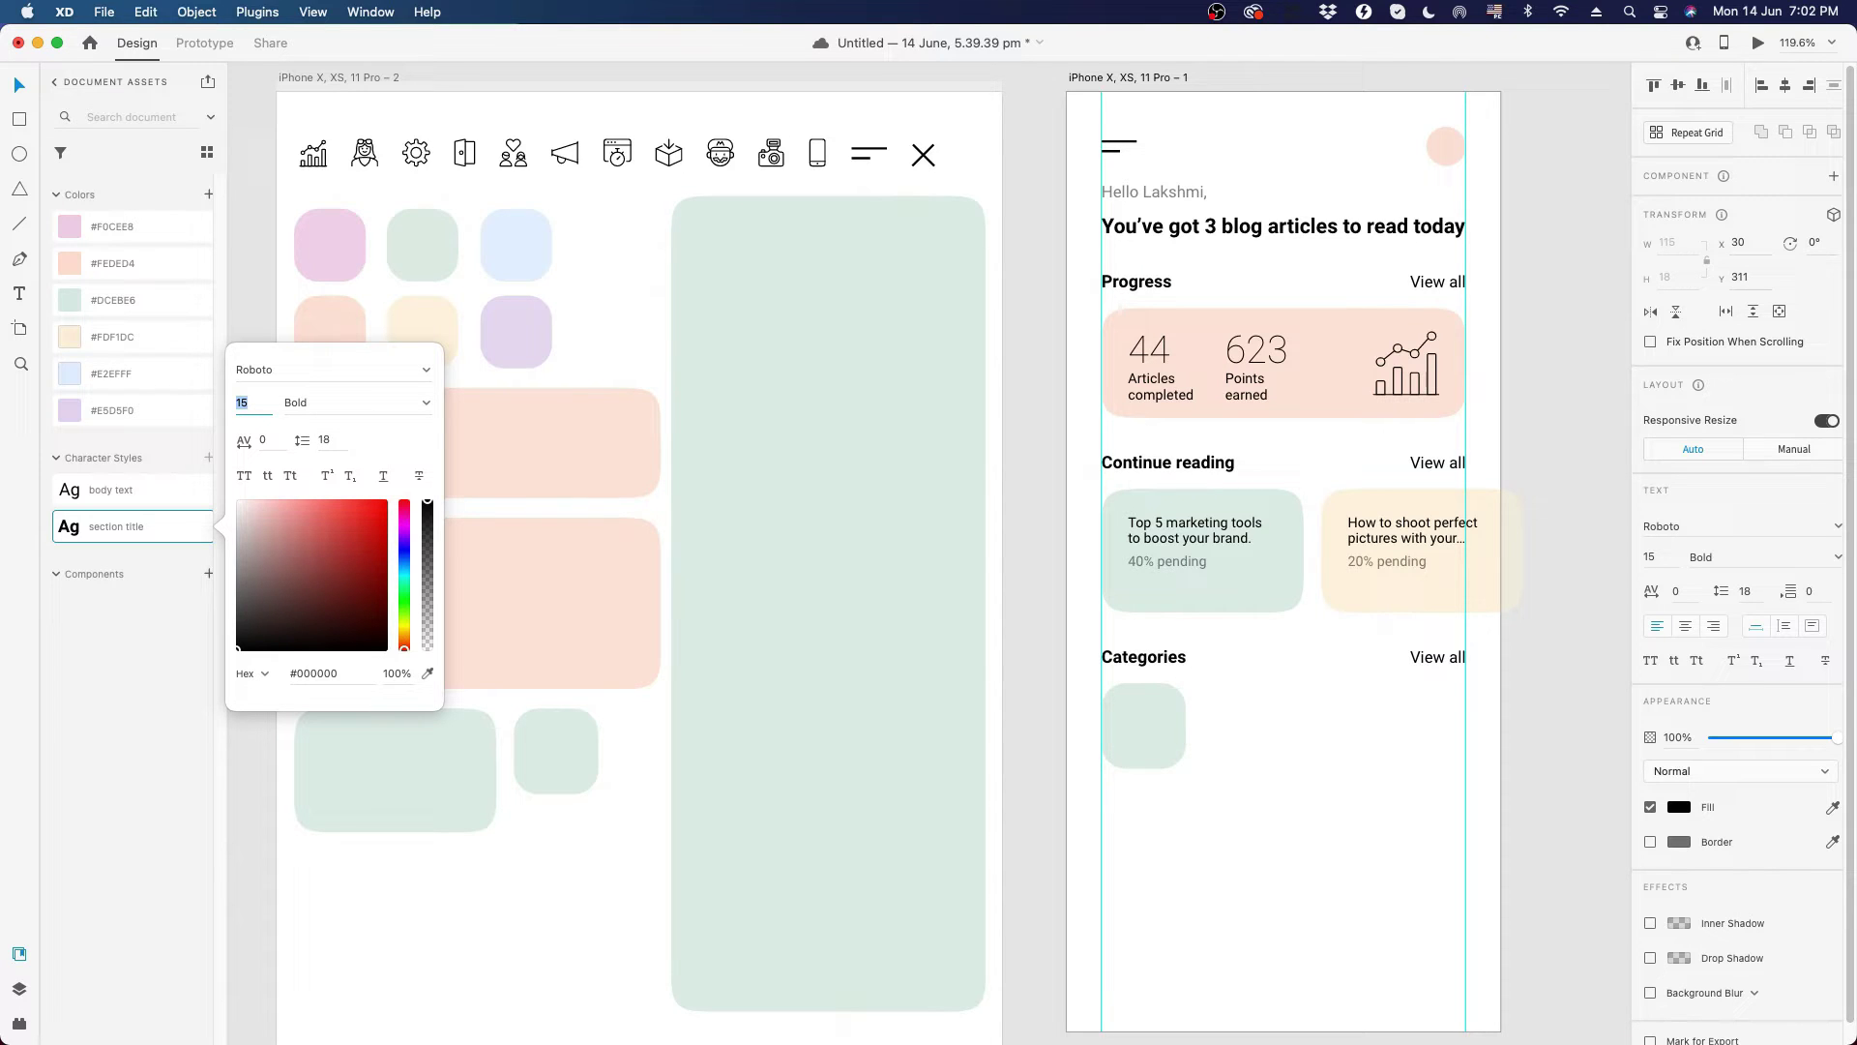
{"action": "key", "text": "Up"}
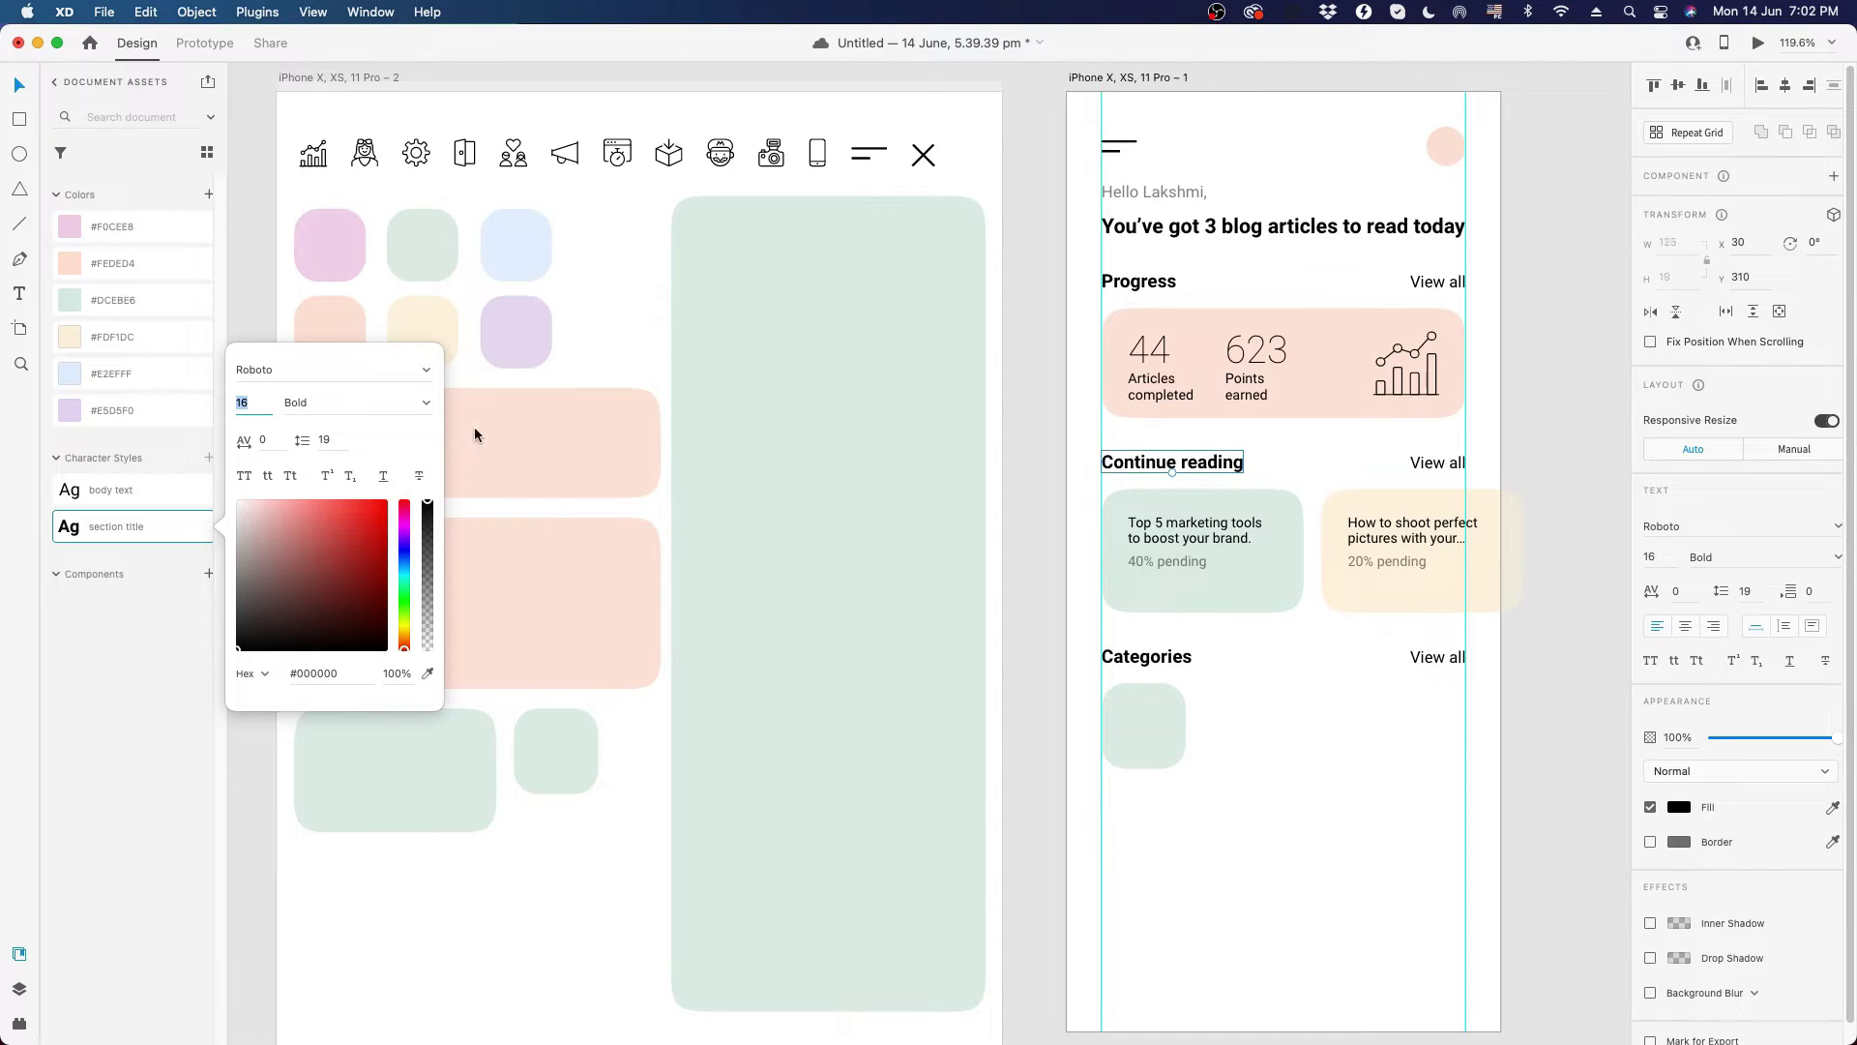
{"action": "left_click", "coordinate": [1335, 718]}
- Paste a copy of the green card's article title outside its group and place it below the category square at X 30, Y 593
{"action": "left_click_drag", "start_coordinate": [1338, 720], "coordinate": [1085, 738]}
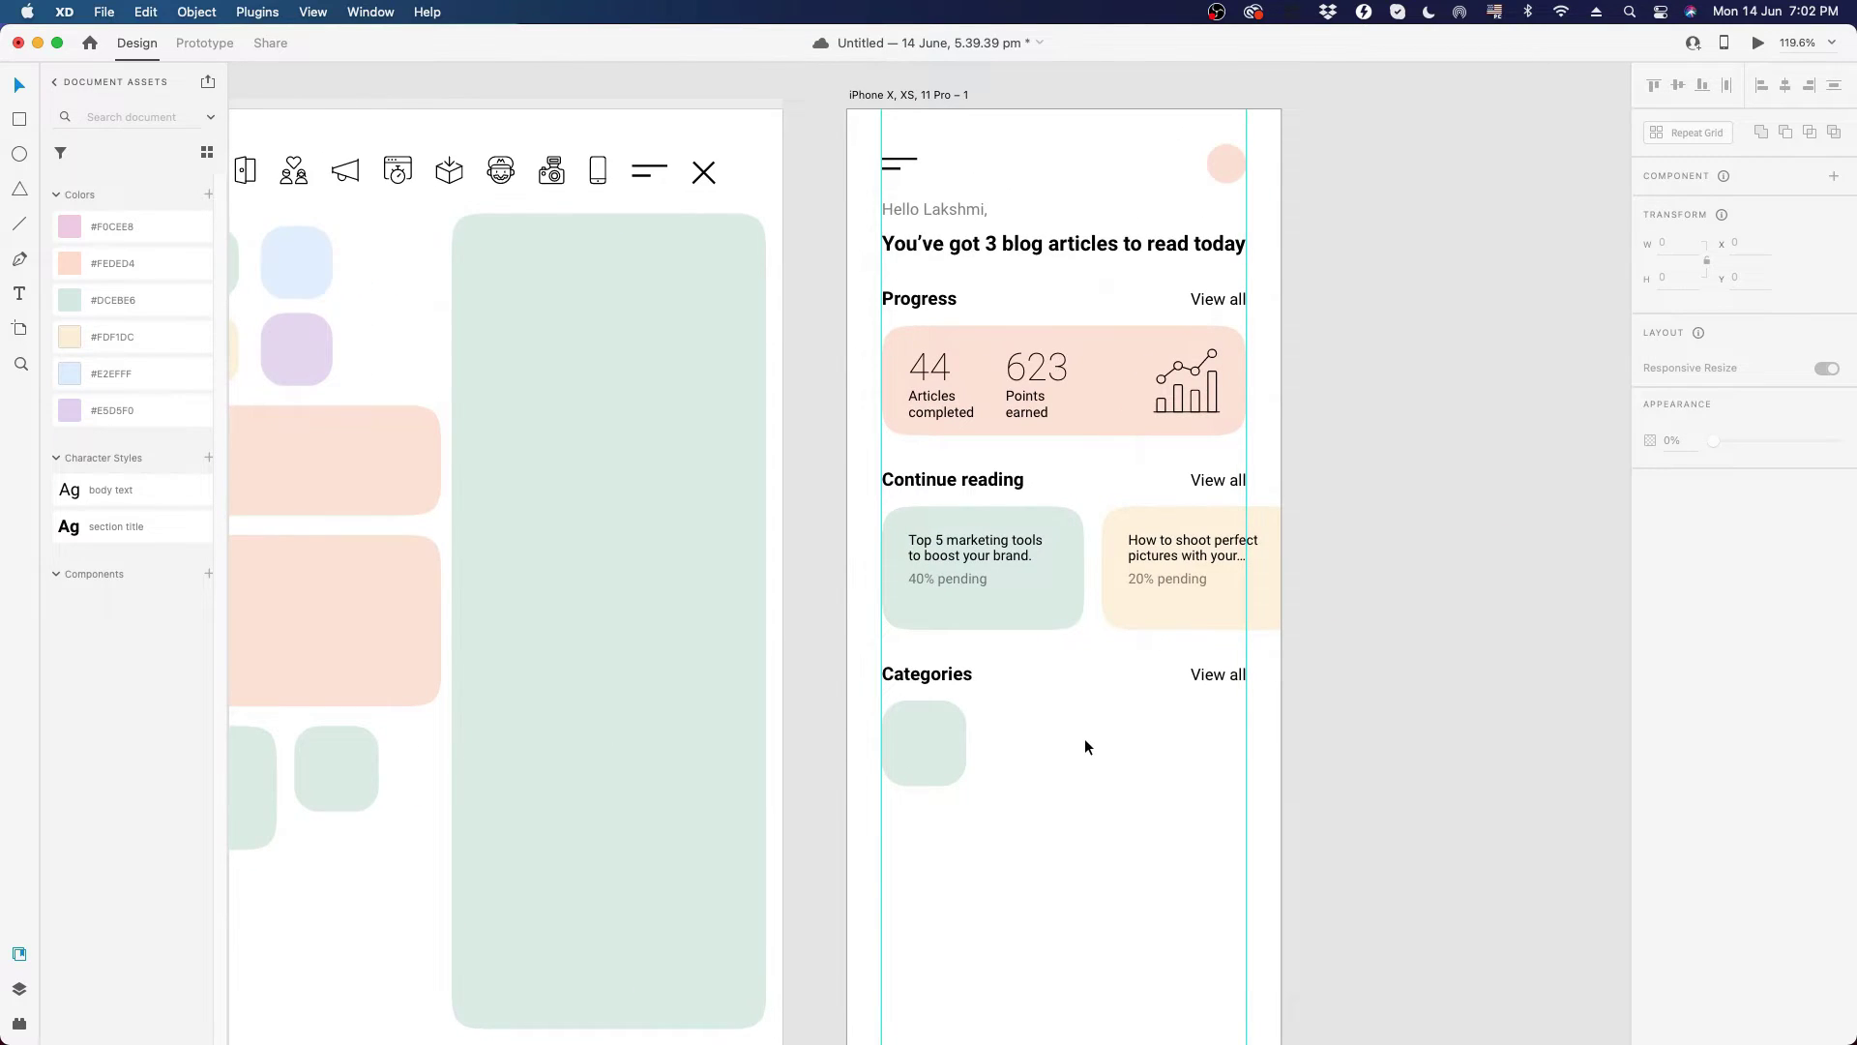
{"action": "scroll", "coordinate": [1078, 722], "scroll_direction": "down", "scroll_amount": 1}
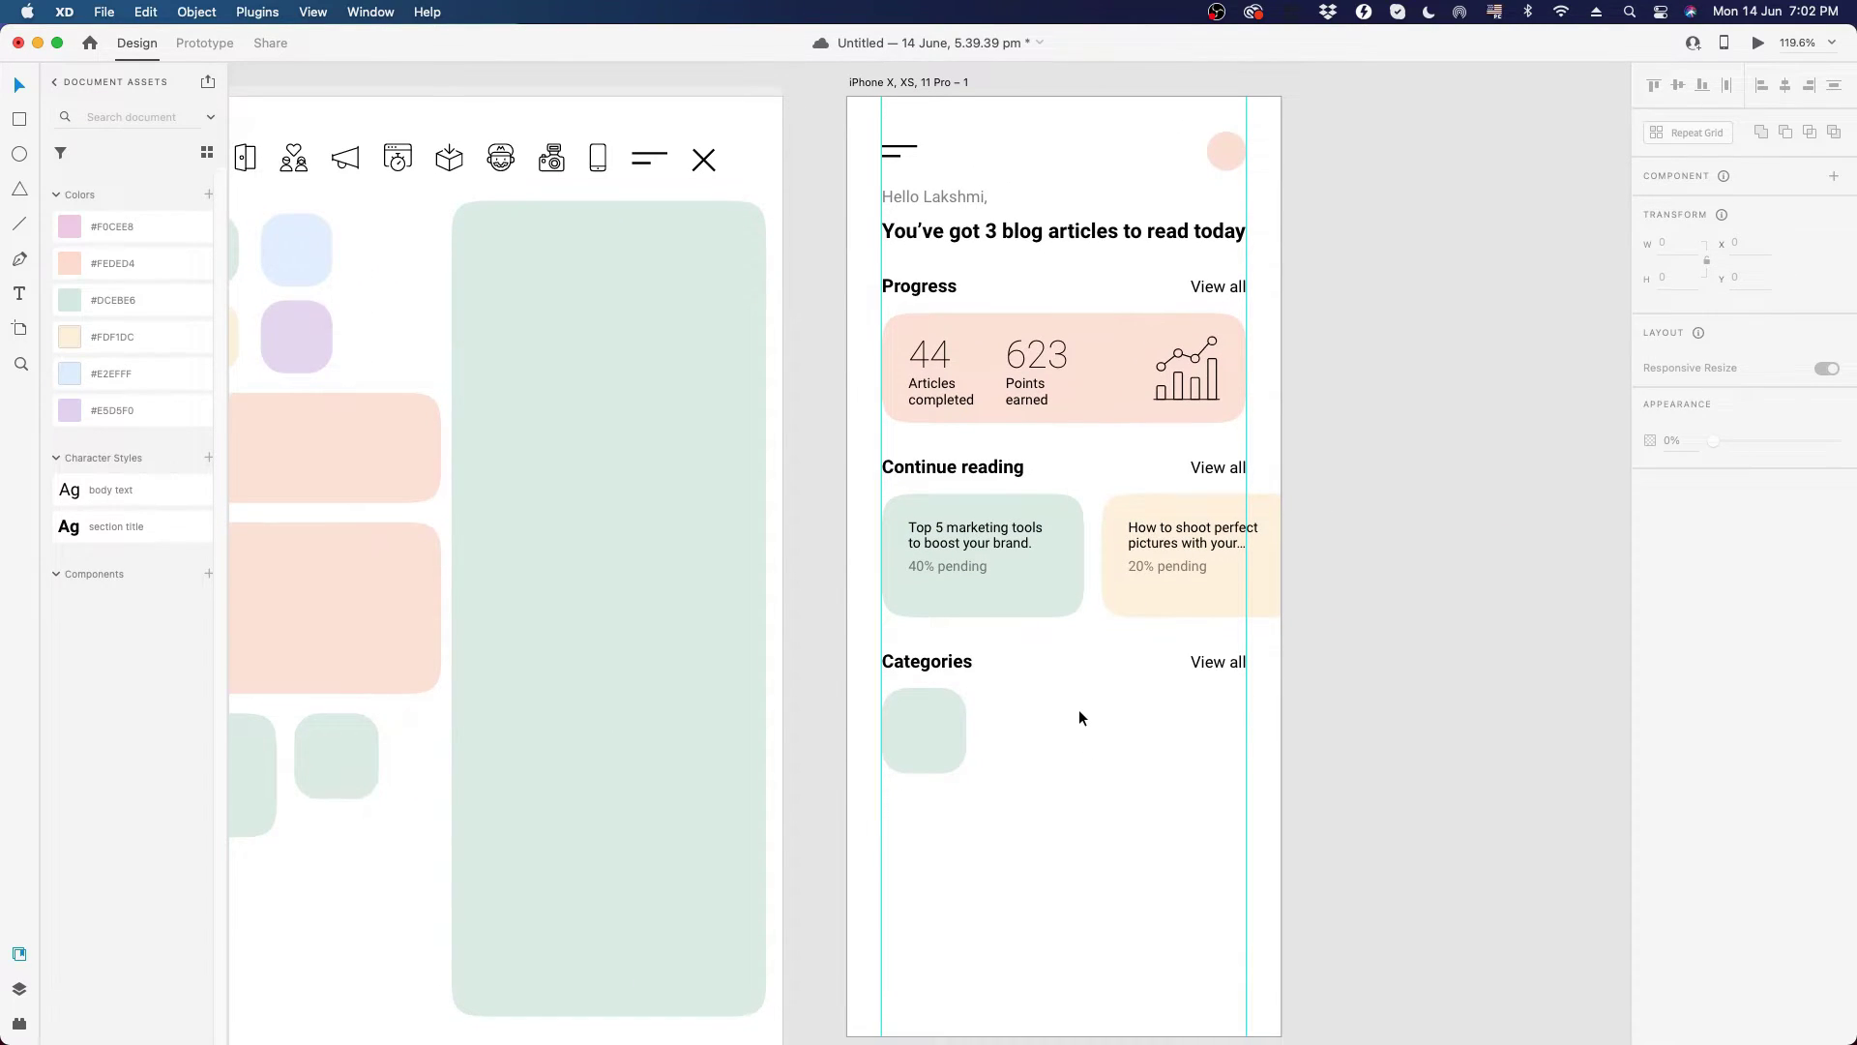
{"action": "left_click_drag", "start_coordinate": [677, 501], "coordinate": [925, 518]}
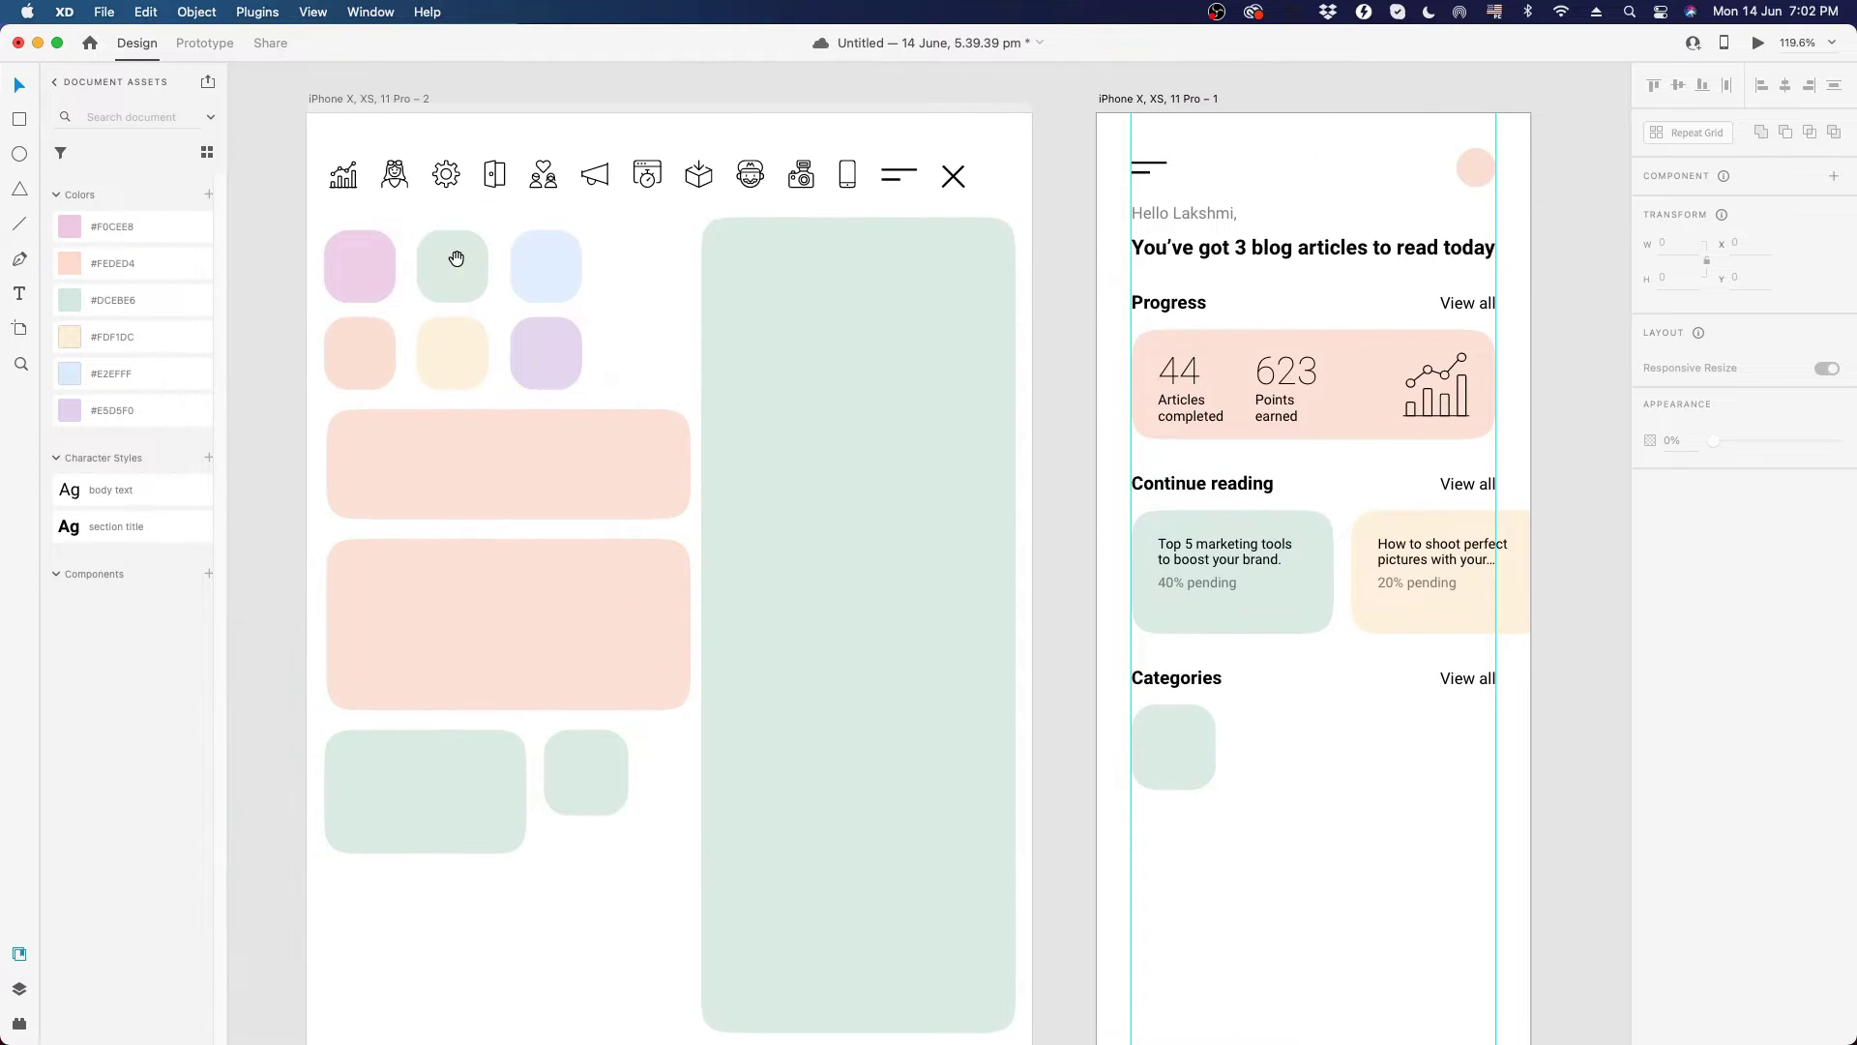
{"action": "scroll", "coordinate": [1522, 606], "scroll_direction": "right", "scroll_amount": 5}
{"action": "scroll", "coordinate": [1522, 607], "scroll_direction": "down", "scroll_amount": 3}
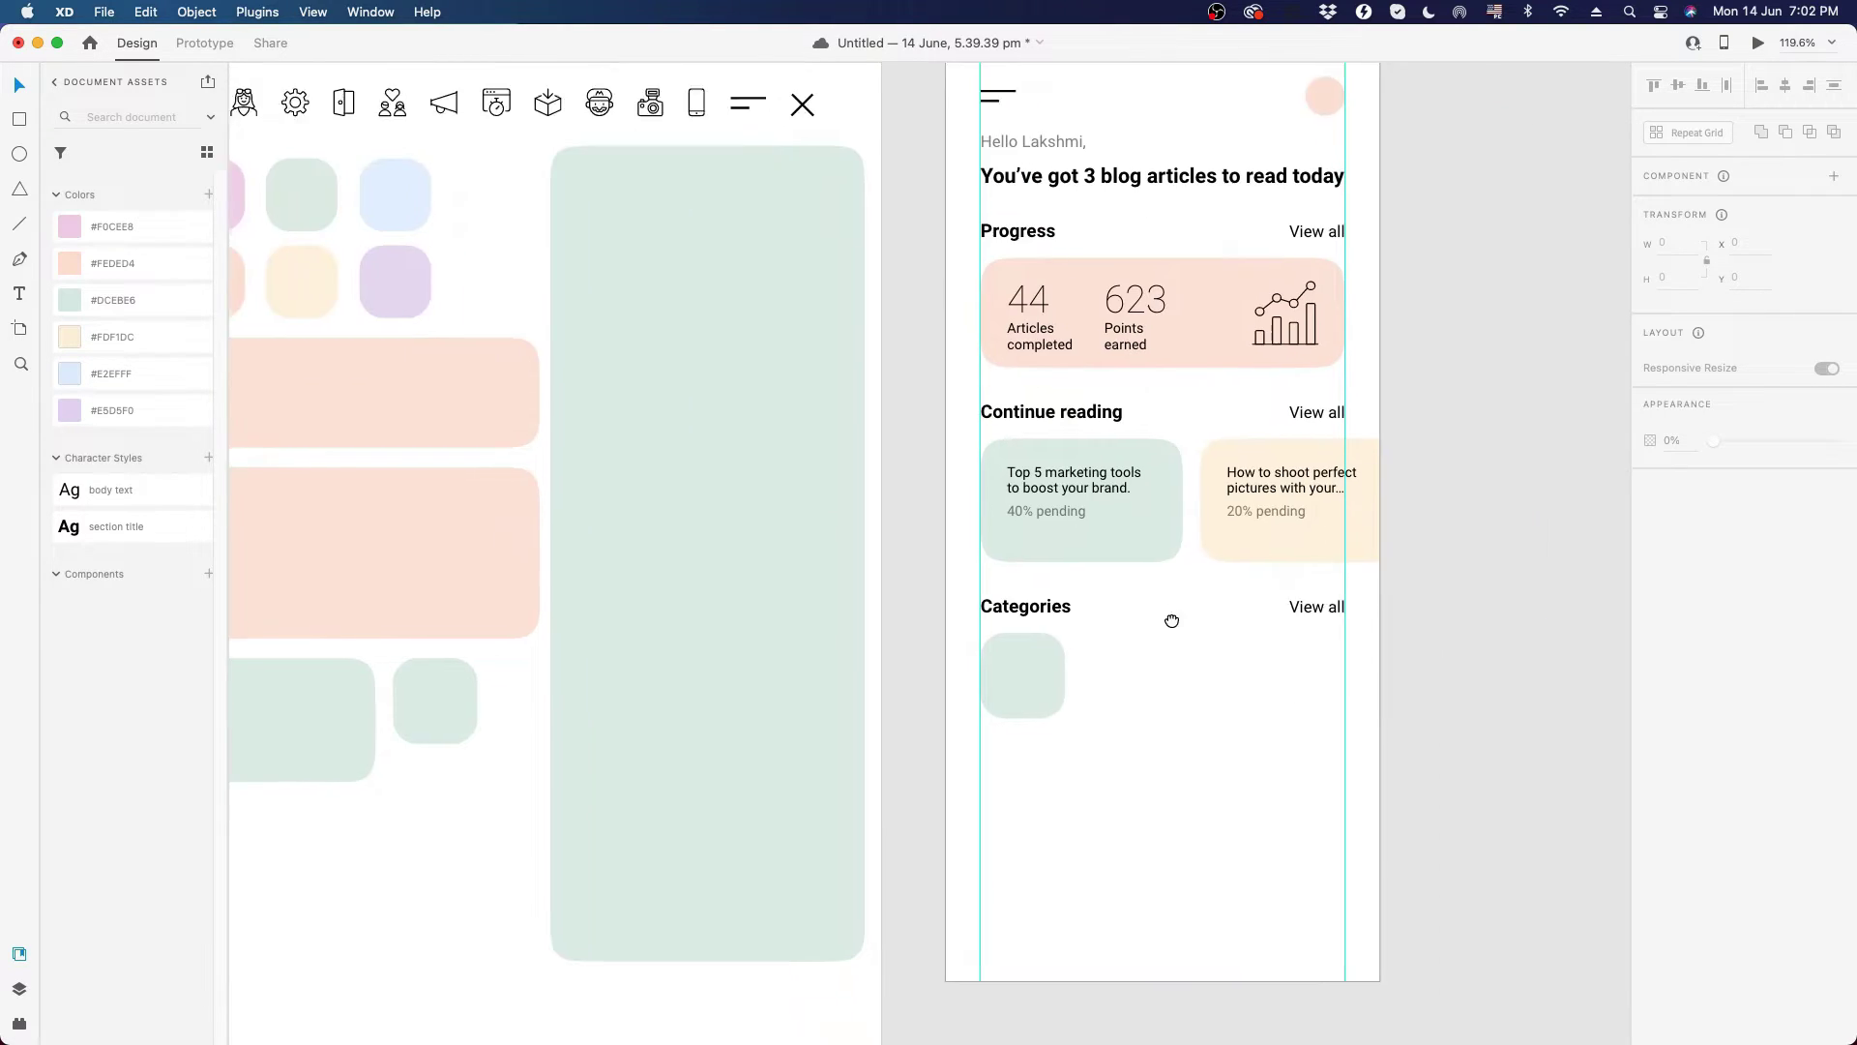
{"action": "scroll", "coordinate": [947, 599], "scroll_direction": "up", "scroll_amount": 2}
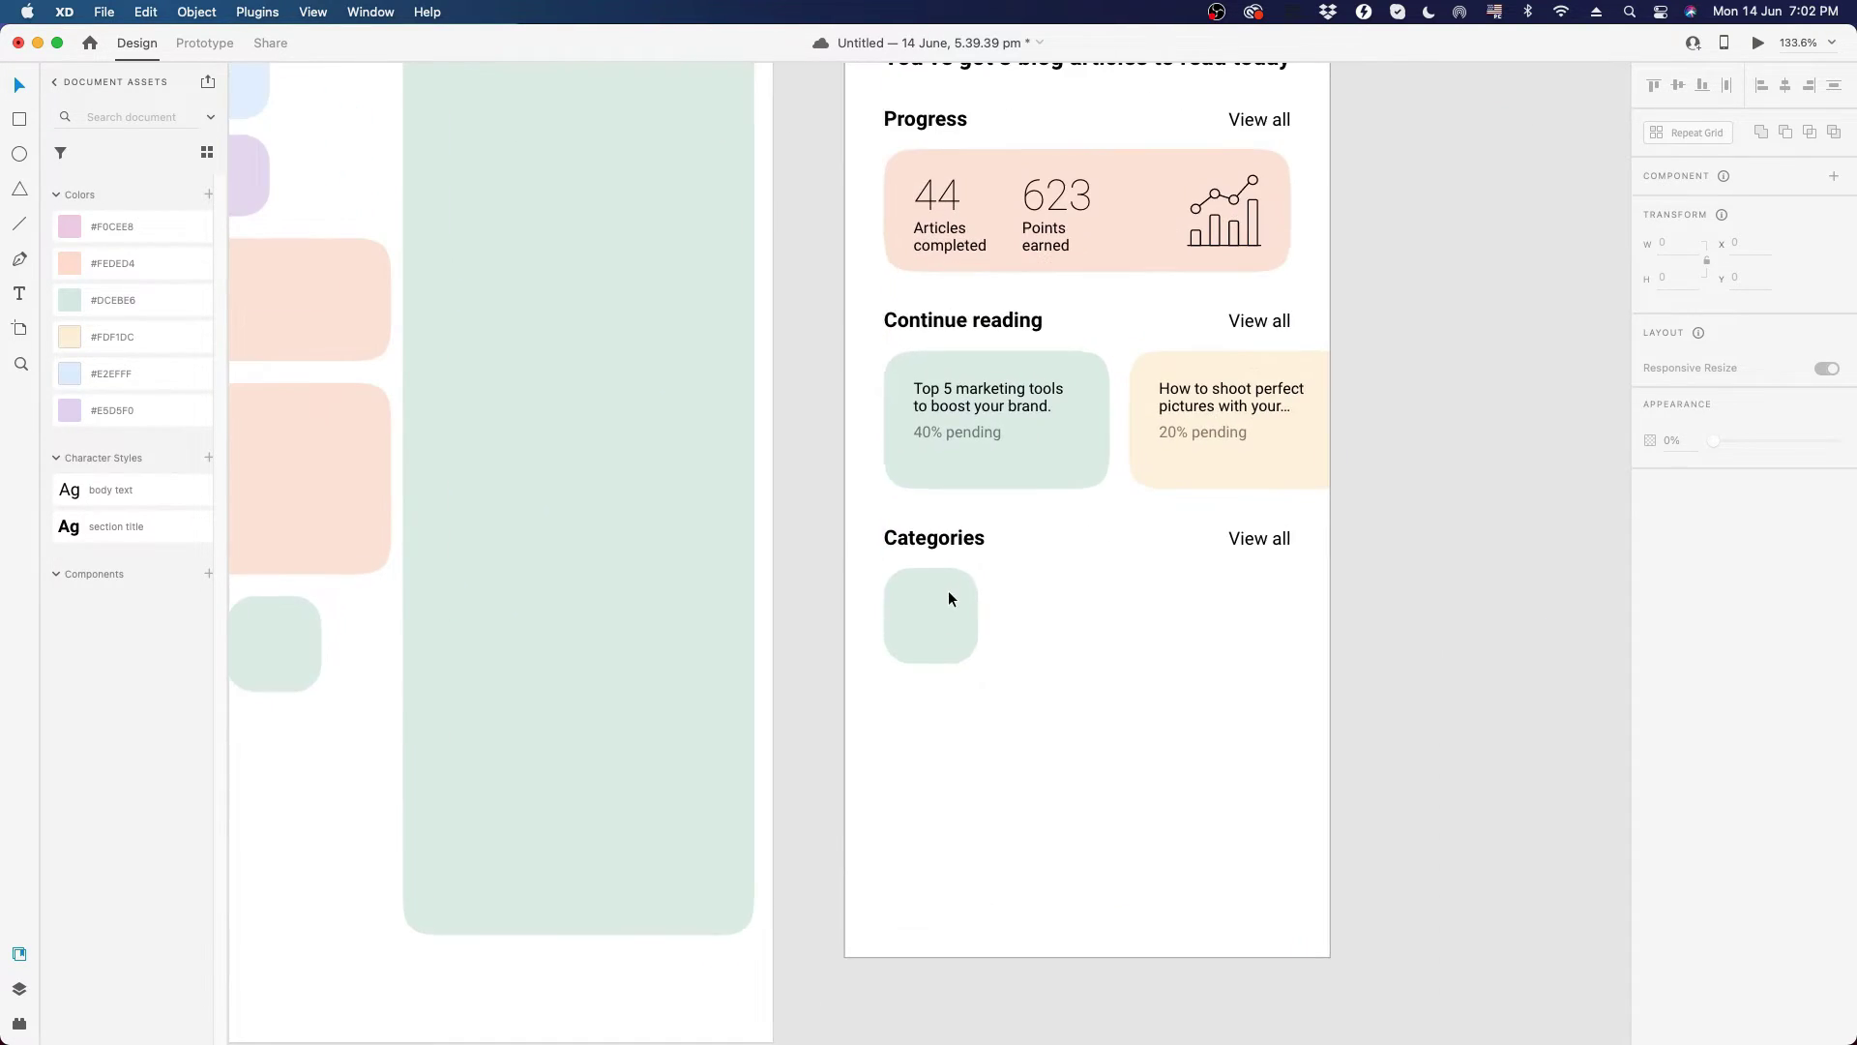
{"action": "double_click", "coordinate": [978, 390]}
{"action": "key", "text": "Escape"}
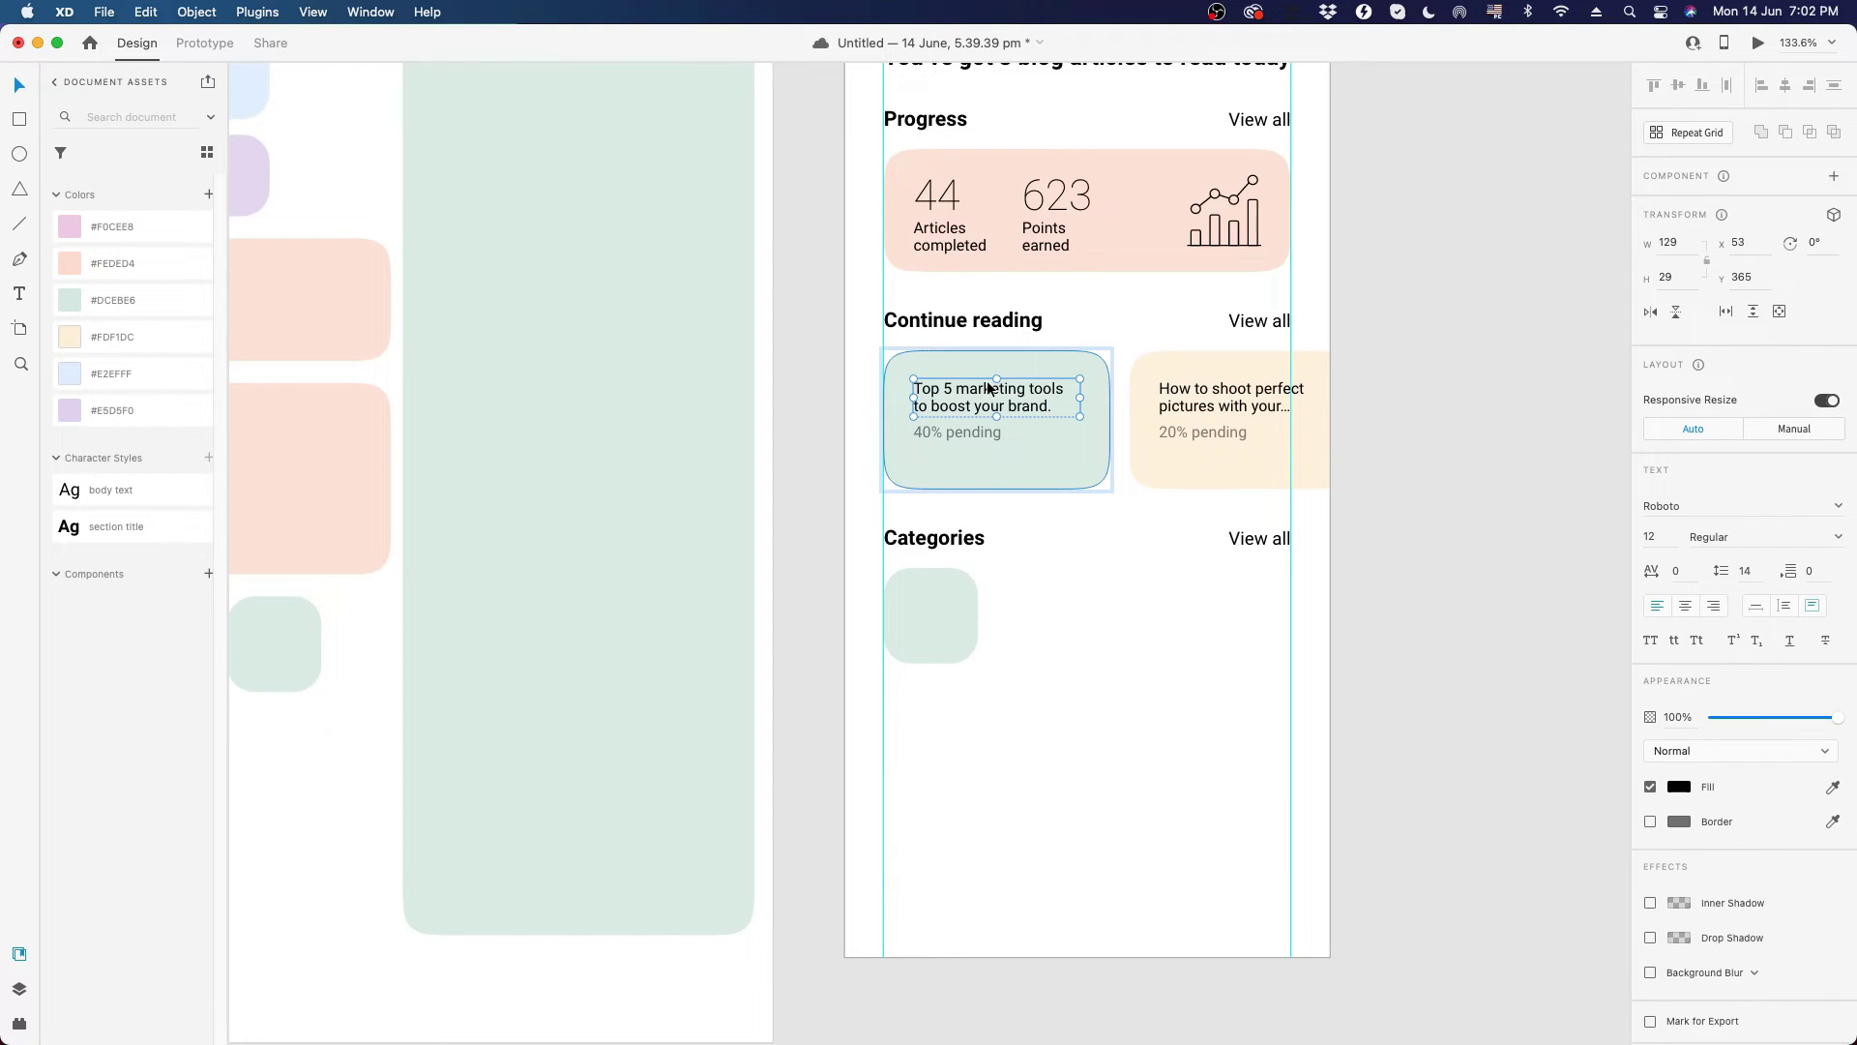
{"action": "left_click", "coordinate": [1103, 631]}
{"action": "key", "text": "super+v"}
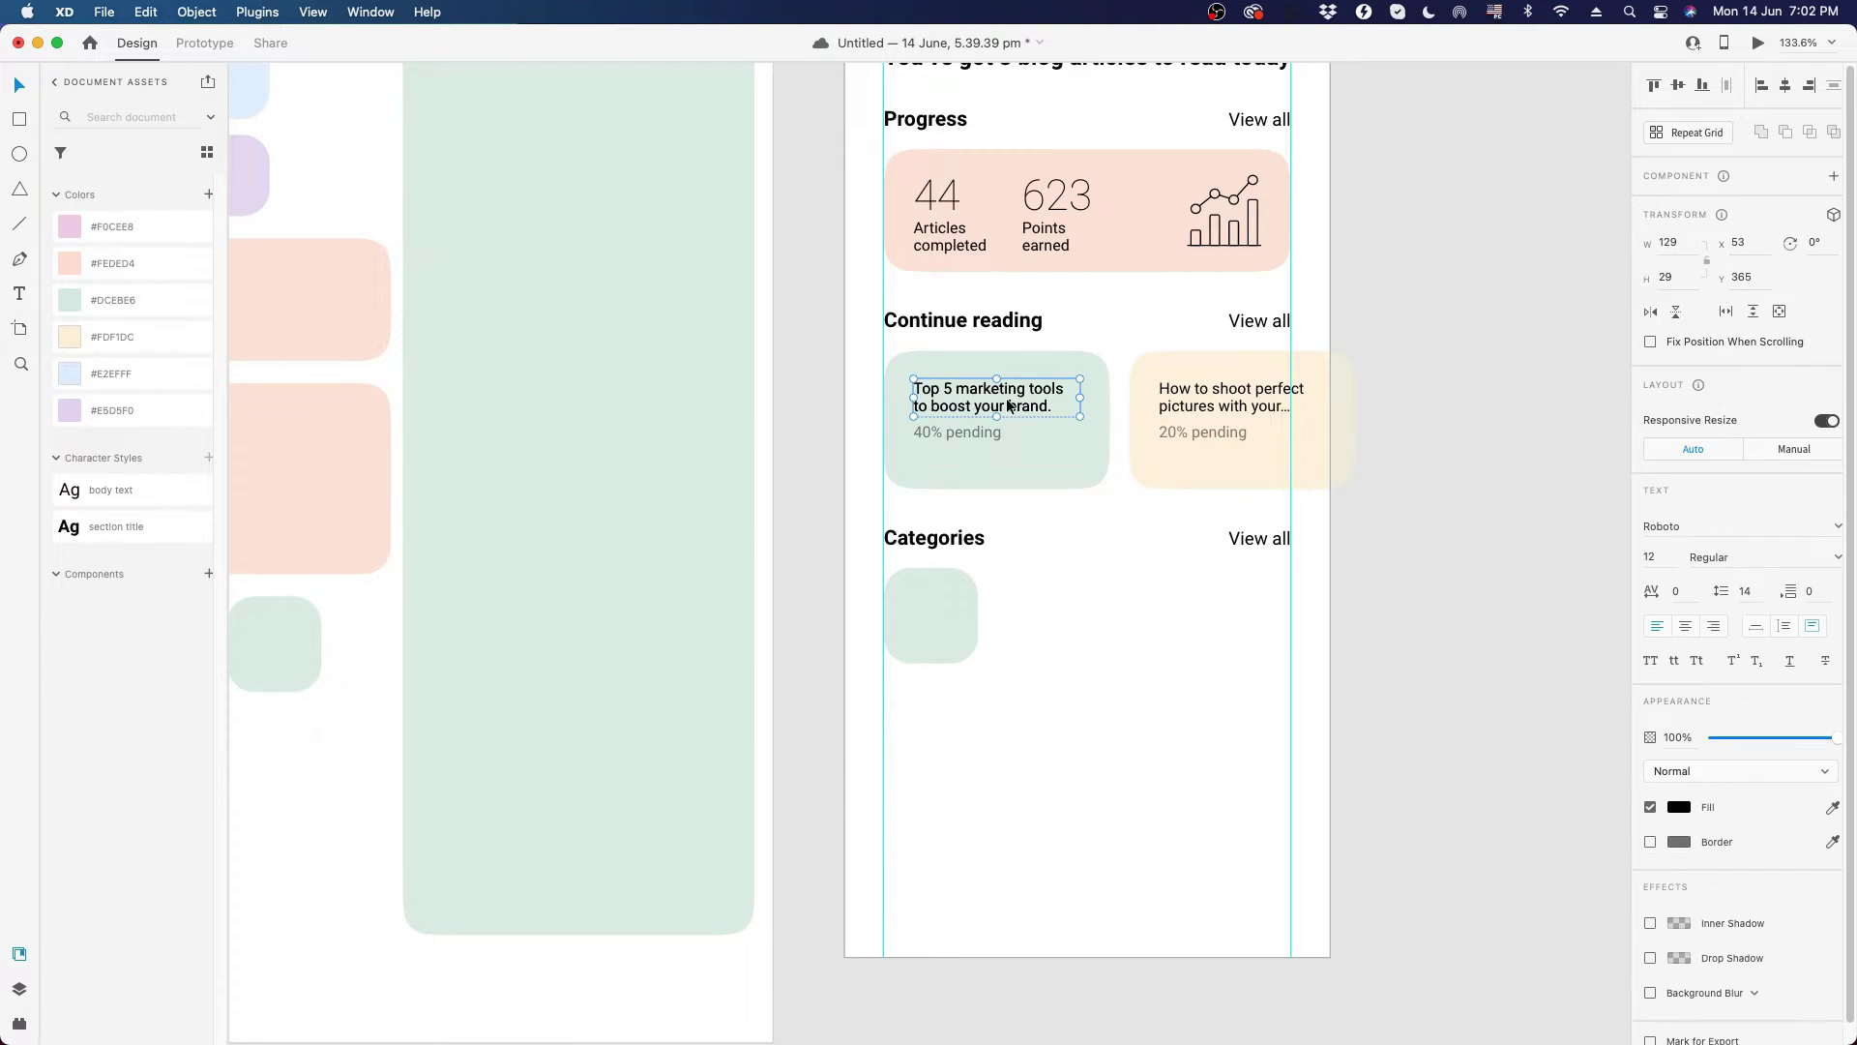
{"action": "left_click_drag", "start_coordinate": [1004, 394], "coordinate": [974, 690]}
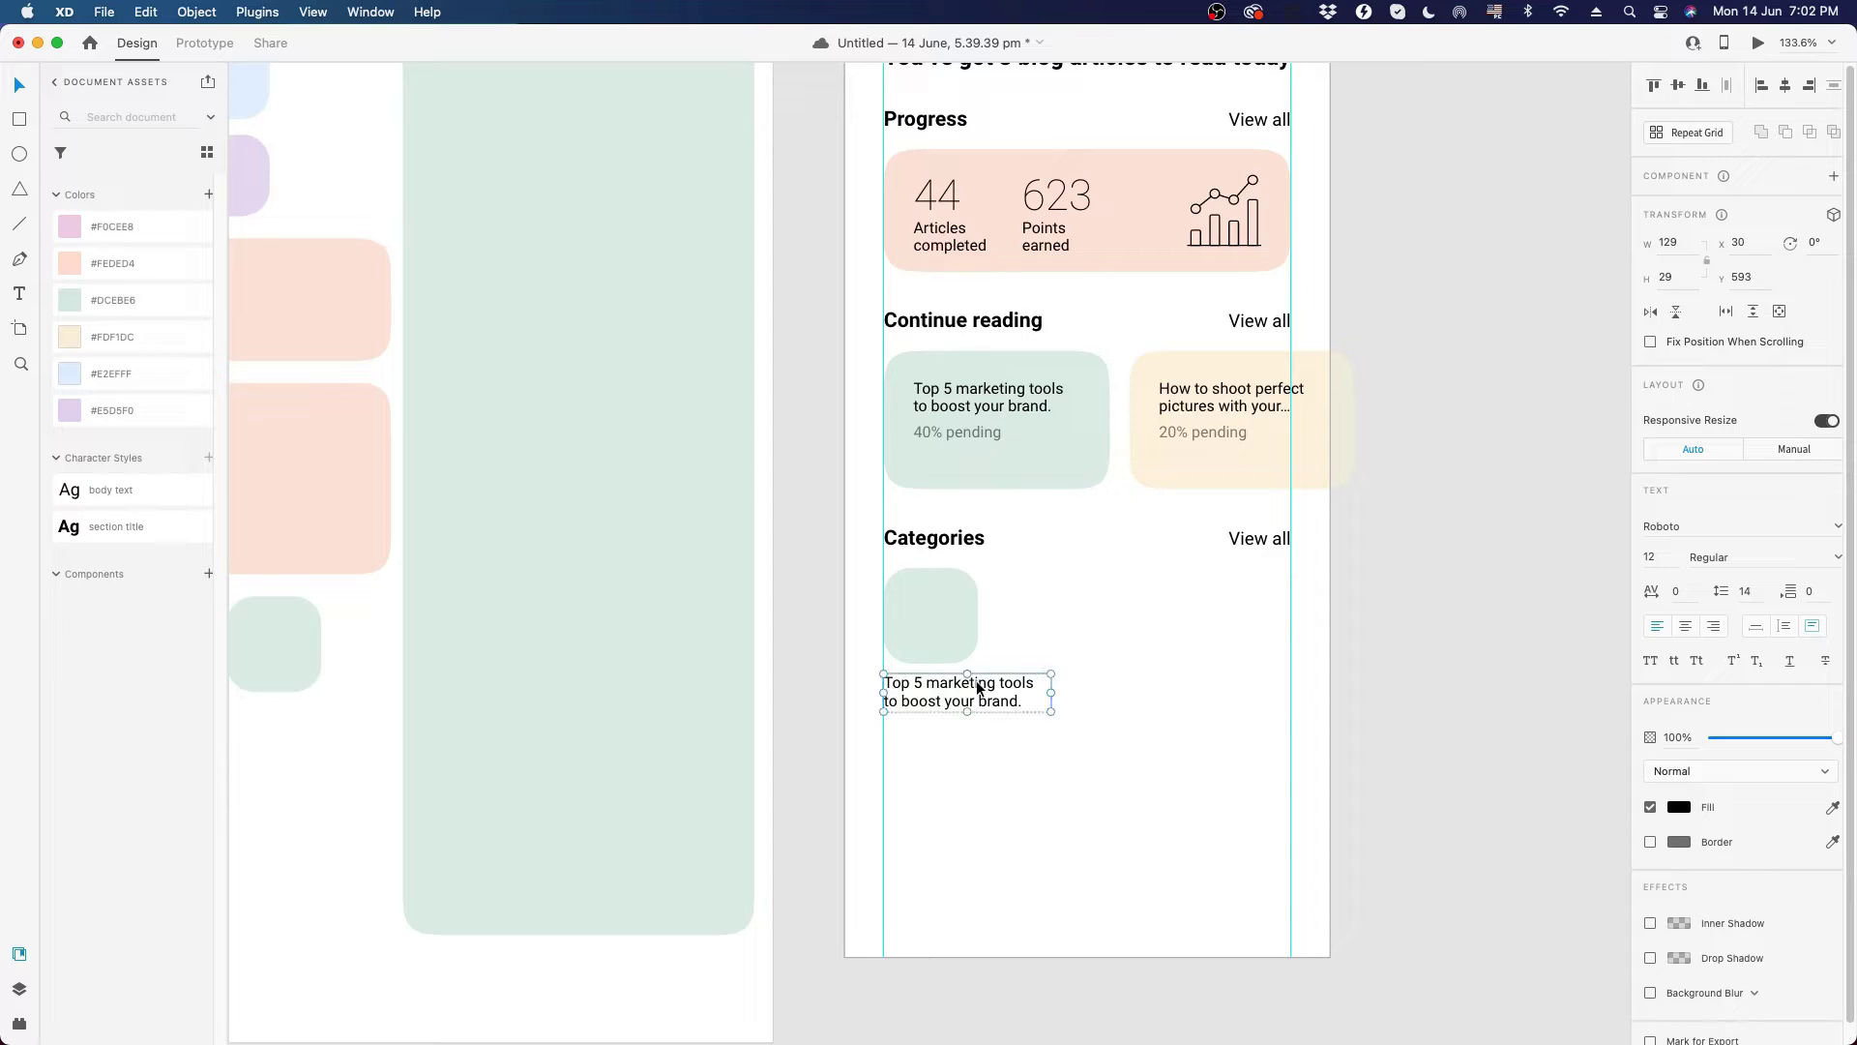
- Replace the copied title with "Marketing" as auto-width text and centre it below the category square
{"action": "key", "text": "Return"}
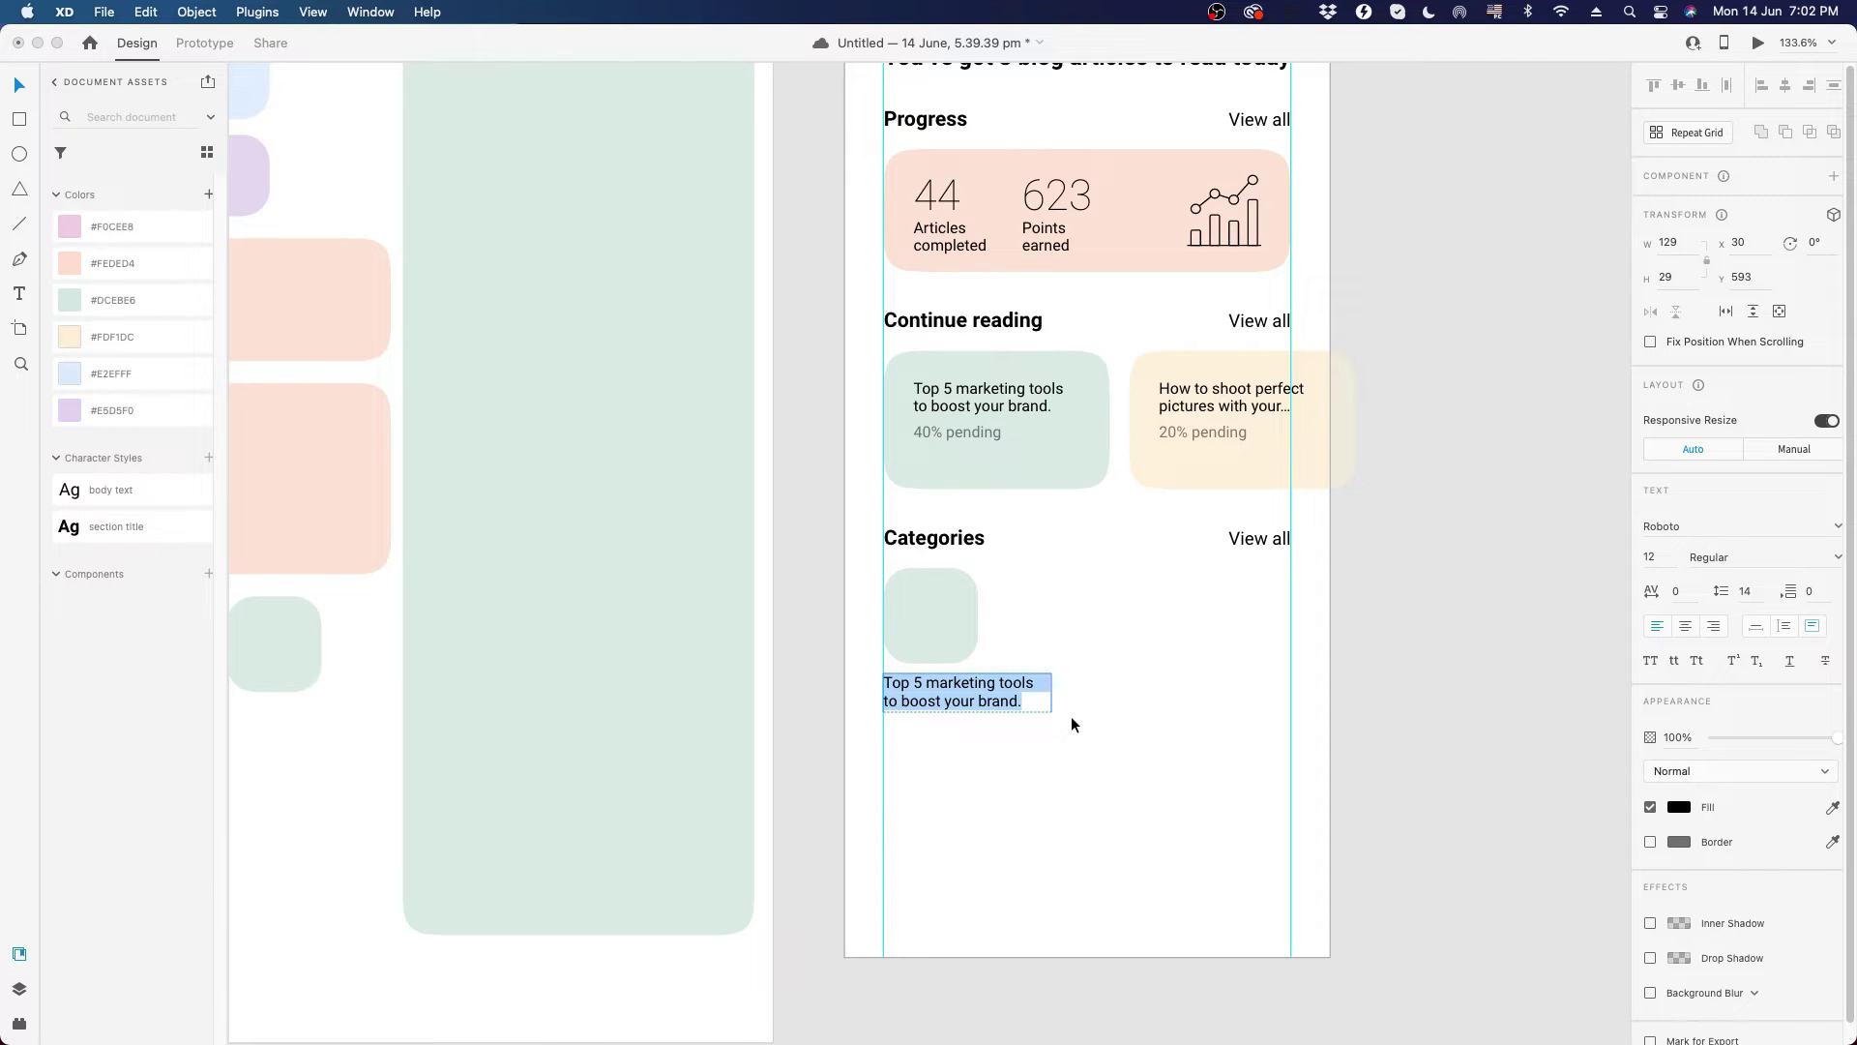
{"action": "type", "text": "Marketing"}
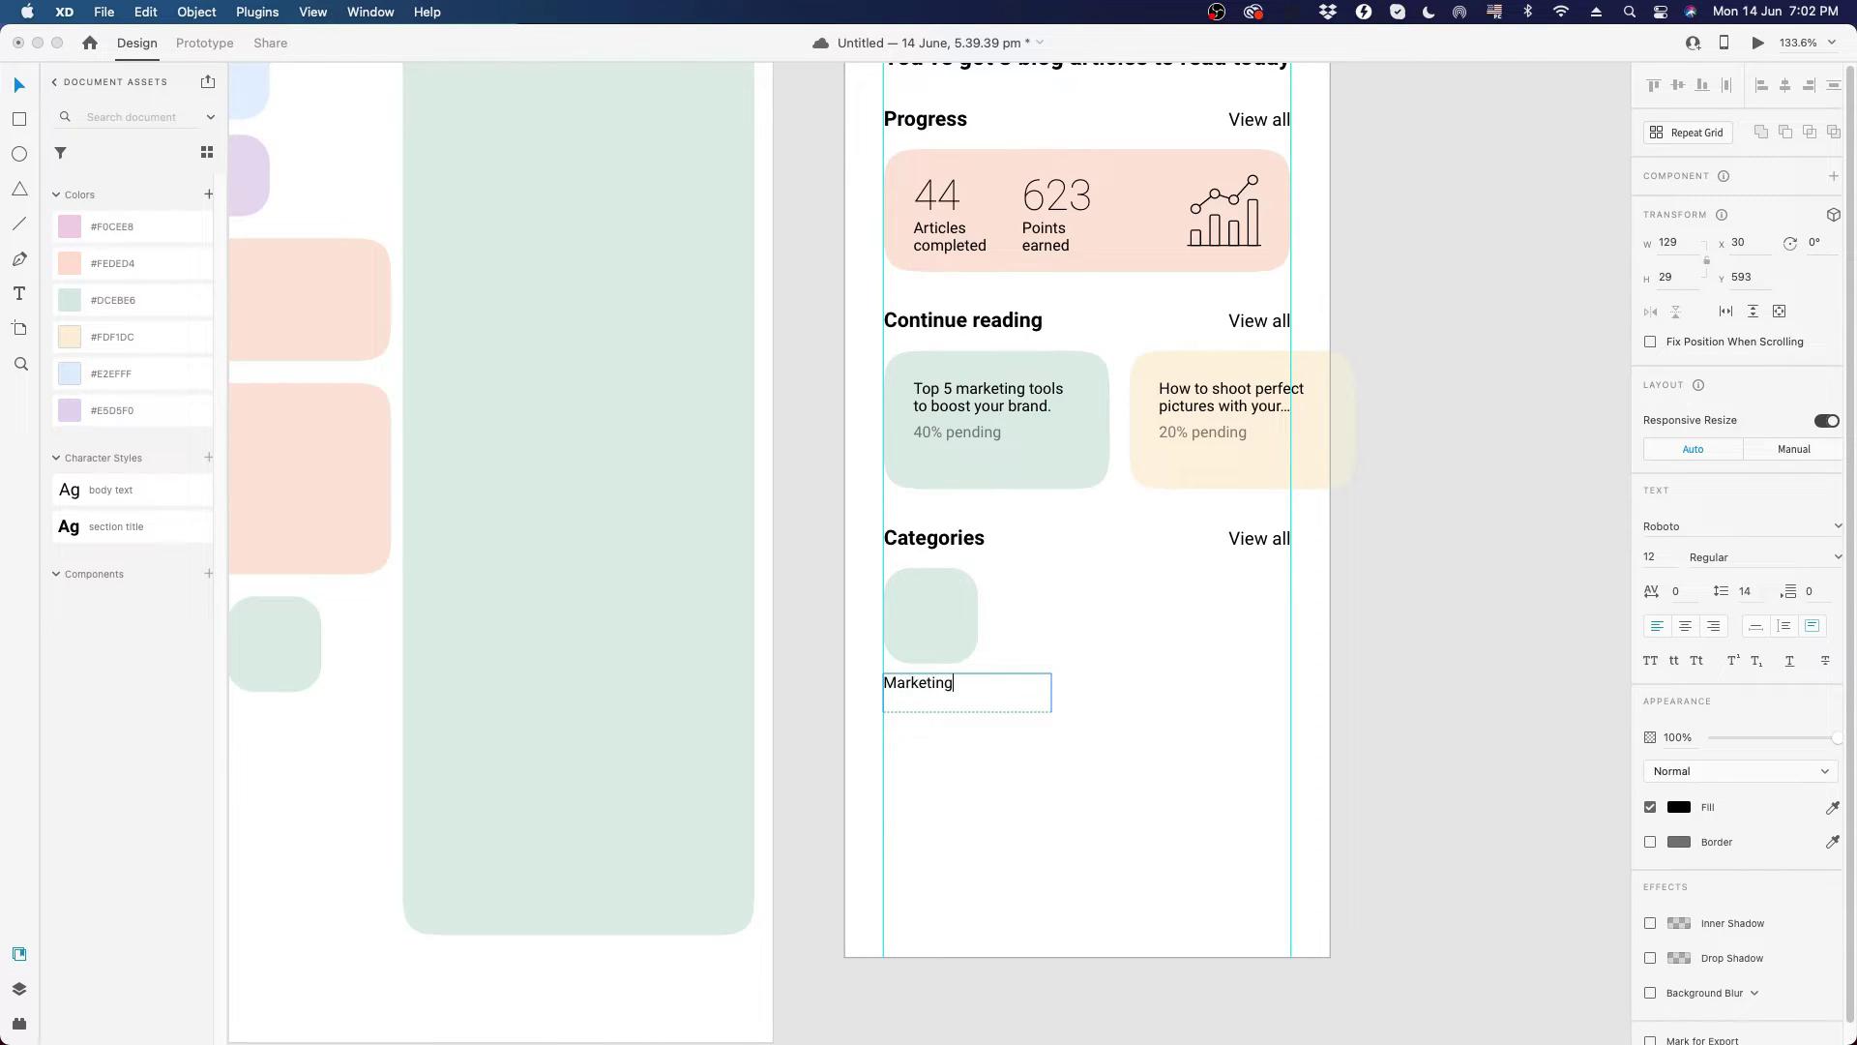
{"action": "key", "text": "Escape"}
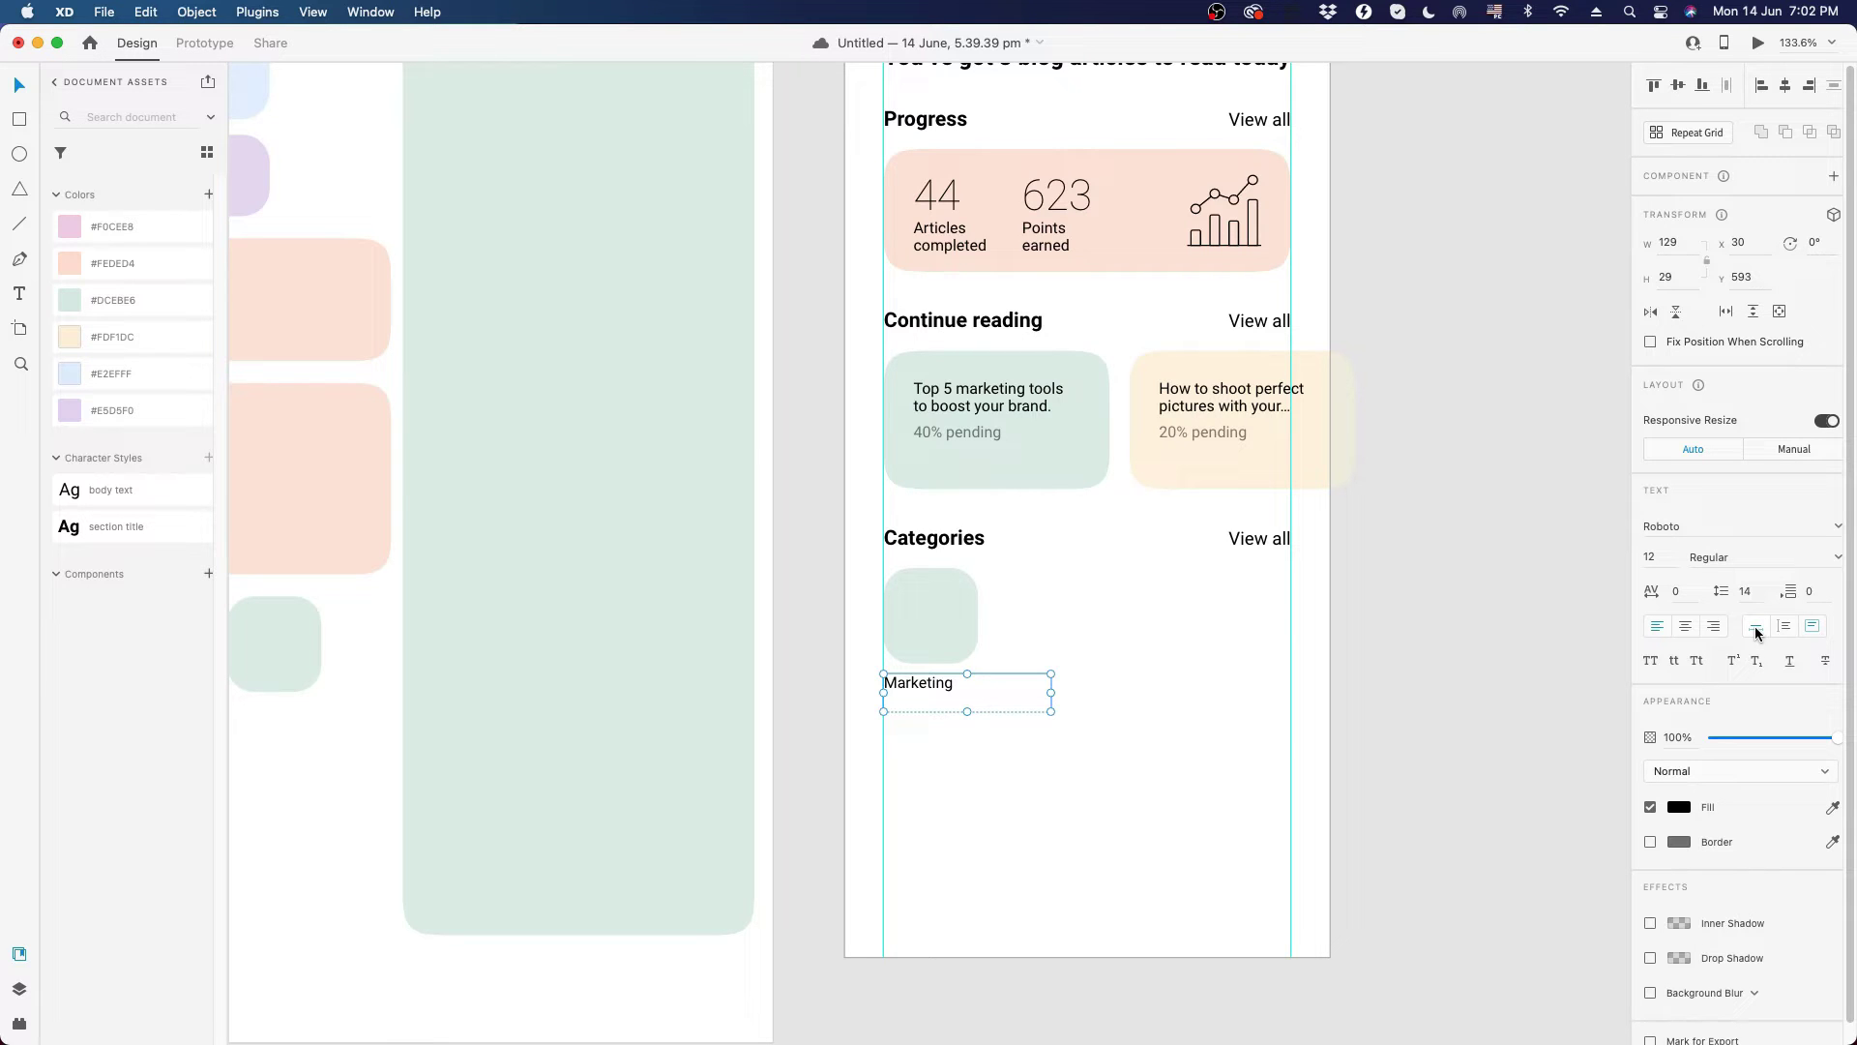
{"action": "key", "text": "alt"}
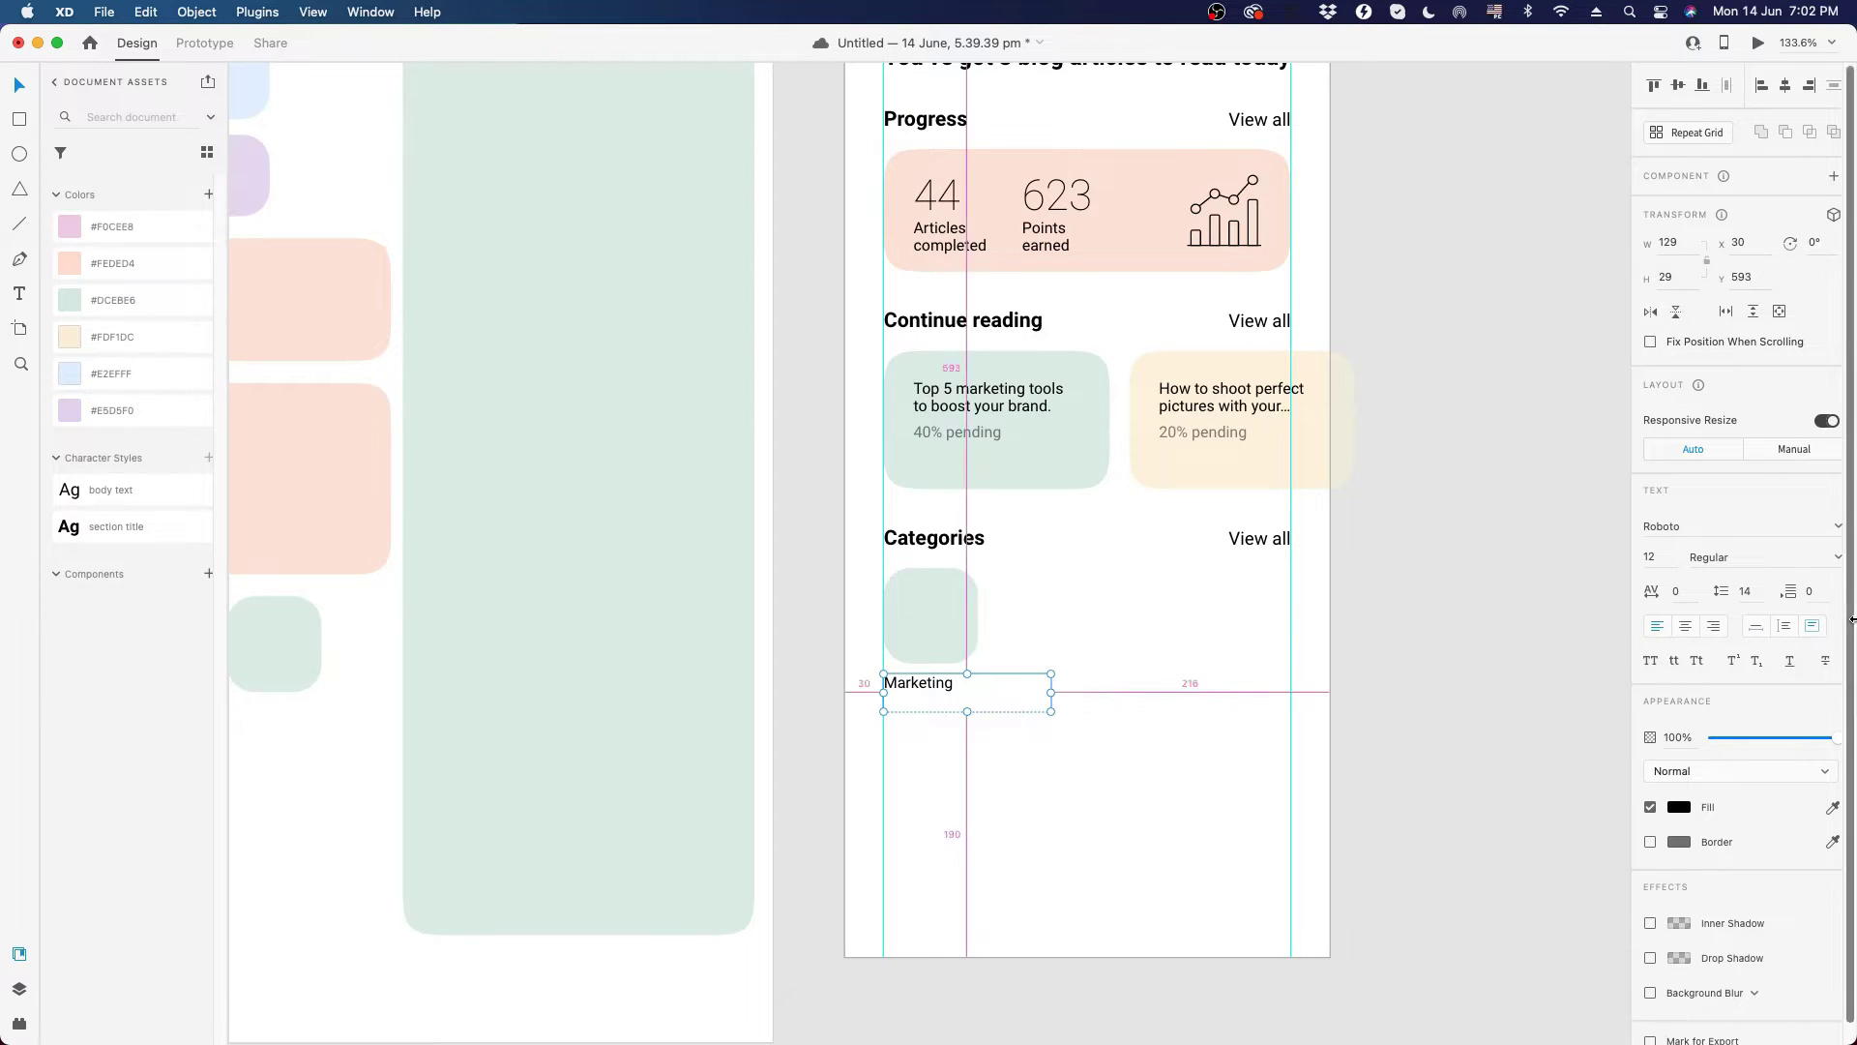
{"action": "left_click", "coordinate": [1751, 630]}
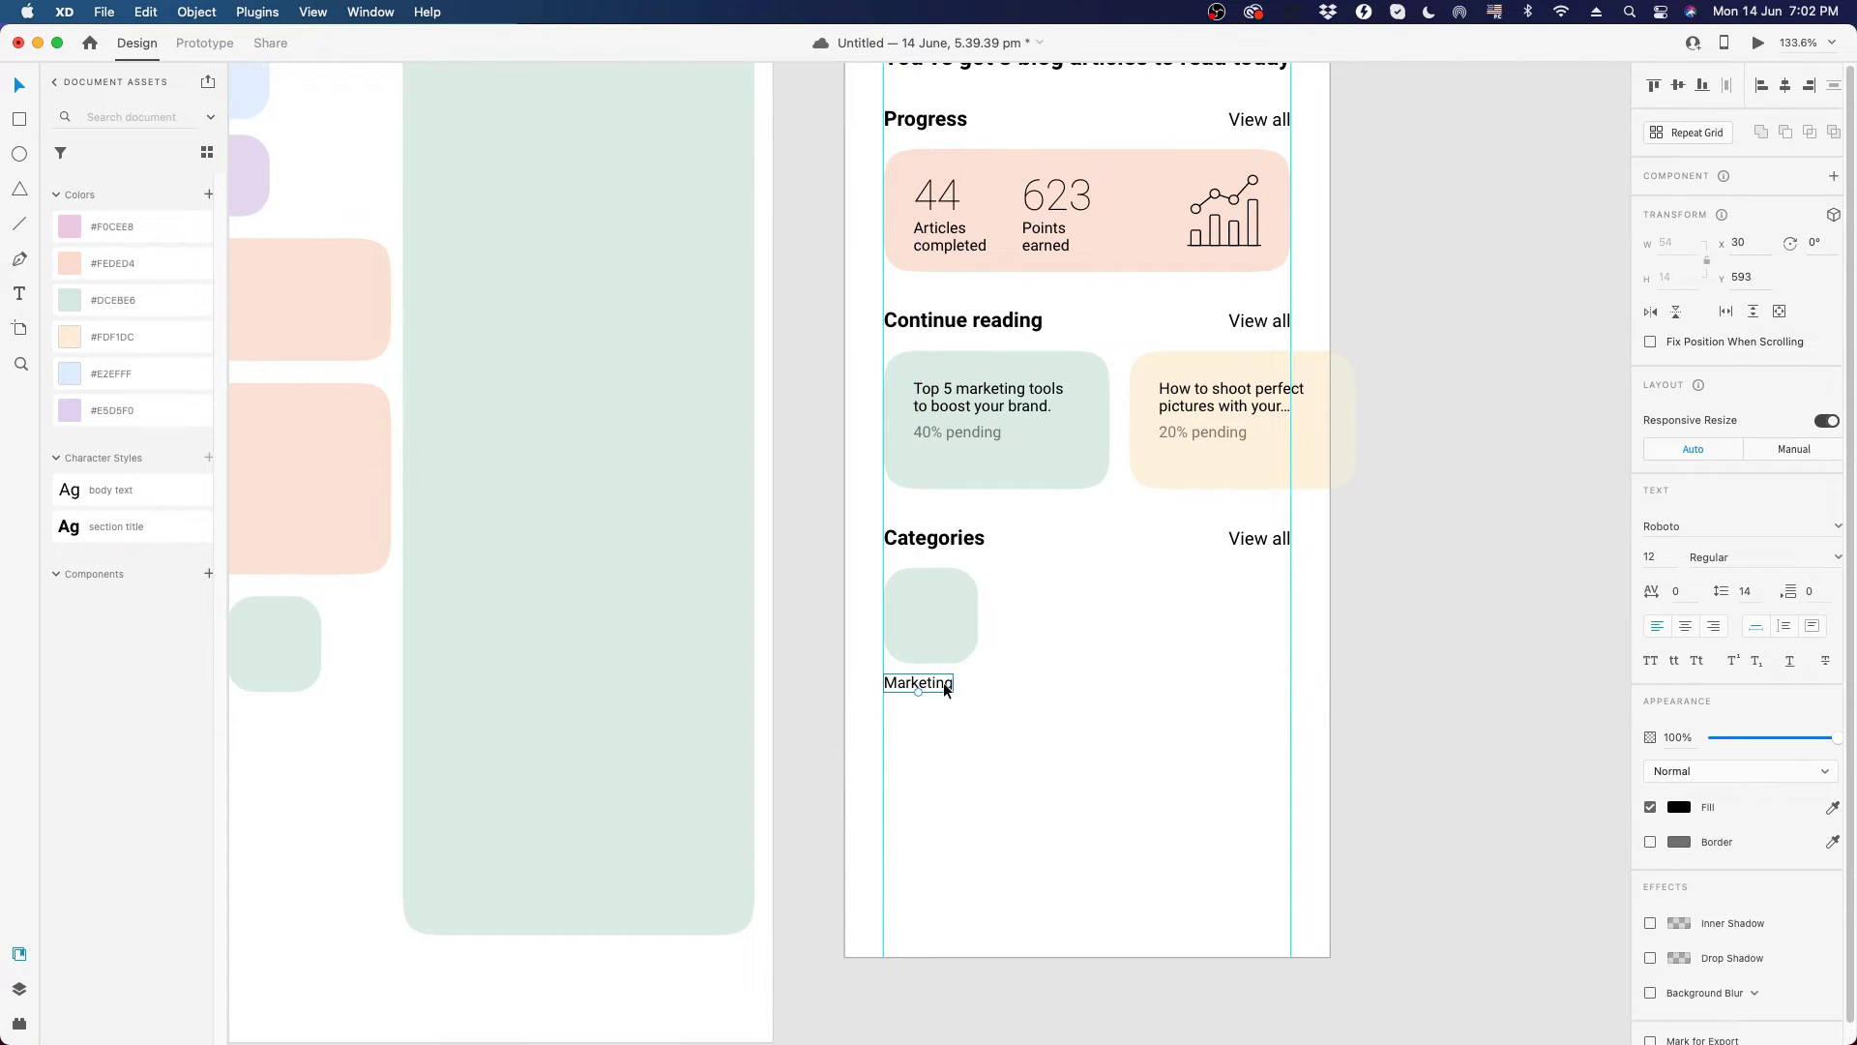
{"action": "left_click_drag", "start_coordinate": [946, 689], "coordinate": [956, 687]}
- Duplicate the Marketing label directly below it at Y 611 and change the copy's text to "314 arctics"
{"action": "left_click_drag", "start_coordinate": [956, 688], "coordinate": [956, 709]}
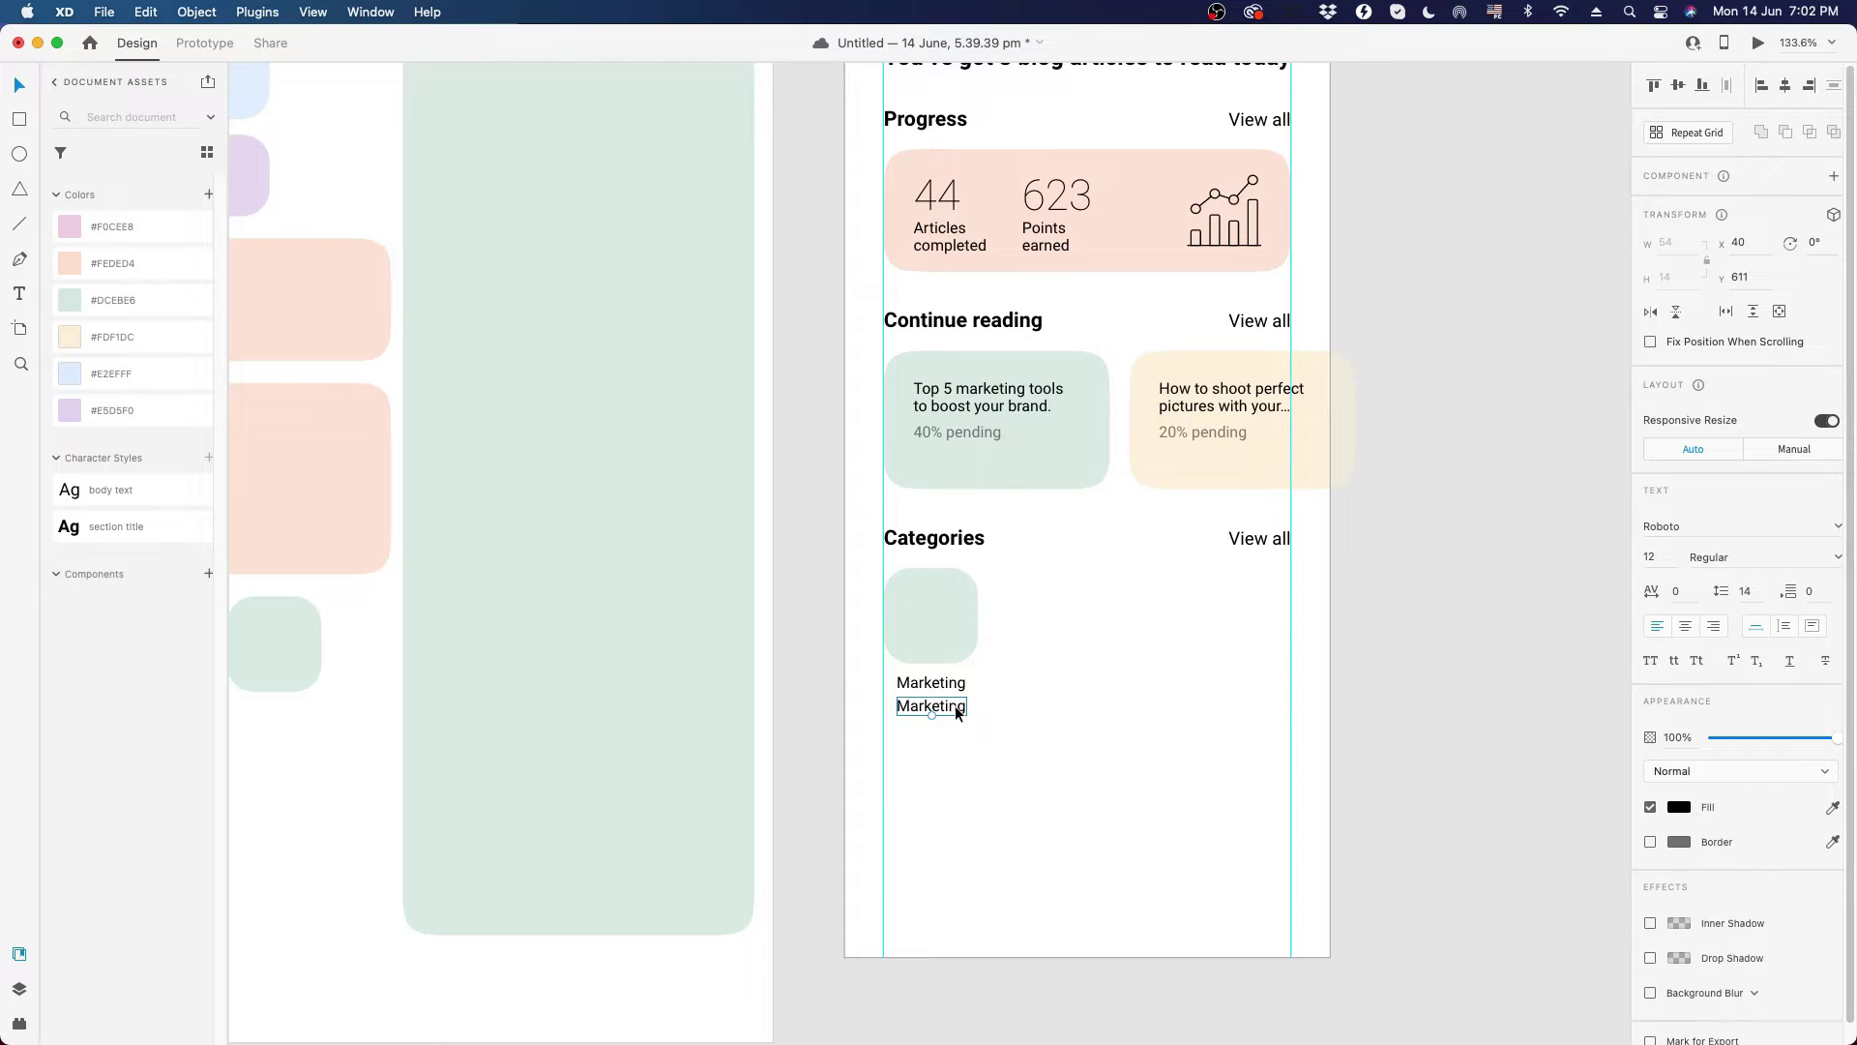
{"action": "double_click", "coordinate": [955, 709]}
{"action": "type", "text": "314"}
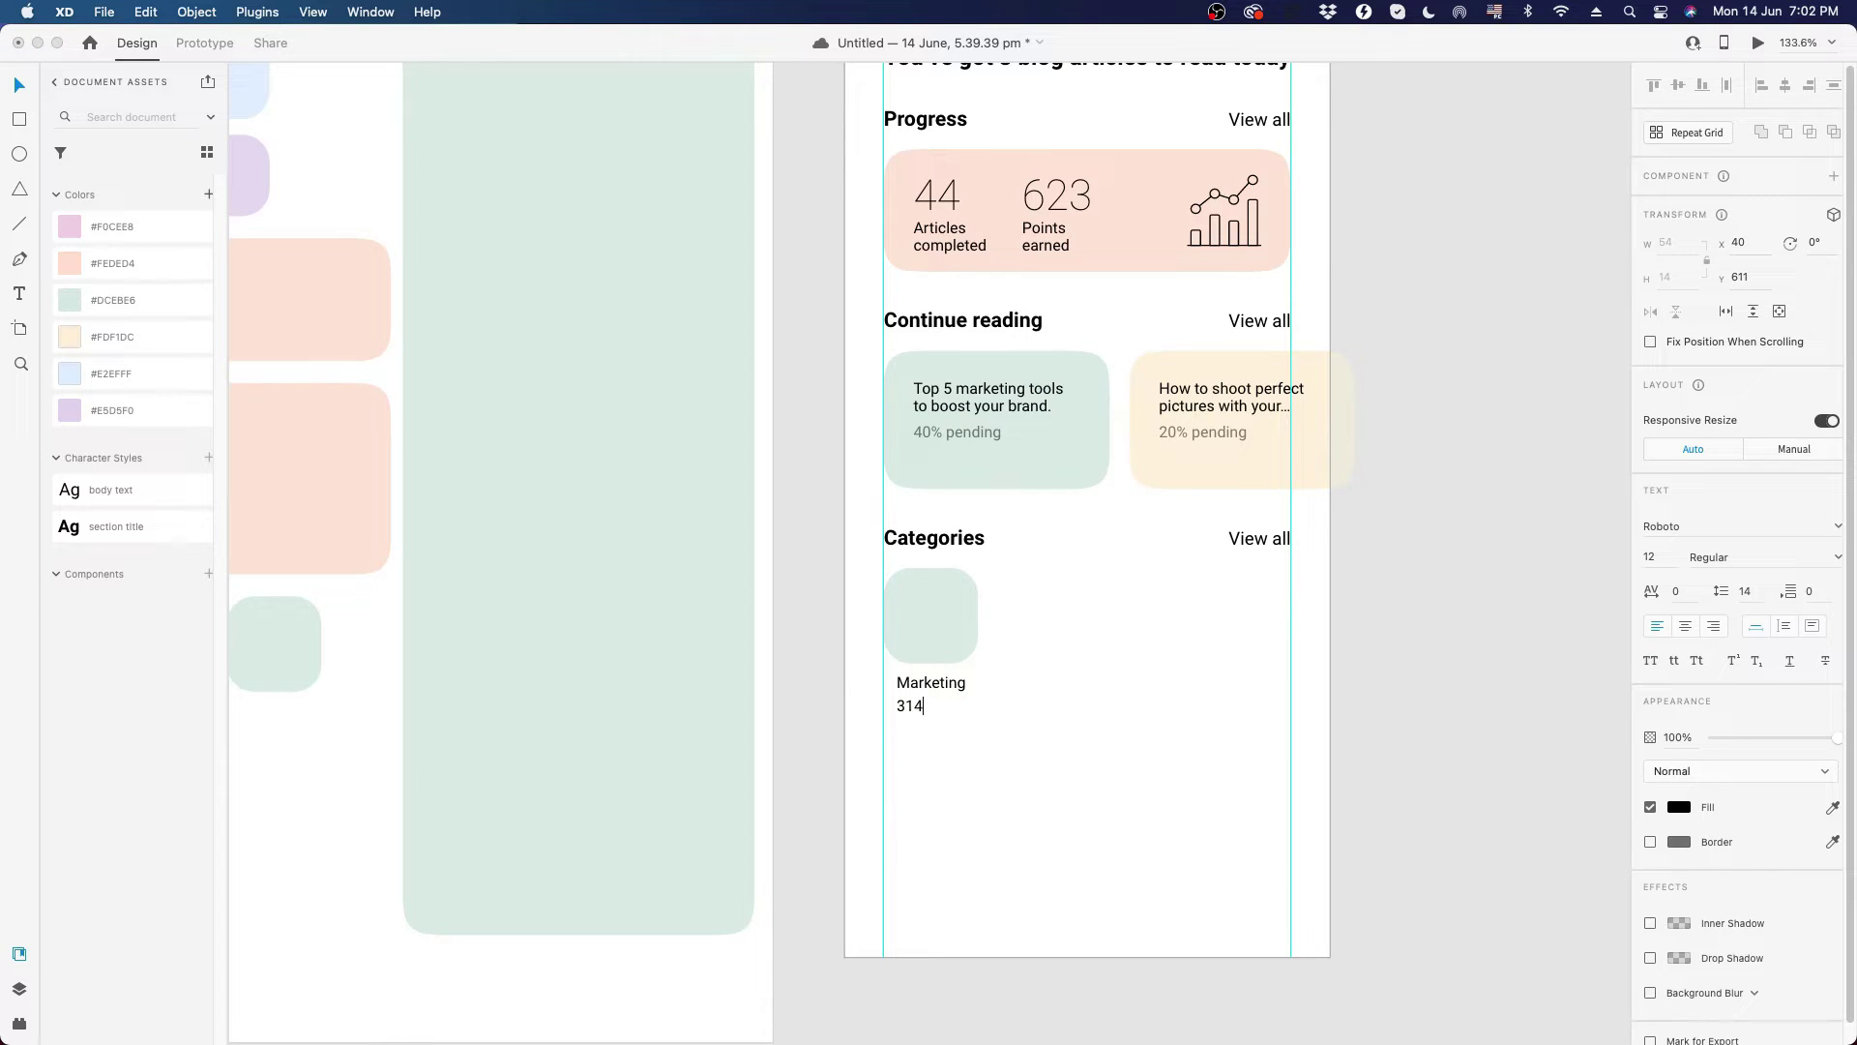
{"action": "type", "text": " arctics"}
{"action": "left_click", "coordinate": [1219, 756]}
{"action": "left_click_drag", "start_coordinate": [948, 710], "coordinate": [949, 713]}
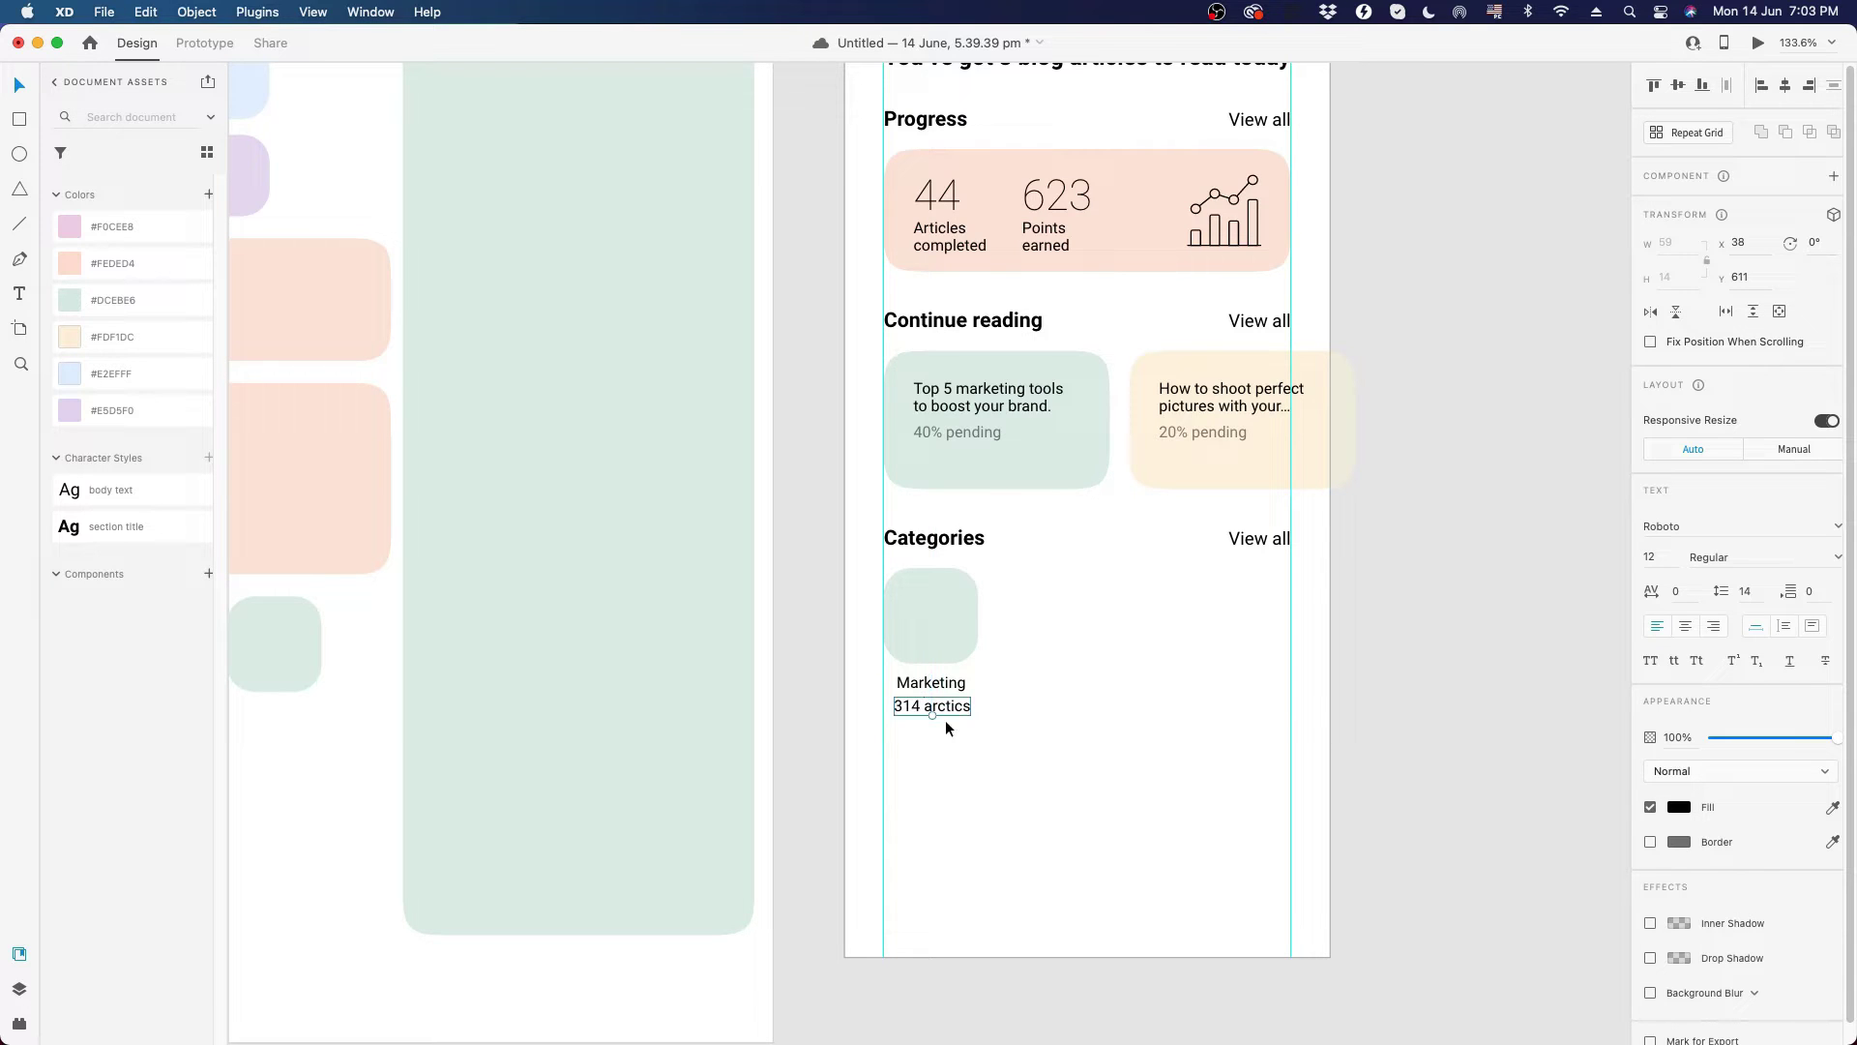
- Align the category square and its two text labels on a common vertical centre line
{"action": "left_click", "coordinate": [949, 643], "text": "shift"}
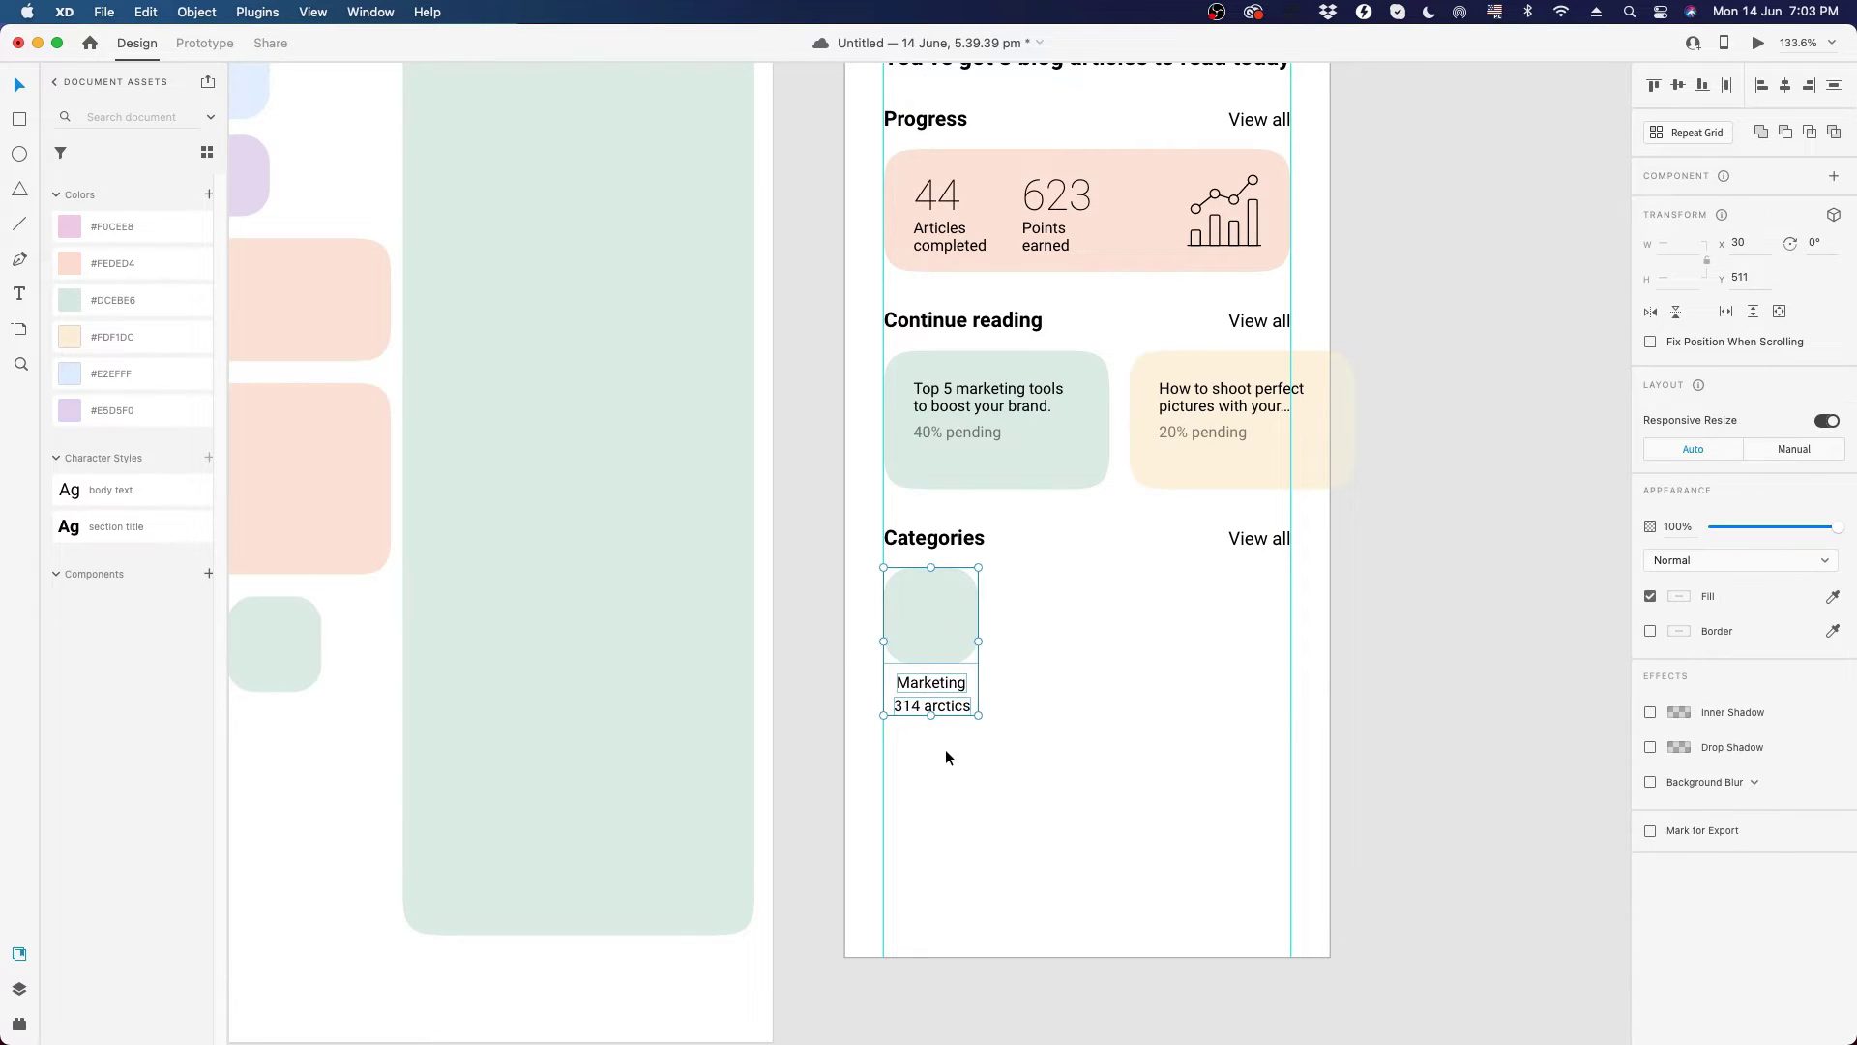
{"action": "left_click", "coordinate": [1785, 87]}
{"action": "left_click", "coordinate": [943, 756]}
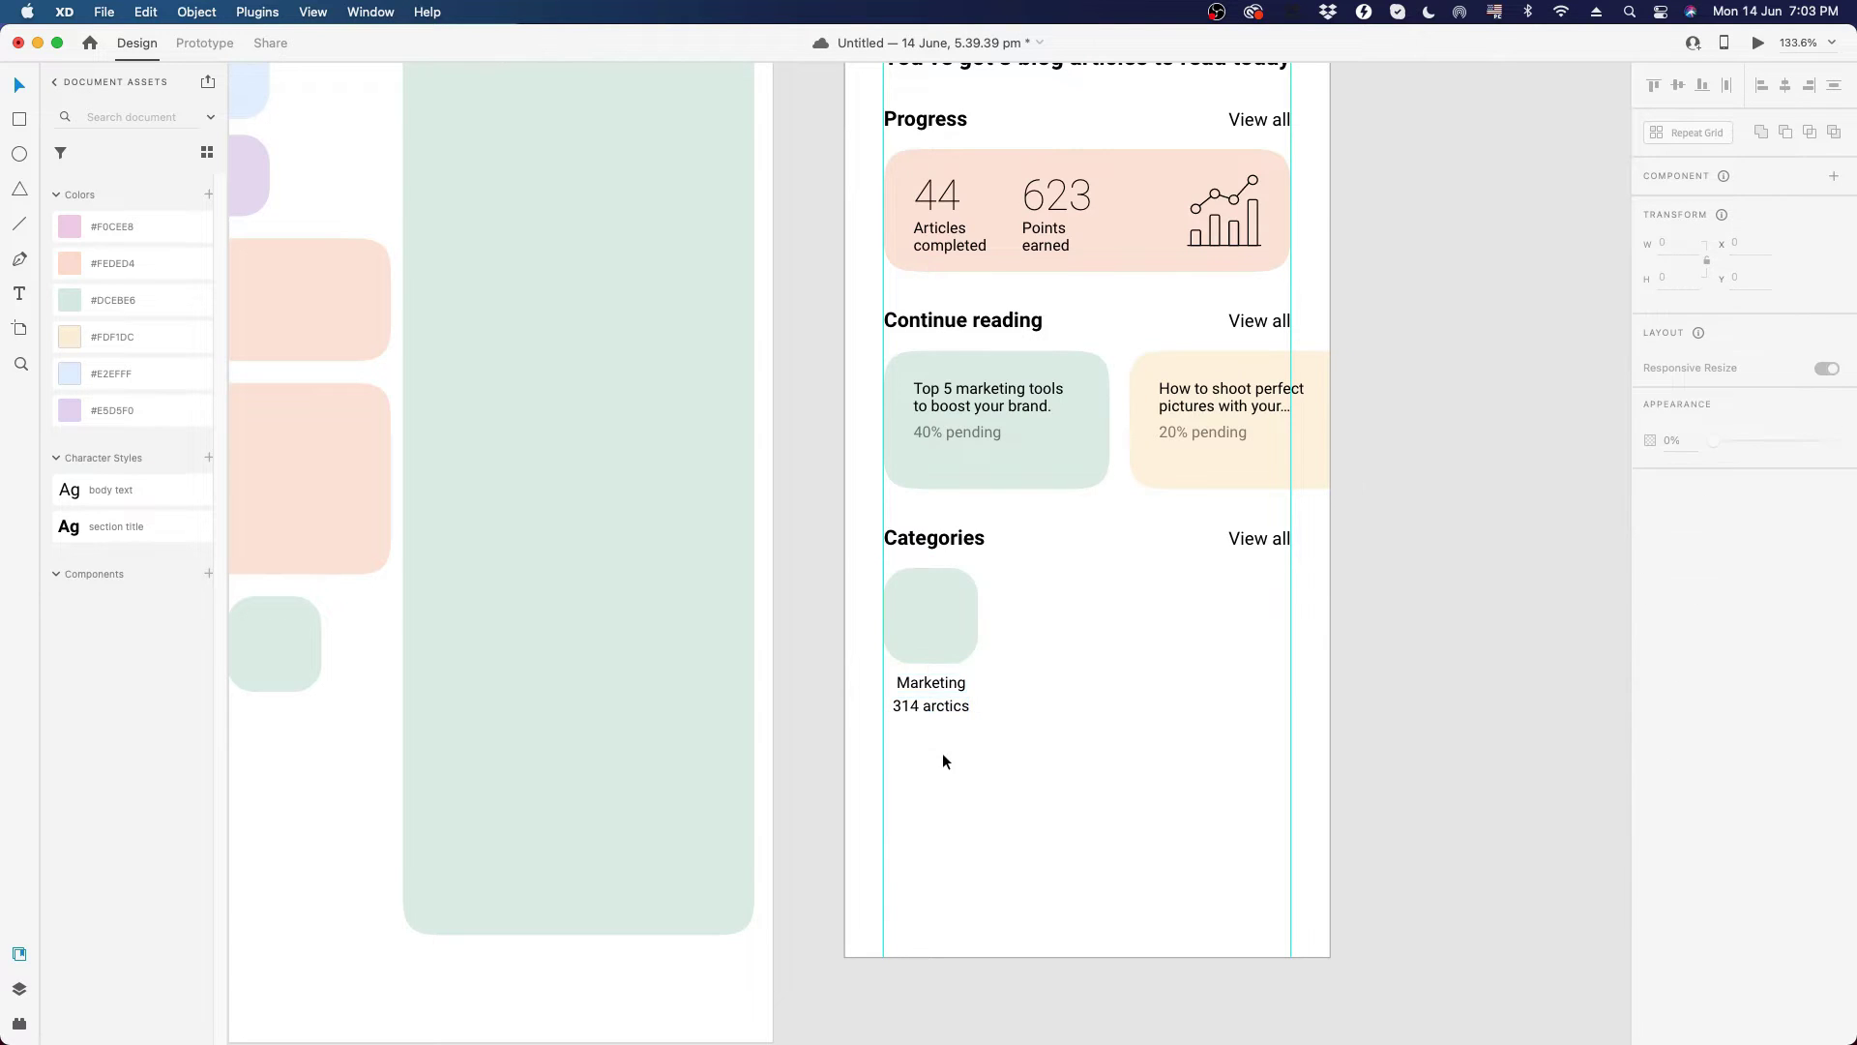
- Set the "314 arctics" label to 50% opacity and centre-align the text of both category labels
{"action": "left_click", "coordinate": [938, 710]}
{"action": "key", "text": "5"}
{"action": "left_click", "coordinate": [1022, 708]}
{"action": "left_click", "coordinate": [938, 709]}
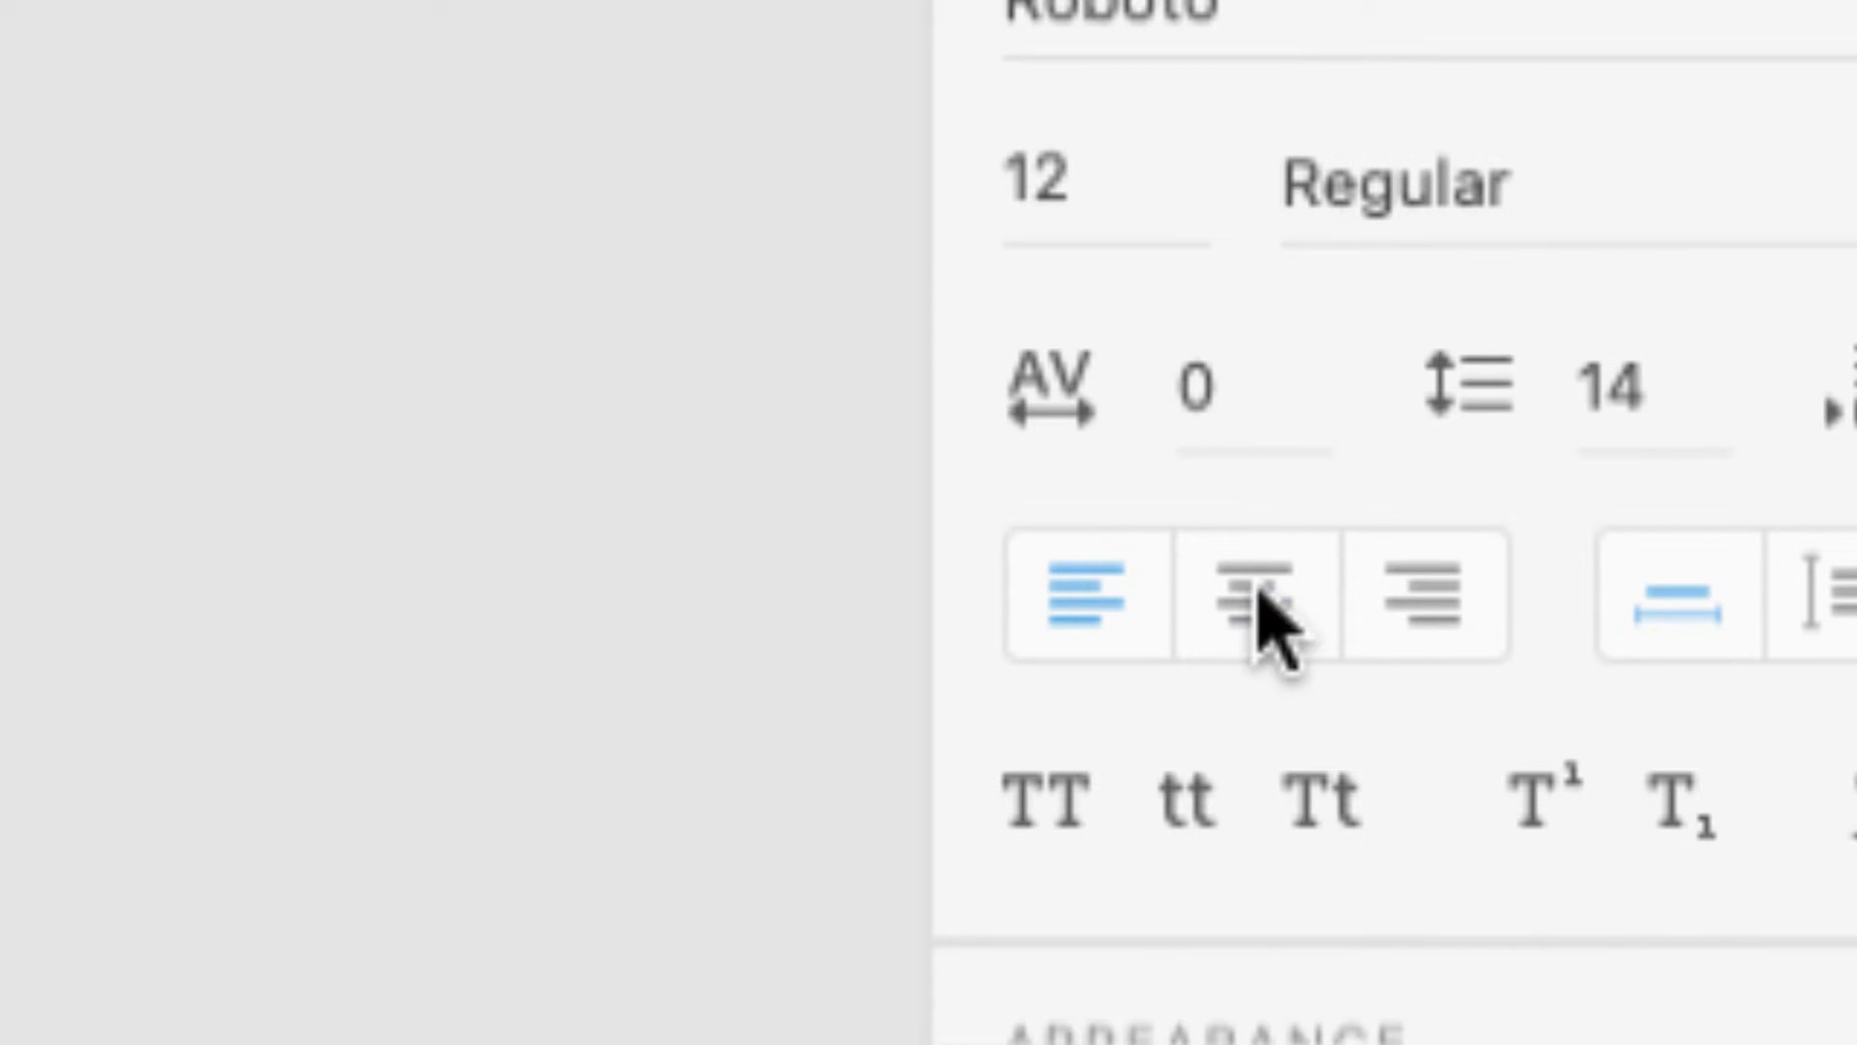
{"action": "left_click", "coordinate": [1258, 591]}
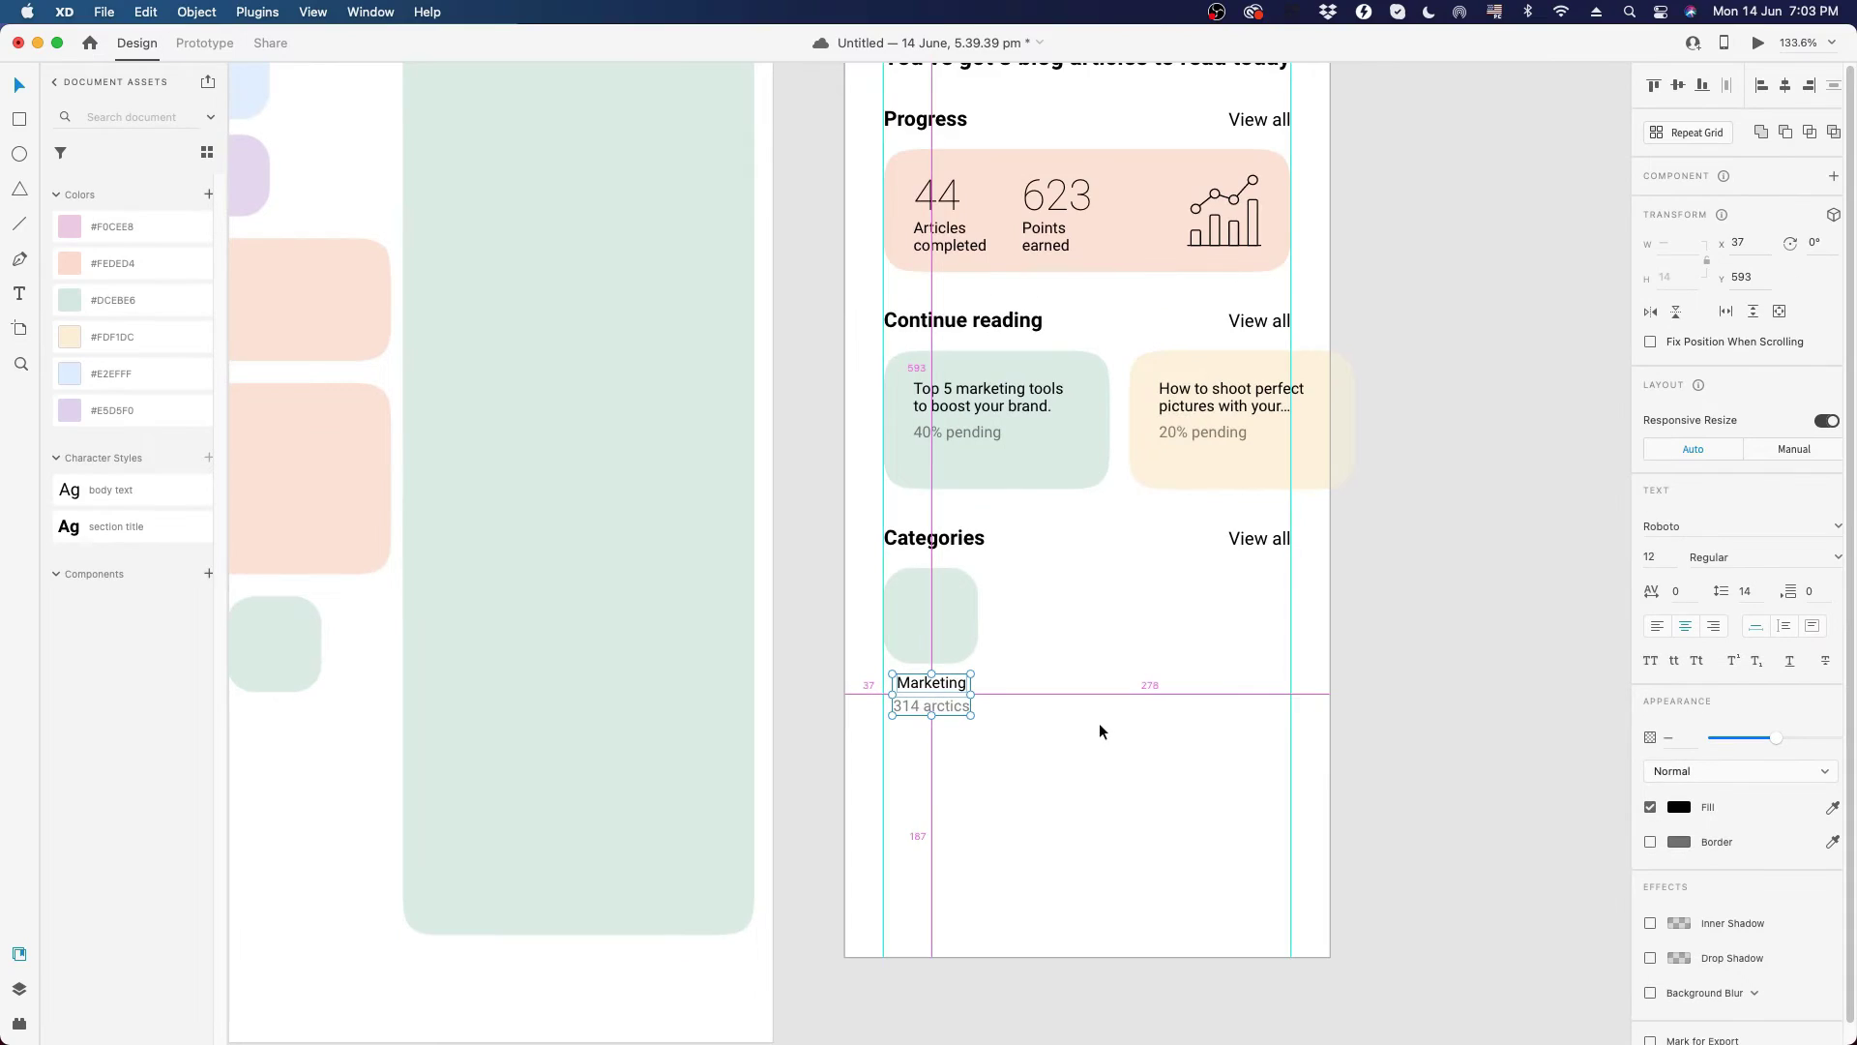
- Check the gap between the Categories heading and its square, and try nudging the square and labels slightly down
{"action": "scroll", "coordinate": [1155, 694], "scroll_direction": "up", "scroll_amount": 5}
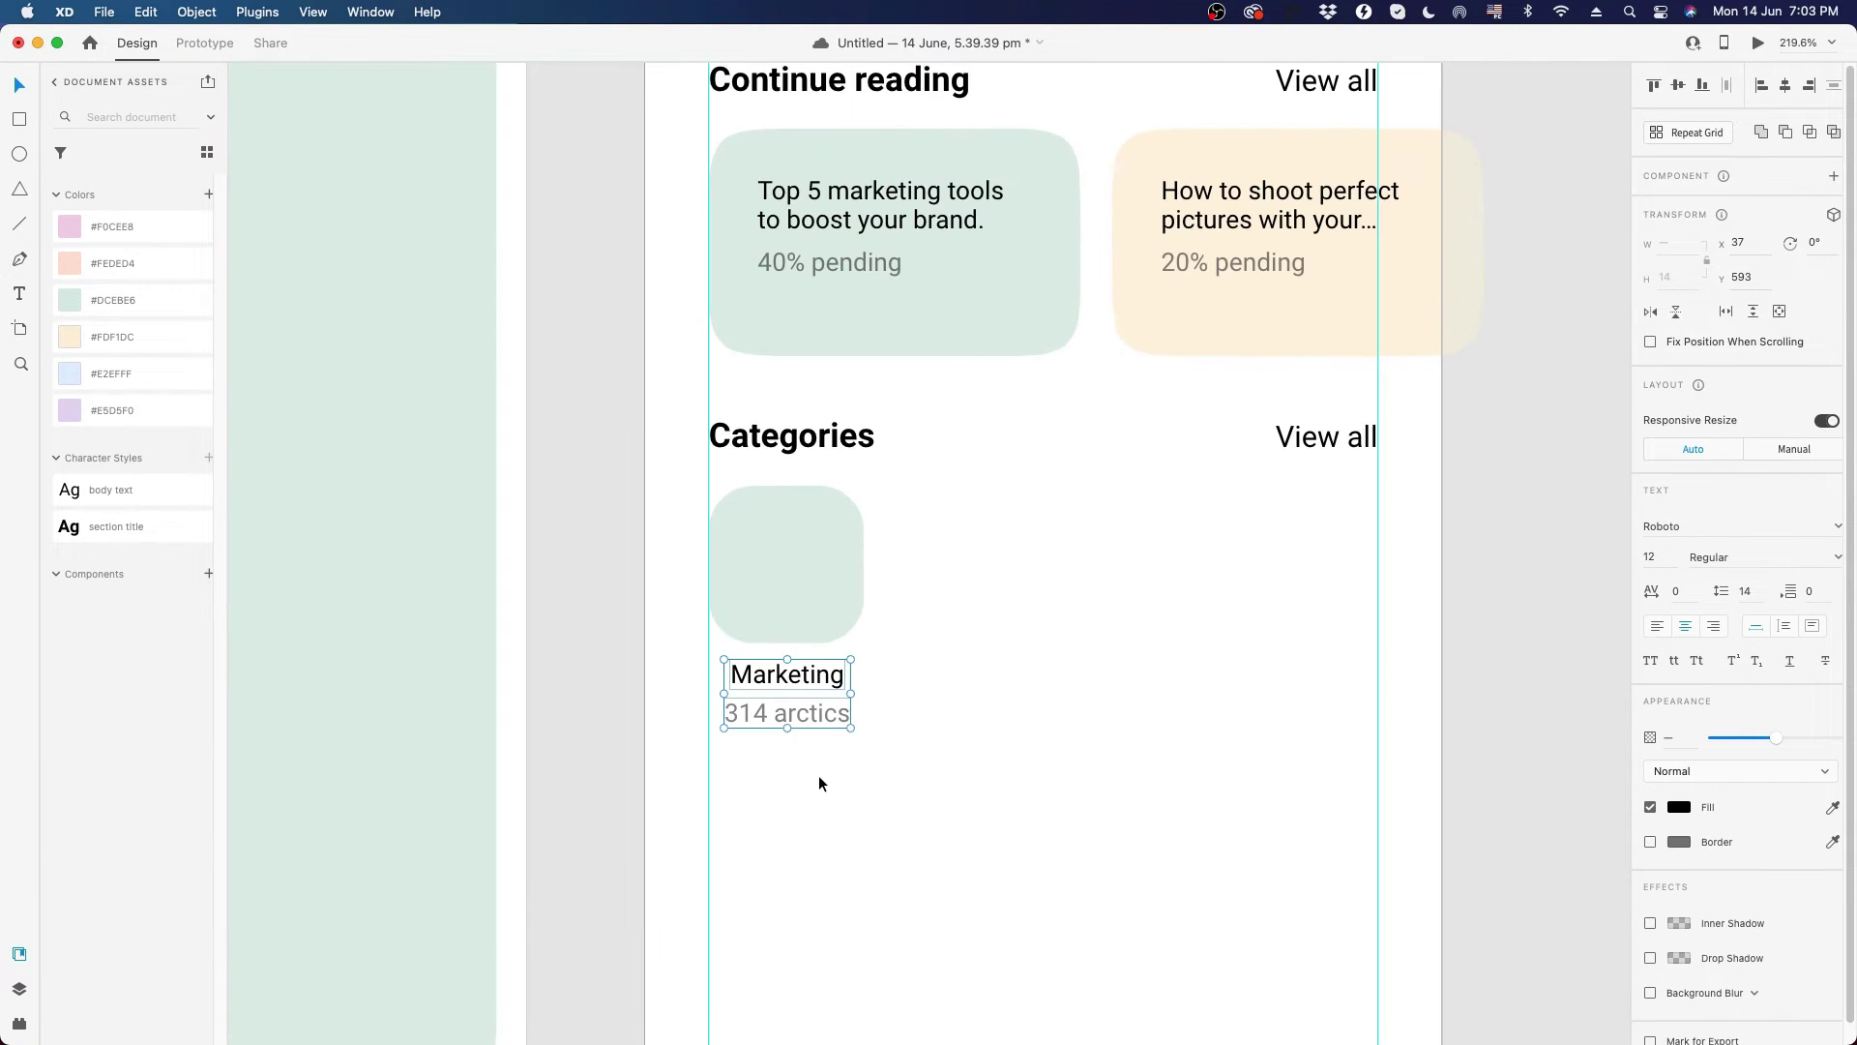
{"action": "left_click", "coordinate": [819, 783]}
{"action": "left_click", "coordinate": [784, 633]}
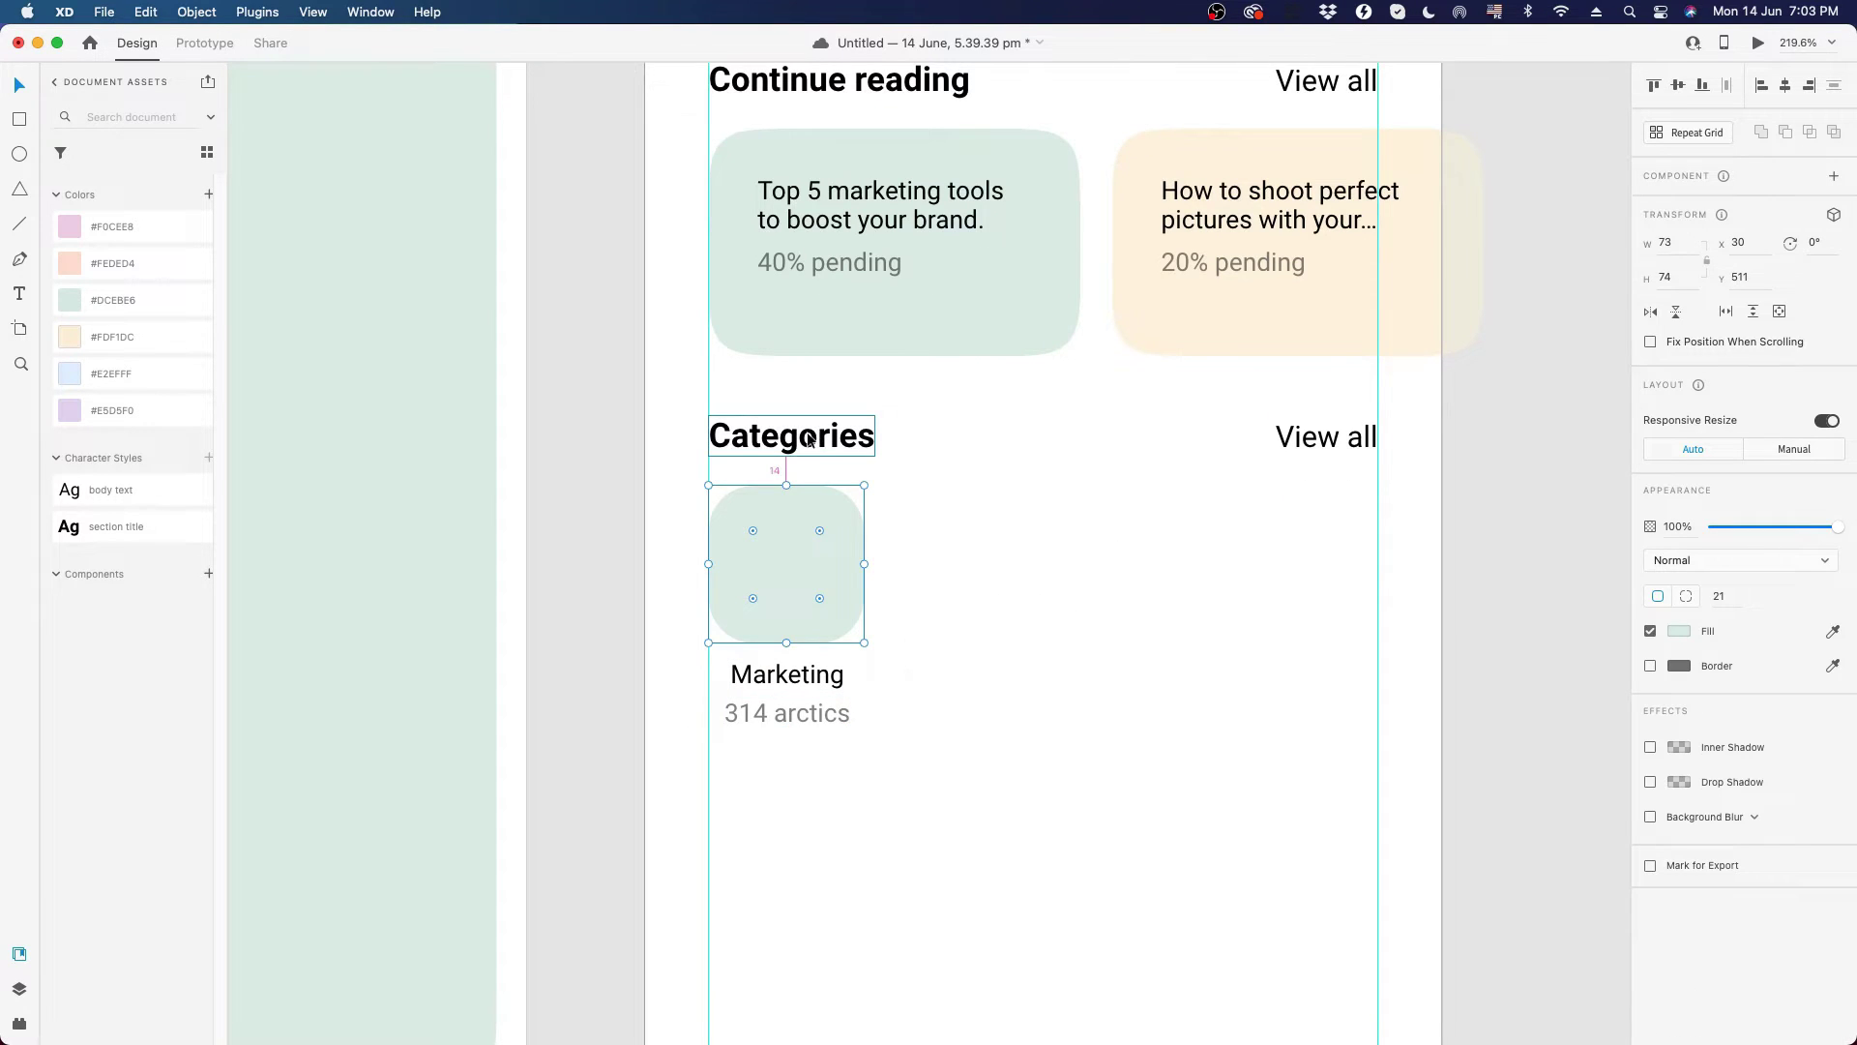
{"action": "left_click_drag", "start_coordinate": [786, 723], "coordinate": [809, 575]}
{"action": "key", "text": "super+z"}
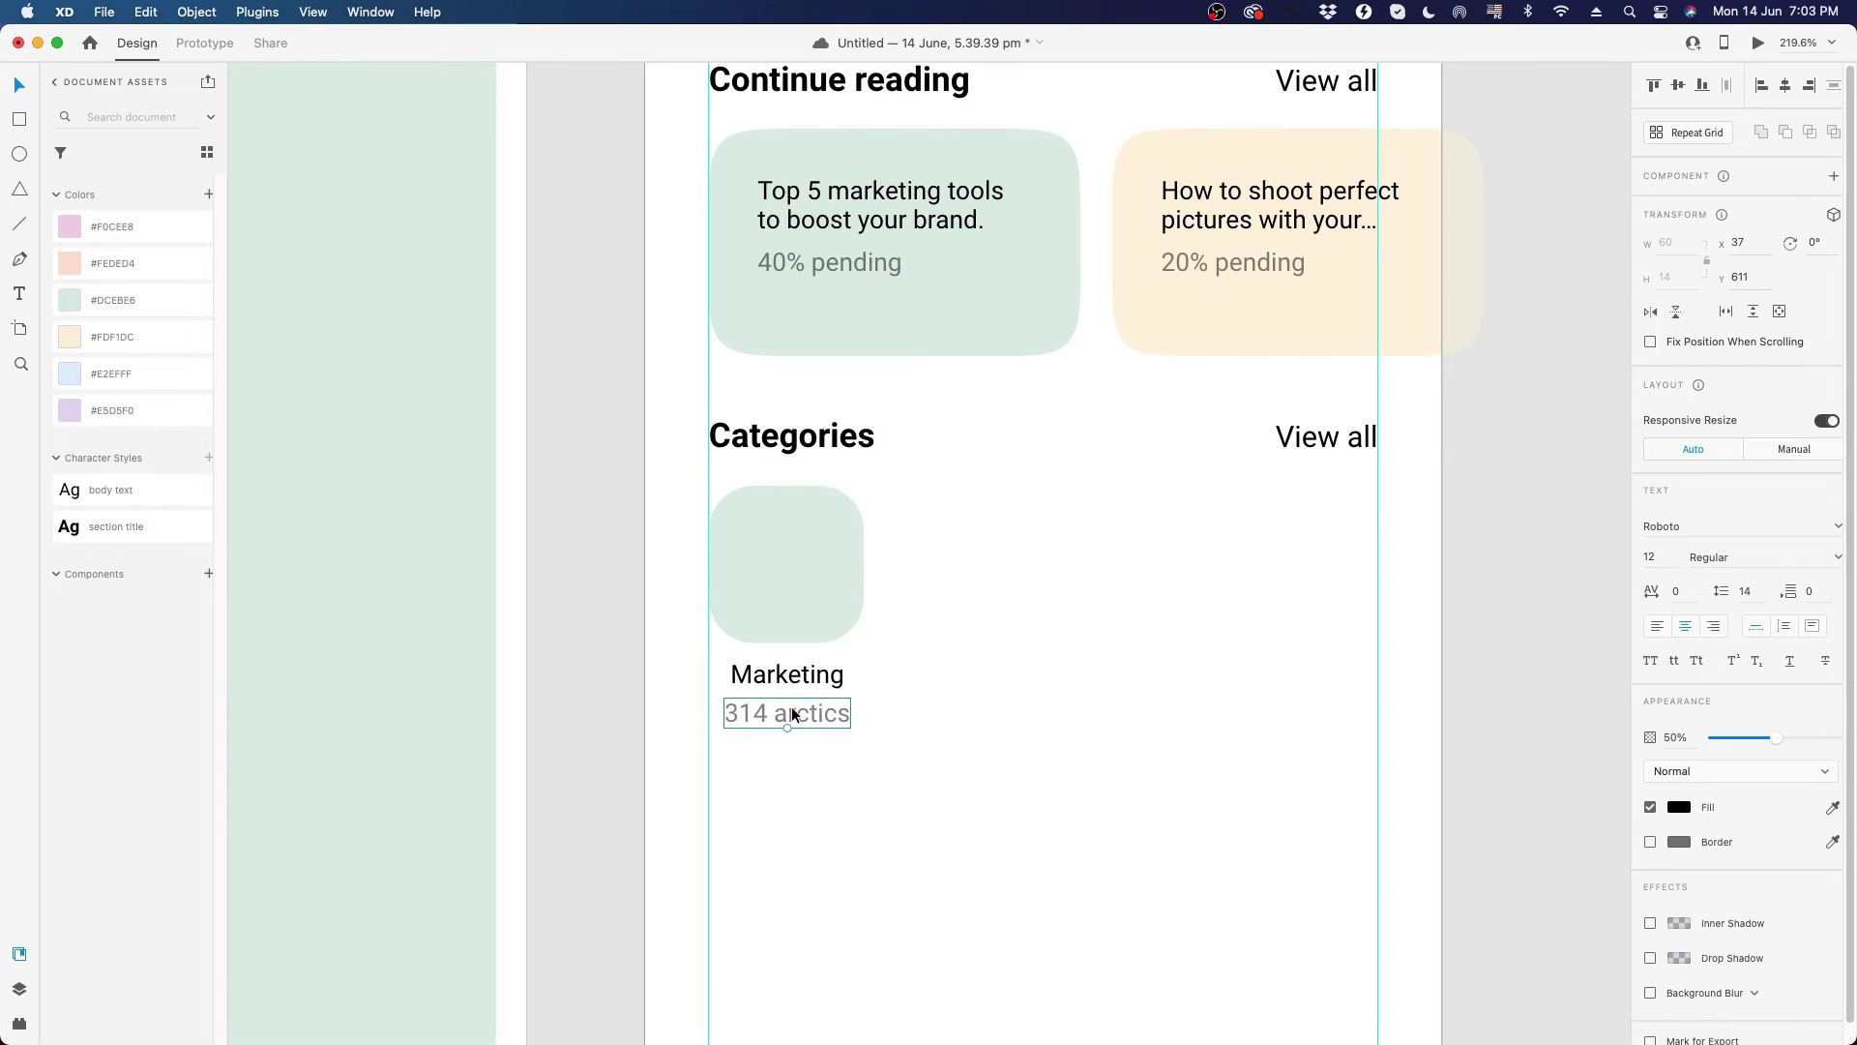
{"action": "left_click", "coordinate": [797, 568], "text": "shift"}
{"action": "key", "text": "Escape"}
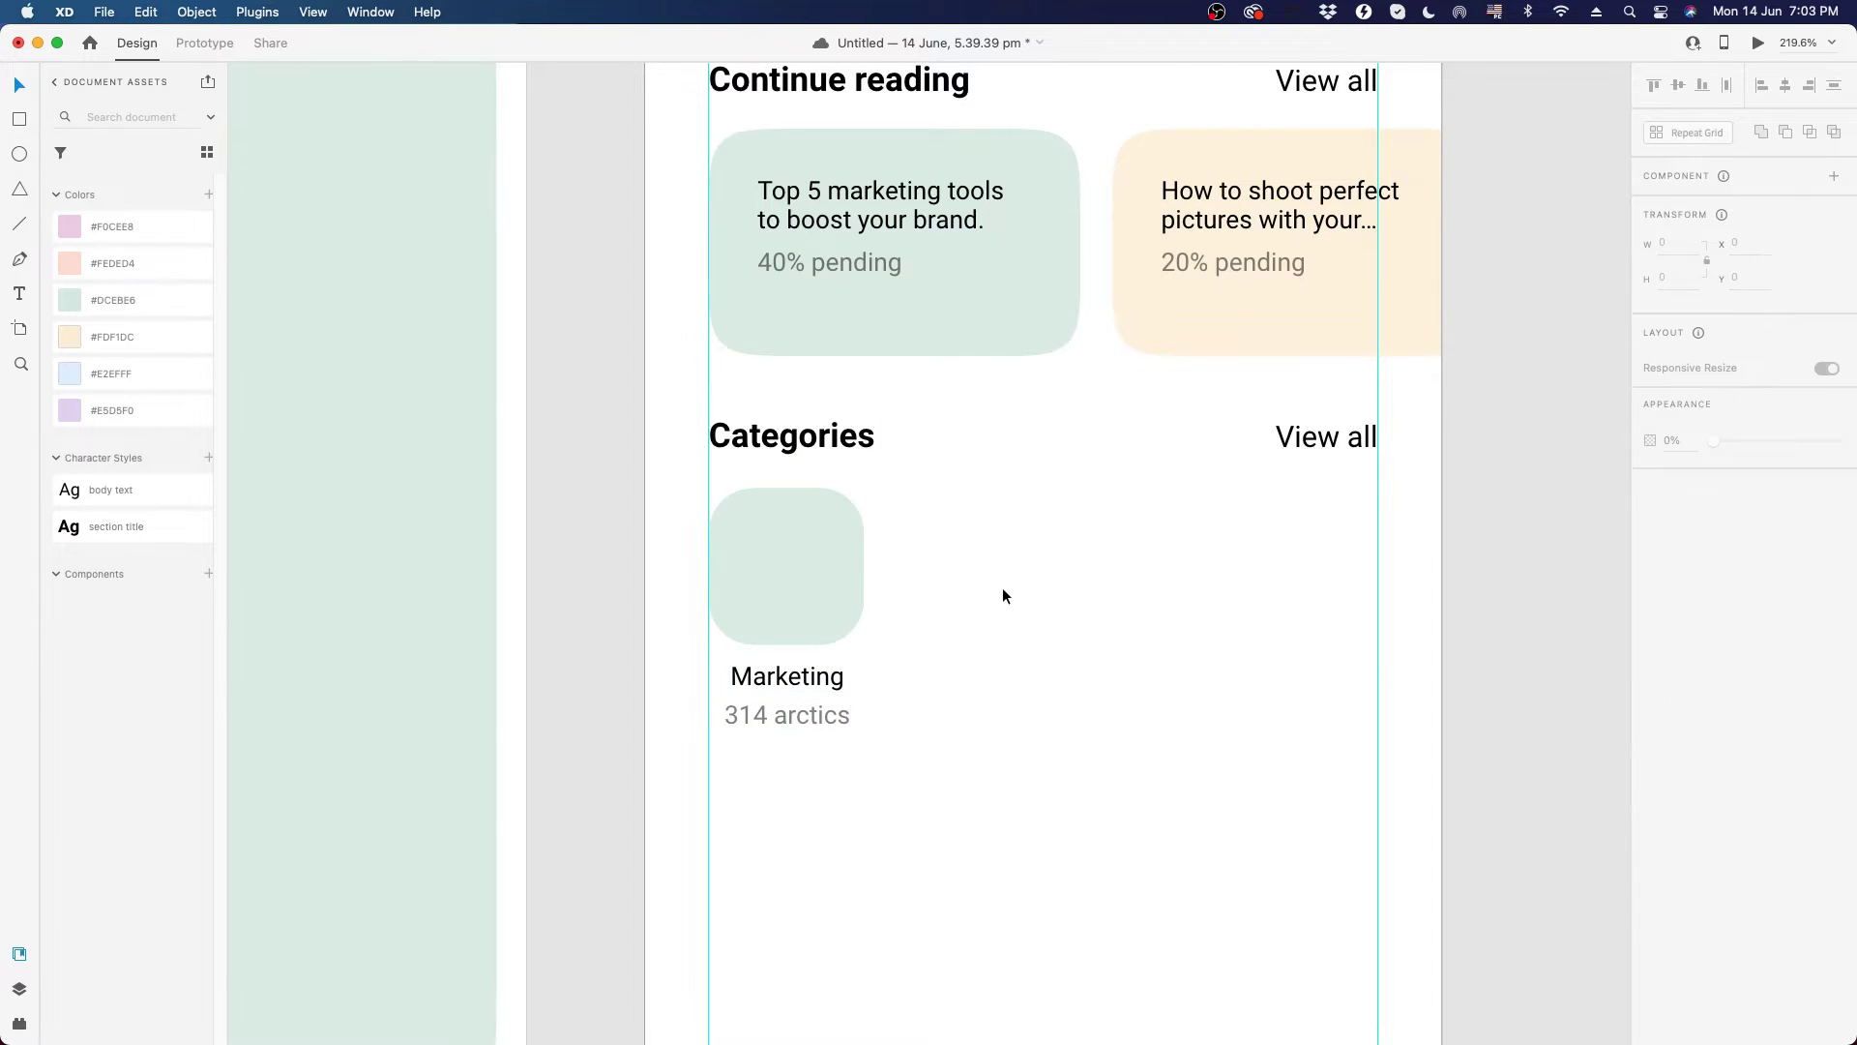
- Compare the gaps between the Continue reading and Progress headings and the cards below them
{"action": "scroll", "coordinate": [1002, 588], "scroll_direction": "up", "scroll_amount": 3}
{"action": "left_click", "coordinate": [869, 273]}
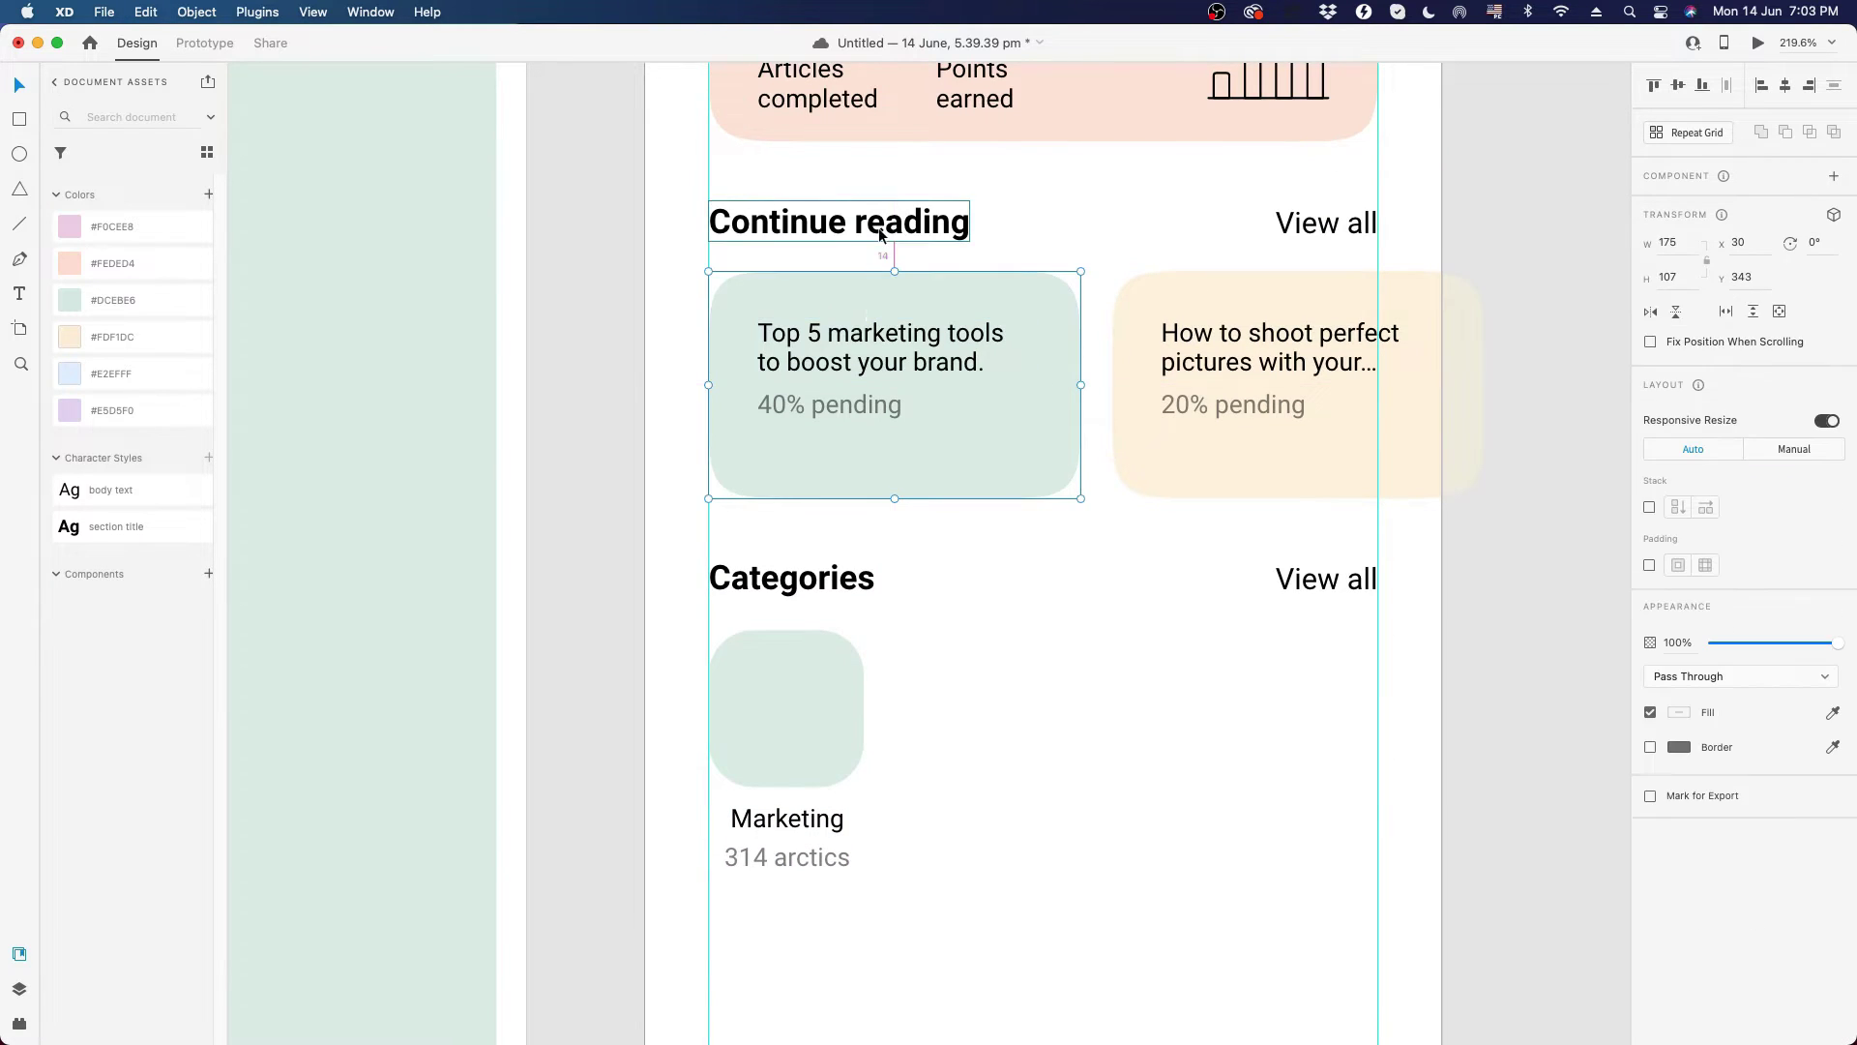
{"action": "scroll", "coordinate": [917, 489], "scroll_direction": "up", "scroll_amount": 5}
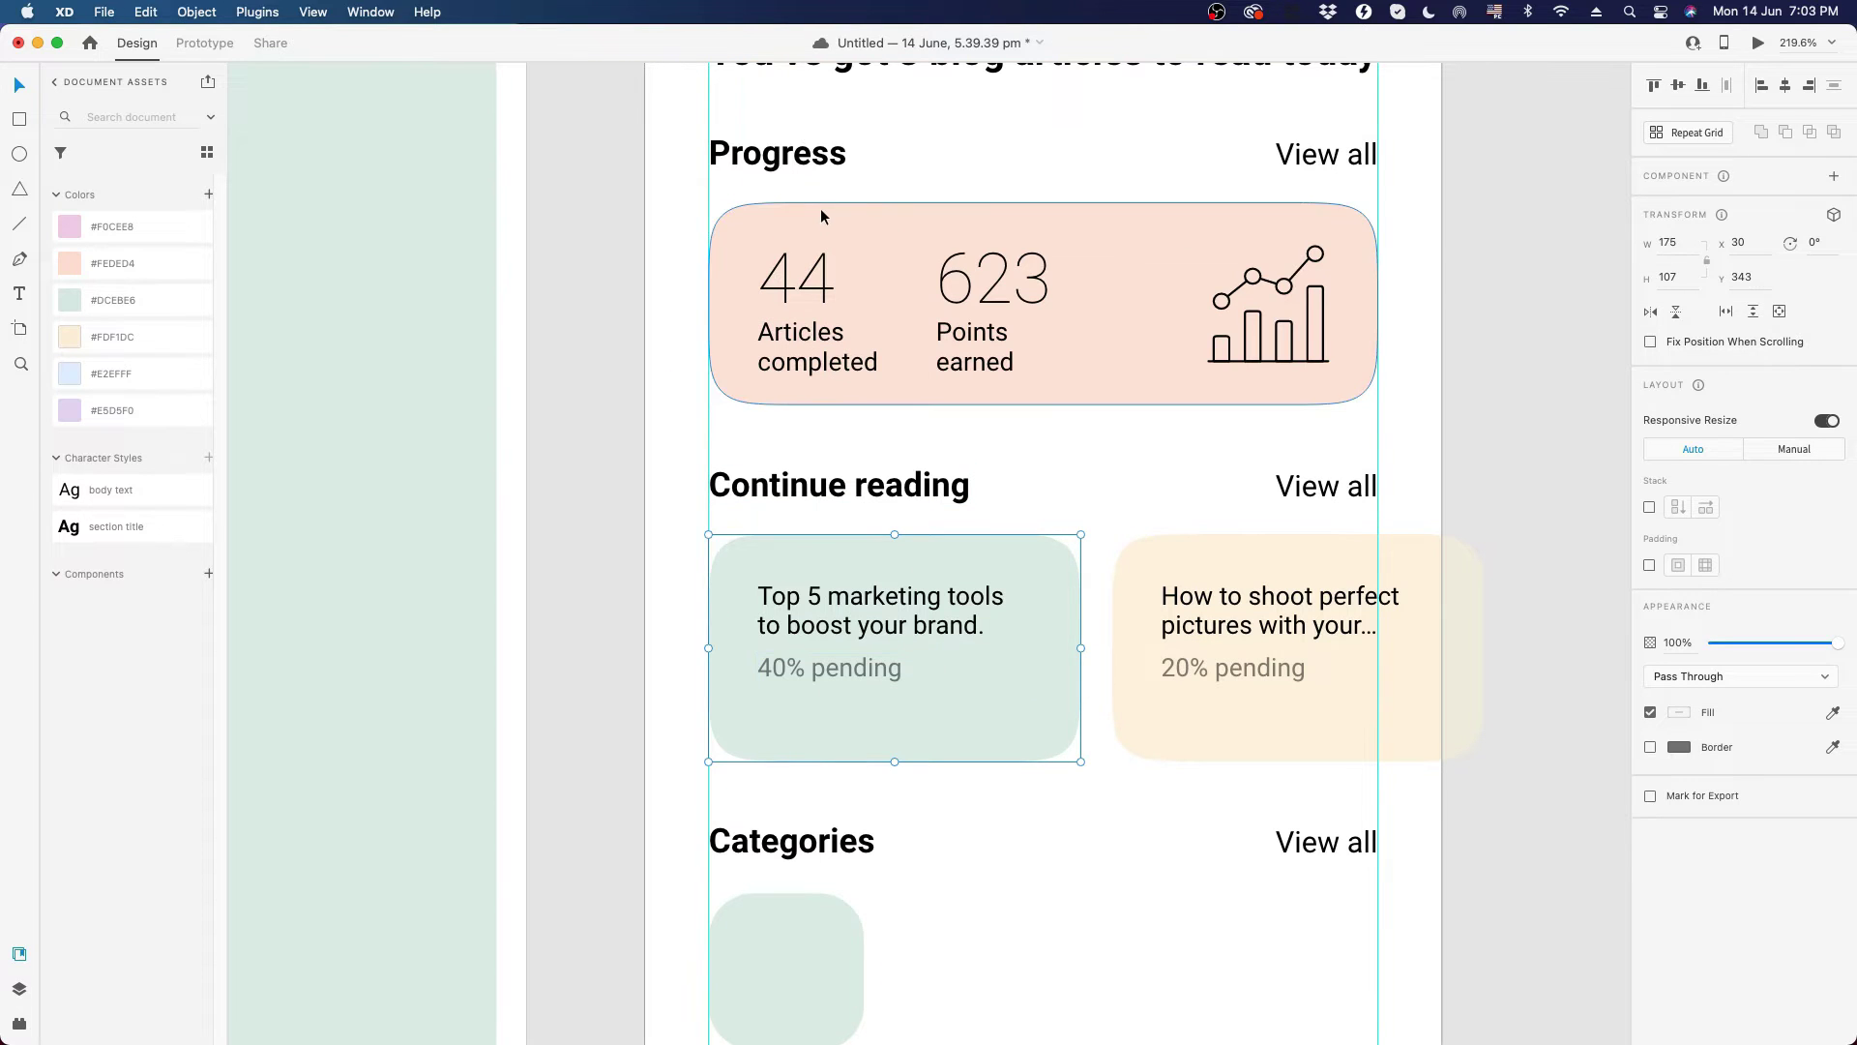
{"action": "left_click", "coordinate": [820, 207]}
{"action": "scroll", "coordinate": [908, 606], "scroll_direction": "down", "scroll_amount": 1}
{"action": "scroll", "coordinate": [908, 605], "scroll_direction": "down", "scroll_amount": 5}
- Group the category square with its Marketing and "314 arctics" labels
{"action": "left_click_drag", "start_coordinate": [906, 643], "coordinate": [788, 817]}
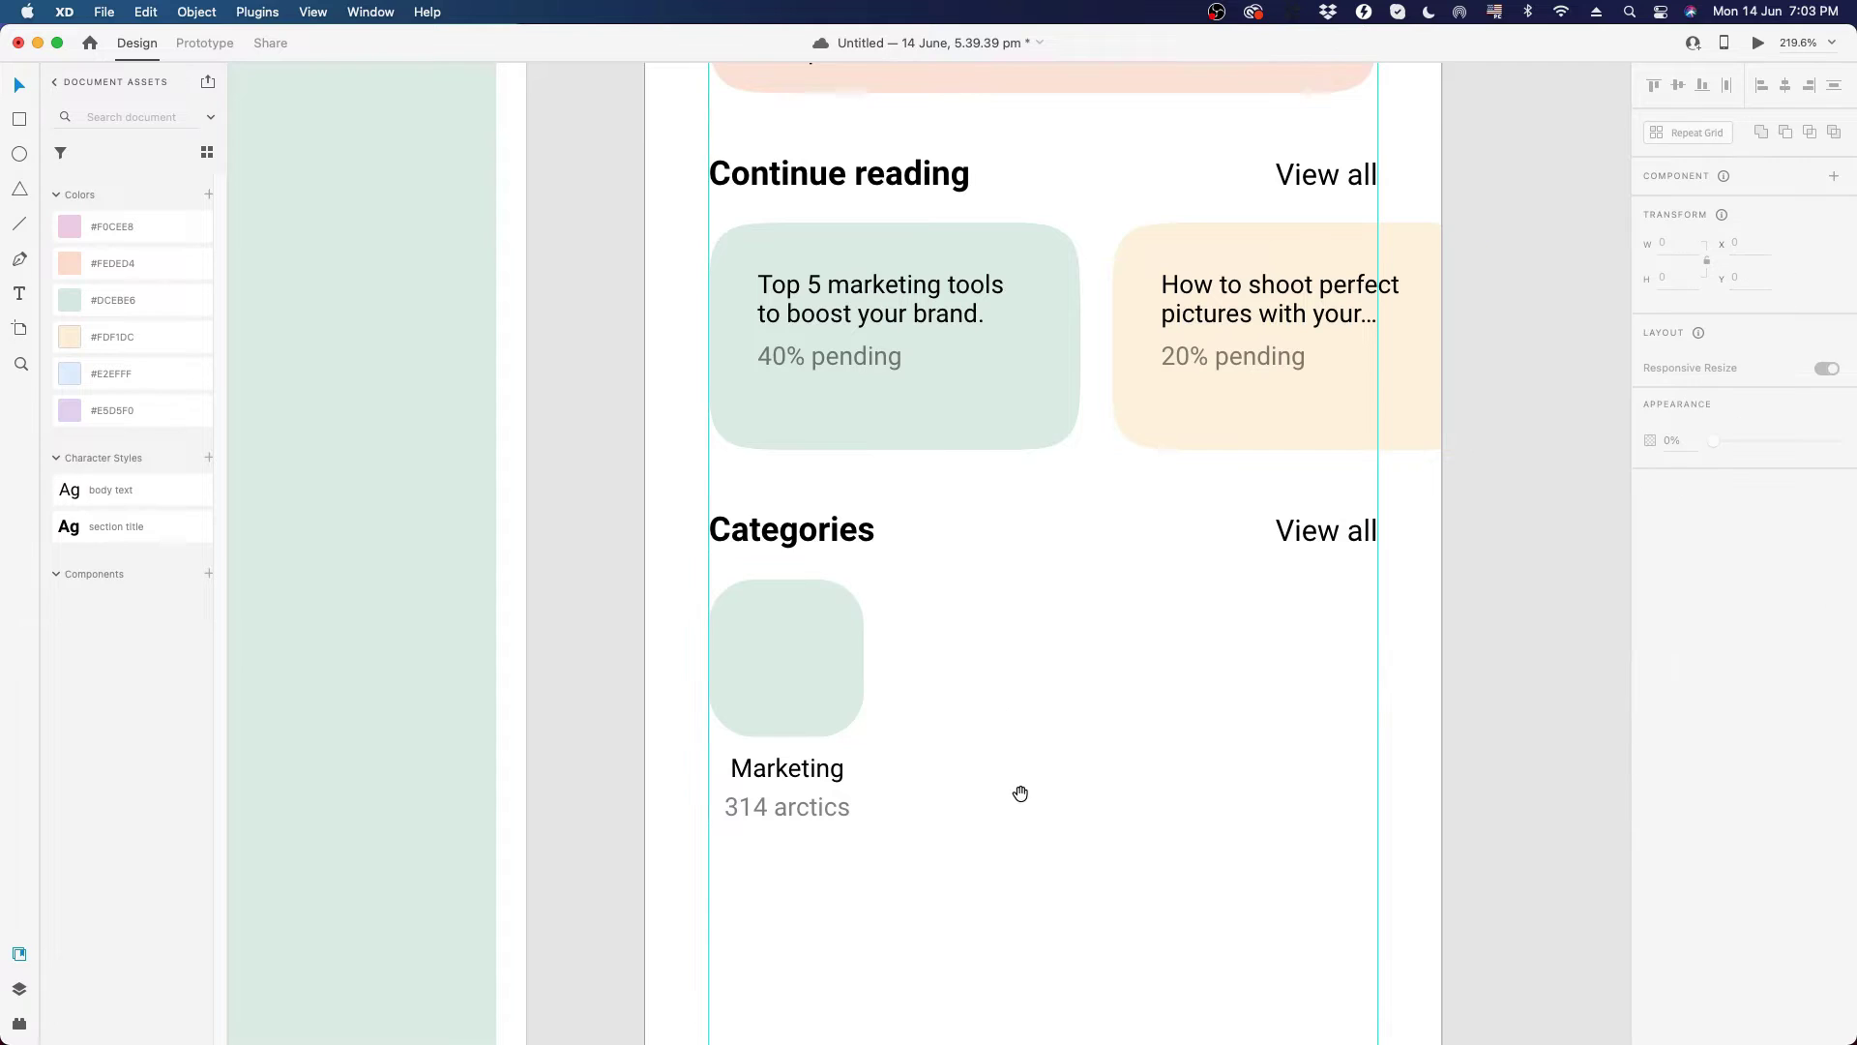
{"action": "scroll", "coordinate": [1020, 791], "scroll_direction": "down", "scroll_amount": 2}
{"action": "left_click", "coordinate": [753, 621]}
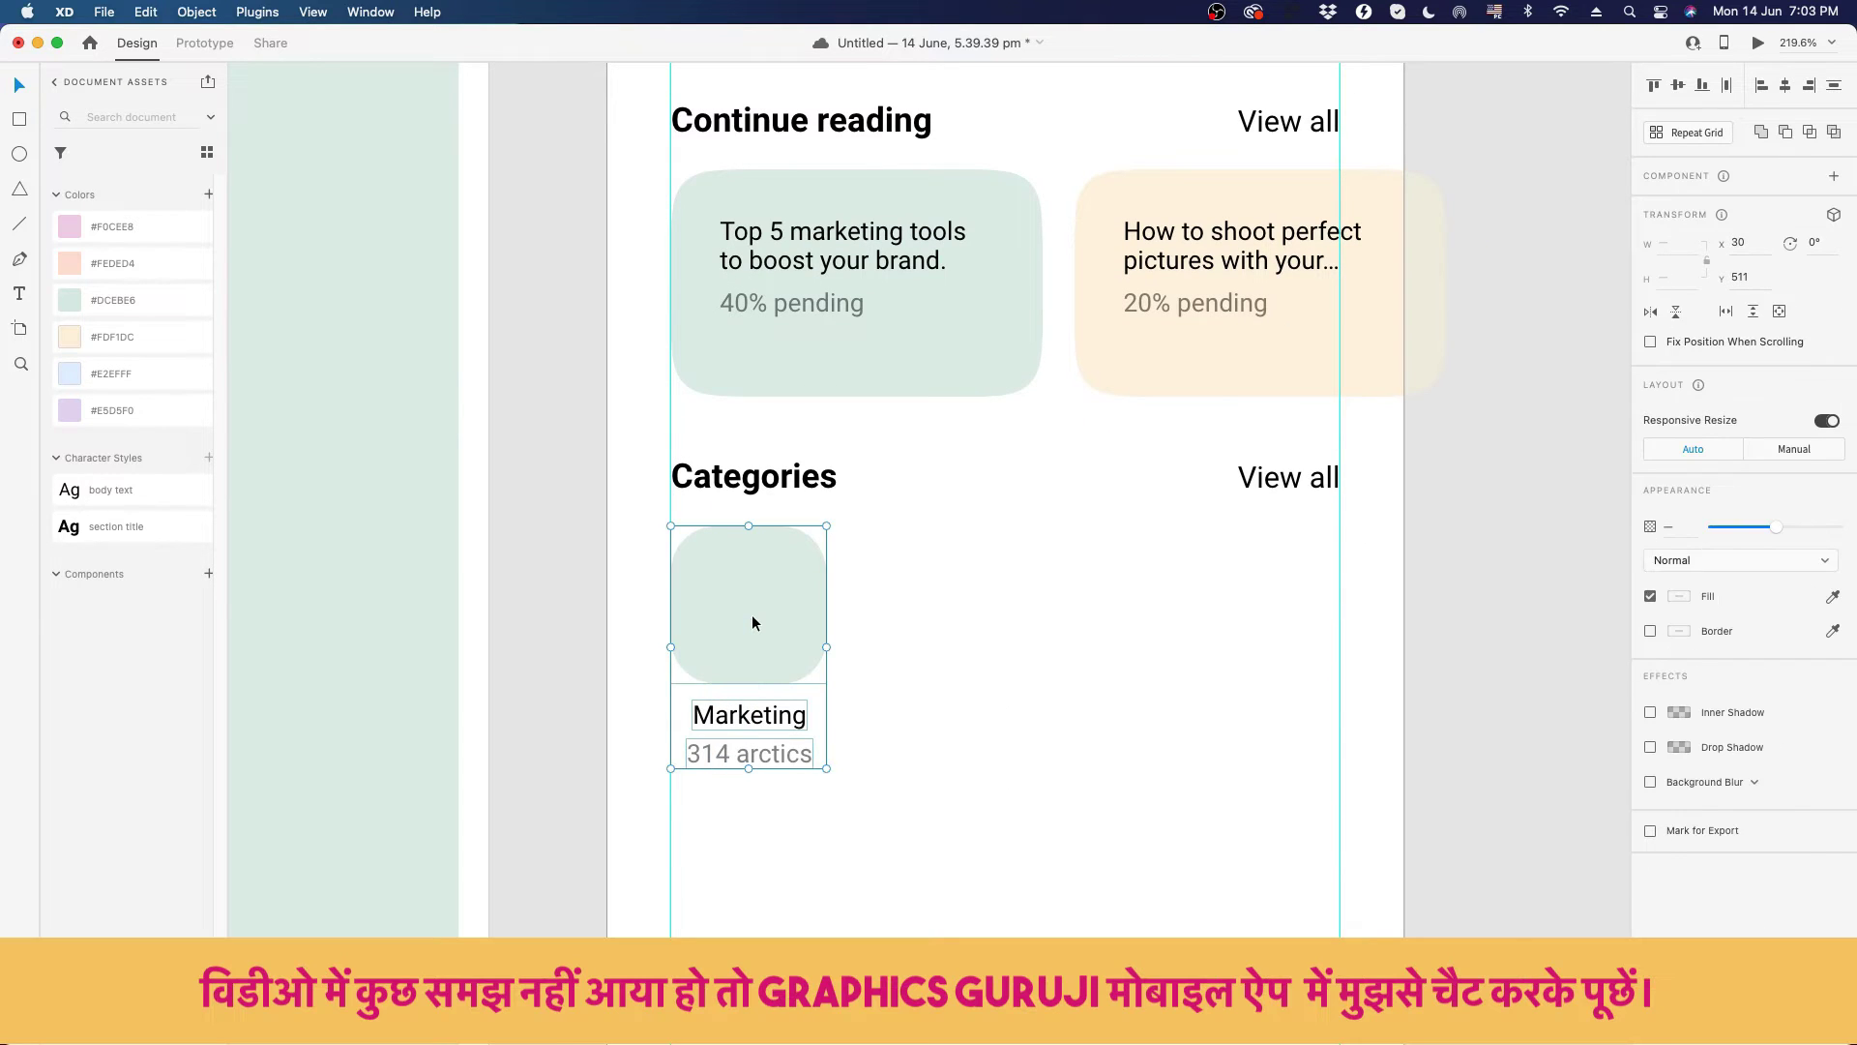
{"action": "key", "text": "super+g"}
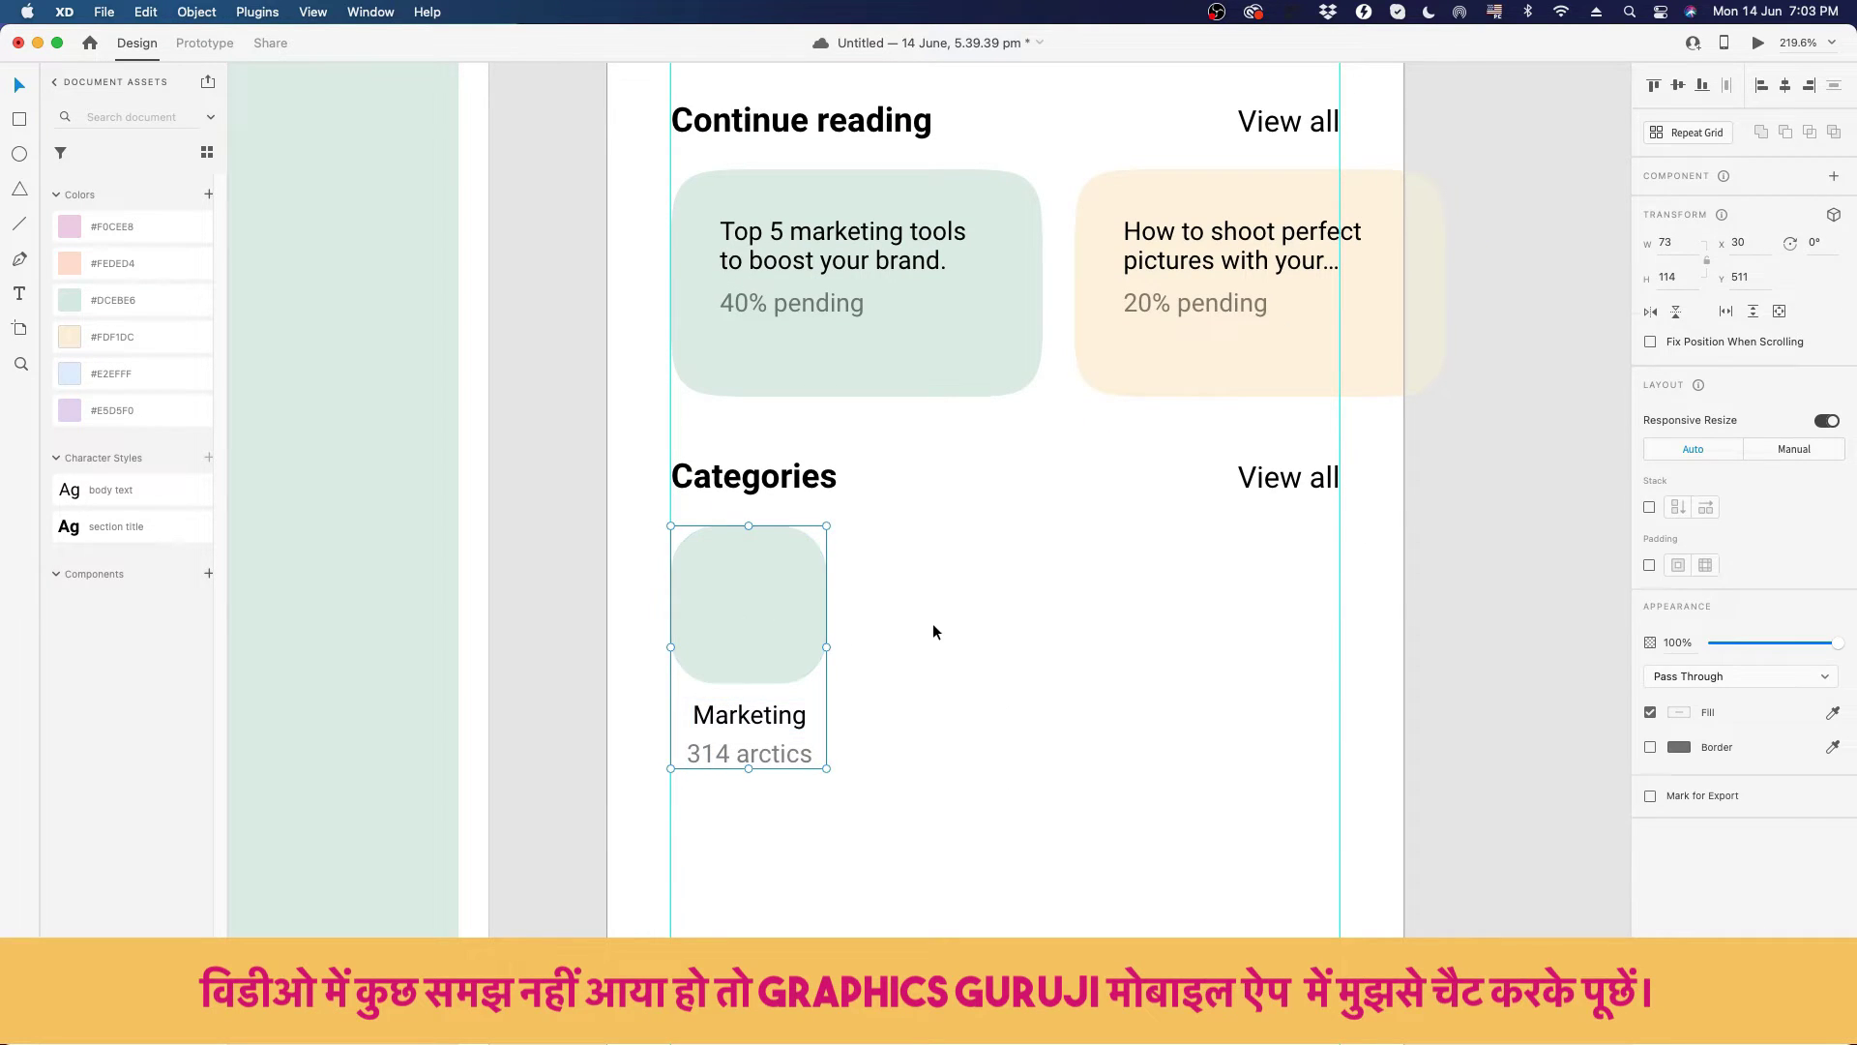
- Turn the category group into a Repeat Grid and extend it horizontally to a width of 348, giving four items
{"action": "left_click", "coordinate": [1688, 133]}
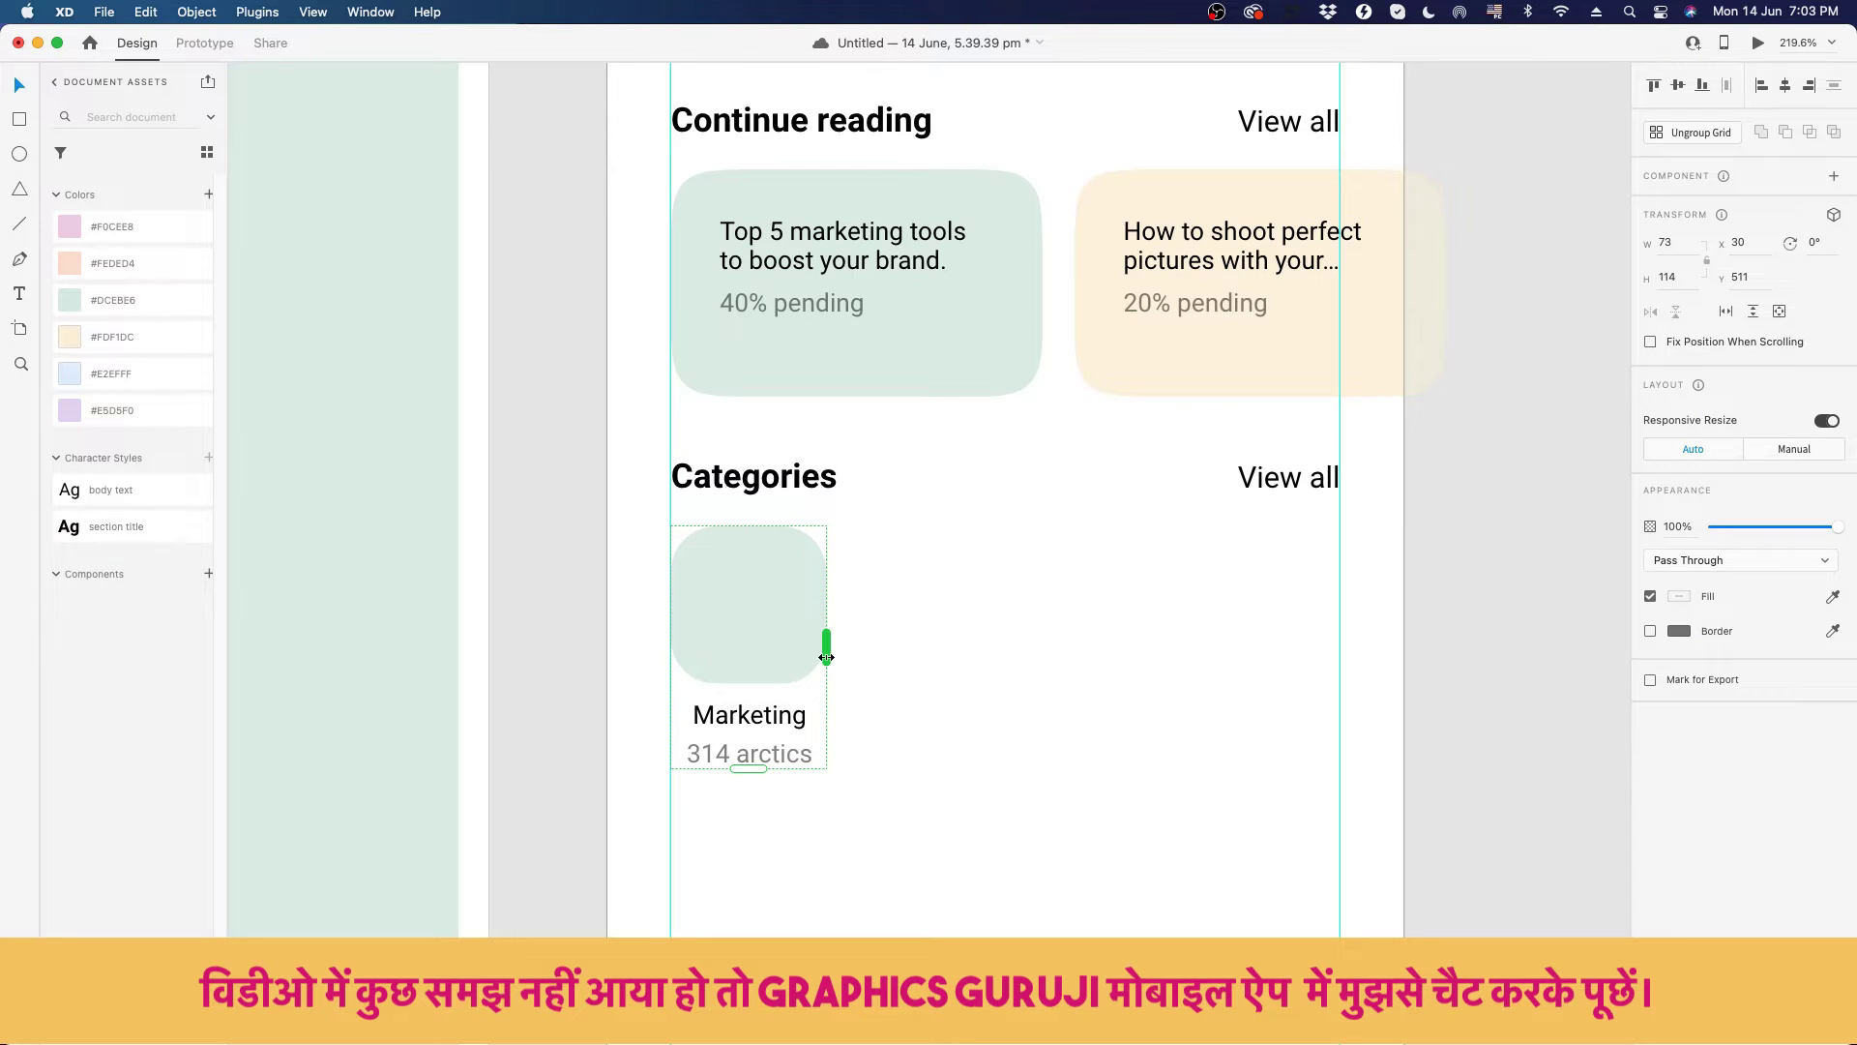
{"action": "left_click_drag", "start_coordinate": [826, 658], "coordinate": [1410, 671]}
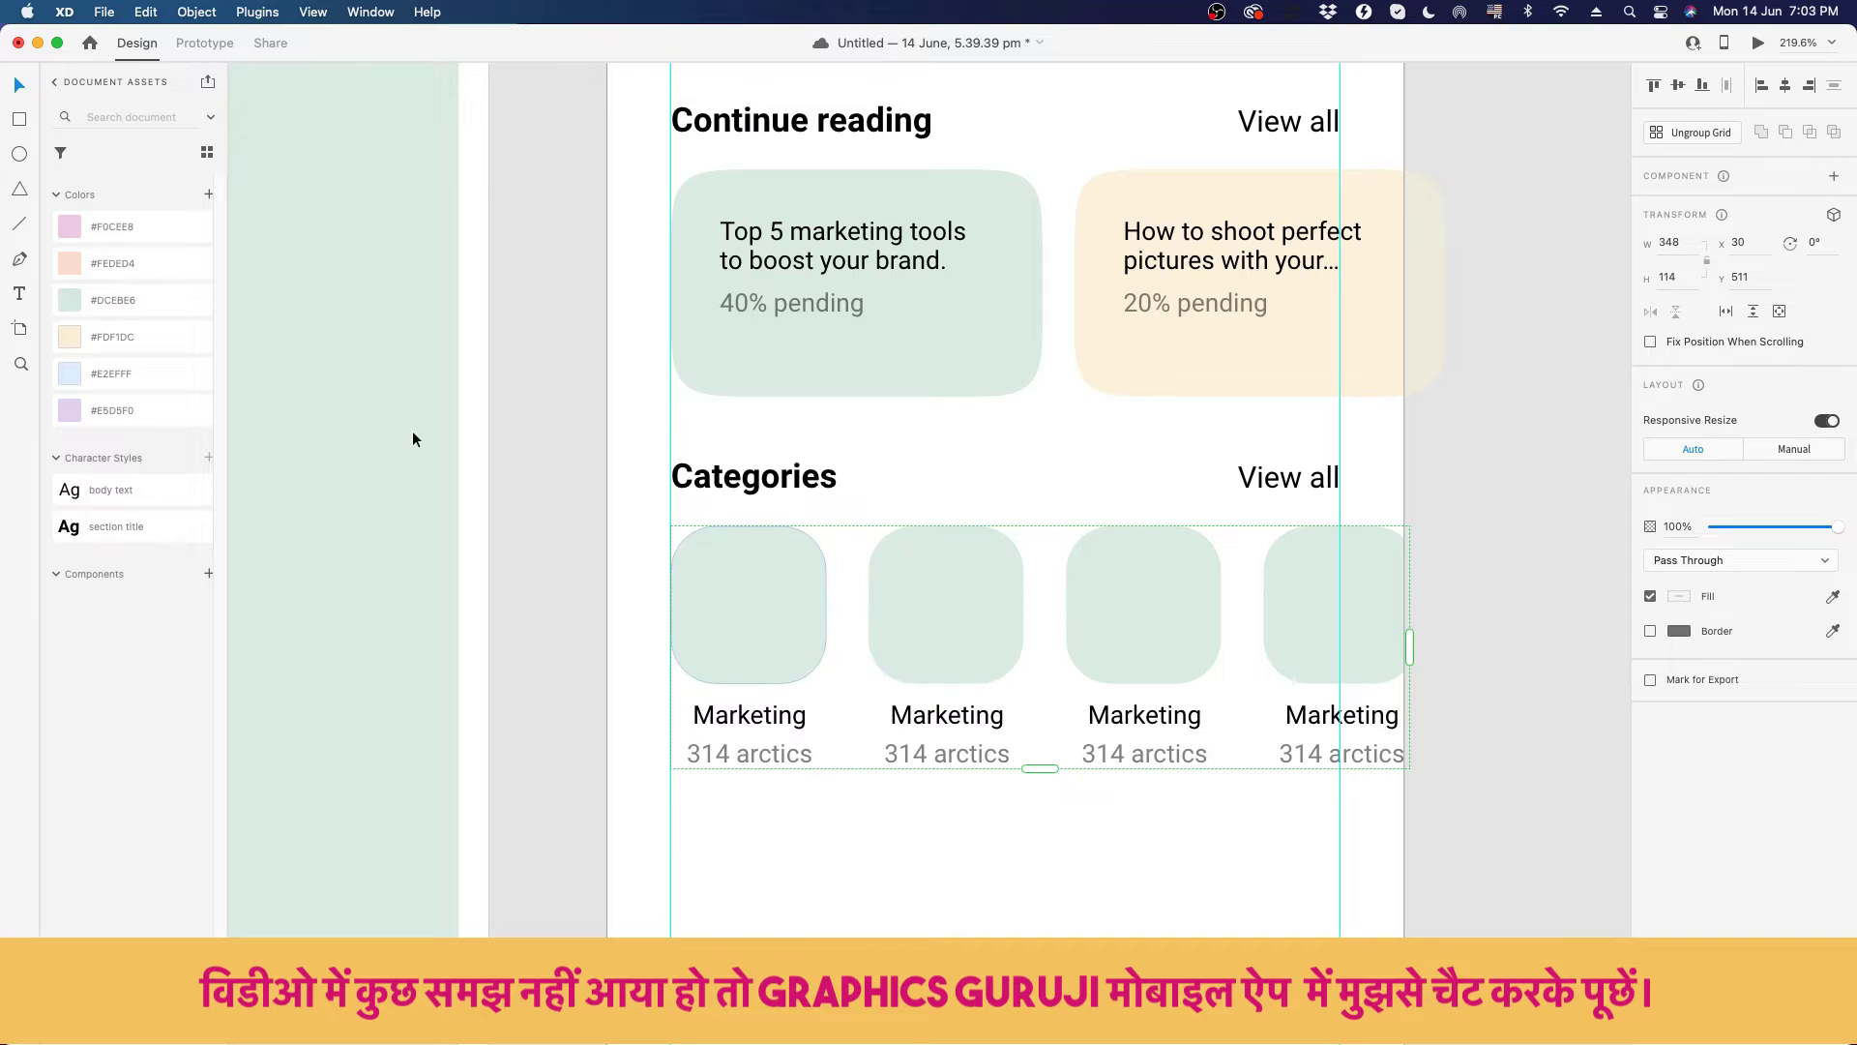
{"action": "scroll", "coordinate": [1186, 584], "scroll_direction": "up", "scroll_amount": 5}
{"action": "scroll", "coordinate": [1187, 578], "scroll_direction": "down", "scroll_amount": 10}
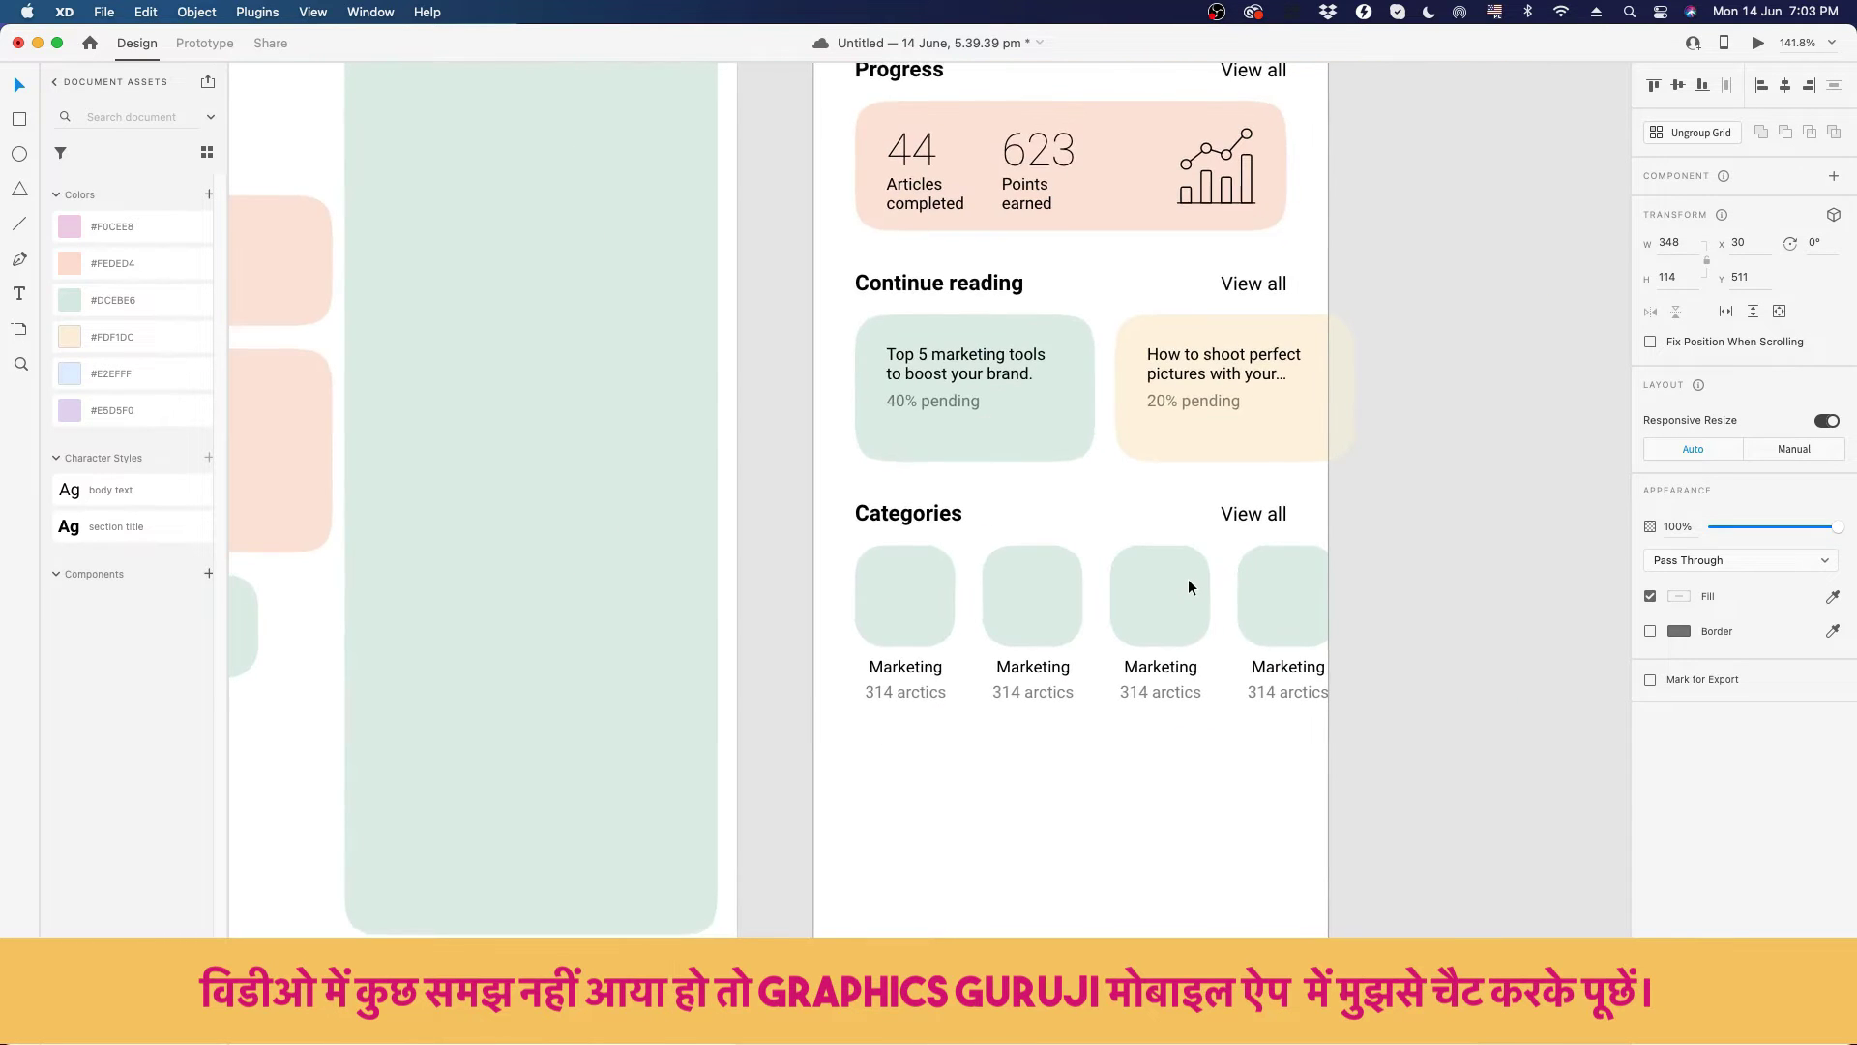
{"action": "left_click", "coordinate": [1087, 723]}
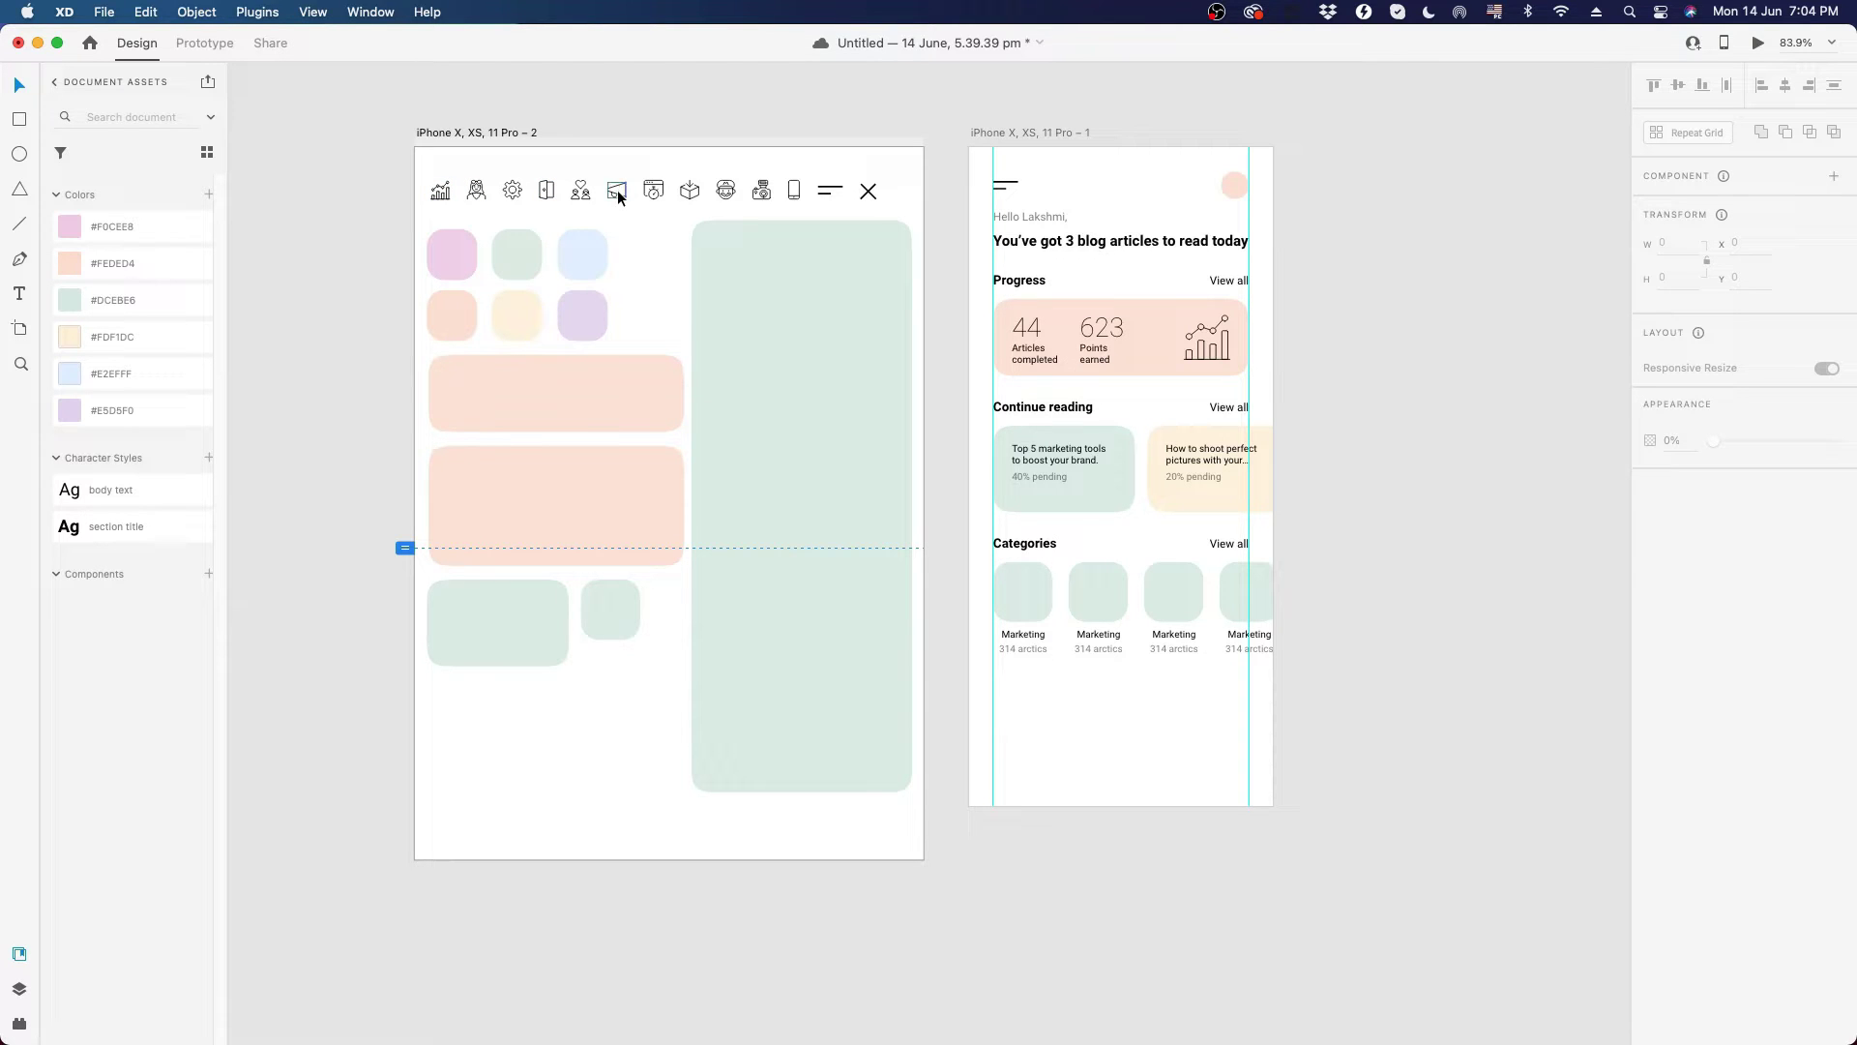
- Paste a copy of the megaphone icon into the grid's first category square and centre it at X 52, Y 538.5
{"action": "left_click", "coordinate": [617, 189]}
{"action": "scroll", "coordinate": [1083, 590], "scroll_direction": "up", "scroll_amount": 5}
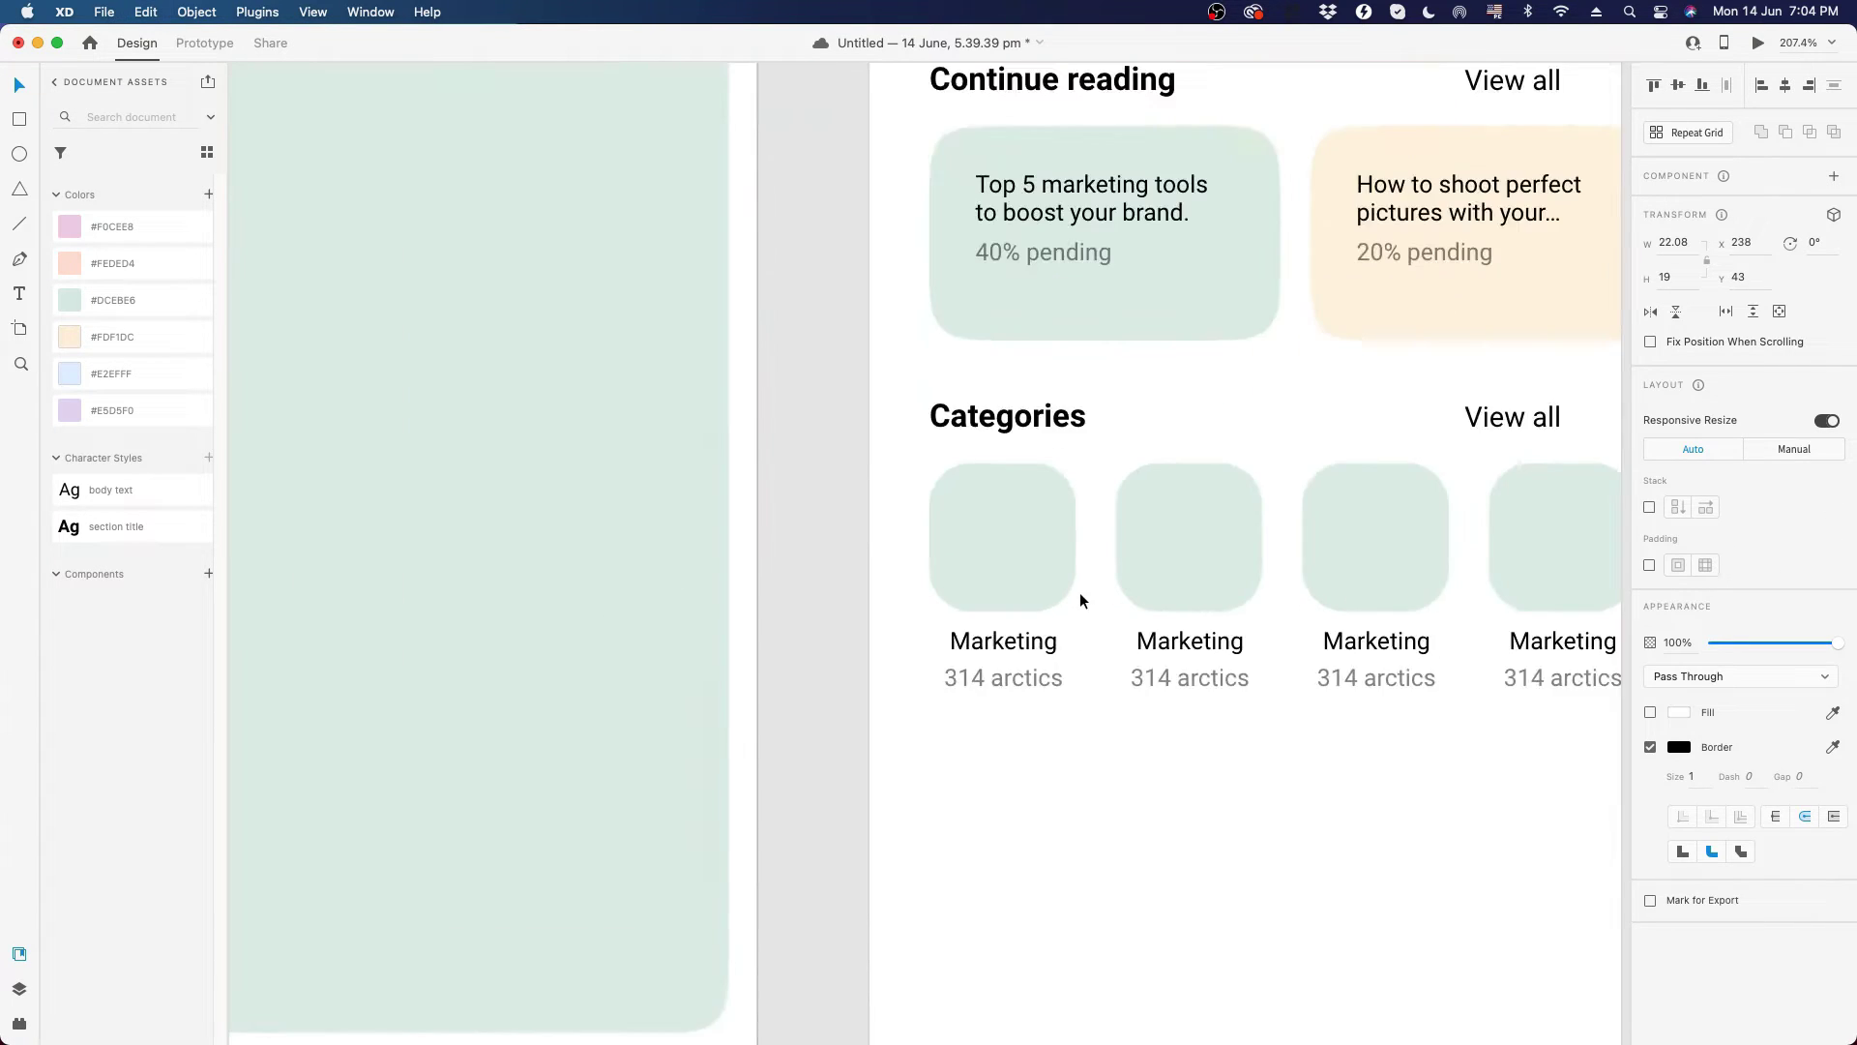
{"action": "scroll", "coordinate": [1080, 592], "scroll_direction": "up", "scroll_amount": 3}
{"action": "left_click", "coordinate": [1001, 538]}
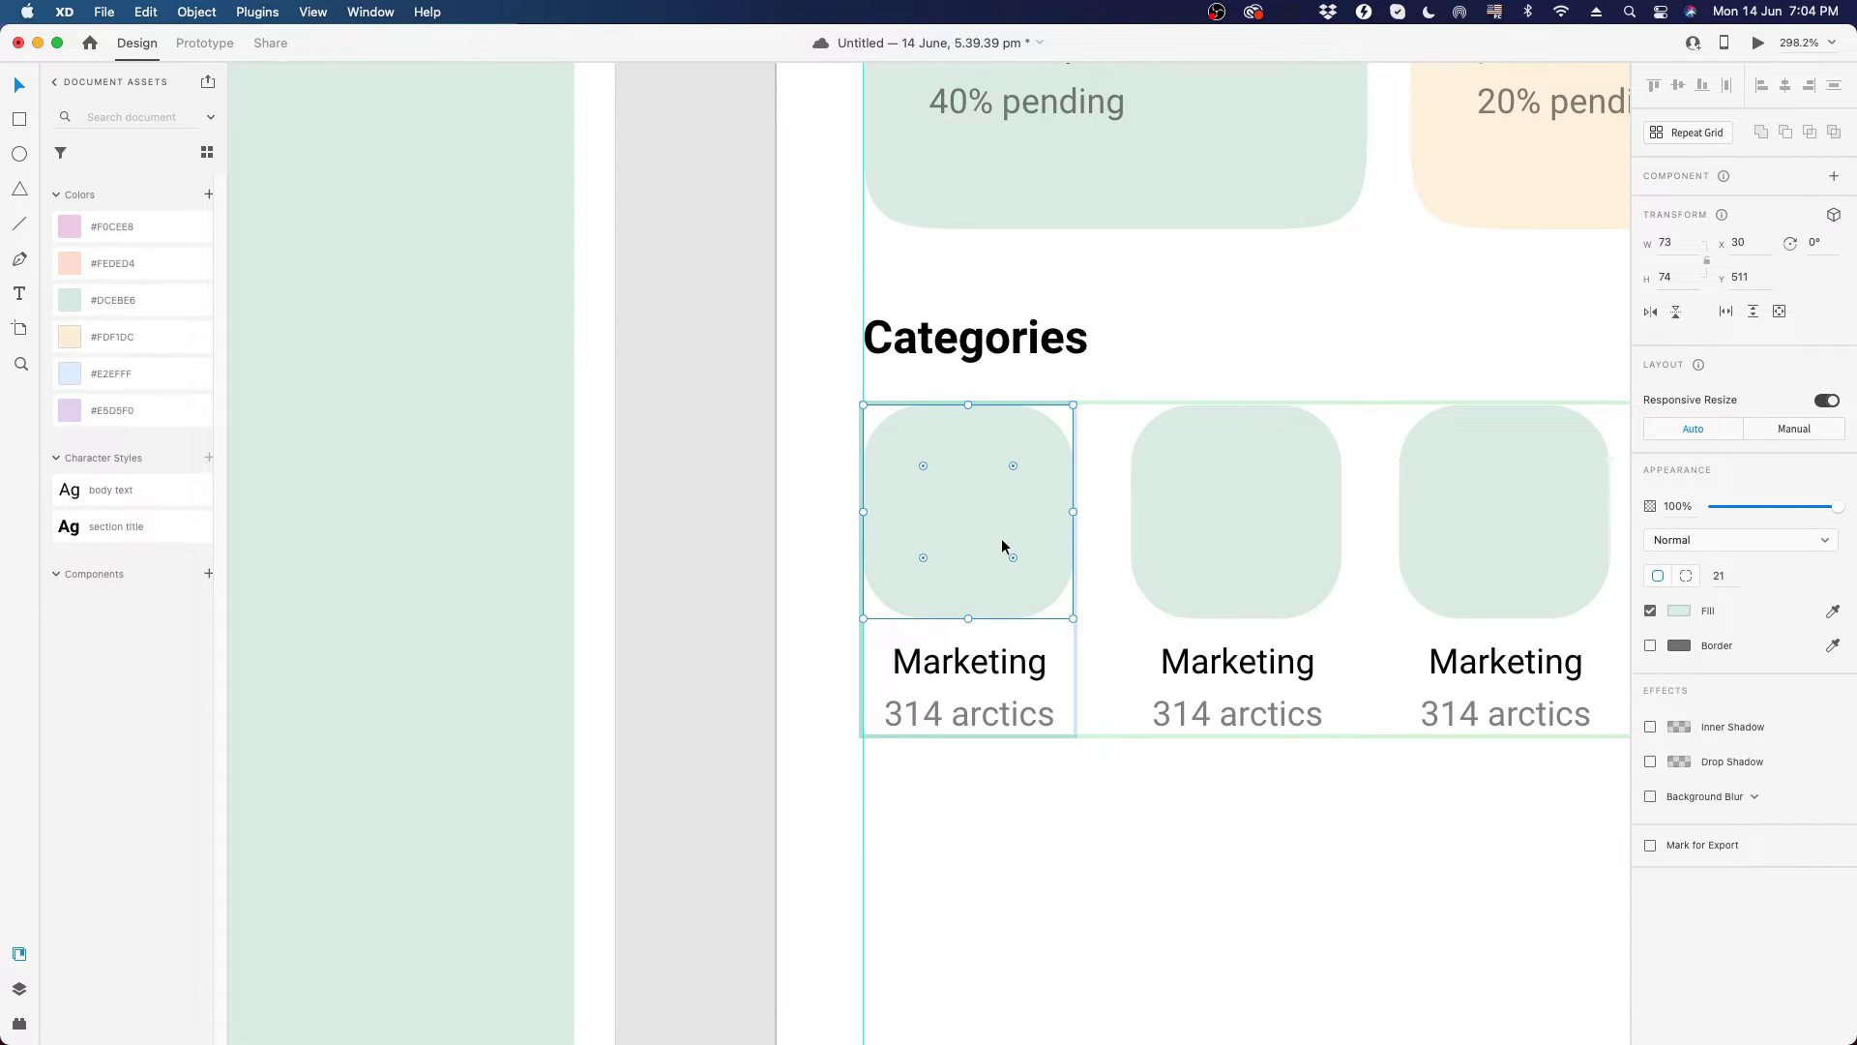
{"action": "key", "text": "super+v"}
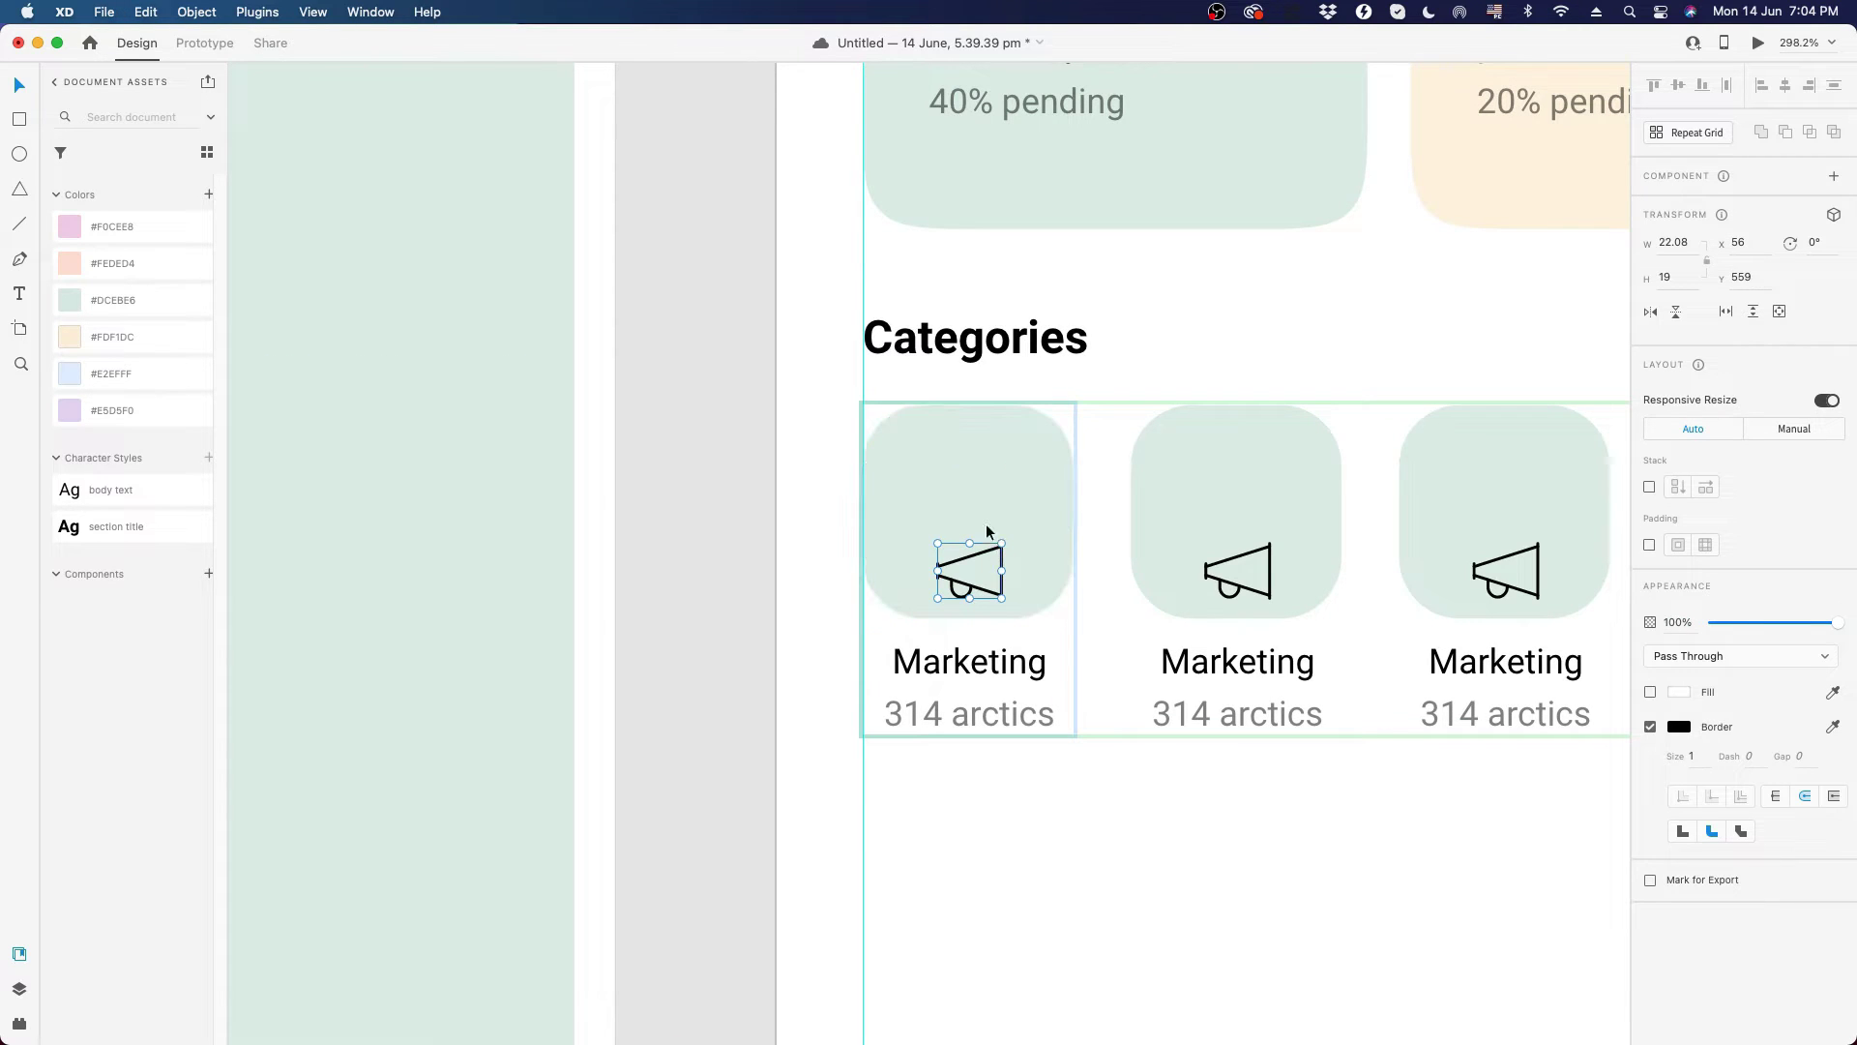
{"action": "left_click_drag", "start_coordinate": [984, 524], "coordinate": [975, 489]}
{"action": "scroll", "coordinate": [861, 521], "scroll_direction": "up", "scroll_amount": 1}
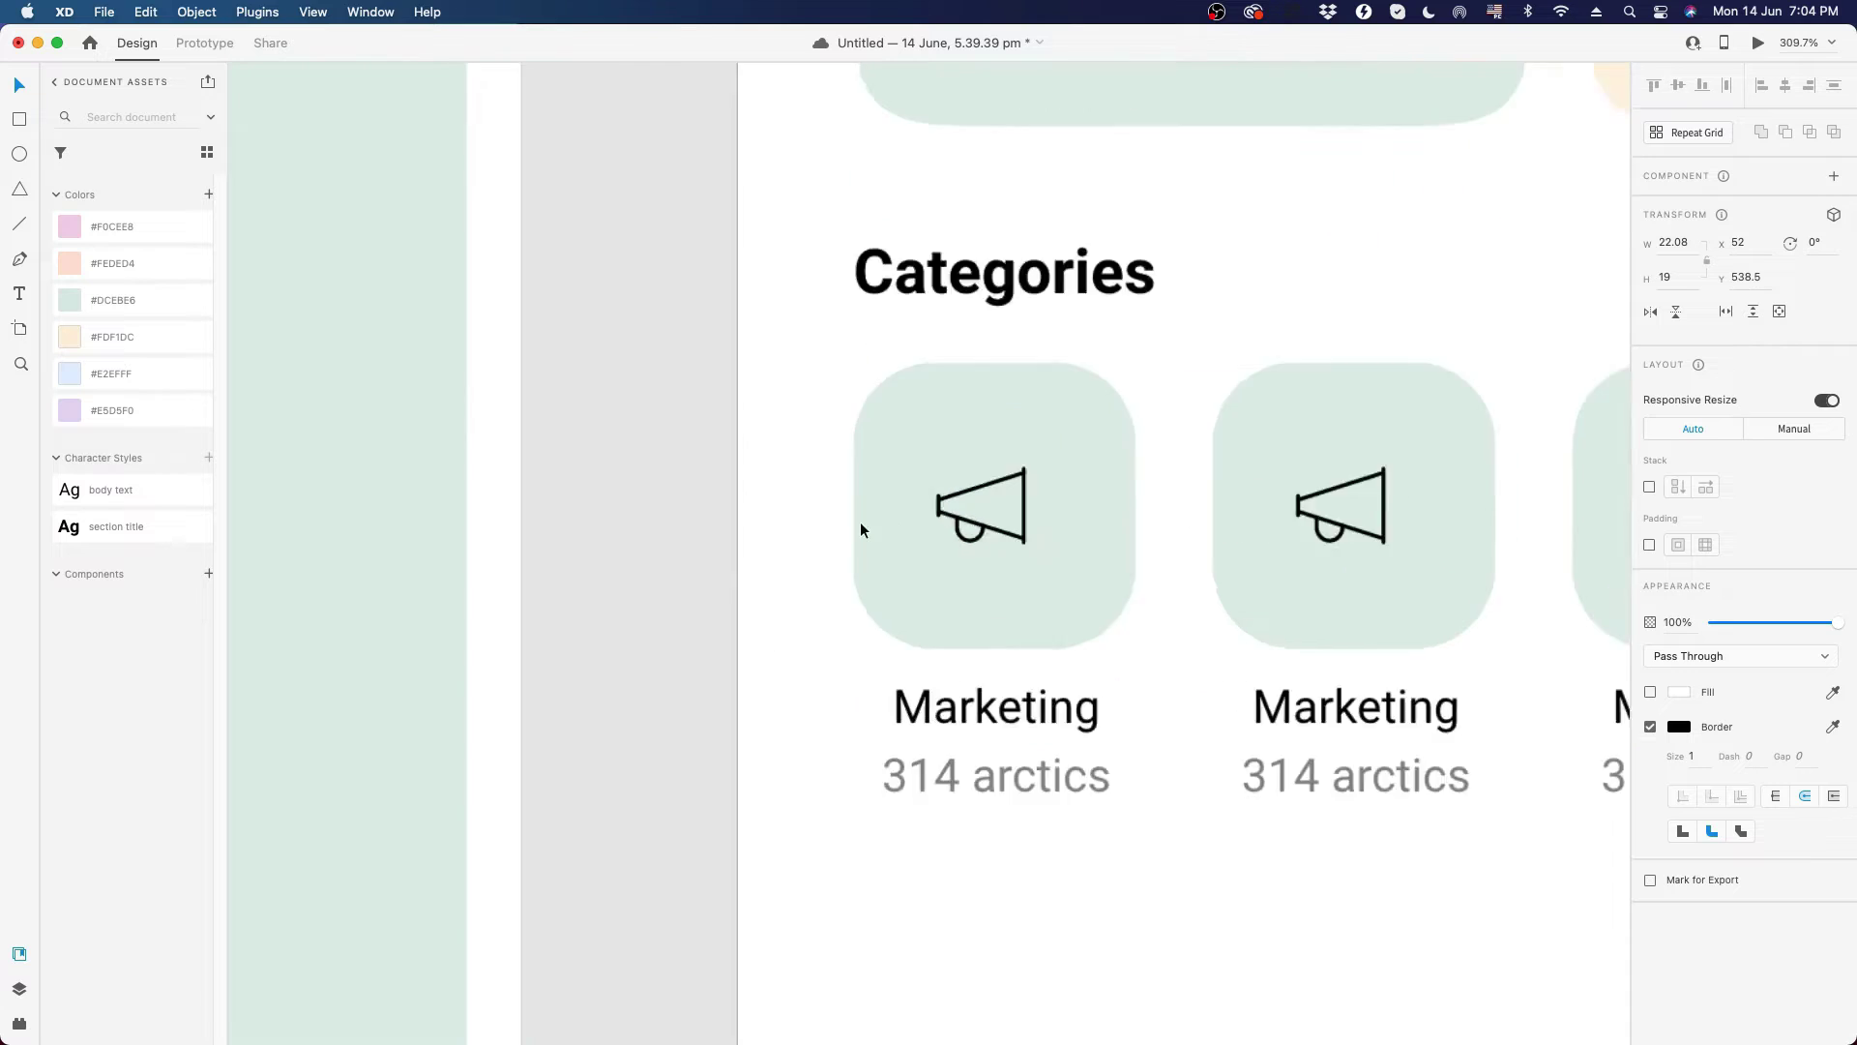
- Try changing only the first category label in the grid to "sdasdas", and undo the text change
{"action": "scroll", "coordinate": [588, 474], "scroll_direction": "down", "scroll_amount": 5}
{"action": "scroll", "coordinate": [842, 484], "scroll_direction": "up", "scroll_amount": 3}
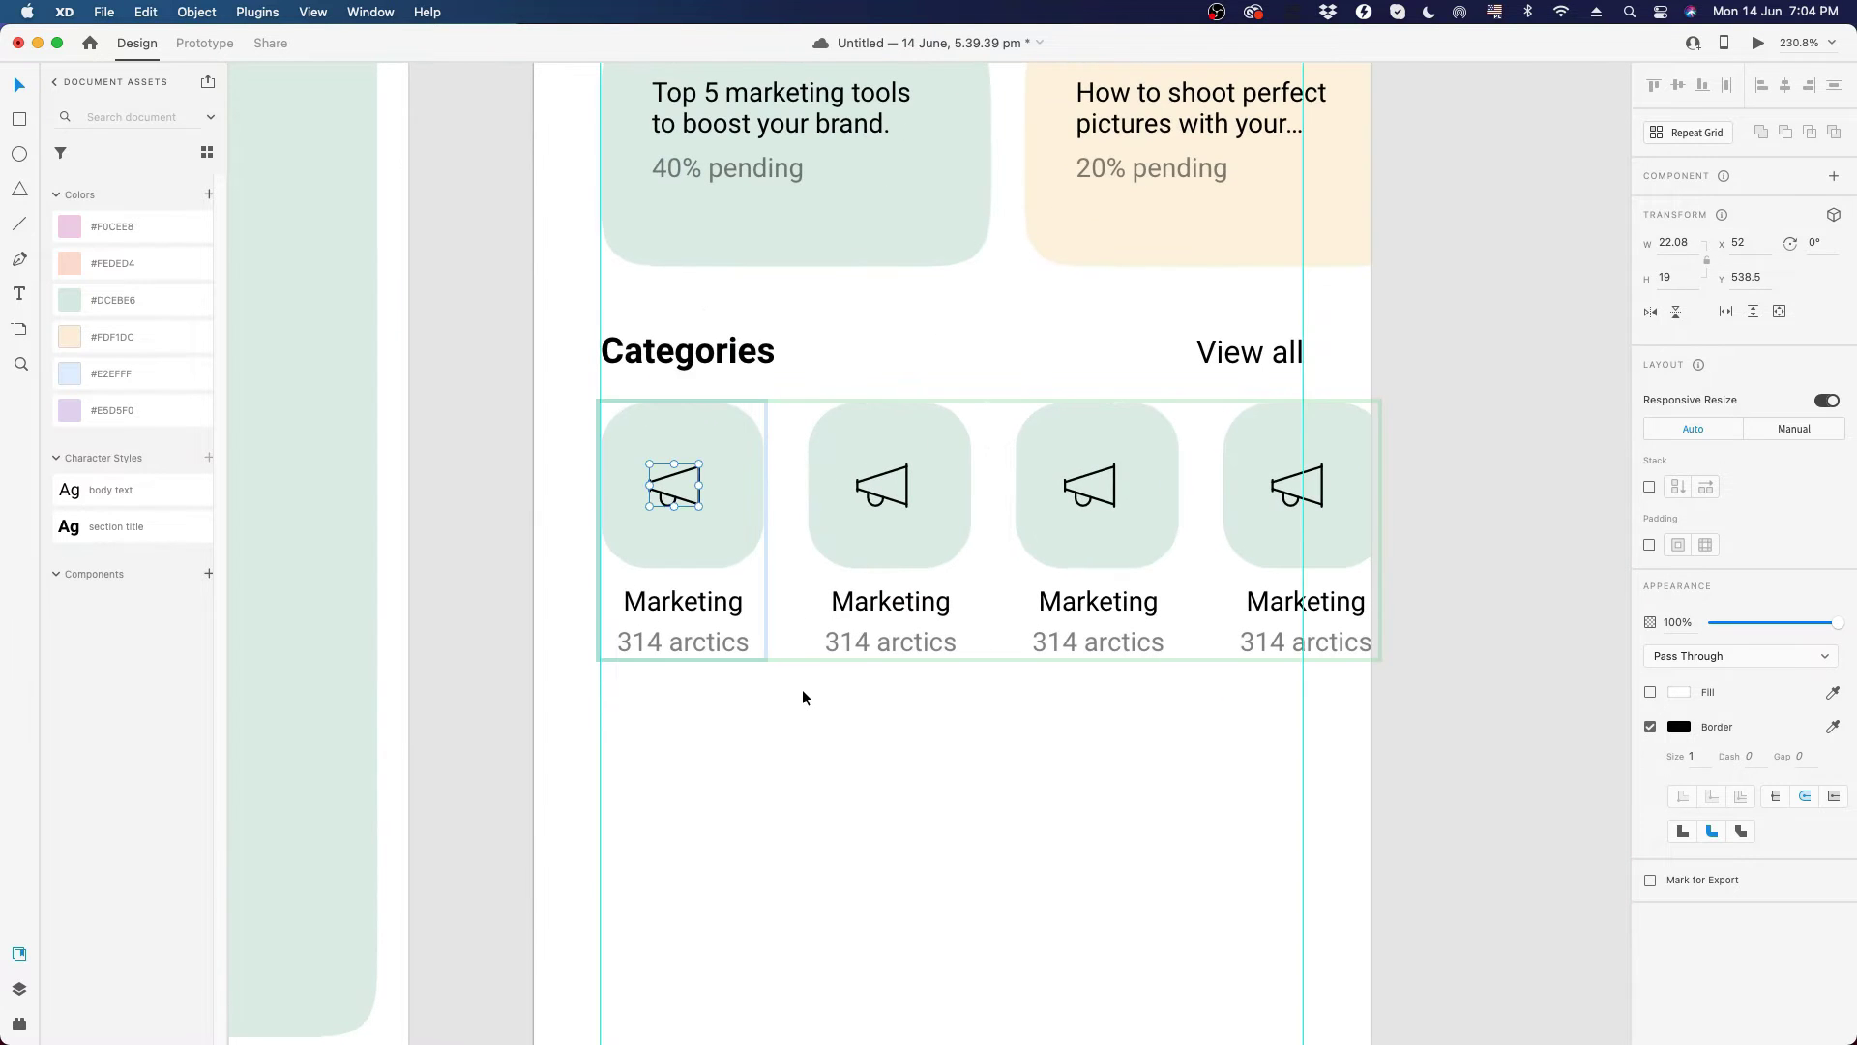
{"action": "left_click_drag", "start_coordinate": [710, 606], "coordinate": [701, 606]}
{"action": "double_click", "coordinate": [701, 606]}
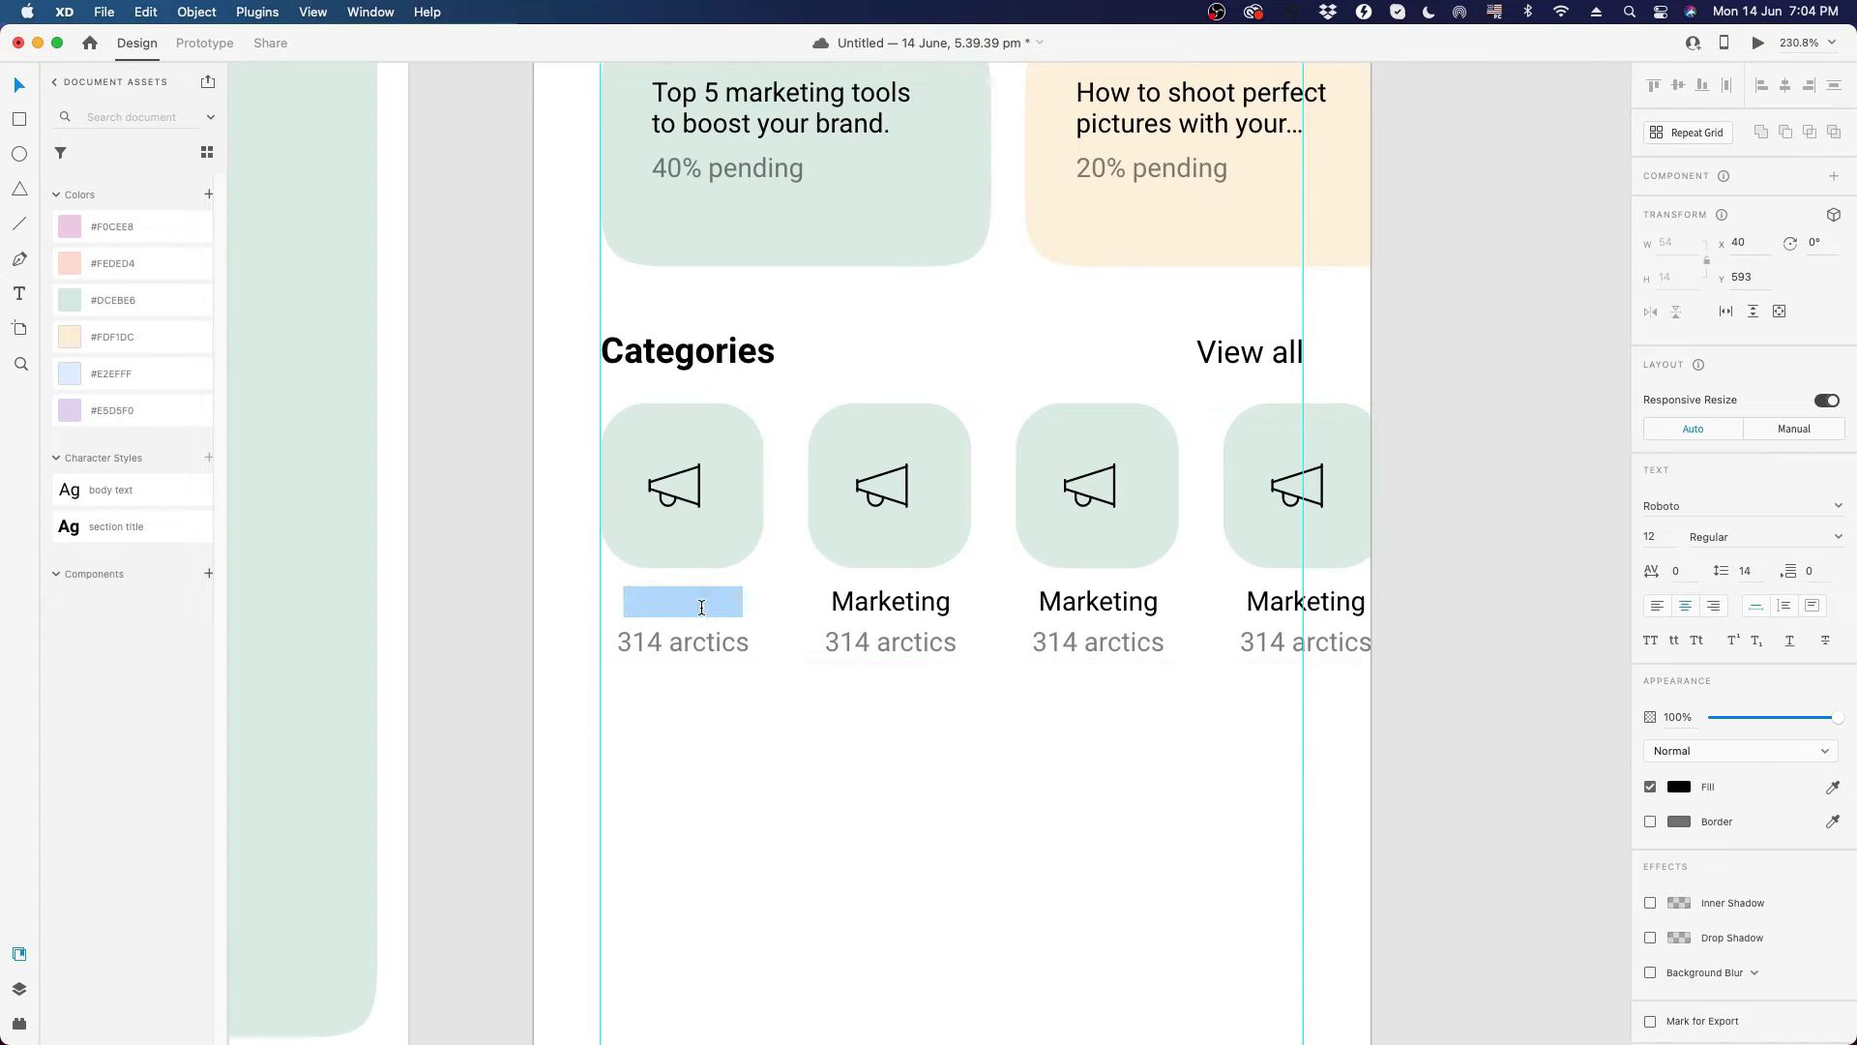
{"action": "type", "text": "sdasdas"}
{"action": "key", "text": "Escape"}
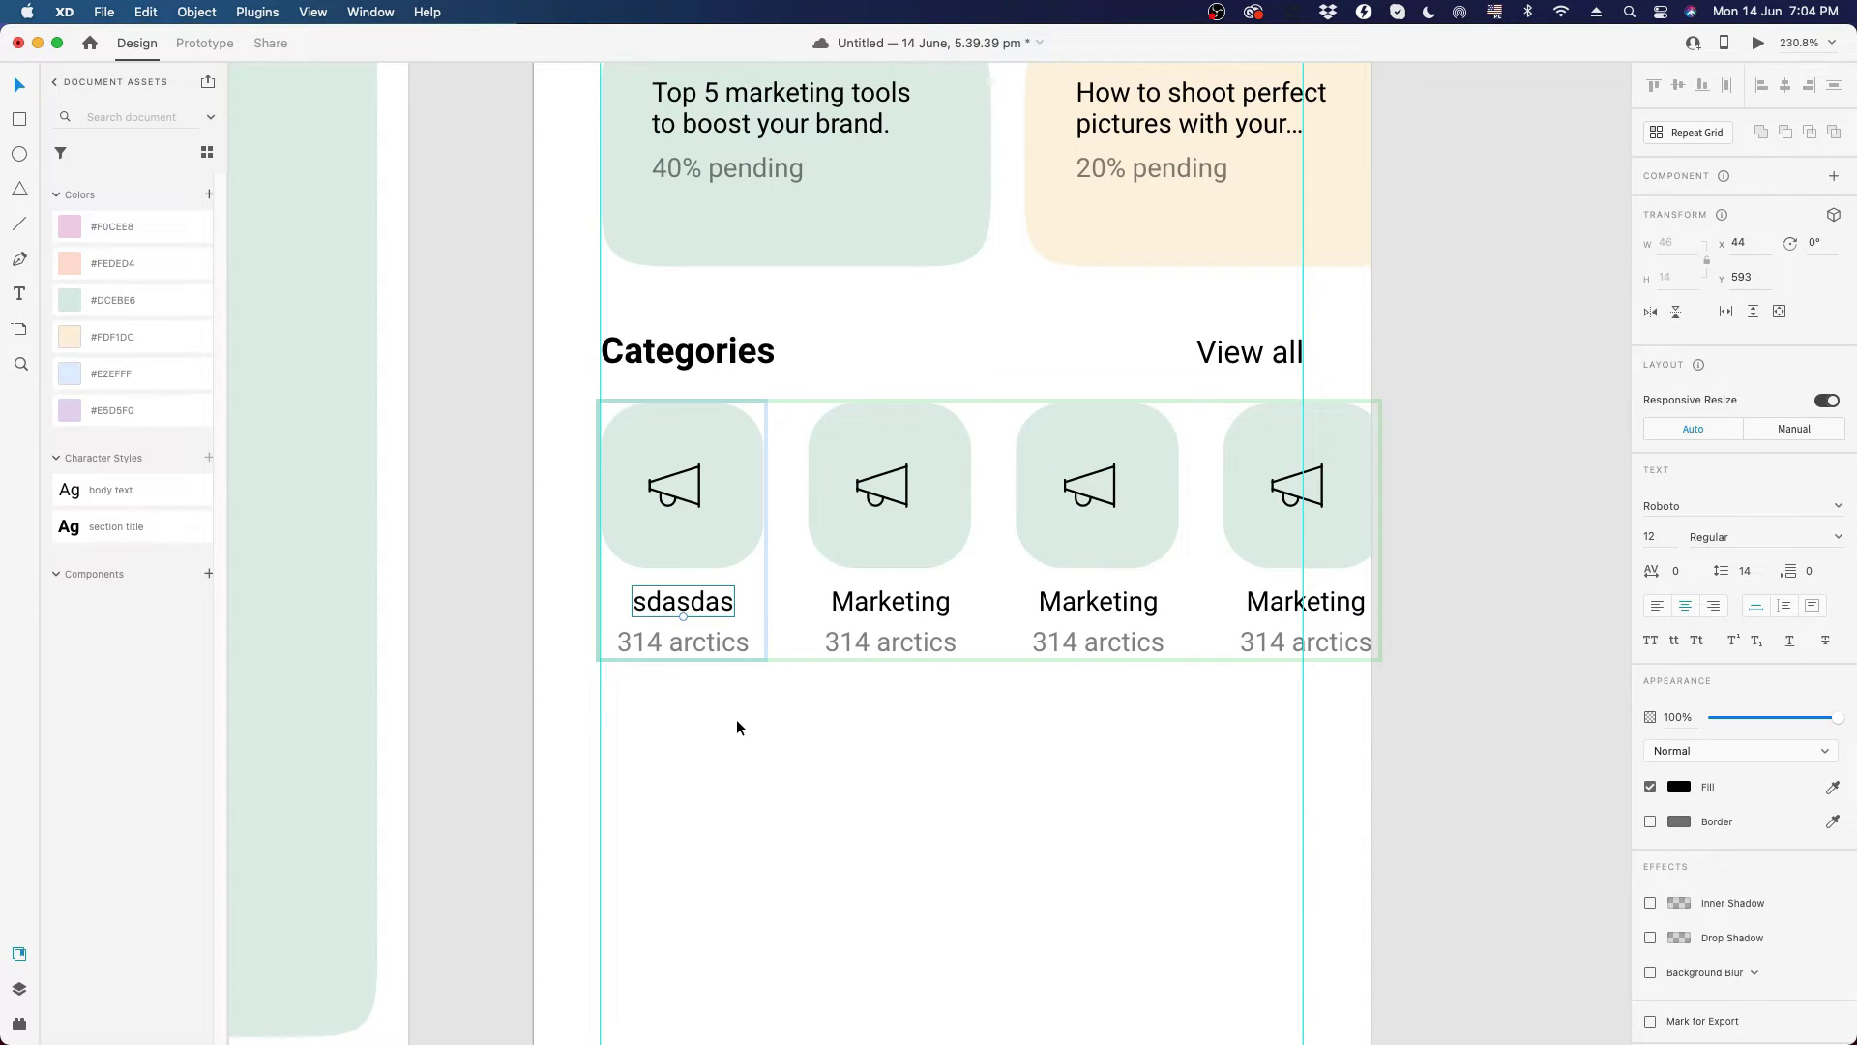
{"action": "key", "text": "super+z"}
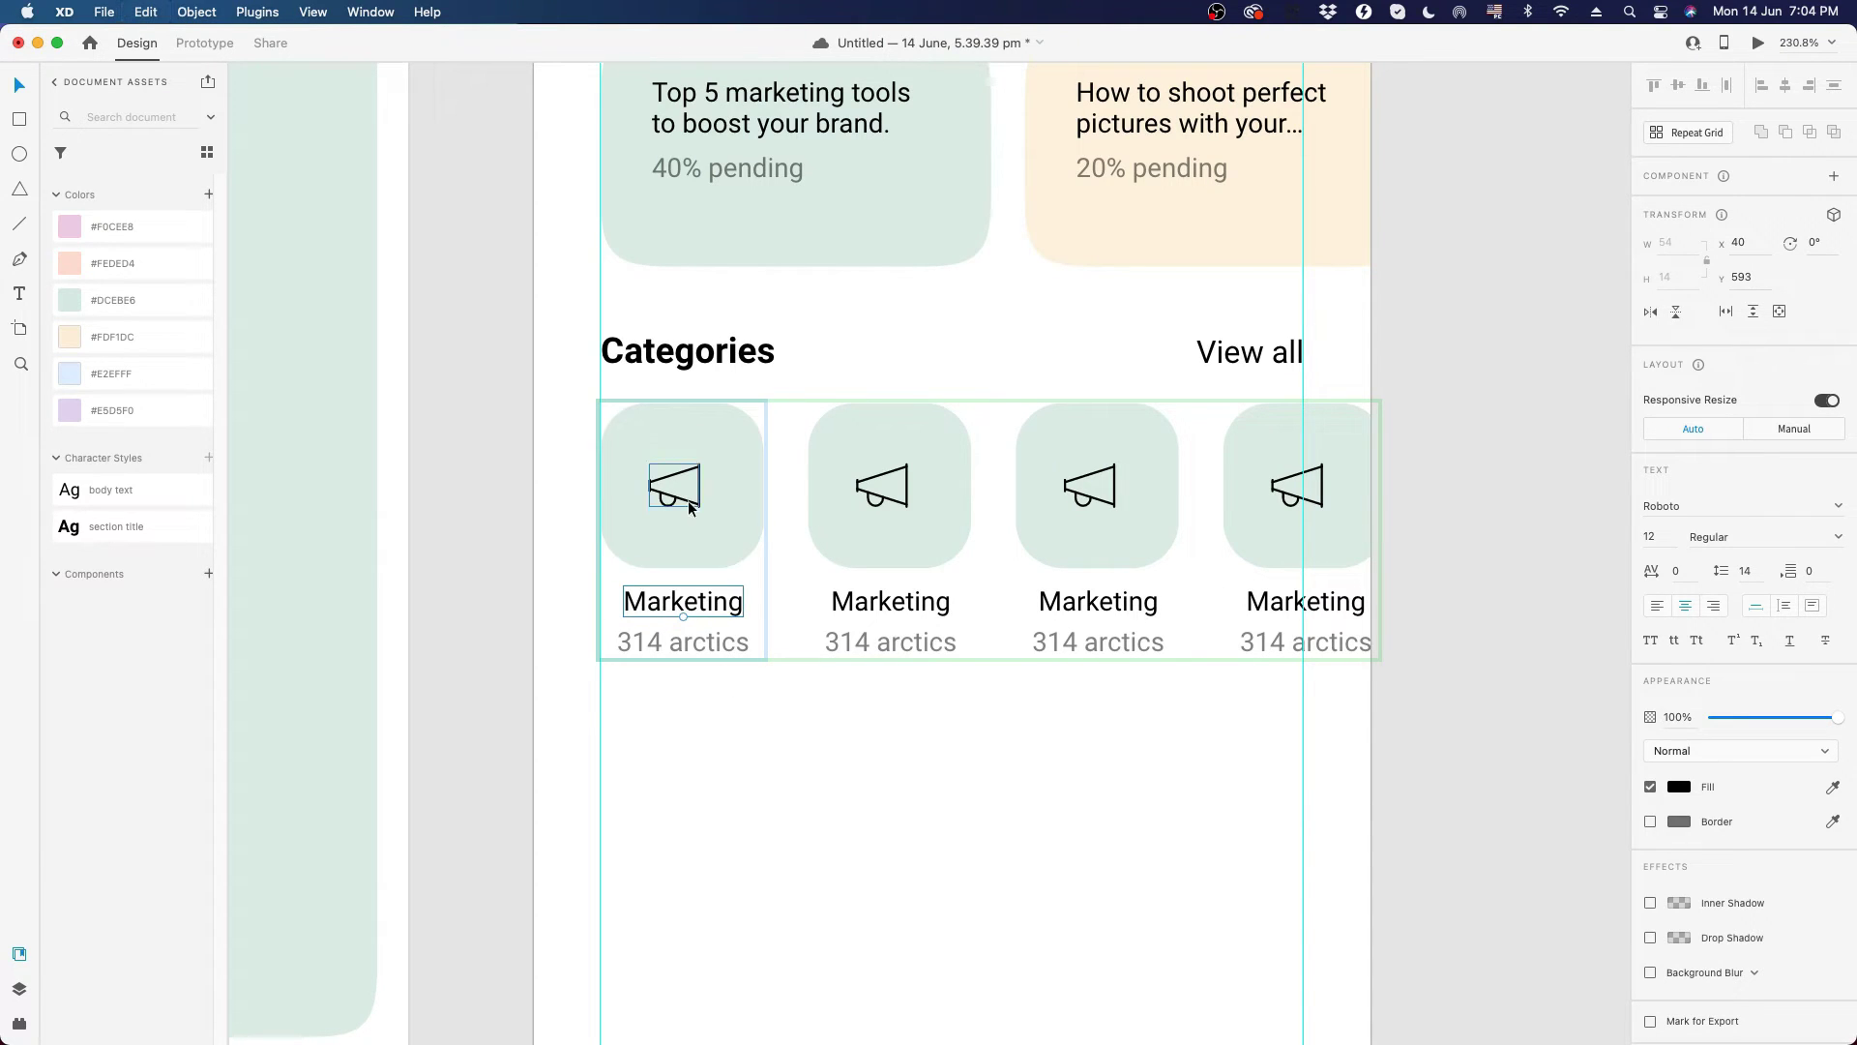
- Undo the pasted megaphone icon and the Repeat Grid, back to the single Marketing category item
{"action": "left_click_drag", "start_coordinate": [686, 505], "coordinate": [675, 501]}
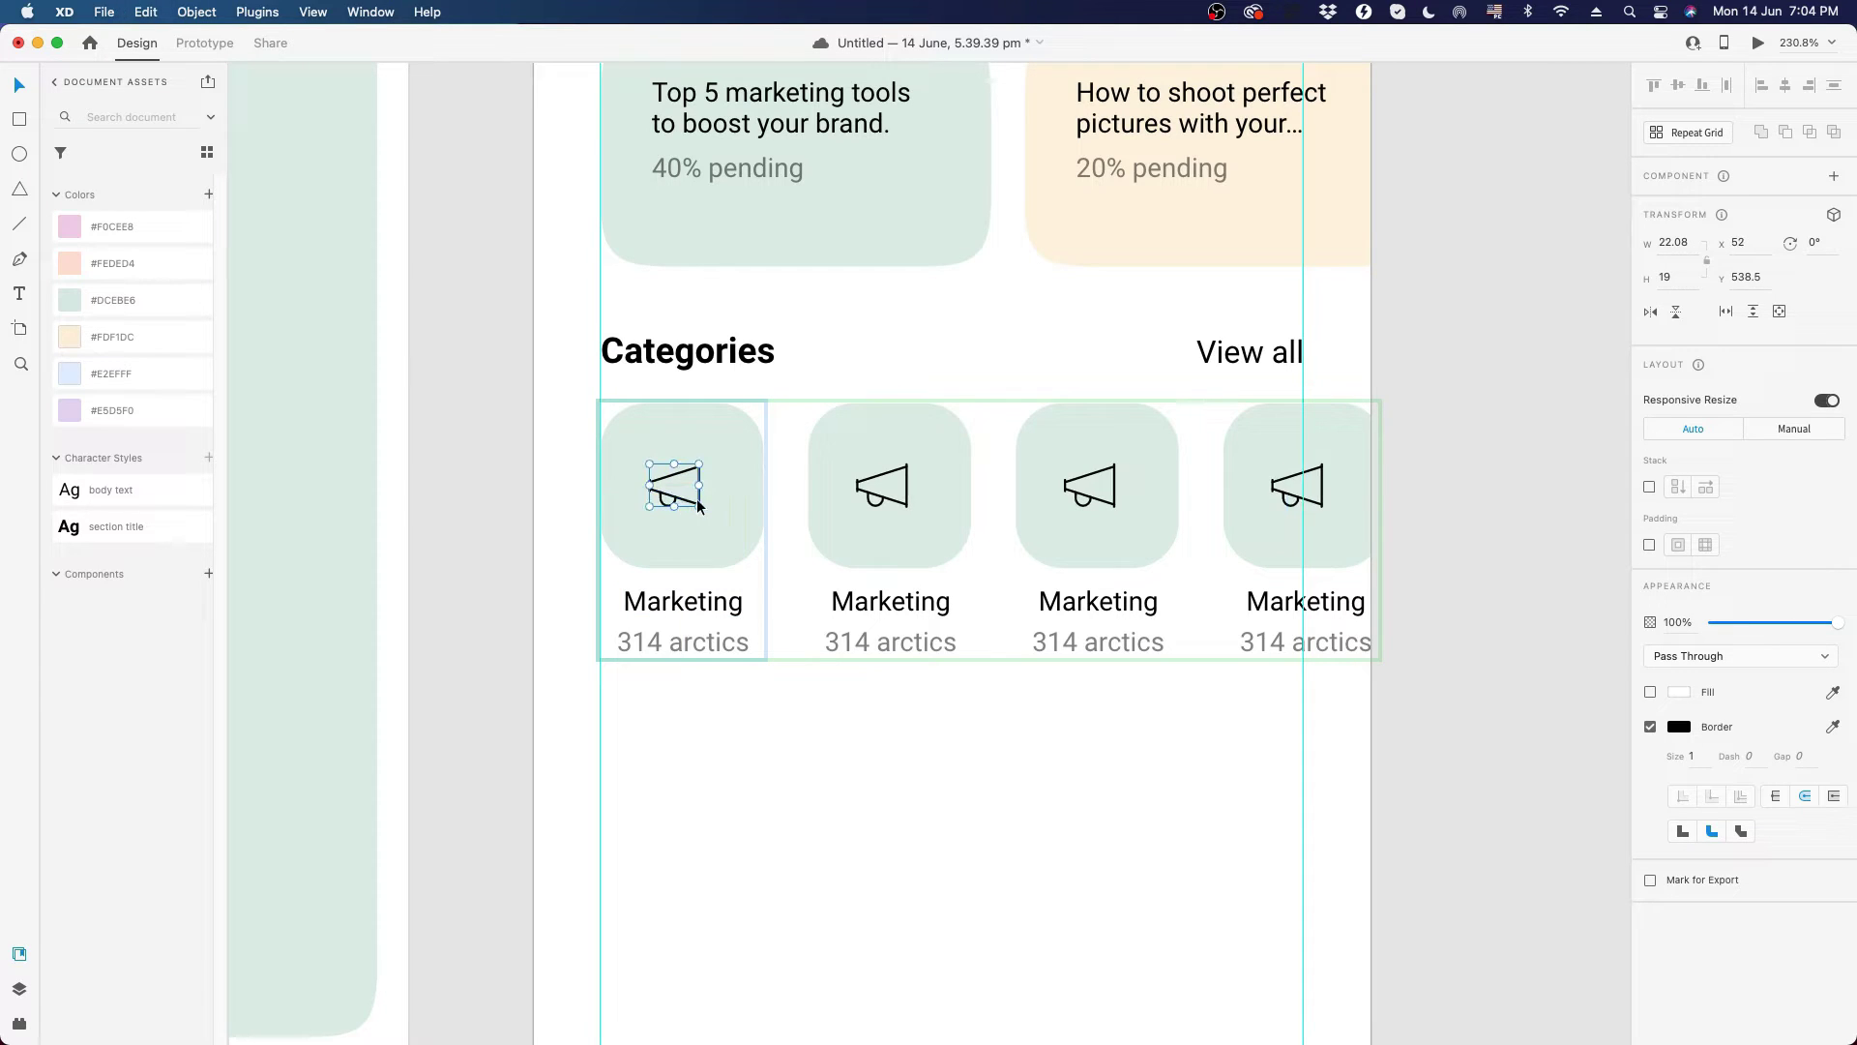
{"action": "key", "text": "super+z"}
{"action": "key", "text": "super+z"}
{"action": "left_click", "coordinate": [824, 792]}
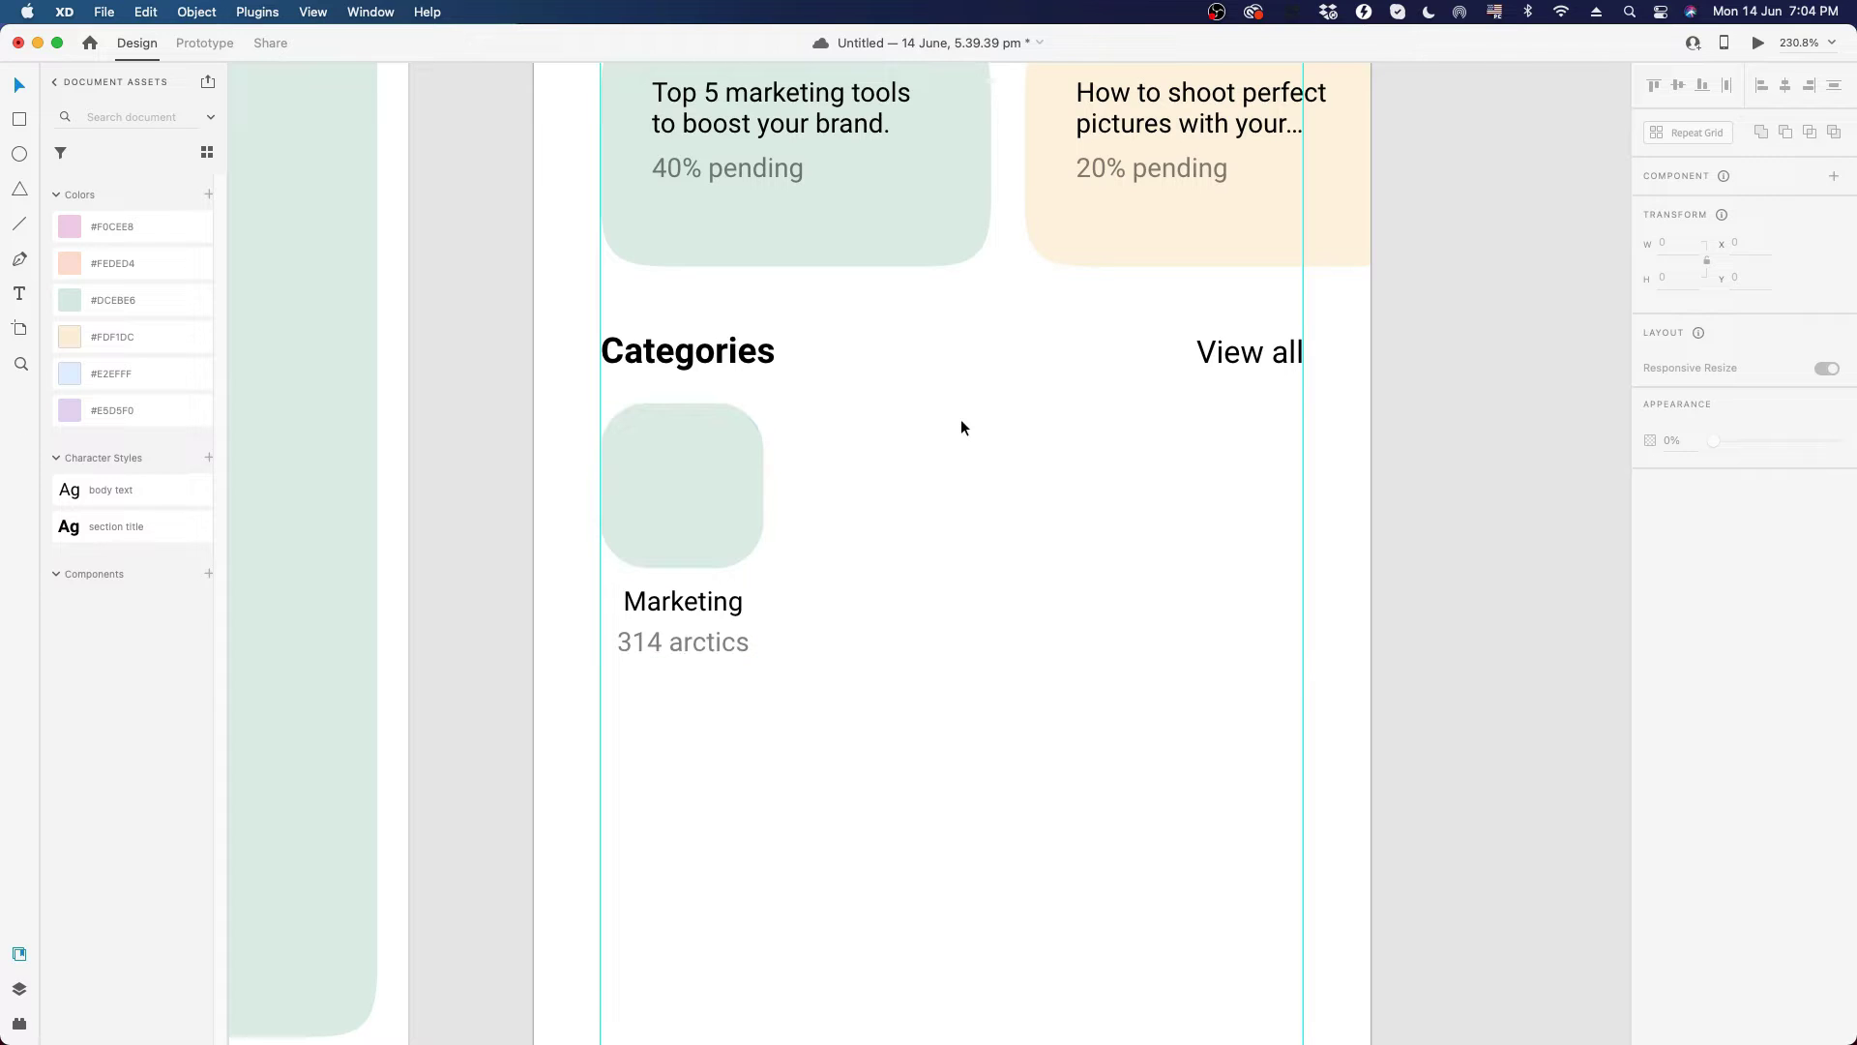
- Ungroup the single-item category grid and turn its square and two labels into one component
{"action": "left_click", "coordinate": [686, 526]}
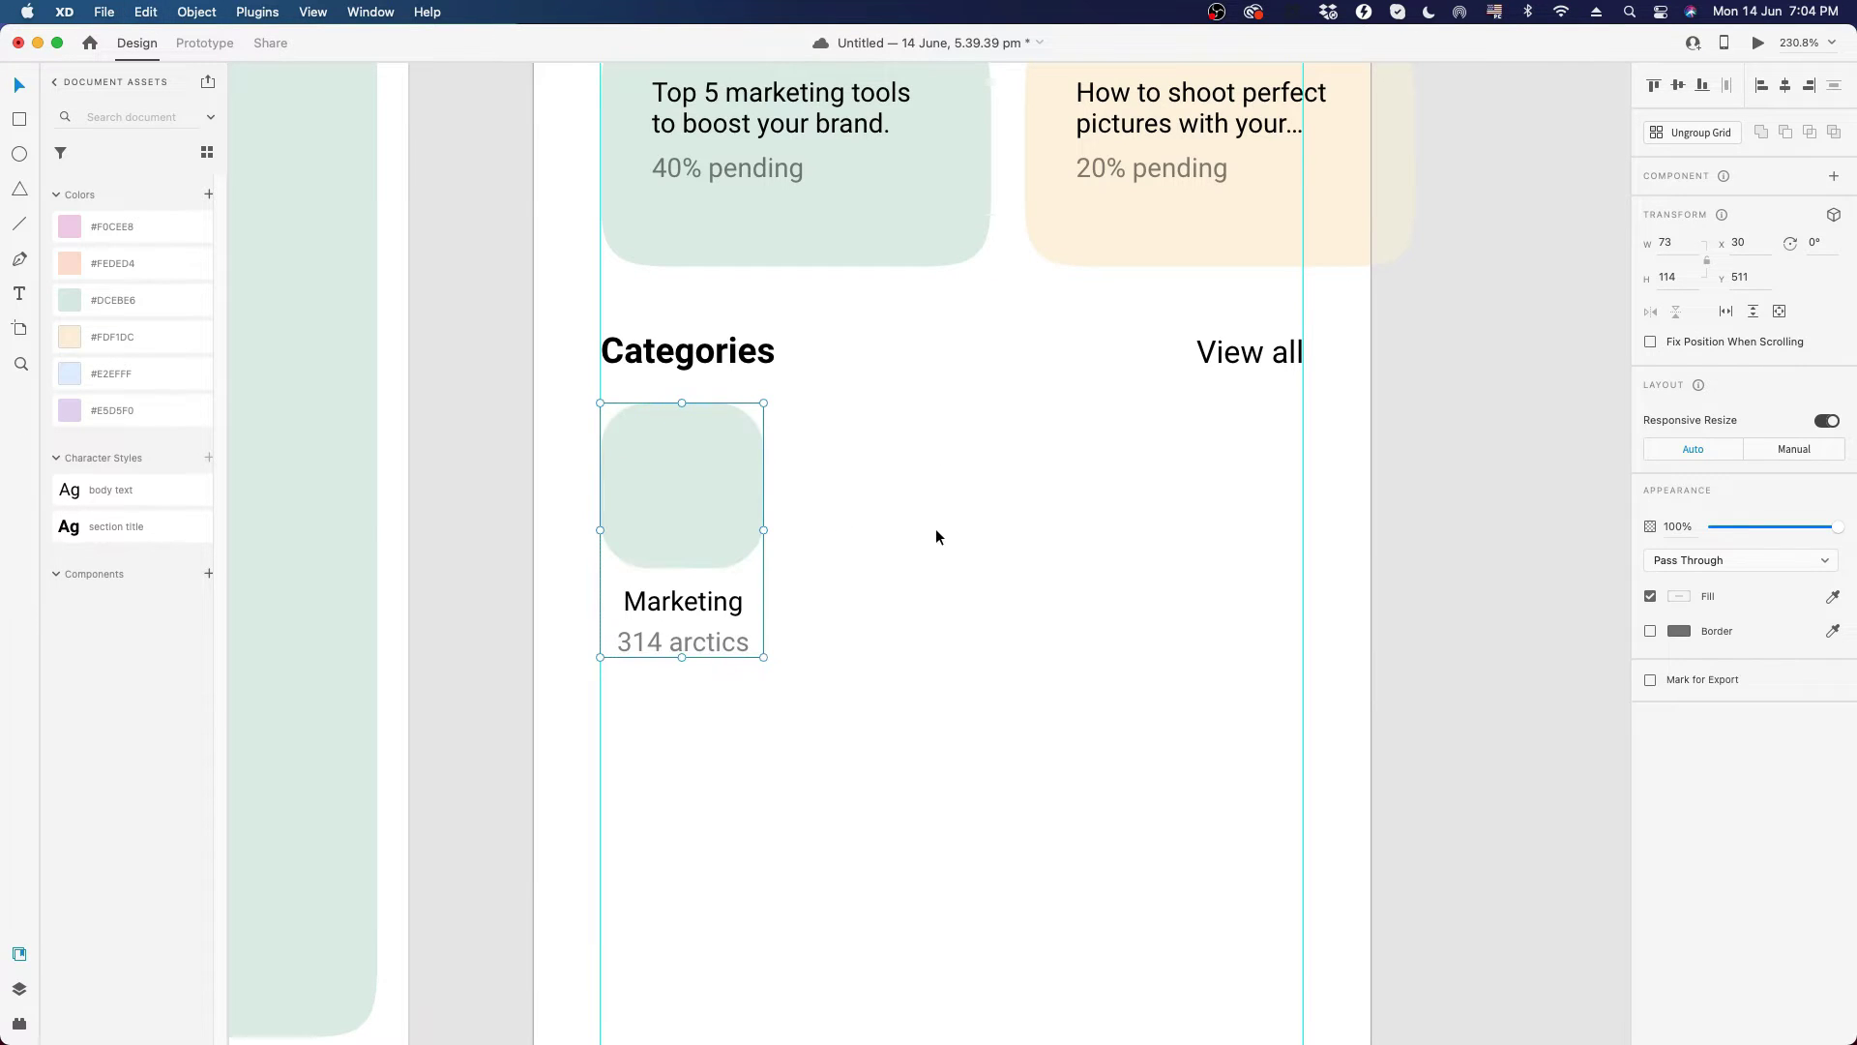
{"action": "left_click_drag", "start_coordinate": [838, 480], "coordinate": [707, 639]}
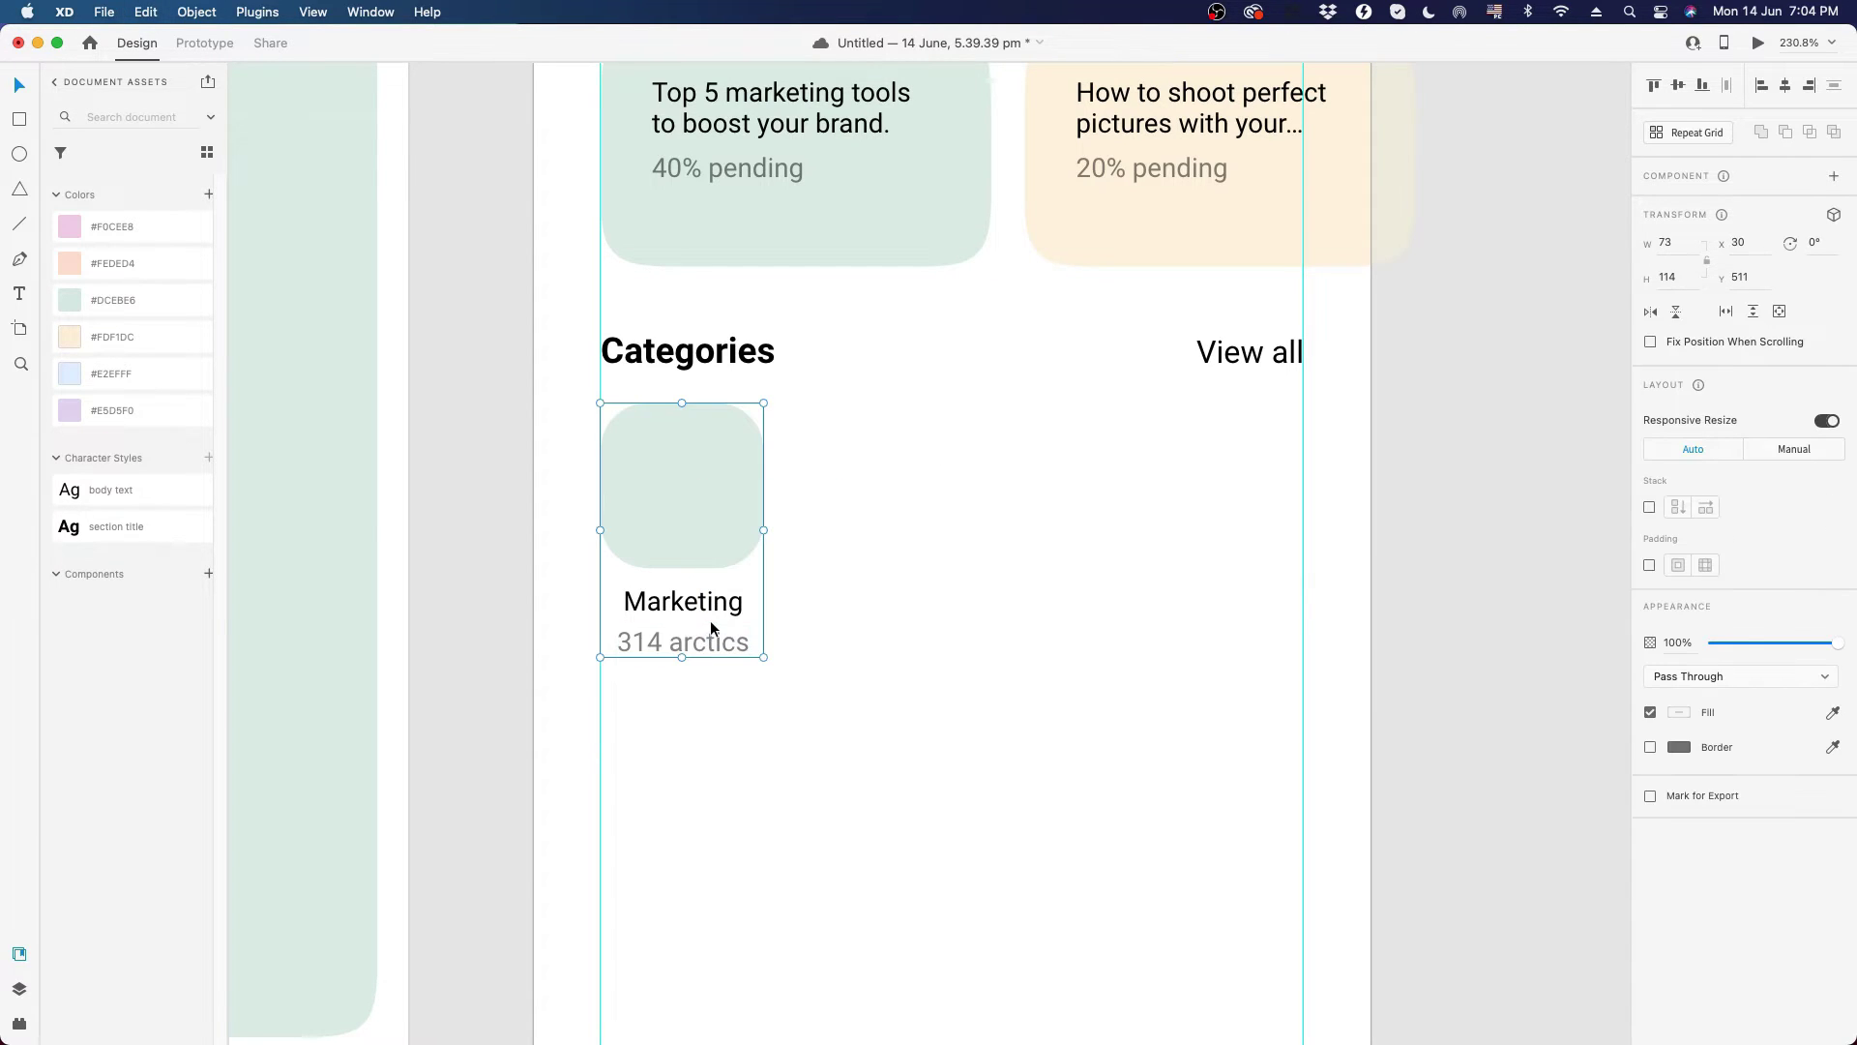
{"action": "right_click", "coordinate": [690, 498]}
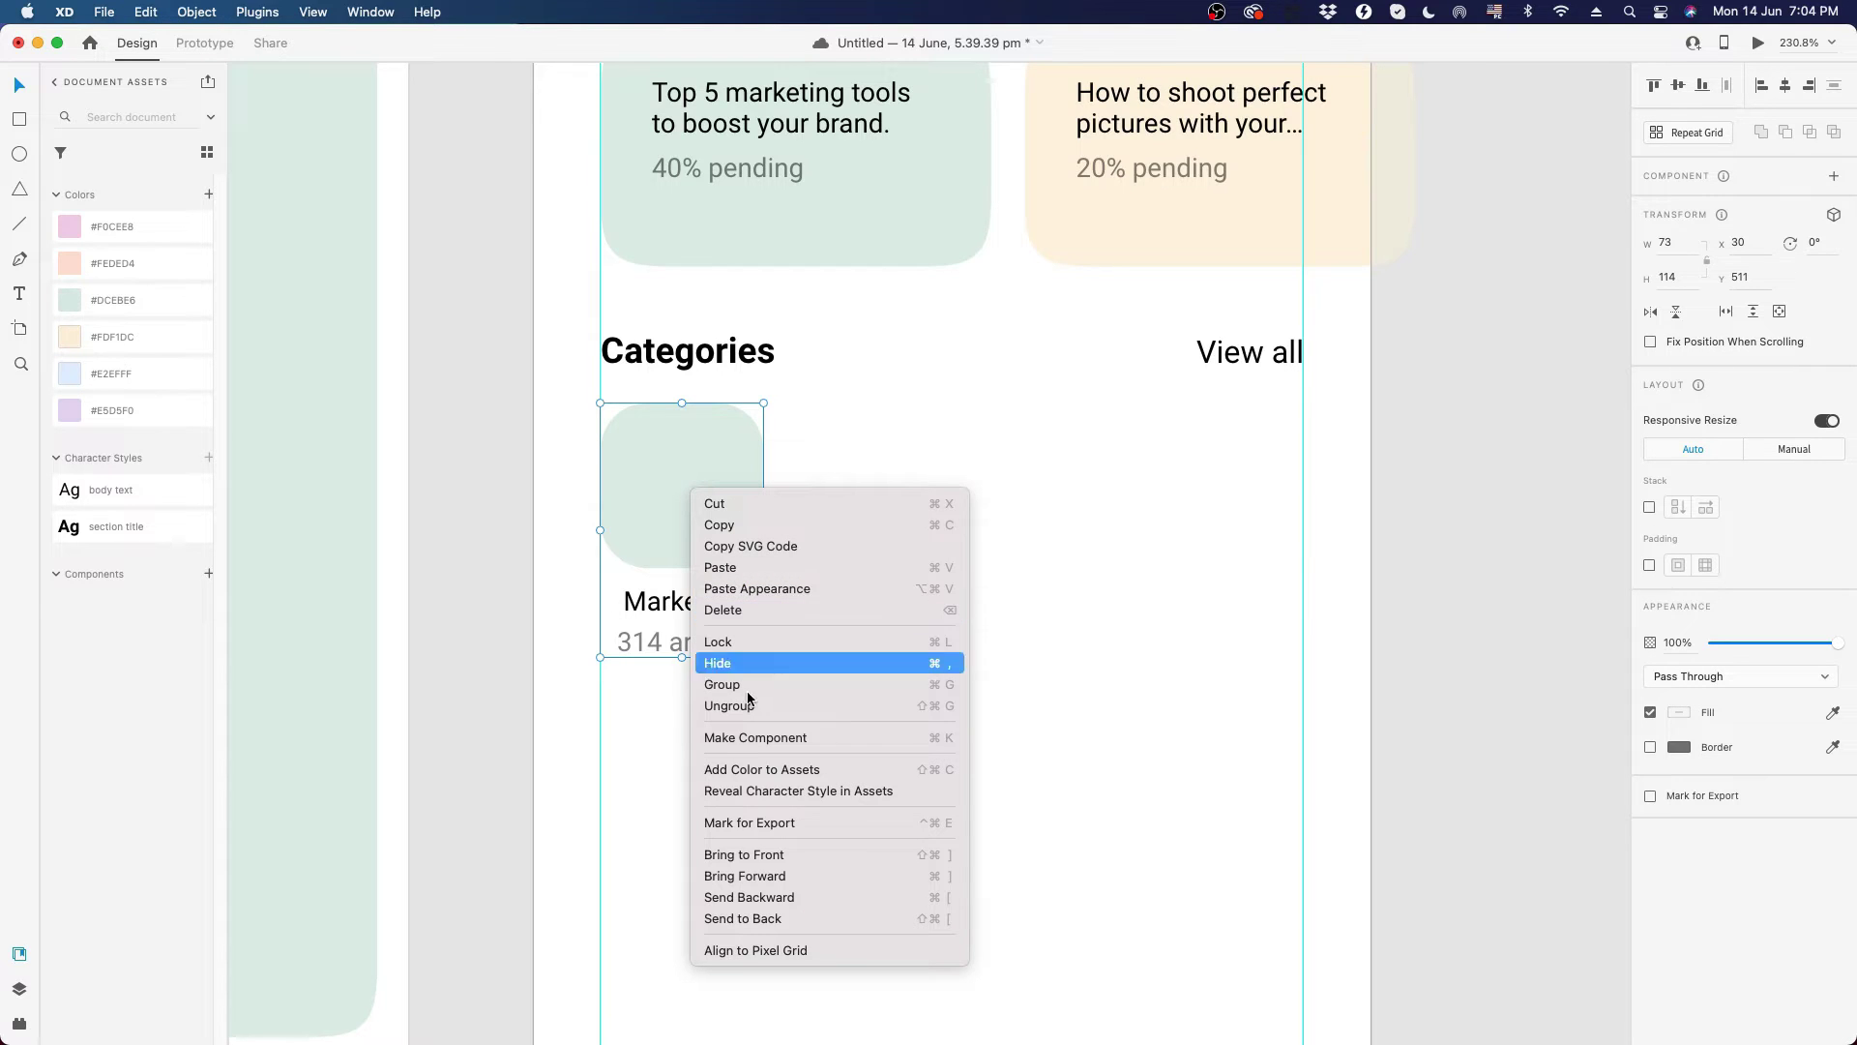
{"action": "left_click", "coordinate": [751, 738]}
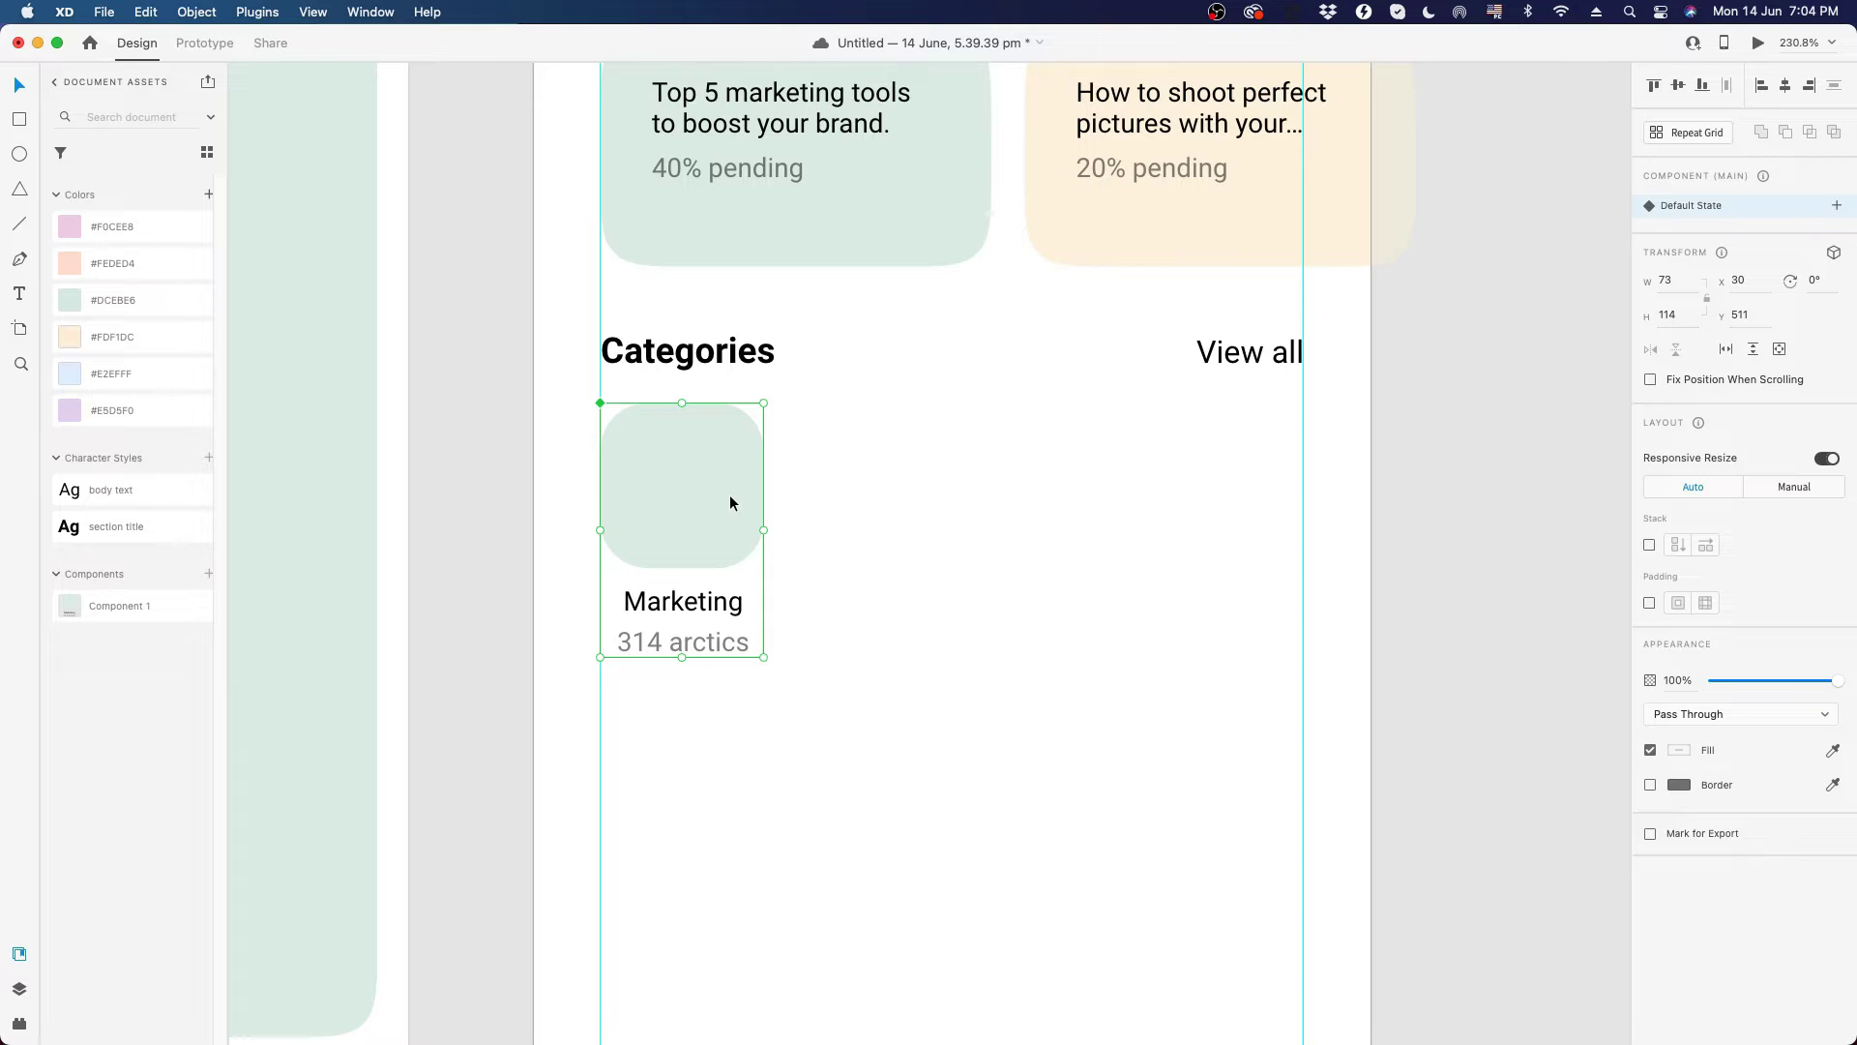
- Turn the Marketing category component into a Repeat Grid and extend it horizontally to a width of 345, giving four items
{"action": "key", "text": "super+r"}
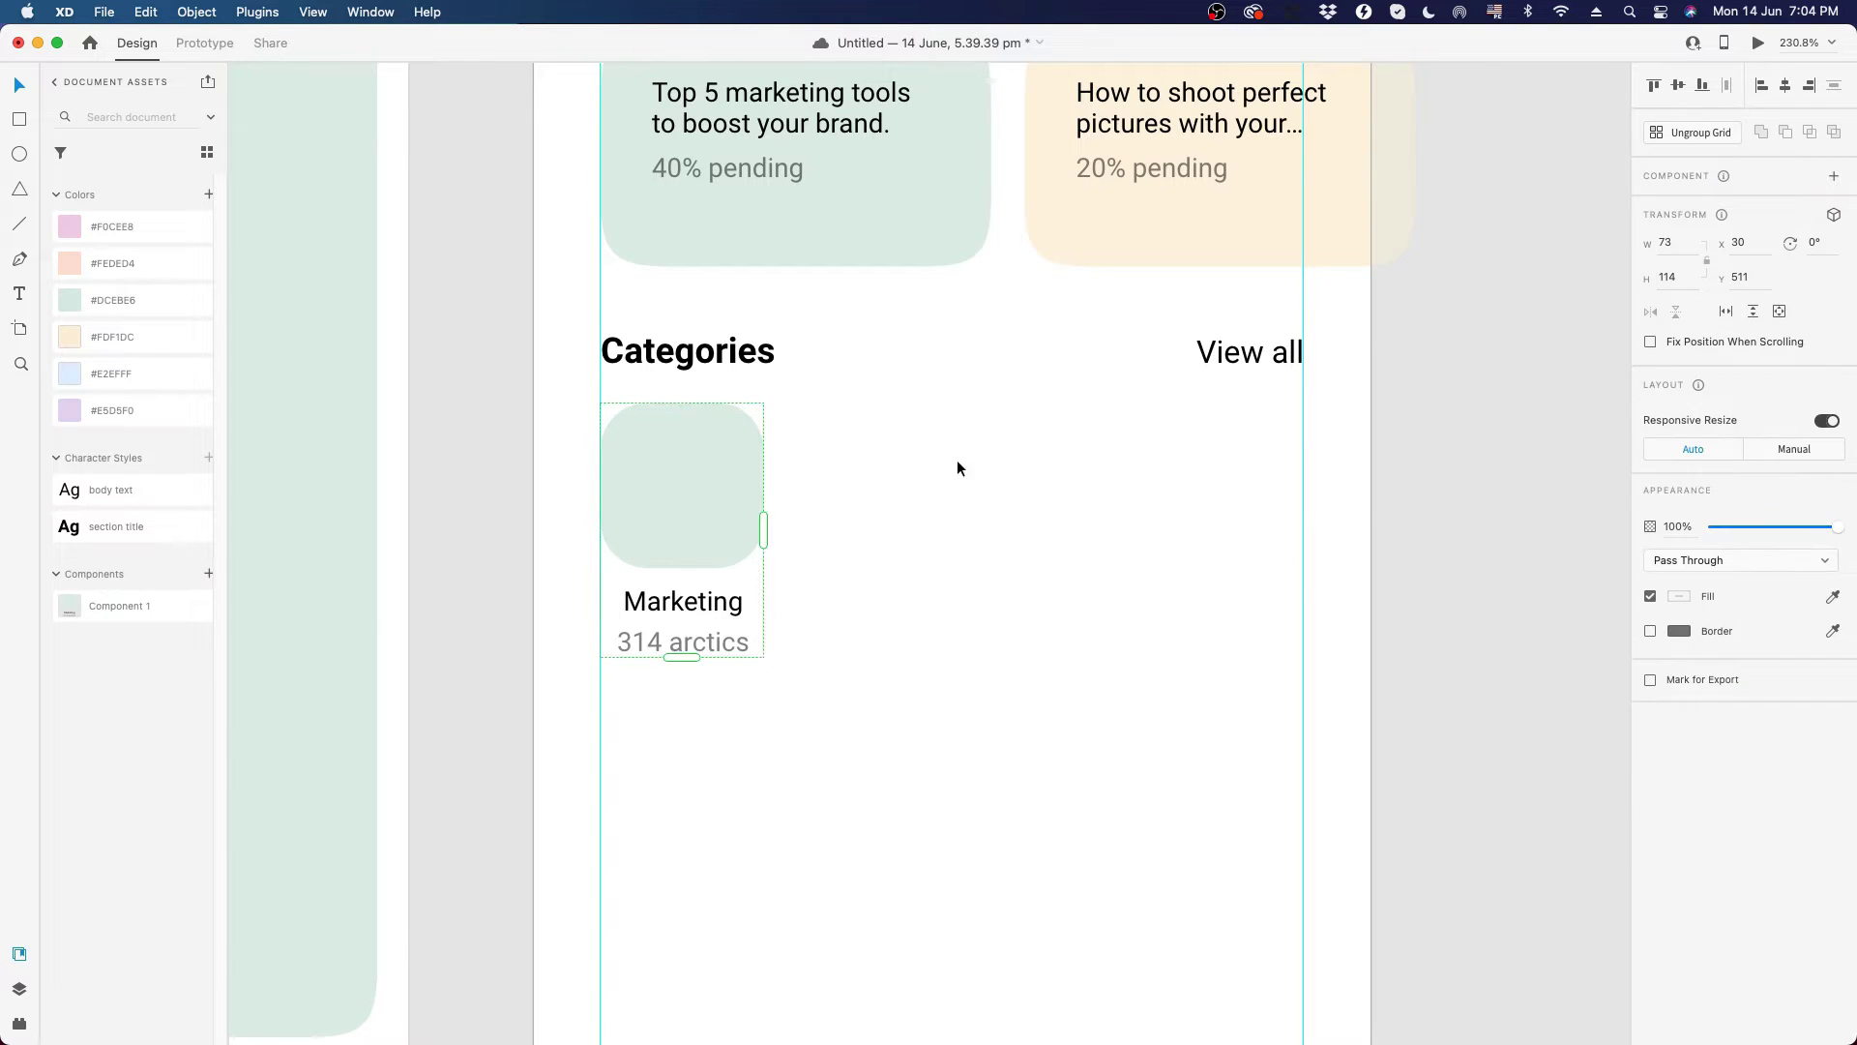
{"action": "left_click_drag", "start_coordinate": [769, 527], "coordinate": [1369, 527]}
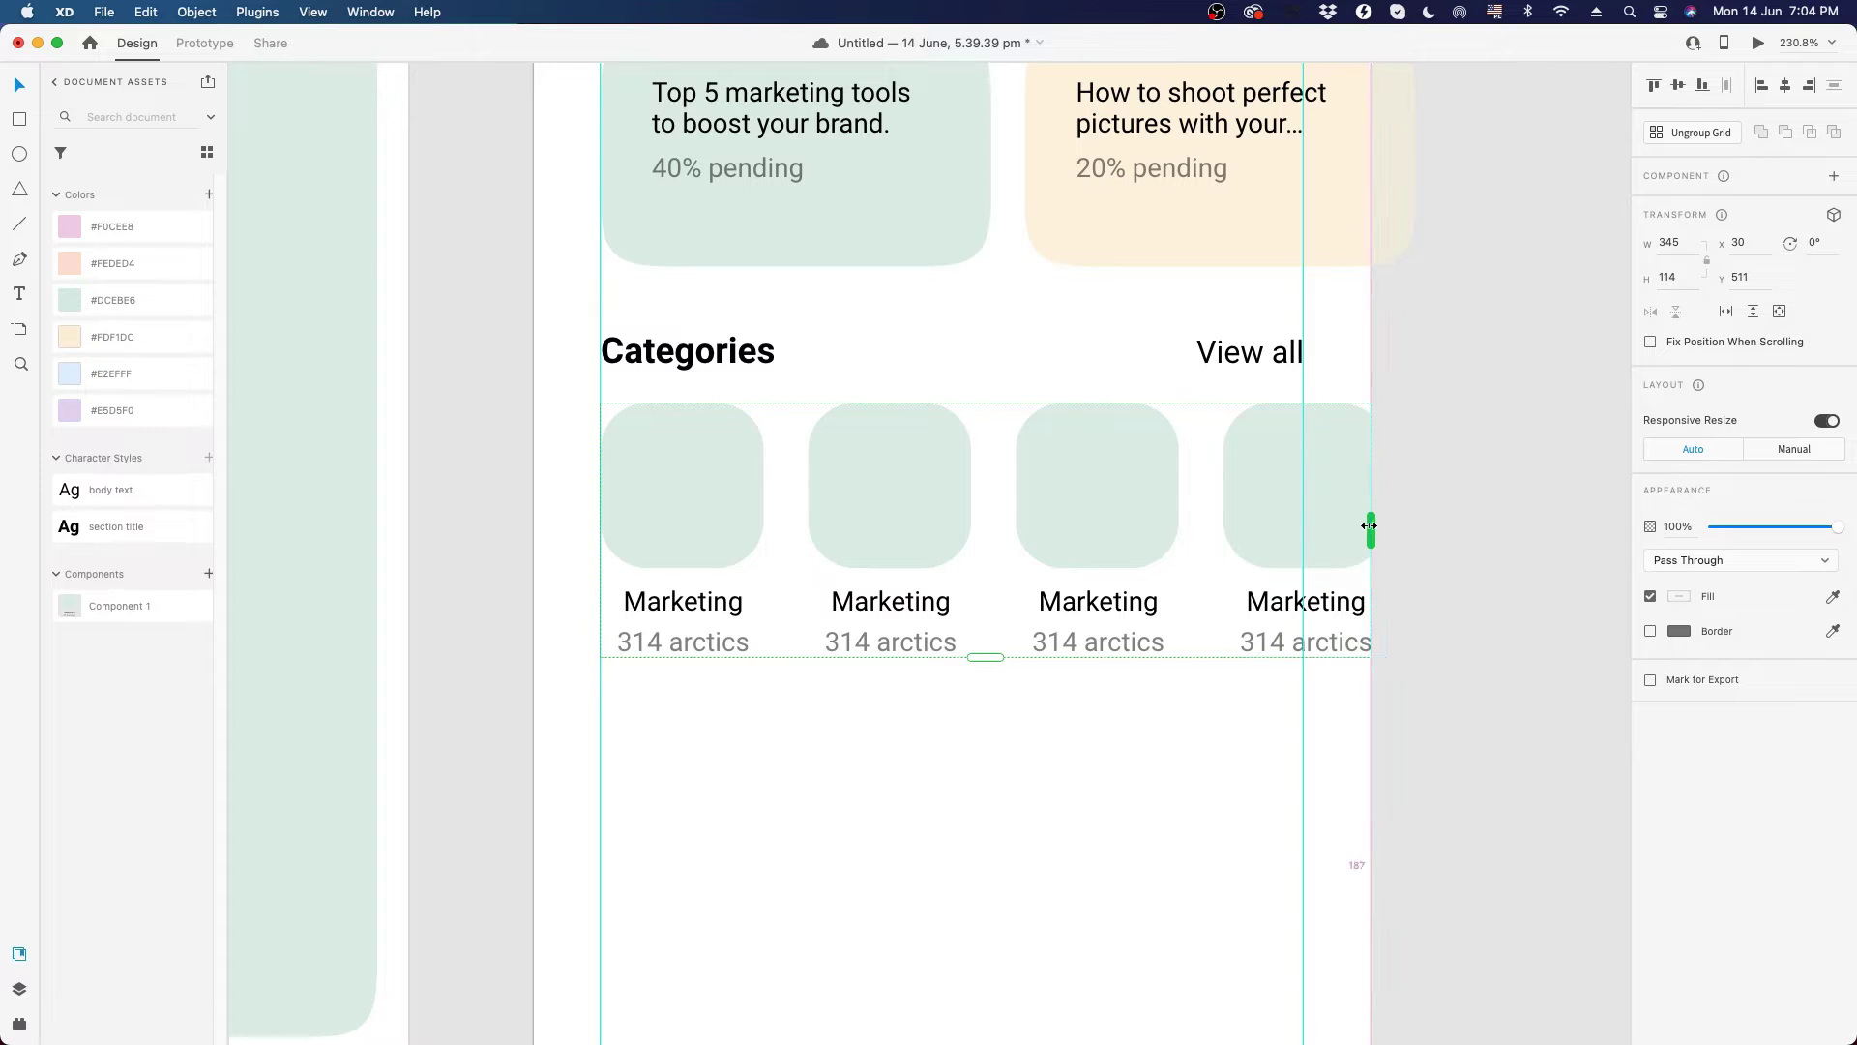
{"action": "double_click", "coordinate": [752, 503]}
{"action": "left_click", "coordinate": [903, 495]}
{"action": "left_click", "coordinate": [1124, 489]}
{"action": "left_click", "coordinate": [1254, 488]}
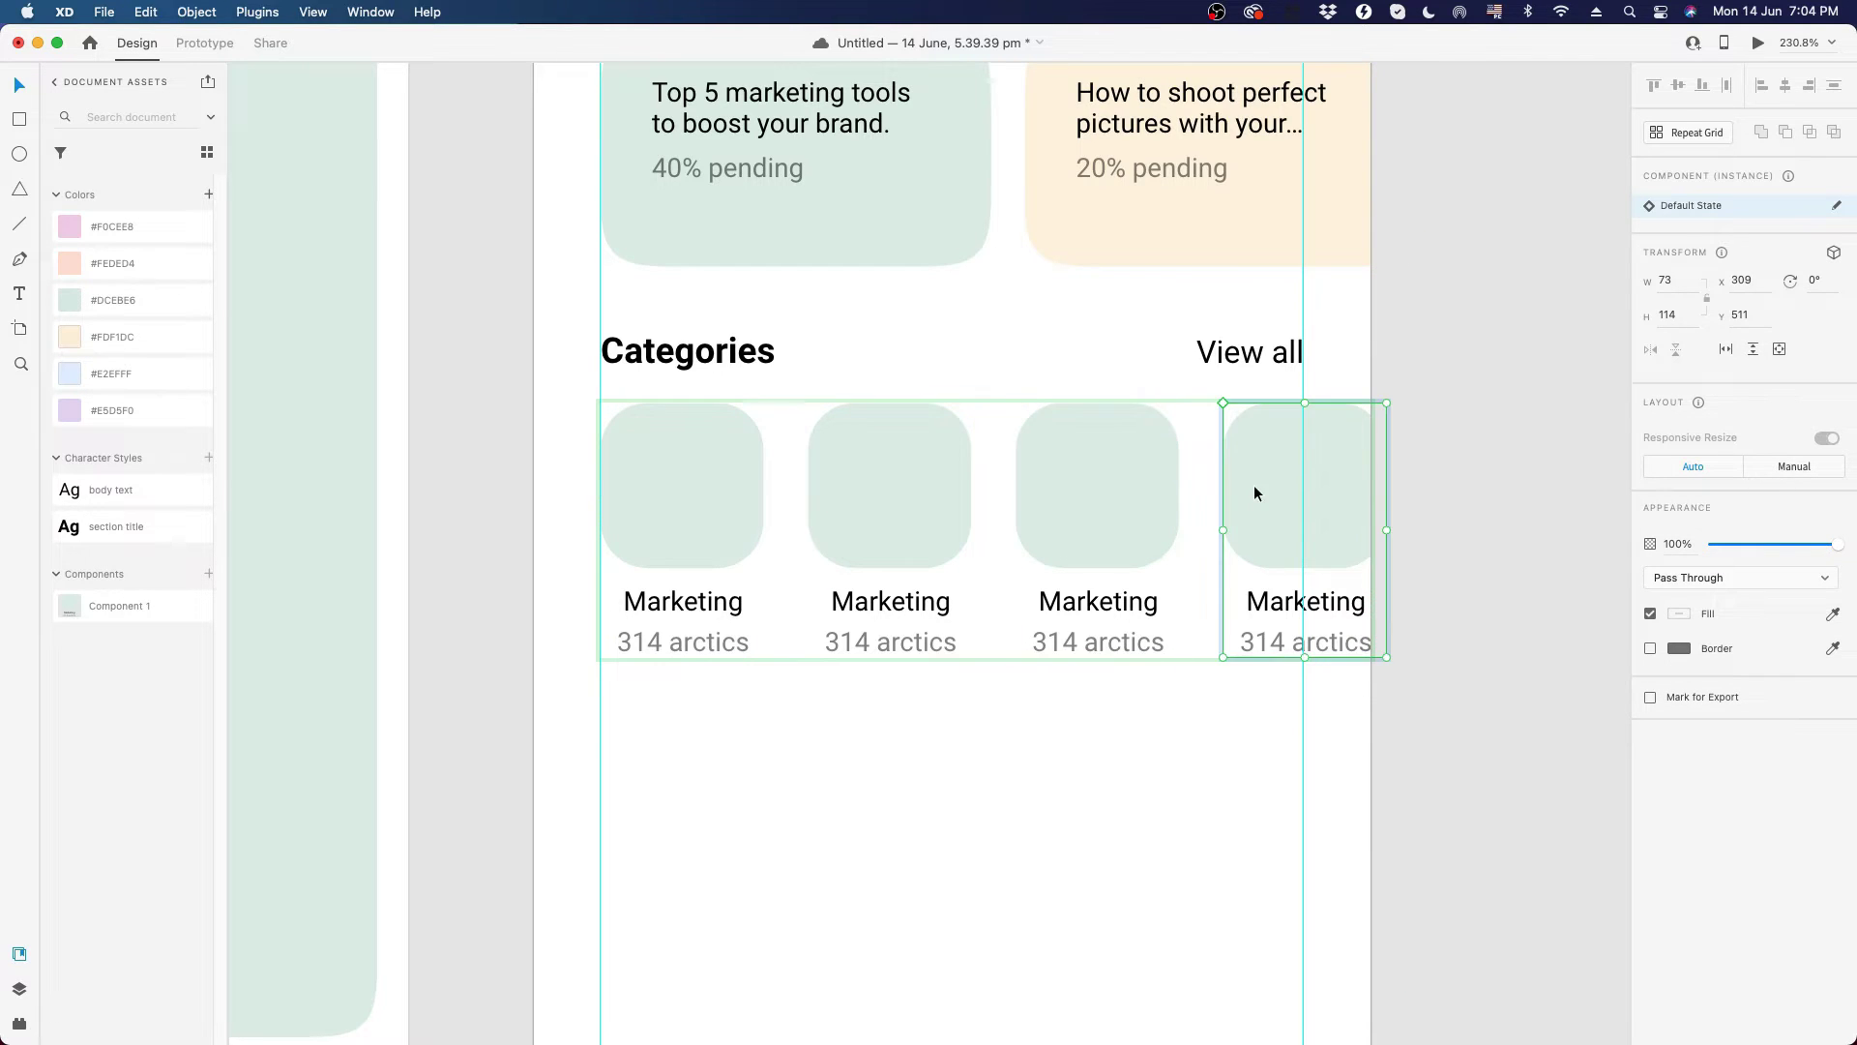
- Open the main category component from the document assets and move it below the green shapes on the iPhone X, XS, 11 Pro – 2 artboard
{"action": "scroll", "coordinate": [1207, 518], "scroll_direction": "down", "scroll_amount": 2}
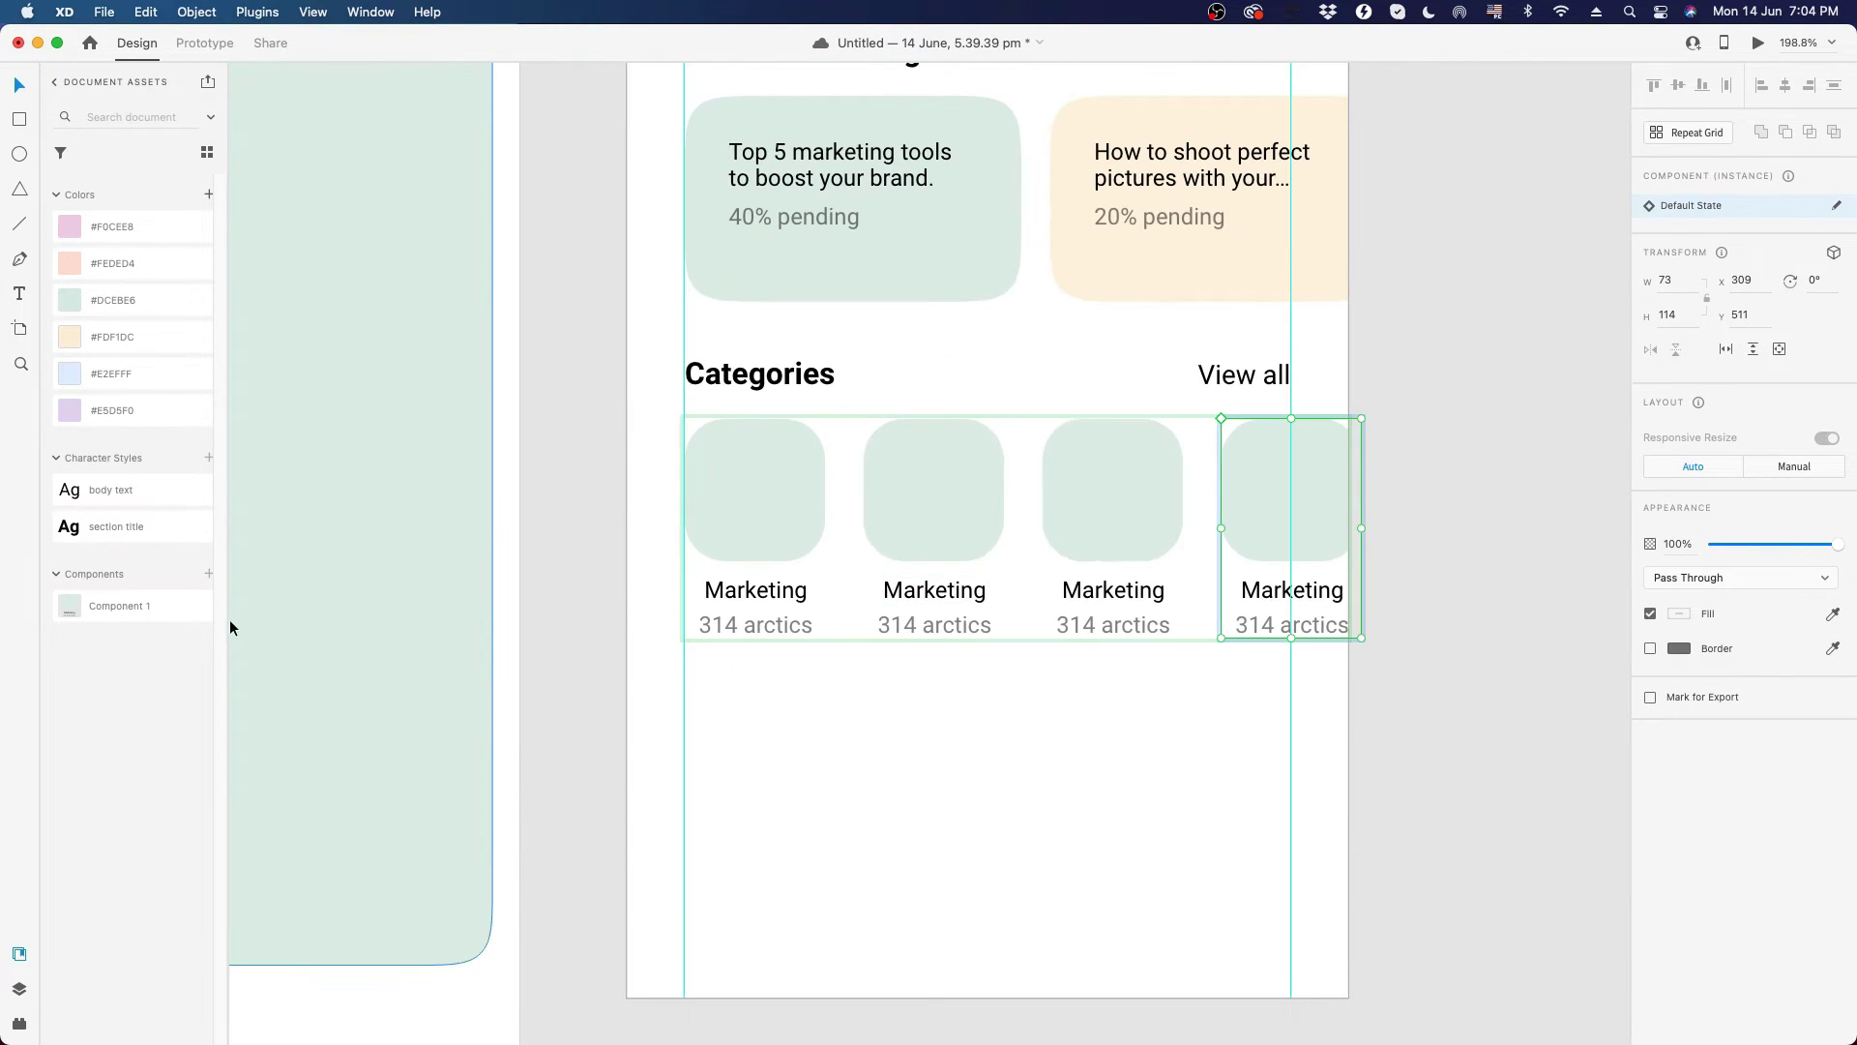
{"action": "right_click", "coordinate": [106, 616]}
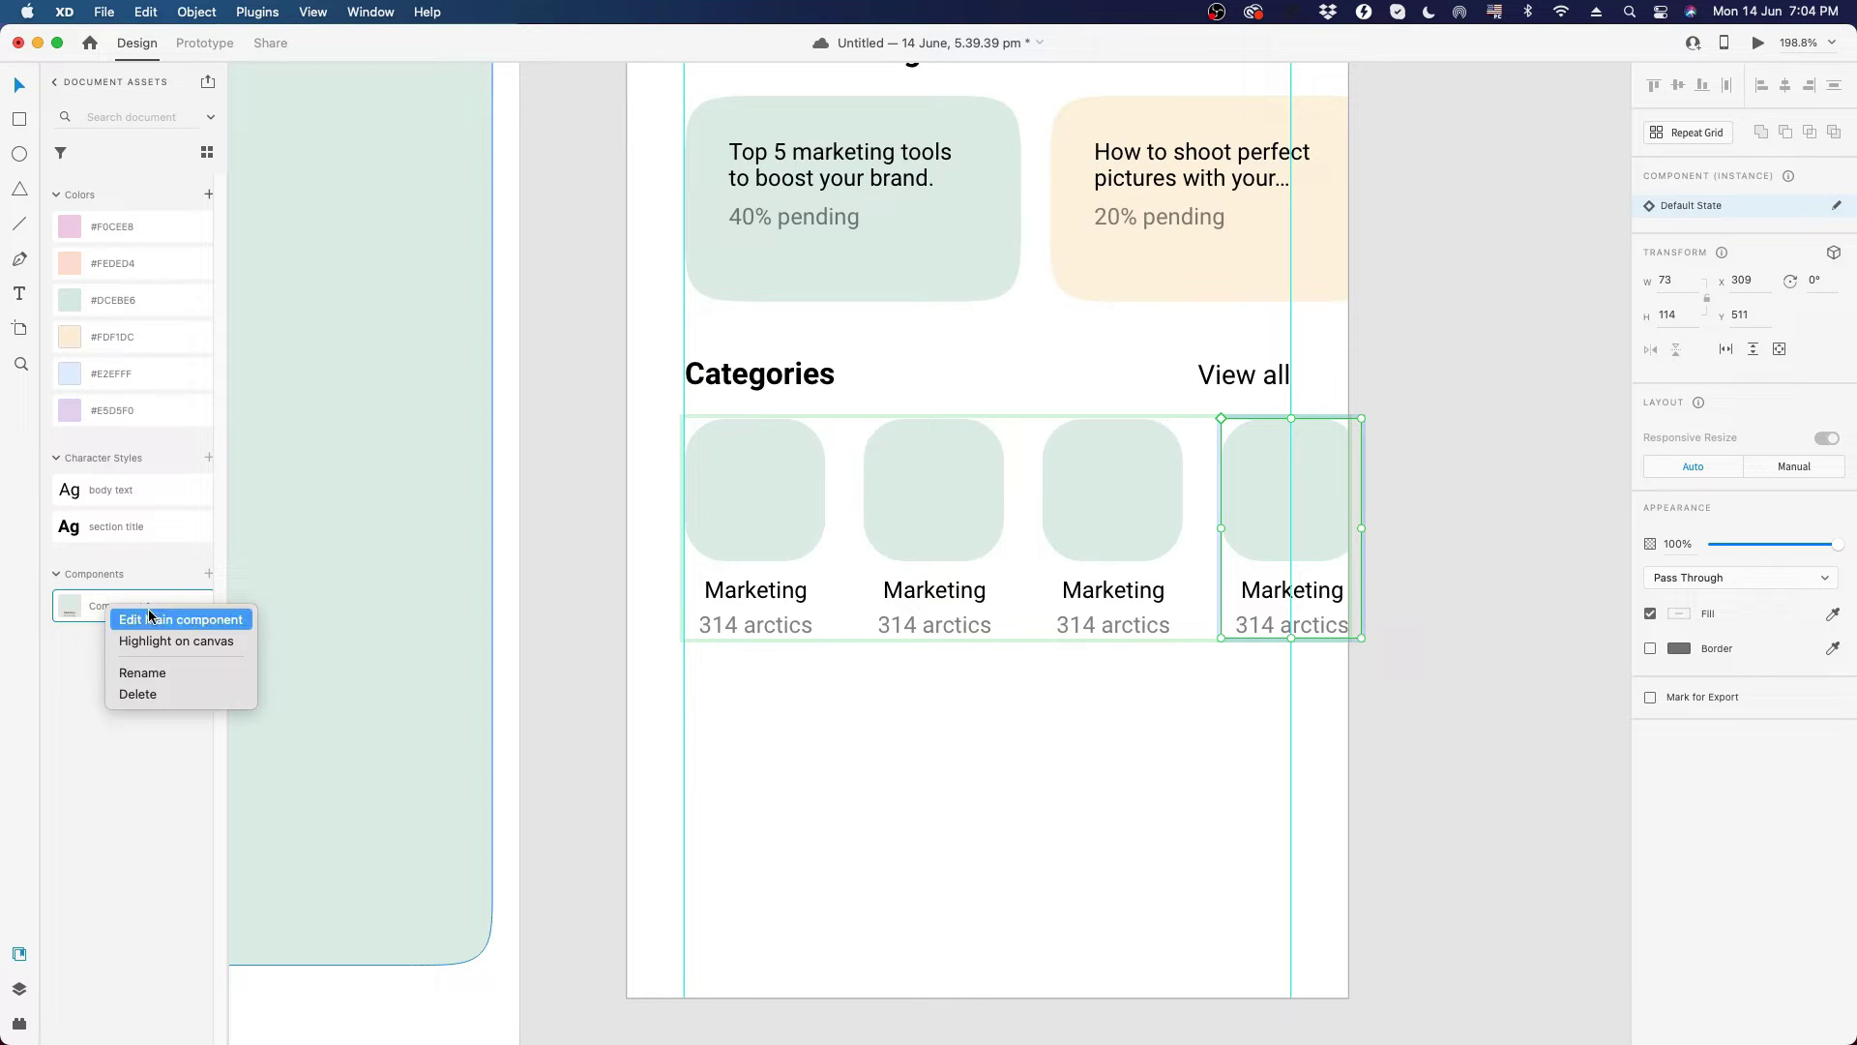
{"action": "left_click", "coordinate": [202, 620]}
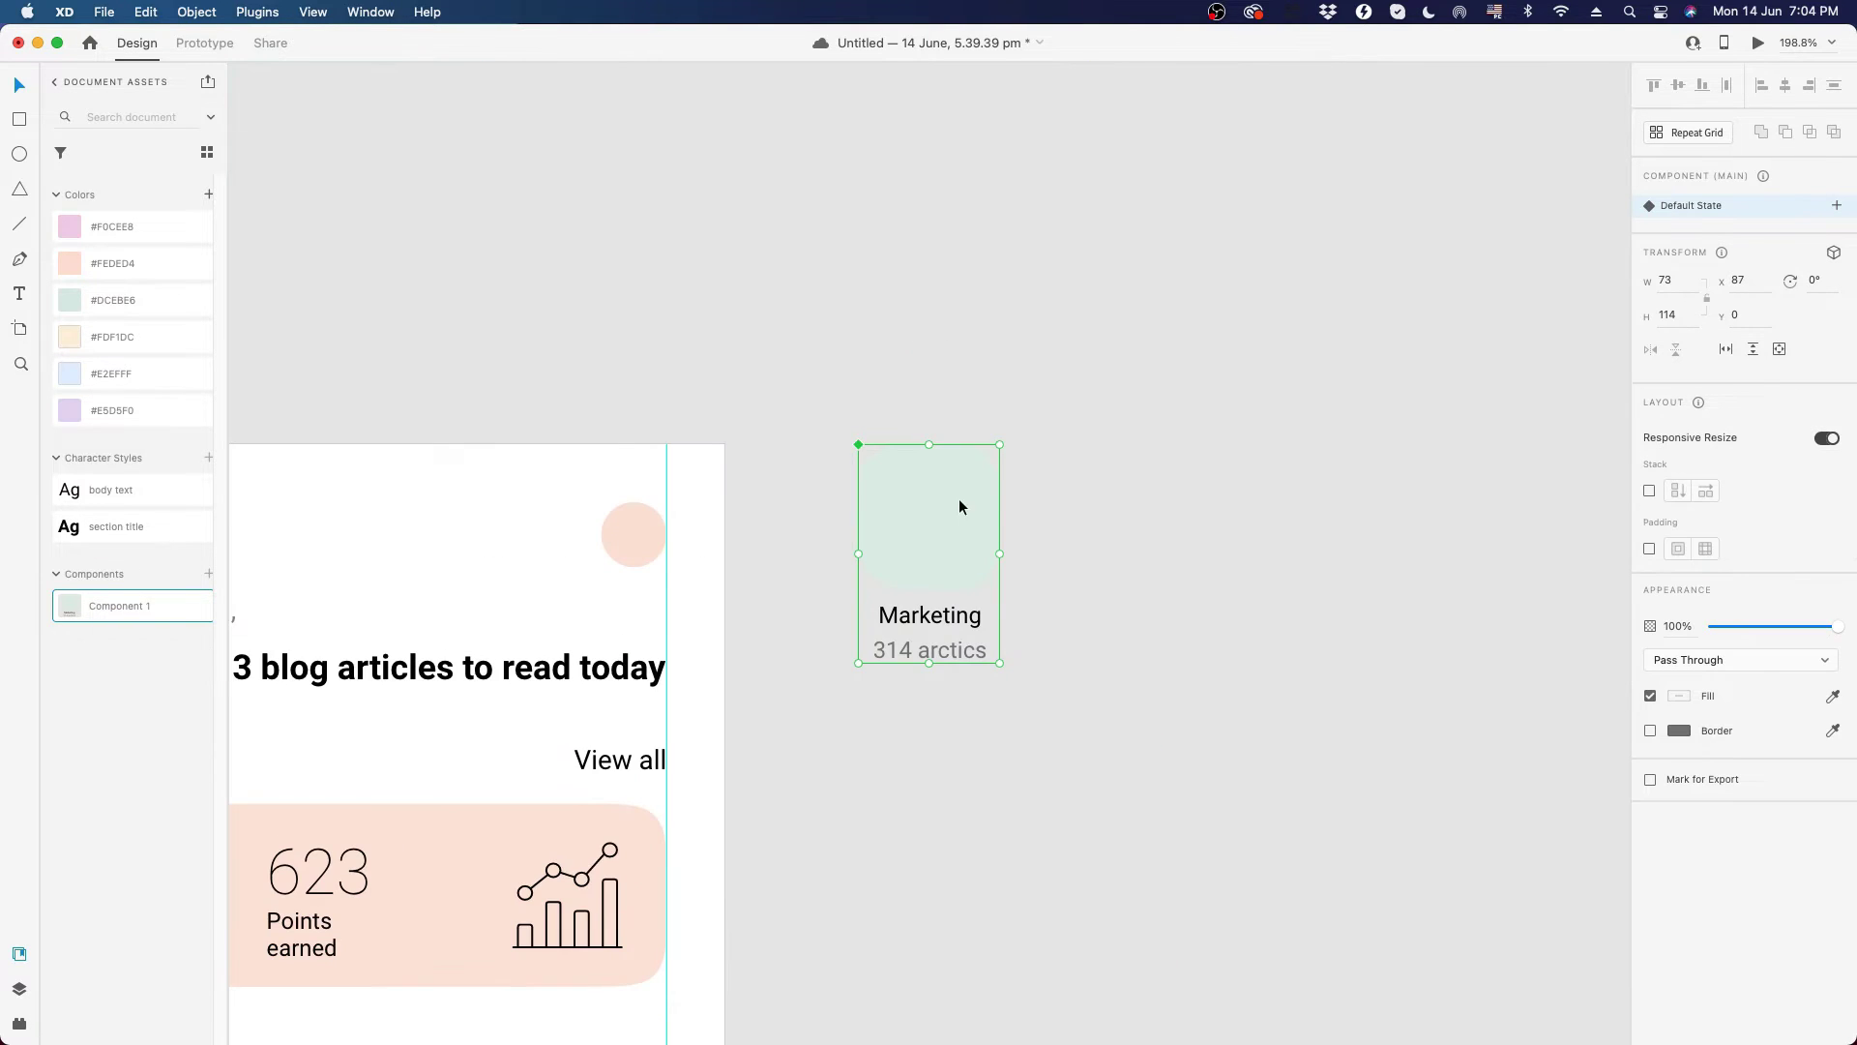
{"action": "scroll", "coordinate": [1500, 456], "scroll_direction": "down", "scroll_amount": 6}
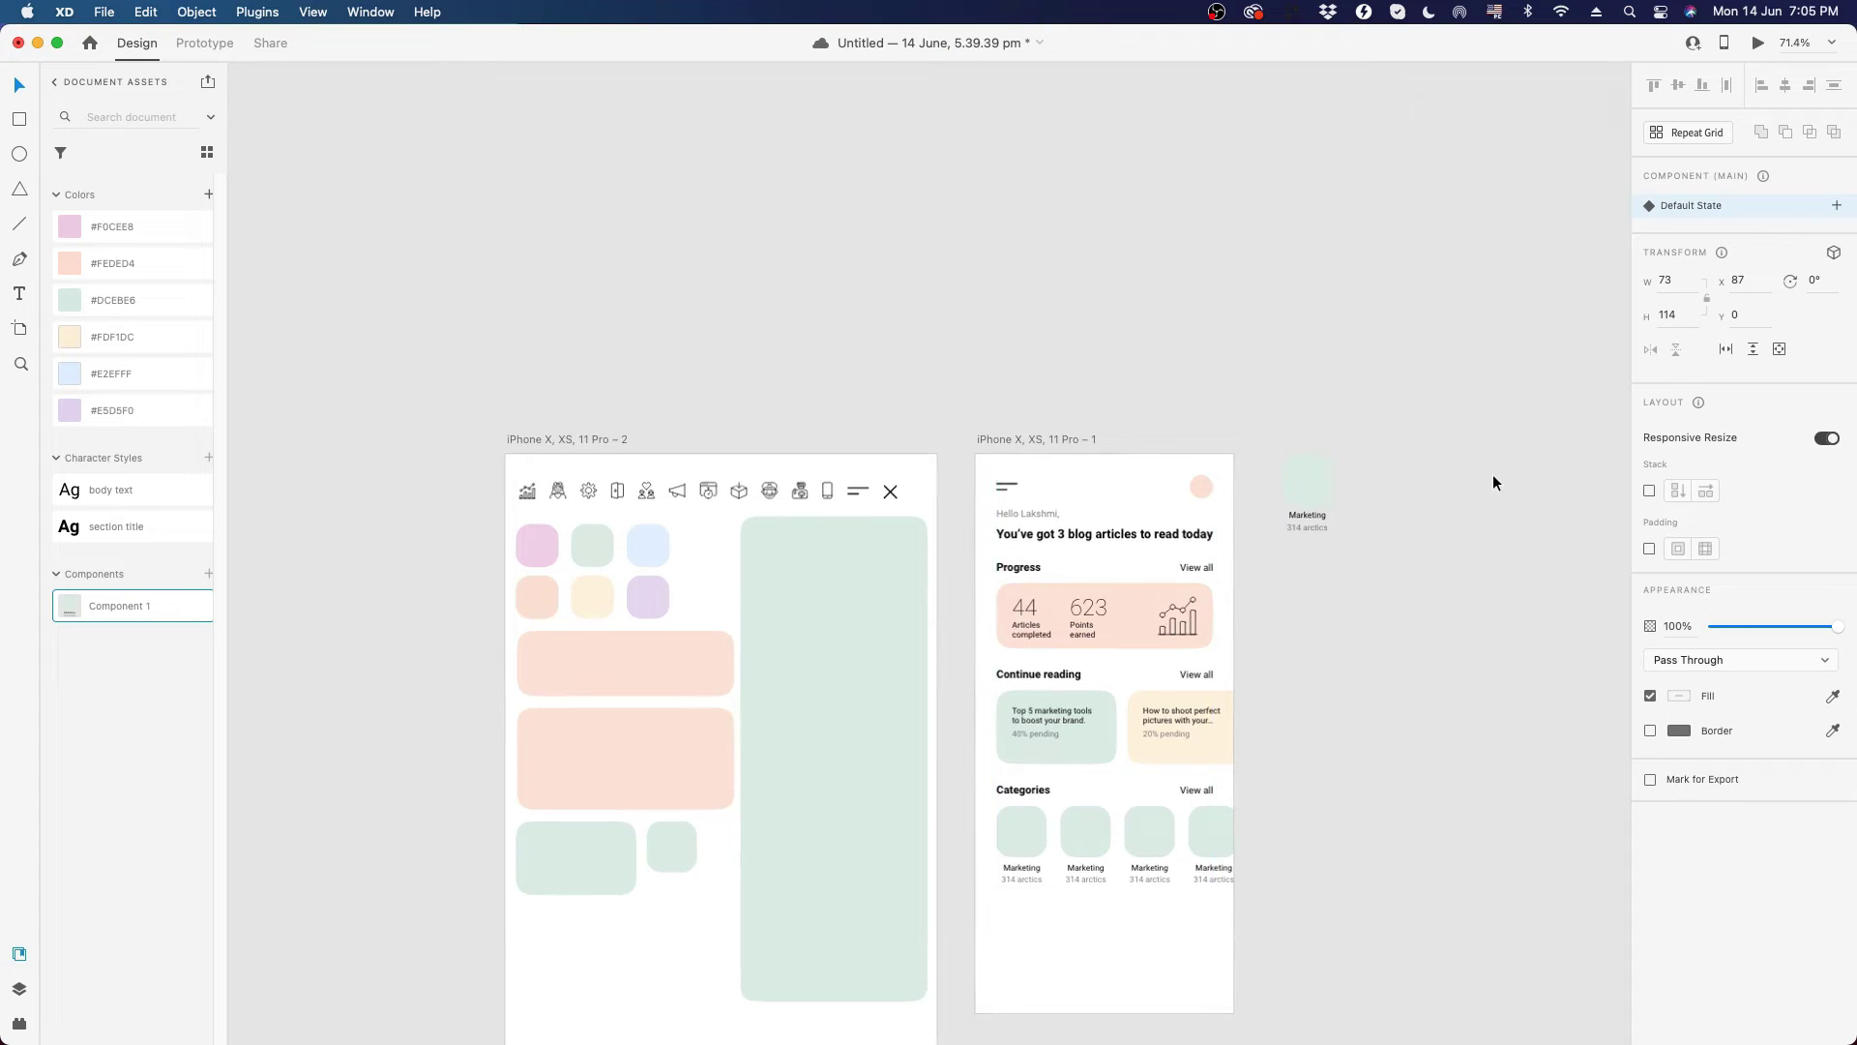
{"action": "left_click_drag", "start_coordinate": [1321, 476], "coordinate": [663, 866]}
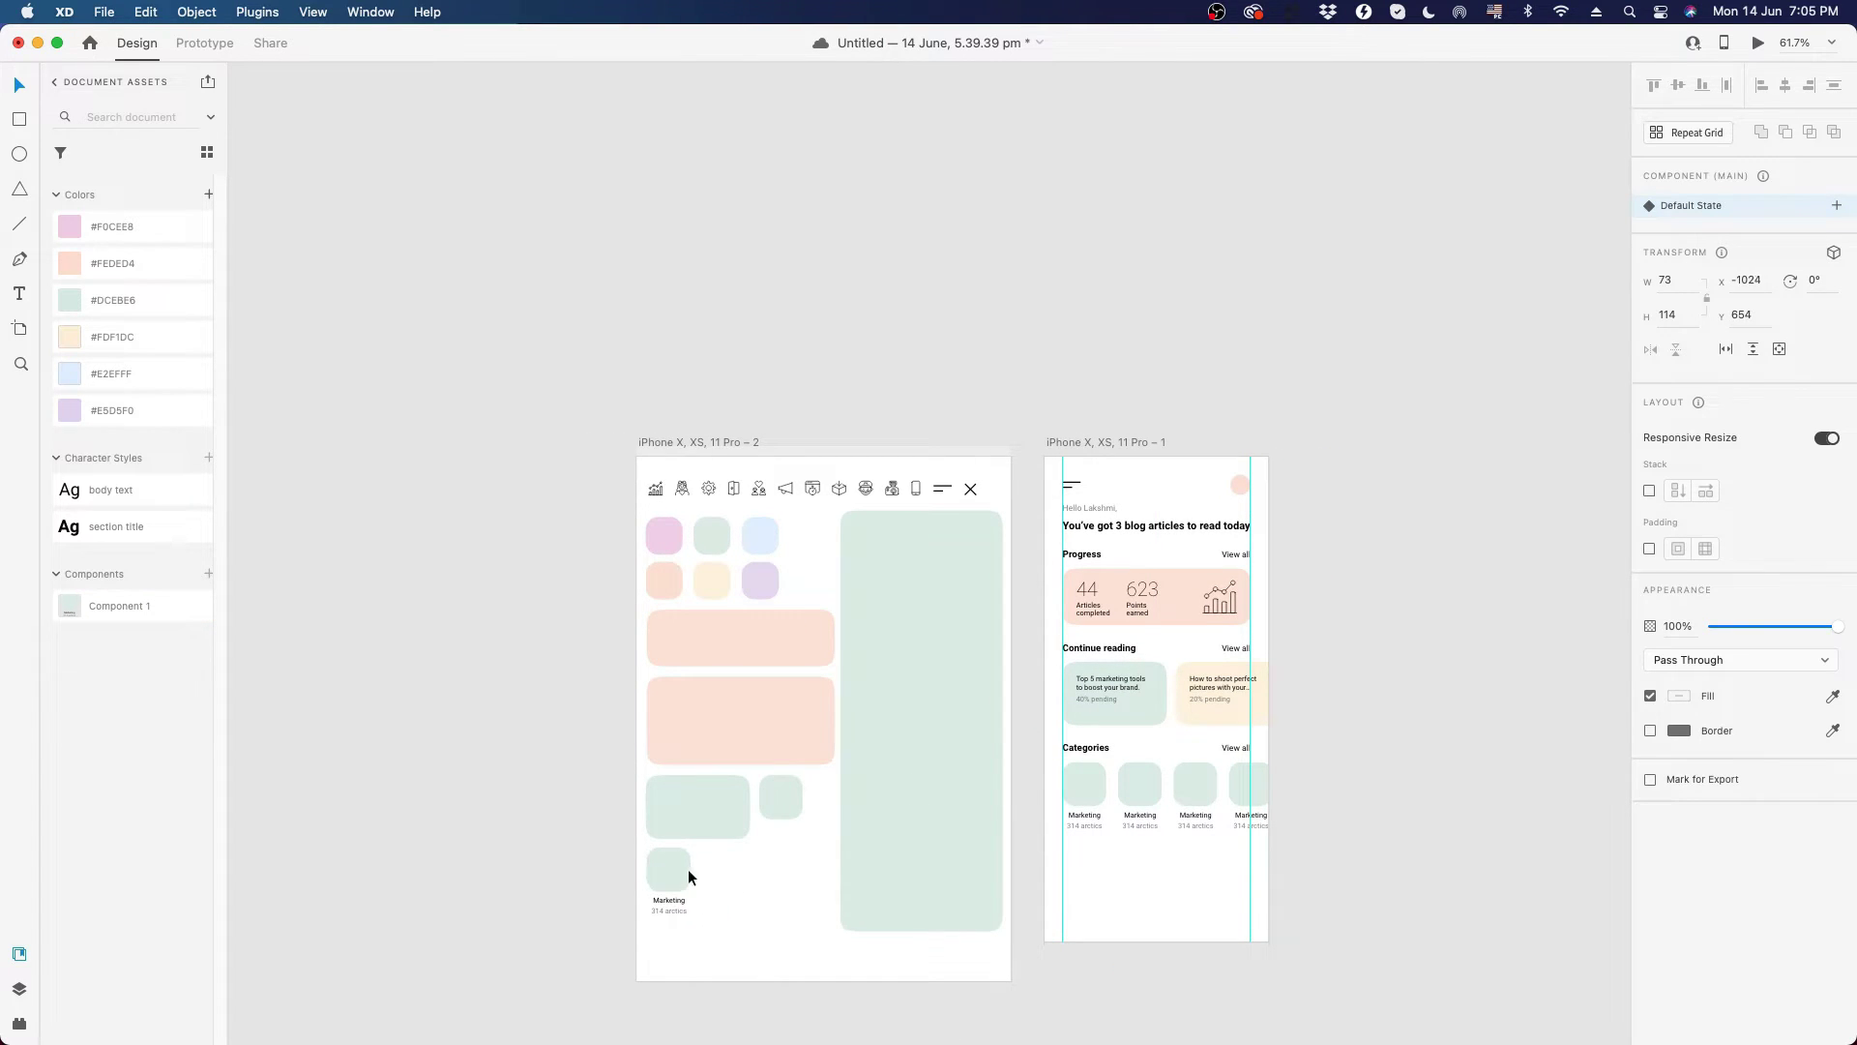
{"action": "left_click", "coordinate": [737, 876]}
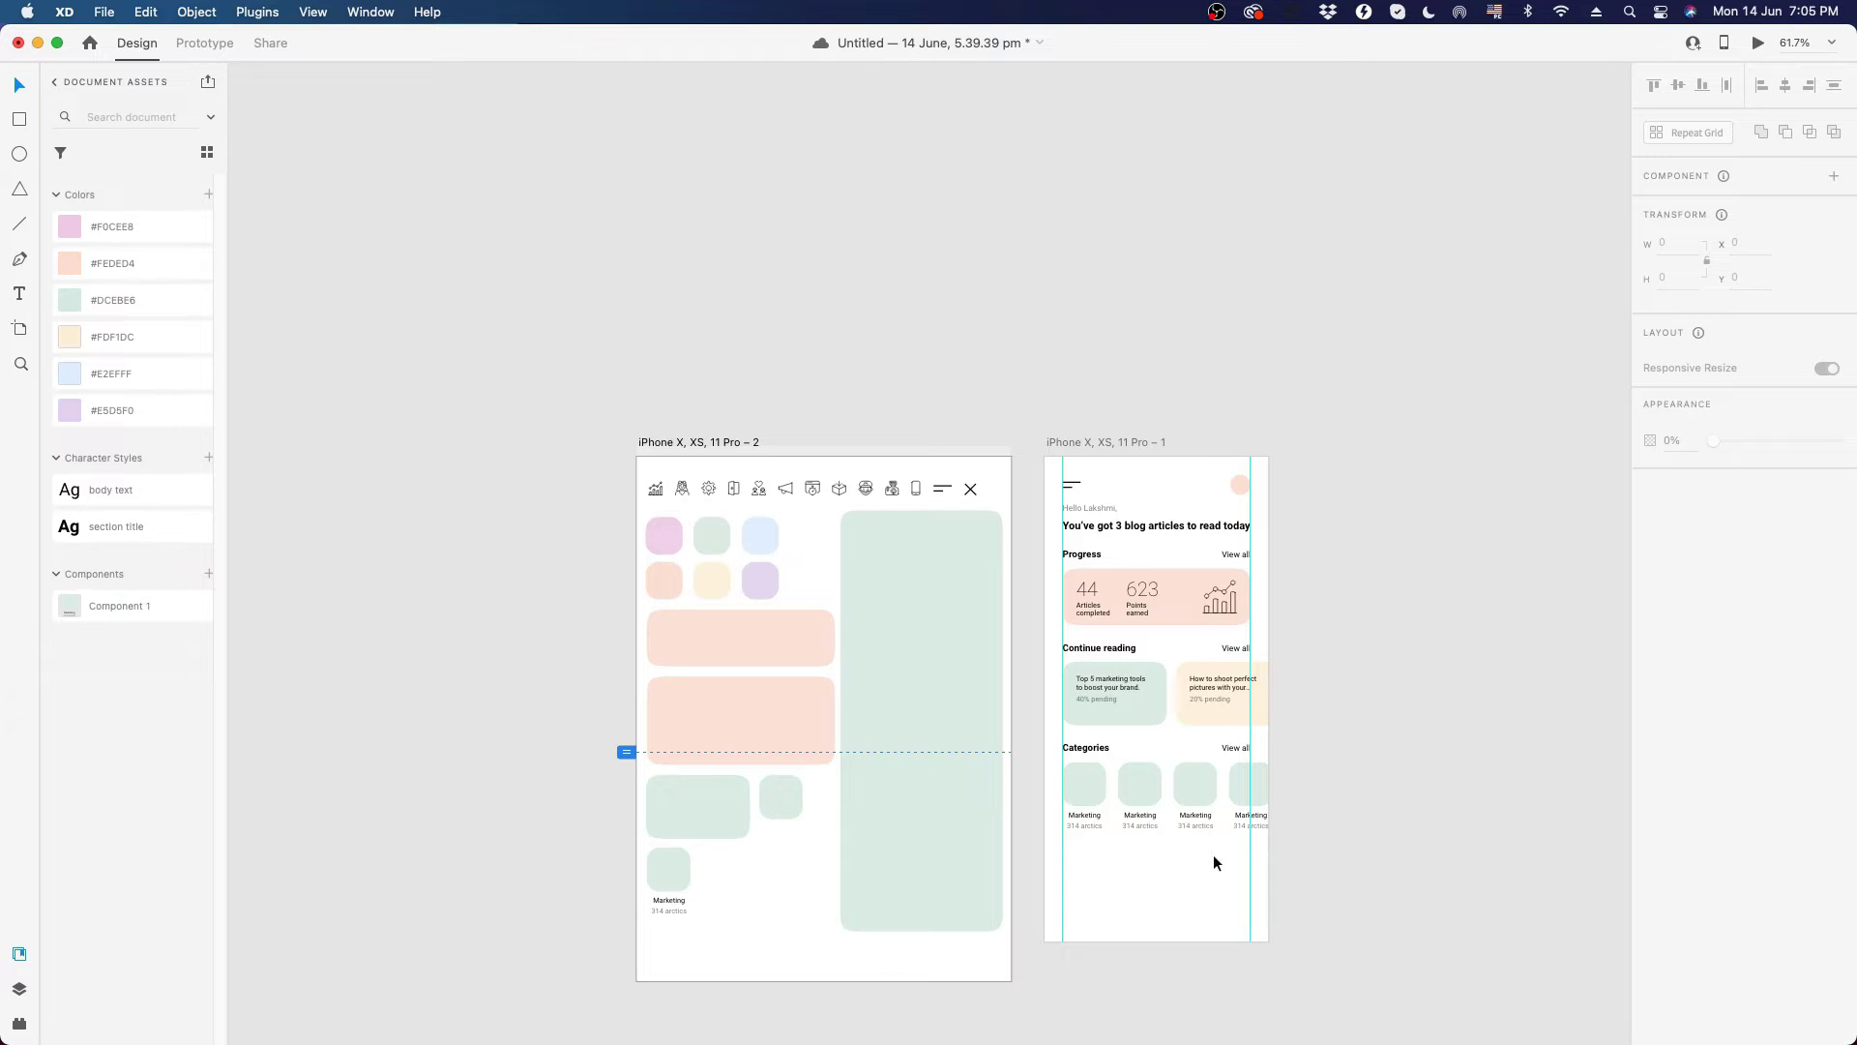
- Add a vertical guide at the first Continue reading card's right edge and widen the category grid's spacing until the second square's right edge meets it
{"action": "scroll", "coordinate": [1226, 873], "scroll_direction": "up", "scroll_amount": 5}
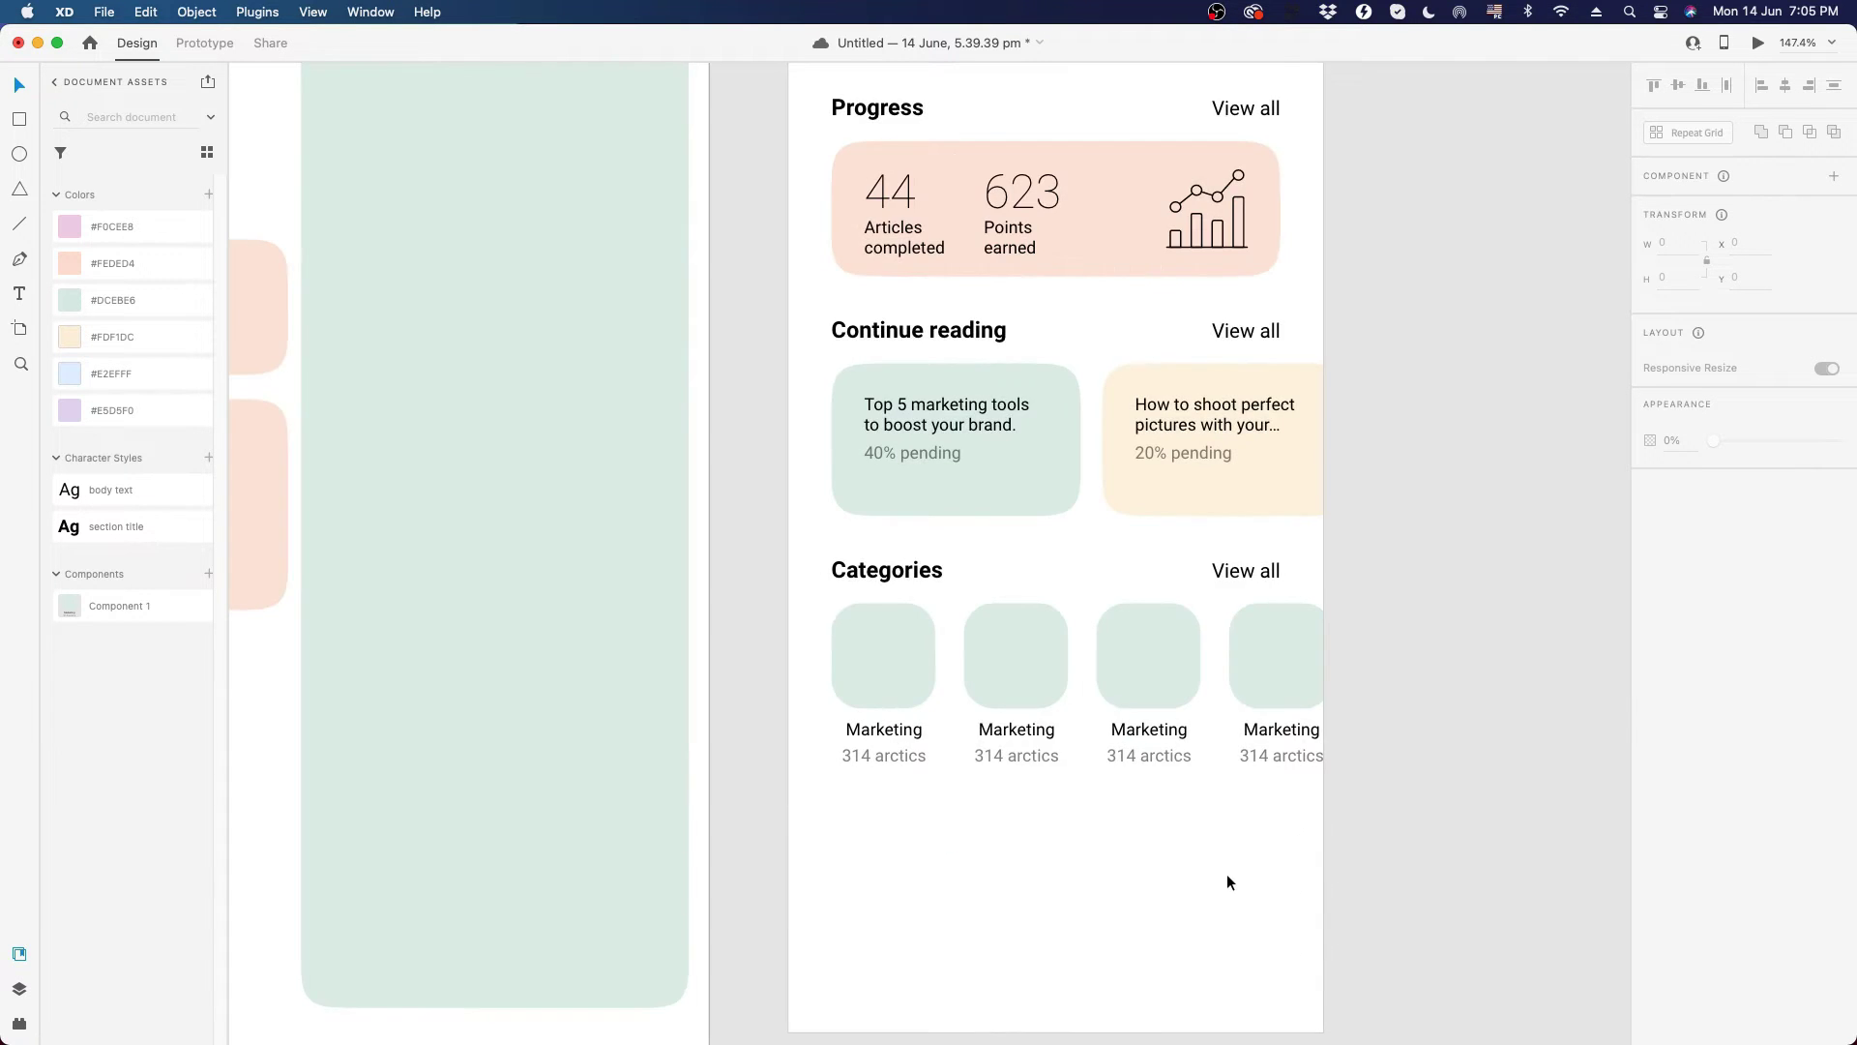
{"action": "scroll", "coordinate": [1012, 631], "scroll_direction": "up", "scroll_amount": 2}
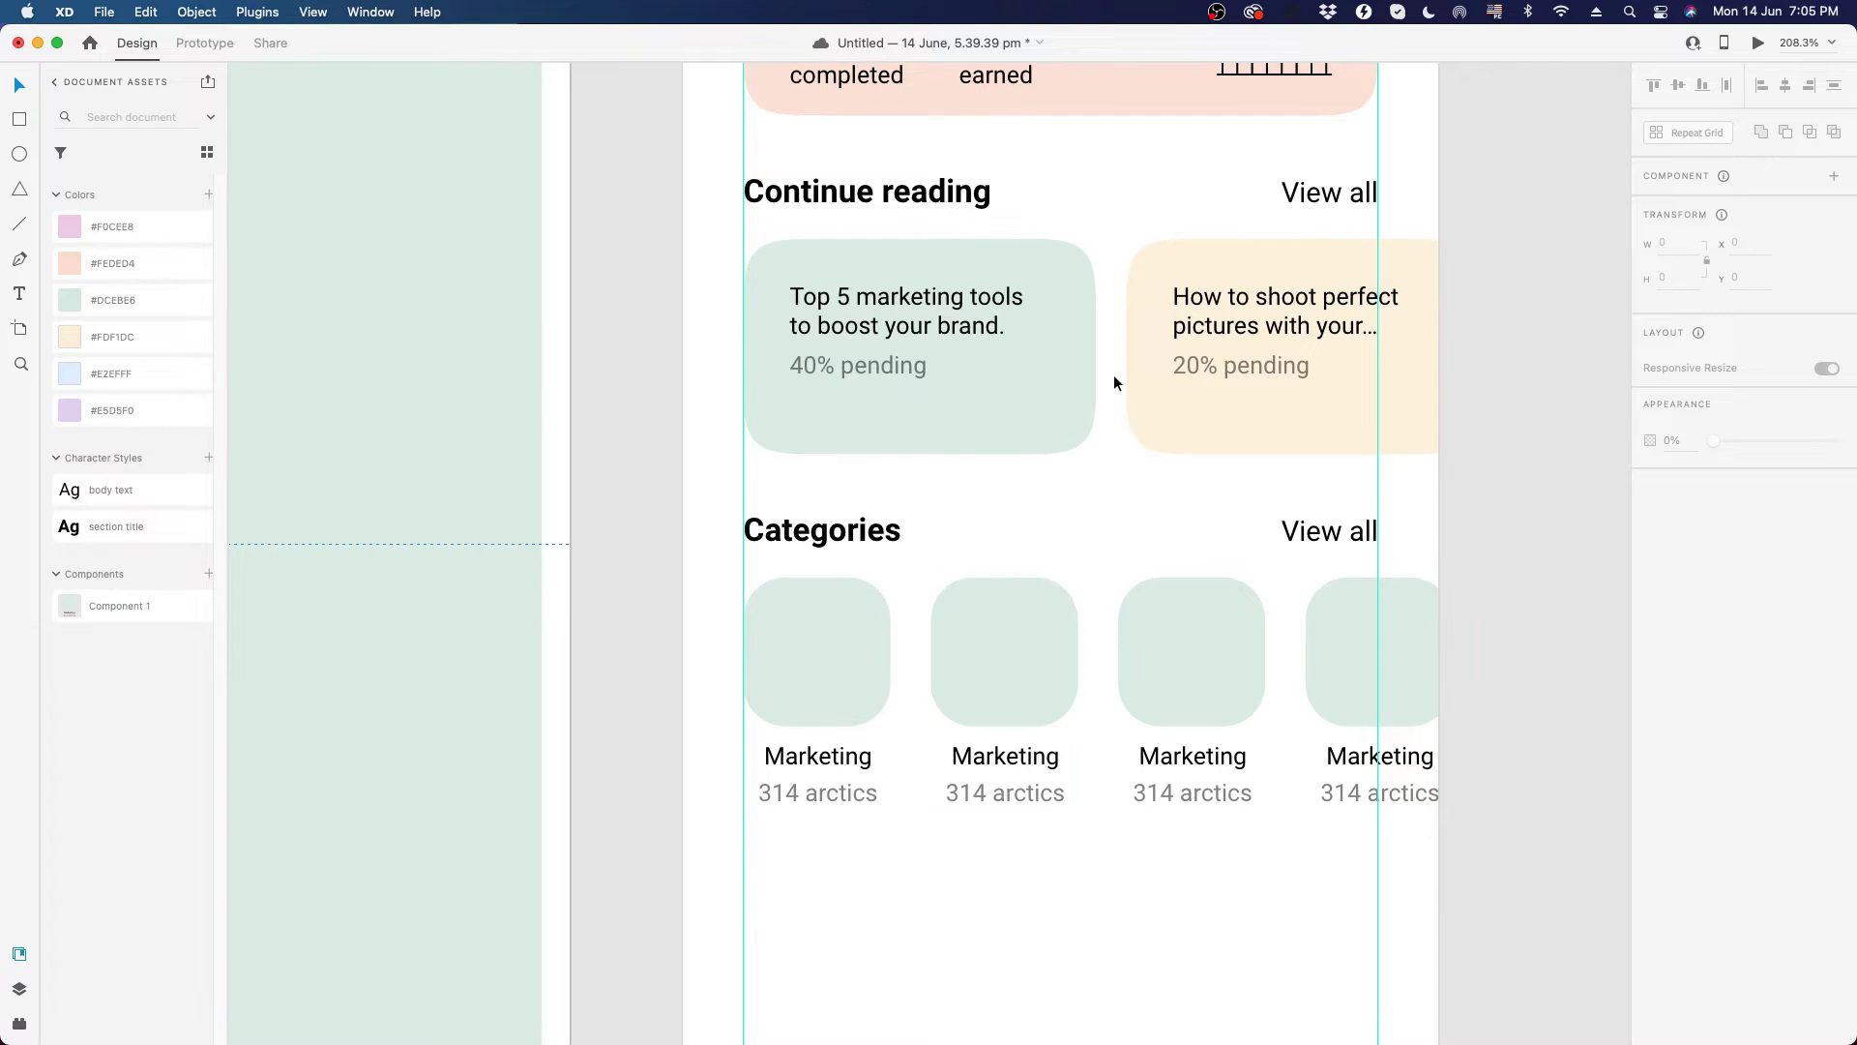
{"action": "left_click_drag", "start_coordinate": [679, 401], "coordinate": [1094, 442]}
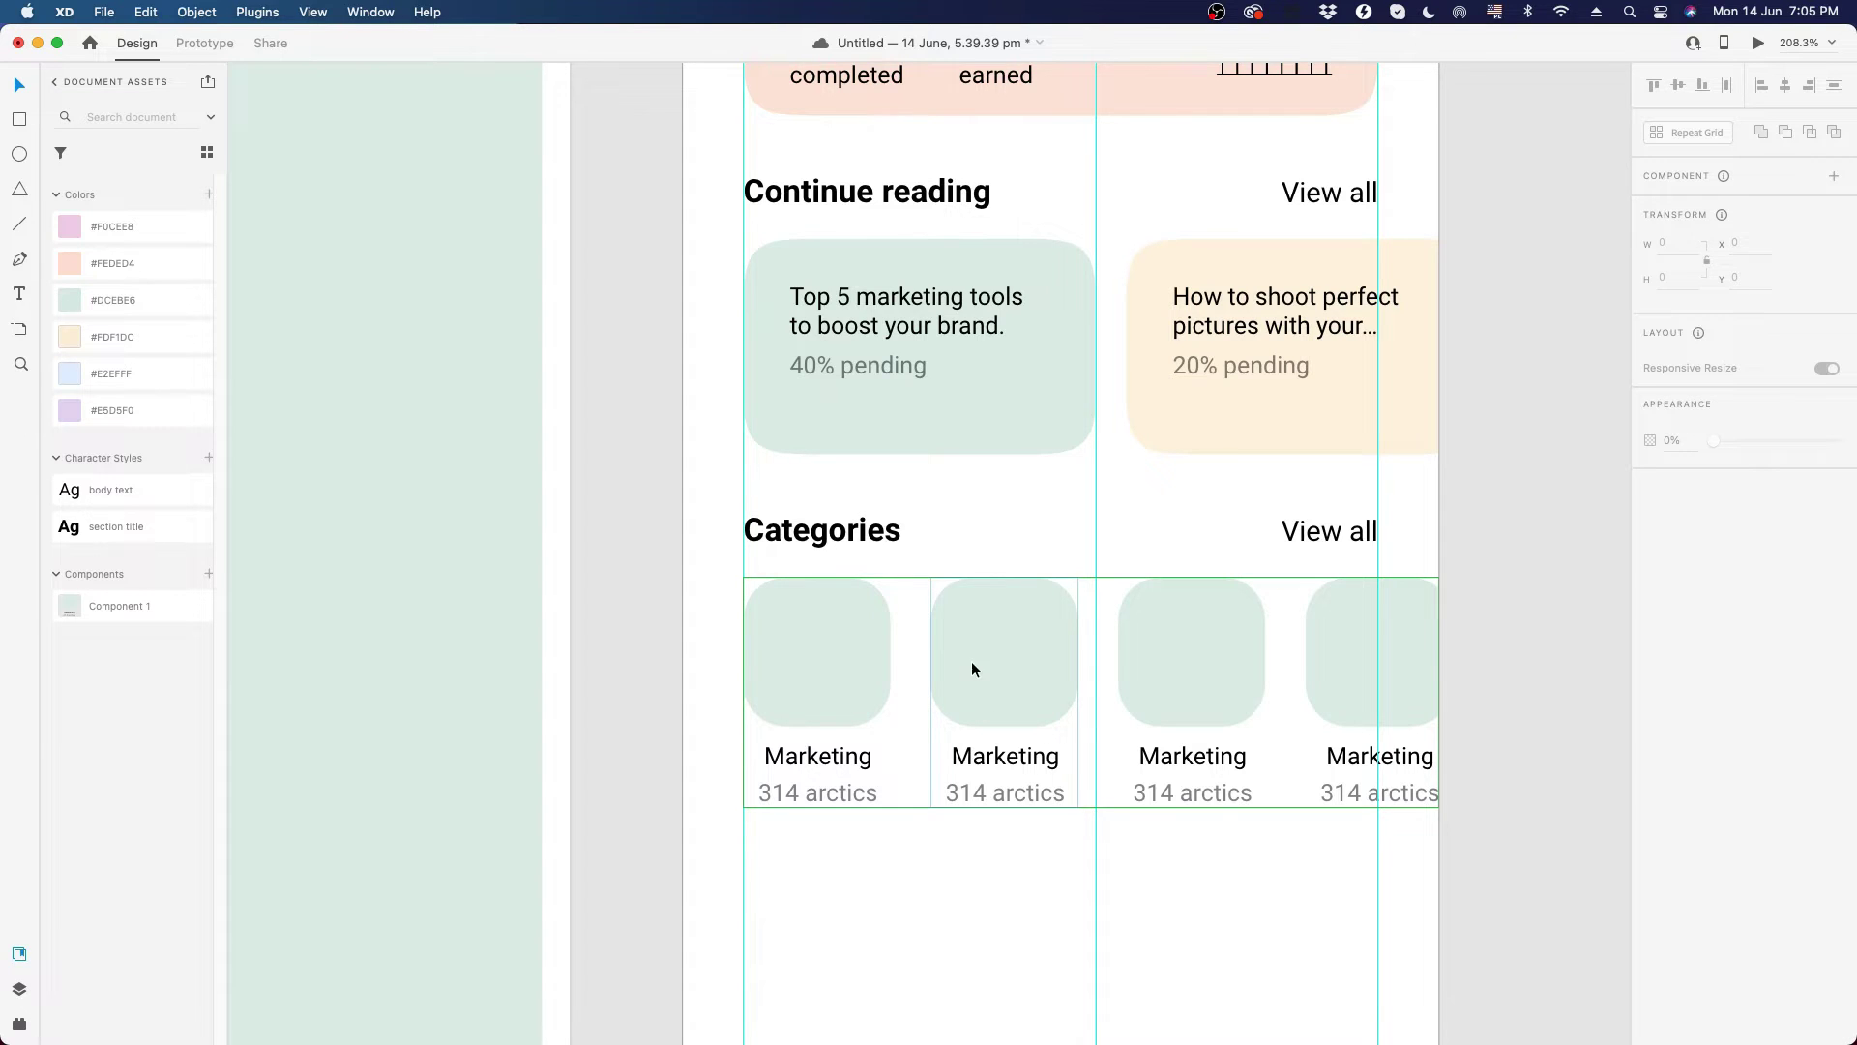
{"action": "left_click", "coordinate": [942, 652]}
{"action": "left_click_drag", "start_coordinate": [896, 656], "coordinate": [913, 655]}
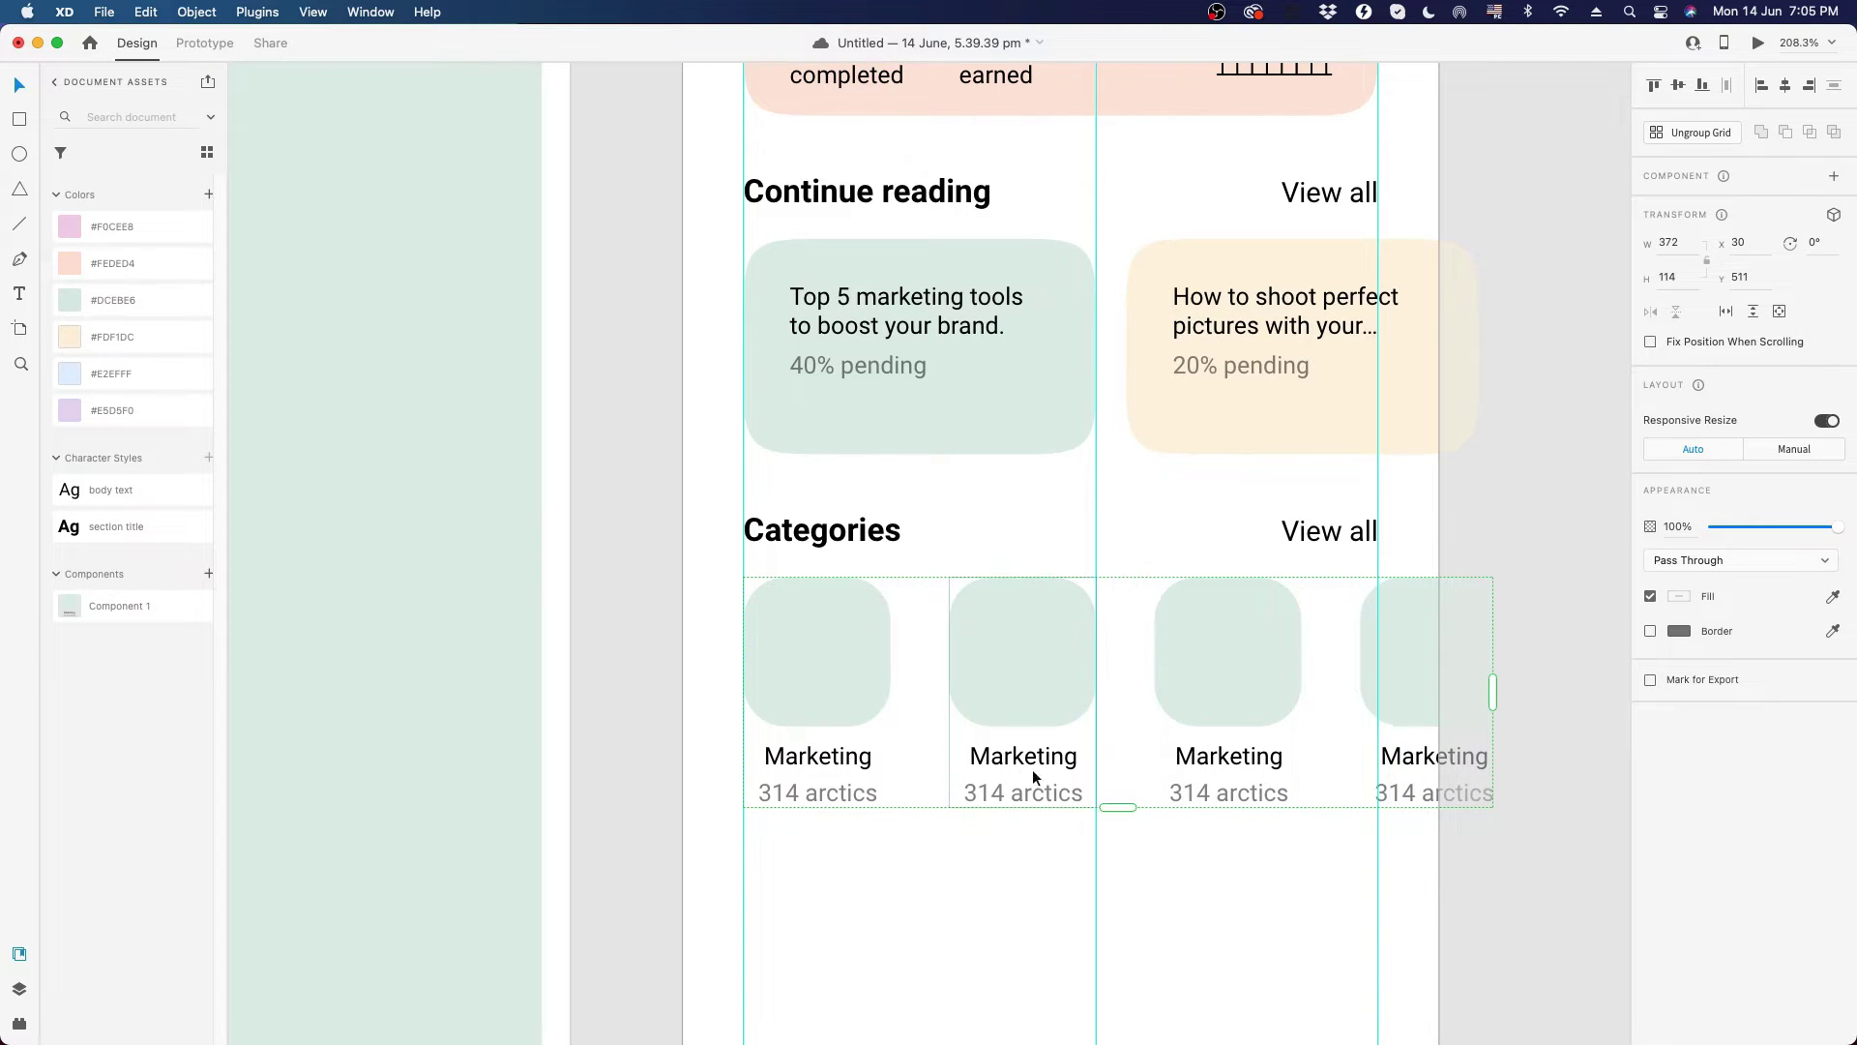
{"action": "left_click", "coordinate": [1154, 847]}
{"action": "left_click_drag", "start_coordinate": [1157, 846], "coordinate": [1087, 842]}
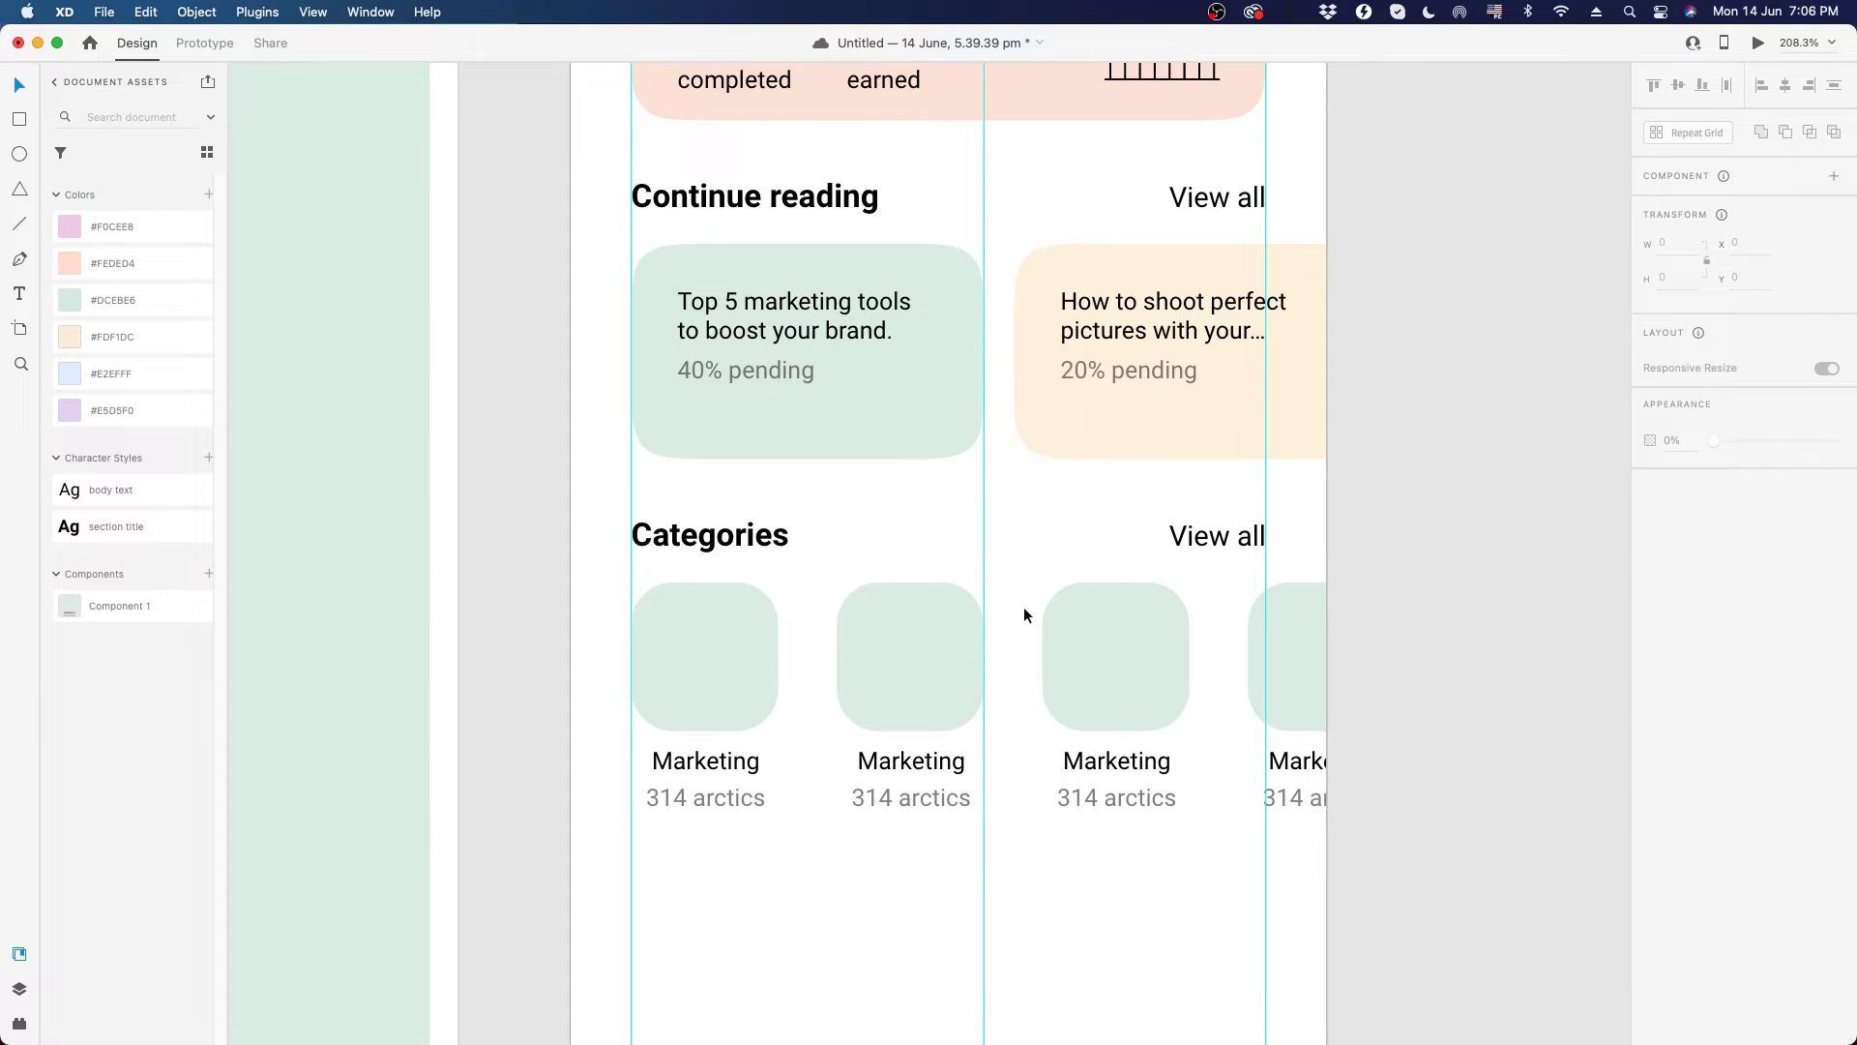
- Add a vertical guide at the third category square's left edge and align the second Continue reading card's left edge to it
{"action": "left_click", "coordinate": [1048, 405]}
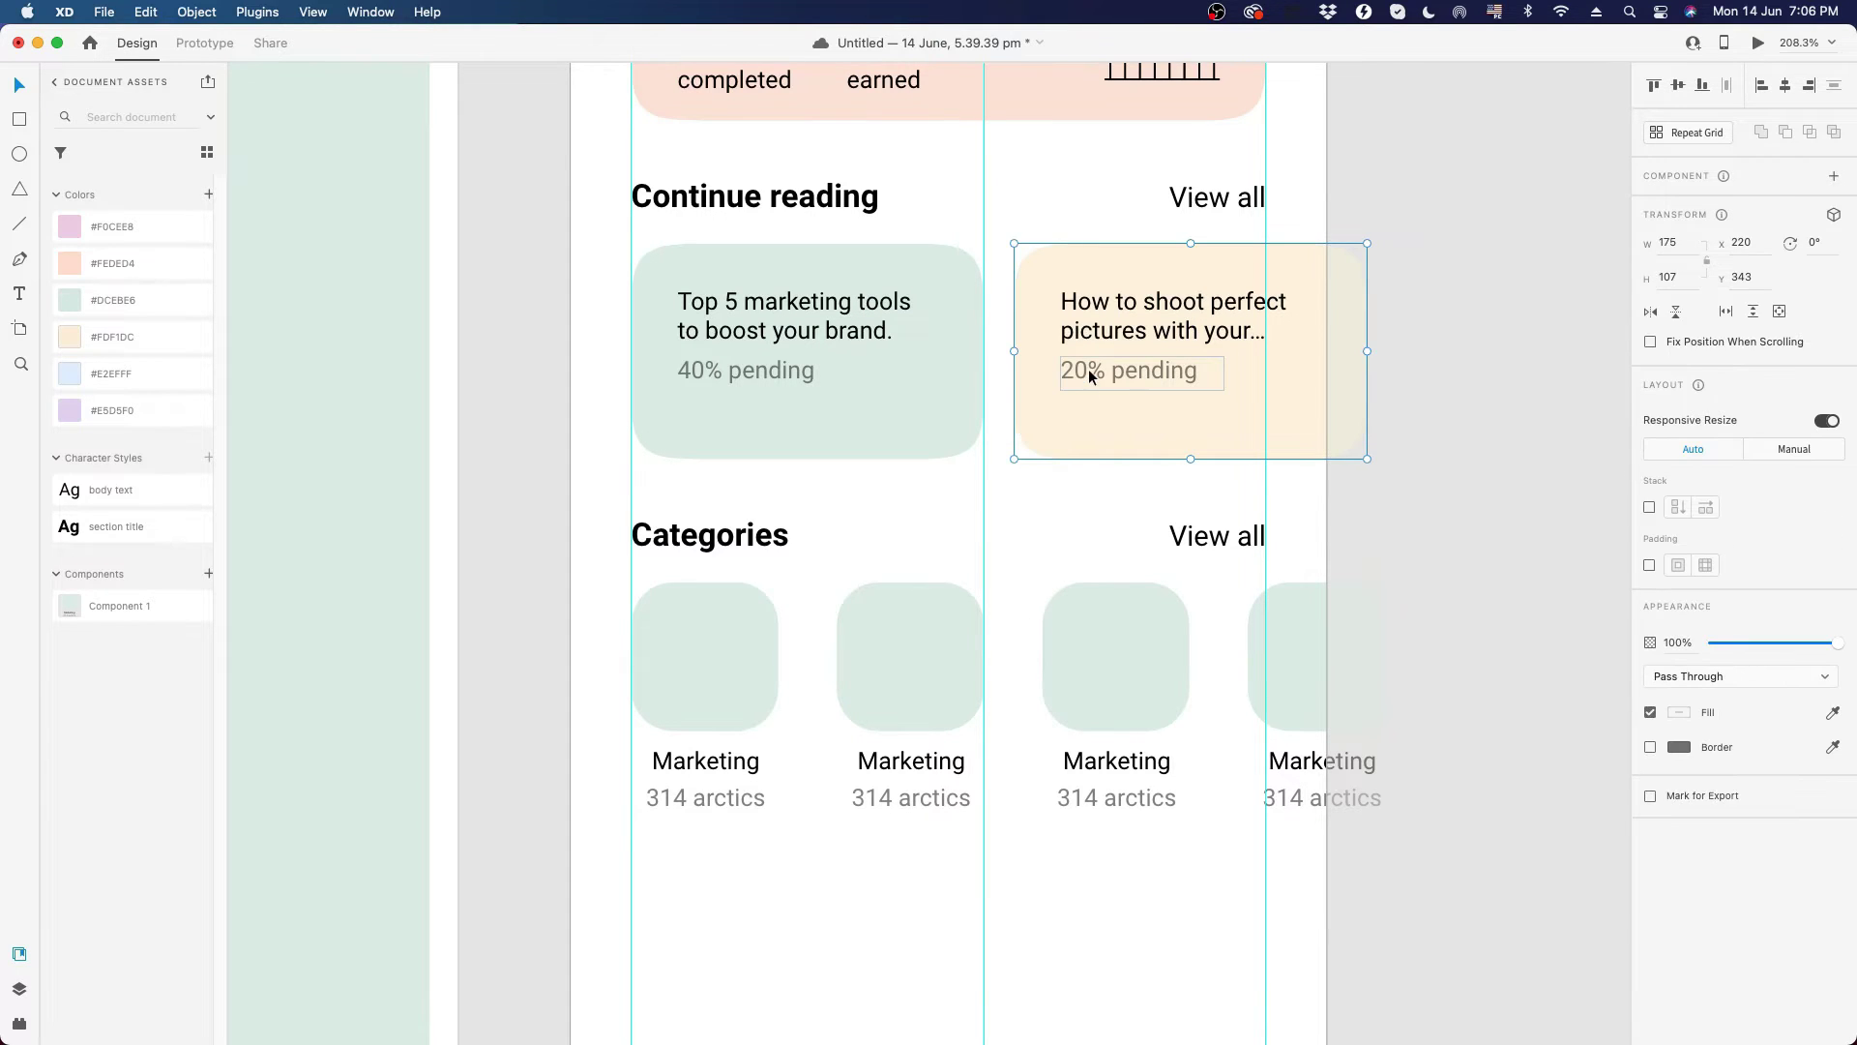
{"action": "key", "text": "Escape"}
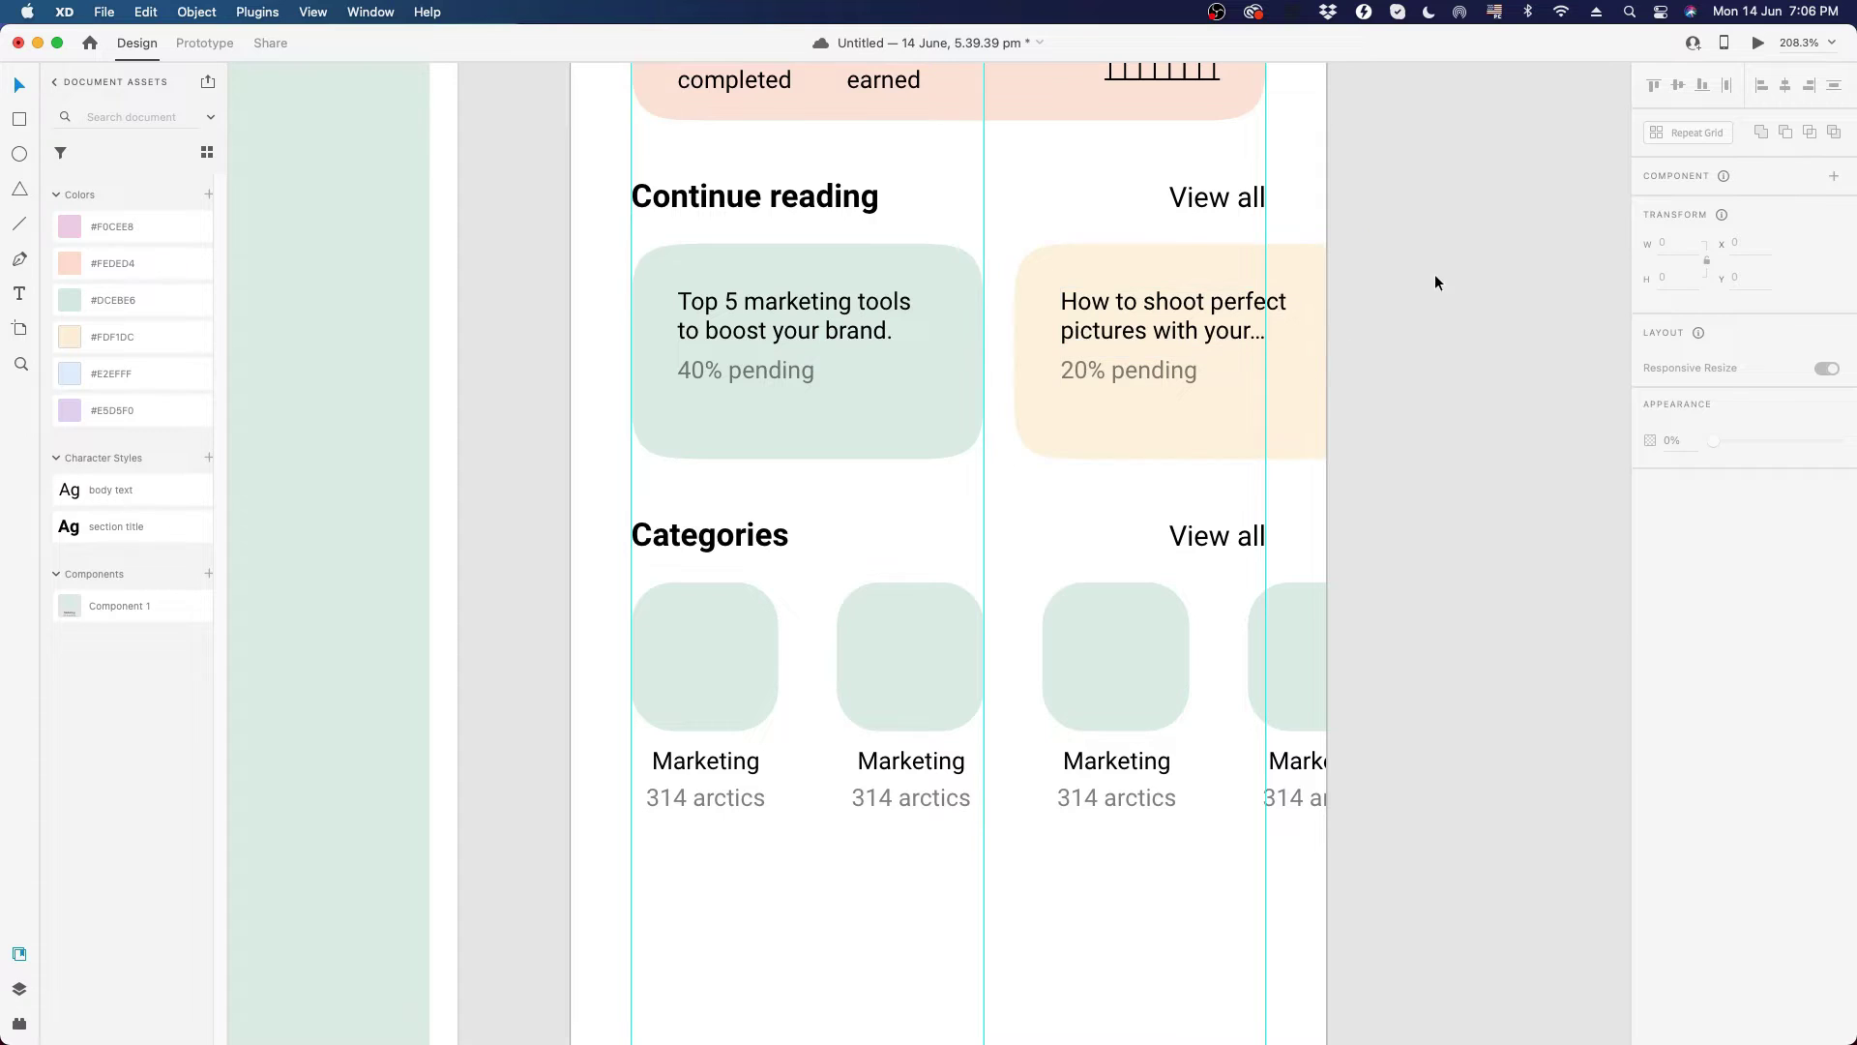
{"action": "left_click_drag", "start_coordinate": [1435, 282], "coordinate": [1113, 369]}
{"action": "left_click_drag", "start_coordinate": [577, 469], "coordinate": [1039, 475]}
{"action": "left_click", "coordinate": [1475, 573]}
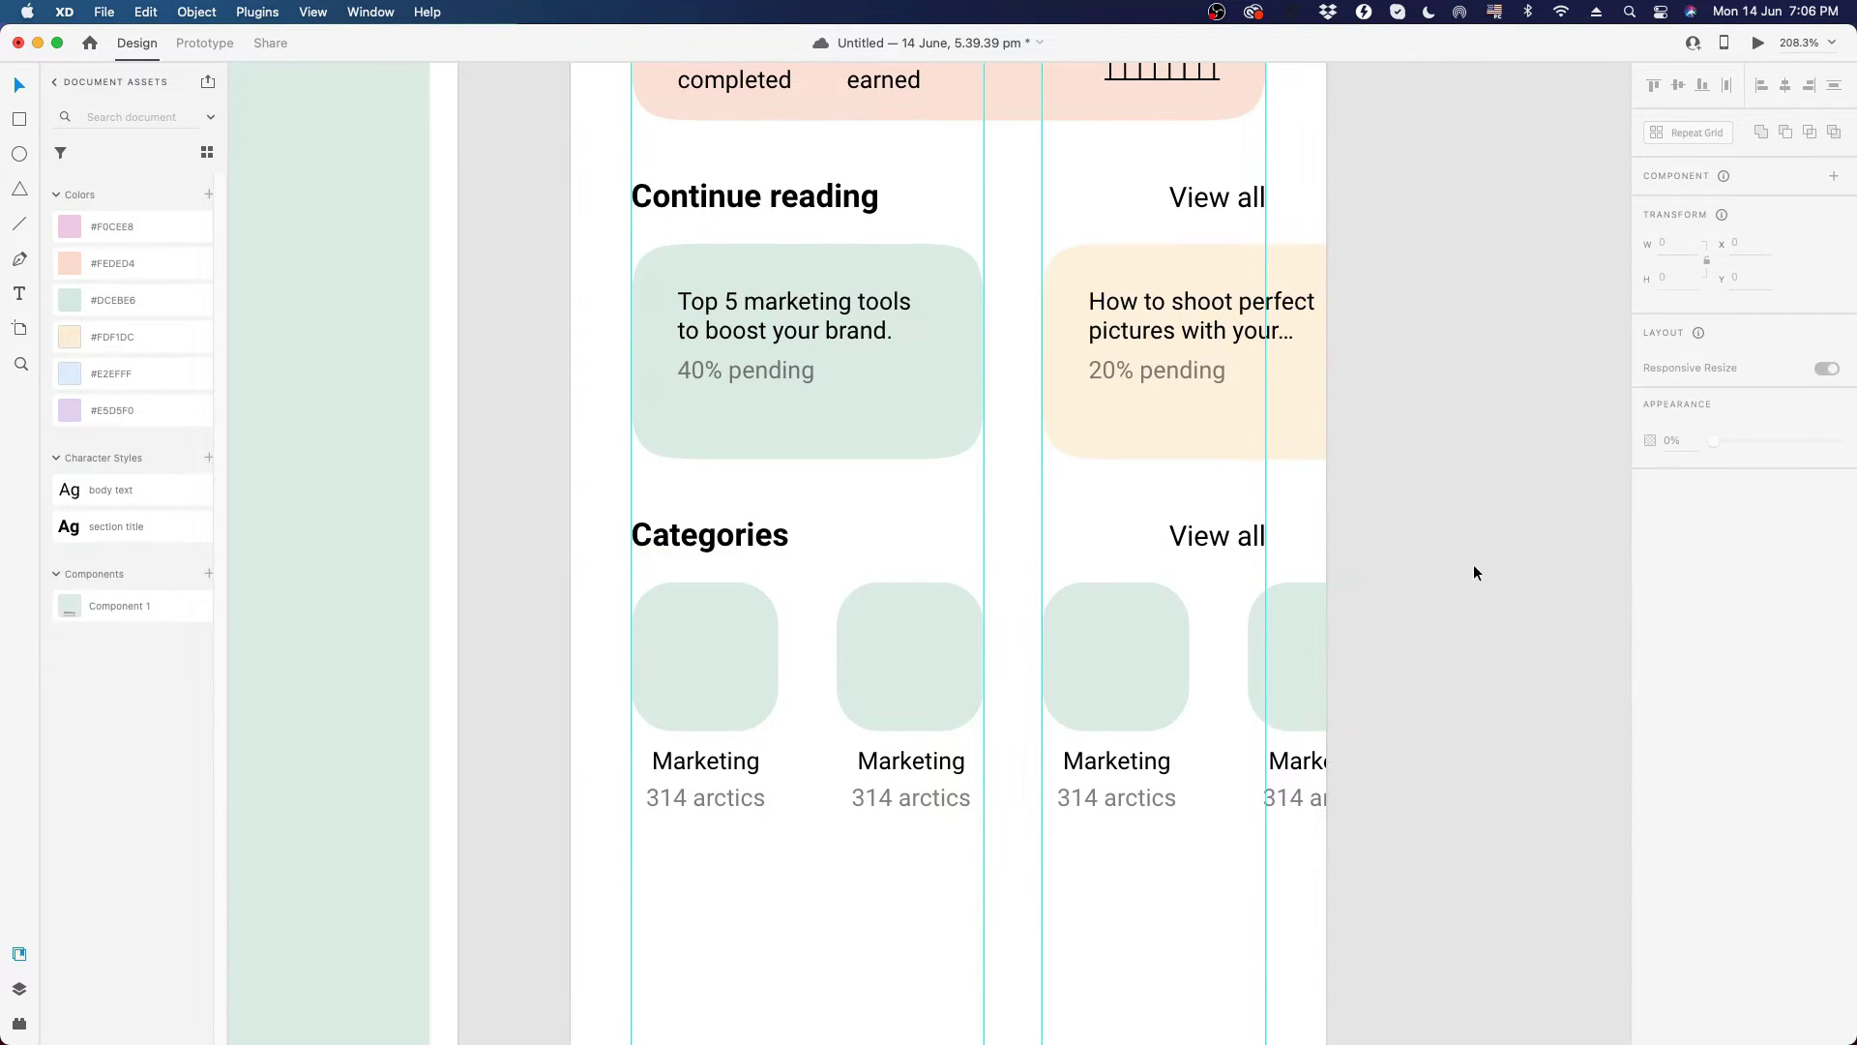
- Recolour the Gaming square with the peach swatch #FEDED4, the Photography square with #E2EFFF and the fourth square with #E5D5F0
{"action": "scroll", "coordinate": [1230, 612], "scroll_direction": "down", "scroll_amount": 10}
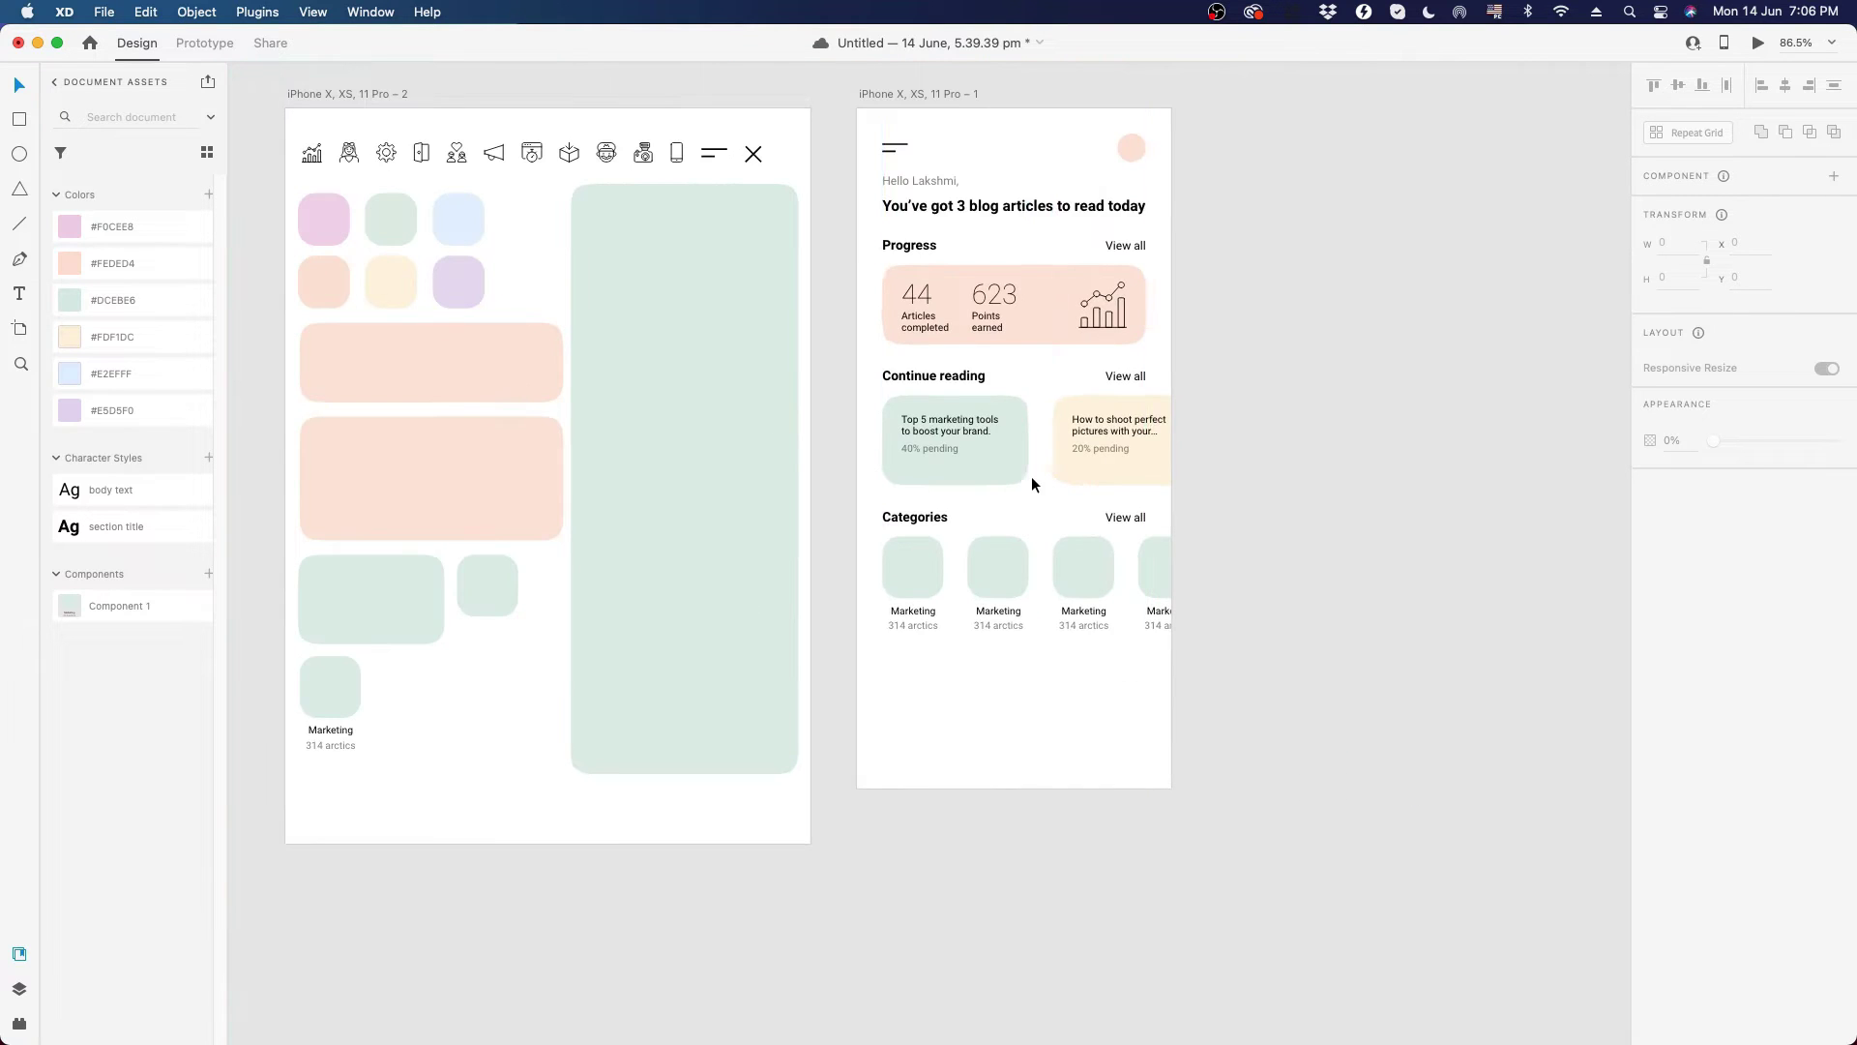
{"action": "scroll", "coordinate": [1077, 645], "scroll_direction": "up", "scroll_amount": 3}
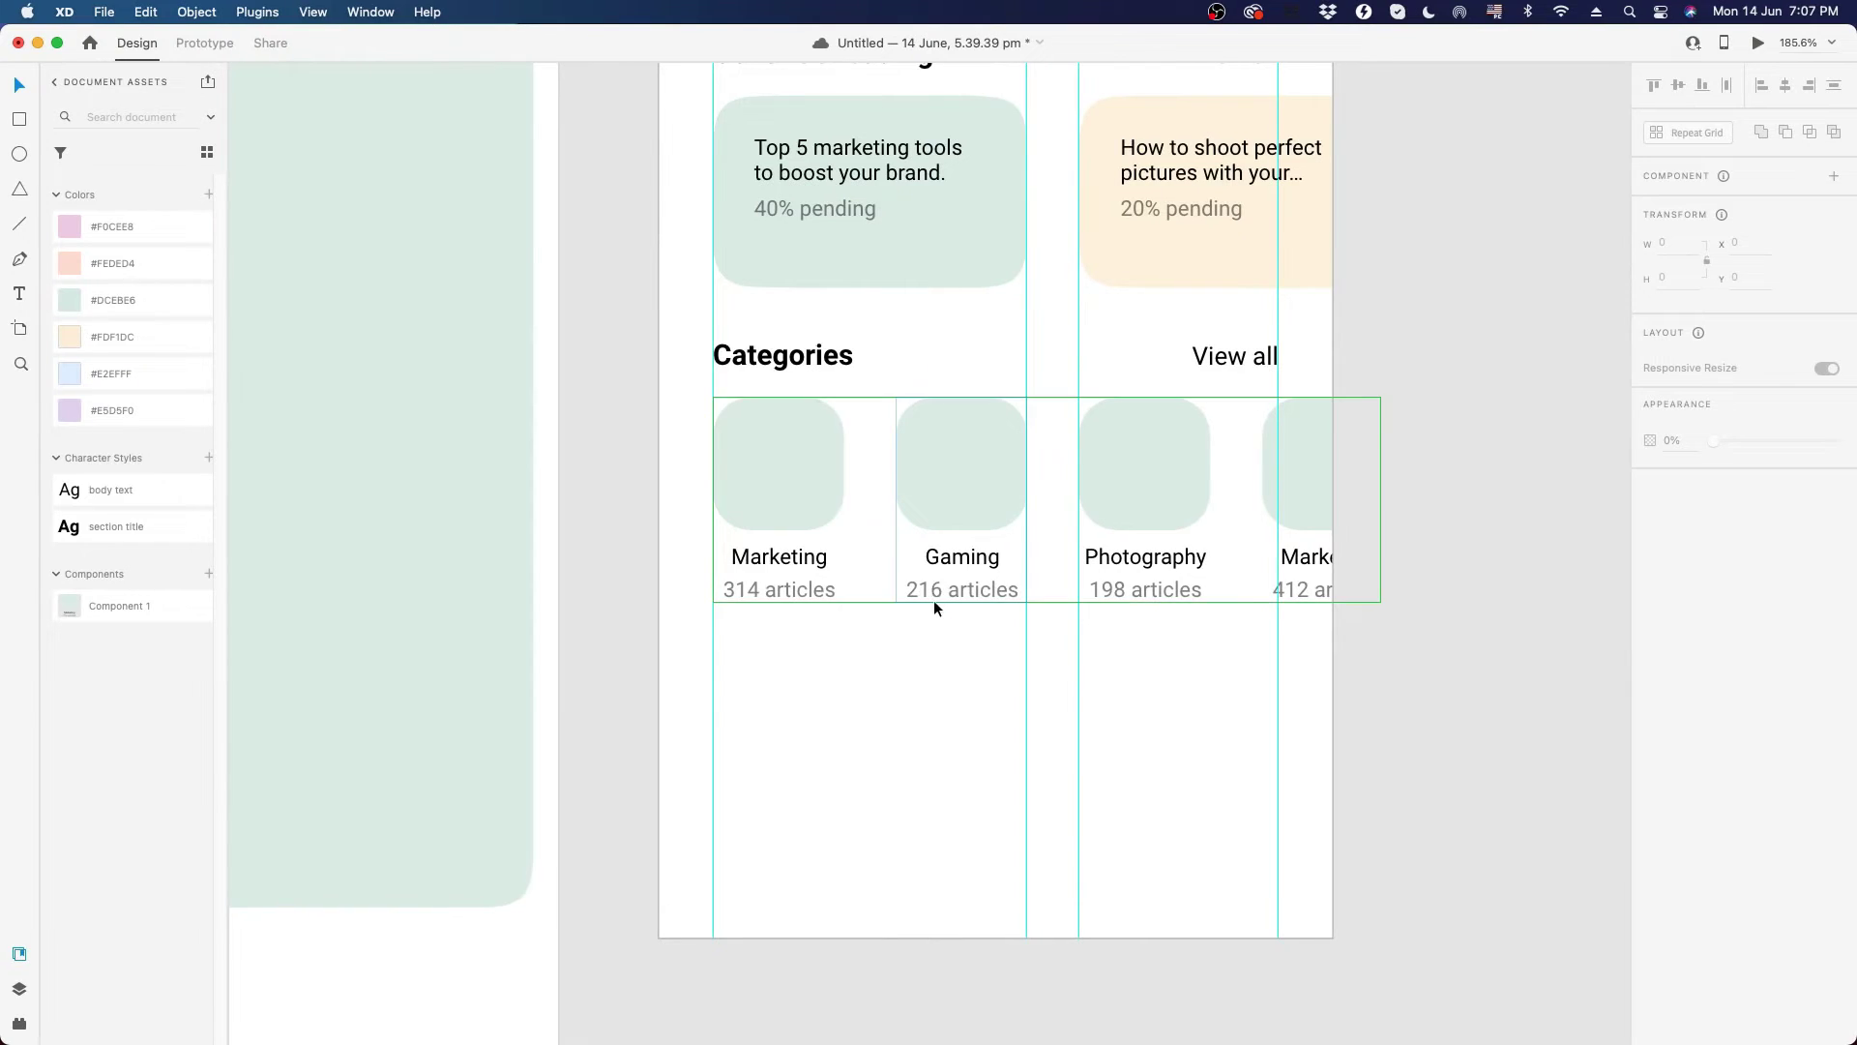
{"action": "scroll", "coordinate": [933, 600], "scroll_direction": "up", "scroll_amount": 2}
{"action": "double_click", "coordinate": [948, 526]}
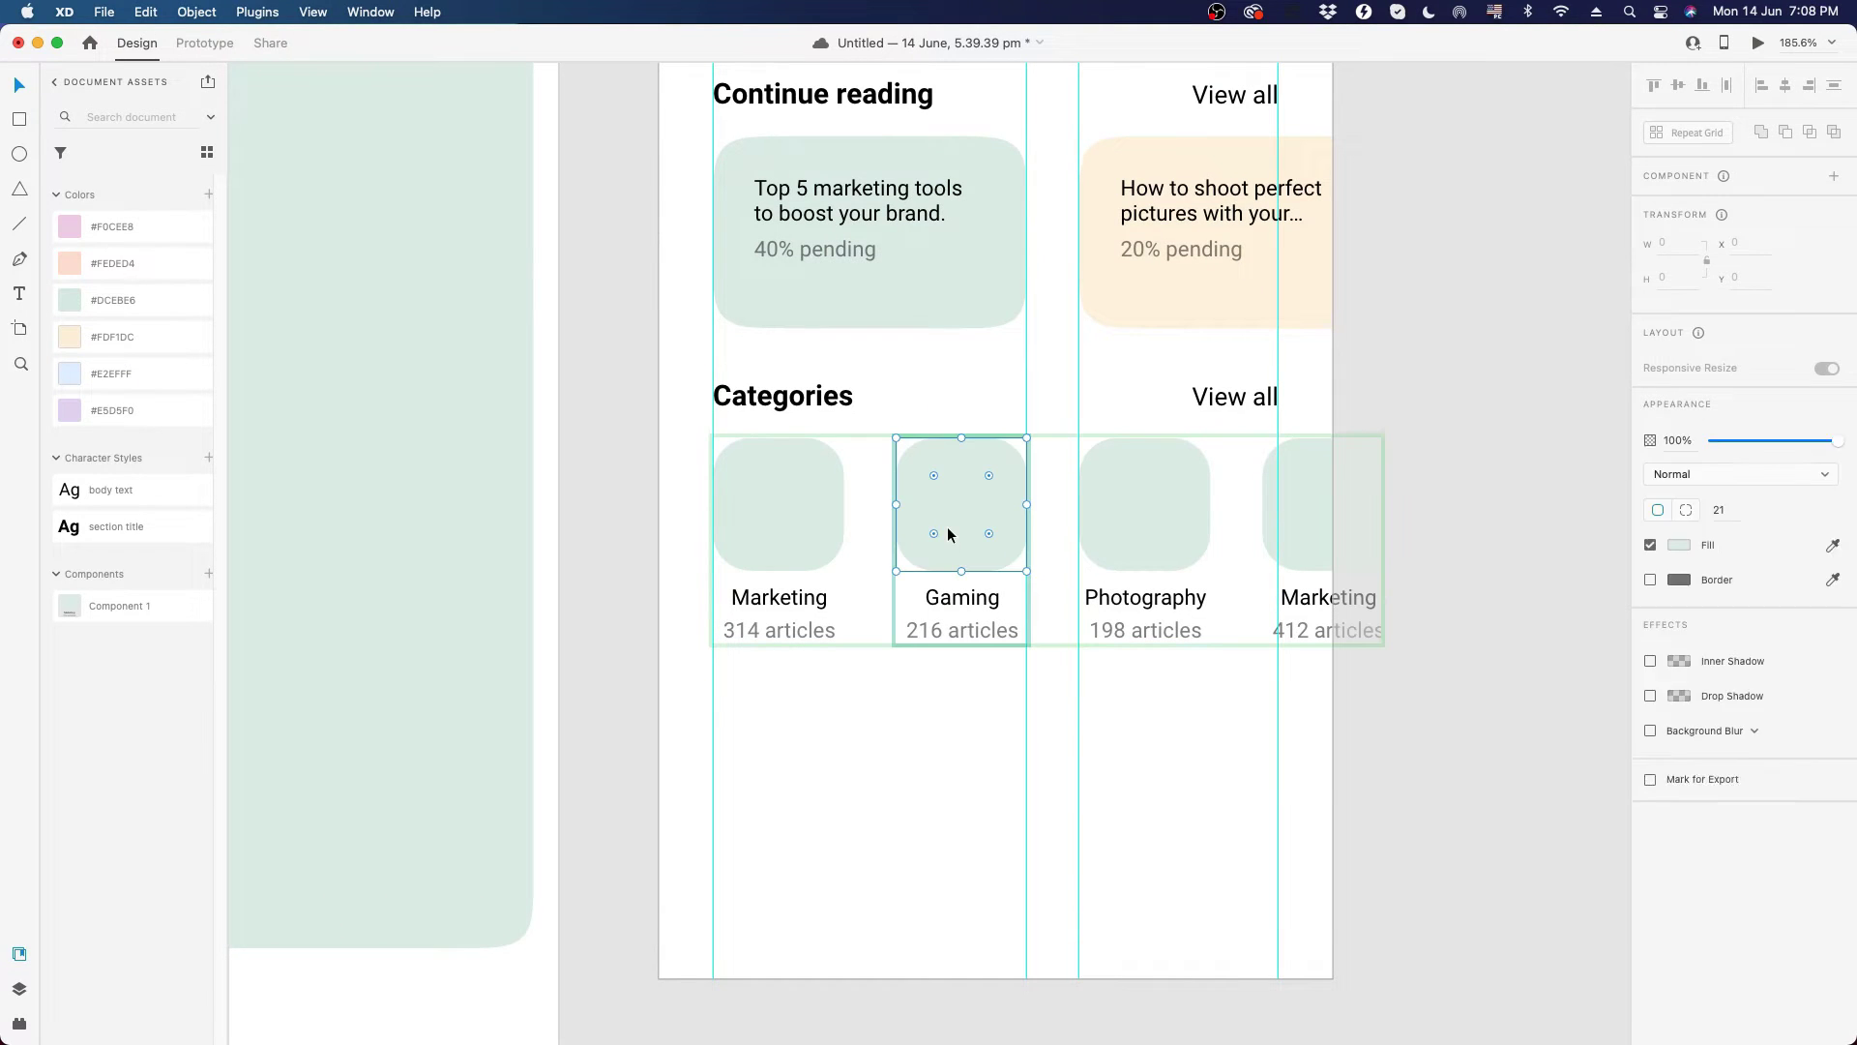
{"action": "left_click", "coordinate": [73, 272]}
{"action": "double_click", "coordinate": [1122, 491]}
{"action": "left_click", "coordinate": [73, 375]}
{"action": "double_click", "coordinate": [1296, 497]}
{"action": "left_click", "coordinate": [72, 412]}
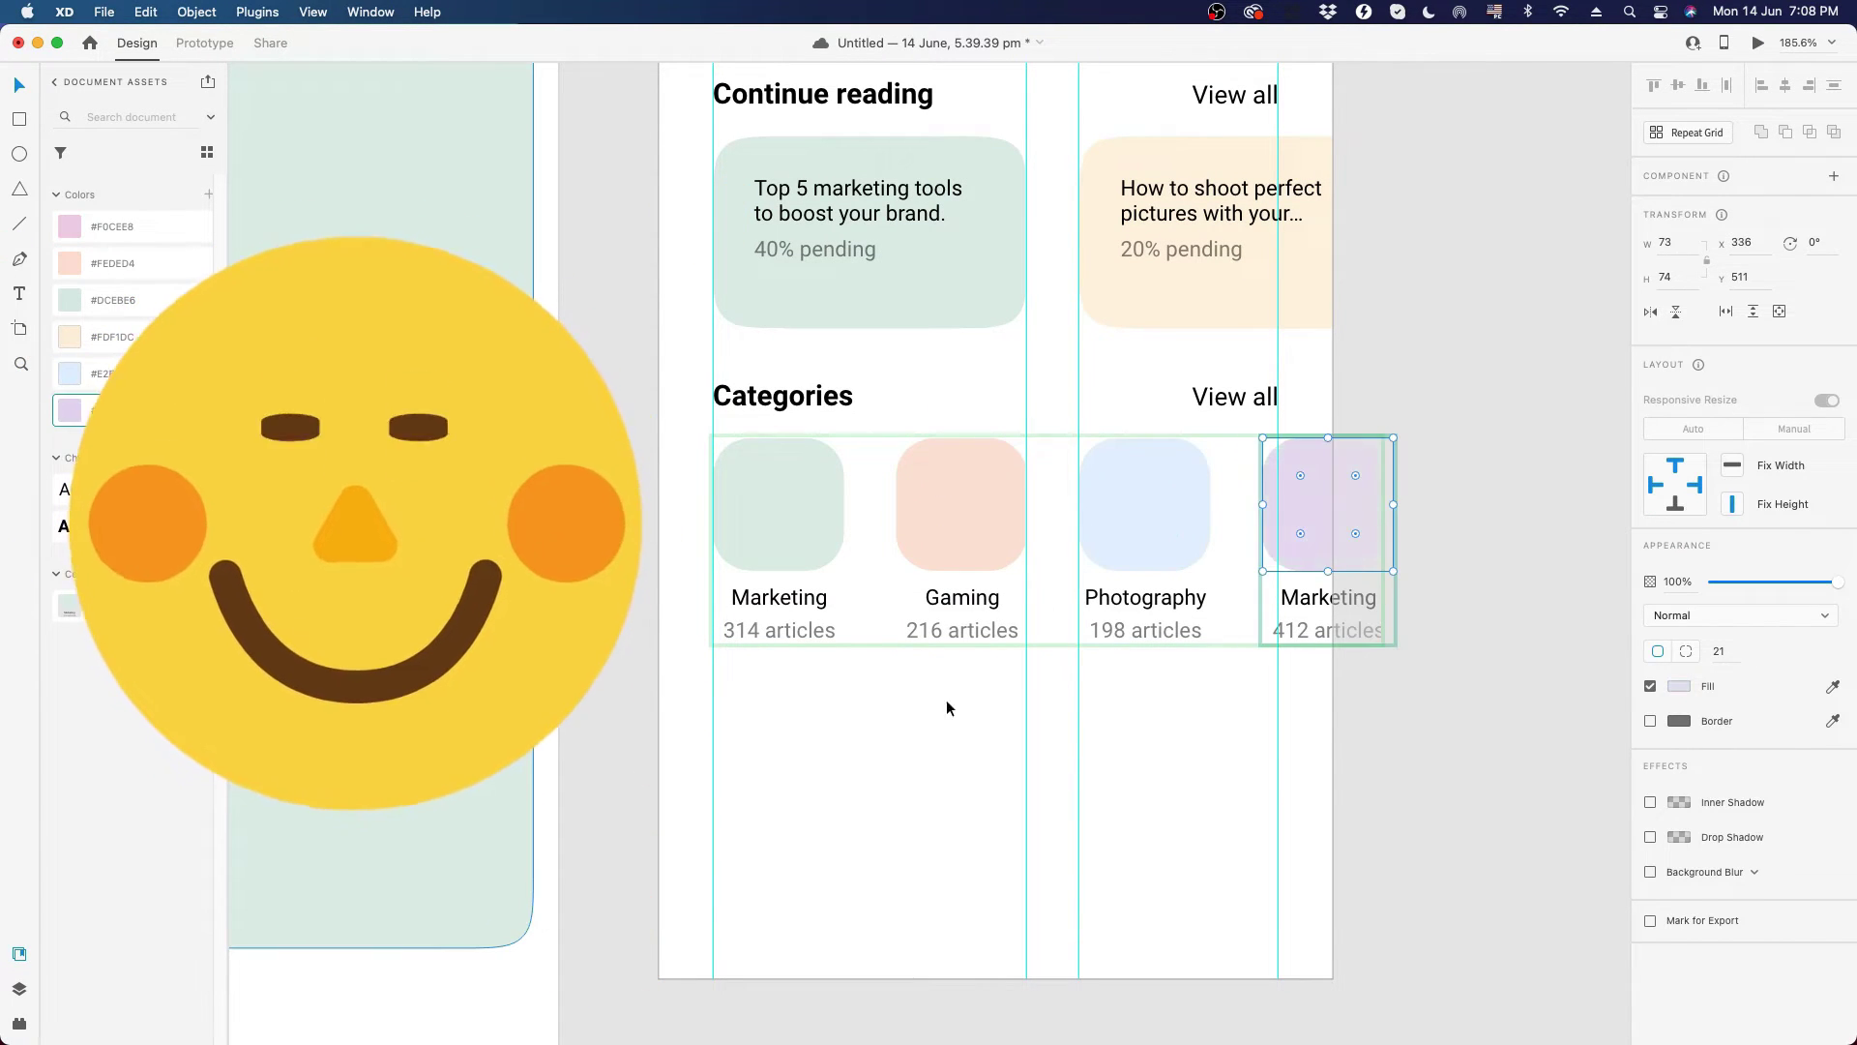
{"action": "left_click", "coordinate": [948, 704]}
- Paste a copy of the megaphone icon into the Marketing category square and centre it at about X 53, Y 538.5
{"action": "scroll", "coordinate": [960, 729], "scroll_direction": "up", "scroll_amount": 1}
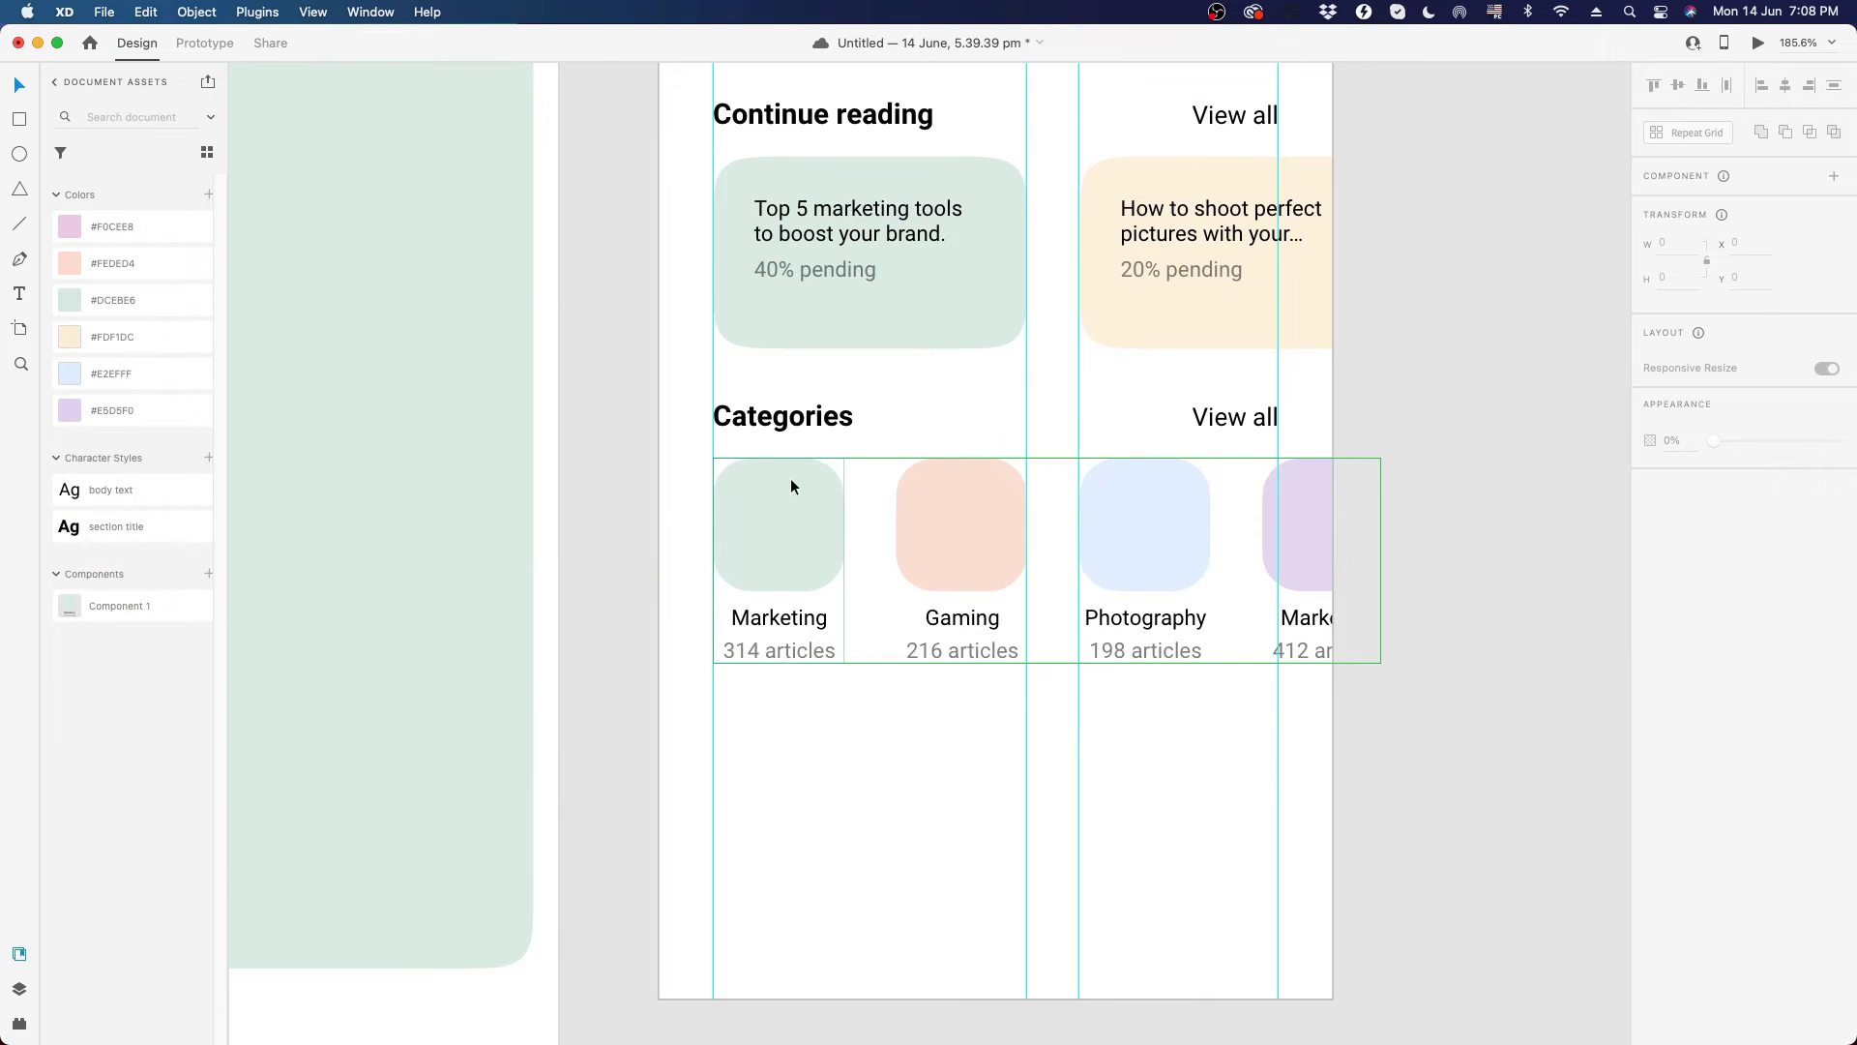
{"action": "scroll", "coordinate": [1060, 666], "scroll_direction": "down", "scroll_amount": 5}
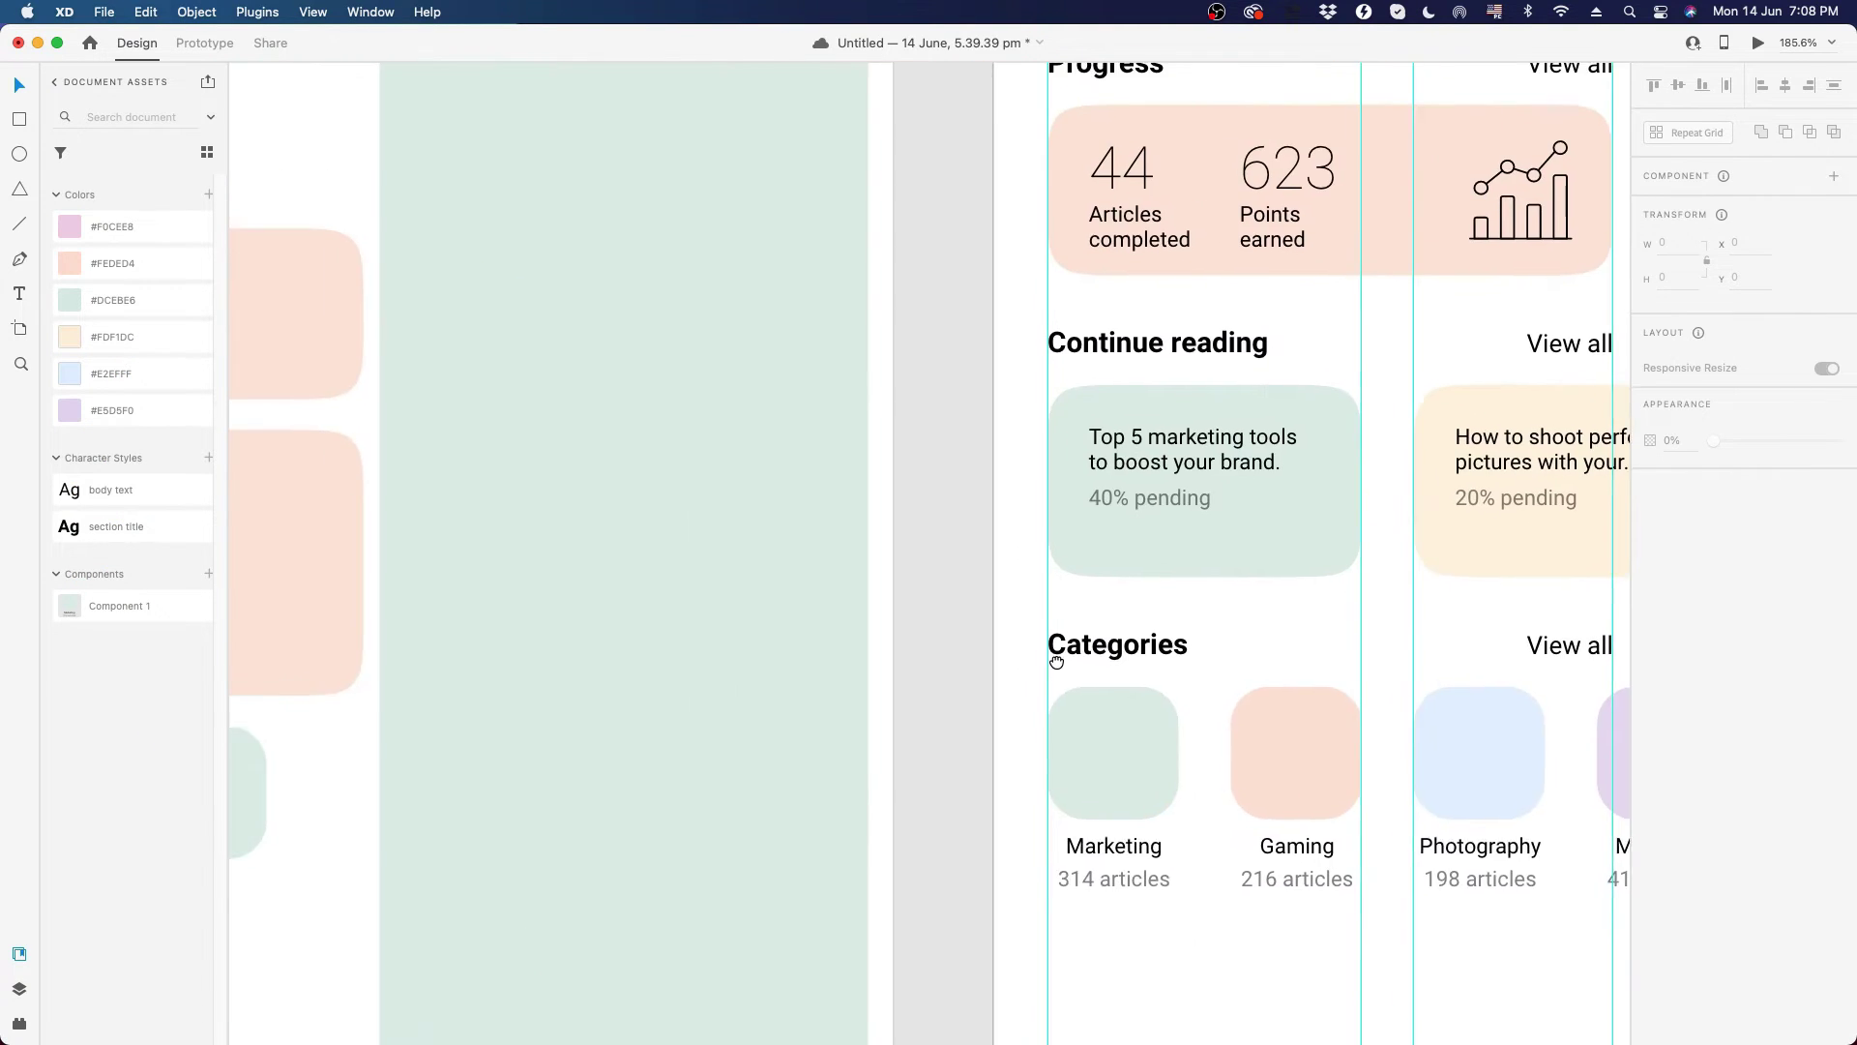
{"action": "scroll", "coordinate": [1104, 540], "scroll_direction": "down", "scroll_amount": 3}
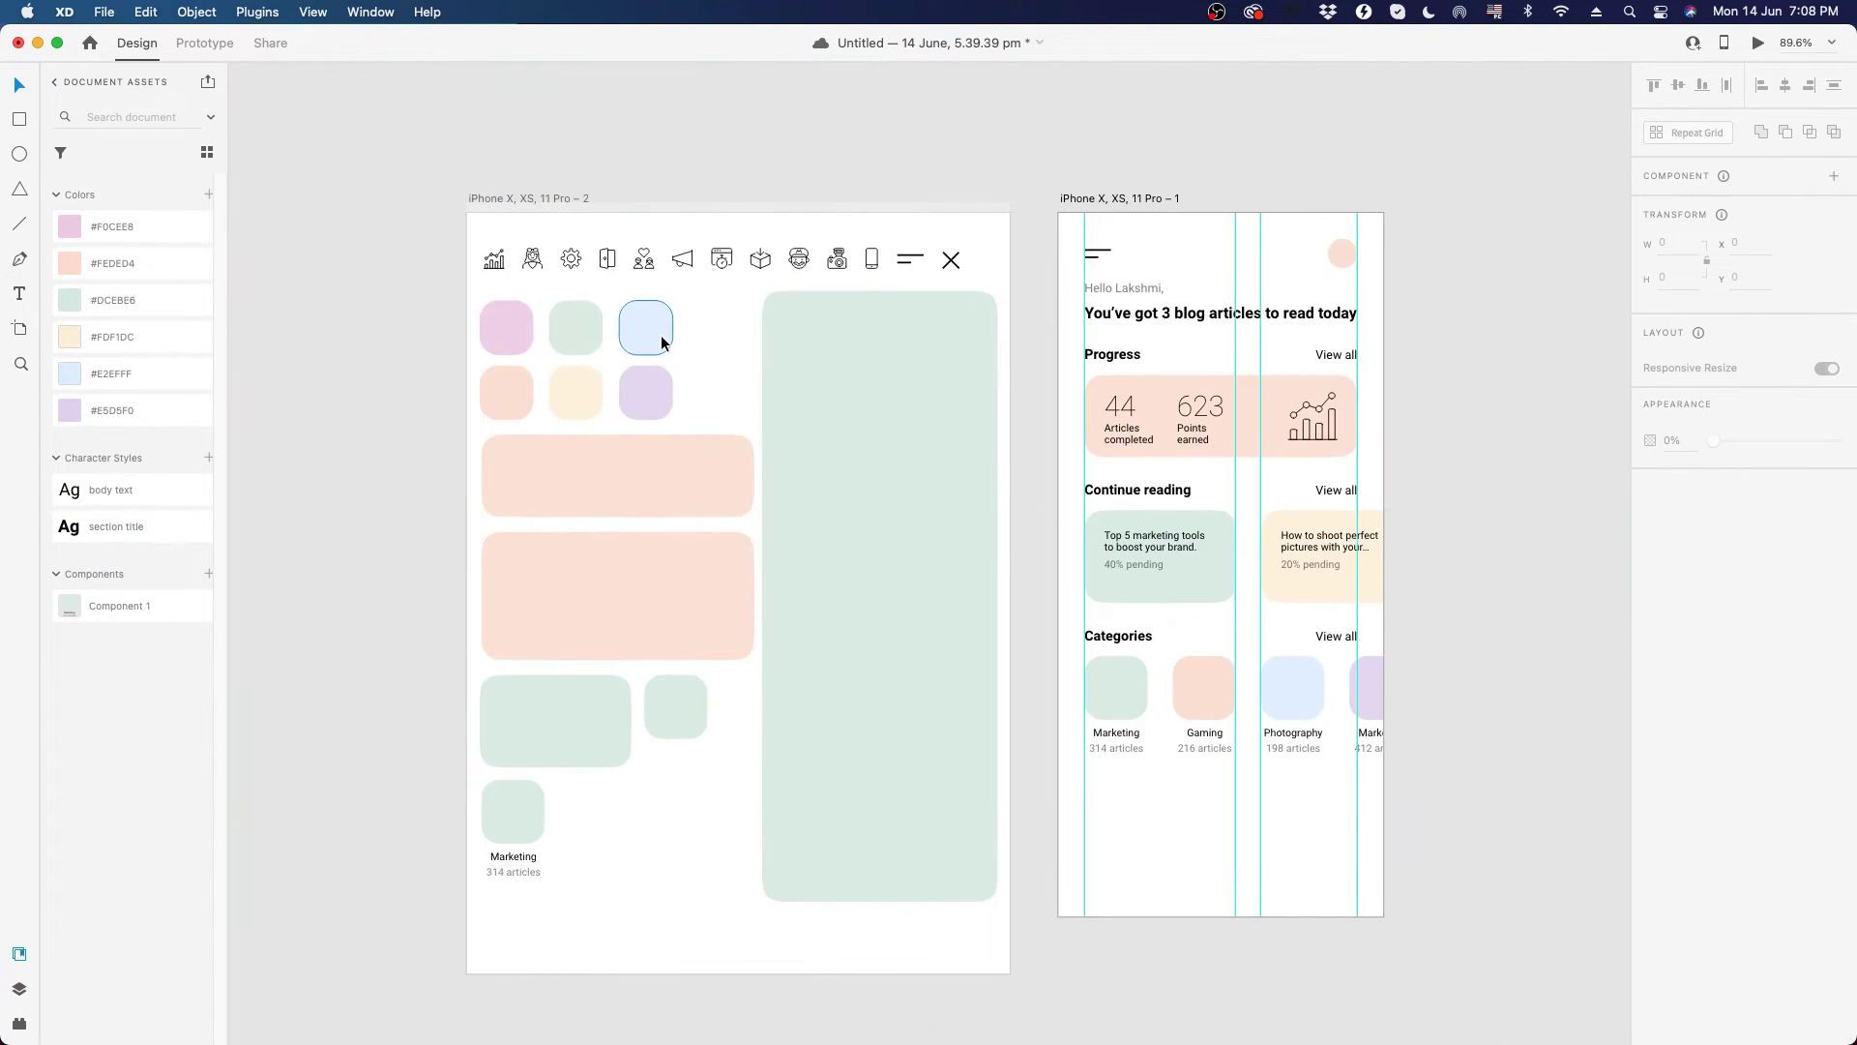
{"action": "scroll", "coordinate": [659, 336], "scroll_direction": "up", "scroll_amount": 2}
{"action": "left_click", "coordinate": [681, 251]}
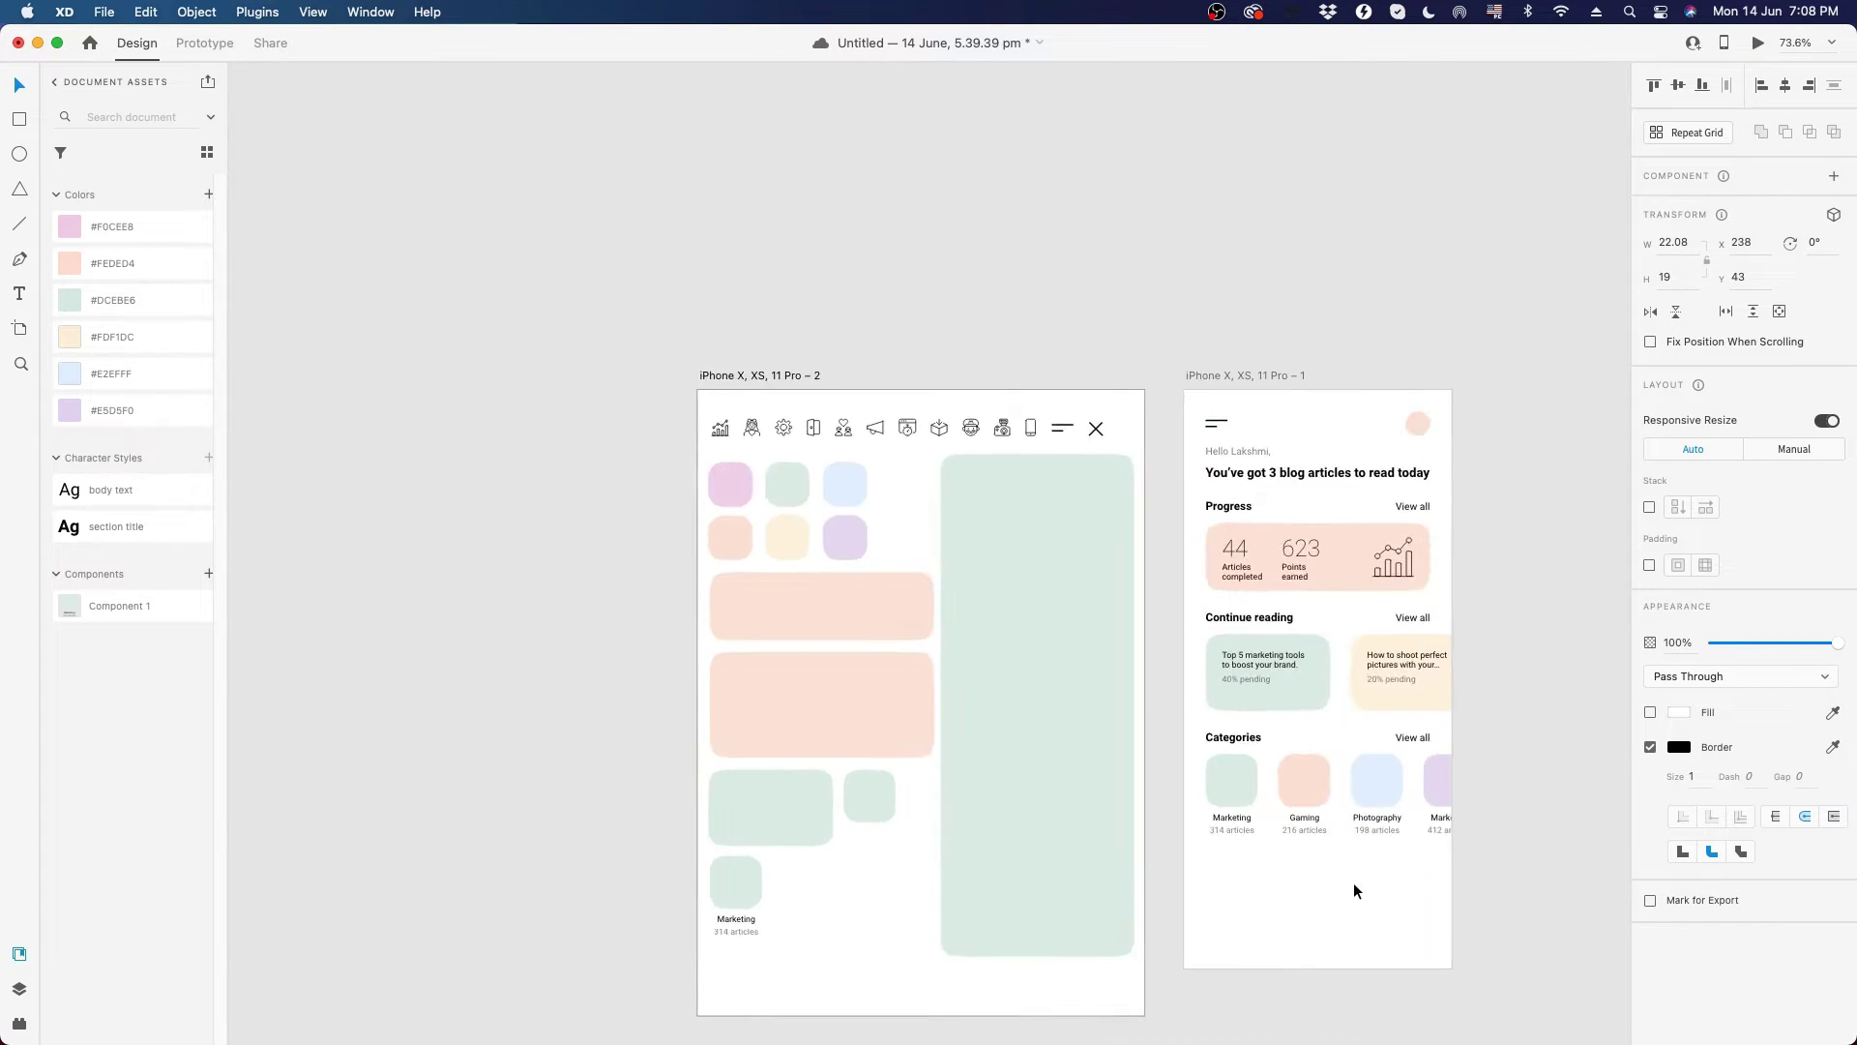
{"action": "scroll", "coordinate": [1280, 792], "scroll_direction": "up", "scroll_amount": 5}
{"action": "scroll", "coordinate": [1217, 762], "scroll_direction": "up", "scroll_amount": 3}
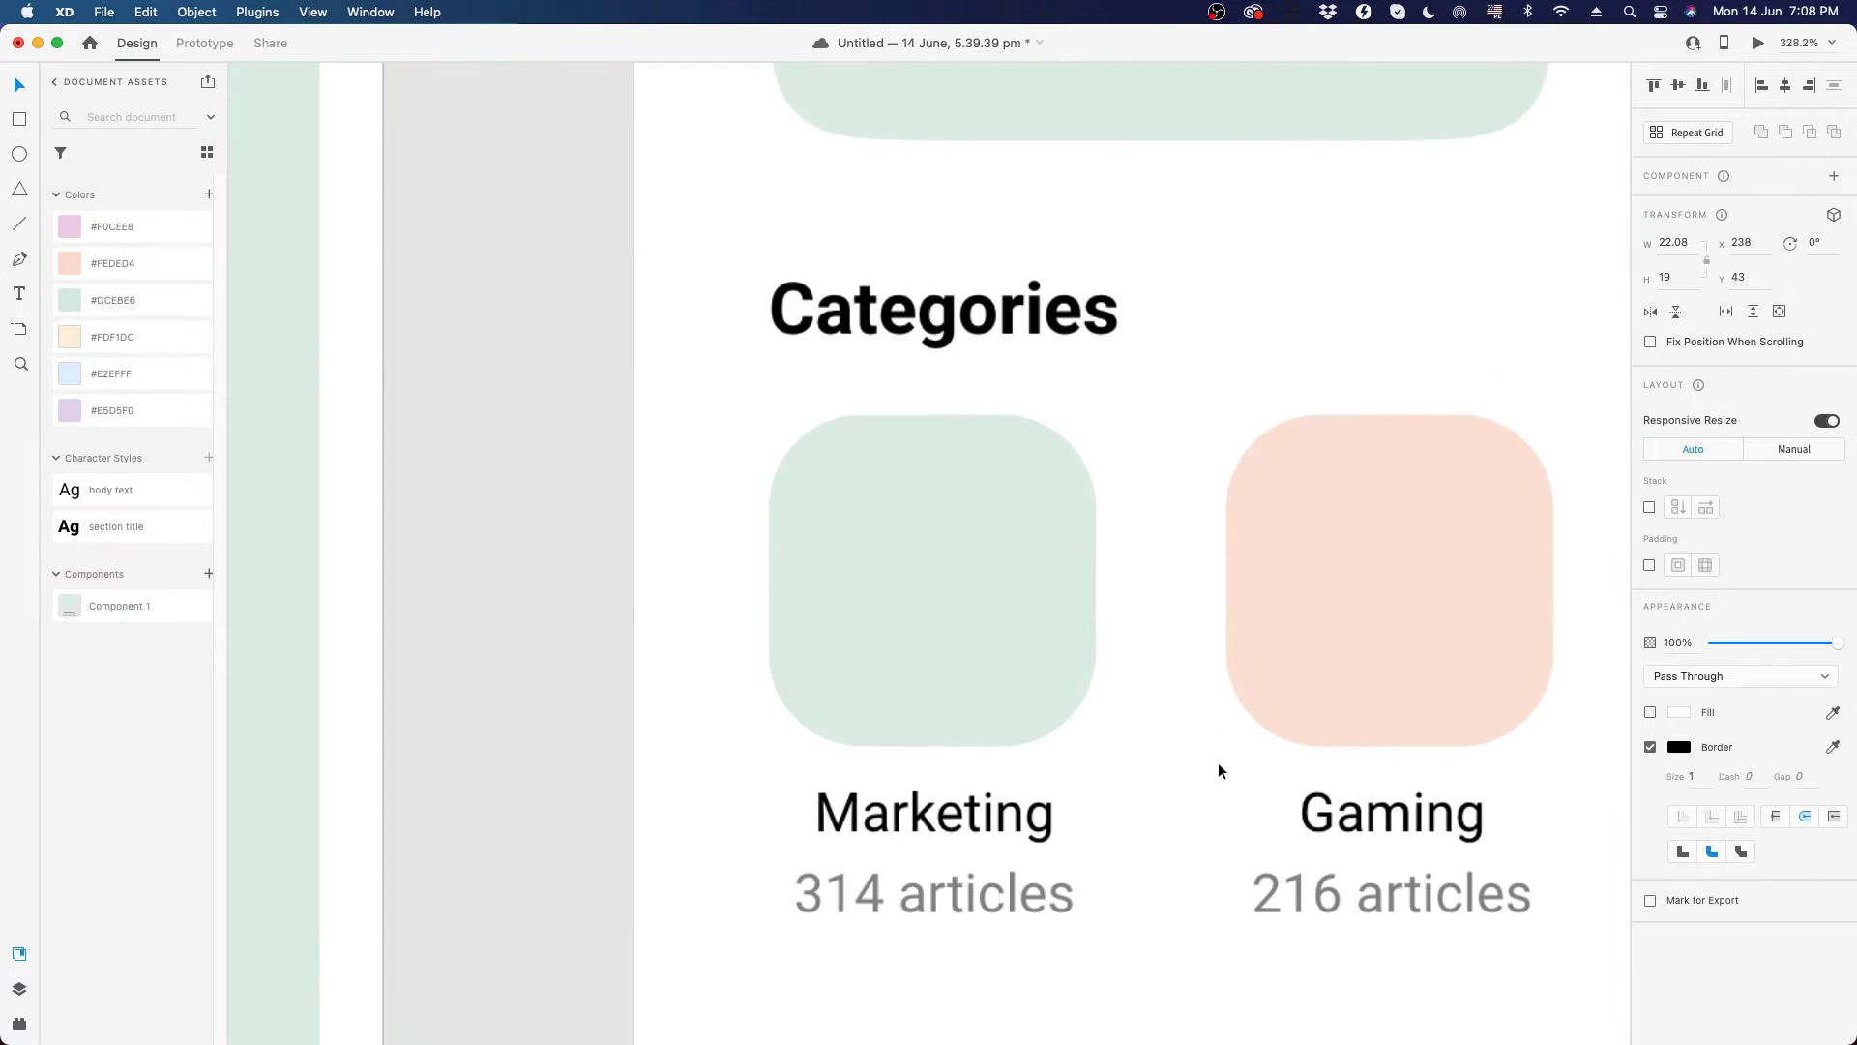
{"action": "scroll", "coordinate": [862, 609], "scroll_direction": "up", "scroll_amount": 2}
{"action": "scroll", "coordinate": [841, 682], "scroll_direction": "up", "scroll_amount": 3}
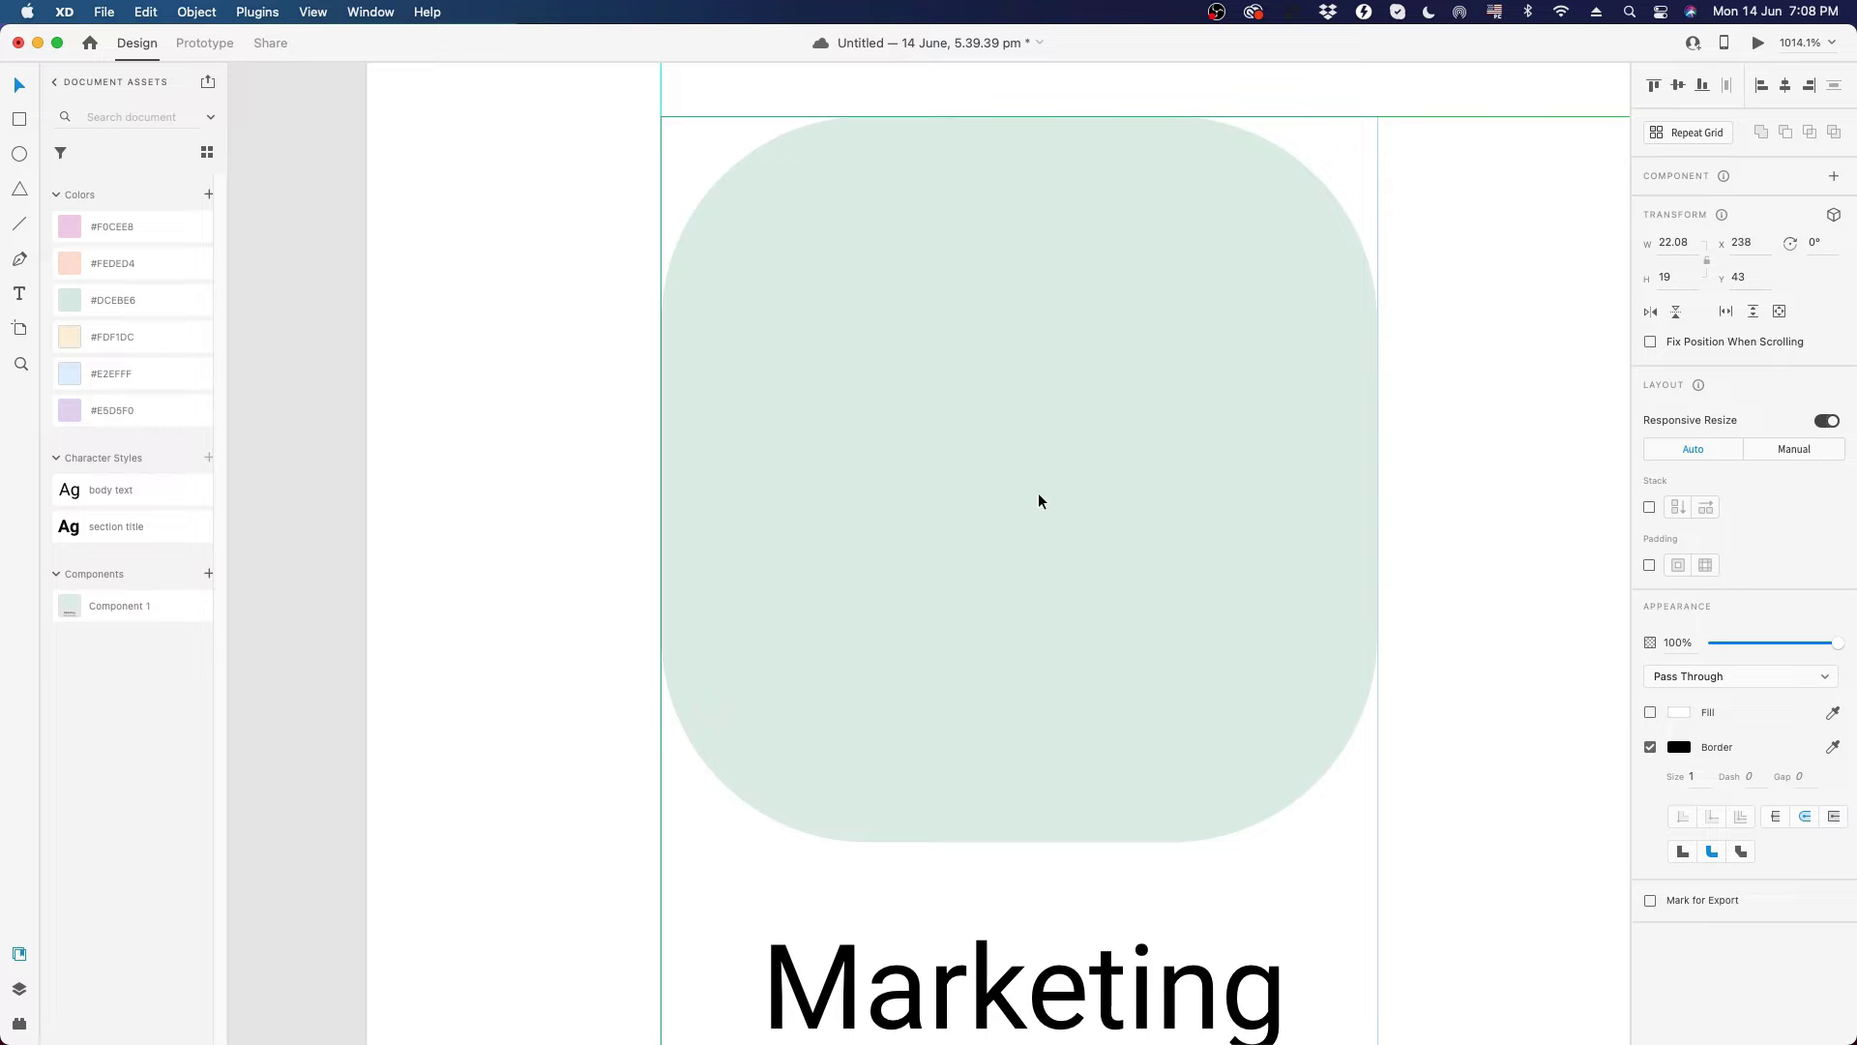
{"action": "left_click", "coordinate": [1070, 515]}
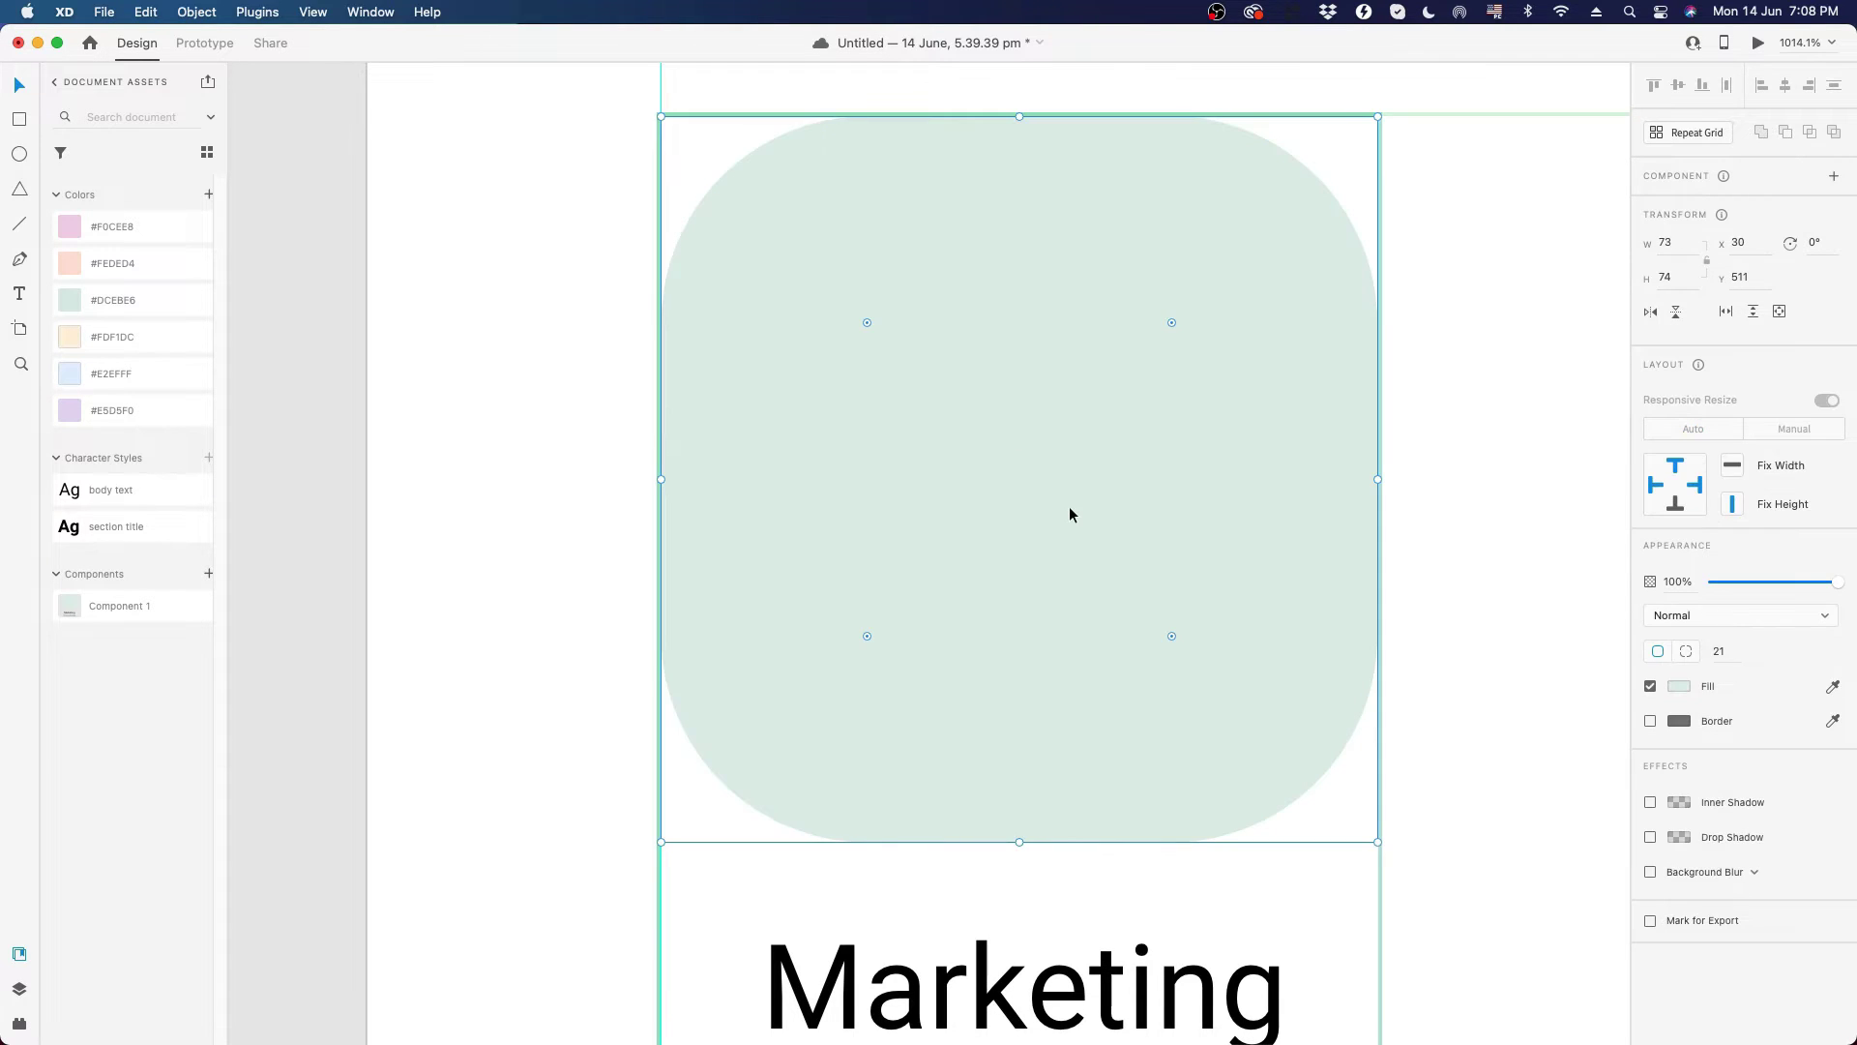
{"action": "key", "text": "super+v"}
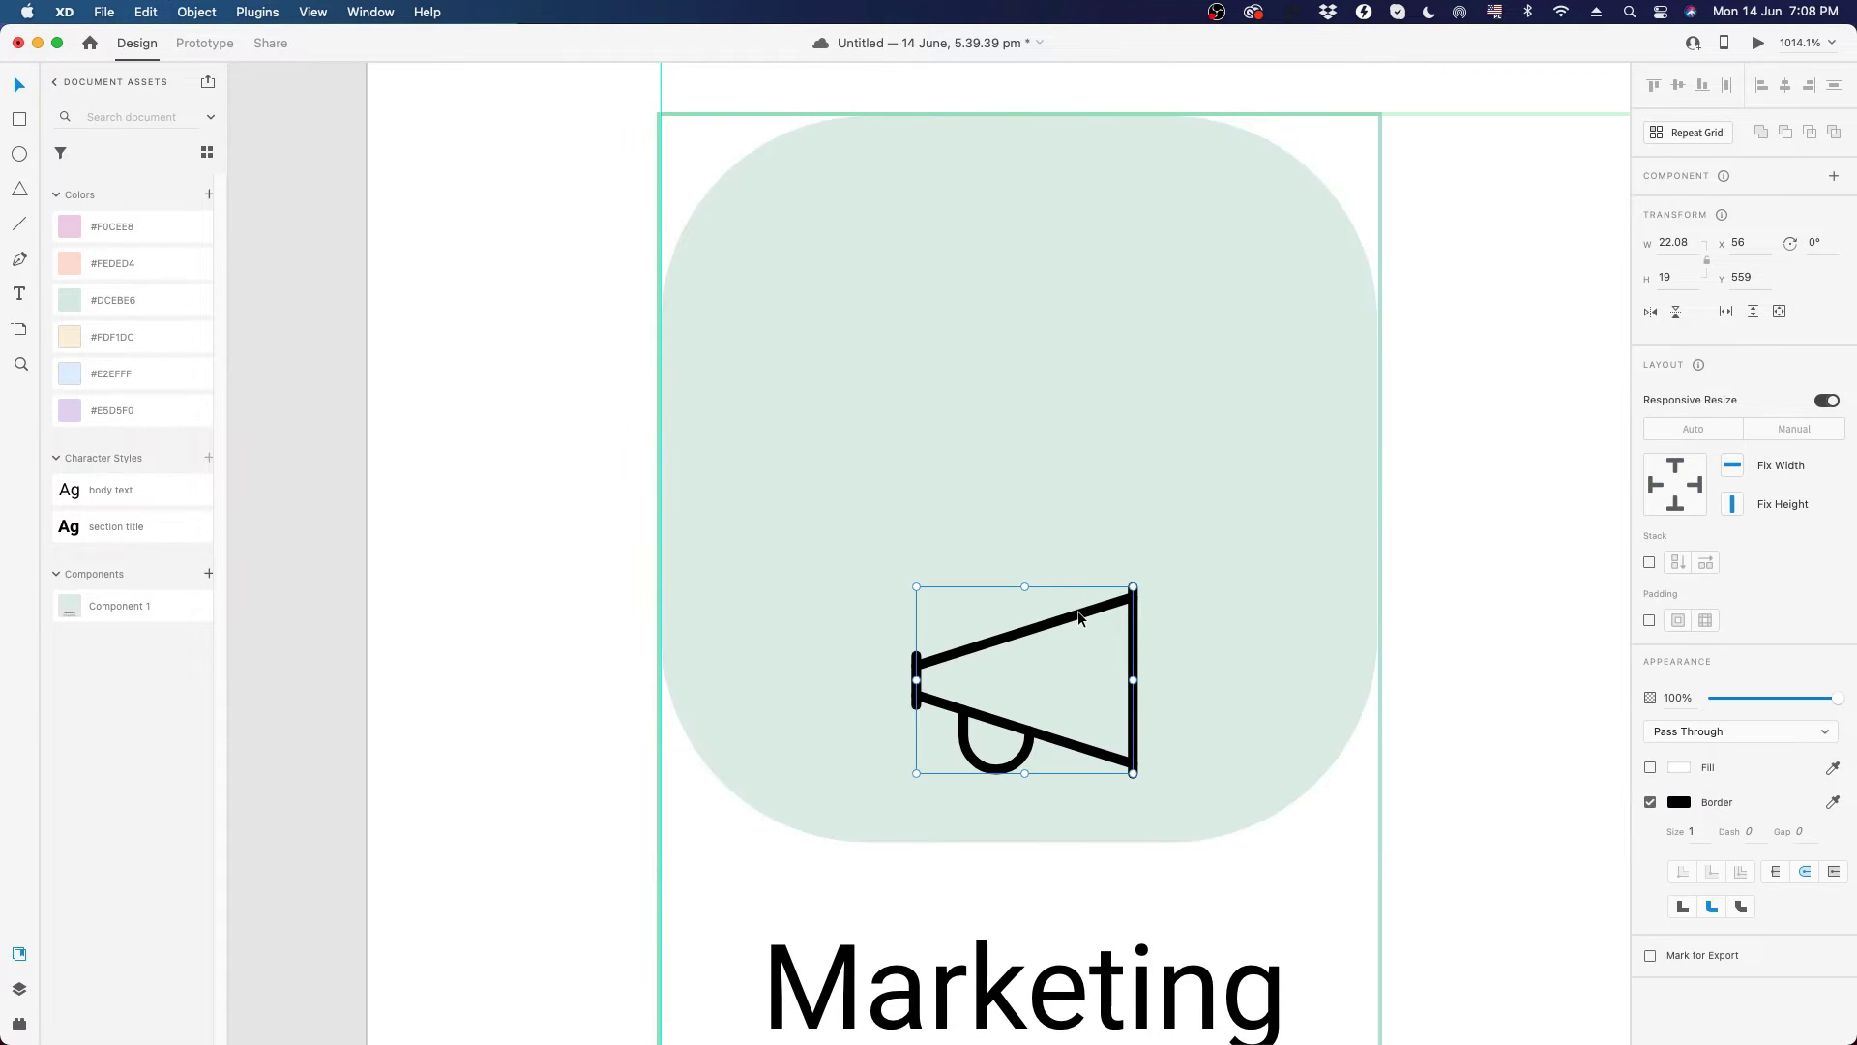
{"action": "left_click_drag", "start_coordinate": [1081, 619], "coordinate": [1045, 419]}
{"action": "scroll", "coordinate": [1045, 419], "scroll_direction": "down", "scroll_amount": 3}
{"action": "scroll", "coordinate": [1008, 414], "scroll_direction": "down", "scroll_amount": 5}
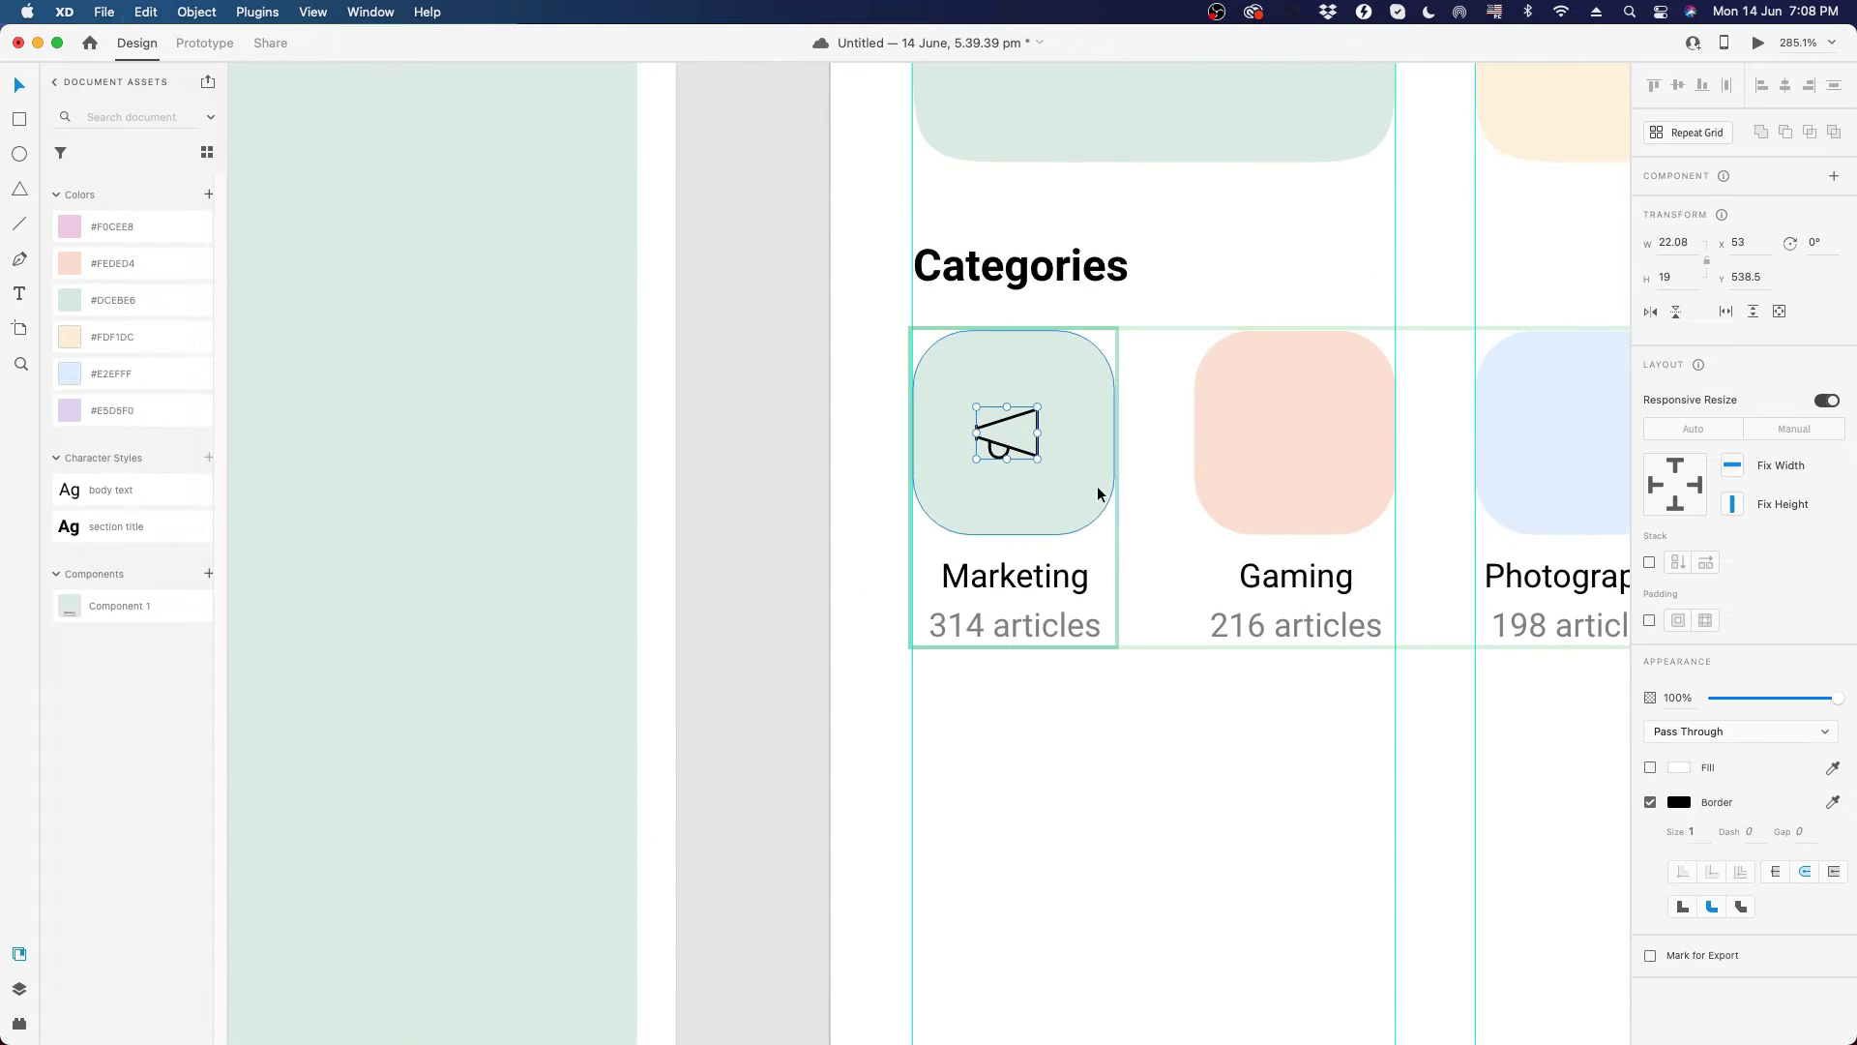
- Undo the placement and pasting of the megaphone icon in the Marketing category square
{"action": "key", "text": "super+z"}
{"action": "key", "text": "super+z"}
{"action": "key", "text": "super+z"}
{"action": "scroll", "coordinate": [1072, 501], "scroll_direction": "down", "scroll_amount": 5}
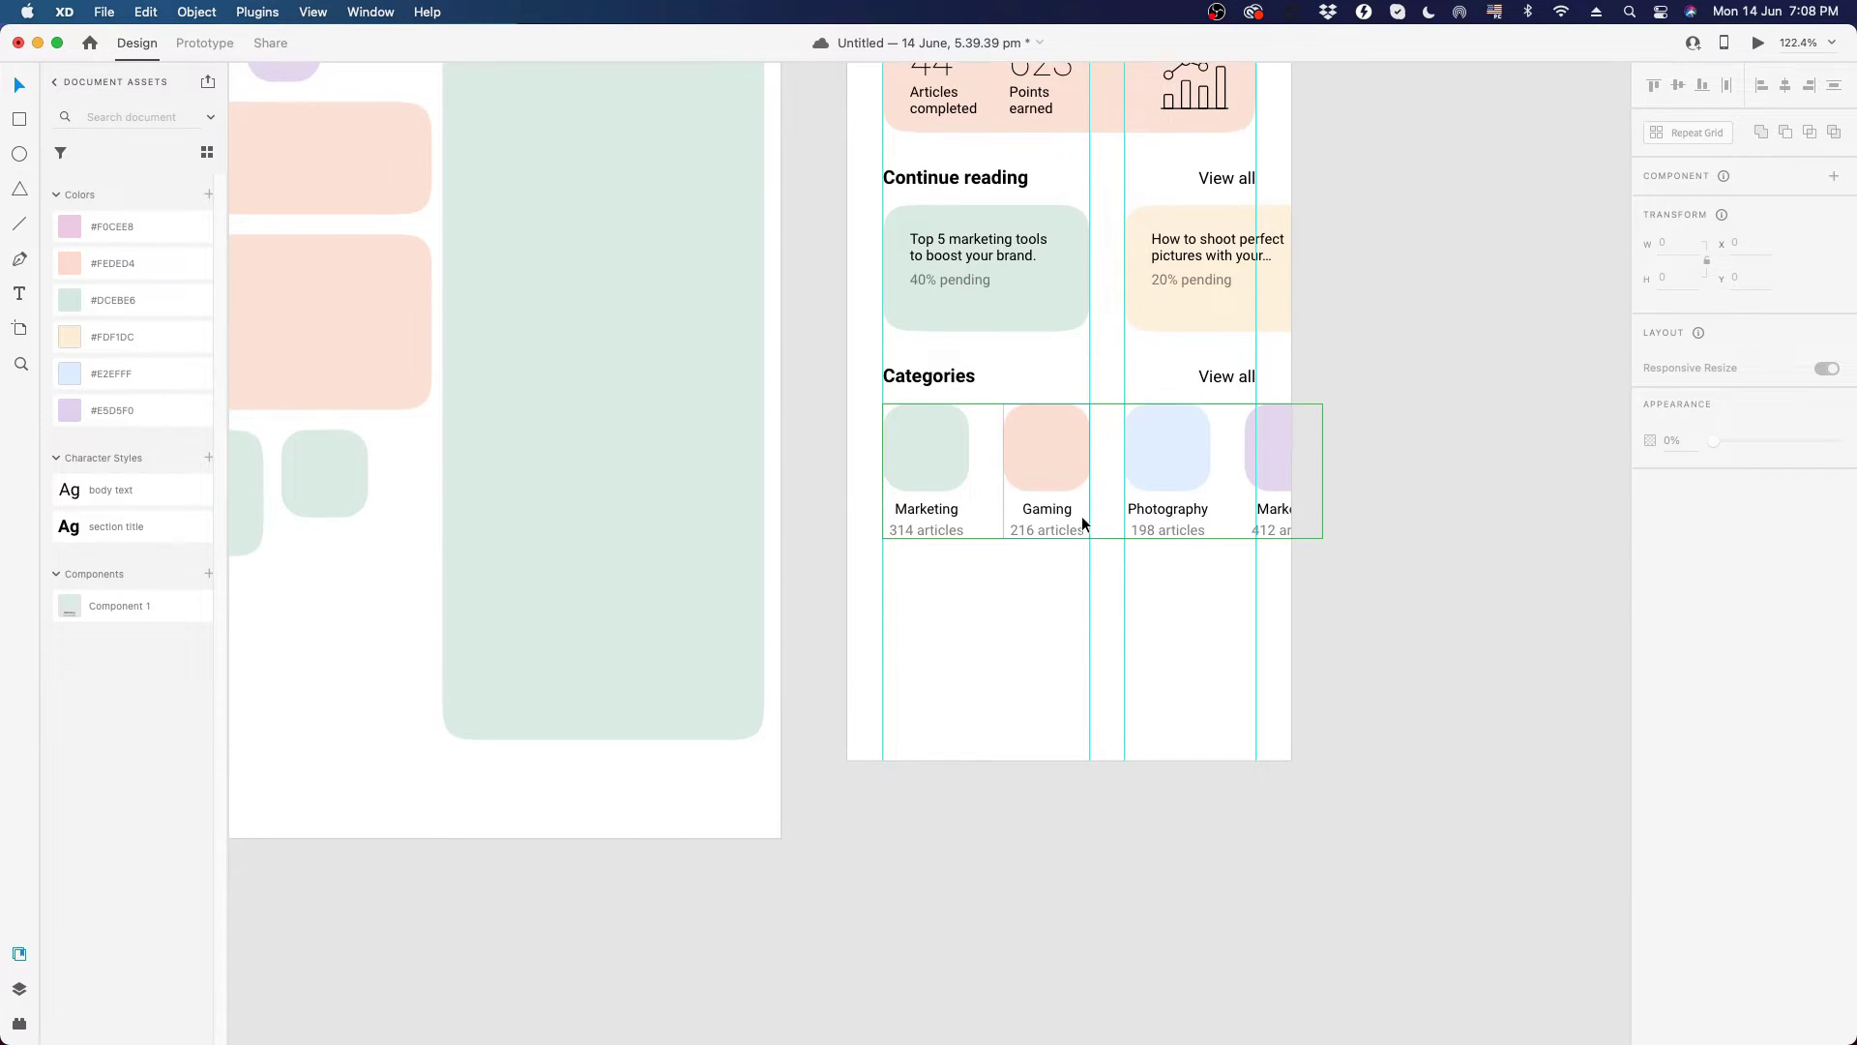
{"action": "scroll", "coordinate": [1050, 483], "scroll_direction": "up", "scroll_amount": 2}
{"action": "scroll", "coordinate": [1049, 480], "scroll_direction": "up", "scroll_amount": 3}
{"action": "scroll", "coordinate": [1048, 480], "scroll_direction": "up", "scroll_amount": 1}
{"action": "key", "text": "shift+super+apostrophe"}
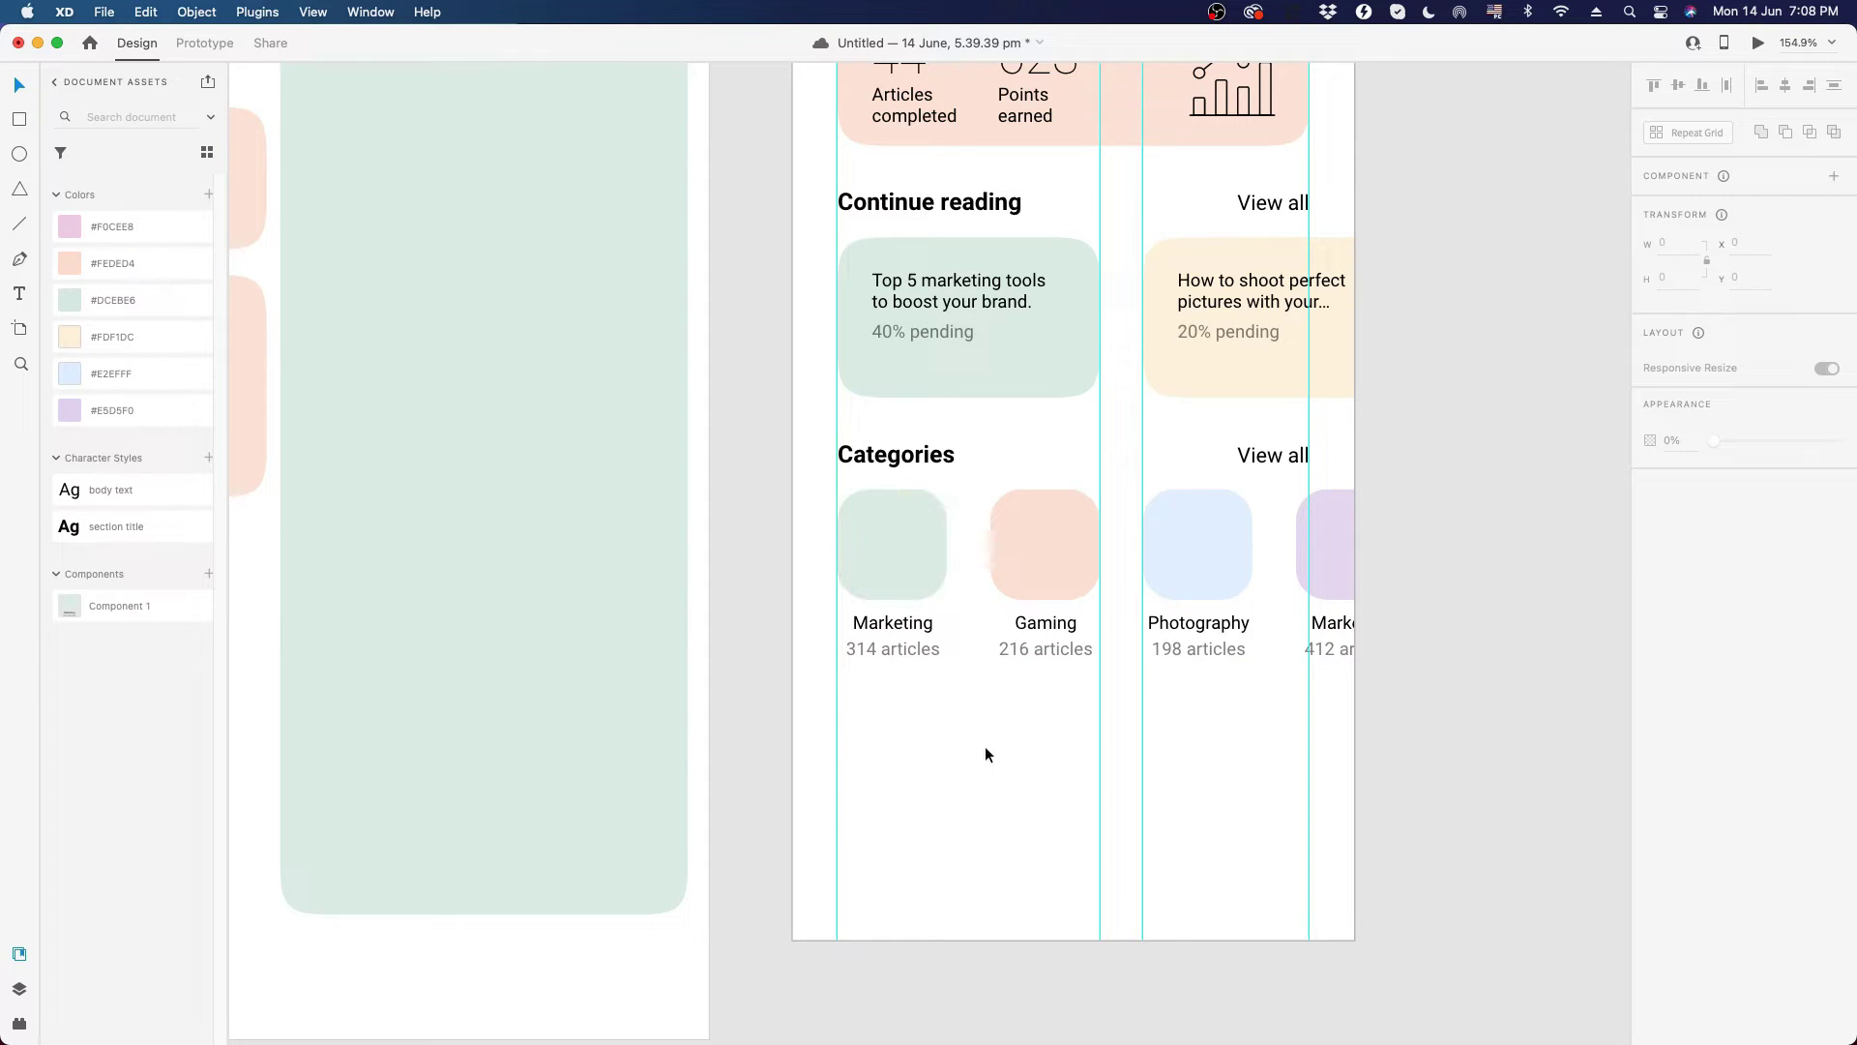
{"action": "key", "text": "super+v"}
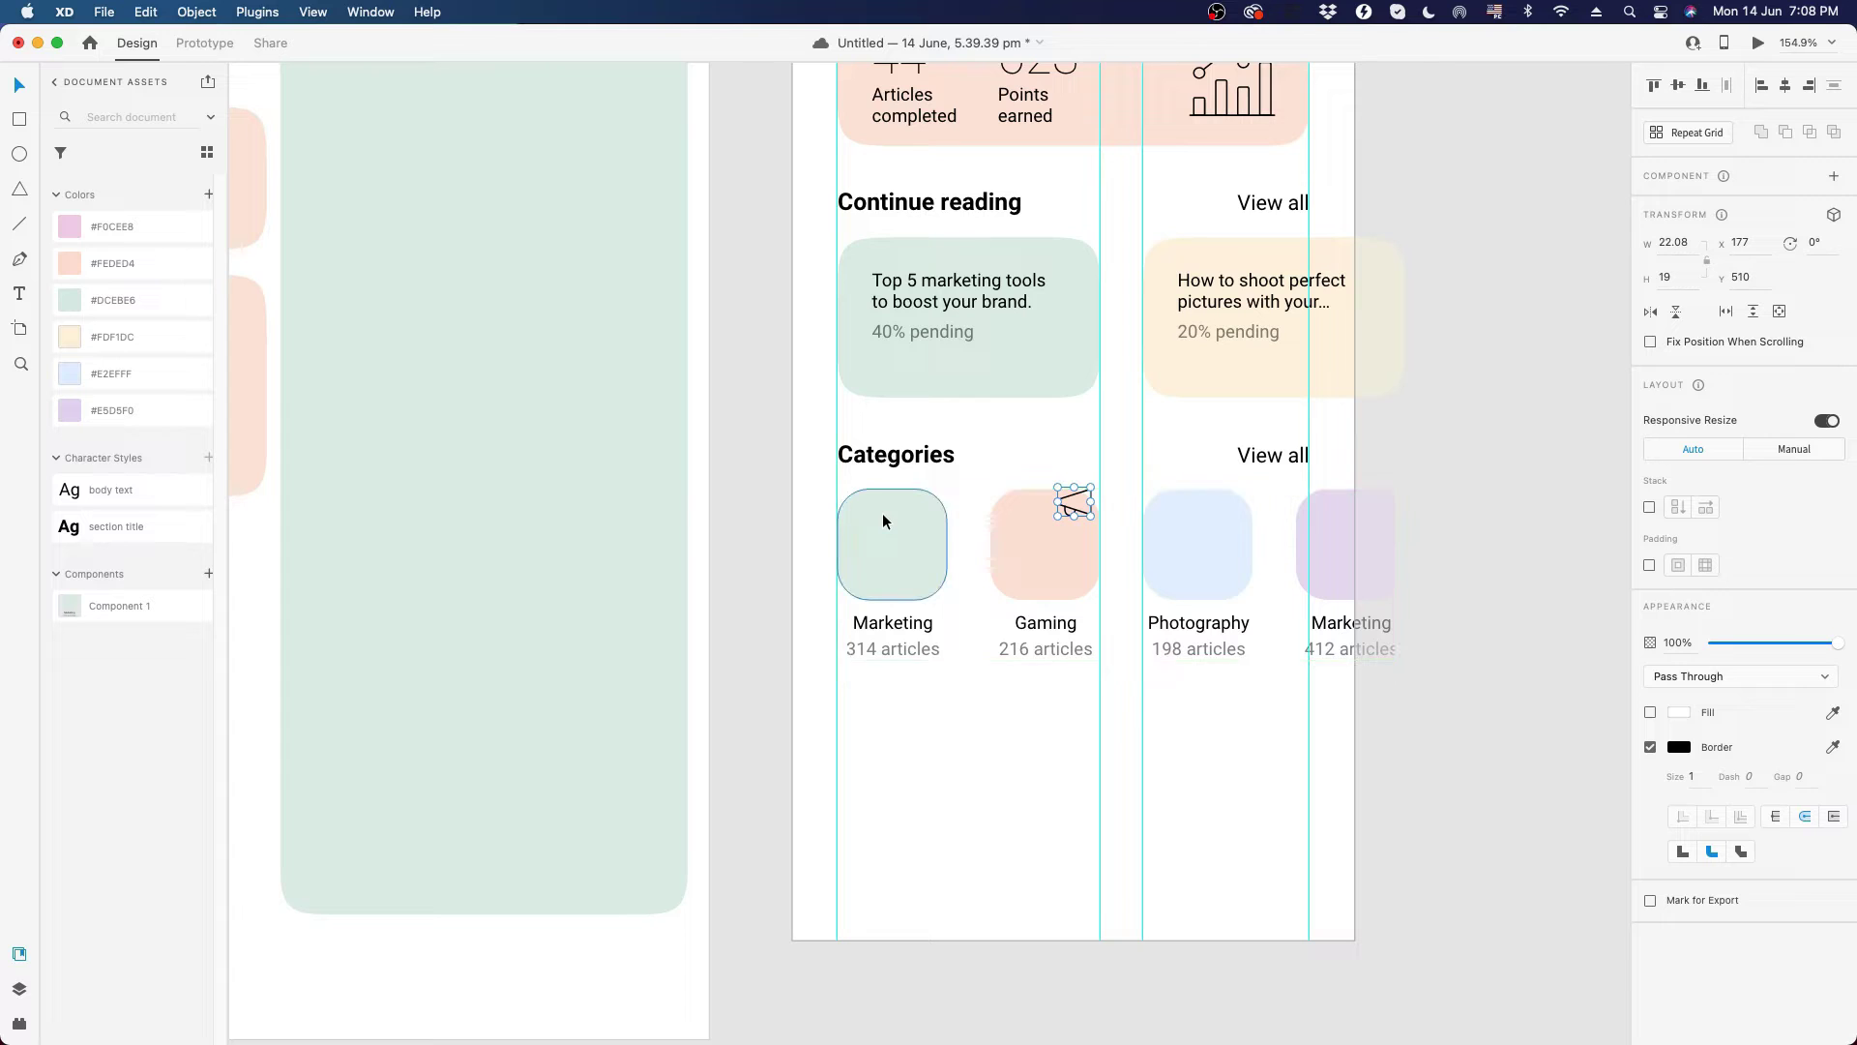
{"action": "mouse_move", "coordinate": [864, 520]}
{"action": "left_mouse_down"}
{"action": "mouse_move", "coordinate": [914, 582]}
{"action": "mouse_move", "coordinate": [888, 520]}
{"action": "left_mouse_up"}
{"action": "key", "text": "super+z"}
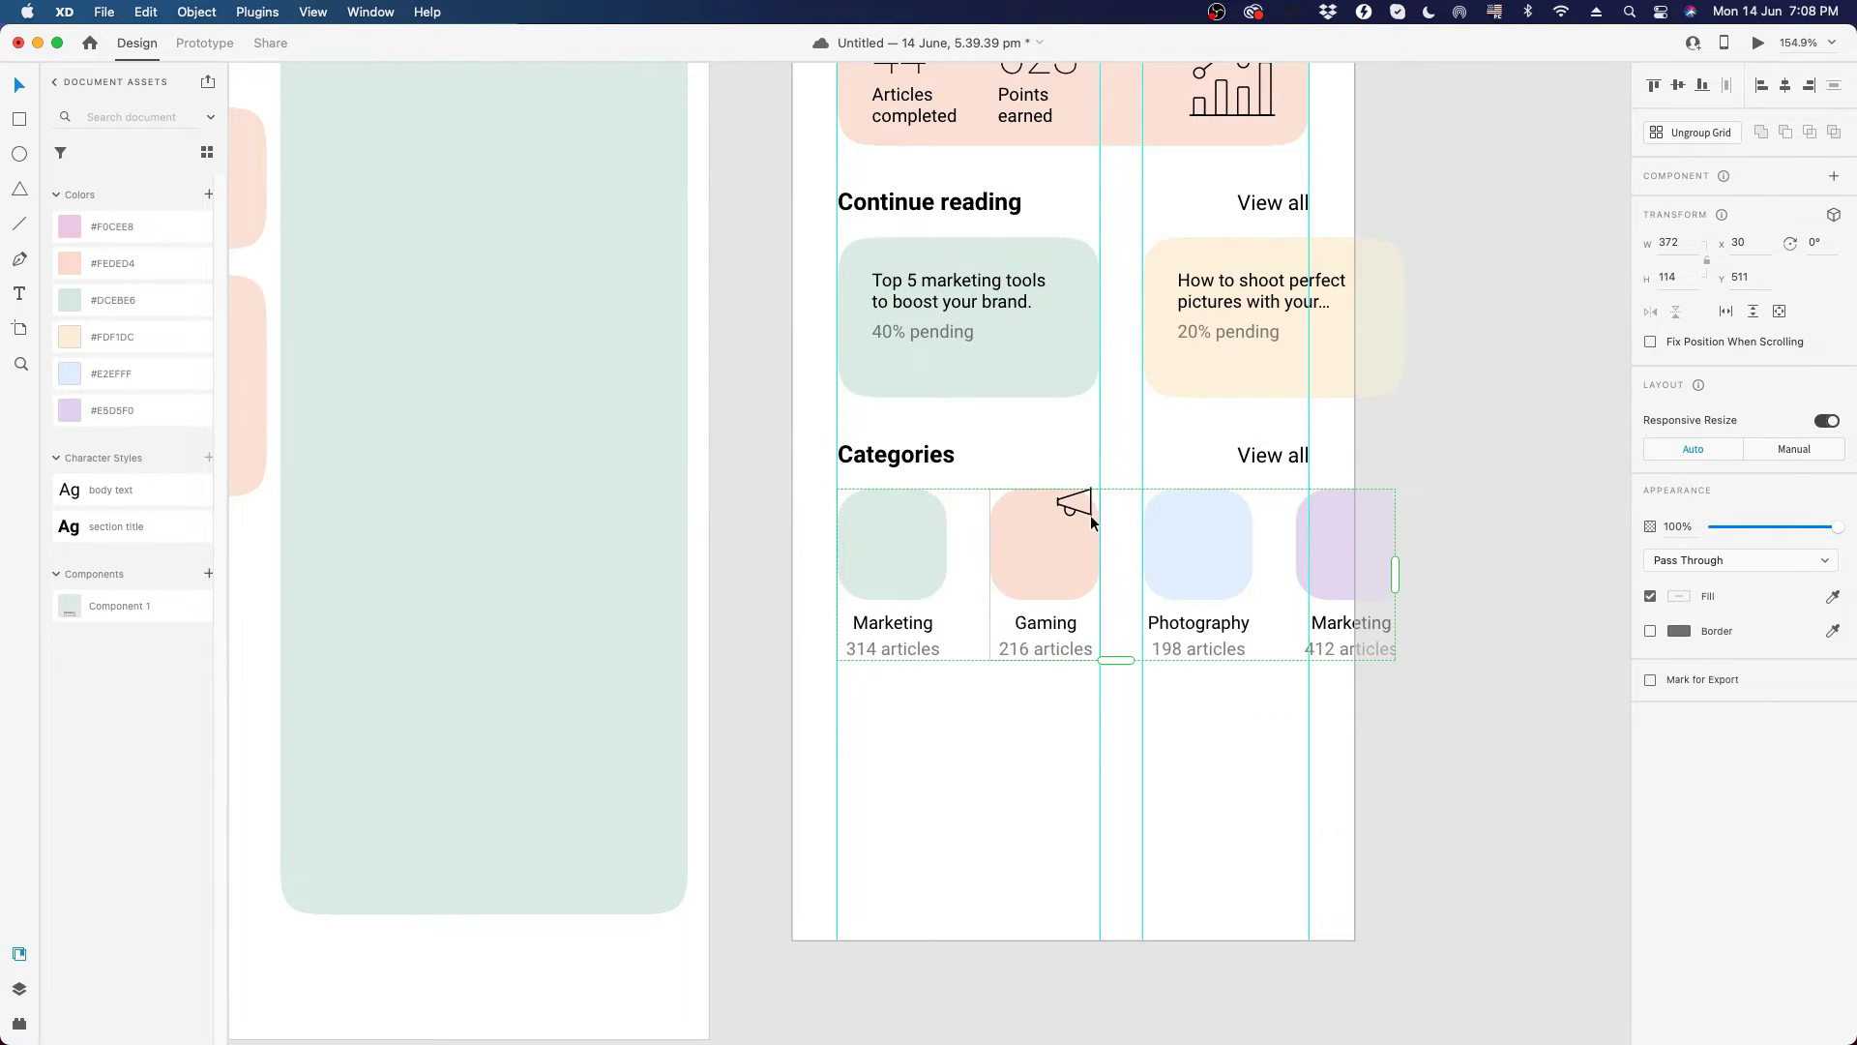
{"action": "left_click", "coordinate": [1077, 507]}
{"action": "key", "text": "super+x"}
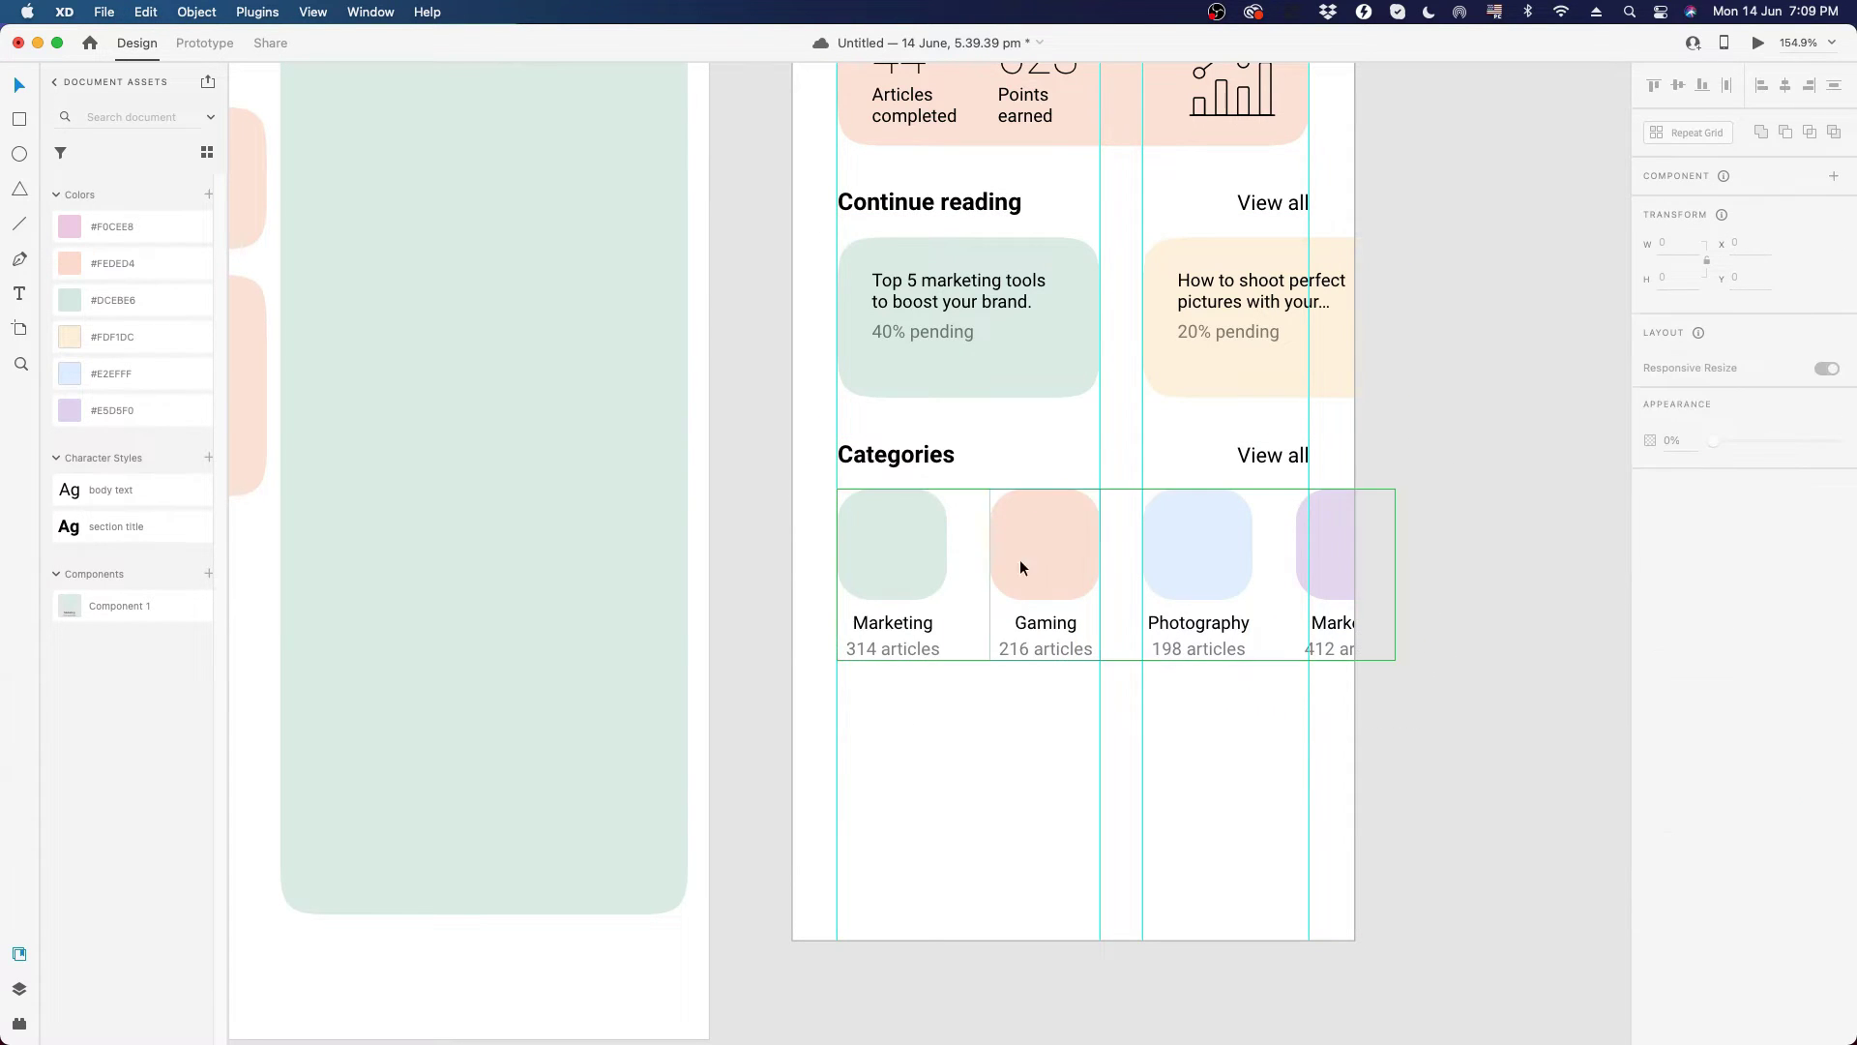
- Paste the megaphone icon inside the Marketing category square and place it near the centre at X 53, Y 538
{"action": "left_click", "coordinate": [893, 548]}
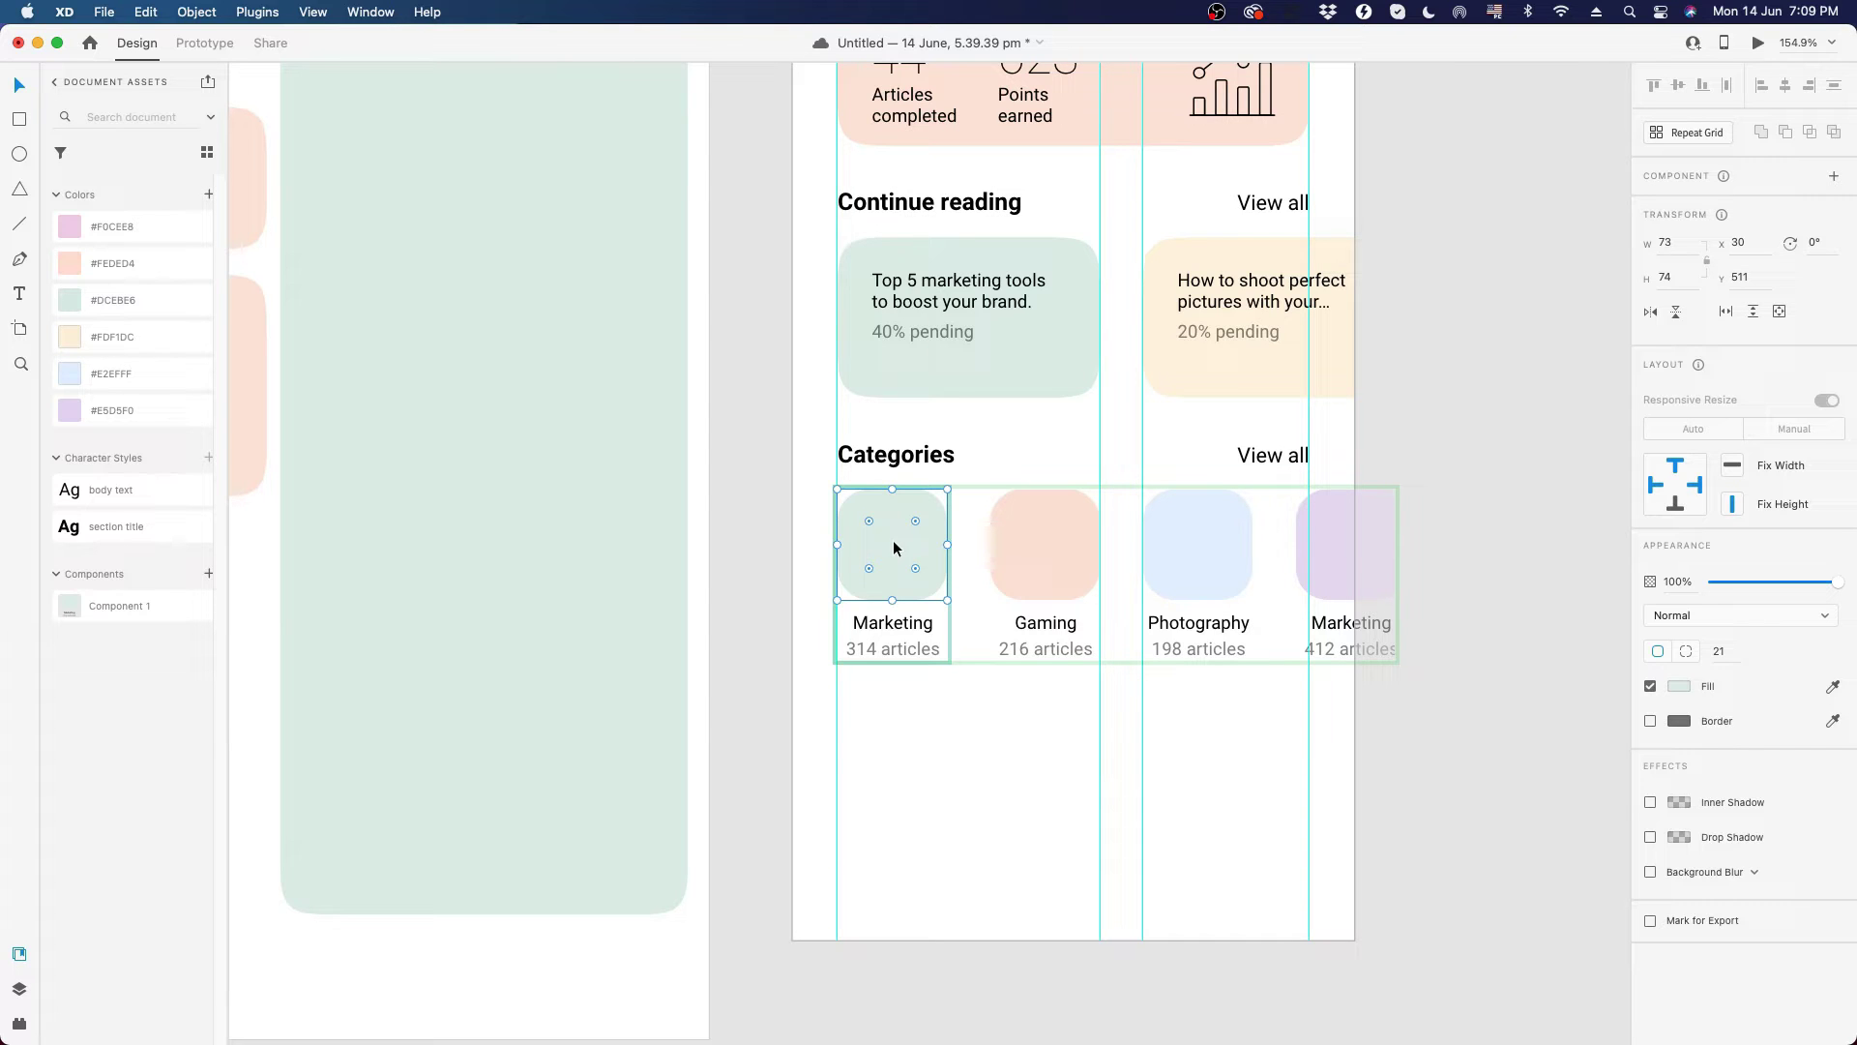
{"action": "scroll", "coordinate": [892, 547], "scroll_direction": "up", "scroll_amount": 10}
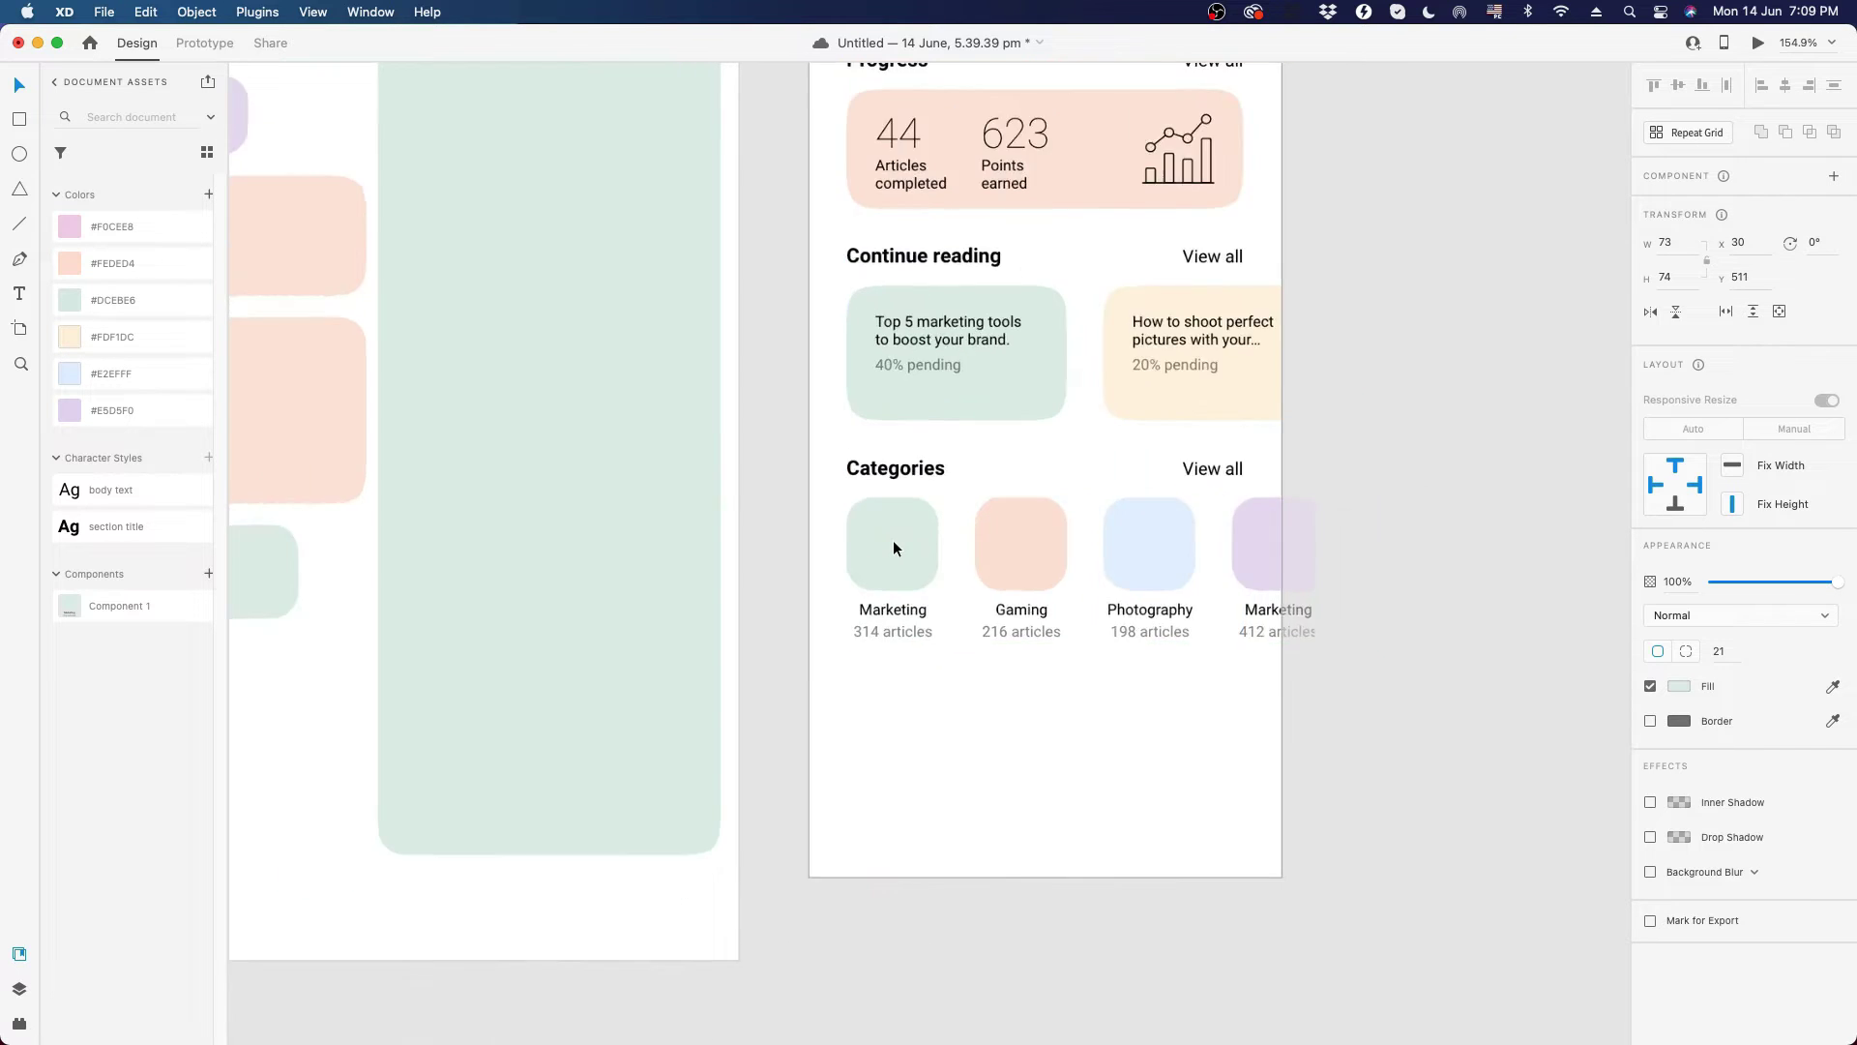
{"action": "scroll", "coordinate": [768, 535], "scroll_direction": "up", "scroll_amount": 3}
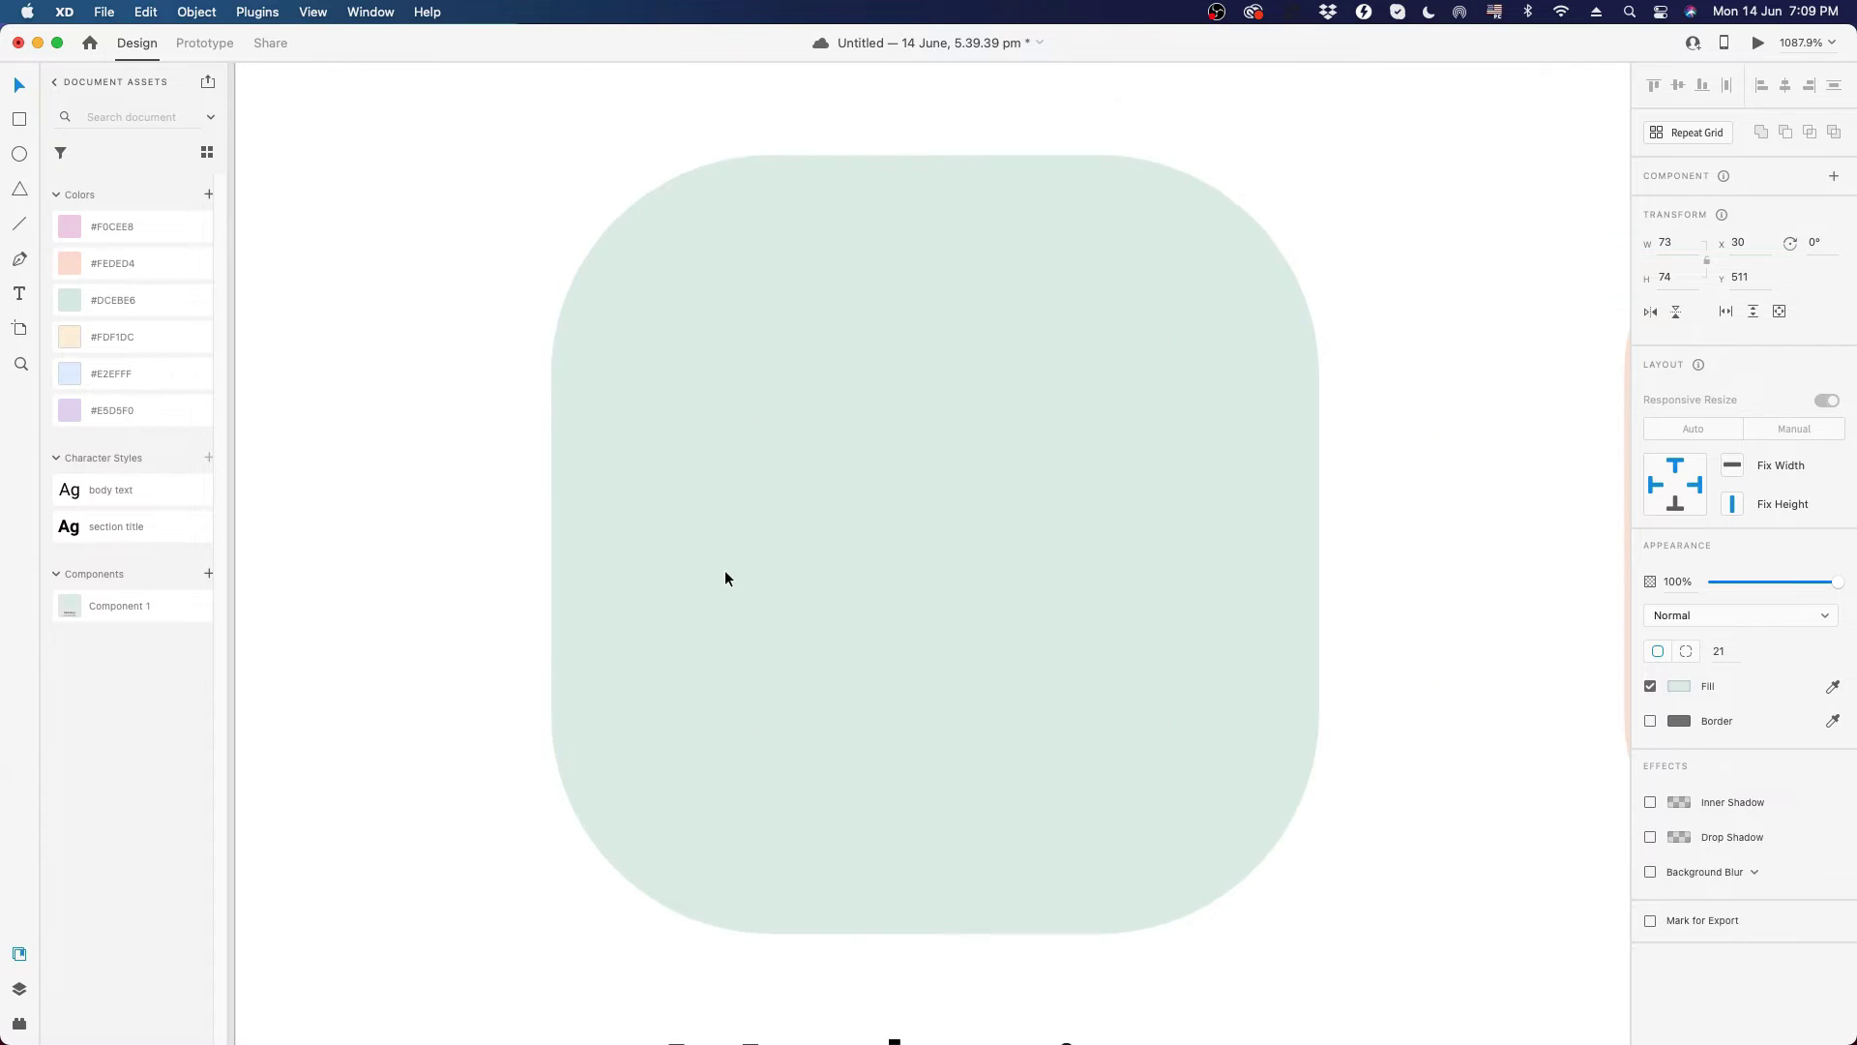
{"action": "key", "text": "super+v"}
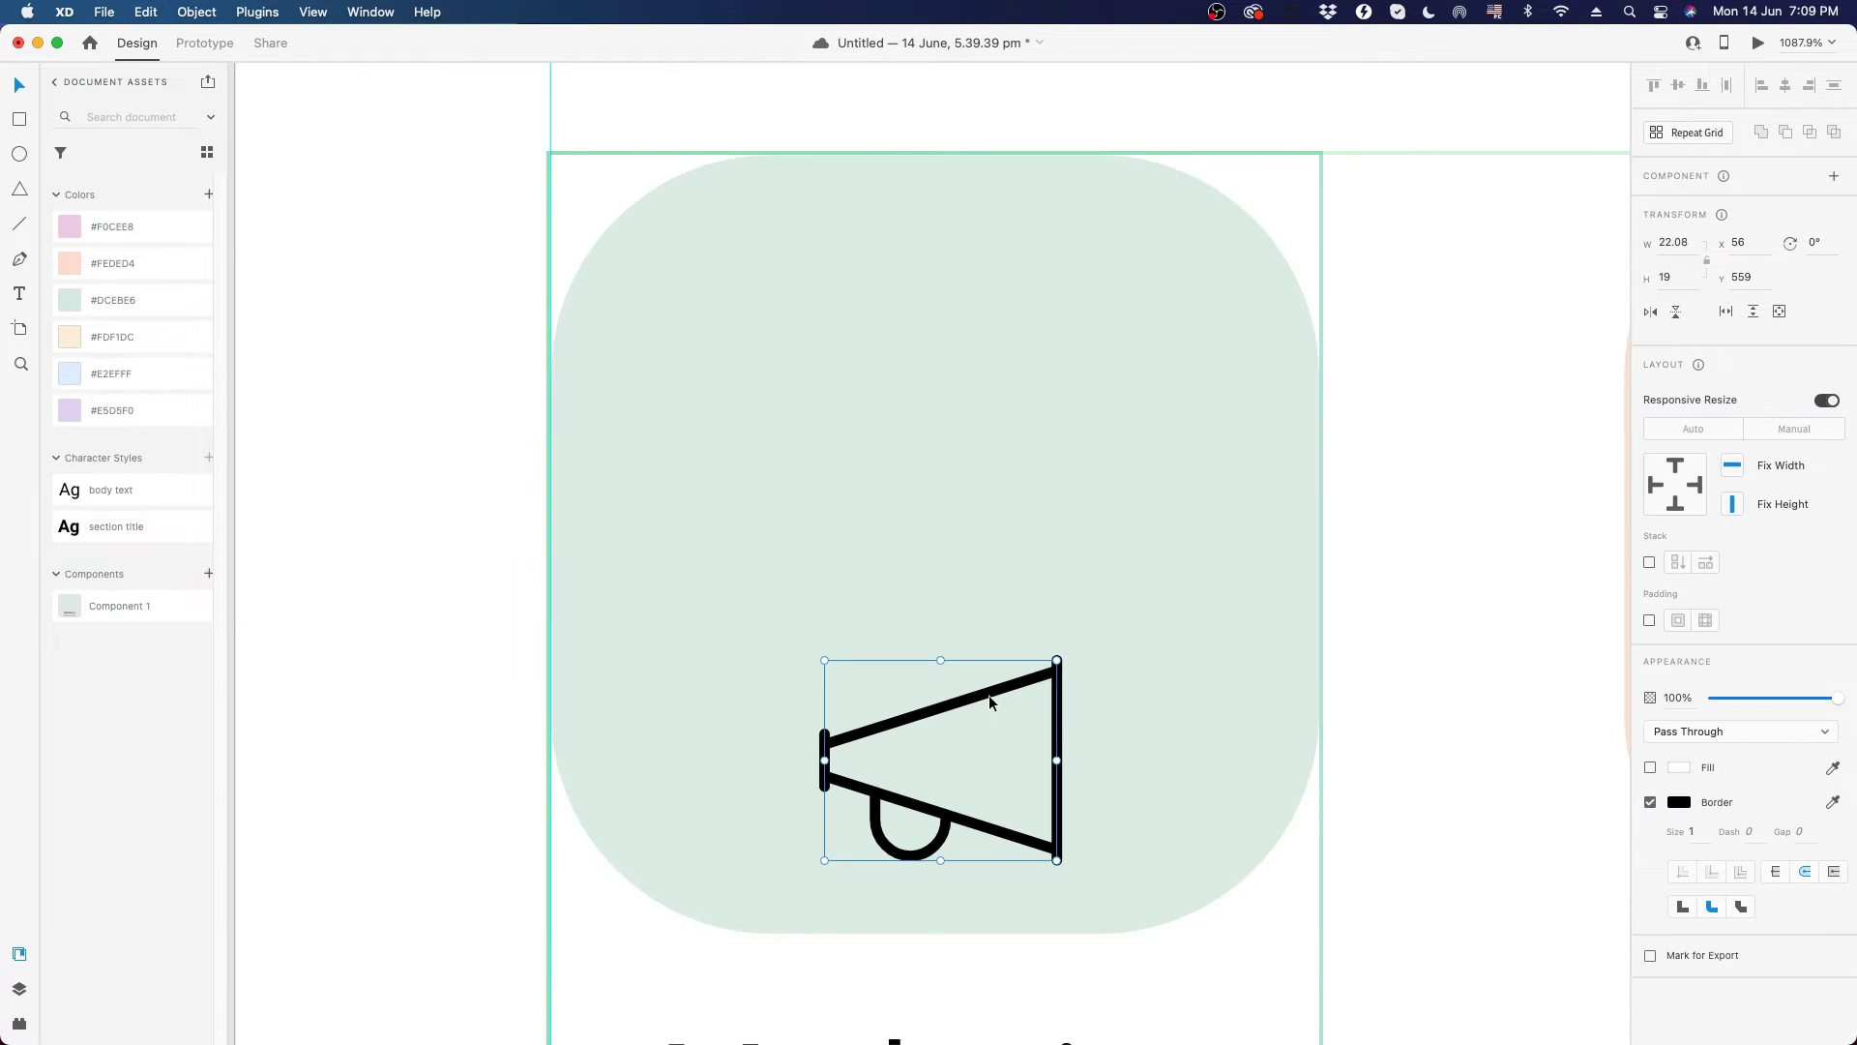
{"action": "left_click_drag", "start_coordinate": [989, 694], "coordinate": [958, 472]}
{"action": "scroll", "coordinate": [926, 528], "scroll_direction": "down", "scroll_amount": 10}
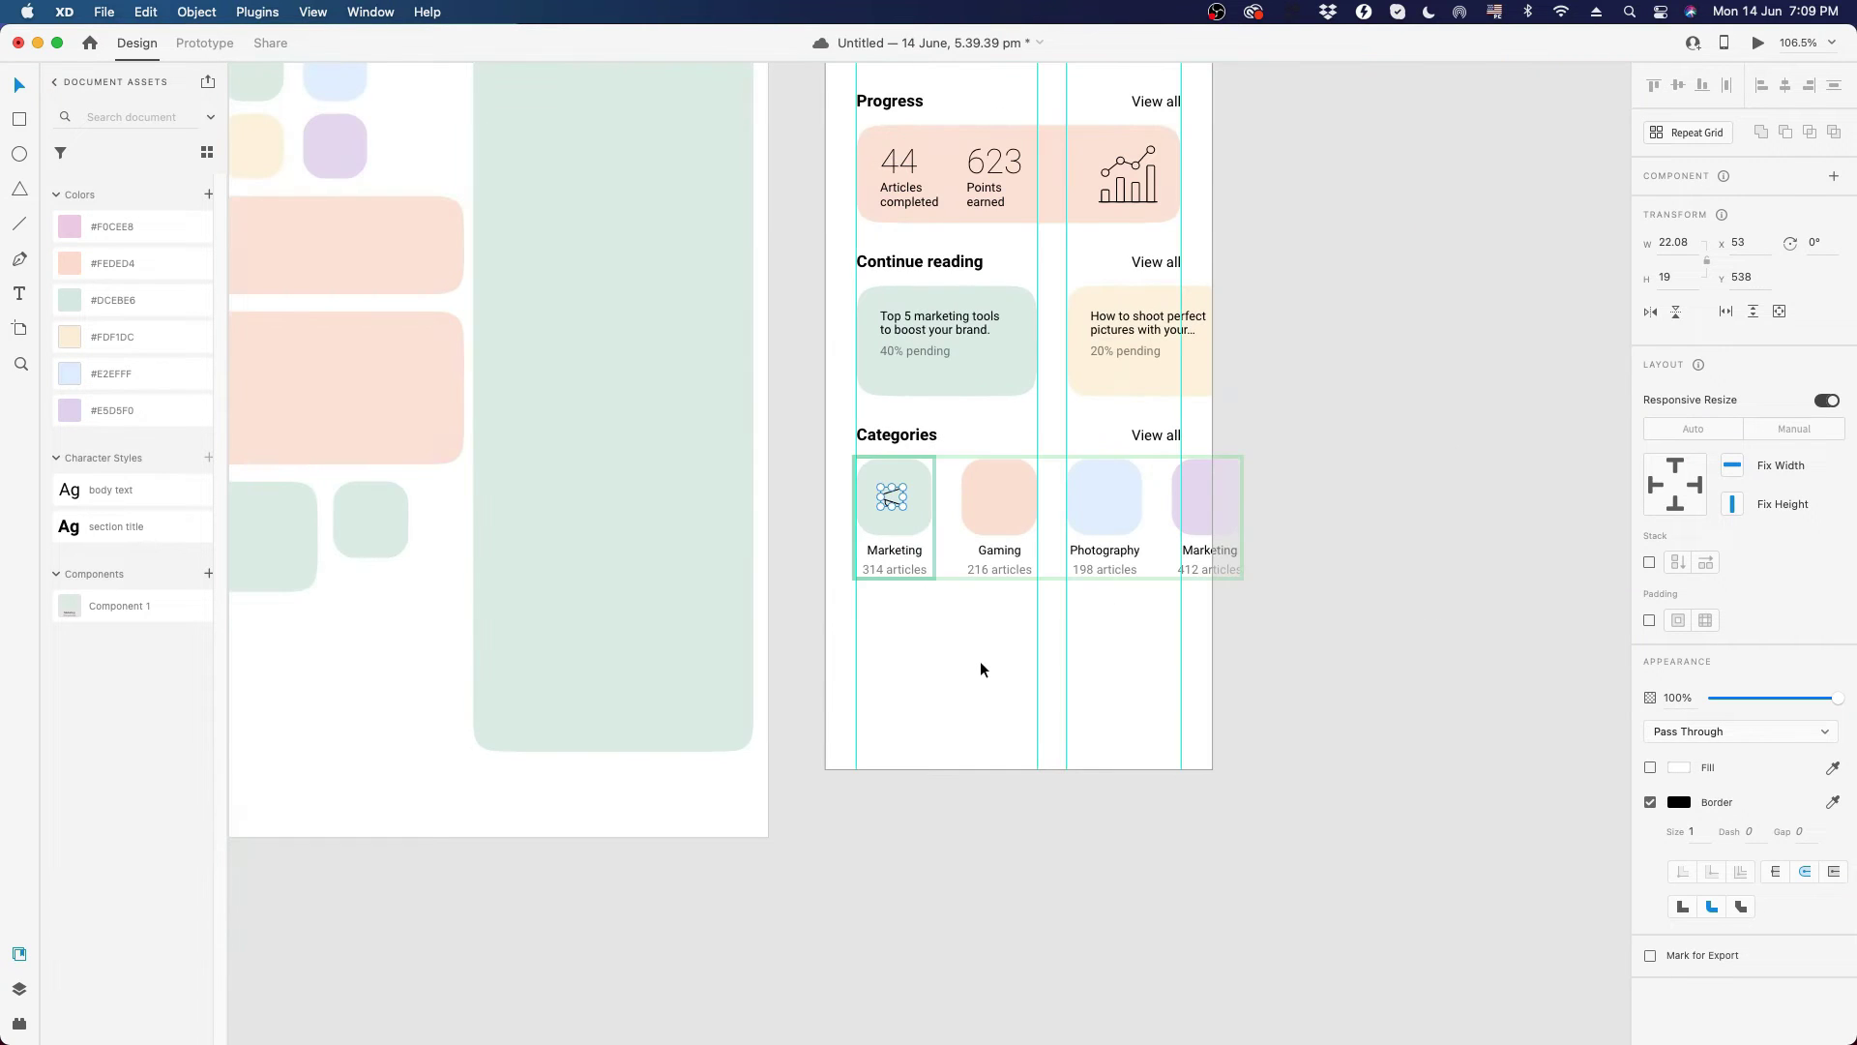
{"action": "left_click", "coordinate": [980, 669]}
- Copy the moustached face icon from the icon row into the Gaming square and place it at X 156, Y 538
{"action": "scroll", "coordinate": [1000, 622], "scroll_direction": "up", "scroll_amount": 2}
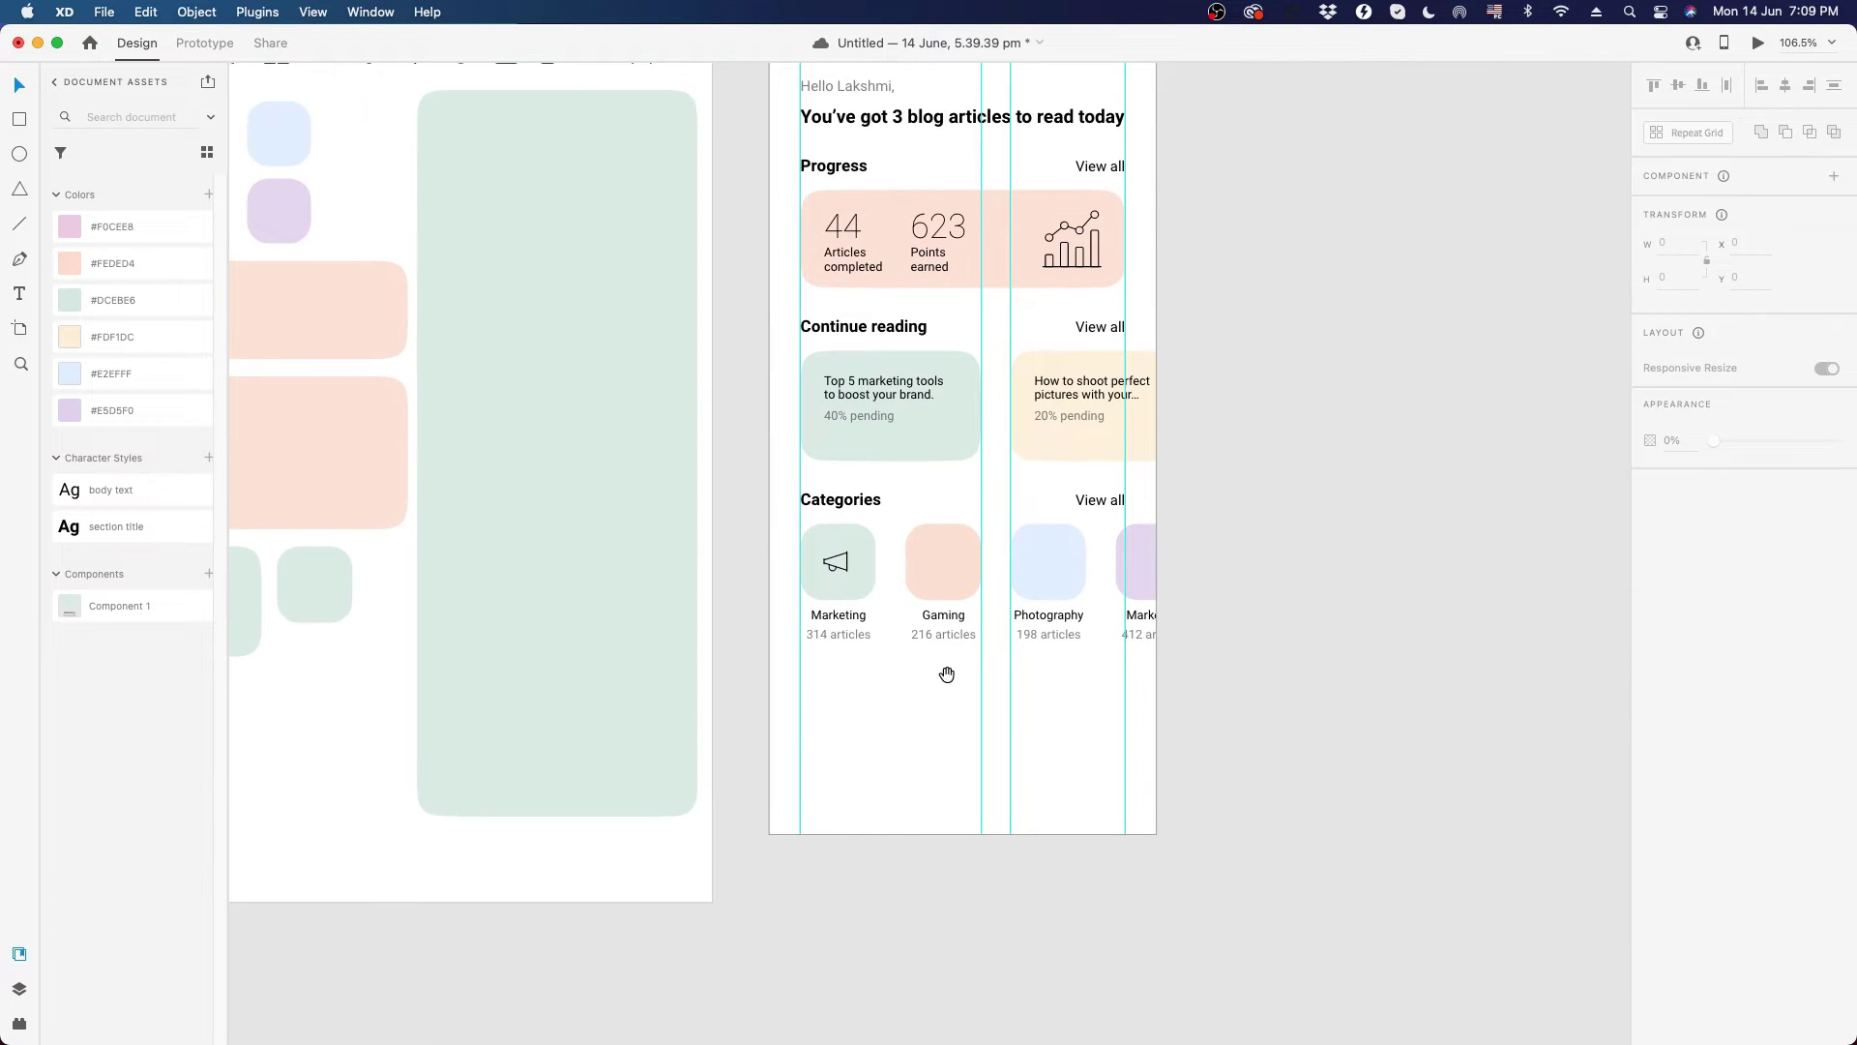
{"action": "scroll", "coordinate": [933, 607], "scroll_direction": "up", "scroll_amount": 5}
{"action": "scroll", "coordinate": [854, 629], "scroll_direction": "down", "scroll_amount": 2}
{"action": "left_click_drag", "start_coordinate": [663, 466], "coordinate": [998, 780]}
{"action": "scroll", "coordinate": [917, 648], "scroll_direction": "up", "scroll_amount": 3}
{"action": "scroll", "coordinate": [917, 646], "scroll_direction": "down", "scroll_amount": 5}
{"action": "left_click", "coordinate": [755, 229]}
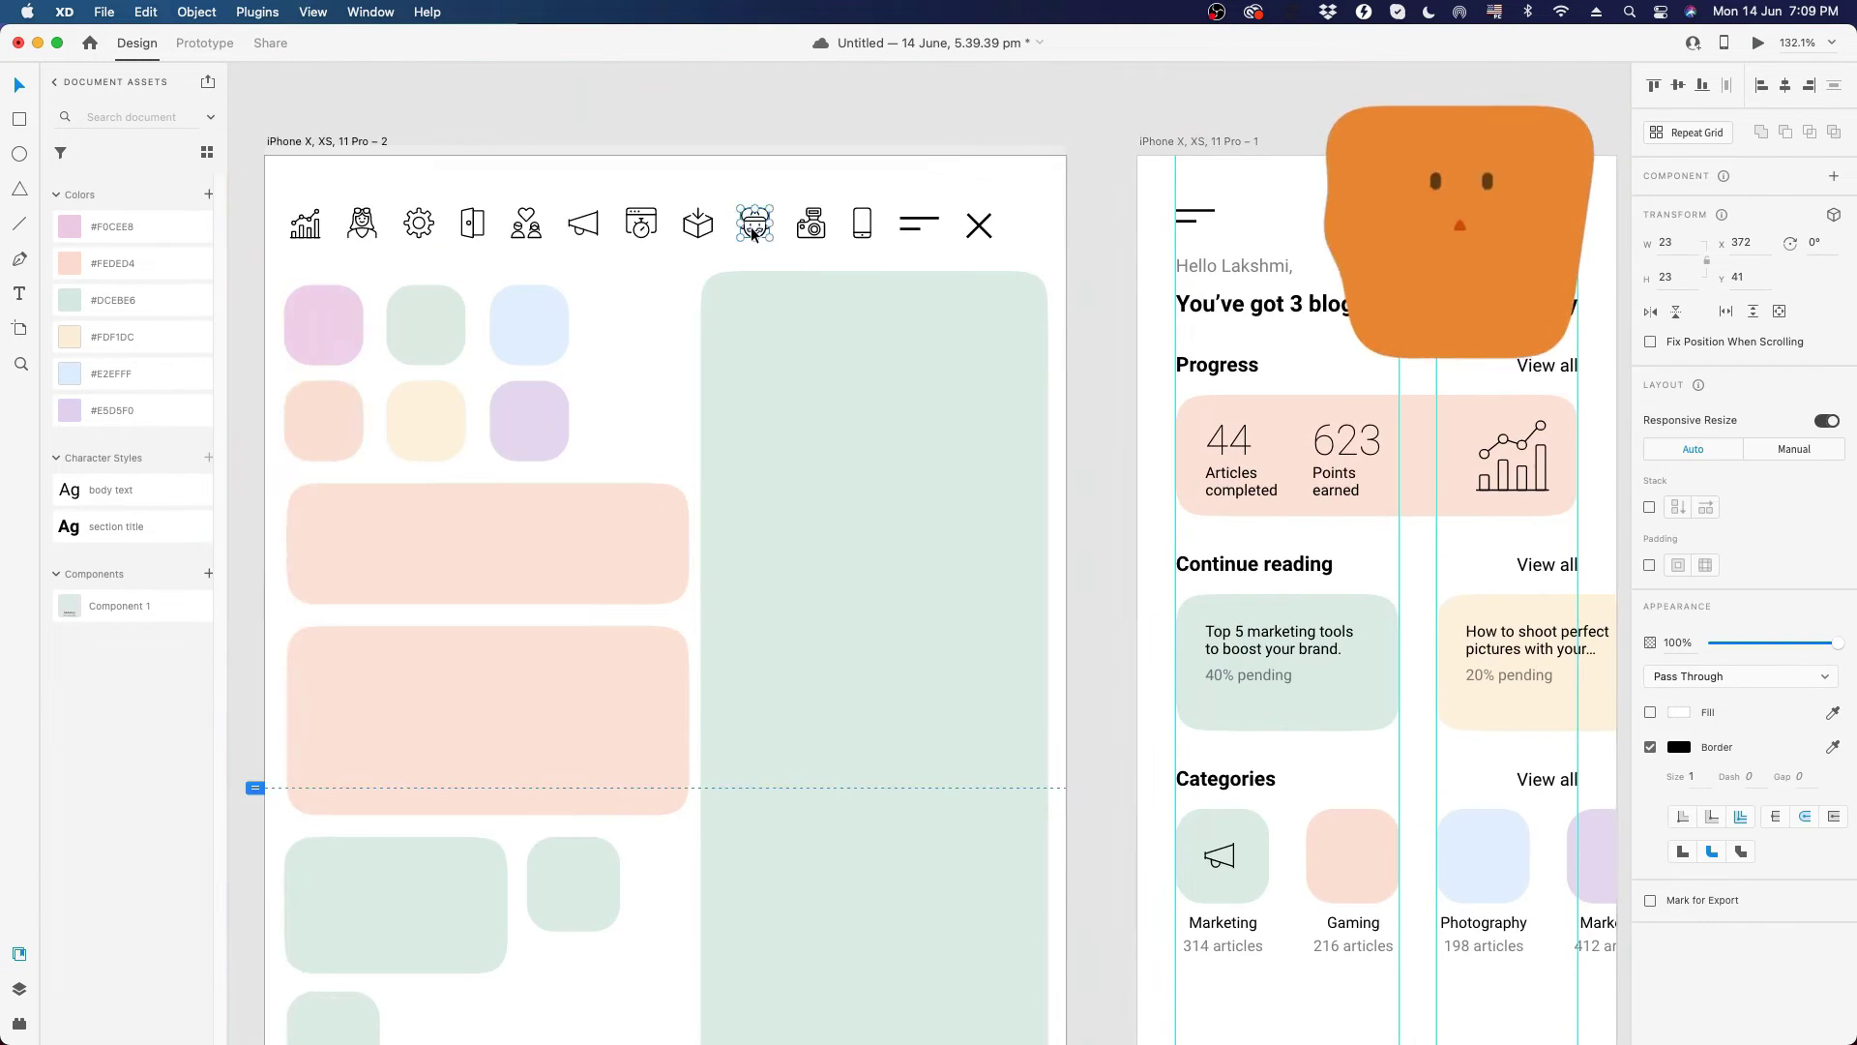
{"action": "key", "text": "super+c"}
{"action": "left_click", "coordinate": [1348, 854]}
{"action": "key", "text": "super+v"}
{"action": "scroll", "coordinate": [1373, 870], "scroll_direction": "up", "scroll_amount": 8}
{"action": "left_click_drag", "start_coordinate": [952, 633], "coordinate": [953, 503]}
{"action": "scroll", "coordinate": [951, 503], "scroll_direction": "down", "scroll_amount": 4}
{"action": "scroll", "coordinate": [984, 490], "scroll_direction": "up", "scroll_amount": 3}
{"action": "scroll", "coordinate": [985, 495], "scroll_direction": "down", "scroll_amount": 5}
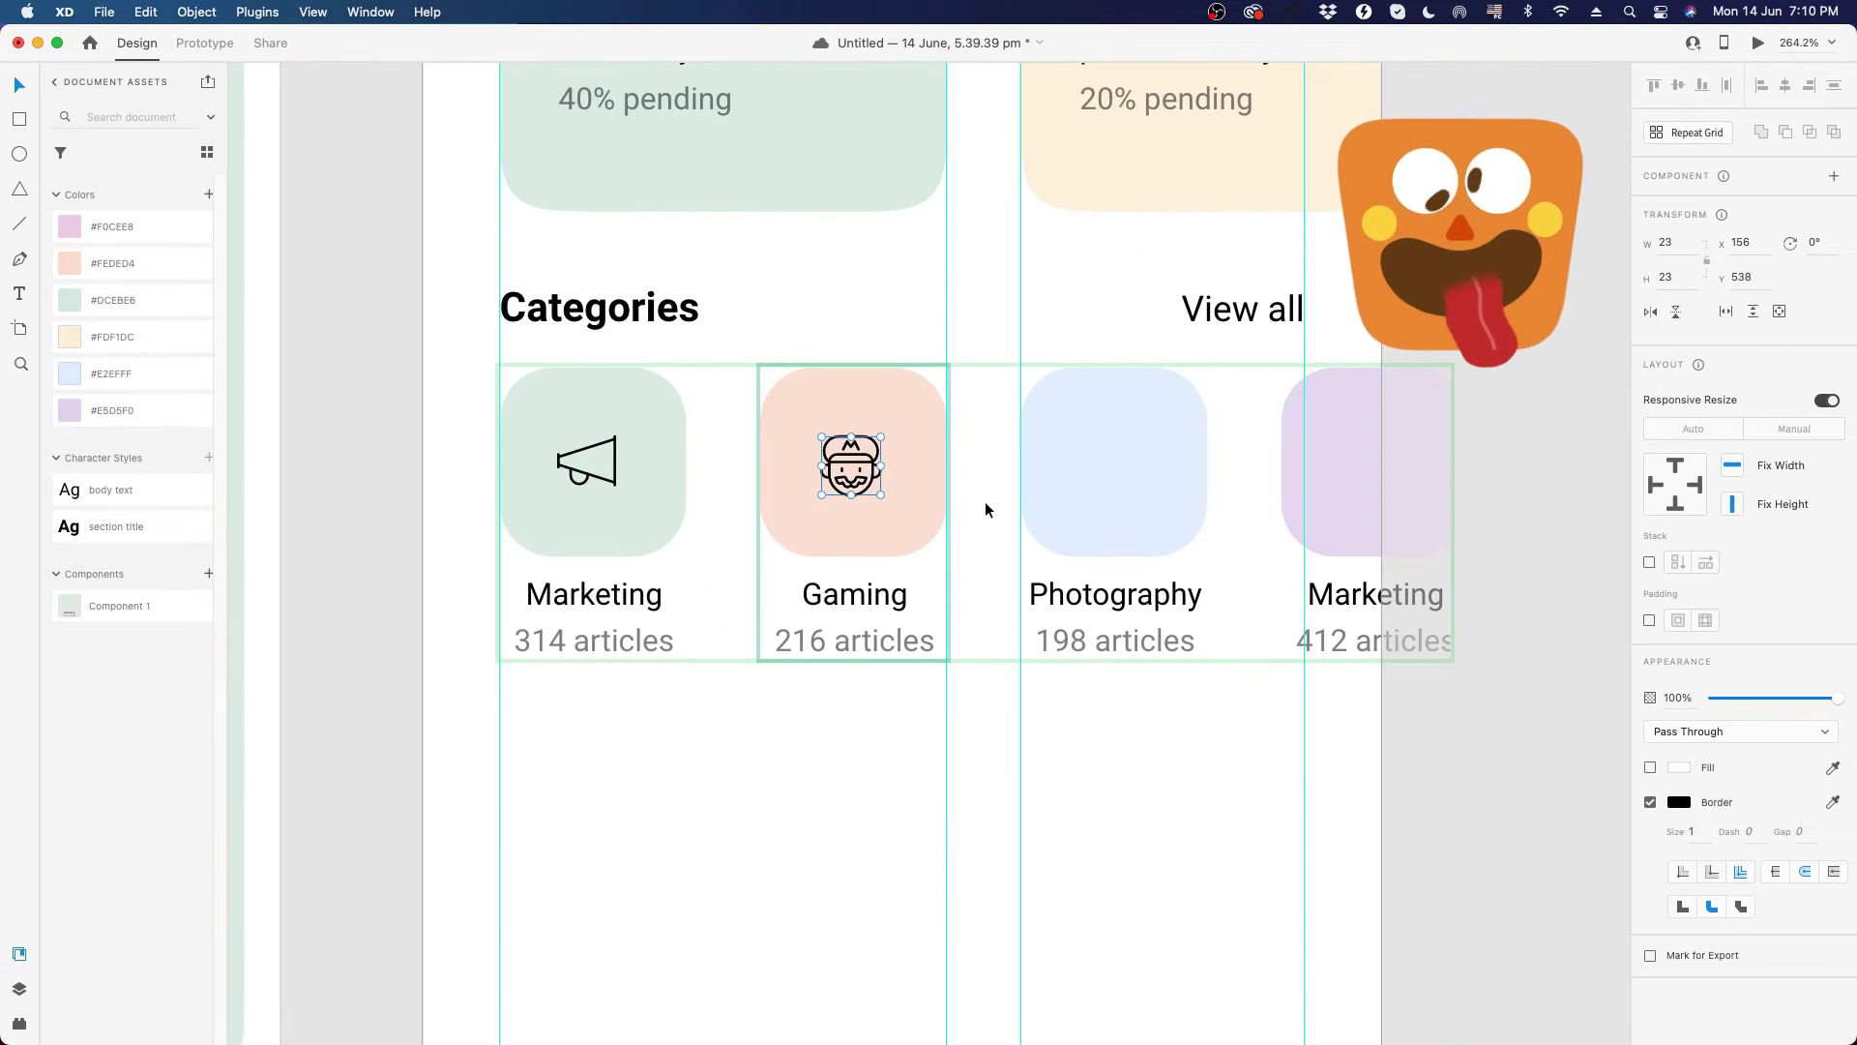
- Copy the camera icon from the icon row into the Photography square and place it at X 260, Y 535
{"action": "scroll", "coordinate": [985, 501], "scroll_direction": "down", "scroll_amount": 8}
{"action": "left_click", "coordinate": [699, 320]}
{"action": "key", "text": "super+c"}
{"action": "scroll", "coordinate": [1099, 503], "scroll_direction": "up", "scroll_amount": 10}
{"action": "left_click", "coordinate": [1099, 503]}
{"action": "key", "text": "super+v"}
{"action": "scroll", "coordinate": [1099, 507], "scroll_direction": "down", "scroll_amount": 10}
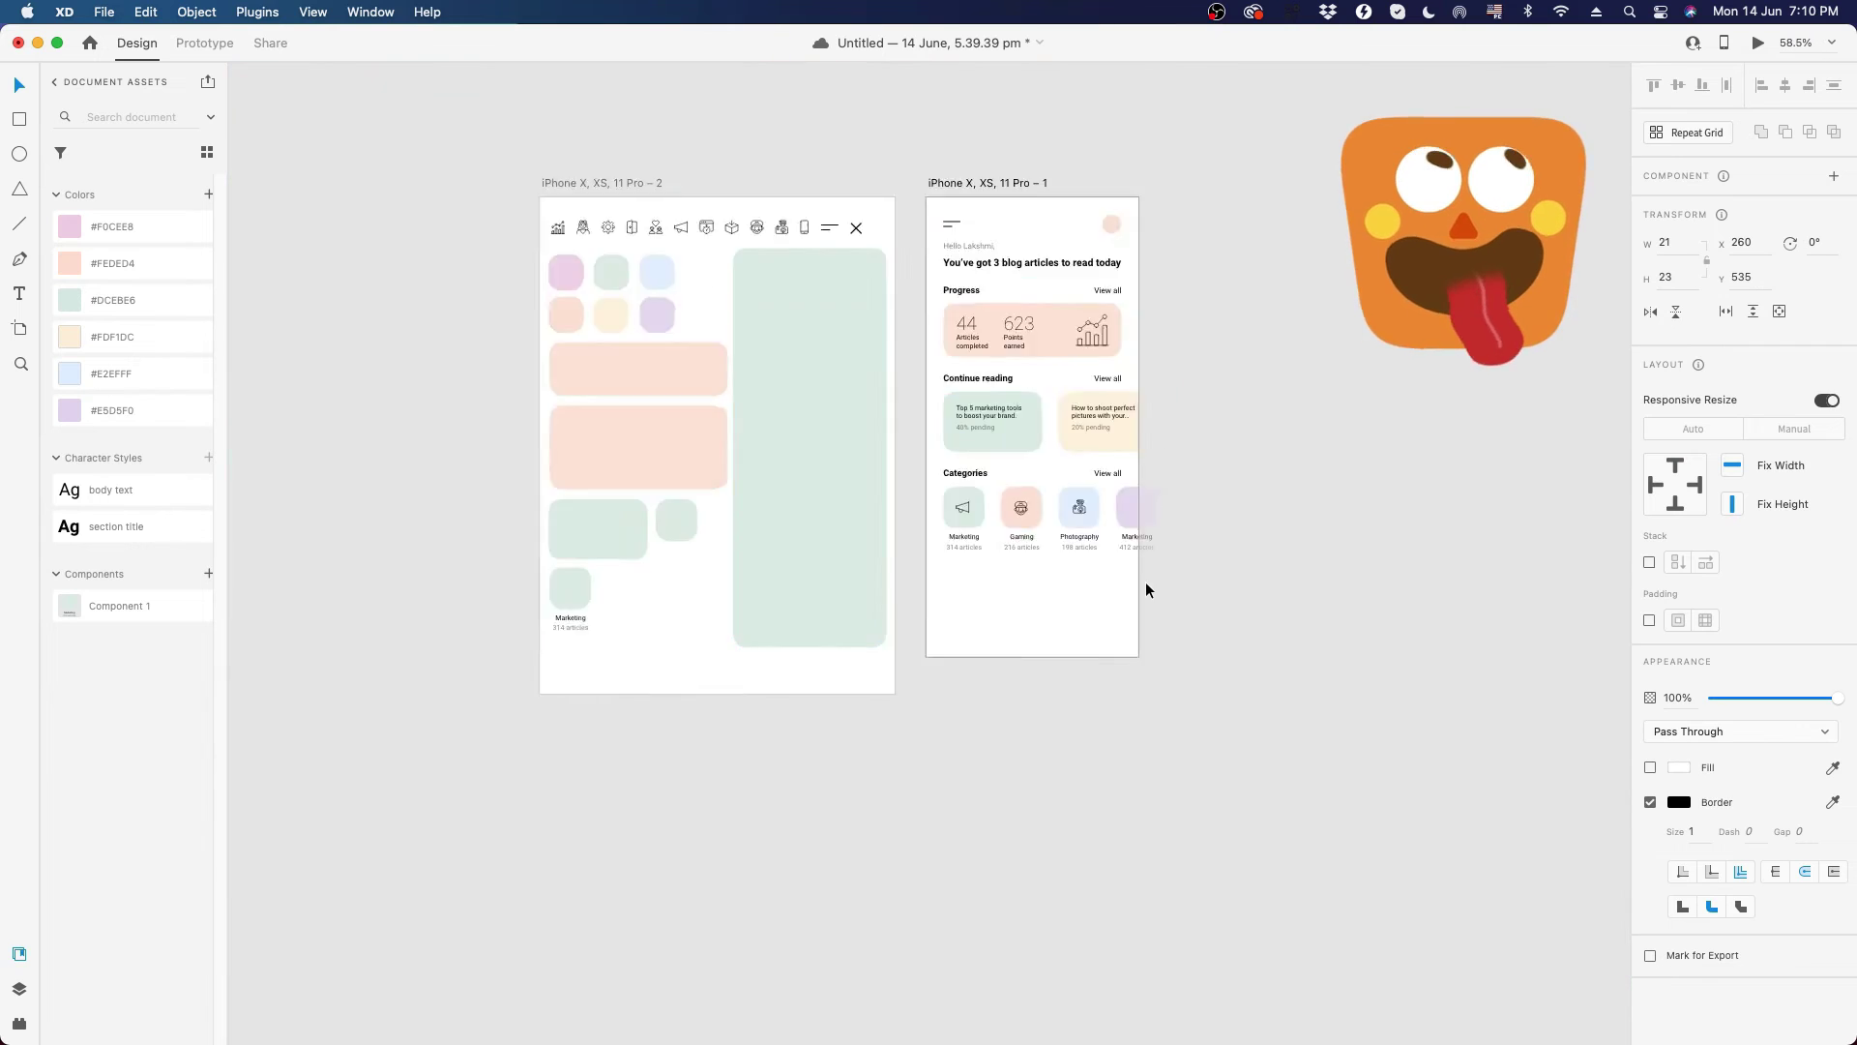
- Rename the fourth category label as Dating and centre a copy of the couple-with-heart icon in its square
{"action": "scroll", "coordinate": [1387, 710], "scroll_direction": "up", "scroll_amount": 8}
{"action": "left_click", "coordinate": [1383, 720]}
{"action": "scroll", "coordinate": [1497, 685], "scroll_direction": "down", "scroll_amount": 6}
{"action": "left_click", "coordinate": [961, 464]}
{"action": "key", "text": "super+c"}
{"action": "scroll", "coordinate": [1257, 503], "scroll_direction": "up", "scroll_amount": 10}
{"action": "key", "text": "super+v"}
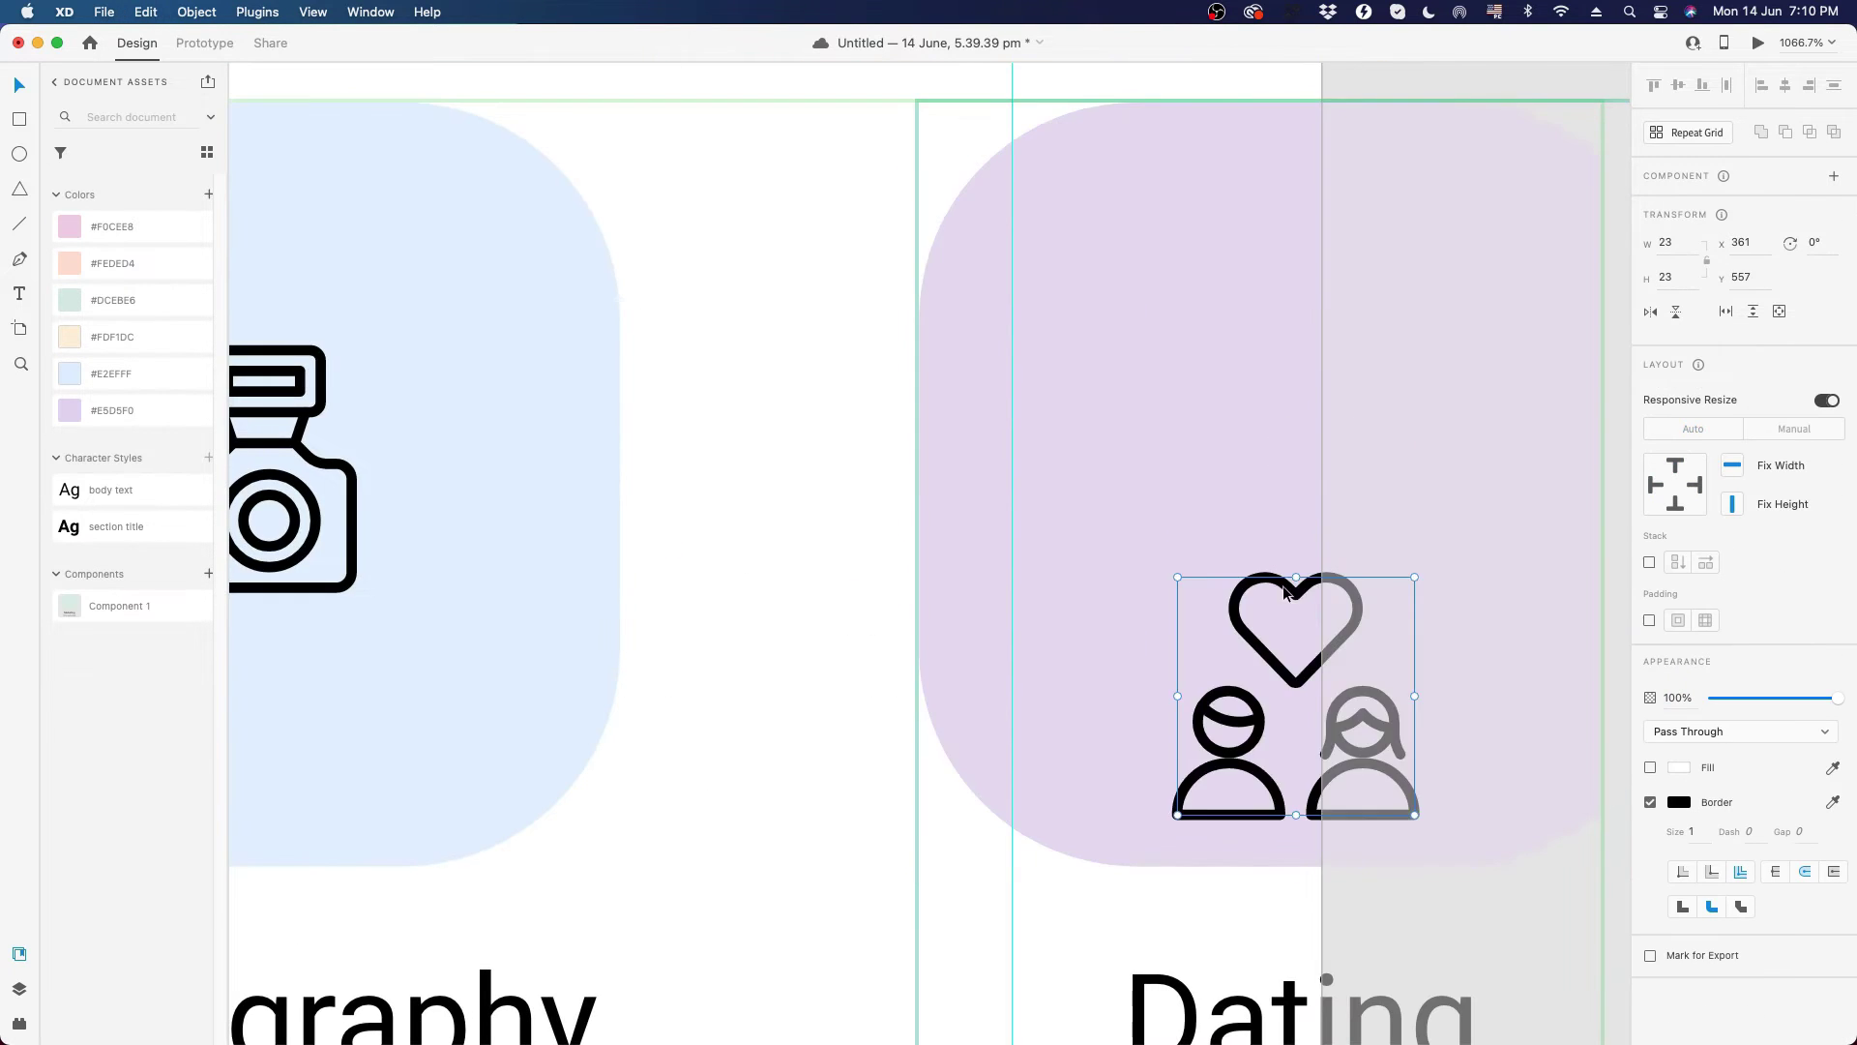
{"action": "left_click_drag", "start_coordinate": [1297, 692], "coordinate": [1289, 464]}
{"action": "scroll", "coordinate": [1238, 445], "scroll_direction": "down", "scroll_amount": 10}
{"action": "left_click", "coordinate": [1361, 550]}
- Move the Progress, Continue reading and Categories sections down together so that they start at Y 174
{"action": "left_click_drag", "start_coordinate": [961, 576], "coordinate": [969, 760]}
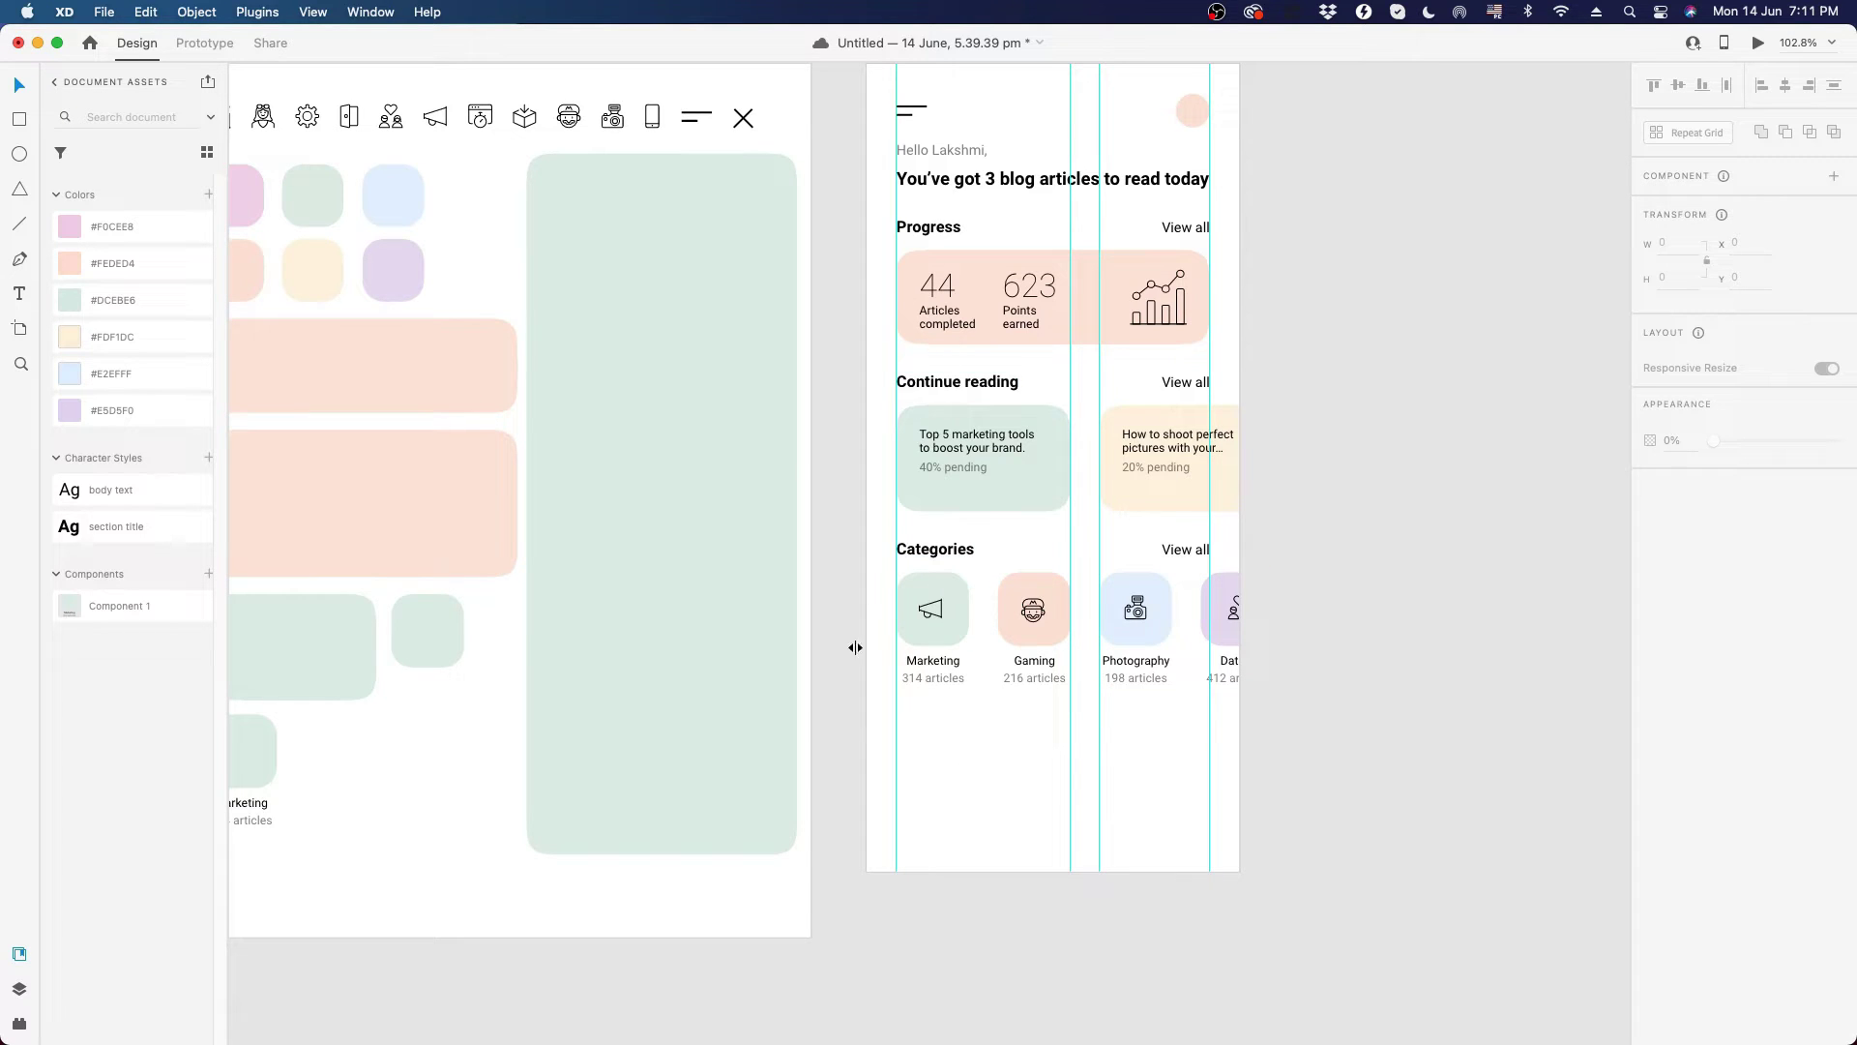
{"action": "left_click_drag", "start_coordinate": [833, 737], "coordinate": [1366, 365]}
{"action": "left_click_drag", "start_coordinate": [1360, 294], "coordinate": [1354, 222]}
{"action": "key", "text": "shift+Down"}
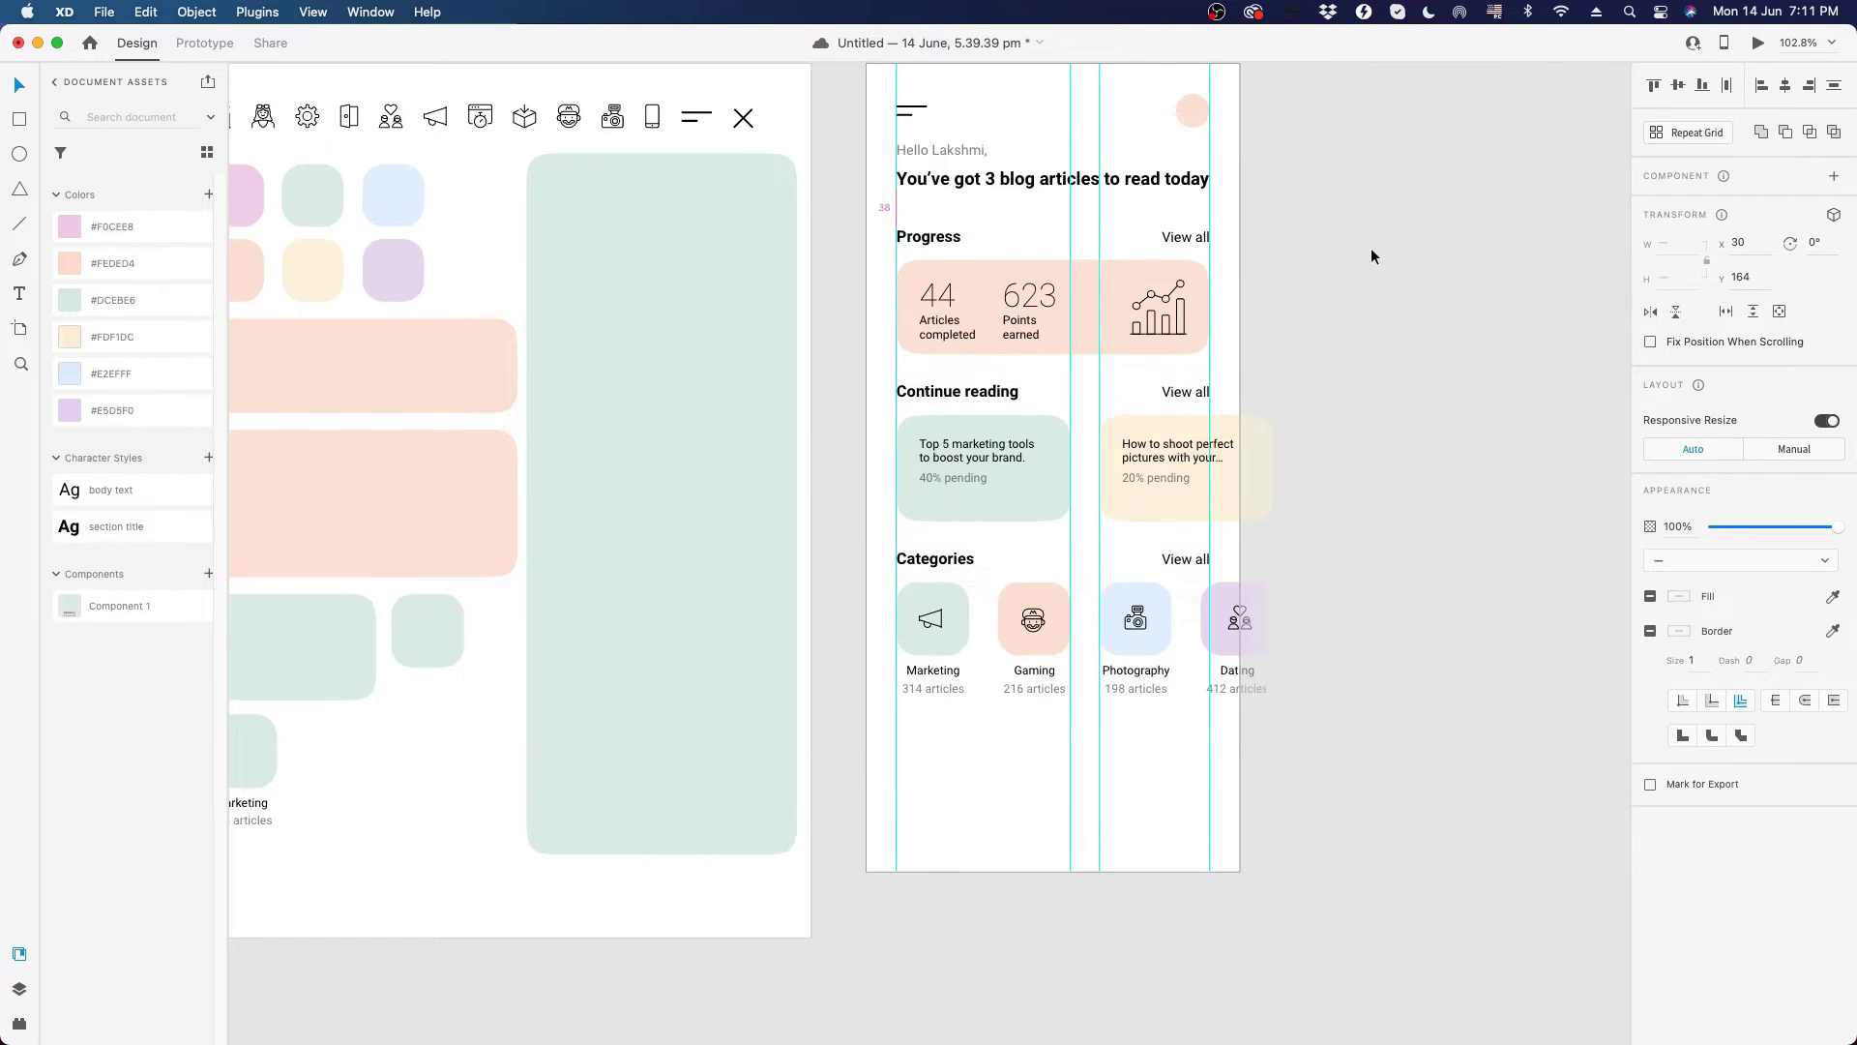
{"action": "key", "text": "shift+Down"}
{"action": "left_click", "coordinate": [1372, 248]}
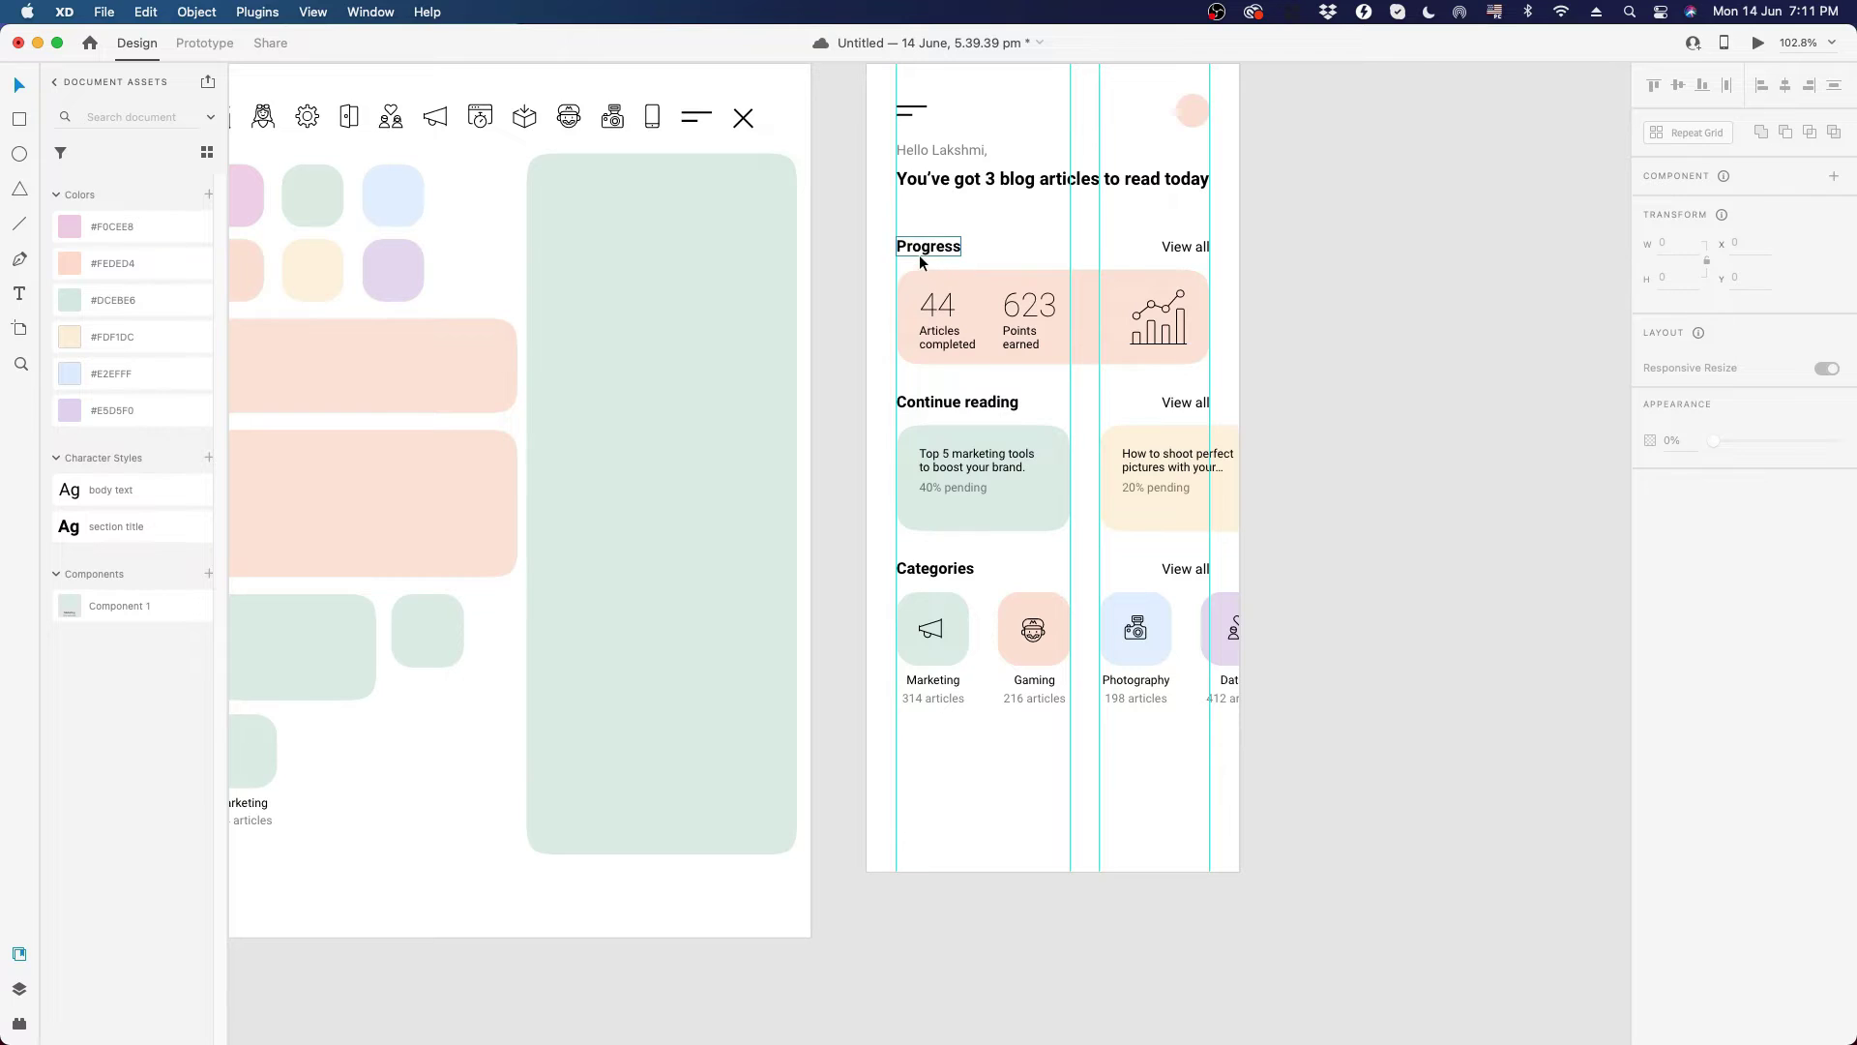
- Group the Progress heading, View all link and card, and nudge the group down by 2 pixels
{"action": "left_click_drag", "start_coordinate": [830, 234], "coordinate": [1293, 369]}
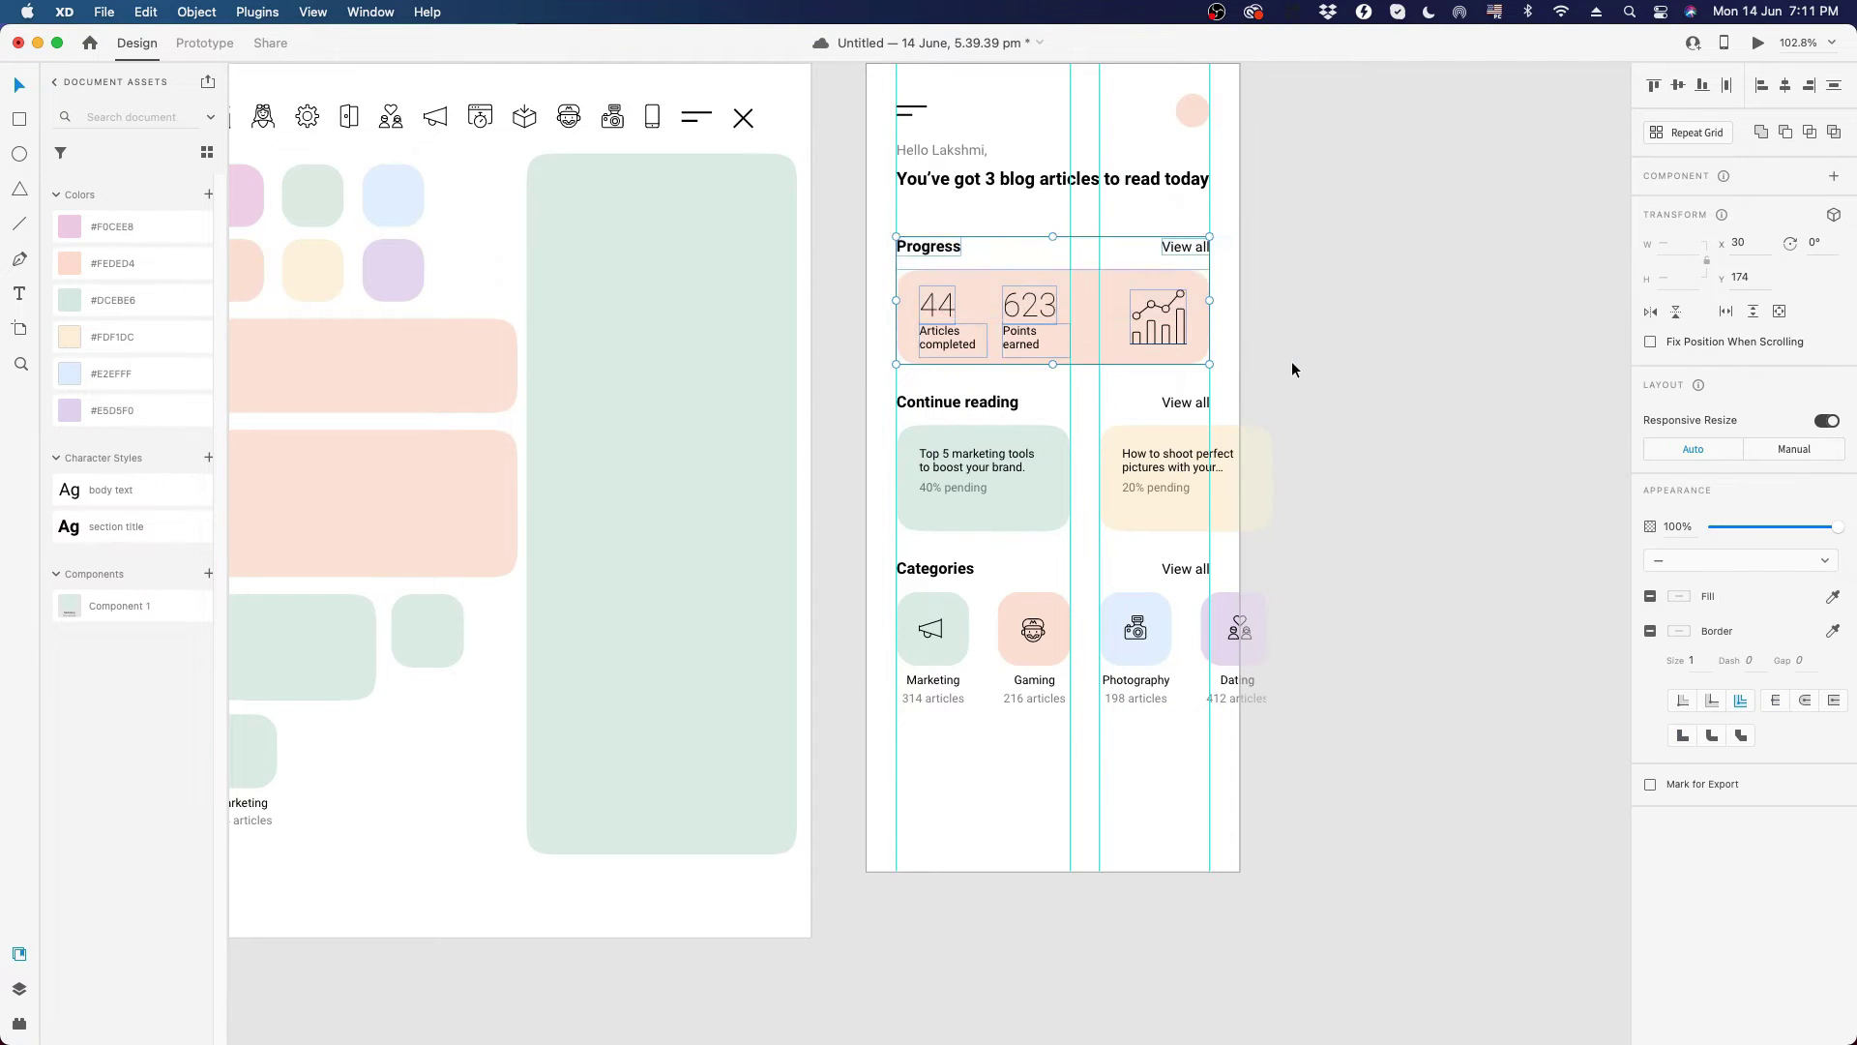
{"action": "key", "text": "super+g"}
{"action": "key", "text": "Down"}
{"action": "key", "text": "Down"}
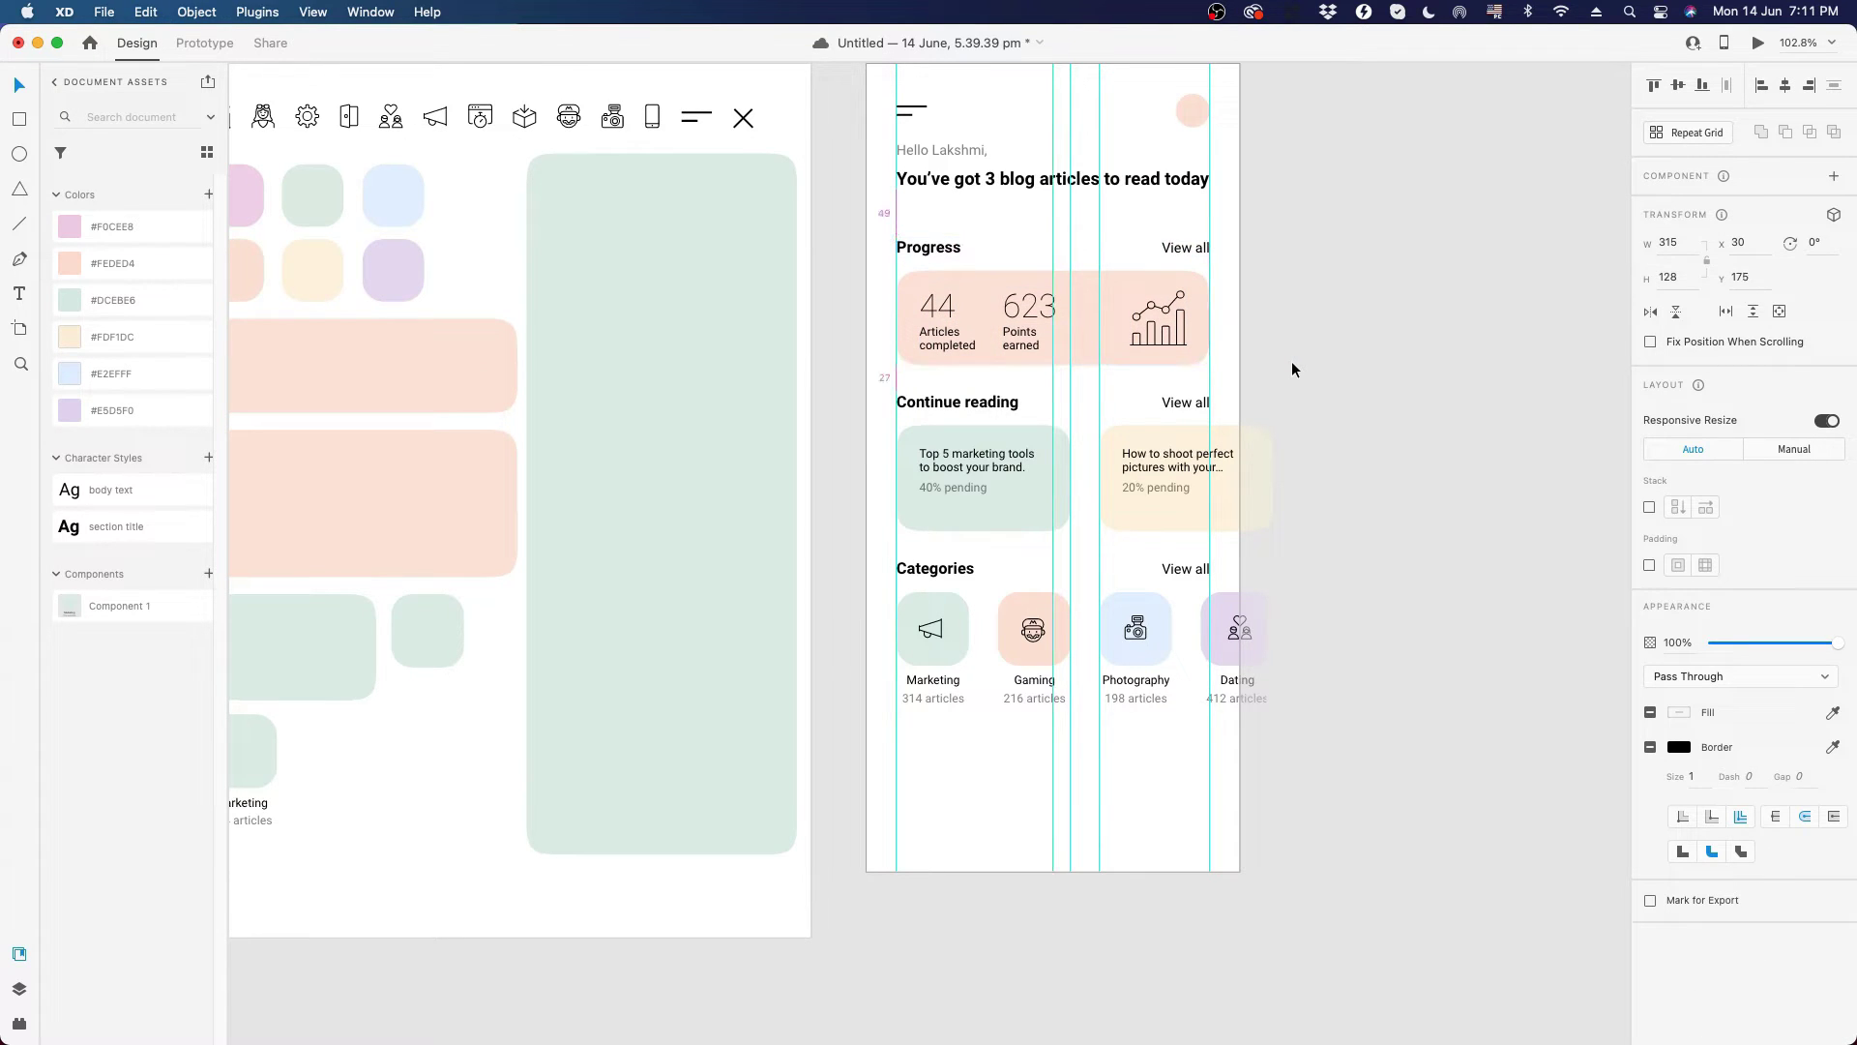
- Move the Continue reading heading, View all link and both cards down to Y 354
{"action": "left_click_drag", "start_coordinate": [843, 394], "coordinate": [1284, 524]}
{"action": "key", "text": "Down"}
{"action": "key", "text": "Down"}
{"action": "key", "text": "Down"}
{"action": "key", "text": "Down"}
{"action": "key", "text": "Down"}
{"action": "key", "text": "Down"}
{"action": "key", "text": "Down"}
{"action": "key", "text": "Down"}
{"action": "key", "text": "Down"}
{"action": "key", "text": "Down"}
{"action": "key", "text": "Down"}
{"action": "key", "text": "Down"}
{"action": "key", "text": "Down"}
{"action": "key", "text": "Down"}
{"action": "key", "text": "Down"}
{"action": "key", "text": "Down"}
{"action": "key", "text": "Down"}
{"action": "key", "text": "Down"}
{"action": "key", "text": "Down"}
{"action": "key", "text": "Down"}
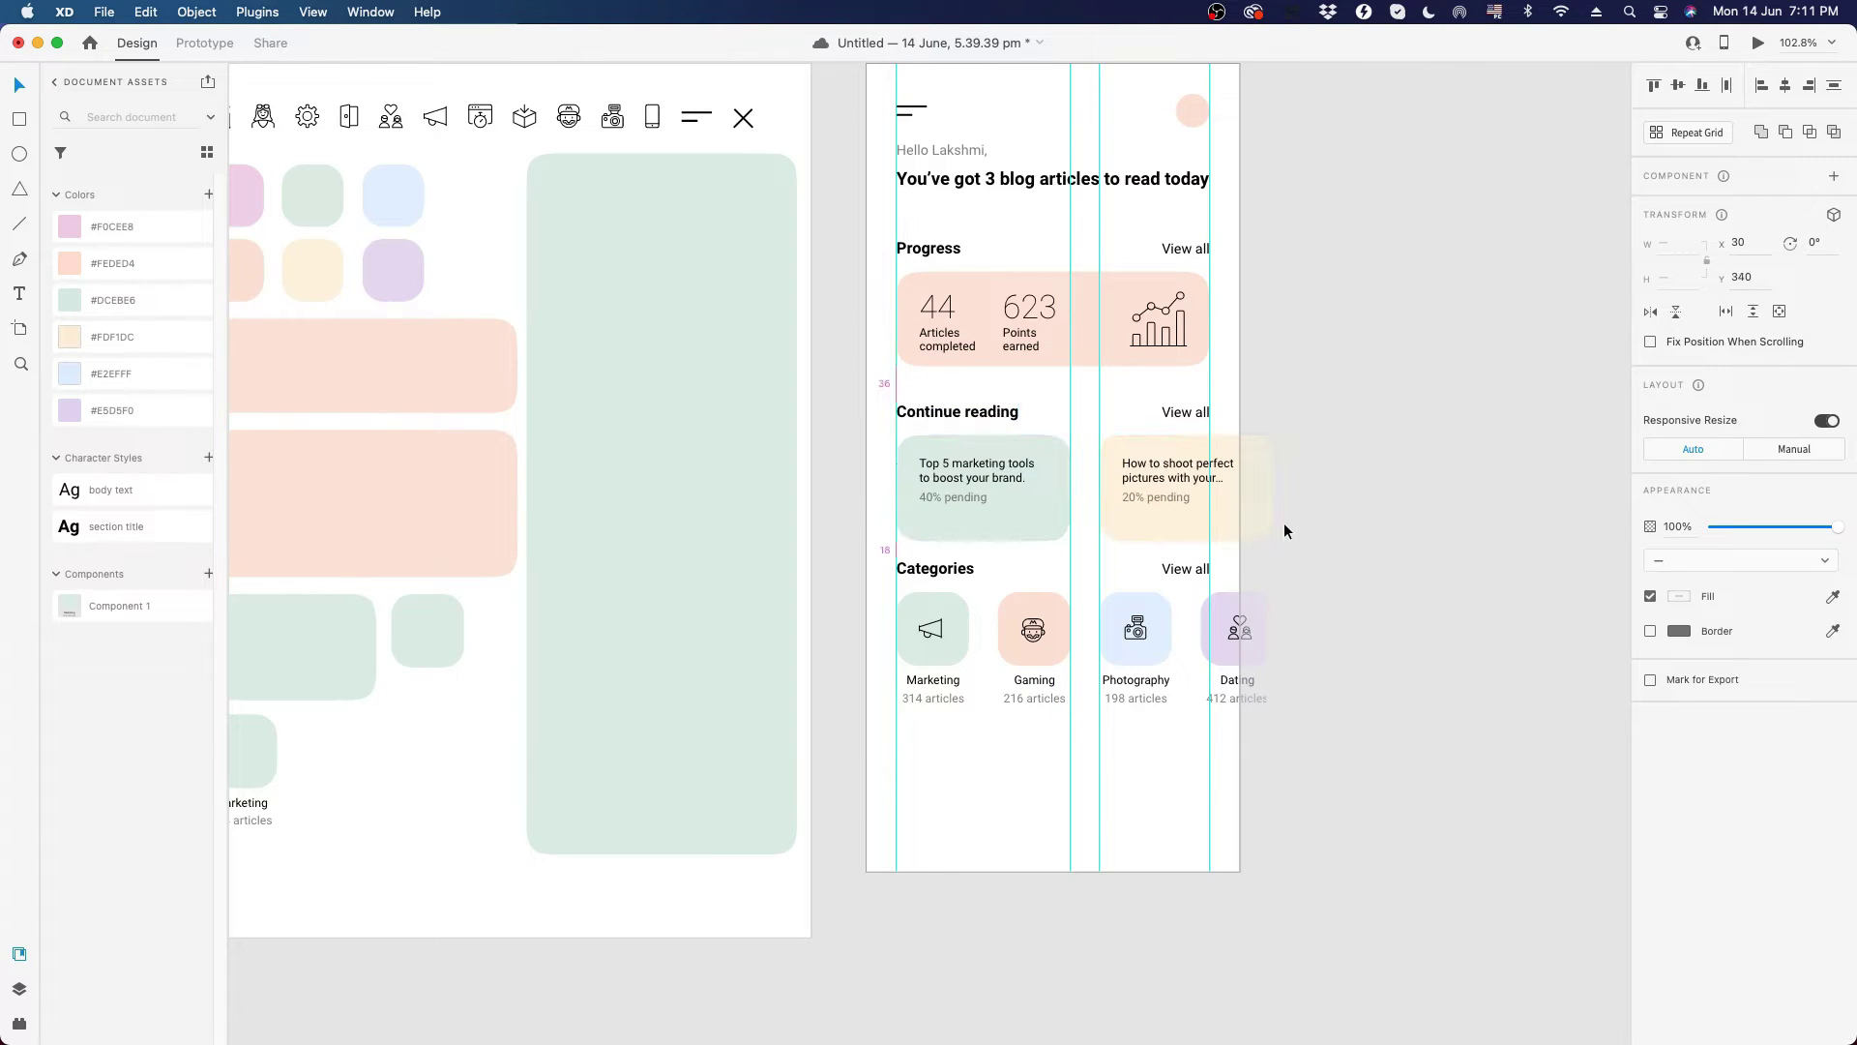
{"action": "key", "text": "Down"}
{"action": "key", "text": "Down"}
{"action": "key", "text": "Down"}
{"action": "key", "text": "Down"}
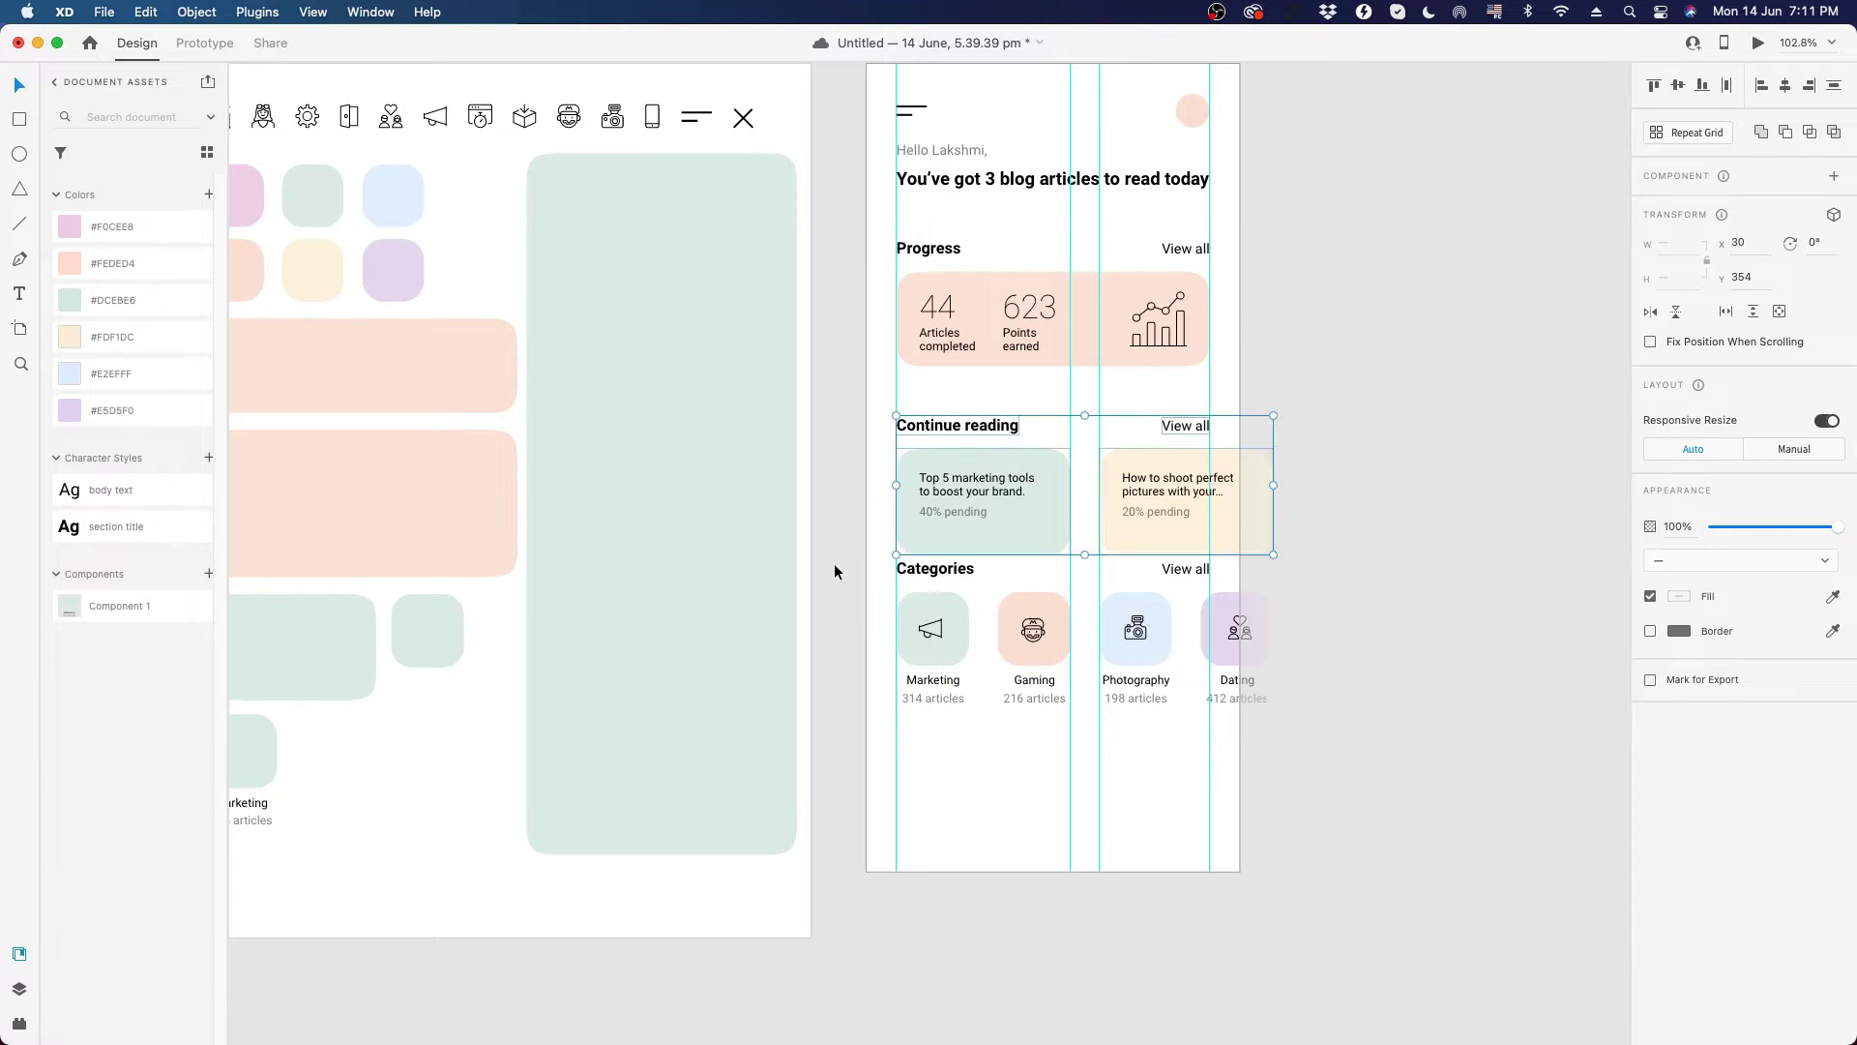
- Move the Categories section down until its gap below the Continue reading cards matches the gap below the Progress card
{"action": "left_click_drag", "start_coordinate": [833, 566], "coordinate": [1350, 756]}
{"action": "key", "text": "shift+Down"}
{"action": "key", "text": "shift+Down"}
{"action": "key", "text": "shift+Down"}
{"action": "key", "text": "shift+Down"}
{"action": "key", "text": "shift+Down"}
{"action": "key", "text": "shift+Down"}
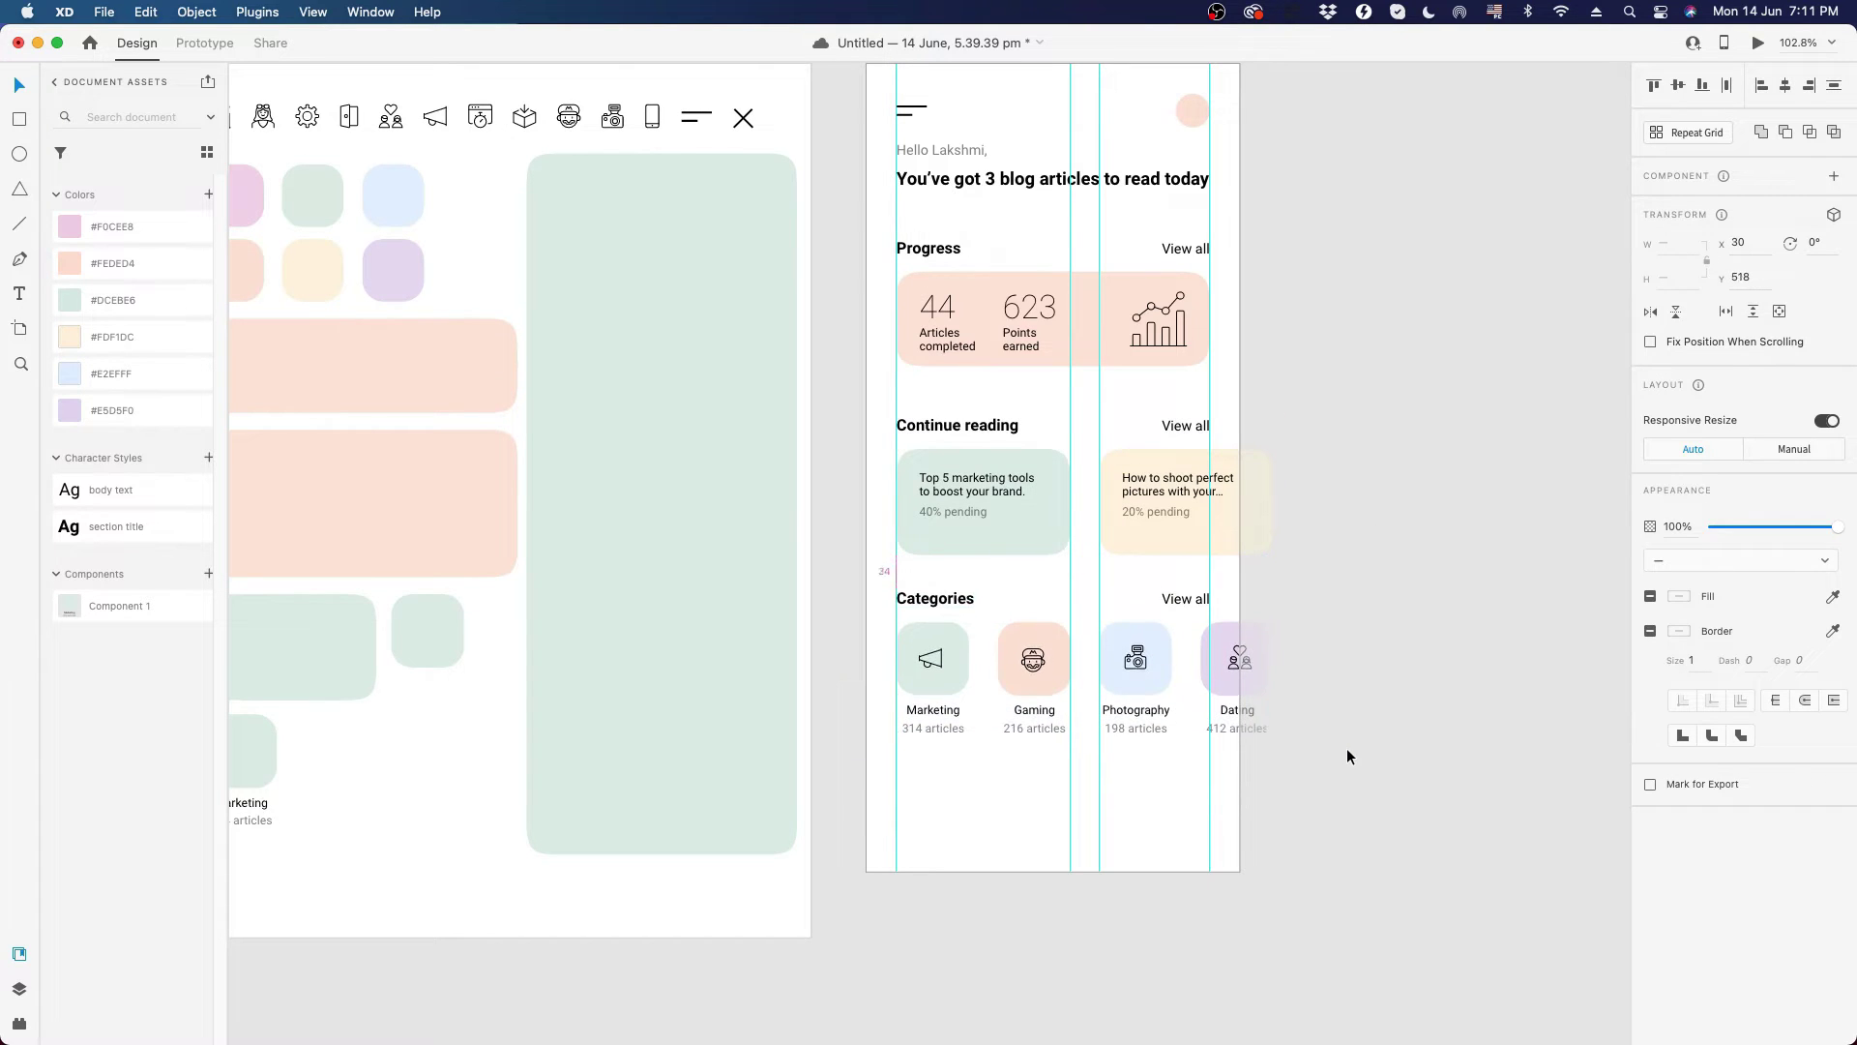
{"action": "key", "text": "Down"}
{"action": "key", "text": "Down"}
{"action": "key", "text": "Down"}
{"action": "key", "text": "Down"}
{"action": "key", "text": "Down"}
{"action": "key", "text": "Down"}
{"action": "key", "text": "Down"}
{"action": "key", "text": "Down"}
{"action": "key", "text": "Up"}
{"action": "key", "text": "Up"}
{"action": "key", "text": "Up"}
{"action": "key", "text": "Up"}
{"action": "key", "text": "Up"}
{"action": "key", "text": "Up"}
{"action": "key", "text": "Up"}
{"action": "key", "text": "Up"}
{"action": "key", "text": "Up"}
{"action": "key", "text": "Up"}
{"action": "key", "text": "Up"}
{"action": "key", "text": "Up"}
{"action": "key", "text": "Up"}
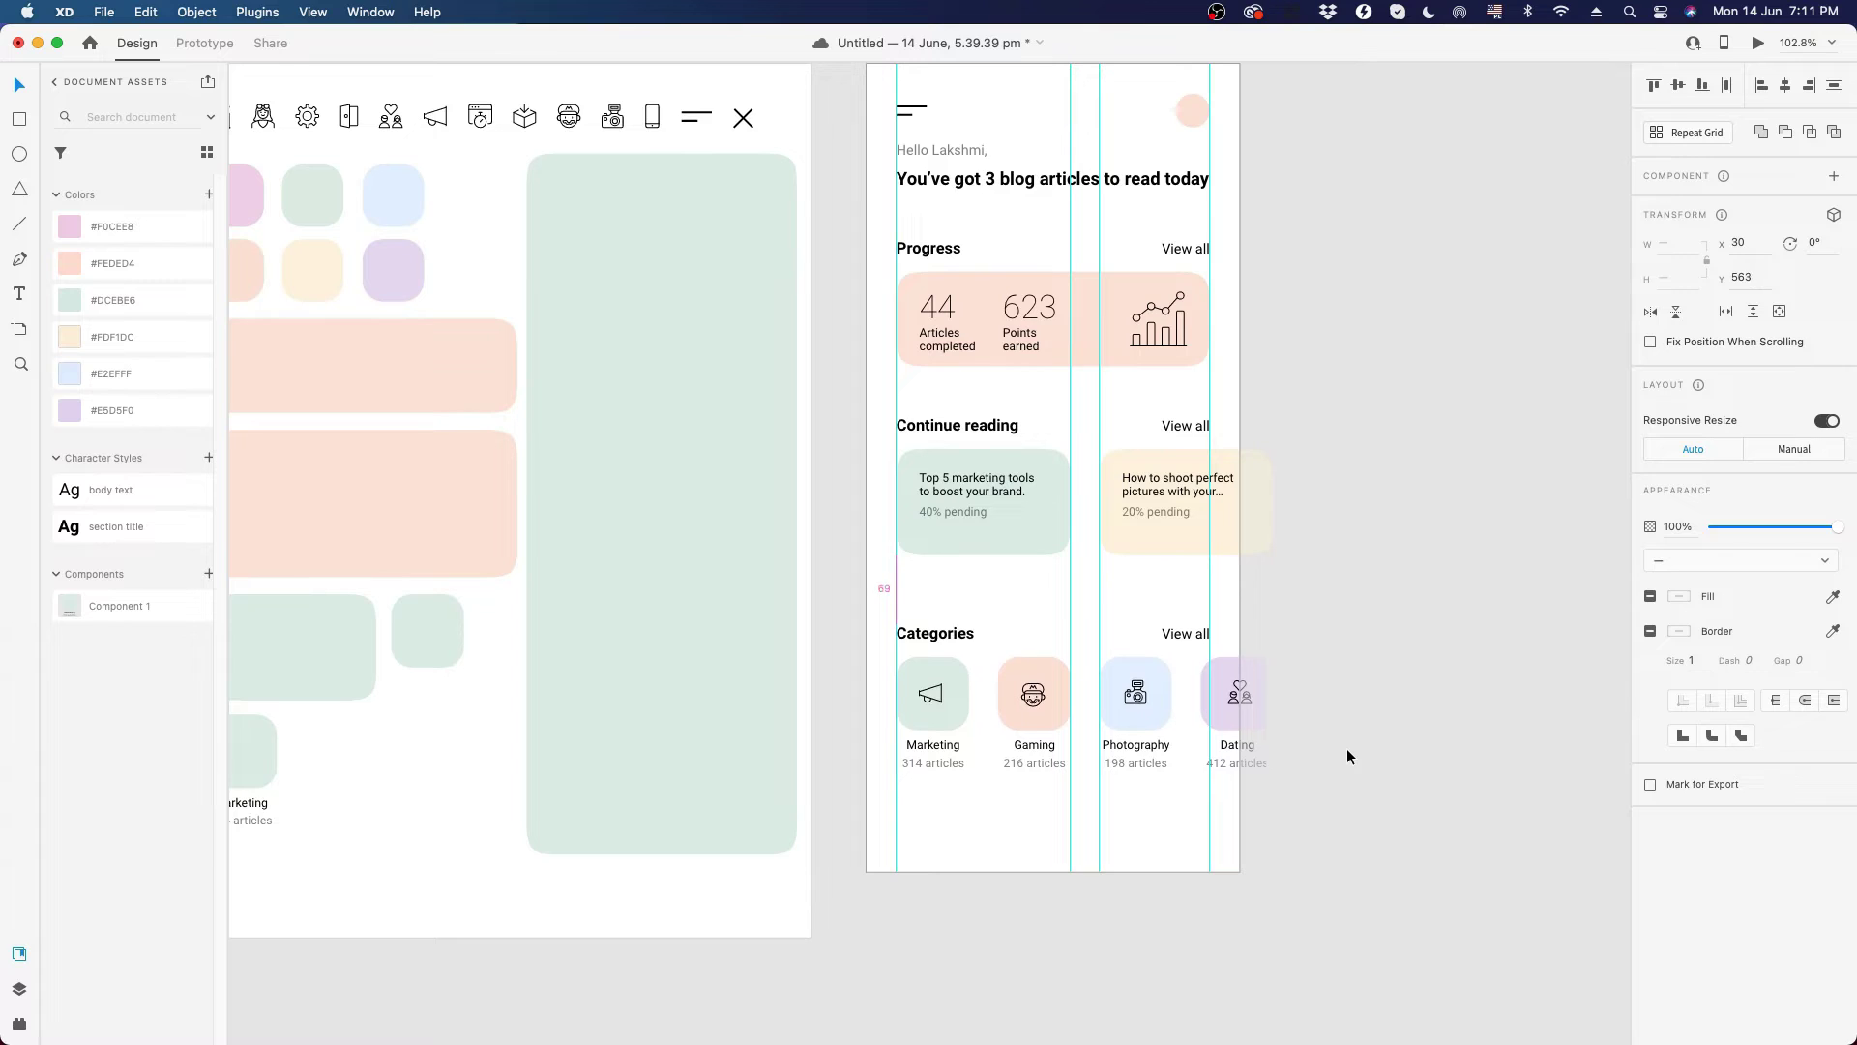
{"action": "key", "text": "Up"}
{"action": "key", "text": "Up"}
{"action": "key", "text": "Up"}
{"action": "key", "text": "Up"}
{"action": "key", "text": "Up"}
{"action": "key", "text": "Up"}
{"action": "key", "text": "Up"}
{"action": "key", "text": "Up"}
{"action": "key", "text": "Up"}
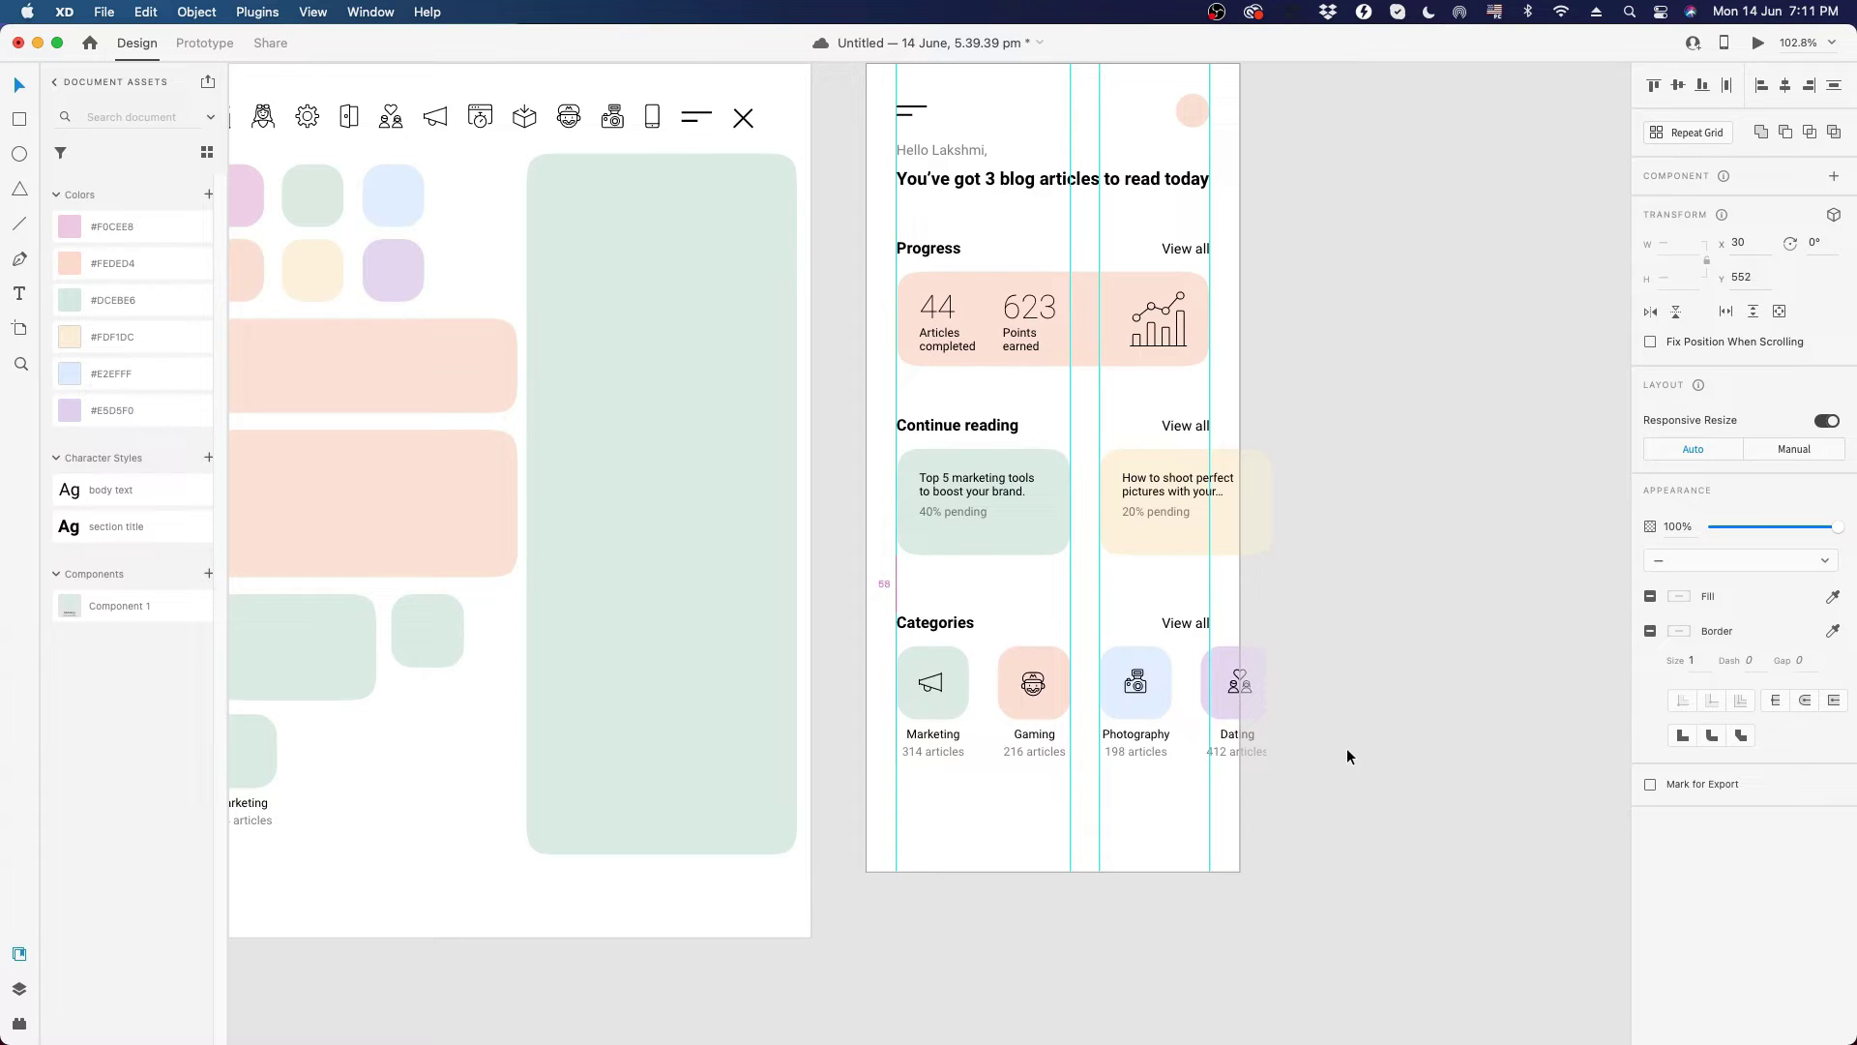
{"action": "left_click", "coordinate": [1387, 696]}
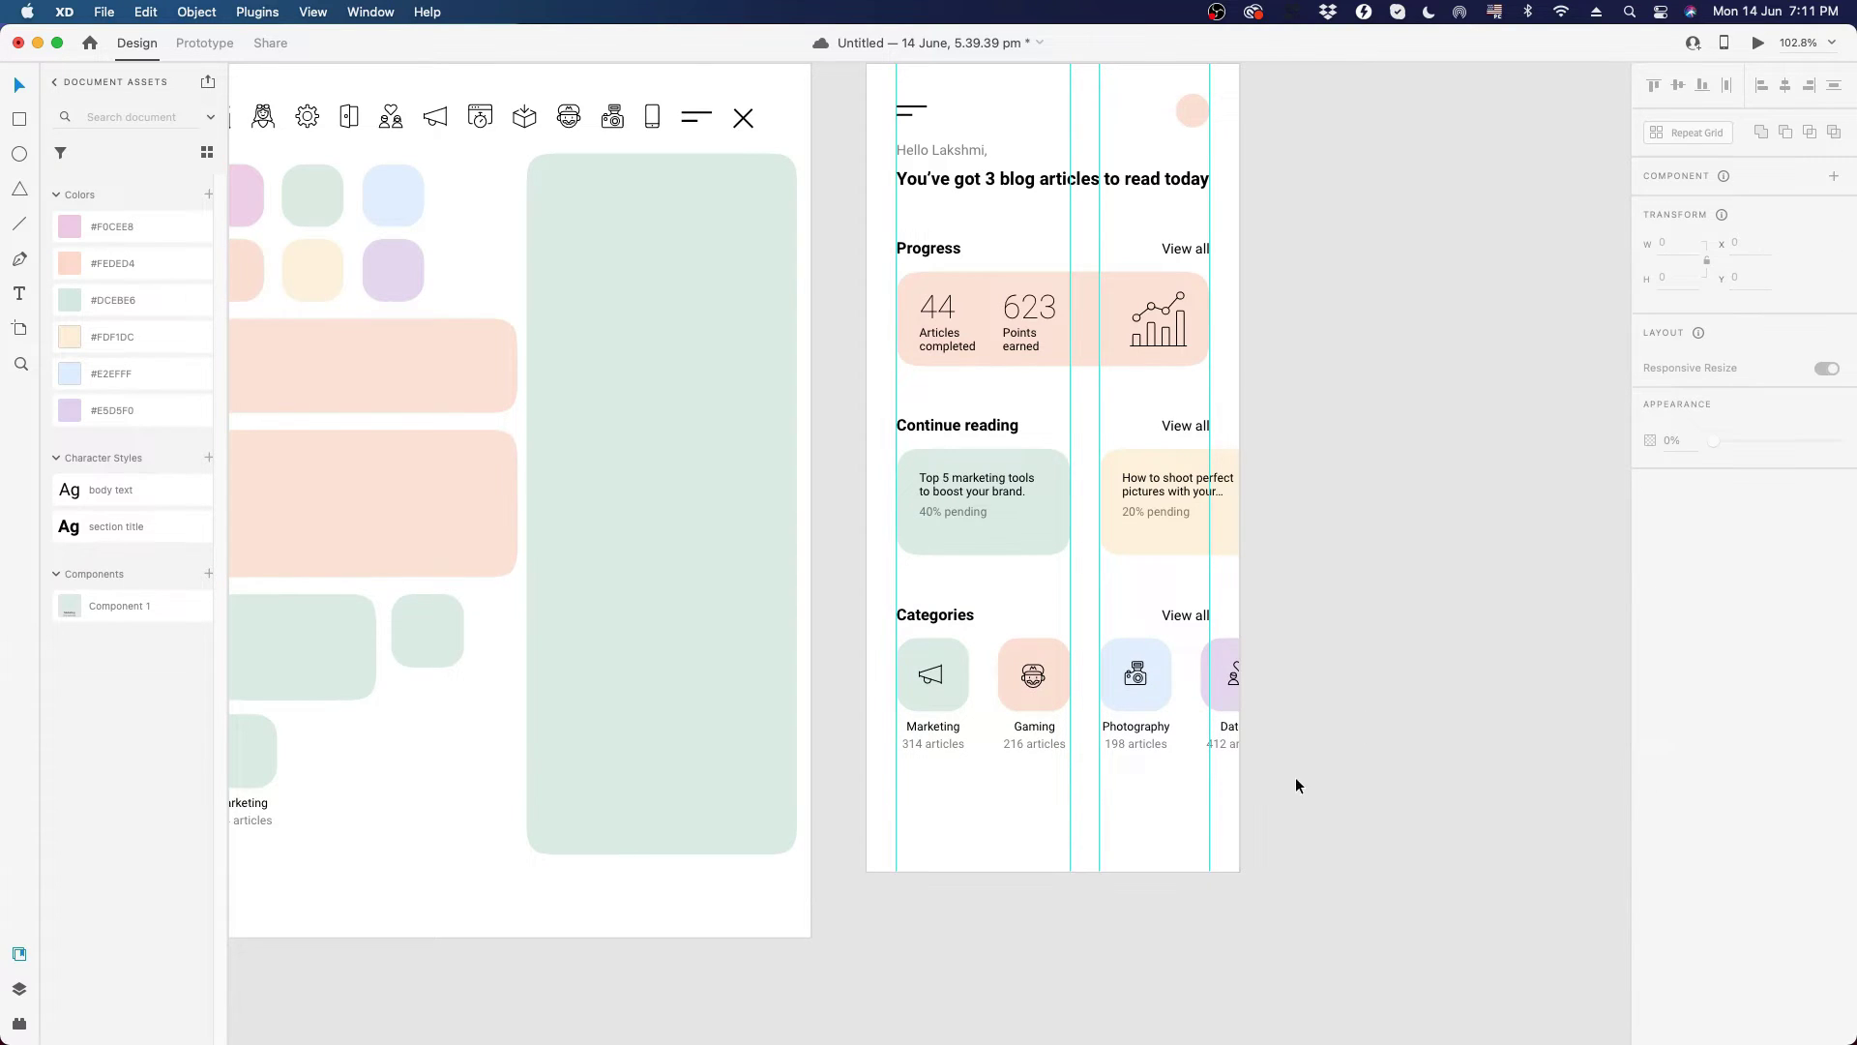
- Move the greeting, headline and all three sections down together to widen the space below the menu icon and profile circle
{"action": "left_click_drag", "start_coordinate": [1028, 550], "coordinate": [1029, 619]}
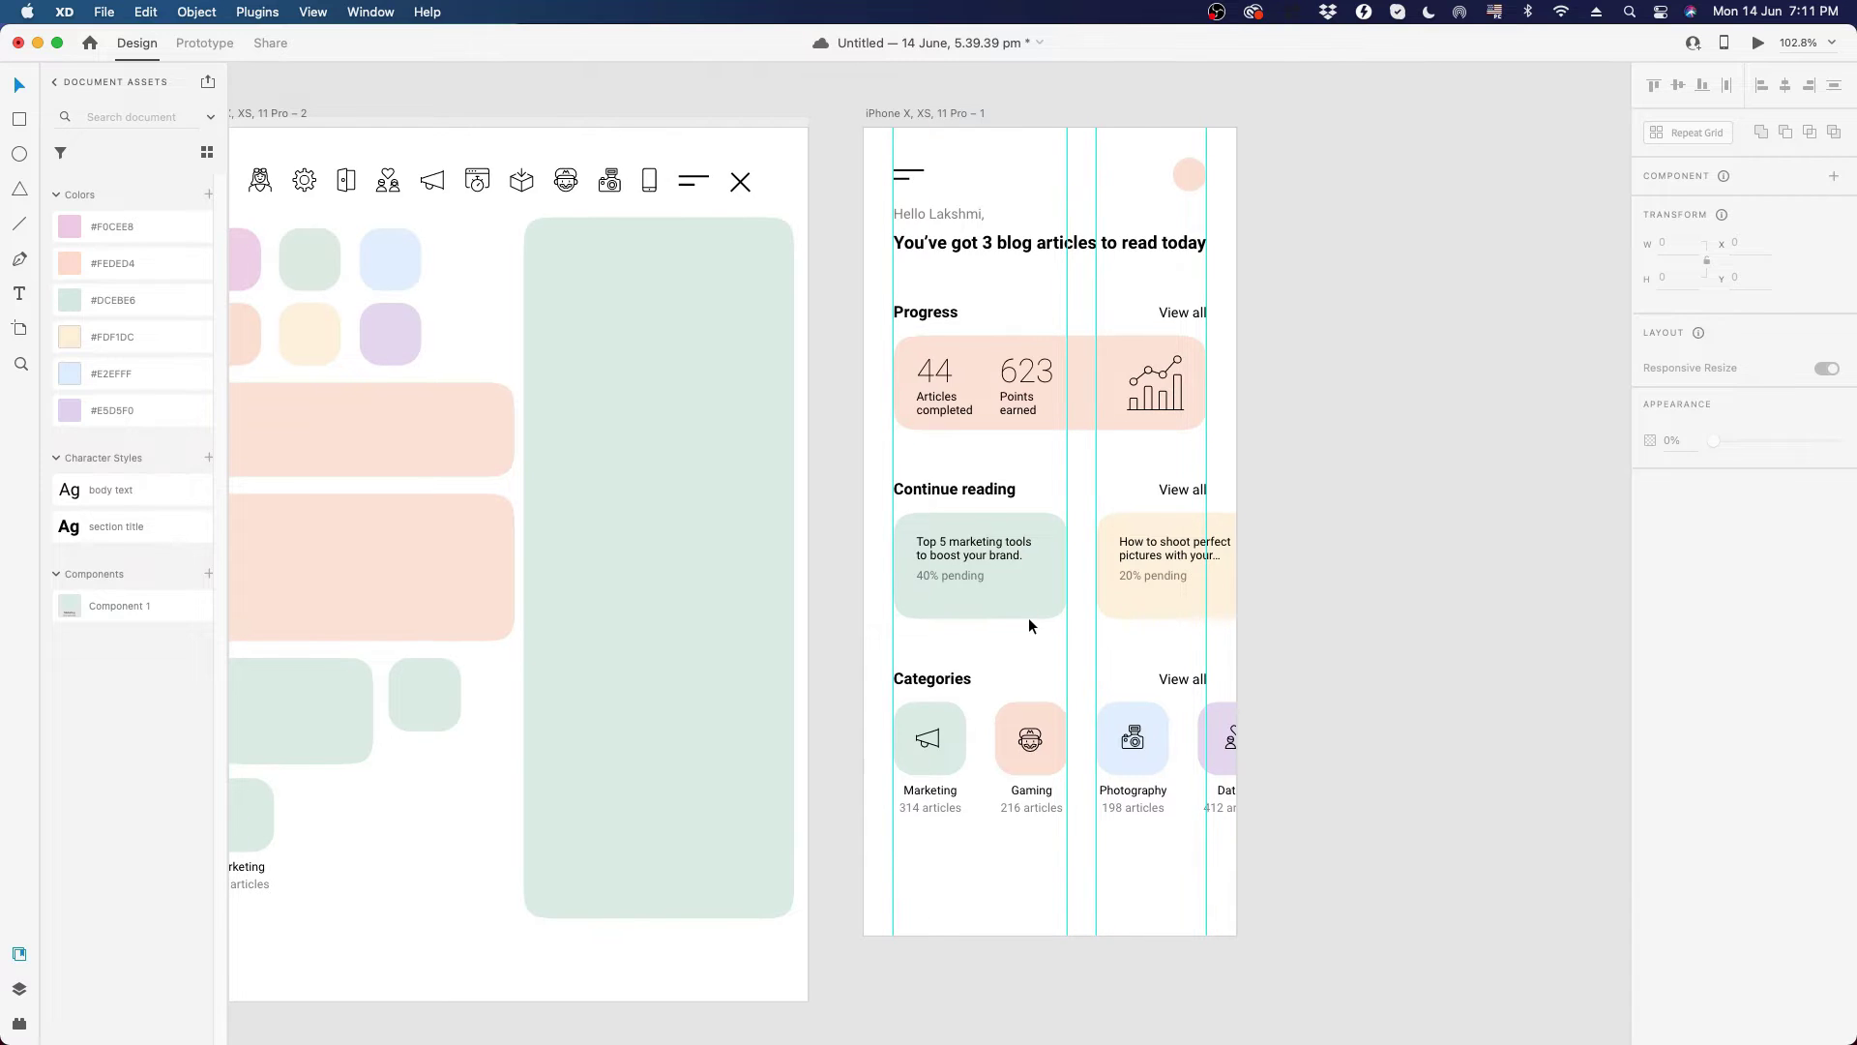
{"action": "scroll", "coordinate": [1030, 619], "scroll_direction": "up", "scroll_amount": 1}
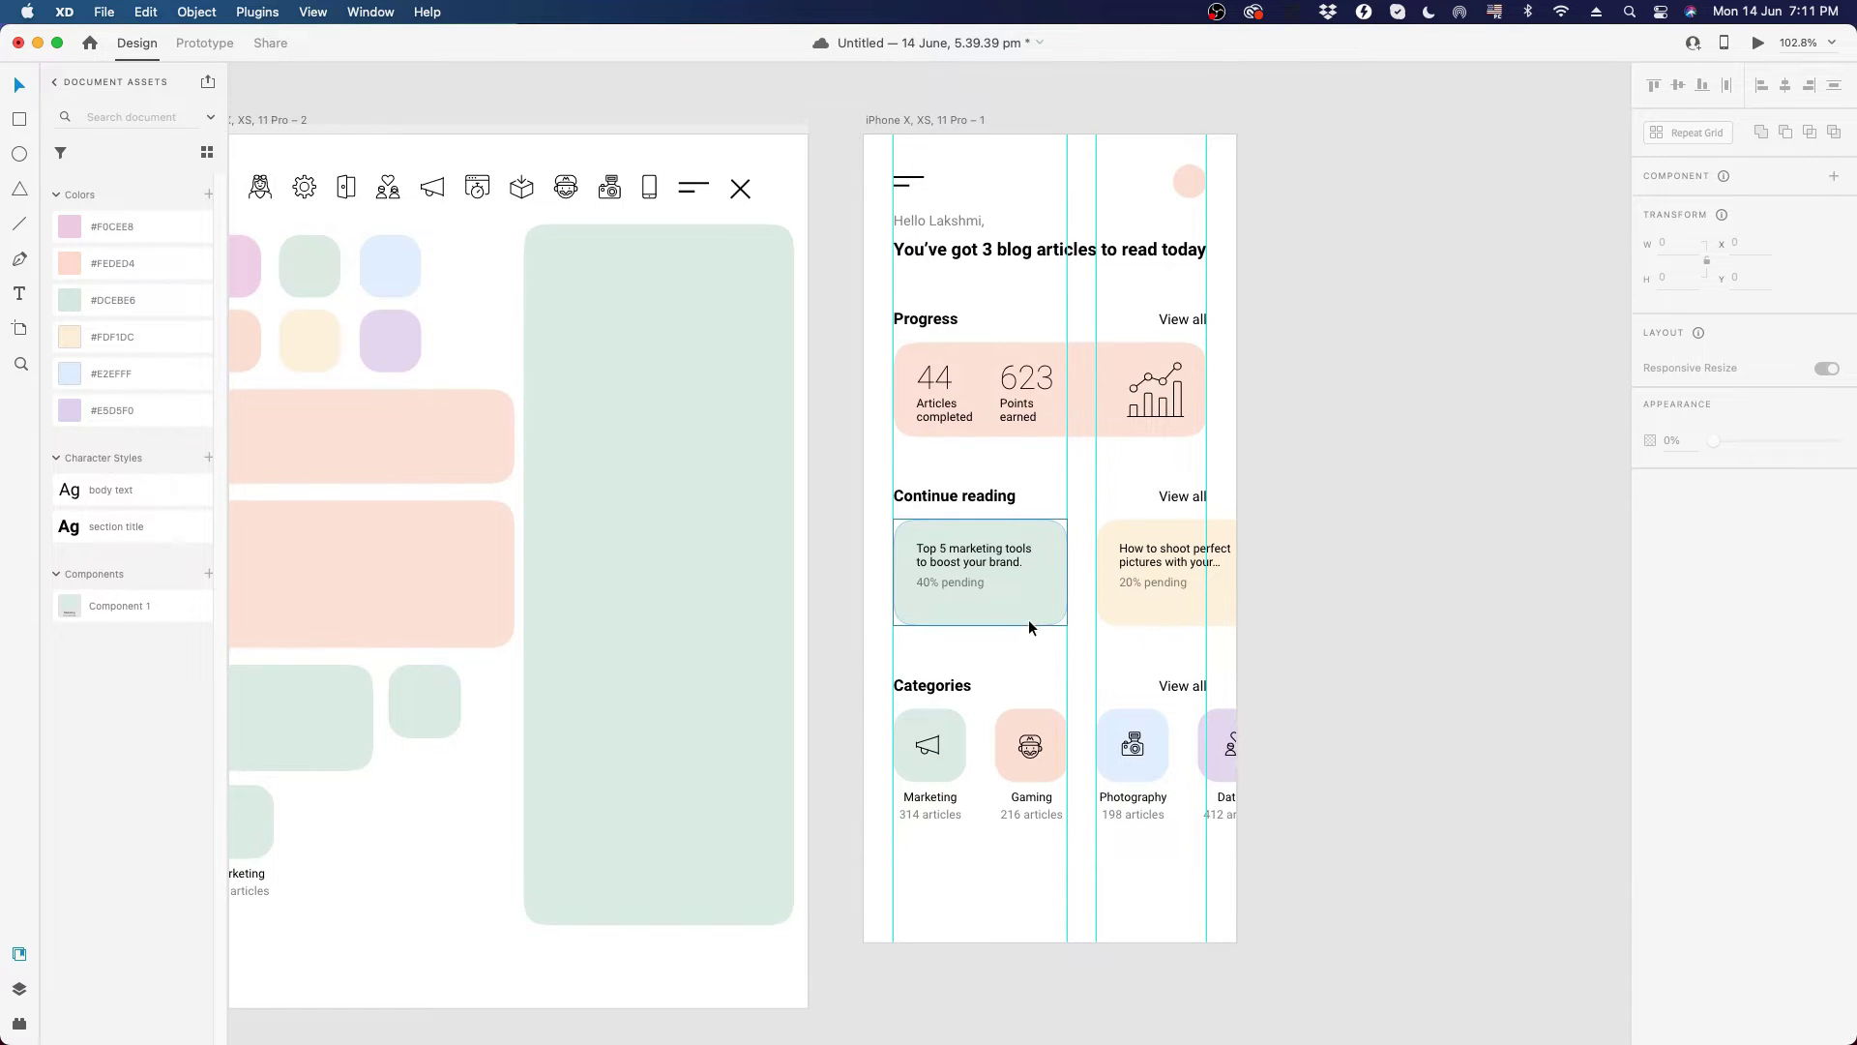
{"action": "left_click_drag", "start_coordinate": [895, 296], "coordinate": [832, 221]}
{"action": "left_click_drag", "start_coordinate": [1117, 590], "coordinate": [1295, 878]}
{"action": "key", "text": "shift+Down"}
{"action": "key", "text": "shift+Down"}
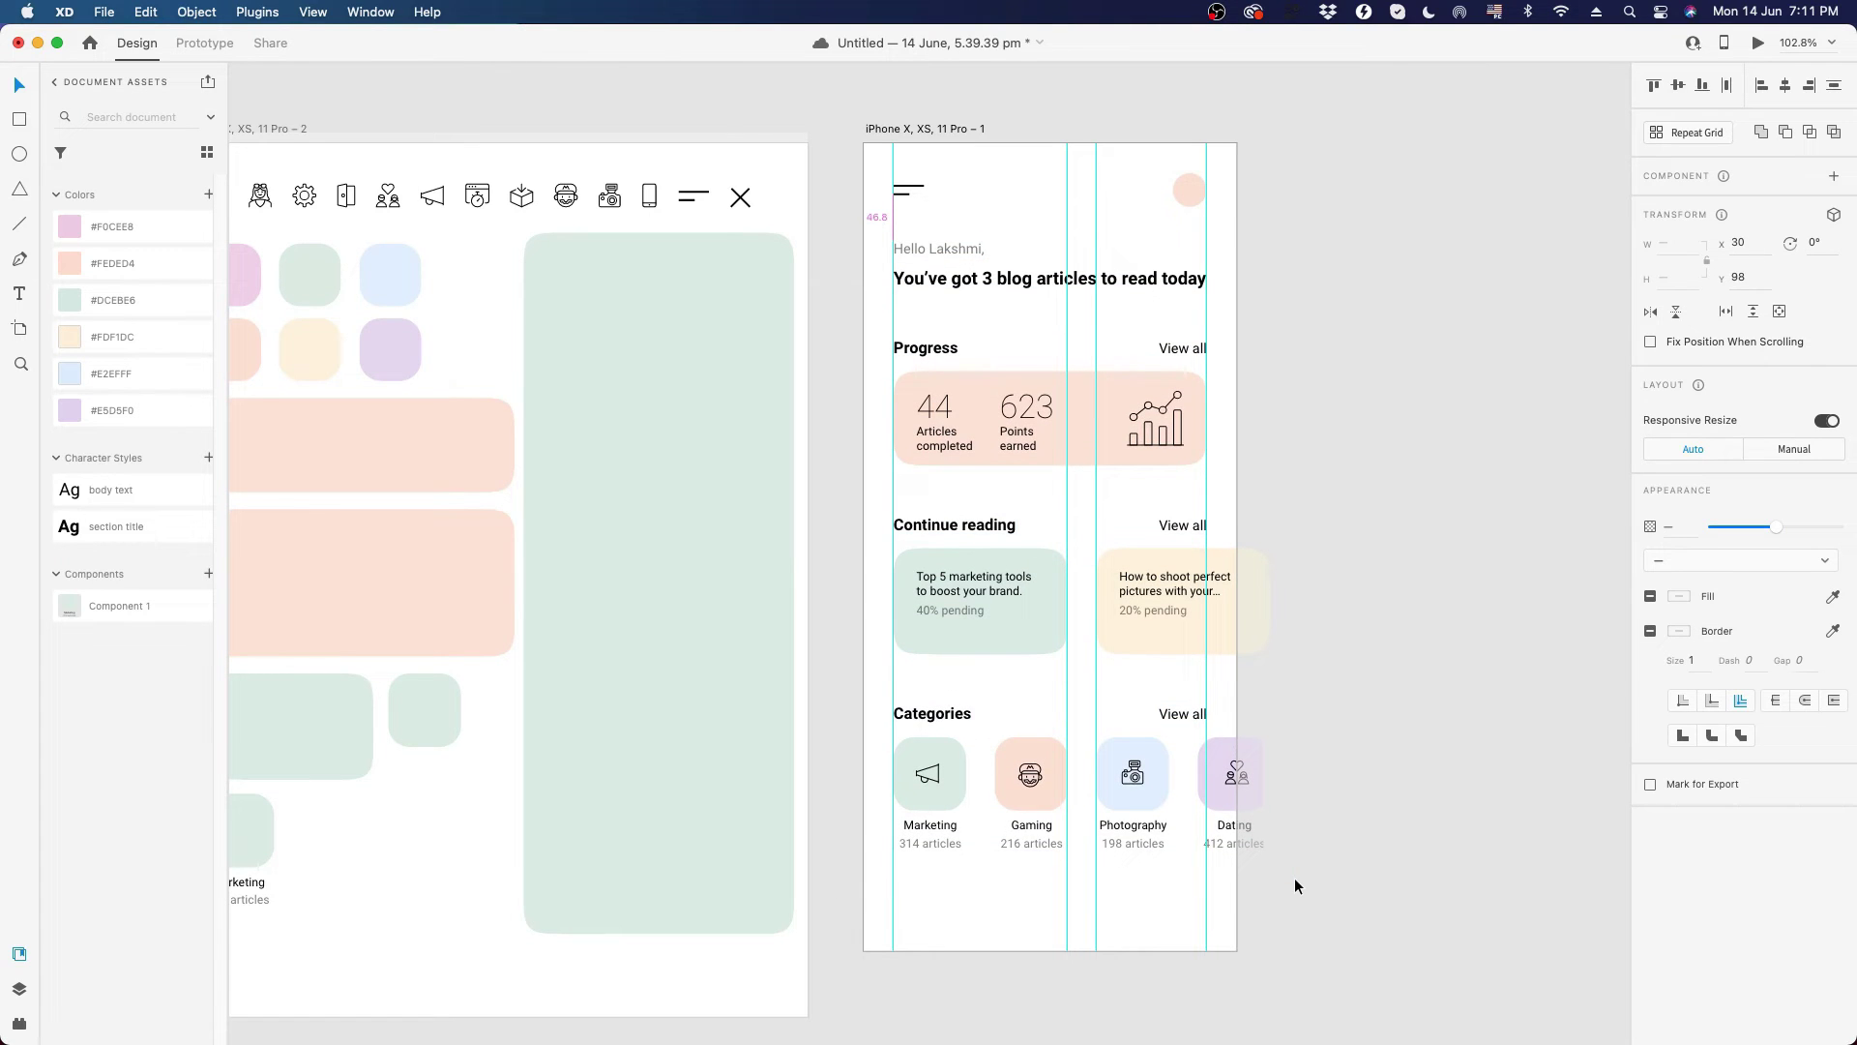
{"action": "left_click", "coordinate": [1430, 647]}
{"action": "scroll", "coordinate": [1430, 647], "scroll_direction": "up", "scroll_amount": 2}
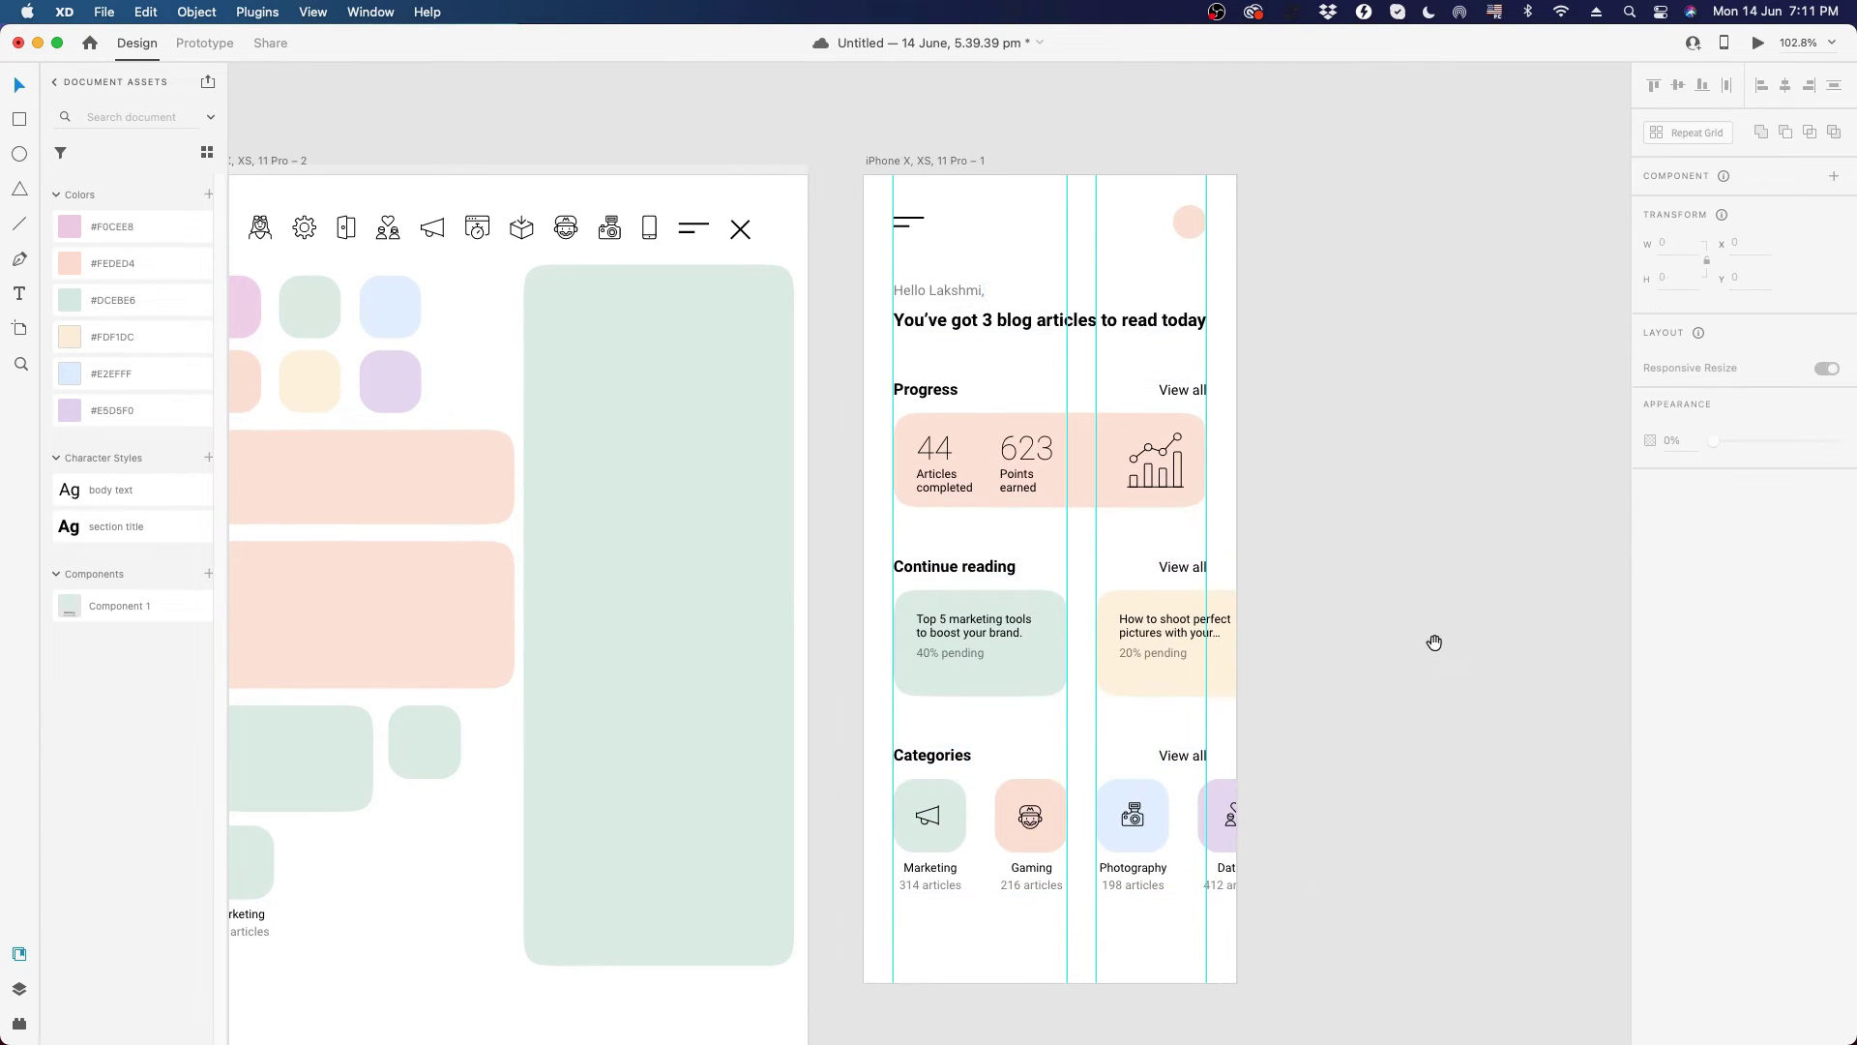
{"action": "left_click_drag", "start_coordinate": [1429, 646], "coordinate": [1319, 589]}
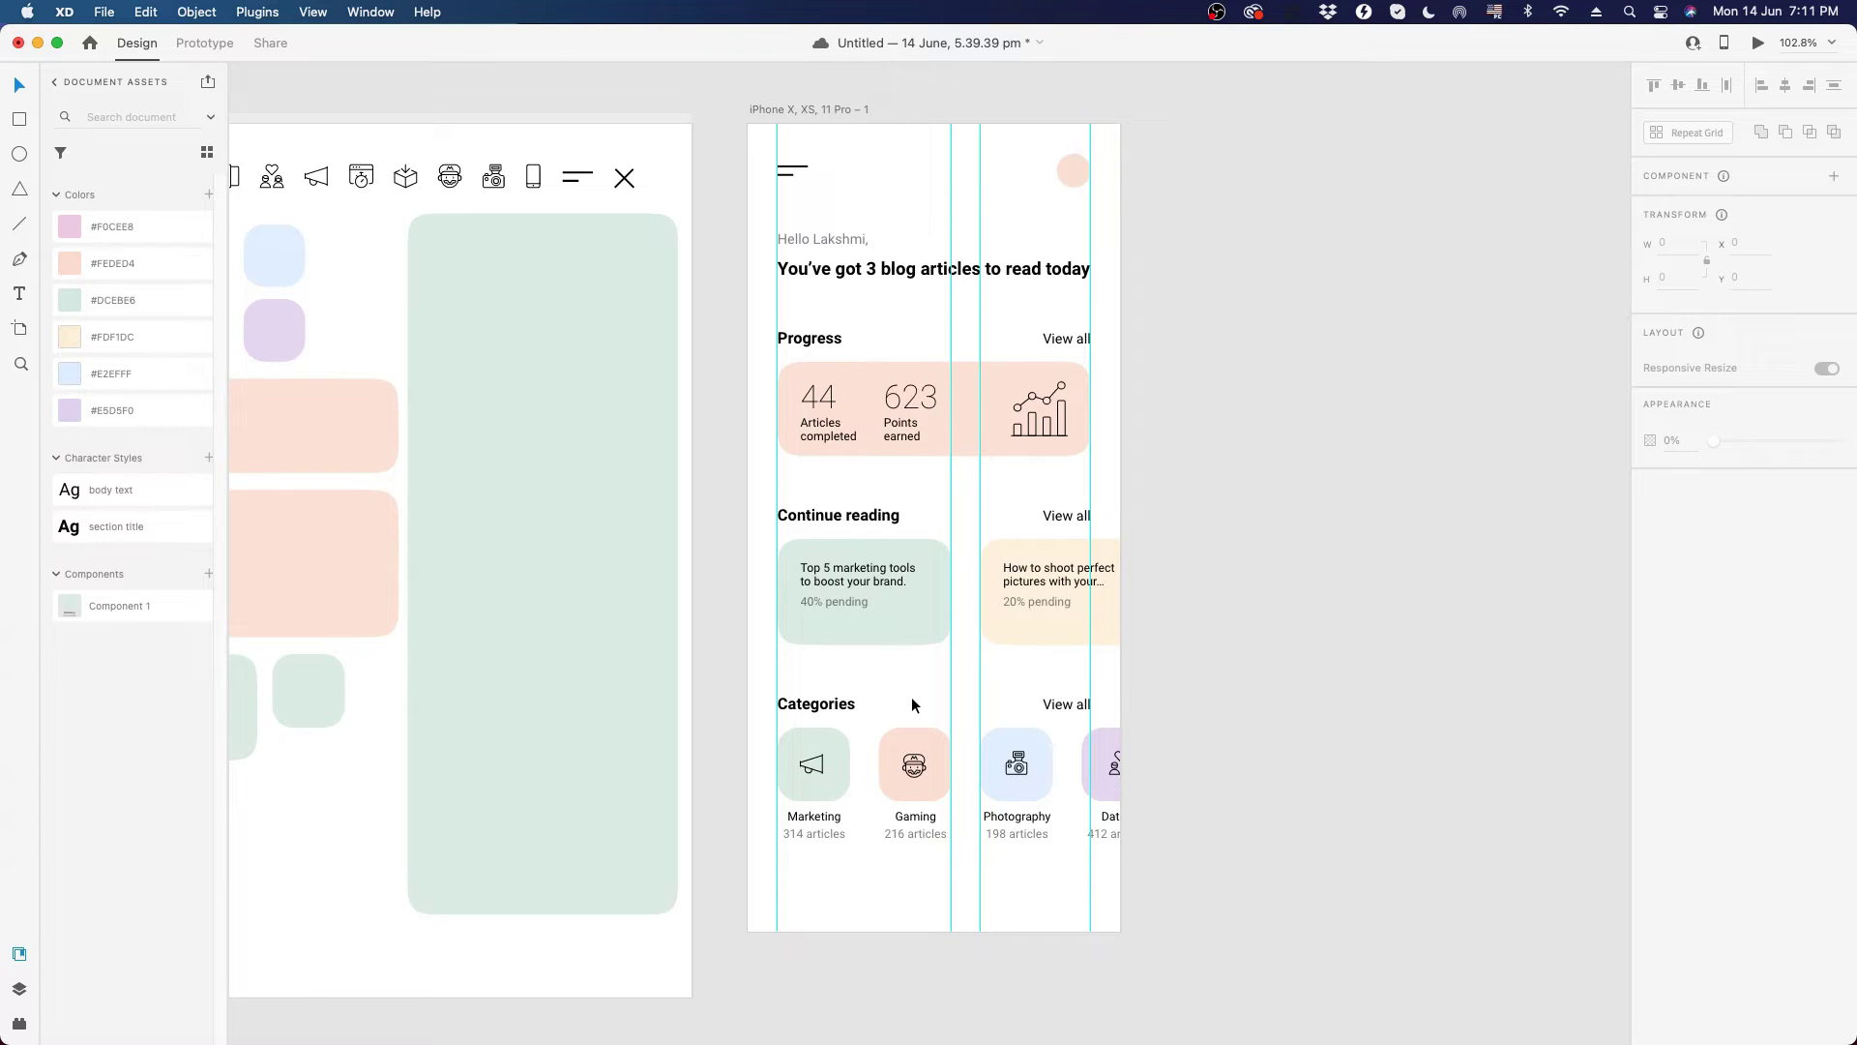
{"action": "left_click_drag", "start_coordinate": [1333, 455], "coordinate": [1220, 510]}
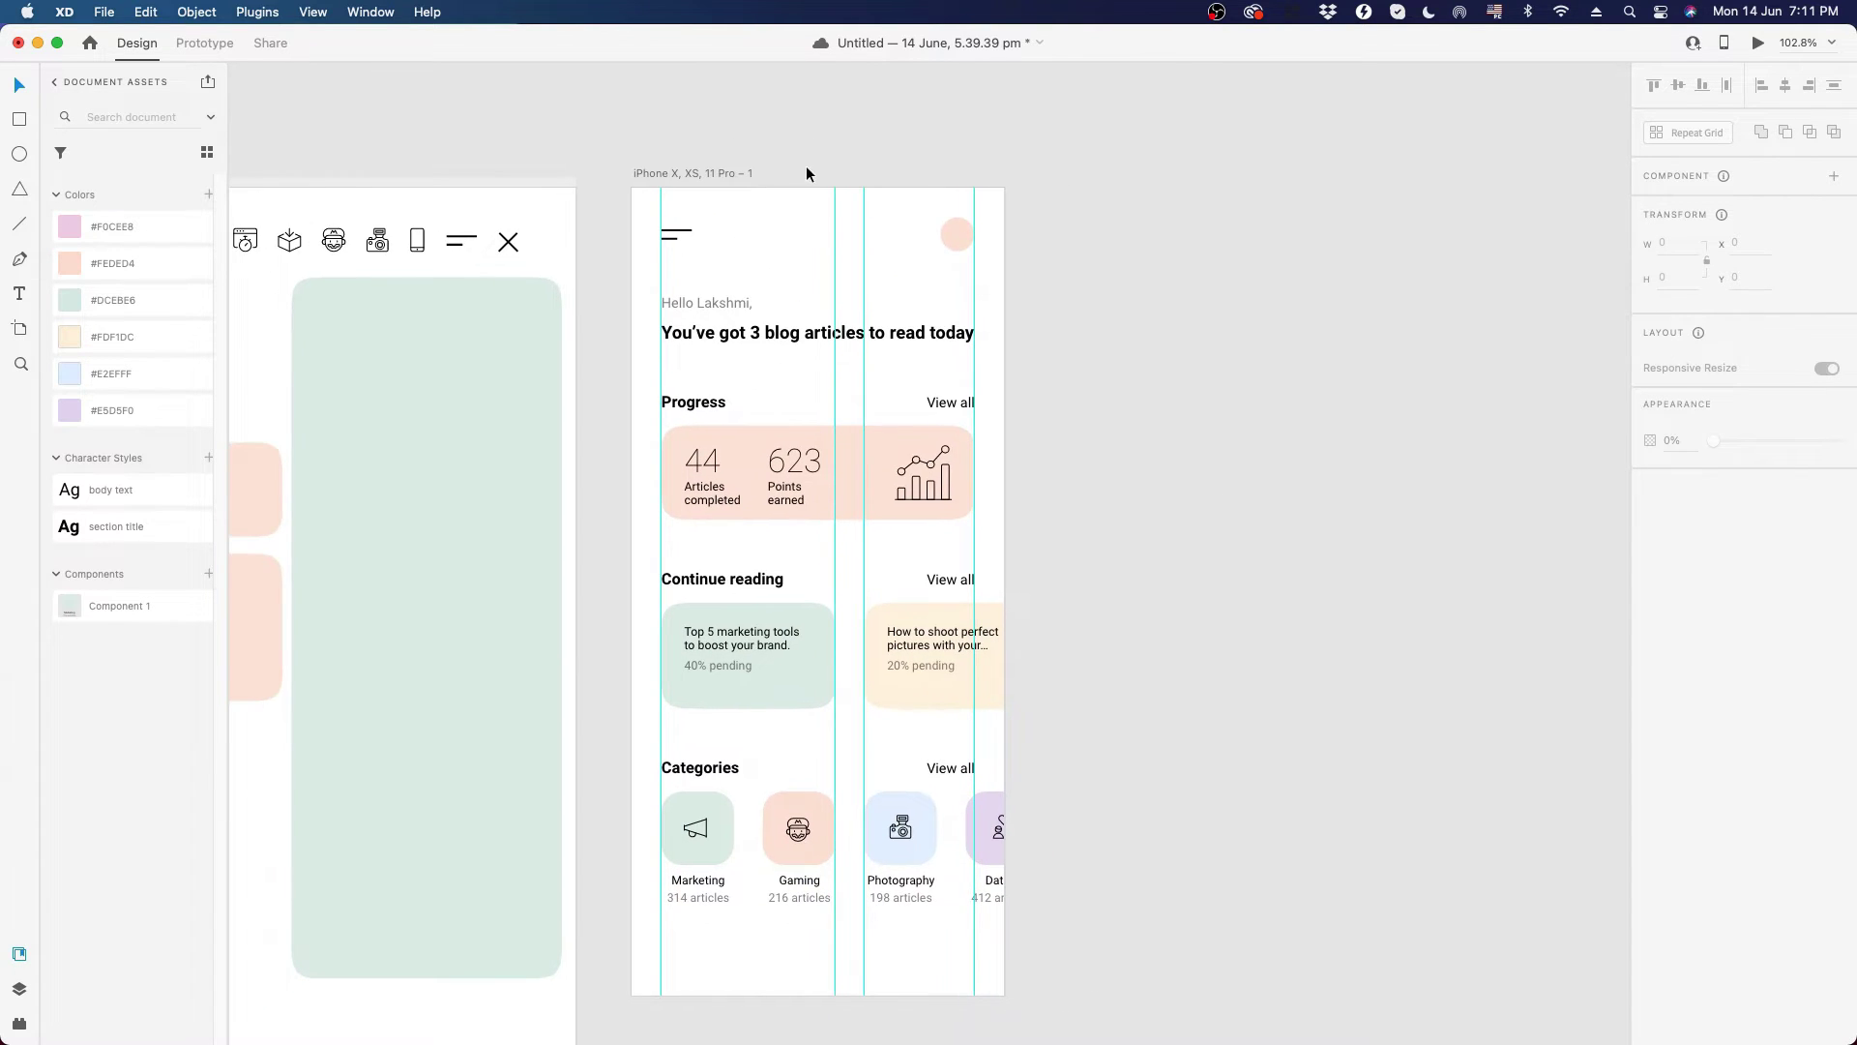
{"action": "scroll", "coordinate": [817, 172], "scroll_direction": "down", "scroll_amount": 3}
{"action": "scroll", "coordinate": [828, 177], "scroll_direction": "up", "scroll_amount": 5}
{"action": "scroll", "coordinate": [832, 181], "scroll_direction": "down", "scroll_amount": 4}
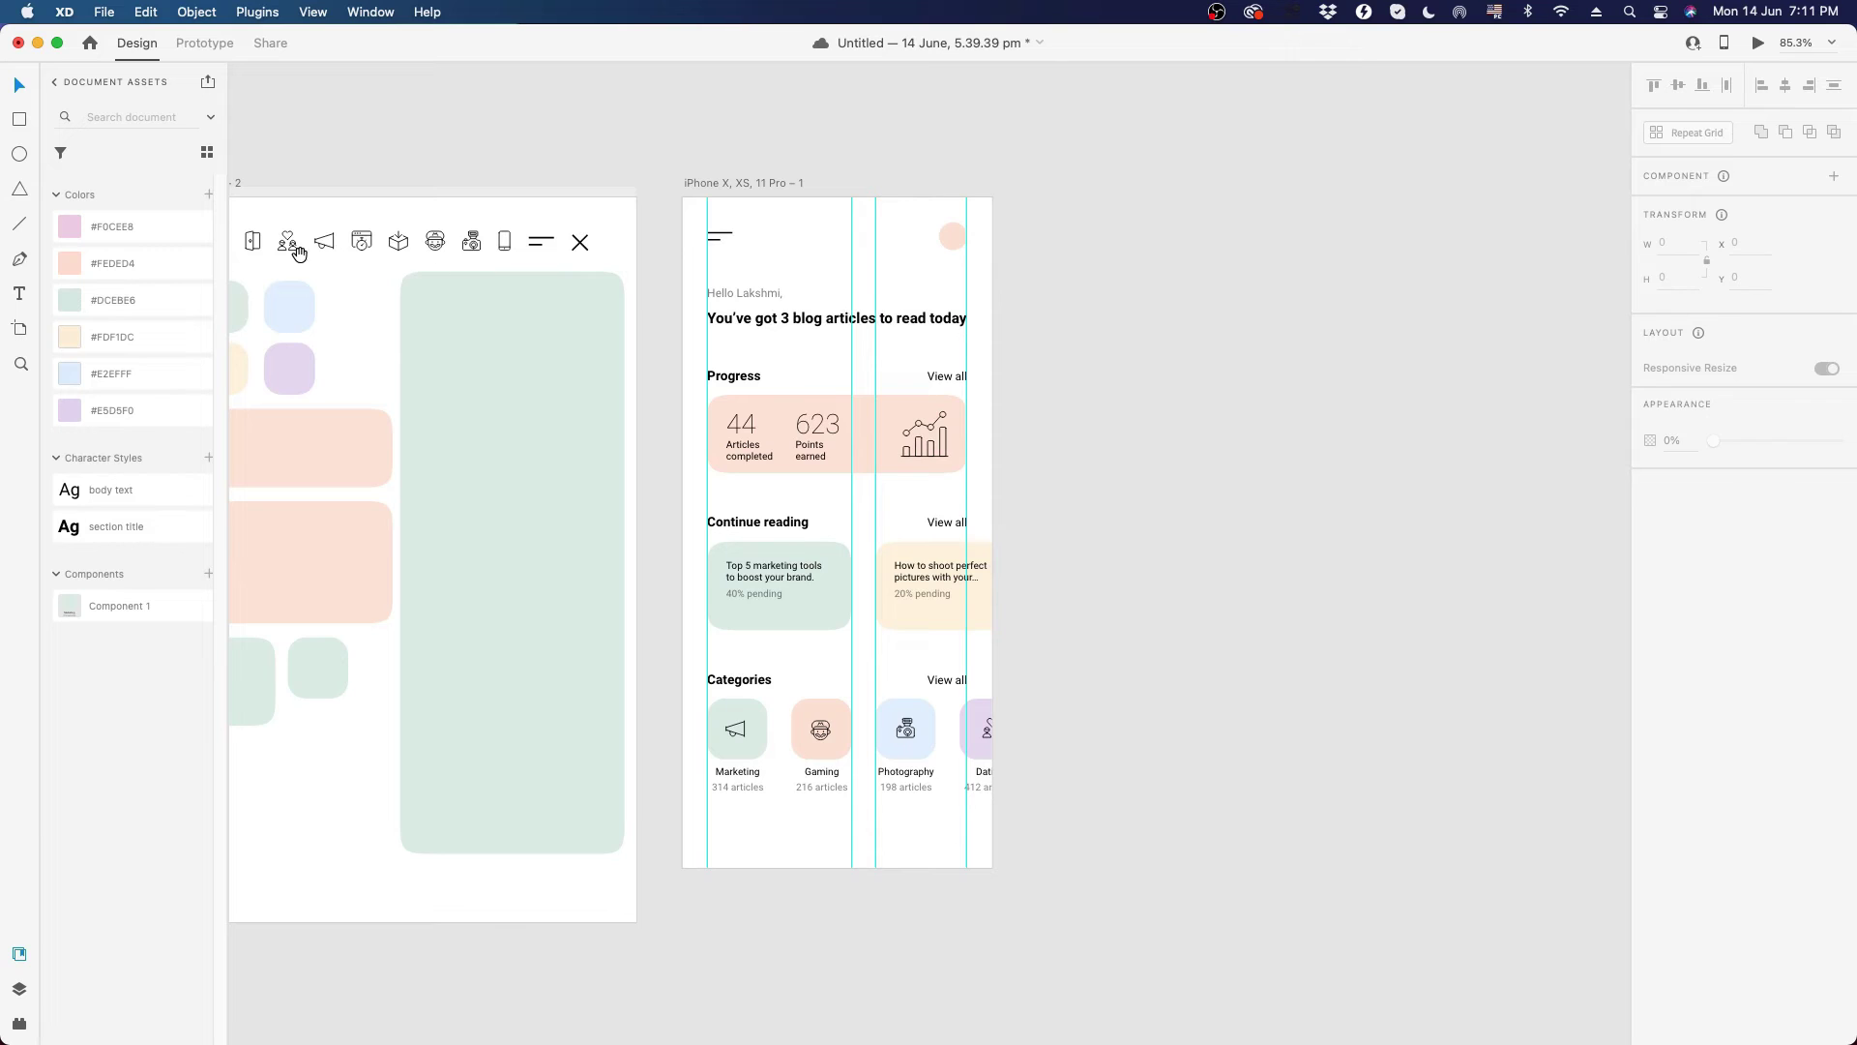
- Copy the woman icon from the asset artboard and paste it onto the blog screen artboard near the profile circle
{"action": "left_click_drag", "start_coordinate": [298, 253], "coordinate": [444, 317]}
{"action": "left_click", "coordinate": [344, 311]}
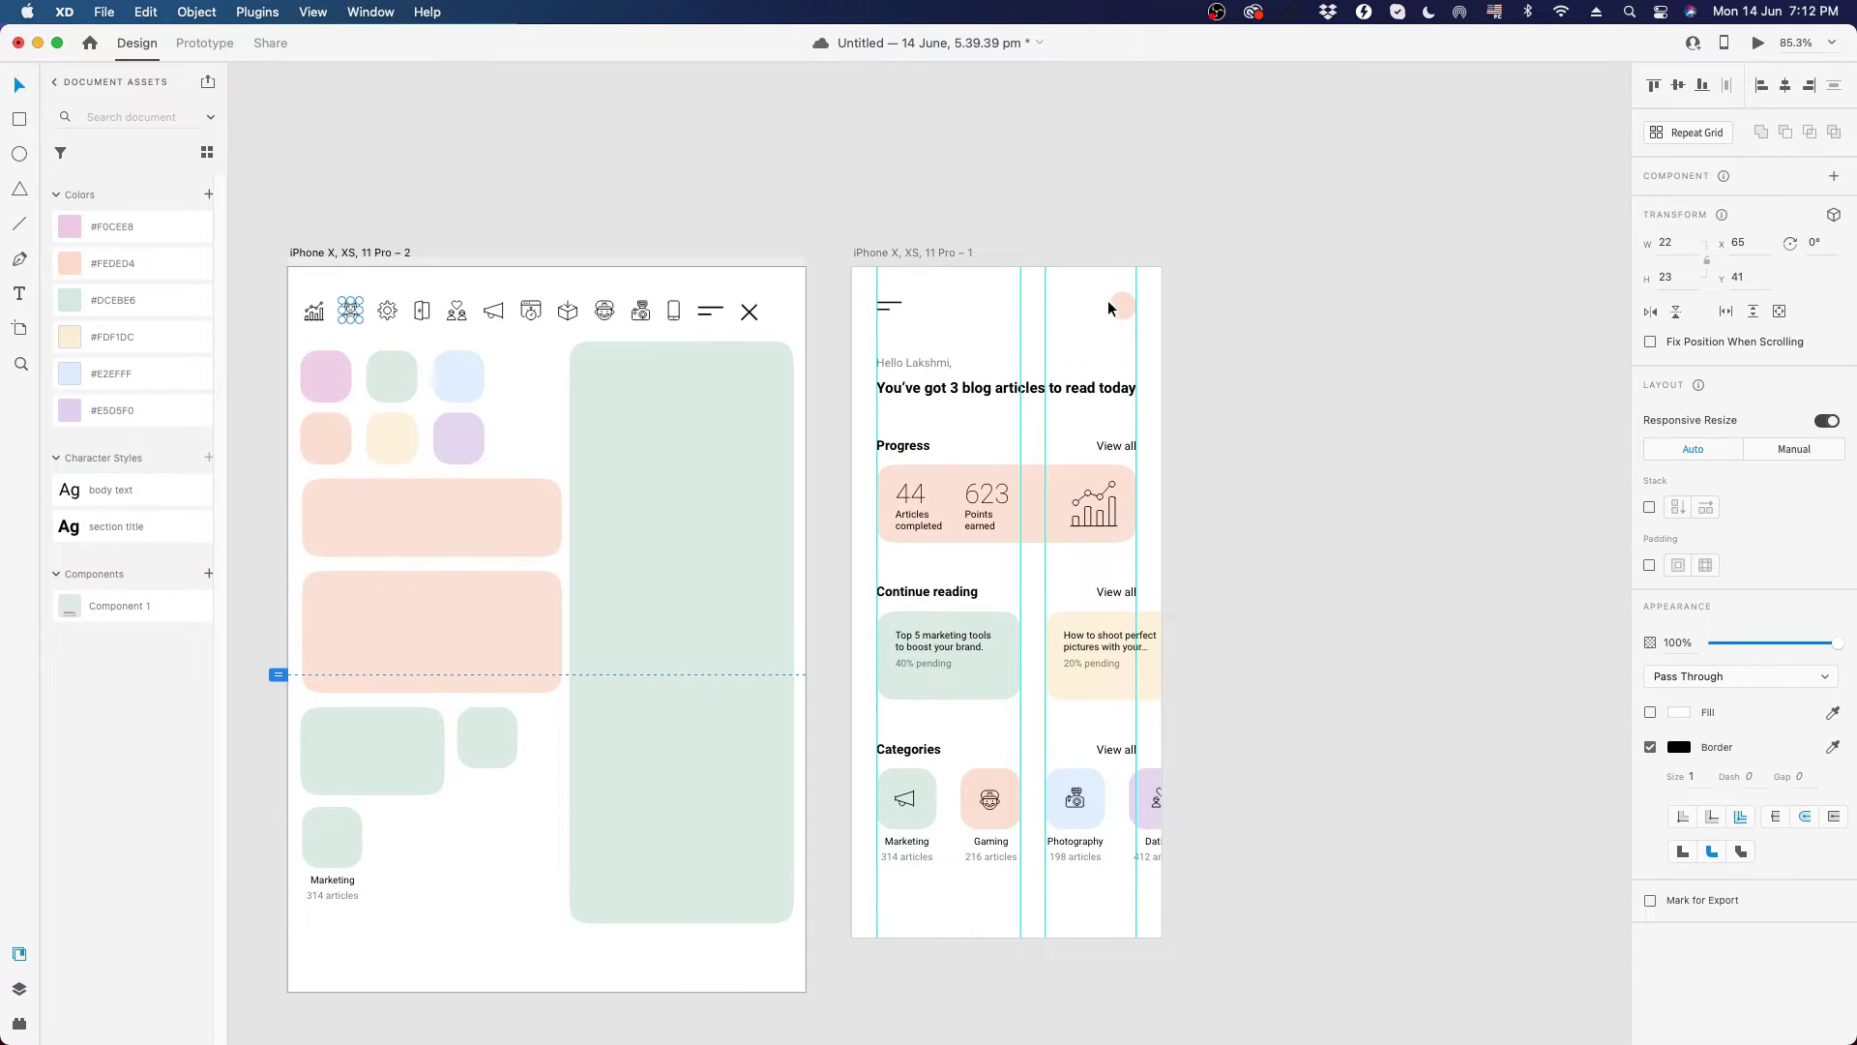
{"action": "scroll", "coordinate": [1117, 294], "scroll_direction": "up", "scroll_amount": 10}
{"action": "left_click", "coordinate": [1164, 378]}
{"action": "key", "text": "super+v"}
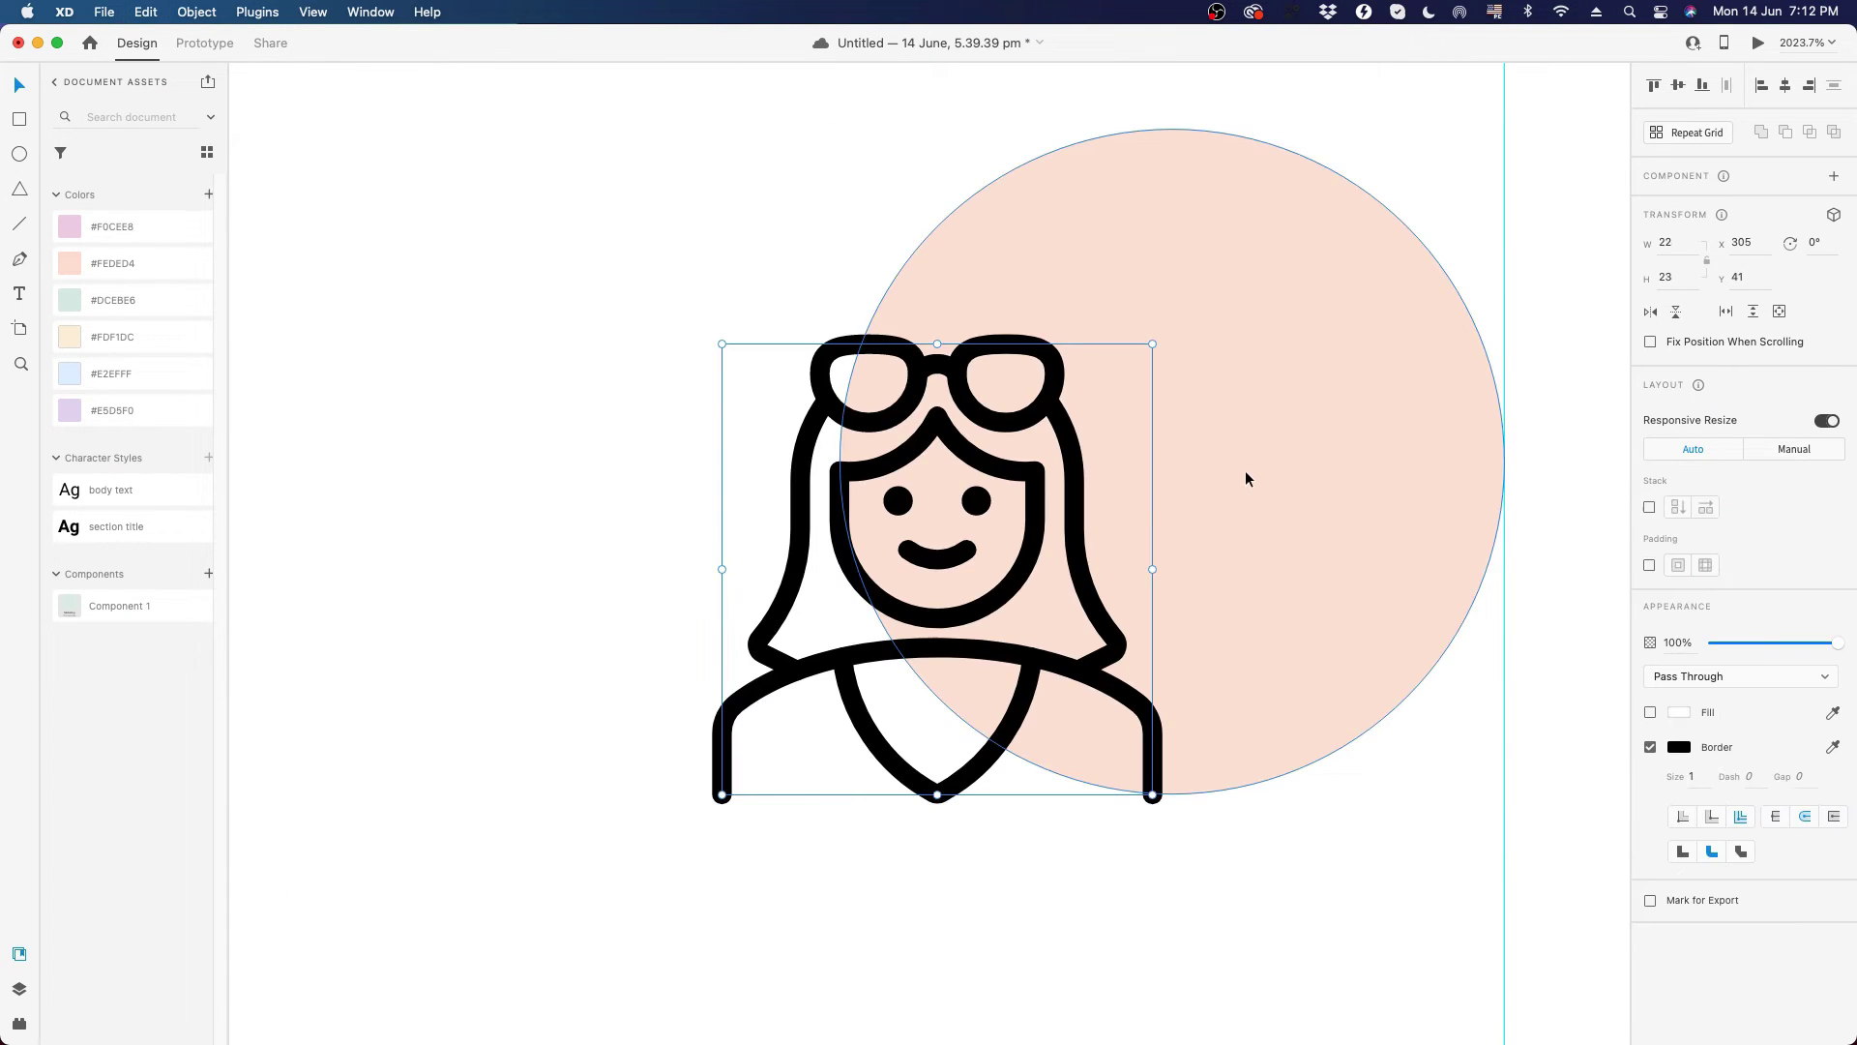
{"action": "key", "text": "super+z"}
{"action": "key", "text": "super+v"}
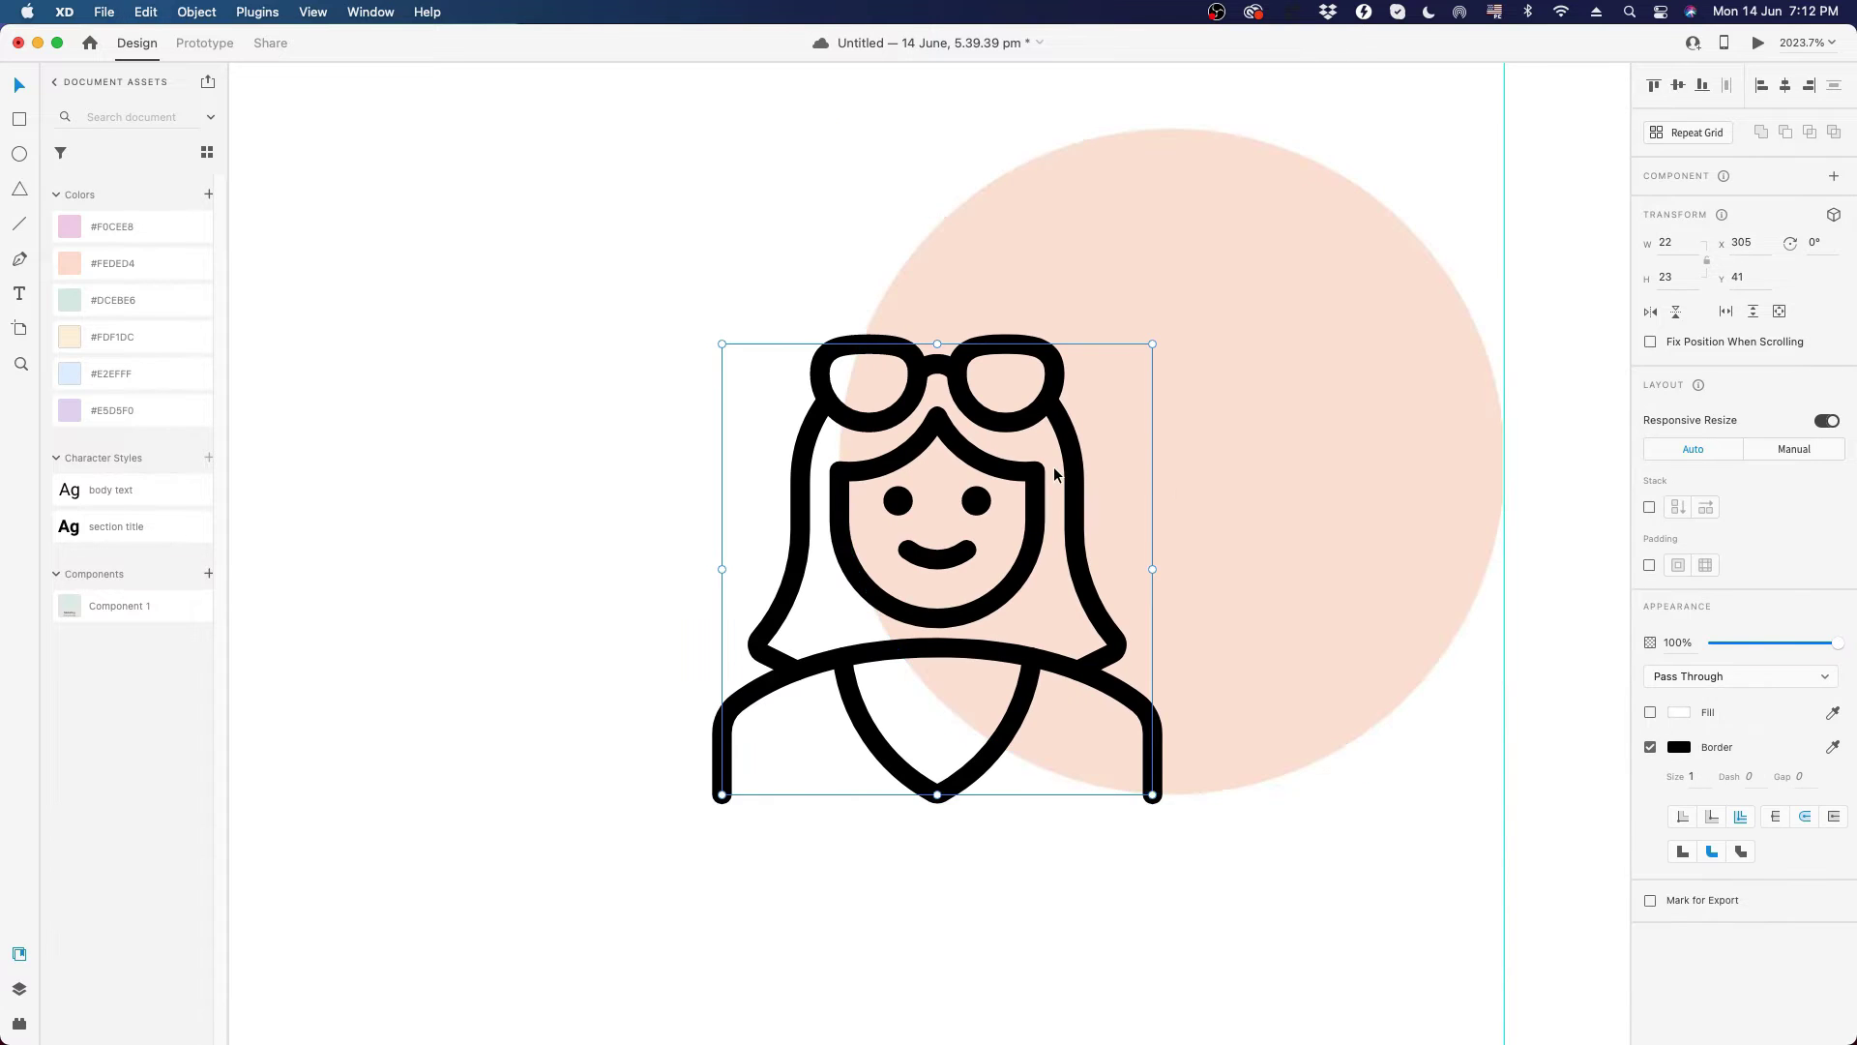
- Move the woman icon inside the profile circle, scale it to 17.78 by 18.59, and centre it horizontally
{"action": "left_click_drag", "start_coordinate": [1070, 467], "coordinate": [1321, 341]}
{"action": "left_click_drag", "start_coordinate": [1407, 658], "coordinate": [1366, 630]}
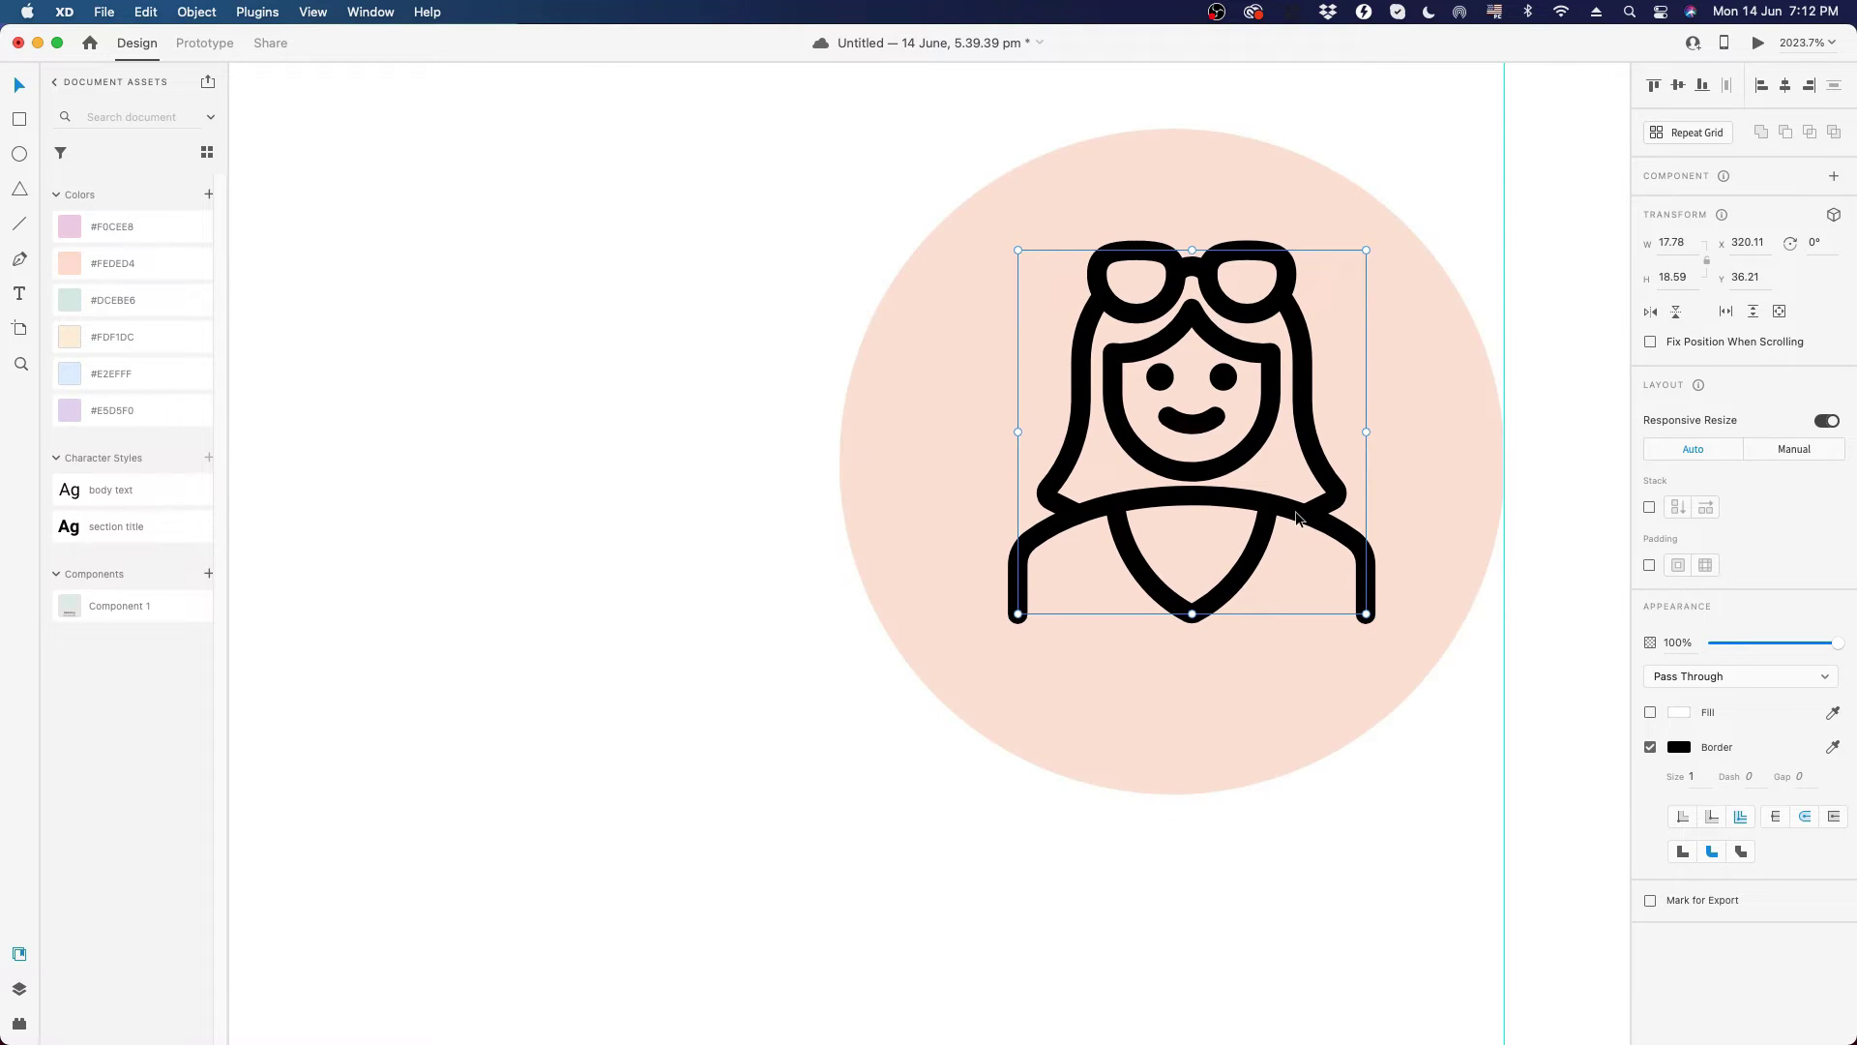
{"action": "left_click_drag", "start_coordinate": [1298, 526], "coordinate": [1278, 520]}
- Nudge the woman icon down within the profile circle to Y 37.21
{"action": "scroll", "coordinate": [1279, 520], "scroll_direction": "down", "scroll_amount": 10}
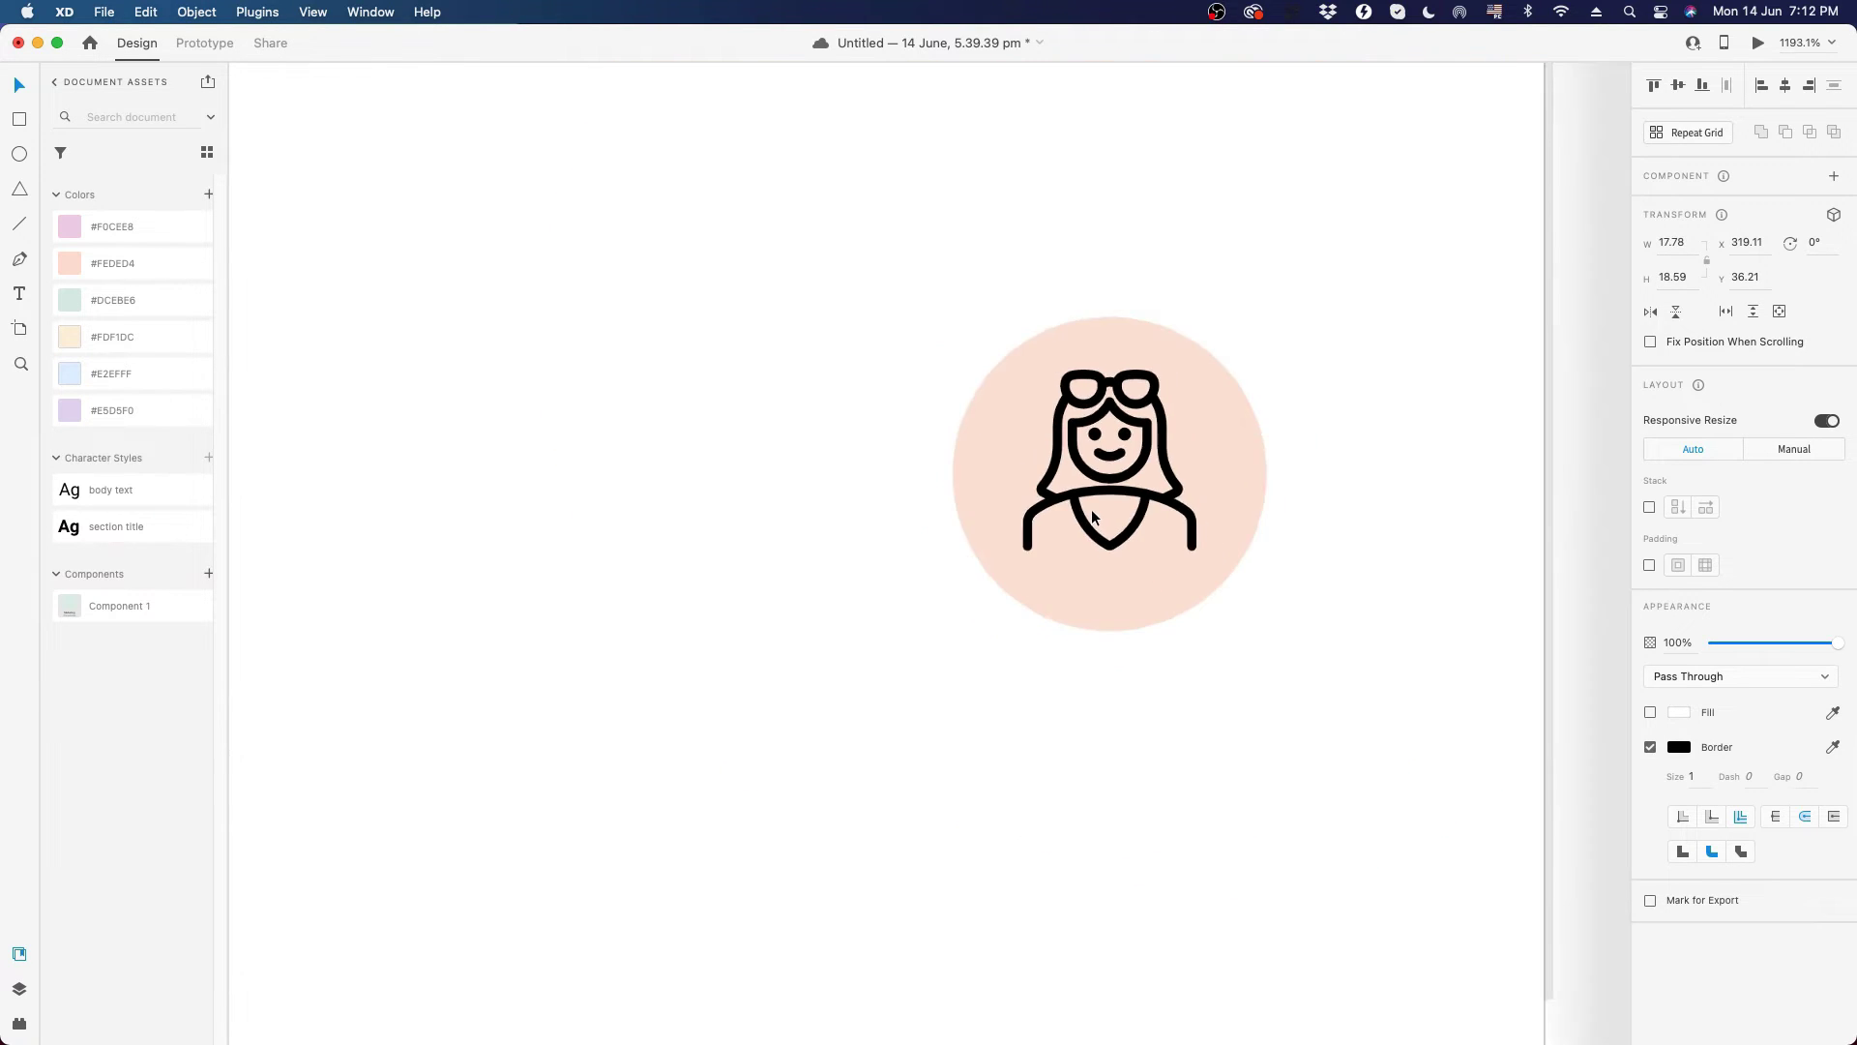
{"action": "key", "text": "Down"}
{"action": "key", "text": "Down"}
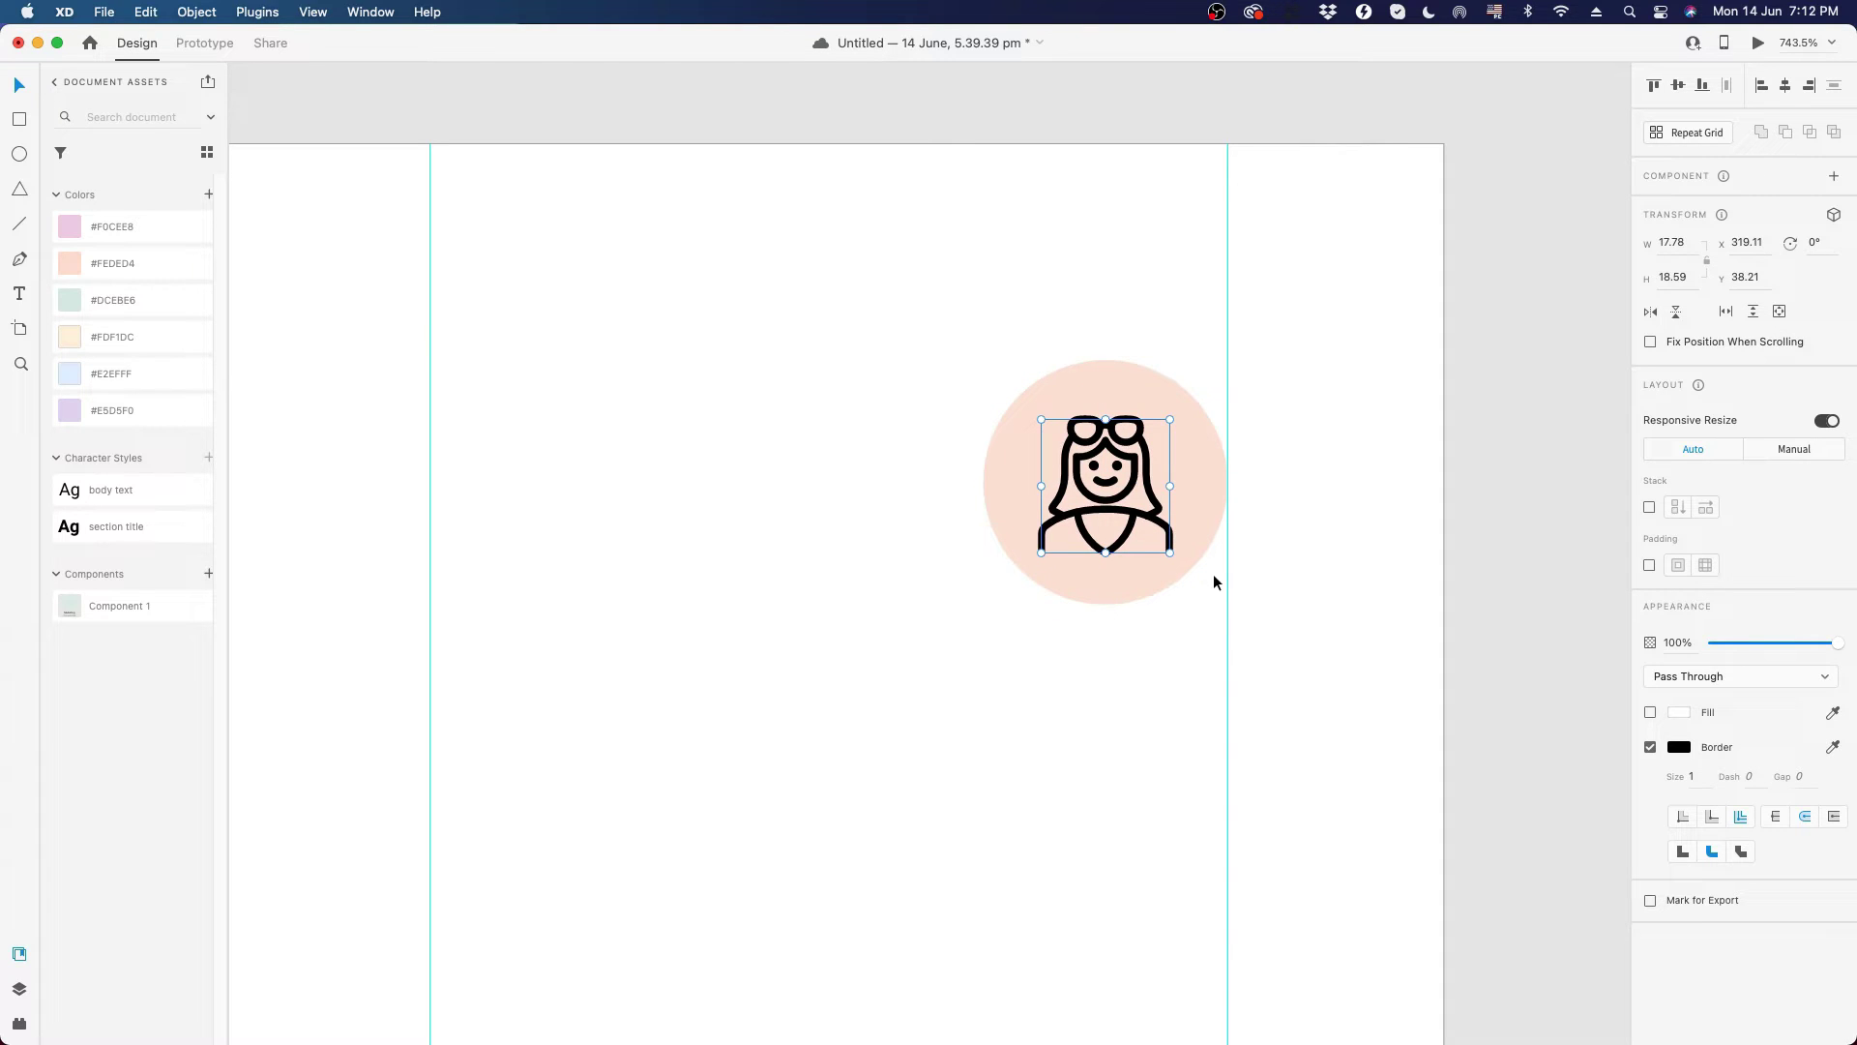
{"action": "key", "text": "Up"}
{"action": "key", "text": "Down"}
{"action": "key", "text": "Up"}
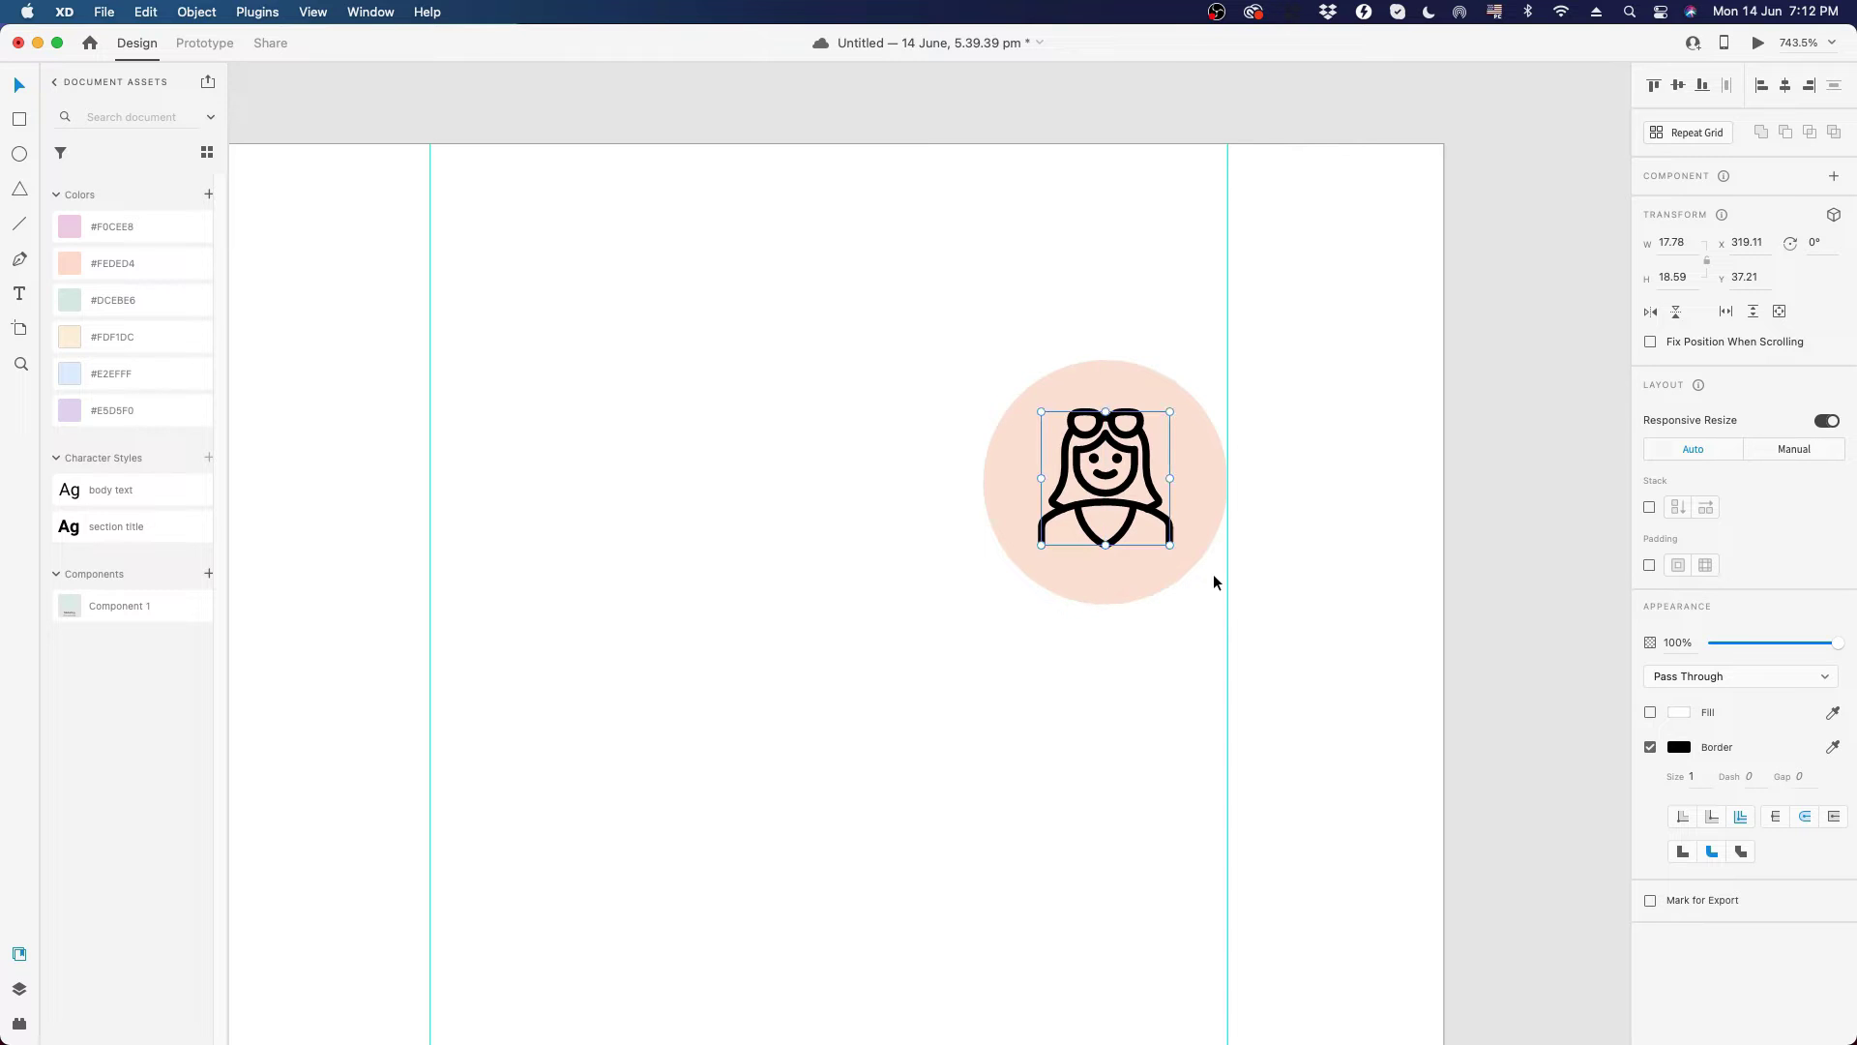
- Examine the profile avatar up close and the overall layout of the blog screen
{"action": "left_click", "coordinate": [1292, 573]}
{"action": "scroll", "coordinate": [1294, 567], "scroll_direction": "up", "scroll_amount": 2}
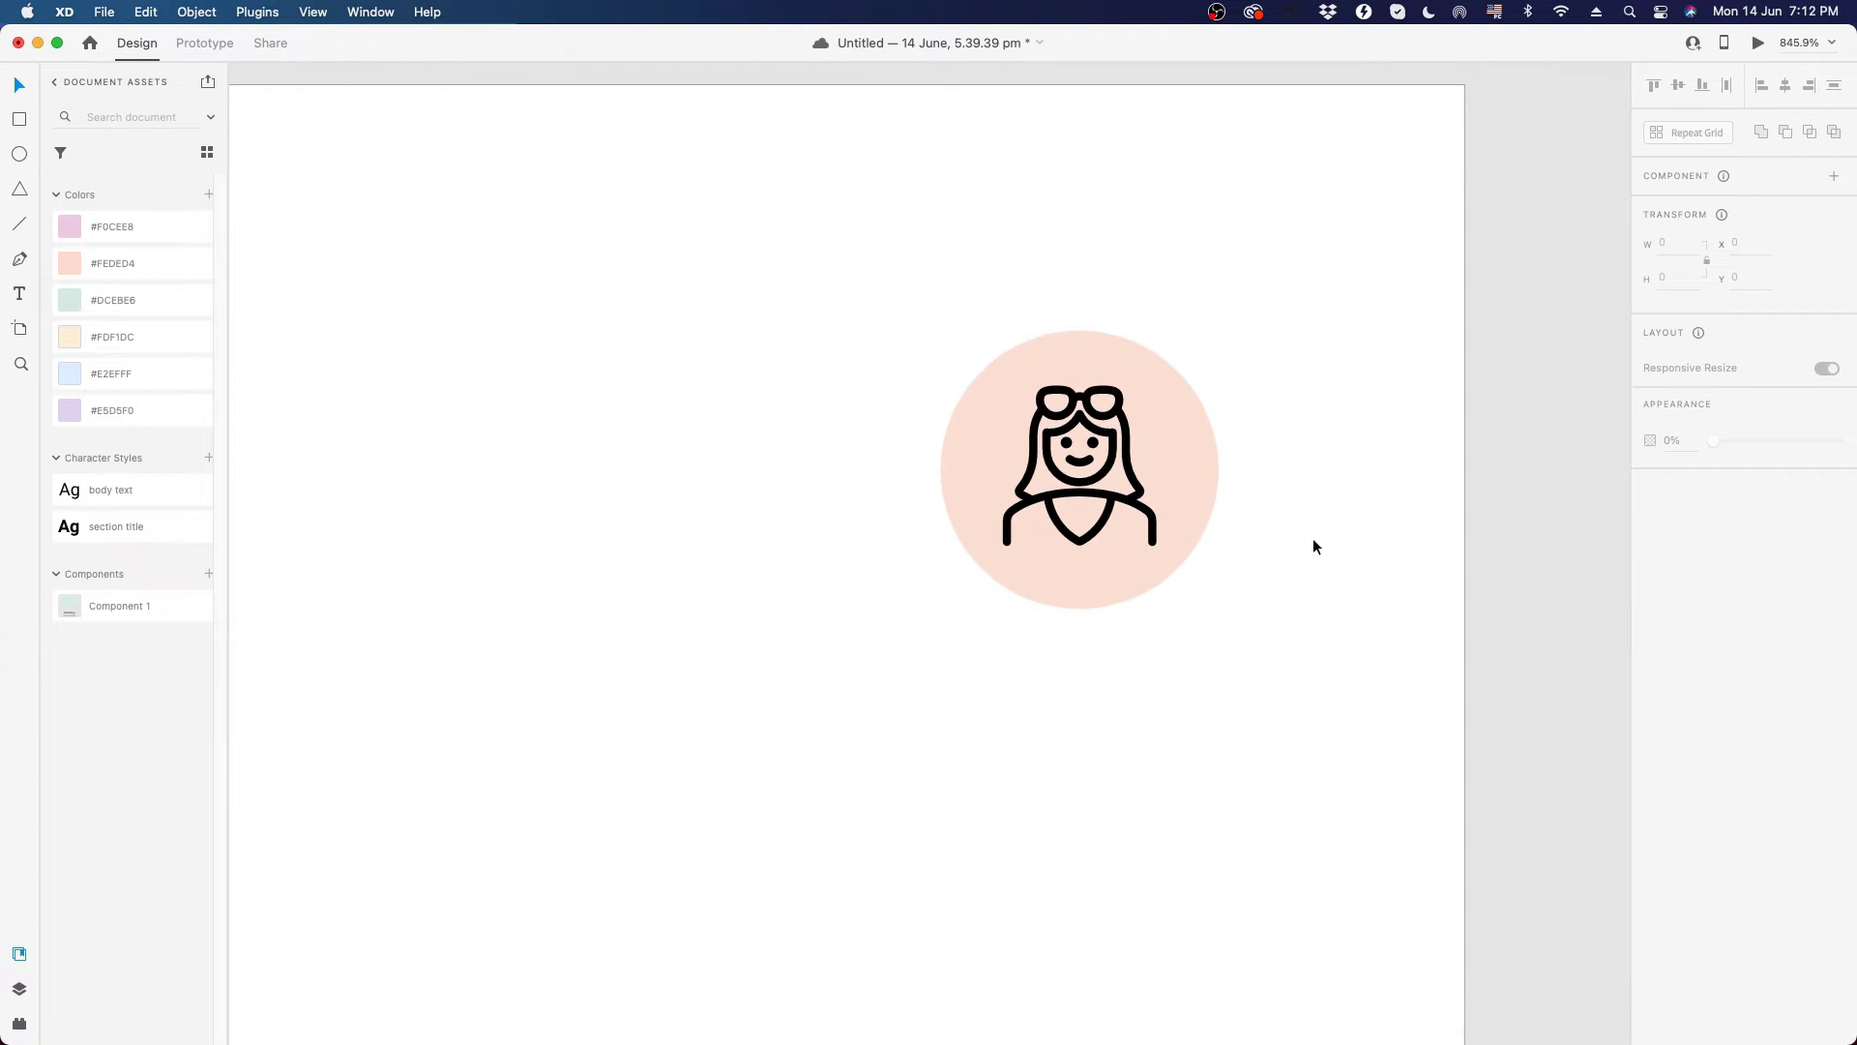
{"action": "scroll", "coordinate": [1313, 542], "scroll_direction": "down", "scroll_amount": 10}
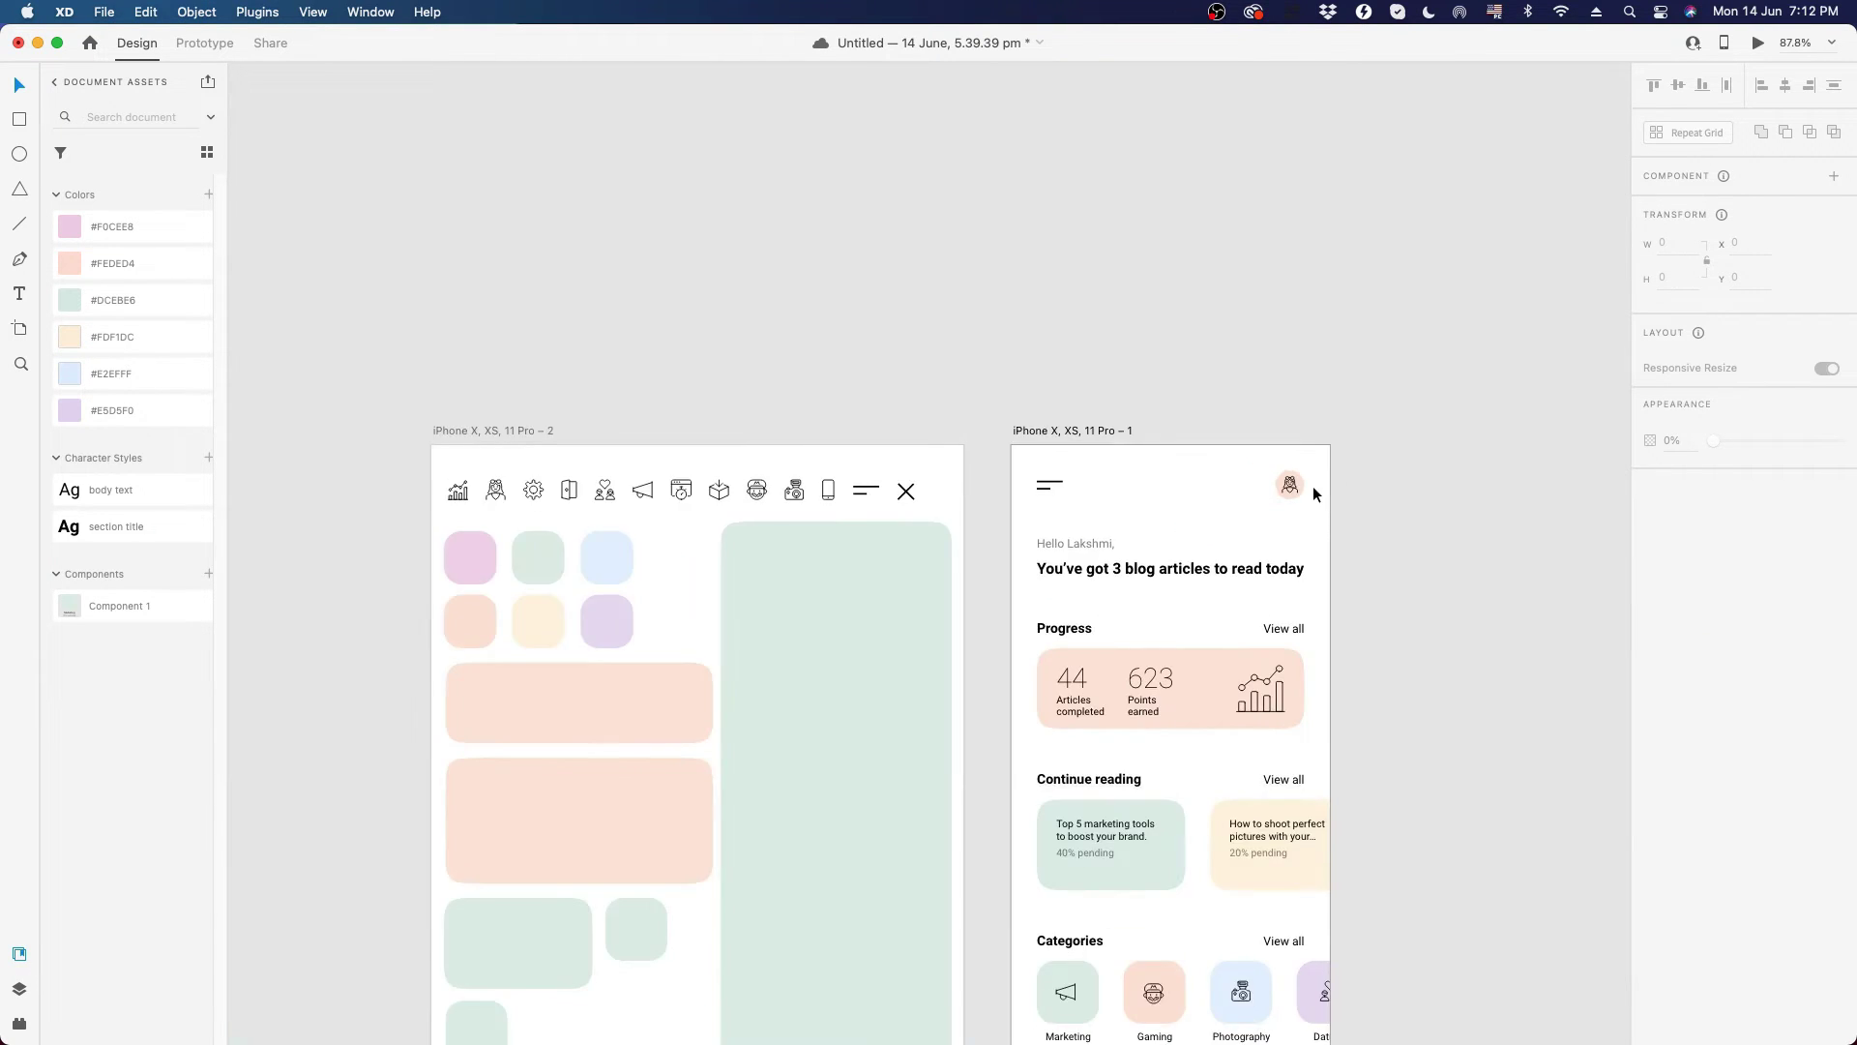
{"action": "scroll", "coordinate": [1265, 723], "scroll_direction": "up", "scroll_amount": 3}
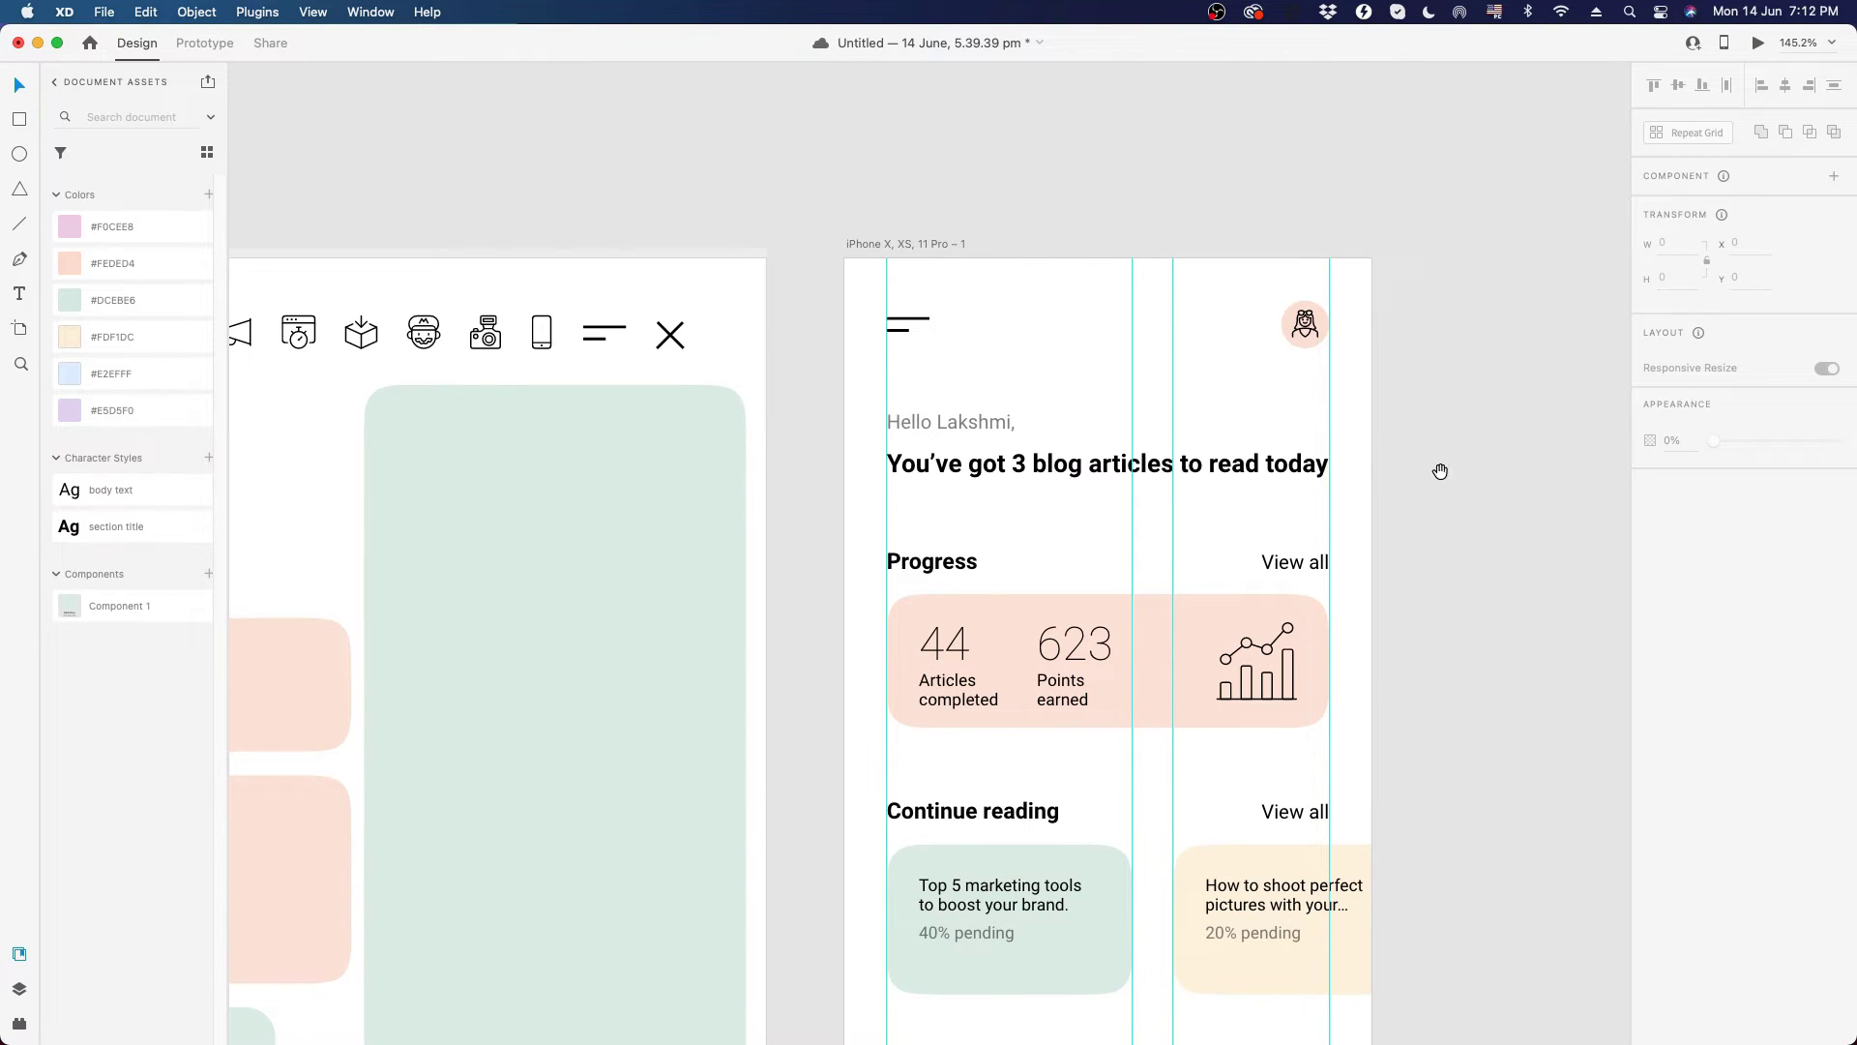
{"action": "left_click_drag", "start_coordinate": [1470, 484], "coordinate": [1282, 451]}
{"action": "scroll", "coordinate": [874, 224], "scroll_direction": "up", "scroll_amount": 2}
{"action": "scroll", "coordinate": [840, 284], "scroll_direction": "down", "scroll_amount": 5}
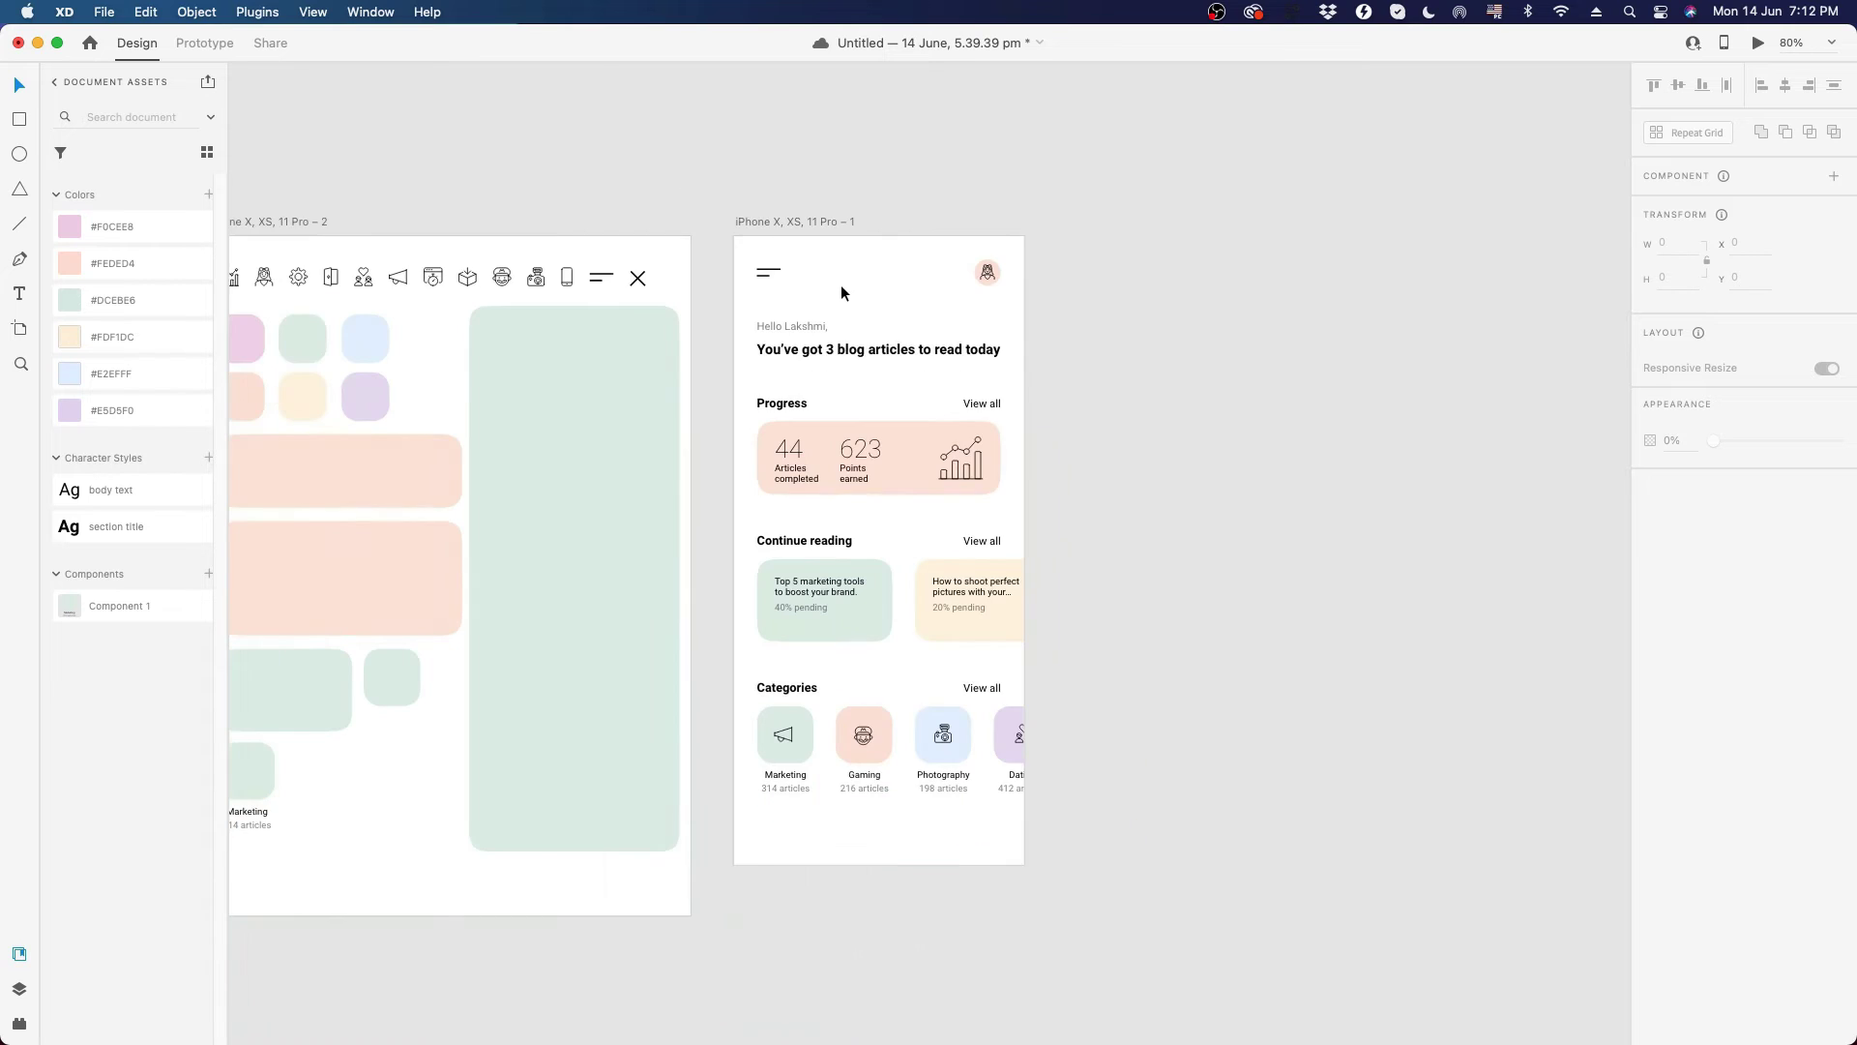
{"action": "scroll", "coordinate": [978, 437], "scroll_direction": "up", "scroll_amount": 2}
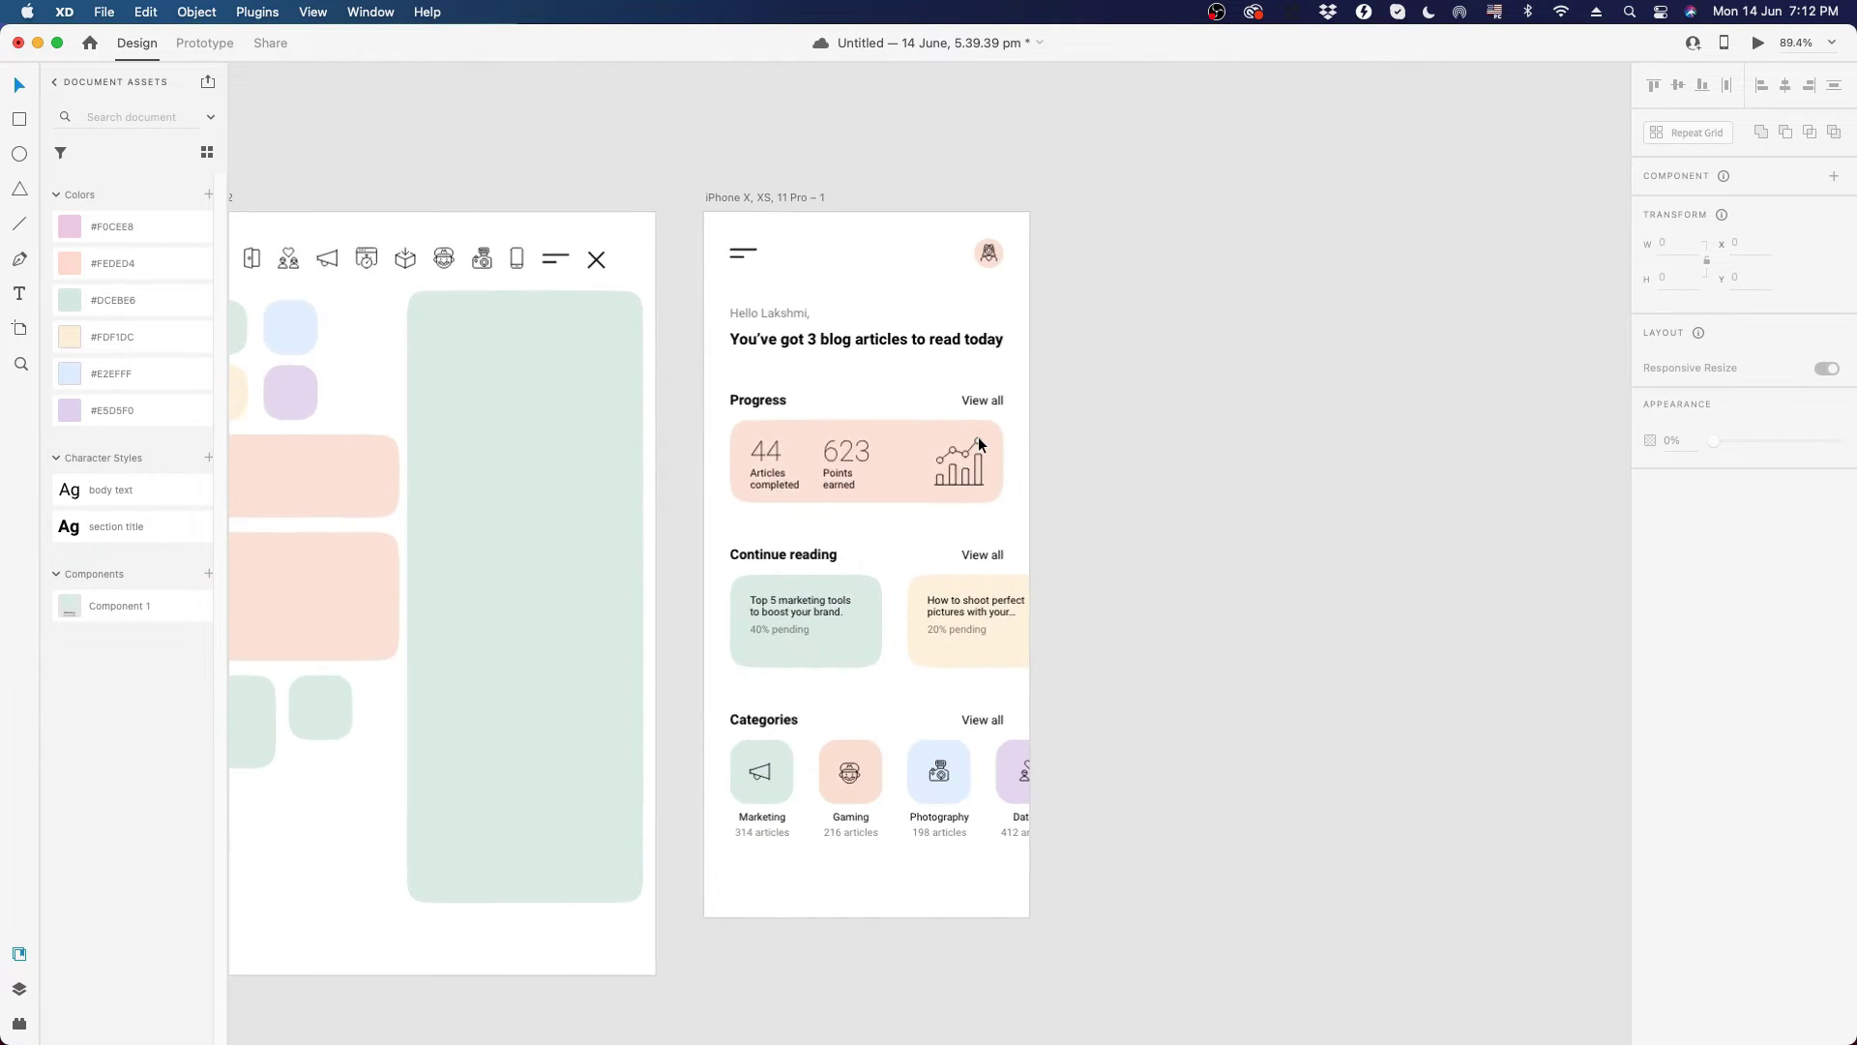
- Duplicate the finished blog screen artboard
{"action": "double_click", "coordinate": [740, 170]}
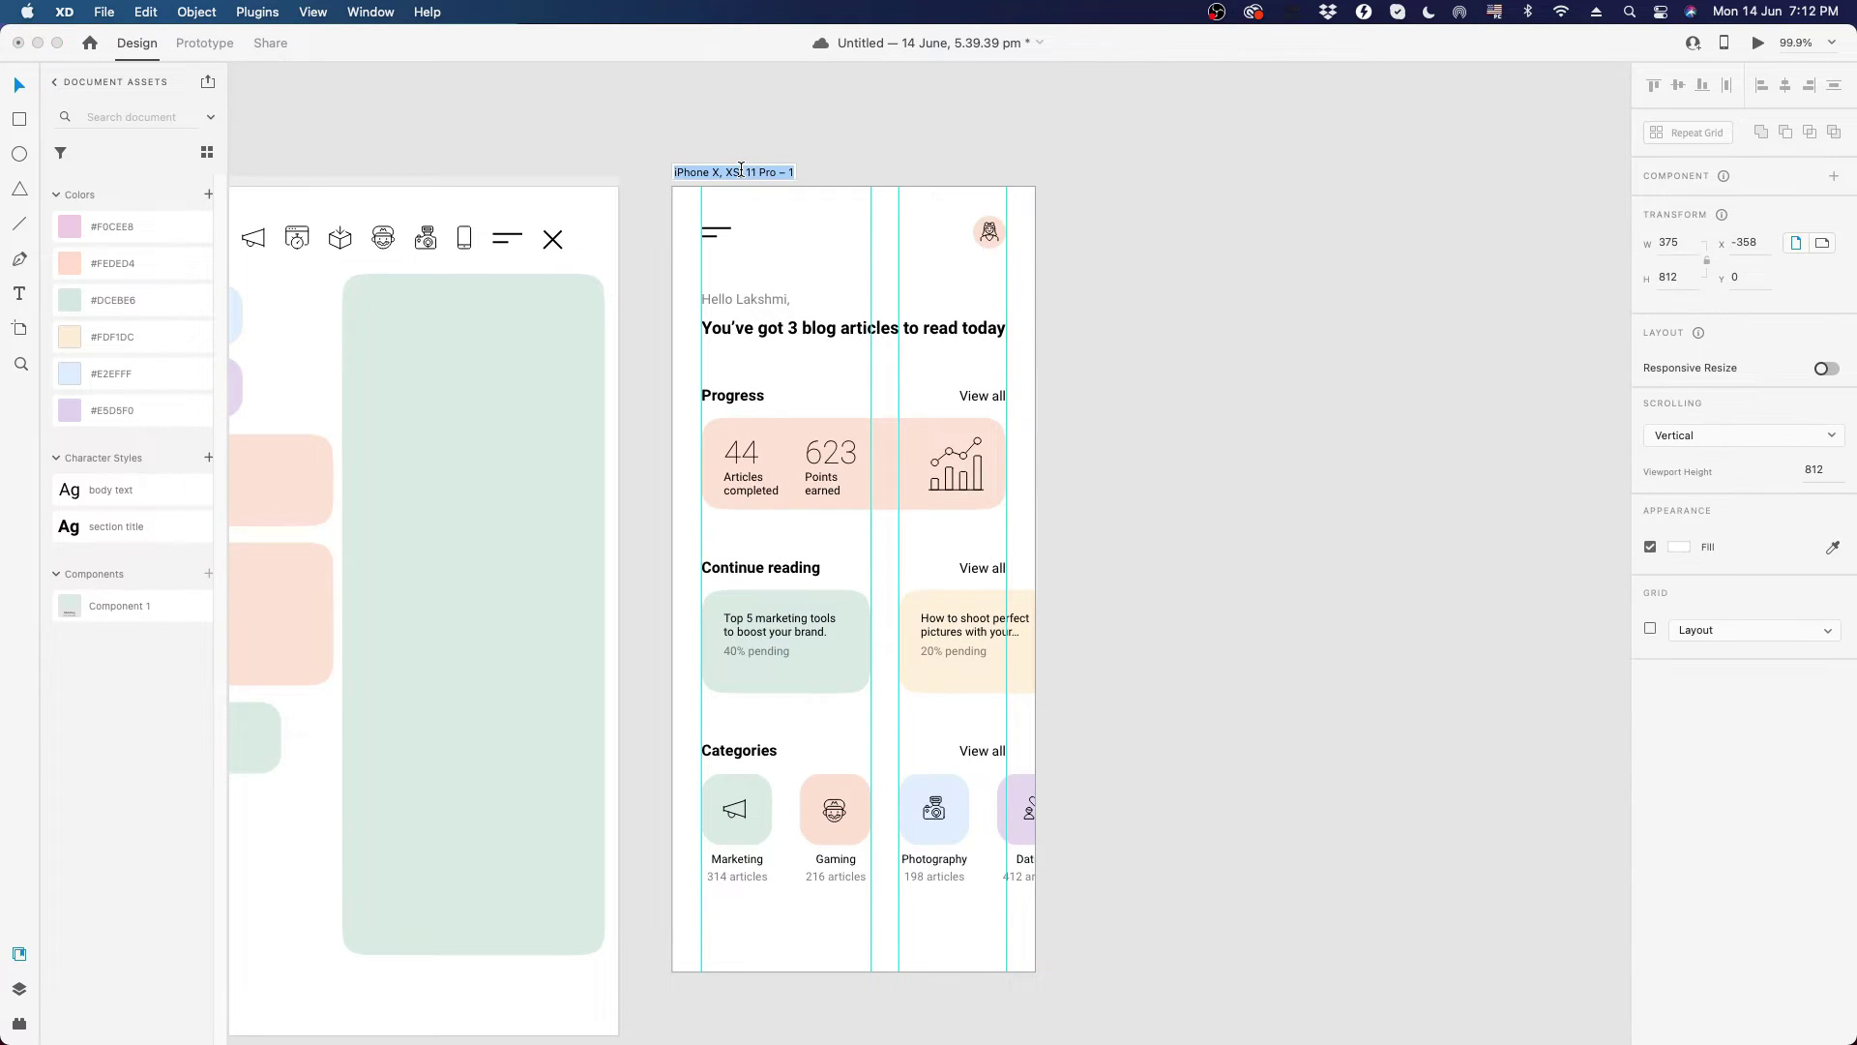
{"action": "key", "text": "Return"}
{"action": "key", "text": "super+d"}
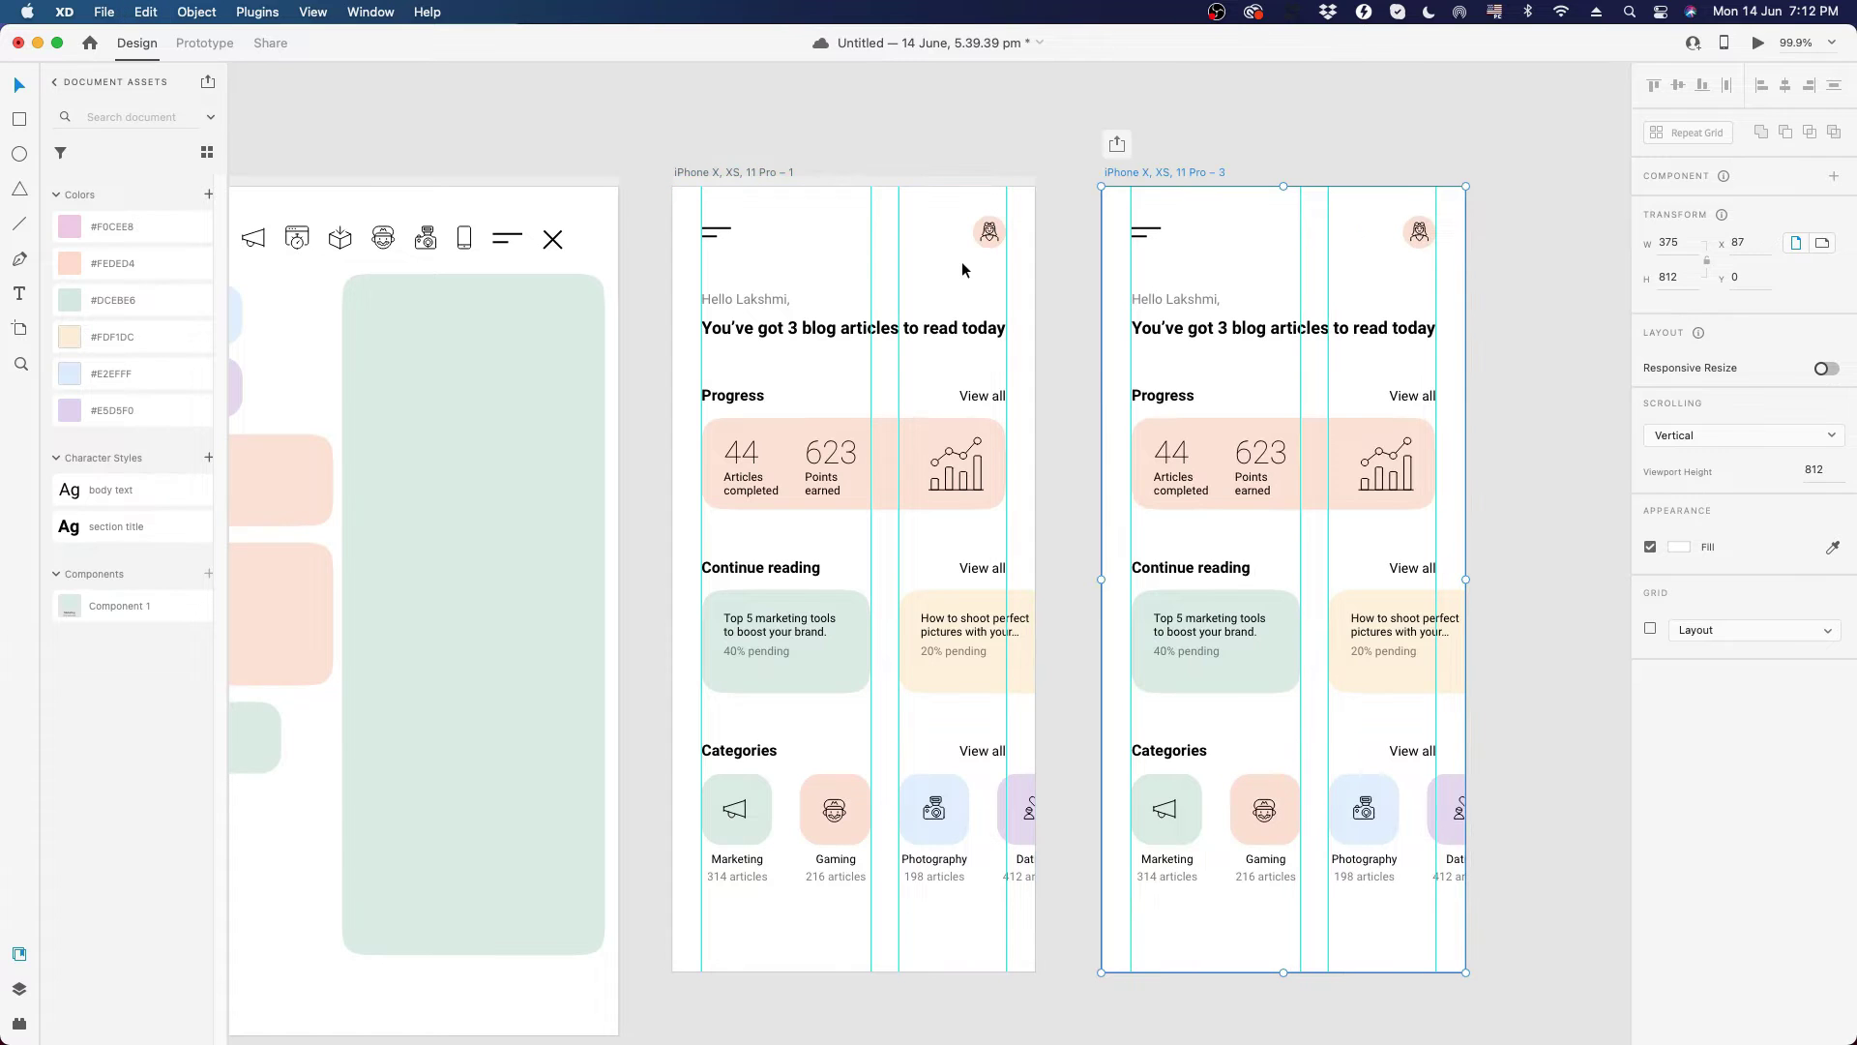
{"action": "left_click_drag", "start_coordinate": [1264, 477], "coordinate": [1129, 450]}
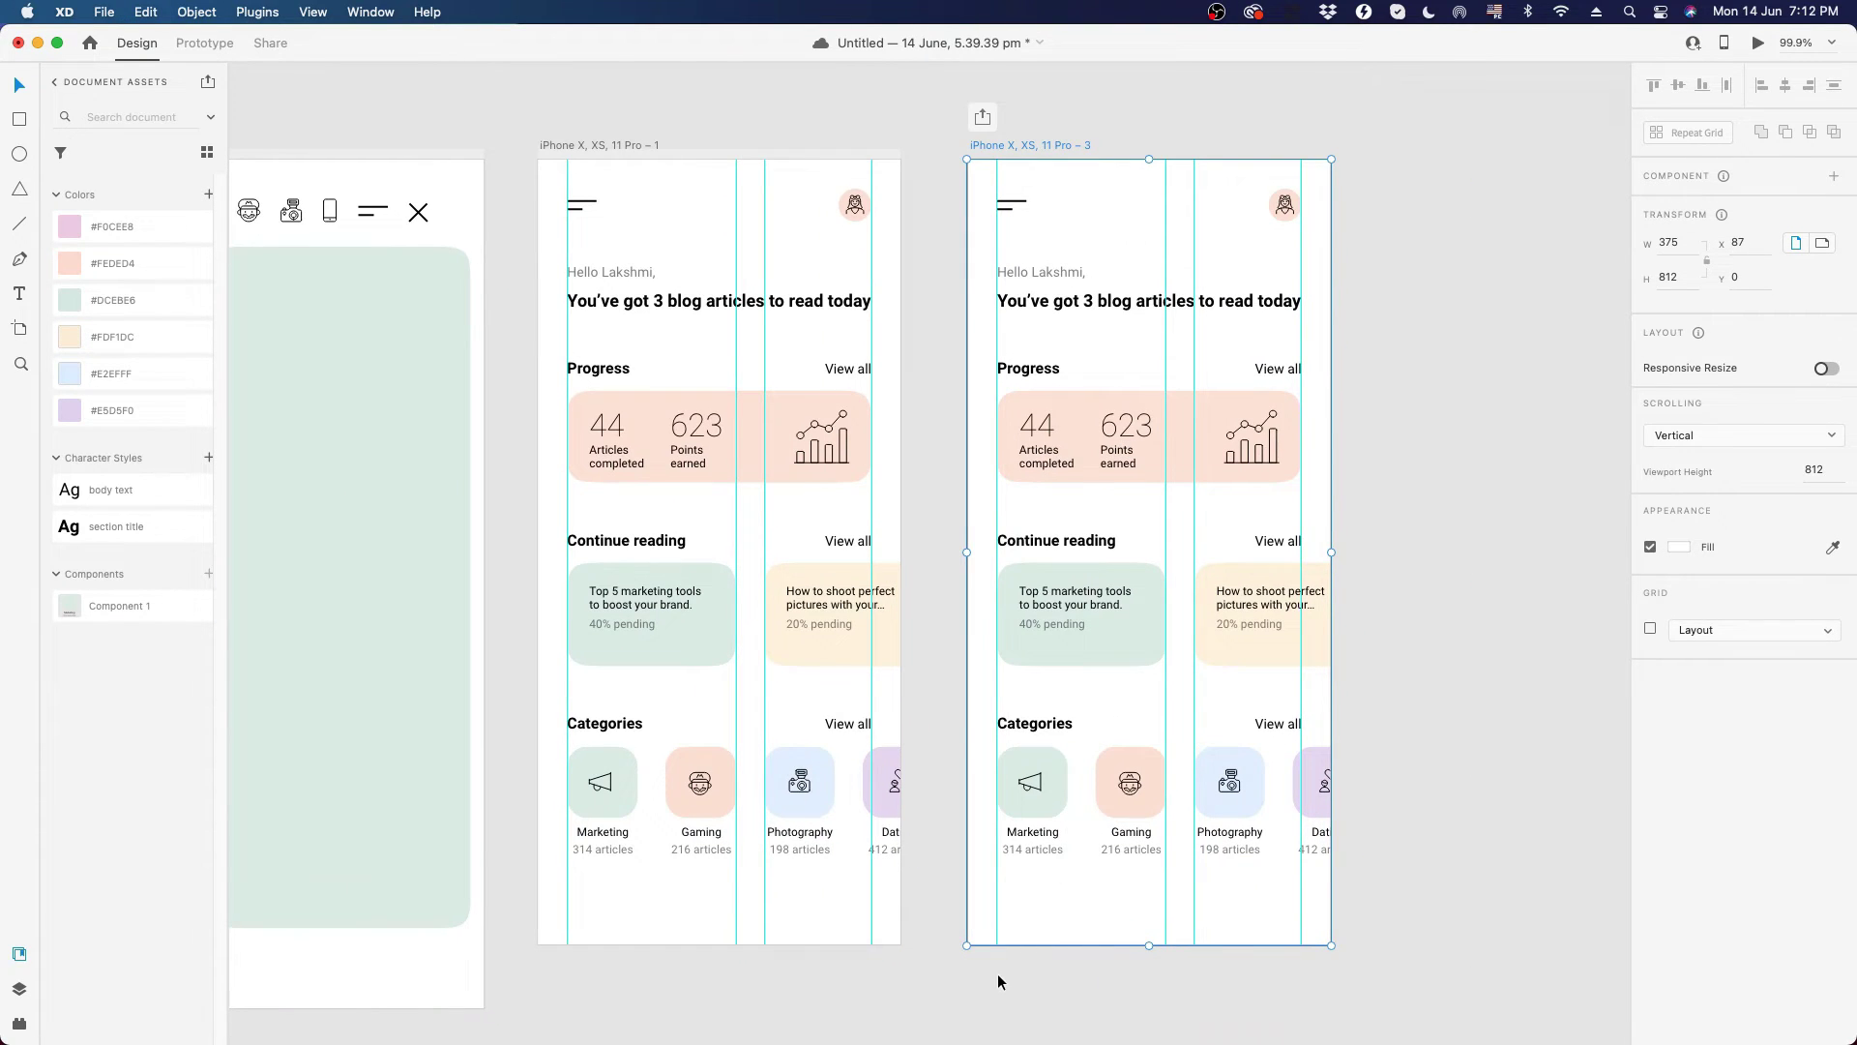
{"action": "left_click_drag", "start_coordinate": [998, 977], "coordinate": [1187, 803]}
{"action": "left_click_drag", "start_coordinate": [1375, 329], "coordinate": [1378, 252]}
{"action": "left_click", "coordinate": [1284, 208]}
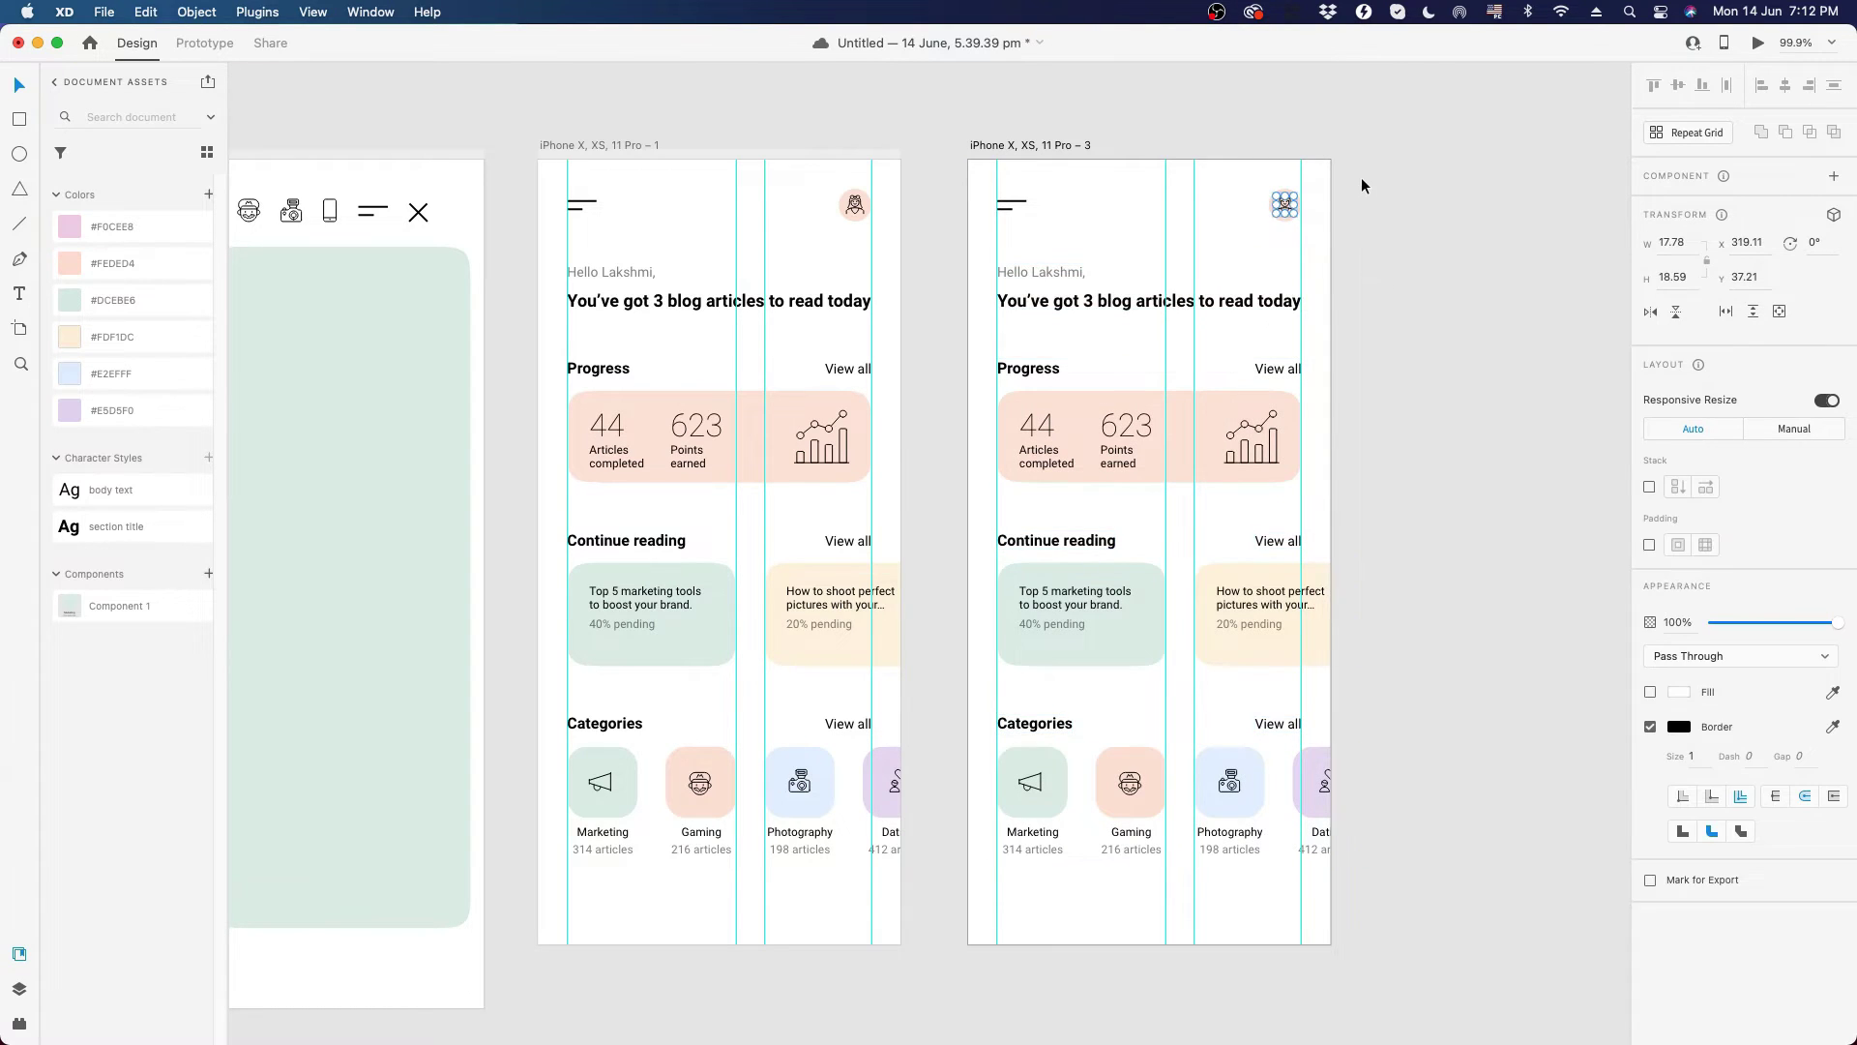
{"action": "left_click_drag", "start_coordinate": [1361, 177], "coordinate": [1460, 242]}
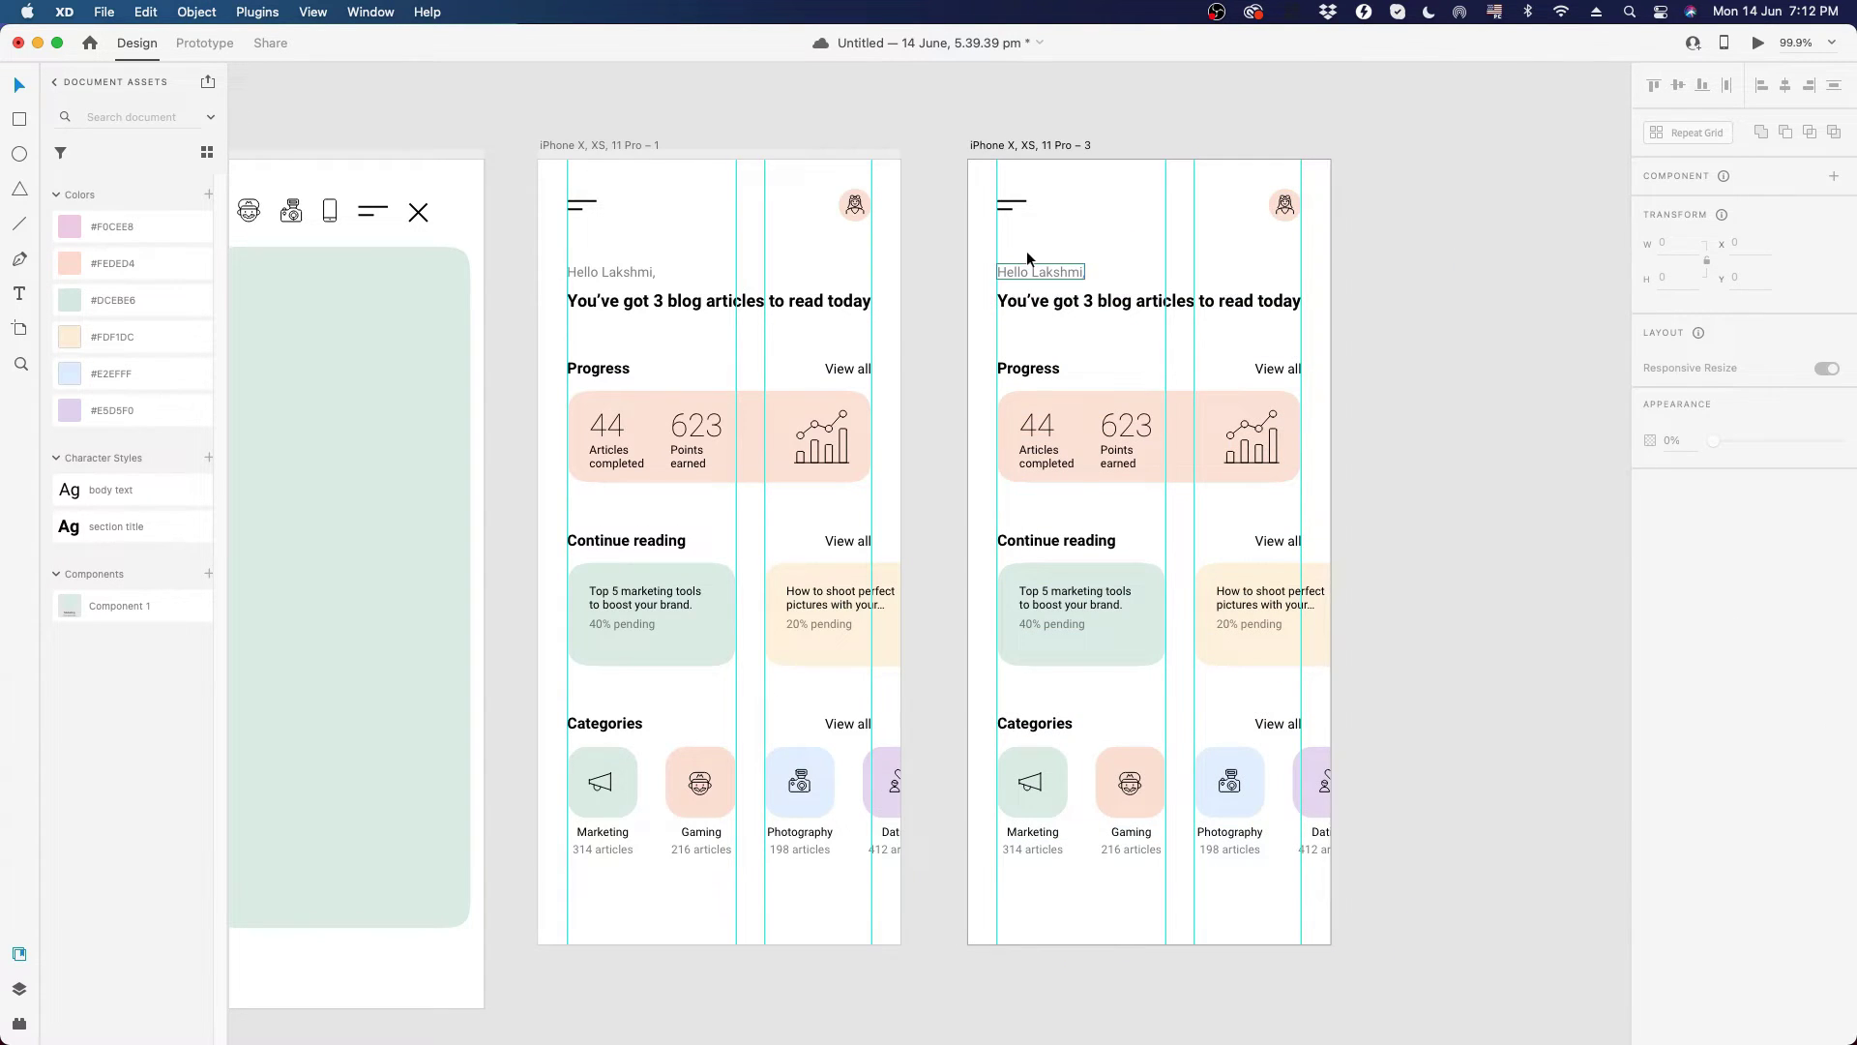
- Select the profile avatar, greeting, headline and the Progress, Continue reading and Categories sections on the duplicated artboard
{"action": "left_click_drag", "start_coordinate": [1025, 247], "coordinate": [1377, 852]}
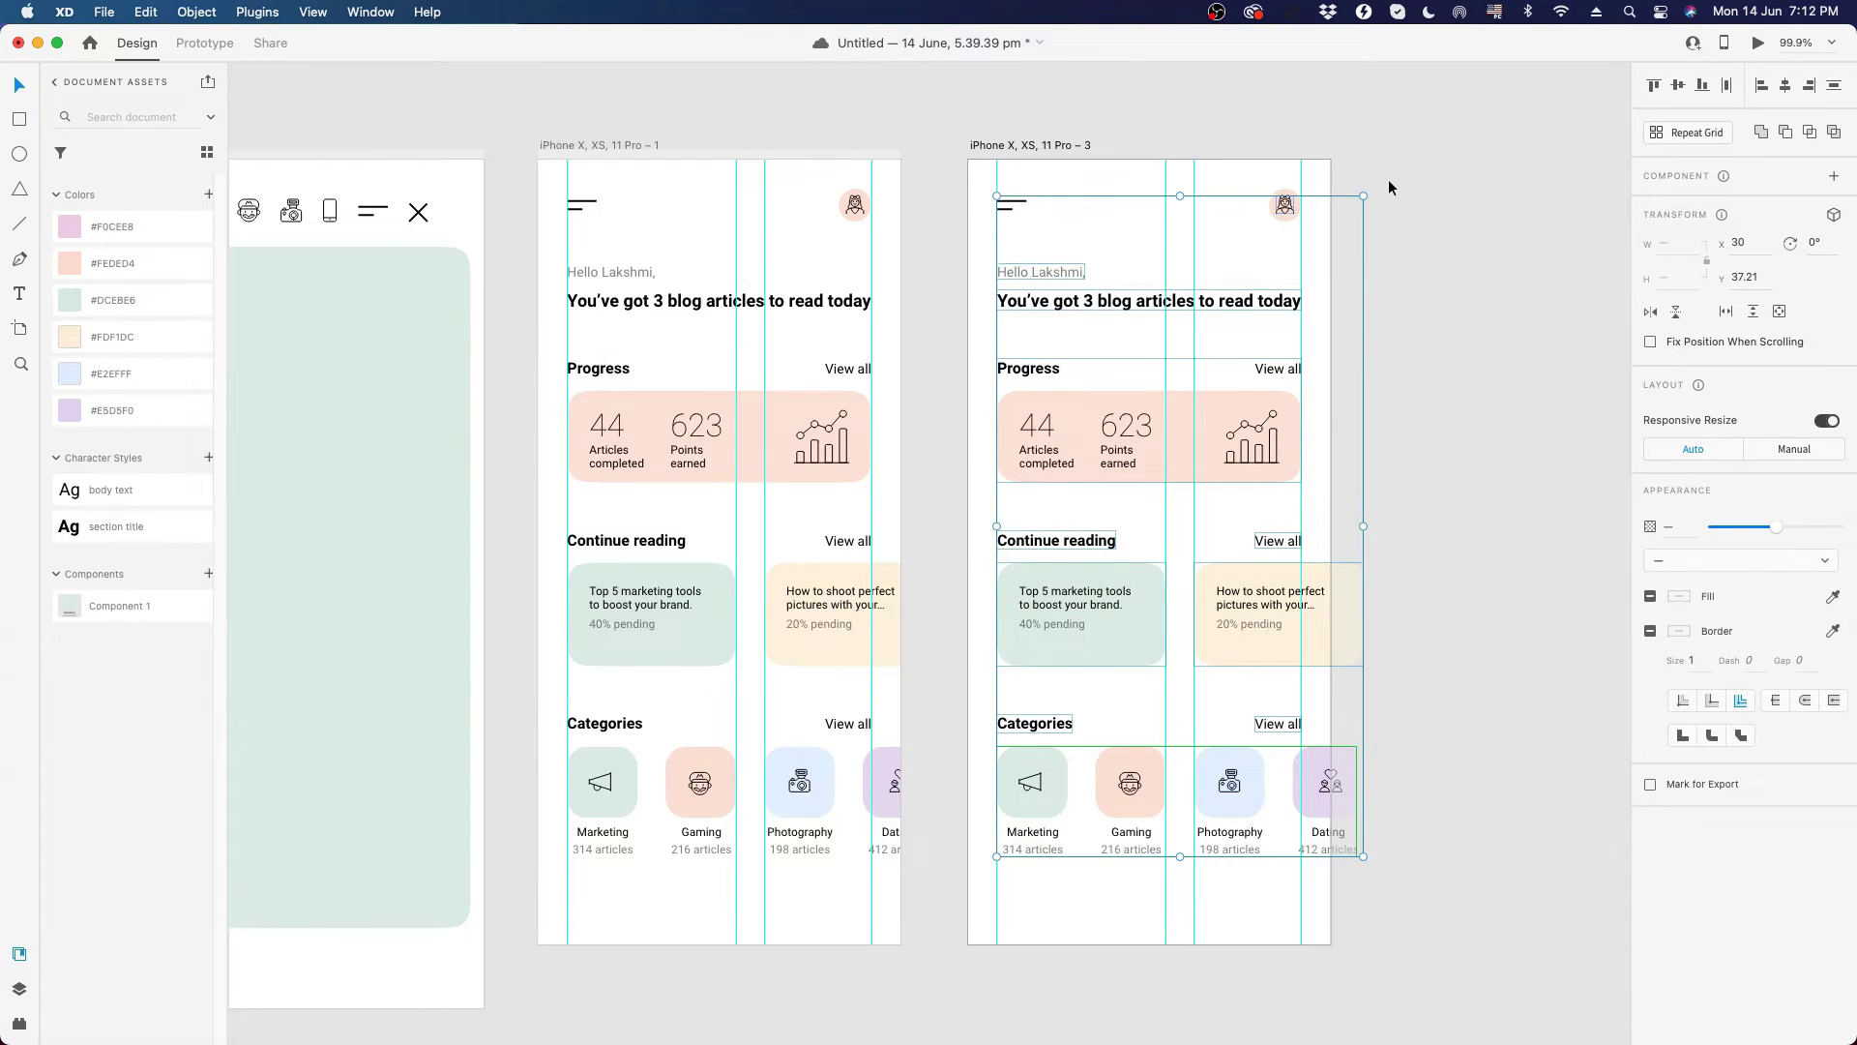
{"action": "left_click_drag", "start_coordinate": [1242, 112], "coordinate": [1290, 212]}
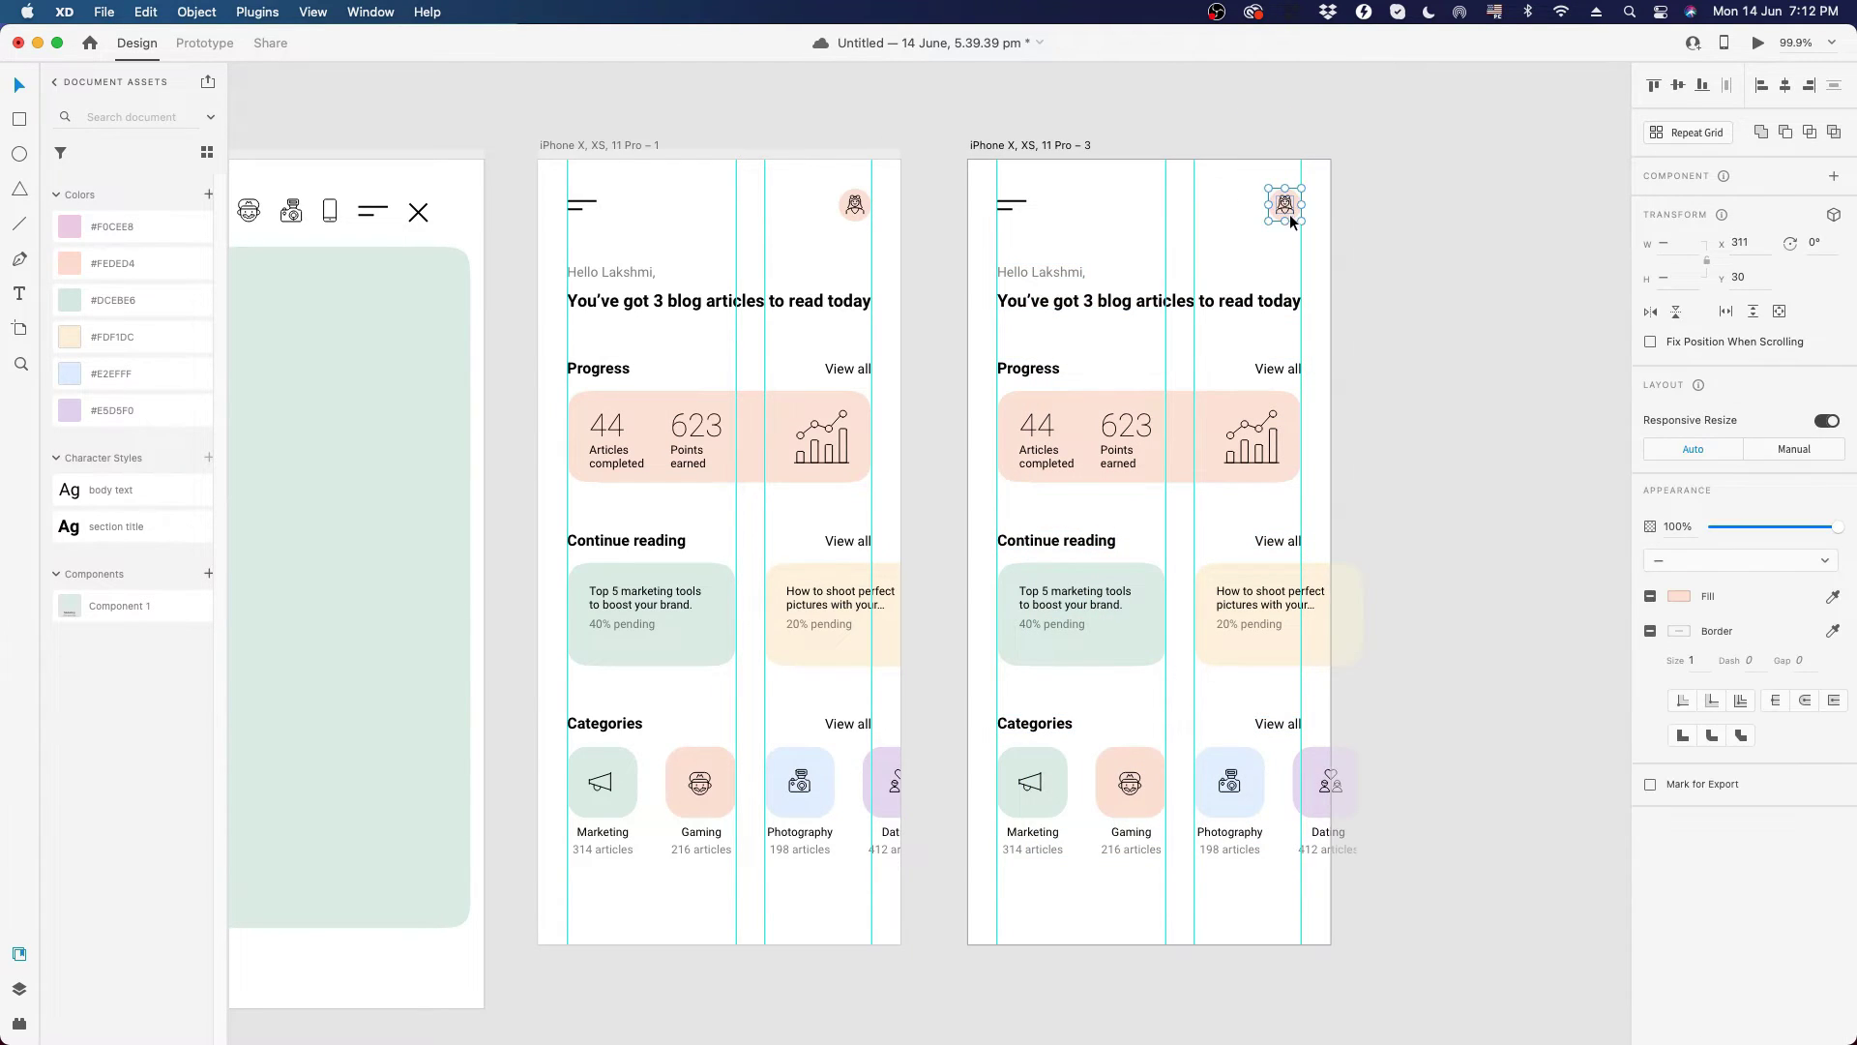
{"action": "left_click_drag", "start_coordinate": [1384, 259], "coordinate": [987, 929]}
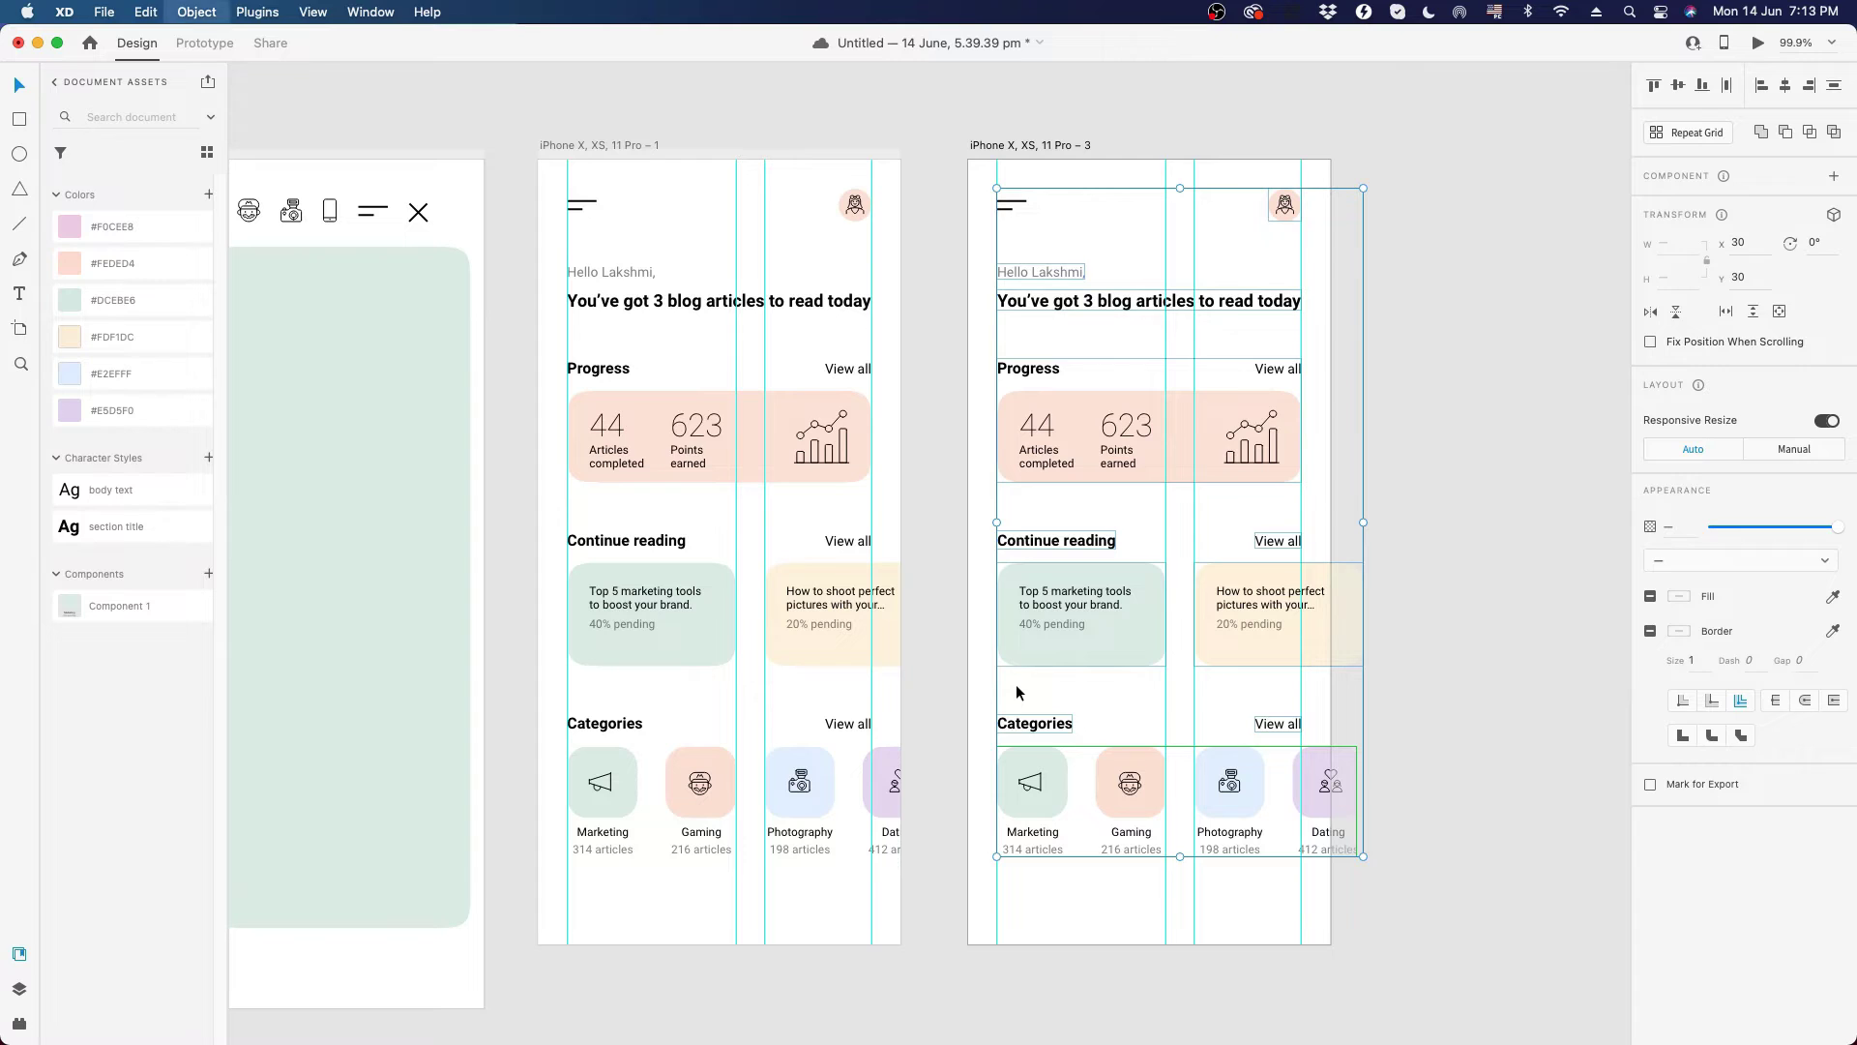
- Group the home screen content on the iPhone X, XS, 11 Pro – 3 artboard and shift it sideways to X 304
{"action": "key", "text": "super+g"}
{"action": "left_click_drag", "start_coordinate": [1043, 457], "coordinate": [1297, 455]}
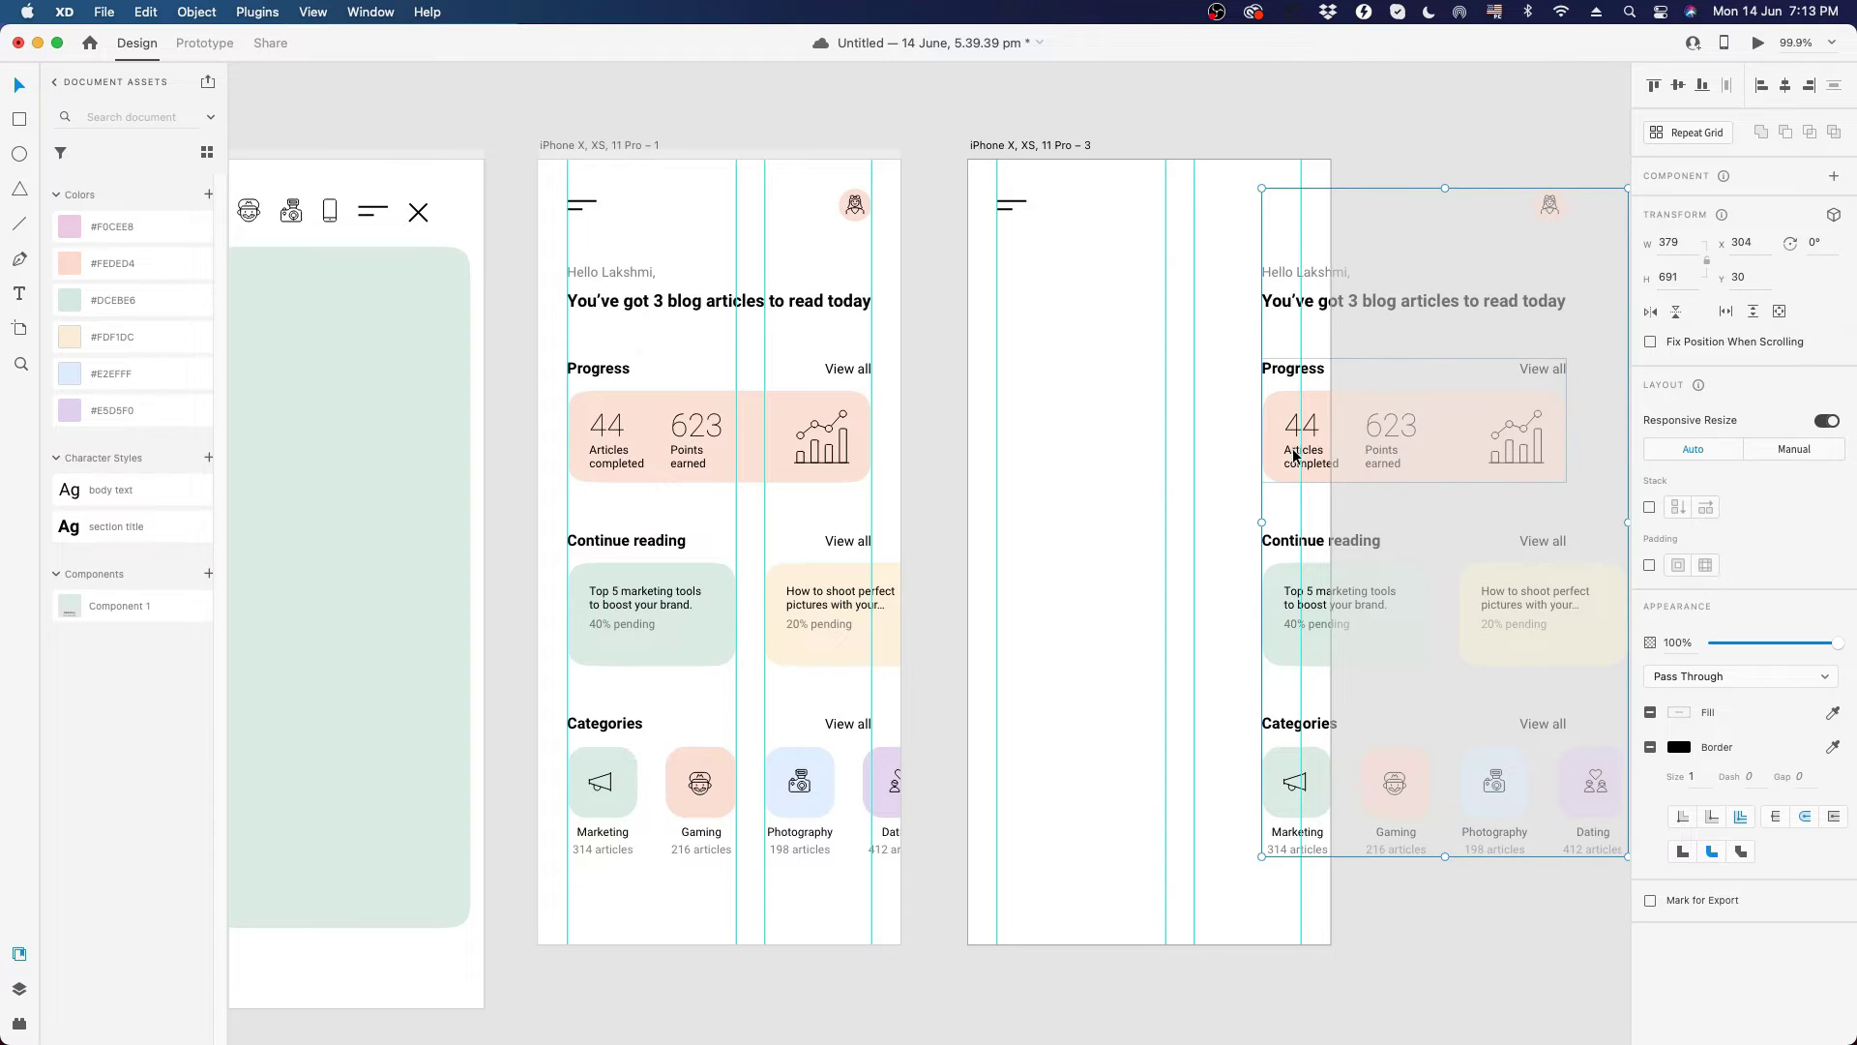
{"action": "double_click", "coordinate": [1023, 209]}
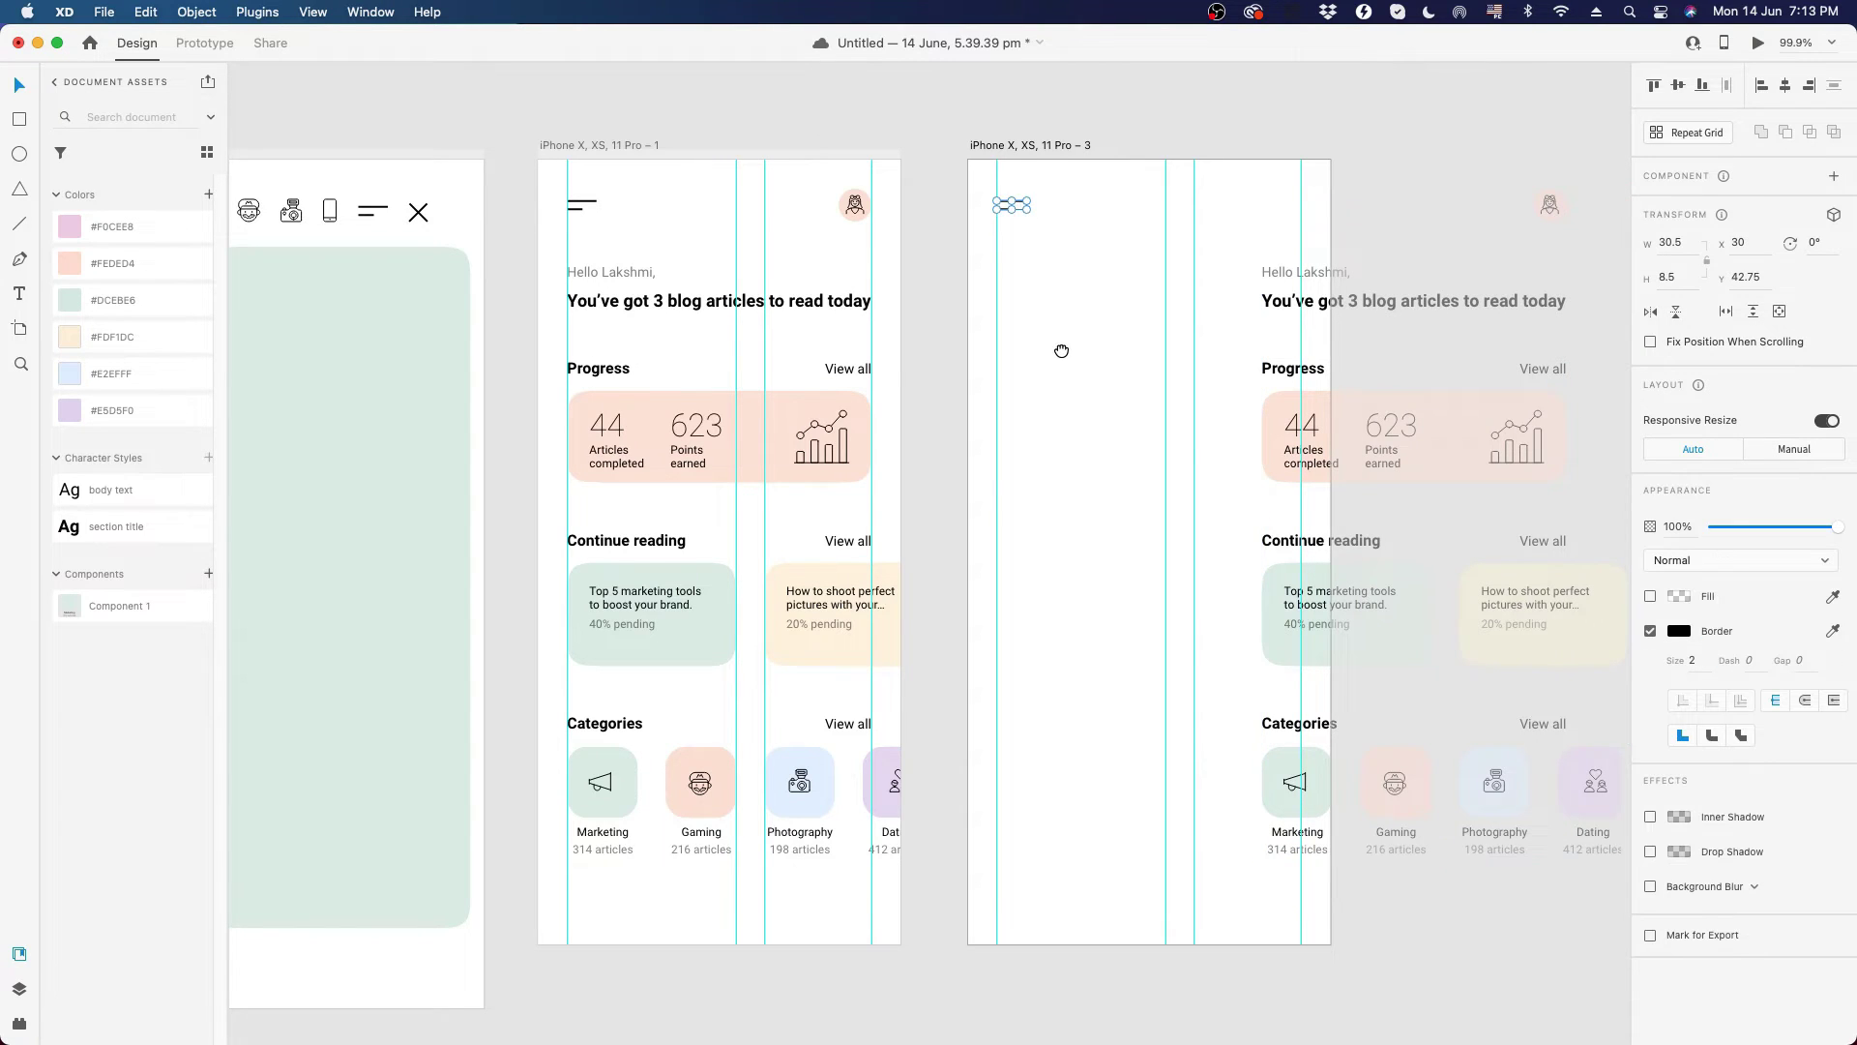
- Copy the tall green rounded panel from the assets artboard into the iPhone X, XS, 11 Pro – 3 artboard
{"action": "scroll", "coordinate": [1061, 348], "scroll_direction": "left", "scroll_amount": 5}
{"action": "left_click_drag", "start_coordinate": [1188, 371], "coordinate": [1205, 373]}
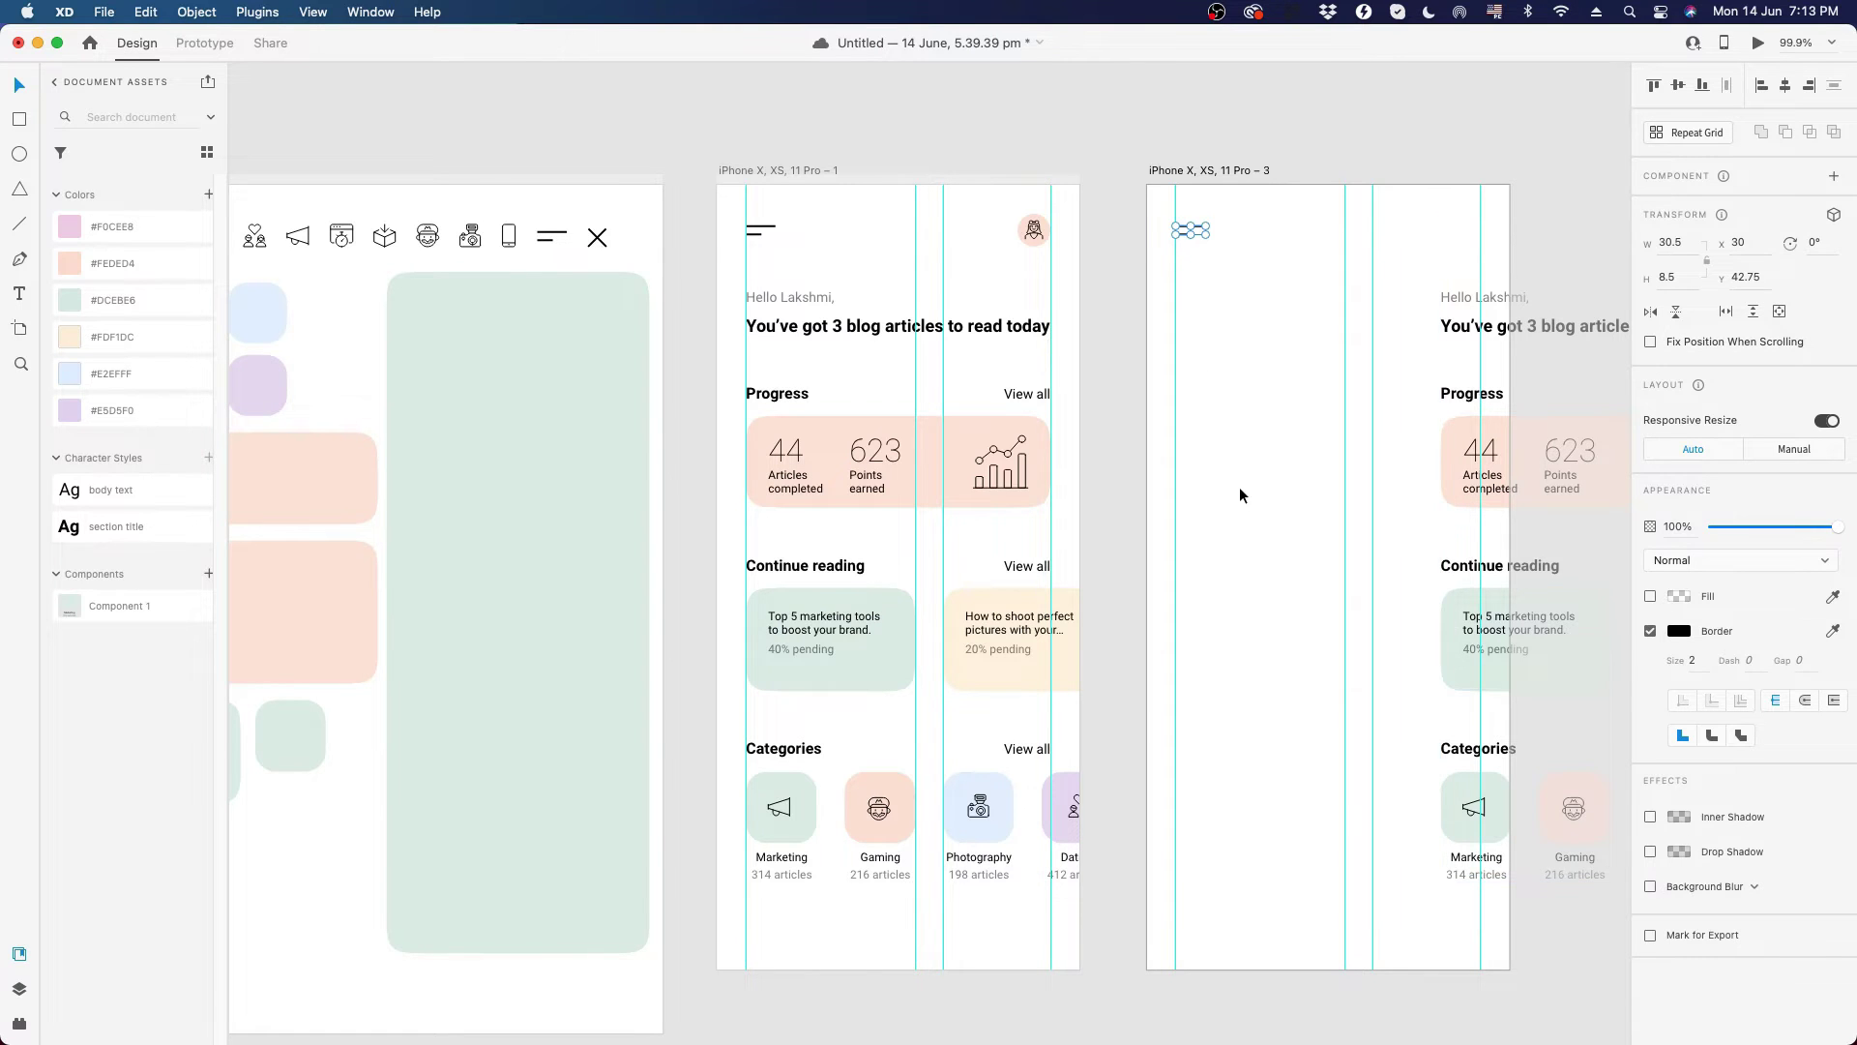
{"action": "left_click_drag", "start_coordinate": [1239, 486], "coordinate": [1361, 465]}
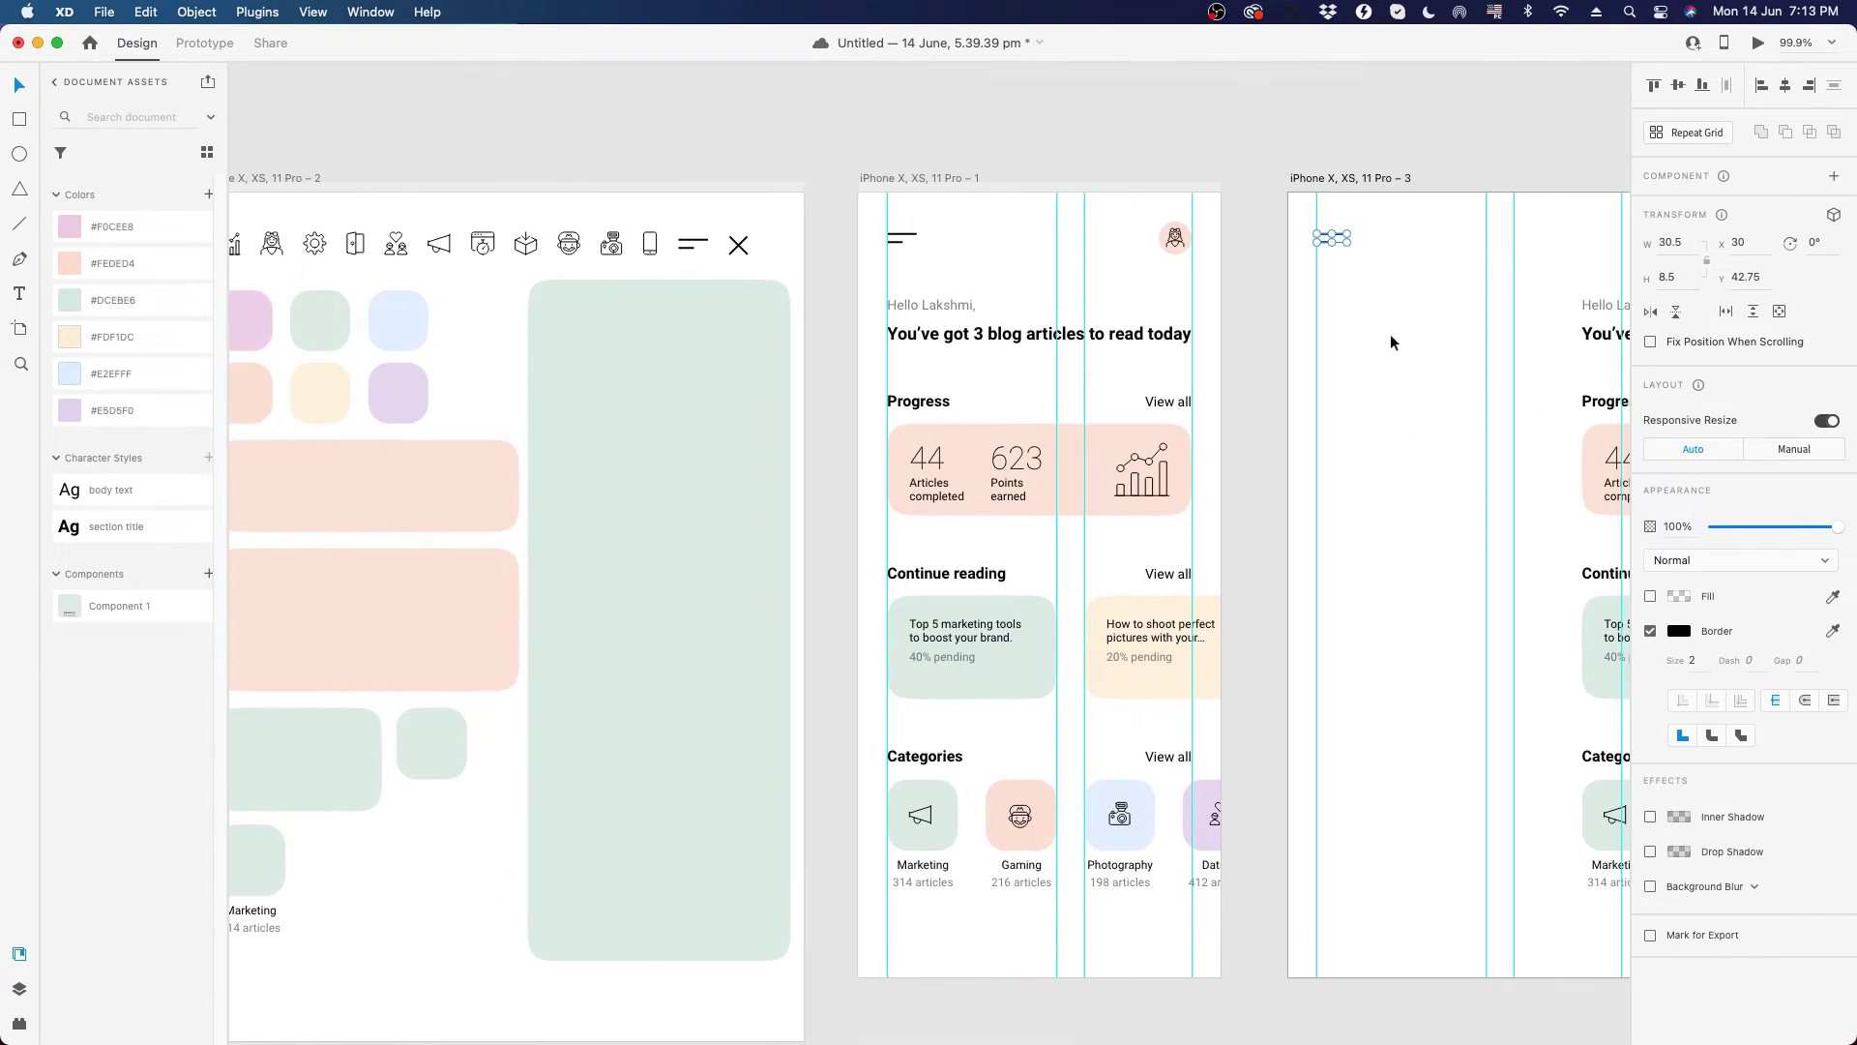
{"action": "mouse_move", "coordinate": [610, 353]}
{"action": "left_mouse_down"}
{"action": "mouse_move", "coordinate": [667, 360]}
{"action": "mouse_move", "coordinate": [624, 356]}
{"action": "left_mouse_up"}
{"action": "left_click", "coordinate": [642, 364]}
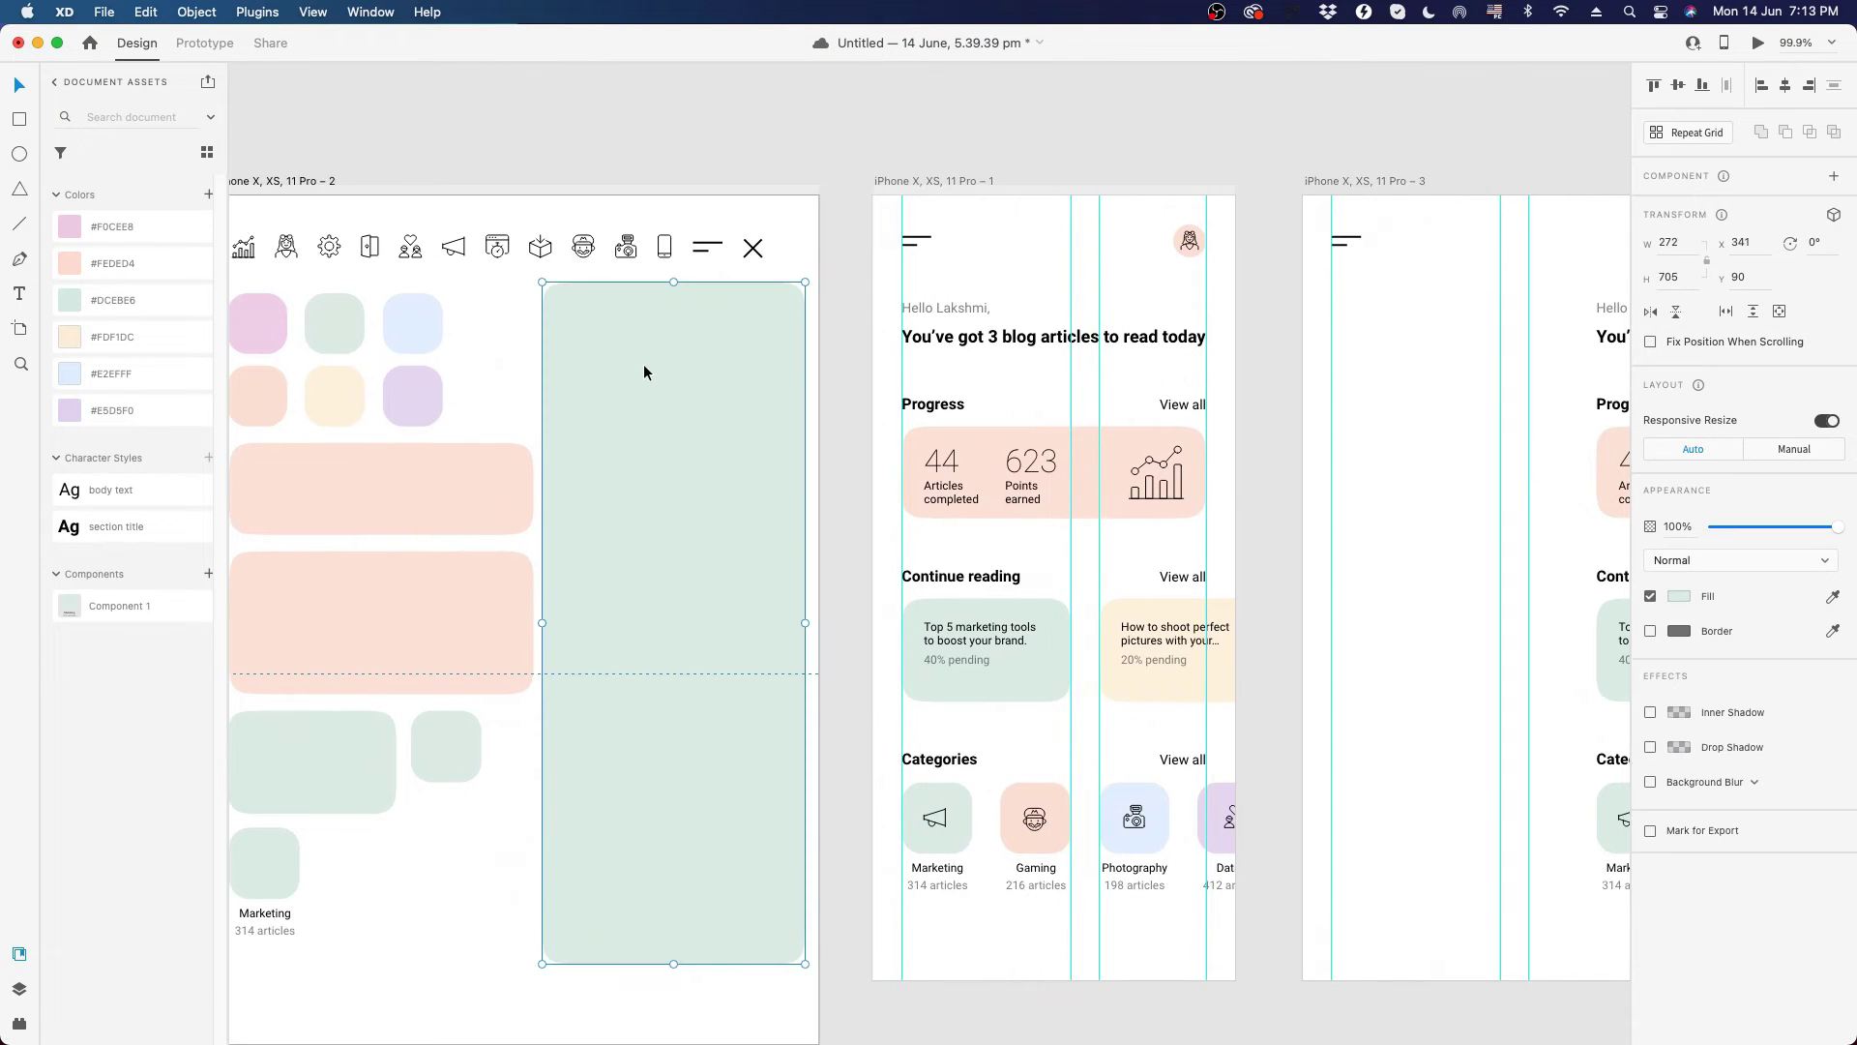
{"action": "key", "text": "super+c"}
{"action": "left_click", "coordinate": [1478, 444]}
{"action": "key", "text": "super+v"}
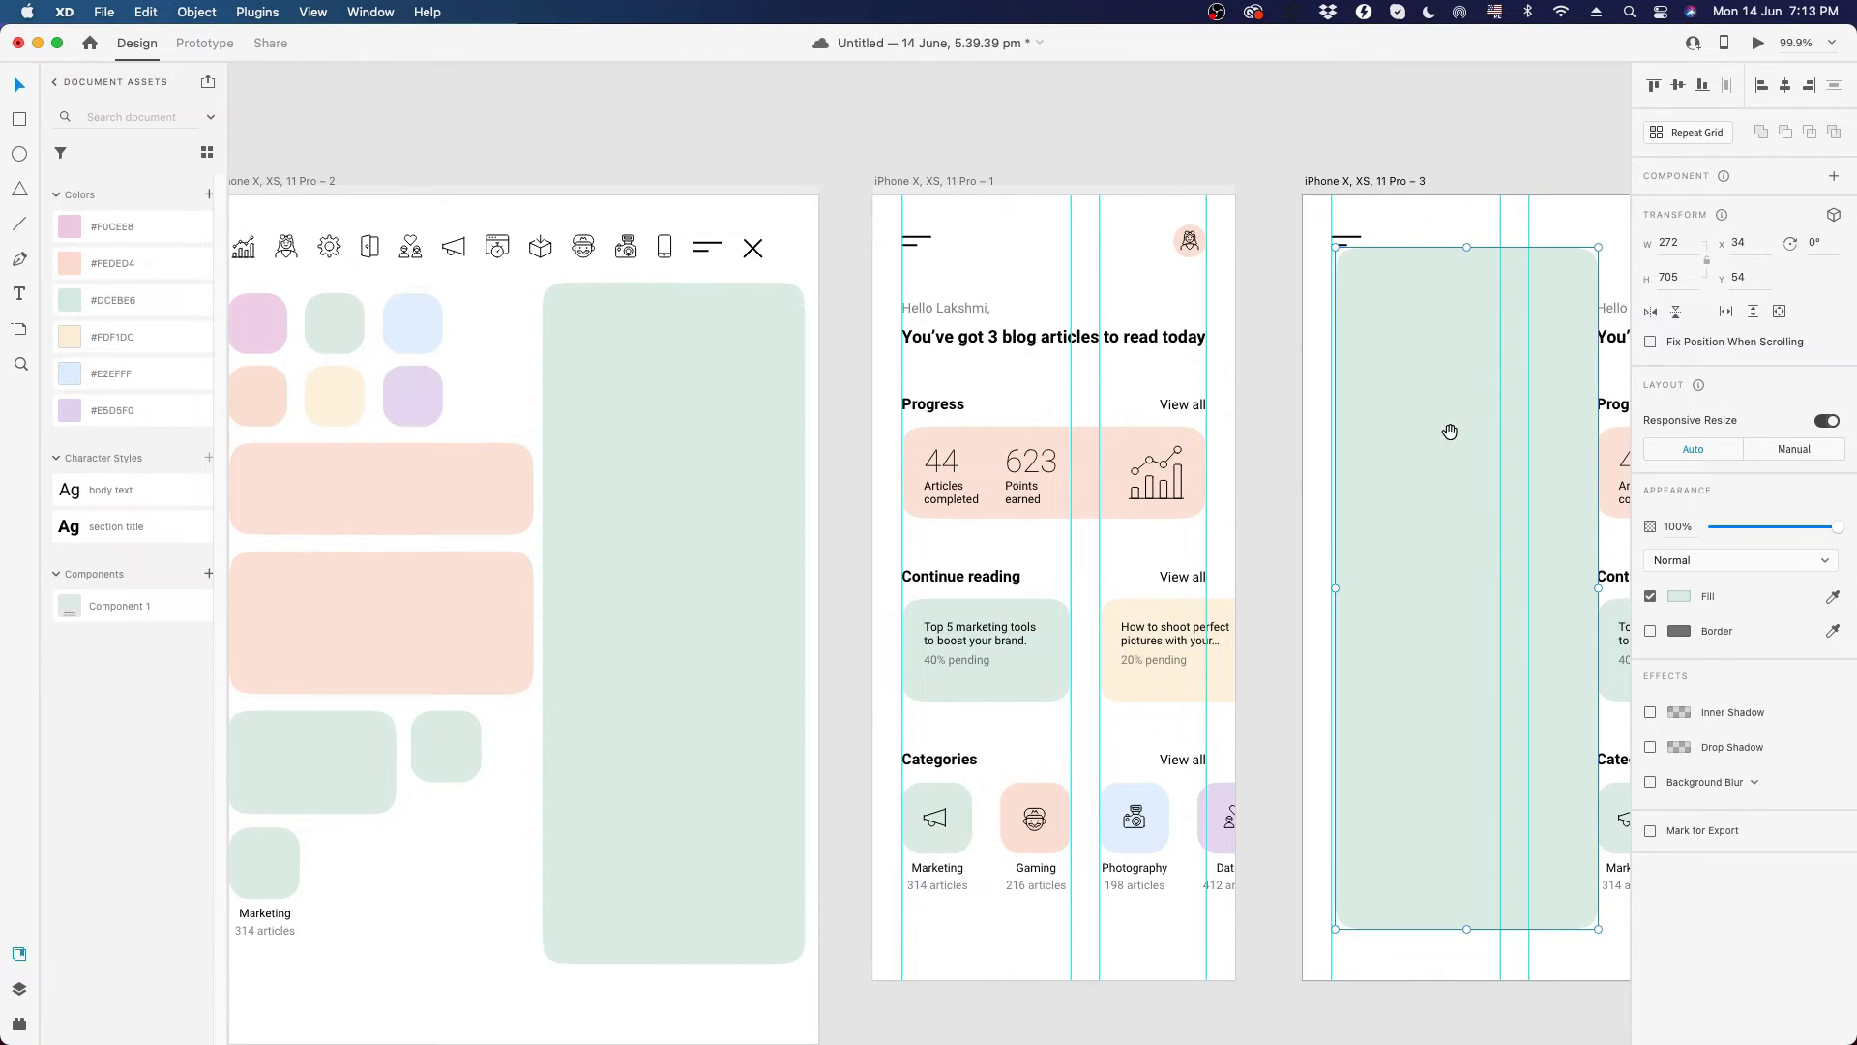
- Position the green panel at X 7, Y 107 and shorten it to a height of about 698
{"action": "left_click_drag", "start_coordinate": [1447, 429], "coordinate": [1203, 464]}
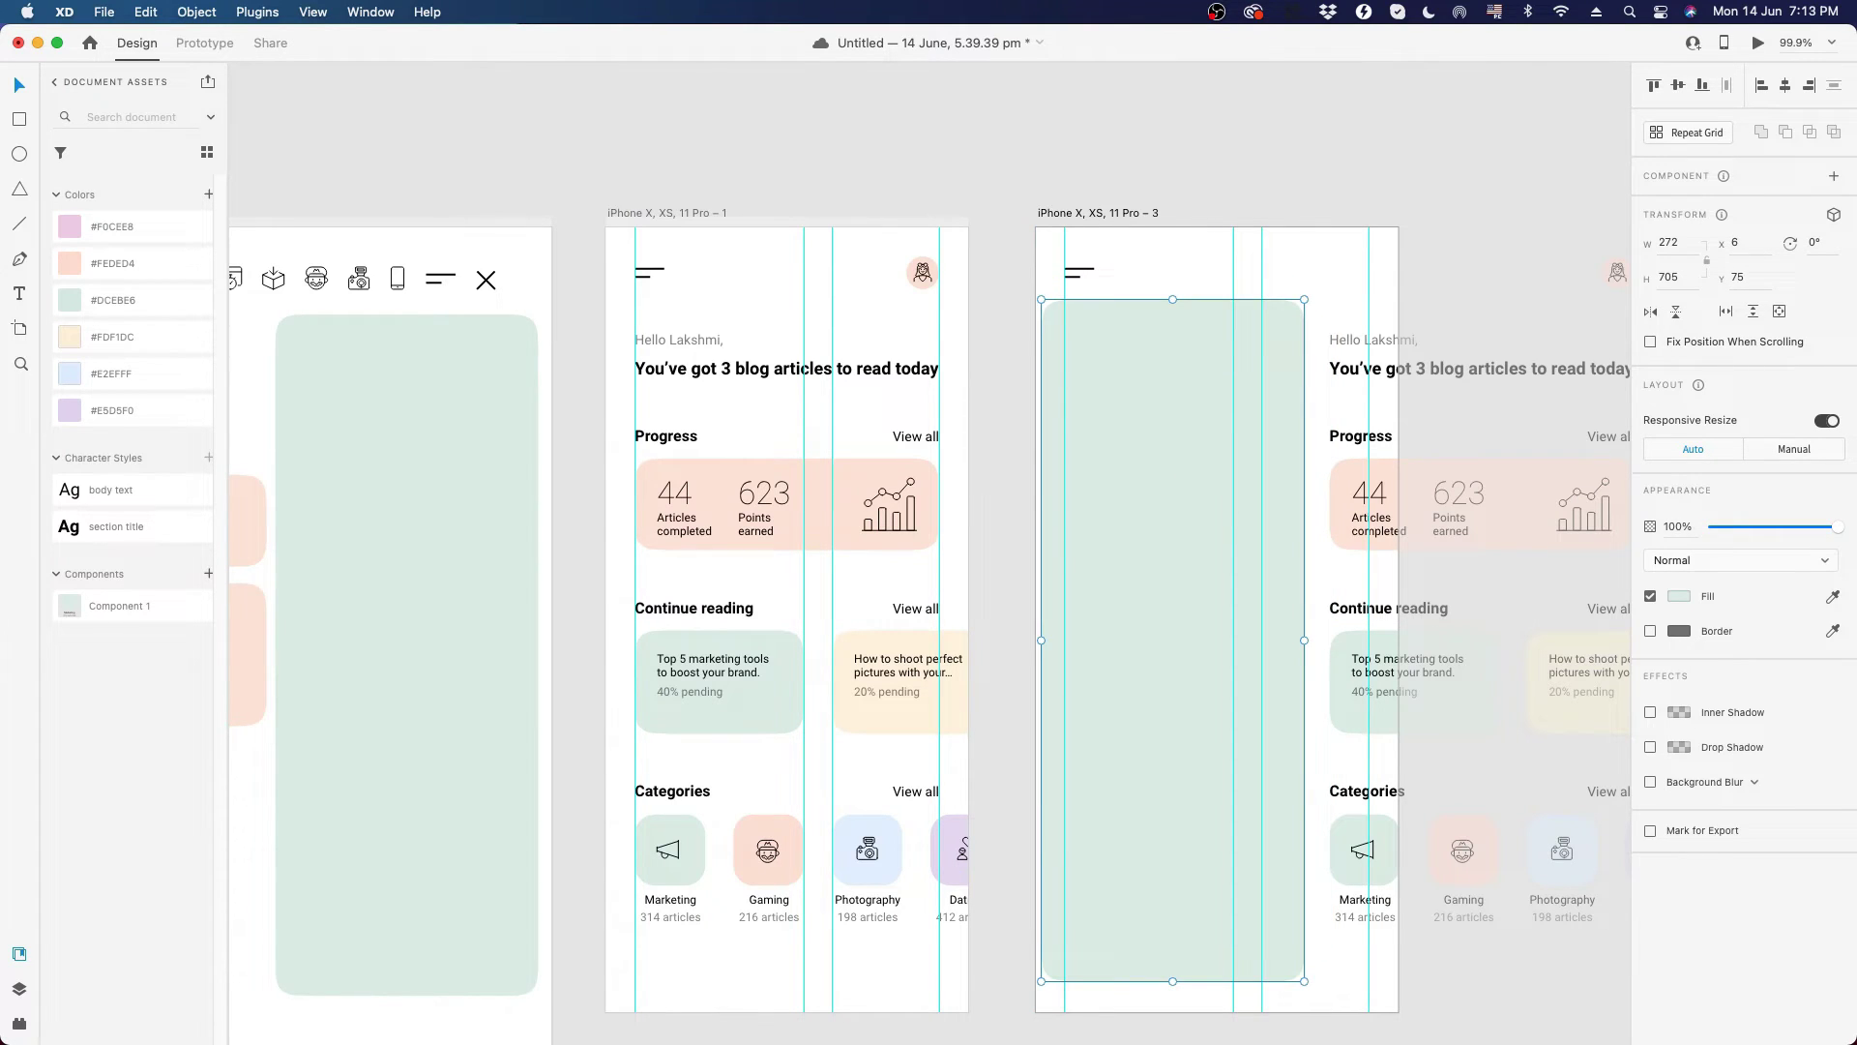
{"action": "left_click_drag", "start_coordinate": [1174, 397], "coordinate": [1167, 438]}
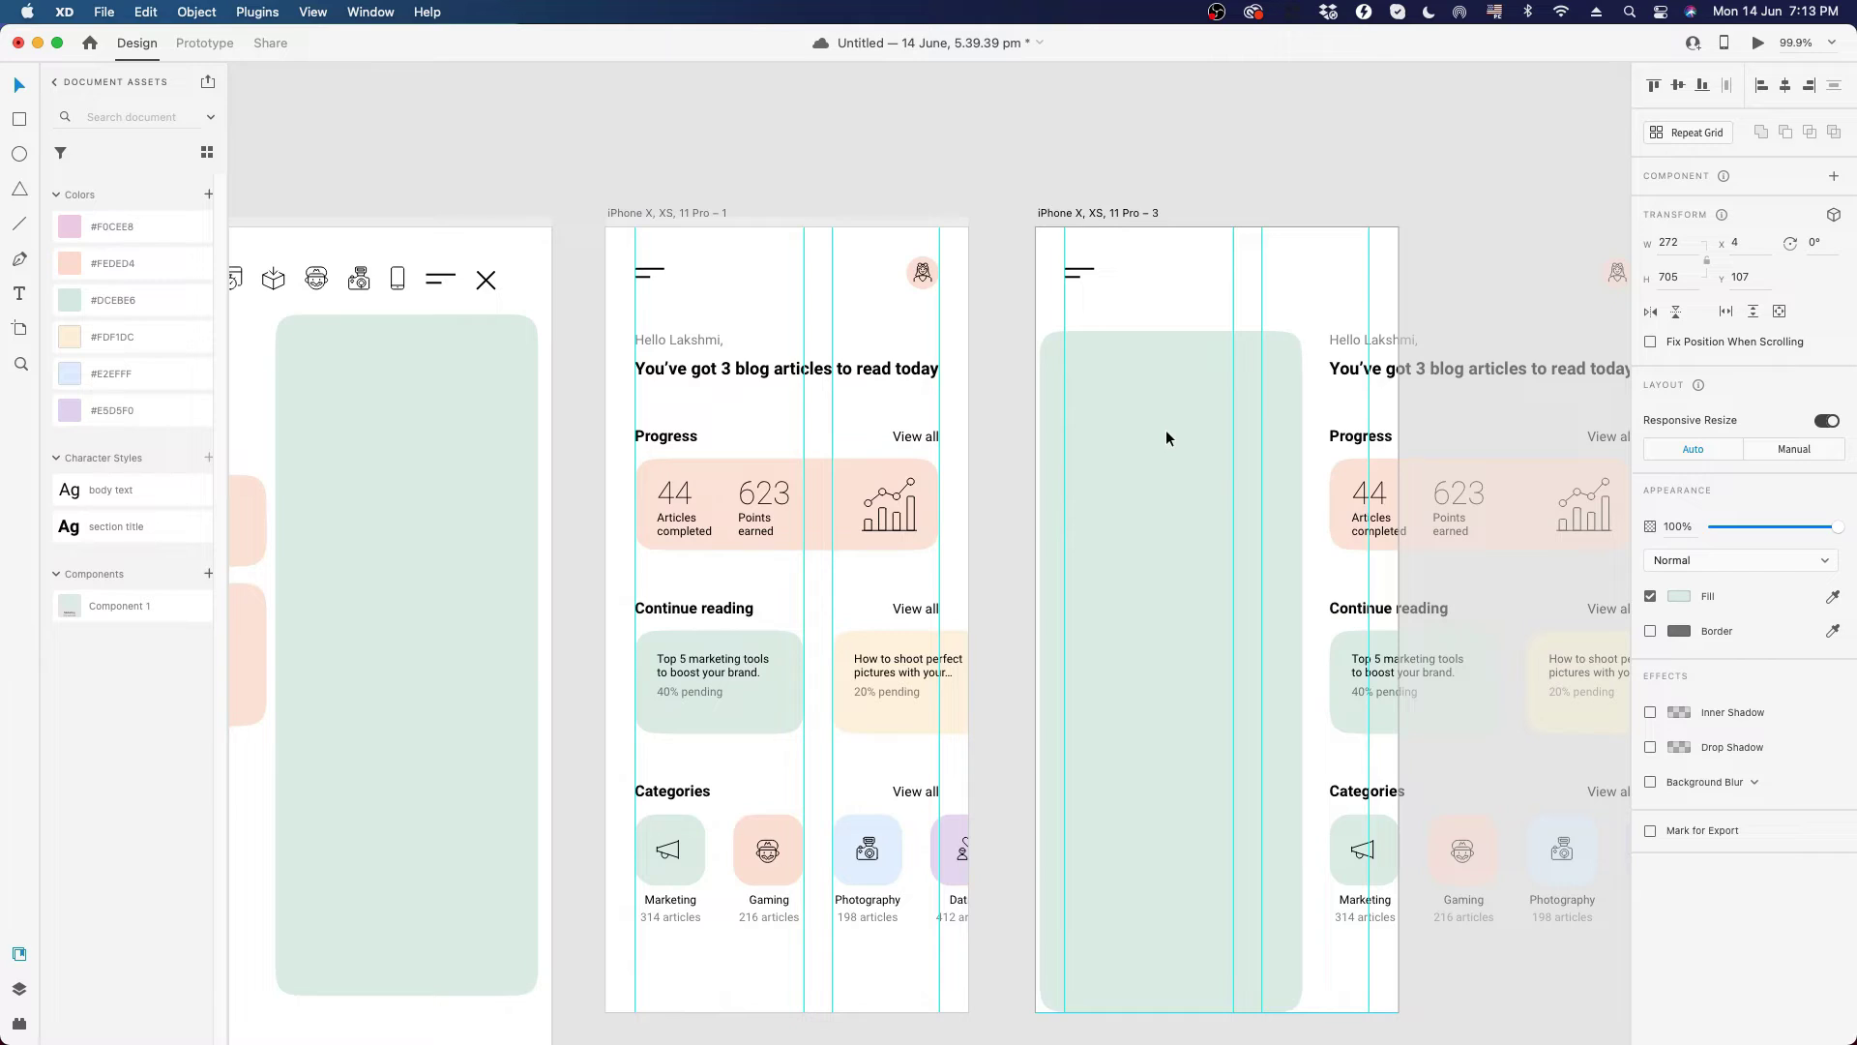
{"action": "key", "text": "Right"}
{"action": "key", "text": "Right"}
{"action": "key", "text": "Right"}
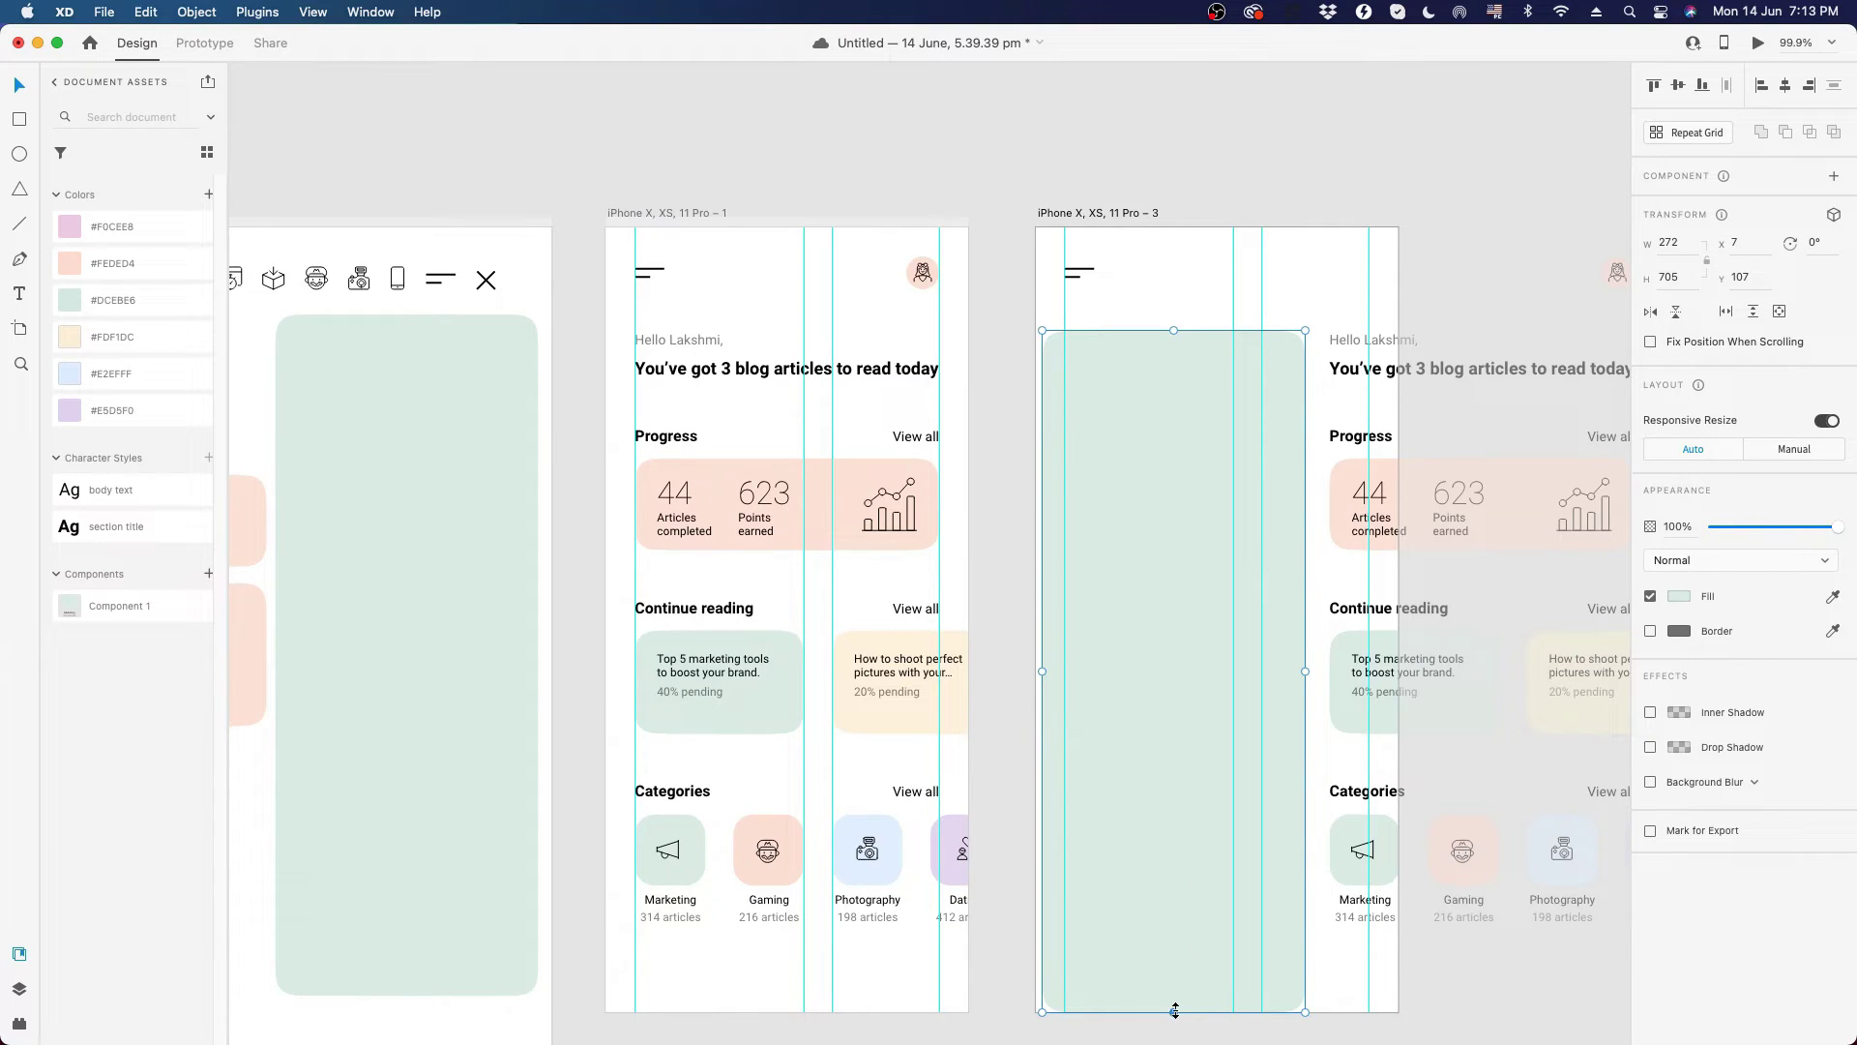
{"action": "mouse_move", "coordinate": [1175, 1009]}
{"action": "left_mouse_down"}
{"action": "mouse_move", "coordinate": [1177, 962]}
{"action": "mouse_move", "coordinate": [1183, 1006]}
{"action": "left_mouse_up"}
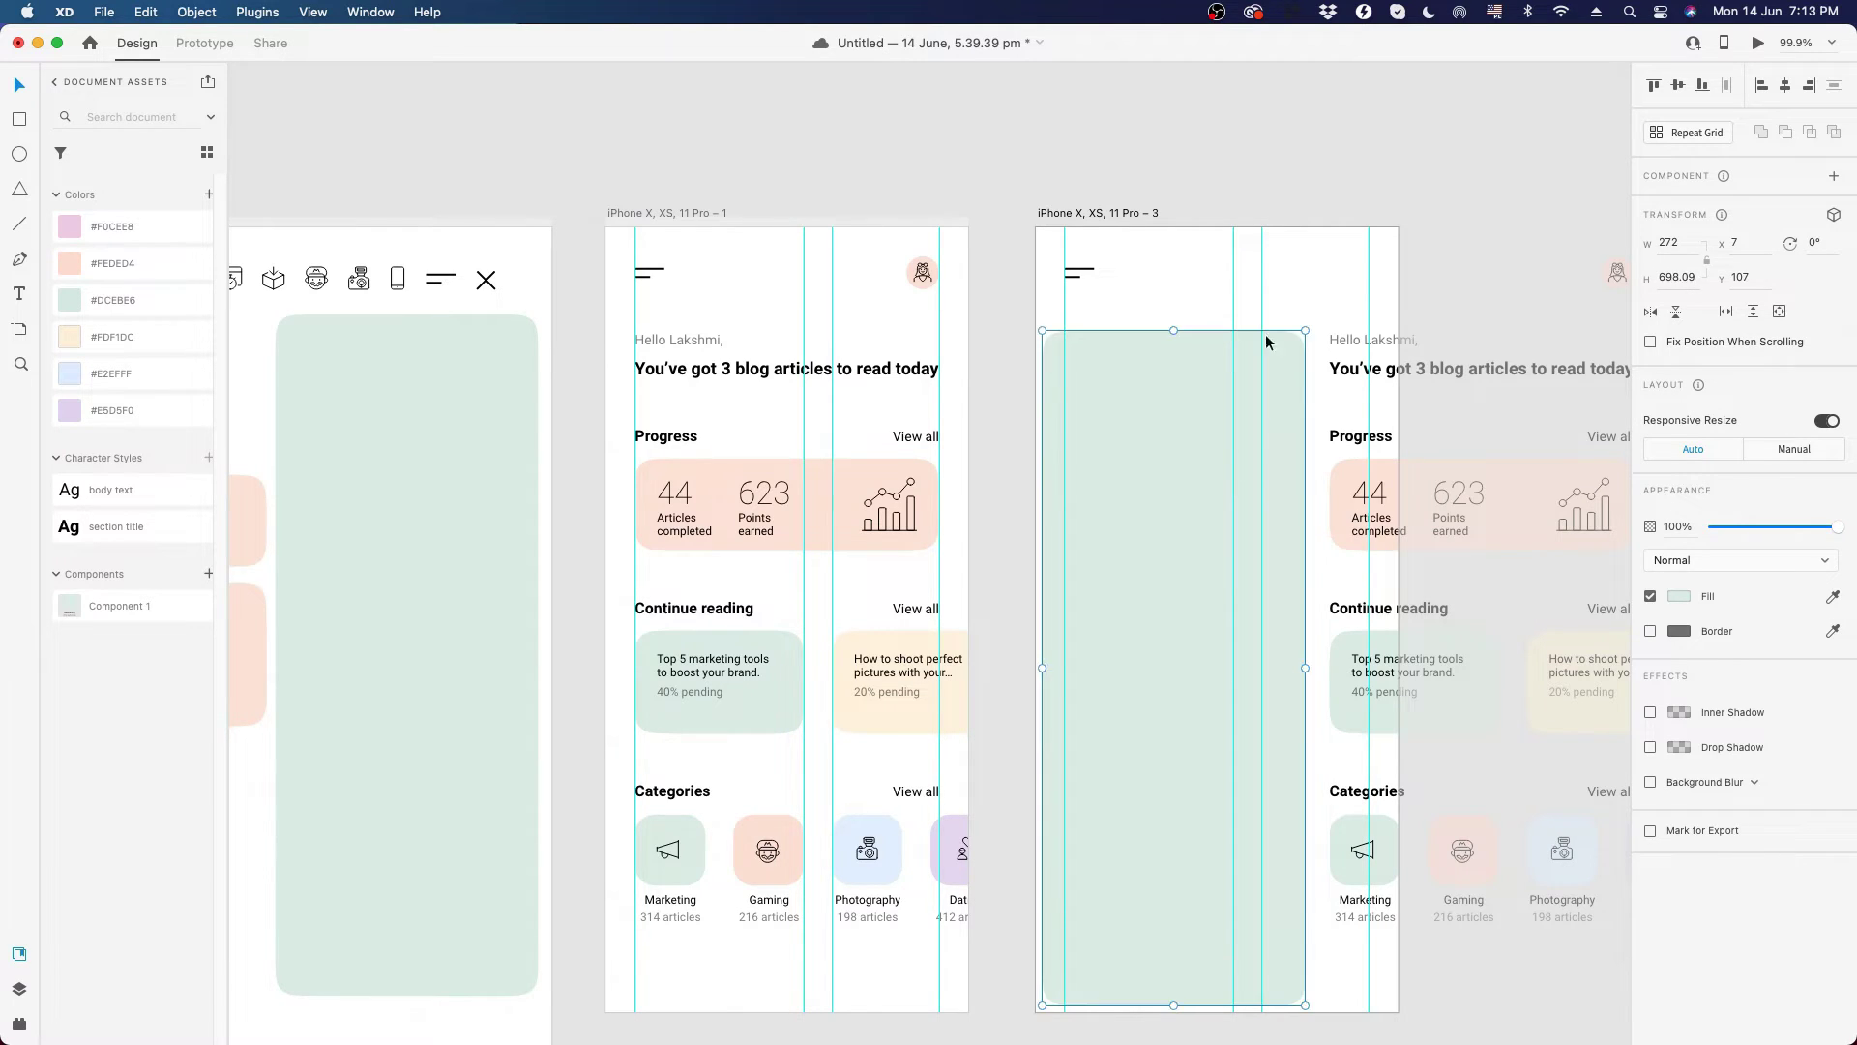
- Reposition the green panel between the artboard edge and the shifted content, at X 5, Y 110
{"action": "left_click", "coordinate": [1268, 200]}
{"action": "left_click_drag", "start_coordinate": [1278, 278], "coordinate": [1206, 275]}
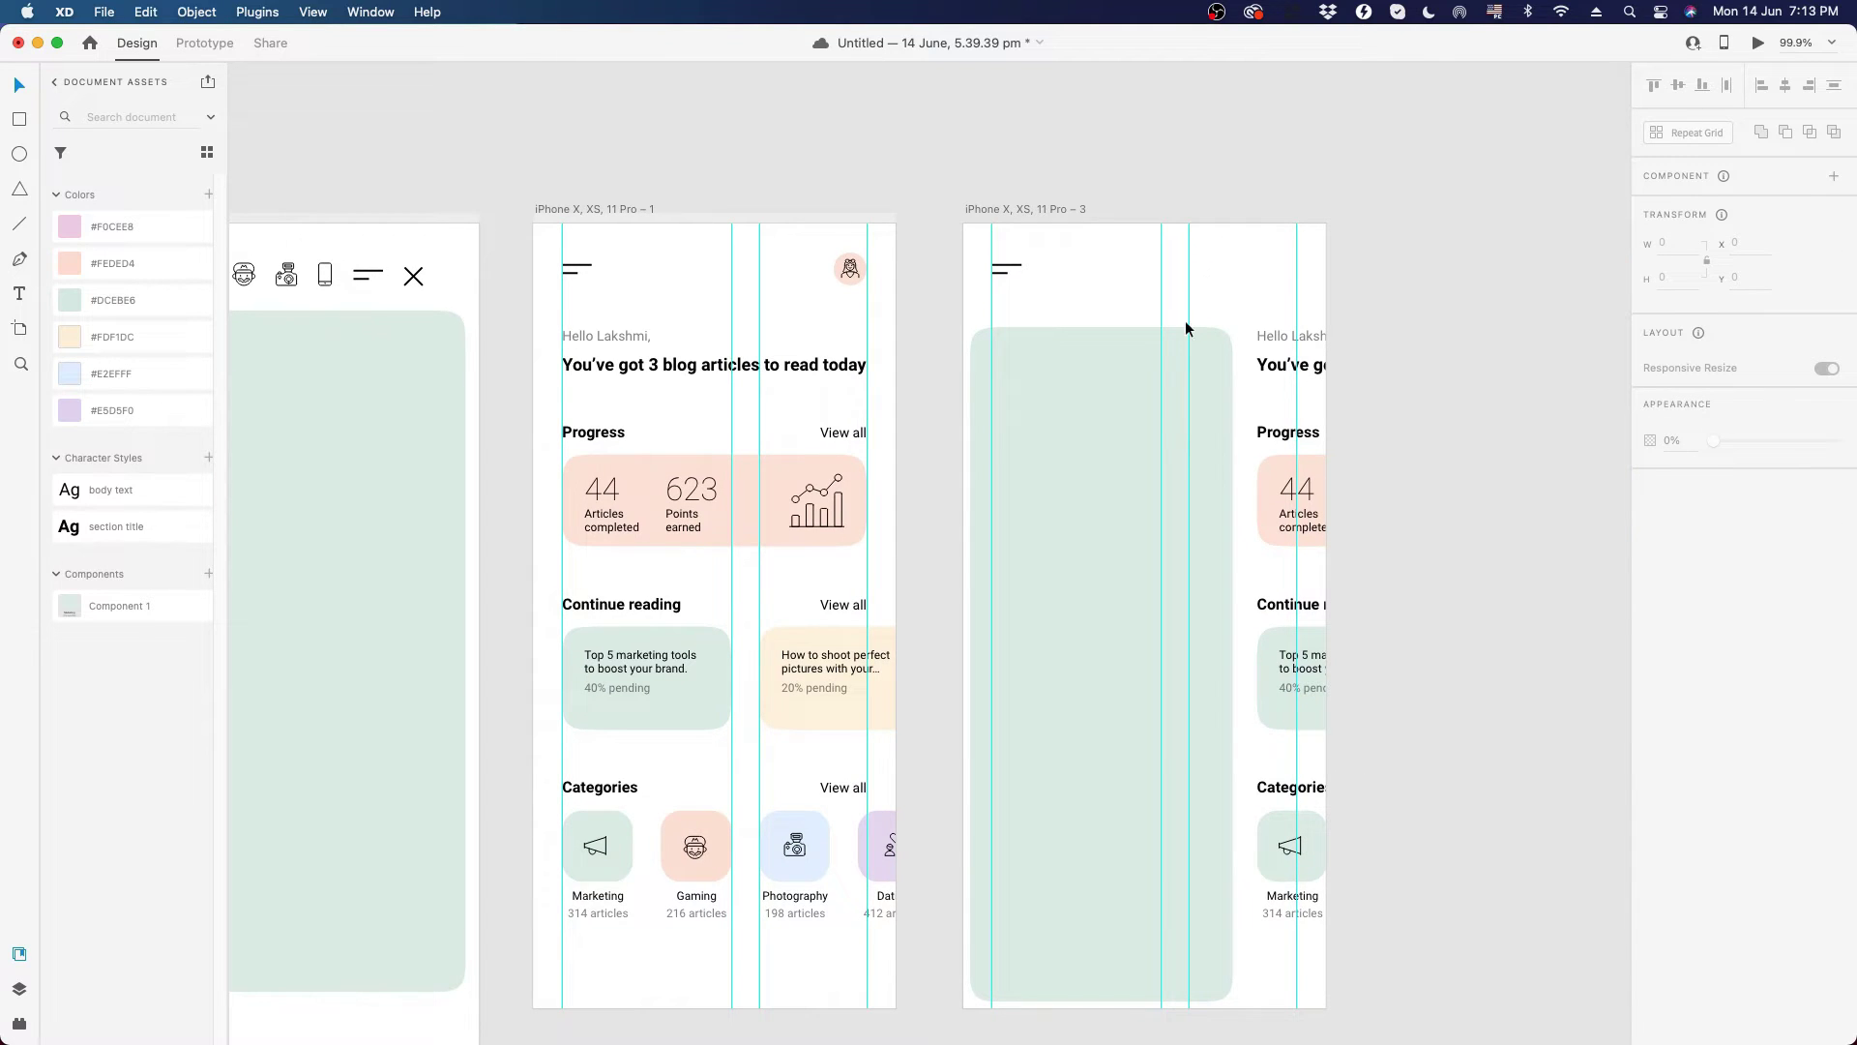
{"action": "double_click", "coordinate": [1256, 335]}
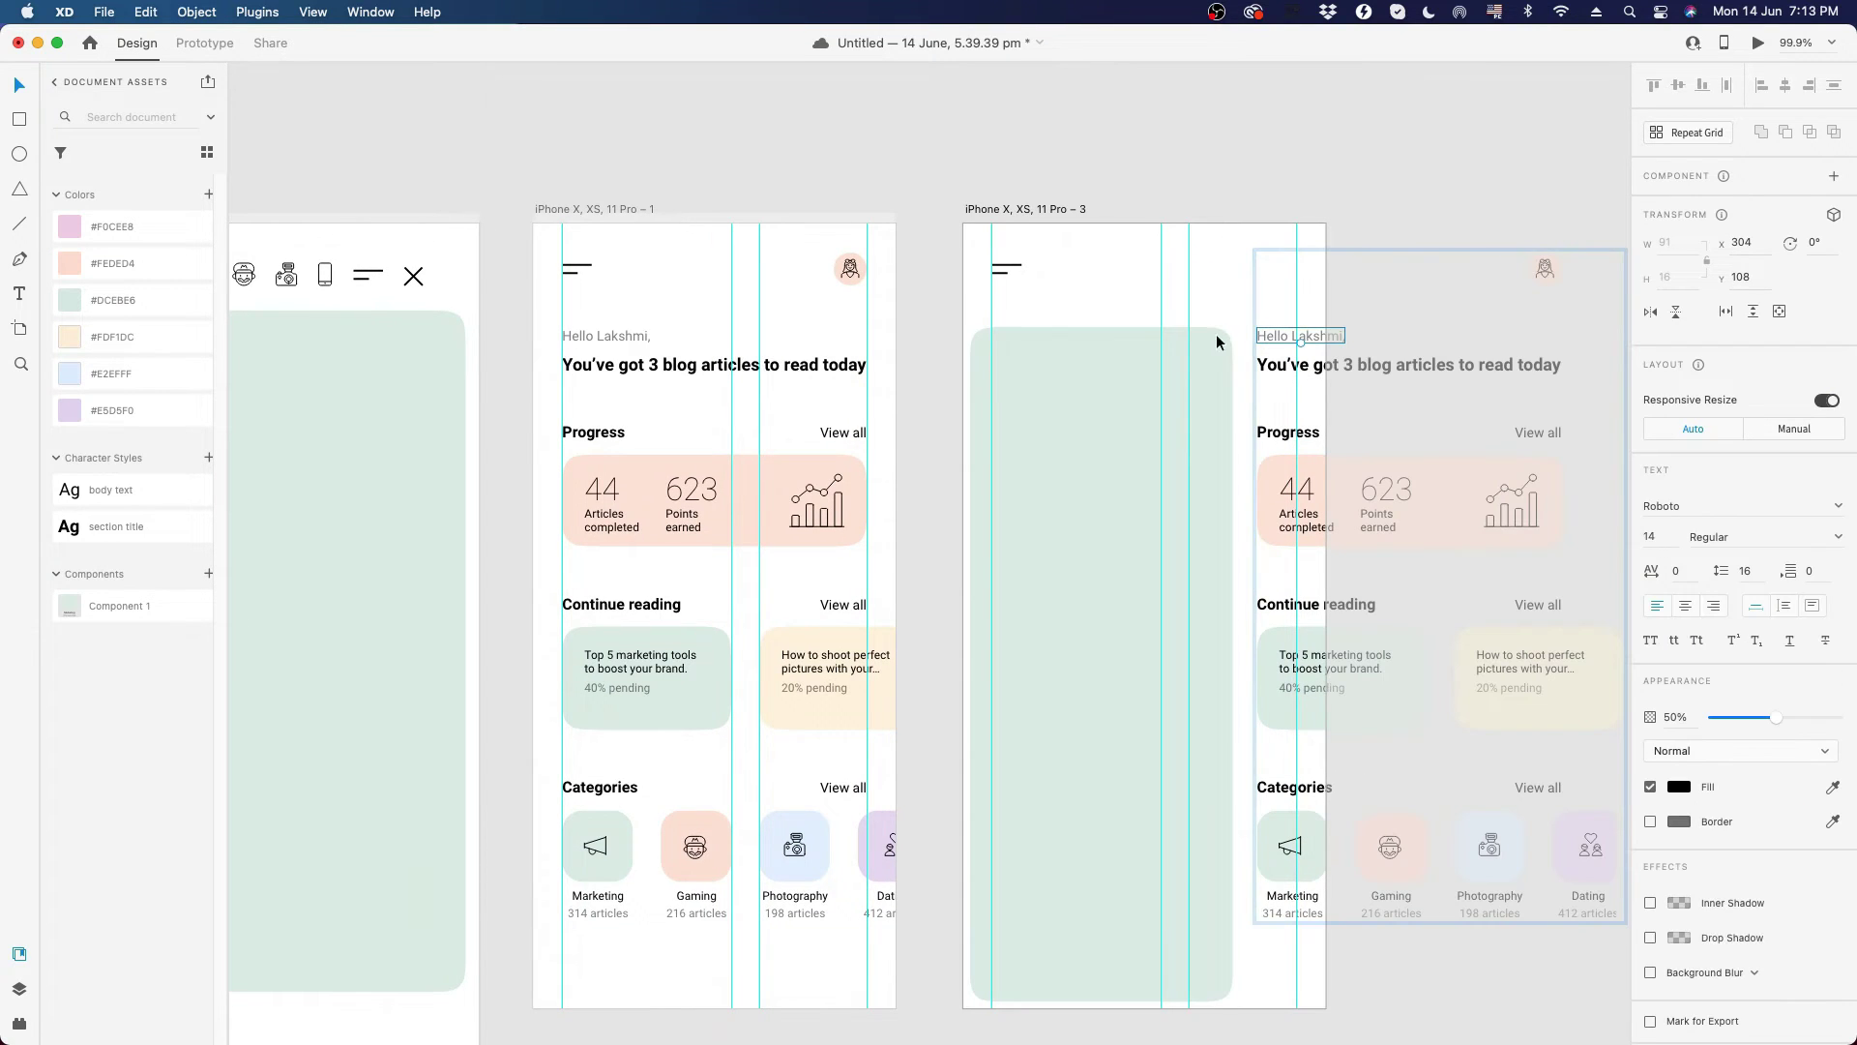
{"action": "scroll", "coordinate": [1271, 333], "scroll_direction": "up", "scroll_amount": 10}
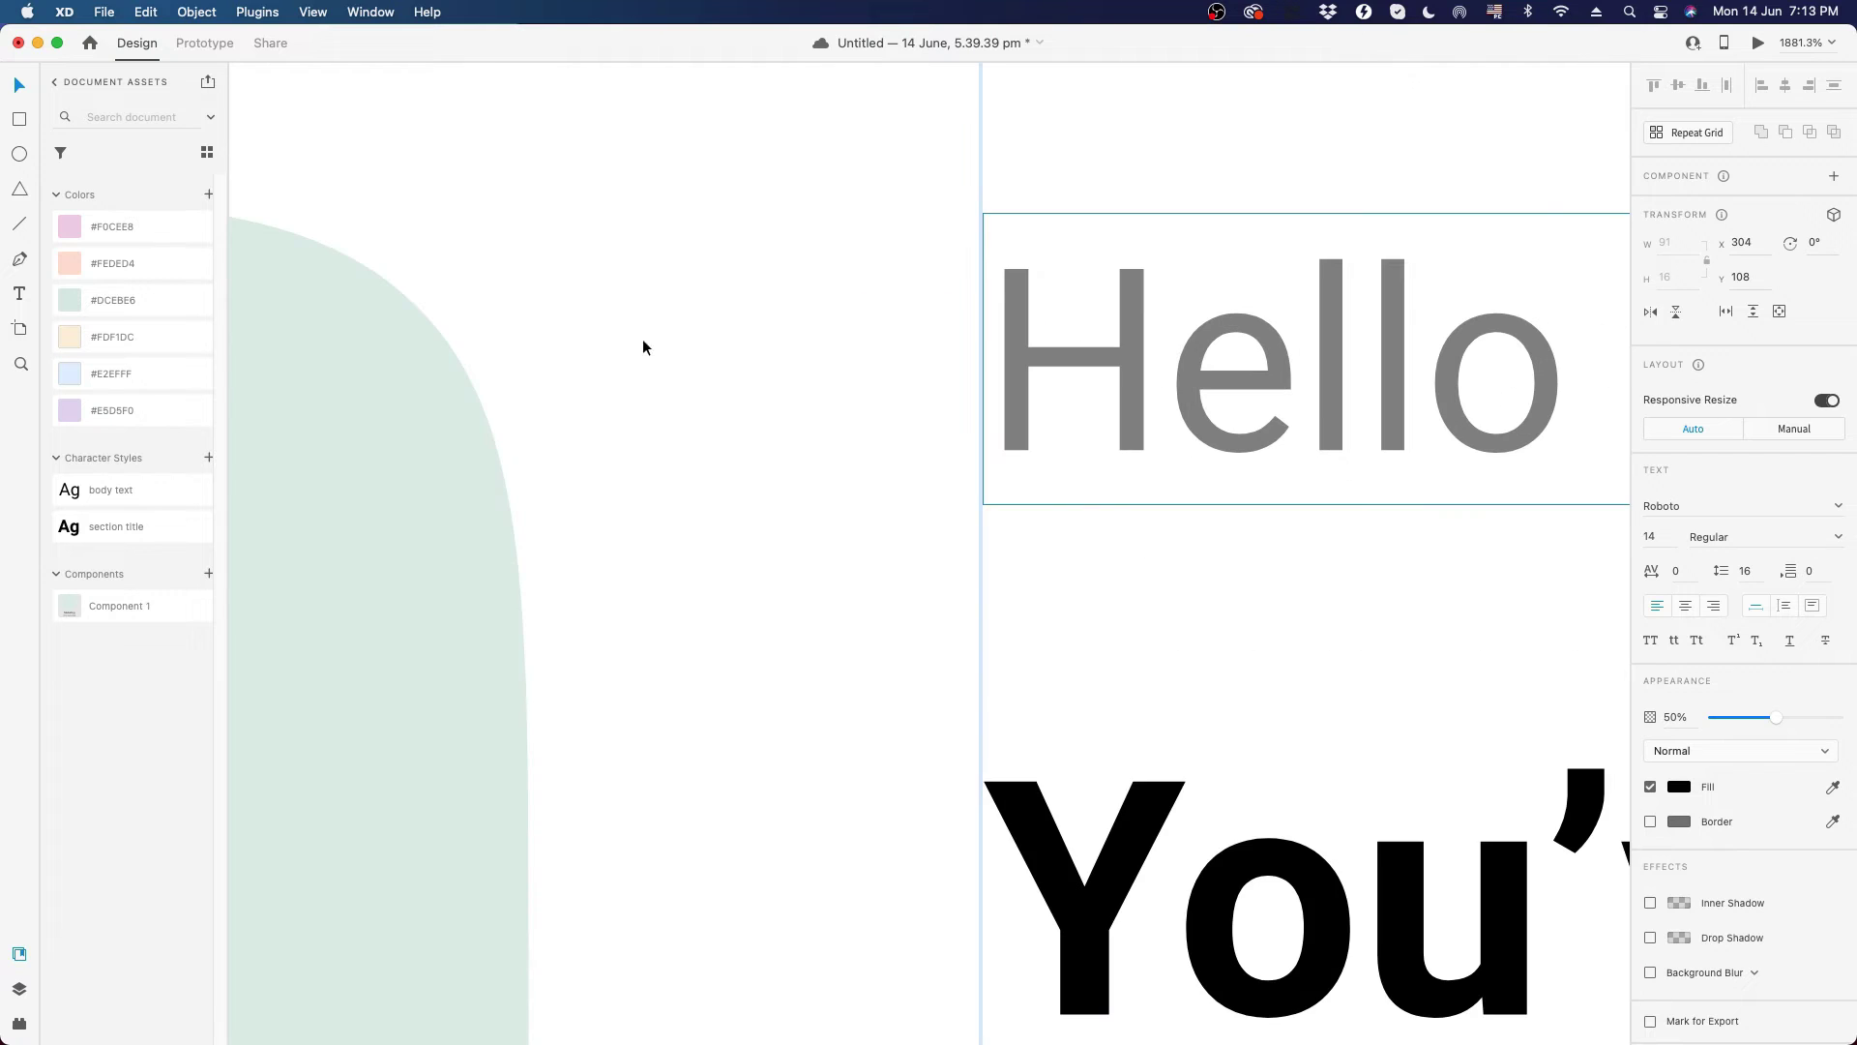
{"action": "scroll", "coordinate": [1296, 384], "scroll_direction": "down", "scroll_amount": 10}
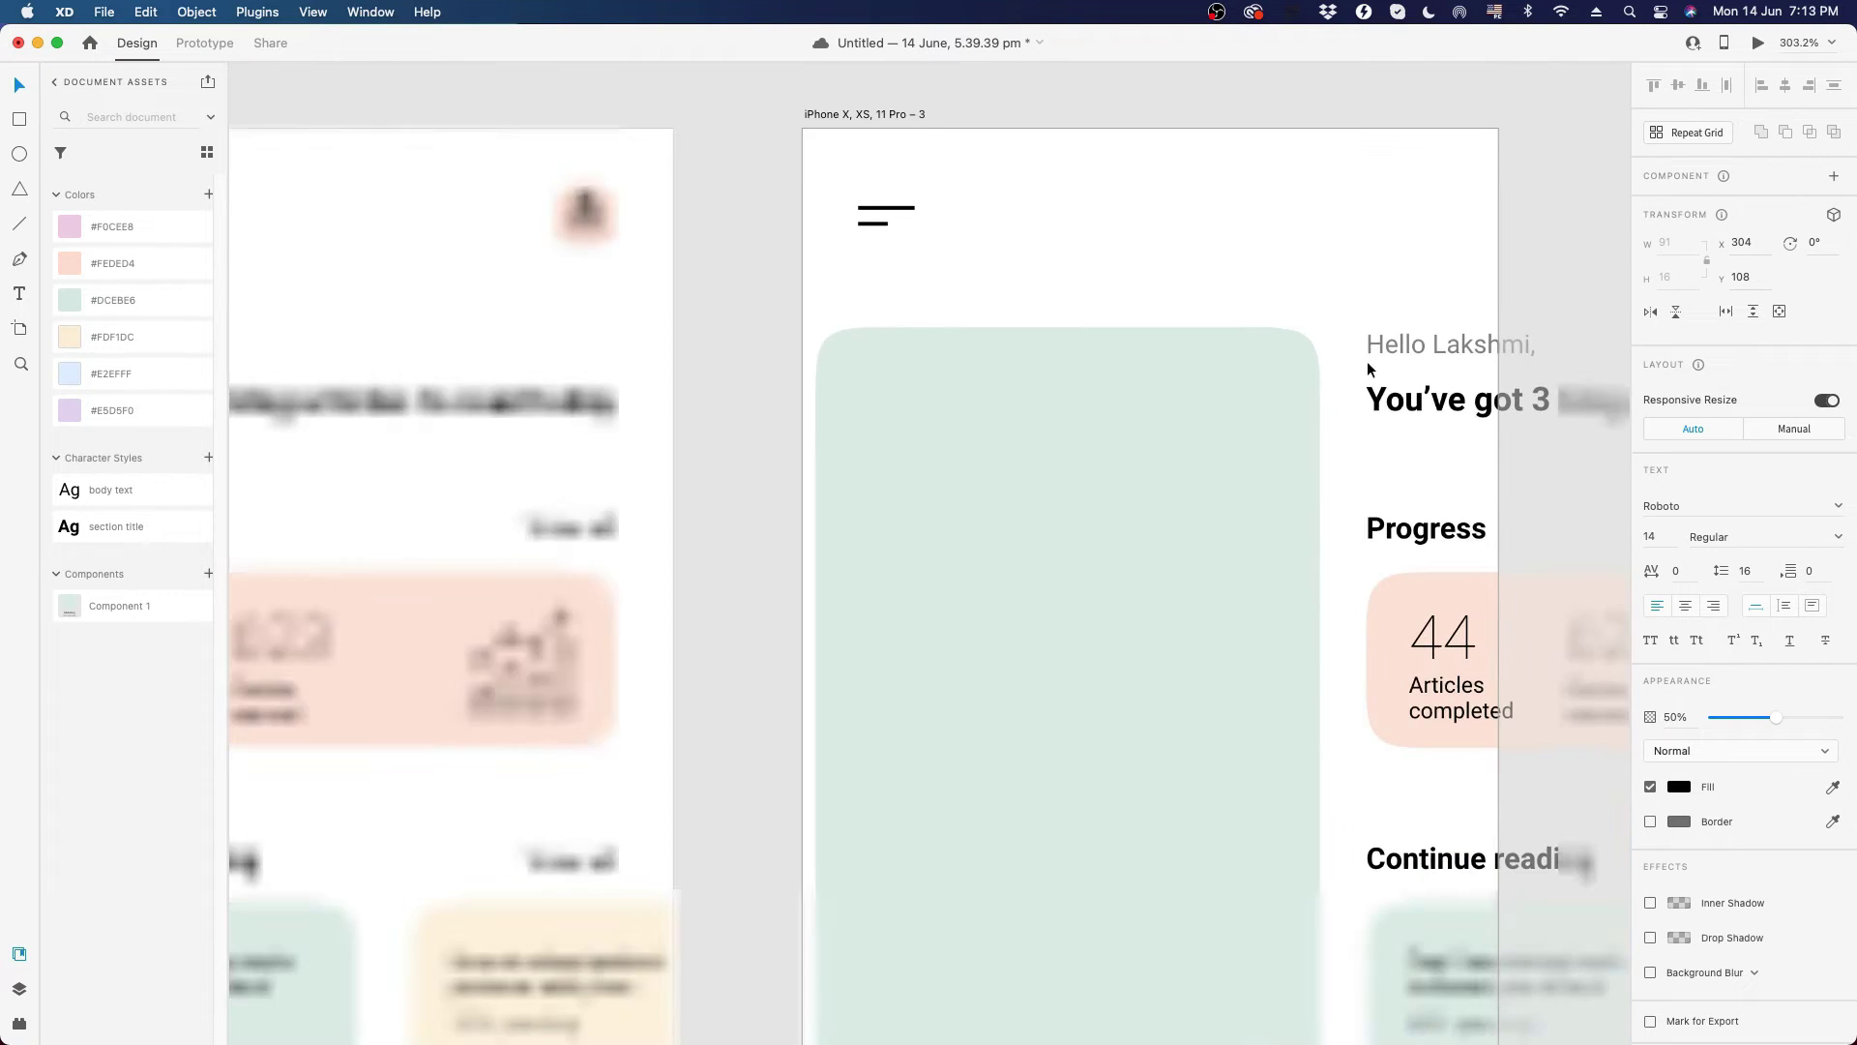
{"action": "left_click", "coordinate": [1272, 419]}
{"action": "left_click_drag", "start_coordinate": [1272, 415], "coordinate": [1222, 415]}
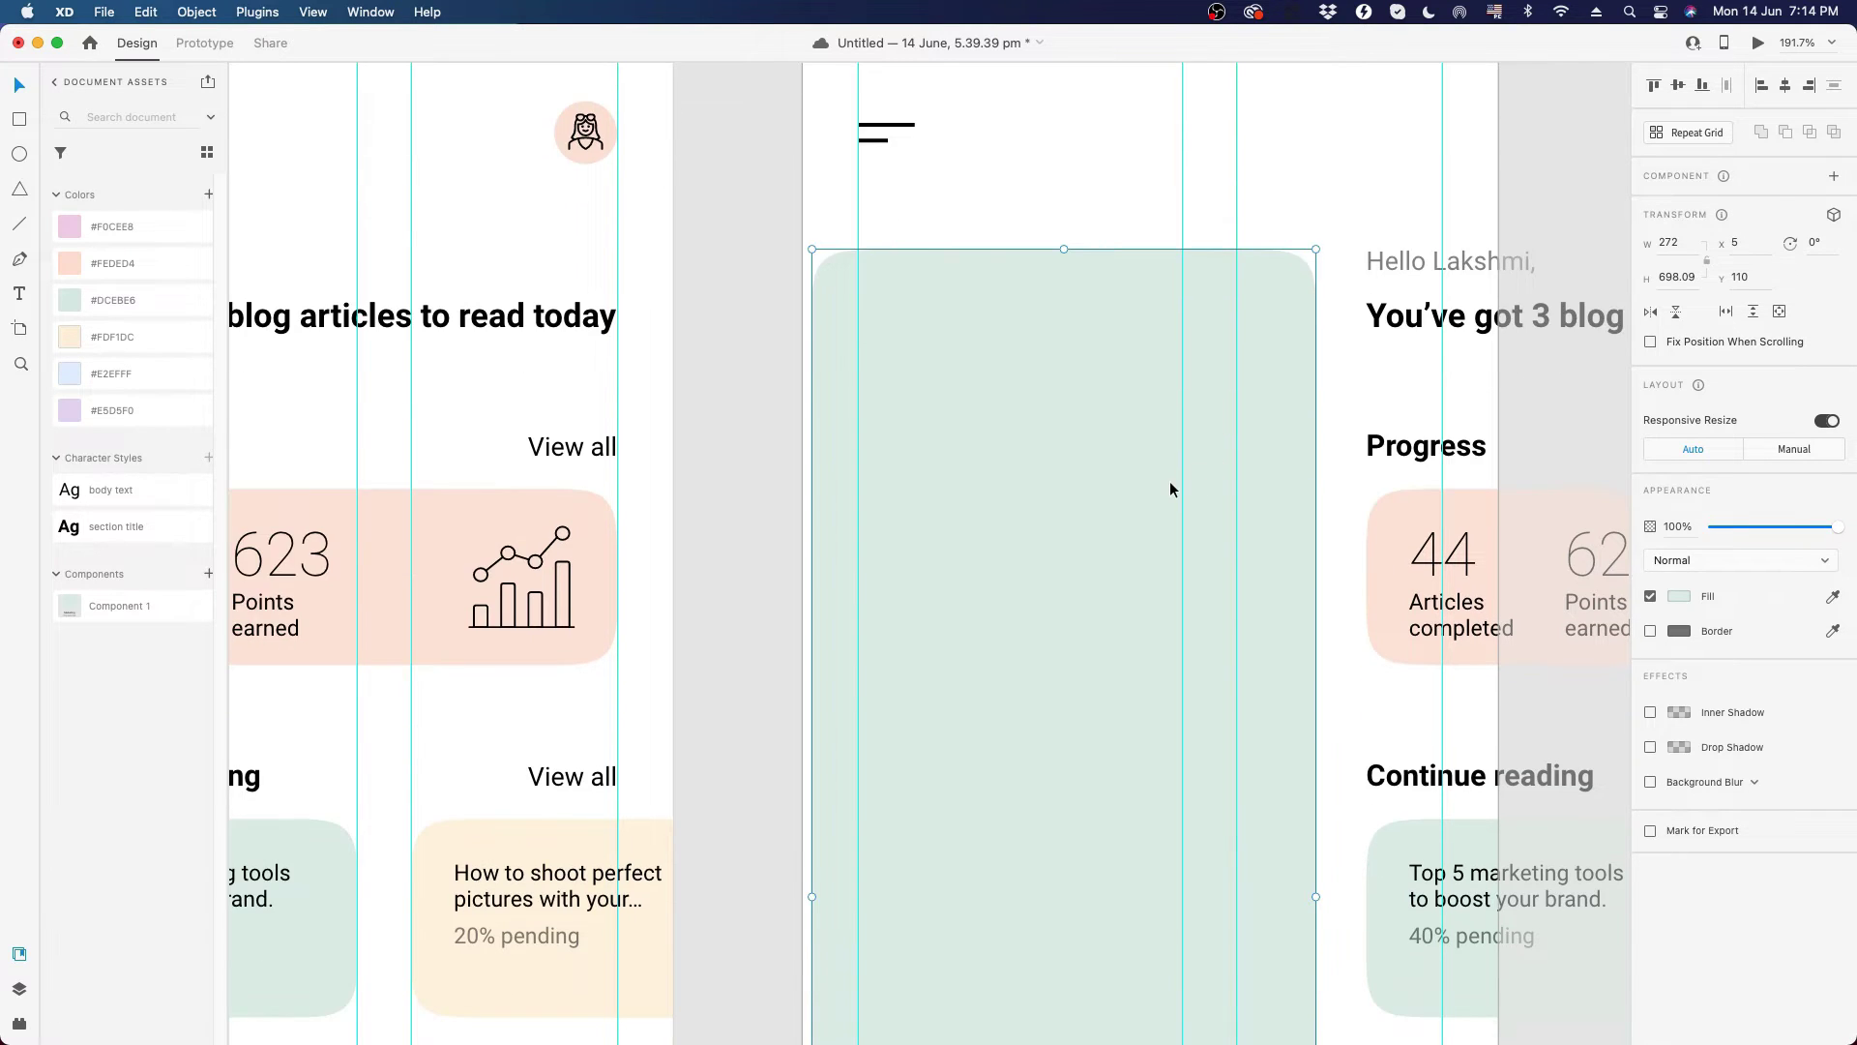
- Copy the avatar icon with its circle from the first home screen and place it inside the green panel at X 30, Y 135
{"action": "scroll", "coordinate": [1169, 482], "scroll_direction": "down", "scroll_amount": 5}
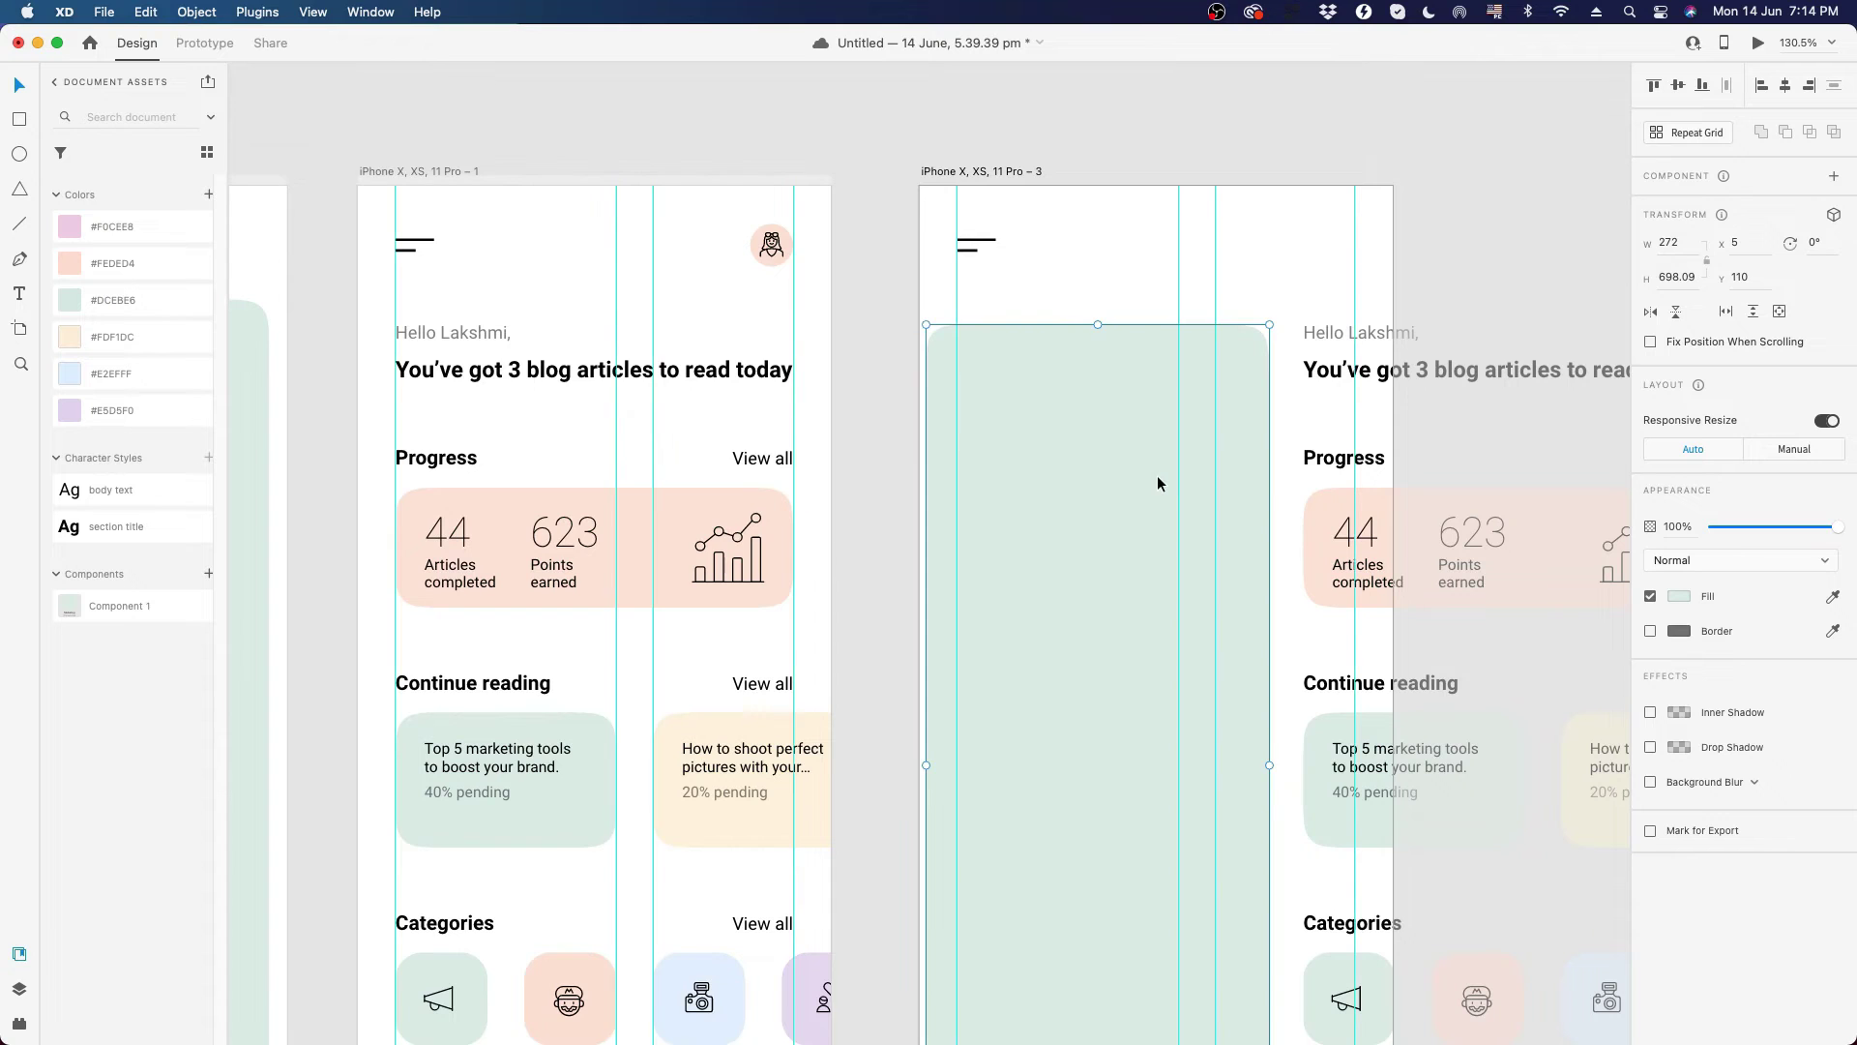
{"action": "left_click", "coordinate": [771, 247]}
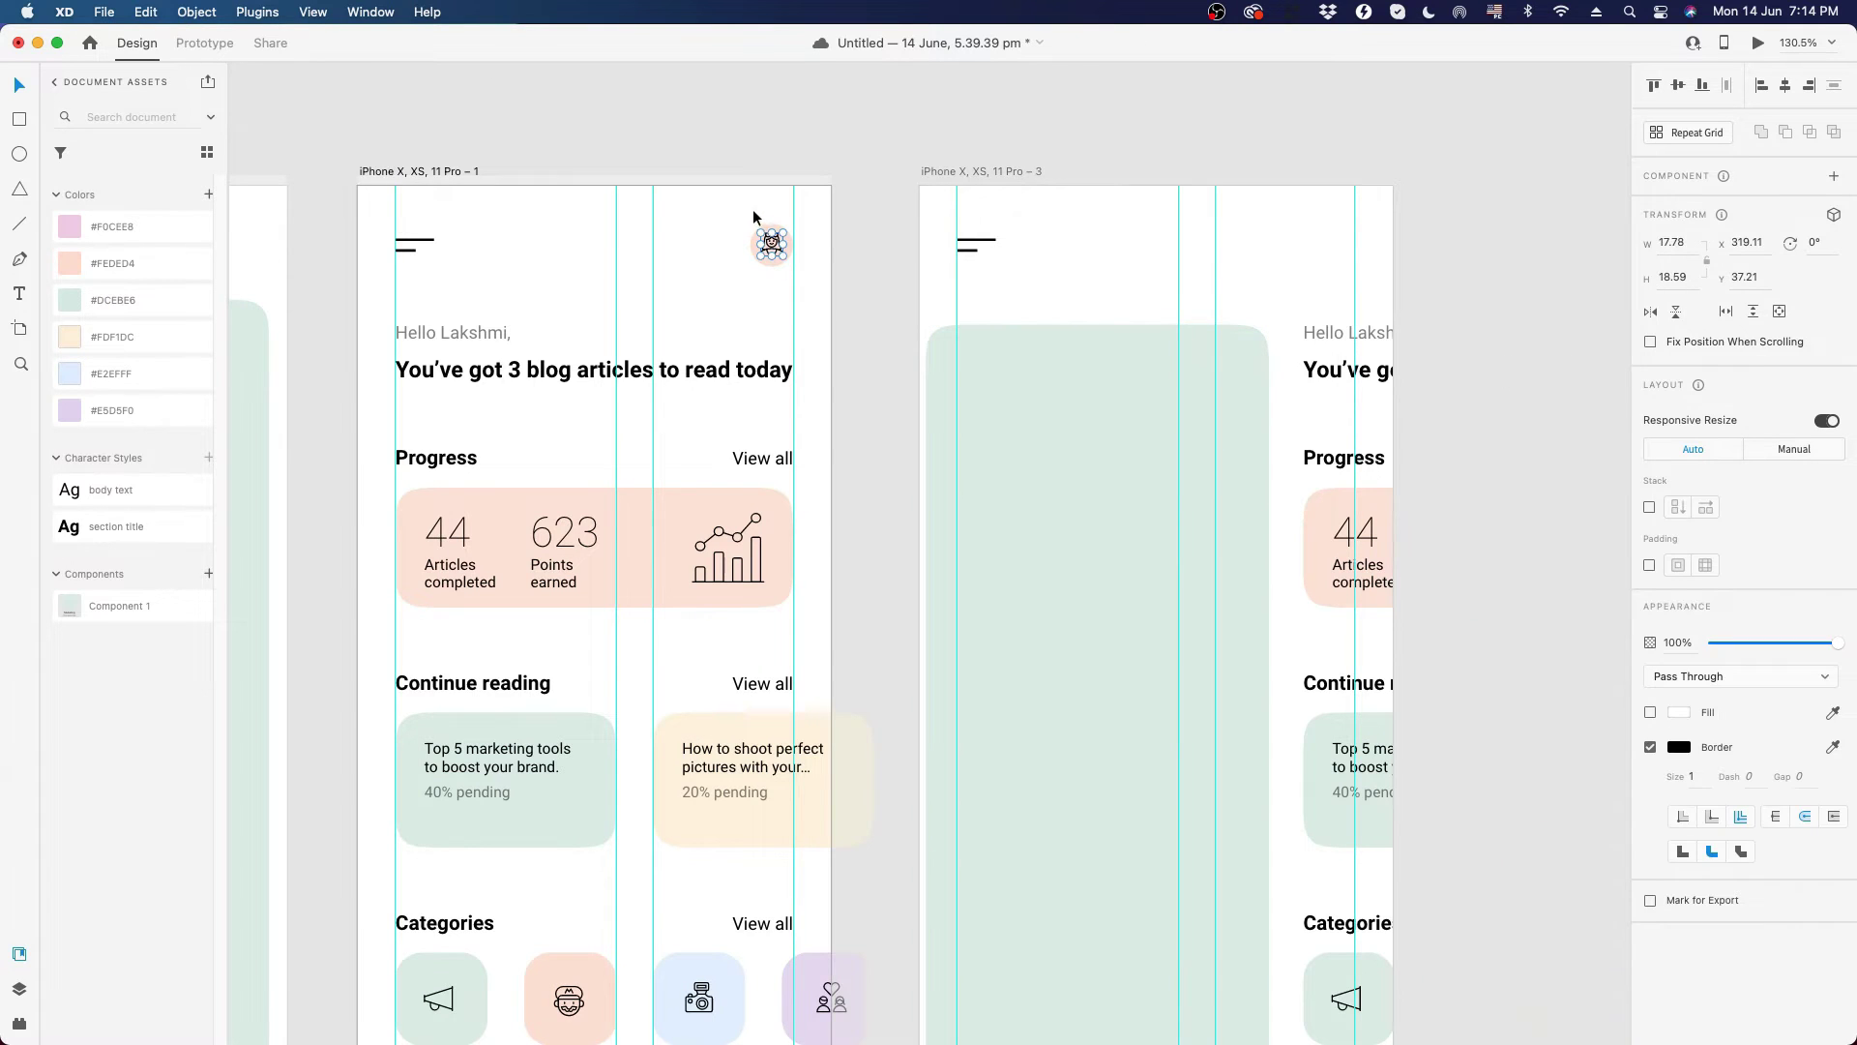
{"action": "left_click_drag", "start_coordinate": [755, 216], "coordinate": [788, 282]}
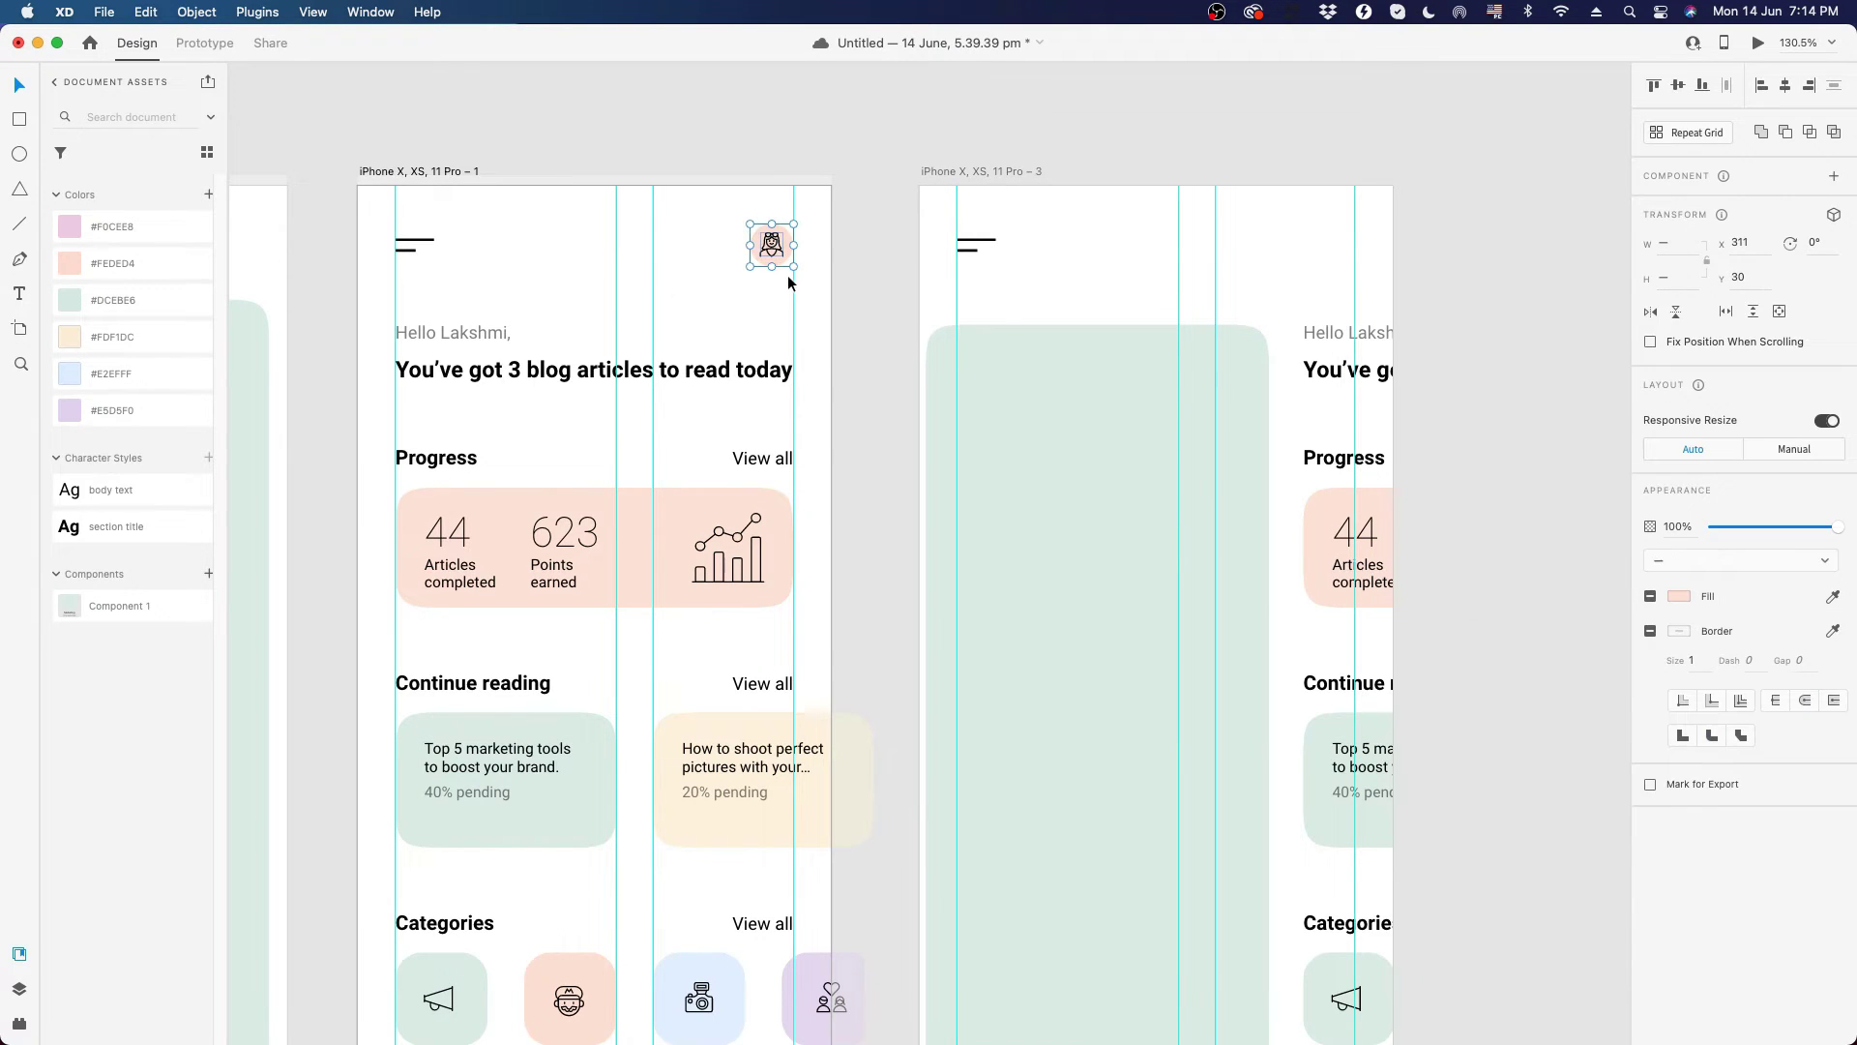
{"action": "left_click", "coordinate": [1054, 381]}
{"action": "scroll", "coordinate": [1074, 435], "scroll_direction": "up", "scroll_amount": 4}
{"action": "key", "text": "super+v"}
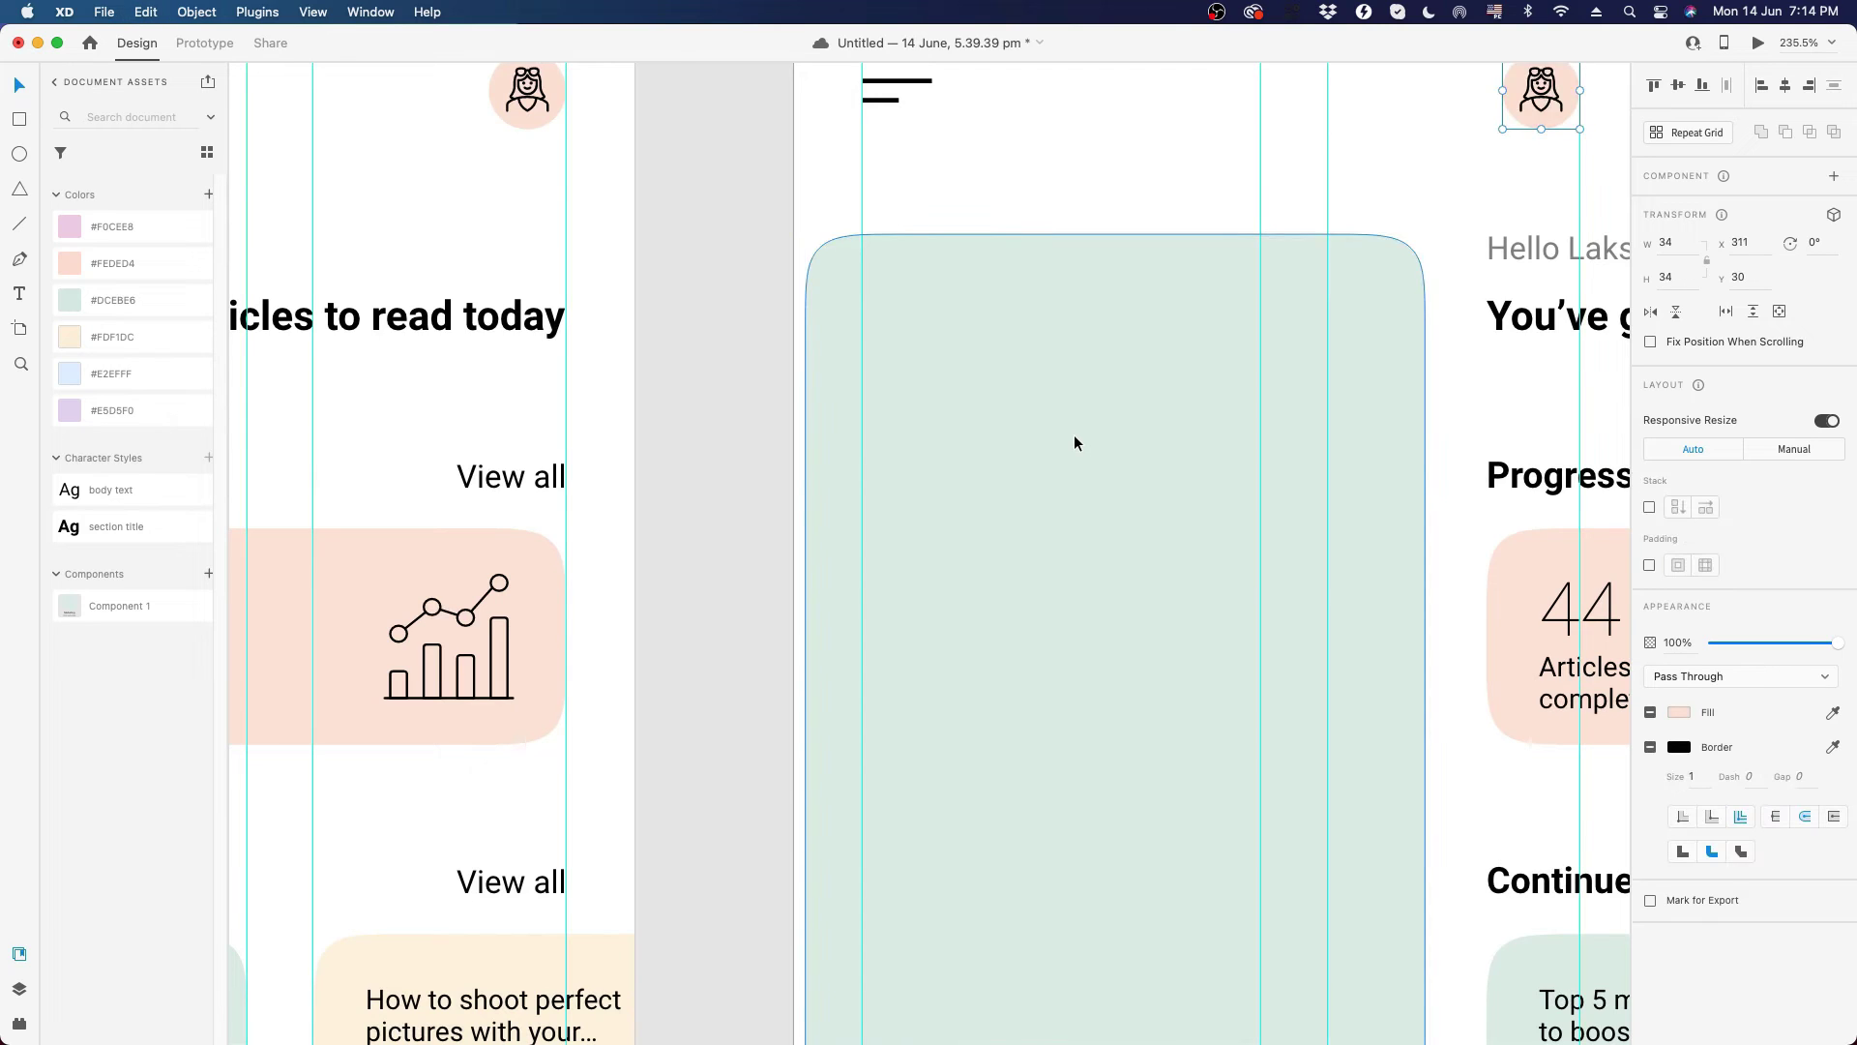
{"action": "left_click_drag", "start_coordinate": [1378, 287], "coordinate": [884, 343]}
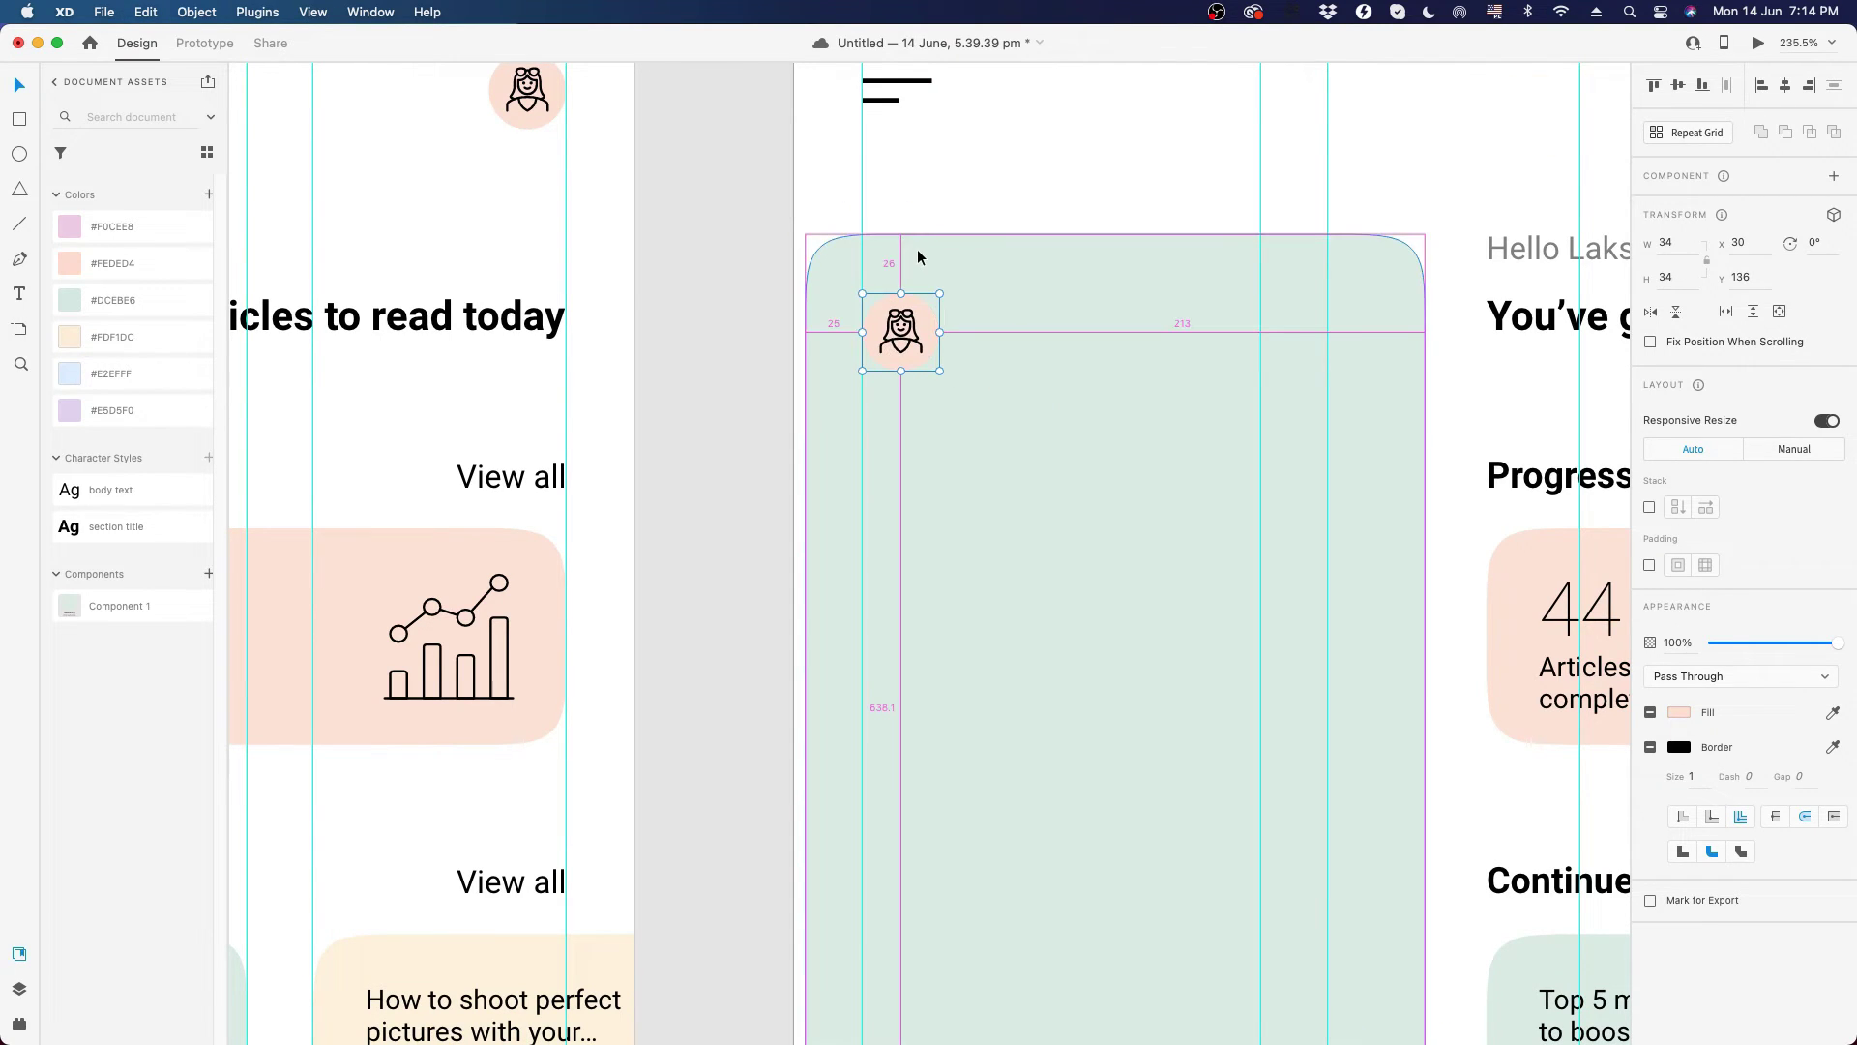
{"action": "key", "text": "Up"}
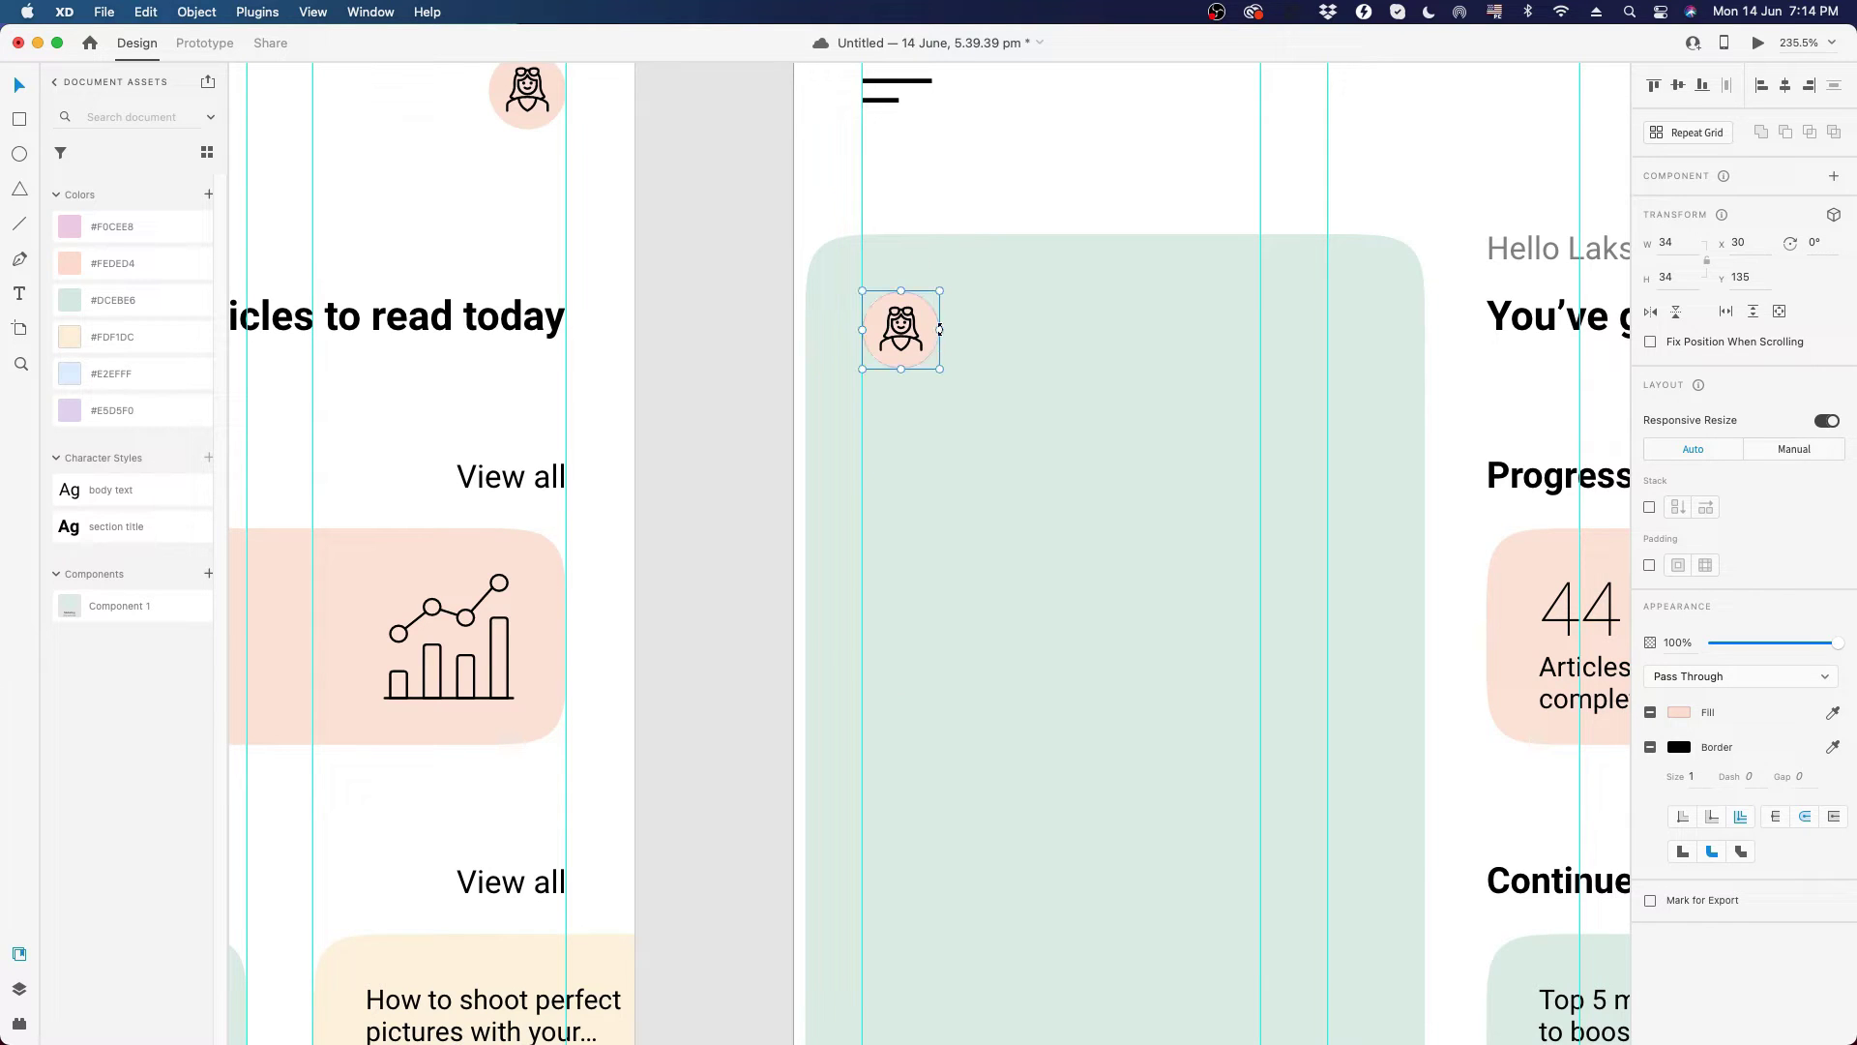
- Recolor the circle behind the panel's avatar white by sampling the artboard background
{"action": "double_click", "coordinate": [929, 322]}
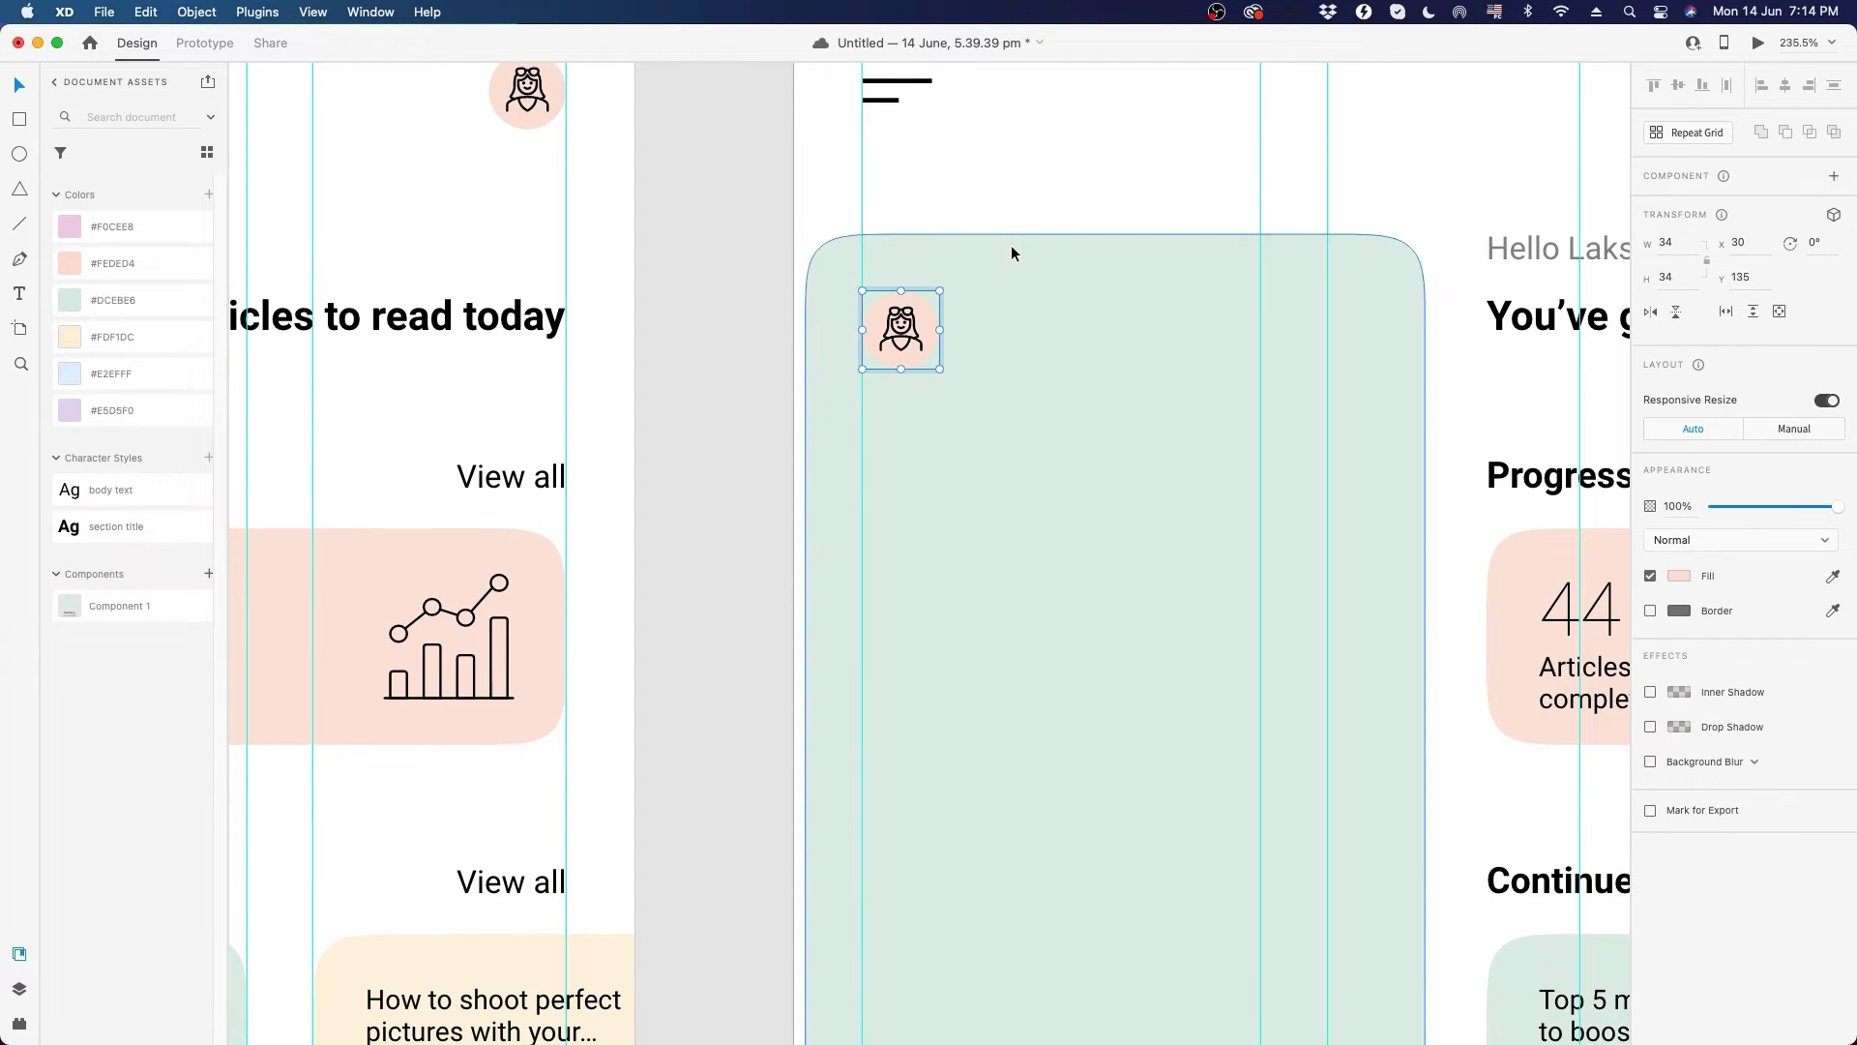
{"action": "key", "text": "i"}
{"action": "left_click", "coordinate": [1041, 185]}
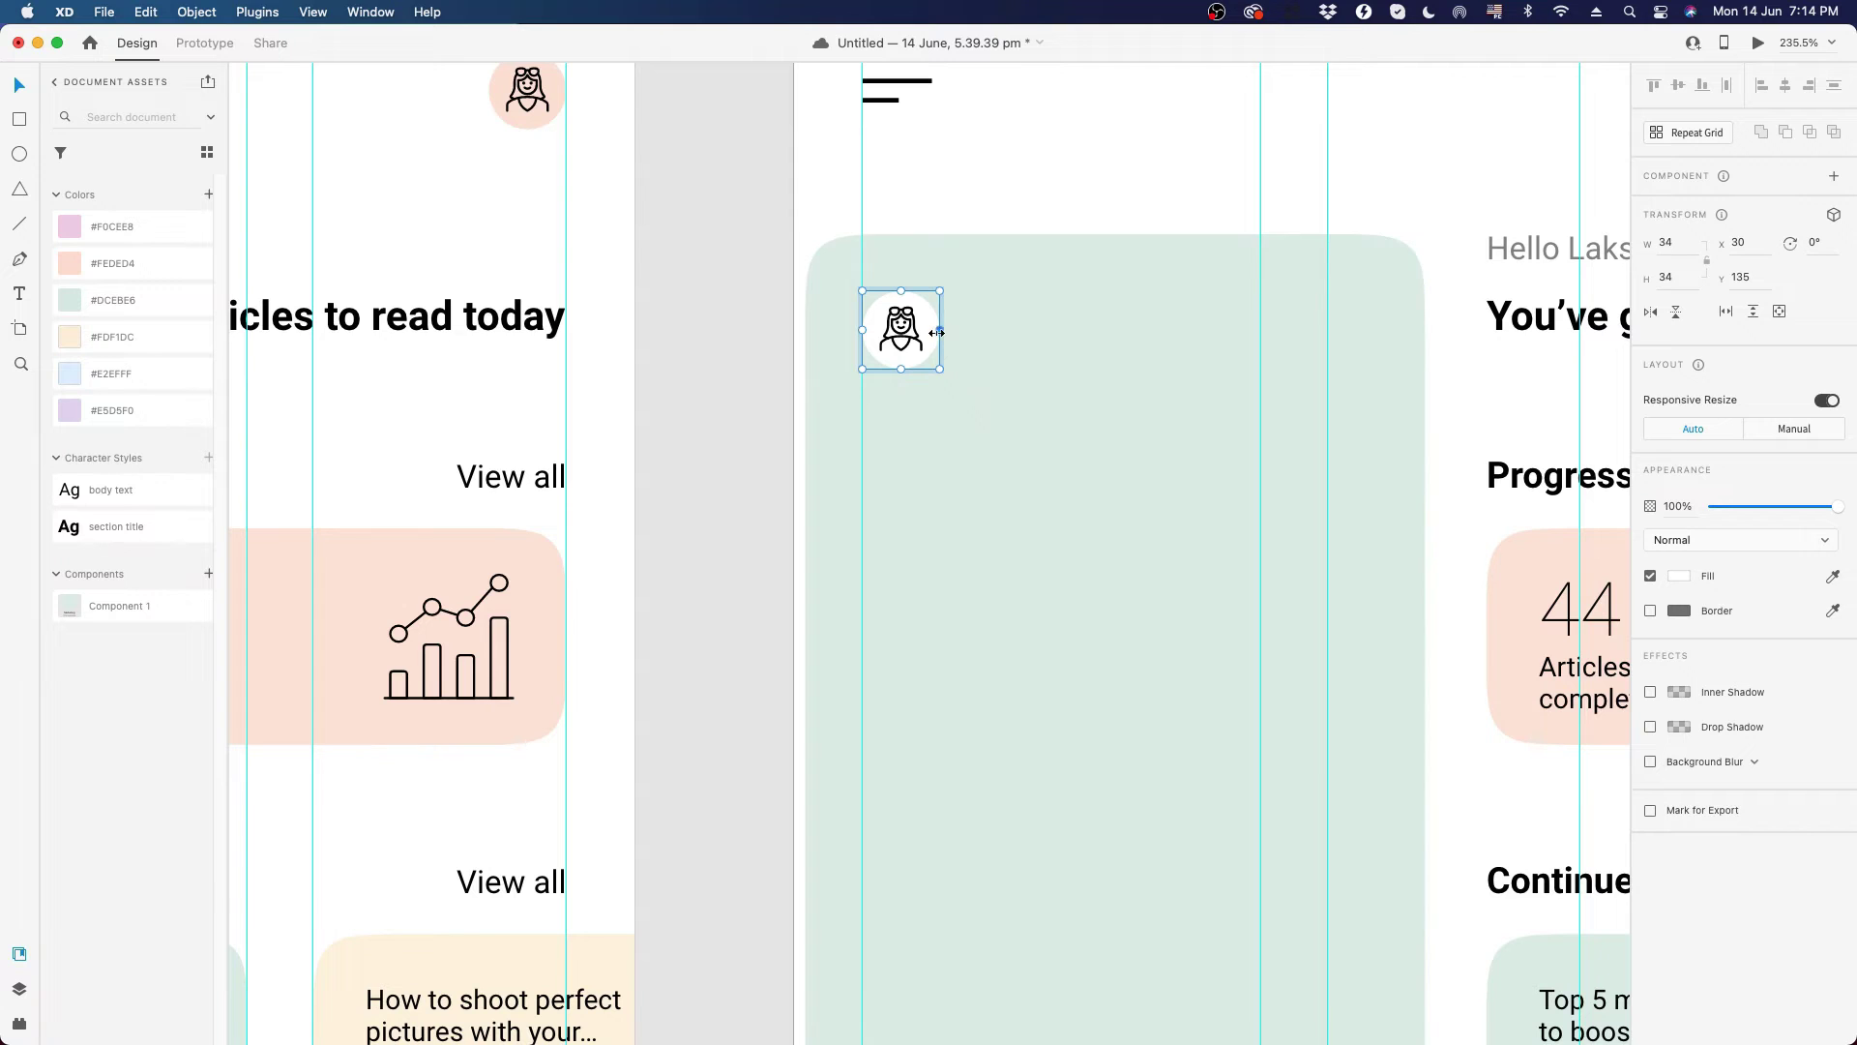
{"action": "left_click", "coordinate": [962, 441]}
- Copy the Continue reading section's "View all" label into the green panel beside the avatar, at X 79, Y 144
{"action": "scroll", "coordinate": [989, 416], "scroll_direction": "down", "scroll_amount": 5}
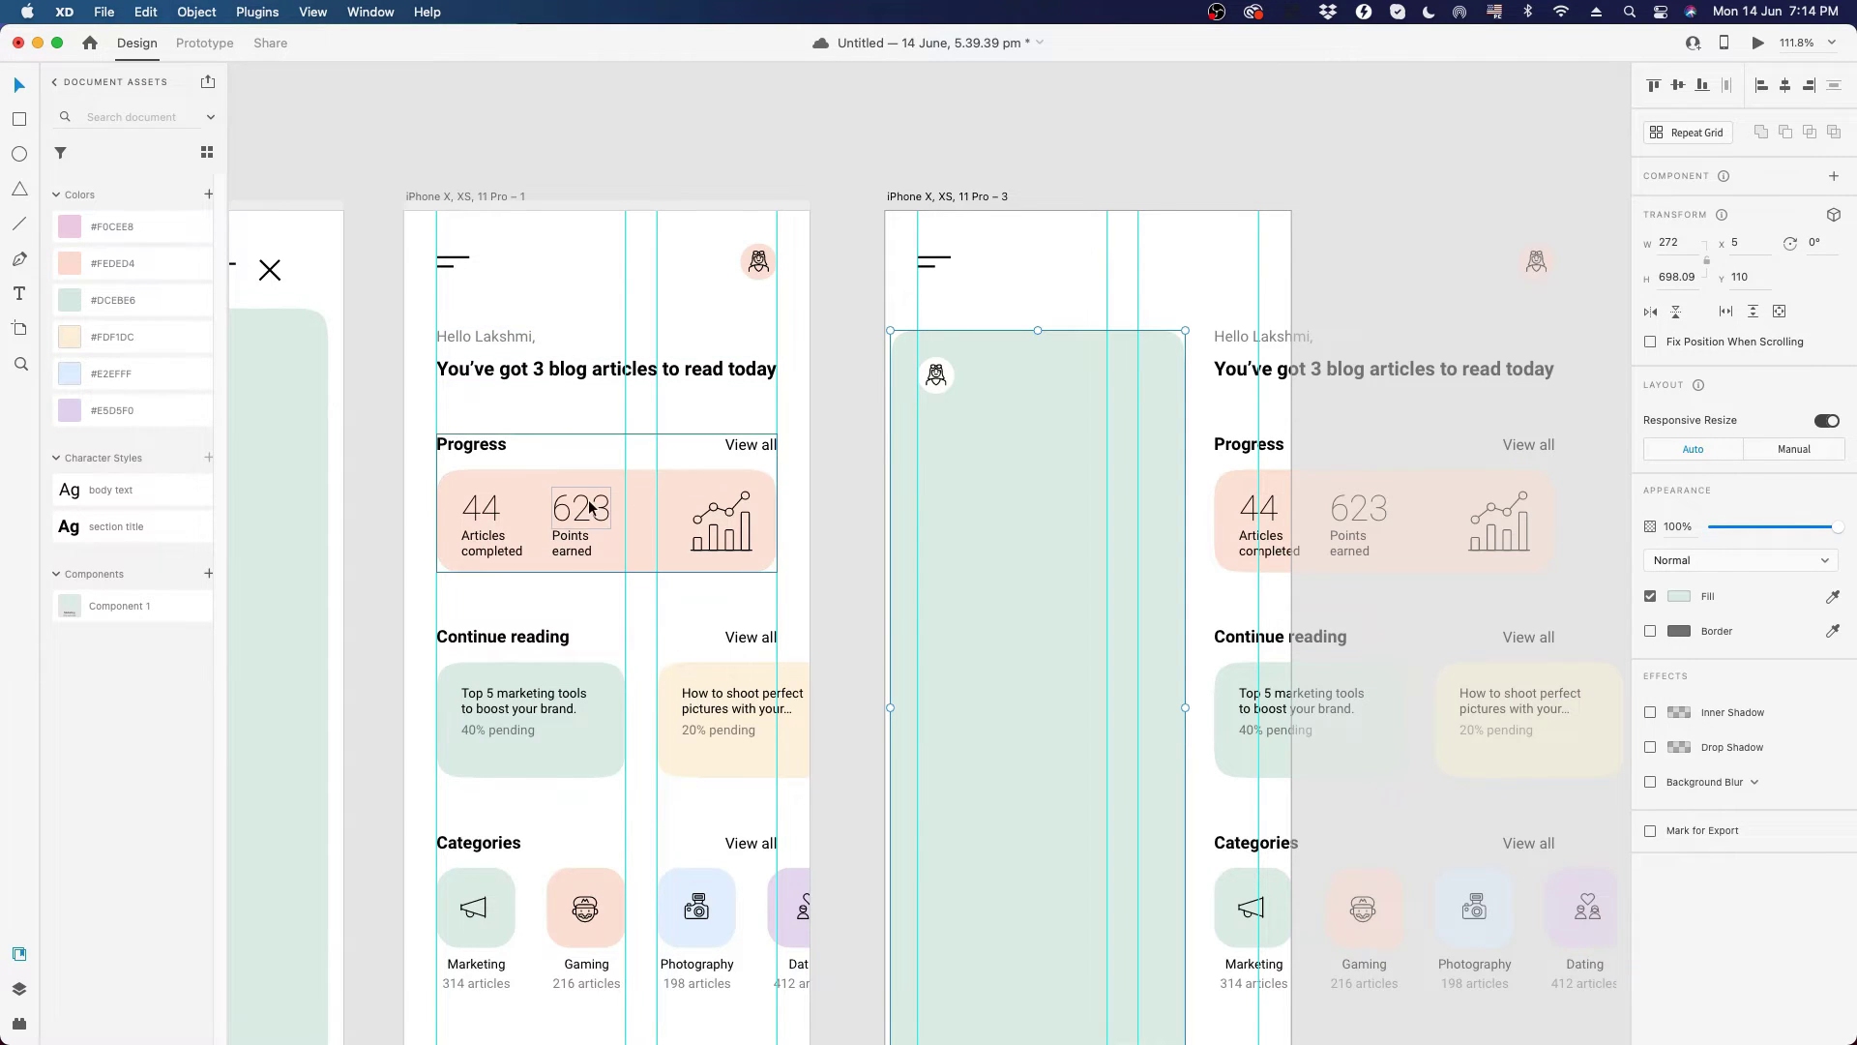
{"action": "left_click", "coordinate": [741, 642]}
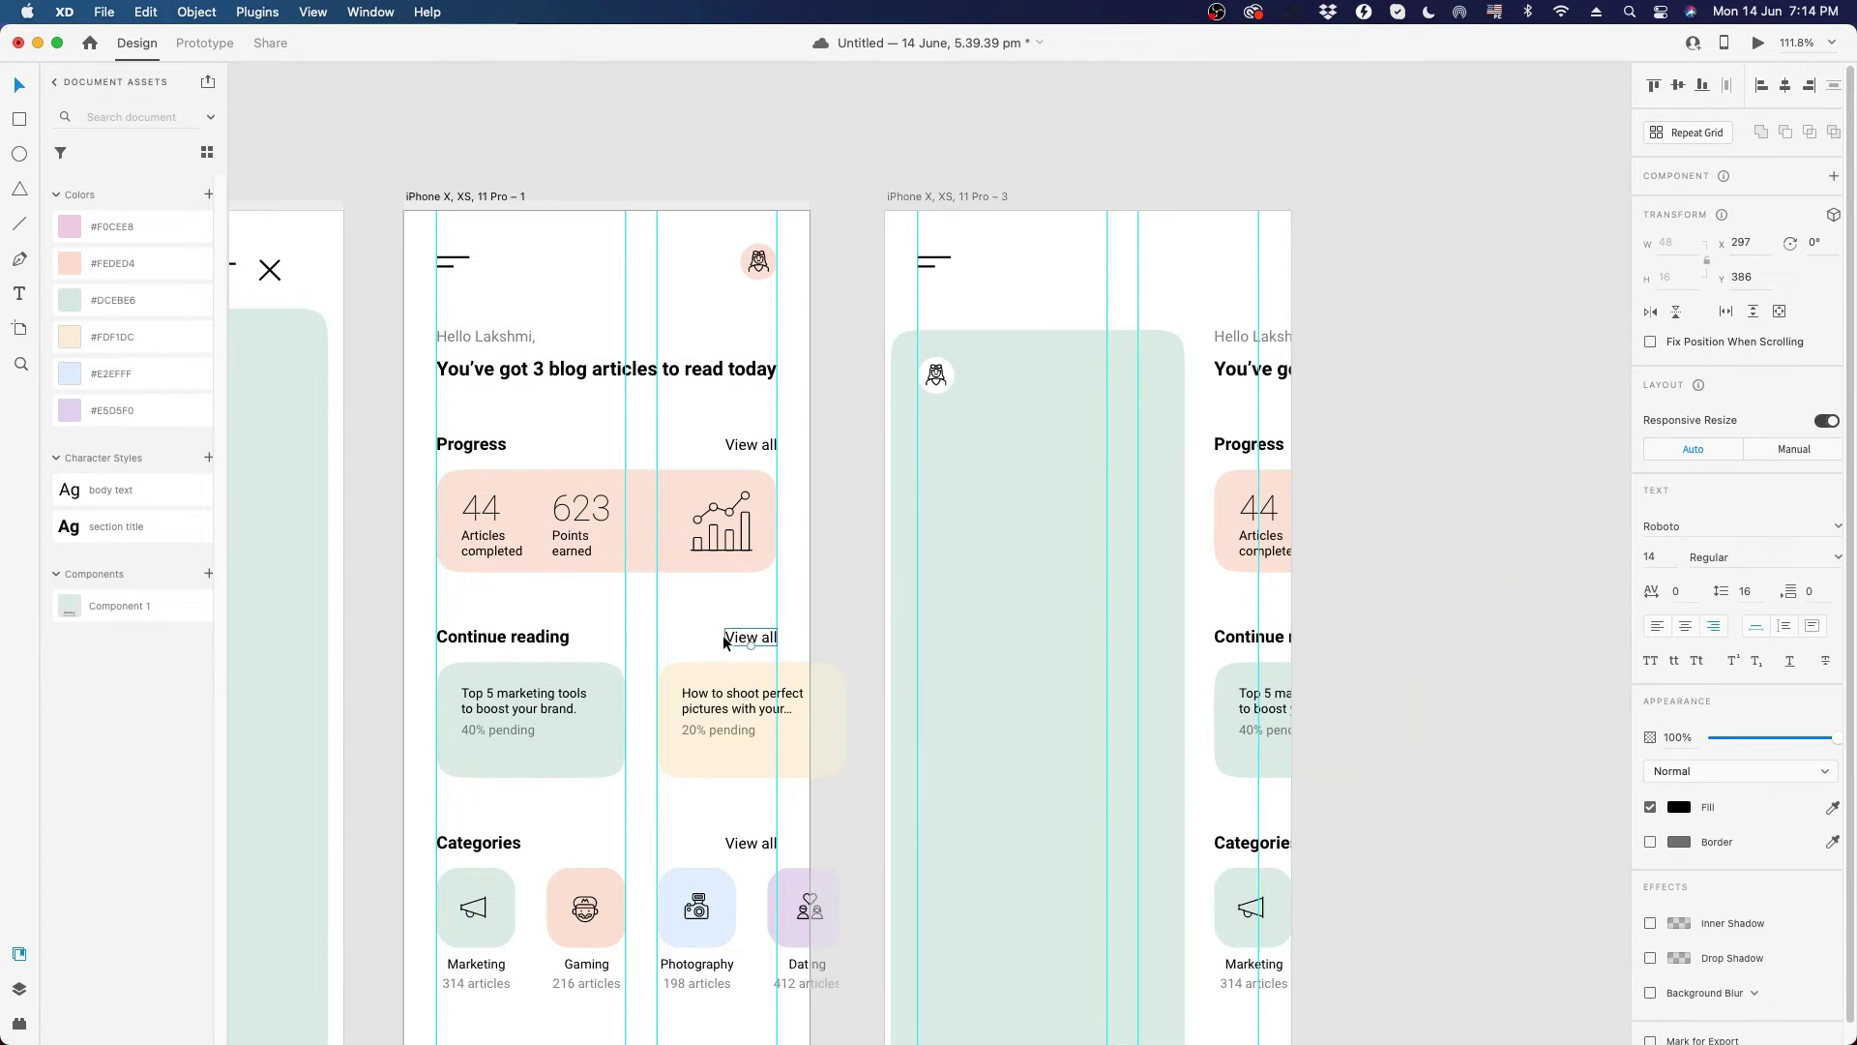
{"action": "left_click_drag", "start_coordinate": [723, 635], "coordinate": [971, 373]}
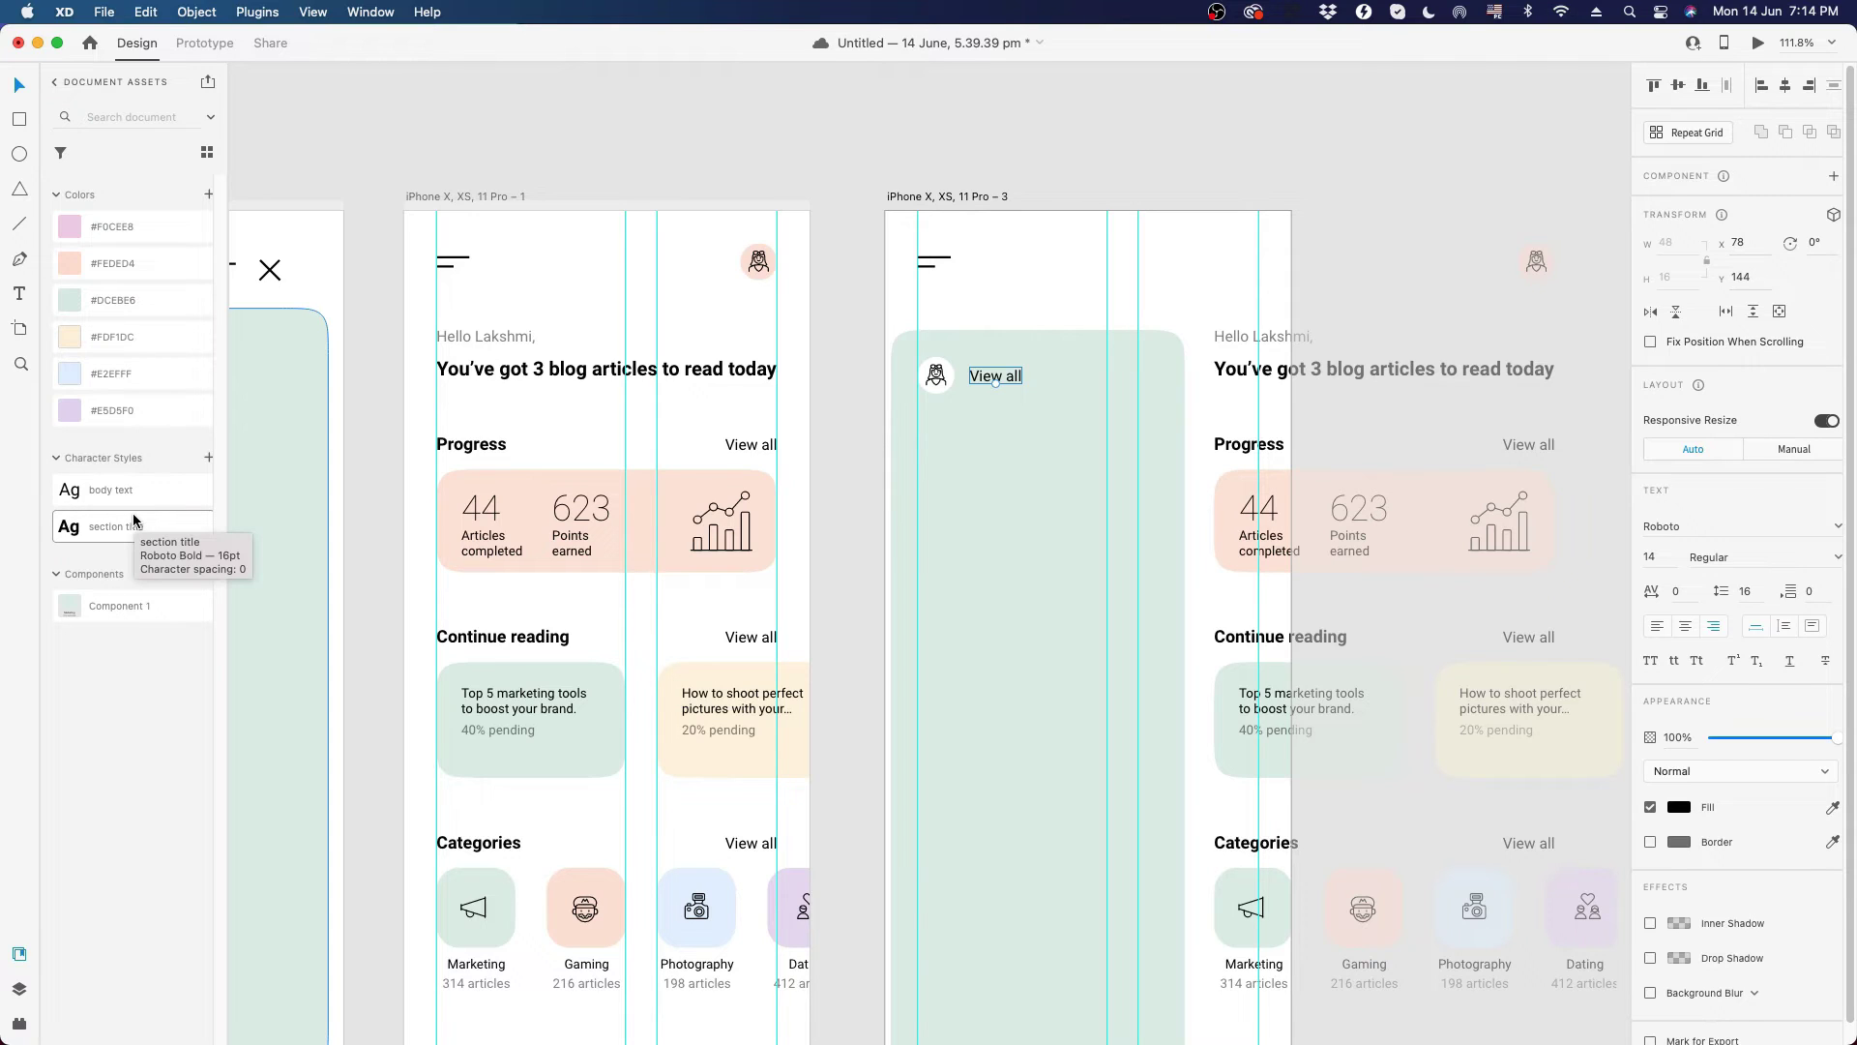
{"action": "key", "text": "Right"}
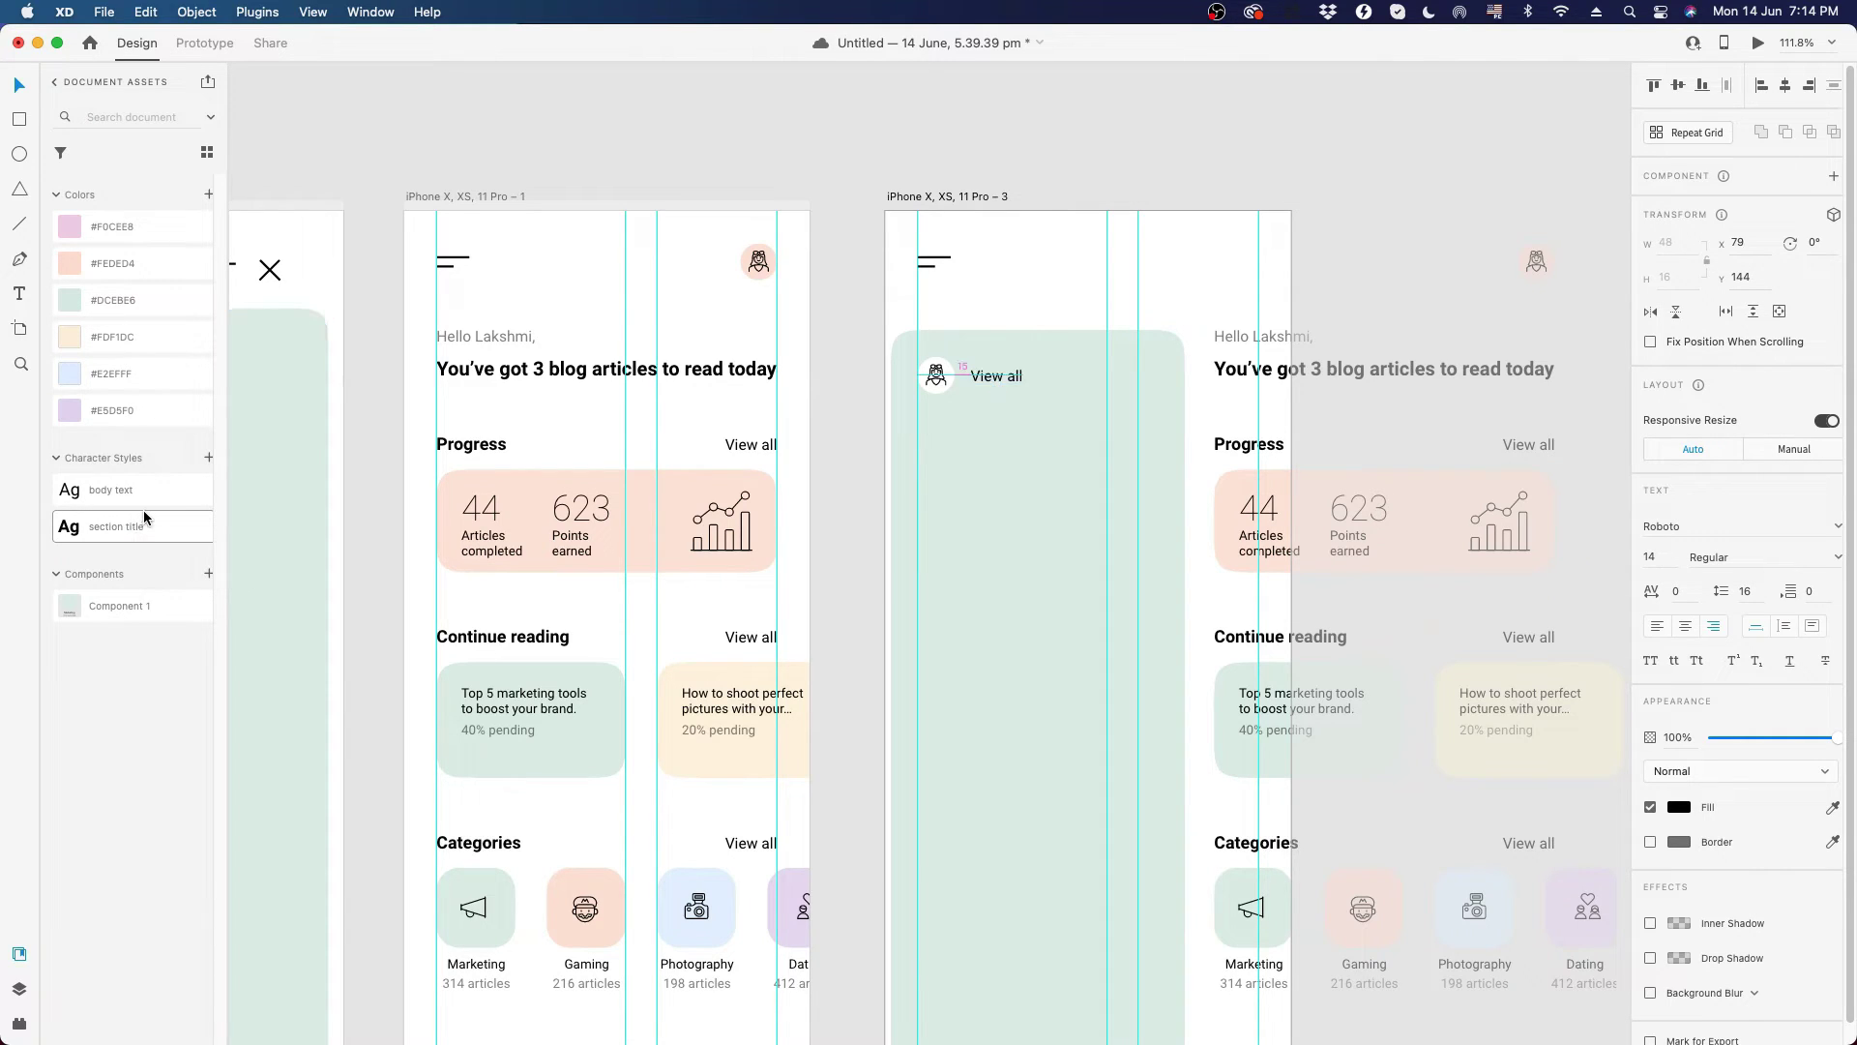
{"action": "double_click", "coordinate": [999, 381]}
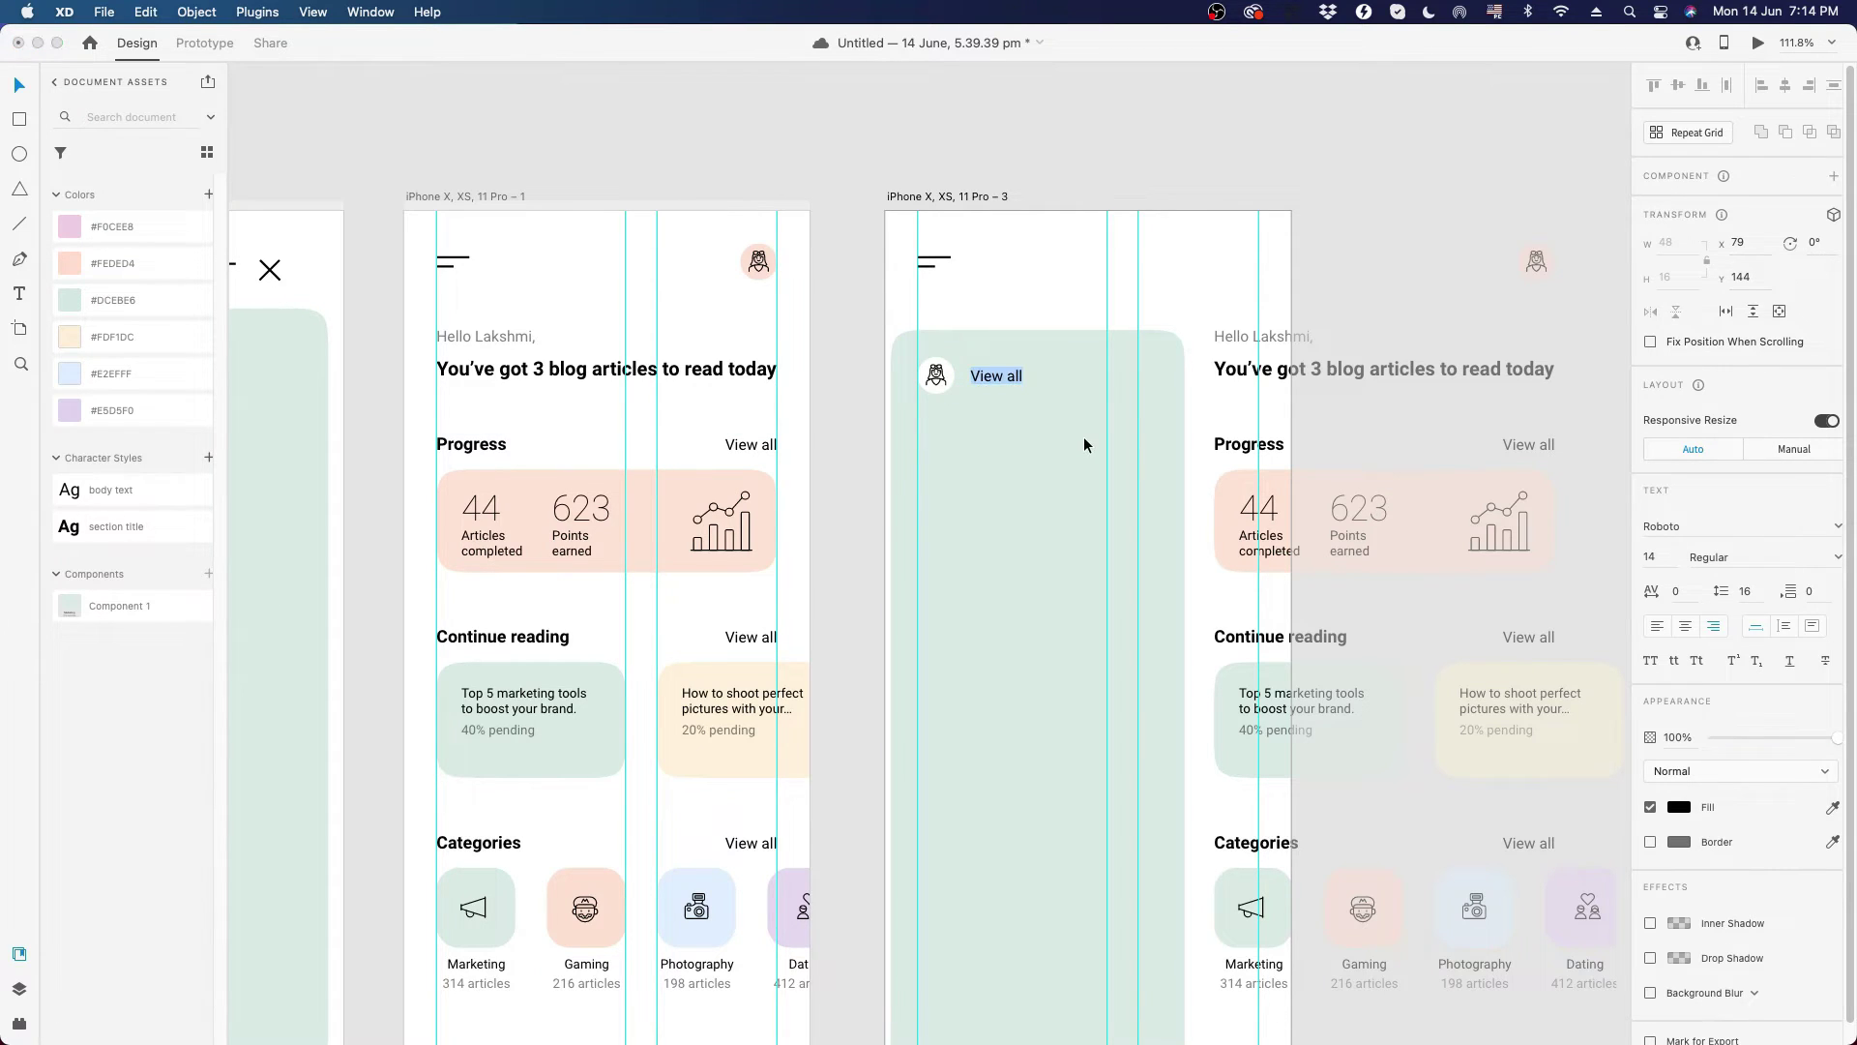
{"action": "type", "text": "Laksmi"}
{"action": "key", "text": "BackSpace"}
{"action": "key", "text": "BackSpace"}
{"action": "left_click", "coordinate": [1049, 428]}
{"action": "key", "text": "super+z"}
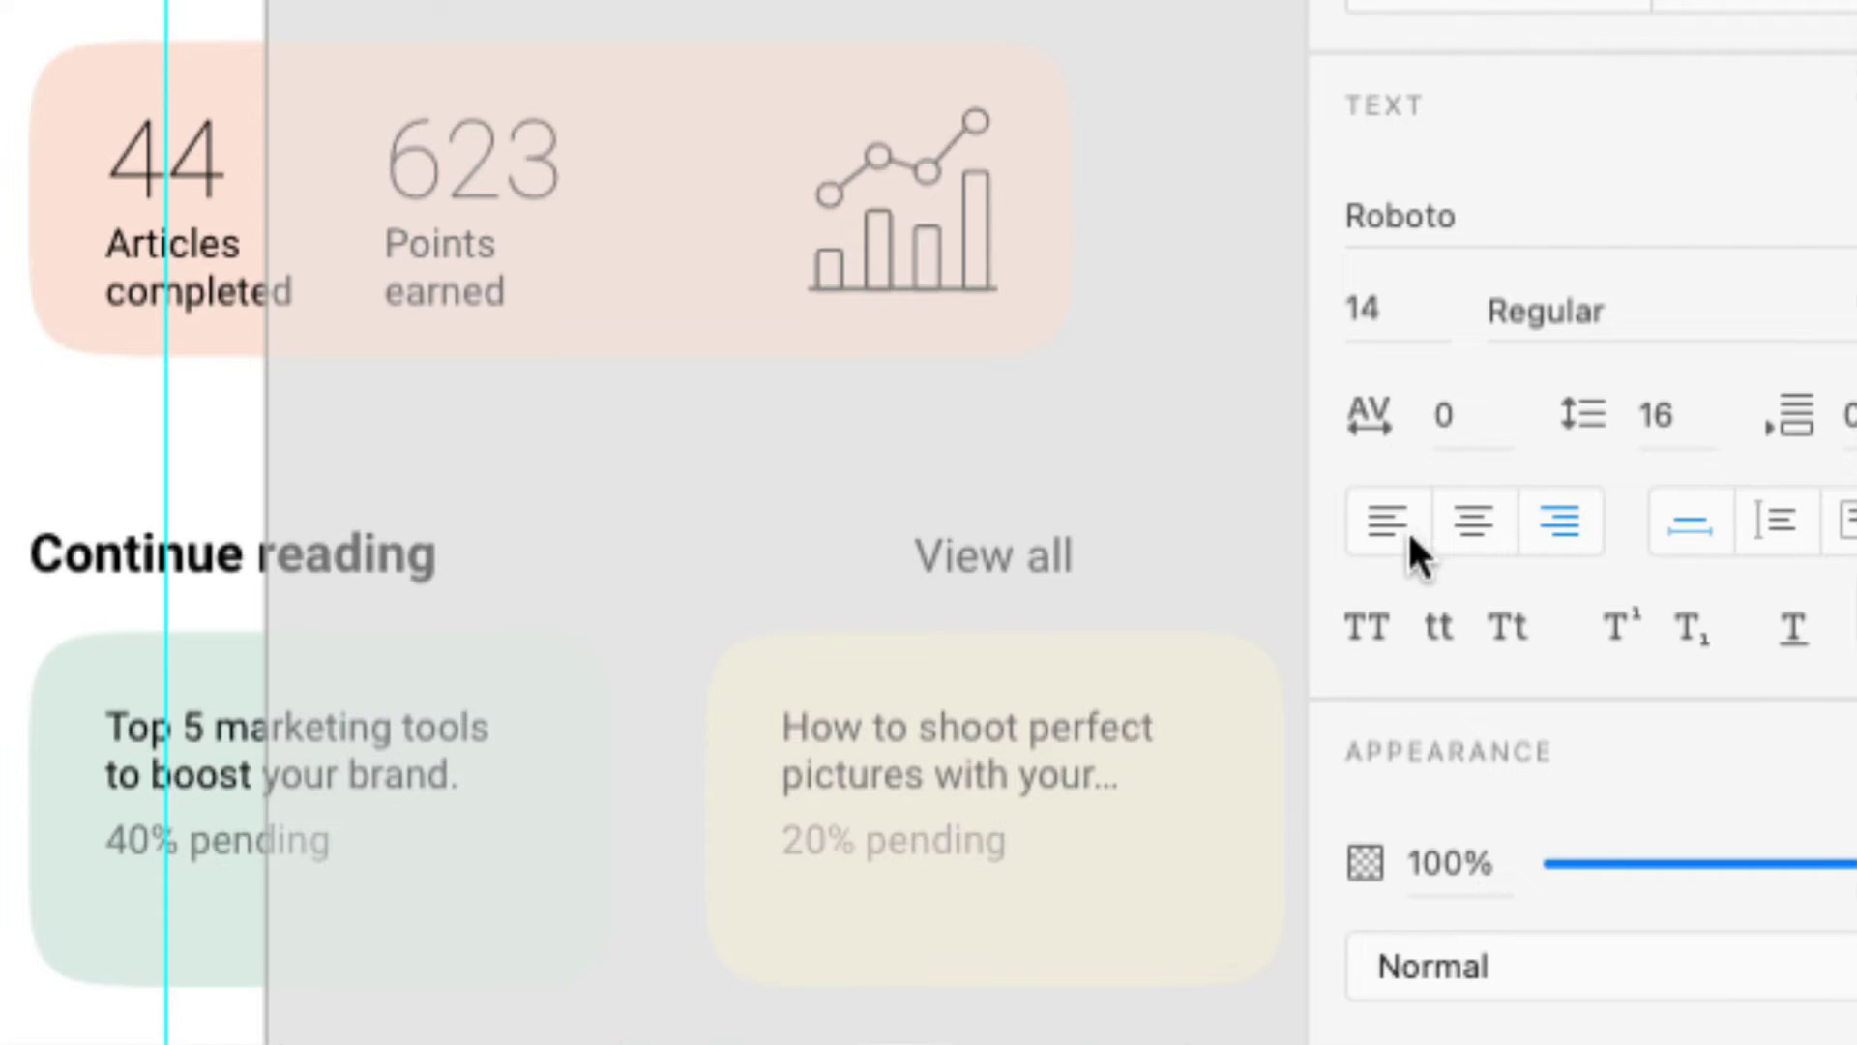
- Left-align the label beside the panel's avatar and replace its text with the profile owner's first name
{"action": "left_click", "coordinate": [1409, 535]}
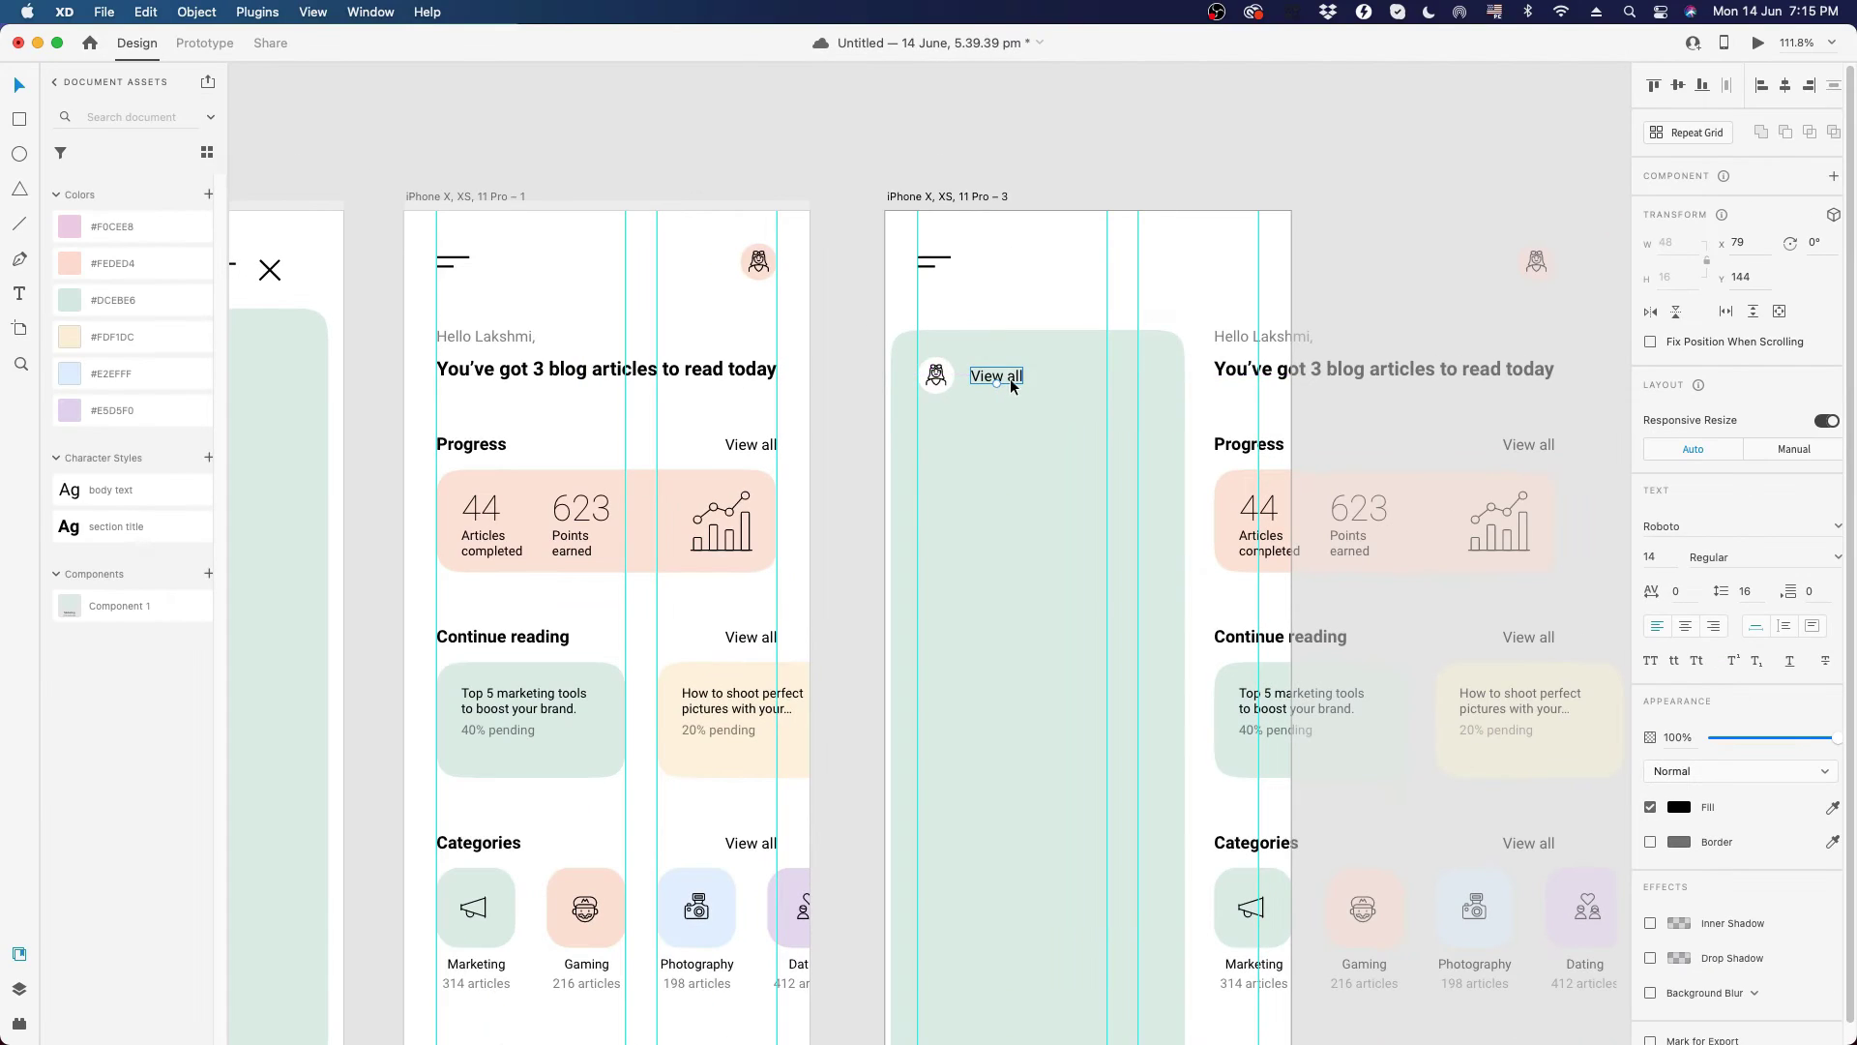
{"action": "double_click", "coordinate": [1013, 385]}
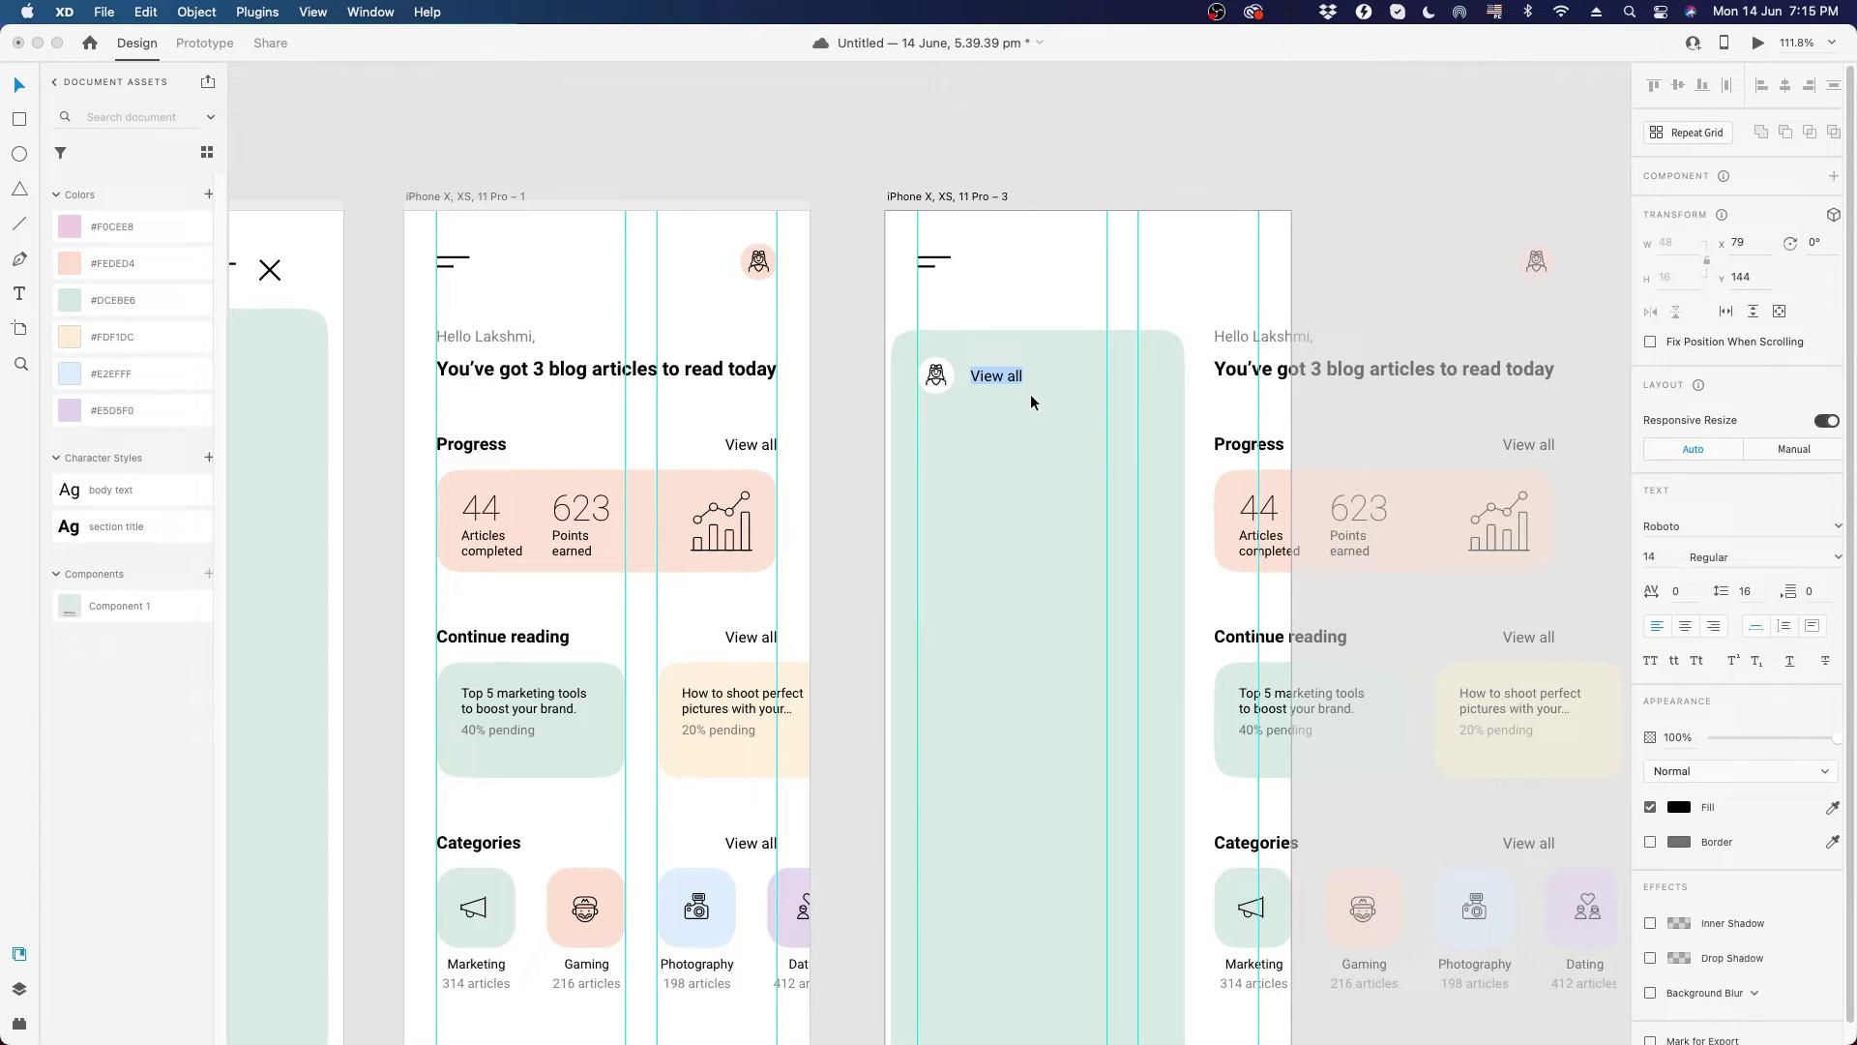
{"action": "type", "text": "Lakshmi"}
{"action": "left_click", "coordinate": [1044, 145]}
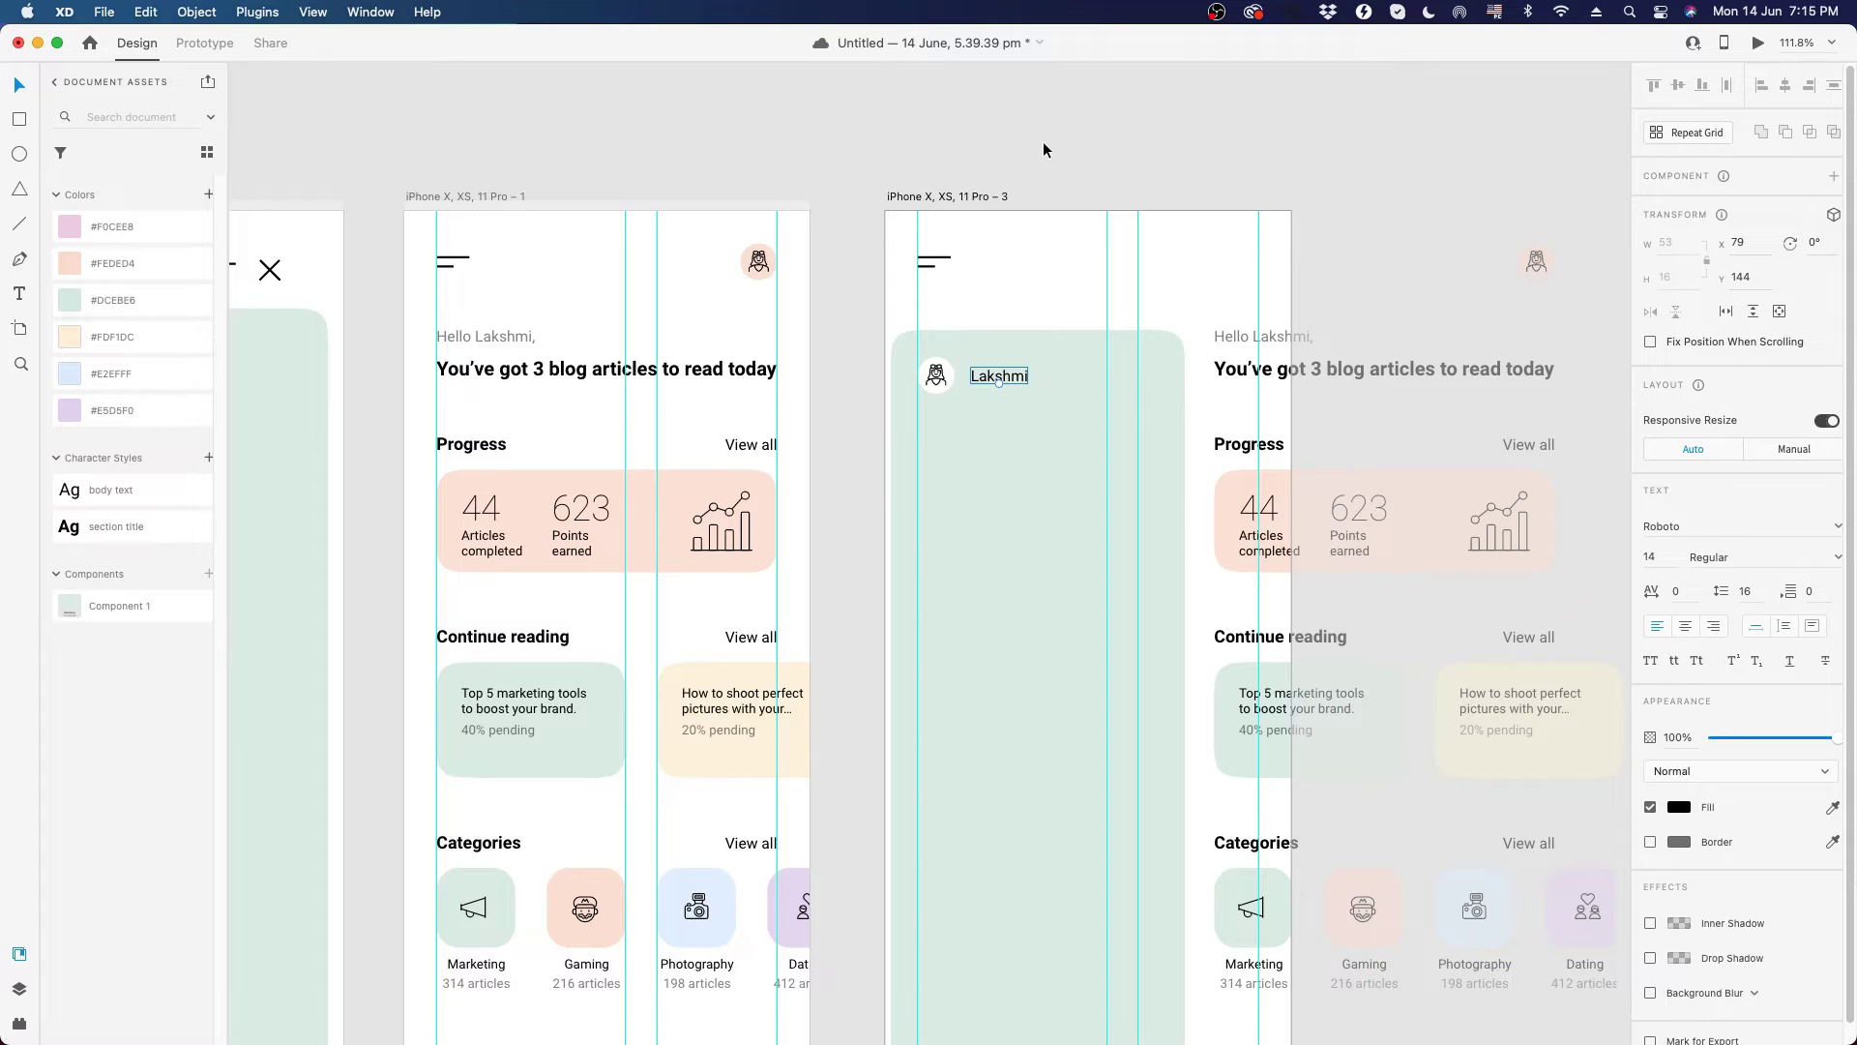
{"action": "left_click_drag", "start_coordinate": [974, 481], "coordinate": [953, 459]}
{"action": "left_click", "coordinate": [1313, 225]}
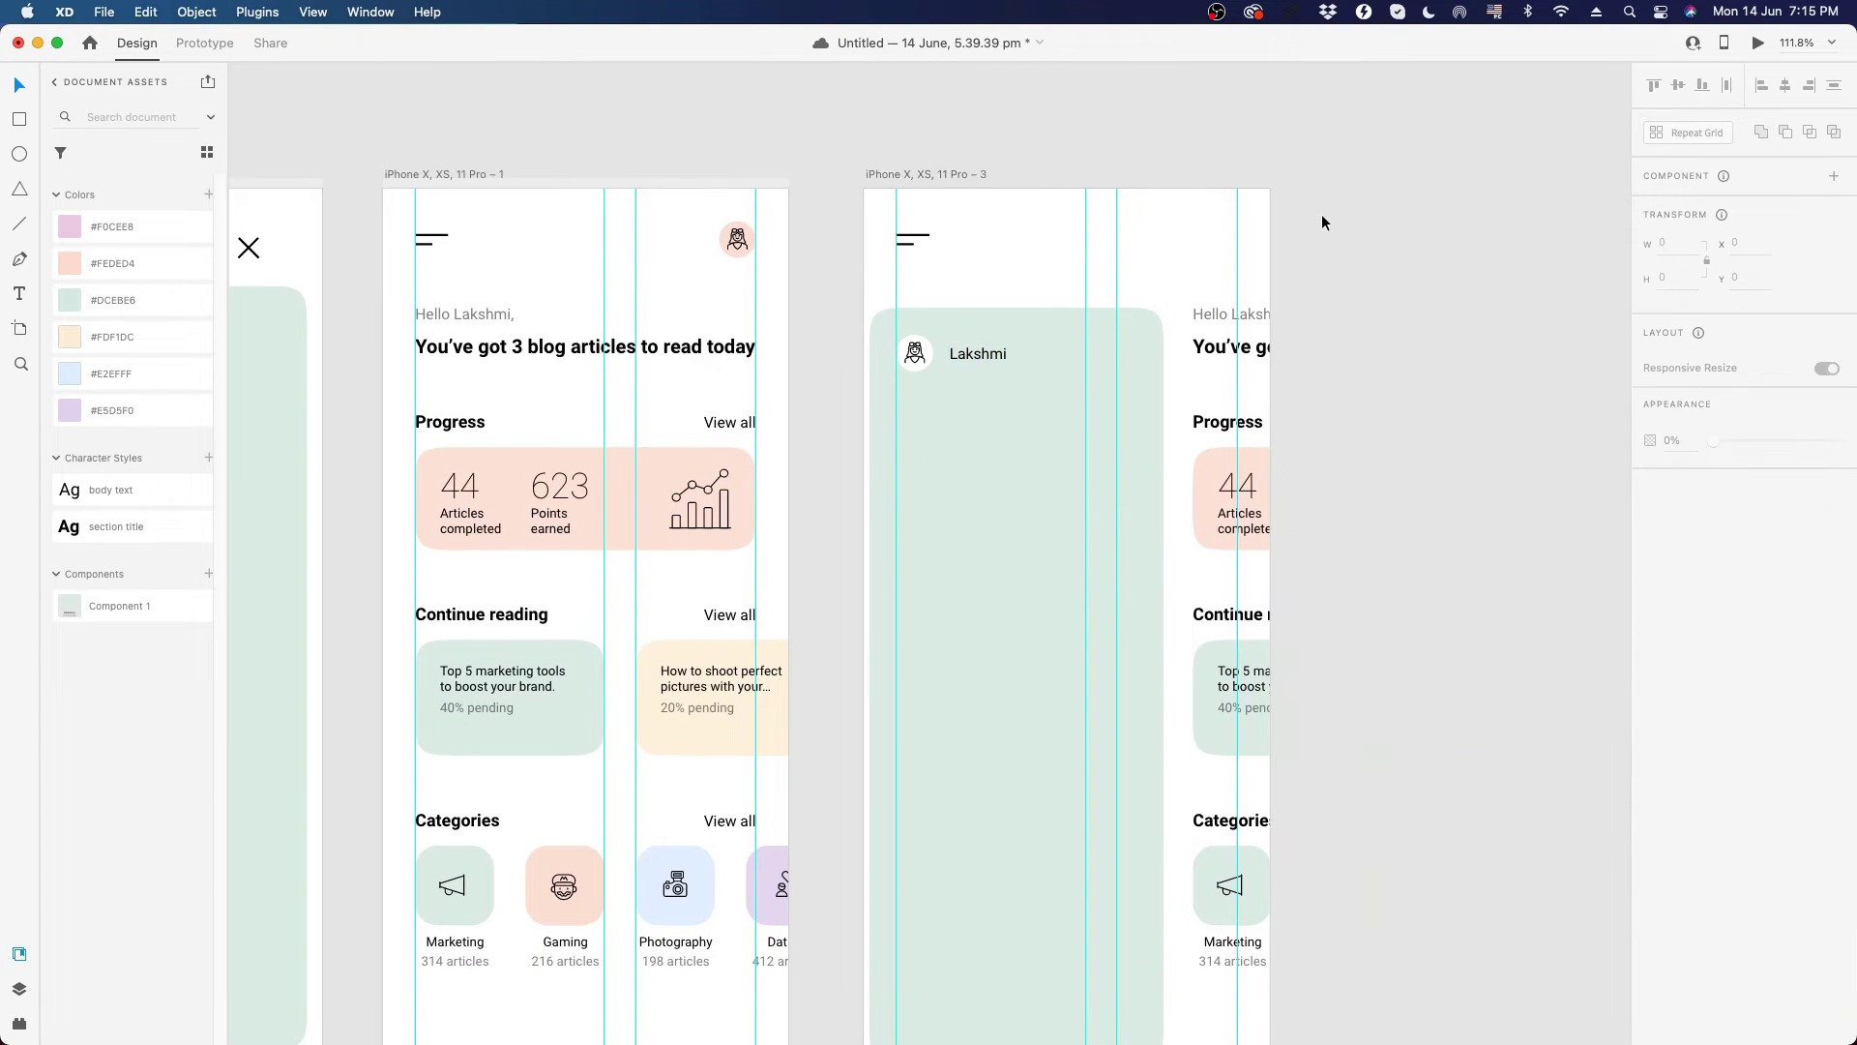
- Paste the pencil icon at the end of the icon row and copy it into the green panel's profile header, at X 227, Y 140.75
{"action": "left_click_drag", "start_coordinate": [996, 440], "coordinate": [1221, 452]}
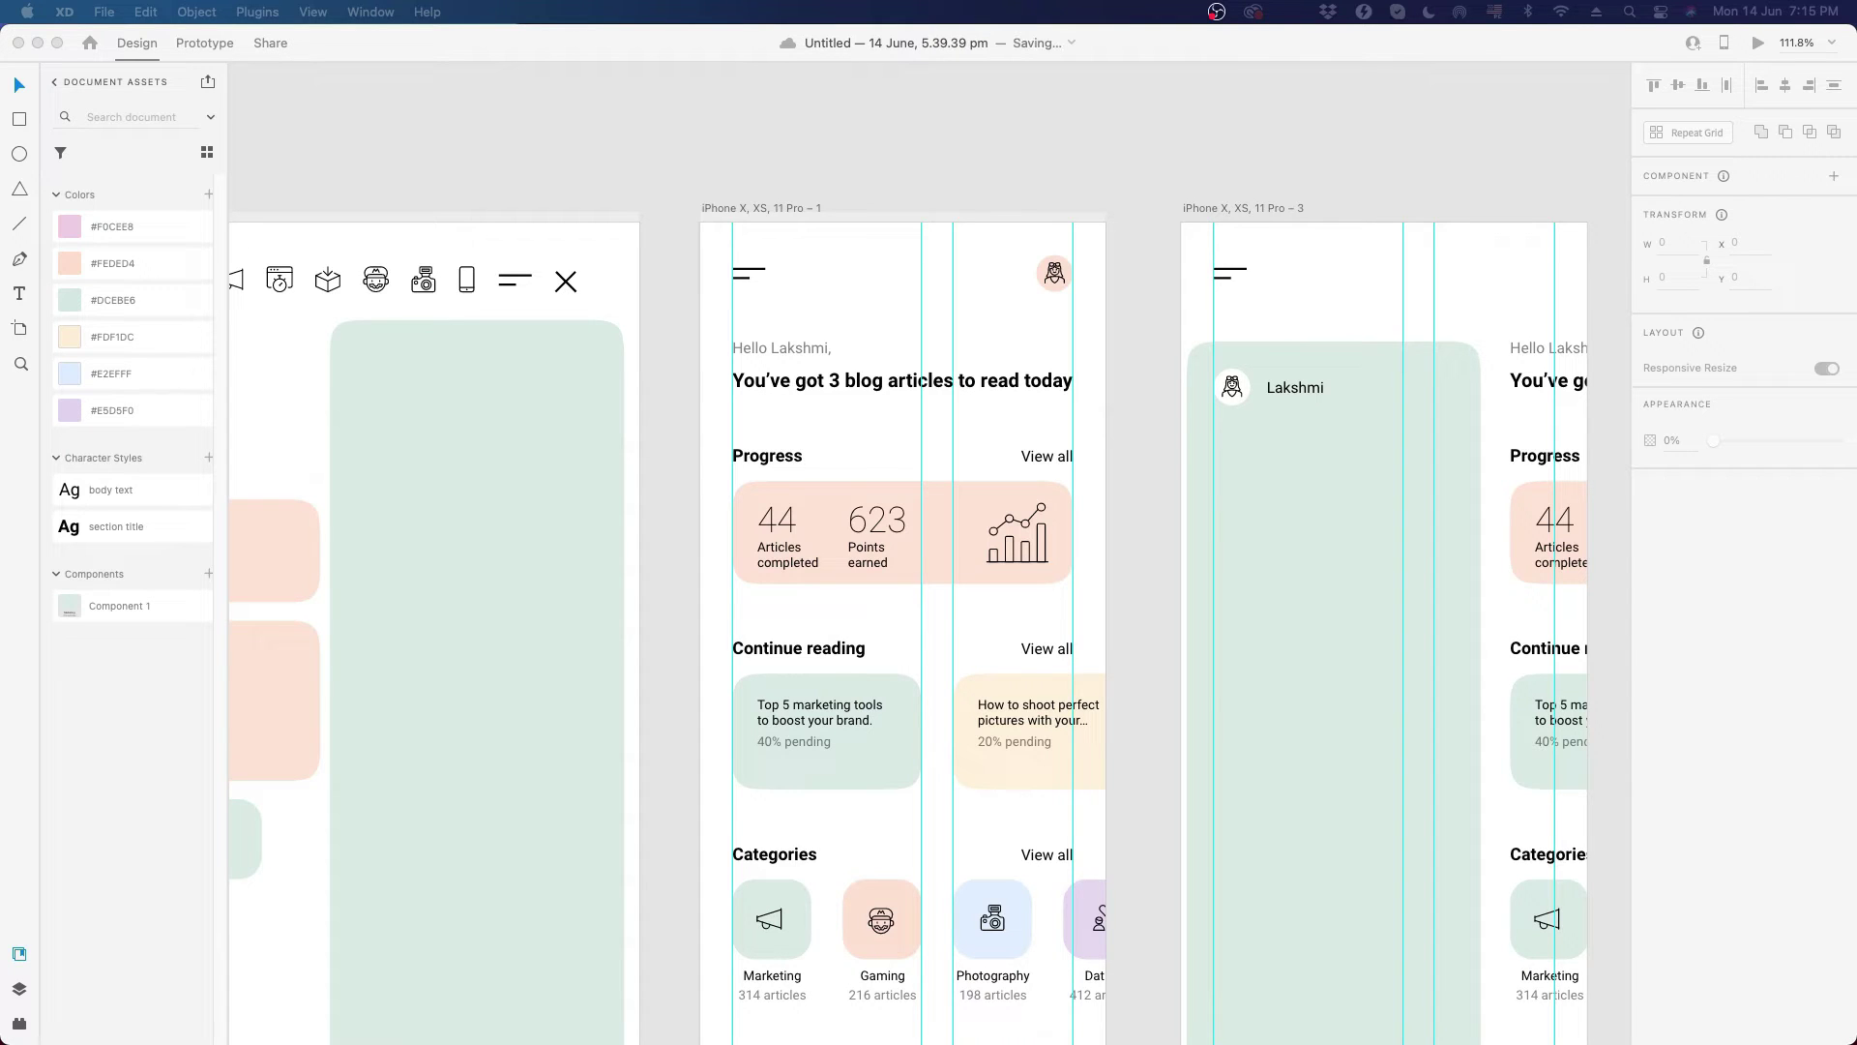
{"action": "left_click", "coordinate": [553, 239]}
{"action": "left_click", "coordinate": [743, 209]}
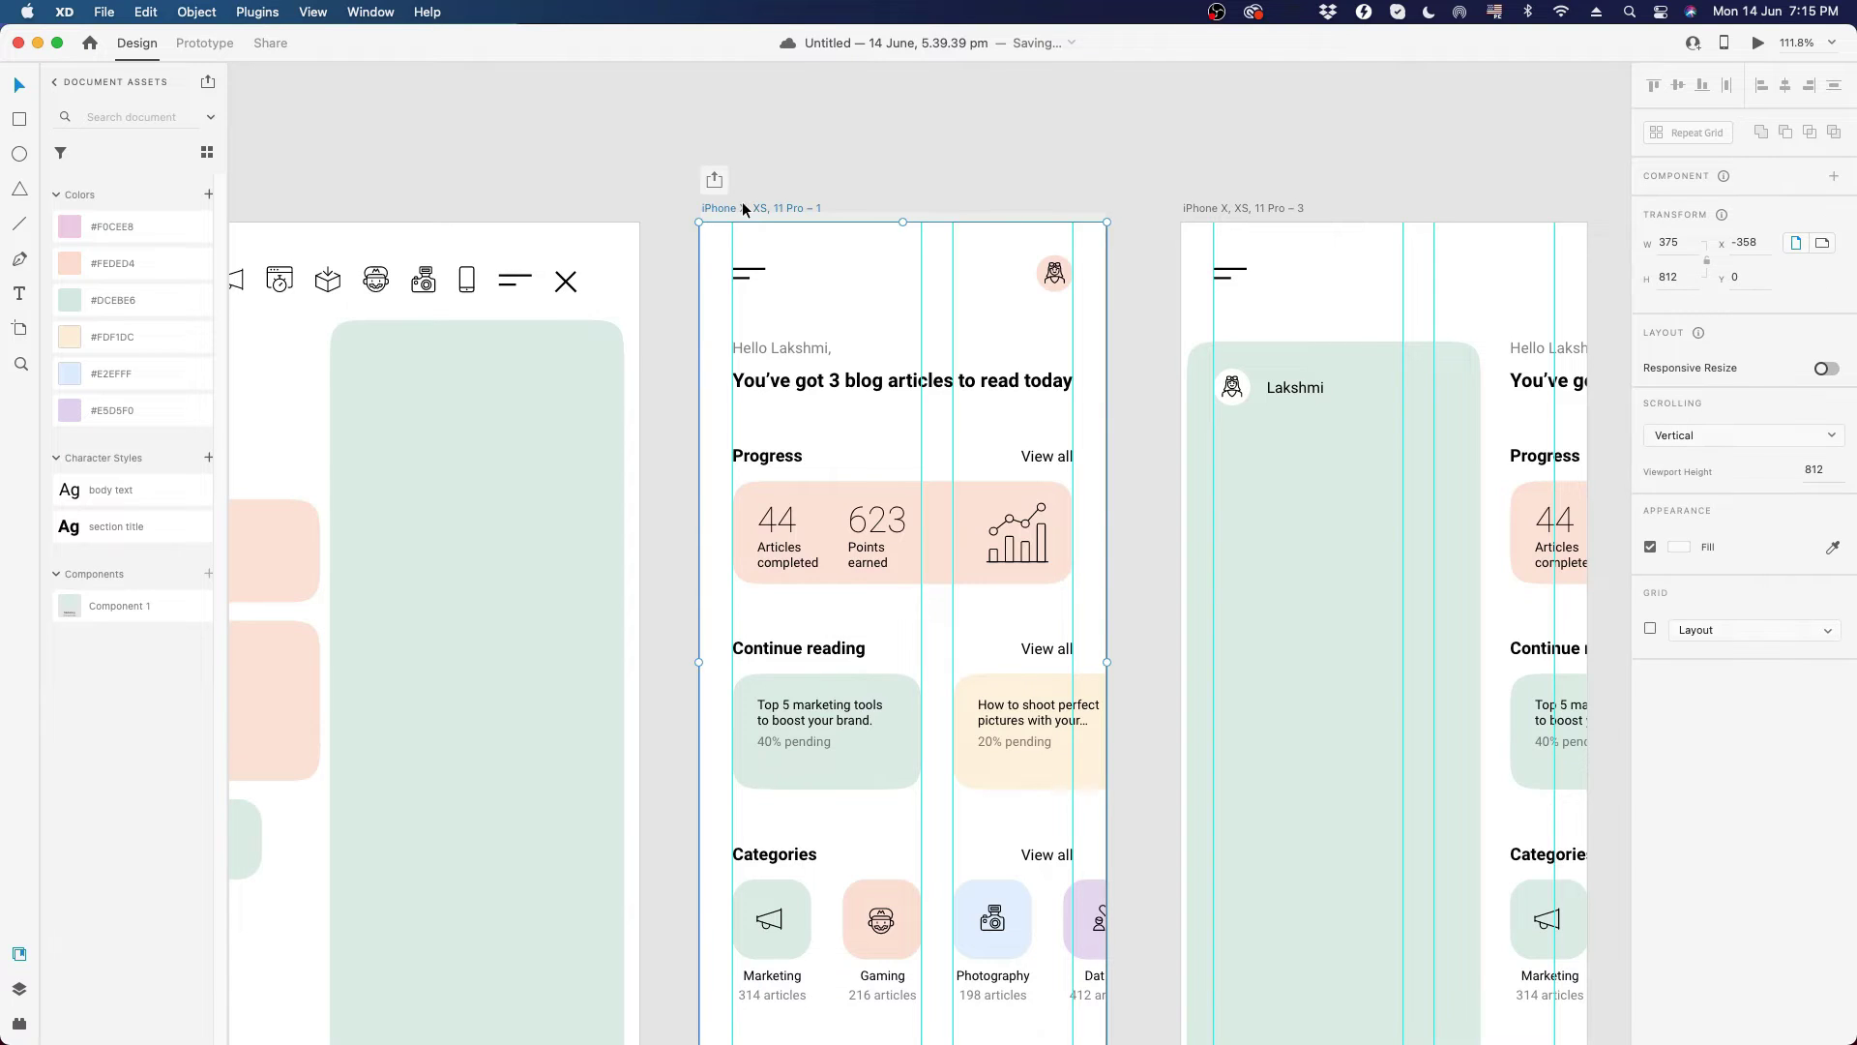
{"action": "key", "text": "super+v"}
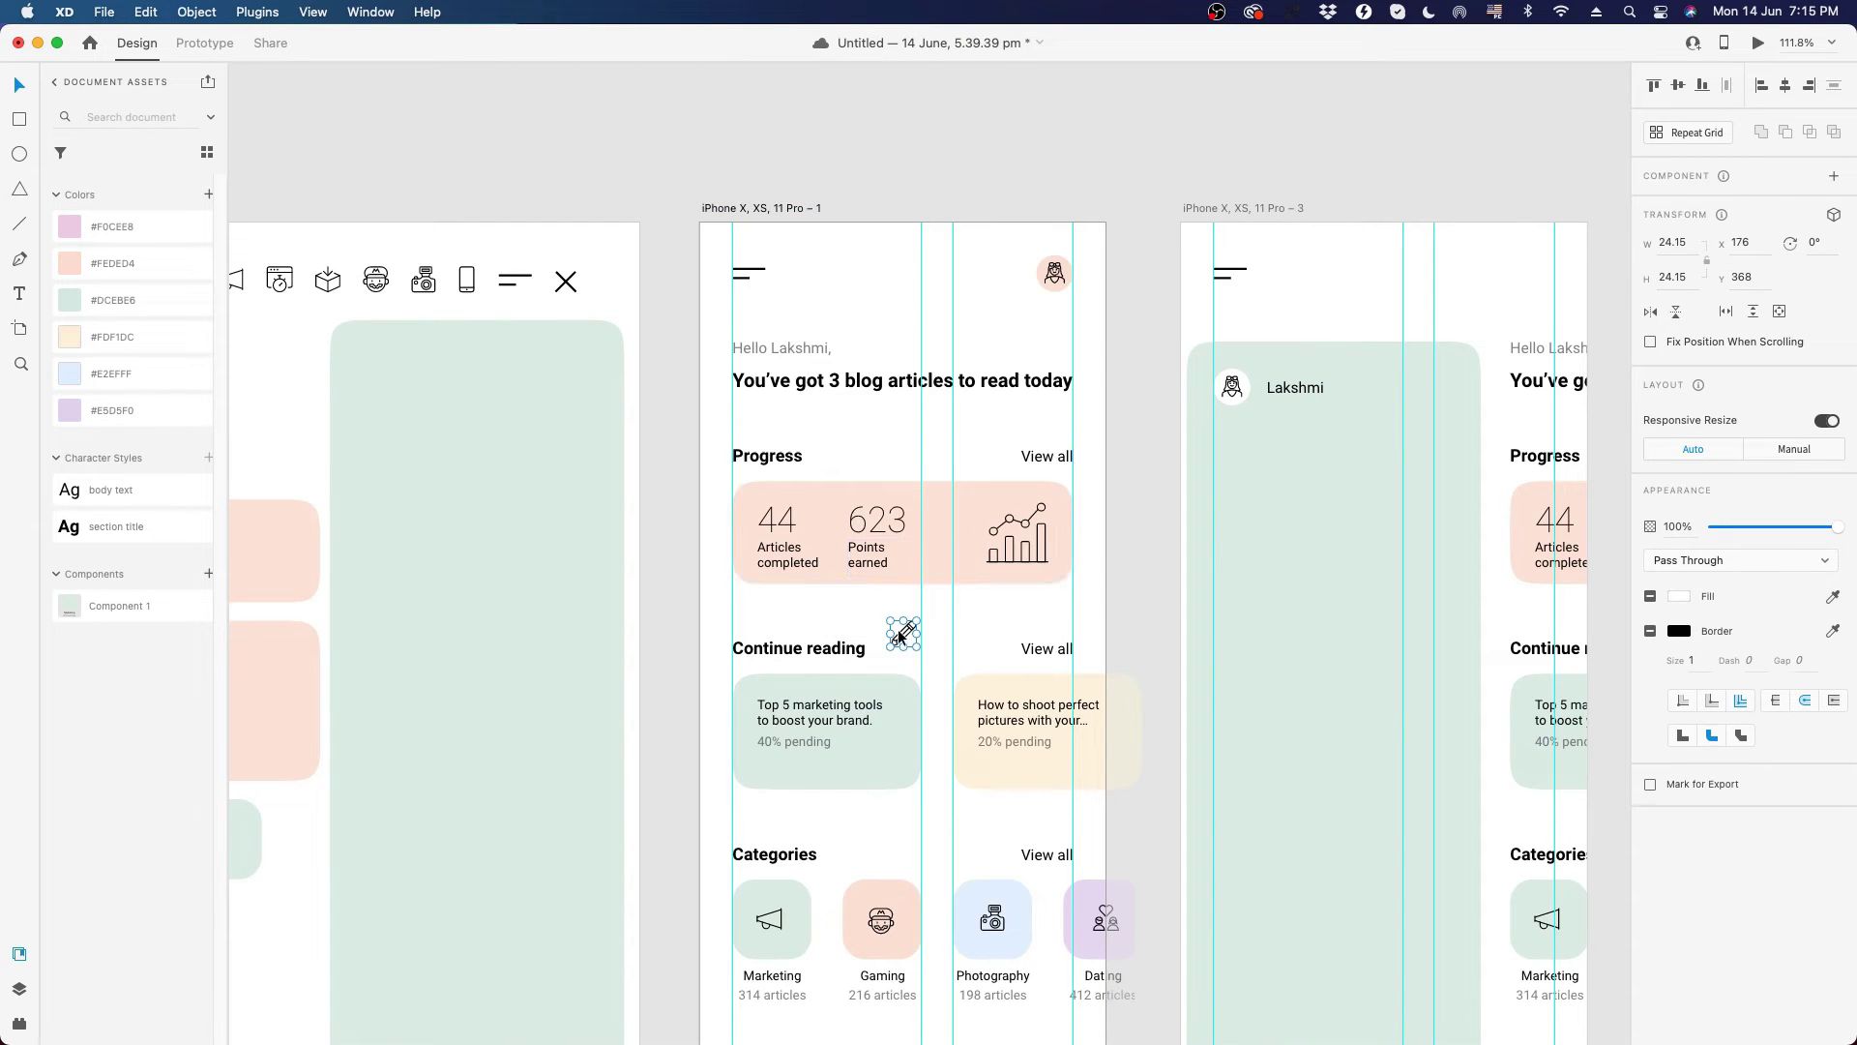
{"action": "mouse_move", "coordinate": [904, 635]}
{"action": "left_mouse_down"}
{"action": "mouse_move", "coordinate": [809, 611]}
{"action": "mouse_move", "coordinate": [611, 289]}
{"action": "left_mouse_up"}
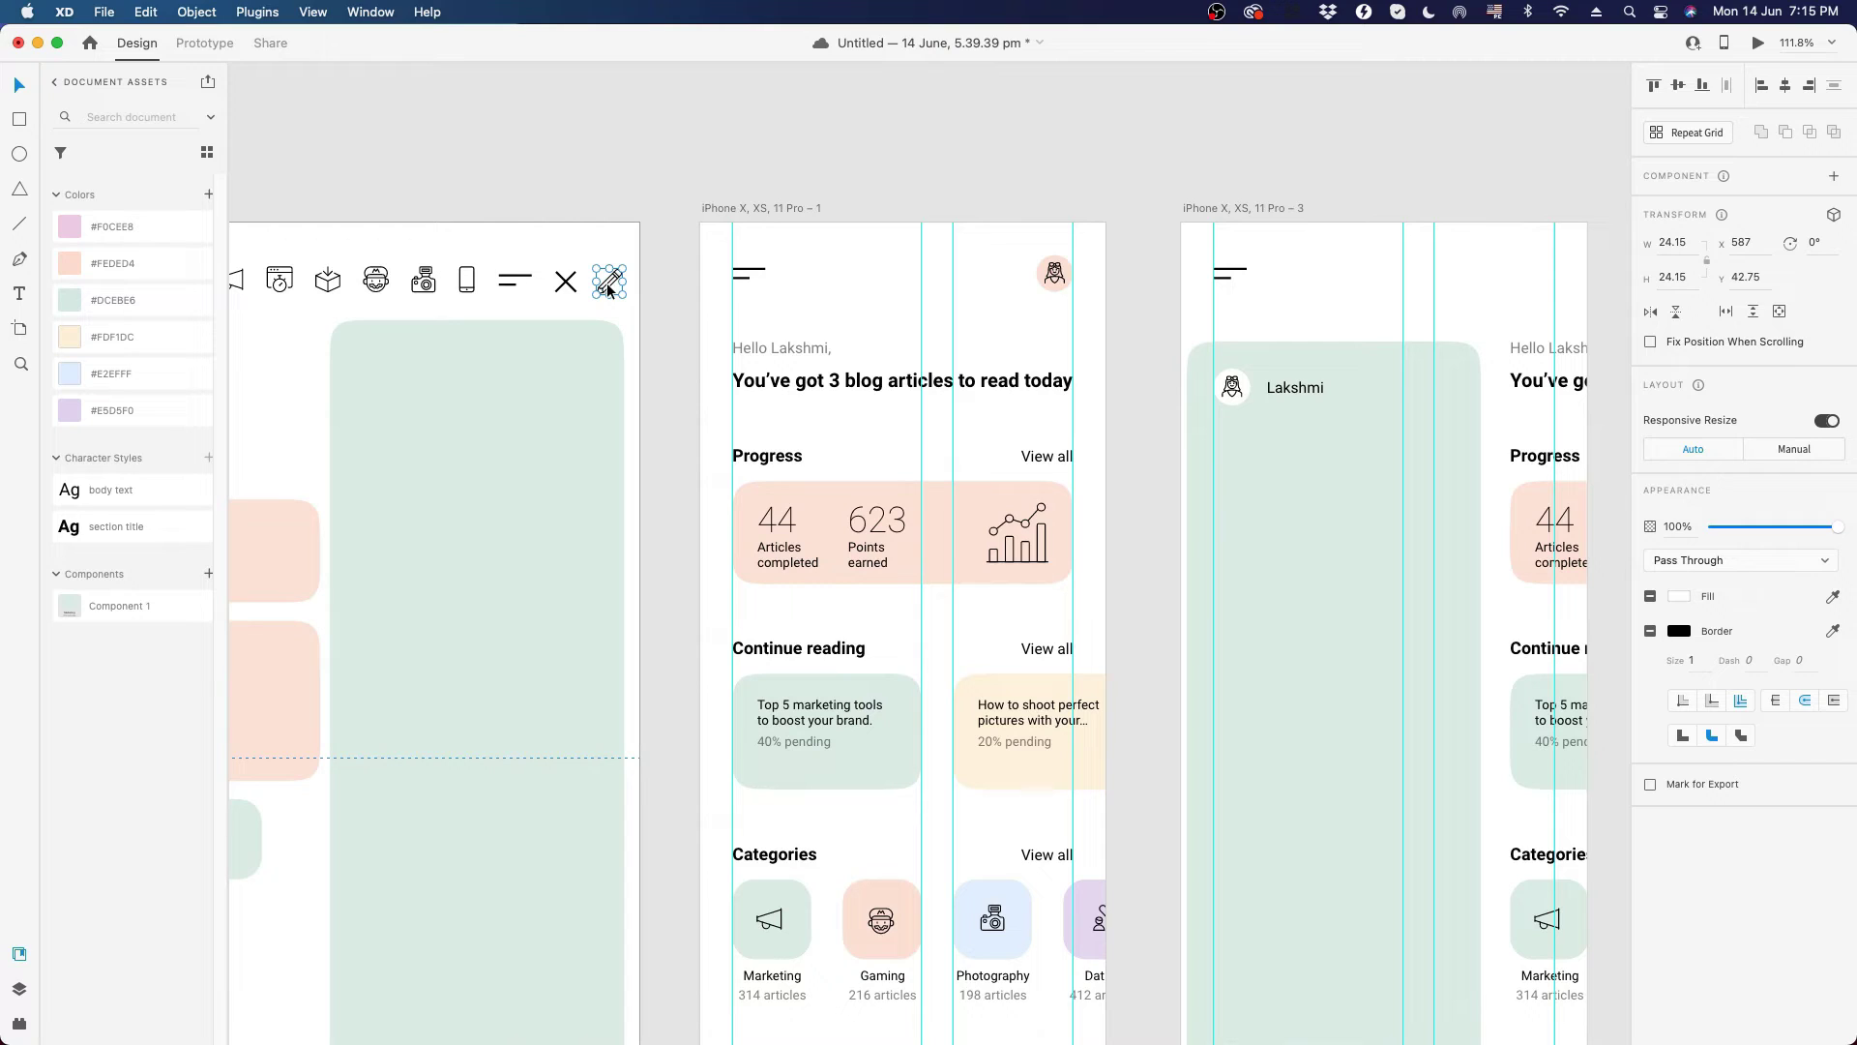
{"action": "mouse_move", "coordinate": [606, 282]}
{"action": "left_mouse_down"}
{"action": "mouse_move", "coordinate": [676, 346]}
{"action": "mouse_move", "coordinate": [1083, 400]}
{"action": "mouse_move", "coordinate": [1440, 397]}
{"action": "left_mouse_up"}
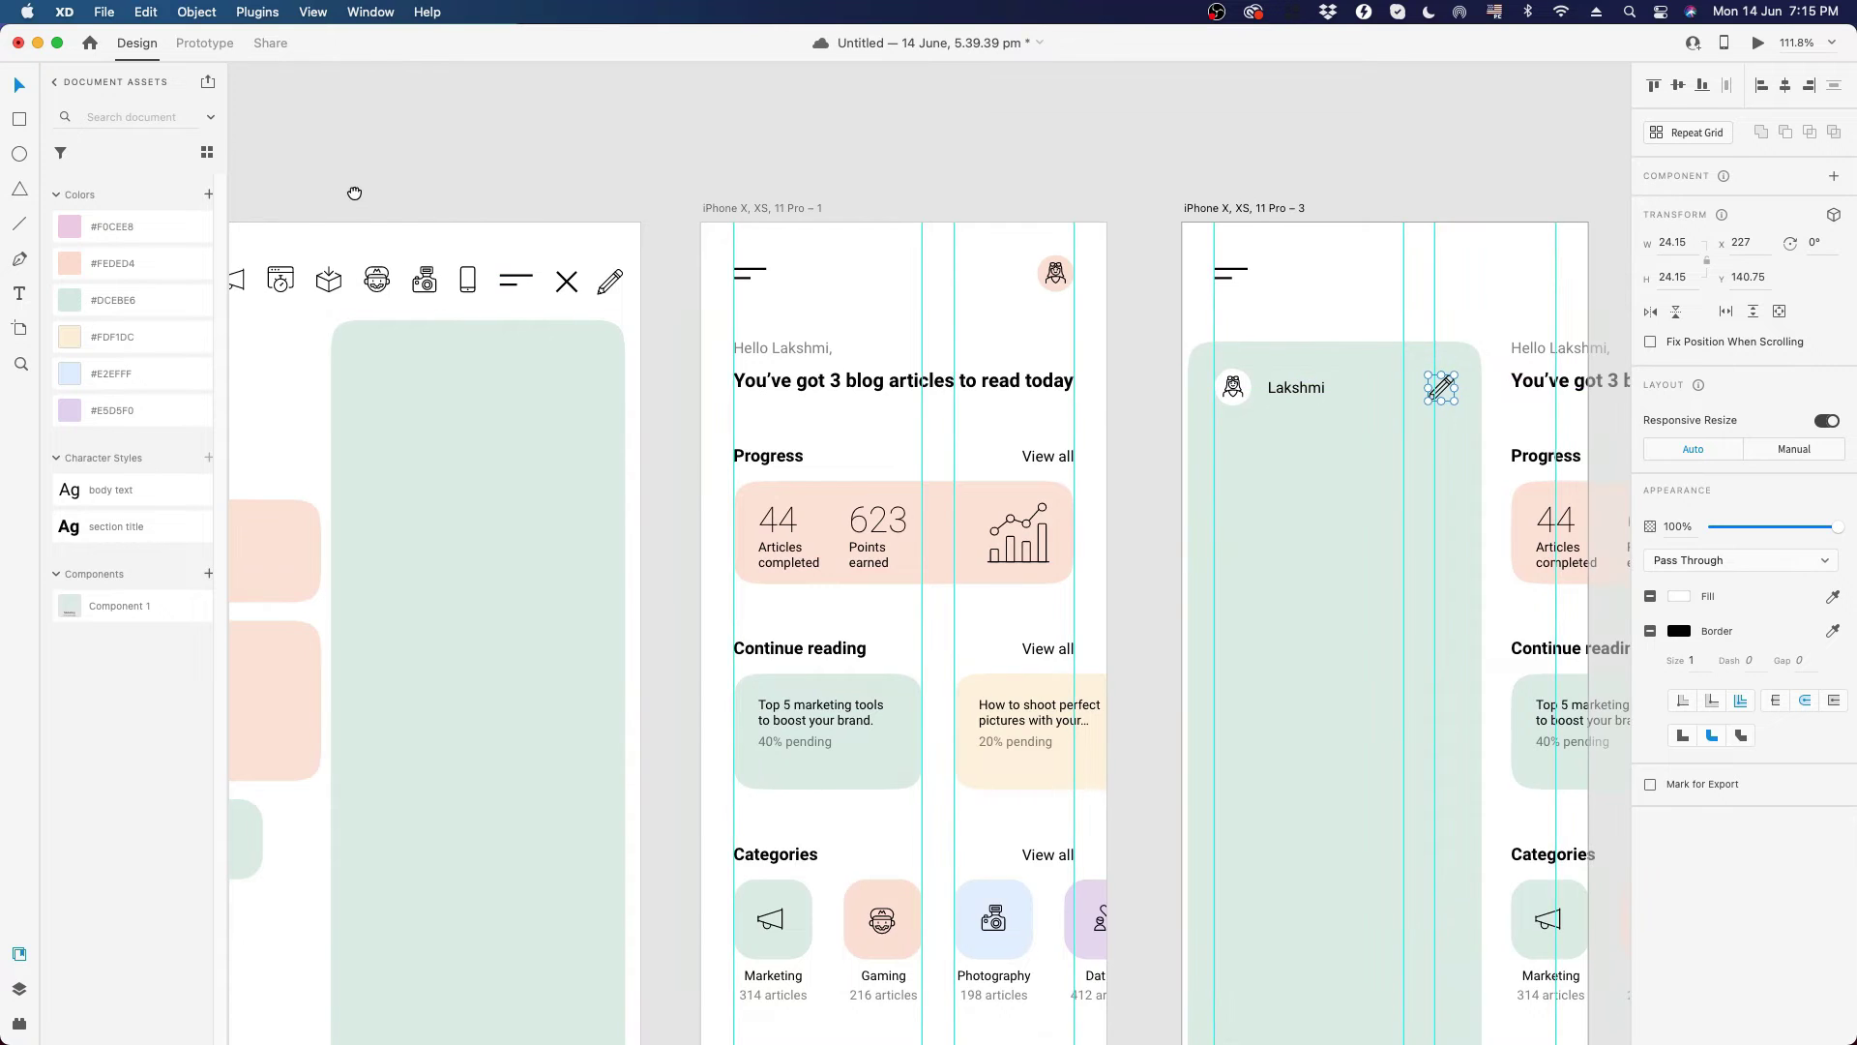
{"action": "scroll", "coordinate": [333, 251], "scroll_direction": "left", "scroll_amount": 8}
{"action": "scroll", "coordinate": [334, 251], "scroll_direction": "up", "scroll_amount": 1}
{"action": "left_click_drag", "start_coordinate": [296, 300], "coordinate": [1049, 367]}
{"action": "left_click", "coordinate": [1049, 368]}
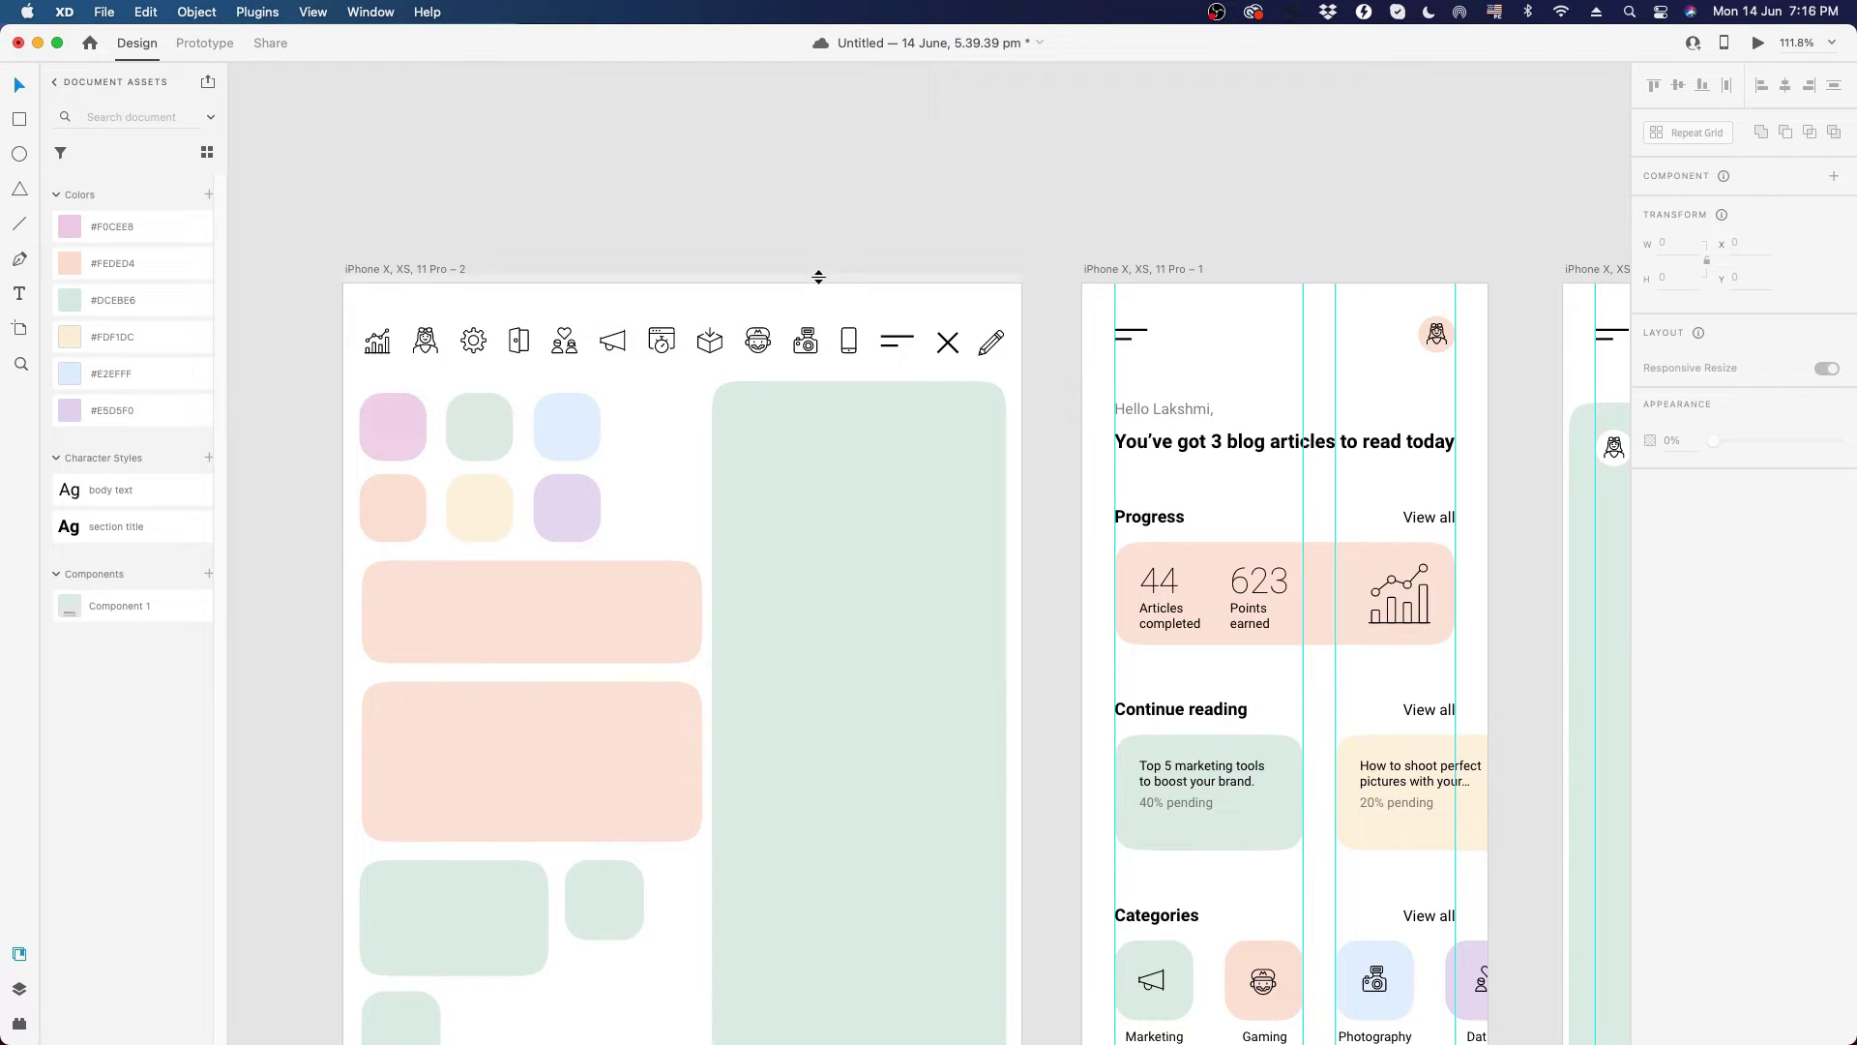
{"action": "left_click", "coordinate": [426, 350]}
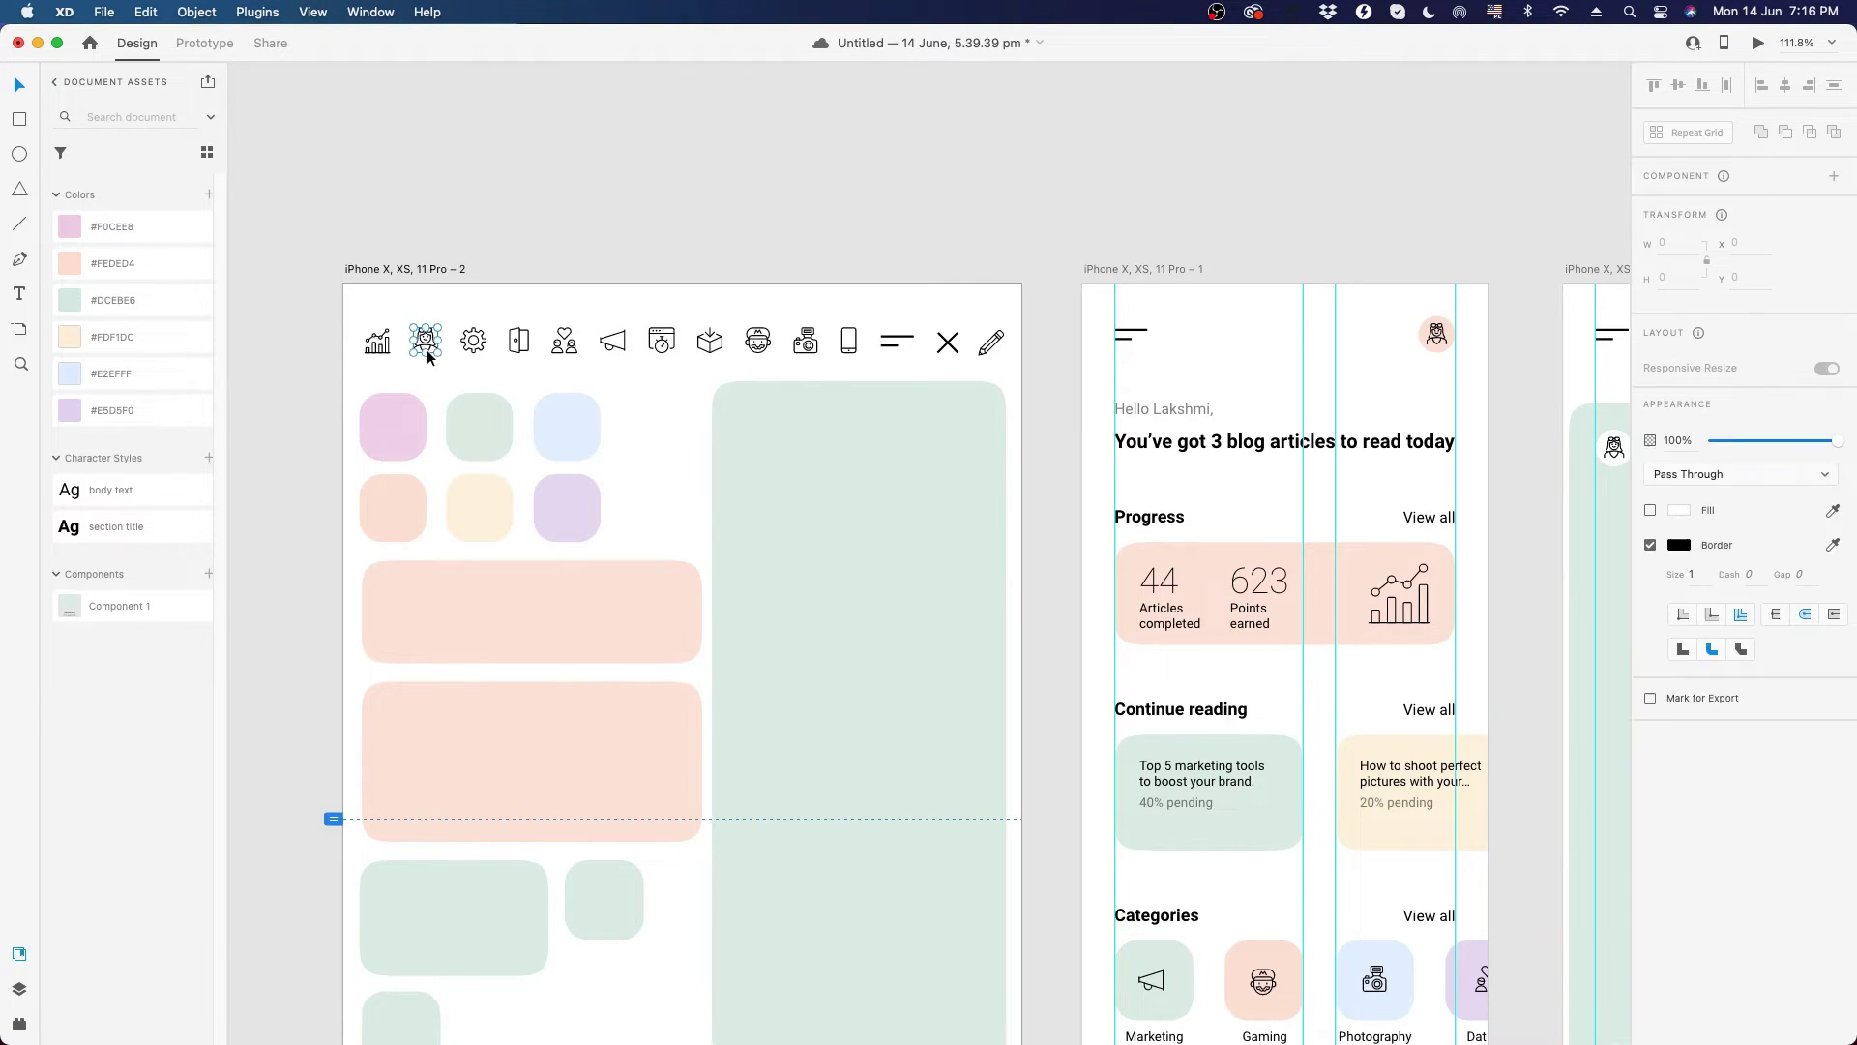
{"action": "left_click", "coordinate": [483, 350]}
{"action": "right_click", "coordinate": [485, 351]}
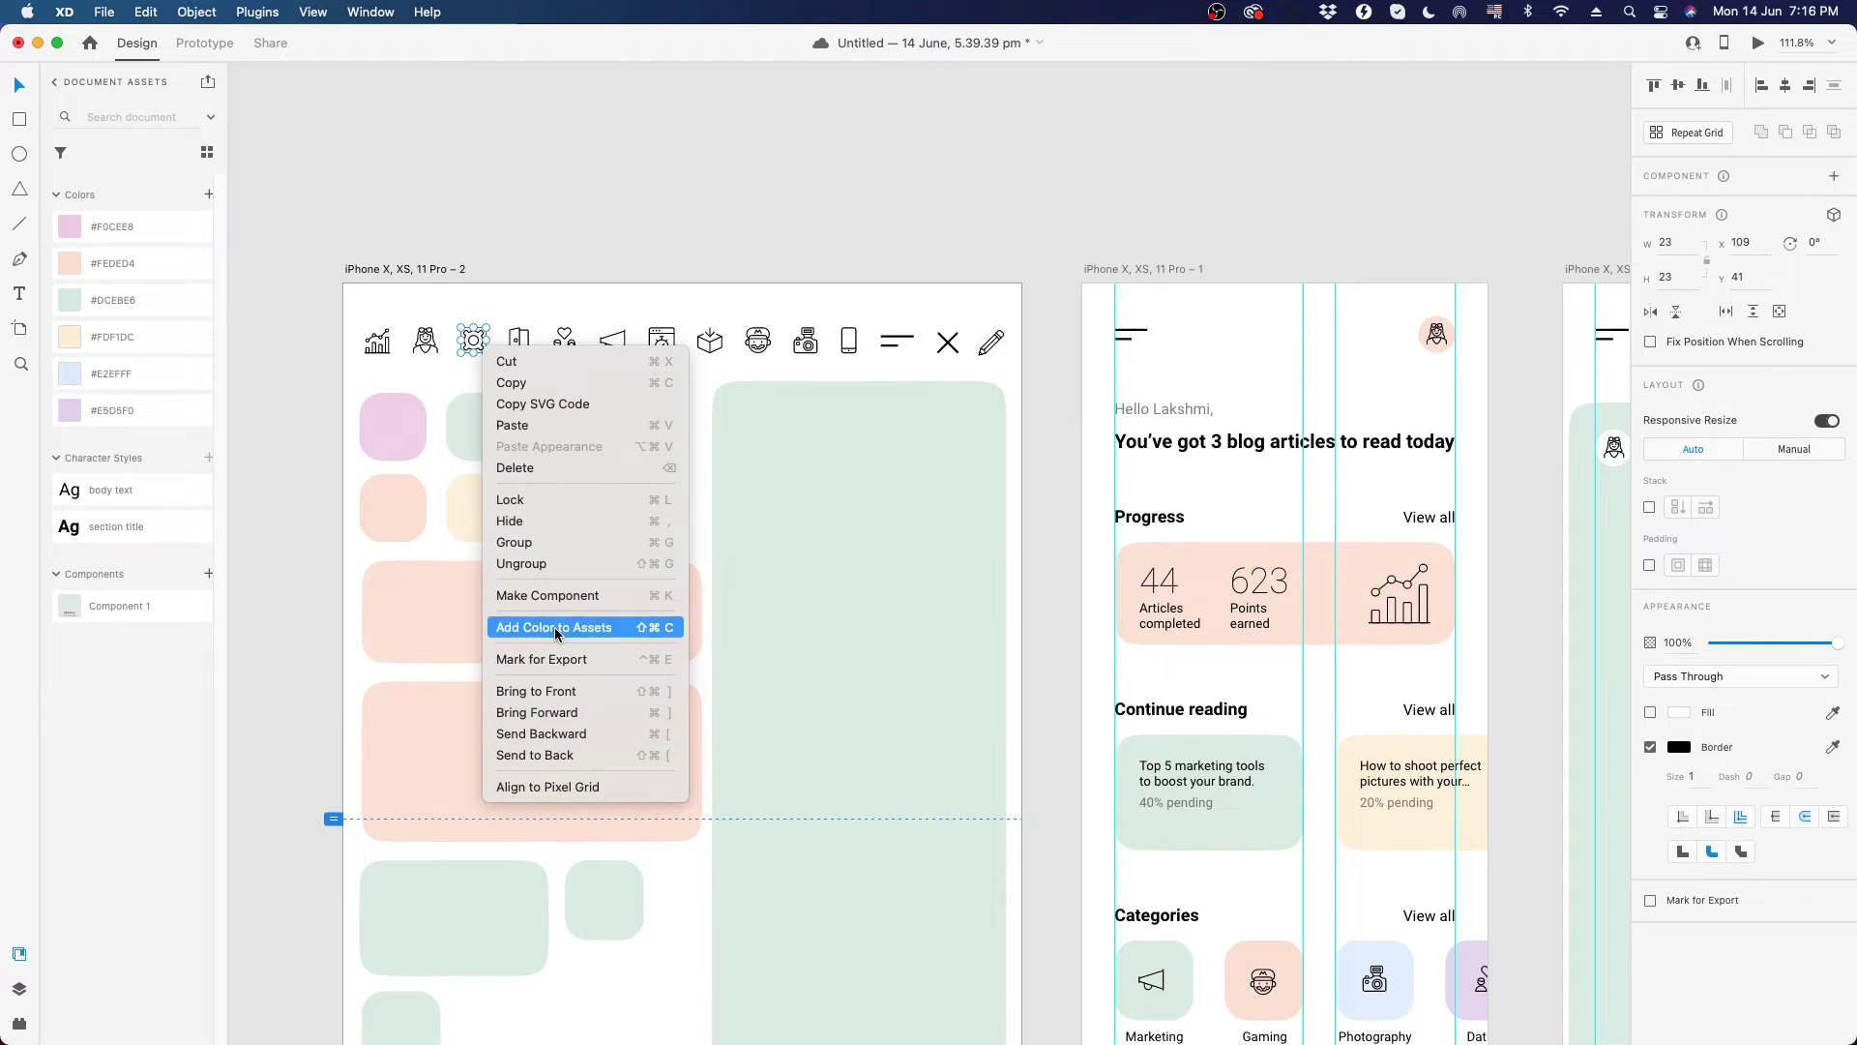
{"action": "left_click", "coordinate": [609, 244]}
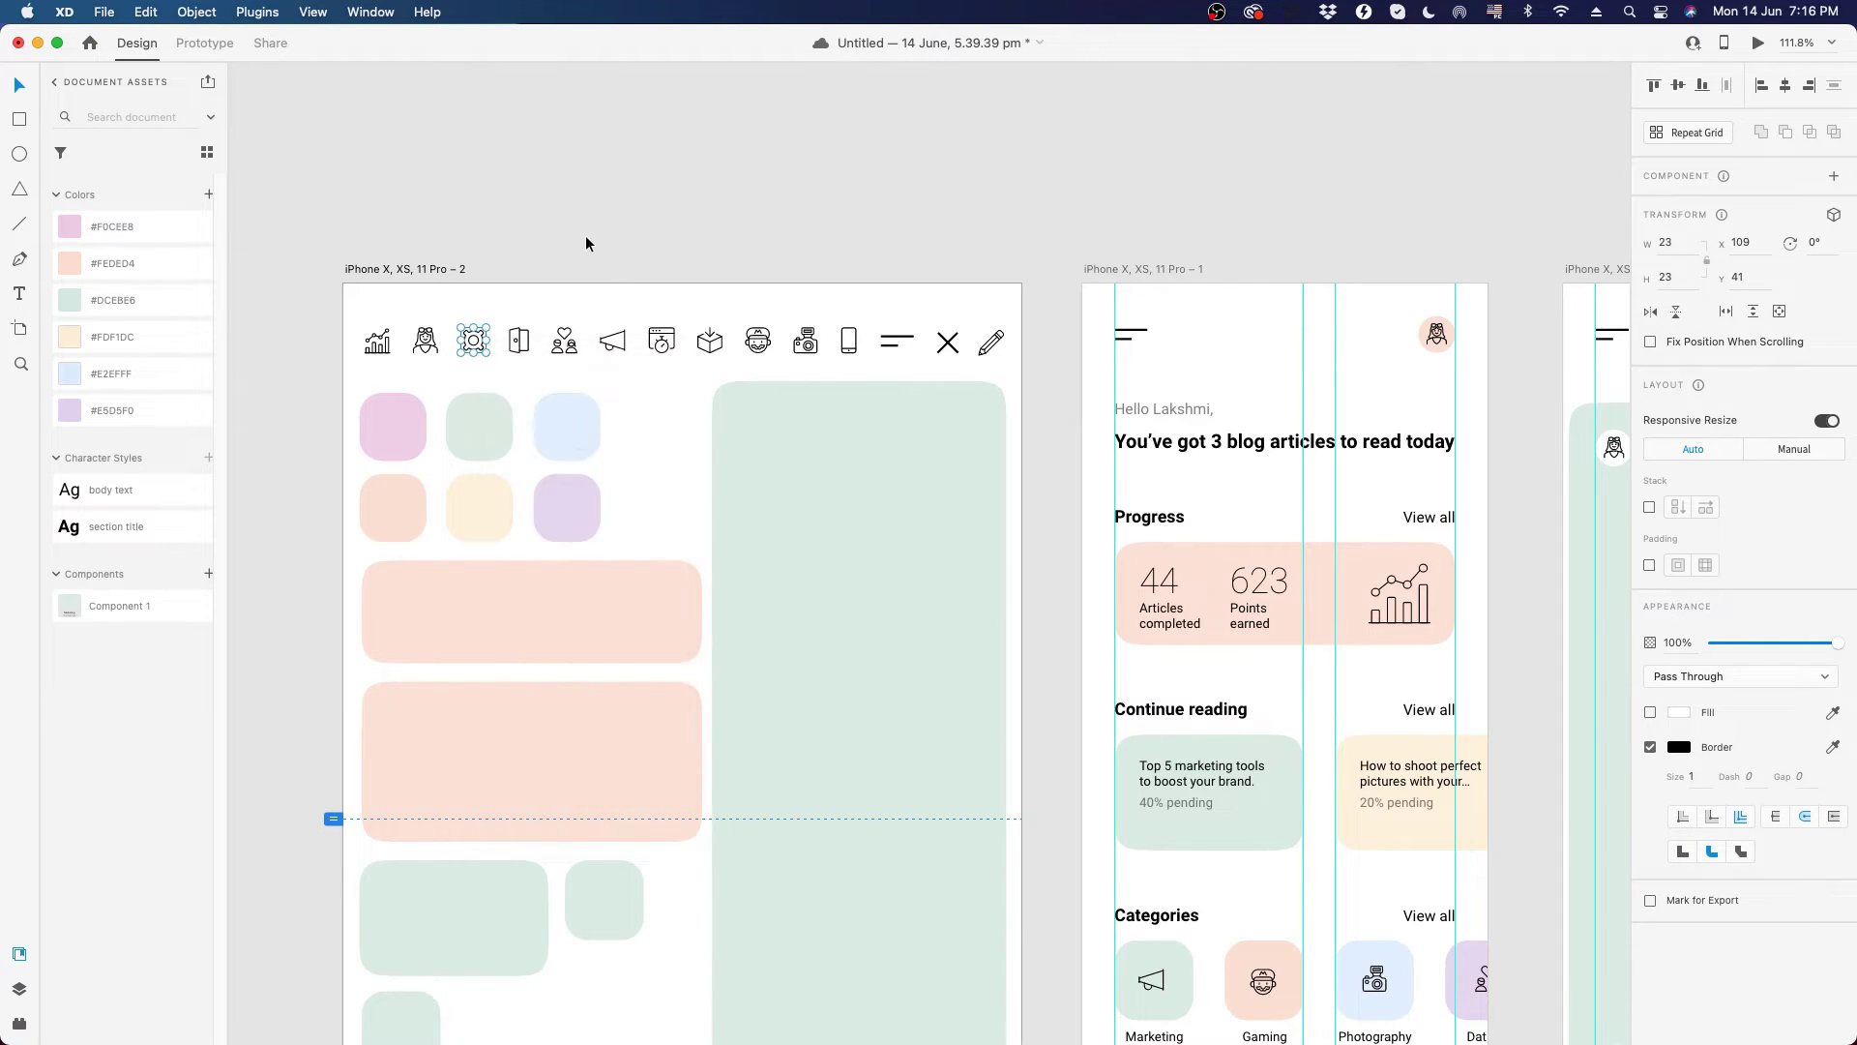
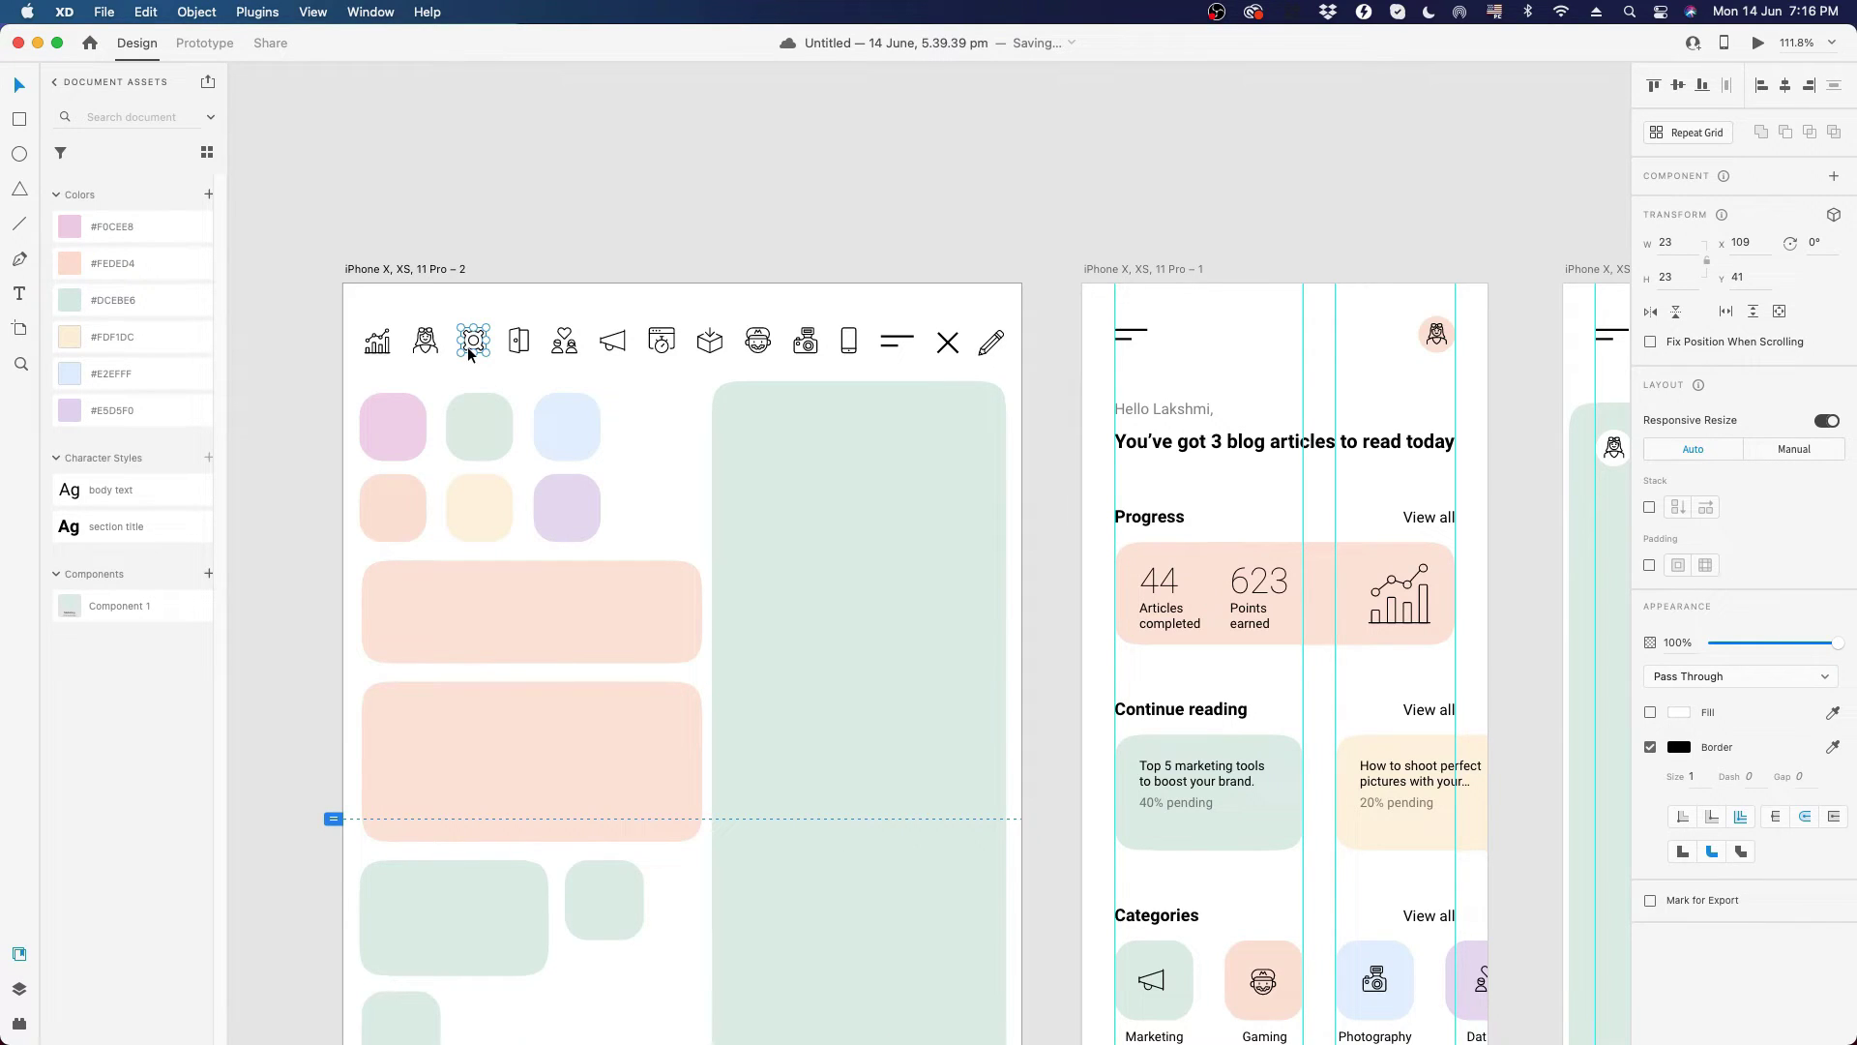
{"action": "left_click", "coordinate": [1443, 248]}
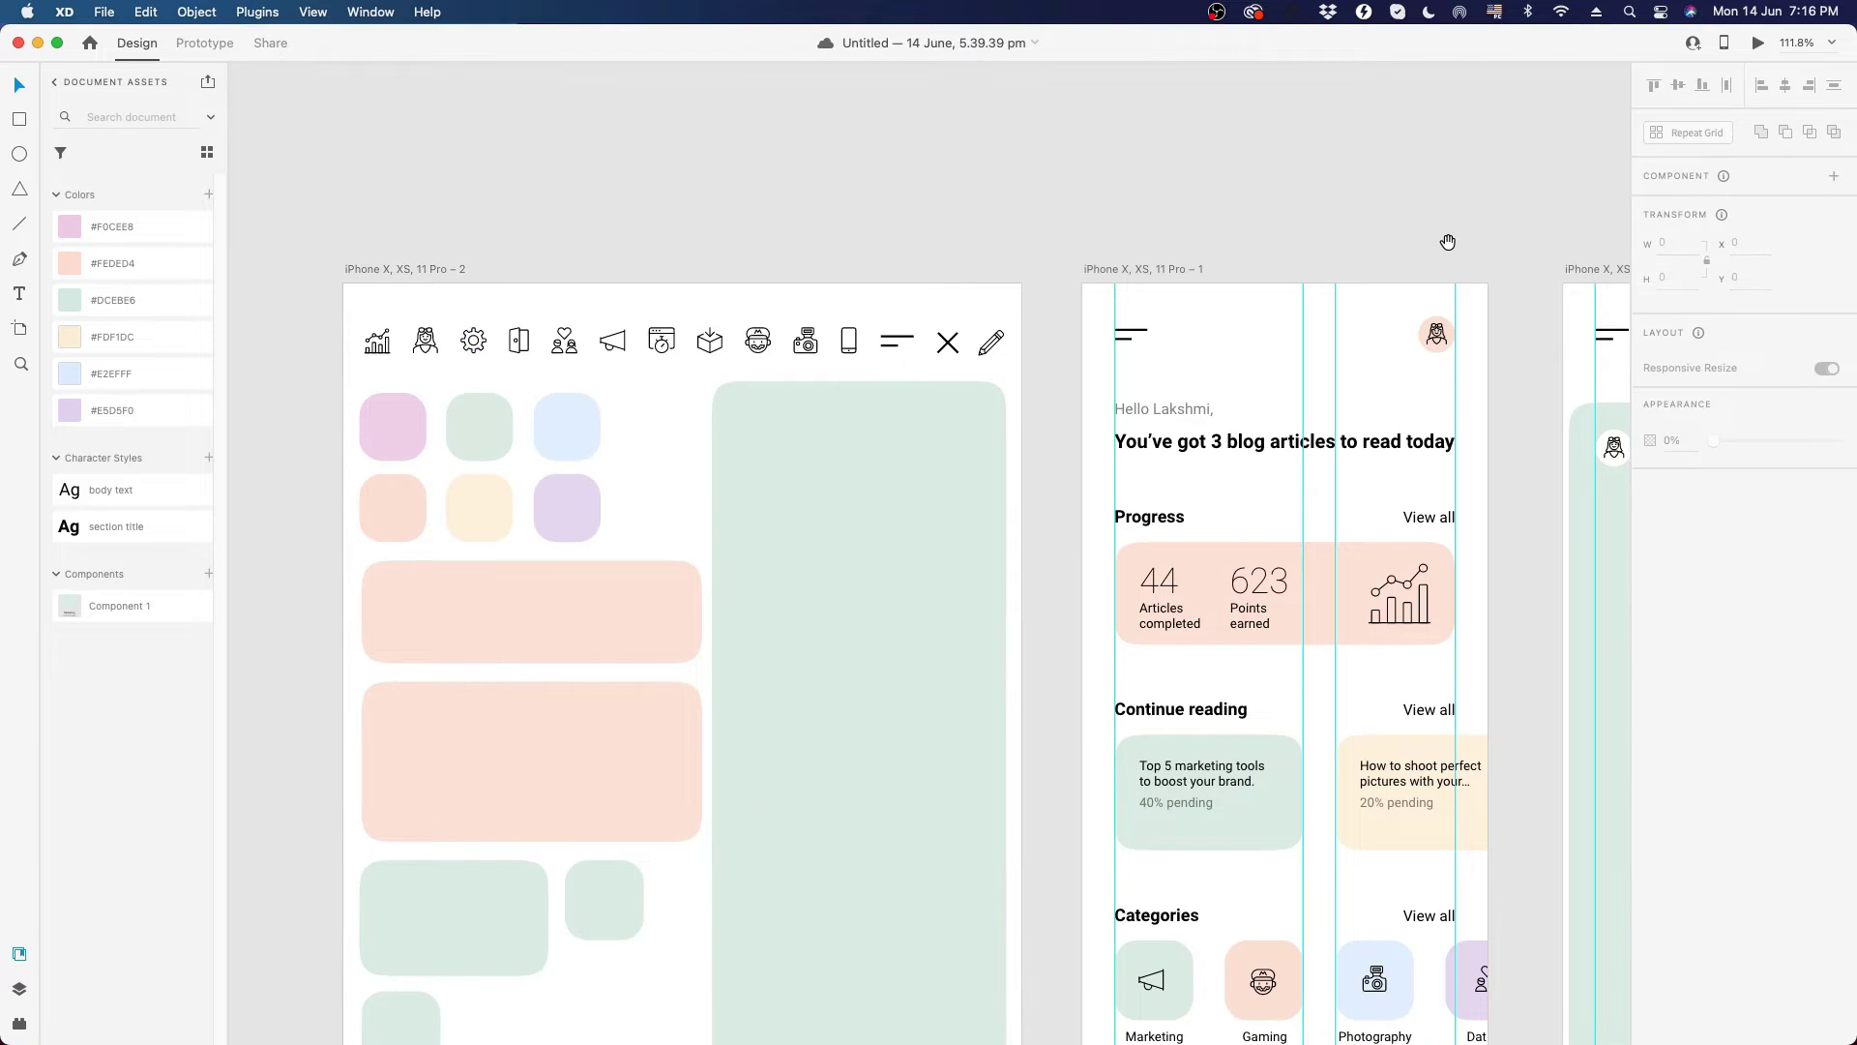
- Duplicate the profile name label below itself at X 79, Y 213 and change the copy's text to "Gold subscription"
{"action": "left_click_drag", "start_coordinate": [1447, 243], "coordinate": [804, 180]}
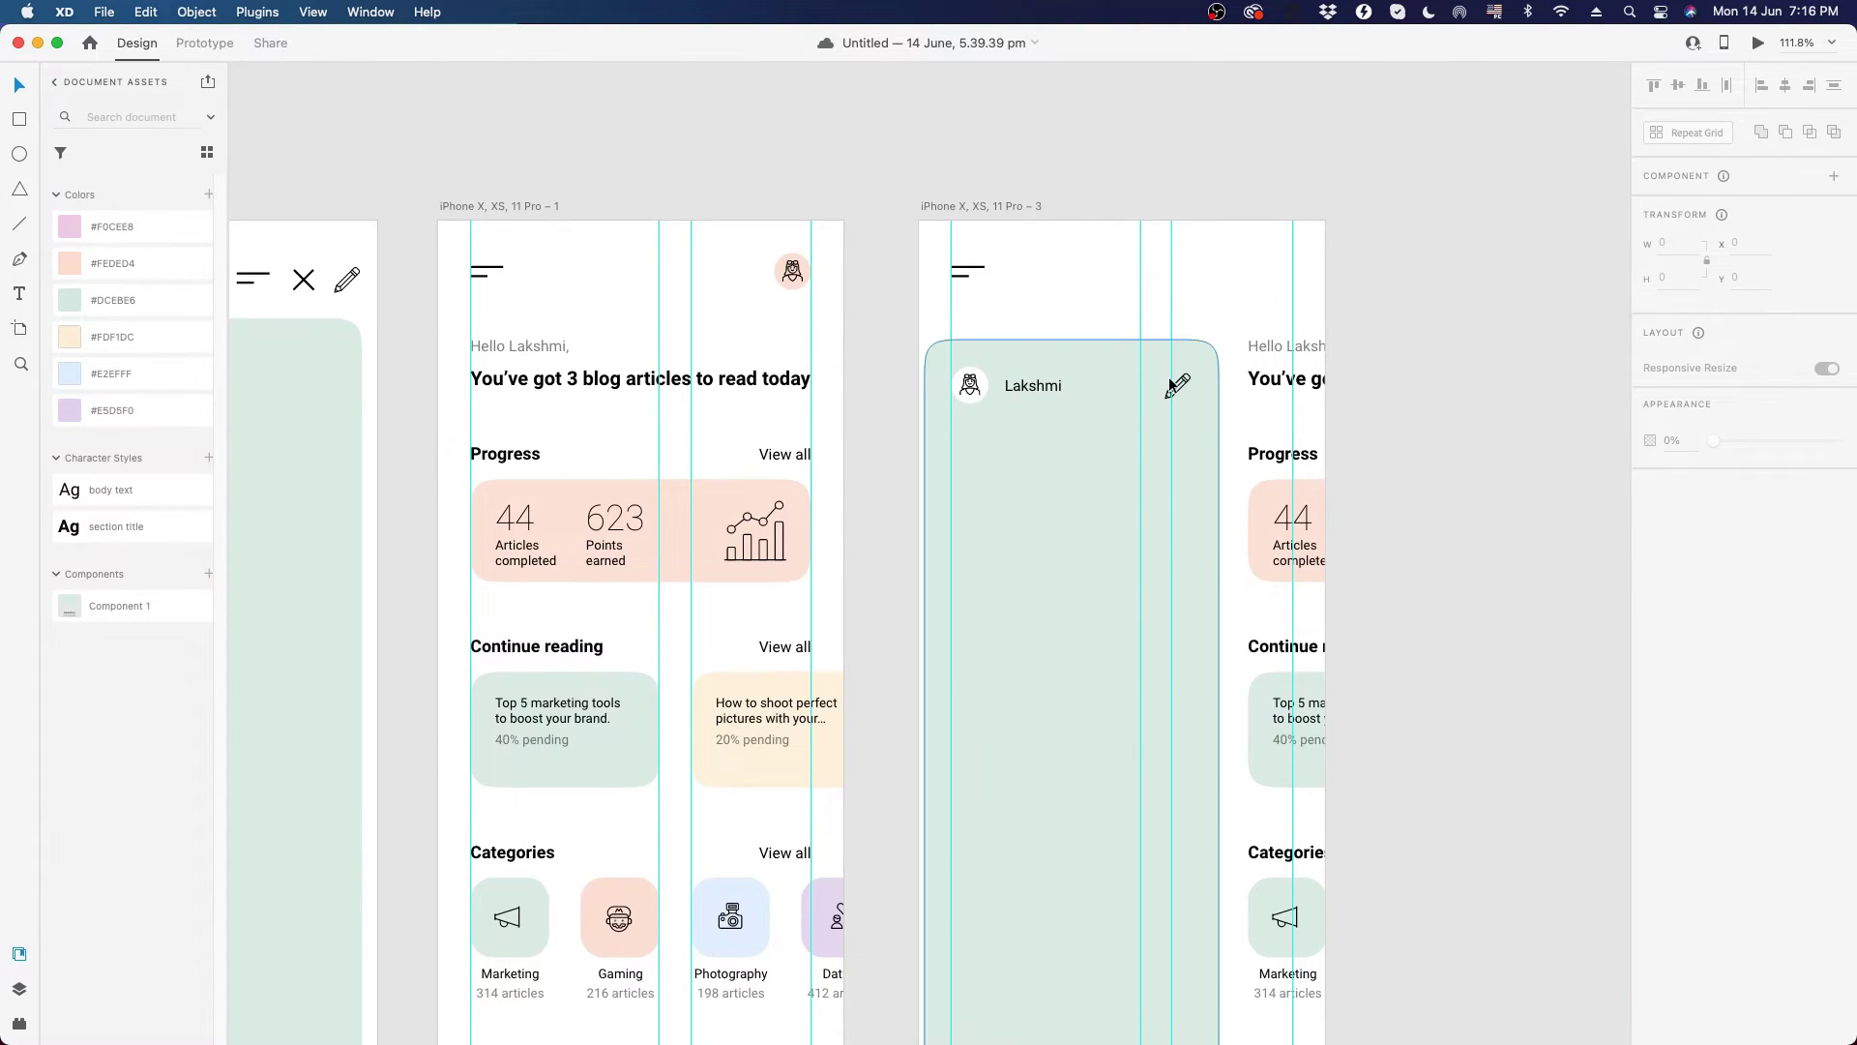
{"action": "left_click_drag", "start_coordinate": [1086, 439], "coordinate": [1178, 359]}
{"action": "left_click", "coordinate": [1157, 279]}
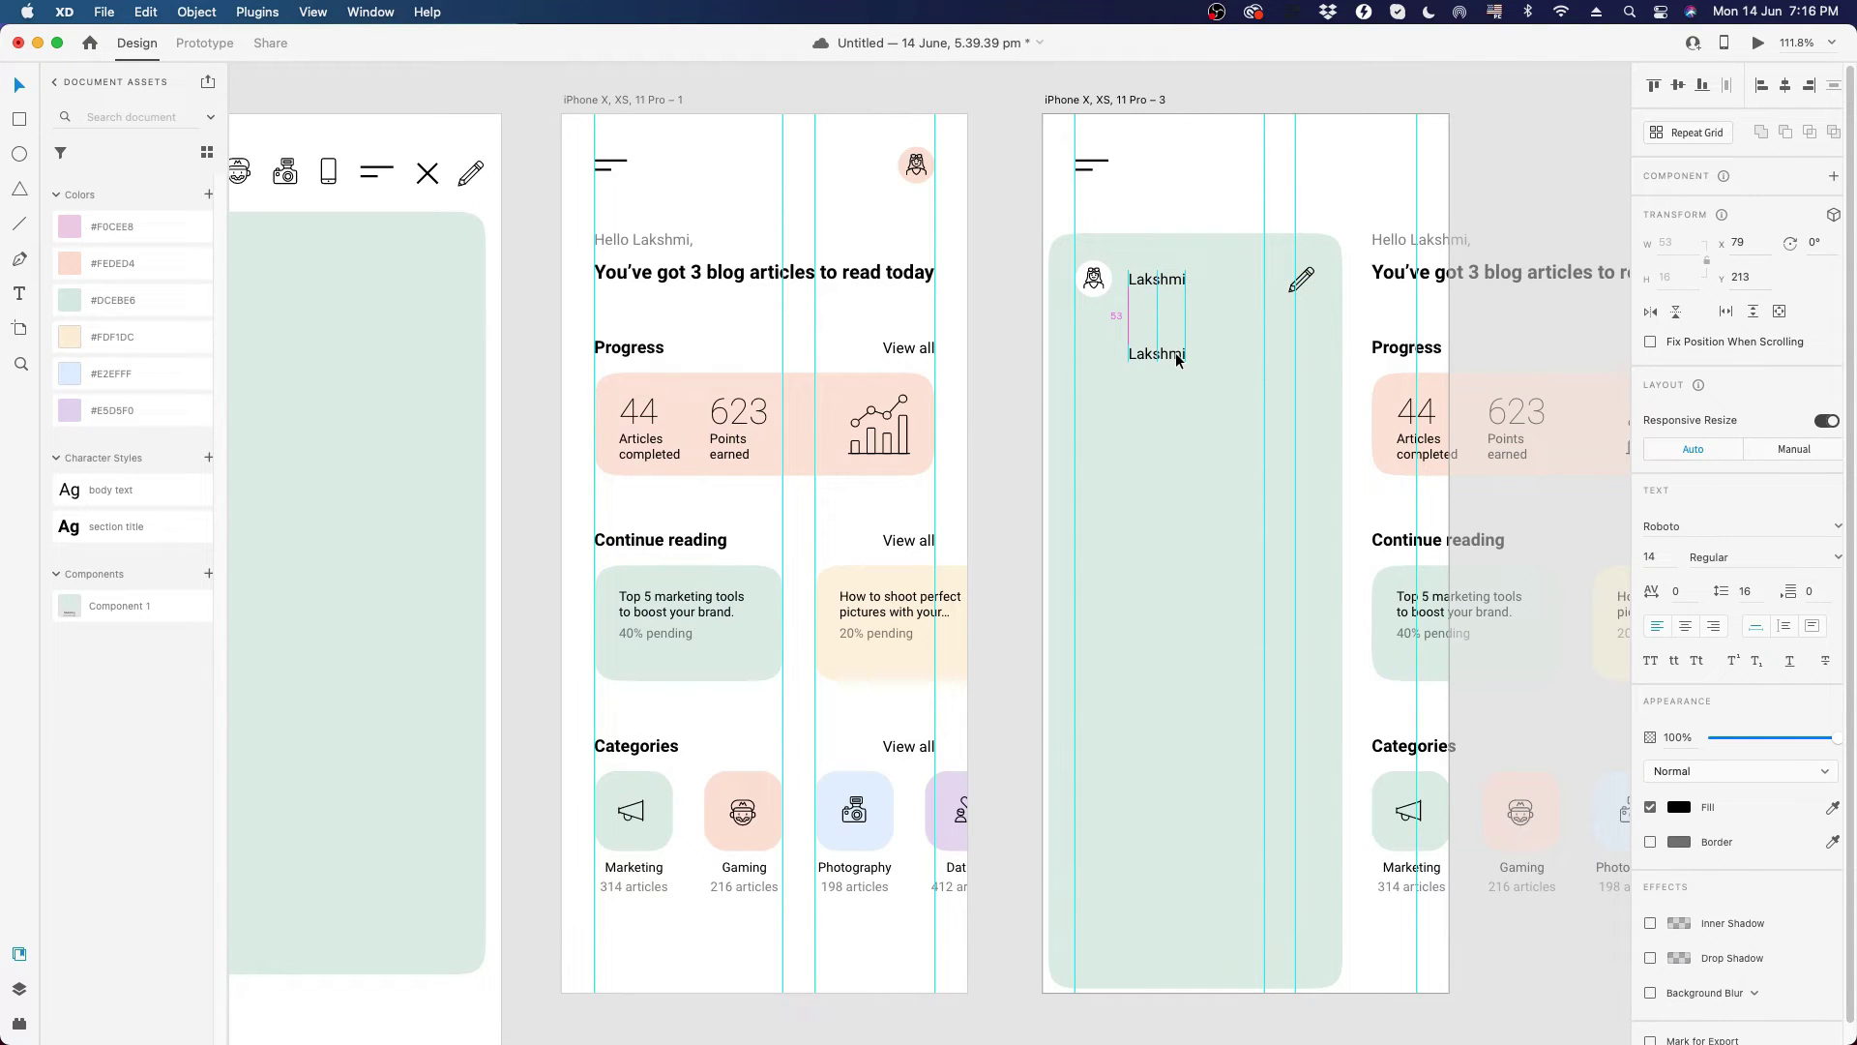
{"action": "double_click", "coordinate": [1176, 355]}
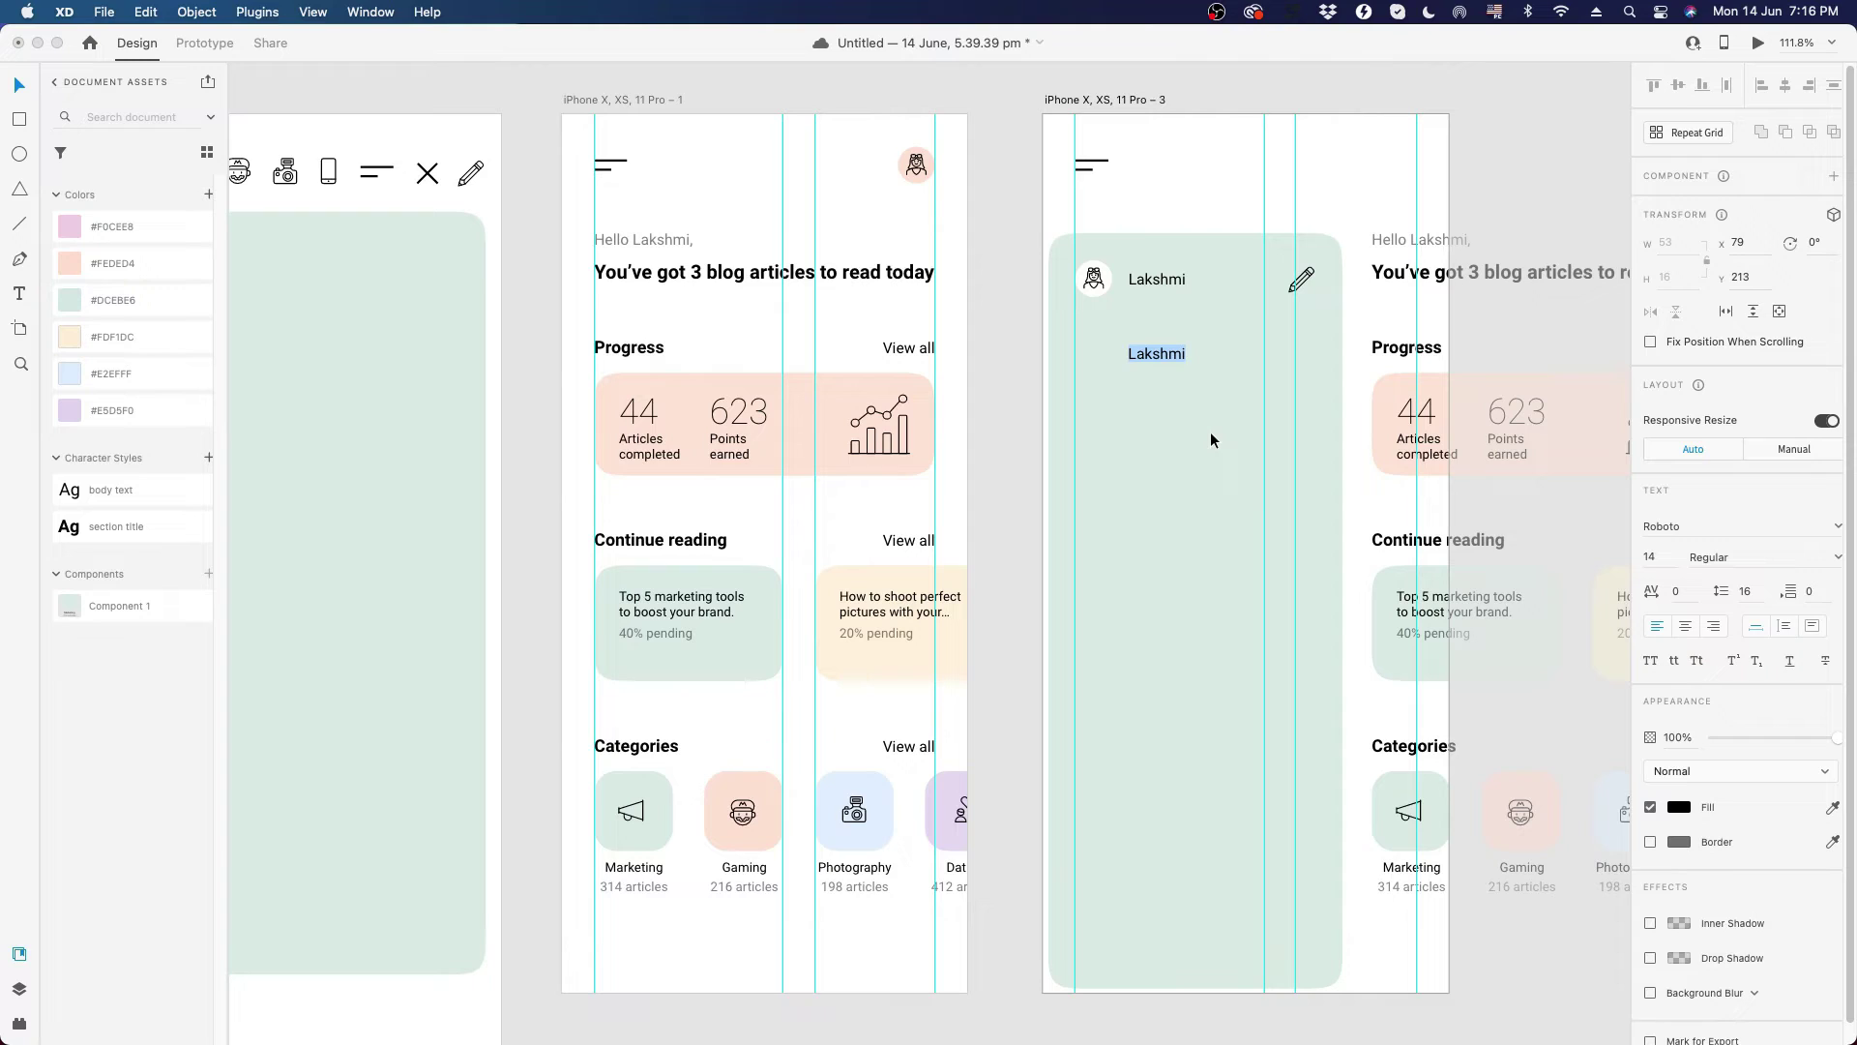
{"action": "type", "text": "Gold subscription"}
{"action": "key", "text": "Escape"}
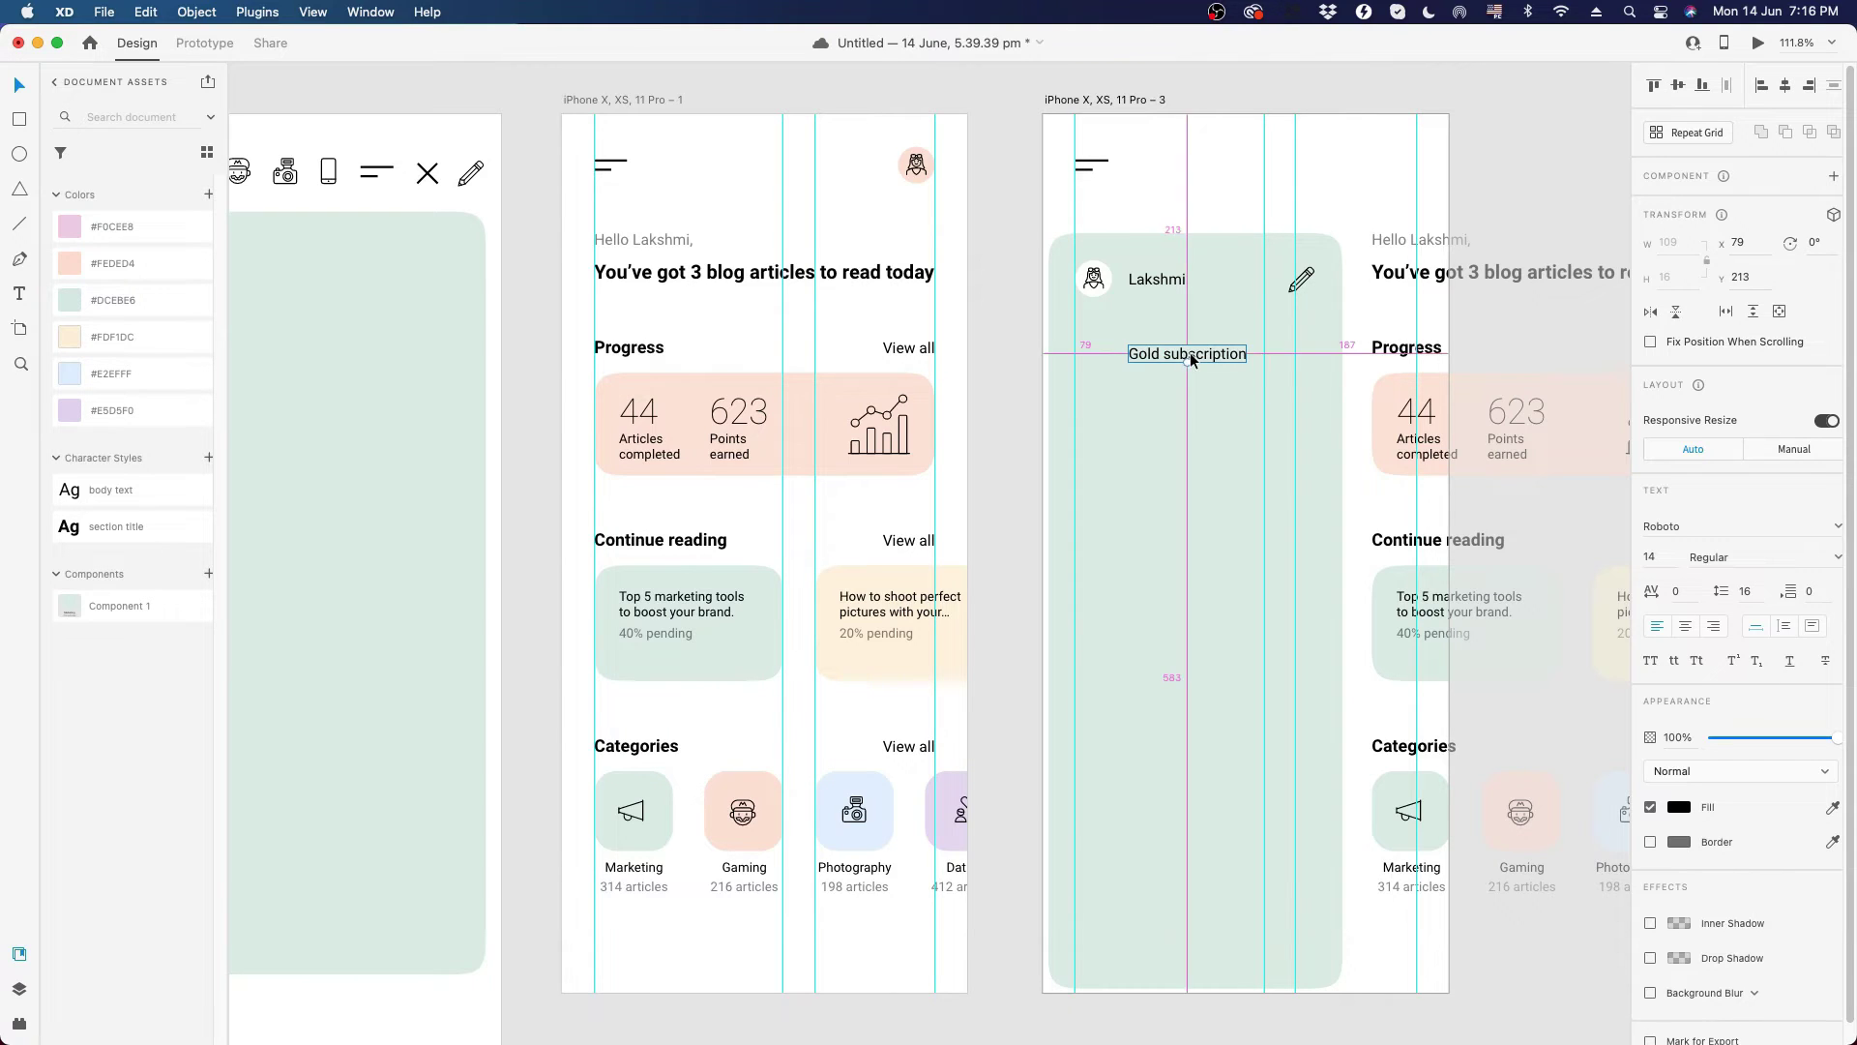
- Duplicate the Gold subscription label down the panel into a seven-item list and retitle the second and third items "Progress" and "Favorite articles"
{"action": "left_click_drag", "start_coordinate": [1191, 354], "coordinate": [1173, 651]}
{"action": "double_click", "coordinate": [1187, 405]}
{"action": "type", "text": "Progress"}
{"action": "double_click", "coordinate": [1177, 460]}
{"action": "type", "text": "Favorite articles"}
{"action": "key", "text": "Escape"}
- Retitle the remaining four menu labels "Selected categories", "Pending articles", "App settings" and "Logout"
{"action": "double_click", "coordinate": [1200, 507]}
{"action": "type", "text": "Selected categories"}
{"action": "key", "text": "Escape"}
{"action": "type", "text": "s"}
{"action": "double_click", "coordinate": [1179, 601]}
{"action": "type", "text": "App settings"}
{"action": "double_click", "coordinate": [1172, 651]}
{"action": "type", "text": "Logout"}
{"action": "left_click", "coordinate": [1200, 701]}
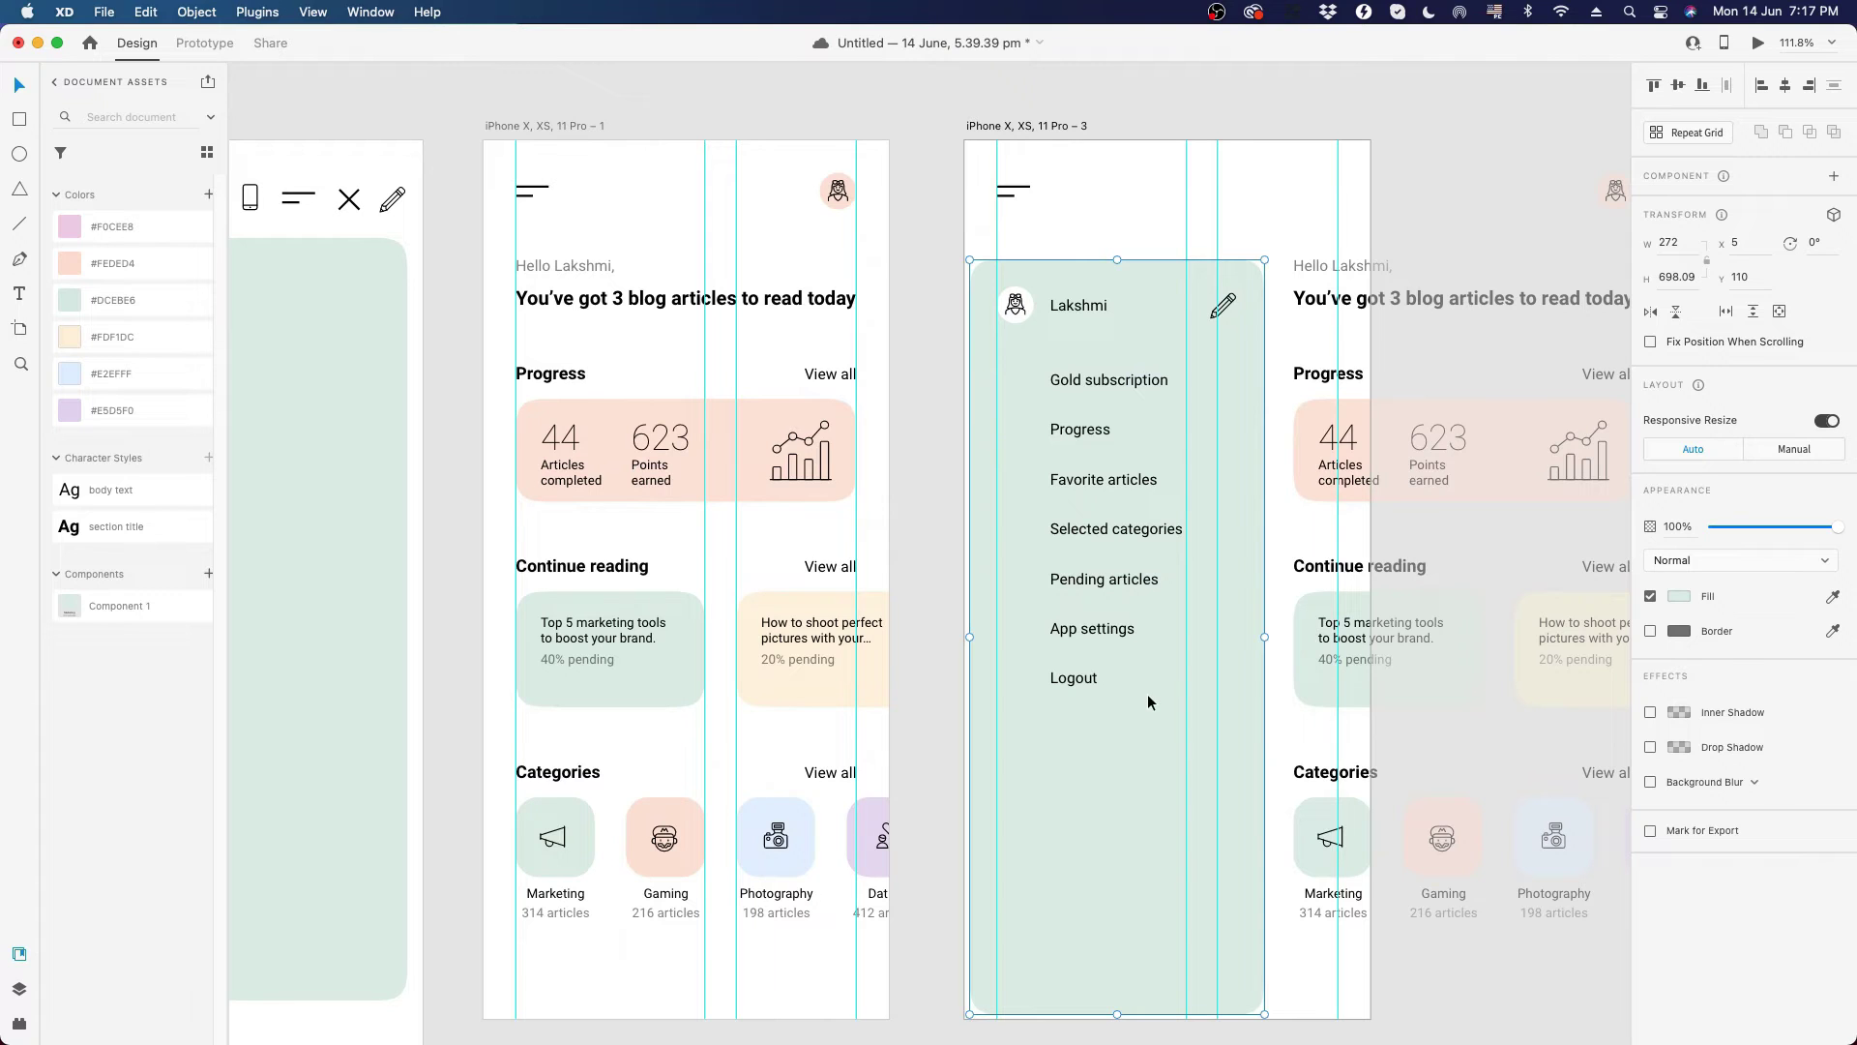
- Paste the tablet-with-hand icon into the icon artboard and place a copy beside the Gold subscription label, at X 37, Y 211
{"action": "left_click_drag", "start_coordinate": [1056, 567], "coordinate": [1277, 629]}
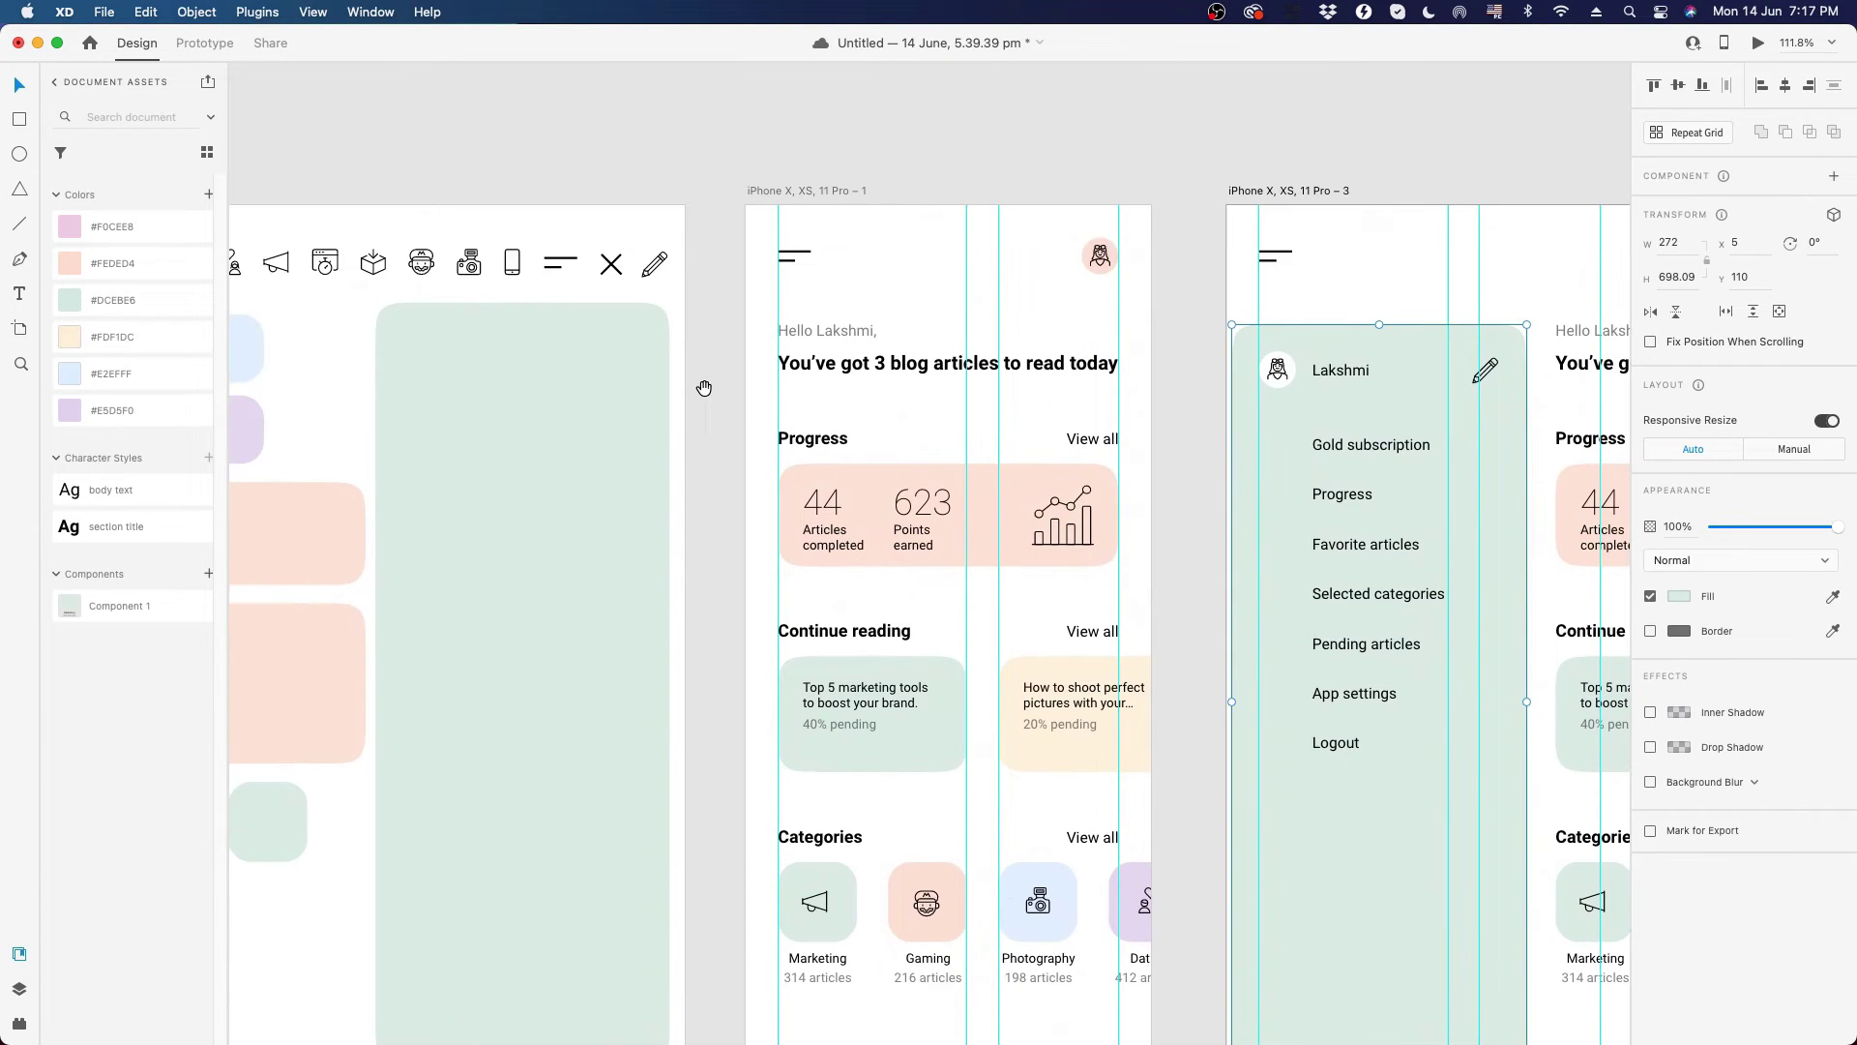
{"action": "left_click_drag", "start_coordinate": [795, 435], "coordinate": [898, 410]}
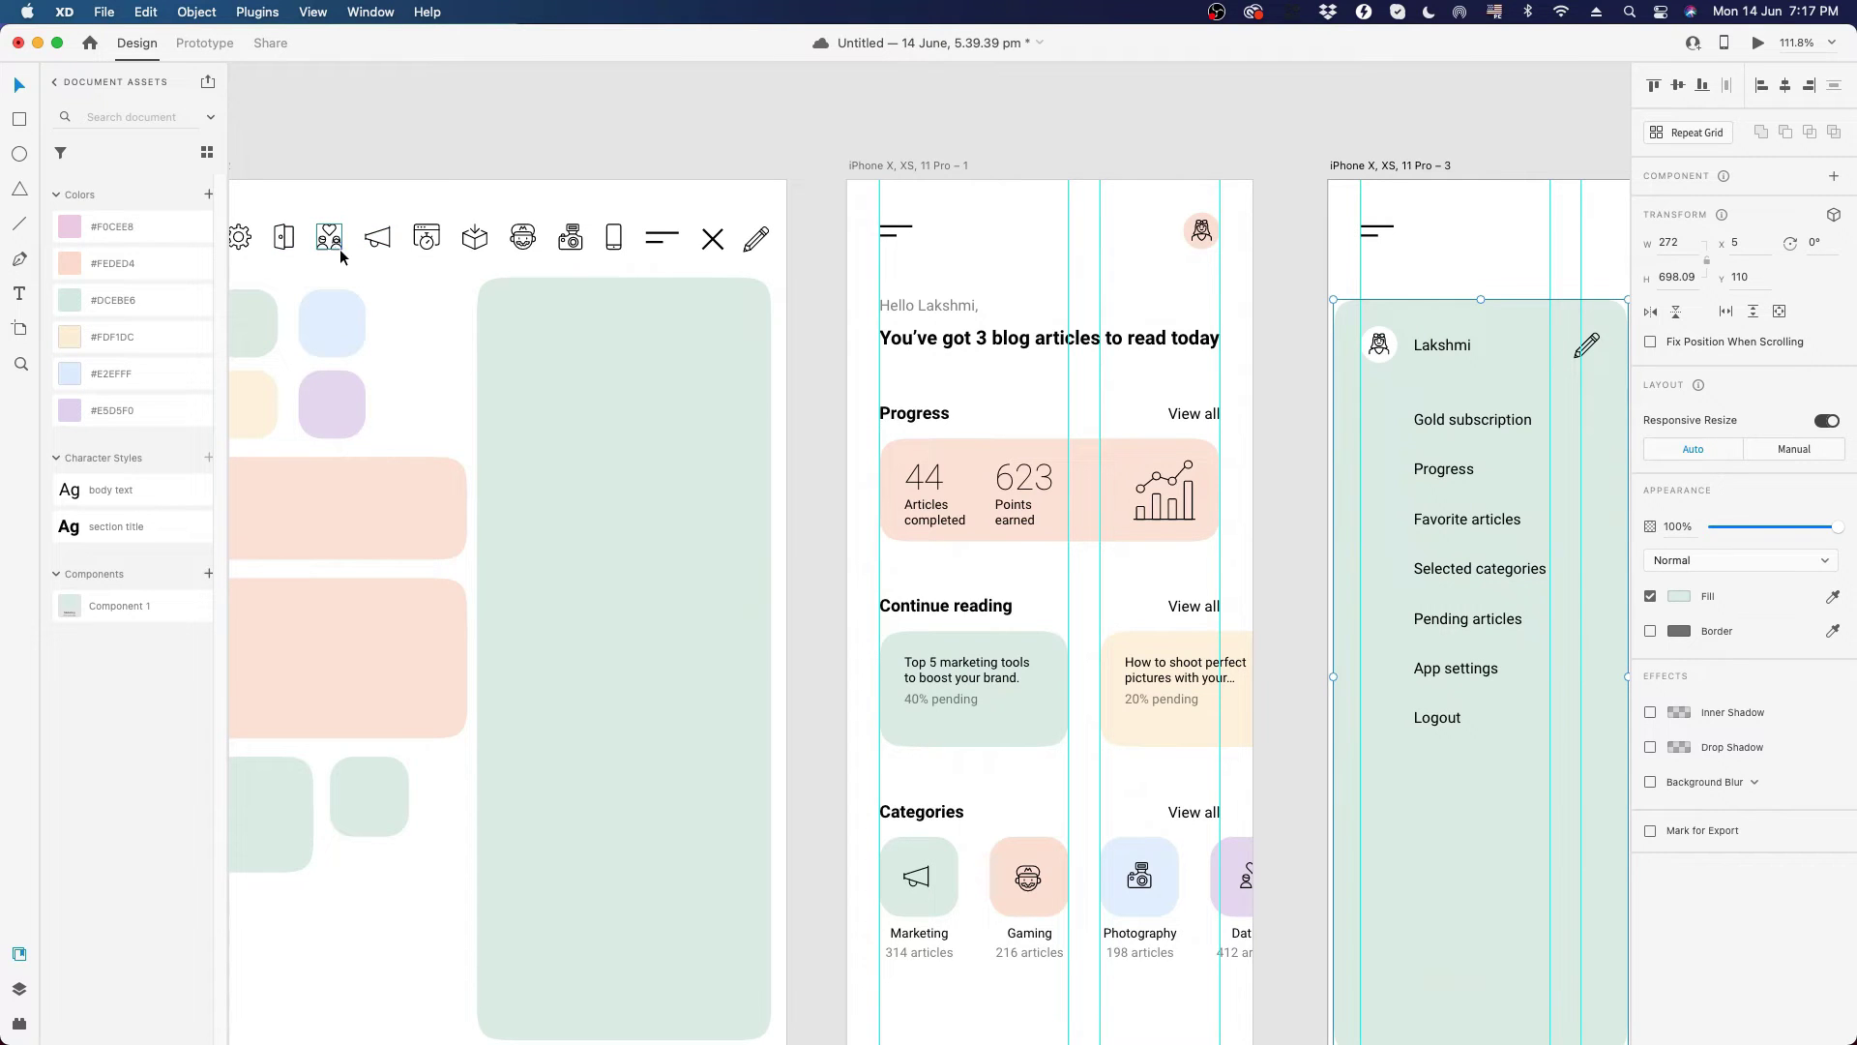
{"action": "left_click_drag", "start_coordinate": [584, 315], "coordinate": [667, 307]}
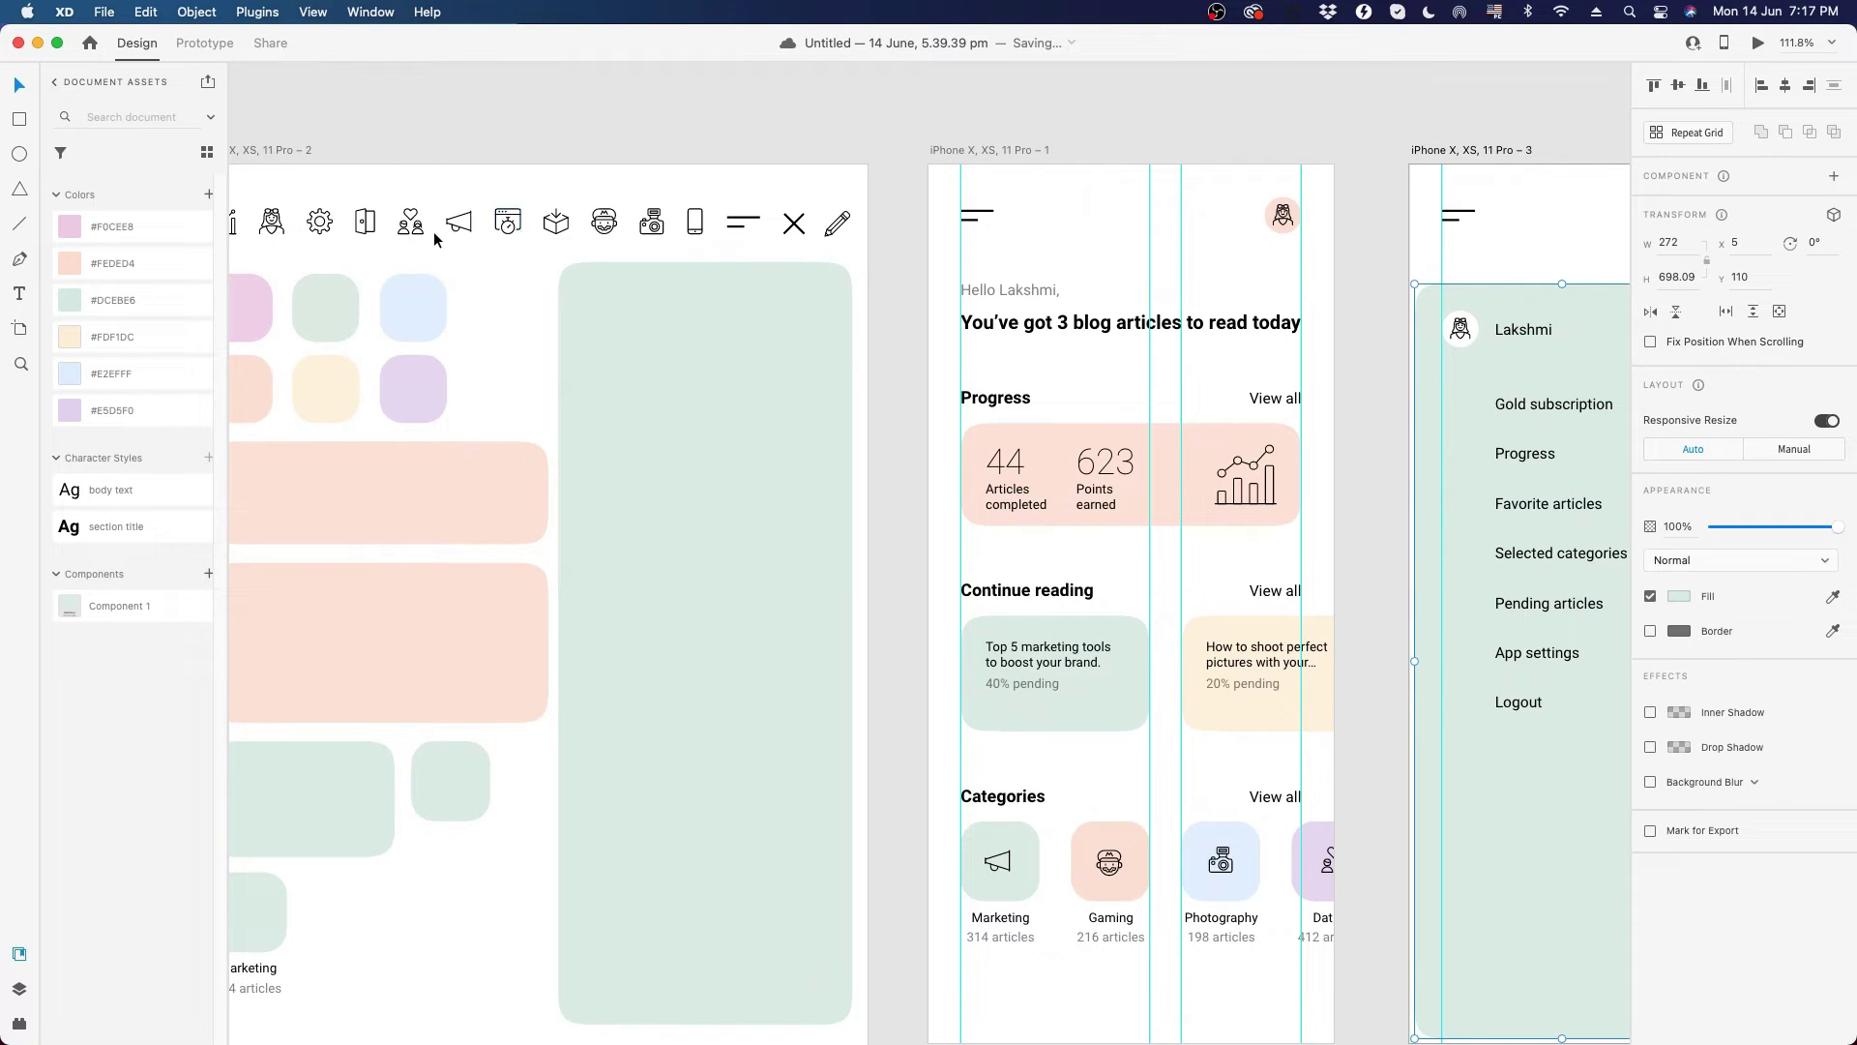
{"action": "left_click_drag", "start_coordinate": [445, 262], "coordinate": [524, 264]}
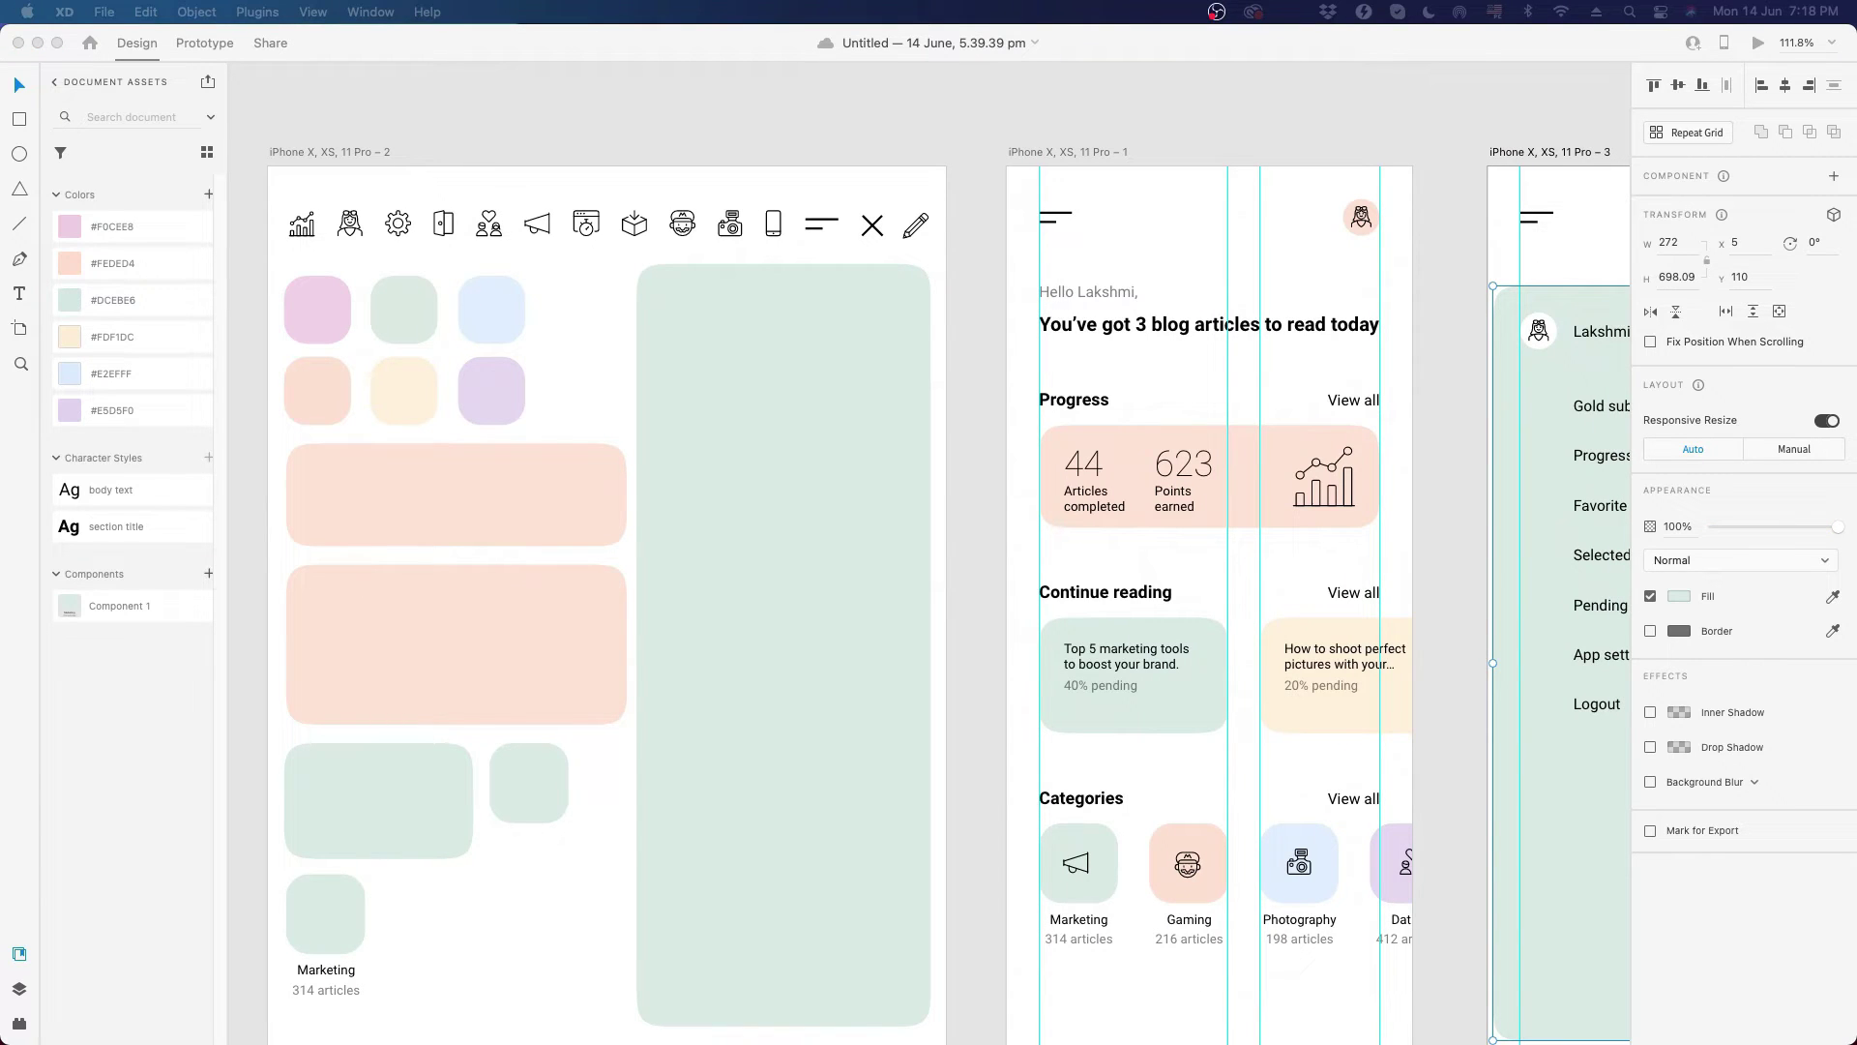
{"action": "left_click", "coordinate": [360, 152]}
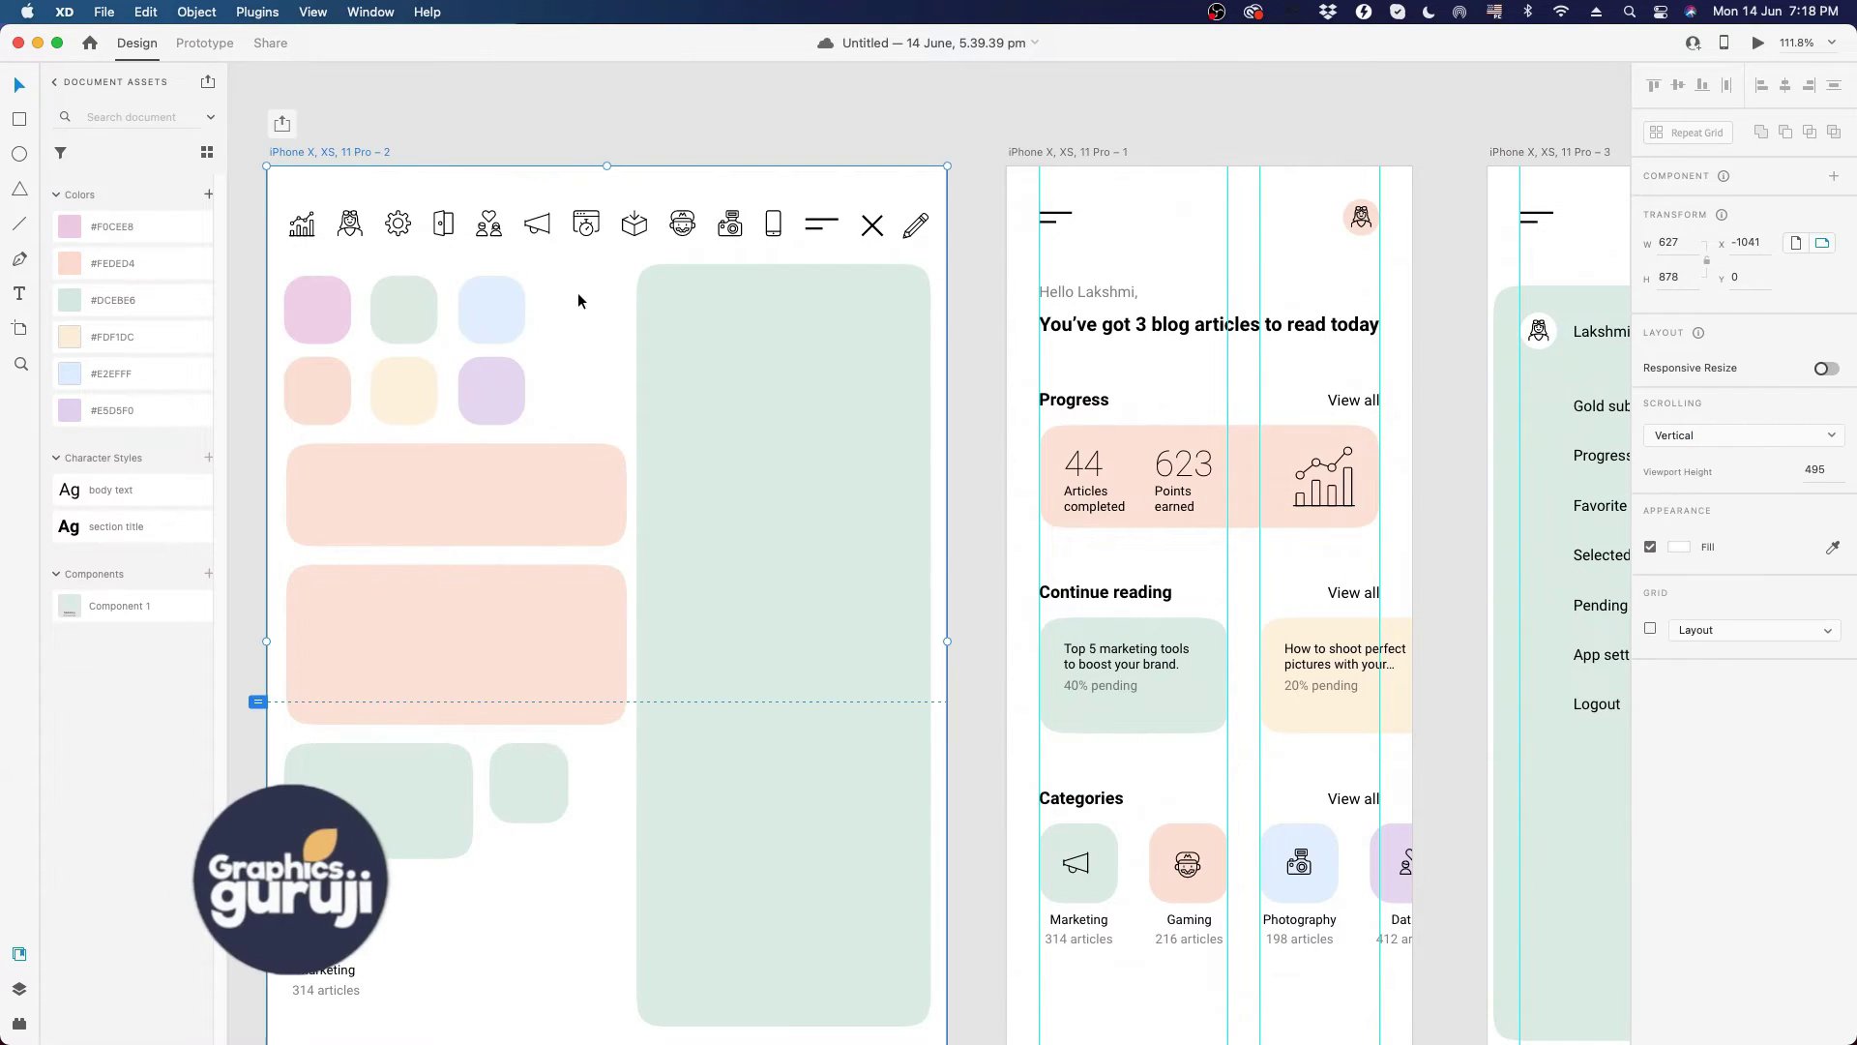
{"action": "key", "text": "super+v"}
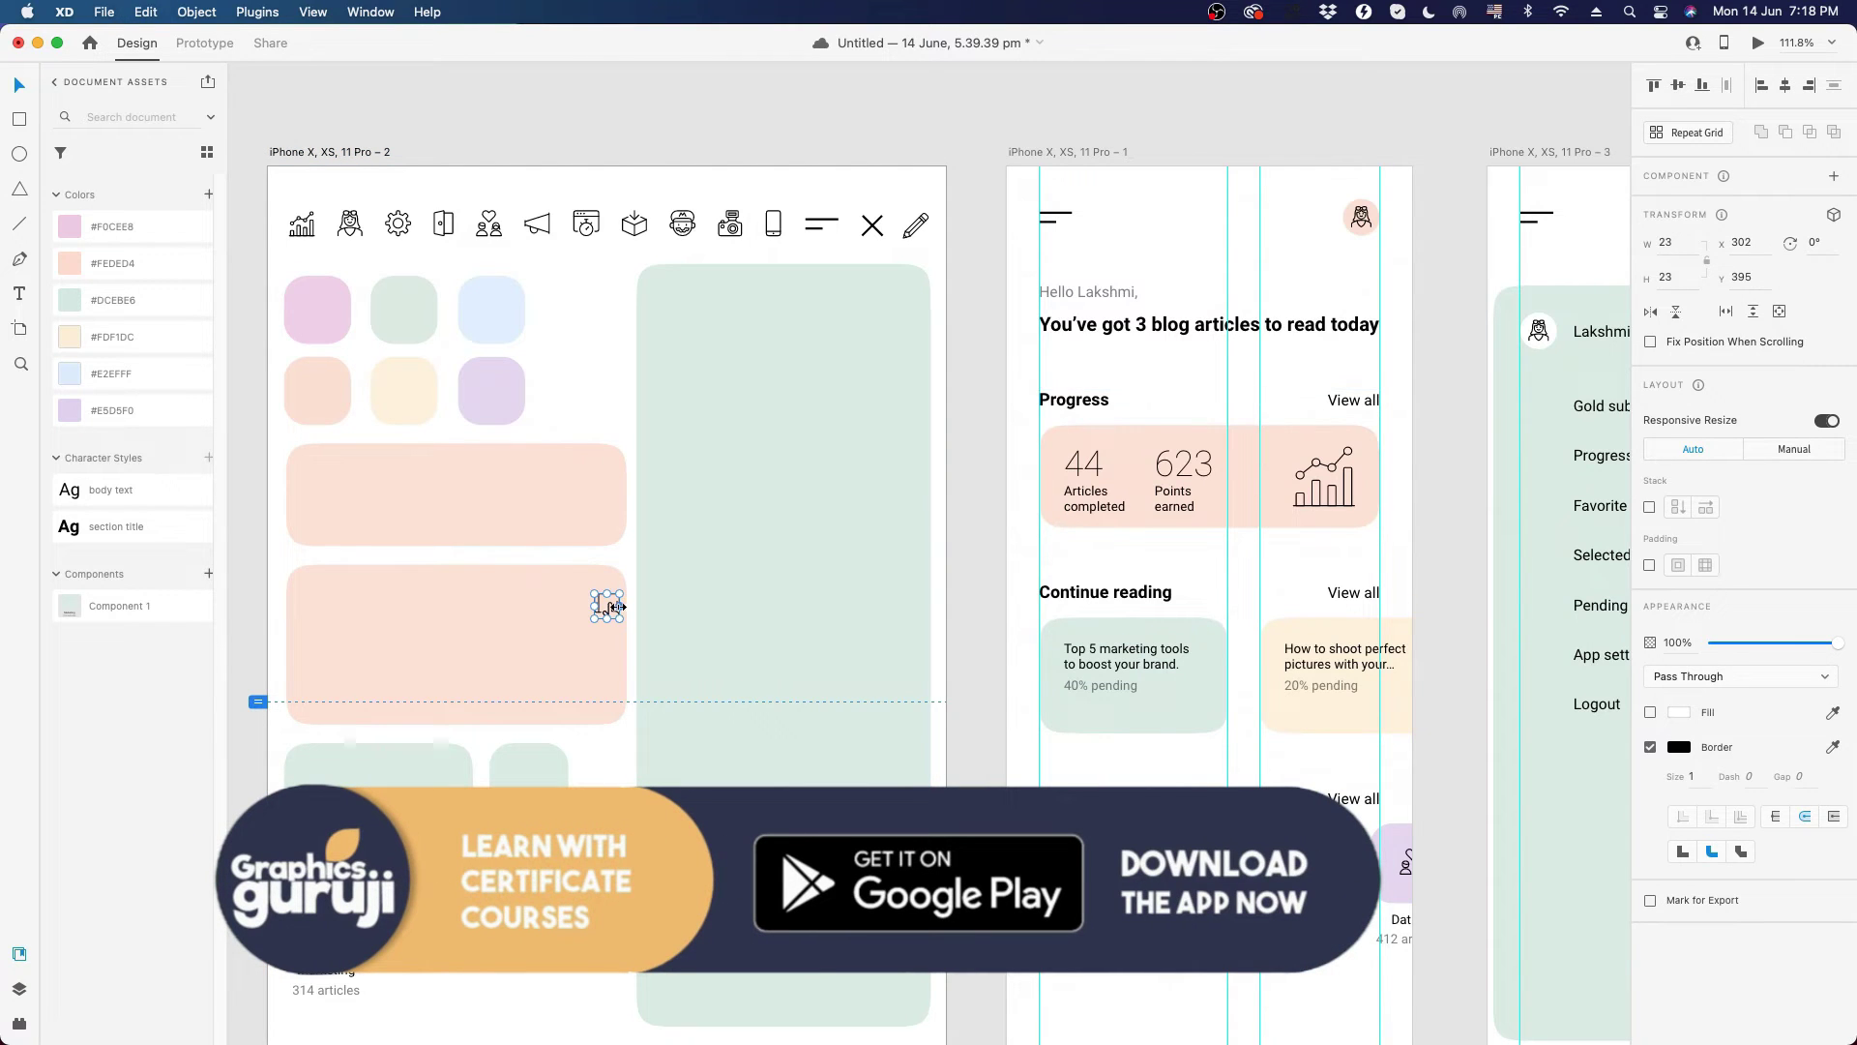
{"action": "left_click_drag", "start_coordinate": [612, 613], "coordinate": [1143, 404]}
{"action": "key", "text": "Left"}
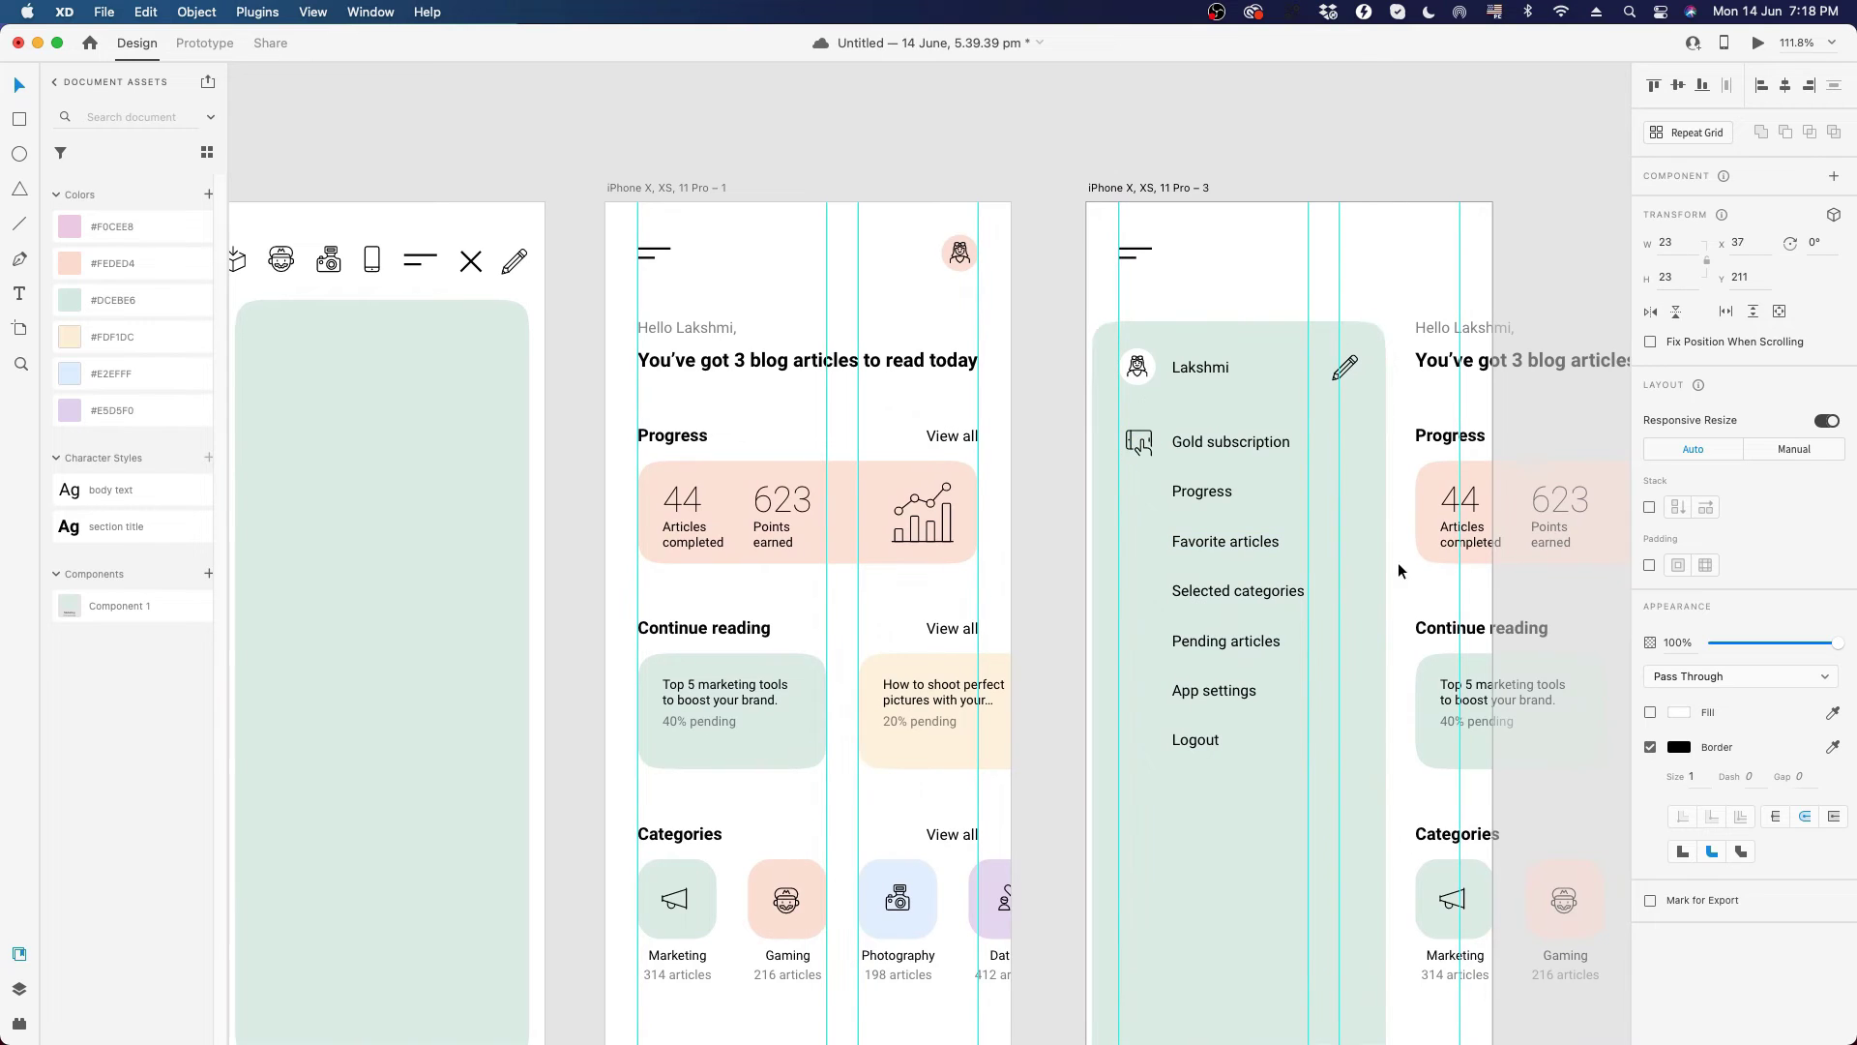
- Center the Gold subscription icon under the profile avatar, at X 36, Y 211
{"action": "scroll", "coordinate": [1143, 382], "scroll_direction": "up", "scroll_amount": 10}
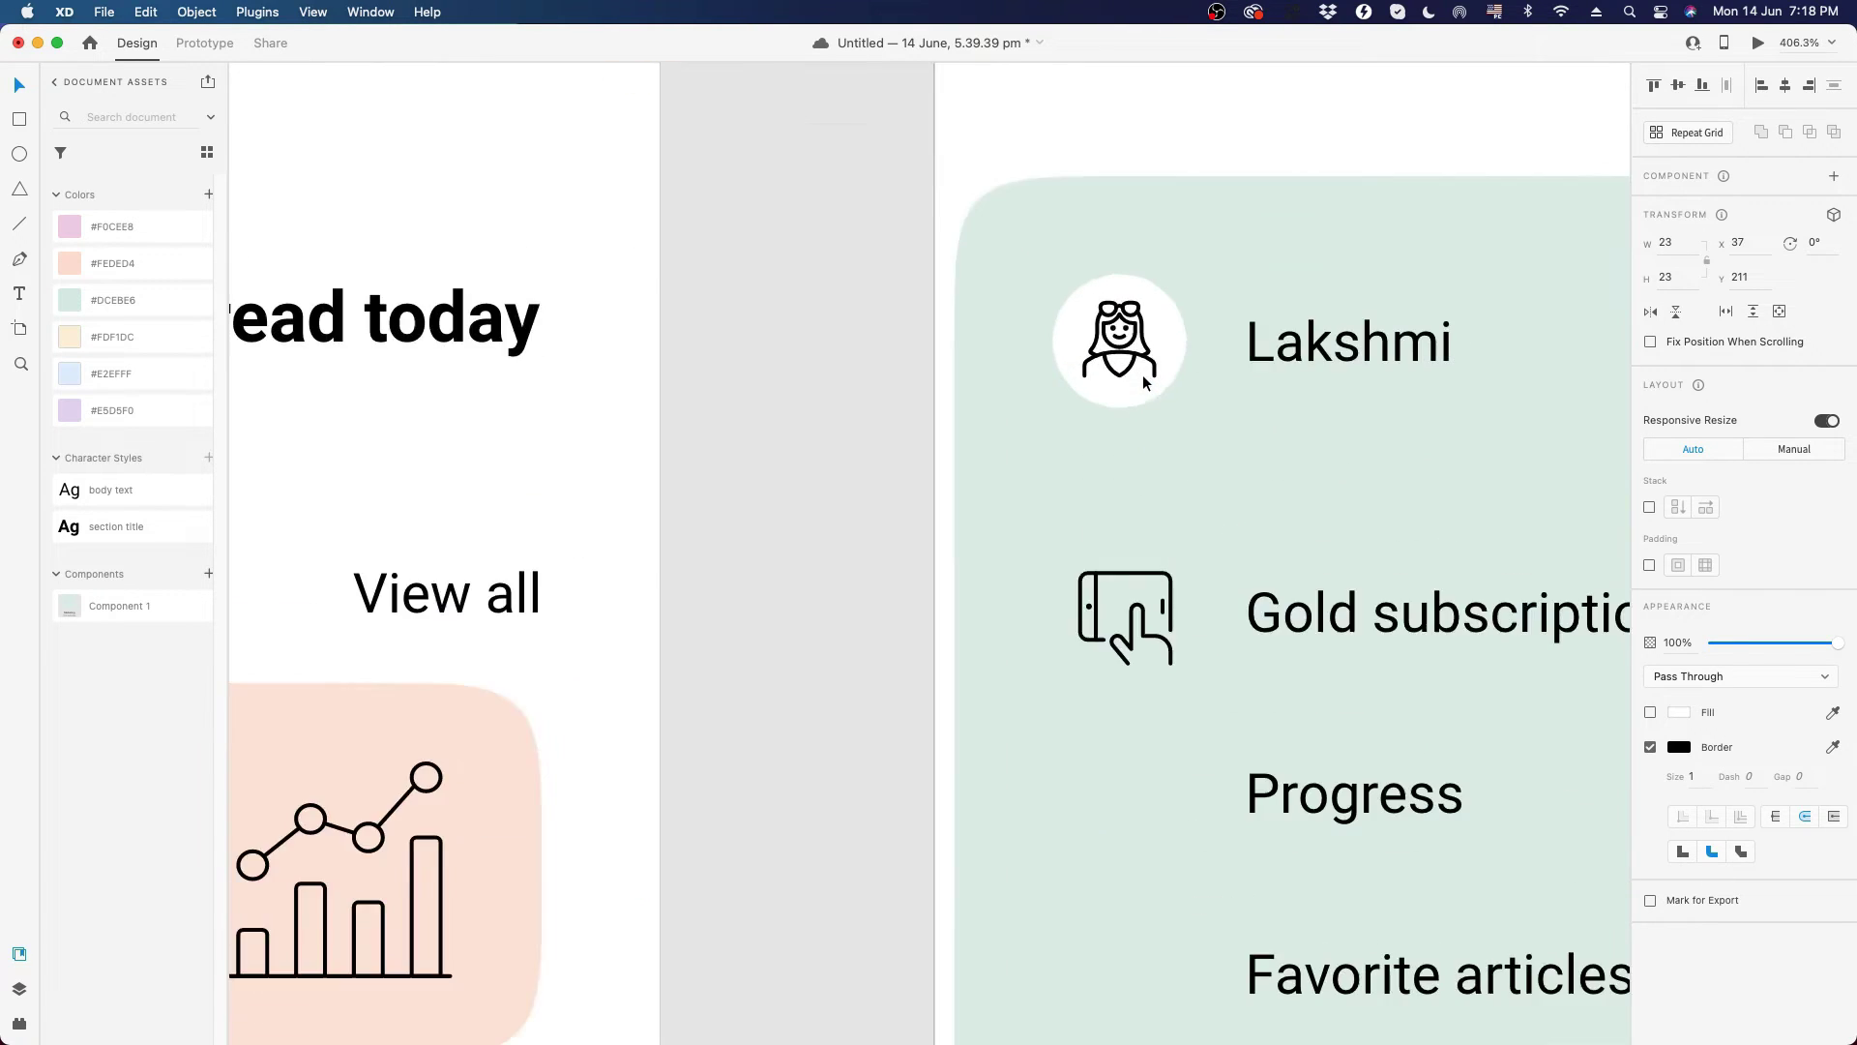
{"action": "left_click_drag", "start_coordinate": [1133, 736], "coordinate": [1122, 735]}
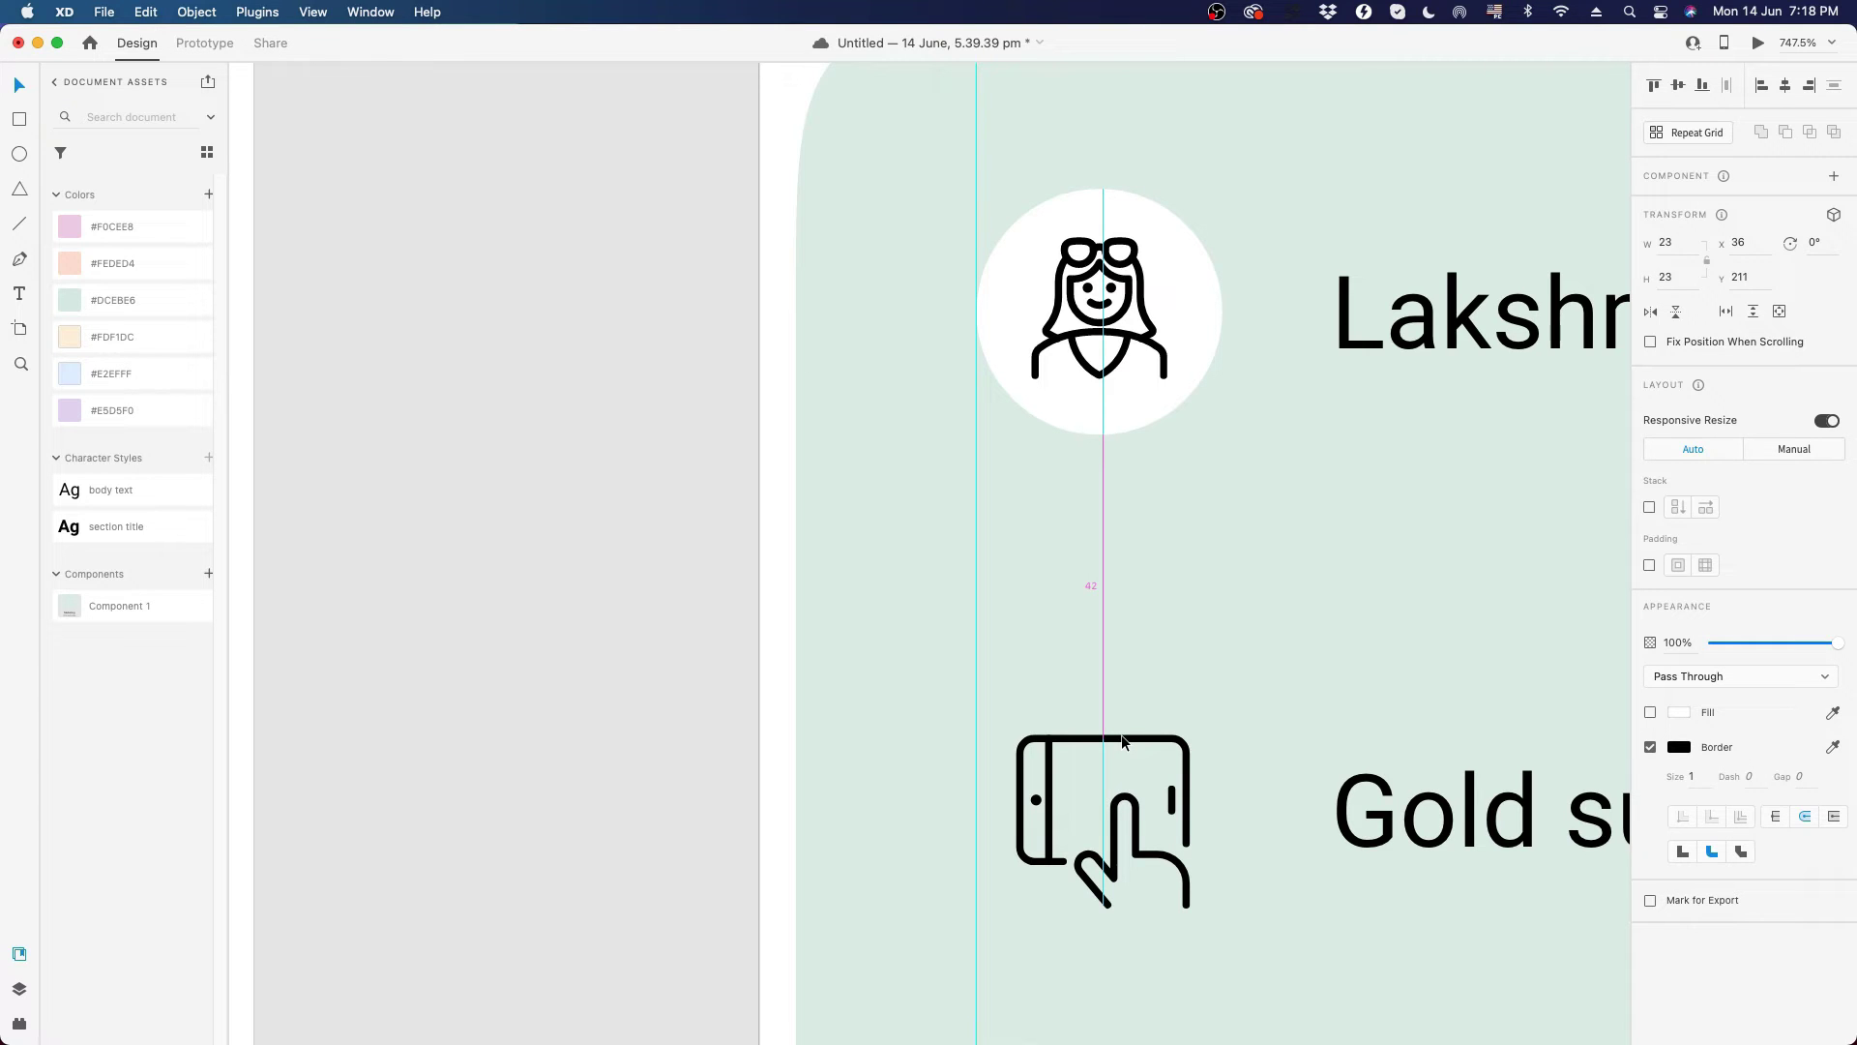
{"action": "scroll", "coordinate": [1102, 514], "scroll_direction": "down", "scroll_amount": 8}
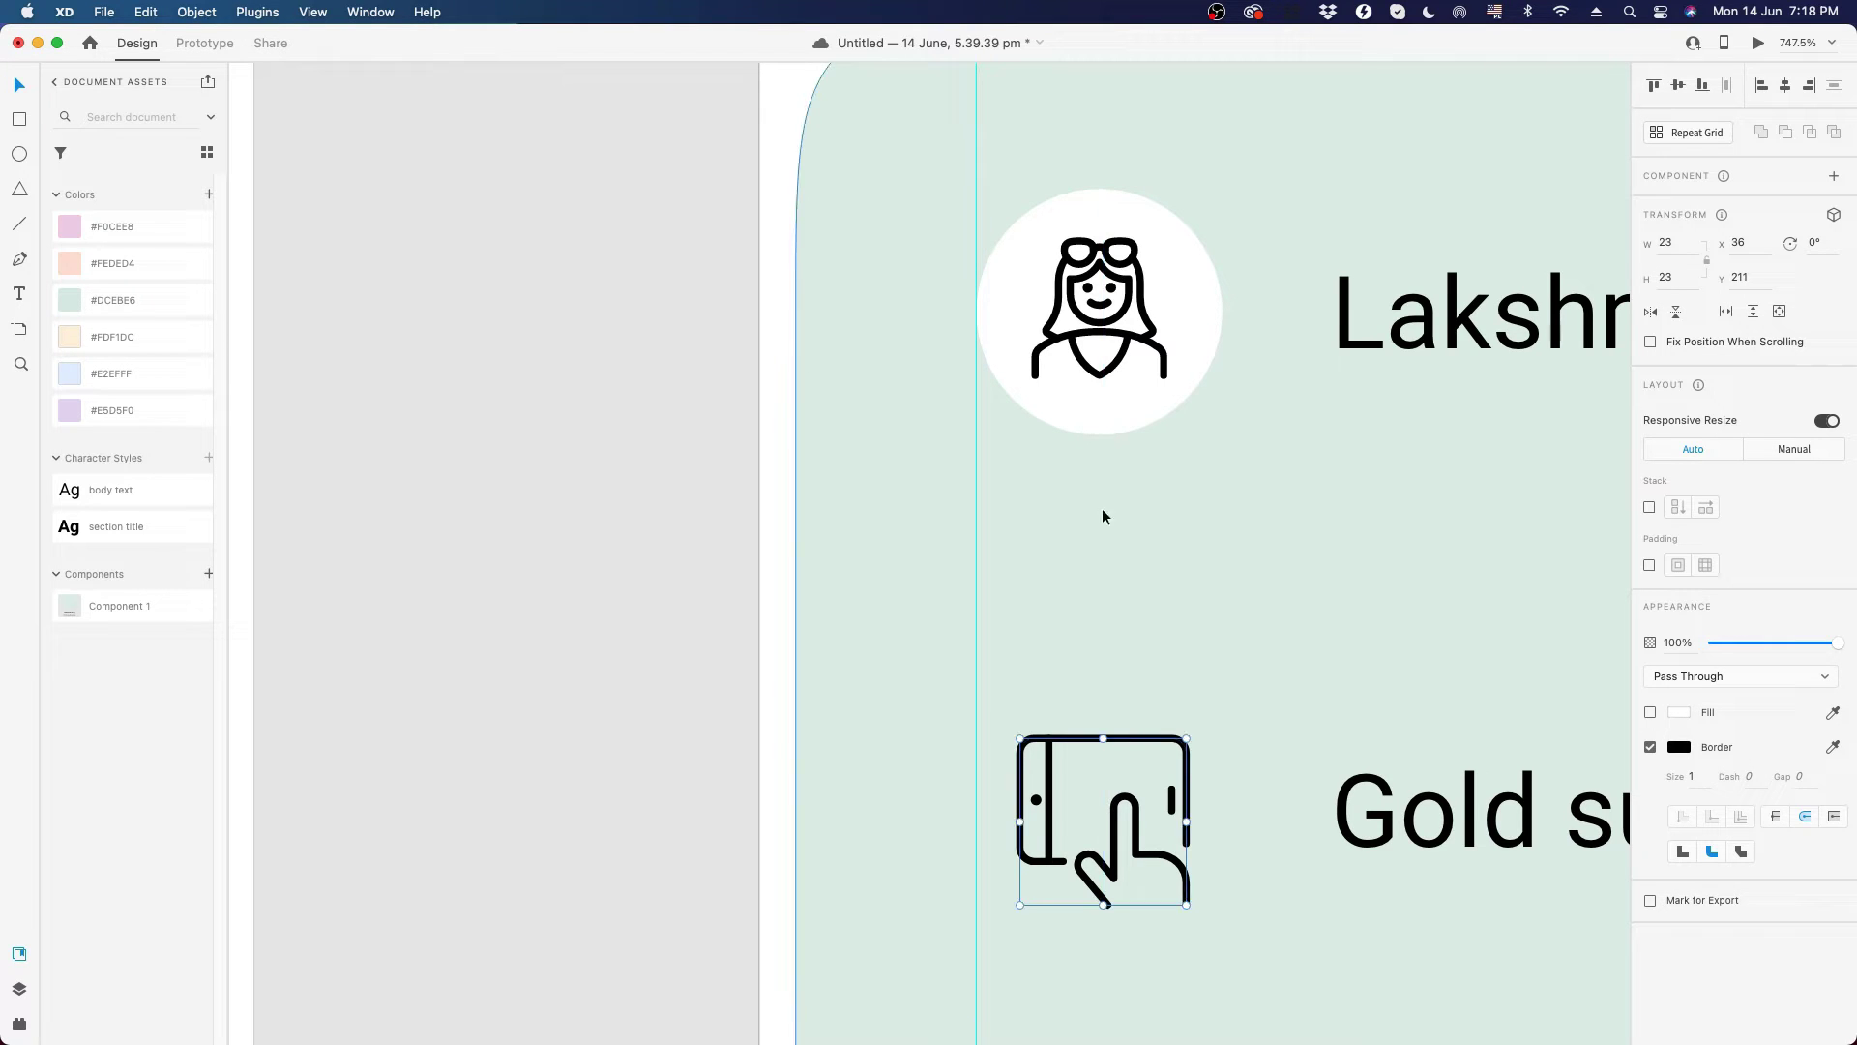
{"action": "scroll", "coordinate": [1218, 438], "scroll_direction": "down", "scroll_amount": 2}
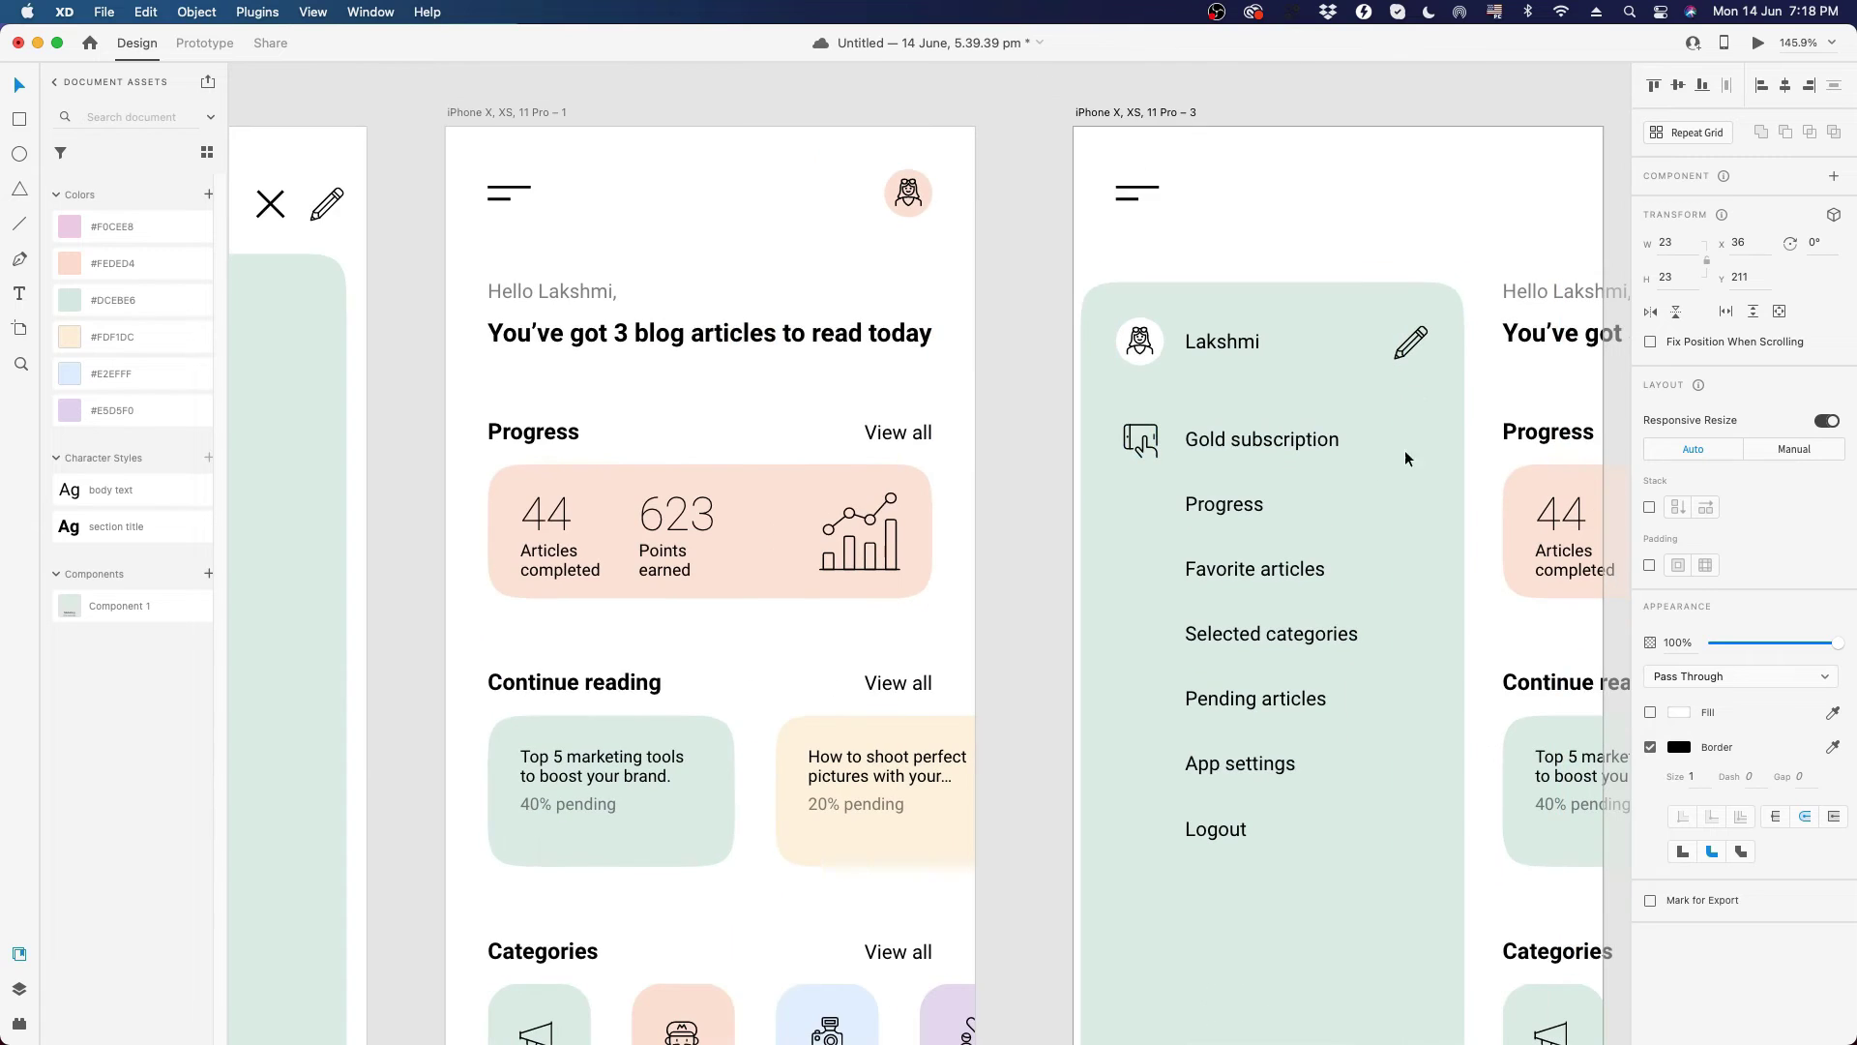
- Copy the chart, people-with-heart, phone, timer window, gear and door icons beside the Progress, Favorite articles, Selected categories, Pending articles, App settings and Logout labels
{"action": "left_click", "coordinate": [1030, 484]}
{"action": "left_click_drag", "start_coordinate": [1036, 448], "coordinate": [1340, 484]}
{"action": "scroll", "coordinate": [1293, 474], "scroll_direction": "down", "scroll_amount": 3}
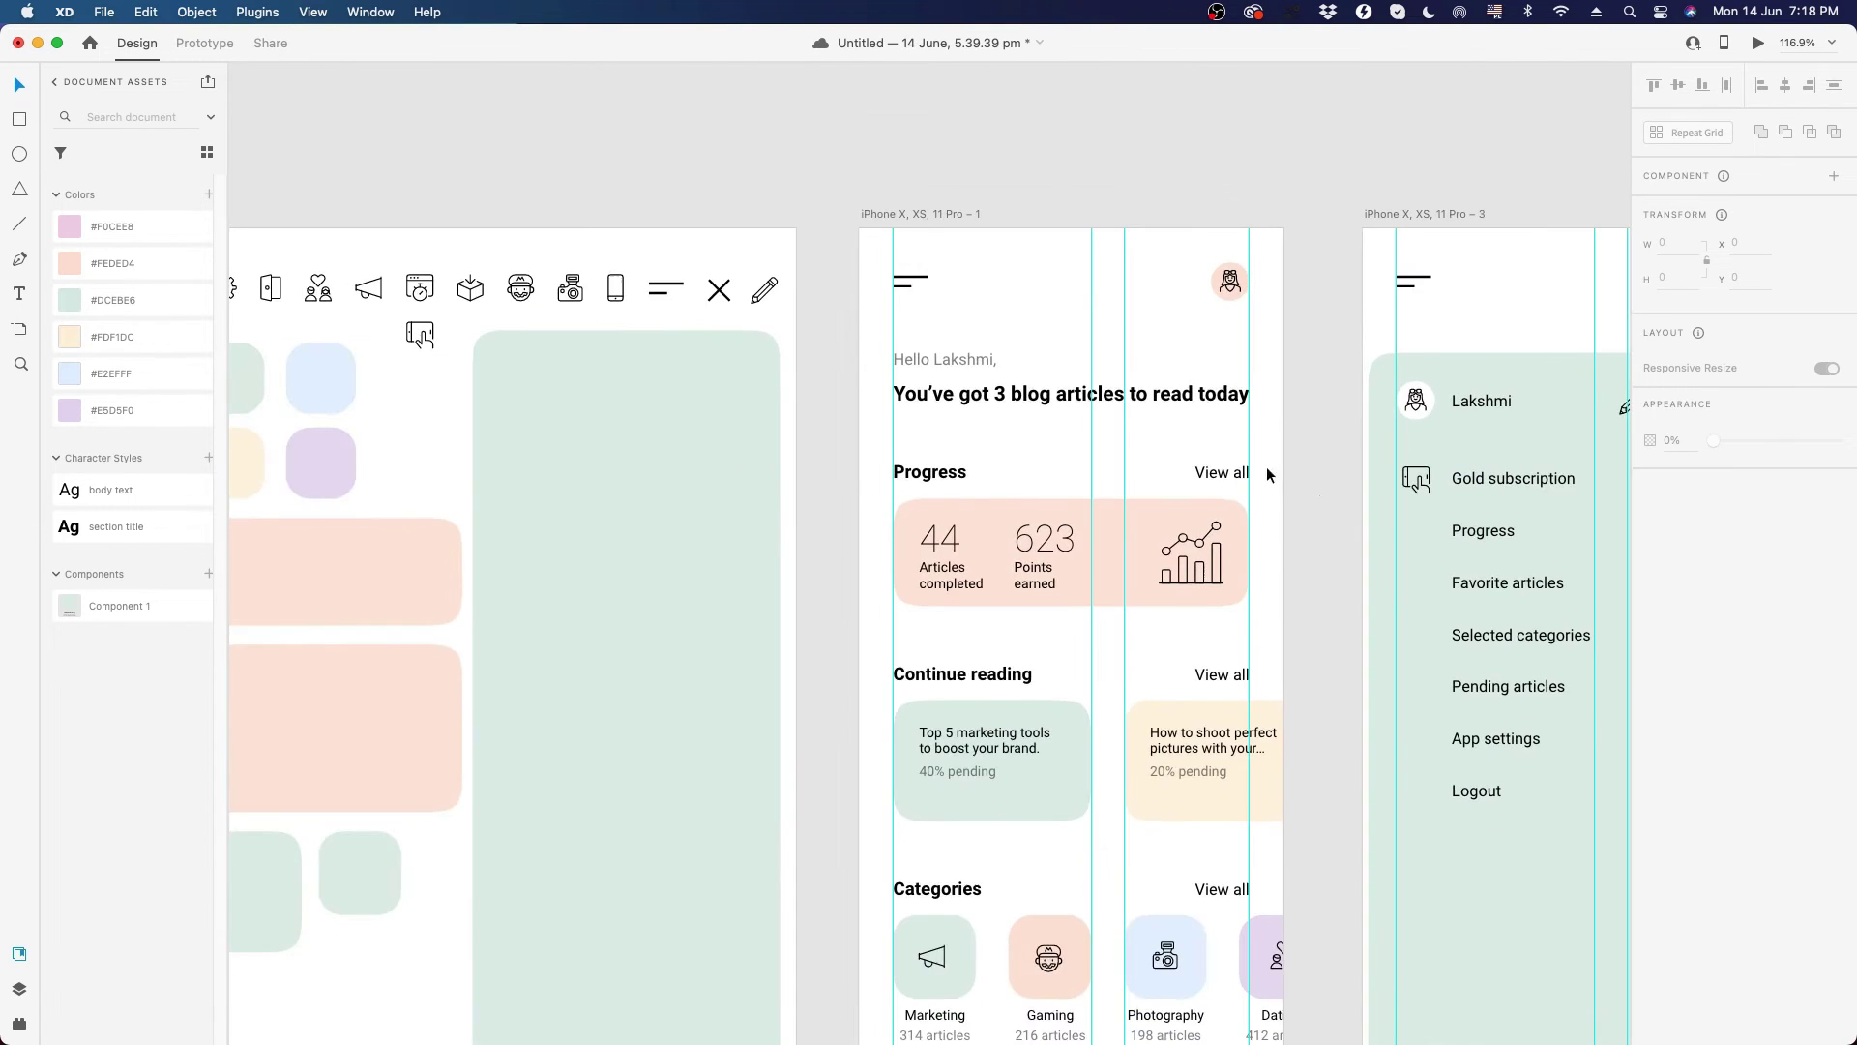
{"action": "left_click_drag", "start_coordinate": [513, 358], "coordinate": [640, 325]}
{"action": "left_click_drag", "start_coordinate": [249, 255], "coordinate": [1546, 491]}
{"action": "left_click_drag", "start_coordinate": [448, 254], "coordinate": [1548, 543]}
{"action": "left_click_drag", "start_coordinate": [742, 256], "coordinate": [1546, 600]}
{"action": "left_click_drag", "start_coordinate": [547, 255], "coordinate": [1548, 653]}
{"action": "left_click_drag", "start_coordinate": [350, 255], "coordinate": [1548, 756]}
{"action": "left_click_drag", "start_coordinate": [1471, 574], "coordinate": [867, 476]}
- Align the seven menu icons on a common vertical center line and move them together to X 36, Y 211
{"action": "scroll", "coordinate": [1054, 403], "scroll_direction": "left", "scroll_amount": 3}
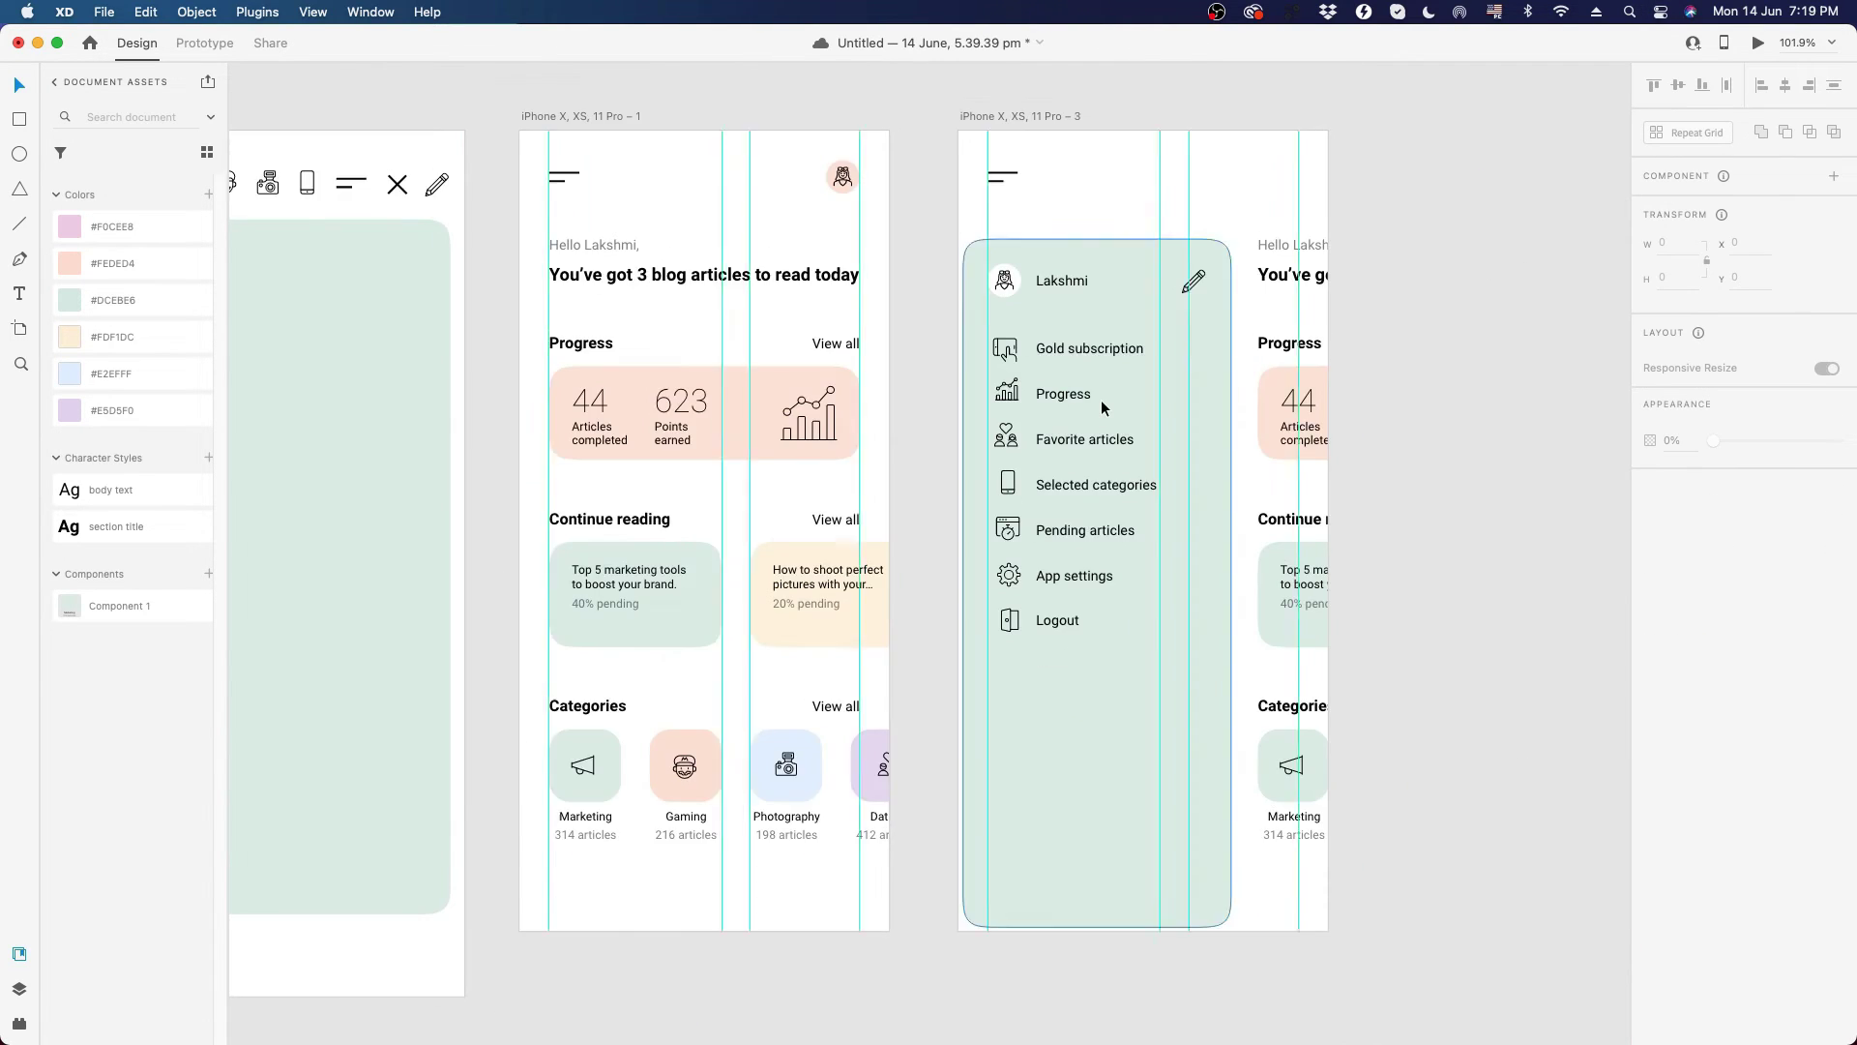
{"action": "scroll", "coordinate": [1100, 399], "scroll_direction": "up", "scroll_amount": 6}
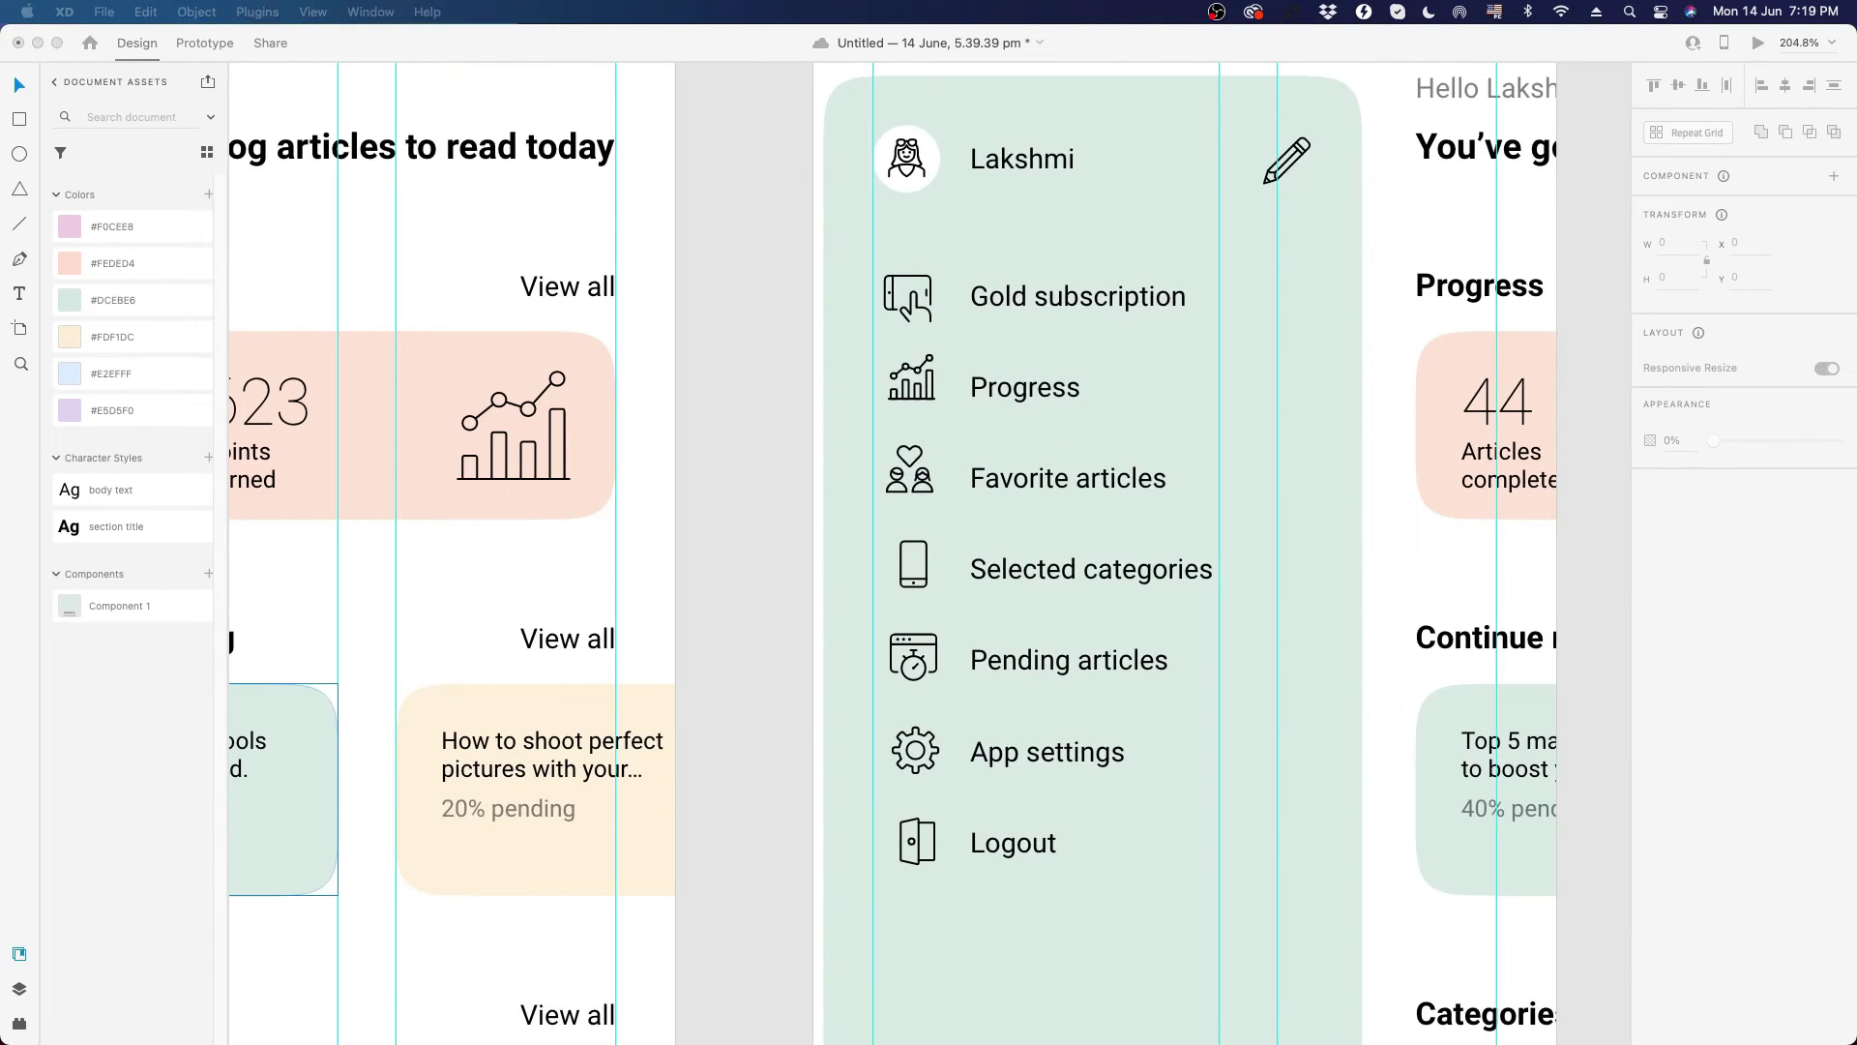
{"action": "left_click", "coordinate": [924, 406]}
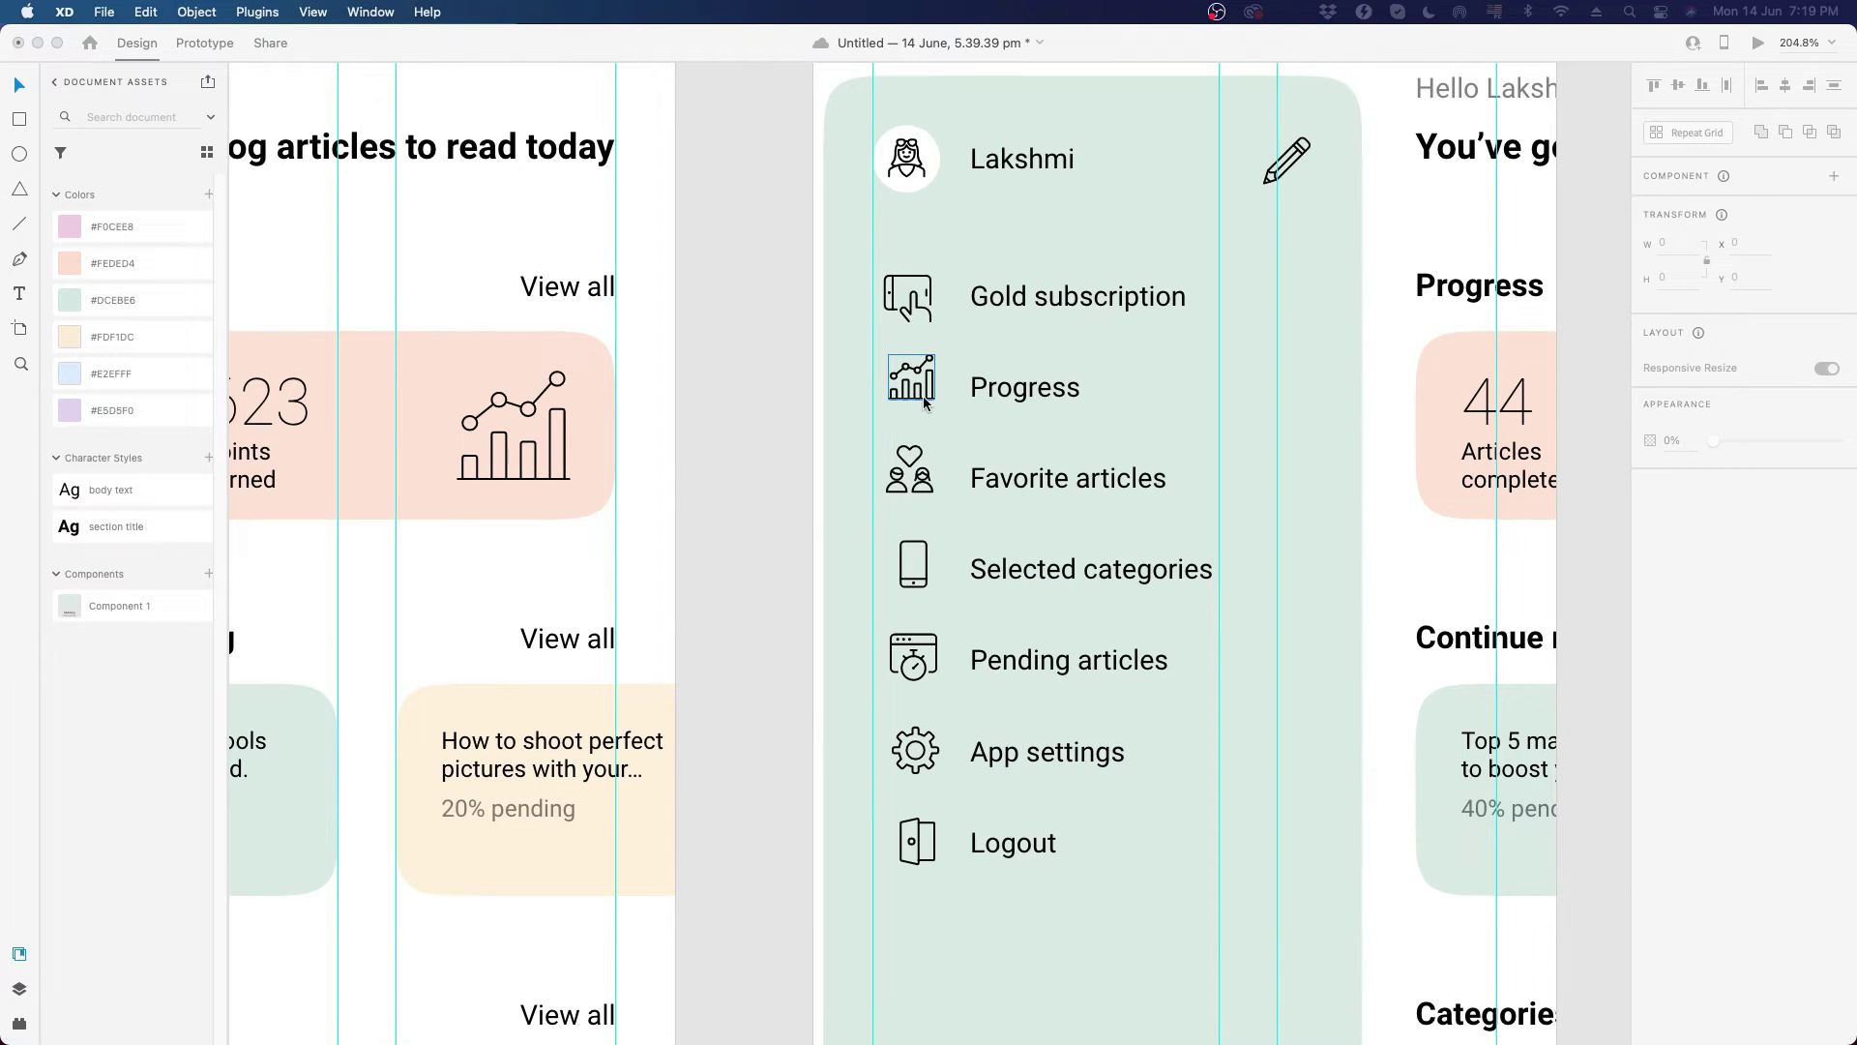
{"action": "left_click_drag", "start_coordinate": [924, 406], "coordinate": [919, 404]}
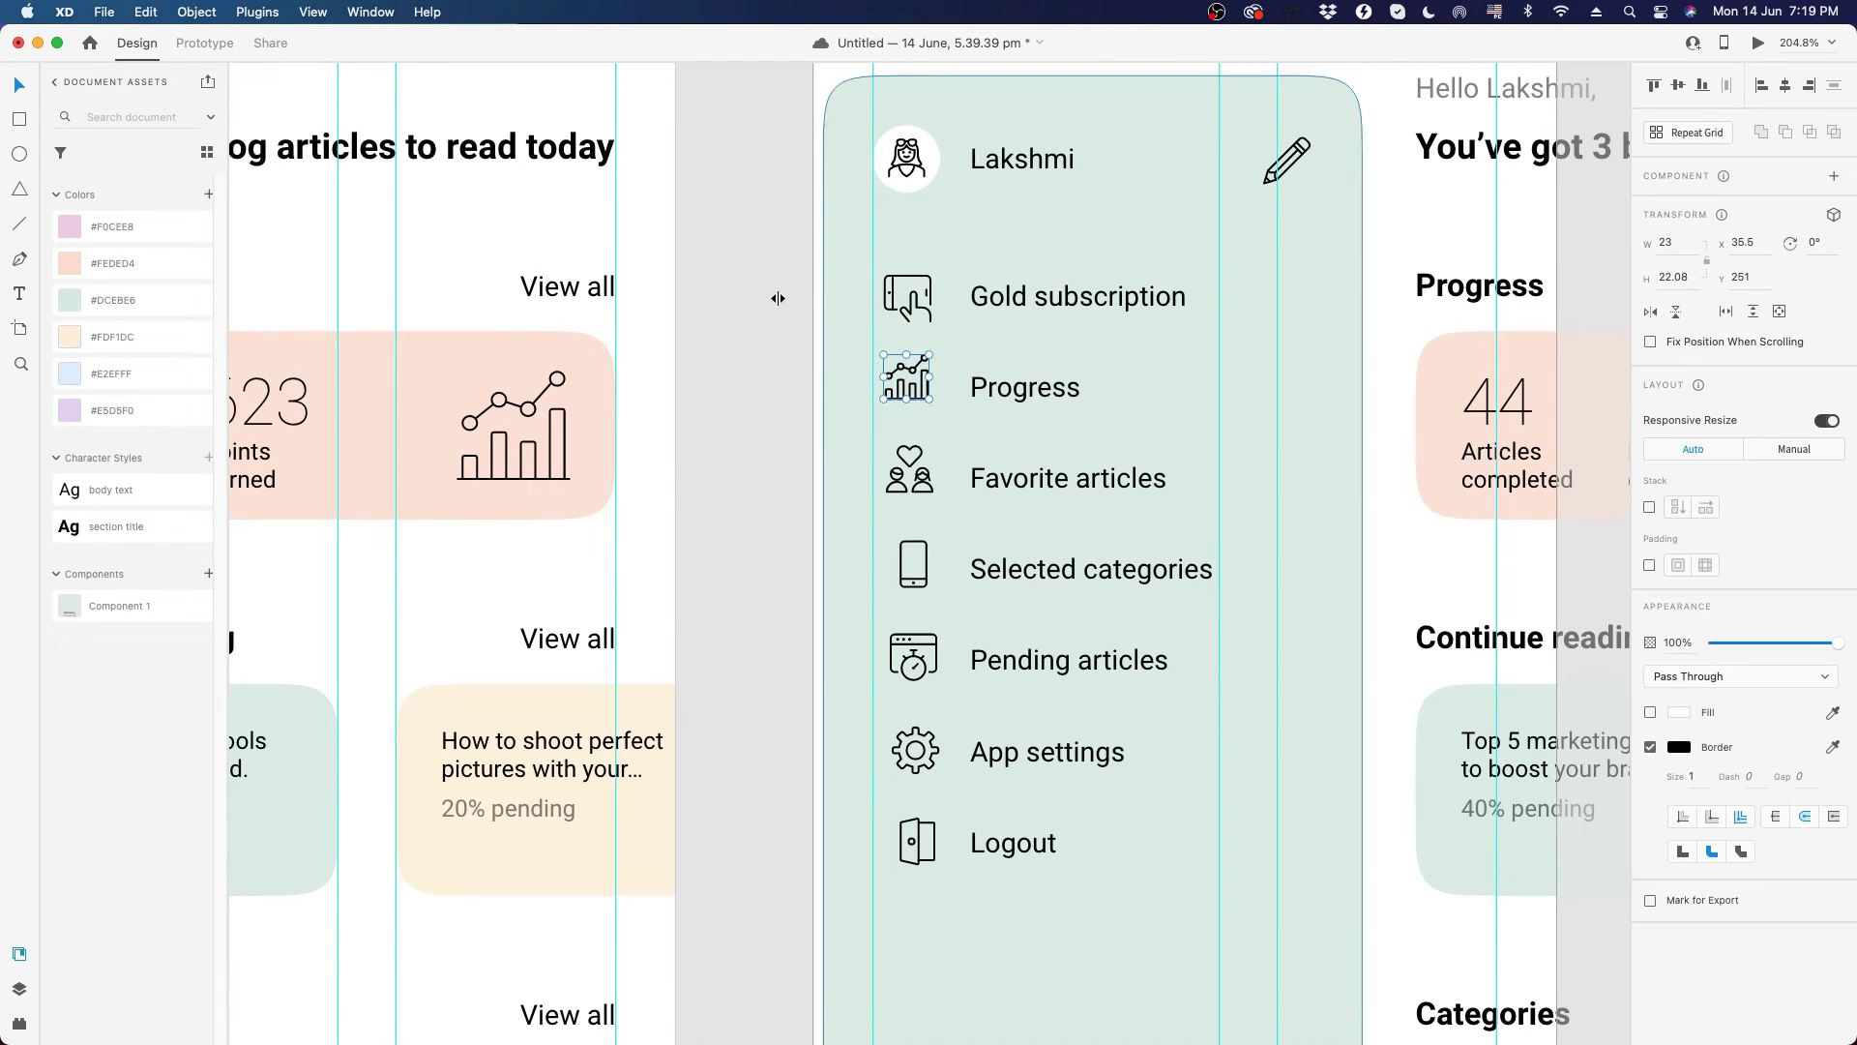
{"action": "left_click_drag", "start_coordinate": [743, 258], "coordinate": [933, 904]}
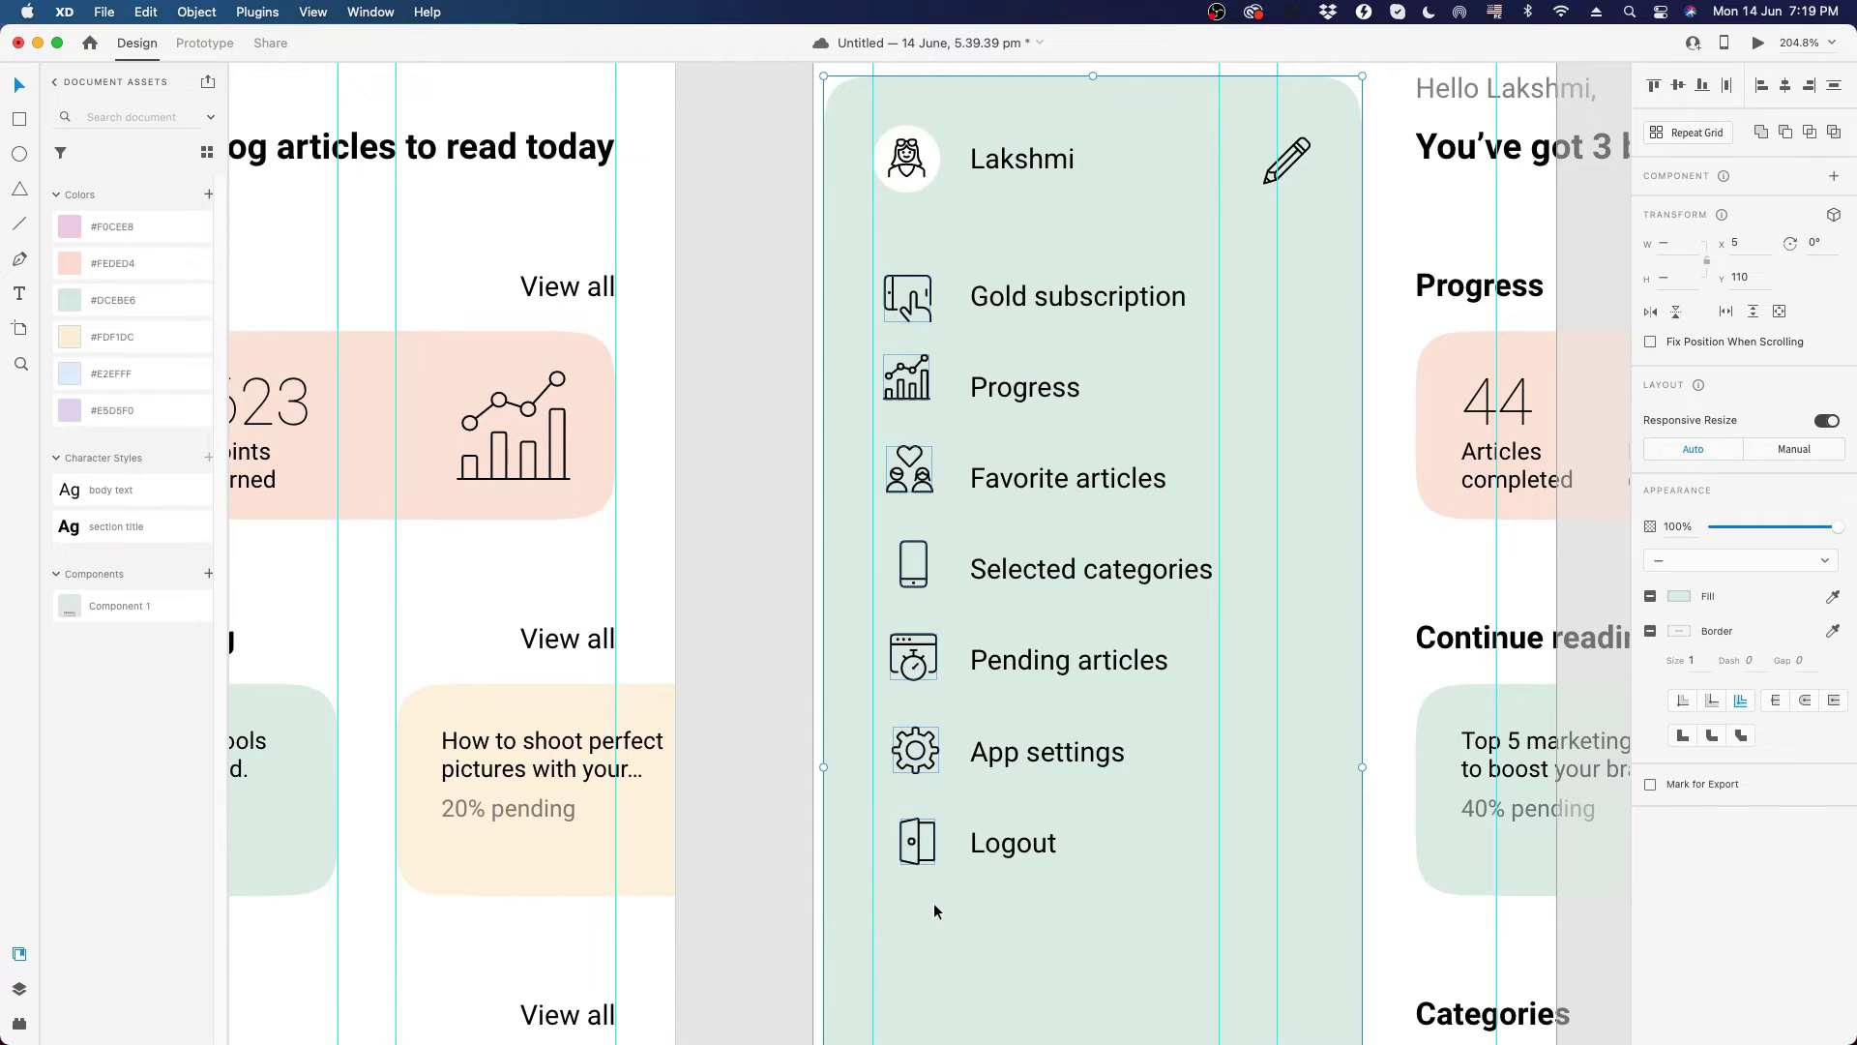
{"action": "left_click", "coordinate": [1785, 87]}
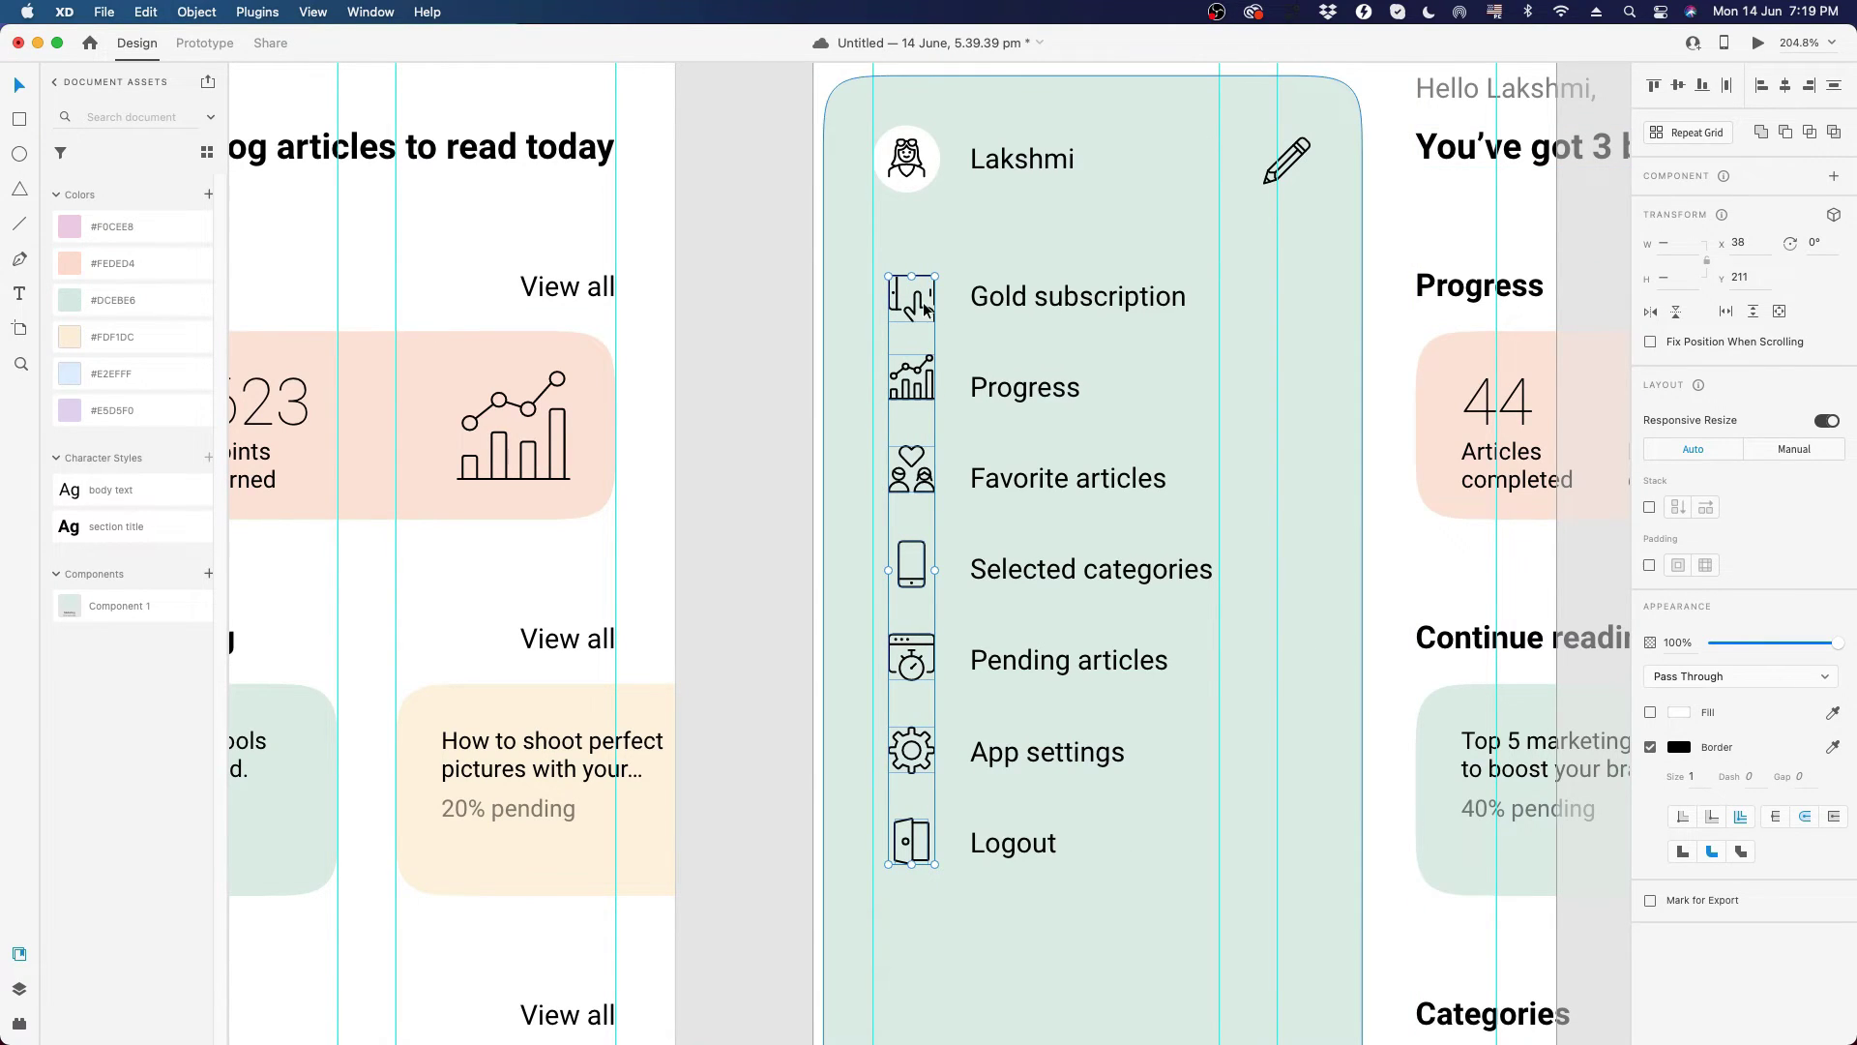
{"action": "left_click_drag", "start_coordinate": [919, 304], "coordinate": [914, 301]}
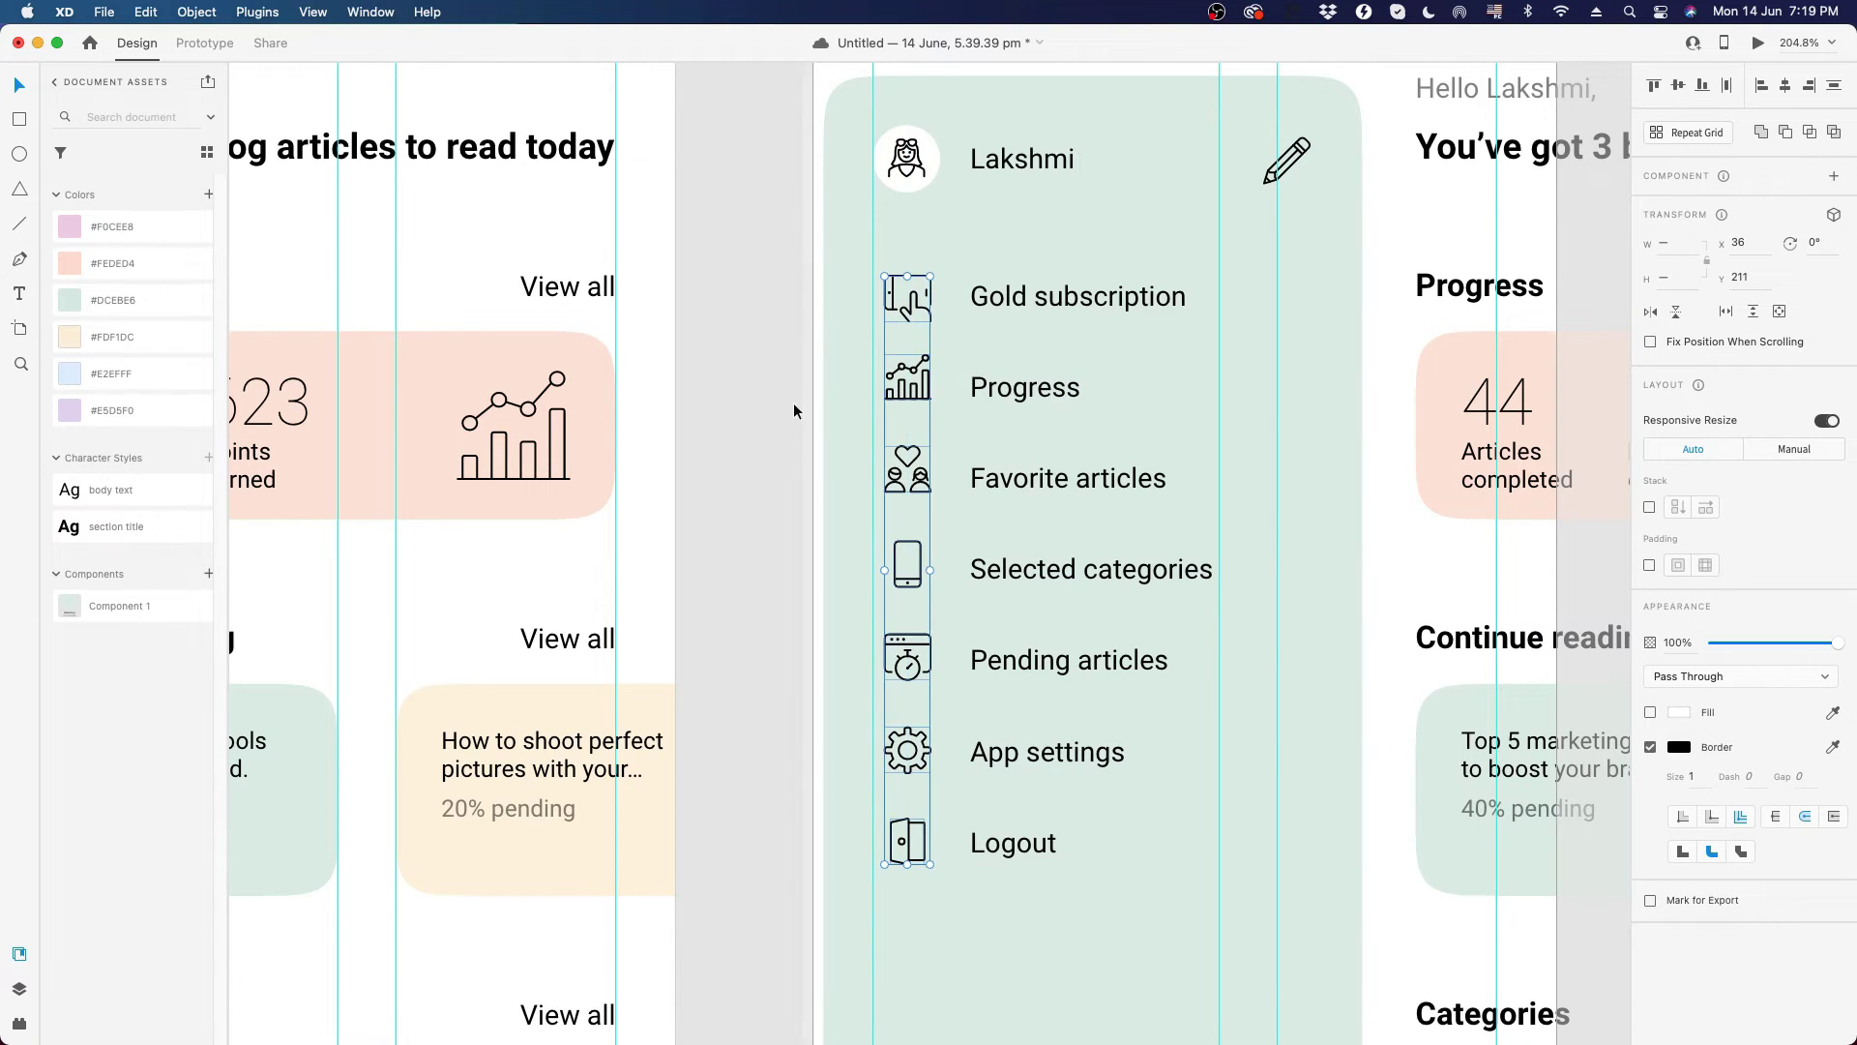
- Reduce the Favorite articles icon to its heart alone by removing the two people figures
{"action": "left_click", "coordinate": [740, 377]}
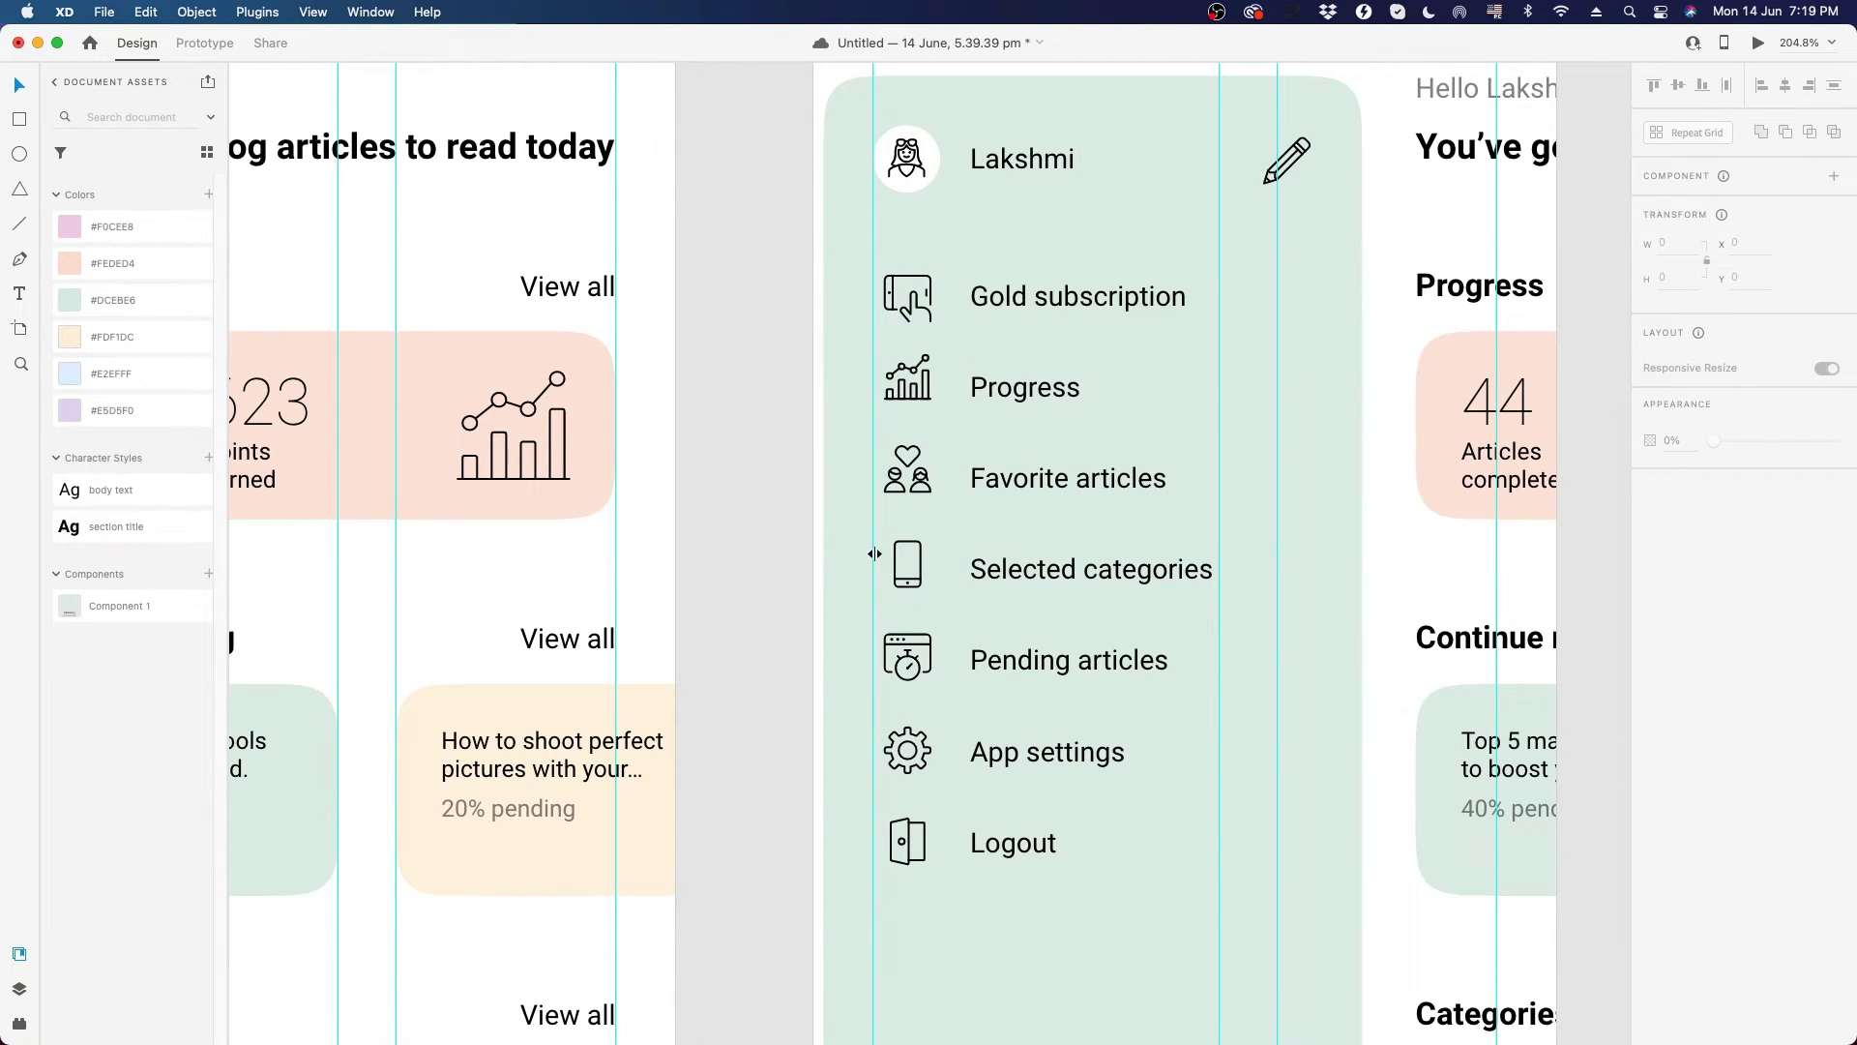
{"action": "left_click", "coordinate": [919, 495]}
{"action": "scroll", "coordinate": [920, 499], "scroll_direction": "down", "scroll_amount": 5}
{"action": "scroll", "coordinate": [920, 498], "scroll_direction": "up", "scroll_amount": 5}
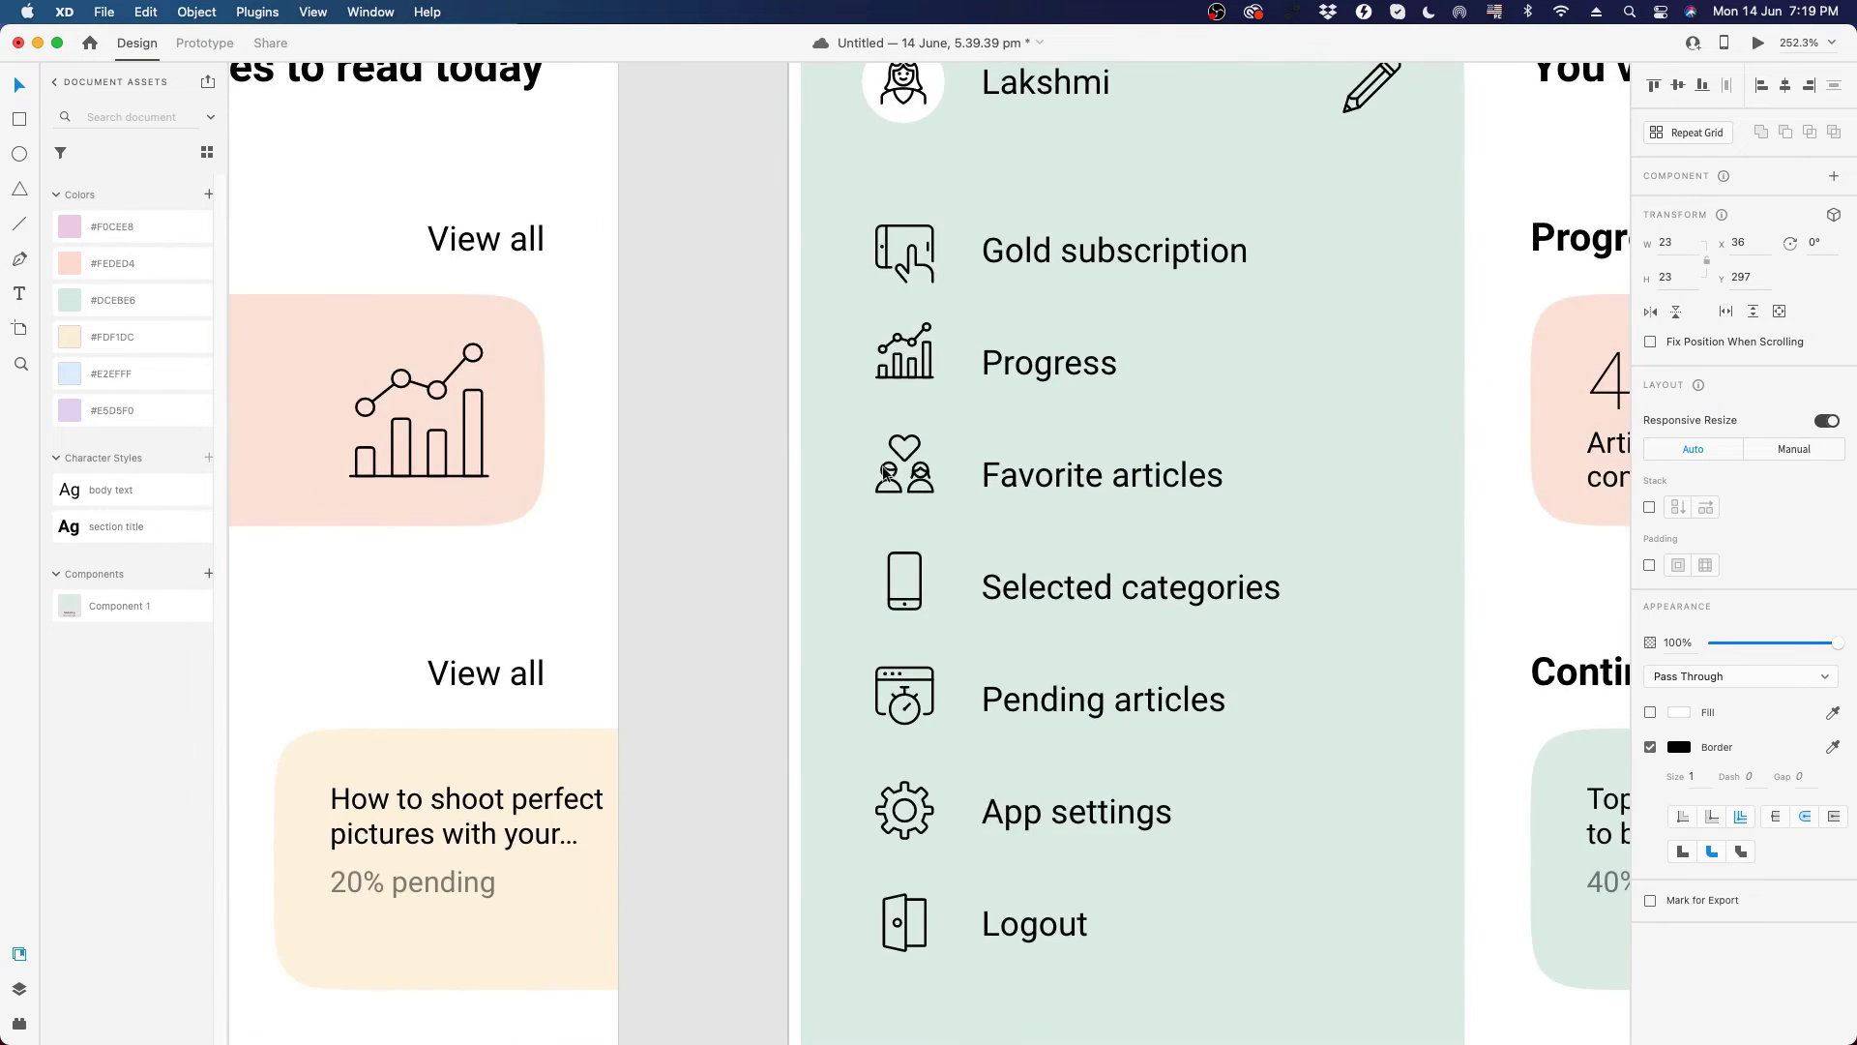
{"action": "scroll", "coordinate": [888, 471], "scroll_direction": "up", "scroll_amount": 8}
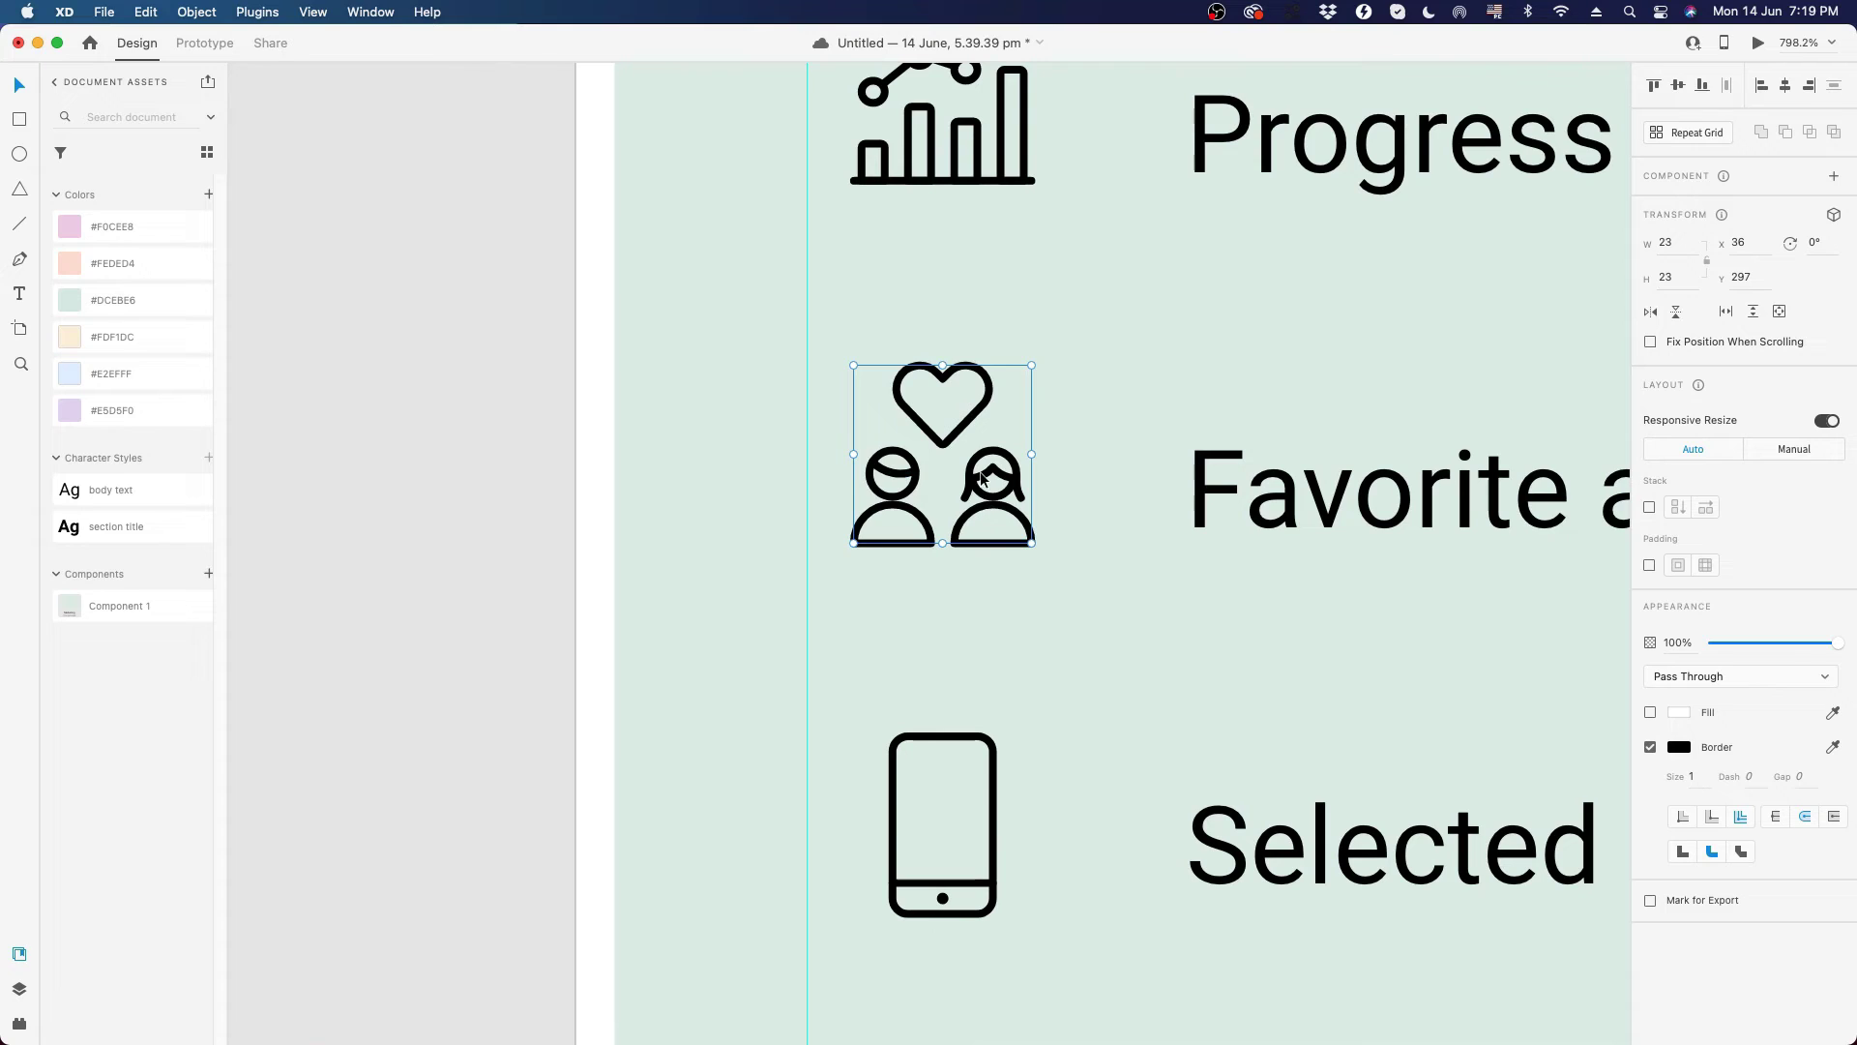
{"action": "left_click", "coordinate": [956, 426]}
{"action": "left_click", "coordinate": [956, 426]}
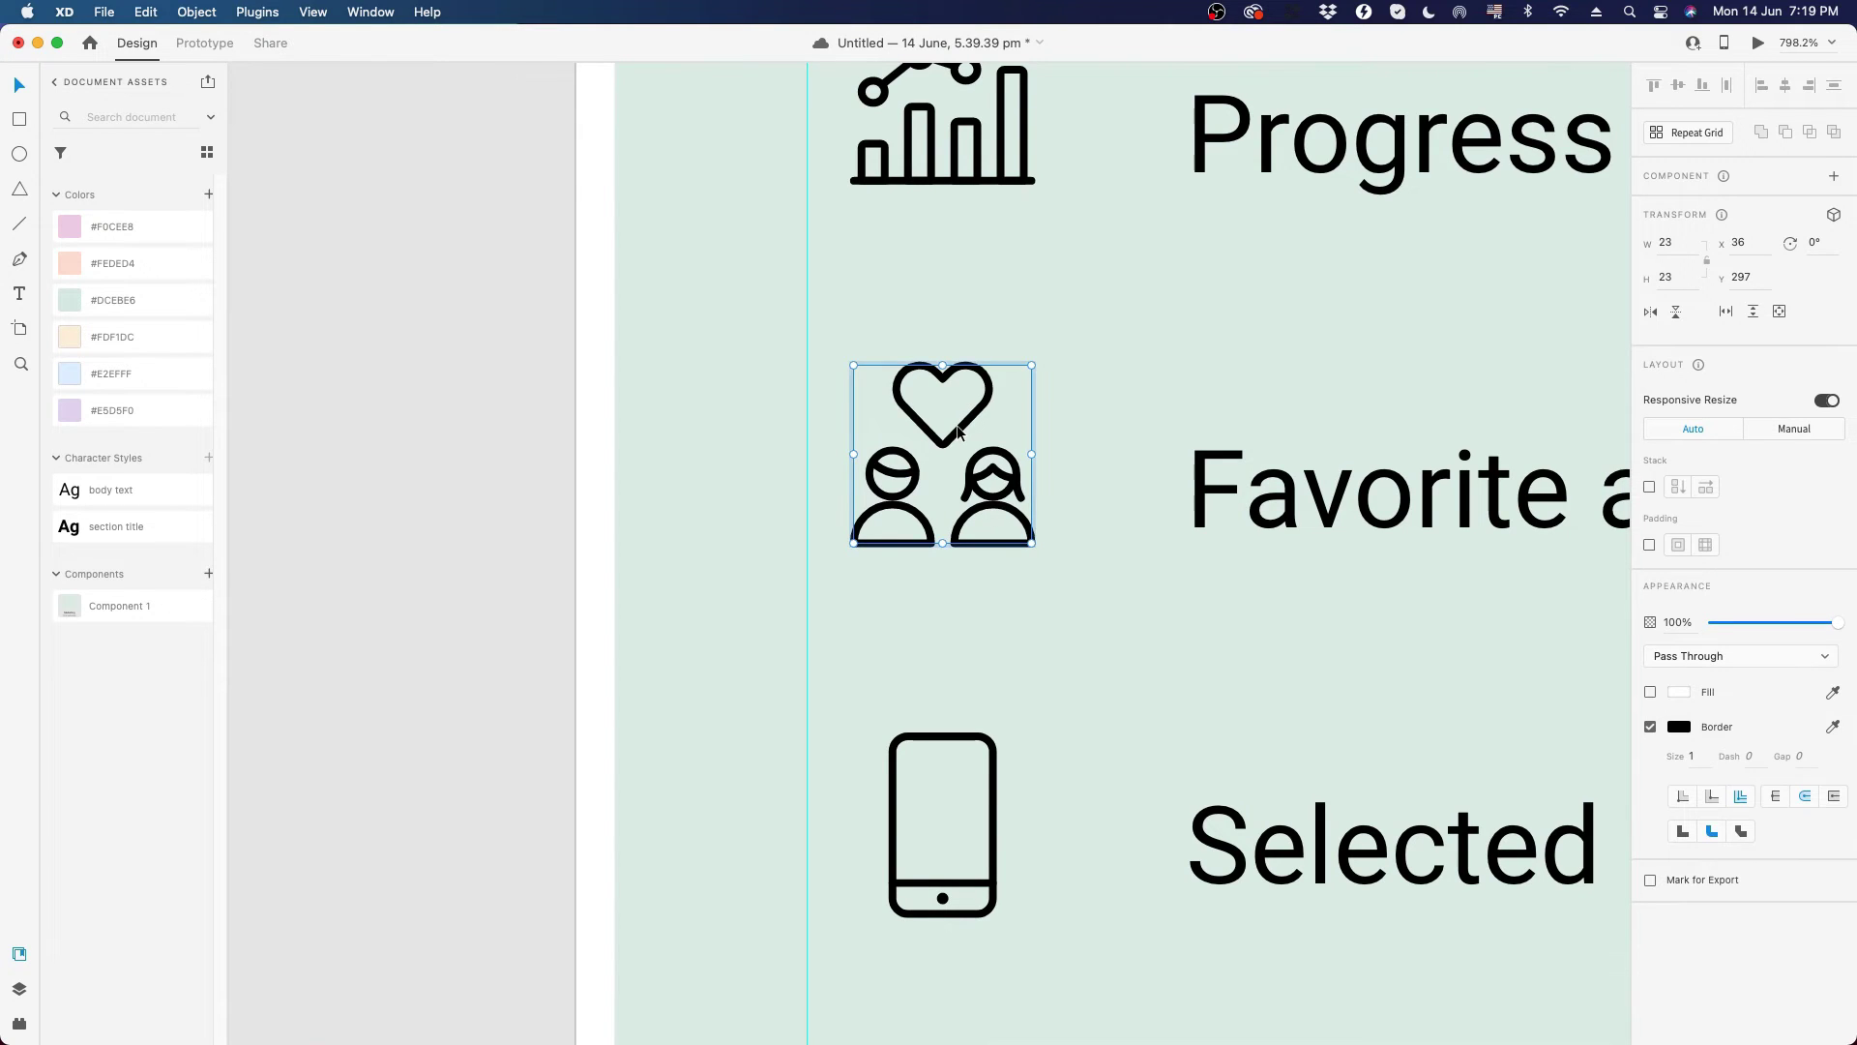
{"action": "double_click", "coordinate": [963, 416]}
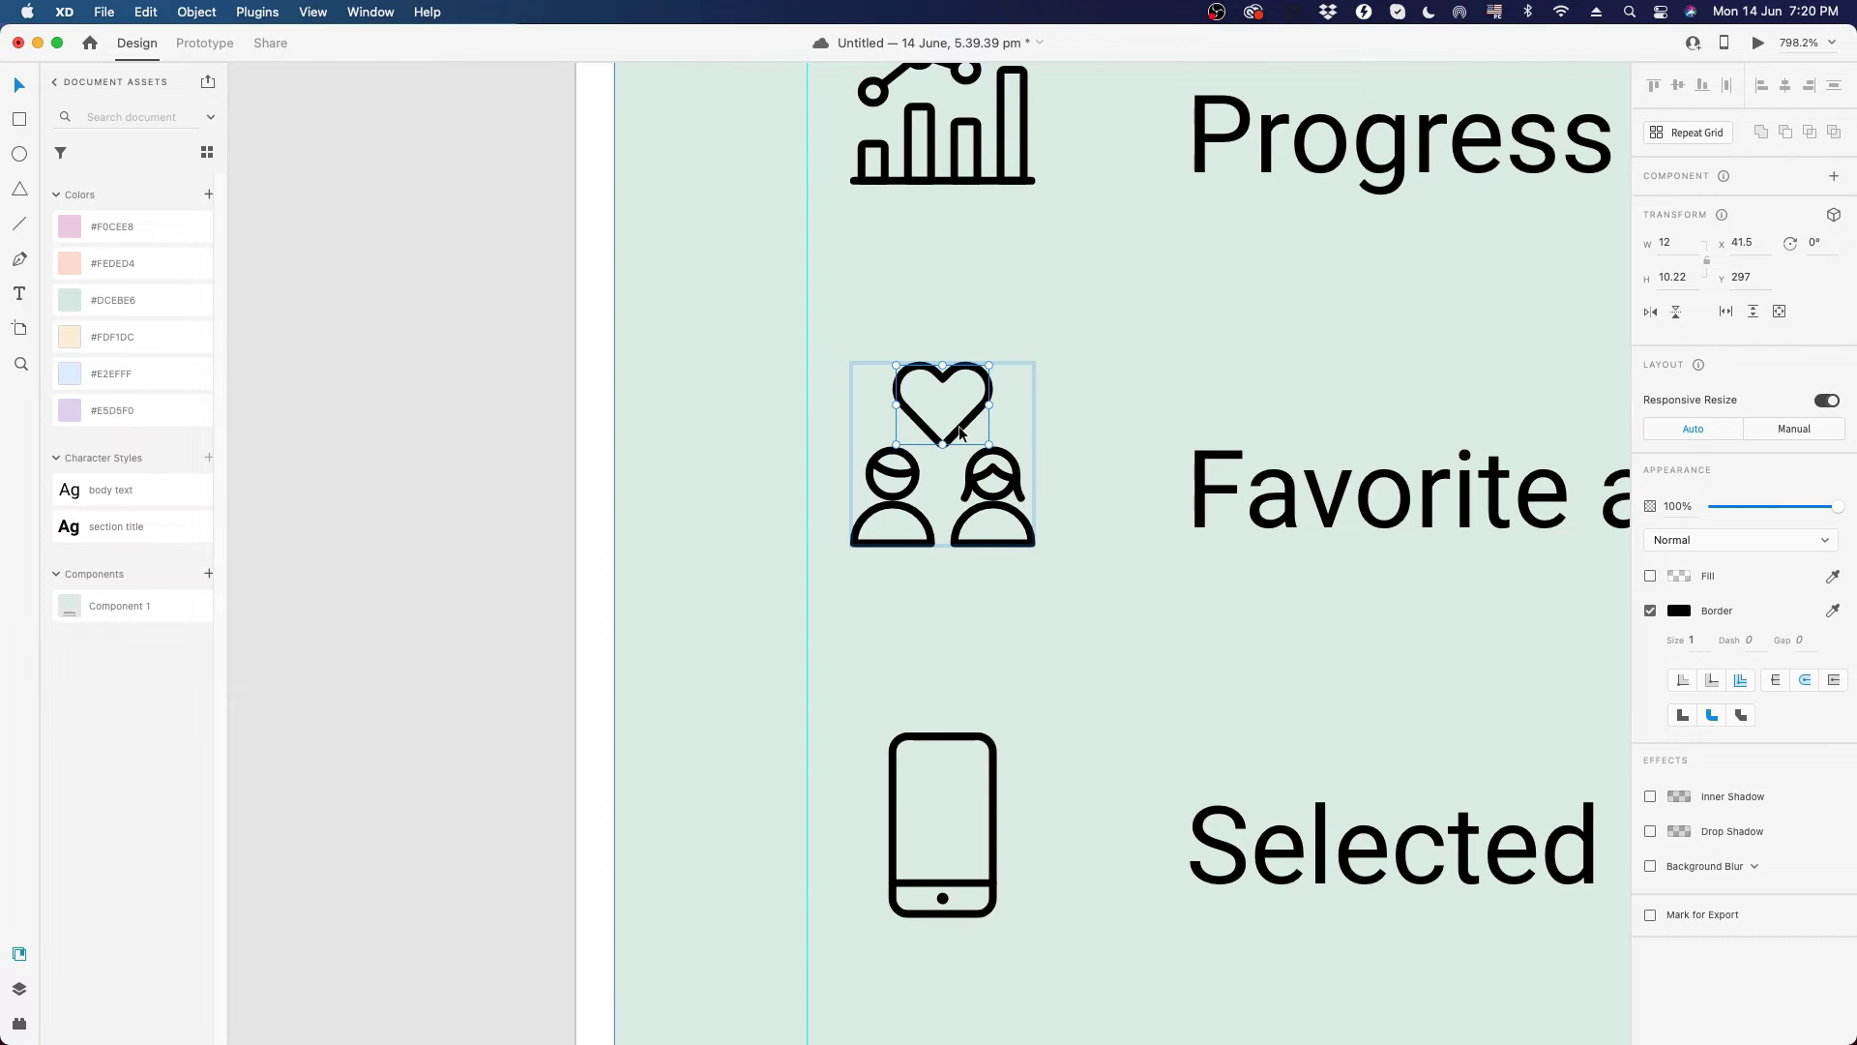
{"action": "key", "text": "BackSpace"}
{"action": "left_click", "coordinate": [1017, 490]}
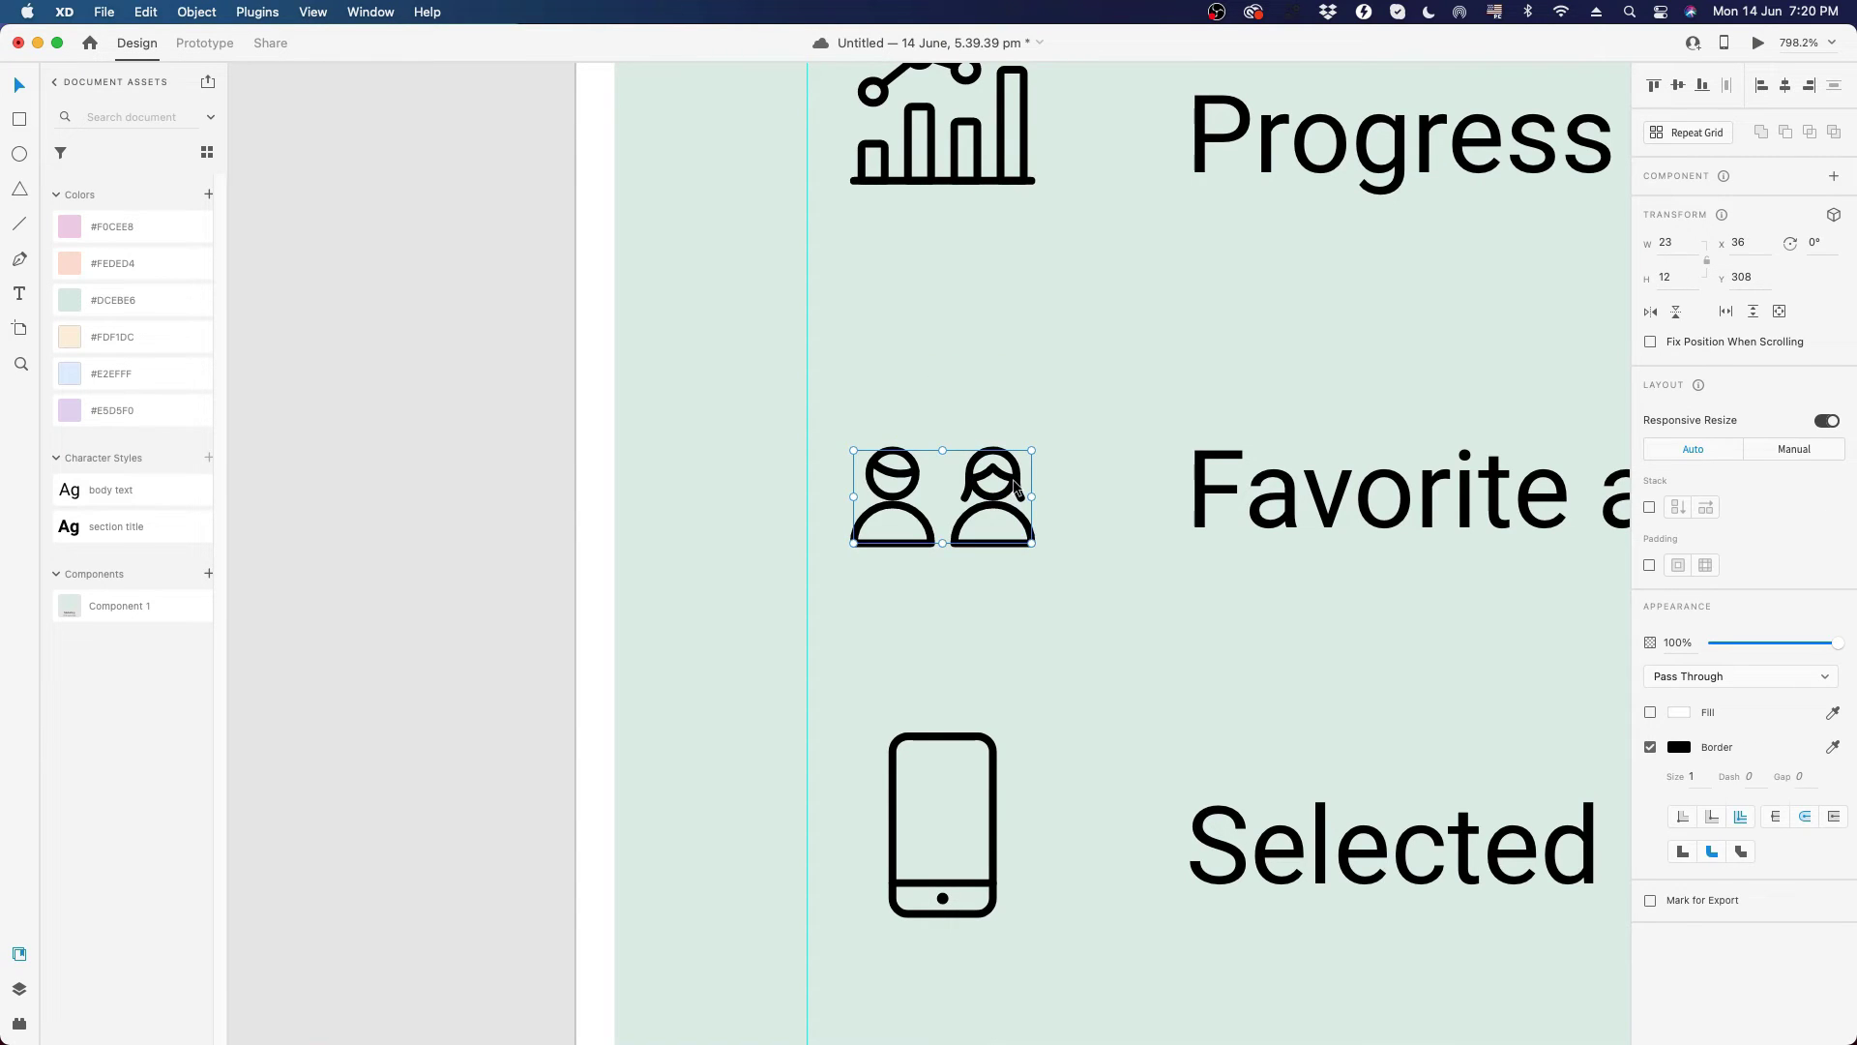
{"action": "key", "text": "BackSpace"}
{"action": "key", "text": "super+v"}
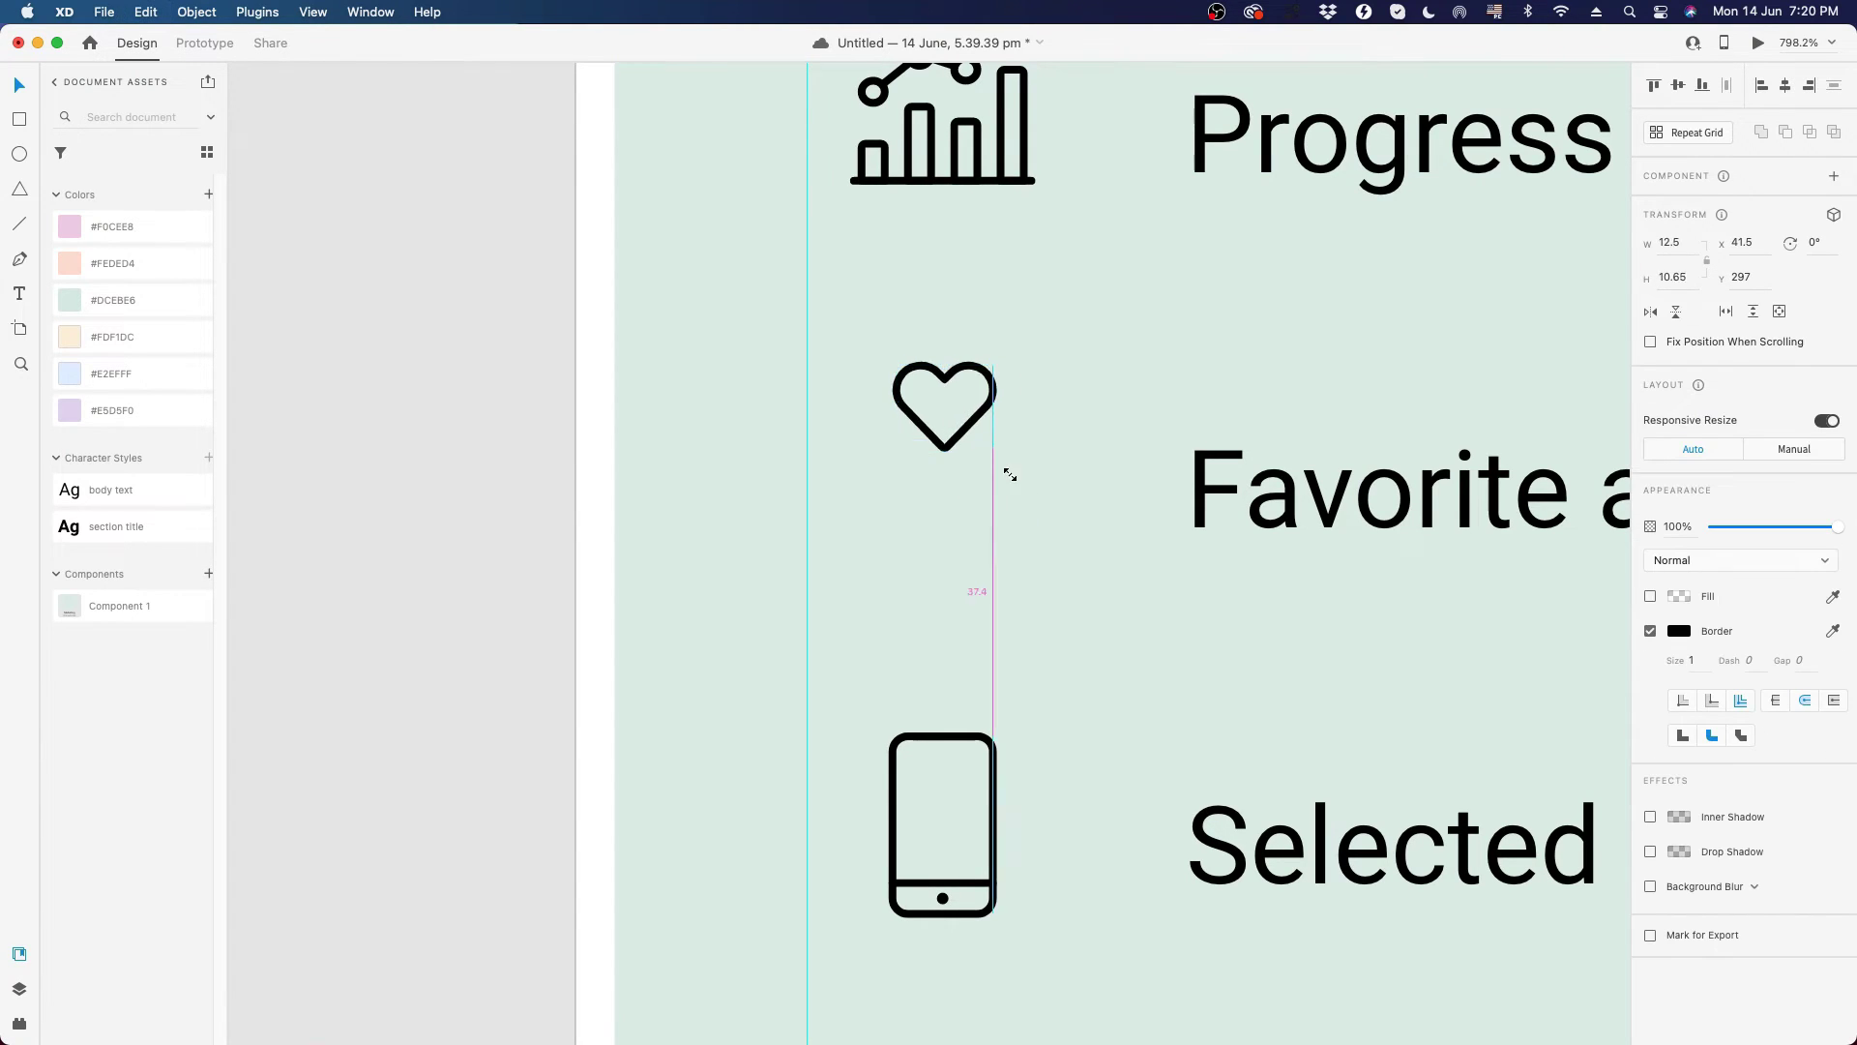
- Enlarge the heart icon to about 21 by 18 and place it beside the Favorite articles label at X 36.33, Y 305
{"action": "left_click_drag", "start_coordinate": [1010, 474], "coordinate": [1041, 520]}
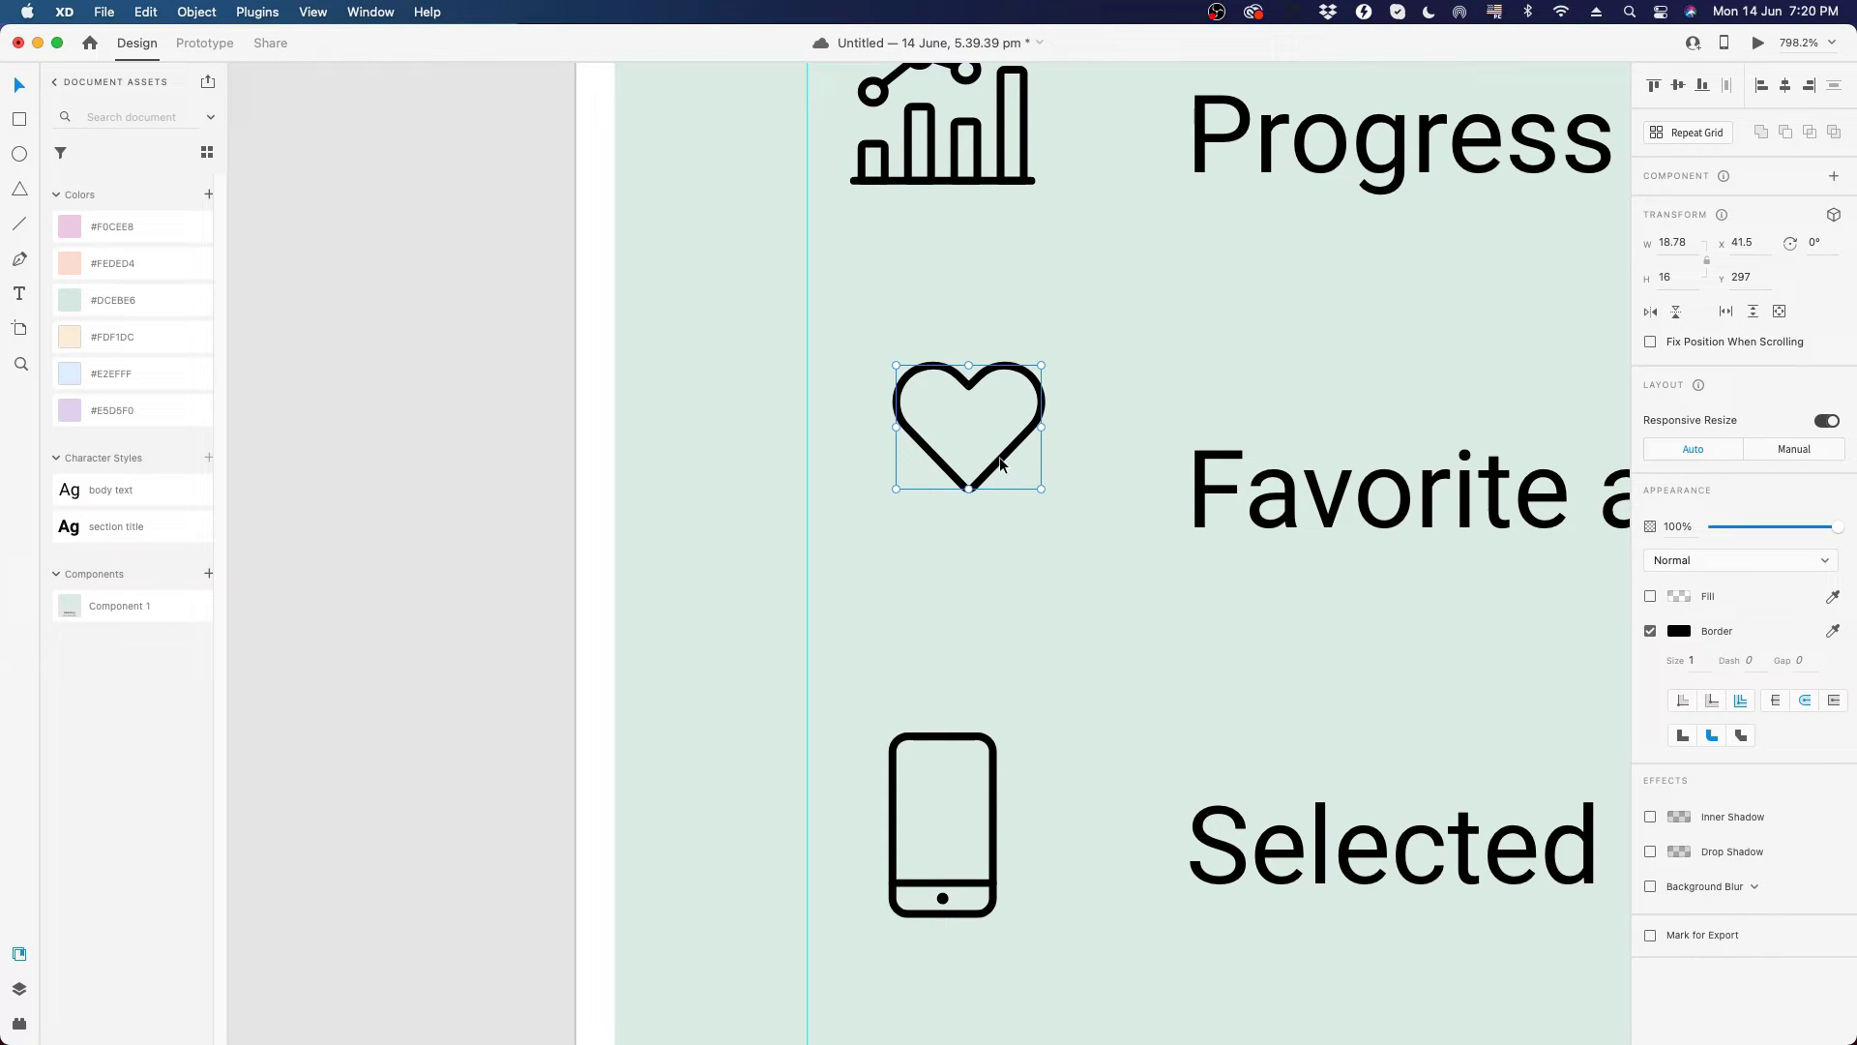
{"action": "left_click_drag", "start_coordinate": [1000, 456], "coordinate": [1018, 550]}
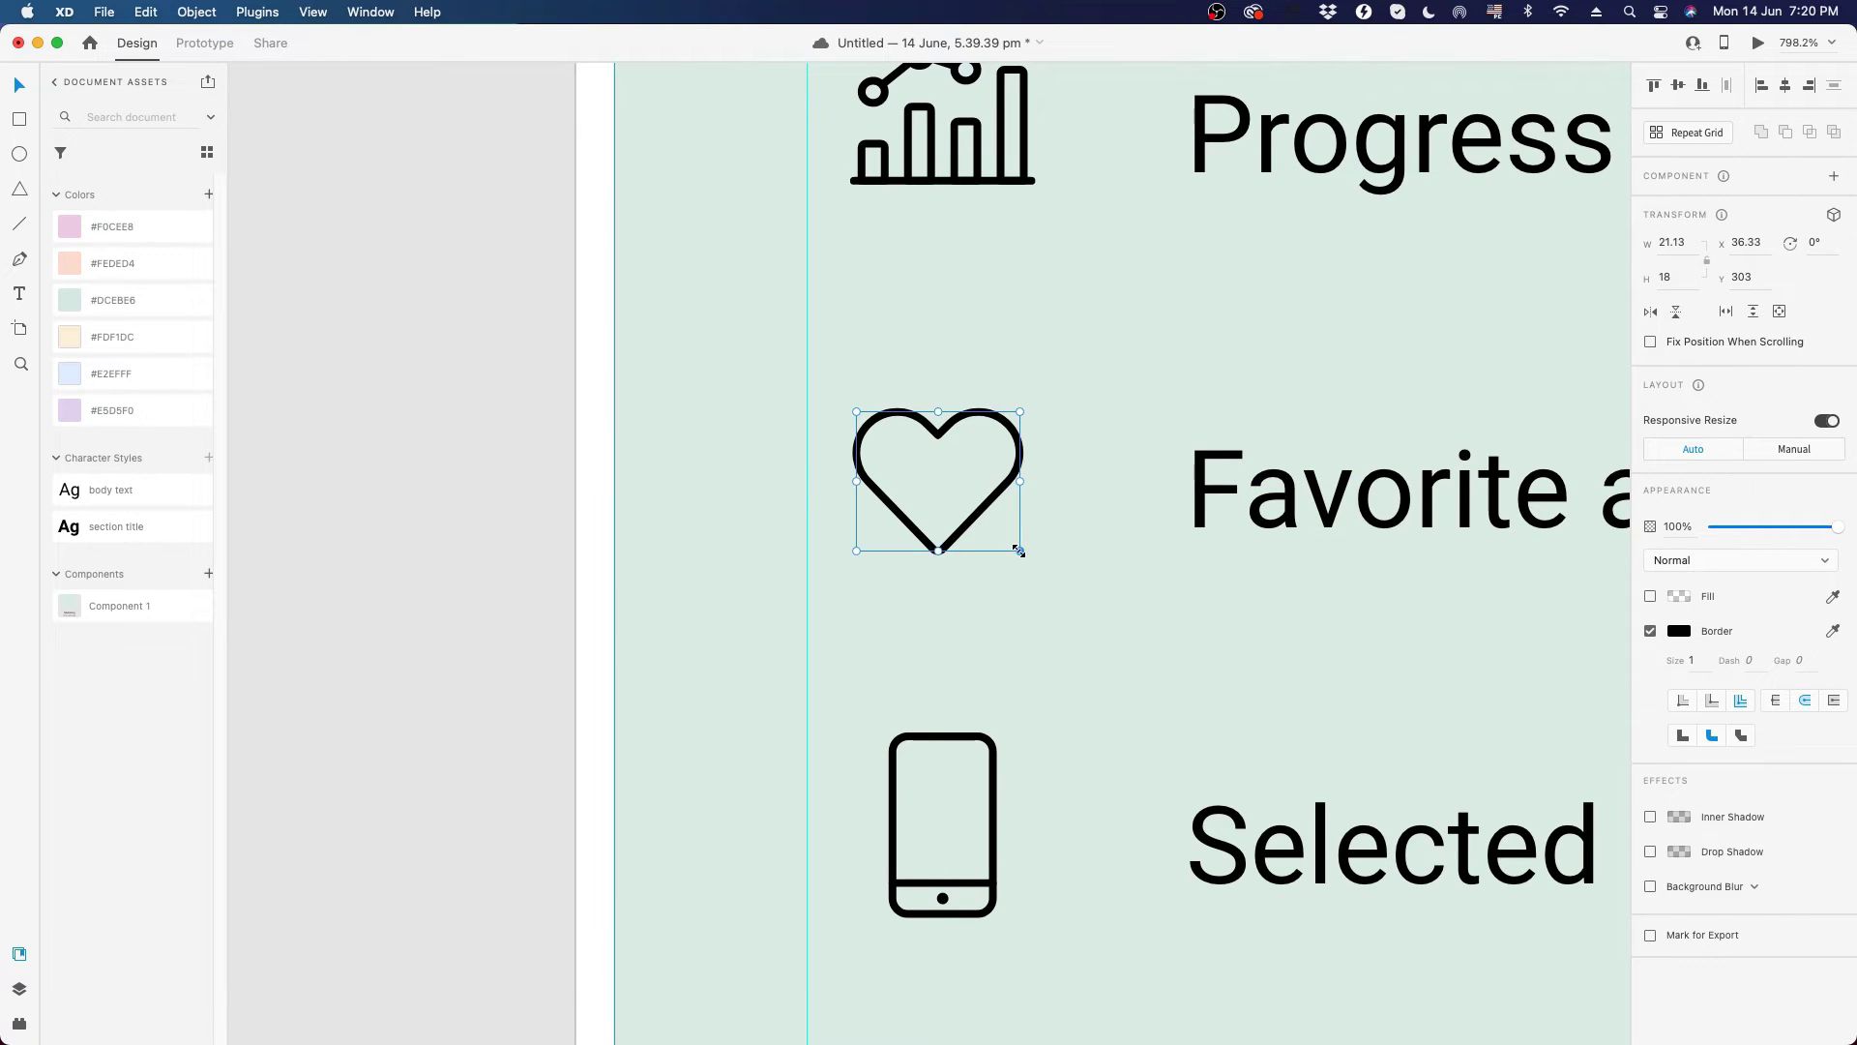
{"action": "key", "text": "Down"}
{"action": "key", "text": "Down"}
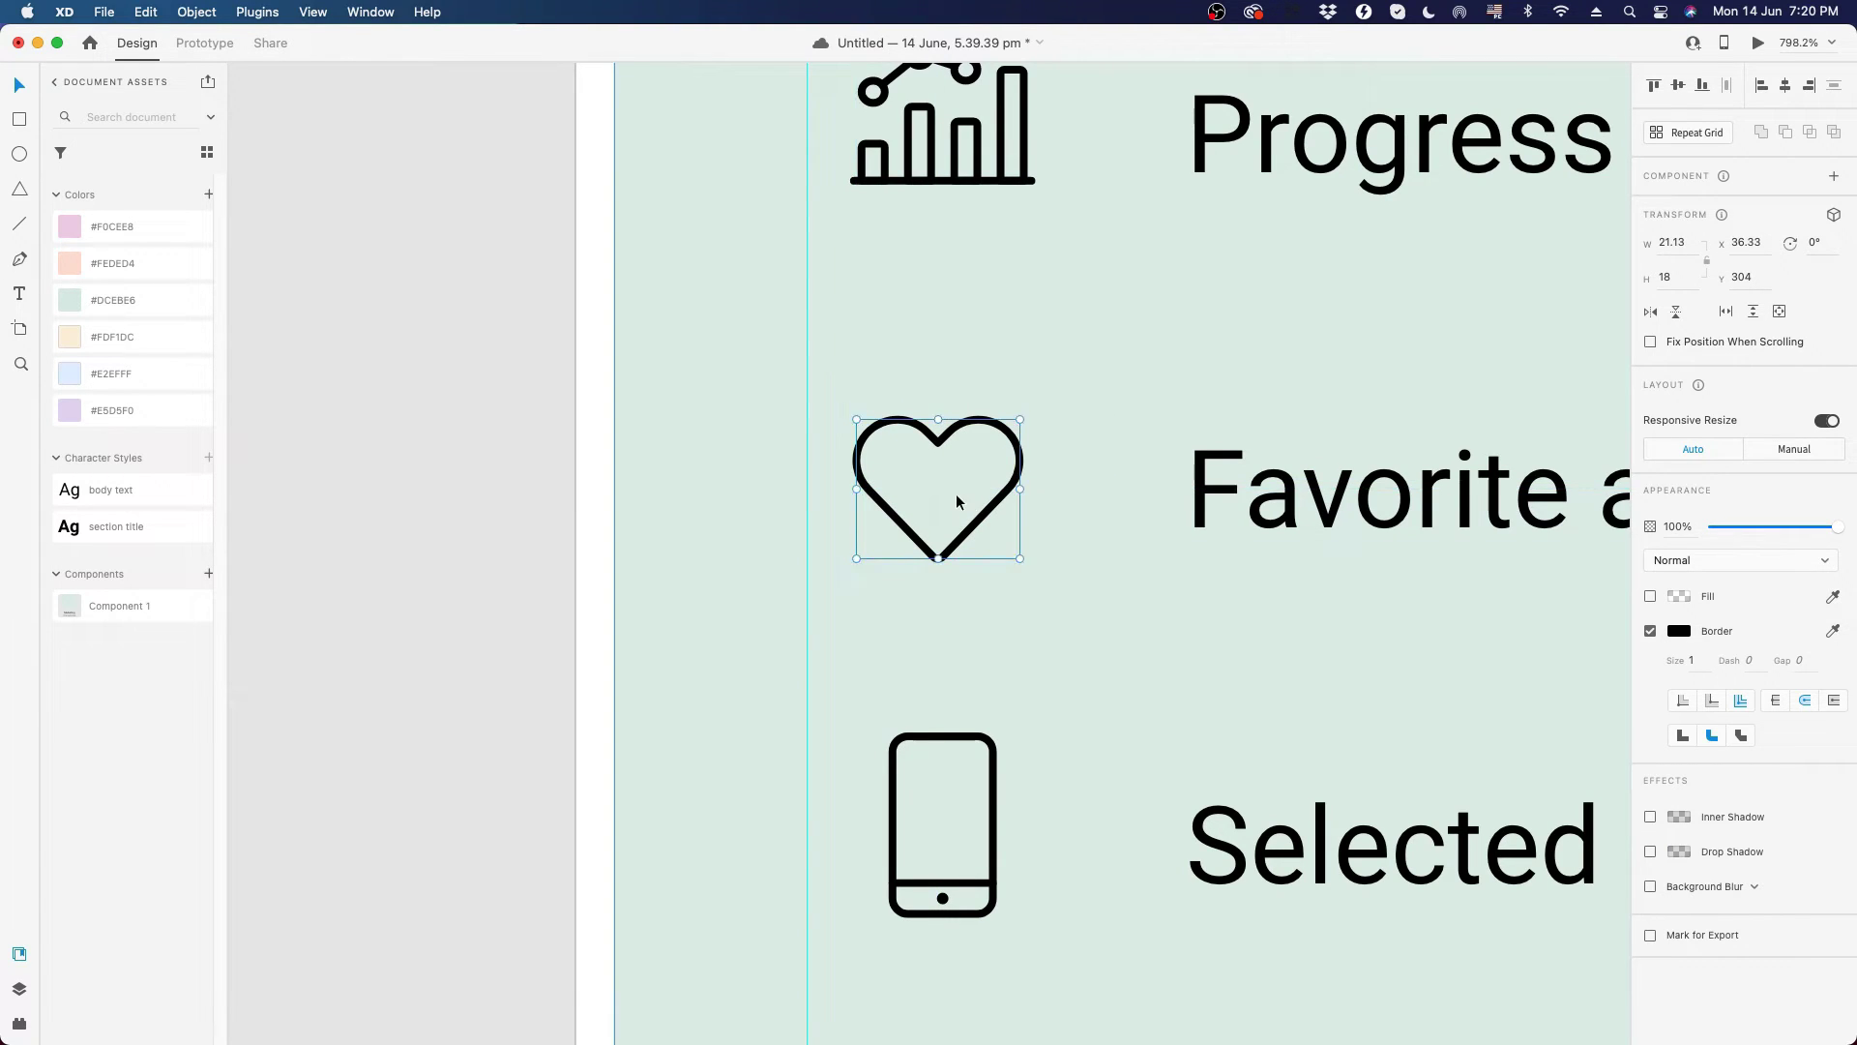
{"action": "scroll", "coordinate": [919, 473], "scroll_direction": "up", "scroll_amount": 2}
{"action": "scroll", "coordinate": [919, 462], "scroll_direction": "down", "scroll_amount": 10}
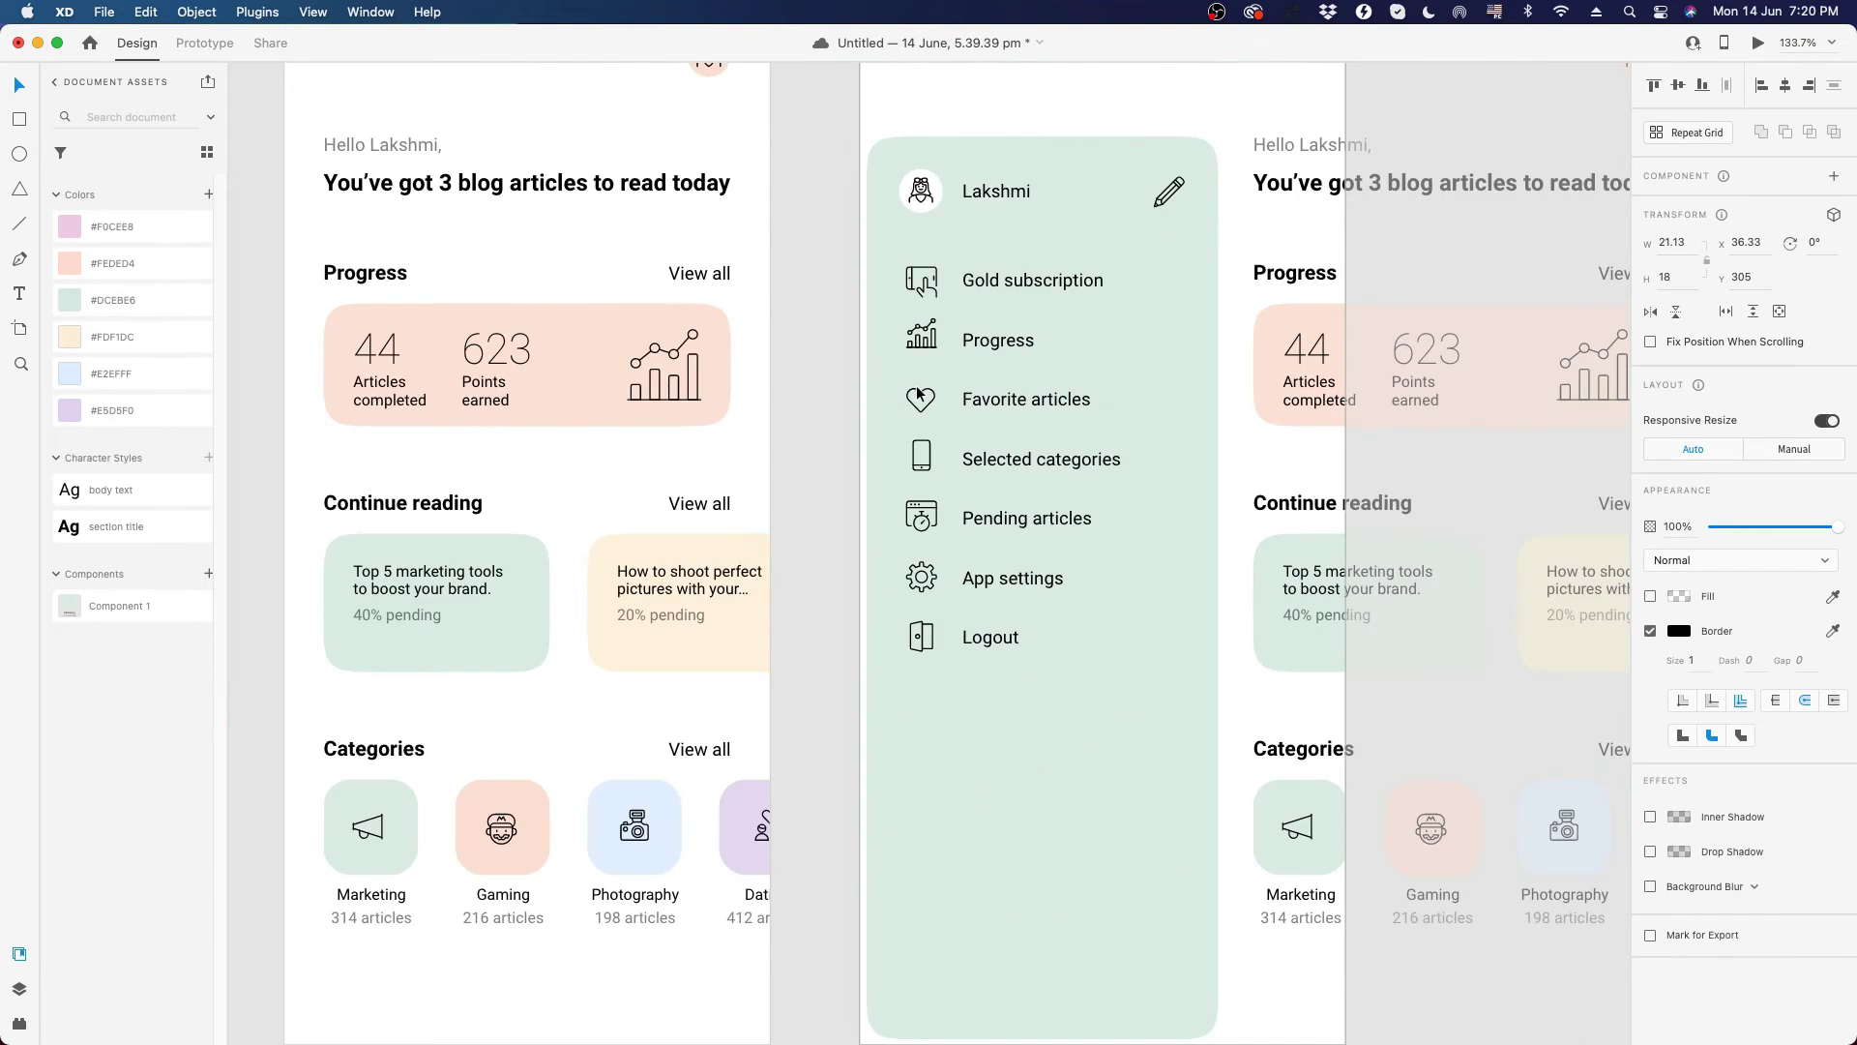
{"action": "scroll", "coordinate": [919, 392], "scroll_direction": "down", "scroll_amount": 2}
{"action": "left_click", "coordinate": [845, 393]}
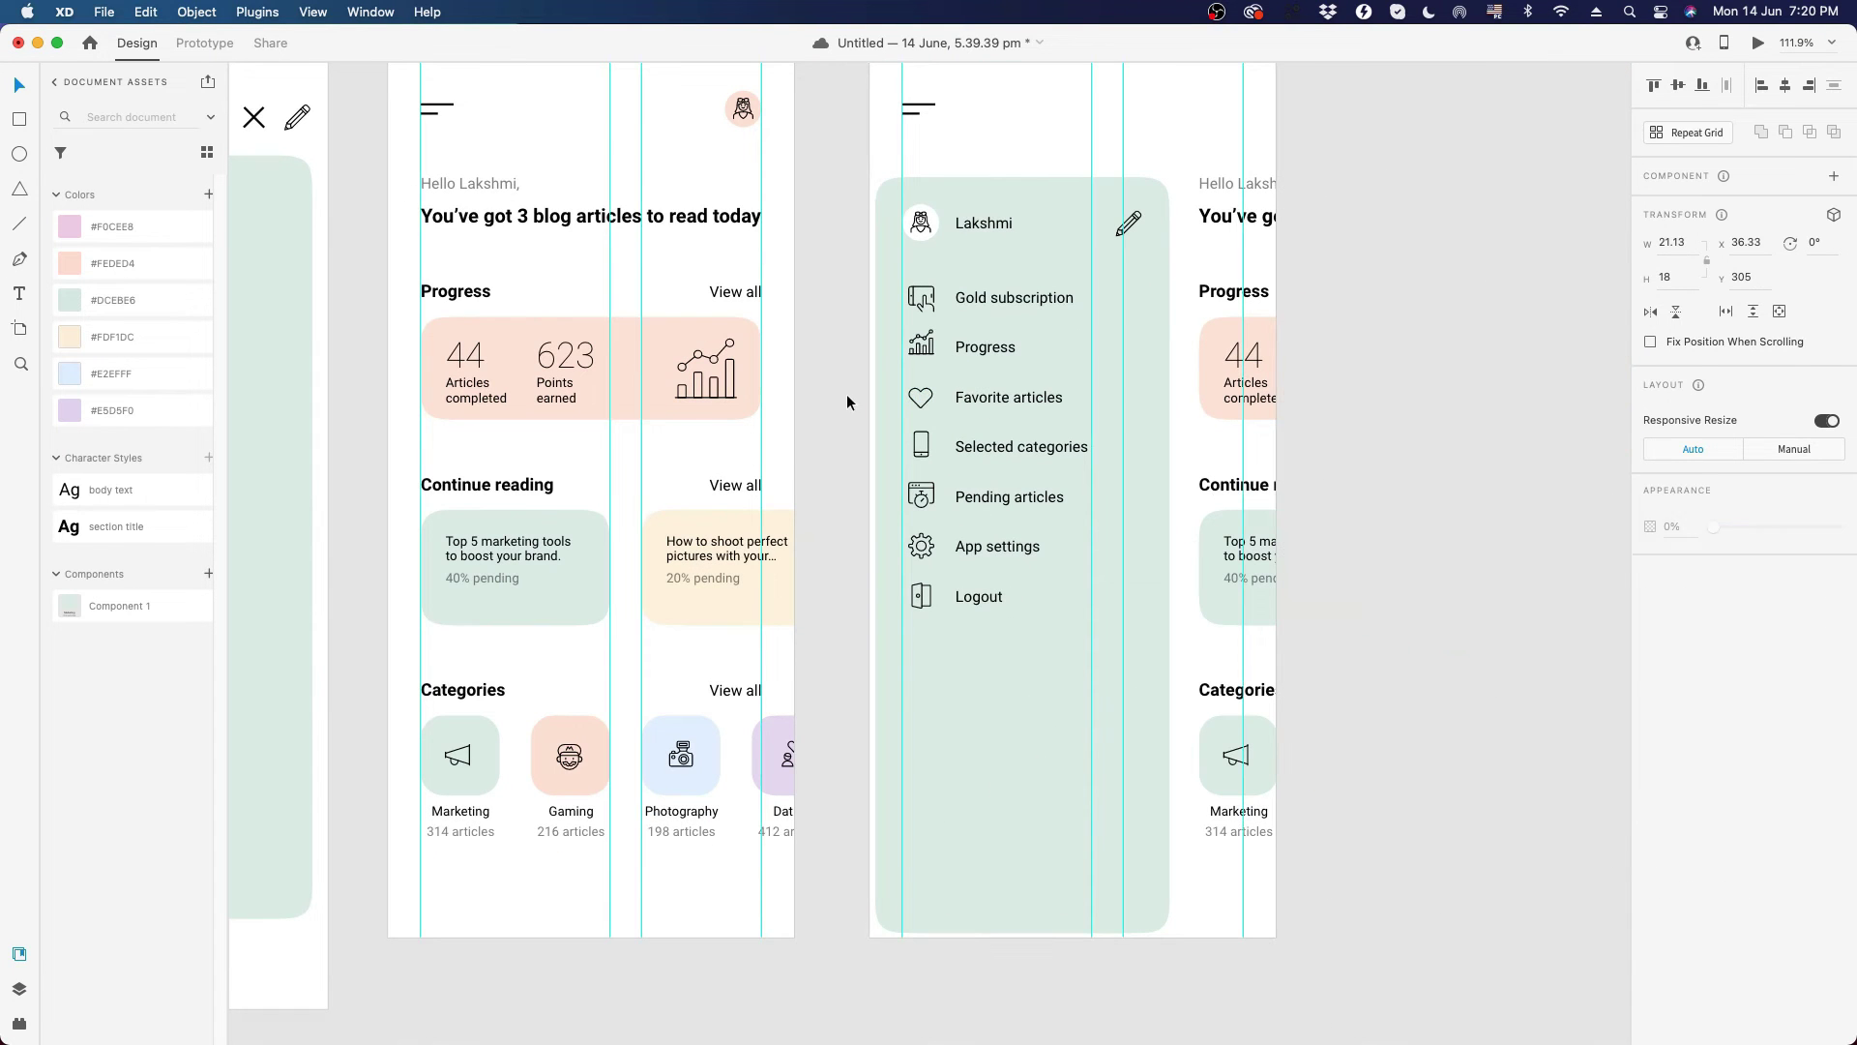
- Copy the X close icon from the icon artboard onto the side menu screen and delete the two-line menu icon it replaces
{"action": "scroll", "coordinate": [1006, 498], "scroll_direction": "up", "scroll_amount": 2}
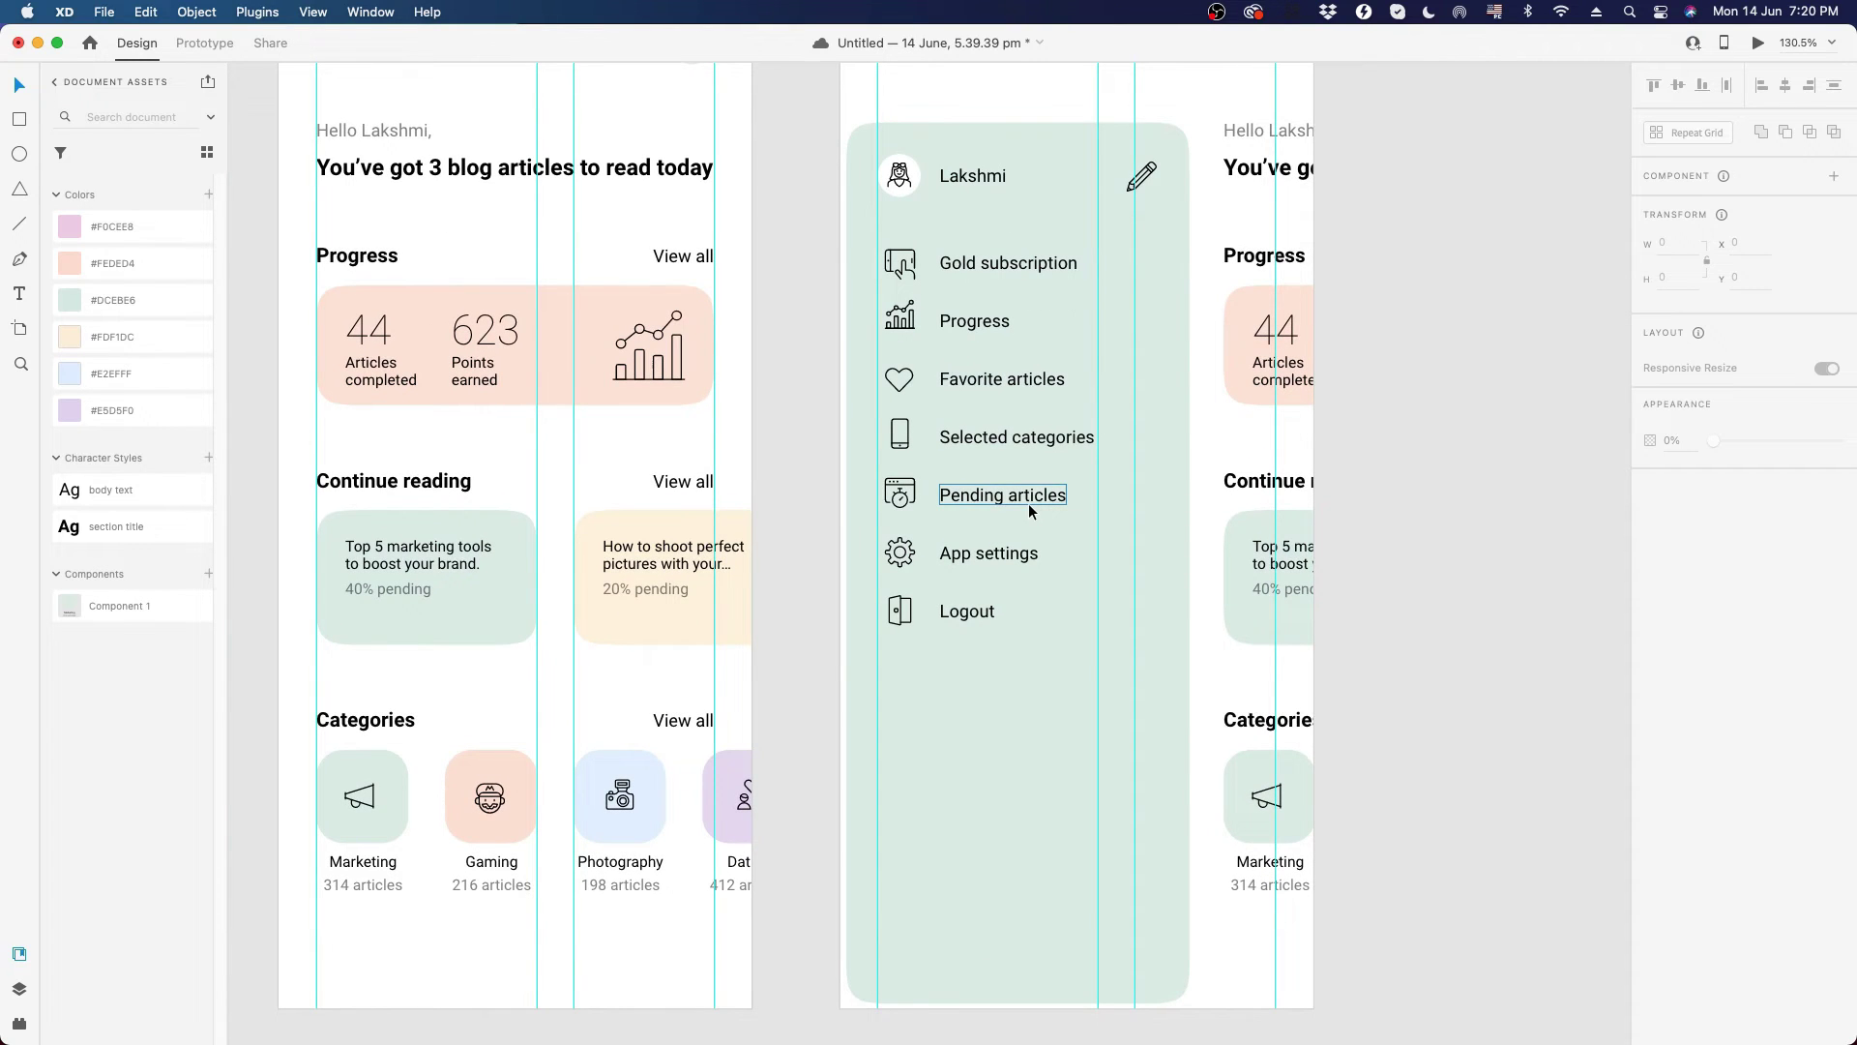
{"action": "scroll", "coordinate": [930, 432], "scroll_direction": "down", "scroll_amount": 4}
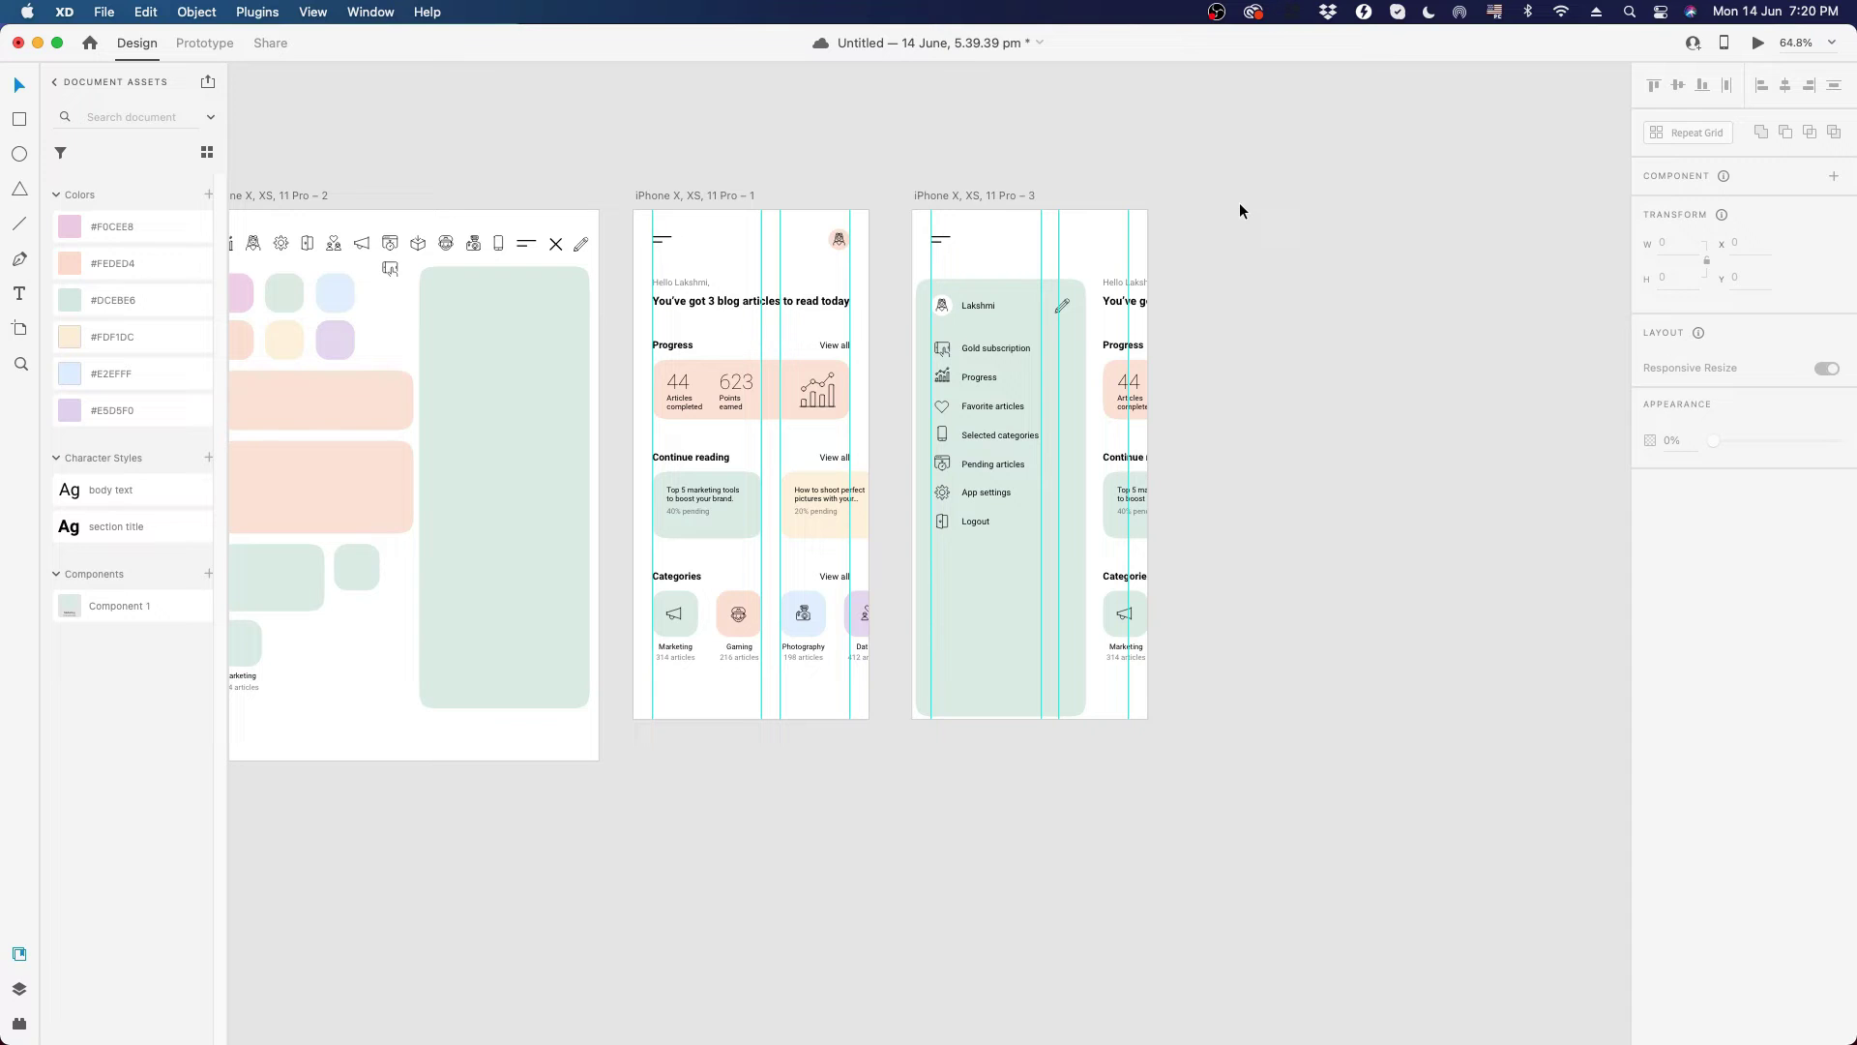
{"action": "scroll", "coordinate": [695, 242], "scroll_direction": "up", "scroll_amount": 2}
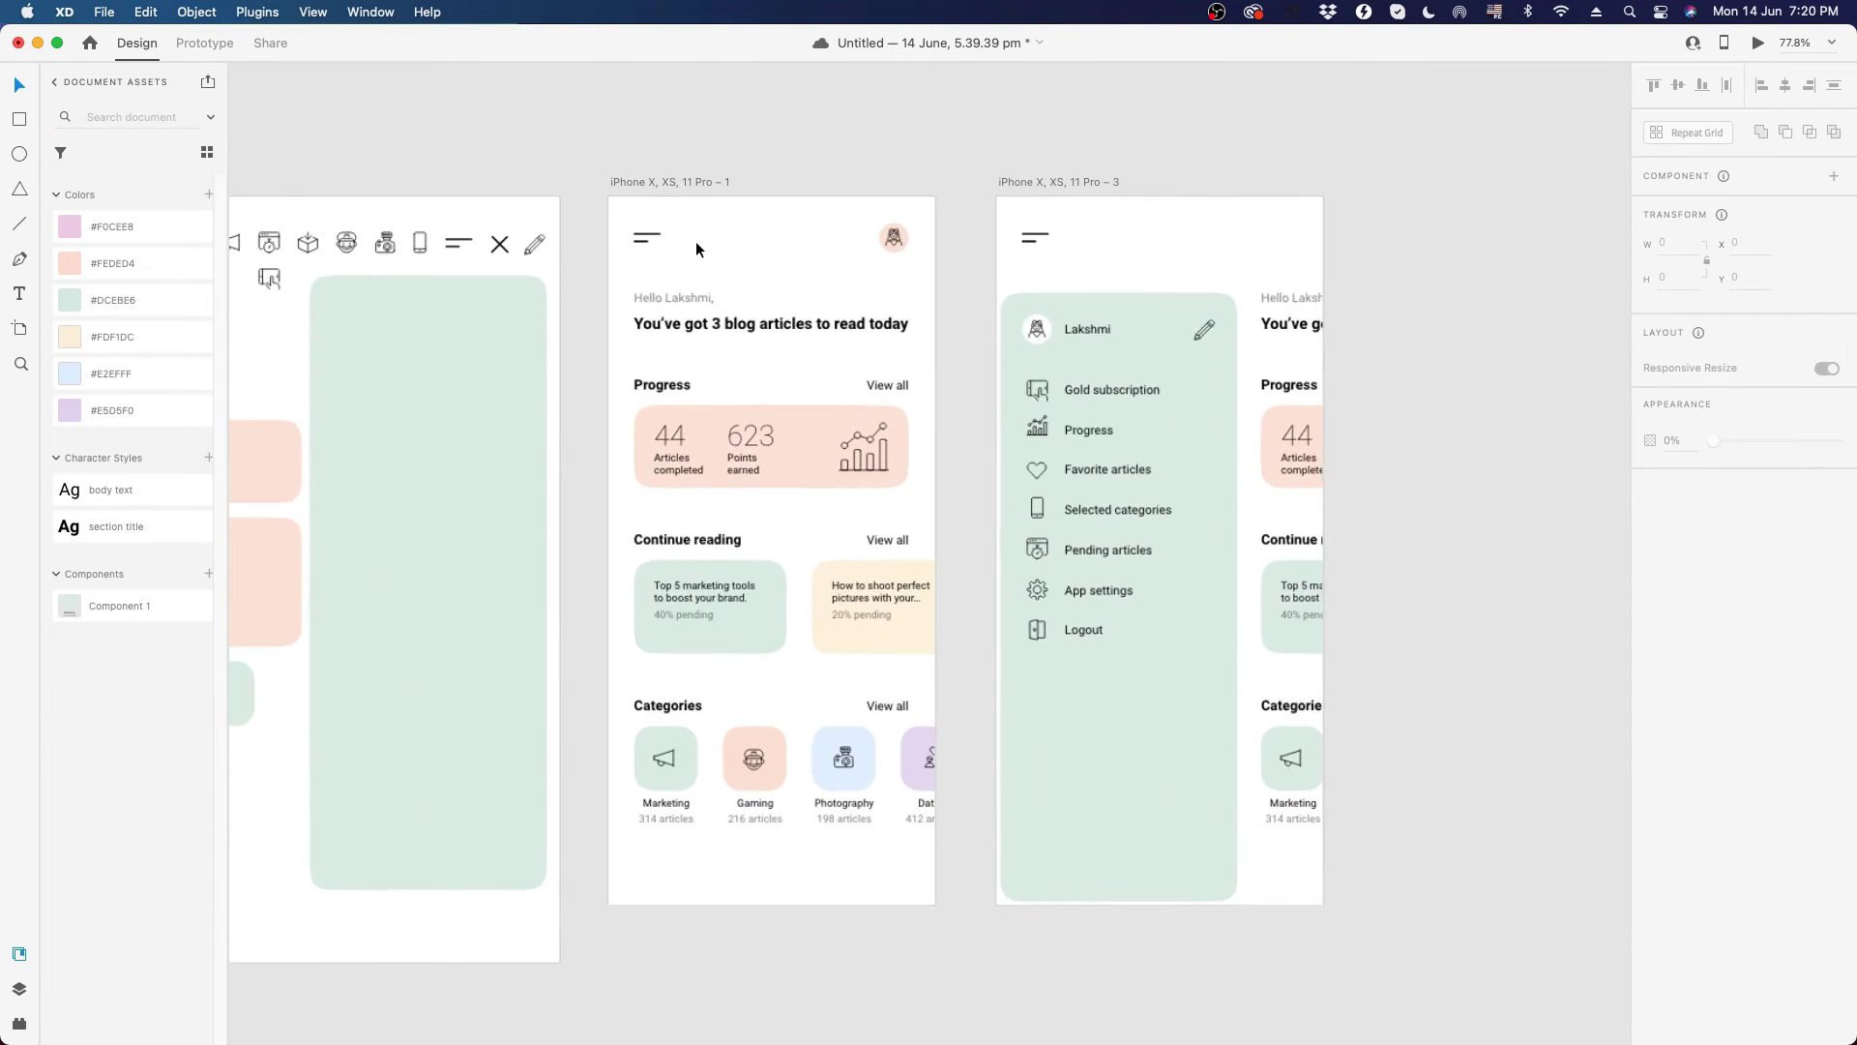
{"action": "left_click", "coordinate": [500, 245]}
{"action": "left_click_drag", "start_coordinate": [505, 245], "coordinate": [976, 274]}
{"action": "scroll", "coordinate": [1064, 252], "scroll_direction": "up", "scroll_amount": 8}
{"action": "left_click", "coordinate": [1027, 257]}
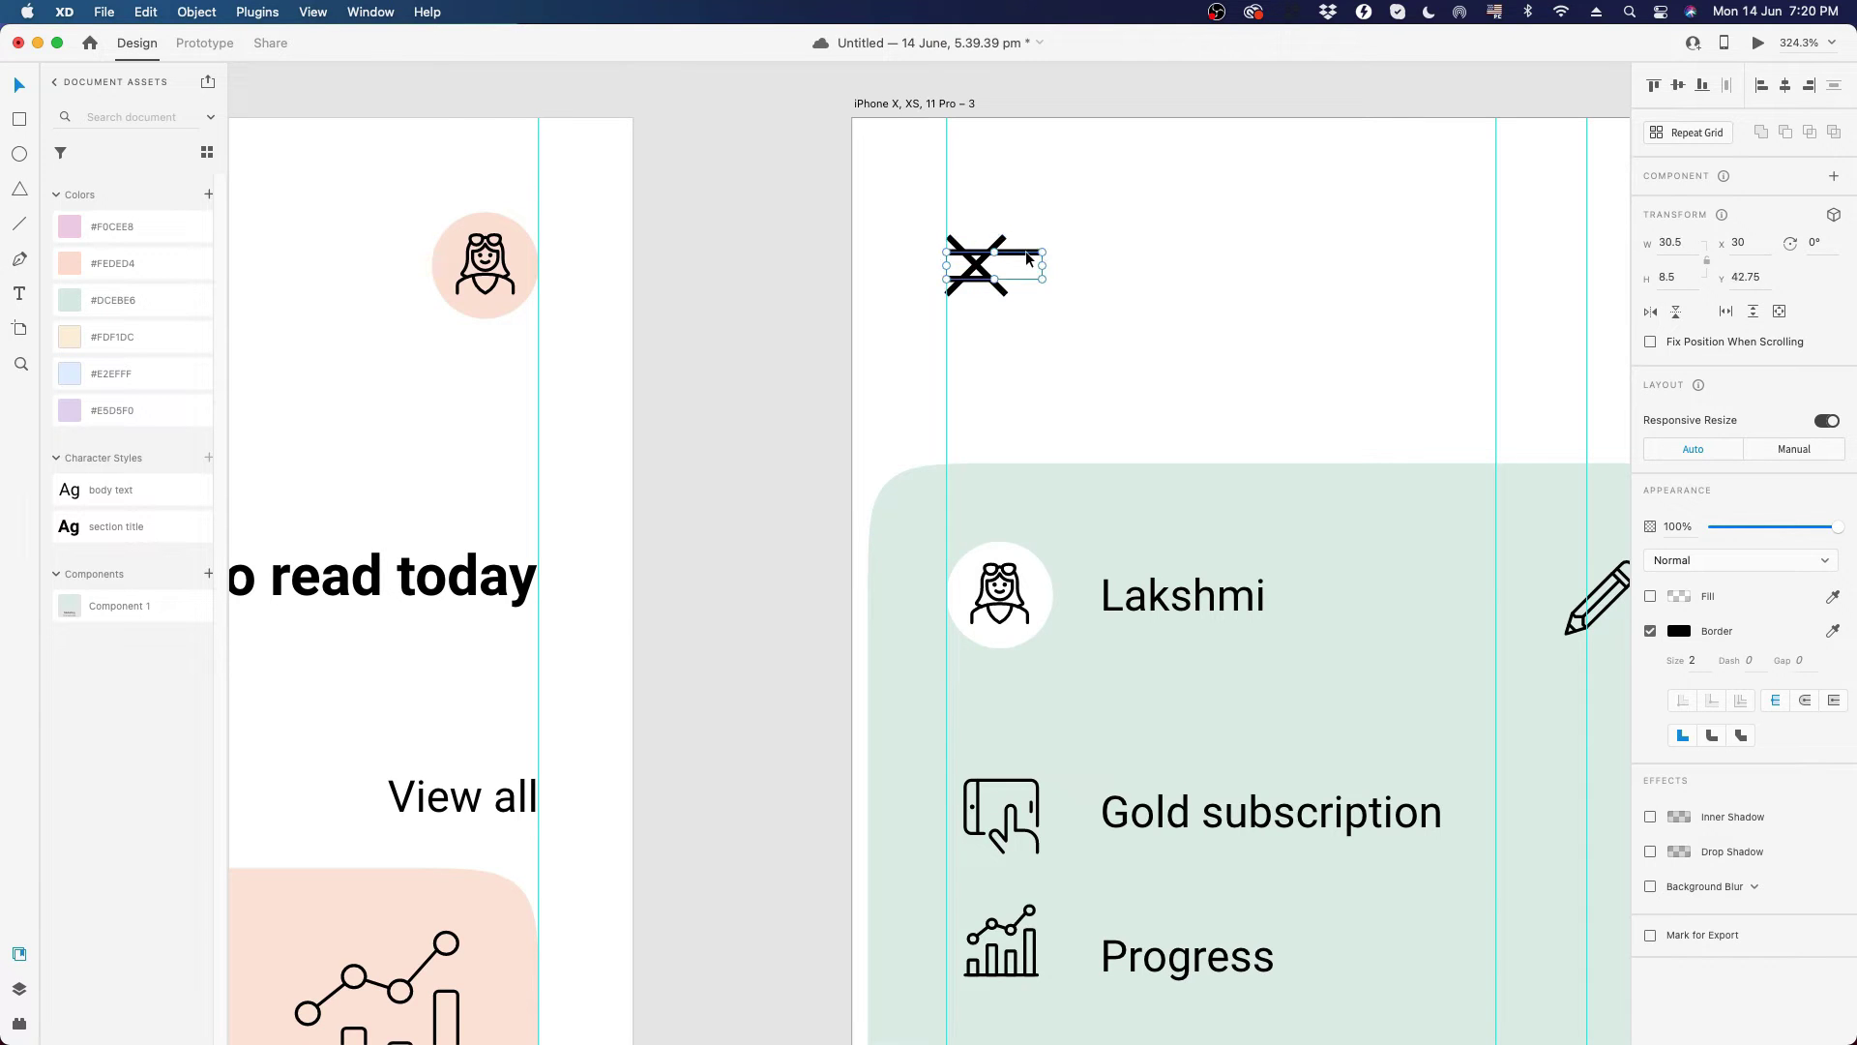
{"action": "key", "text": "Delete"}
{"action": "scroll", "coordinate": [1031, 280], "scroll_direction": "down", "scroll_amount": 10}
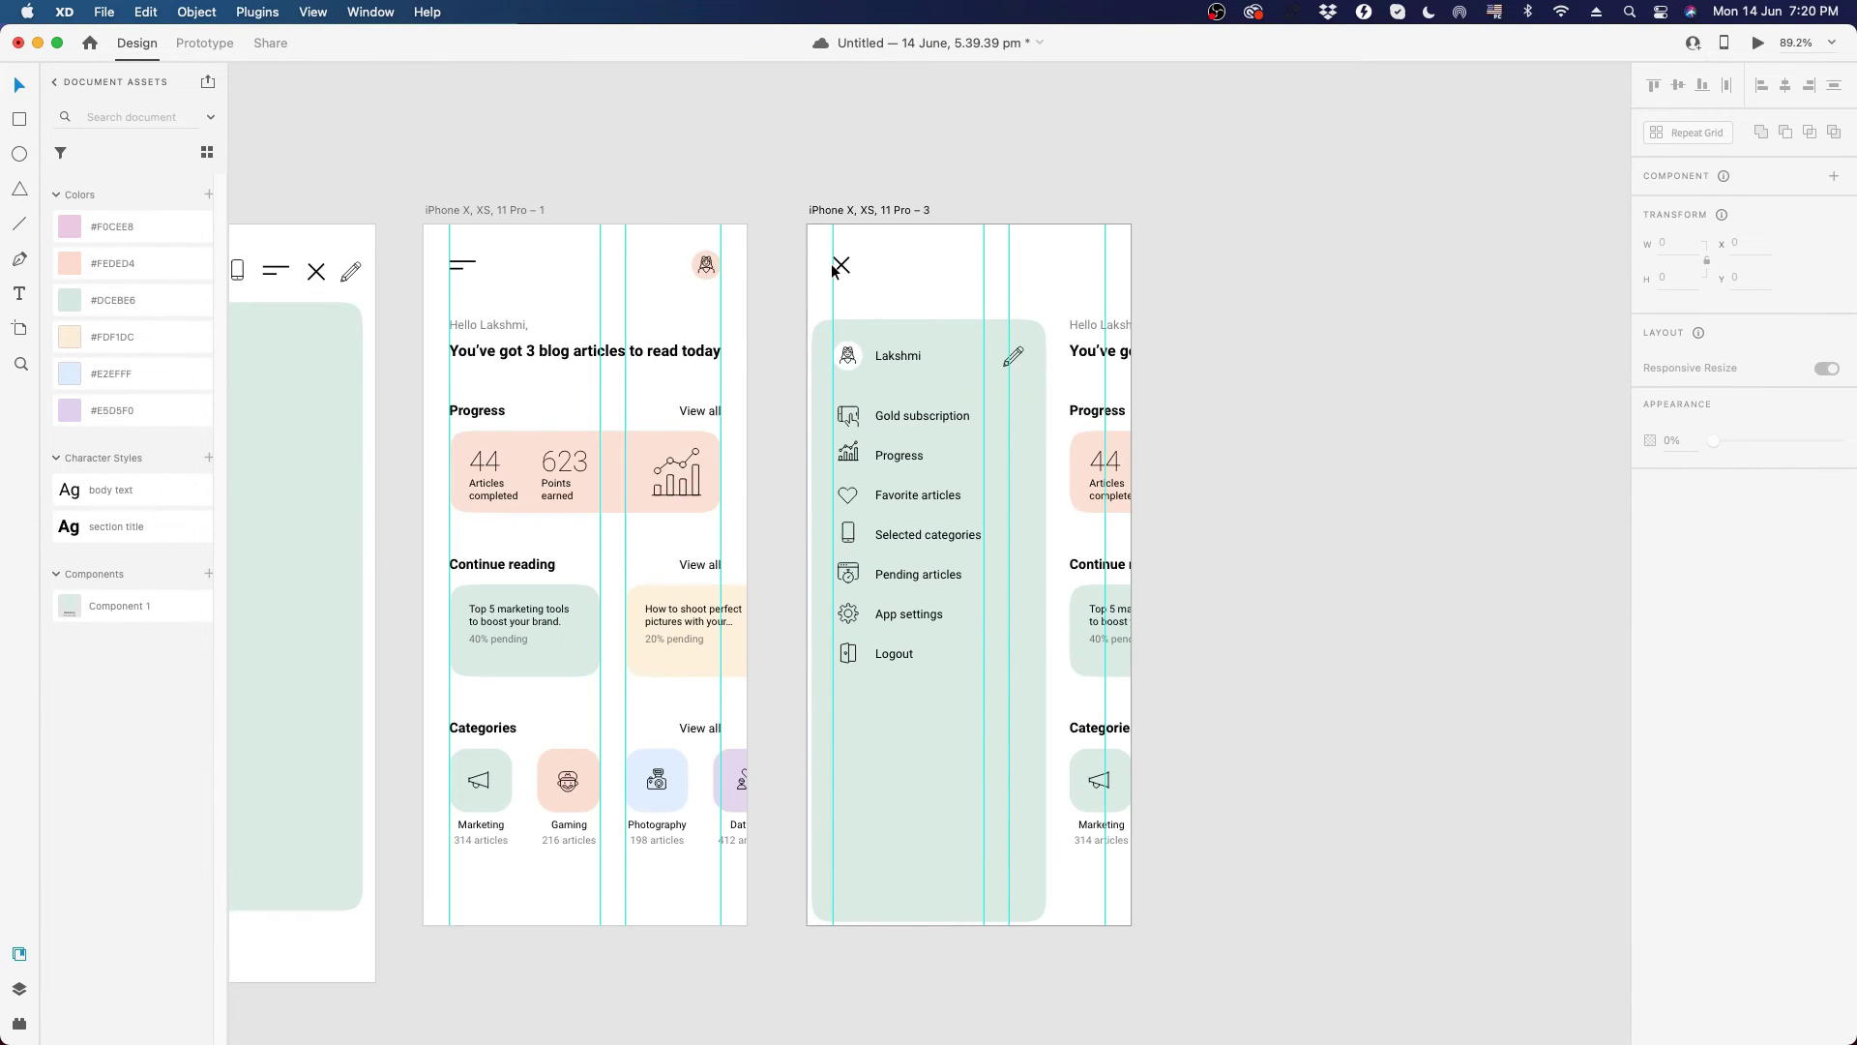
{"action": "left_click_drag", "start_coordinate": [831, 271], "coordinate": [1035, 275]}
{"action": "key", "text": "super+z"}
{"action": "left_click", "coordinate": [886, 164]}
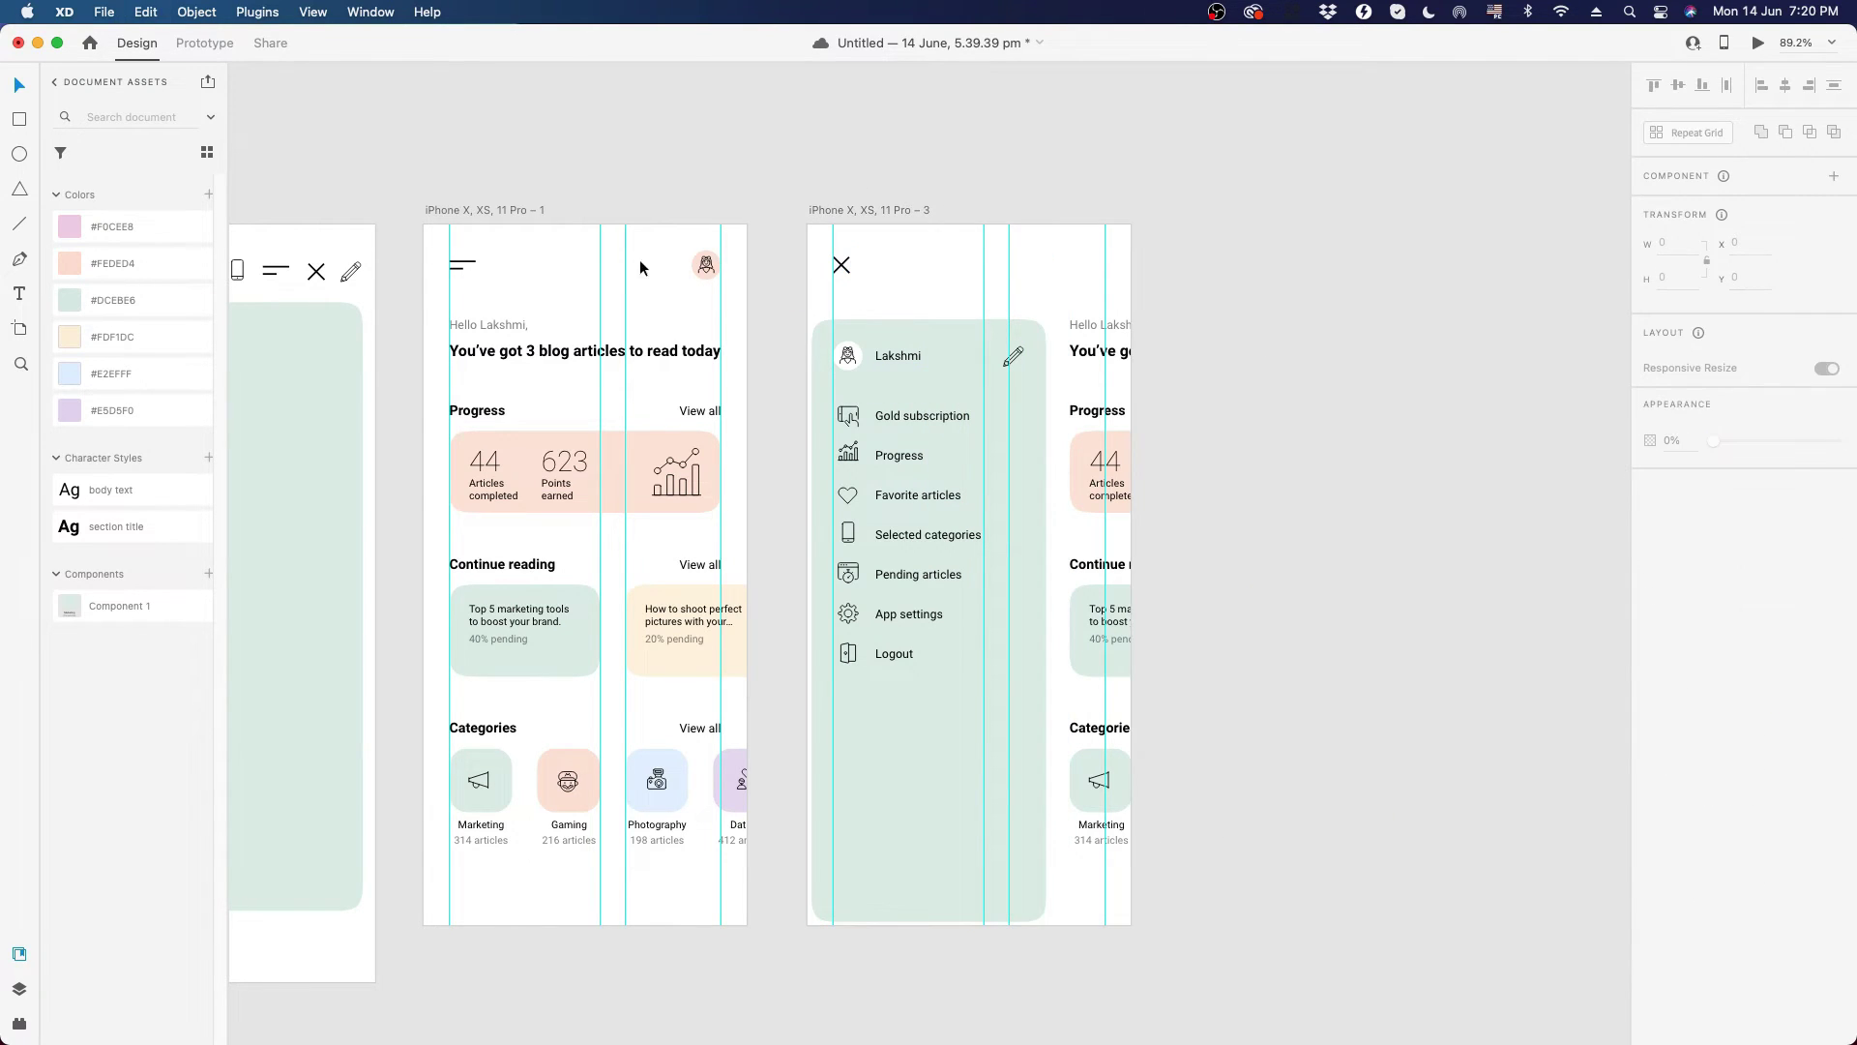
- Compare the menu icon on the home screen with the close icon and green panel on the side menu screen
{"action": "scroll", "coordinate": [414, 228], "scroll_direction": "down", "scroll_amount": 1}
{"action": "scroll", "coordinate": [414, 228], "scroll_direction": "up", "scroll_amount": 3}
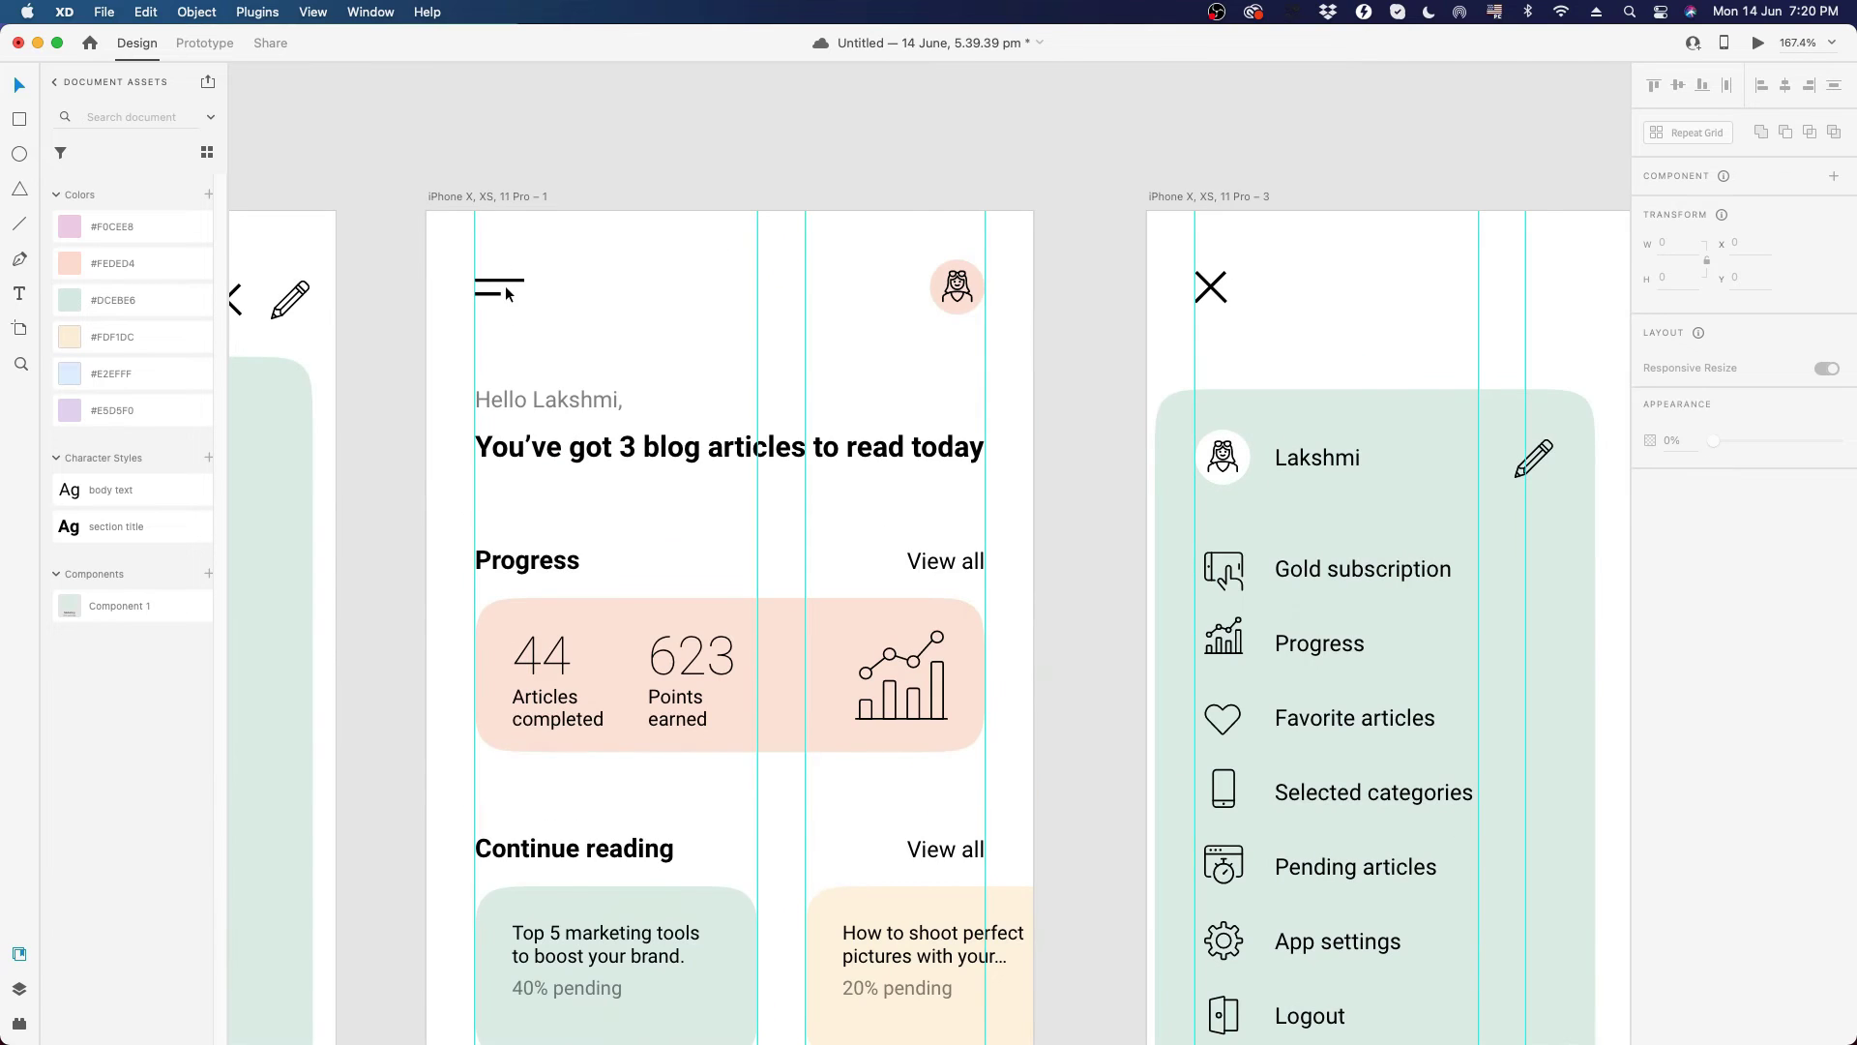
{"action": "left_click", "coordinate": [491, 297]}
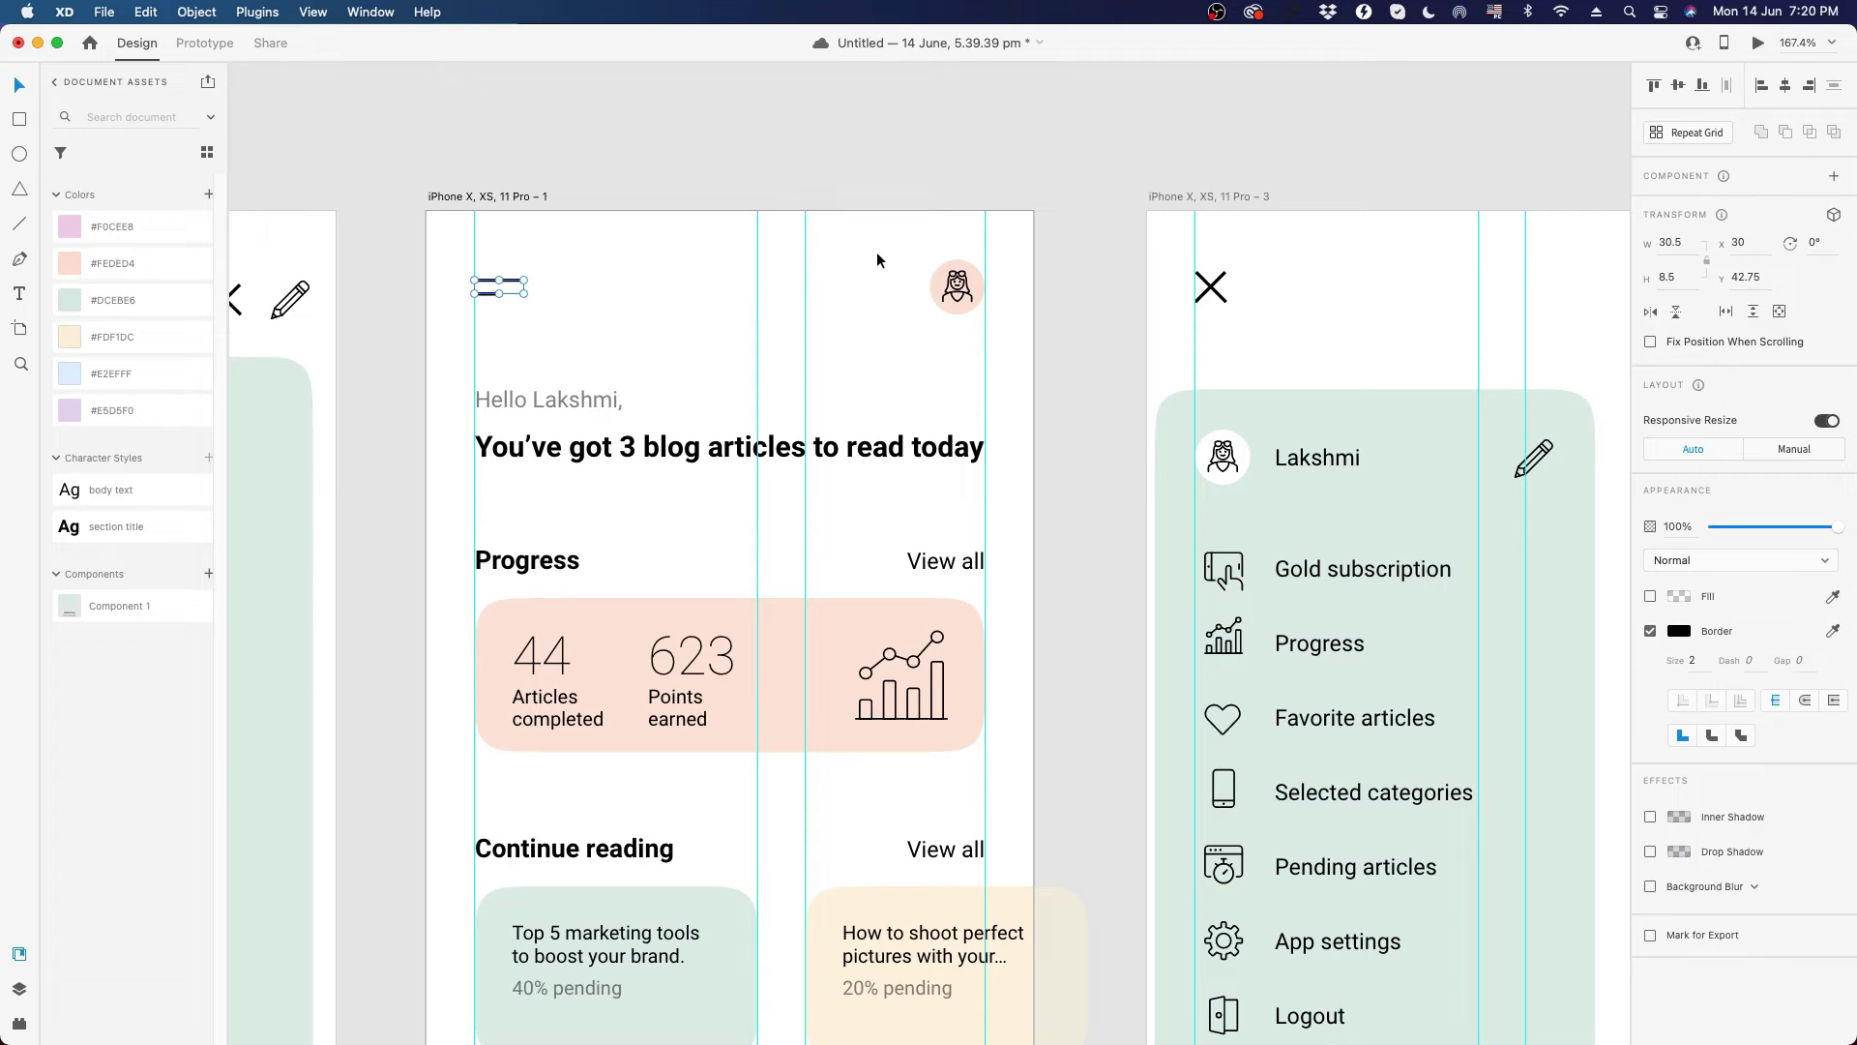
{"action": "left_click", "coordinate": [1094, 232]}
{"action": "scroll", "coordinate": [883, 273], "scroll_direction": "up", "scroll_amount": 2}
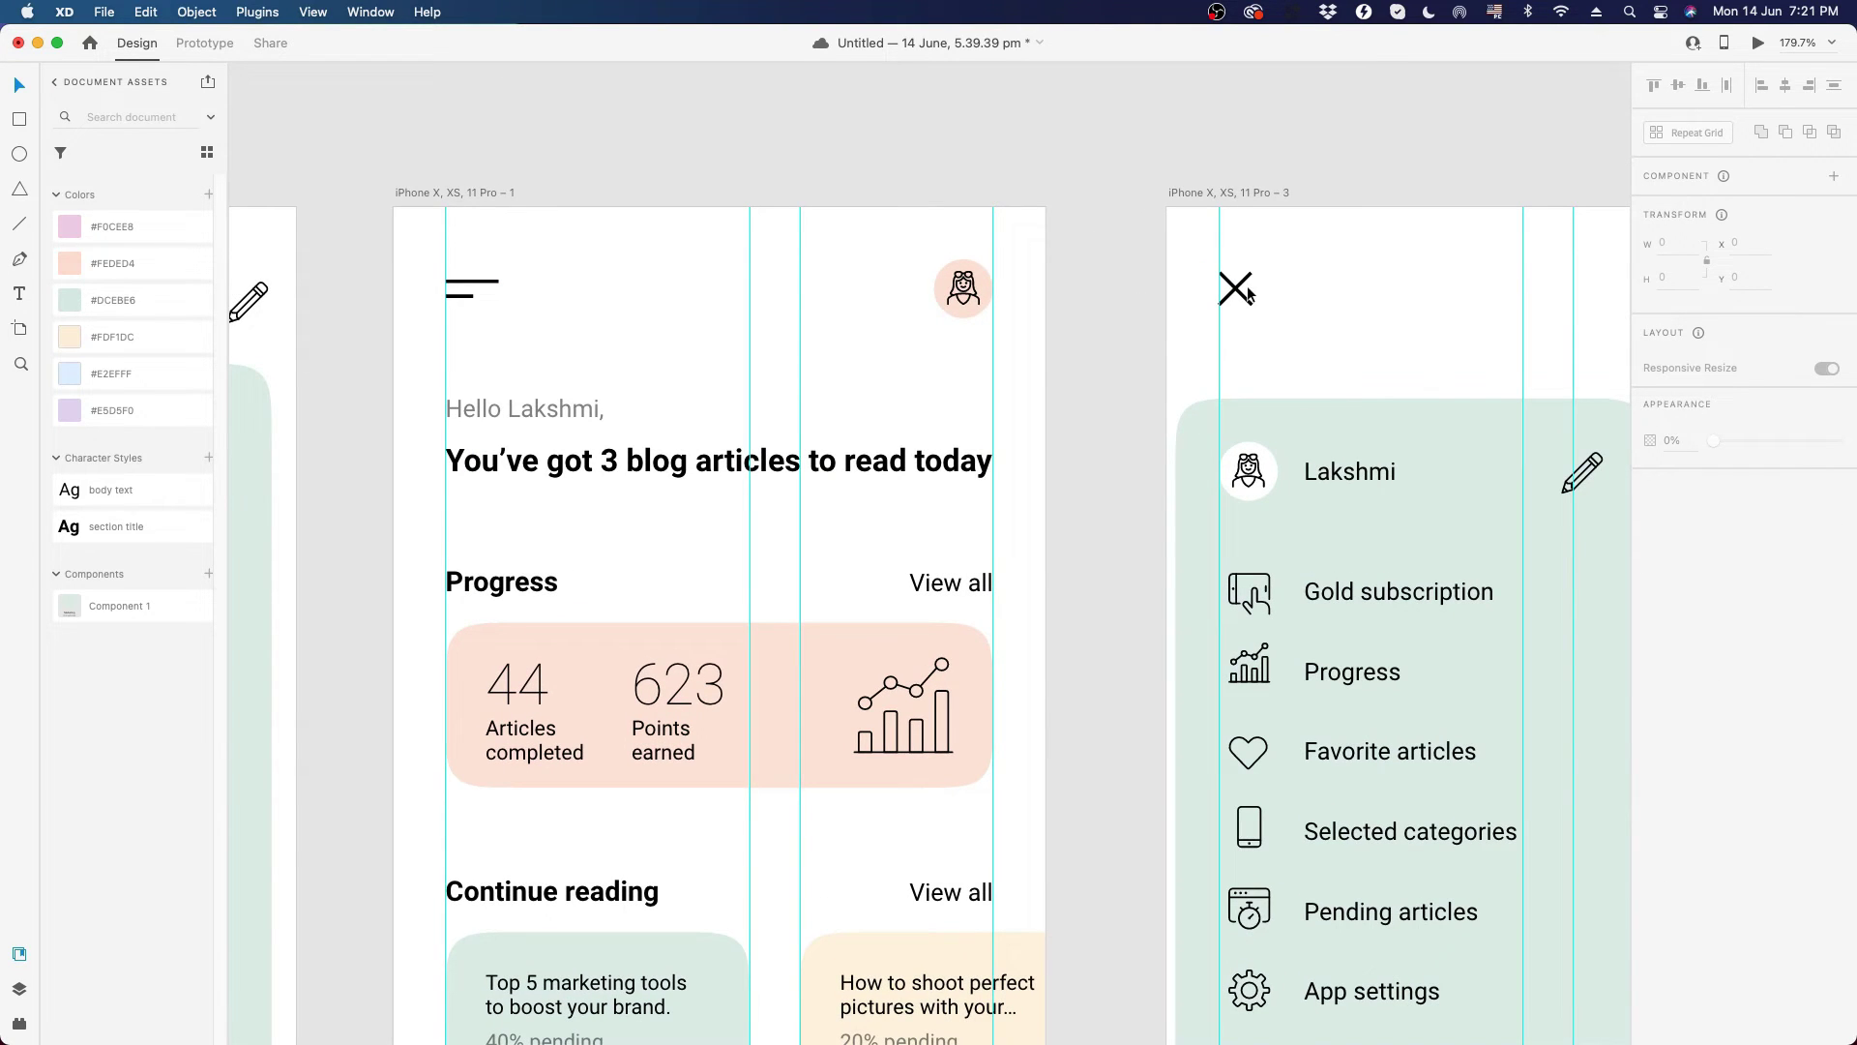
{"action": "scroll", "coordinate": [658, 194], "scroll_direction": "down", "scroll_amount": 10}
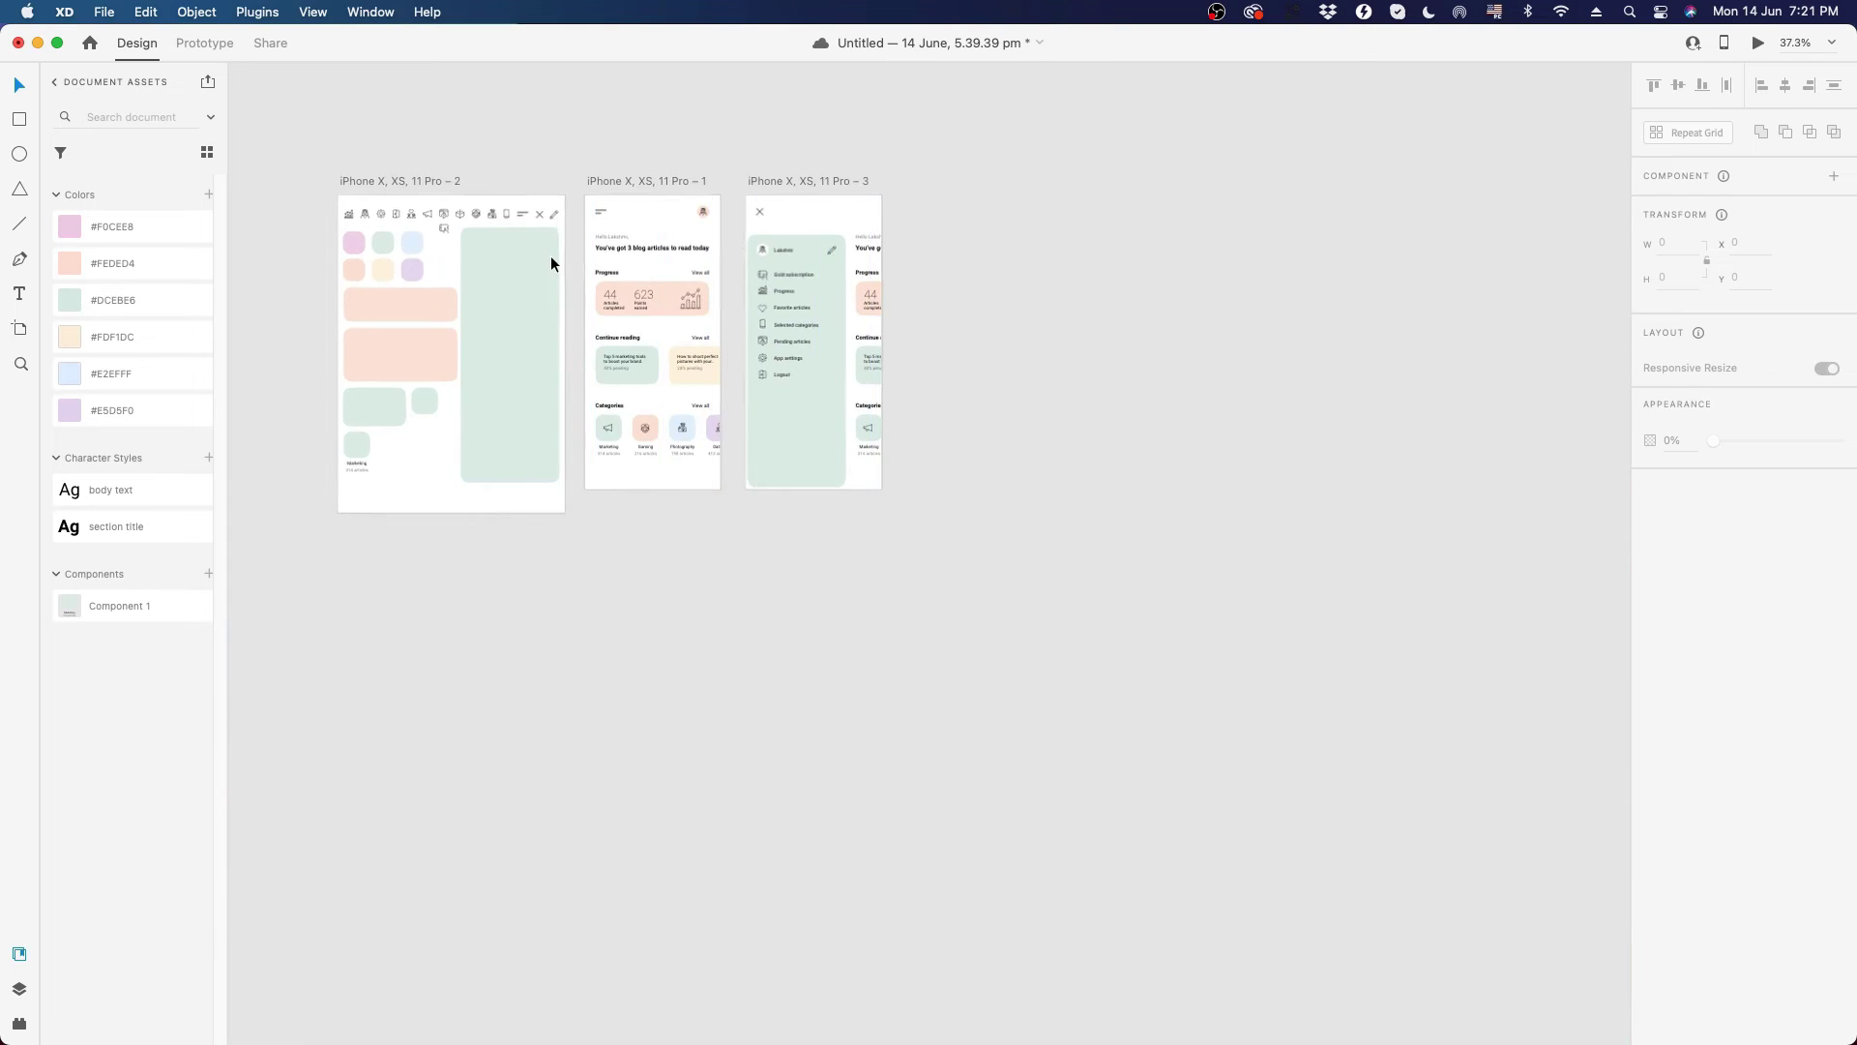
{"action": "scroll", "coordinate": [648, 174], "scroll_direction": "up", "scroll_amount": 5}
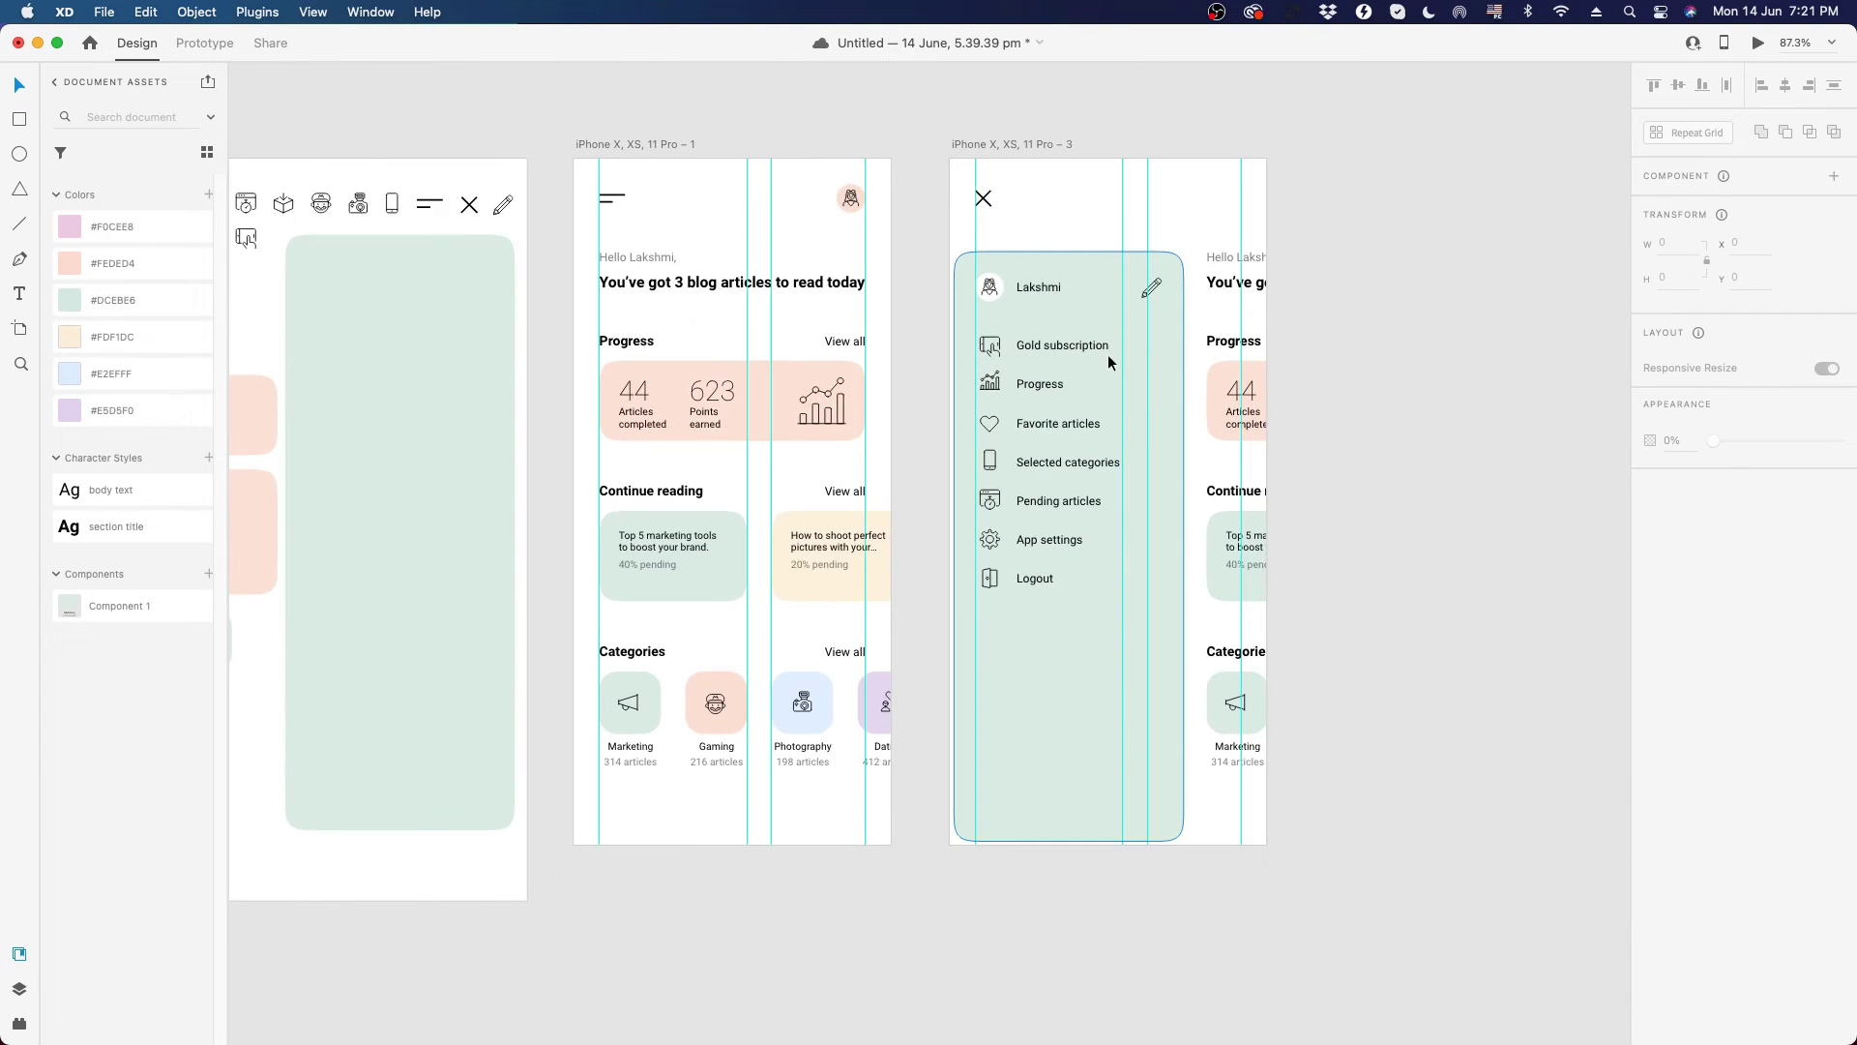
{"action": "left_click_drag", "start_coordinate": [1355, 319], "coordinate": [1278, 315]}
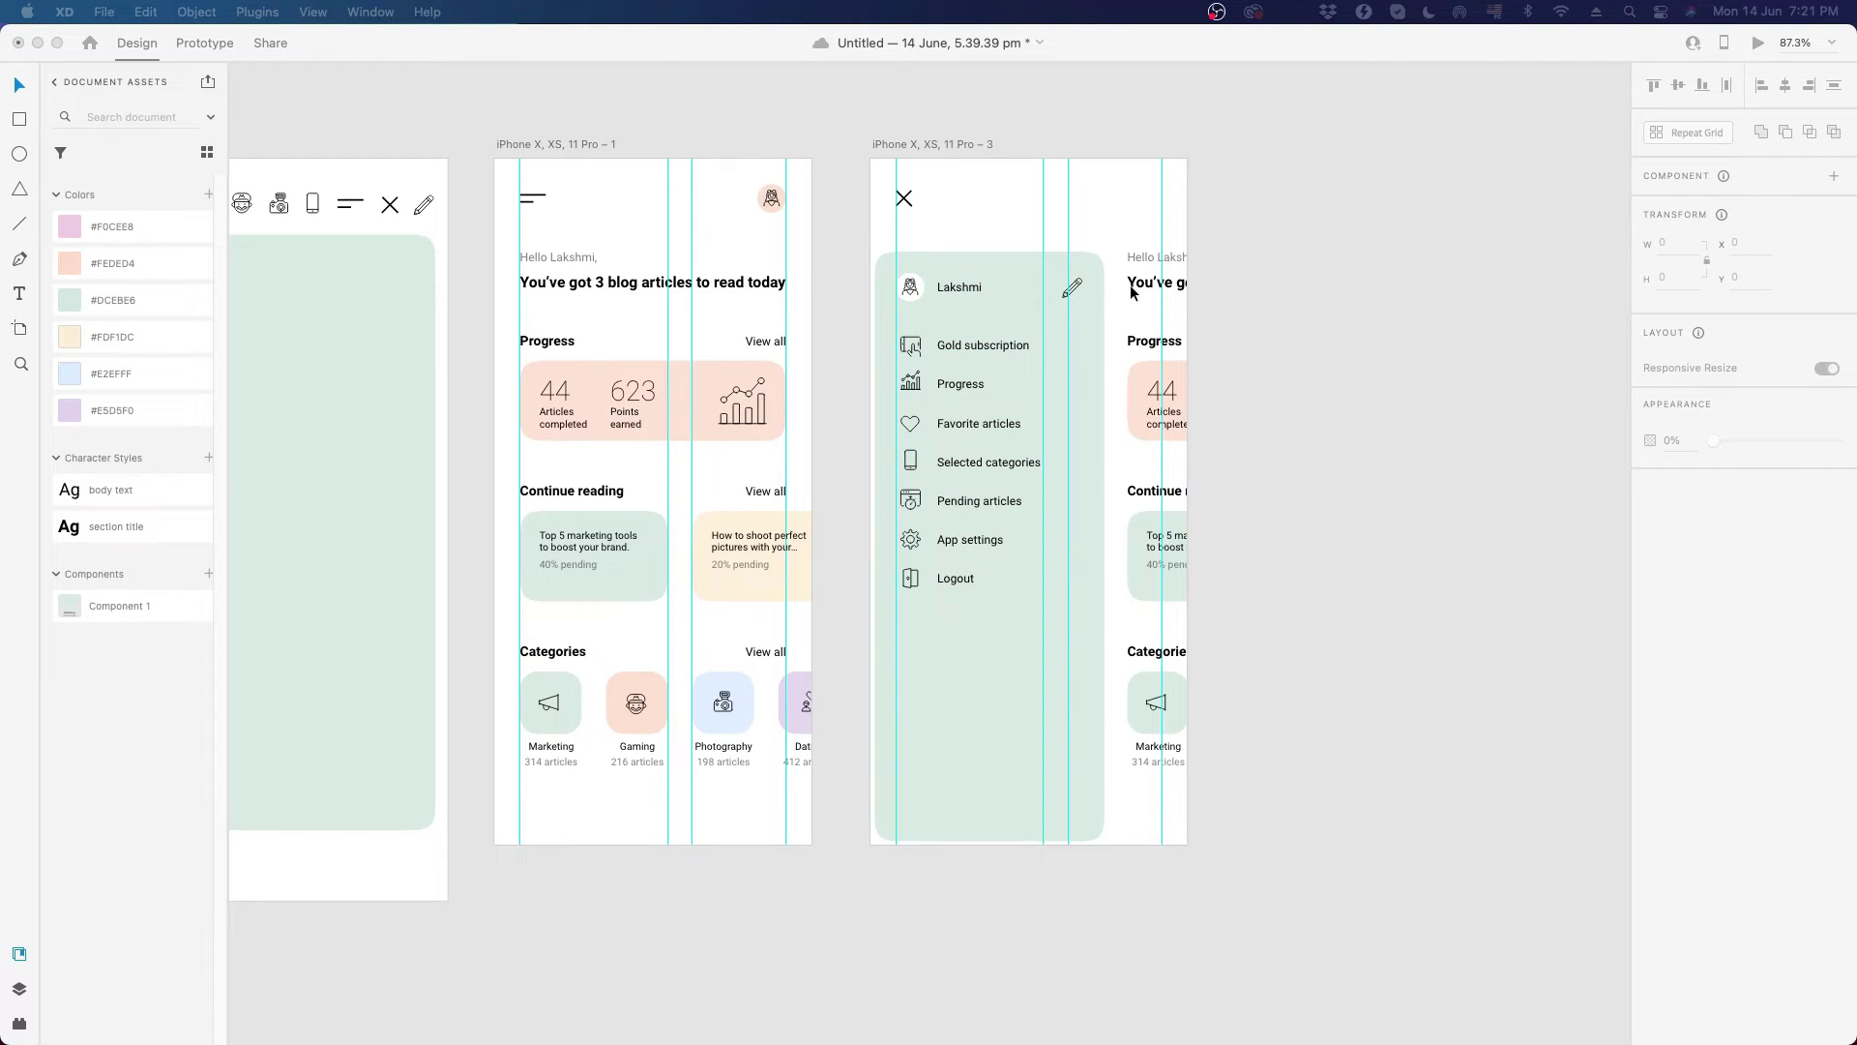
{"action": "left_click", "coordinate": [1318, 183]}
- Duplicate the side menu artboard and delete everything on the copy except the close icon
{"action": "left_click", "coordinate": [929, 145]}
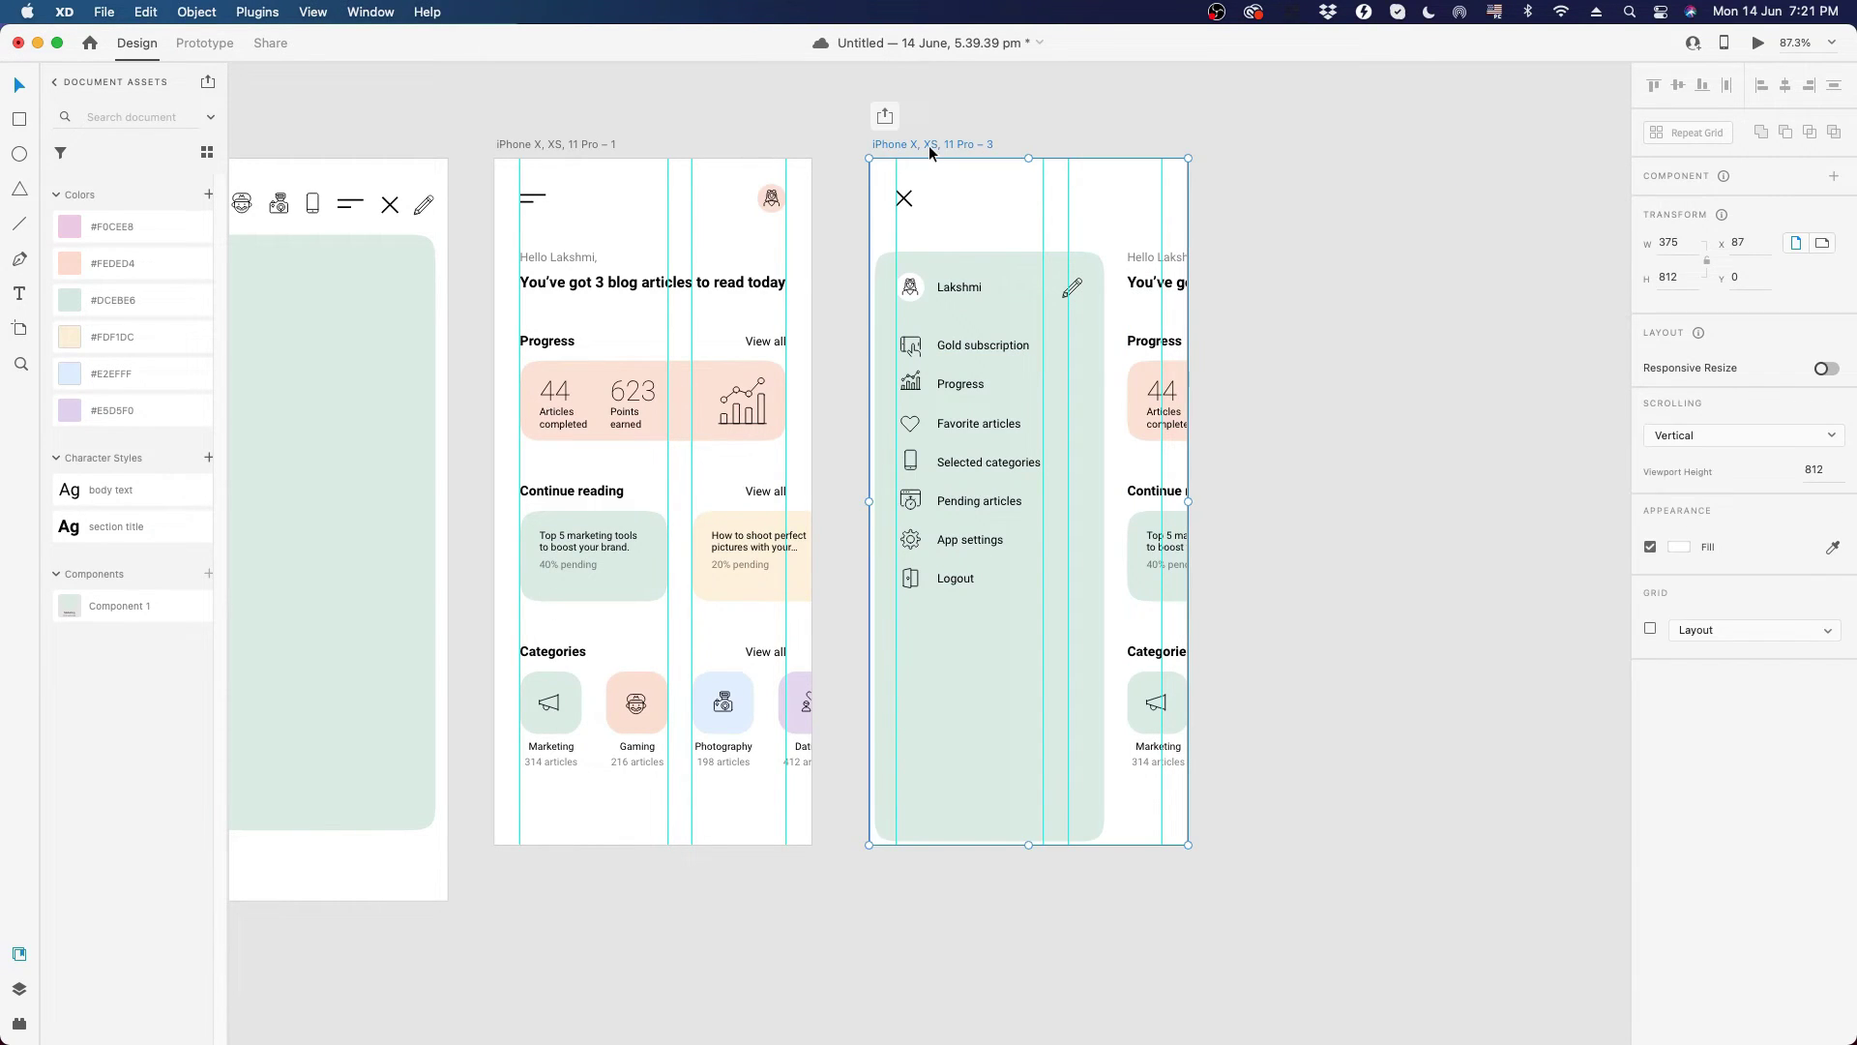
{"action": "key", "text": "super+d"}
{"action": "scroll", "coordinate": [1221, 215], "scroll_direction": "right", "scroll_amount": 2}
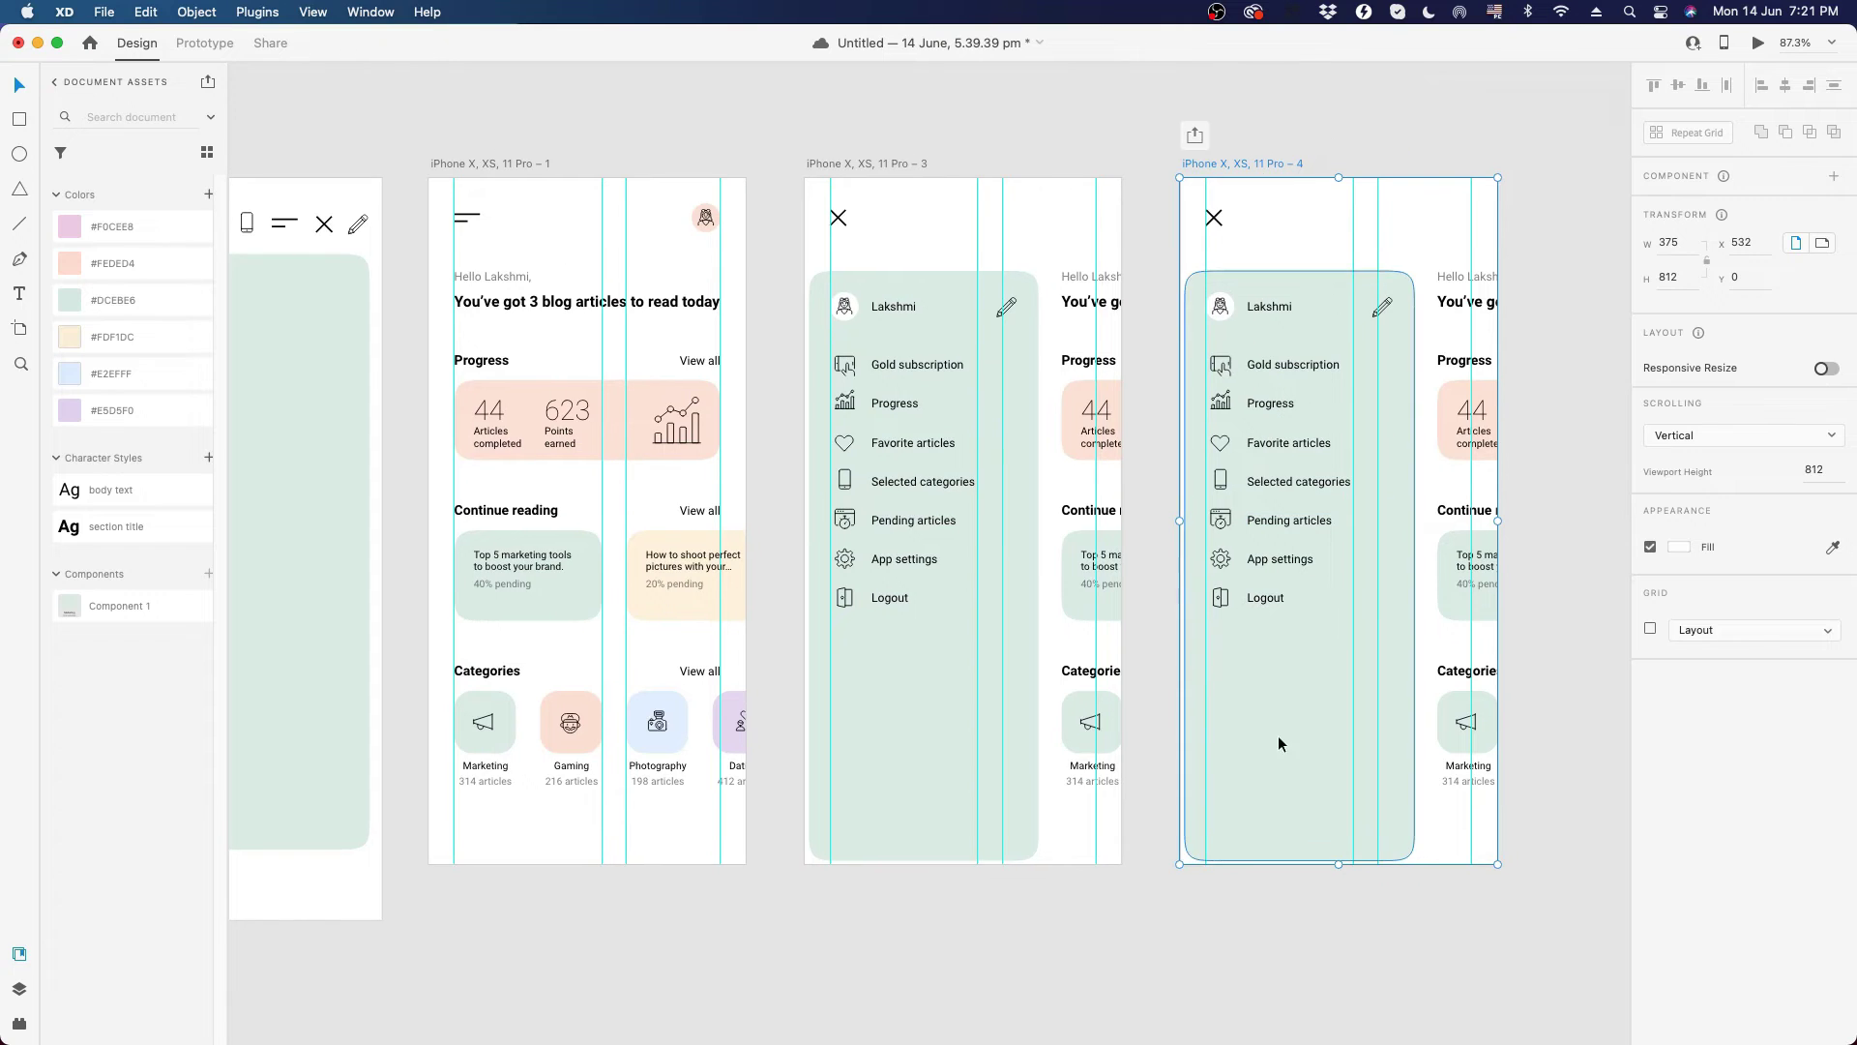
{"action": "left_click_drag", "start_coordinate": [1183, 904], "coordinate": [1557, 255]}
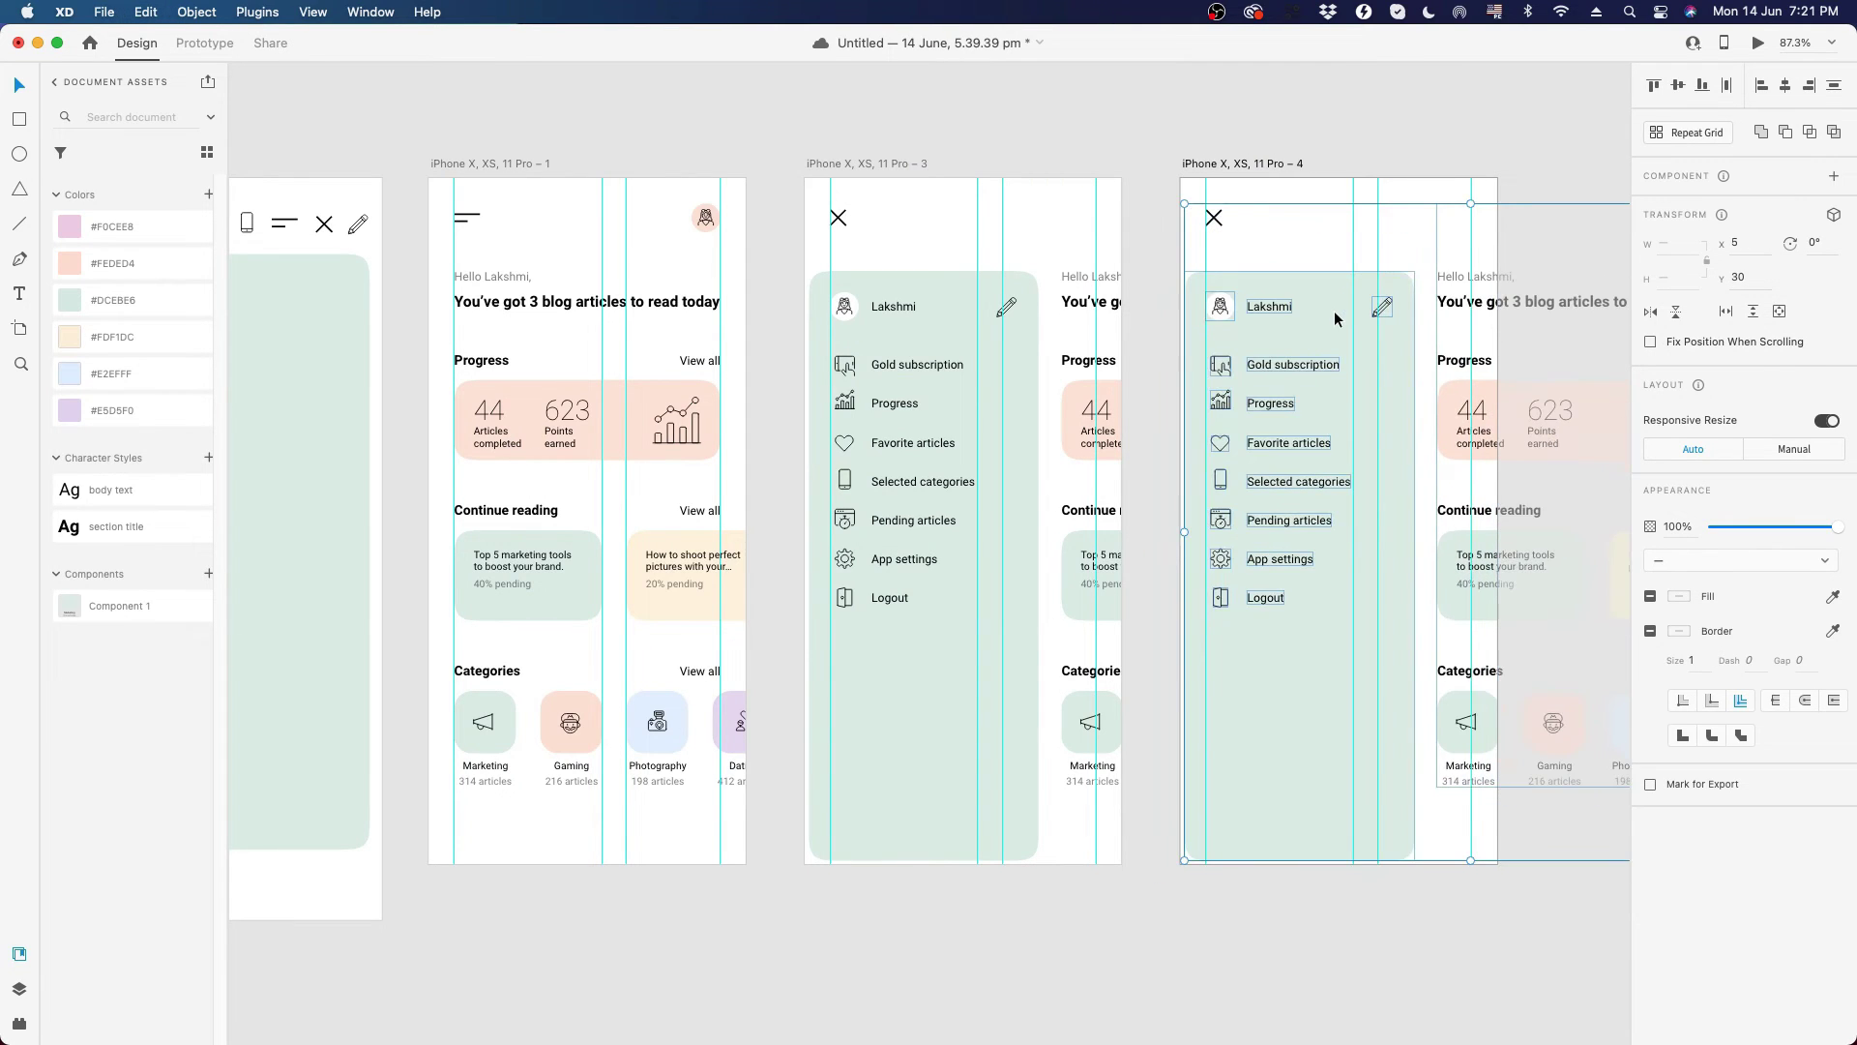
{"action": "key", "text": "Delete"}
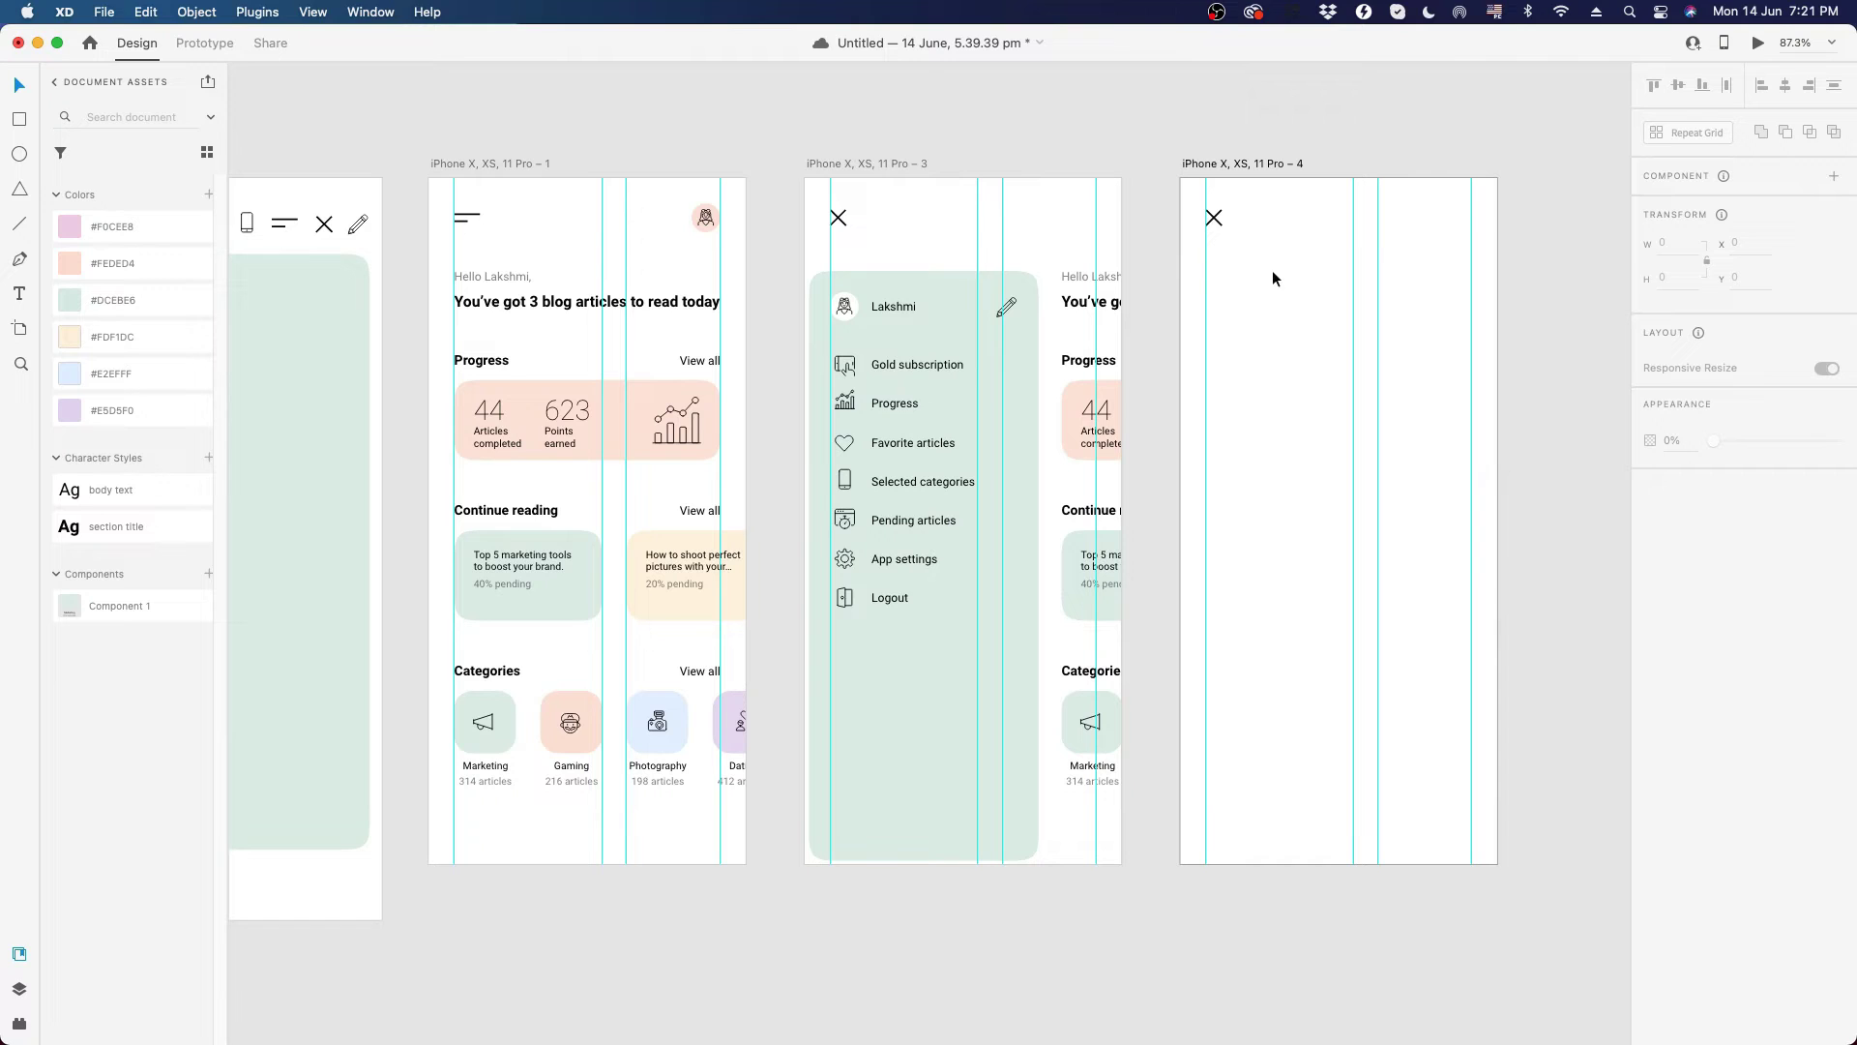
- Copy the home screen's bold heading to the new artboard at X 30, Y 135 and replace its text with "Top 5 marketing tools to boost your brand."
{"action": "left_click", "coordinate": [488, 306]}
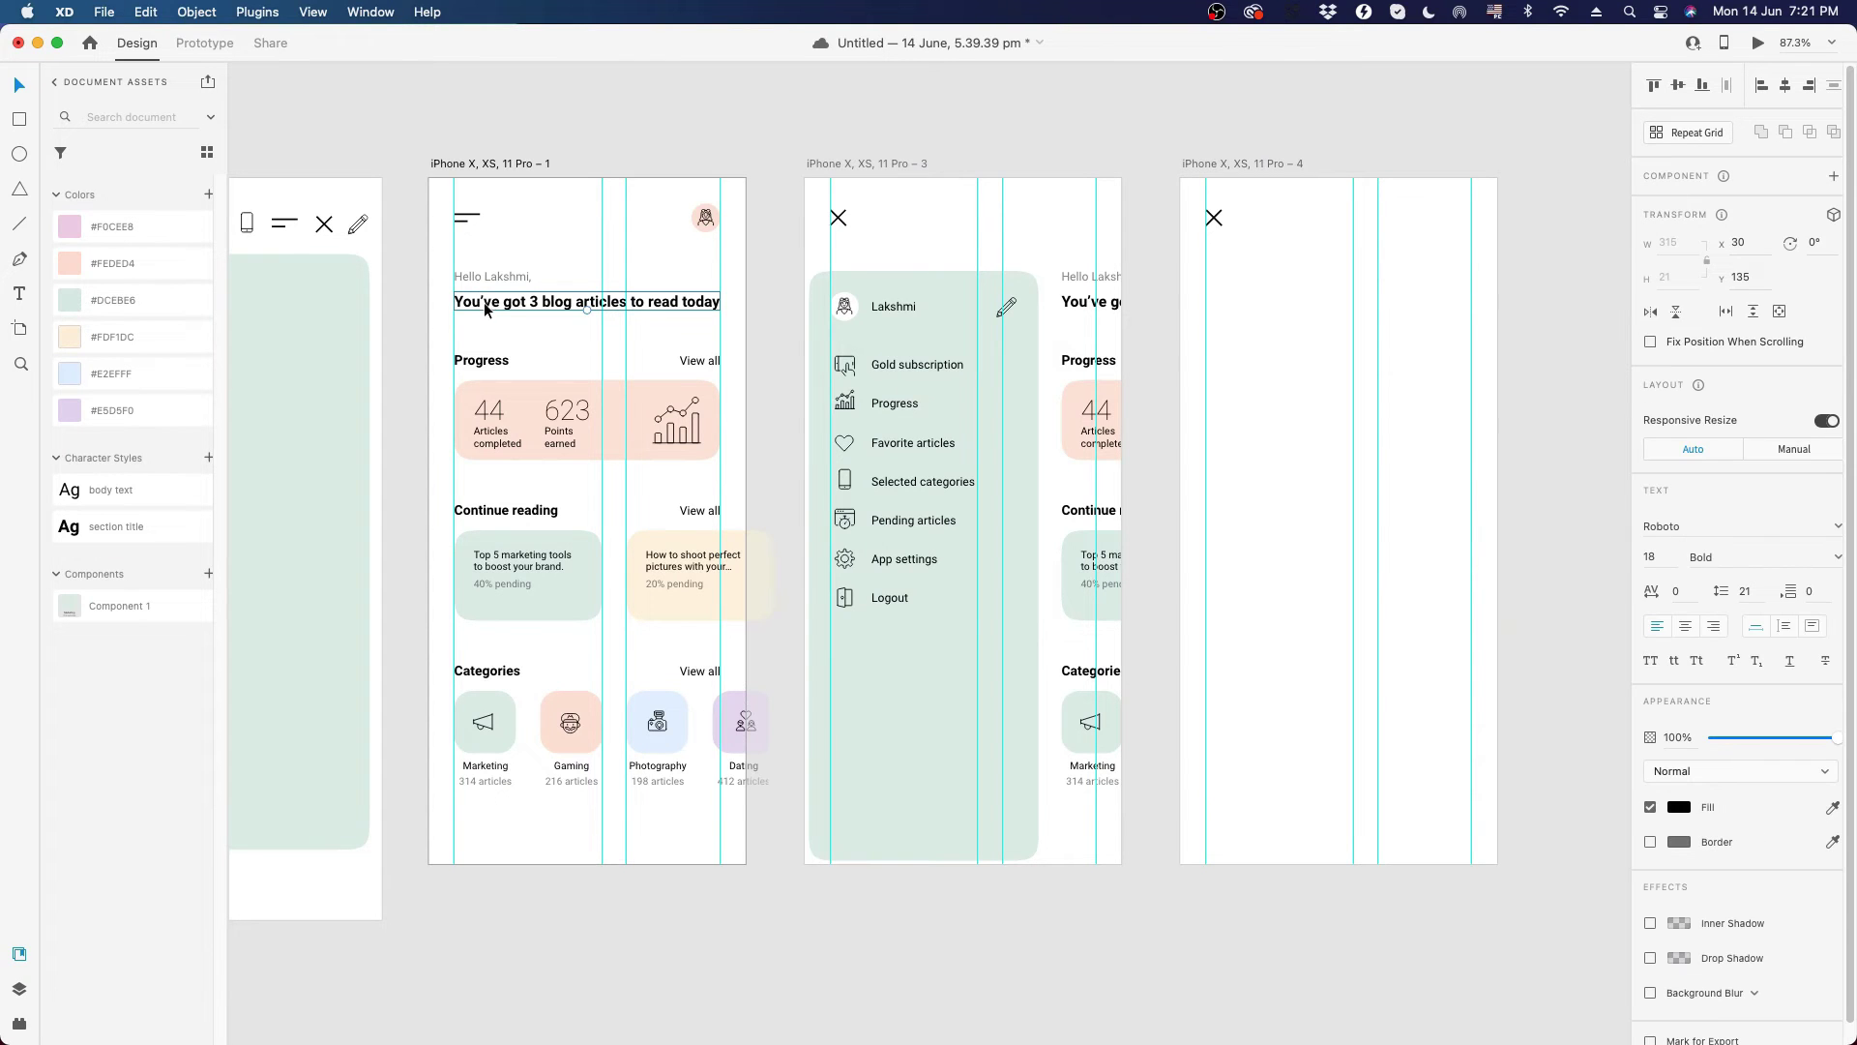
{"action": "left_click_drag", "start_coordinate": [487, 307], "coordinate": [1242, 305]}
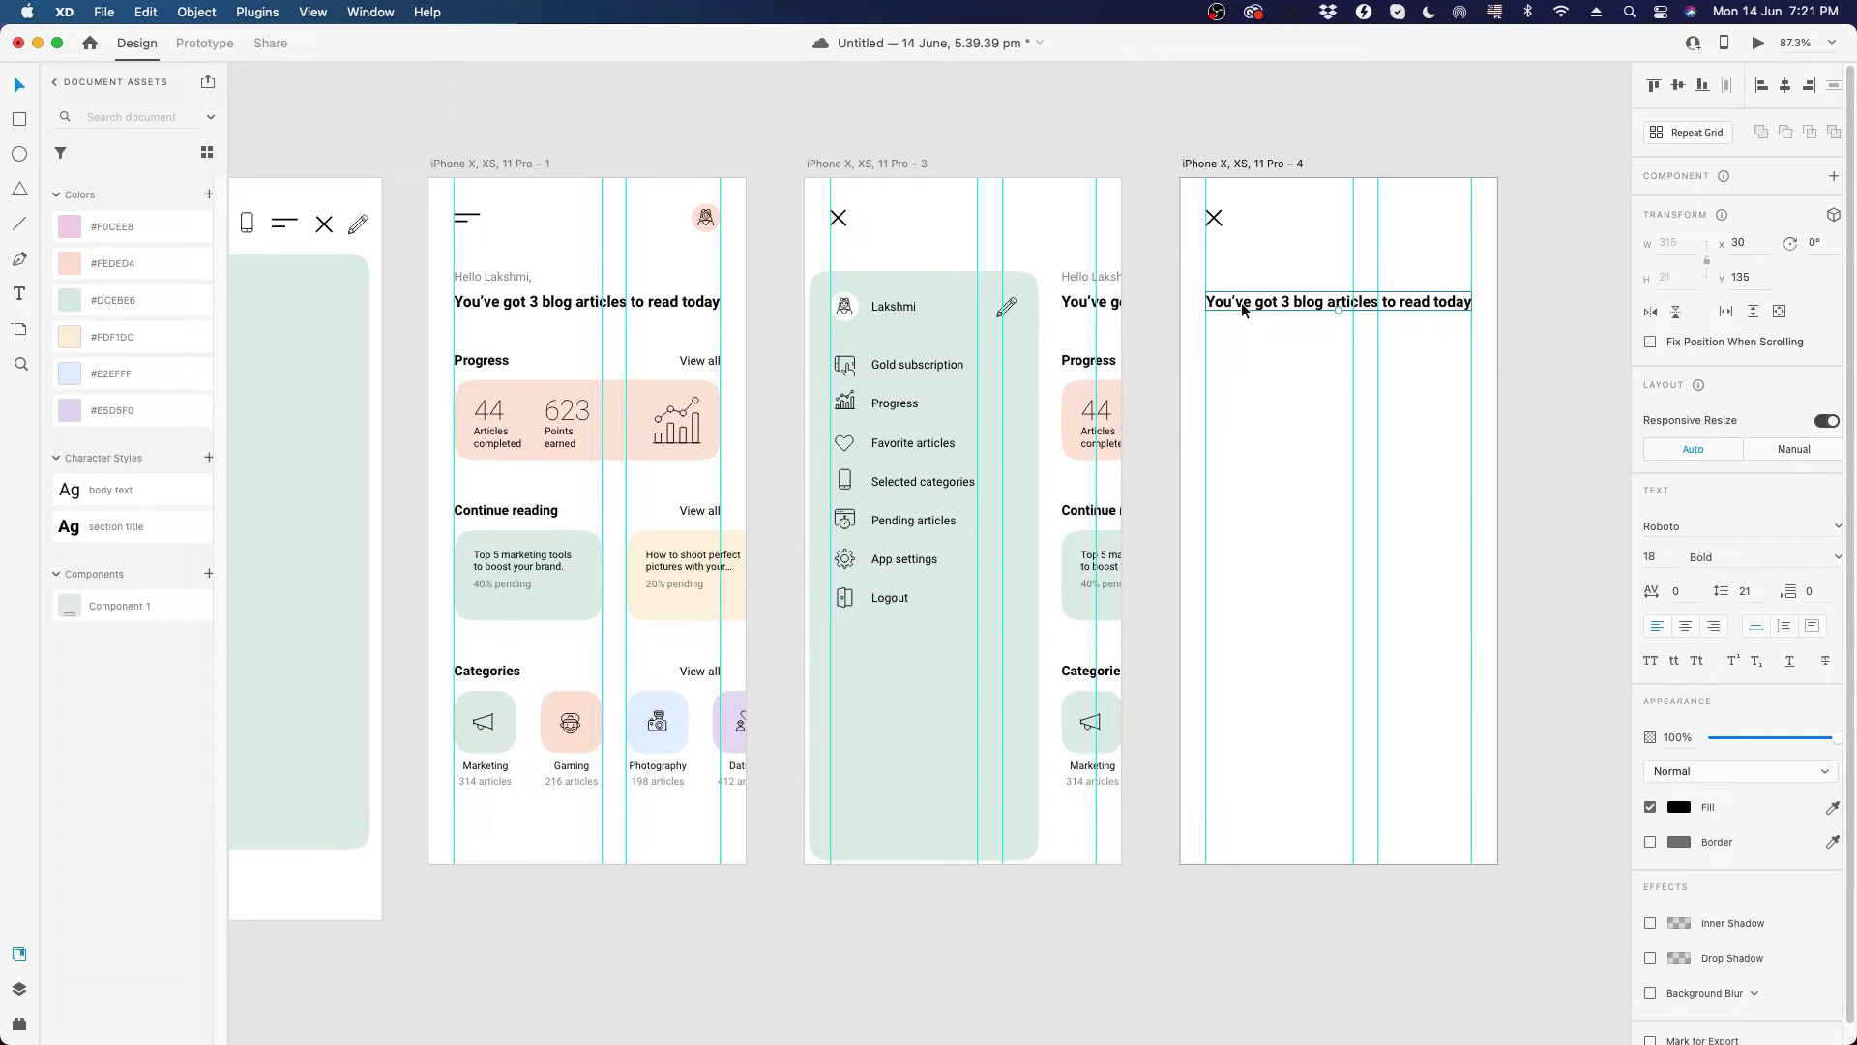
{"action": "double_click", "coordinate": [1244, 305]}
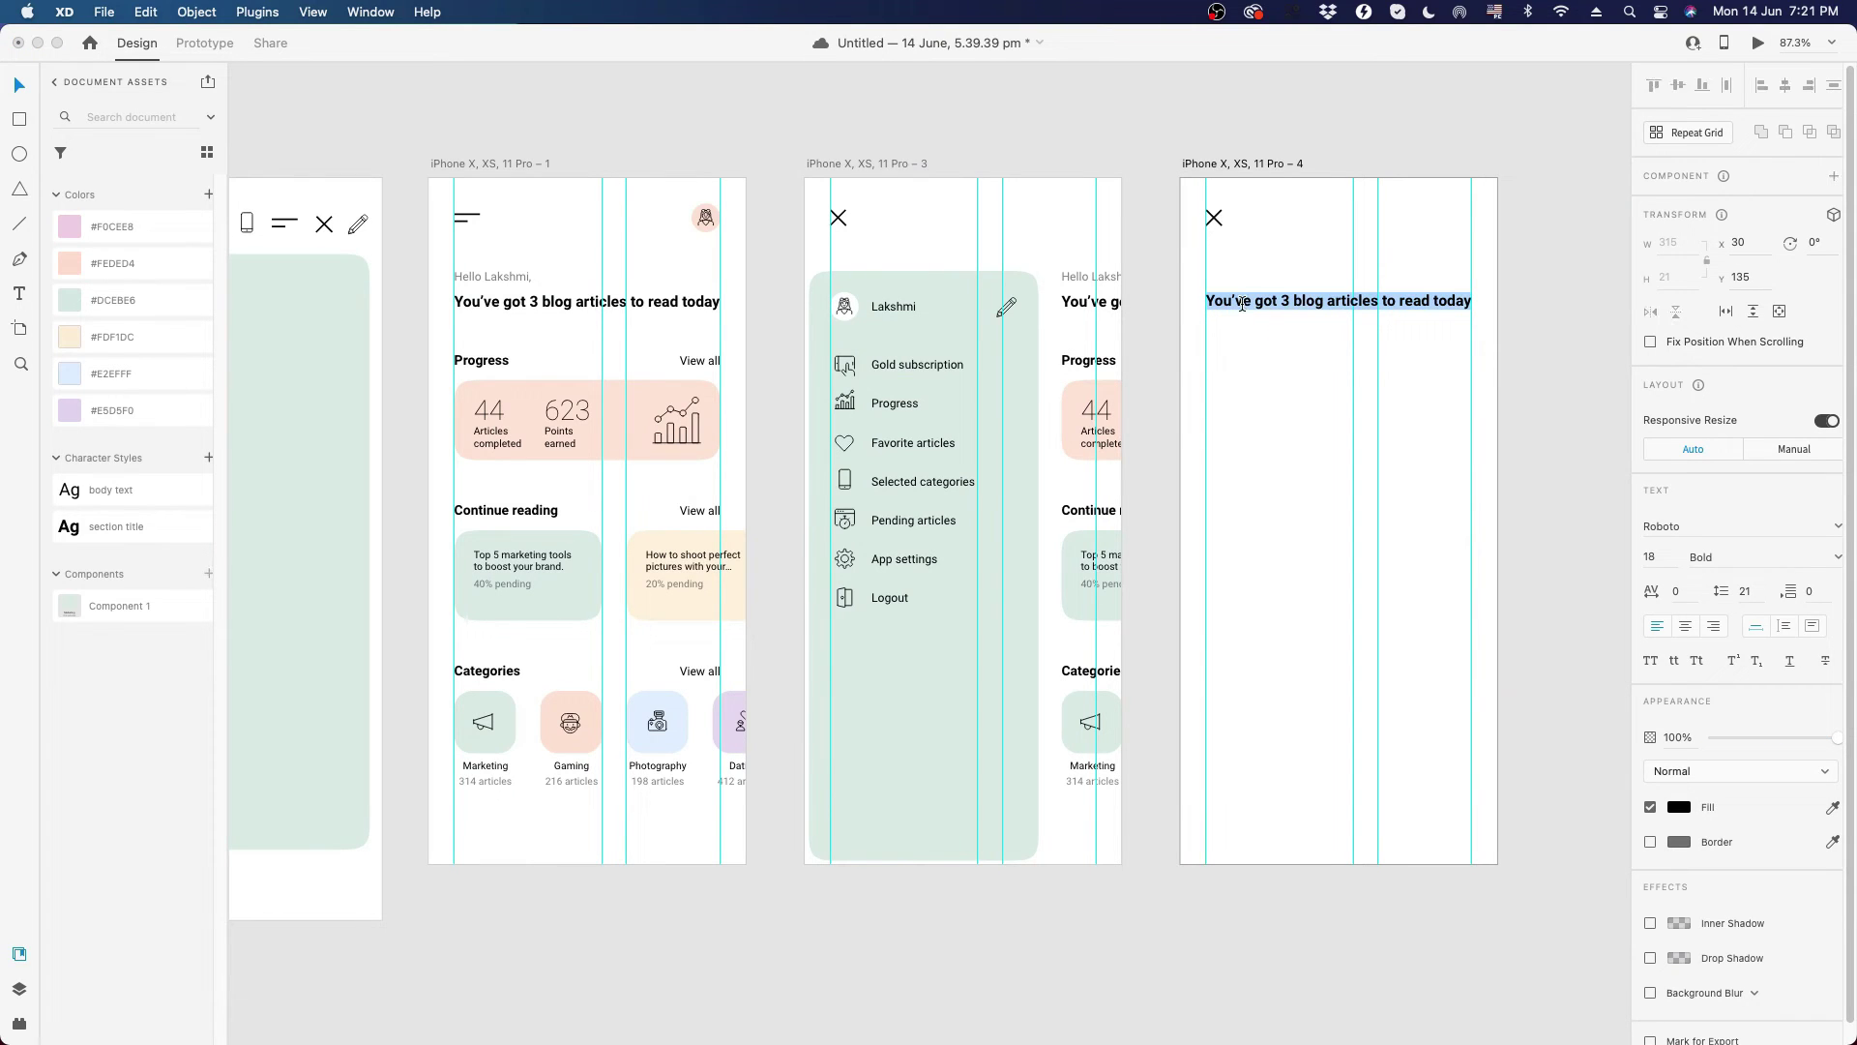
{"action": "double_click", "coordinate": [537, 567]}
{"action": "double_click", "coordinate": [537, 567]}
{"action": "key", "text": "super+c"}
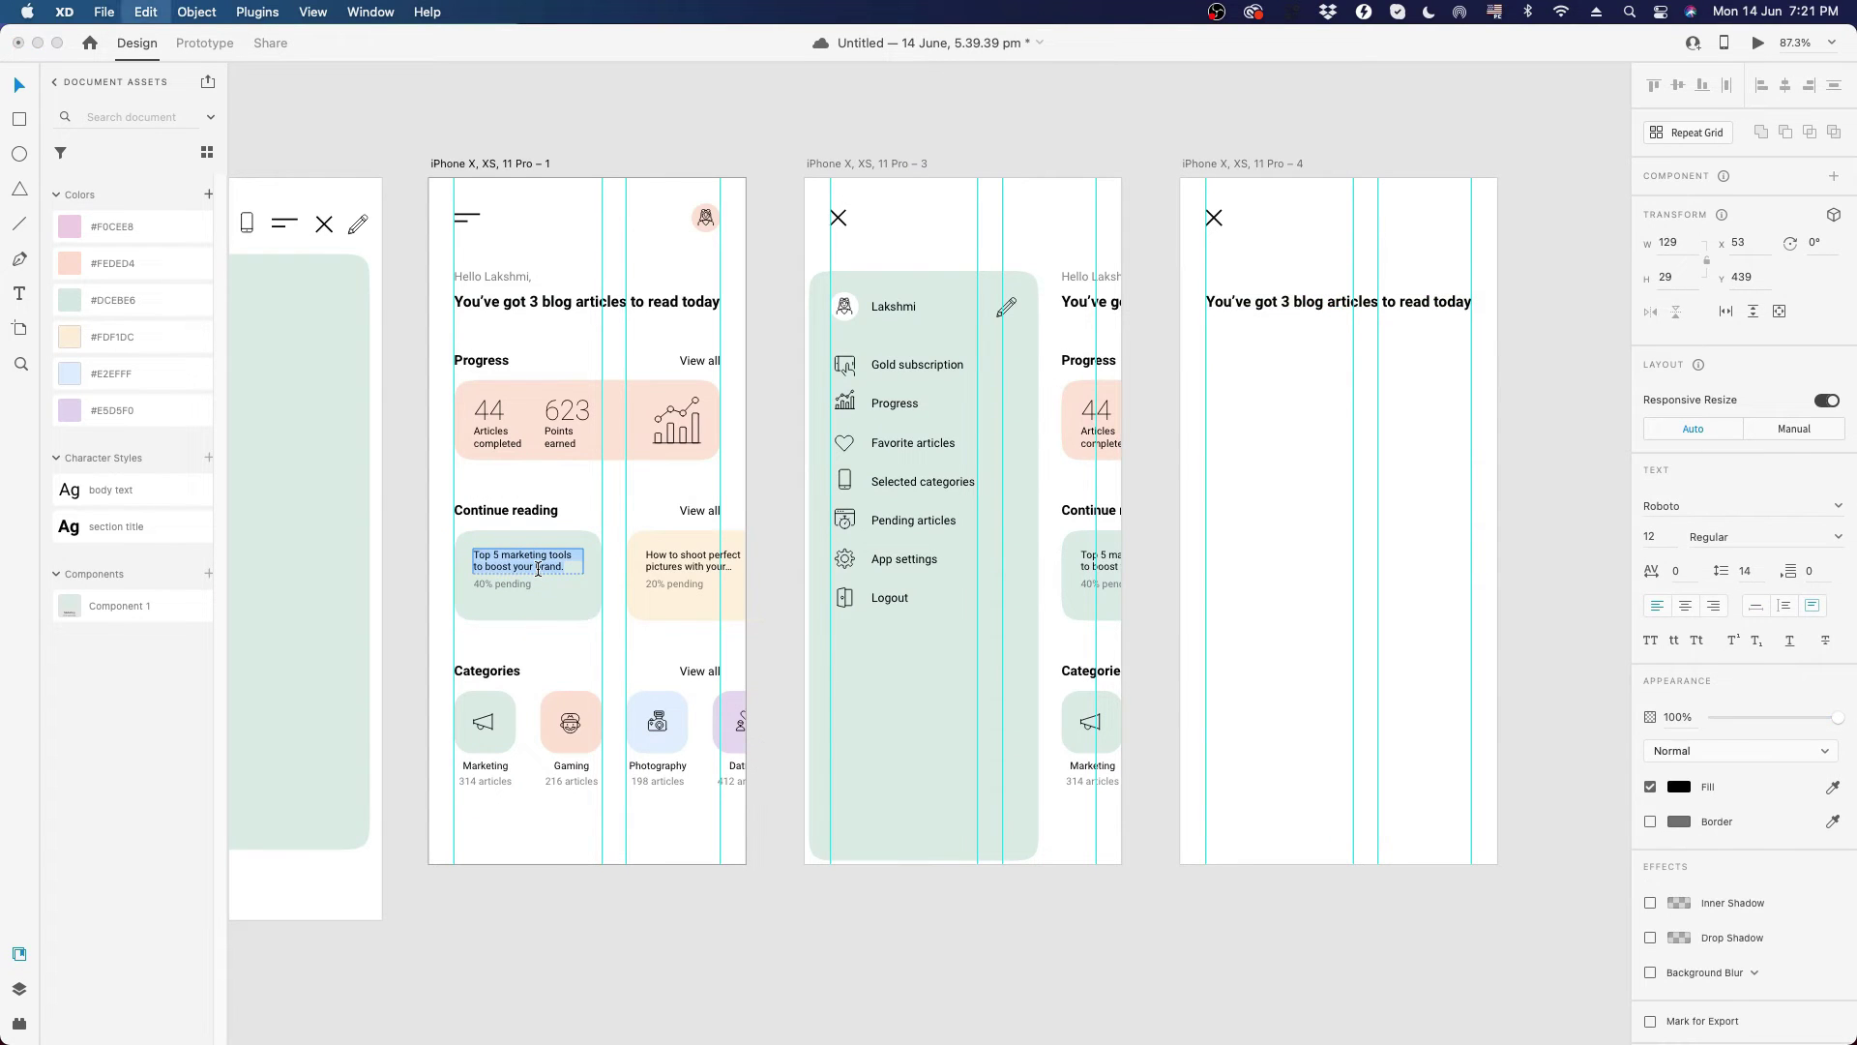
{"action": "left_click", "coordinate": [1327, 301]}
{"action": "double_click", "coordinate": [1328, 301]}
{"action": "key", "text": "super+v"}
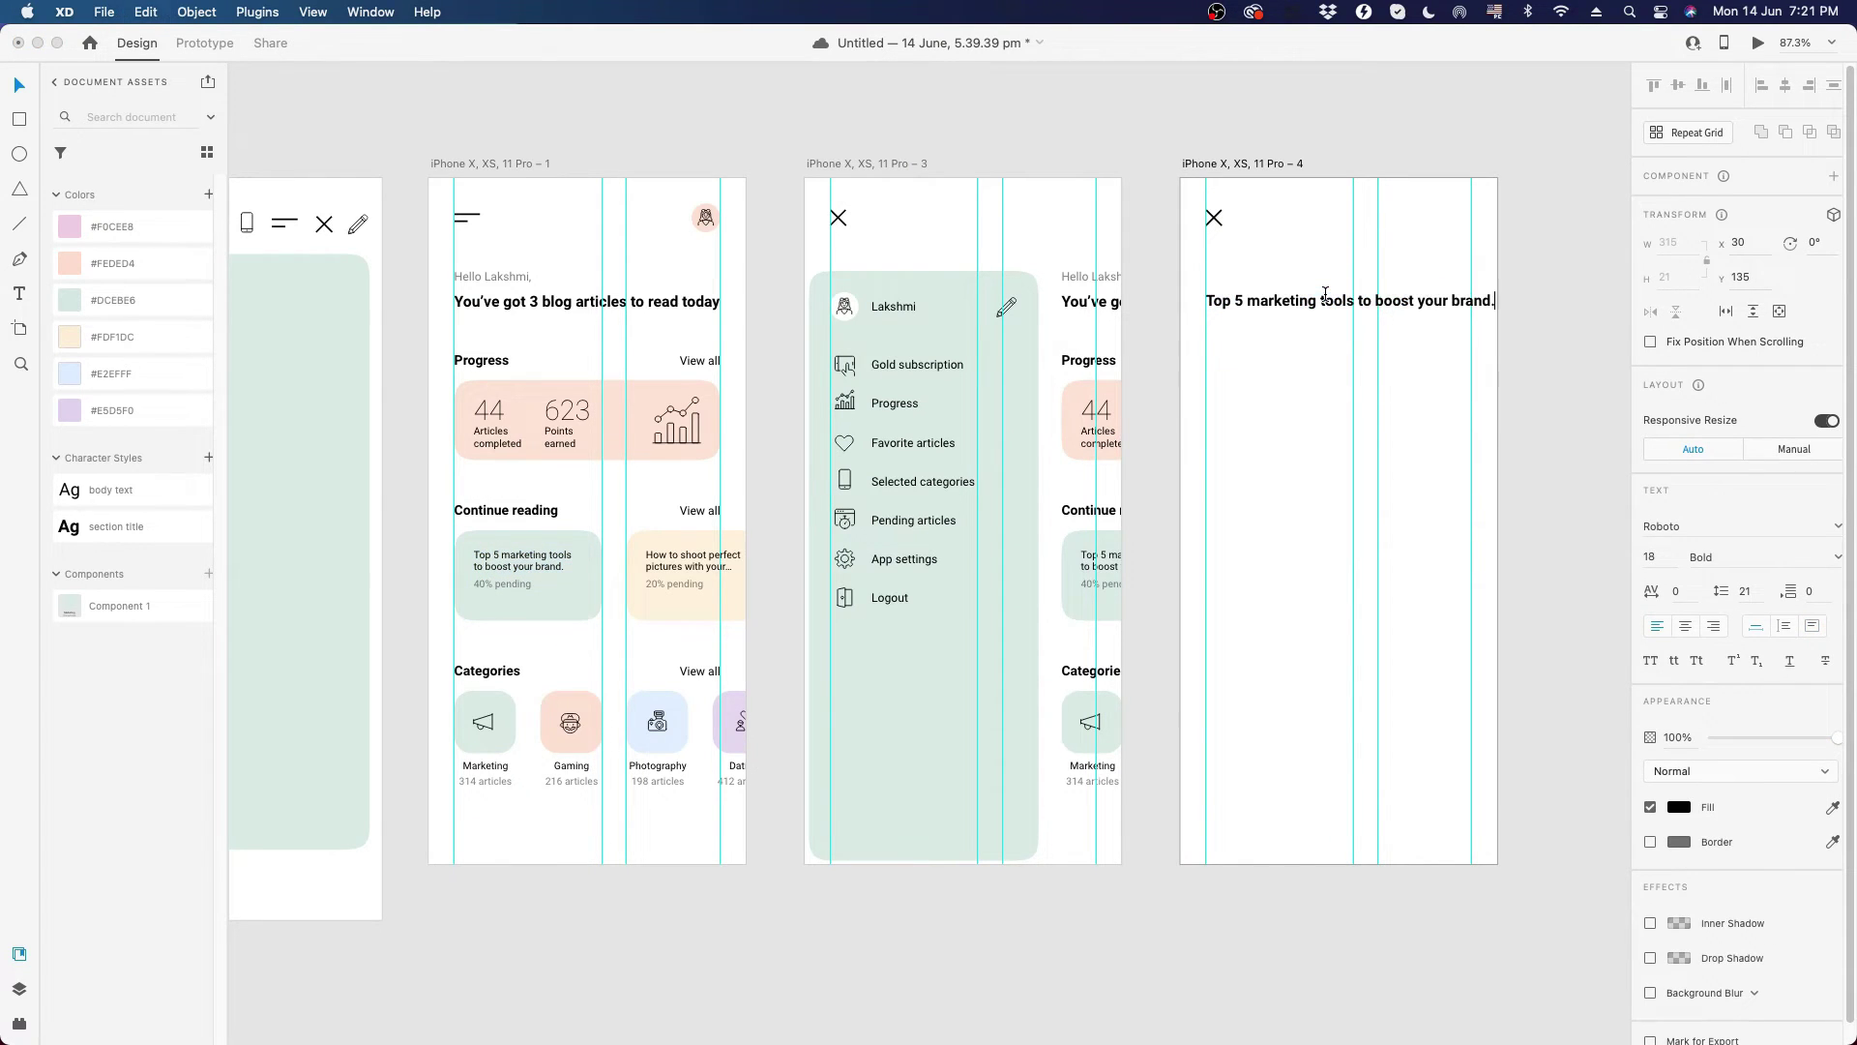
- Make the article heading a fixed-size text box and narrow it to a width of 315, ending at the outer margin guide
{"action": "left_click", "coordinate": [1812, 625]}
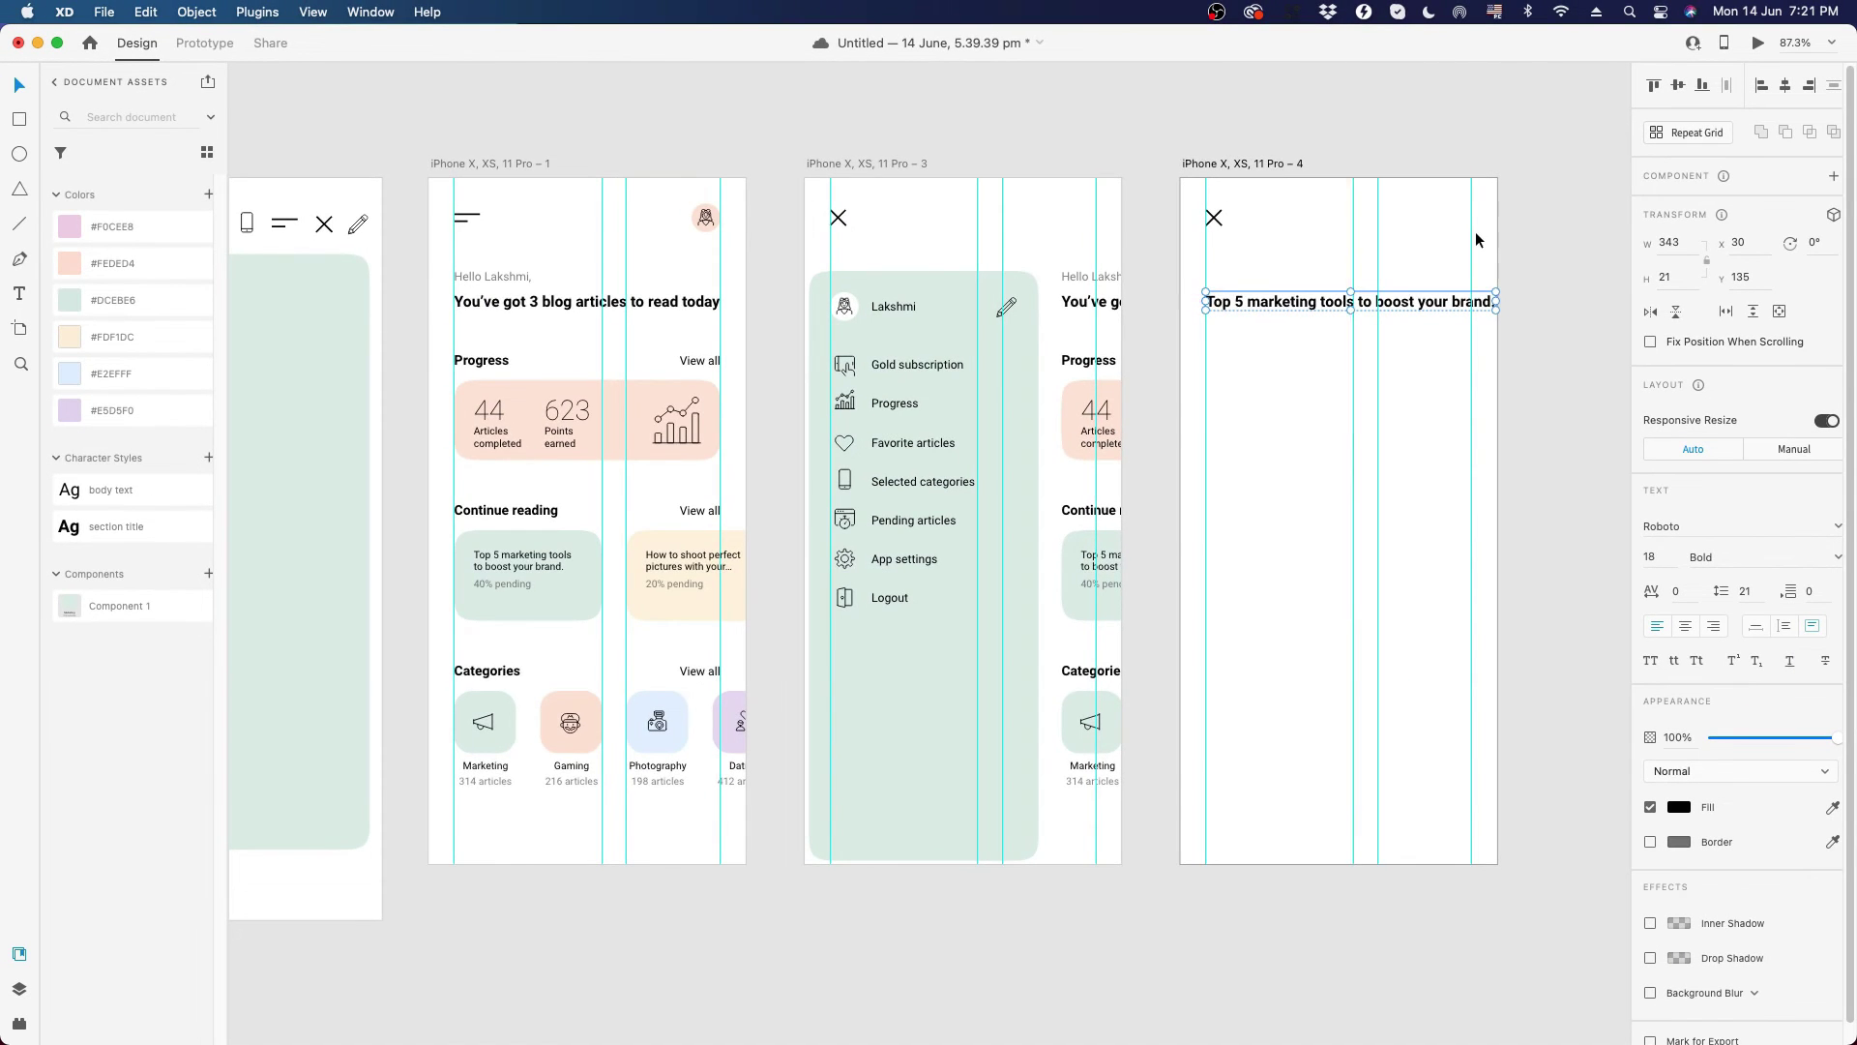
{"action": "scroll", "coordinate": [1476, 231], "scroll_direction": "up", "scroll_amount": 5}
{"action": "left_click_drag", "start_coordinate": [1508, 356], "coordinate": [1463, 356]}
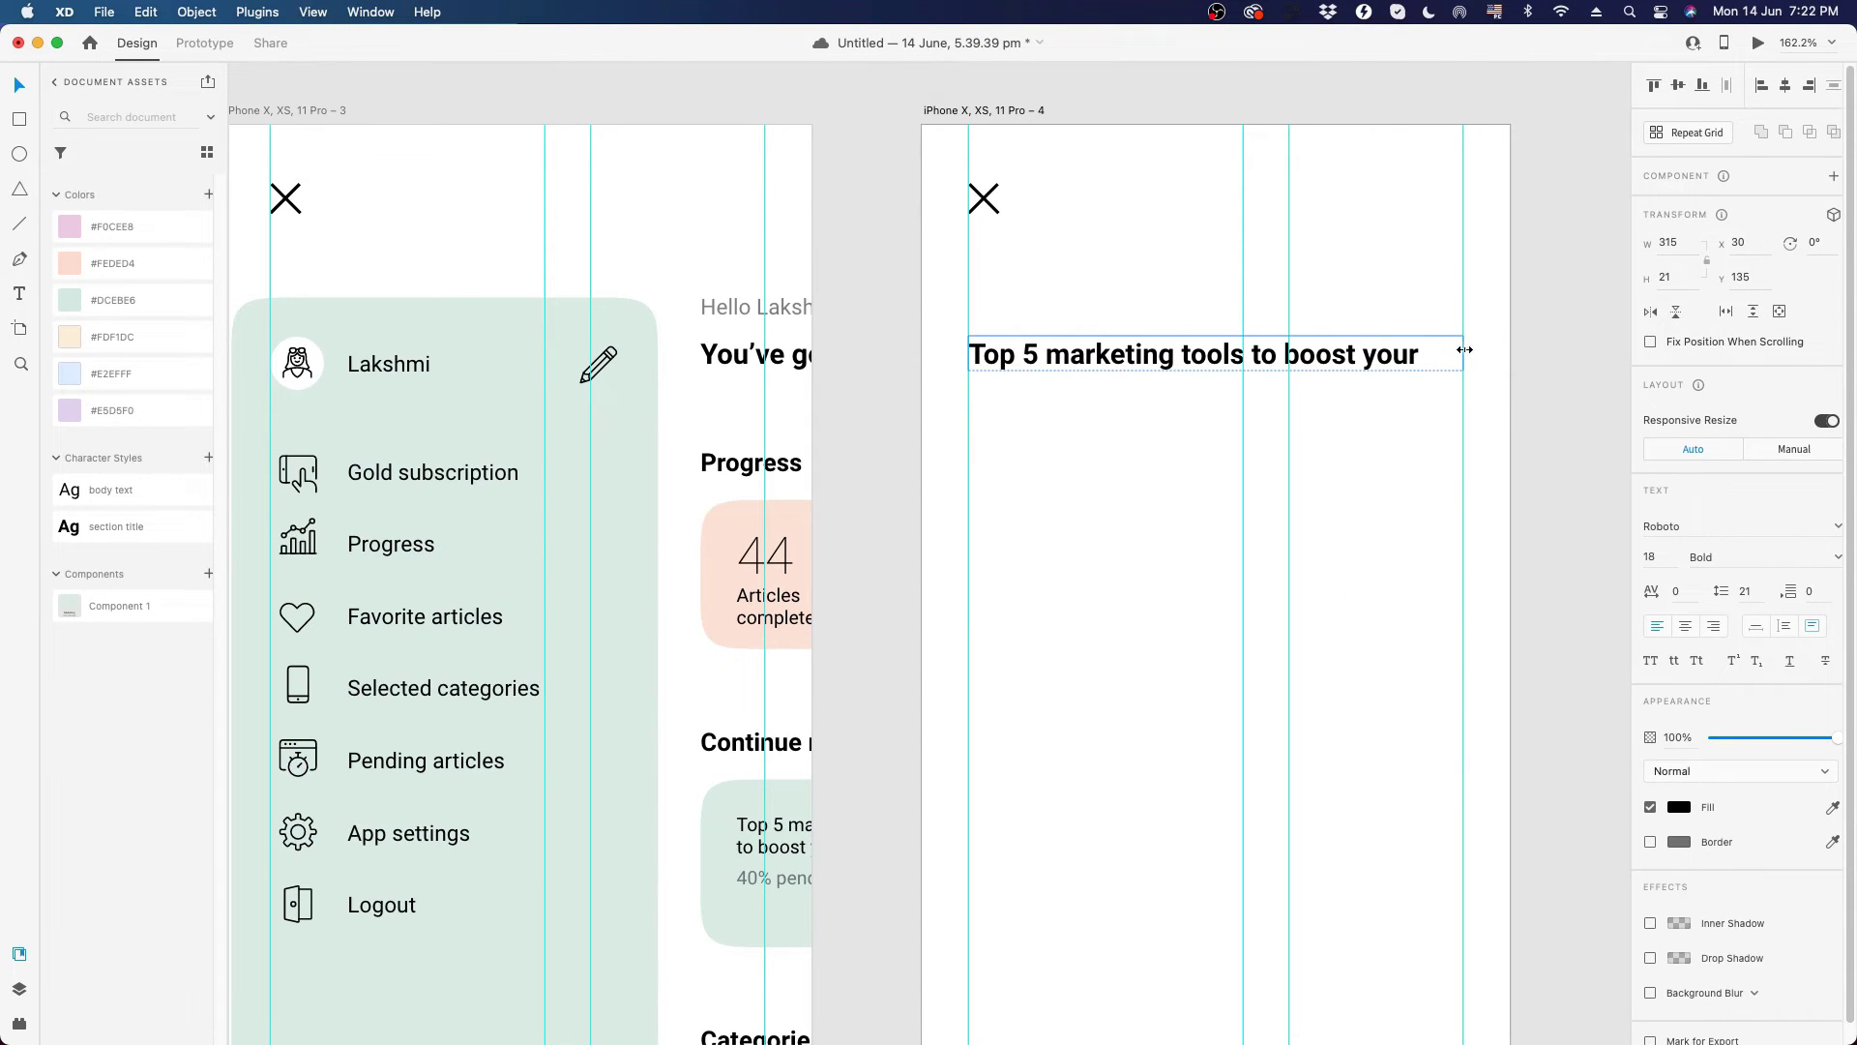
- Set the article heading's font size to 25 and fit its text box to both lines at a height of about 59
{"action": "left_click_drag", "start_coordinate": [1216, 370], "coordinate": [1216, 506]}
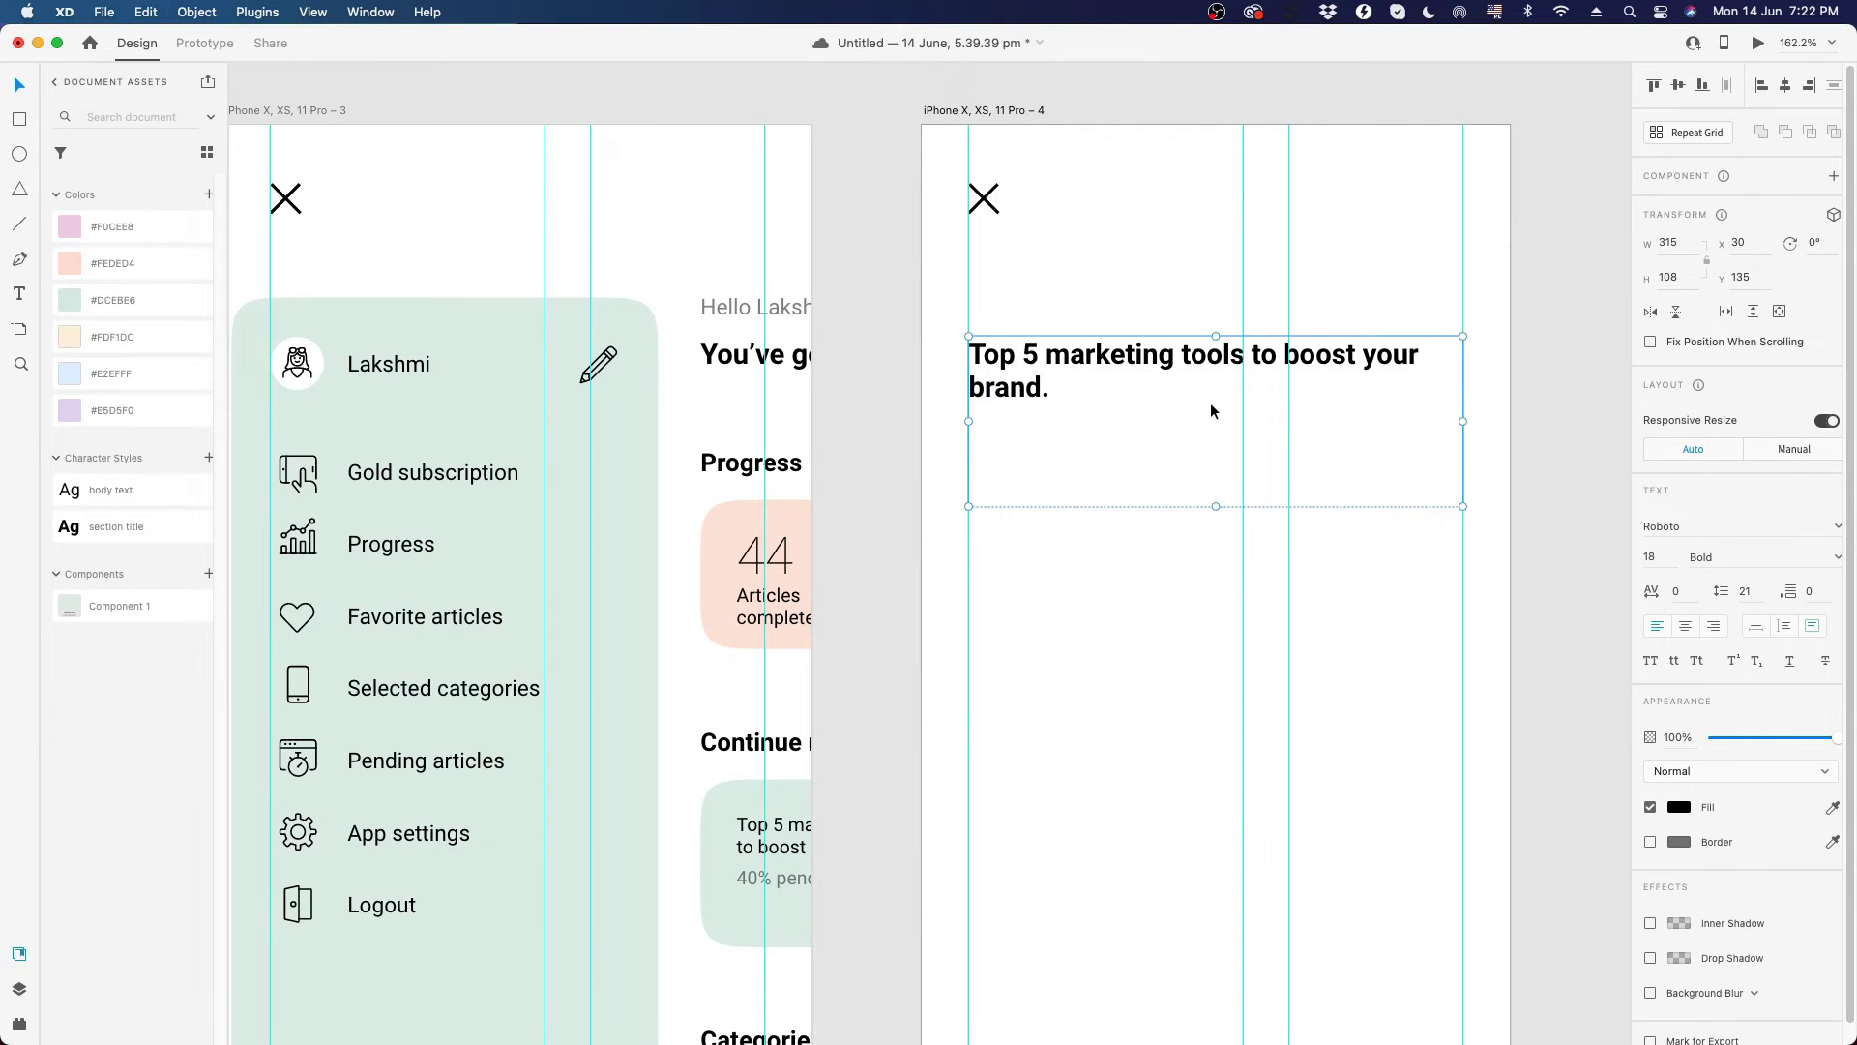
{"action": "left_click", "coordinate": [1665, 561]}
{"action": "type", "text": "26"}
{"action": "key", "text": "Return"}
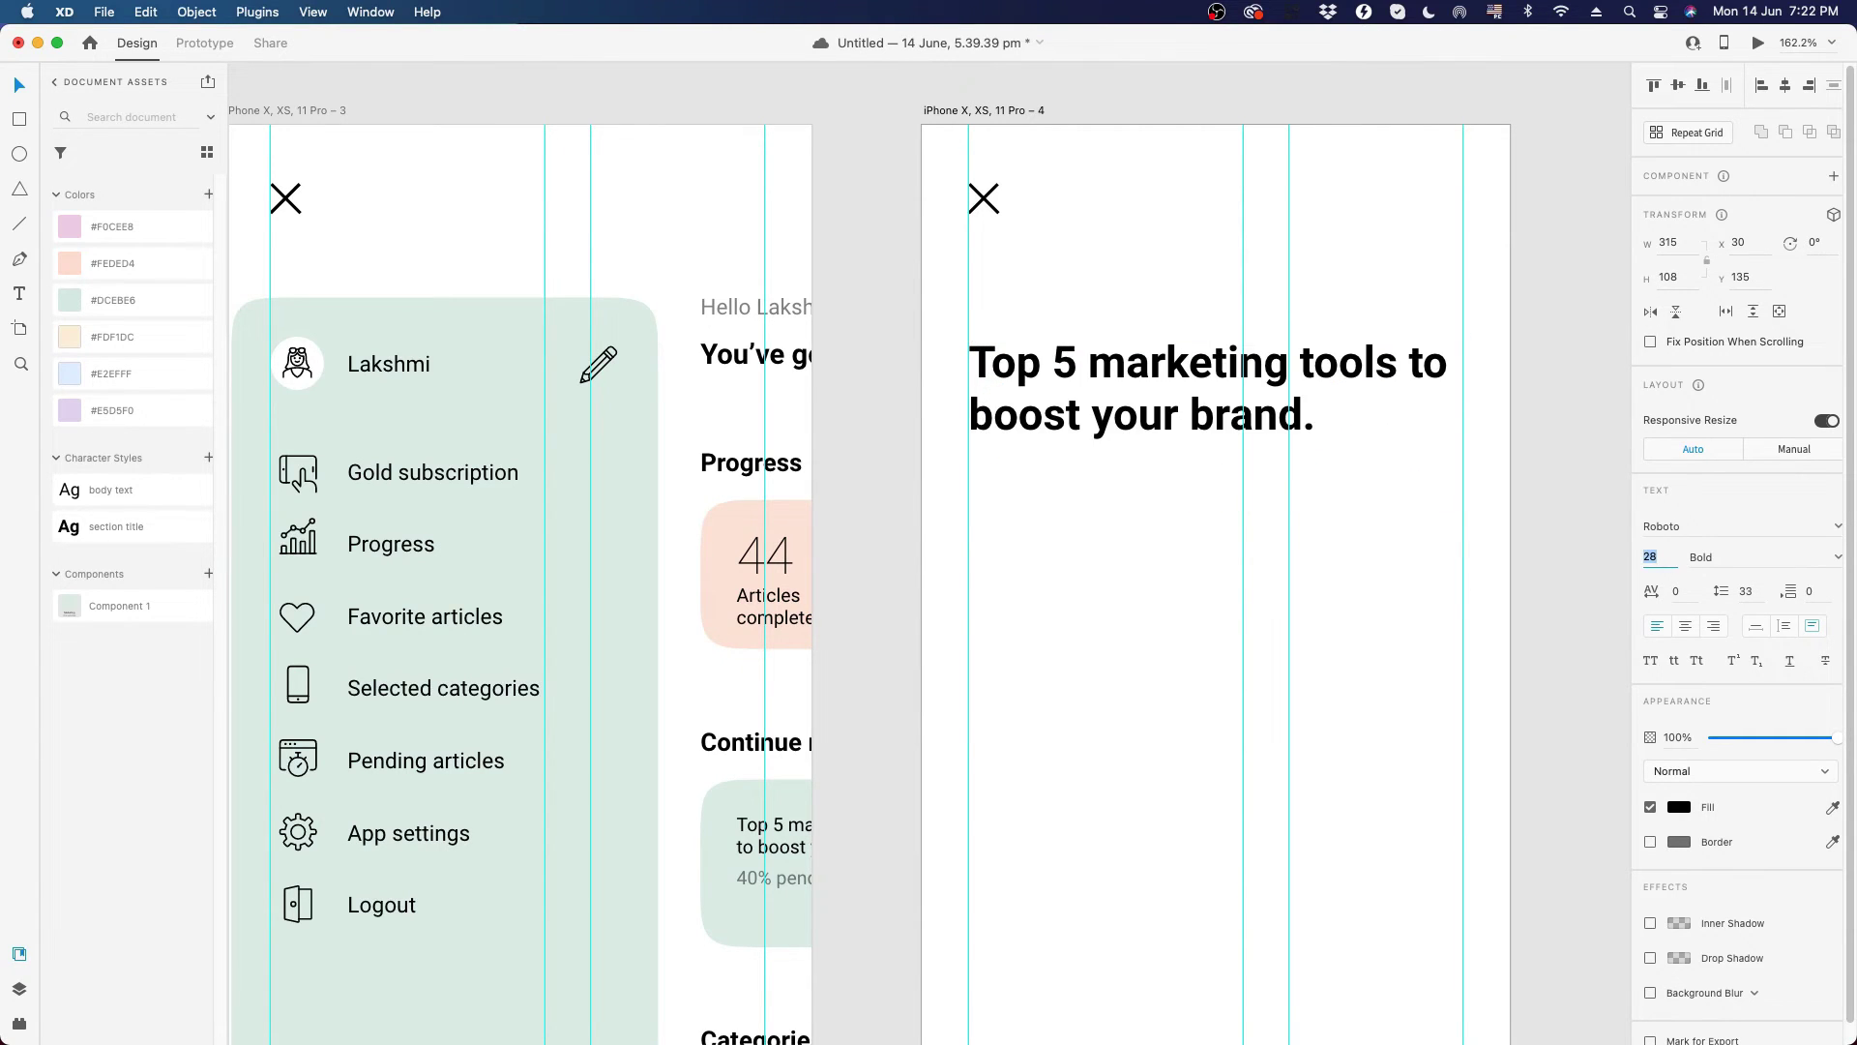
{"action": "key", "text": "Down"}
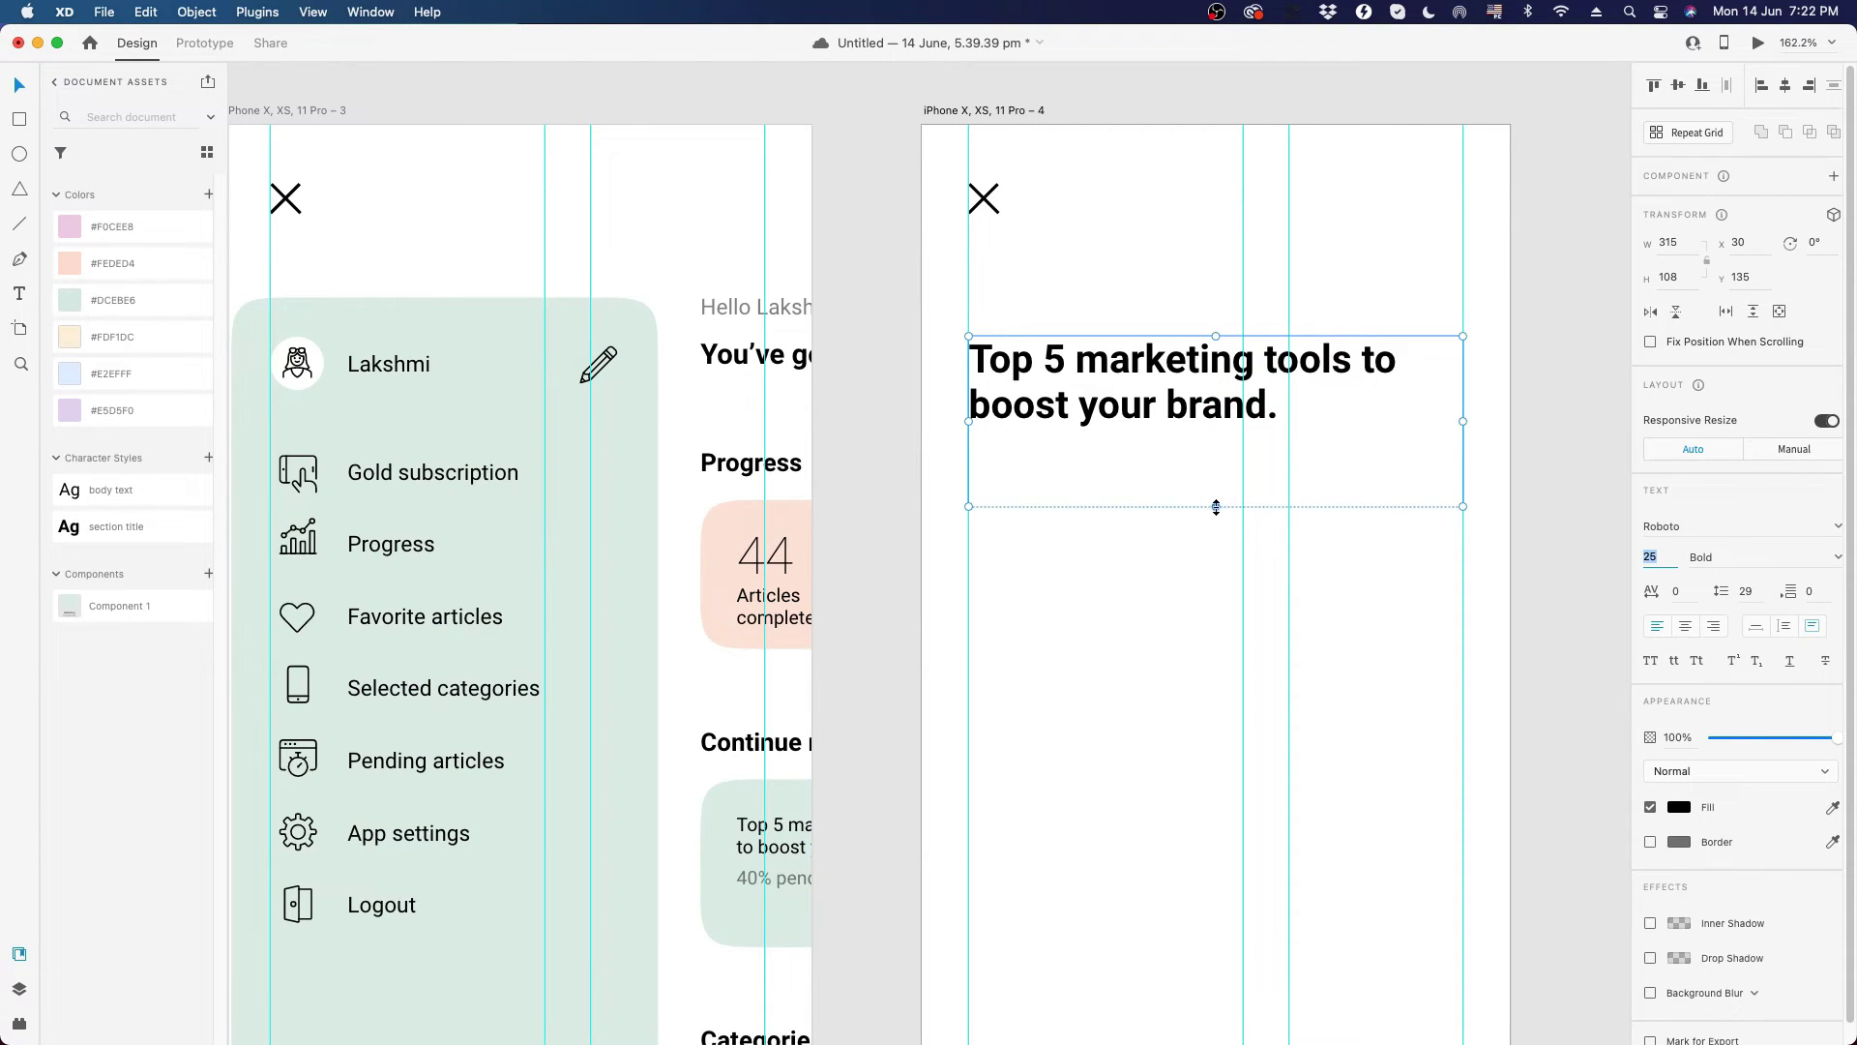
{"action": "left_click_drag", "start_coordinate": [1216, 507], "coordinate": [1205, 428]}
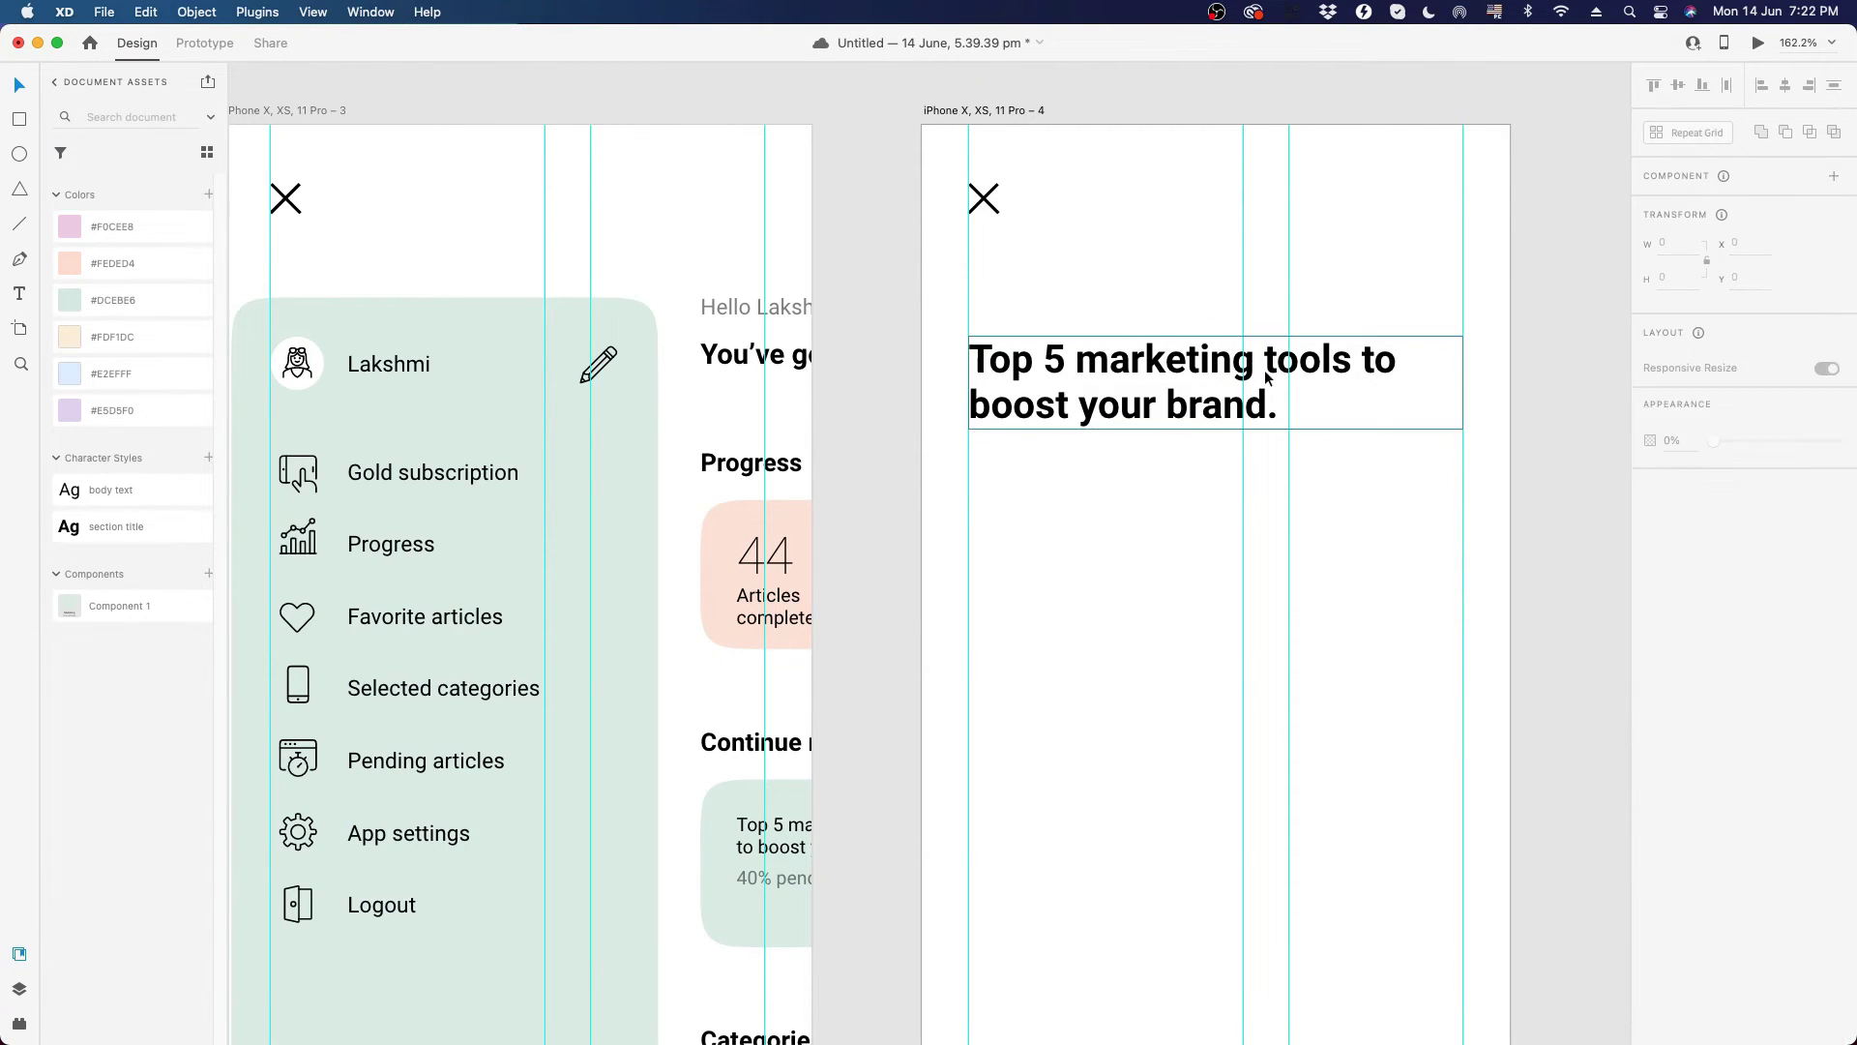
- Move the article heading up to Y 108, keeping it aligned at X 30
{"action": "scroll", "coordinate": [1267, 377], "scroll_direction": "down", "scroll_amount": 5}
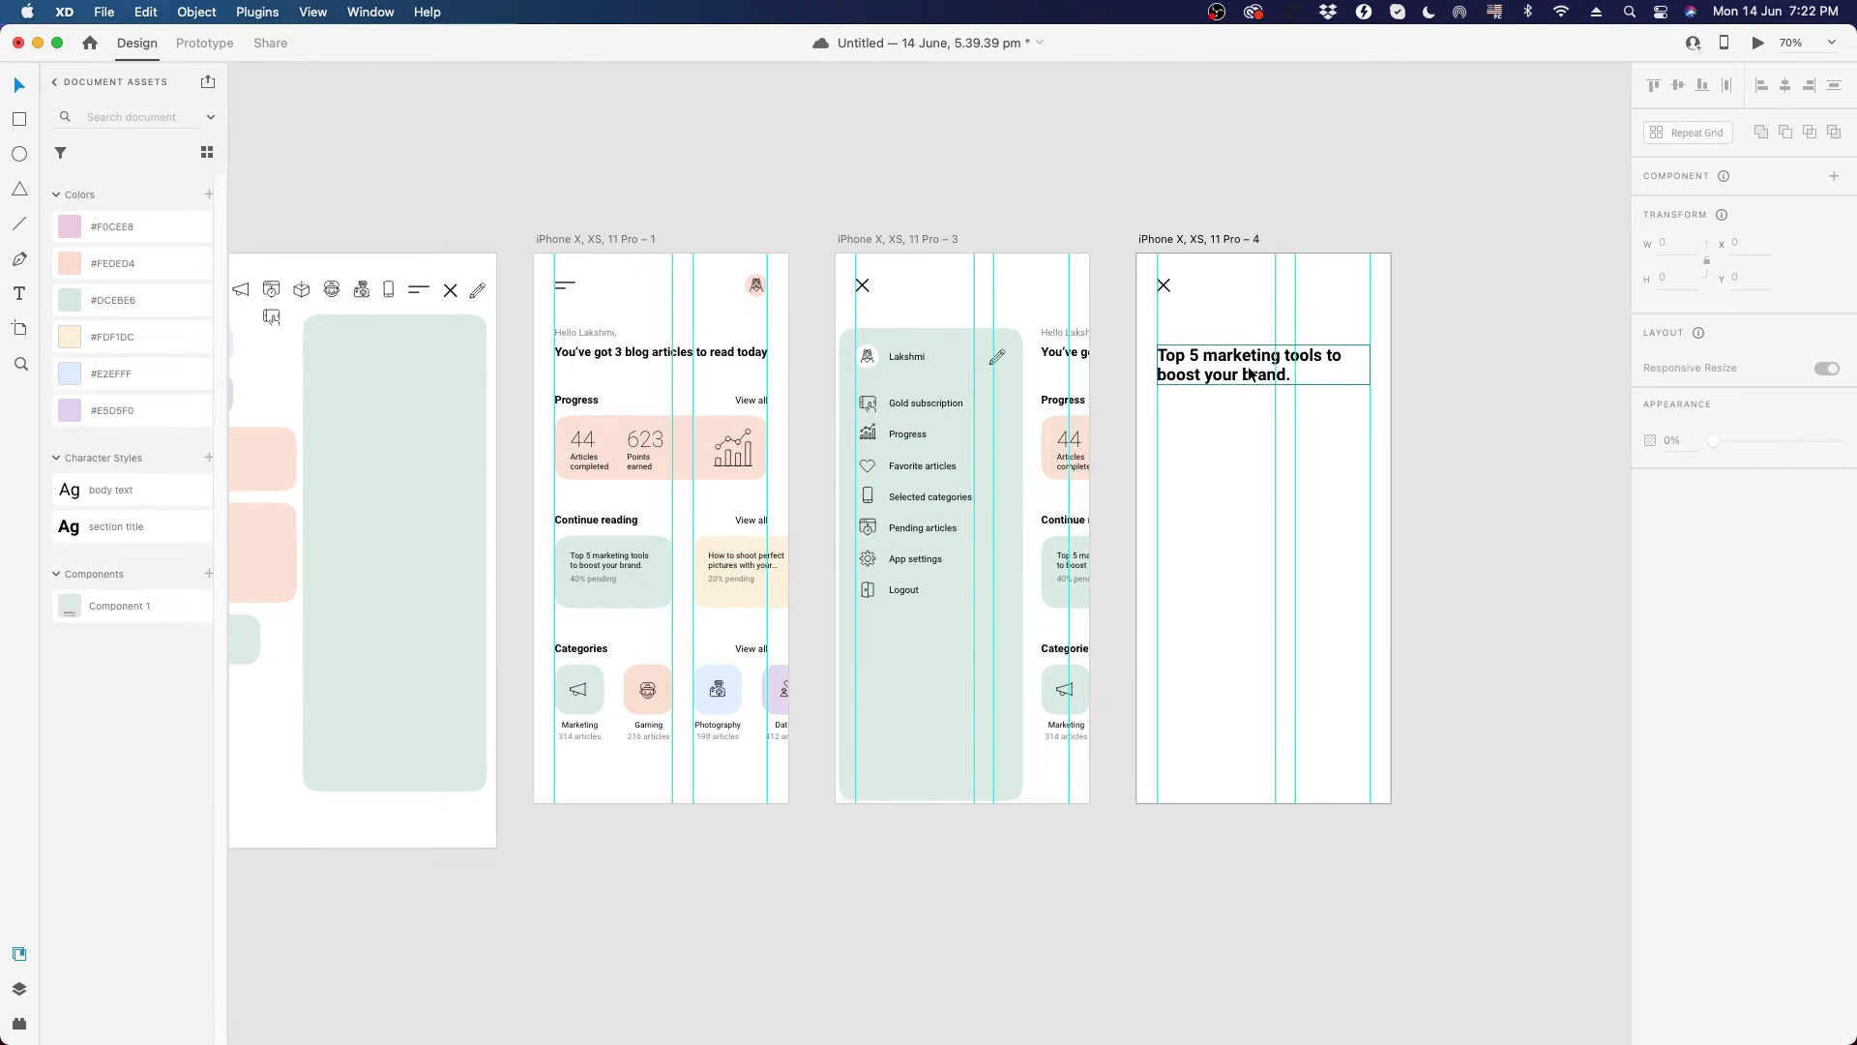
{"action": "left_click_drag", "start_coordinate": [1262, 380], "coordinate": [1238, 356]}
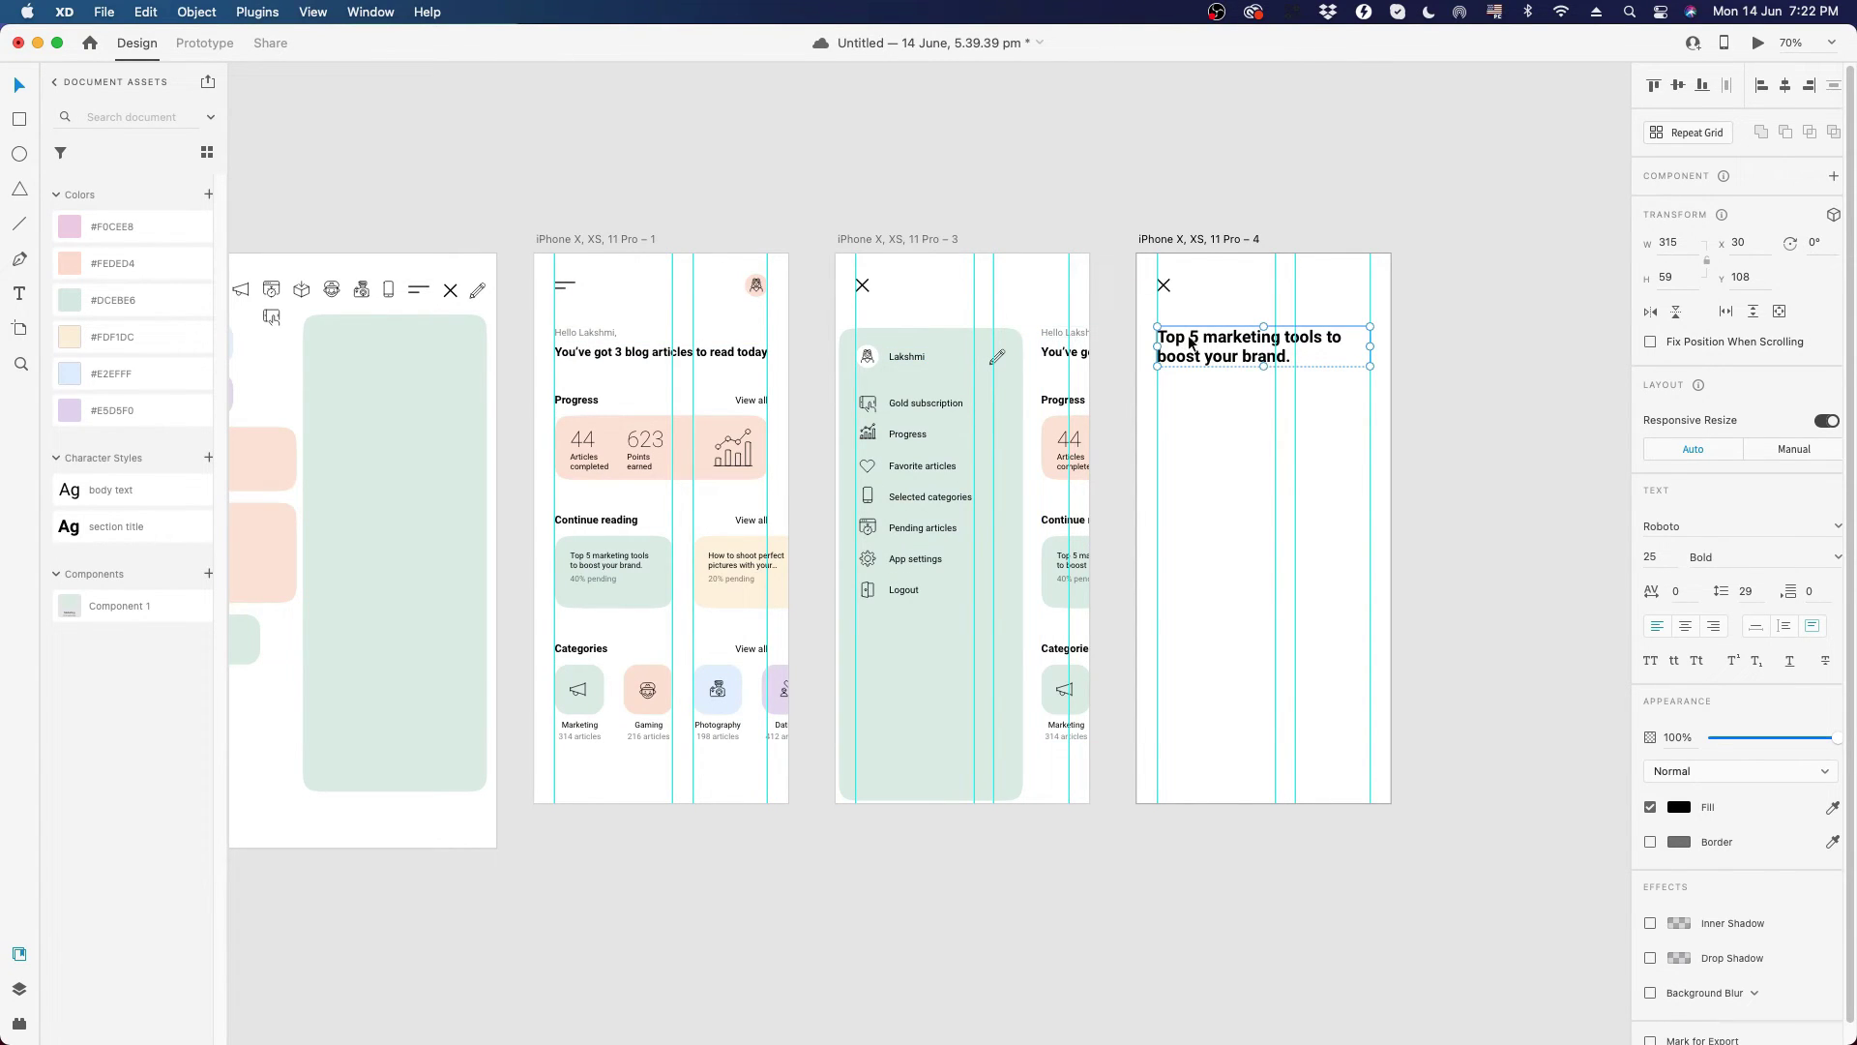
{"action": "left_click", "coordinate": [1416, 339]}
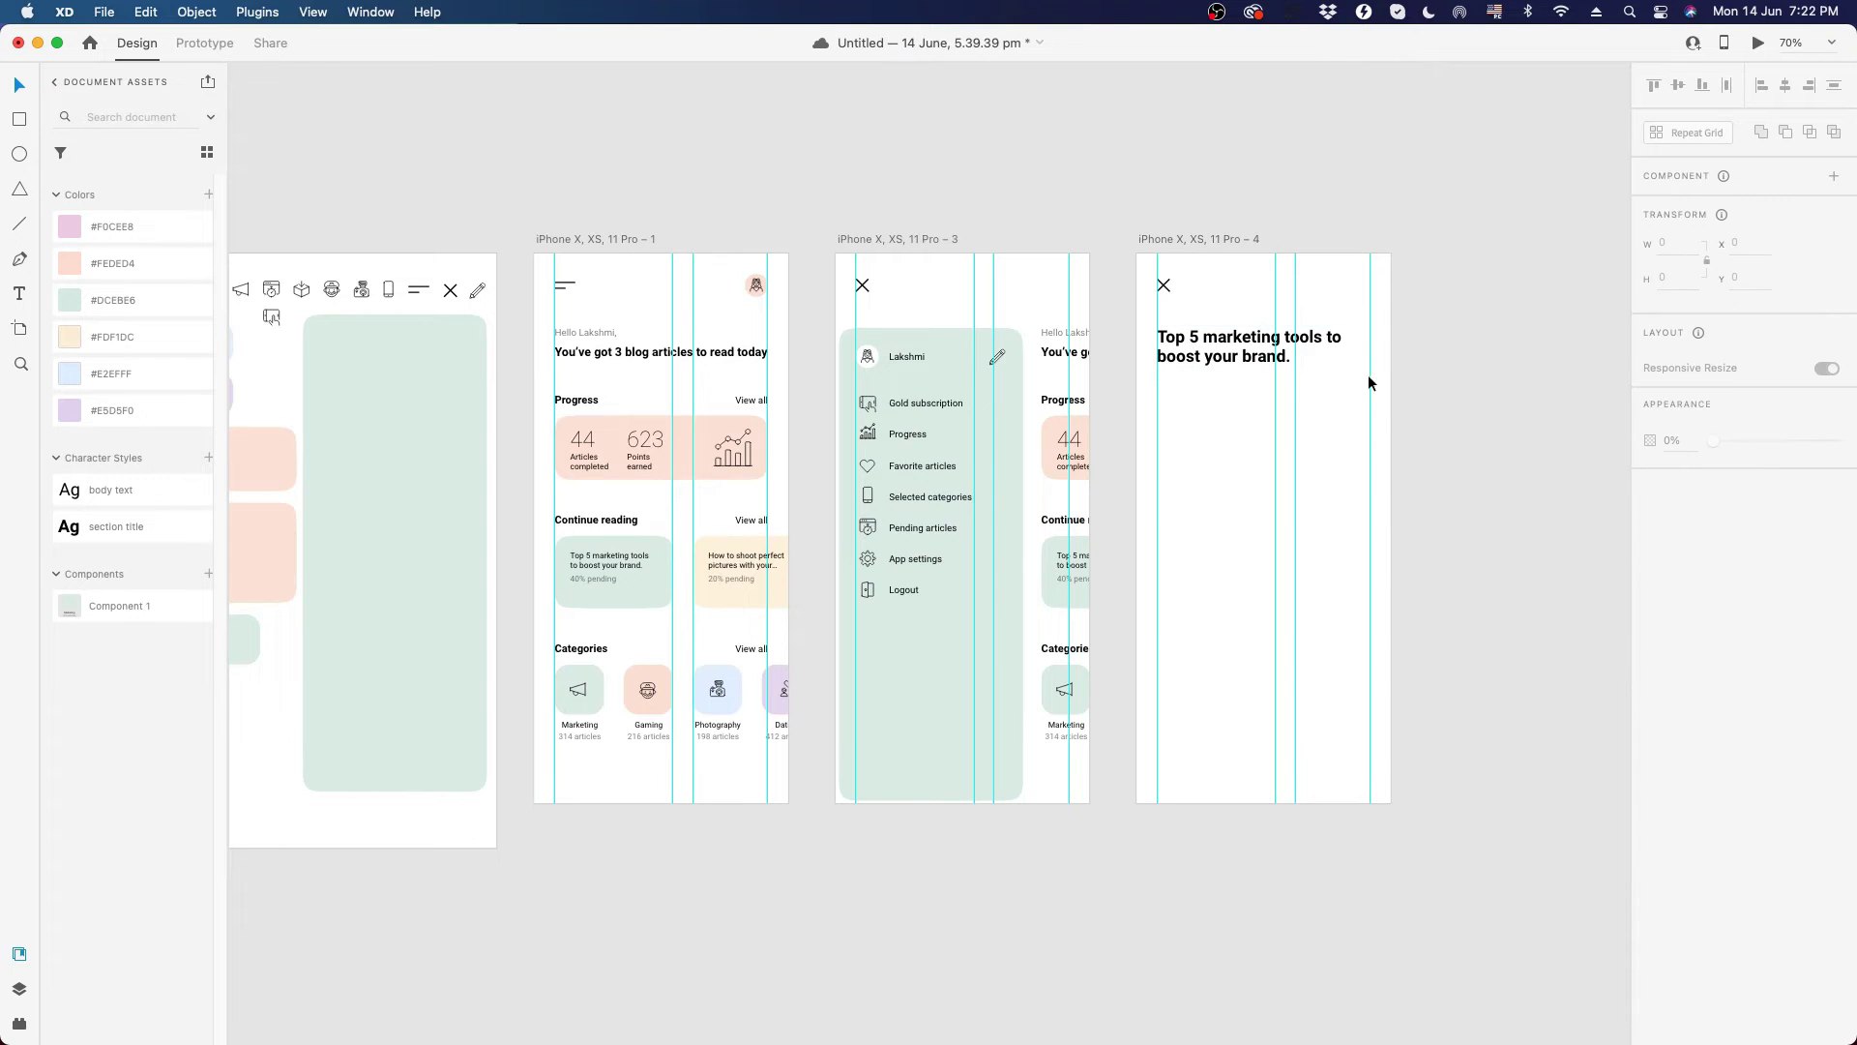
- Copy a peach rounded rectangle, 315 wide and 128.94 high, to the article screen and place it under the heading at X 30, Y 182
{"action": "scroll", "coordinate": [1250, 381], "scroll_direction": "up", "scroll_amount": 2}
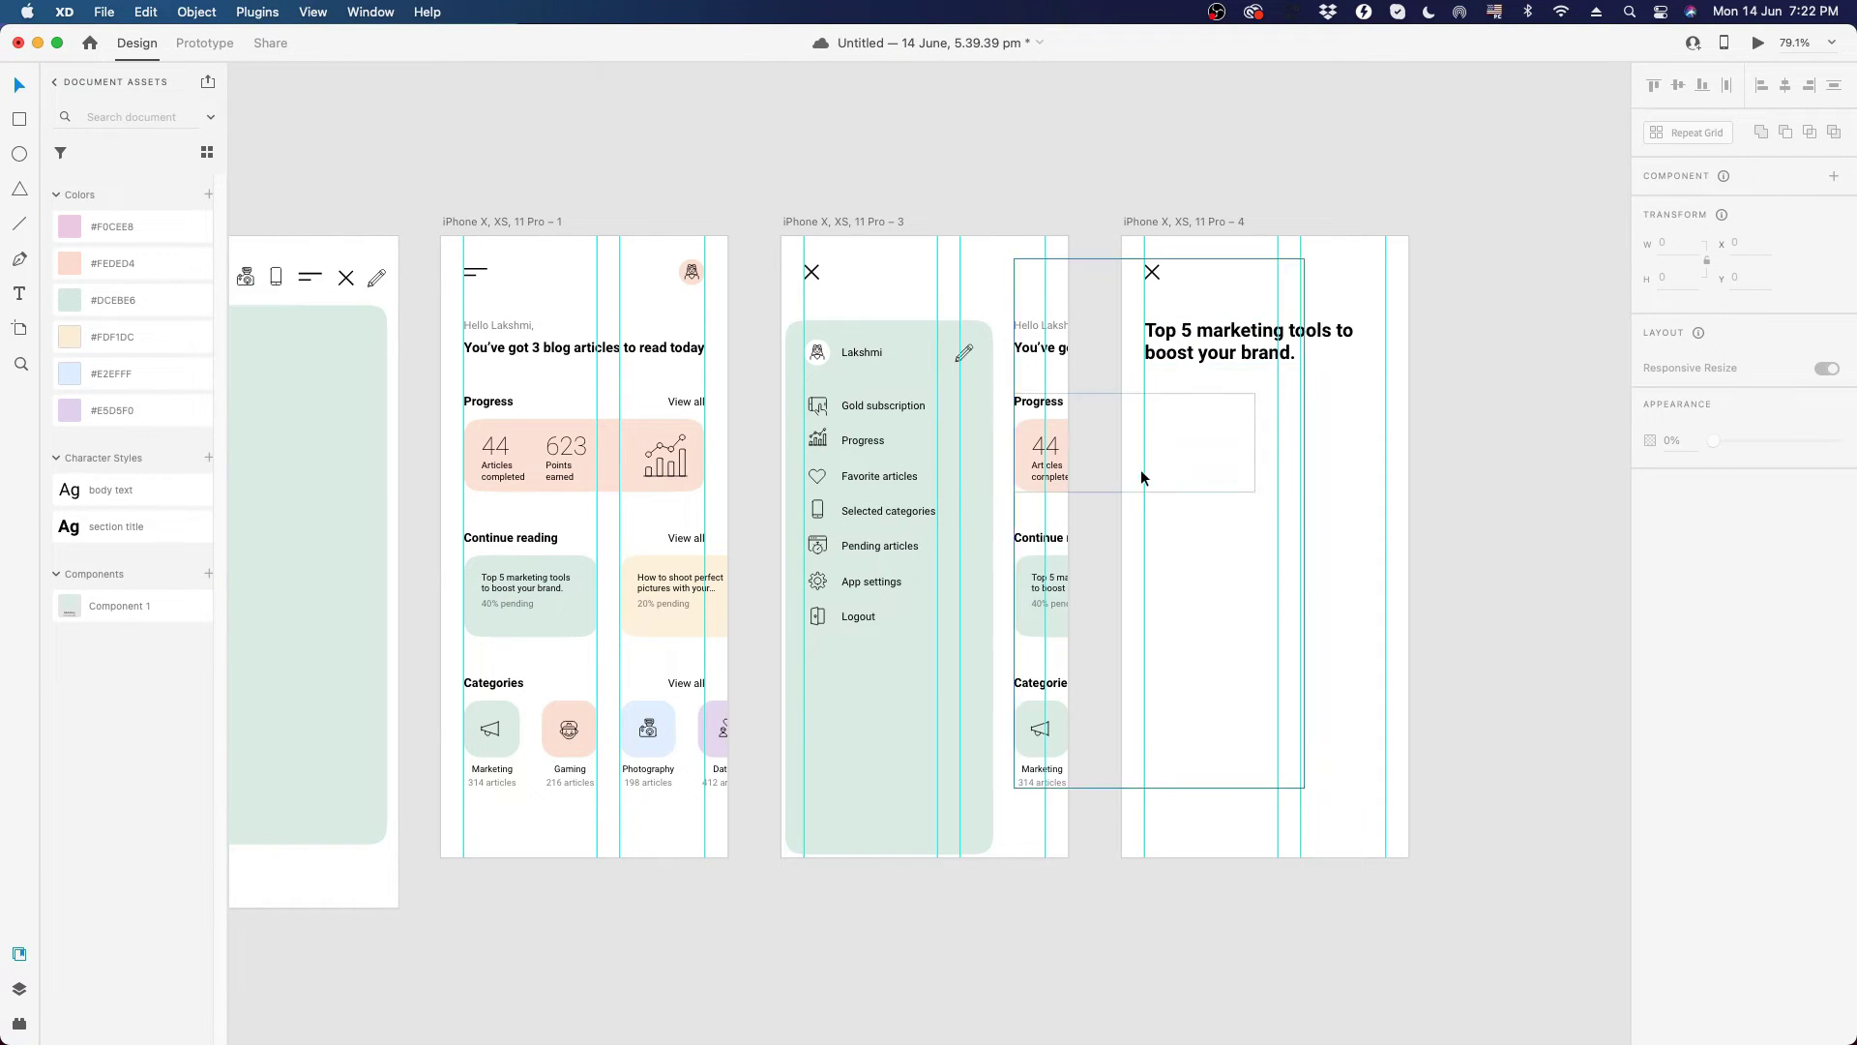
{"action": "scroll", "coordinate": [1244, 414], "scroll_direction": "down", "scroll_amount": 5}
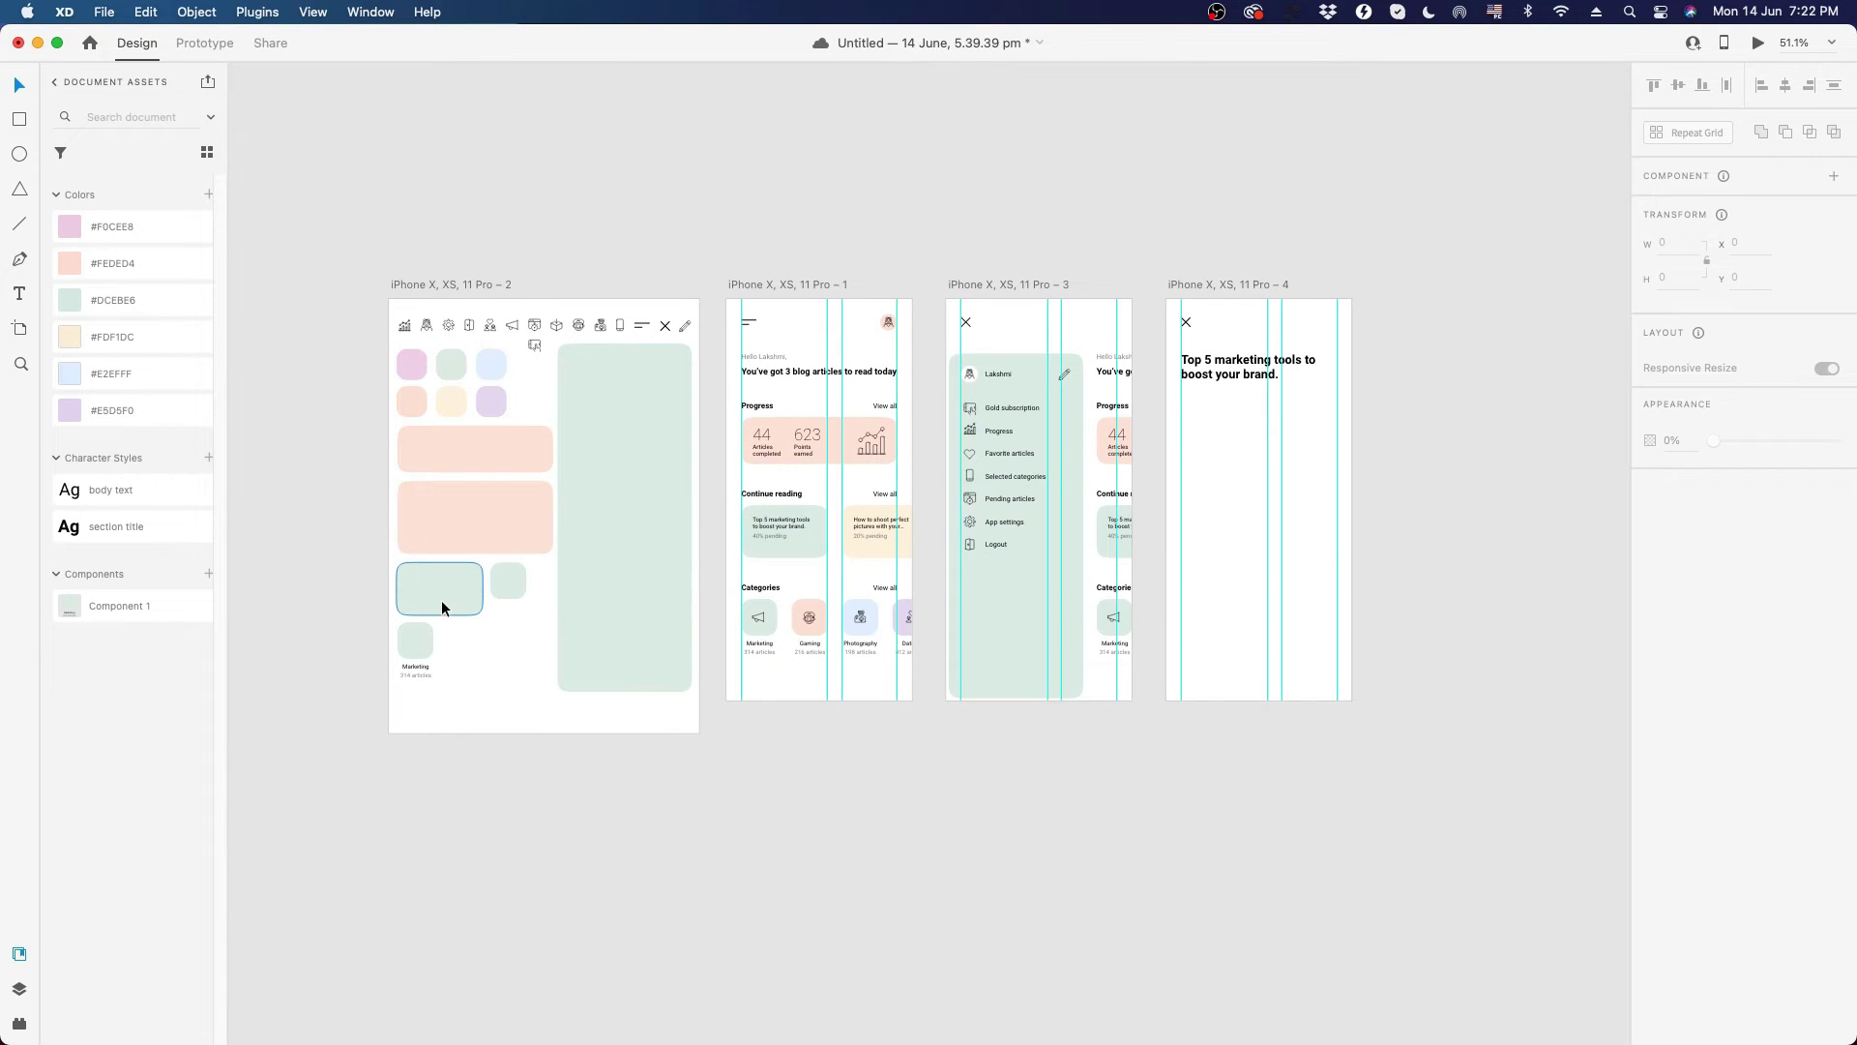
{"action": "left_click", "coordinate": [444, 593]}
{"action": "scroll", "coordinate": [1333, 389], "scroll_direction": "down", "scroll_amount": 1}
{"action": "scroll", "coordinate": [1333, 385], "scroll_direction": "up", "scroll_amount": 4}
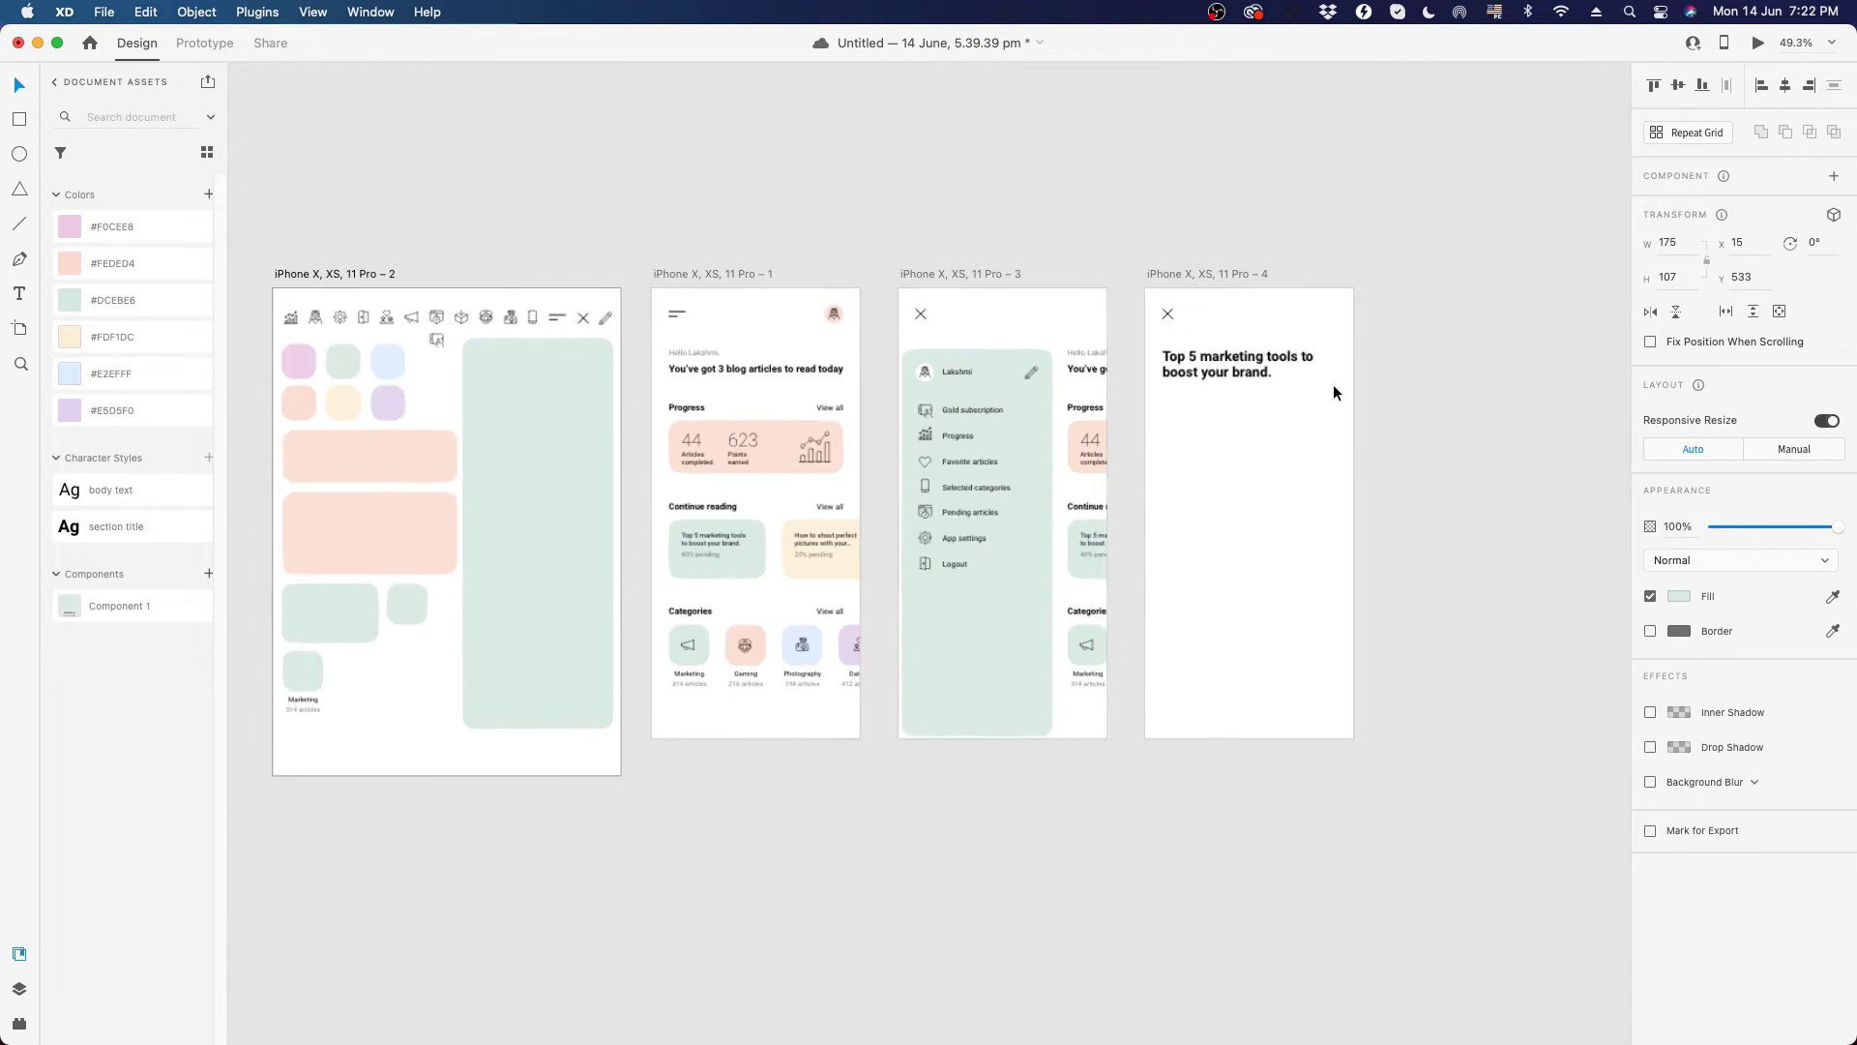
{"action": "left_click", "coordinate": [672, 440]}
{"action": "double_click", "coordinate": [671, 438]}
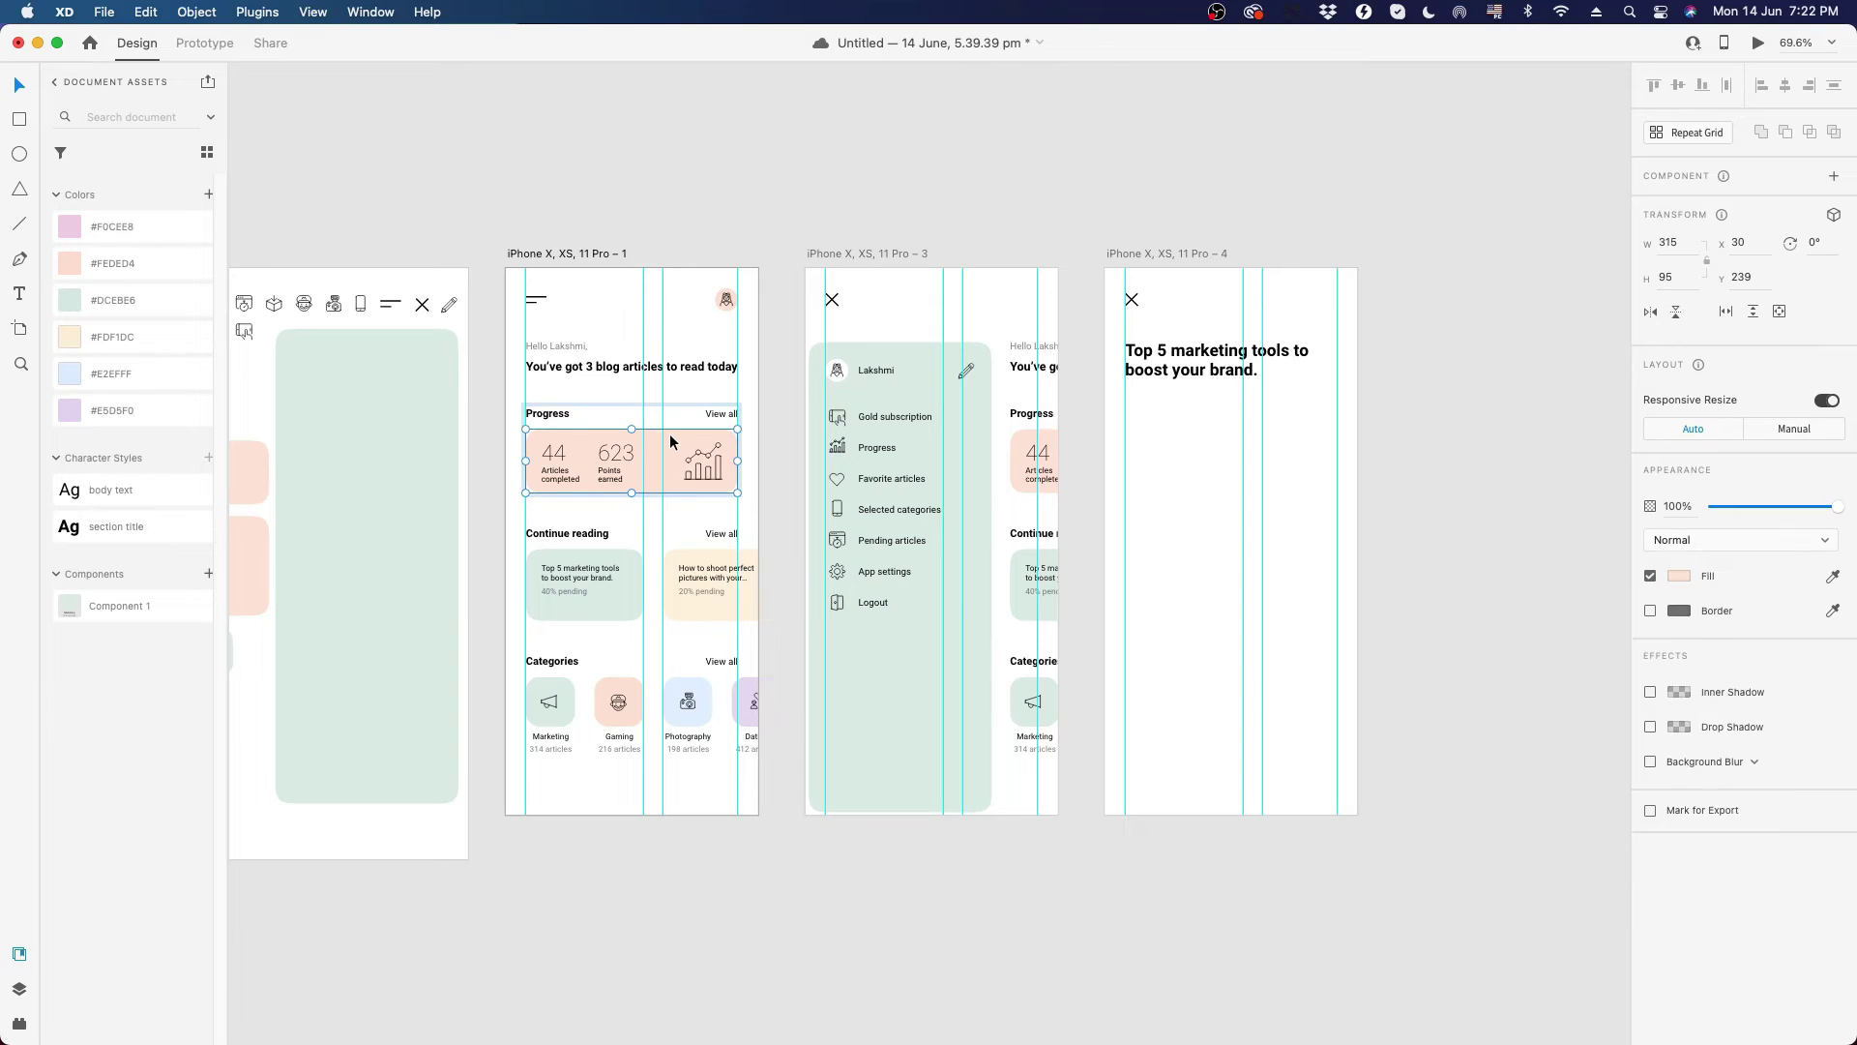
{"action": "key", "text": "super+c"}
{"action": "left_click", "coordinate": [1210, 473]}
{"action": "key", "text": "super+v"}
{"action": "mouse_move", "coordinate": [1216, 466]}
{"action": "left_mouse_down"}
{"action": "mouse_move", "coordinate": [1210, 420]}
{"action": "mouse_move", "coordinate": [1229, 476]}
{"action": "left_mouse_up"}
{"action": "left_click", "coordinate": [1412, 487]}
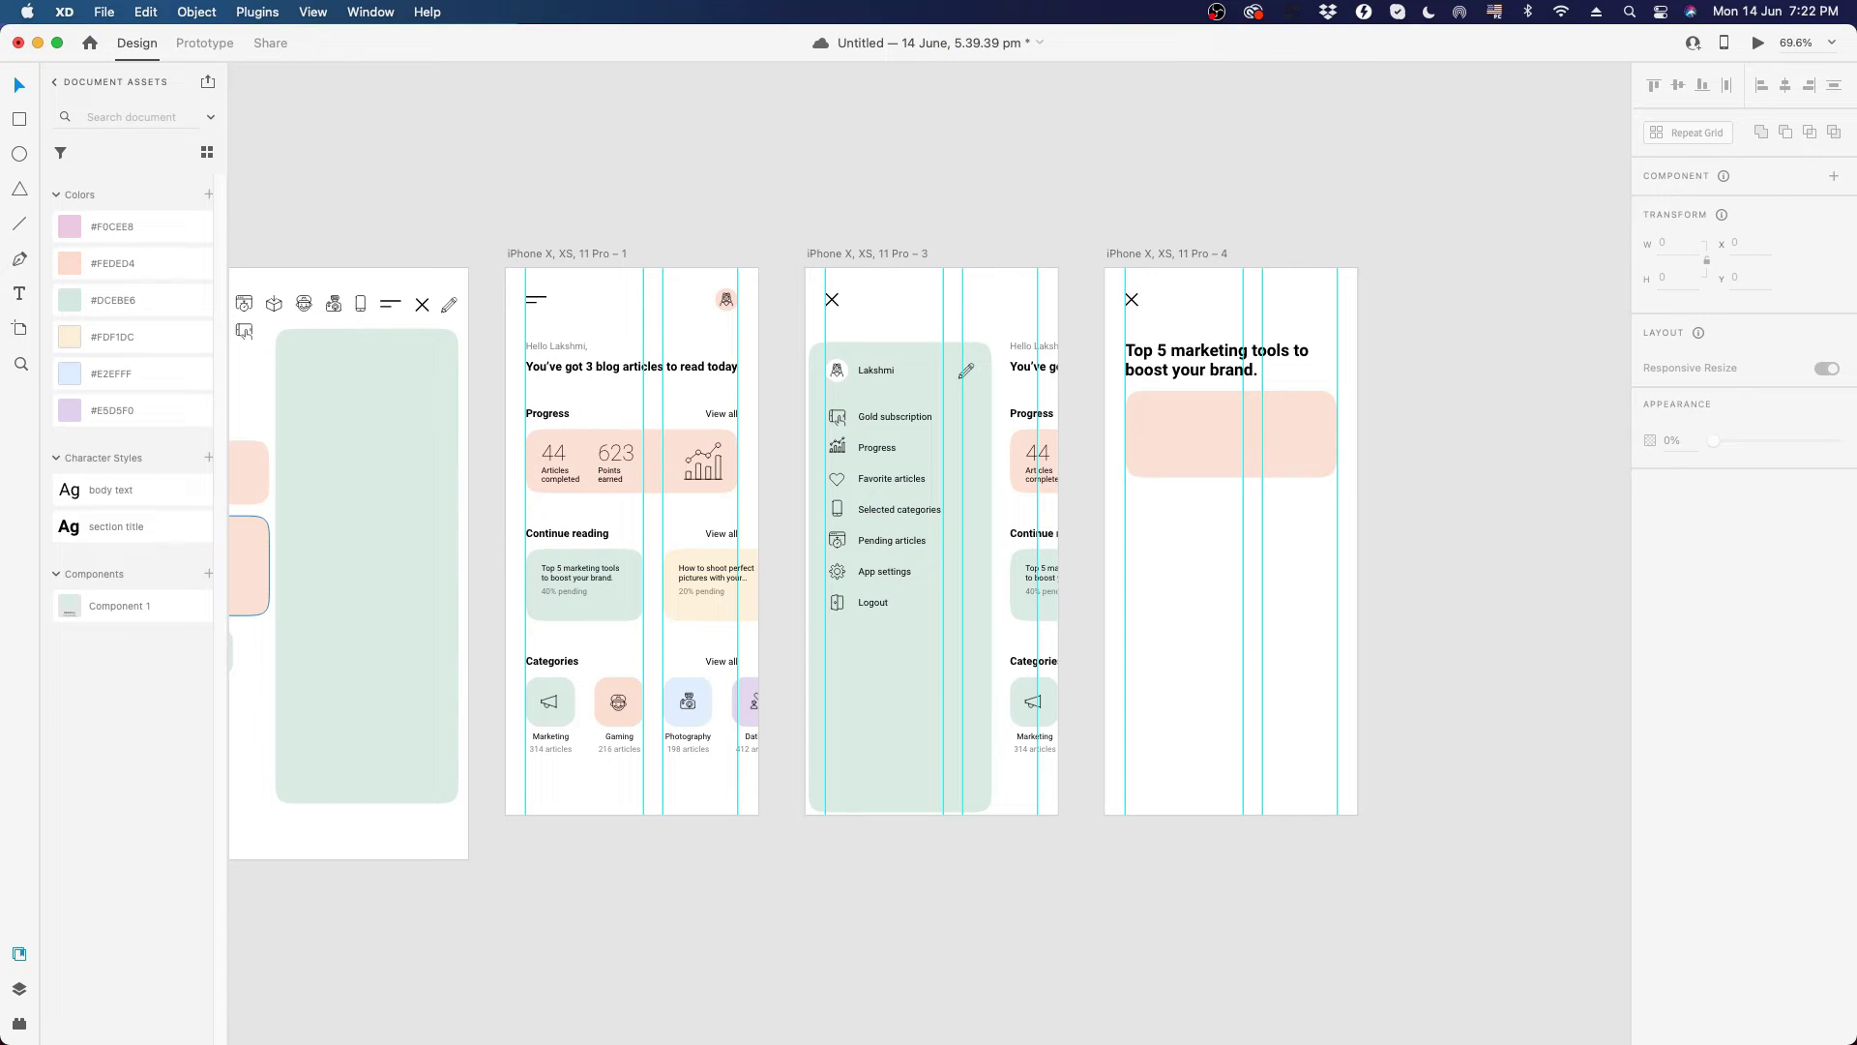
- Fill the peach rectangle under the article heading with the teal notification image from the computer's files
{"action": "key", "text": "super+Tab"}
{"action": "key", "text": "super+n"}
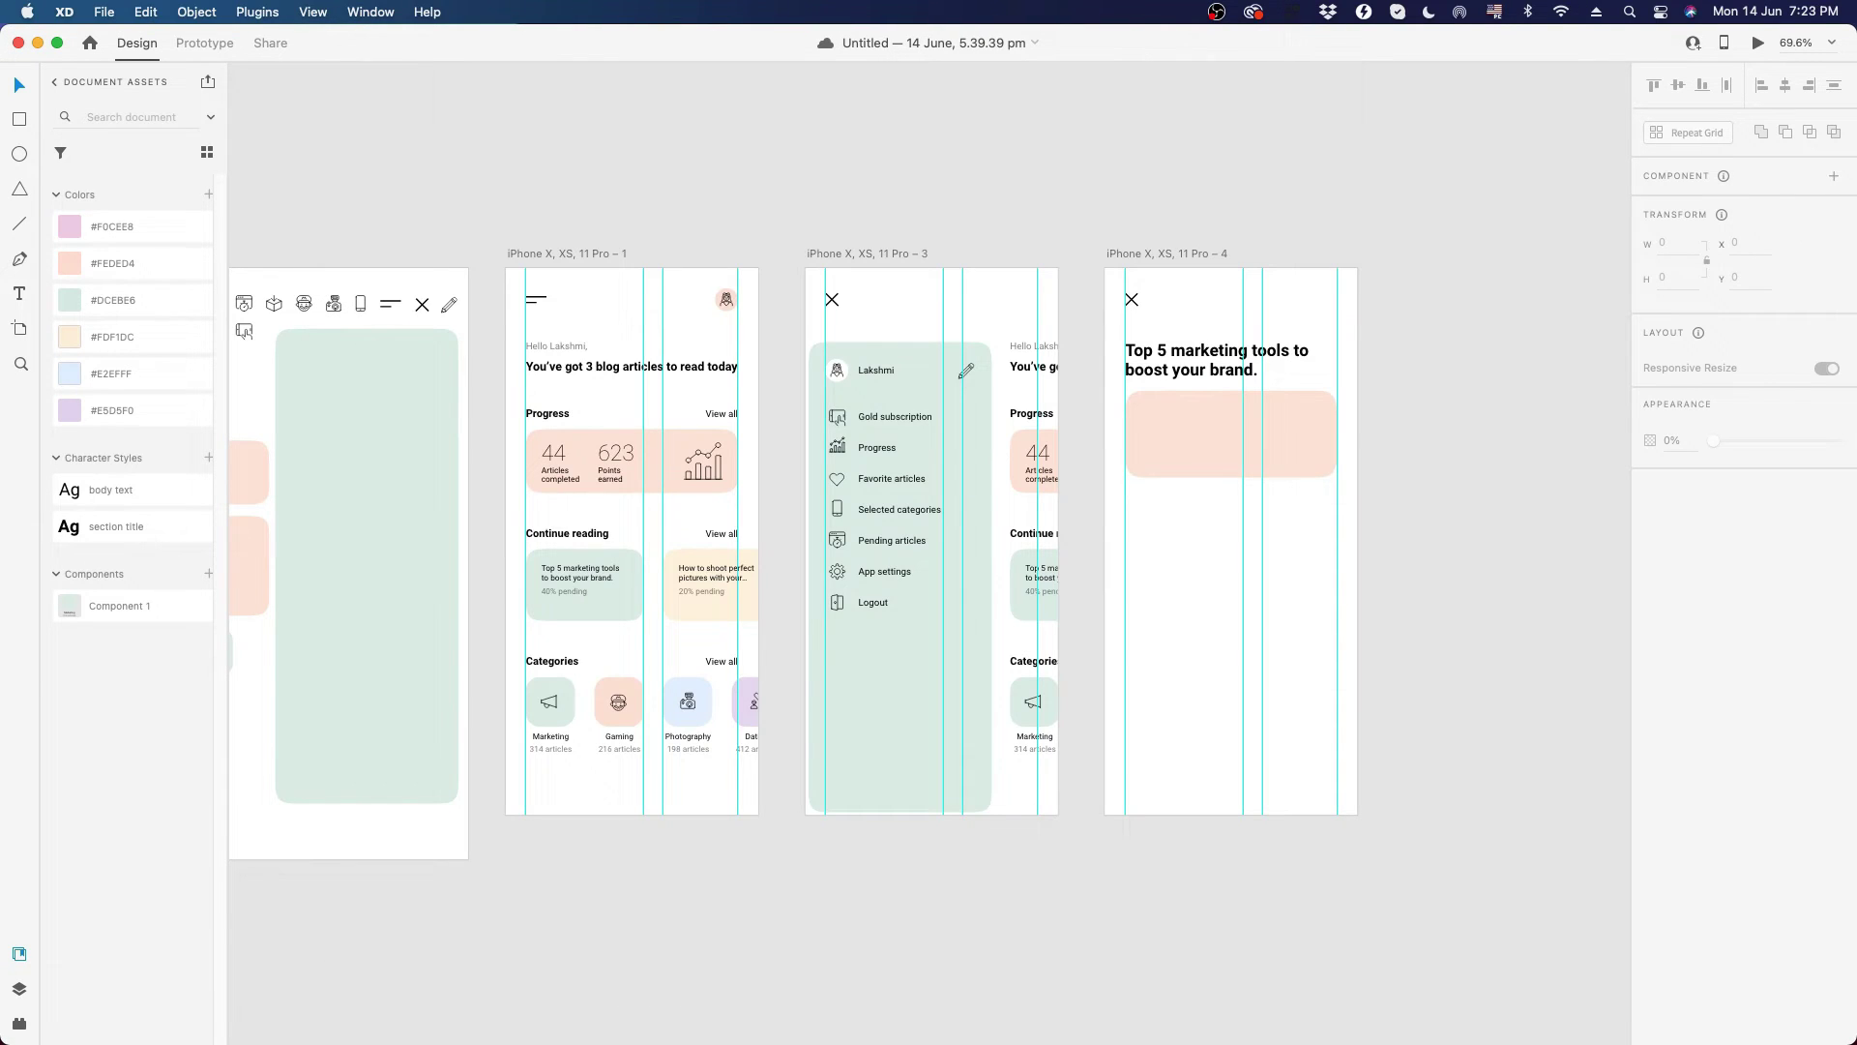
{"action": "left_click_drag", "start_coordinate": [532, 668], "coordinate": [1196, 433]}
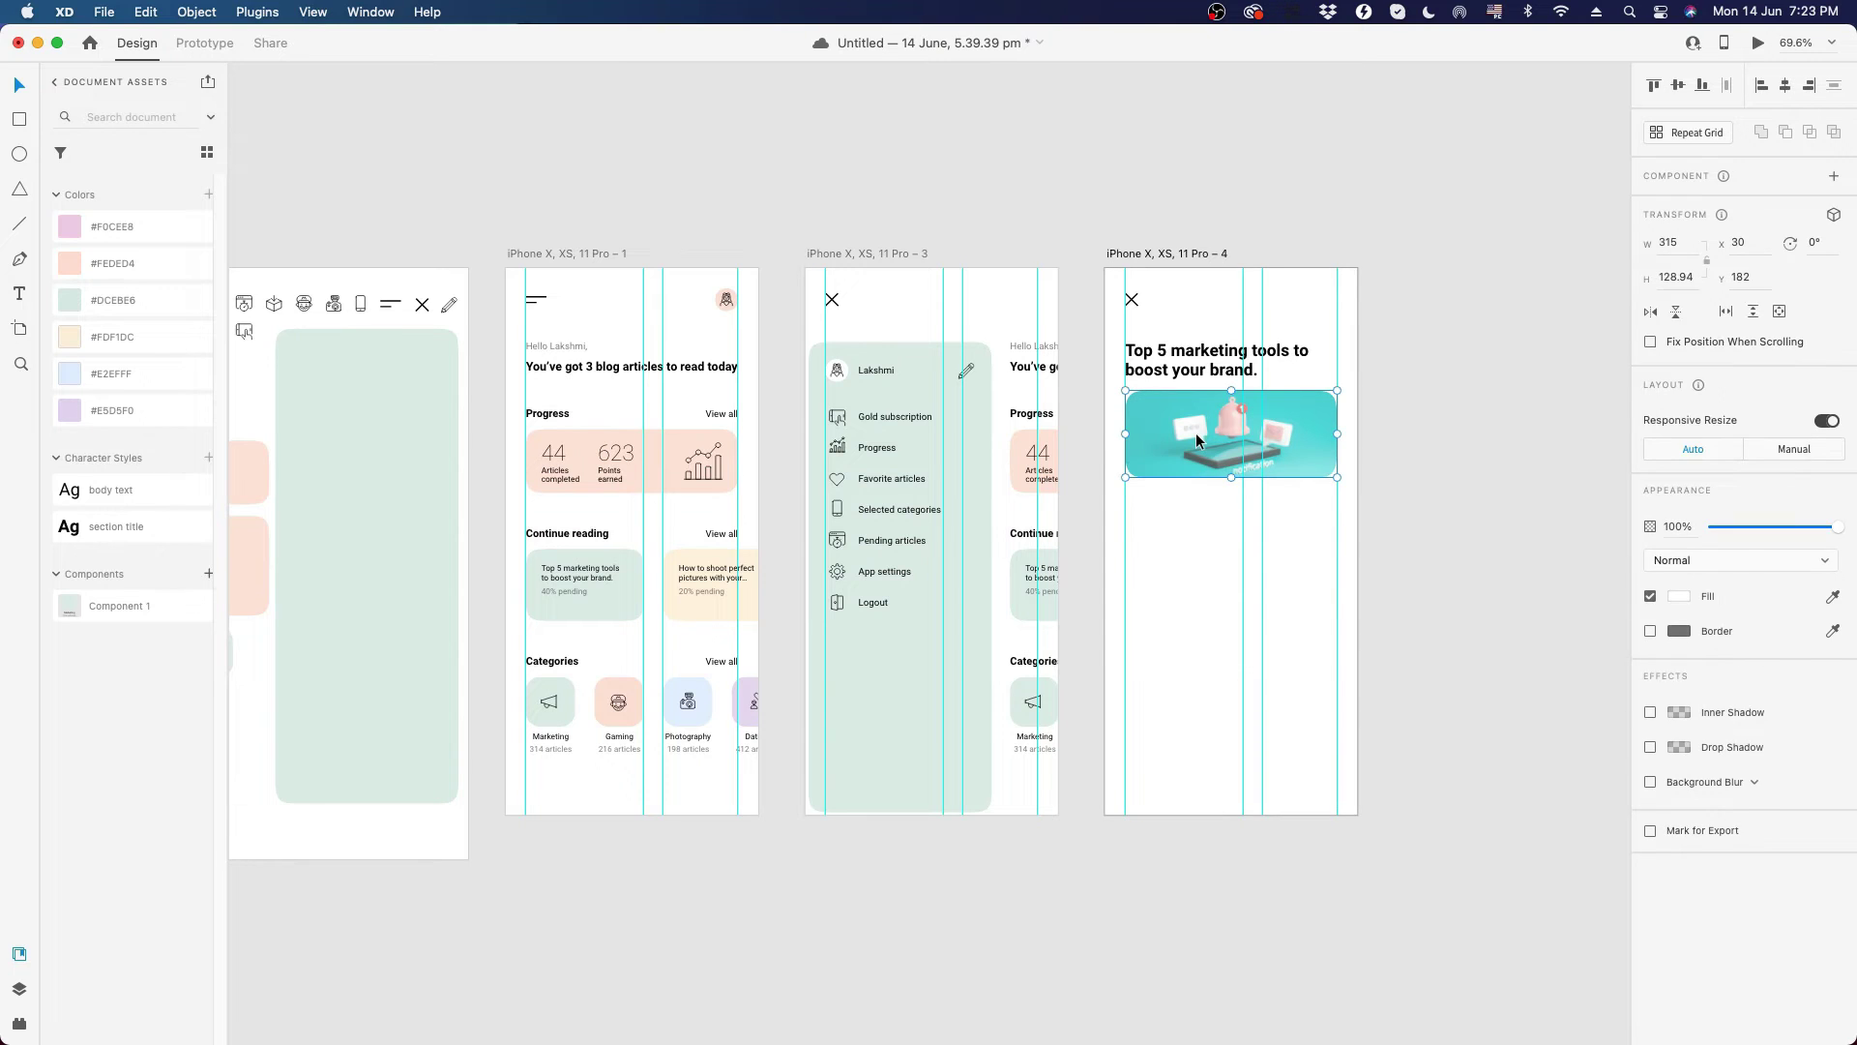
{"action": "left_click", "coordinate": [1464, 464]}
- Copy the small "Top 5 marketing tools to boost your brand." card text to the article screen, below the image at X 30, Y 326
{"action": "left_click_drag", "start_coordinate": [1169, 636], "coordinate": [1150, 584]}
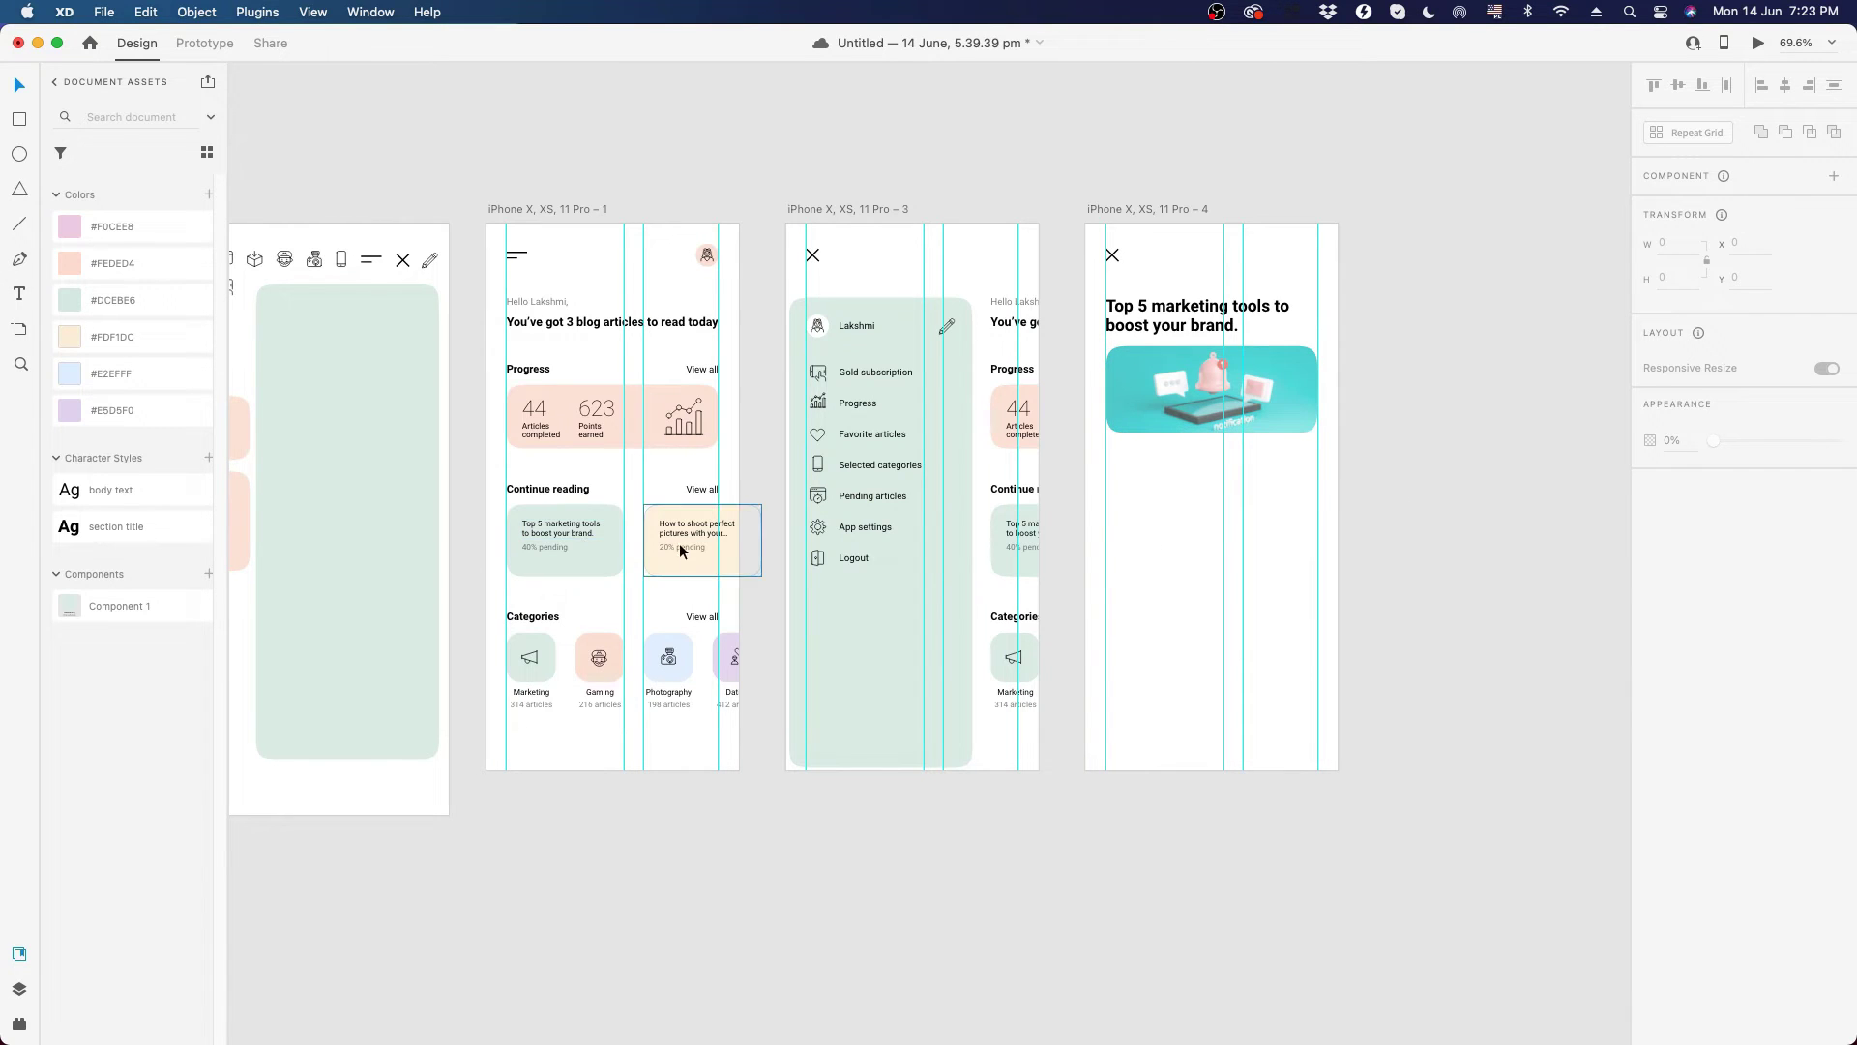
{"action": "left_click", "coordinate": [1174, 473]}
{"action": "key", "text": "super+v"}
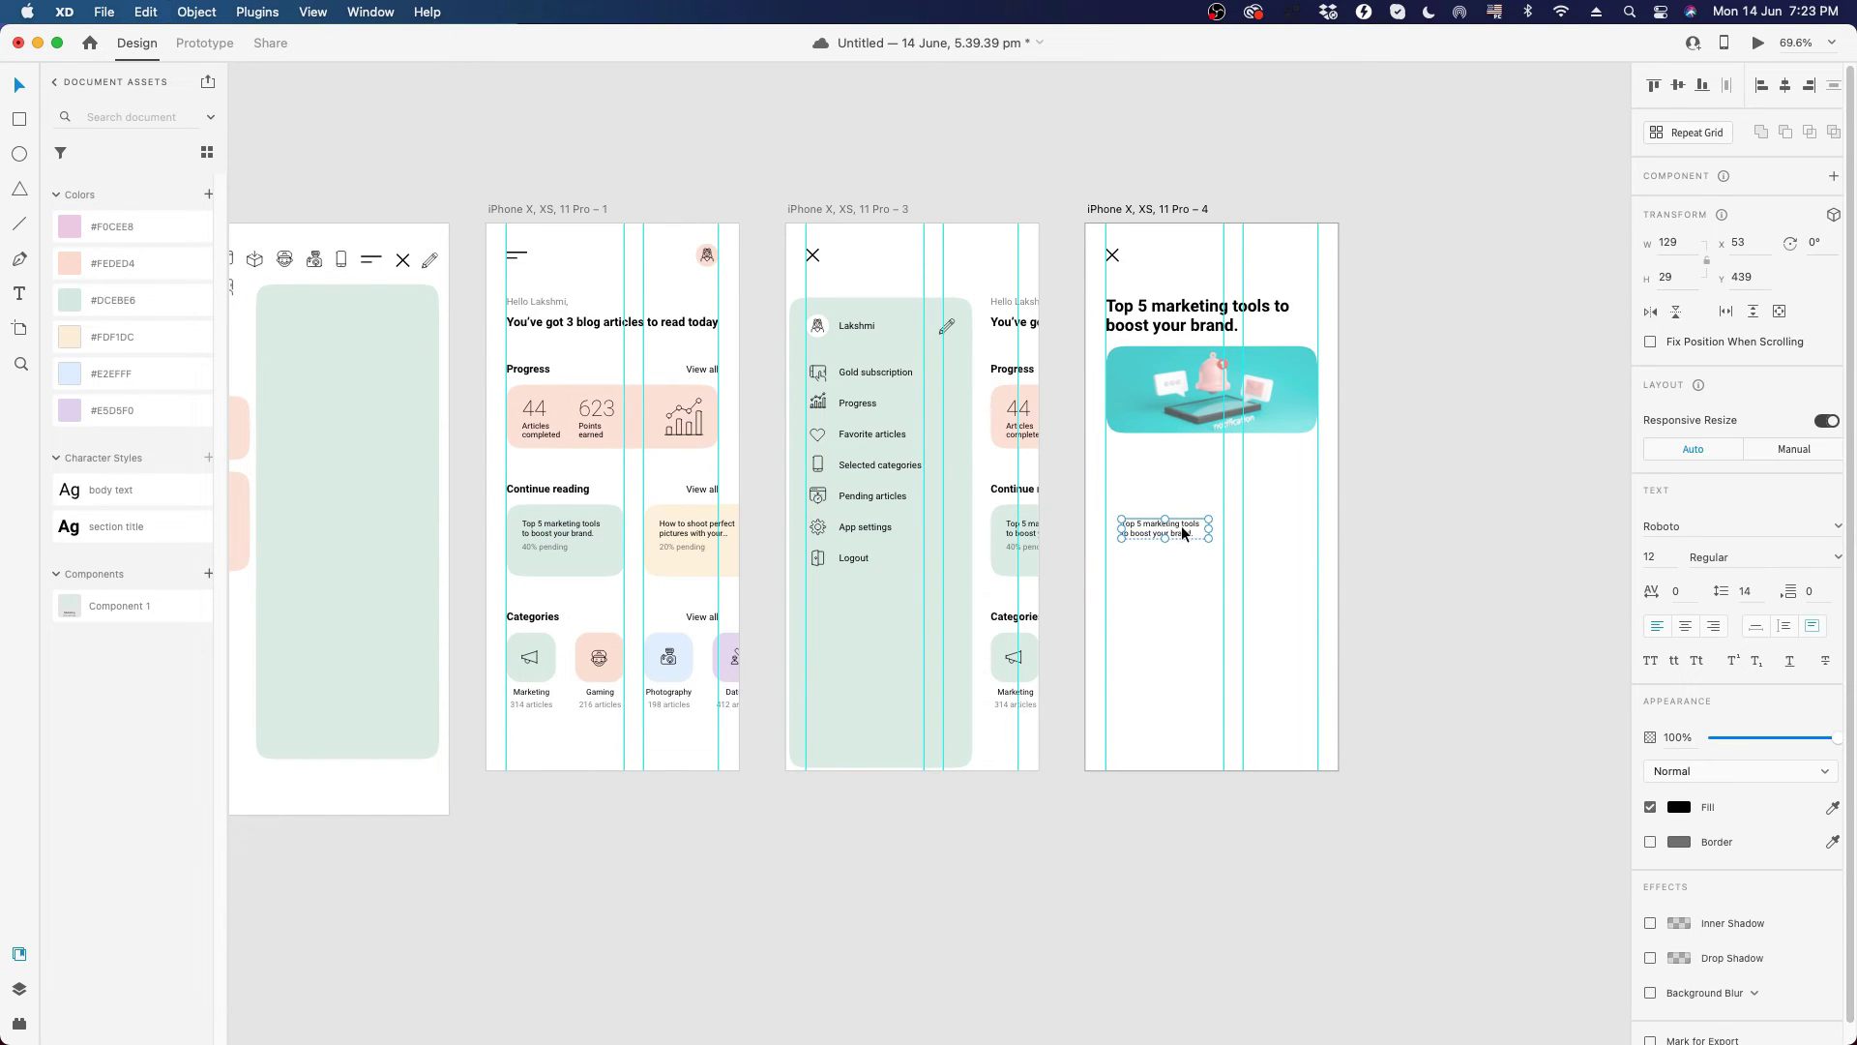
{"action": "left_click_drag", "start_coordinate": [1181, 525], "coordinate": [1163, 458]}
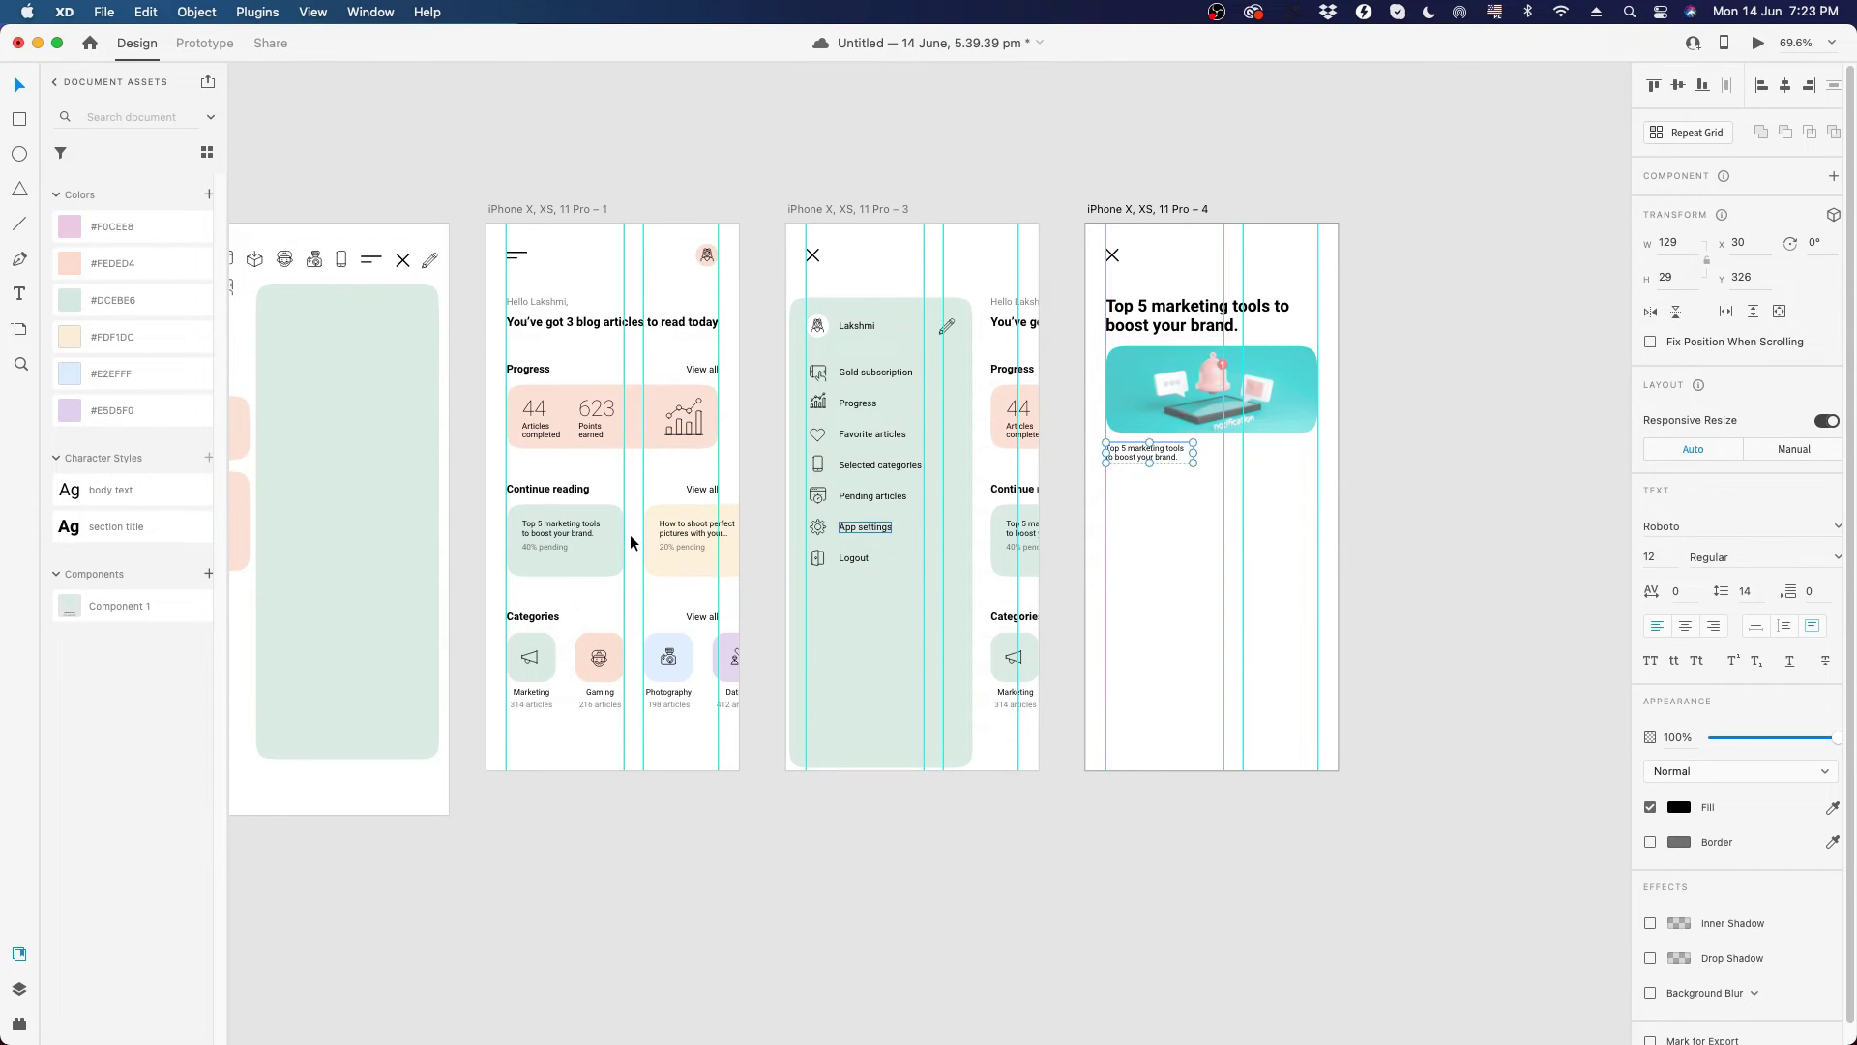
- Check the gap between the home screen's Continue reading title and card, and move the small article text up to Y 324
{"action": "left_click", "coordinate": [571, 511]}
{"action": "key", "text": "alt"}
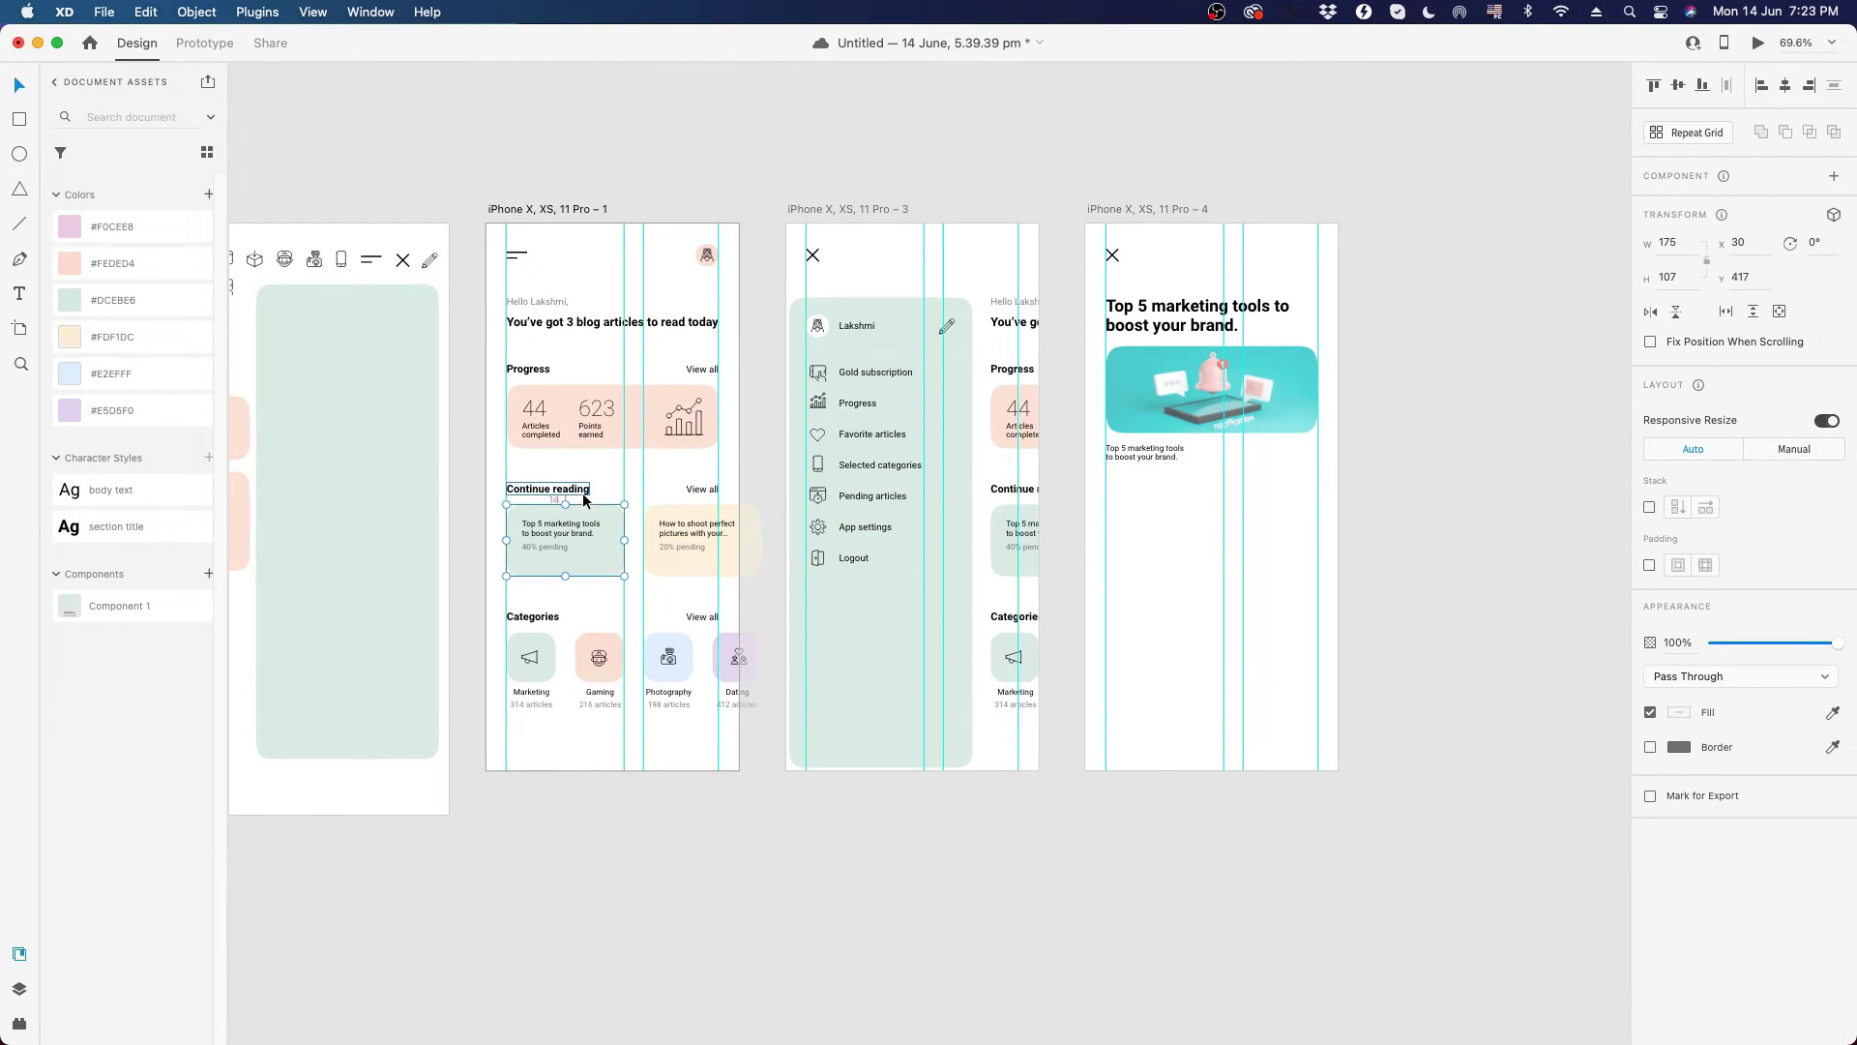
{"action": "left_click", "coordinate": [1158, 411]}
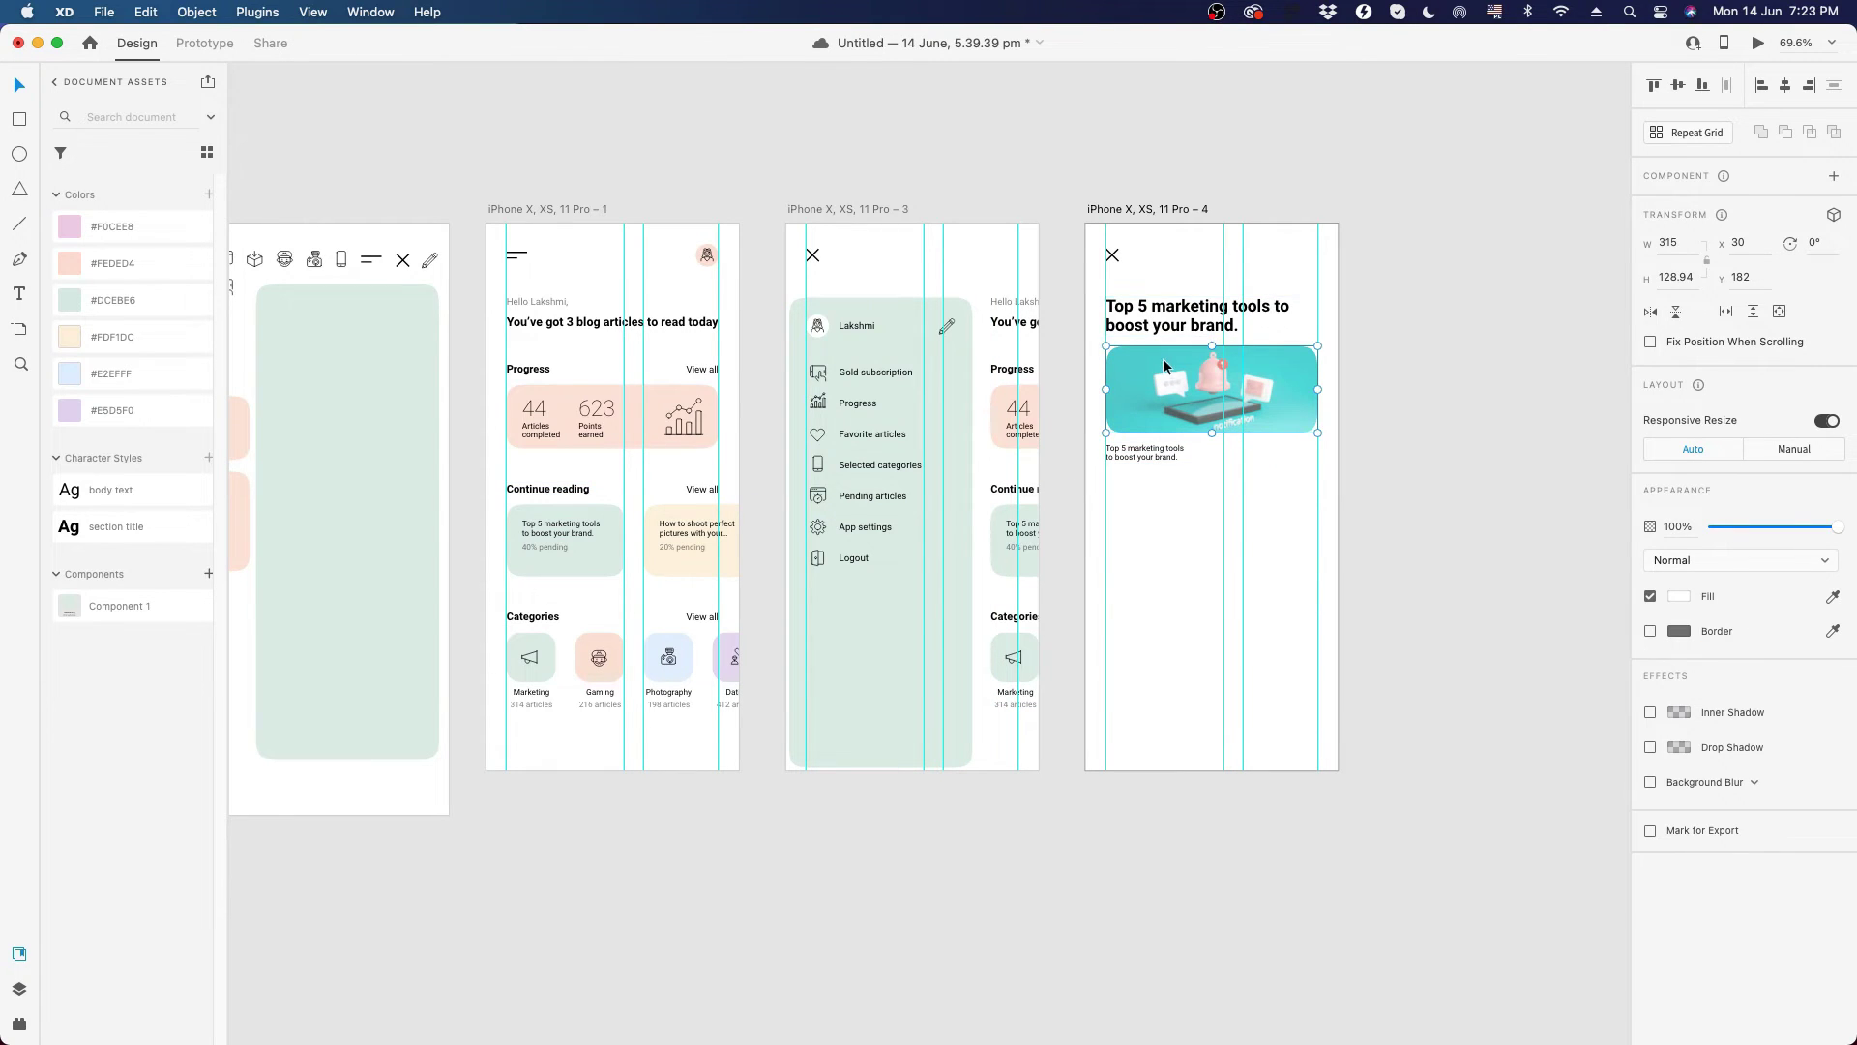
{"action": "left_click", "coordinate": [1152, 453]}
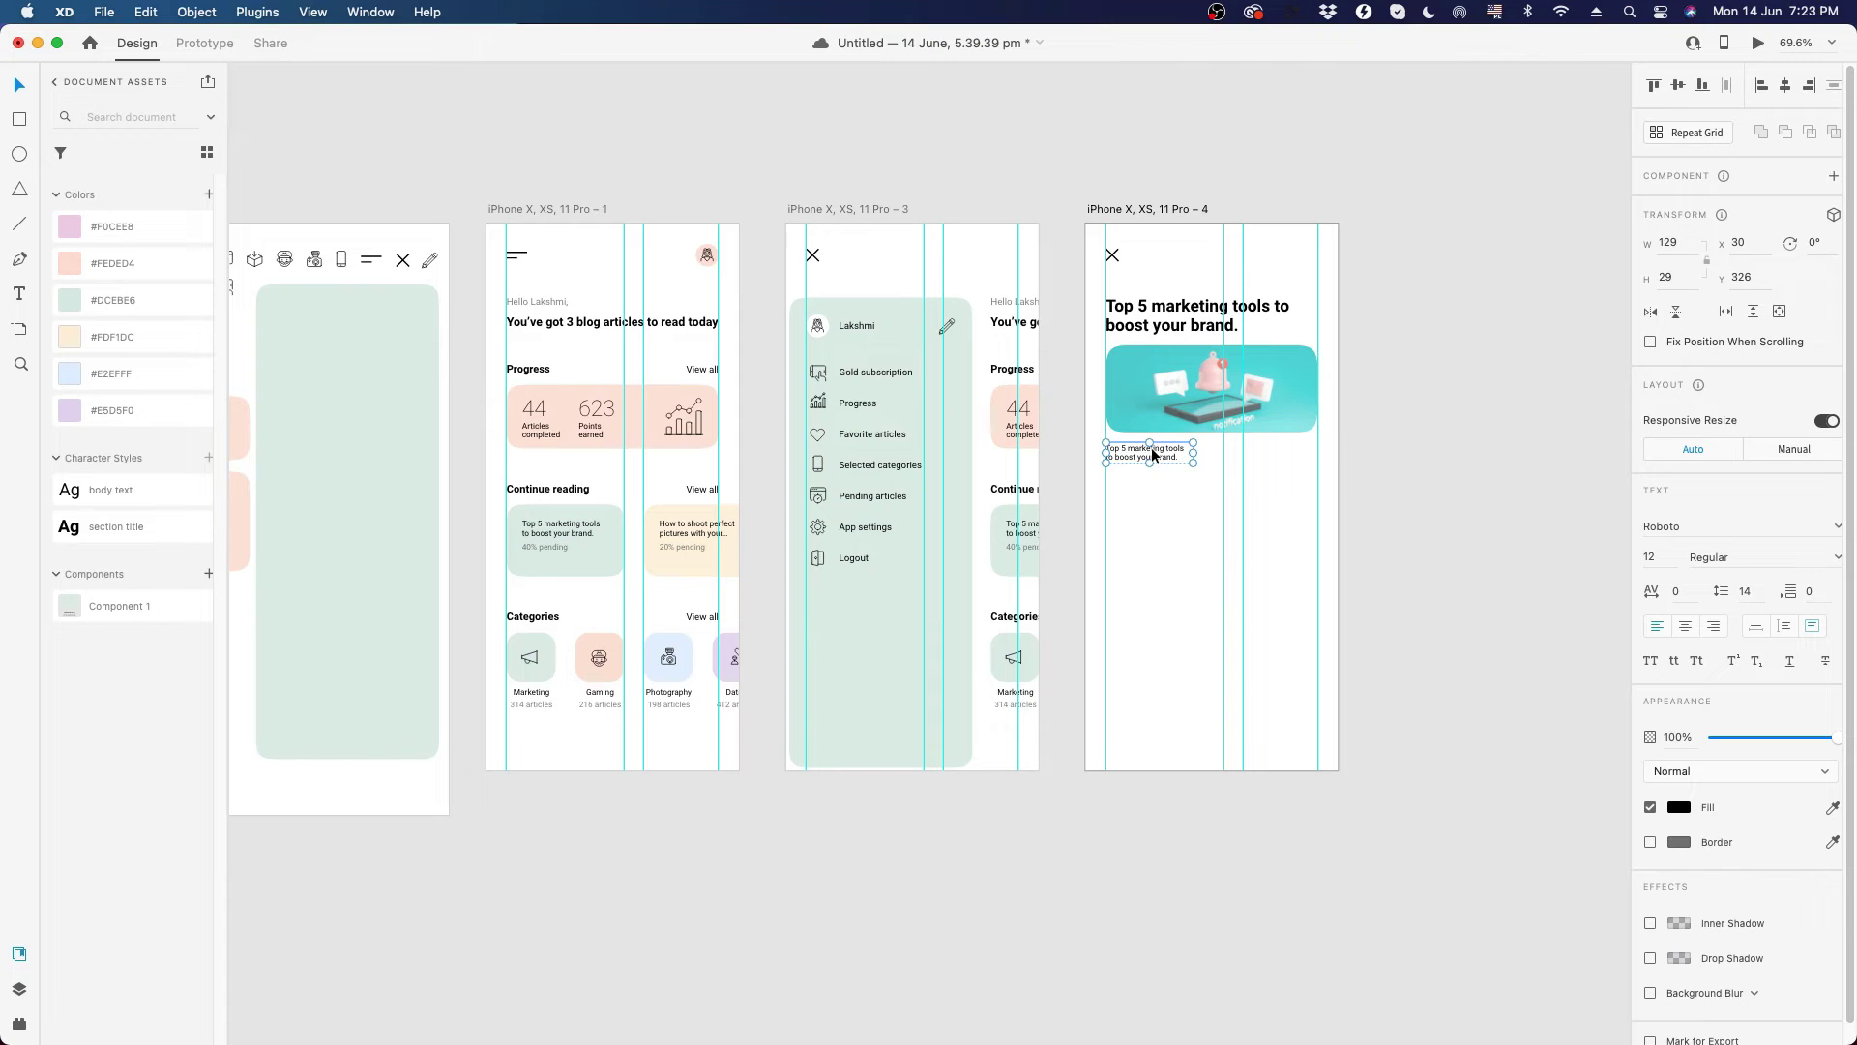
{"action": "scroll", "coordinate": [1207, 416], "scroll_direction": "up", "scroll_amount": 5}
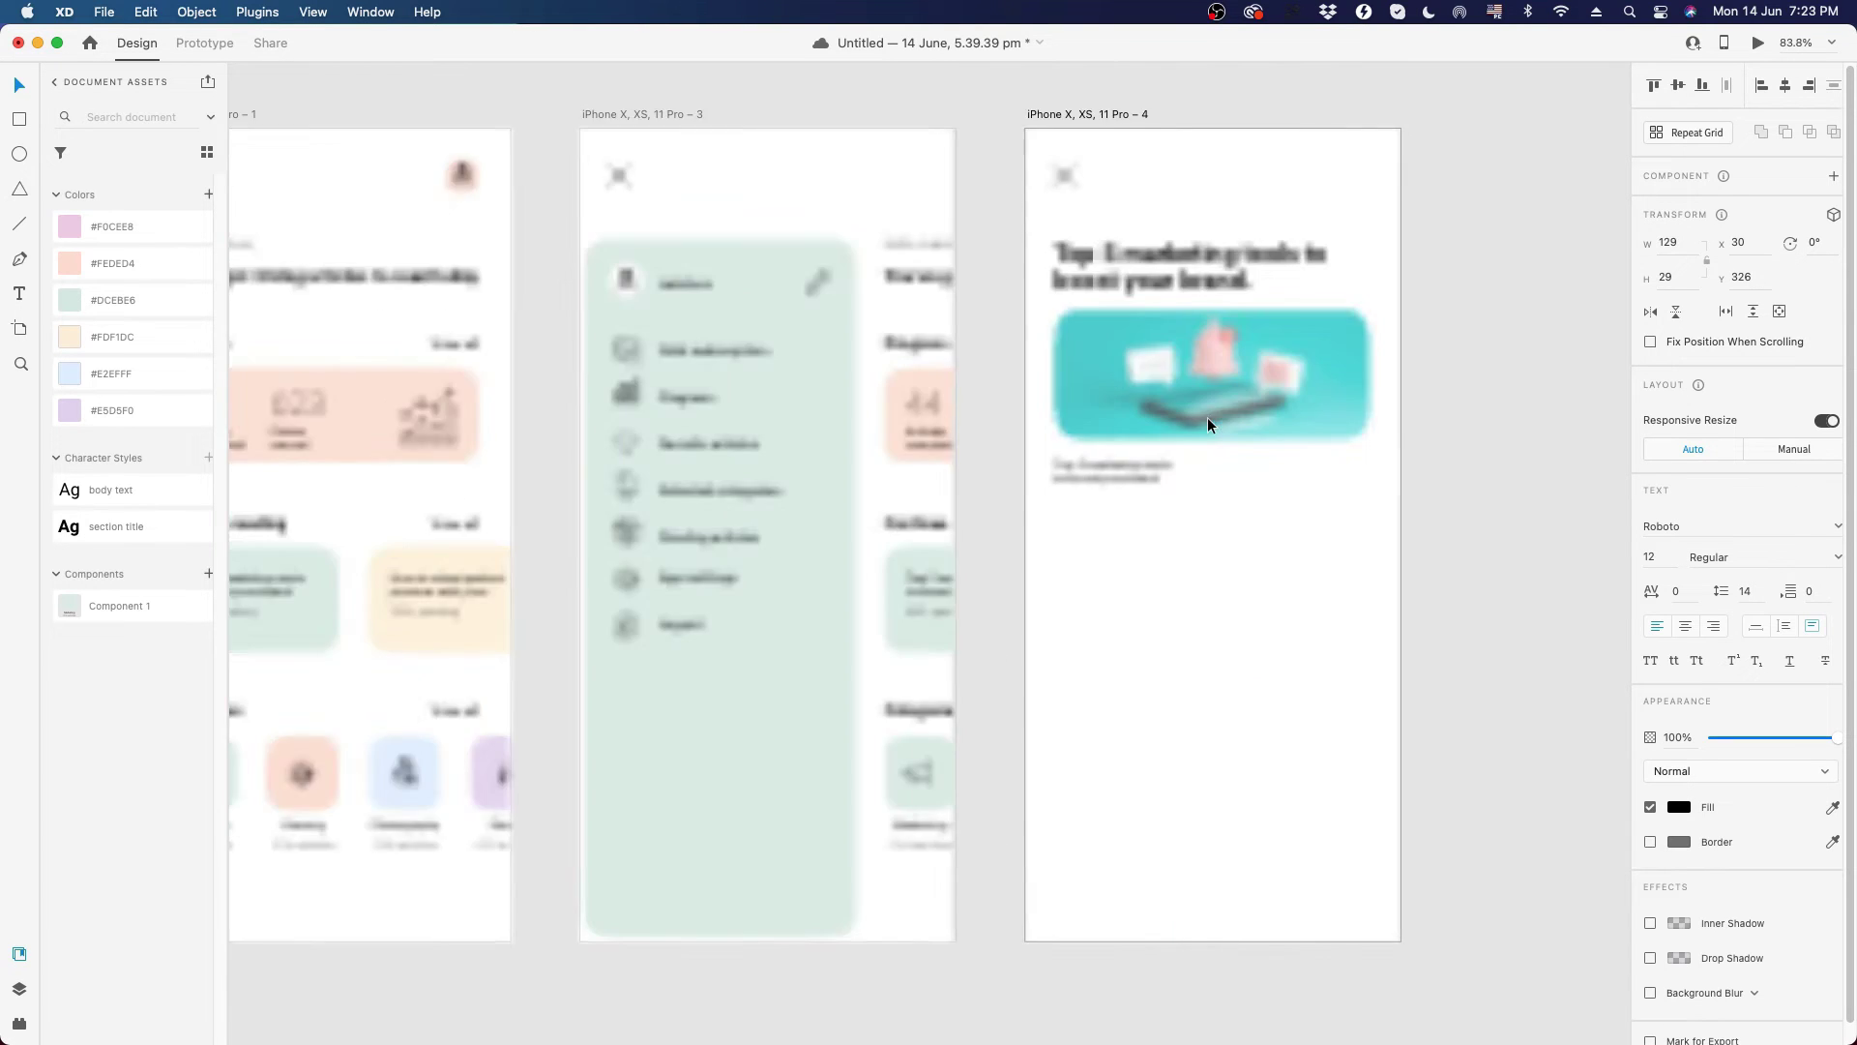
{"action": "key", "text": "alt"}
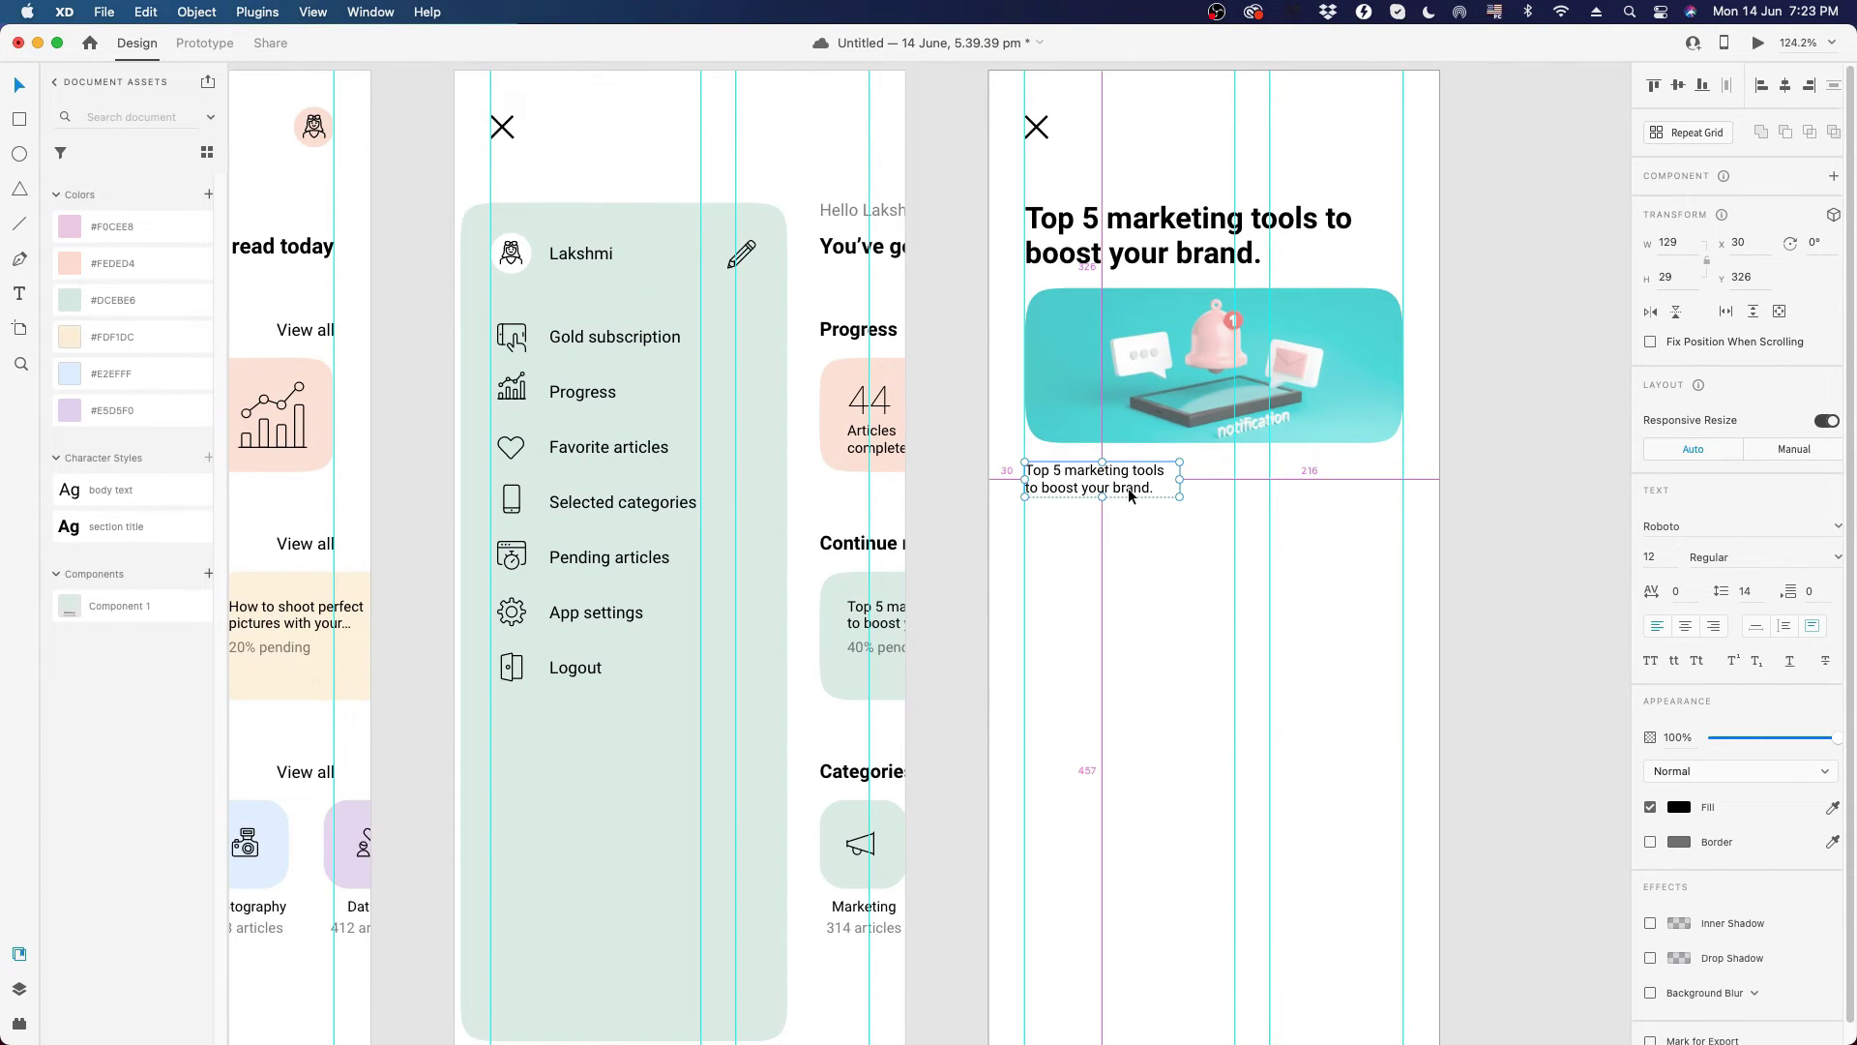
{"action": "key", "text": "Up"}
{"action": "key", "text": "Up"}
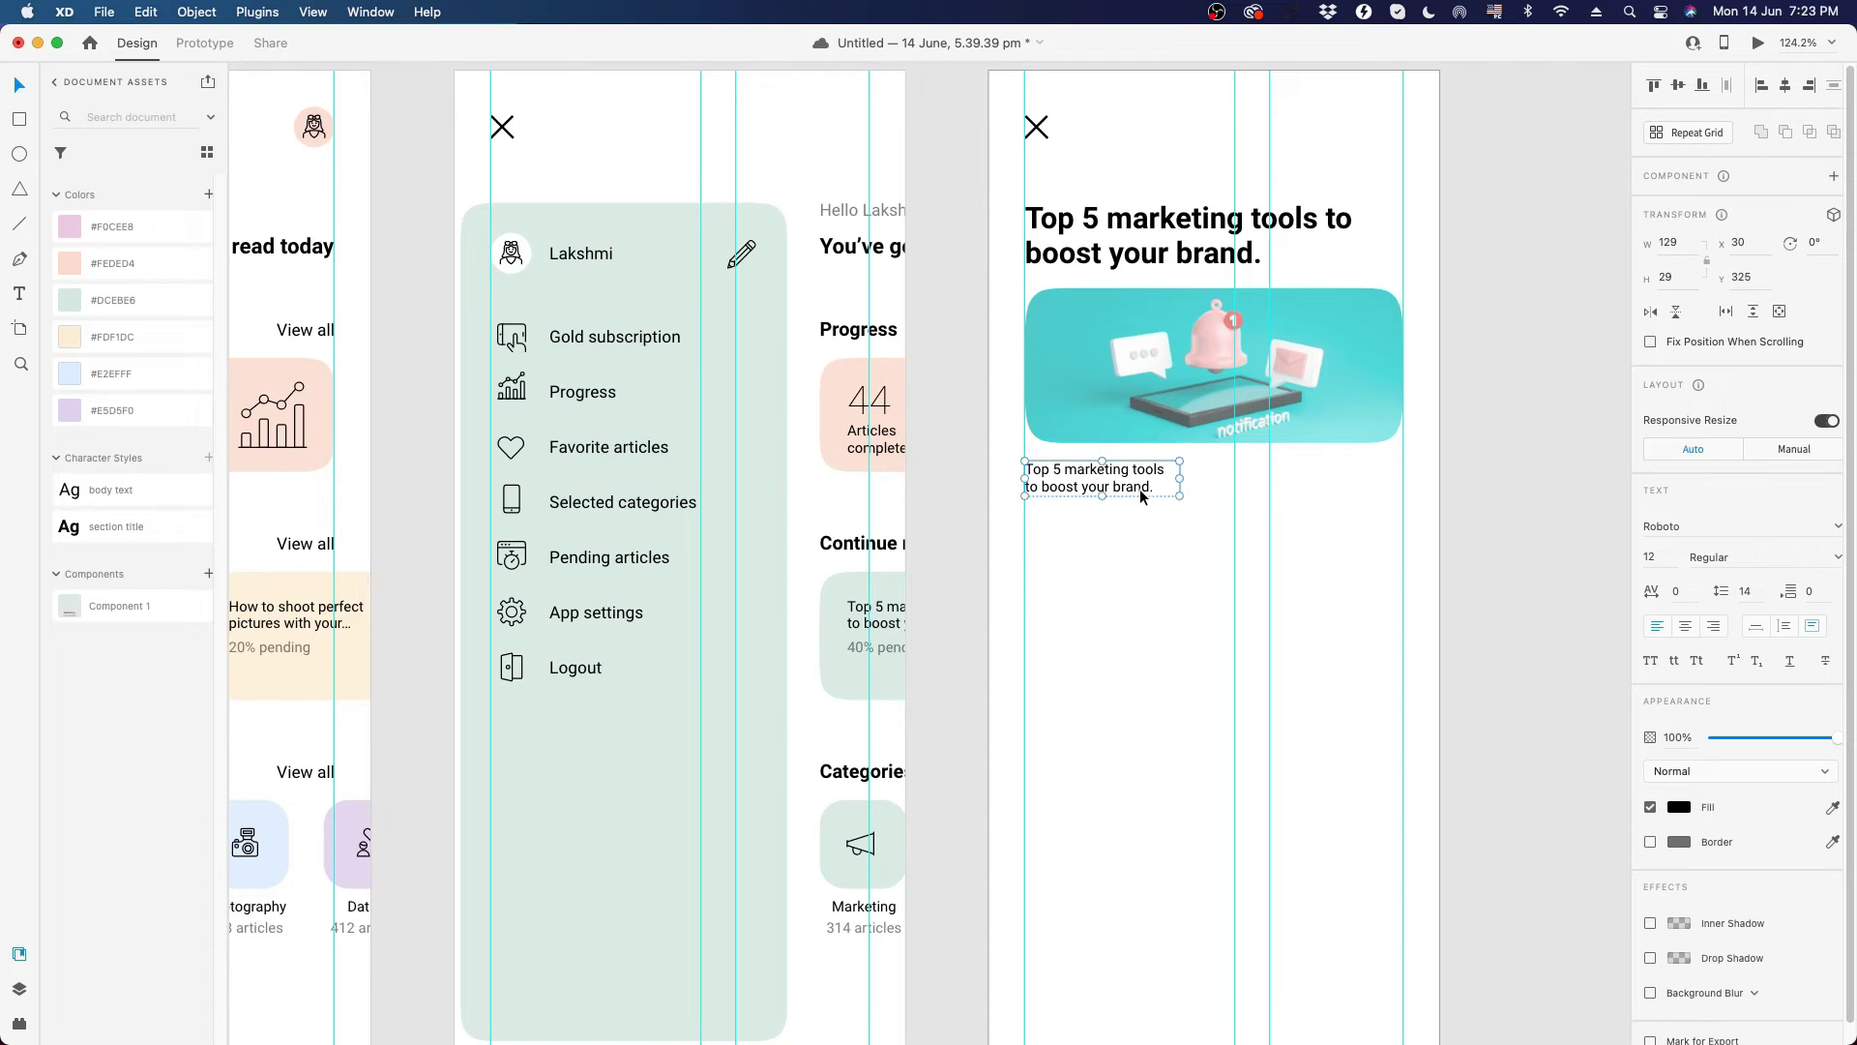
{"action": "left_click", "coordinate": [1084, 348]}
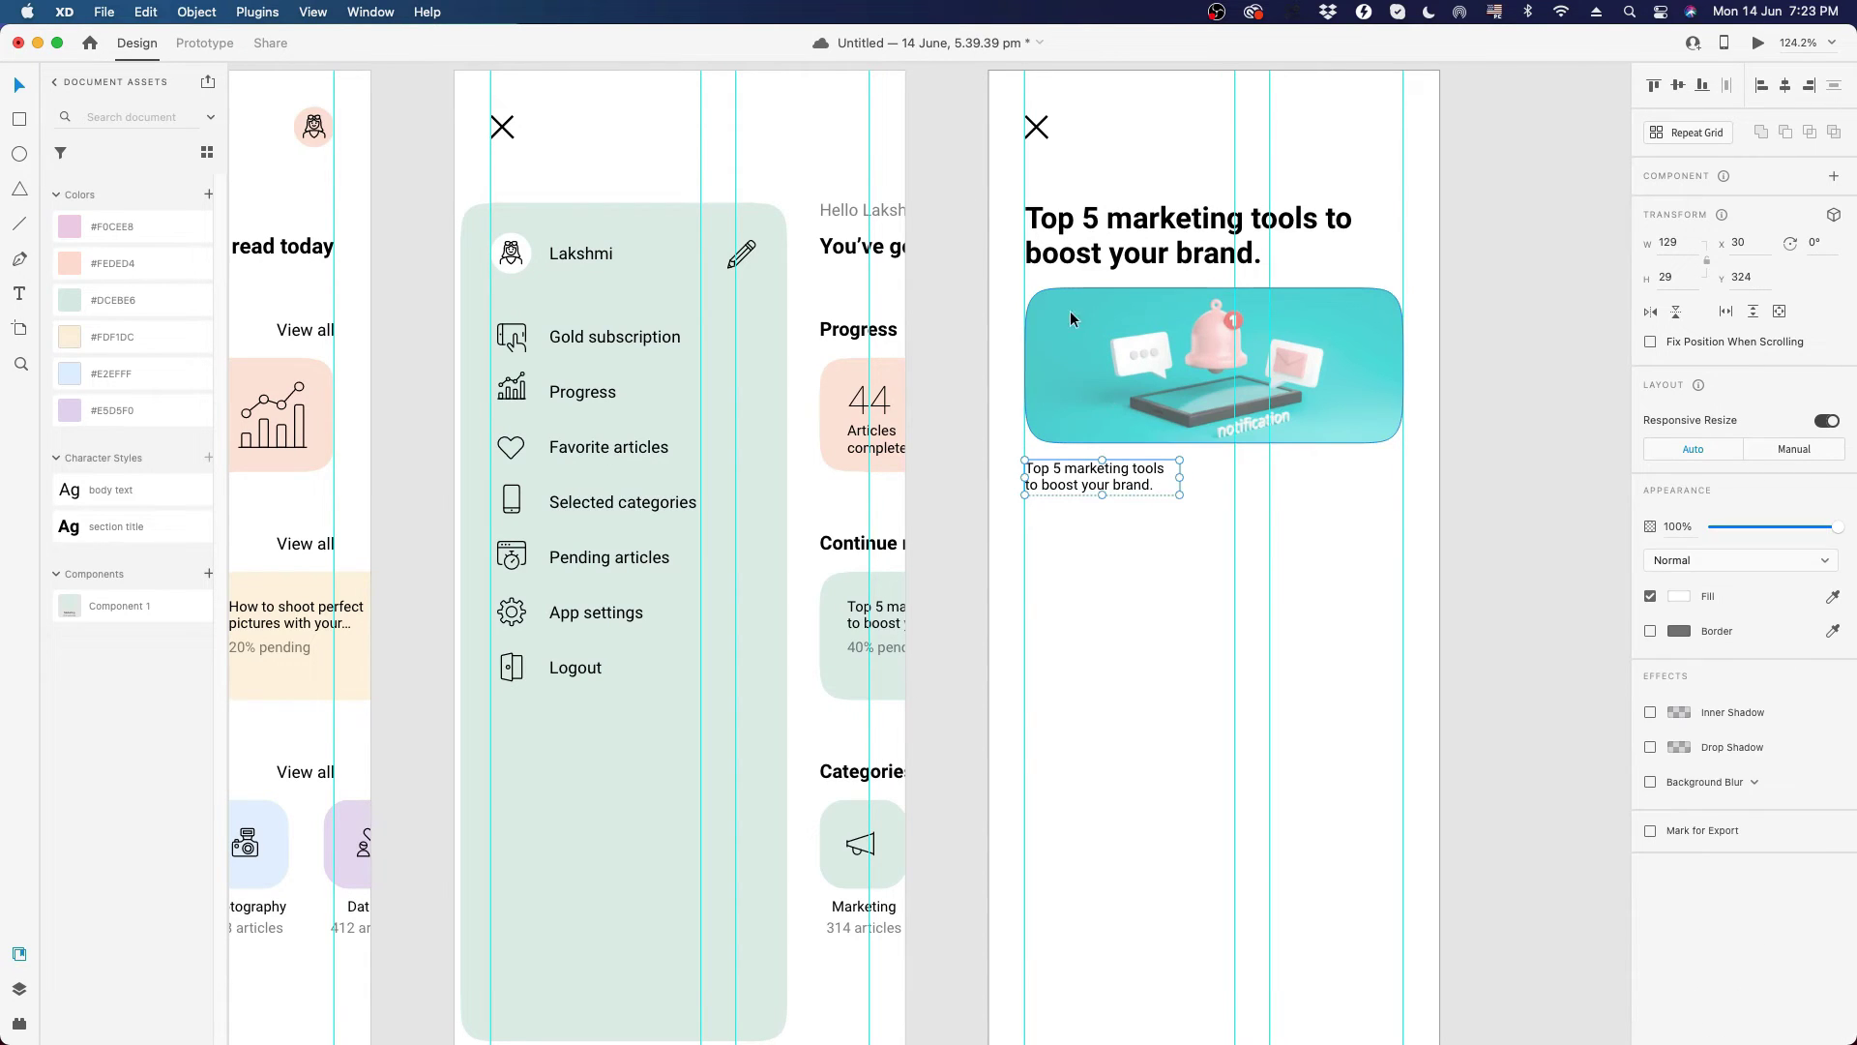
{"action": "left_click", "coordinate": [1122, 473]}
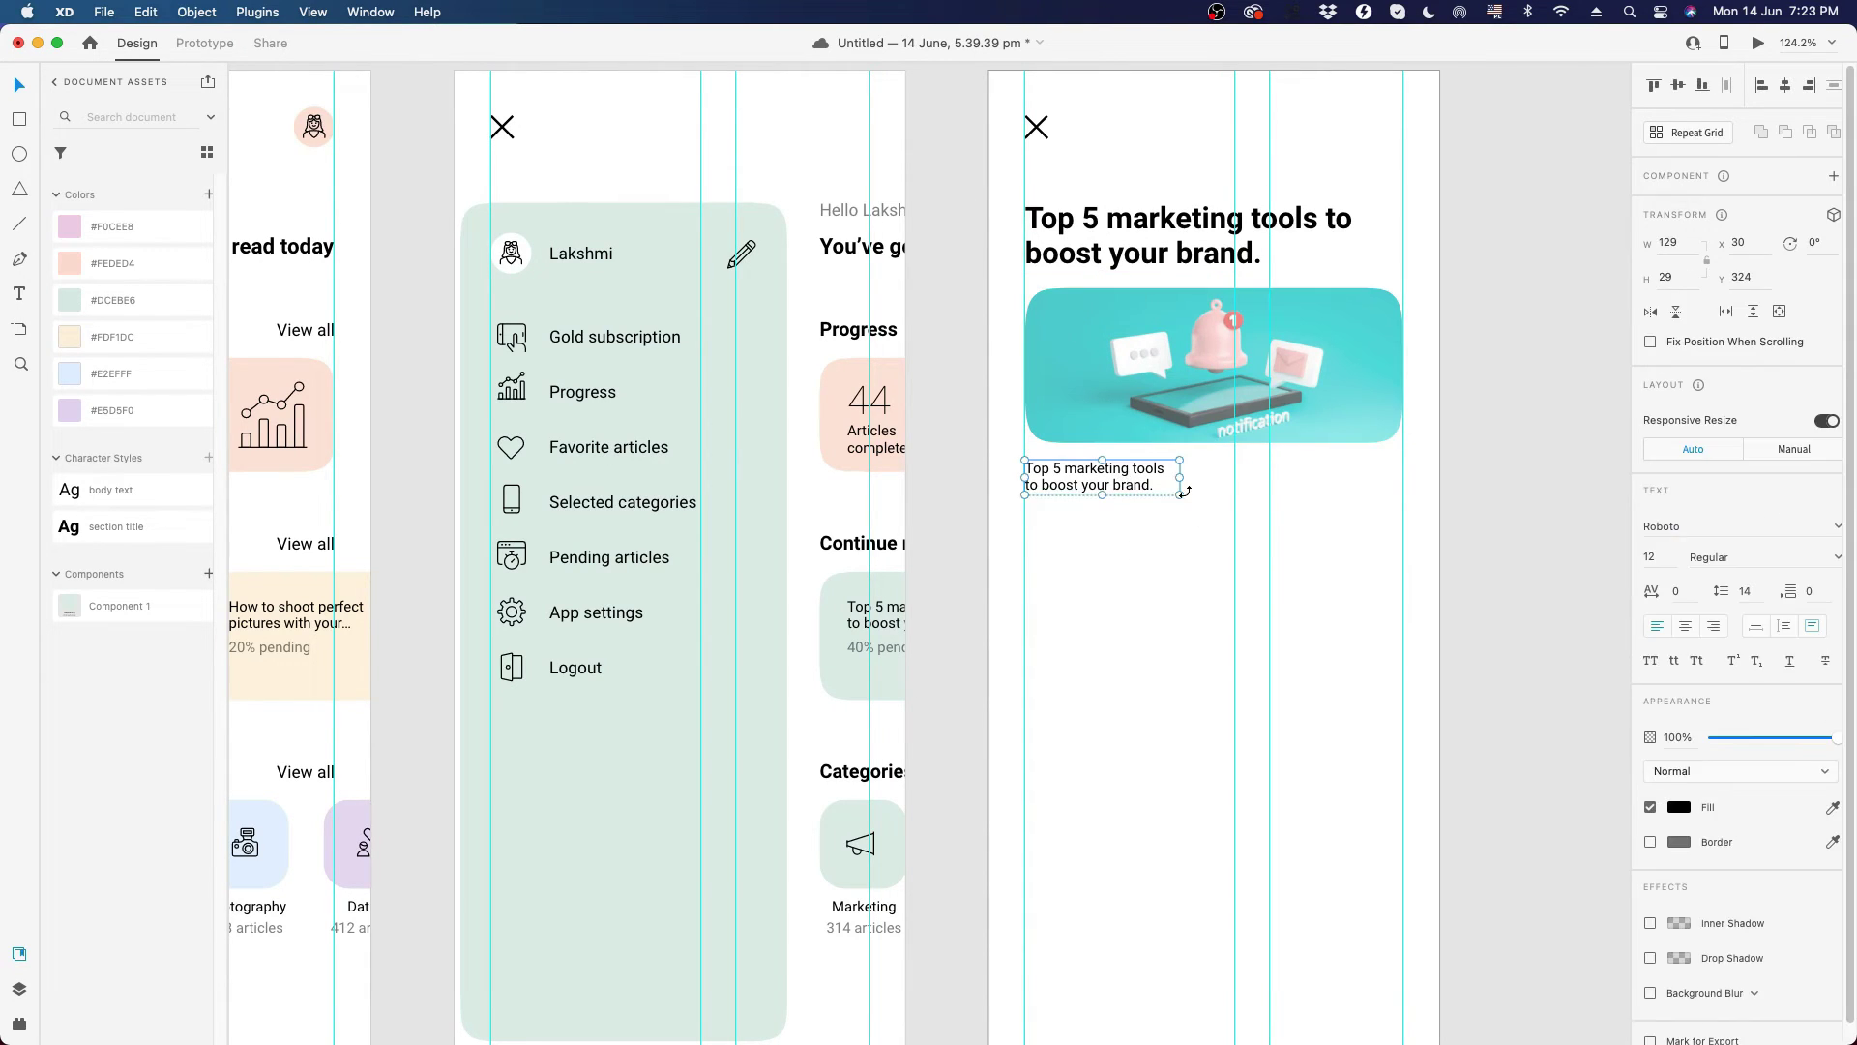
- Enlarge the small article text box to about 315 by 431 and replace its text with two paragraphs starting "It is a long established fact"
{"action": "left_click_drag", "start_coordinate": [1180, 495], "coordinate": [1405, 984]}
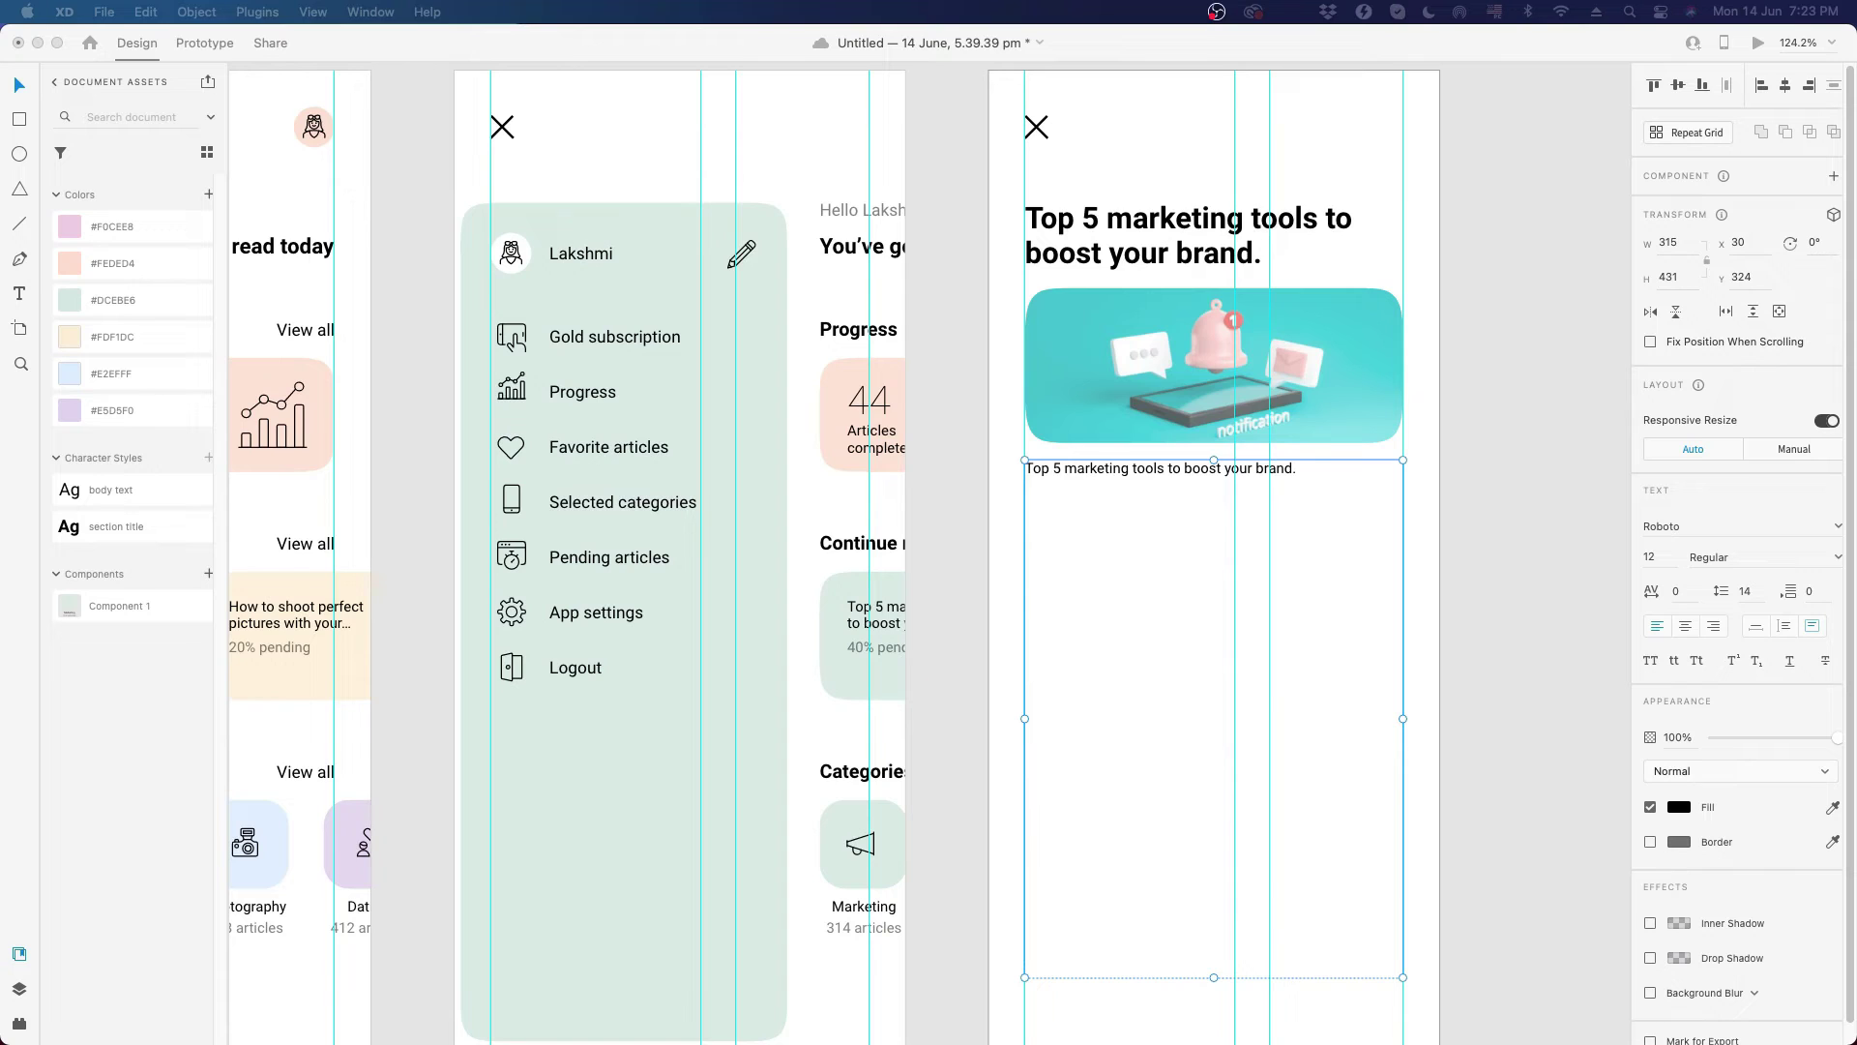
{"action": "double_click", "coordinate": [1070, 468]}
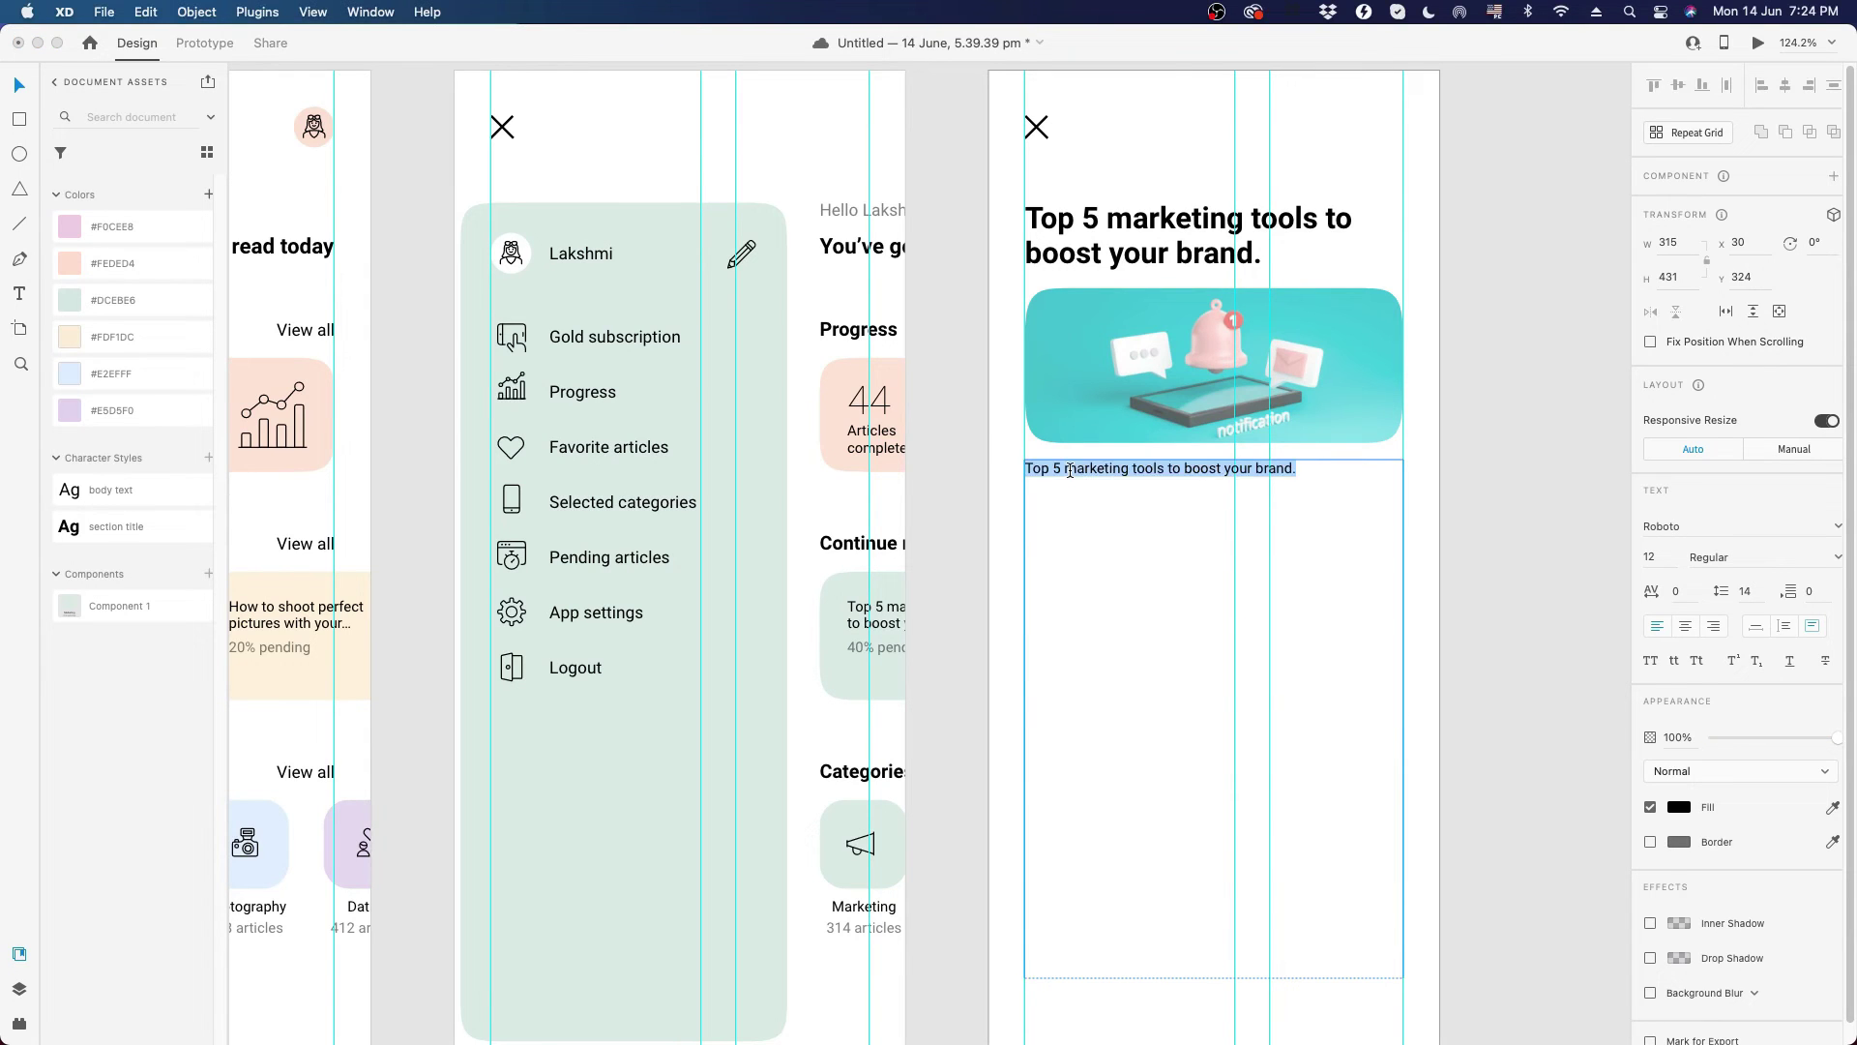
{"action": "type", "text": "It is a long established fact that a reader will be distracted by the readable content of a page when looking at its layout. The point of using Lorem Ipsum is that it has a more-or-less normal distribution of letters, as opposed to using 'Content here, content here', making it look like readable English.  Many desktop publishing packages and web page editors now use Lorem Ipsum as their default model text, and a search for 'lorem ipsum' will uncover many web sites still in their infancy. Various versions have evolved over the years"}
{"action": "key", "text": "Escape"}
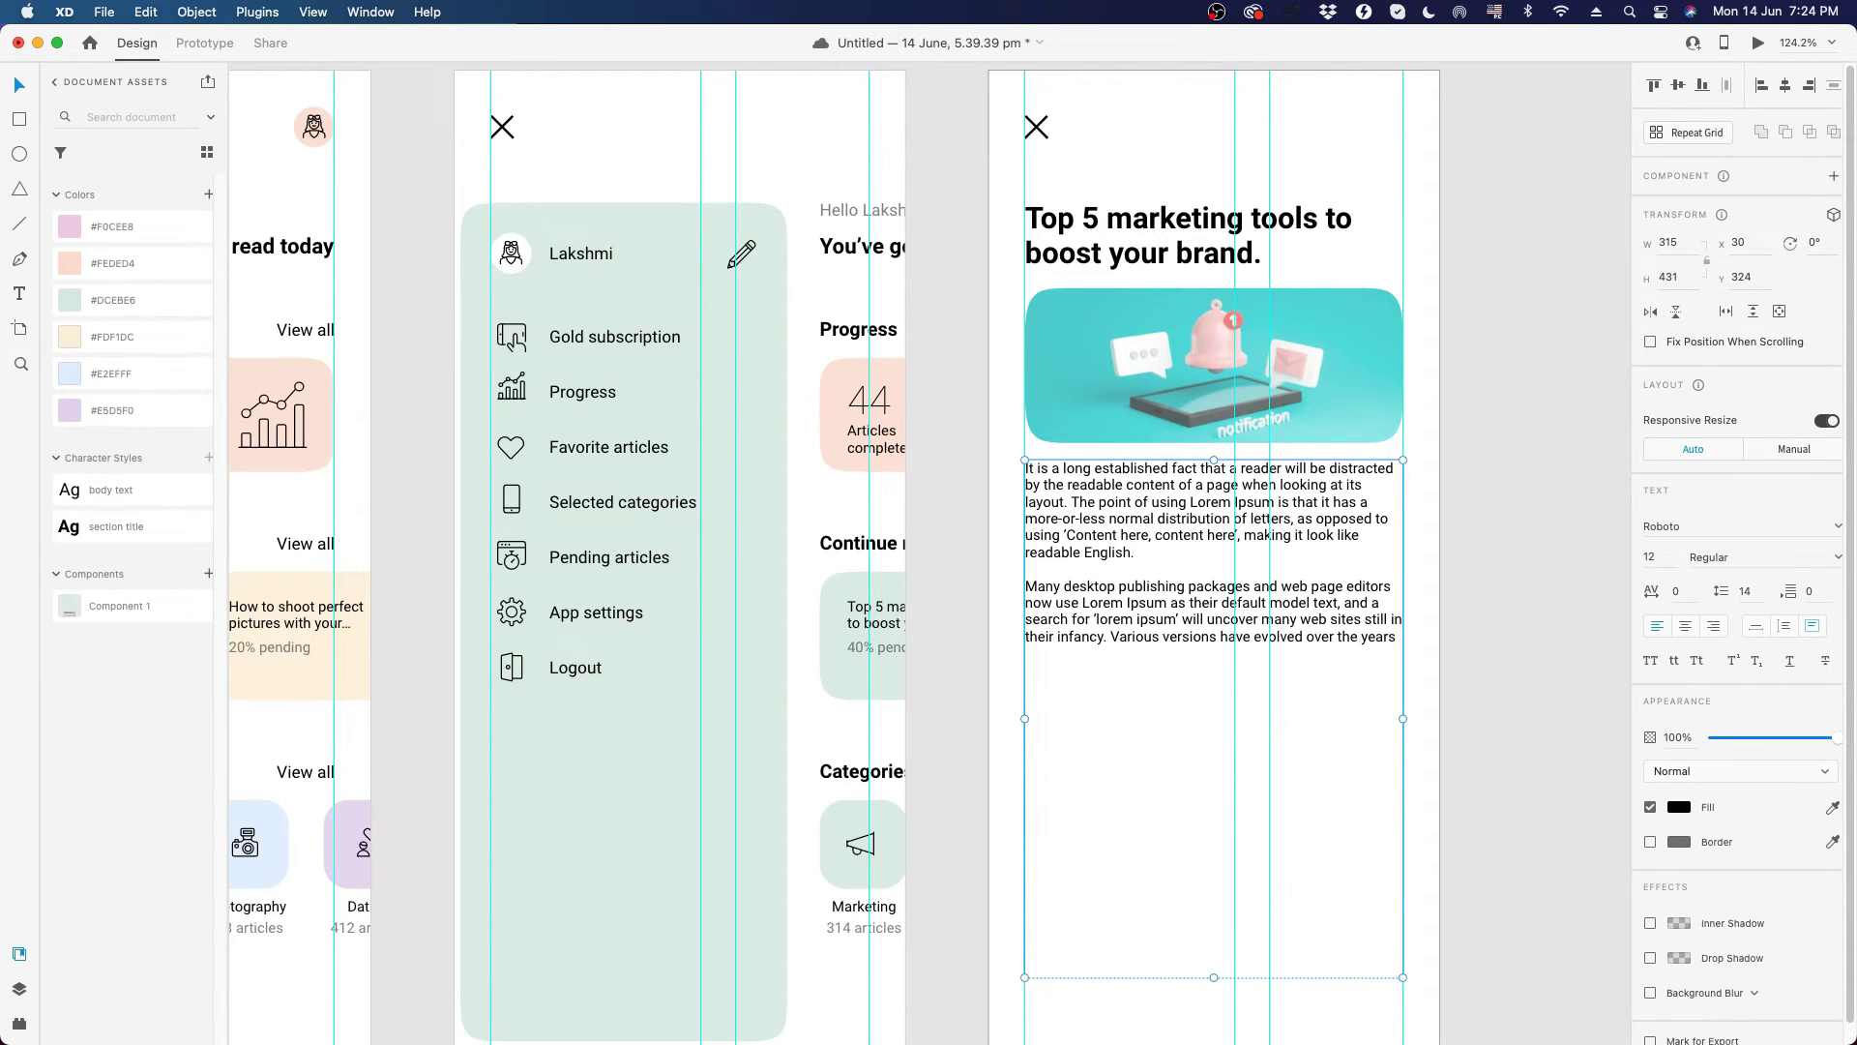
- Set the font size of the article's body paragraphs to 16
{"action": "left_click", "coordinate": [1664, 566]}
{"action": "type", "text": "22"}
{"action": "key", "text": "Return"}
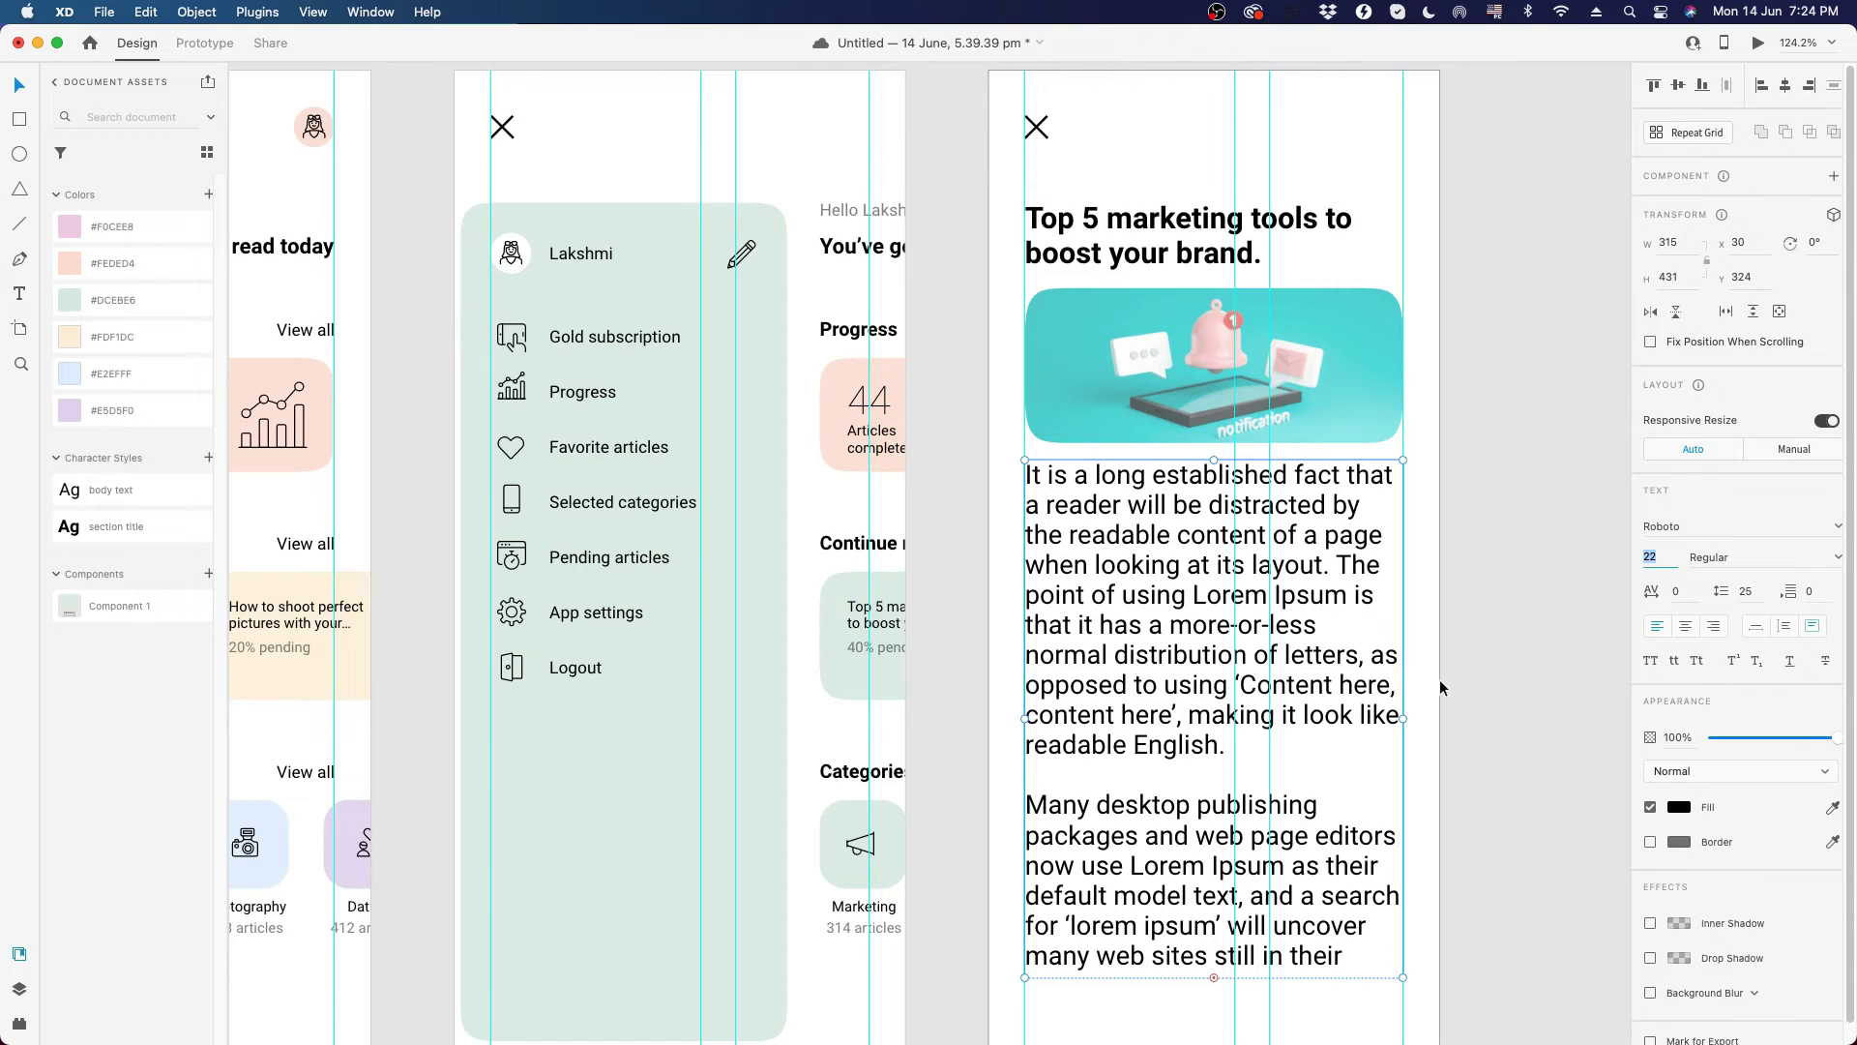
{"action": "key", "text": "Down"}
{"action": "key", "text": "Down"}
{"action": "key", "text": "Down"}
{"action": "key", "text": "Down"}
{"action": "key", "text": "Down"}
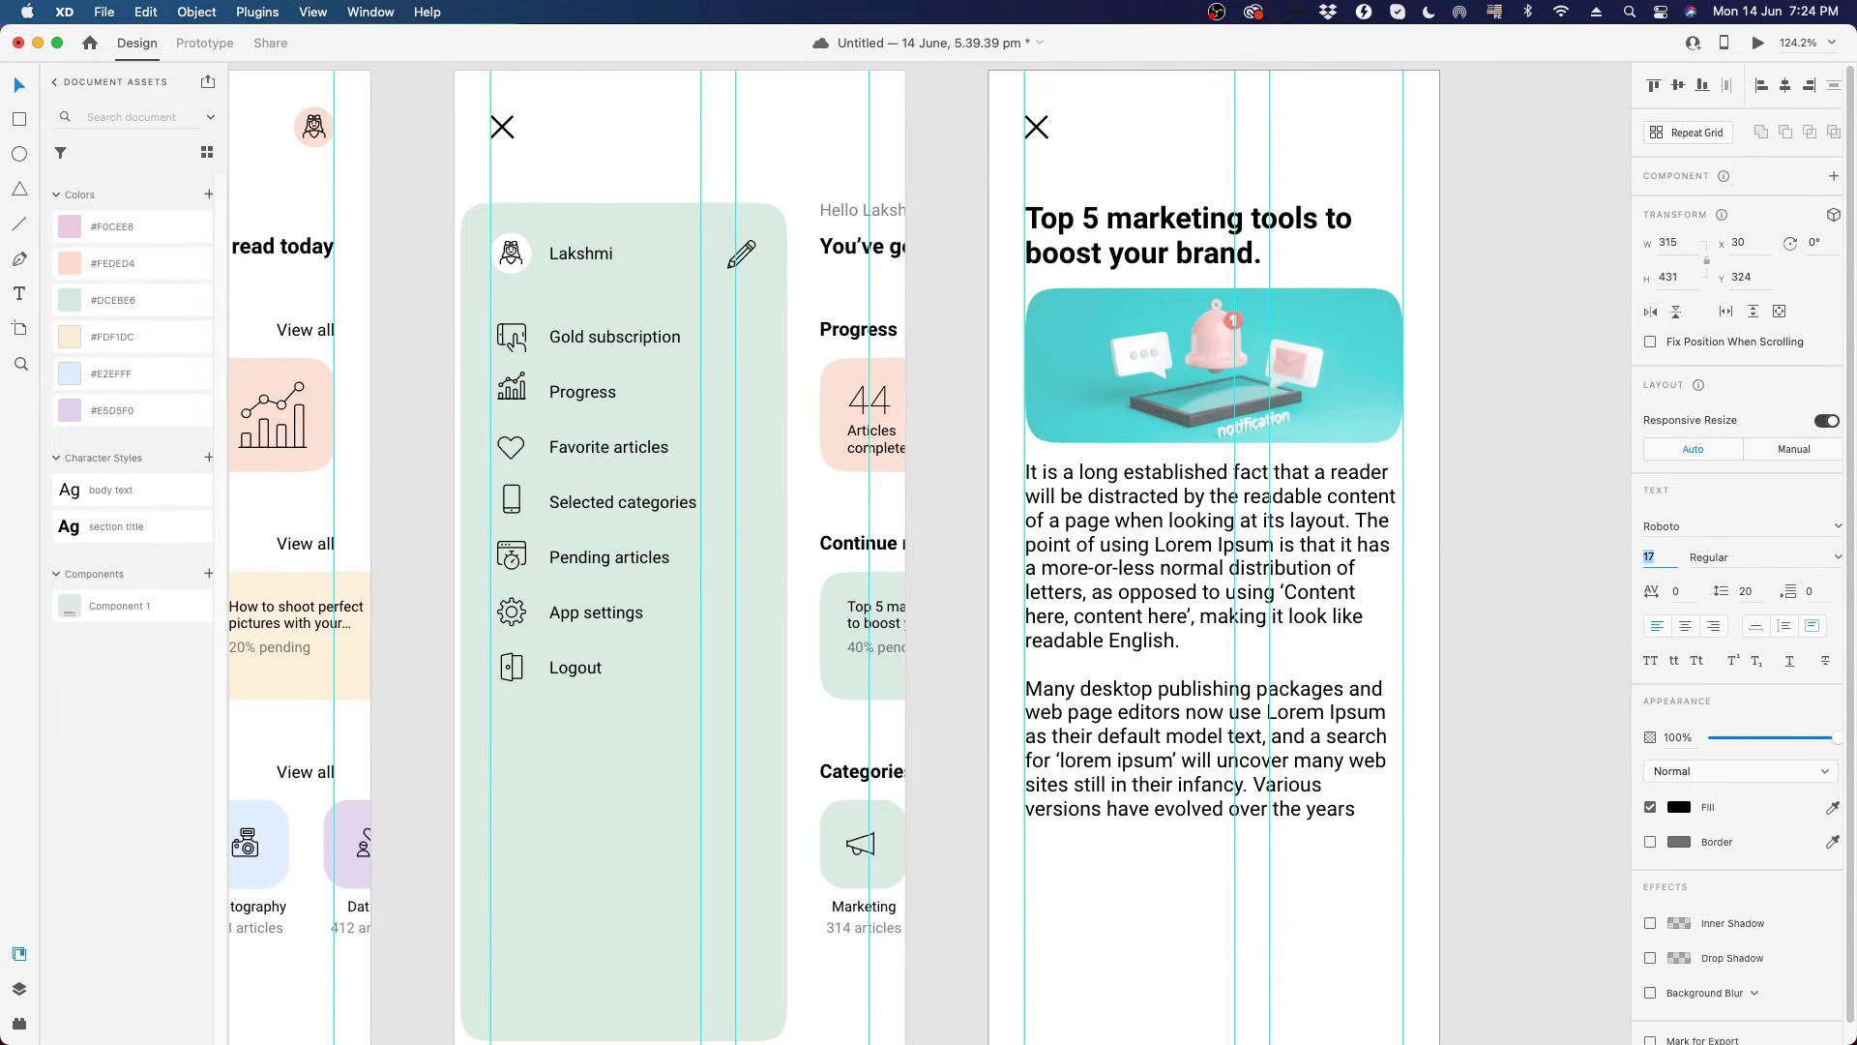
{"action": "key", "text": "Down"}
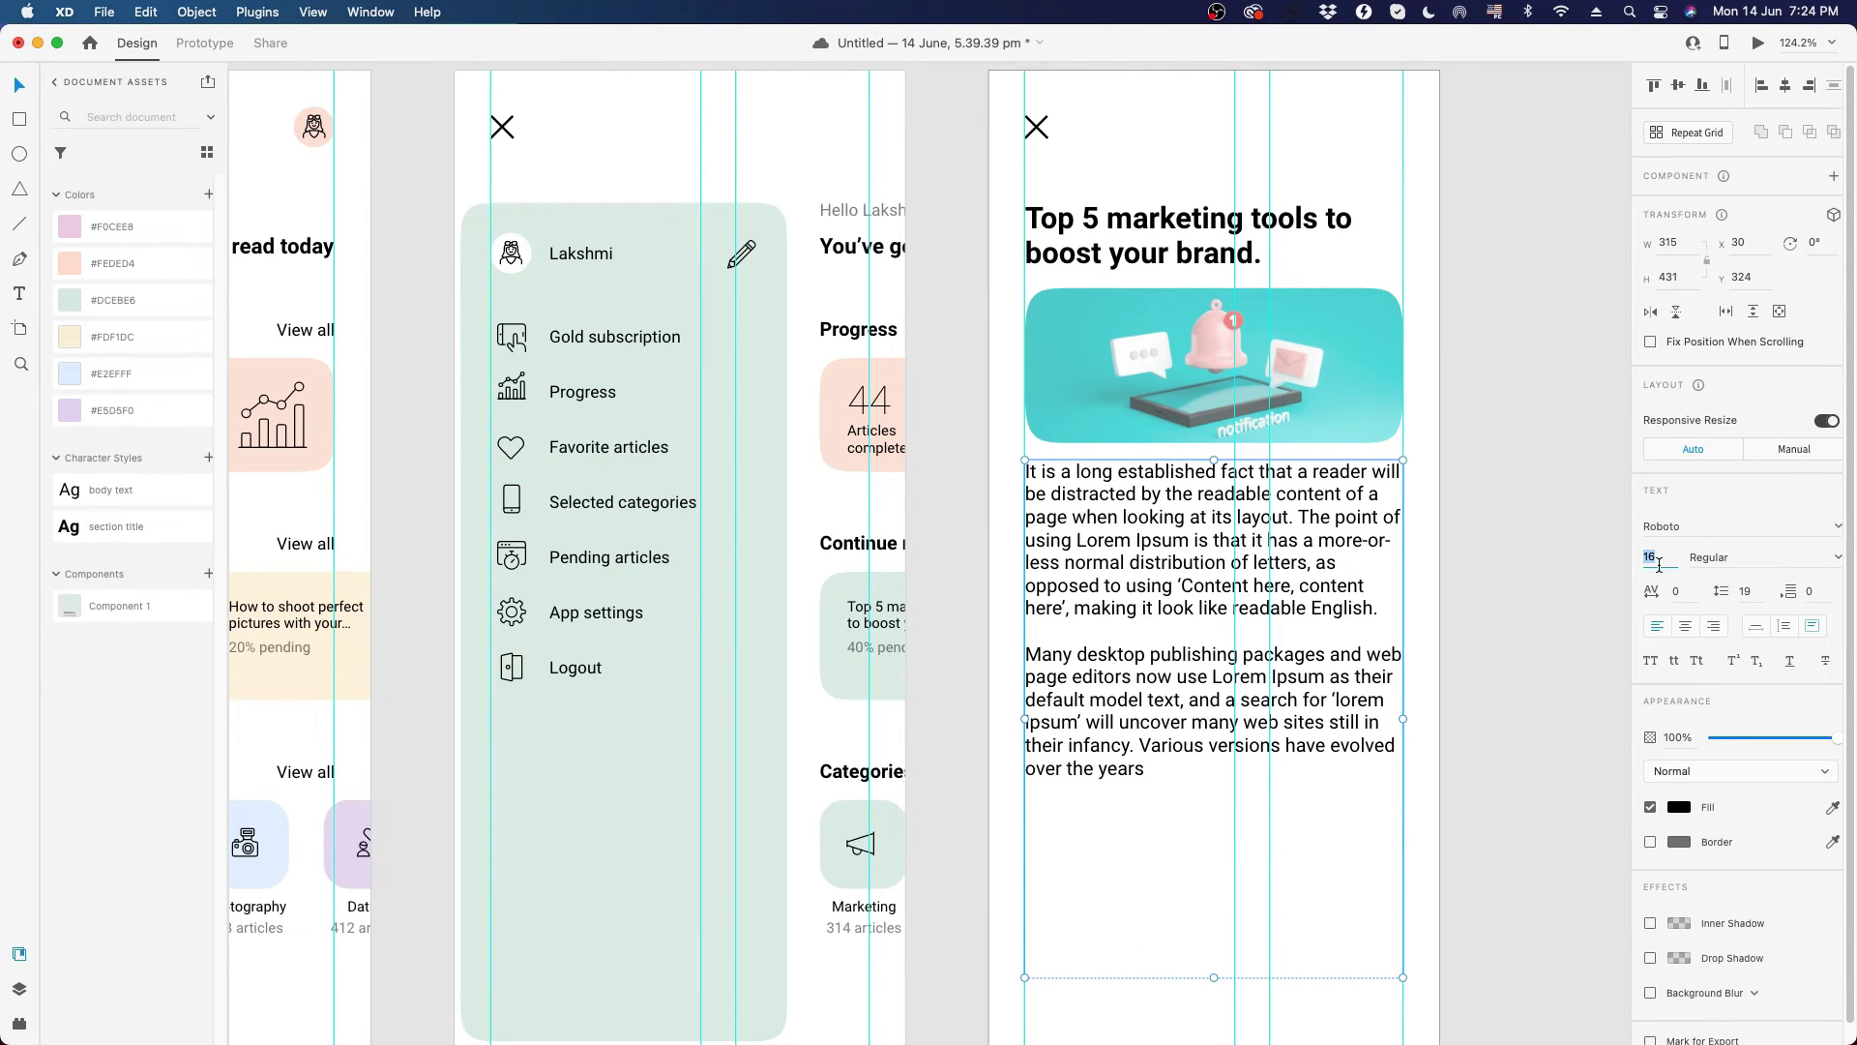
- Increase the line spacing of the article's body paragraphs to 26
{"action": "left_click", "coordinate": [1751, 597]}
{"action": "key", "text": "Up"}
{"action": "key", "text": "Up"}
{"action": "key", "text": "Up"}
{"action": "key", "text": "Up"}
{"action": "key", "text": "Up"}
{"action": "key", "text": "Up"}
{"action": "key", "text": "Up"}
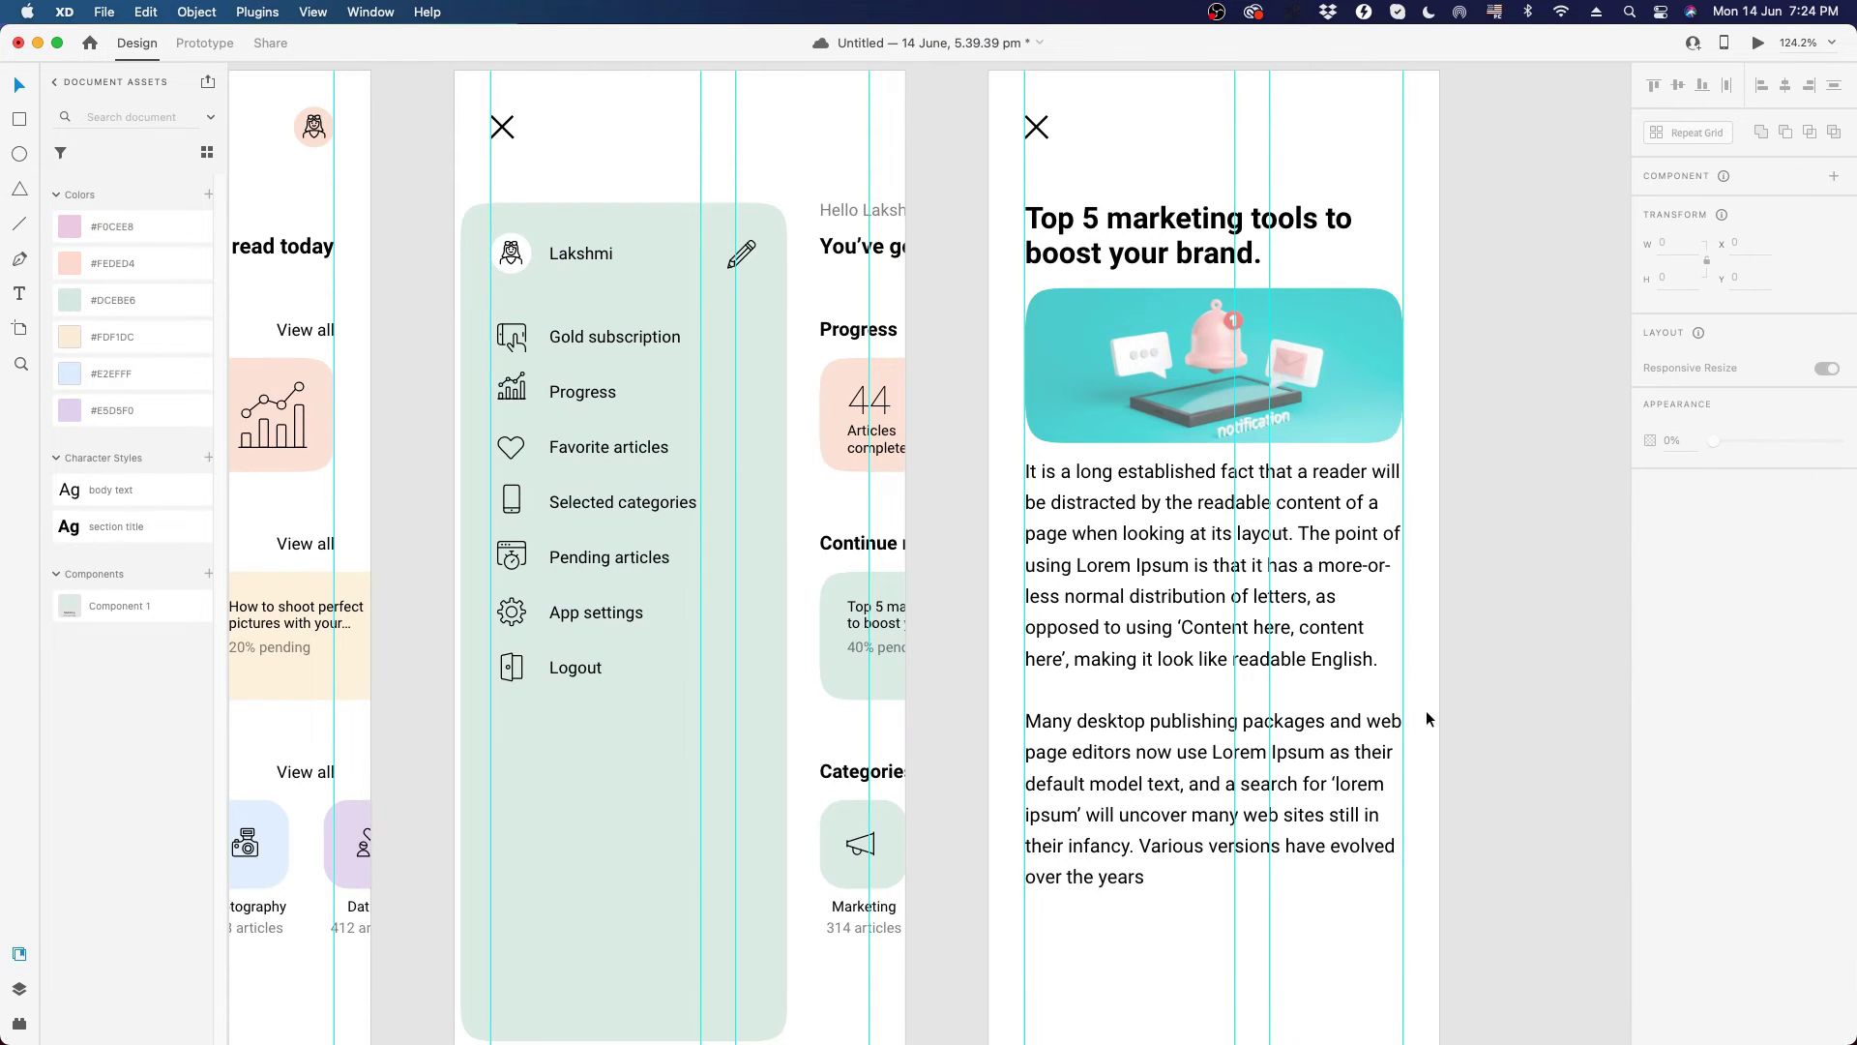
- Shorten the body text box to a height of about 369 so it ends just below the last line
{"action": "scroll", "coordinate": [1323, 747], "scroll_direction": "down", "scroll_amount": 2}
{"action": "scroll", "coordinate": [1323, 746], "scroll_direction": "down", "scroll_amount": 4}
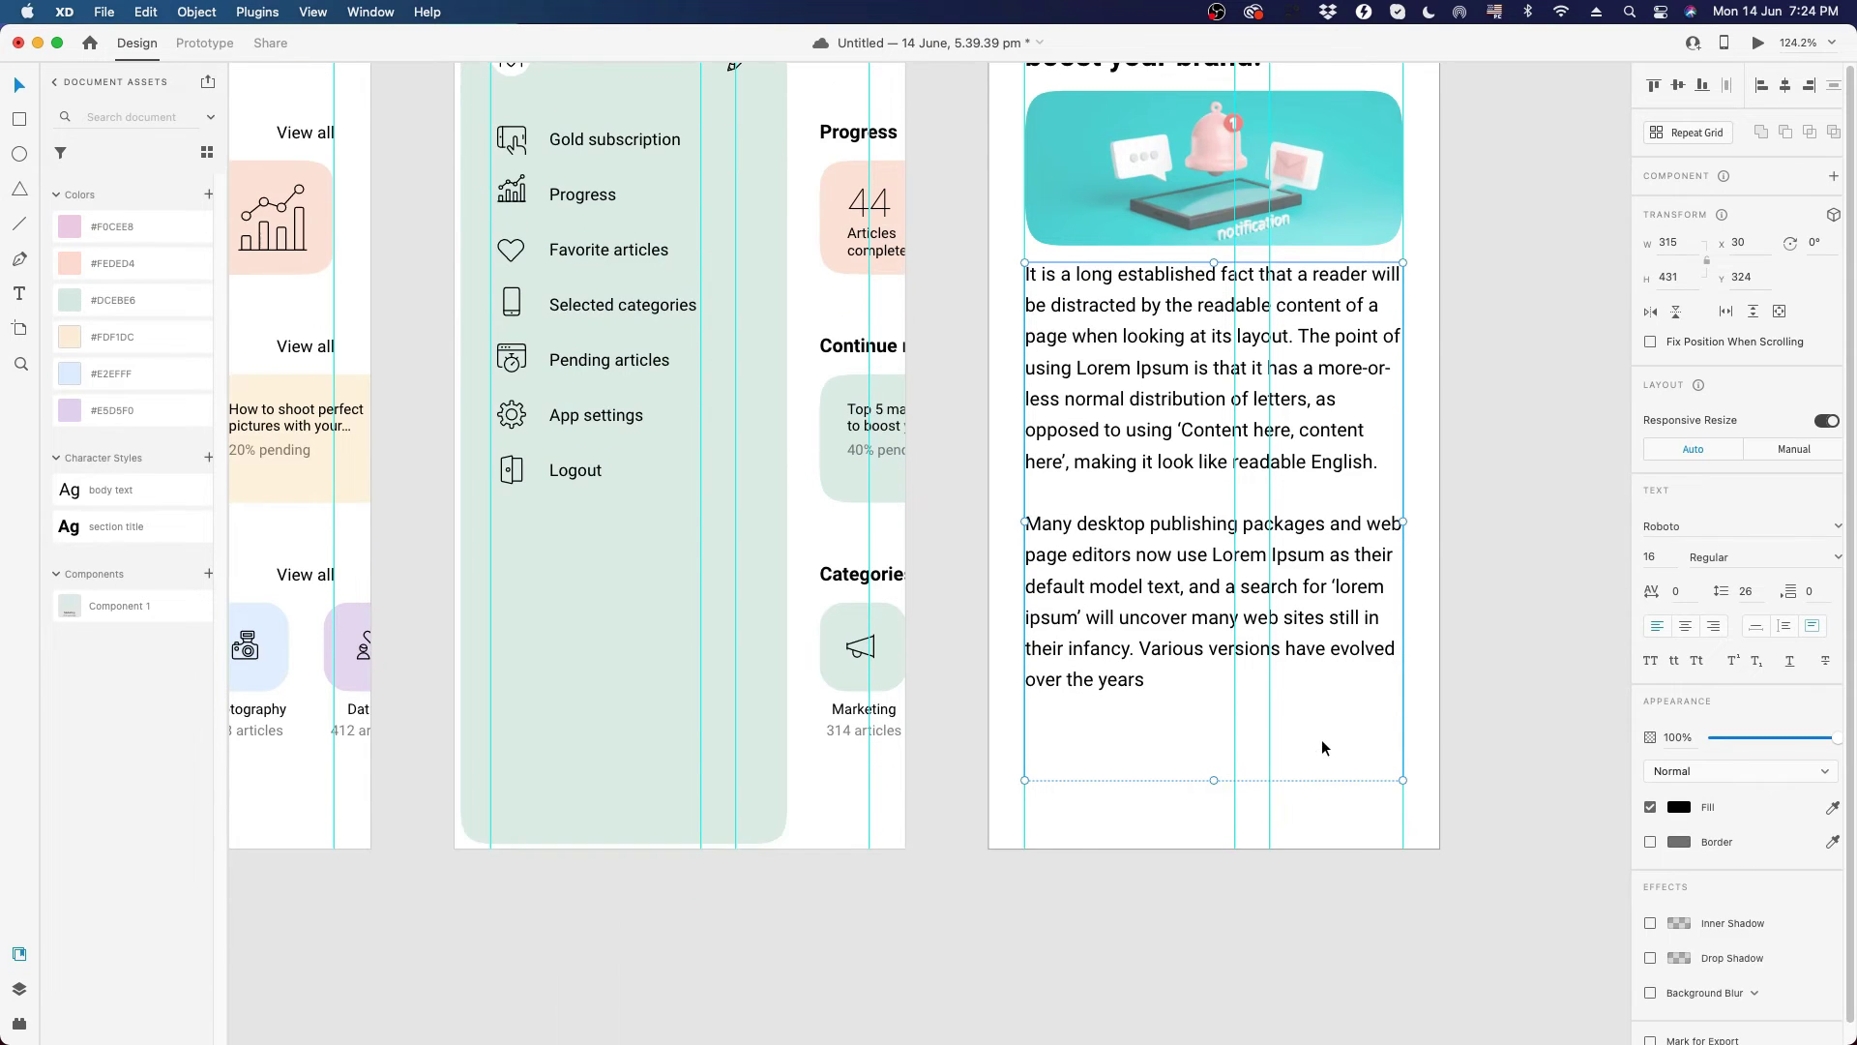
{"action": "left_click_drag", "start_coordinate": [1213, 780], "coordinate": [1213, 706]}
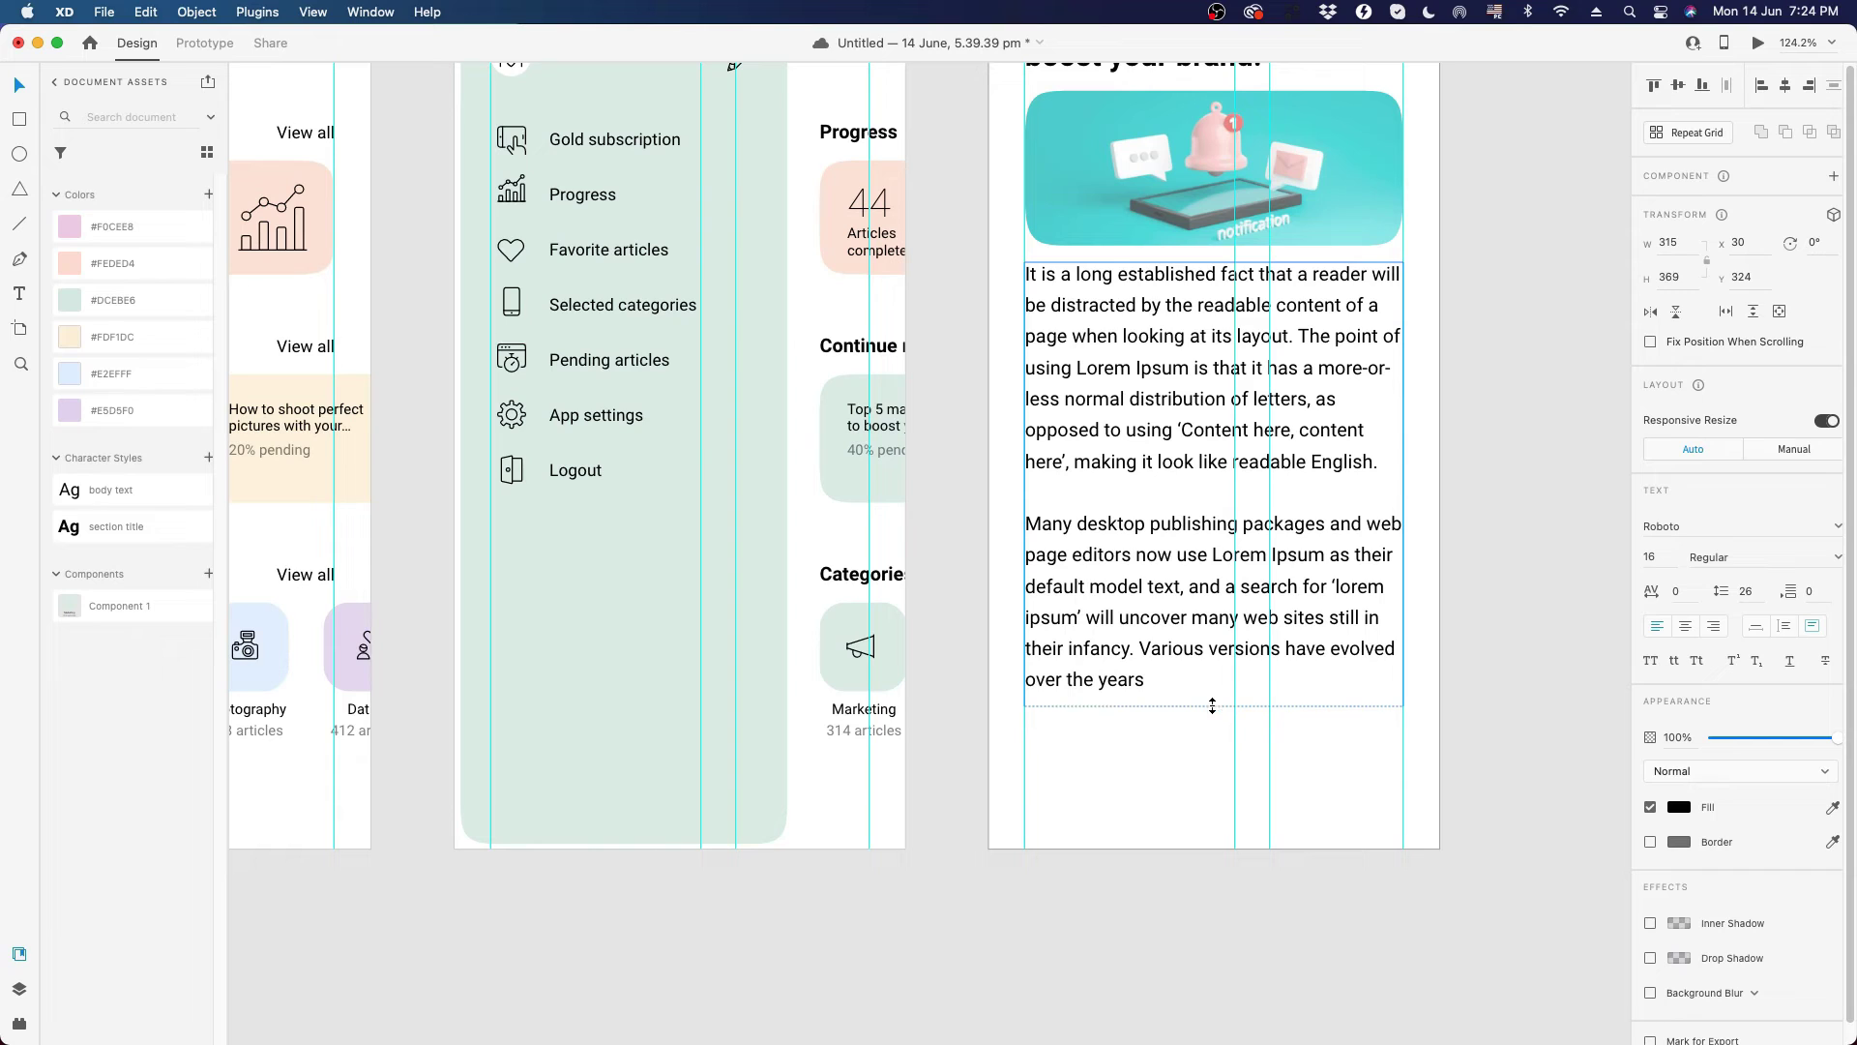
{"action": "left_click", "coordinate": [1508, 585]}
{"action": "scroll", "coordinate": [1294, 601], "scroll_direction": "up", "scroll_amount": 6}
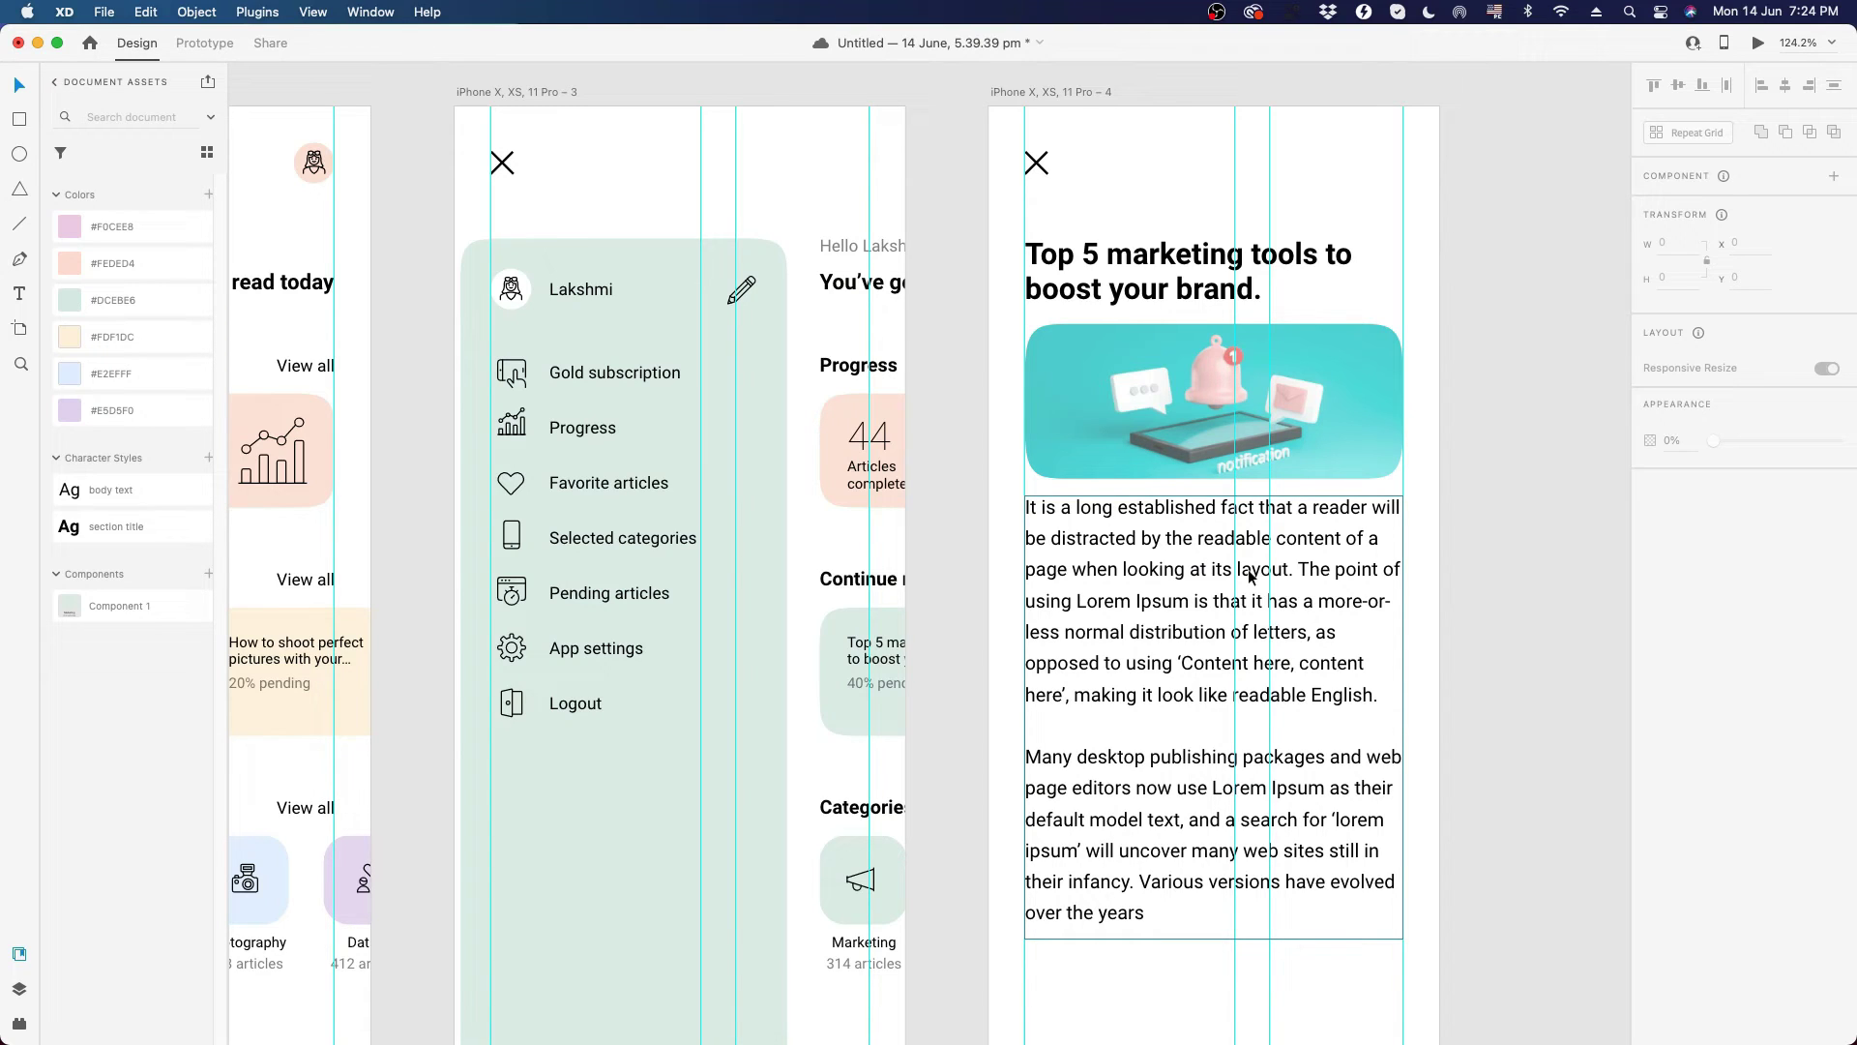
- Paste the two-letter text size icon and place it in the article header, opposite the close icon and against the margin guide
{"action": "scroll", "coordinate": [1268, 556], "scroll_direction": "down", "scroll_amount": 1}
{"action": "scroll", "coordinate": [1118, 536], "scroll_direction": "down", "scroll_amount": 3}
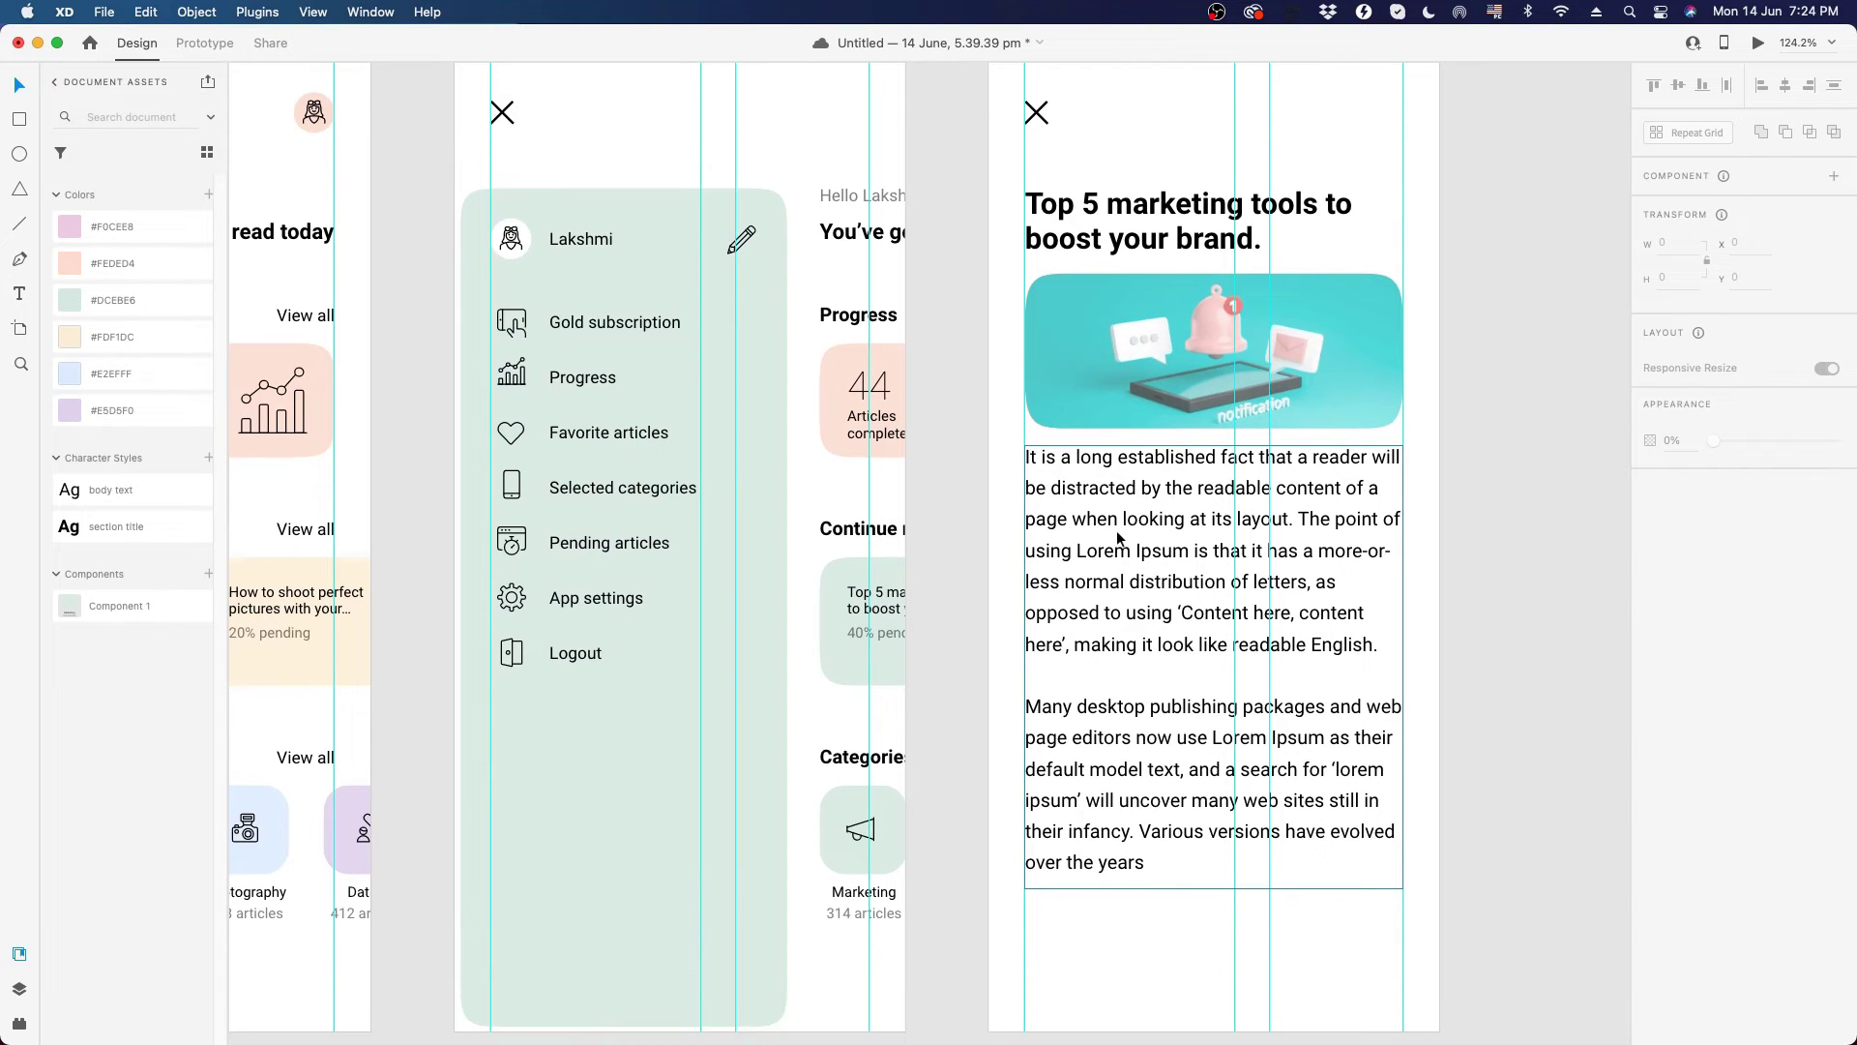
{"action": "scroll", "coordinate": [1118, 536], "scroll_direction": "up", "scroll_amount": 5}
{"action": "scroll", "coordinate": [1118, 536], "scroll_direction": "up", "scroll_amount": 1}
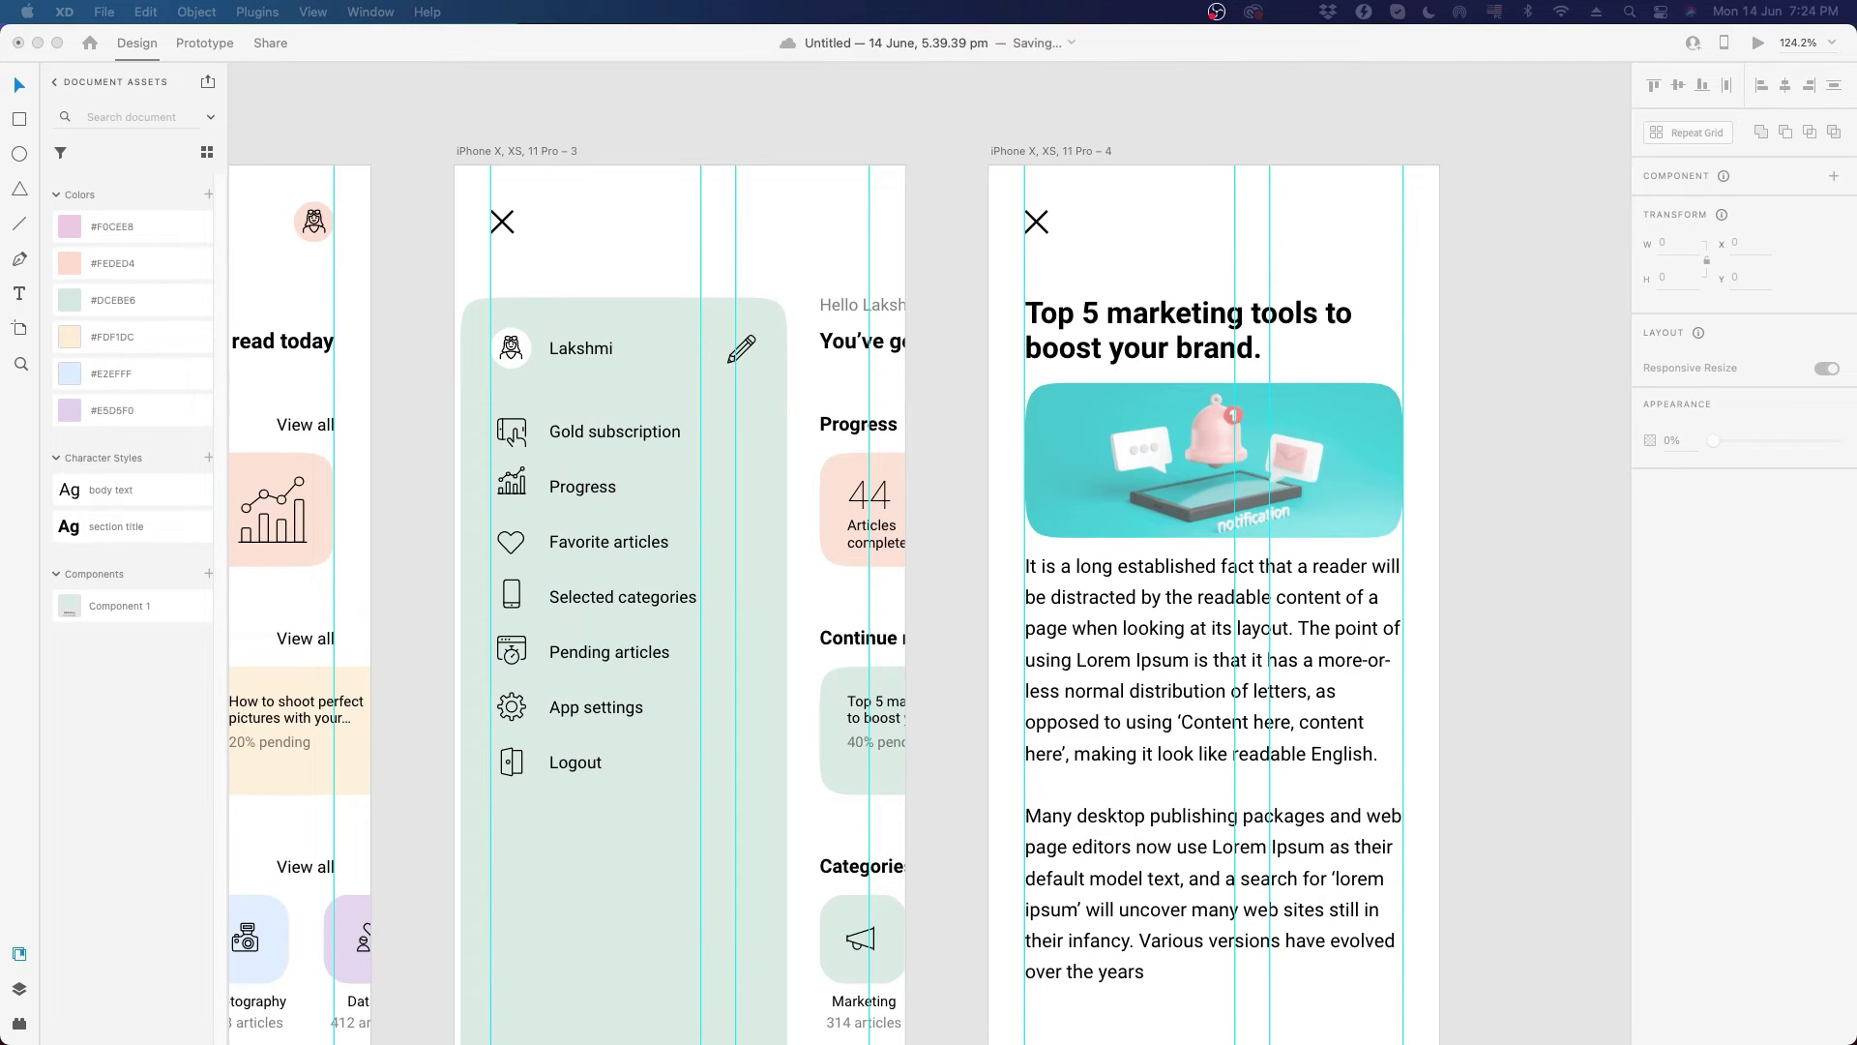
{"action": "left_click", "coordinate": [1146, 190]}
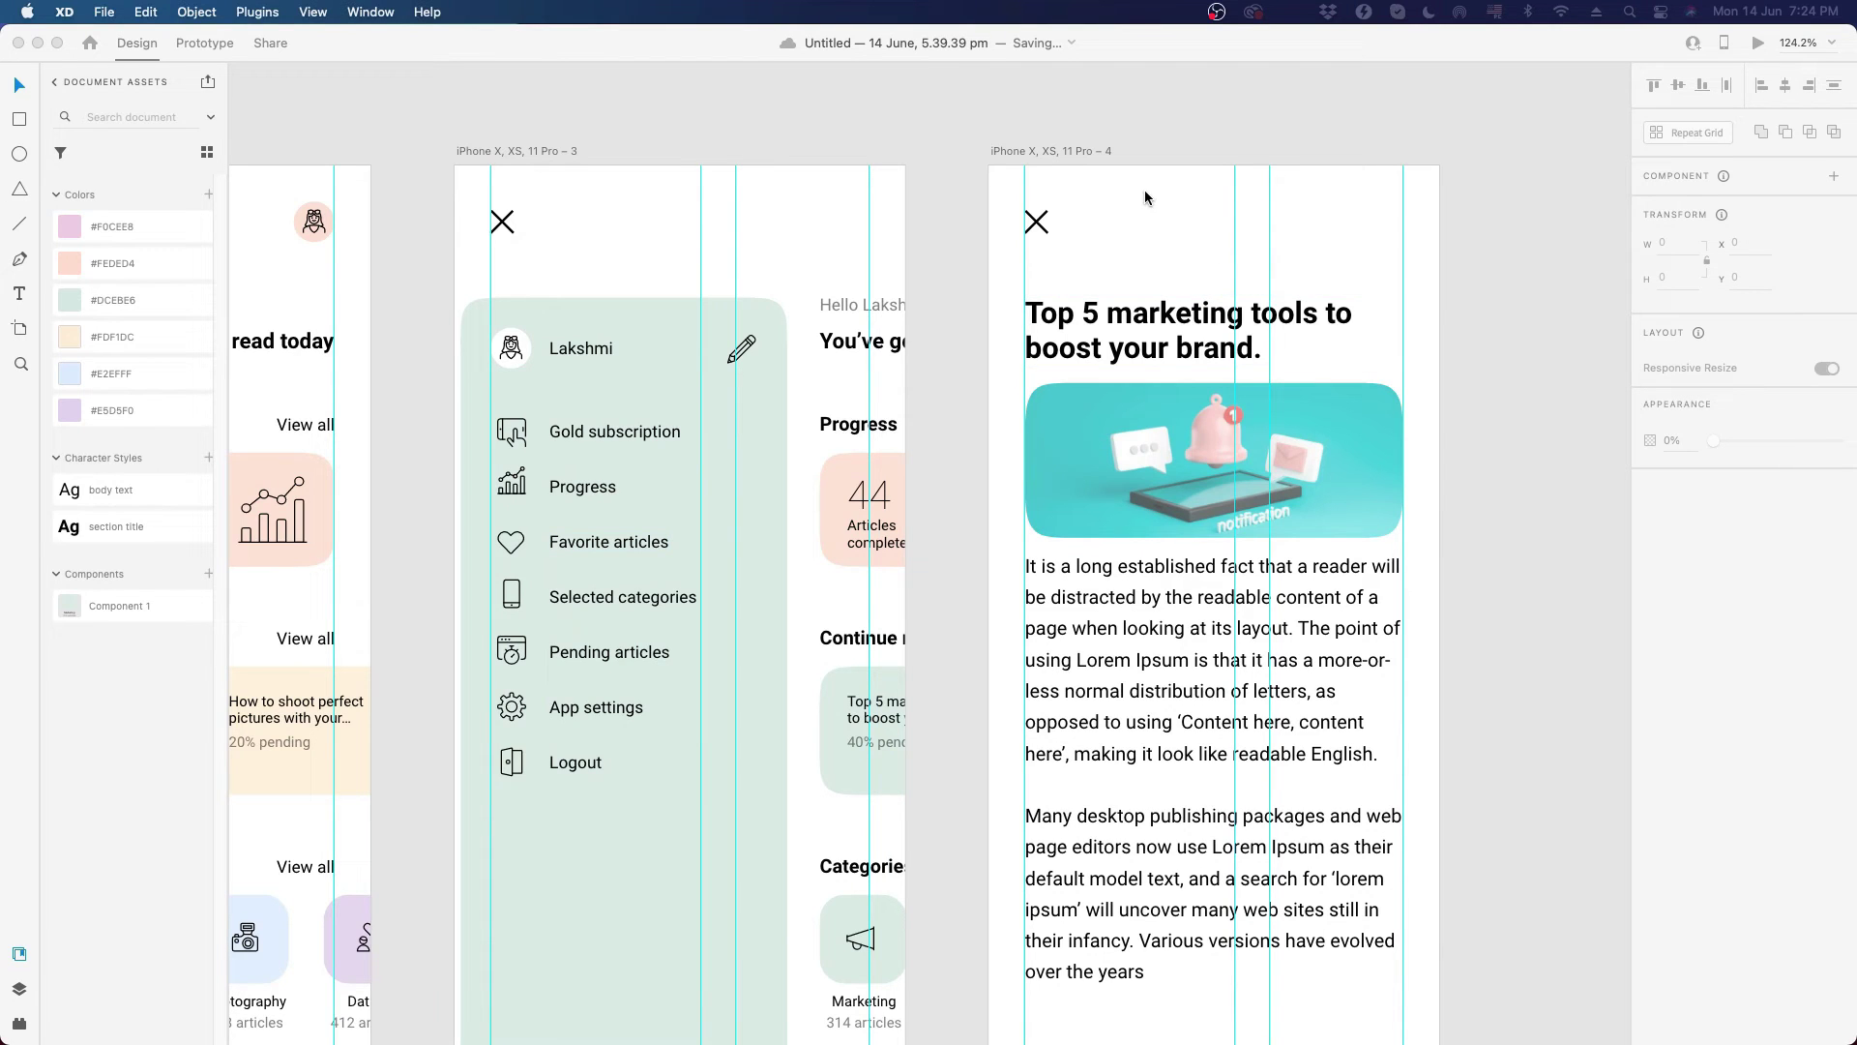
{"action": "key", "text": "super+v"}
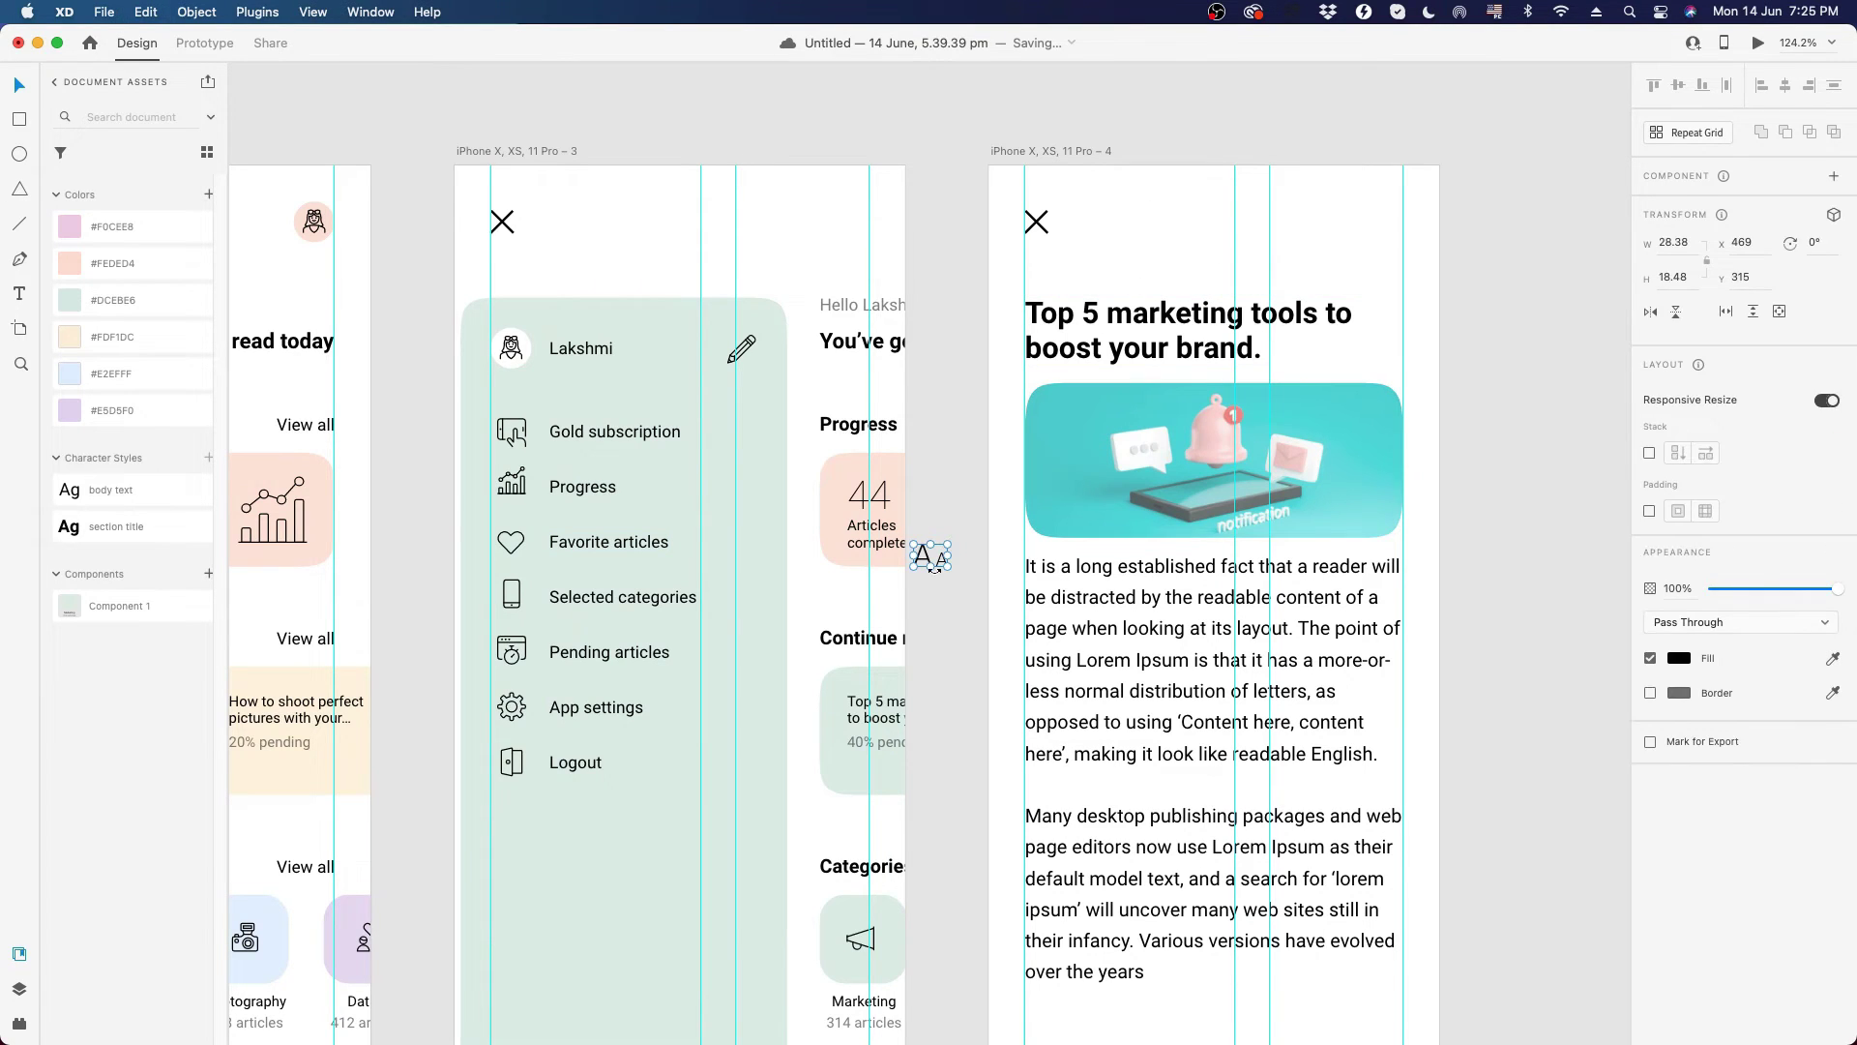
{"action": "left_click_drag", "start_coordinate": [927, 557], "coordinate": [1215, 229]}
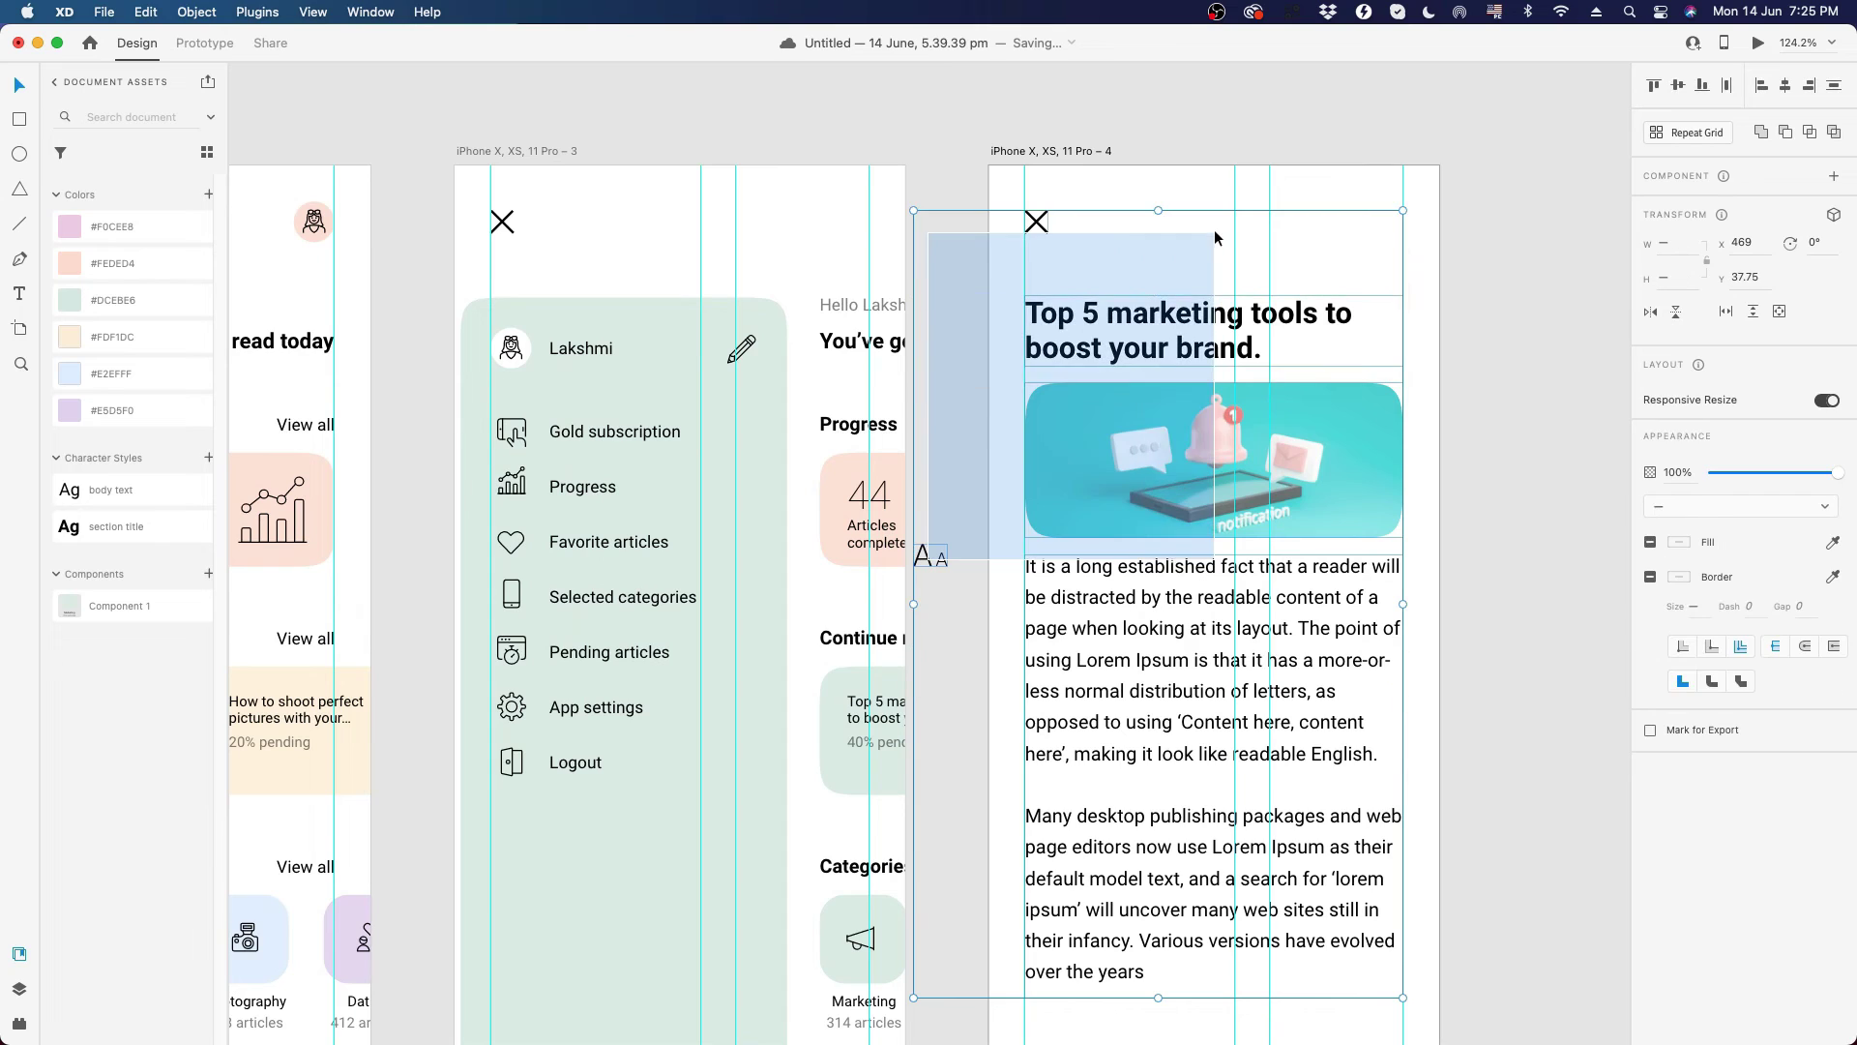
{"action": "left_click", "coordinate": [969, 565]}
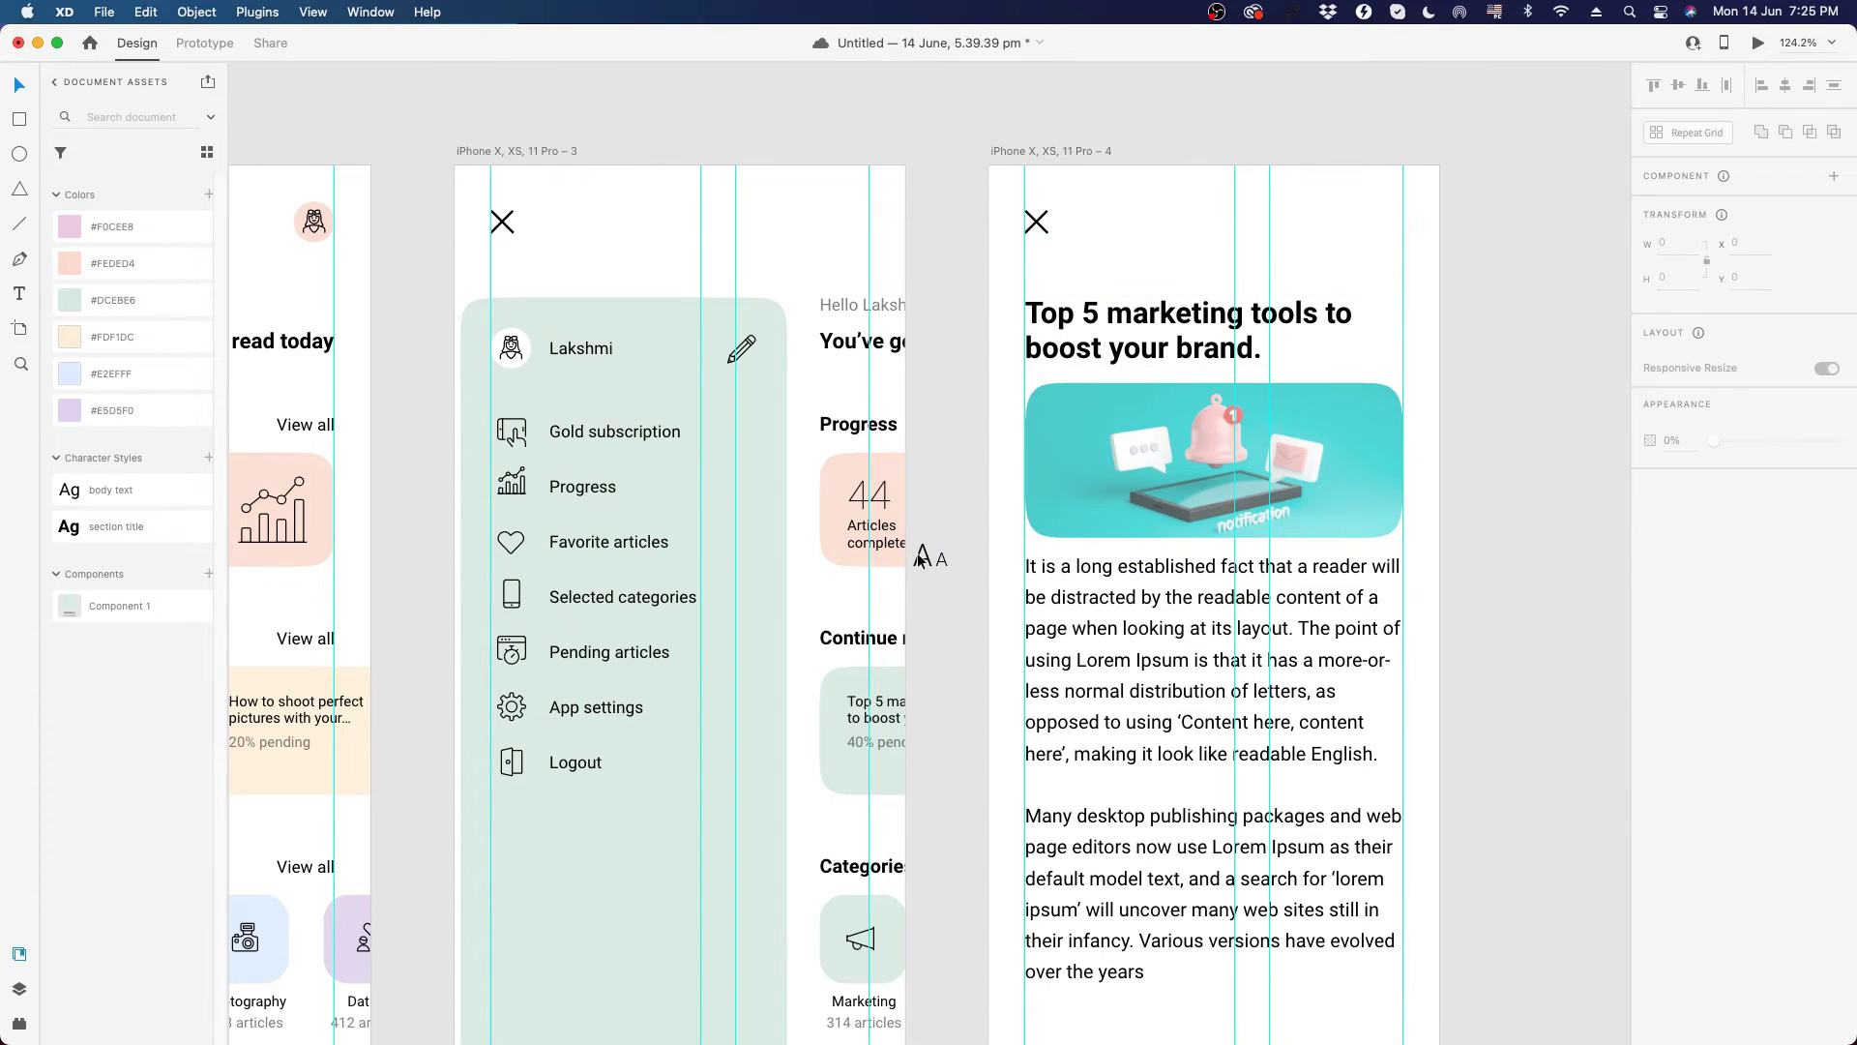
{"action": "left_click_drag", "start_coordinate": [930, 562], "coordinate": [1380, 245]}
{"action": "left_click", "coordinate": [1542, 247]}
{"action": "scroll", "coordinate": [1509, 336], "scroll_direction": "right", "scroll_amount": 2}
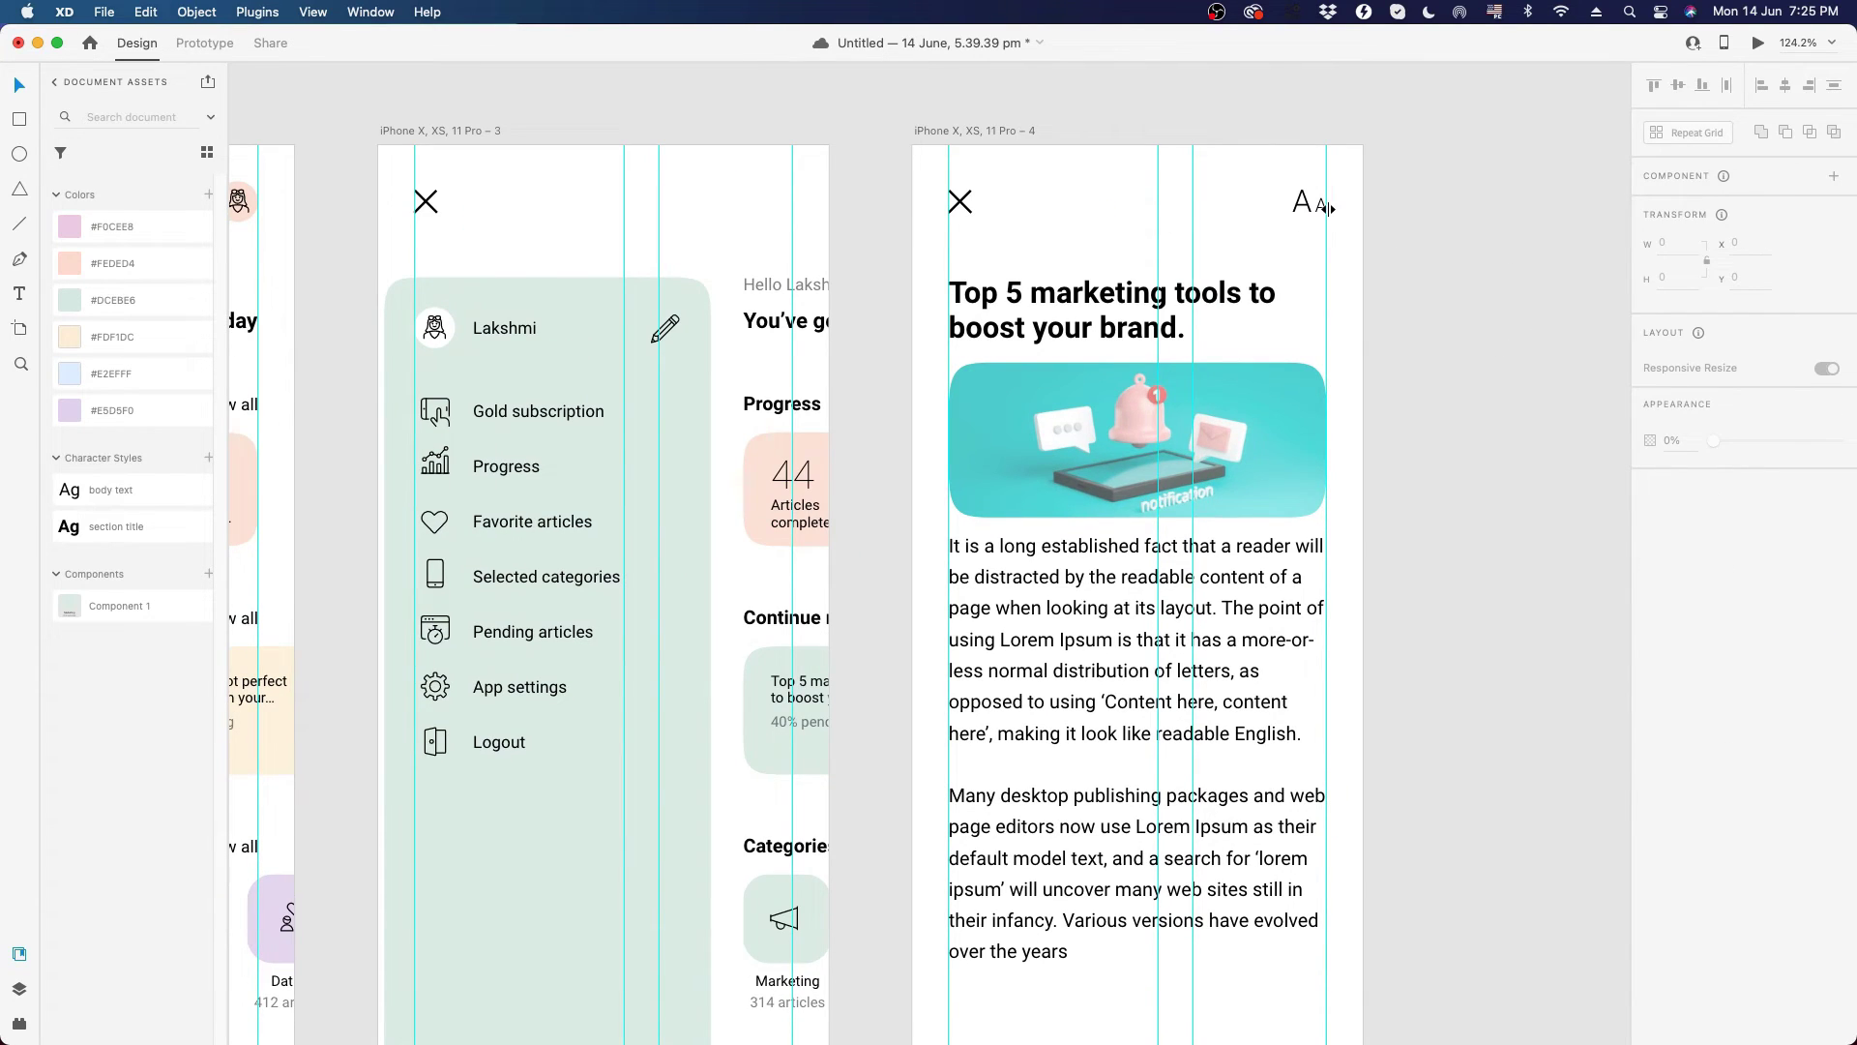
- End the article's second paragraph with a period and add a copy of the first paragraph below it as a third paragraph
{"action": "scroll", "coordinate": [1483, 426], "scroll_direction": "down", "scroll_amount": 2}
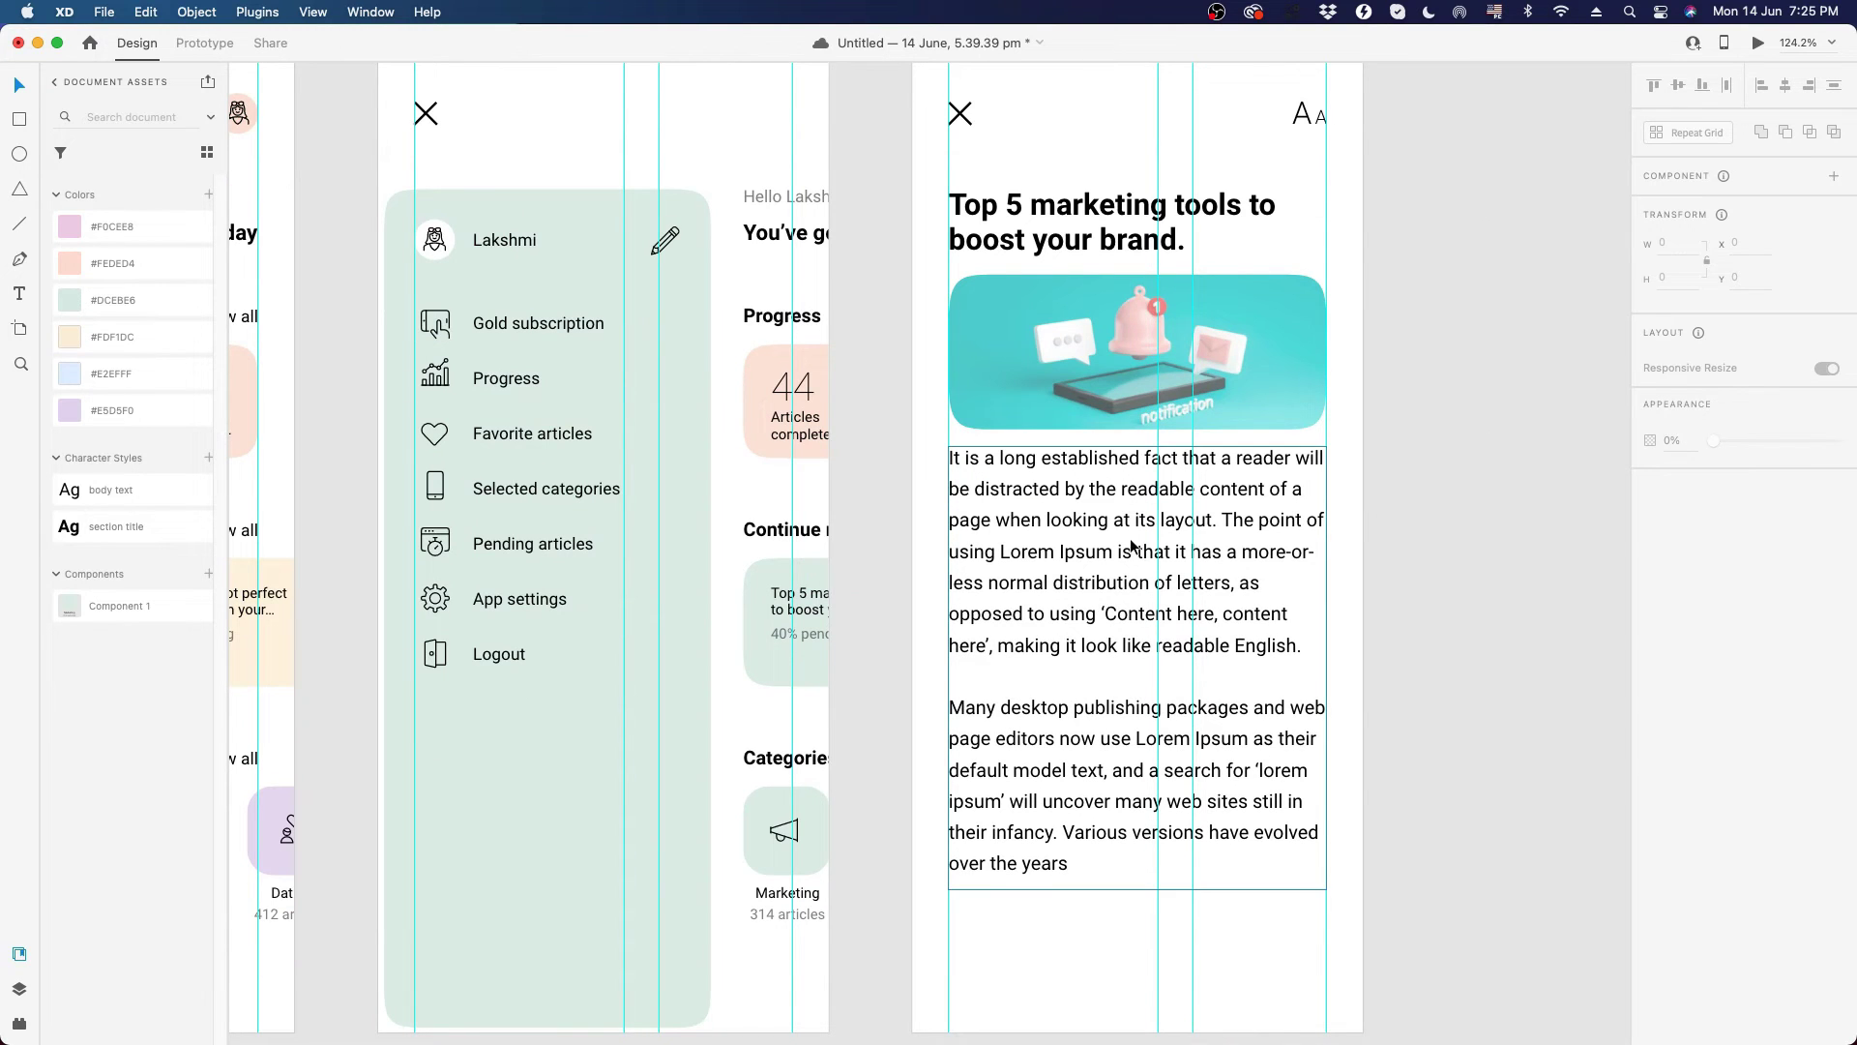
{"action": "scroll", "coordinate": [1132, 547], "scroll_direction": "down", "scroll_amount": 5}
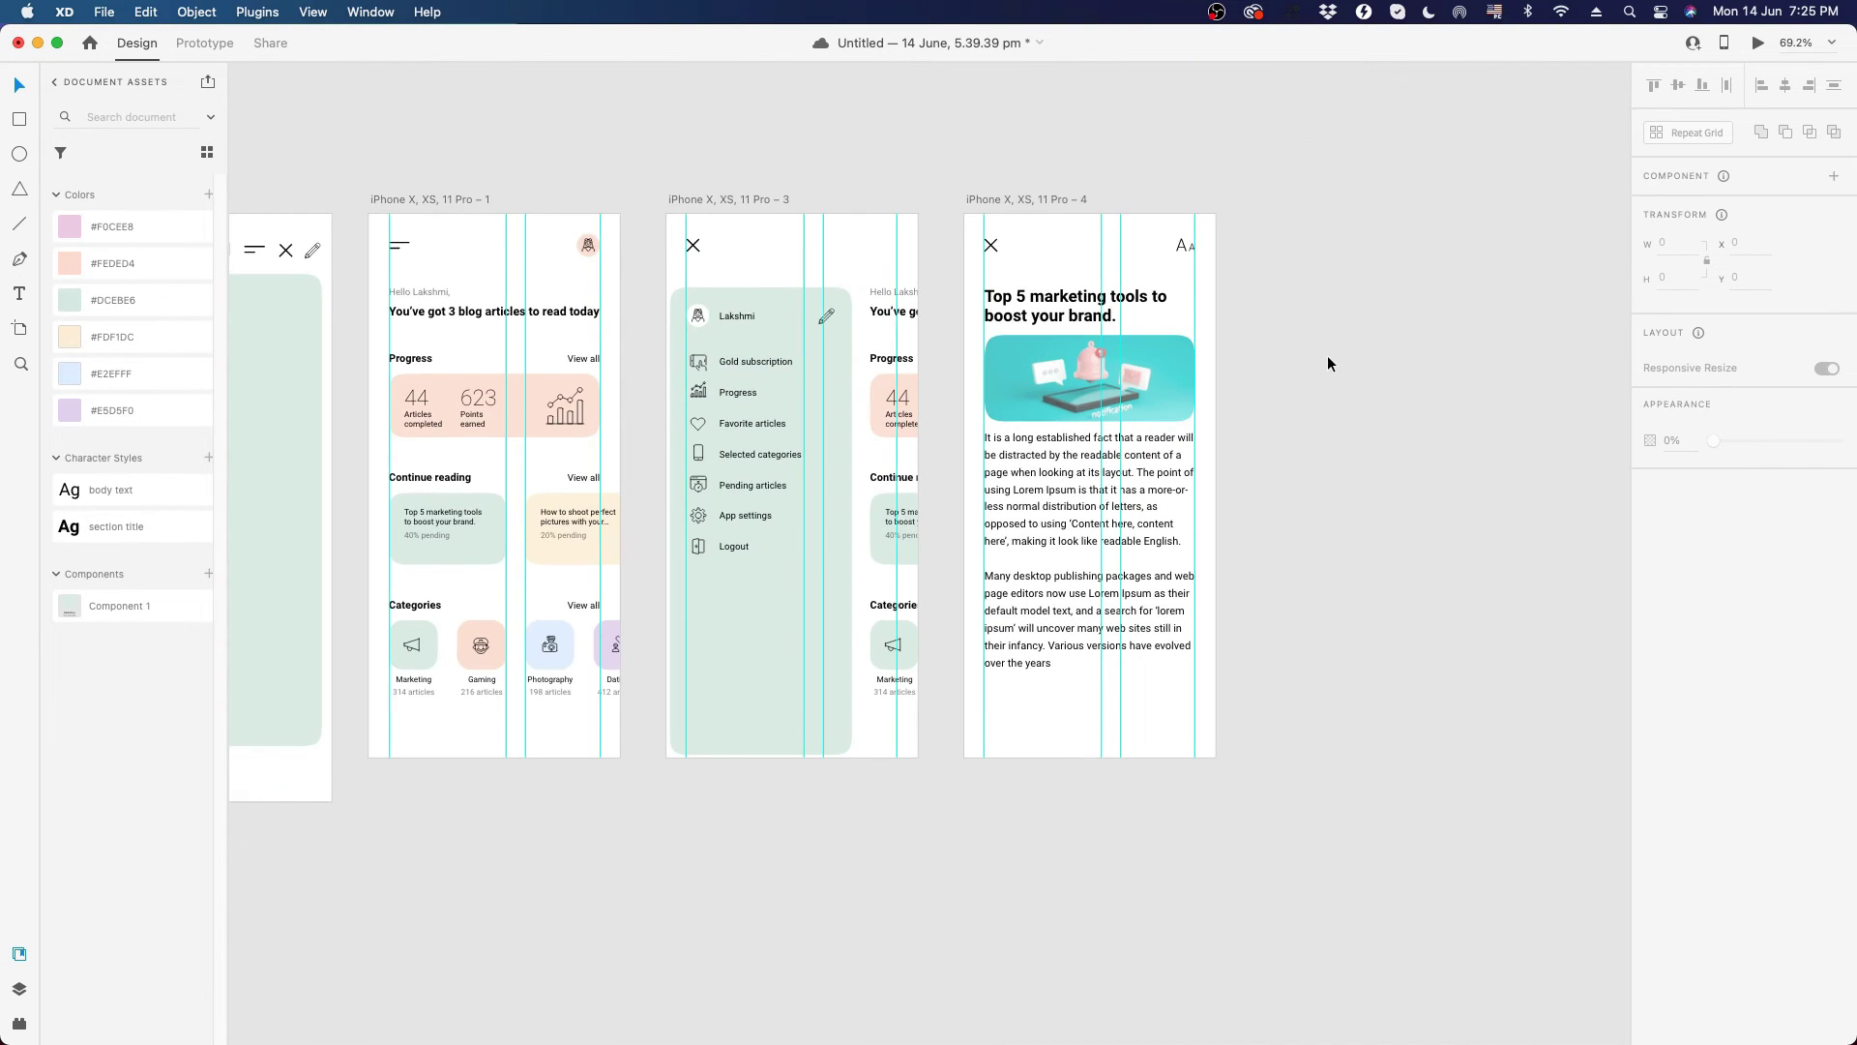
{"action": "scroll", "coordinate": [1339, 364], "scroll_direction": "right", "scroll_amount": 2}
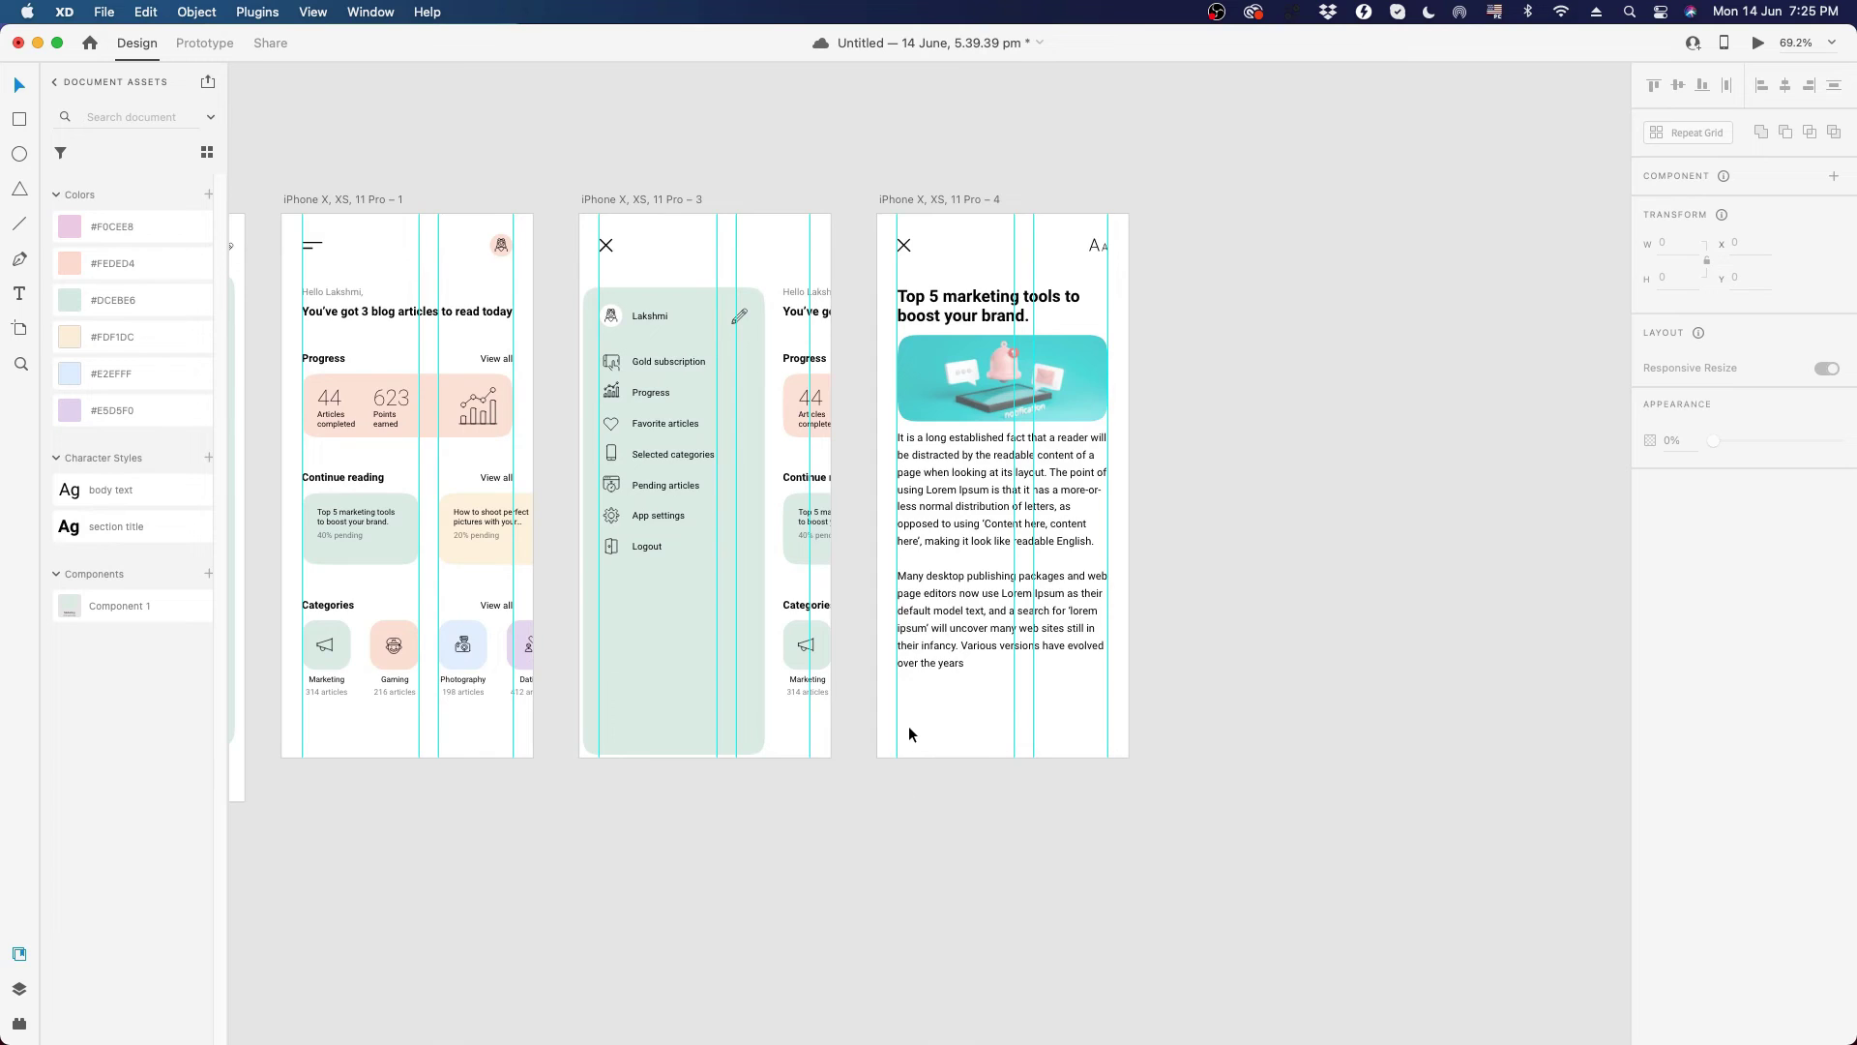
{"action": "scroll", "coordinate": [909, 726], "scroll_direction": "up", "scroll_amount": 4}
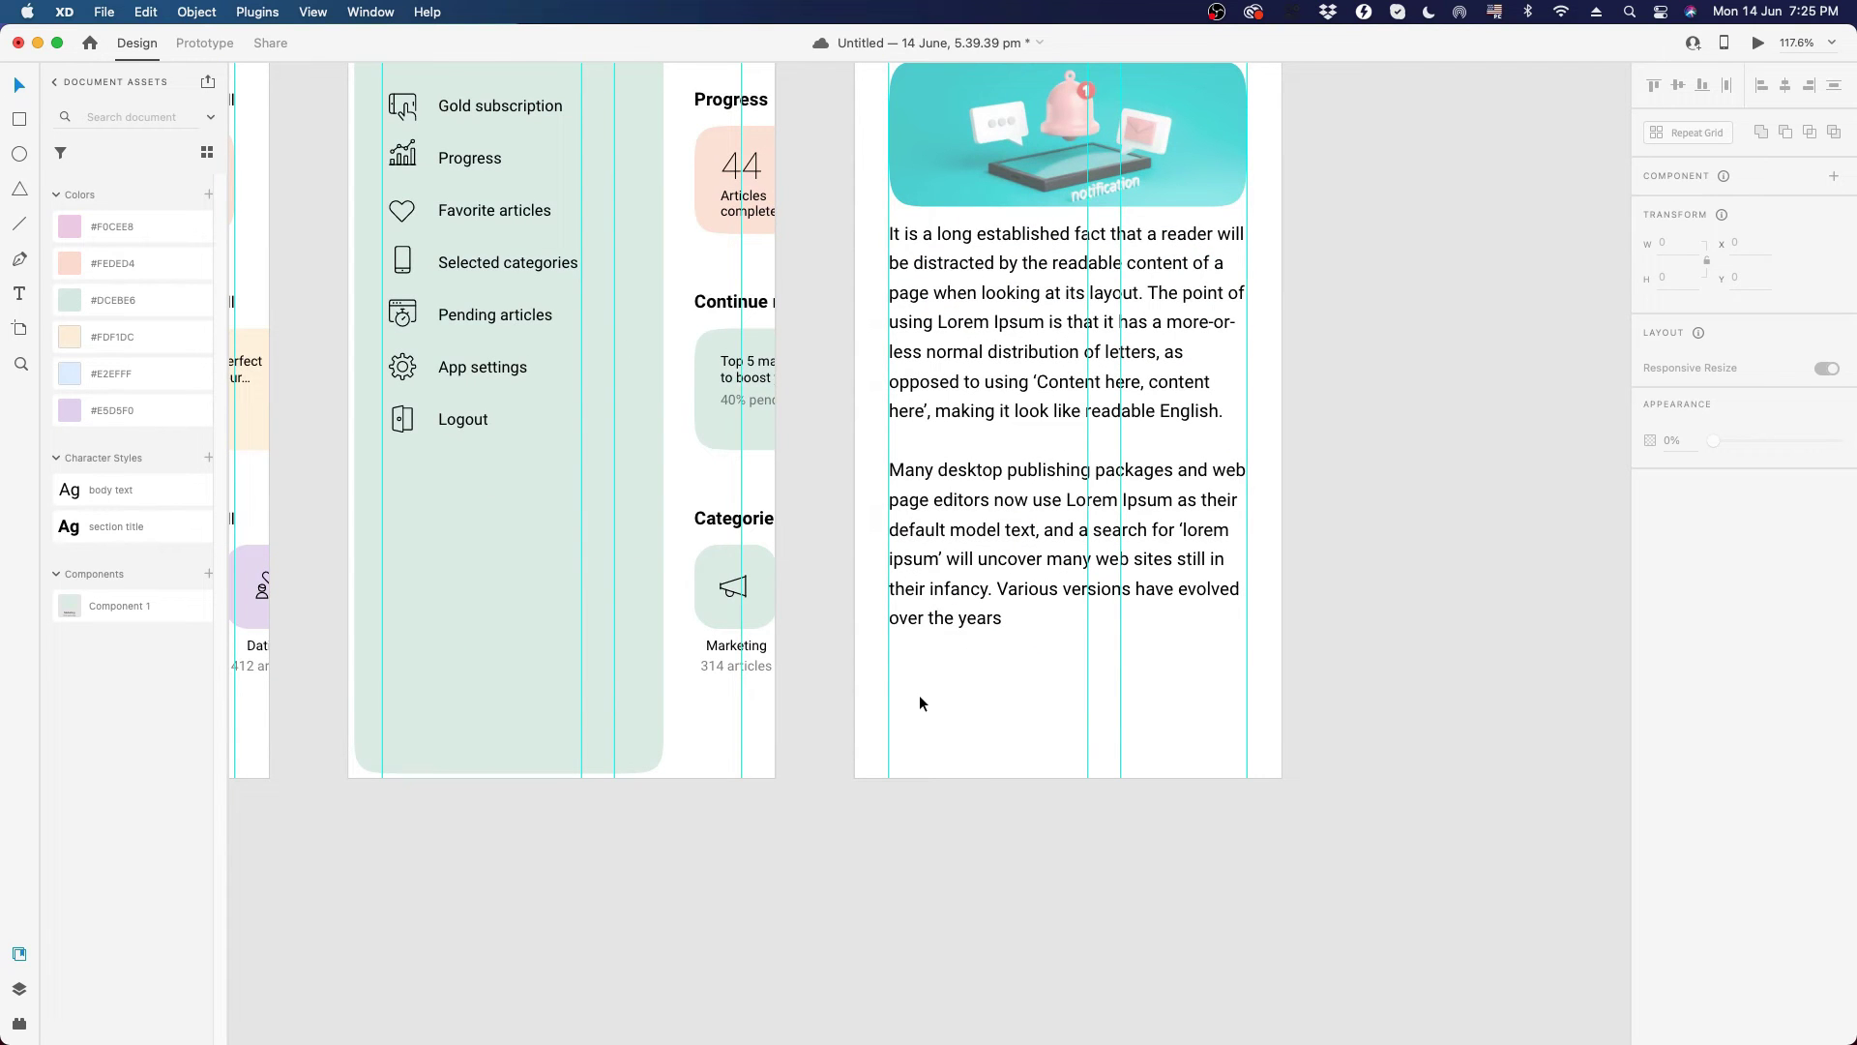
{"action": "double_click", "coordinate": [987, 595]}
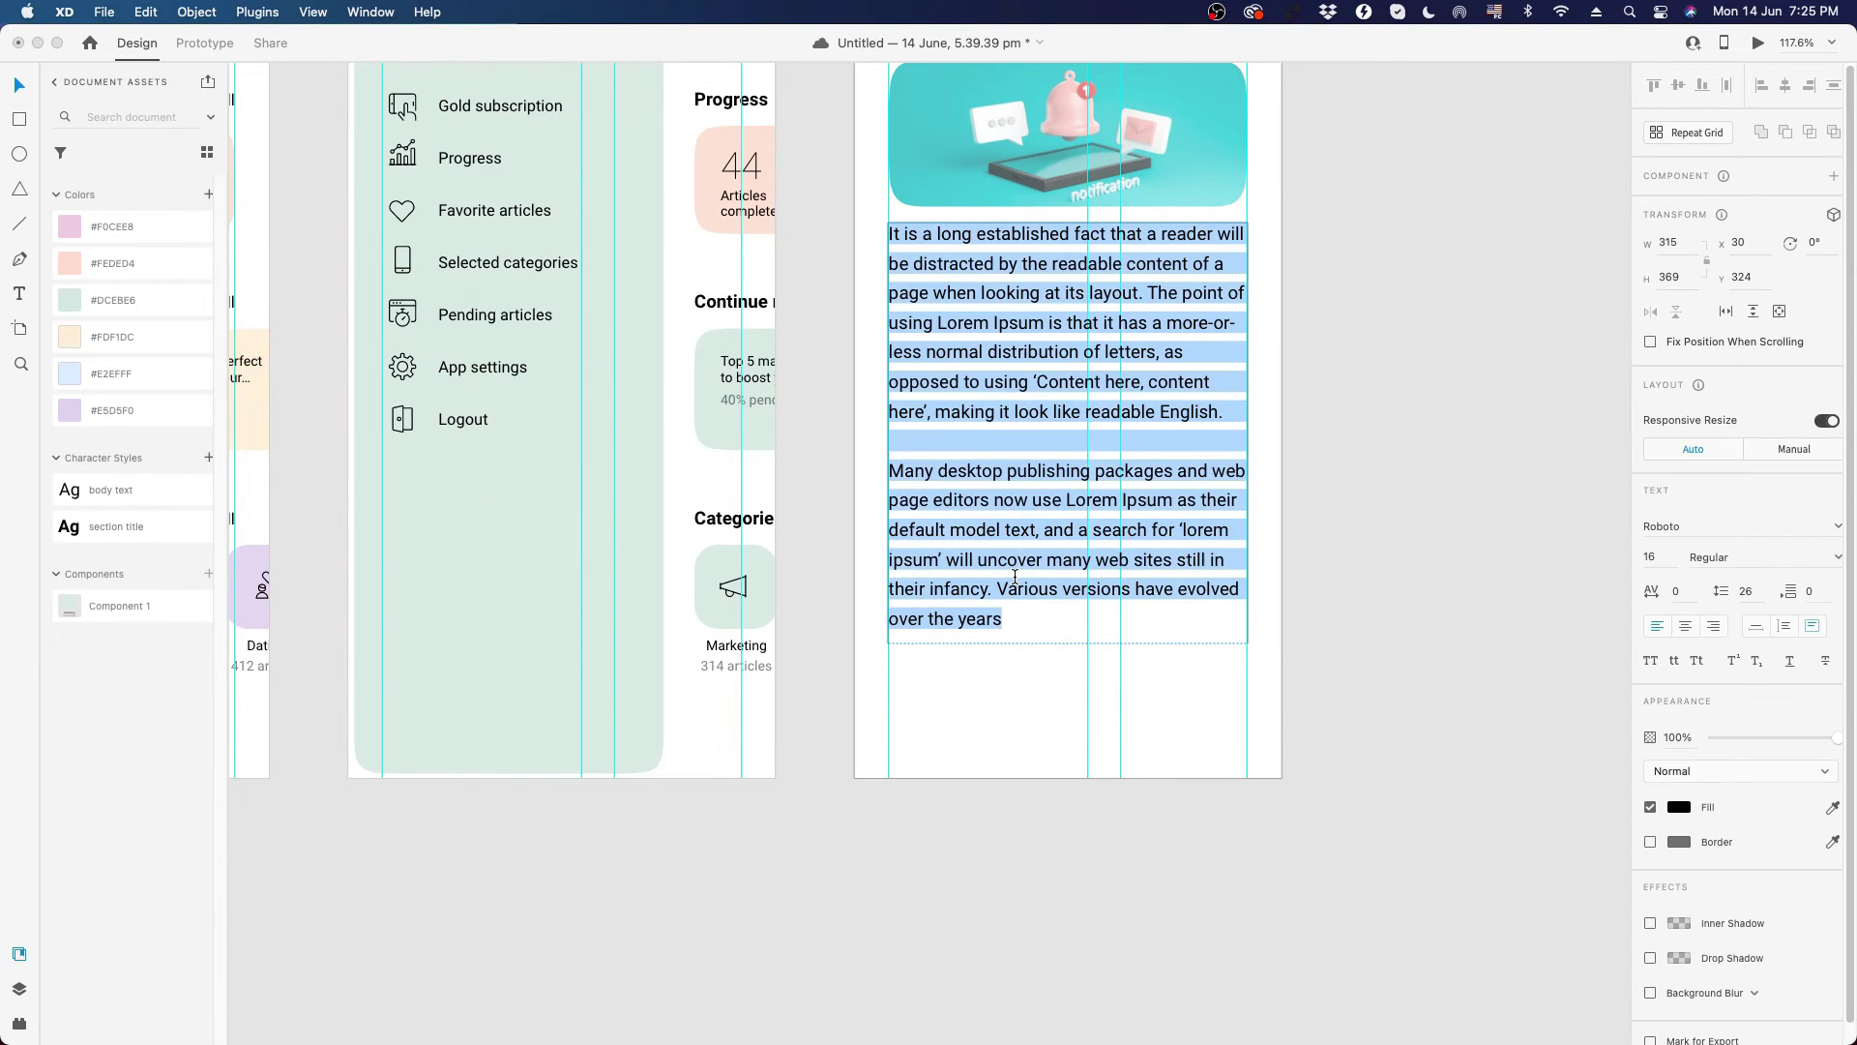
{"action": "left_click", "coordinate": [1034, 624]}
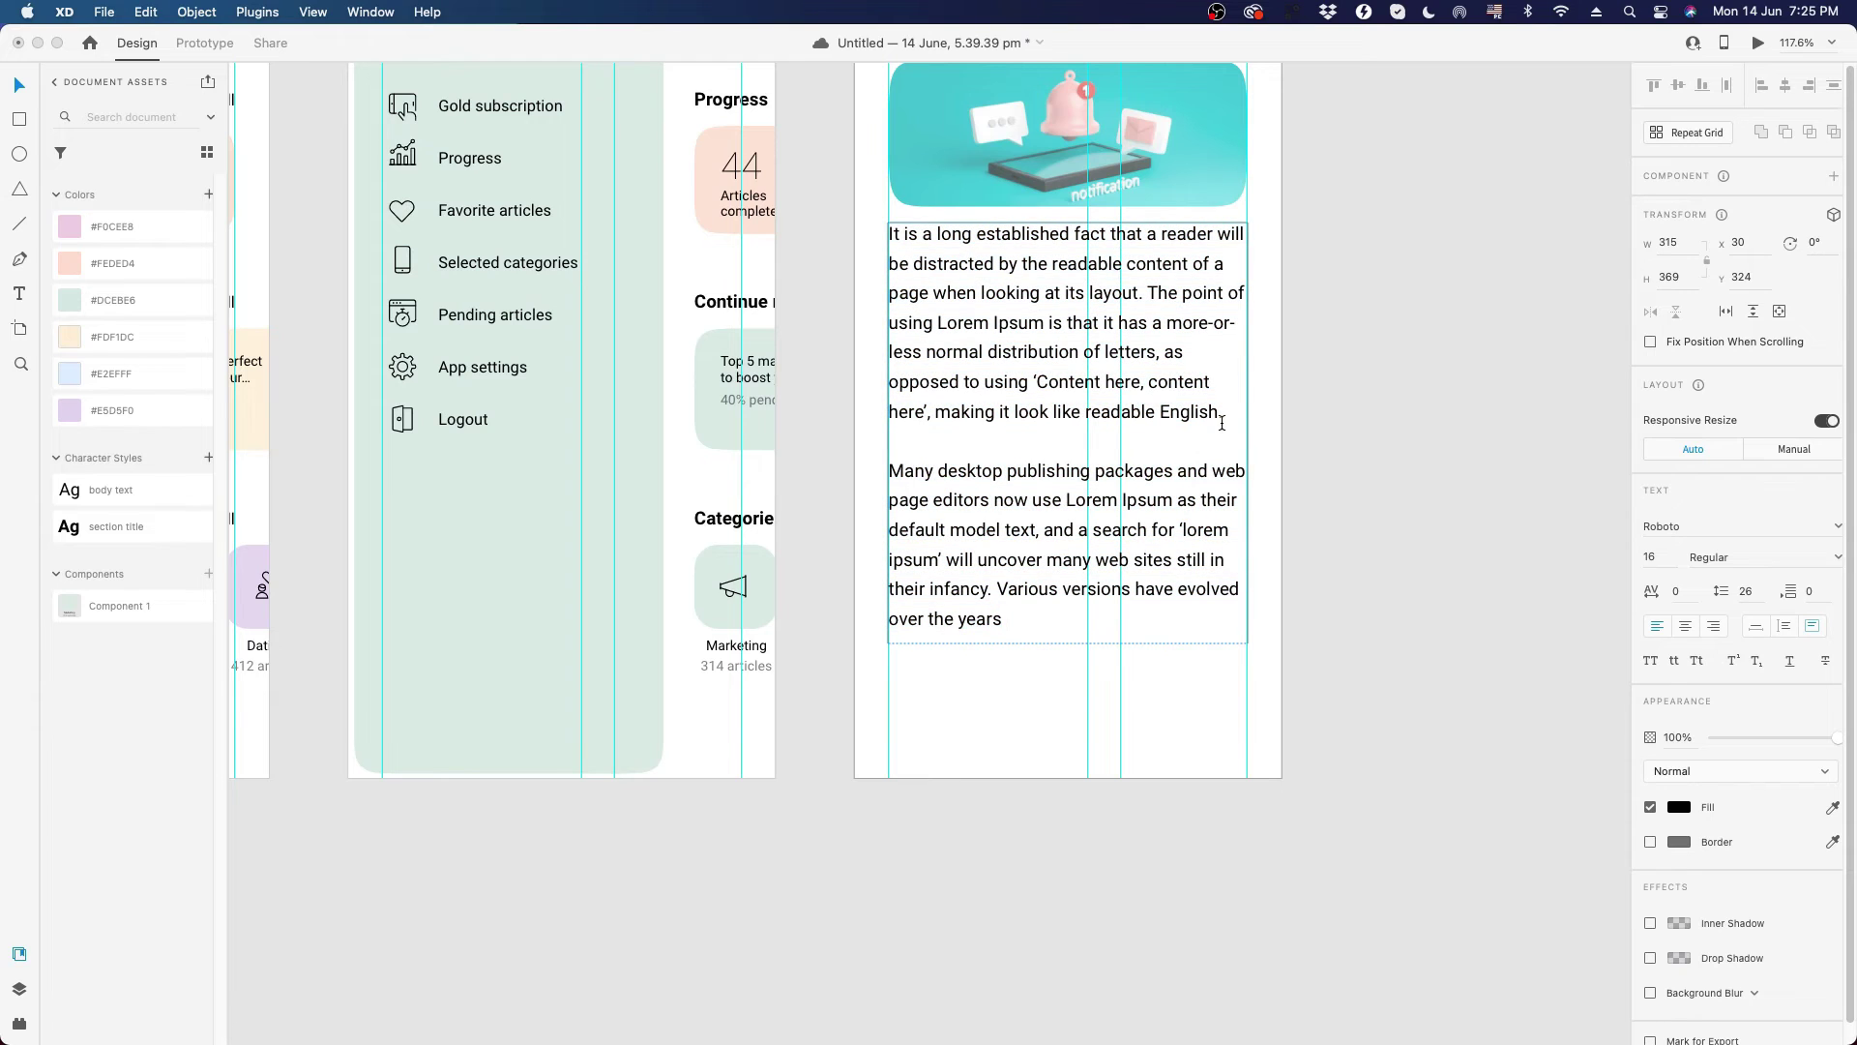
{"action": "left_click_drag", "start_coordinate": [1228, 420], "coordinate": [862, 235]}
{"action": "key", "text": "super+c"}
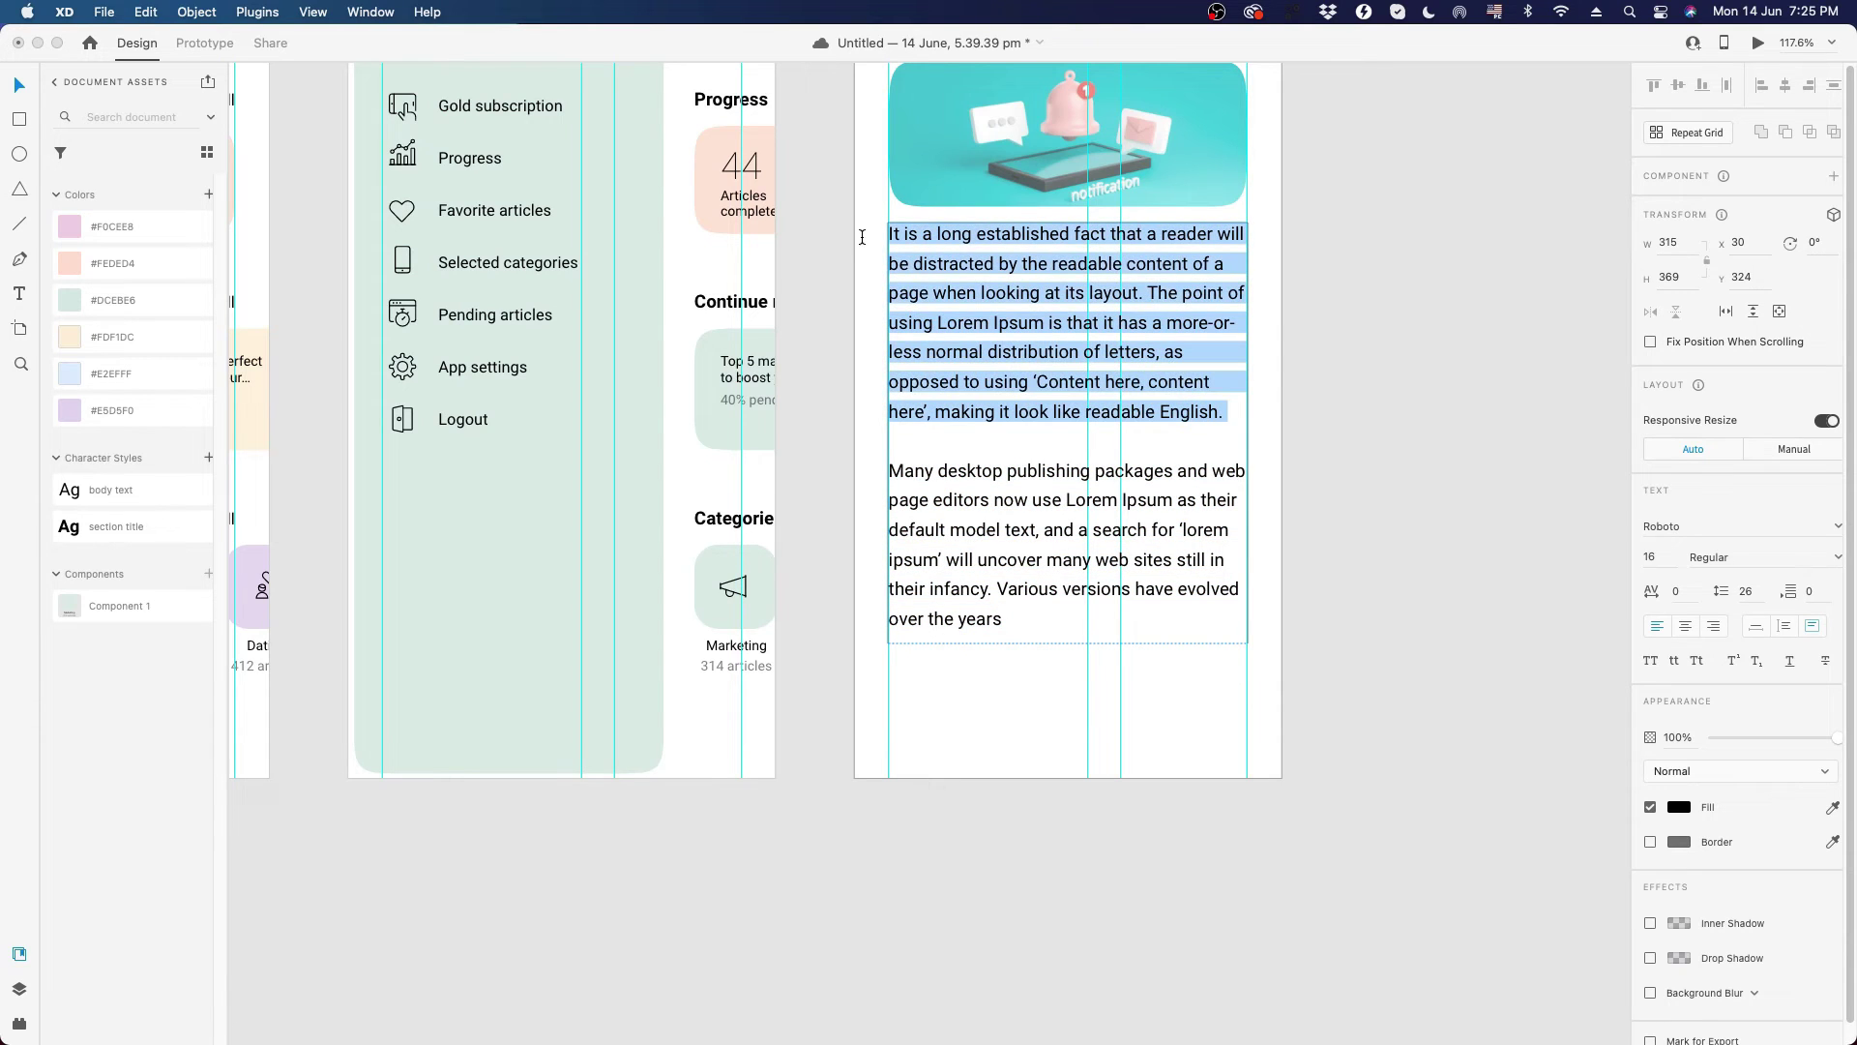
{"action": "left_click", "coordinate": [1046, 605]}
{"action": "left_click", "coordinate": [1042, 612]}
{"action": "type", "text": "."}
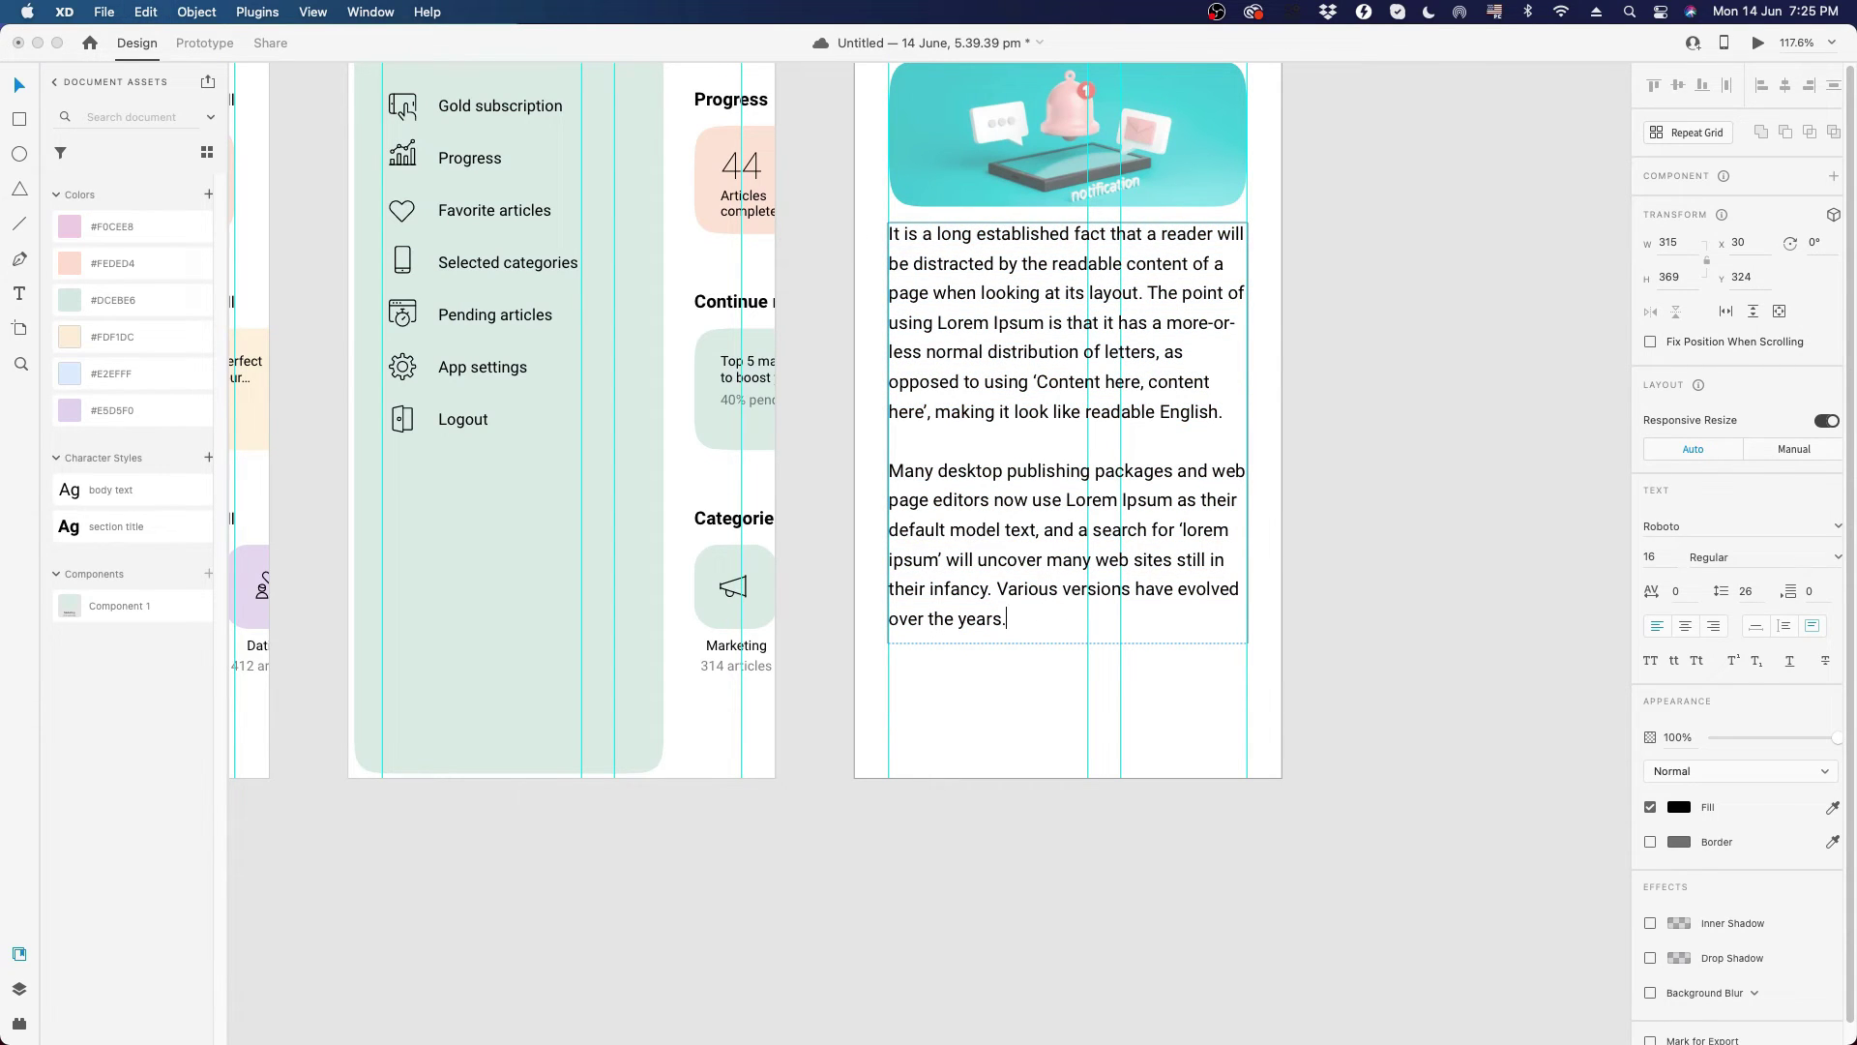
{"action": "key", "text": "Return"}
{"action": "key", "text": "super+v"}
{"action": "left_click", "coordinate": [1430, 607]}
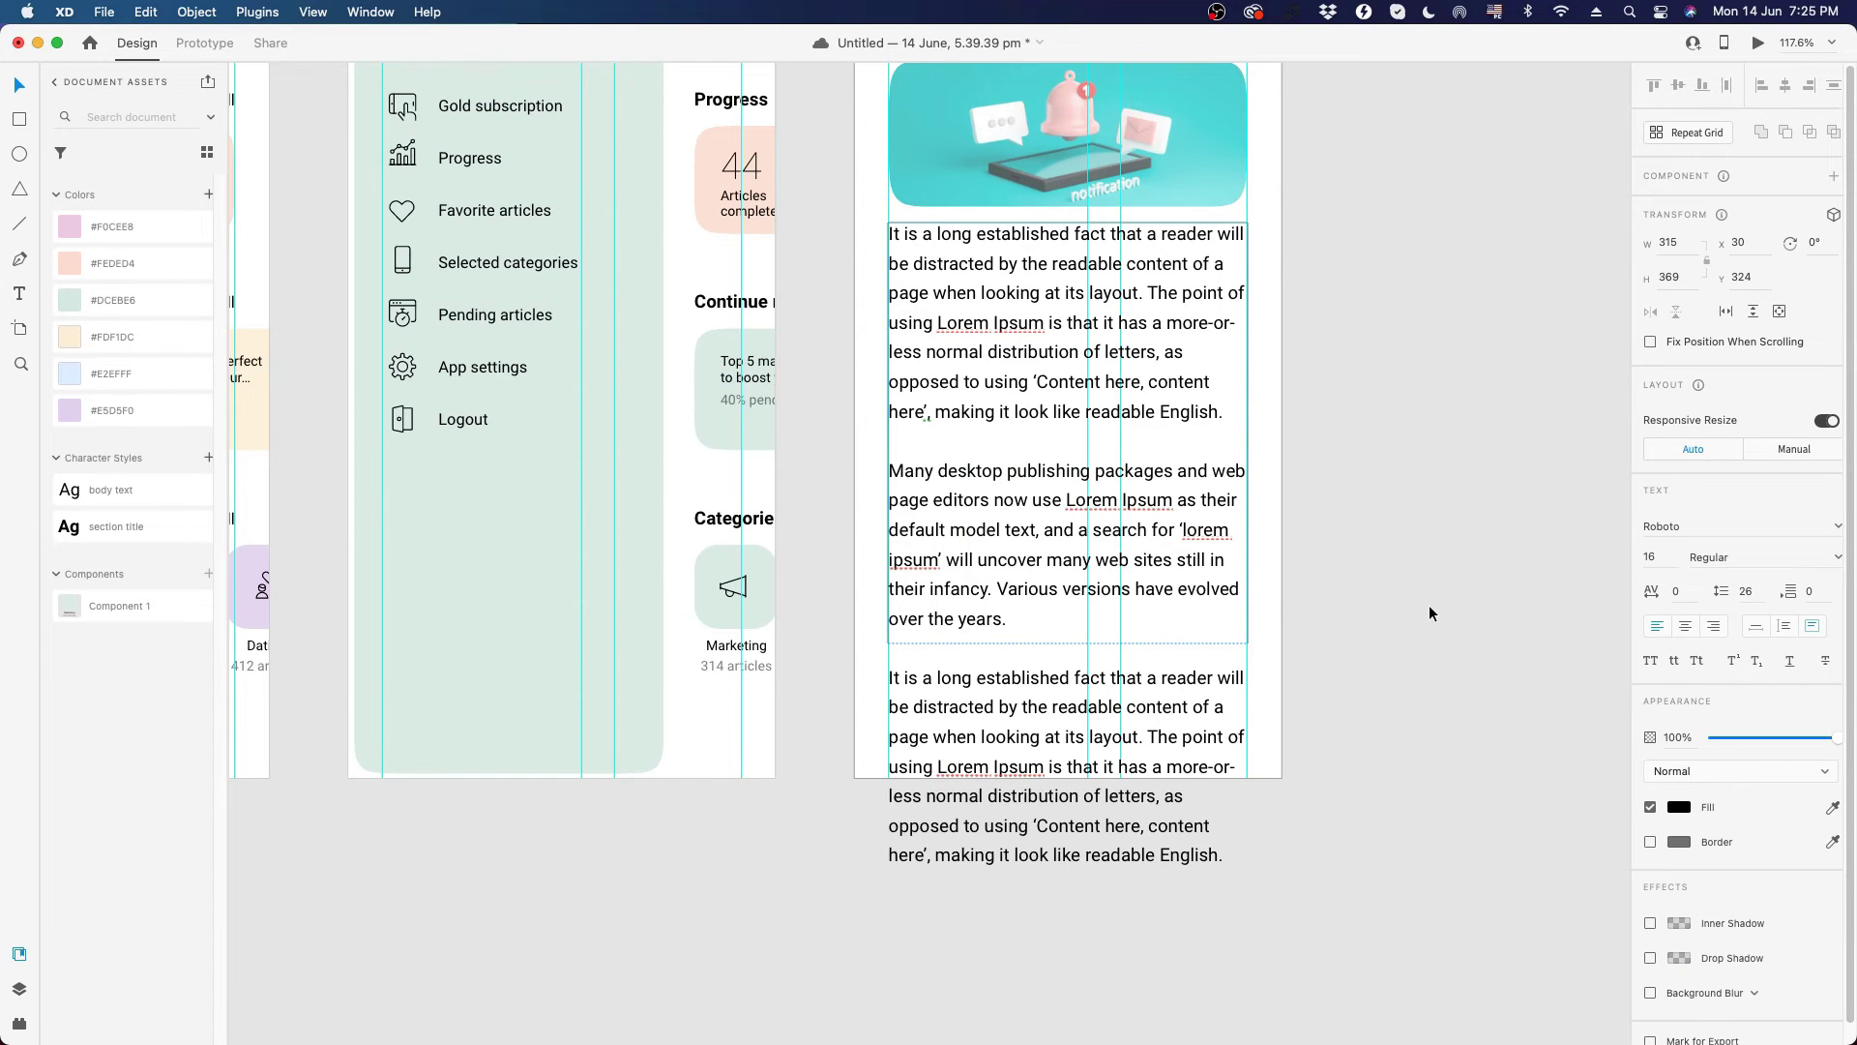
- Extend the body text box down to the lower edge of the article artboard
{"action": "left_click_drag", "start_coordinate": [1068, 643], "coordinate": [1077, 776]}
{"action": "left_click", "coordinate": [1285, 671]}
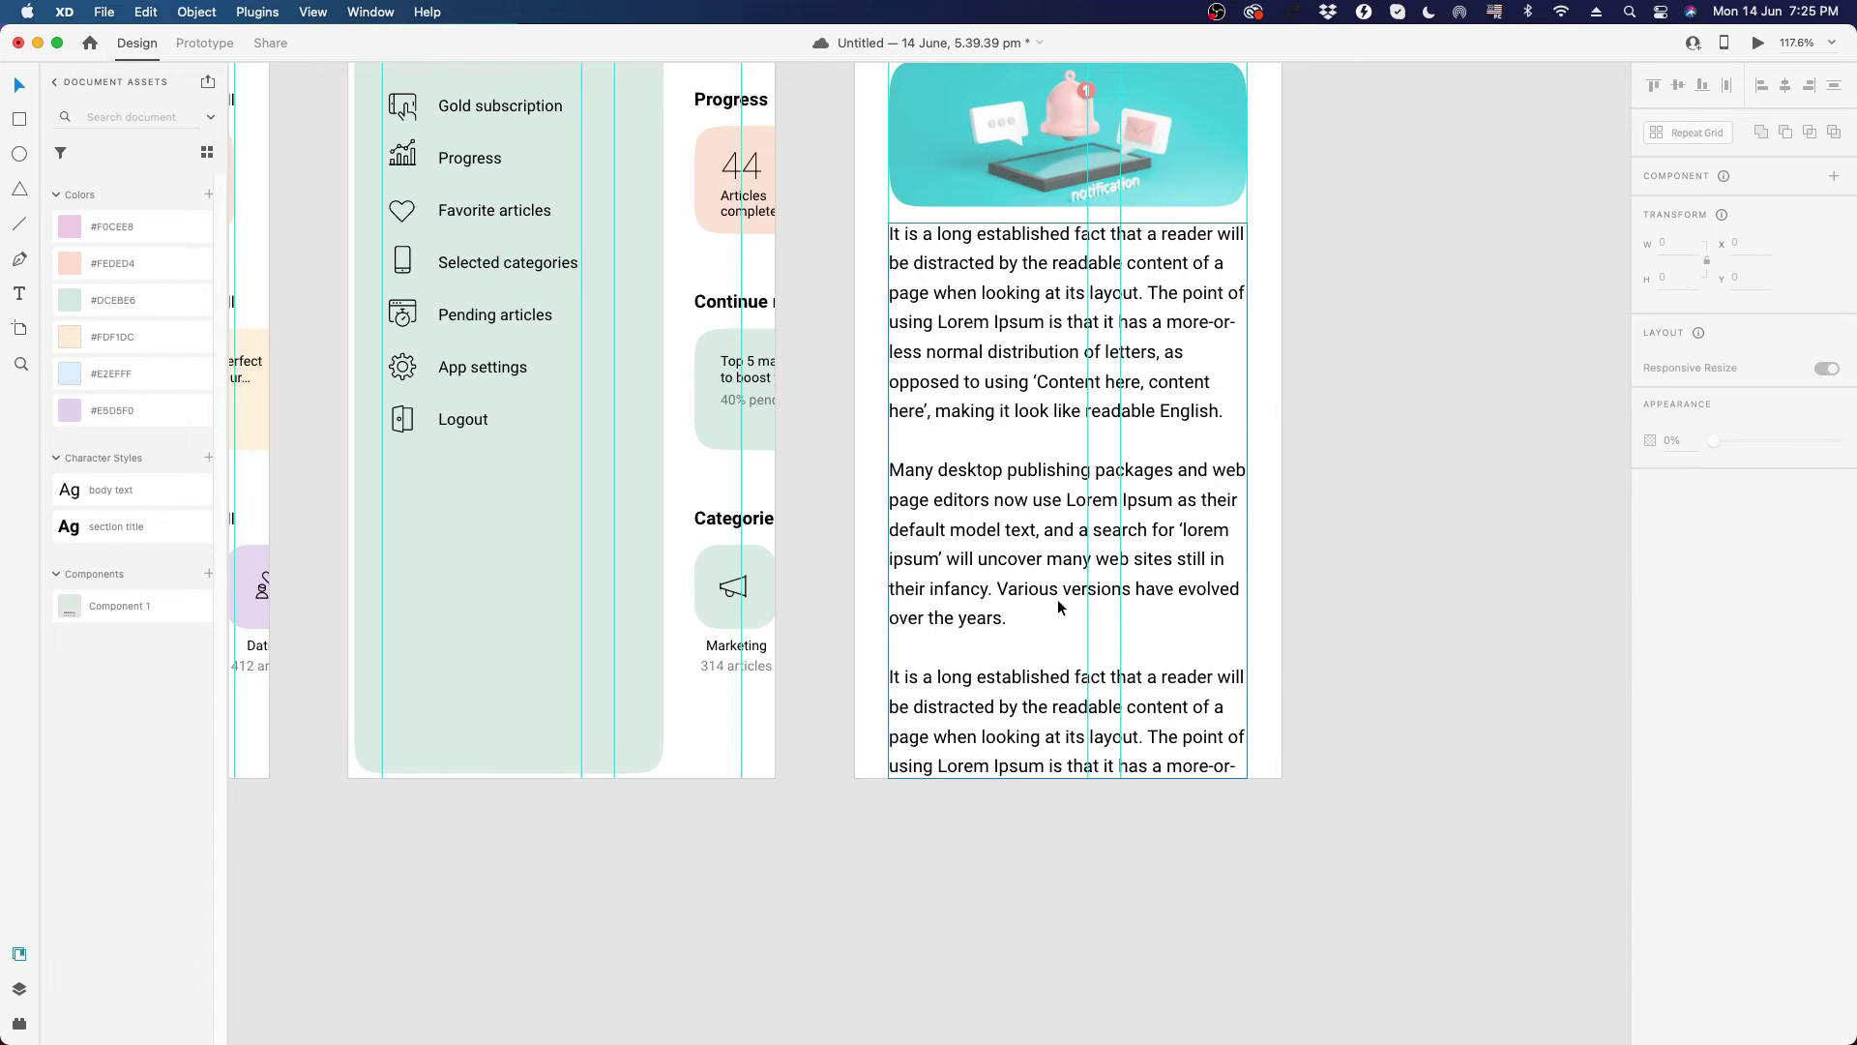
{"action": "key", "text": "super+0"}
{"action": "left_click_drag", "start_coordinate": [1363, 434], "coordinate": [1308, 439]}
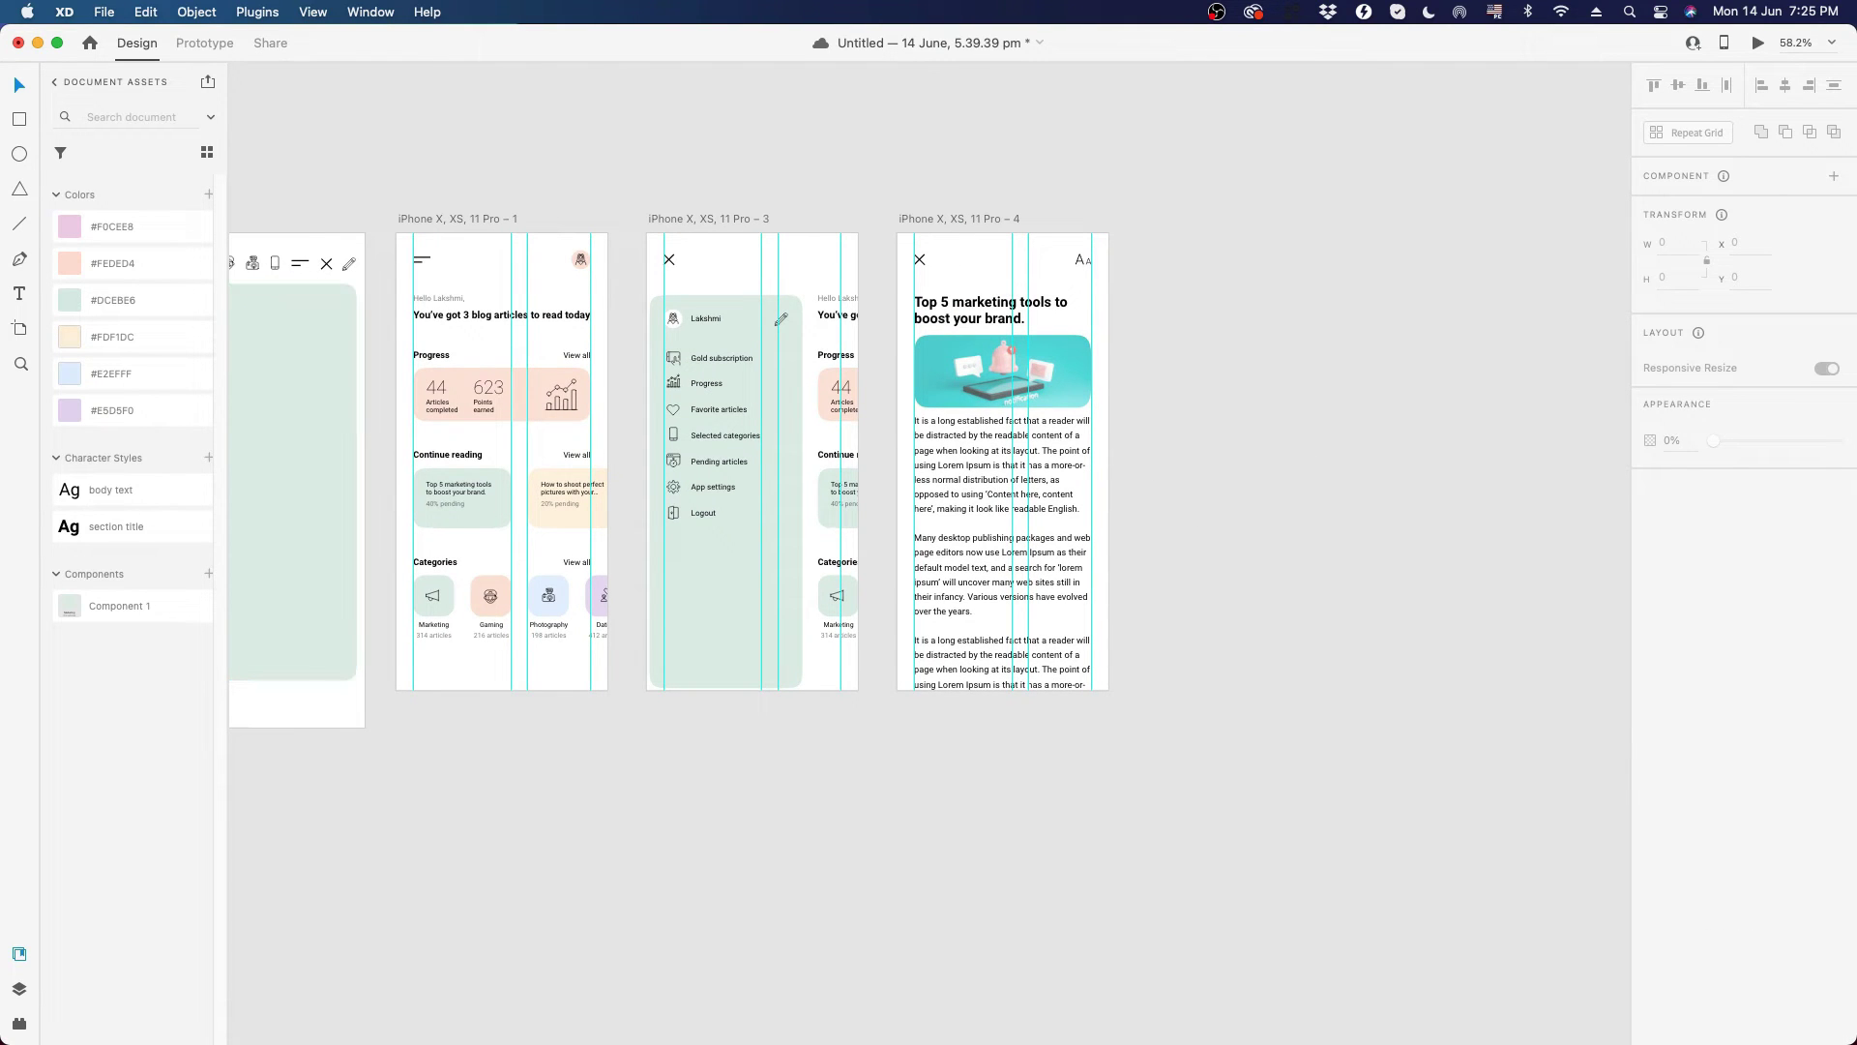
- Move the header image and body text down together to open a gap below the article headline
{"action": "scroll", "coordinate": [971, 362], "scroll_direction": "up", "scroll_amount": 5}
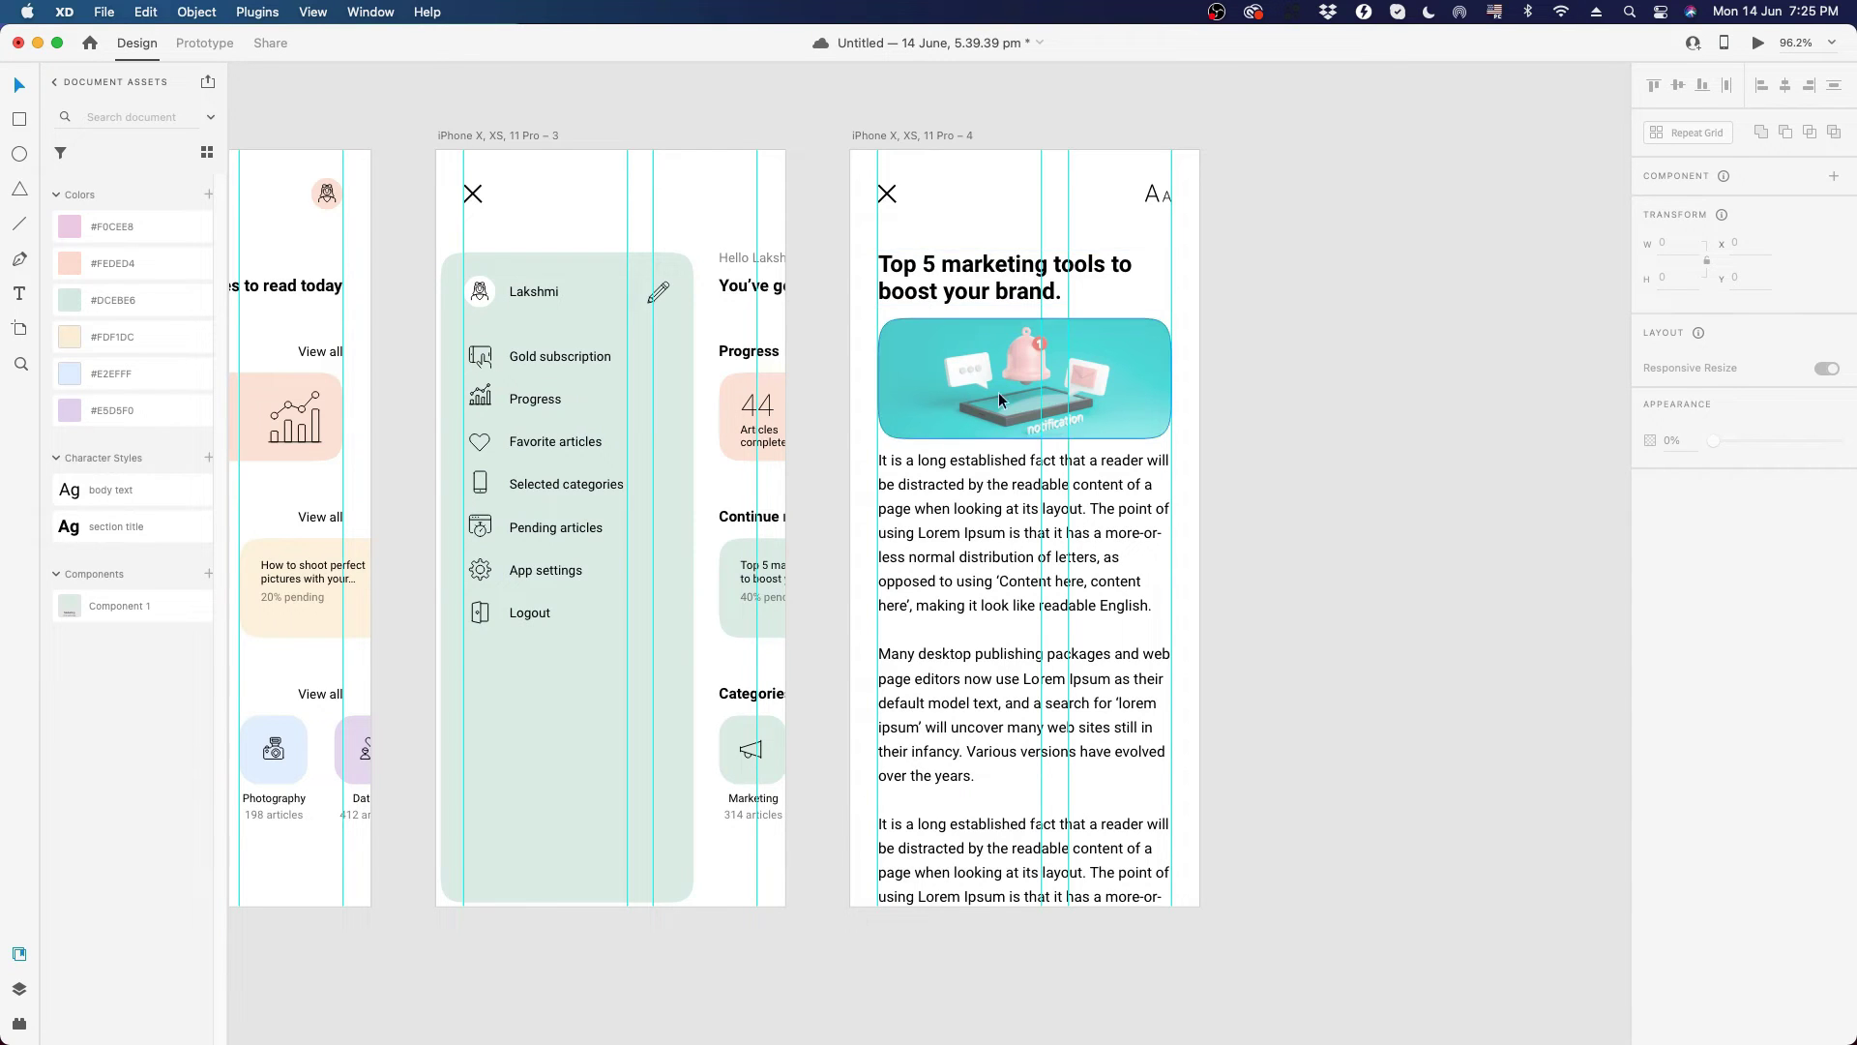
{"action": "left_click_drag", "start_coordinate": [1262, 368], "coordinate": [920, 827]}
{"action": "left_click_drag", "start_coordinate": [970, 438], "coordinate": [970, 475]}
- Copy the grey greeting text from the side menu screen and place it under the article headline at X 30, Y 180
{"action": "left_click", "coordinate": [744, 259]}
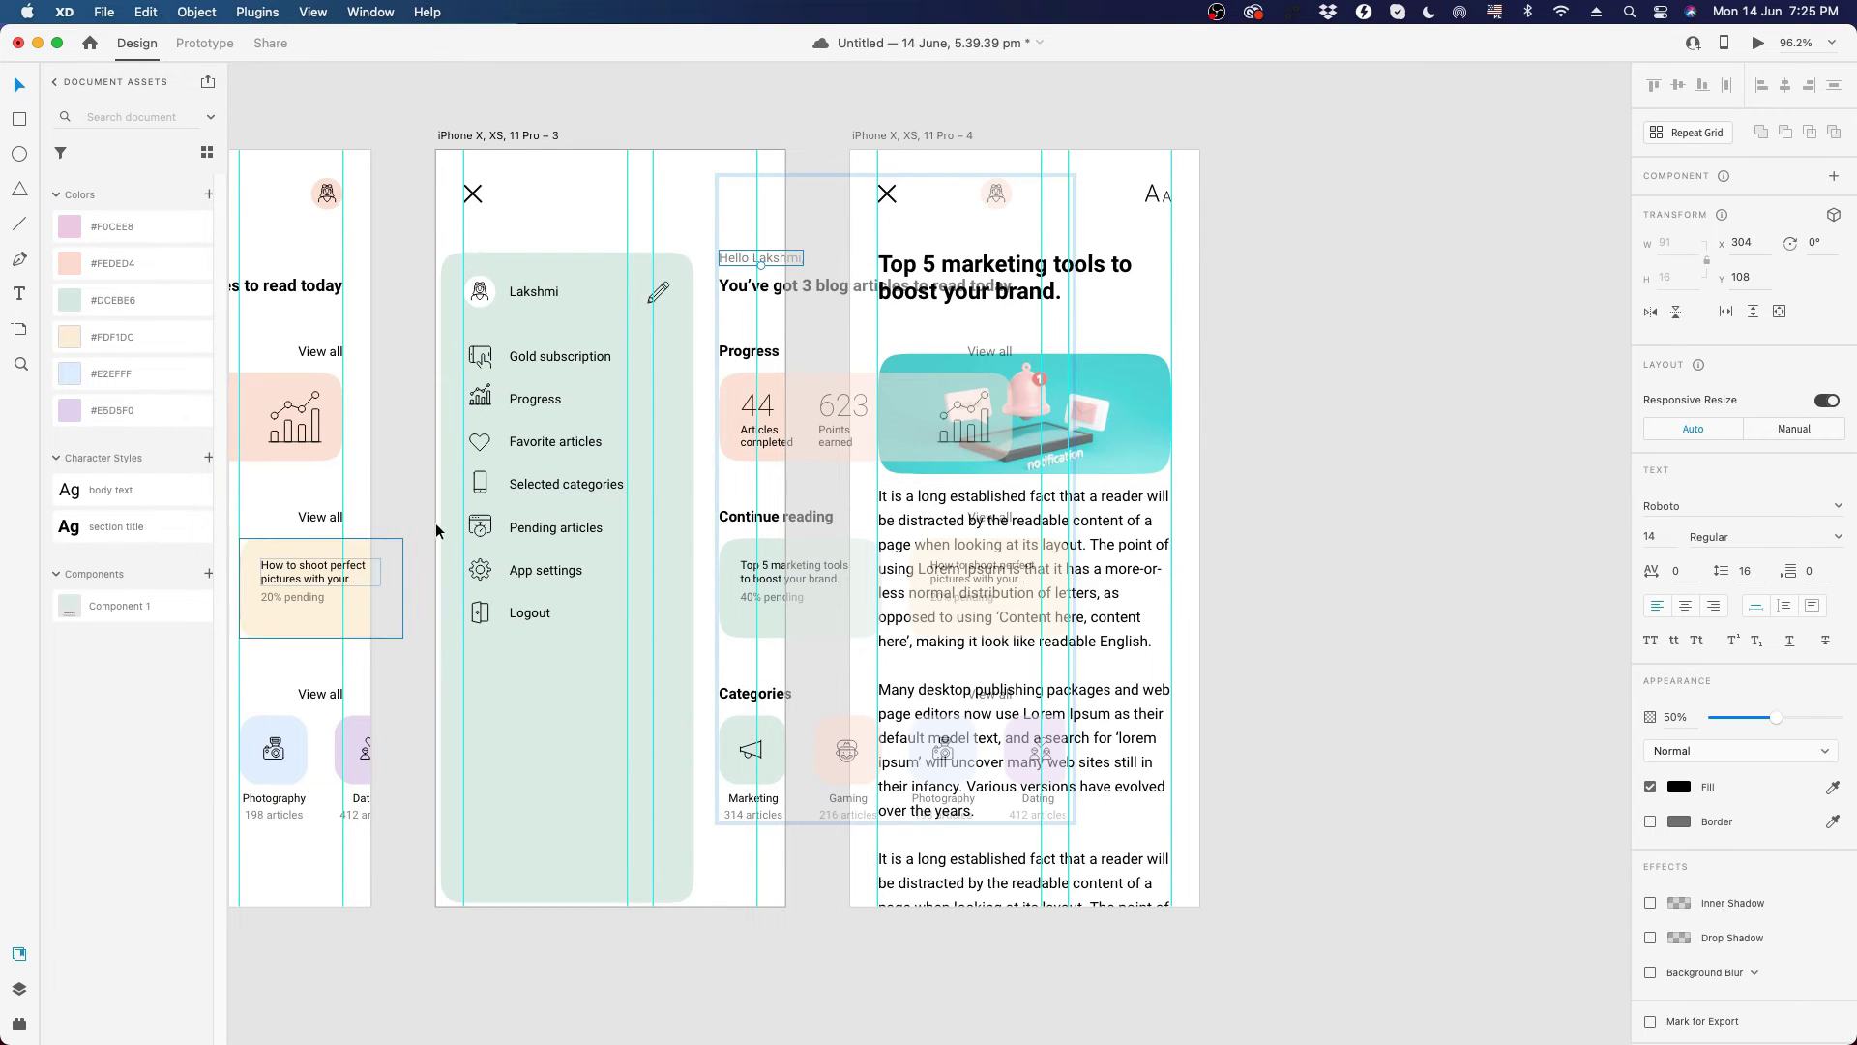
{"action": "left_click", "coordinate": [1285, 312]}
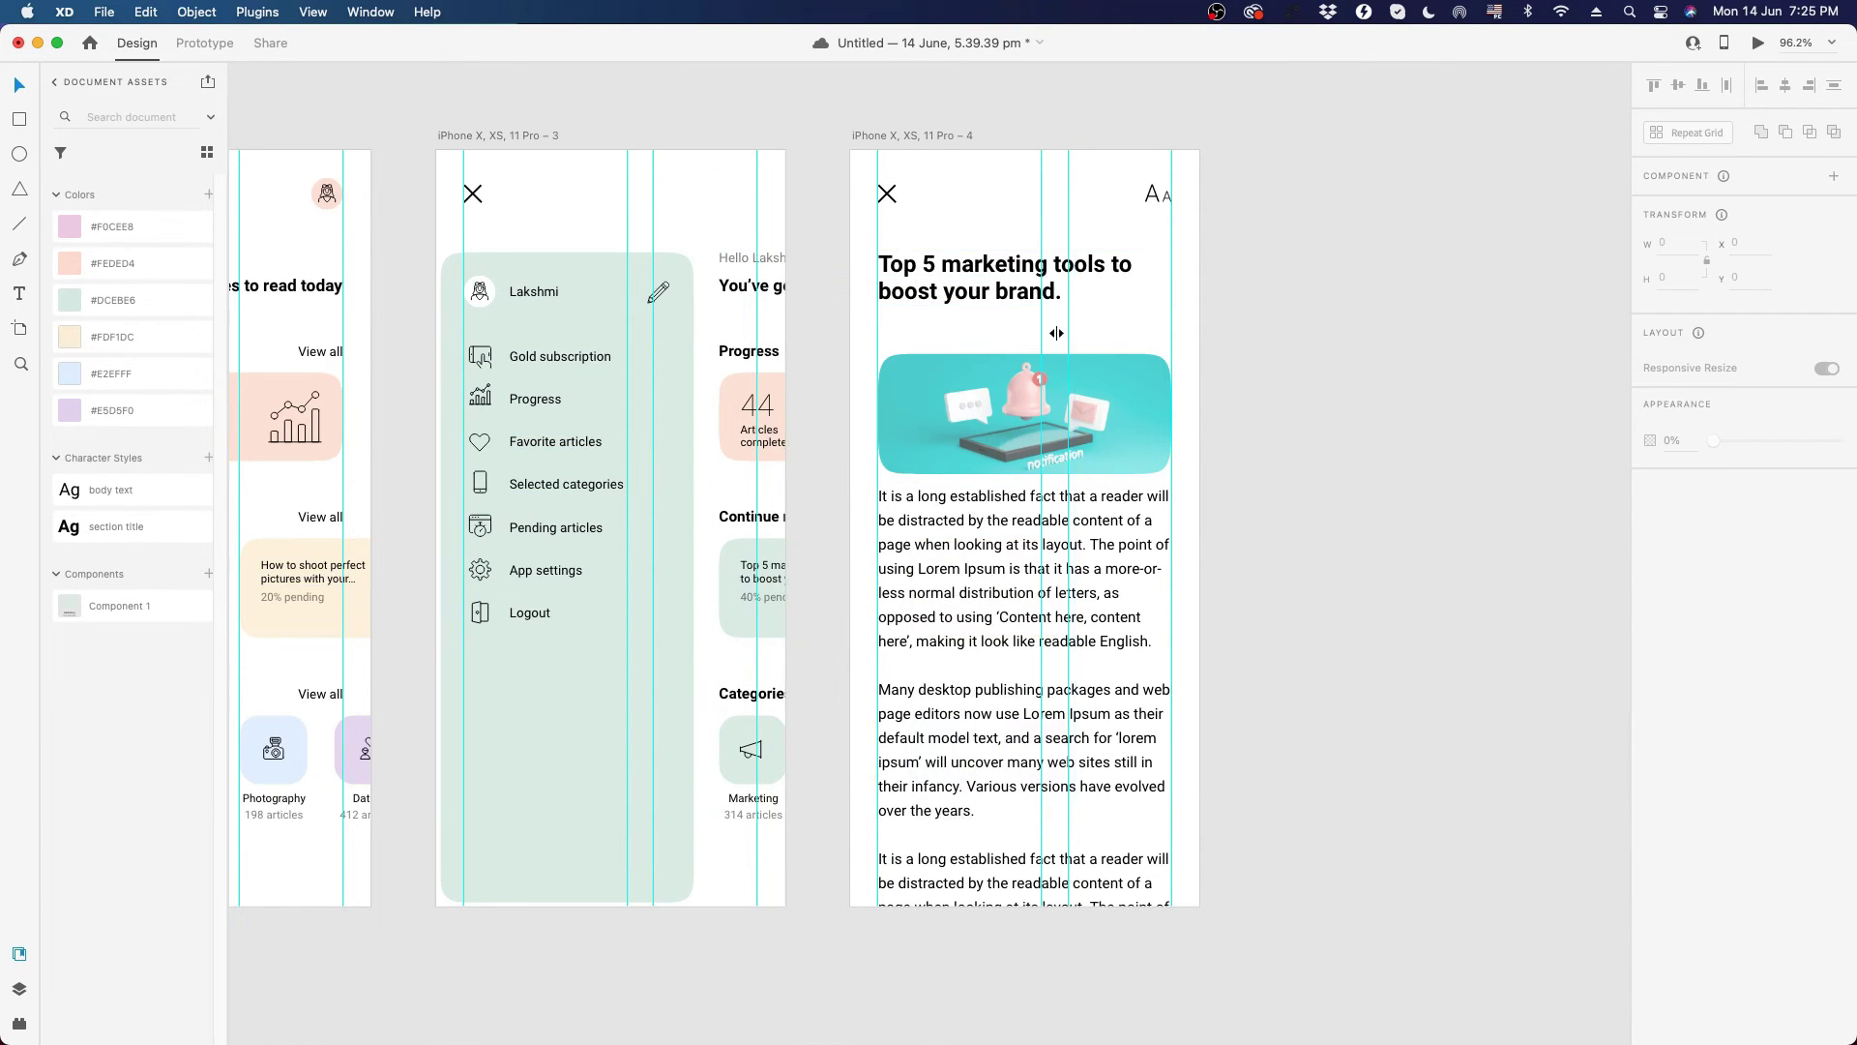
{"action": "scroll", "coordinate": [983, 314], "scroll_direction": "up", "scroll_amount": 5}
{"action": "left_click", "coordinate": [978, 290]}
{"action": "key", "text": "super+v"}
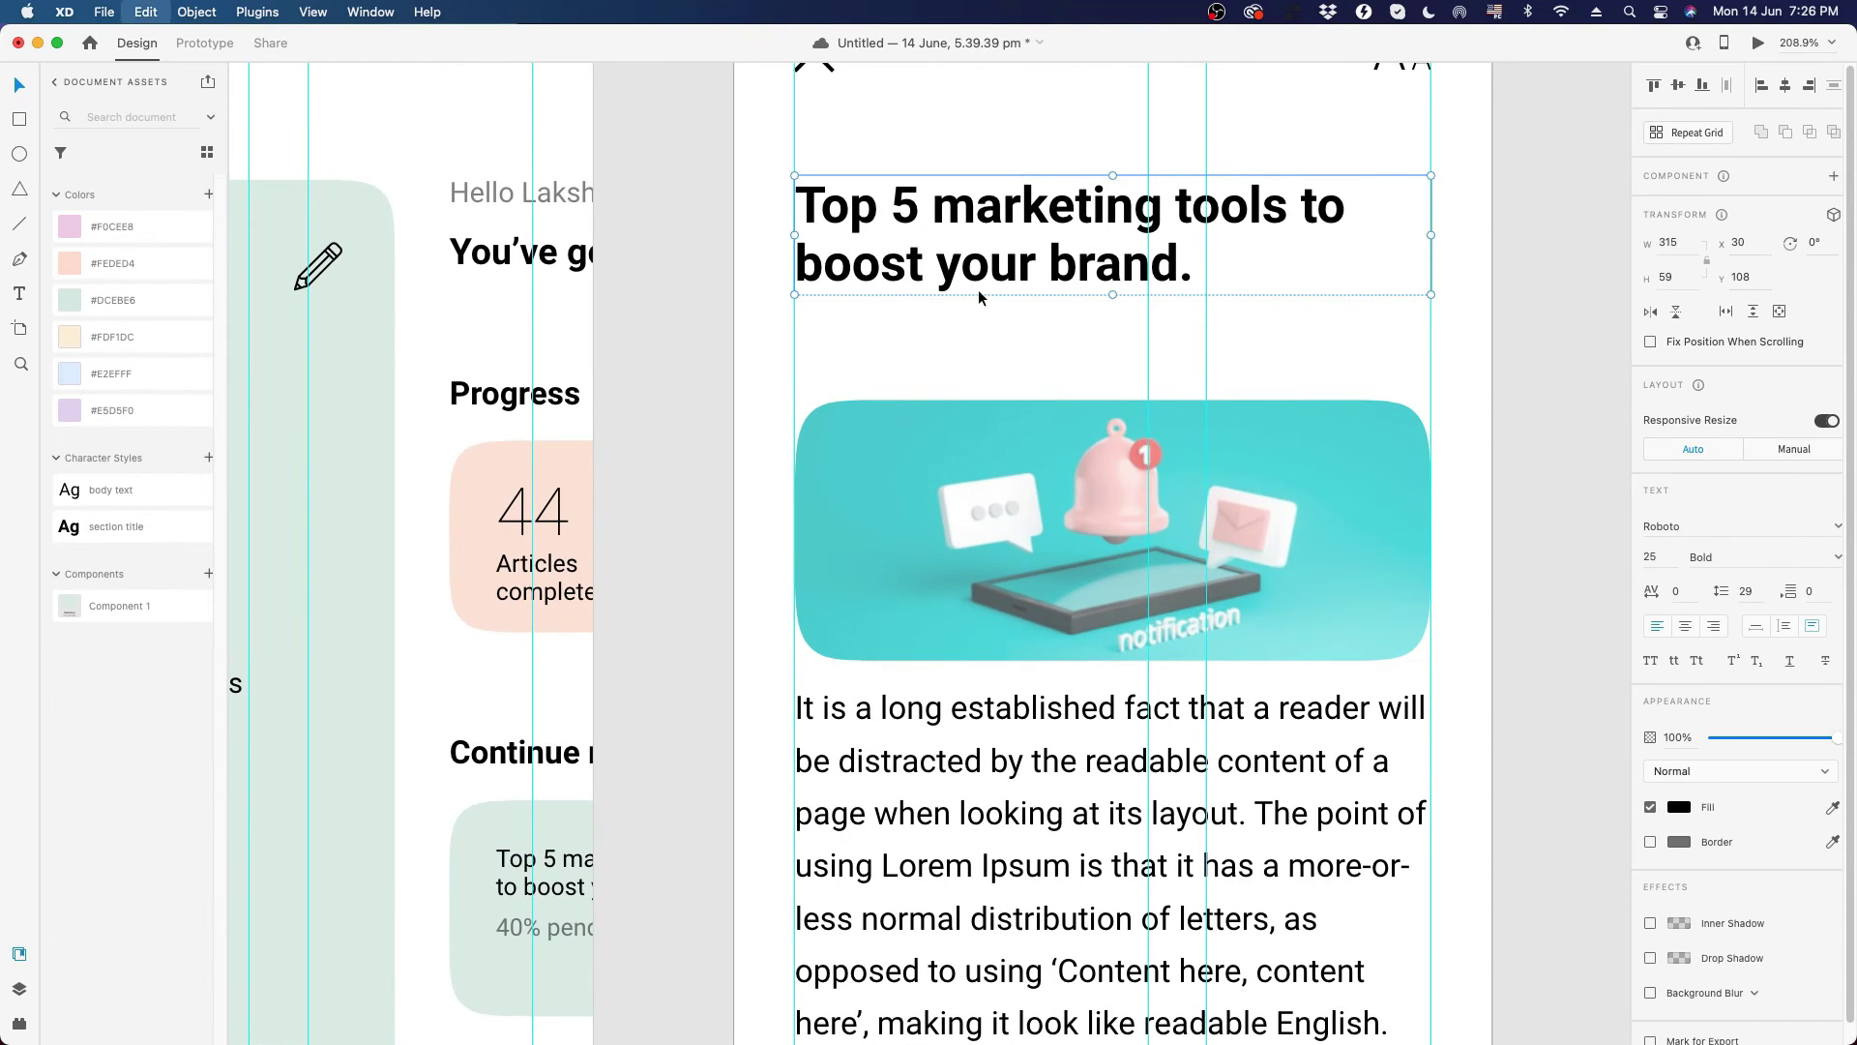
{"action": "left_click_drag", "start_coordinate": [1355, 201], "coordinate": [808, 352]}
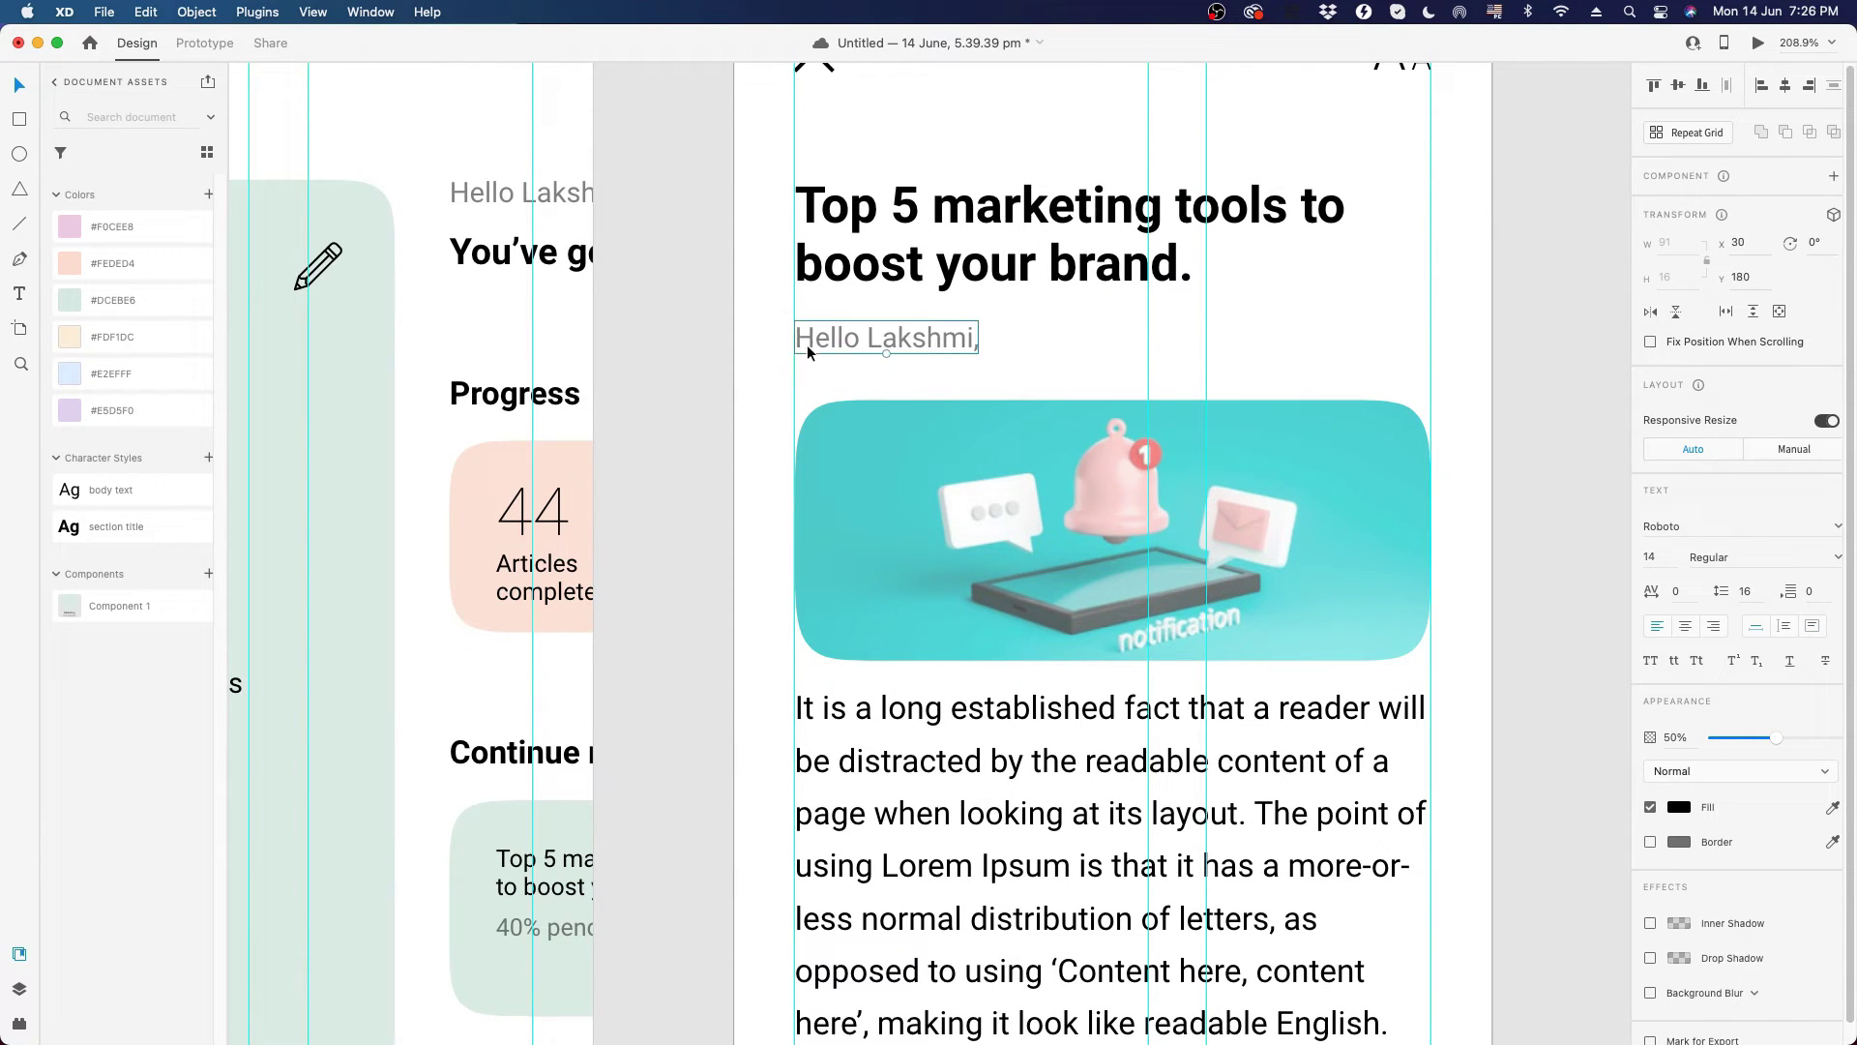
- Replace the copied greeting under the headline with the date "14 June, 2021"
{"action": "double_click", "coordinate": [827, 338]}
{"action": "type", "text": "14"}
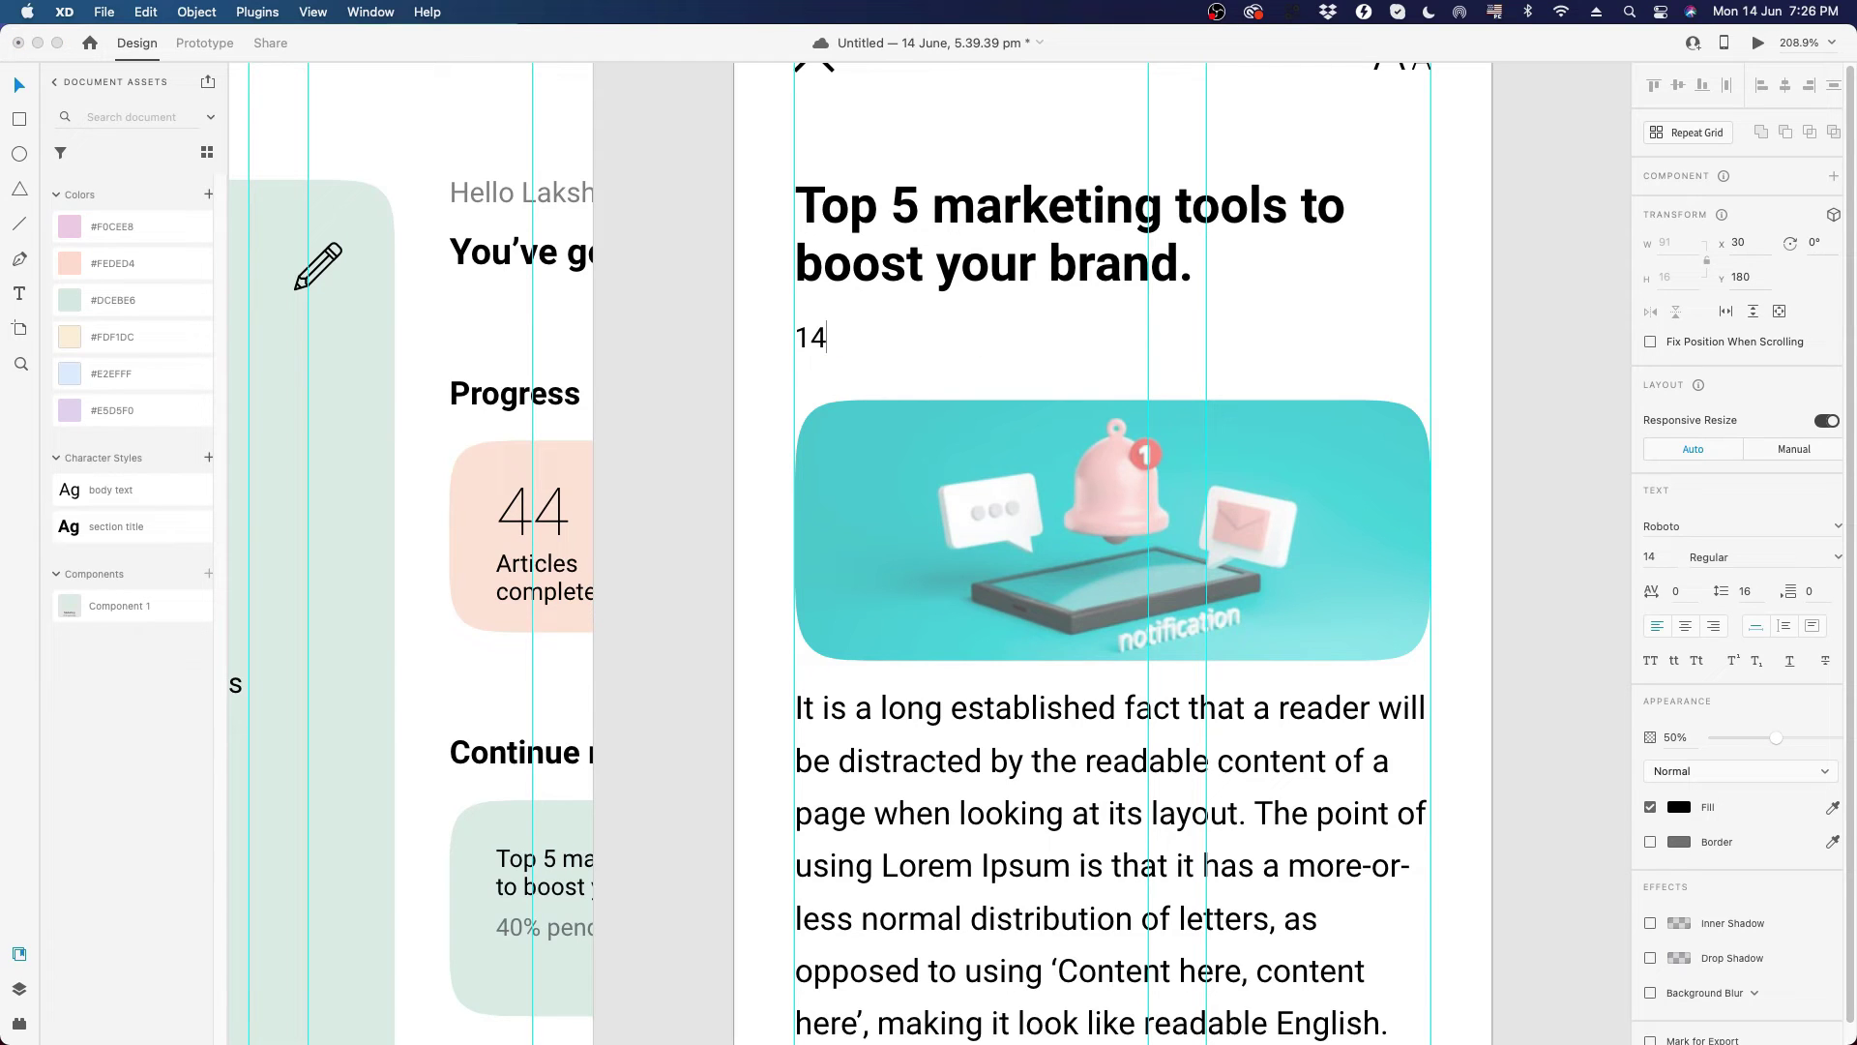
{"action": "type", "text": " June, 201"}
{"action": "key", "text": "BackSpace"}
{"action": "type", "text": "21"}
{"action": "key", "text": "Escape"}
- Duplicate the date beside itself at X 138 and change the copy to a byline reading "By" and the author's first name
{"action": "left_click_drag", "start_coordinate": [945, 345], "coordinate": [1255, 347]}
{"action": "double_click", "coordinate": [1115, 348]}
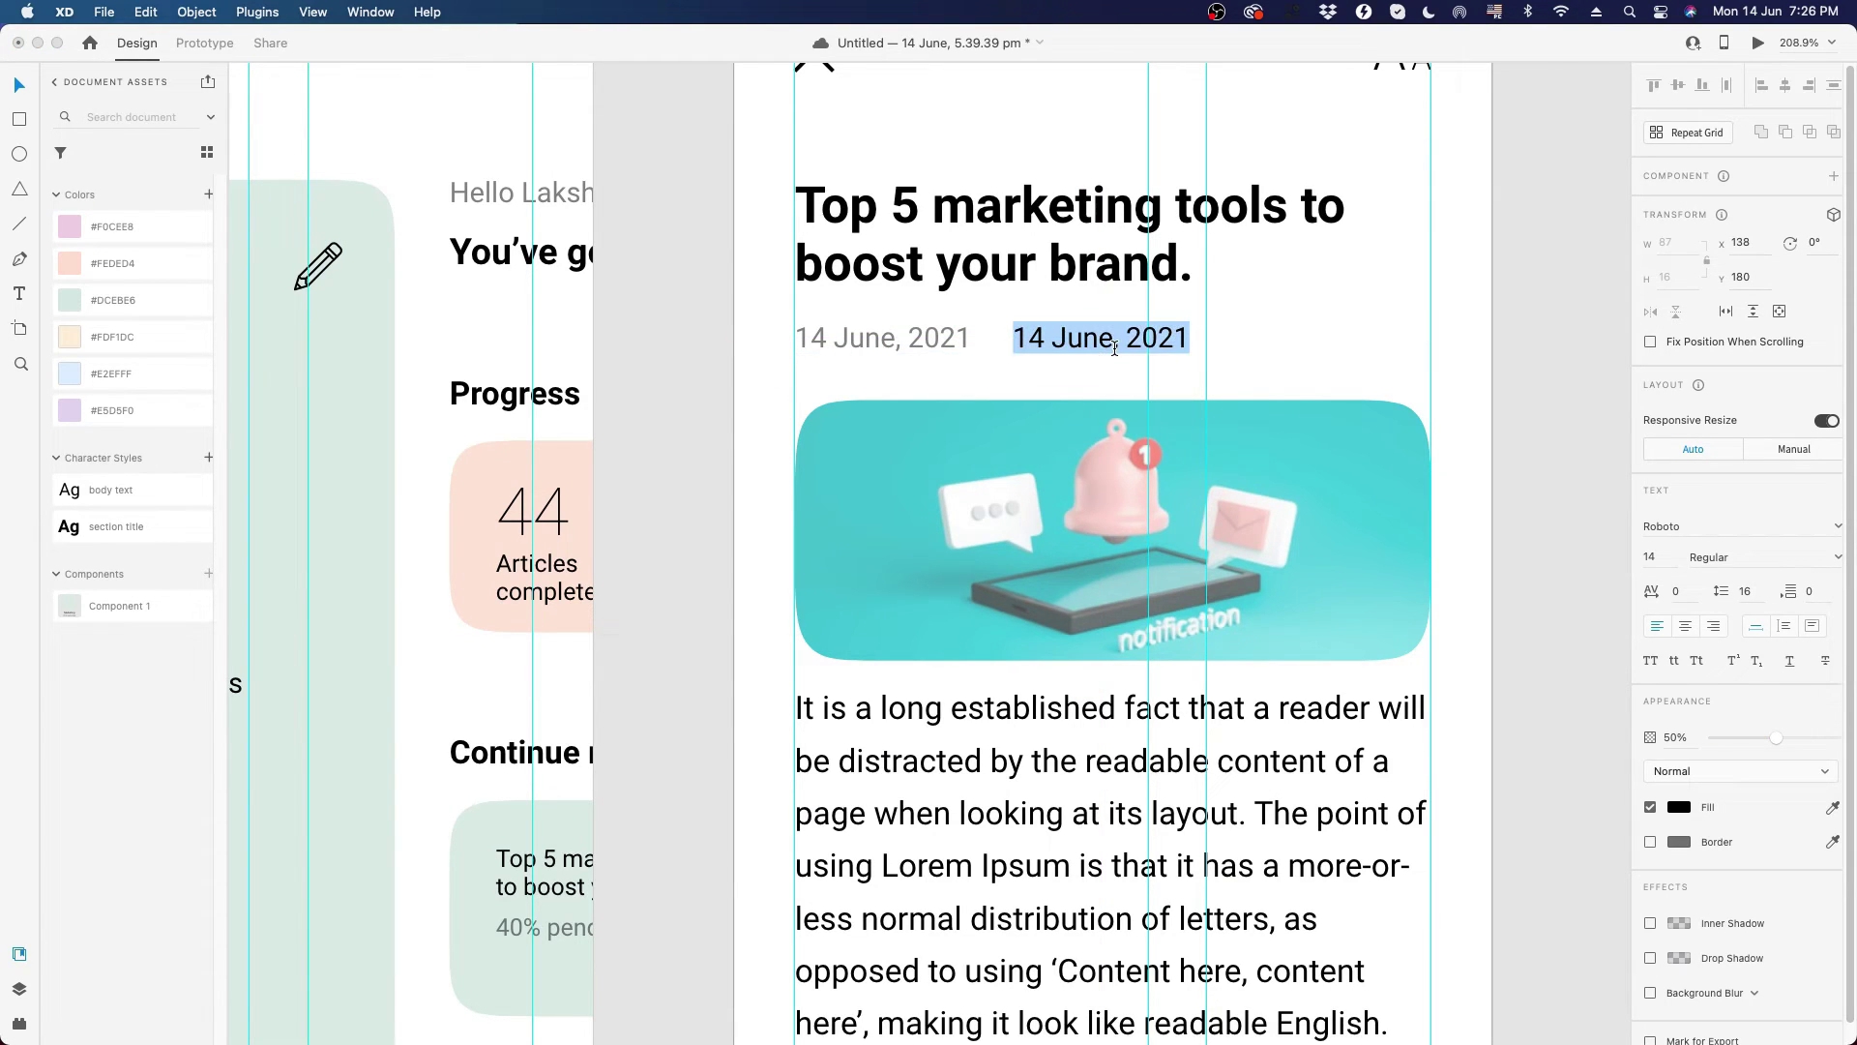
{"action": "type", "text": "By Mahesh"}
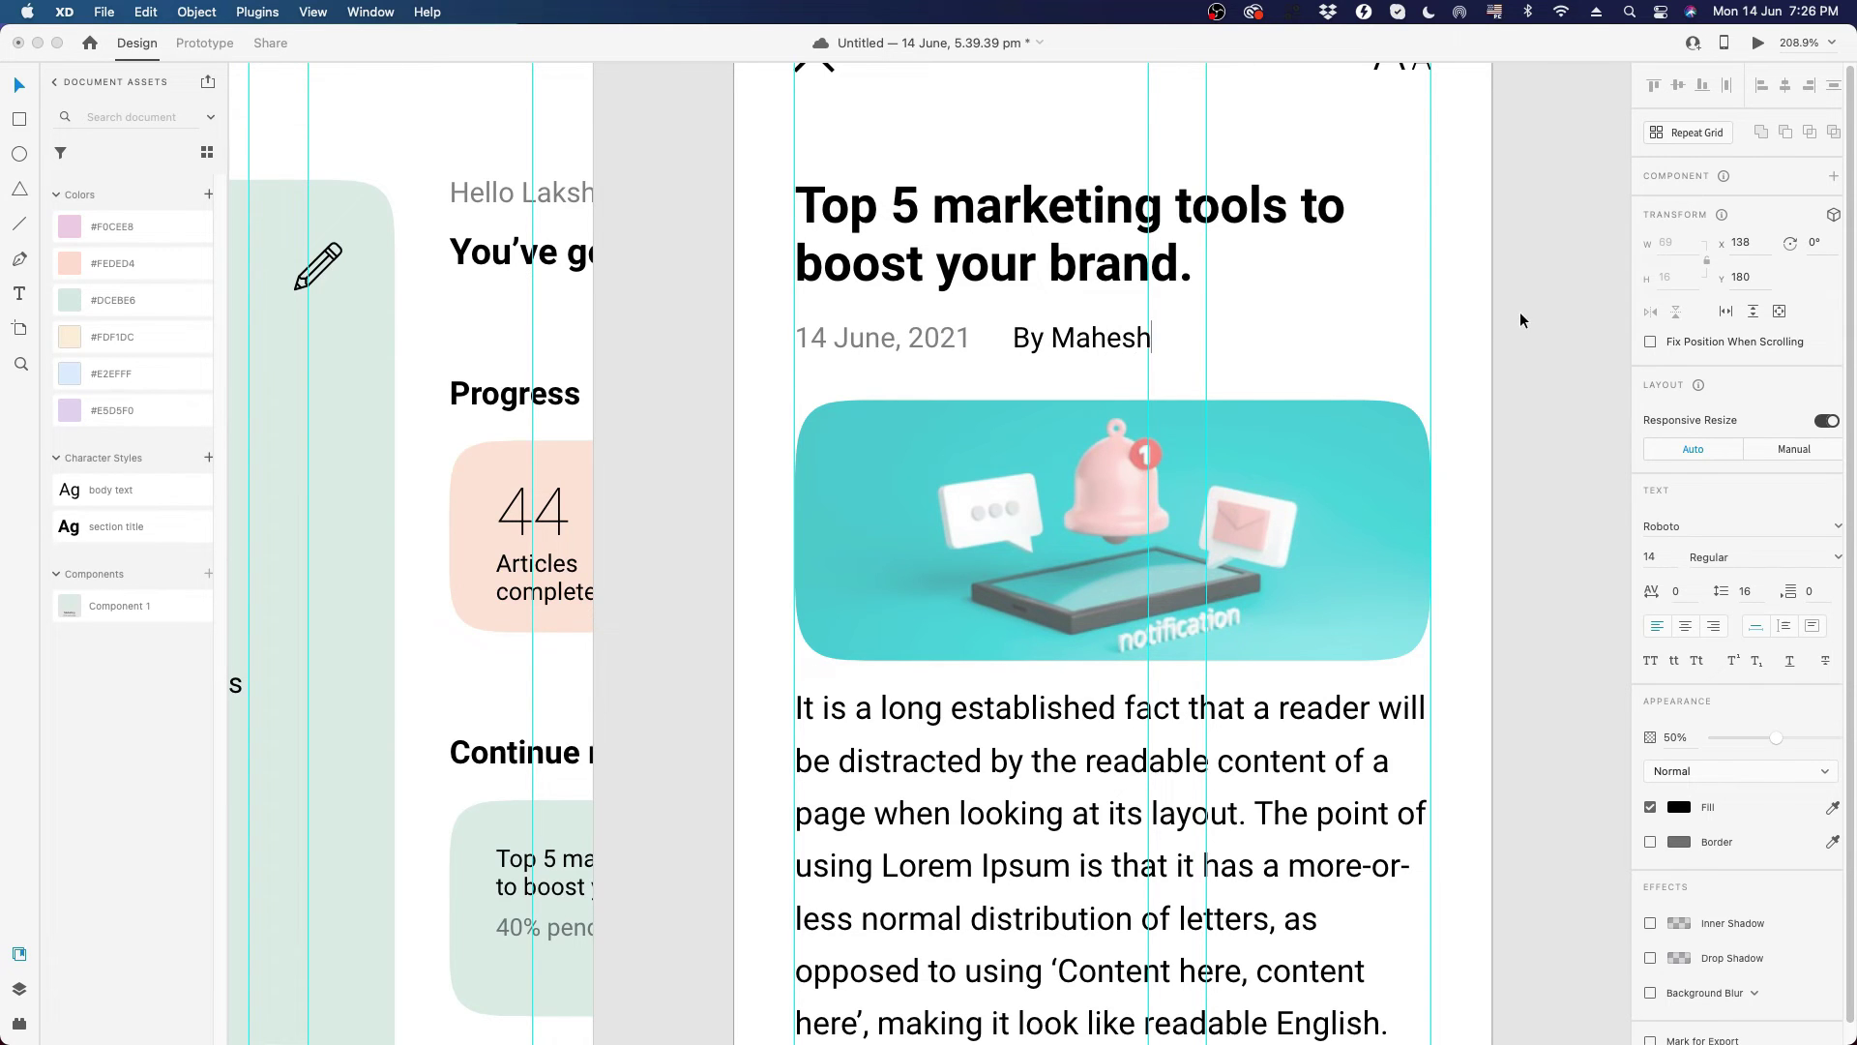
{"action": "key", "text": "Escape"}
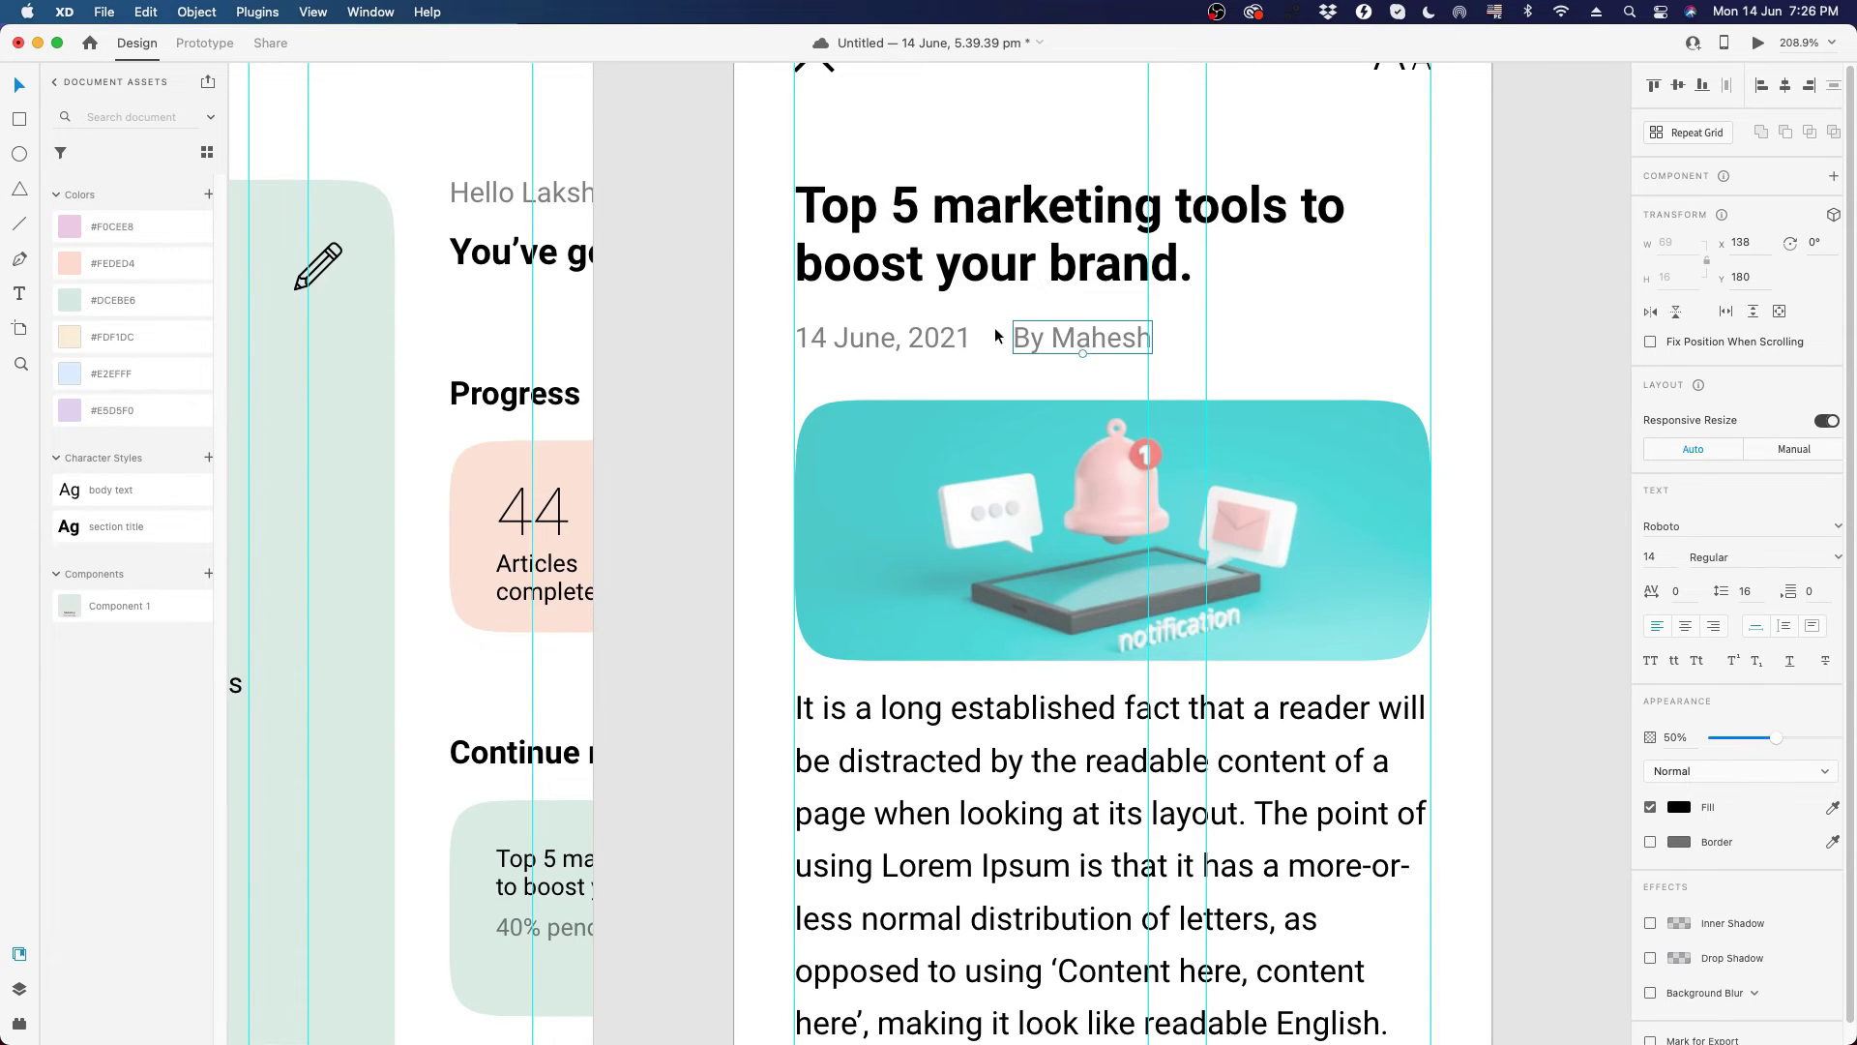
- Duplicate the finished article artboard to start another screen beside it
{"action": "scroll", "coordinate": [866, 241], "scroll_direction": "down", "scroll_amount": 6}
{"action": "left_click", "coordinate": [1132, 302]}
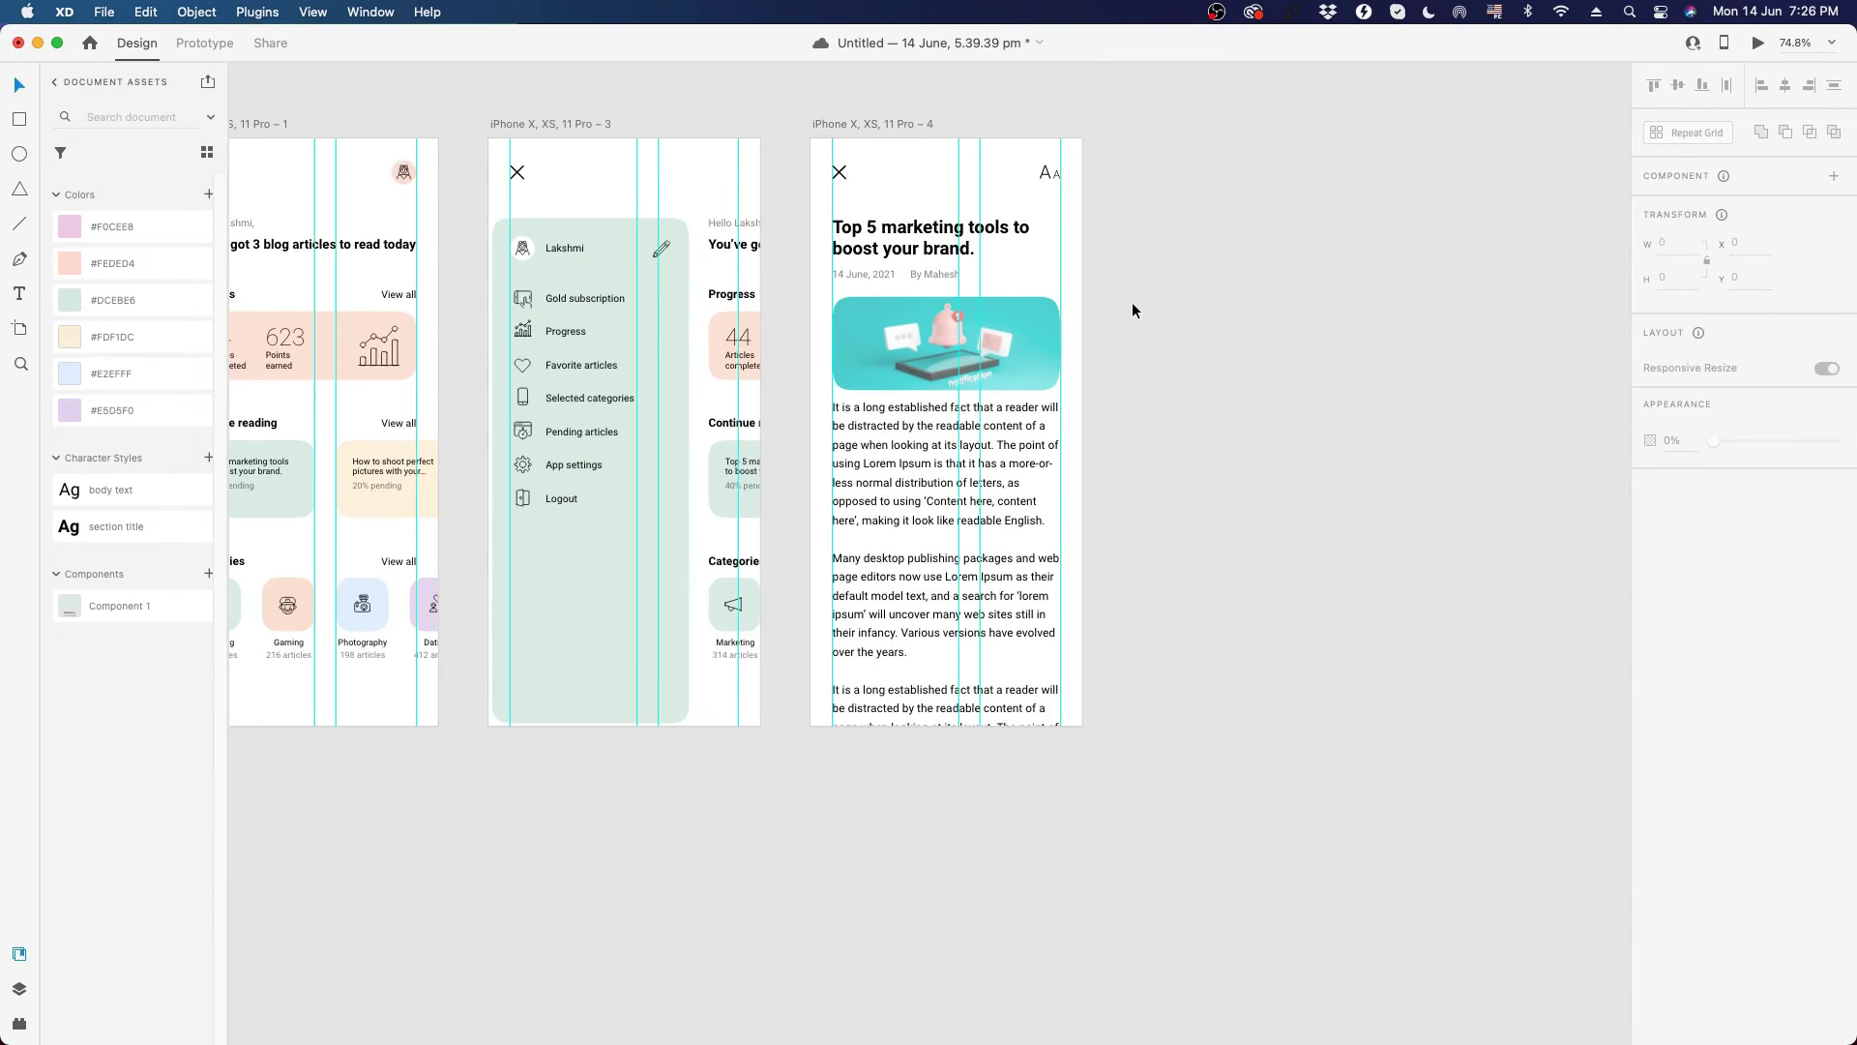
{"action": "left_click_drag", "start_coordinate": [1221, 236], "coordinate": [1168, 236]}
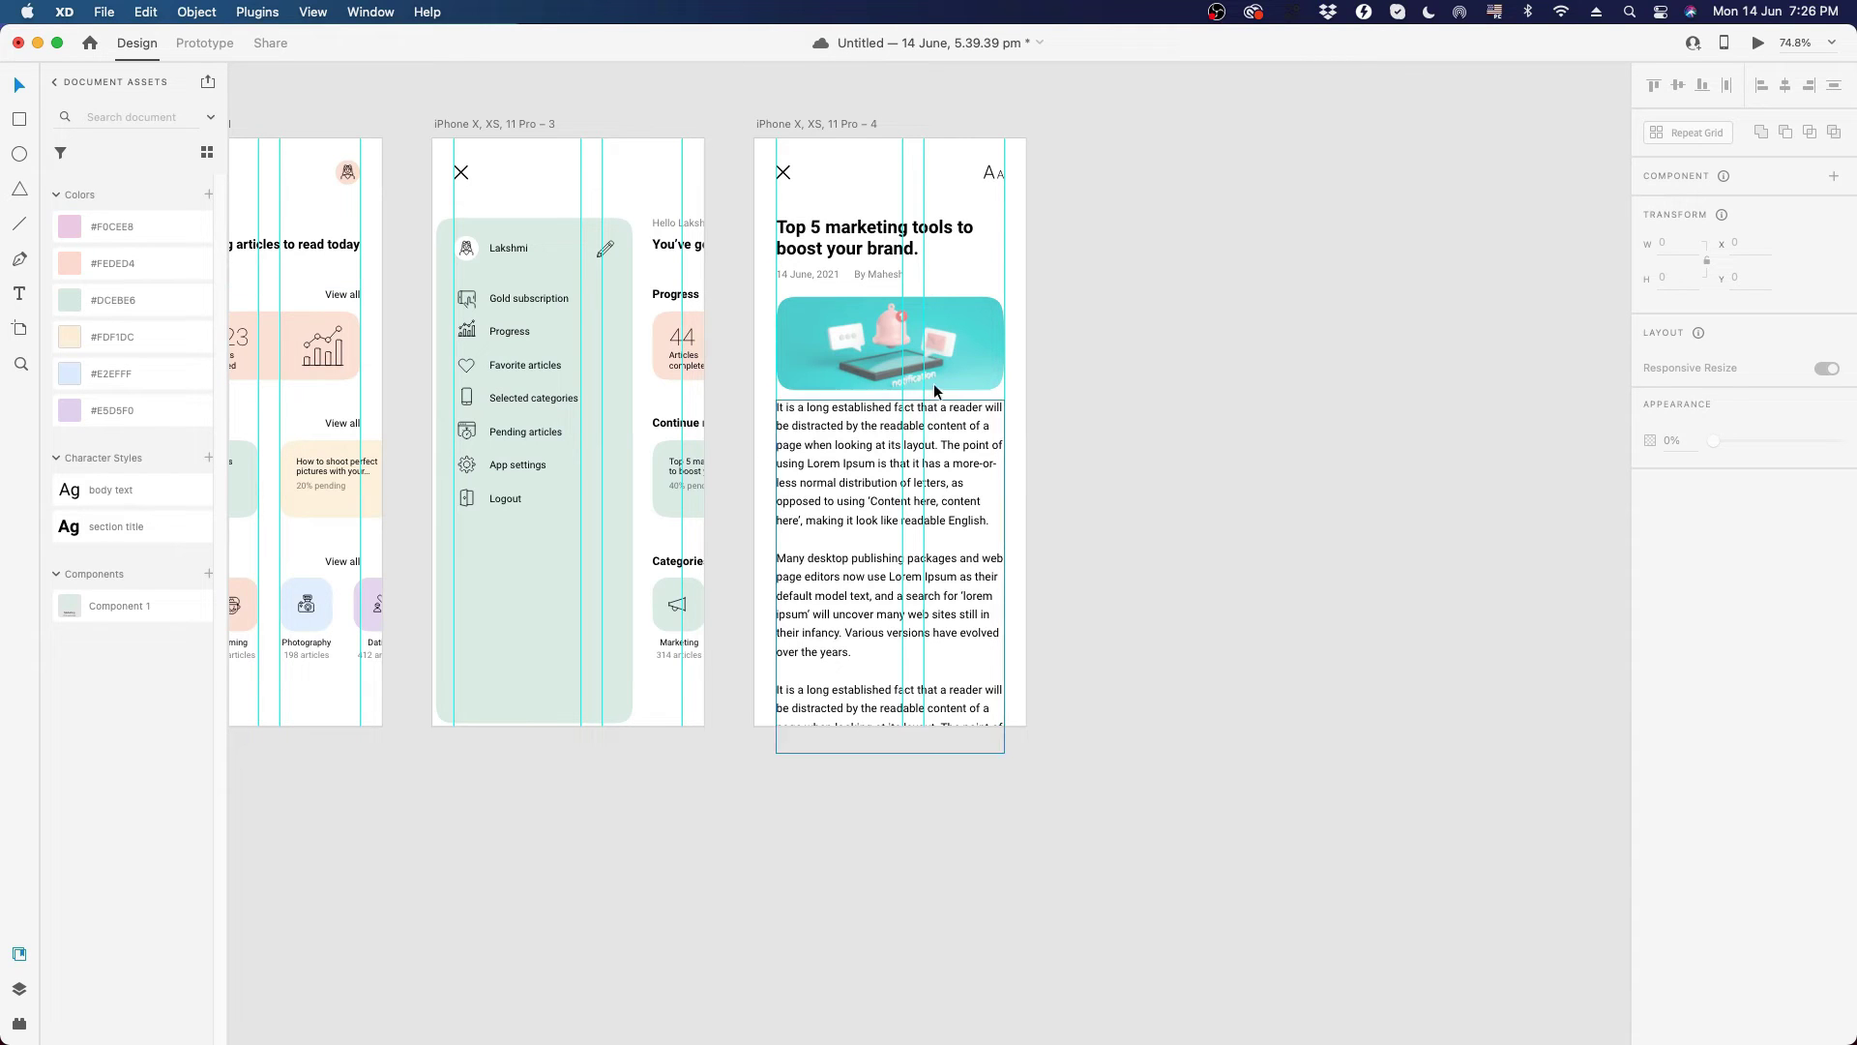
{"action": "scroll", "coordinate": [783, 485], "scroll_direction": "left", "scroll_amount": 3}
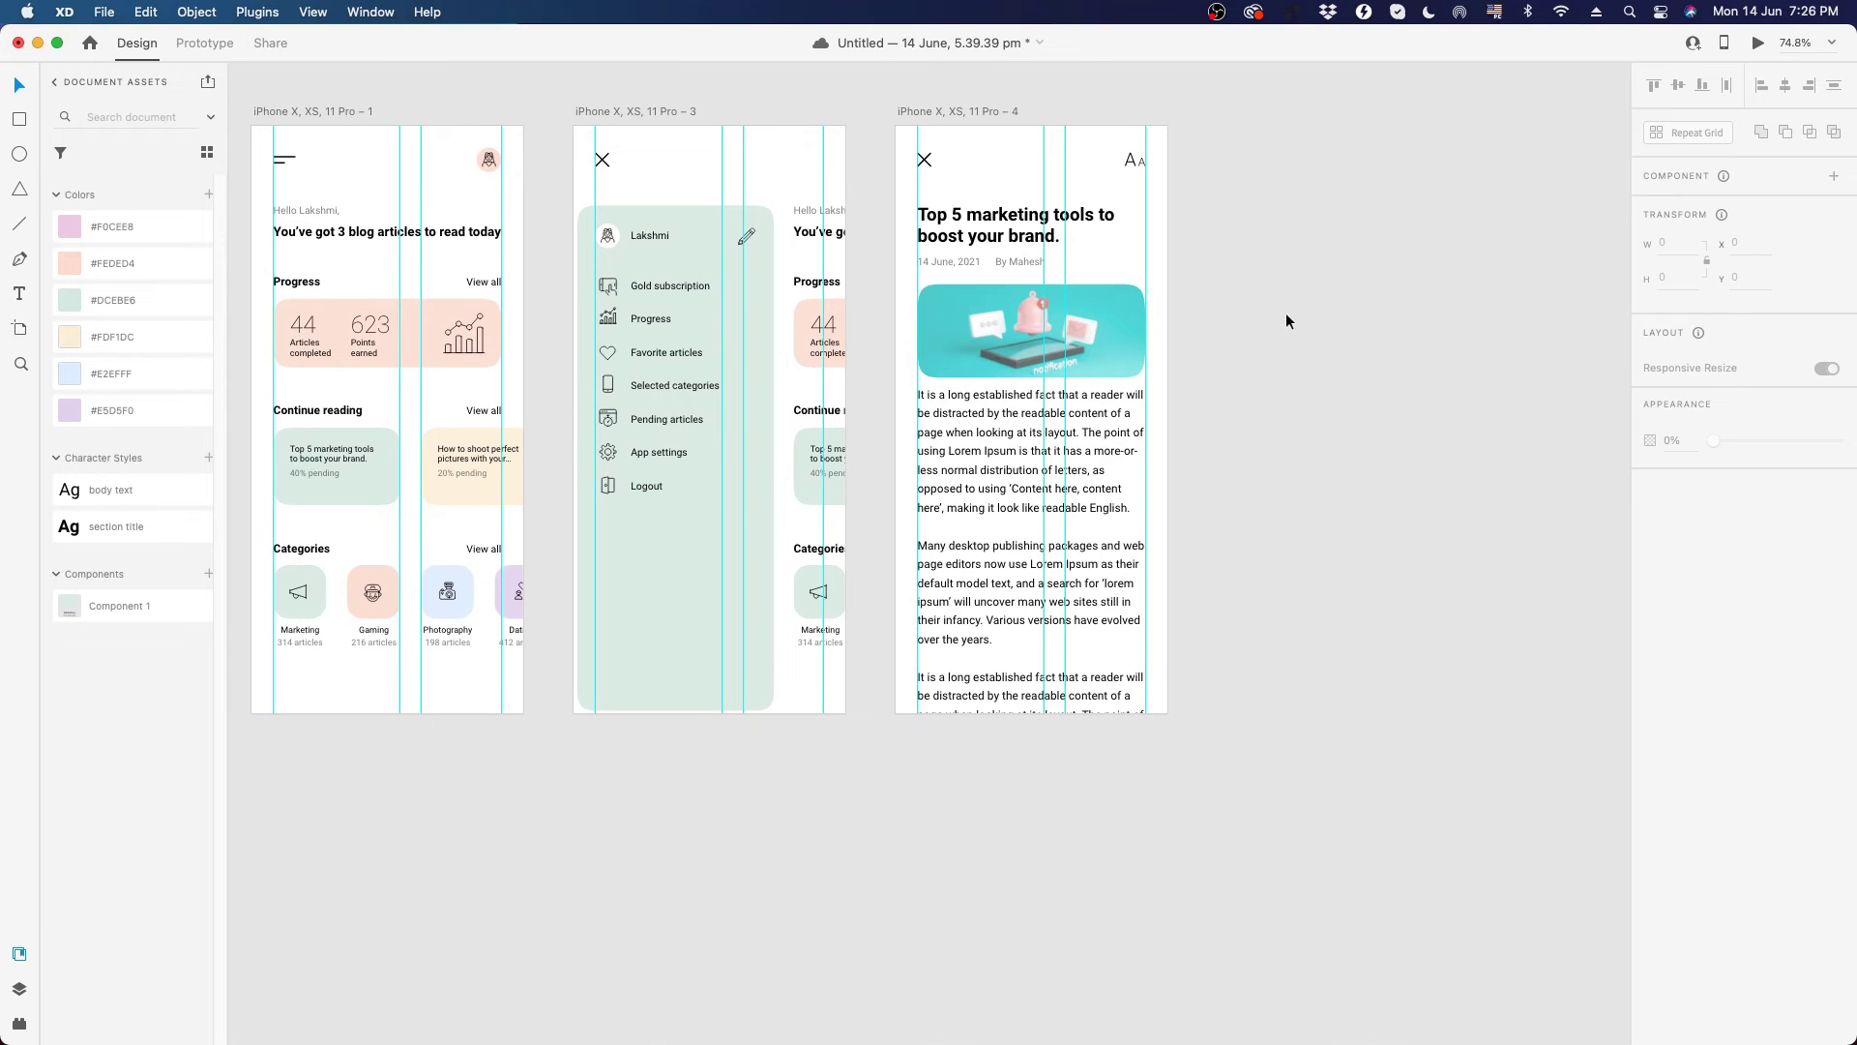
{"action": "scroll", "coordinate": [1286, 311], "scroll_direction": "right", "scroll_amount": 1}
{"action": "left_click", "coordinate": [930, 114]}
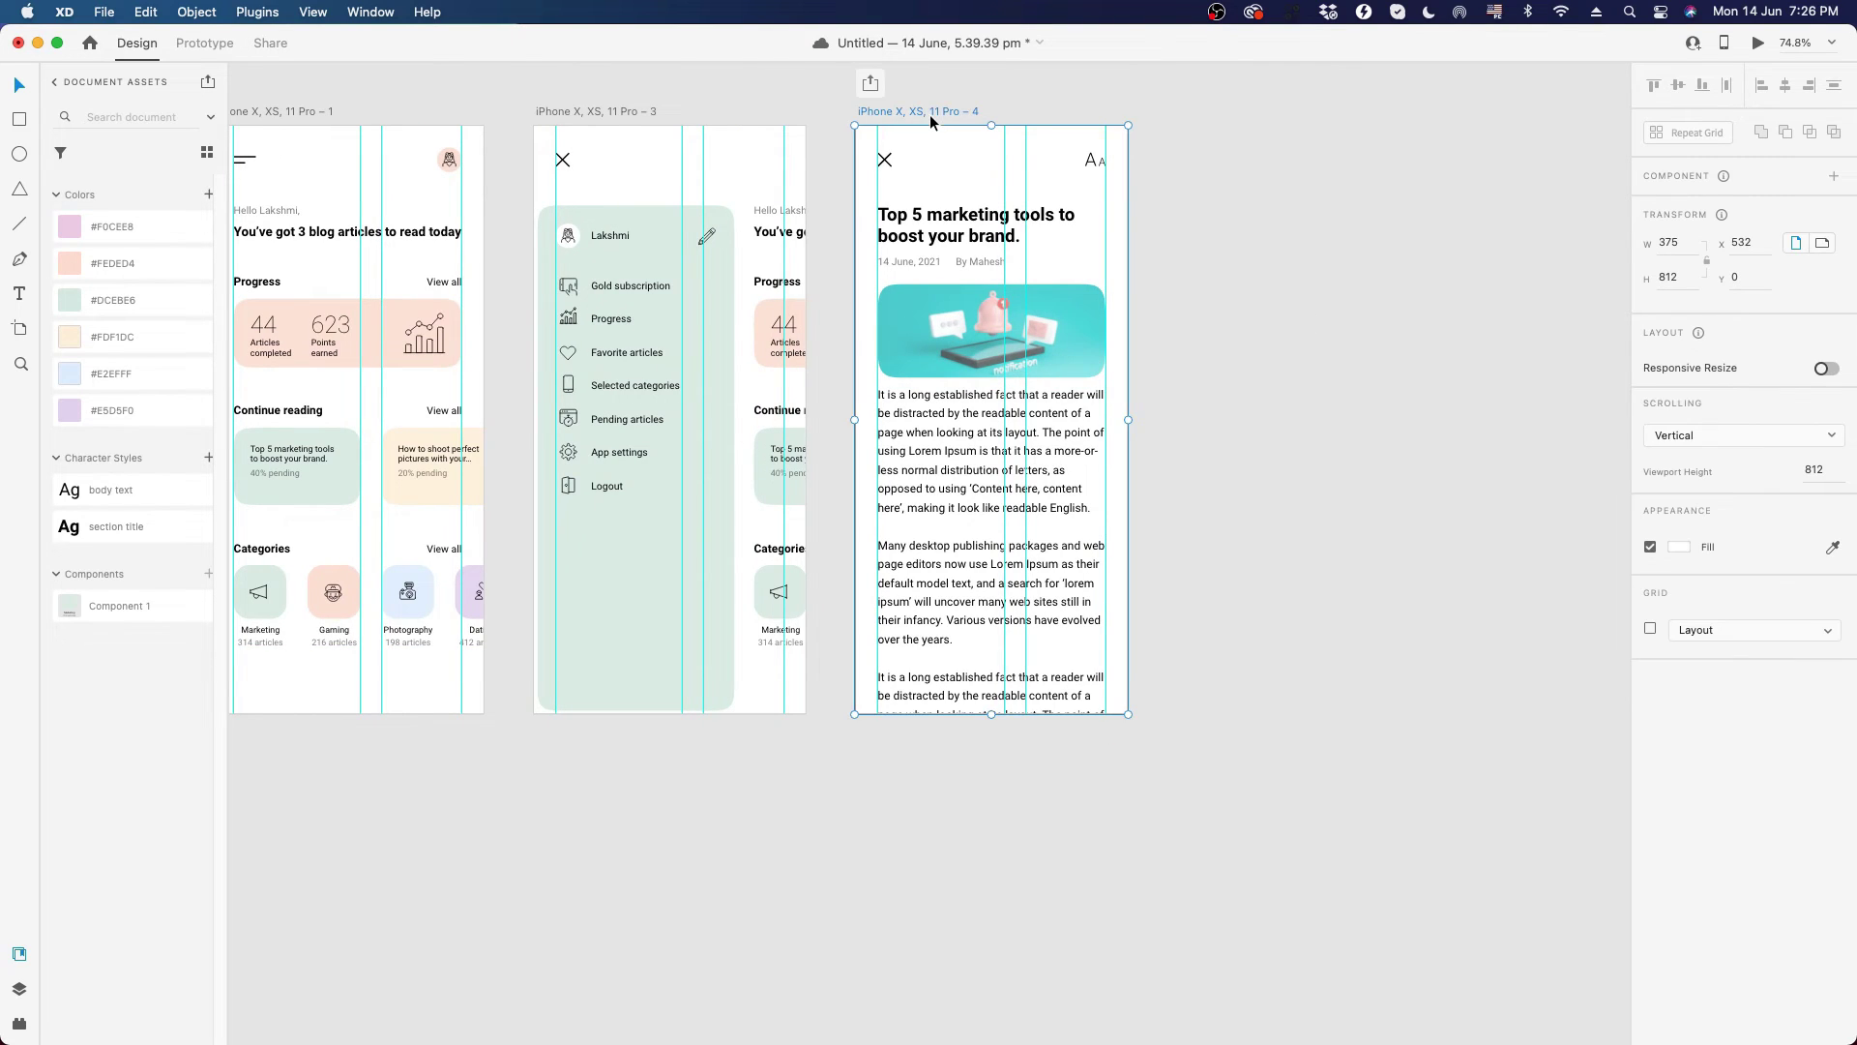
{"action": "key", "text": "super+d"}
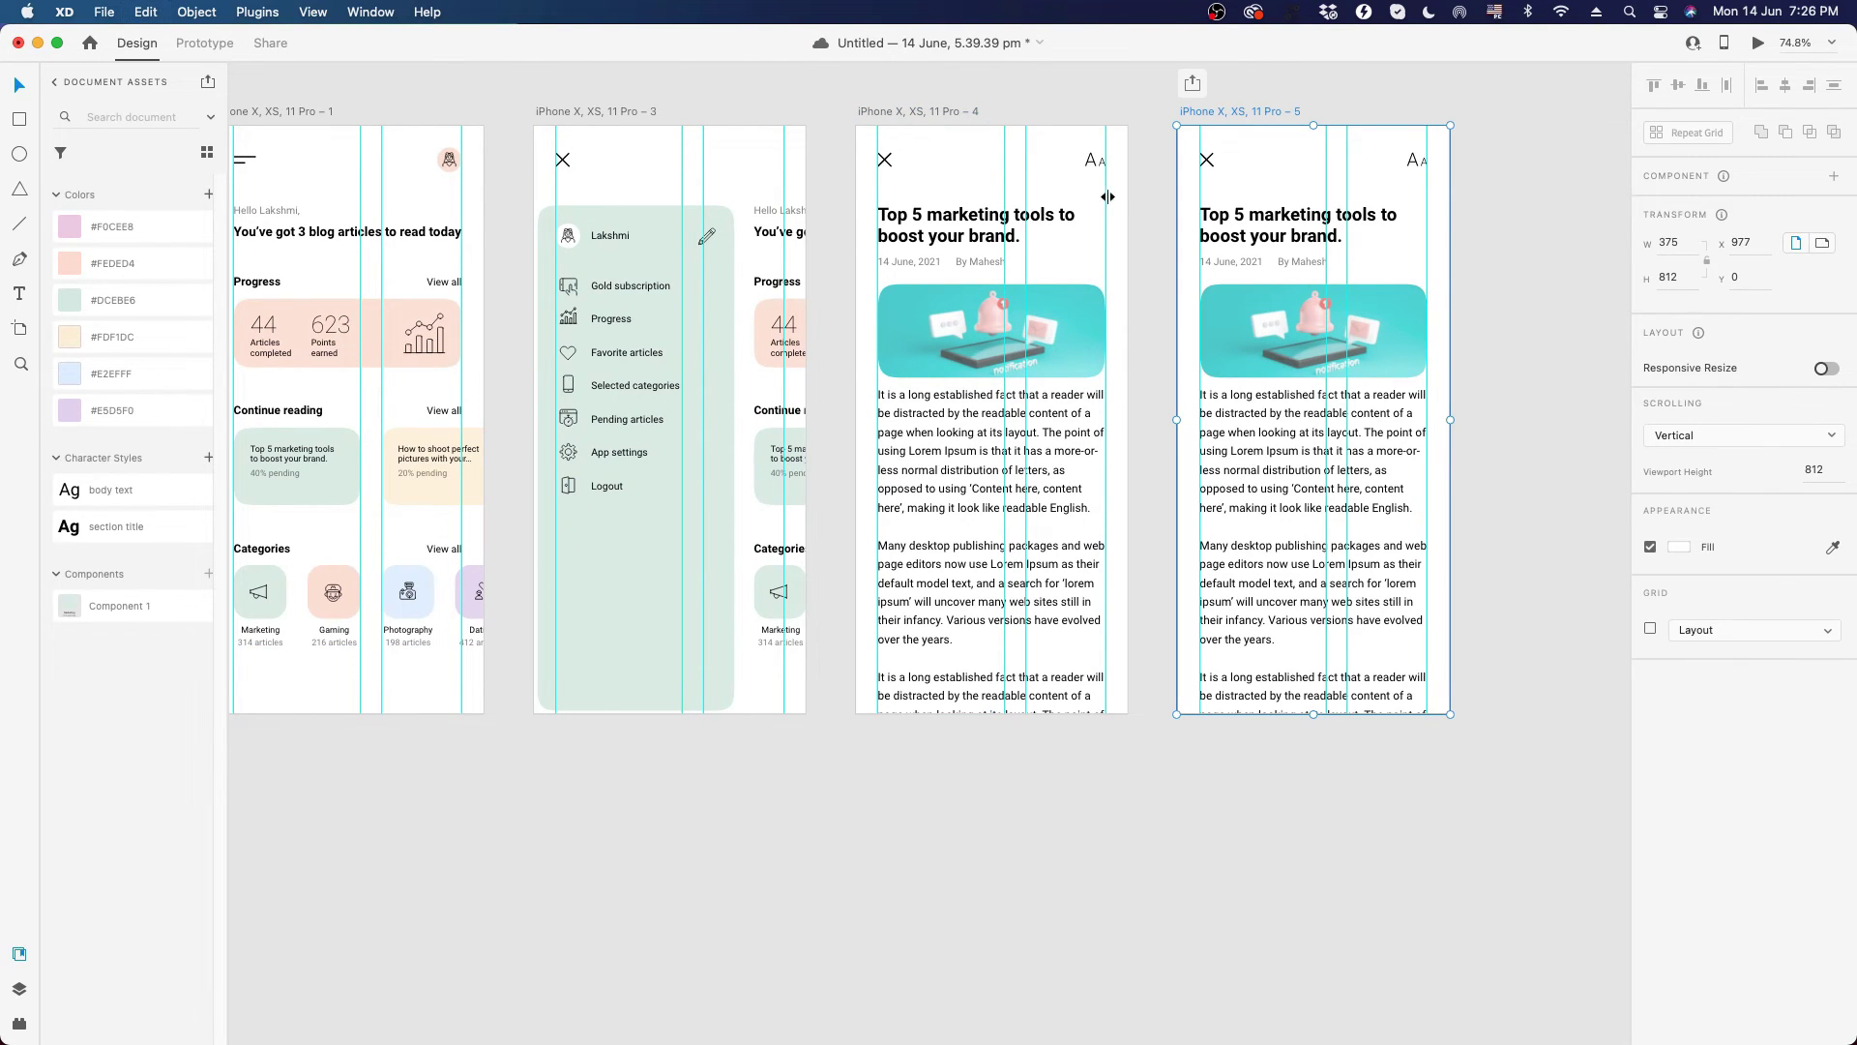
- Delete the text size icon, headline, date, byline, image and body text from the duplicated artboard, keeping only the close icon
{"action": "left_click", "coordinate": [1408, 160]}
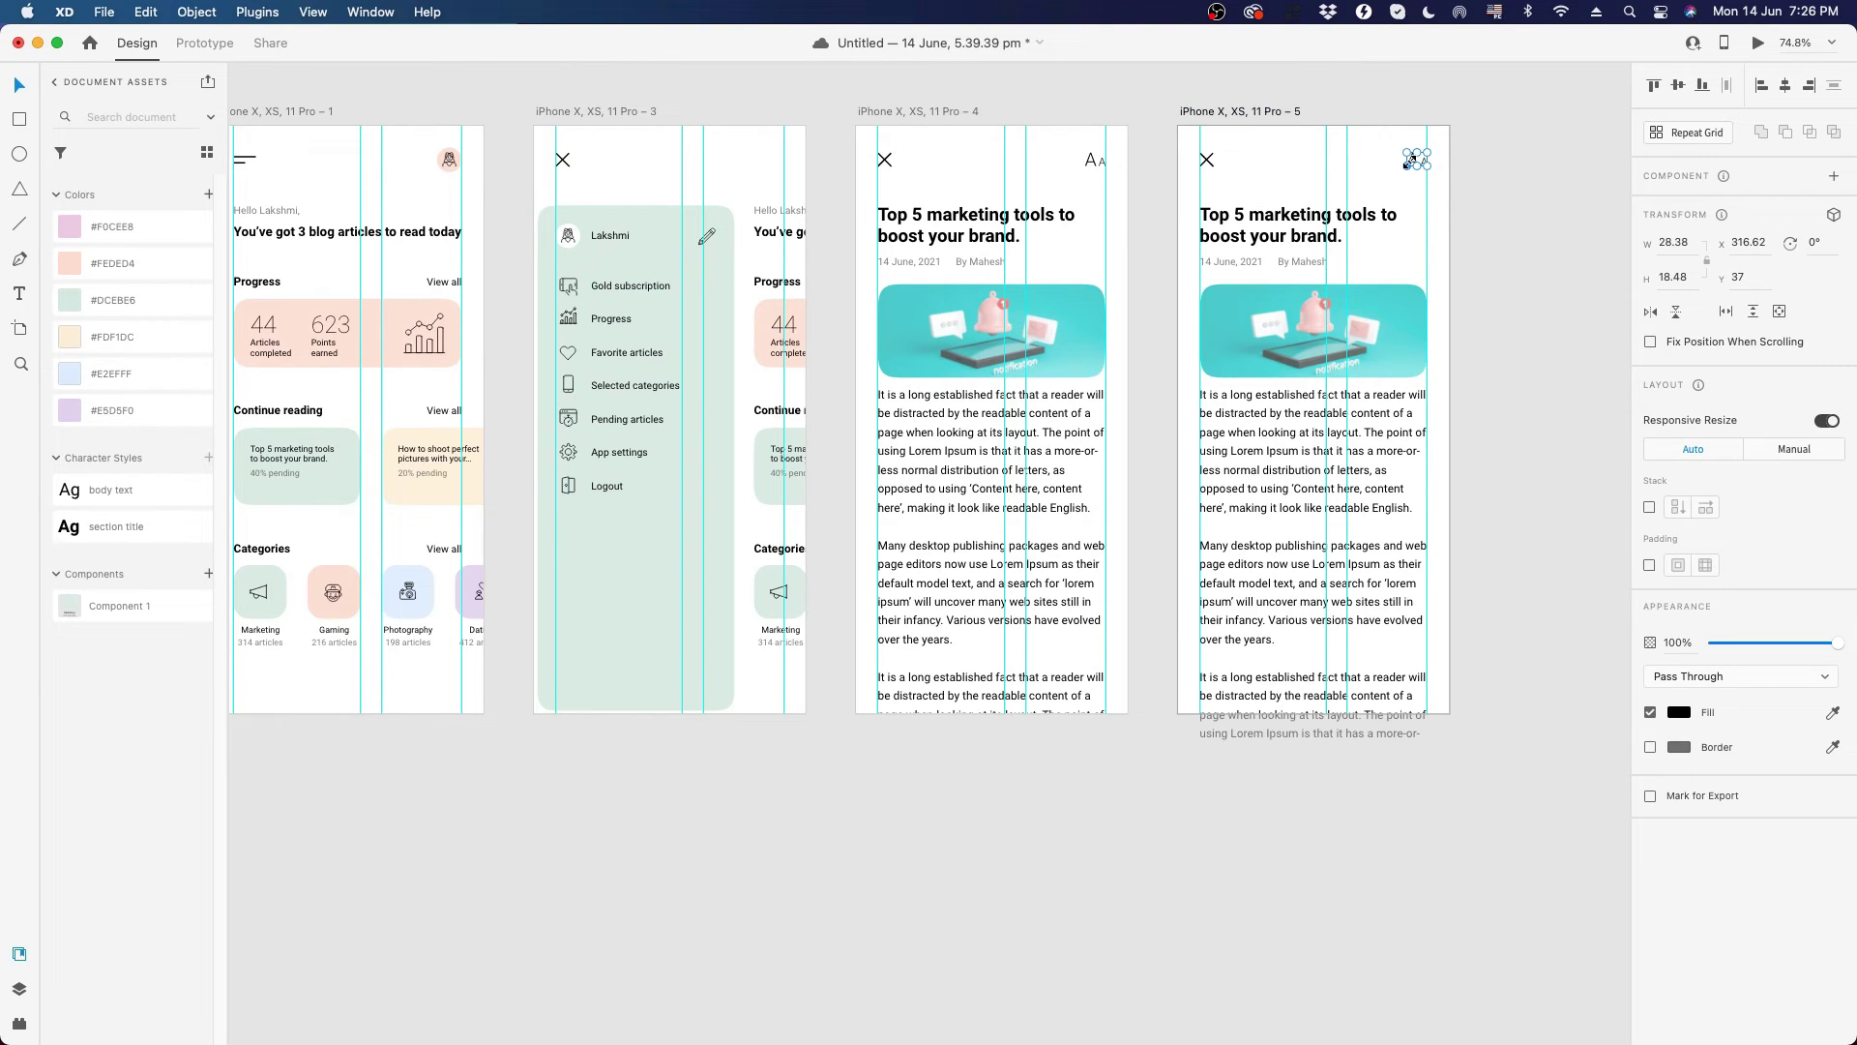
{"action": "key", "text": "Delete"}
{"action": "left_click_drag", "start_coordinate": [1149, 215], "coordinate": [1484, 784]}
{"action": "key", "text": "Delete"}
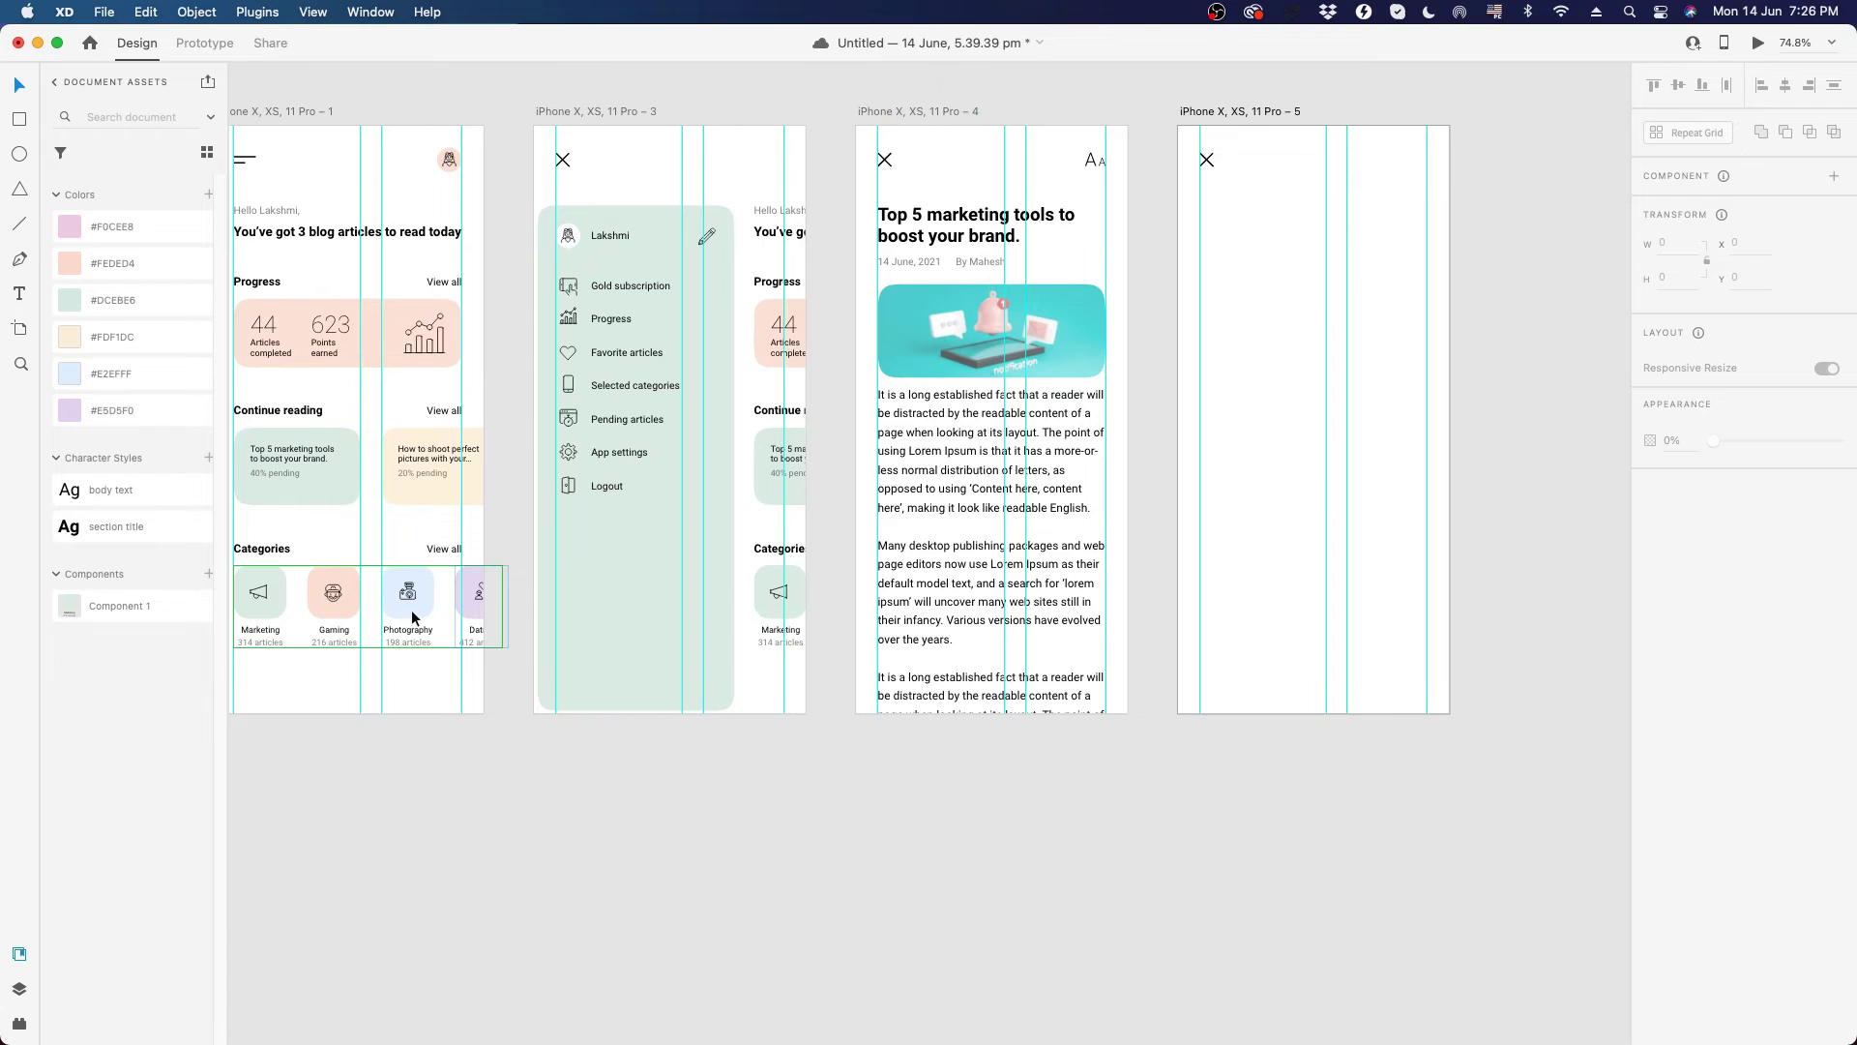
- Copy the Categories section from the home screen onto the blank artboard and place it below the close icon
{"action": "left_click_drag", "start_coordinate": [242, 525], "coordinate": [528, 674]}
{"action": "key", "text": "super+c"}
{"action": "left_click", "coordinate": [1285, 348]}
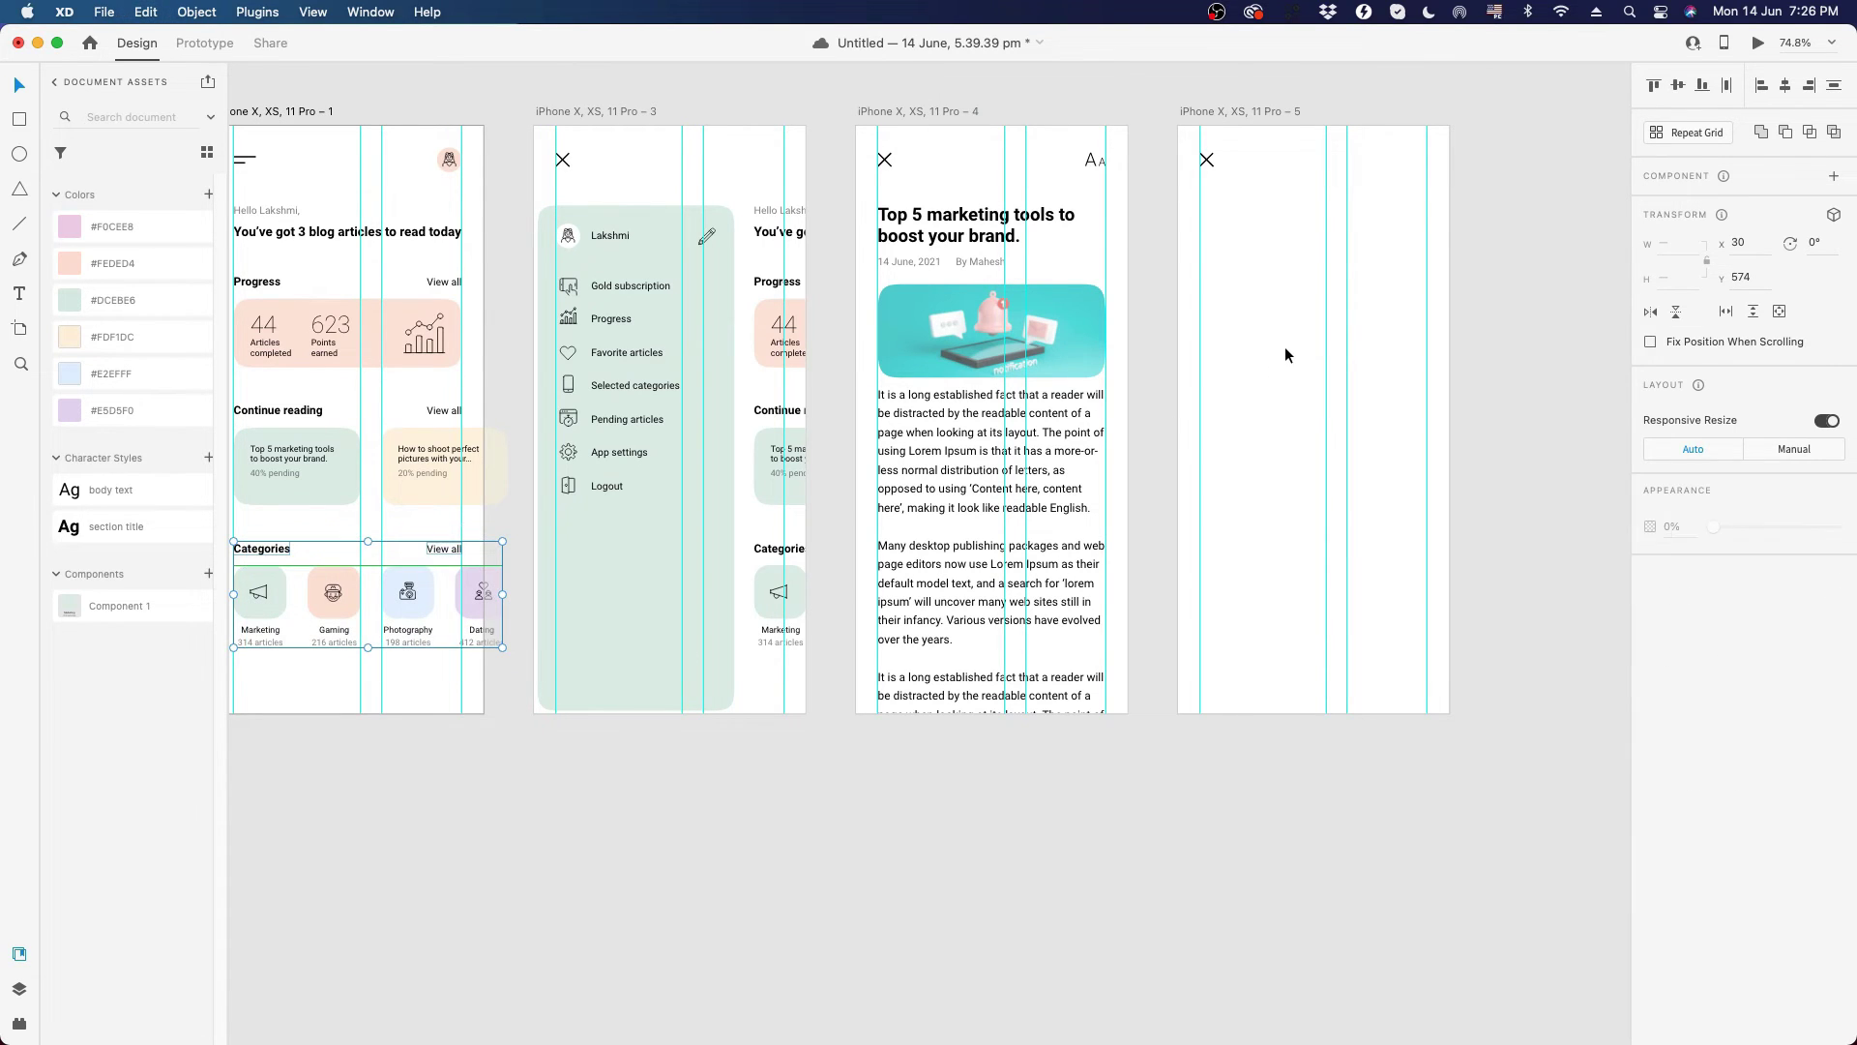
{"action": "left_click", "coordinate": [1285, 346]}
{"action": "left_click", "coordinate": [1229, 113]}
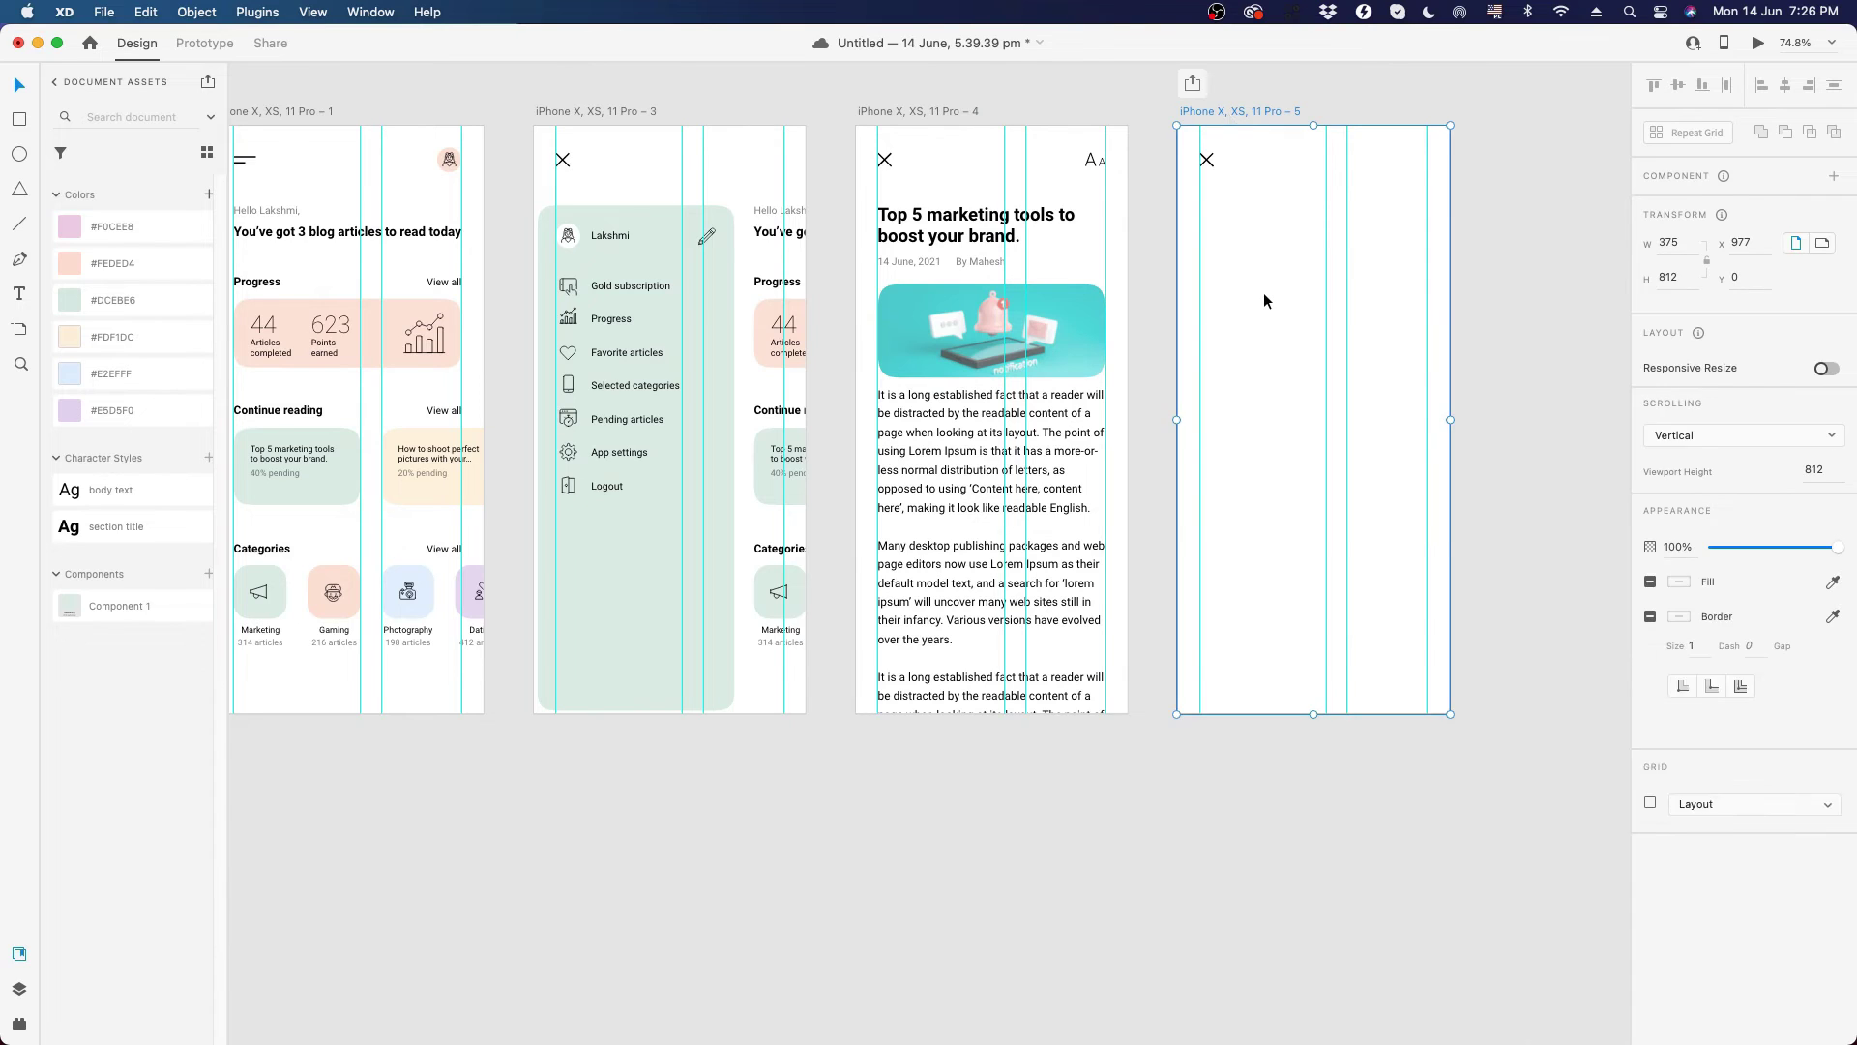
{"action": "key", "text": "super+v"}
{"action": "left_click_drag", "start_coordinate": [1249, 361], "coordinate": [1243, 293]}
{"action": "left_click", "coordinate": [1522, 270]}
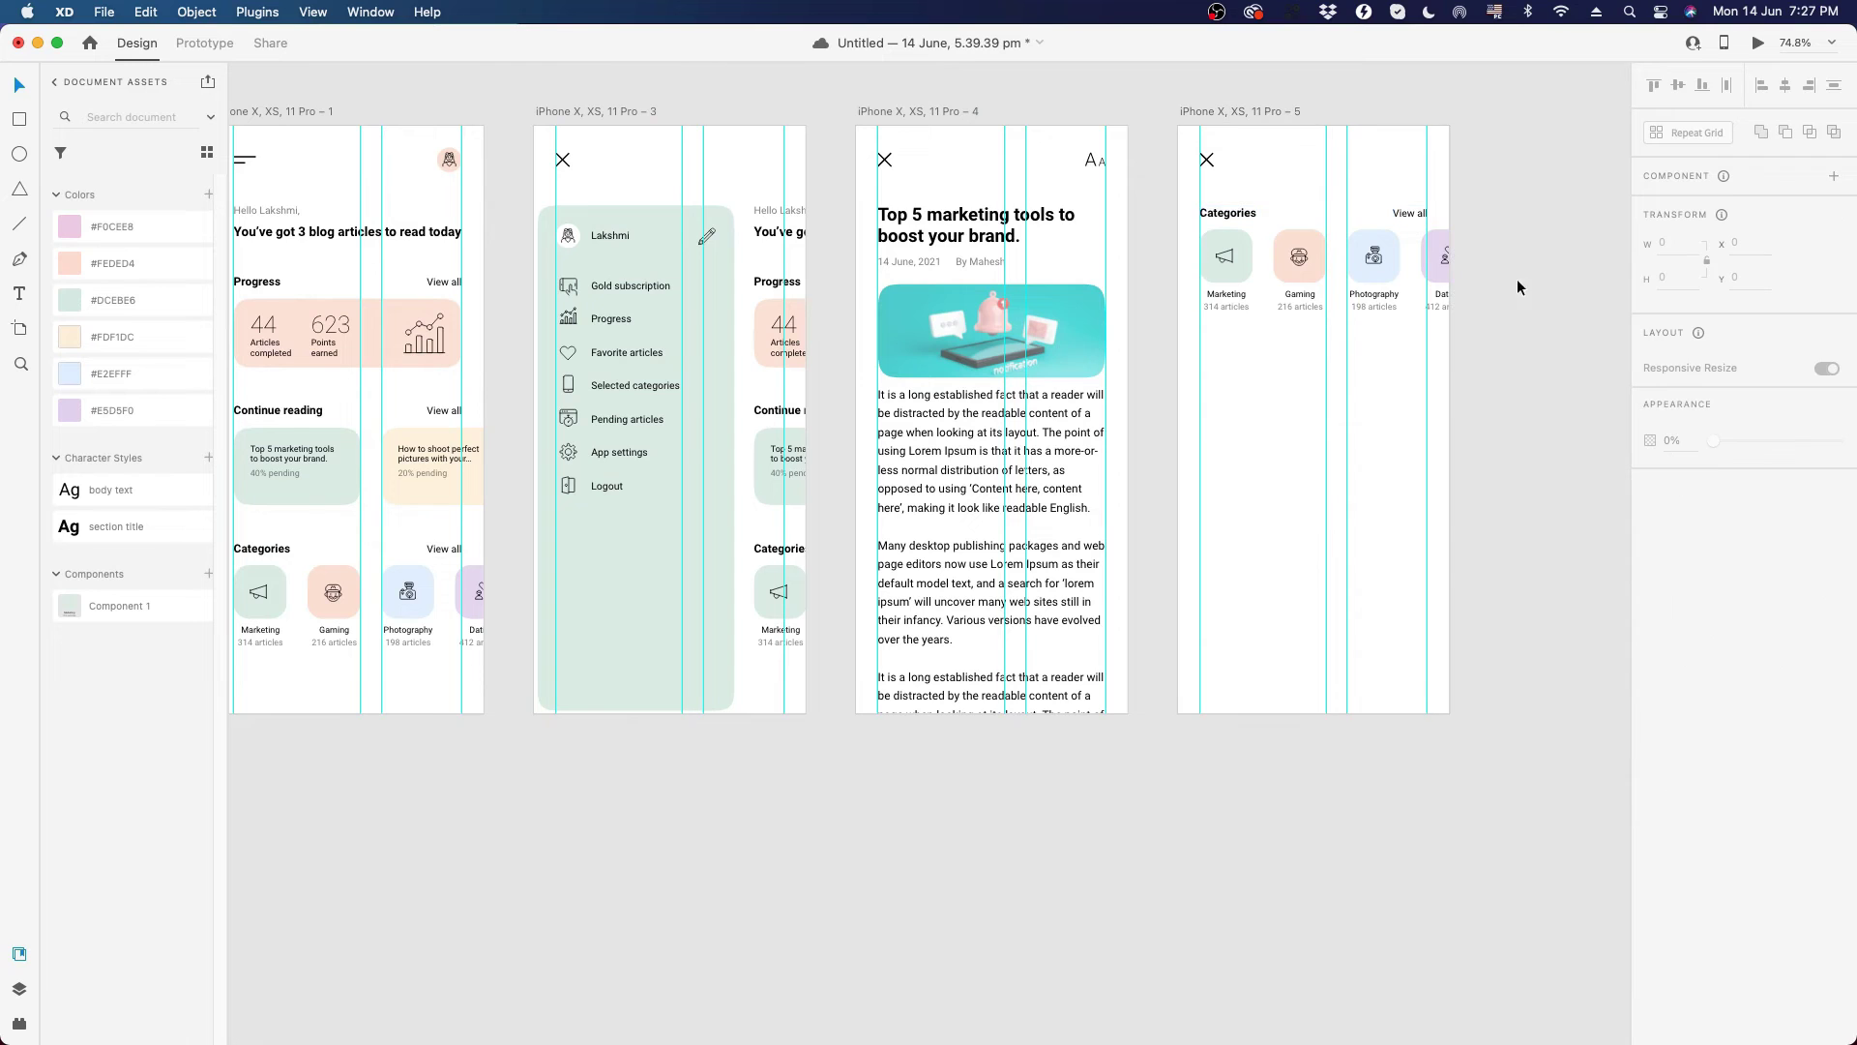
- Turn on a border for the Marketing tile's background and sample its colour from the tile's green fill
{"action": "scroll", "coordinate": [1198, 334], "scroll_direction": "up", "scroll_amount": 2}
{"action": "scroll", "coordinate": [1198, 334], "scroll_direction": "right", "scroll_amount": 2}
{"action": "scroll", "coordinate": [1197, 334], "scroll_direction": "down", "scroll_amount": 3}
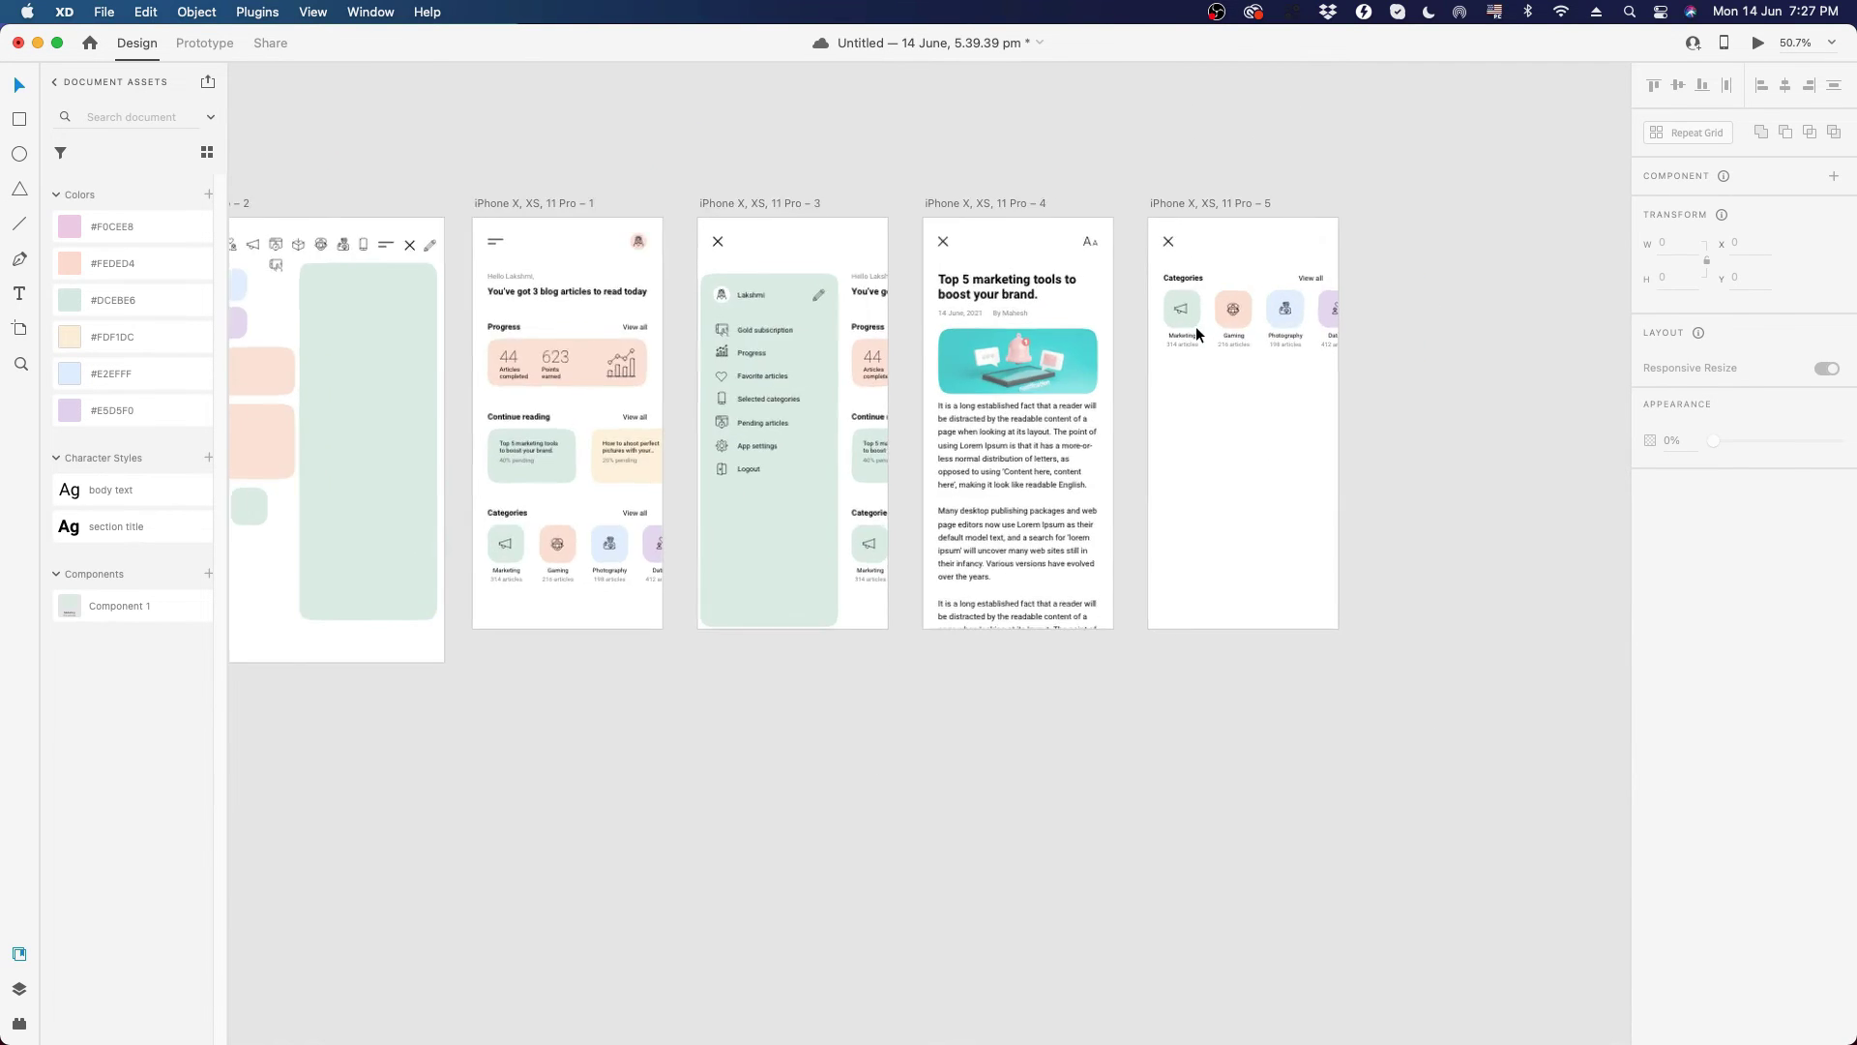
{"action": "scroll", "coordinate": [1198, 332], "scroll_direction": "up", "scroll_amount": 6}
{"action": "scroll", "coordinate": [1227, 284], "scroll_direction": "down", "scroll_amount": 1}
{"action": "left_click", "coordinate": [1190, 319], "text": "super"}
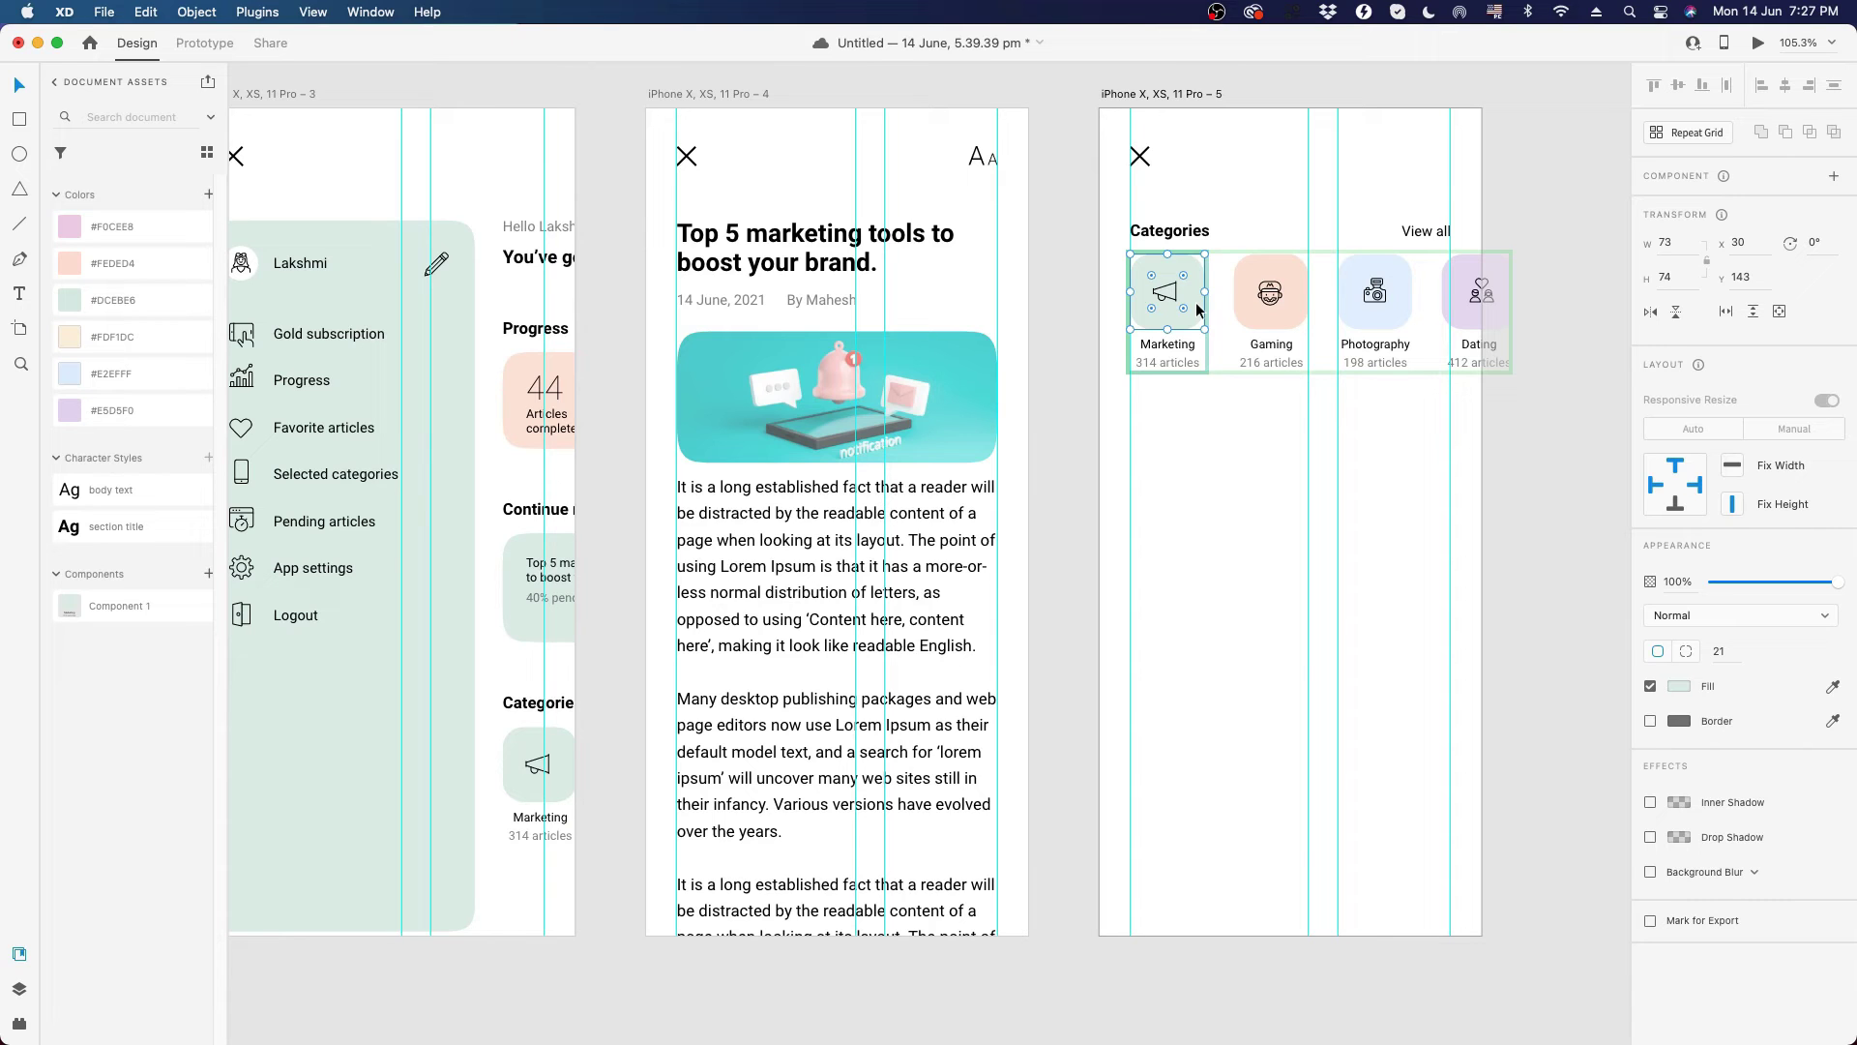
{"action": "scroll", "coordinate": [1286, 280], "scroll_direction": "up", "scroll_amount": 5}
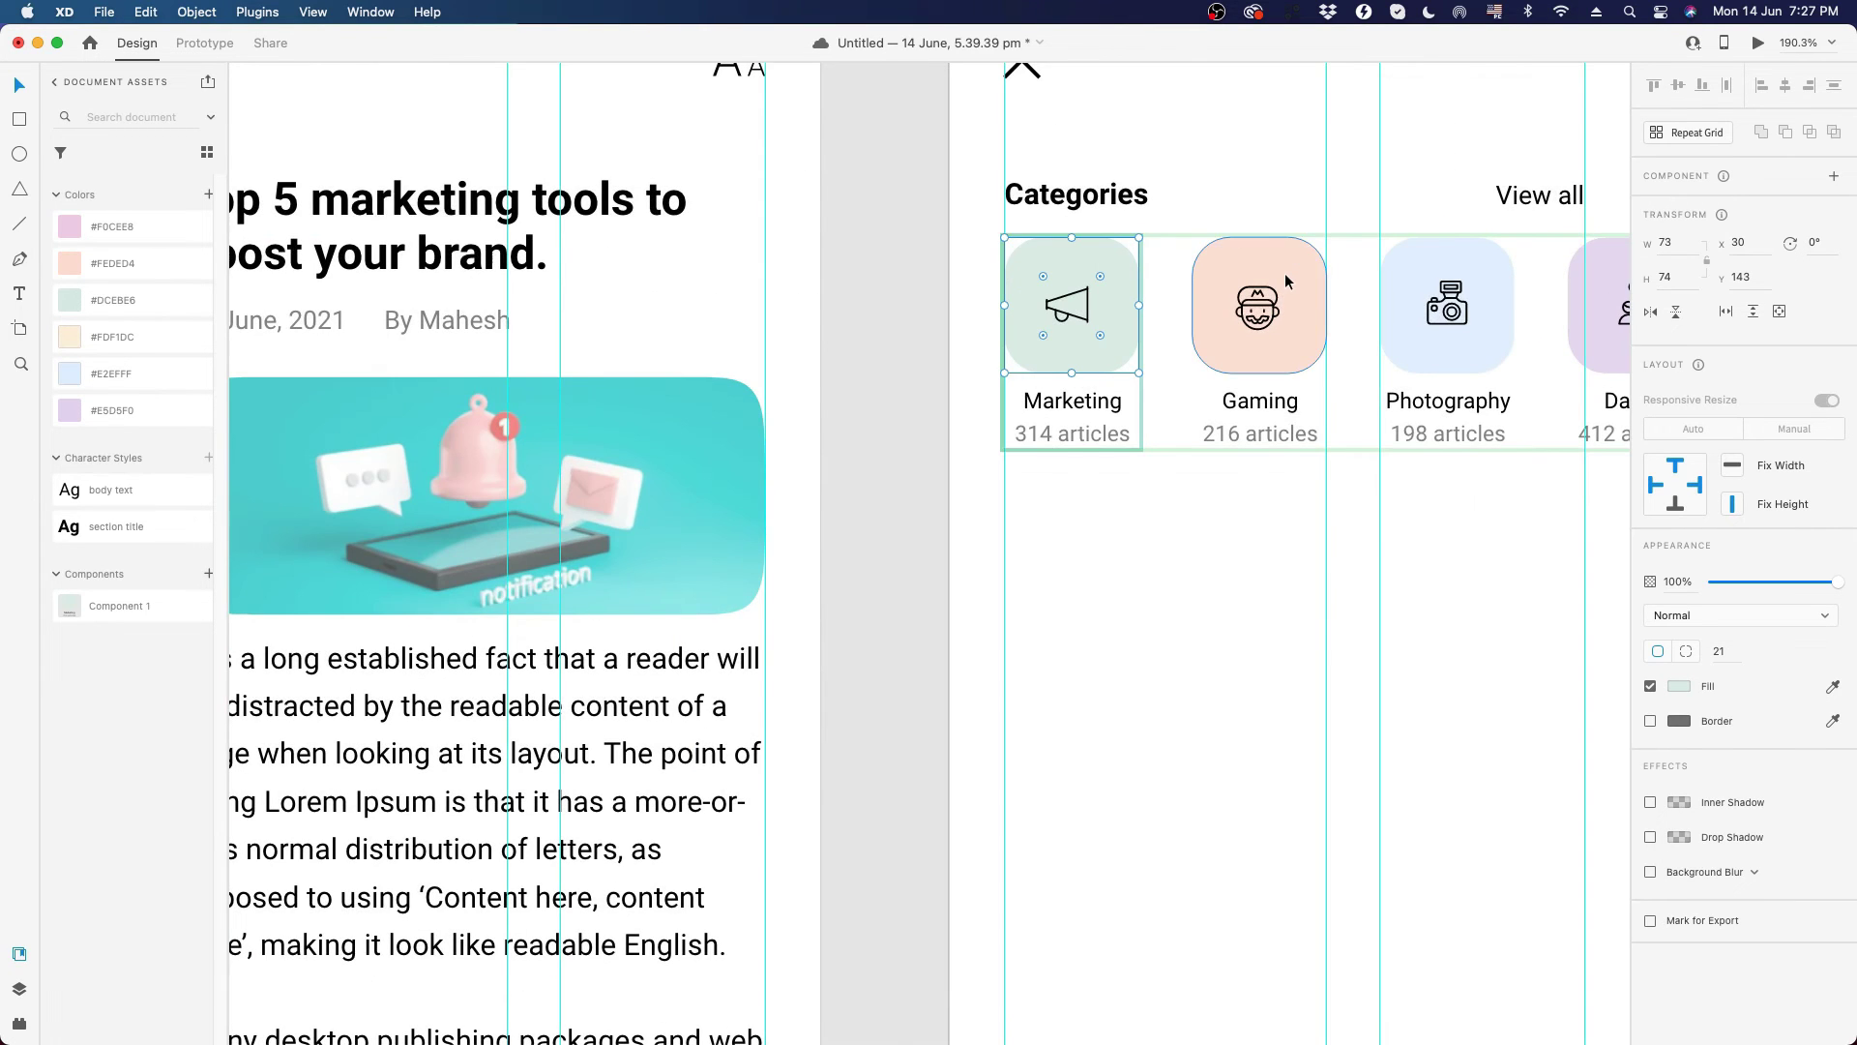
{"action": "left_click", "coordinate": [1651, 721]}
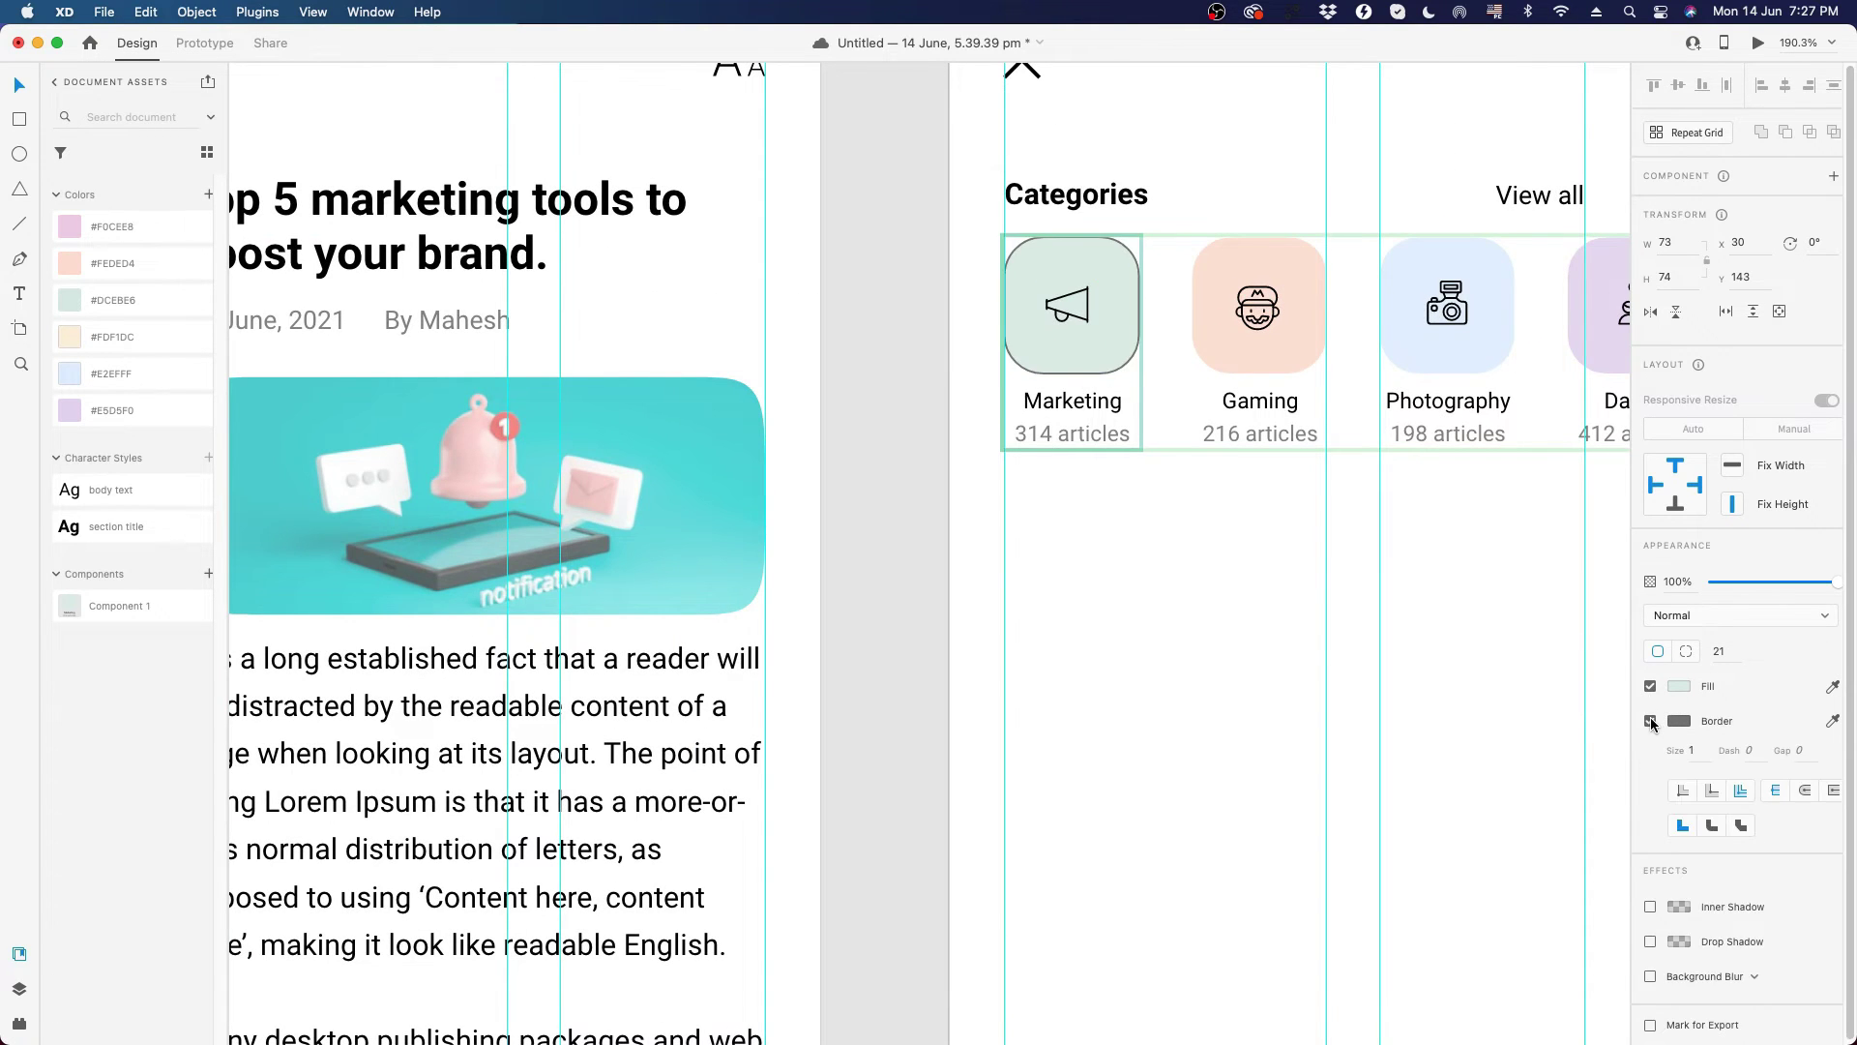
{"action": "left_click", "coordinate": [1833, 721]}
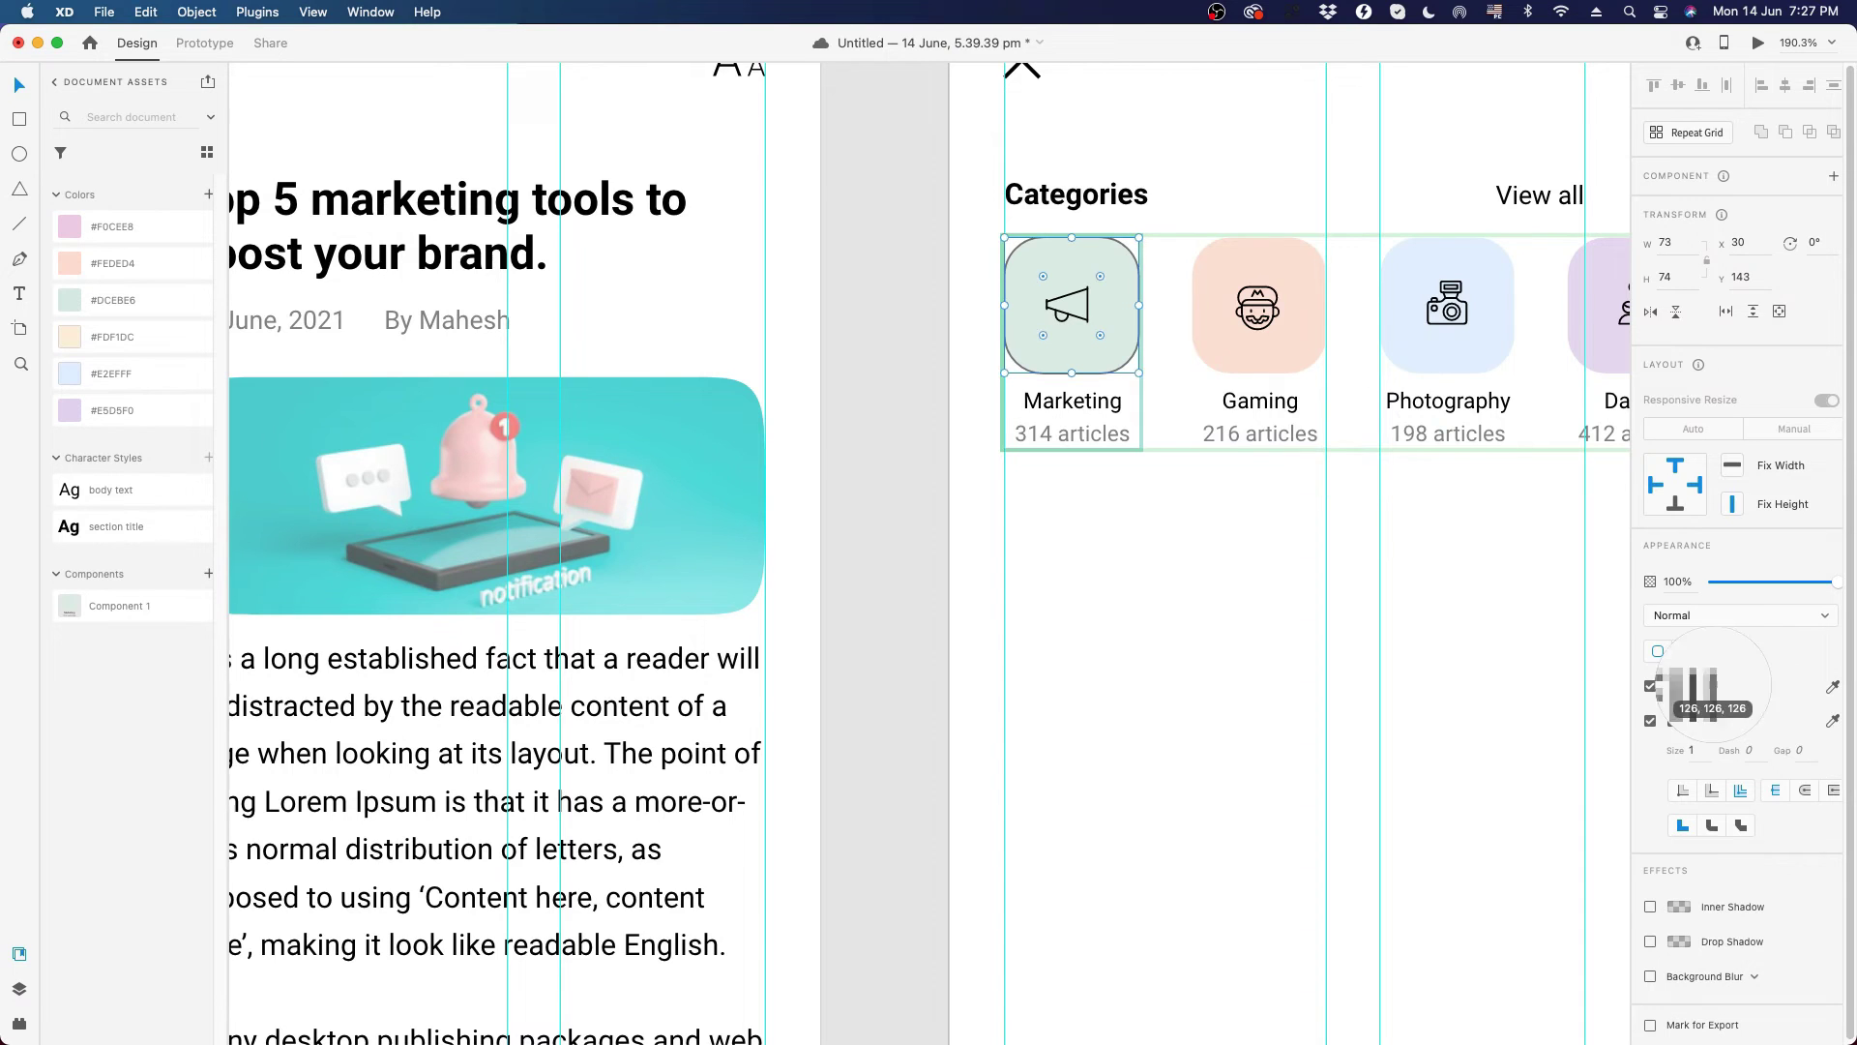
{"action": "left_click", "coordinate": [1124, 318]}
- Darken the Marketing tile's border colour to #A1BFB6 and set the border size to 2
{"action": "left_click", "coordinate": [1678, 723]}
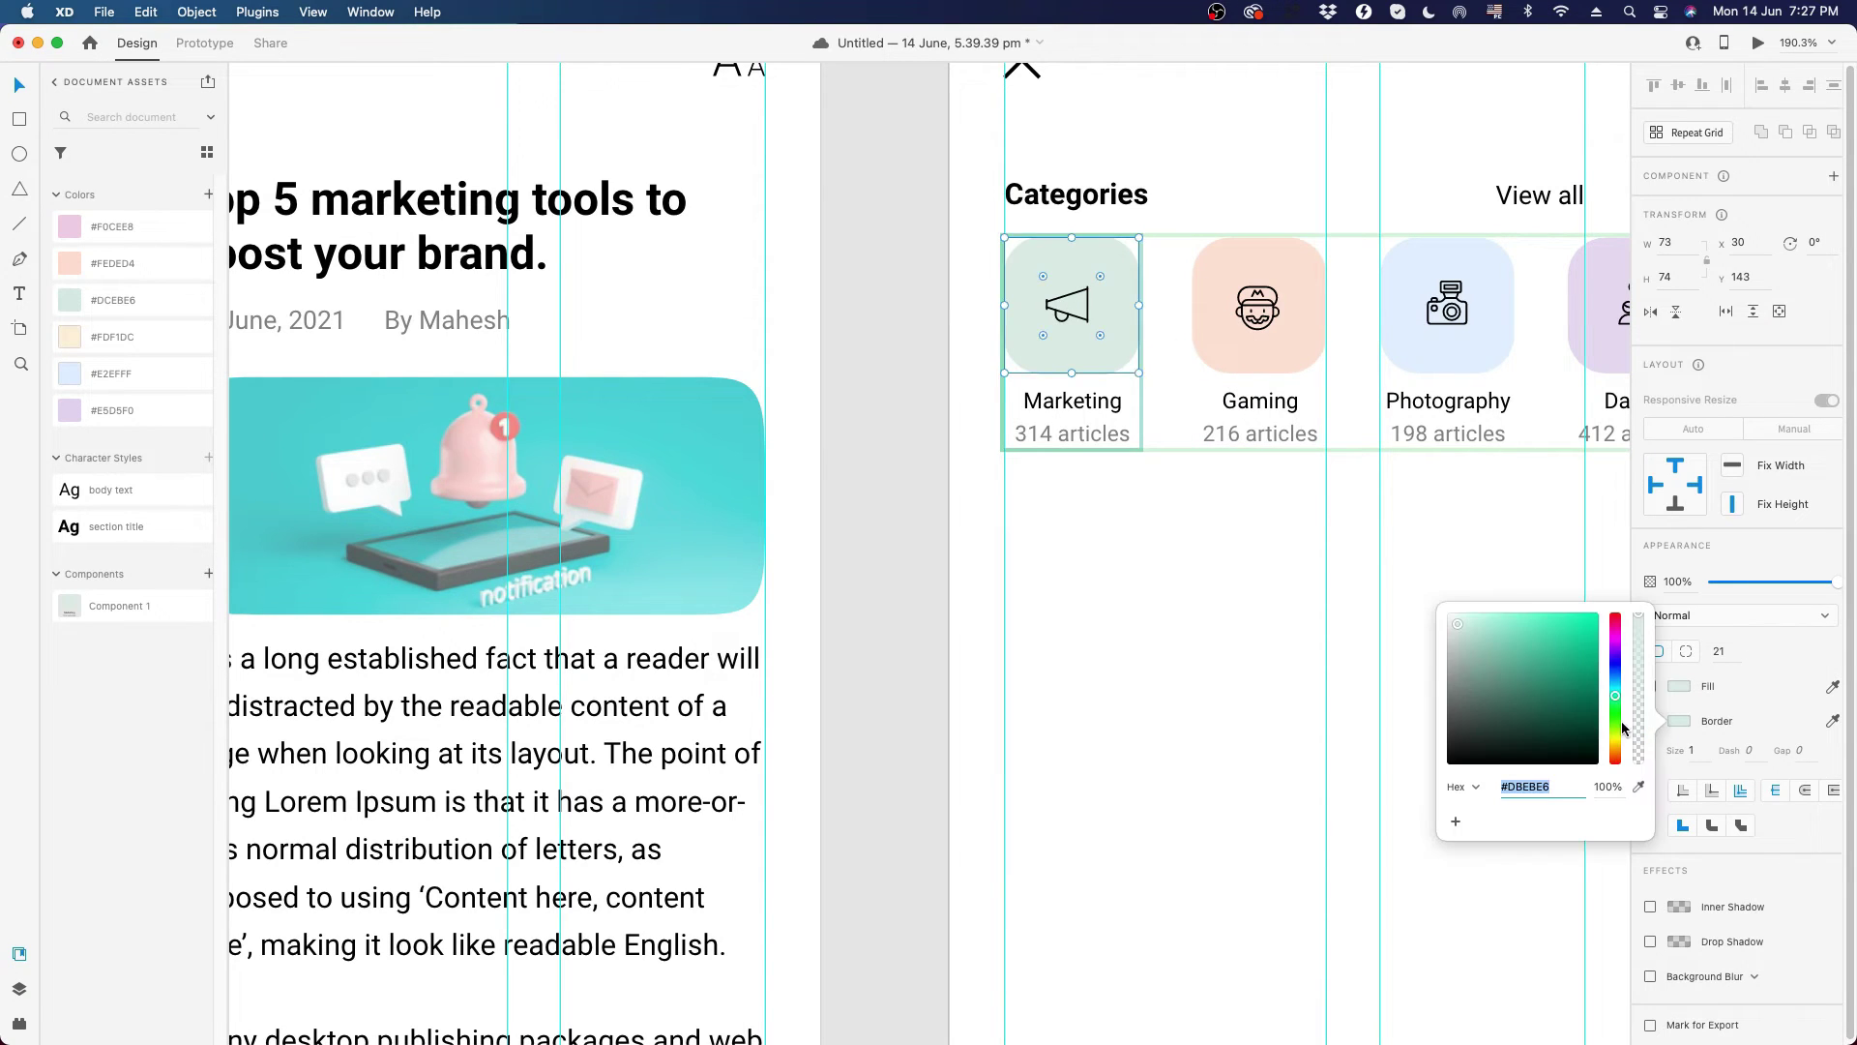
{"action": "left_click", "coordinate": [1470, 651]}
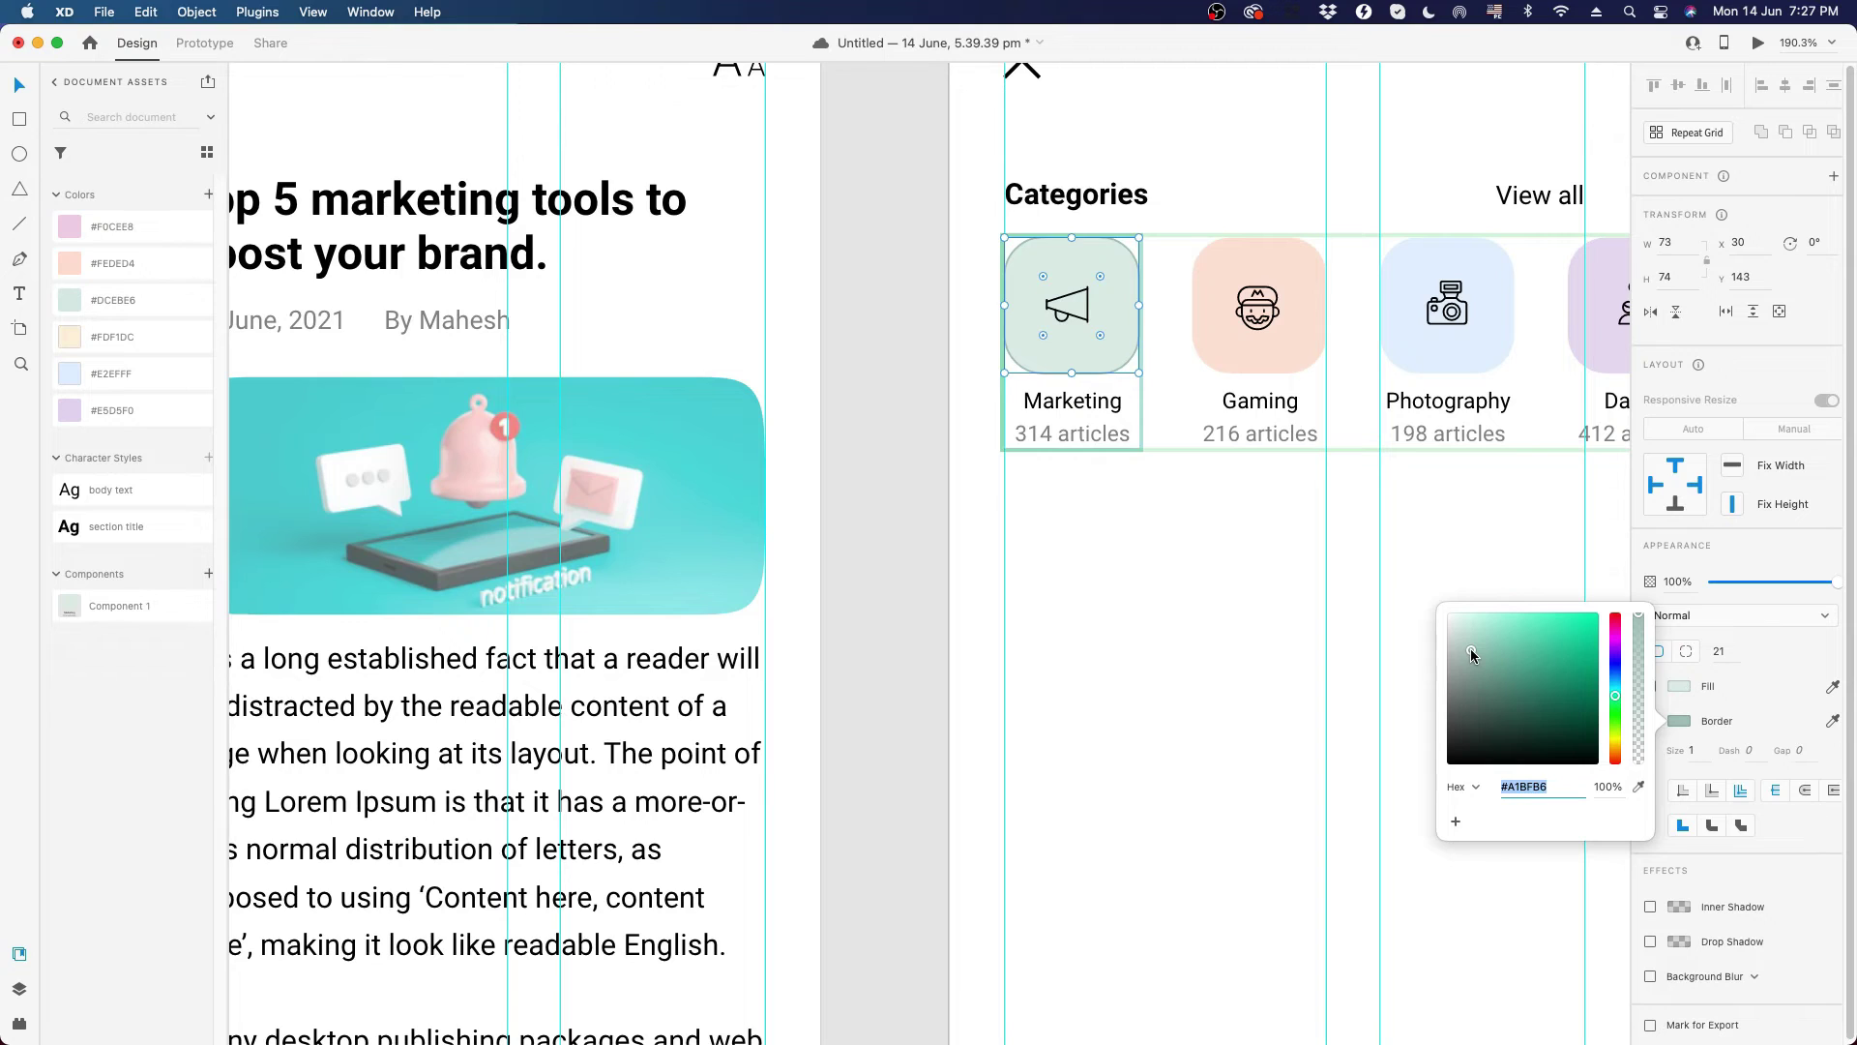
{"action": "left_click", "coordinate": [1471, 651]}
{"action": "left_click", "coordinate": [1692, 744]}
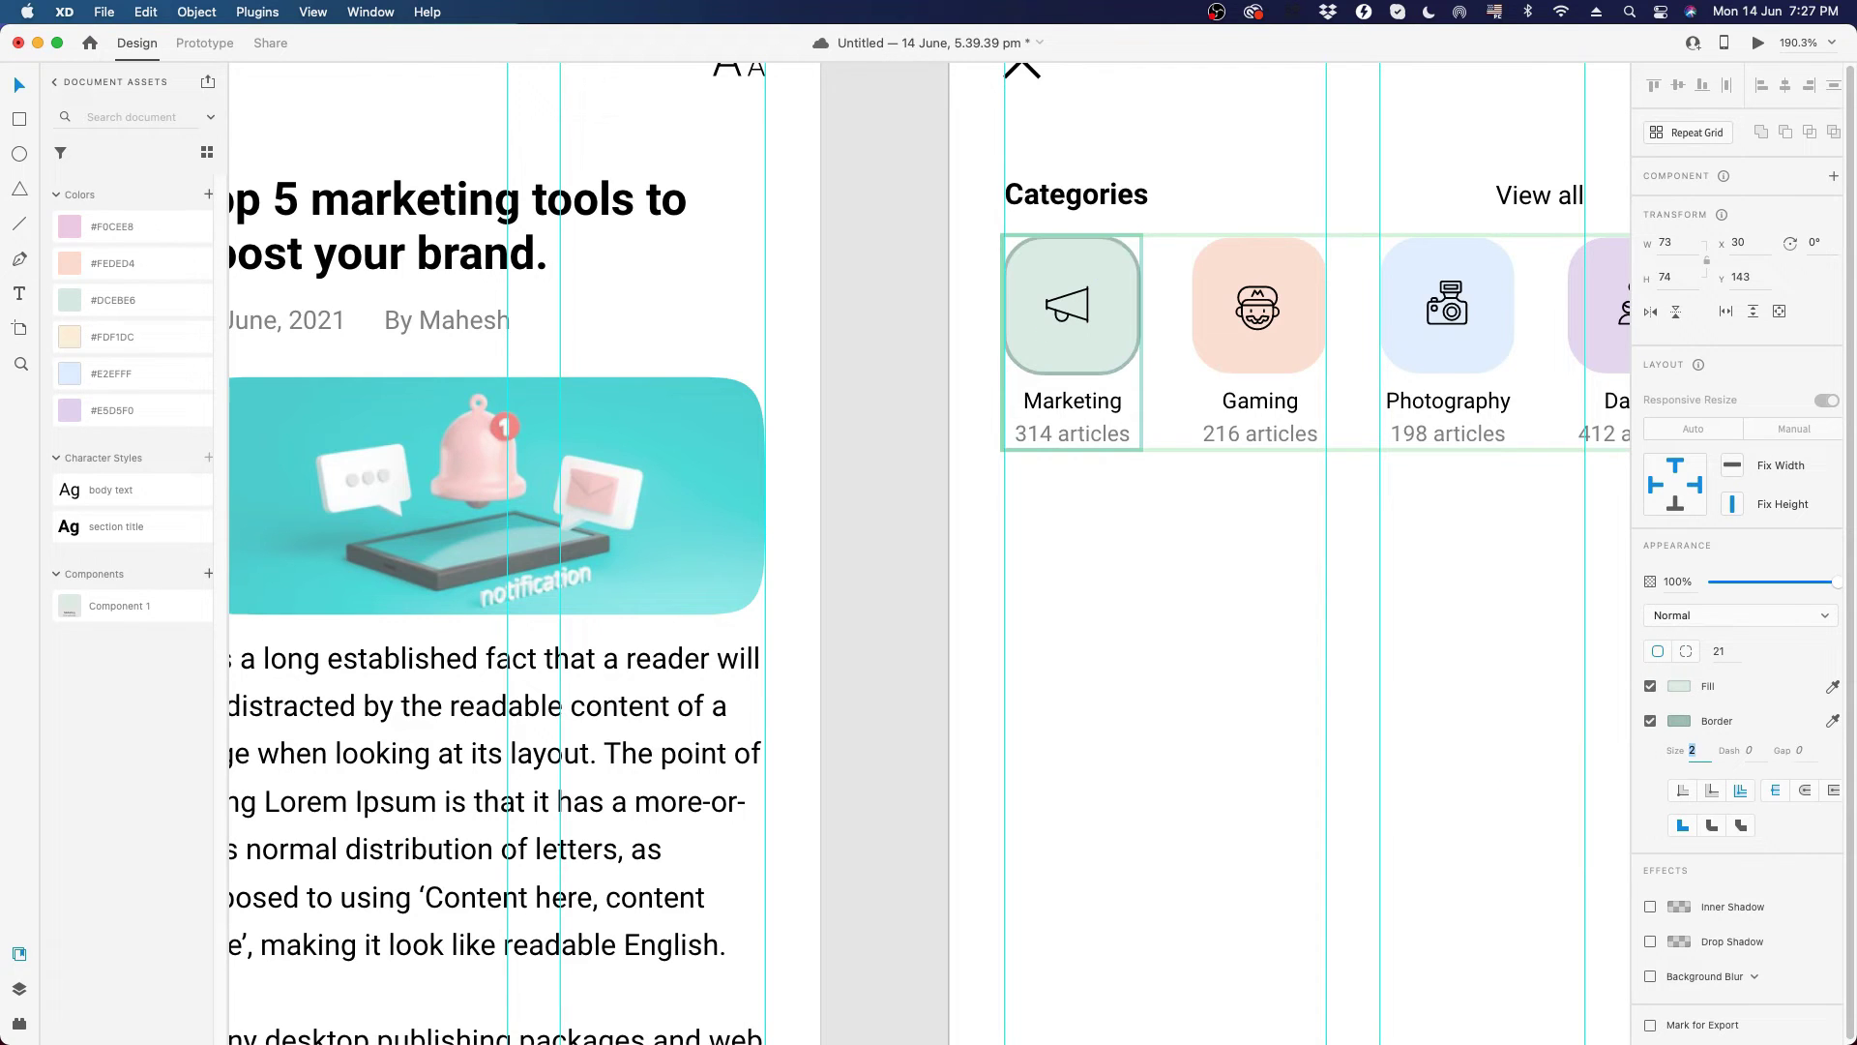
{"action": "key", "text": "Up"}
{"action": "left_click", "coordinate": [1202, 559]}
- Reselect the Marketing tile's background and set its border as an inner stroke
{"action": "left_click_drag", "start_coordinate": [1314, 610], "coordinate": [1137, 601]}
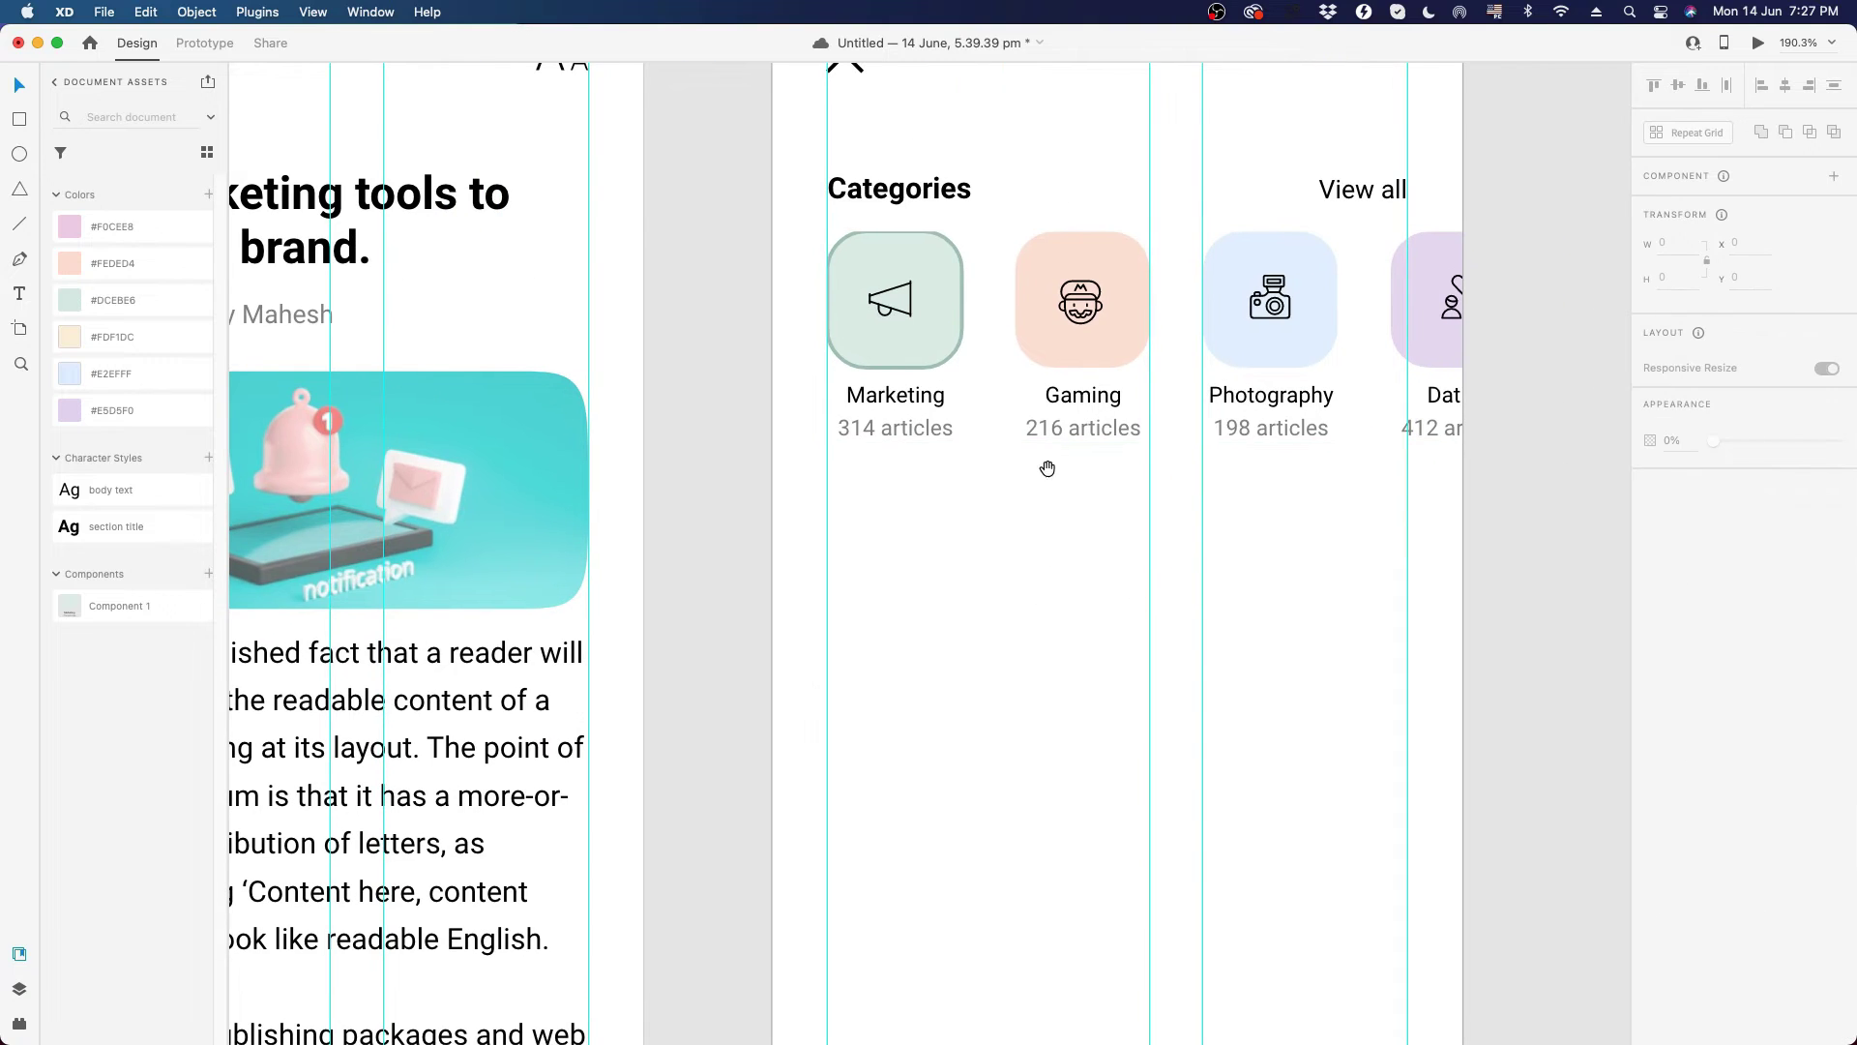
{"action": "left_click", "coordinate": [928, 363]}
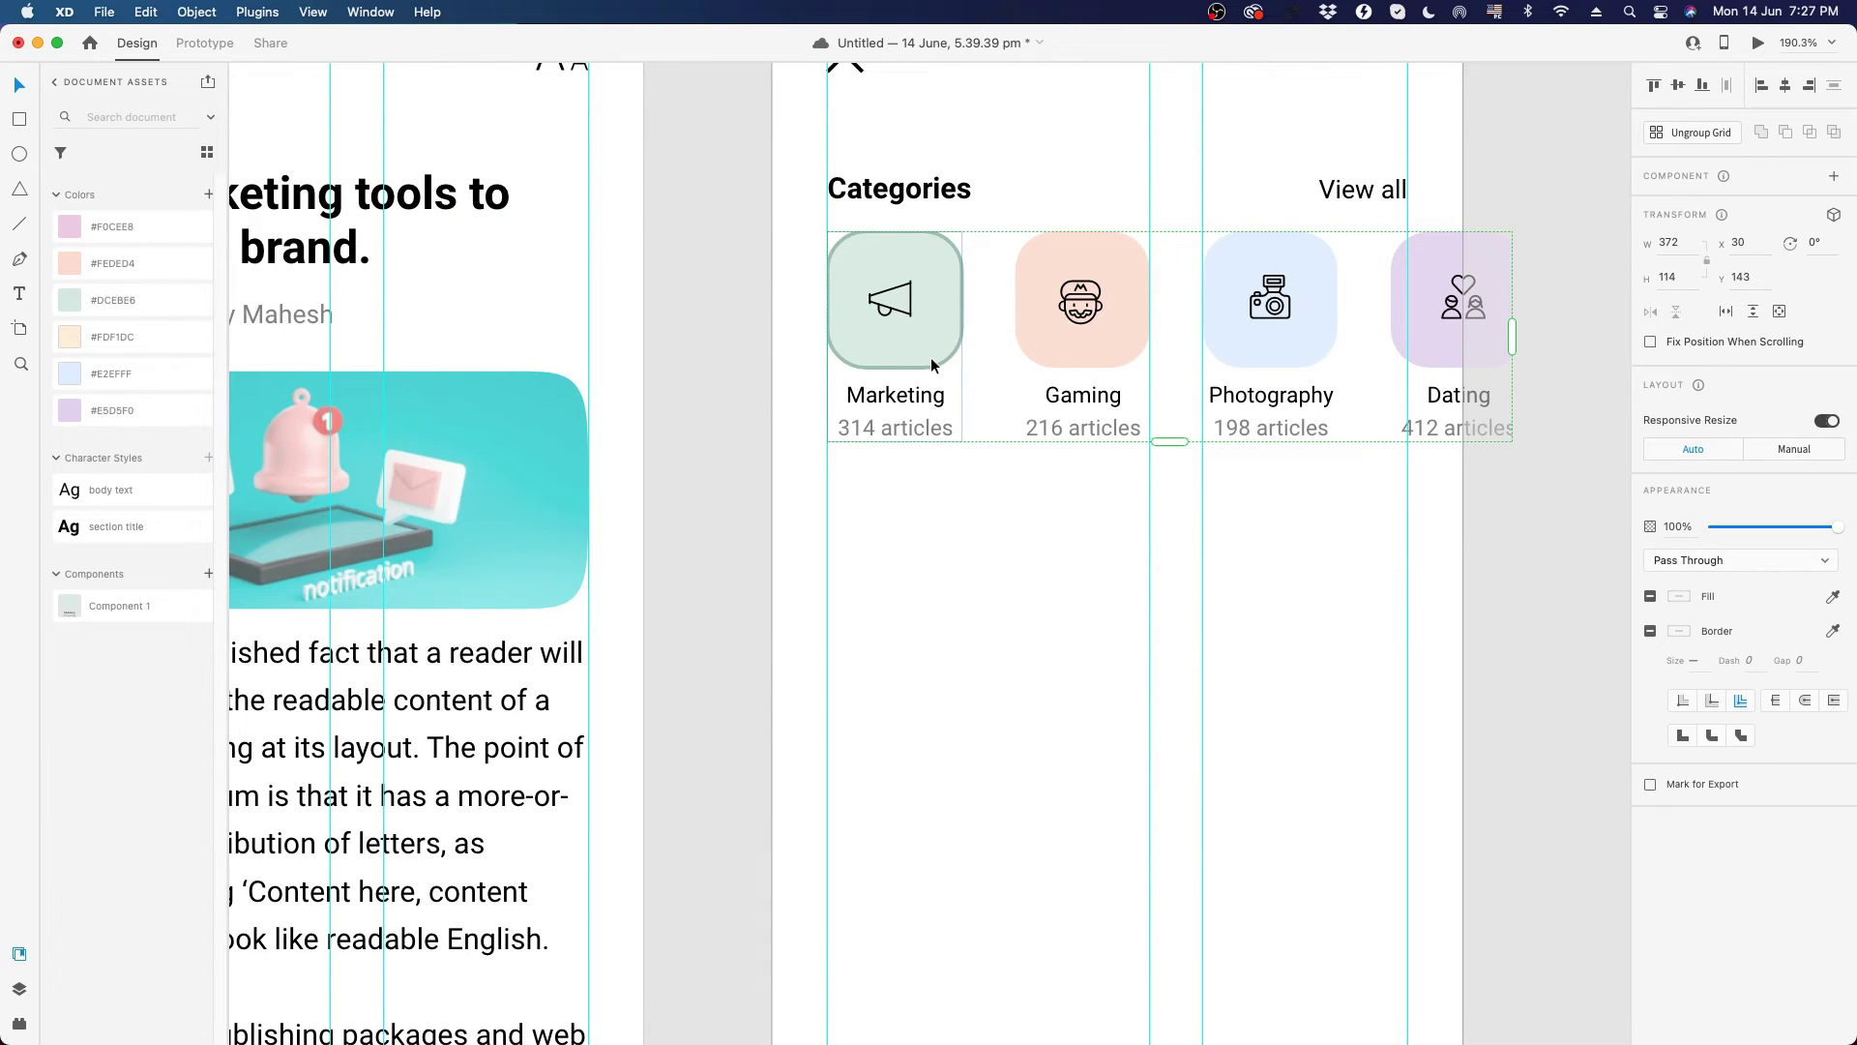
{"action": "double_click", "coordinate": [931, 363]}
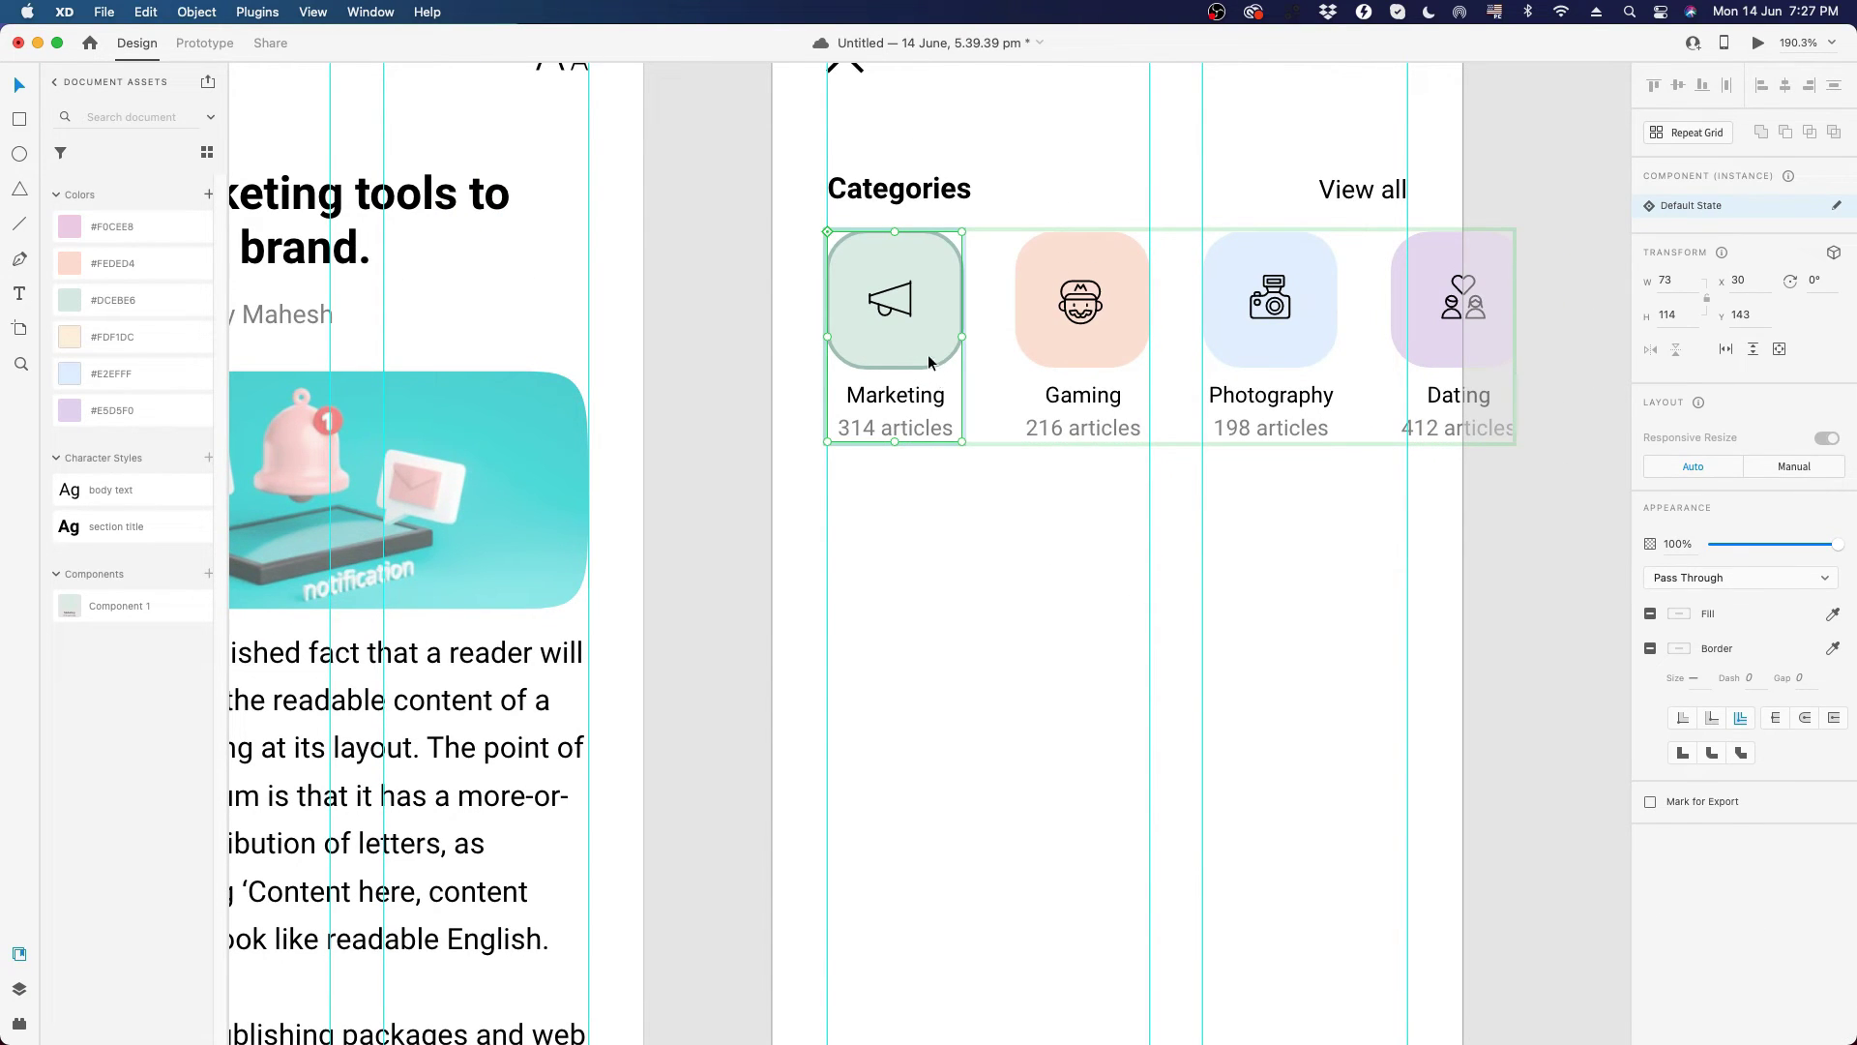
{"action": "double_click", "coordinate": [928, 358]}
{"action": "double_click", "coordinate": [910, 358]}
{"action": "scroll", "coordinate": [850, 262], "scroll_direction": "up", "scroll_amount": 5}
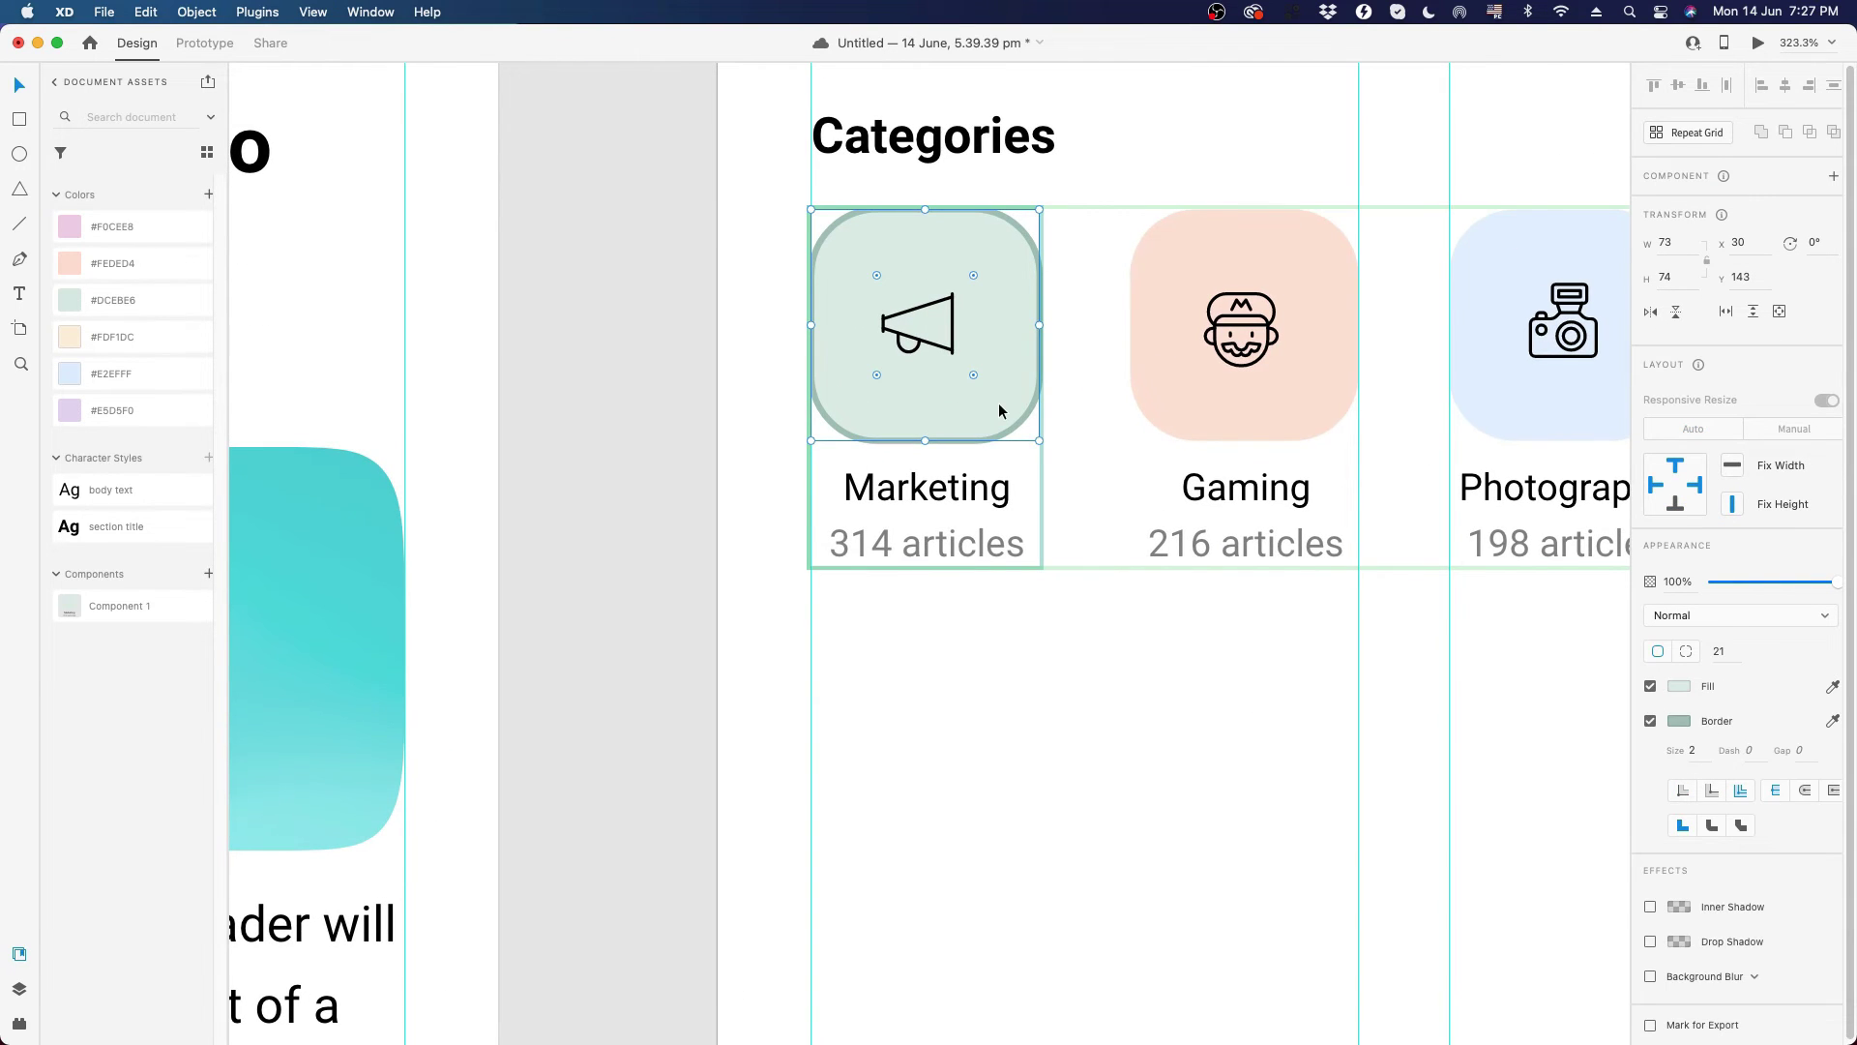
{"action": "left_click", "coordinate": [1714, 790]}
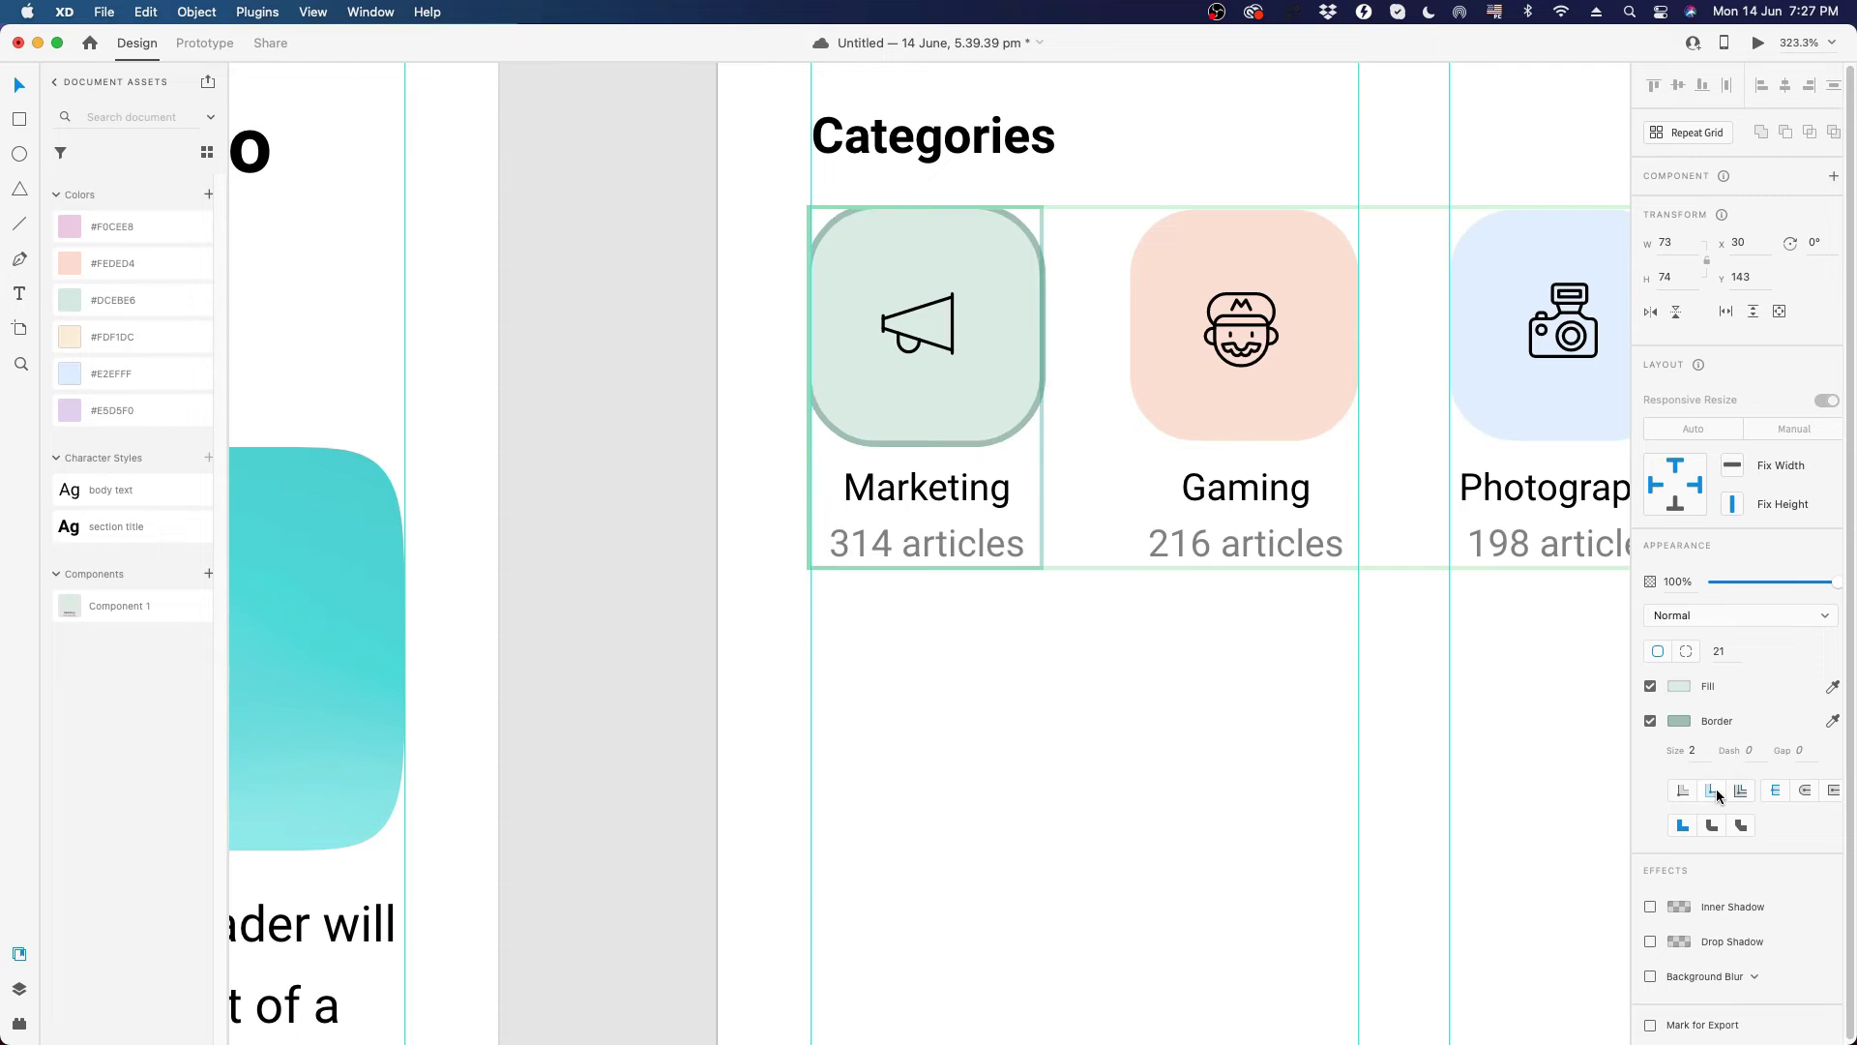
{"action": "left_click", "coordinate": [1688, 791]}
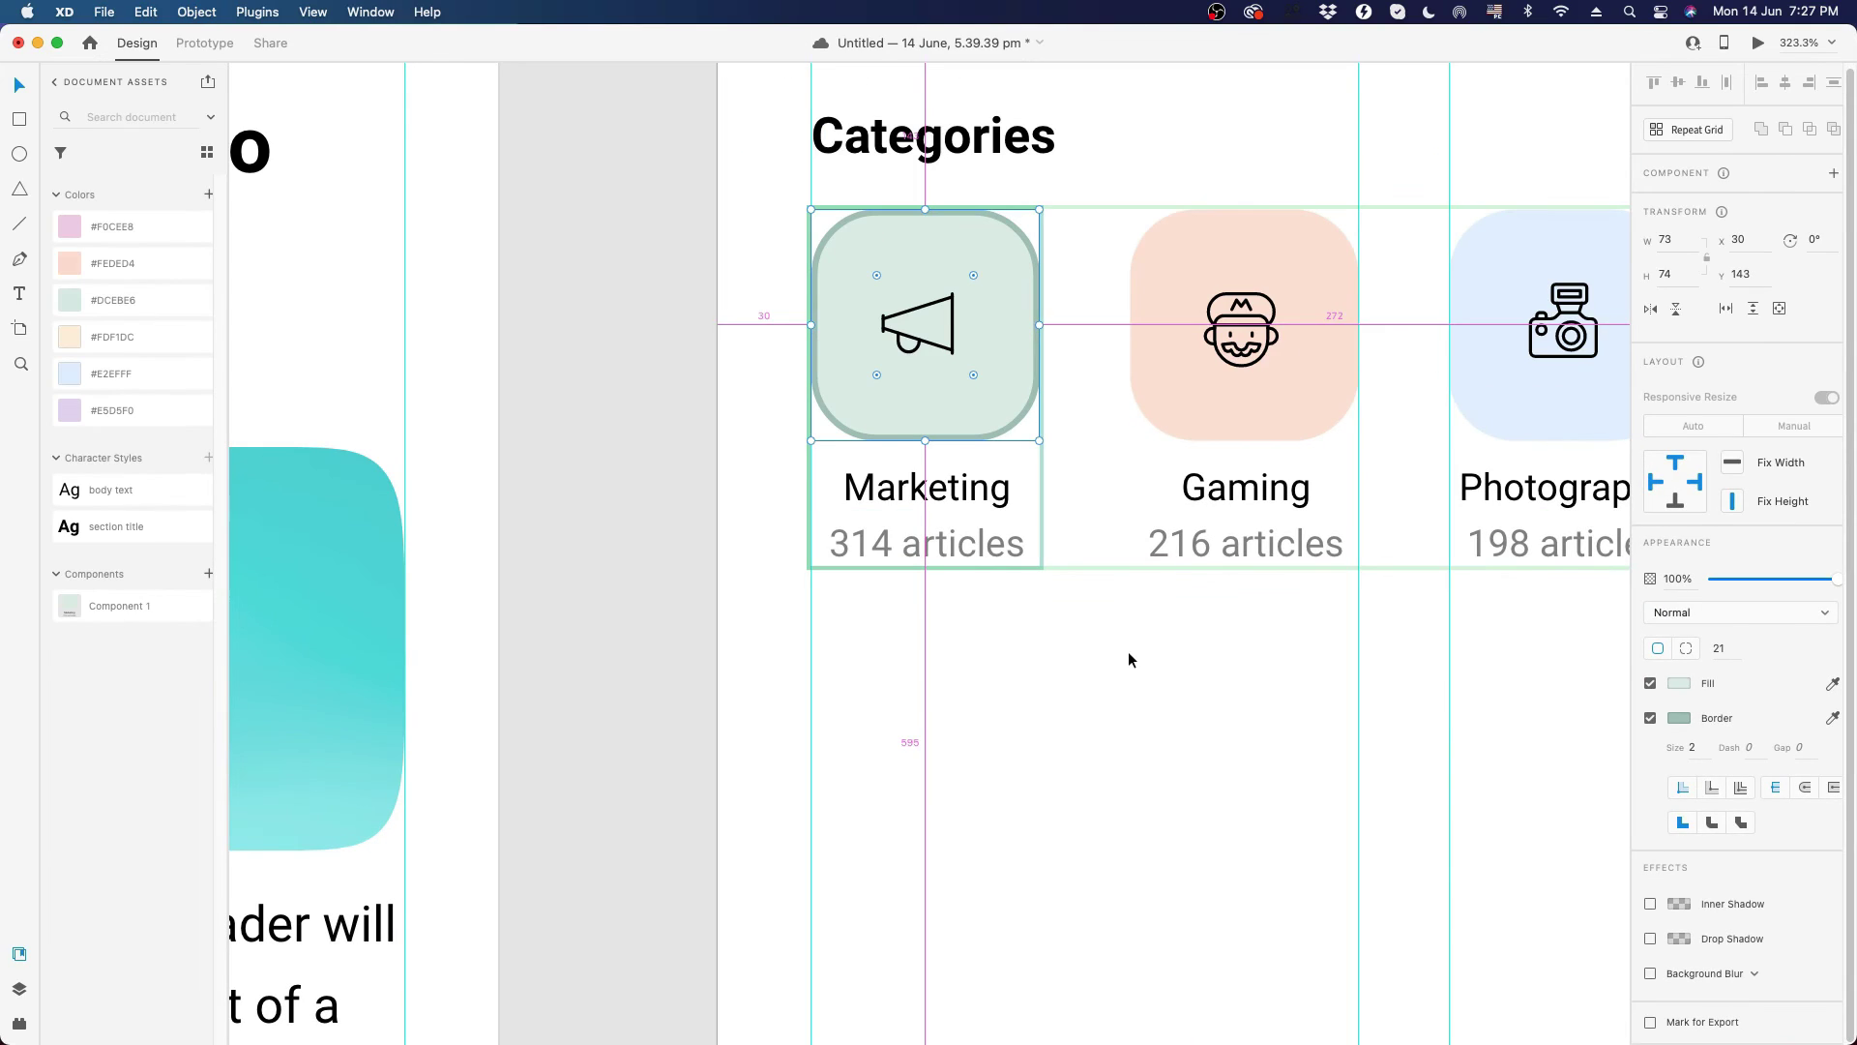
{"action": "left_click", "coordinate": [1149, 665]}
- Try 20%, 10% and 50% opacity on the Gaming tile's background and return it to full opacity
{"action": "left_click_drag", "start_coordinate": [1310, 659], "coordinate": [1157, 673]}
{"action": "scroll", "coordinate": [1040, 612], "scroll_direction": "up", "scroll_amount": 1}
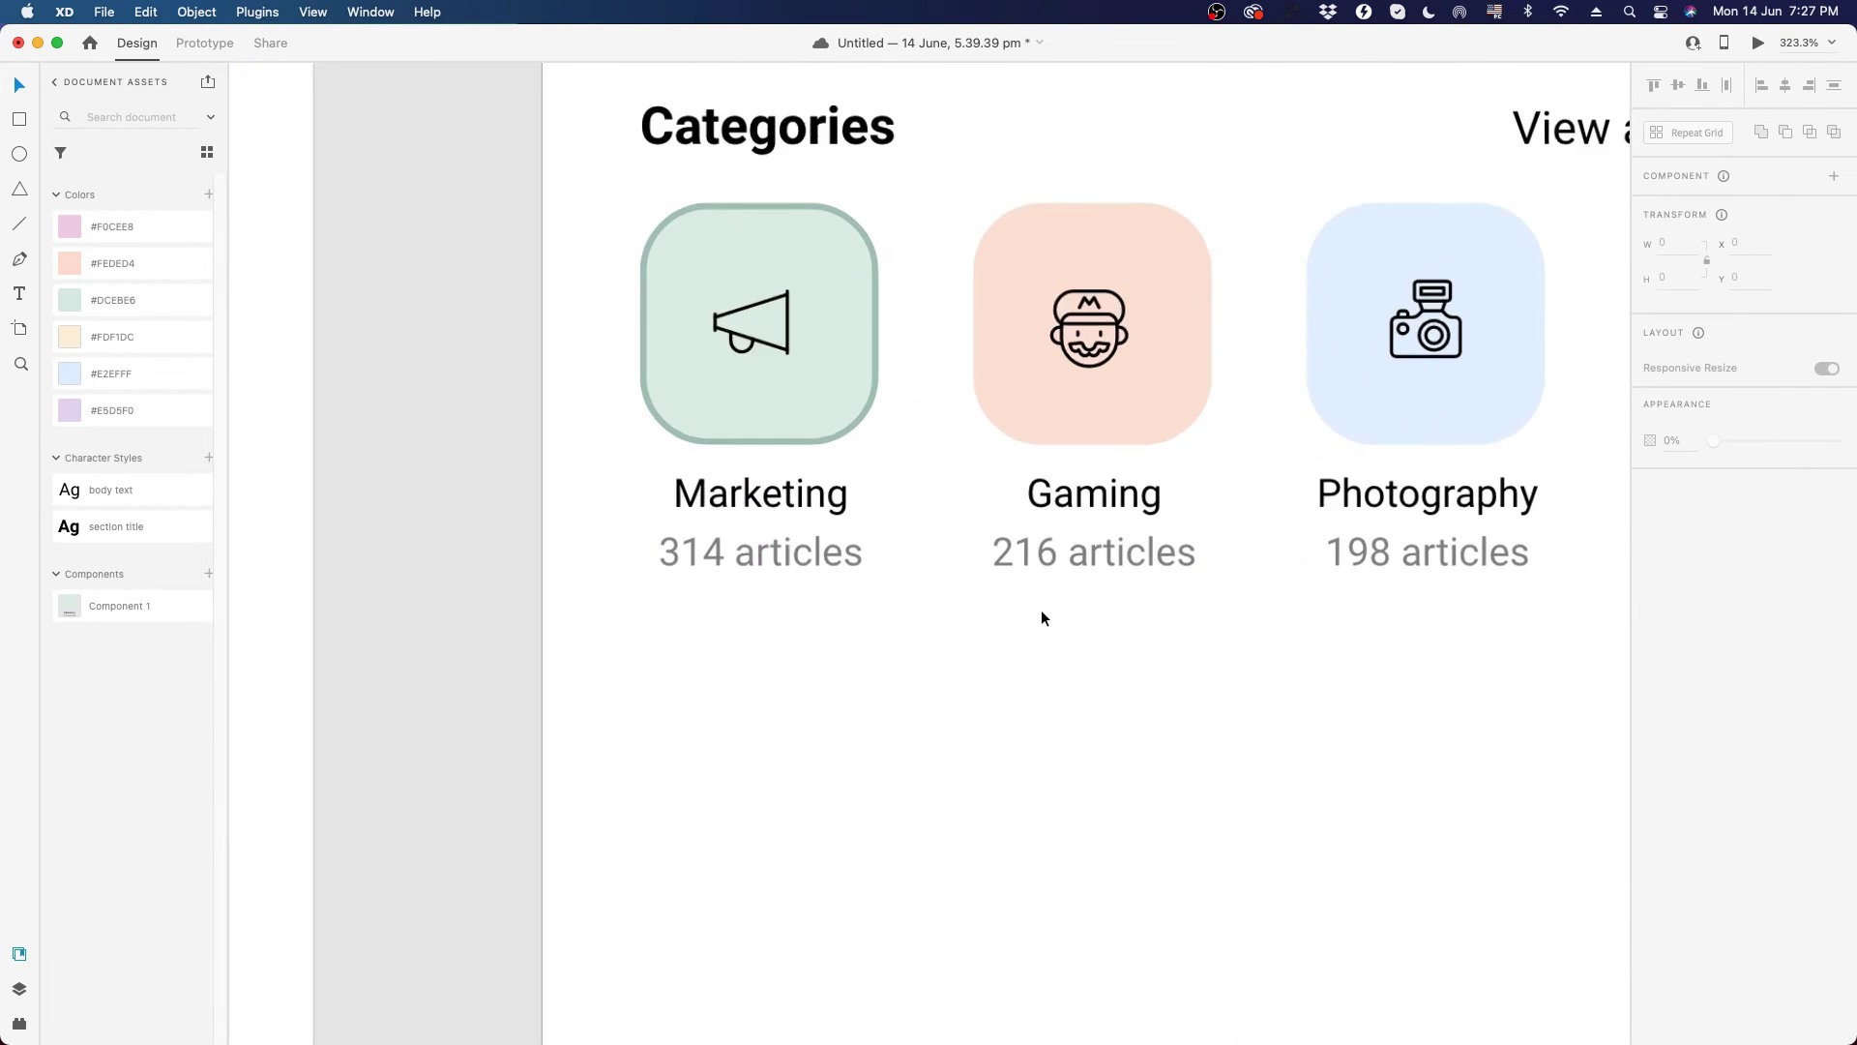
{"action": "scroll", "coordinate": [925, 475], "scroll_direction": "down", "scroll_amount": 5}
{"action": "scroll", "coordinate": [929, 522], "scroll_direction": "down", "scroll_amount": 5}
{"action": "scroll", "coordinate": [930, 561], "scroll_direction": "up", "scroll_amount": 3}
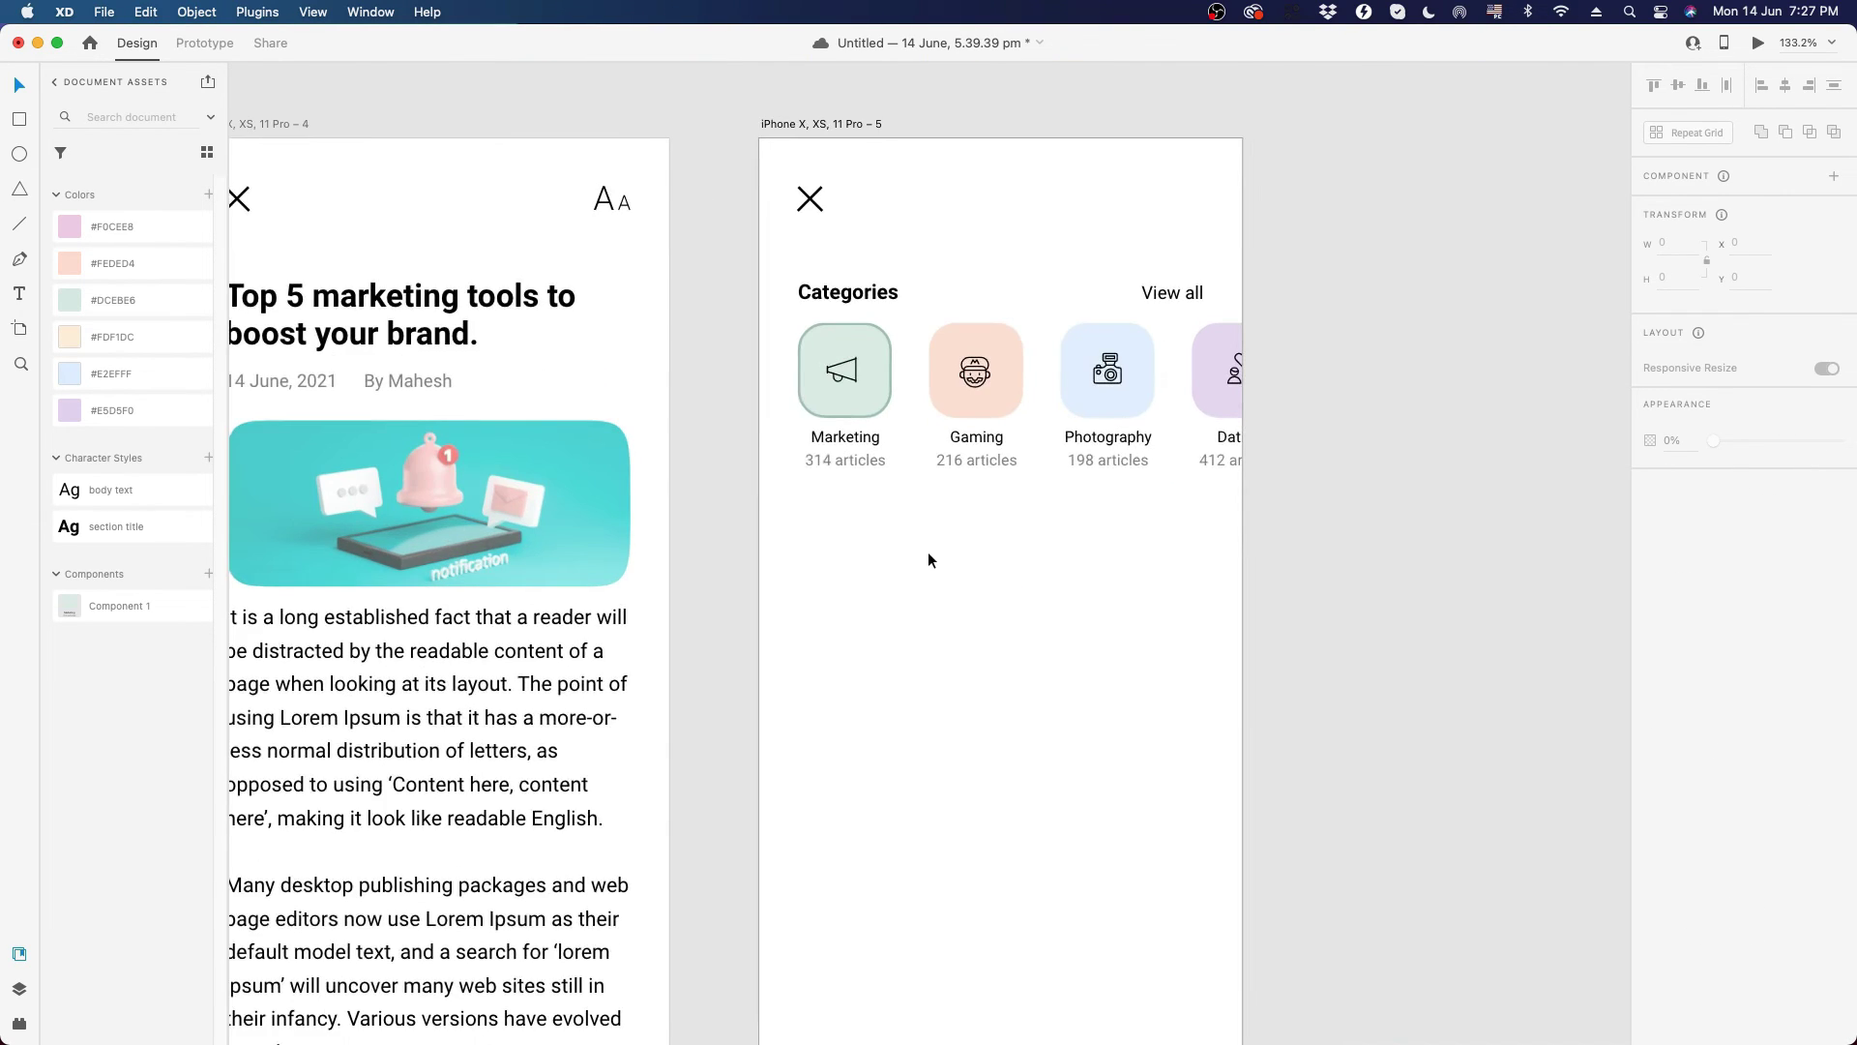
{"action": "double_click", "coordinate": [1013, 377]}
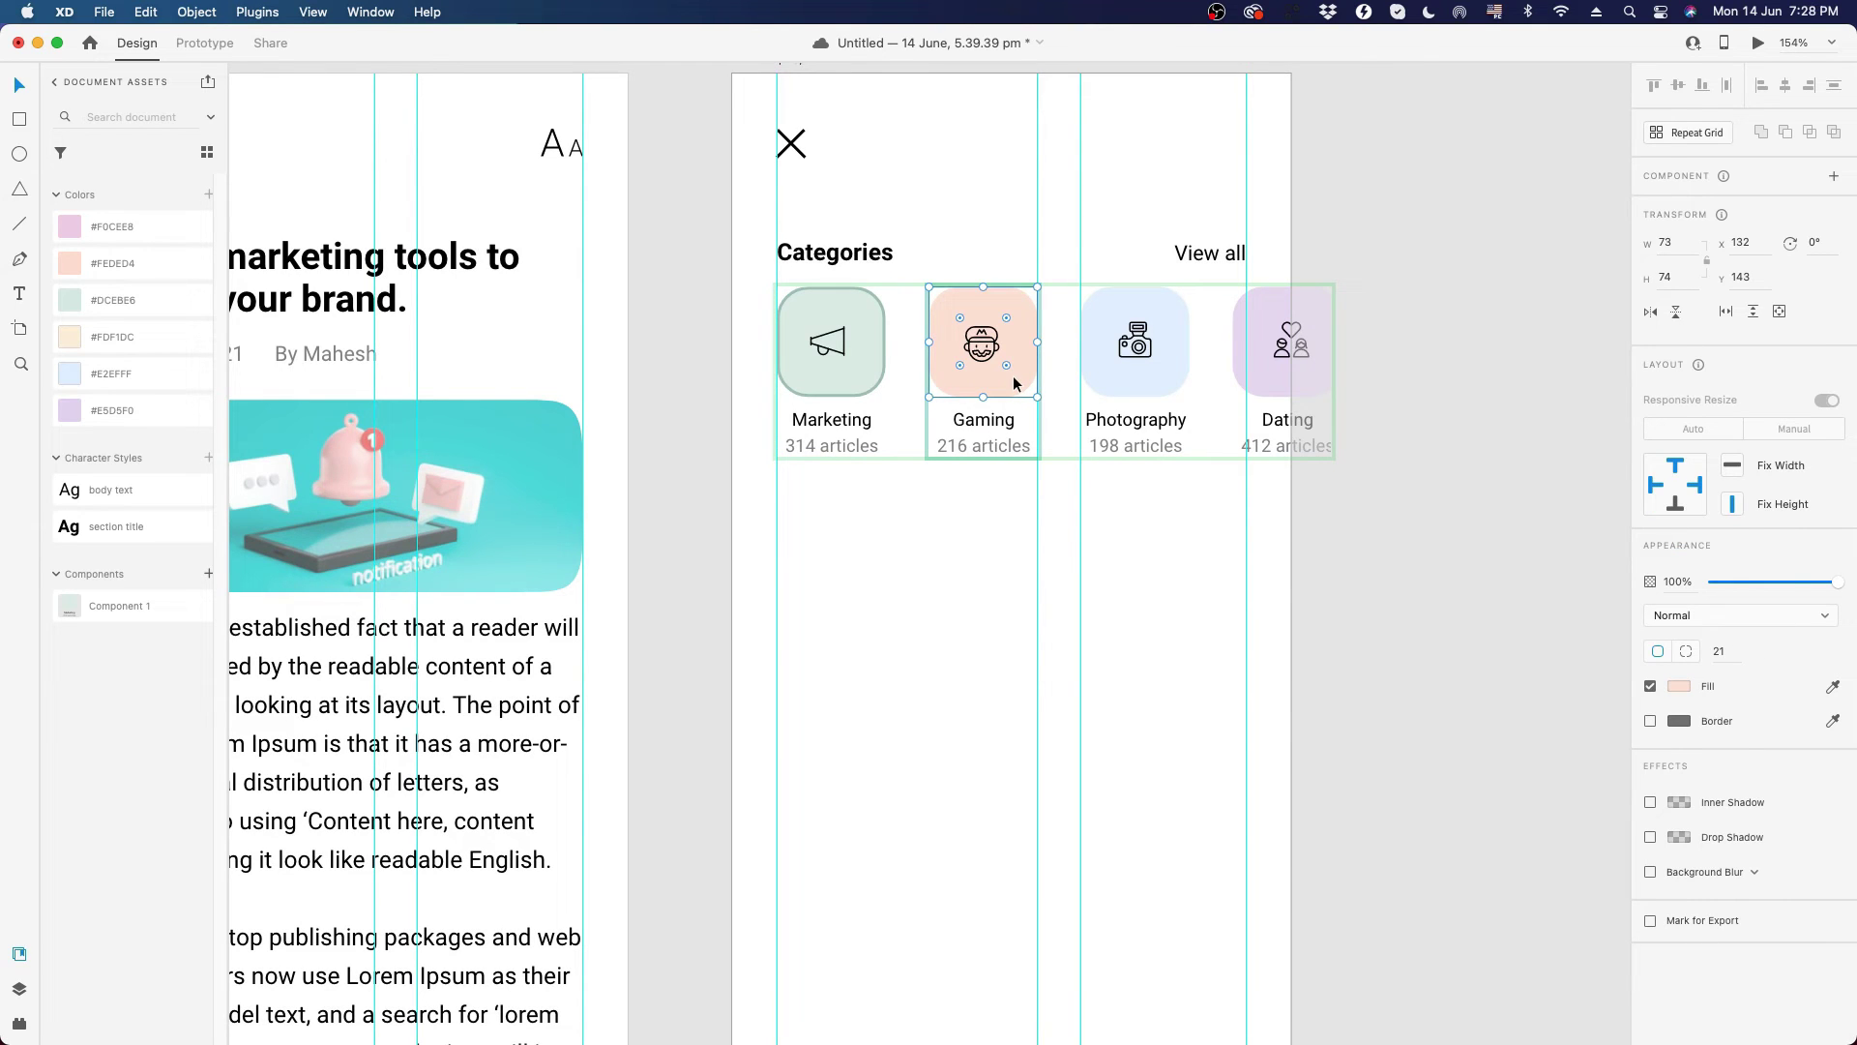
{"action": "key", "text": "1"}
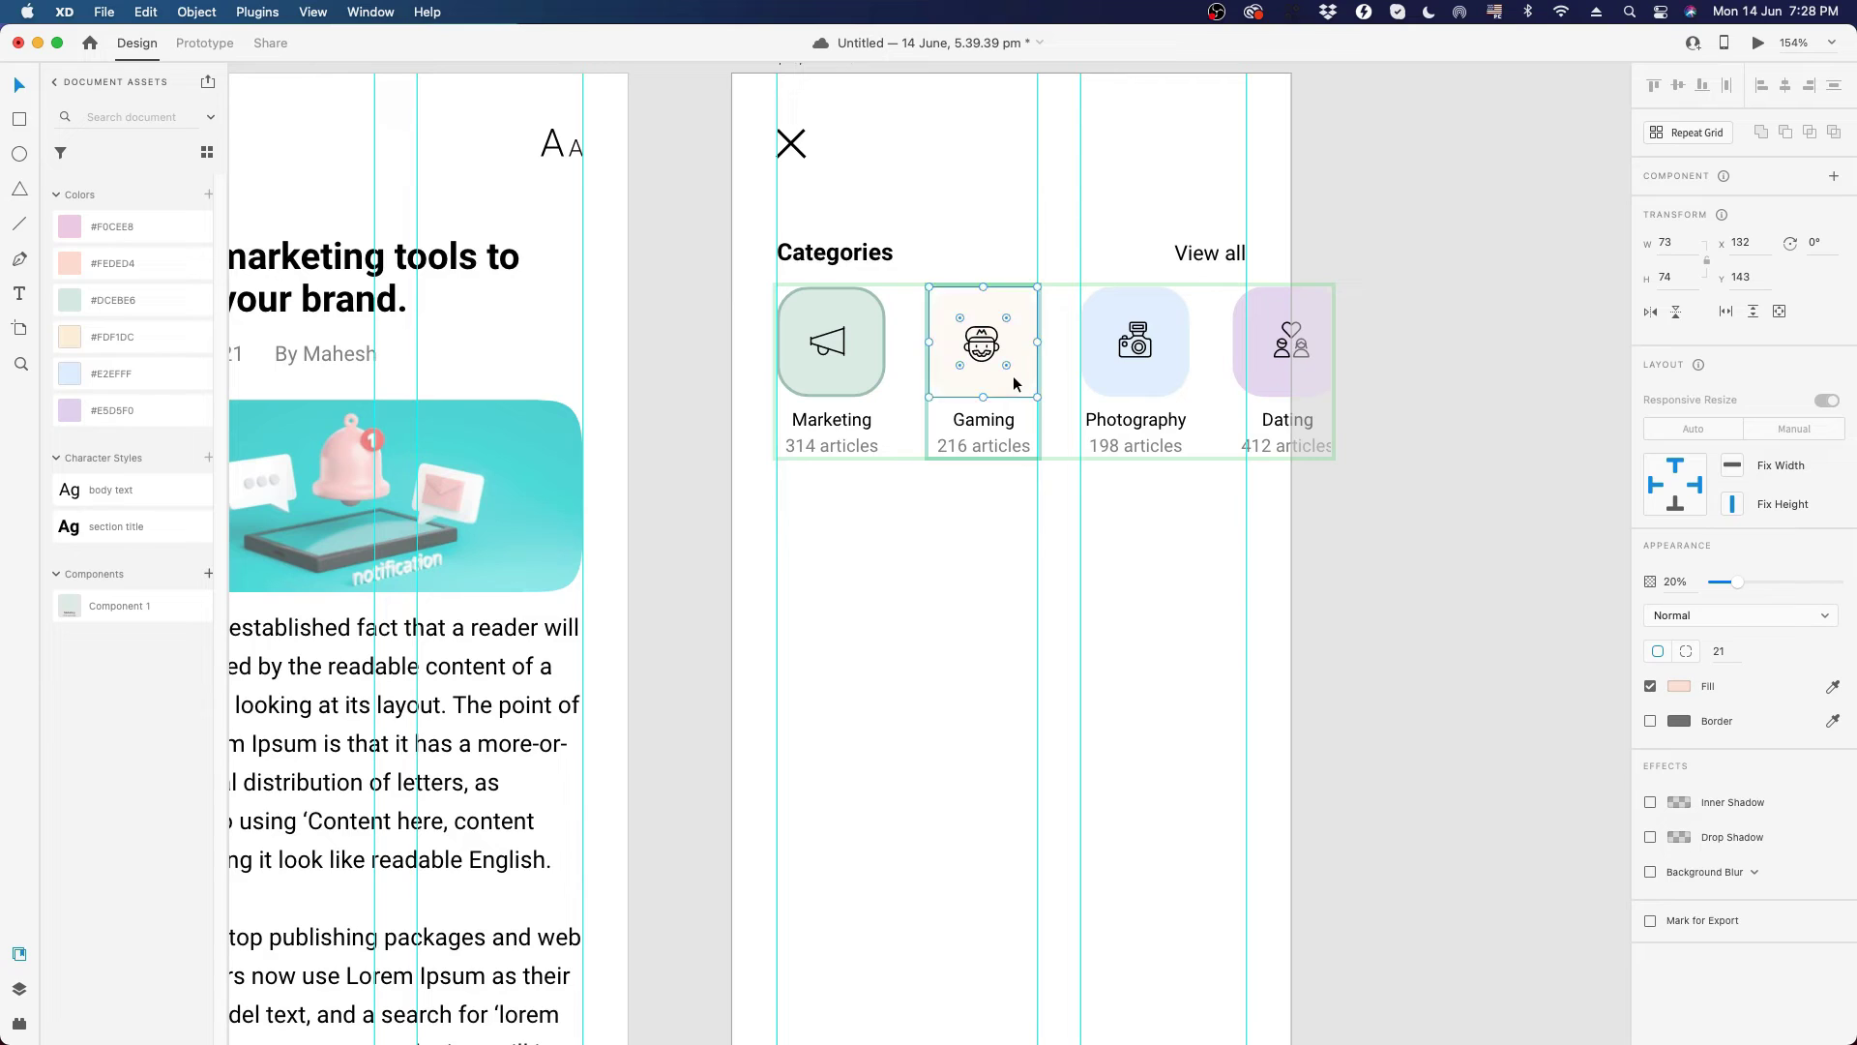
{"action": "key", "text": "5"}
{"action": "key", "text": "1"}
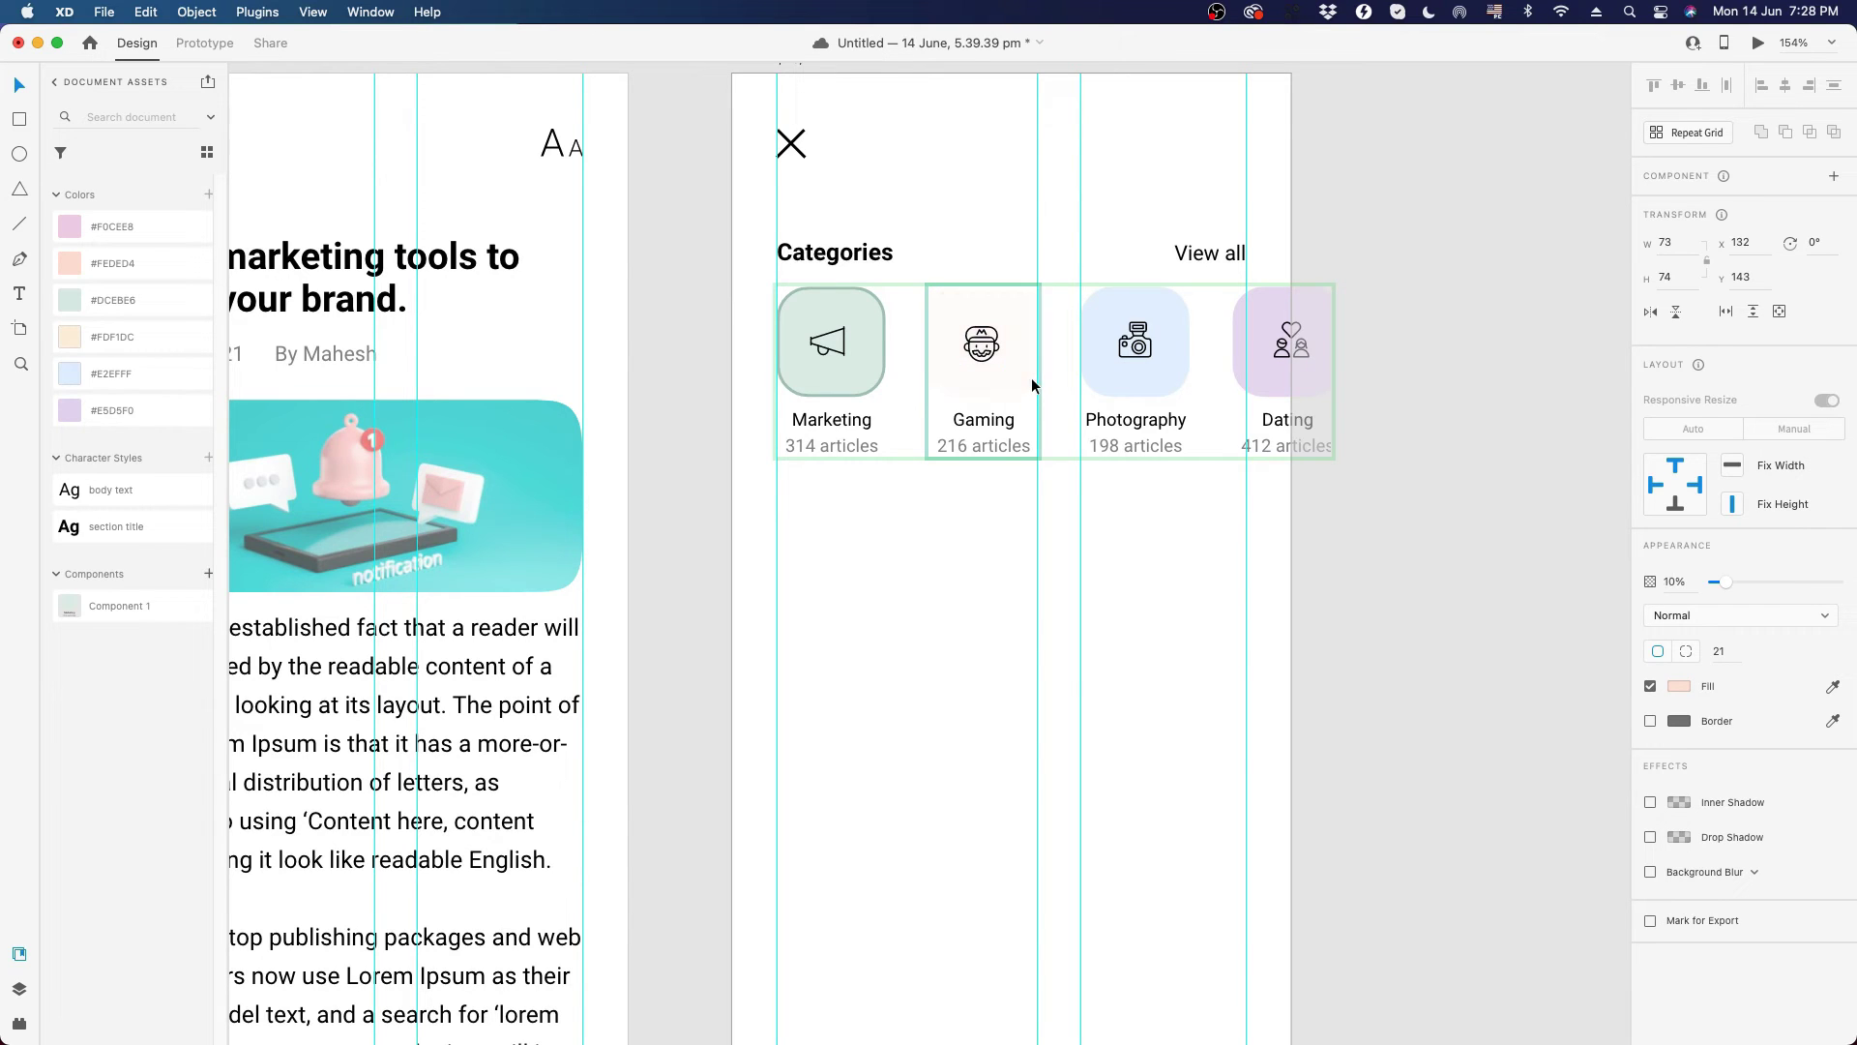
{"action": "key", "text": "2"}
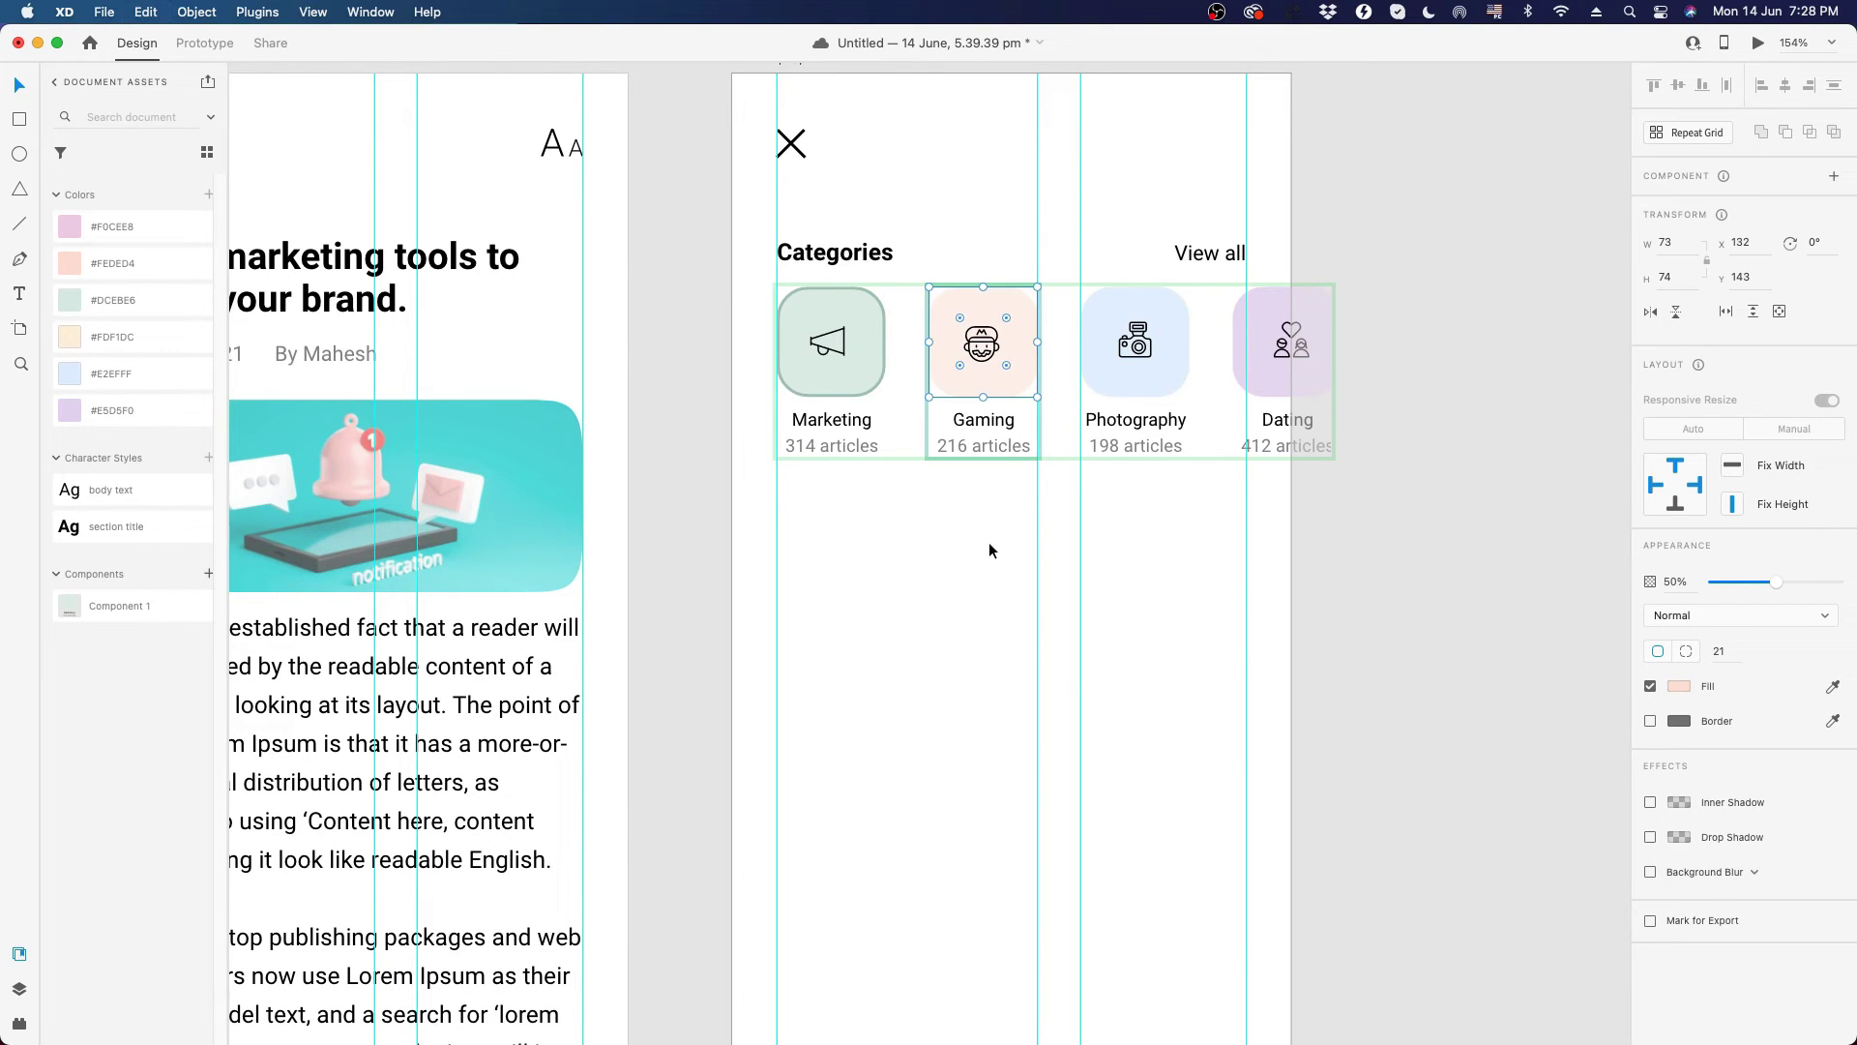
{"action": "key", "text": "0"}
{"action": "left_click", "coordinate": [989, 550]}
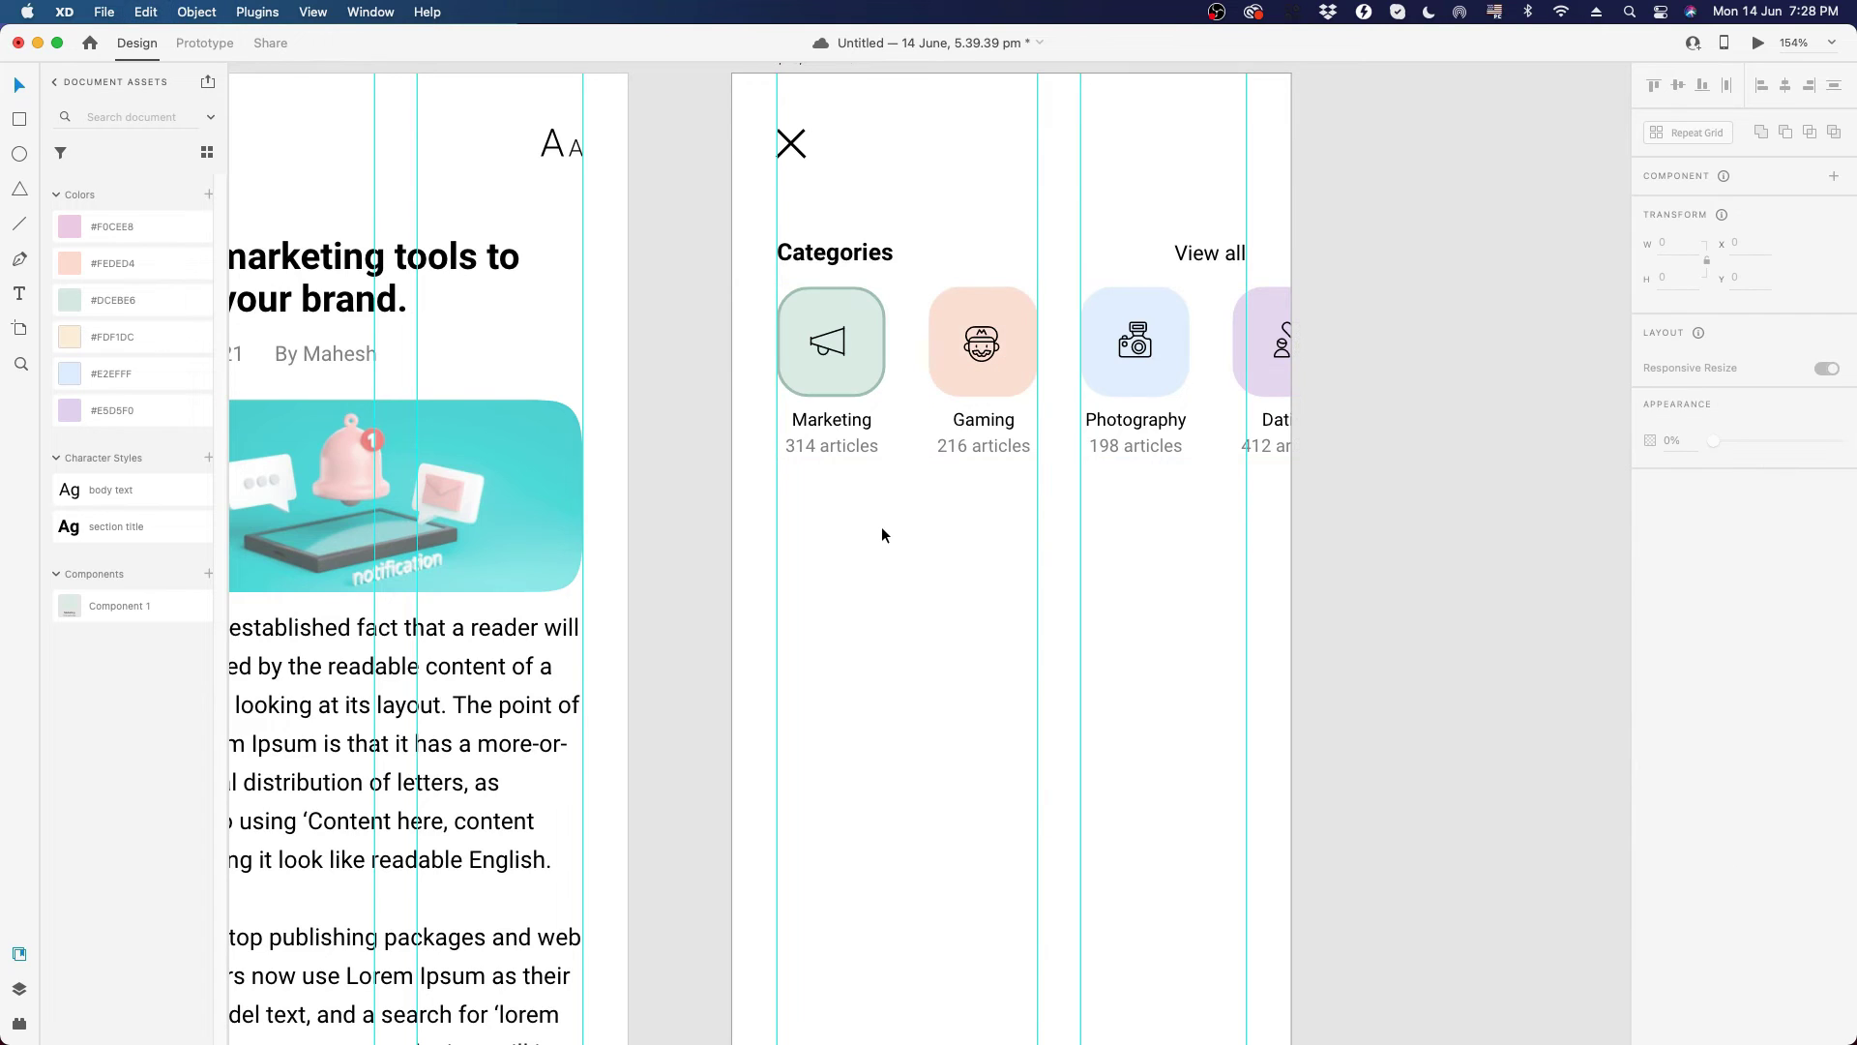
- Delete the View all link beside the Categories heading on the categories artboard
{"action": "left_click_drag", "start_coordinate": [881, 529], "coordinate": [884, 528]}
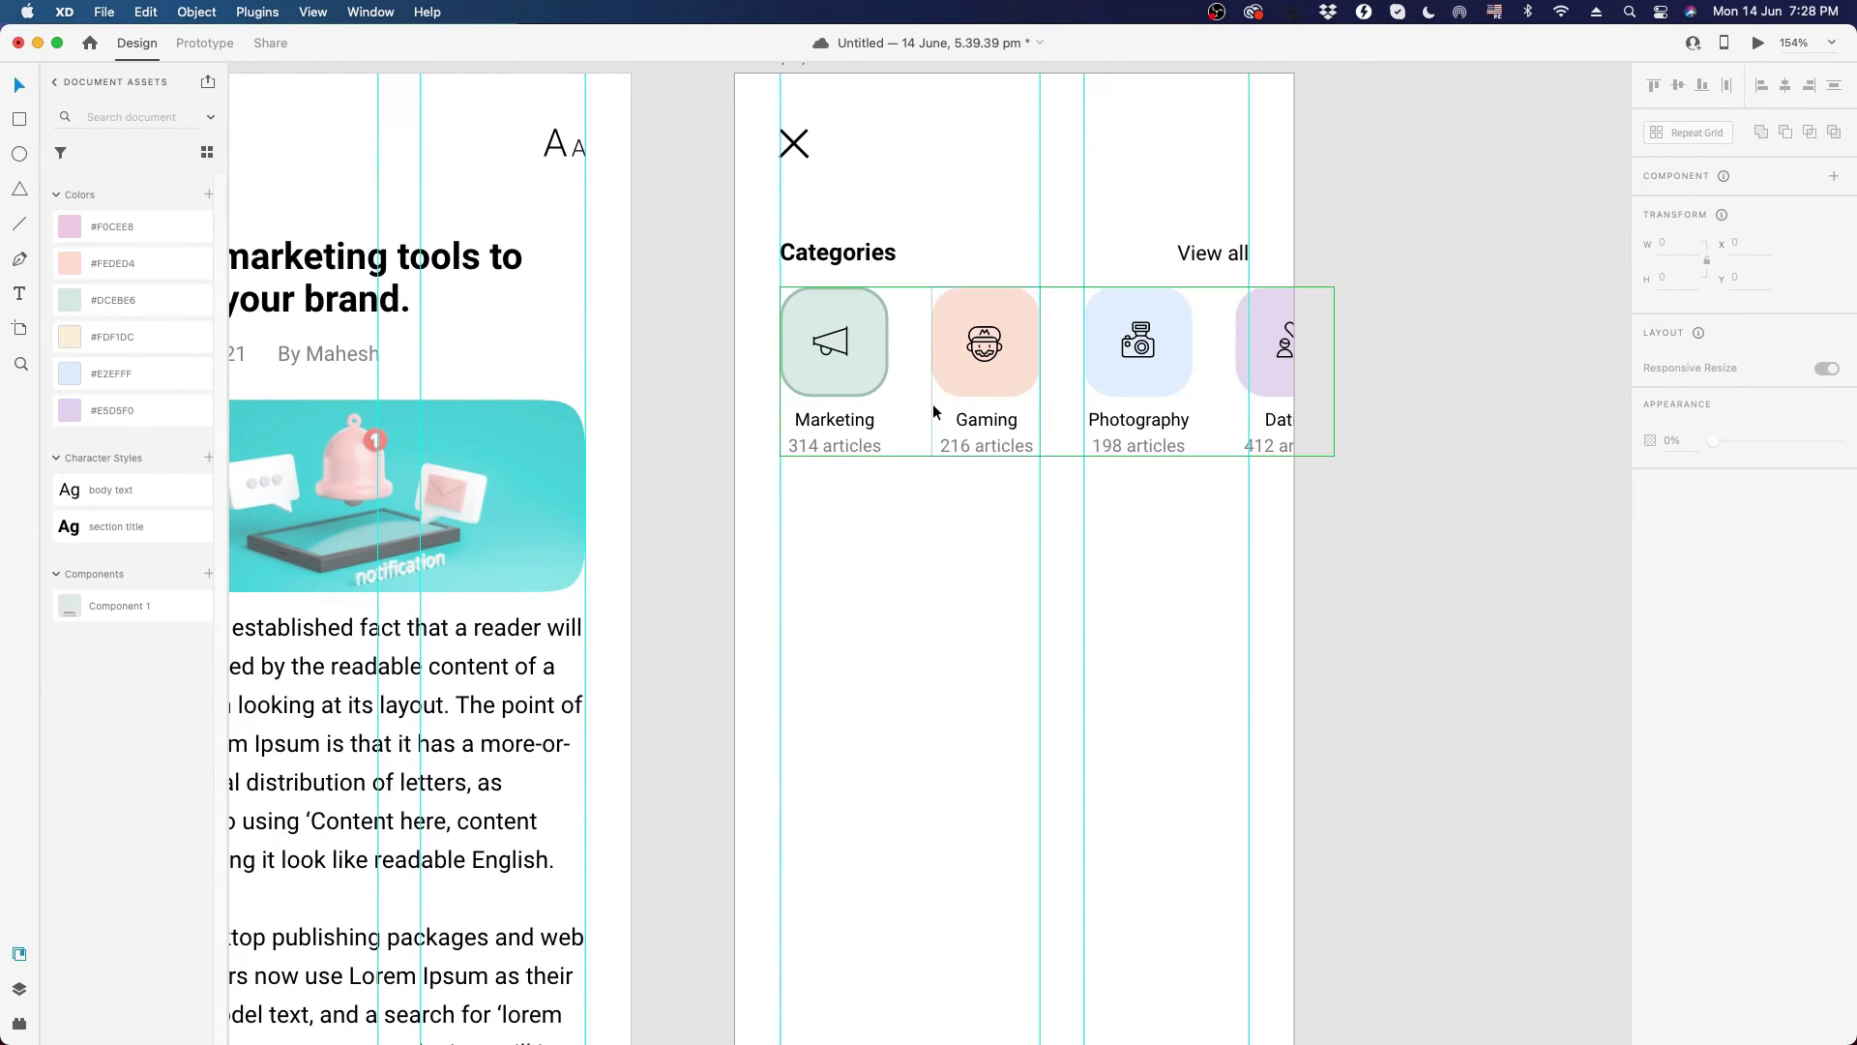
{"action": "left_click_drag", "start_coordinate": [887, 553], "coordinate": [908, 446]}
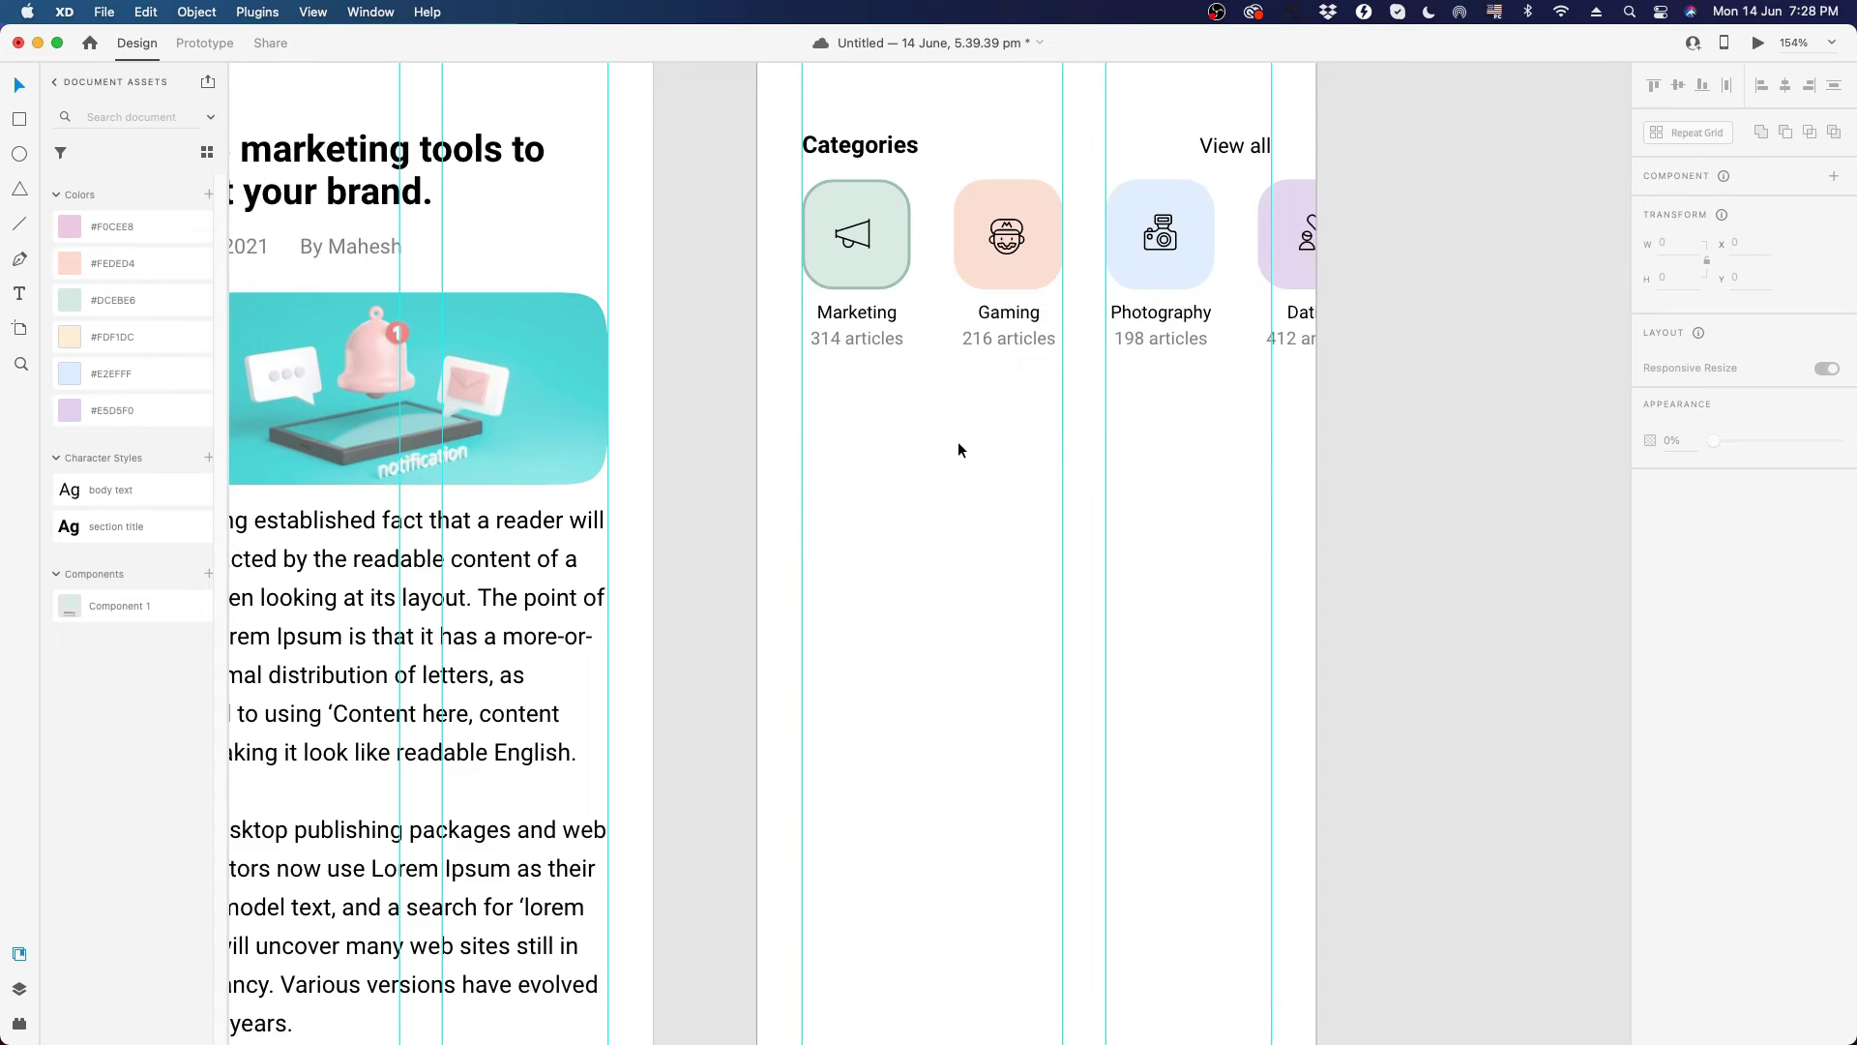
{"action": "scroll", "coordinate": [957, 441], "scroll_direction": "down", "scroll_amount": 5}
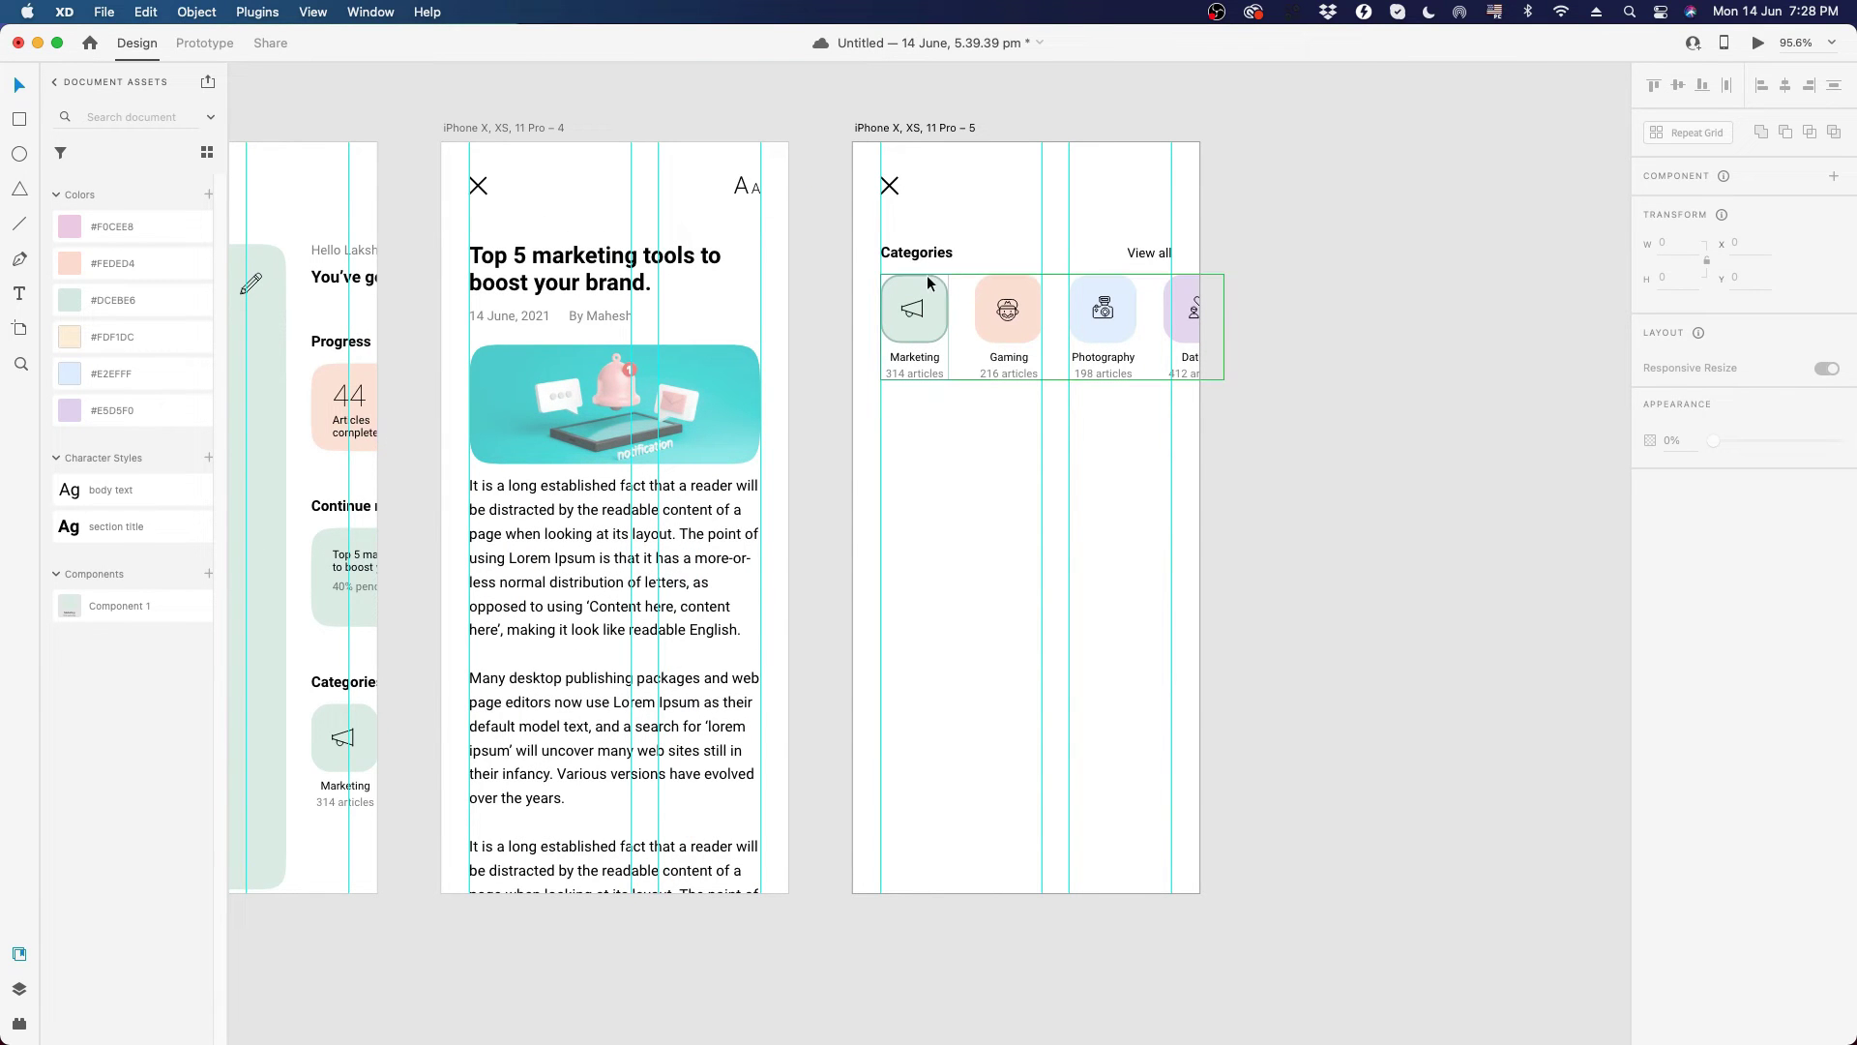
{"action": "left_click", "coordinate": [1141, 254]}
{"action": "key", "text": "BackSpace"}
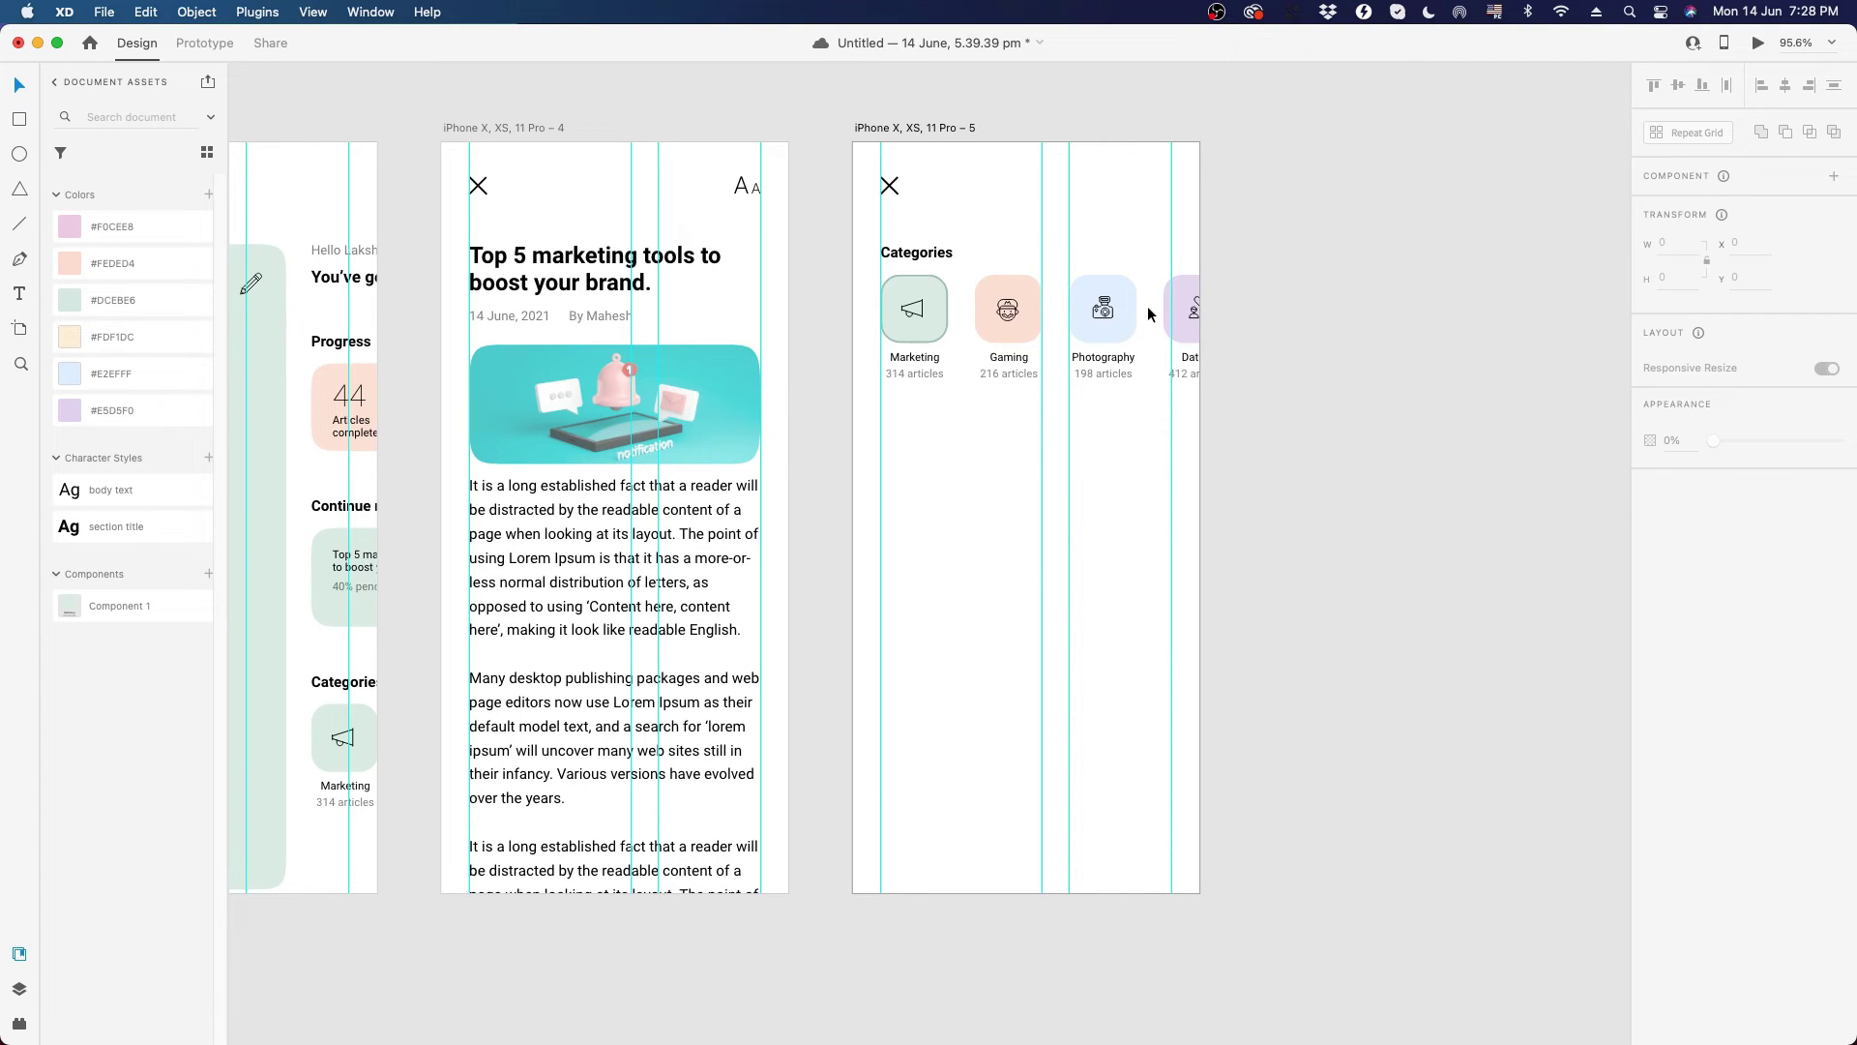
- Duplicate the Categories heading below the category tiles at Y 292 and nudge the copy down a further 15 px
{"action": "left_click", "coordinate": [918, 255]}
{"action": "left_click_drag", "start_coordinate": [918, 255], "coordinate": [922, 425]}
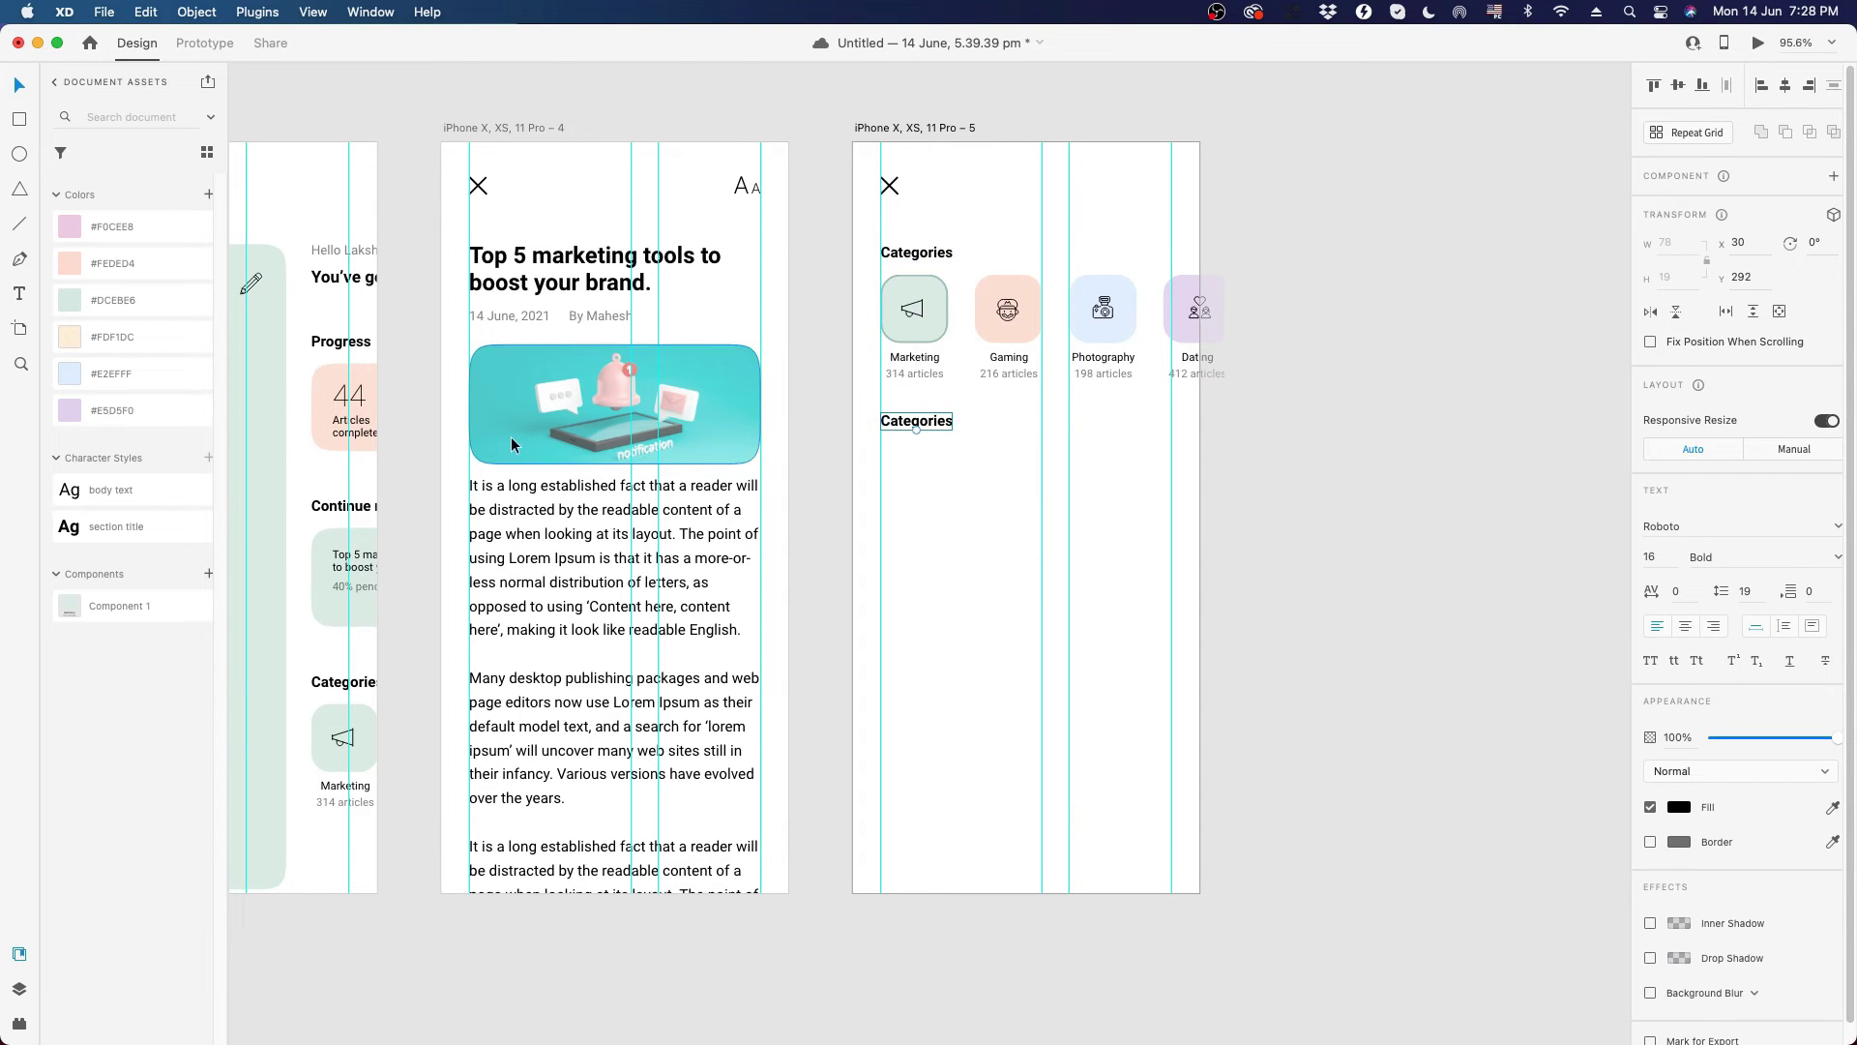
{"action": "left_click_drag", "start_coordinate": [527, 428], "coordinate": [1230, 443]}
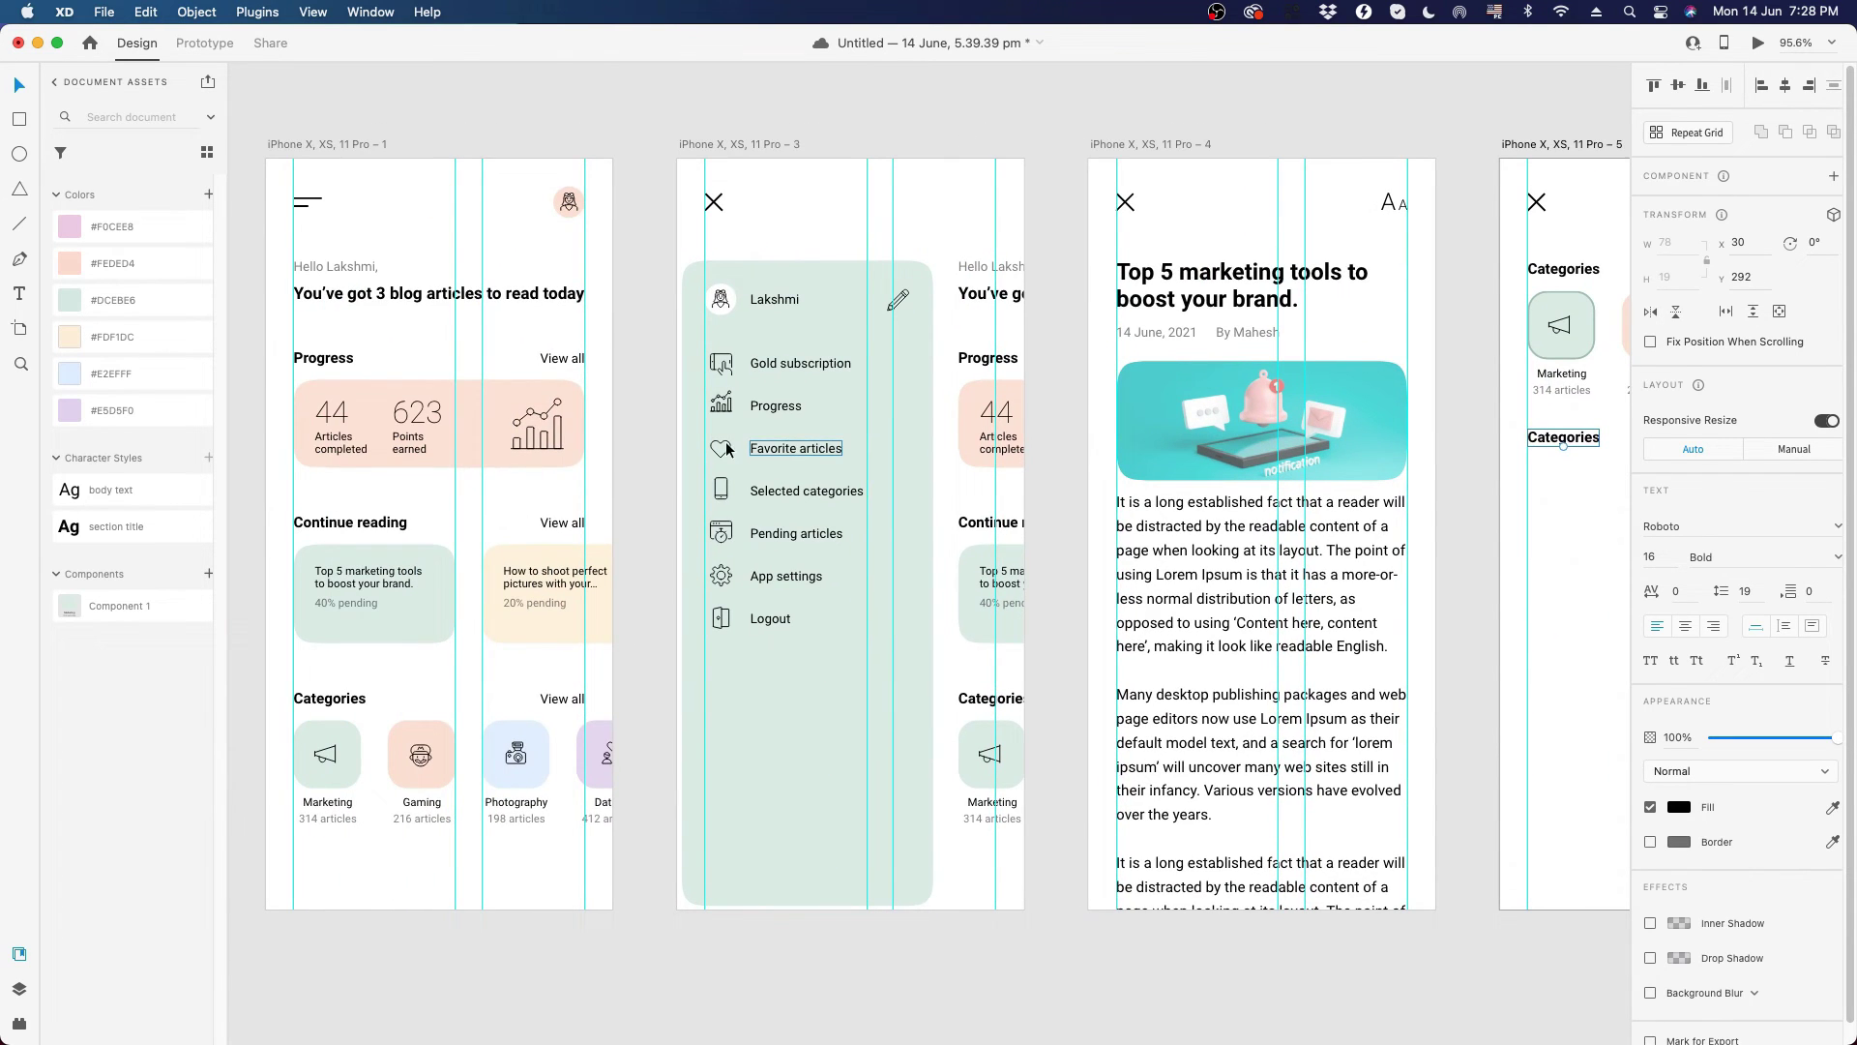
{"action": "left_click", "coordinate": [323, 358]}
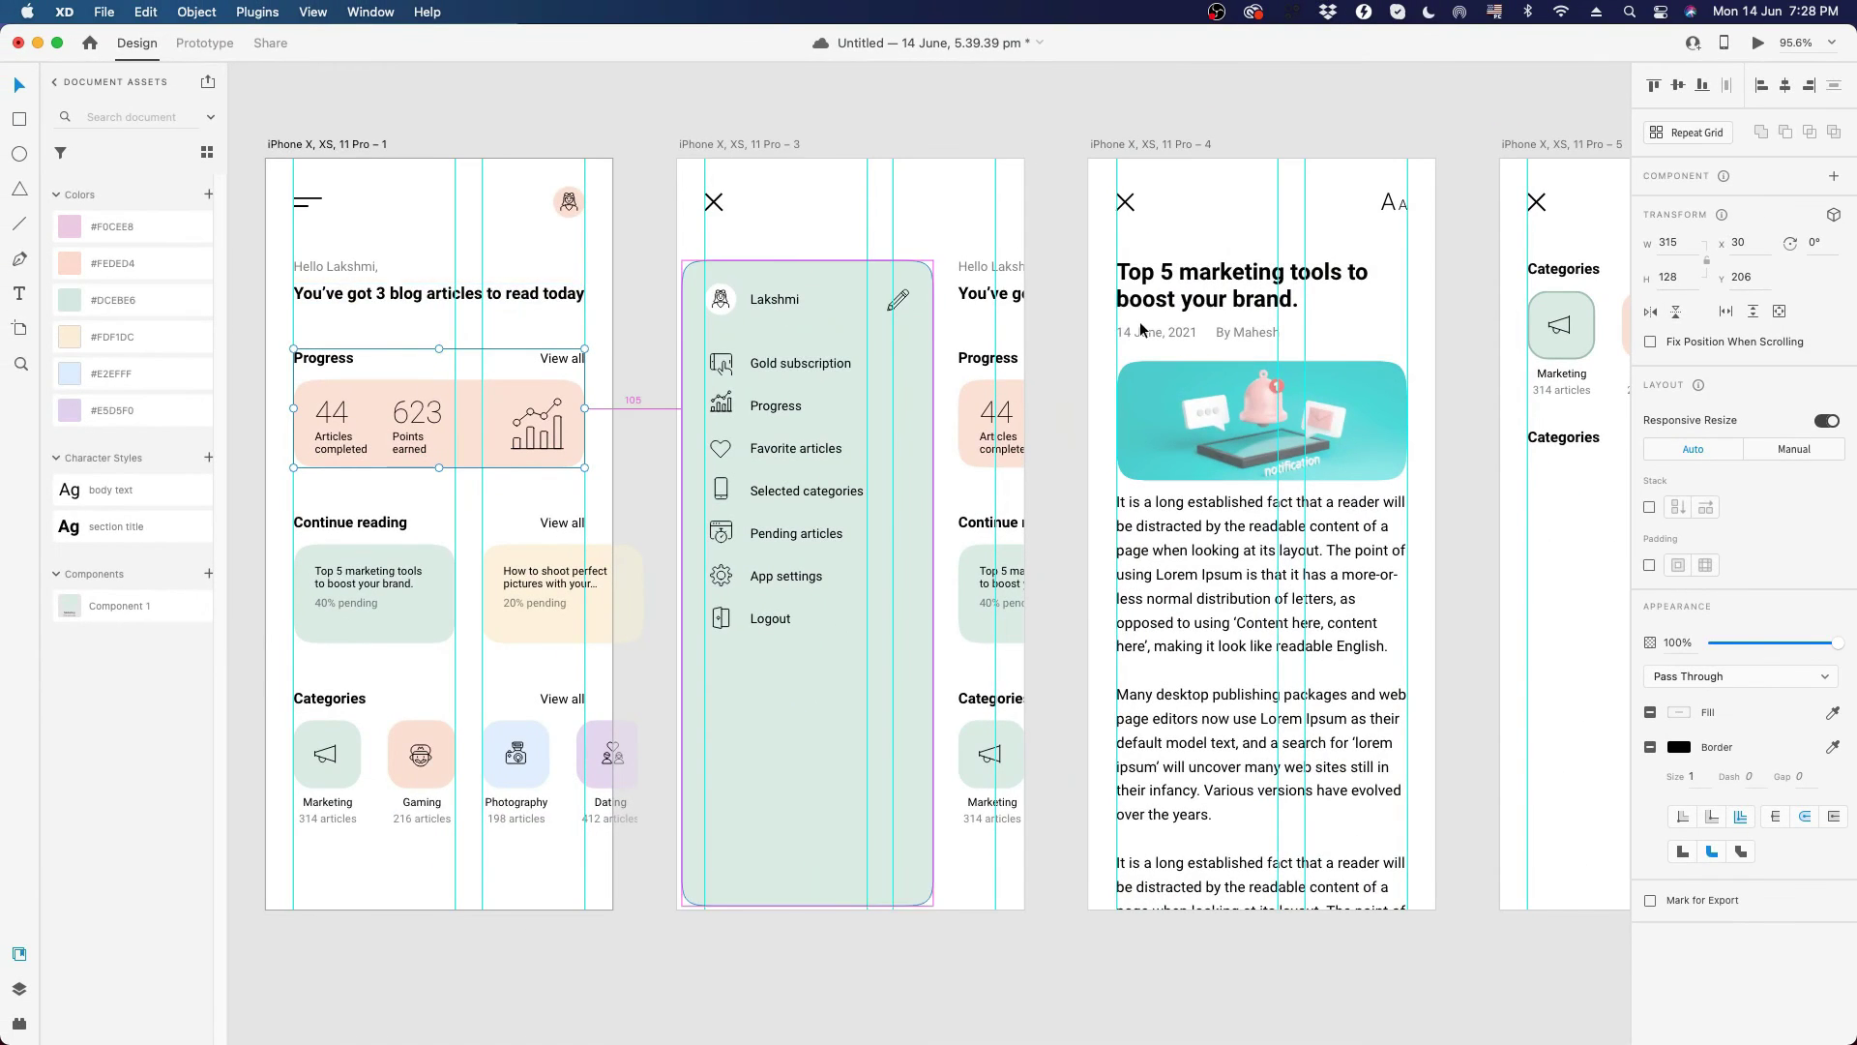
{"action": "left_click_drag", "start_coordinate": [1480, 348], "coordinate": [869, 375]}
{"action": "left_click", "coordinate": [981, 493]}
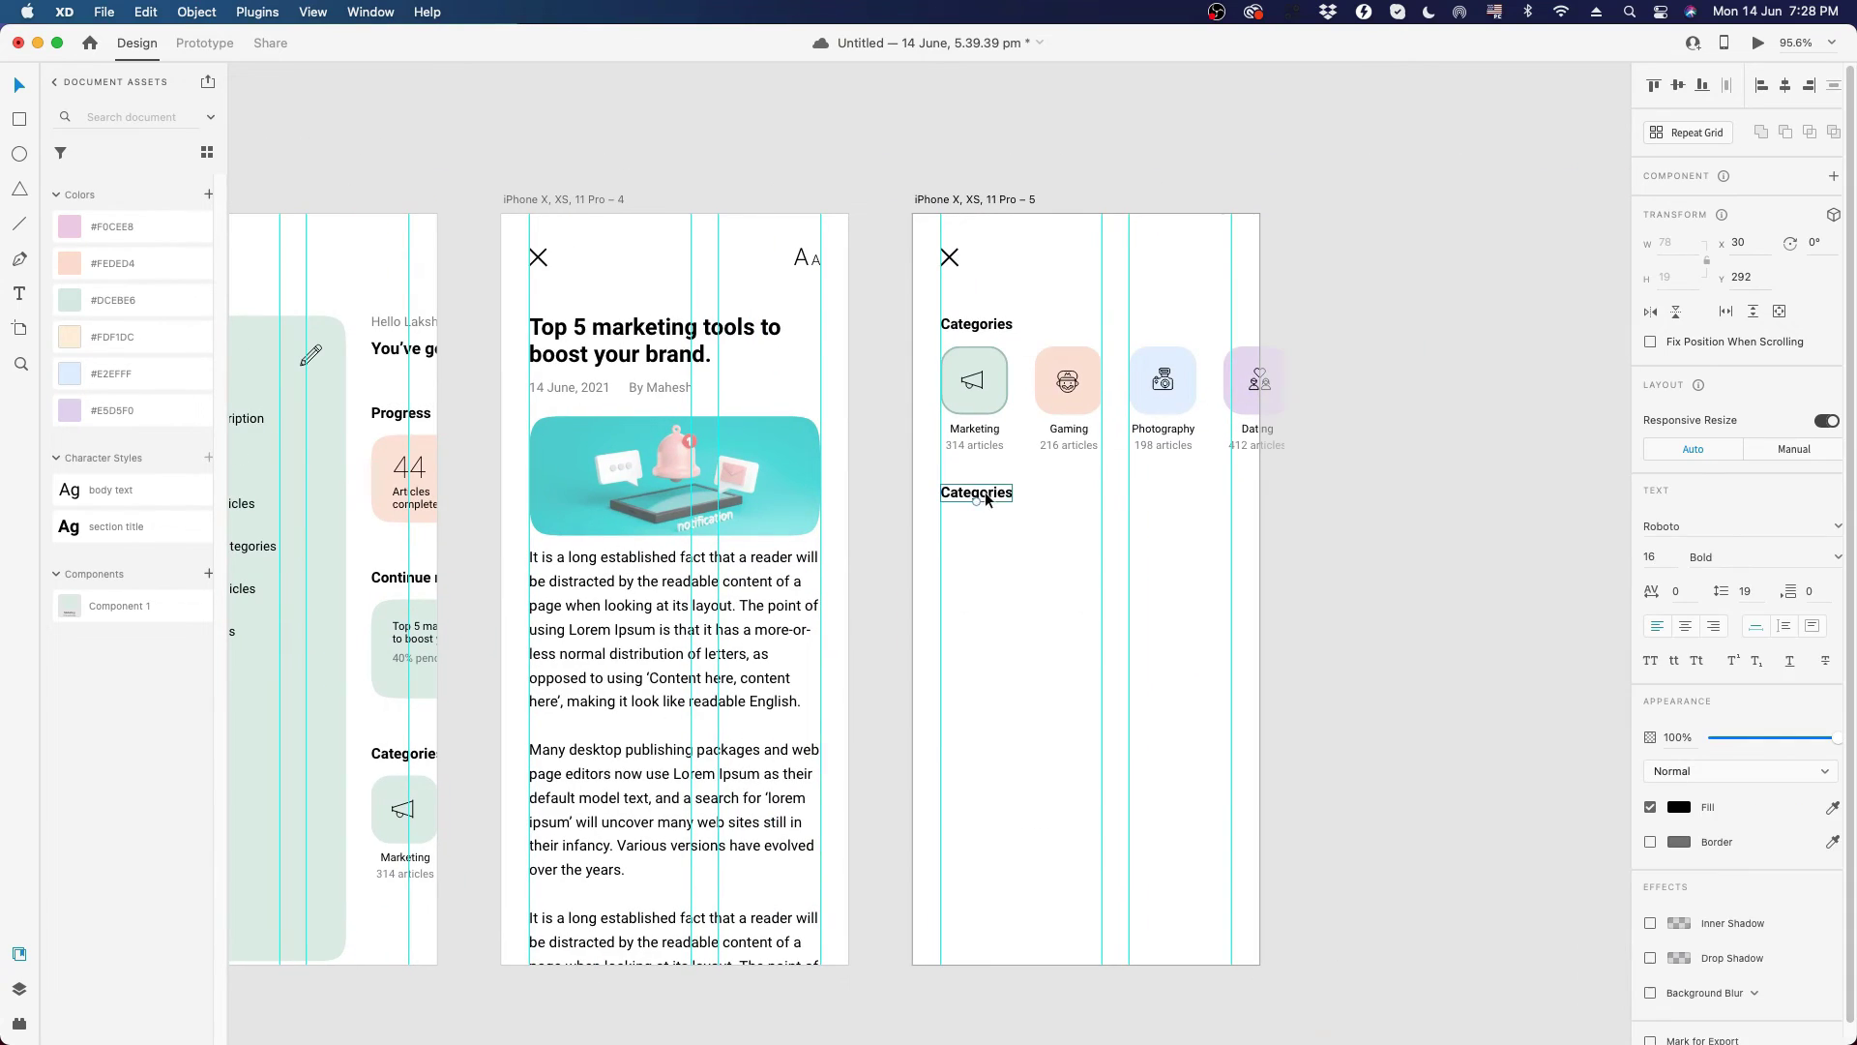
{"action": "key", "text": "shift+Down"}
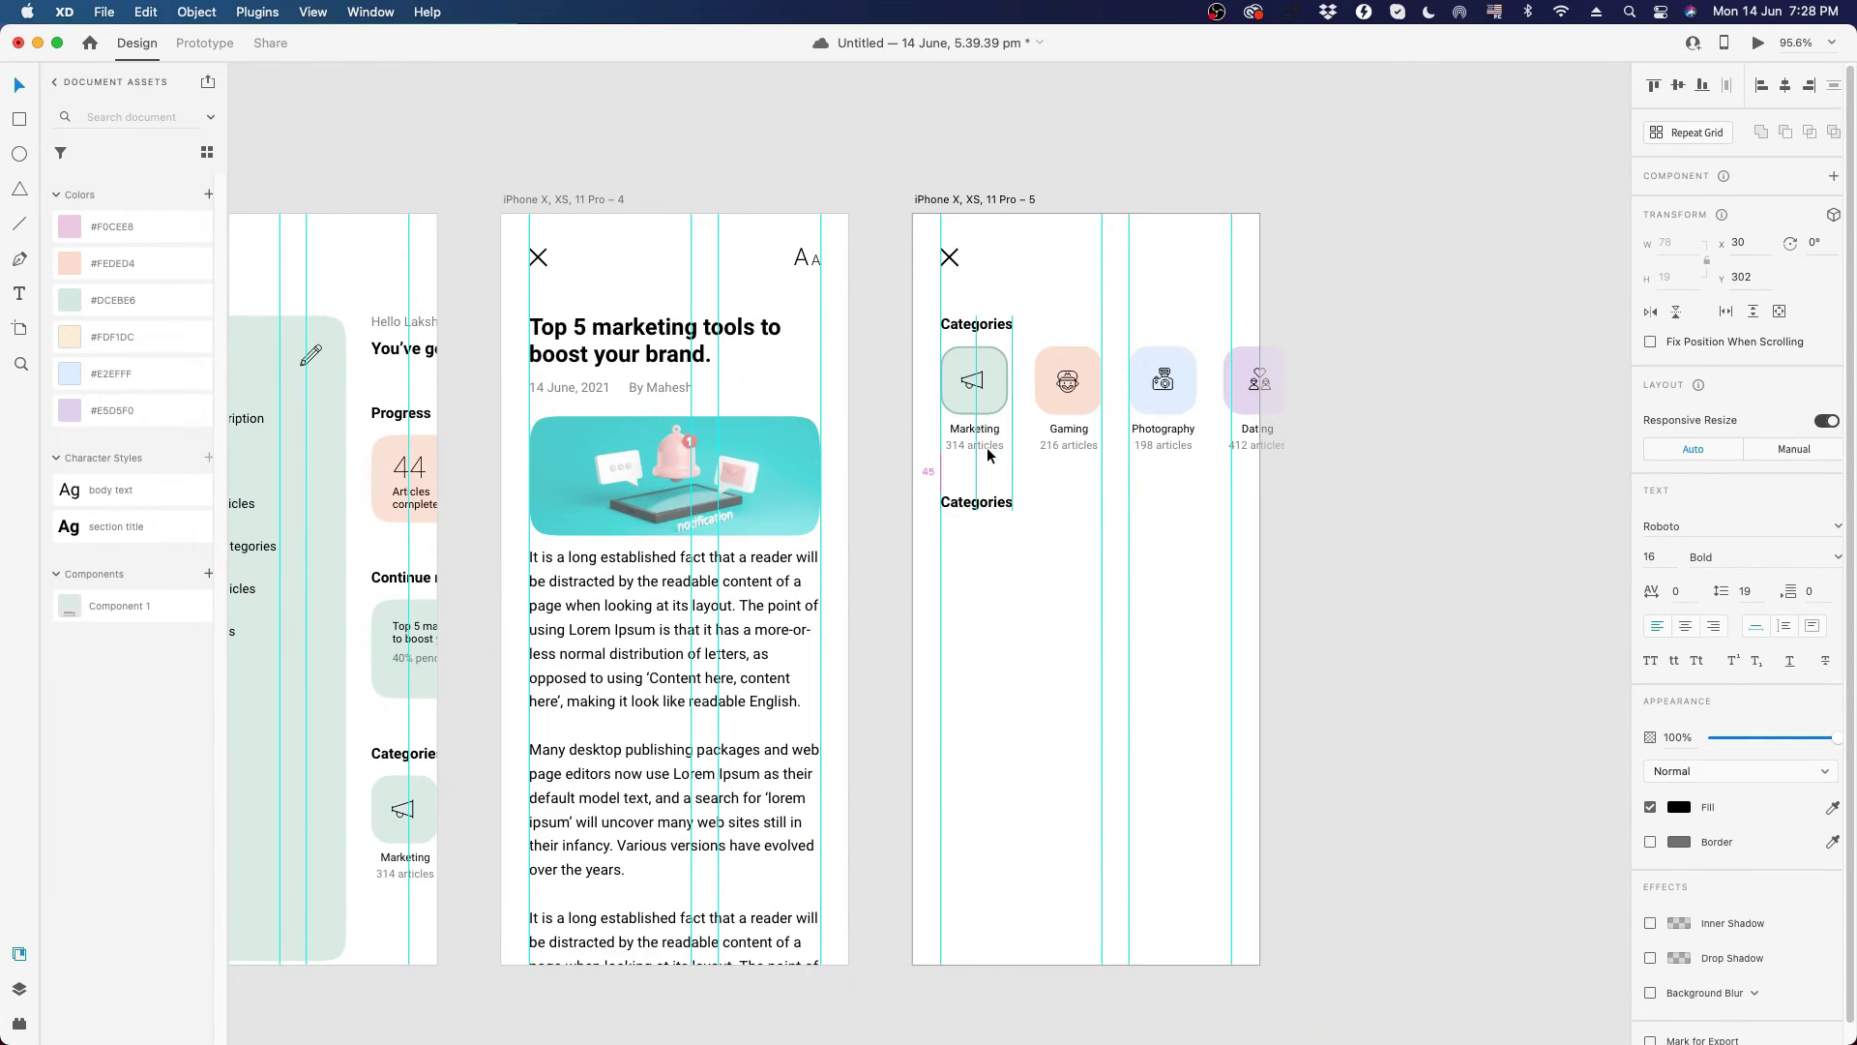
{"action": "key", "text": "Down"}
{"action": "key", "text": "Down"}
{"action": "key", "text": "Down"}
{"action": "key", "text": "Down"}
{"action": "key", "text": "Down"}
- Copy the wide peach rounded card from the element-library artboard and place it between the margins under the second Categories heading at Y 341
{"action": "key", "text": "space"}
{"action": "left_click_drag", "start_coordinate": [1024, 585], "coordinate": [918, 502]}
{"action": "scroll", "coordinate": [891, 472], "scroll_direction": "left", "scroll_amount": 3}
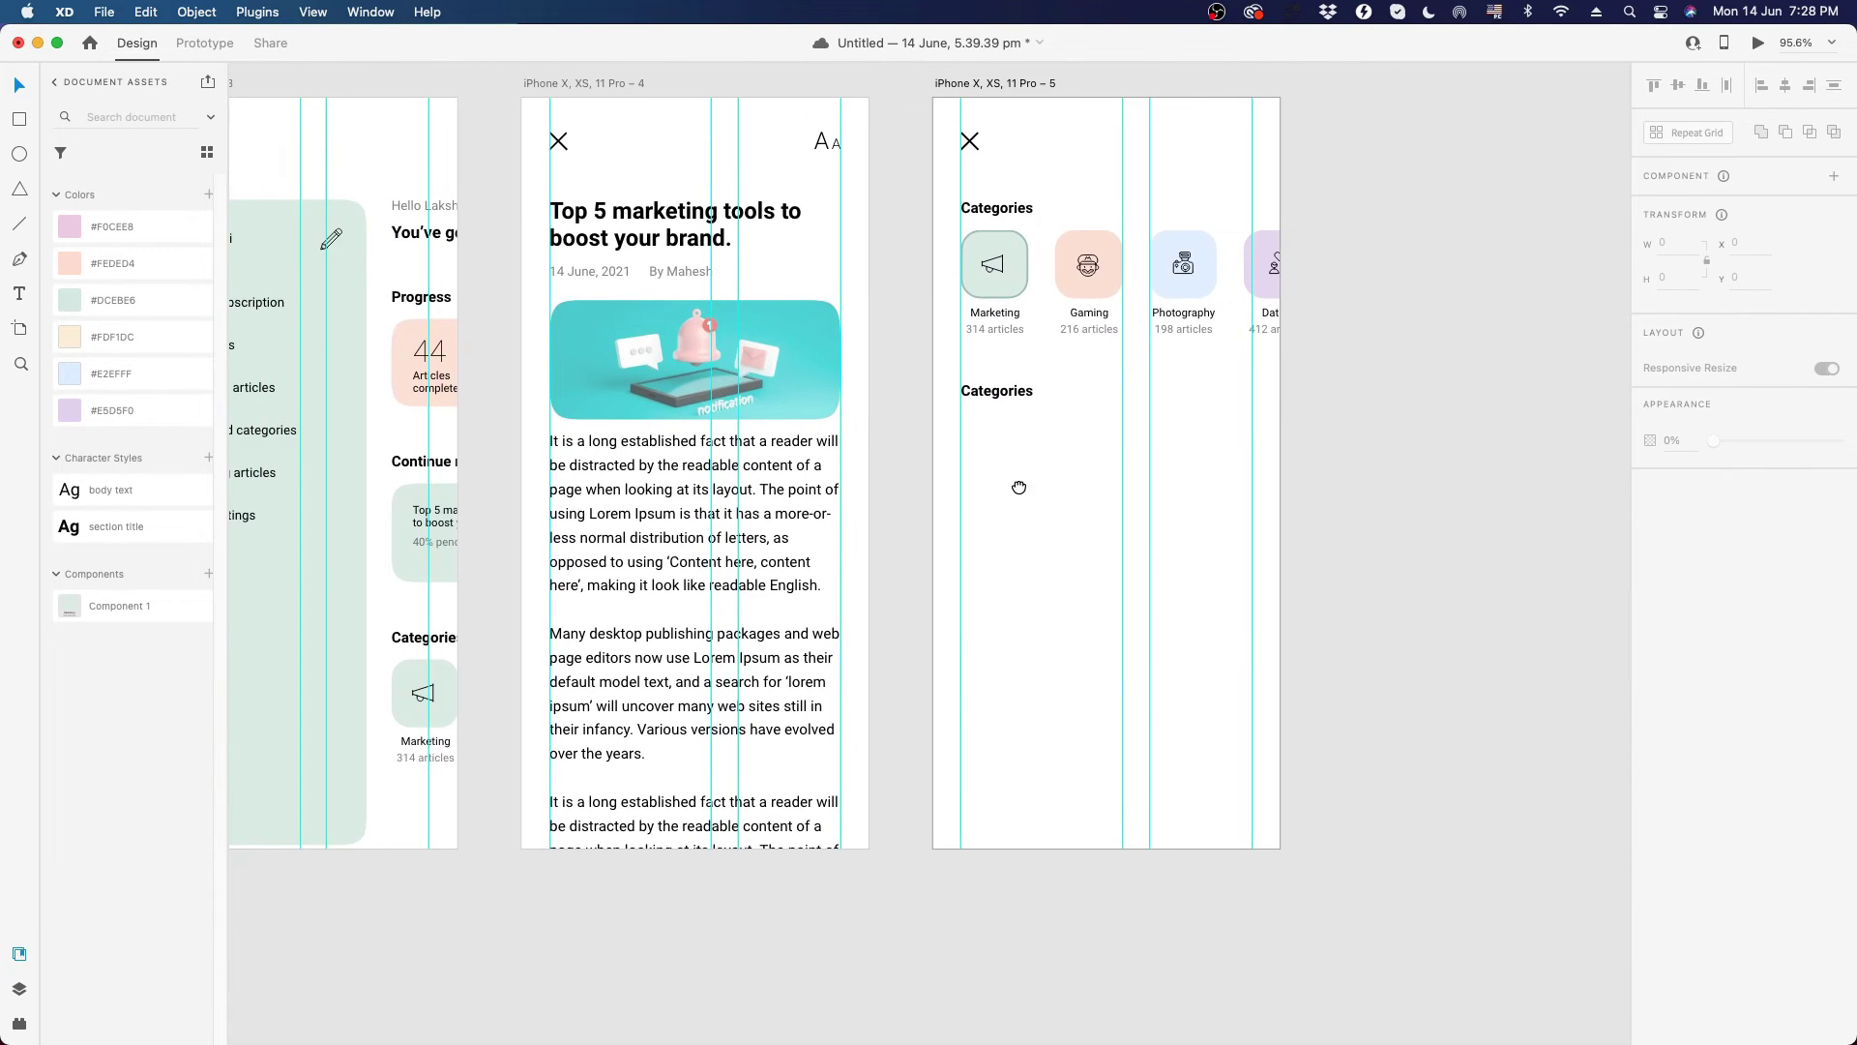
{"action": "left_click_drag", "start_coordinate": [1029, 501], "coordinate": [1647, 509]}
{"action": "left_click_drag", "start_coordinate": [654, 524], "coordinate": [1146, 517]}
{"action": "left_click", "coordinate": [580, 406]}
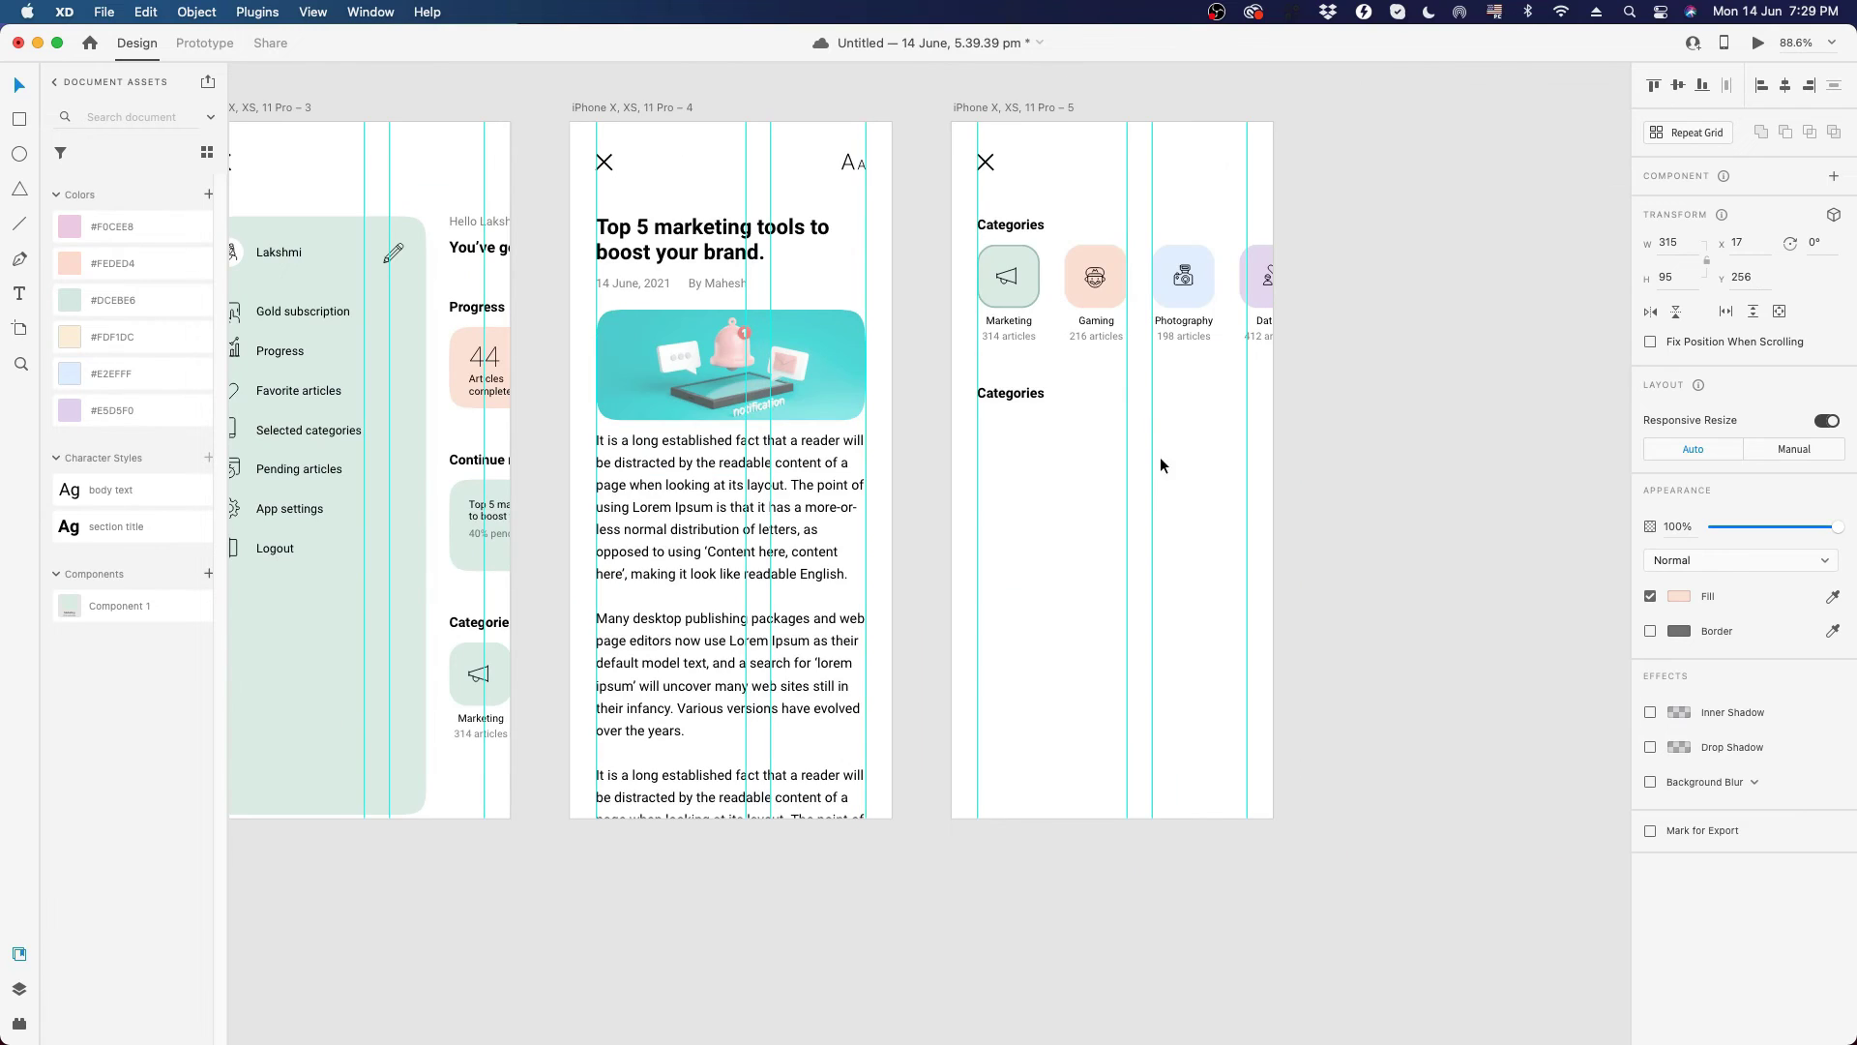
{"action": "left_click", "coordinate": [1022, 445]}
{"action": "key", "text": "super+v"}
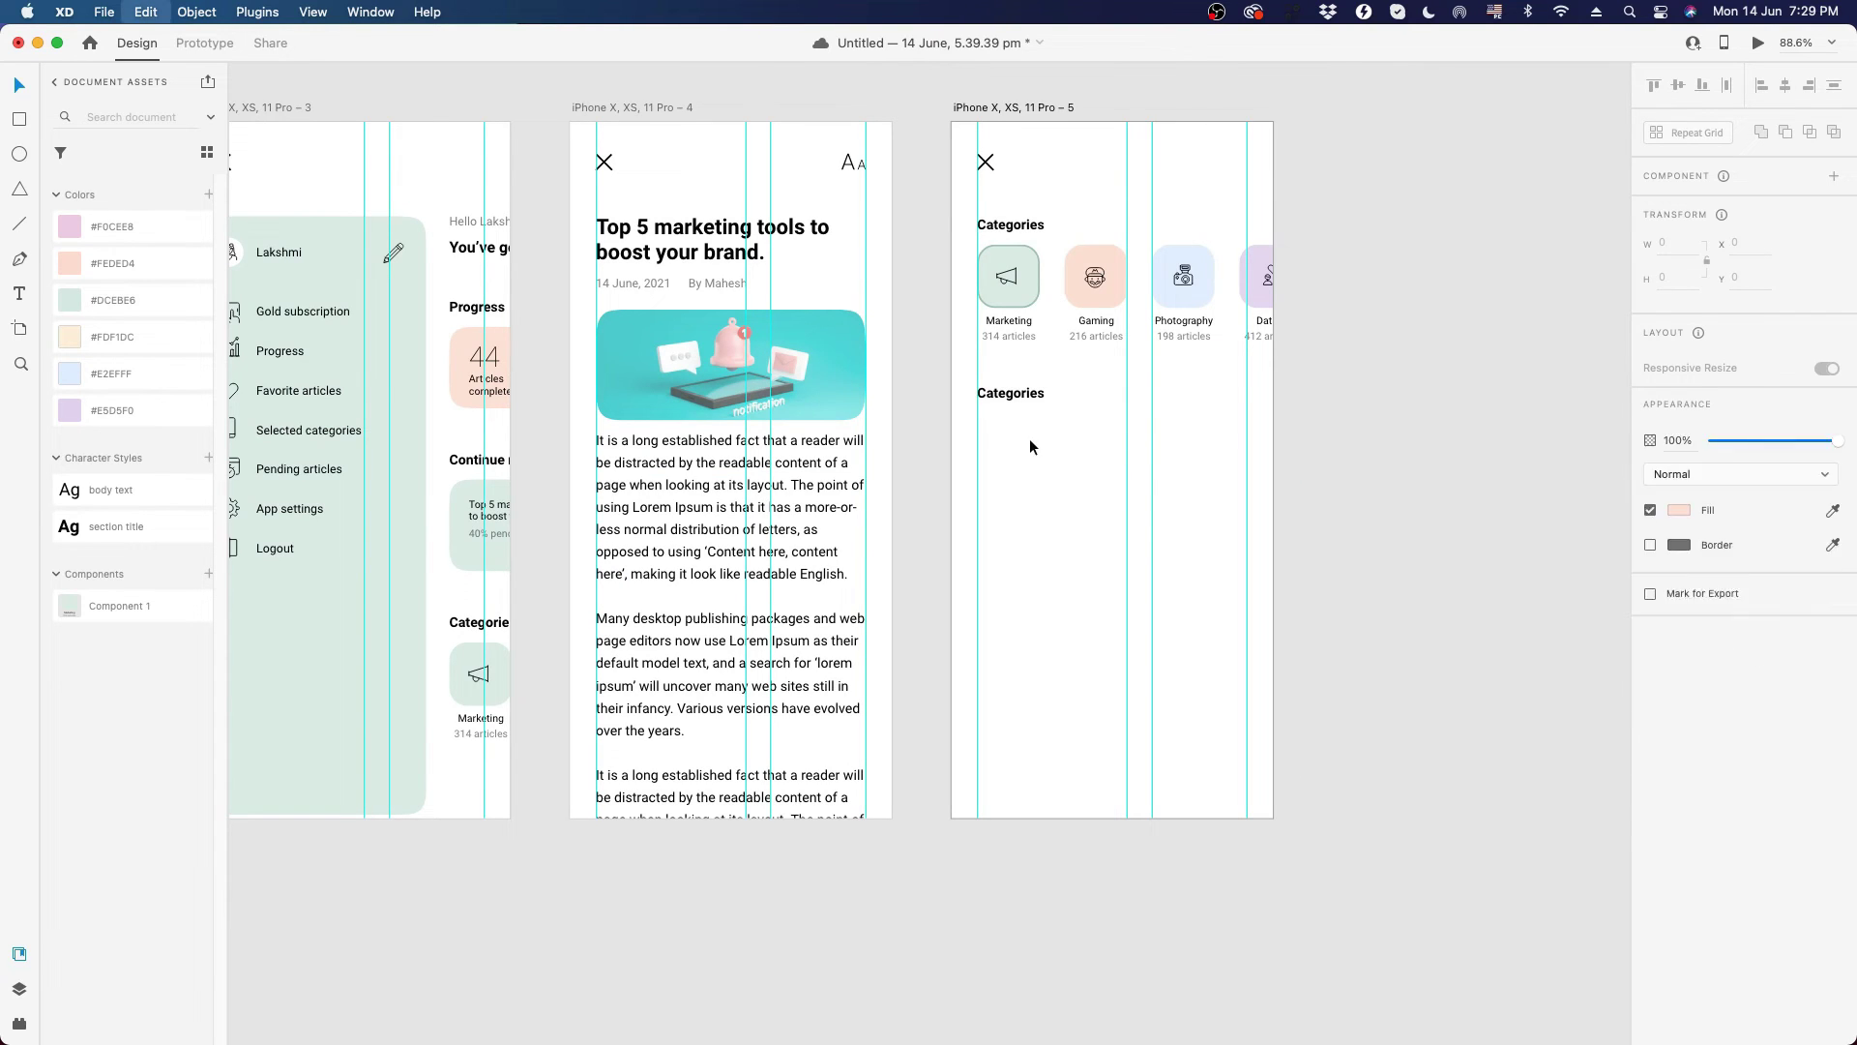
{"action": "left_click_drag", "start_coordinate": [1064, 392], "coordinate": [1035, 448]}
{"action": "left_click", "coordinate": [1055, 528]}
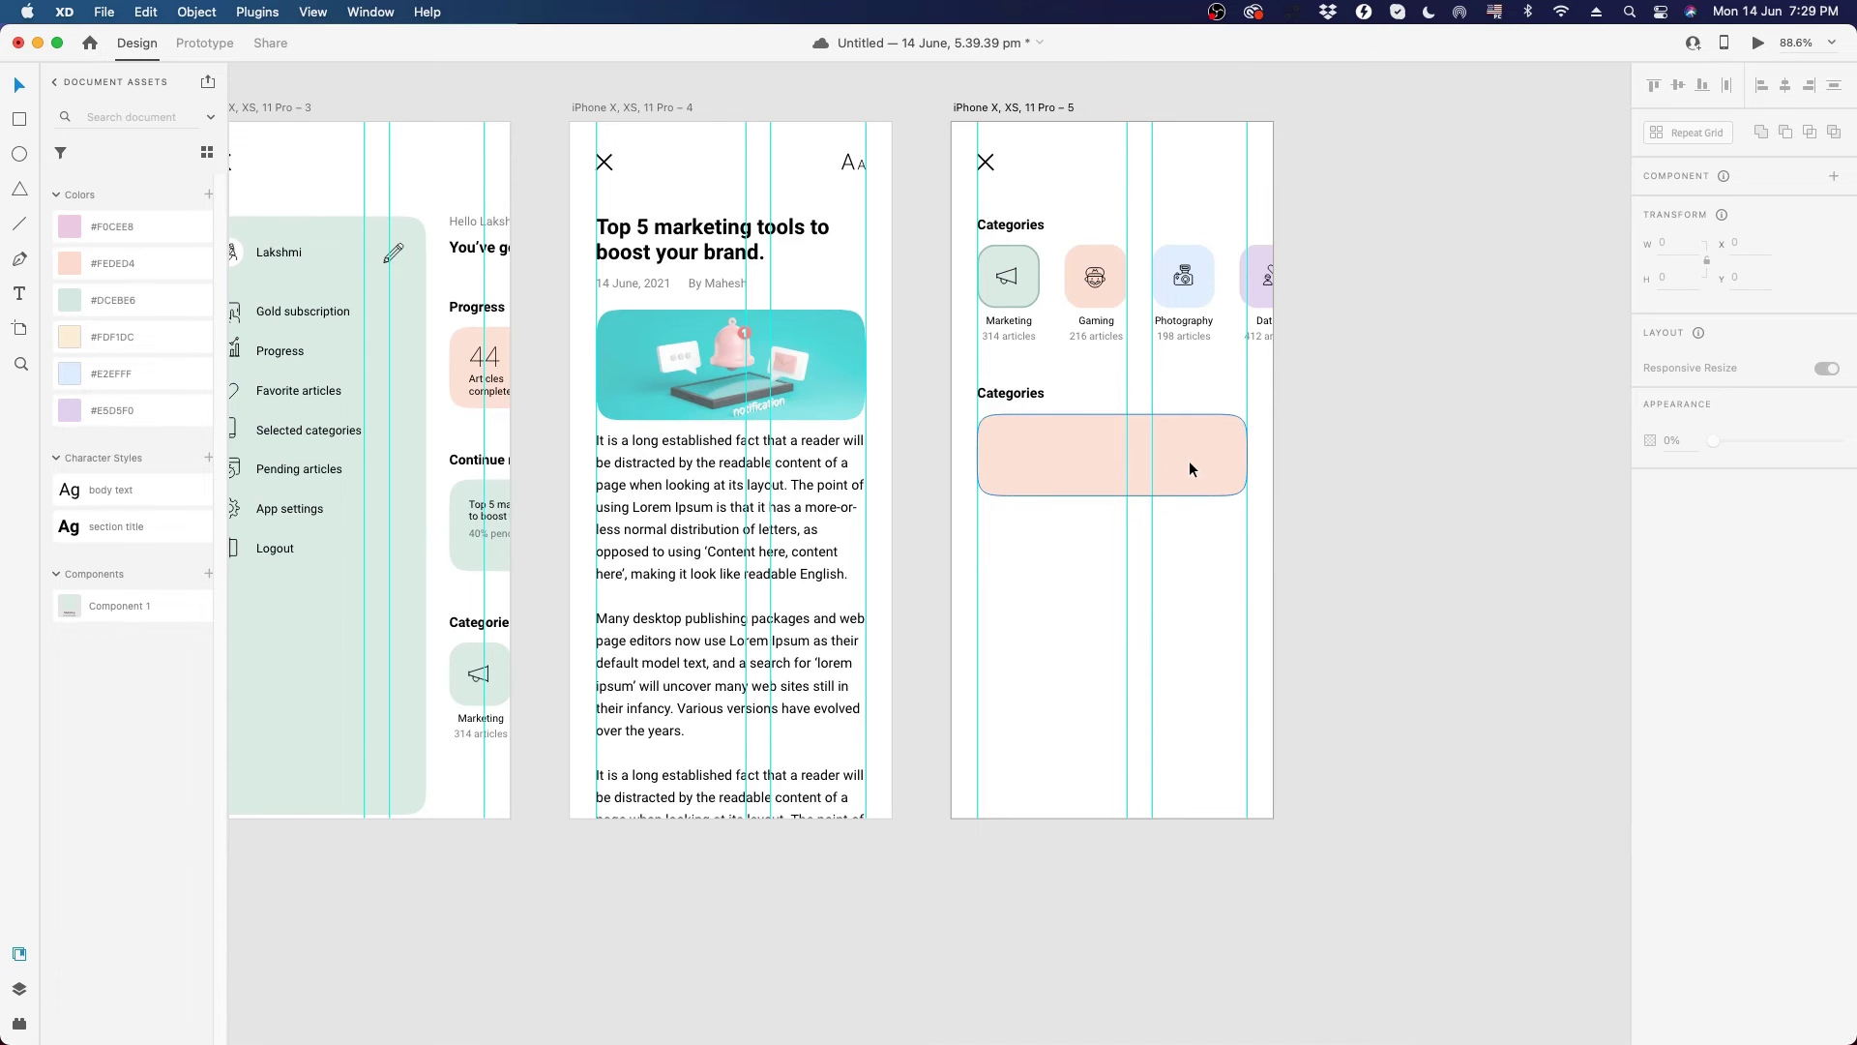
- Change the second Categories heading, above the peach card, to "Continue reading"
{"action": "scroll", "coordinate": [1188, 460], "scroll_direction": "up", "scroll_amount": 5}
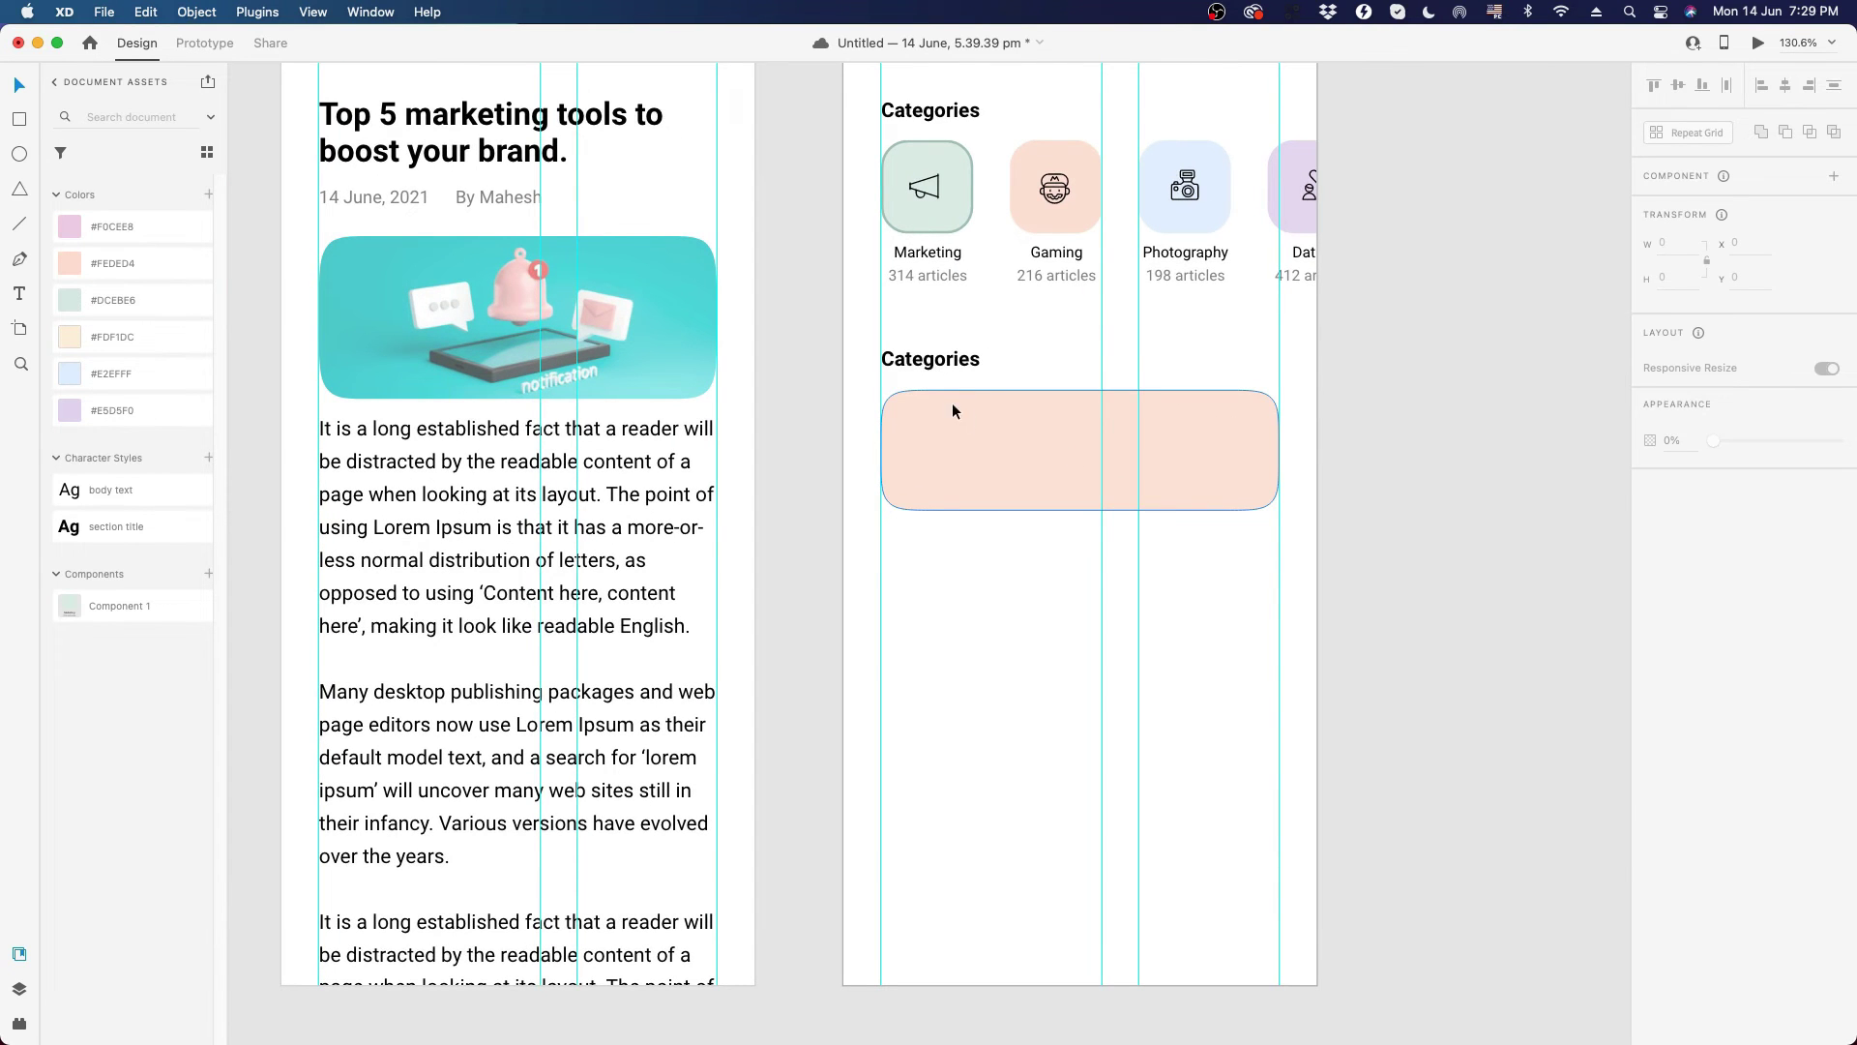
{"action": "double_click", "coordinate": [926, 364]}
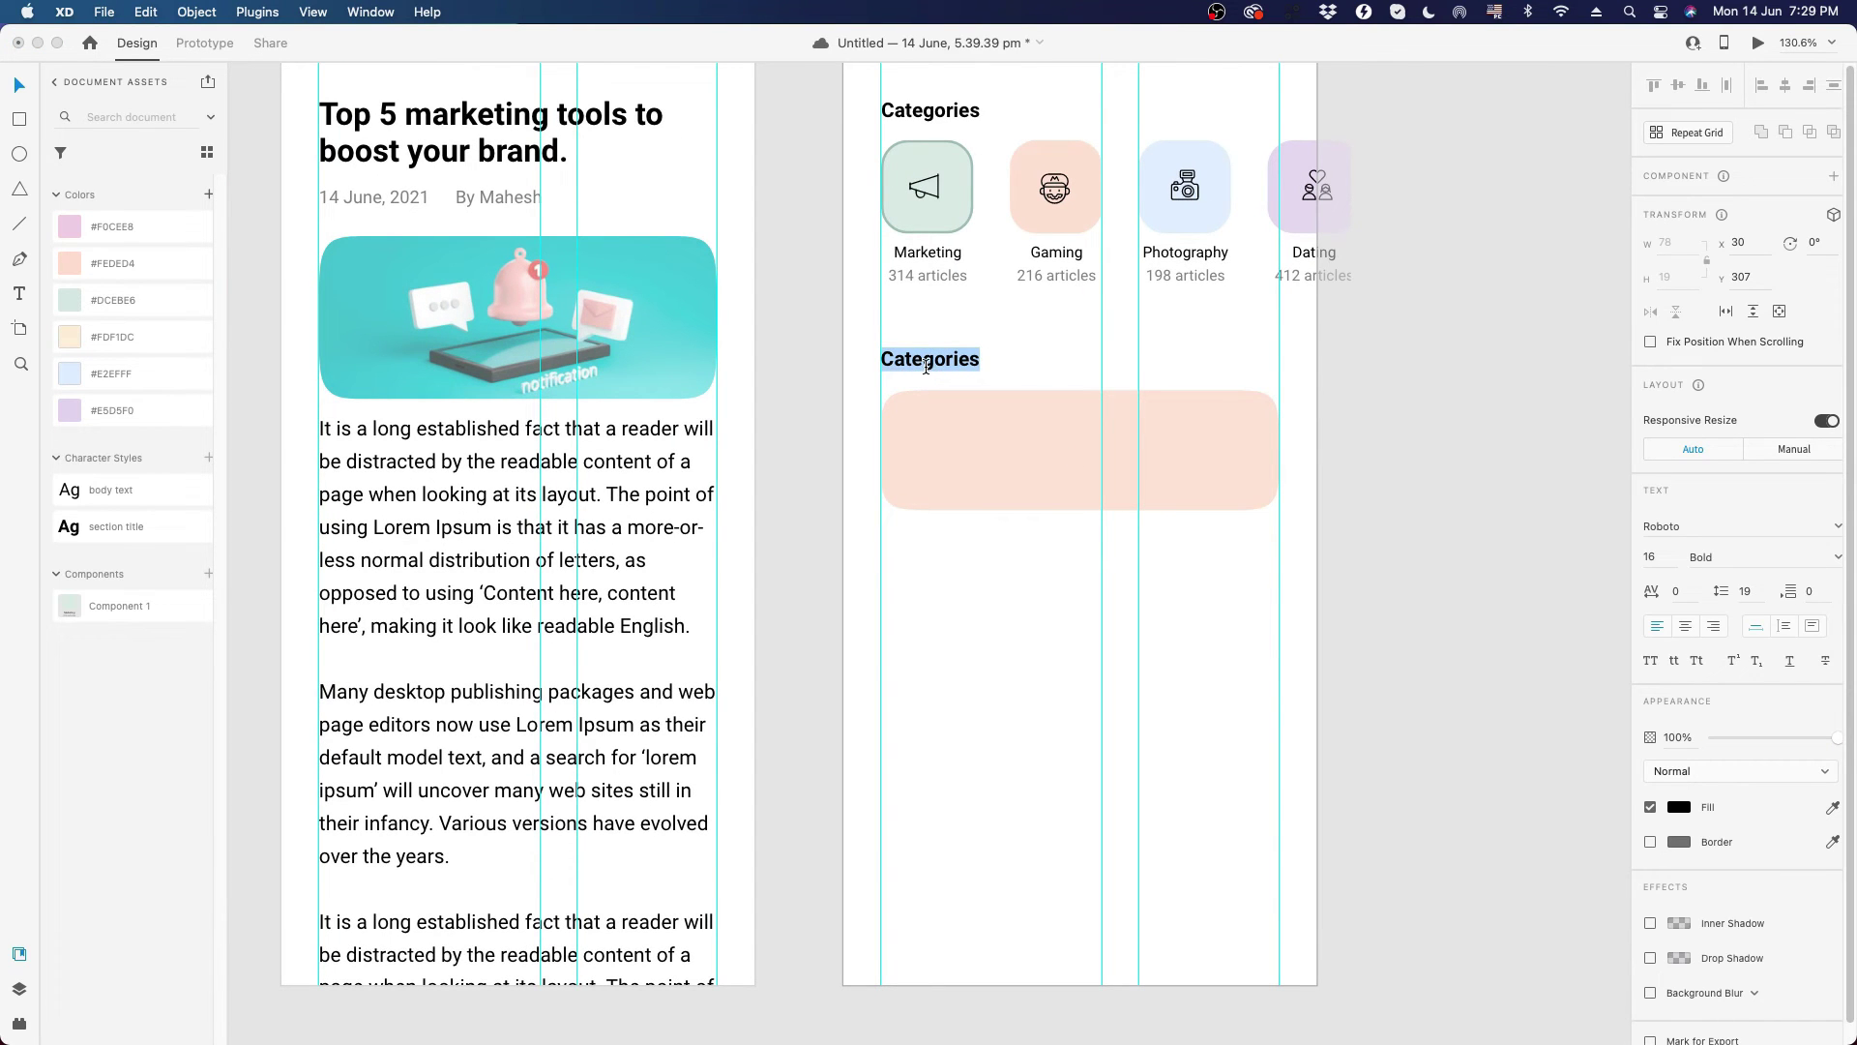
{"action": "type", "text": "Cont"}
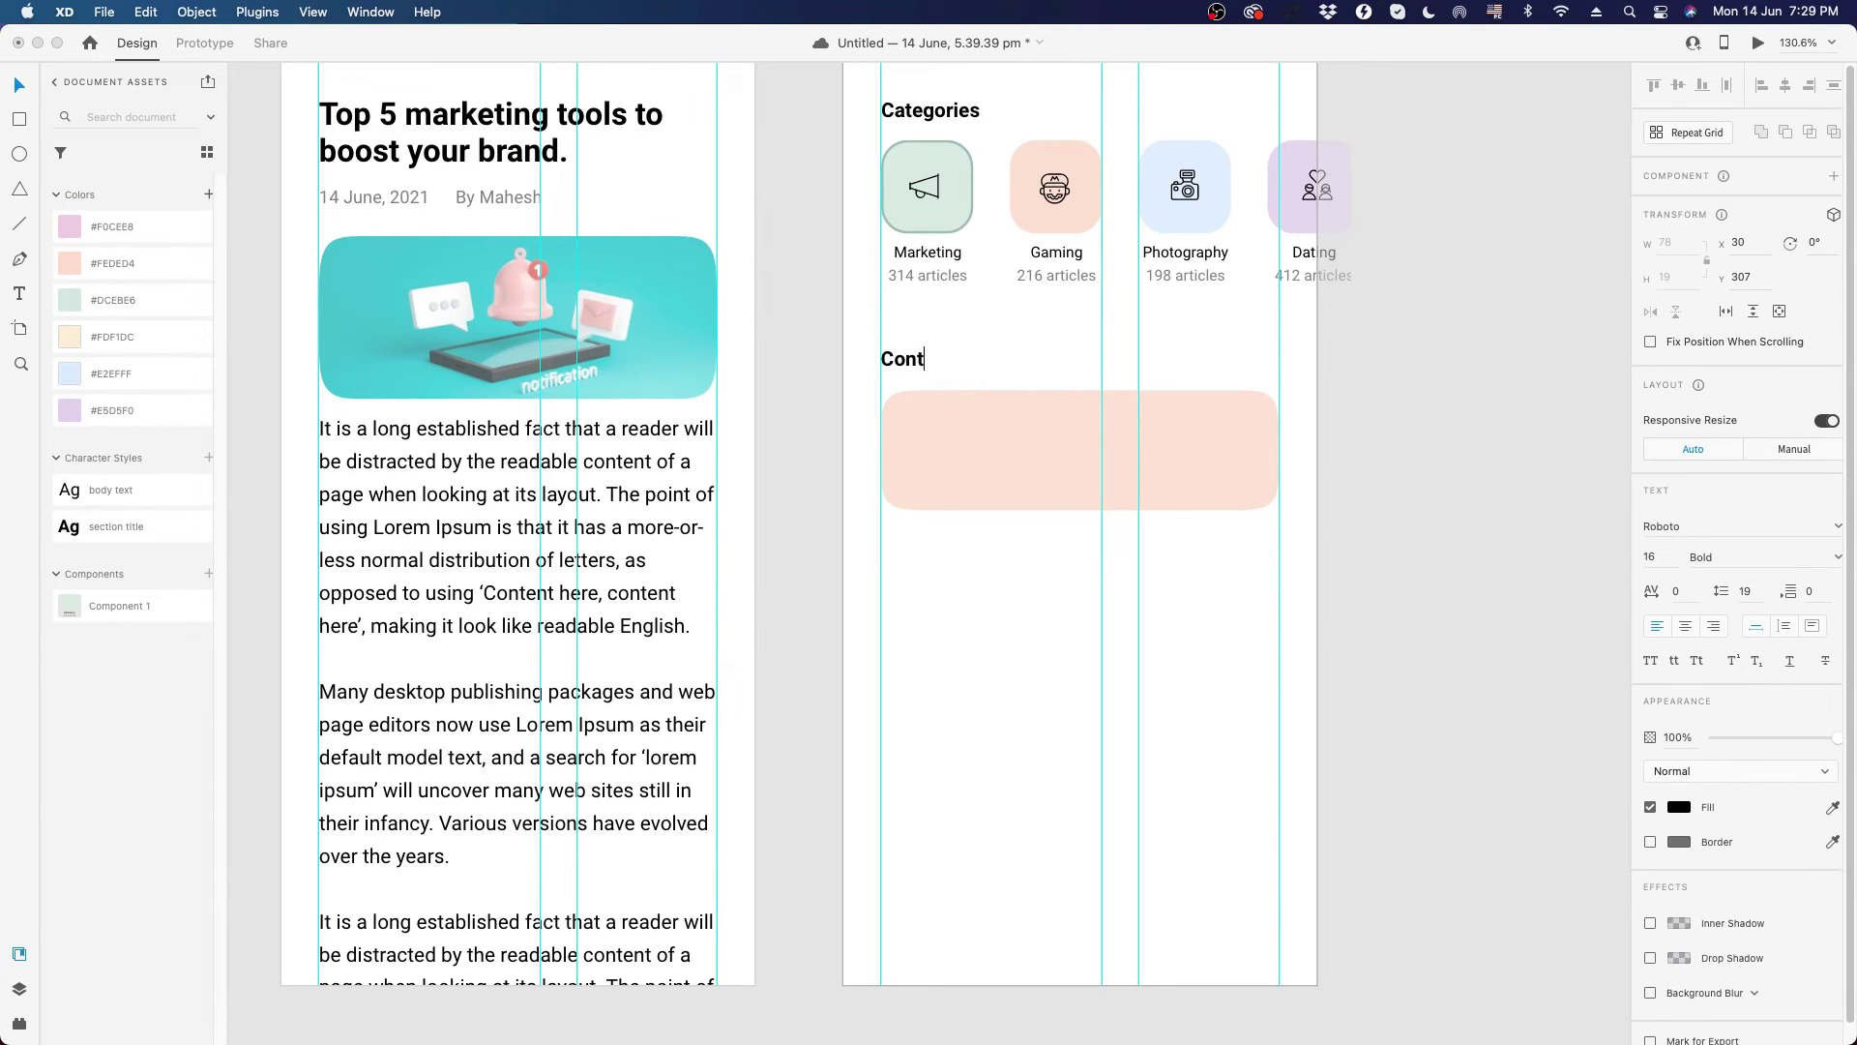
{"action": "type", "text": "inue reading"}
{"action": "key", "text": "Escape"}
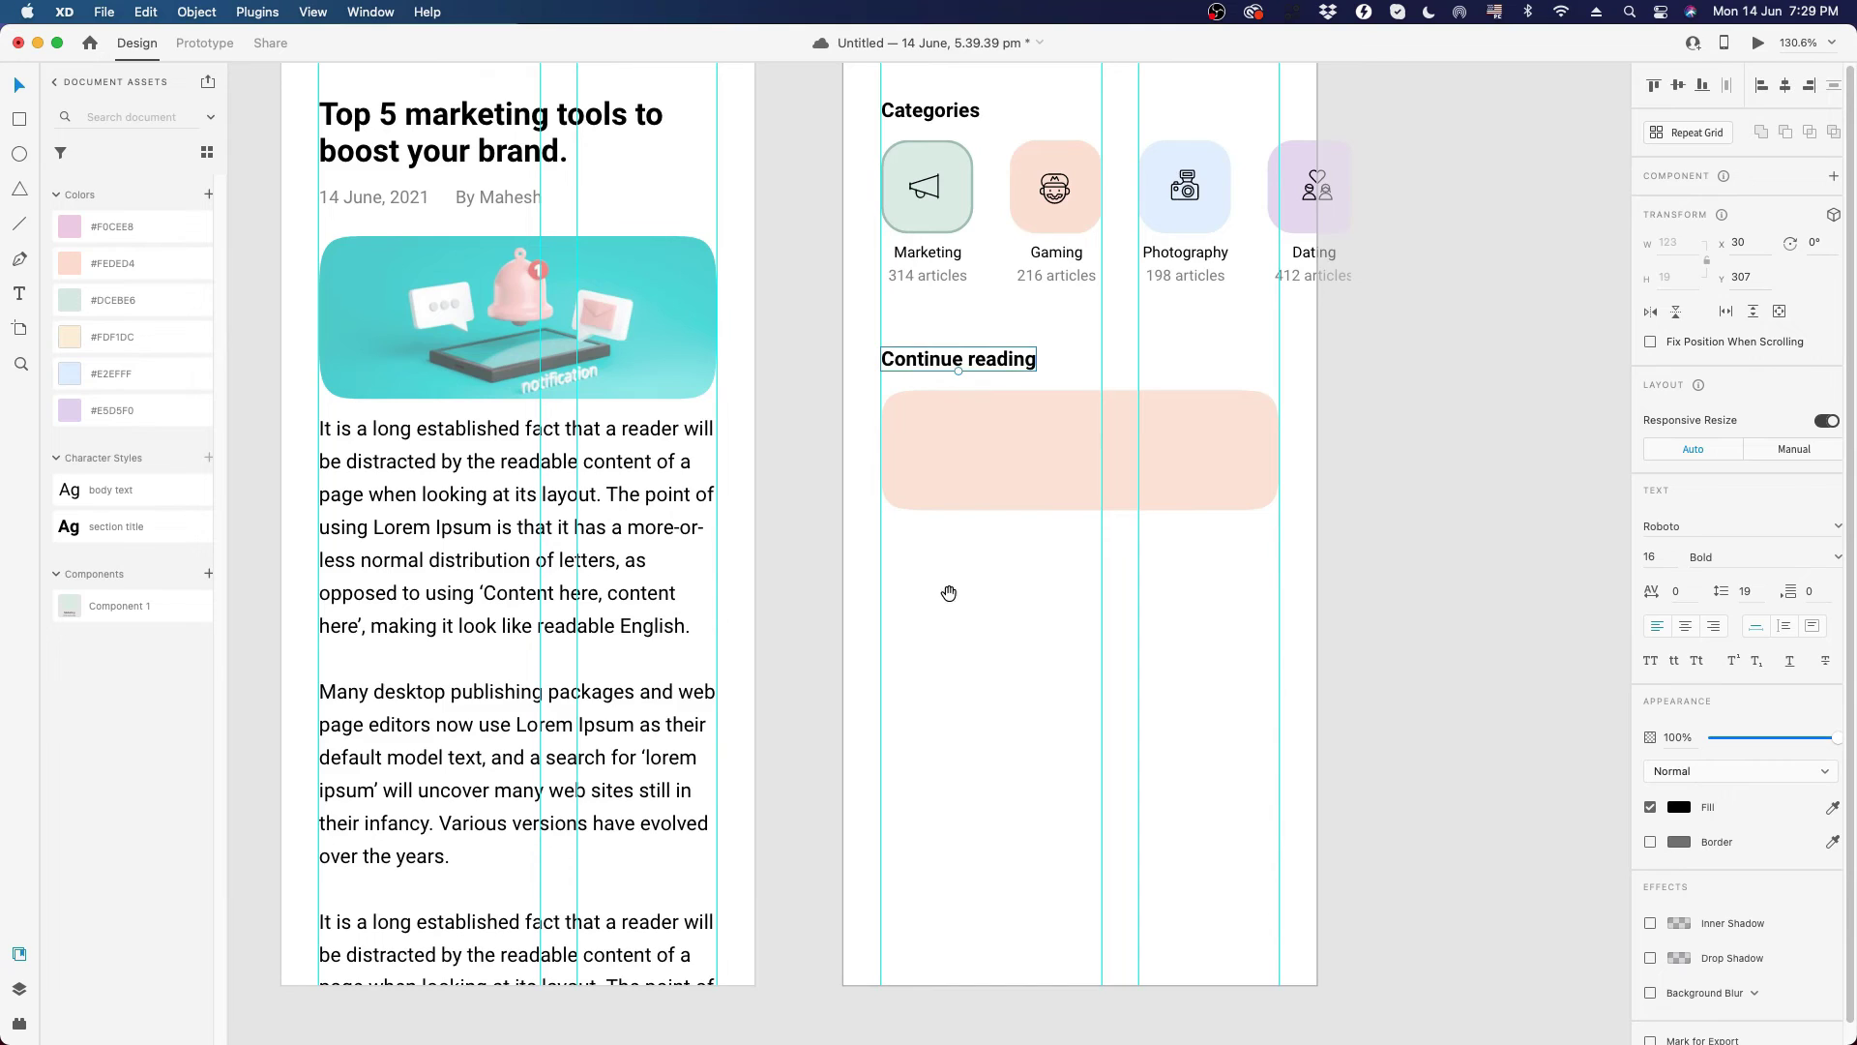
- Copy the View all link from the home screen's Progress section and place it level with the Continue reading heading at X 297, Y 309
{"action": "scroll", "coordinate": [949, 593], "scroll_direction": "up", "scroll_amount": 3}
{"action": "scroll", "coordinate": [949, 593], "scroll_direction": "right", "scroll_amount": 2}
{"action": "left_click", "coordinate": [879, 306]}
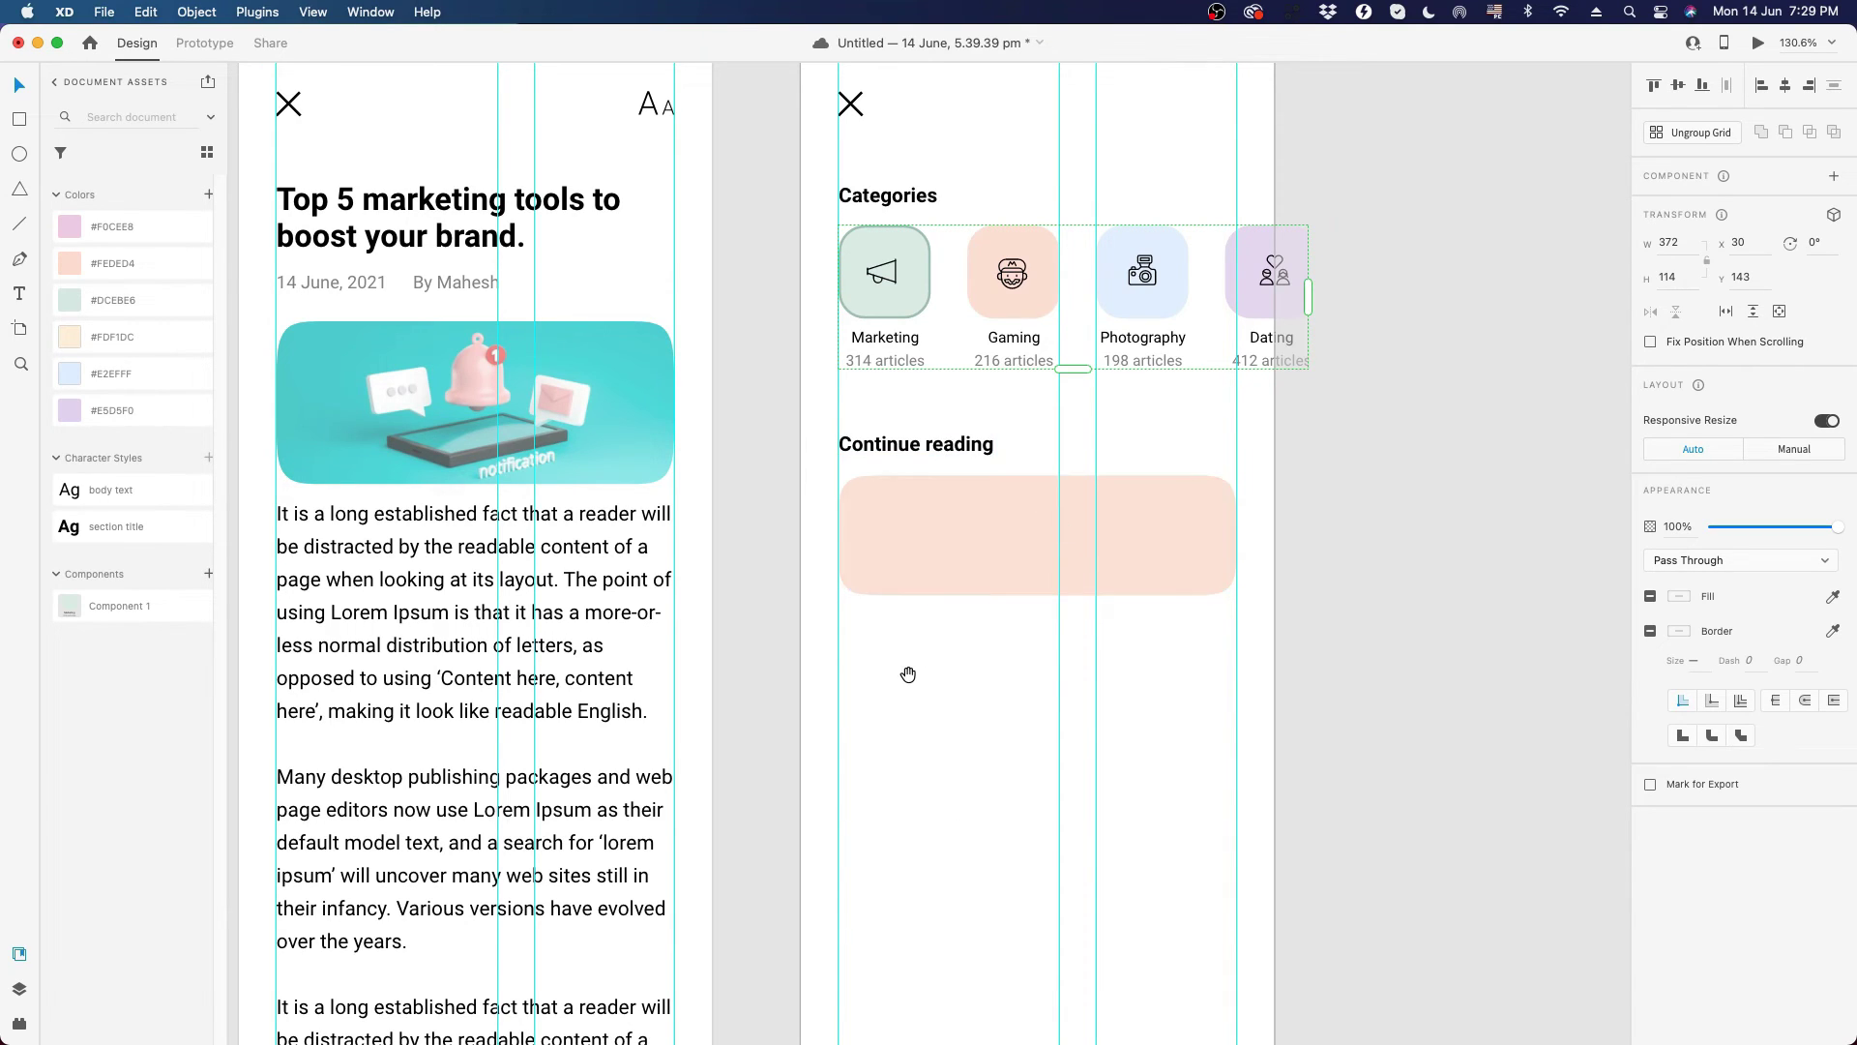
{"action": "left_click_drag", "start_coordinate": [908, 674], "coordinate": [1235, 684]}
{"action": "left_click_drag", "start_coordinate": [602, 595], "coordinate": [1285, 627]}
{"action": "double_click", "coordinate": [395, 360]}
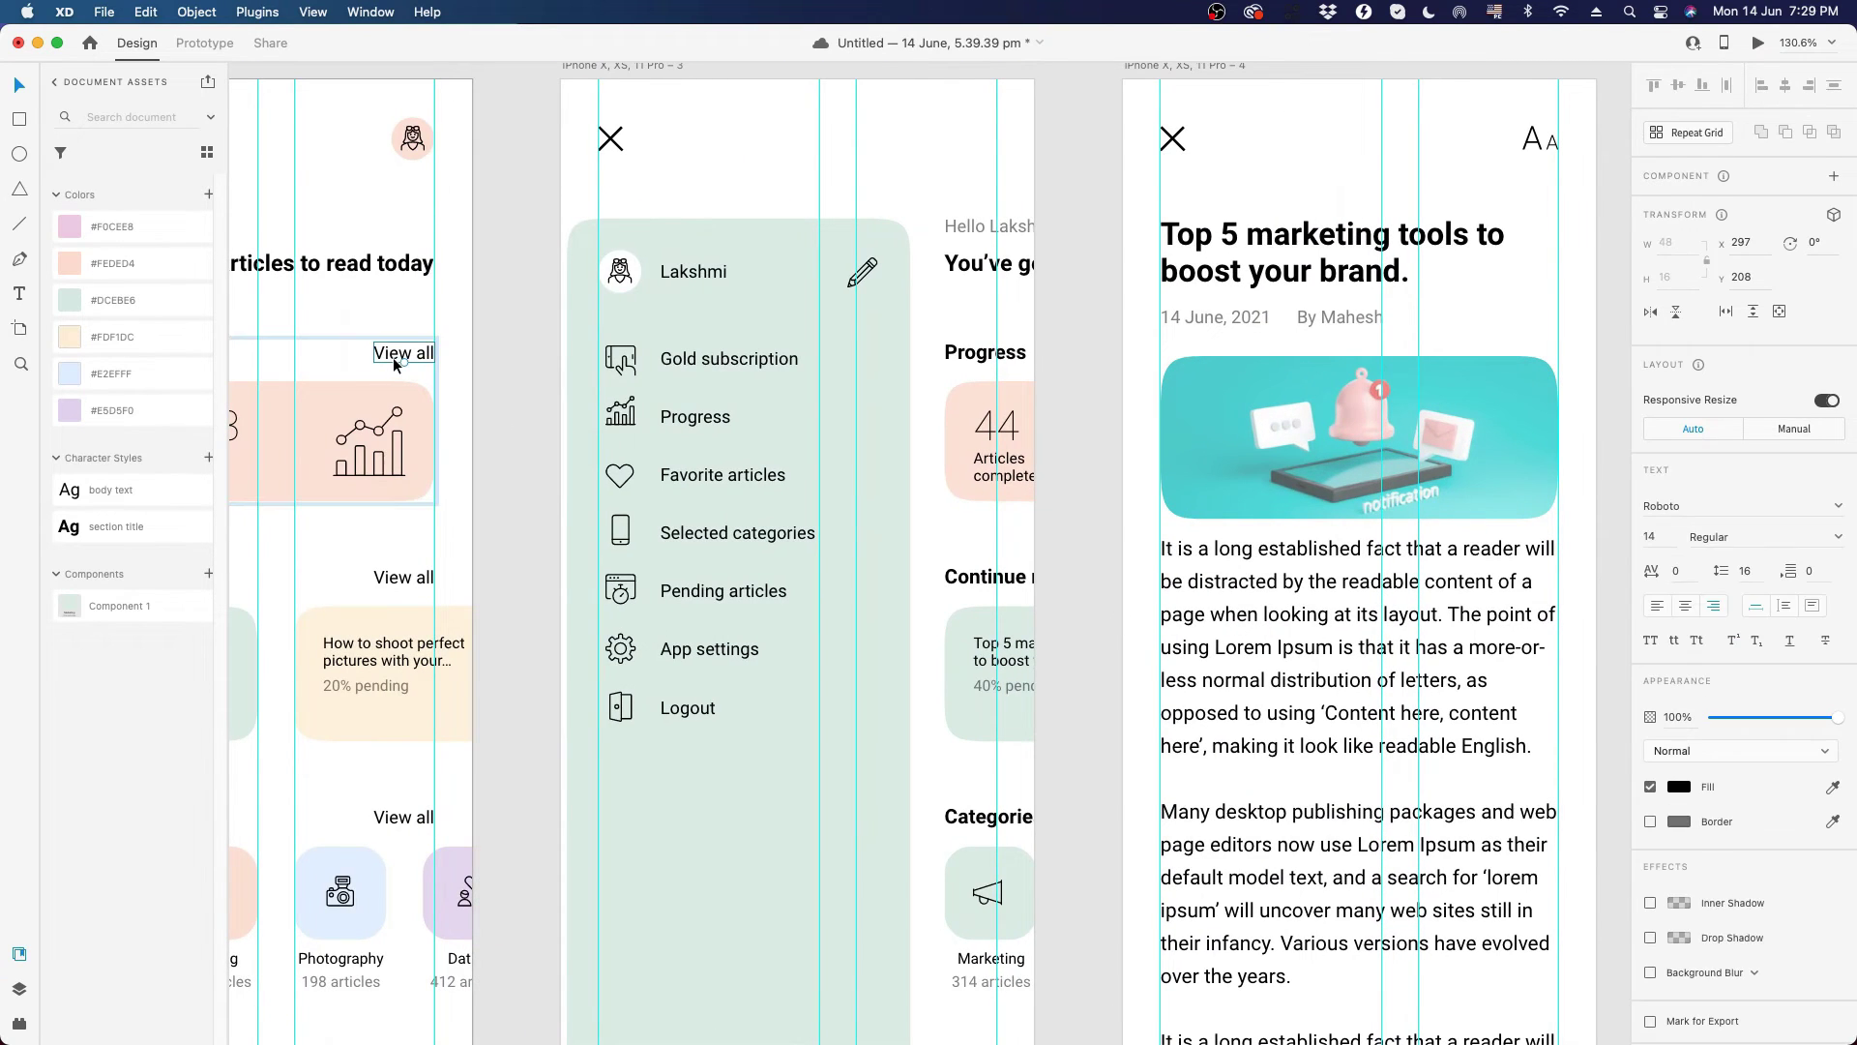
{"action": "scroll", "coordinate": [319, 440], "scroll_direction": "down", "scroll_amount": 6}
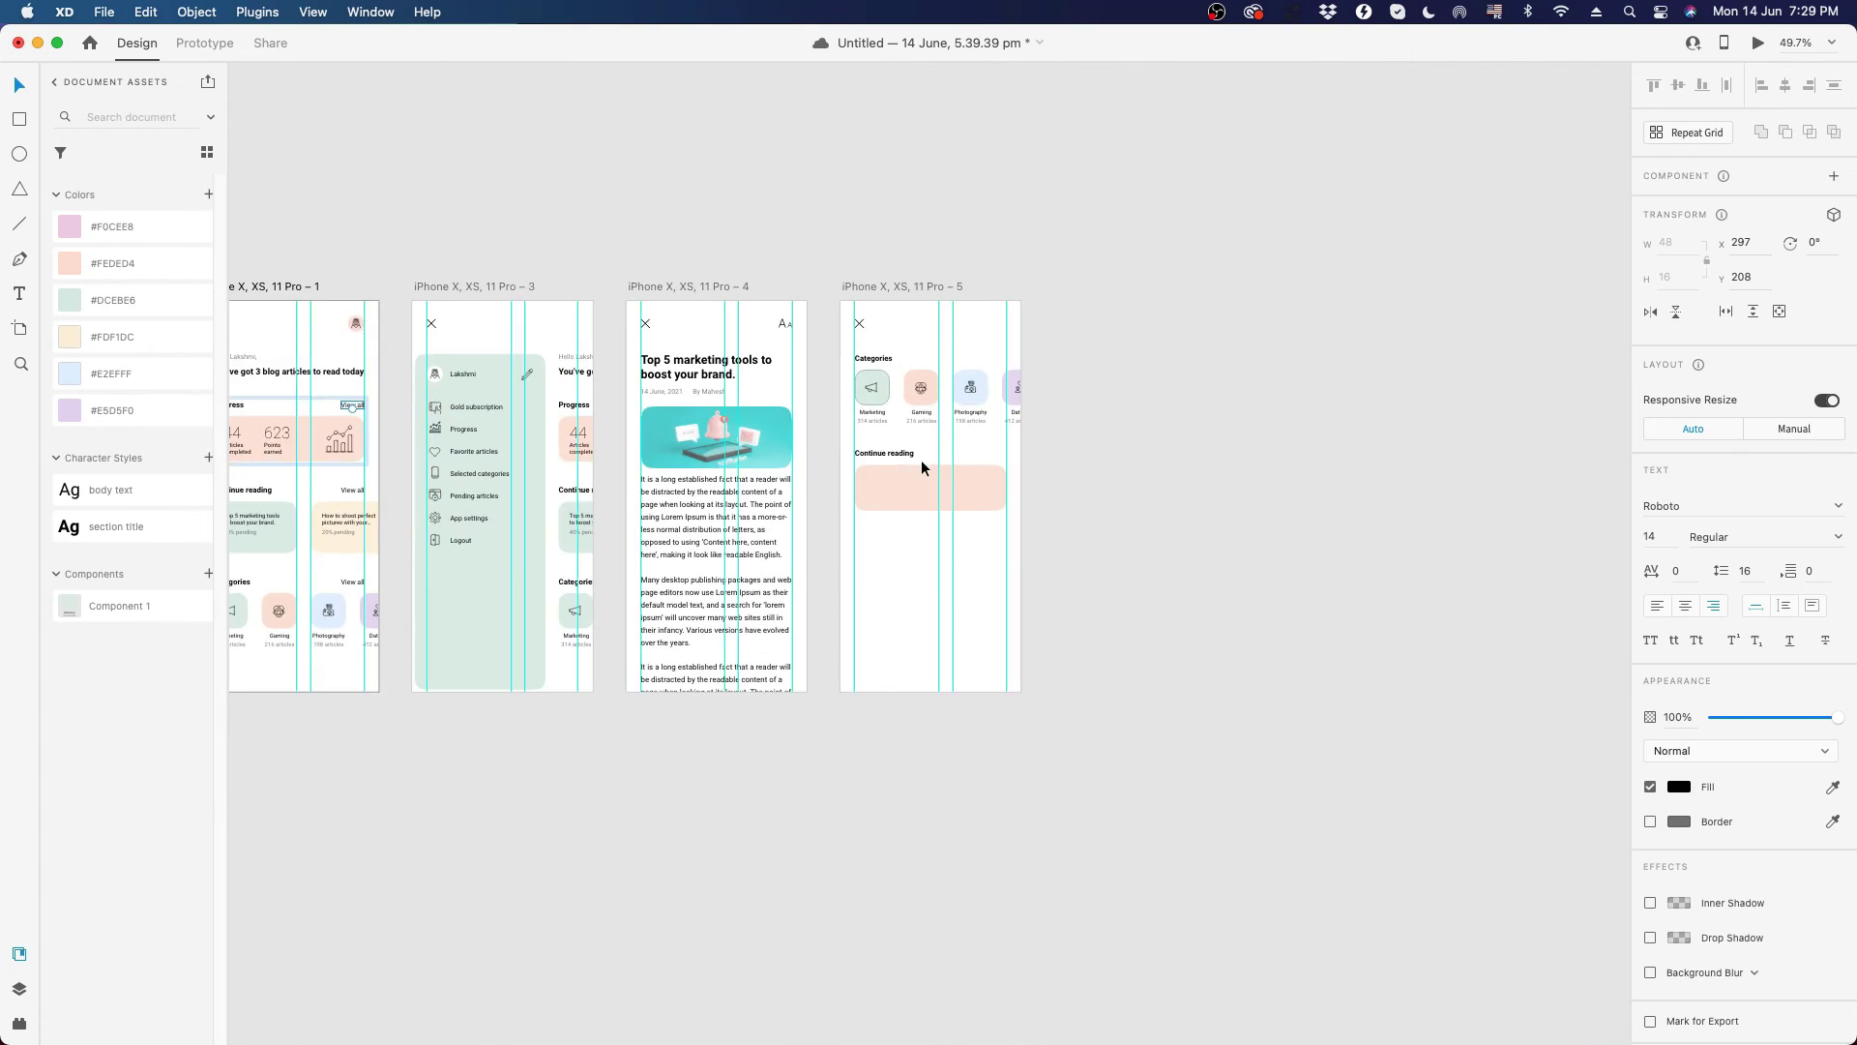
{"action": "scroll", "coordinate": [920, 468], "scroll_direction": "up", "scroll_amount": 8}
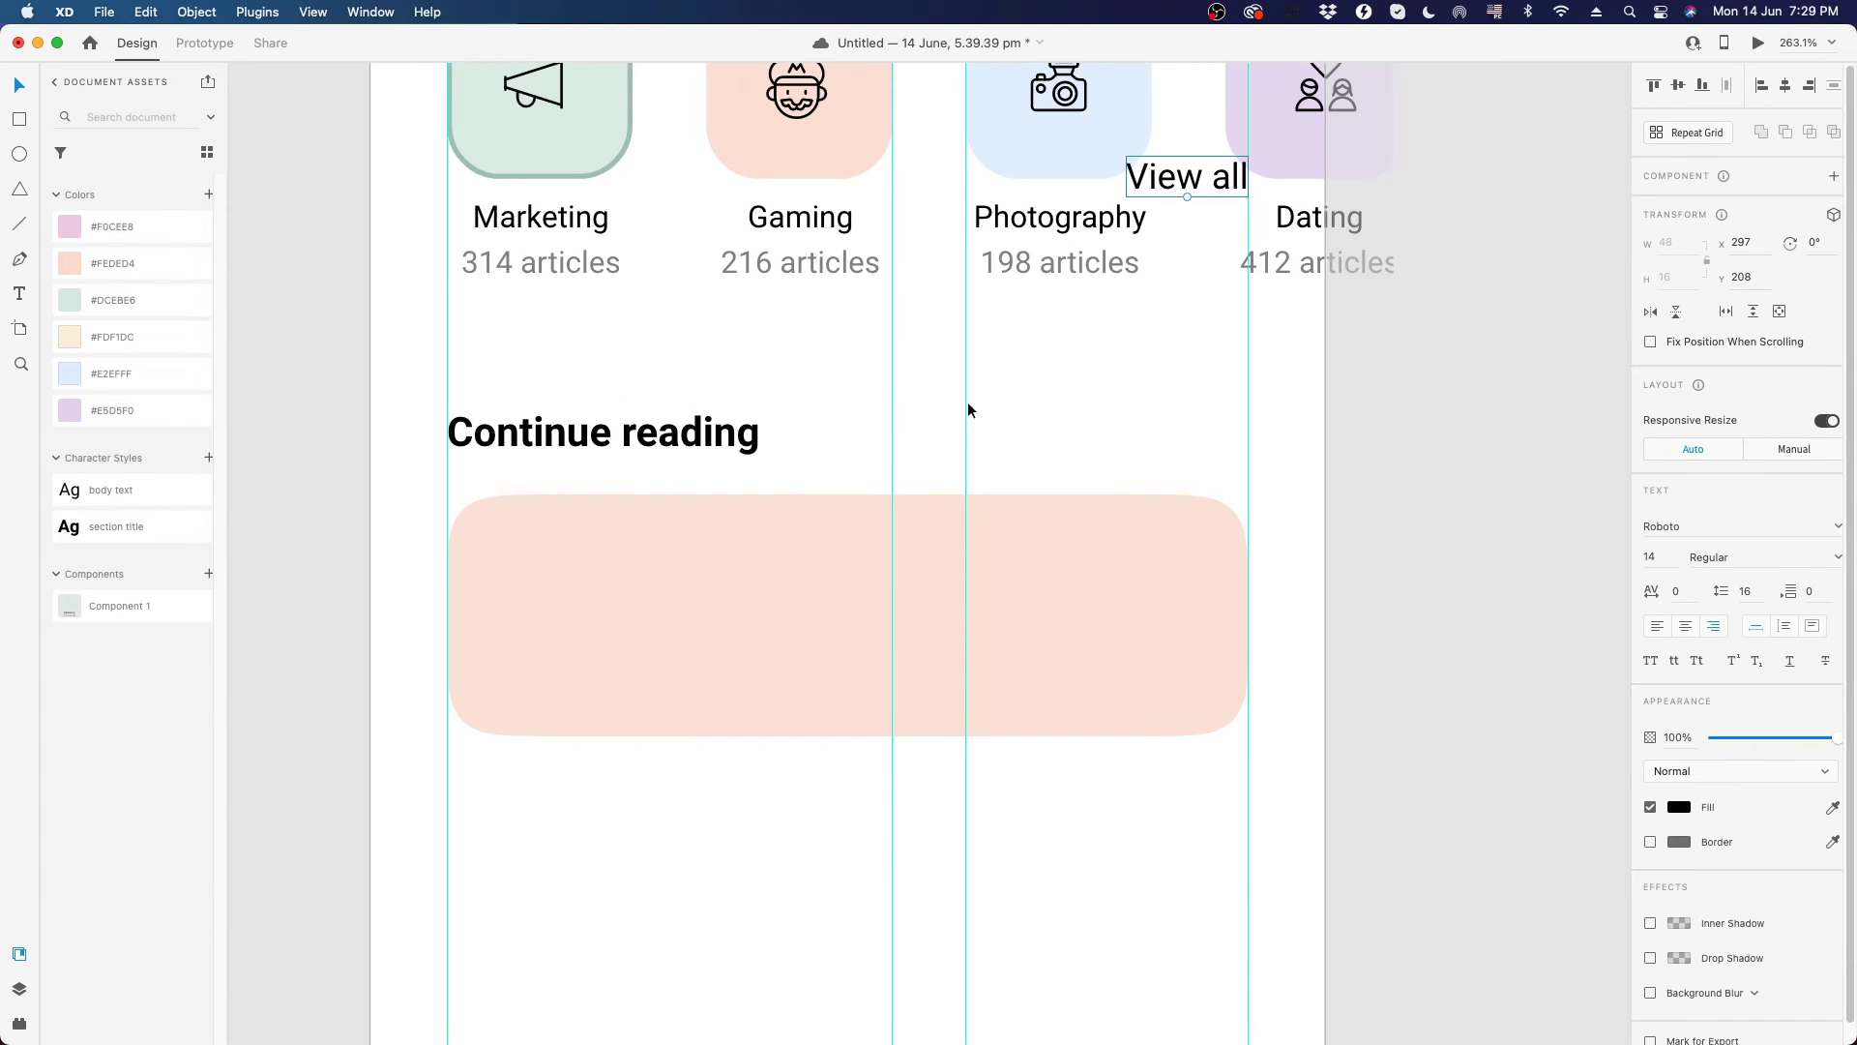
{"action": "left_click_drag", "start_coordinate": [1168, 182], "coordinate": [1186, 447]}
{"action": "left_click", "coordinate": [1435, 440]}
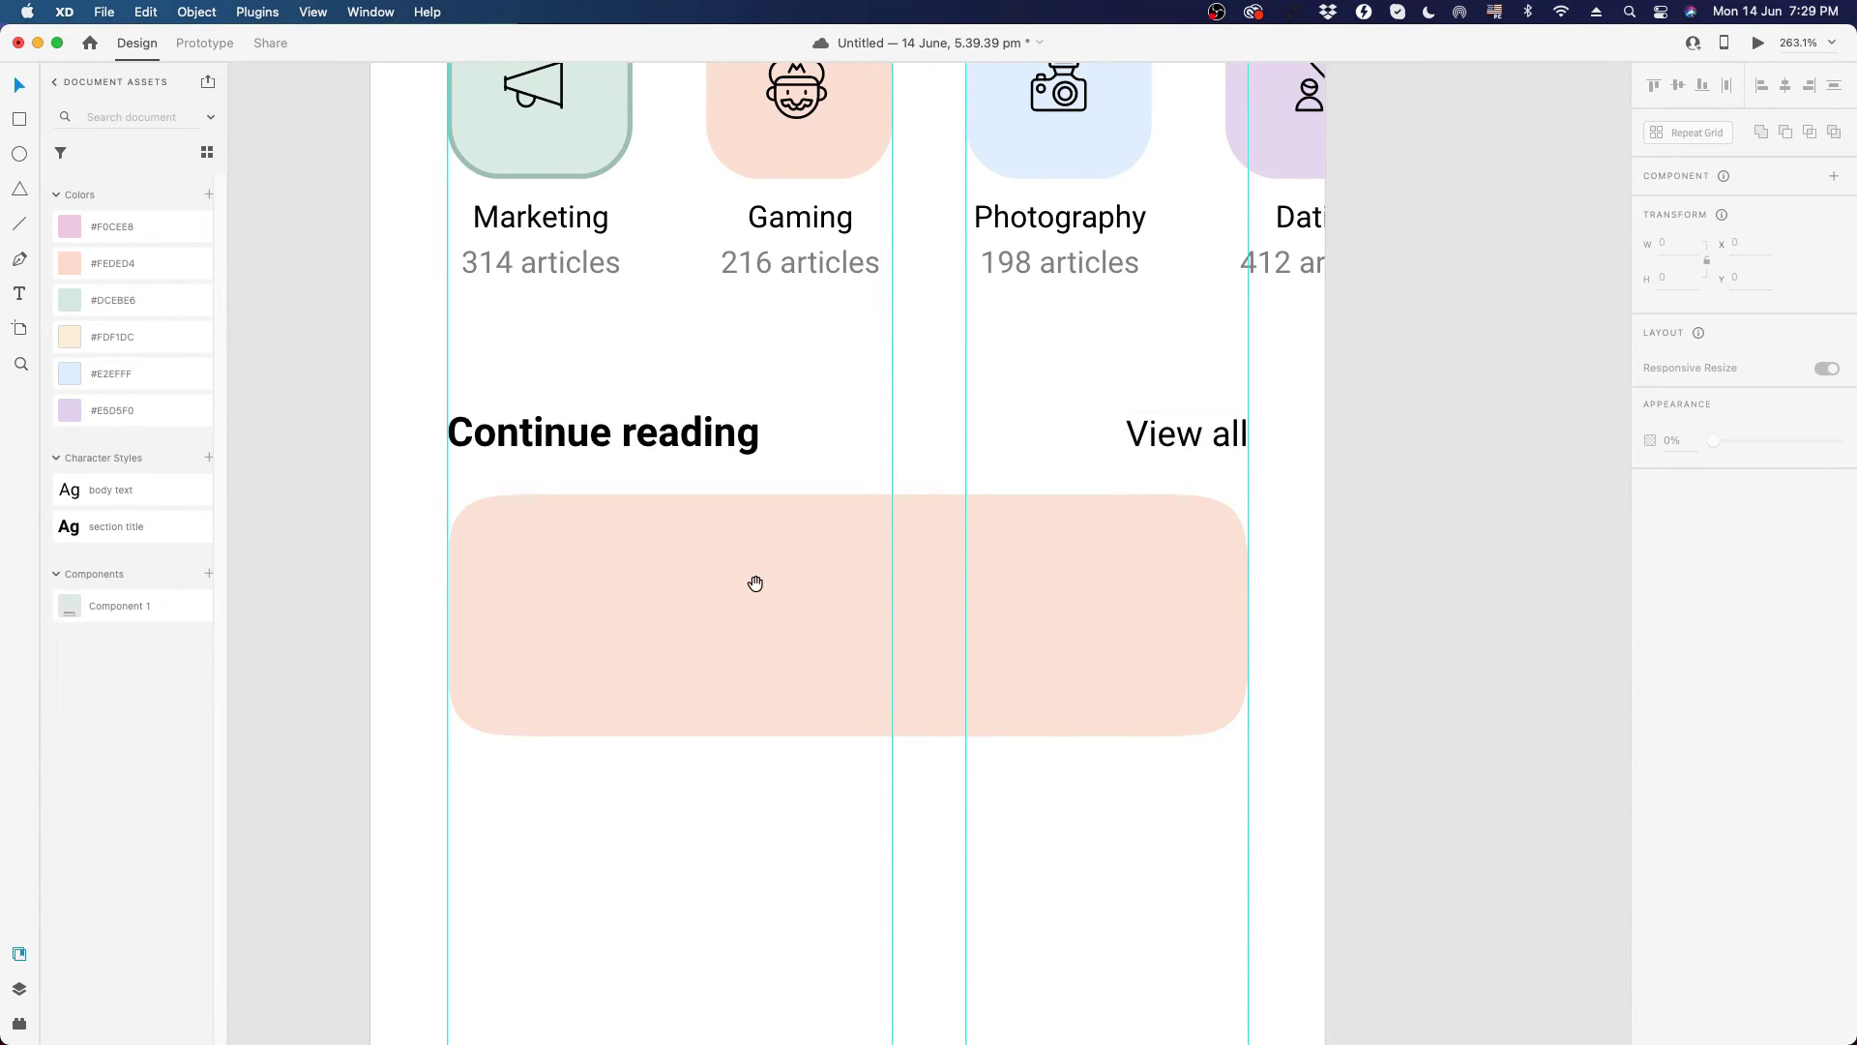
{"action": "left_click_drag", "start_coordinate": [755, 584], "coordinate": [779, 416]}
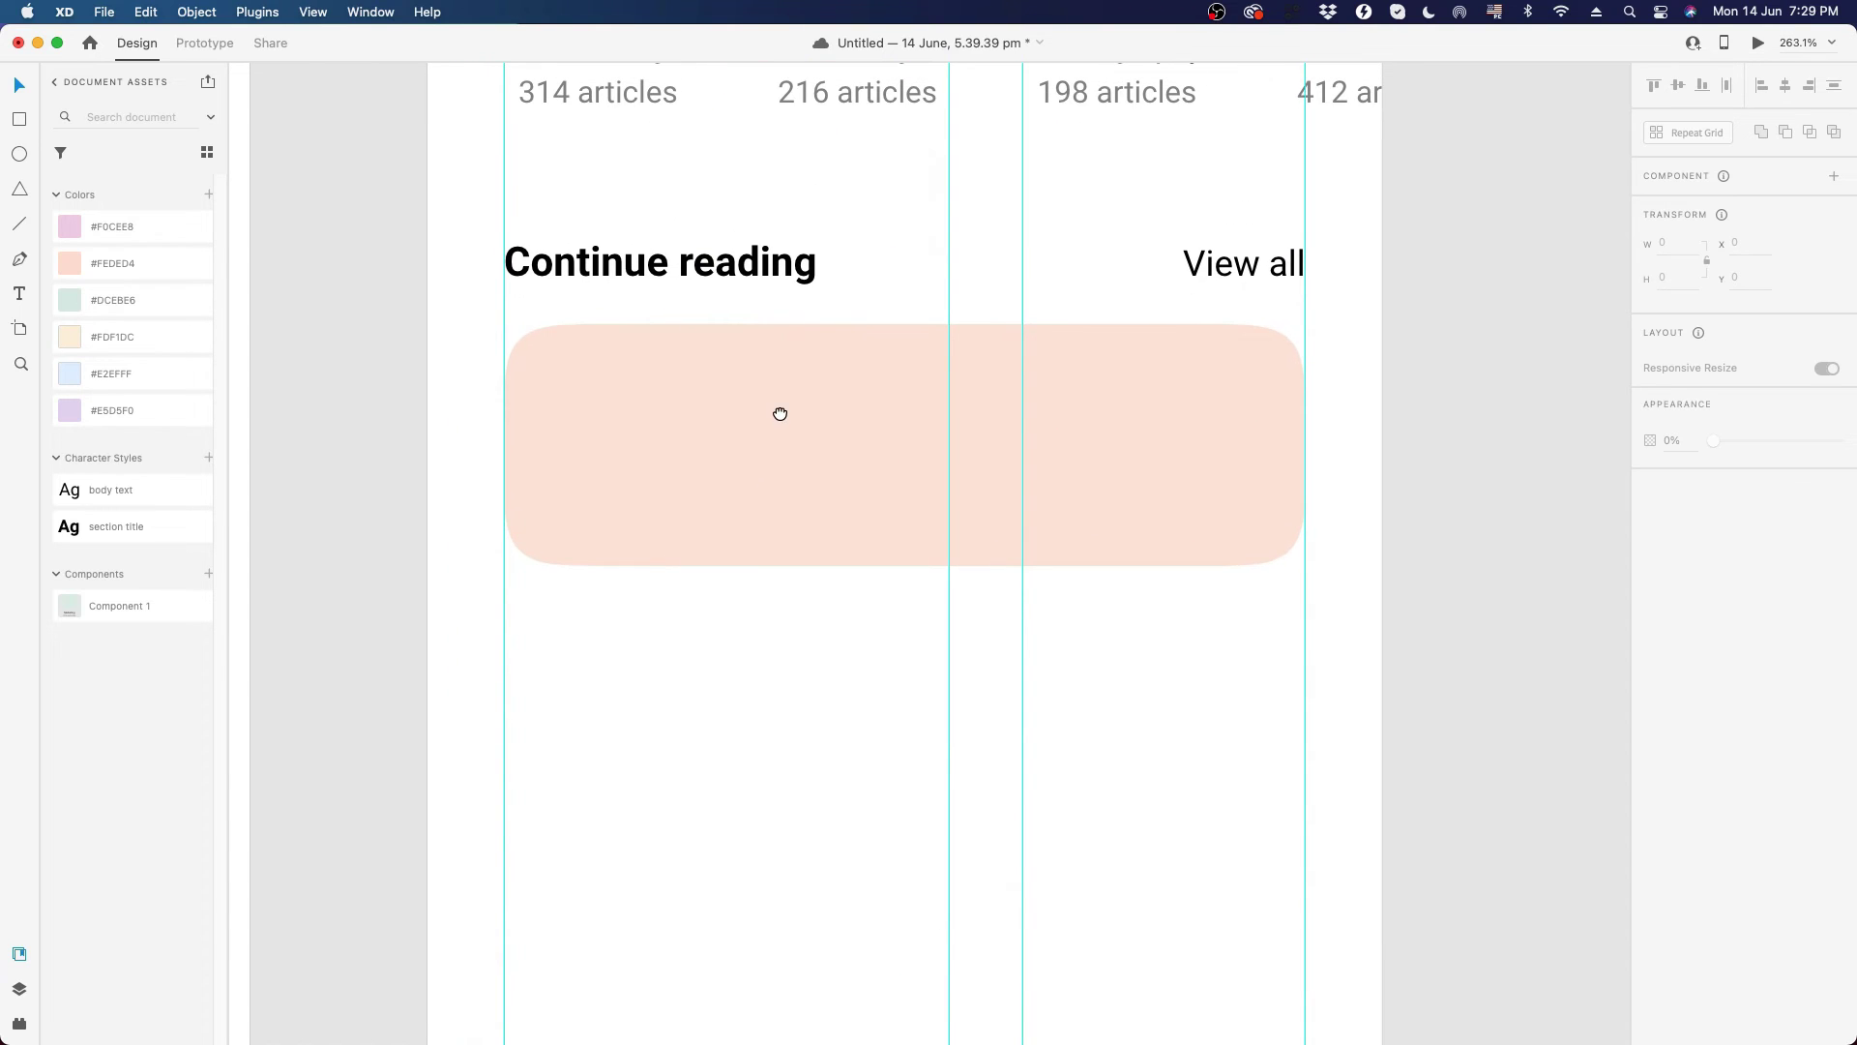
{"action": "left_click", "coordinate": [1214, 279]}
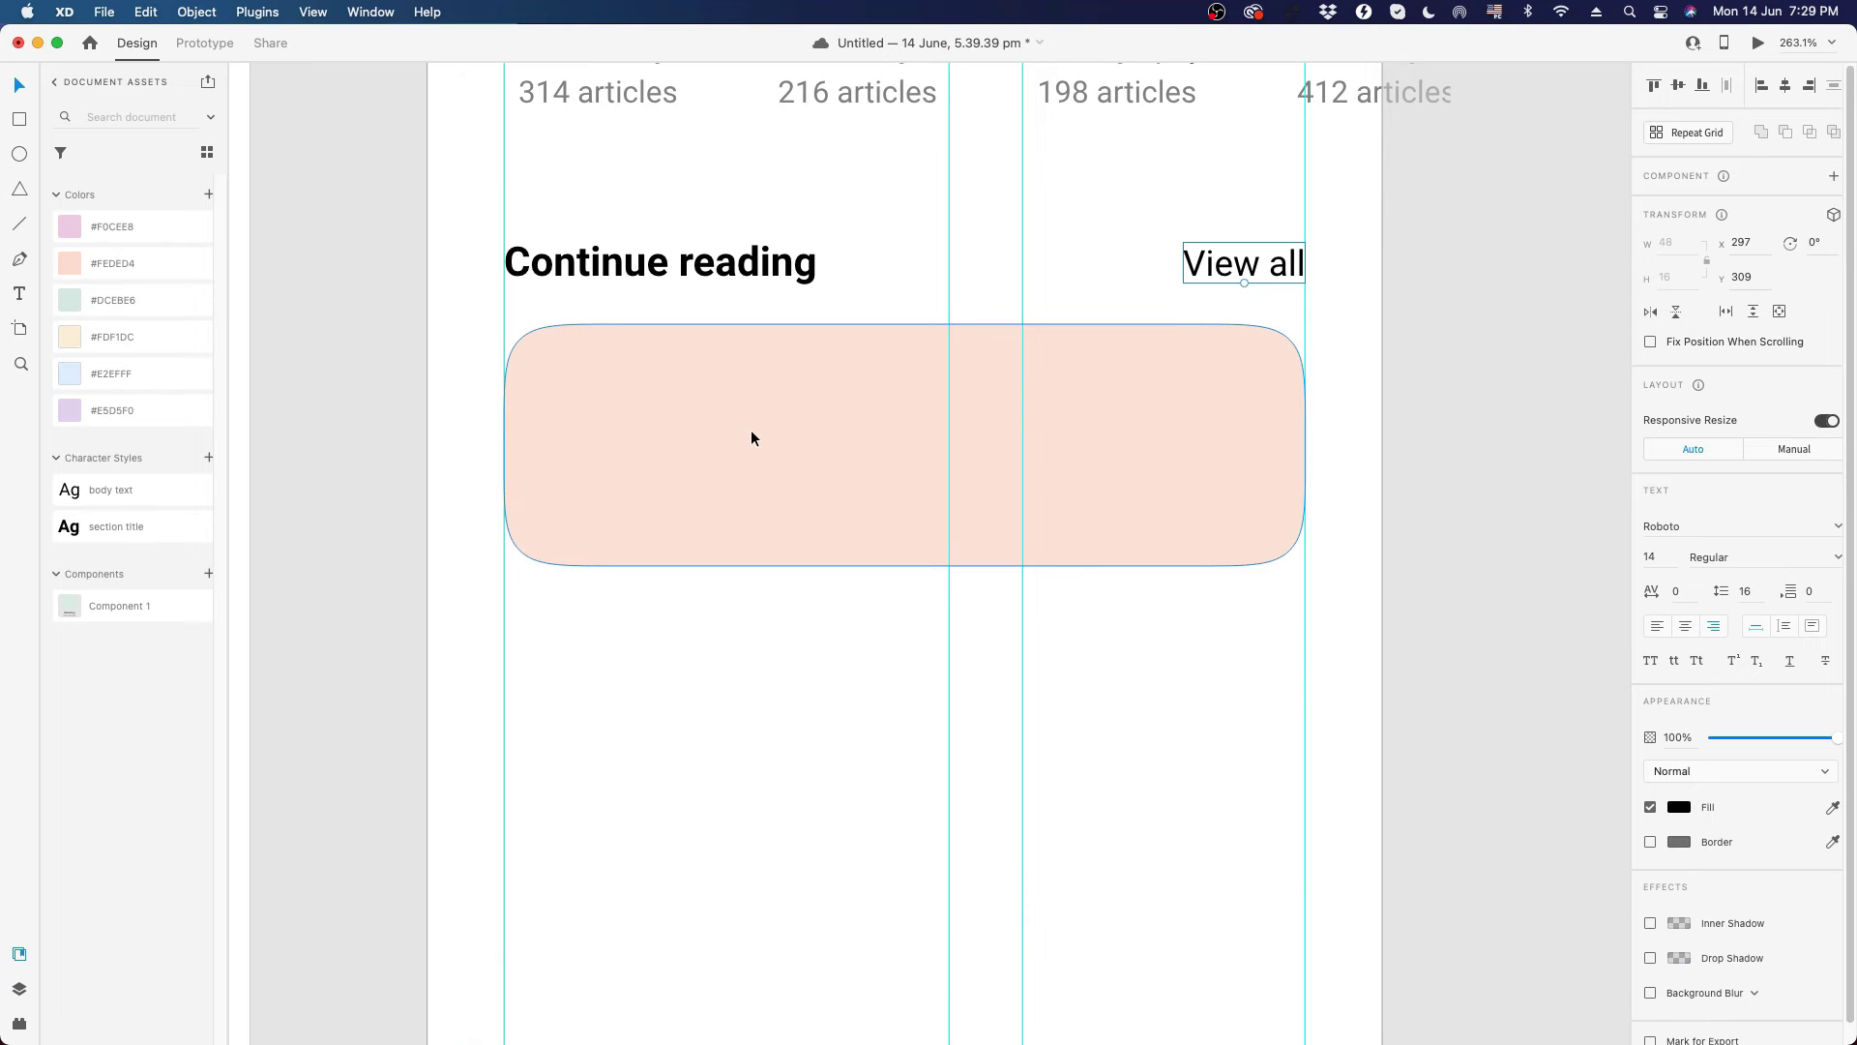
- Copy the marketing article title and "40% pending" from the home screen's green card into the peach card at X 51, Y 363
{"action": "left_click_drag", "start_coordinate": [508, 591], "coordinate": [1023, 614]}
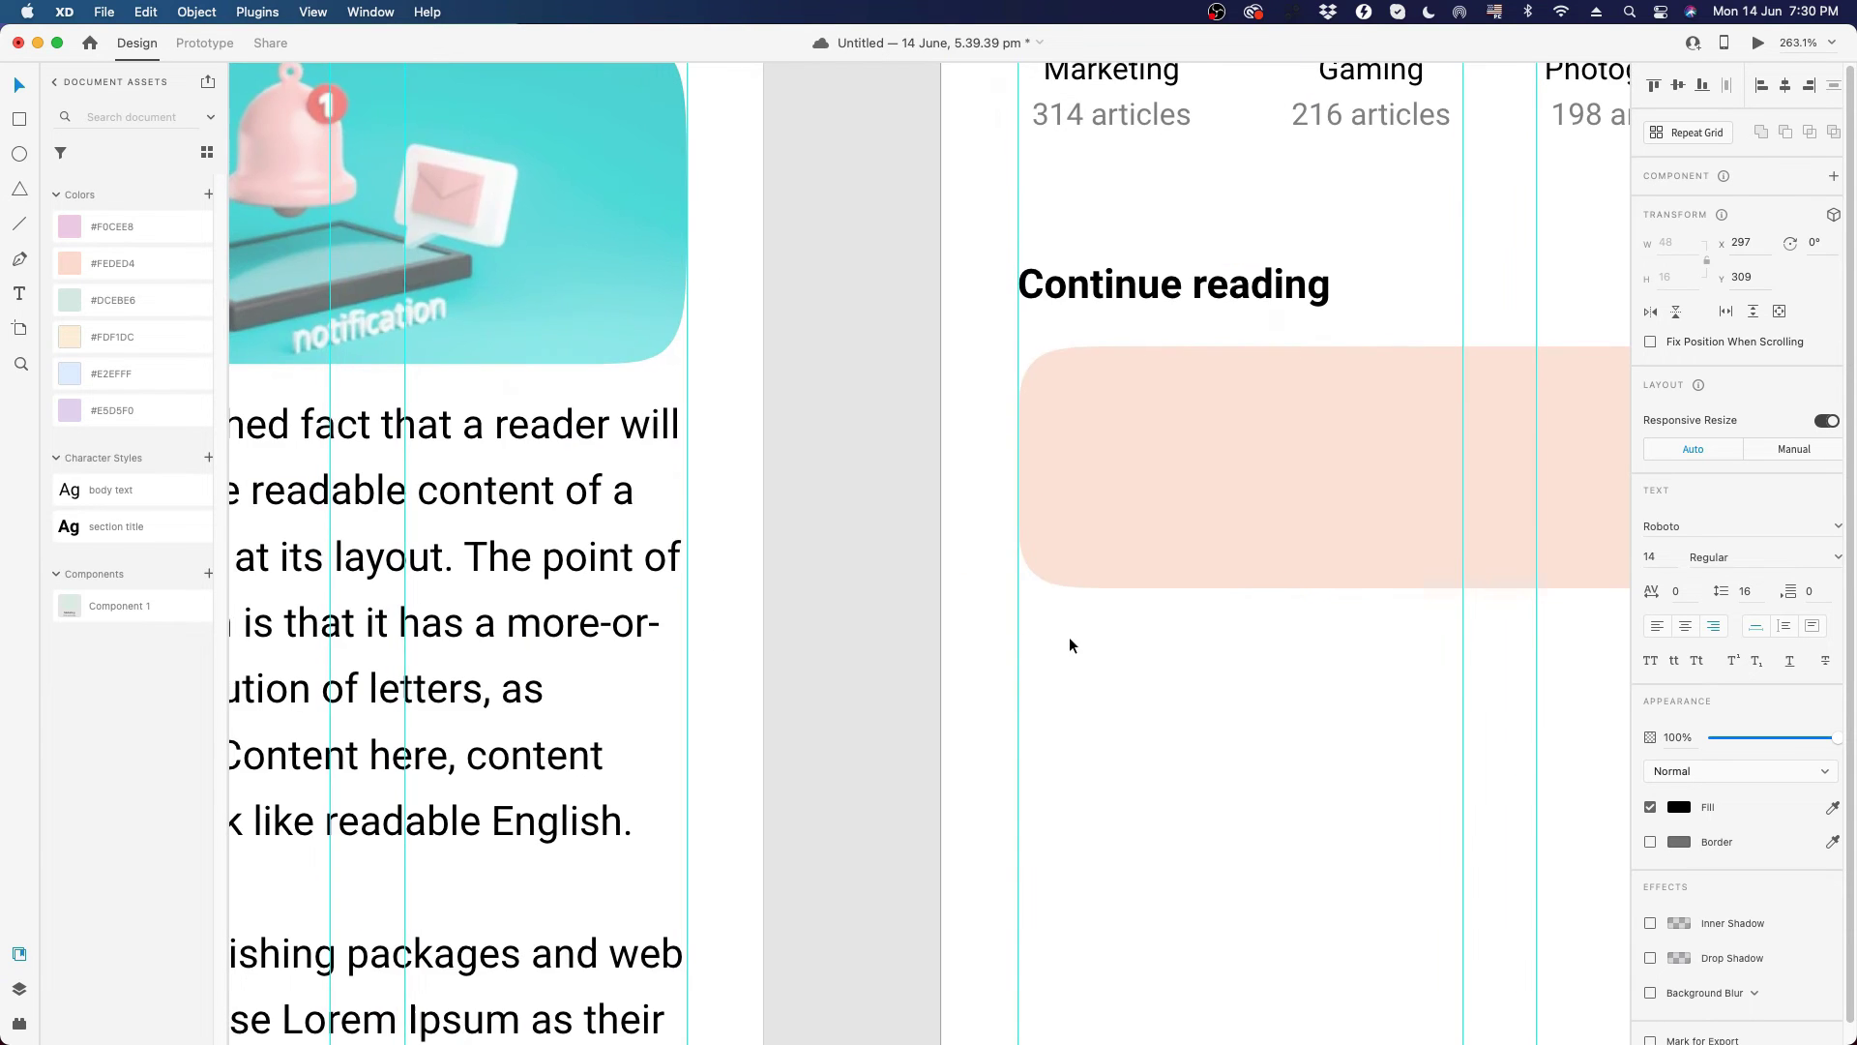
{"action": "scroll", "coordinate": [1234, 601], "scroll_direction": "up", "scroll_amount": 2}
{"action": "scroll", "coordinate": [1235, 601], "scroll_direction": "down", "scroll_amount": 6}
{"action": "scroll", "coordinate": [1235, 599], "scroll_direction": "down", "scroll_amount": 5}
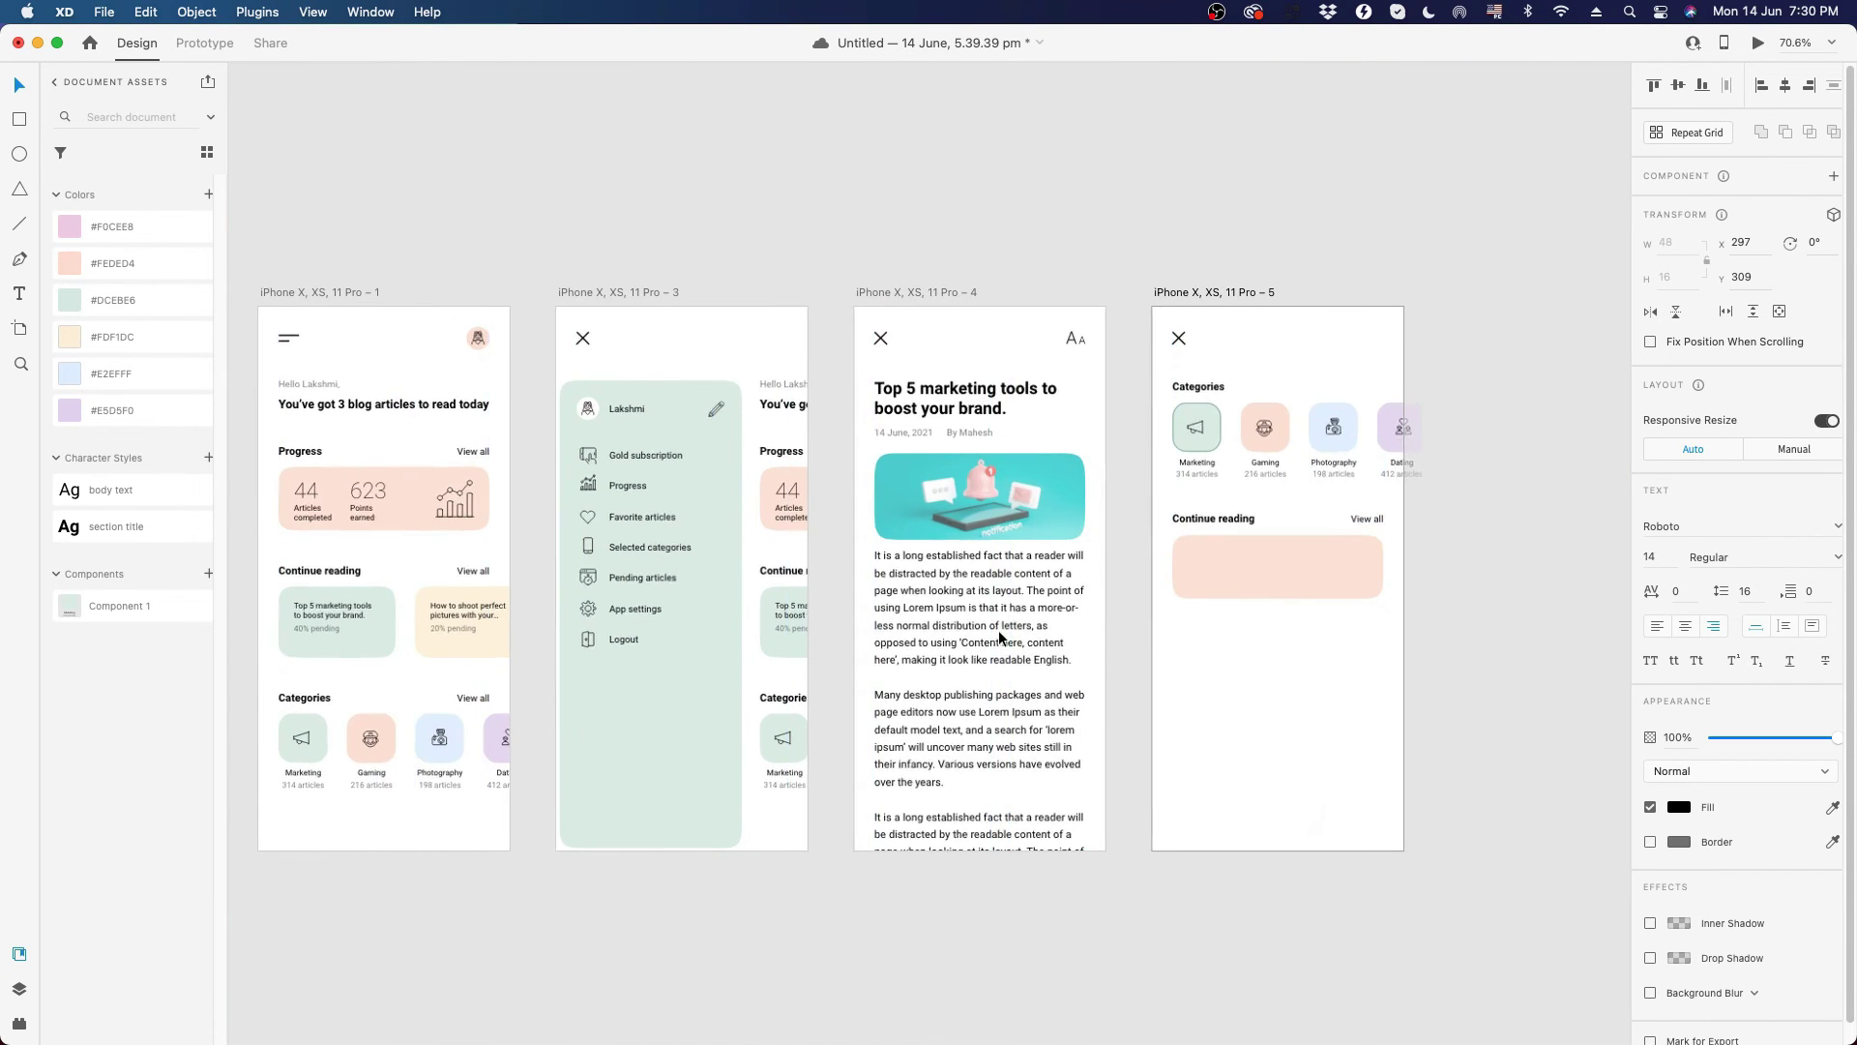
{"action": "key", "text": "super+shift+apostrophe"}
{"action": "scroll", "coordinate": [312, 619], "scroll_direction": "up", "scroll_amount": 4}
{"action": "left_click", "coordinate": [312, 619]}
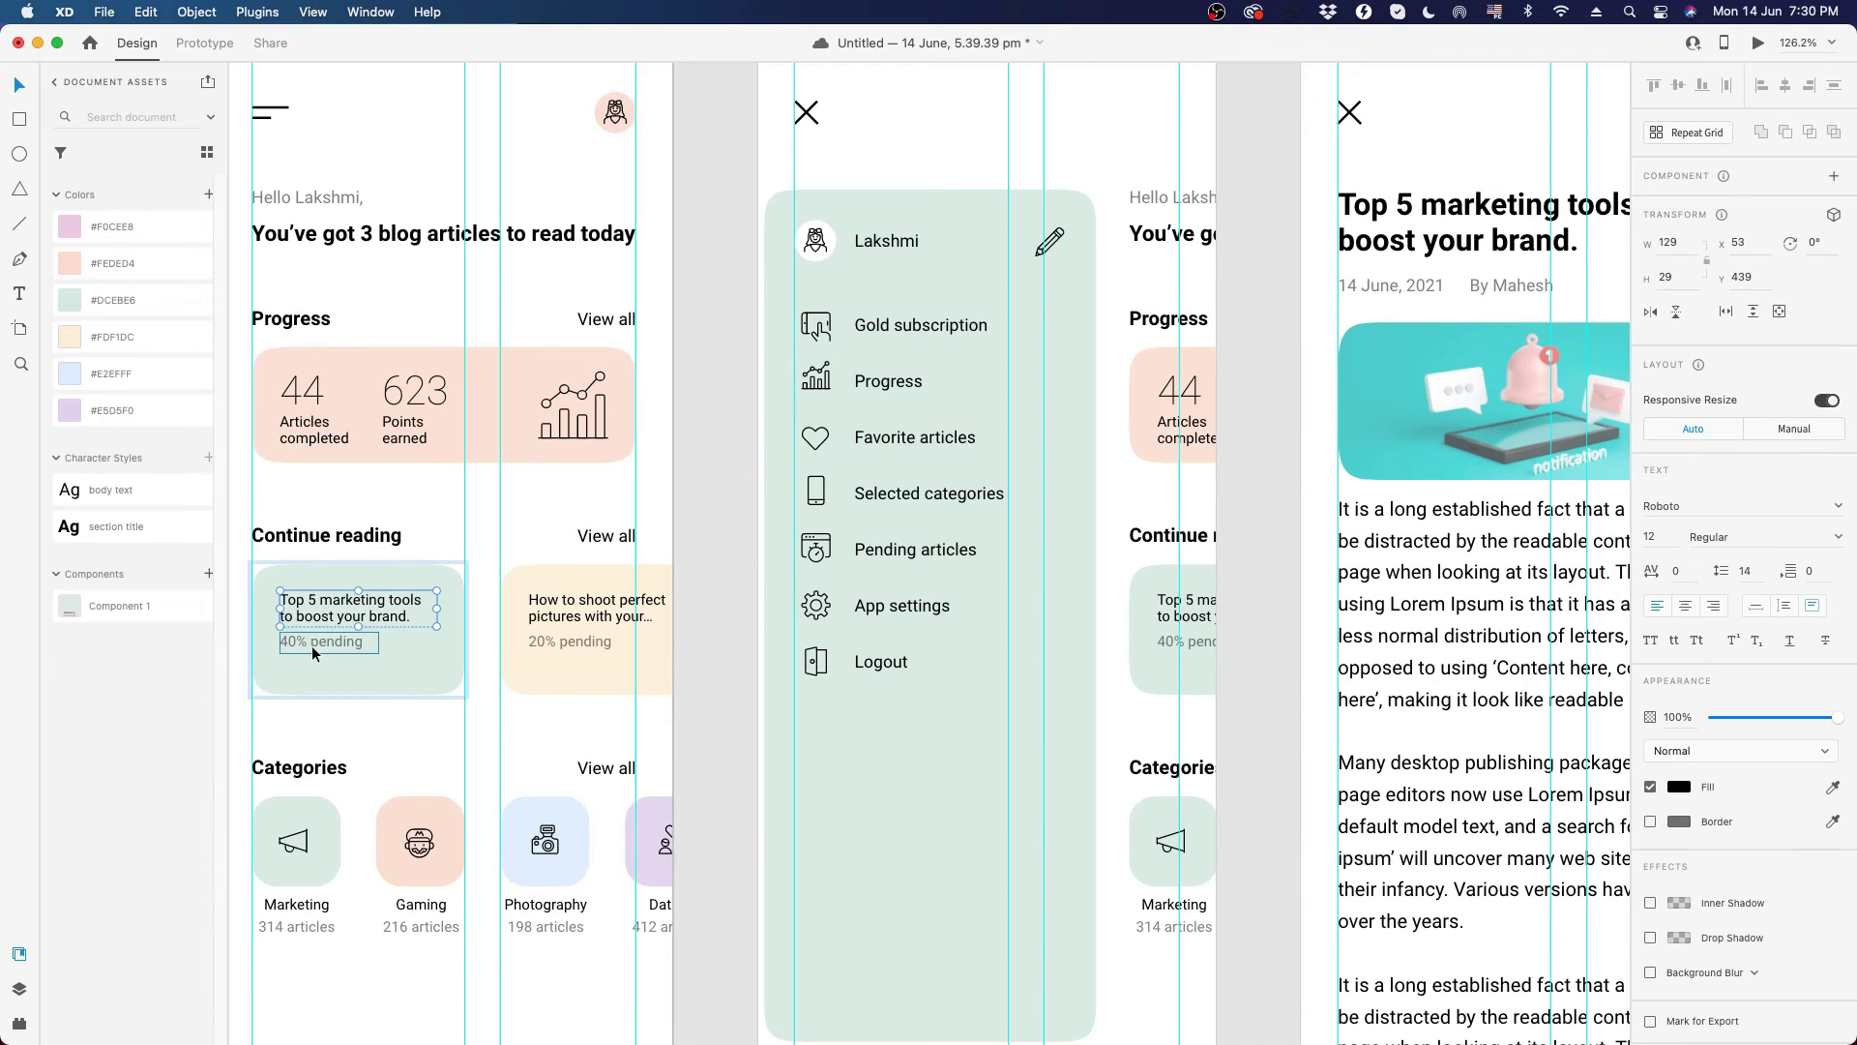
{"action": "left_click", "coordinate": [312, 646], "text": "shift"}
{"action": "scroll", "coordinate": [312, 646], "scroll_direction": "down", "scroll_amount": 5}
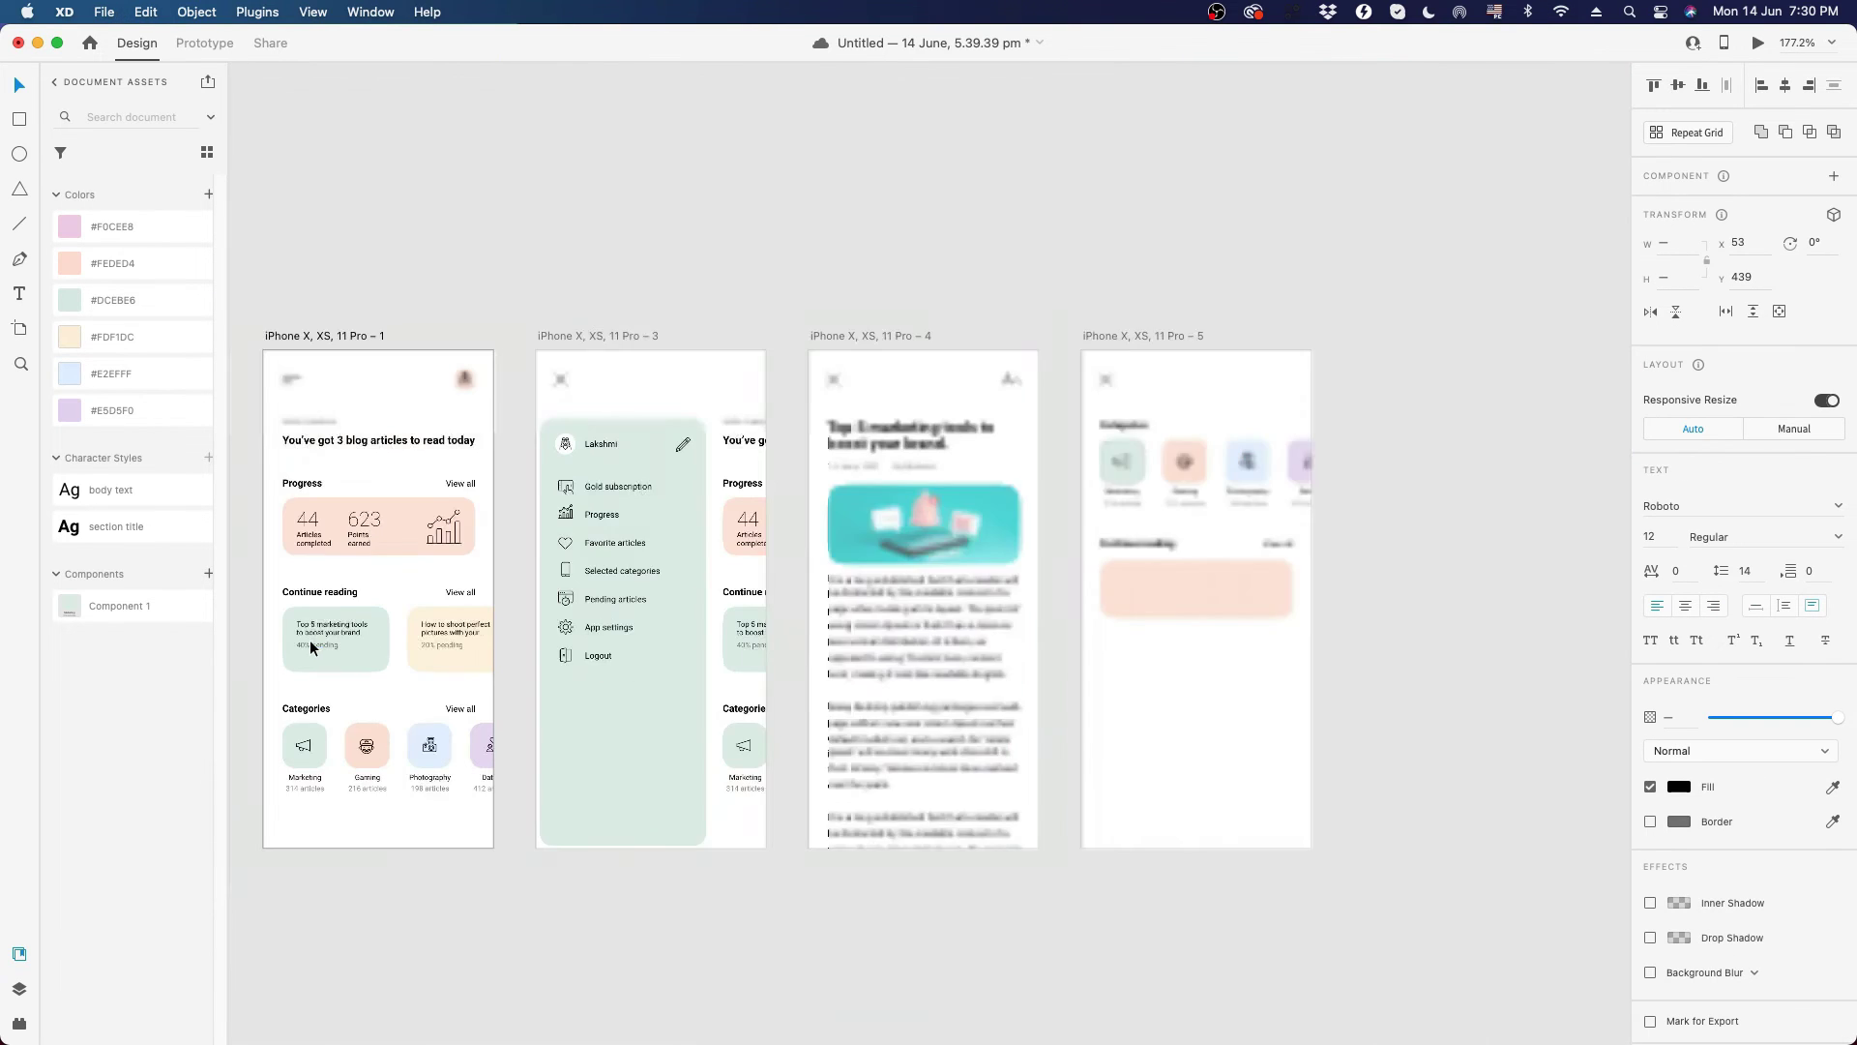
{"action": "scroll", "coordinate": [1135, 592], "scroll_direction": "up", "scroll_amount": 5}
{"action": "scroll", "coordinate": [948, 604], "scroll_direction": "up", "scroll_amount": 3}
{"action": "key", "text": "super+v"}
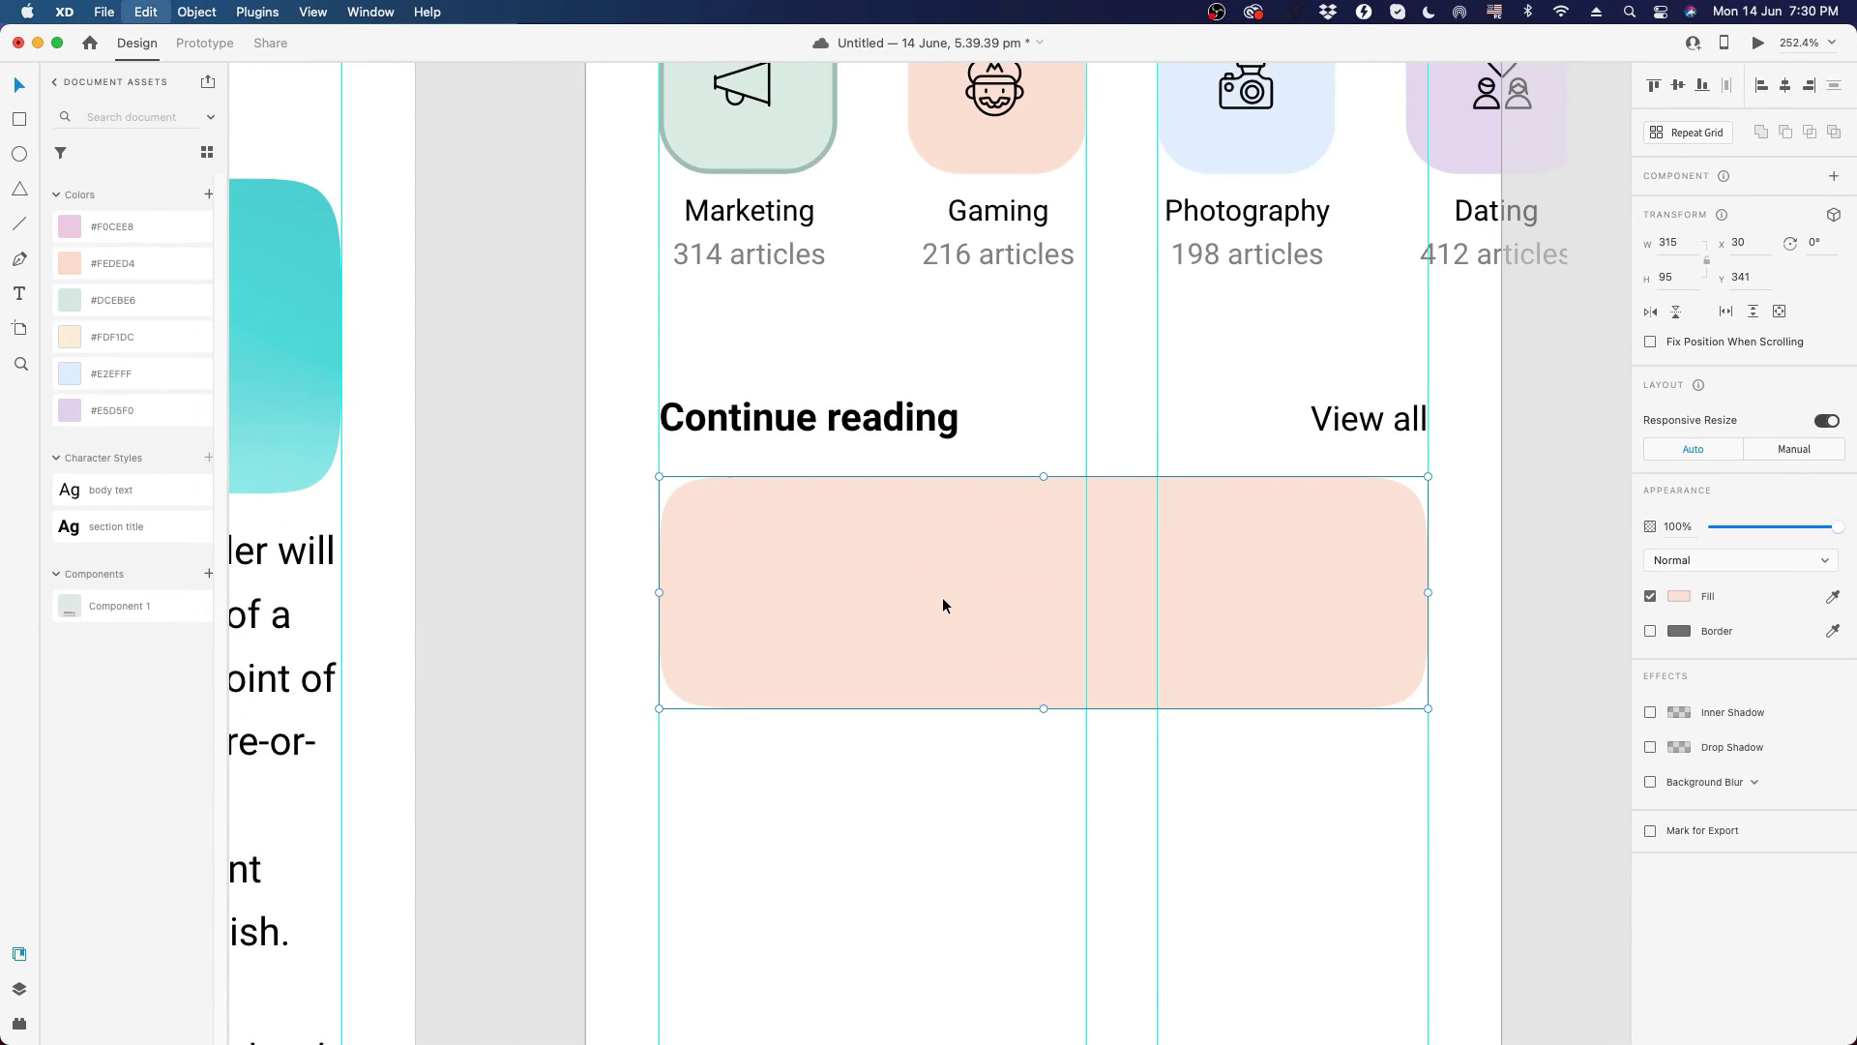
{"action": "left_click_drag", "start_coordinate": [838, 746], "coordinate": [834, 568]}
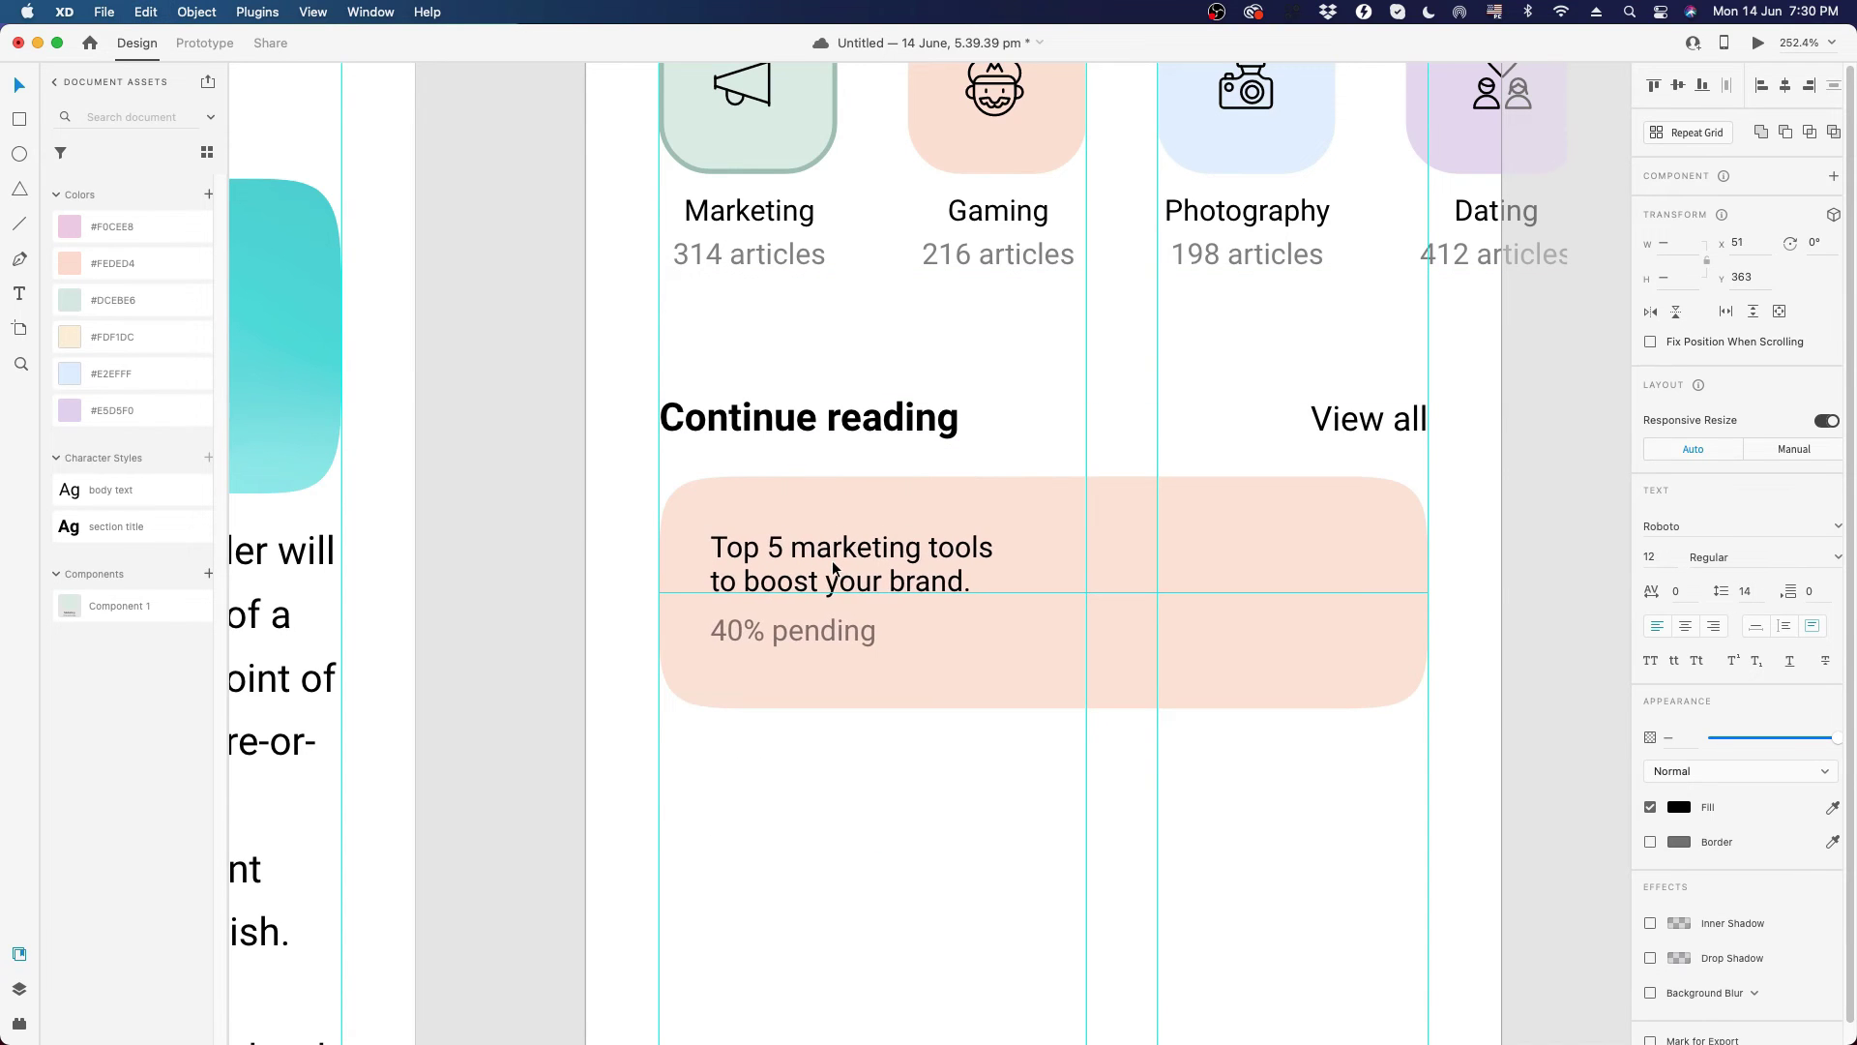
{"action": "key", "text": "alt"}
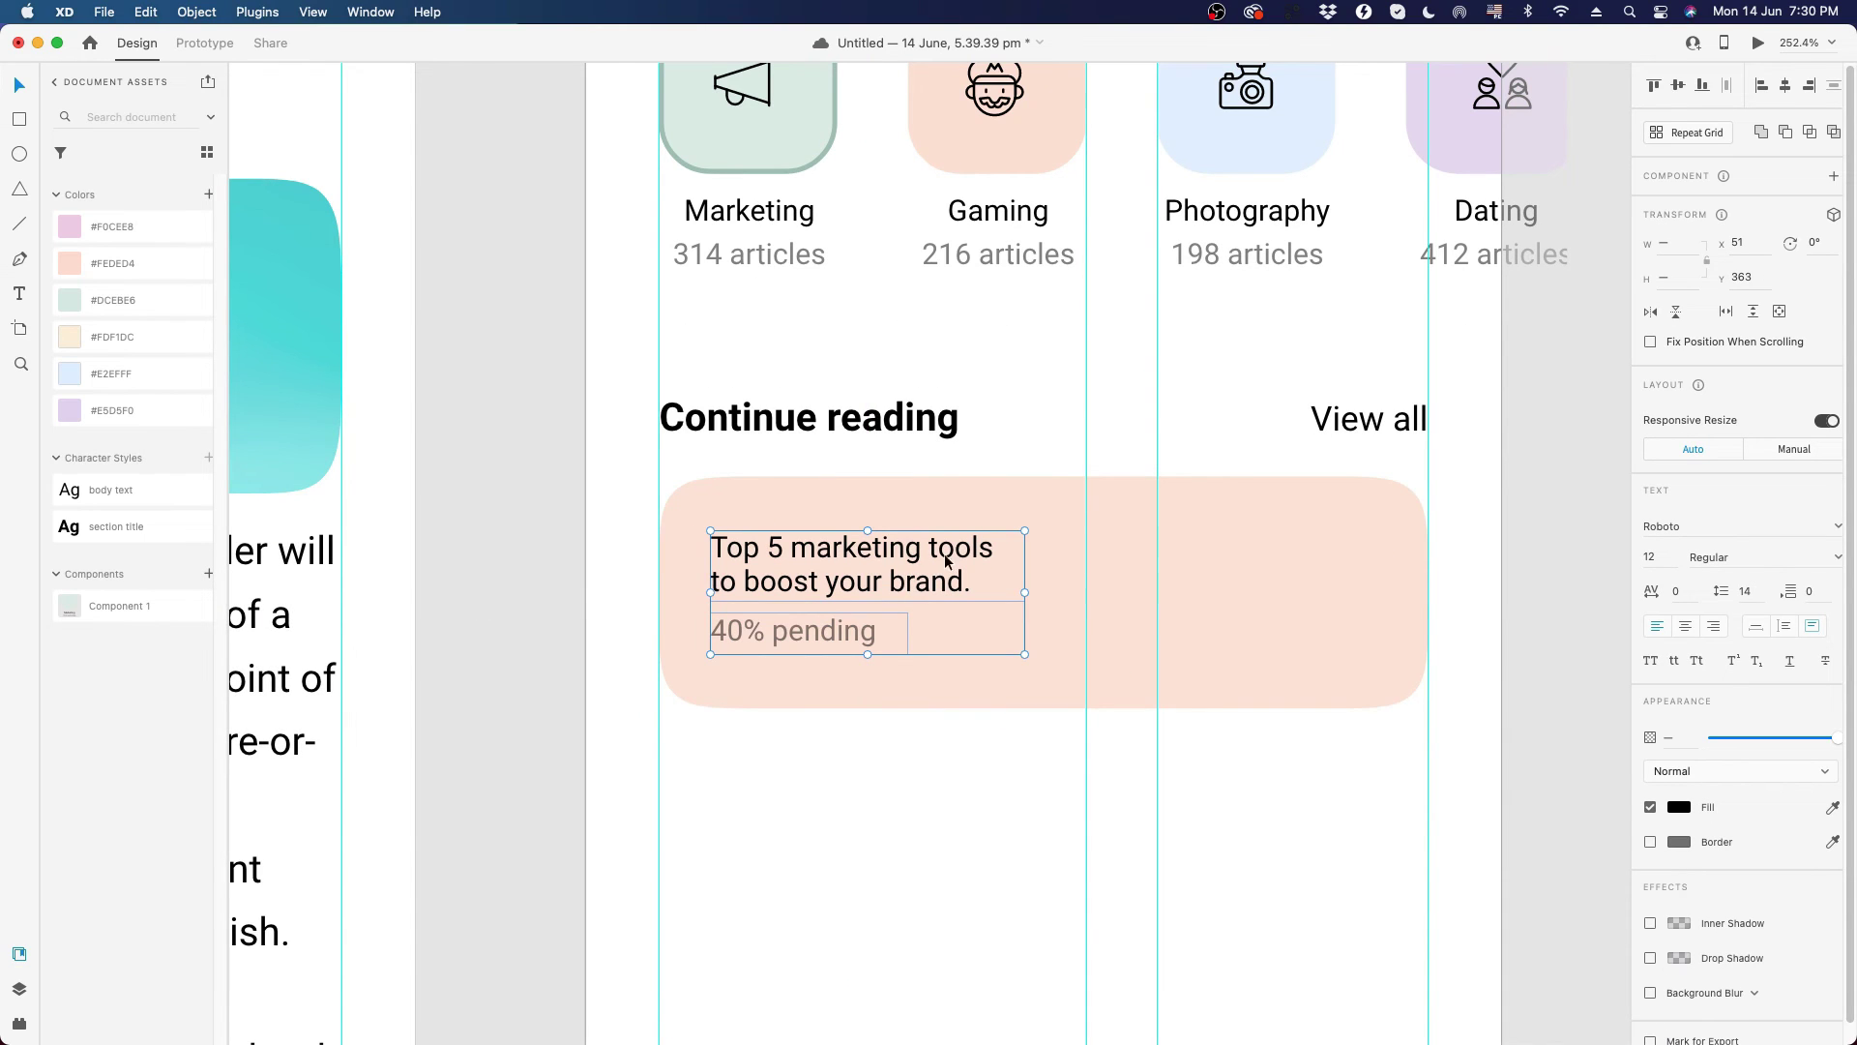
- Measure the title text's spacing to the edges of the green Continue reading card on the home screen
{"action": "left_click_drag", "start_coordinate": [478, 496], "coordinate": [1081, 584]}
{"action": "scroll", "coordinate": [1096, 571], "scroll_direction": "up", "scroll_amount": 4}
{"action": "scroll", "coordinate": [1194, 569], "scroll_direction": "down", "scroll_amount": 10}
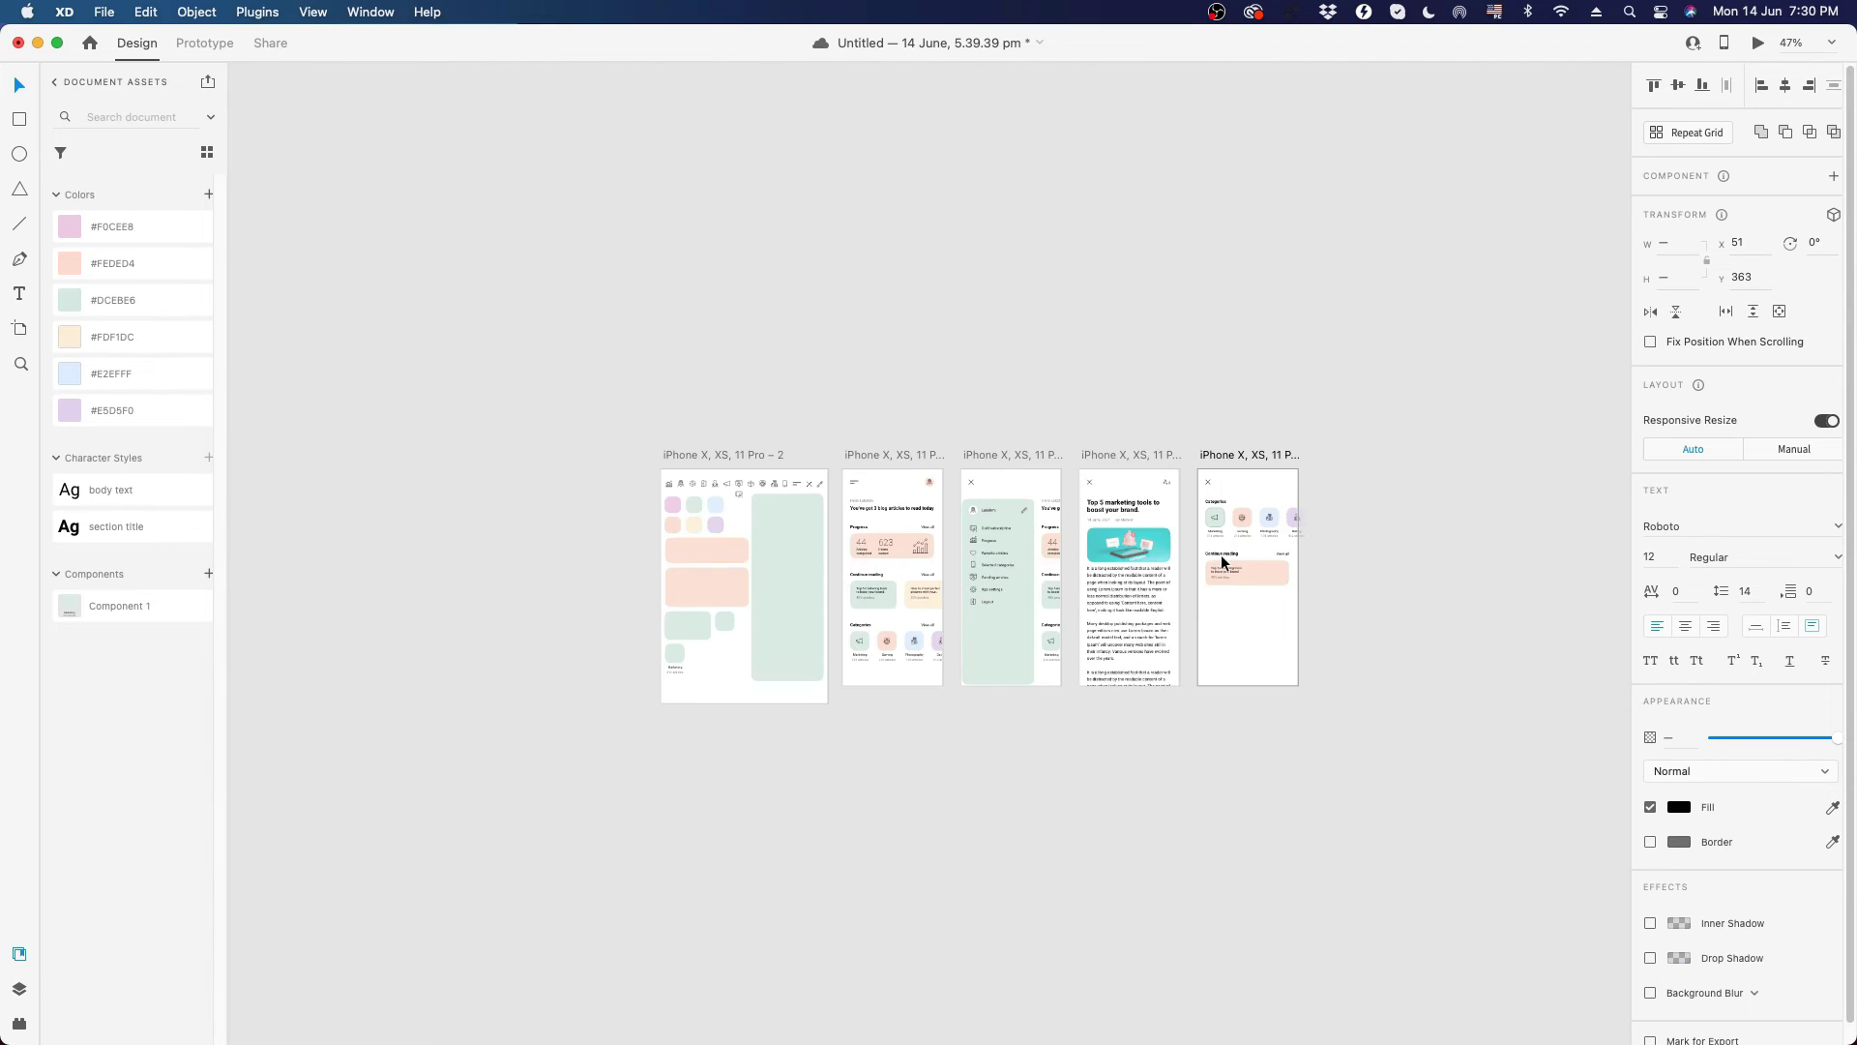
{"action": "left_click", "coordinate": [886, 580]}
{"action": "scroll", "coordinate": [886, 580], "scroll_direction": "up", "scroll_amount": 15}
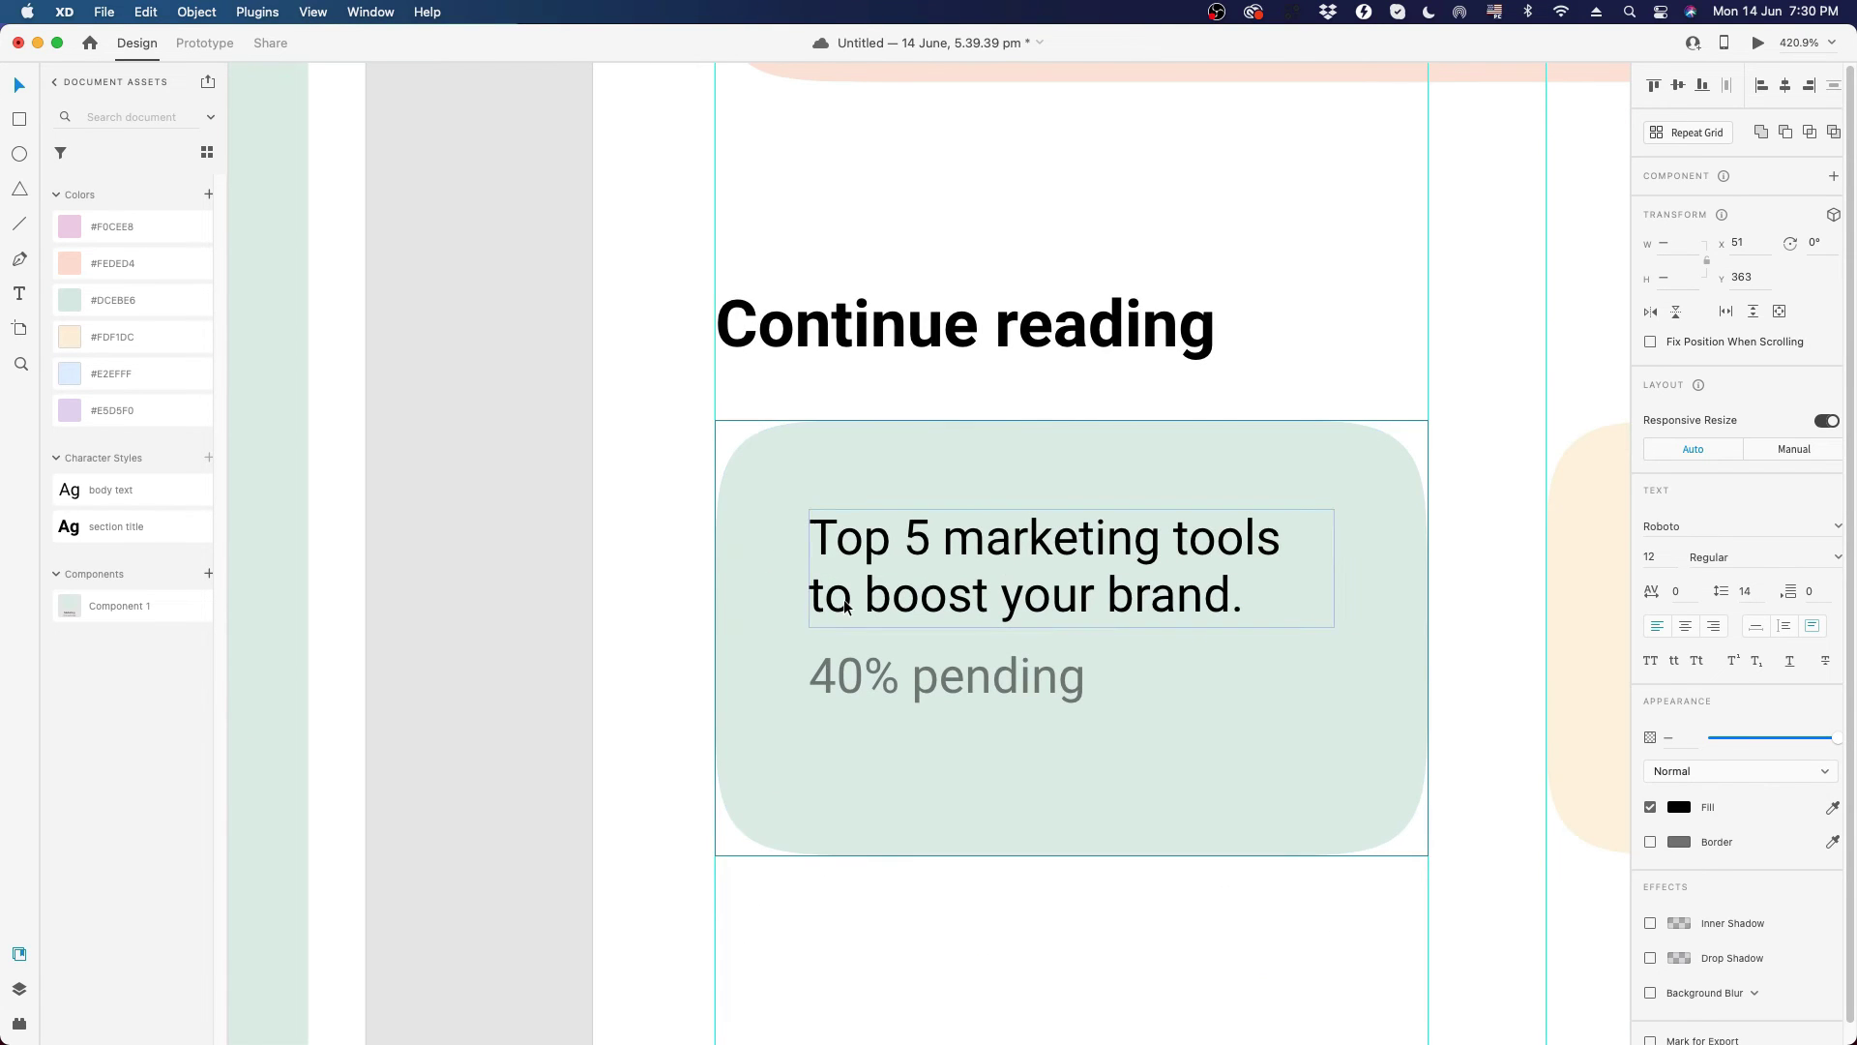
{"action": "double_click", "coordinate": [845, 606]}
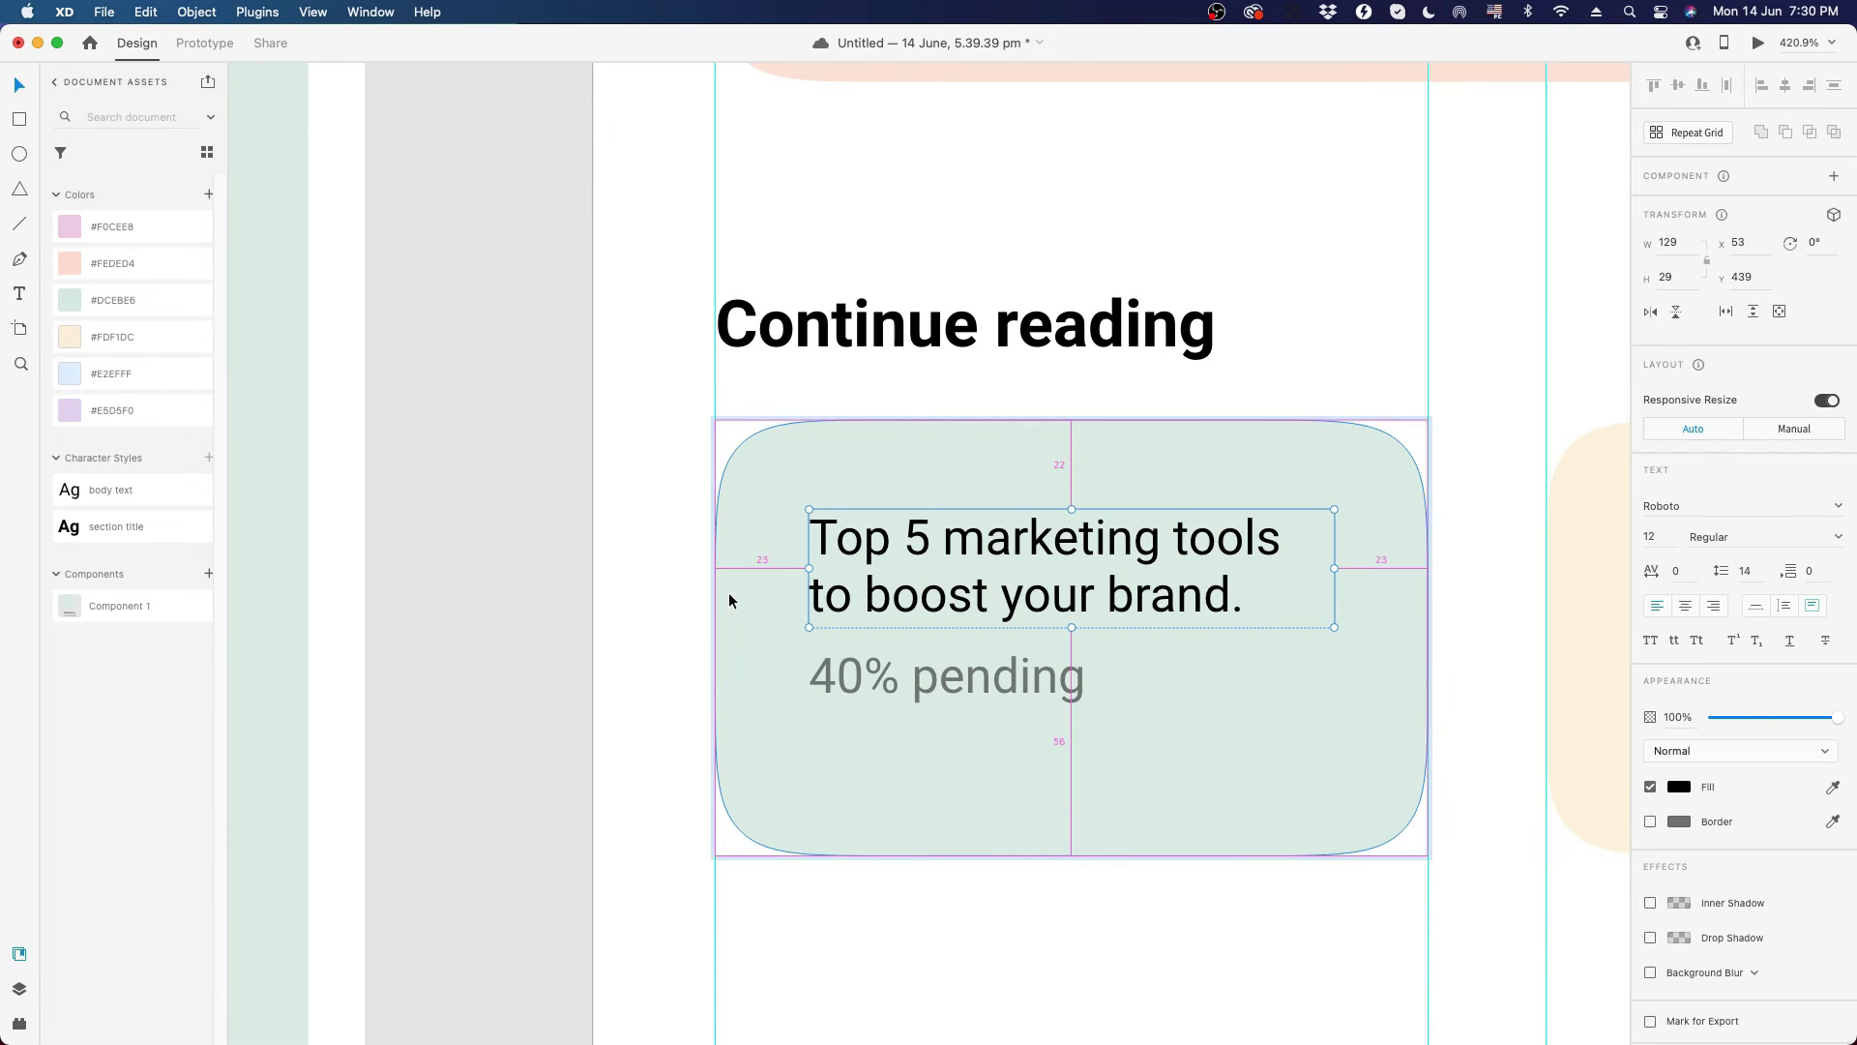
{"action": "scroll", "coordinate": [967, 629], "scroll_direction": "right", "scroll_amount": 5}
{"action": "scroll", "coordinate": [826, 624], "scroll_direction": "up", "scroll_amount": 4}
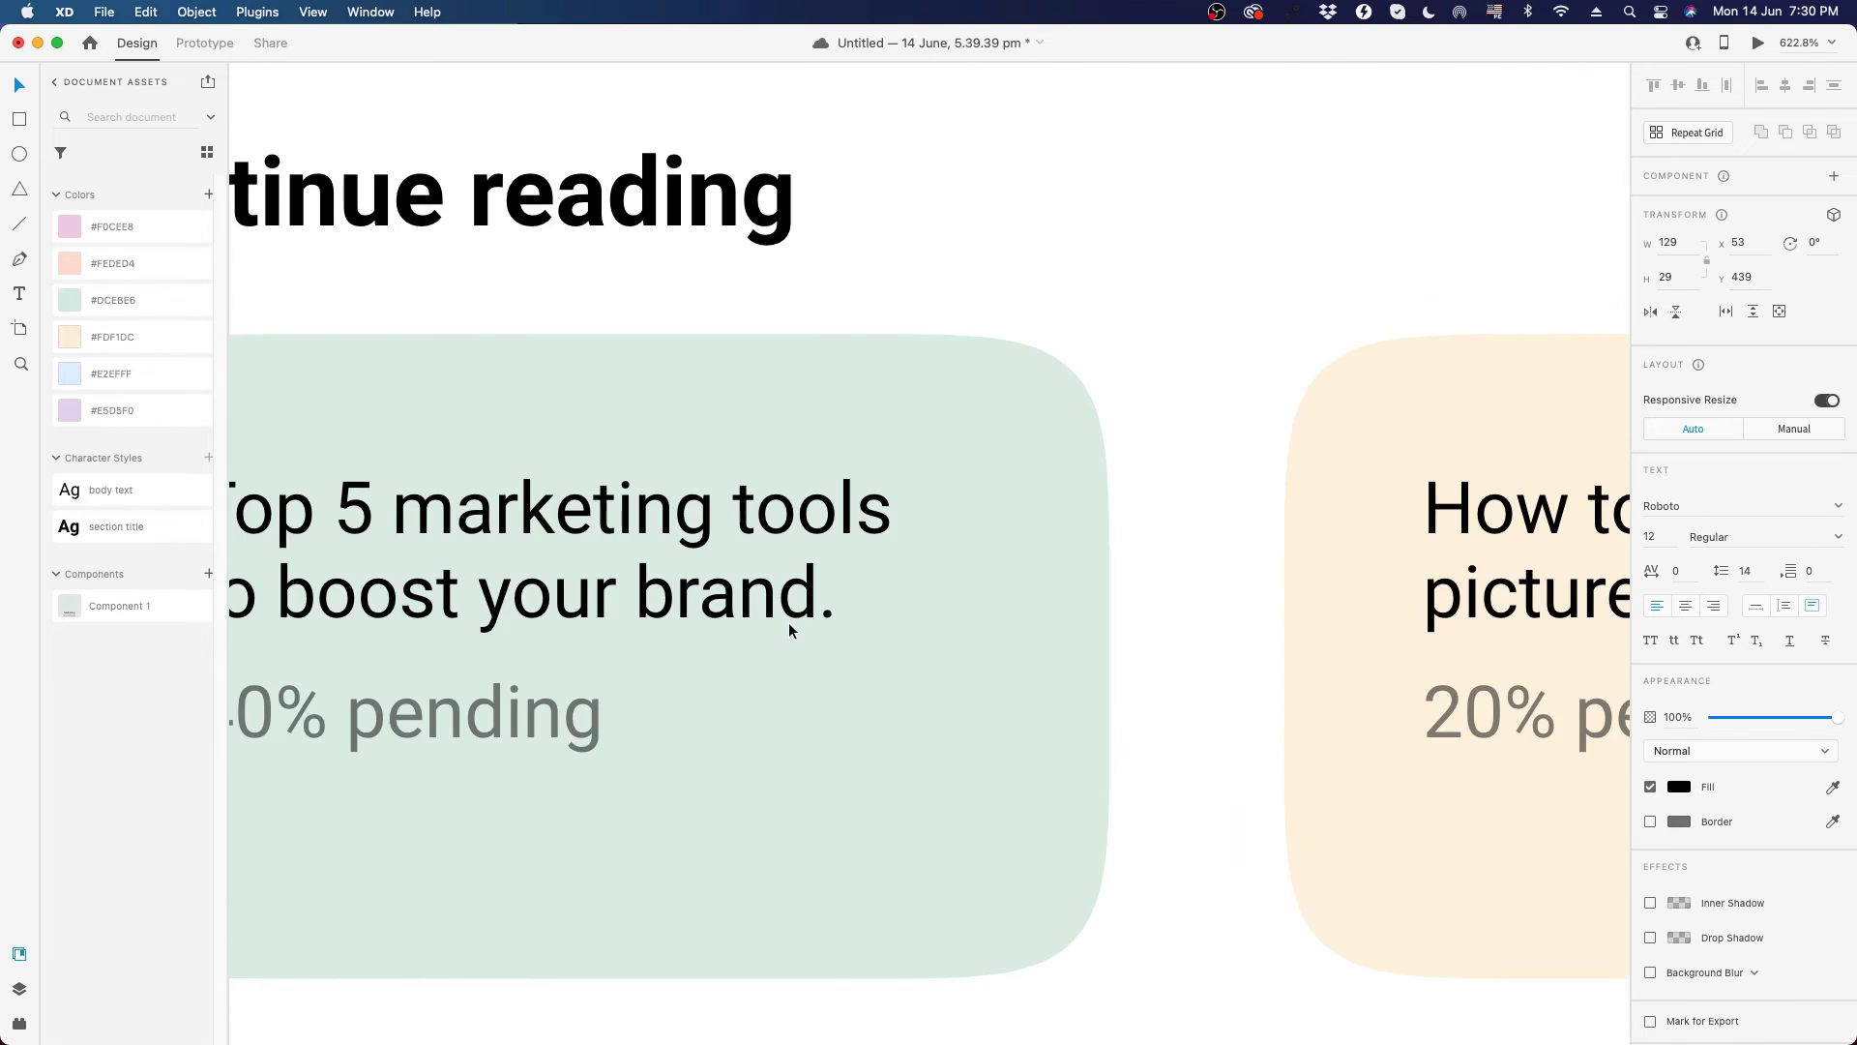
{"action": "scroll", "coordinate": [789, 629], "scroll_direction": "down", "scroll_amount": 4}
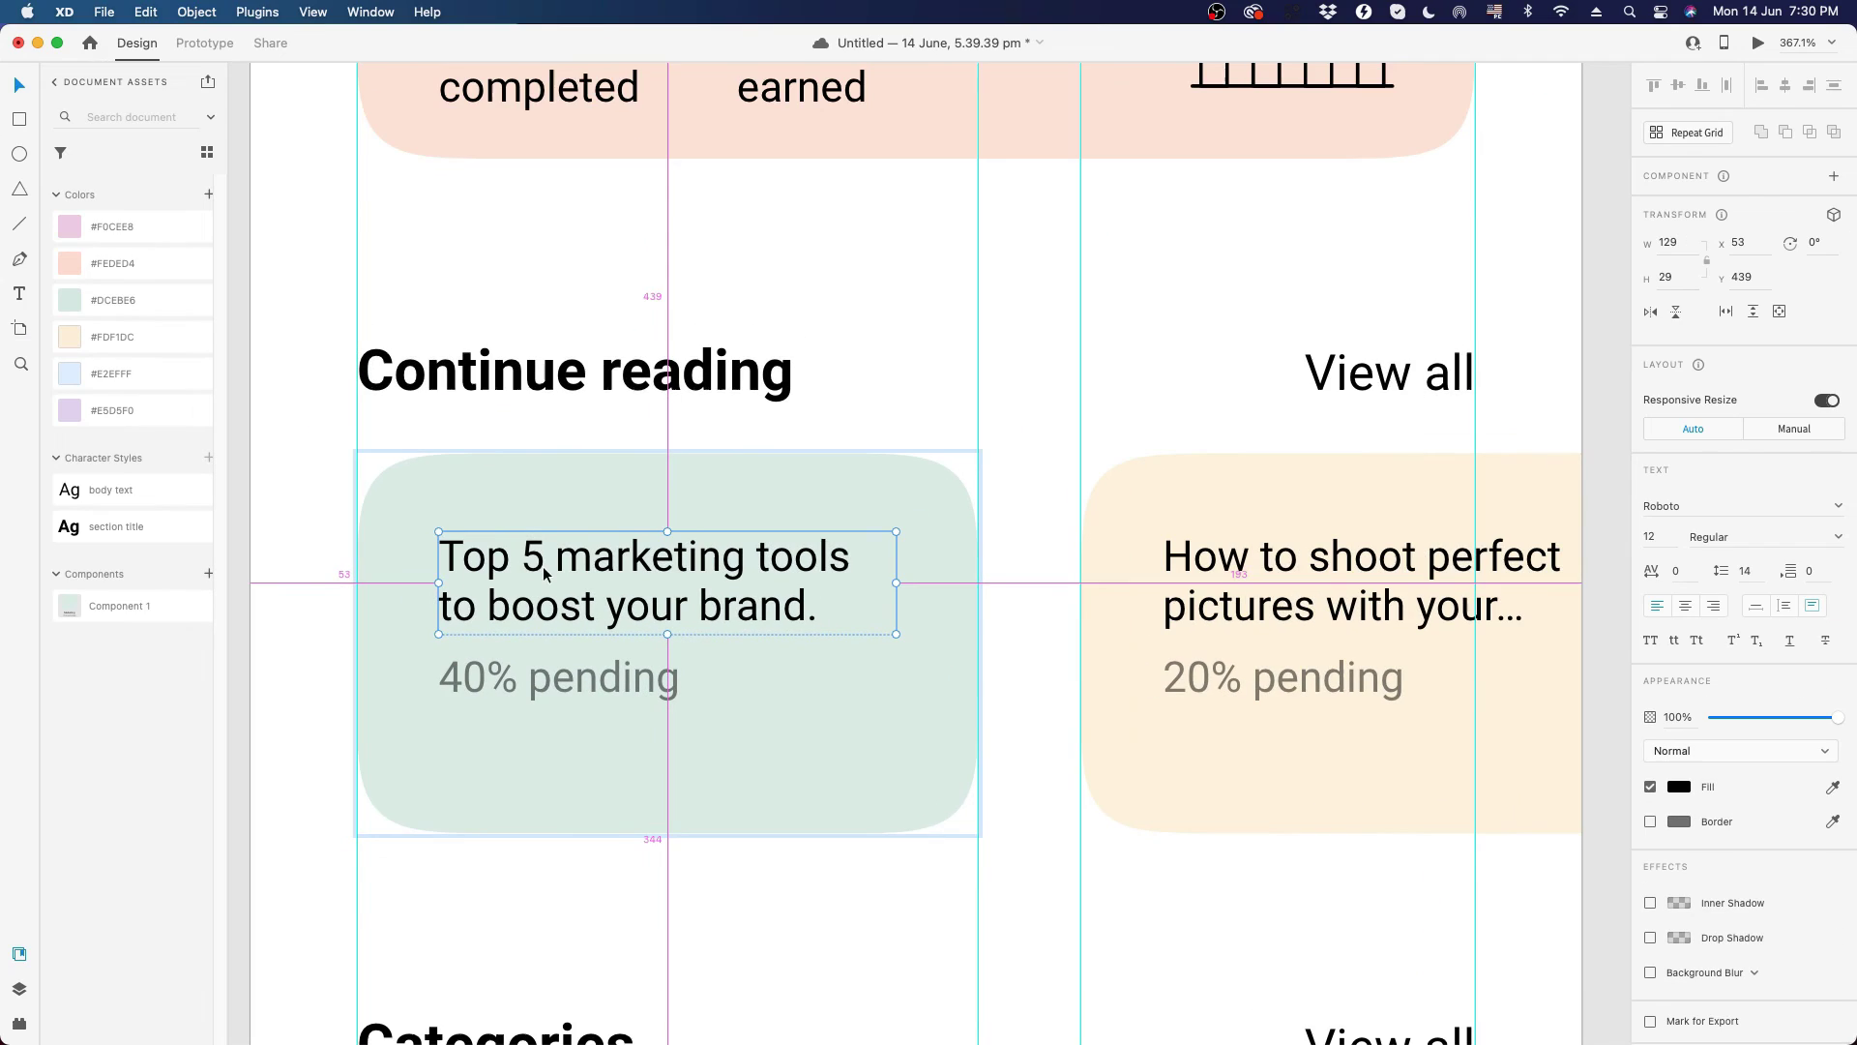
- Select the title and "40% pending" texts in the peach card and nudge them 2 px right to X 53
{"action": "scroll", "coordinate": [543, 571], "scroll_direction": "down", "scroll_amount": 10}
{"action": "scroll", "coordinate": [676, 564], "scroll_direction": "up", "scroll_amount": 5}
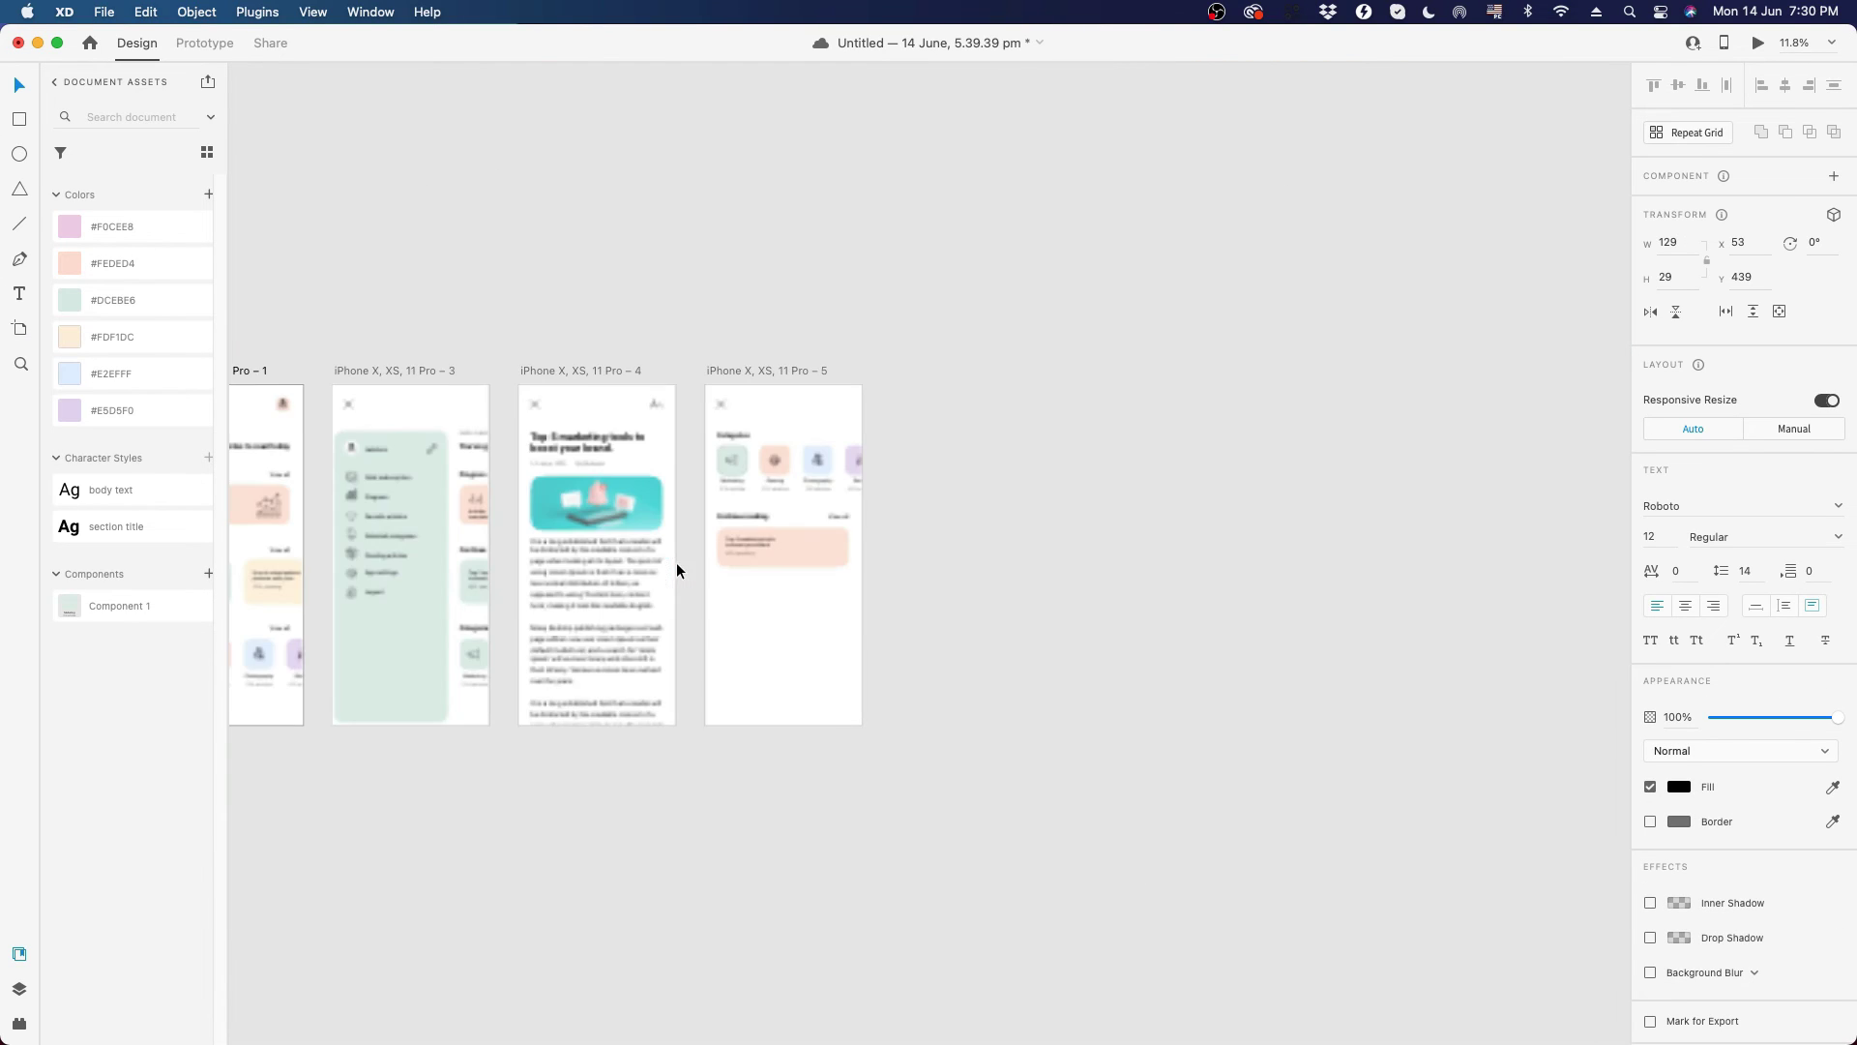
{"action": "scroll", "coordinate": [753, 548], "scroll_direction": "up", "scroll_amount": 5}
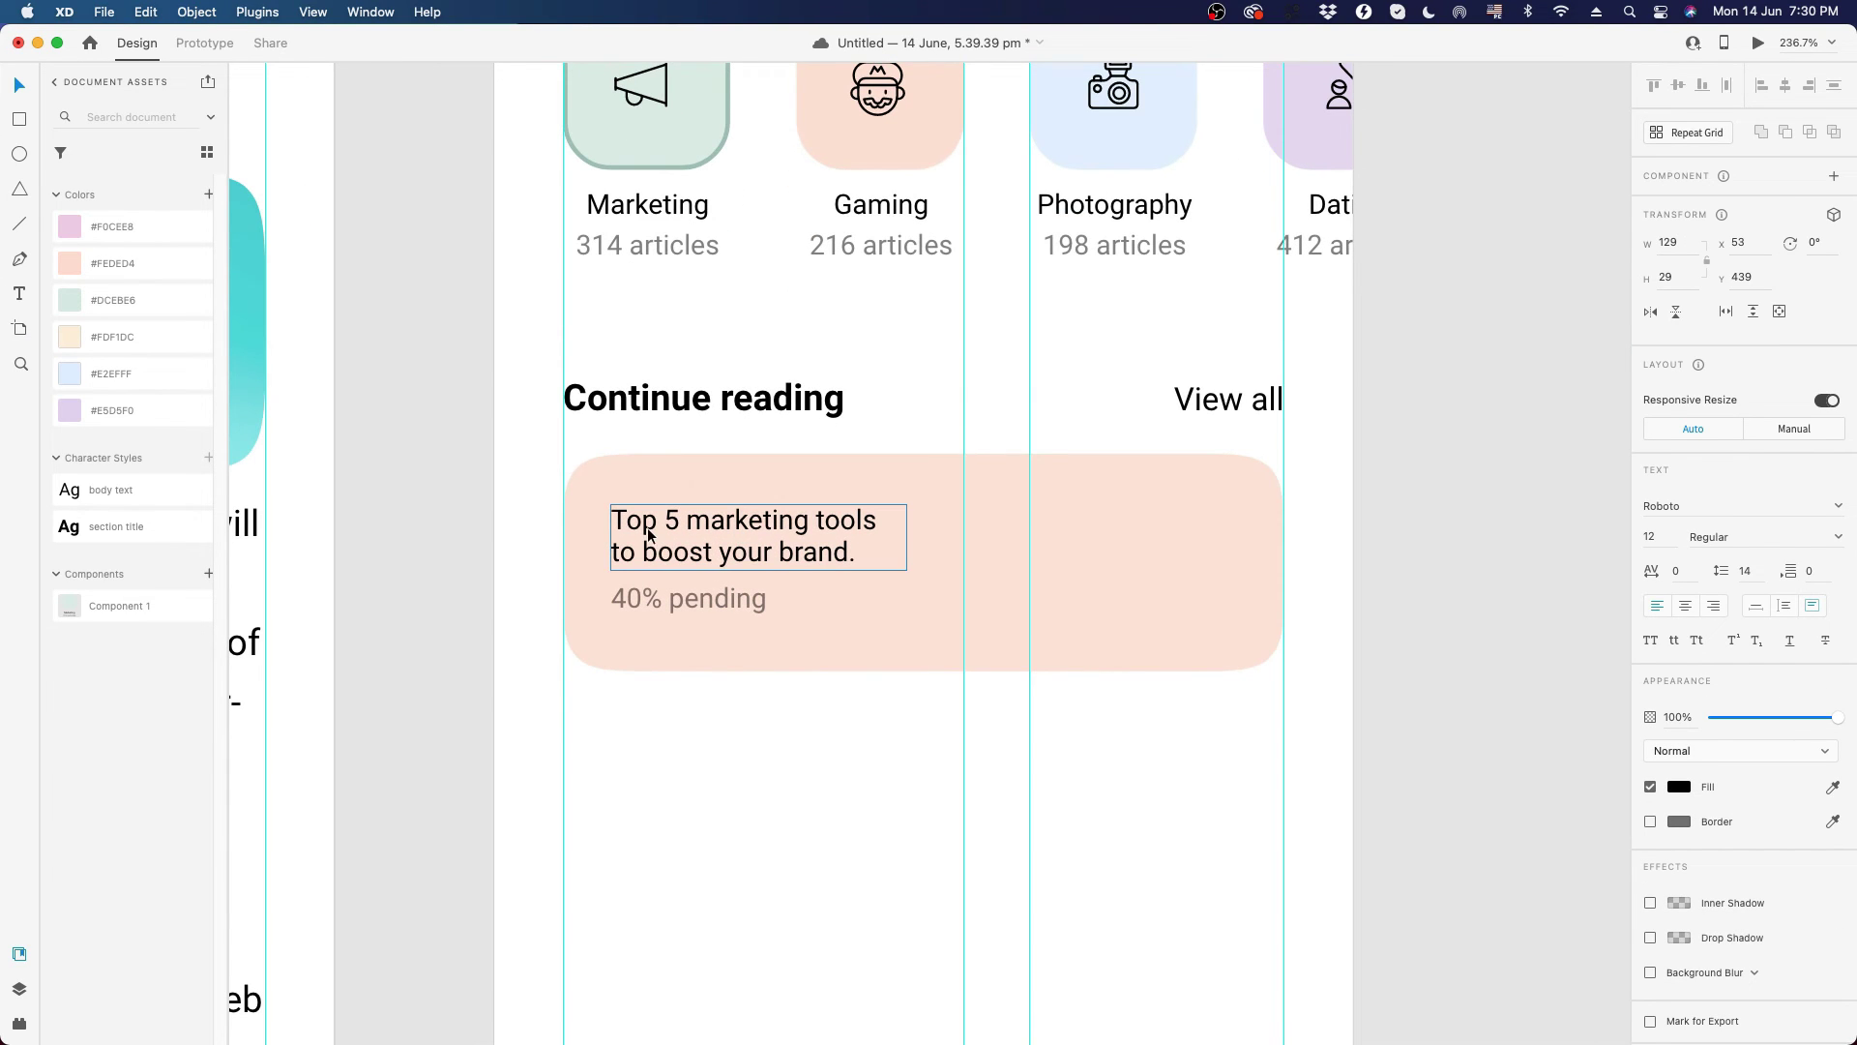
{"action": "left_click", "coordinate": [628, 532]}
{"action": "key", "text": "alt"}
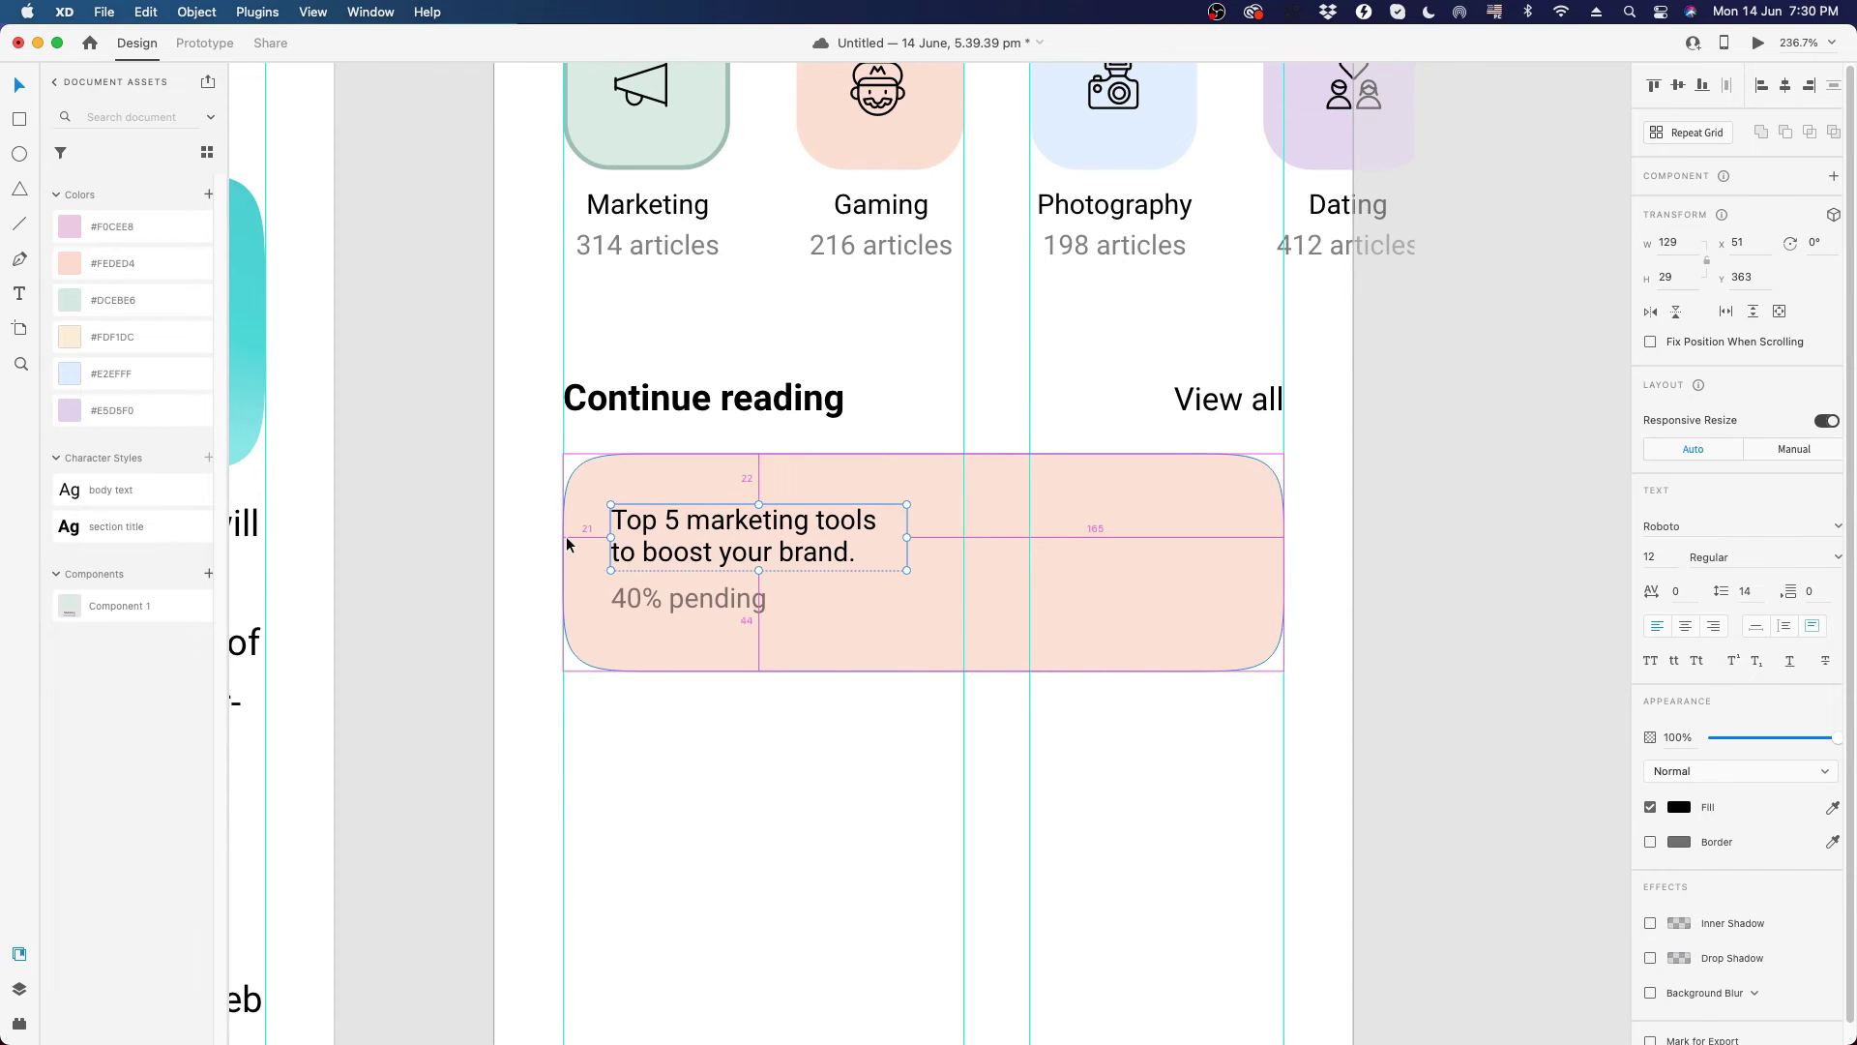
{"action": "left_click", "coordinate": [634, 573], "text": "shift"}
{"action": "left_click", "coordinate": [626, 586], "text": "shift"}
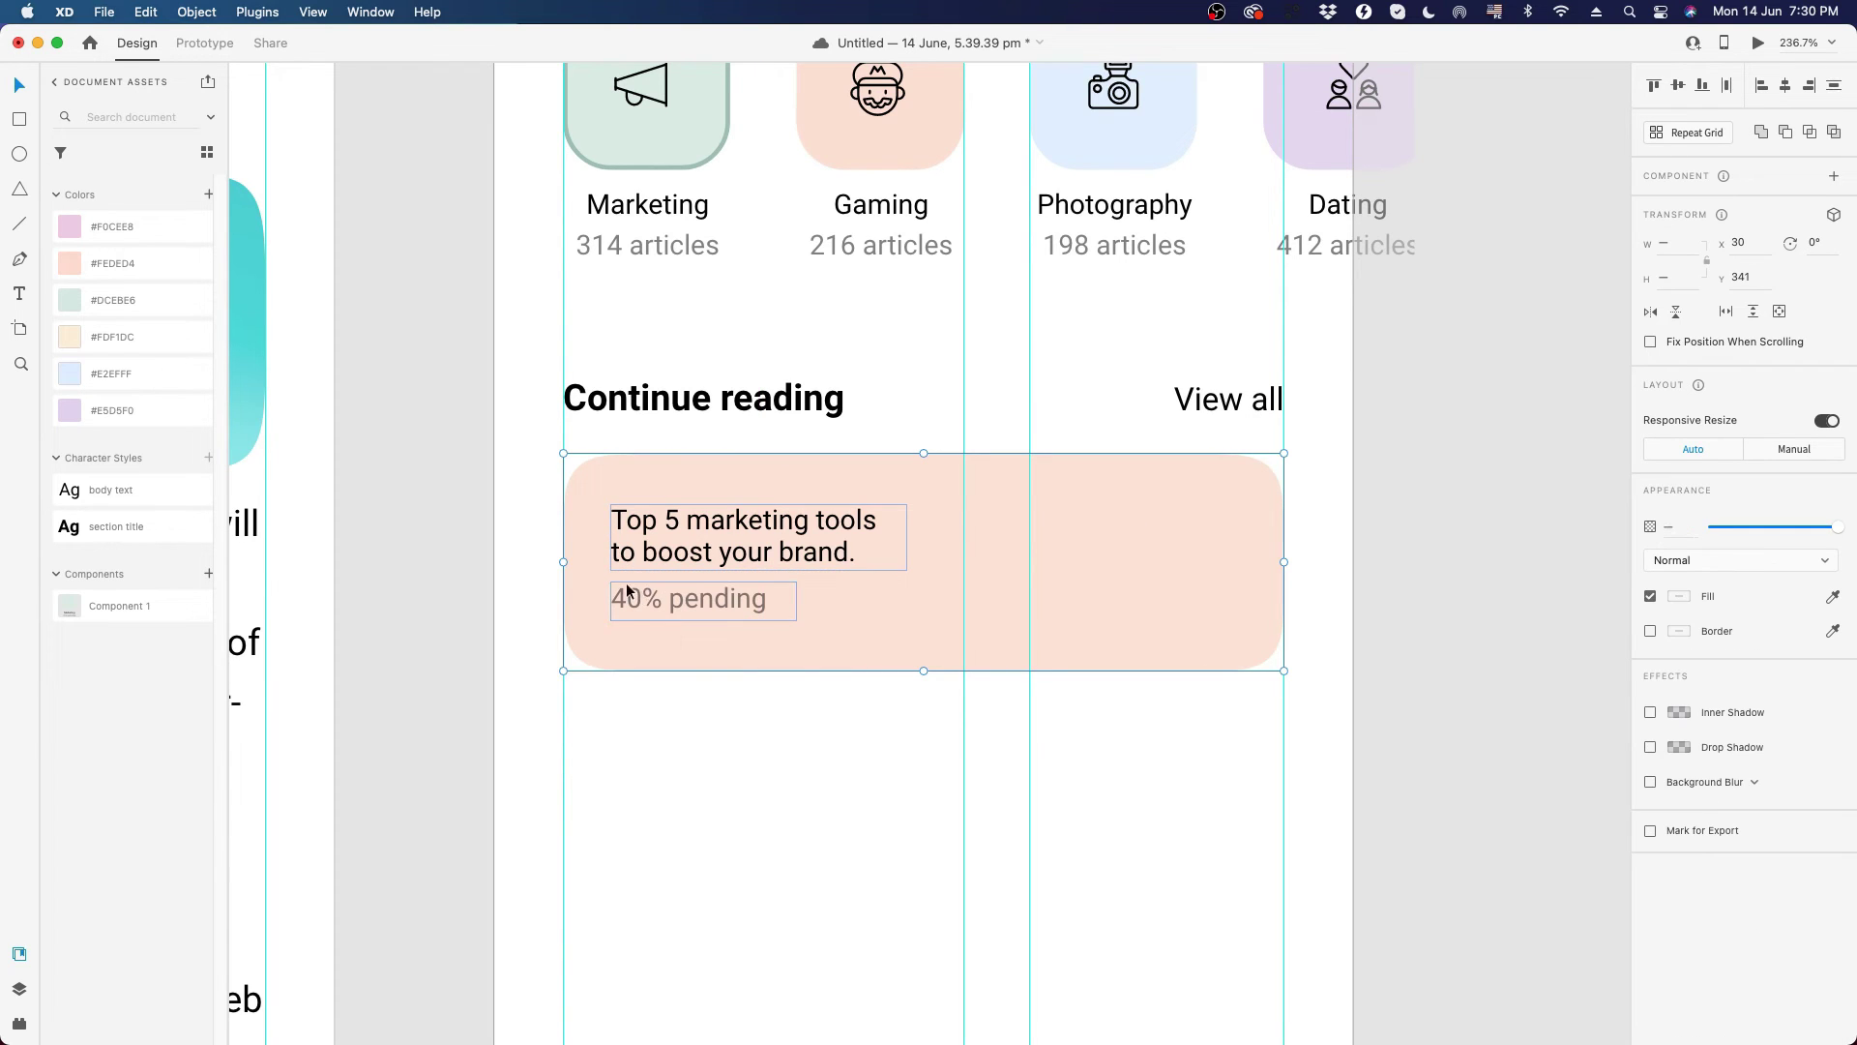
{"action": "left_click", "coordinate": [853, 595], "text": "shift"}
{"action": "key", "text": "Right"}
{"action": "key", "text": "Right"}
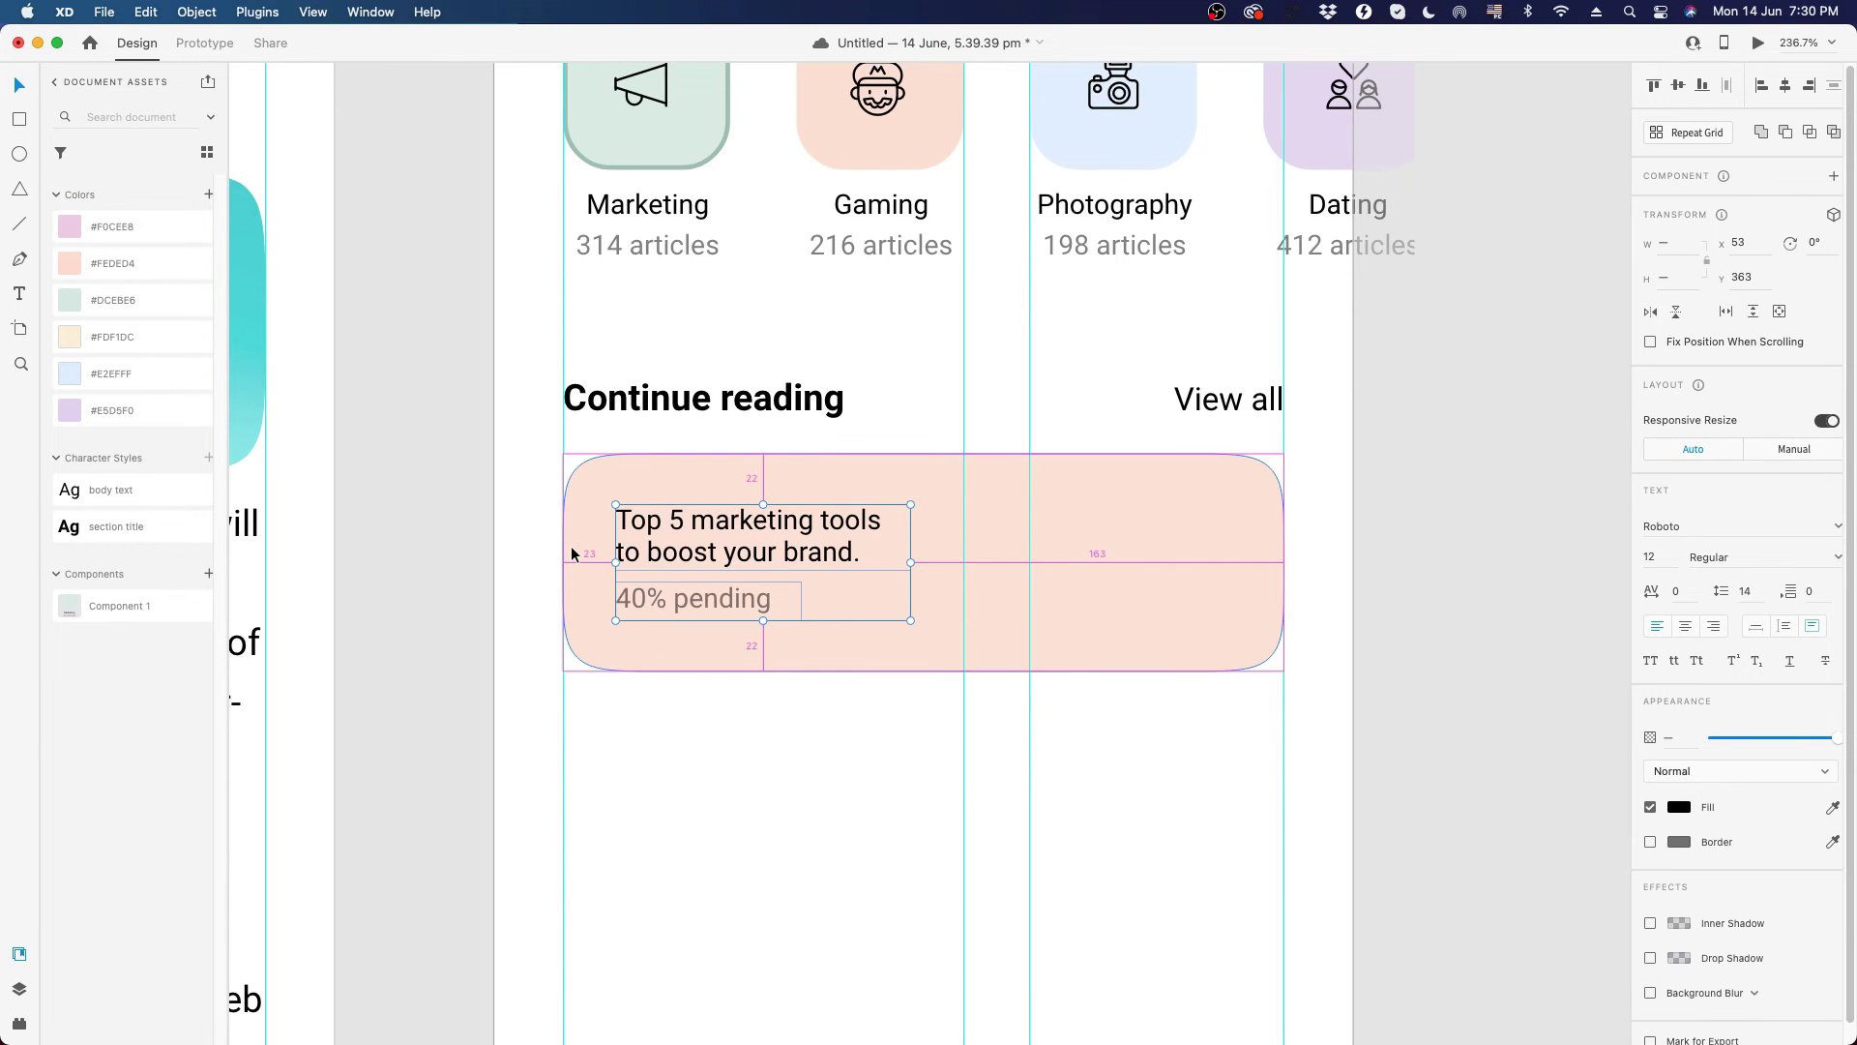
{"action": "left_click", "coordinate": [687, 597]}
{"action": "left_click", "coordinate": [749, 694]}
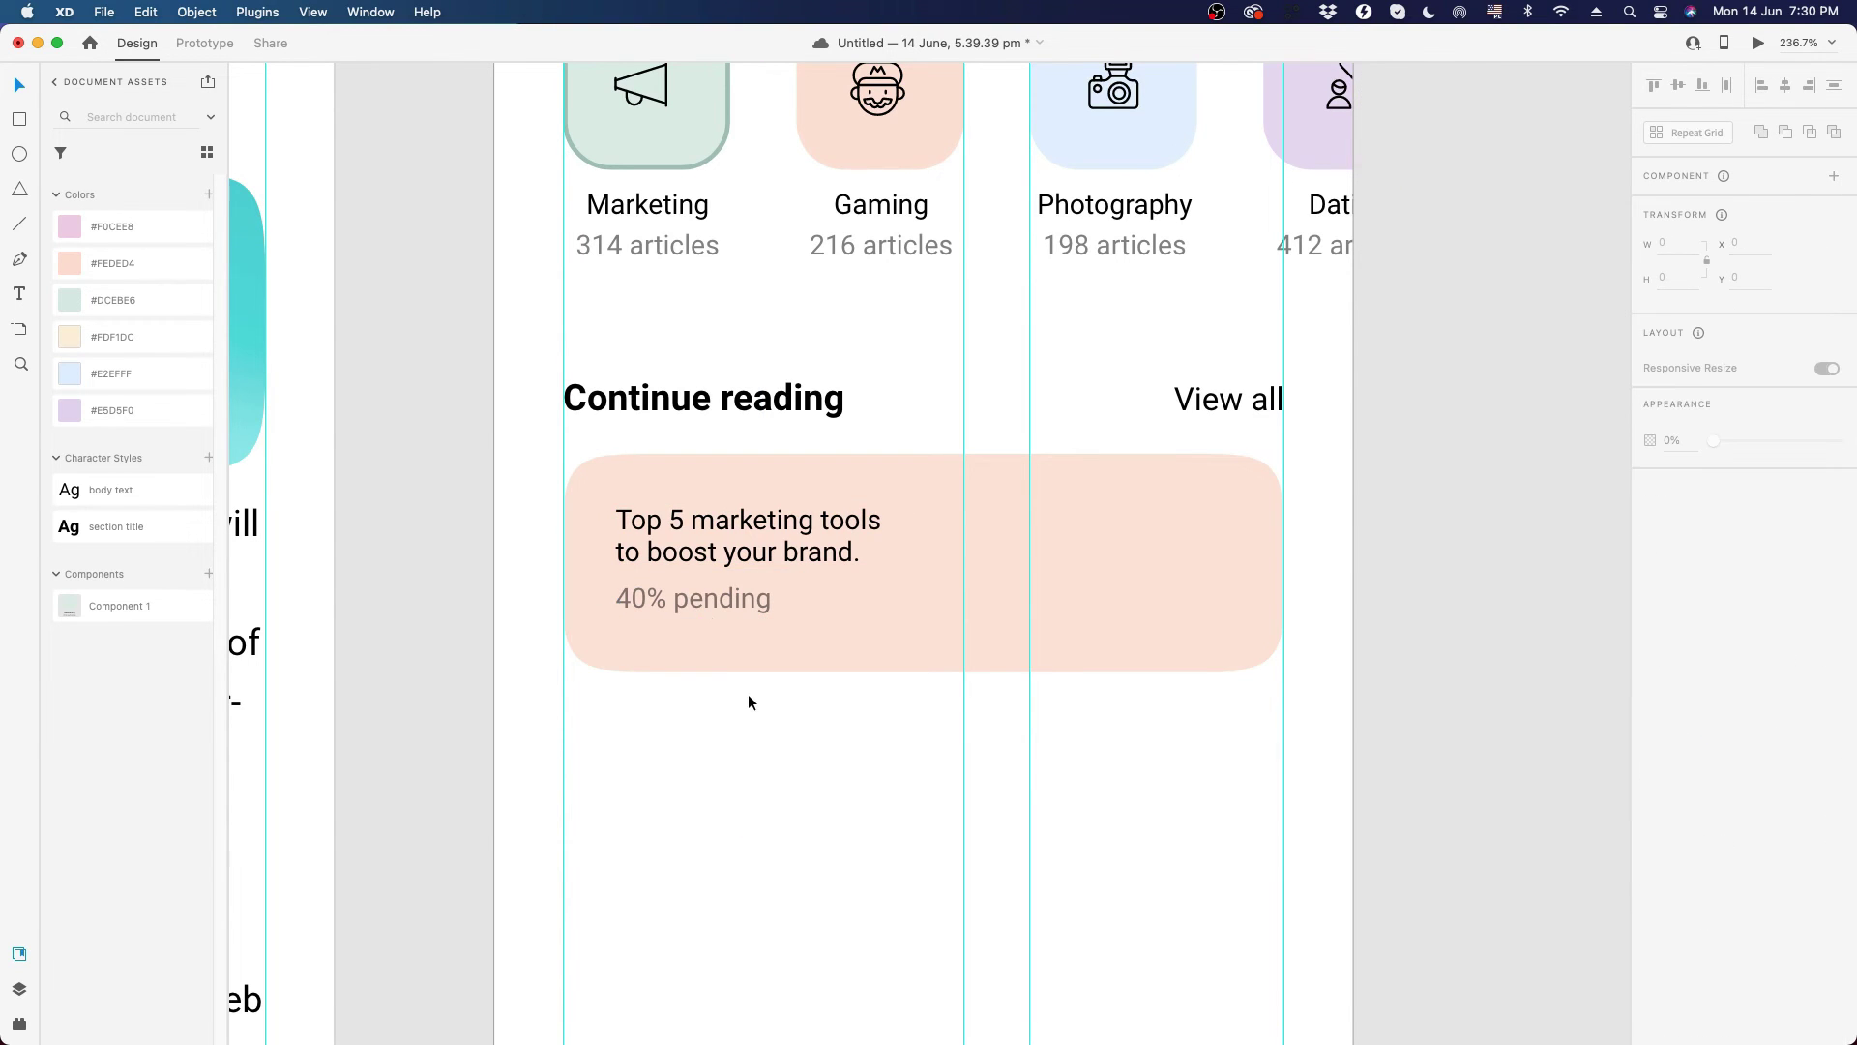
- Widen the article title's text box in the peach card to about 278 px so the title fits on one line
{"action": "scroll", "coordinate": [749, 693], "scroll_direction": "up", "scroll_amount": 3}
{"action": "left_click", "coordinate": [864, 634]}
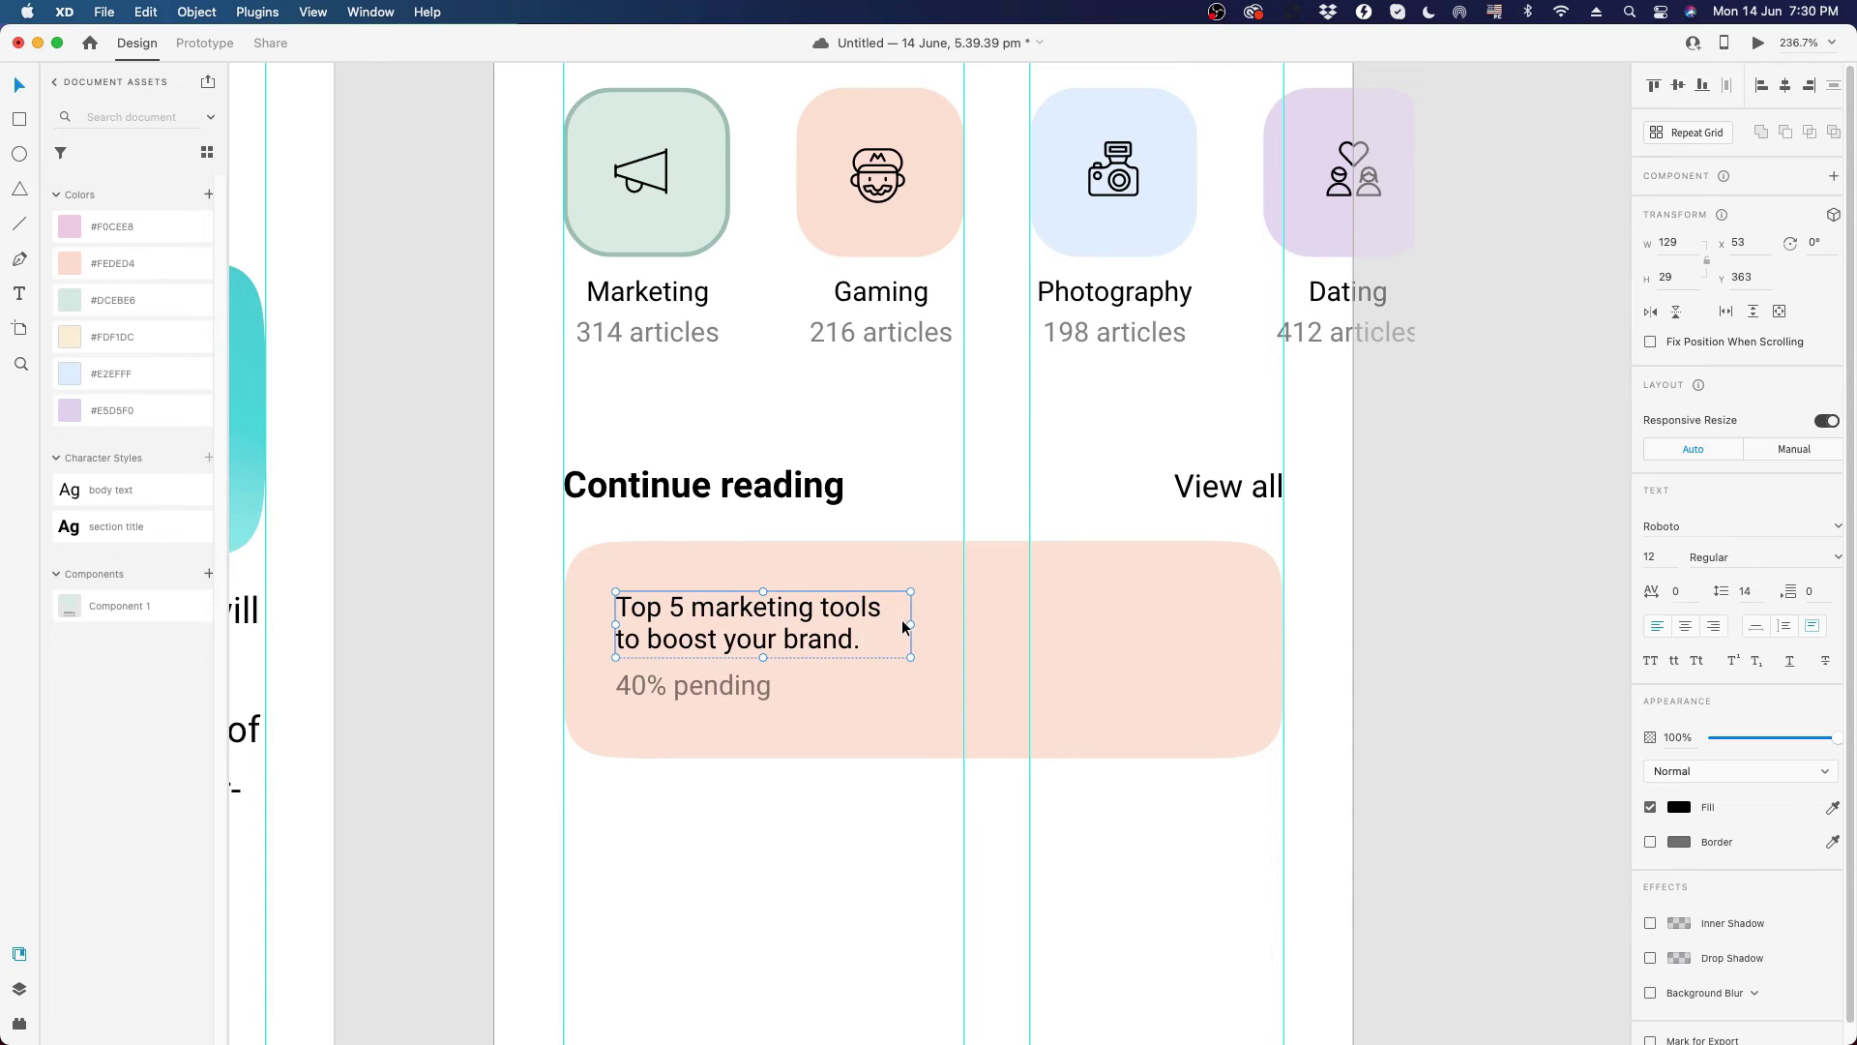
{"action": "left_click_drag", "start_coordinate": [906, 624], "coordinate": [1253, 627]}
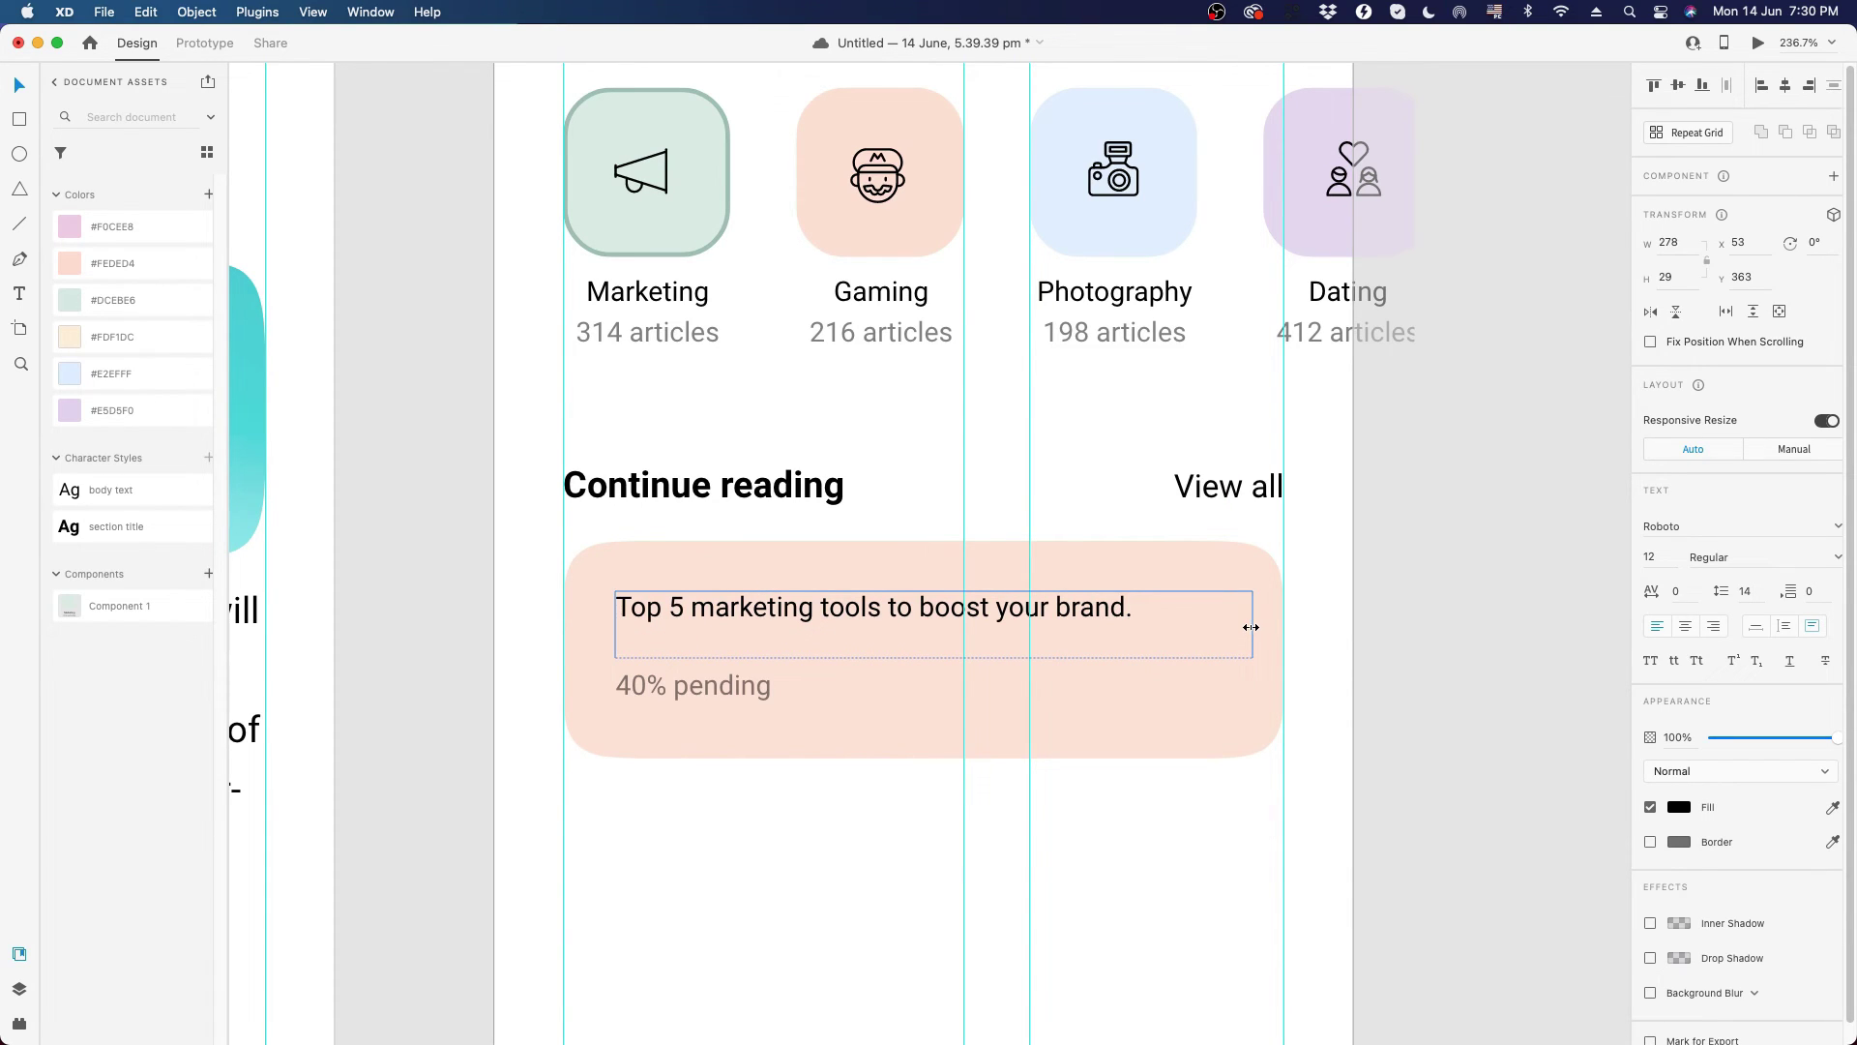
- Move the "40% pending" text up to Y 384, directly beneath the article title in the peach card
{"action": "left_click", "coordinate": [1355, 642]}
{"action": "scroll", "coordinate": [908, 693], "scroll_direction": "down", "scroll_amount": 1}
{"action": "scroll", "coordinate": [907, 693], "scroll_direction": "down", "scroll_amount": 1}
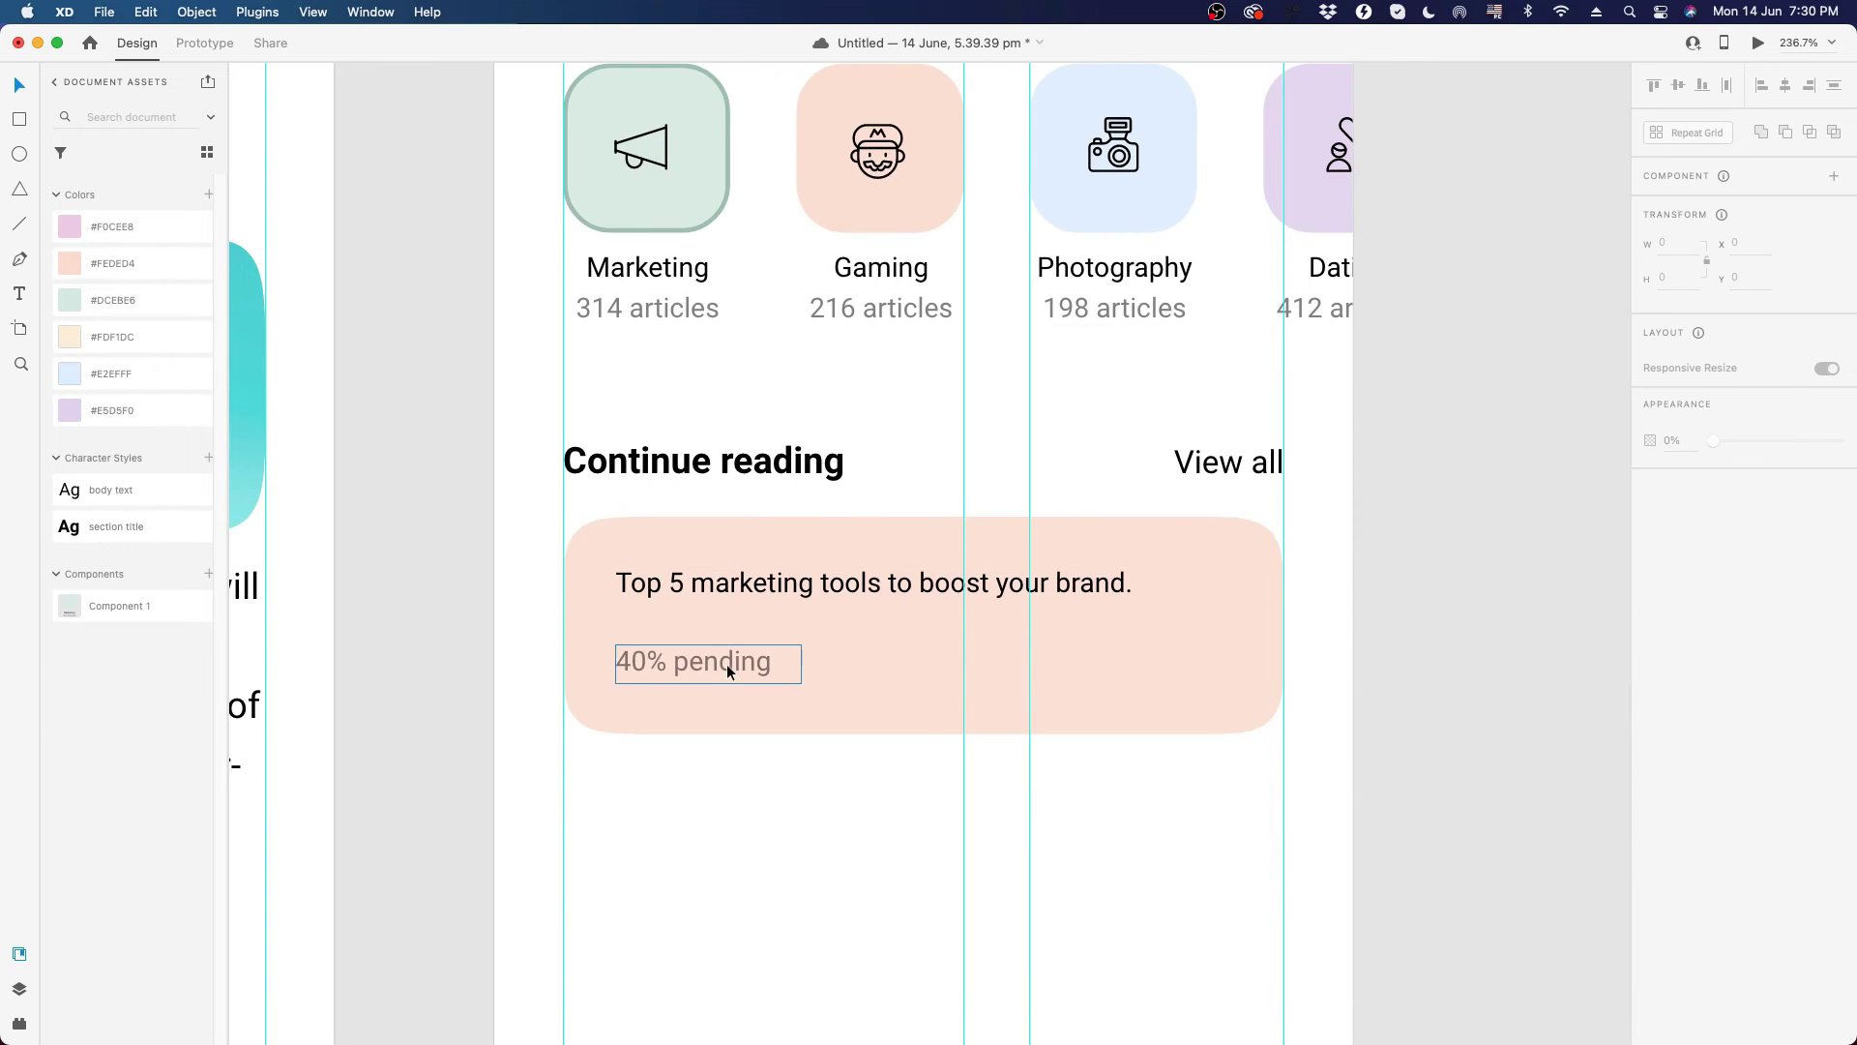
{"action": "left_click", "coordinate": [615, 661]}
{"action": "left_click_drag", "start_coordinate": [636, 667], "coordinate": [638, 638]}
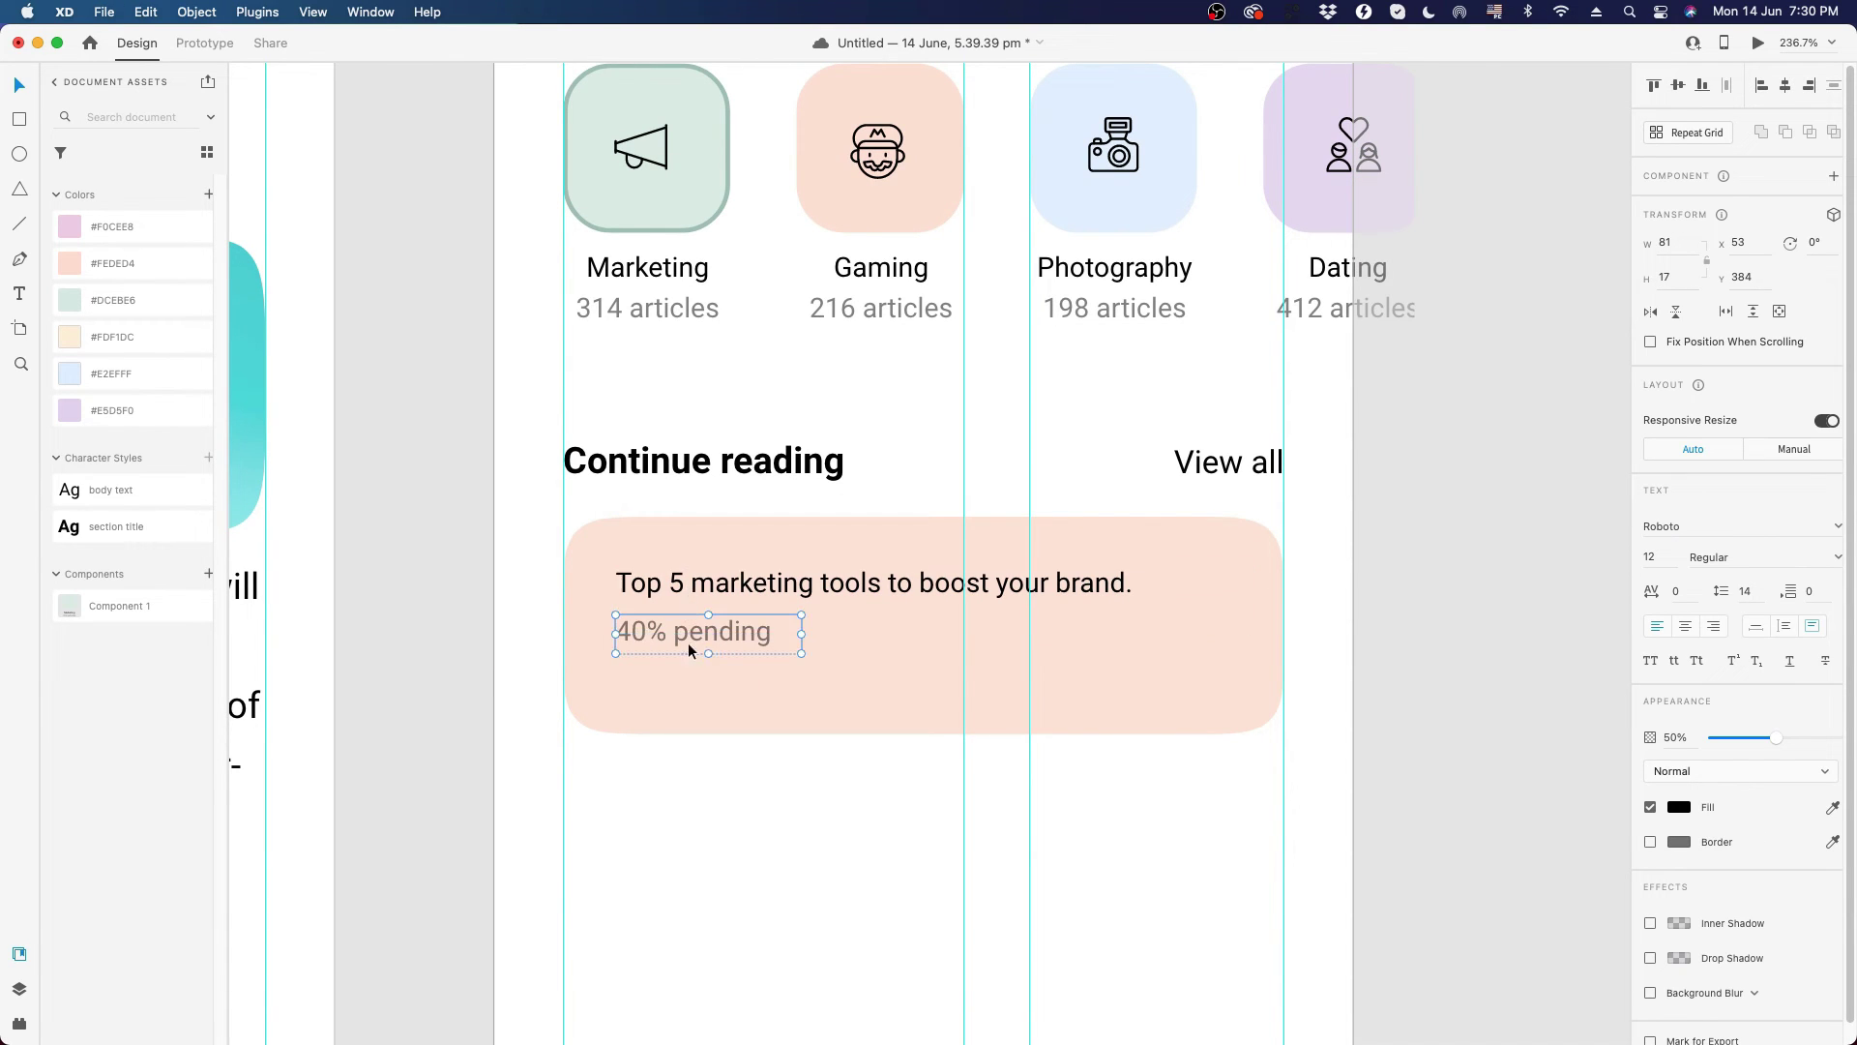
- Measure the gap between the Marketing label and its article count, and compare it with the title and "40% pending" spacing
{"action": "left_click", "coordinate": [636, 315]}
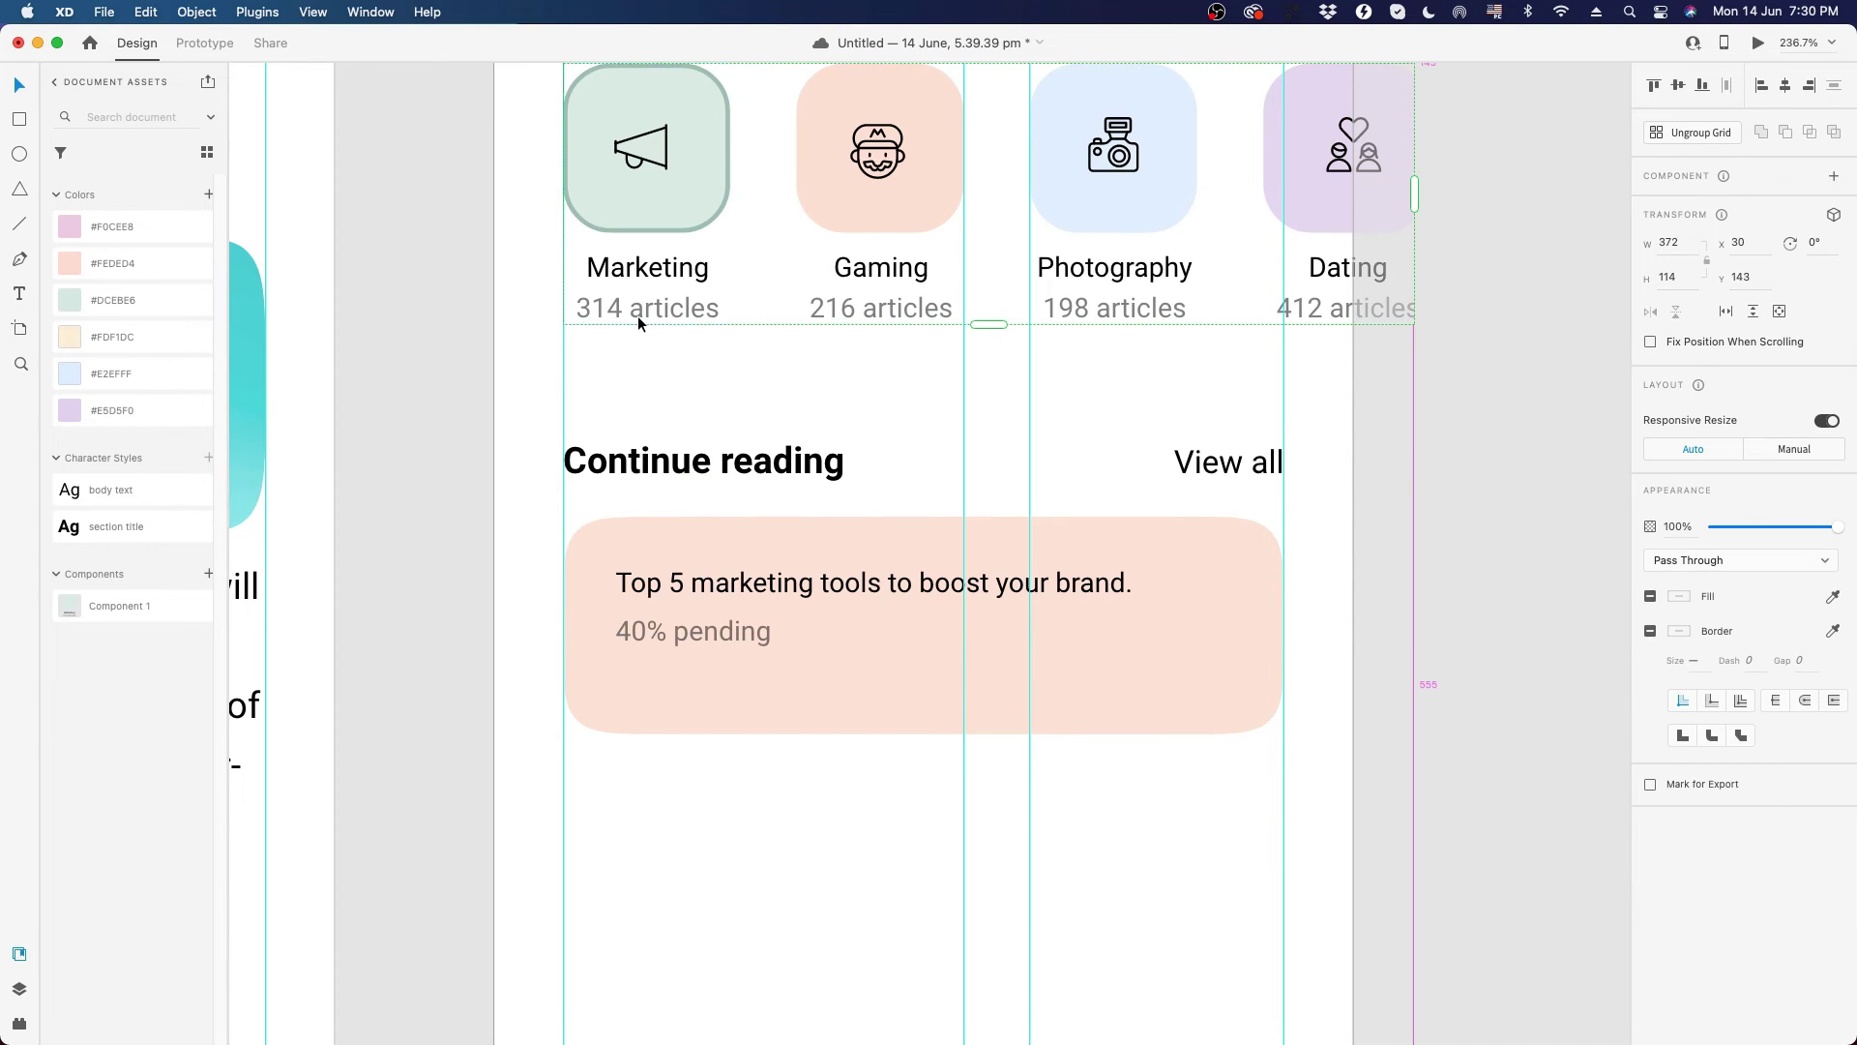
{"action": "double_click", "coordinate": [657, 309]}
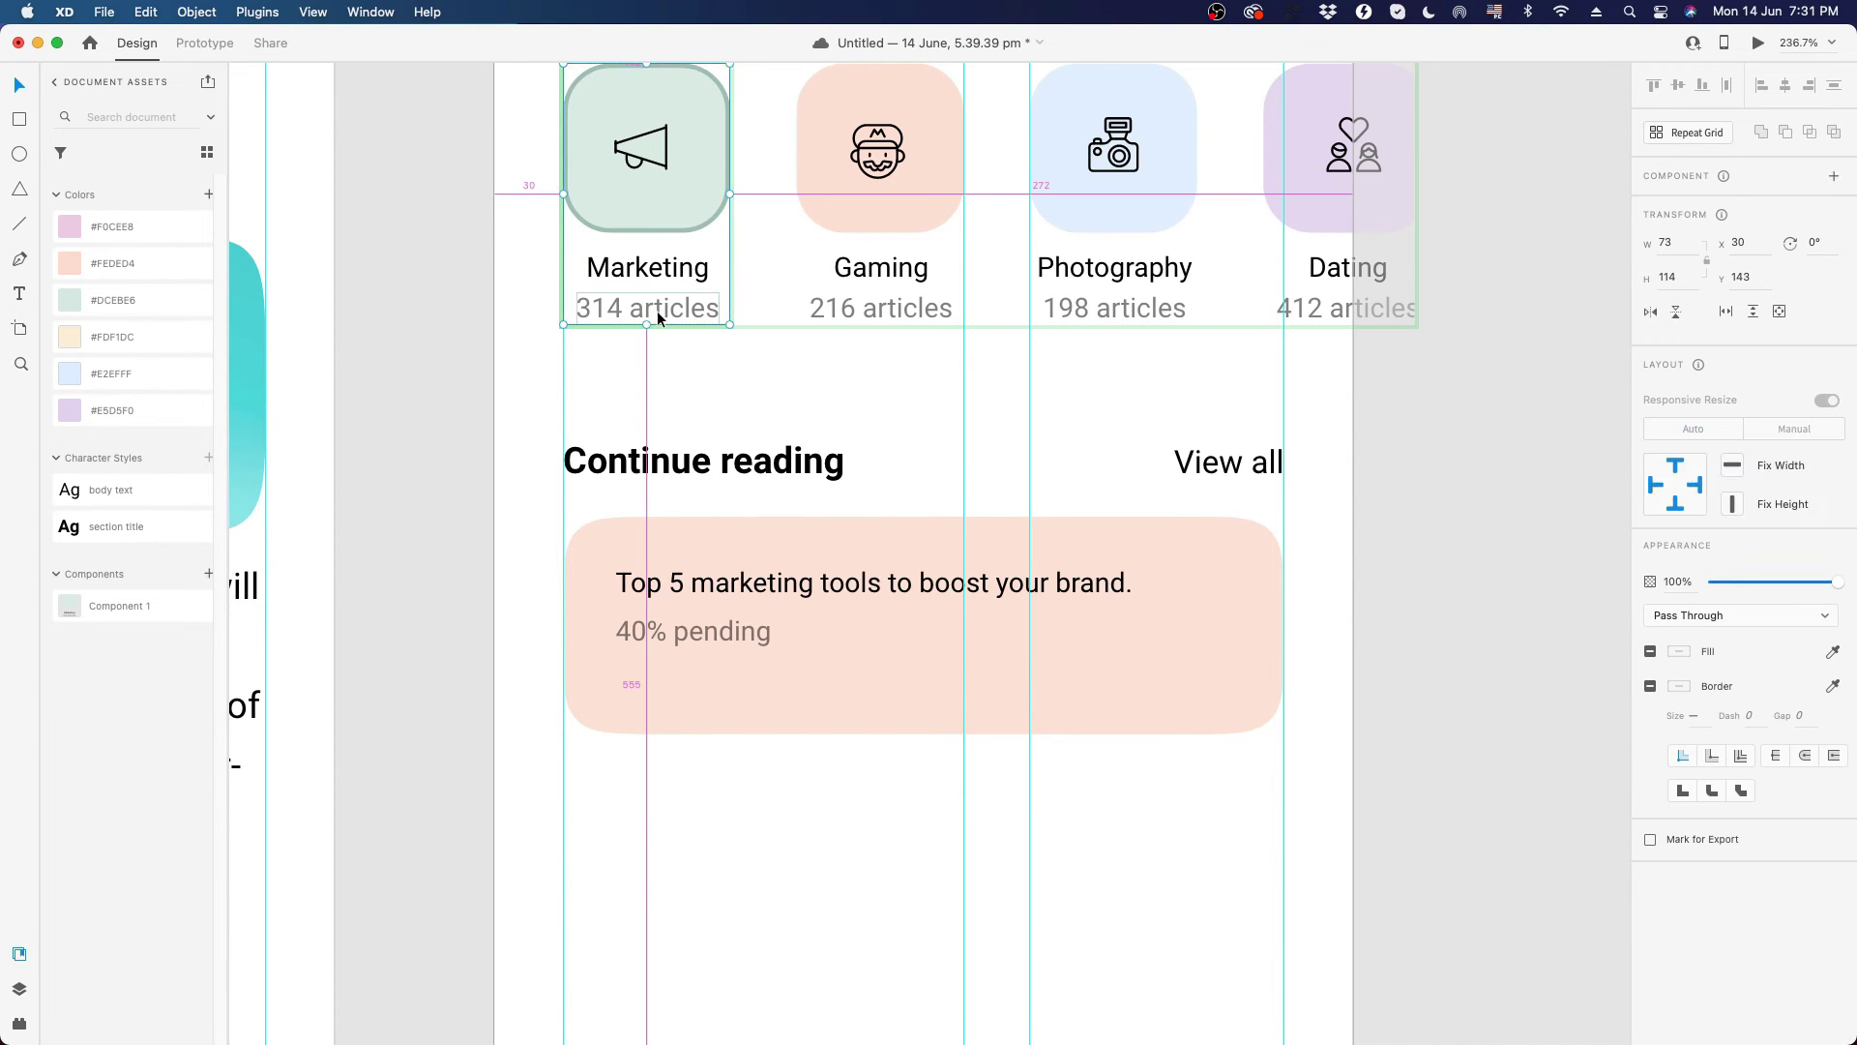
{"action": "left_click", "coordinate": [655, 315]}
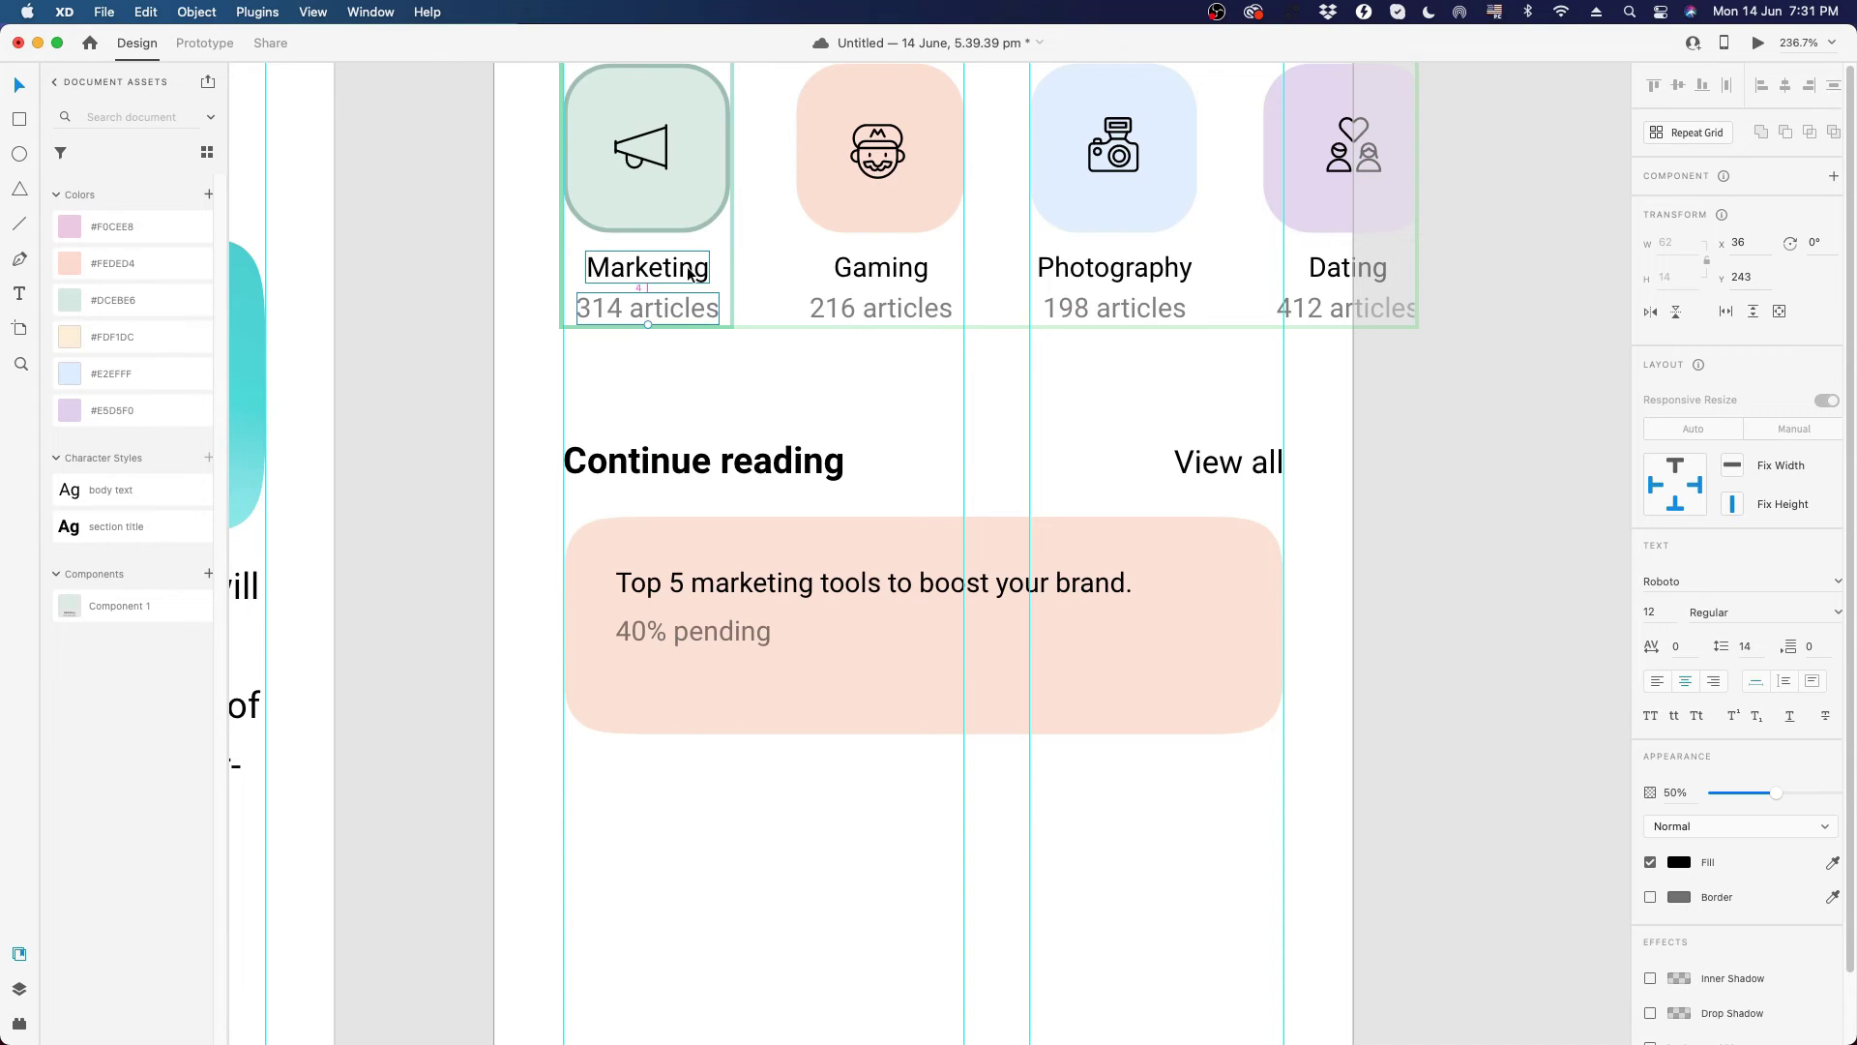
{"action": "left_click", "coordinate": [671, 634]}
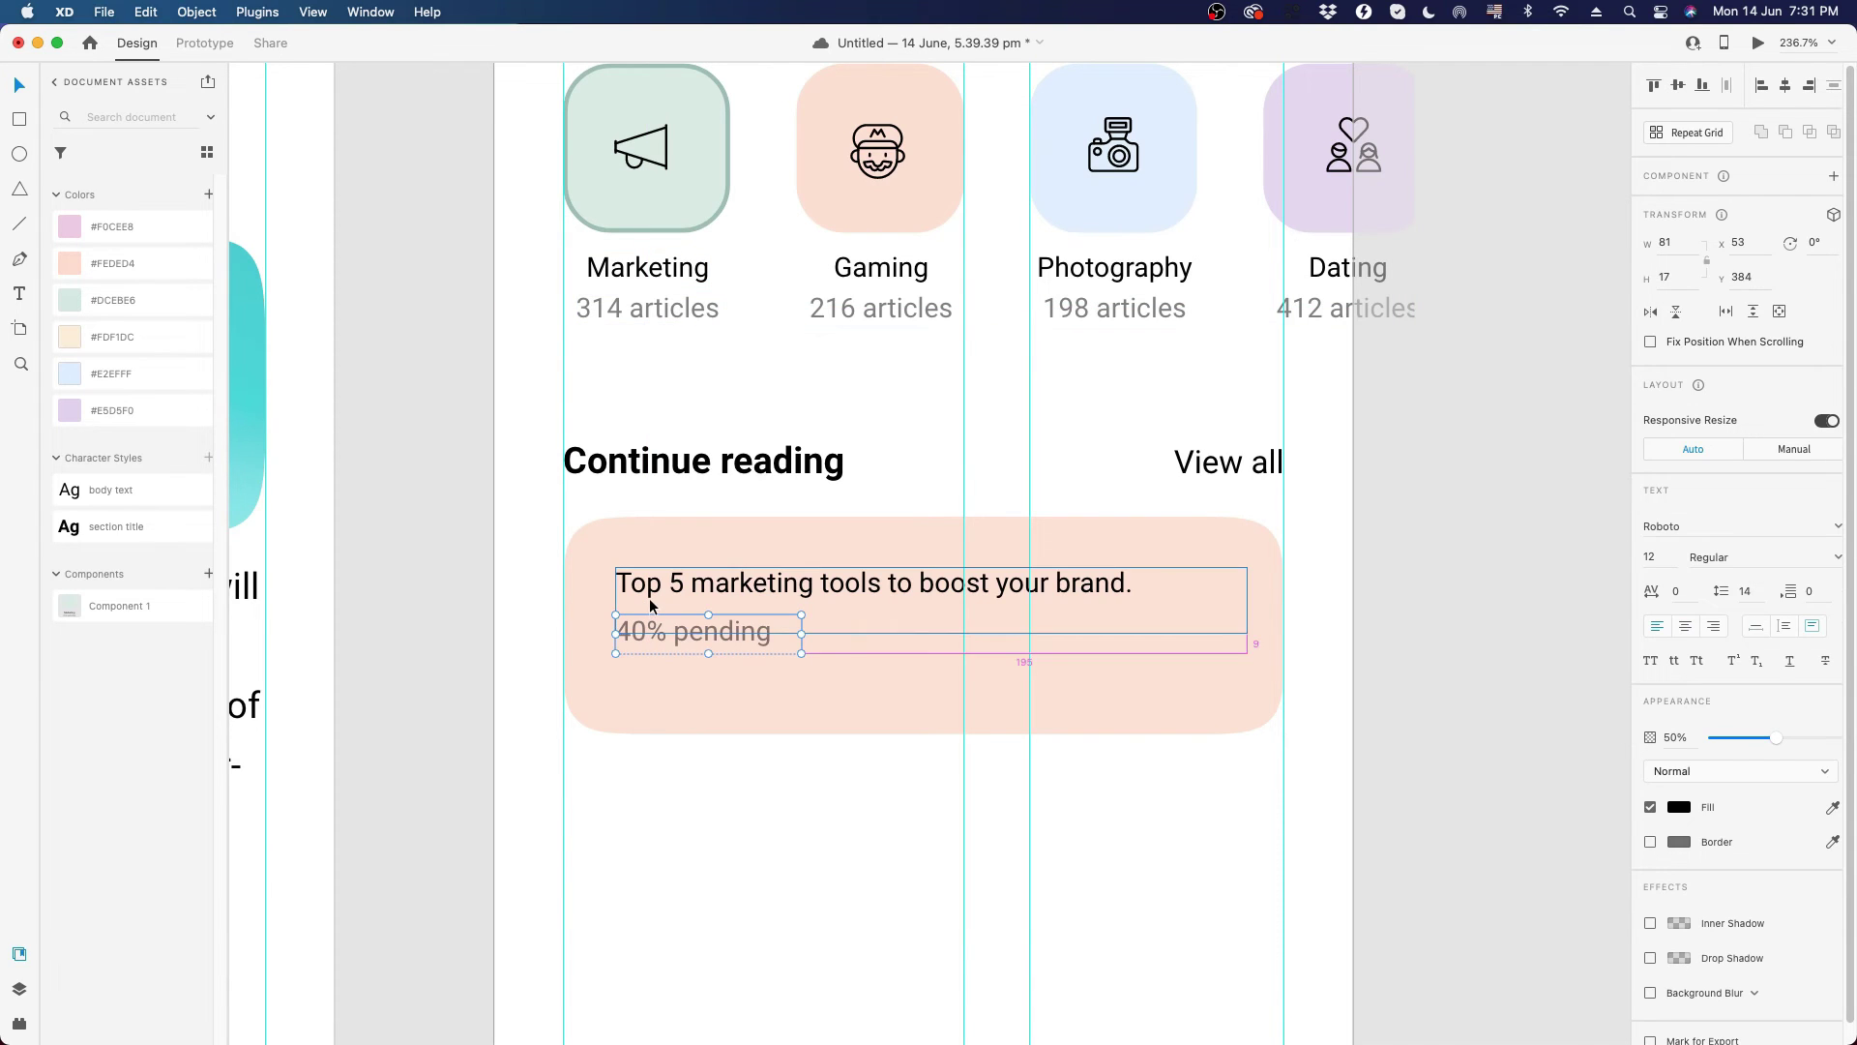
{"action": "left_click", "coordinate": [733, 803]}
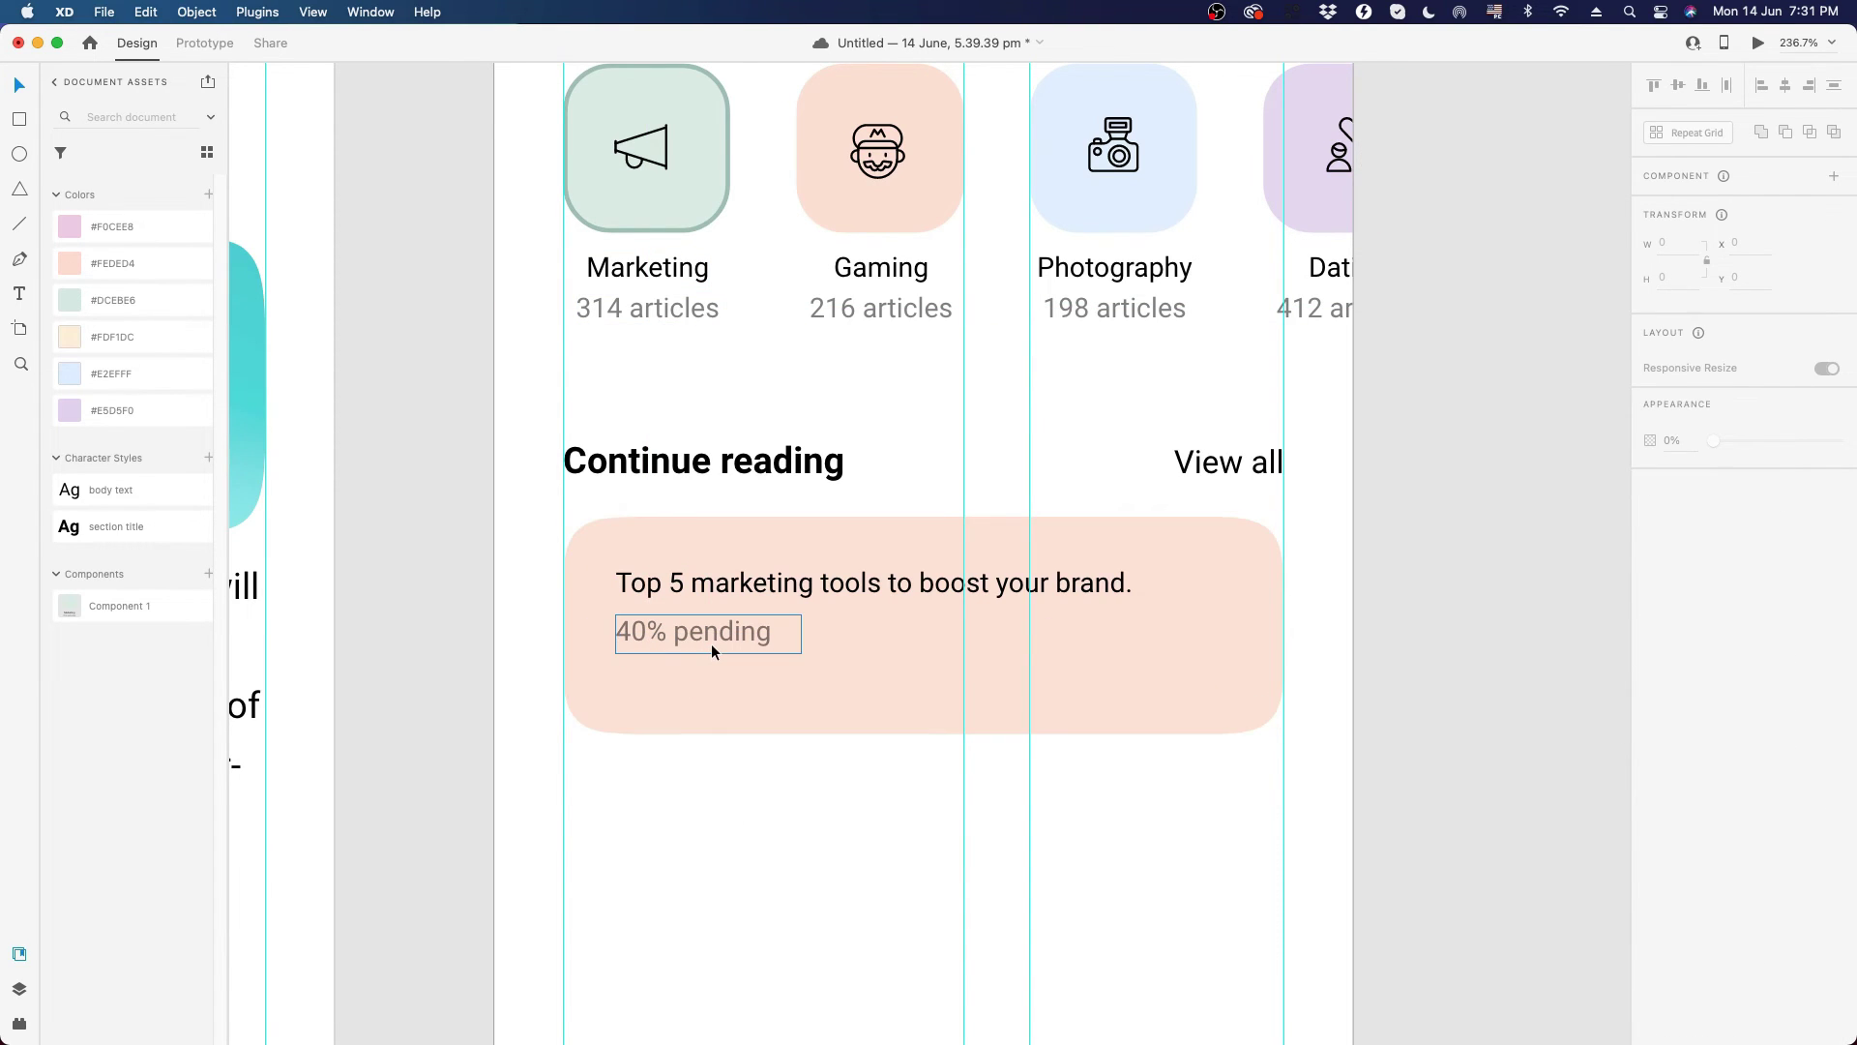
- Duplicate the "40% pending" text below the original at Y 406 in the peach card
{"action": "scroll", "coordinate": [754, 783], "scroll_direction": "down", "scroll_amount": 2}
{"action": "left_click", "coordinate": [718, 605]}
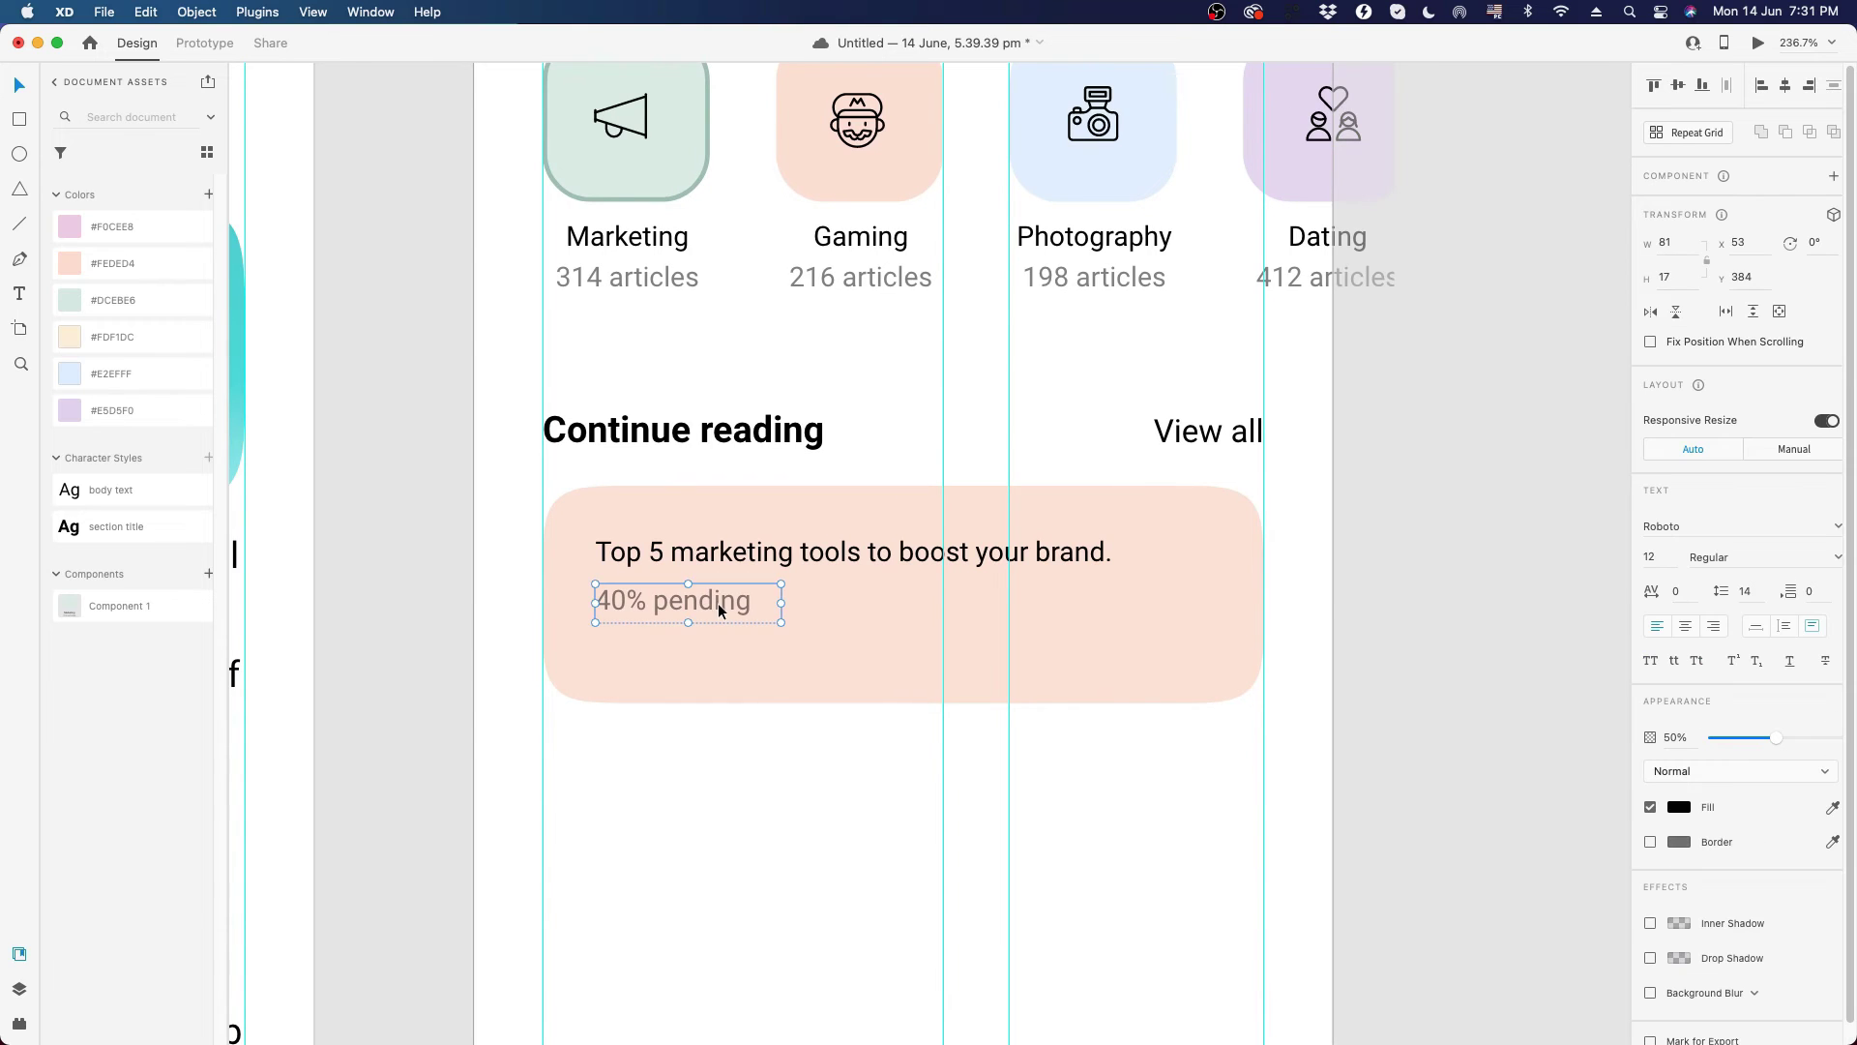
{"action": "left_click_drag", "start_coordinate": [717, 602], "coordinate": [718, 662]}
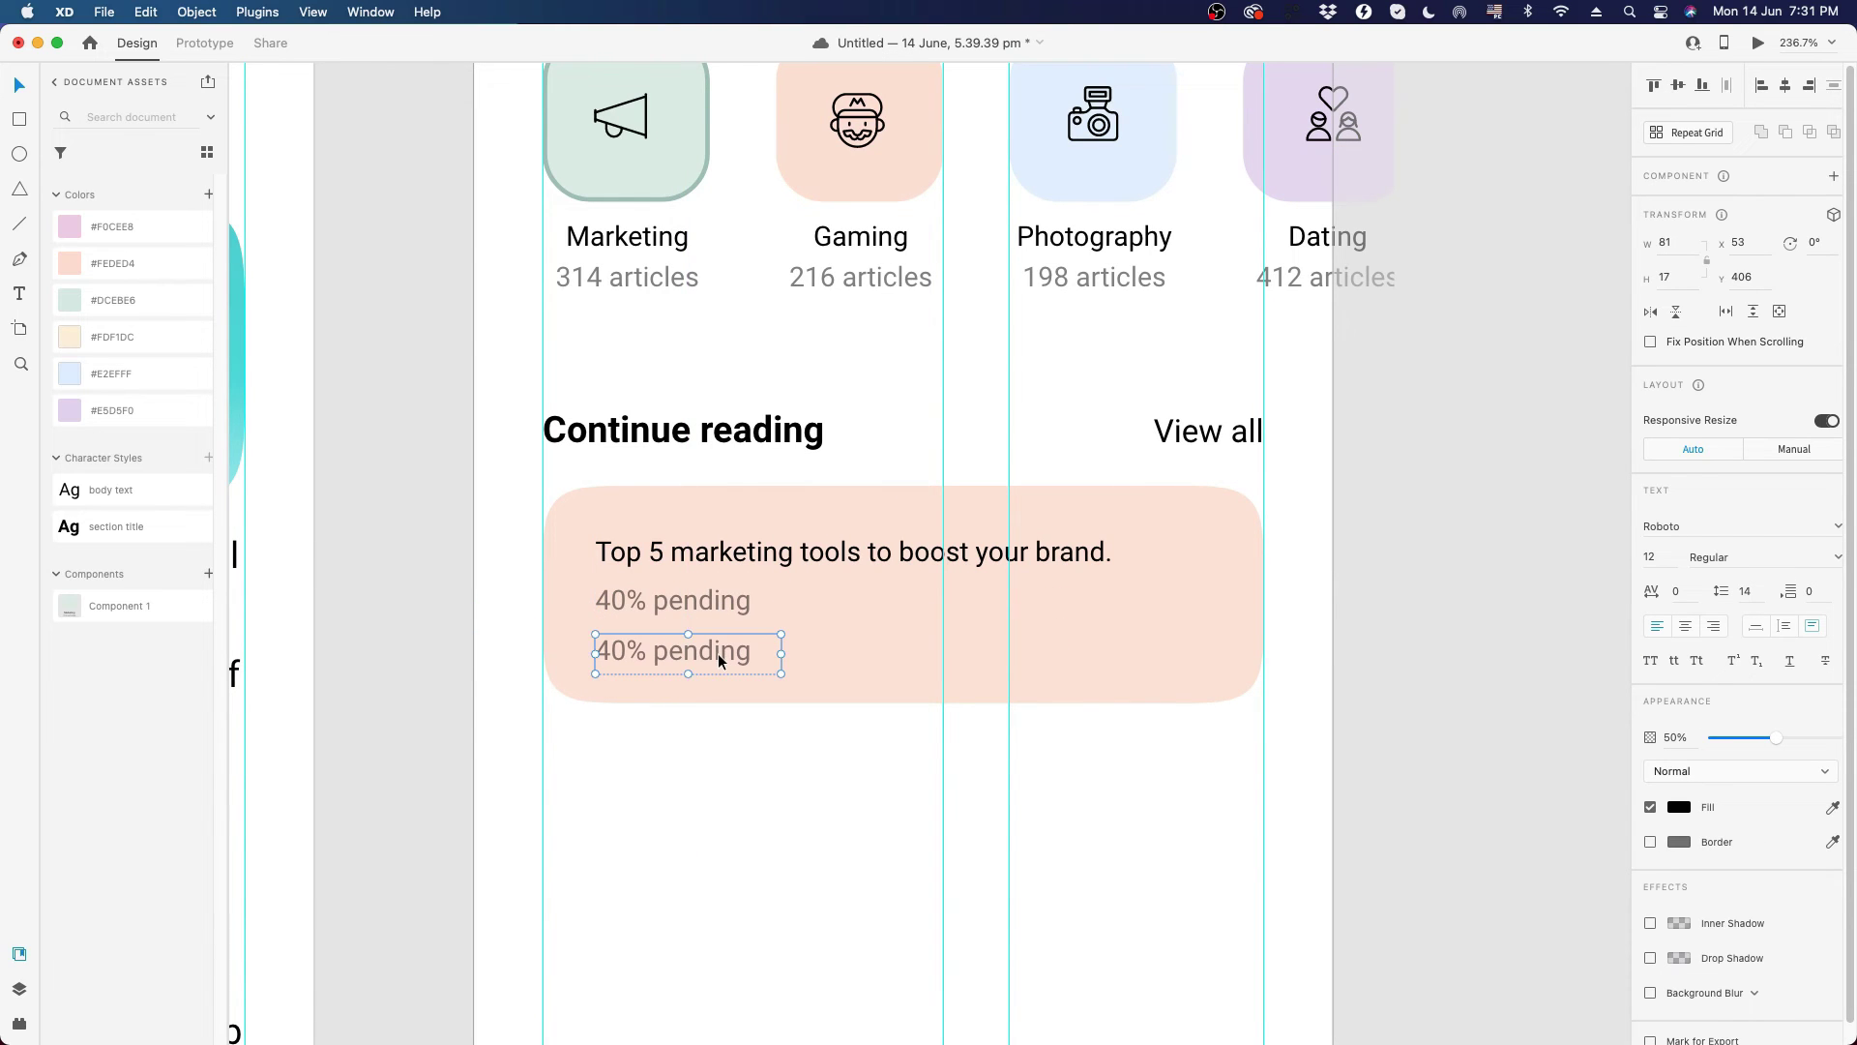
- Replace the duplicate "40% pending" with copies of the article screen's date and author texts, placed at X 53, Y 406
{"action": "scroll", "coordinate": [688, 539], "scroll_direction": "up", "scroll_amount": 5}
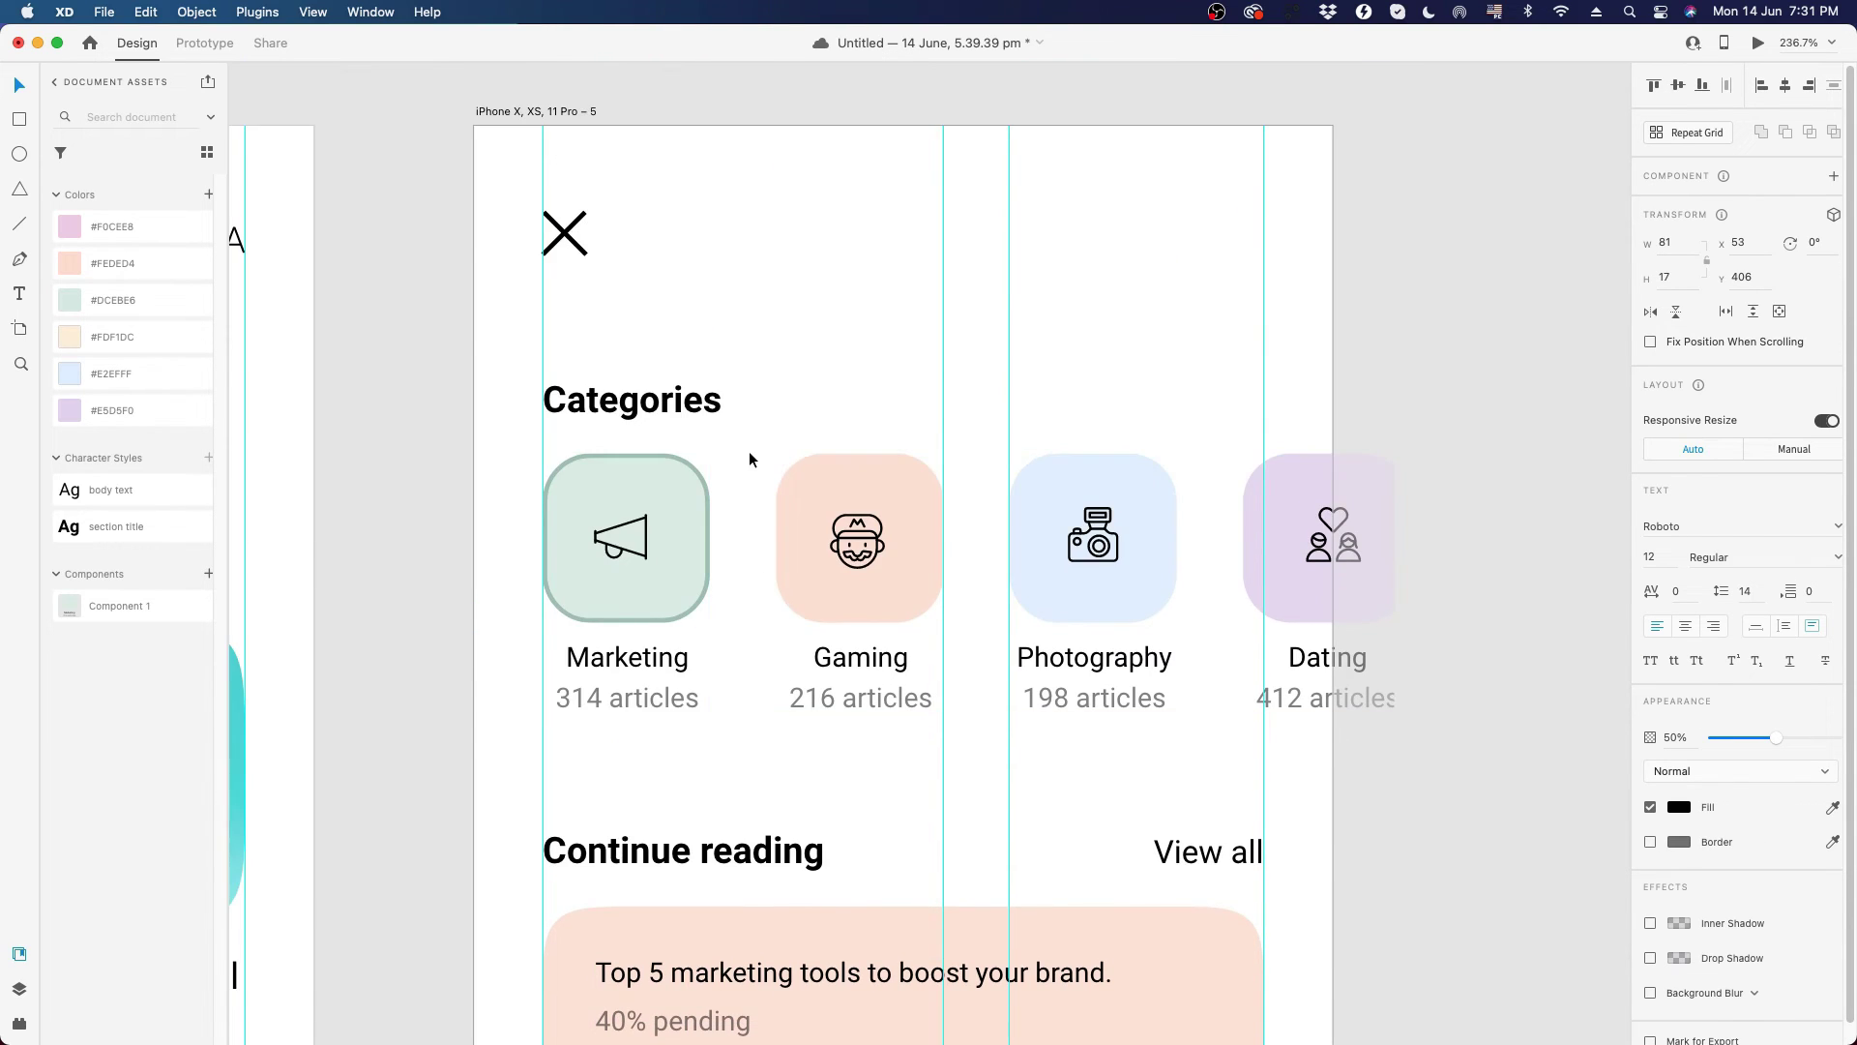
{"action": "scroll", "coordinate": [749, 458], "scroll_direction": "down", "scroll_amount": 3}
{"action": "scroll", "coordinate": [658, 249], "scroll_direction": "left", "scroll_amount": 10}
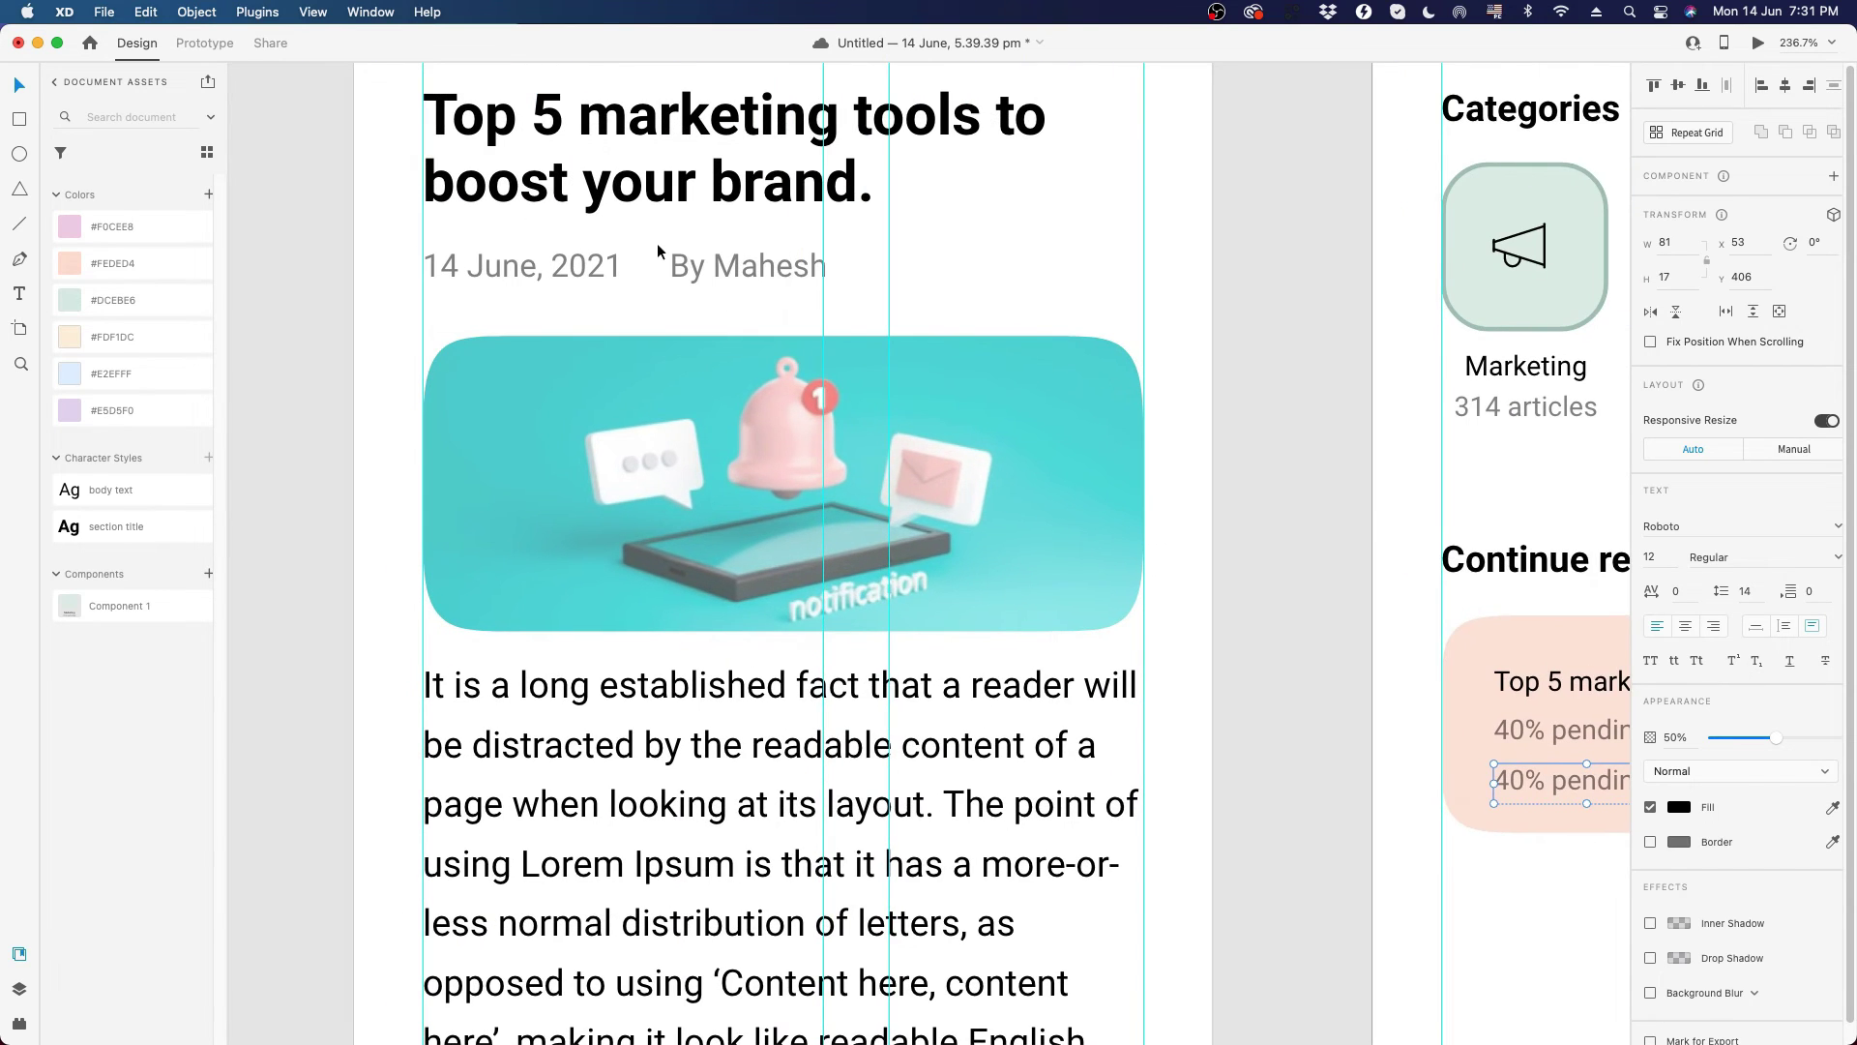
{"action": "left_click", "coordinate": [574, 278]}
{"action": "left_click", "coordinate": [735, 269], "text": "shift"}
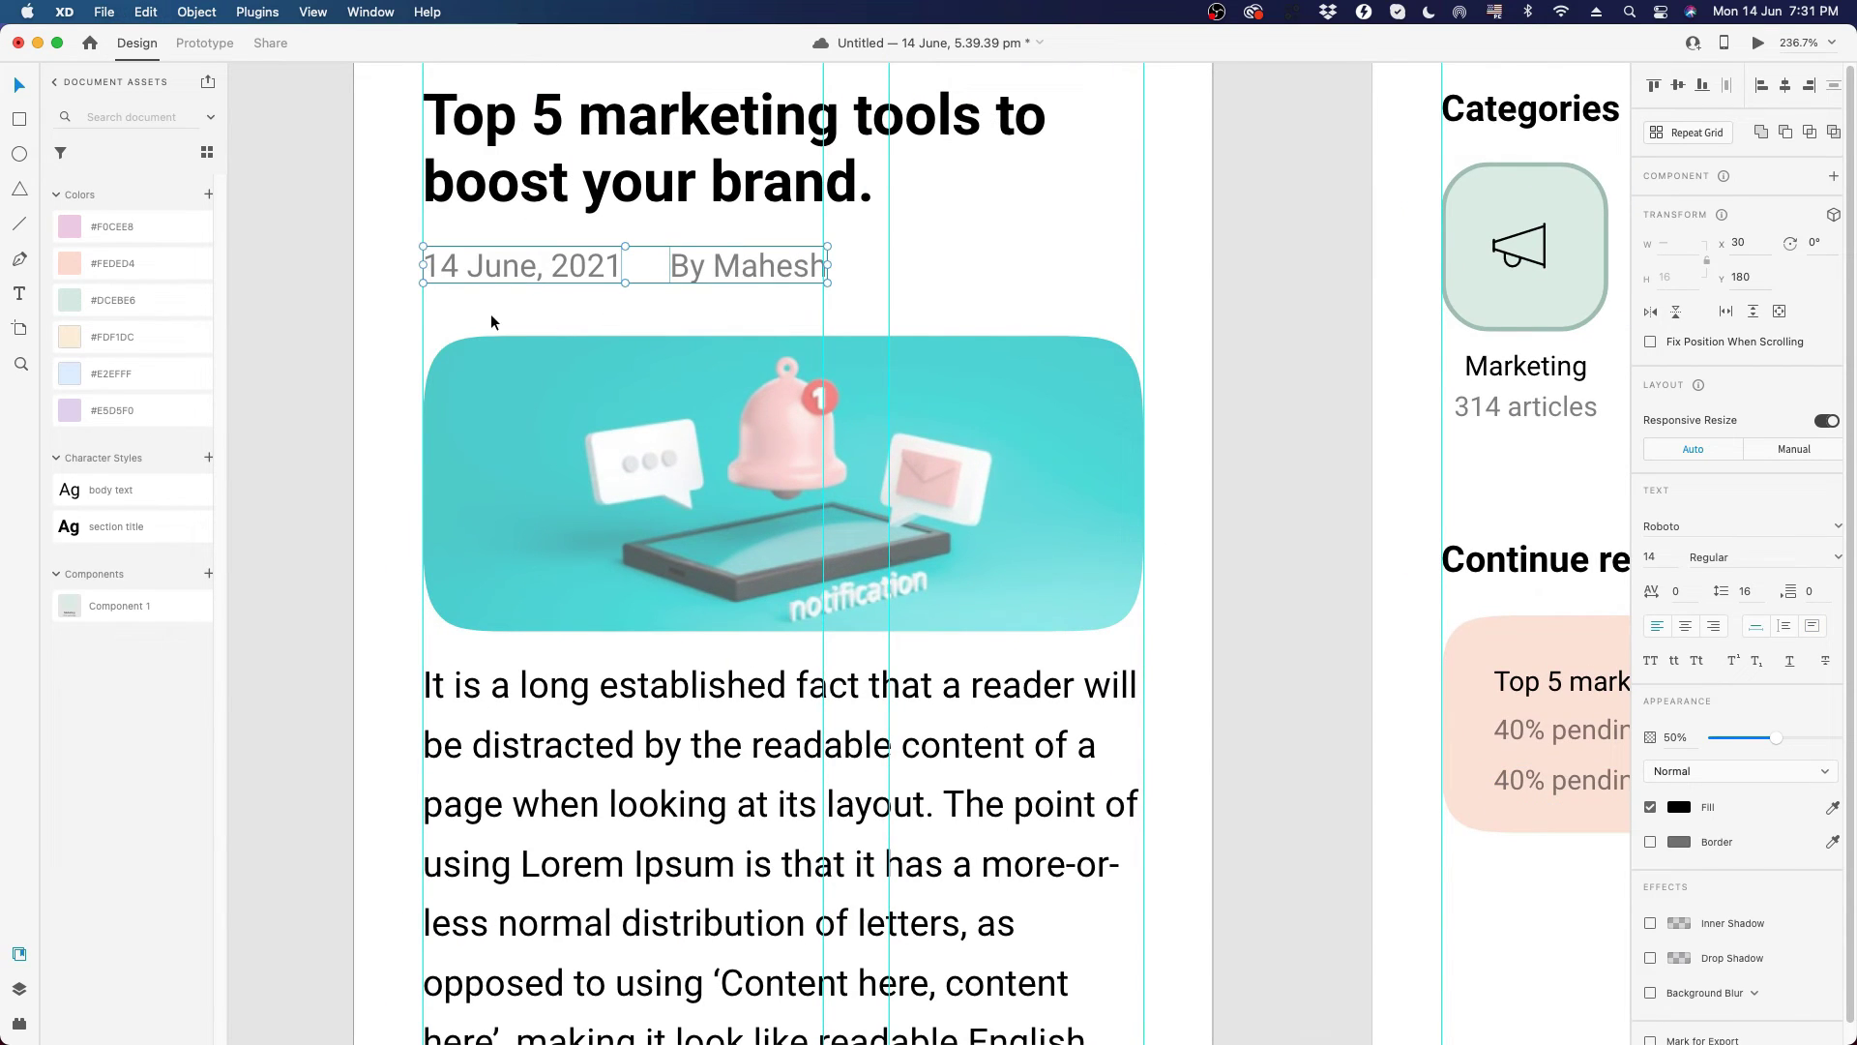
{"action": "scroll", "coordinate": [491, 314], "scroll_direction": "down", "scroll_amount": 5}
{"action": "scroll", "coordinate": [1122, 584], "scroll_direction": "up", "scroll_amount": 8}
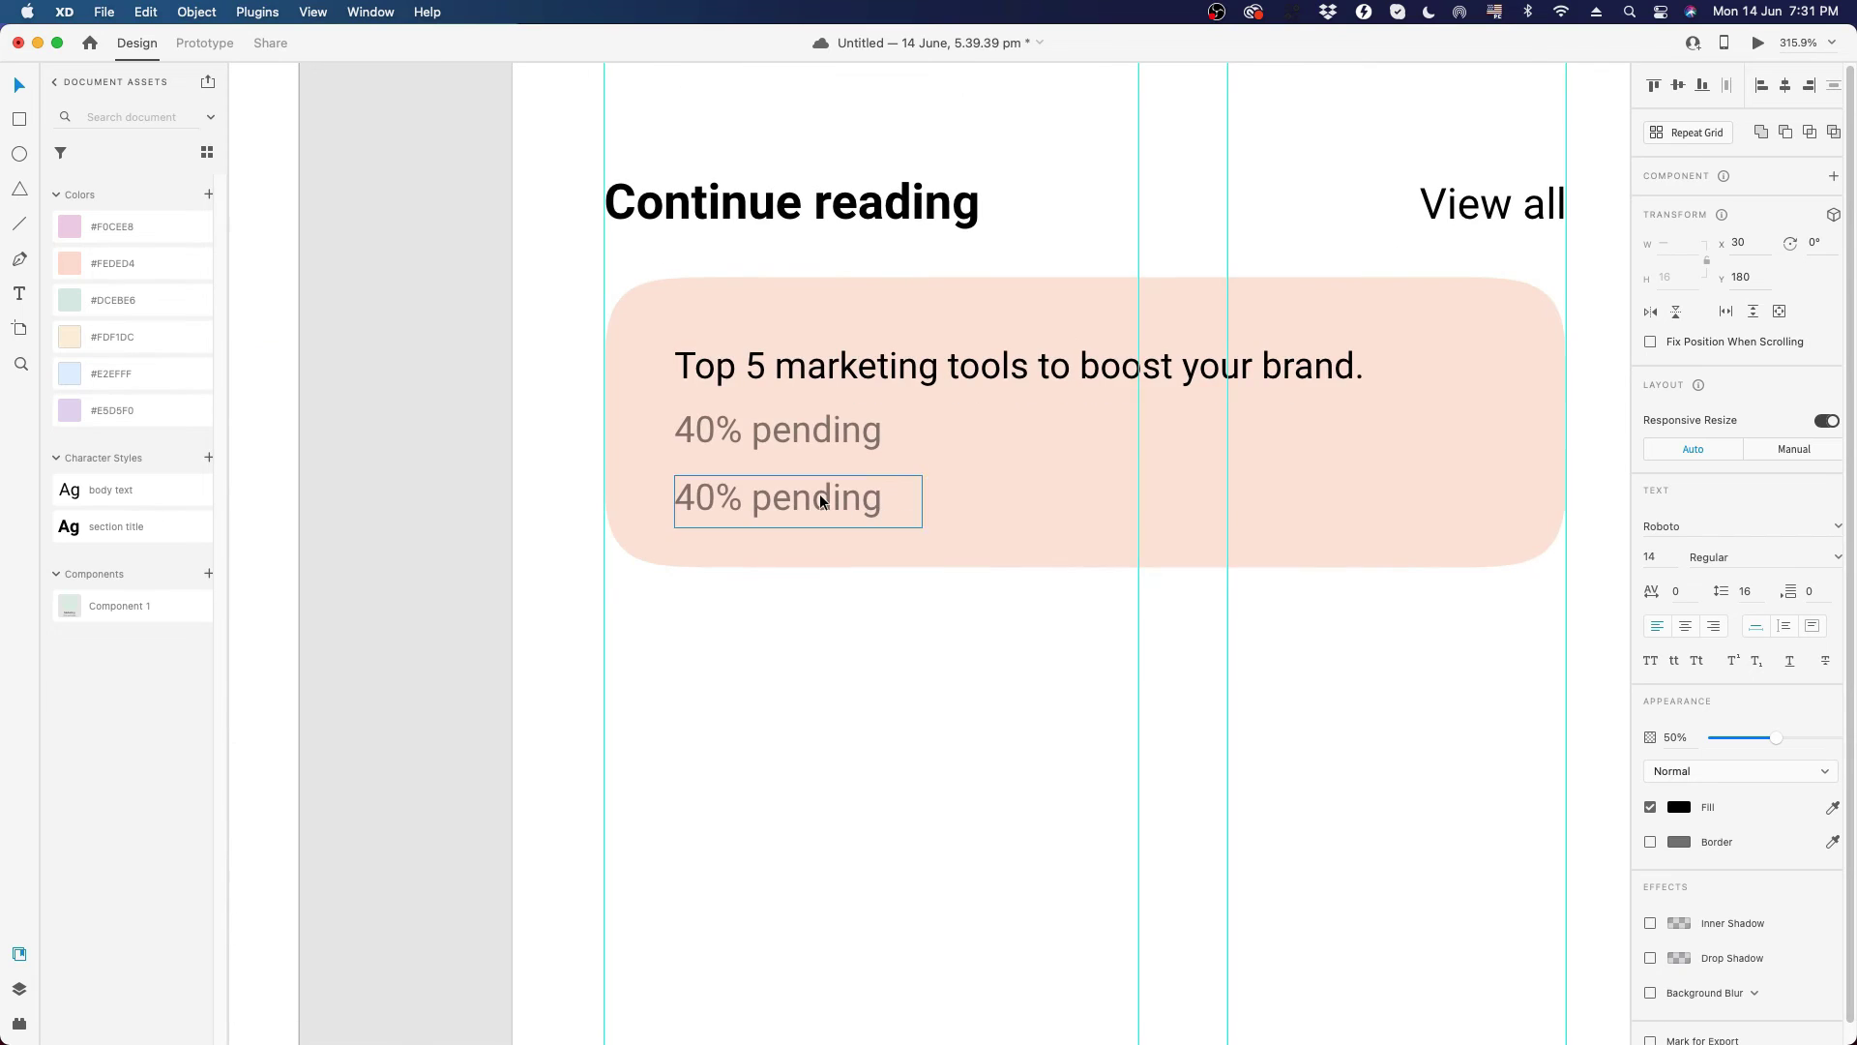
{"action": "key", "text": "Delete"}
{"action": "key", "text": "super+v"}
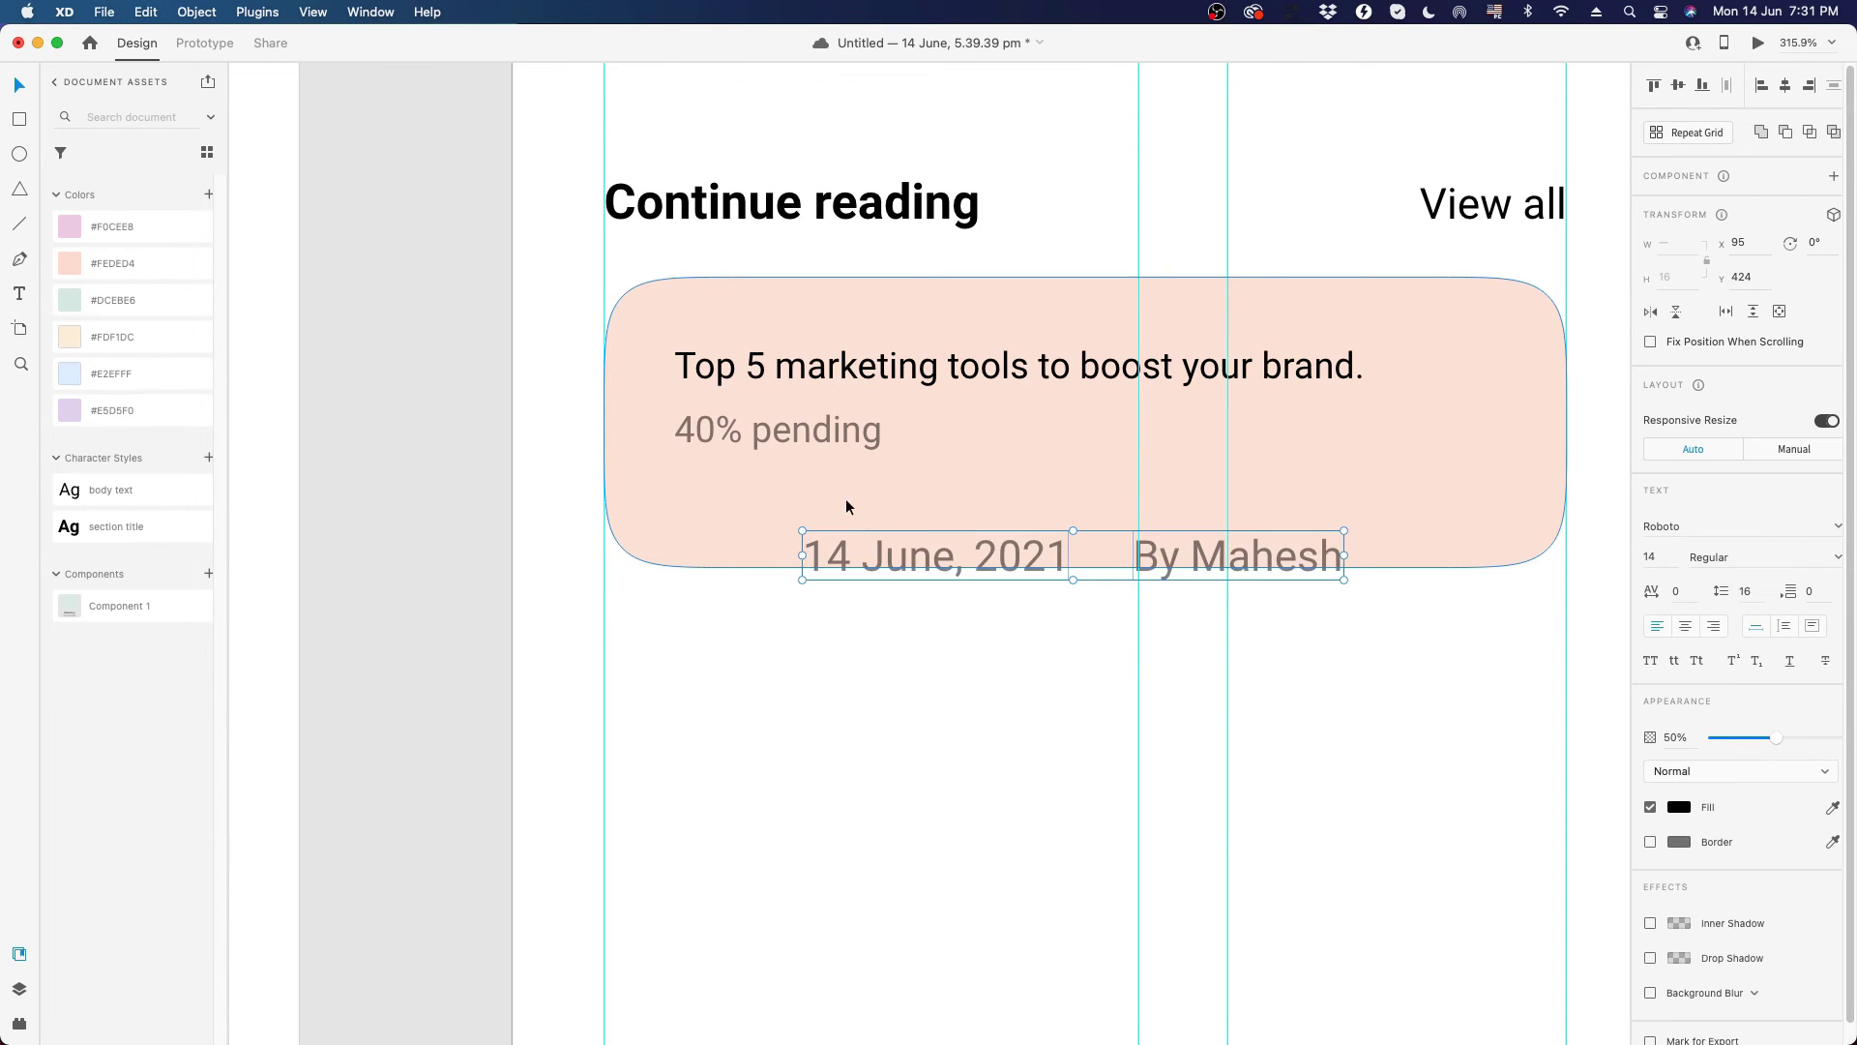
{"action": "left_click_drag", "start_coordinate": [888, 551], "coordinate": [758, 504]}
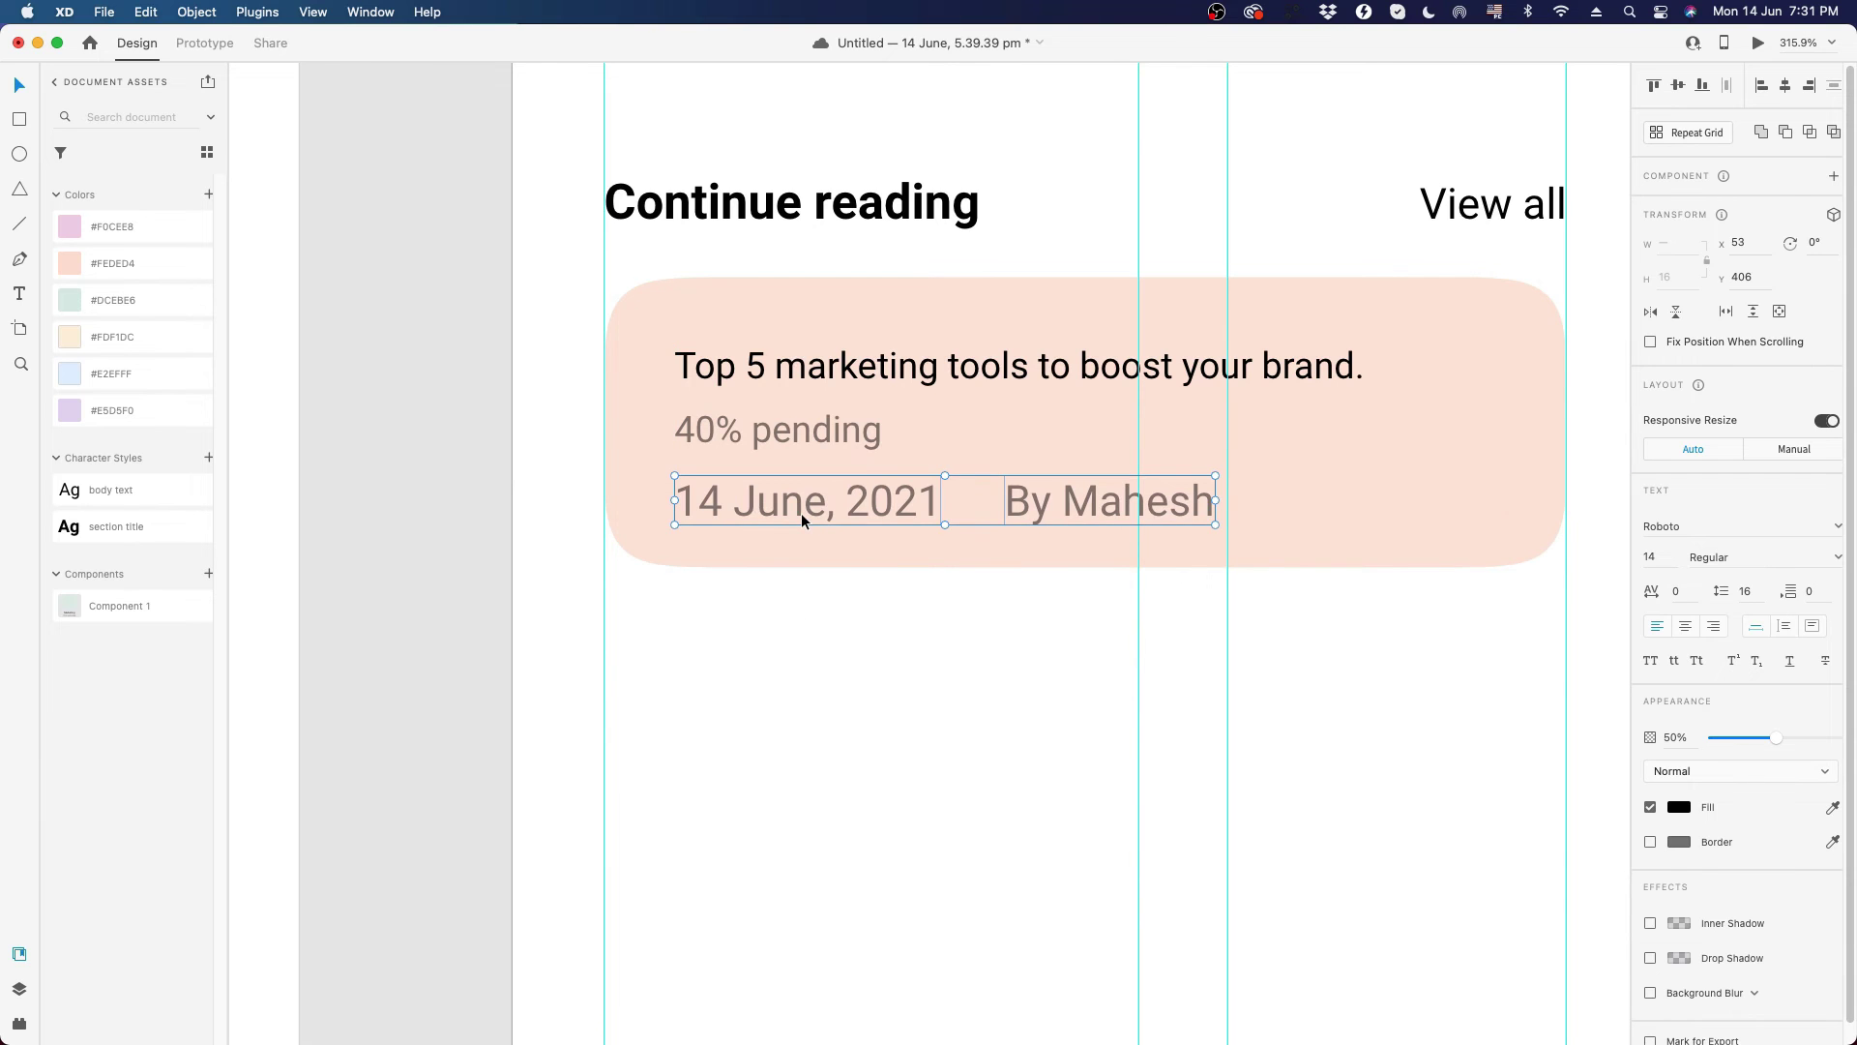
- Group the peach card with all its texts and place a duplicate of the group directly below it
{"action": "left_click", "coordinate": [805, 650]}
{"action": "scroll", "coordinate": [805, 650], "scroll_direction": "up", "scroll_amount": 2}
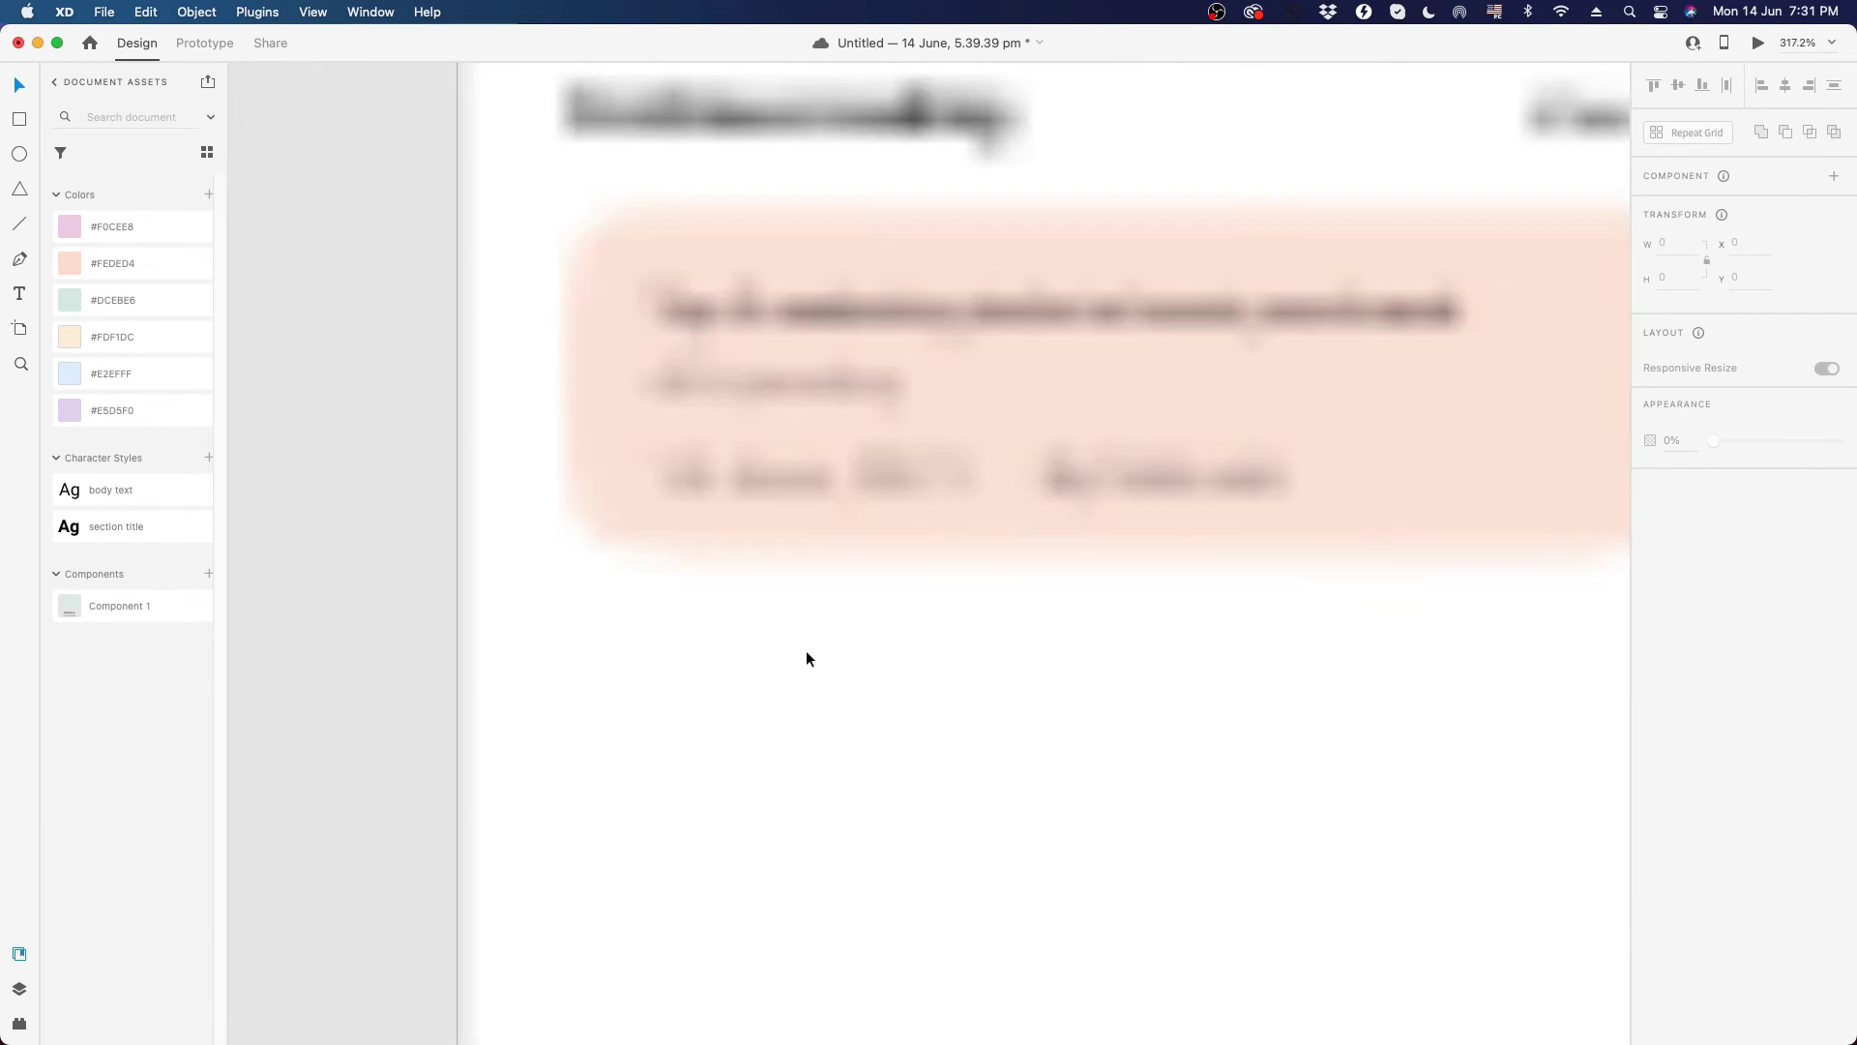
{"action": "scroll", "coordinate": [806, 658], "scroll_direction": "down", "scroll_amount": 10}
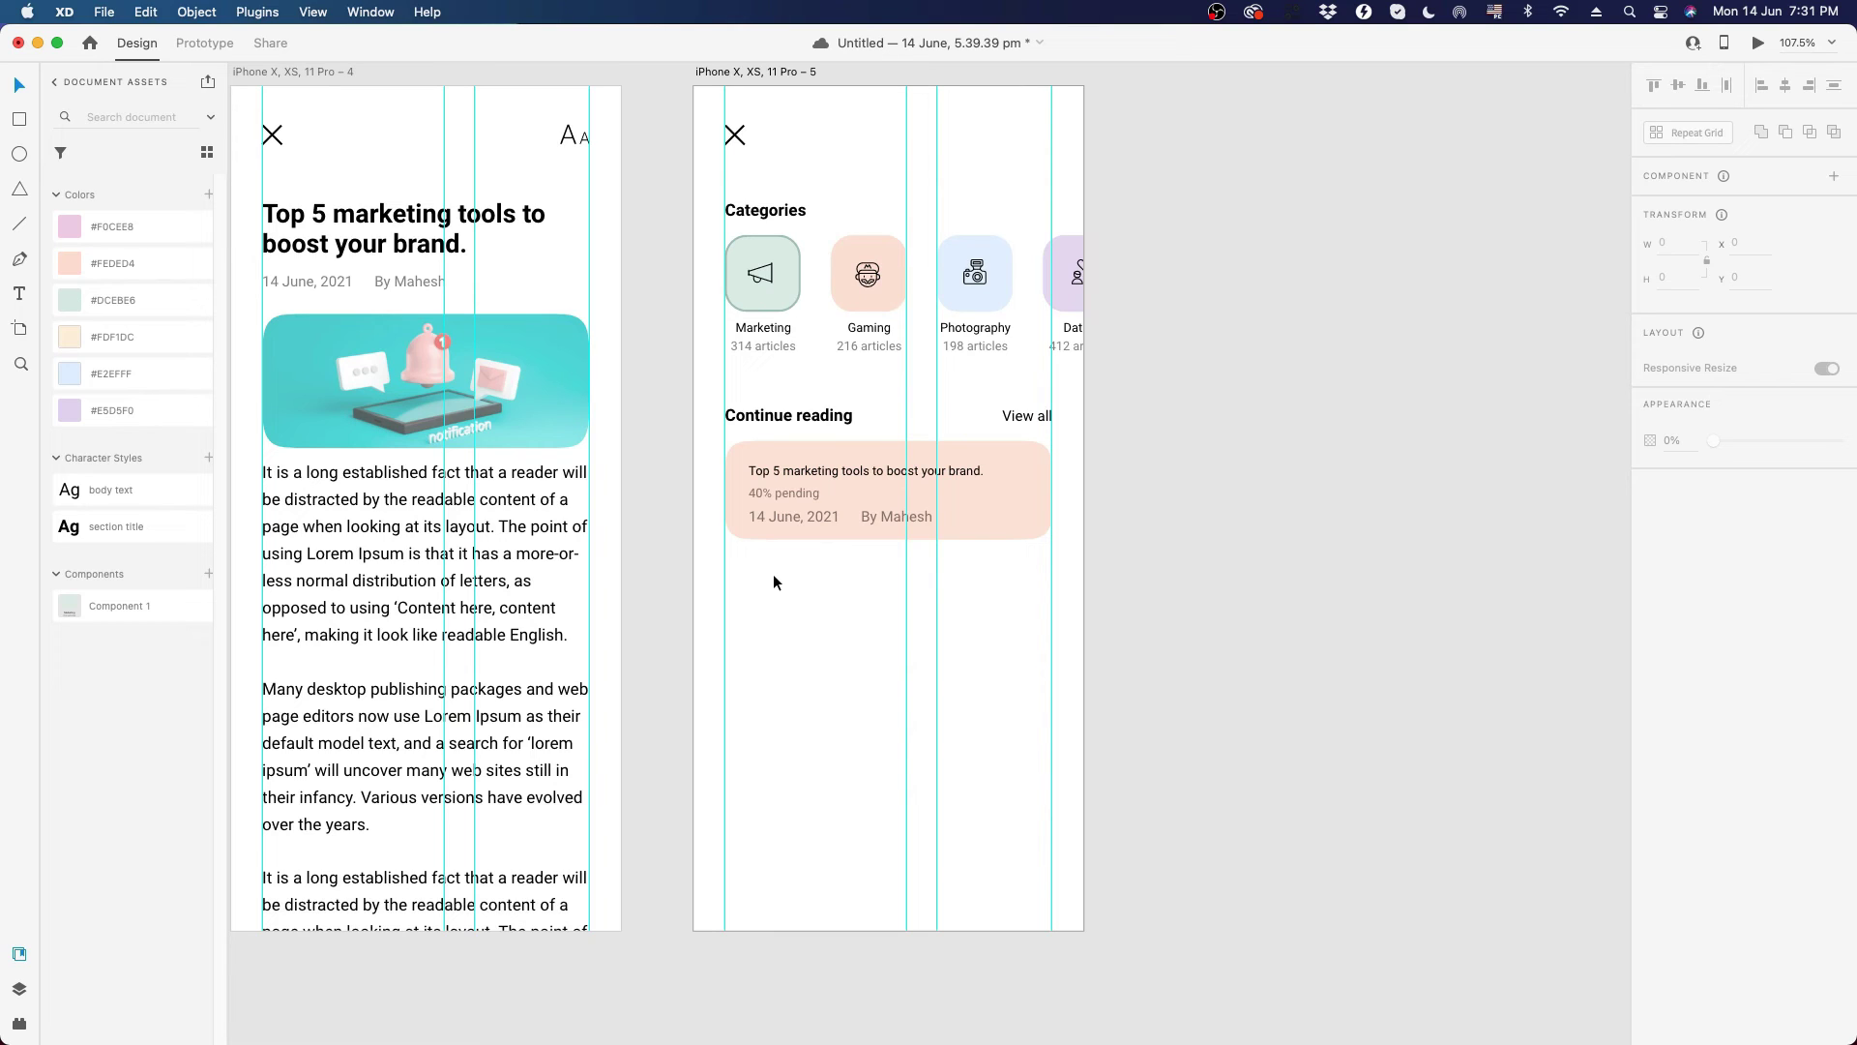
{"action": "left_click", "coordinate": [945, 527]}
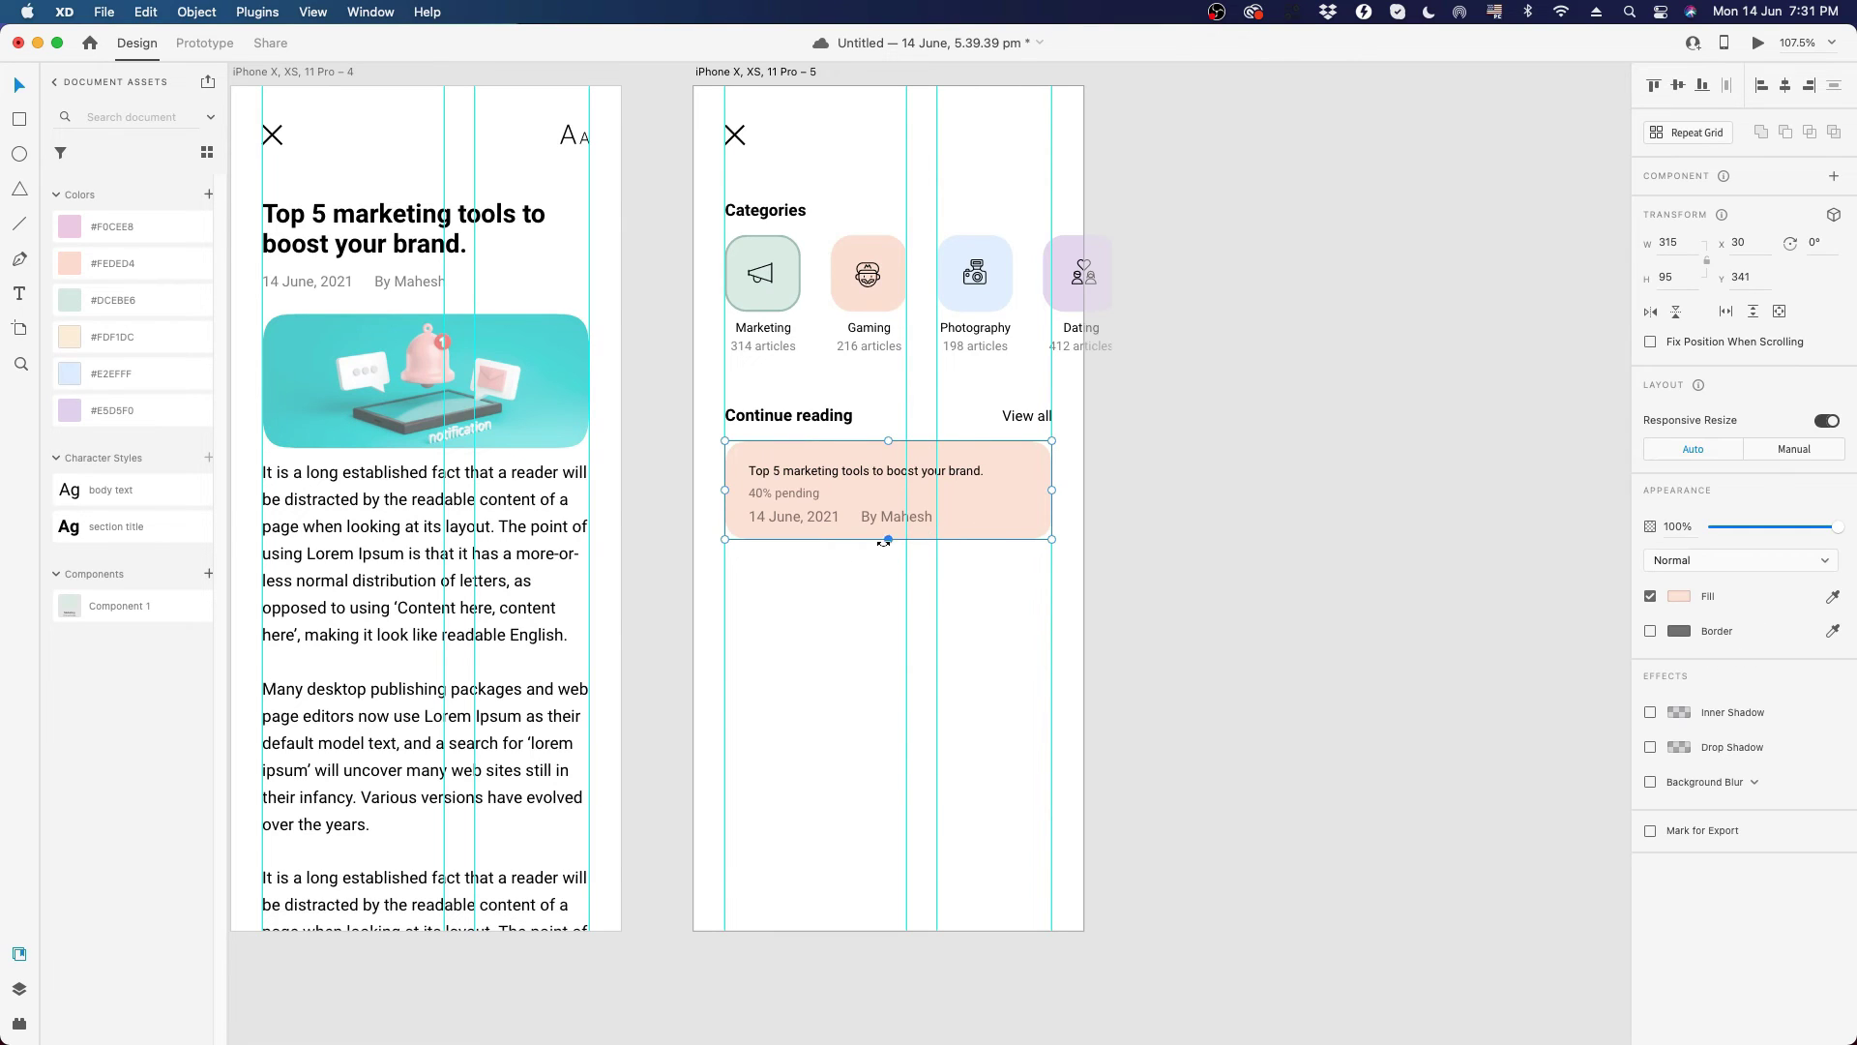
{"action": "left_click", "coordinate": [818, 596]}
{"action": "left_click_drag", "start_coordinate": [760, 581], "coordinate": [1040, 444]}
{"action": "key", "text": "super+g"}
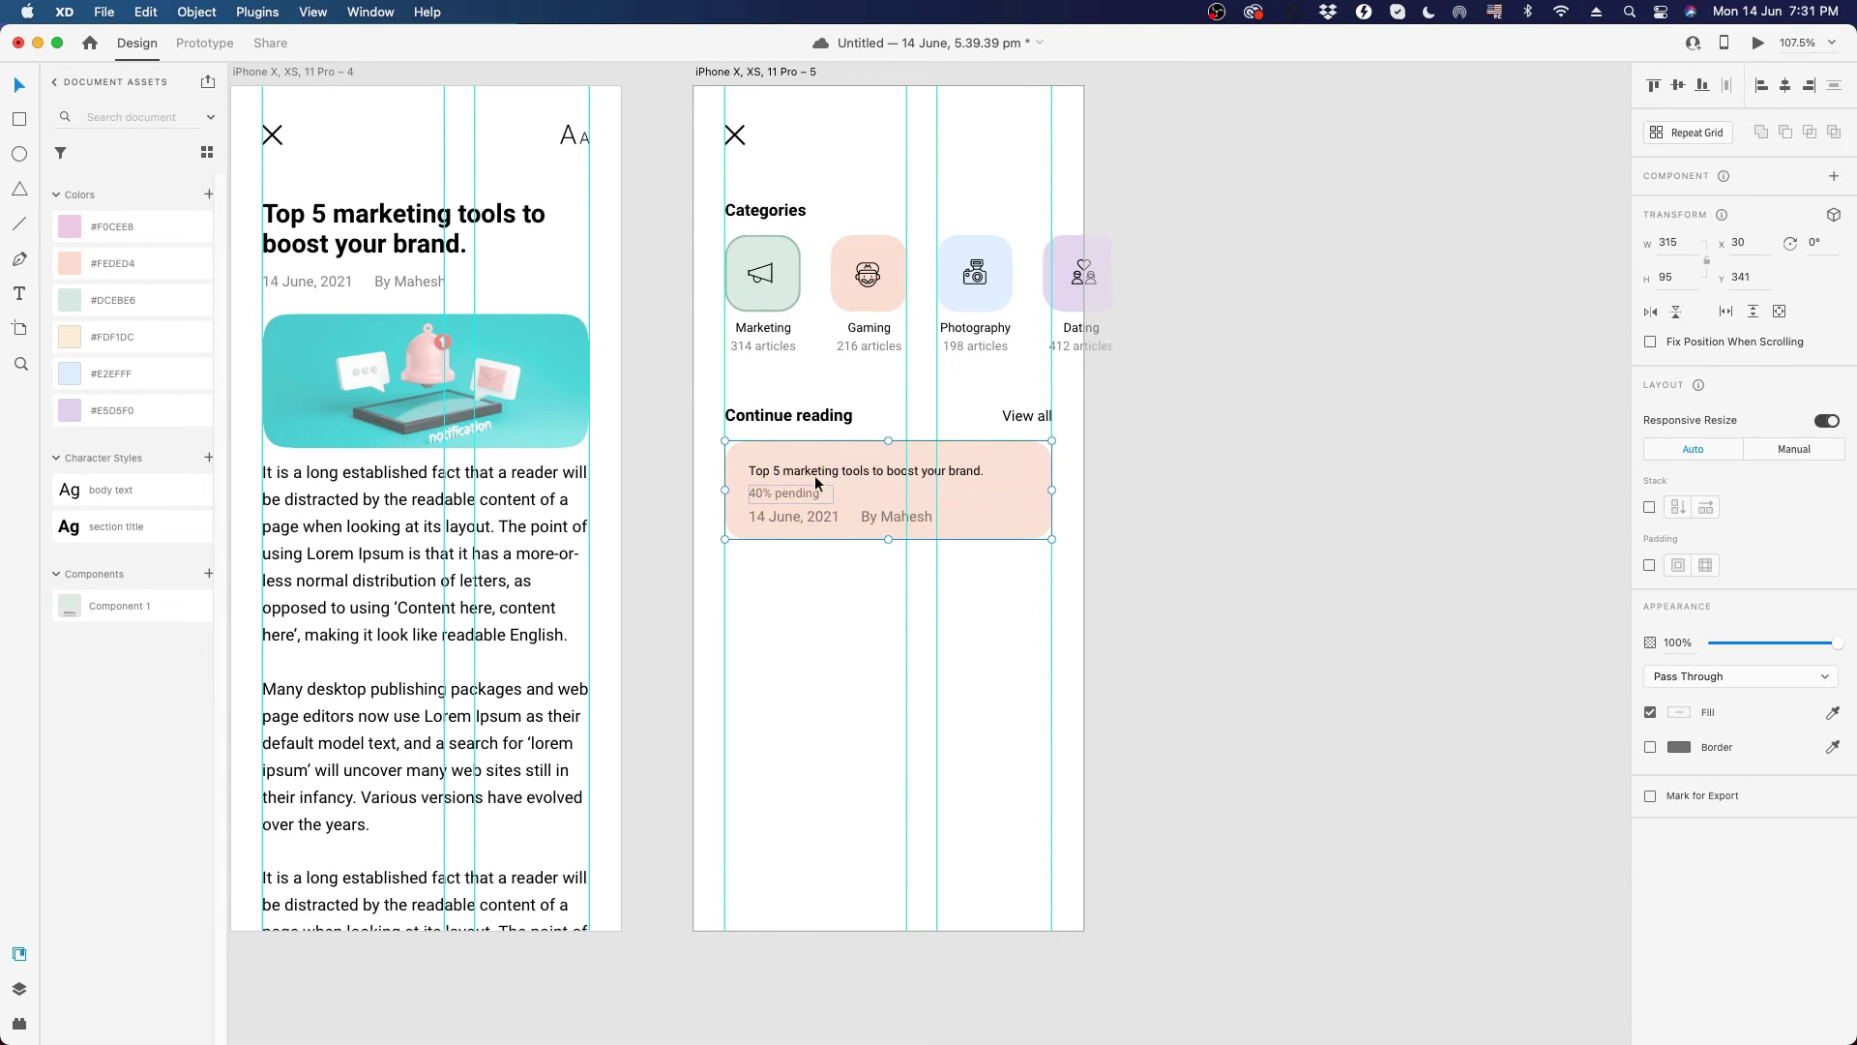
{"action": "left_click_drag", "start_coordinate": [816, 501], "coordinate": [818, 585]}
{"action": "left_click", "coordinate": [1157, 461]}
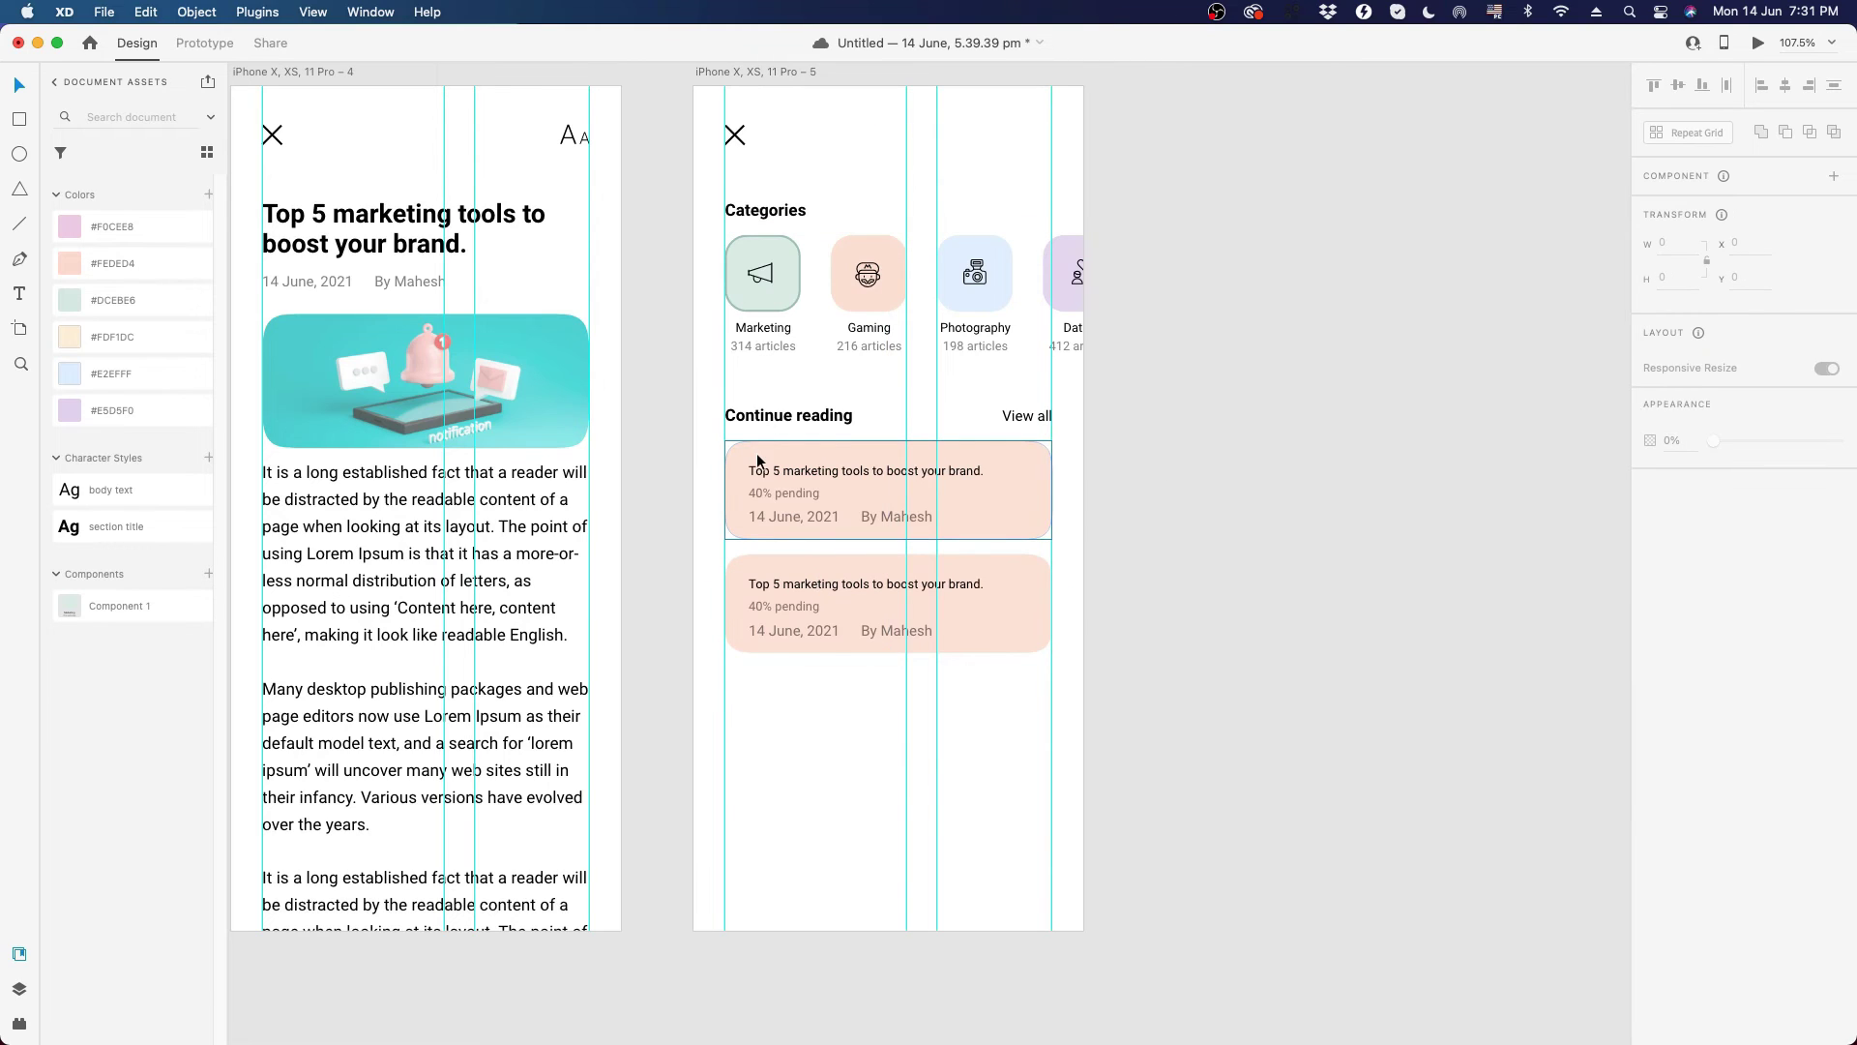
- Fill the backgrounds of both Continue reading cards with the green sampled from the Marketing tile
{"action": "double_click", "coordinate": [1030, 468]}
{"action": "left_click", "coordinate": [1020, 447]}
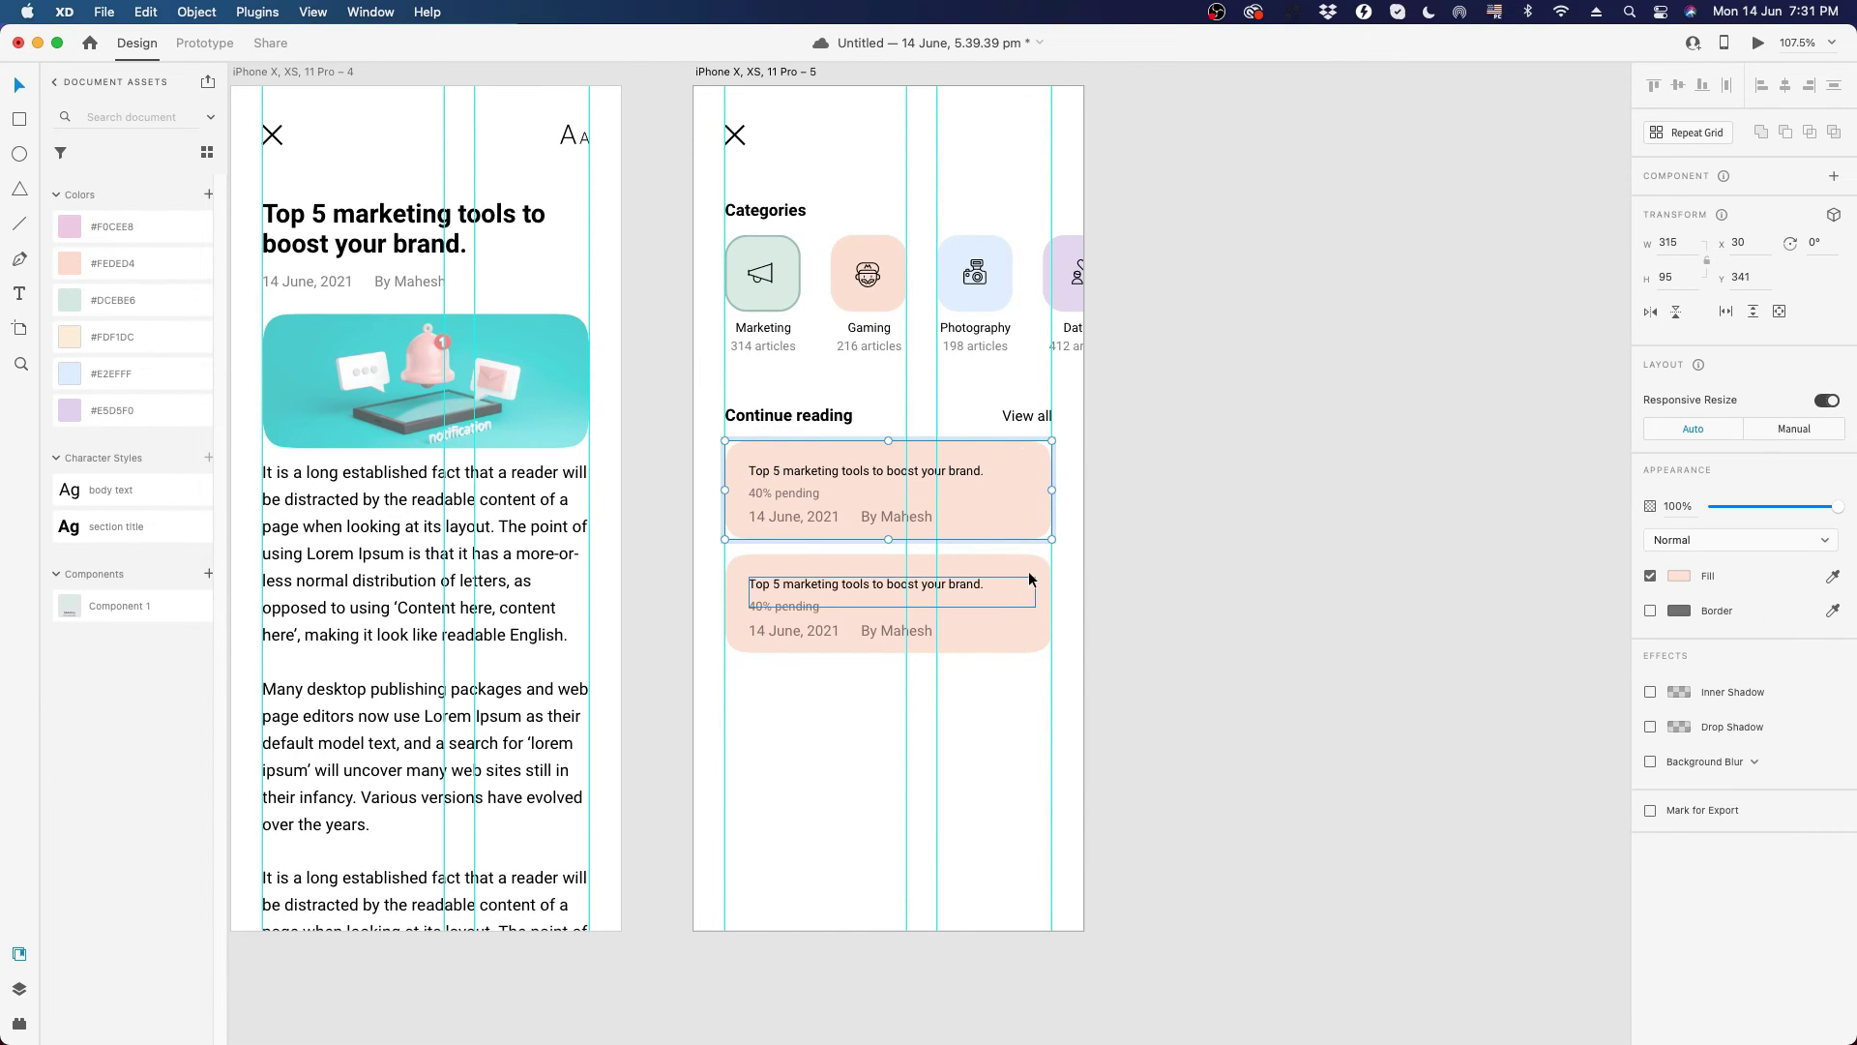
{"action": "left_click", "coordinate": [1029, 571], "text": "shift"}
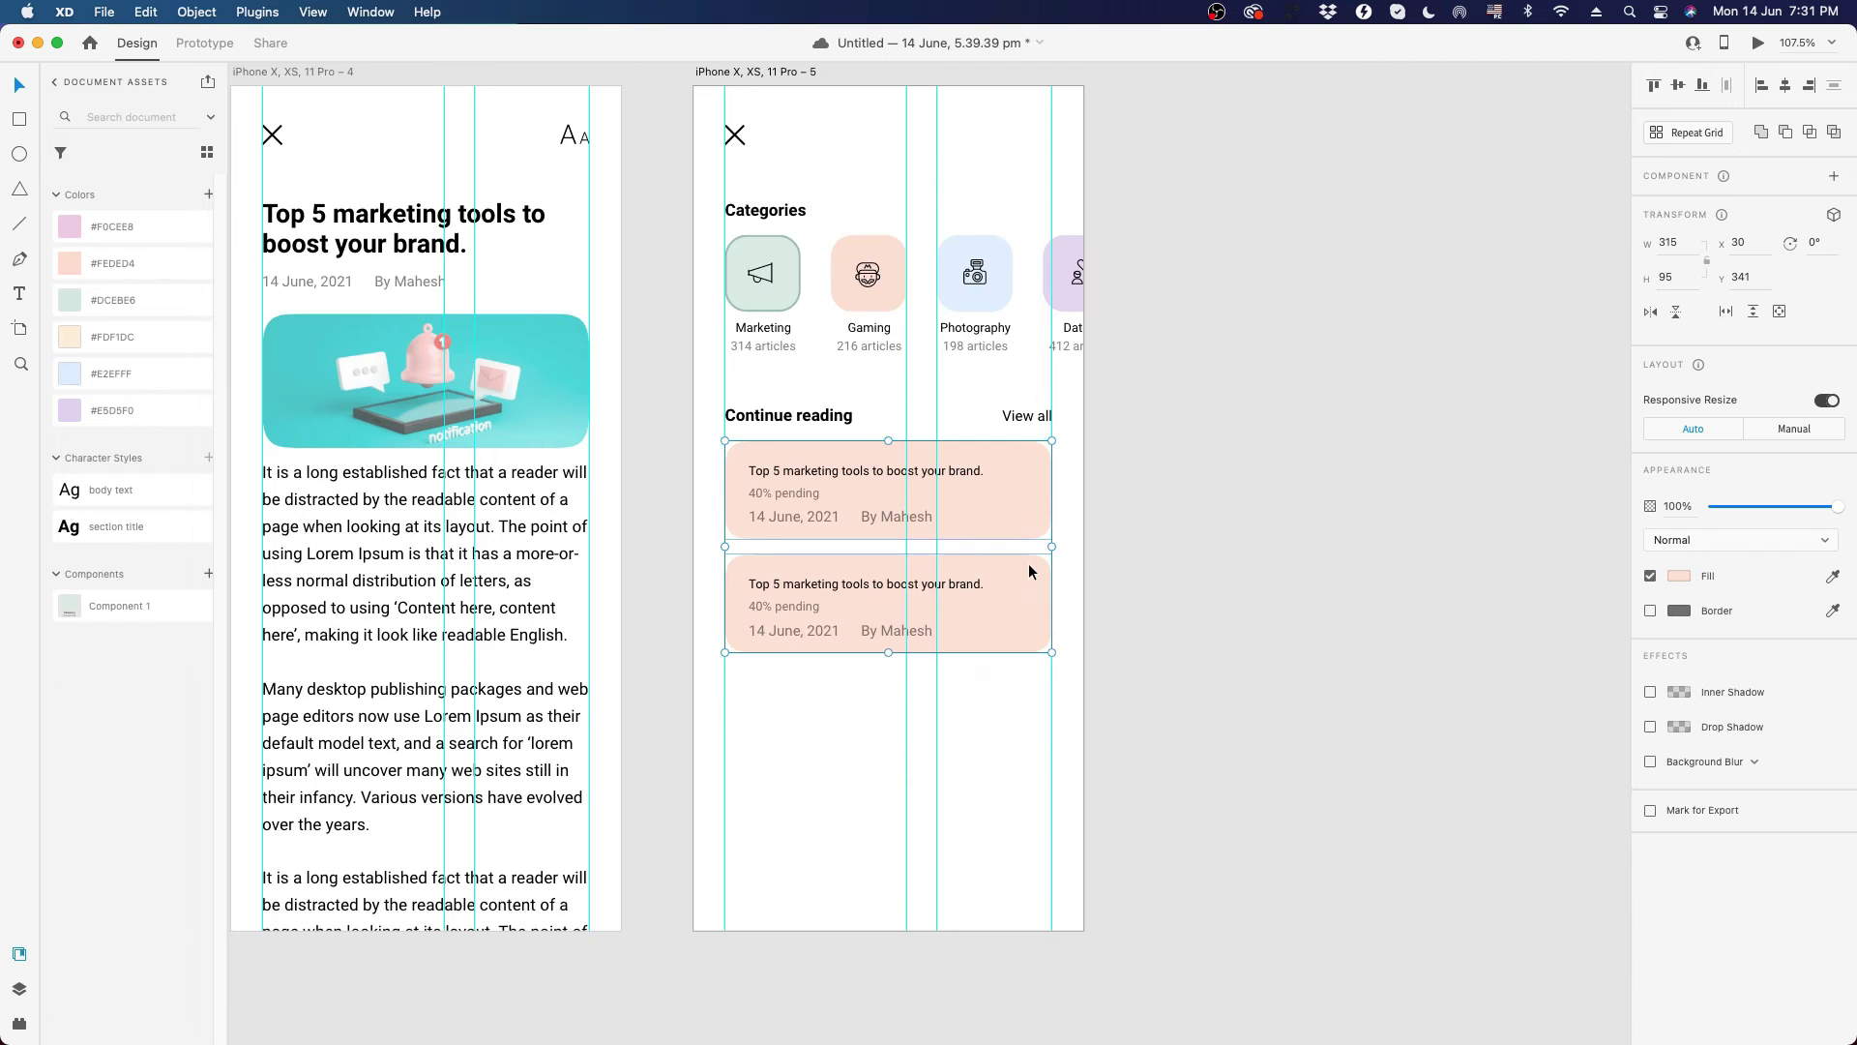
{"action": "key", "text": "i"}
{"action": "left_click", "coordinate": [757, 250]}
{"action": "left_click", "coordinate": [1222, 304]}
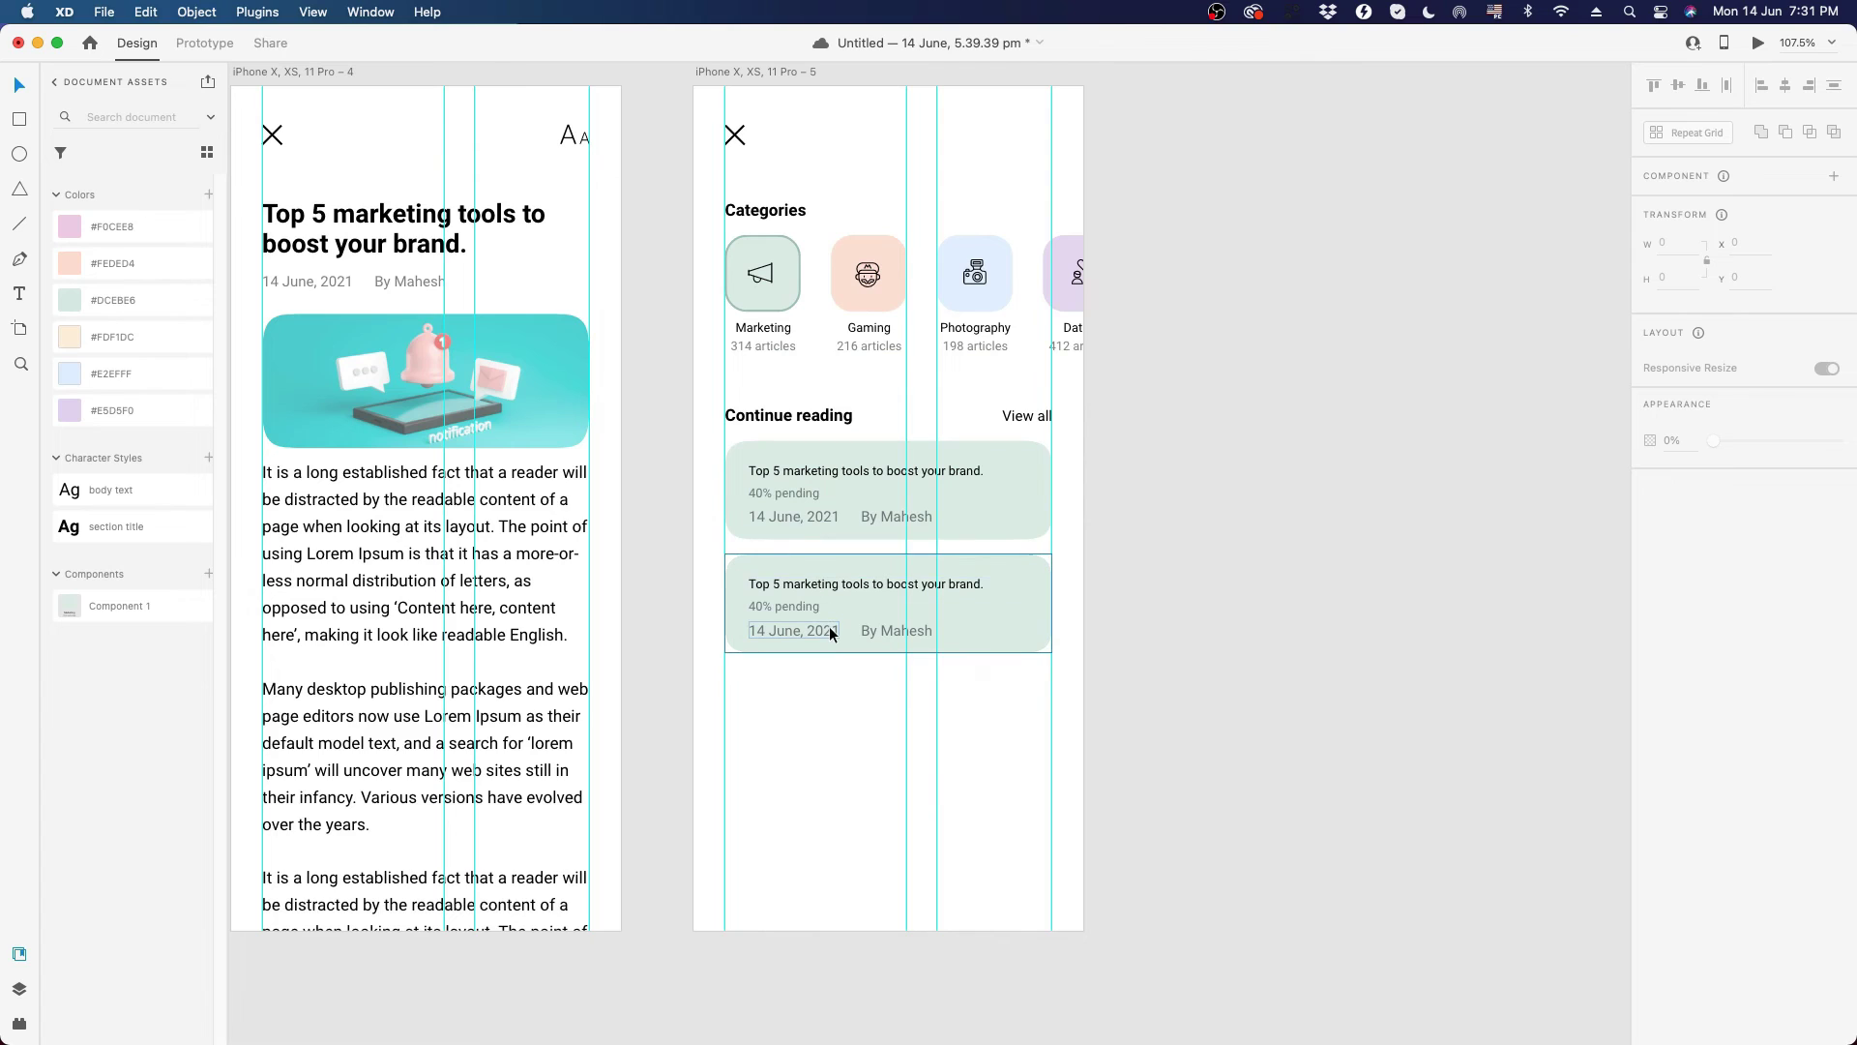
- Duplicate the Continue reading heading, "View all" and both green cards below the originals, with the copied heading at Y 574
{"action": "scroll", "coordinate": [828, 630], "scroll_direction": "down", "scroll_amount": 1}
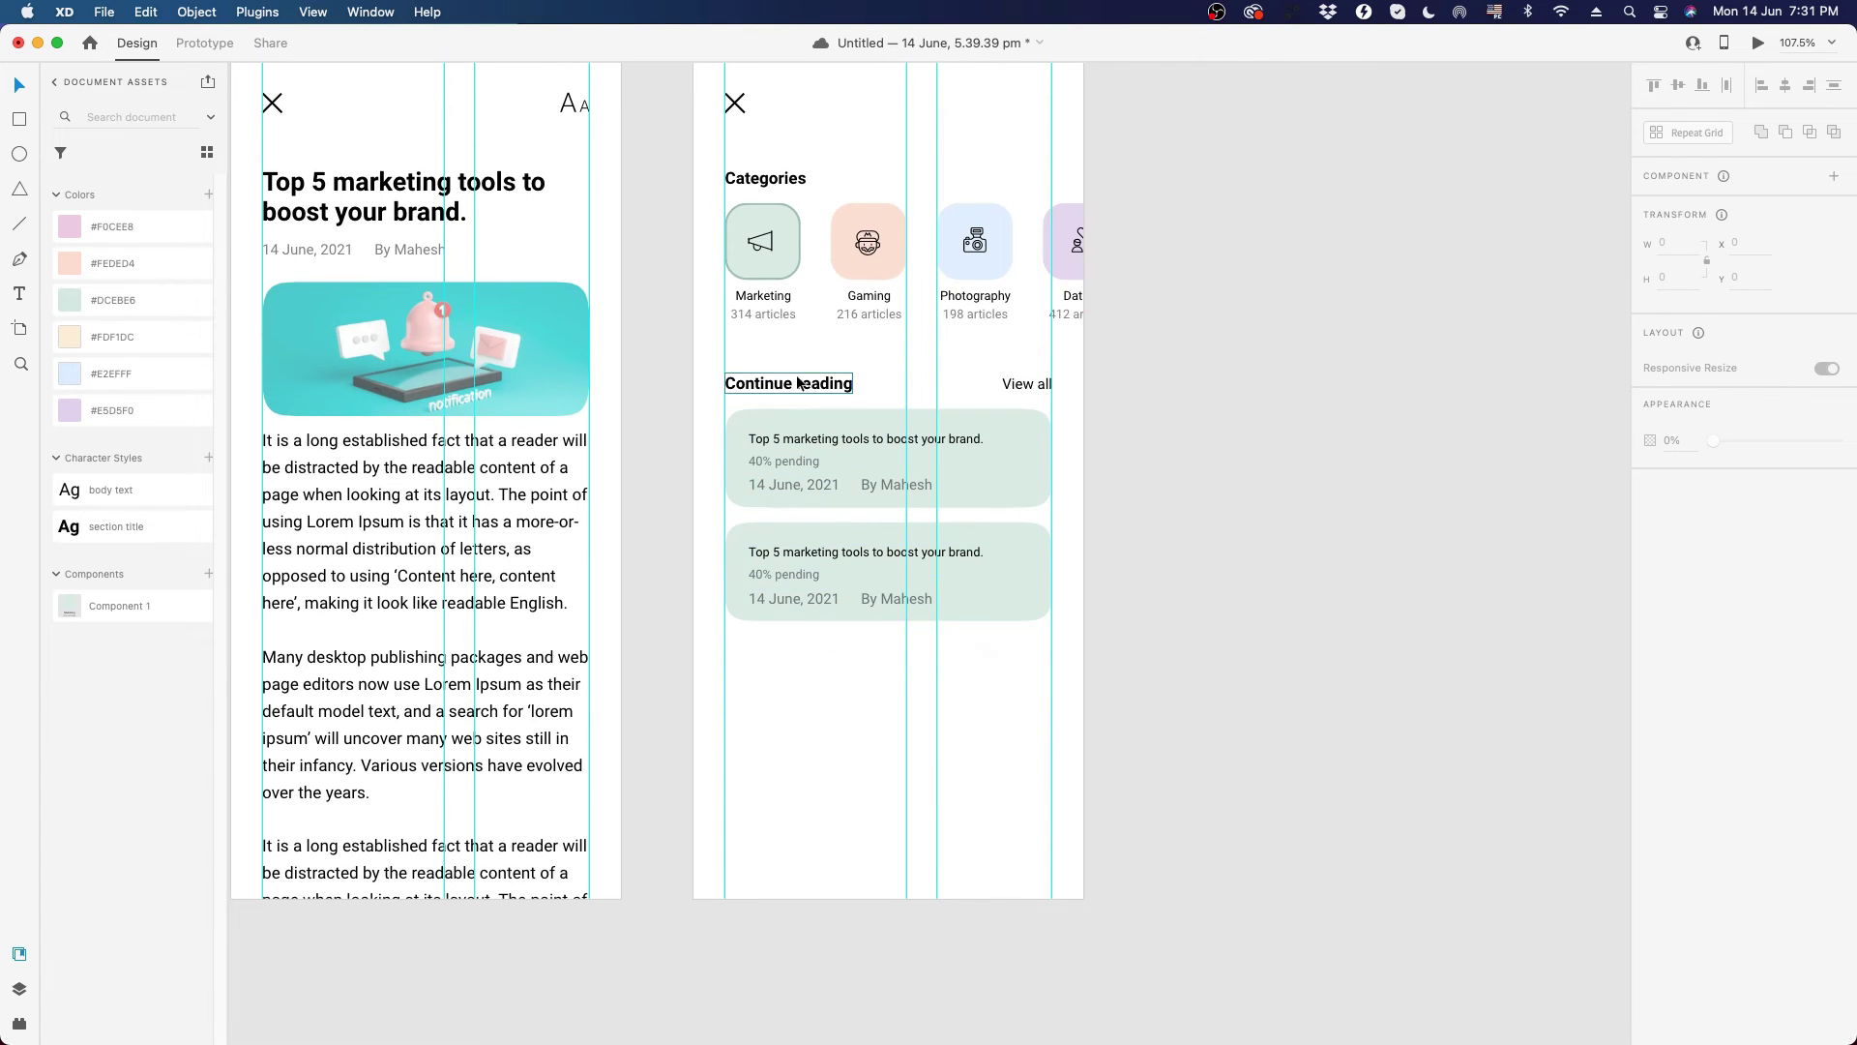
{"action": "left_click", "coordinate": [794, 384]}
{"action": "left_click", "coordinate": [794, 450]}
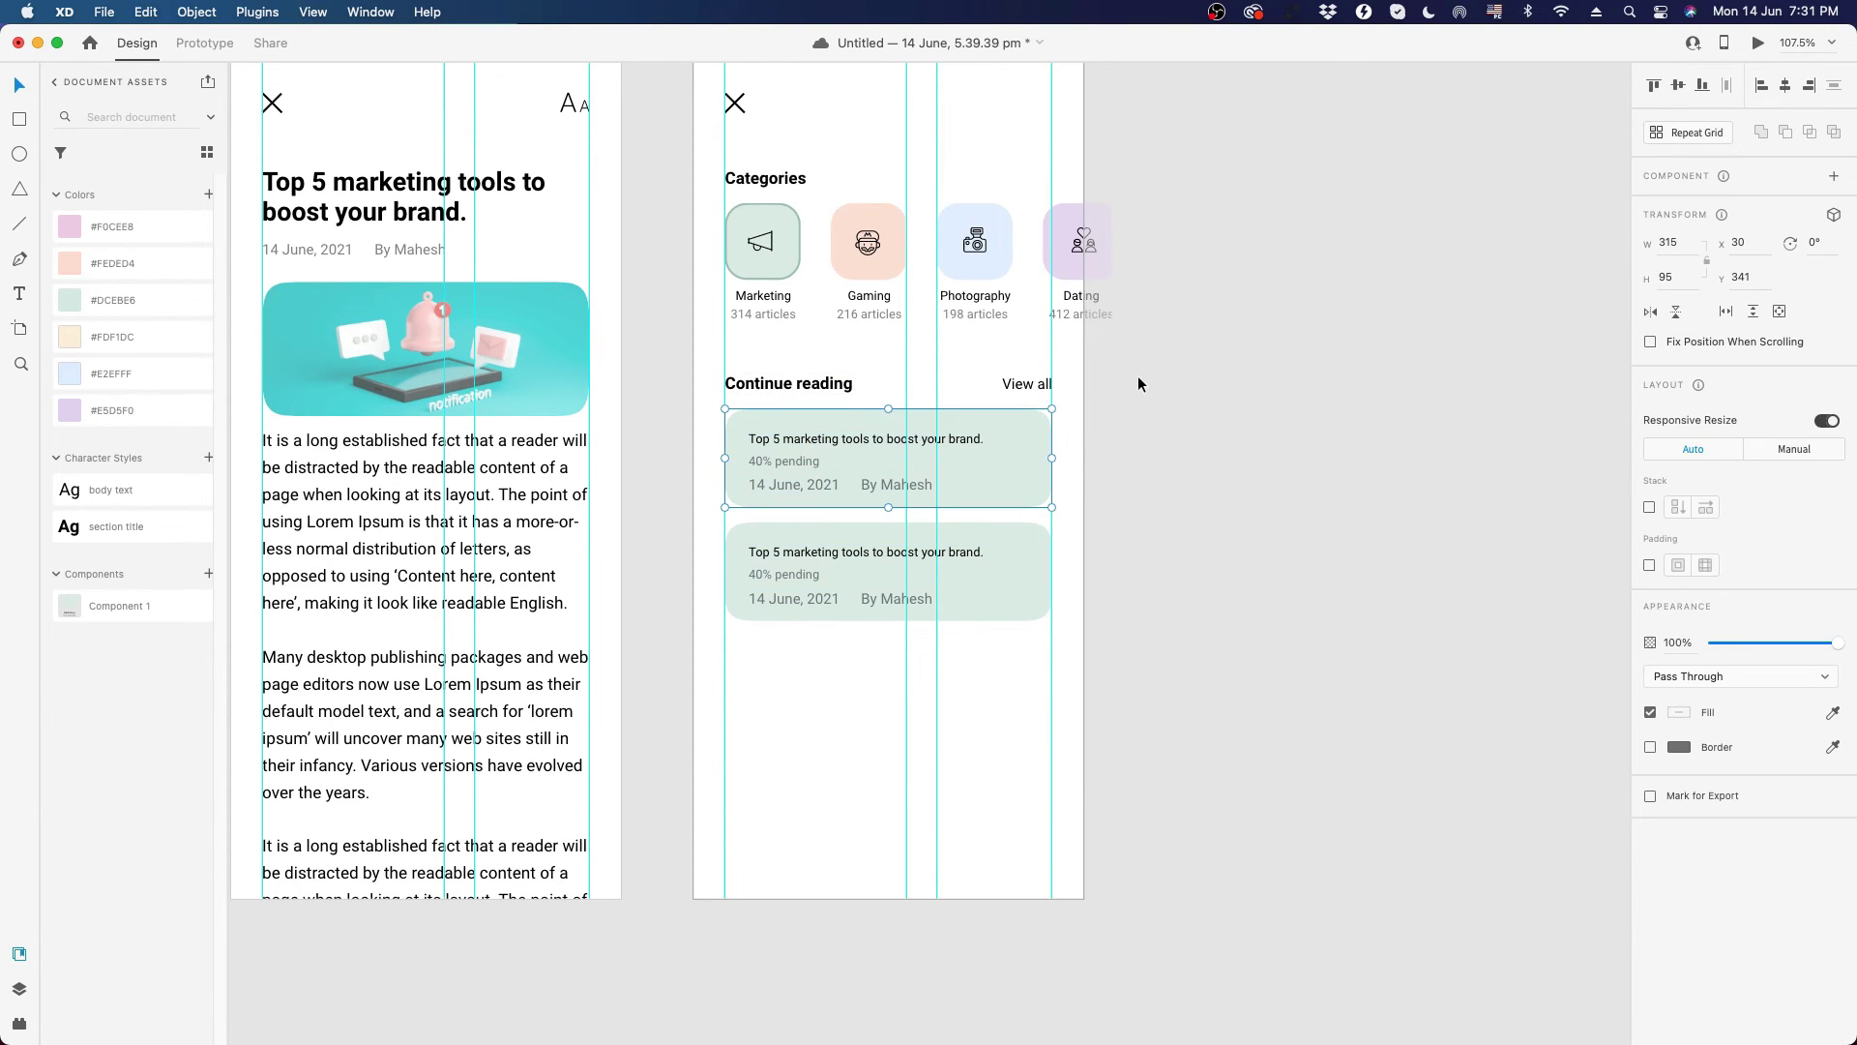
{"action": "left_click_drag", "start_coordinate": [1140, 362], "coordinate": [794, 451]}
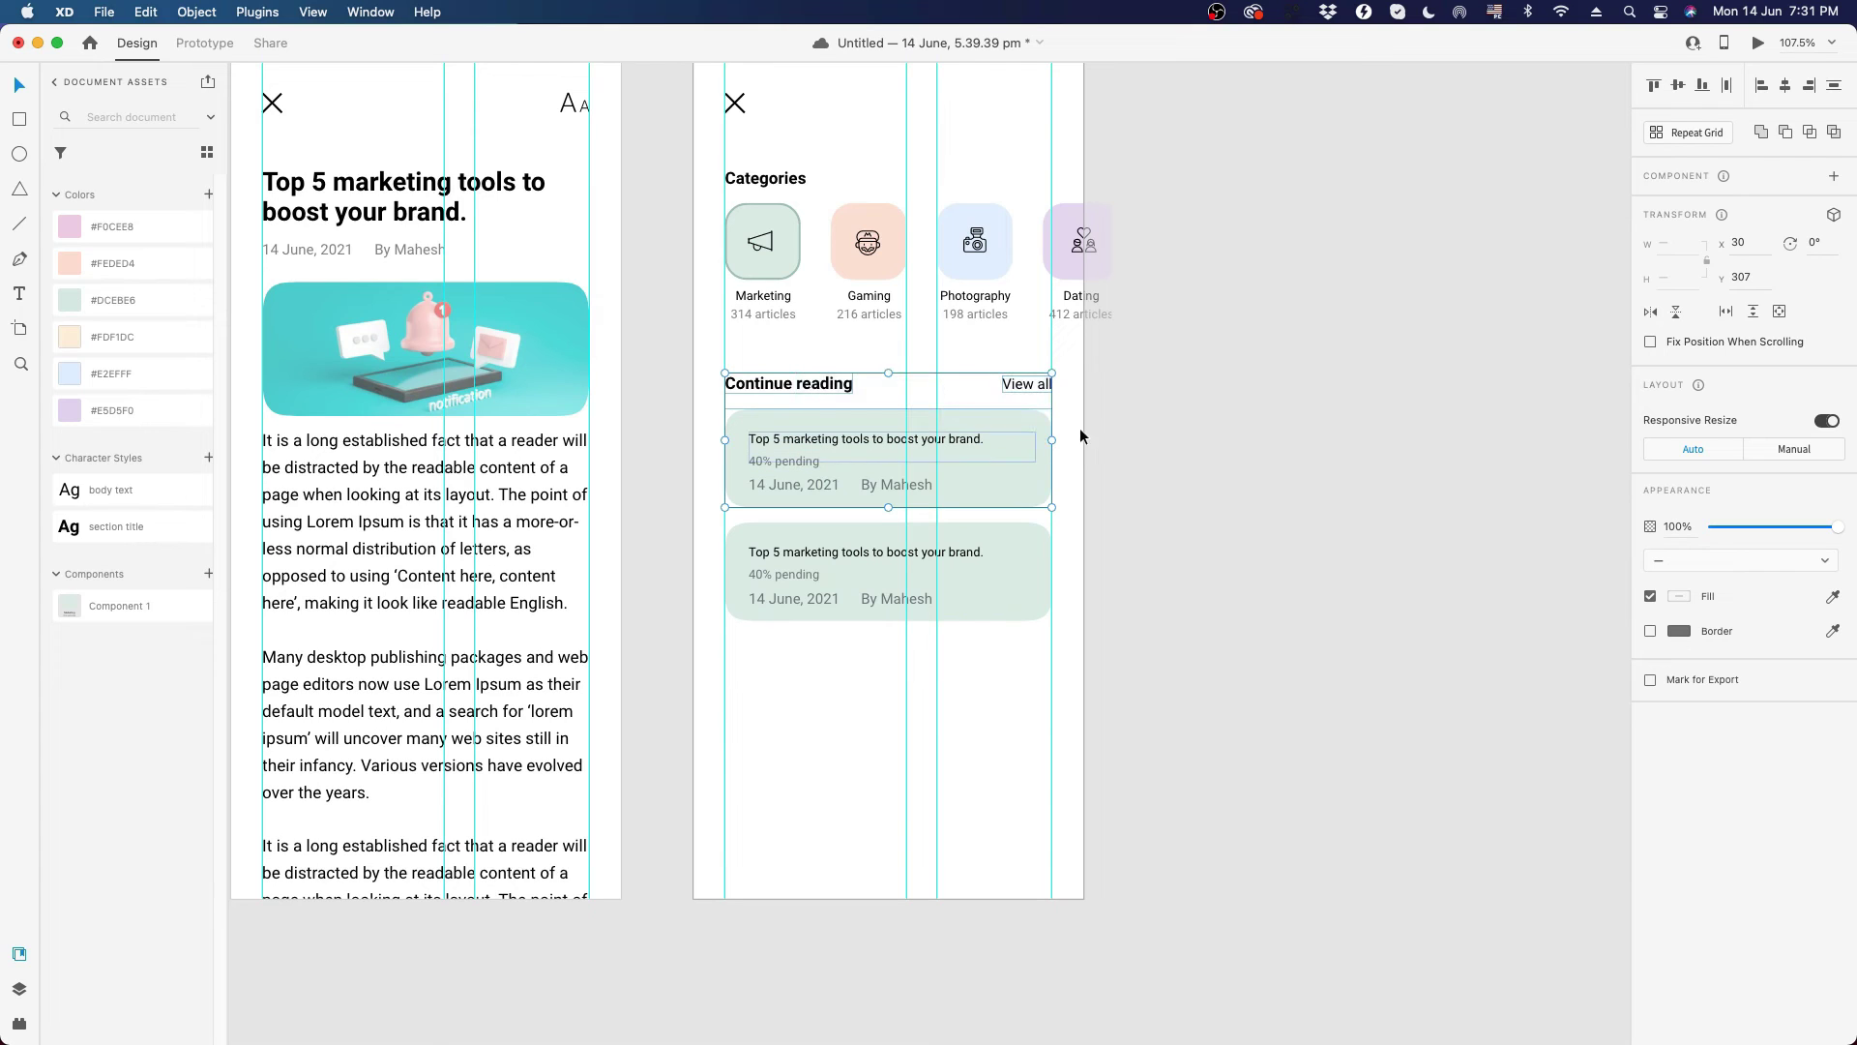
{"action": "left_click_drag", "start_coordinate": [1171, 372], "coordinate": [730, 601]}
{"action": "left_click_drag", "start_coordinate": [813, 439], "coordinate": [810, 711]}
{"action": "left_click", "coordinate": [843, 634]}
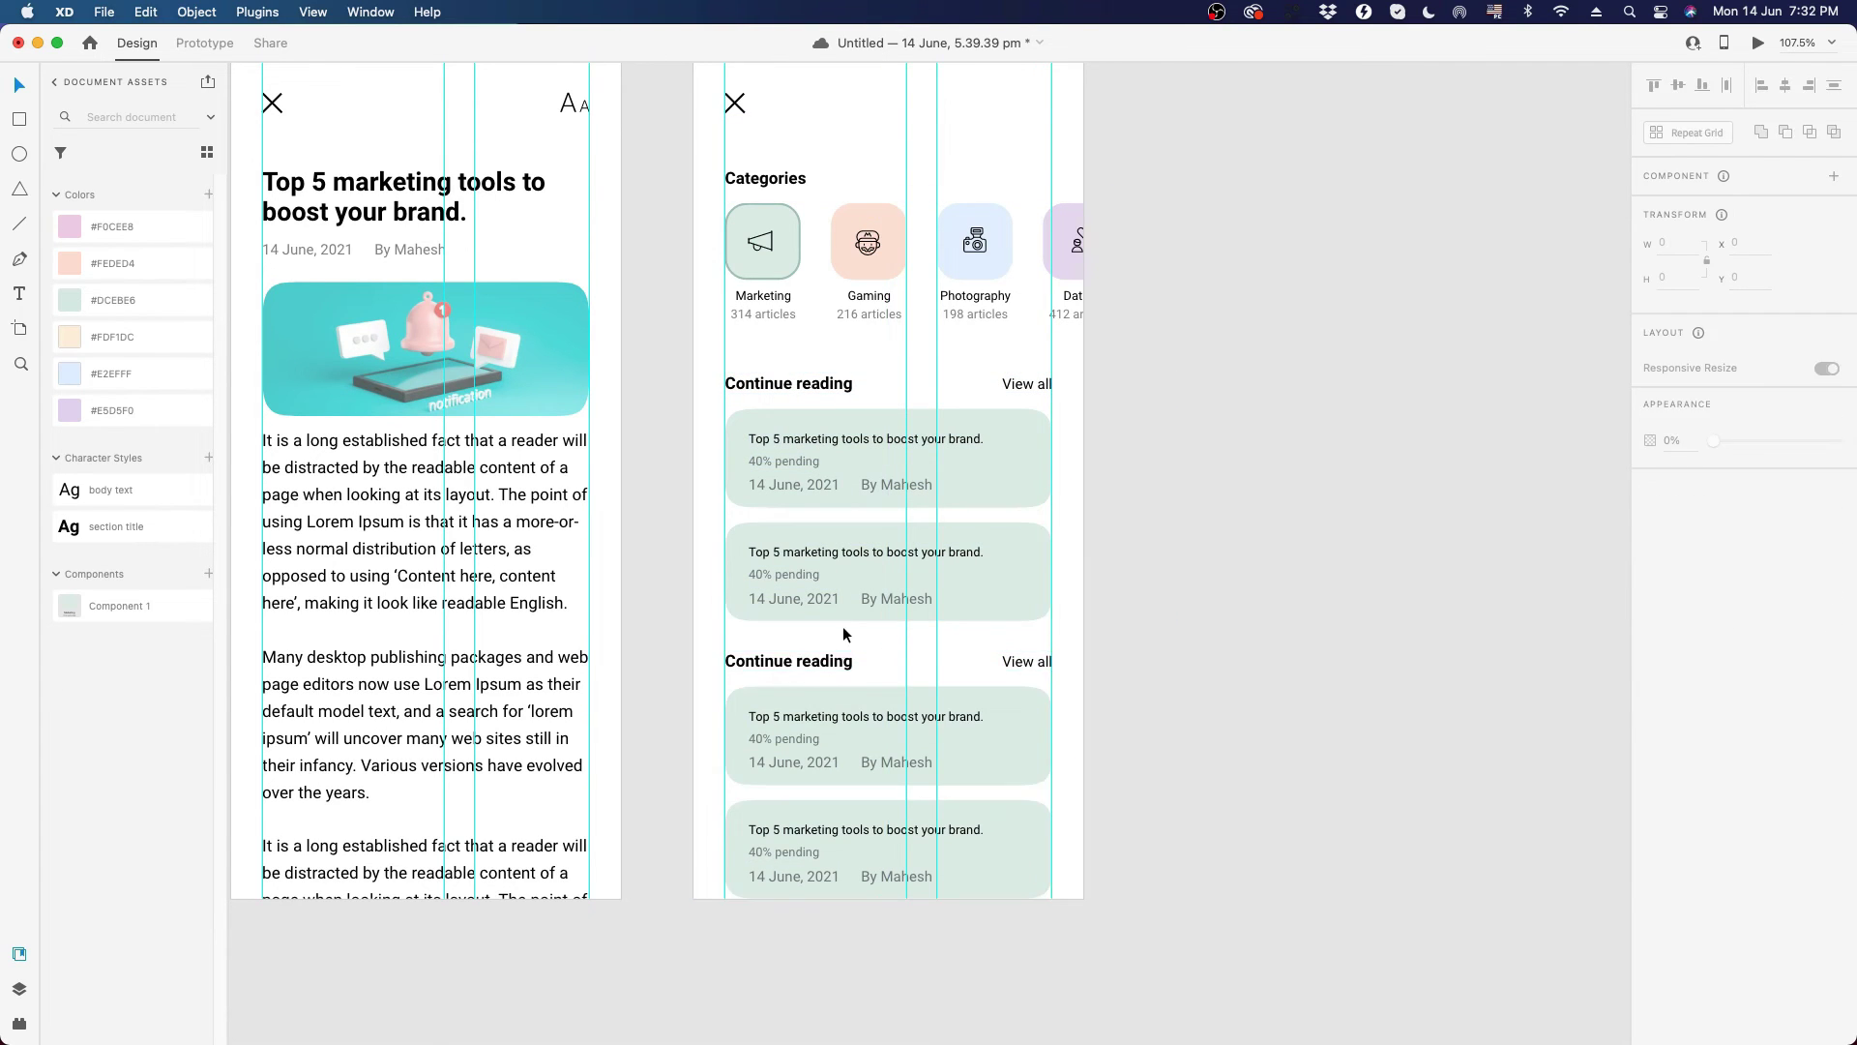
- Move the entire duplicated section down 20 px to widen the gap below the first two cards
{"action": "double_click", "coordinate": [820, 659]}
{"action": "key", "text": "Escape"}
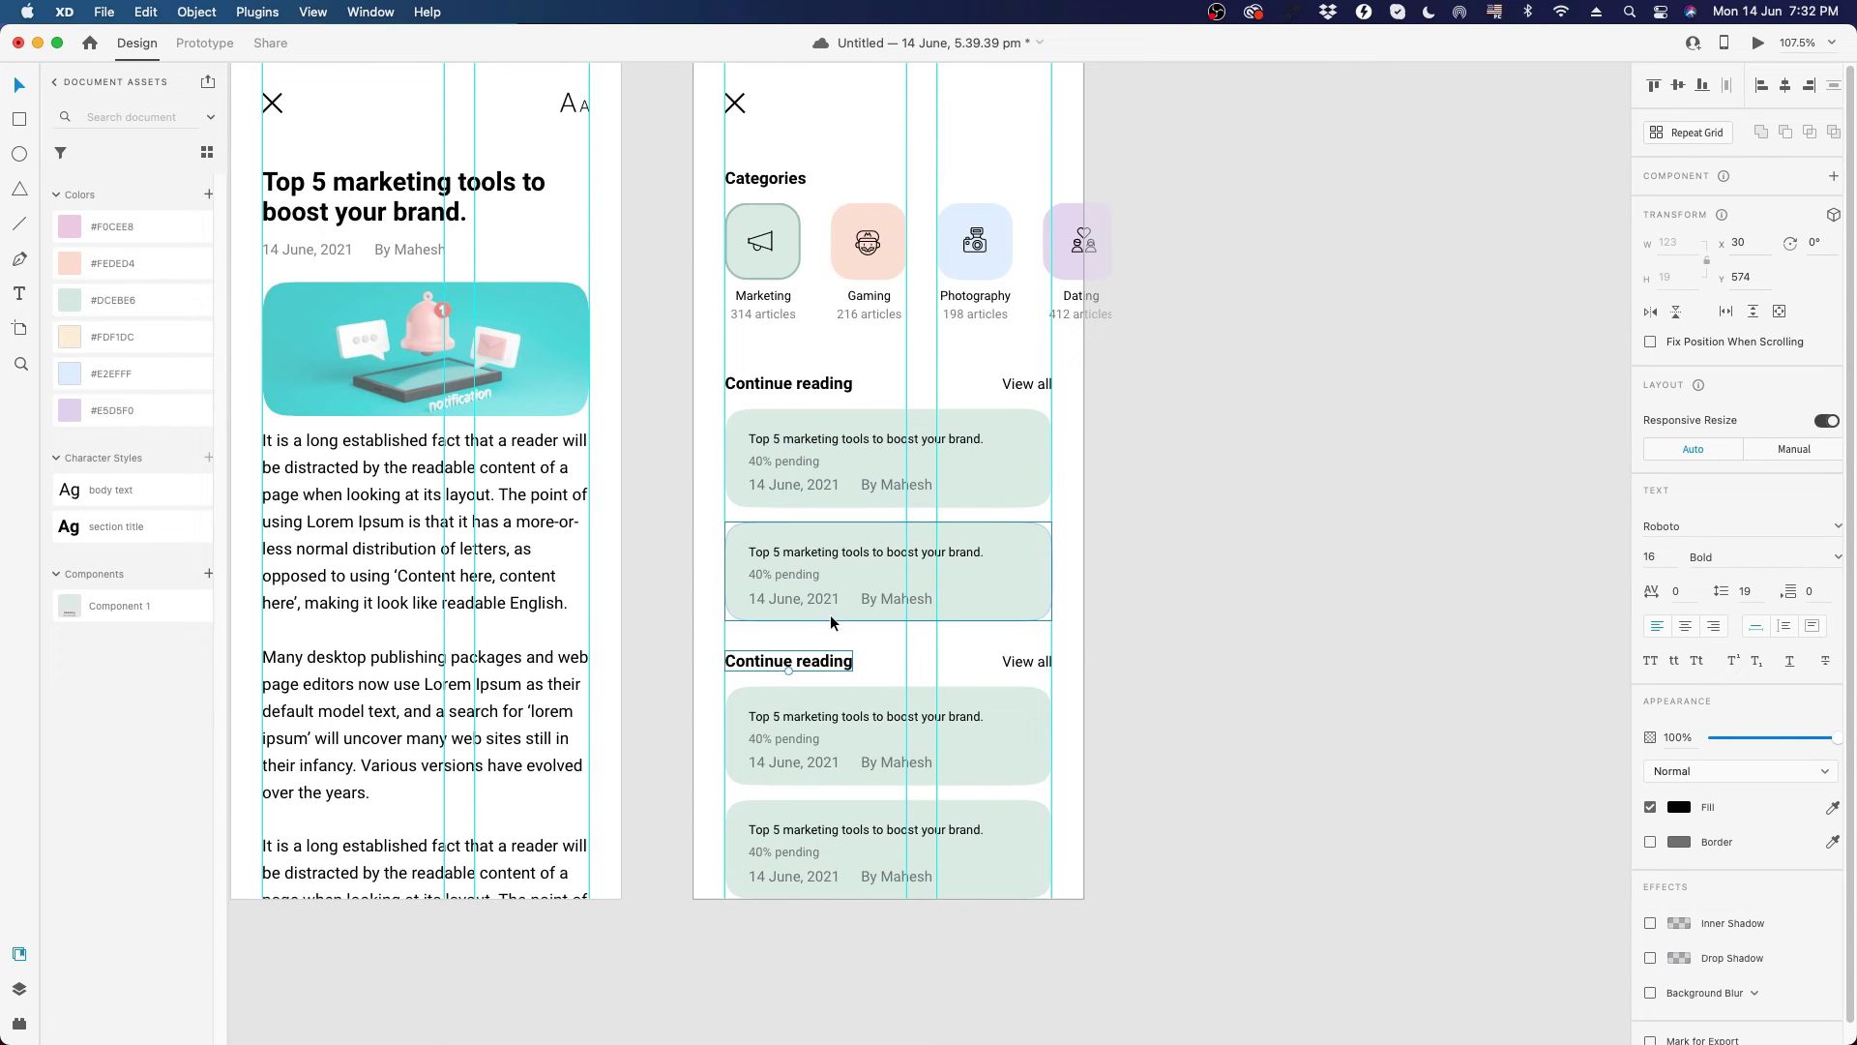
{"action": "left_click_drag", "start_coordinate": [1128, 640], "coordinate": [751, 912]}
{"action": "key", "text": "shift+Down"}
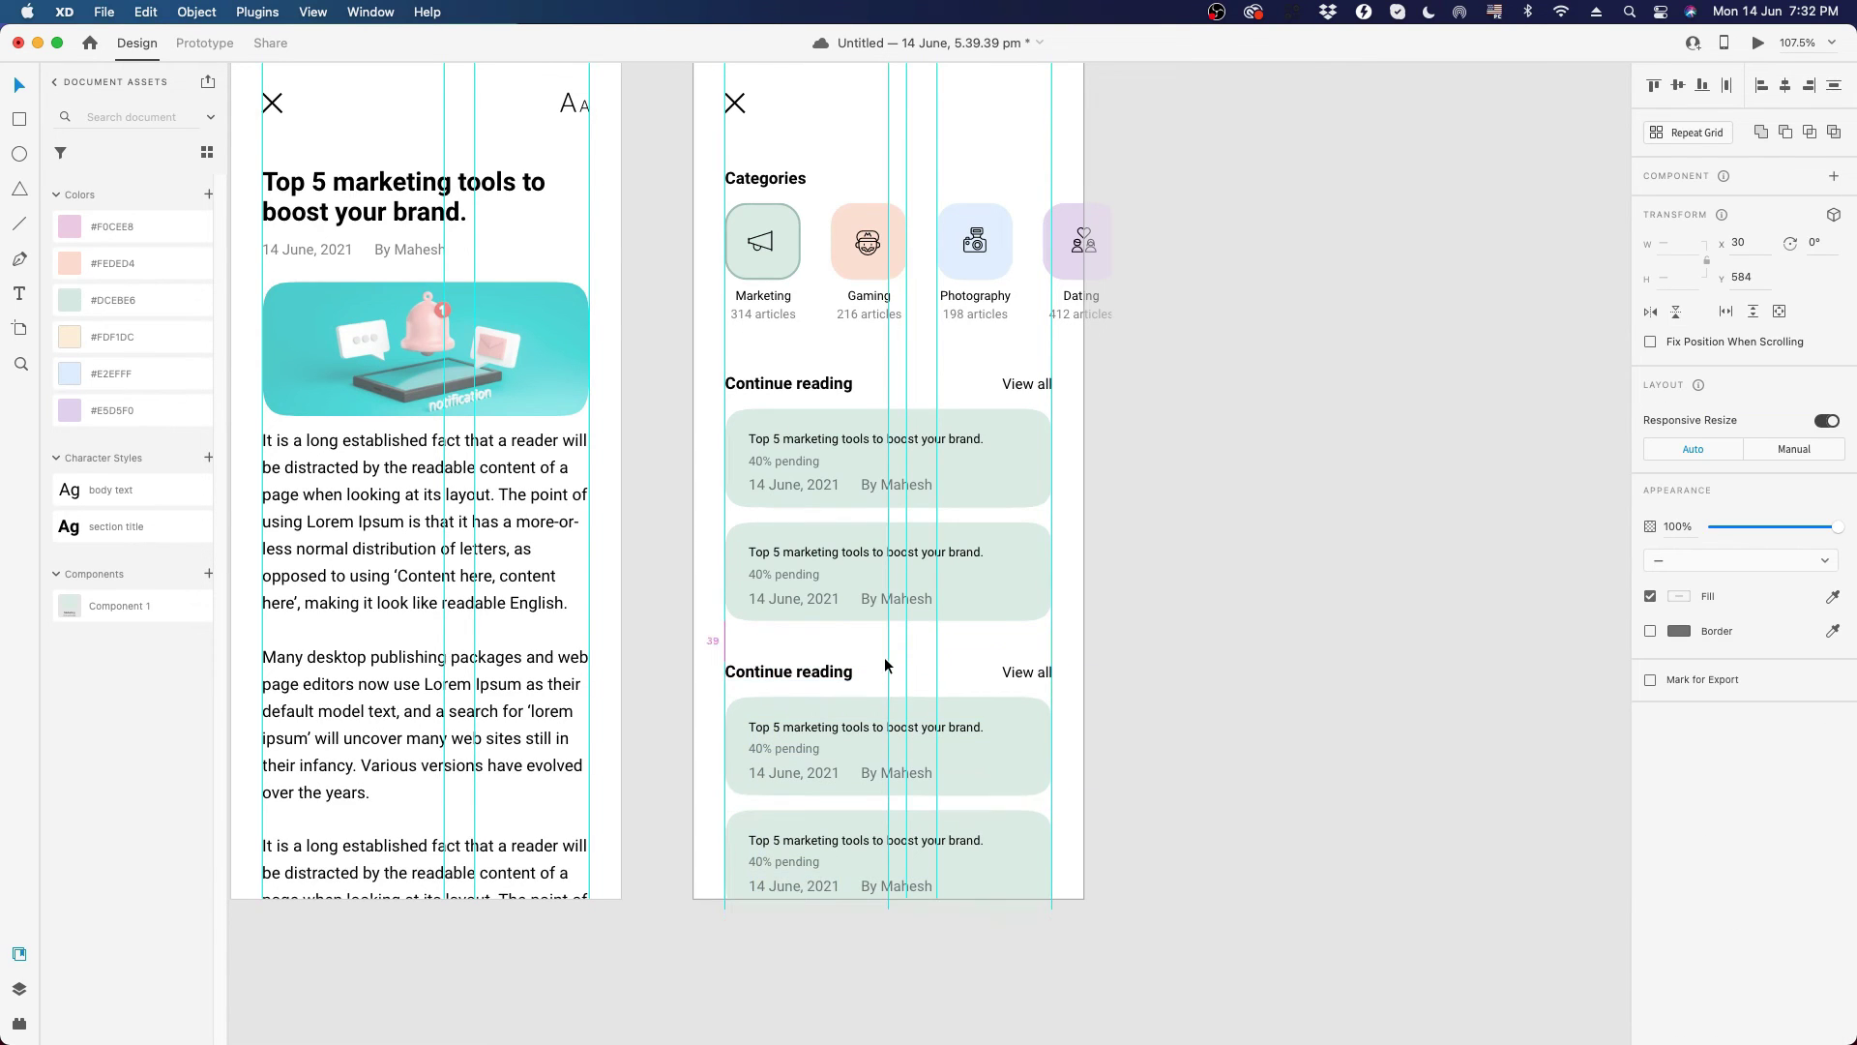
{"action": "key", "text": "shift+Down"}
{"action": "left_click", "coordinate": [1333, 601]}
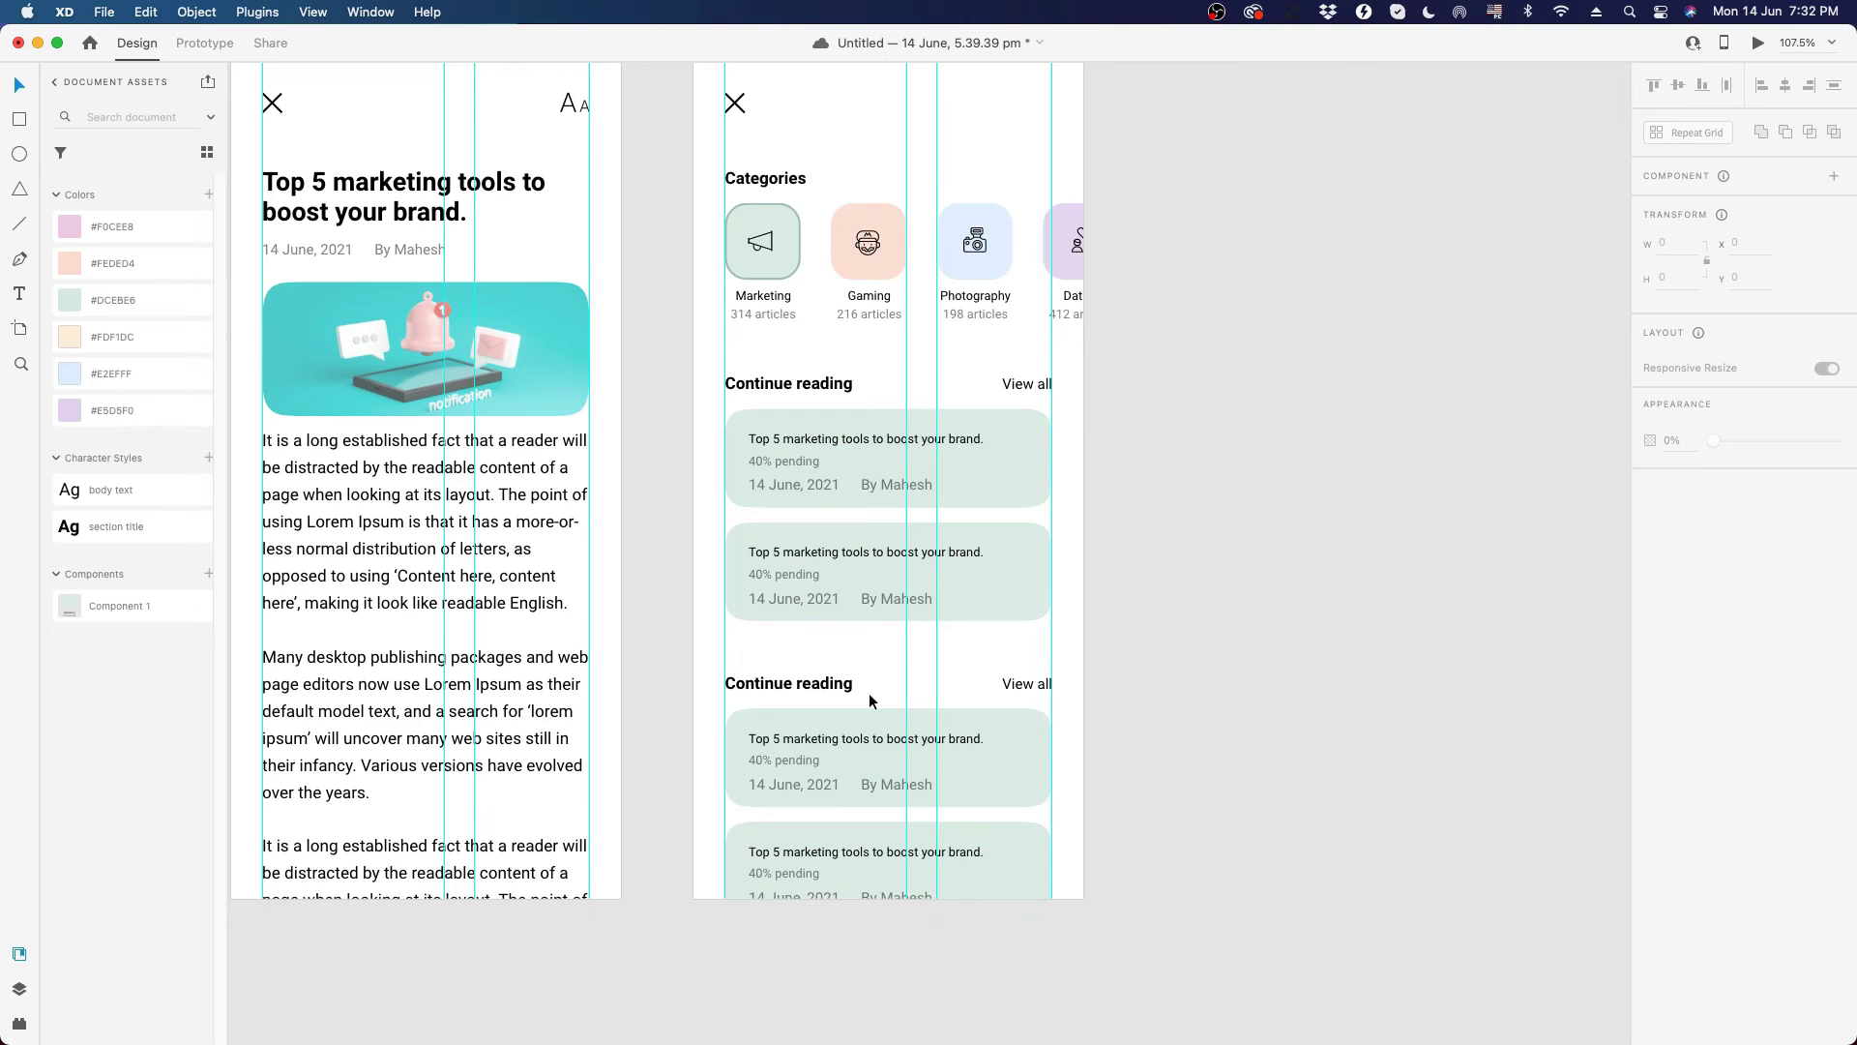
- Change the duplicated section's heading text to "Start reading"
{"action": "scroll", "coordinate": [870, 701], "scroll_direction": "down", "scroll_amount": 3}
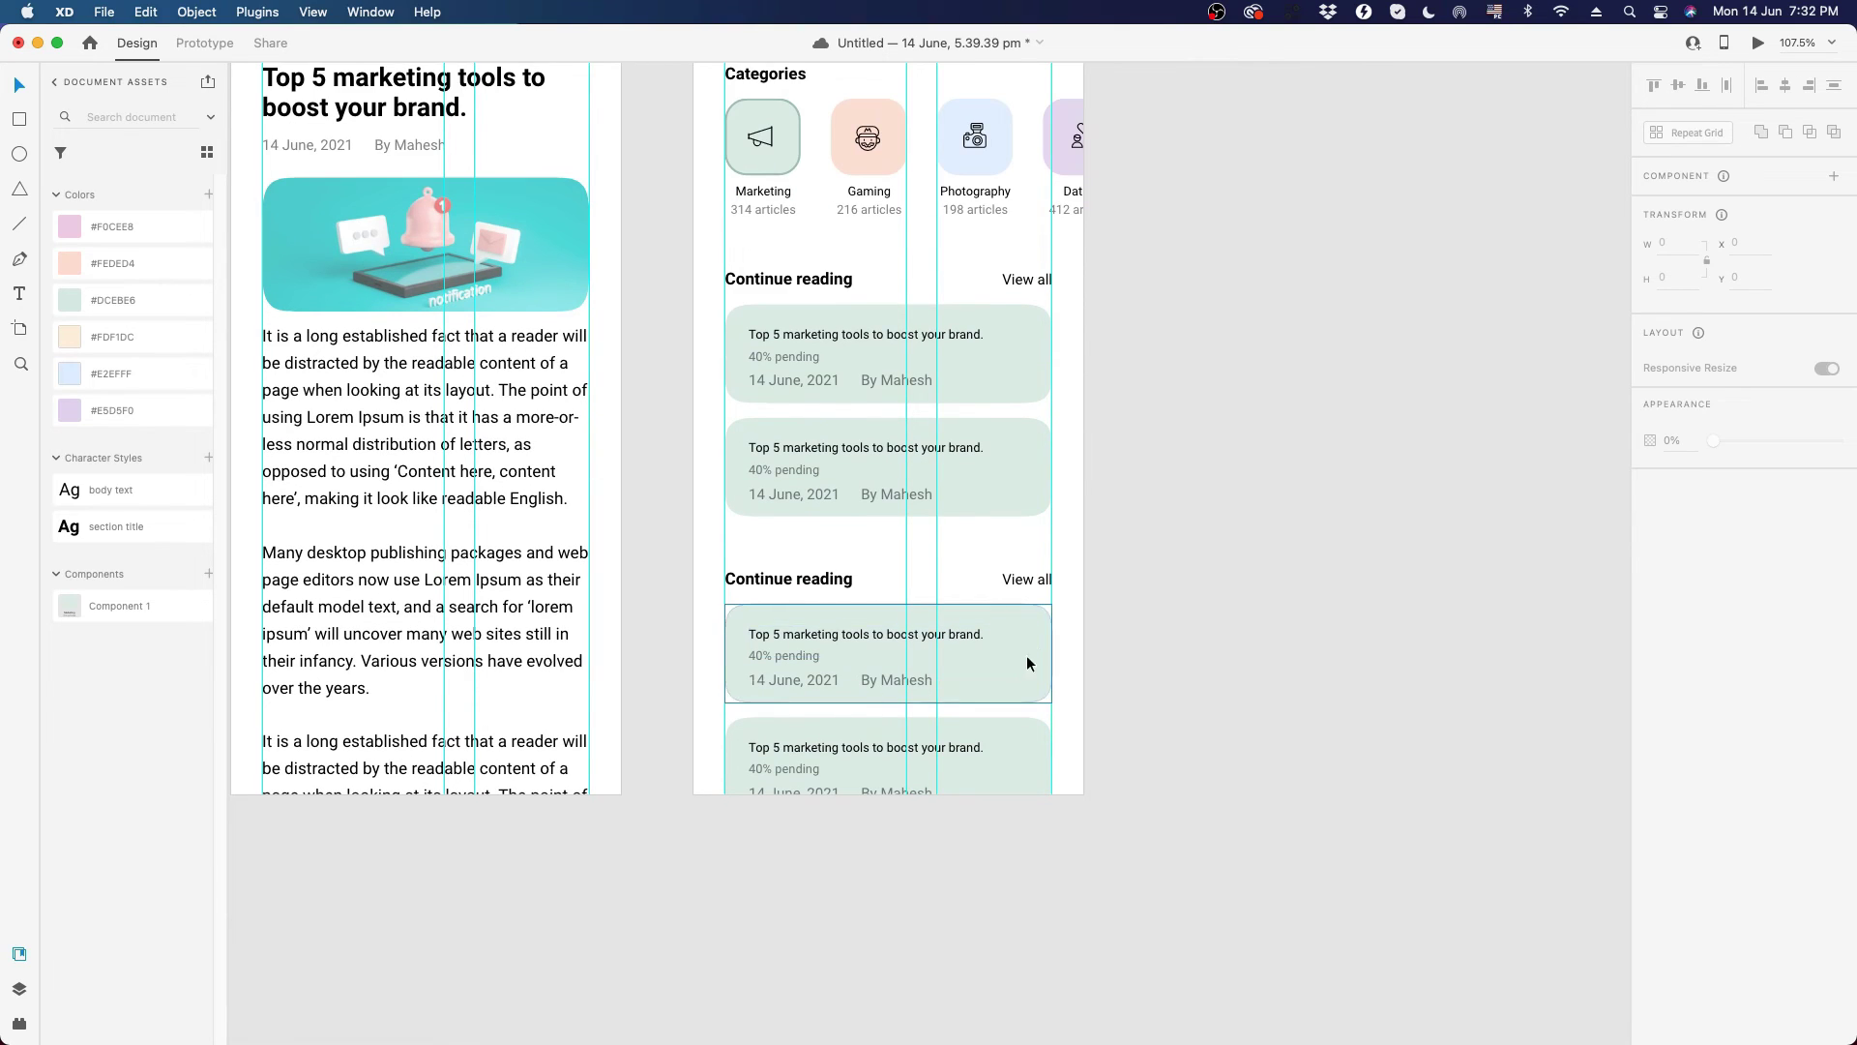
{"action": "double_click", "coordinate": [789, 579]}
{"action": "type", "text": "S"}
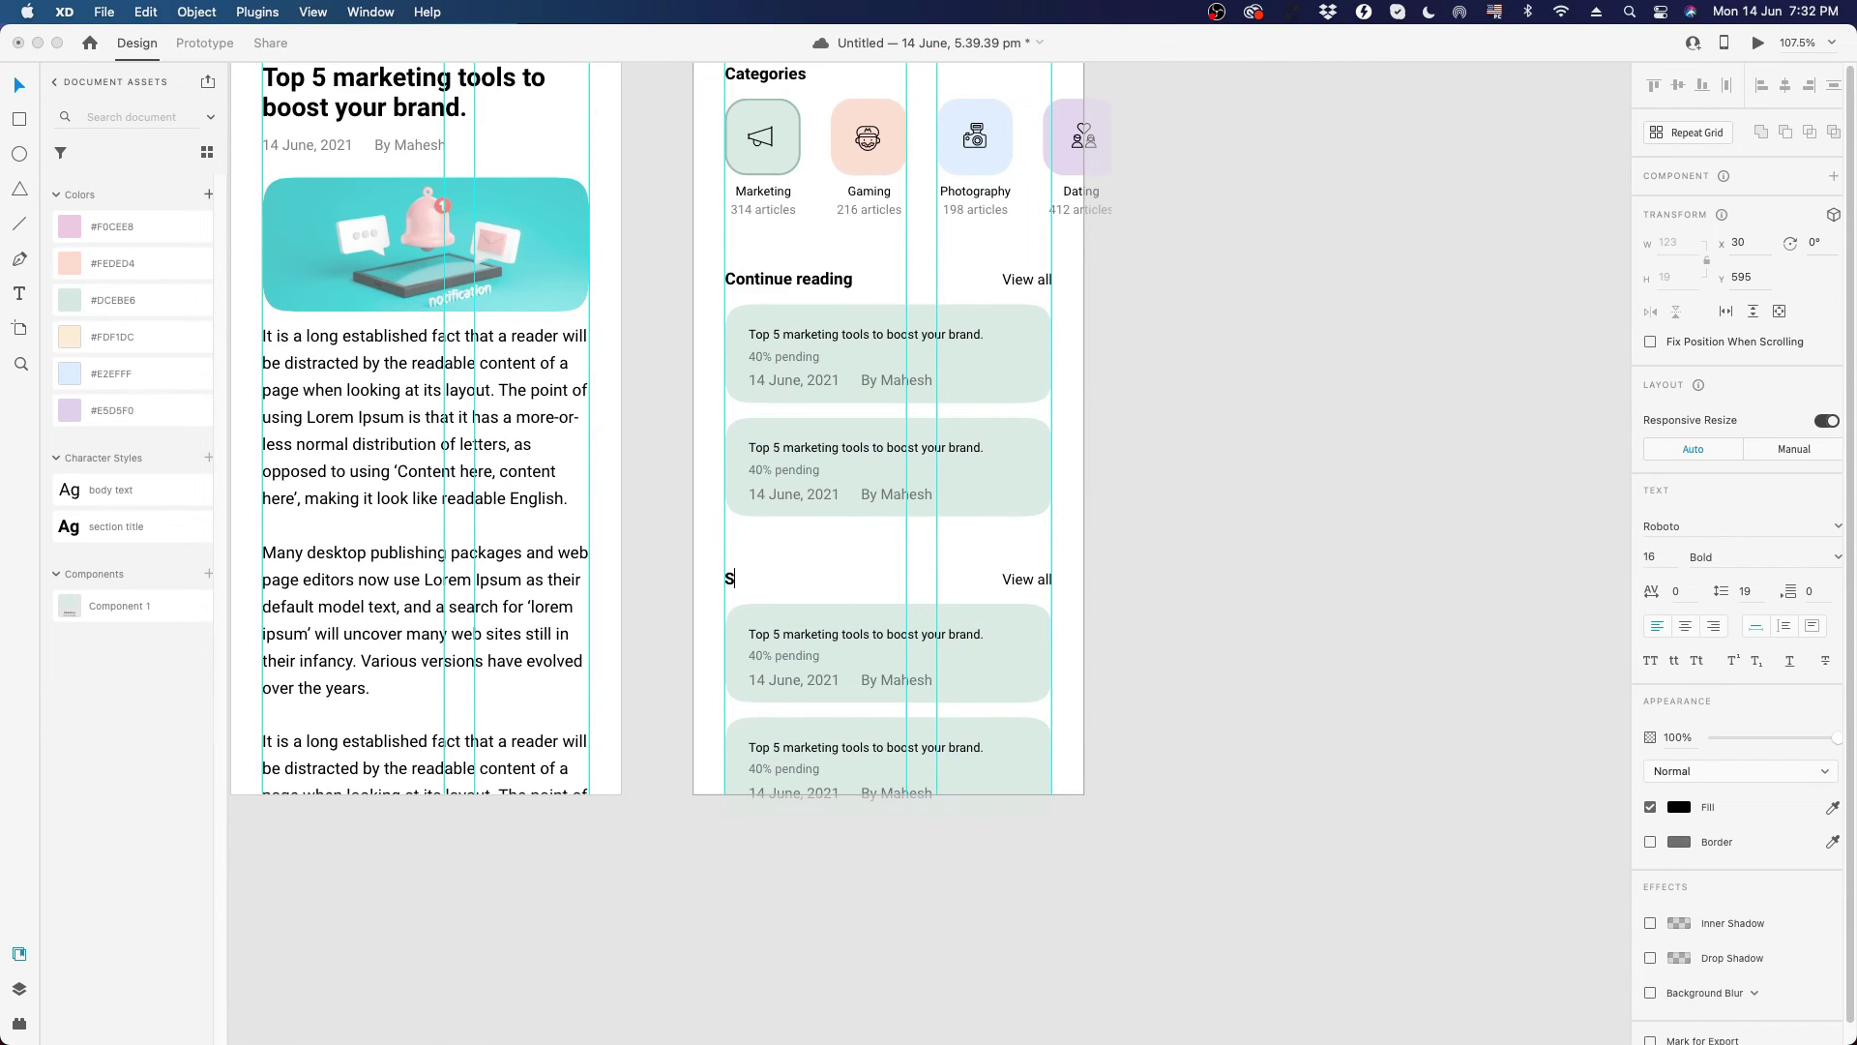
{"action": "type", "text": "tart reading"}
{"action": "left_click", "coordinate": [1228, 565]}
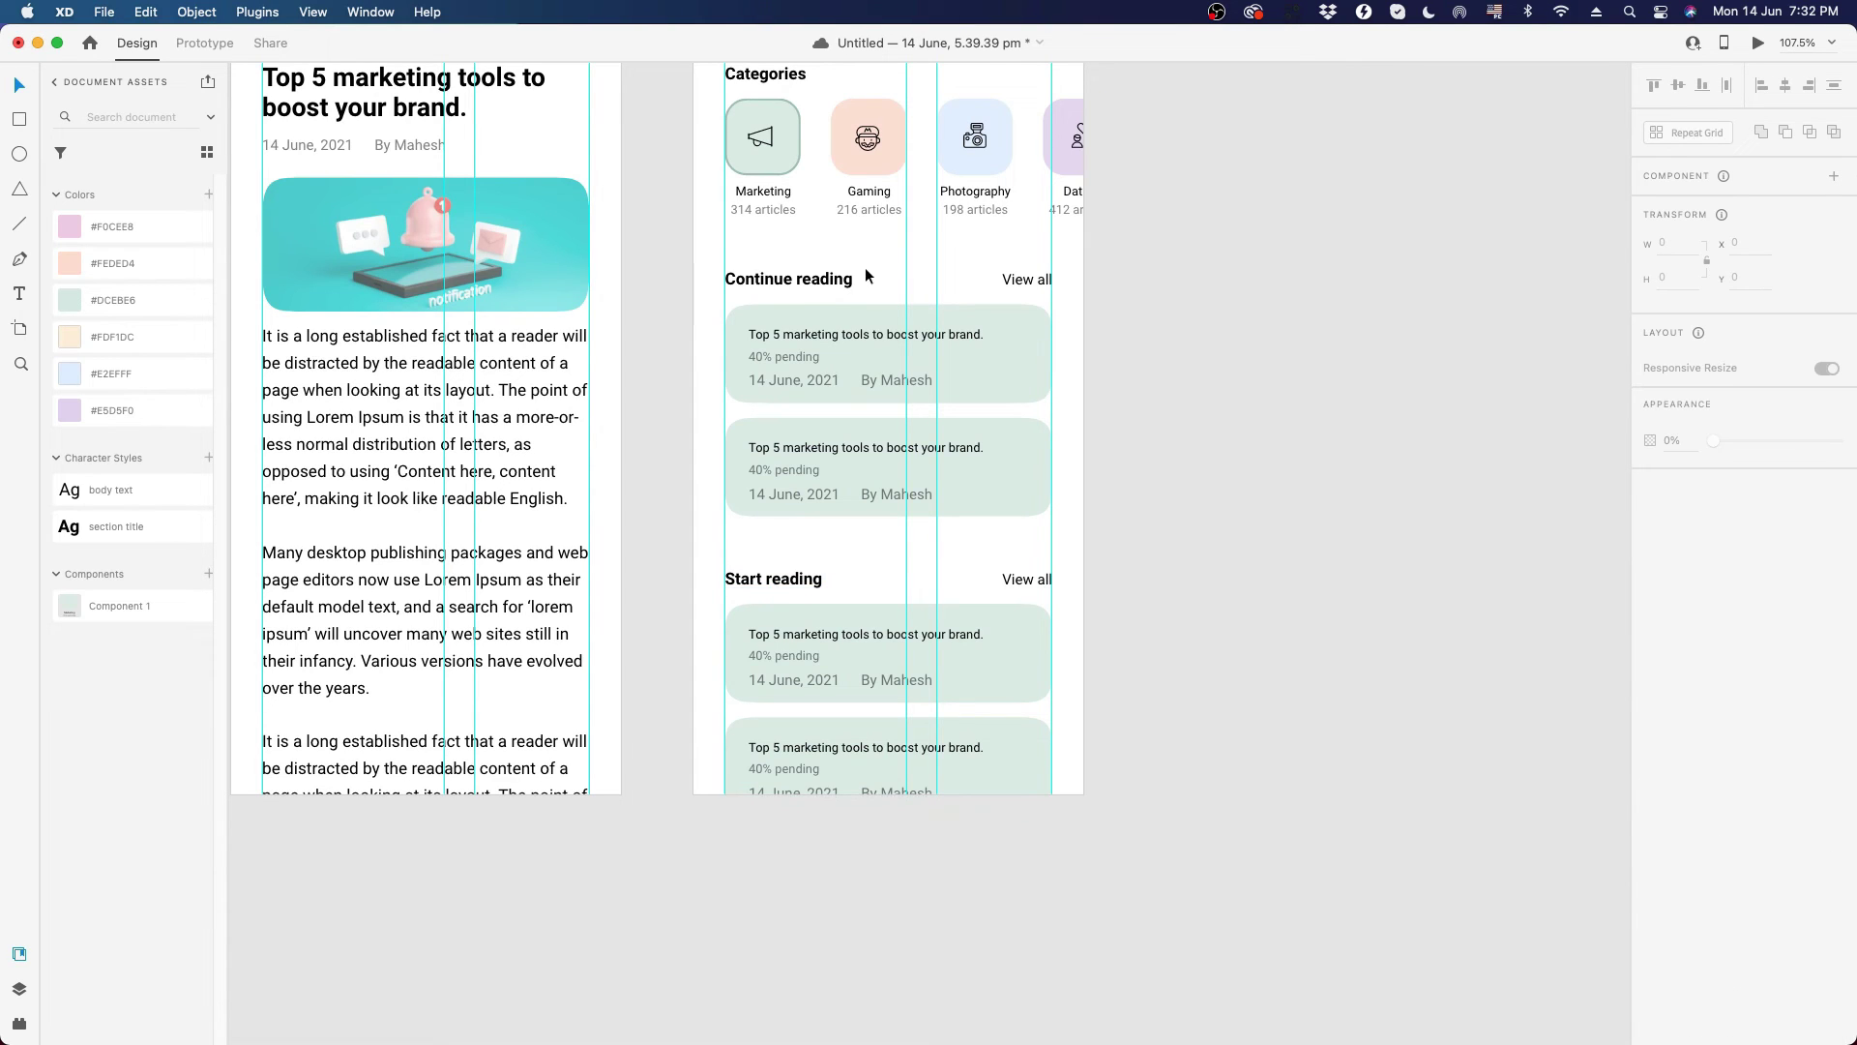
{"action": "left_click_drag", "start_coordinate": [1256, 495], "coordinate": [1165, 609]}
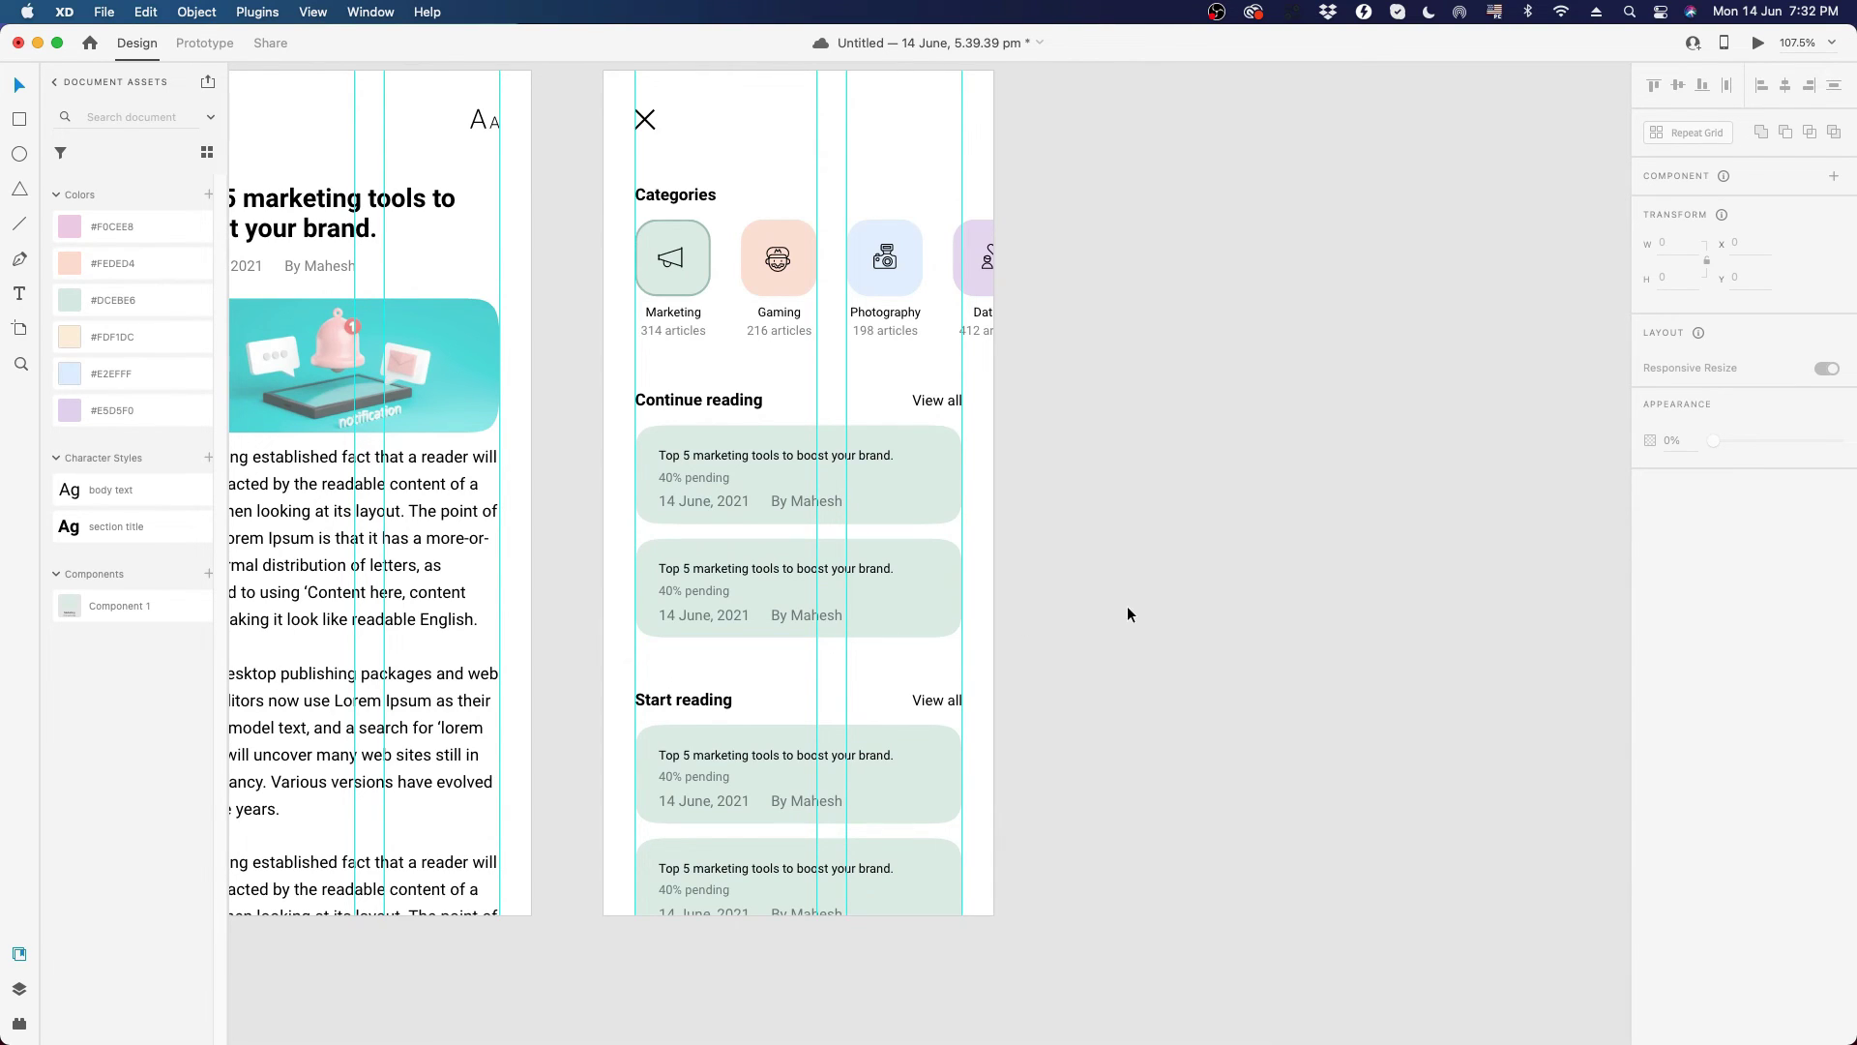
{"action": "scroll", "coordinate": [1128, 606], "scroll_direction": "up", "scroll_amount": 2}
{"action": "scroll", "coordinate": [1128, 606], "scroll_direction": "right", "scroll_amount": 2}
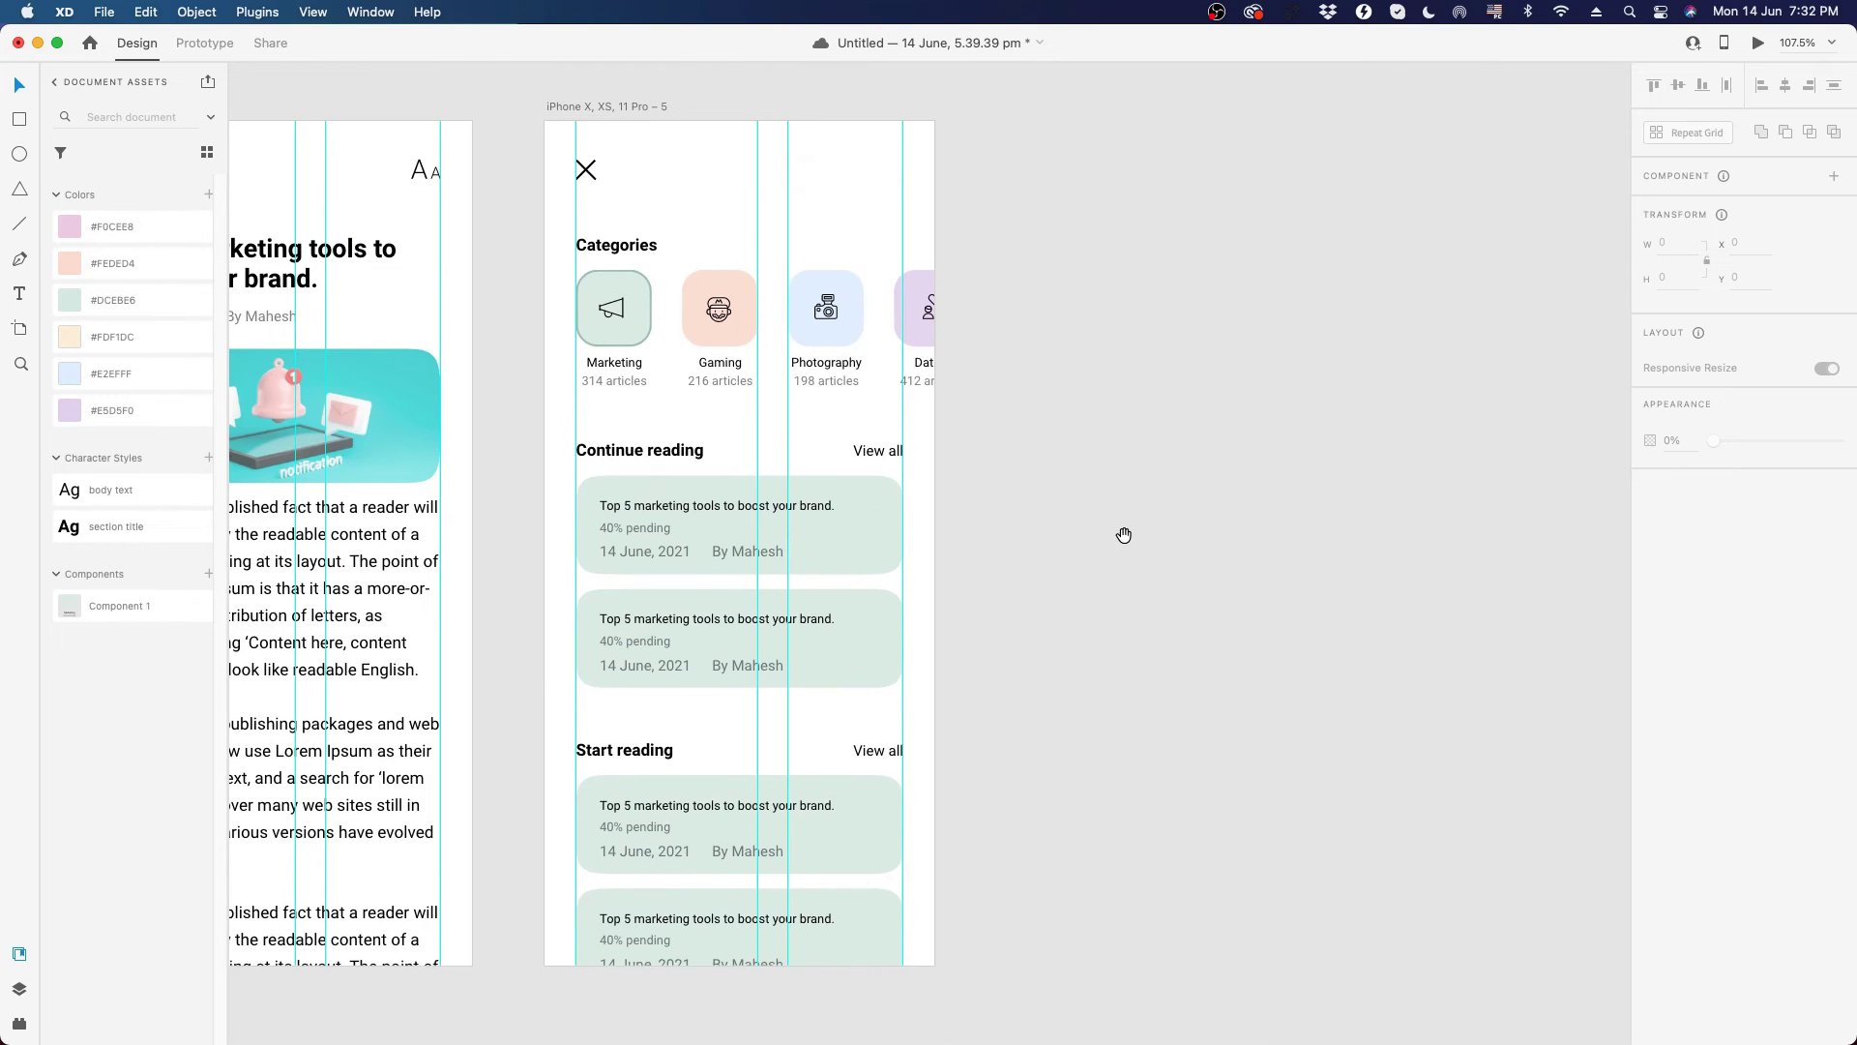
- Duplicate the Categories artboard and delete the category tiles and both reading sections from the copy, keeping the close icon and heading
{"action": "scroll", "coordinate": [1124, 535], "scroll_direction": "right", "scroll_amount": 2}
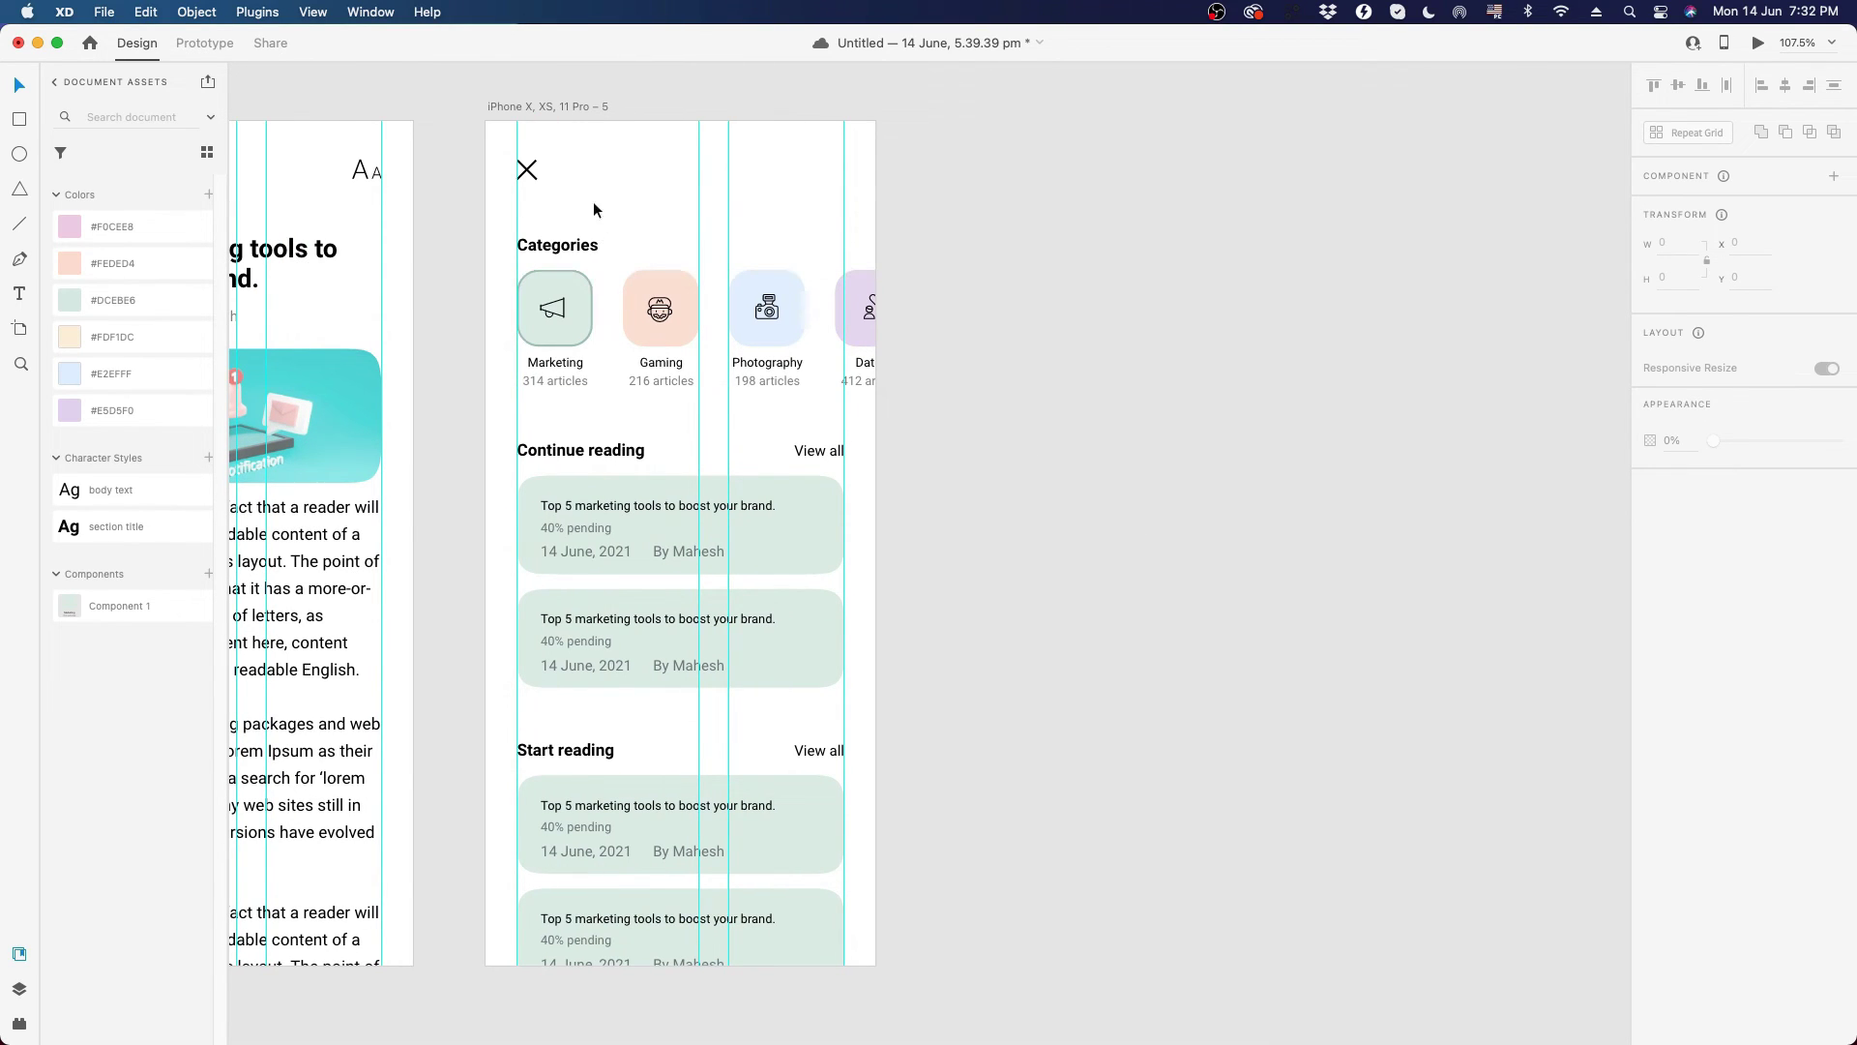
{"action": "left_click", "coordinate": [545, 108]}
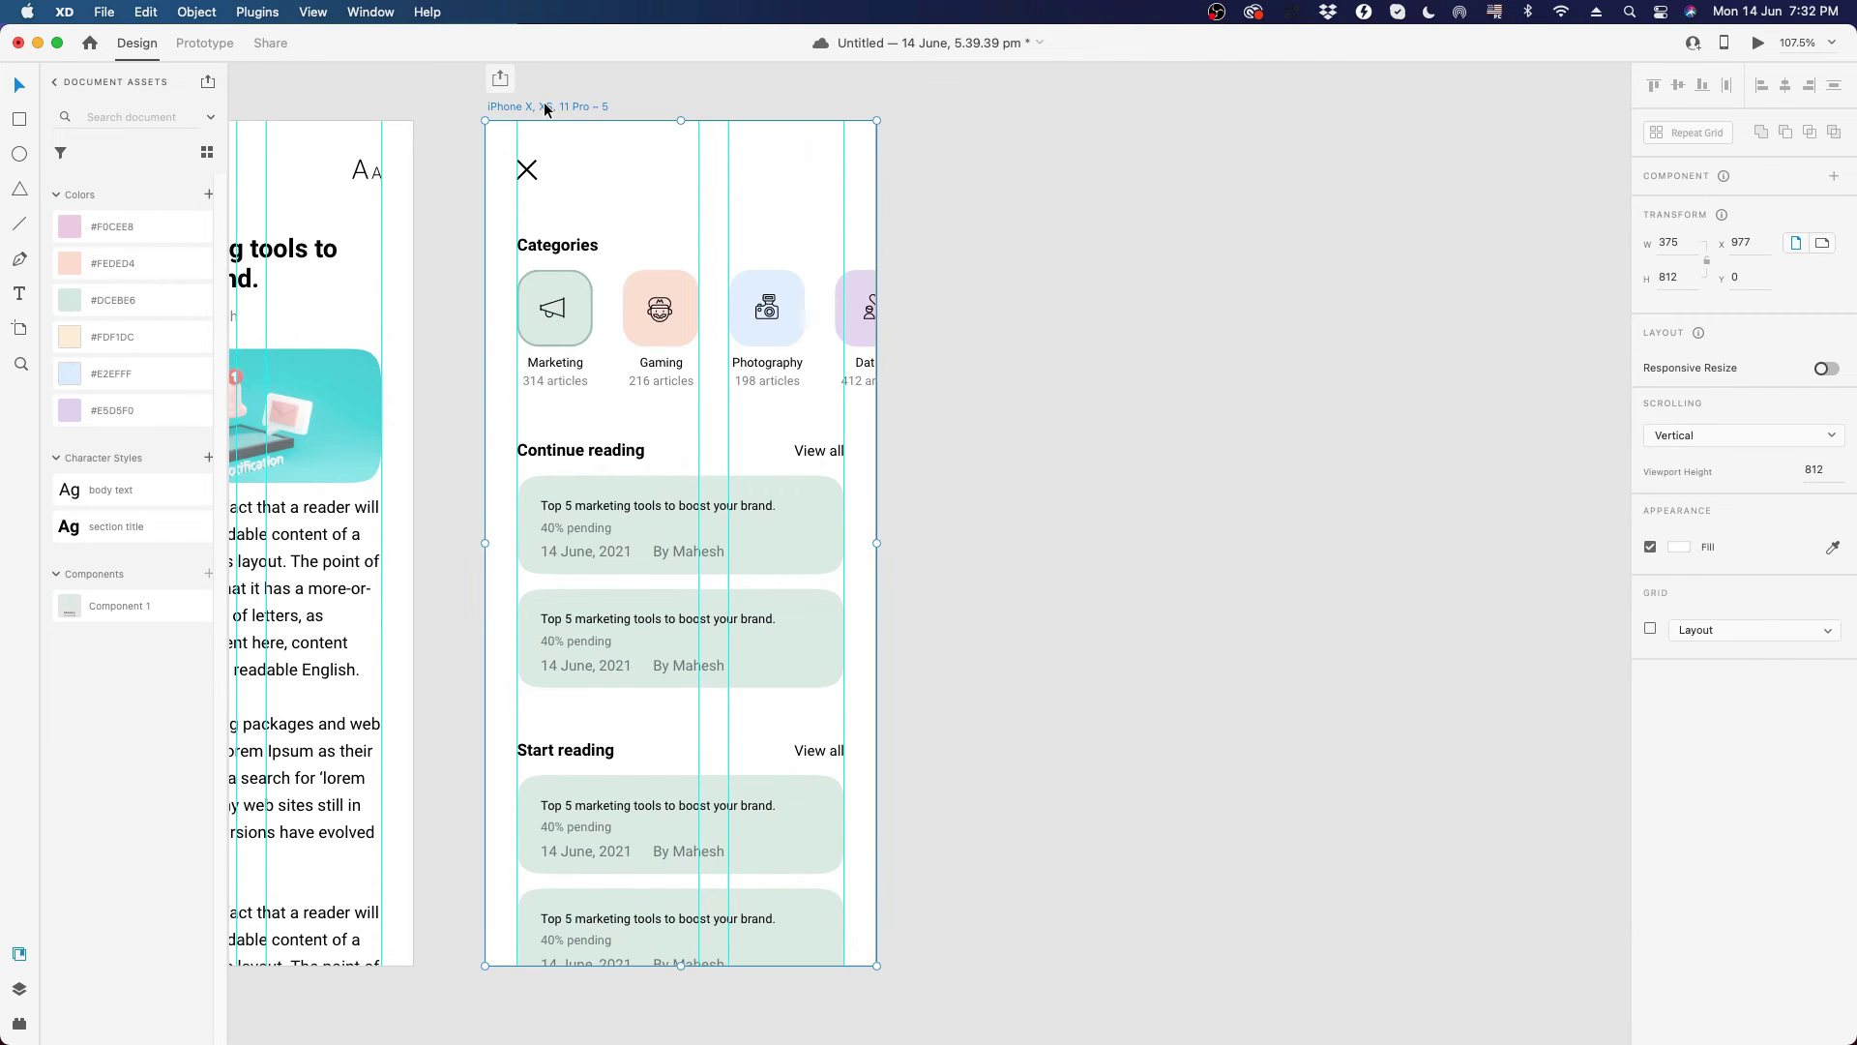
{"action": "key", "text": "super+d"}
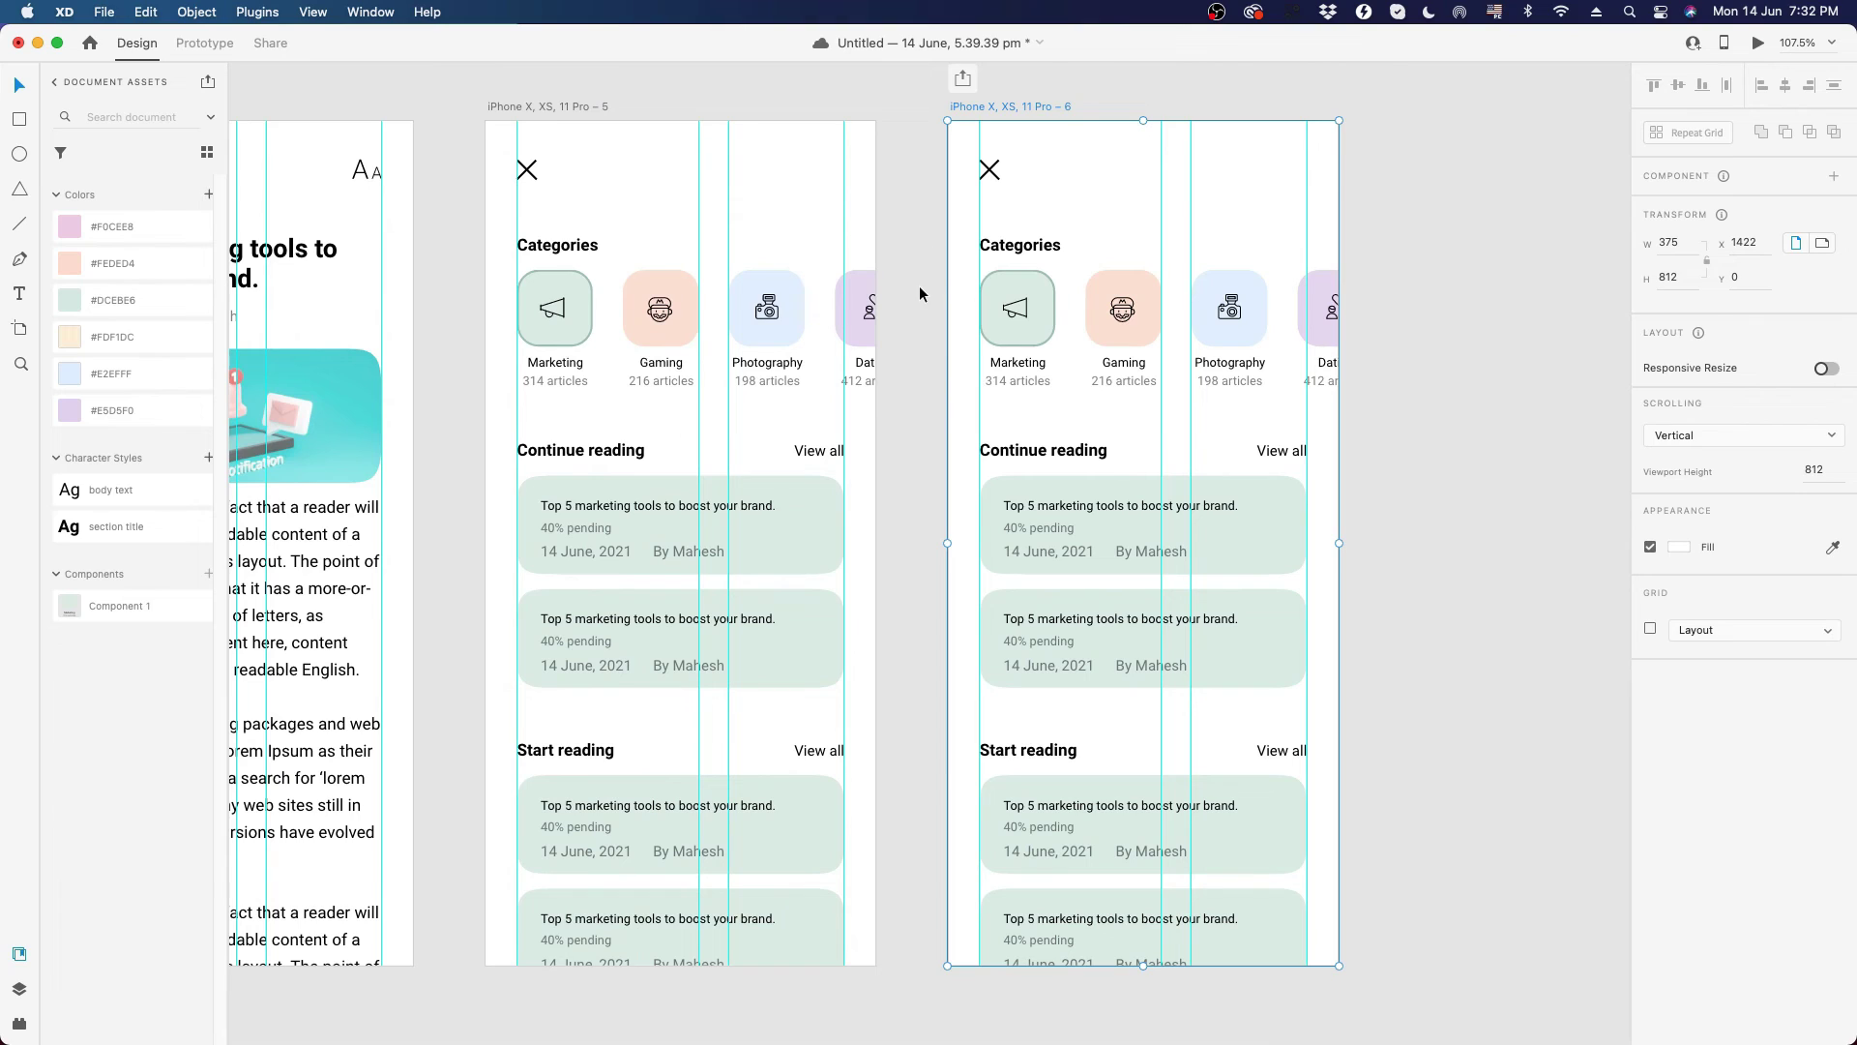
{"action": "left_click_drag", "start_coordinate": [922, 297], "coordinate": [1386, 987]}
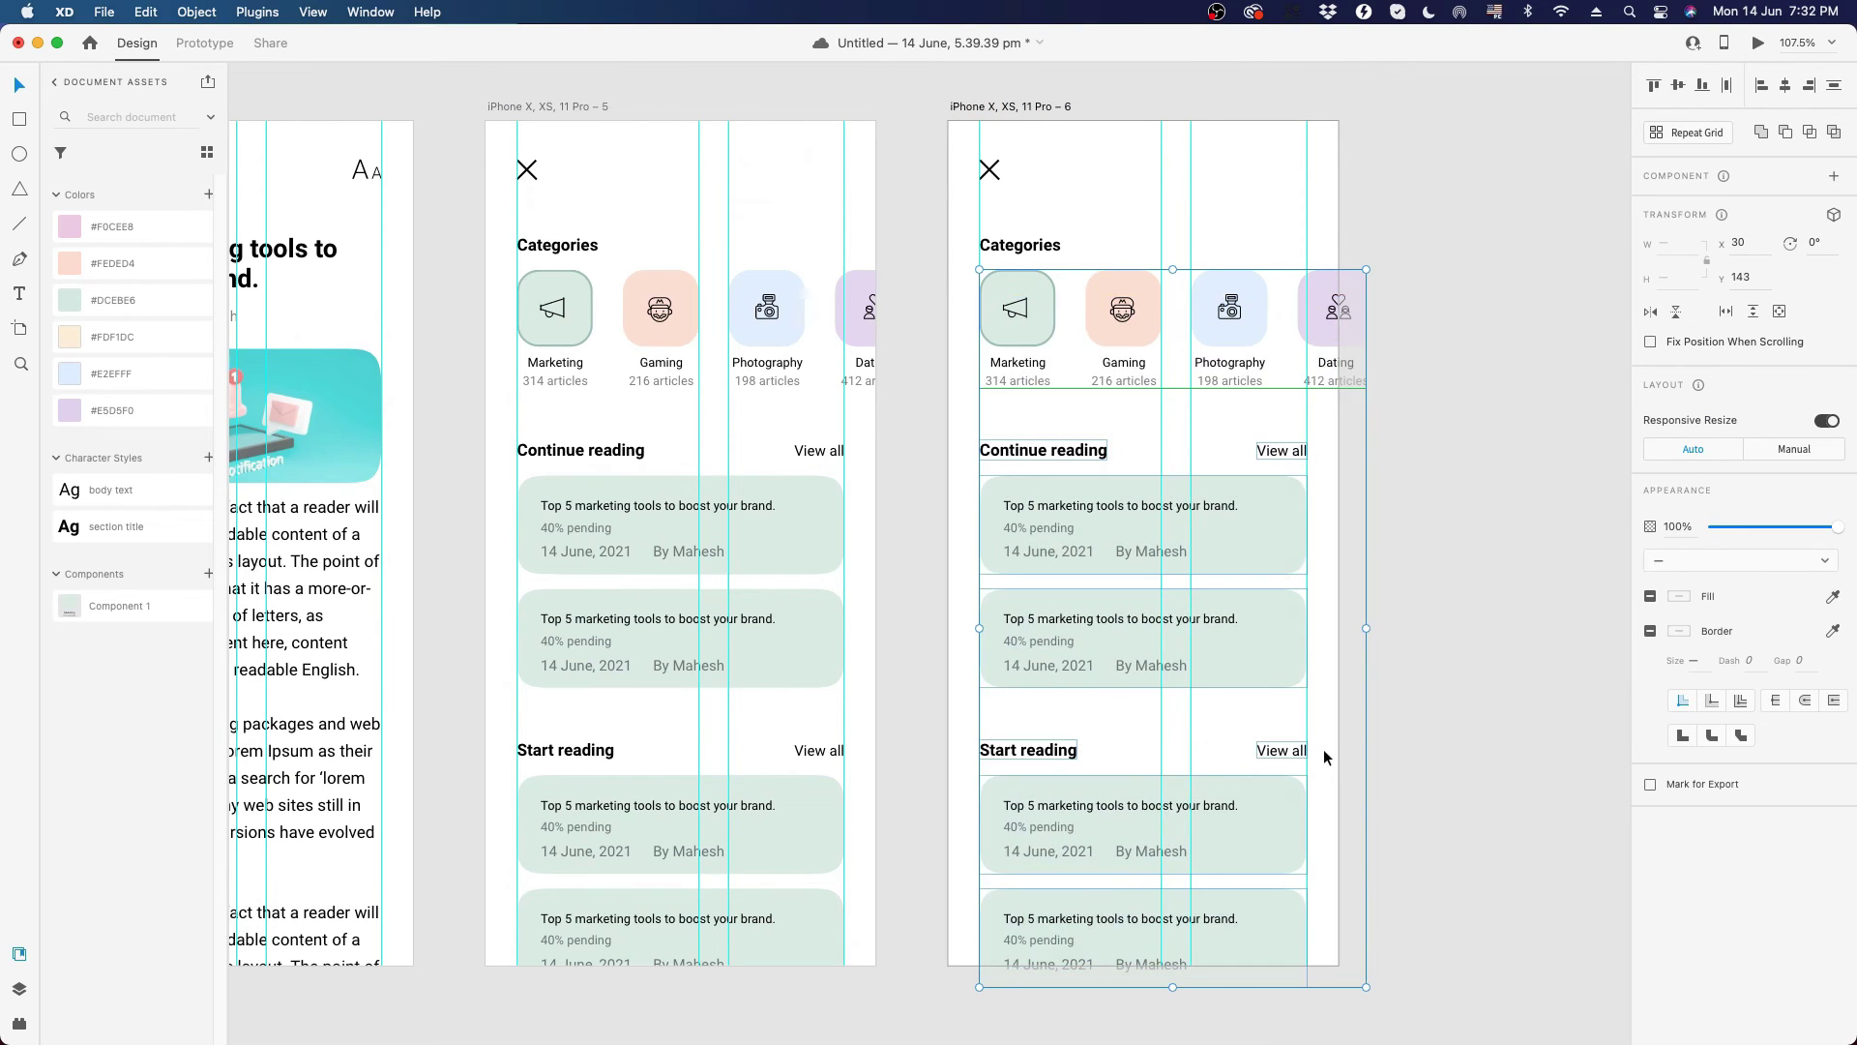
{"action": "key", "text": "Delete"}
- Change the "Categories" heading on the duplicated artboard to "Progress"
{"action": "double_click", "coordinate": [1043, 245]}
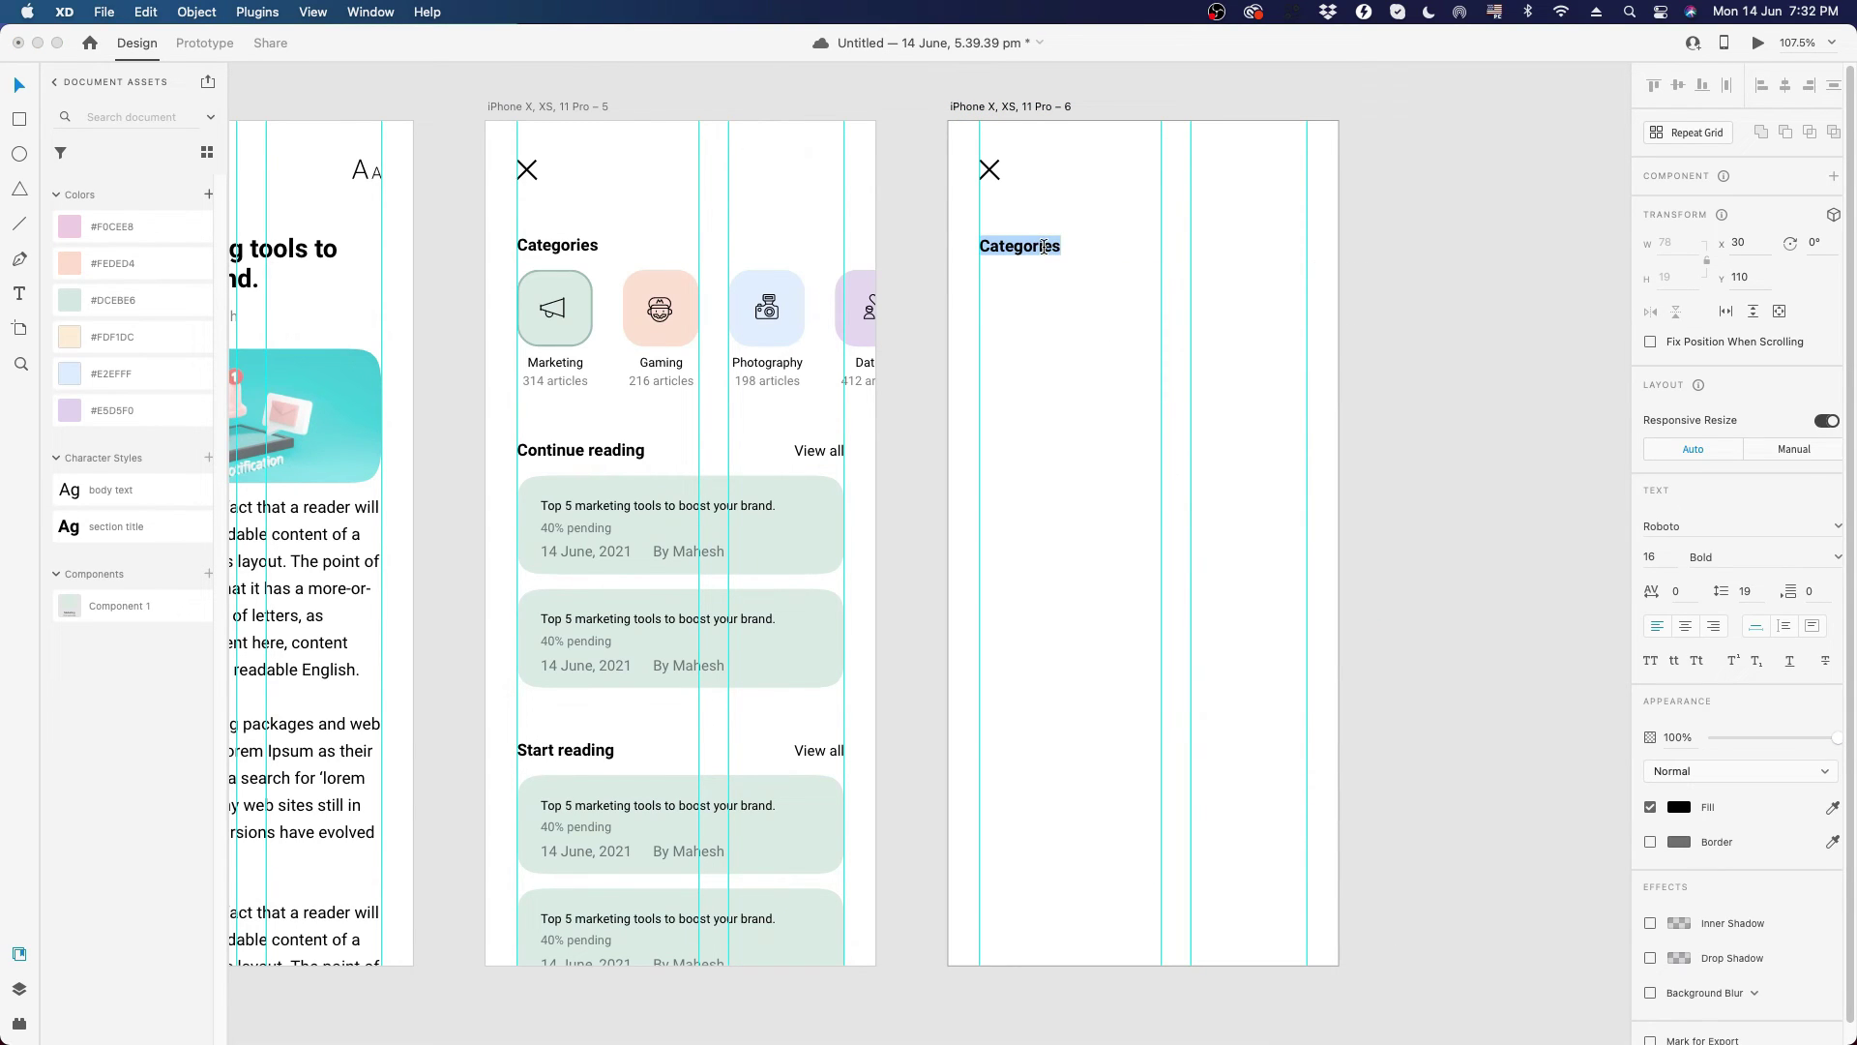
{"action": "type", "text": "Progress"}
{"action": "key", "text": "Escape"}
{"action": "left_click", "coordinate": [1442, 240]}
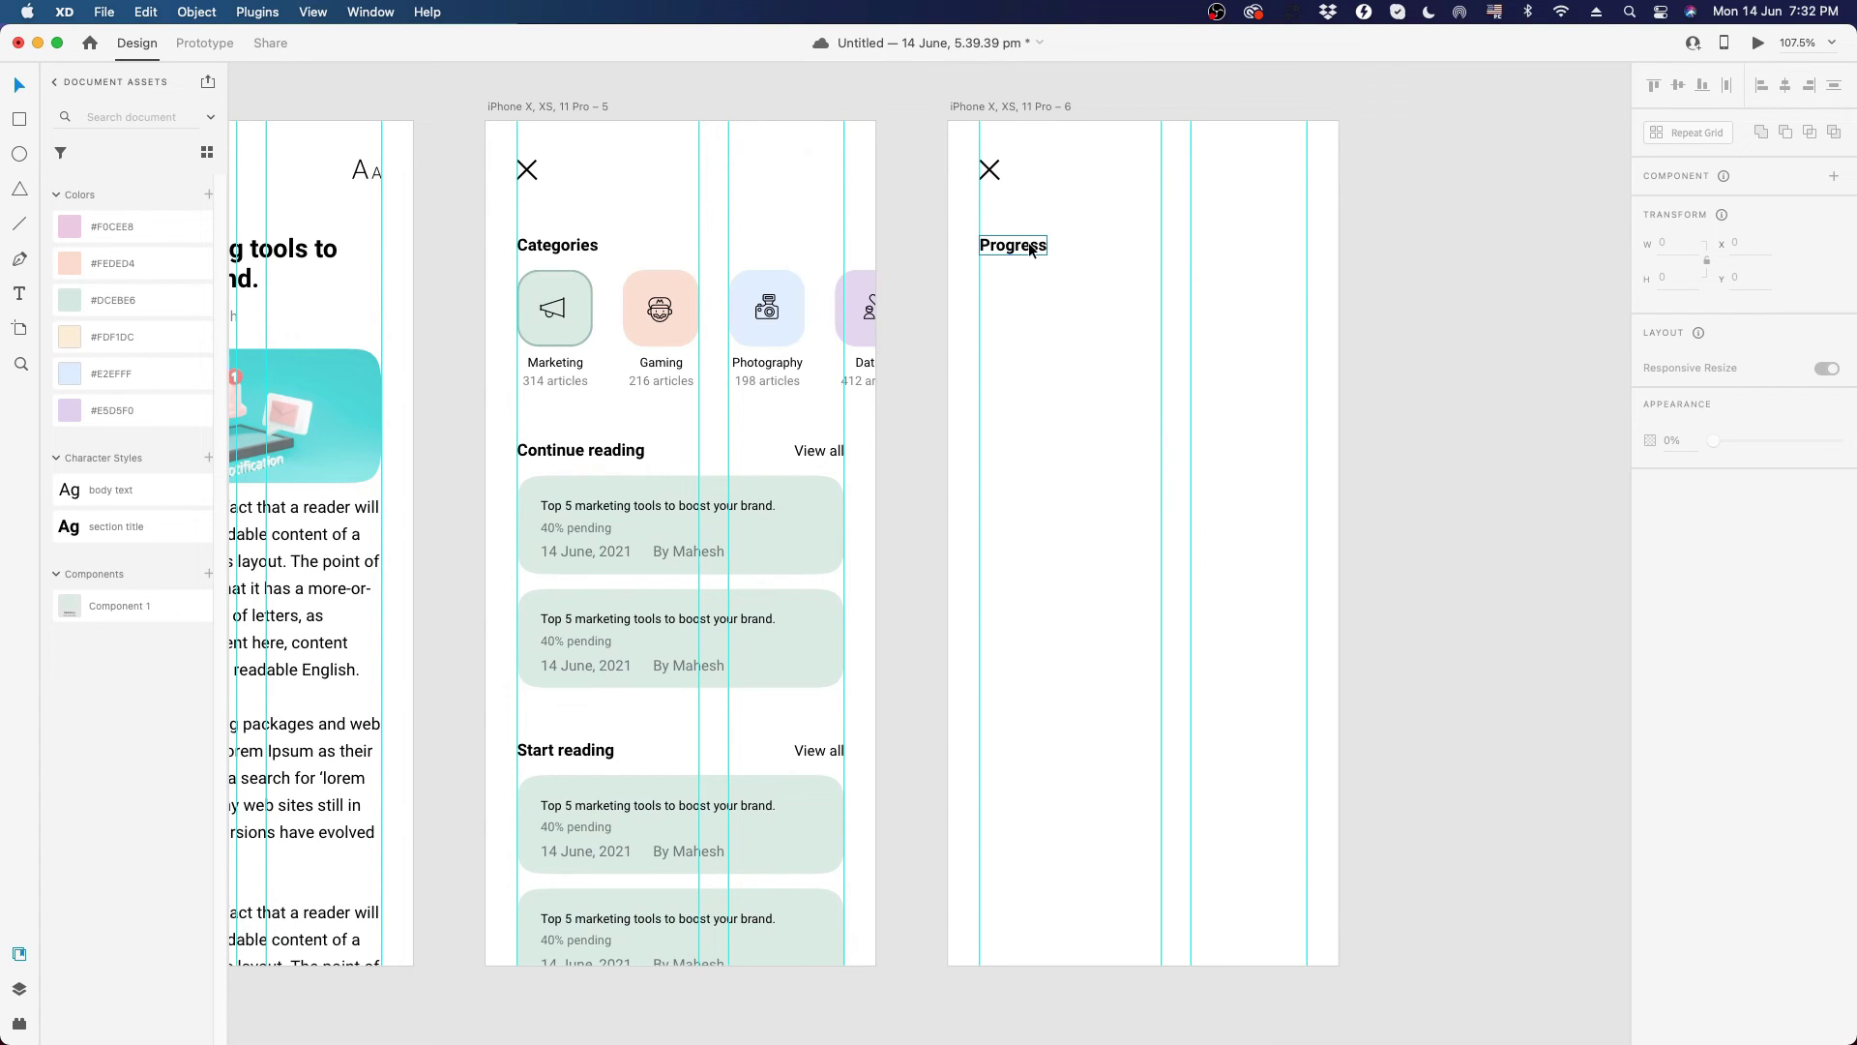
{"action": "left_click_drag", "start_coordinate": [1031, 352], "coordinate": [988, 352]}
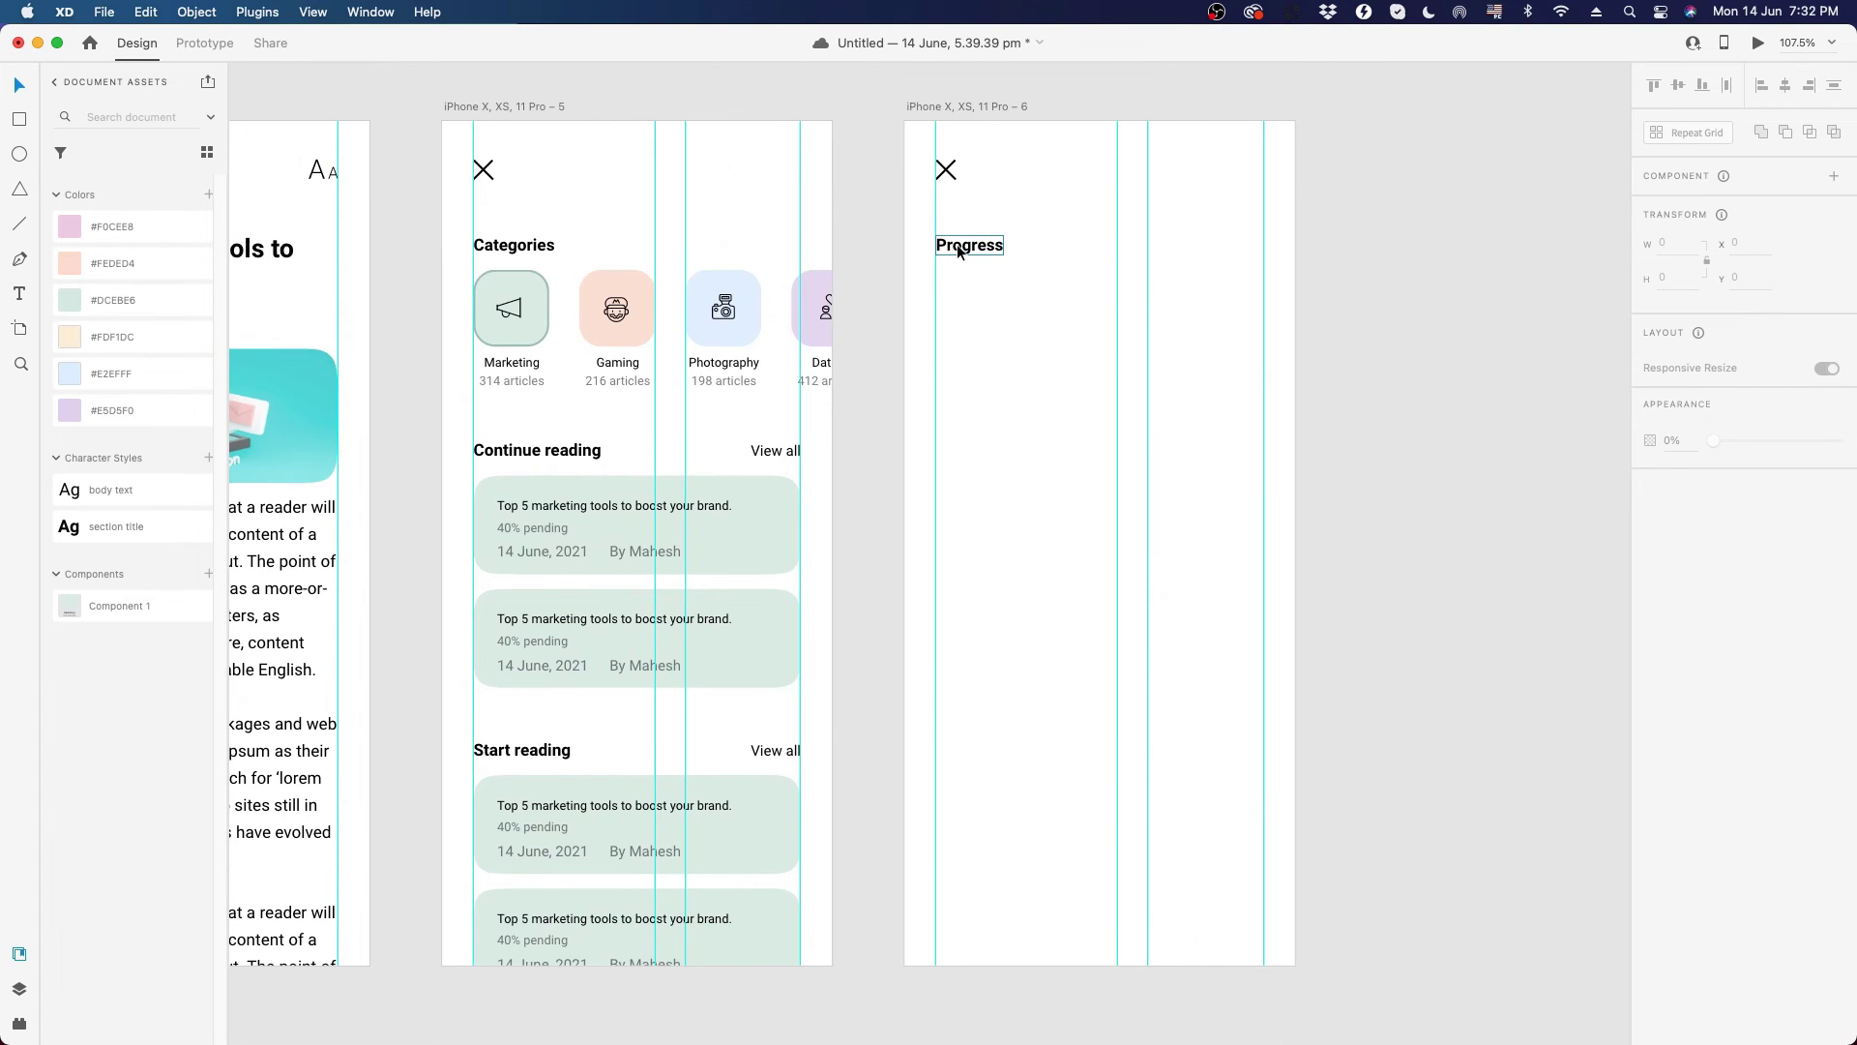
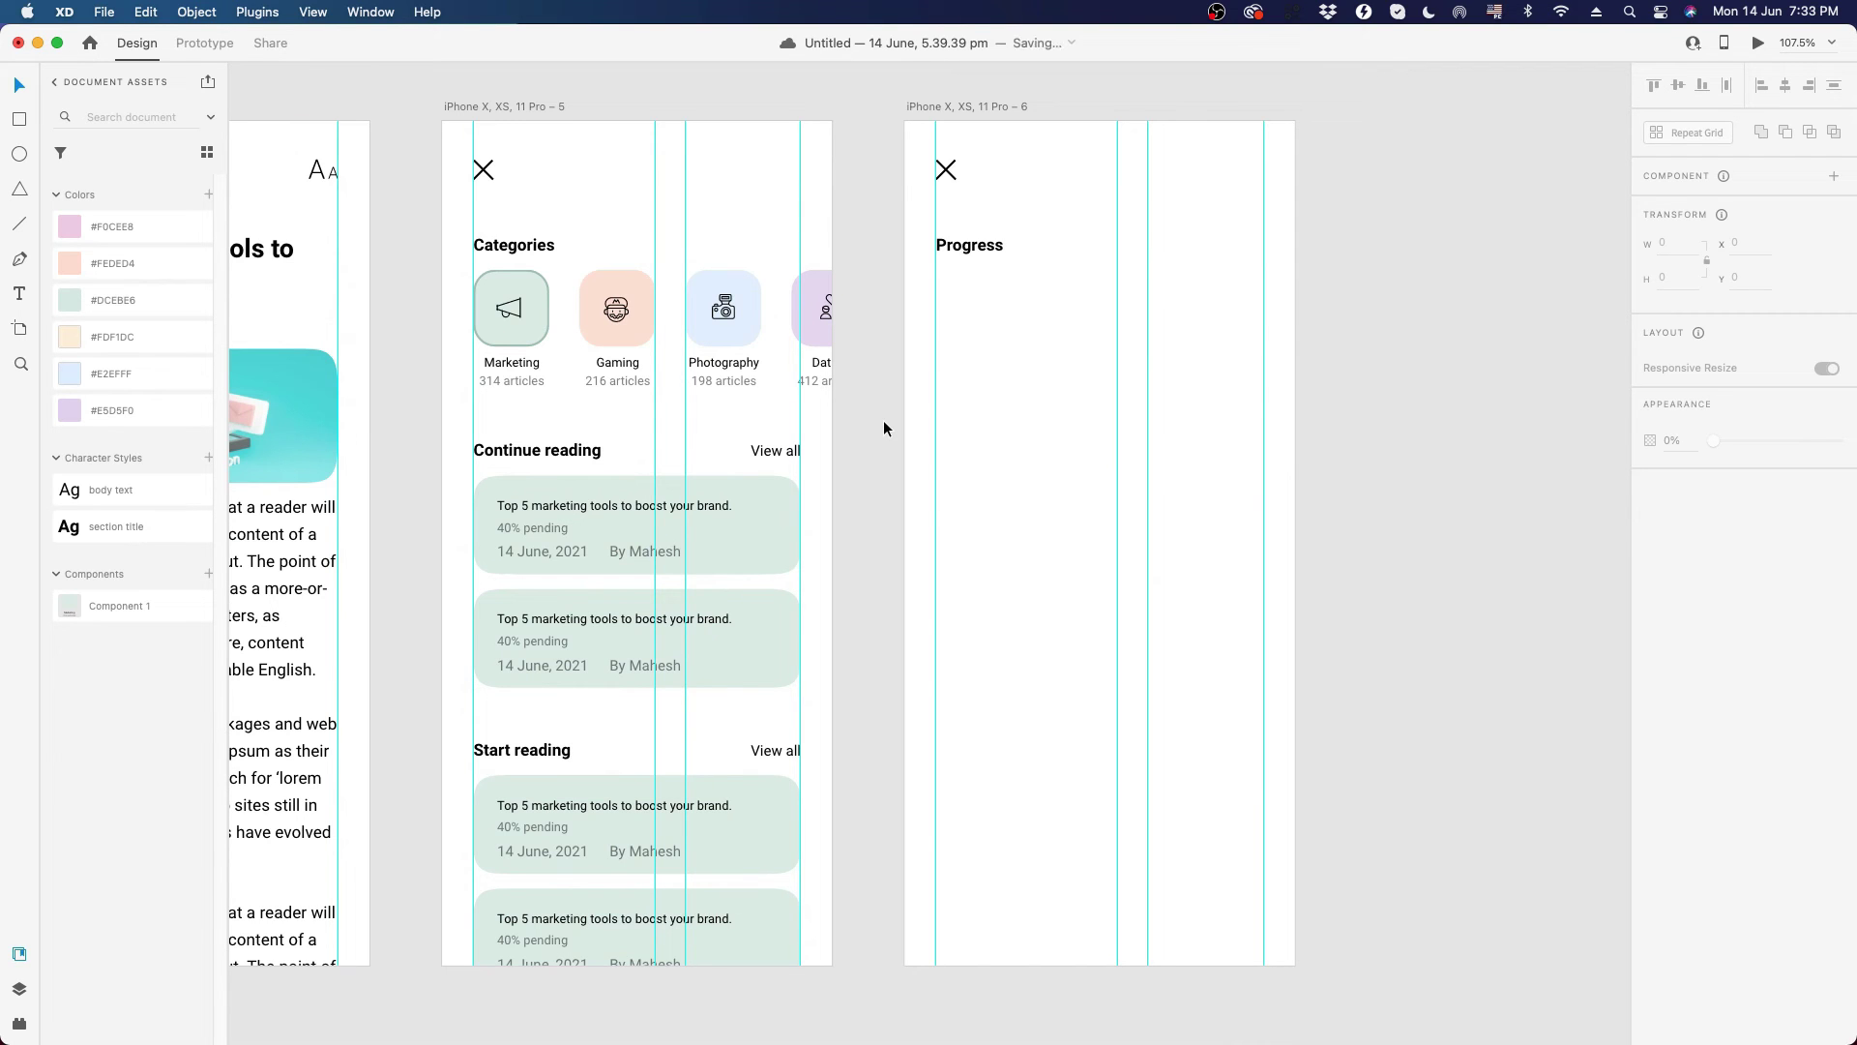
- Copy the larger peach rectangle from the assets artboard and place it under the Progress heading at X 30, Y 150
{"action": "left_click_drag", "start_coordinate": [987, 414], "coordinate": [1487, 385]}
{"action": "left_click_drag", "start_coordinate": [538, 470], "coordinate": [1170, 523]}
{"action": "left_click_drag", "start_coordinate": [634, 550], "coordinate": [1136, 561]}
{"action": "left_click_drag", "start_coordinate": [785, 556], "coordinate": [968, 557]}
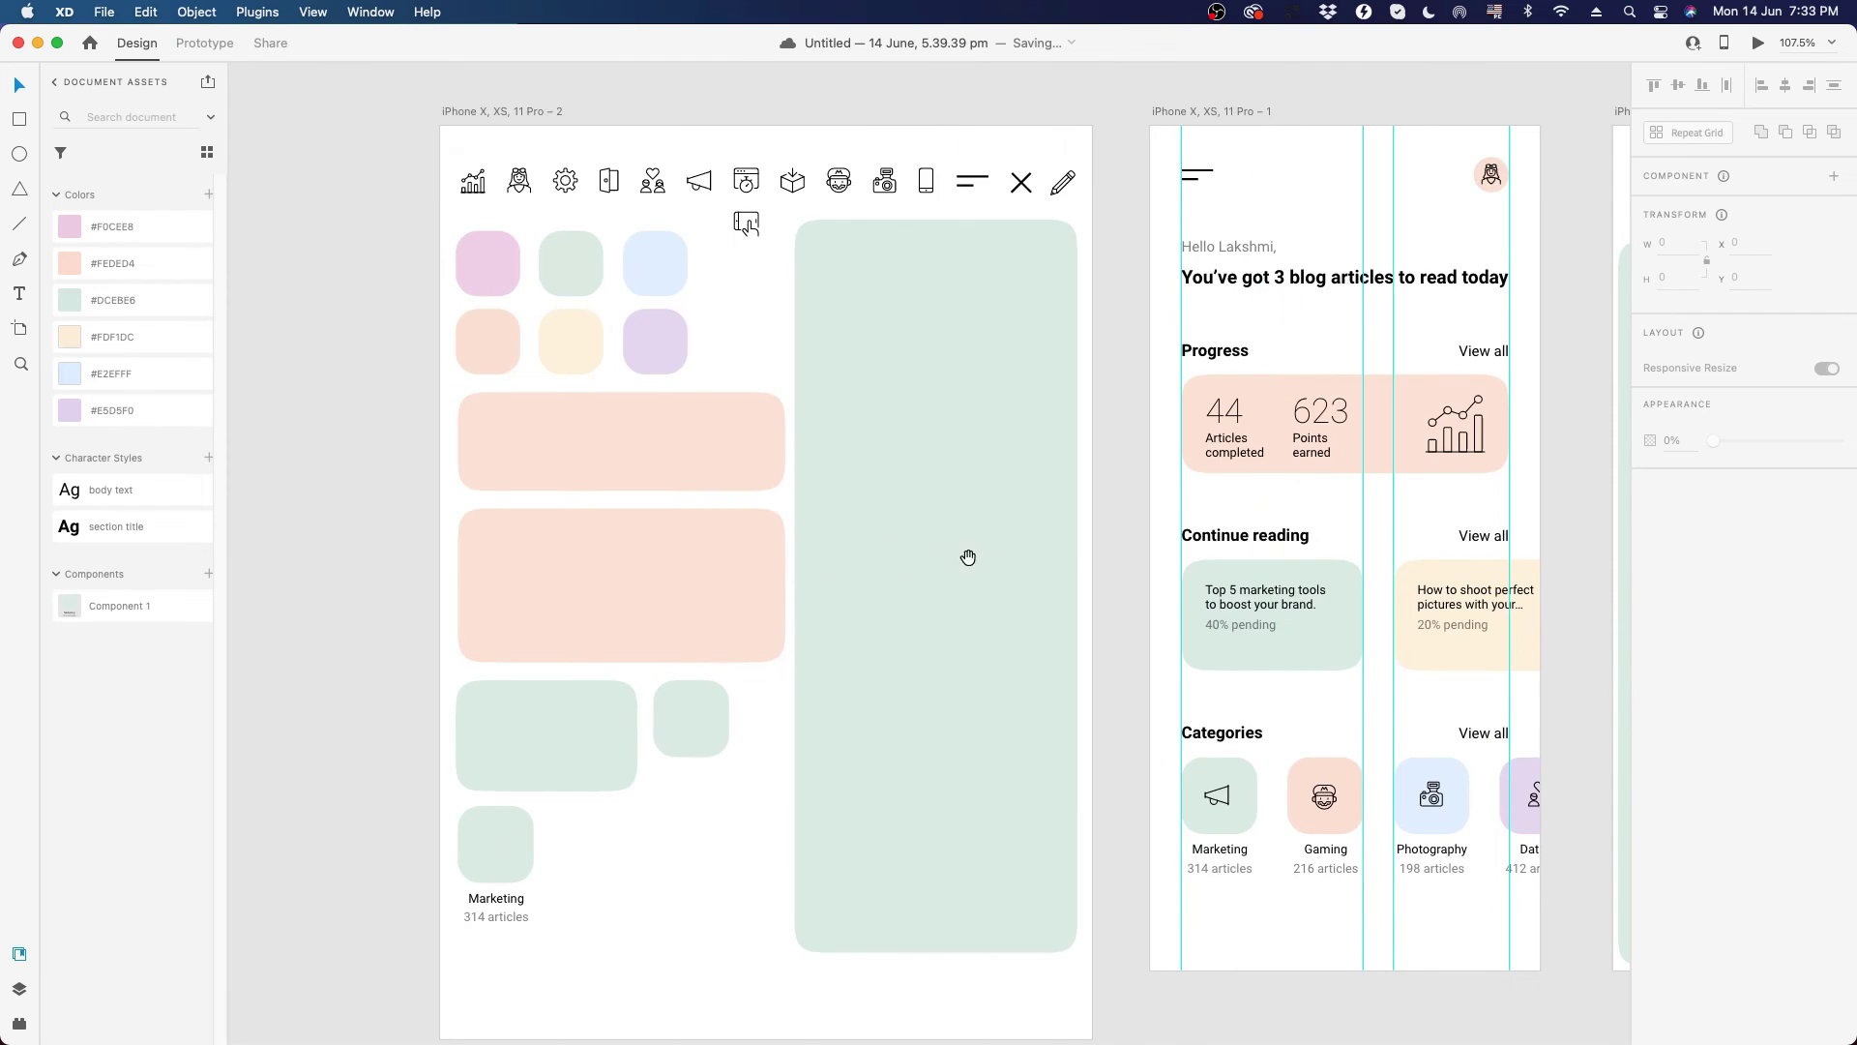
{"action": "left_click", "coordinate": [647, 557]}
{"action": "scroll", "coordinate": [561, 537], "scroll_direction": "down", "scroll_amount": 10}
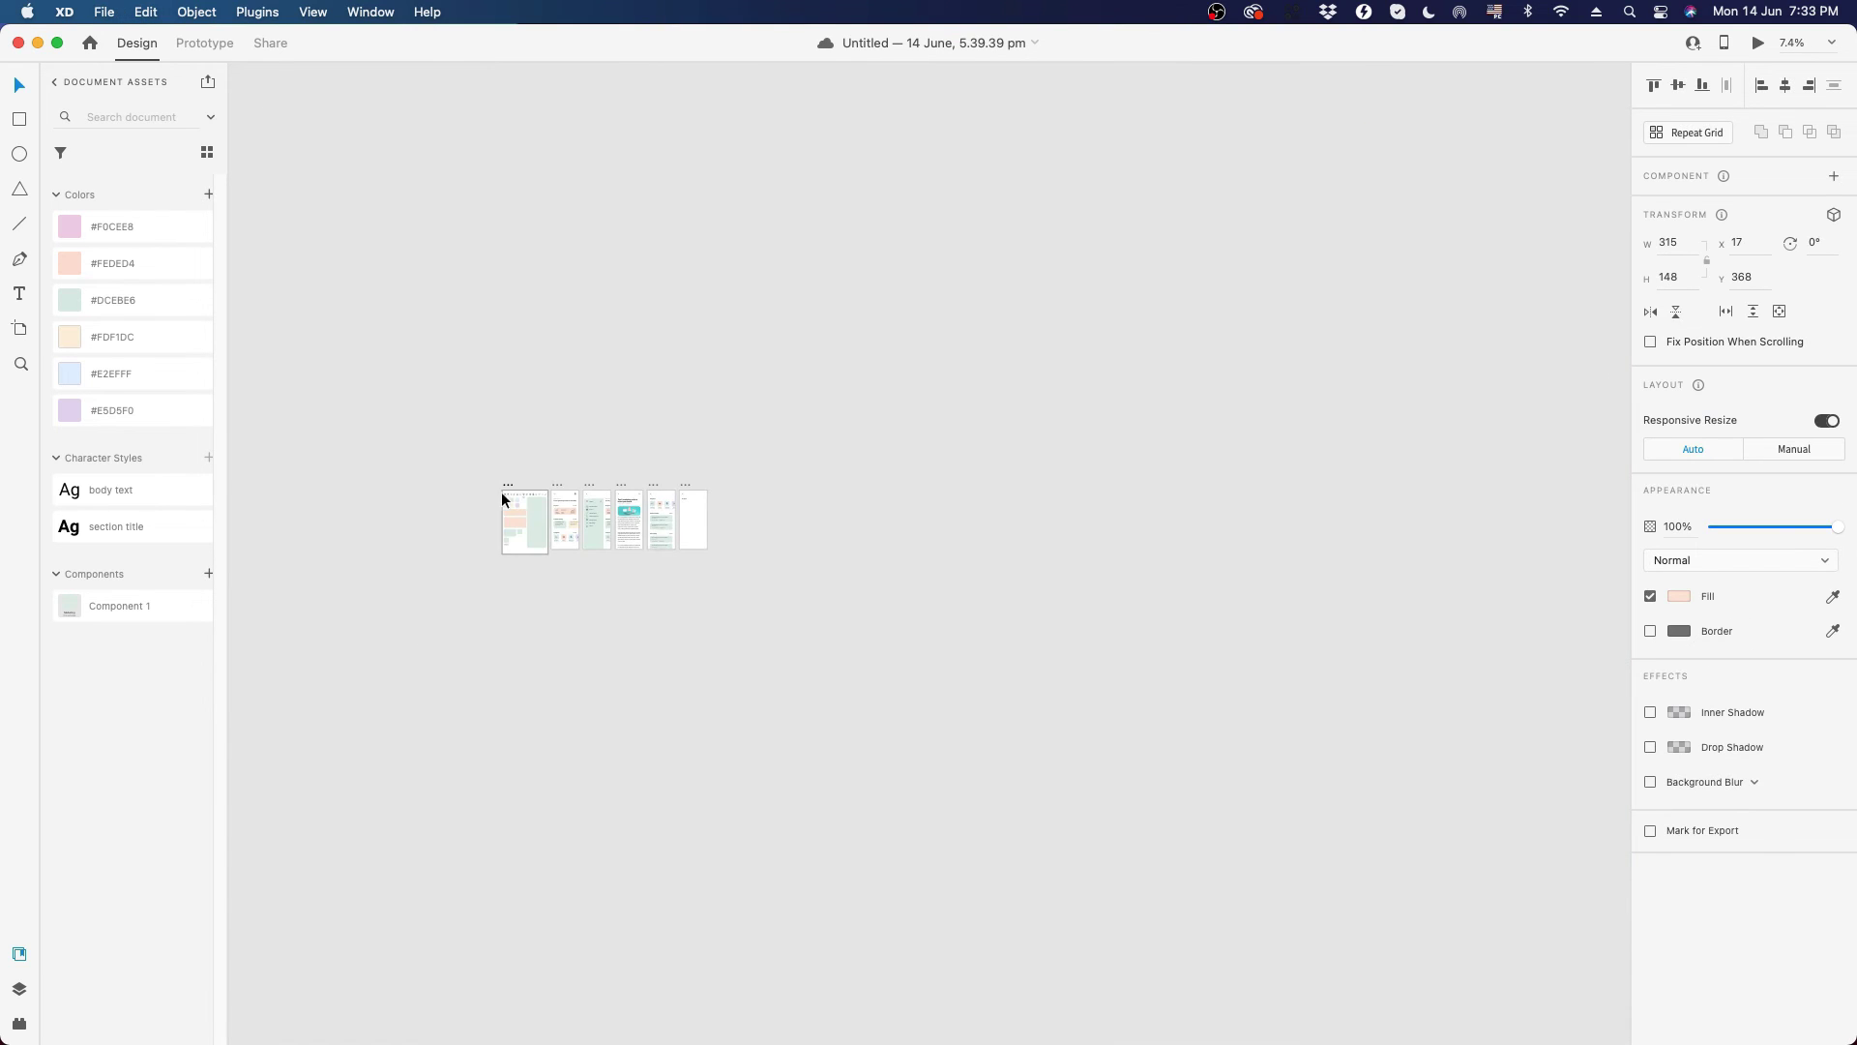
{"action": "scroll", "coordinate": [729, 514], "scroll_direction": "up", "scroll_amount": 10}
{"action": "left_click", "coordinate": [778, 508]}
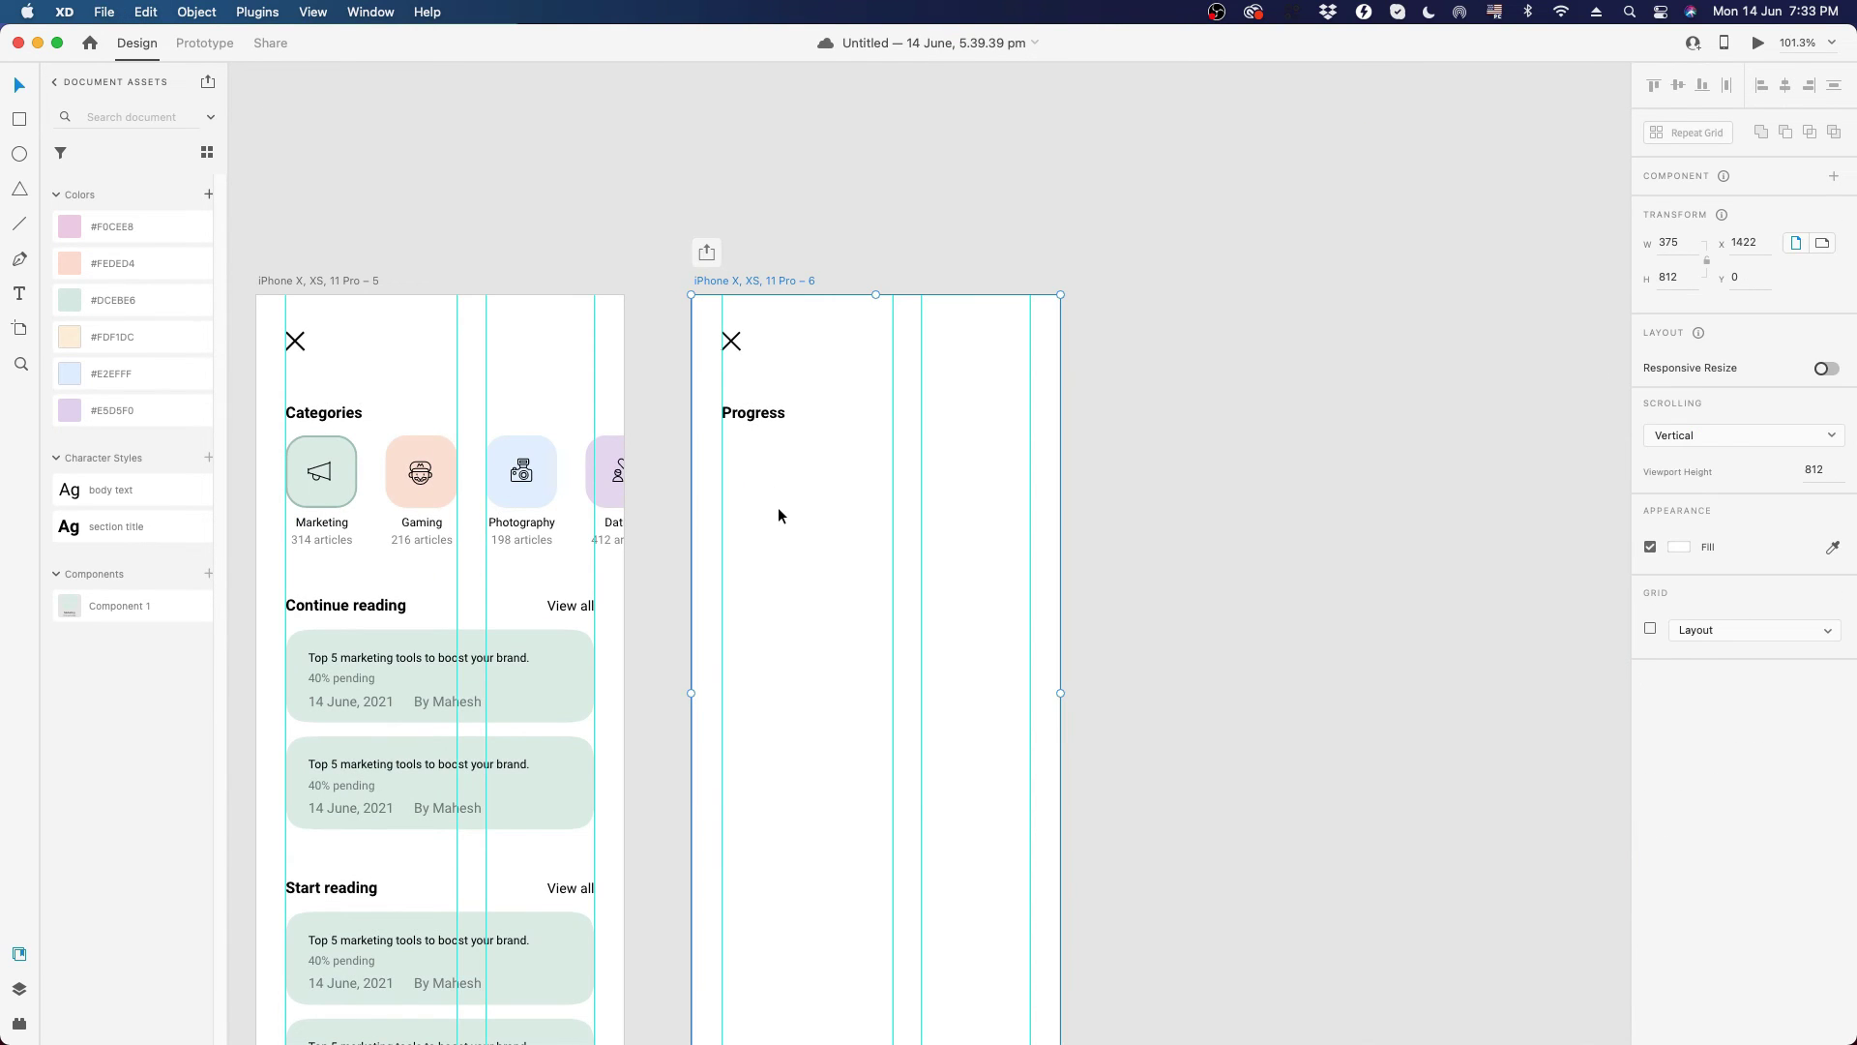
{"action": "key", "text": "super+v"}
{"action": "left_click_drag", "start_coordinate": [820, 709], "coordinate": [805, 514]}
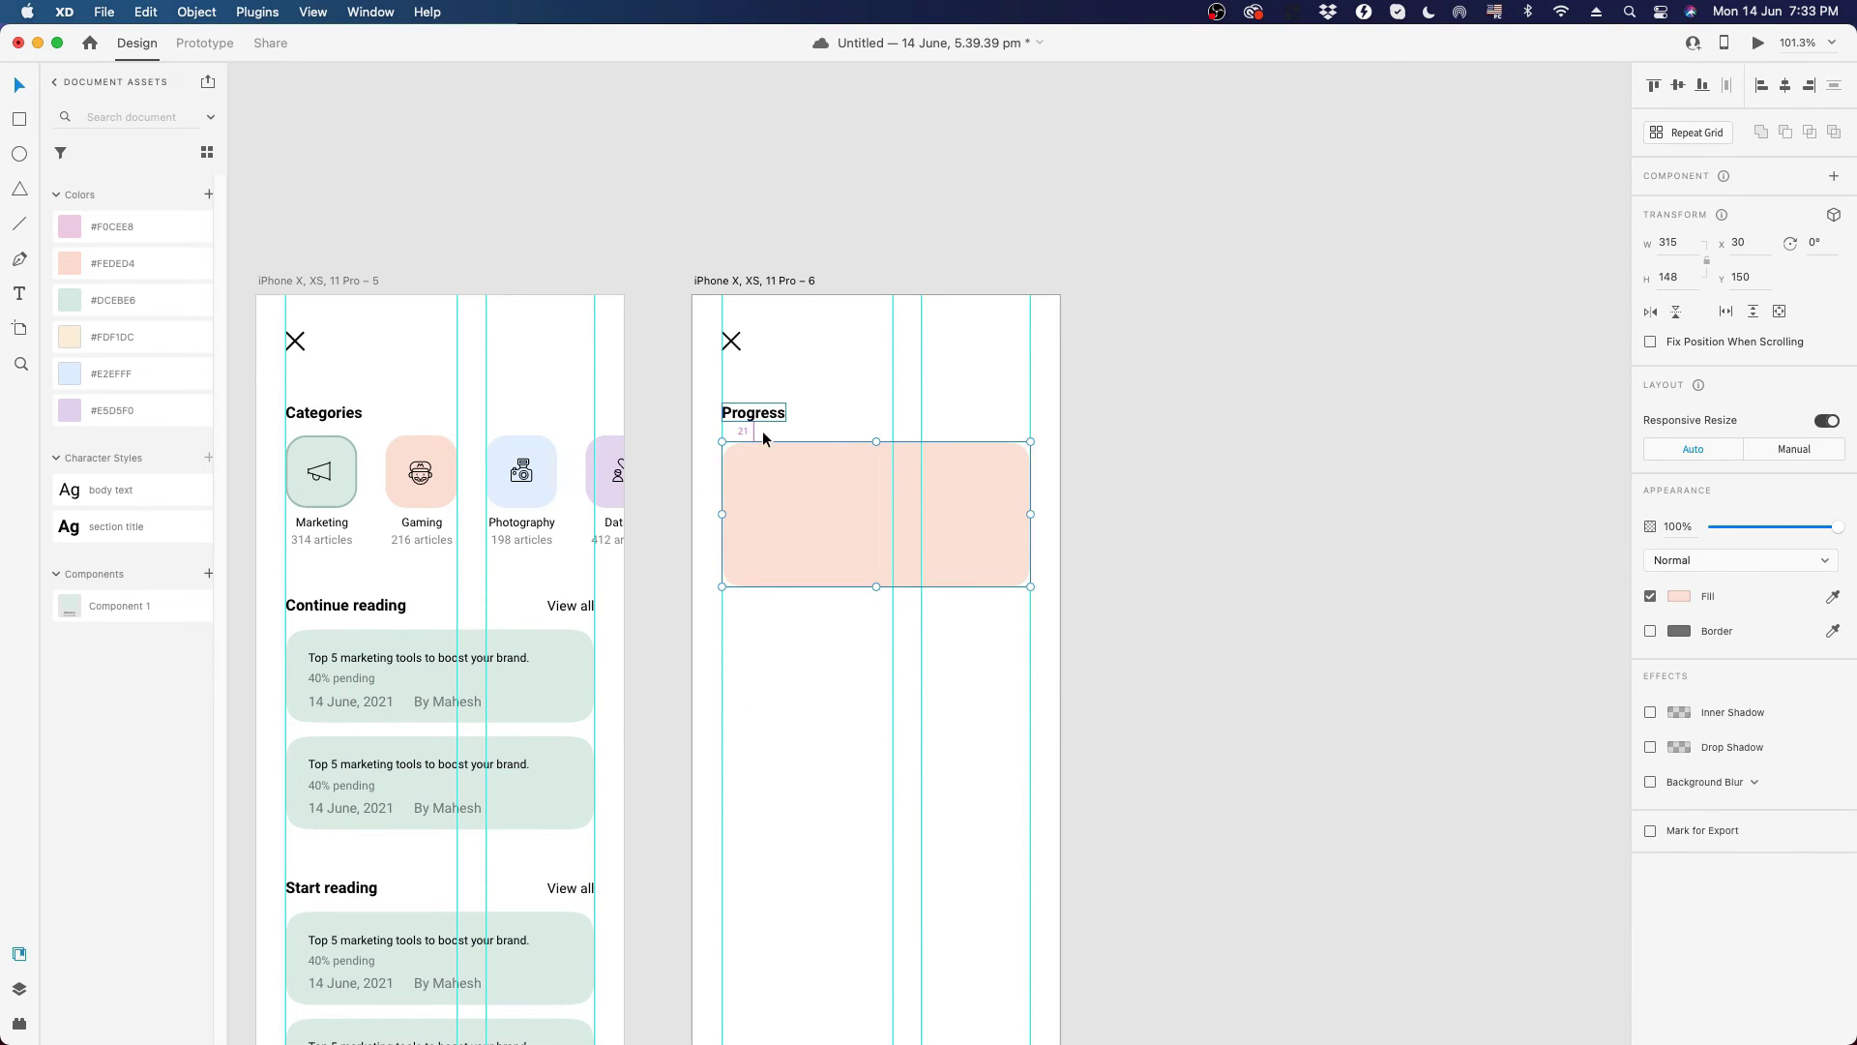
- Compare the gap under the Categories heading, and move the peach card up 7 px to Y 143 to match it
{"action": "scroll", "coordinate": [539, 494], "scroll_direction": "left", "scroll_amount": 3}
{"action": "left_click", "coordinate": [547, 480]}
{"action": "left_click", "coordinate": [520, 444]}
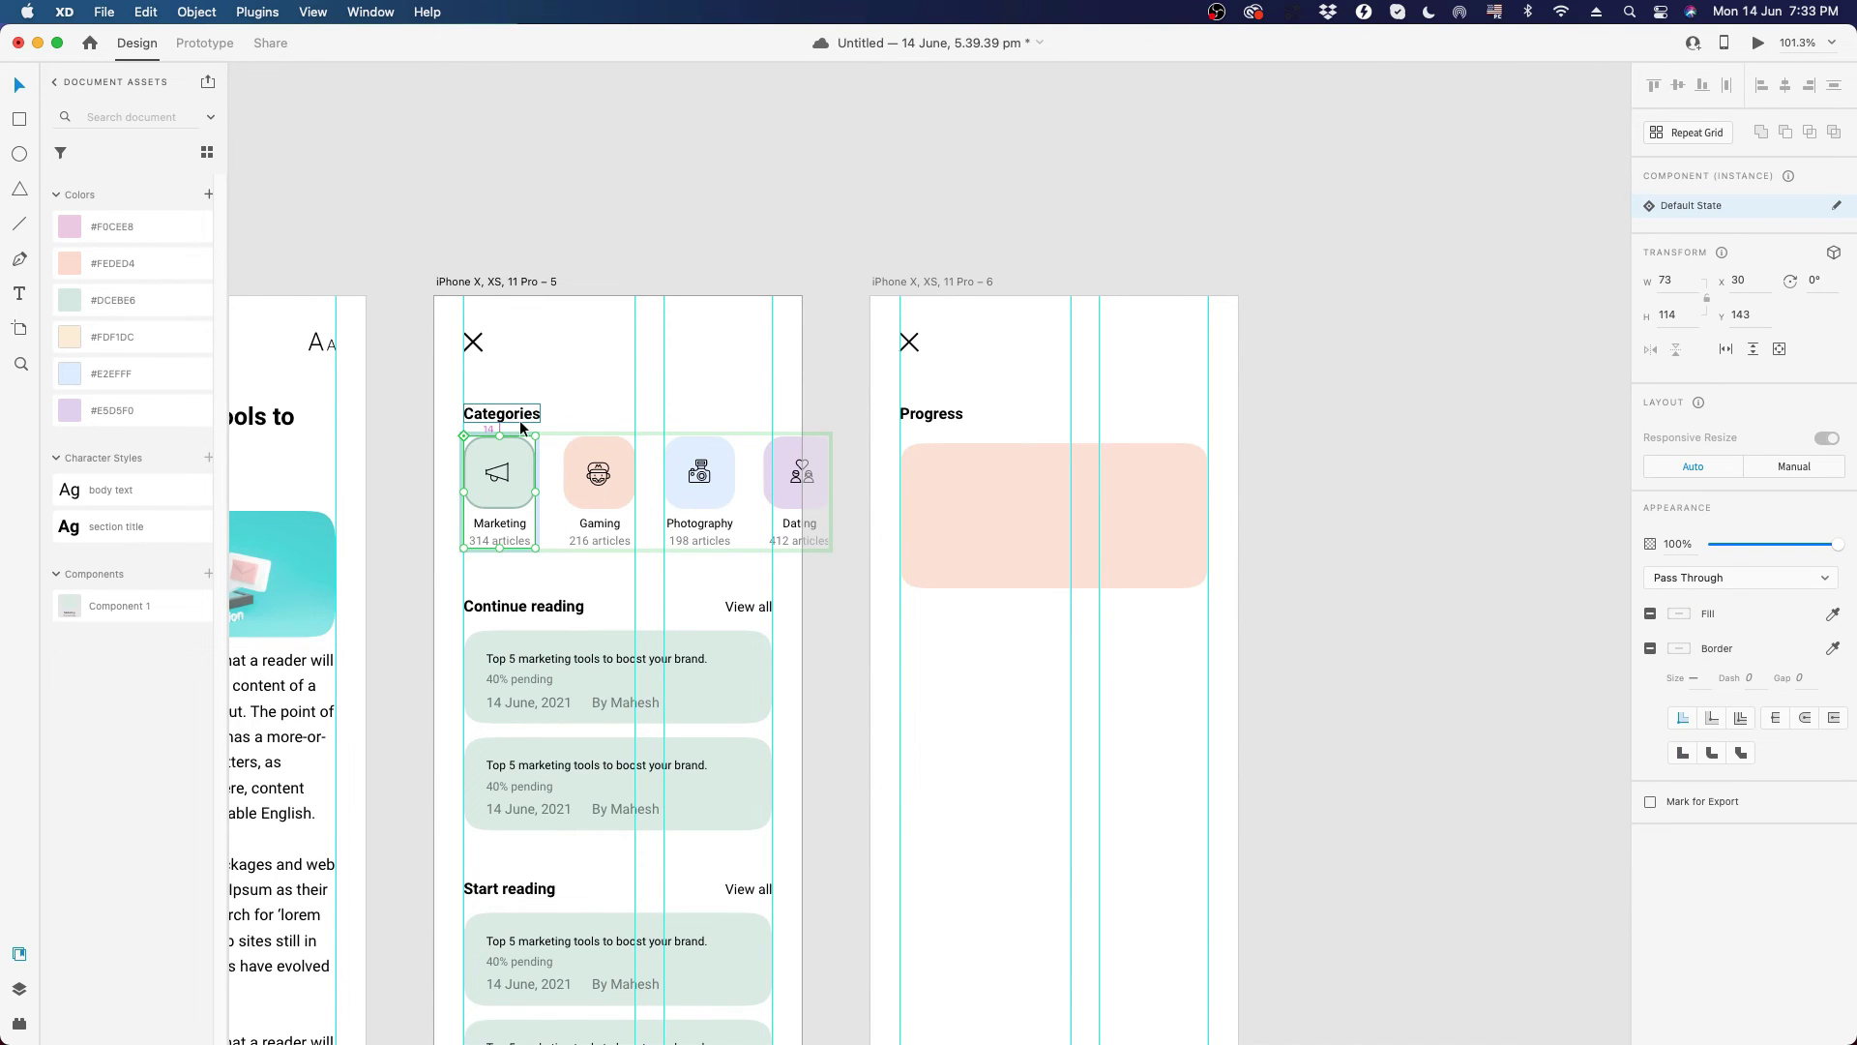
{"action": "left_click", "coordinate": [935, 491]}
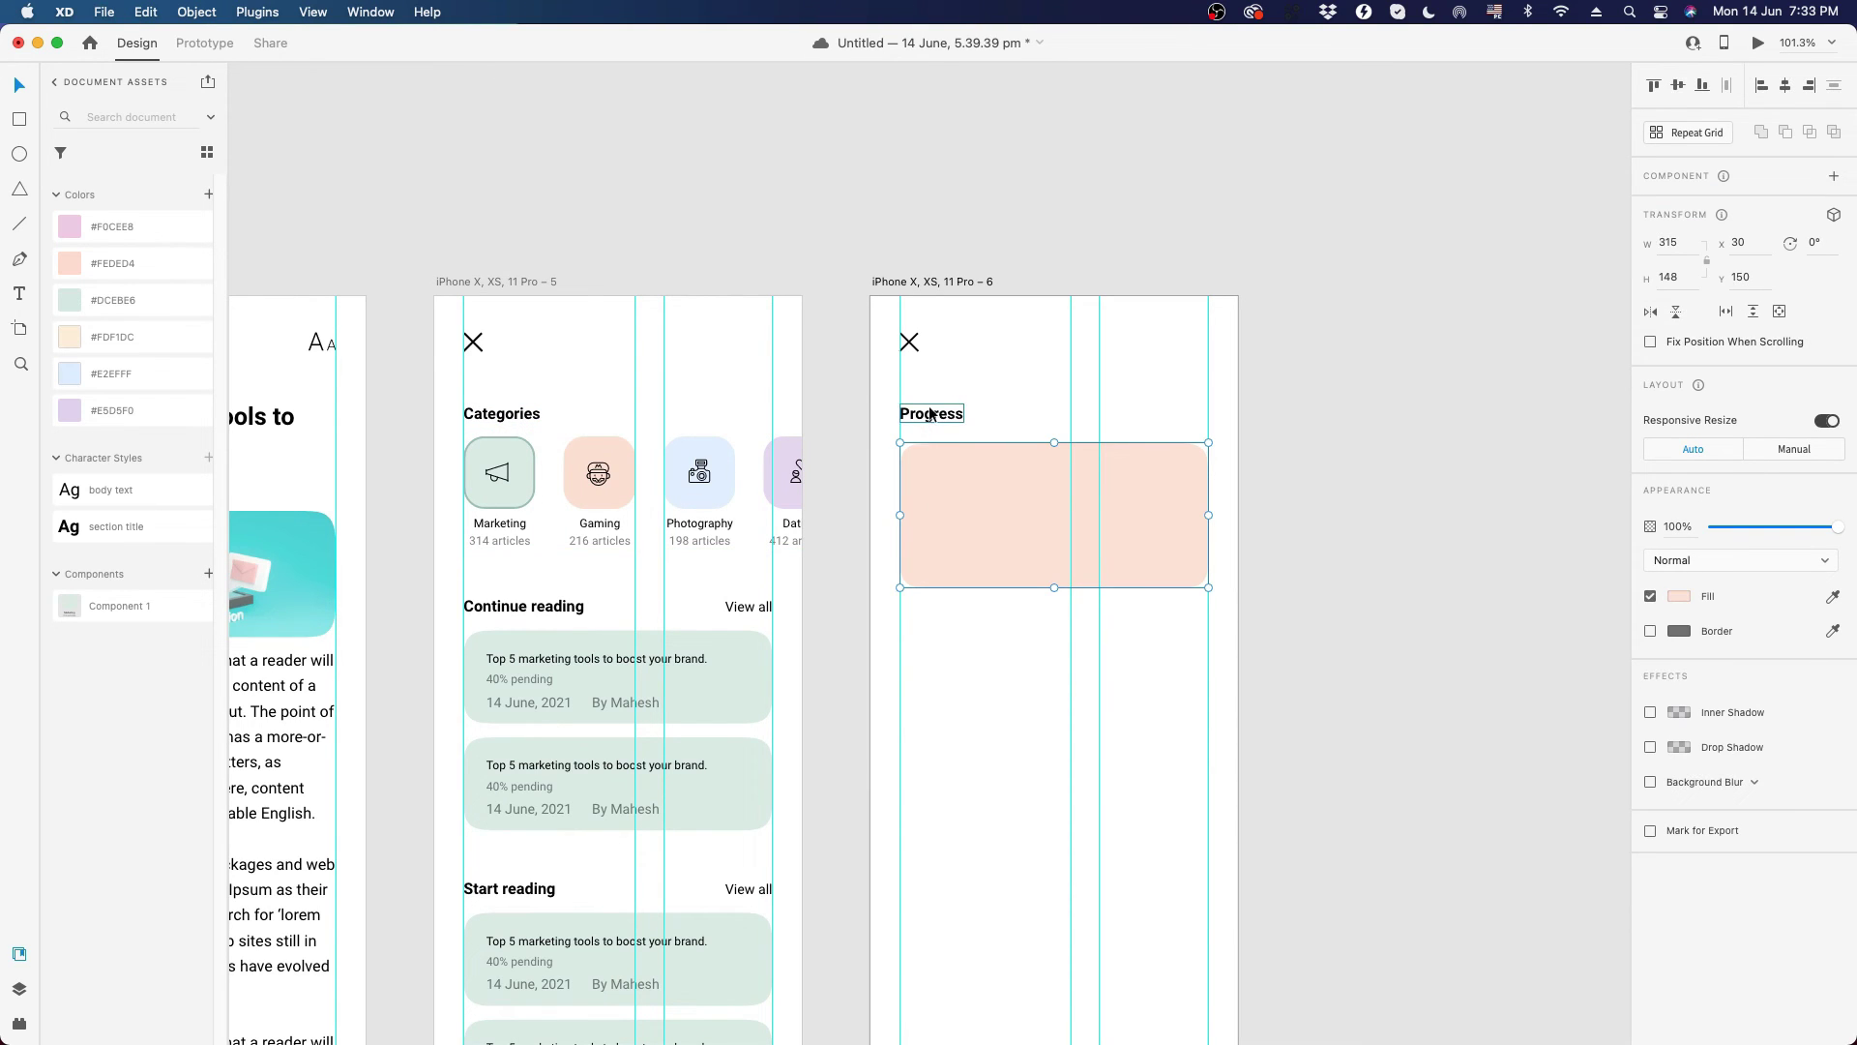
{"action": "key", "text": "Up"}
{"action": "key", "text": "Up"}
{"action": "key", "text": "Up"}
{"action": "key", "text": "Up"}
{"action": "key", "text": "Up"}
{"action": "key", "text": "Up"}
{"action": "key", "text": "Up"}
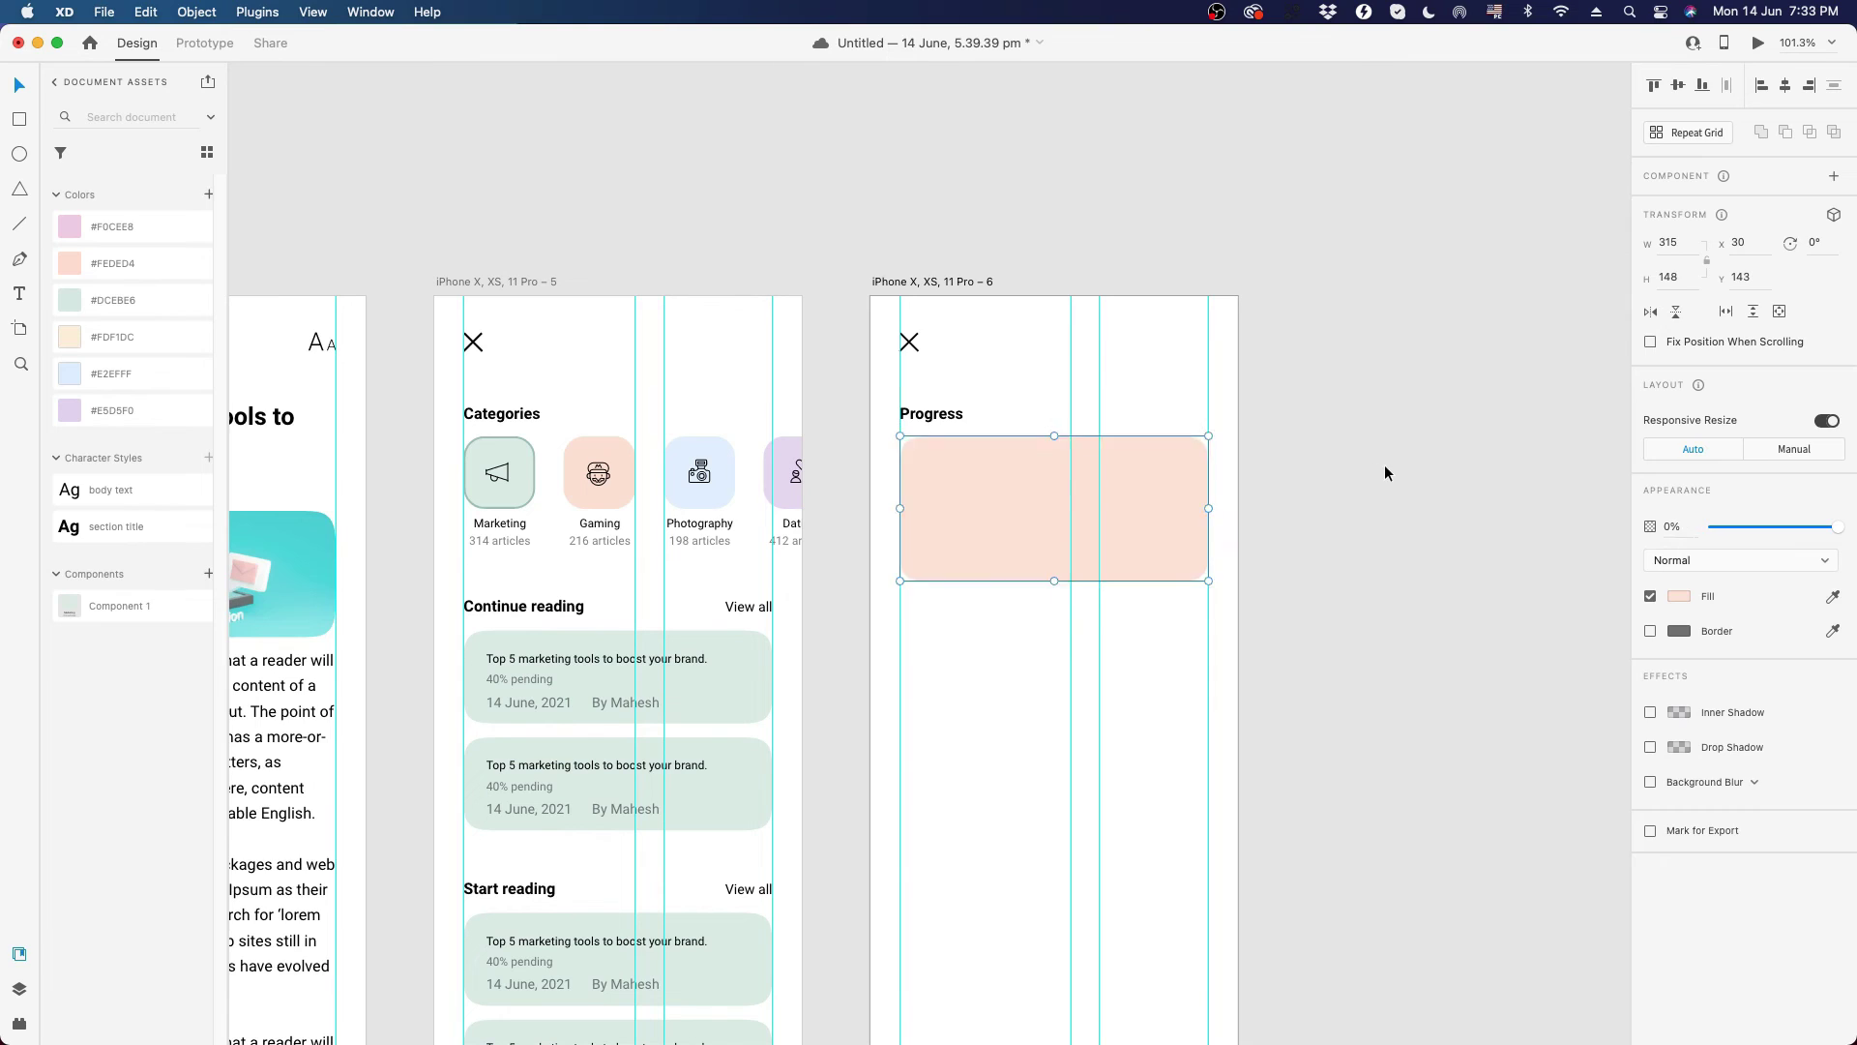
{"action": "left_click", "coordinate": [1384, 473]}
- Duplicate the Progress heading onto the peach card at about X 71, Y 198 and change its text to "54"
{"action": "scroll", "coordinate": [995, 696], "scroll_direction": "right", "scroll_amount": 2}
{"action": "scroll", "coordinate": [995, 697], "scroll_direction": "down", "scroll_amount": 1}
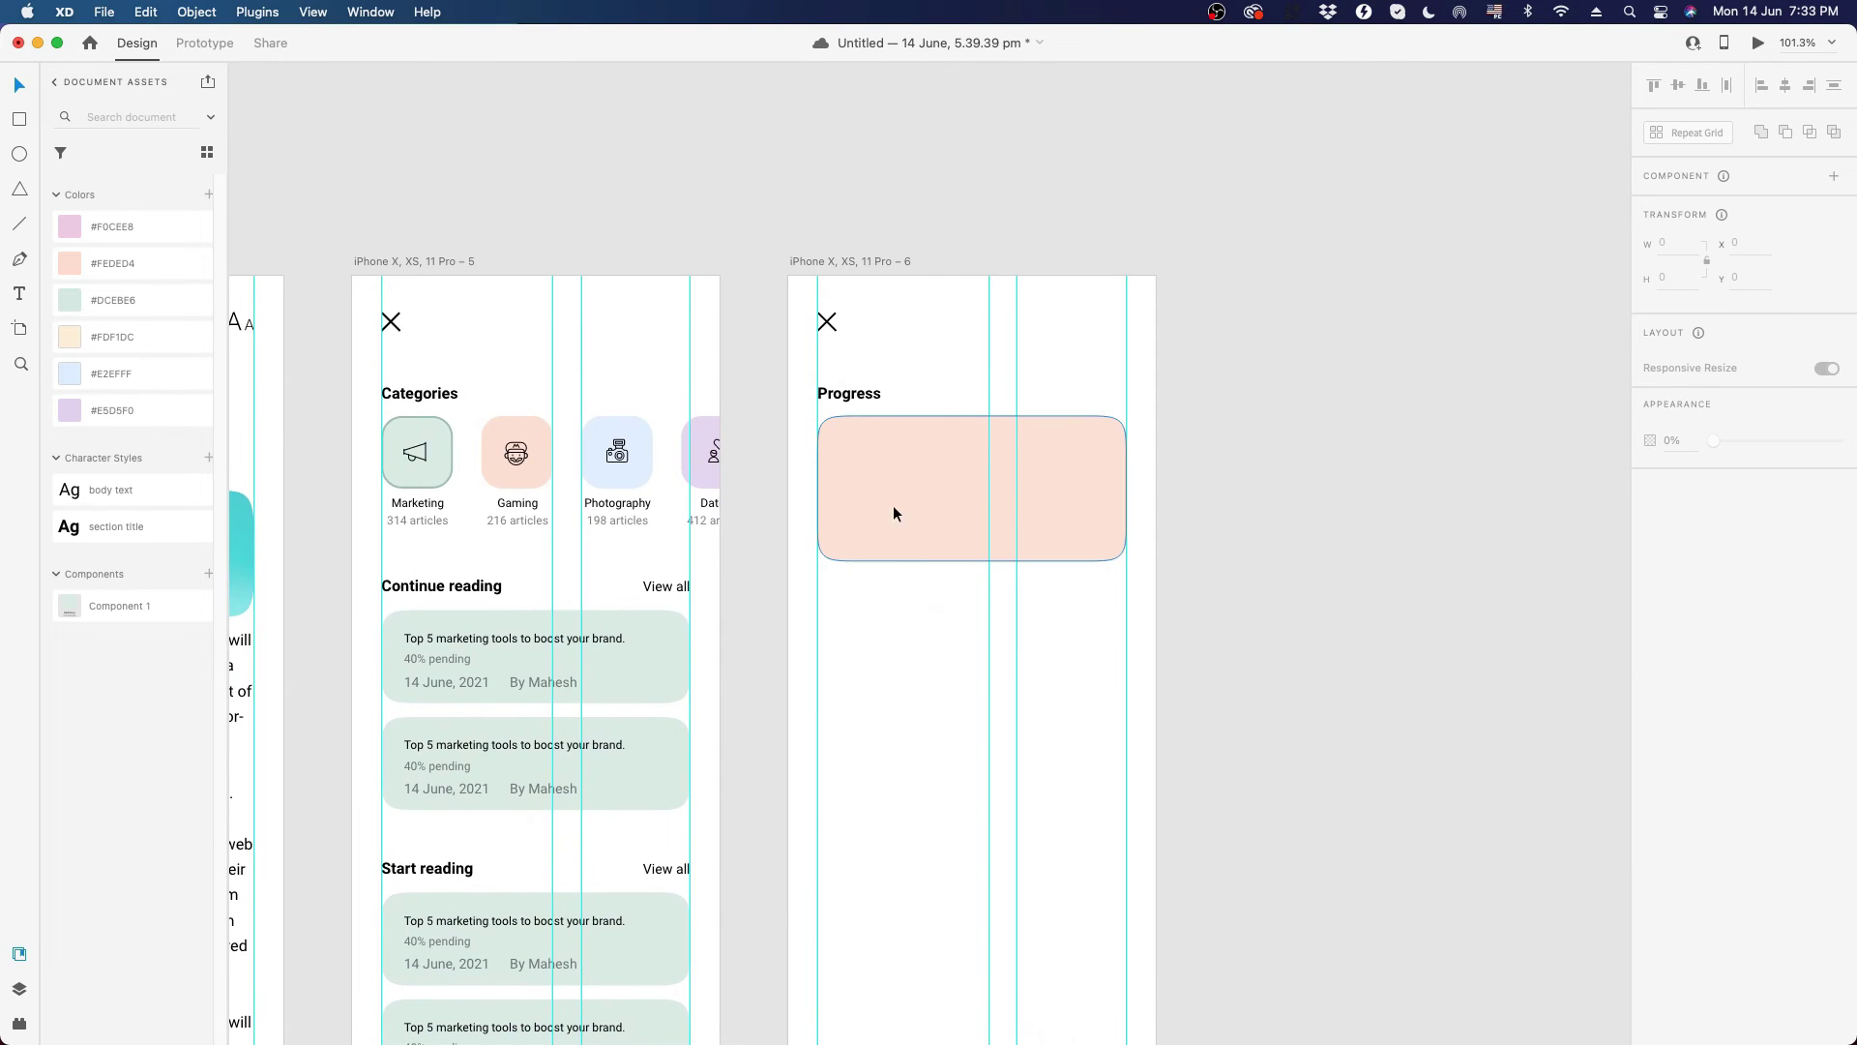
{"action": "left_click_drag", "start_coordinate": [859, 393], "coordinate": [891, 489]}
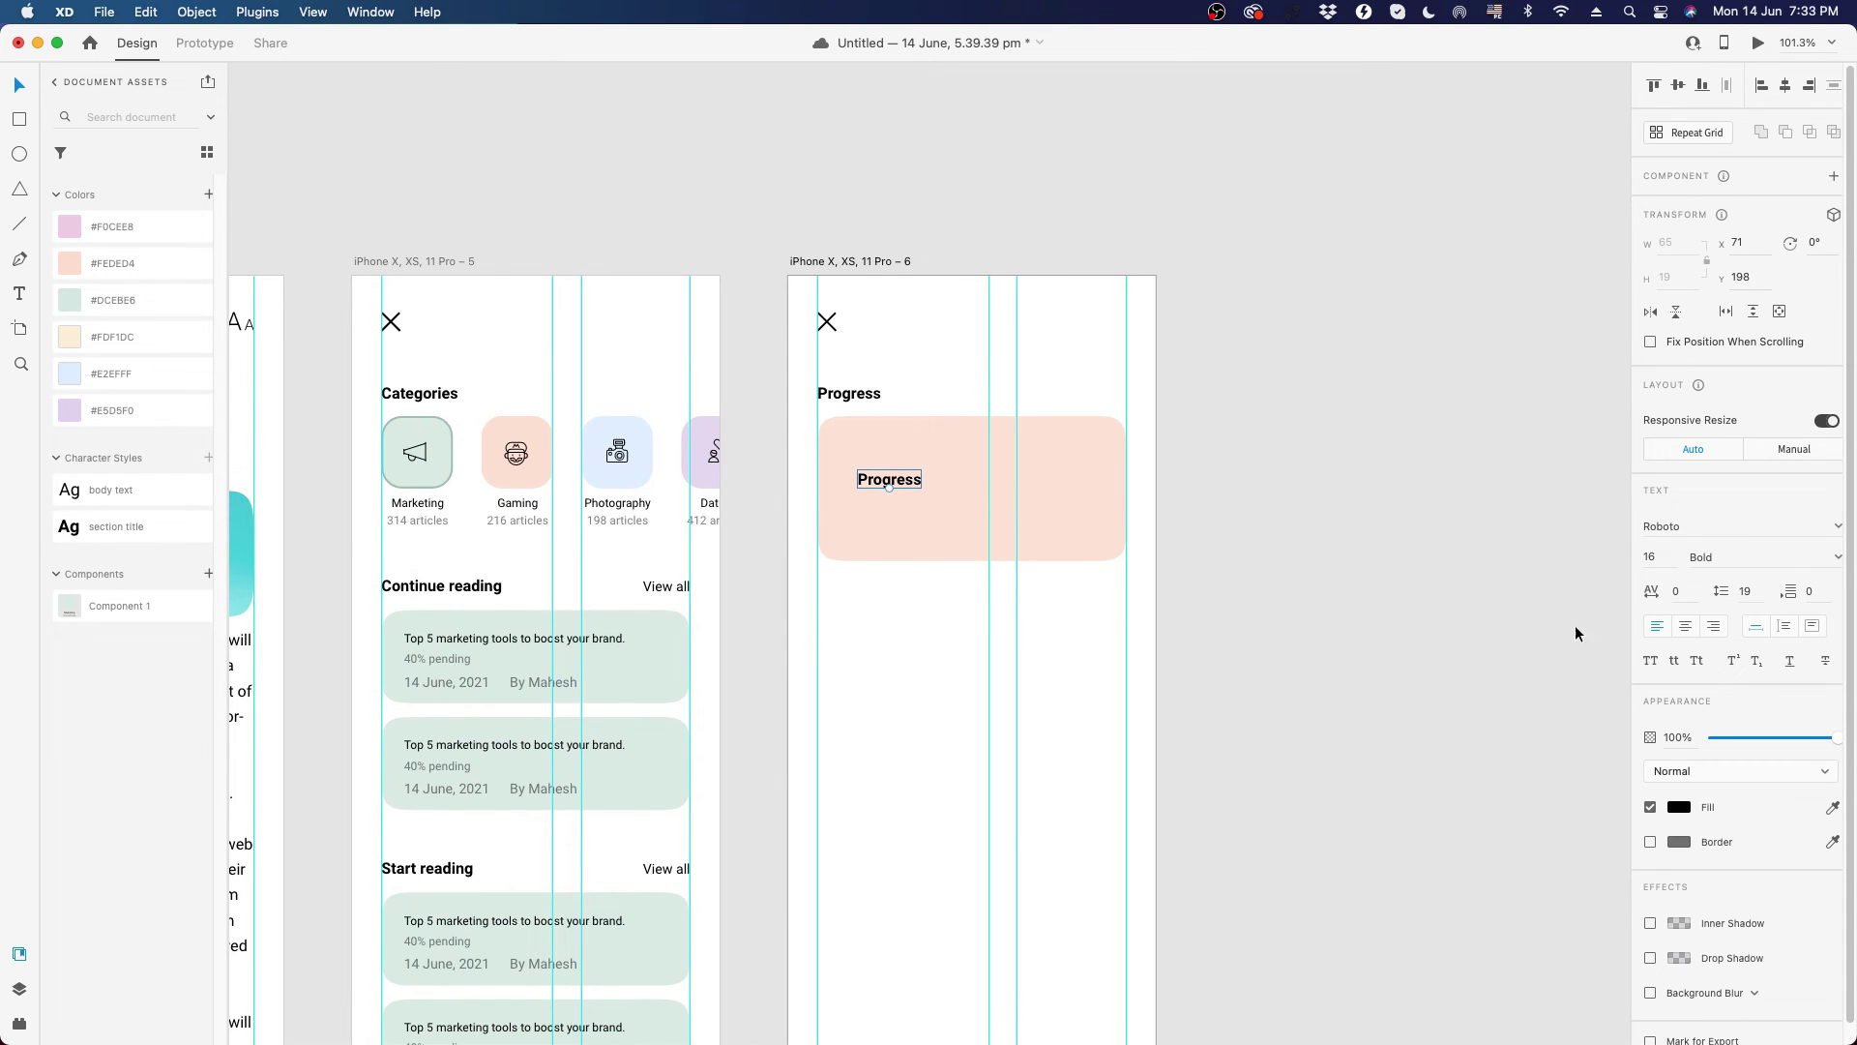
{"action": "double_click", "coordinate": [902, 484]}
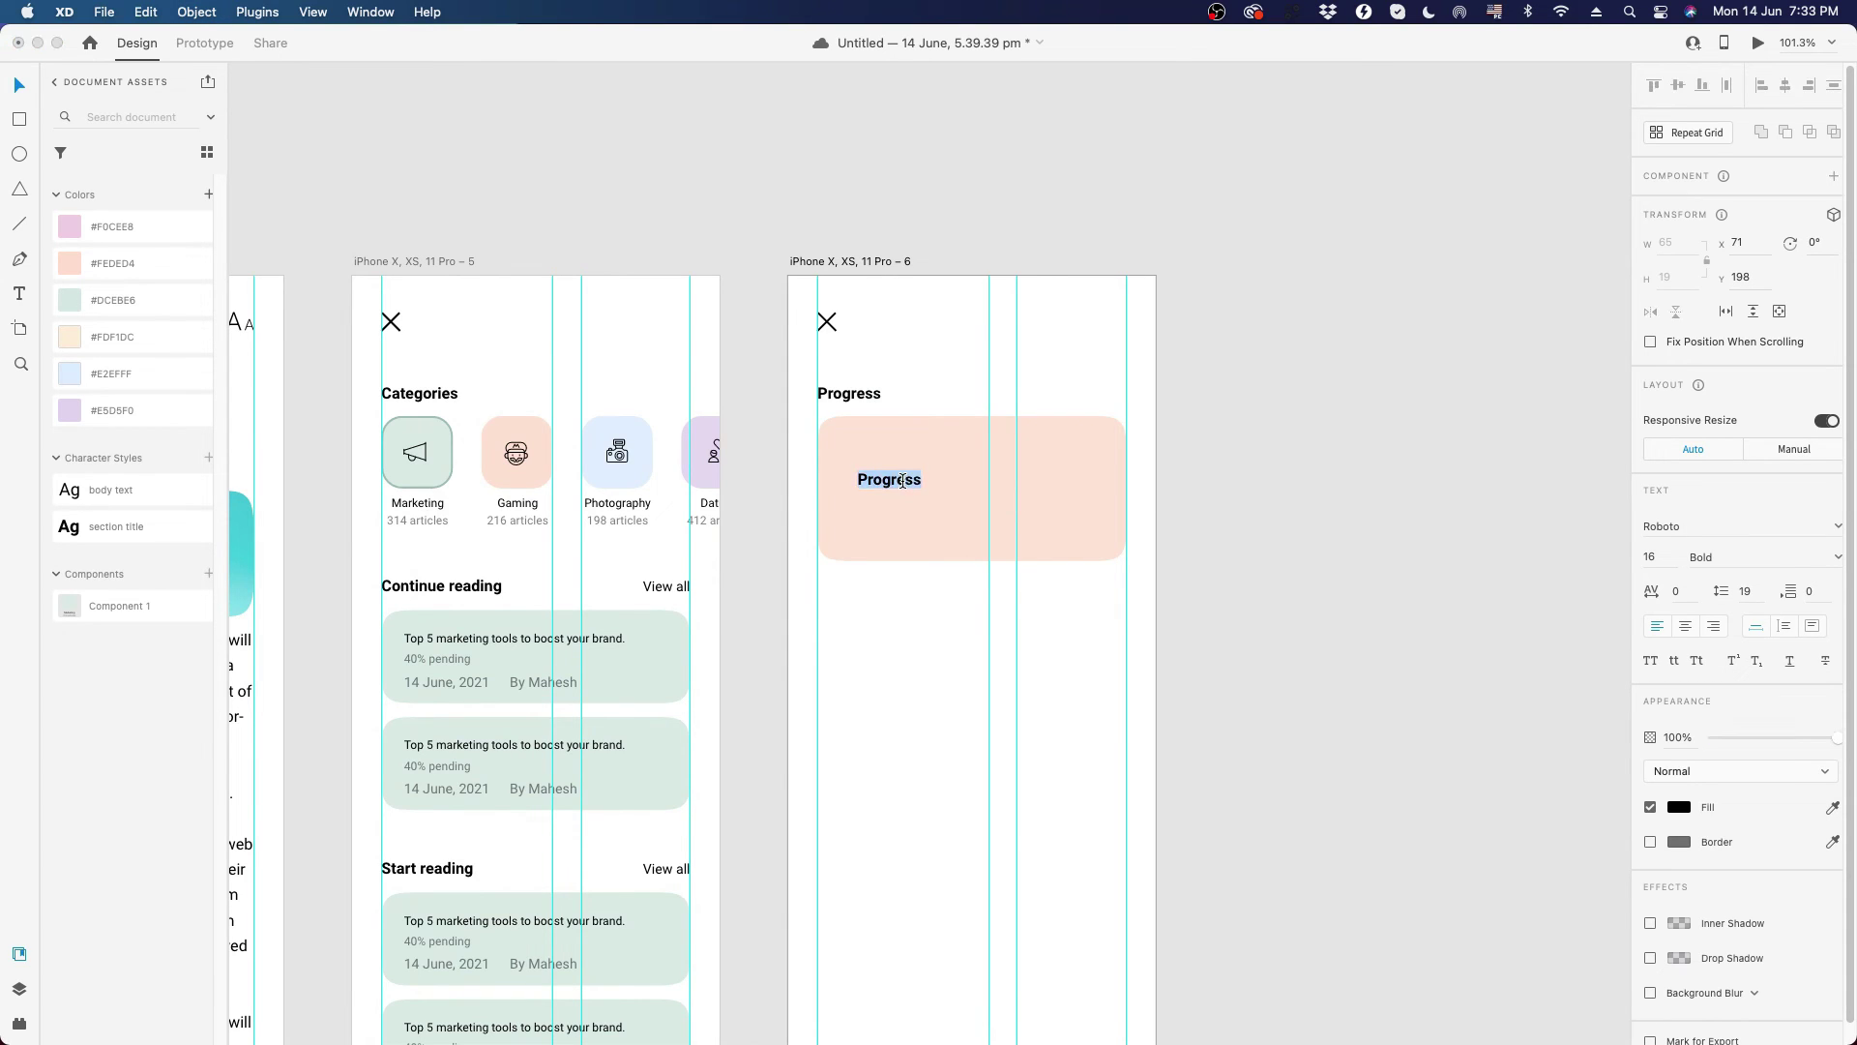
{"action": "type", "text": "54"}
{"action": "key", "text": "Escape"}
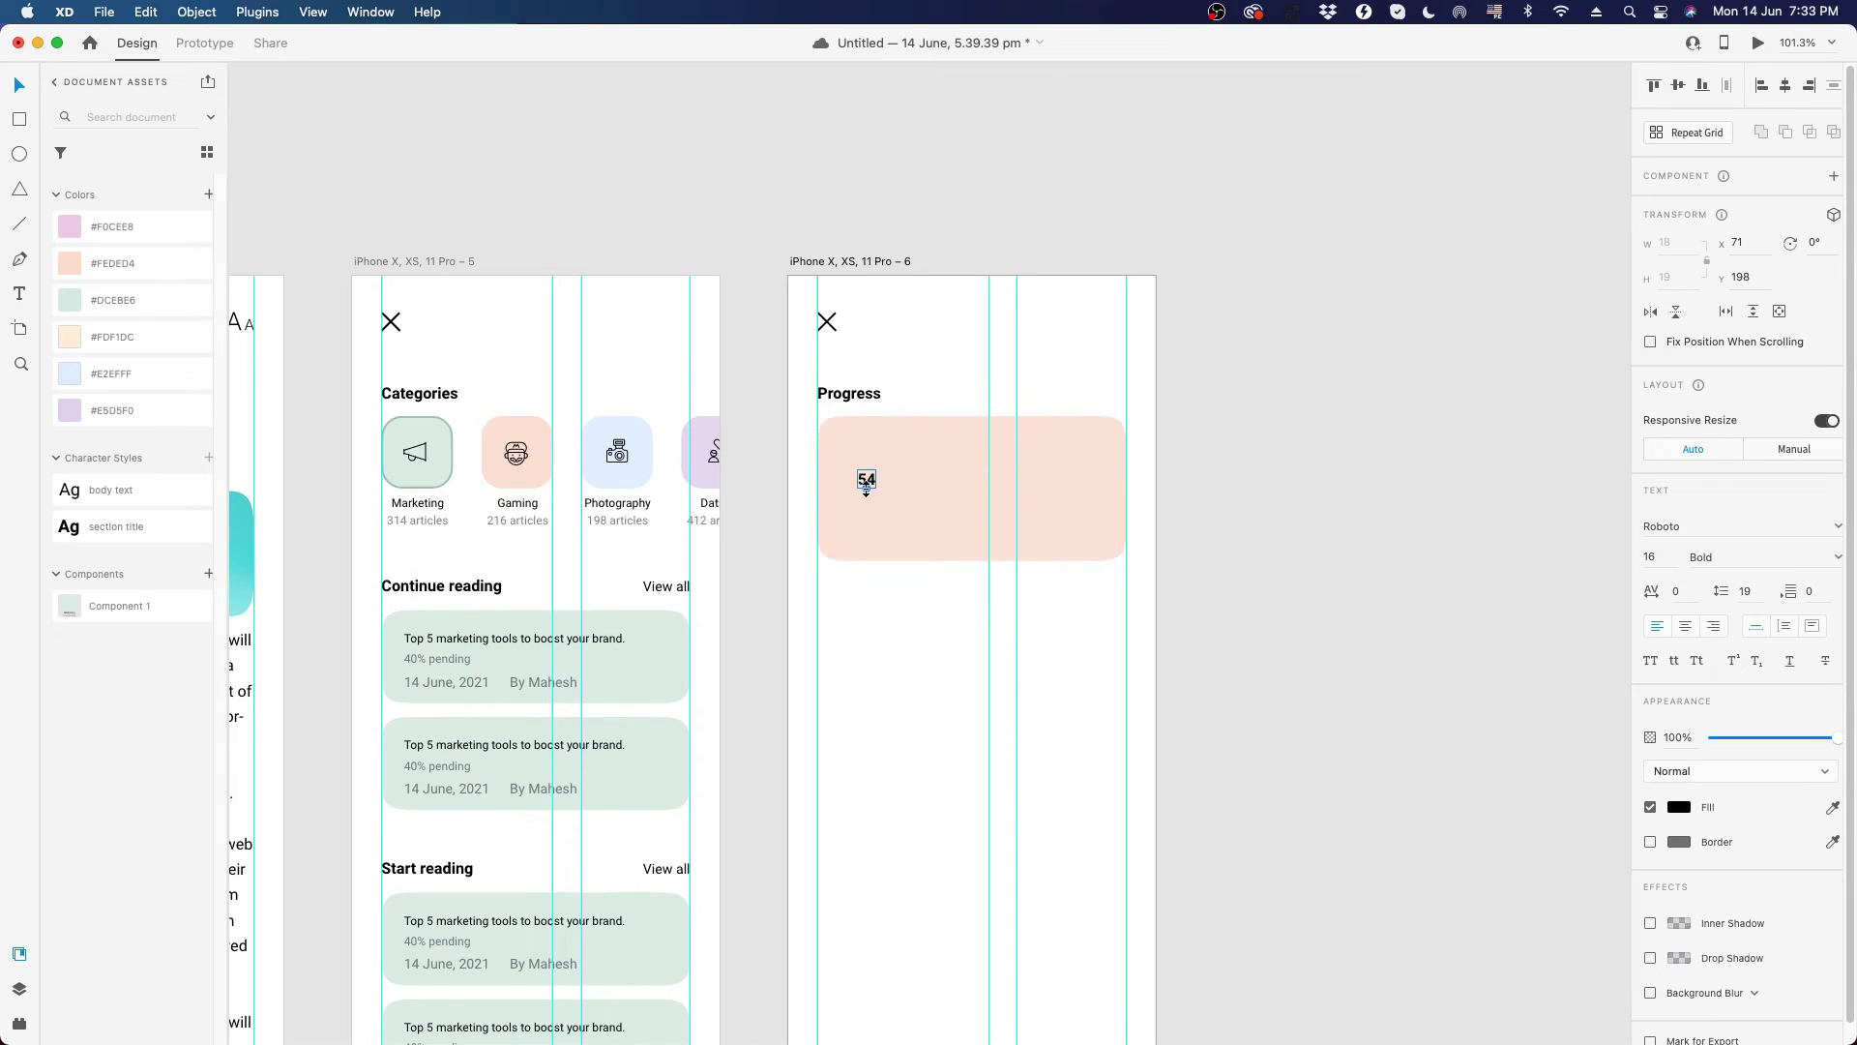
- Enlarge the "54" text to size 53 and set its font weight to Thin
{"action": "left_click_drag", "start_coordinate": [867, 487], "coordinate": [911, 487]}
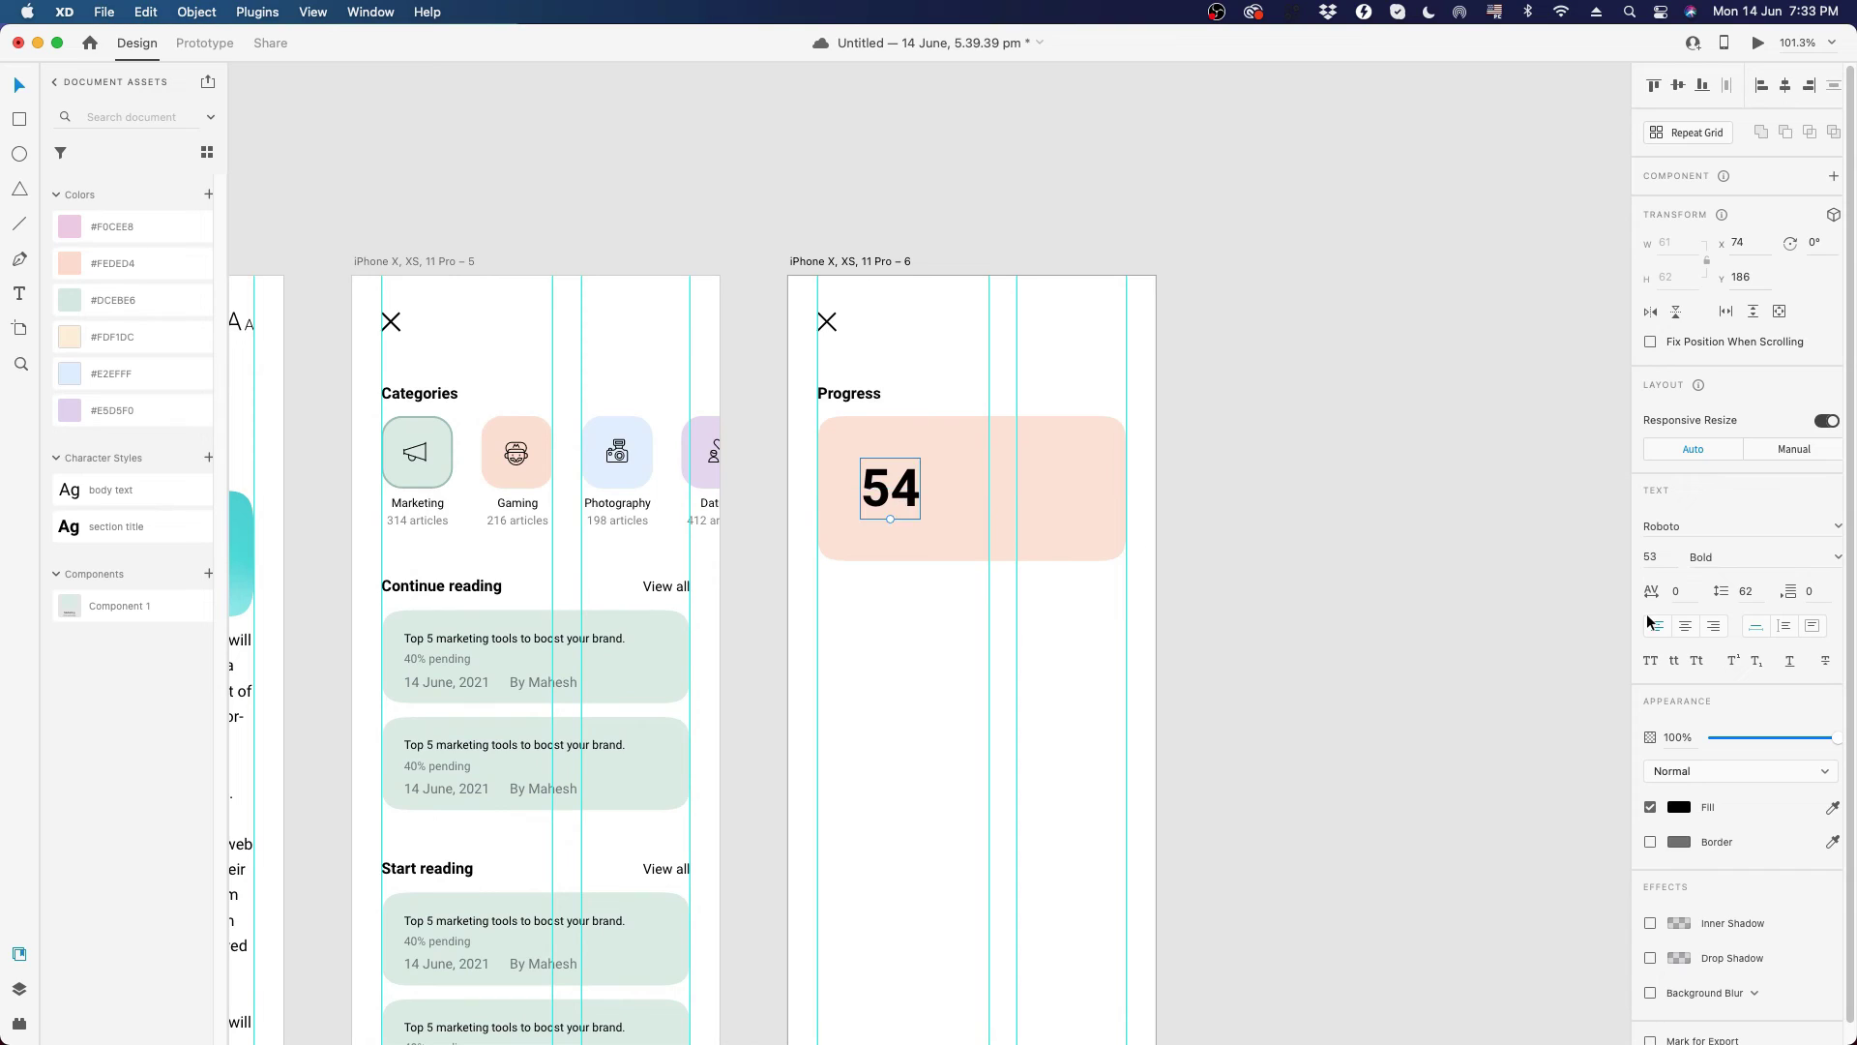
{"action": "left_click", "coordinate": [1835, 556]}
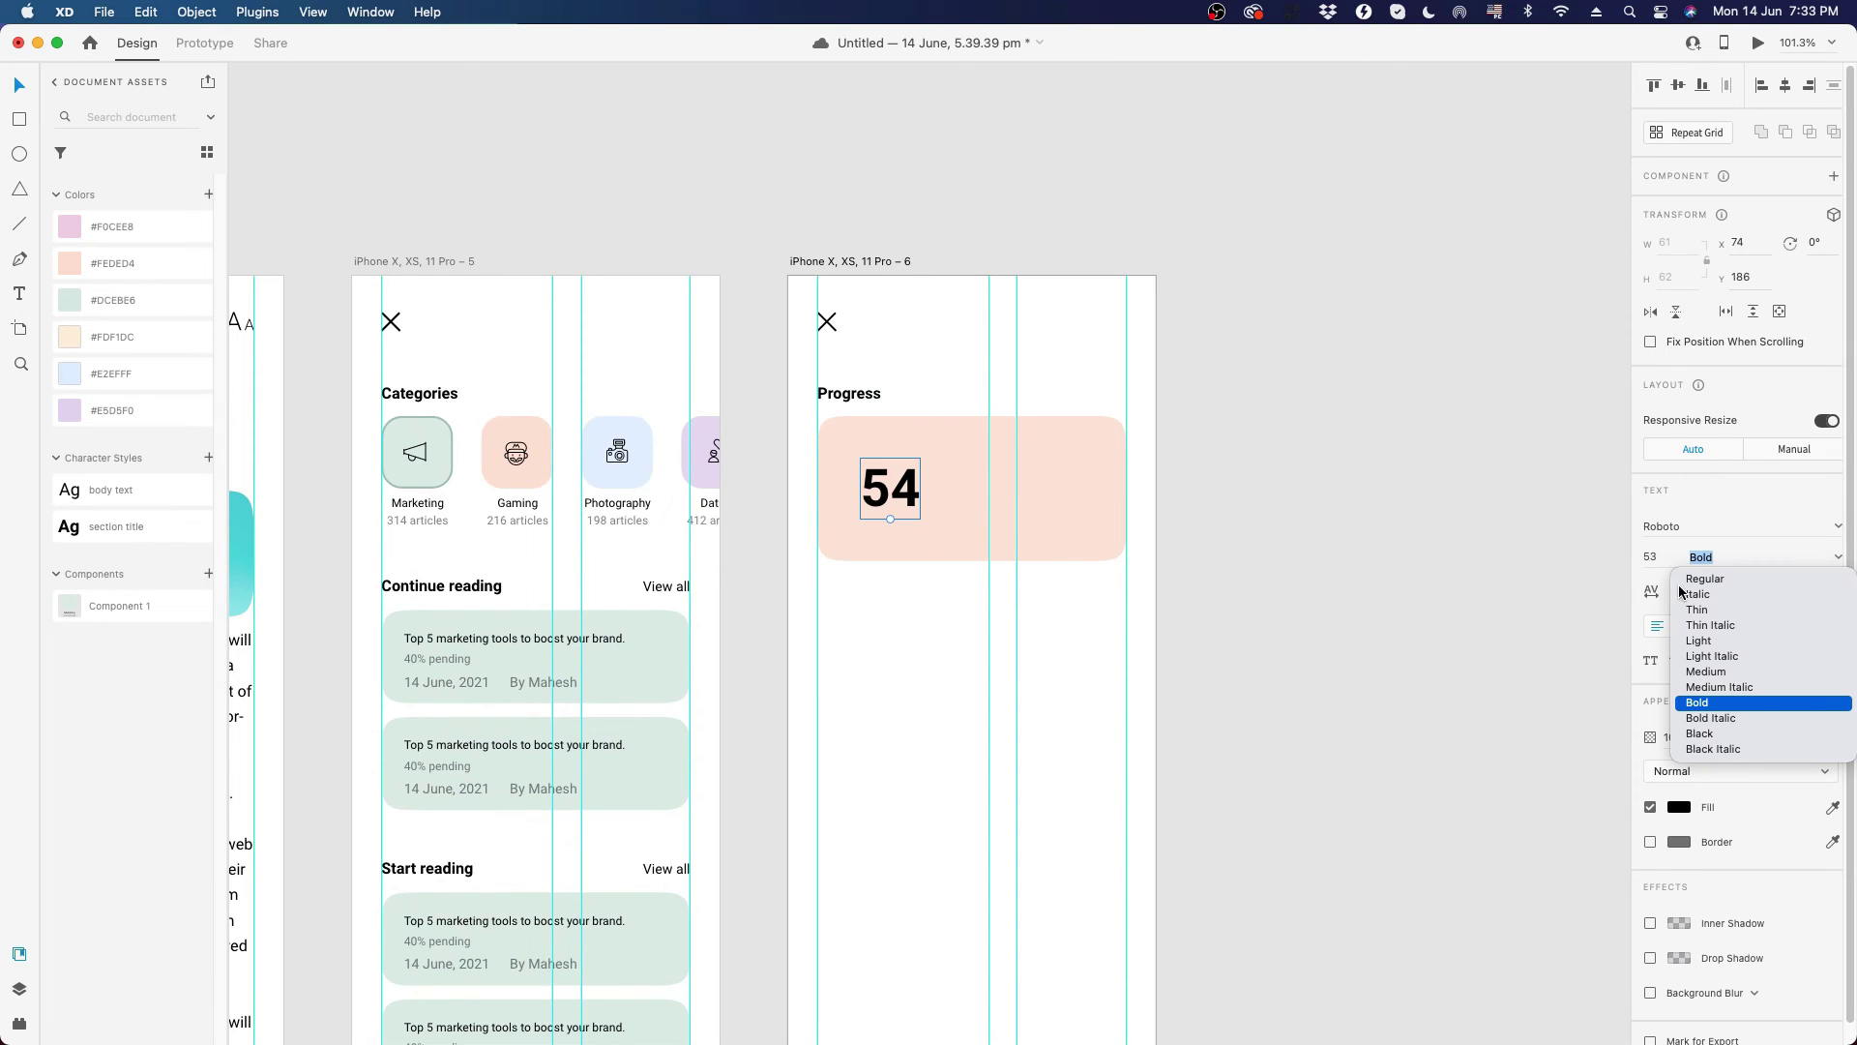
{"action": "left_click", "coordinate": [1700, 610]}
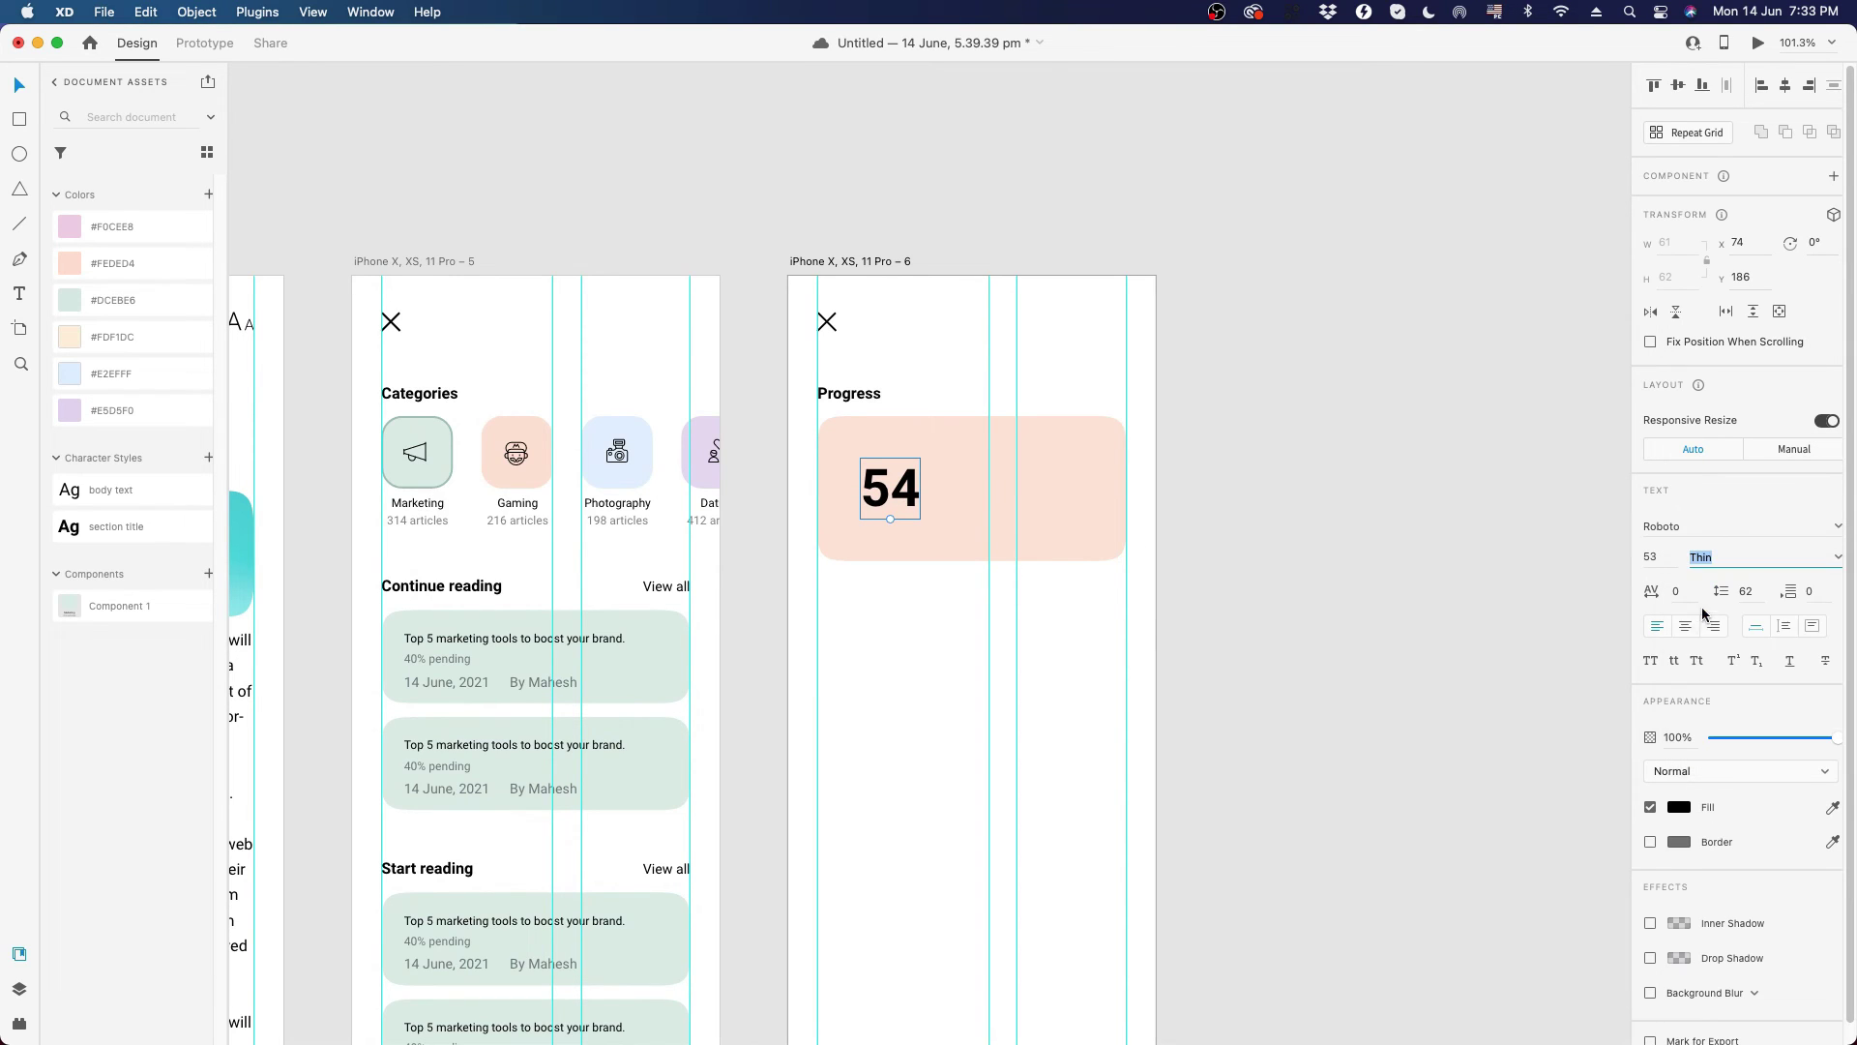
{"action": "scroll", "coordinate": [936, 454], "scroll_direction": "up", "scroll_amount": 5}
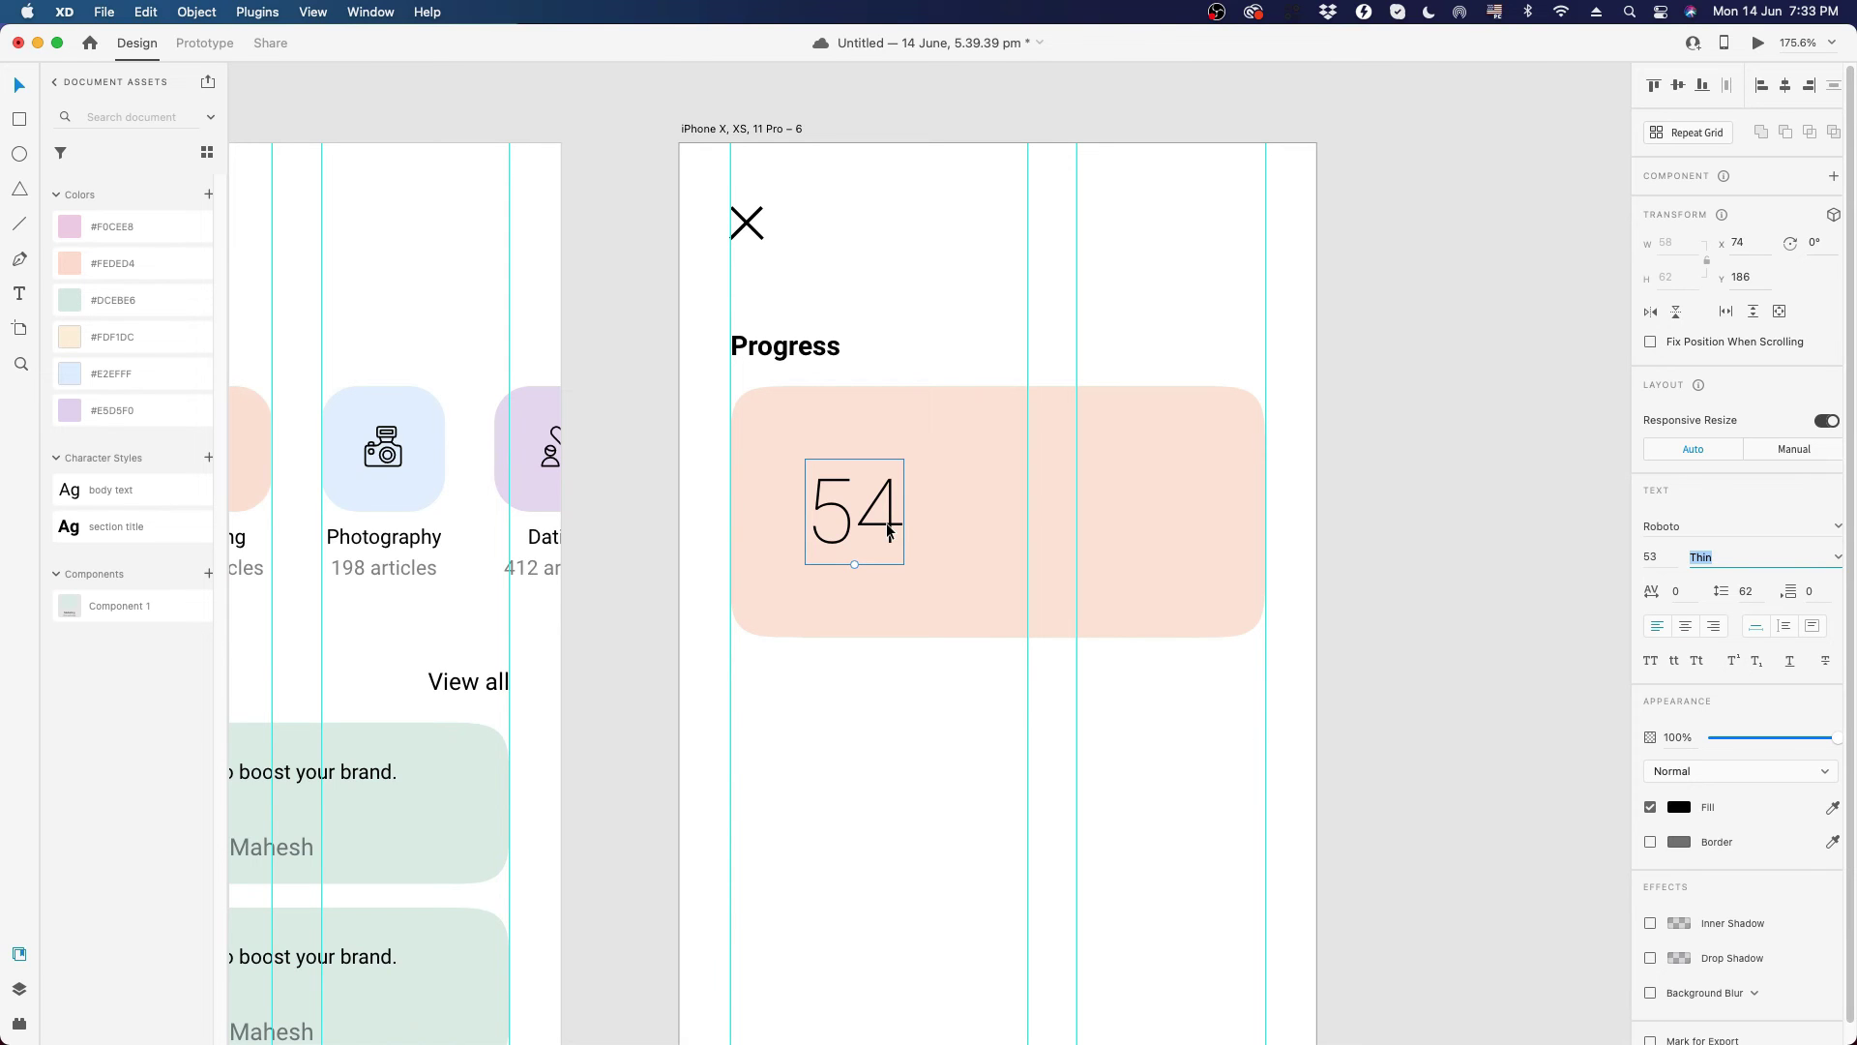
{"action": "scroll", "coordinate": [886, 522], "scroll_direction": "down", "scroll_amount": 3}
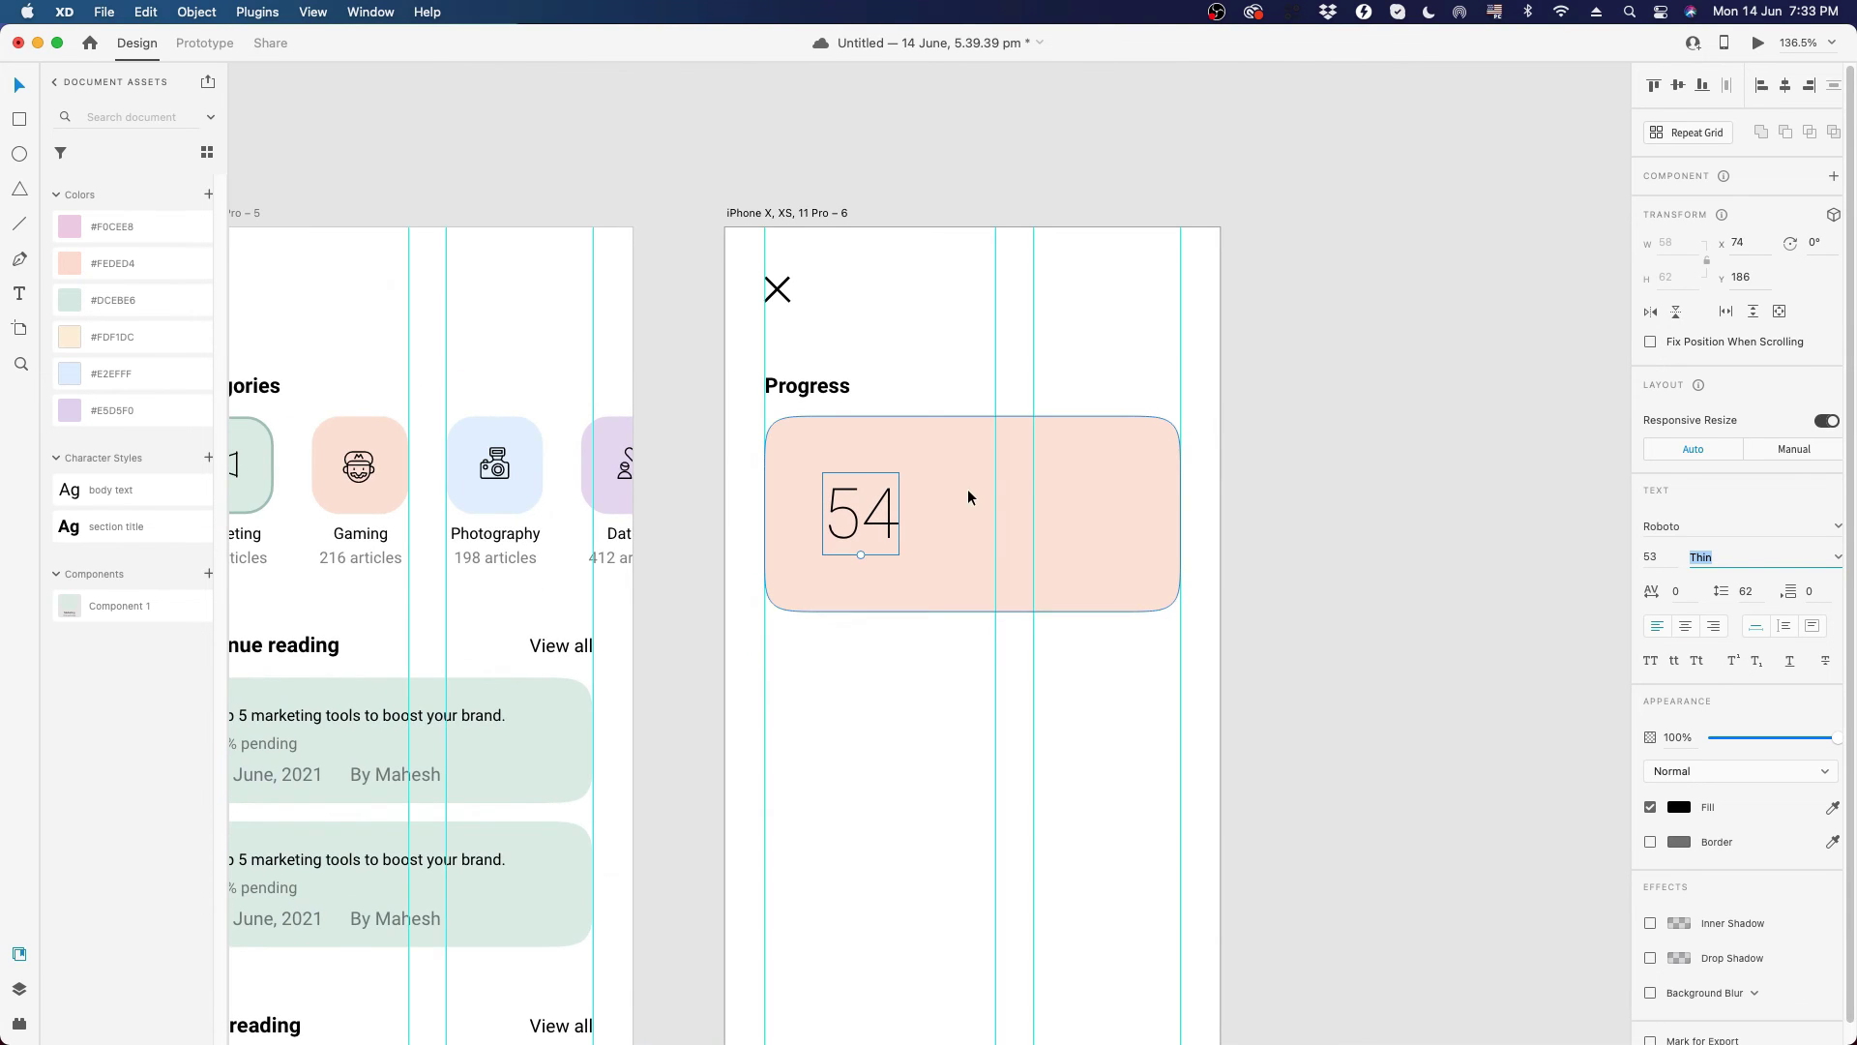
{"action": "scroll", "coordinate": [1137, 548], "scroll_direction": "down", "scroll_amount": 3}
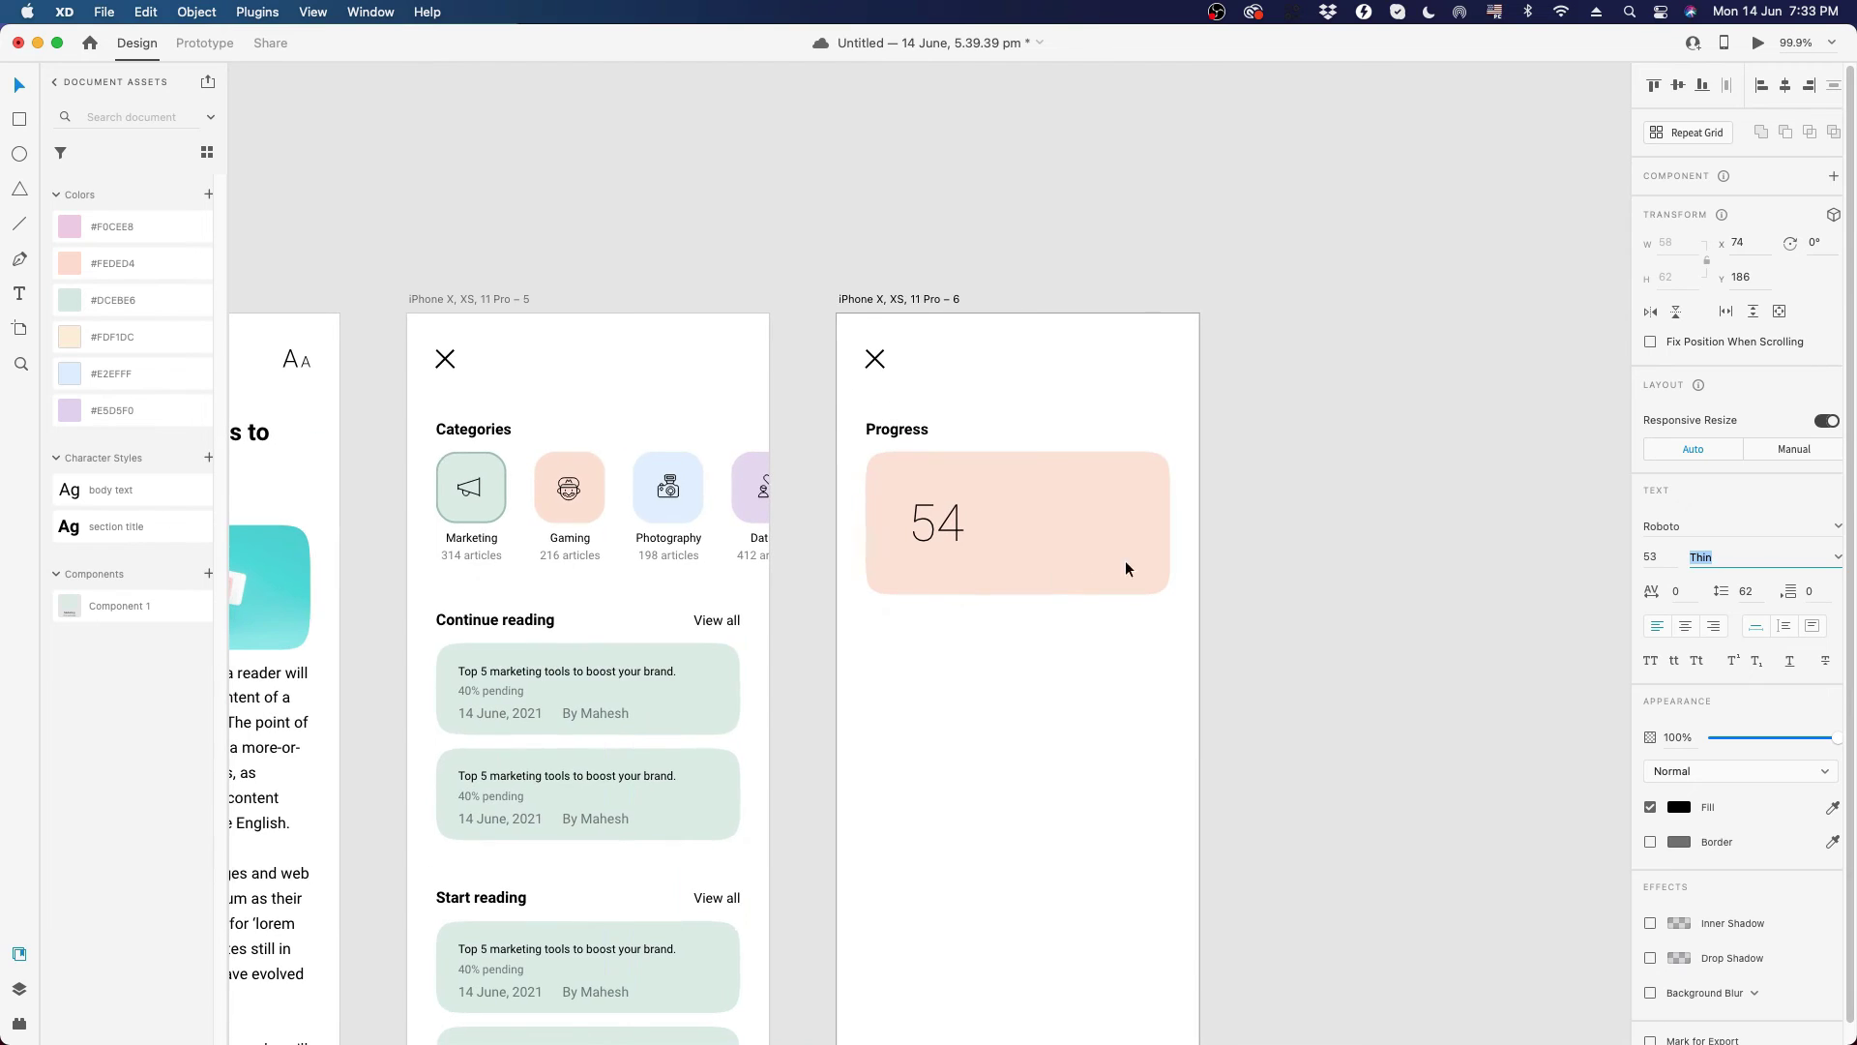
- Copy the "Photography" and "198 articles" labels from the category tile and paste them onto the peach Progress card
{"action": "left_click", "coordinate": [896, 618]}
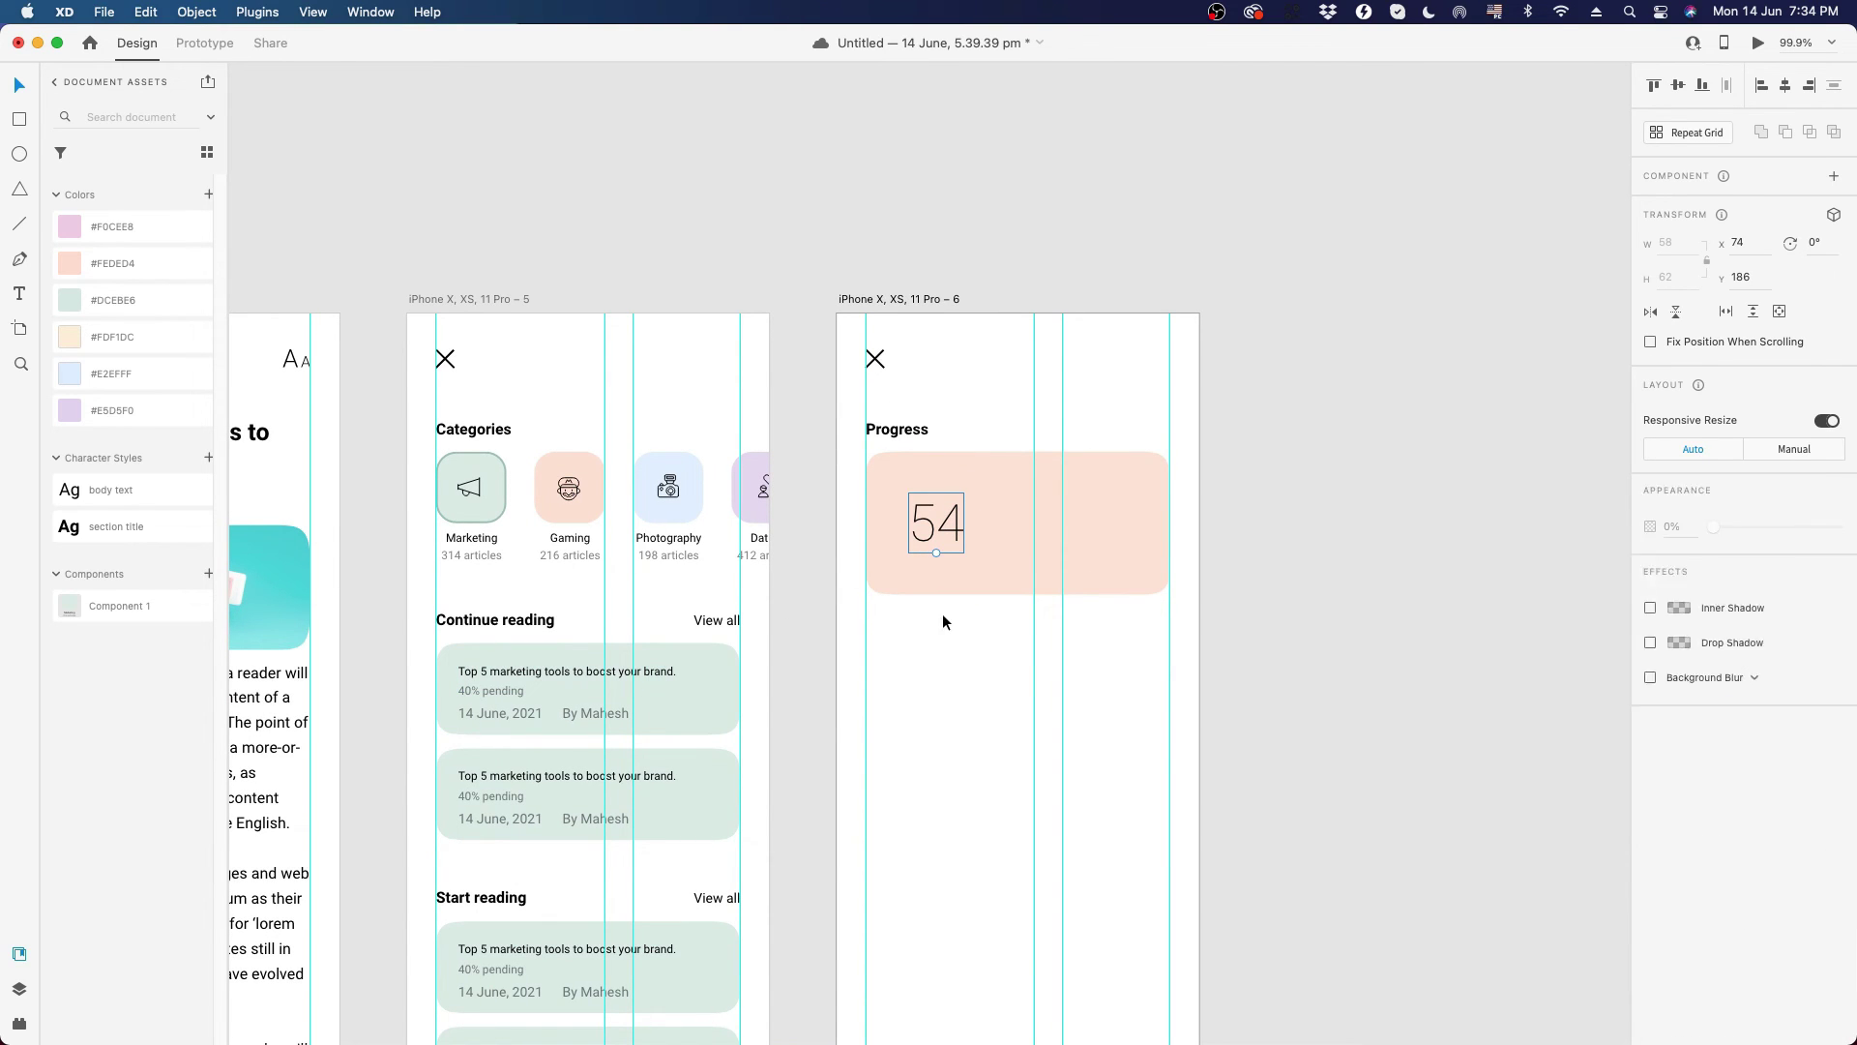
{"action": "left_click", "coordinate": [668, 558]}
{"action": "left_click", "coordinate": [674, 556]}
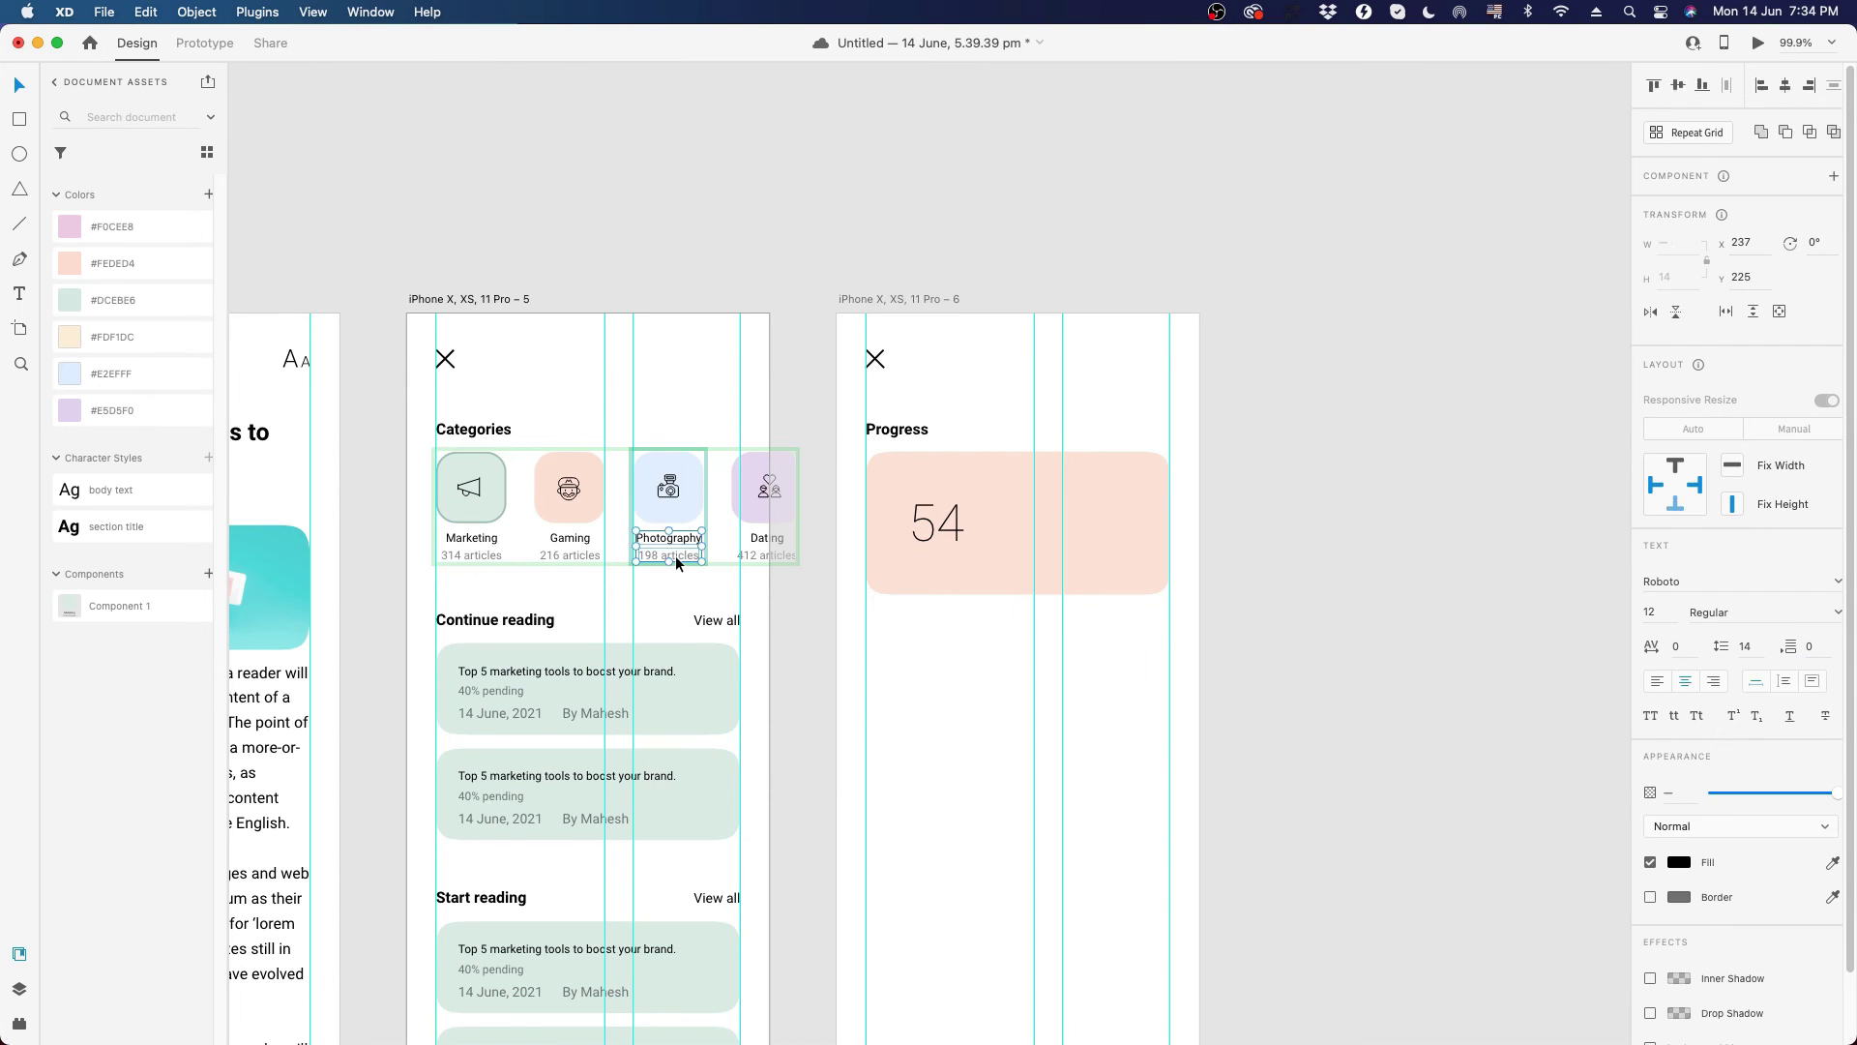
{"action": "key", "text": "super+a"}
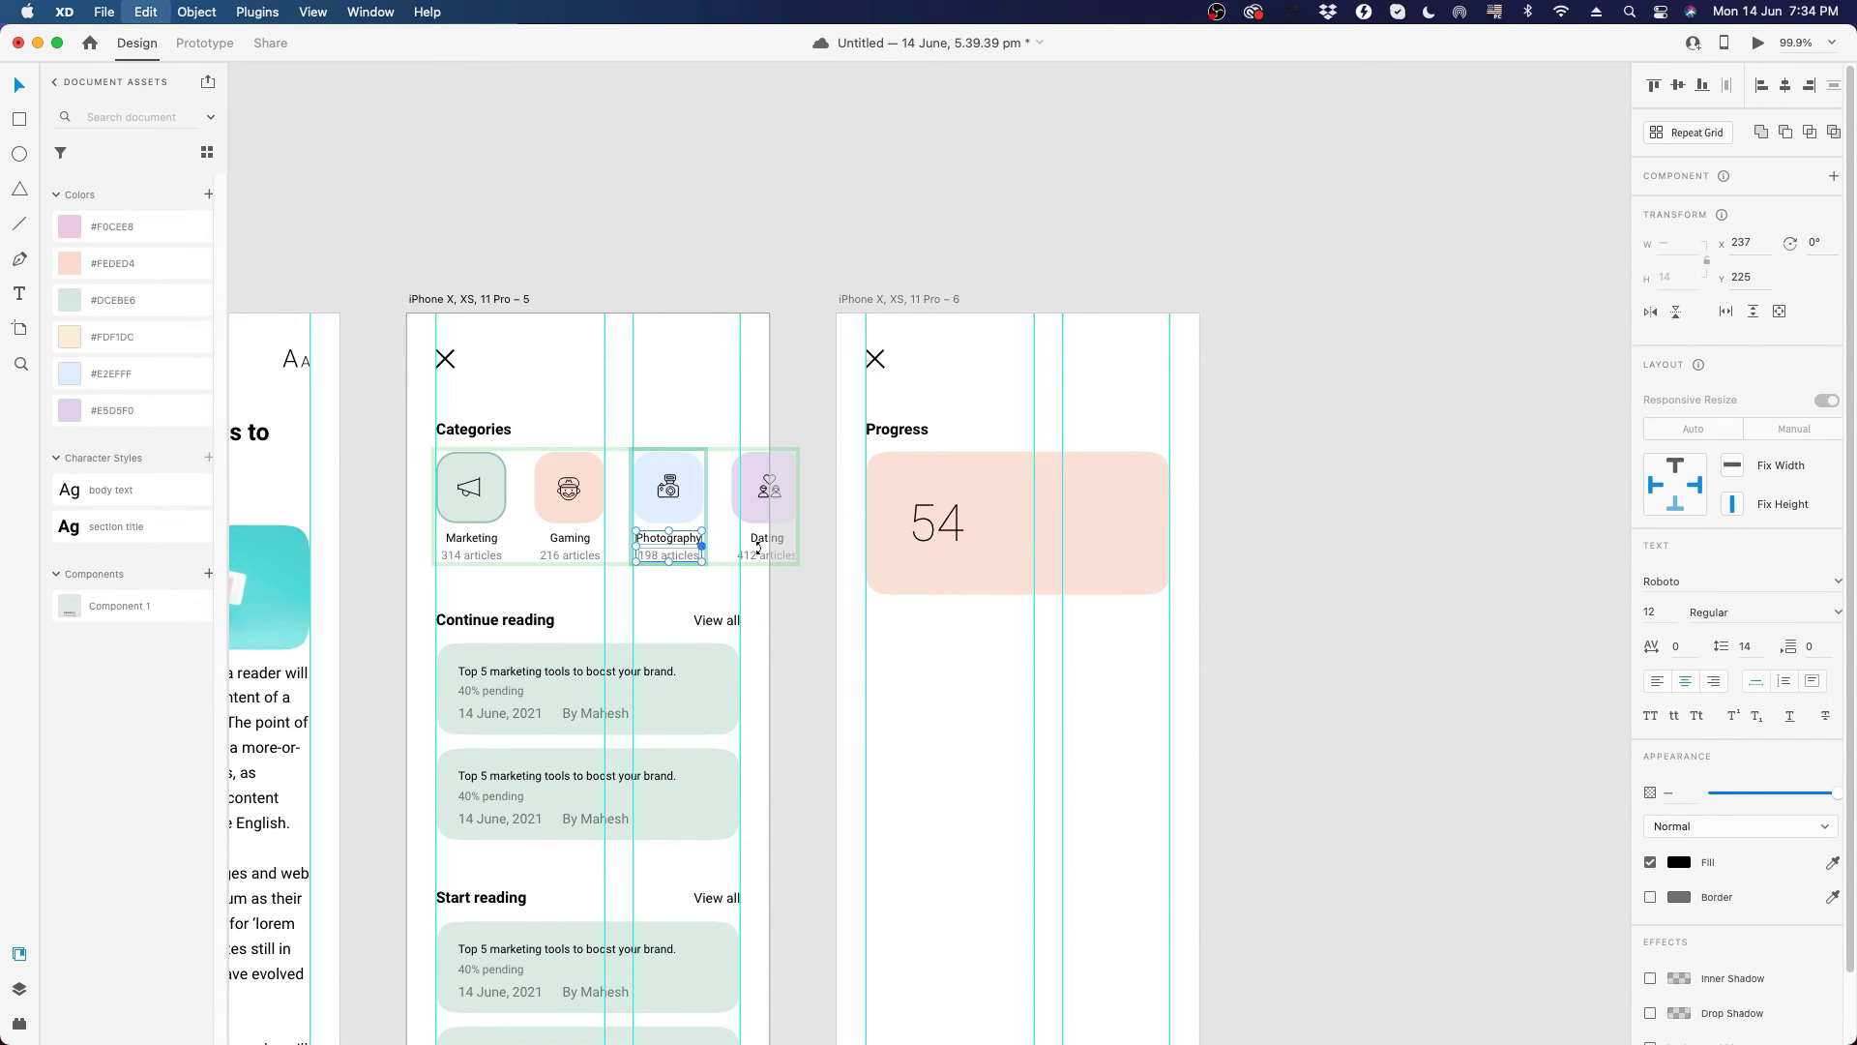
{"action": "left_click", "coordinate": [1017, 524]}
{"action": "scroll", "coordinate": [1021, 523], "scroll_direction": "down", "scroll_amount": 5}
{"action": "scroll", "coordinate": [1023, 522], "scroll_direction": "up", "scroll_amount": 5}
{"action": "scroll", "coordinate": [1023, 530], "scroll_direction": "up", "scroll_amount": 10}
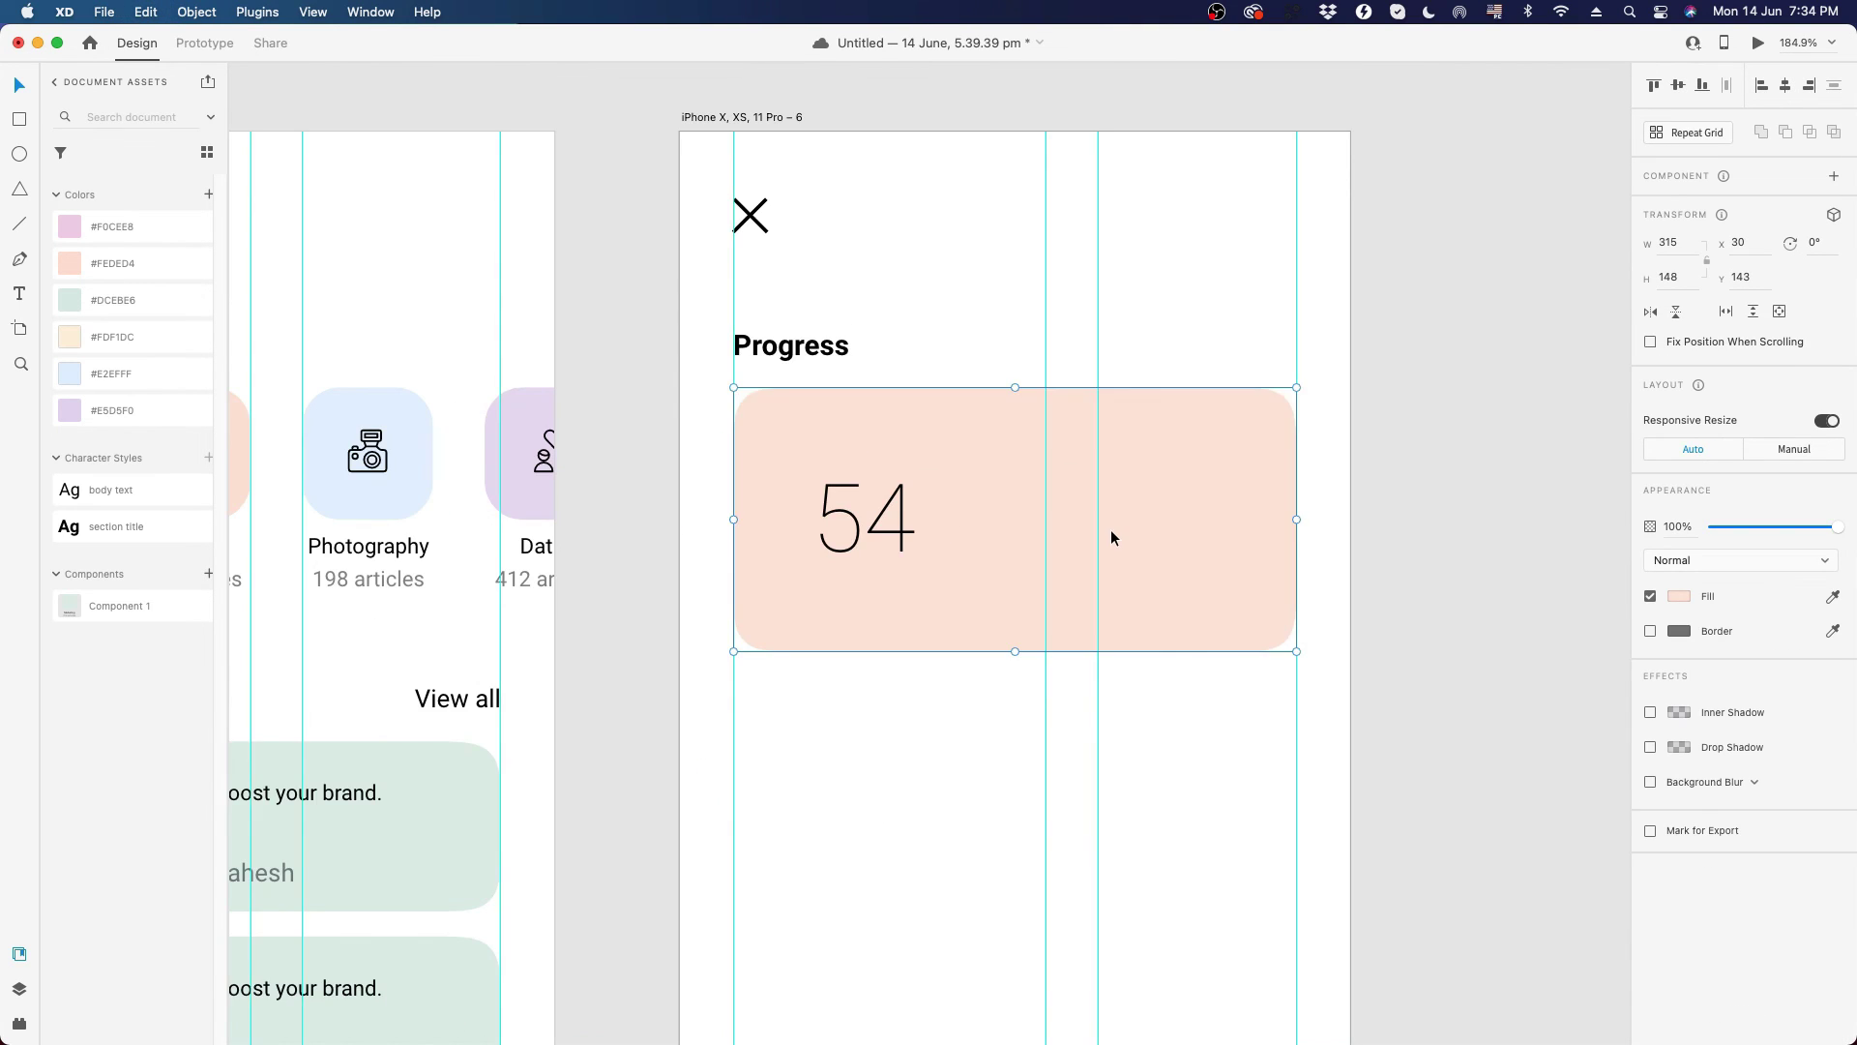
{"action": "type", "text": "Photography 198 articles"}
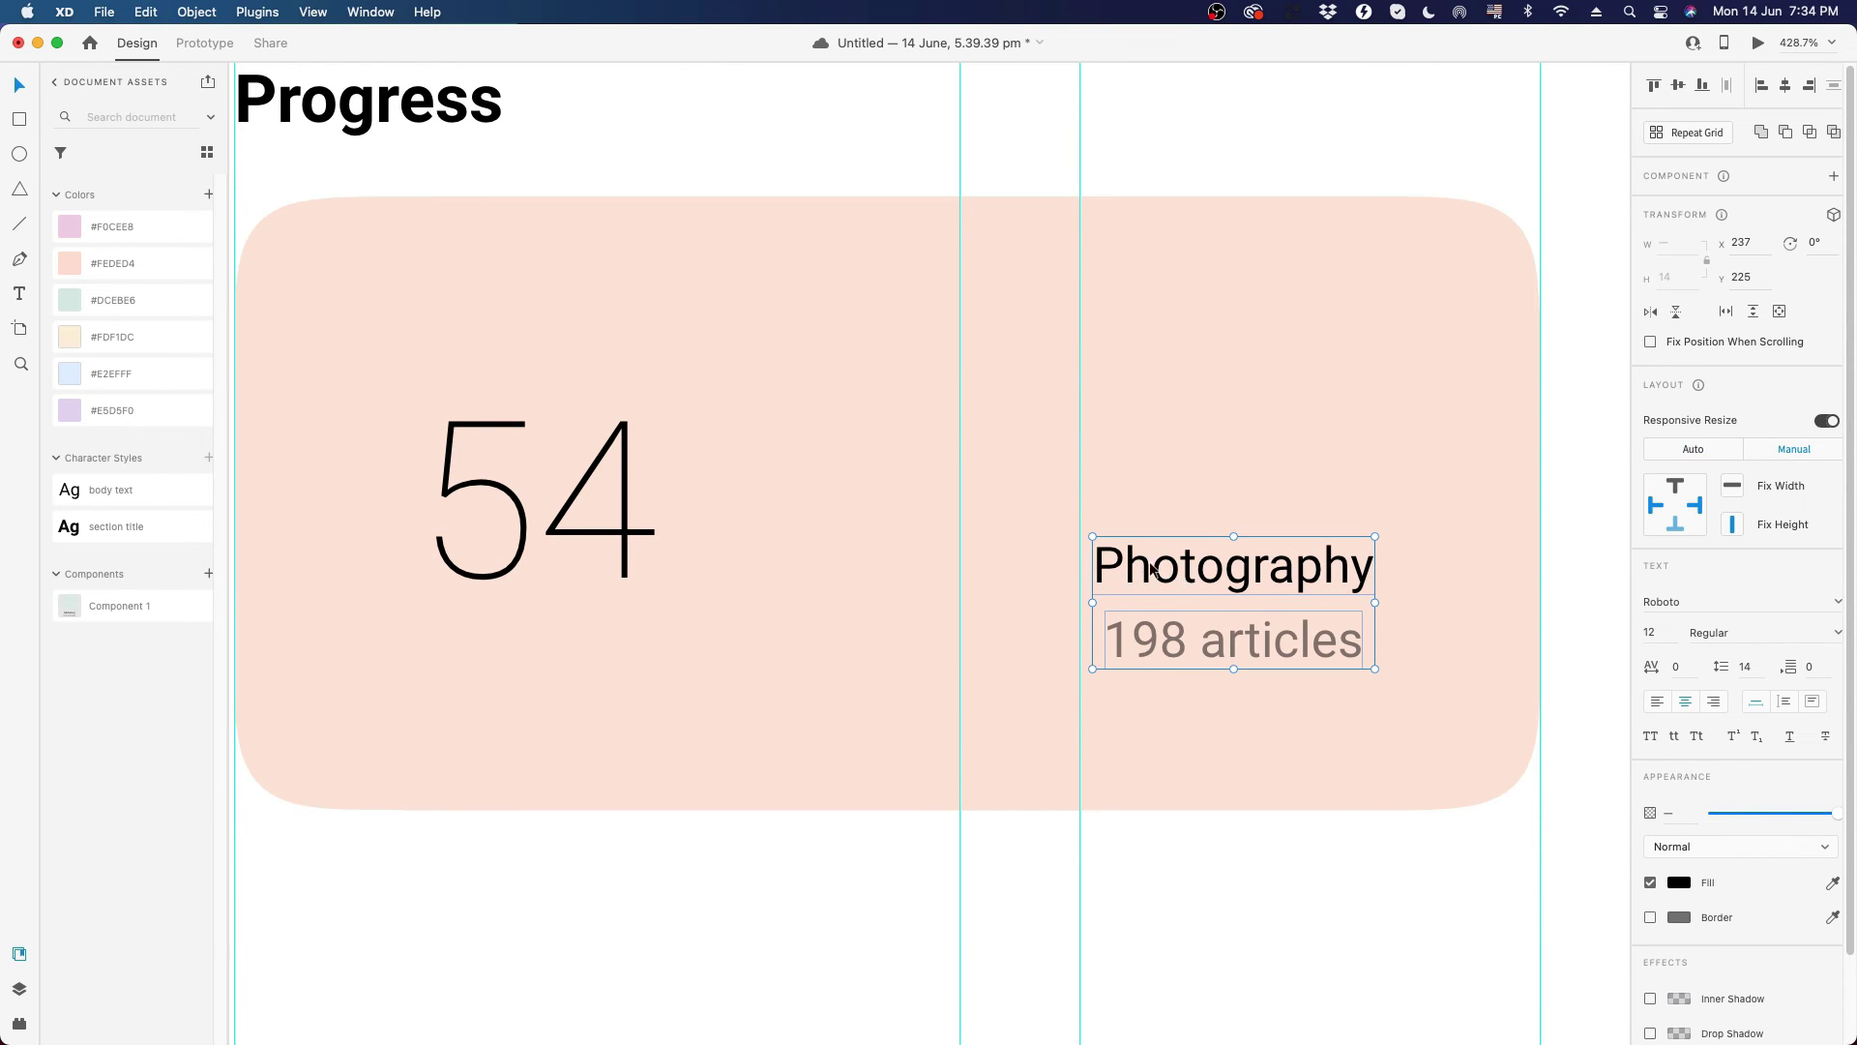
- Move the two pasted labels to X 205, Y 186, align them to their left edges, and save the document
{"action": "left_click_drag", "start_coordinate": [1180, 578], "coordinate": [1040, 415]}
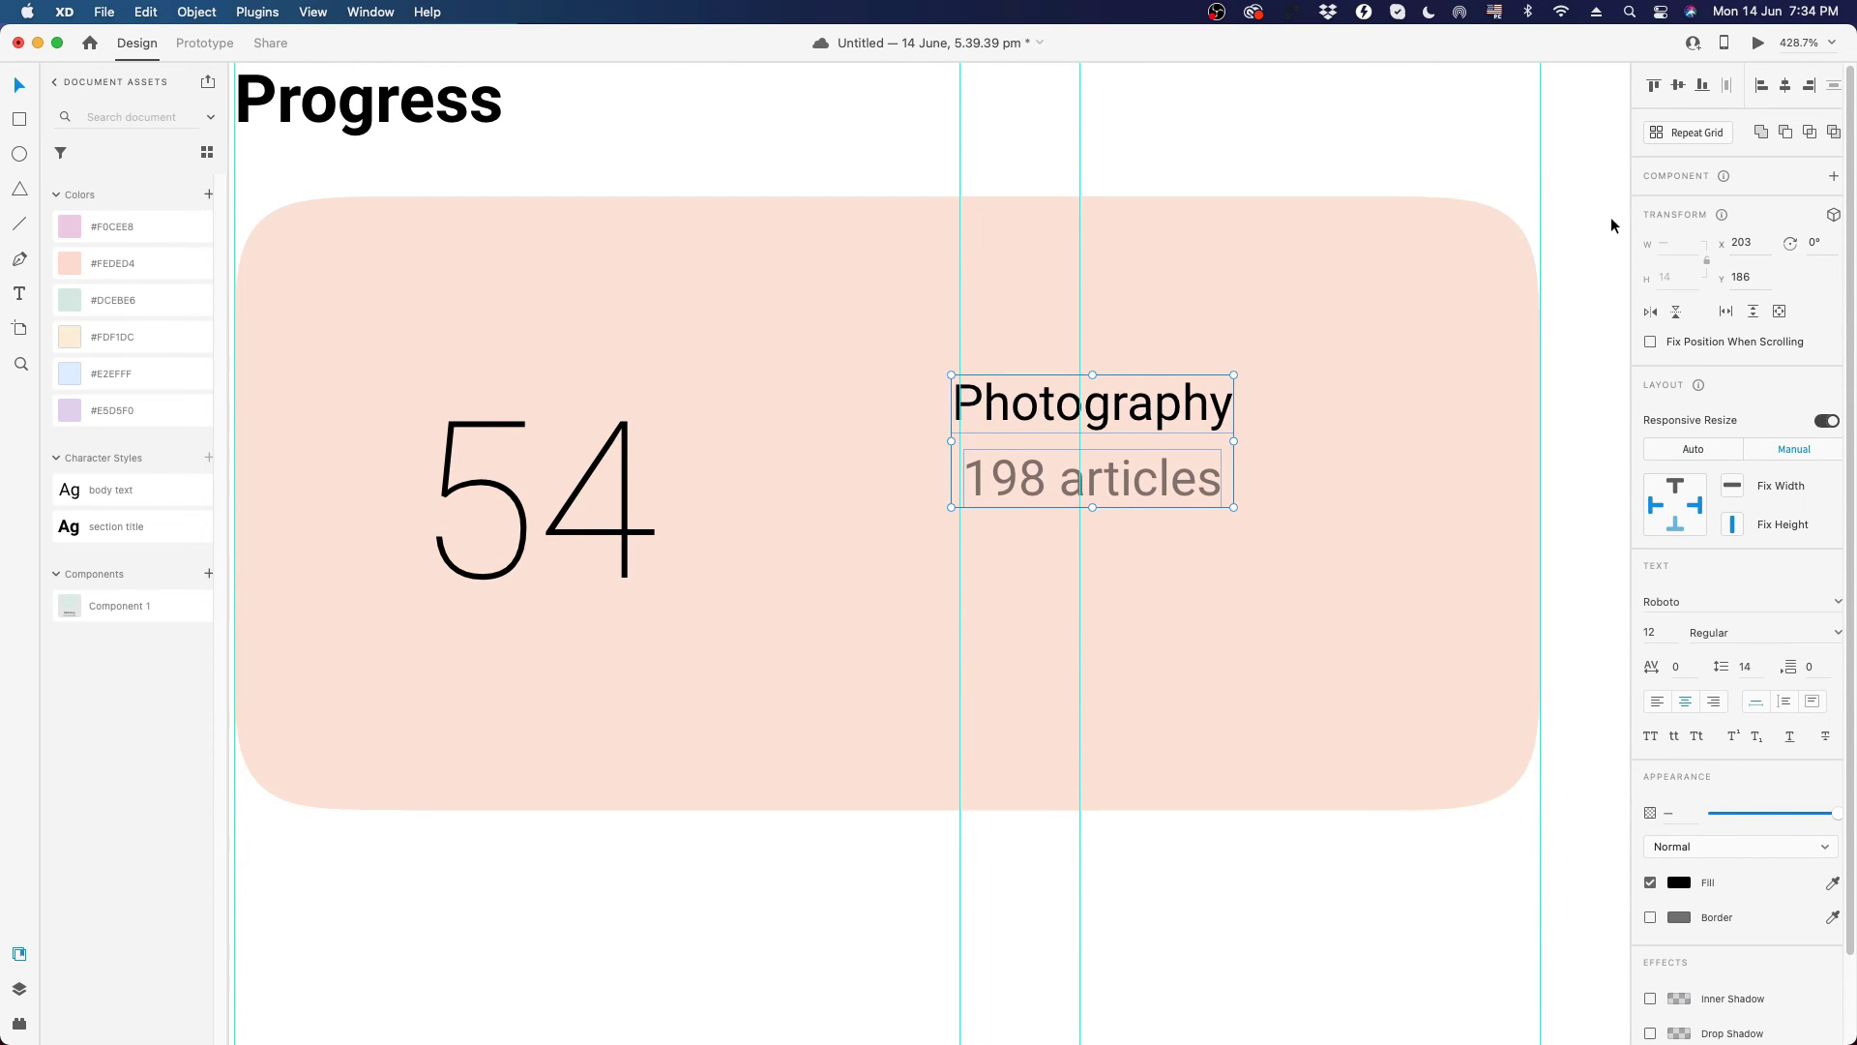
{"action": "left_click", "coordinate": [1761, 85]}
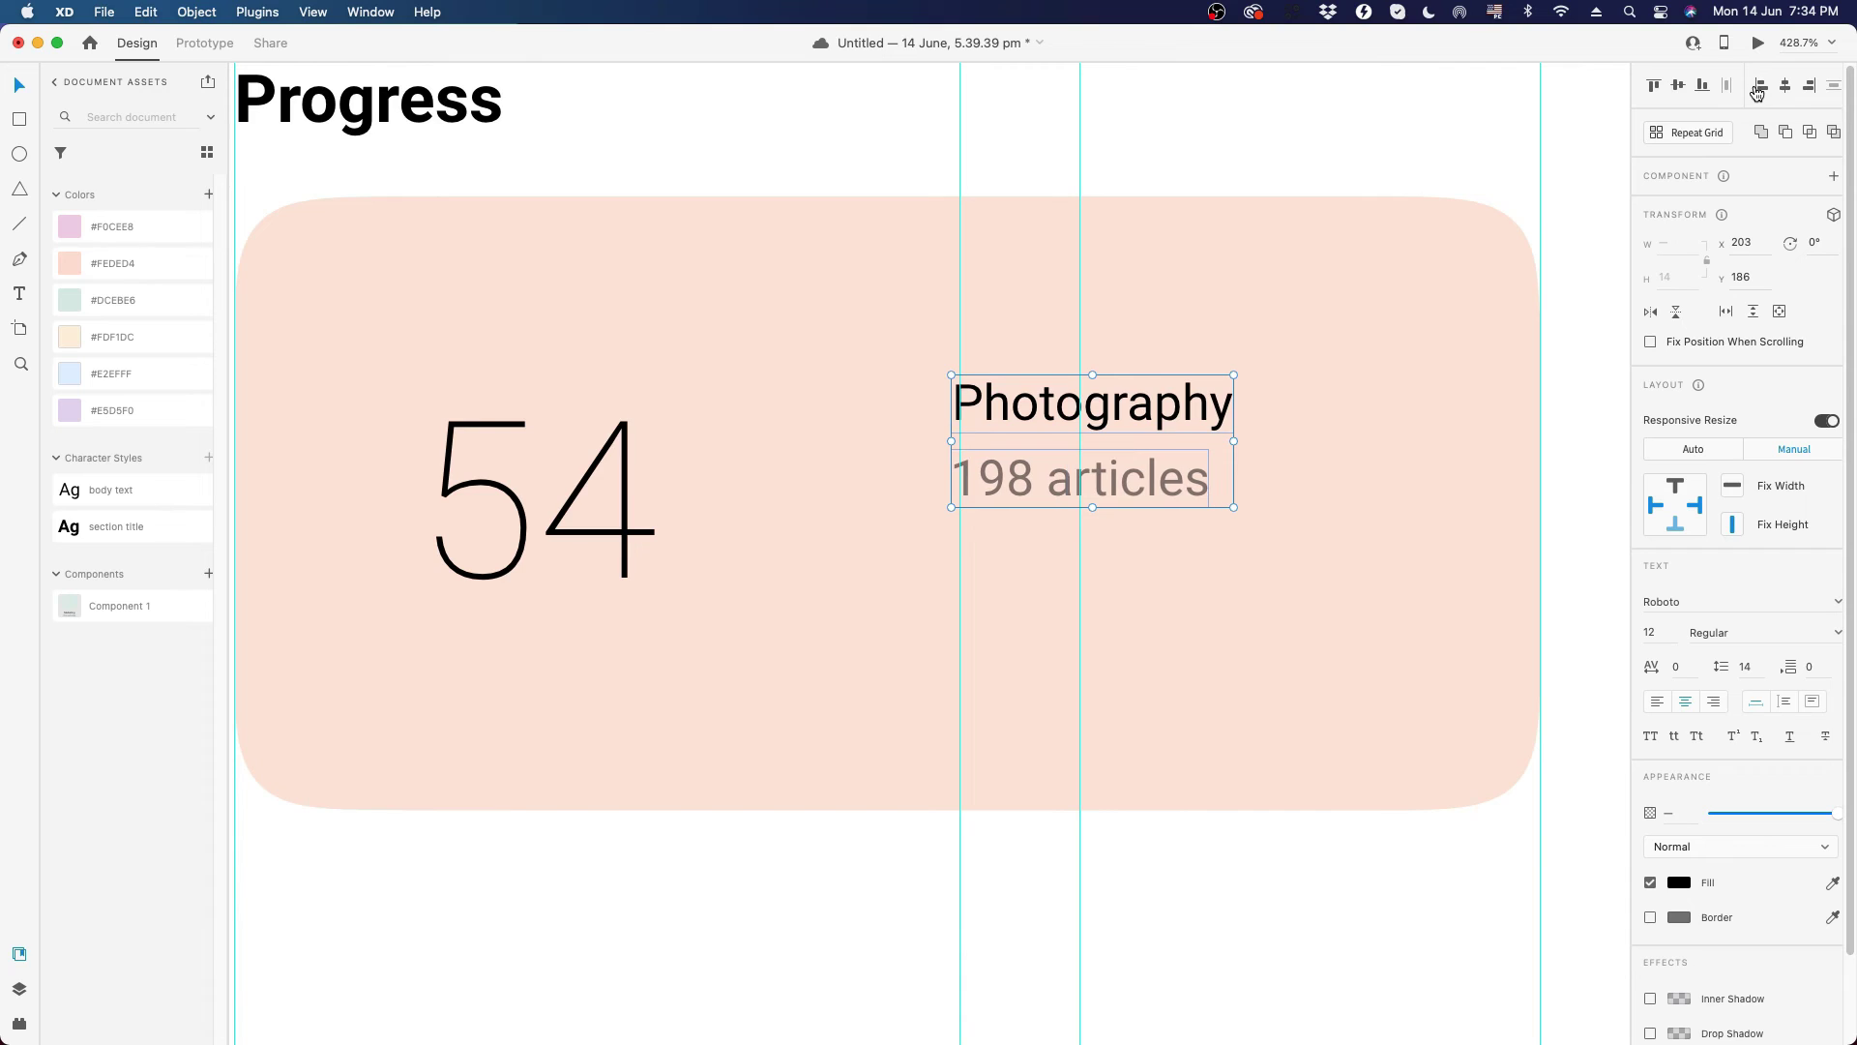
{"action": "left_click_drag", "start_coordinate": [1007, 468], "coordinate": [1019, 468]}
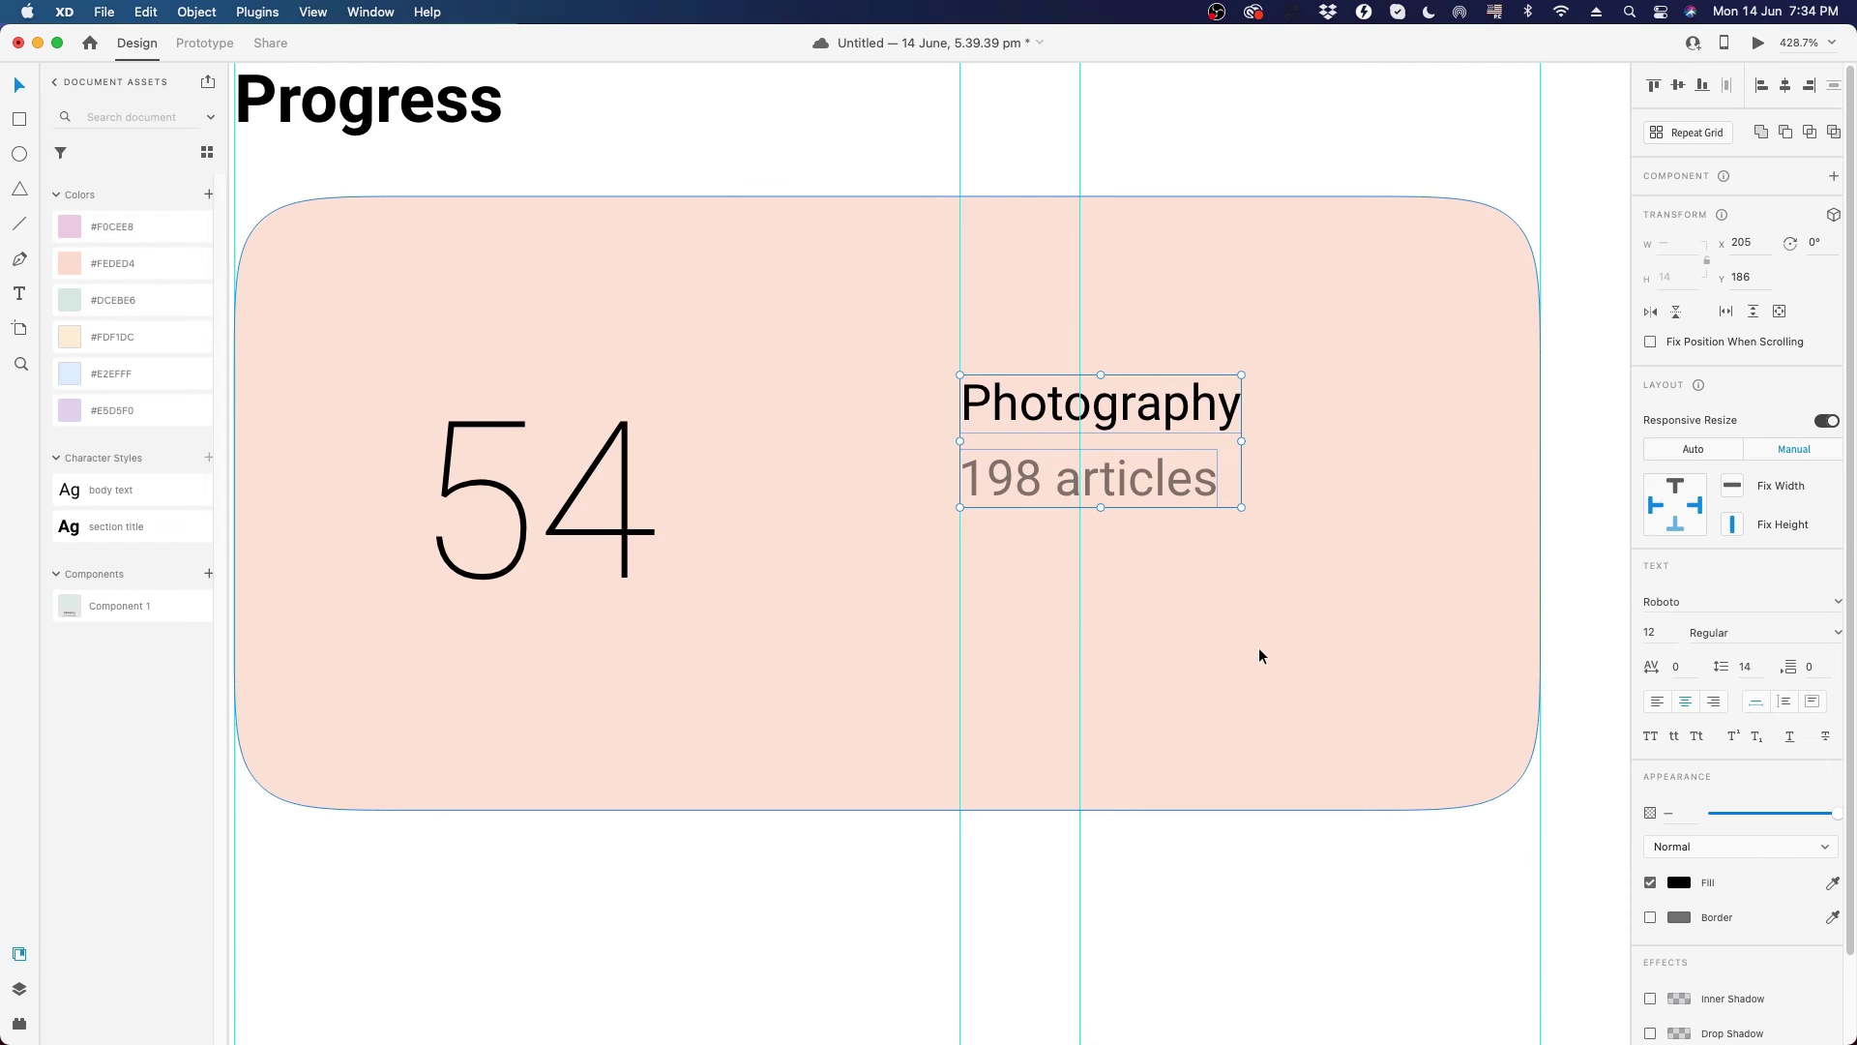
{"action": "key", "text": "super+s"}
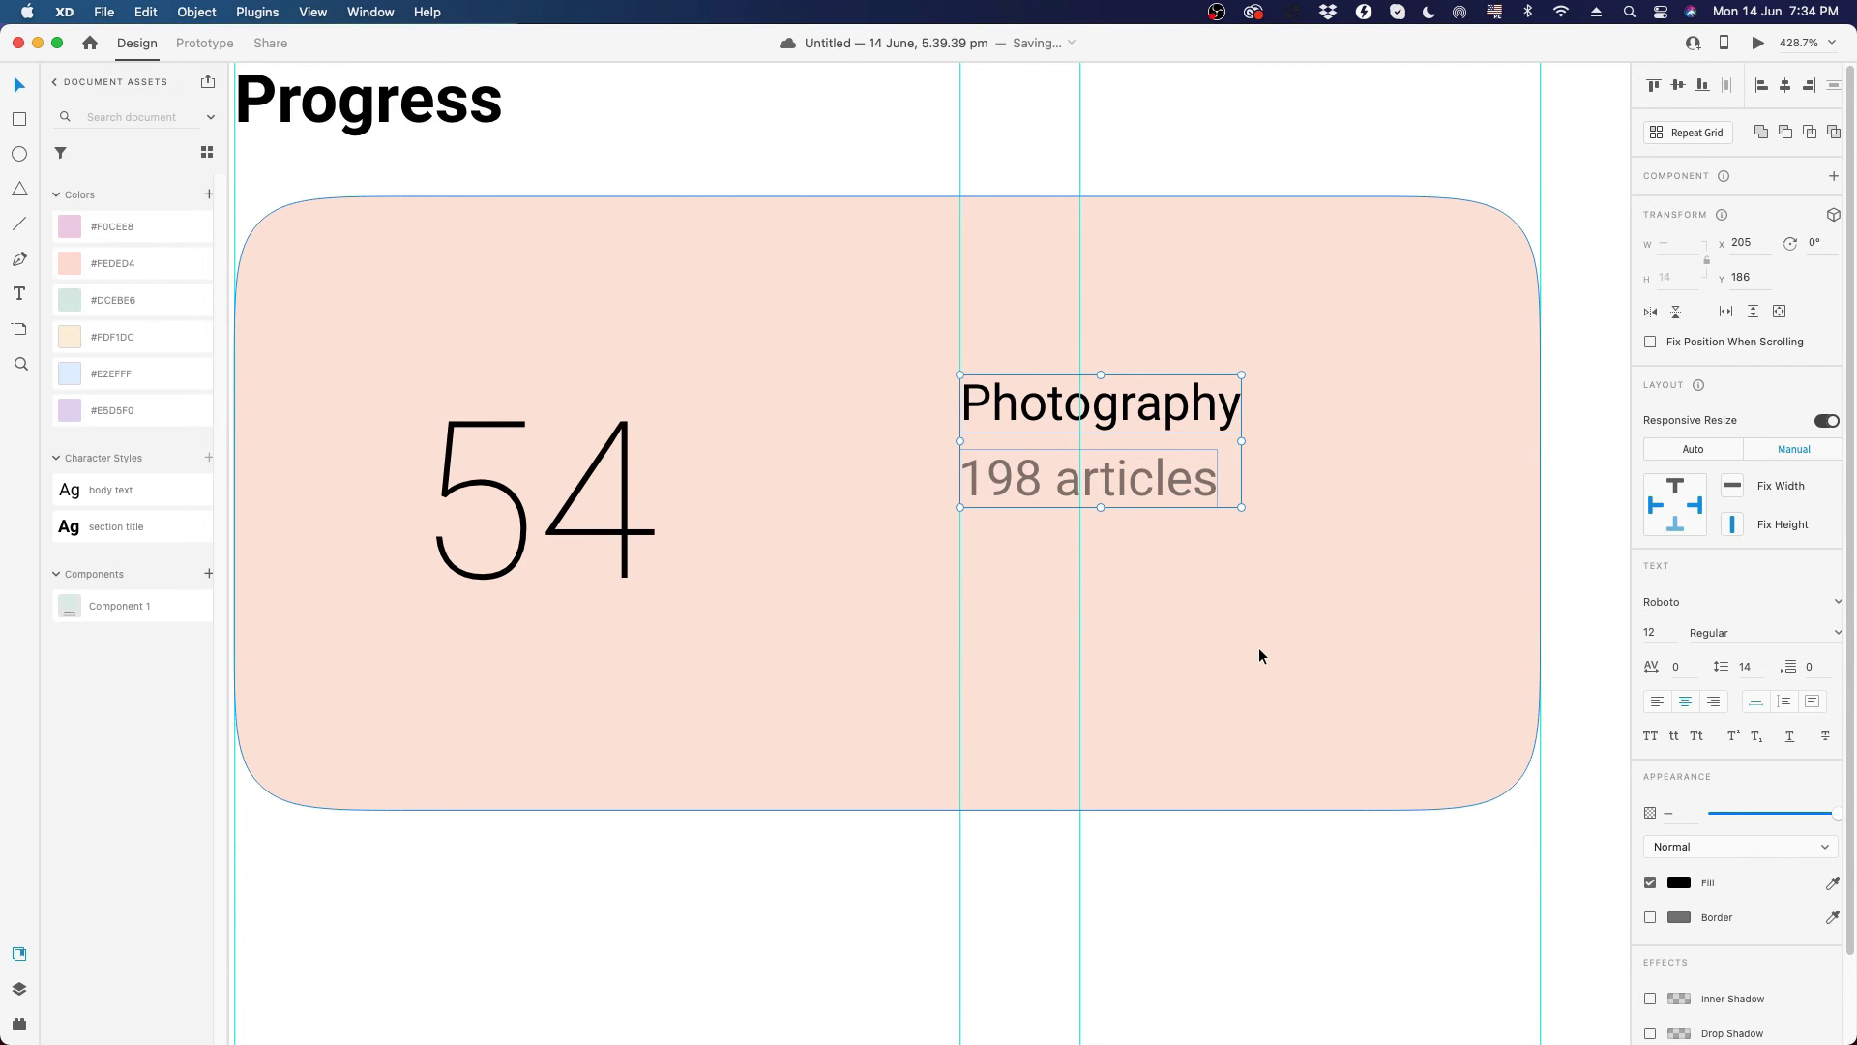
{"action": "scroll", "coordinate": [1116, 563], "scroll_direction": "down", "scroll_amount": 5}
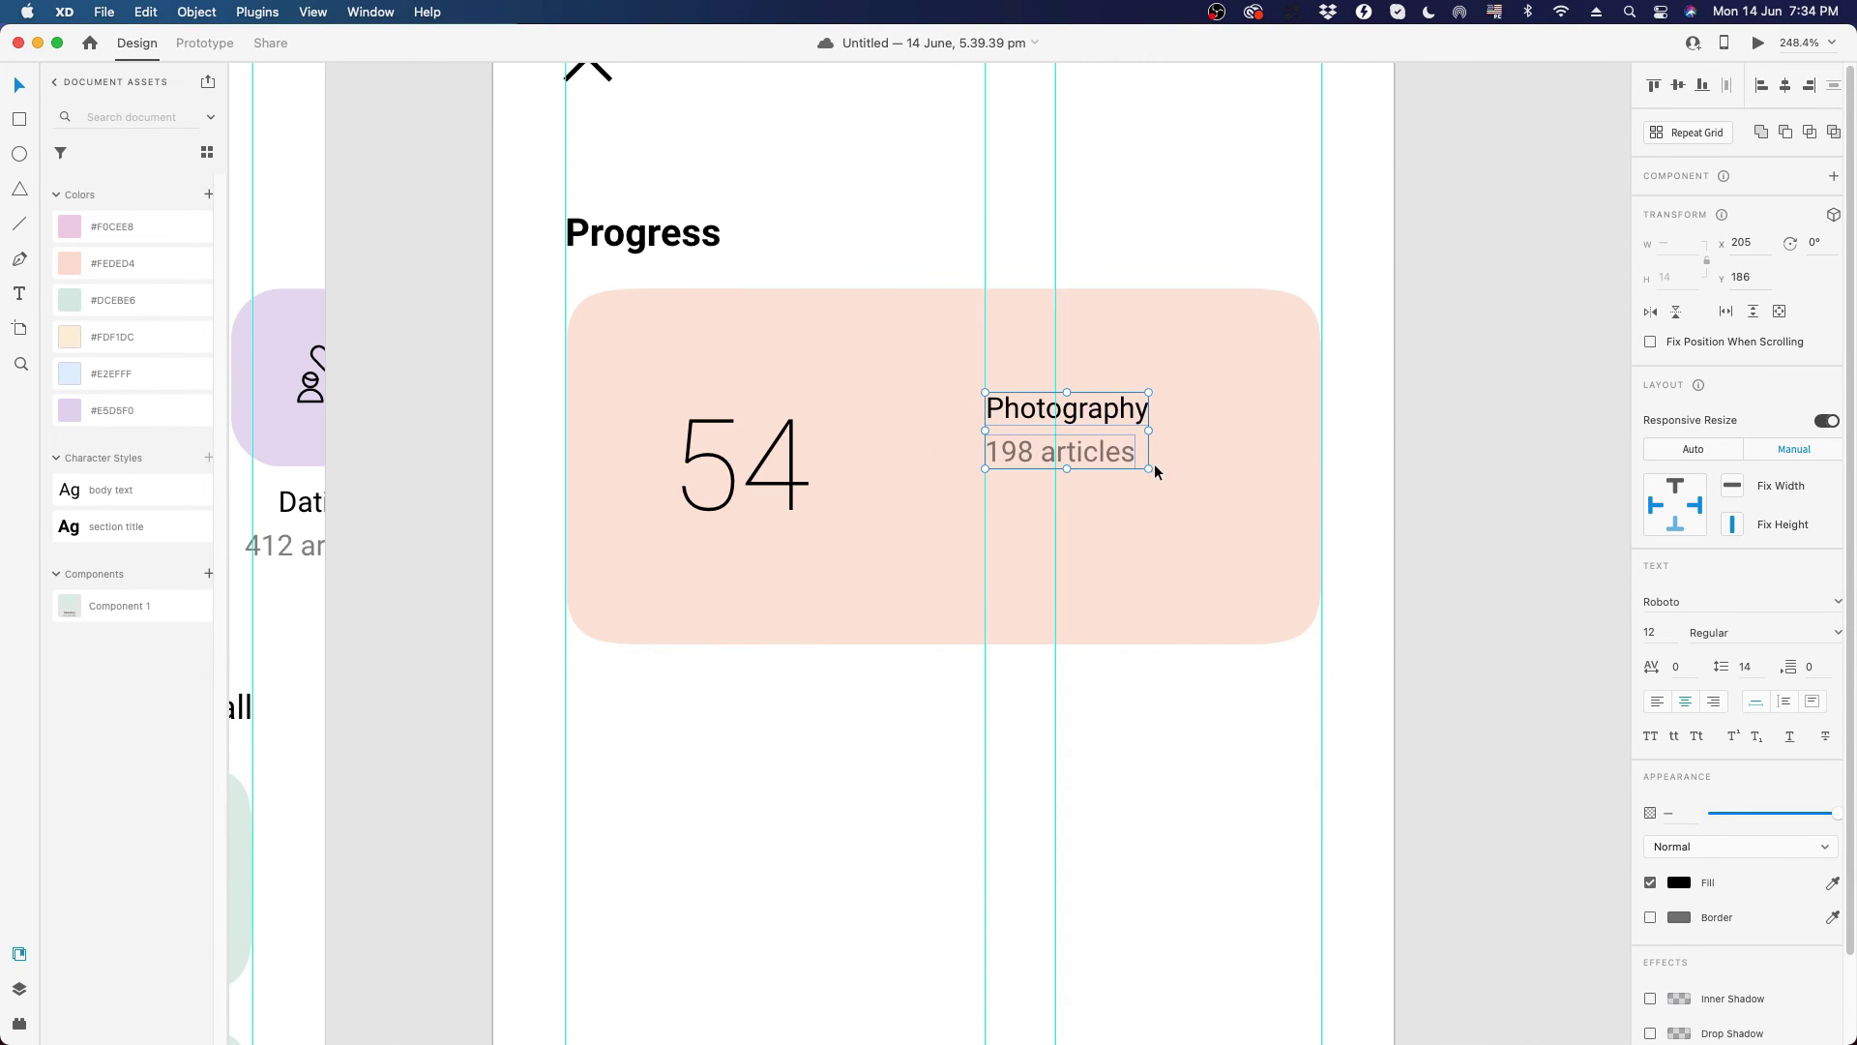
{"action": "left_click", "coordinate": [1522, 417]}
{"action": "left_click", "coordinate": [1112, 408]}
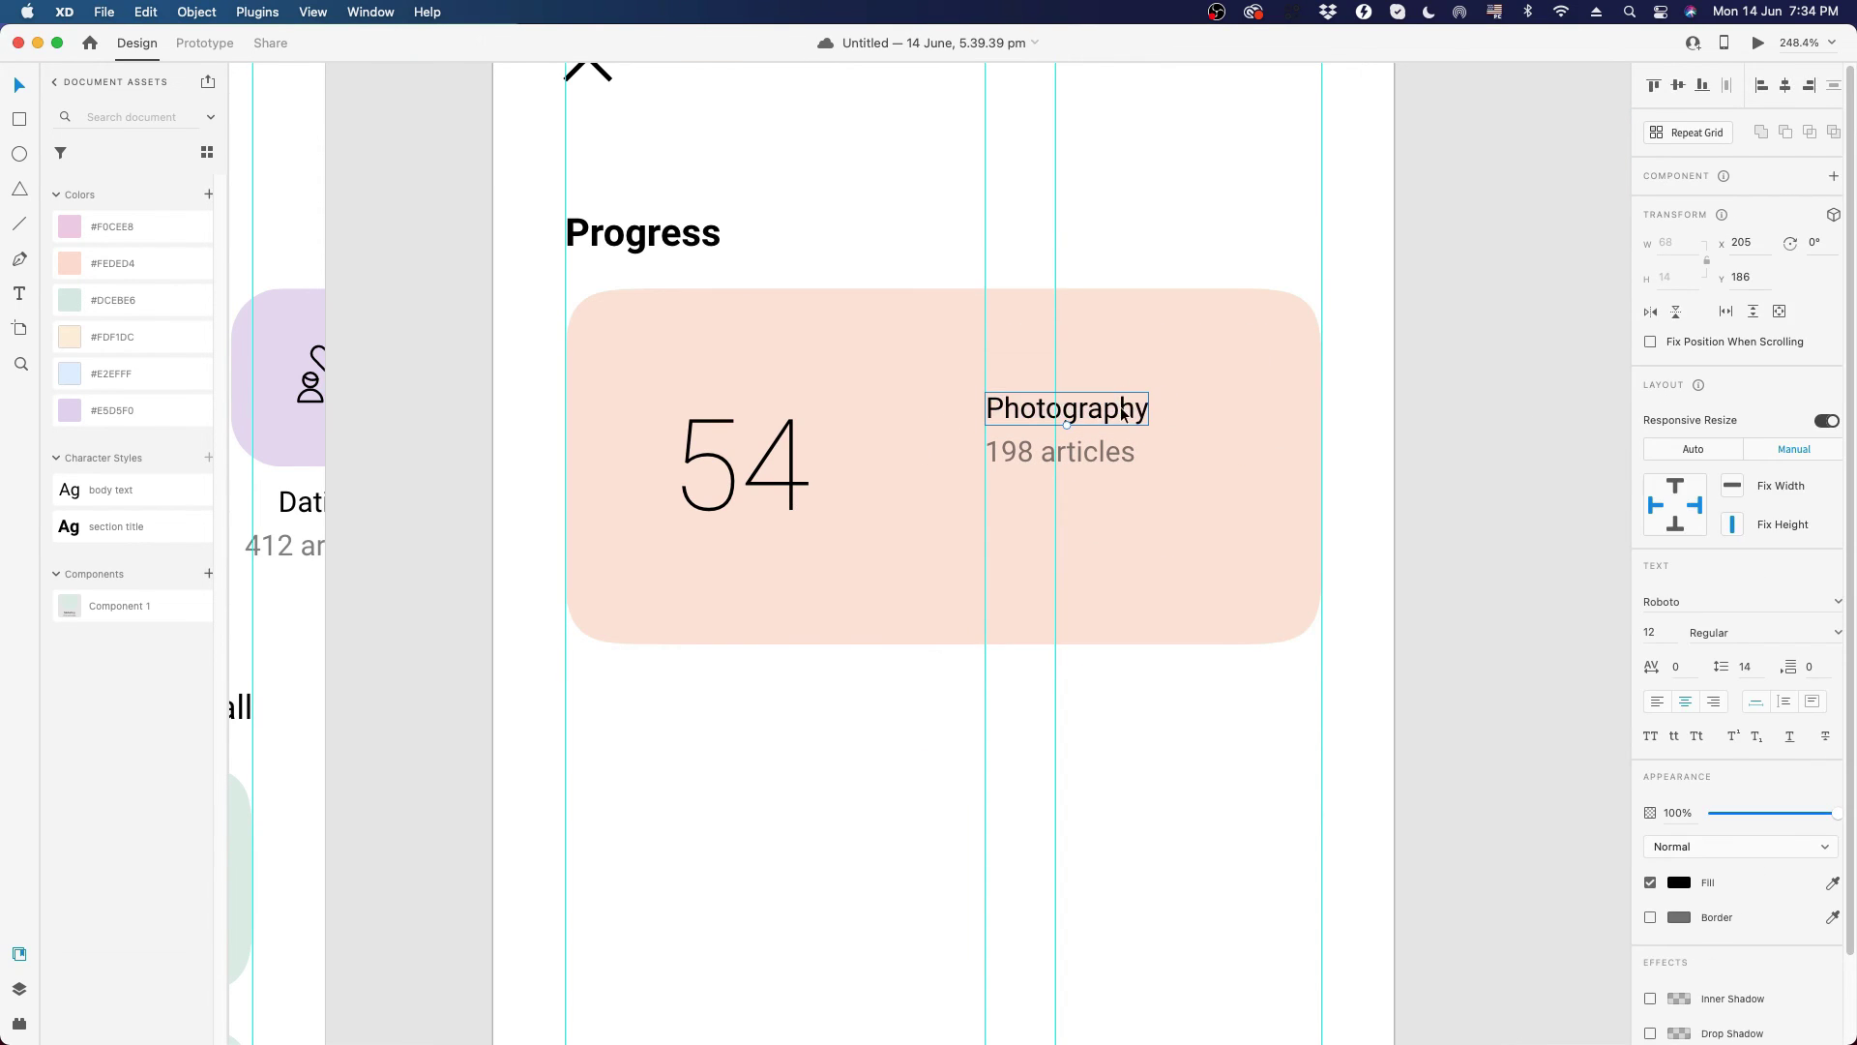
{"action": "double_click", "coordinate": [1020, 409]}
{"action": "type", "text": "Articles "}
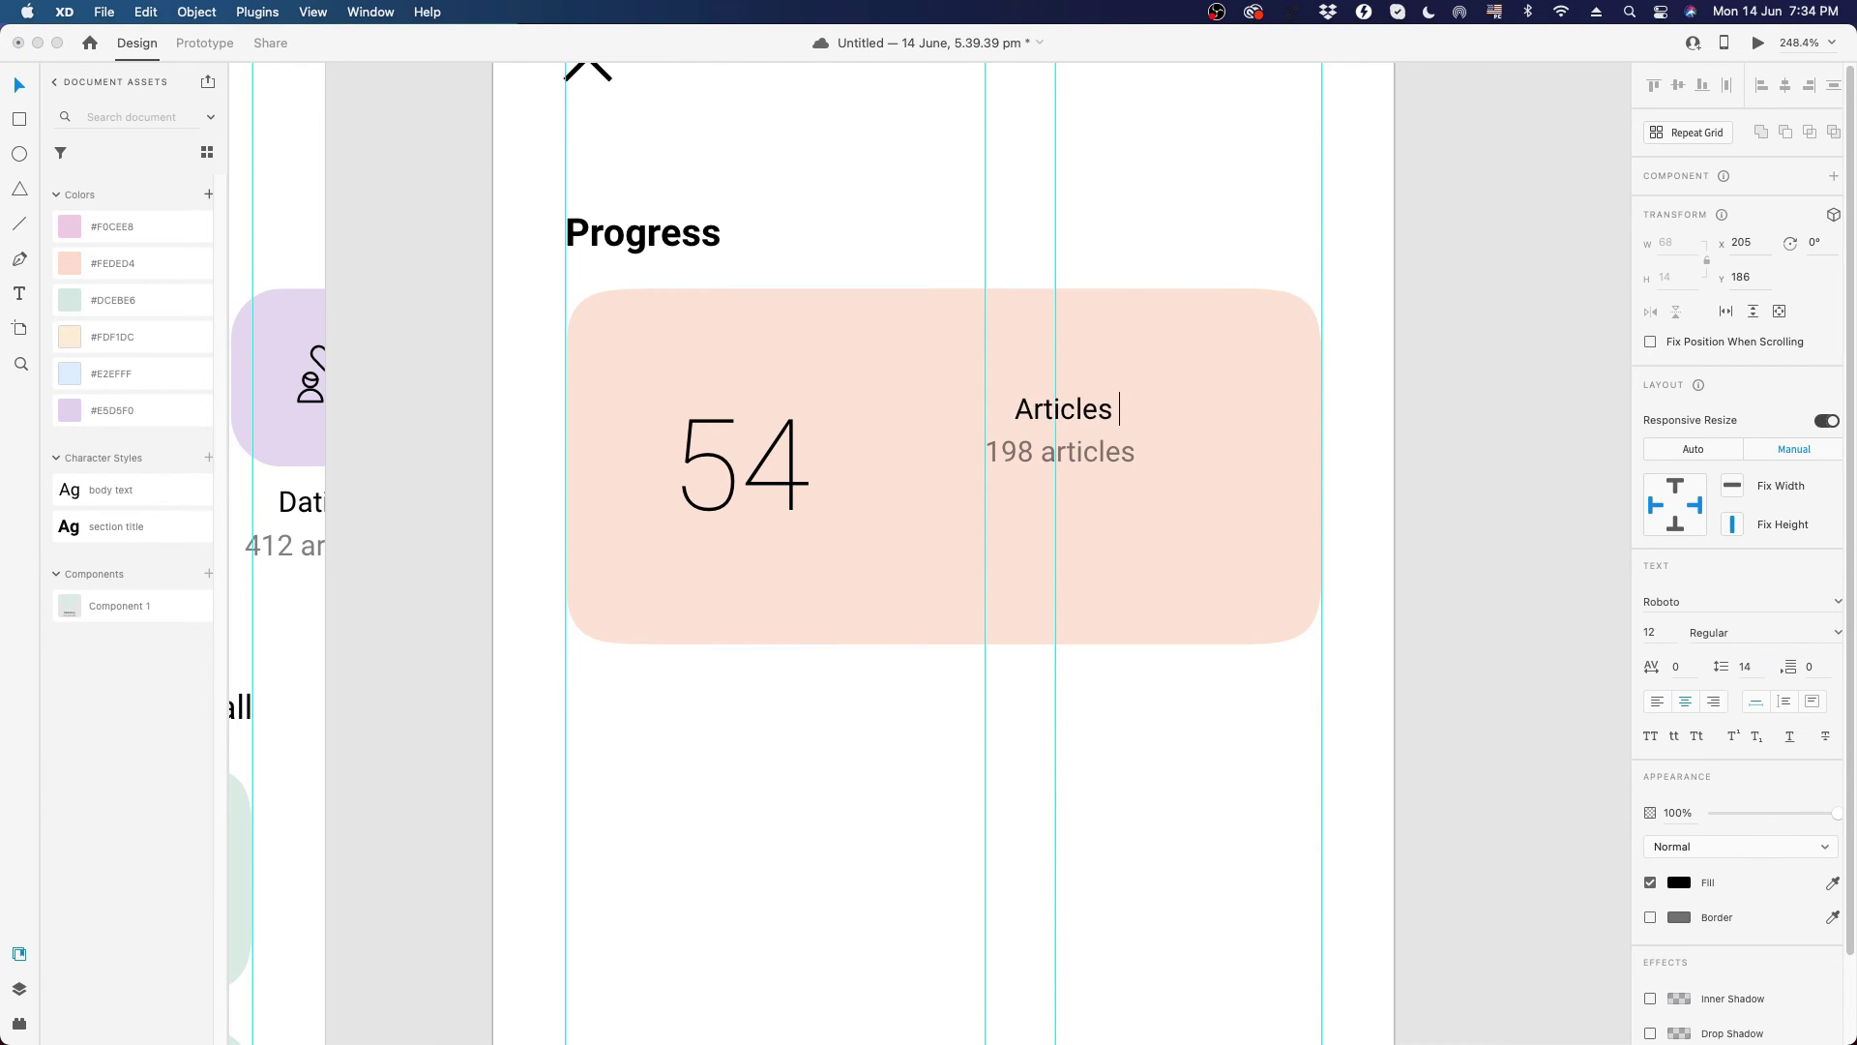
{"action": "type", "text": "commpleted"}
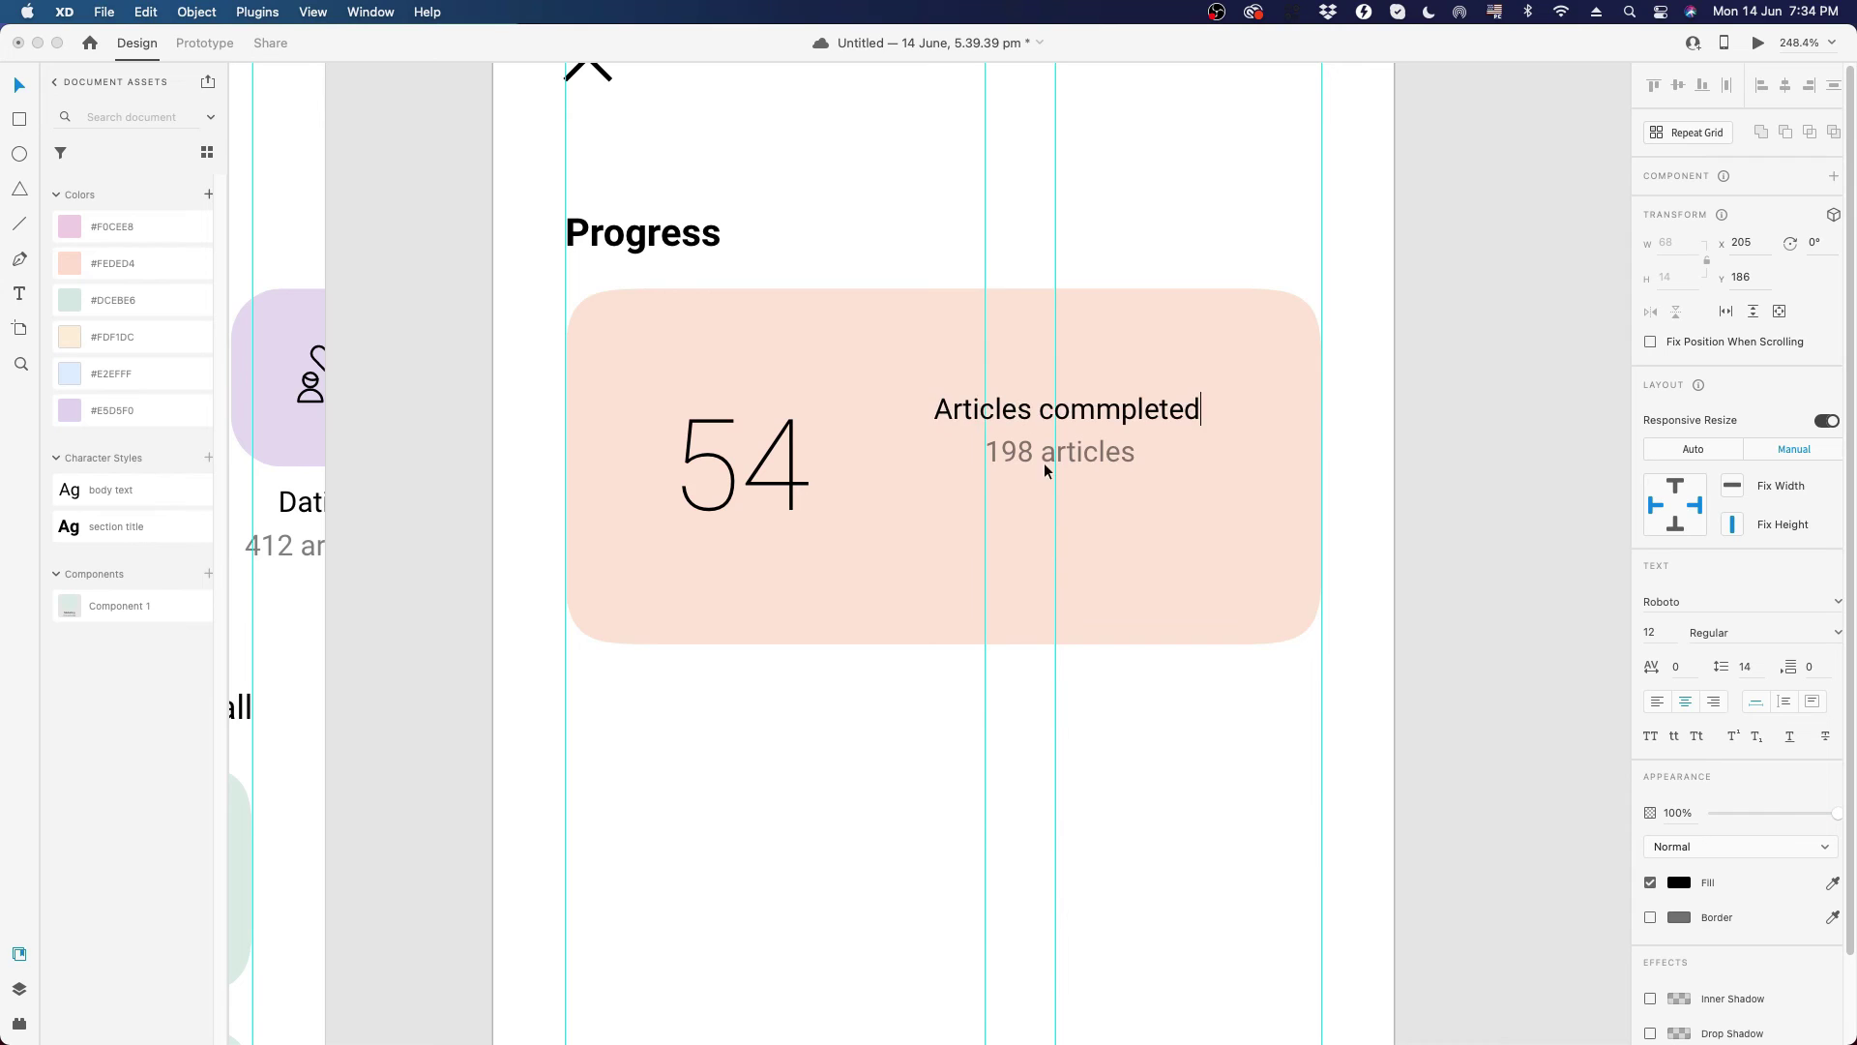
{"action": "left_click", "coordinate": [1117, 436]}
{"action": "key", "text": "Escape"}
{"action": "key", "text": "super+z"}
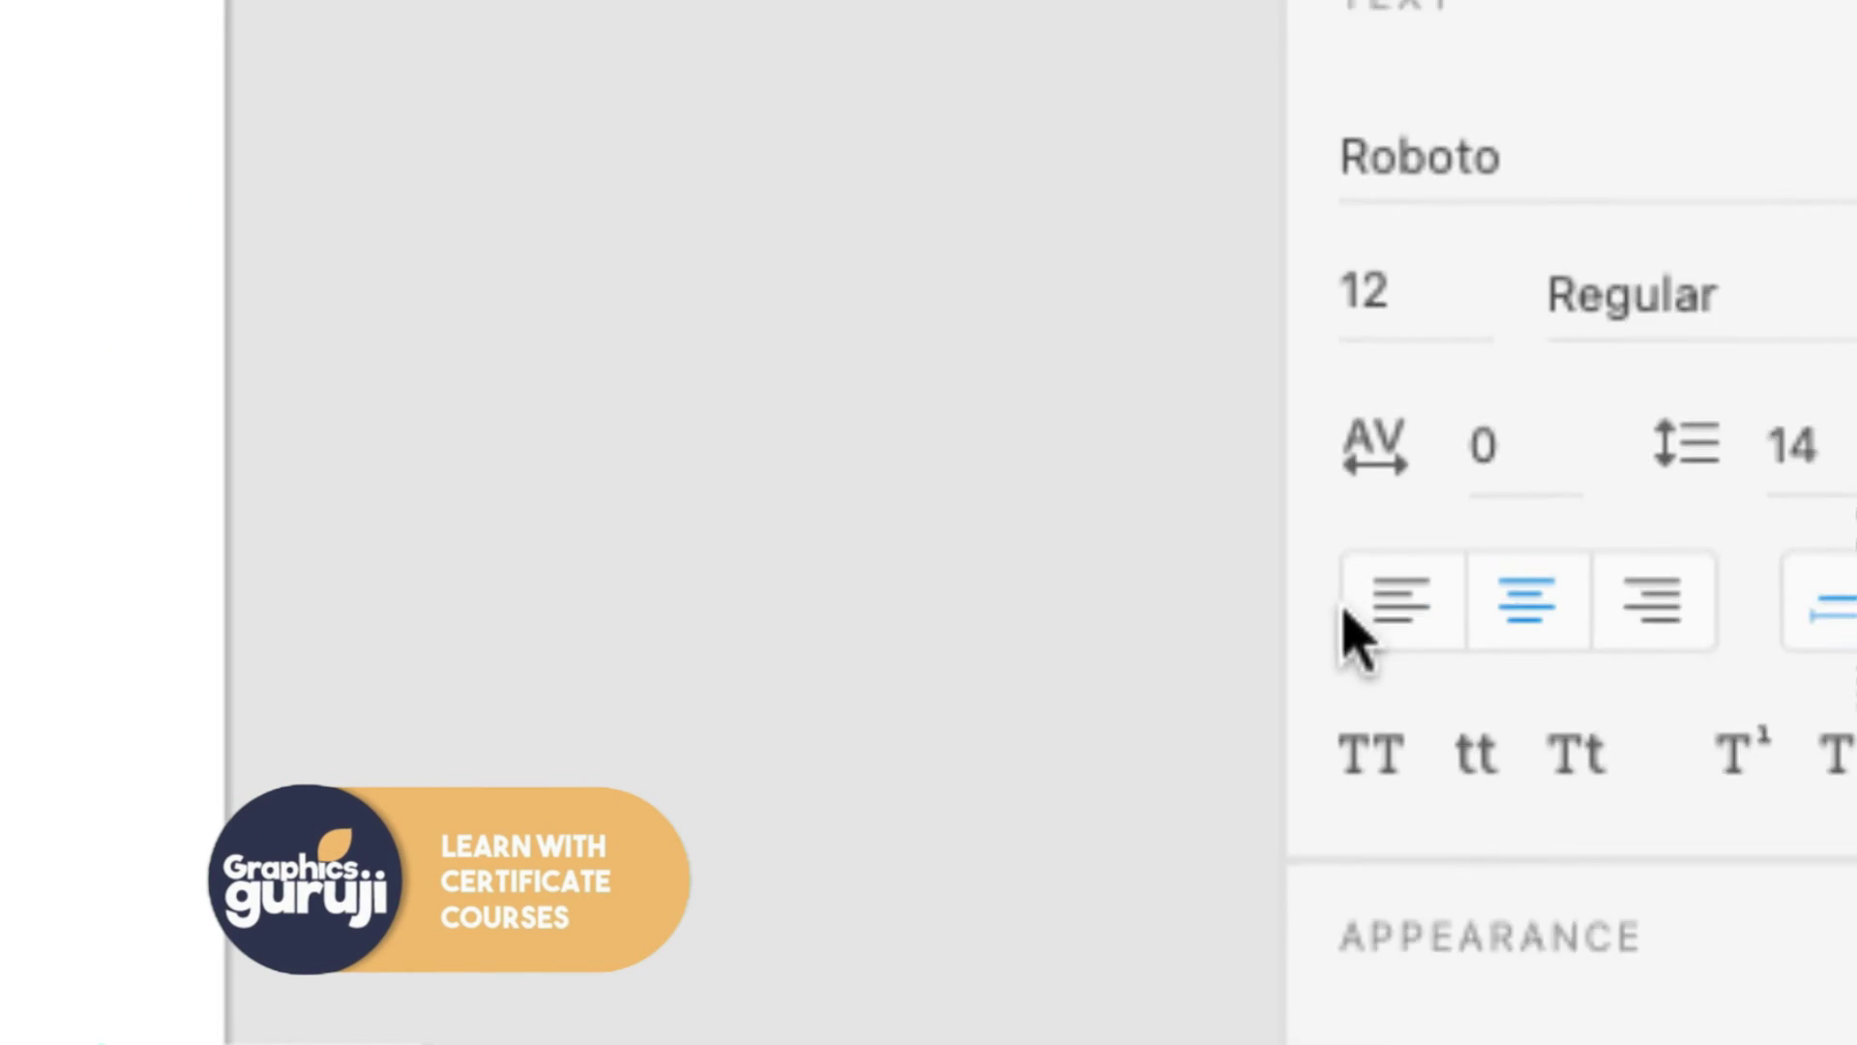
- Left-align the text of the two labels on the peach card and change "Photography" to "Articles completed"
{"action": "left_click", "coordinate": [1408, 619]}
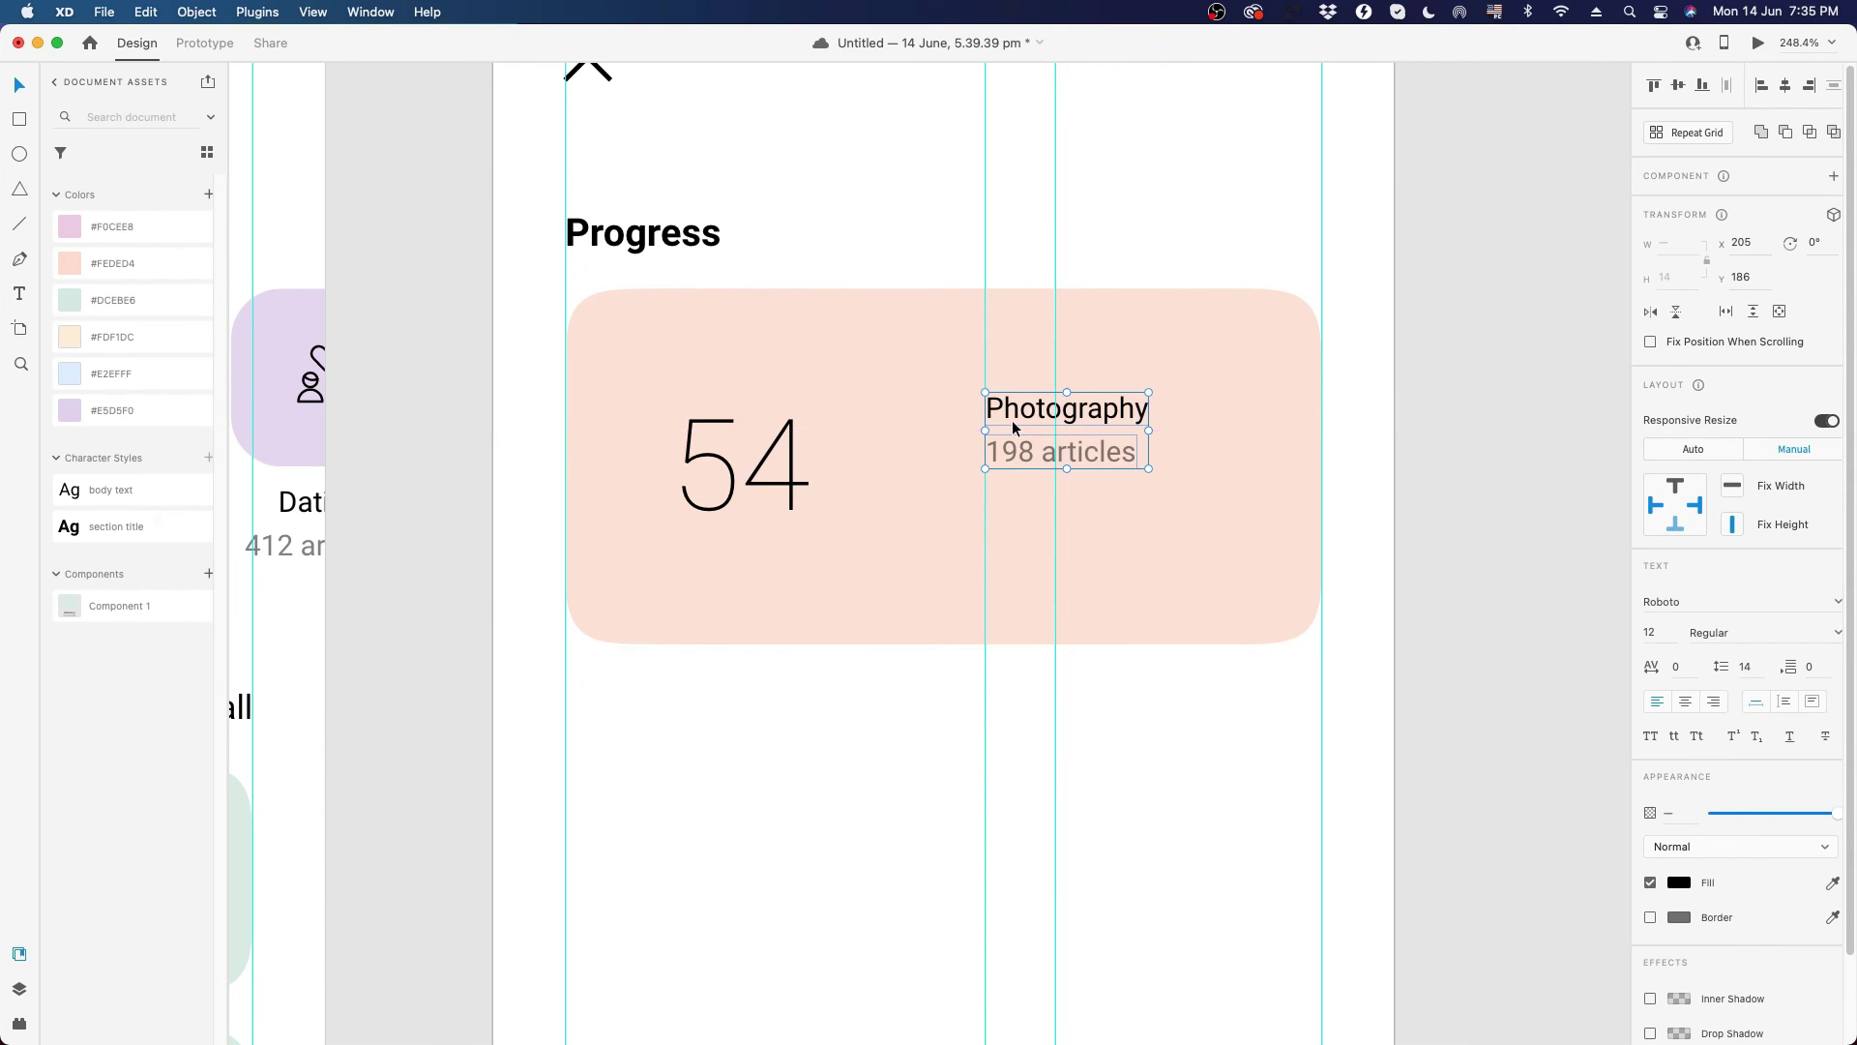
{"action": "scroll", "coordinate": [1012, 420], "scroll_direction": "up", "scroll_amount": 2}
{"action": "double_click", "coordinate": [1043, 410]}
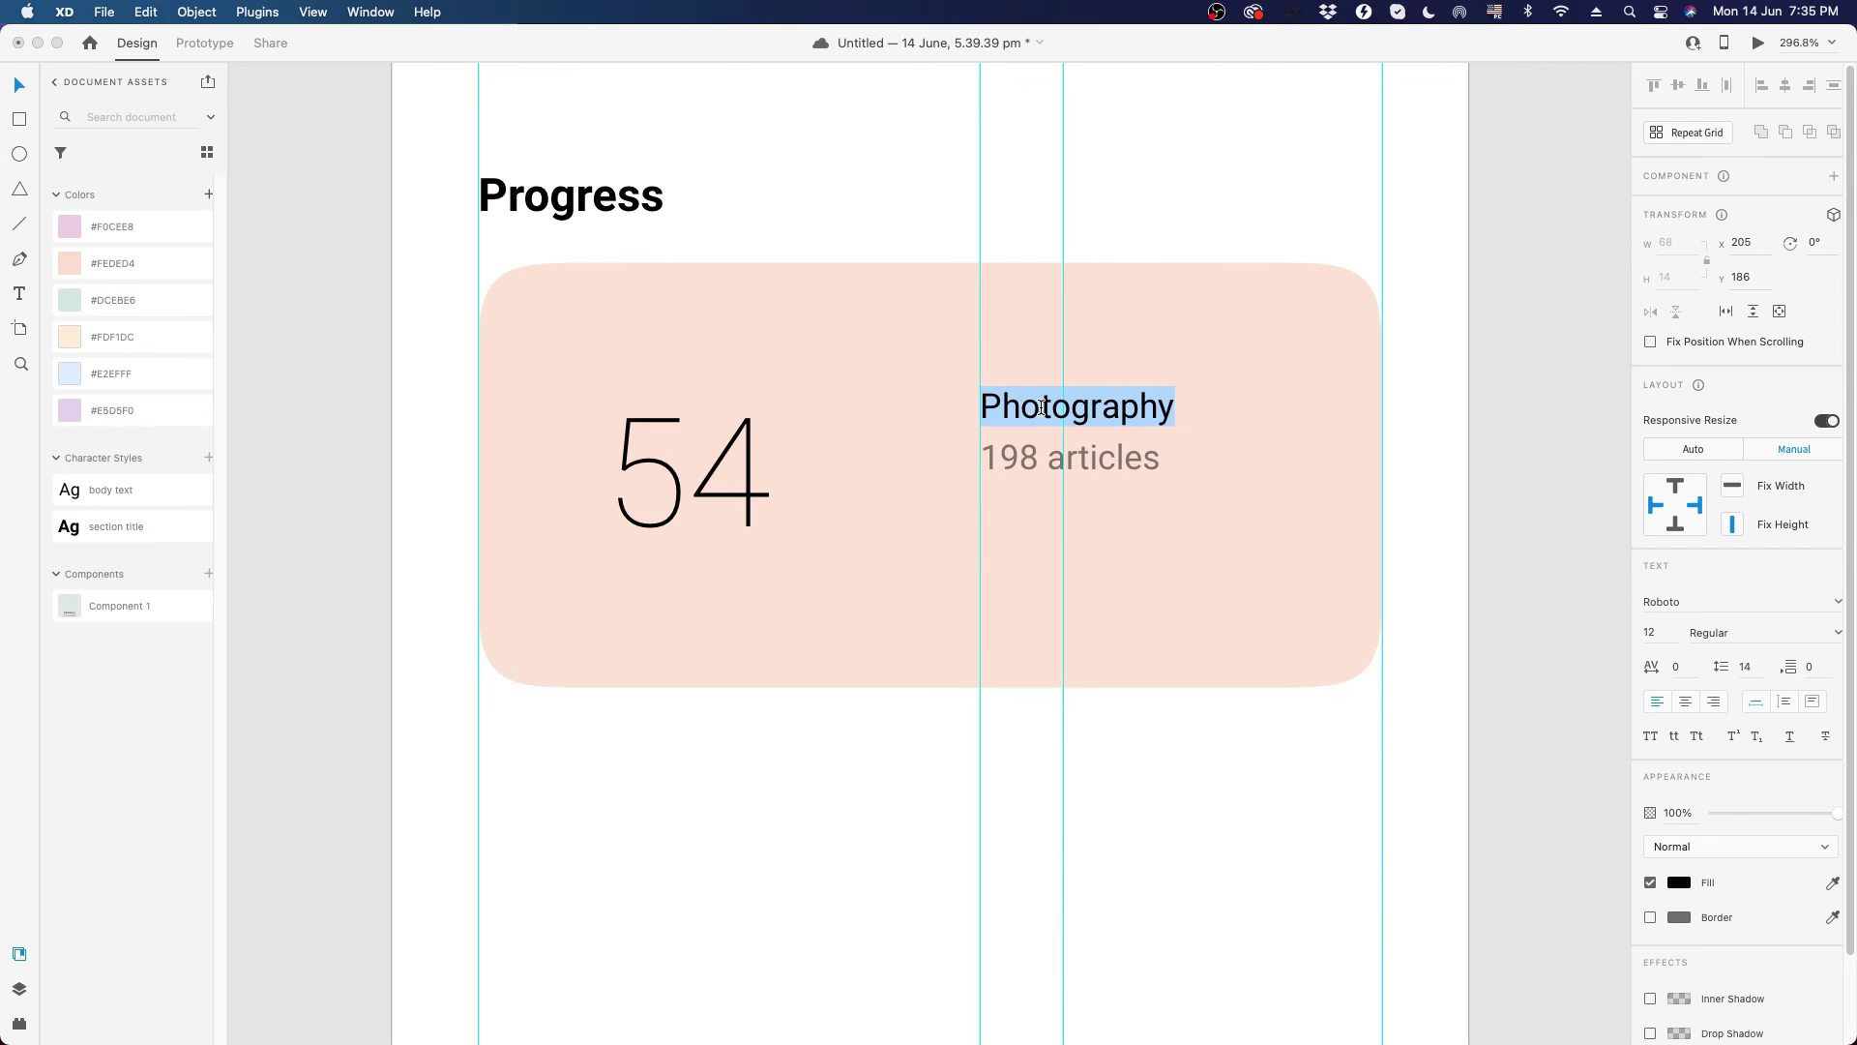
{"action": "type", "text": "Articles"}
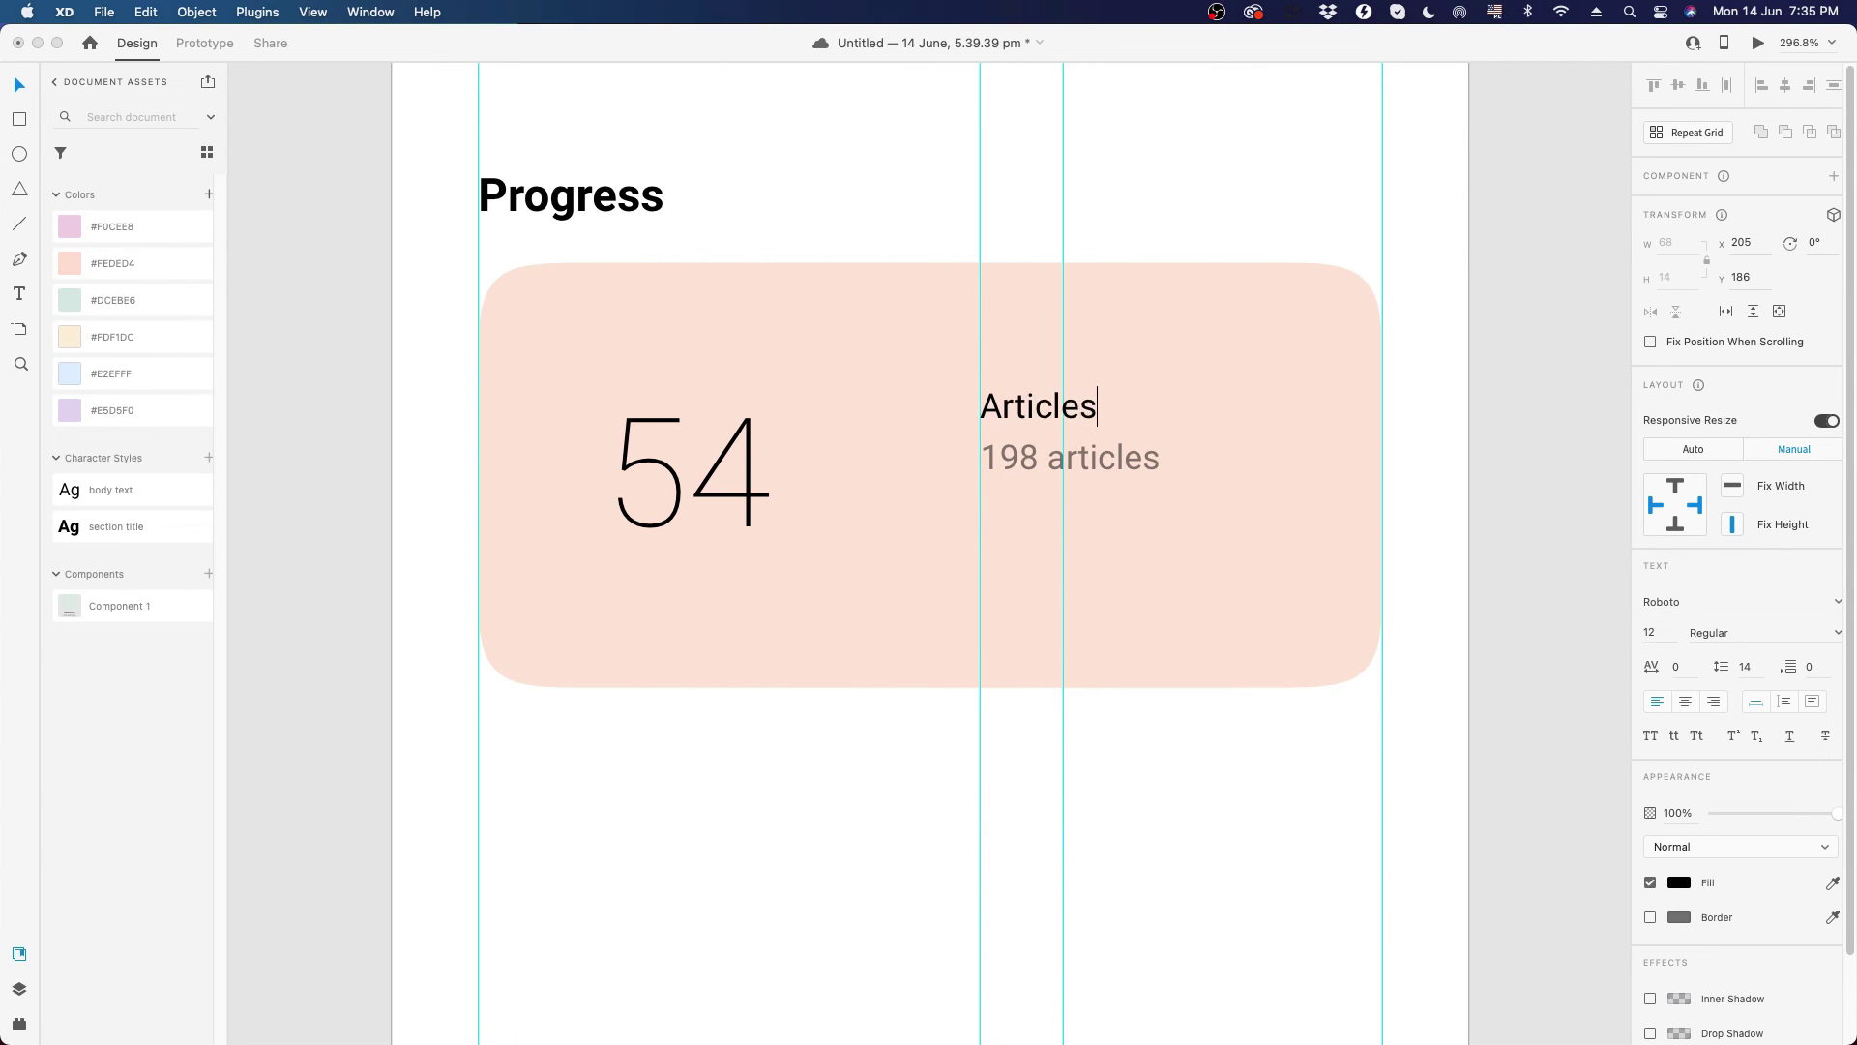
{"action": "type", "text": " completed"}
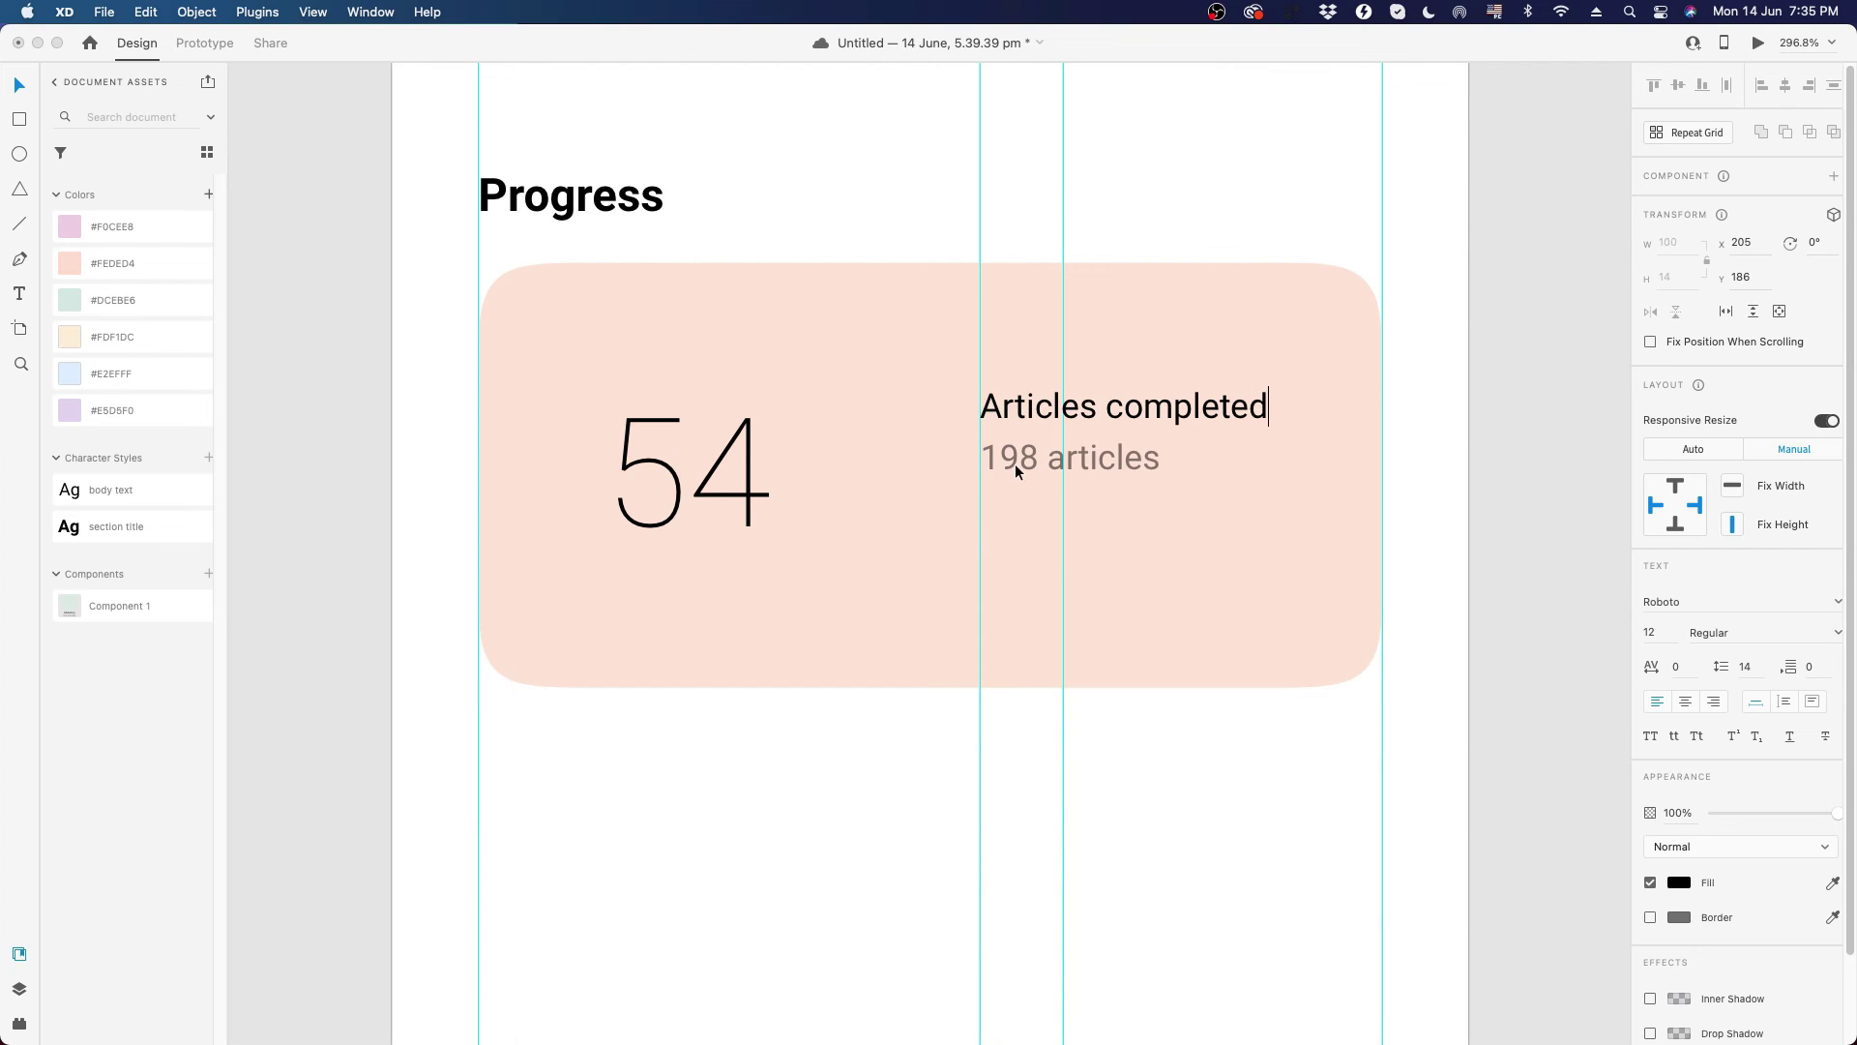
- Replace the "198 articles" label on the peach card with "06 more to earn 100 points"
{"action": "left_click", "coordinate": [1014, 465]}
{"action": "double_click", "coordinate": [1014, 462]}
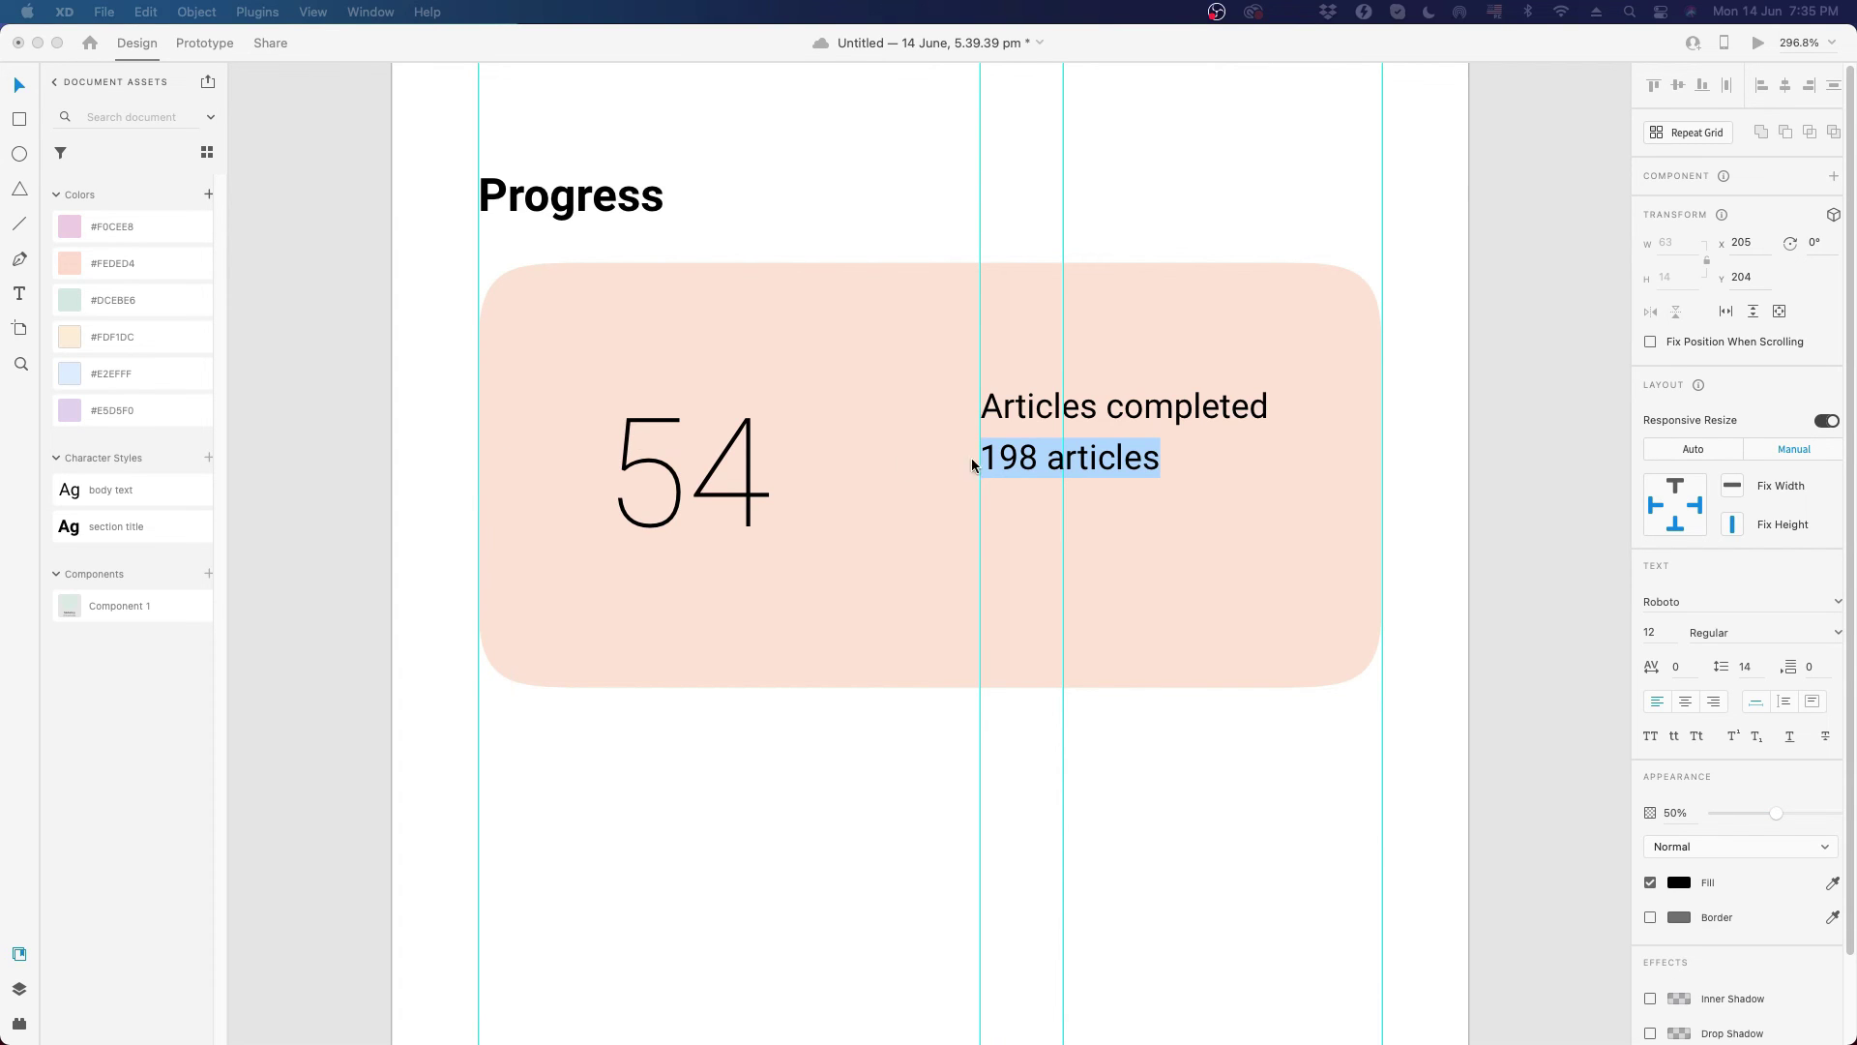
{"action": "double_click", "coordinate": [1117, 468]}
{"action": "key", "text": "super+a"}
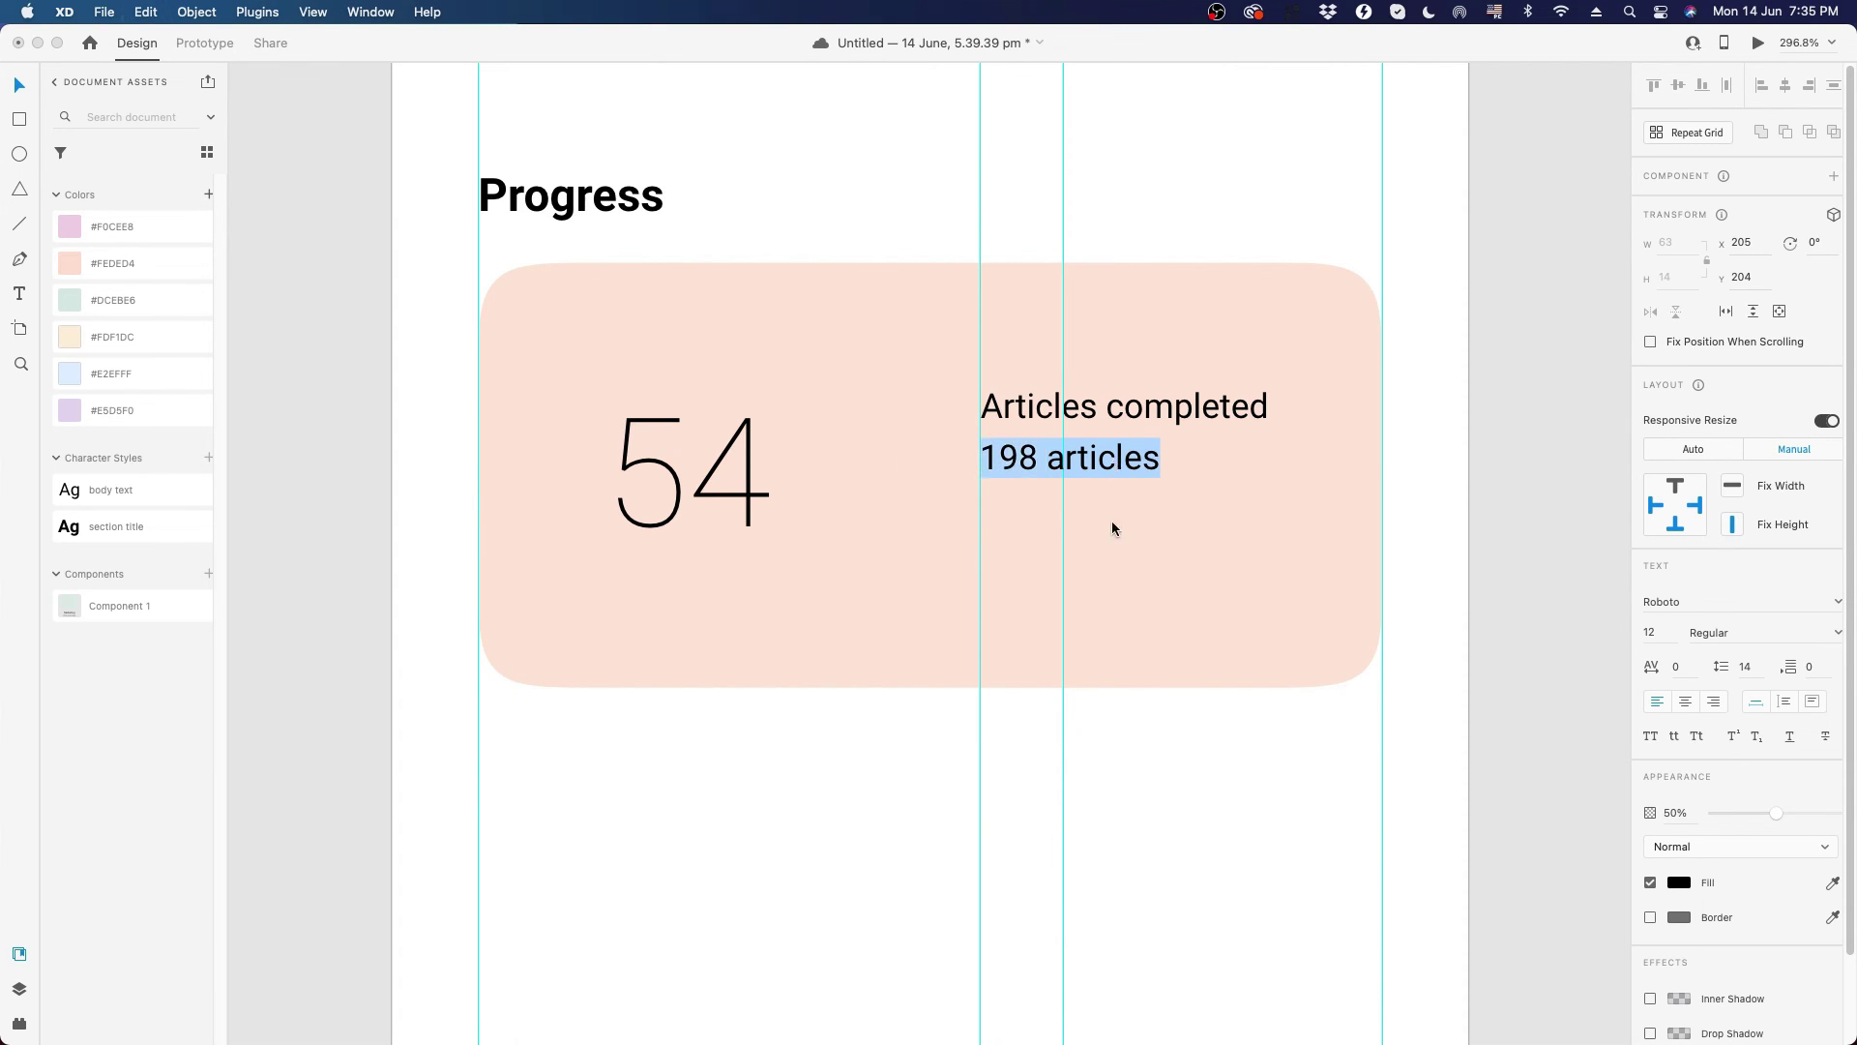
{"action": "type", "text": "06 more to earn 100 points"}
{"action": "key", "text": "Escape"}
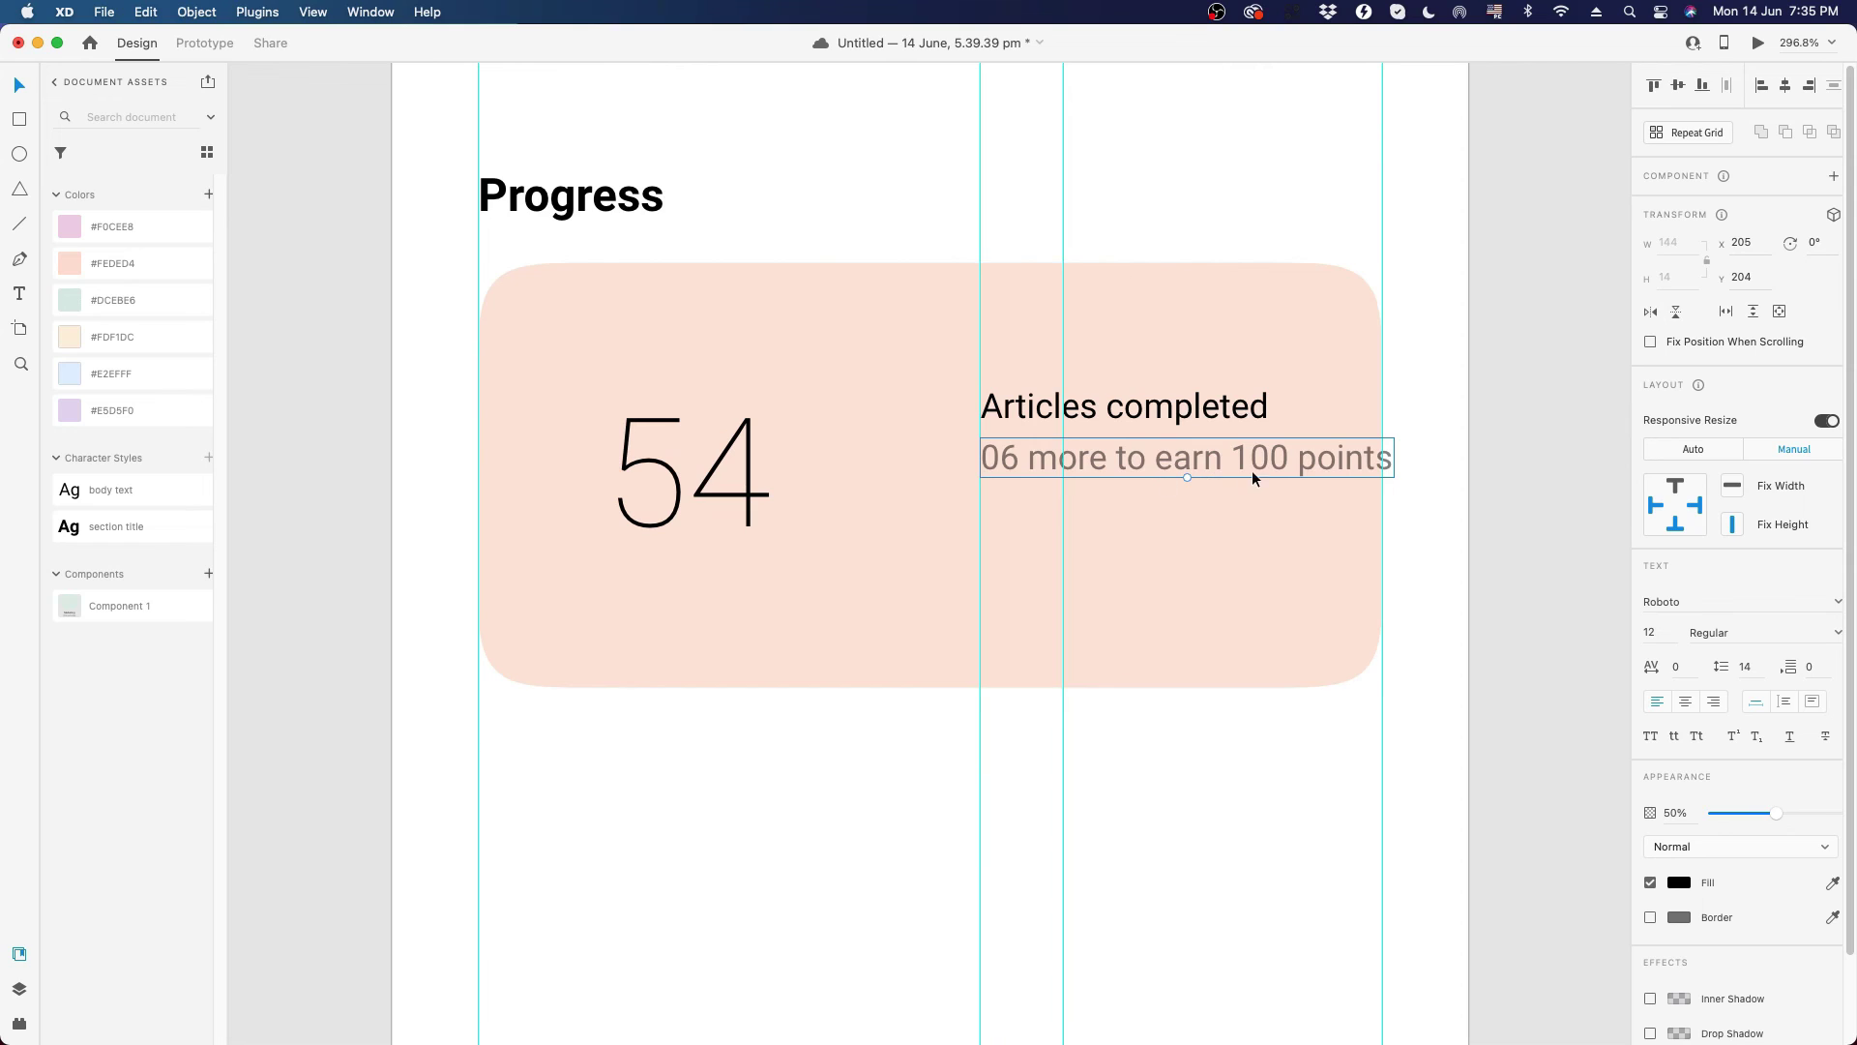
- Make the grey label a fixed-size text box of 108 by 28 and move both labels down to Y 194
{"action": "left_click", "coordinate": [1813, 702]}
{"action": "left_click_drag", "start_coordinate": [1394, 478], "coordinate": [1291, 519]}
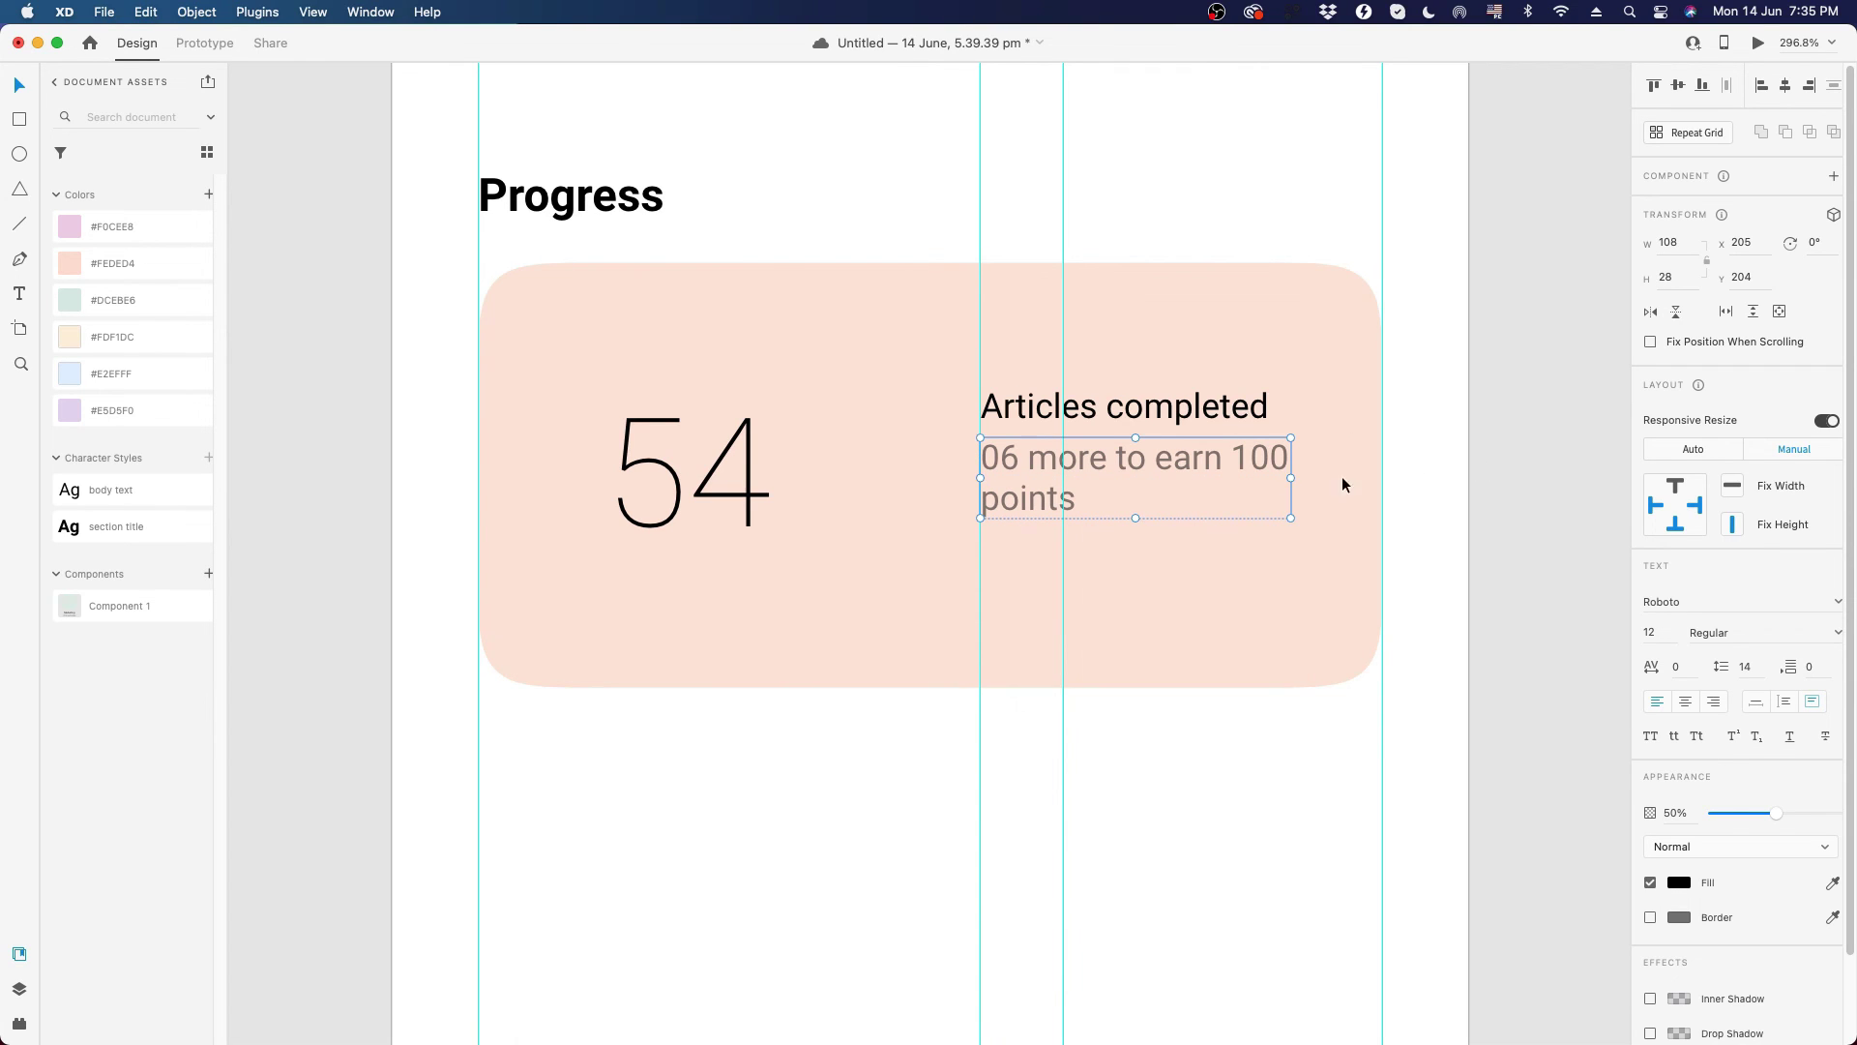
{"action": "left_click", "coordinate": [1069, 412], "text": "shift"}
{"action": "mouse_move", "coordinate": [1042, 471]}
{"action": "left_mouse_down"}
{"action": "mouse_move", "coordinate": [1037, 596]}
{"action": "mouse_move", "coordinate": [1032, 496]}
{"action": "left_mouse_up"}
{"action": "left_click", "coordinate": [1517, 452]}
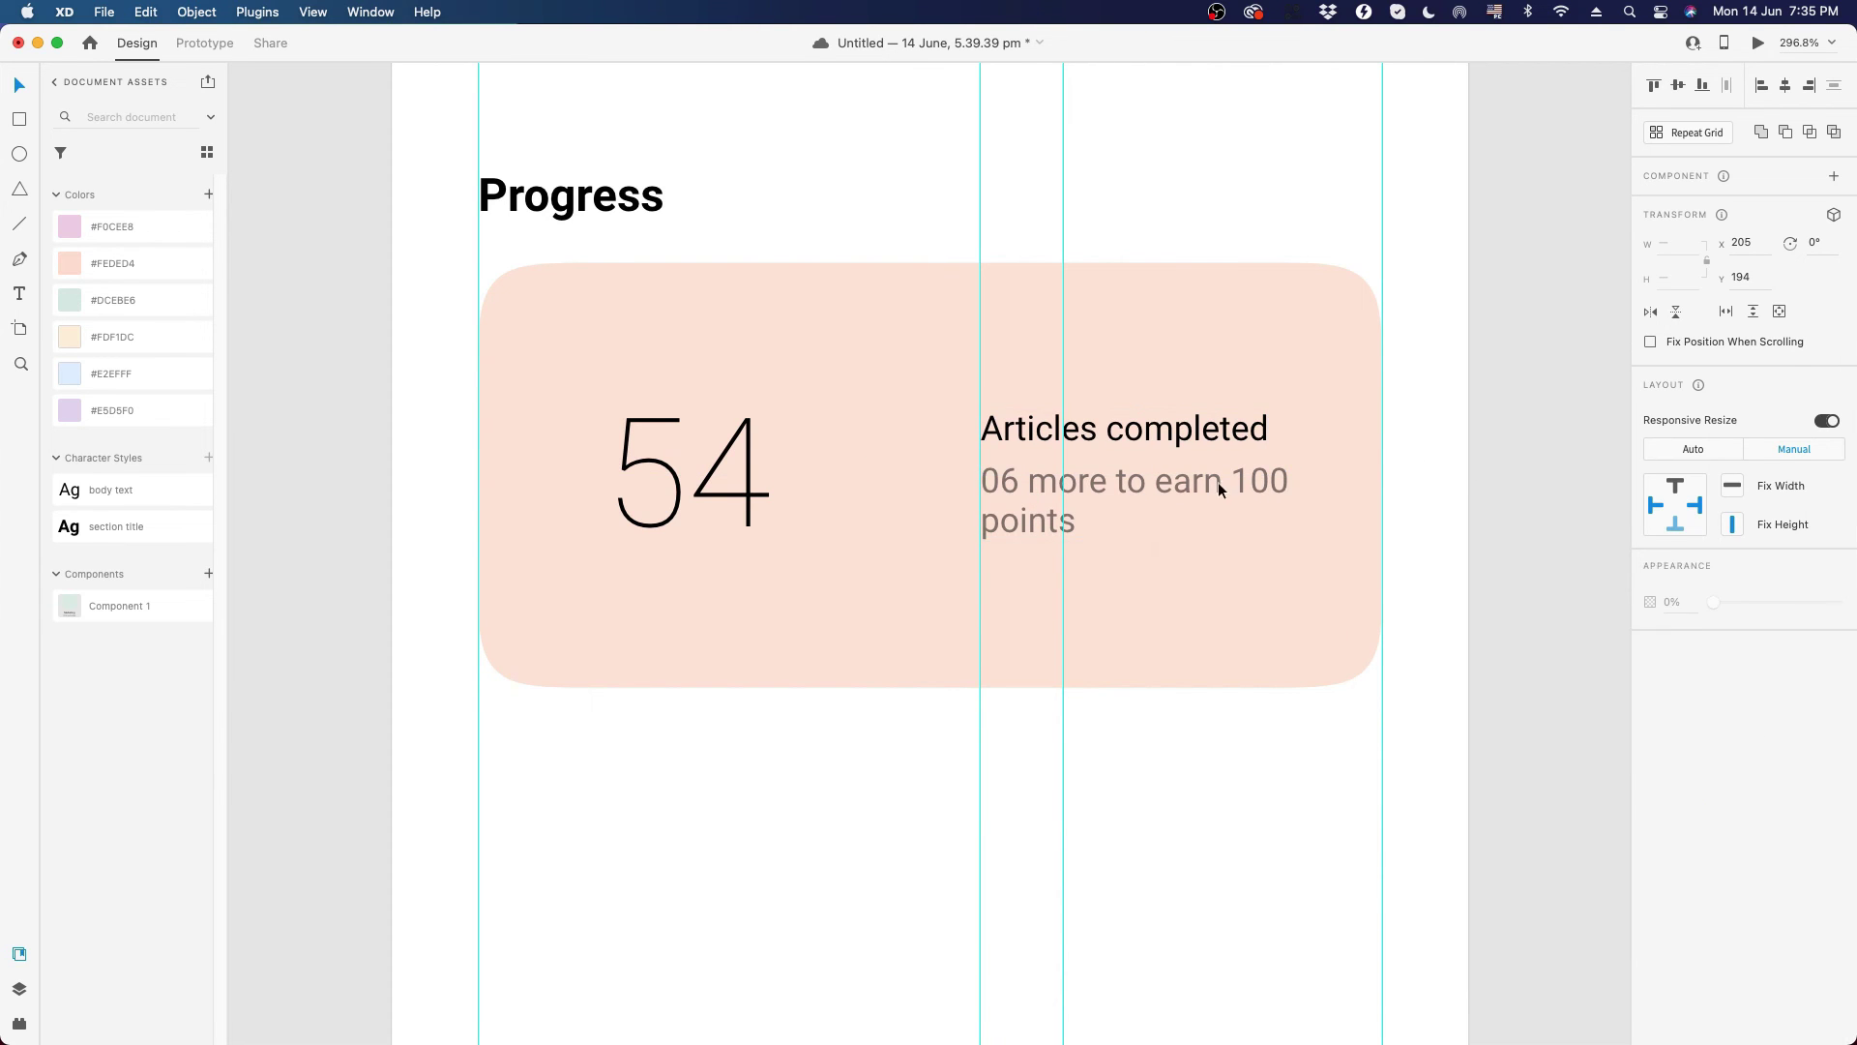
{"action": "scroll", "coordinate": [934, 473], "scroll_direction": "down", "scroll_amount": 10}
{"action": "scroll", "coordinate": [936, 474], "scroll_direction": "up", "scroll_amount": 4}
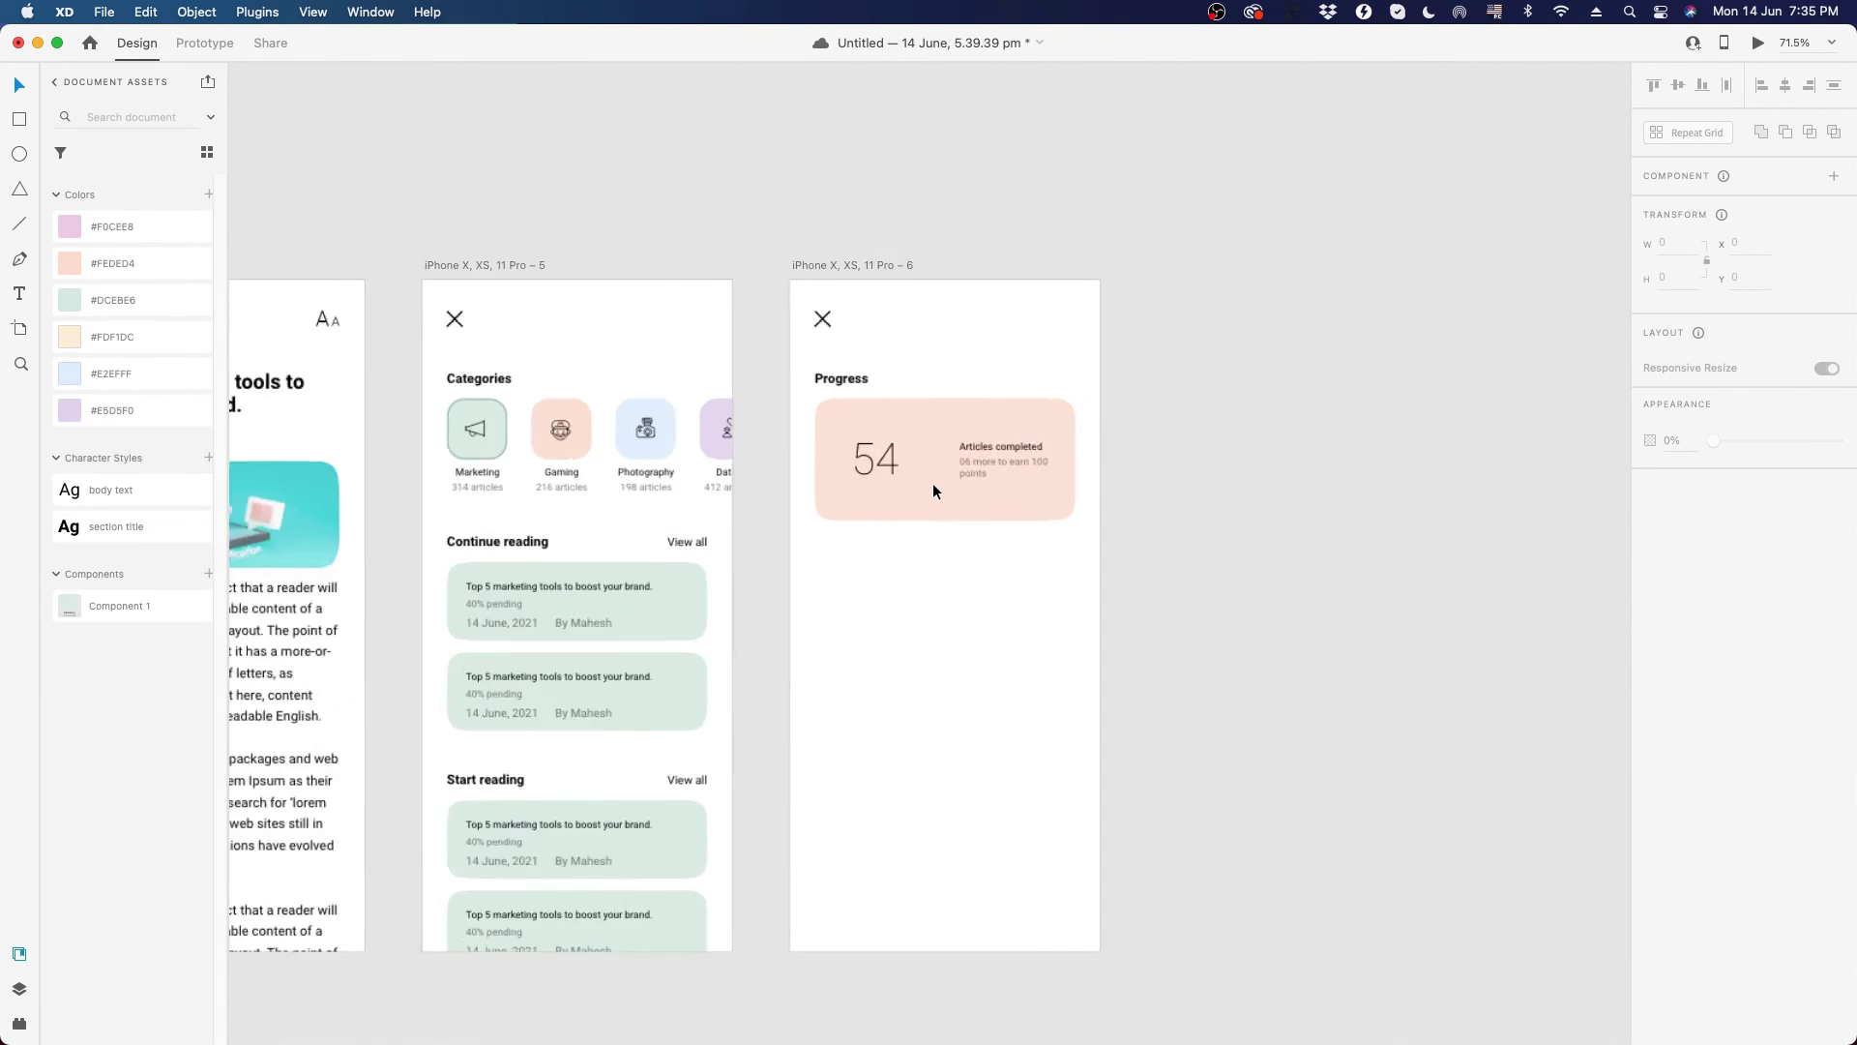
{"action": "scroll", "coordinate": [932, 483], "scroll_direction": "up", "scroll_amount": 4}
{"action": "left_click", "coordinate": [931, 526]}
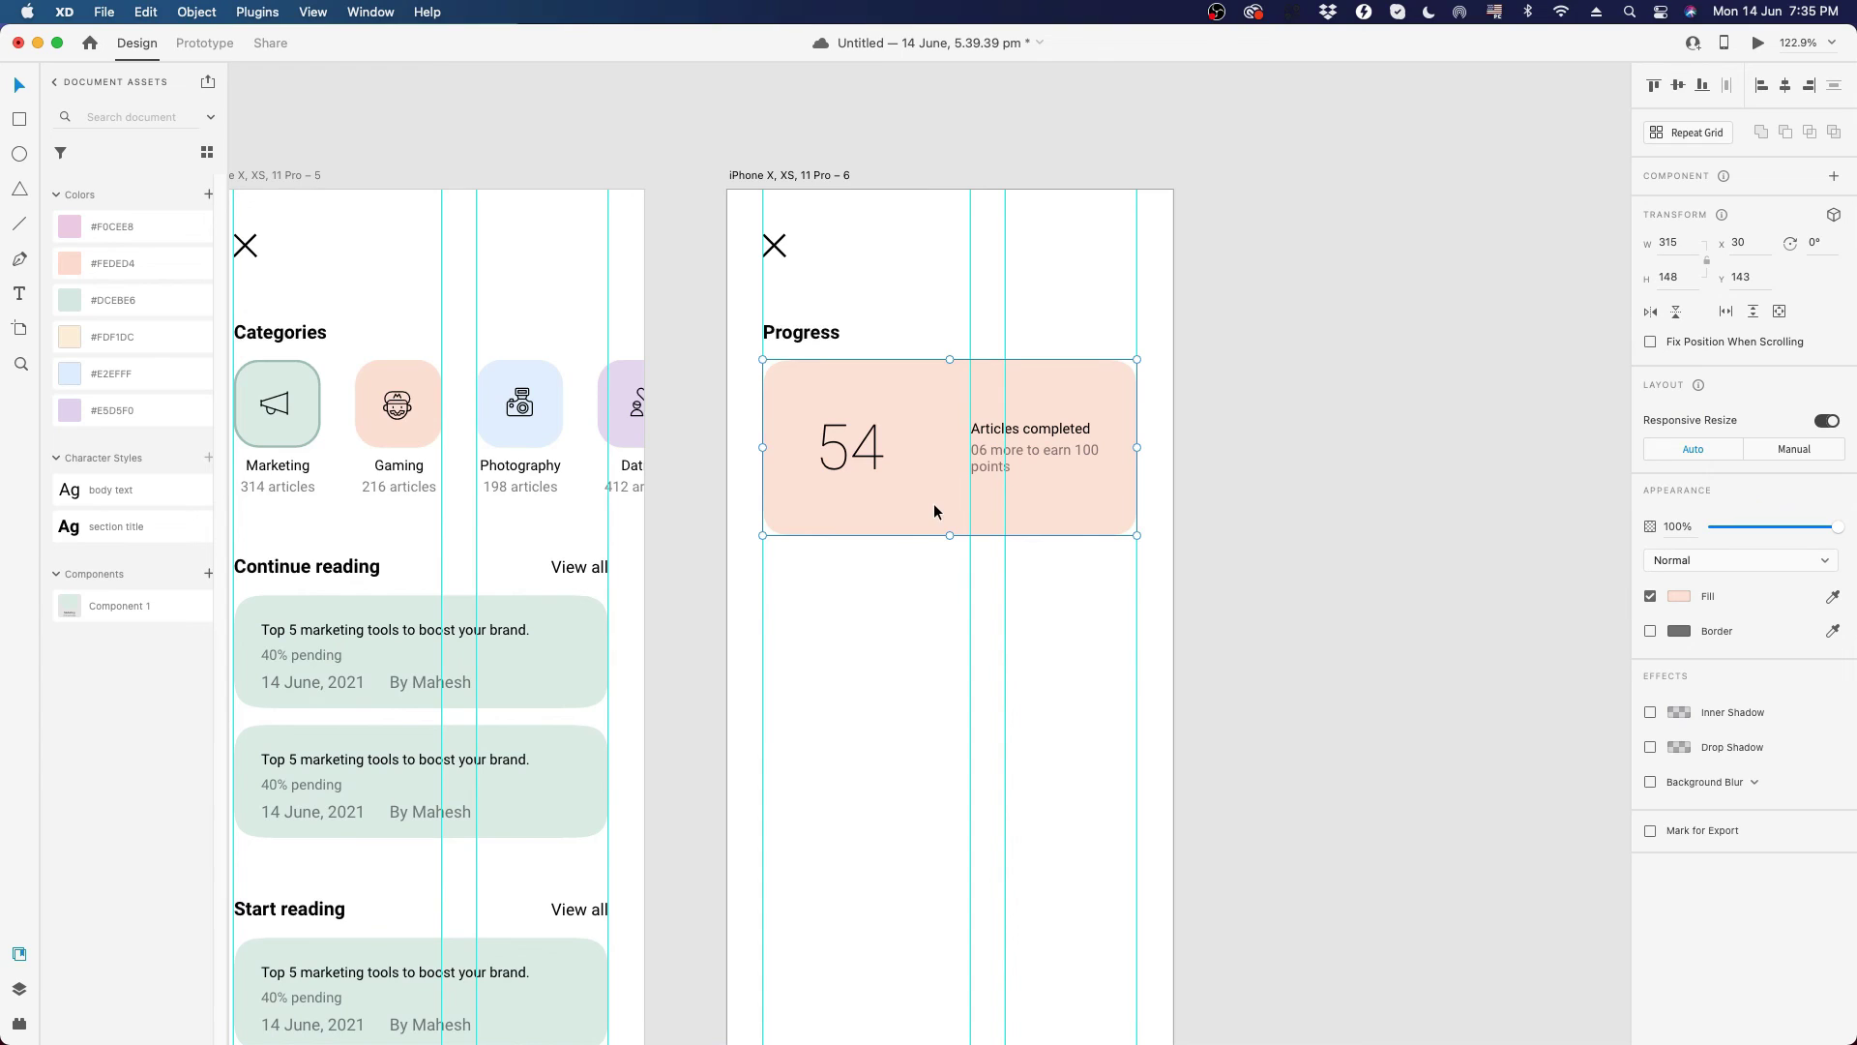
{"action": "left_click_drag", "start_coordinate": [1016, 525], "coordinate": [1052, 524]}
{"action": "key", "text": "super+z"}
{"action": "left_click", "coordinate": [1299, 506]}
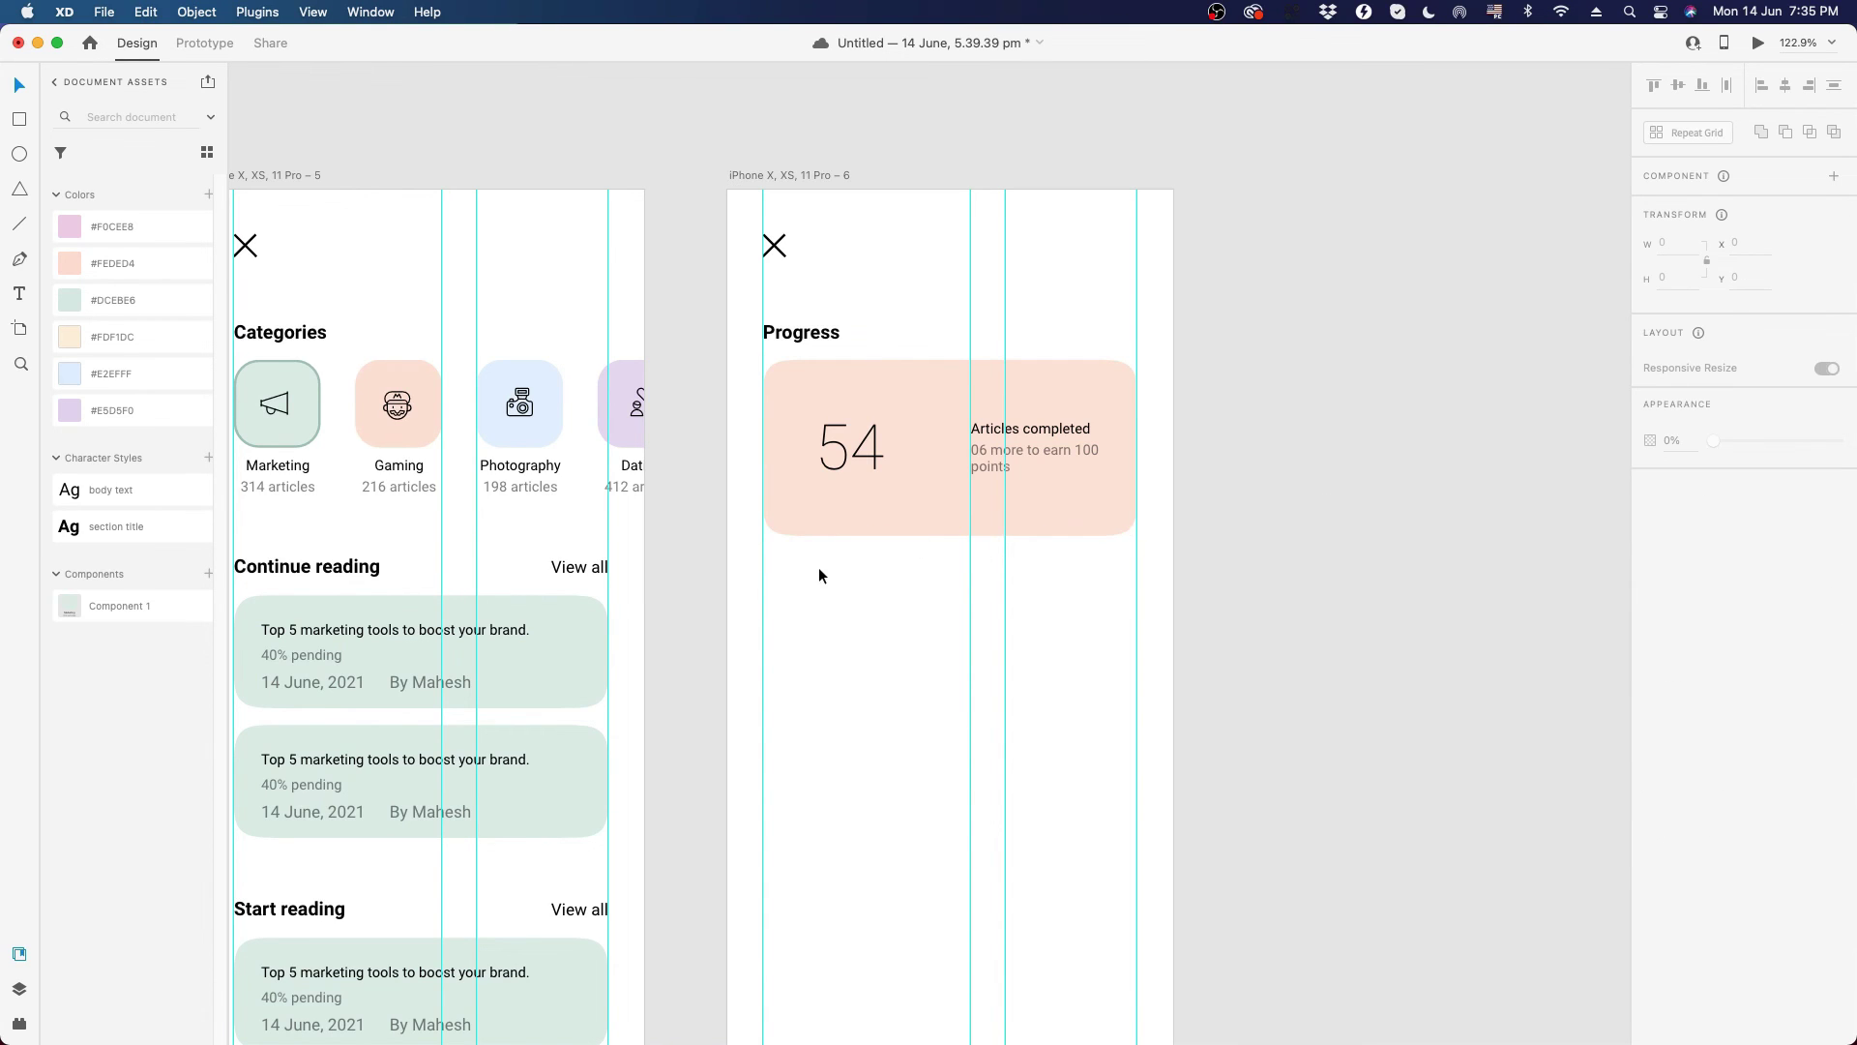
- Group the peach card with its number and labels, and duplicate it directly below at Y 305
{"action": "left_click_drag", "start_coordinate": [819, 571], "coordinate": [1128, 387]}
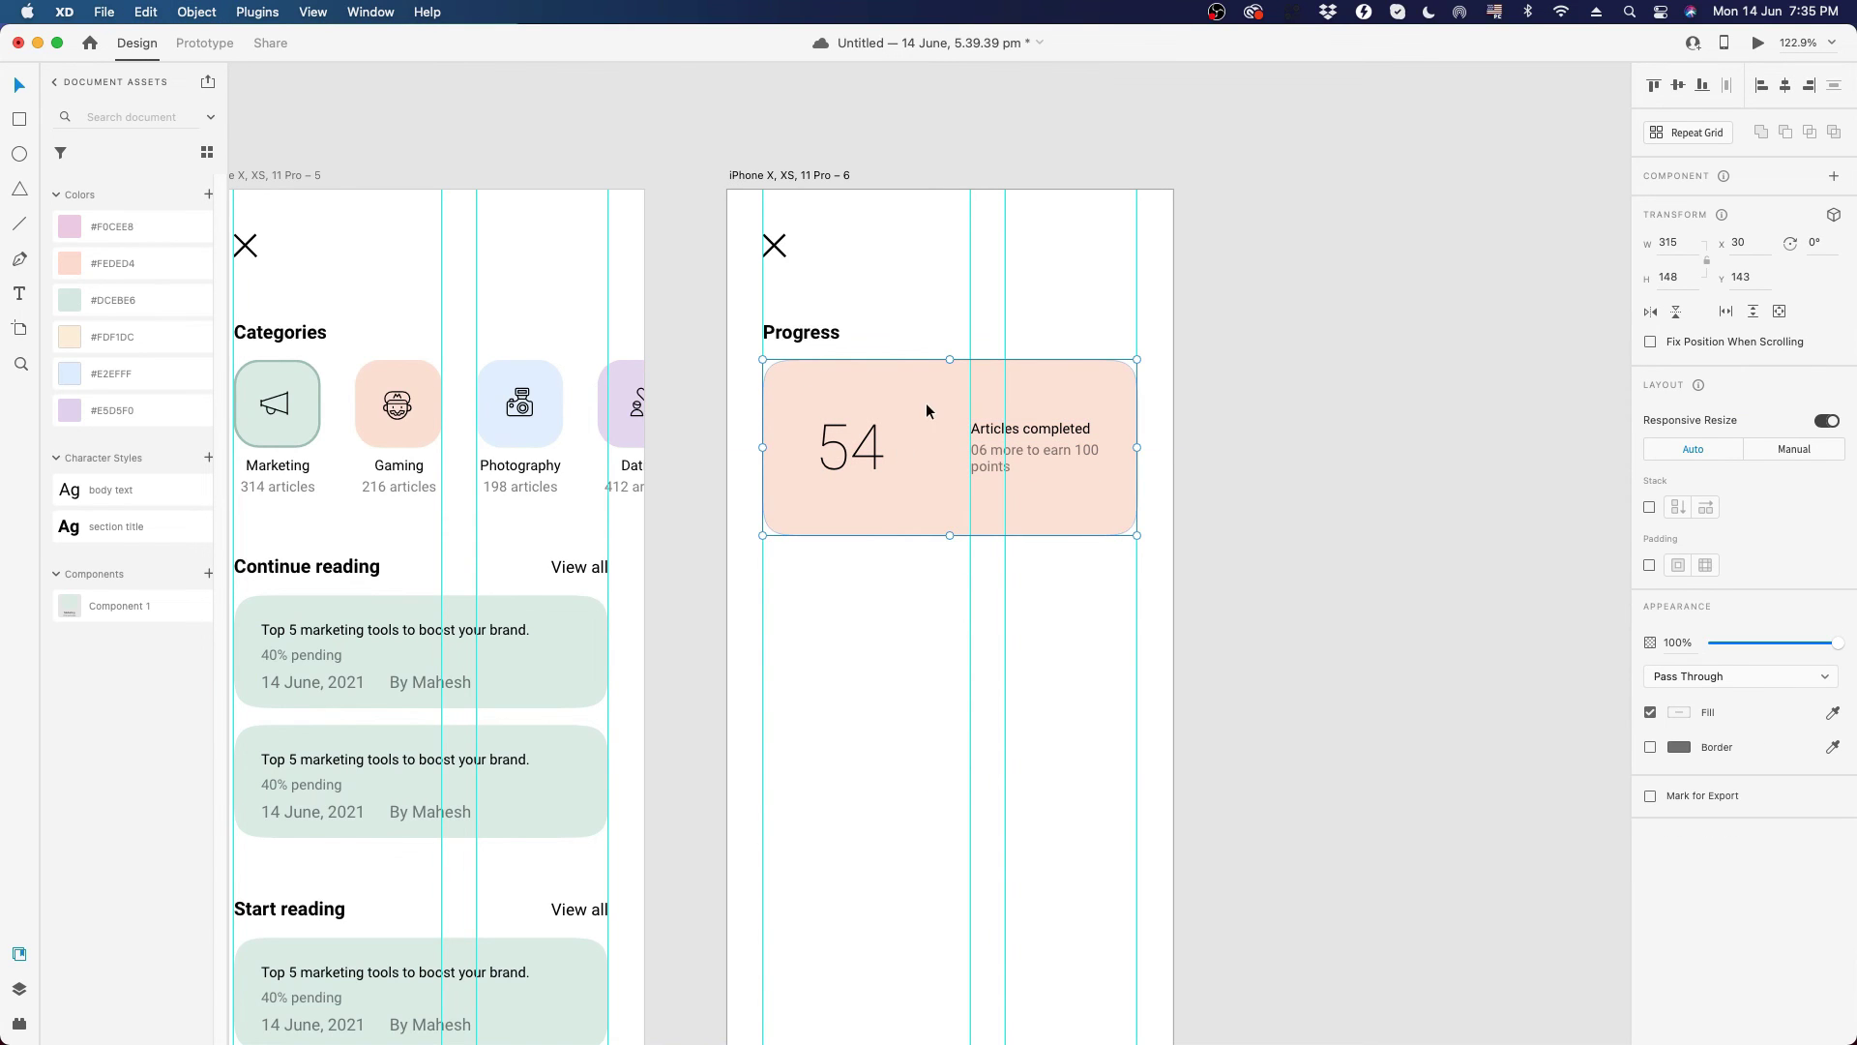
{"action": "left_click_drag", "start_coordinate": [926, 411], "coordinate": [924, 598]}
{"action": "left_click", "coordinate": [1317, 583]}
- Center-align the large number on the lower peach card and change it to "623"
{"action": "left_click", "coordinate": [827, 655]}
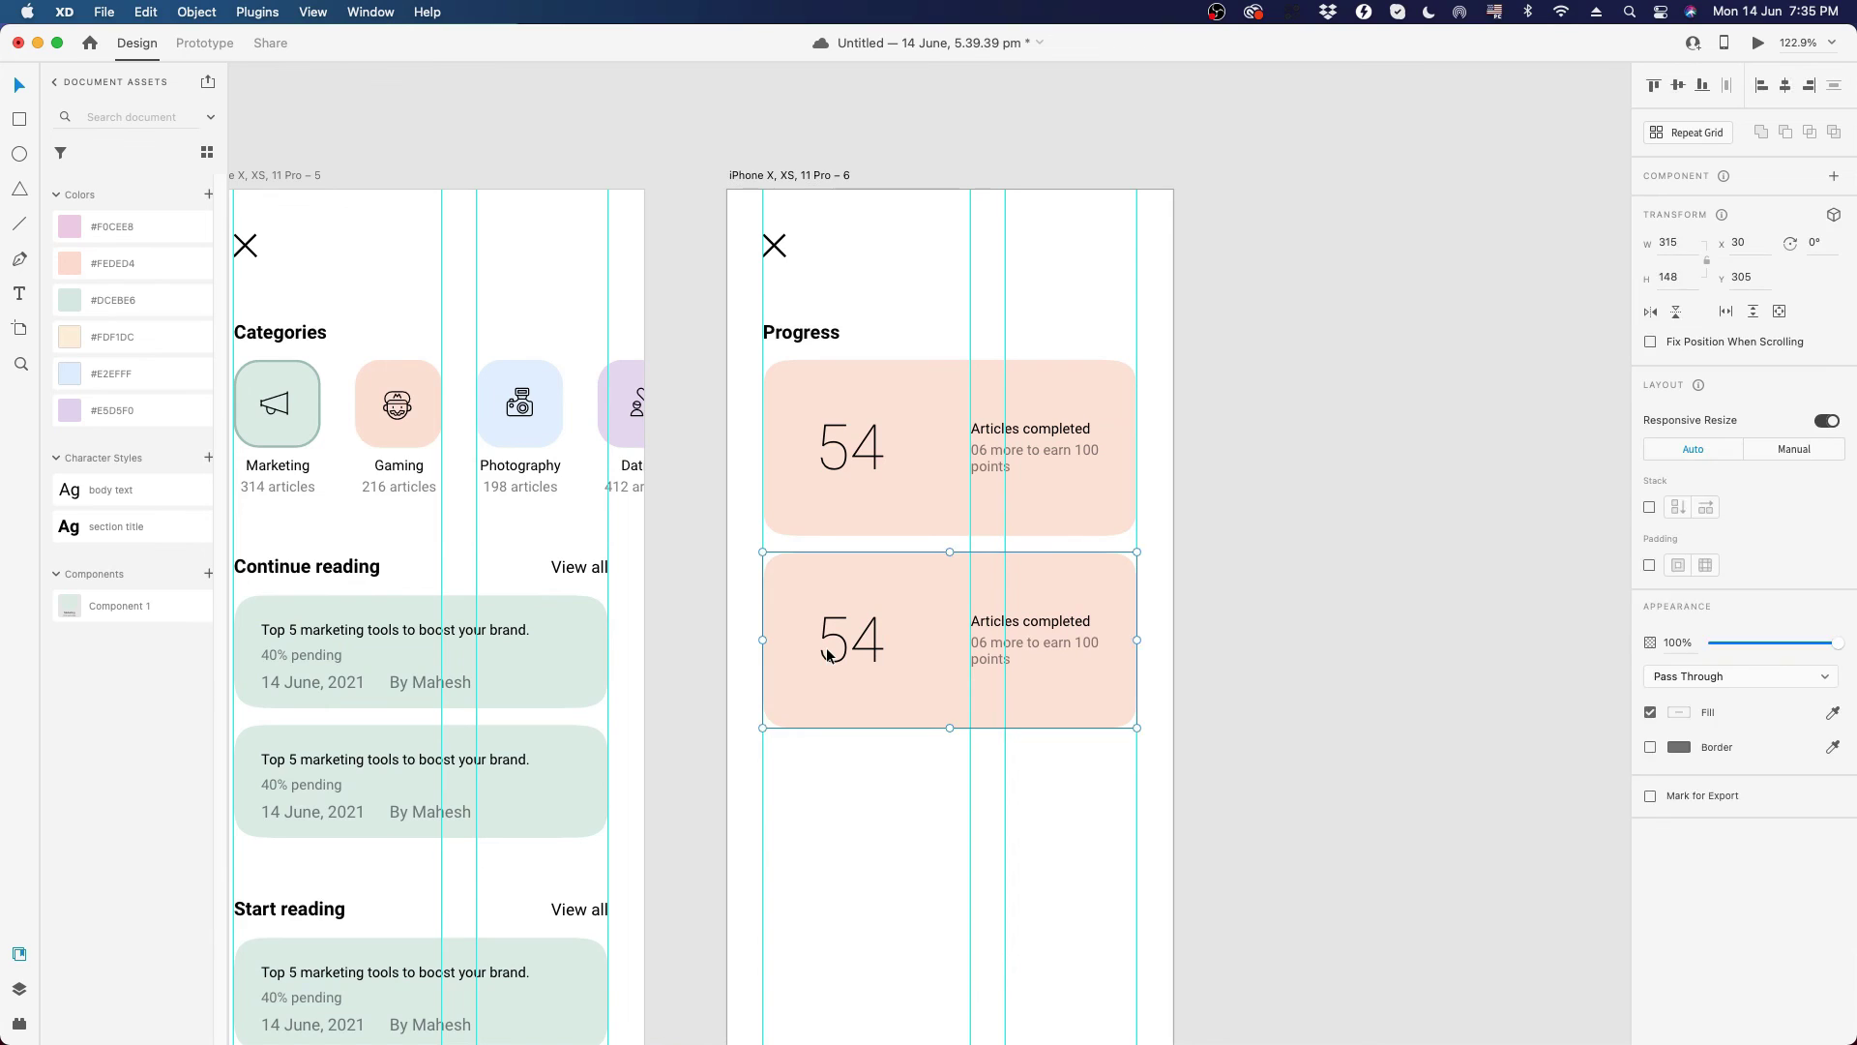
{"action": "double_click", "coordinate": [827, 655]}
{"action": "double_click", "coordinate": [827, 650]}
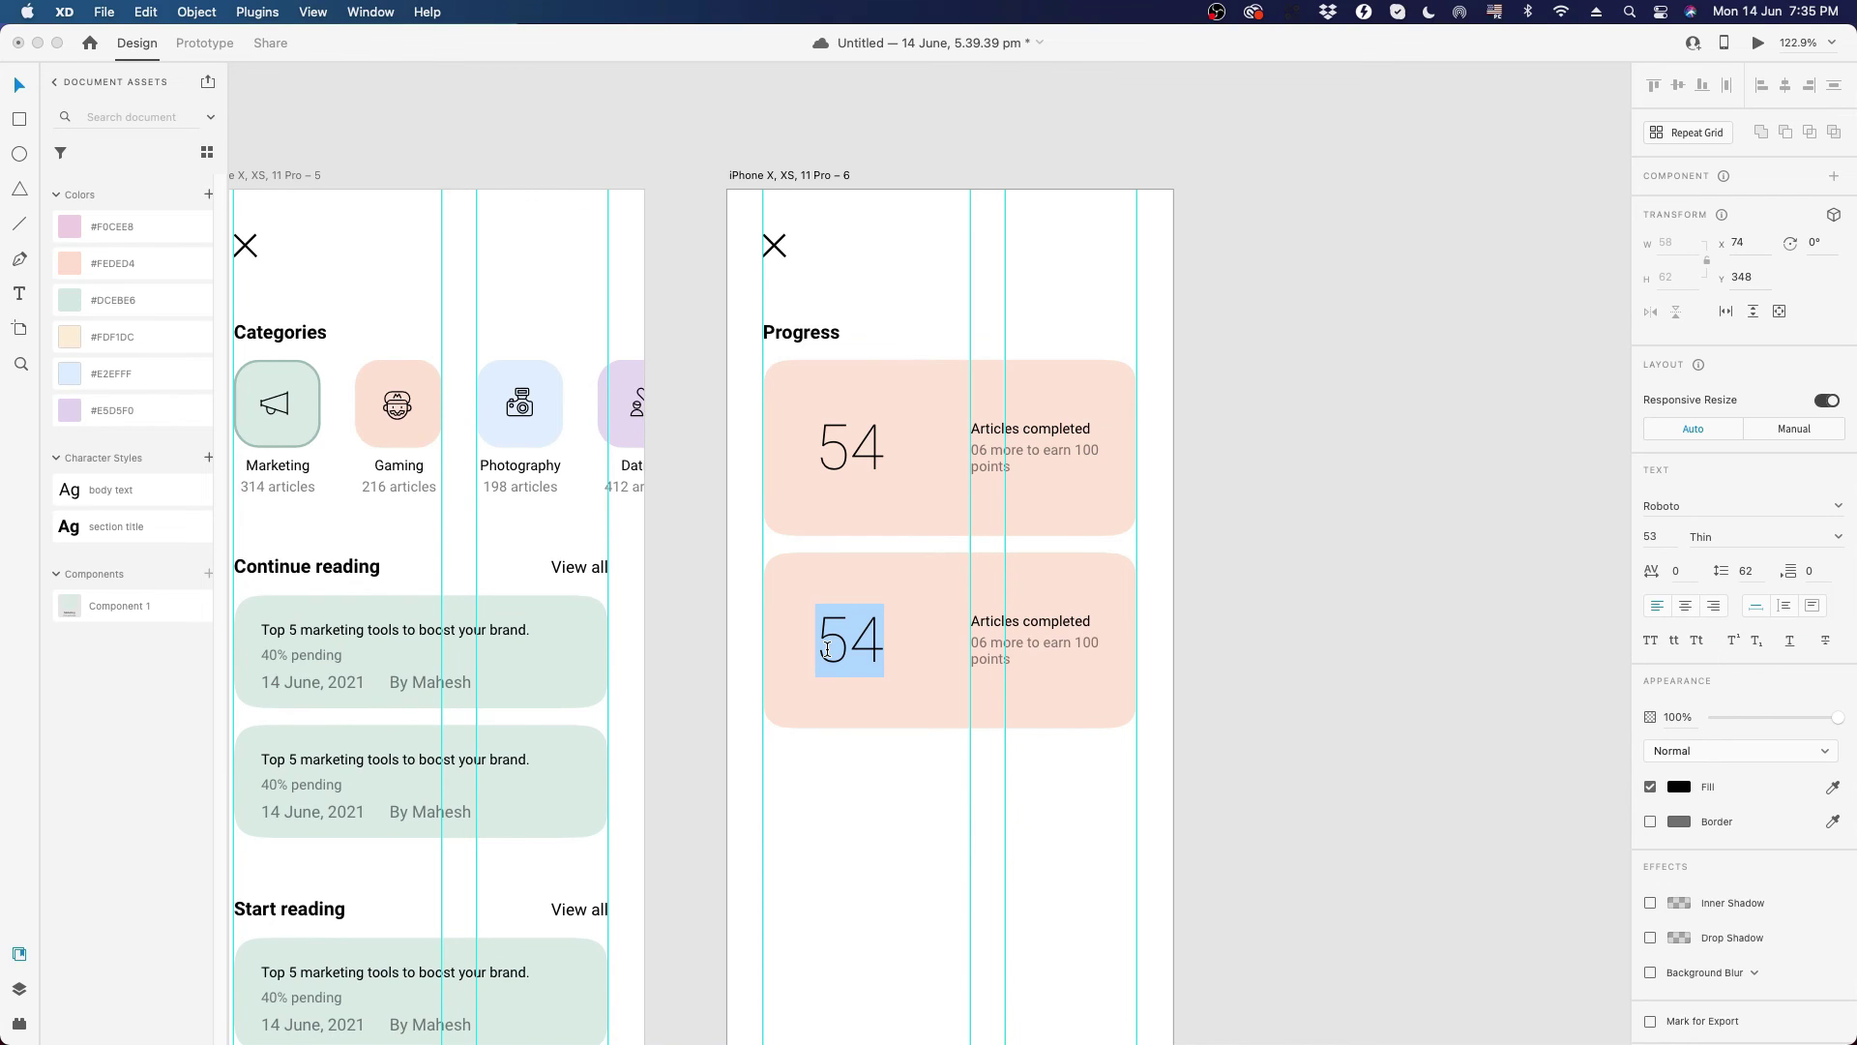
{"action": "left_click", "coordinate": [1686, 606]}
{"action": "type", "text": "623"}
{"action": "key", "text": "Escape"}
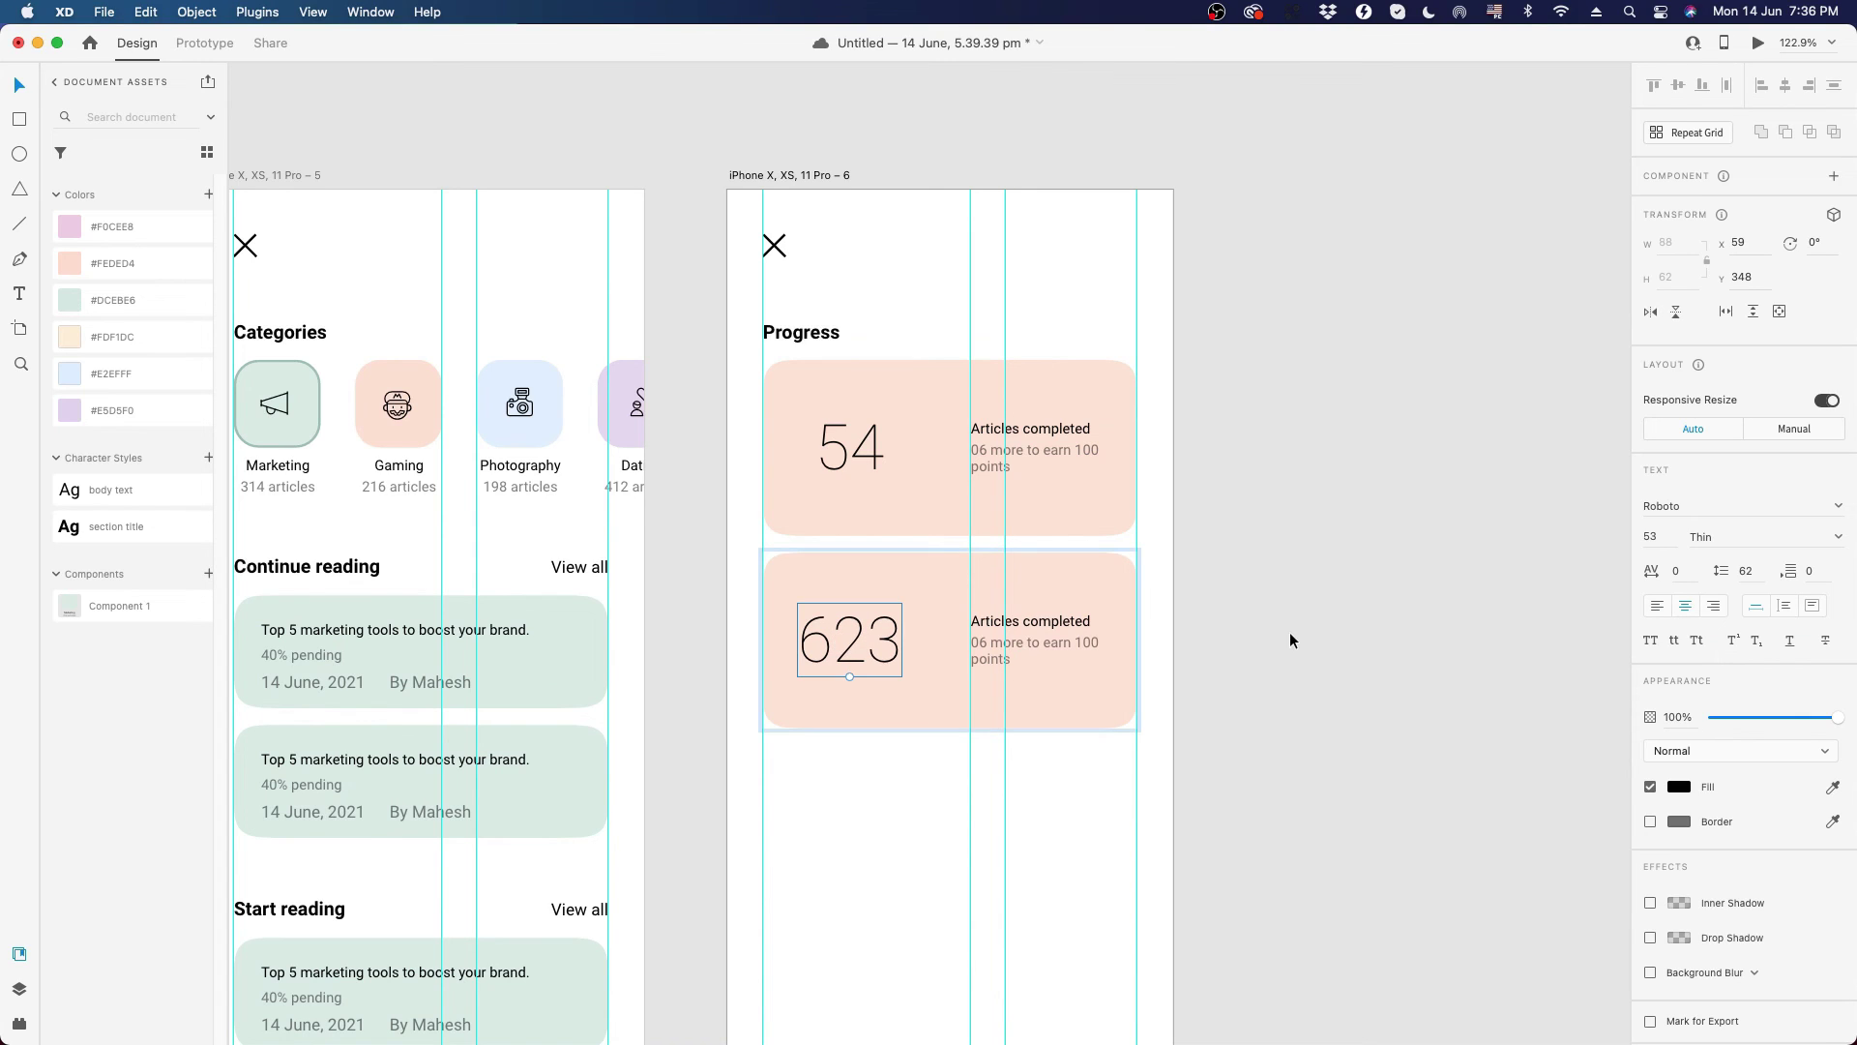
- Change the "Articles completed" label on the lower card to "Points earned"
{"action": "double_click", "coordinate": [1031, 622]}
{"action": "double_click", "coordinate": [1038, 620]}
{"action": "type", "text": "Poi"}
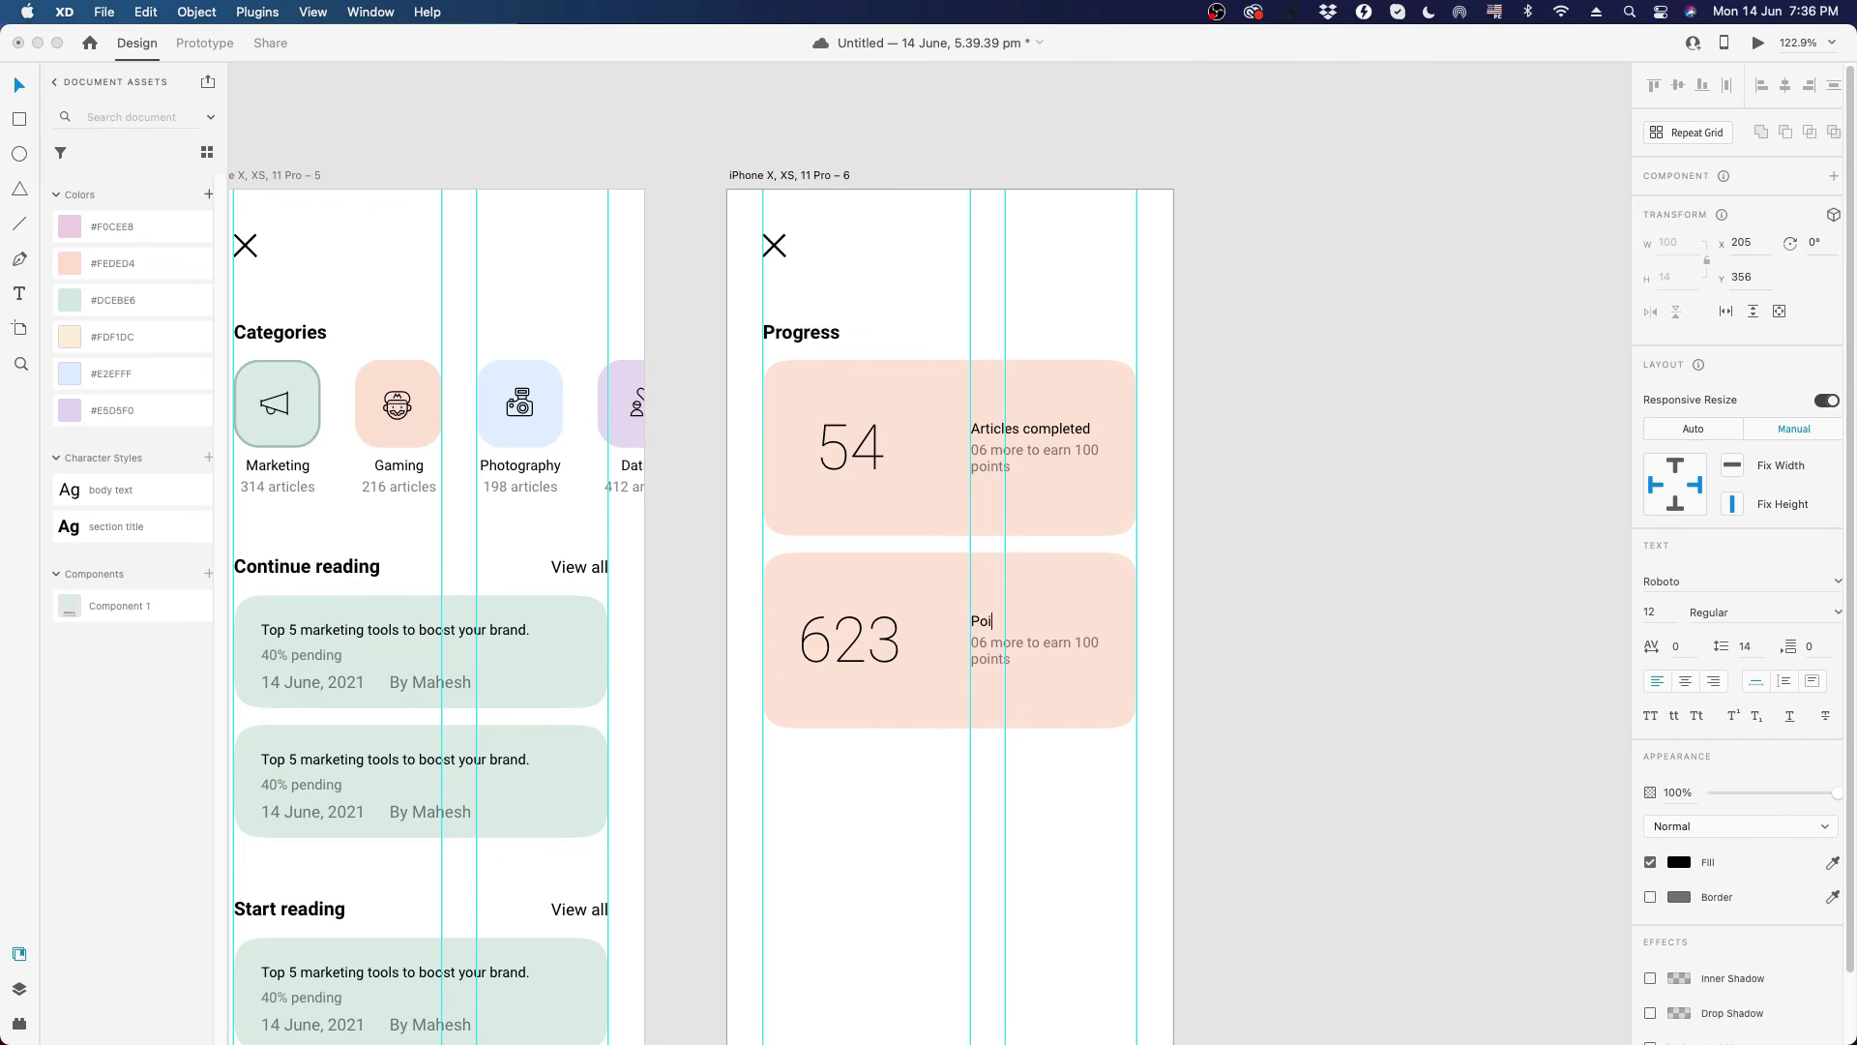
{"action": "type", "text": "nts earned"}
{"action": "key", "text": "Escape"}
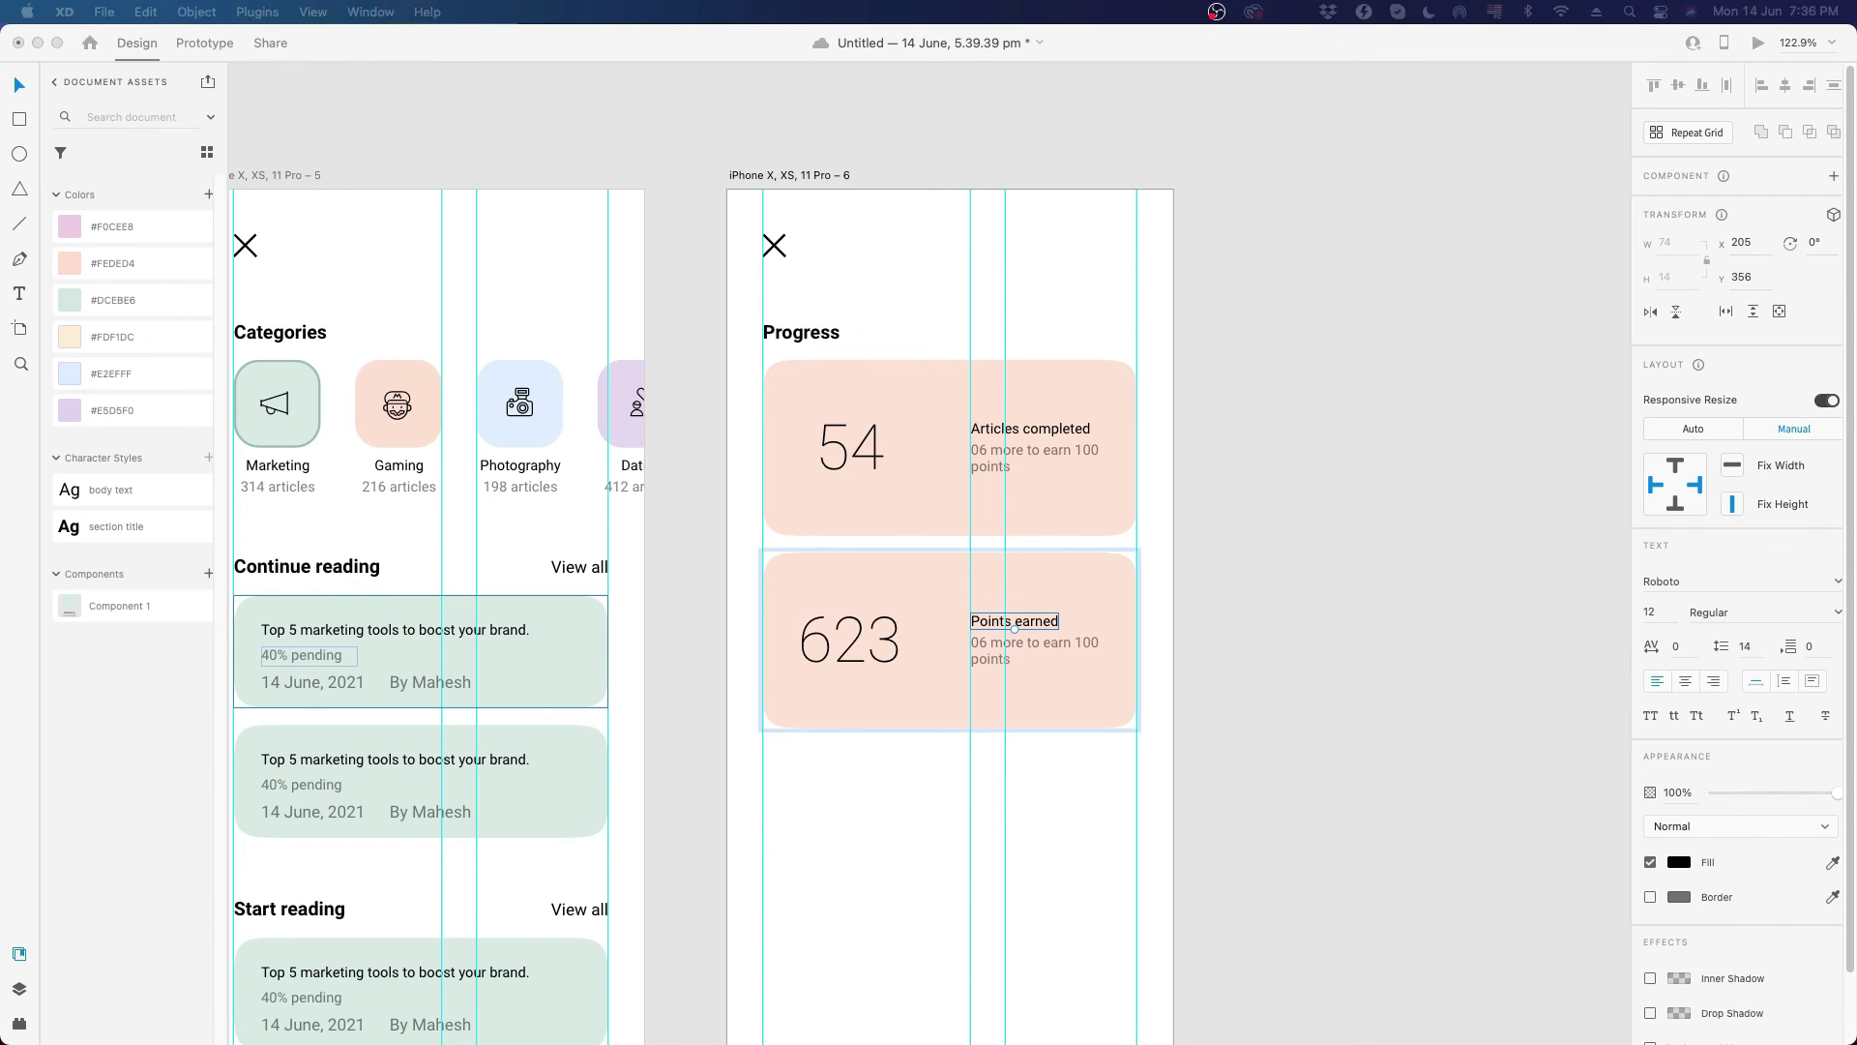
- Change the lower card's grey text to "377 more points to redeem 6 months subscription" and enlarge its text box to fit three lines
{"action": "double_click", "coordinate": [1032, 643]}
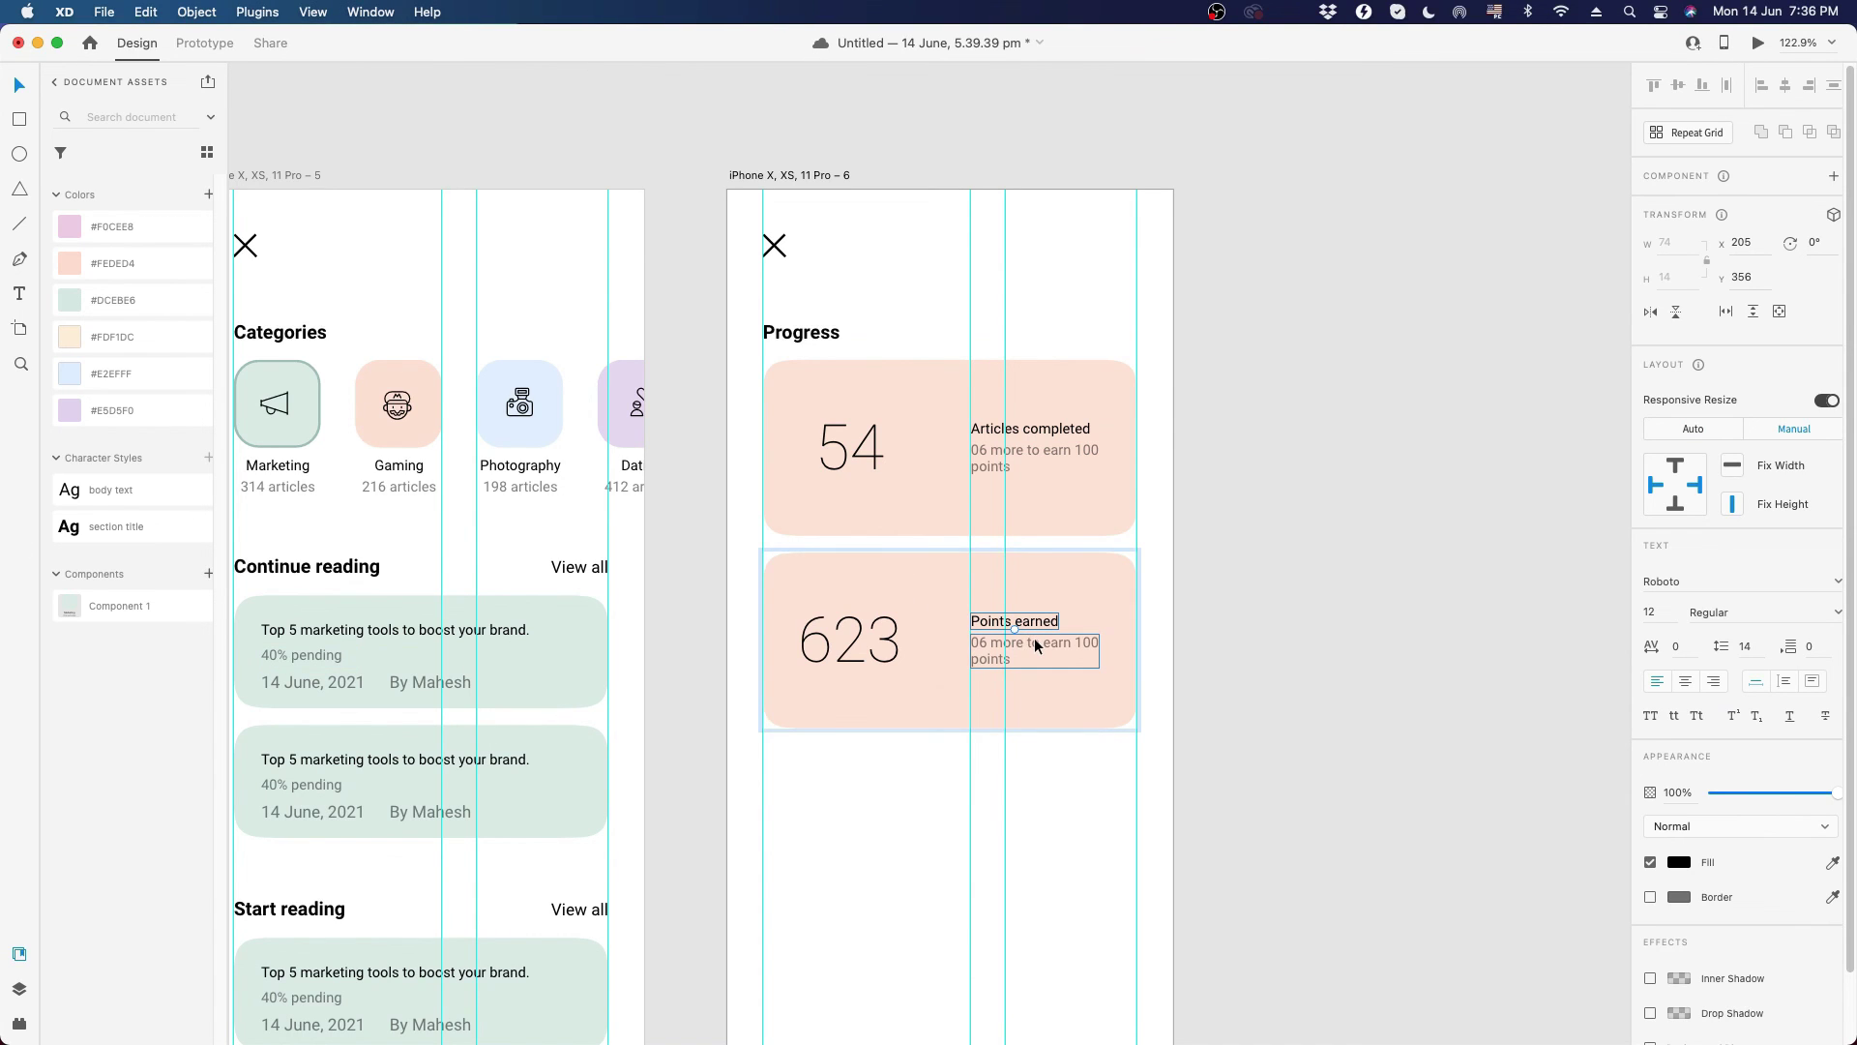
{"action": "type", "text": "377 more points to redeem 6 months subscription"}
{"action": "key", "text": "Escape"}
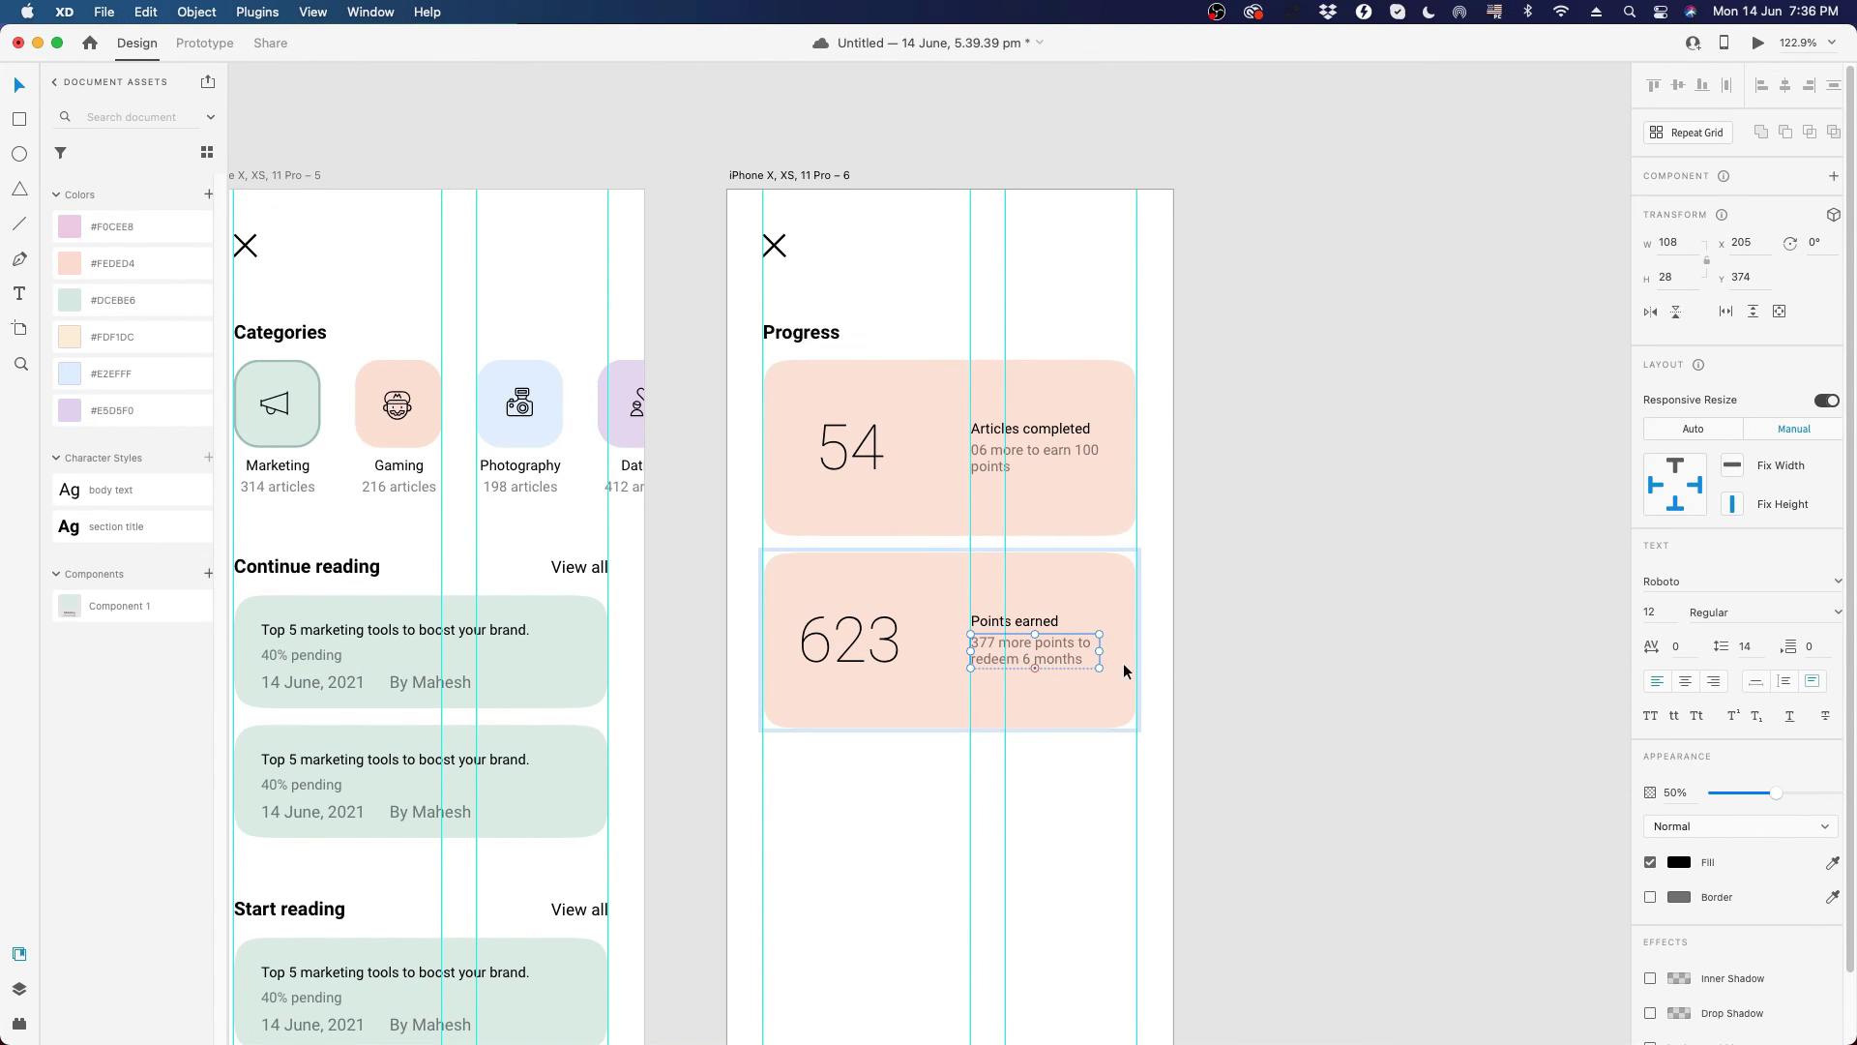
{"action": "left_click_drag", "start_coordinate": [1099, 668], "coordinate": [1103, 687]}
{"action": "left_click", "coordinate": [1354, 654]}
{"action": "scroll", "coordinate": [1041, 726], "scroll_direction": "down", "scroll_amount": 5}
{"action": "scroll", "coordinate": [1041, 725], "scroll_direction": "left", "scroll_amount": 2}
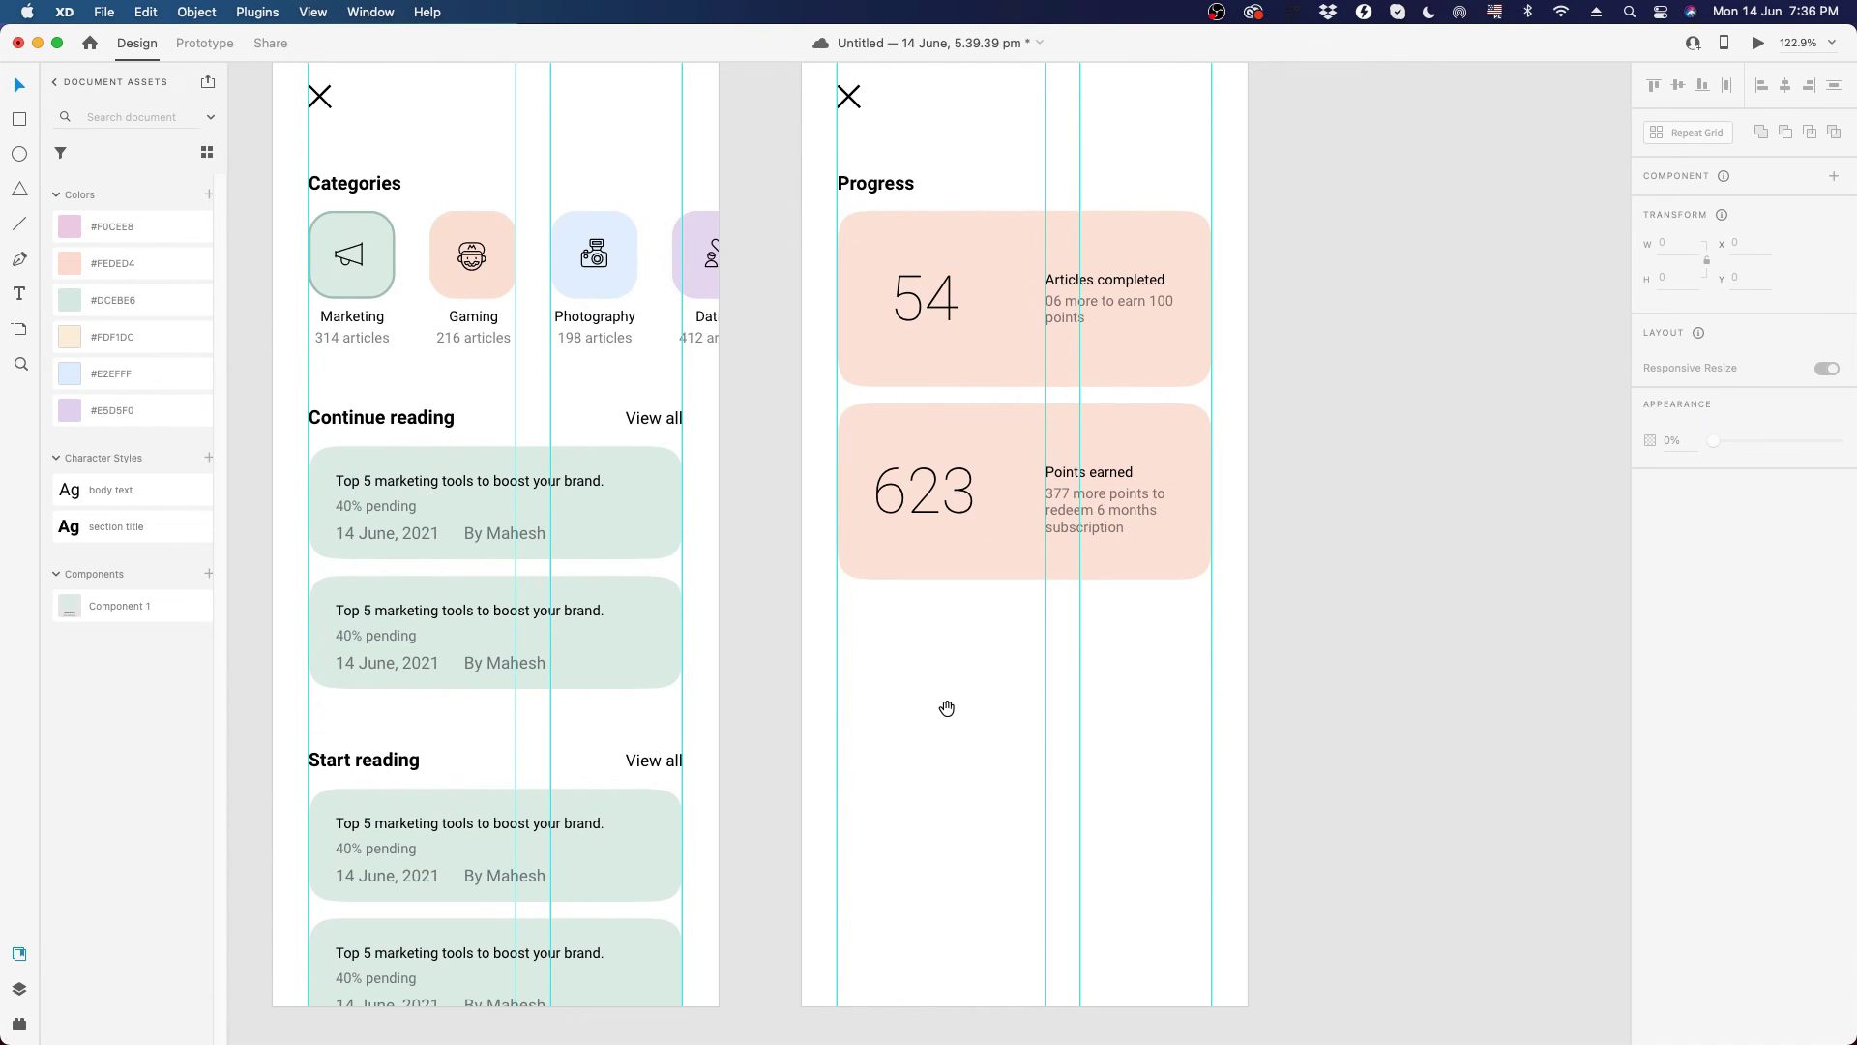
{"action": "left_click_drag", "start_coordinate": [945, 709], "coordinate": [970, 673]}
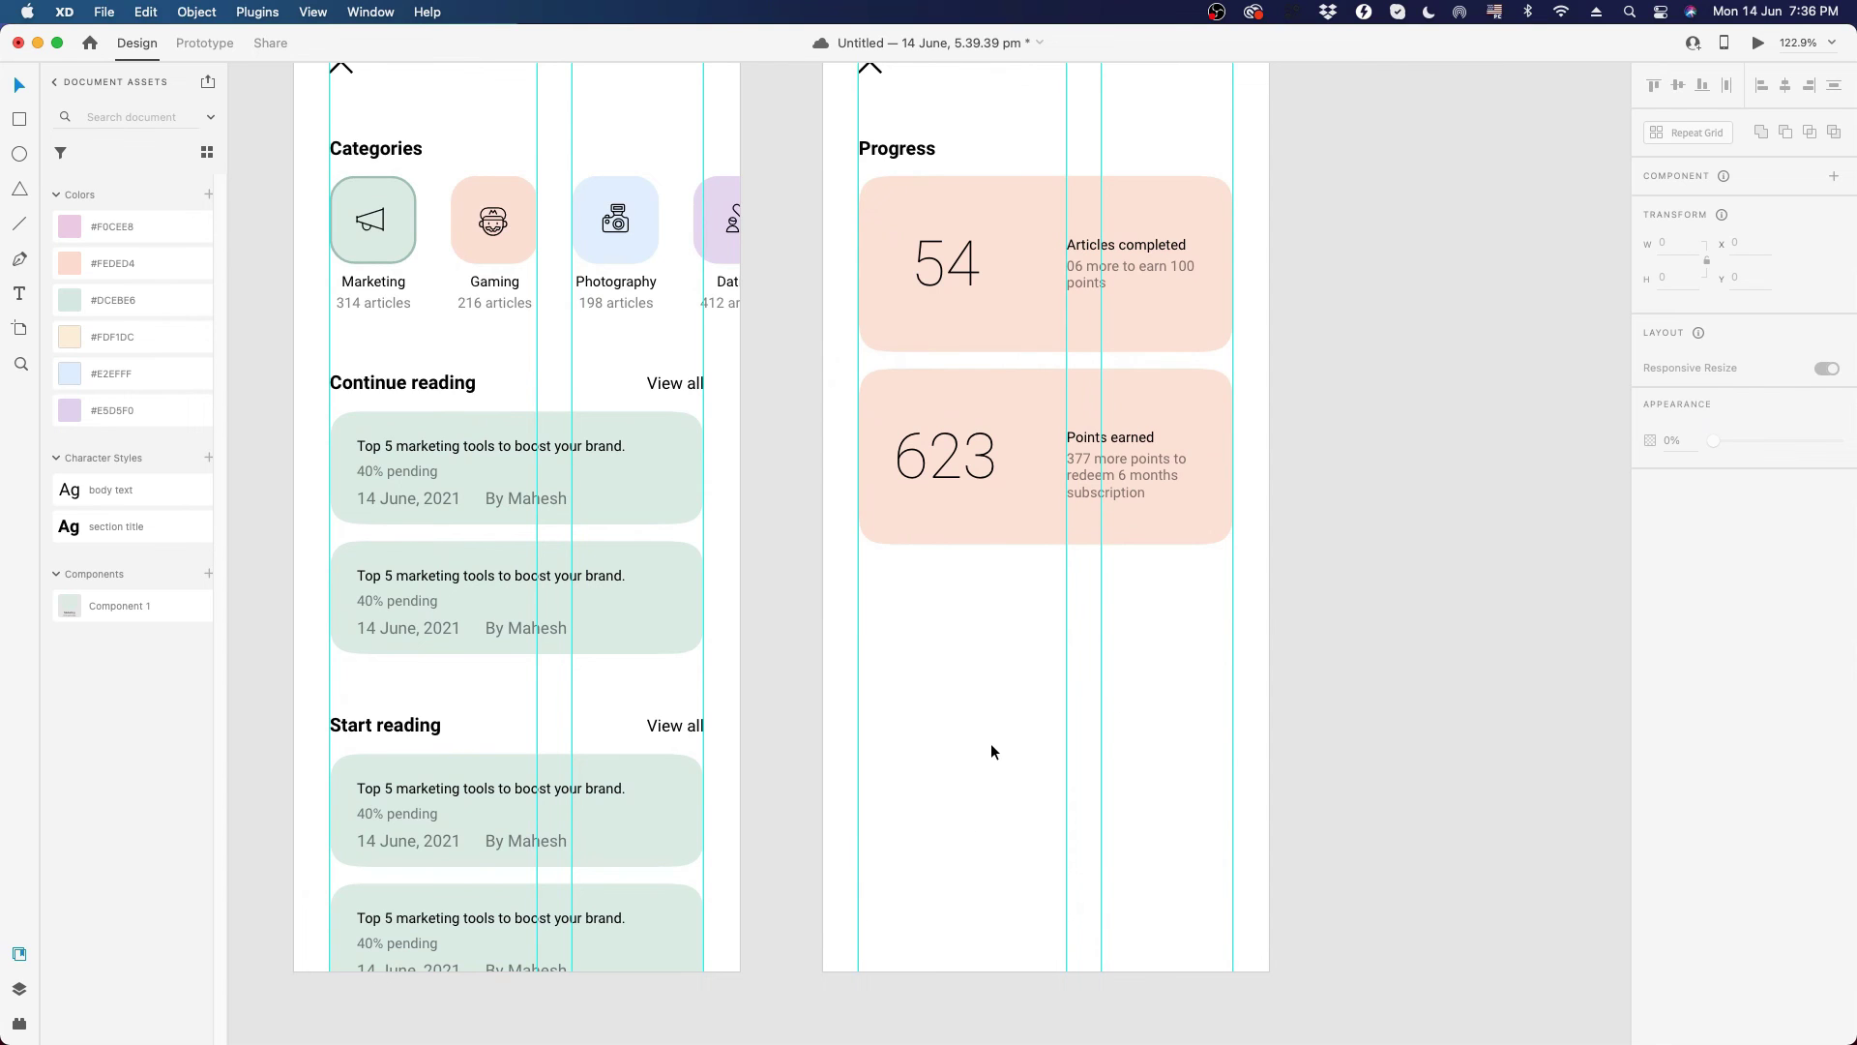
{"action": "scroll", "coordinate": [928, 696], "scroll_direction": "up", "scroll_amount": 2}
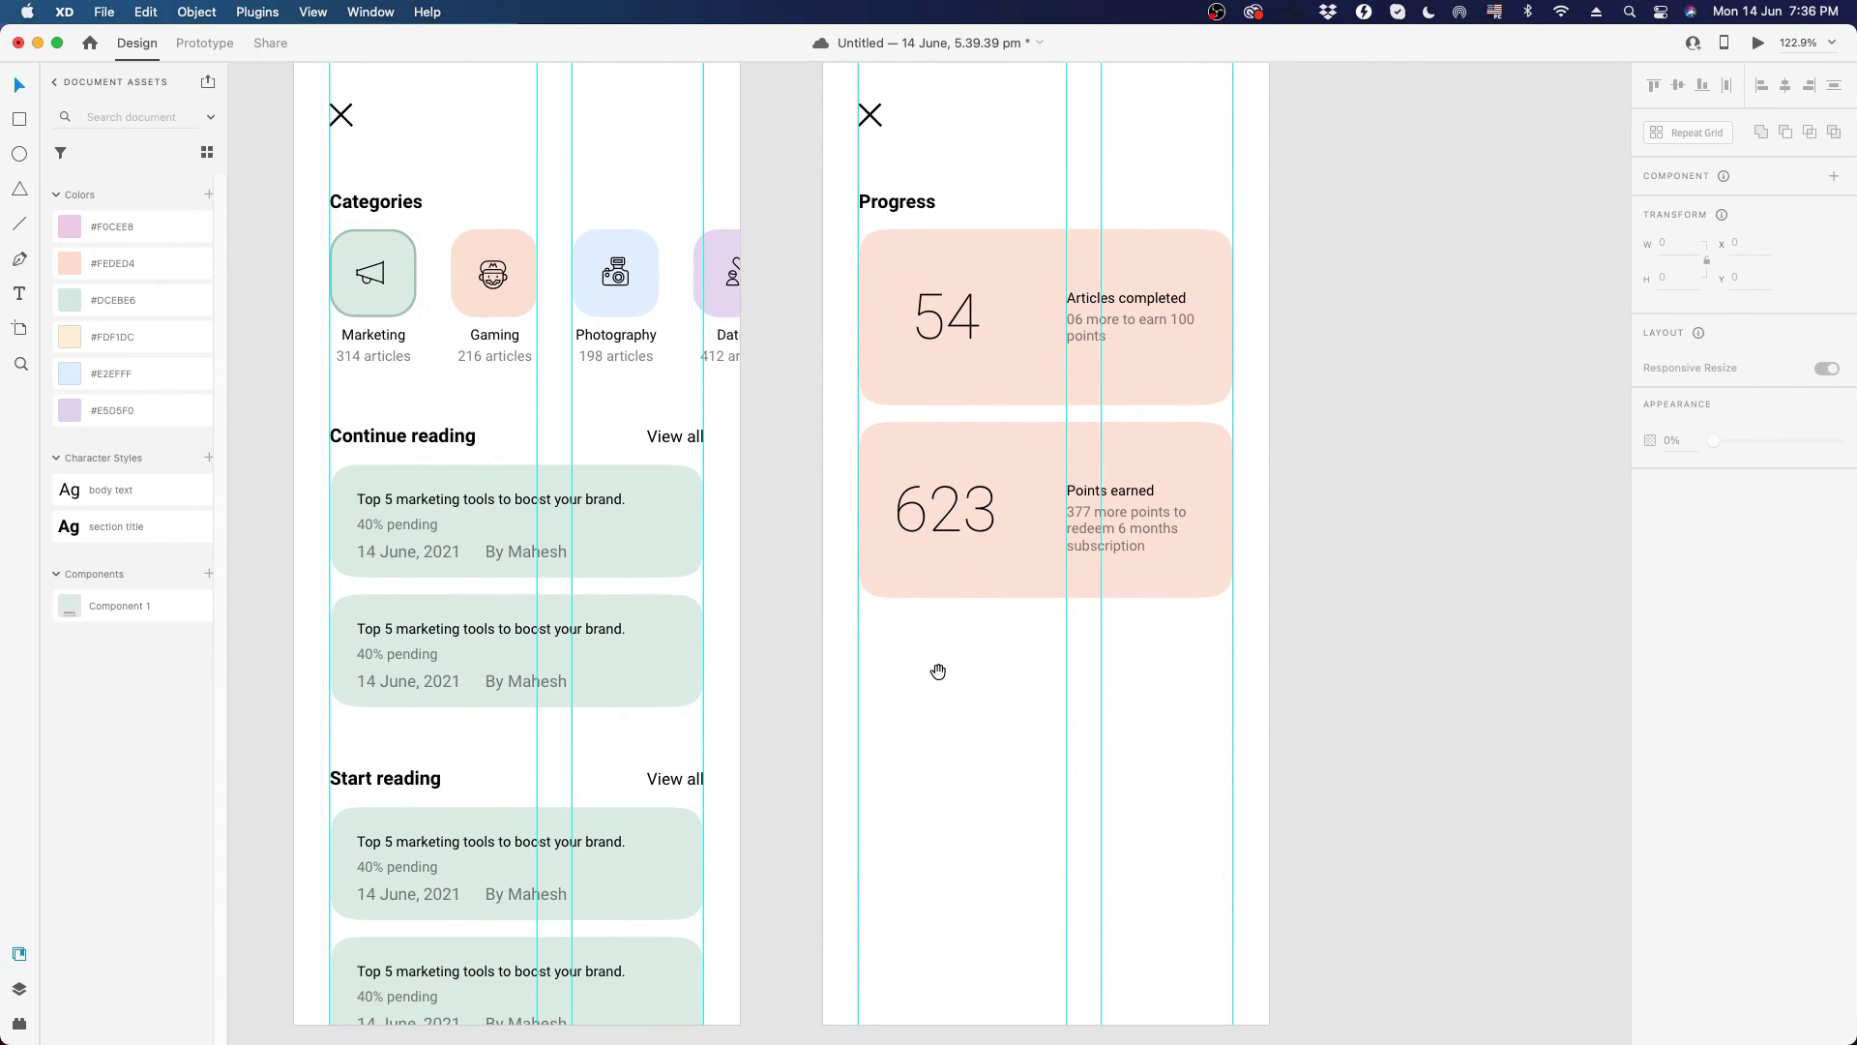
{"action": "left_click_drag", "start_coordinate": [937, 671], "coordinate": [936, 630]}
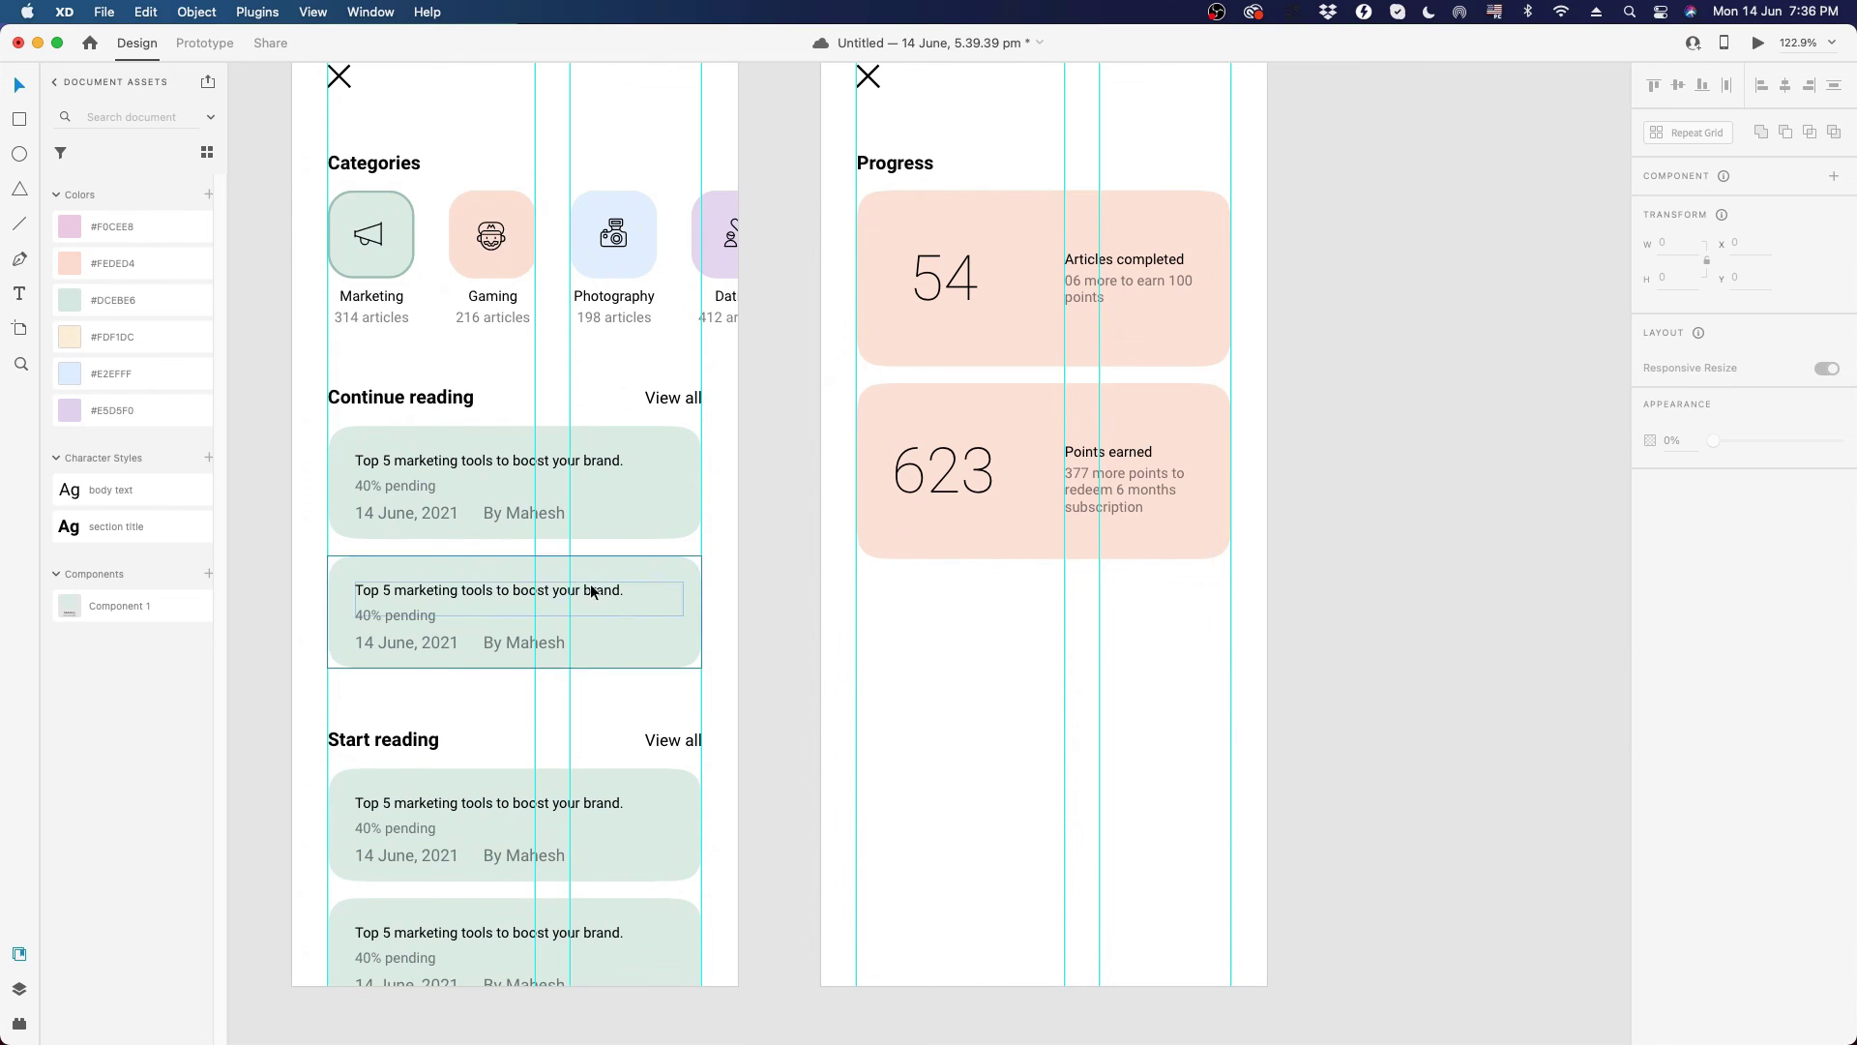
- Copy the Continue reading section with its heading, View all link and two cards from the home screen and paste it onto the Progress screen
{"action": "scroll", "coordinate": [1178, 543], "scroll_direction": "down", "scroll_amount": 10}
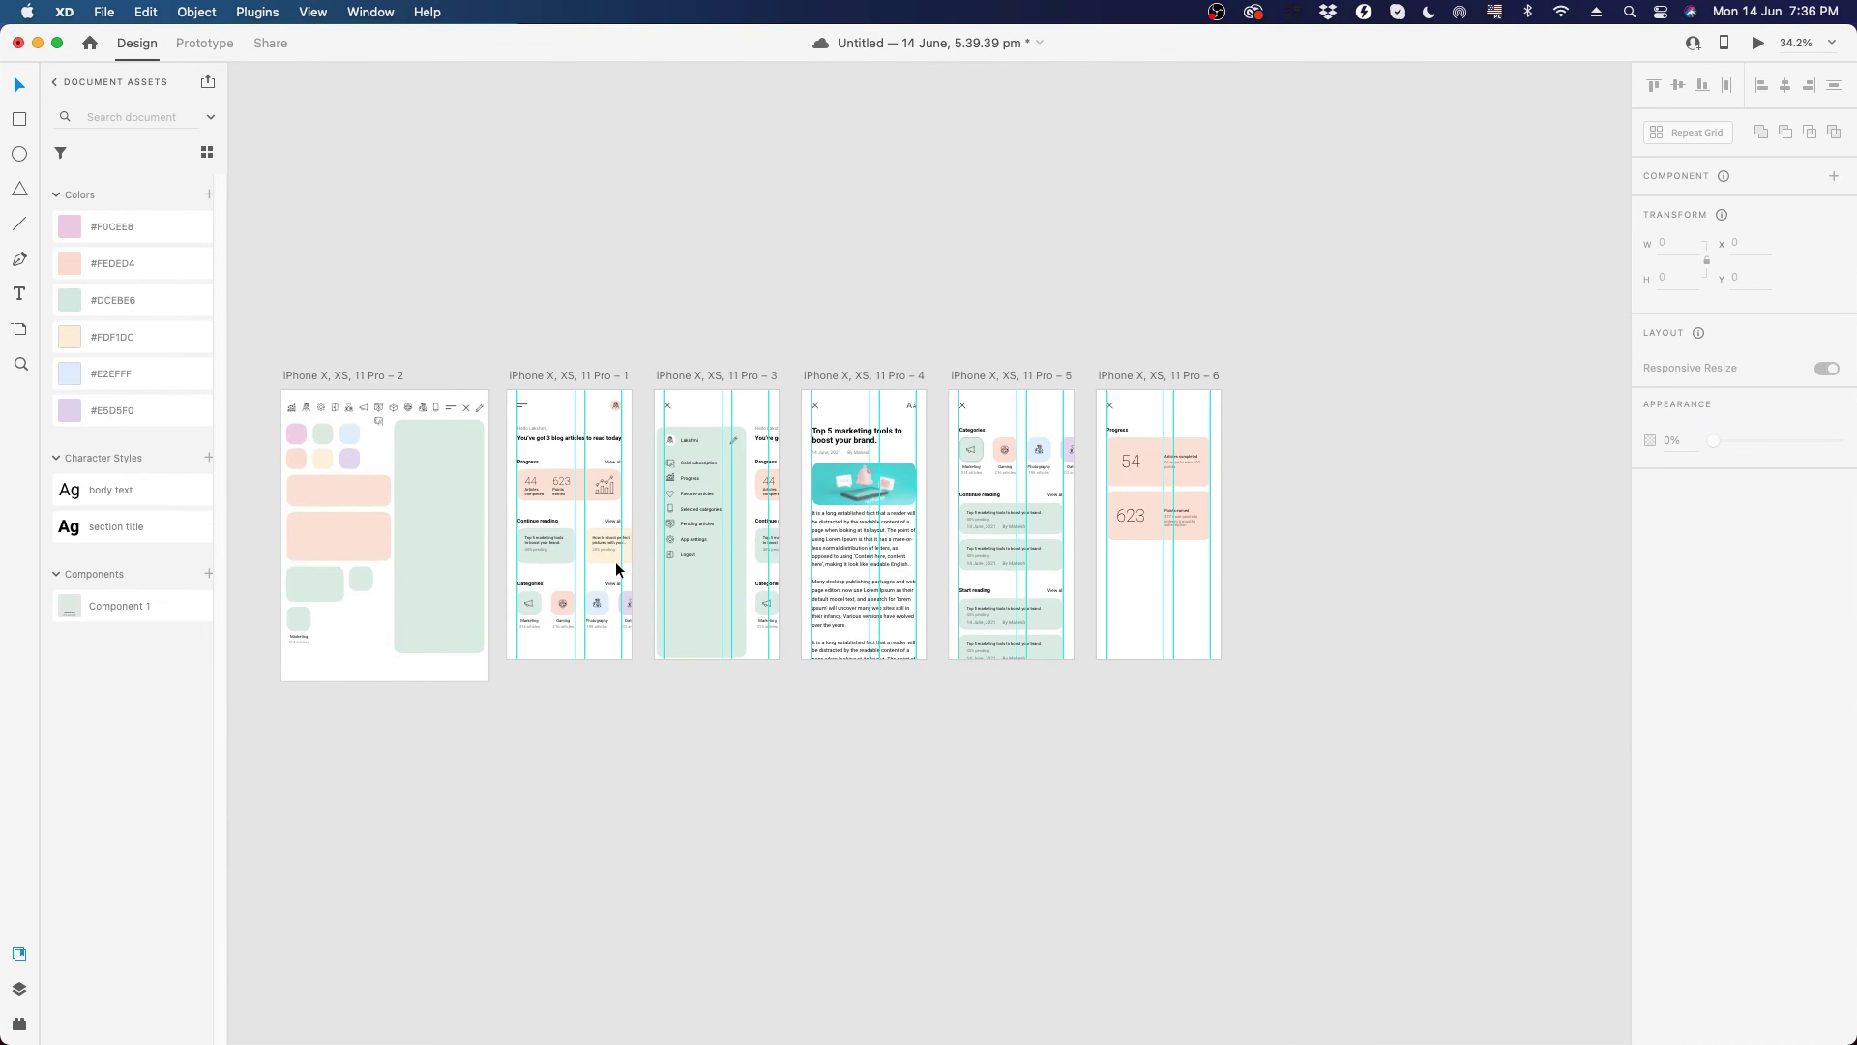
{"action": "scroll", "coordinate": [577, 524], "scroll_direction": "up", "scroll_amount": 4}
{"action": "scroll", "coordinate": [576, 525], "scroll_direction": "up", "scroll_amount": 1}
{"action": "key", "text": "super+semicolon"}
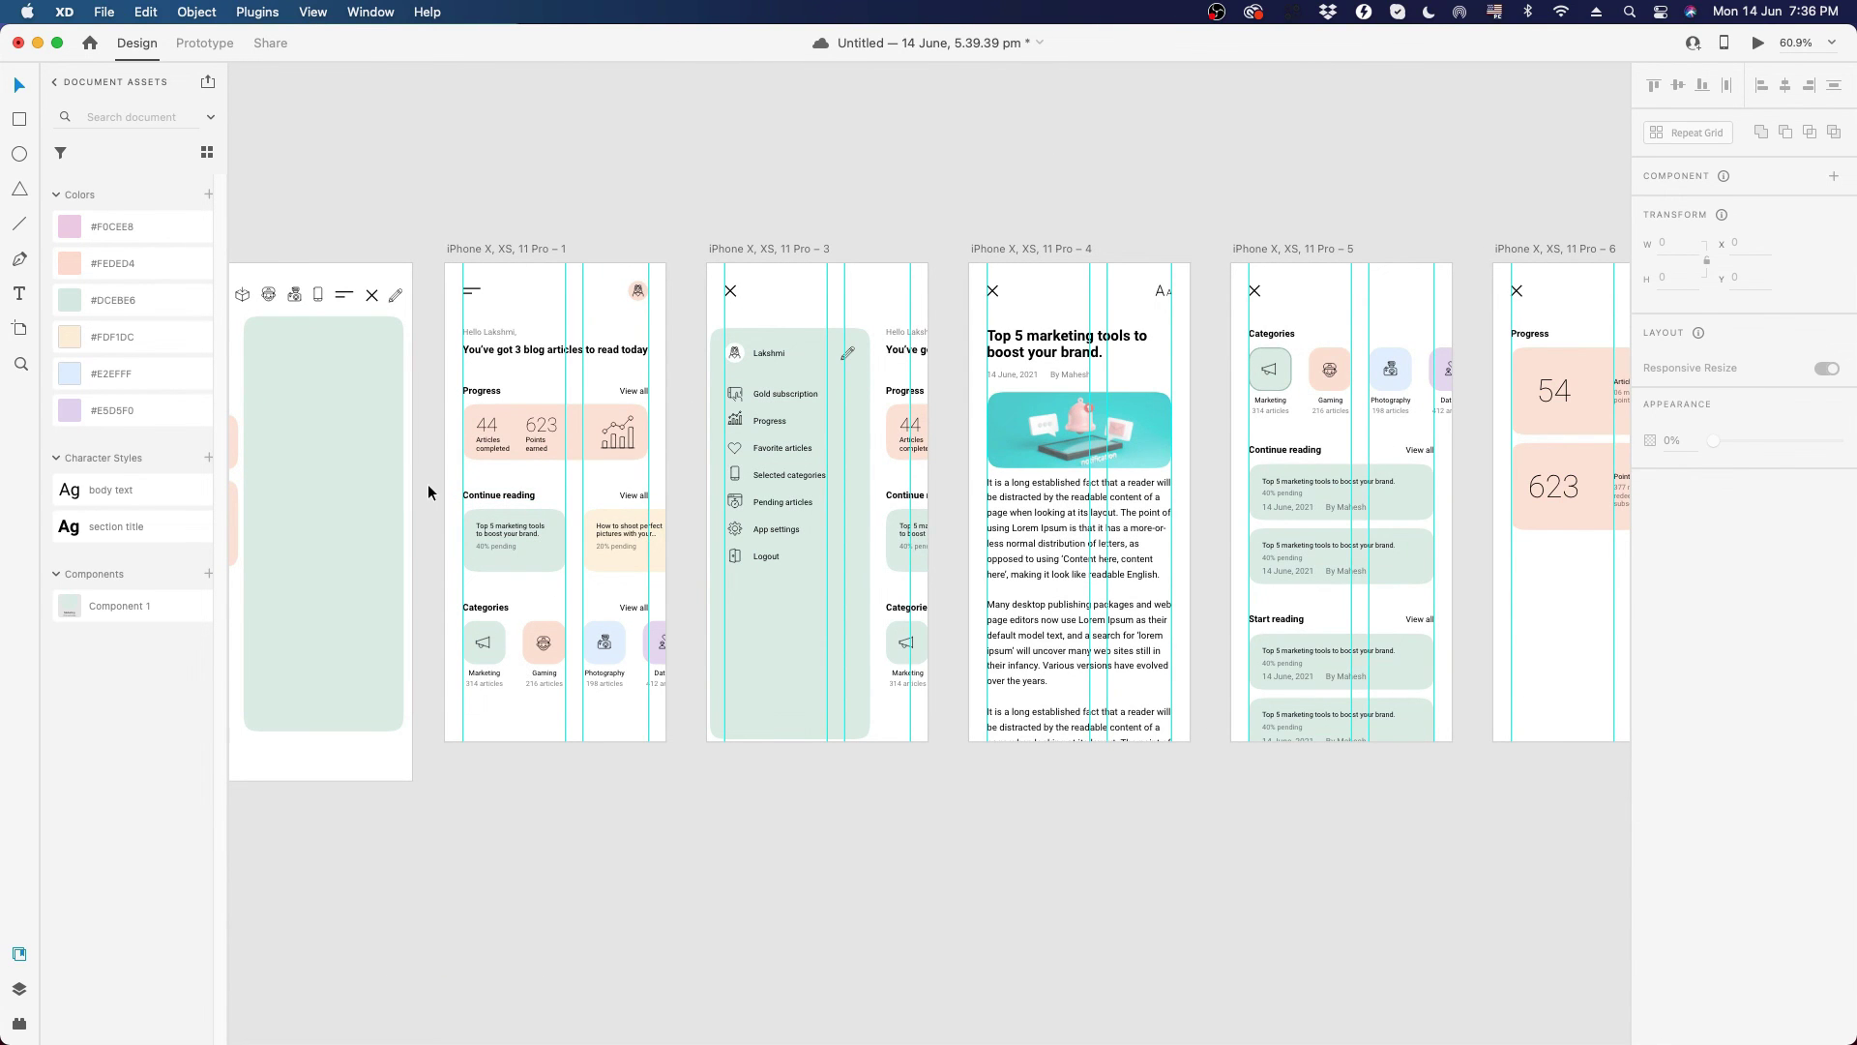
{"action": "left_click_drag", "start_coordinate": [427, 483], "coordinate": [687, 575]}
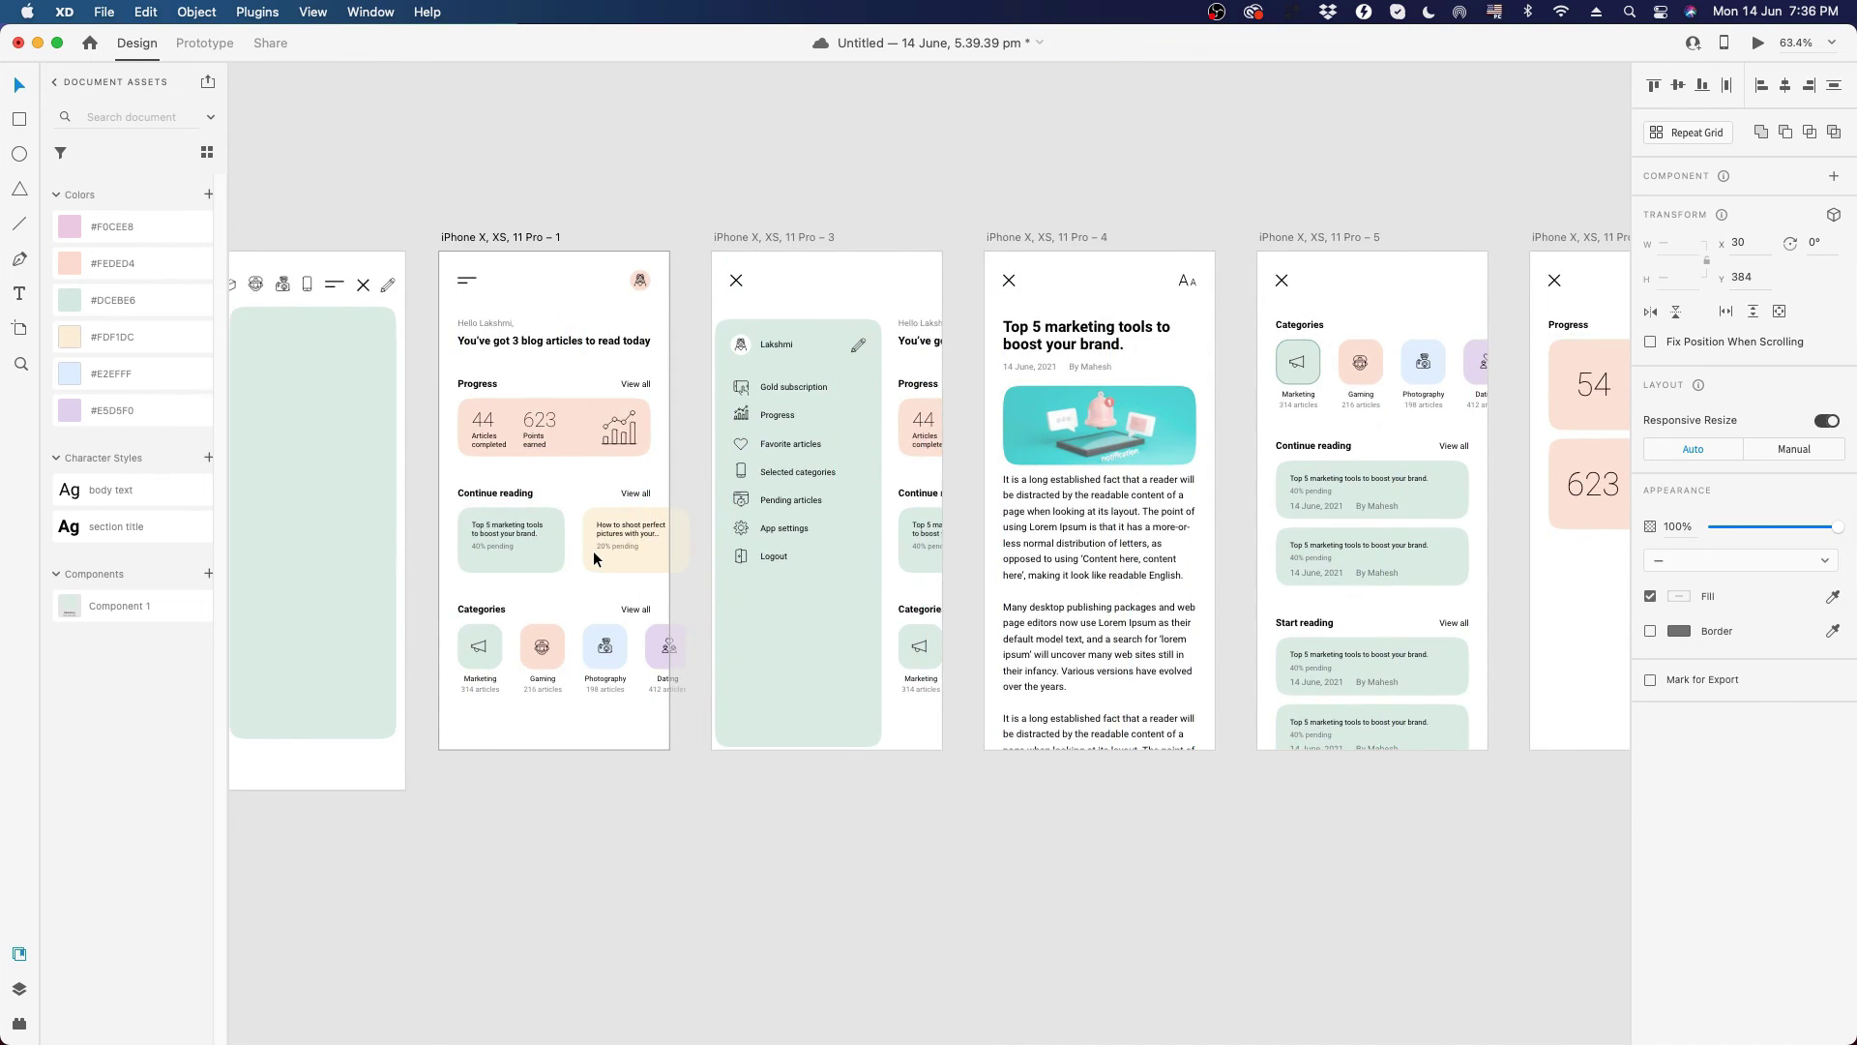
{"action": "scroll", "coordinate": [594, 550], "scroll_direction": "down", "scroll_amount": 3}
{"action": "scroll", "coordinate": [1253, 579], "scroll_direction": "up", "scroll_amount": 6}
{"action": "key", "text": "super+v"}
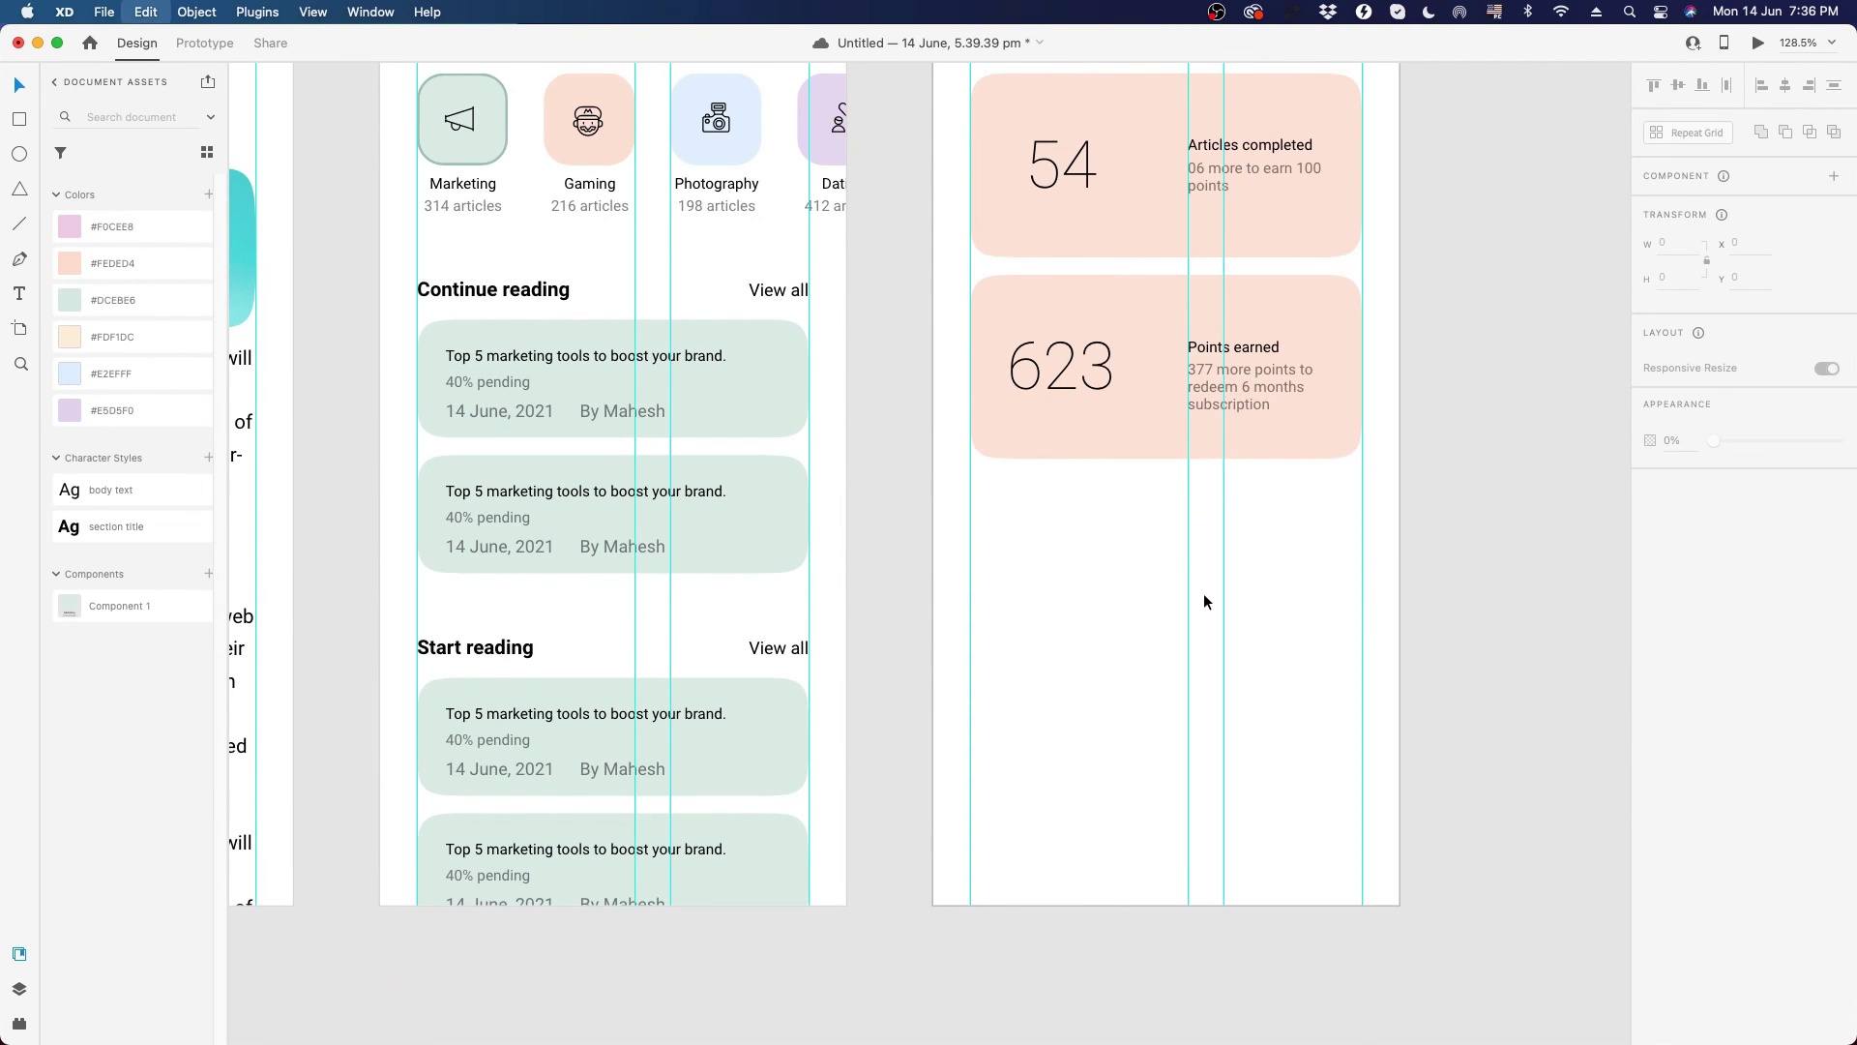
- Position the pasted Continue reading section below the 623 card at X 30, Y 503
{"action": "left_click_drag", "start_coordinate": [1062, 496], "coordinate": [1066, 601]}
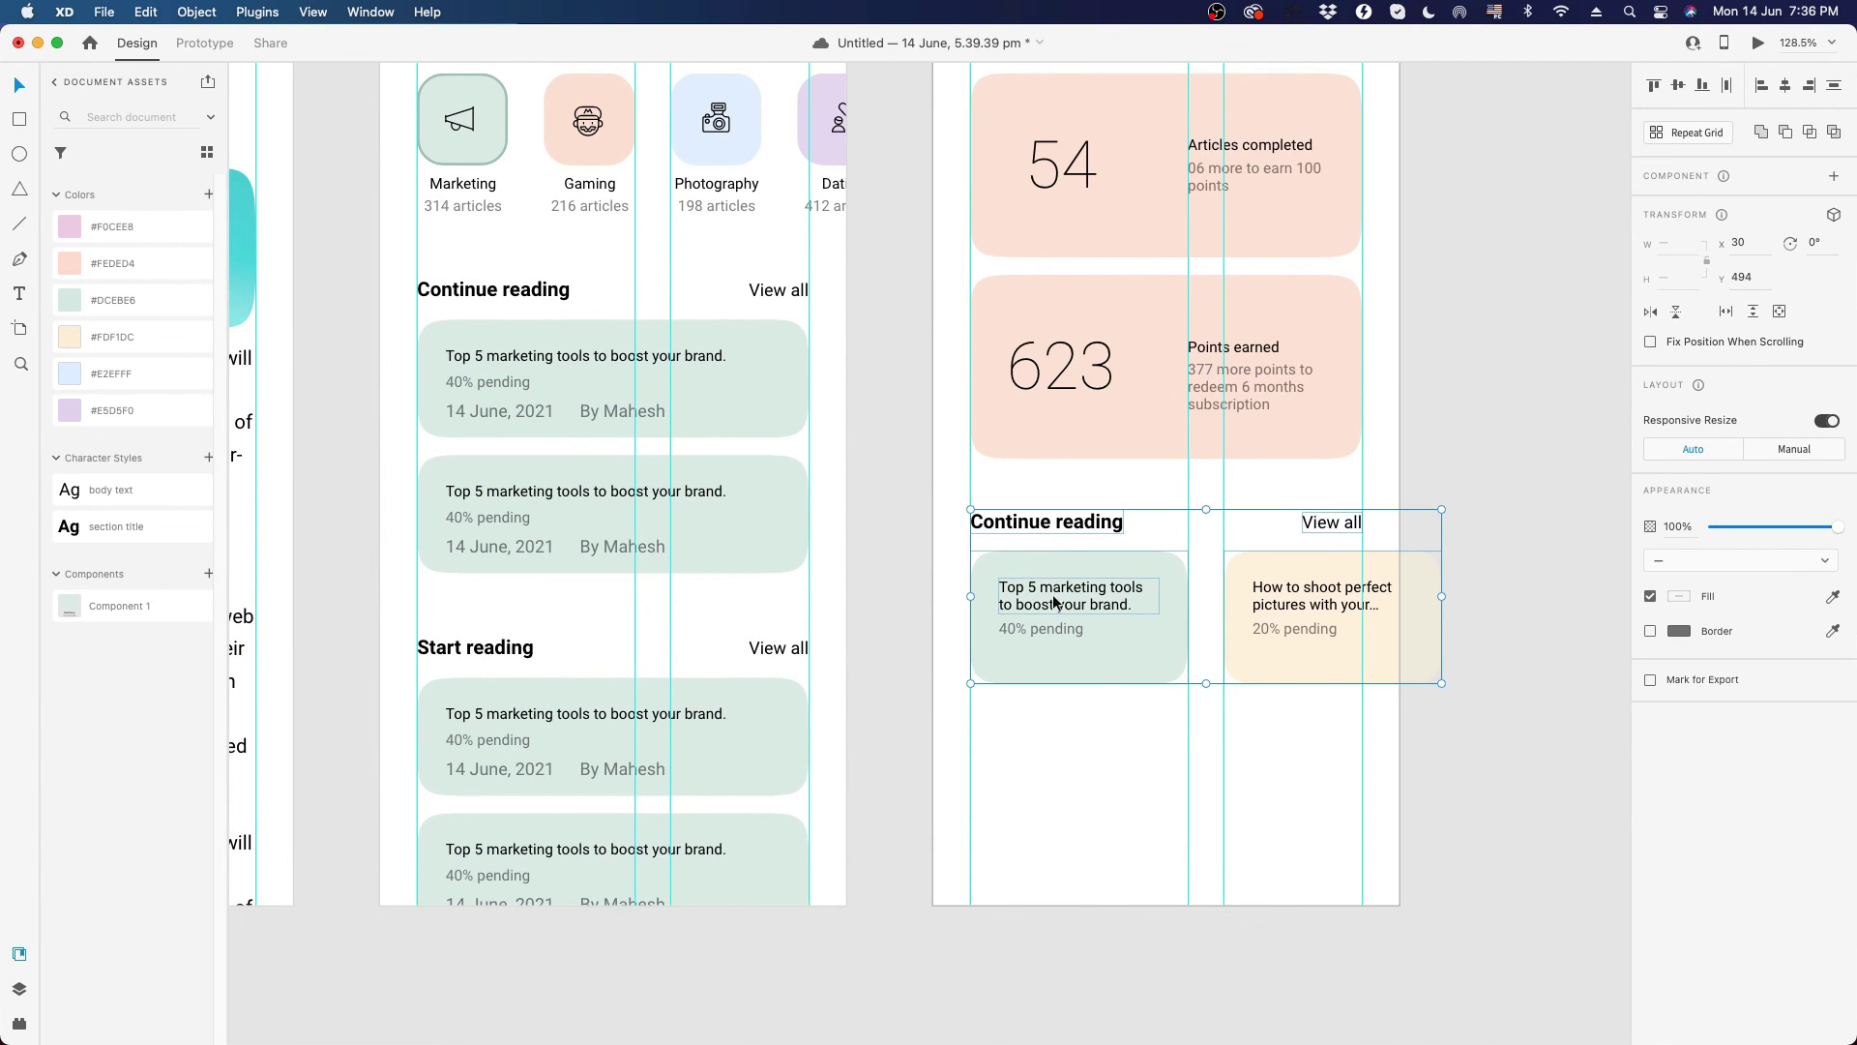
{"action": "key", "text": "Down"}
{"action": "key", "text": "Down"}
{"action": "key", "text": "Down"}
{"action": "key", "text": "Down"}
{"action": "key", "text": "Down"}
{"action": "key", "text": "Down"}
{"action": "key", "text": "Down"}
{"action": "key", "text": "Down"}
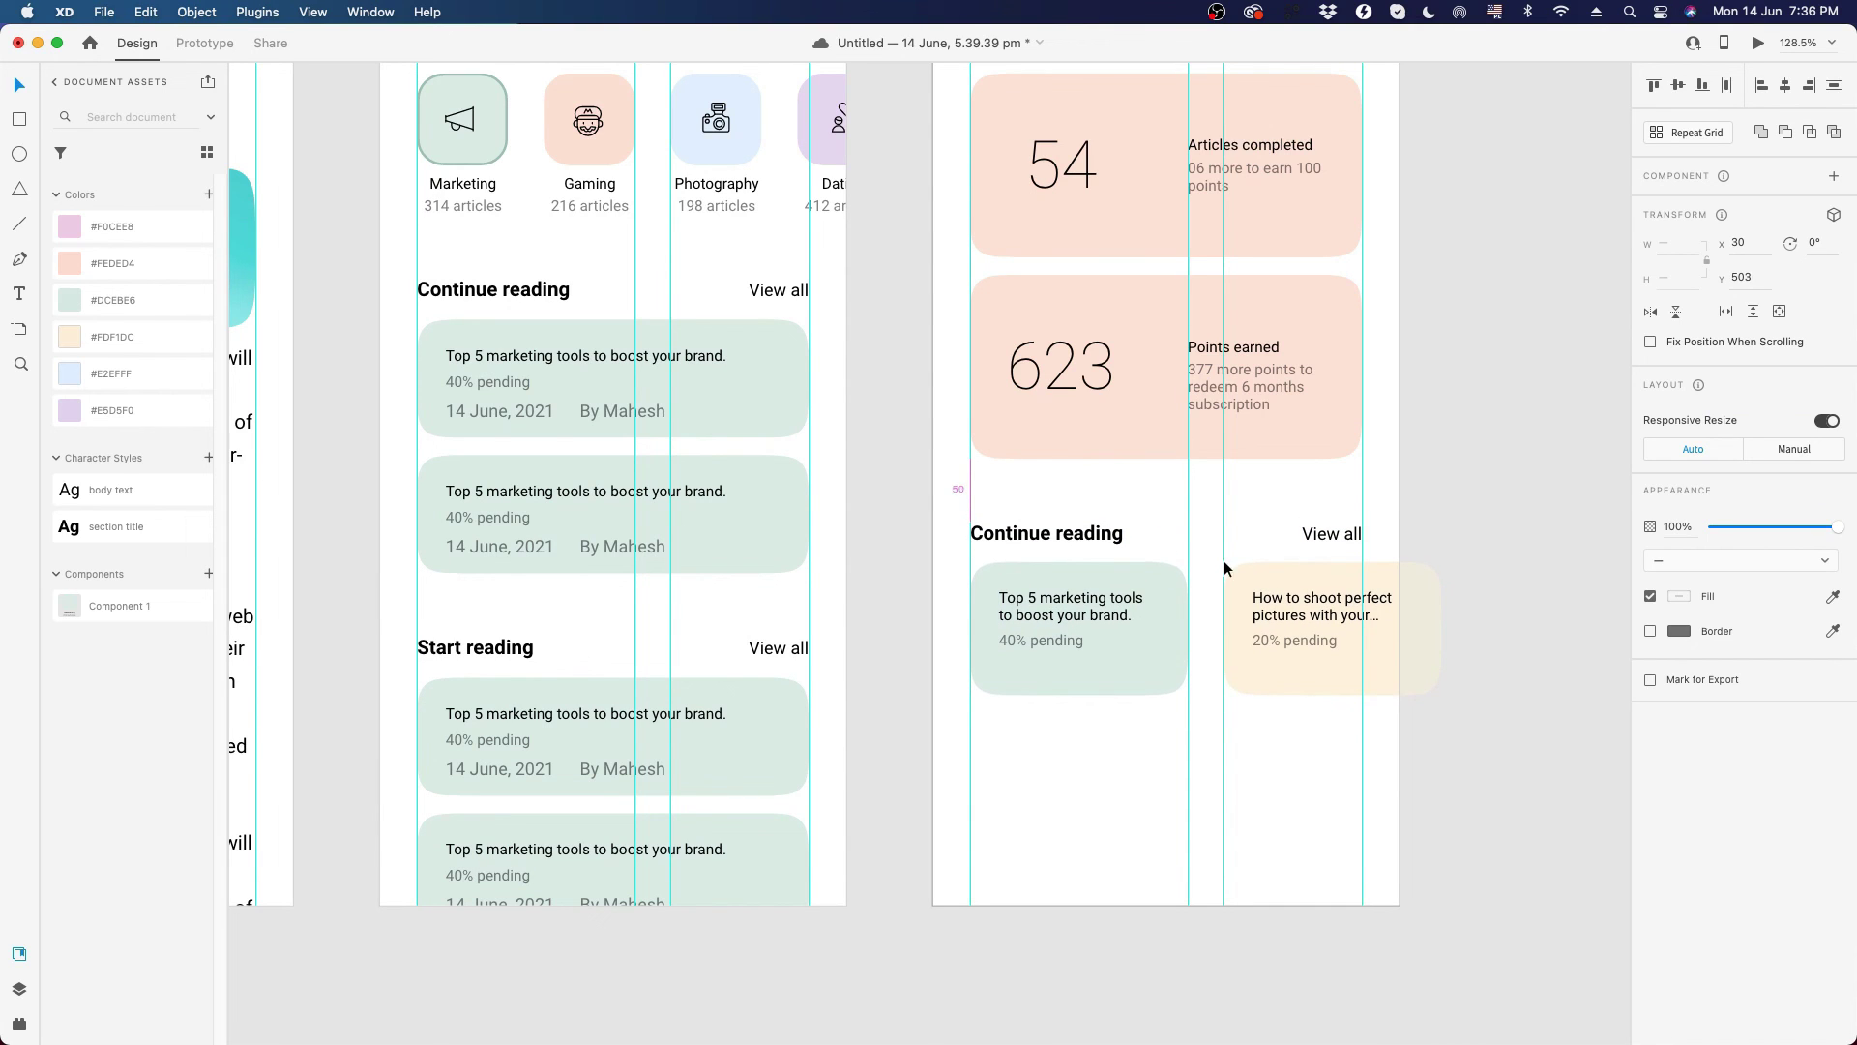
{"action": "left_click", "coordinate": [1490, 569]}
{"action": "left_click_drag", "start_coordinate": [1064, 733], "coordinate": [955, 723]}
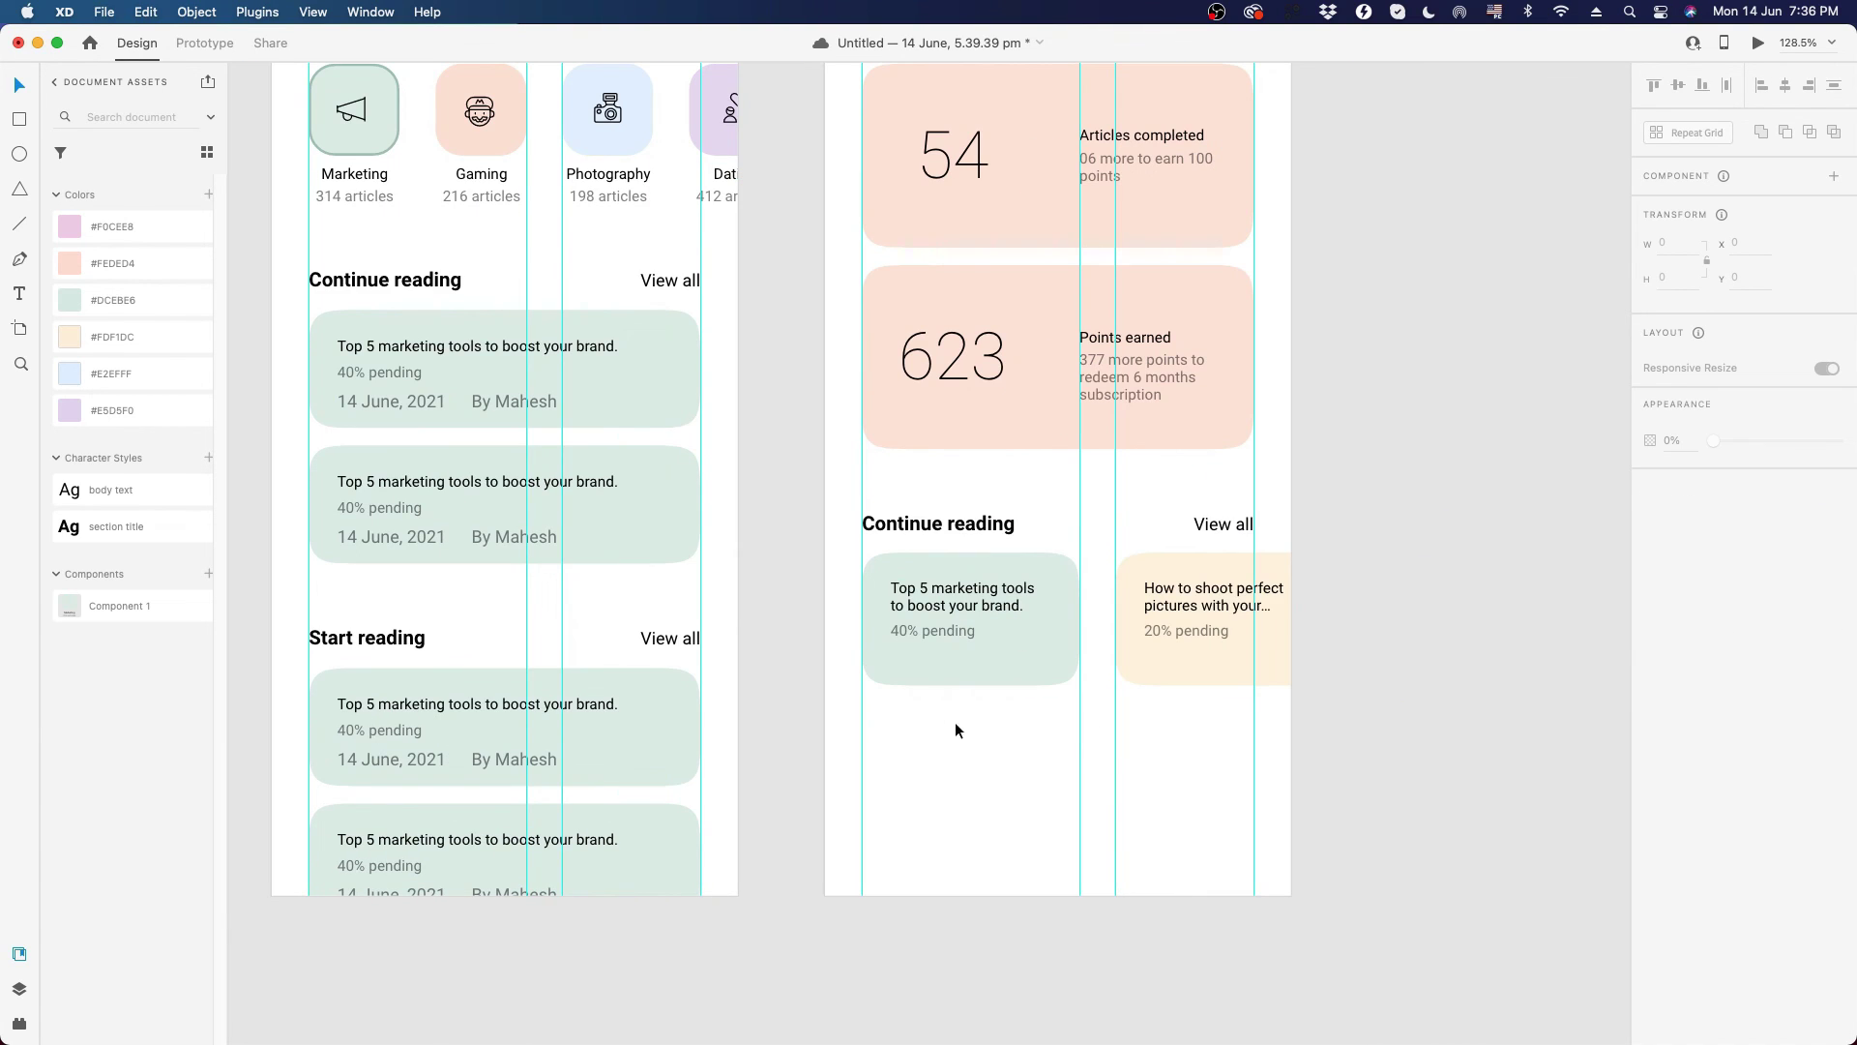
- Change the "Continue reading" heading on the Progress screen to "Read more to get points"
{"action": "double_click", "coordinate": [942, 528]}
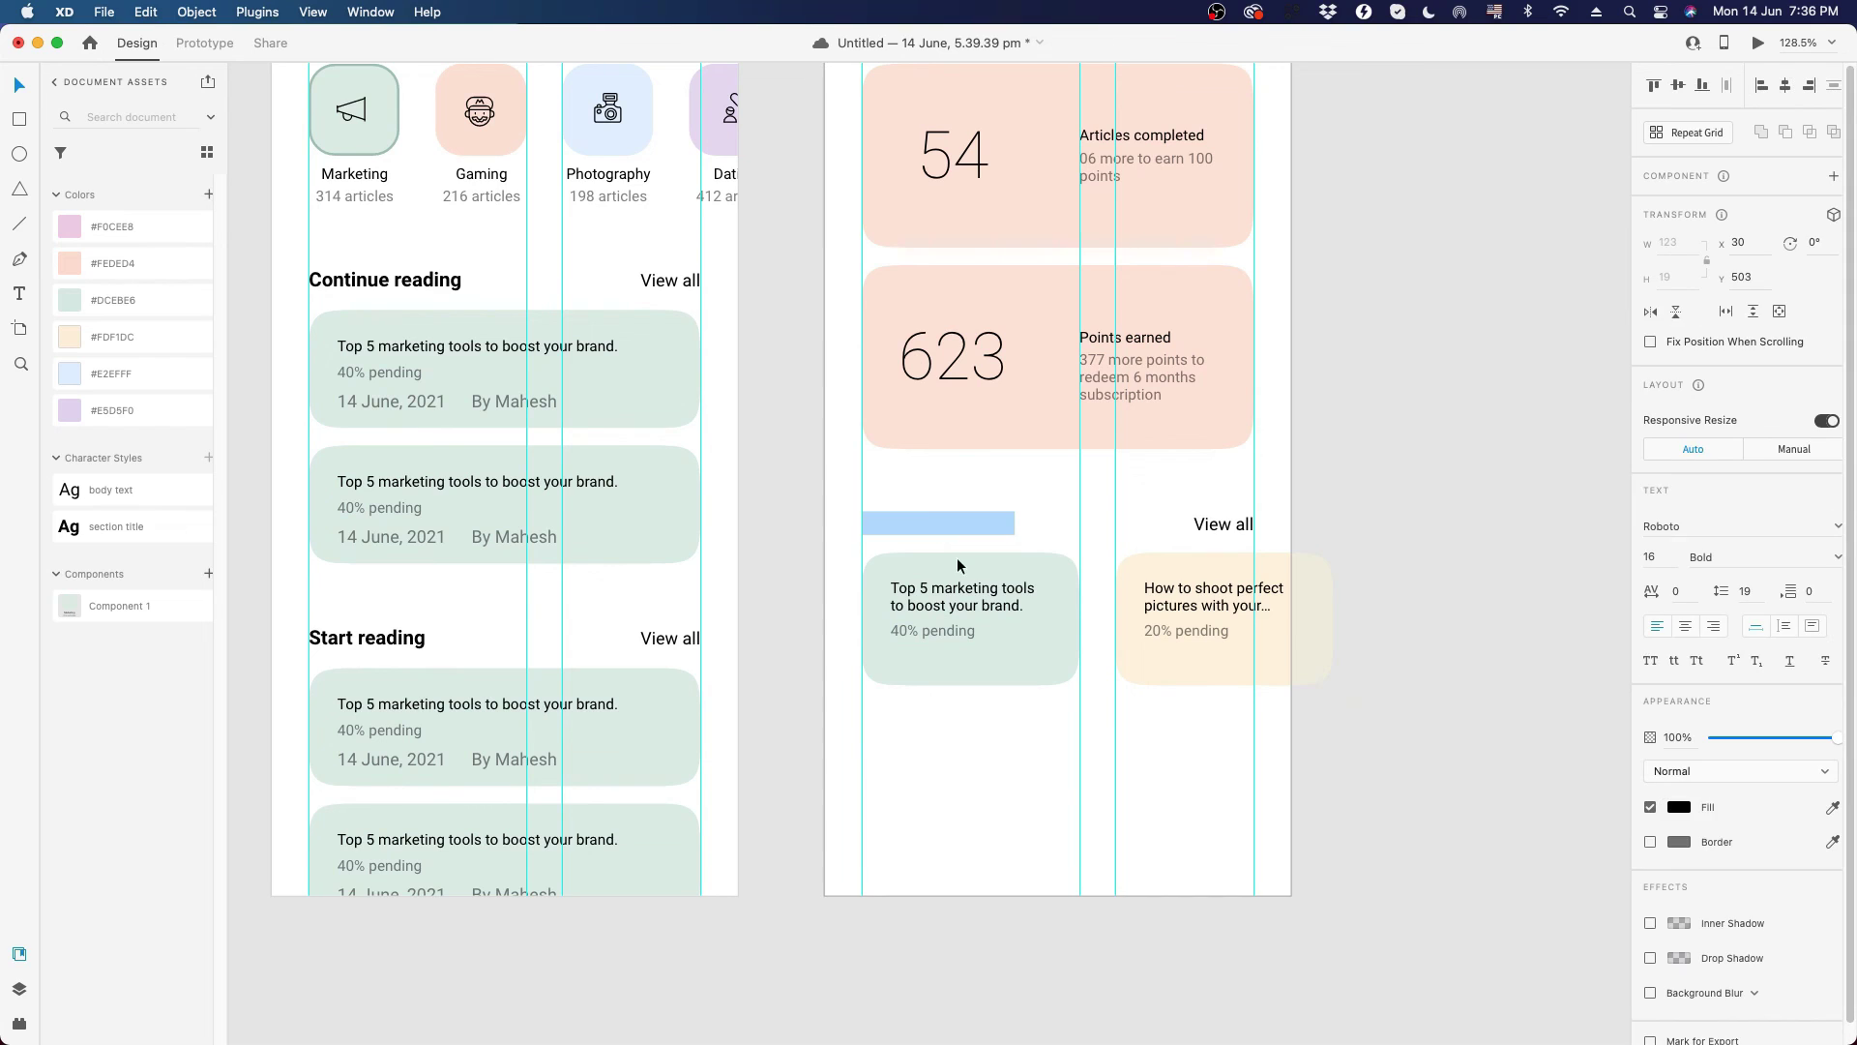
{"action": "key", "text": "Escape"}
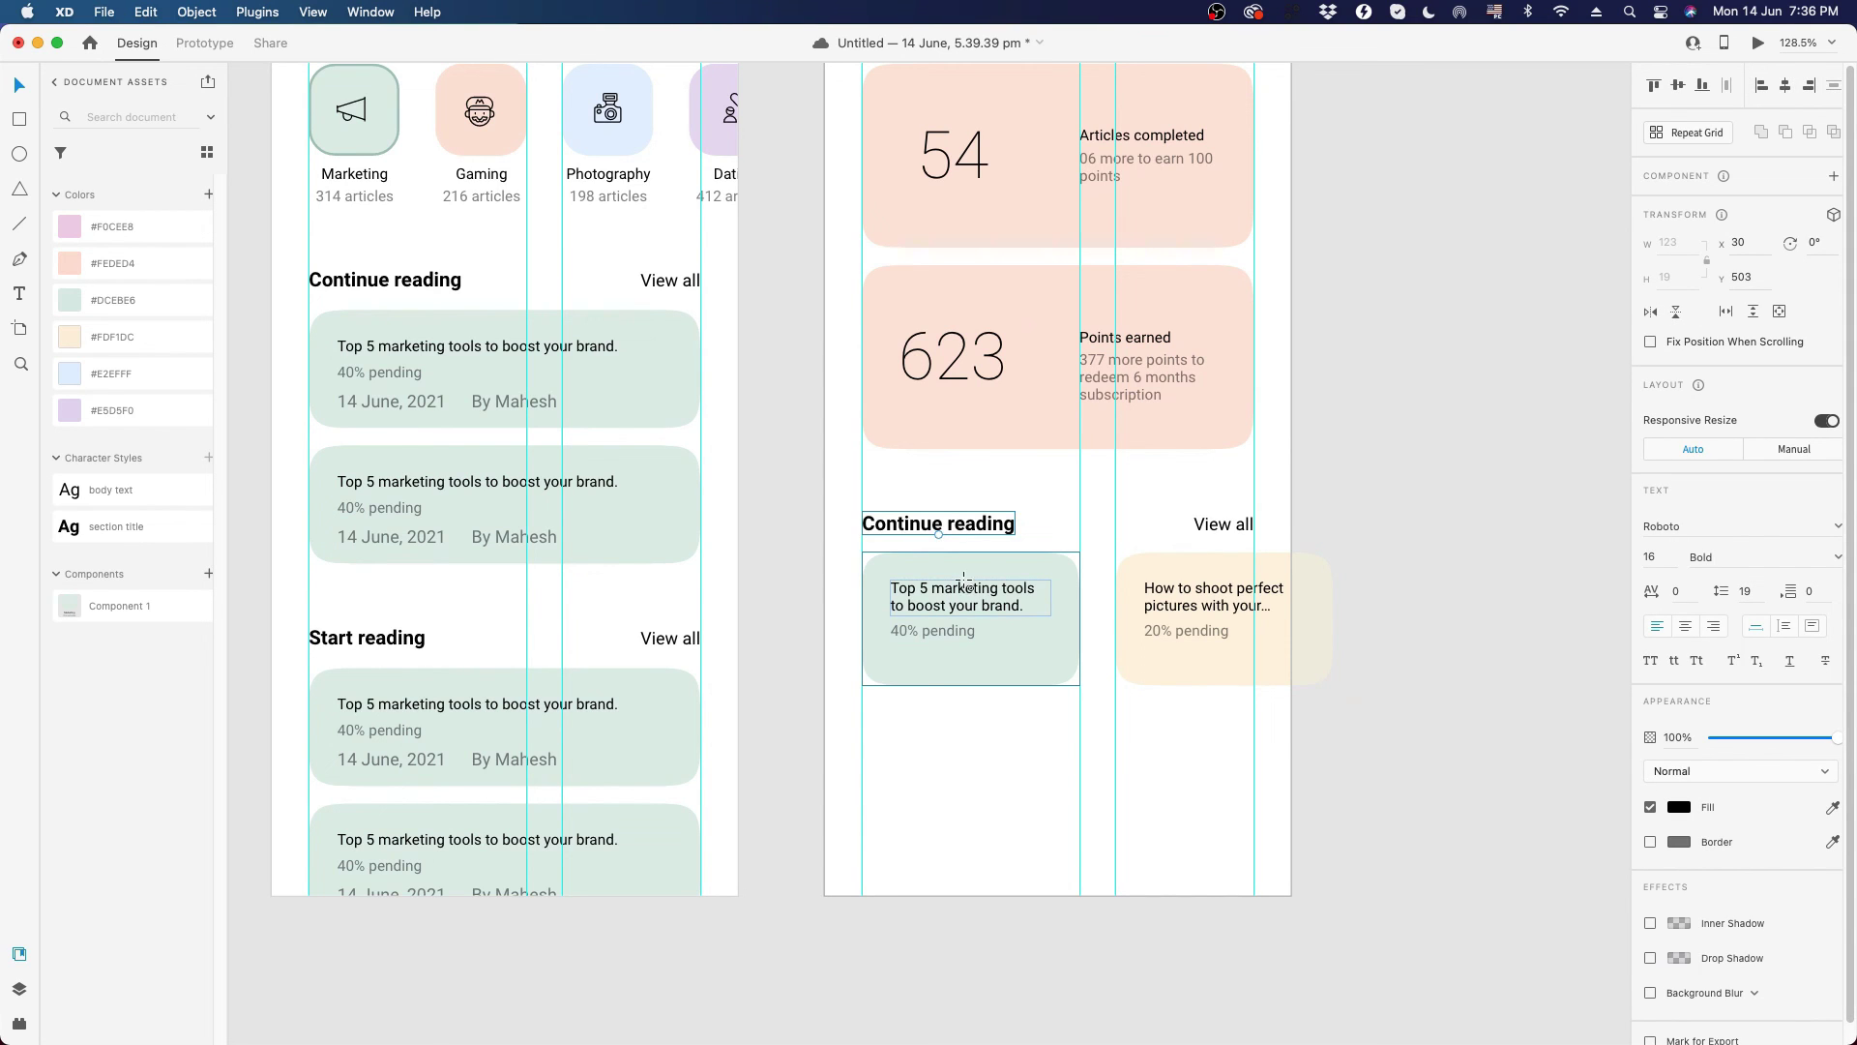
{"action": "key", "text": "l"}
{"action": "key", "text": "a"}
{"action": "key", "text": "t"}
{"action": "key", "text": "e"}
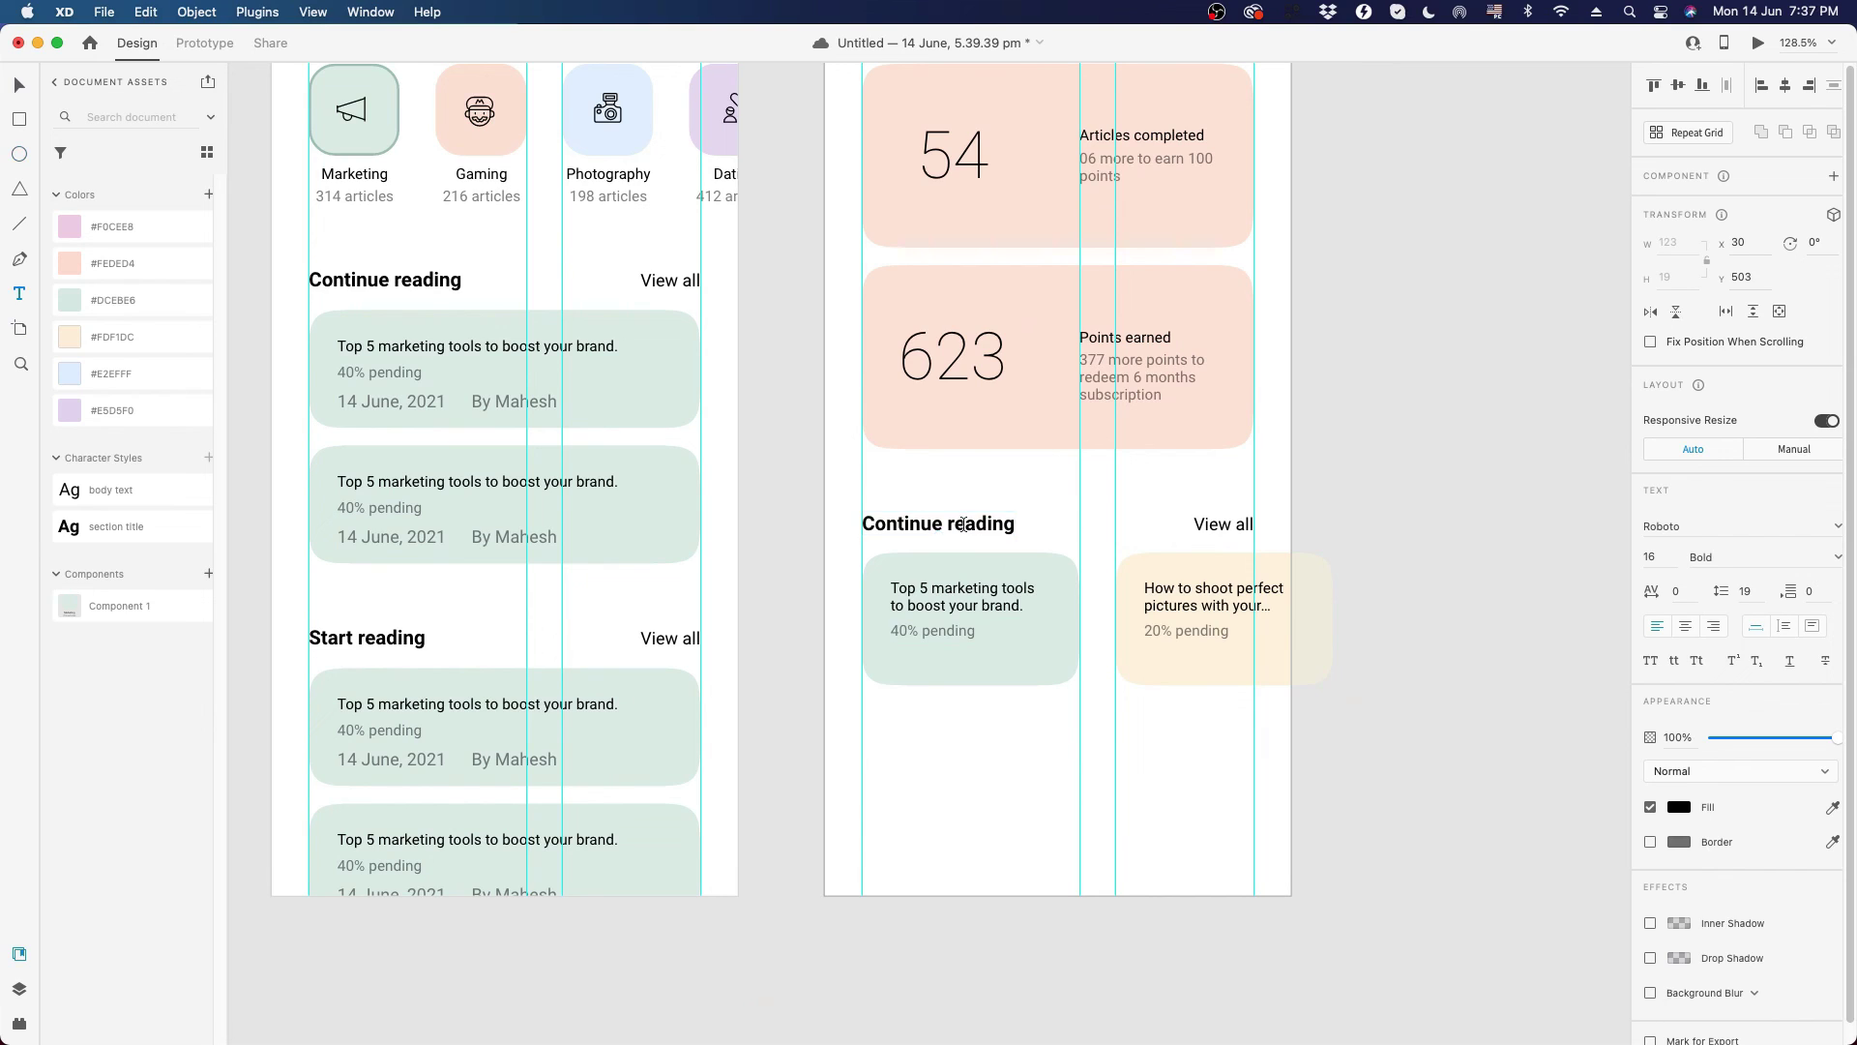
{"action": "key", "text": "Return"}
{"action": "key", "text": "BackSpace"}
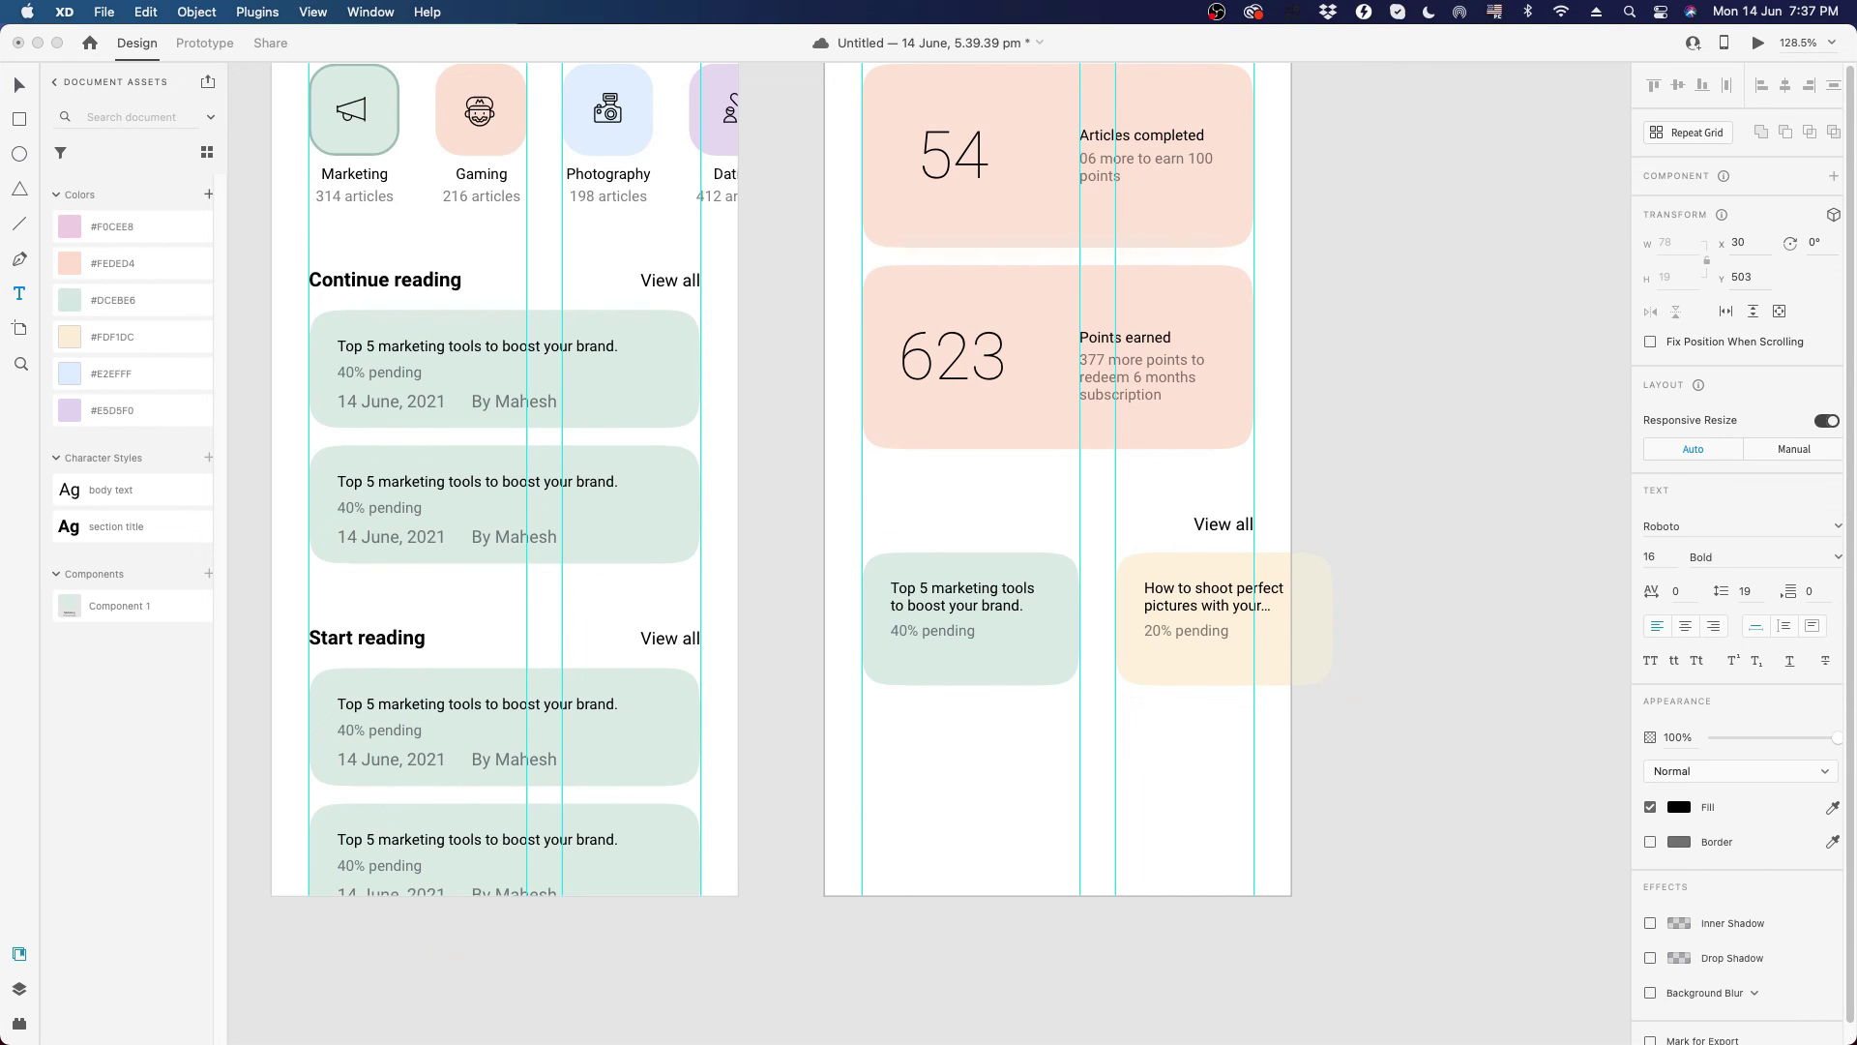
{"action": "type", "text": "Read more to get points"}
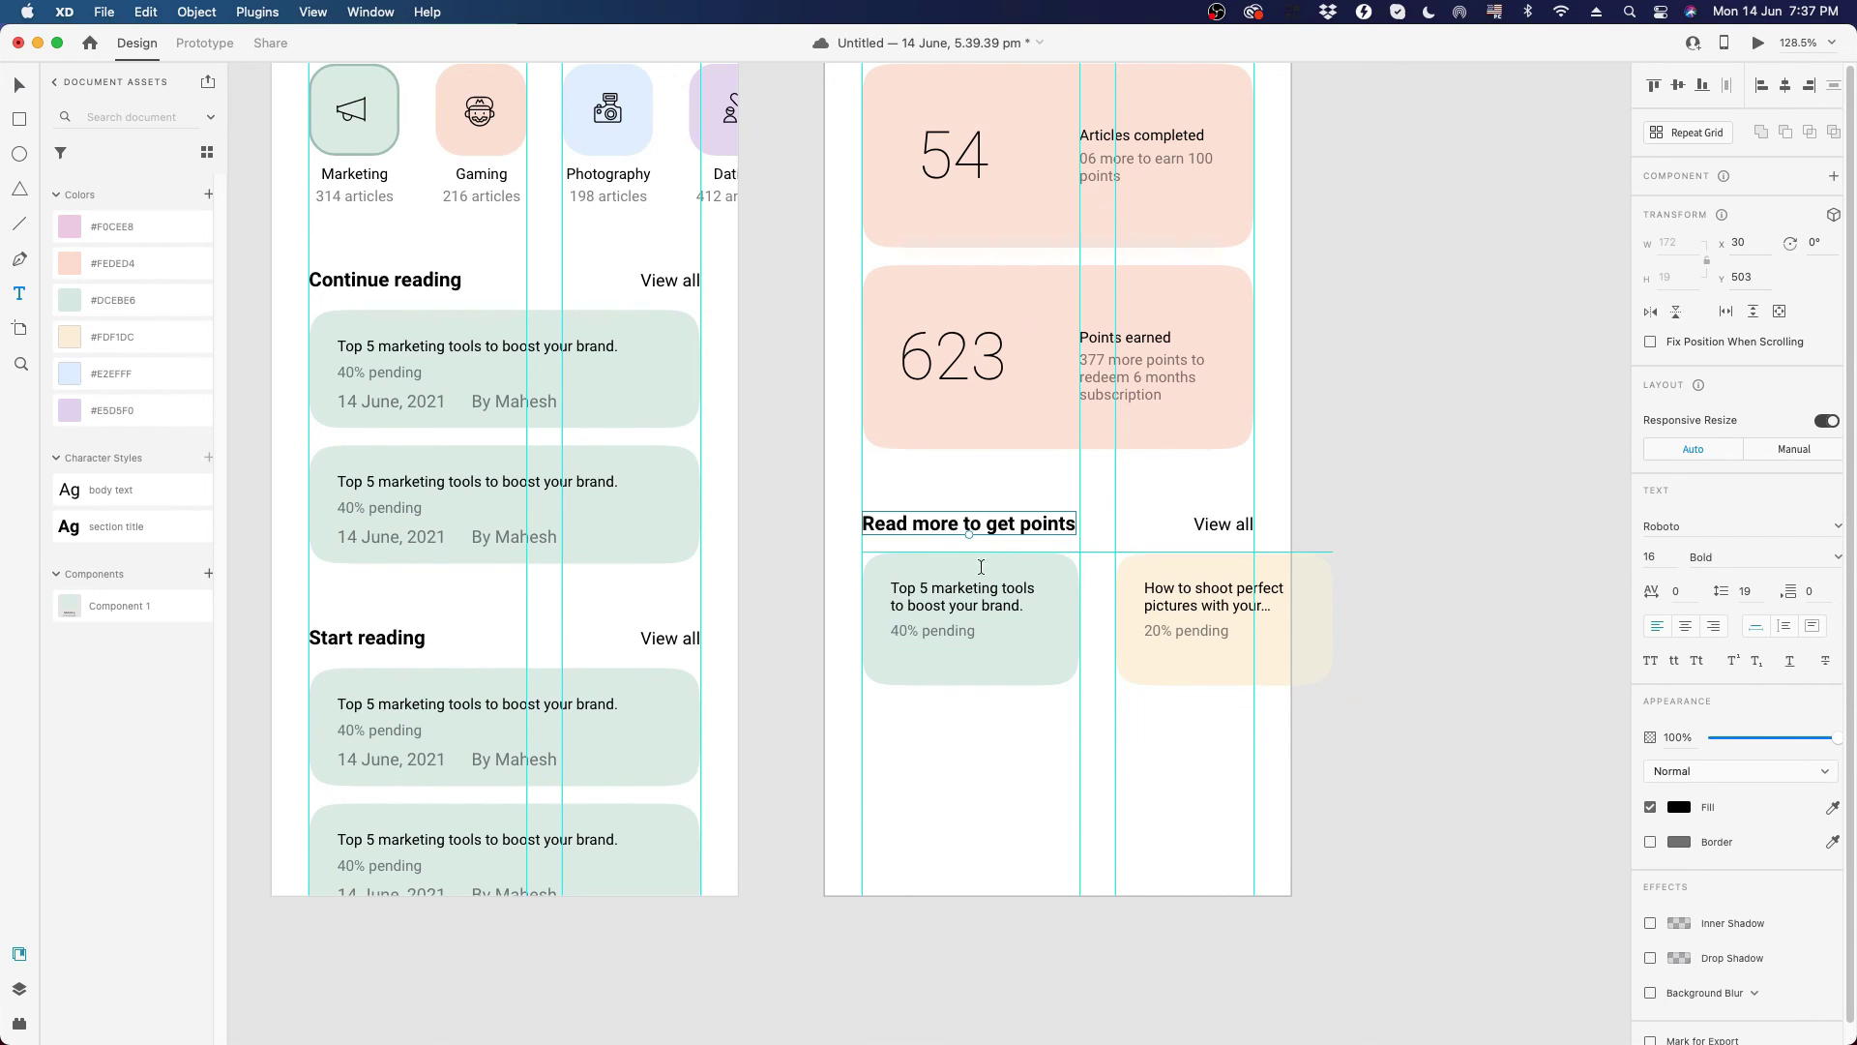
{"action": "left_click", "coordinate": [18, 86]}
{"action": "left_click", "coordinate": [1488, 528]}
- Copy the Categories section with its heading, View all link and category tiles from the home screen
{"action": "scroll", "coordinate": [1477, 559], "scroll_direction": "up", "scroll_amount": 4}
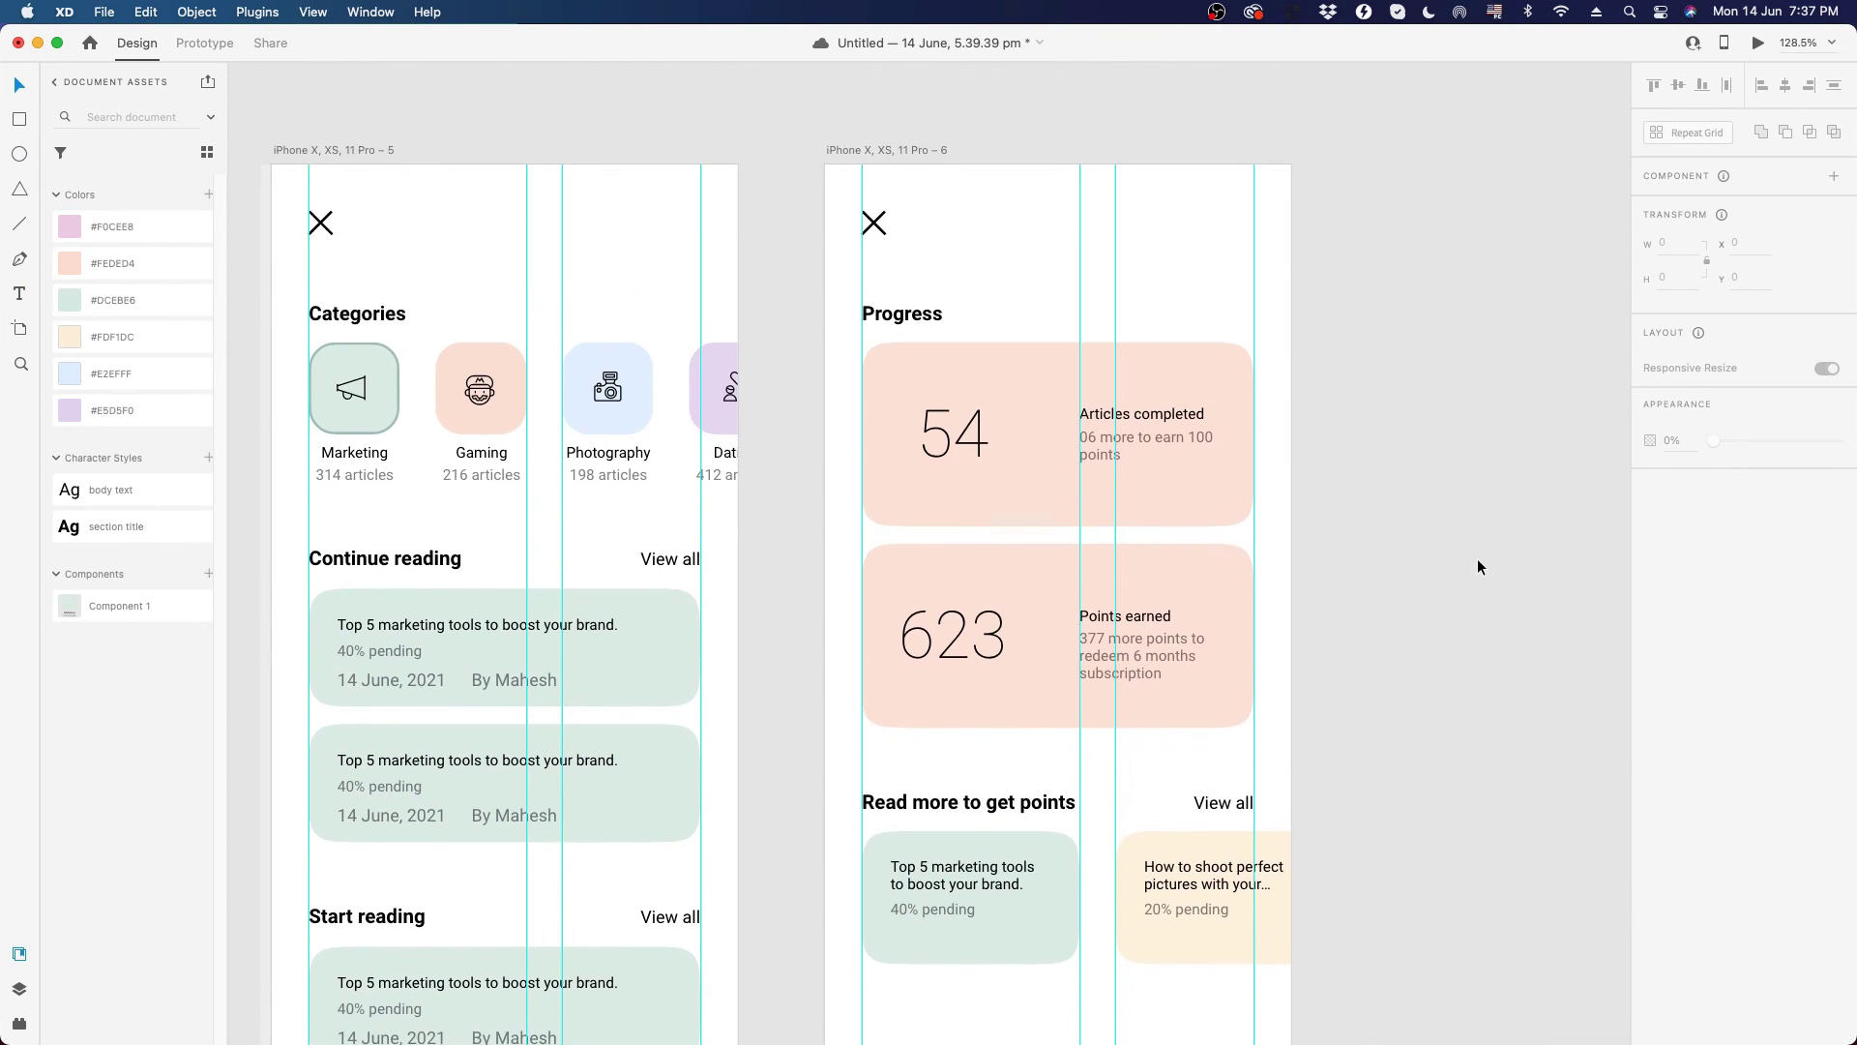
{"action": "scroll", "coordinate": [1478, 559], "scroll_direction": "down", "scroll_amount": 5}
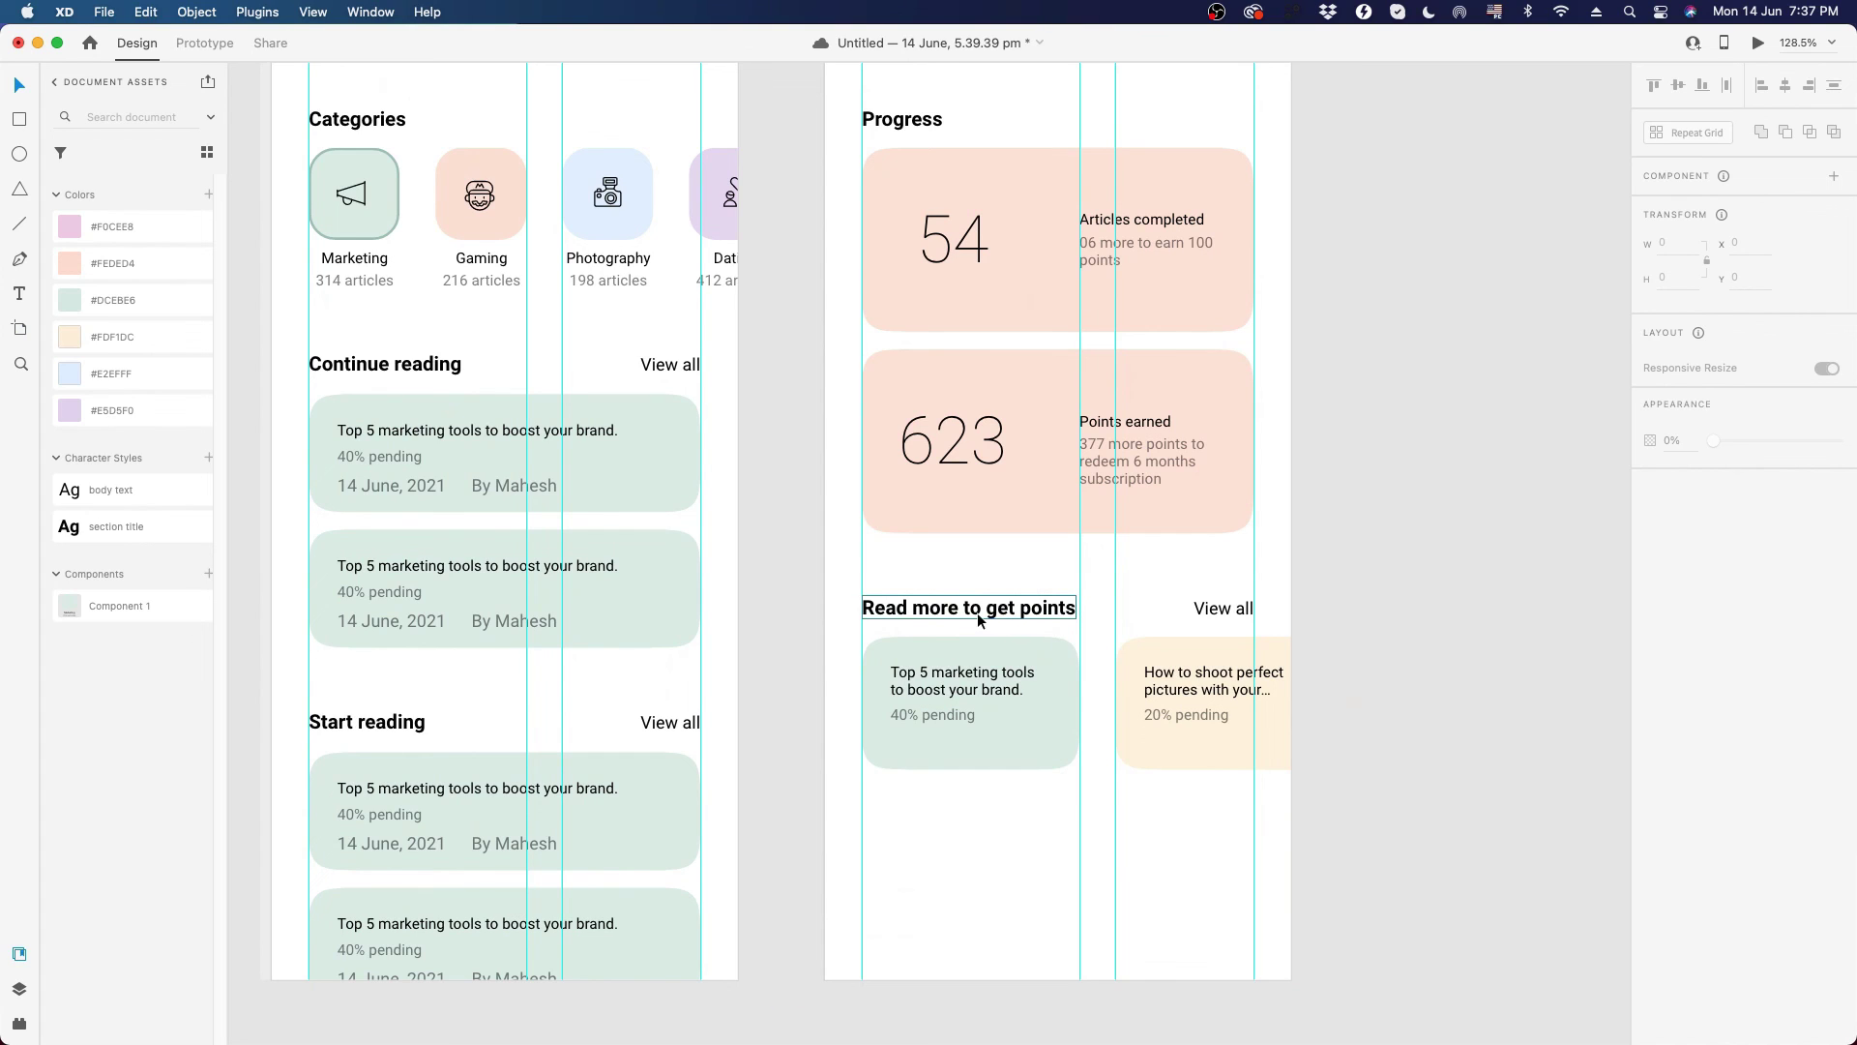
{"action": "scroll", "coordinate": [977, 613], "scroll_direction": "down", "scroll_amount": 3}
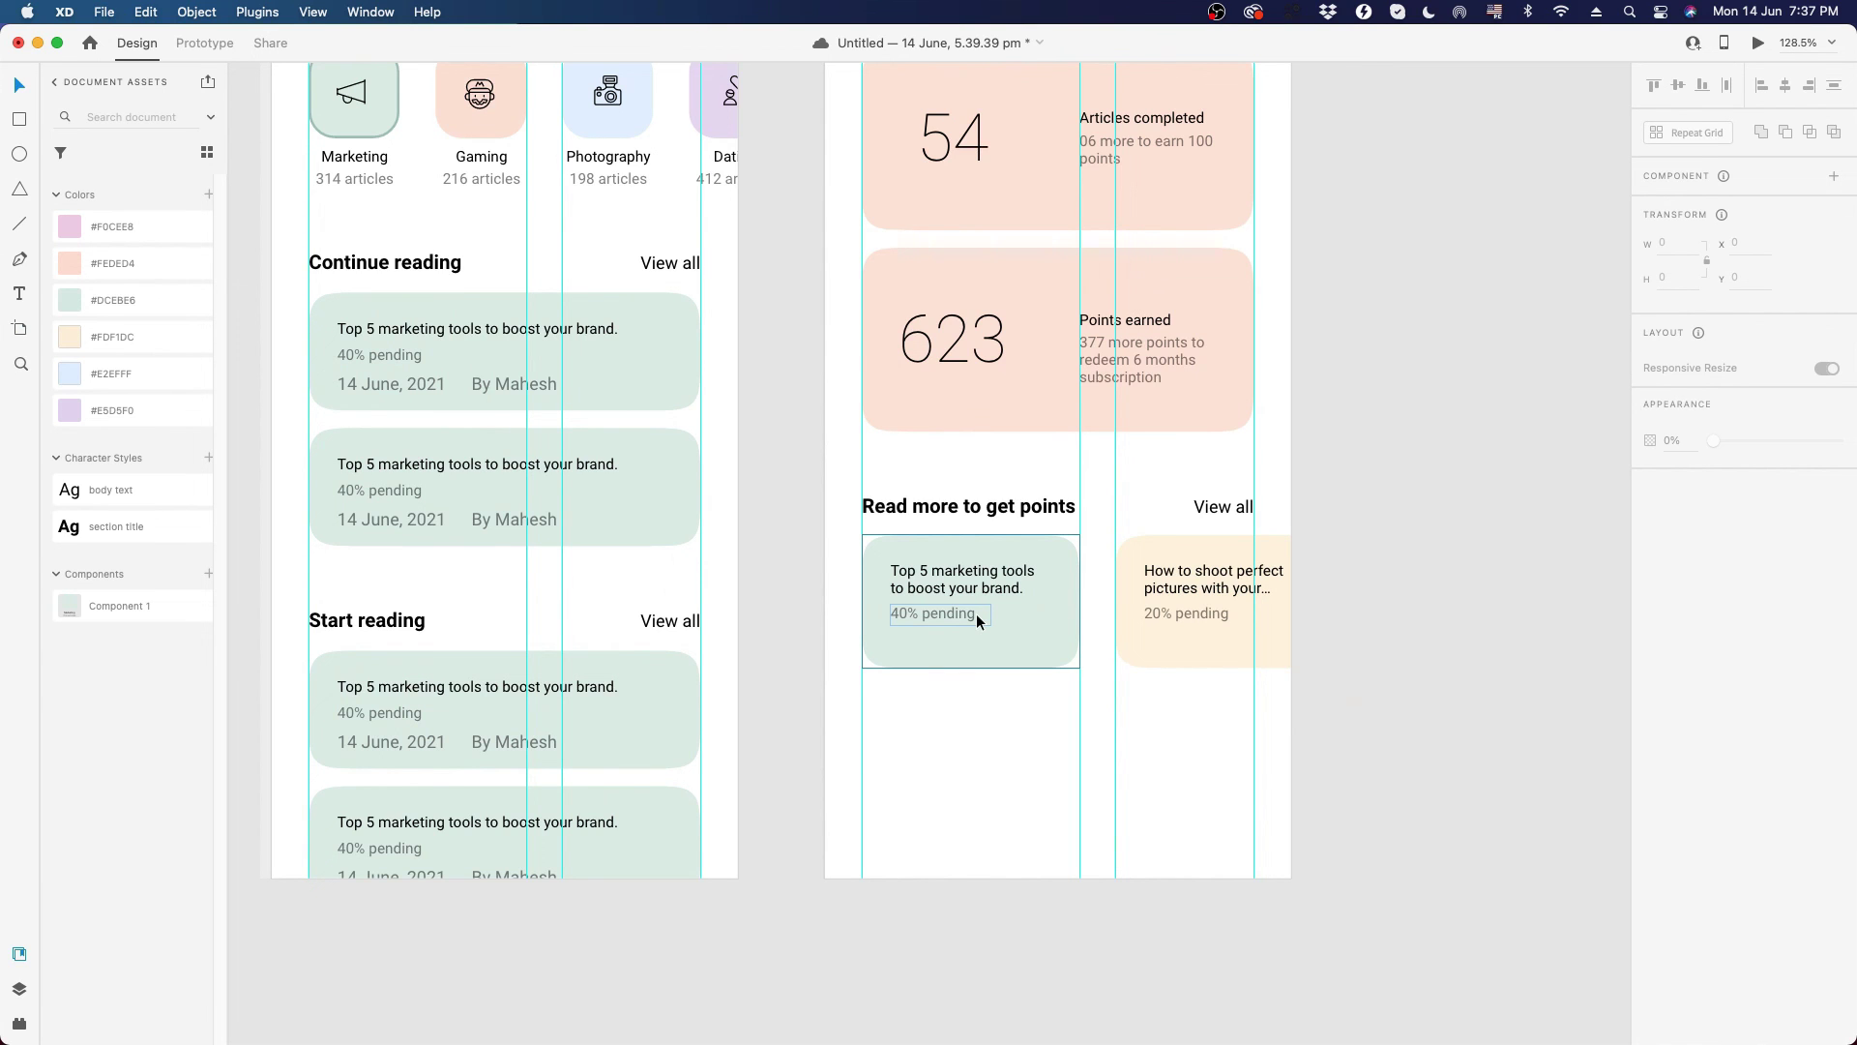
{"action": "scroll", "coordinate": [976, 613], "scroll_direction": "down", "scroll_amount": 3}
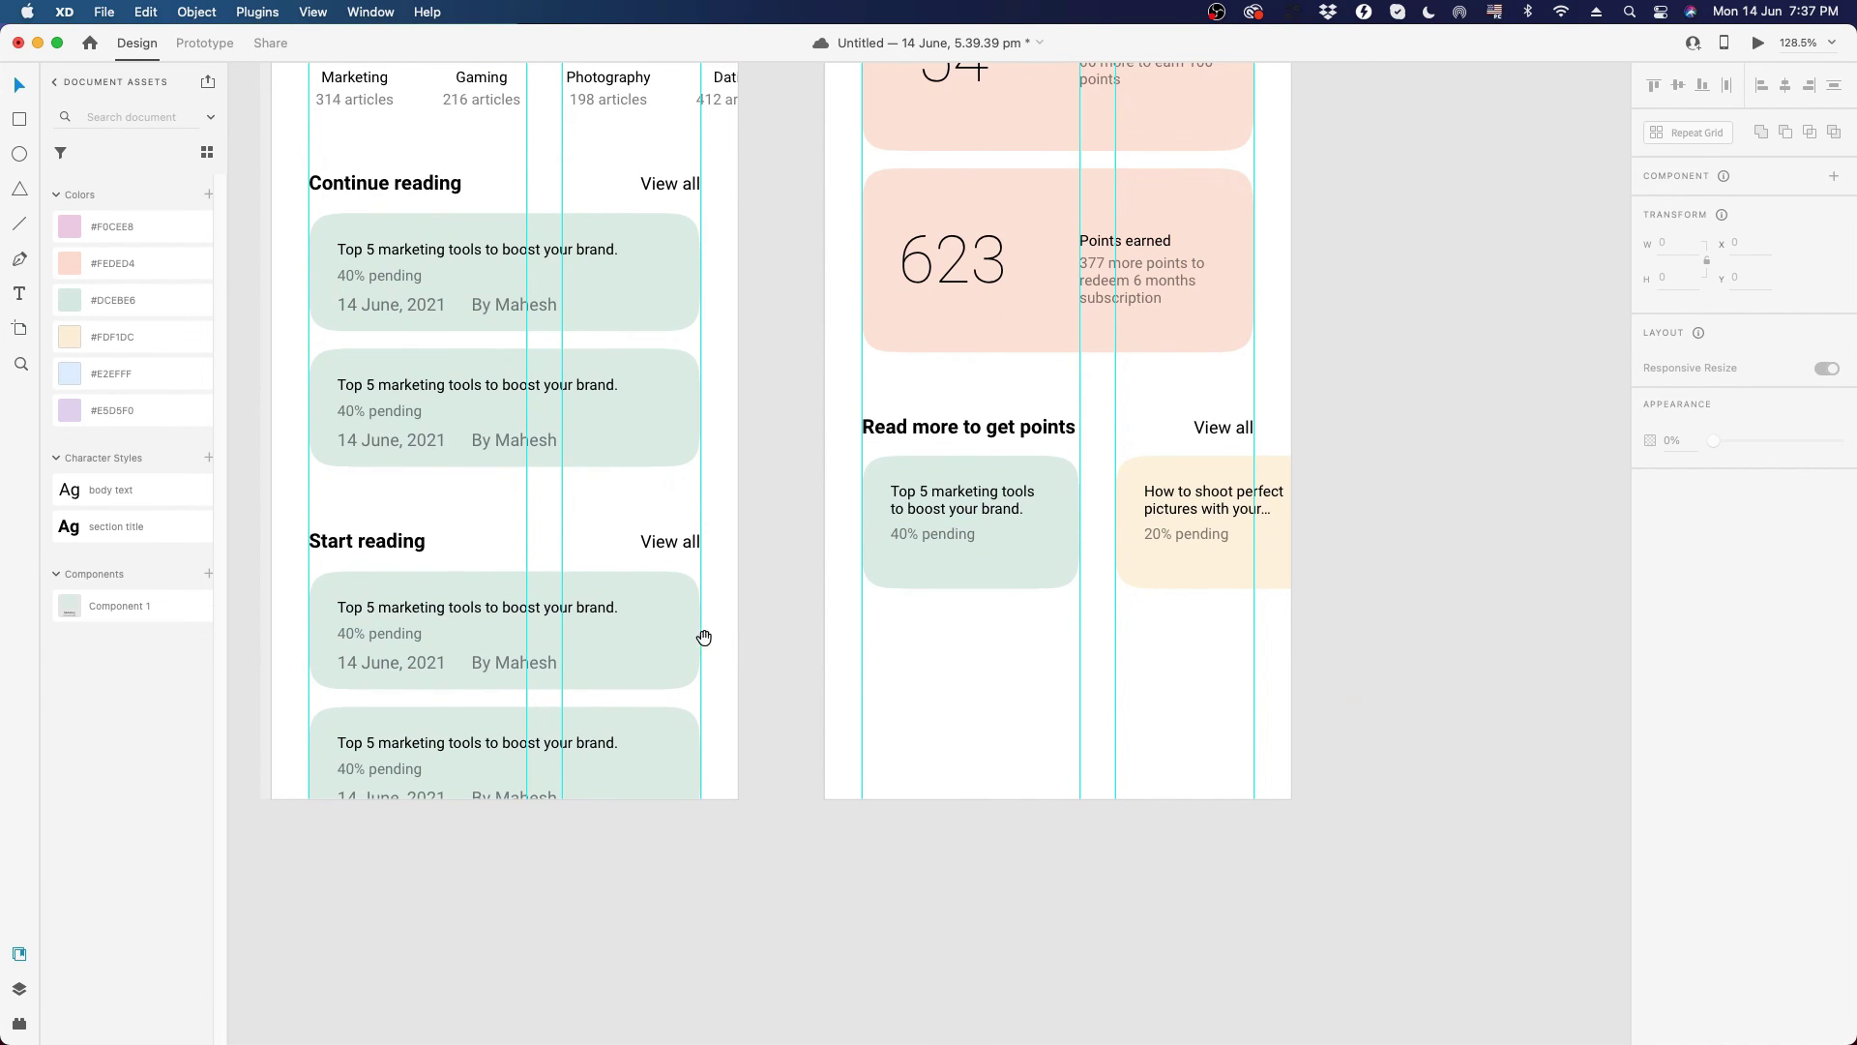
{"action": "scroll", "coordinate": [705, 638], "scroll_direction": "left", "scroll_amount": 15}
{"action": "scroll", "coordinate": [1255, 713], "scroll_direction": "left", "scroll_amount": 5}
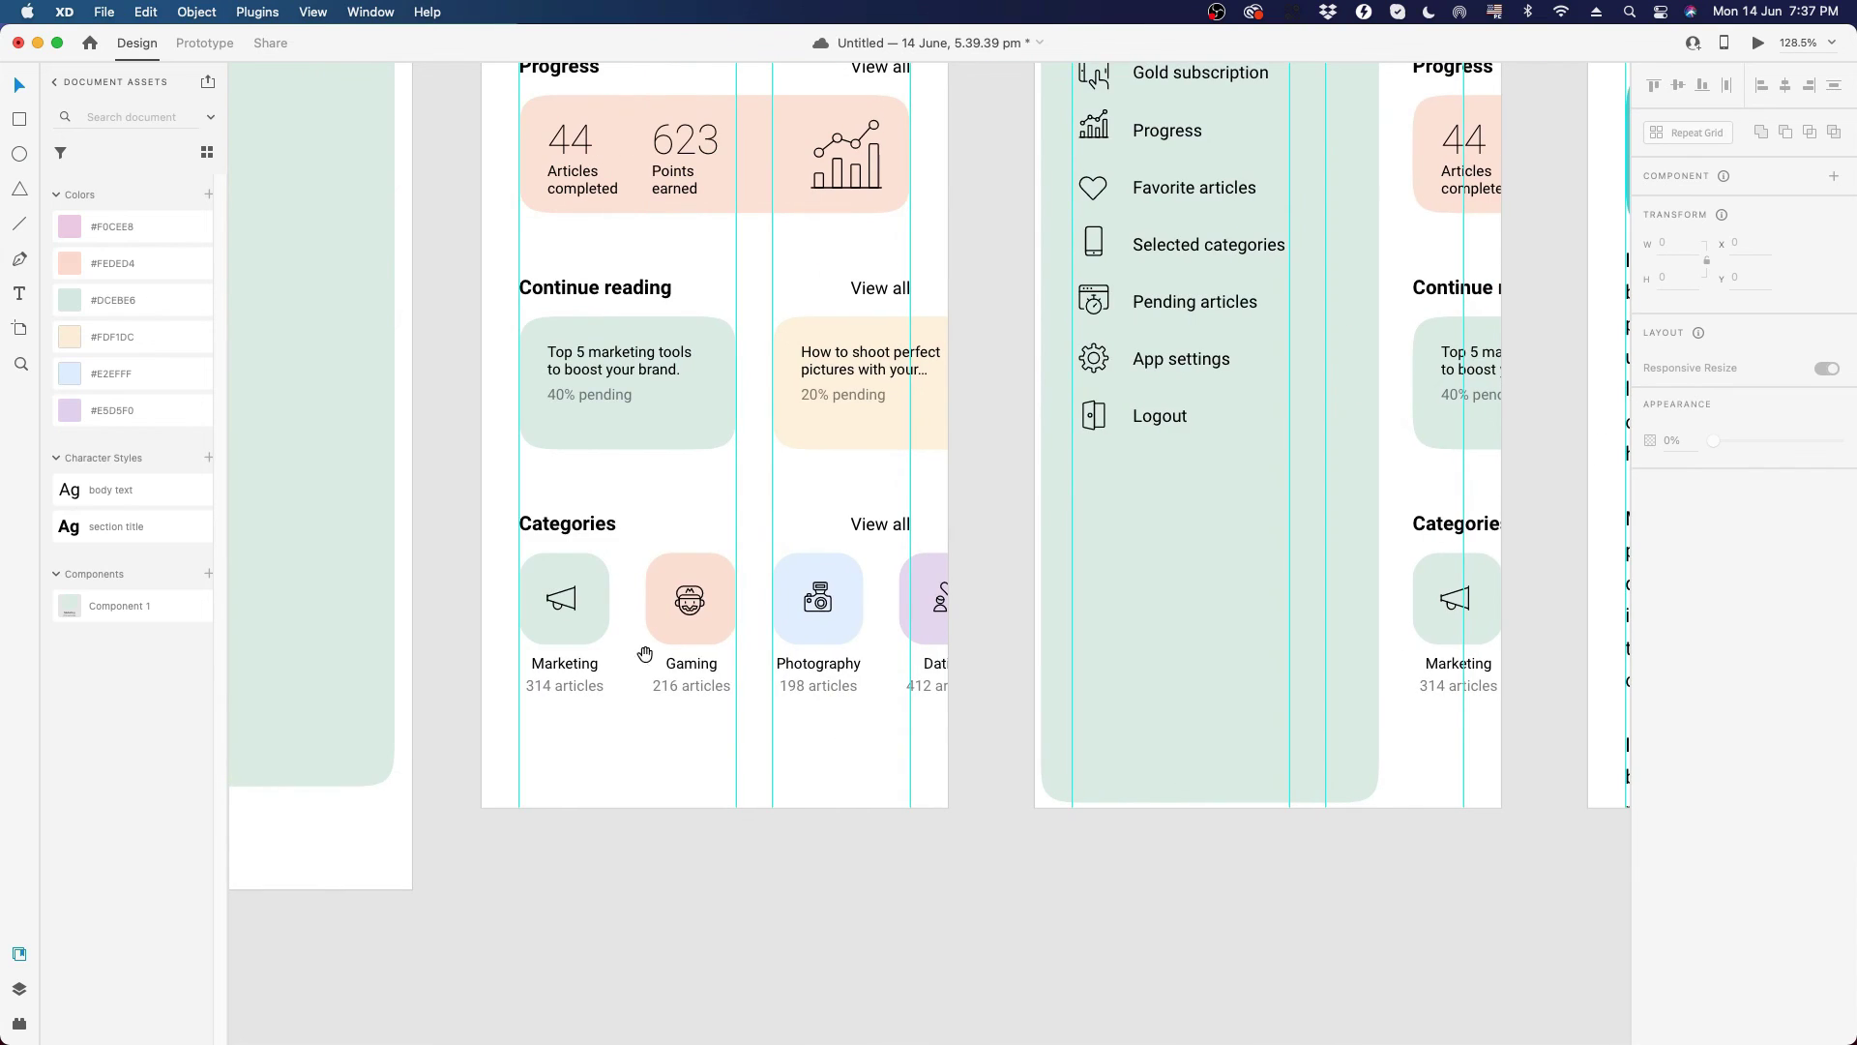
{"action": "left_click_drag", "start_coordinate": [441, 498], "coordinate": [981, 714]}
{"action": "scroll", "coordinate": [754, 654], "scroll_direction": "up", "scroll_amount": 3}
{"action": "scroll", "coordinate": [619, 600], "scroll_direction": "down", "scroll_amount": 10}
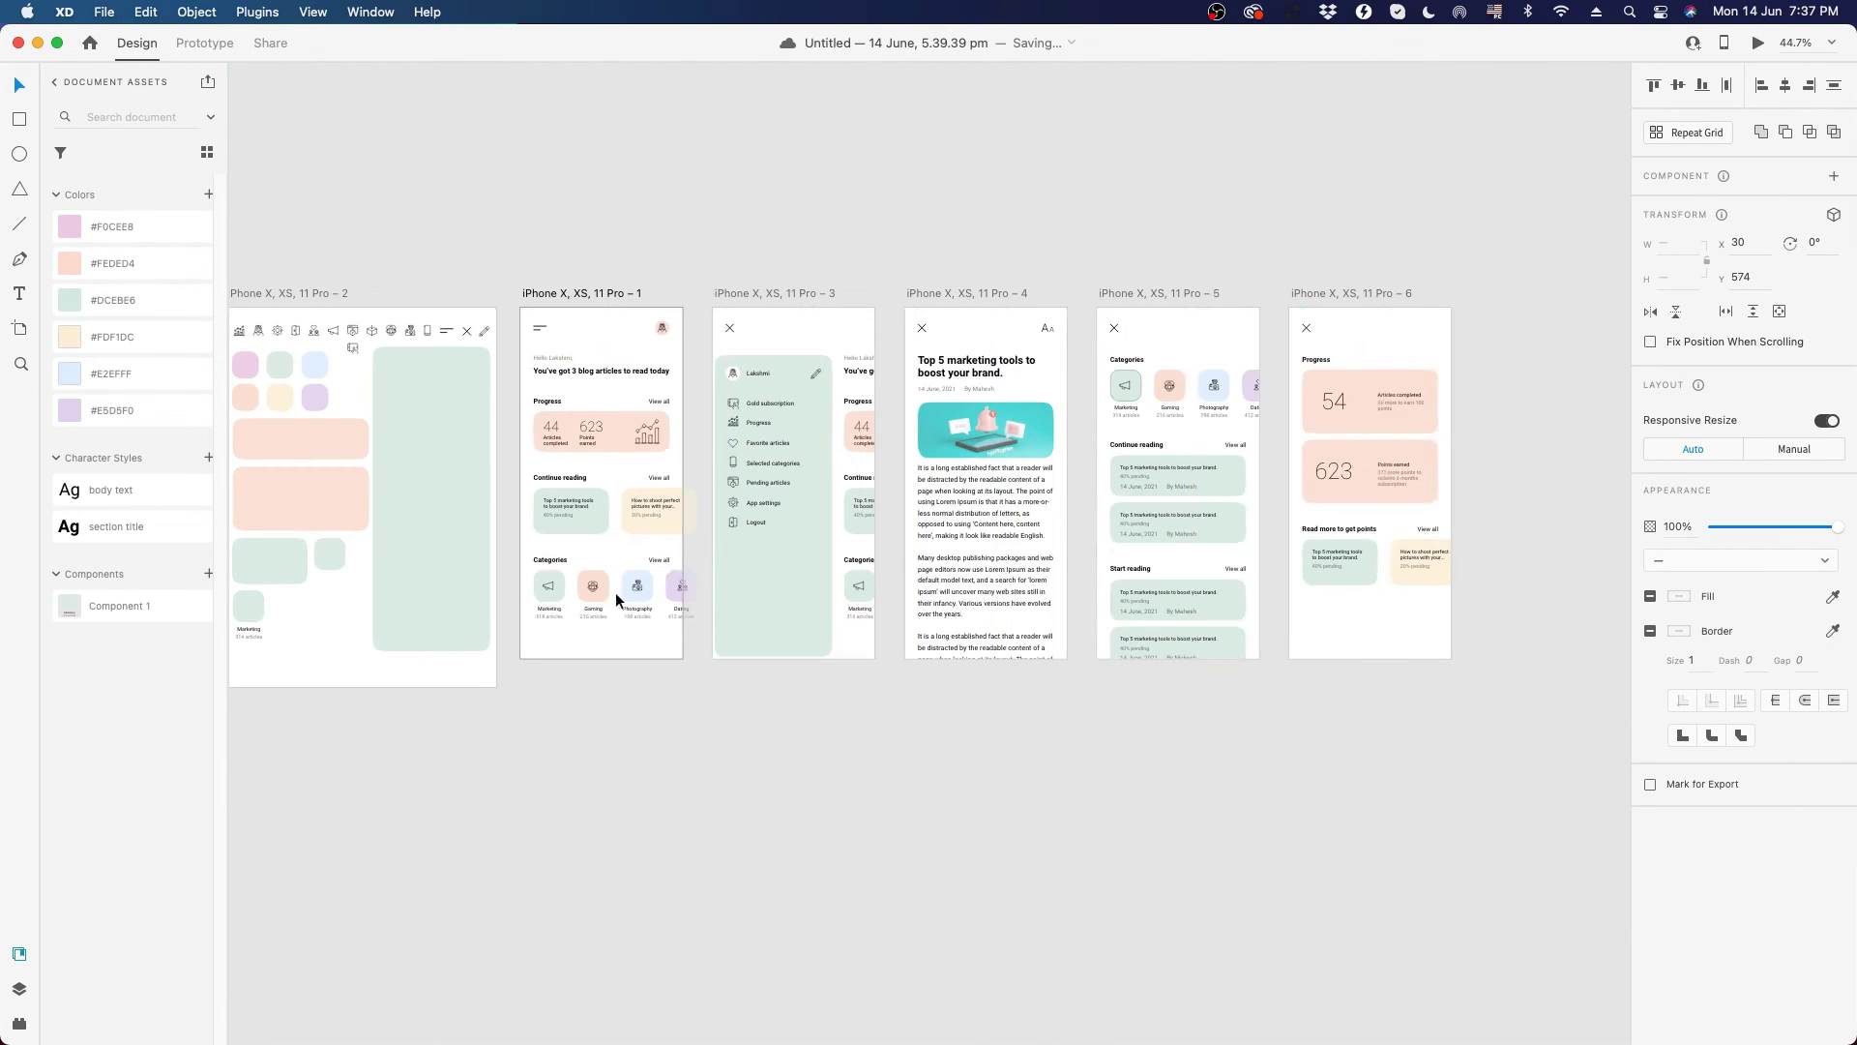
- Paste the Categories section onto the Progress screen, below the "Read more to get points" cards
{"action": "scroll", "coordinate": [1565, 608], "scroll_direction": "up", "scroll_amount": 8}
{"action": "scroll", "coordinate": [981, 607], "scroll_direction": "up", "scroll_amount": 3}
{"action": "left_click", "coordinate": [950, 607]}
{"action": "key", "text": "super+v"}
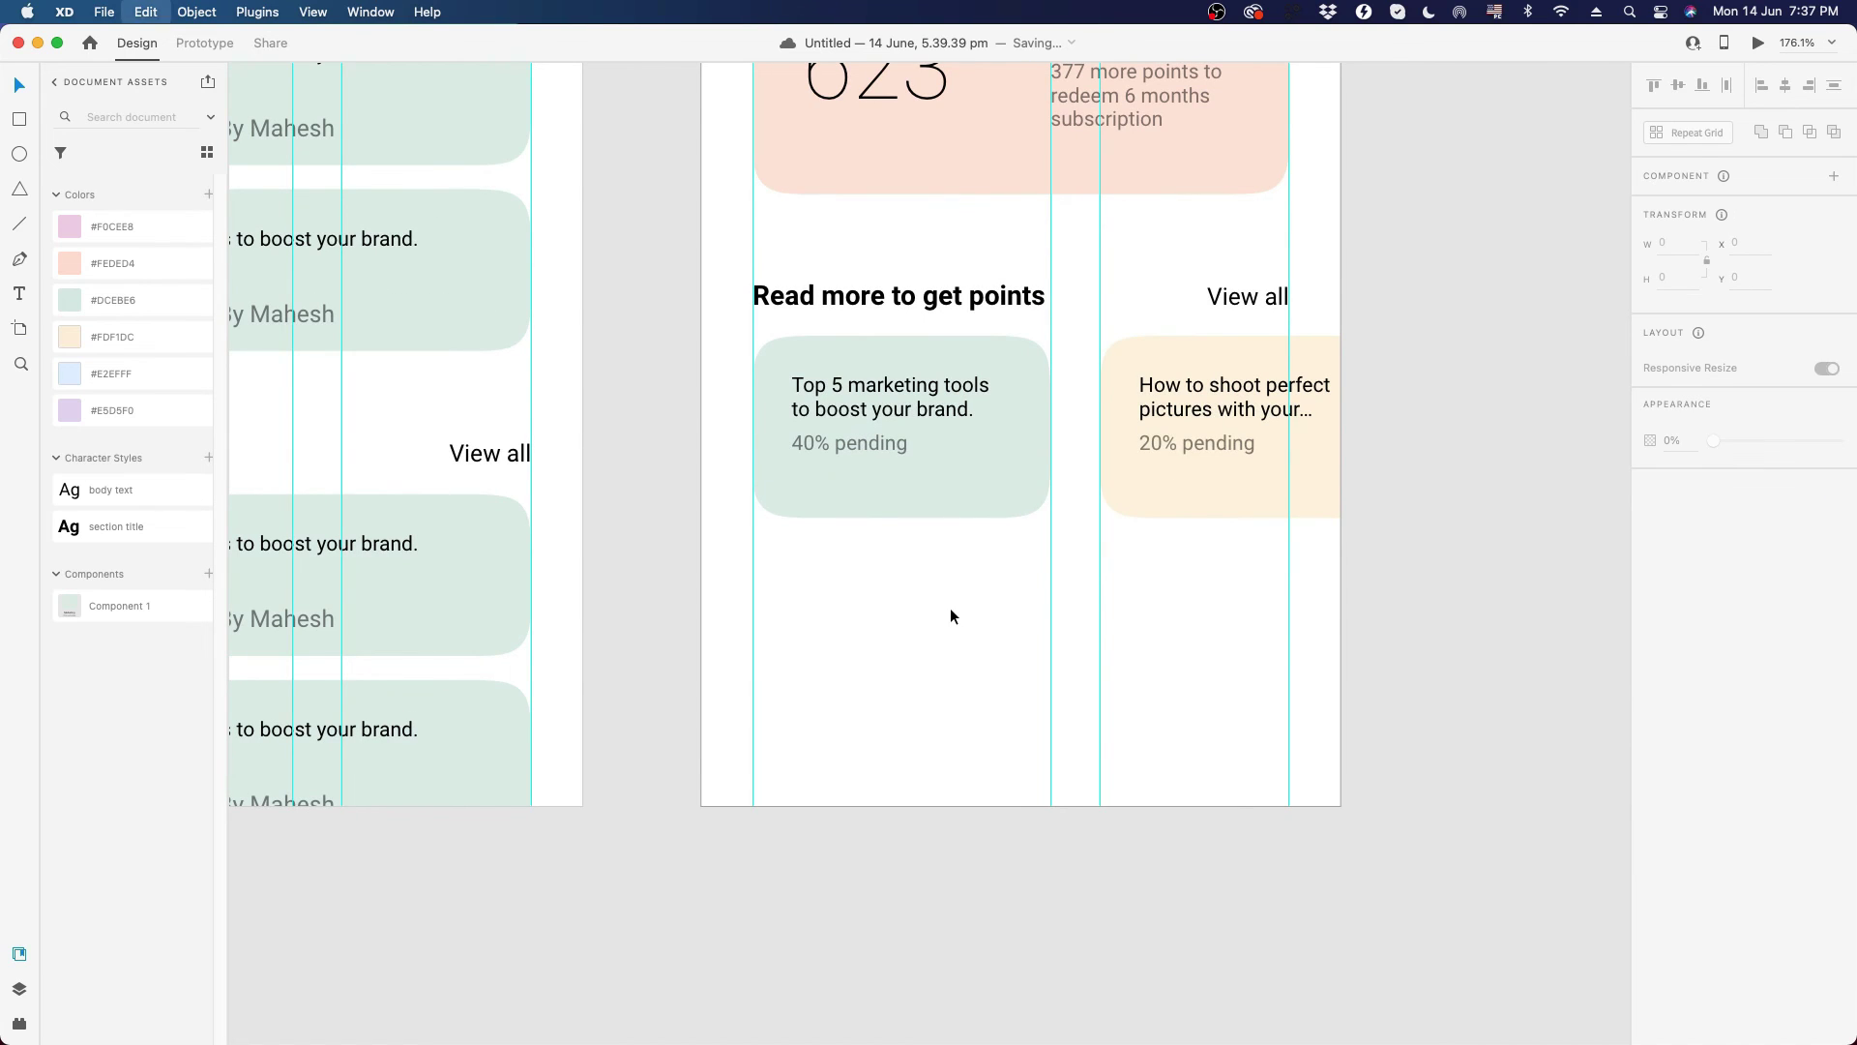
{"action": "left_click_drag", "start_coordinate": [825, 571], "coordinate": [829, 744]}
{"action": "left_click", "coordinate": [1537, 625]}
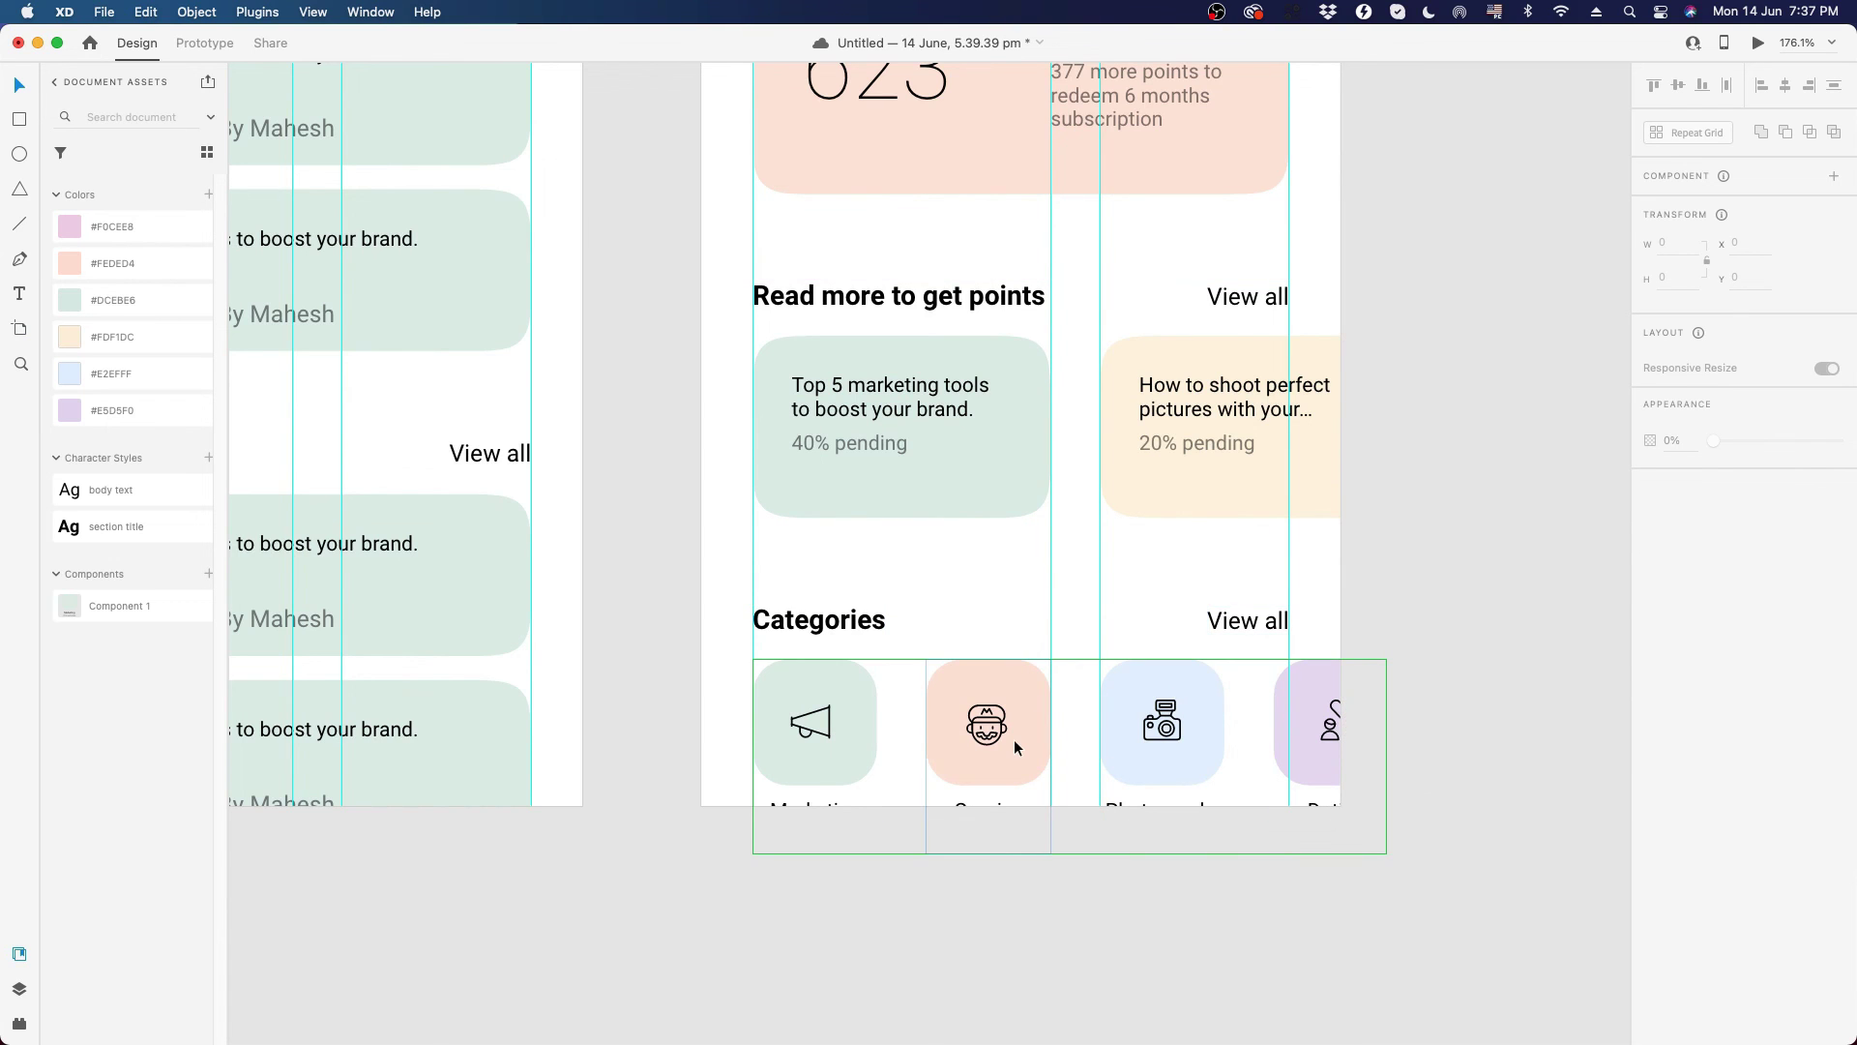
- Extend the Progress artboard downward to a height of 872 so the whole Categories section fits
{"action": "scroll", "coordinate": [1014, 739], "scroll_direction": "down", "scroll_amount": 5}
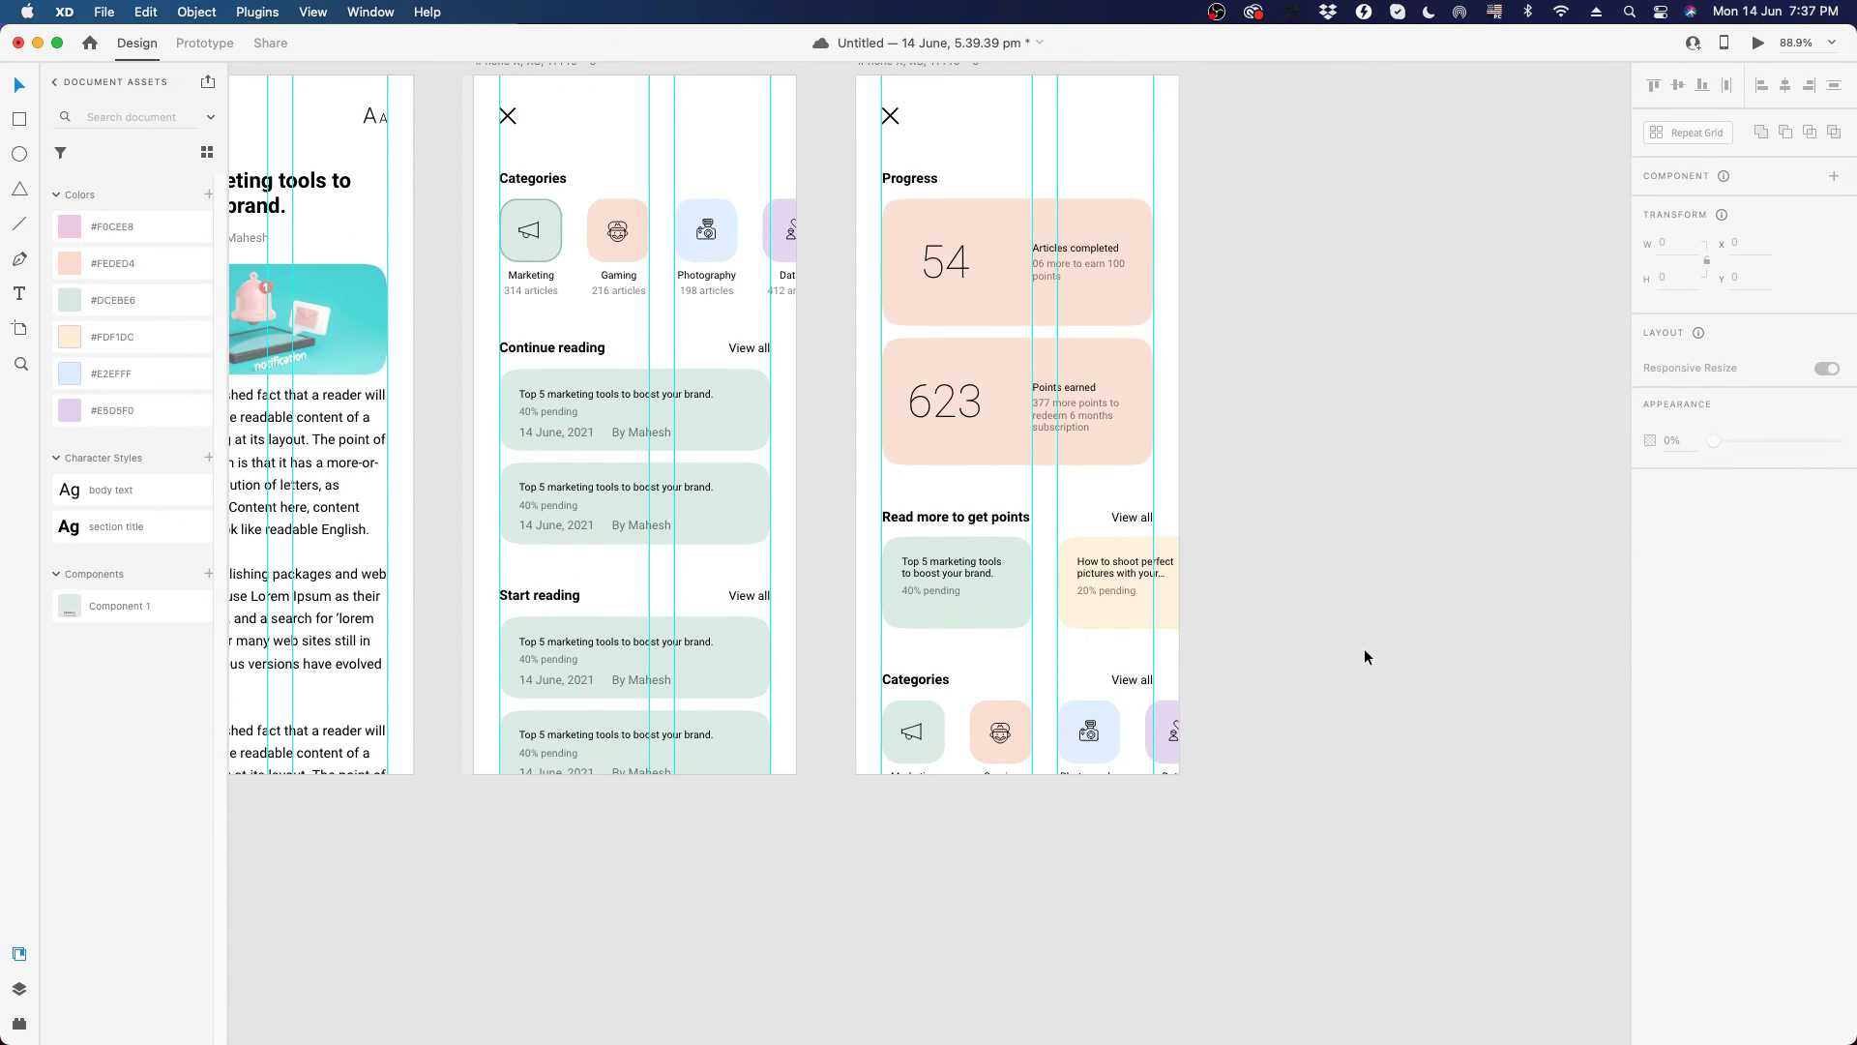
{"action": "scroll", "coordinate": [1364, 653], "scroll_direction": "up", "scroll_amount": 2}
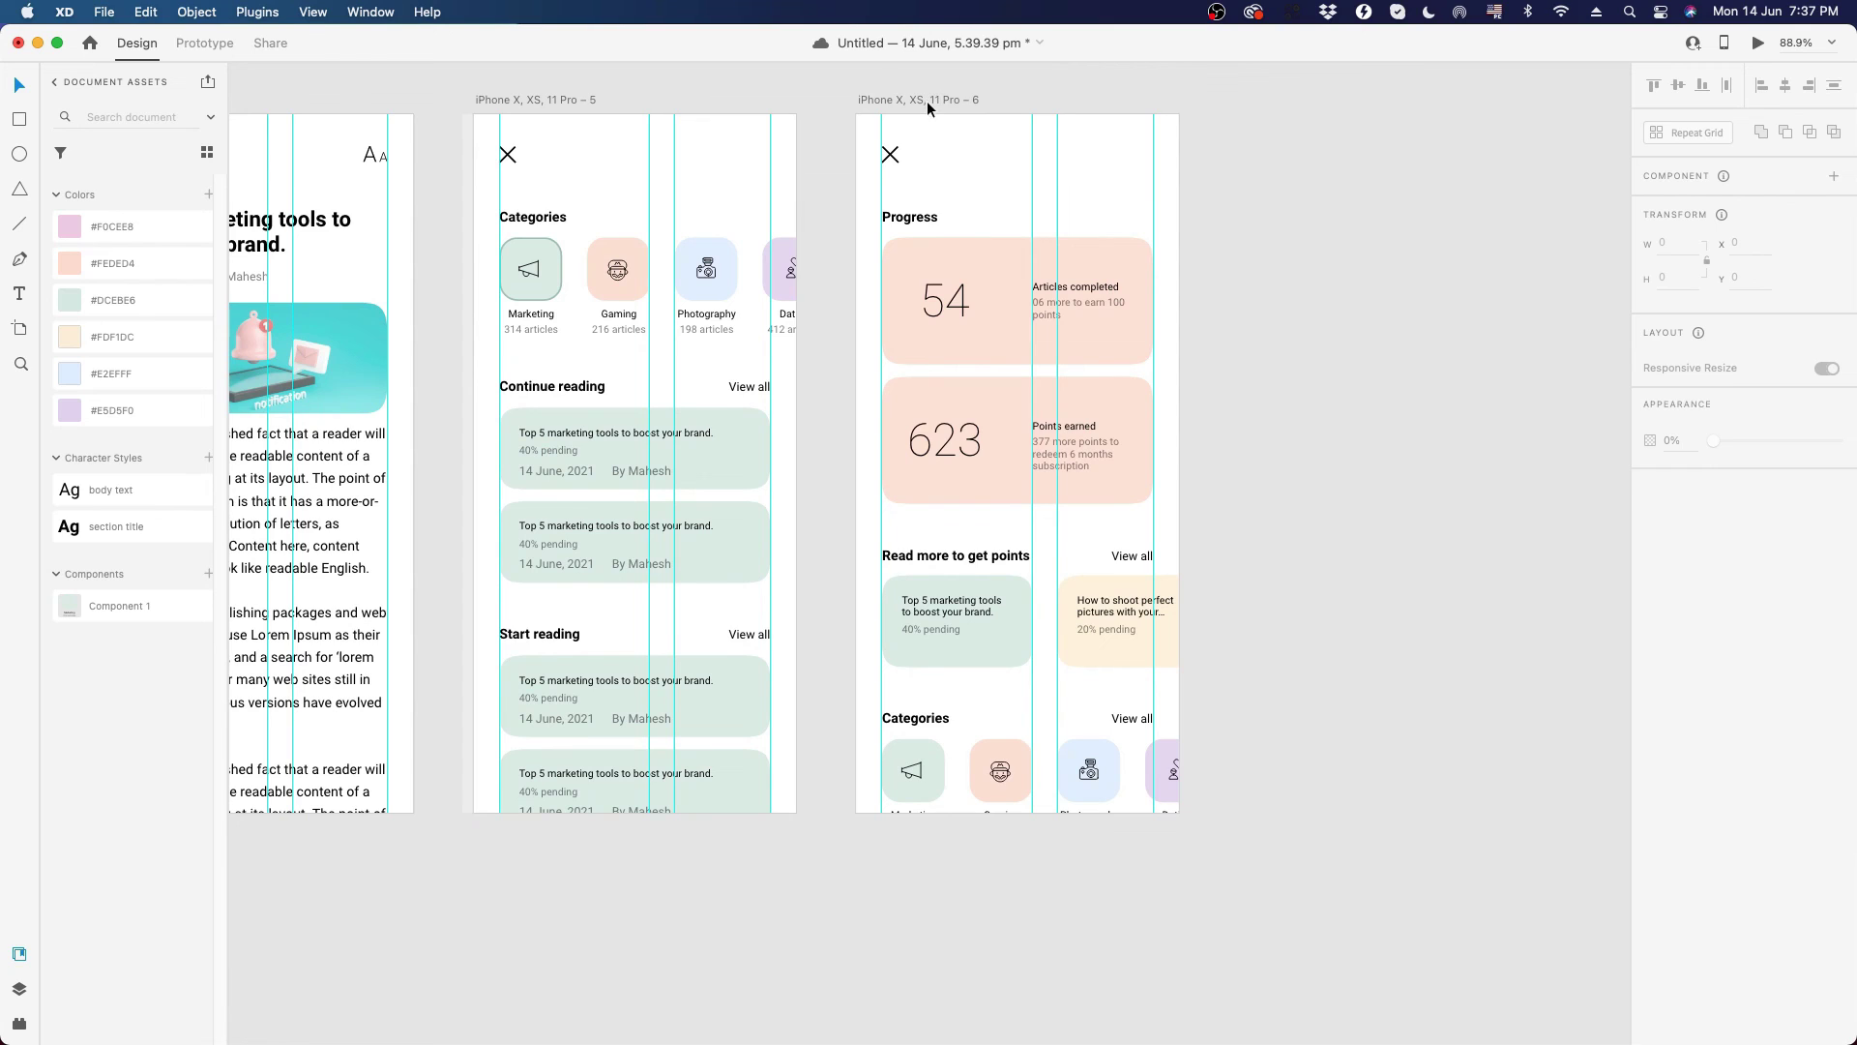
{"action": "left_click", "coordinate": [927, 101]}
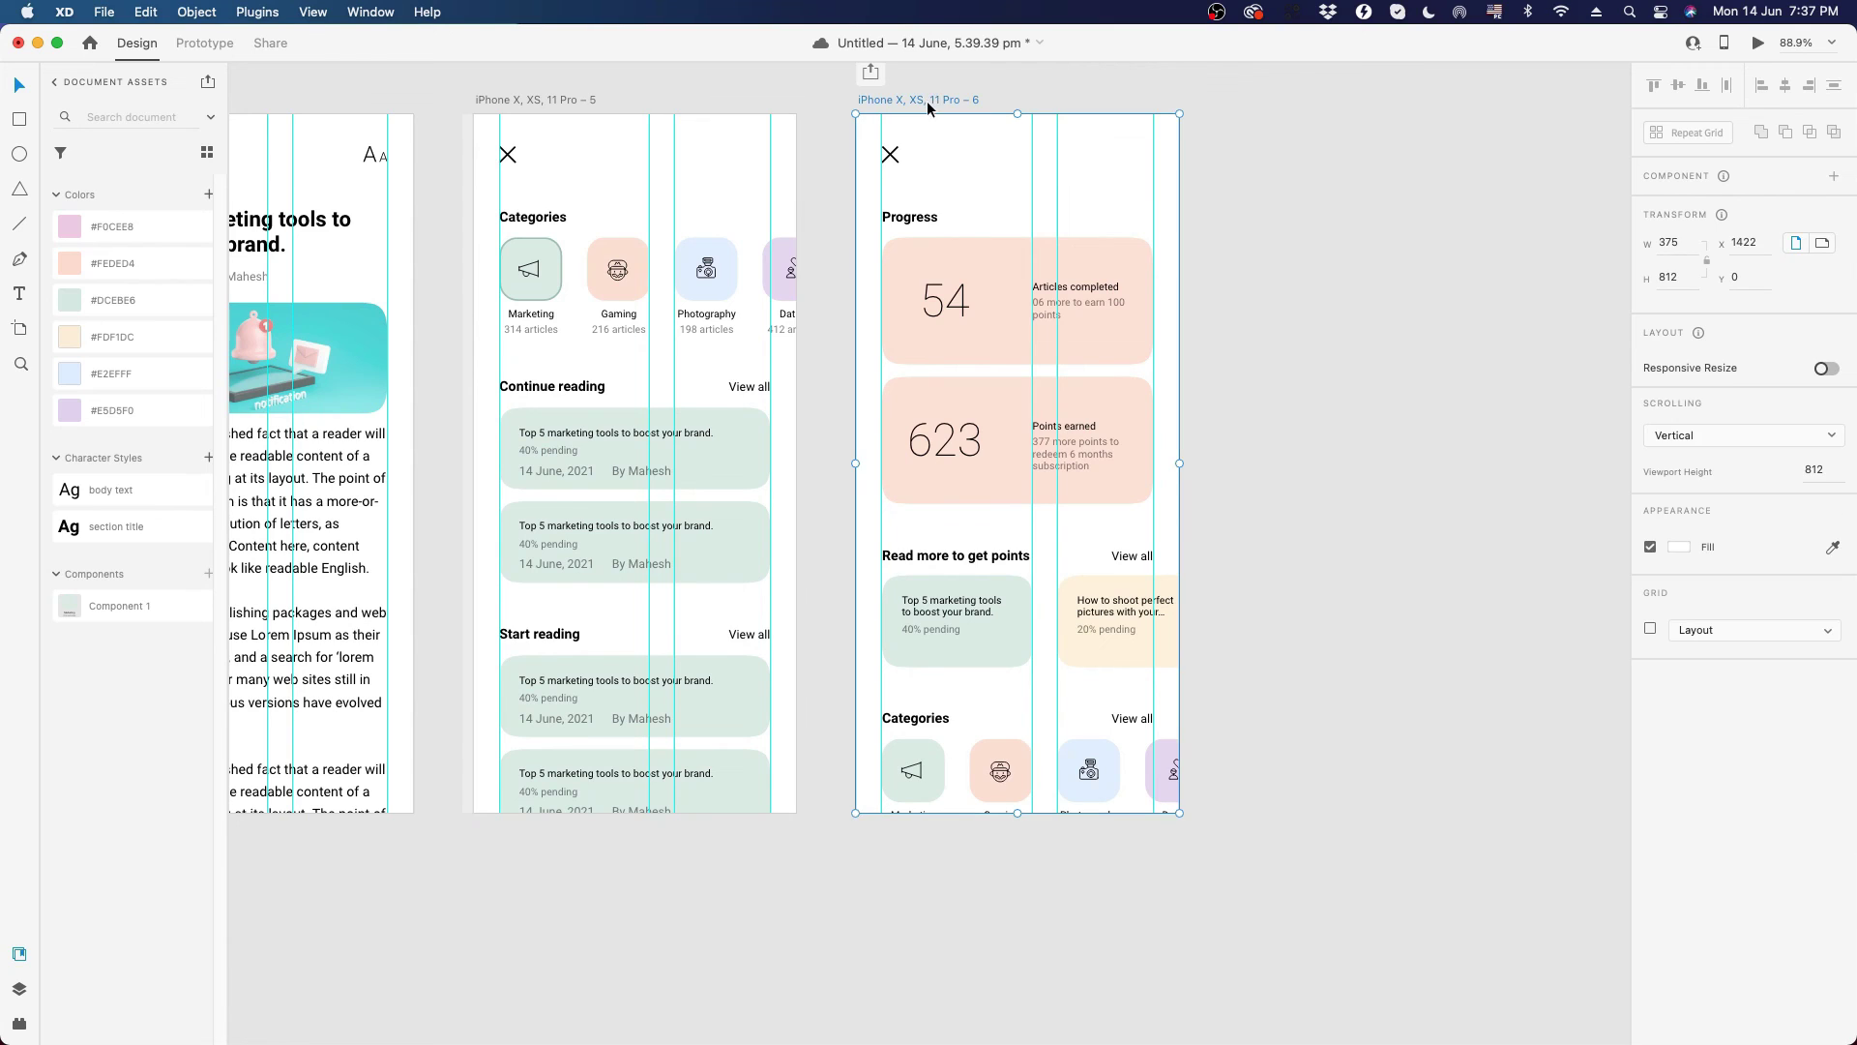
{"action": "left_click", "coordinate": [1014, 812]}
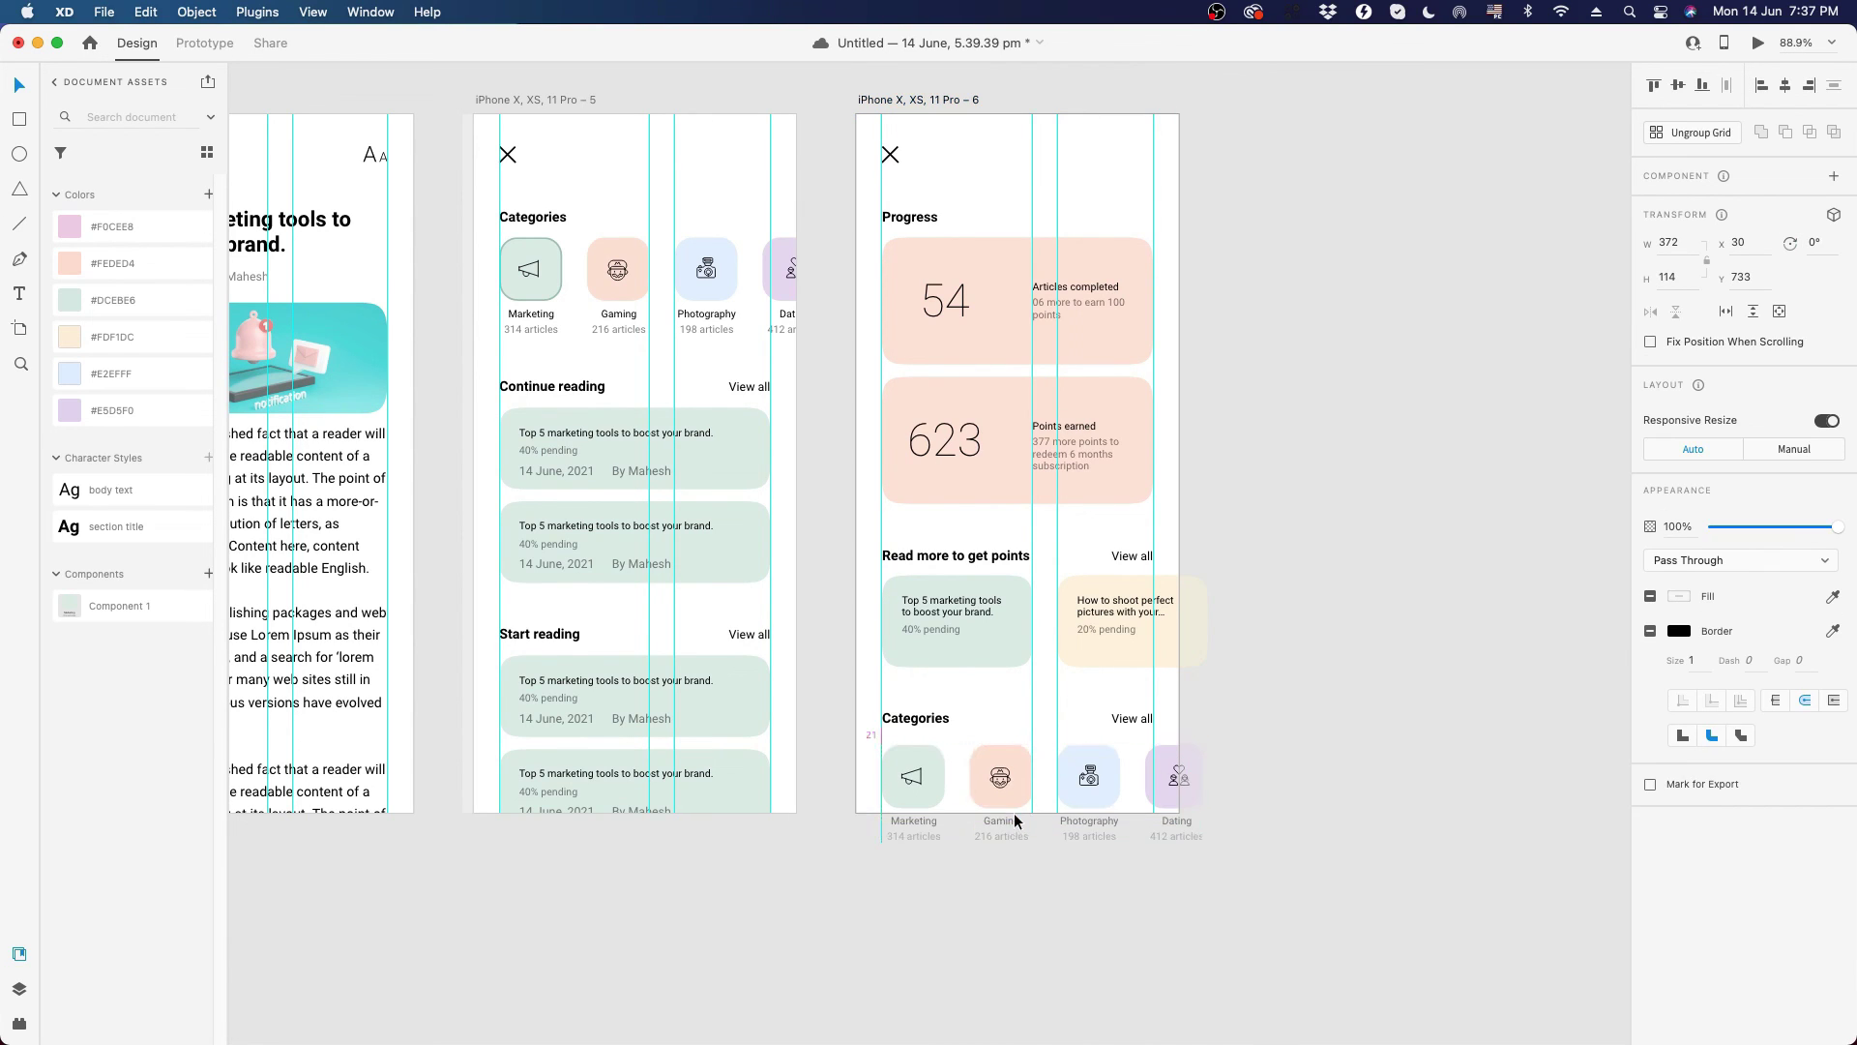
{"action": "left_click", "coordinate": [897, 93]}
{"action": "left_click_drag", "start_coordinate": [1020, 813], "coordinate": [1019, 865]}
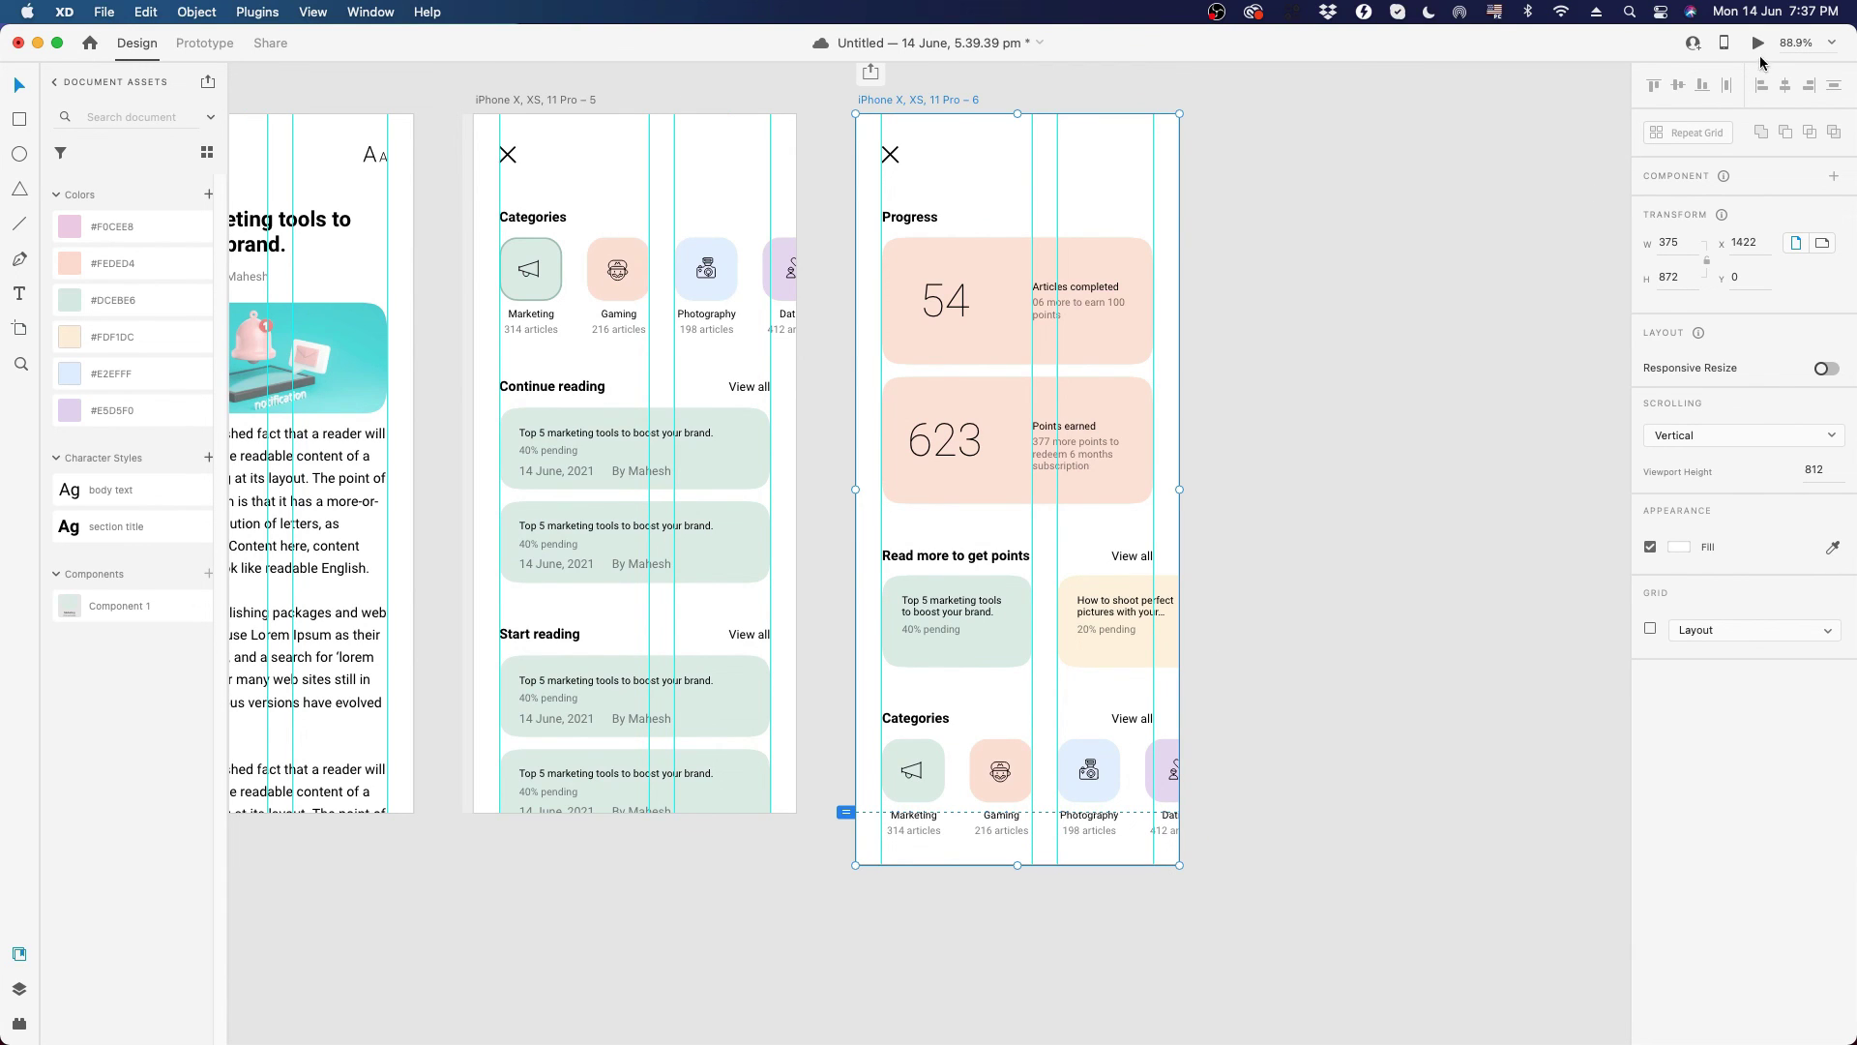
- Preview the Progress screen and check how its content scrolls vertically
{"action": "left_click", "coordinate": [1758, 43]}
{"action": "scroll", "coordinate": [659, 662], "scroll_direction": "down", "scroll_amount": 2}
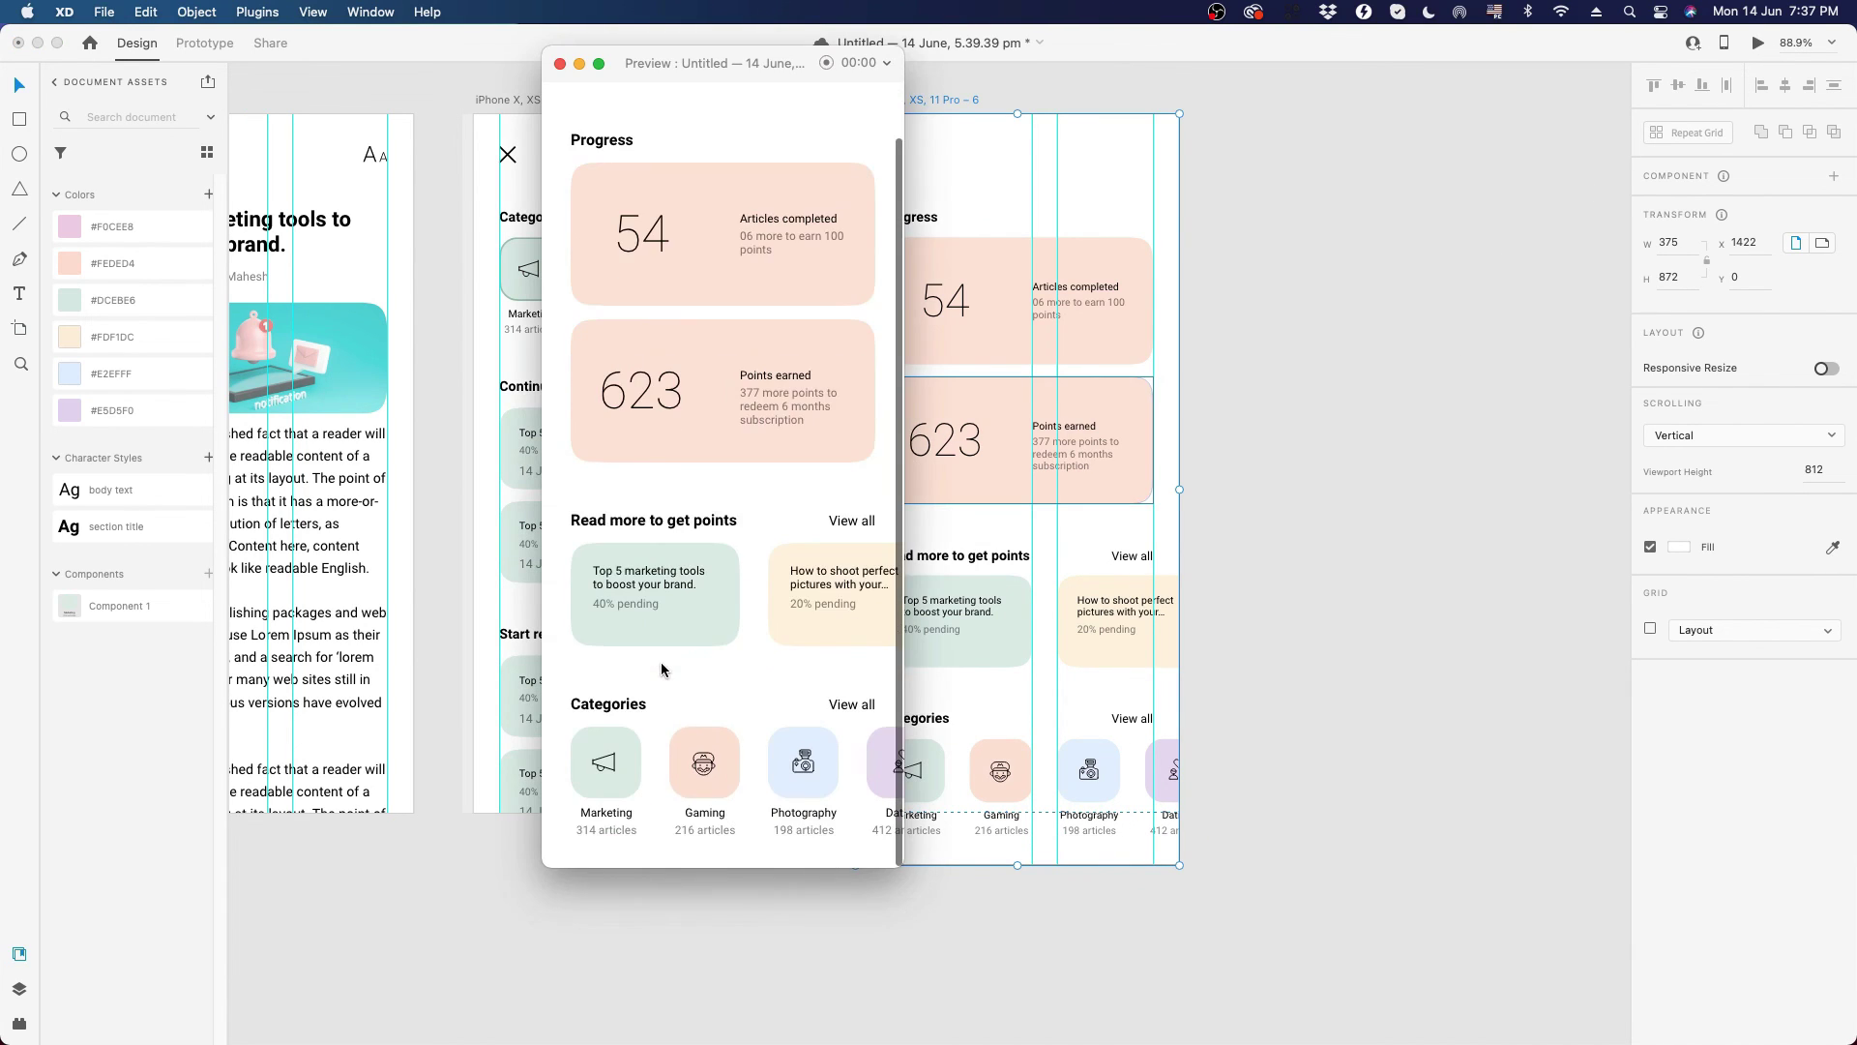
{"action": "scroll", "coordinate": [661, 663], "scroll_direction": "up", "scroll_amount": 2}
{"action": "scroll", "coordinate": [662, 662], "scroll_direction": "down", "scroll_amount": 2}
{"action": "scroll", "coordinate": [661, 662], "scroll_direction": "up", "scroll_amount": 2}
{"action": "scroll", "coordinate": [661, 663], "scroll_direction": "down", "scroll_amount": 2}
{"action": "scroll", "coordinate": [661, 663], "scroll_direction": "up", "scroll_amount": 2}
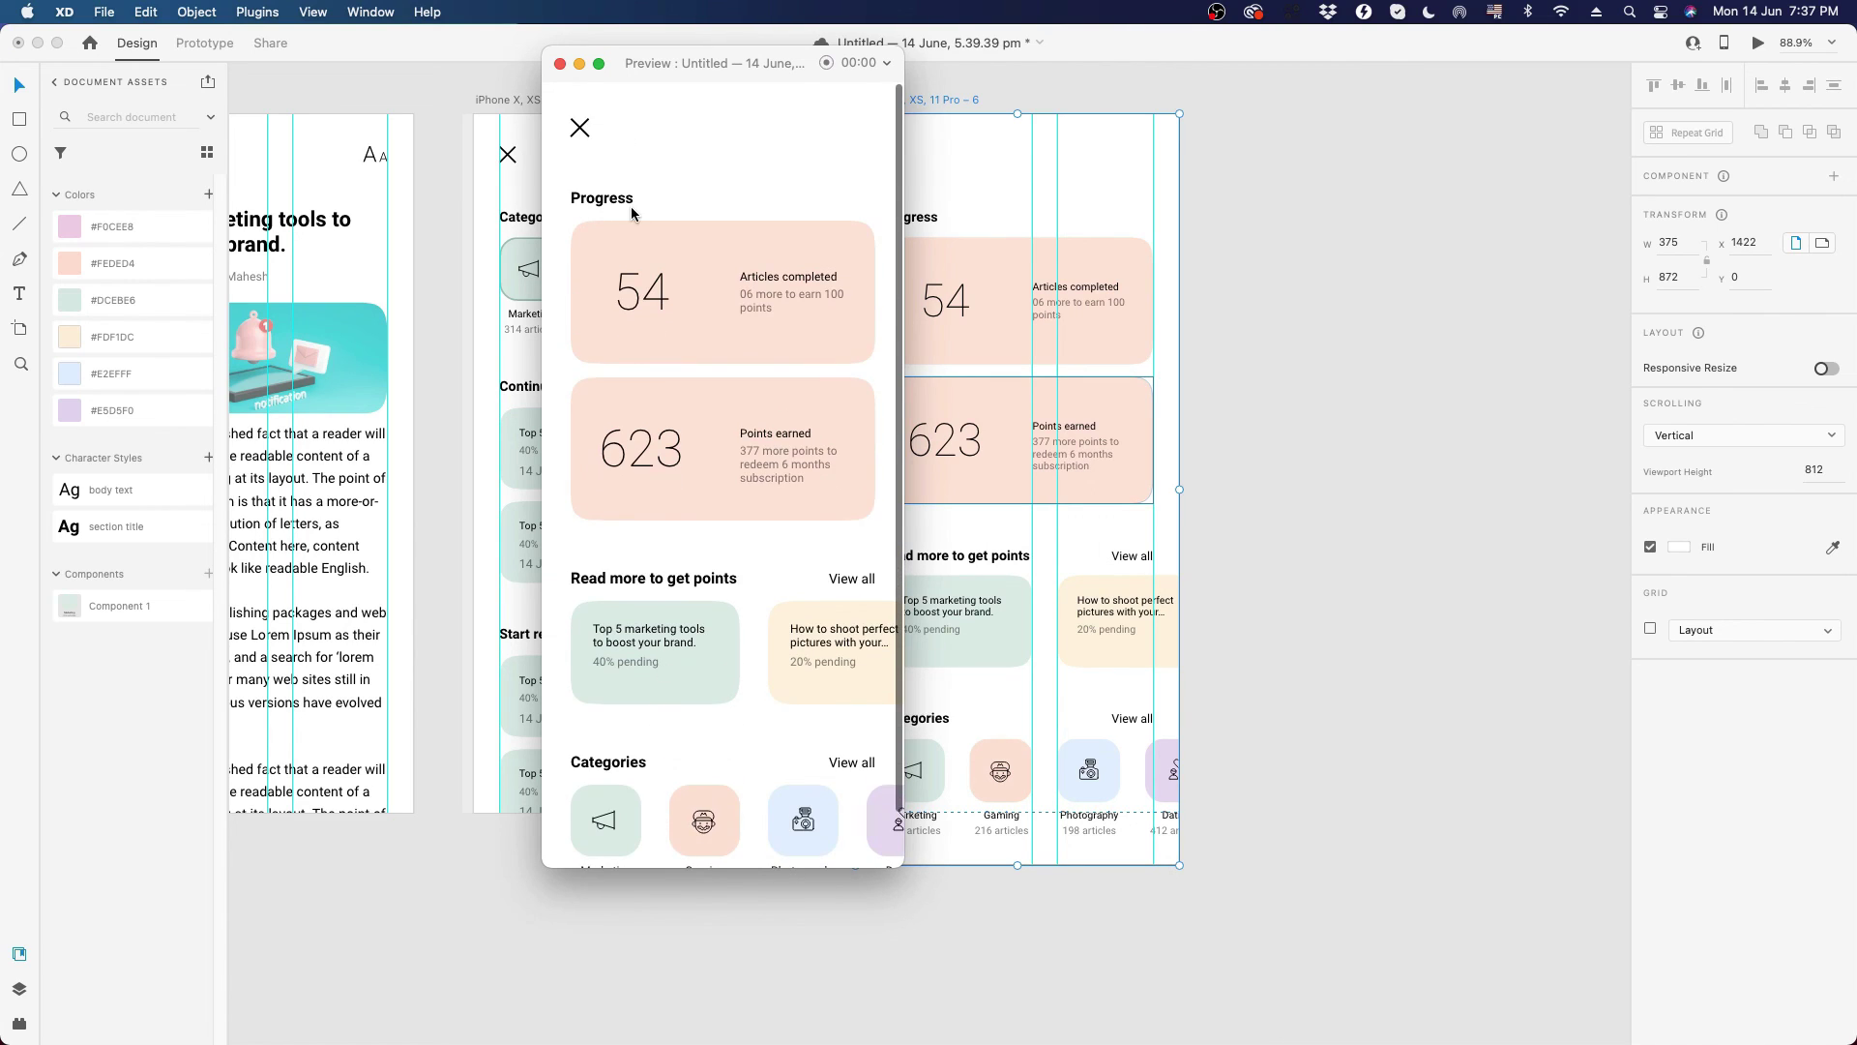
{"action": "left_click", "coordinate": [559, 64]}
- Fix the position of the Progress screen's close icon when scrolling
{"action": "left_click", "coordinate": [891, 159]}
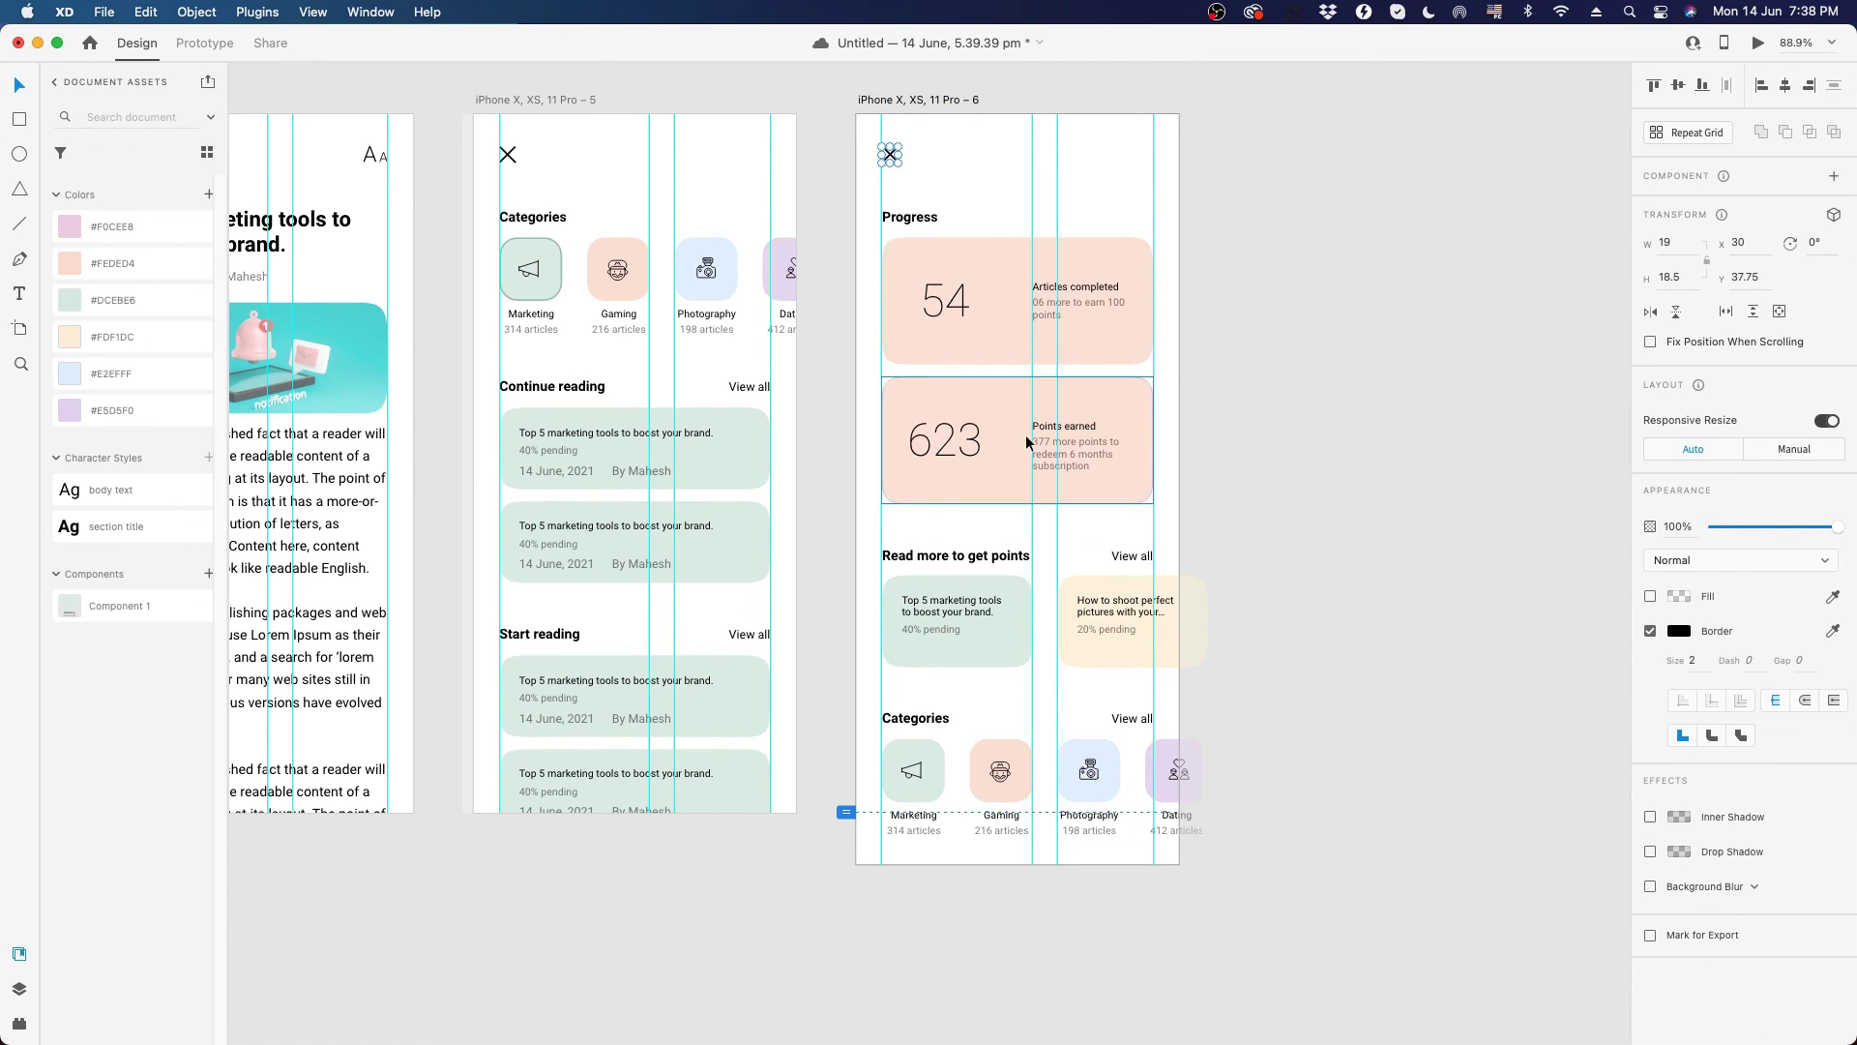
{"action": "left_click", "coordinate": [205, 43]}
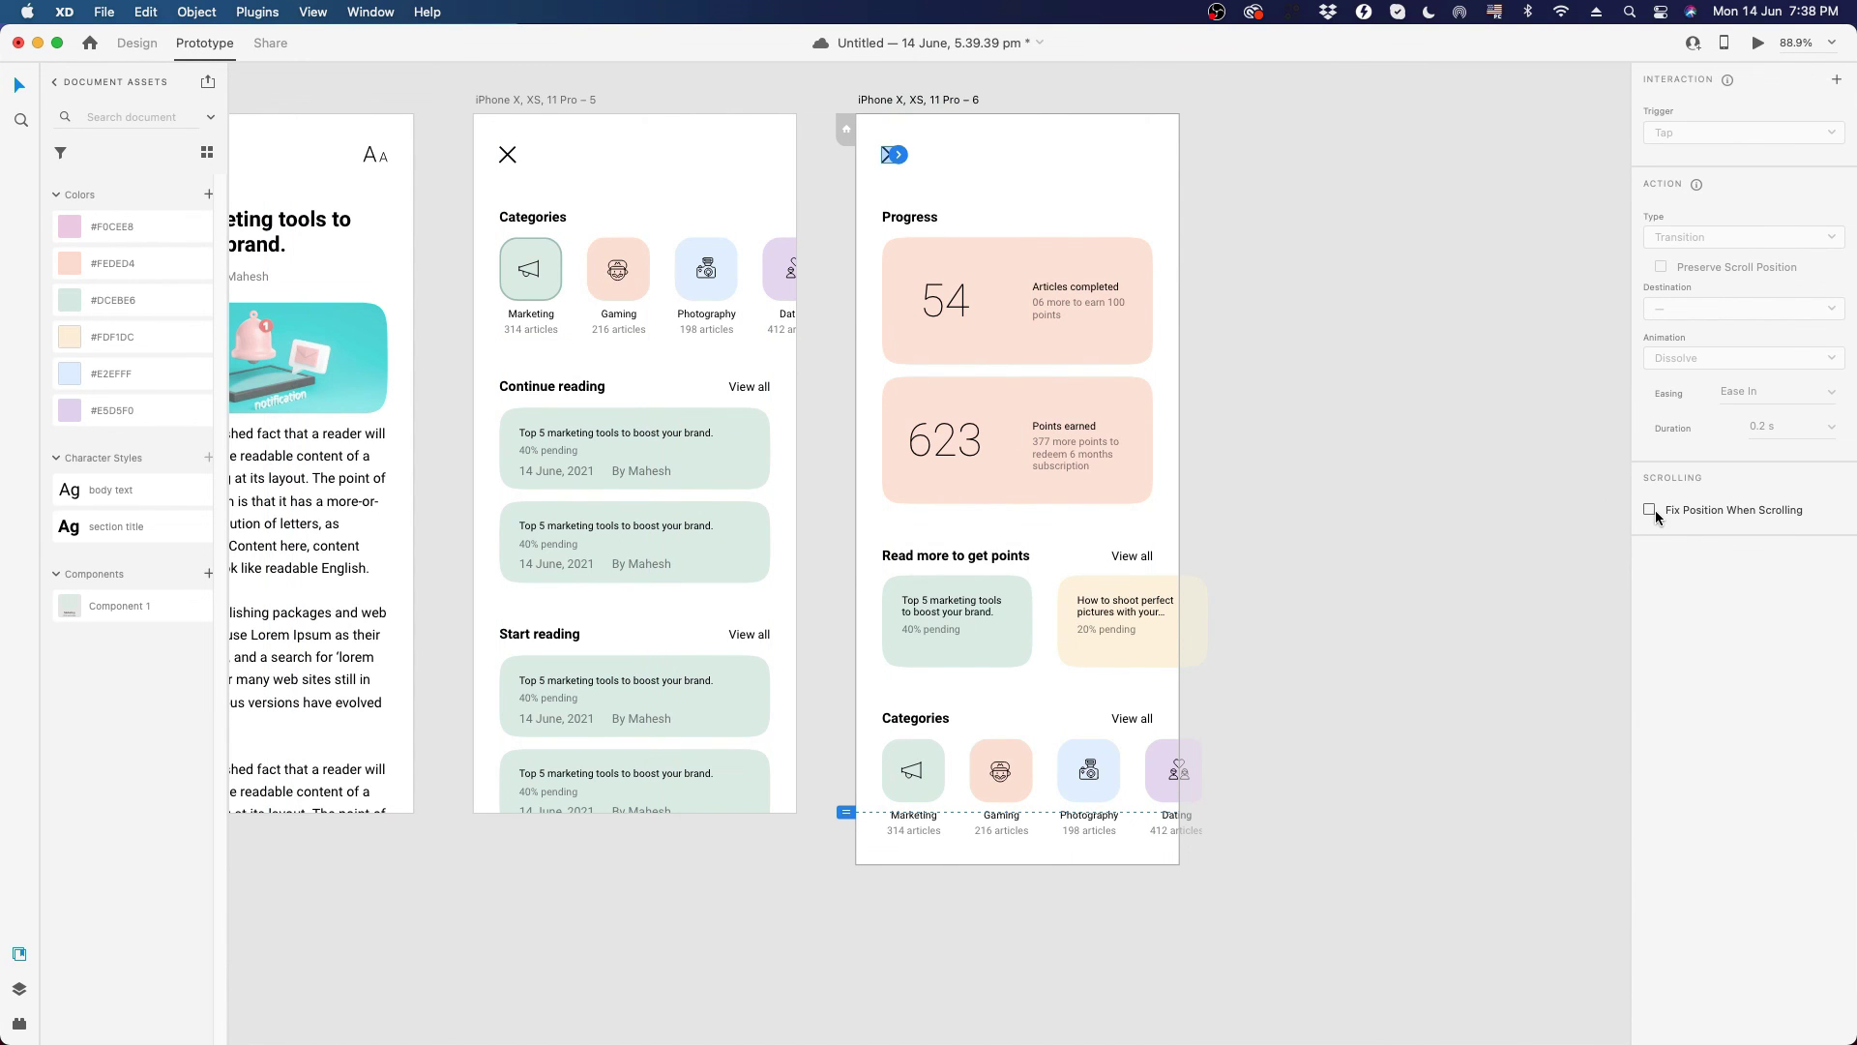
{"action": "left_click", "coordinate": [1651, 510]}
- Preview the Progress screen again and check how the close icon behaves while the content scrolls
{"action": "left_click", "coordinate": [1757, 42]}
{"action": "scroll", "coordinate": [693, 375], "scroll_direction": "down", "scroll_amount": 2}
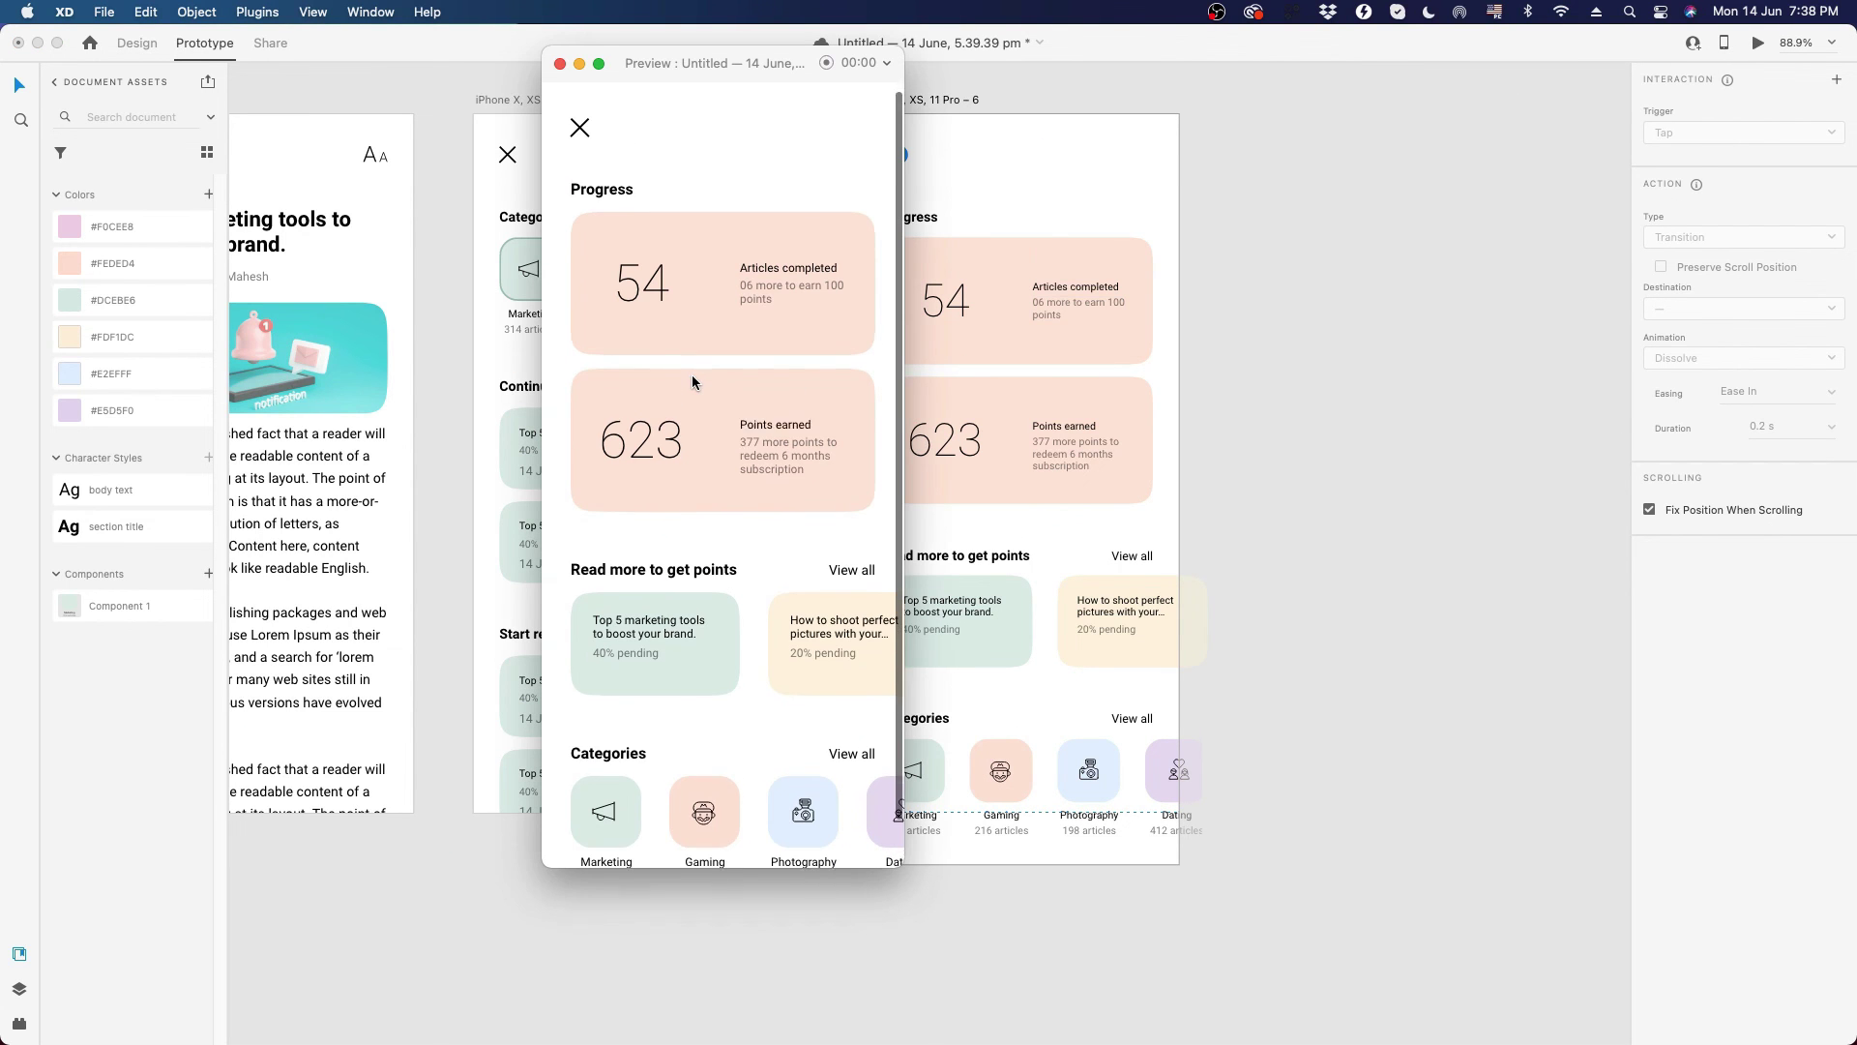
{"action": "scroll", "coordinate": [693, 376], "scroll_direction": "up", "scroll_amount": 2}
{"action": "scroll", "coordinate": [692, 375], "scroll_direction": "down", "scroll_amount": 2}
{"action": "scroll", "coordinate": [693, 376], "scroll_direction": "up", "scroll_amount": 2}
{"action": "scroll", "coordinate": [693, 375], "scroll_direction": "down", "scroll_amount": 2}
{"action": "scroll", "coordinate": [693, 375], "scroll_direction": "up", "scroll_amount": 2}
{"action": "scroll", "coordinate": [692, 374], "scroll_direction": "down", "scroll_amount": 2}
{"action": "scroll", "coordinate": [693, 375], "scroll_direction": "up", "scroll_amount": 2}
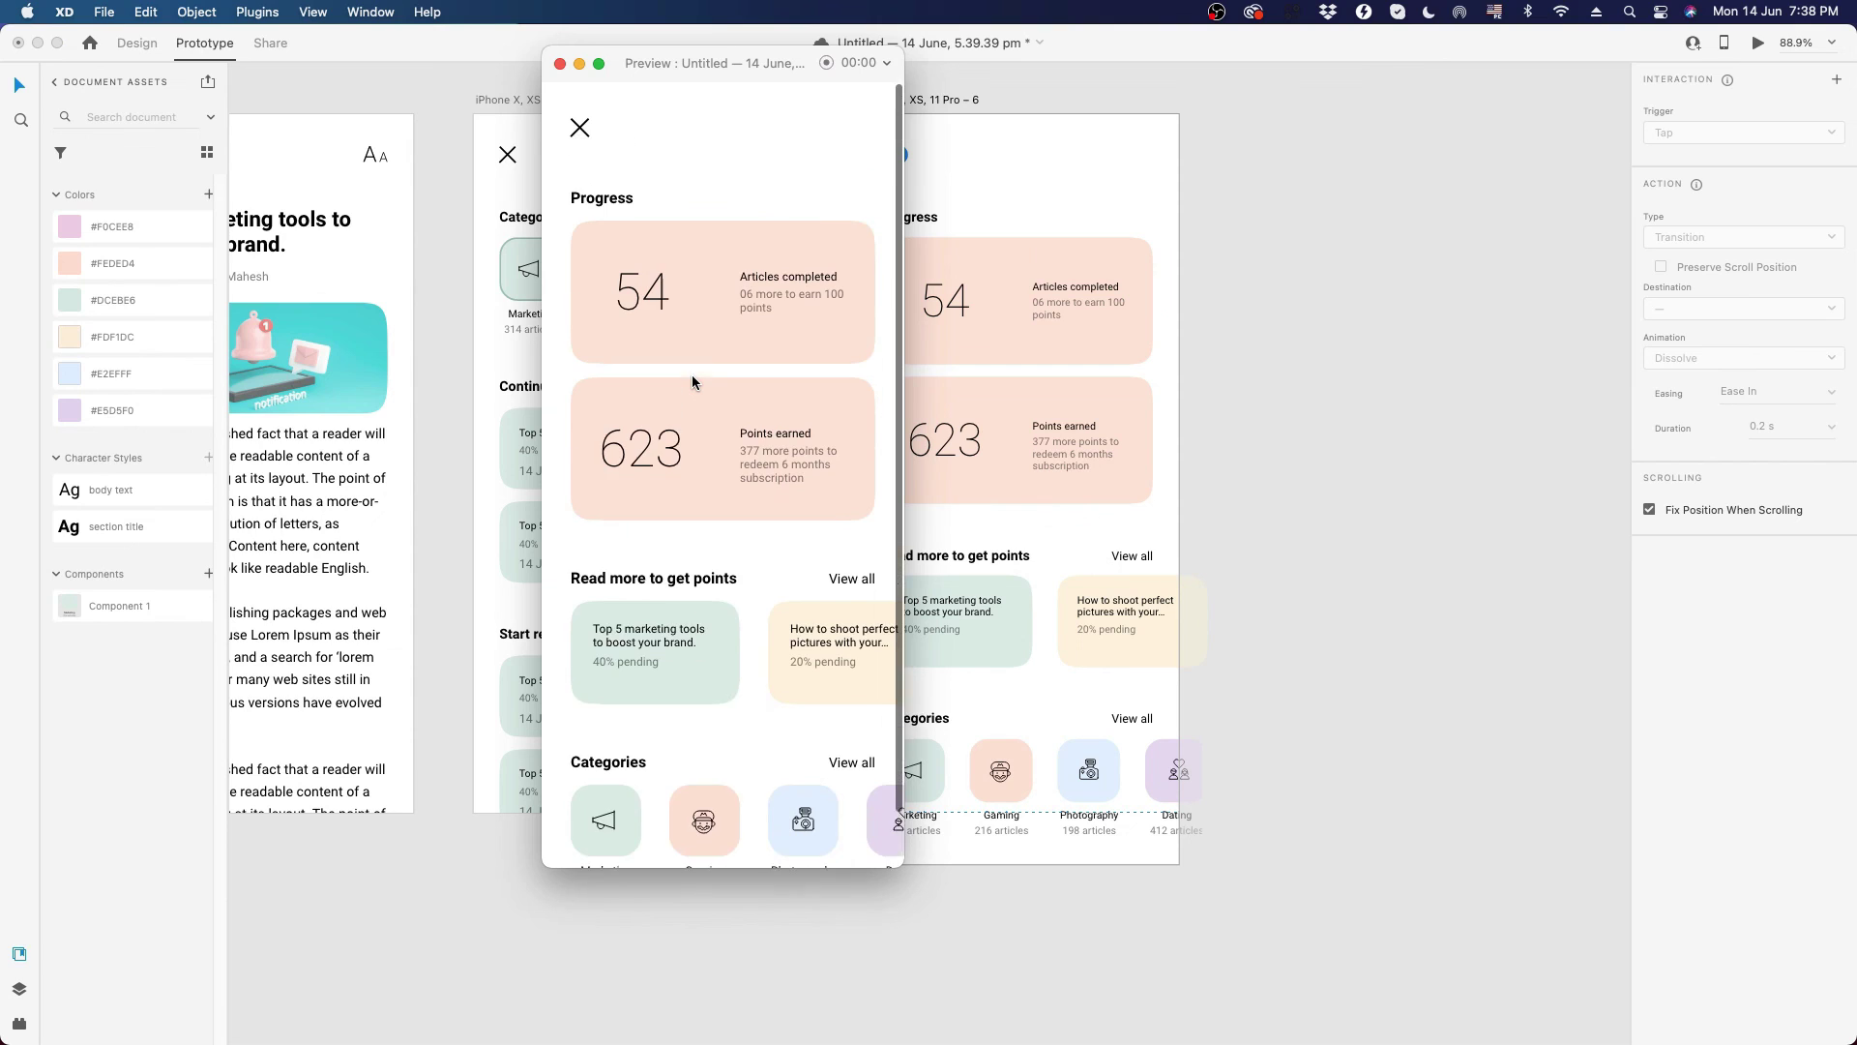
{"action": "scroll", "coordinate": [692, 374], "scroll_direction": "down", "scroll_amount": 2}
{"action": "scroll", "coordinate": [693, 375], "scroll_direction": "up", "scroll_amount": 2}
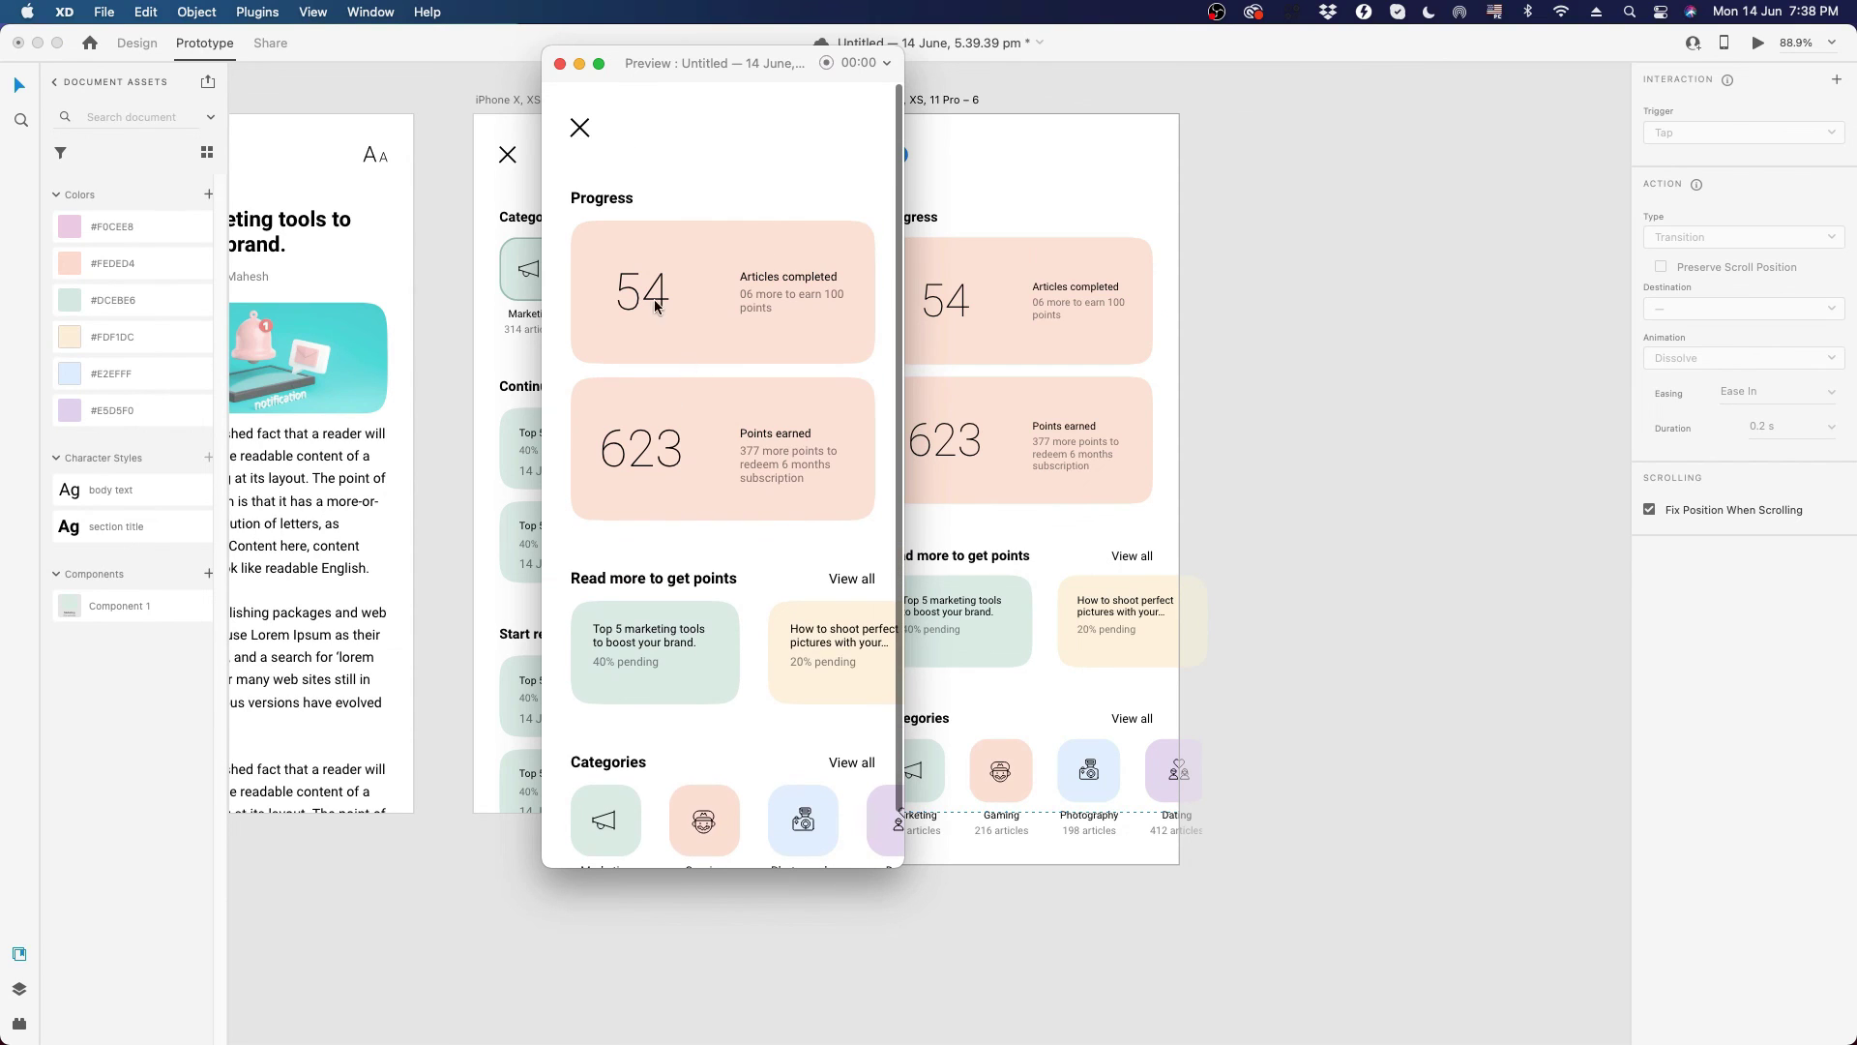
{"action": "left_click", "coordinate": [559, 64]}
- Change the "Categories" heading on the Progress screen to "Read by categories"
{"action": "scroll", "coordinate": [959, 323], "scroll_direction": "left", "scroll_amount": 3}
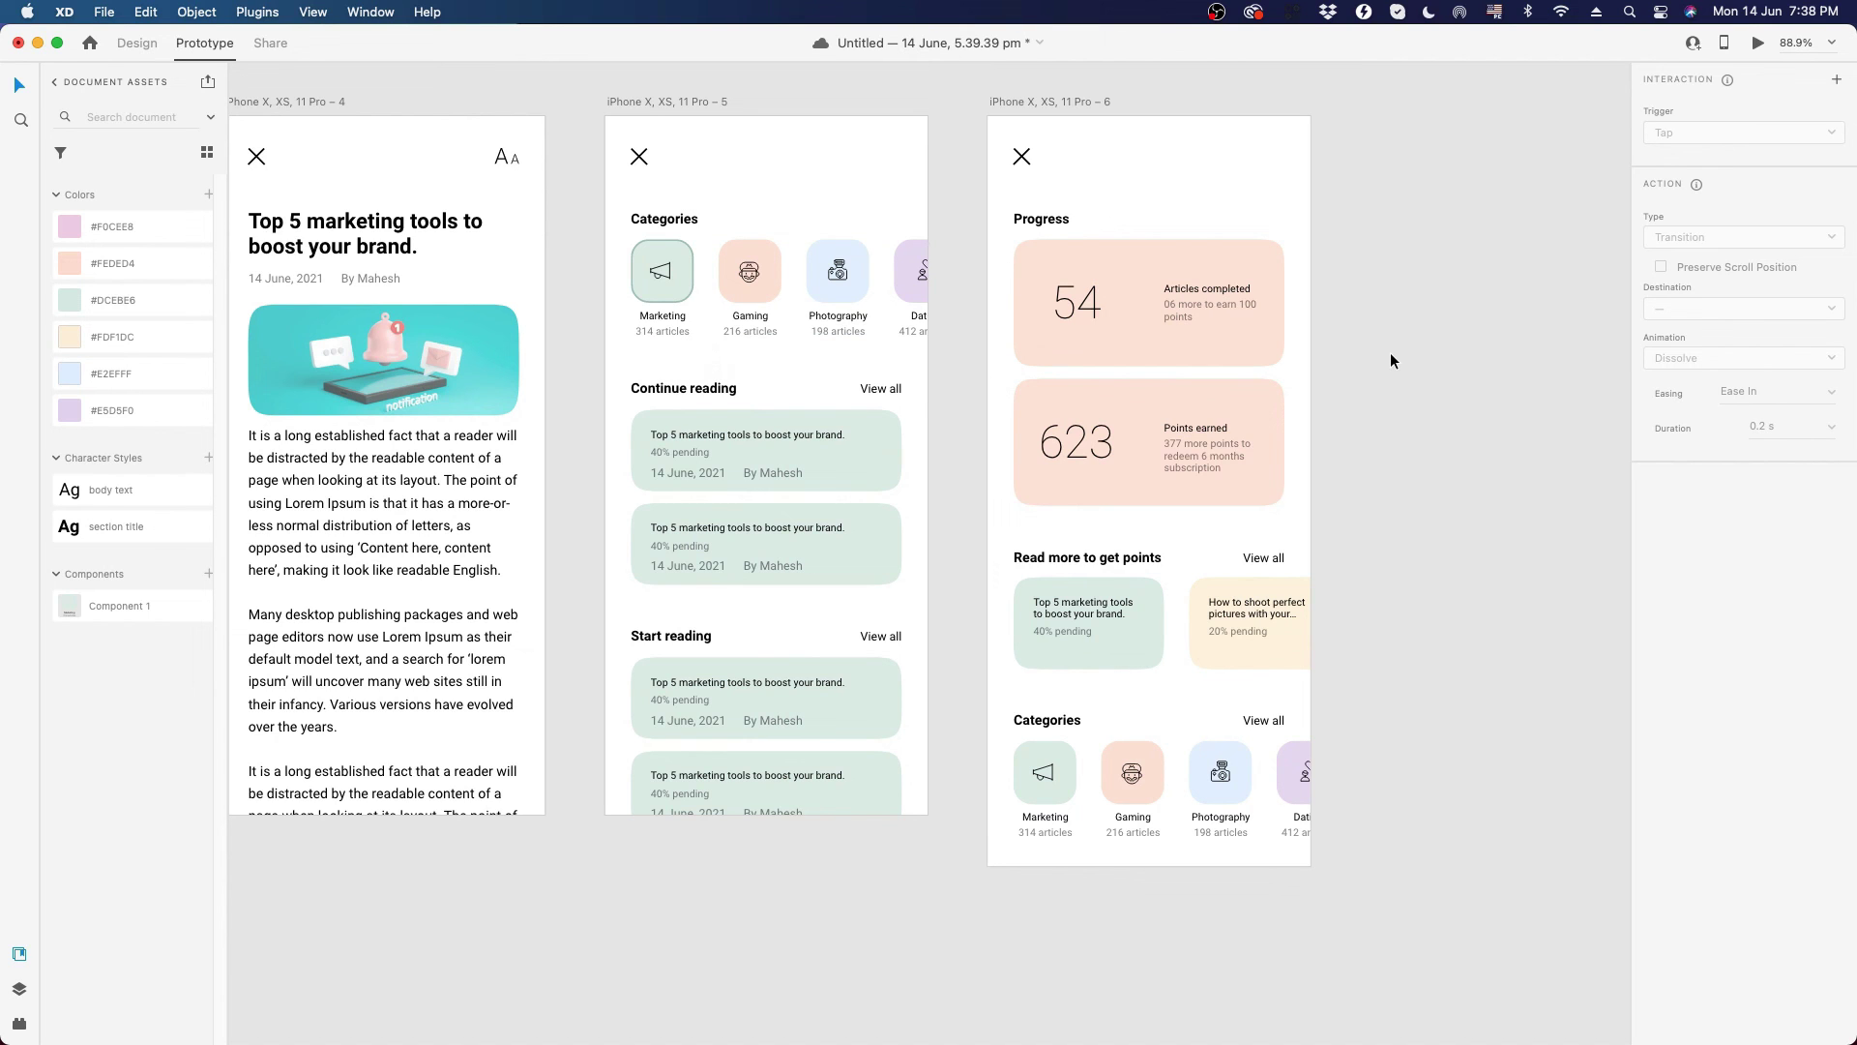
{"action": "scroll", "coordinate": [1390, 361], "scroll_direction": "down", "scroll_amount": 5}
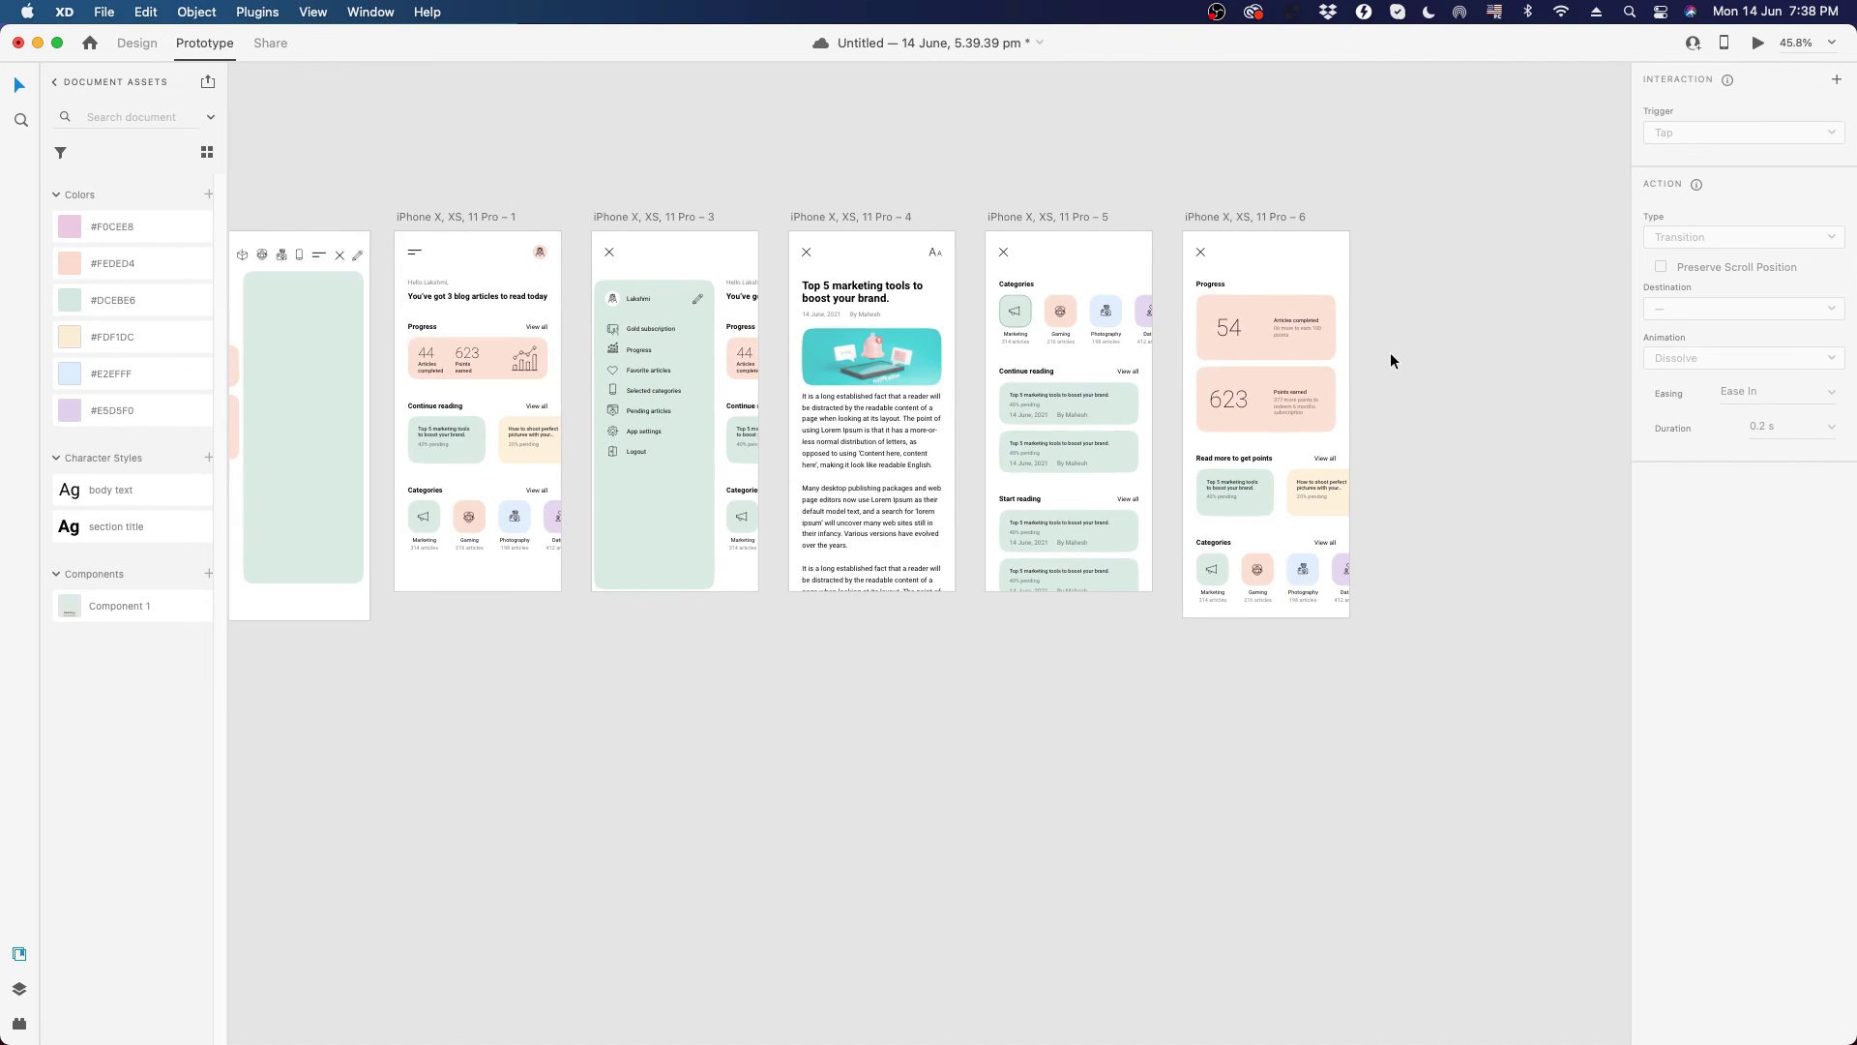
{"action": "scroll", "coordinate": [1391, 354], "scroll_direction": "down", "scroll_amount": 2}
{"action": "scroll", "coordinate": [1325, 368], "scroll_direction": "up", "scroll_amount": 7}
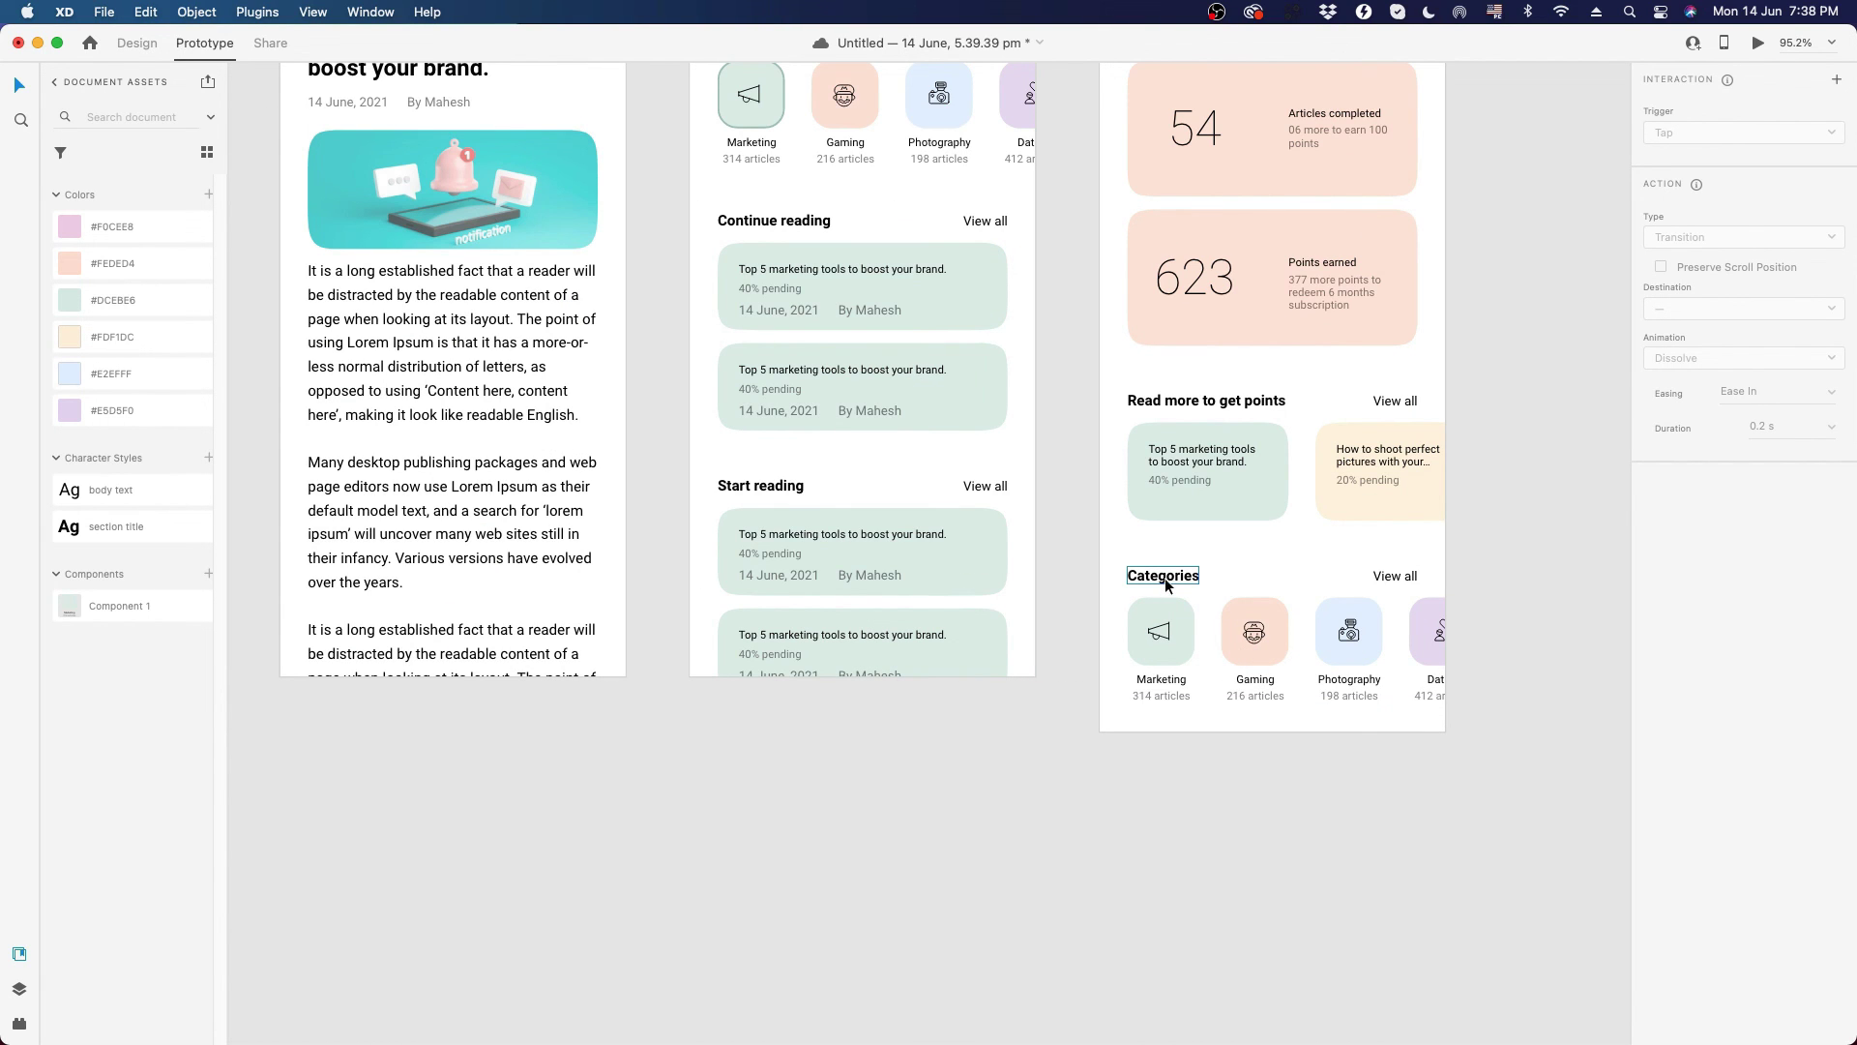
{"action": "double_click", "coordinate": [1165, 577]}
{"action": "type", "text": "Re"}
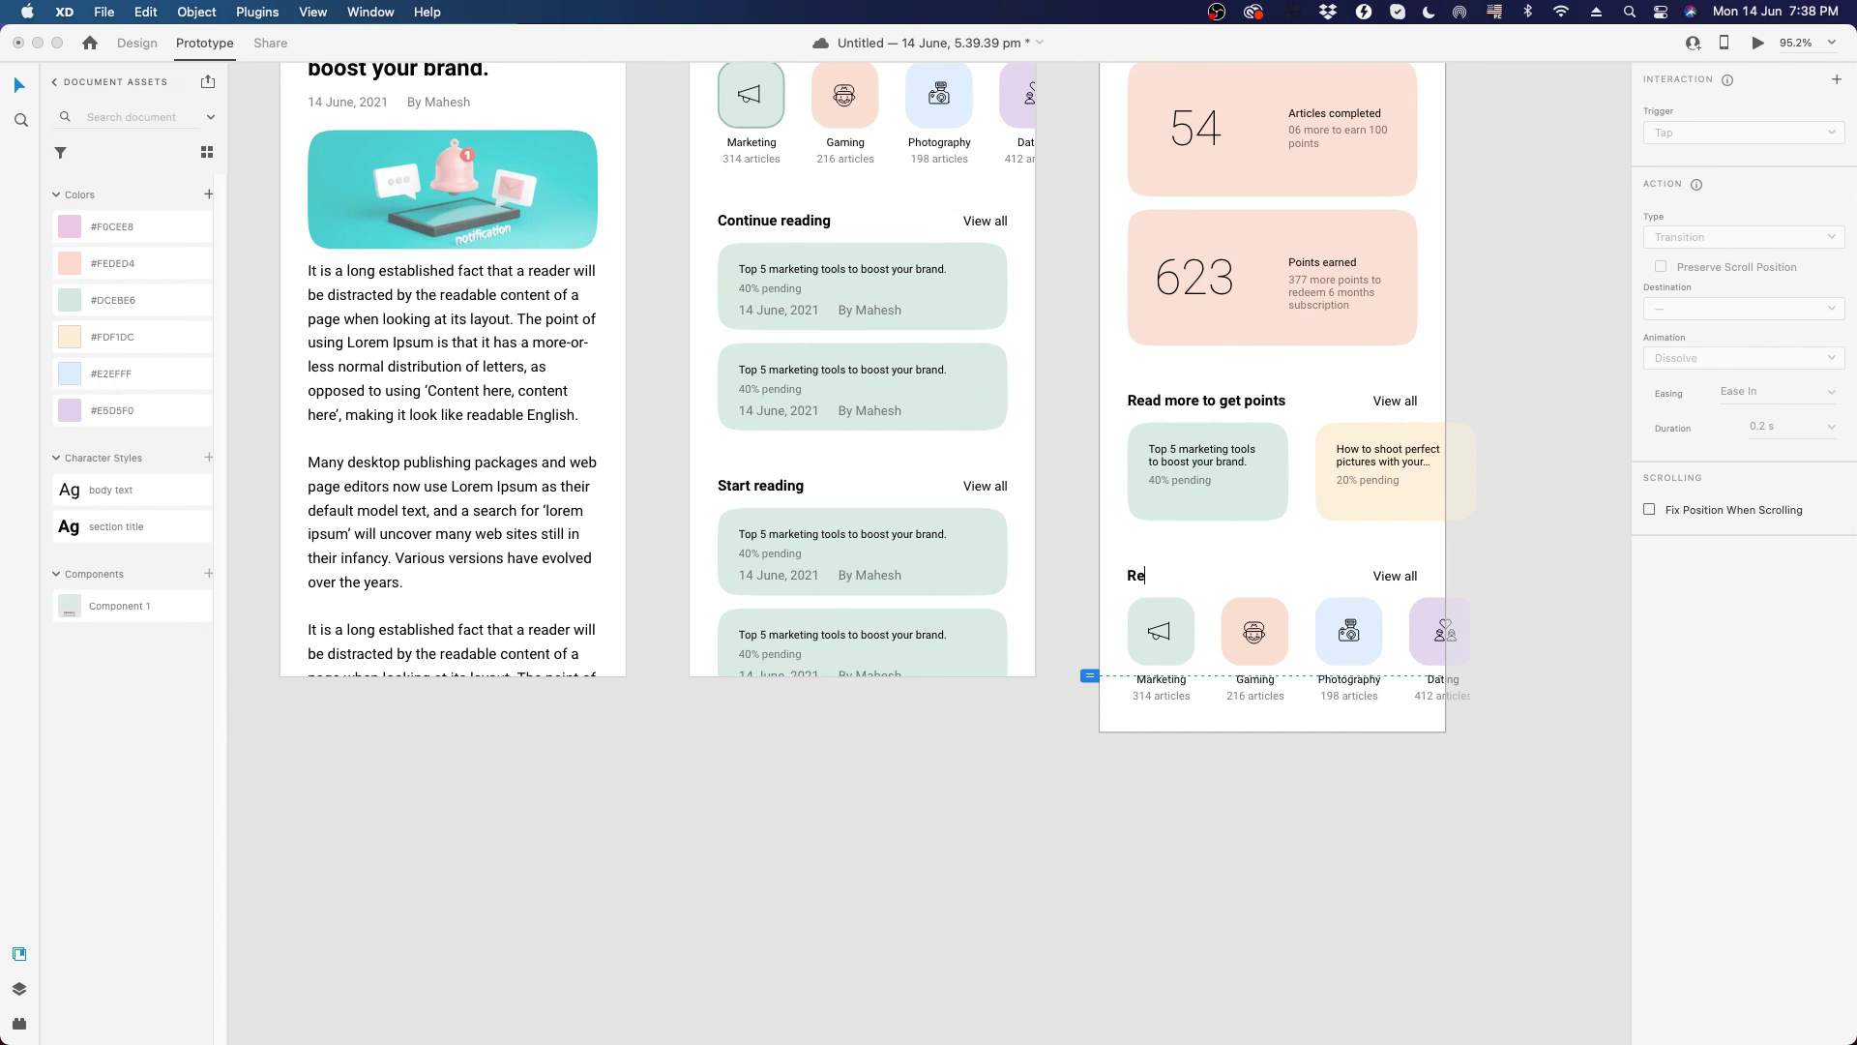
{"action": "type", "text": "ad by categories"}
{"action": "left_click", "coordinate": [1192, 745]}
{"action": "left_click", "coordinate": [1349, 807]}
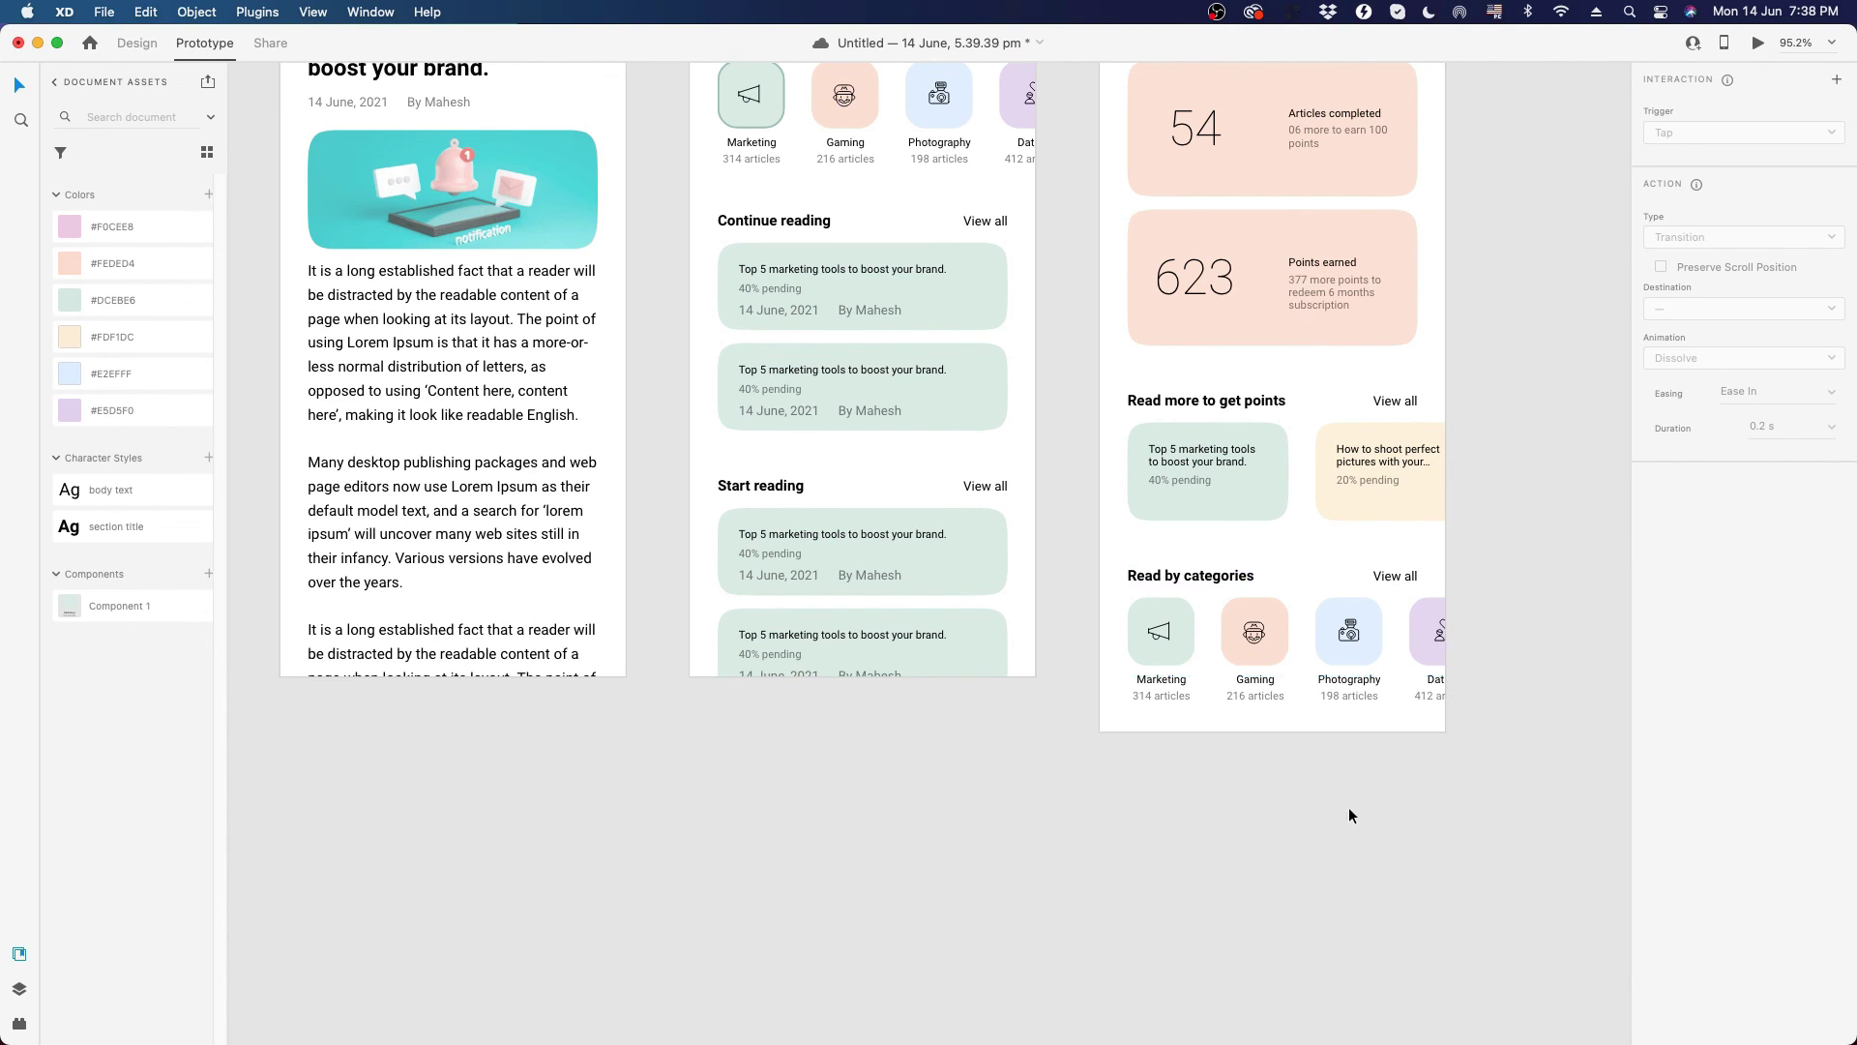
- Review all the artboards, from the Progress screen back to the home screen and the shared design elements
{"action": "scroll", "coordinate": [1372, 808], "scroll_direction": "right", "scroll_amount": 1}
{"action": "scroll", "coordinate": [1205, 662], "scroll_direction": "left", "scroll_amount": 10}
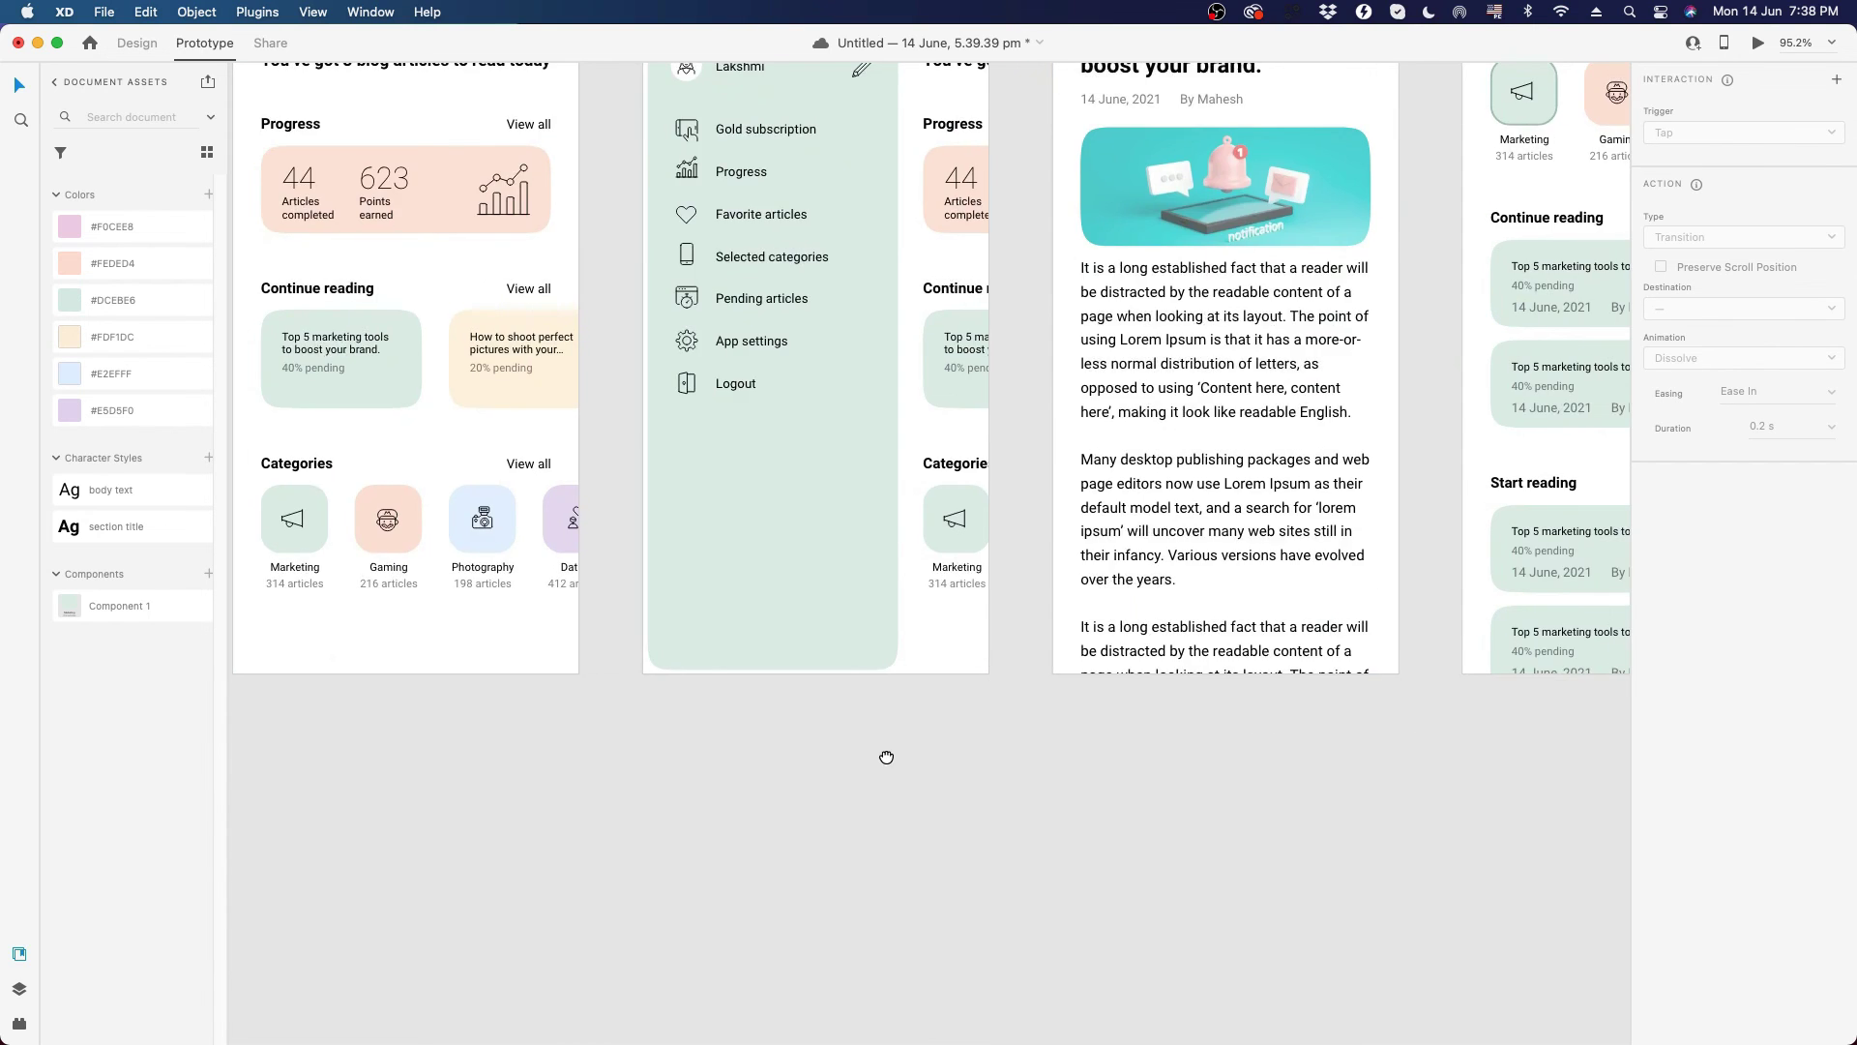
{"action": "scroll", "coordinate": [1180, 809], "scroll_direction": "right", "scroll_amount": 10}
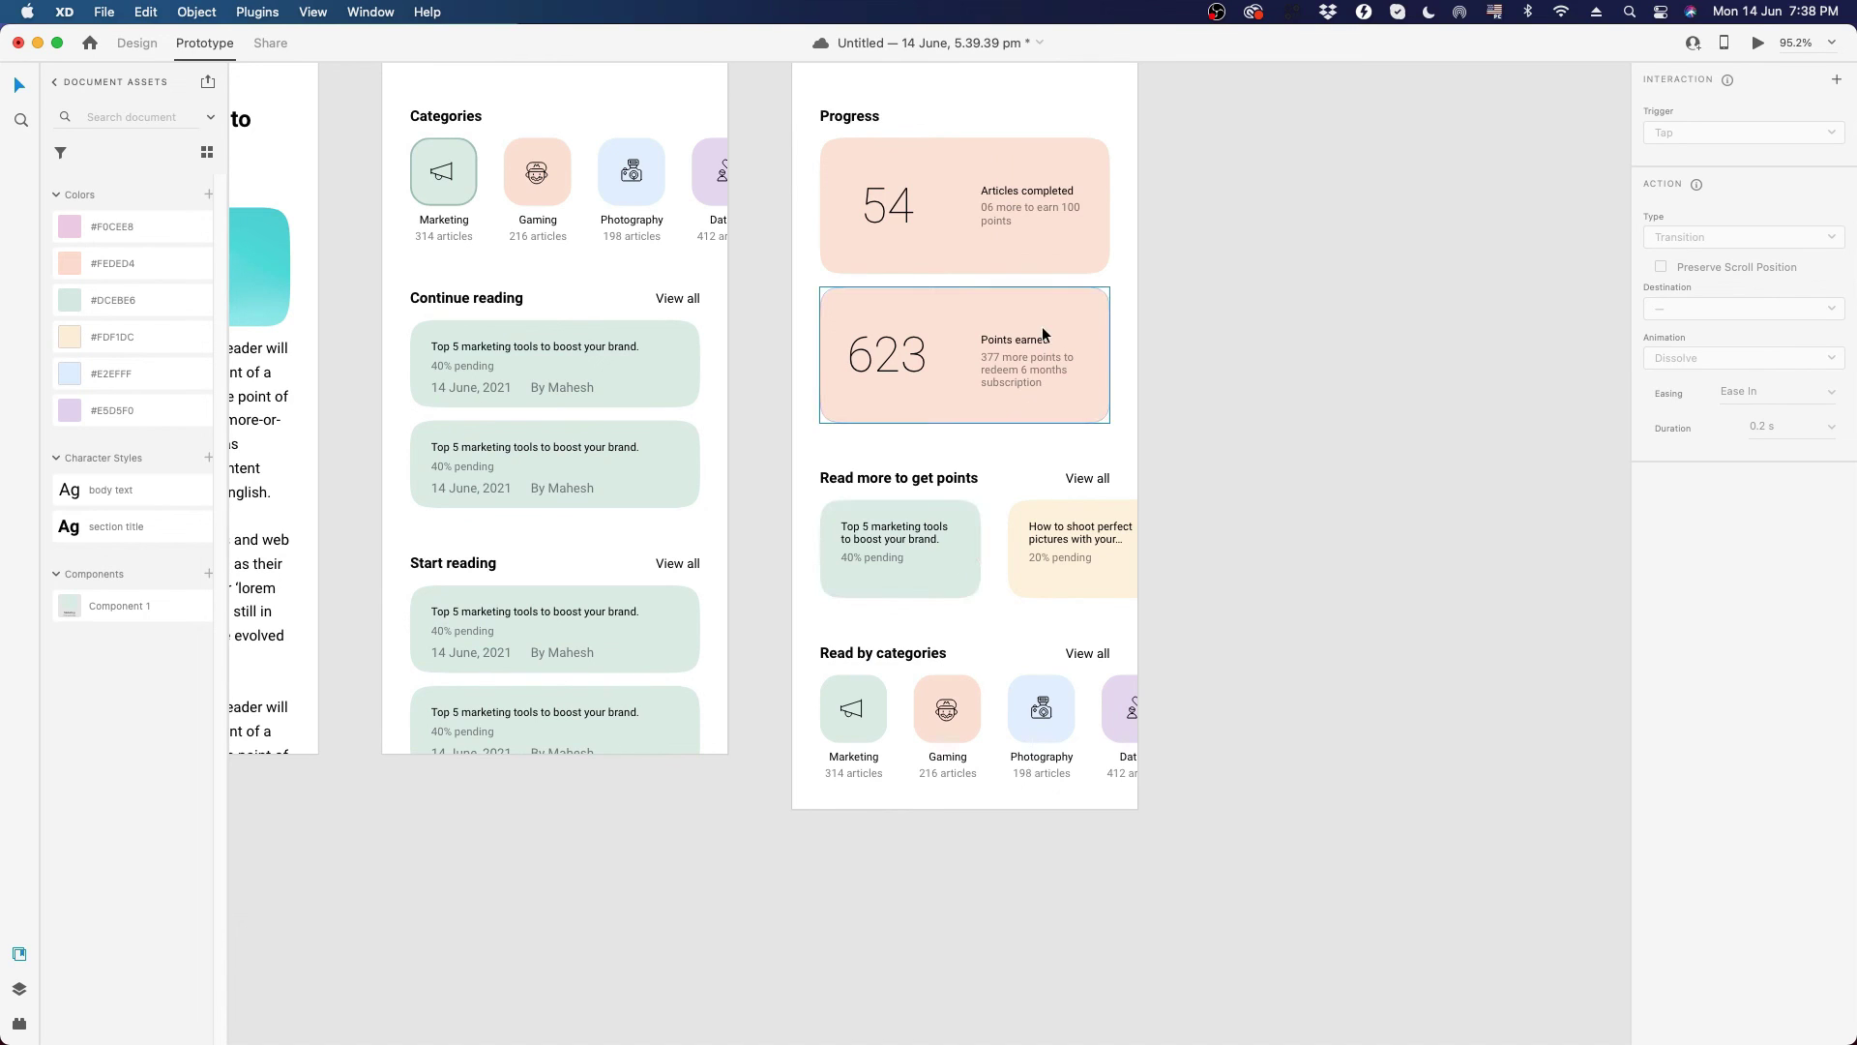
{"action": "key", "text": "super+0"}
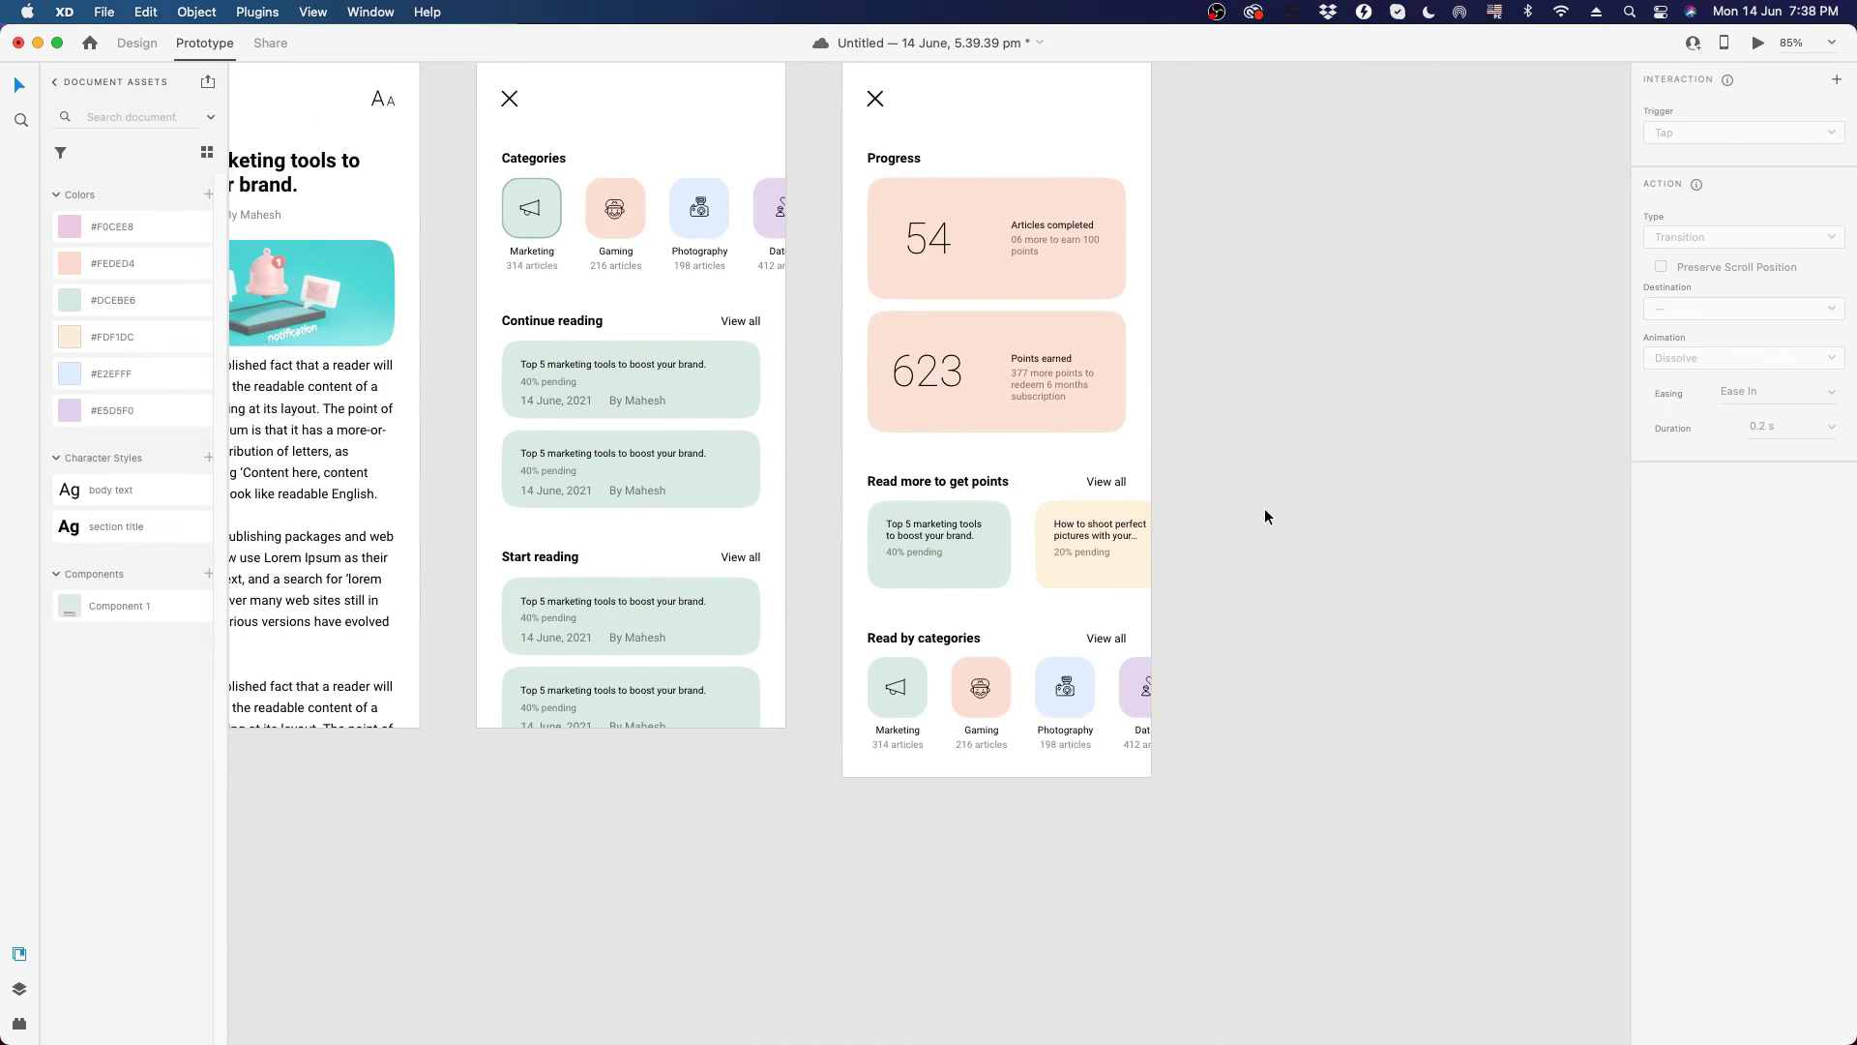
{"action": "scroll", "coordinate": [771, 487], "scroll_direction": "up", "scroll_amount": 5}
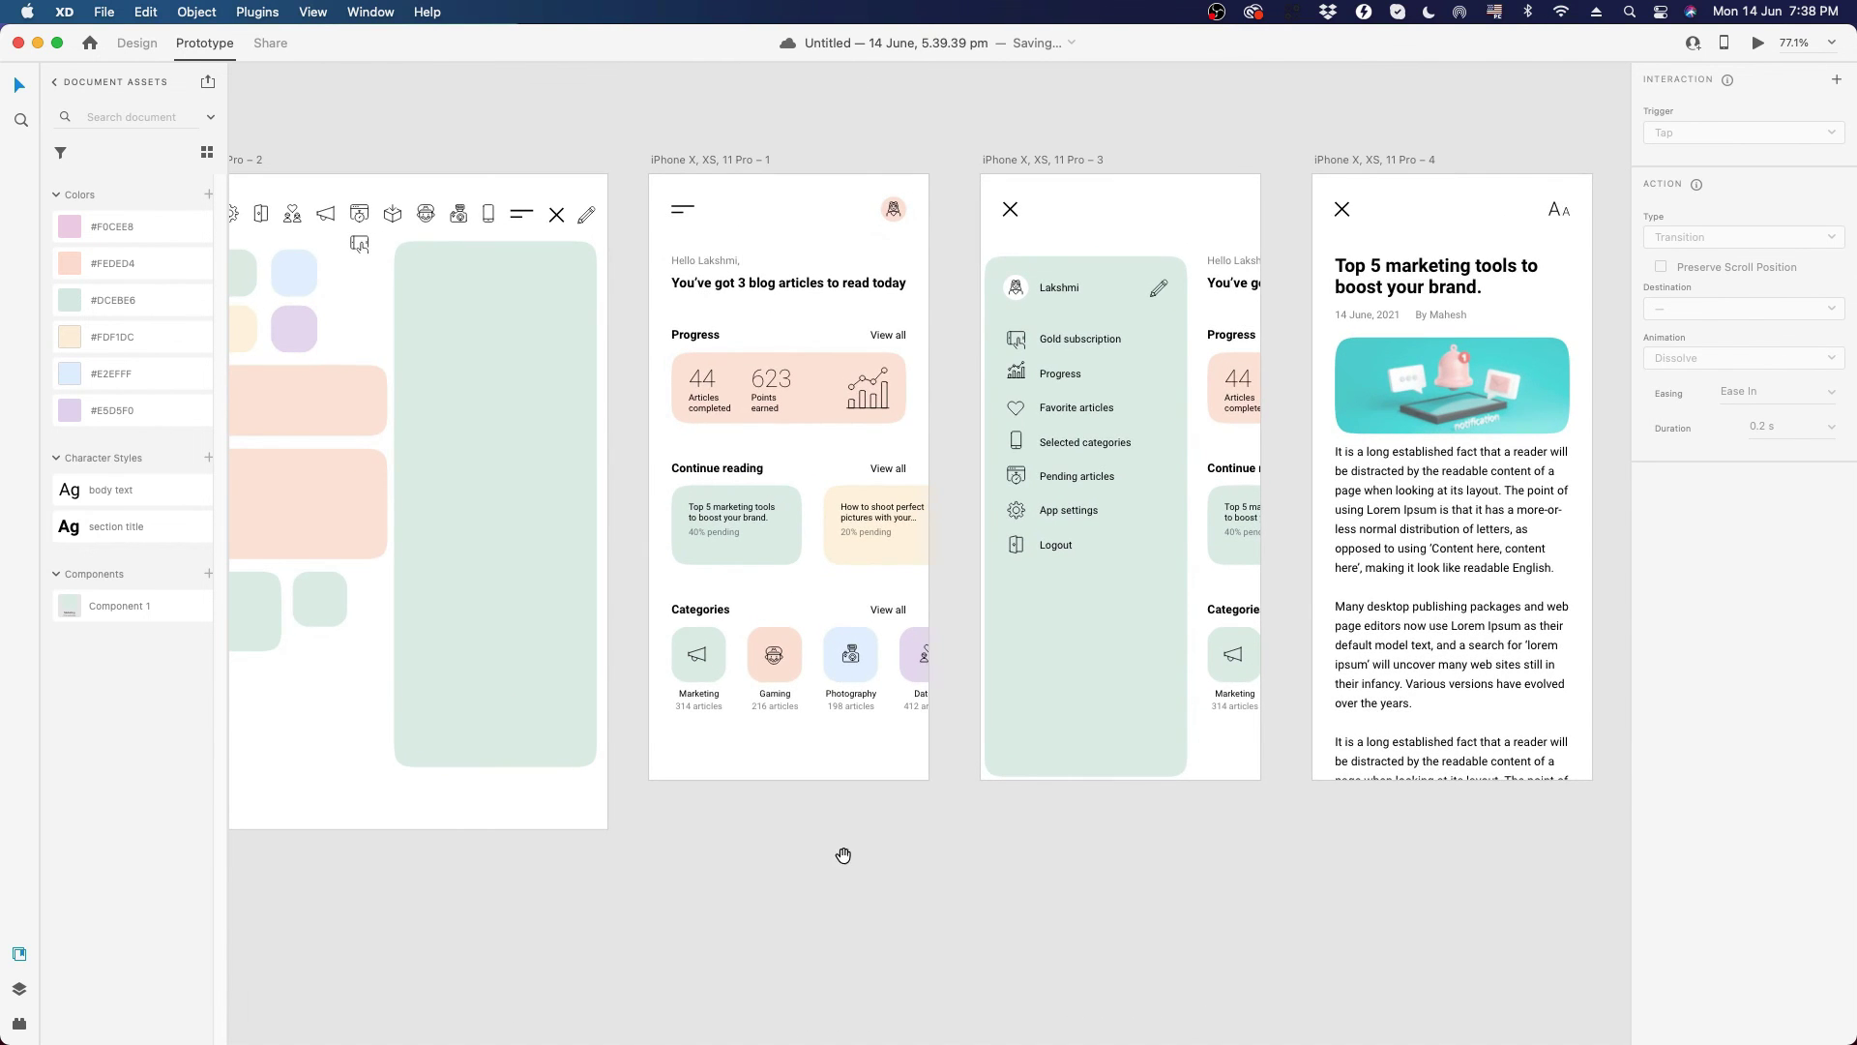
{"action": "left_click_drag", "start_coordinate": [843, 855], "coordinate": [1061, 875]}
{"action": "scroll", "coordinate": [368, 377], "scroll_direction": "left", "scroll_amount": 2}
{"action": "scroll", "coordinate": [369, 377], "scroll_direction": "up", "scroll_amount": 1}
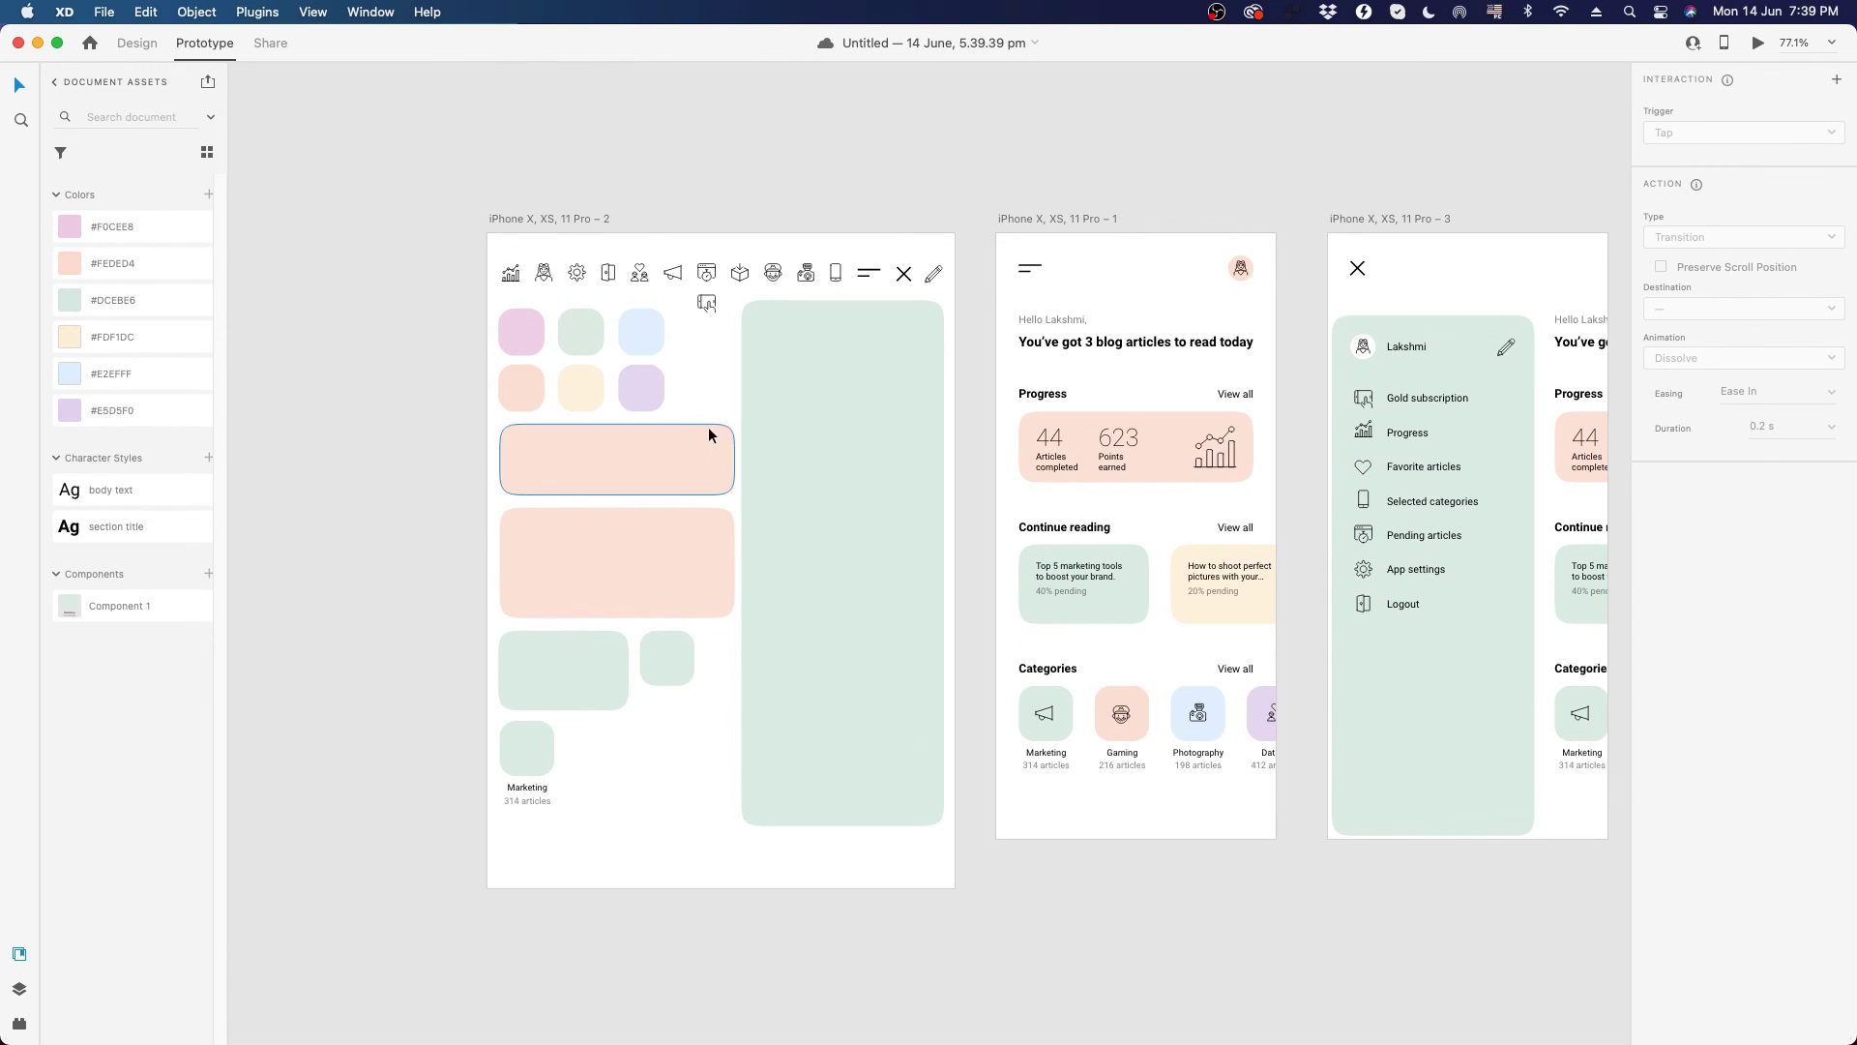
- Edit the section title character style and reduce its font size to 10
{"action": "scroll", "coordinate": [708, 435], "scroll_direction": "down", "scroll_amount": 3}
{"action": "scroll", "coordinate": [1584, 476], "scroll_direction": "right", "scroll_amount": 5}
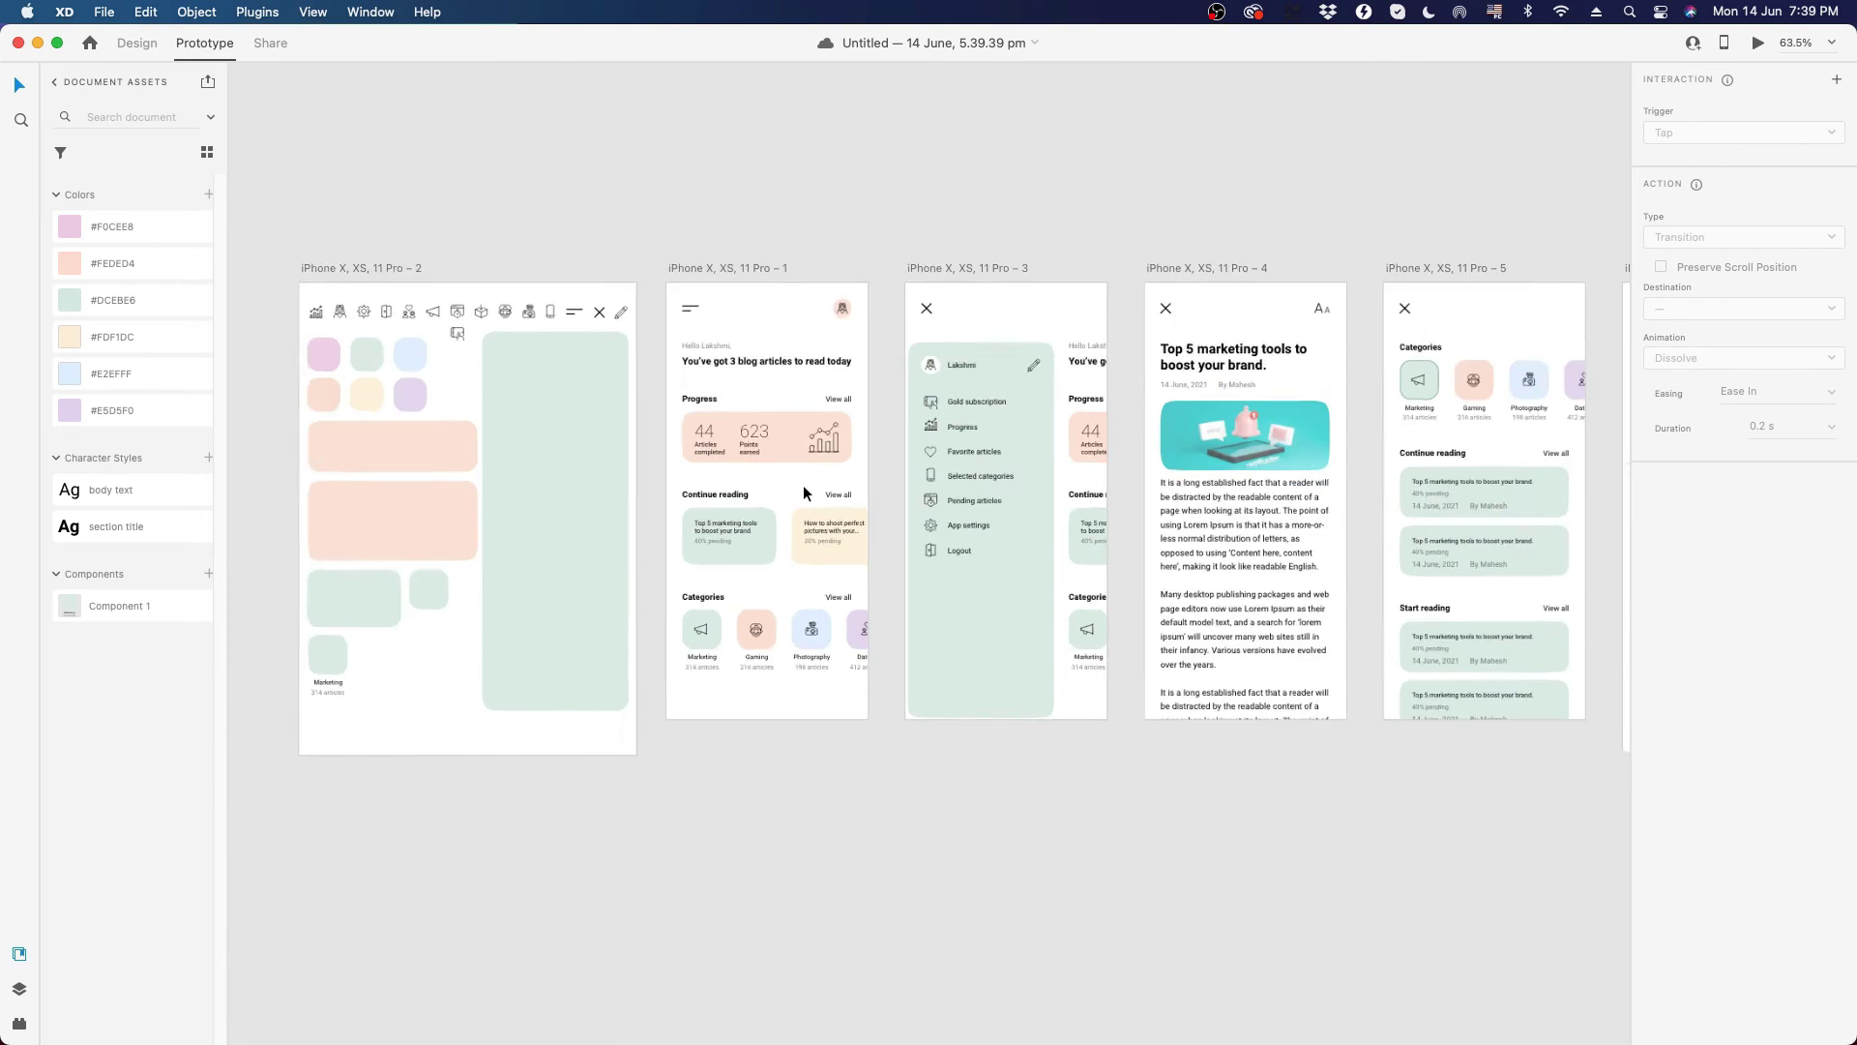
{"action": "scroll", "coordinate": [803, 484], "scroll_direction": "down", "scroll_amount": 5}
{"action": "scroll", "coordinate": [1261, 485], "scroll_direction": "up", "scroll_amount": 3}
{"action": "scroll", "coordinate": [1130, 491], "scroll_direction": "up", "scroll_amount": 3}
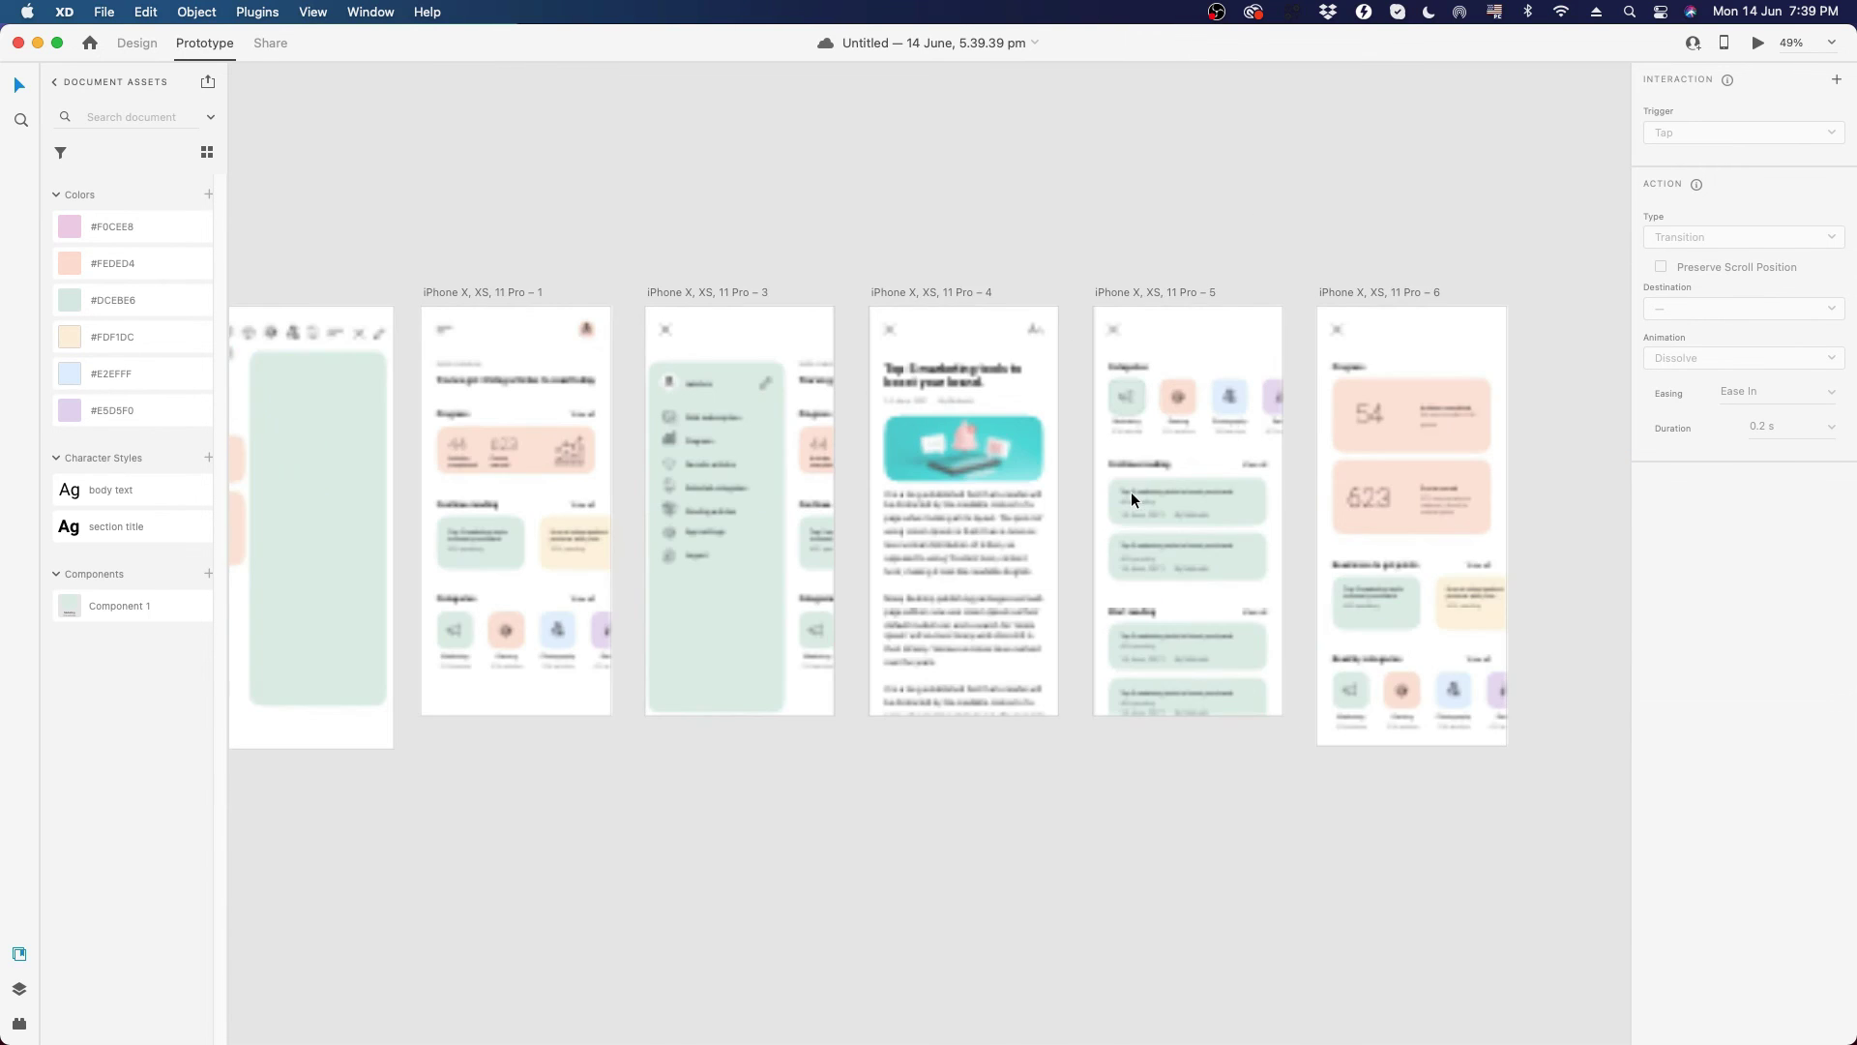
{"action": "scroll", "coordinate": [1129, 492], "scroll_direction": "up", "scroll_amount": 2}
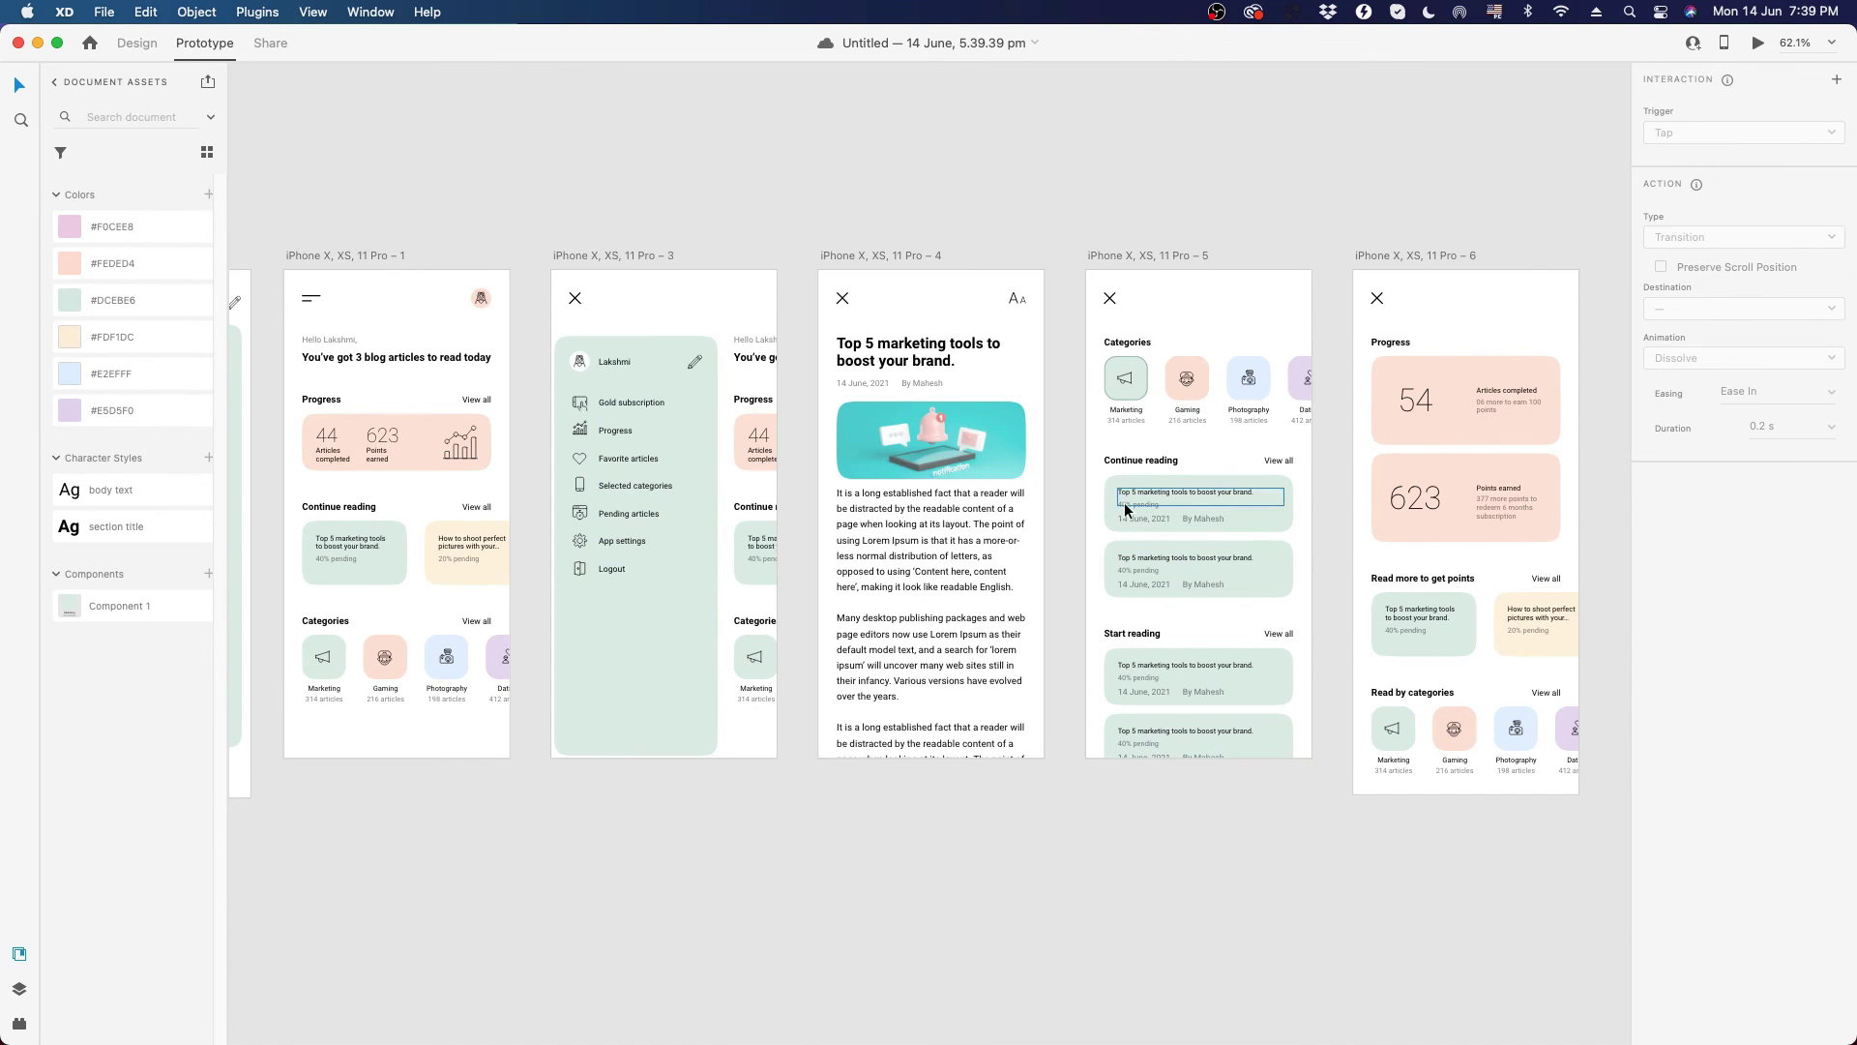
{"action": "right_click", "coordinate": [100, 530]}
{"action": "left_click", "coordinate": [124, 566]}
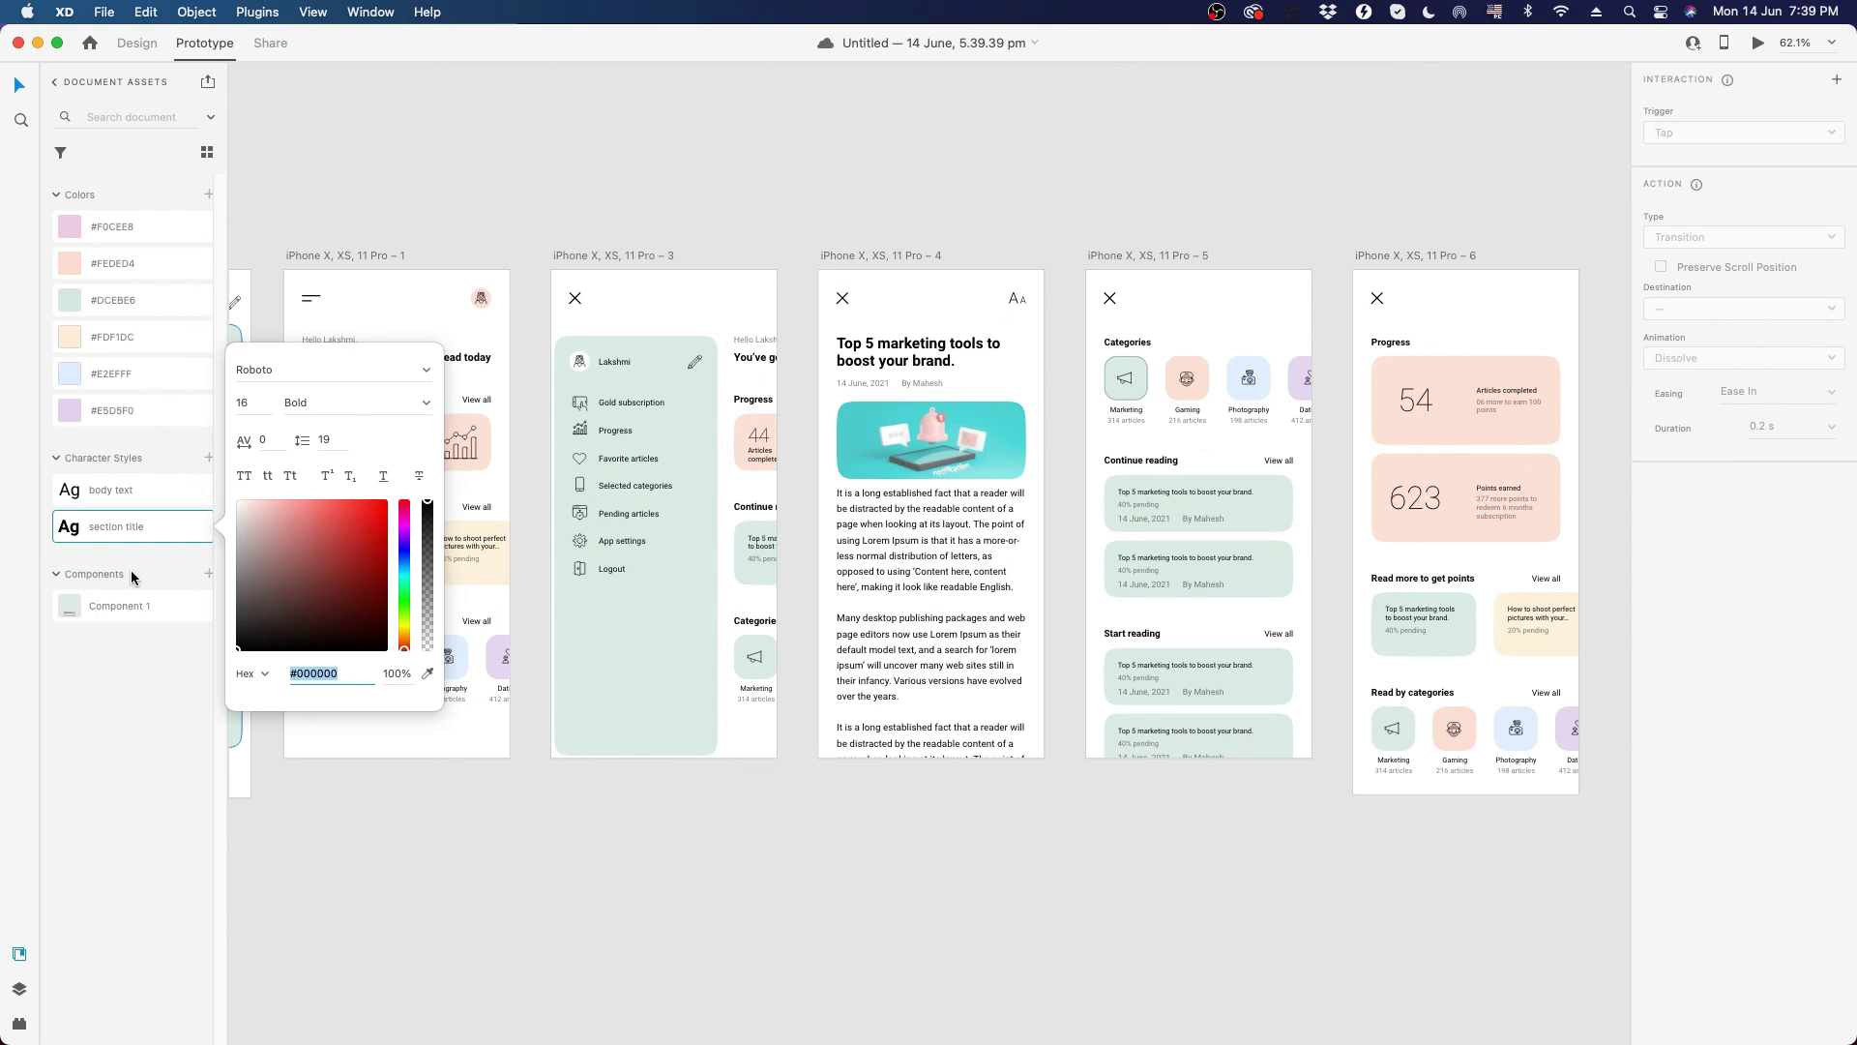
{"action": "left_click", "coordinate": [242, 403]}
{"action": "key", "text": "Down"}
{"action": "key", "text": "Down"}
{"action": "key", "text": "Down"}
{"action": "key", "text": "Down"}
{"action": "key", "text": "Down"}
{"action": "key", "text": "Down"}
{"action": "key", "text": "Down"}
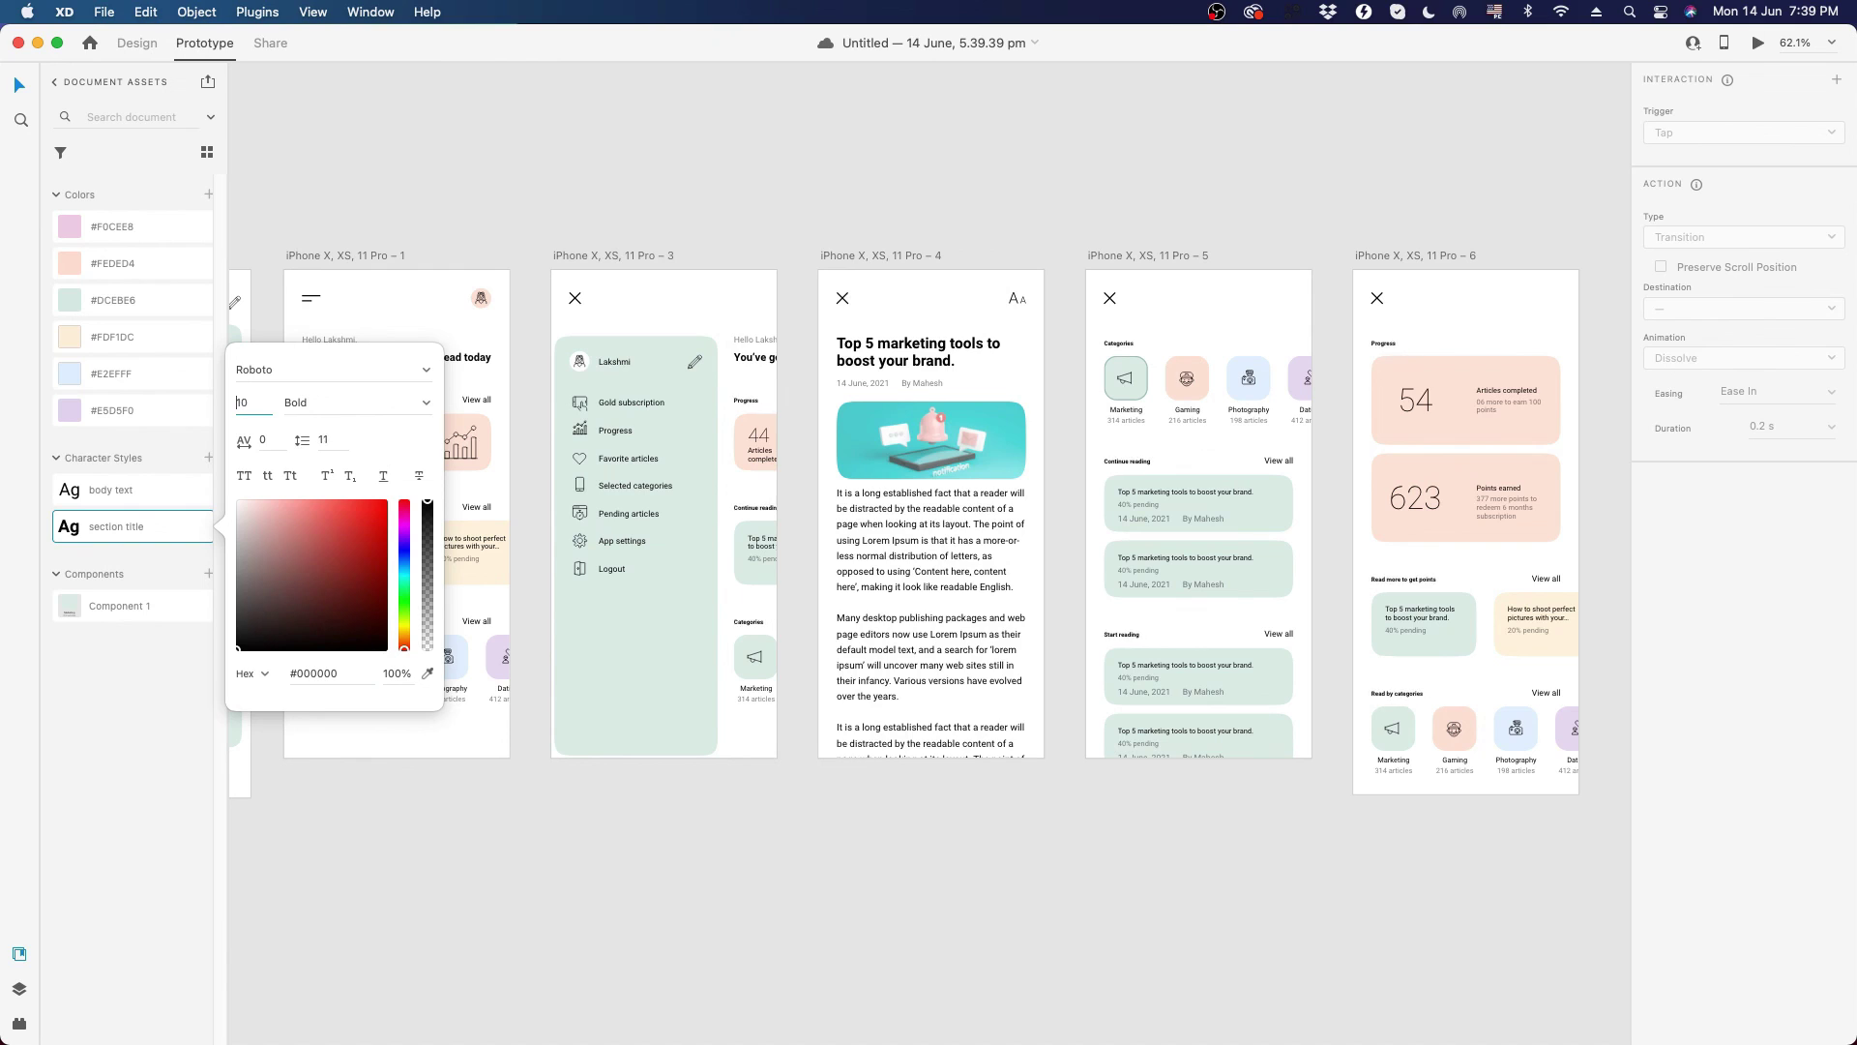
- Try several larger and smaller font sizes for the section title style, ending at 16
{"action": "key", "text": "shift+Up"}
{"action": "key", "text": "shift+Down"}
{"action": "key", "text": "shift+Up"}
{"action": "key", "text": "shift+Down"}
{"action": "key", "text": "shift+Up"}
{"action": "key", "text": "shift+Down"}
{"action": "key", "text": "shift+Up"}
{"action": "key", "text": "shift+Down"}
{"action": "key", "text": "Up"}
{"action": "key", "text": "Up"}
{"action": "key", "text": "Up"}
{"action": "key", "text": "Up"}
{"action": "key", "text": "Up"}
{"action": "key", "text": "Up"}
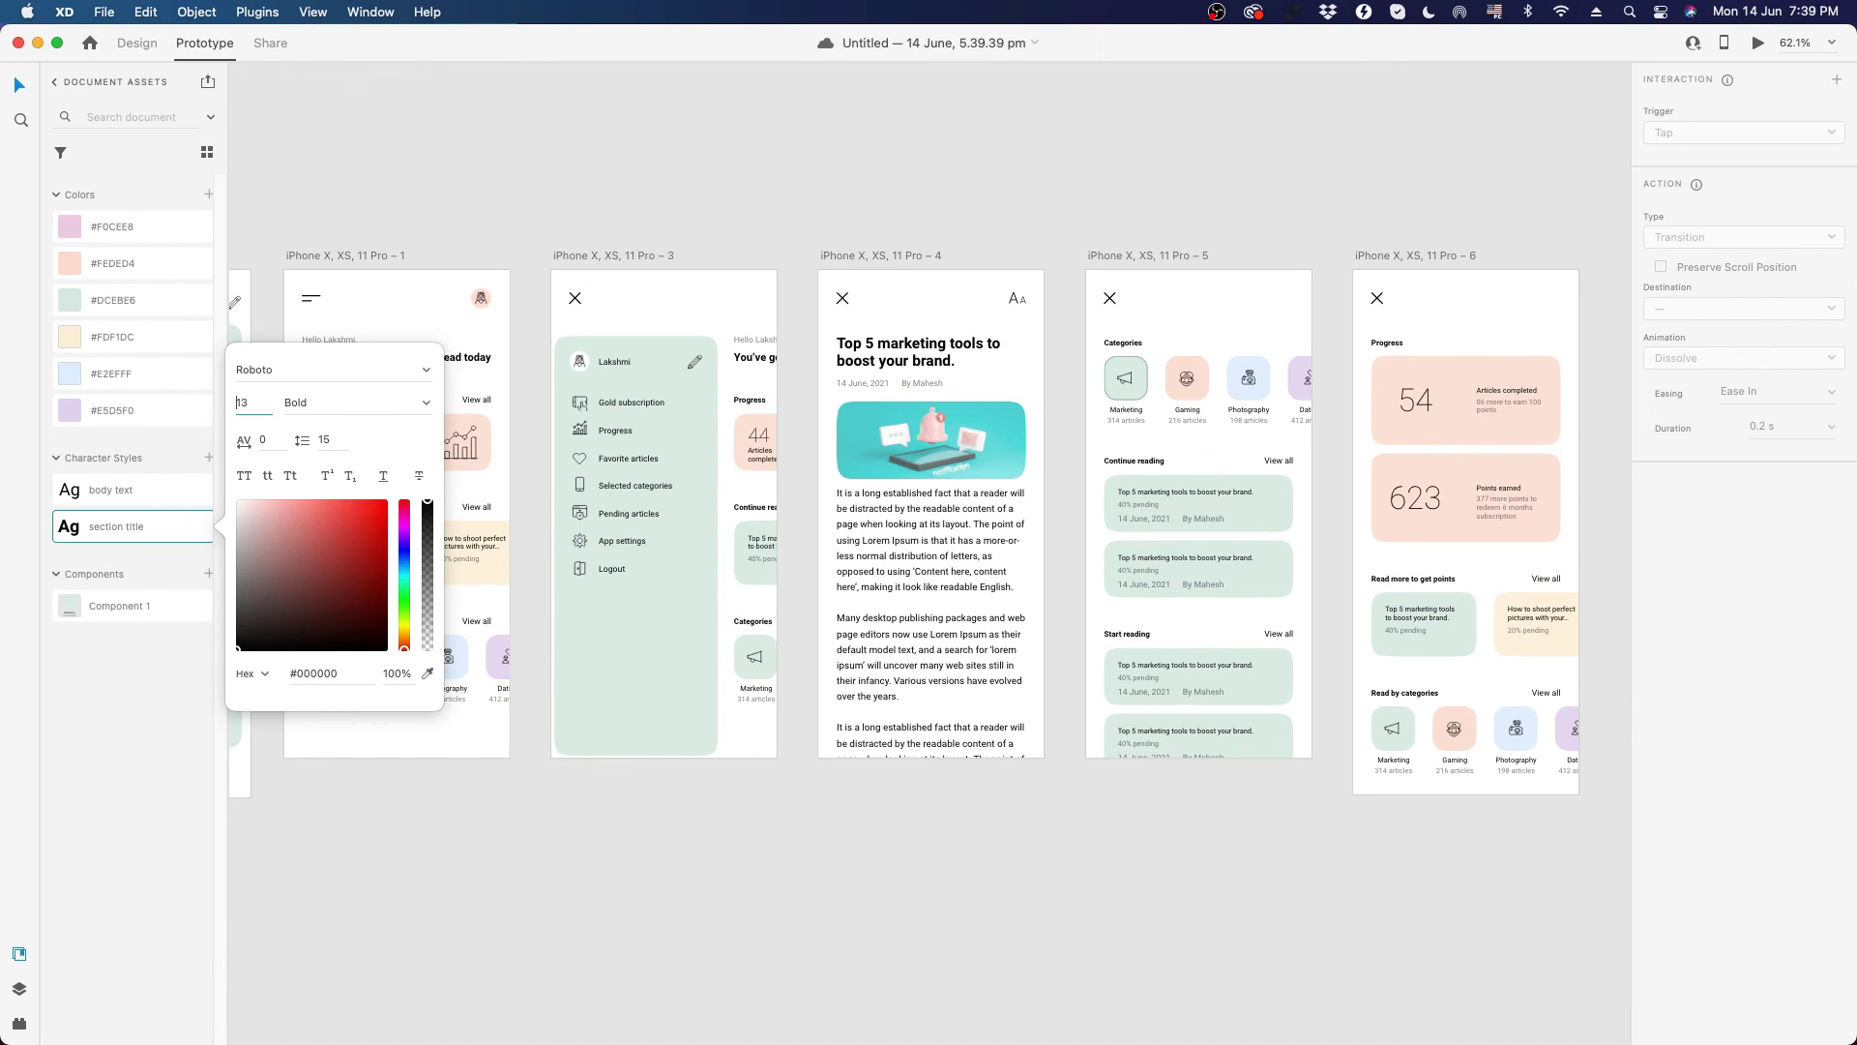
{"action": "key", "text": "Up"}
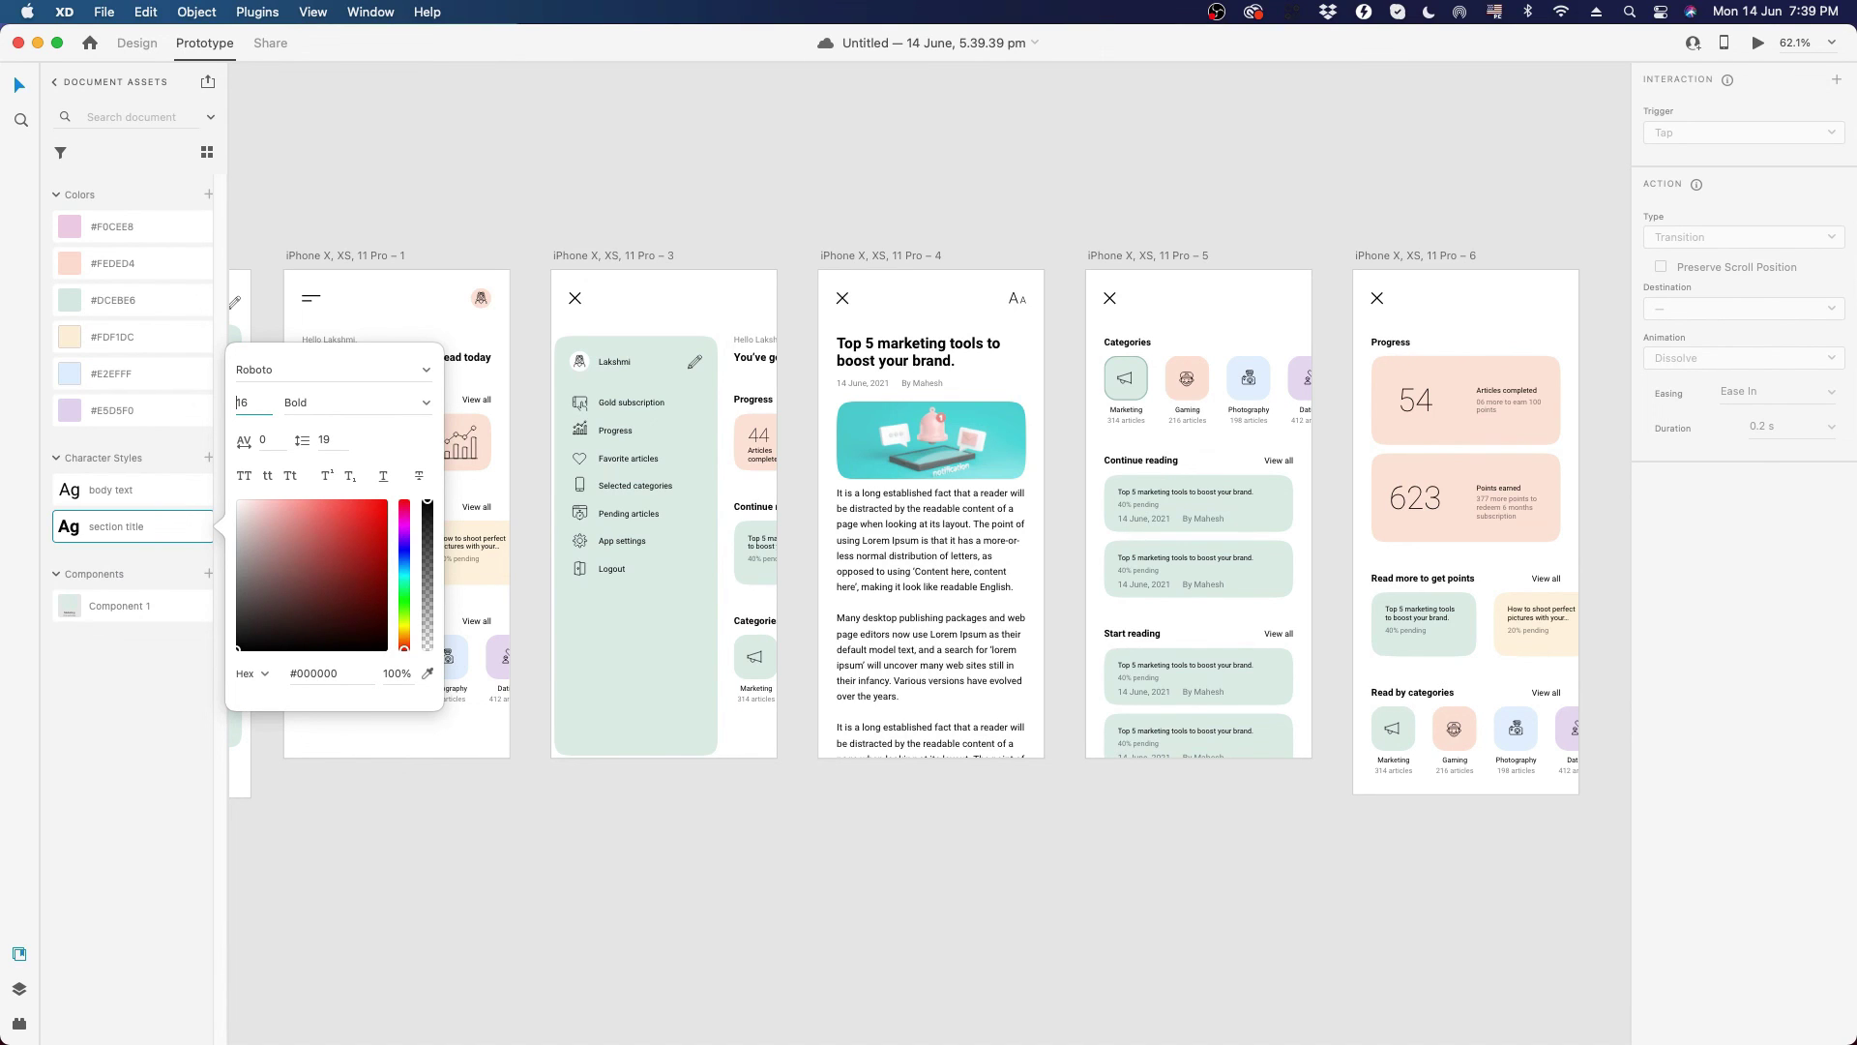
- Try red #FF0000 as the section title style's colour, then set it back to black
{"action": "left_click_drag", "start_coordinate": [348, 586], "coordinate": [463, 408]}
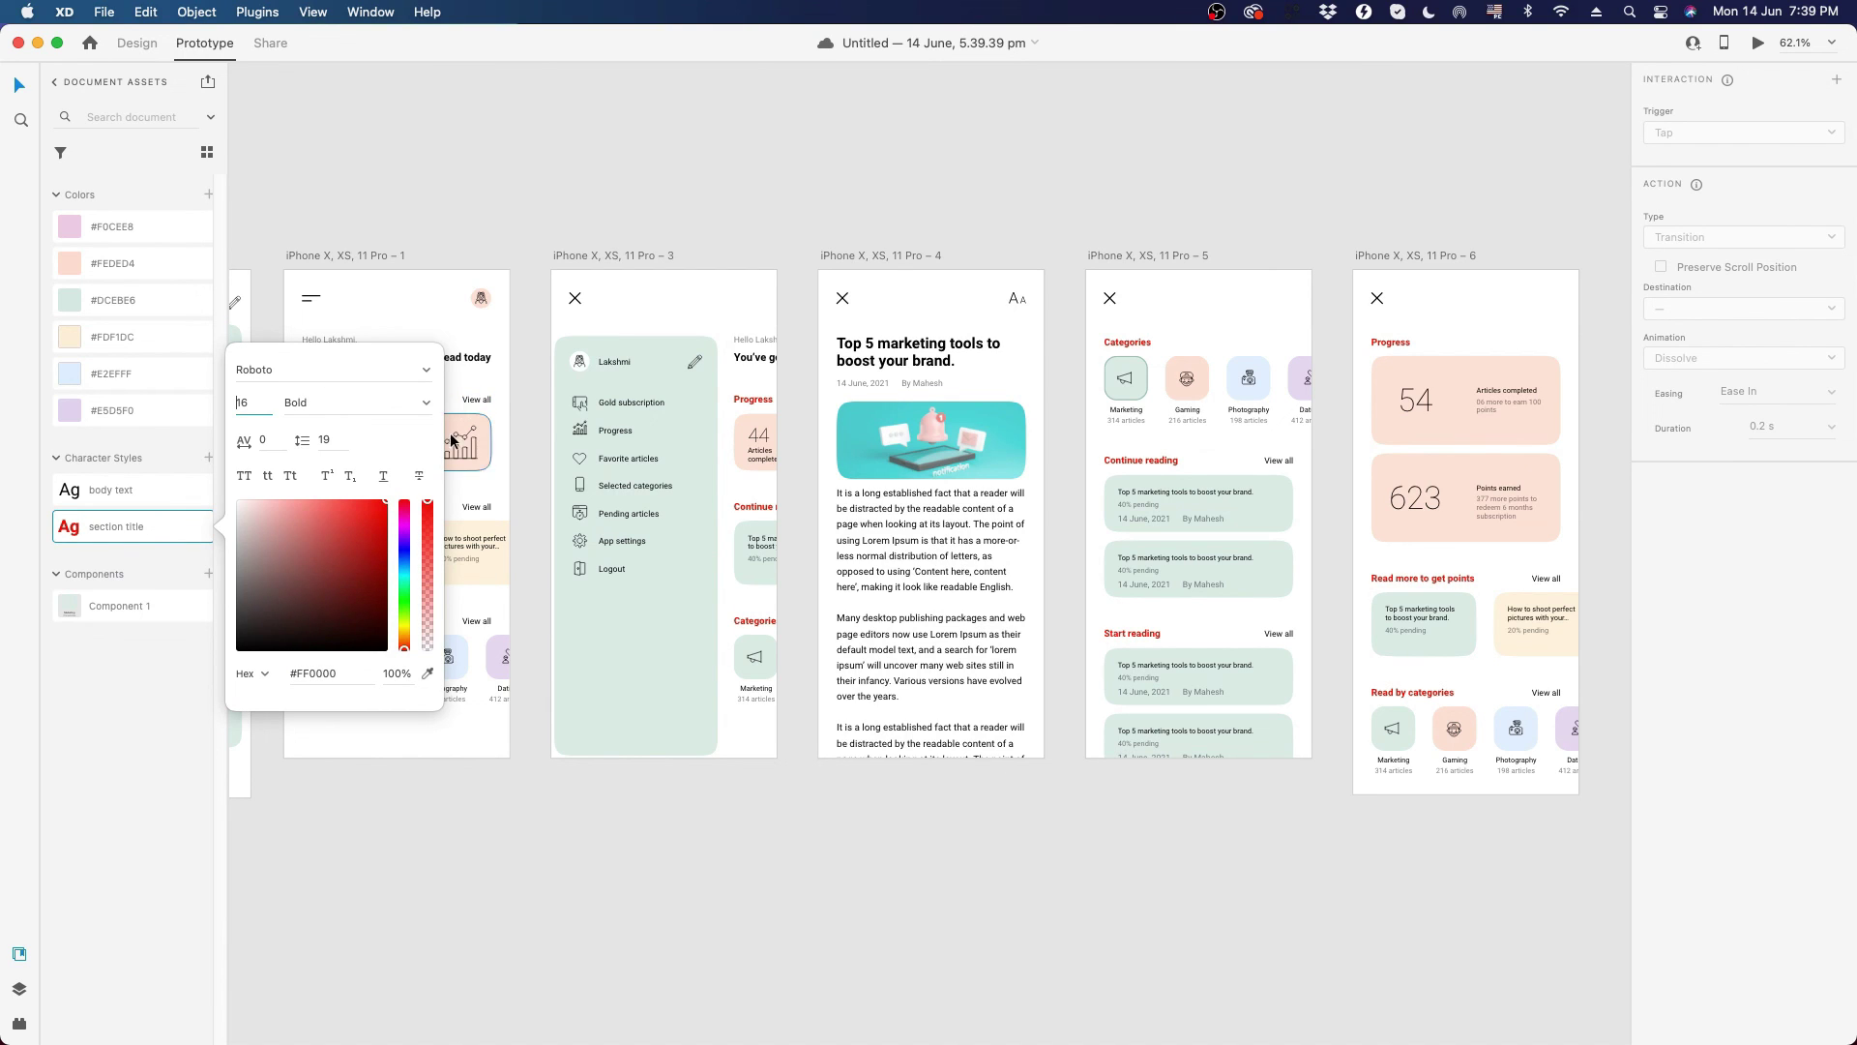
{"action": "left_click", "coordinate": [387, 482]}
{"action": "left_click", "coordinate": [385, 478]}
{"action": "mouse_move", "coordinate": [325, 570]}
{"action": "left_mouse_down"}
{"action": "mouse_move", "coordinate": [240, 646]}
{"action": "mouse_move", "coordinate": [247, 742]}
{"action": "left_mouse_up"}
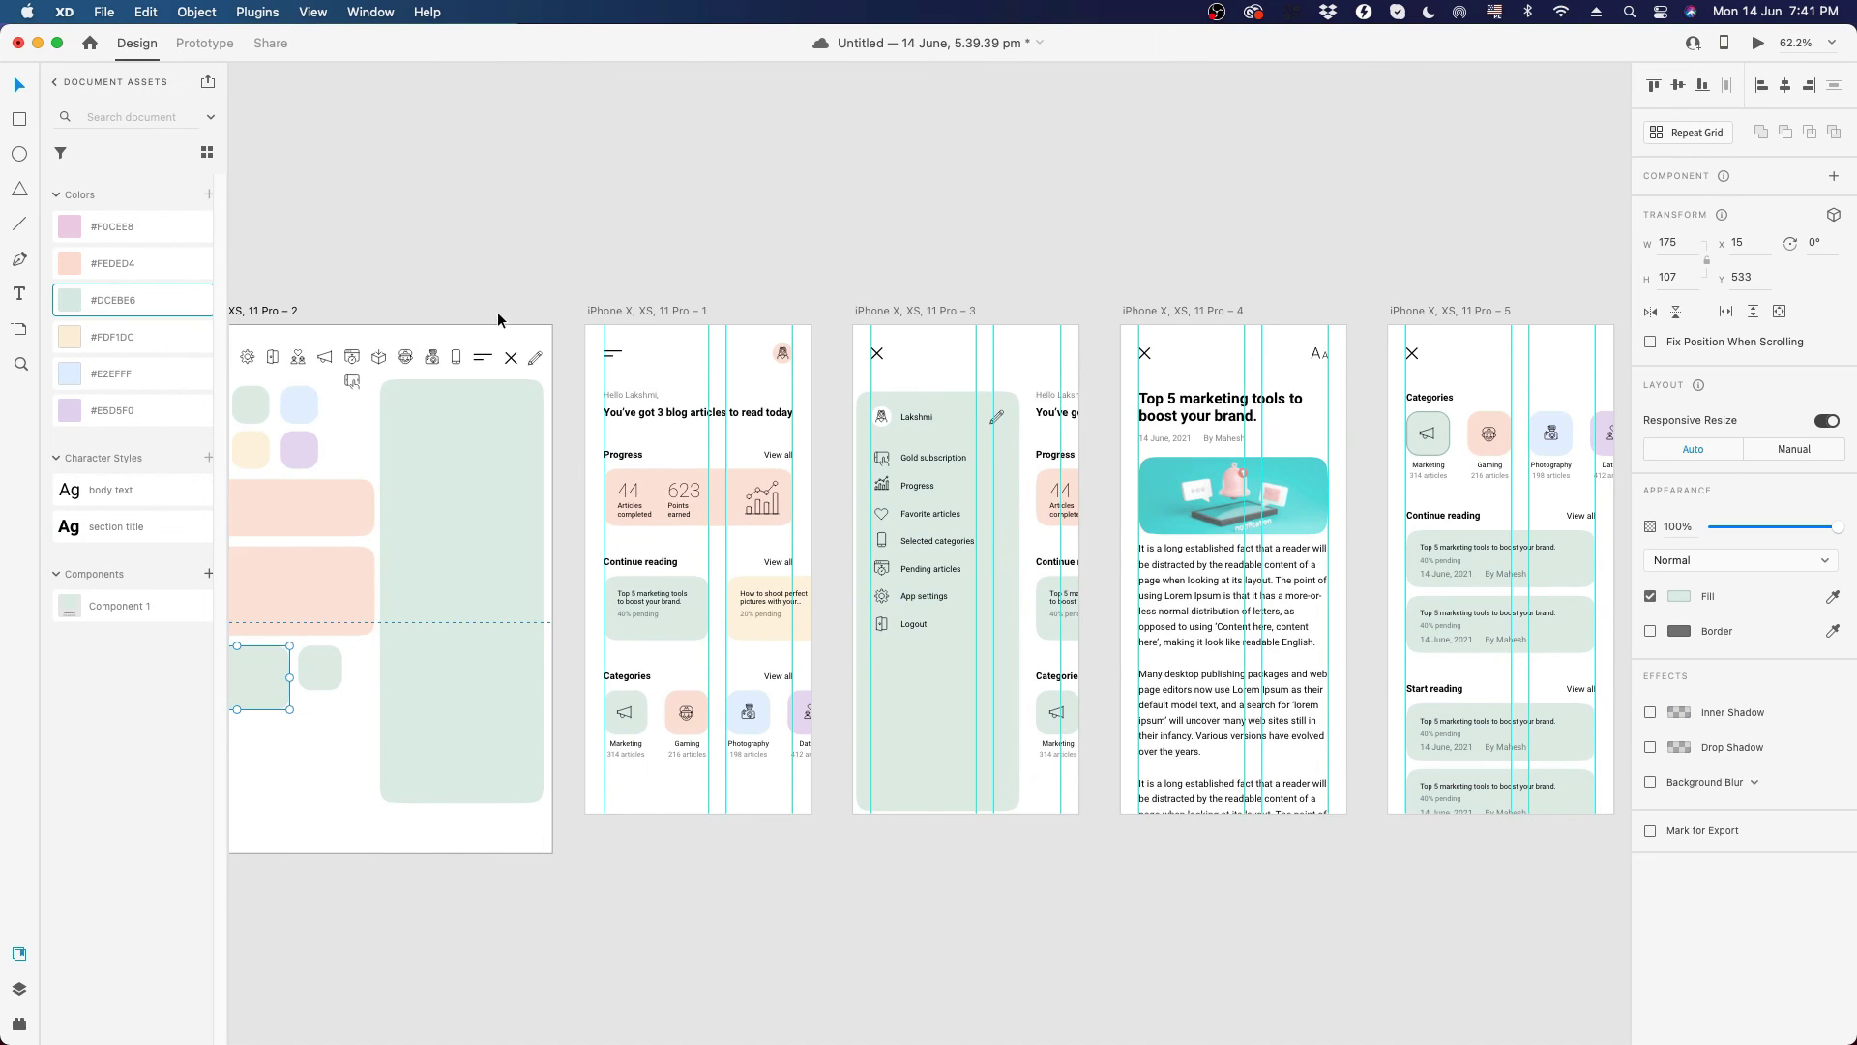
- Try changing the #DCEBE6 green colour asset to the brighter green #33E3A8 across the screens
{"action": "right_click", "coordinate": [126, 305]}
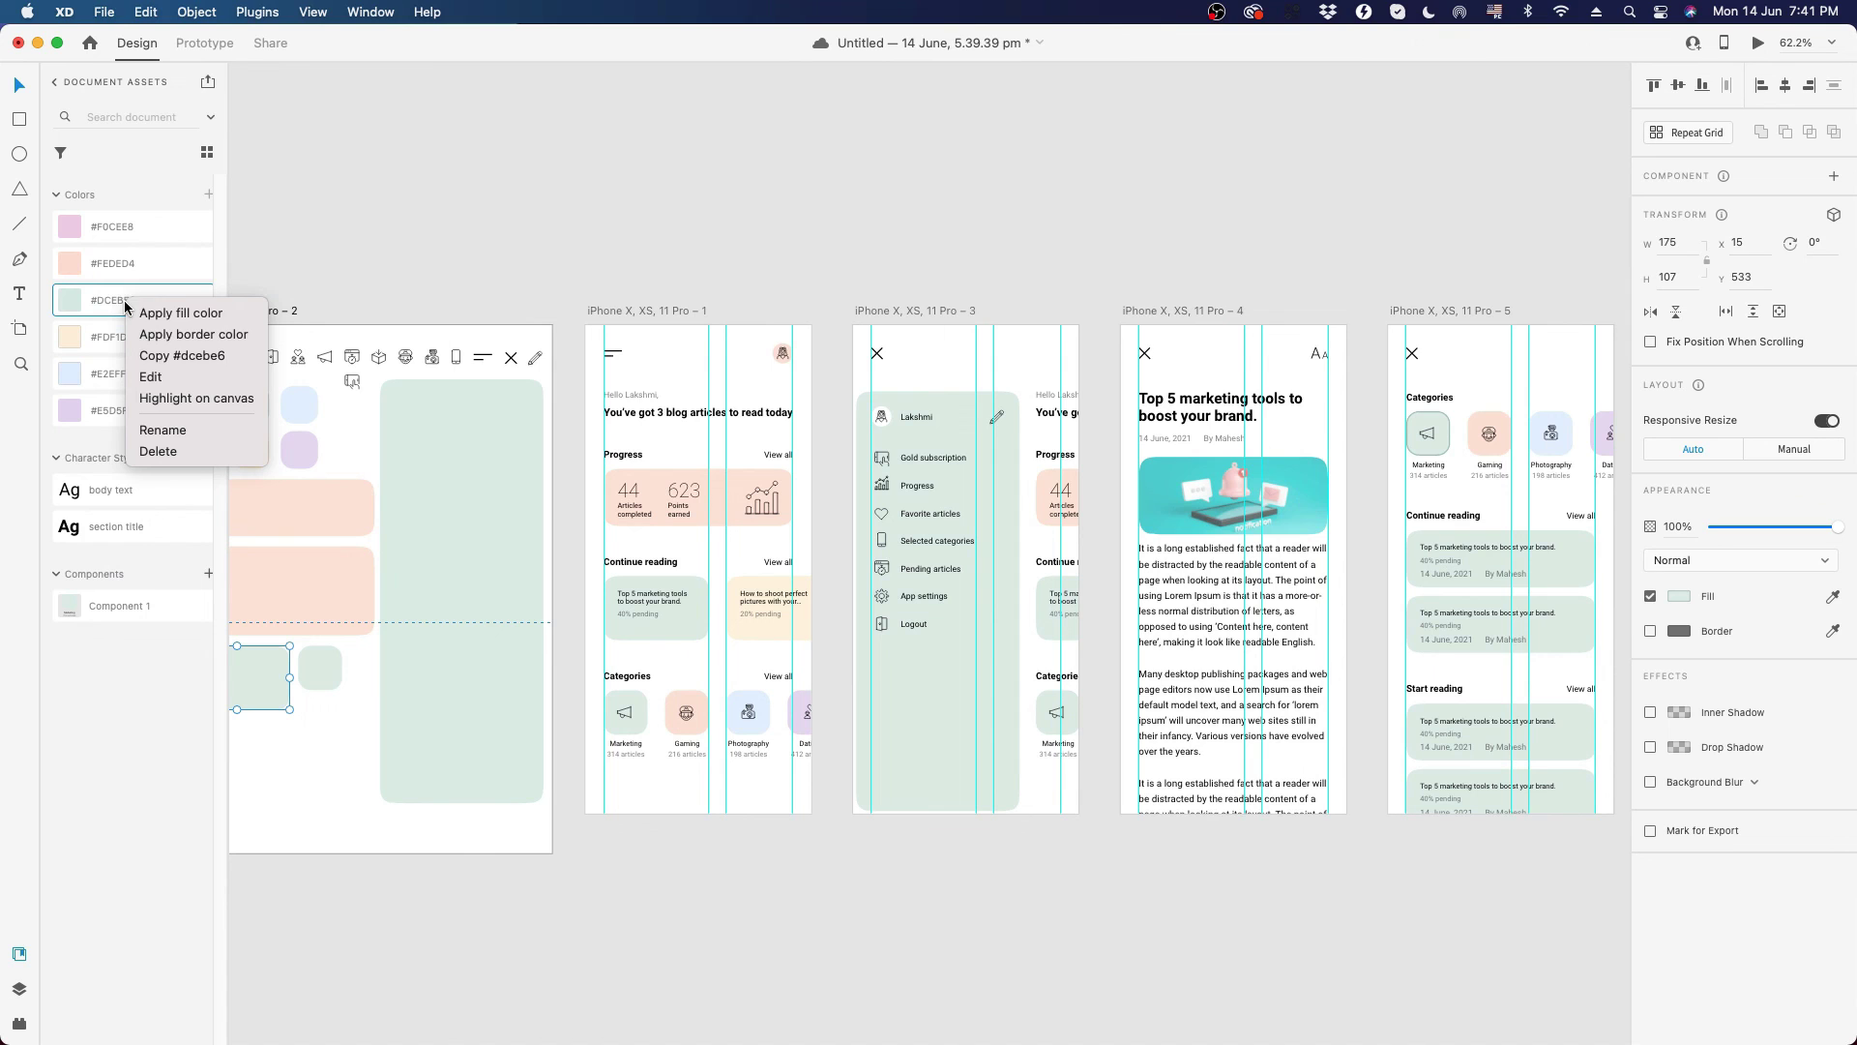
{"action": "left_click", "coordinate": [150, 377]}
{"action": "left_click", "coordinate": [354, 297]}
{"action": "mouse_move", "coordinate": [353, 297]}
{"action": "left_mouse_down"}
{"action": "mouse_move", "coordinate": [373, 215]}
{"action": "mouse_move", "coordinate": [367, 328]}
{"action": "mouse_move", "coordinate": [290, 372]}
{"action": "mouse_move", "coordinate": [229, 207]}
{"action": "mouse_move", "coordinate": [315, 332]}
{"action": "mouse_move", "coordinate": [344, 311]}
{"action": "mouse_move", "coordinate": [257, 292]}
{"action": "mouse_move", "coordinate": [363, 314]}
{"action": "mouse_move", "coordinate": [352, 226]}
{"action": "left_mouse_up"}
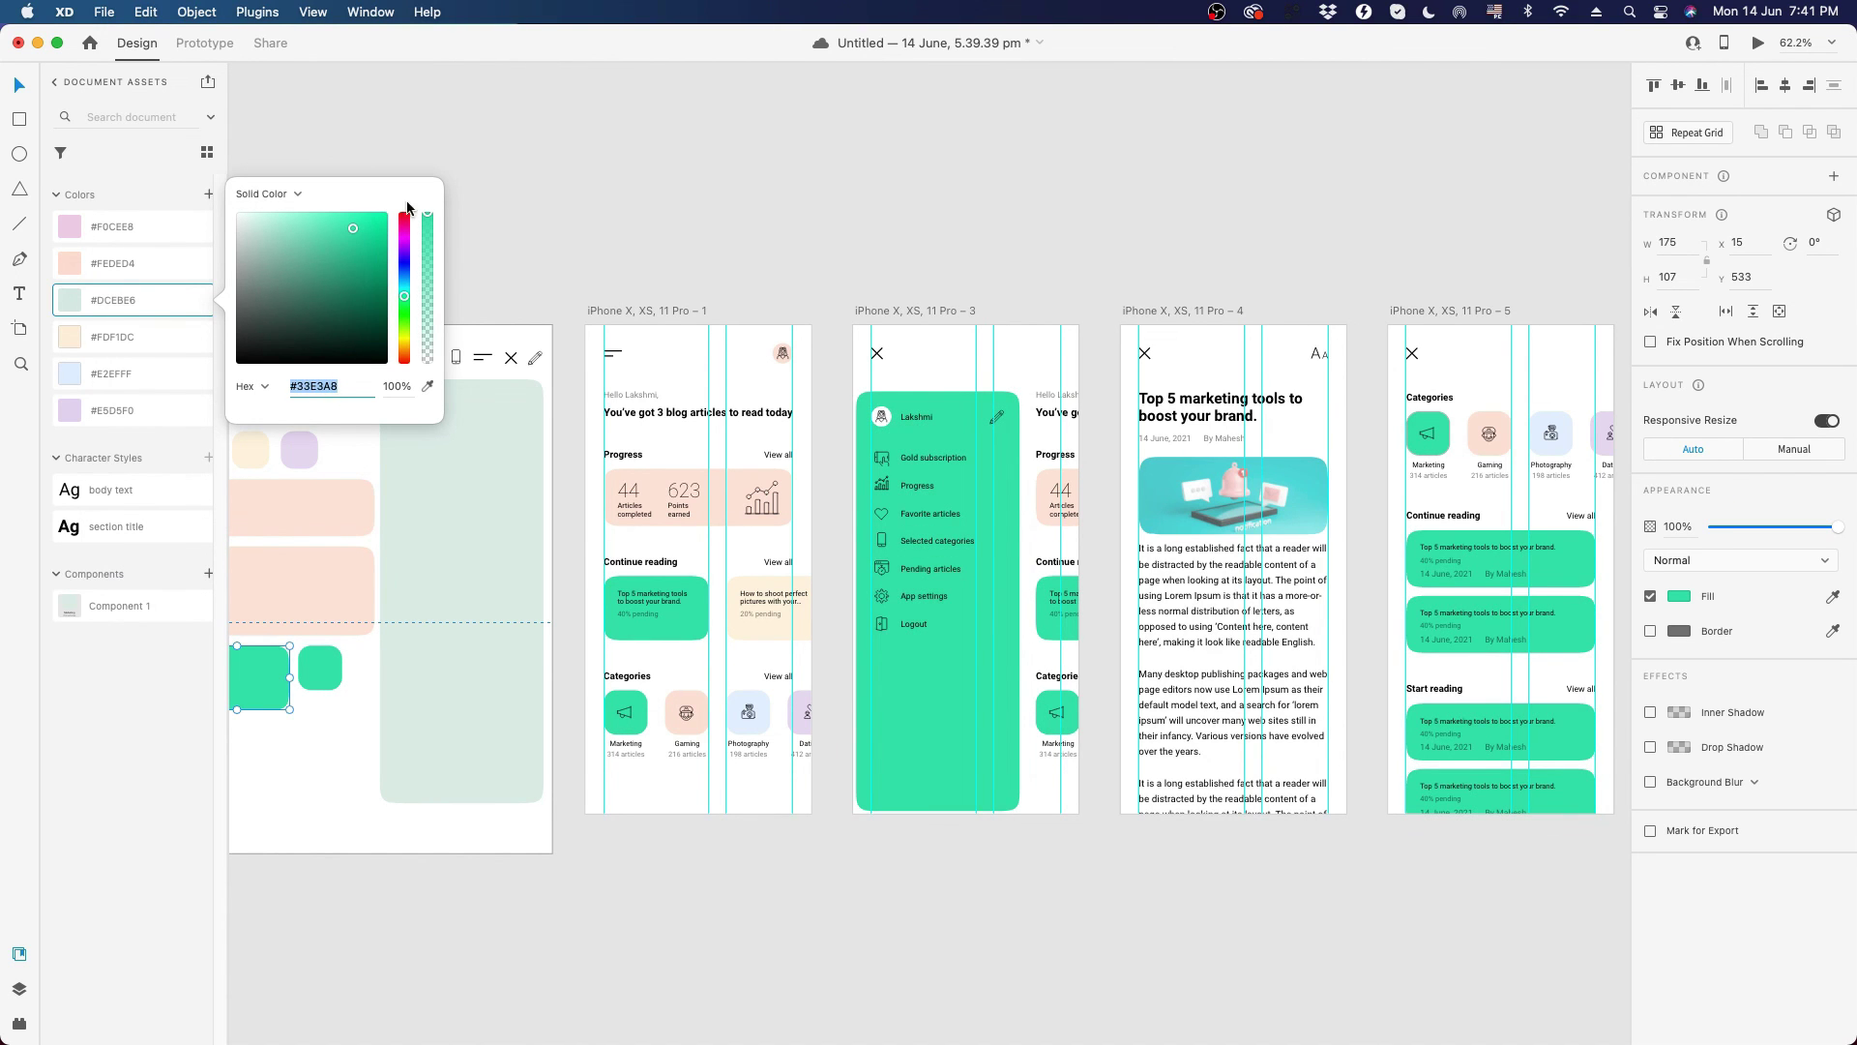
{"action": "left_click", "coordinate": [455, 141]}
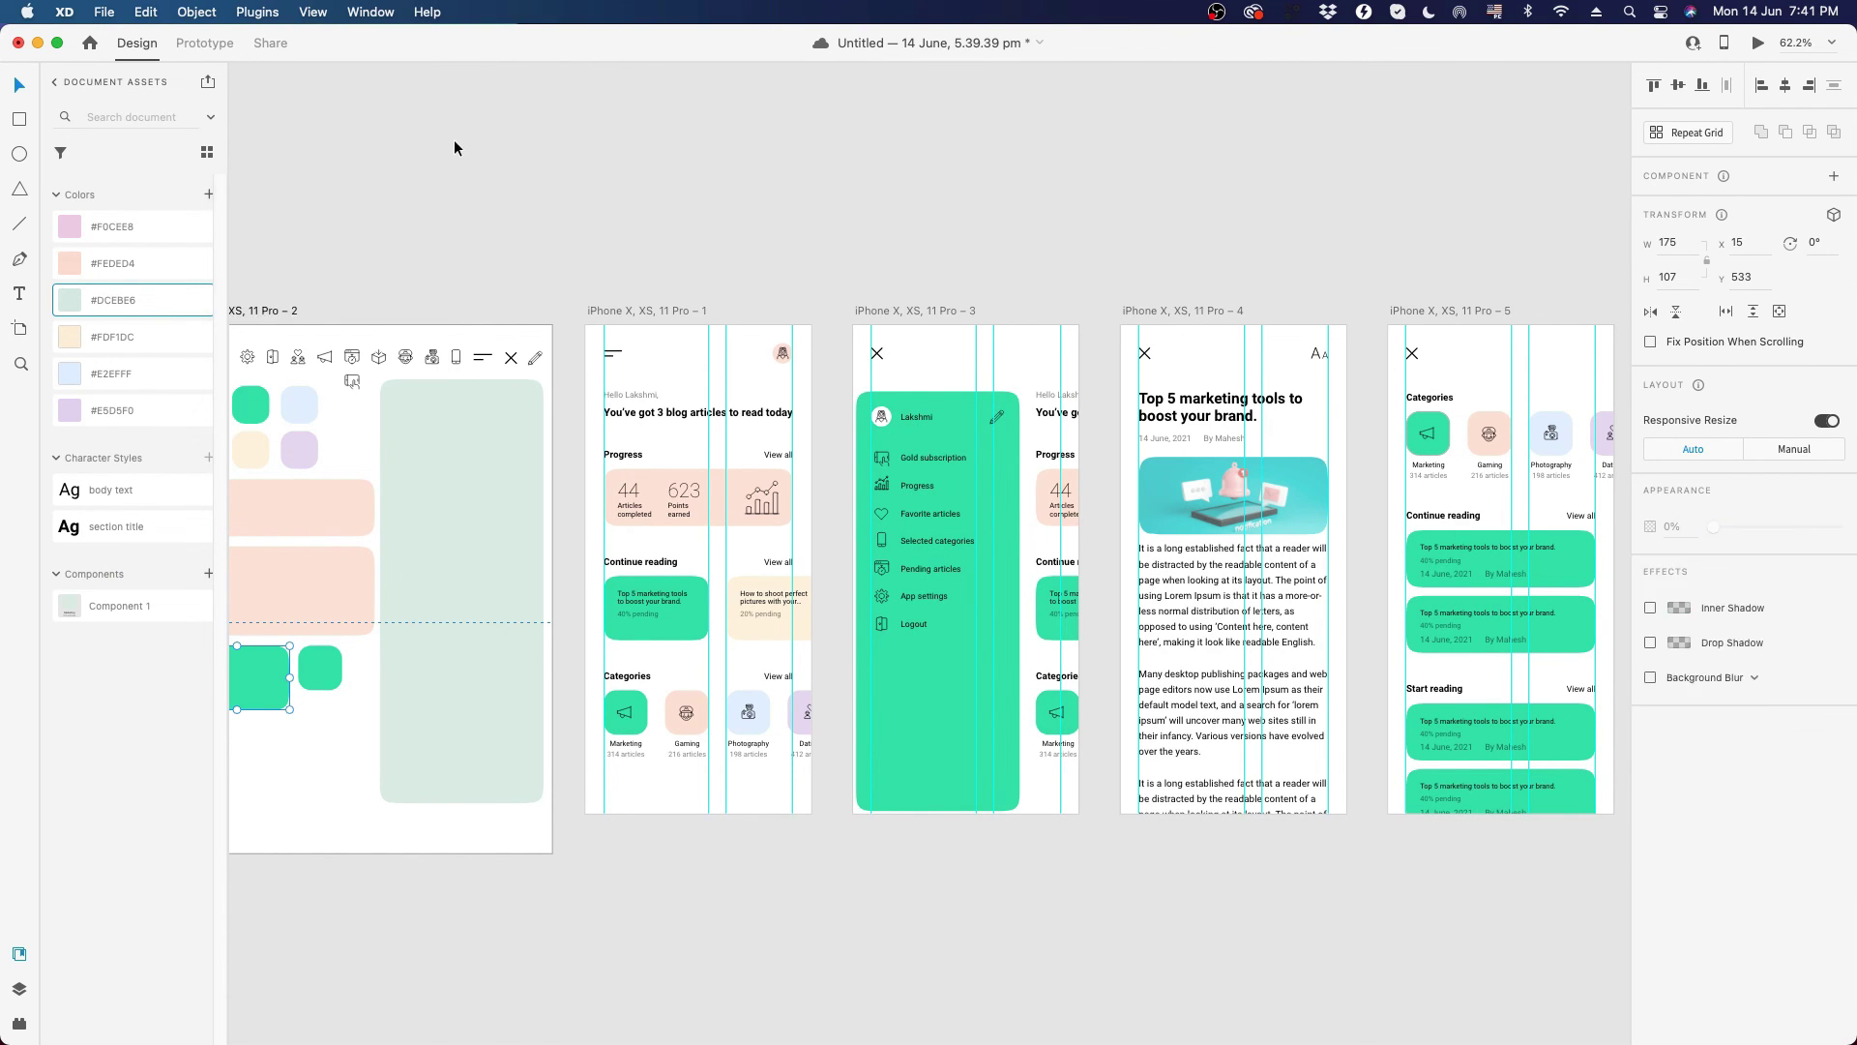
{"action": "left_click", "coordinate": [742, 483]}
{"action": "left_click", "coordinate": [820, 211]}
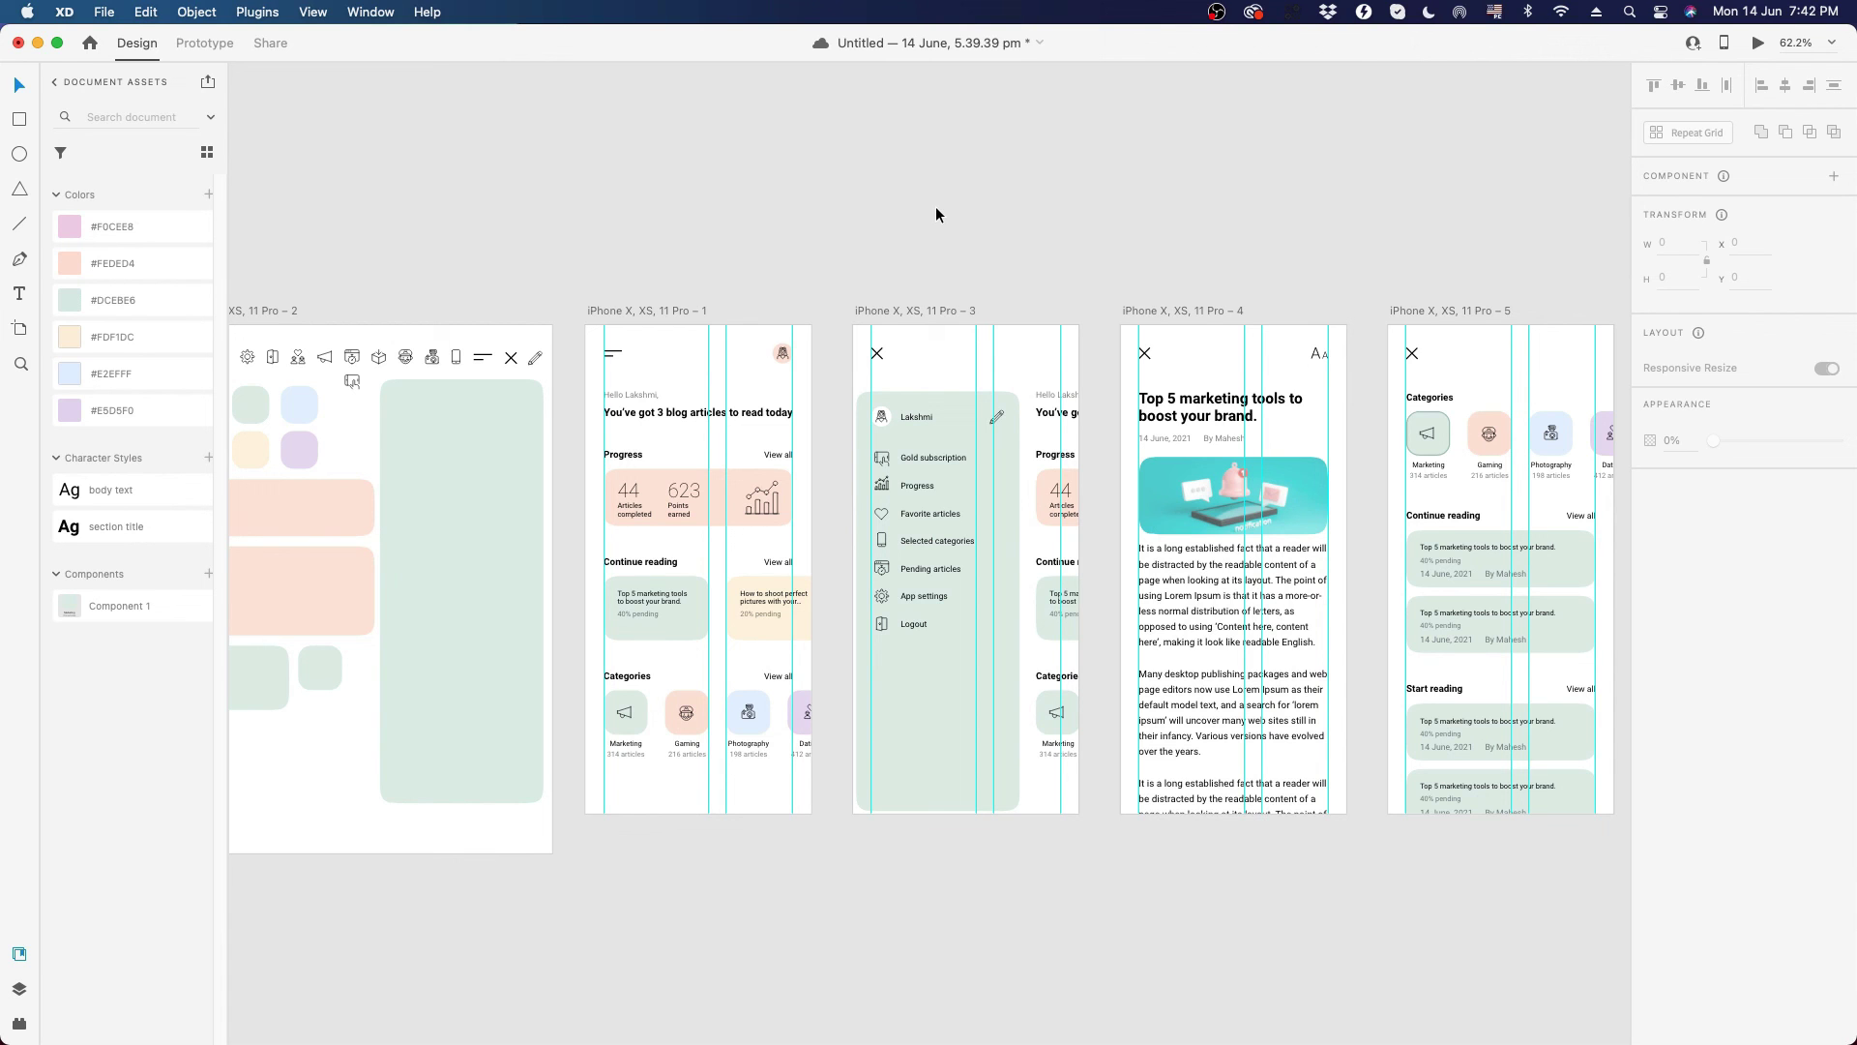
- Save the document with the completed blog app screens
{"action": "scroll", "coordinate": [1027, 248], "scroll_direction": "up", "scroll_amount": 2}
{"action": "left_click_drag", "start_coordinate": [1107, 253], "coordinate": [667, 215]}
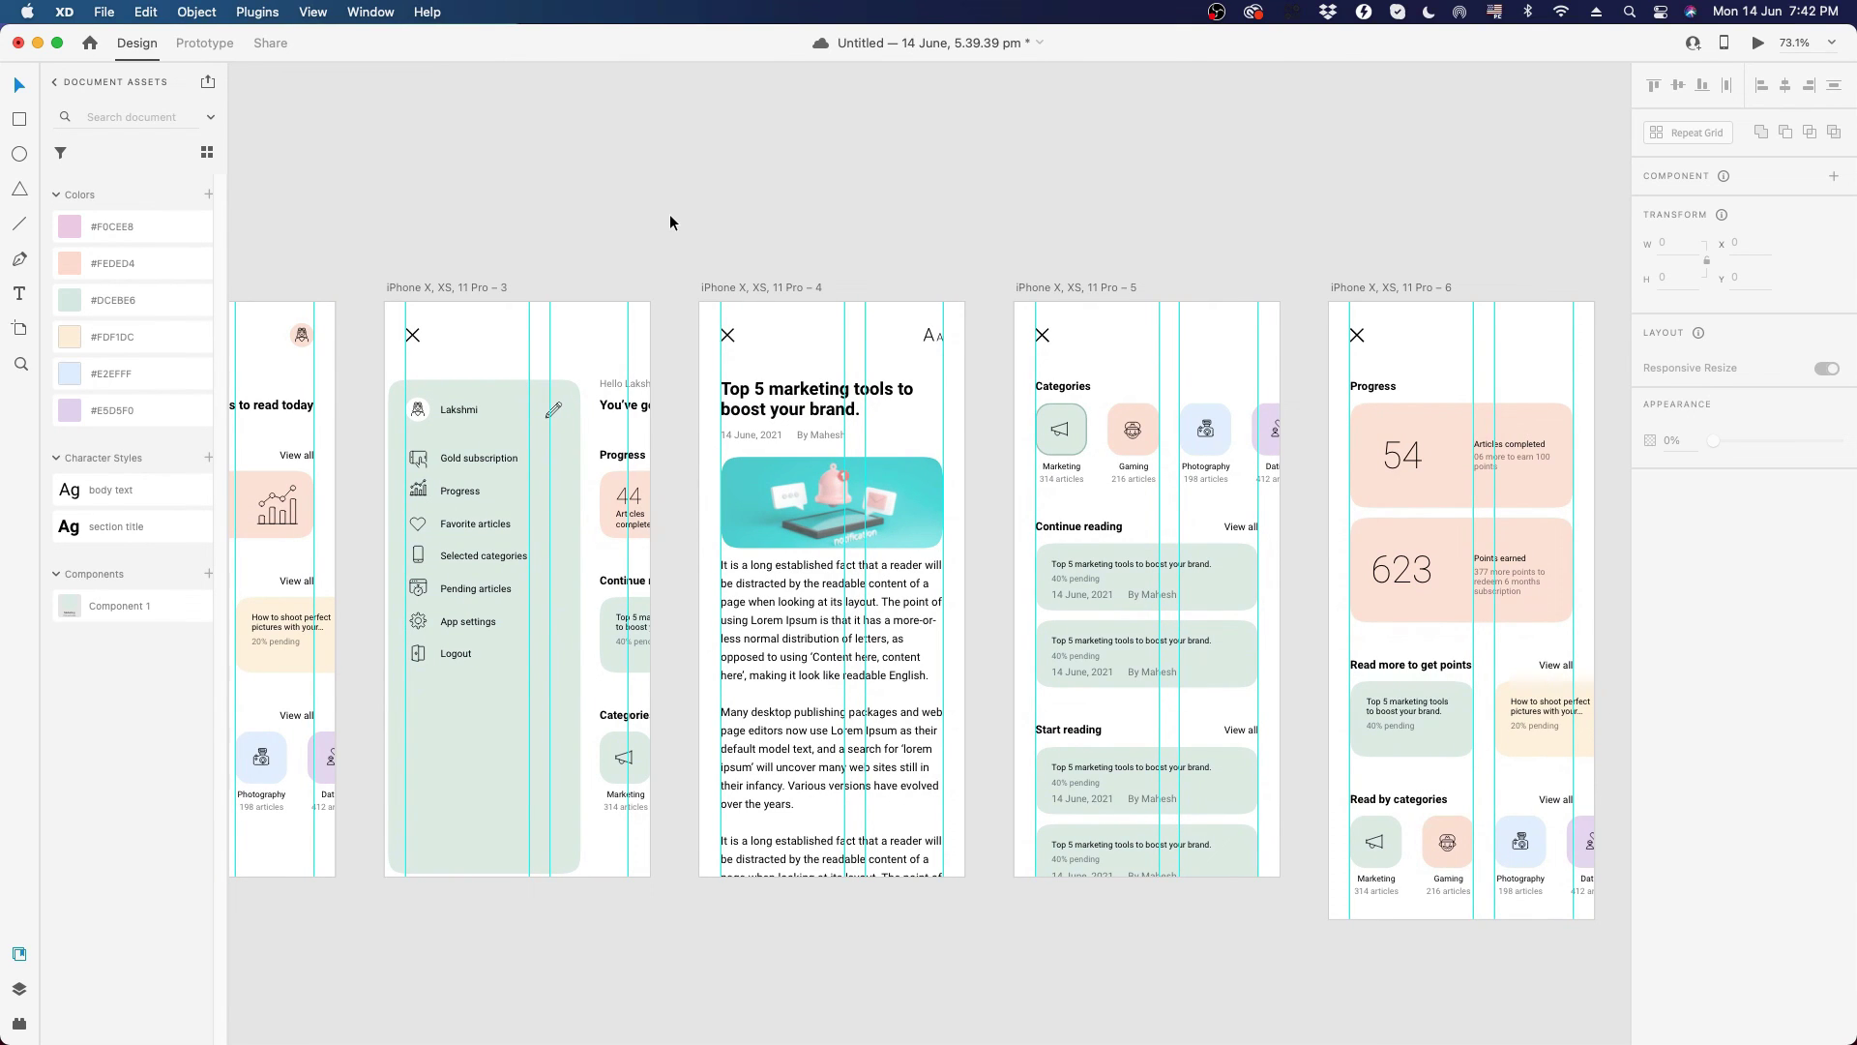
{"action": "key", "text": "super+s"}
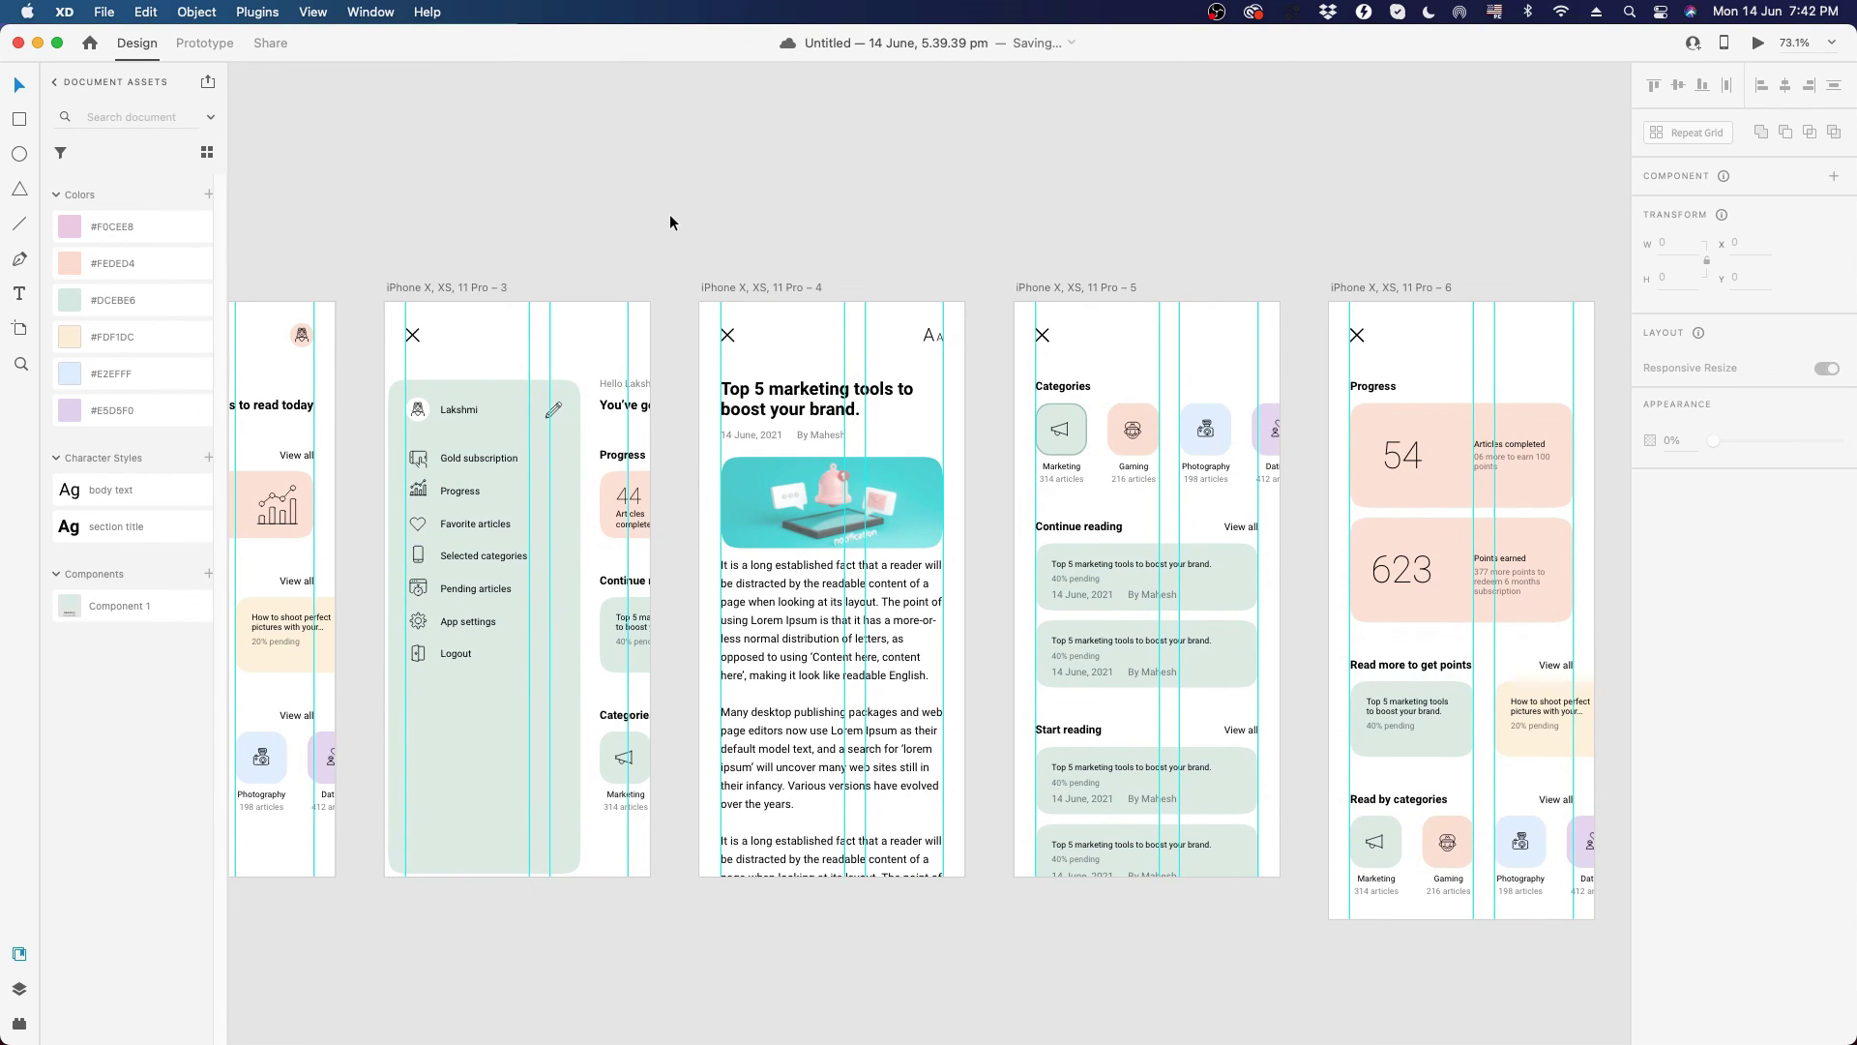